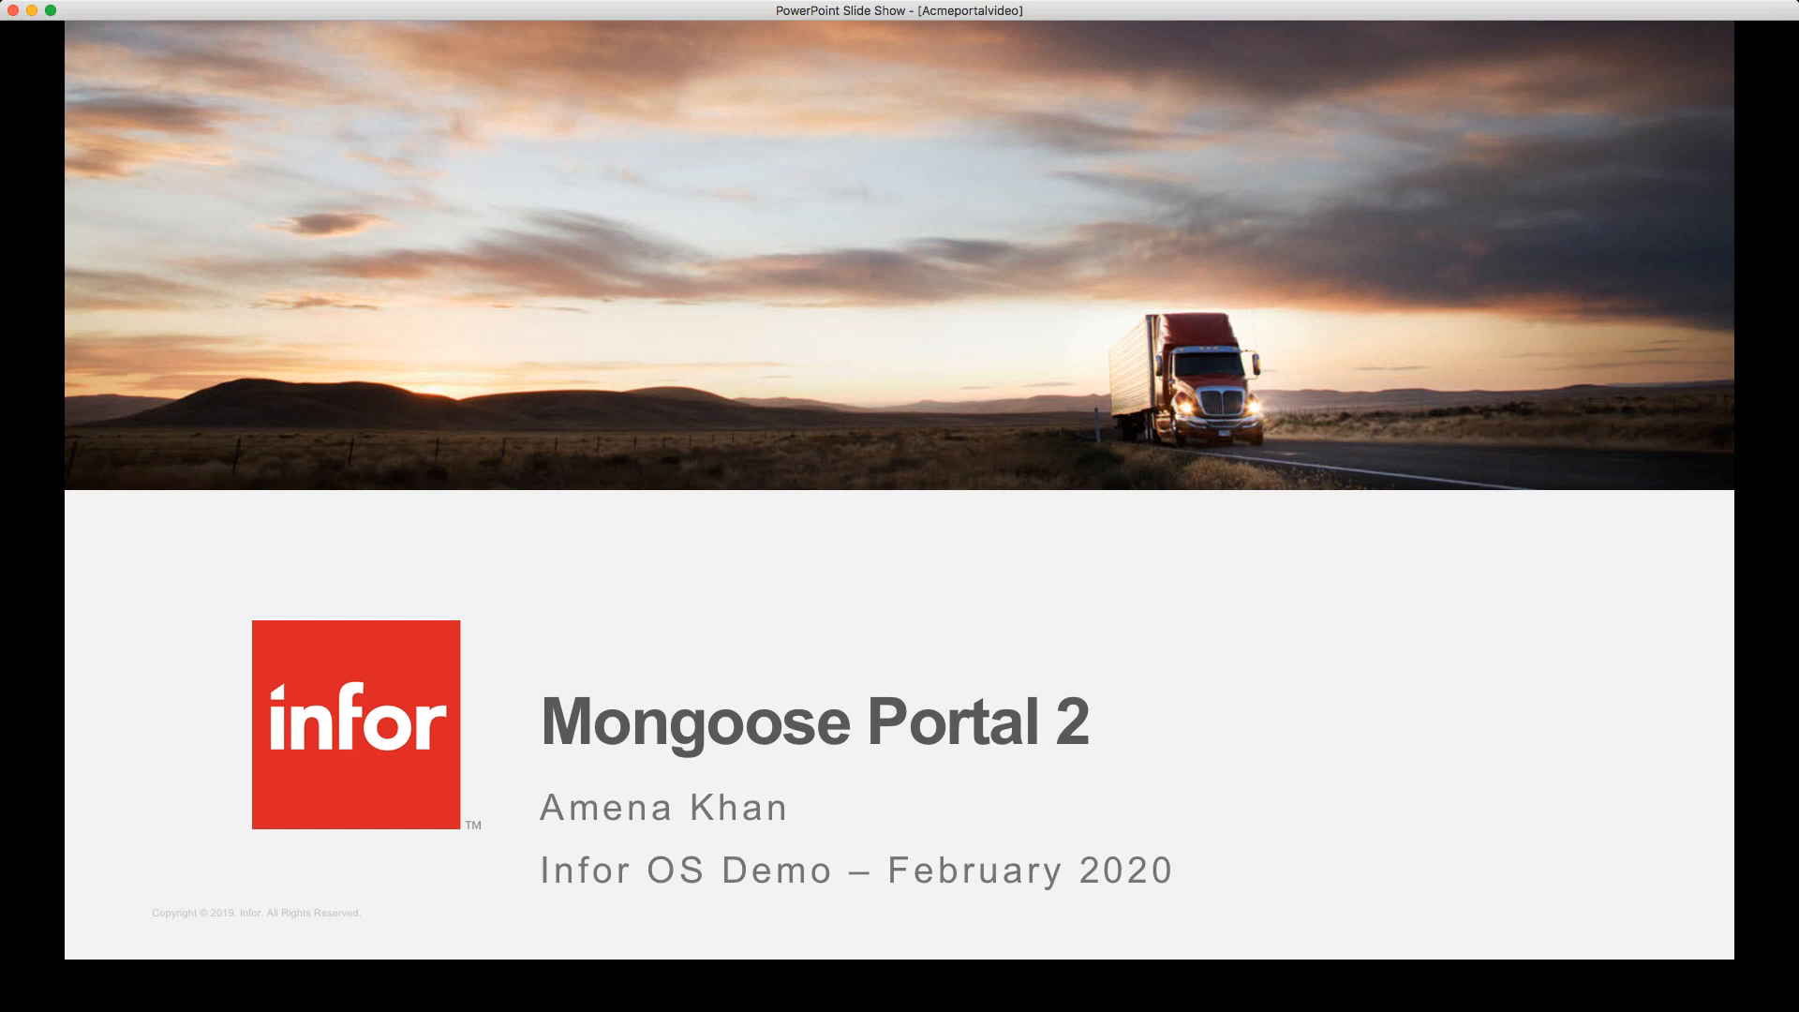
- Advance the slideshow from the Mongoose Portal 2 title slide through Objective to the next slide
{"action": "key", "text": "Right"}
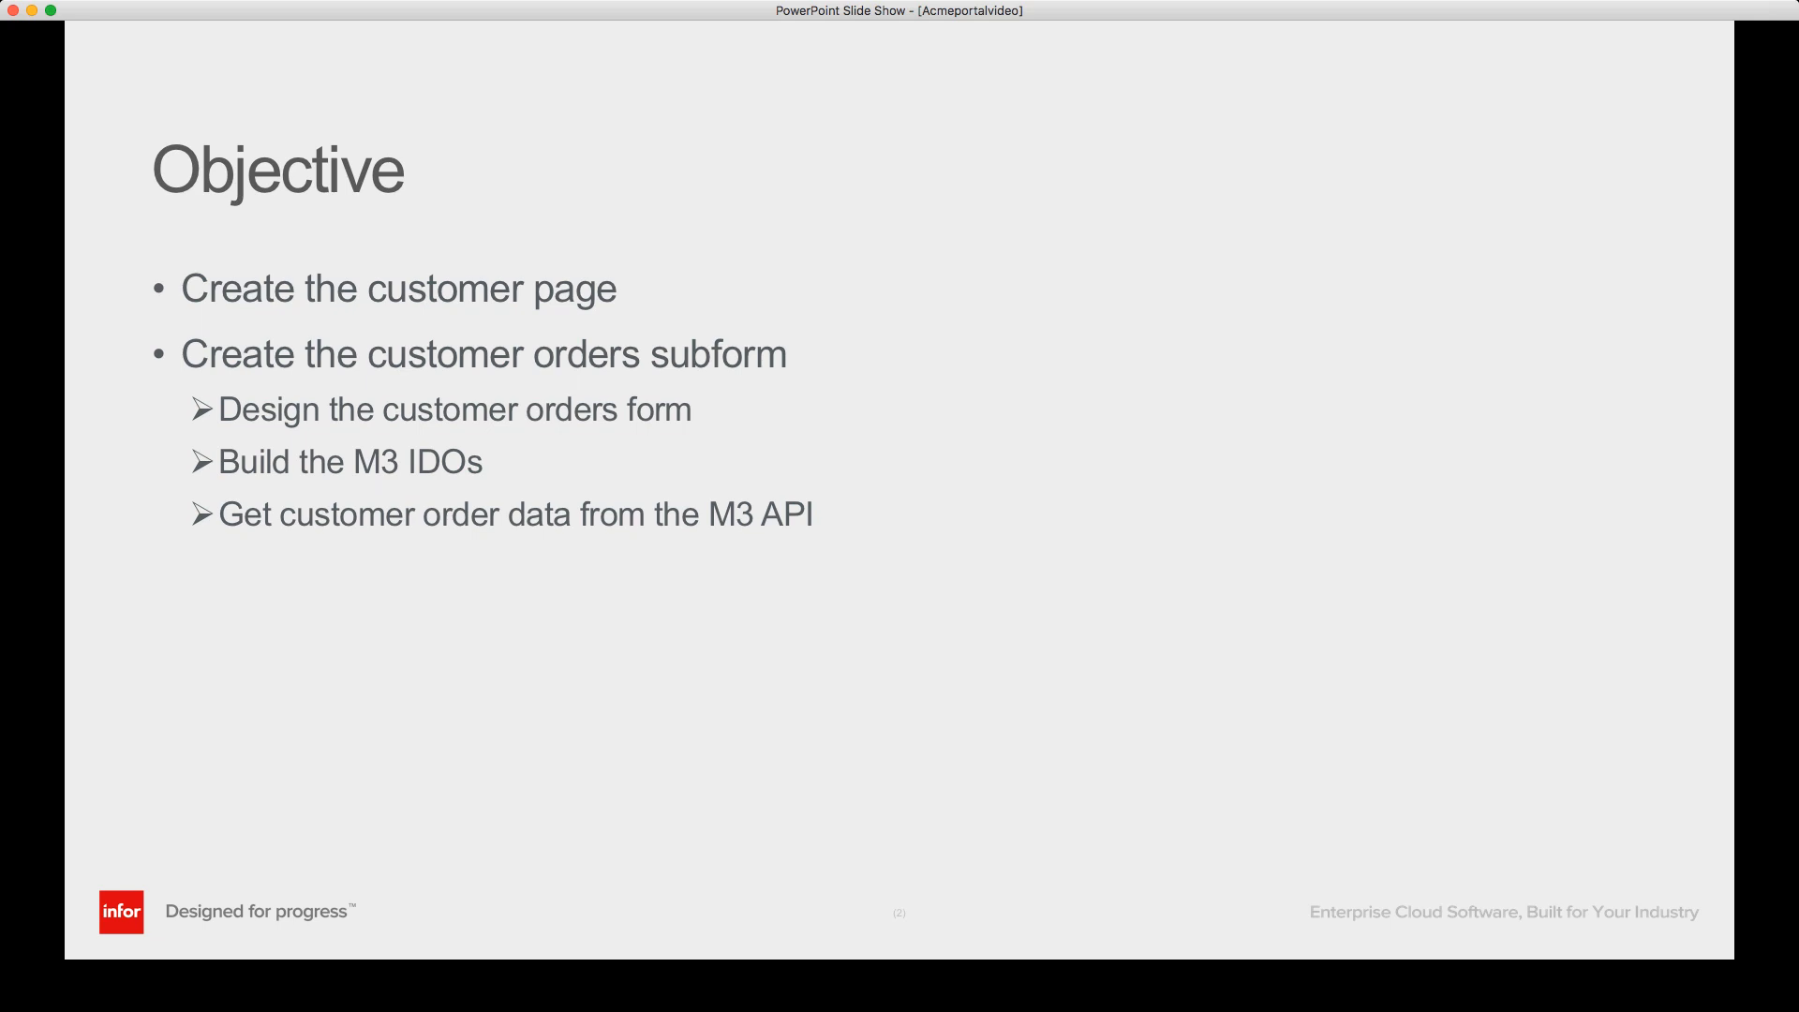
{"action": "key", "text": "Right"}
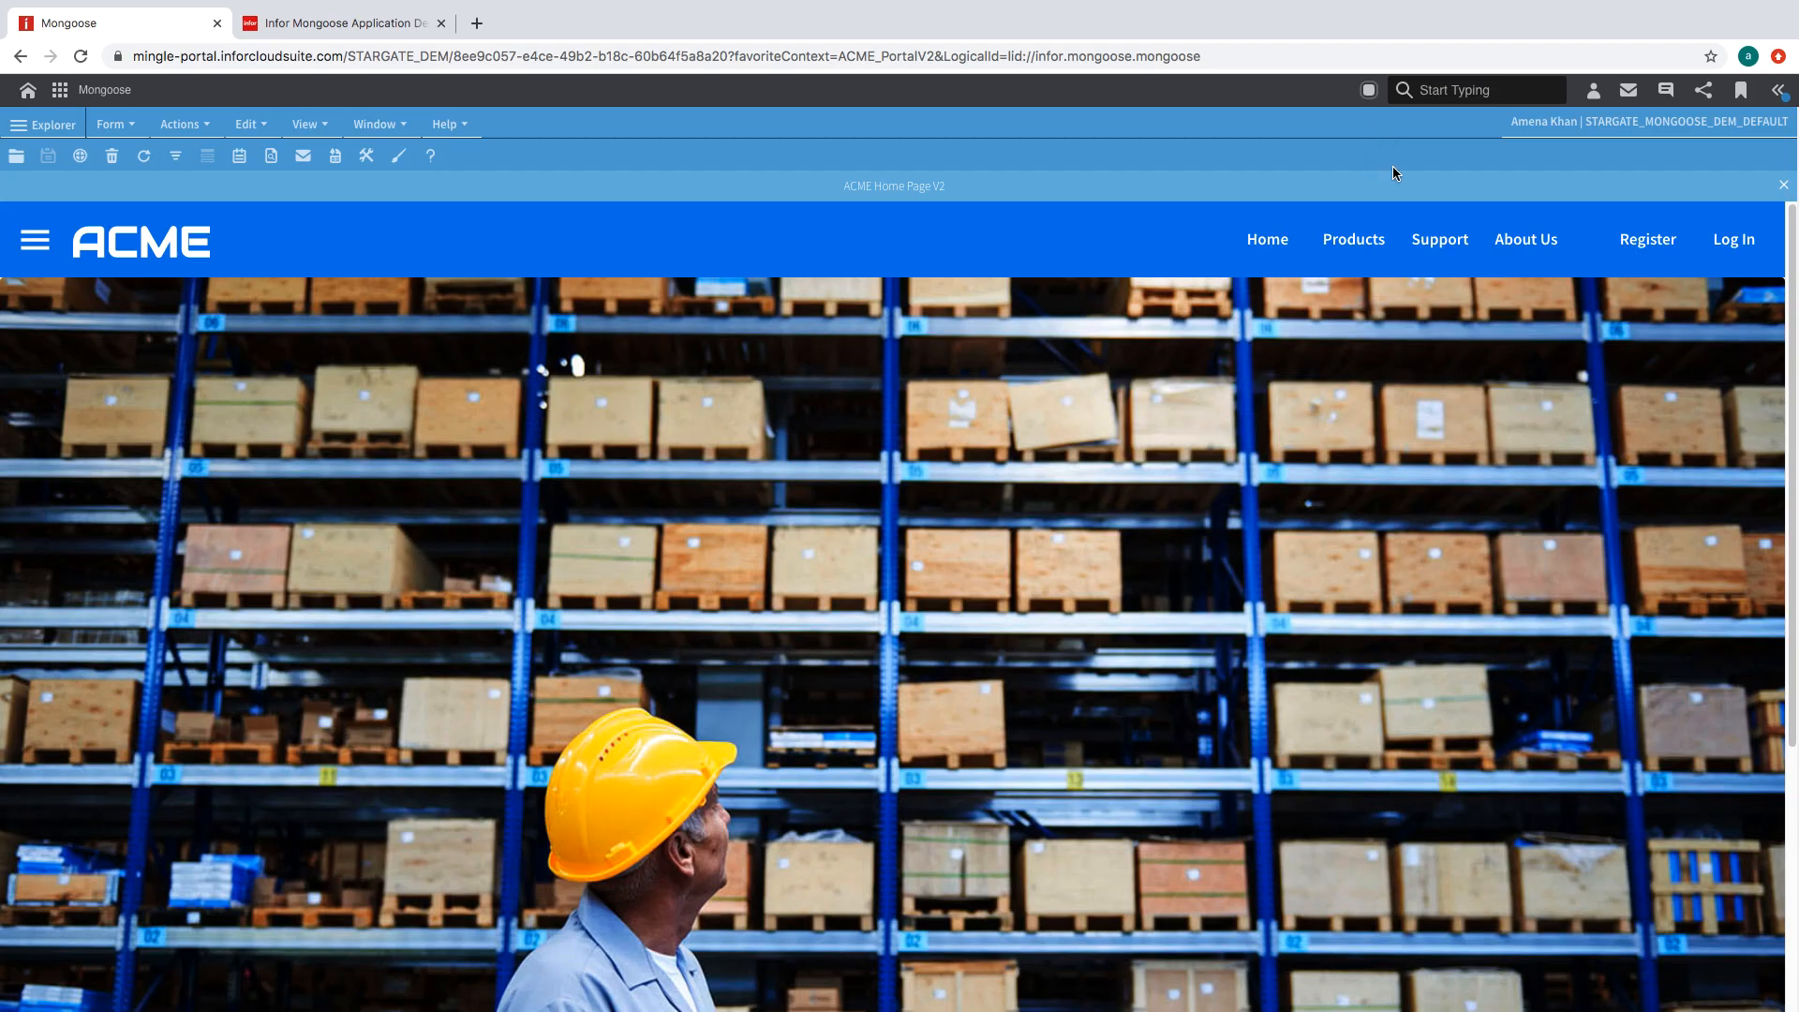
- Log in to the ACME portal with the customer's email and password
{"action": "left_click", "coordinate": [1739, 241]}
{"action": "left_click", "coordinate": [1461, 455]}
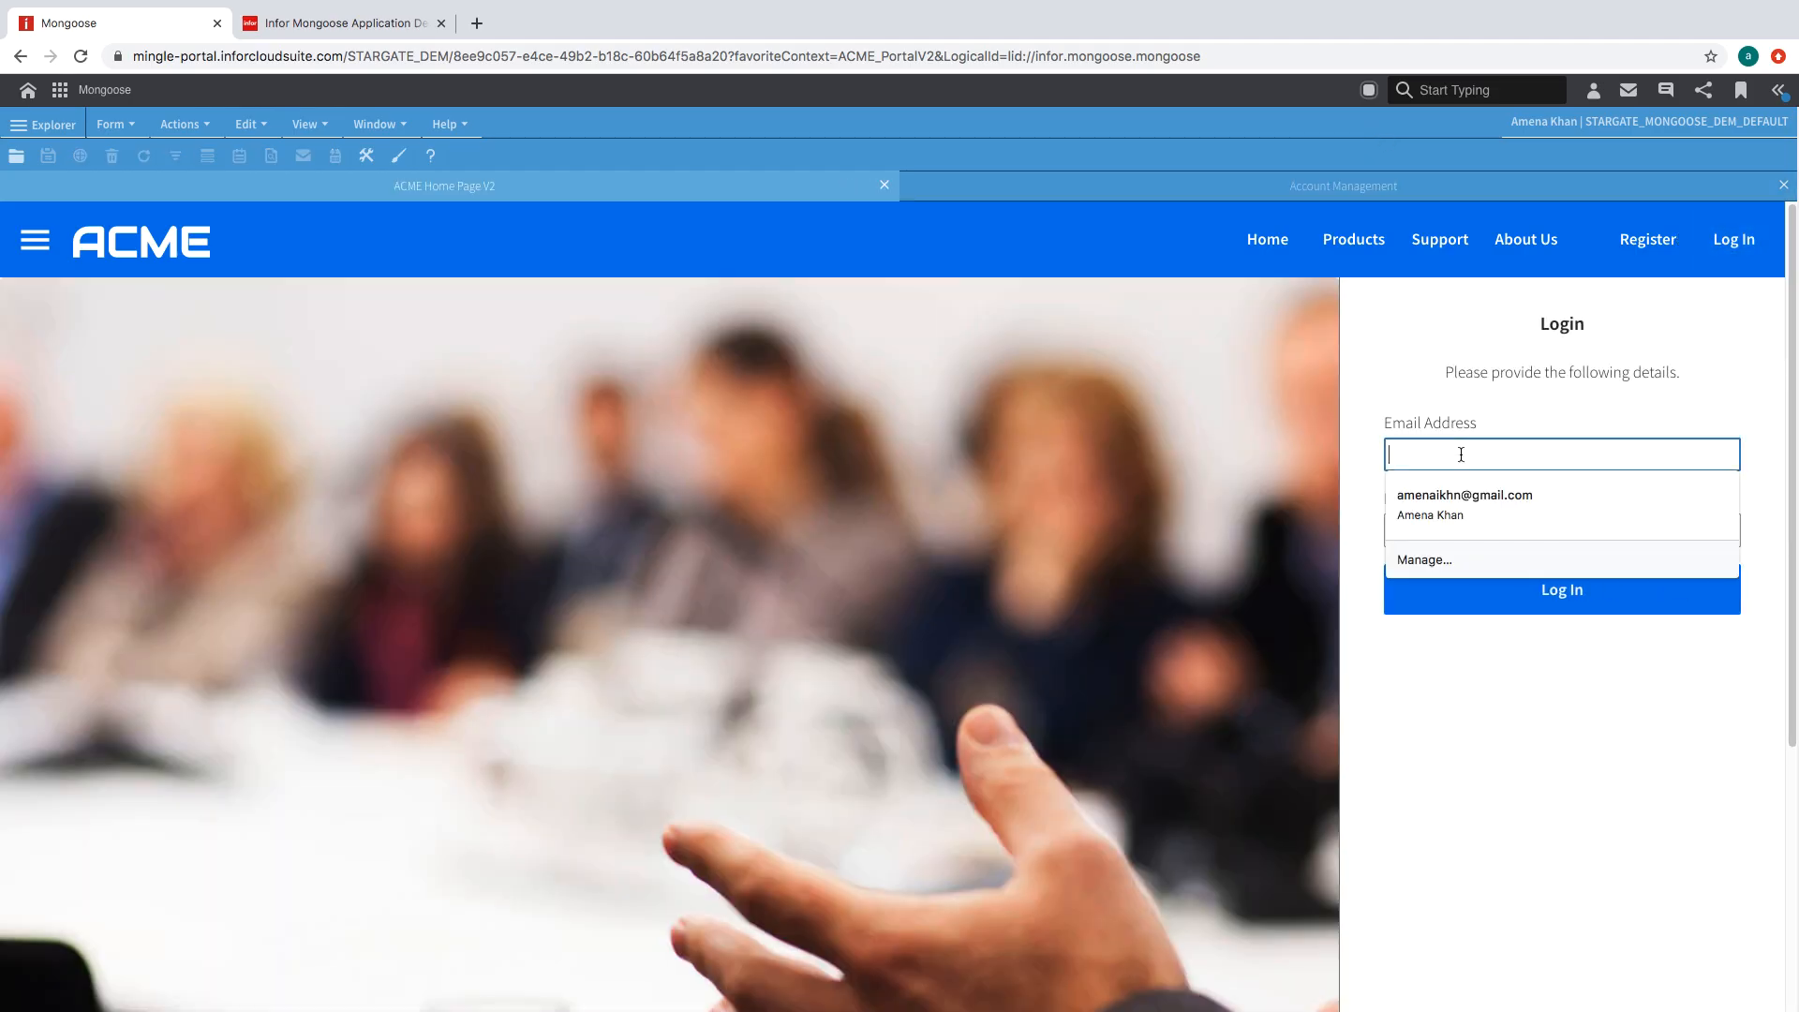
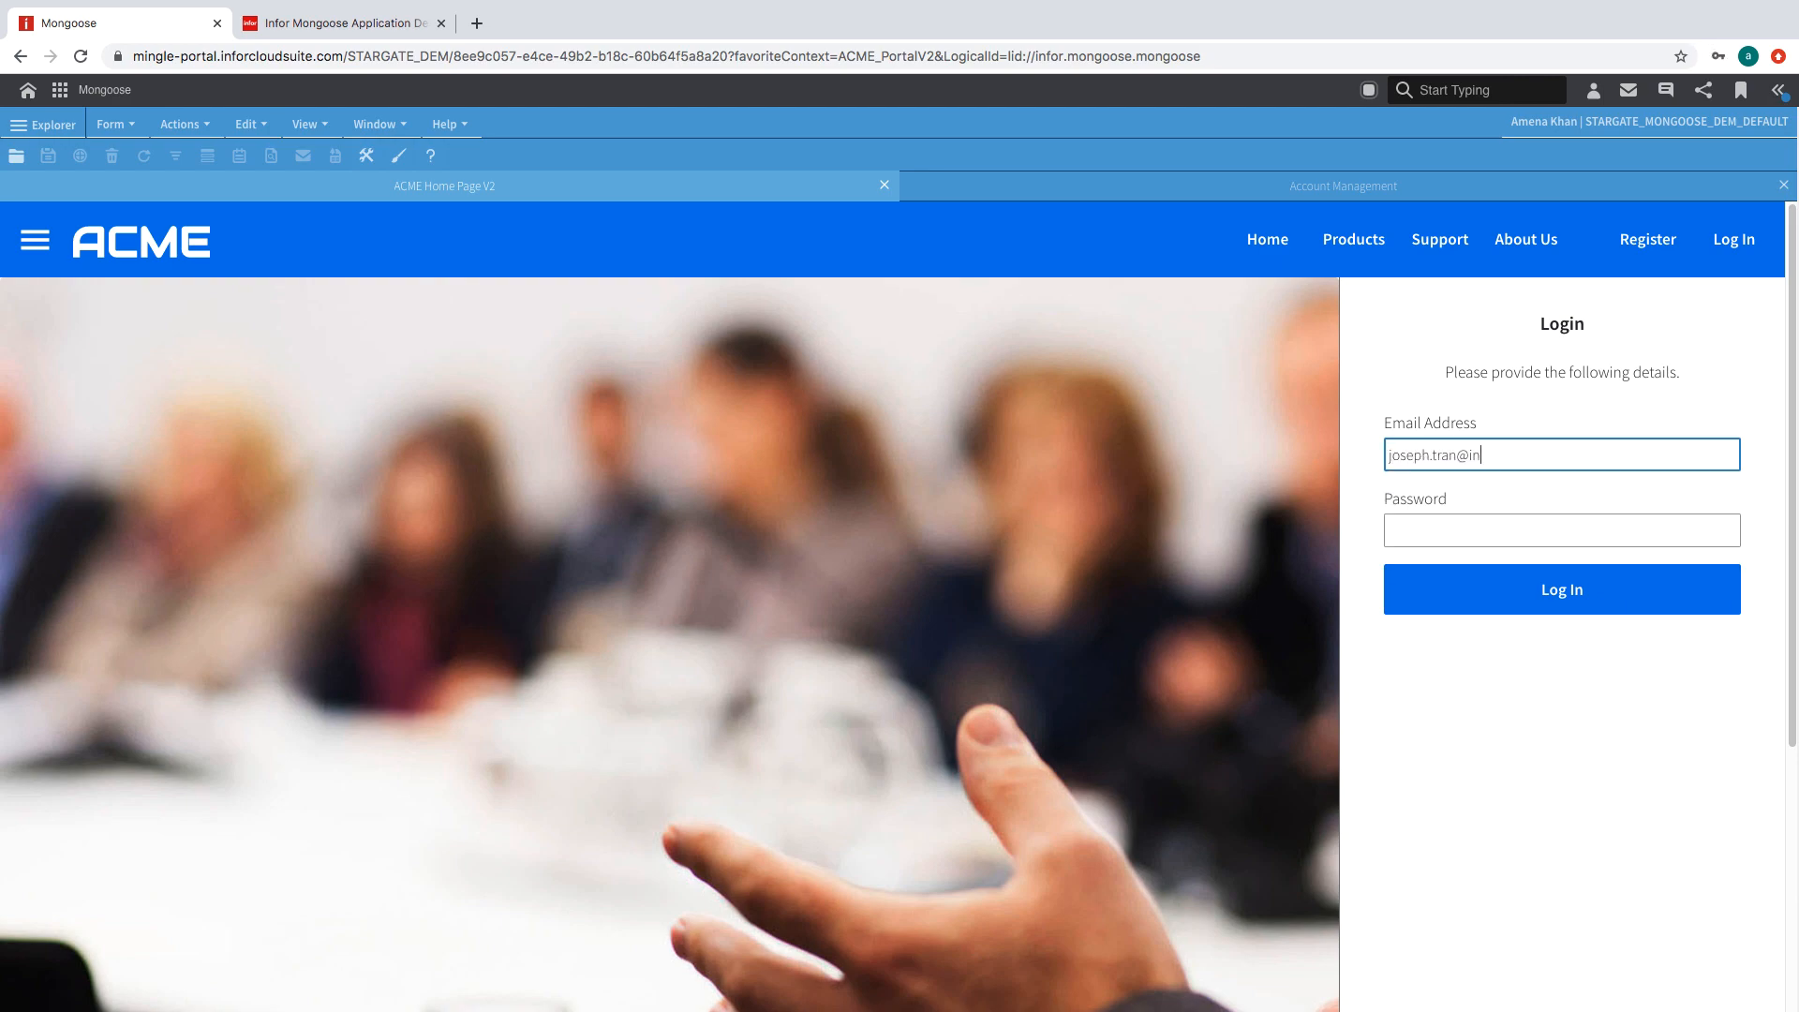
{"action": "key", "text": "Tab"}
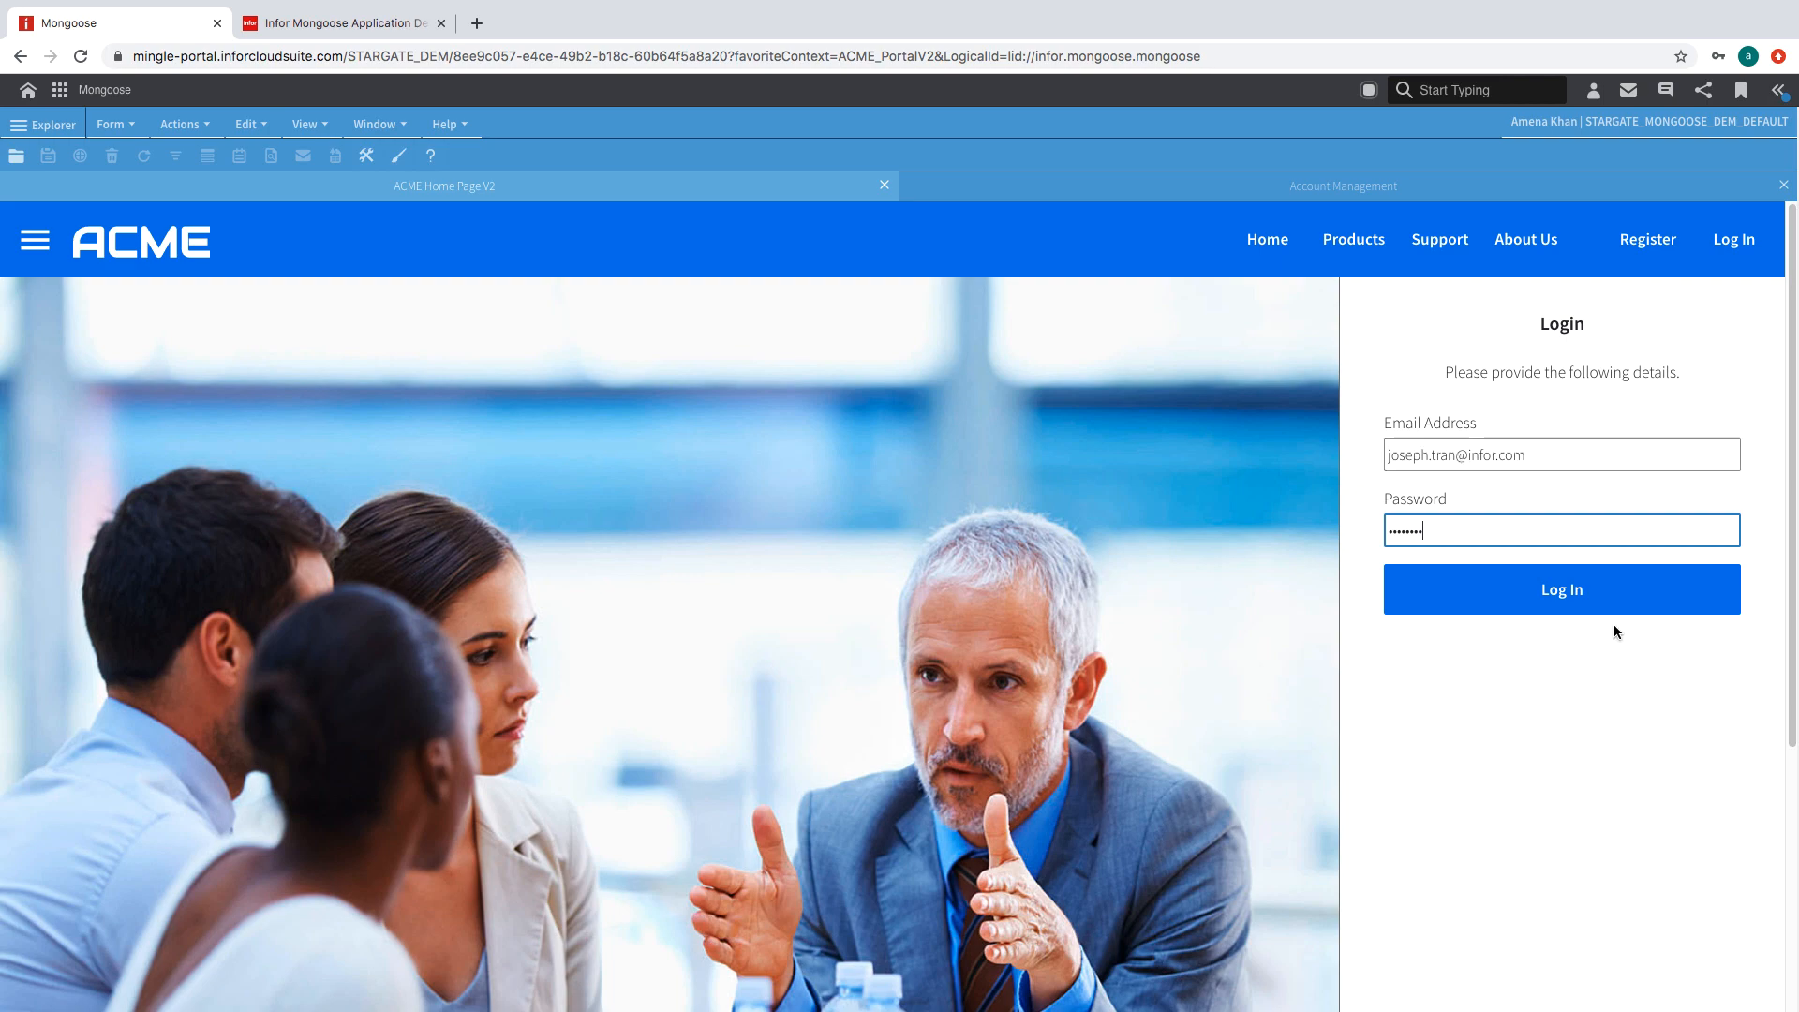
{"action": "left_click", "coordinate": [1606, 598]}
{"action": "left_click", "coordinate": [1735, 128]}
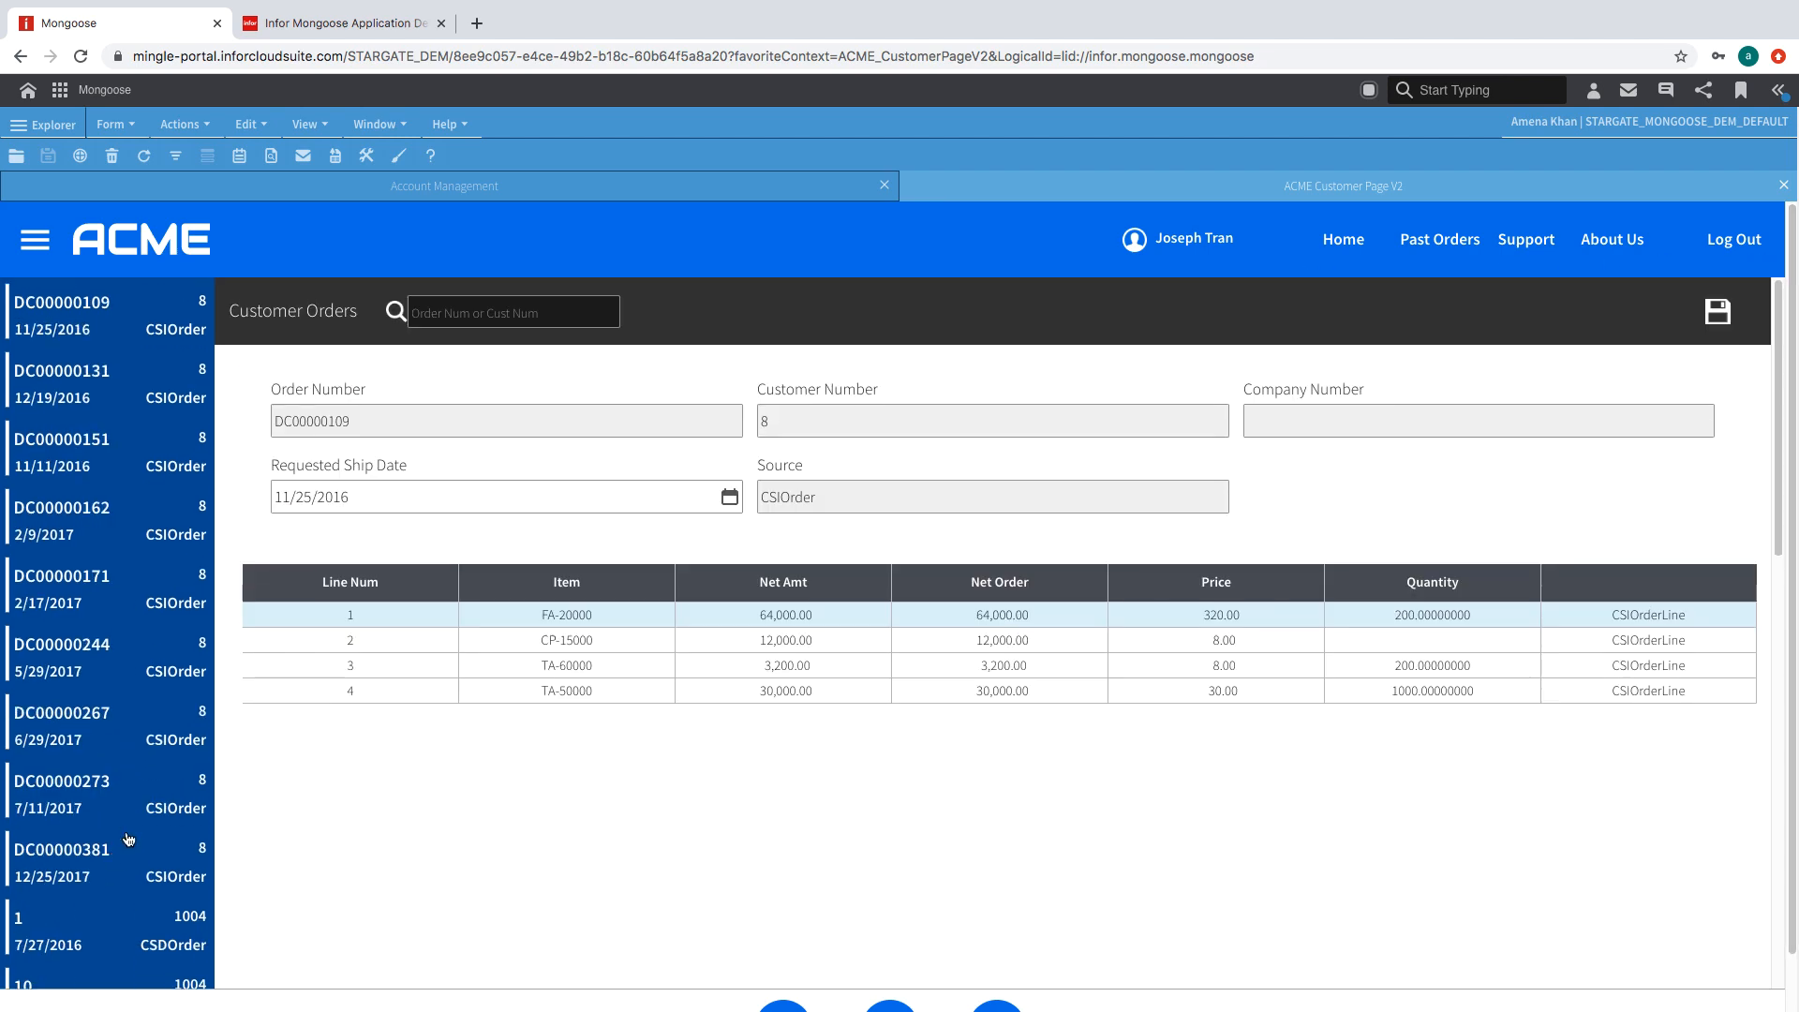
- Browse the customer's orders, opening one with its order lines
{"action": "left_click", "coordinate": [79, 946]}
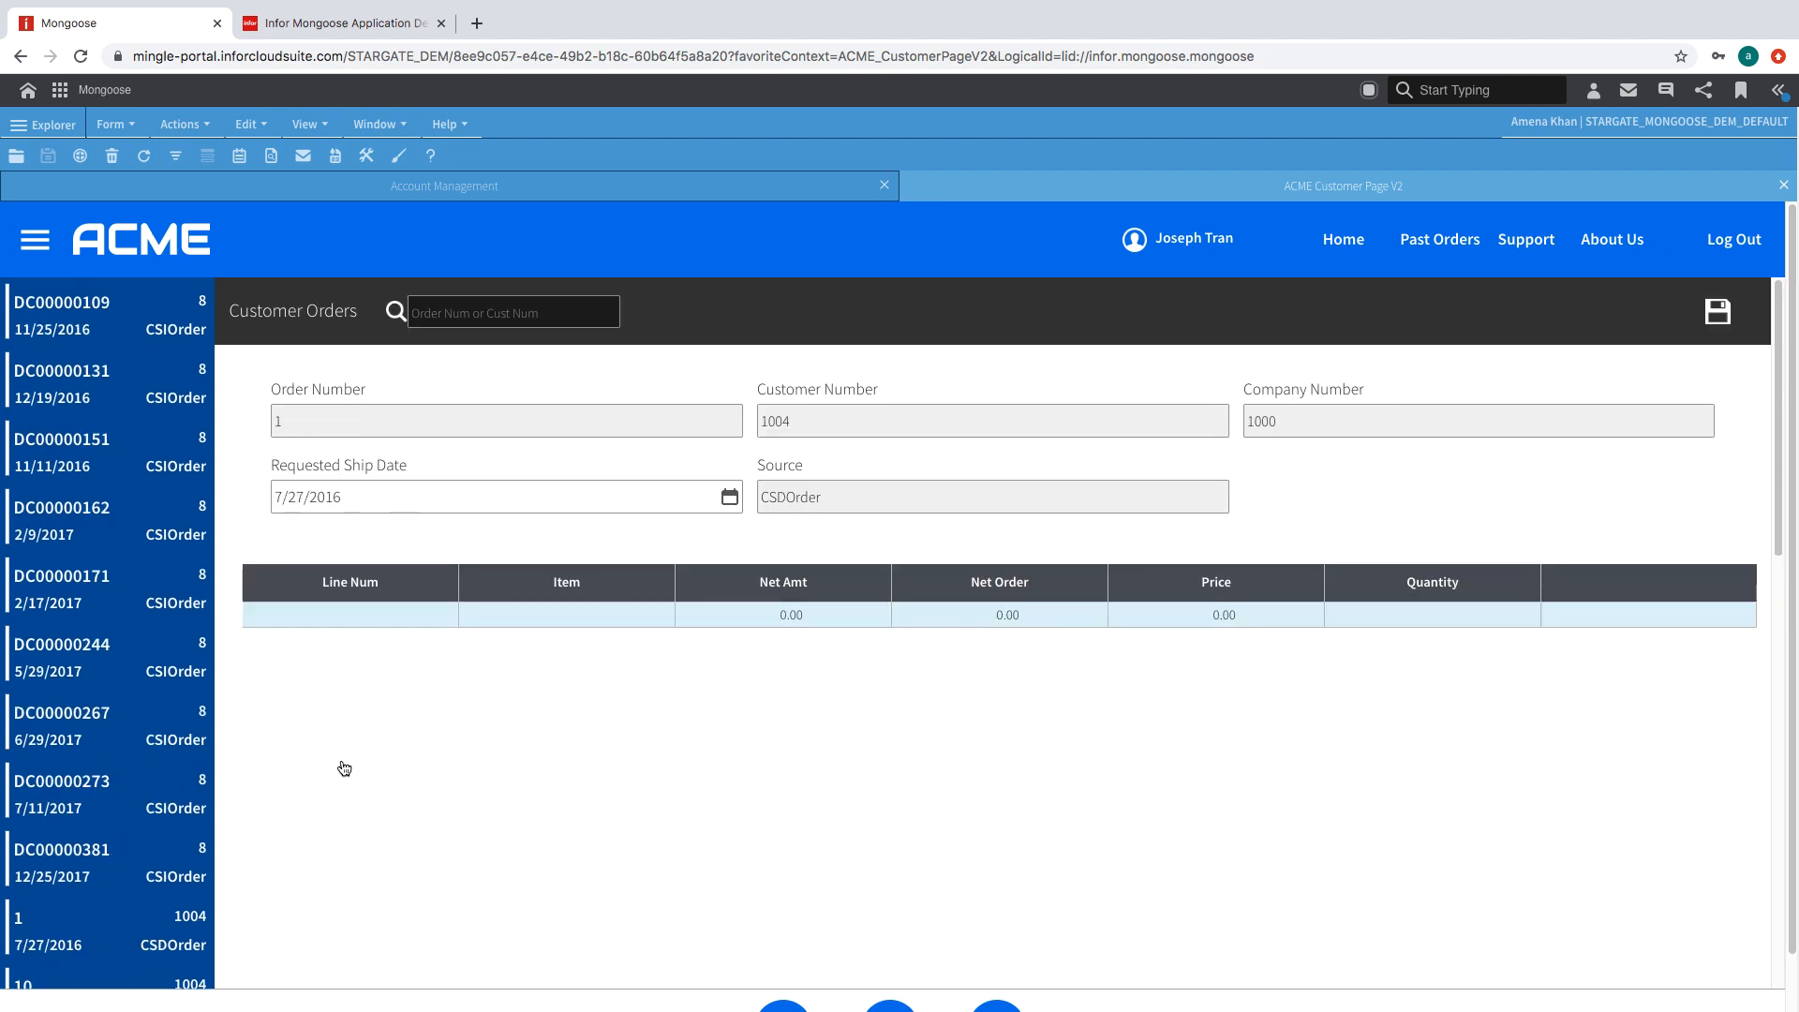
{"action": "left_click", "coordinate": [172, 649]}
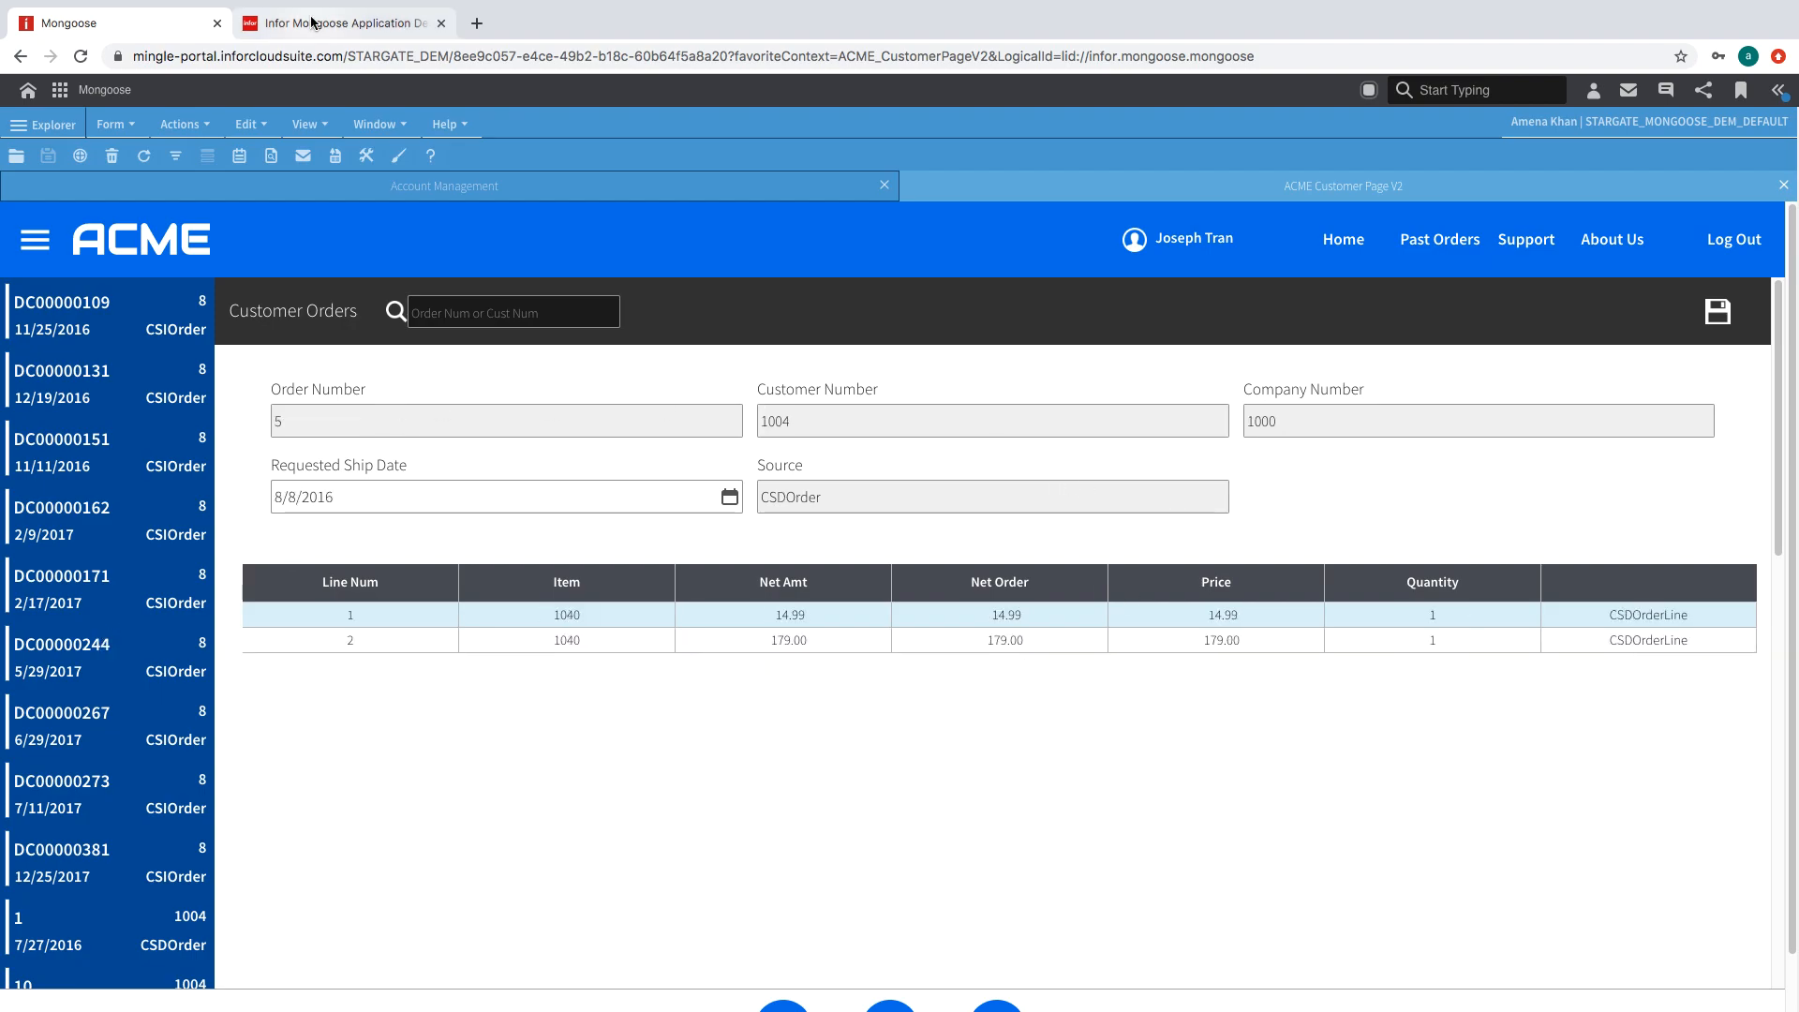
{"action": "left_click", "coordinate": [315, 22]}
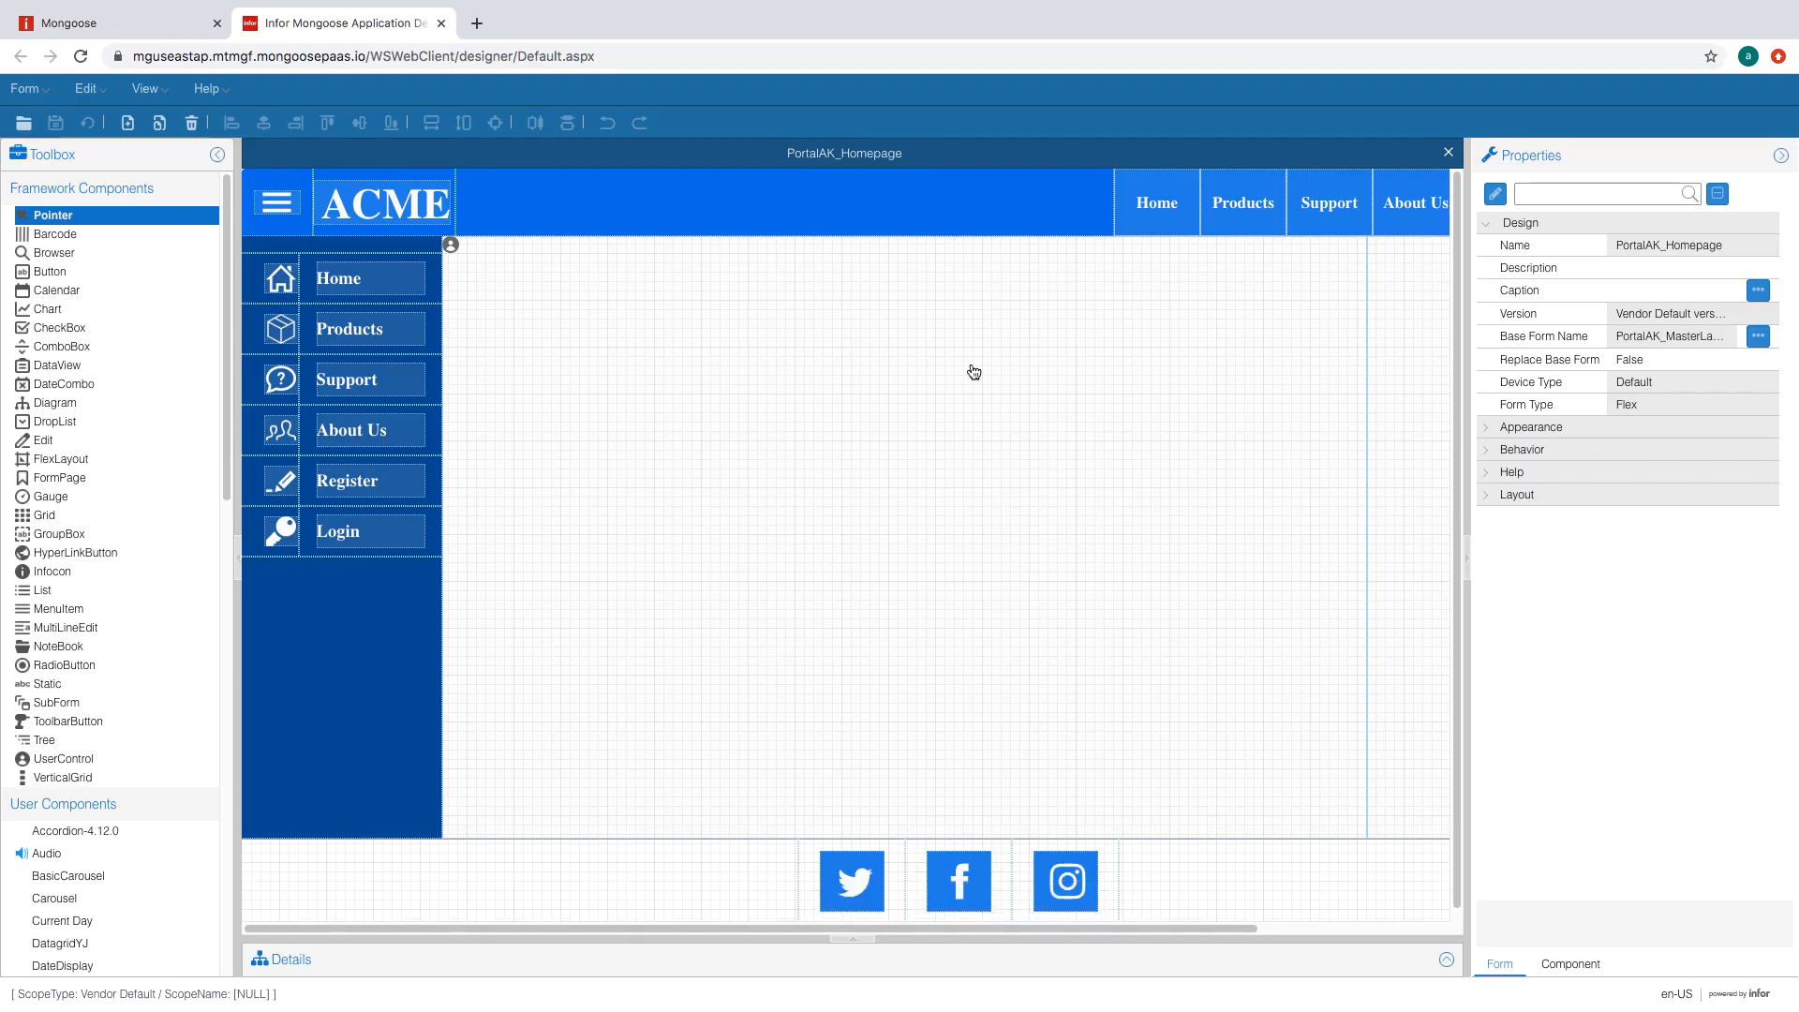
- Copy the PortalAK_Homepage form definition to a new form named PortalAK_CustomerPage
{"action": "left_click", "coordinate": [973, 369]}
{"action": "left_click", "coordinate": [44, 88]}
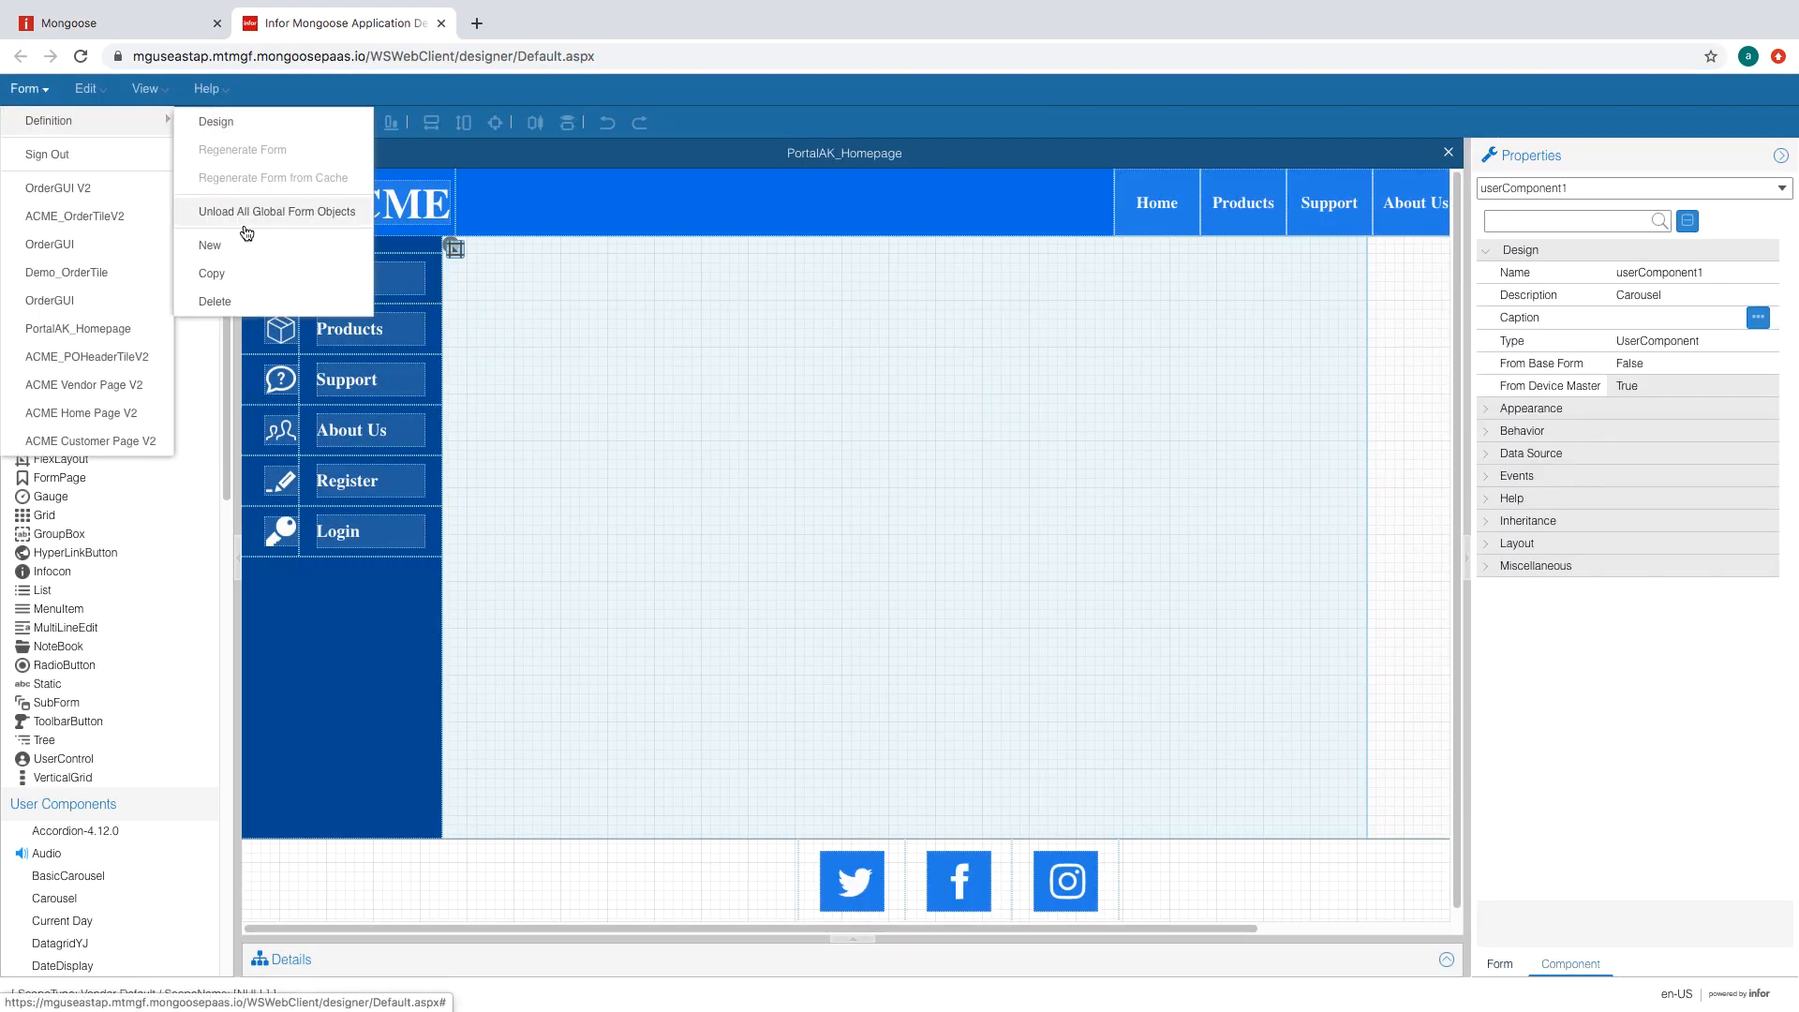
{"action": "left_click", "coordinate": [238, 274]}
{"action": "left_click", "coordinate": [971, 471]}
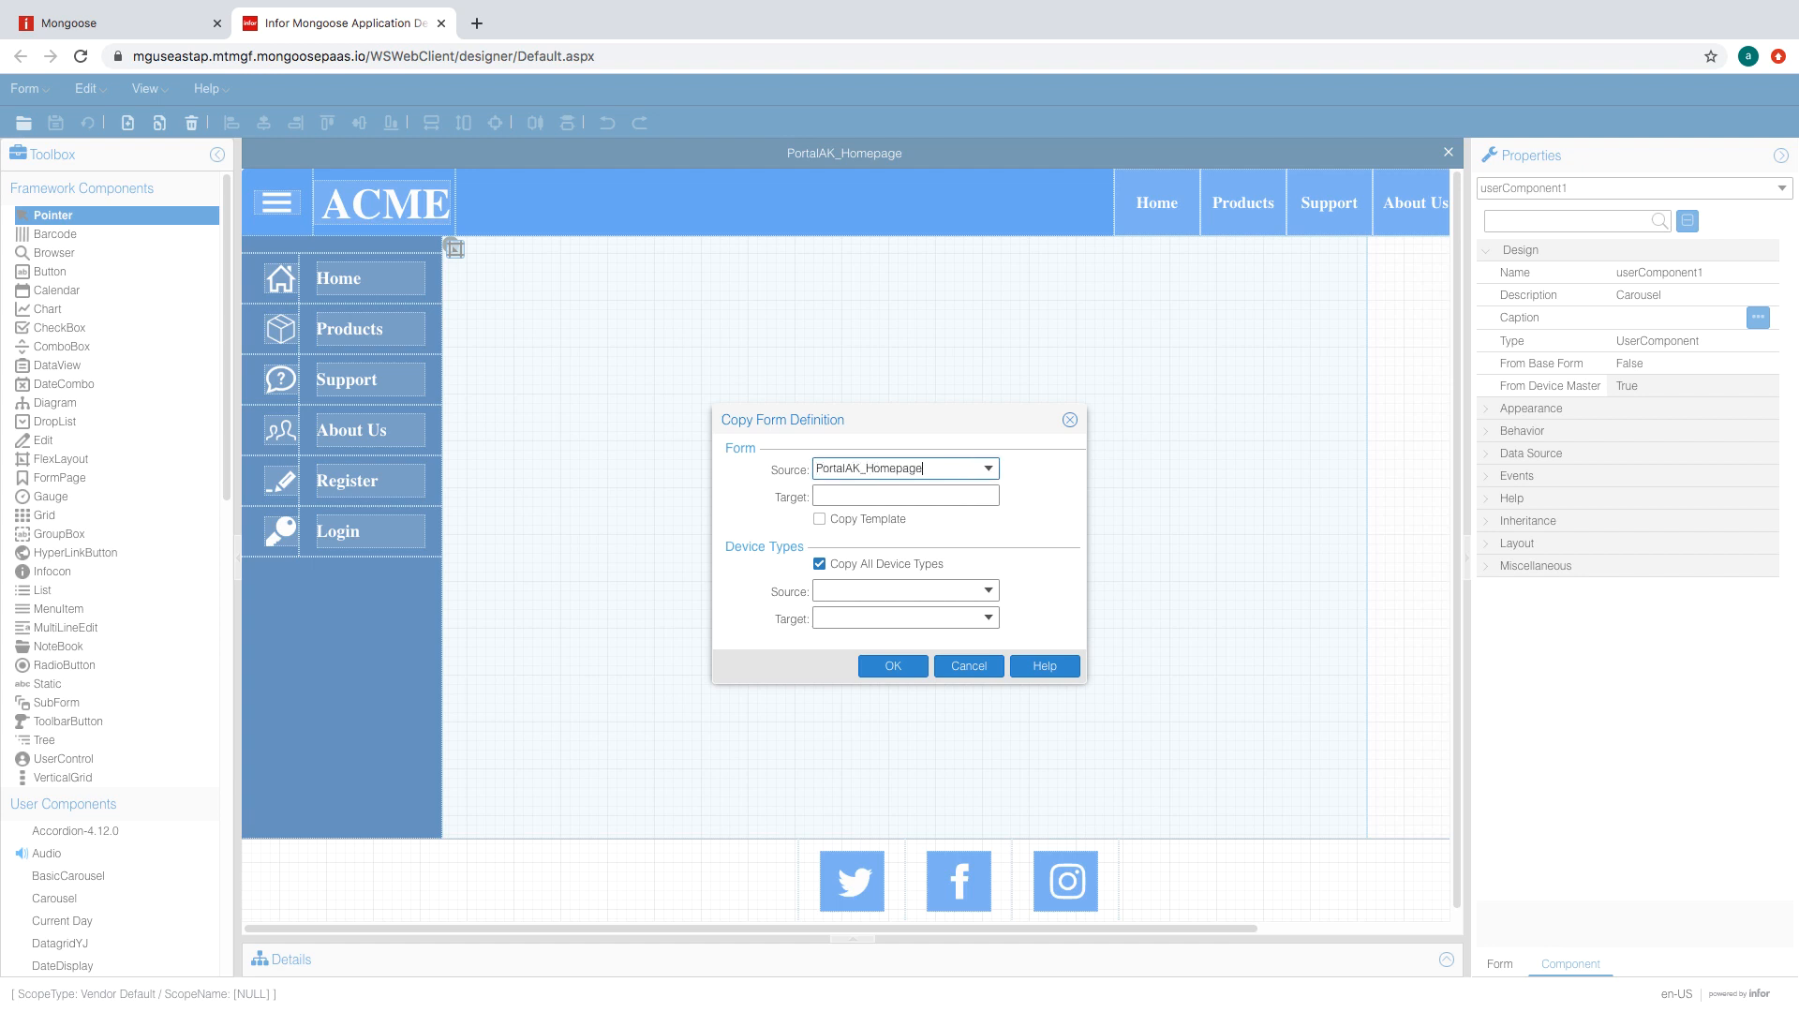
{"action": "double_click", "coordinate": [953, 475]}
{"action": "key", "text": "ctrl+c"}
{"action": "key", "text": "Tab"}
{"action": "key", "text": "ctrl+v"}
{"action": "left_click_drag", "start_coordinate": [926, 497], "coordinate": [869, 498]}
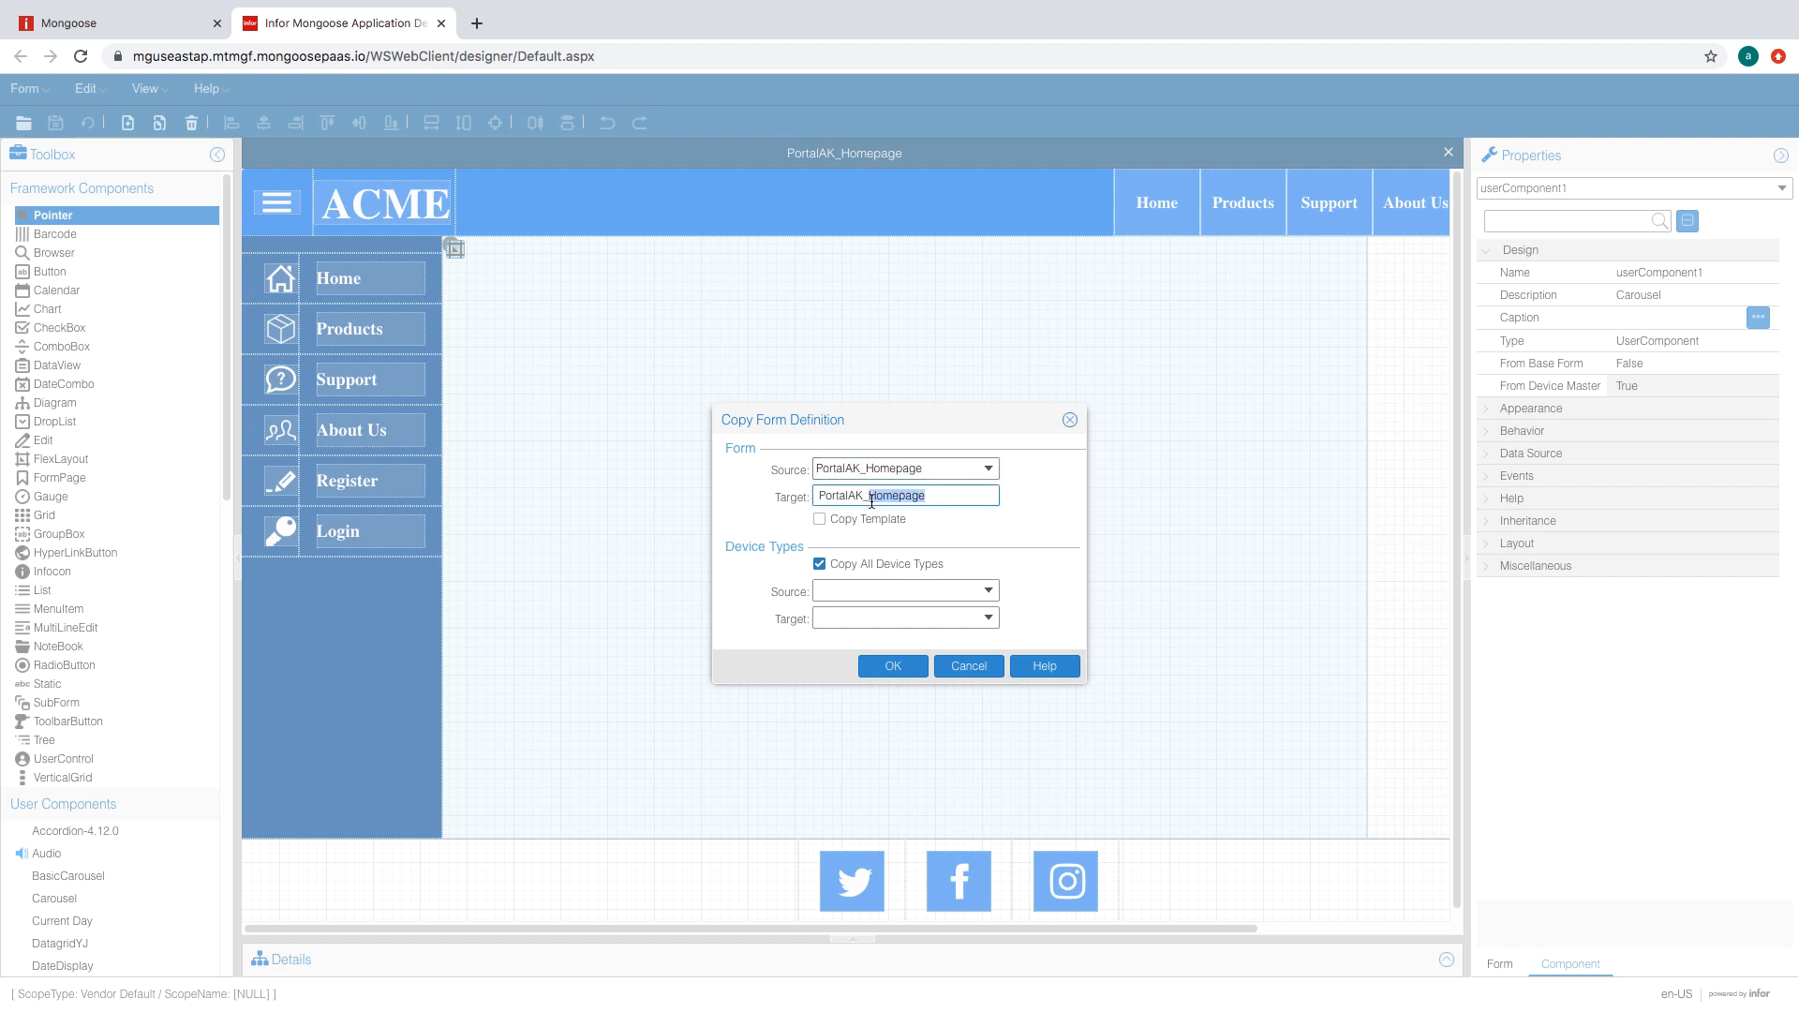
{"action": "type", "text": "Cust"}
{"action": "key", "text": "Return"}
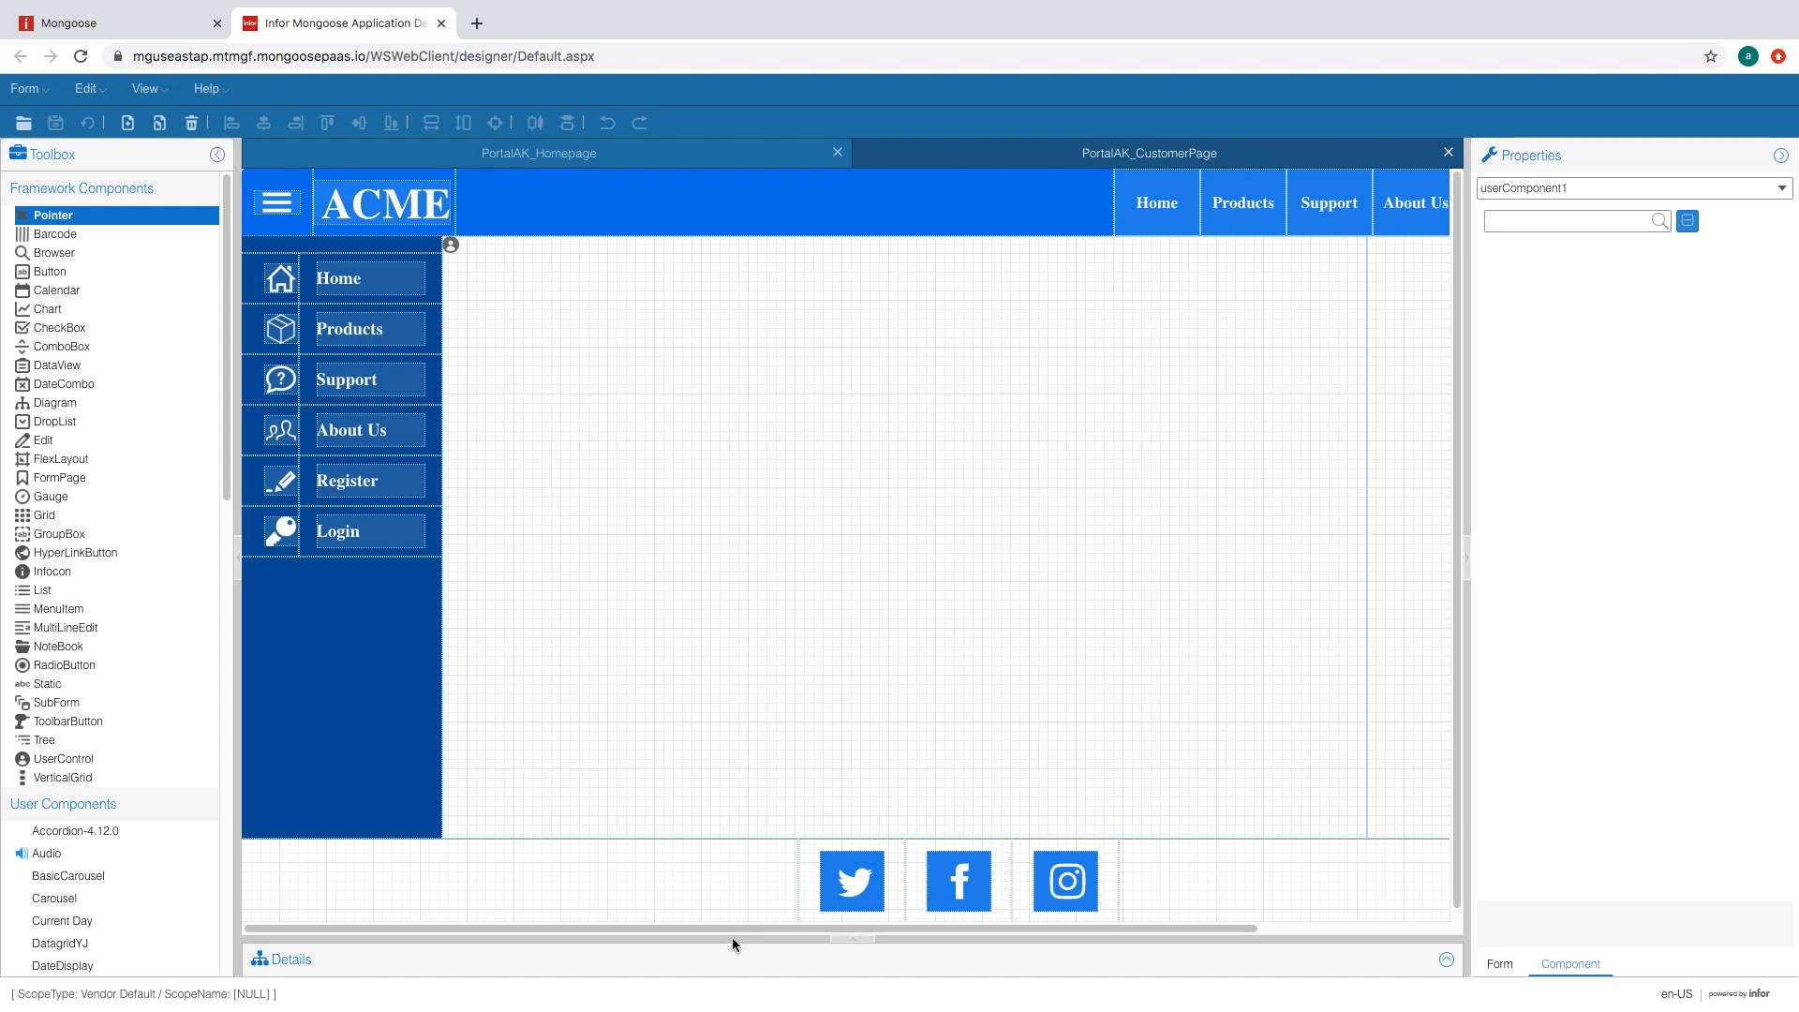
- Delete the carousel component from the page
{"action": "left_click_drag", "start_coordinate": [733, 928], "coordinate": [606, 952]}
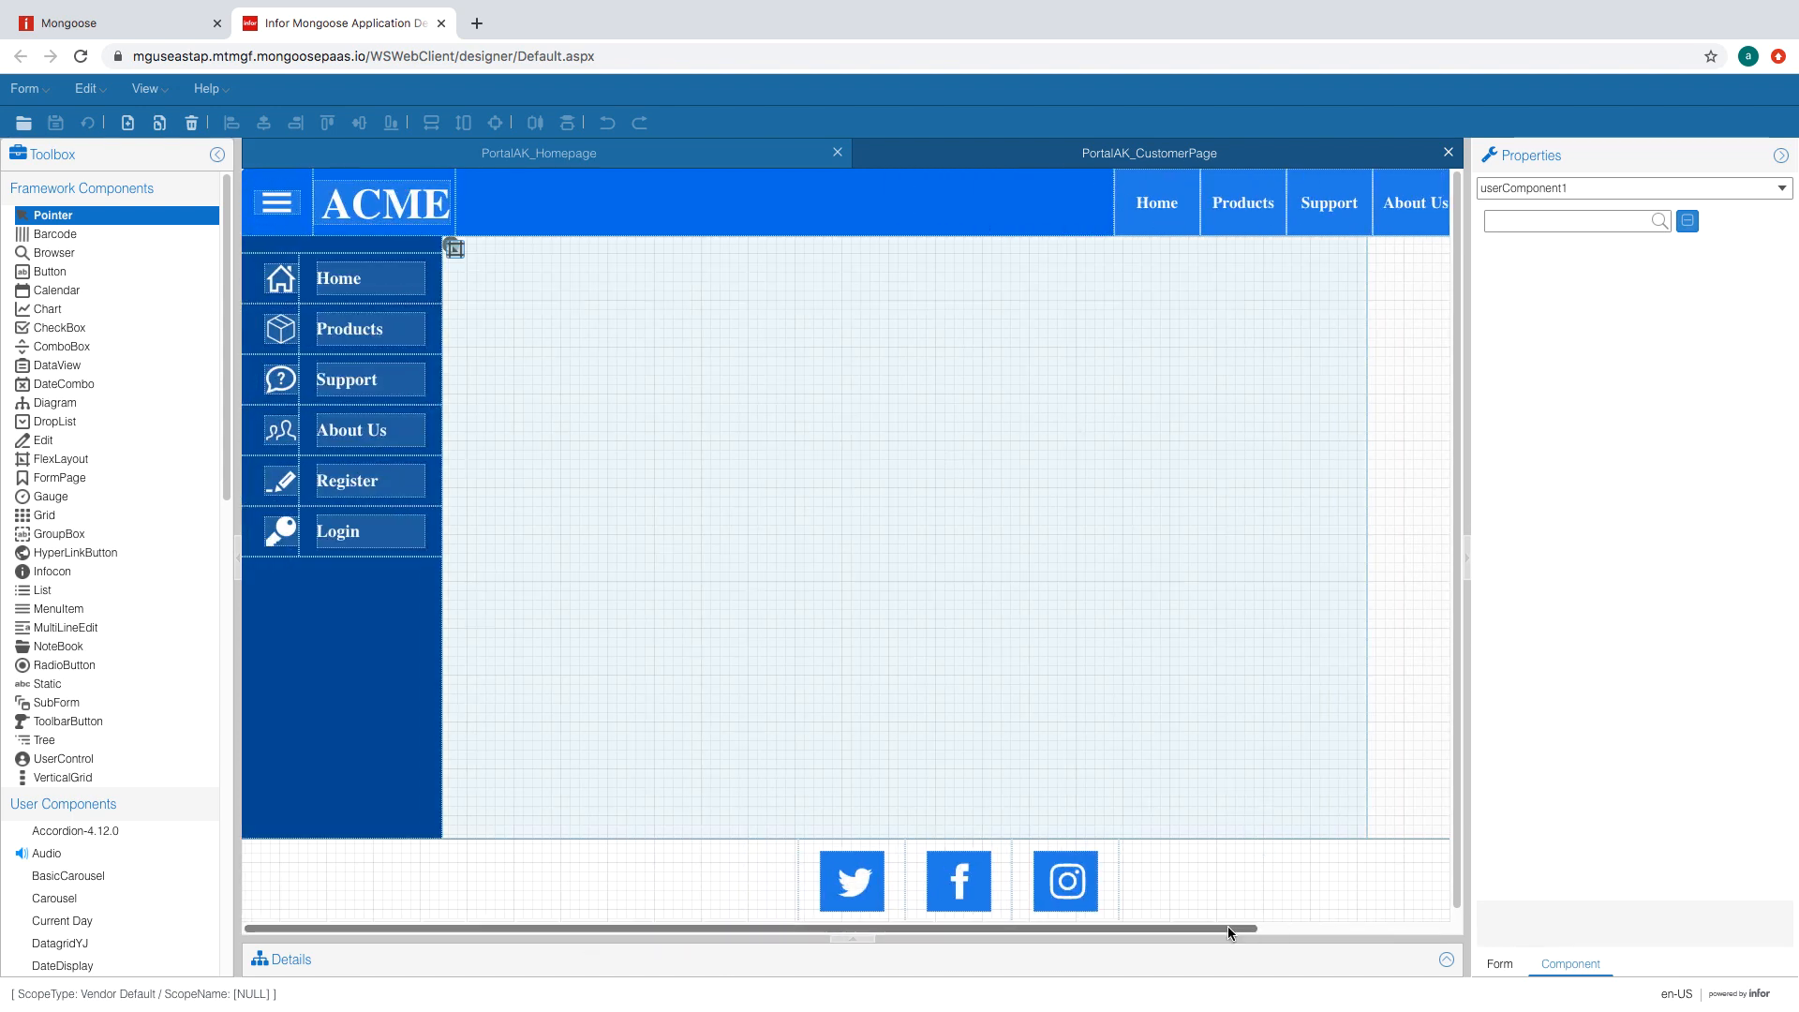
{"action": "left_click_drag", "start_coordinate": [1228, 926], "coordinate": [1416, 926]}
{"action": "left_click", "coordinate": [1359, 724]}
{"action": "left_click_drag", "start_coordinate": [1259, 924], "coordinate": [1072, 926]}
{"action": "left_click", "coordinate": [1097, 747]}
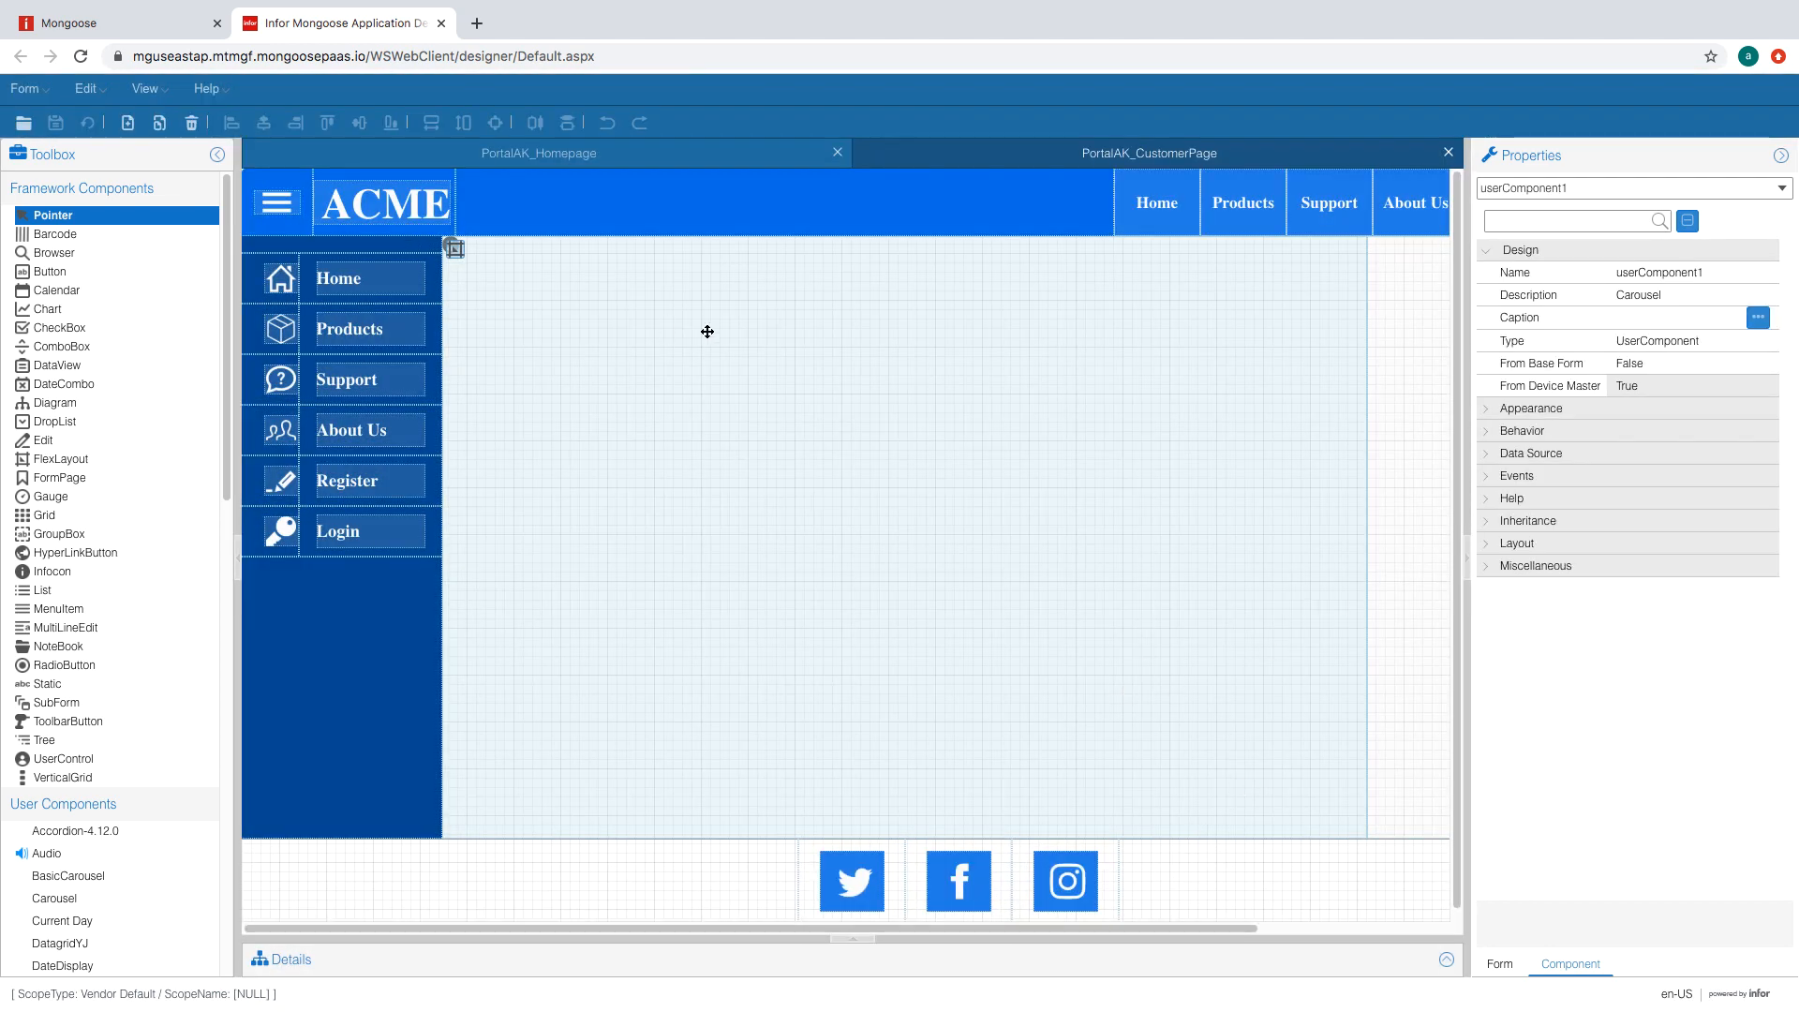
{"action": "key", "text": "Delete"}
{"action": "left_click", "coordinate": [874, 634]}
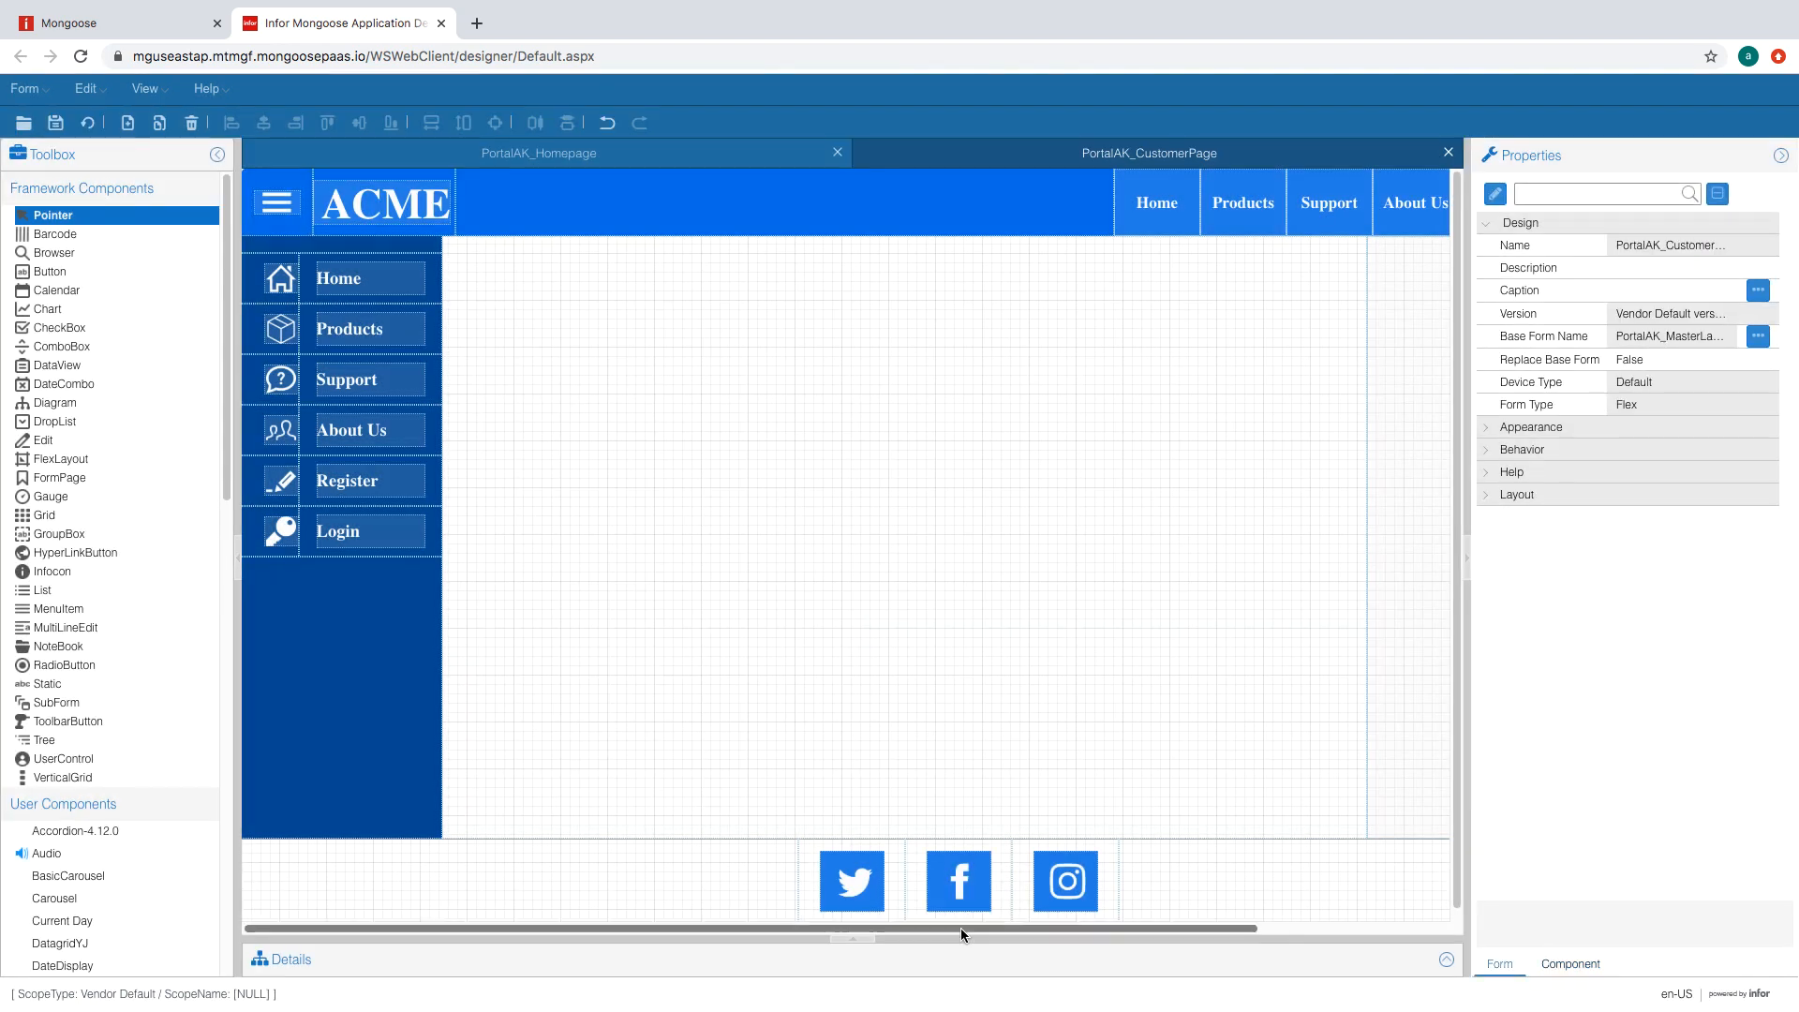
- Delete the login subform and select the main content flex layout
{"action": "left_click_drag", "start_coordinate": [960, 930], "coordinate": [1190, 909]}
{"action": "left_click", "coordinate": [1347, 602]}
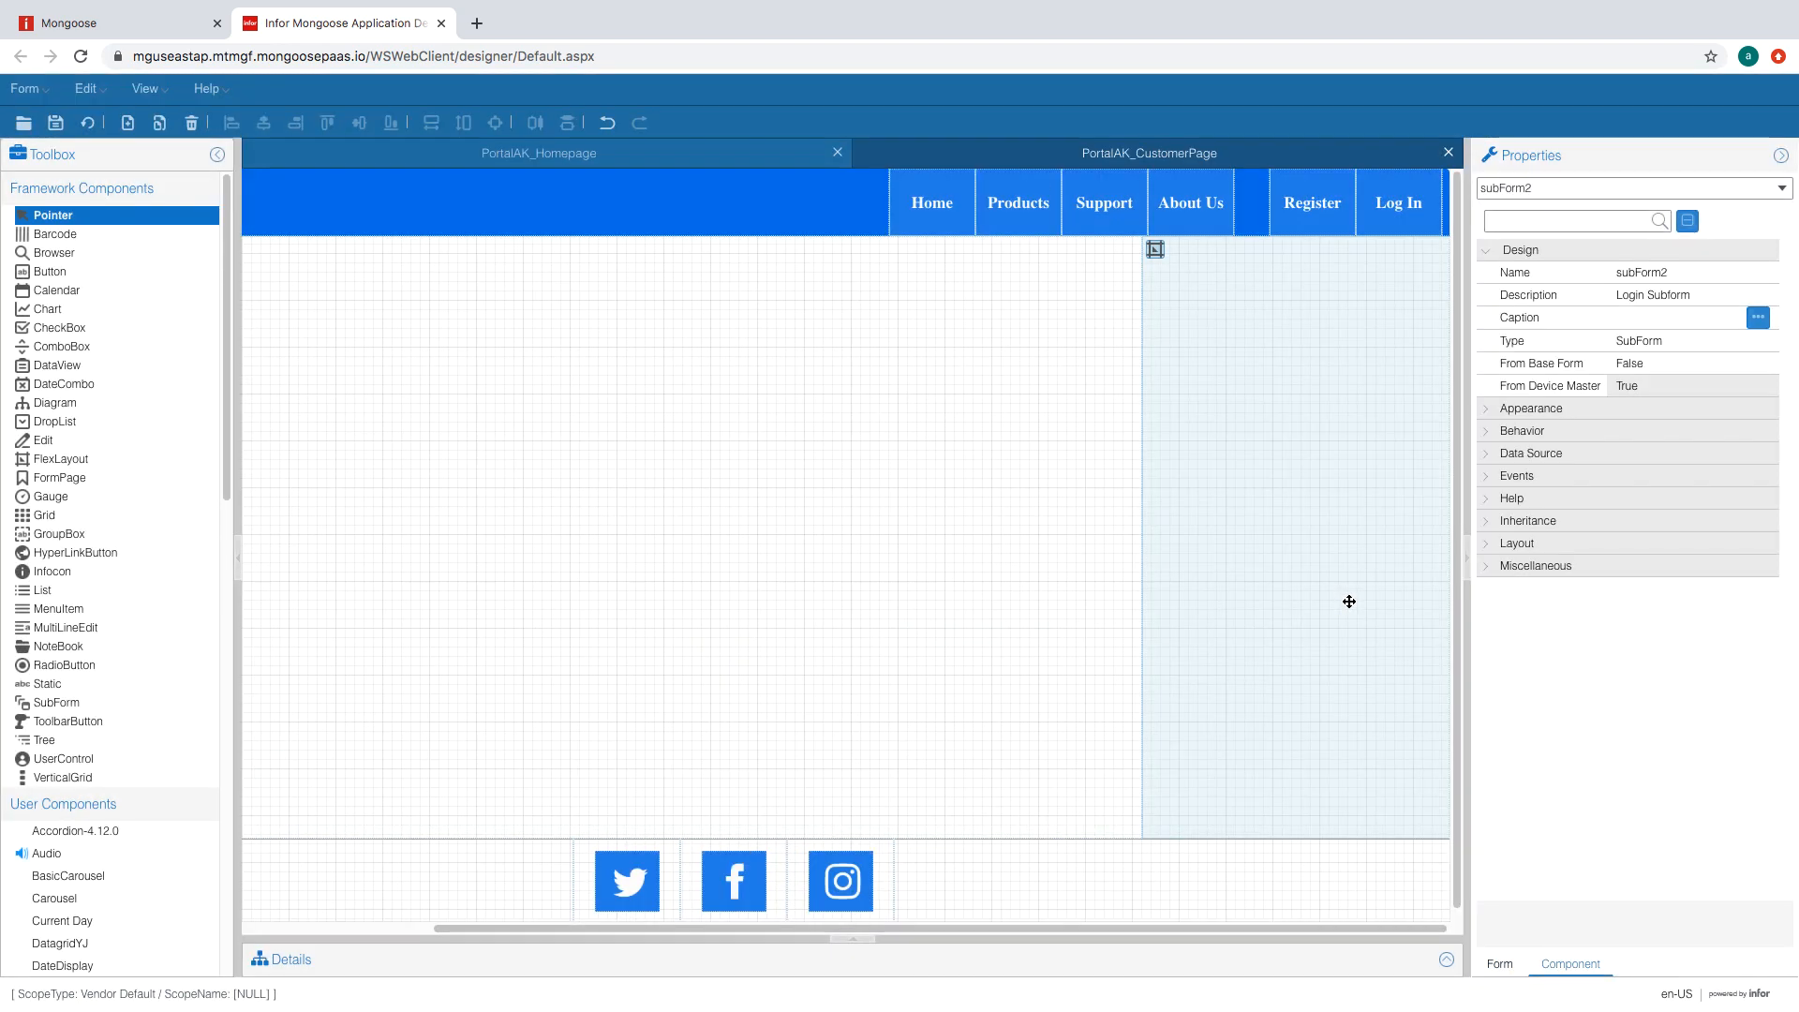
{"action": "key", "text": "Delete"}
{"action": "key", "text": "Return"}
{"action": "left_click_drag", "start_coordinate": [1139, 923], "coordinate": [727, 924]}
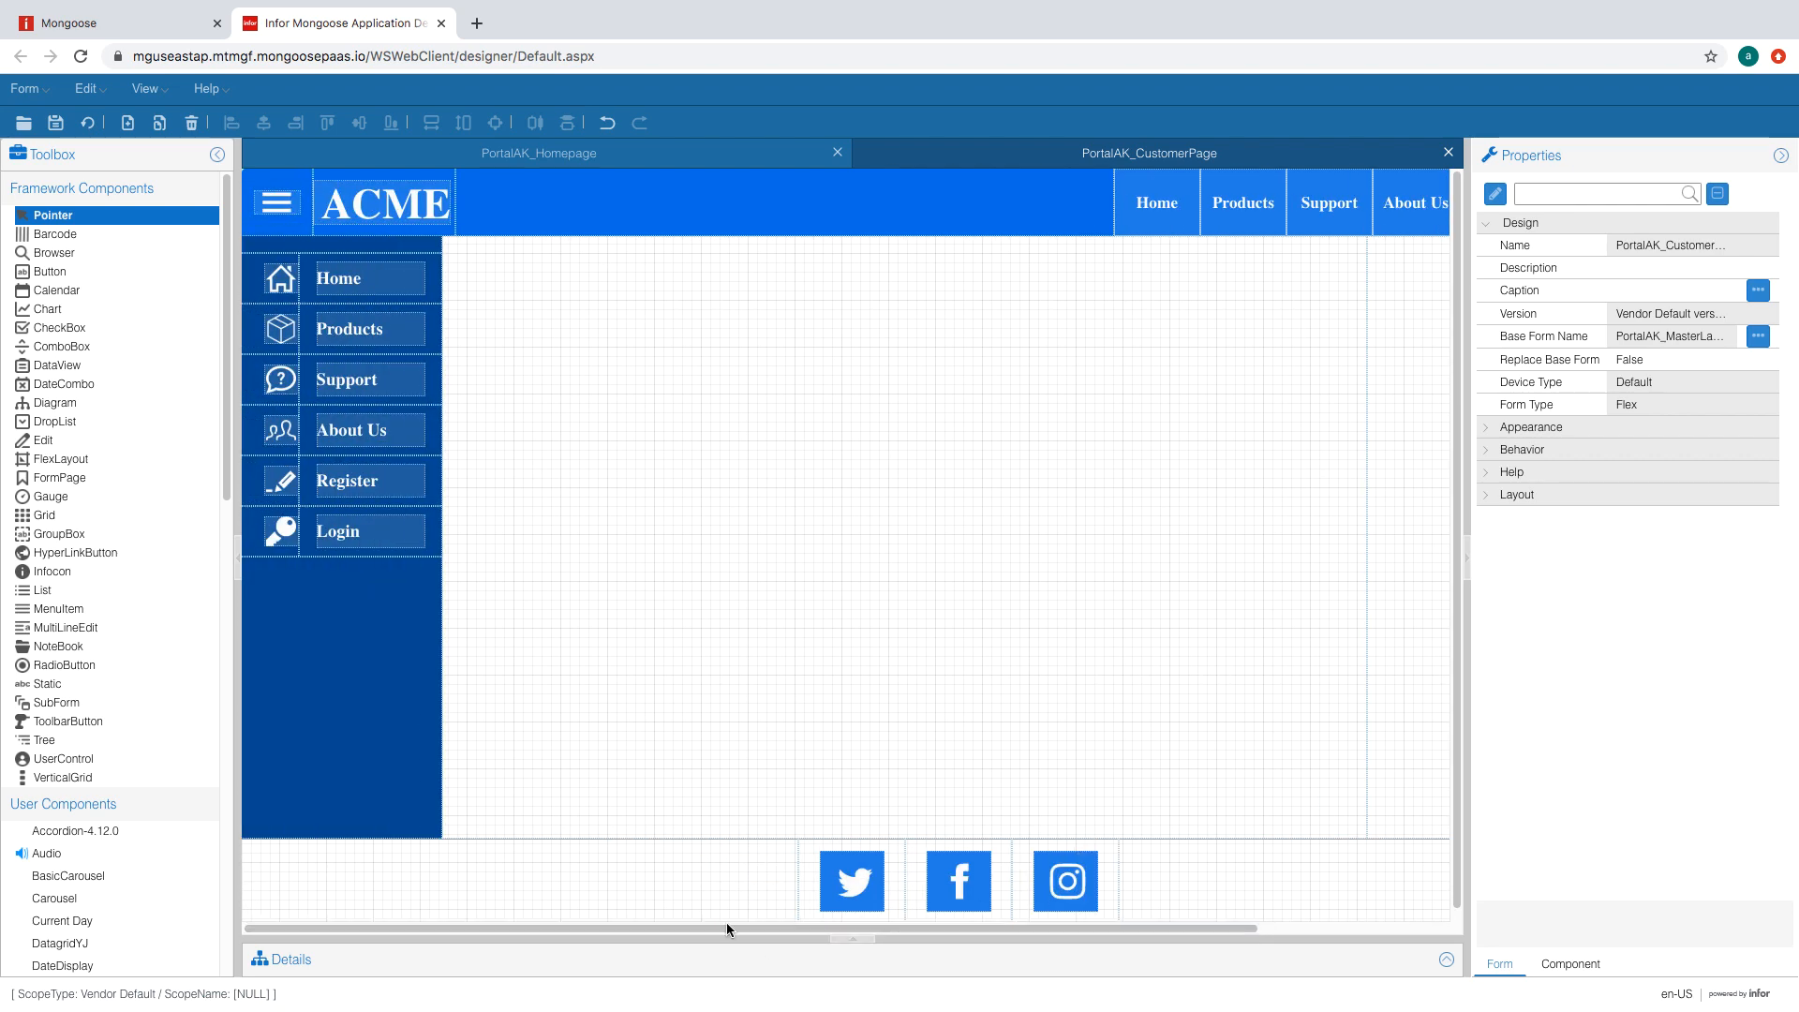
{"action": "left_click", "coordinate": [688, 628]}
- Rename the content layout's Home region ID to 'Customer Orders'
{"action": "left_click", "coordinate": [254, 248]}
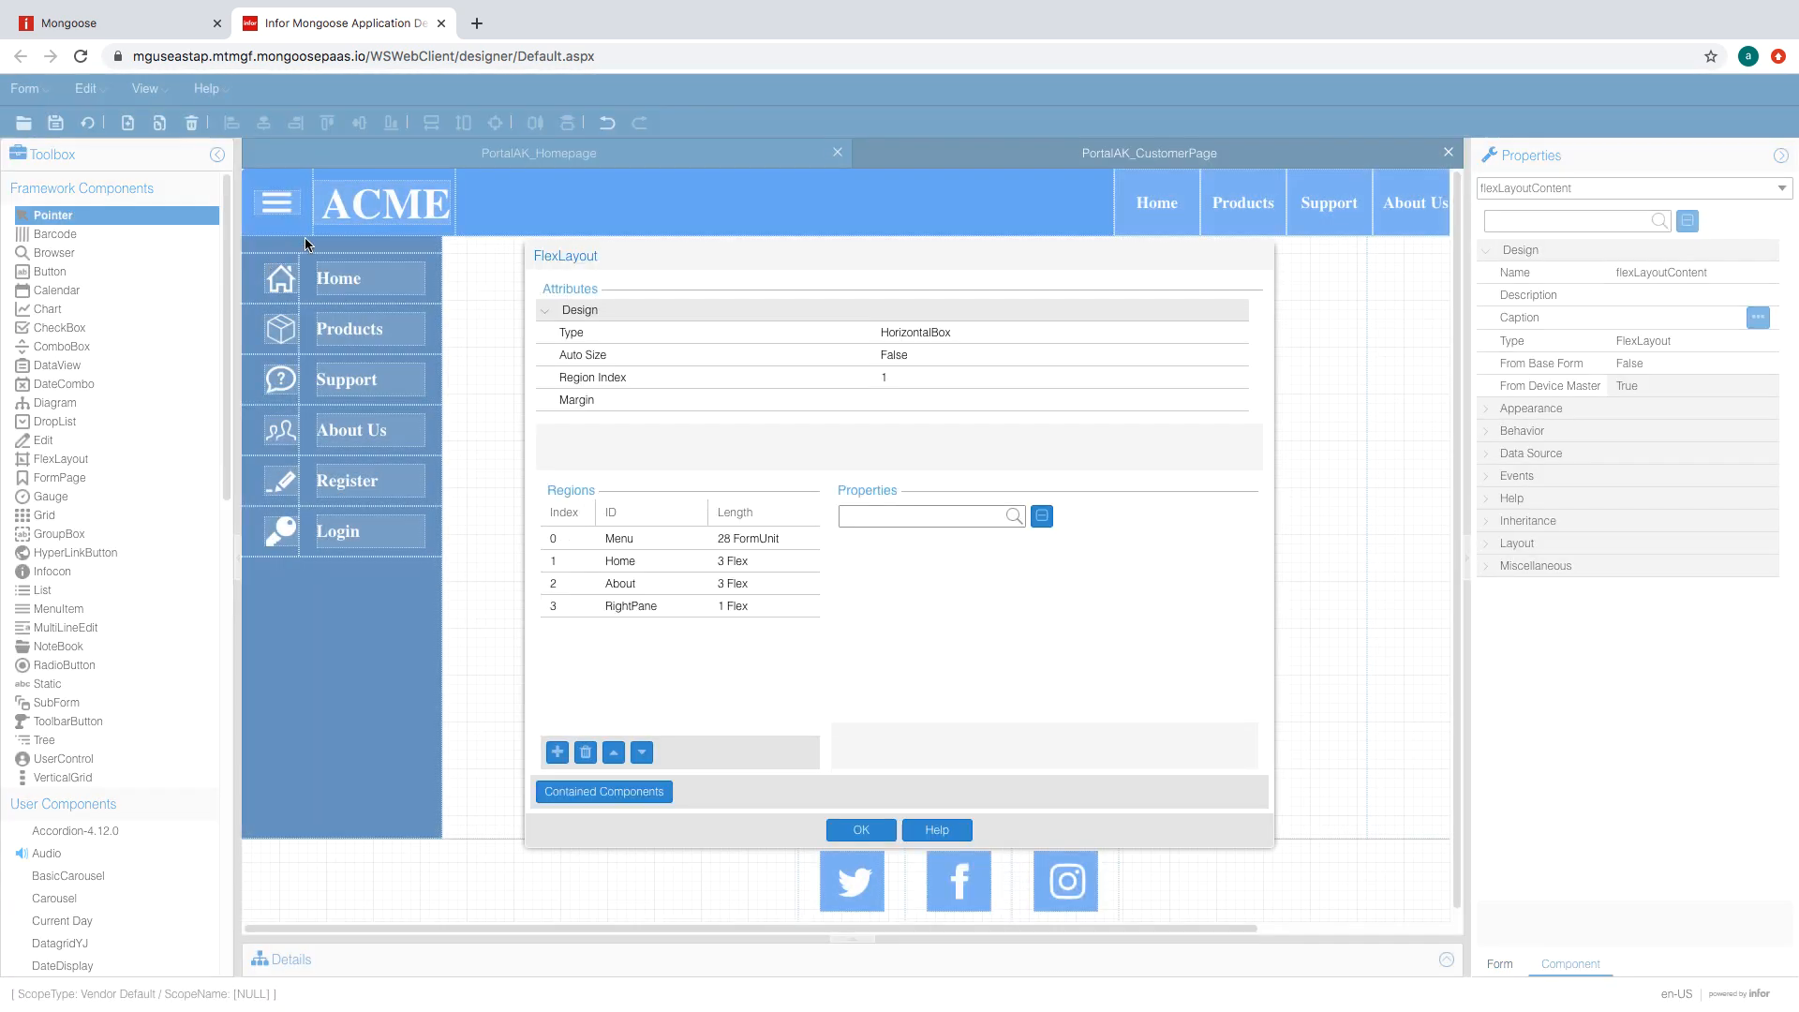
{"action": "left_click", "coordinate": [750, 606]}
{"action": "left_click", "coordinate": [786, 583]}
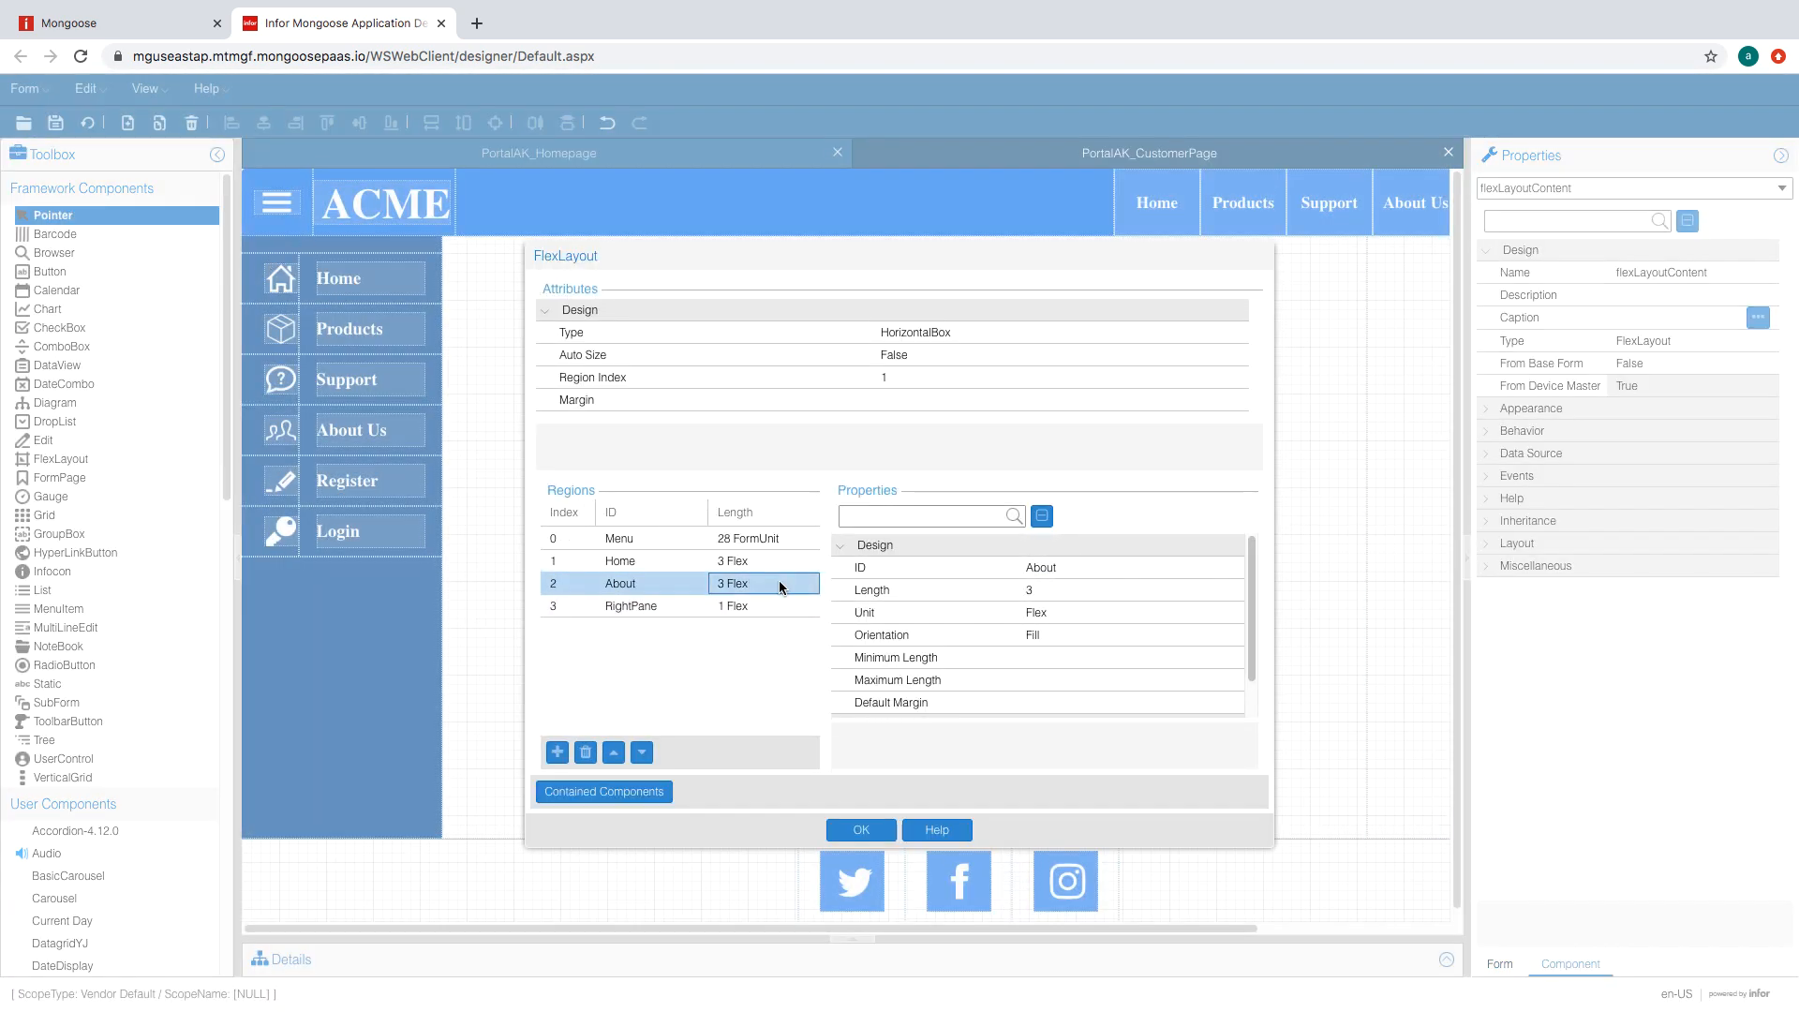
{"action": "left_click", "coordinate": [741, 506]}
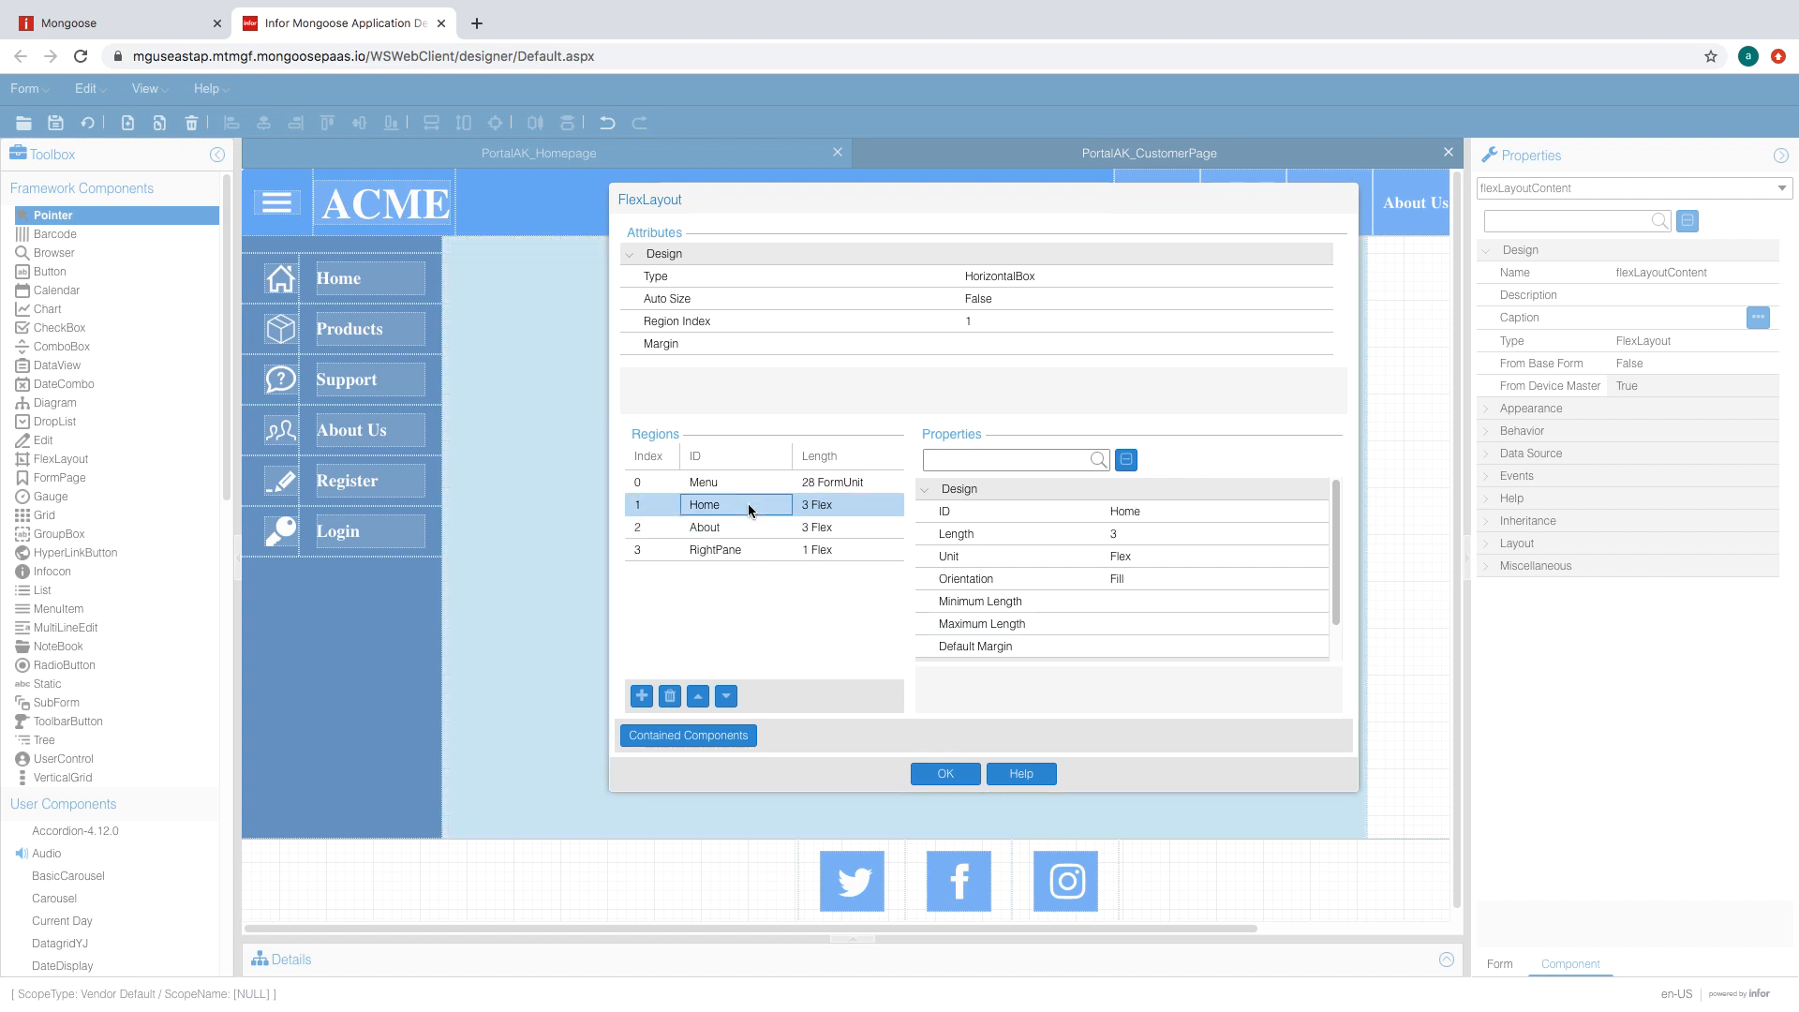
{"action": "left_click", "coordinate": [1144, 509]}
{"action": "type", "text": "Custo"}
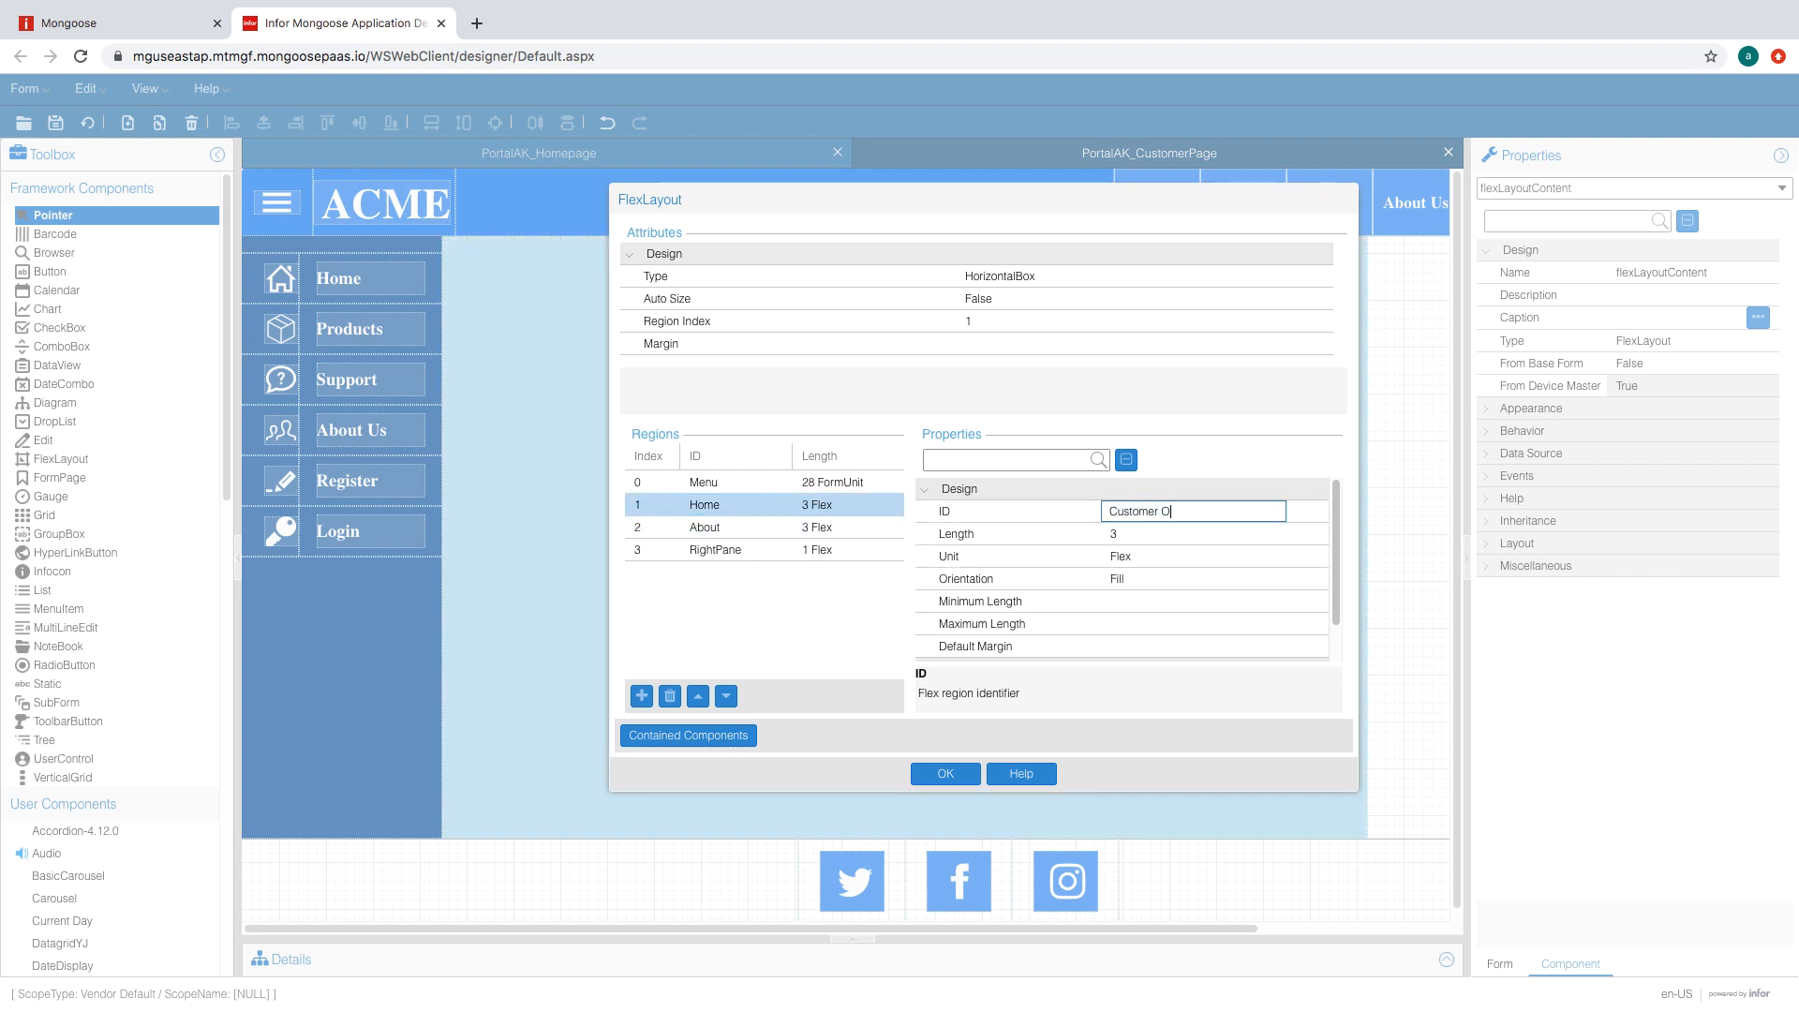
{"action": "type", "text": "mer Orders"}
{"action": "left_click", "coordinate": [946, 773]}
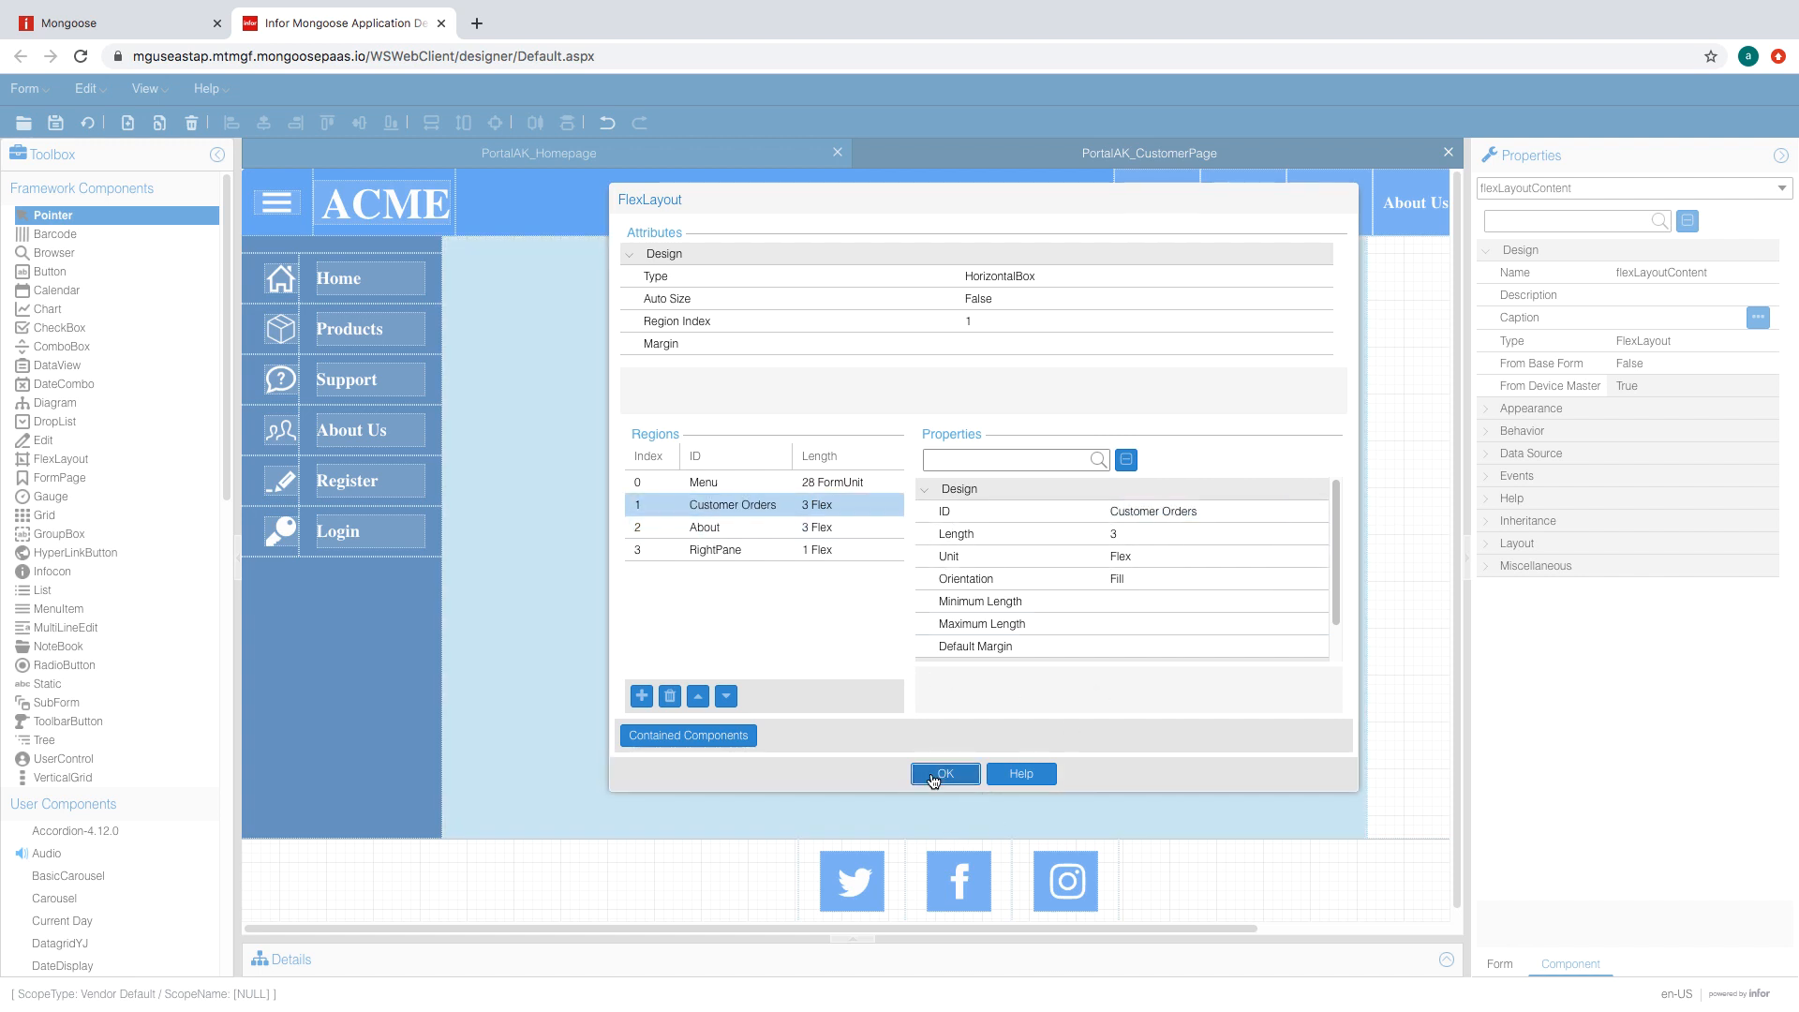
- Change the RightPane region's Visible in Design Mode setting and apply the region changes
{"action": "left_click", "coordinate": [896, 552]}
{"action": "scroll", "coordinate": [1190, 638], "scroll_direction": "down", "scroll_amount": 2}
{"action": "left_click", "coordinate": [925, 648]}
{"action": "scroll", "coordinate": [1023, 623], "scroll_direction": "down", "scroll_amount": 2}
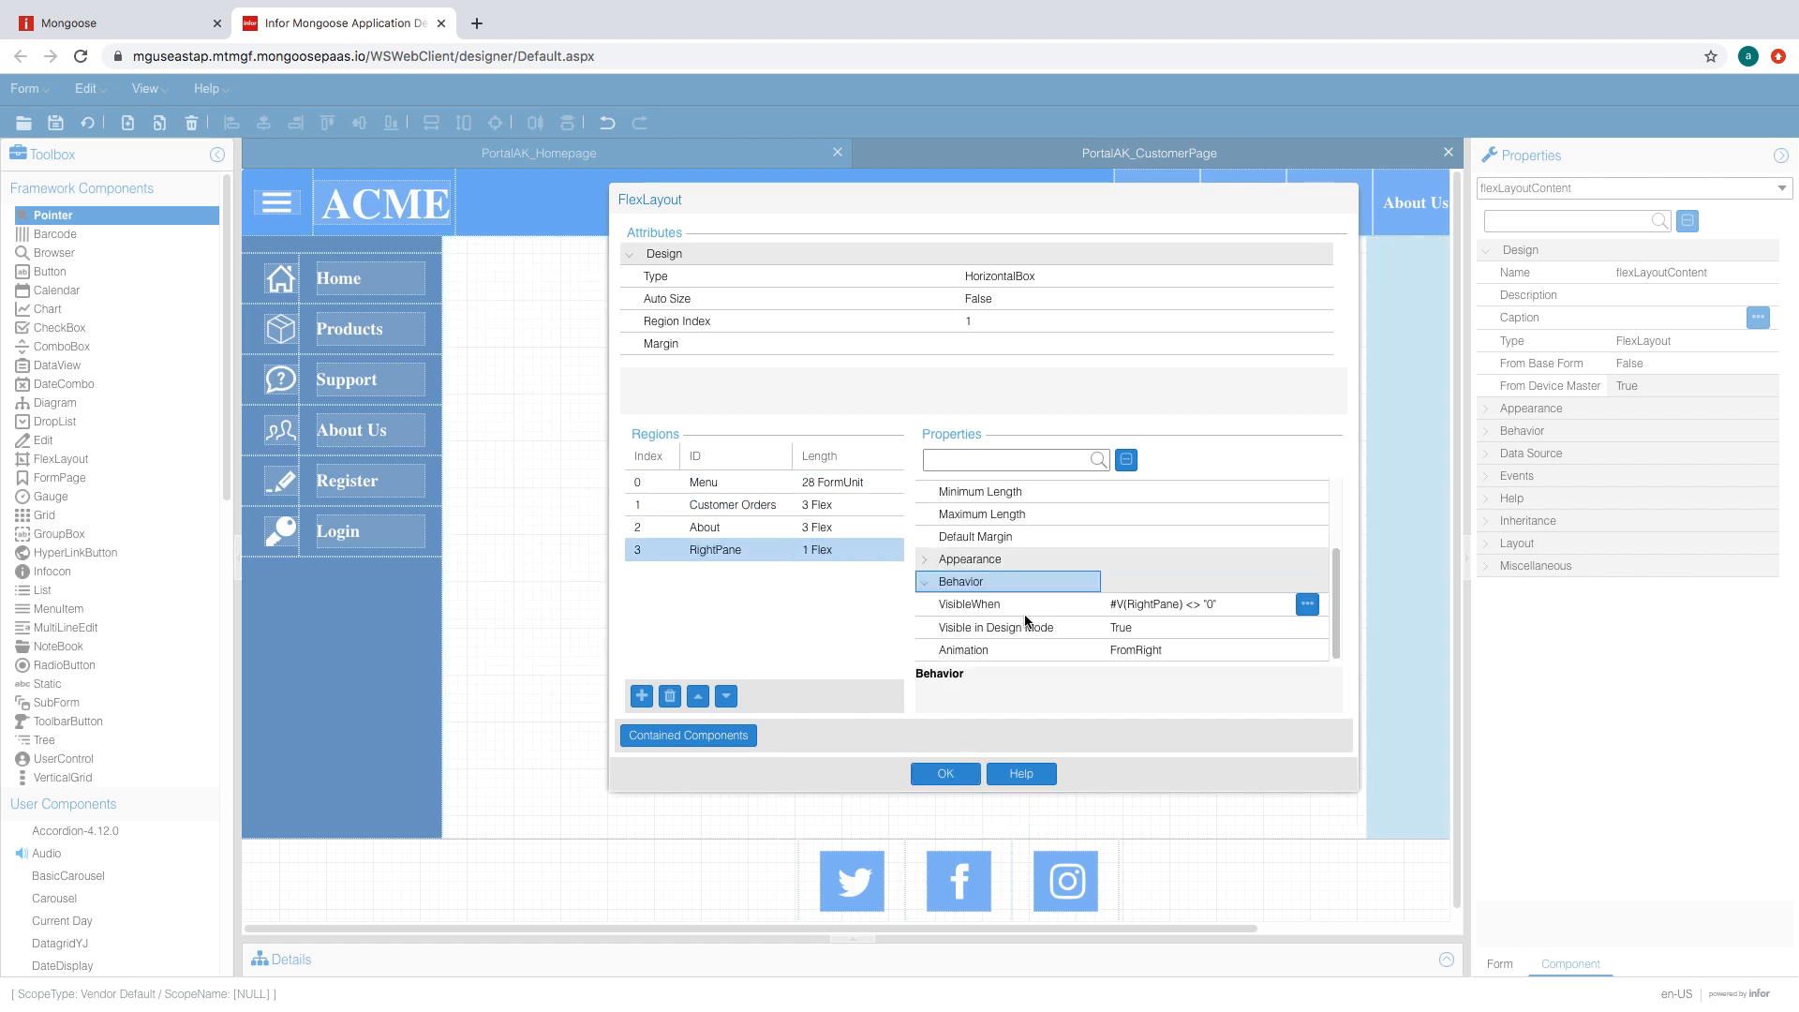
{"action": "left_click", "coordinate": [1229, 631]}
{"action": "left_click", "coordinate": [1278, 627]}
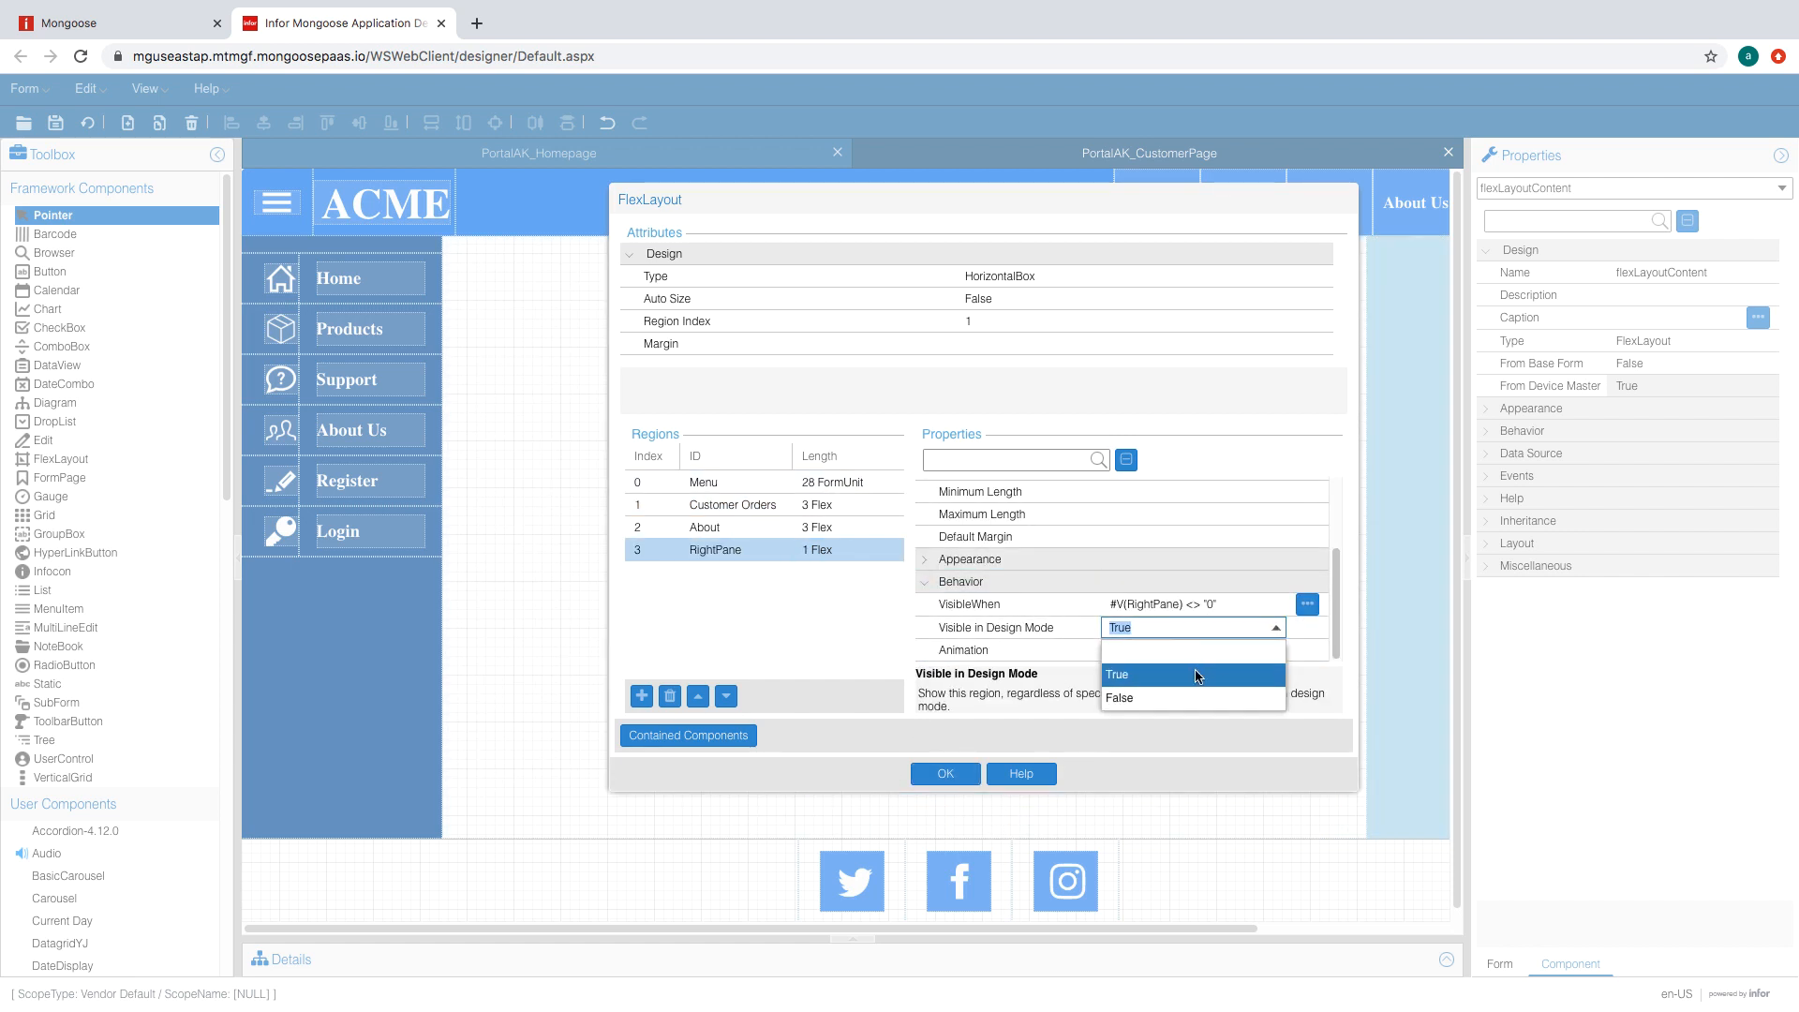
{"action": "left_click", "coordinate": [1195, 696]}
{"action": "scroll", "coordinate": [1195, 610], "scroll_direction": "down", "scroll_amount": 2}
{"action": "left_click", "coordinate": [945, 773]}
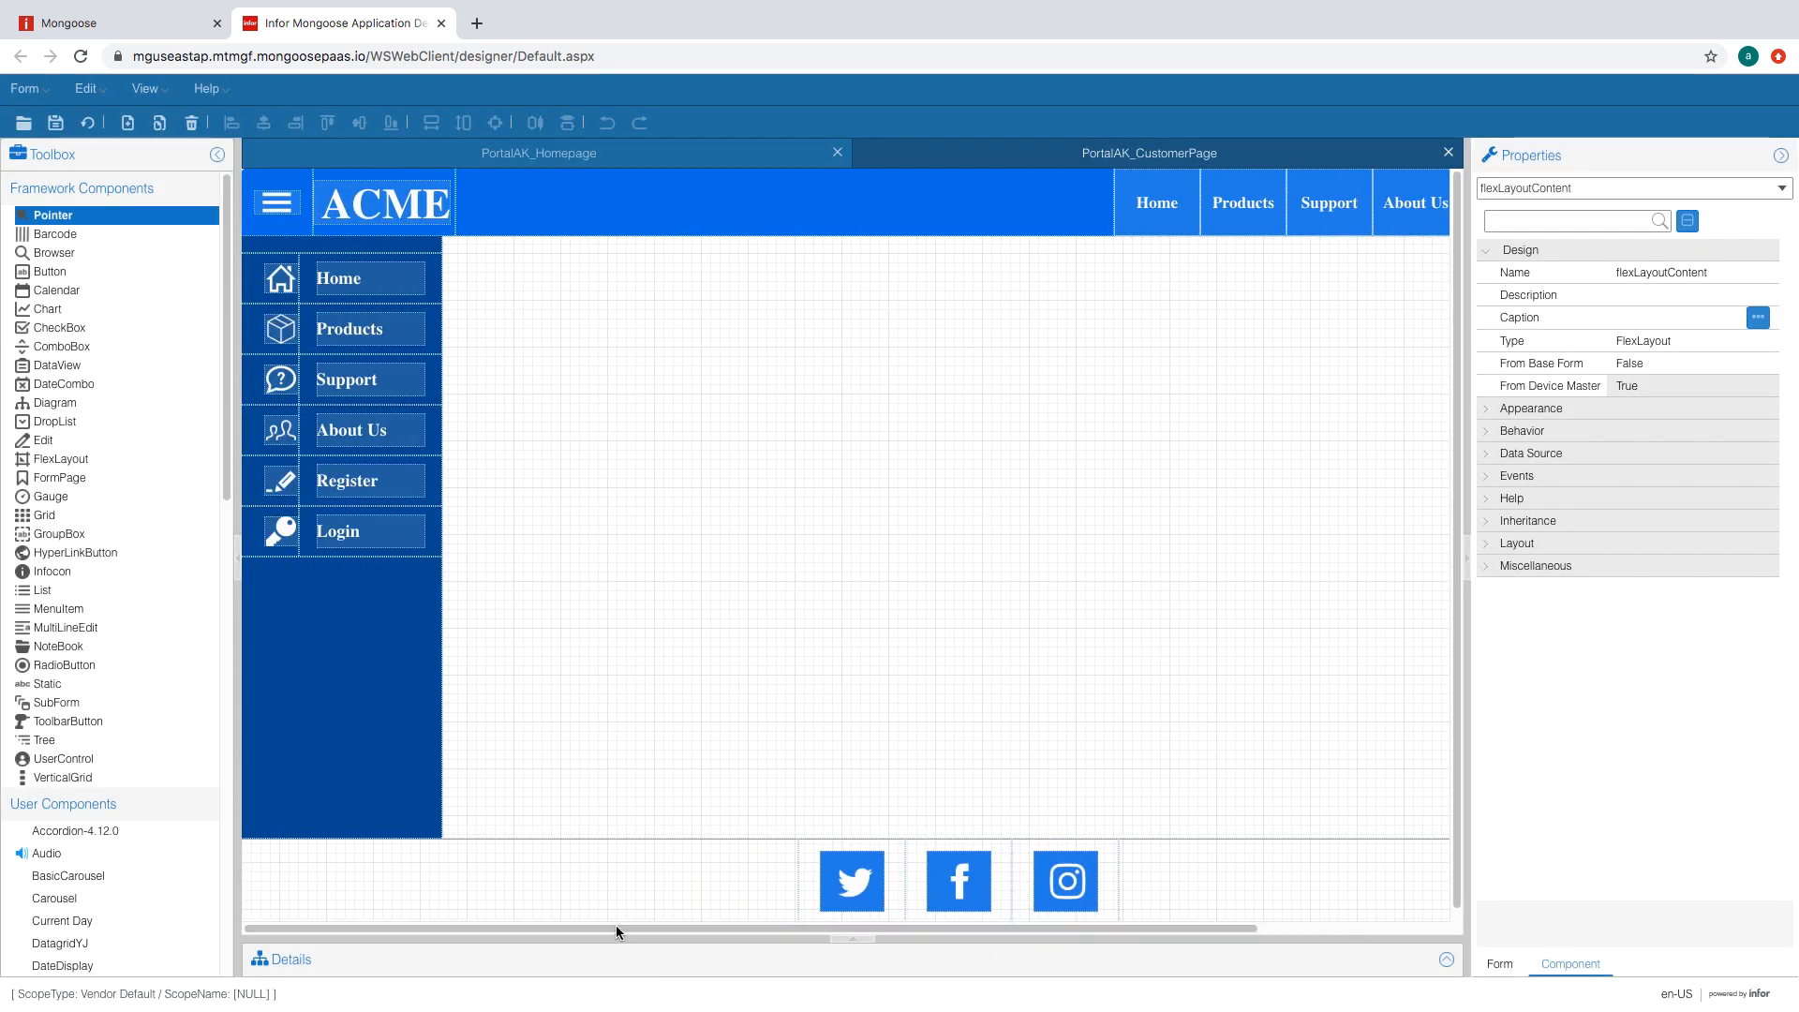
- Change the Log In button's caption to 'Log Out'
{"action": "left_click_drag", "start_coordinate": [800, 929], "coordinate": [999, 928]}
{"action": "left_click", "coordinate": [1387, 213]}
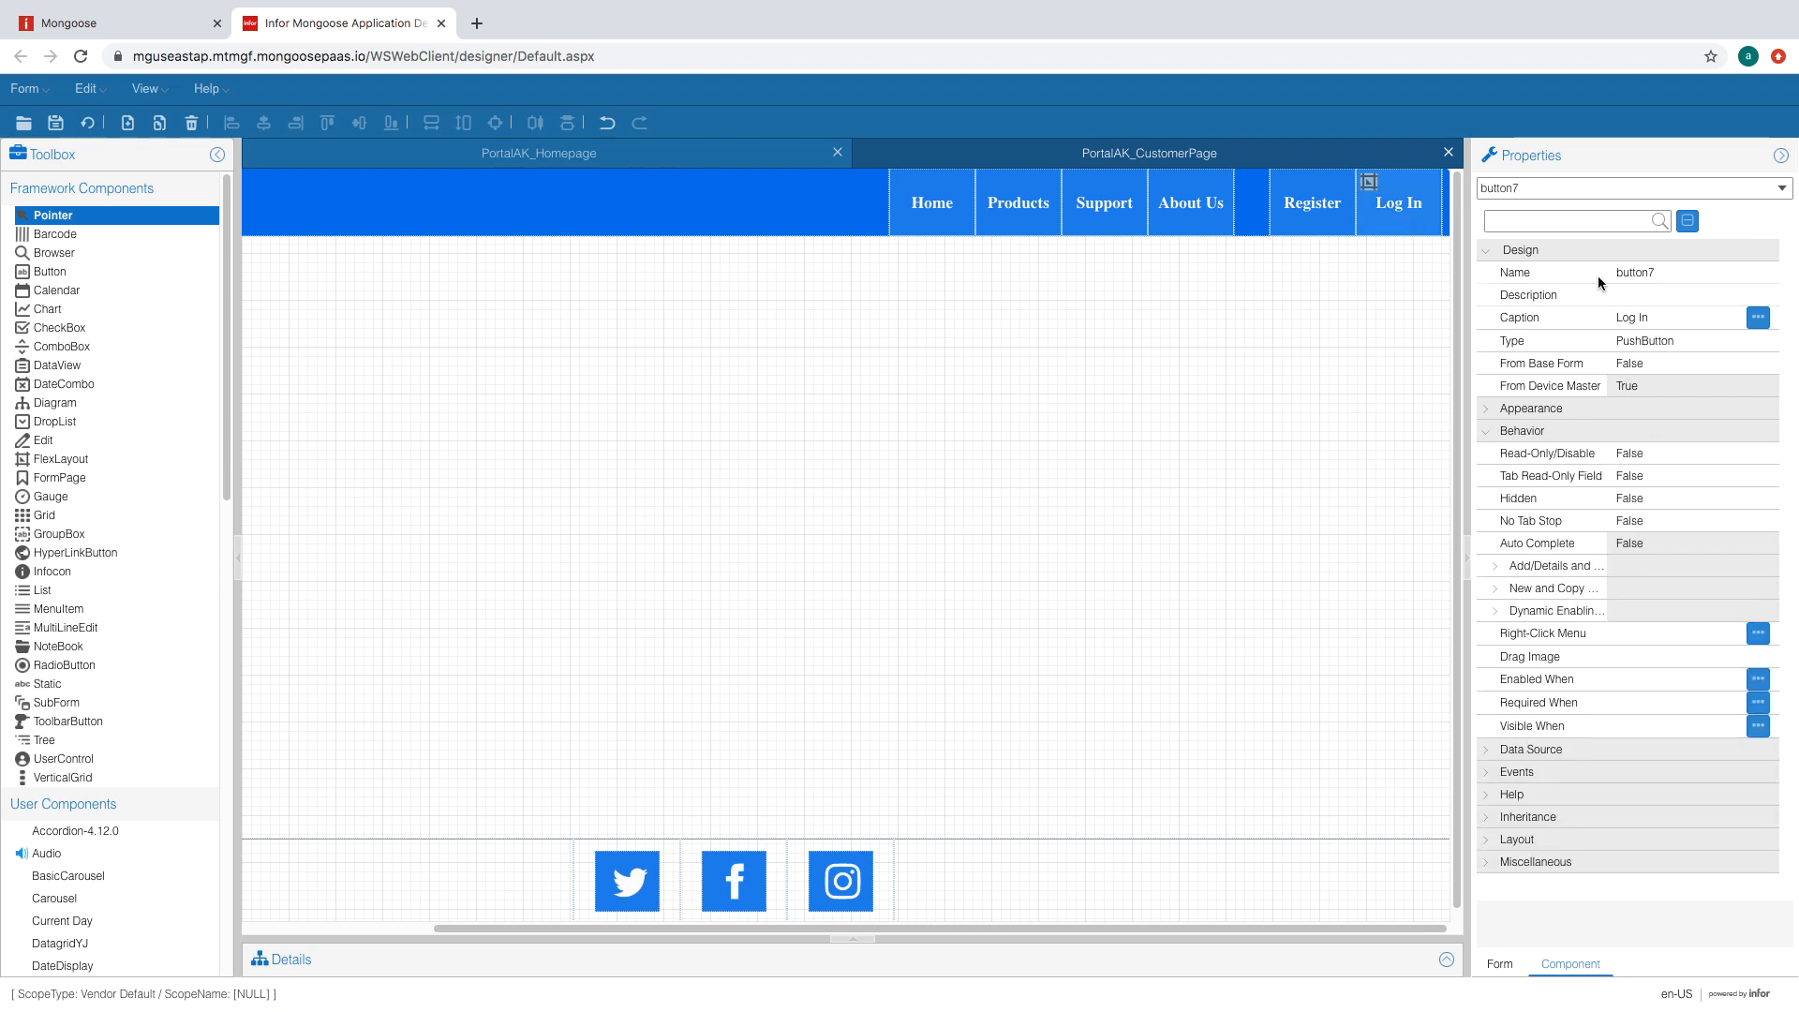
{"action": "left_click", "coordinate": [1659, 318]}
{"action": "type", "text": "Log"}
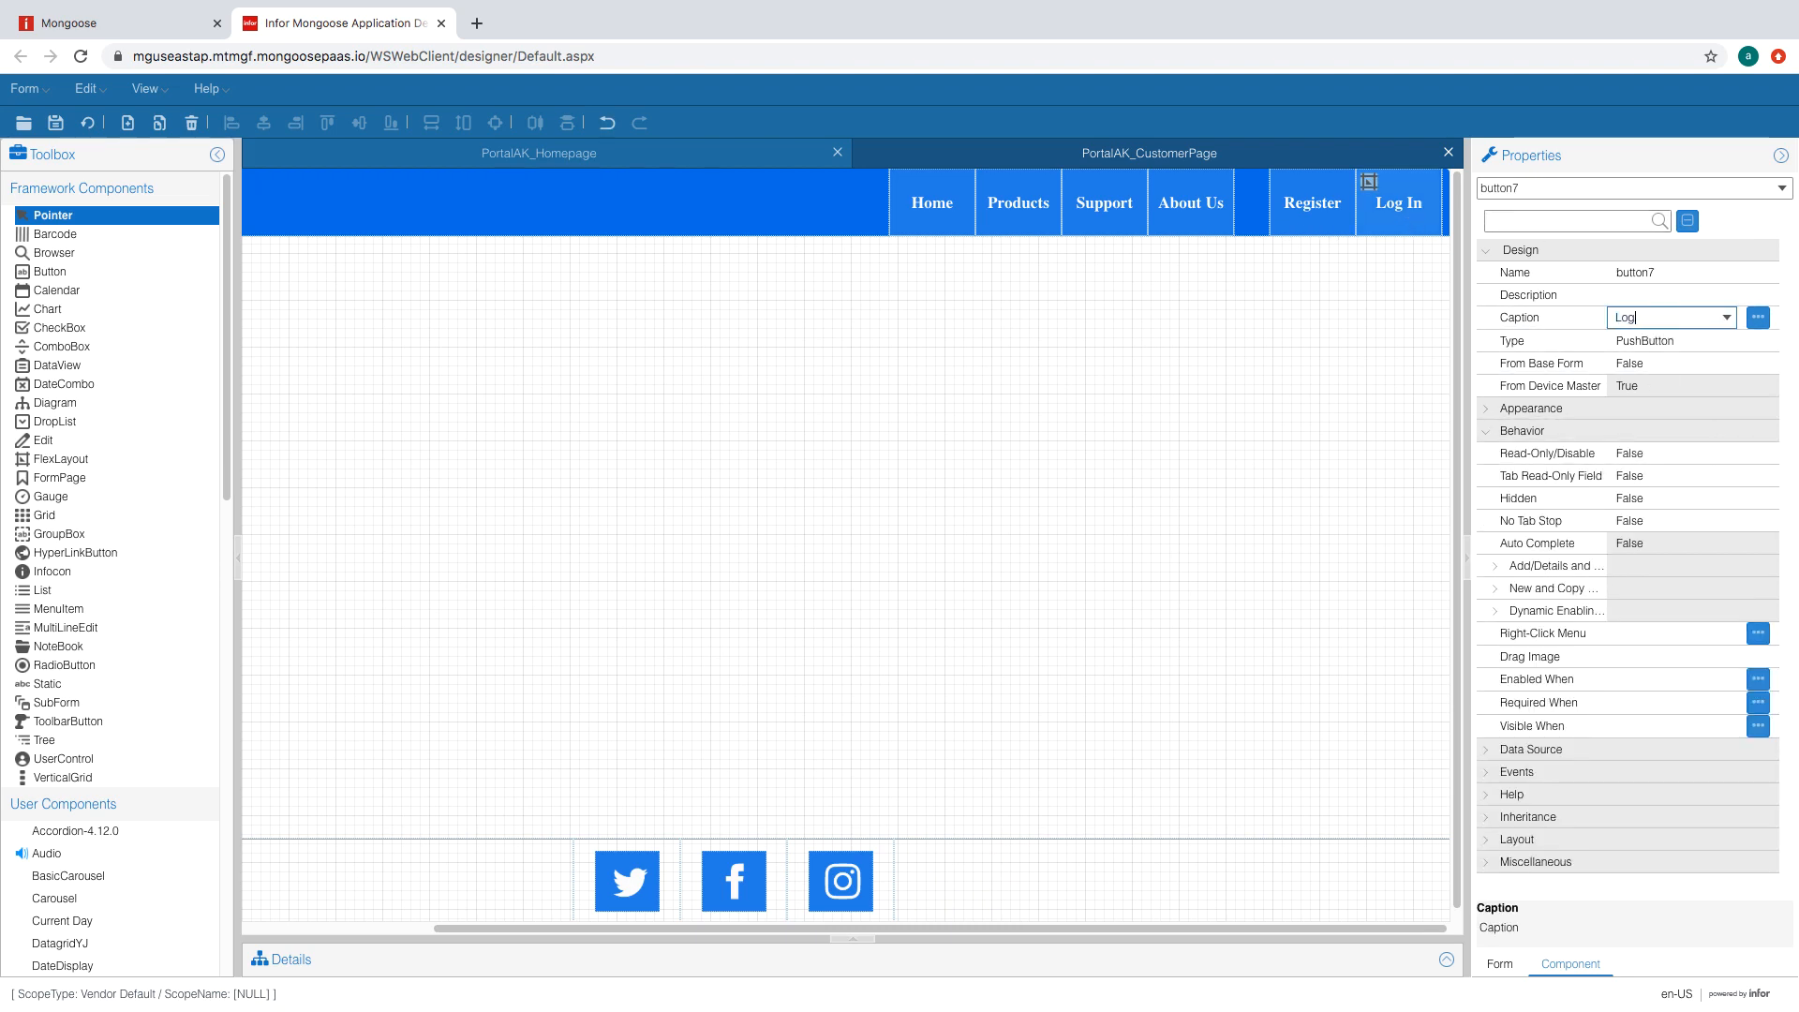
{"action": "type", "text": " Out"}
{"action": "key", "text": "Return"}
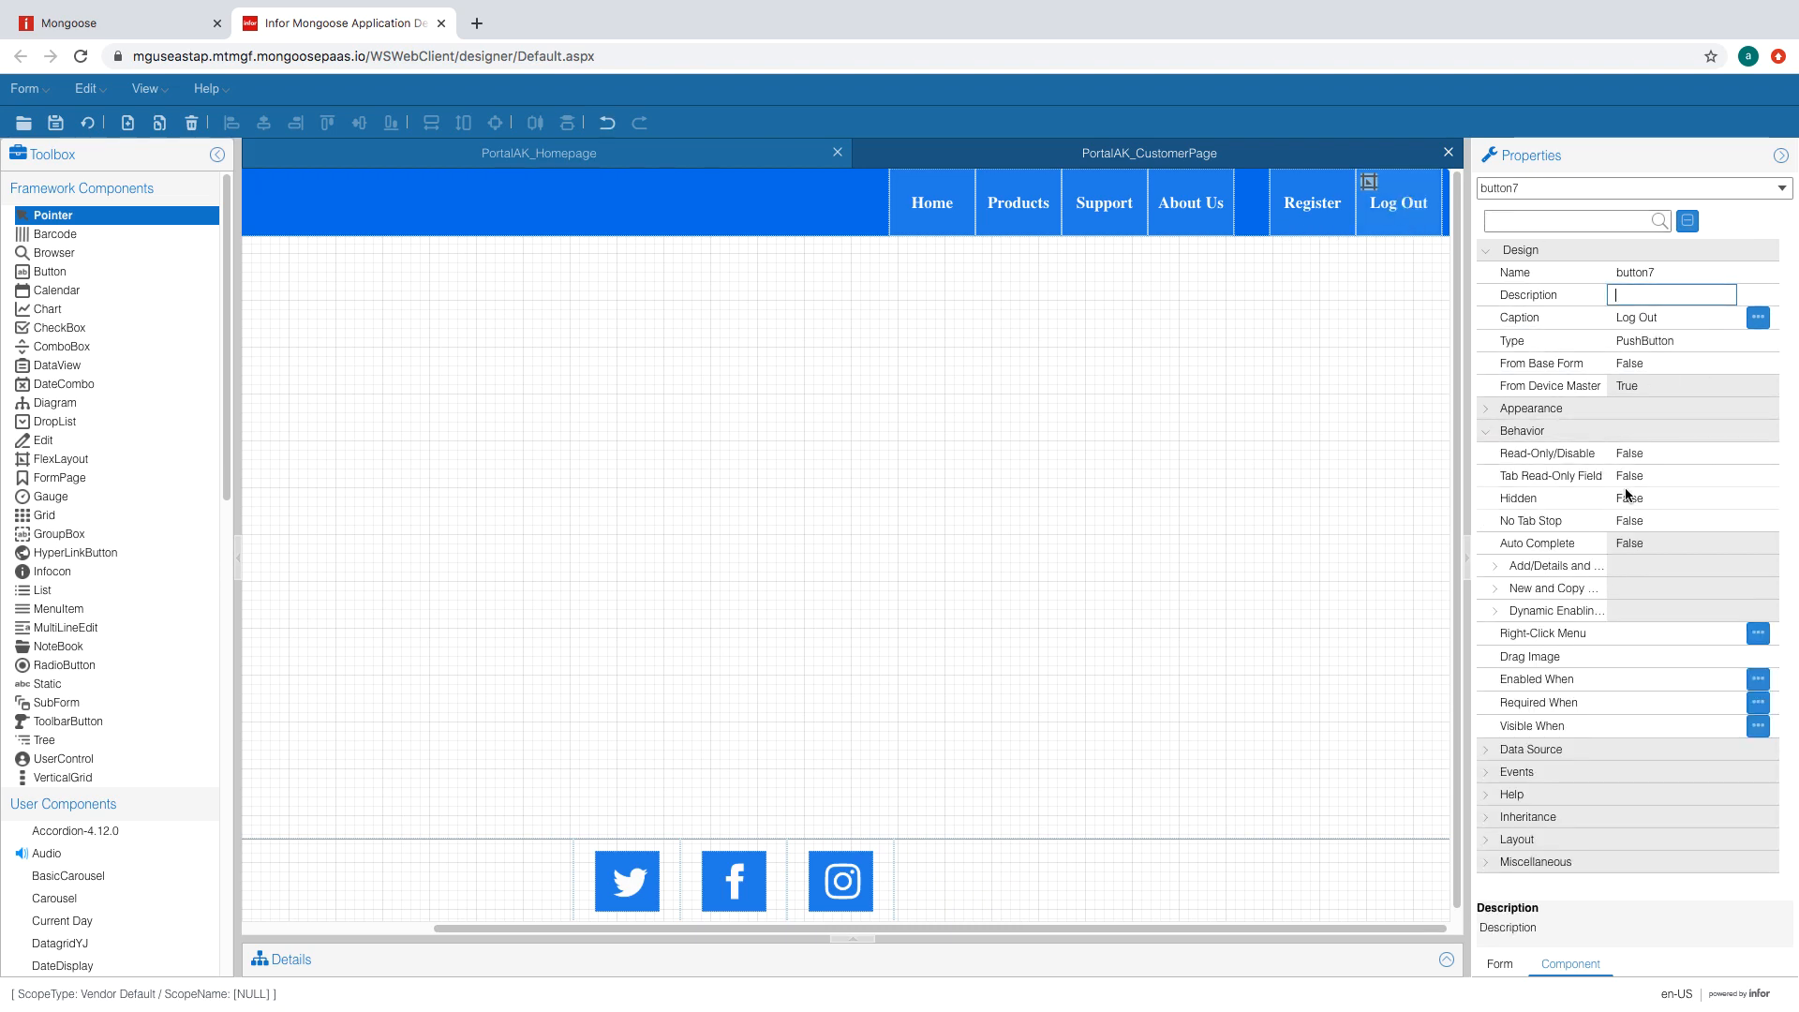
- Clear the LoginBtn primary event from the button's event settings
{"action": "left_click", "coordinate": [1577, 771]}
{"action": "scroll", "coordinate": [1580, 747], "scroll_direction": "down", "scroll_amount": 1}
{"action": "left_click", "coordinate": [1649, 675]}
{"action": "key", "text": "BackSpace"}
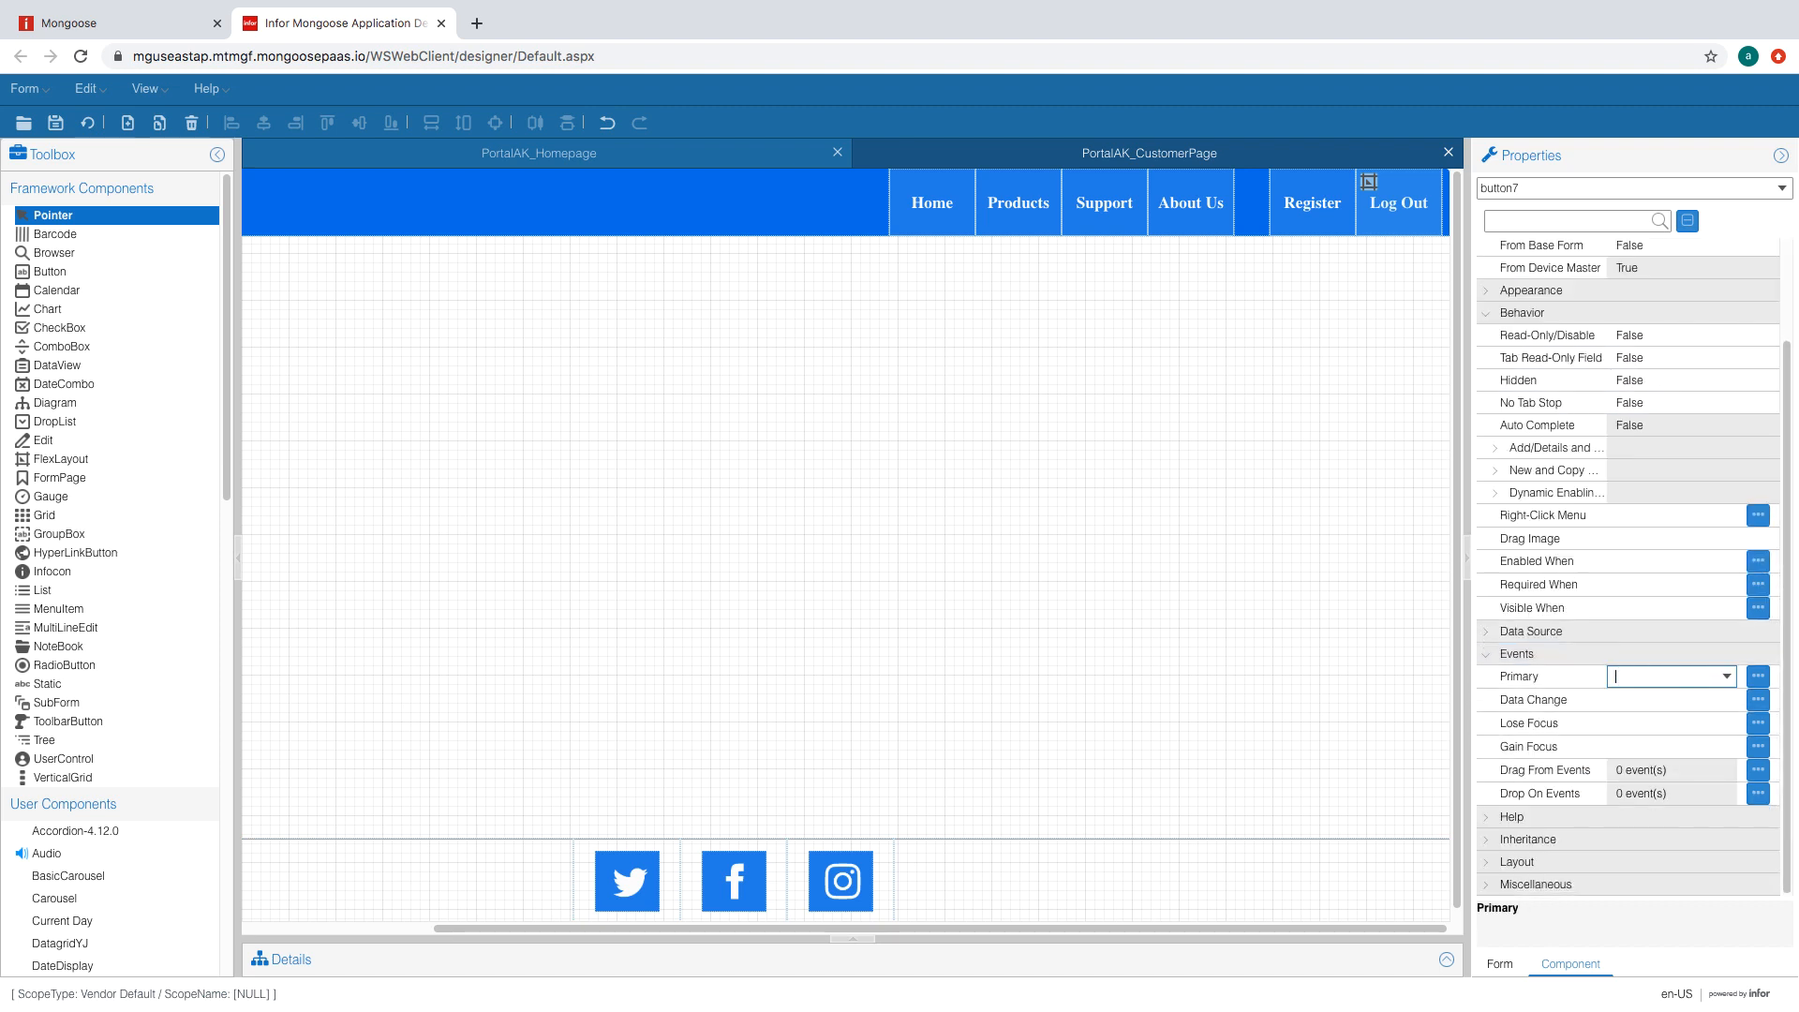
{"action": "left_click", "coordinate": [1627, 609]}
- Delete the LoginBtn event handler from the form's event handlers
{"action": "left_click", "coordinate": [1446, 960]}
{"action": "left_click", "coordinate": [472, 741]}
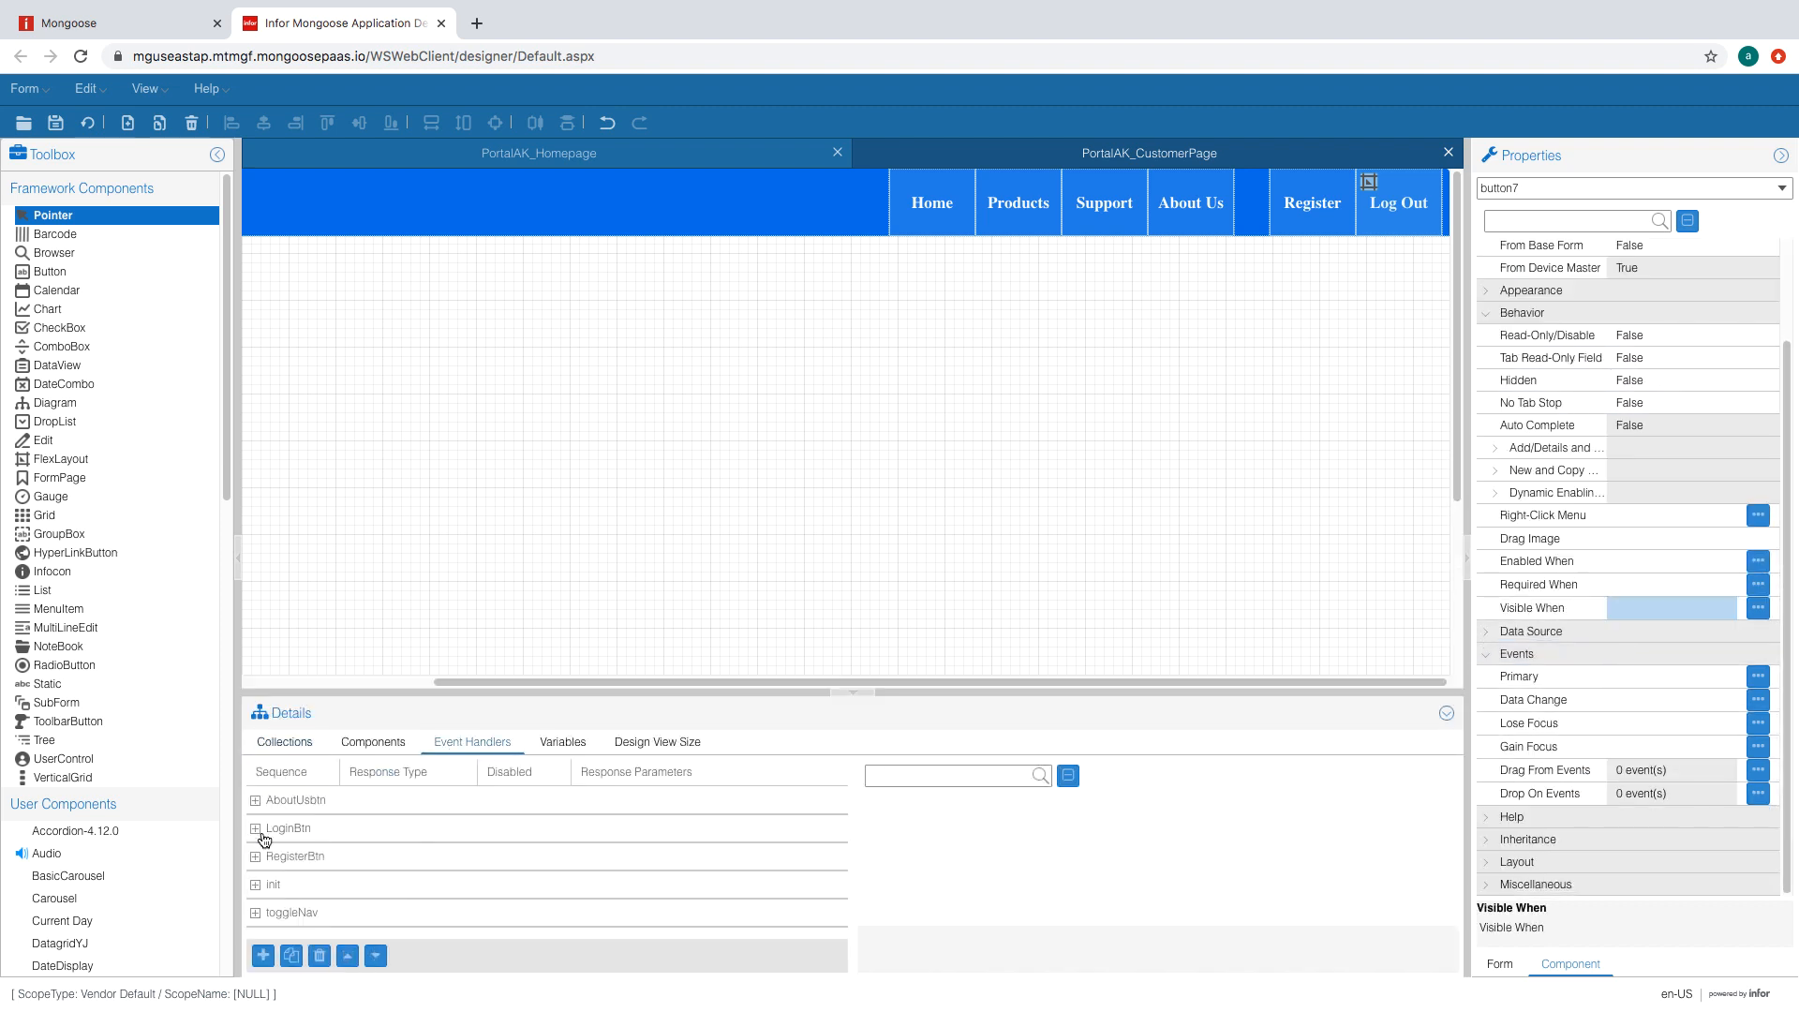
{"action": "left_click", "coordinate": [256, 802]}
{"action": "left_click", "coordinate": [311, 854]}
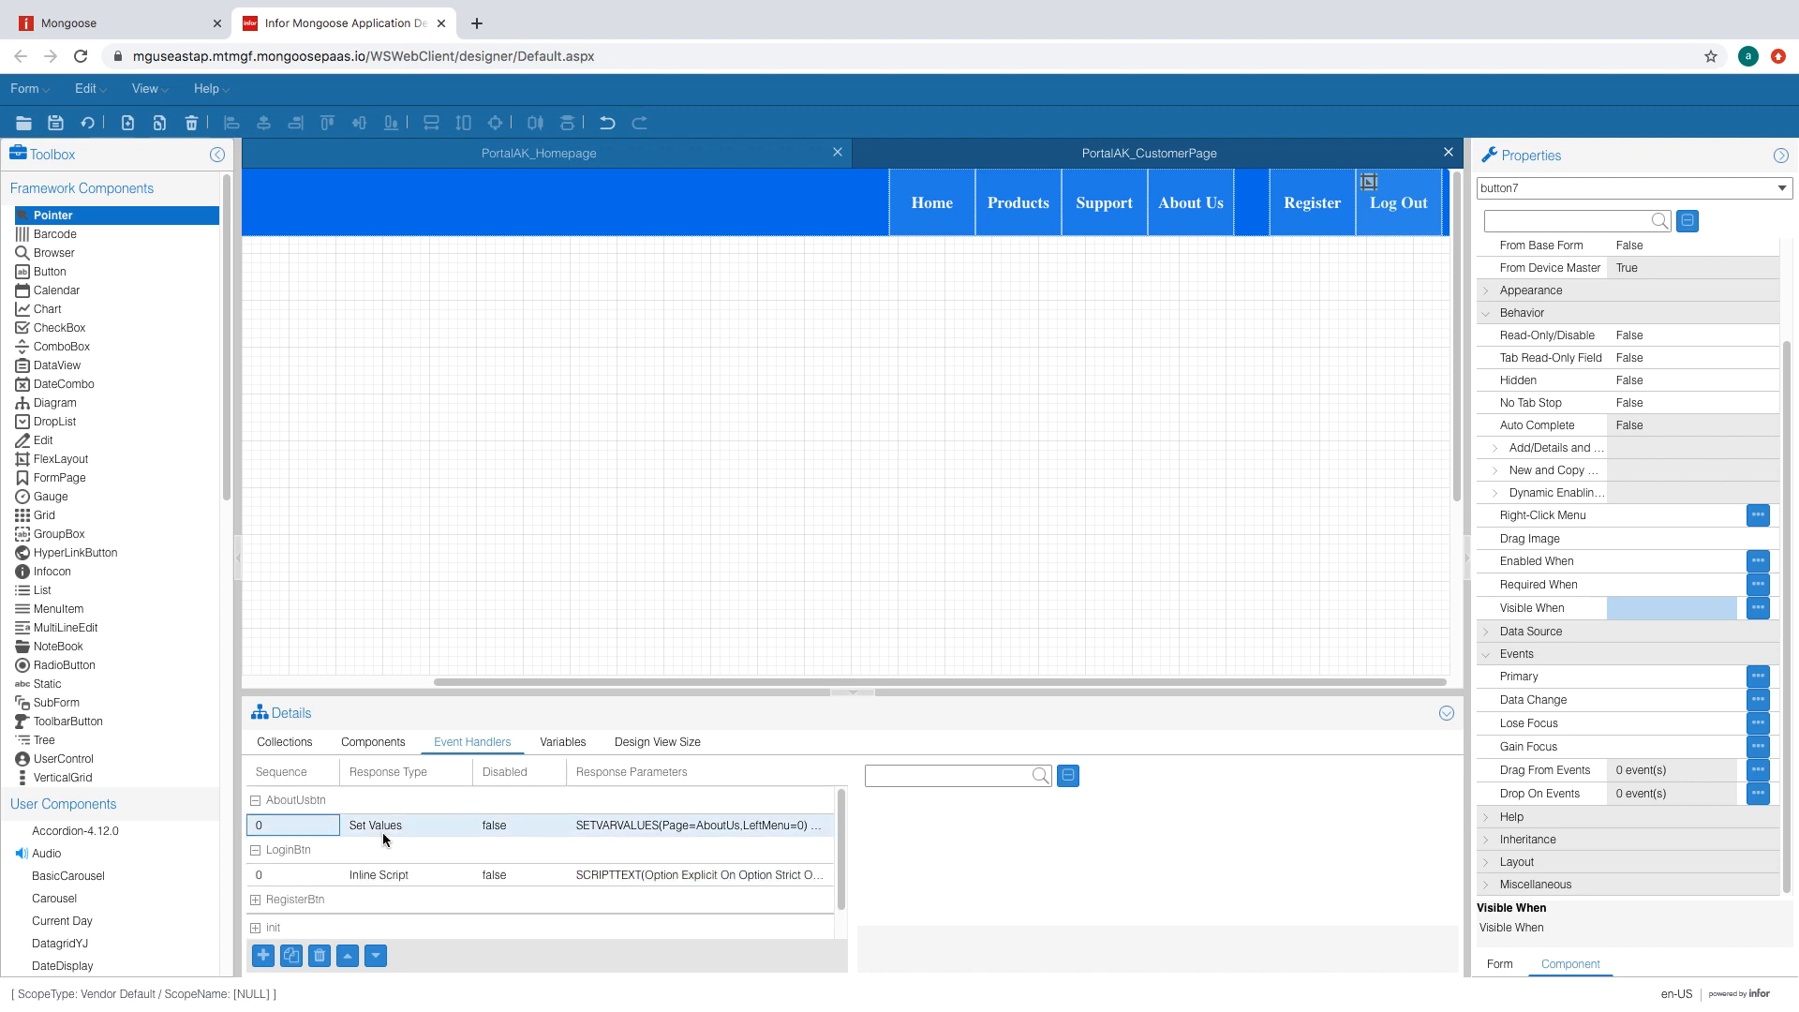
{"action": "scroll", "coordinate": [374, 844], "scroll_direction": "down", "scroll_amount": 1}
{"action": "left_click", "coordinate": [394, 851]}
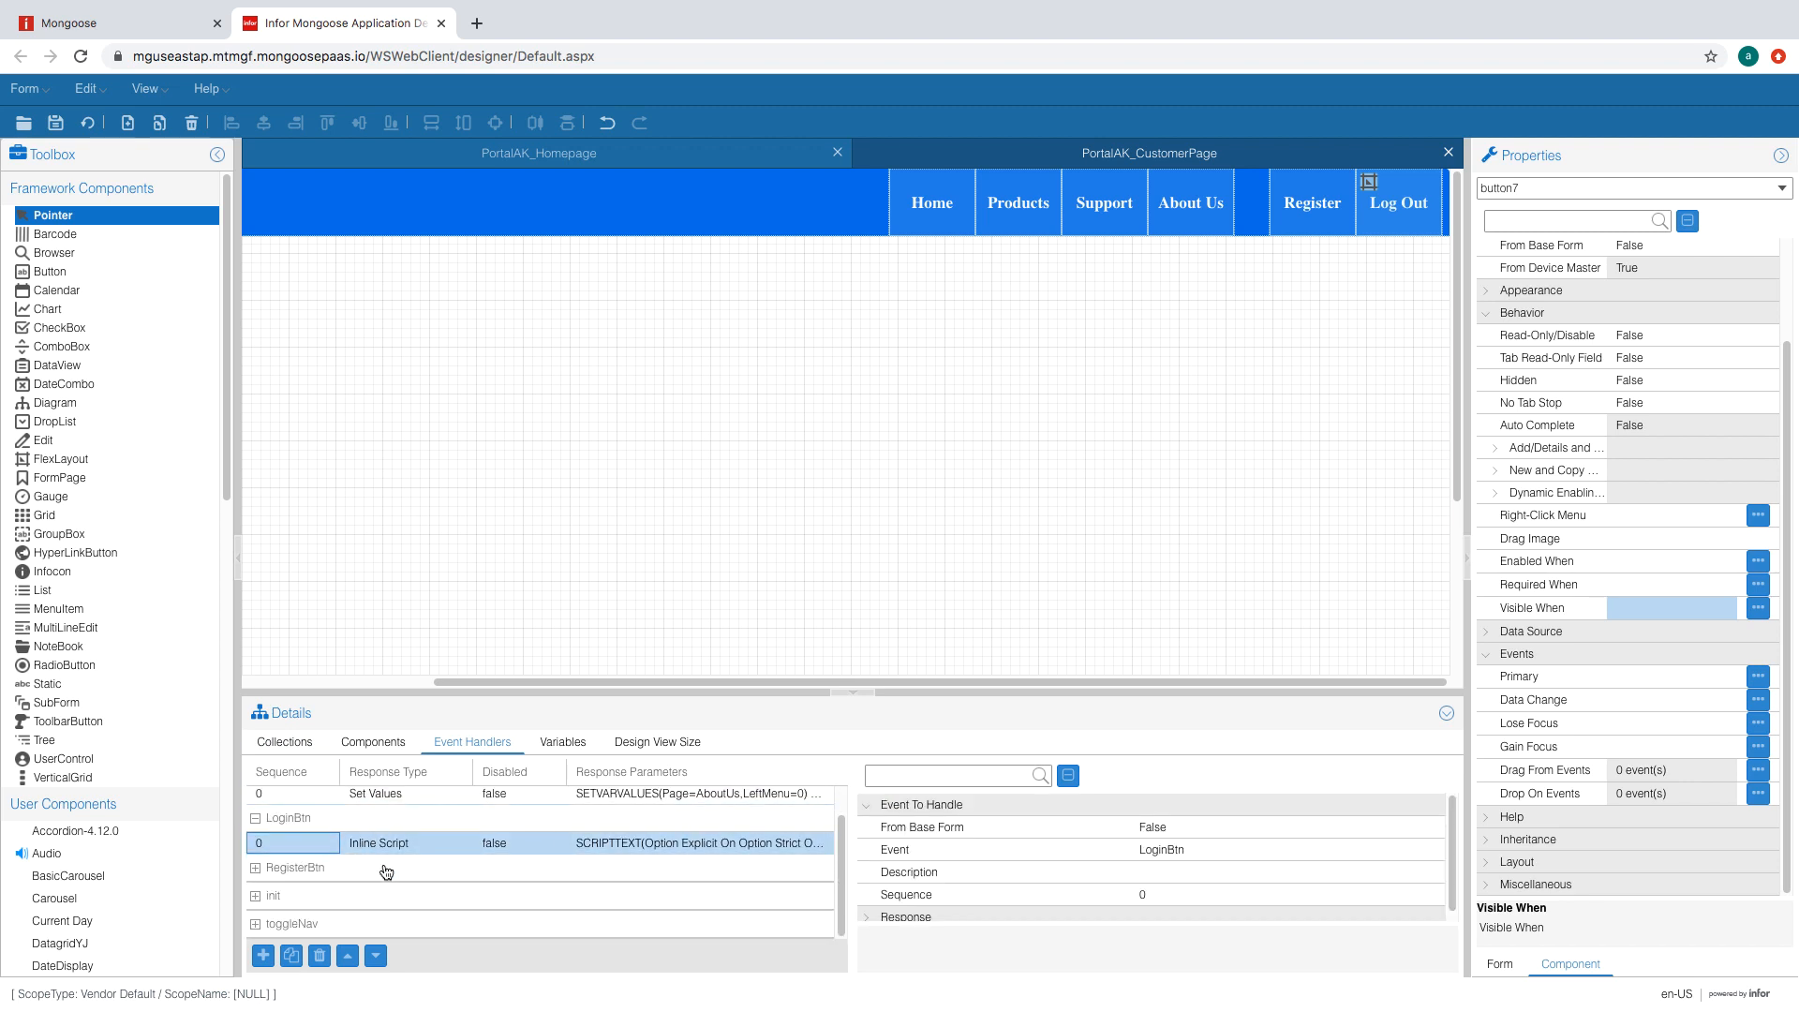
{"action": "left_click", "coordinate": [864, 909]}
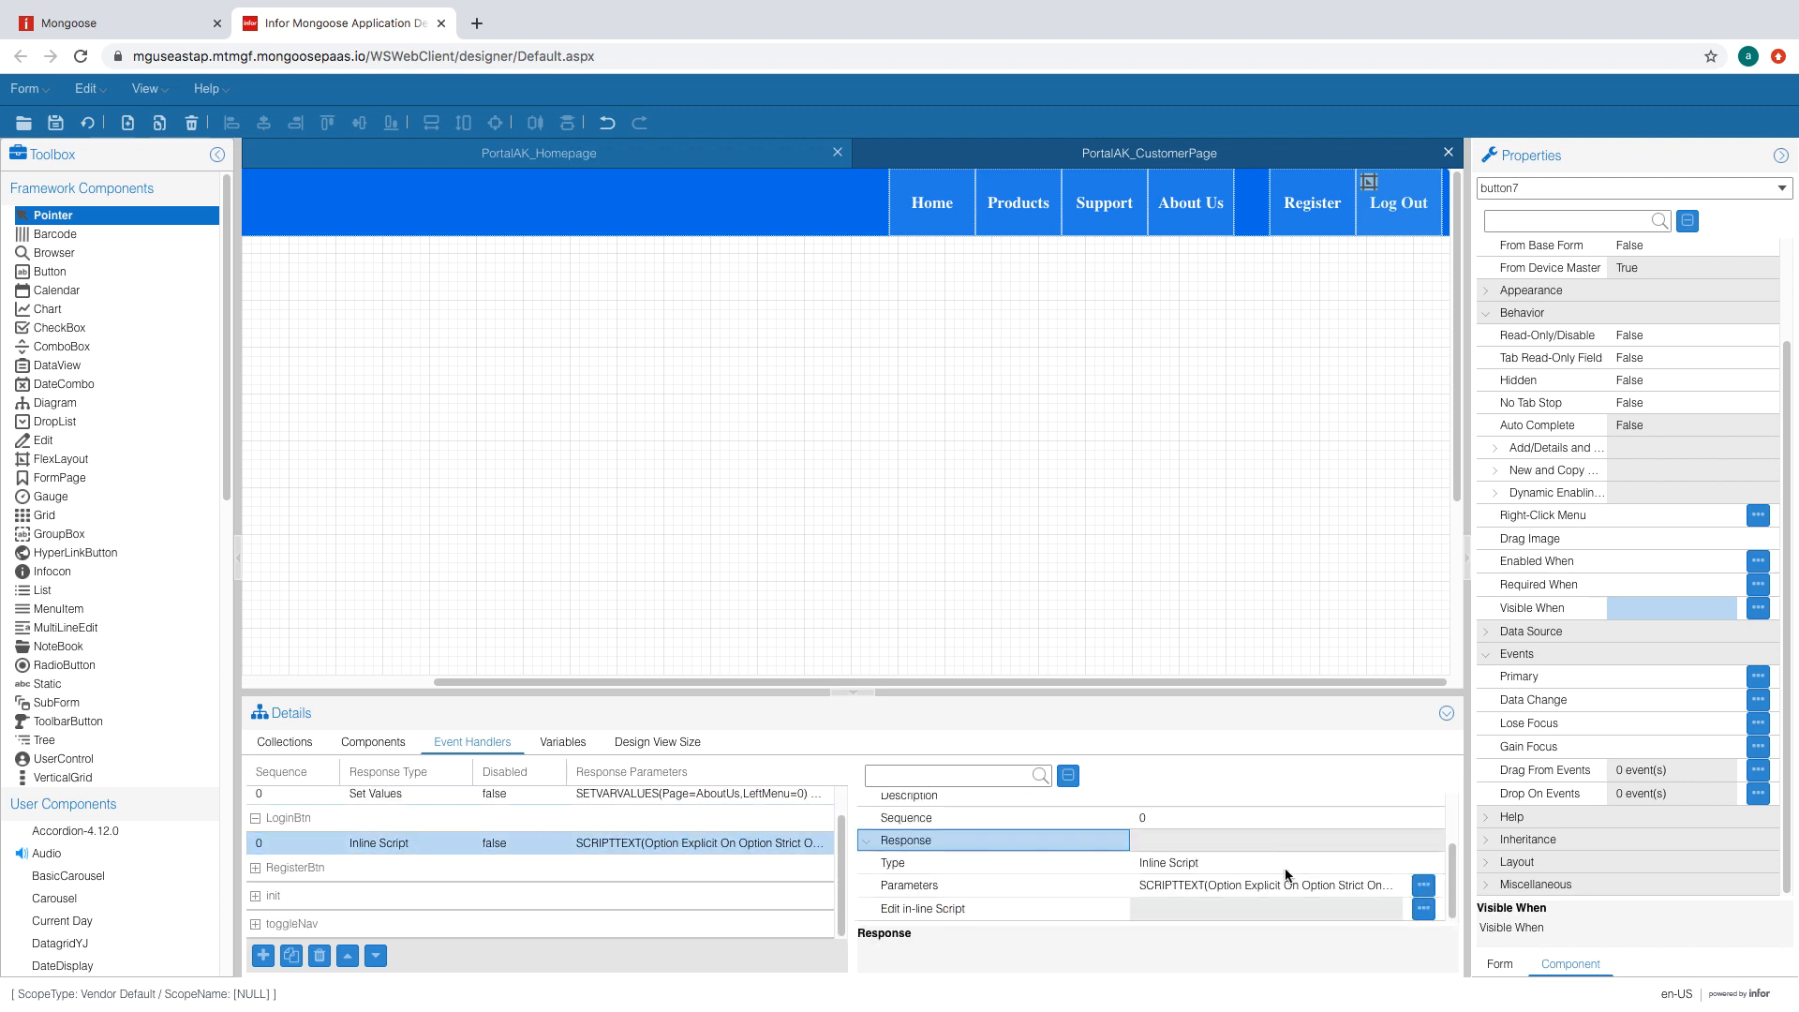
{"action": "left_click", "coordinate": [301, 819]}
{"action": "left_click", "coordinate": [293, 840]}
{"action": "left_click", "coordinate": [319, 955]}
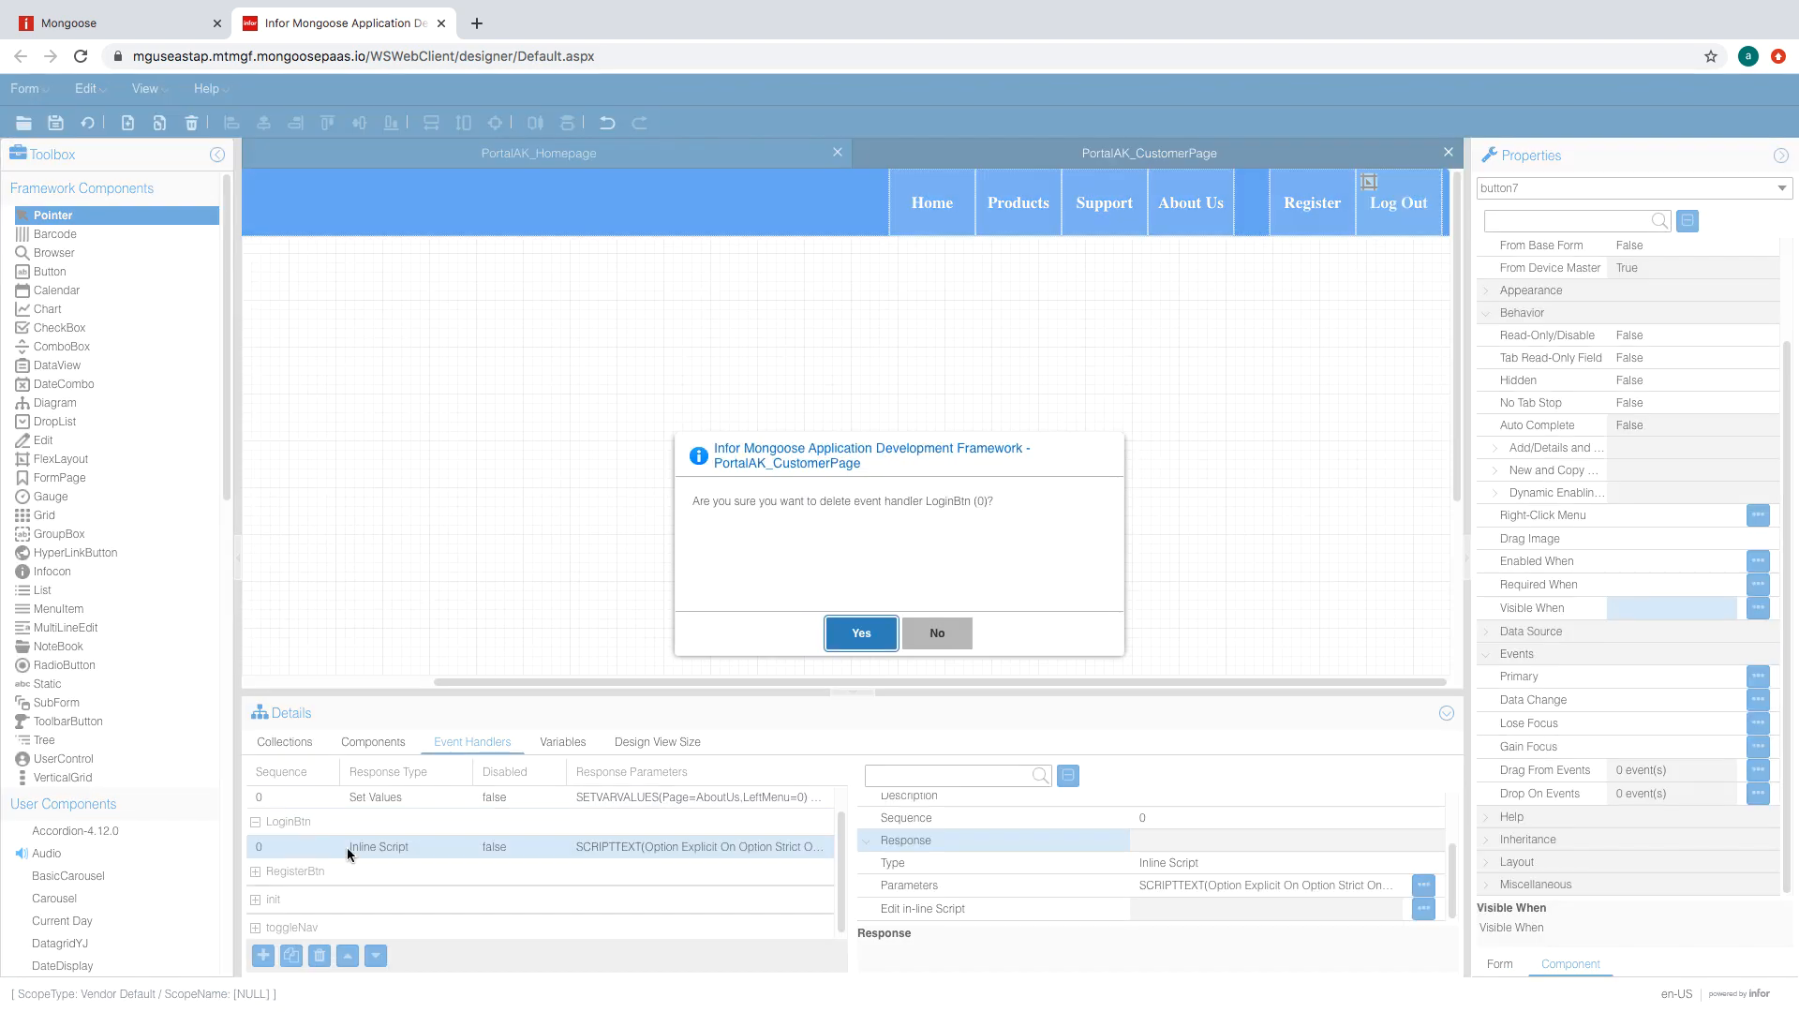
{"action": "left_click", "coordinate": [861, 636]}
- Delete both RegisterBtn event handlers
{"action": "left_click", "coordinate": [451, 853]}
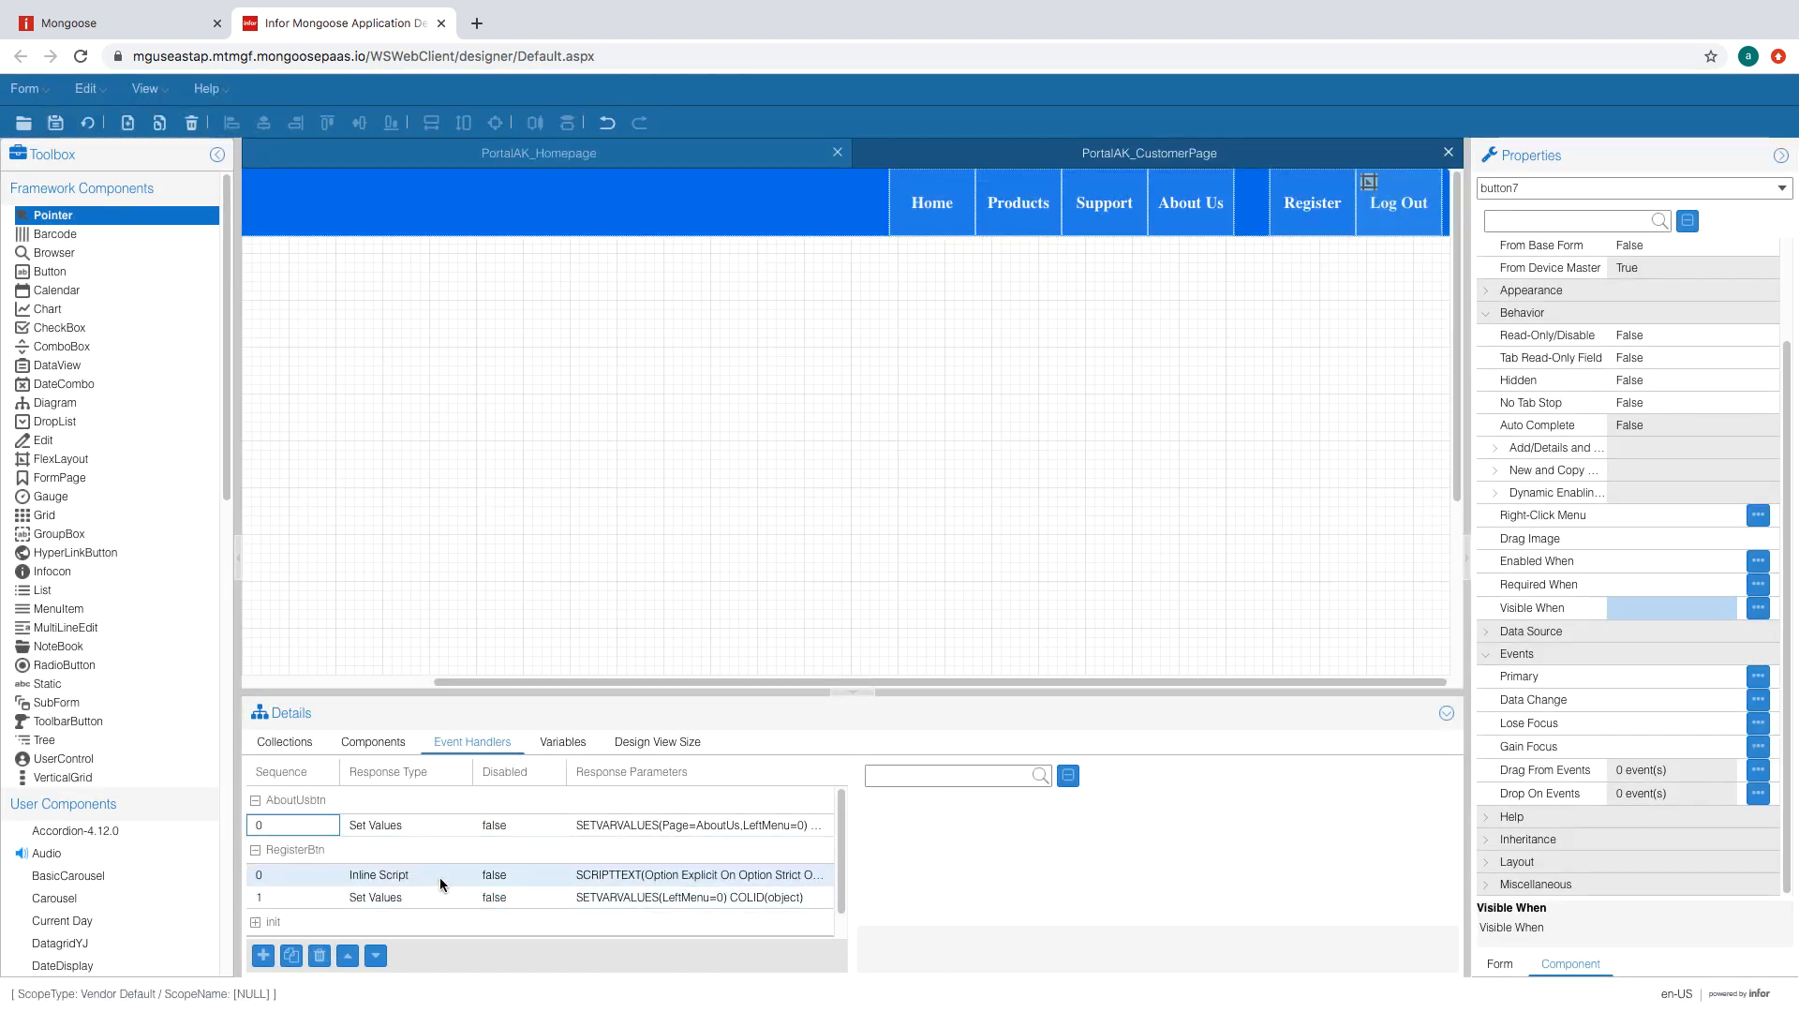
{"action": "left_click", "coordinate": [321, 851]}
{"action": "left_click", "coordinate": [323, 854]}
{"action": "left_click", "coordinate": [323, 874]}
{"action": "left_click", "coordinate": [319, 955]}
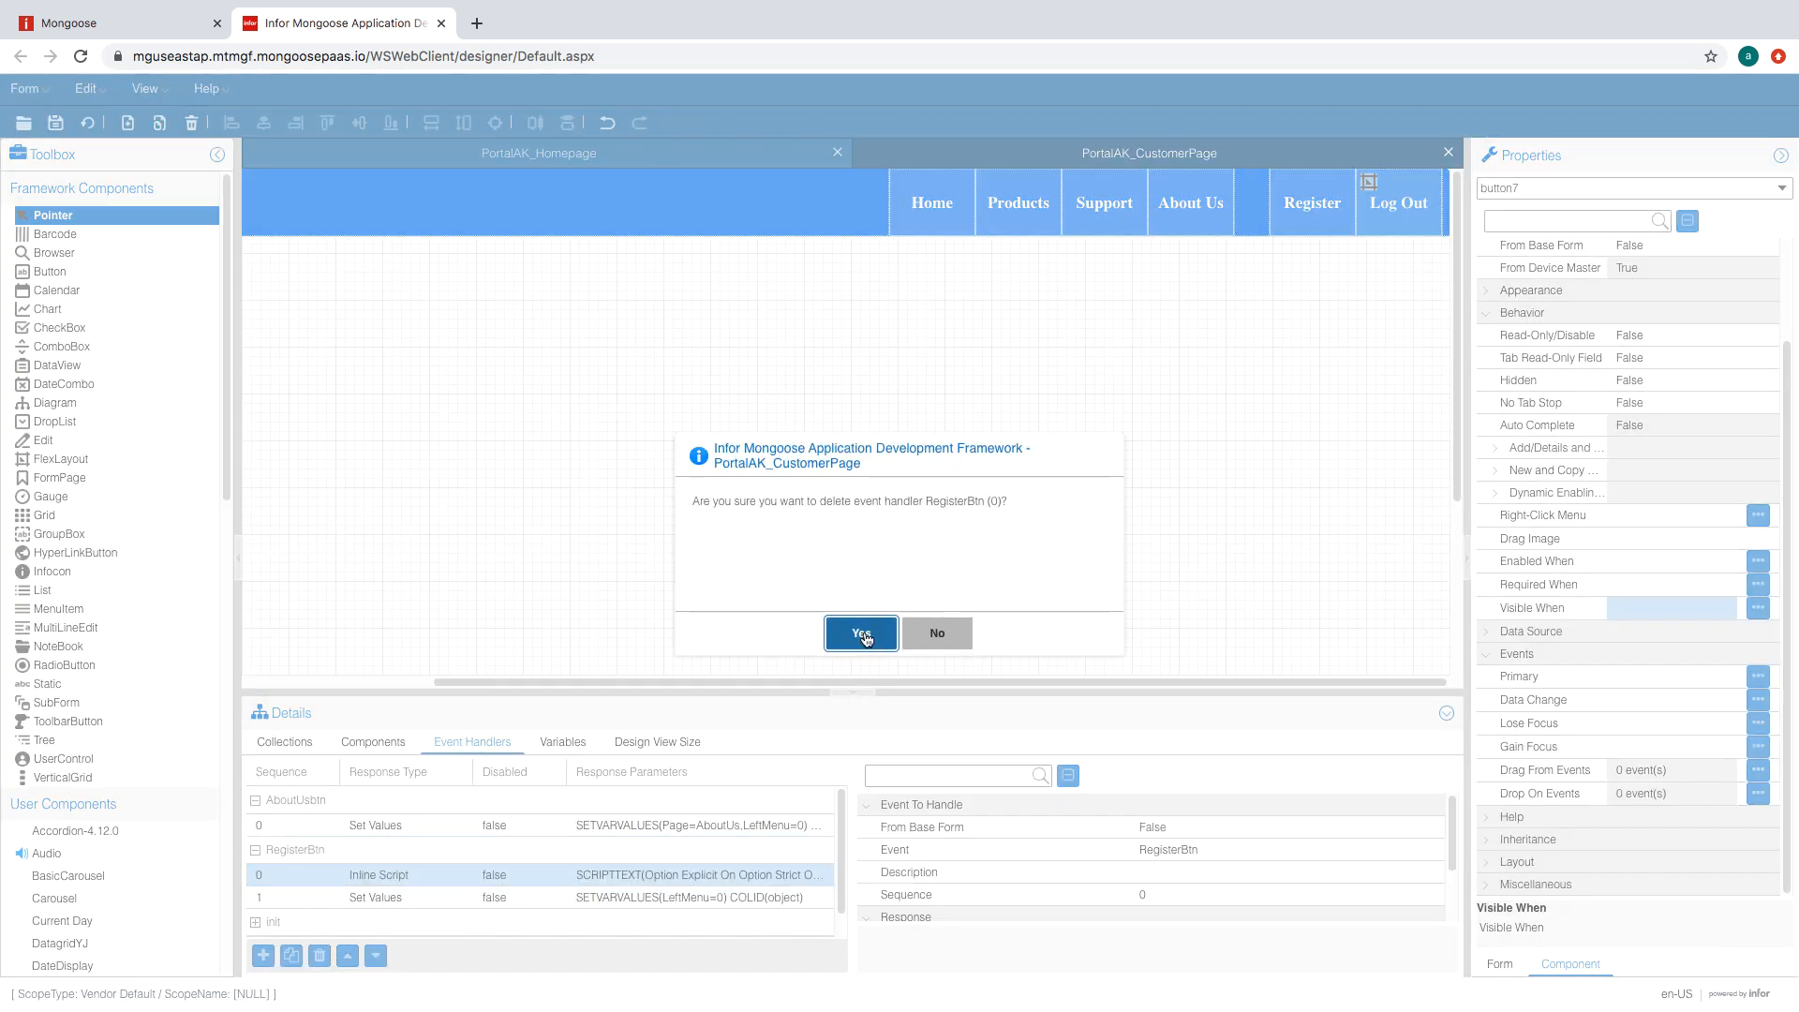
{"action": "left_click", "coordinate": [860, 634]}
{"action": "left_click", "coordinate": [395, 876]}
{"action": "left_click", "coordinate": [319, 955]}
{"action": "left_click", "coordinate": [861, 634]}
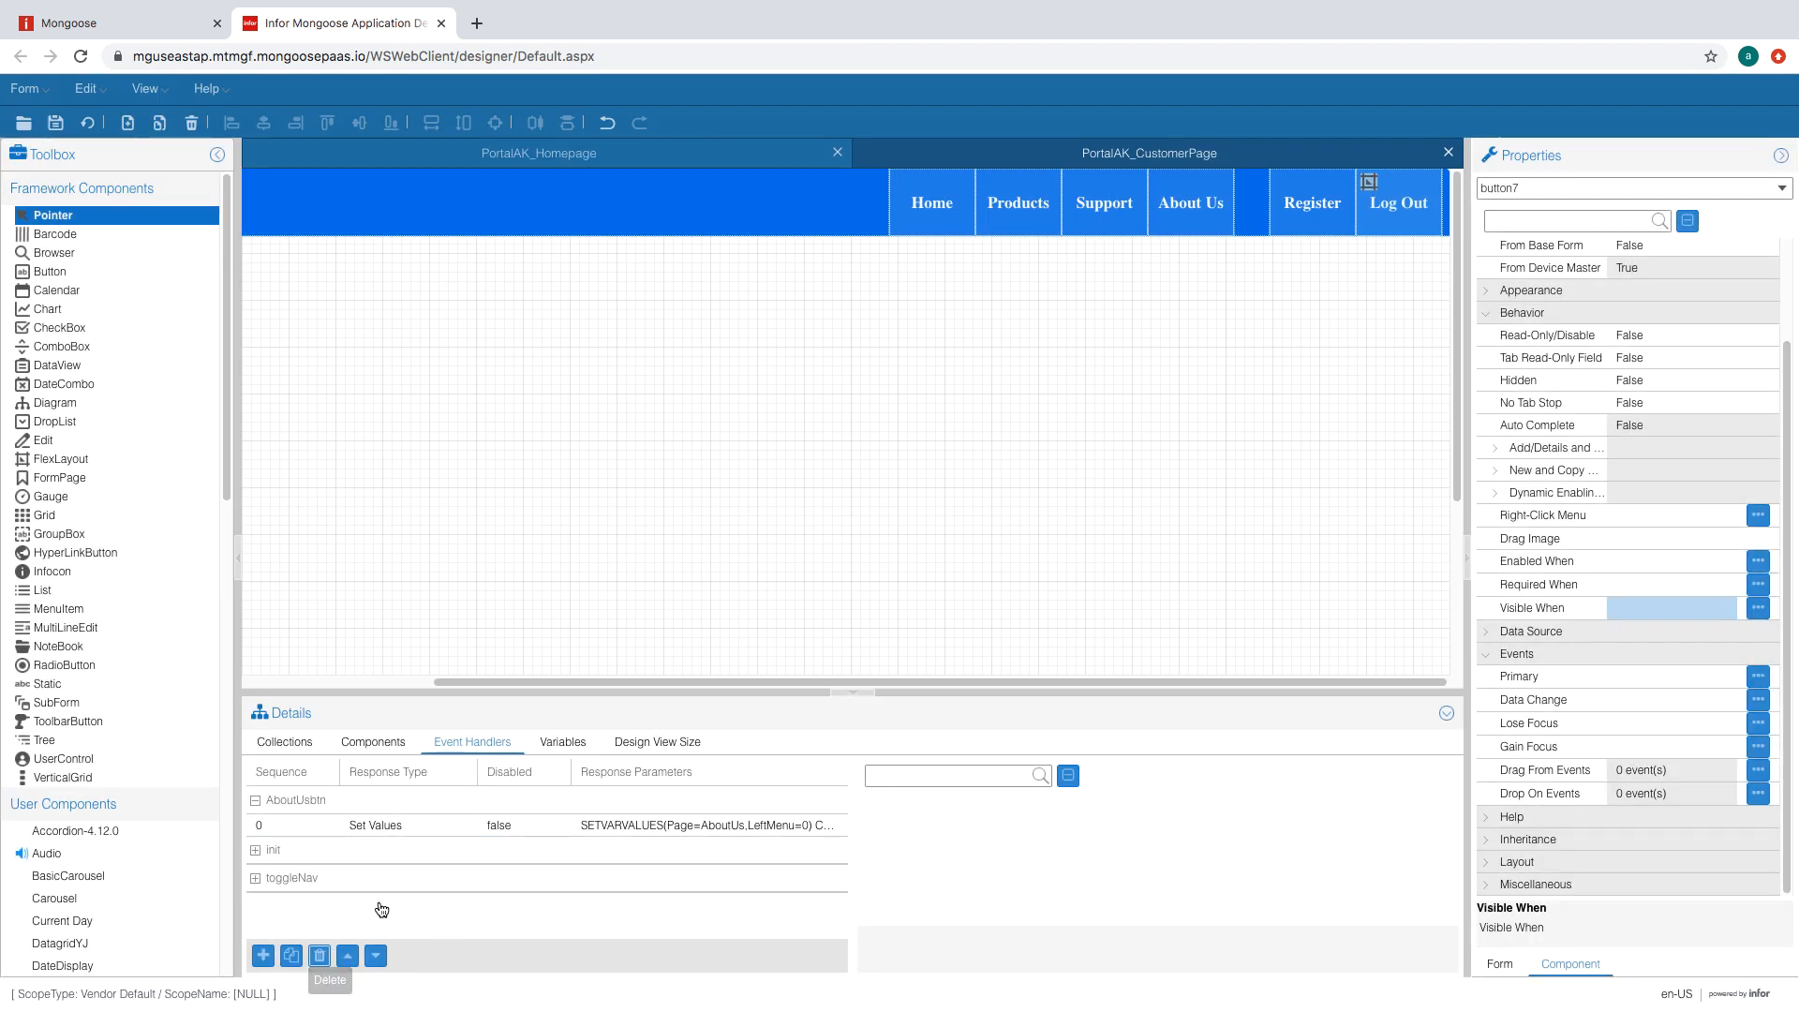
- Remove the Sub init code from the form script in the Script Editor
{"action": "left_click", "coordinate": [255, 851]}
{"action": "left_click", "coordinate": [258, 853]}
{"action": "left_click", "coordinate": [258, 852]}
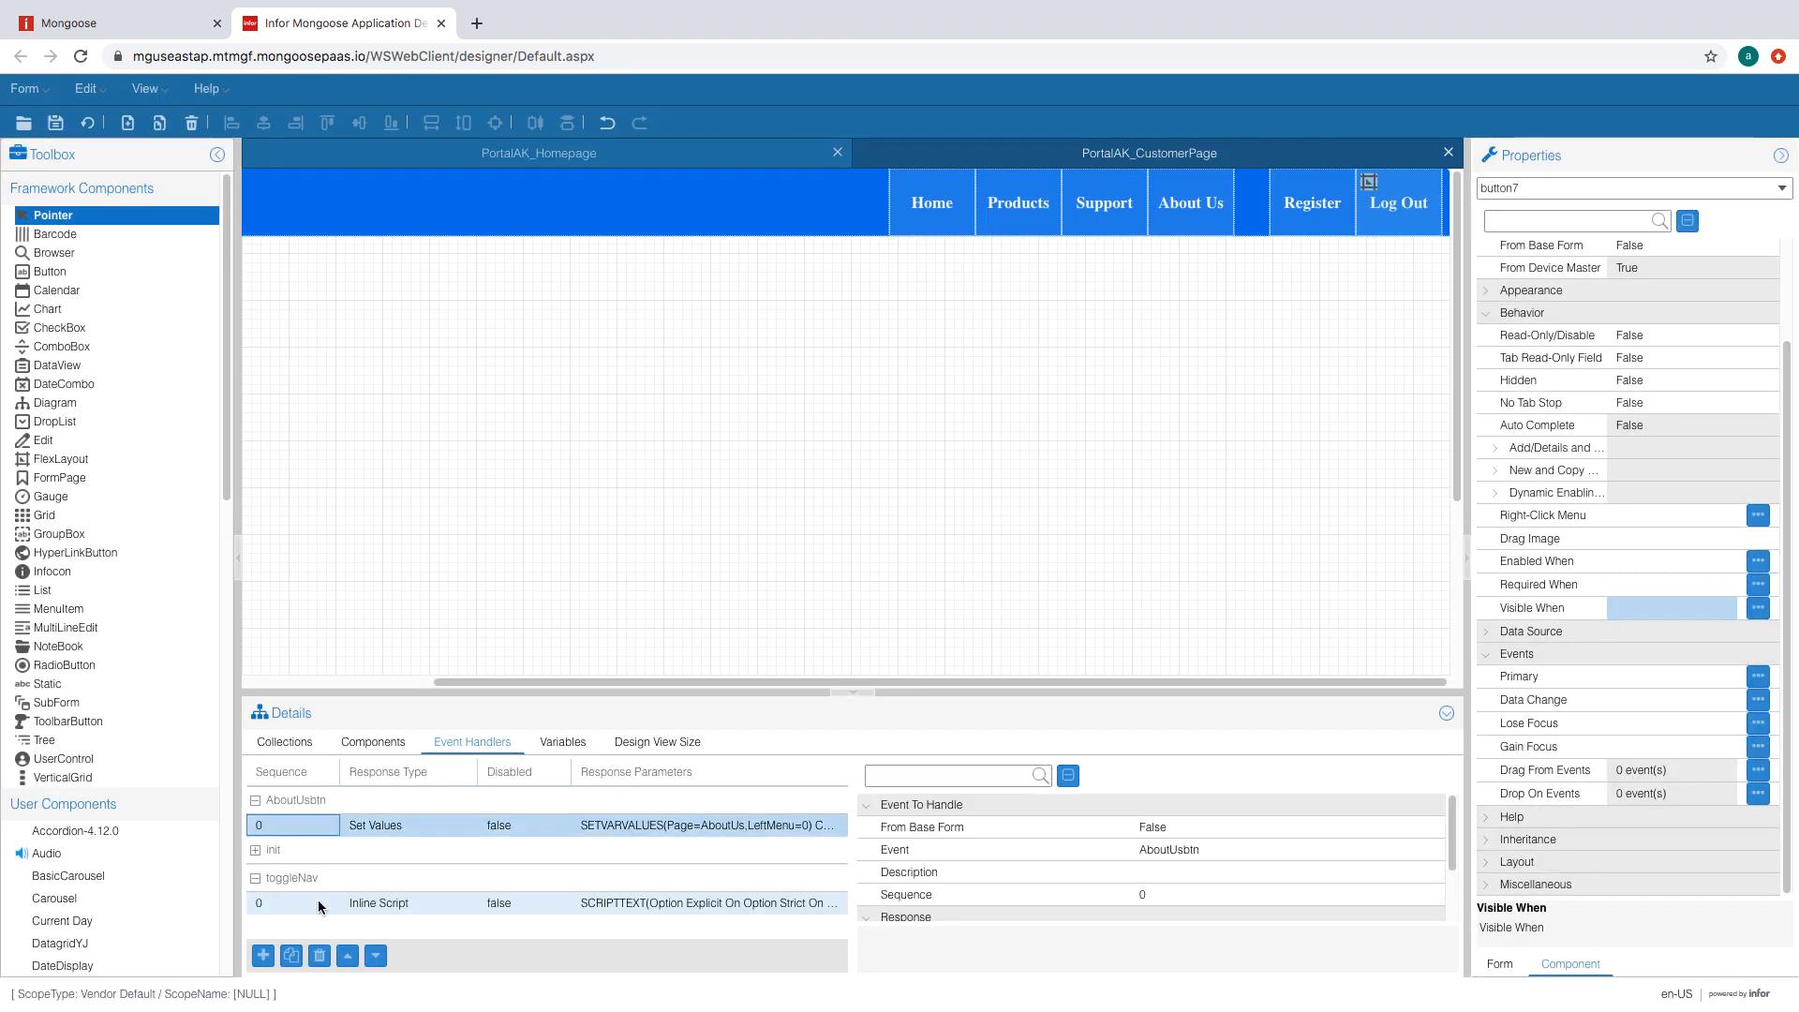
{"action": "left_click", "coordinate": [258, 853]}
{"action": "left_click", "coordinate": [258, 853]}
{"action": "left_click", "coordinate": [430, 874]}
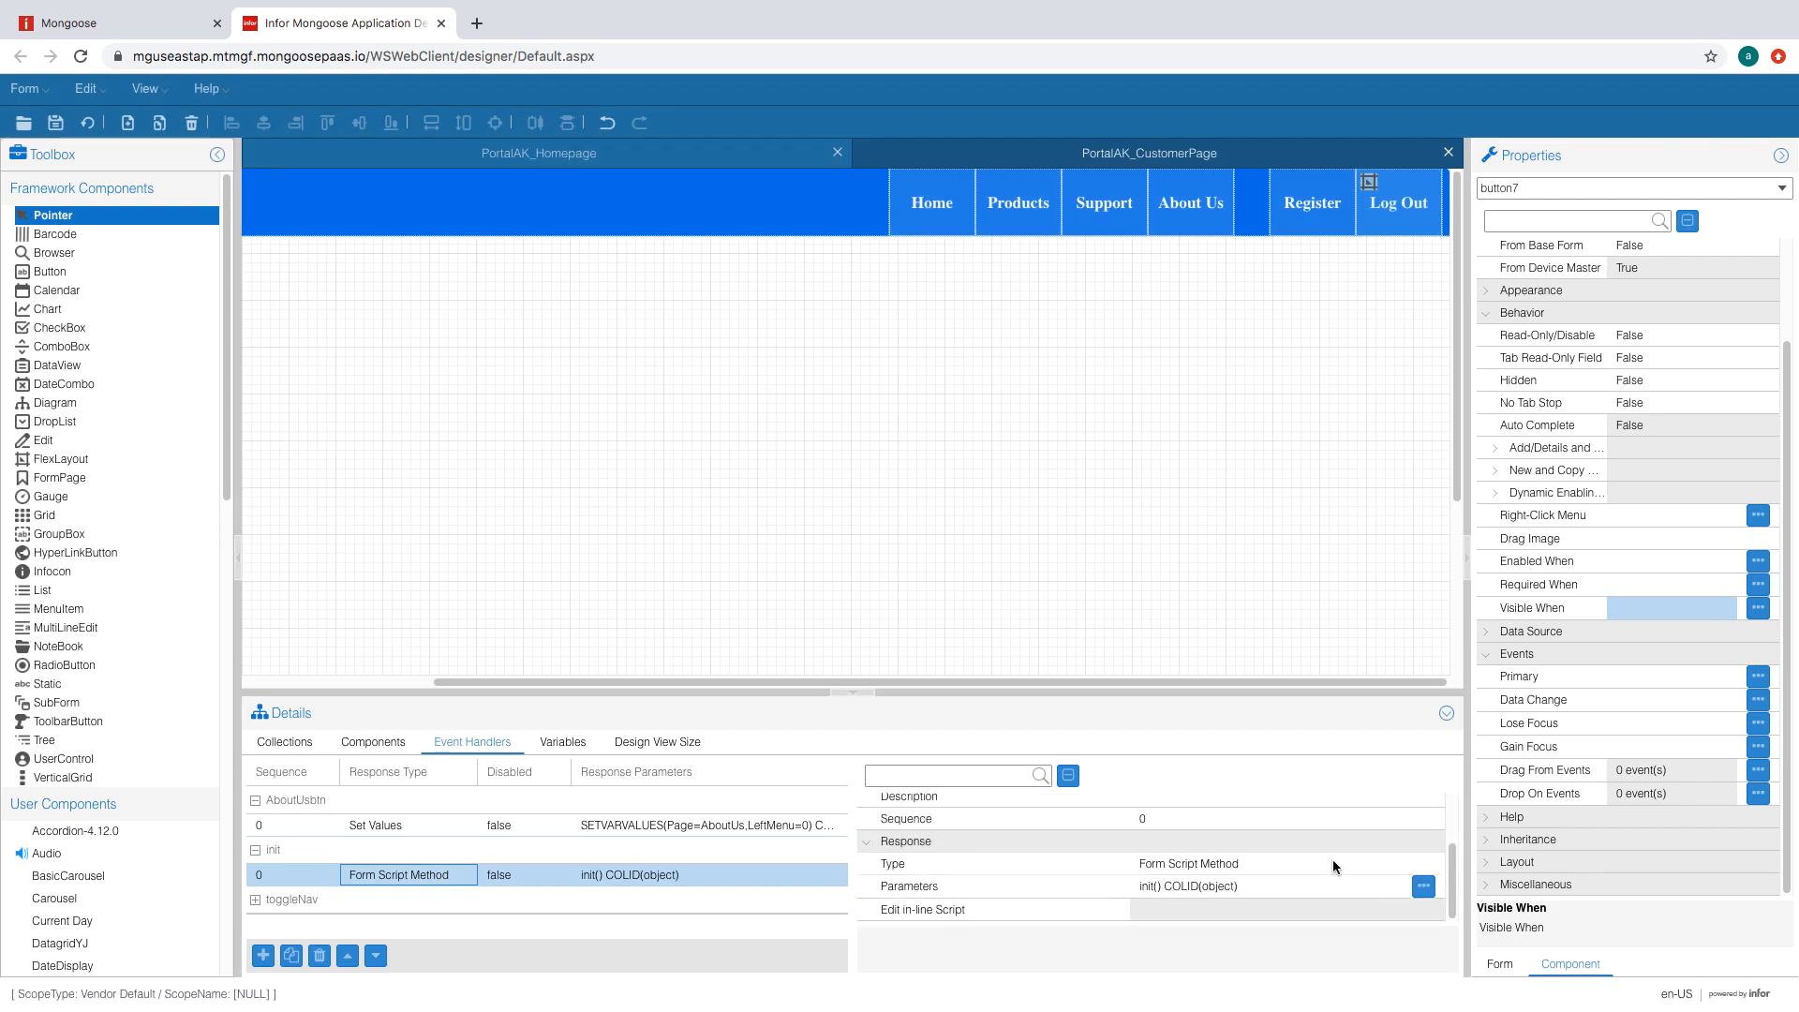
{"action": "left_click", "coordinate": [1497, 191]}
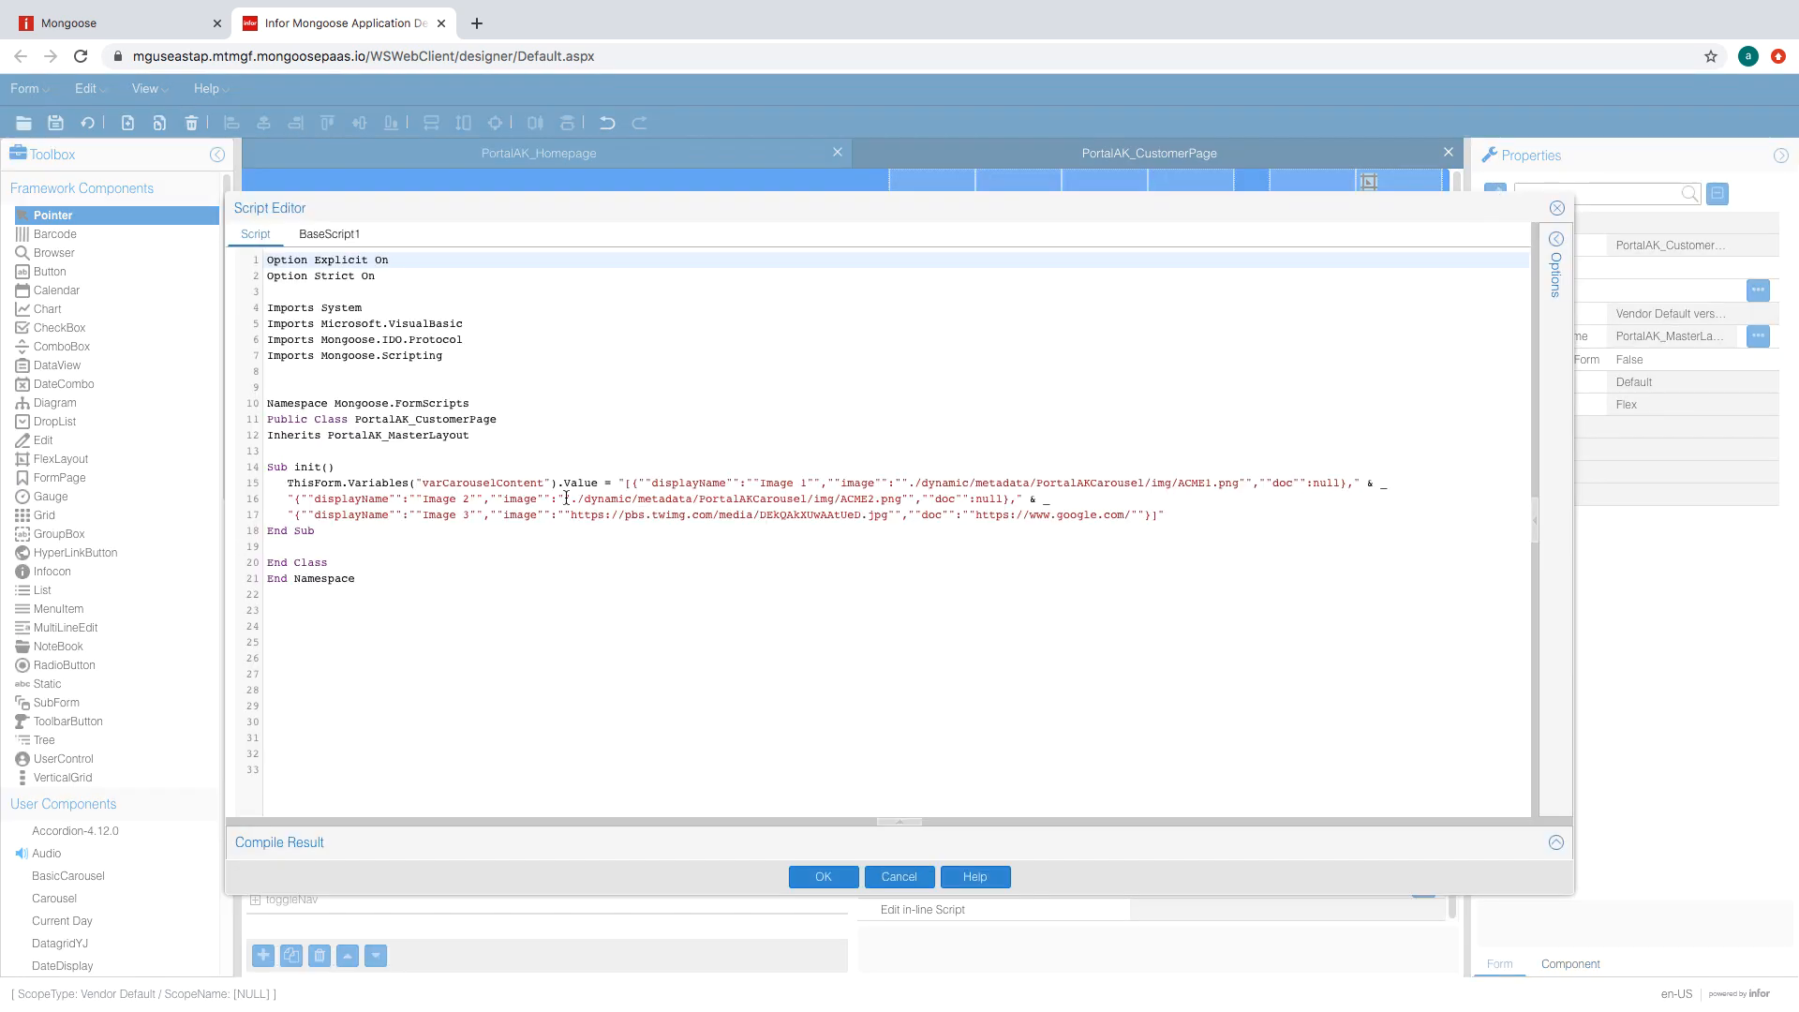
{"action": "left_click_drag", "start_coordinate": [335, 519], "coordinate": [179, 474]}
{"action": "key", "text": "BackSpace"}
{"action": "left_click_drag", "start_coordinate": [323, 483], "coordinate": [237, 468]}
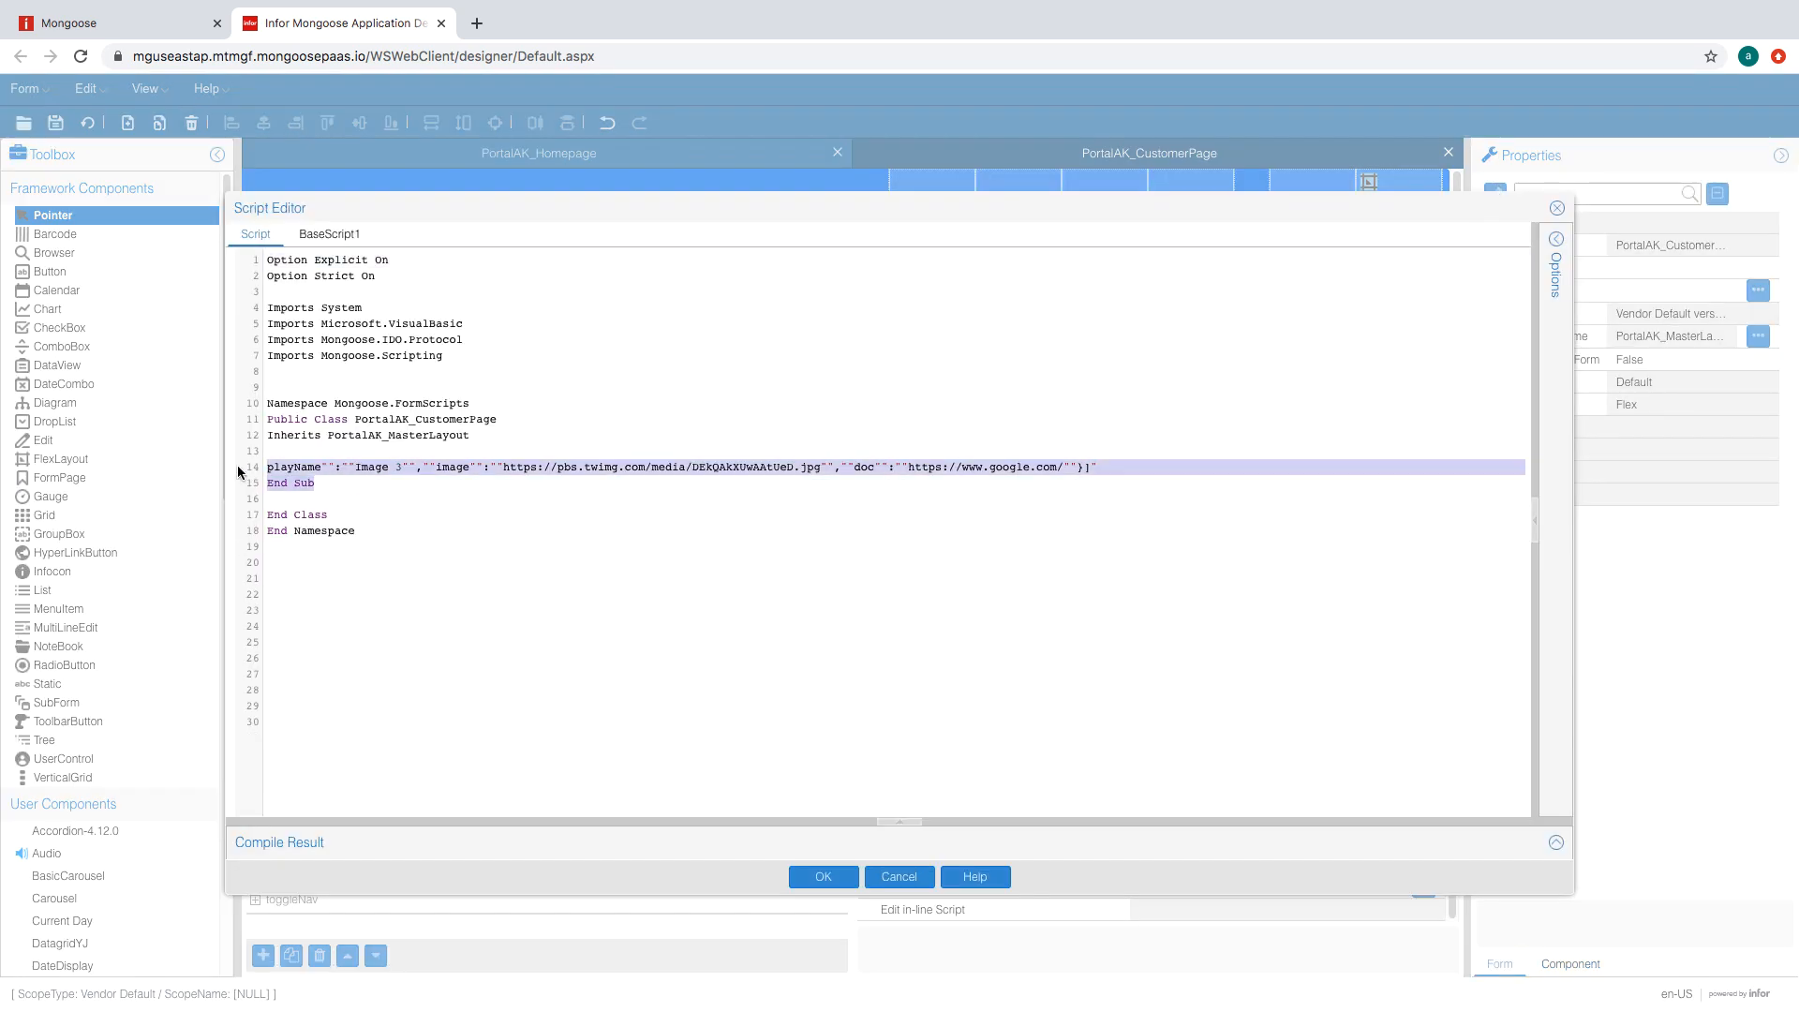
{"action": "key", "text": "BackSpace"}
{"action": "left_click", "coordinate": [823, 876]}
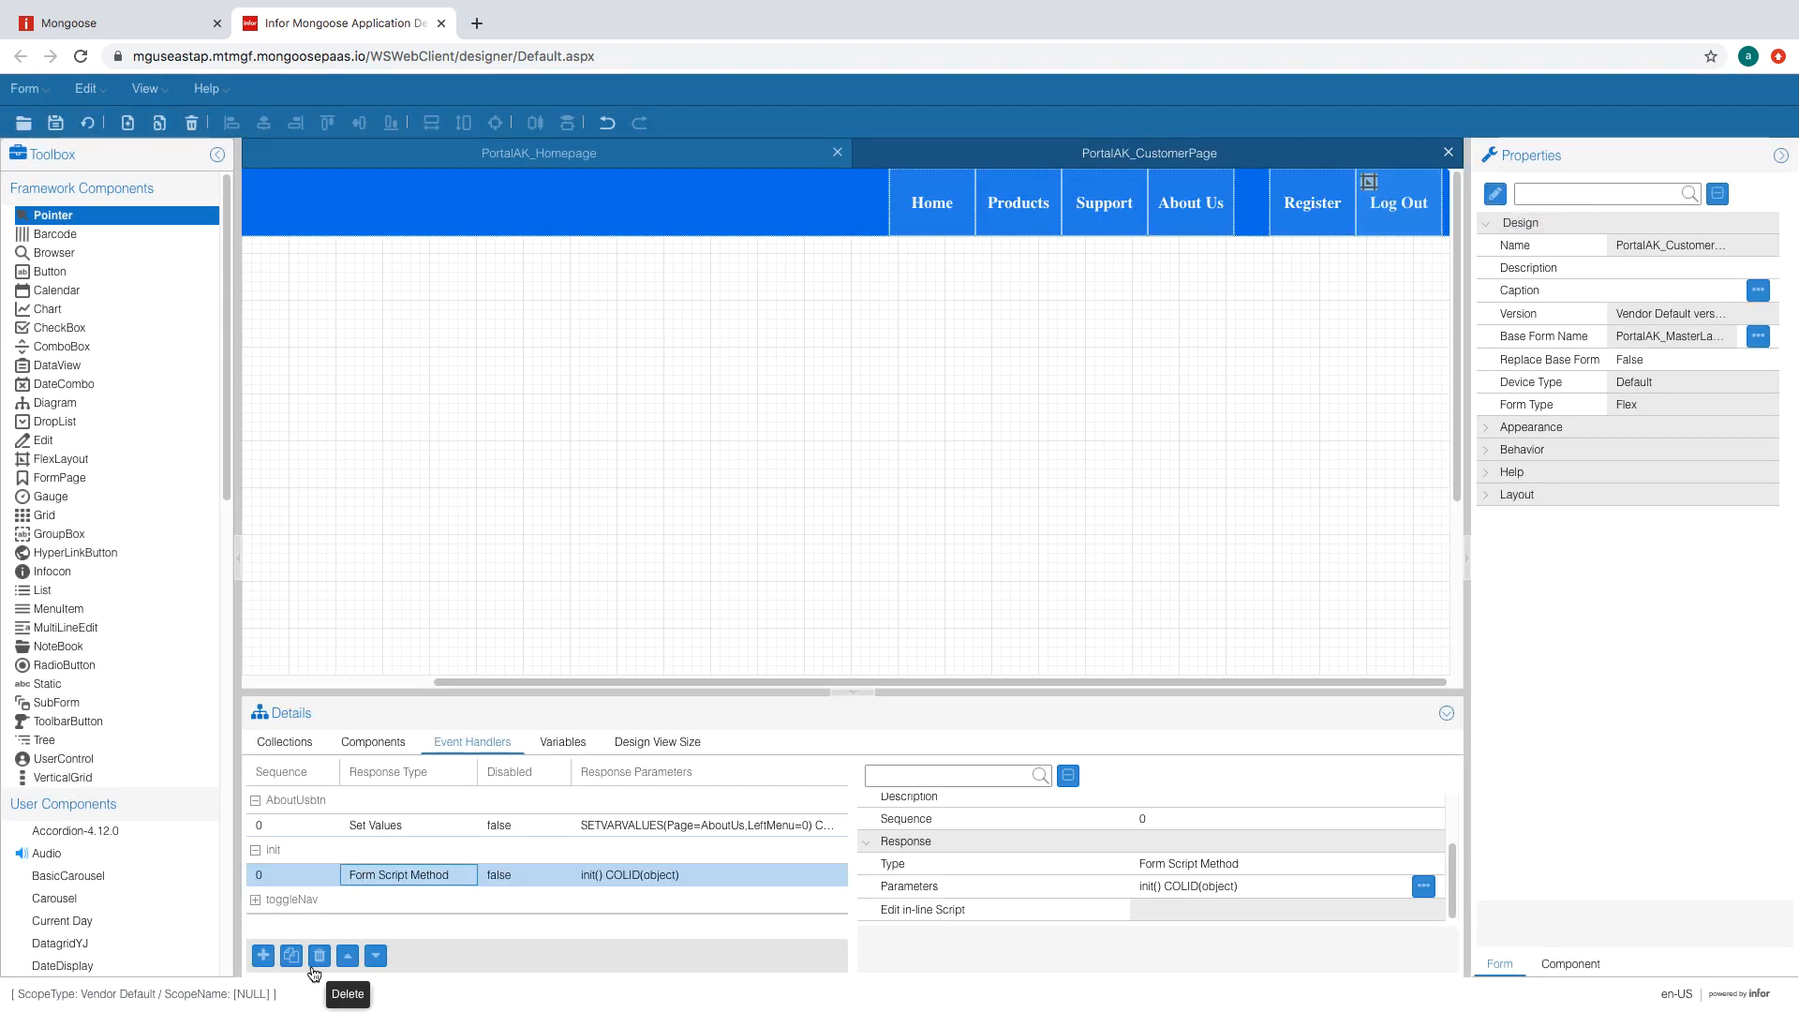
- Delete the init Form Script Method handler and hide the details area
{"action": "left_click", "coordinate": [320, 955]}
{"action": "key", "text": "Return"}
{"action": "left_click", "coordinate": [271, 801]}
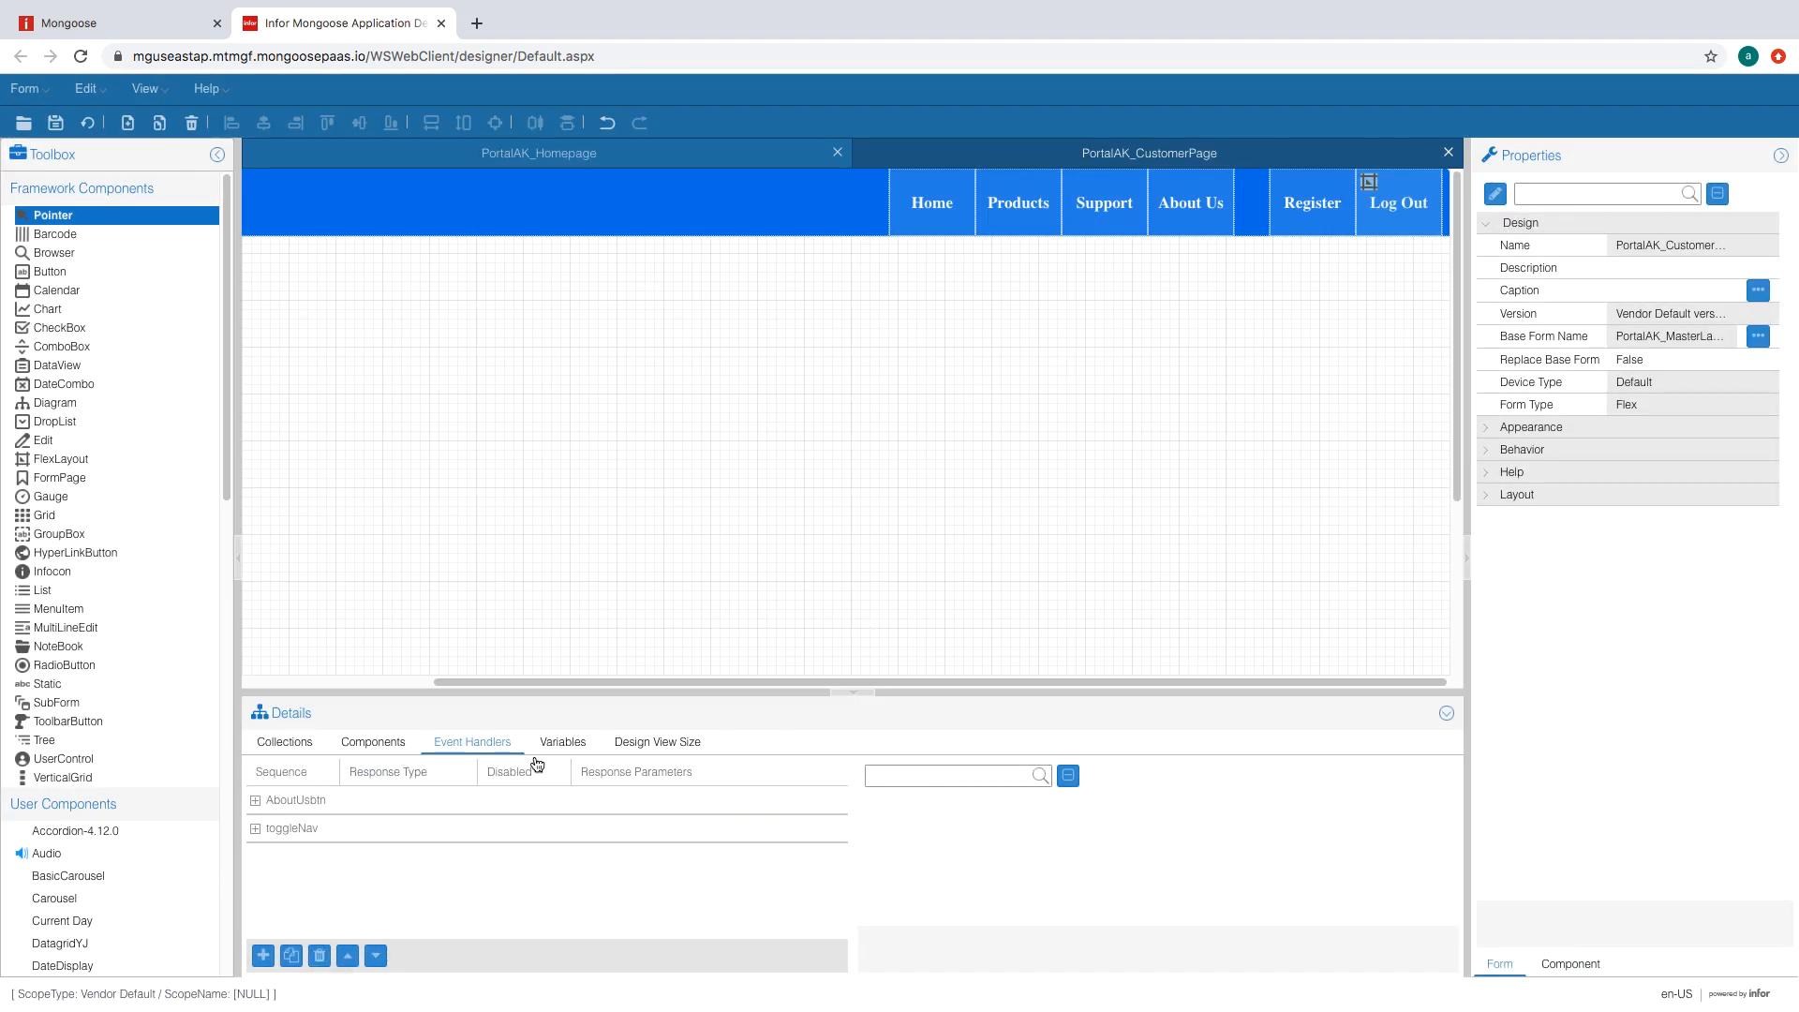
{"action": "left_click", "coordinate": [562, 743]}
{"action": "left_click", "coordinate": [287, 743]}
{"action": "left_click", "coordinate": [1447, 714]}
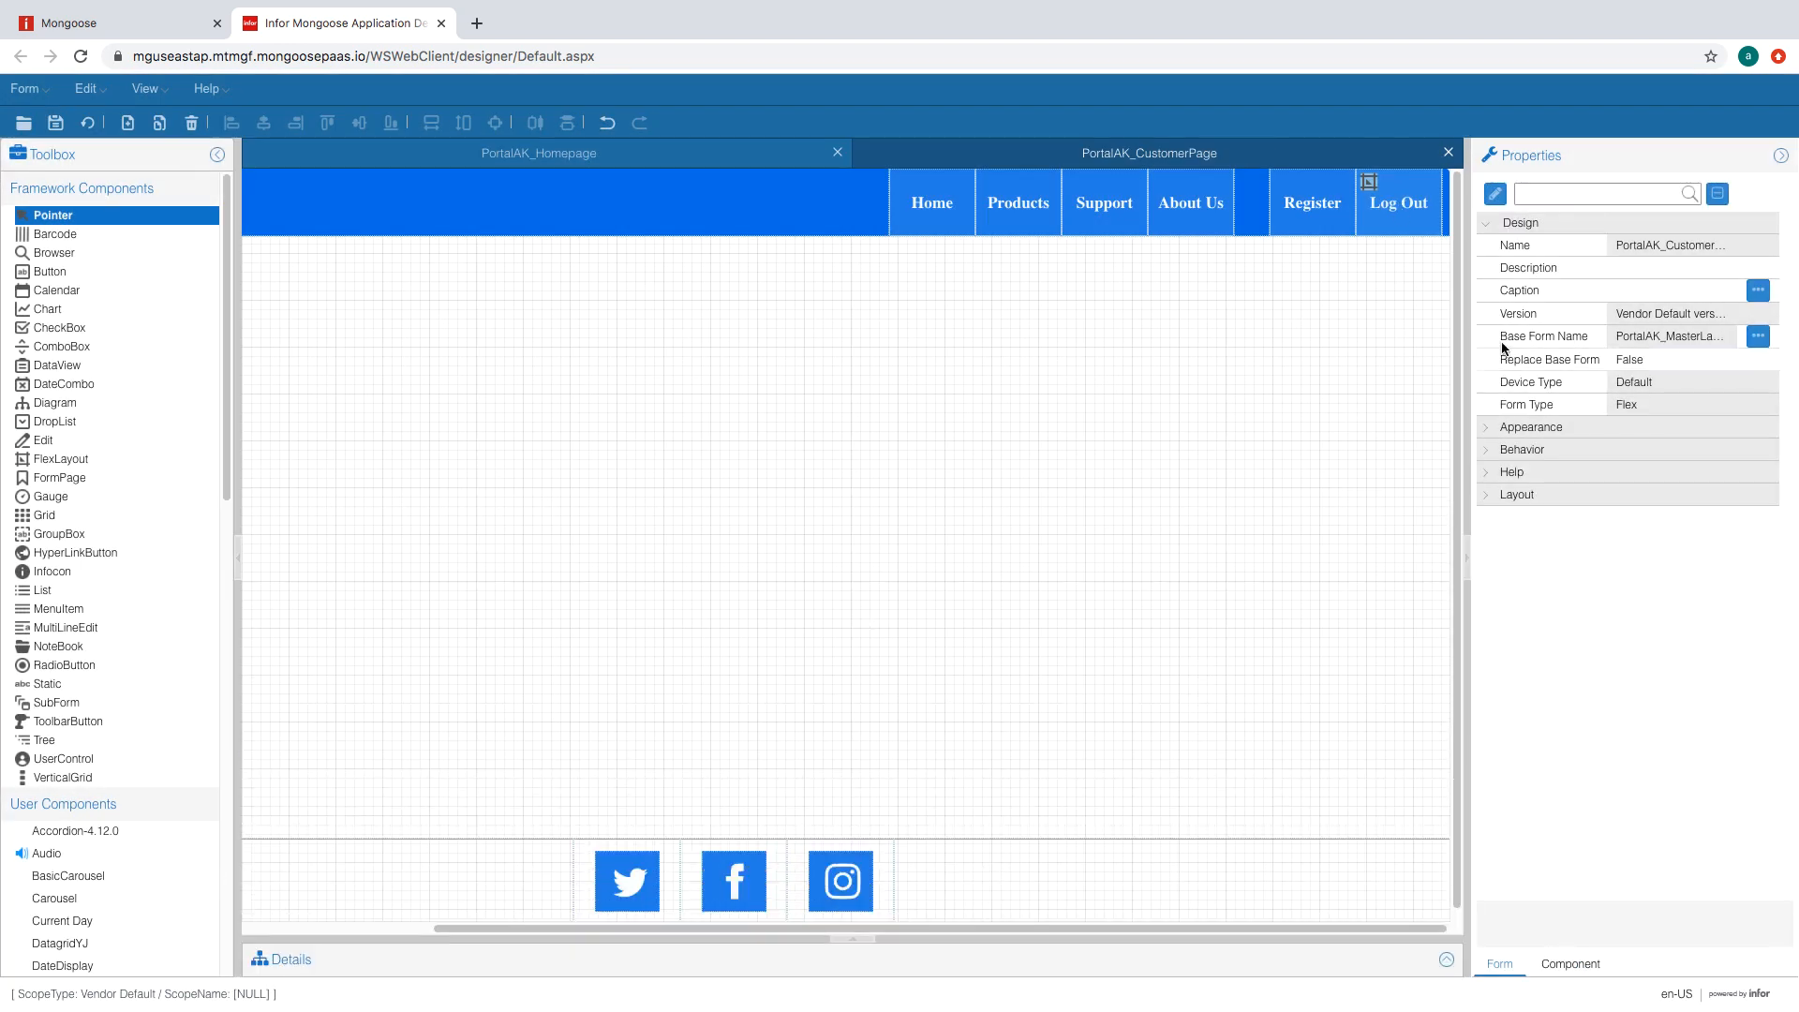
- Delete the Register button from the menu bar
{"action": "left_click", "coordinate": [1309, 220]}
{"action": "key", "text": "Delete"}
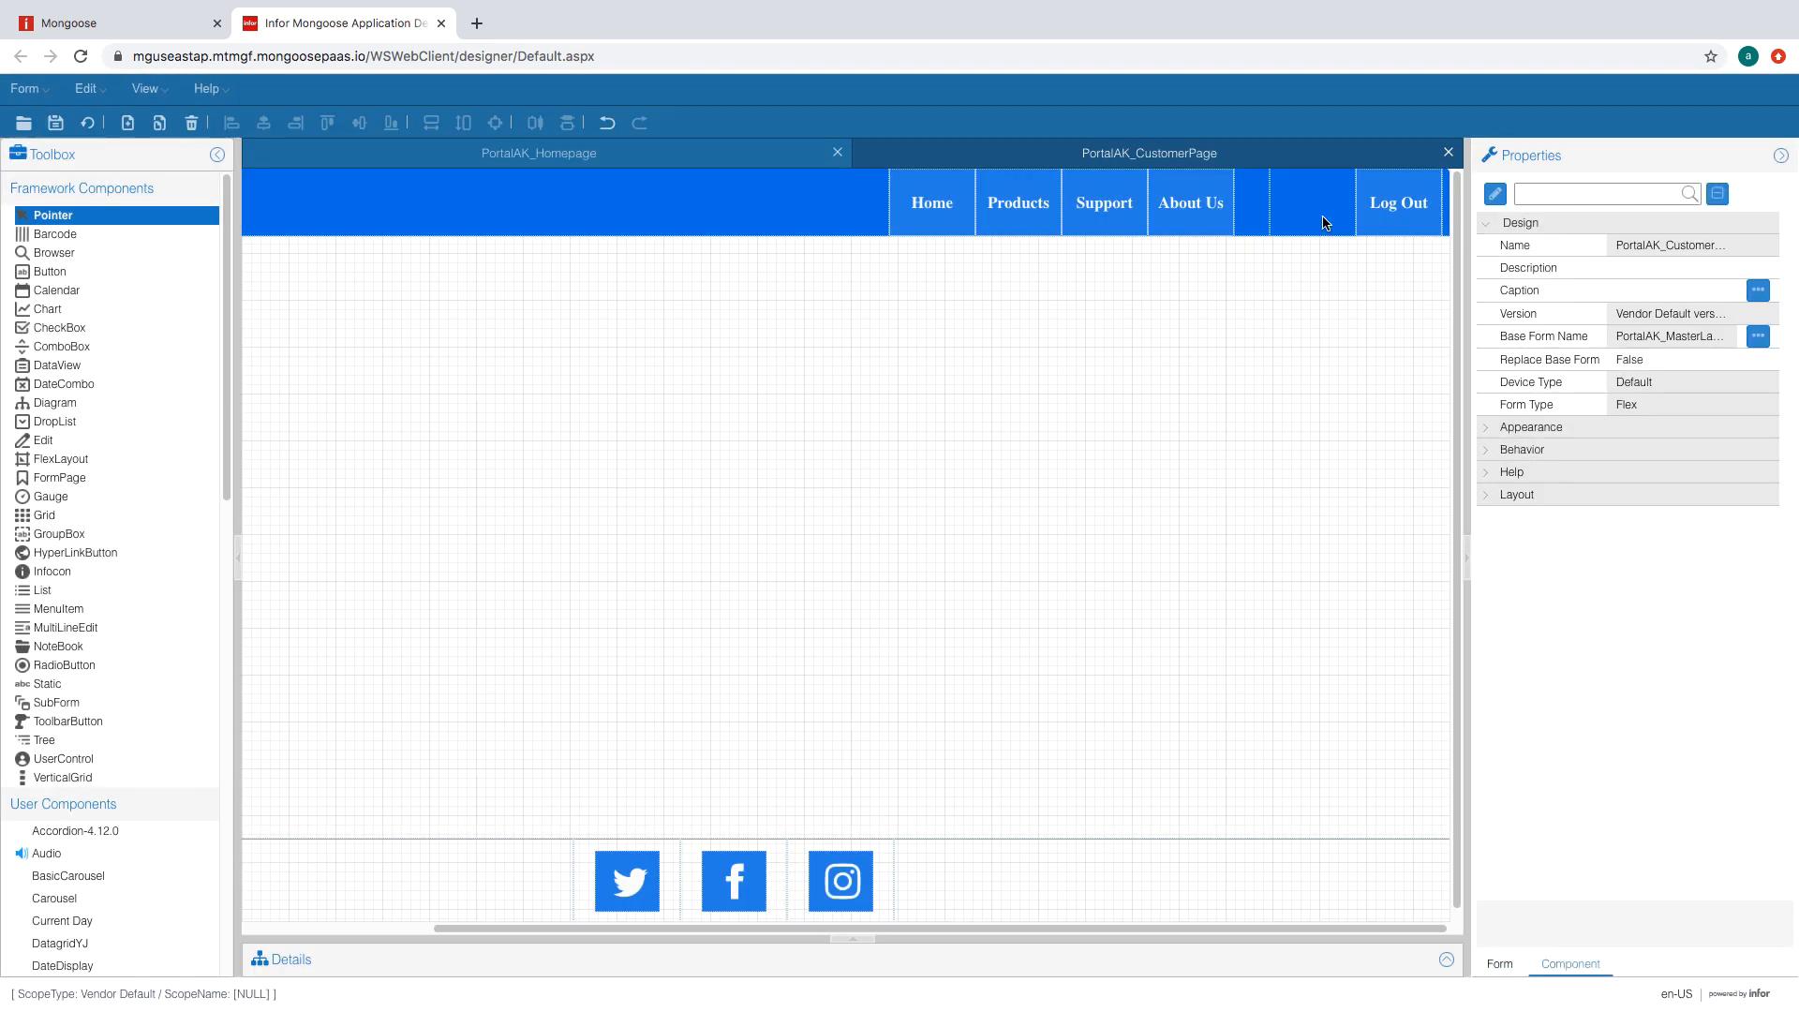
{"action": "left_click", "coordinate": [1193, 205]}
{"action": "left_click", "coordinate": [1112, 212]}
{"action": "left_click", "coordinate": [1009, 211]}
{"action": "left_click", "coordinate": [952, 208]}
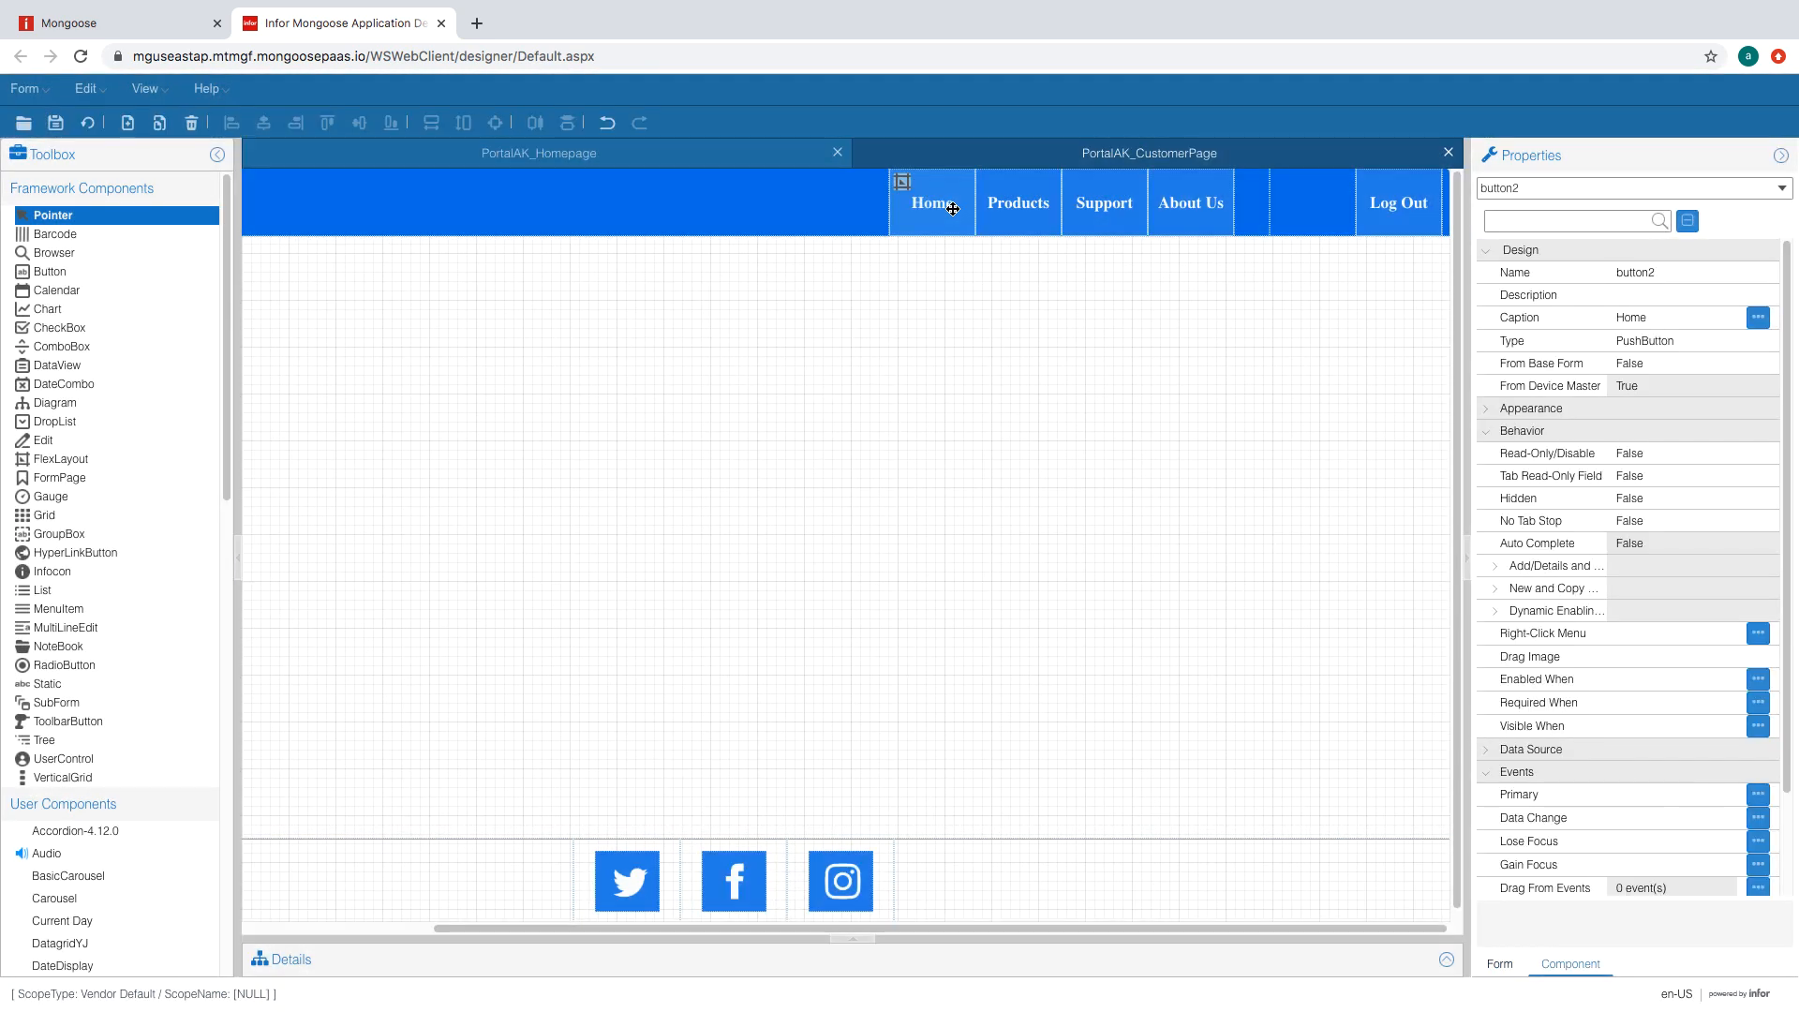
{"action": "left_click_drag", "start_coordinate": [824, 929], "coordinate": [575, 930]}
- Insert a CustomerInfo region of 20 FormUnit after region 2 of the flexNav header layout
{"action": "double_click", "coordinate": [557, 205]}
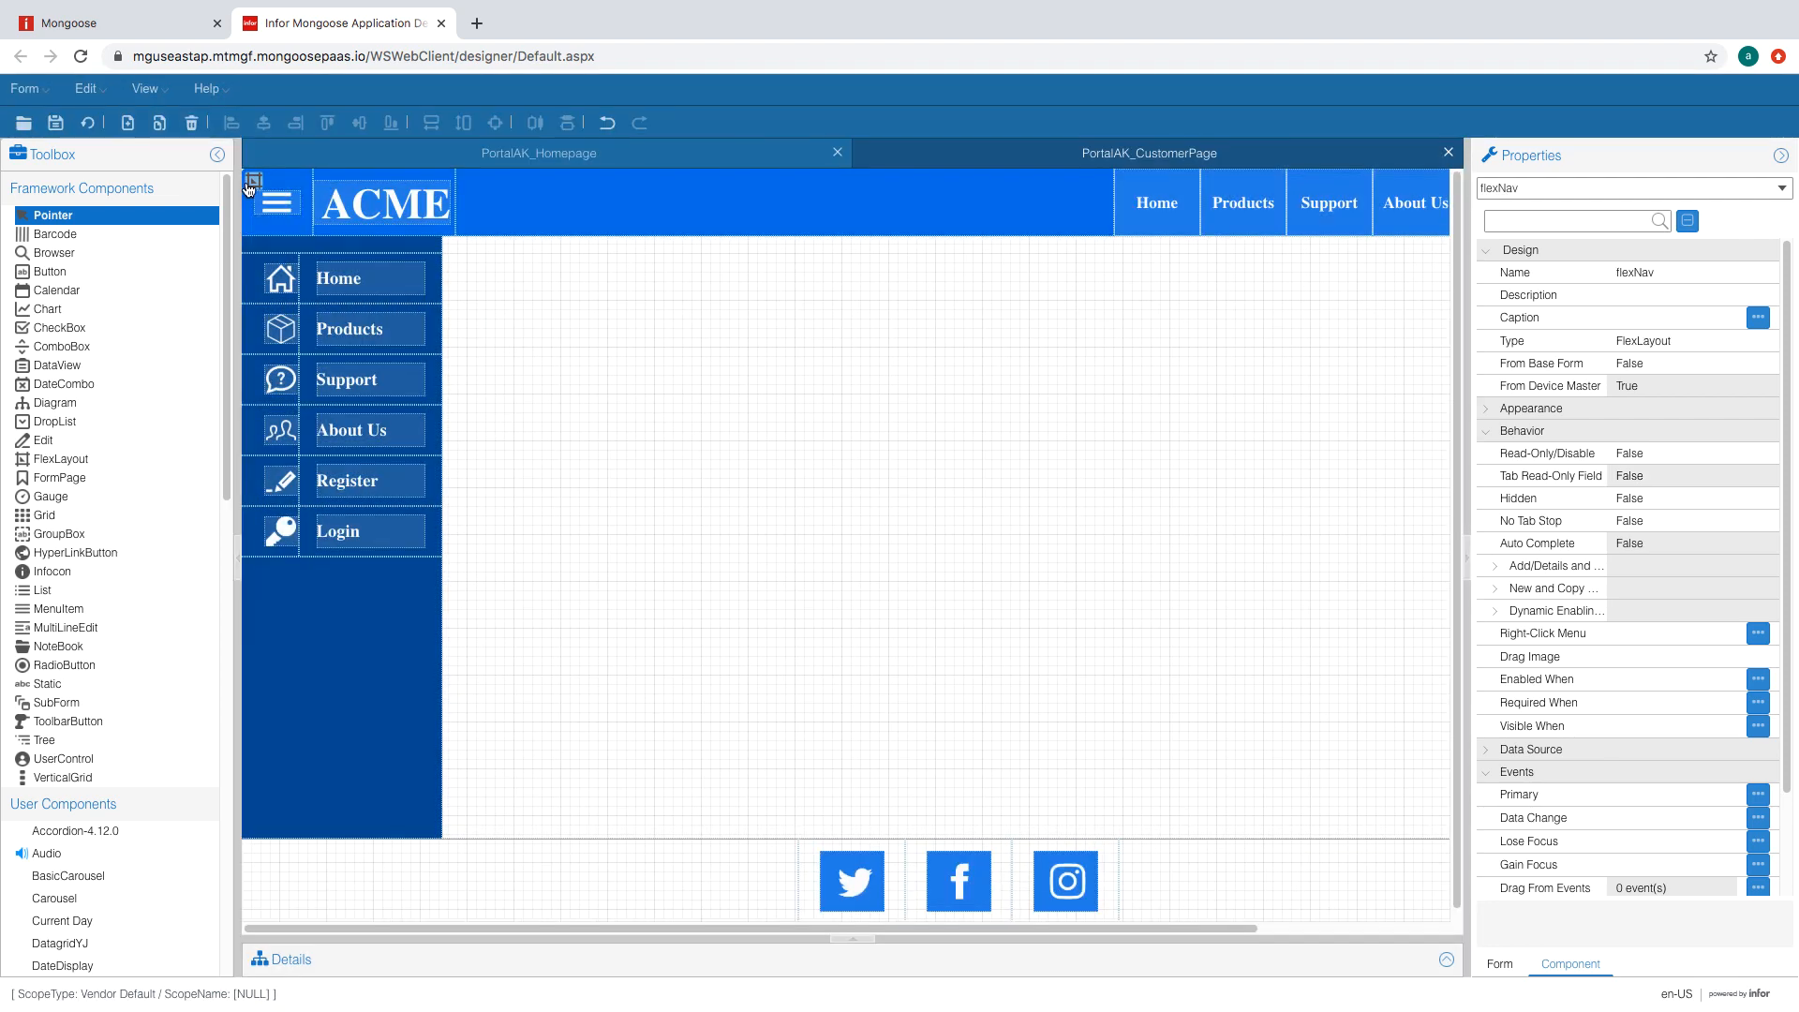
{"action": "left_click", "coordinate": [740, 565]}
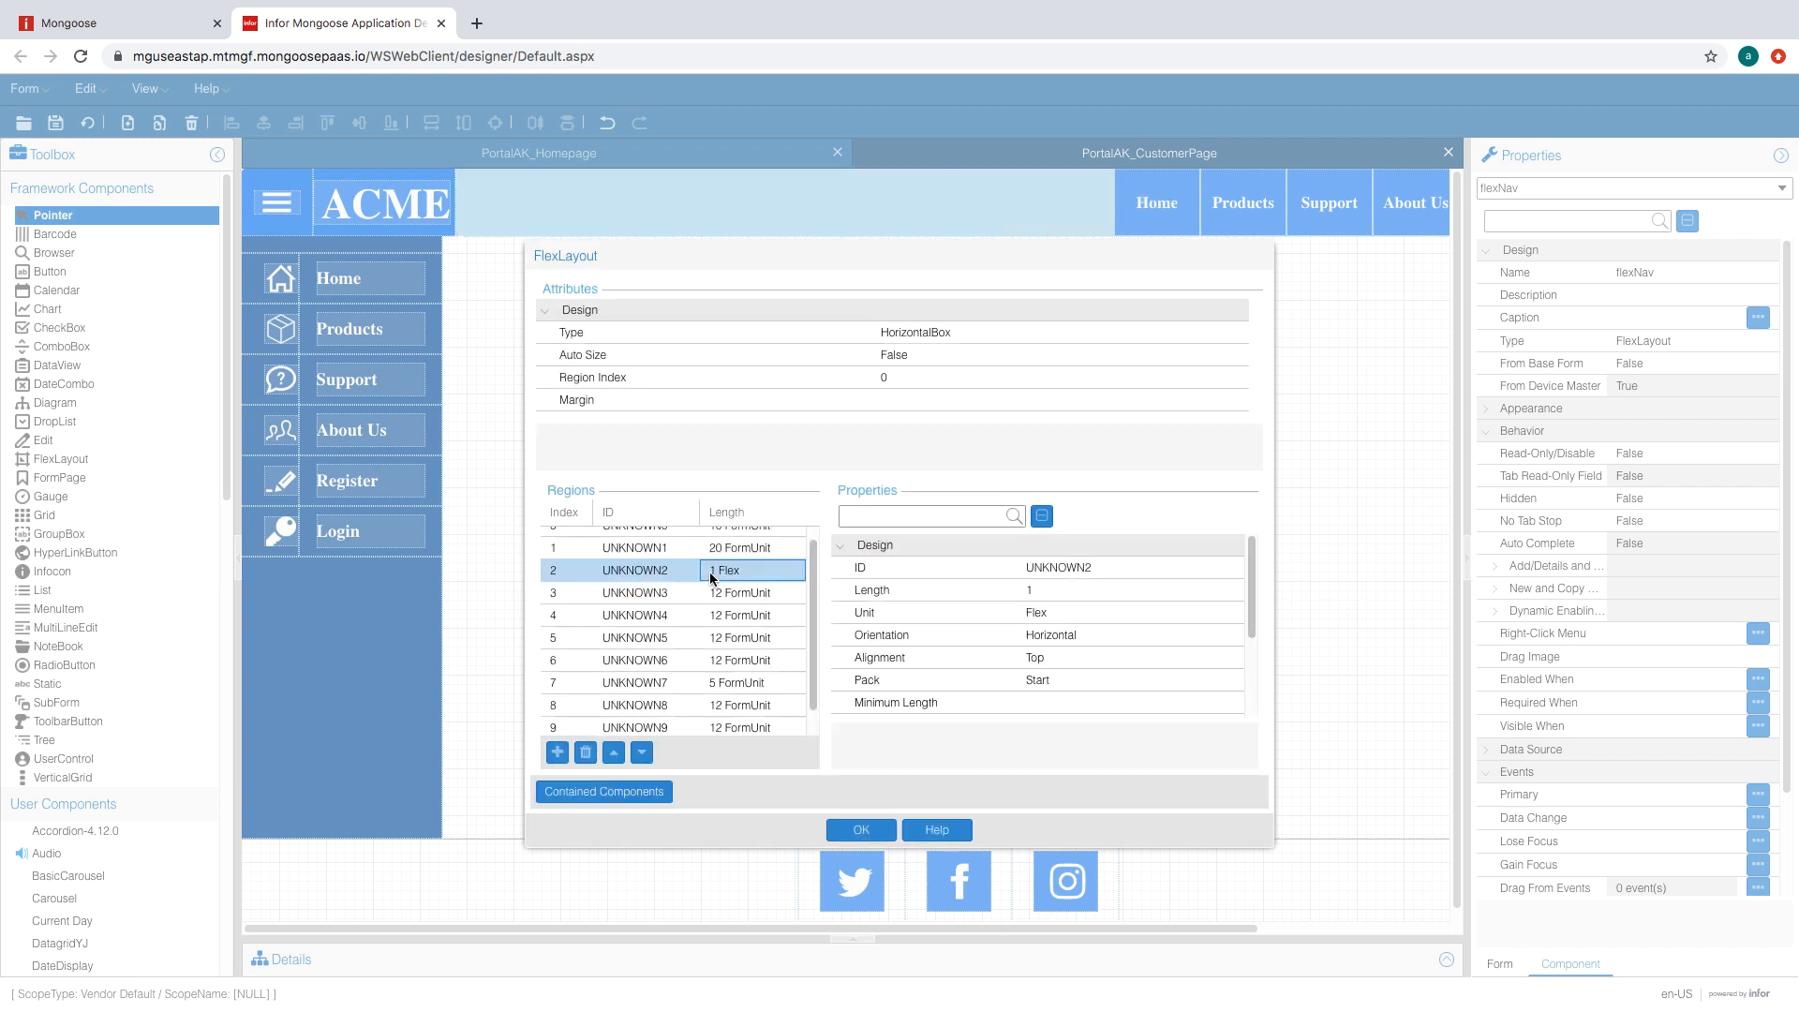
{"action": "left_click", "coordinate": [558, 752]}
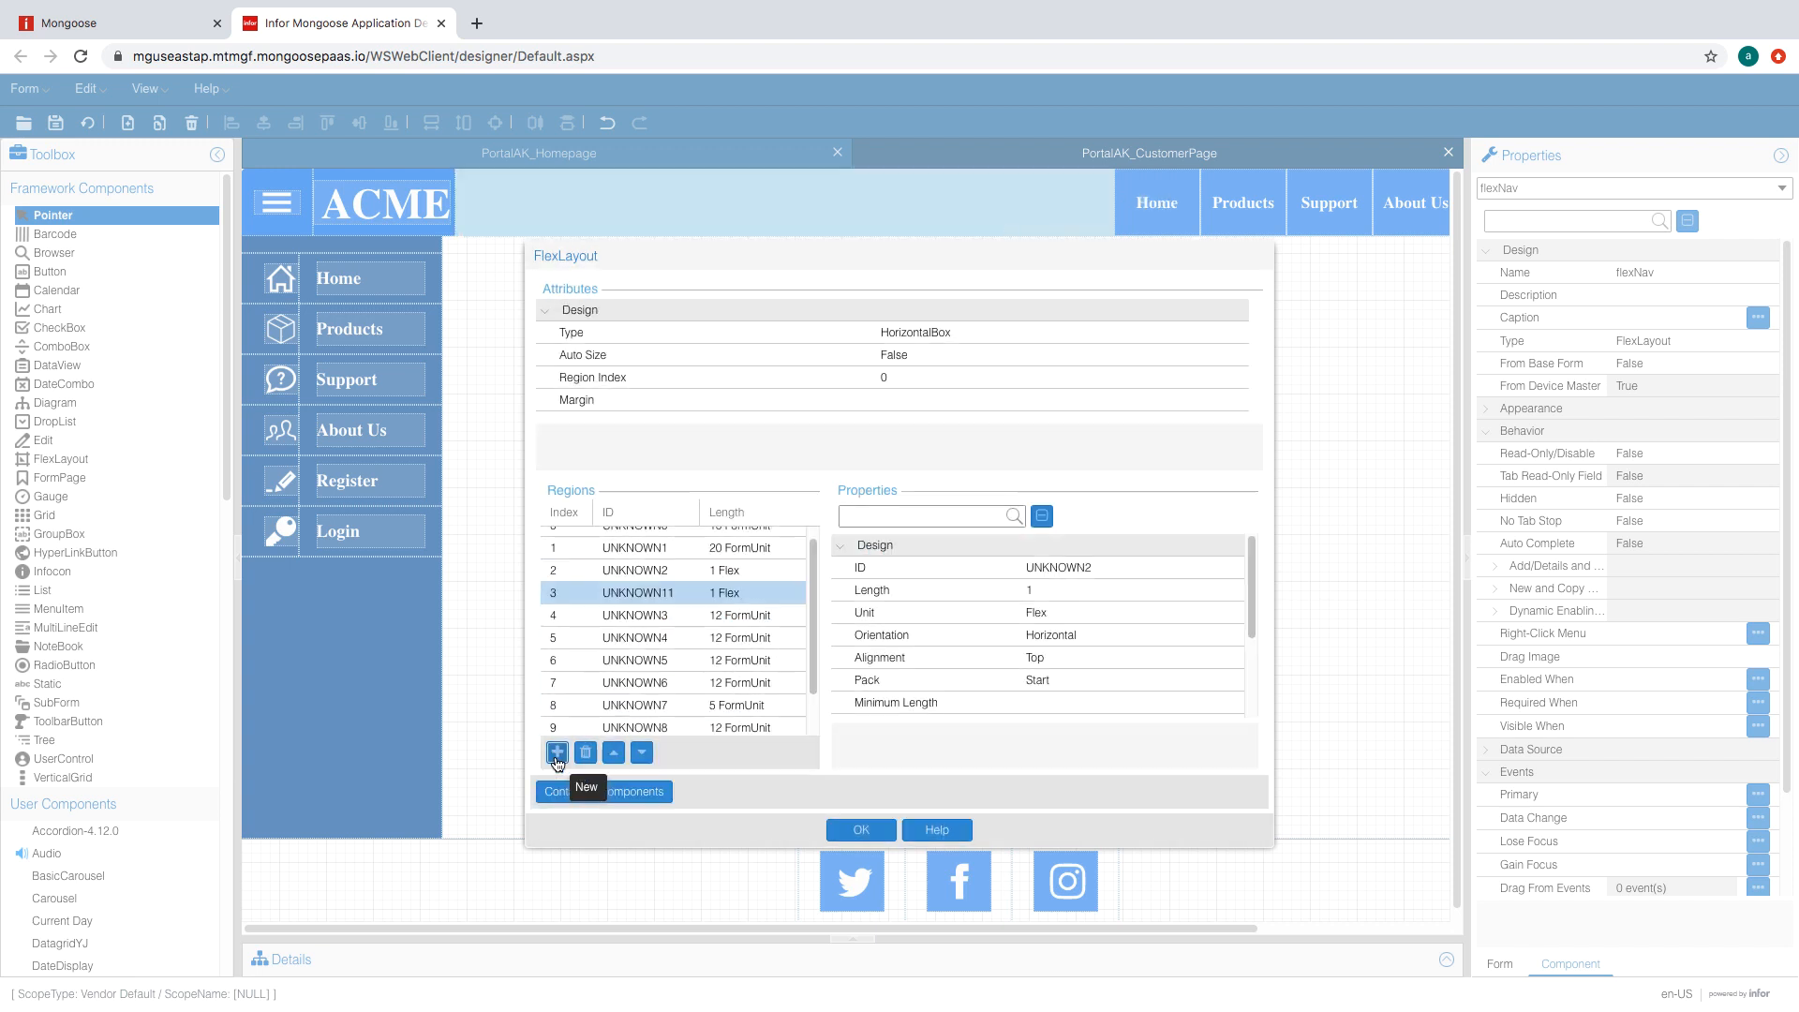
{"action": "left_click", "coordinate": [750, 596]}
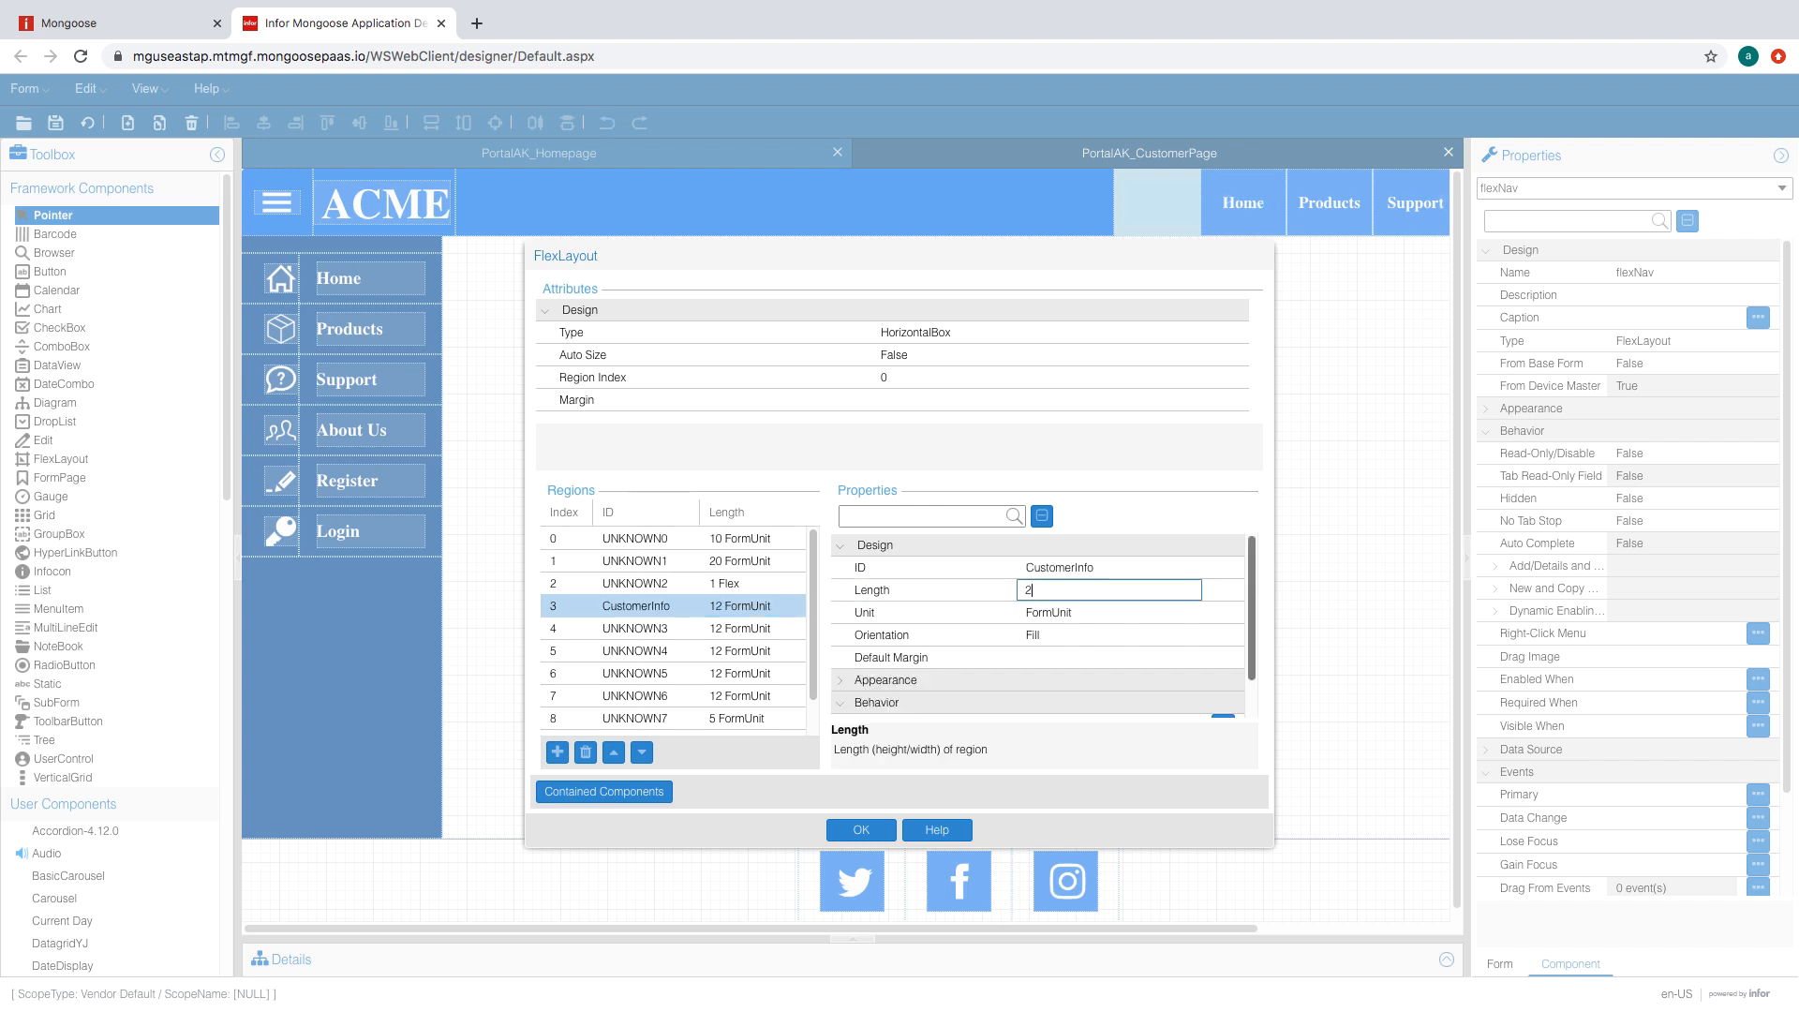
{"action": "left_click", "coordinate": [1180, 614]}
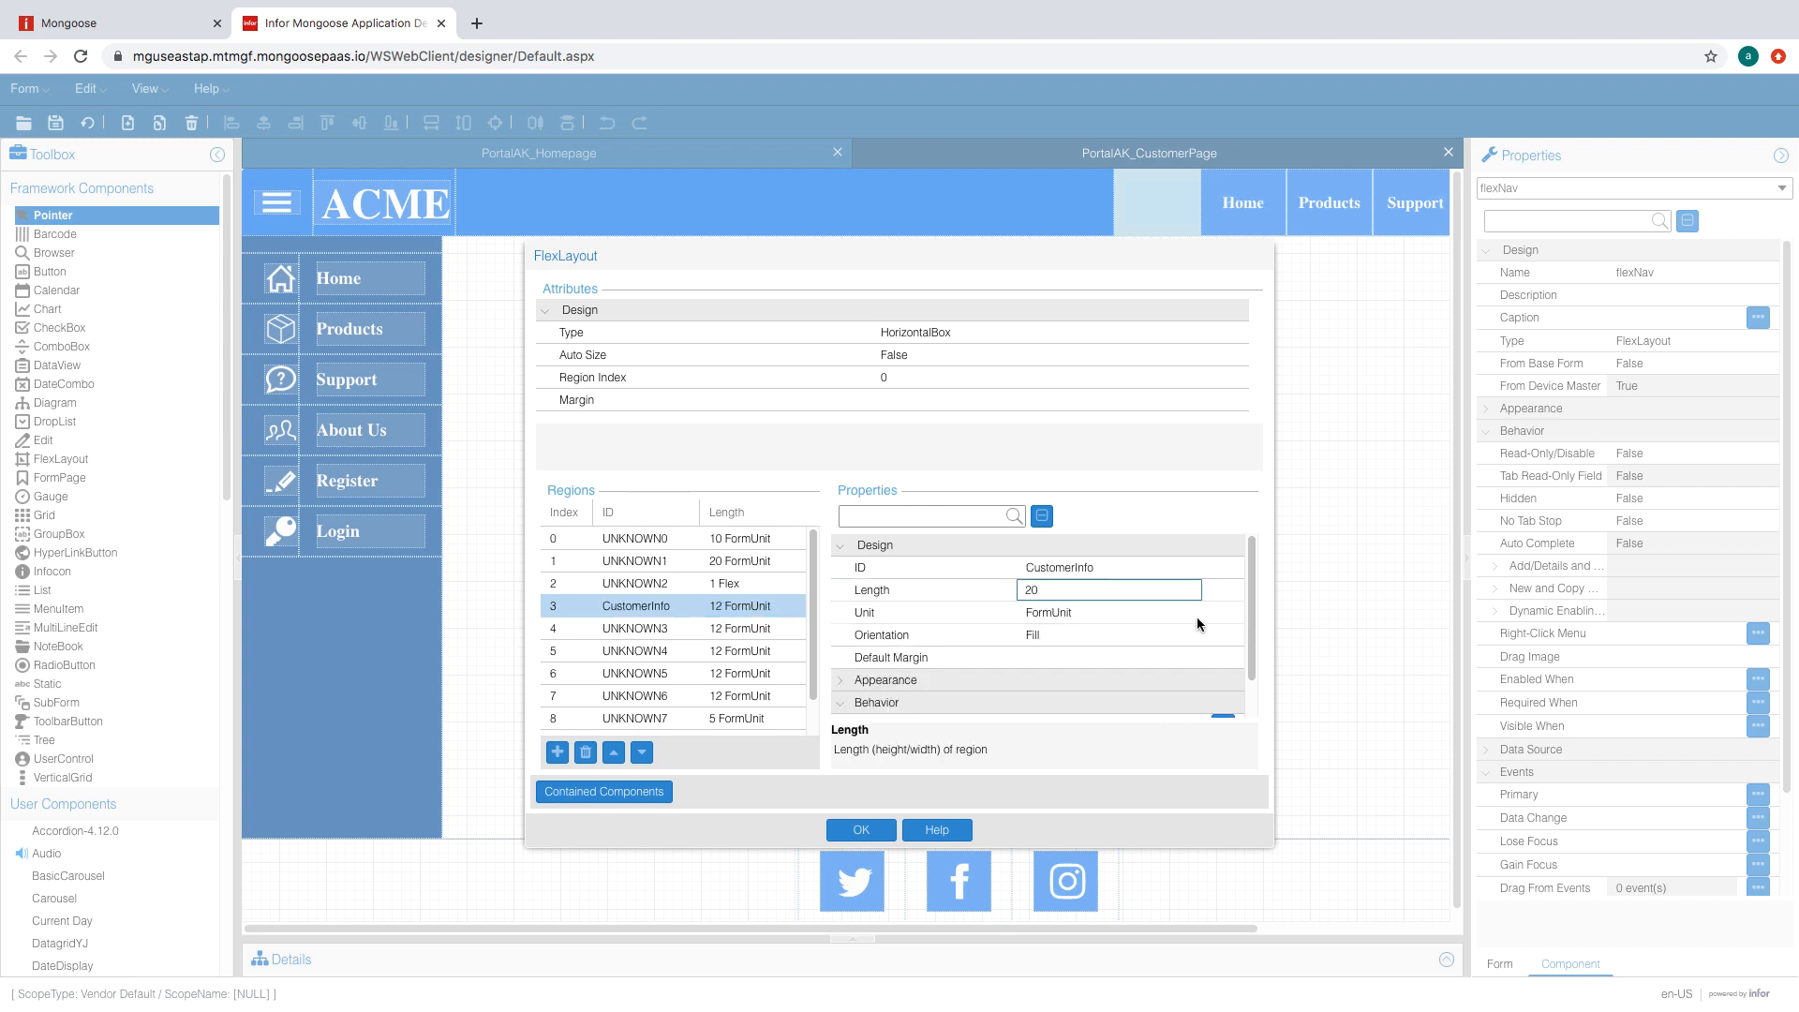
{"action": "left_click", "coordinate": [1108, 626]}
{"action": "left_click", "coordinate": [1120, 568]}
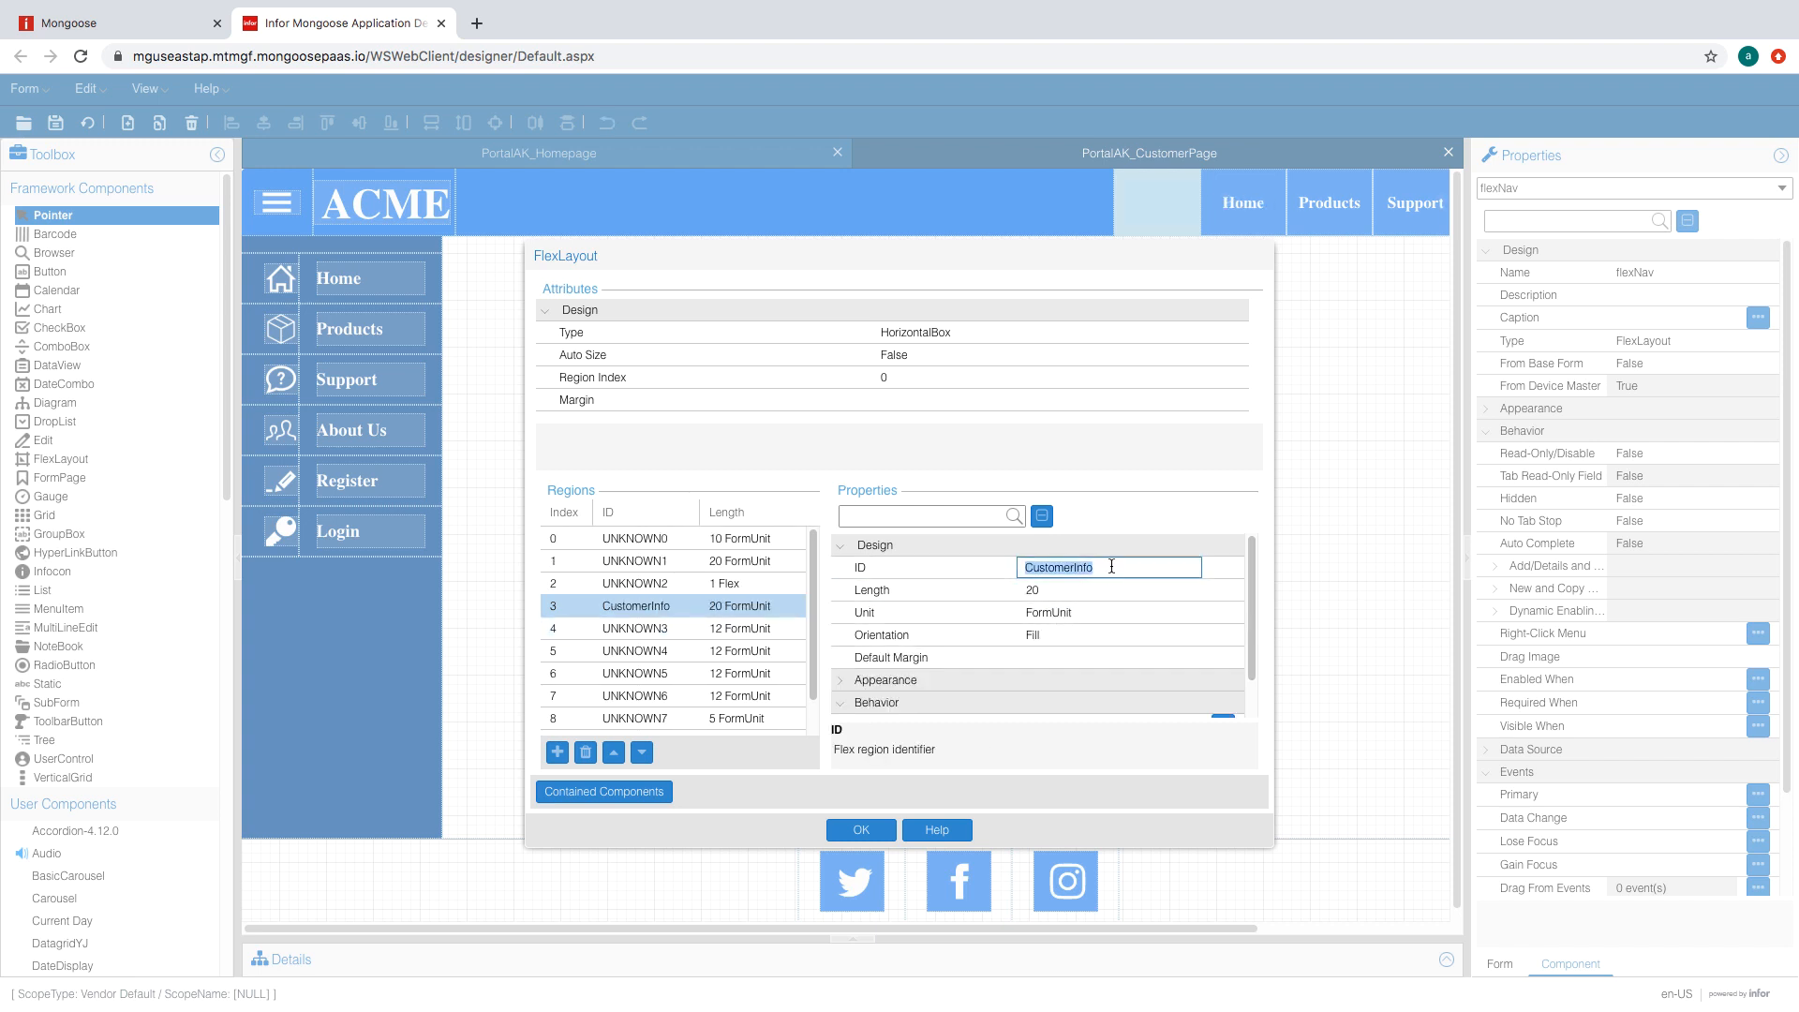
{"action": "left_click", "coordinate": [1092, 568]}
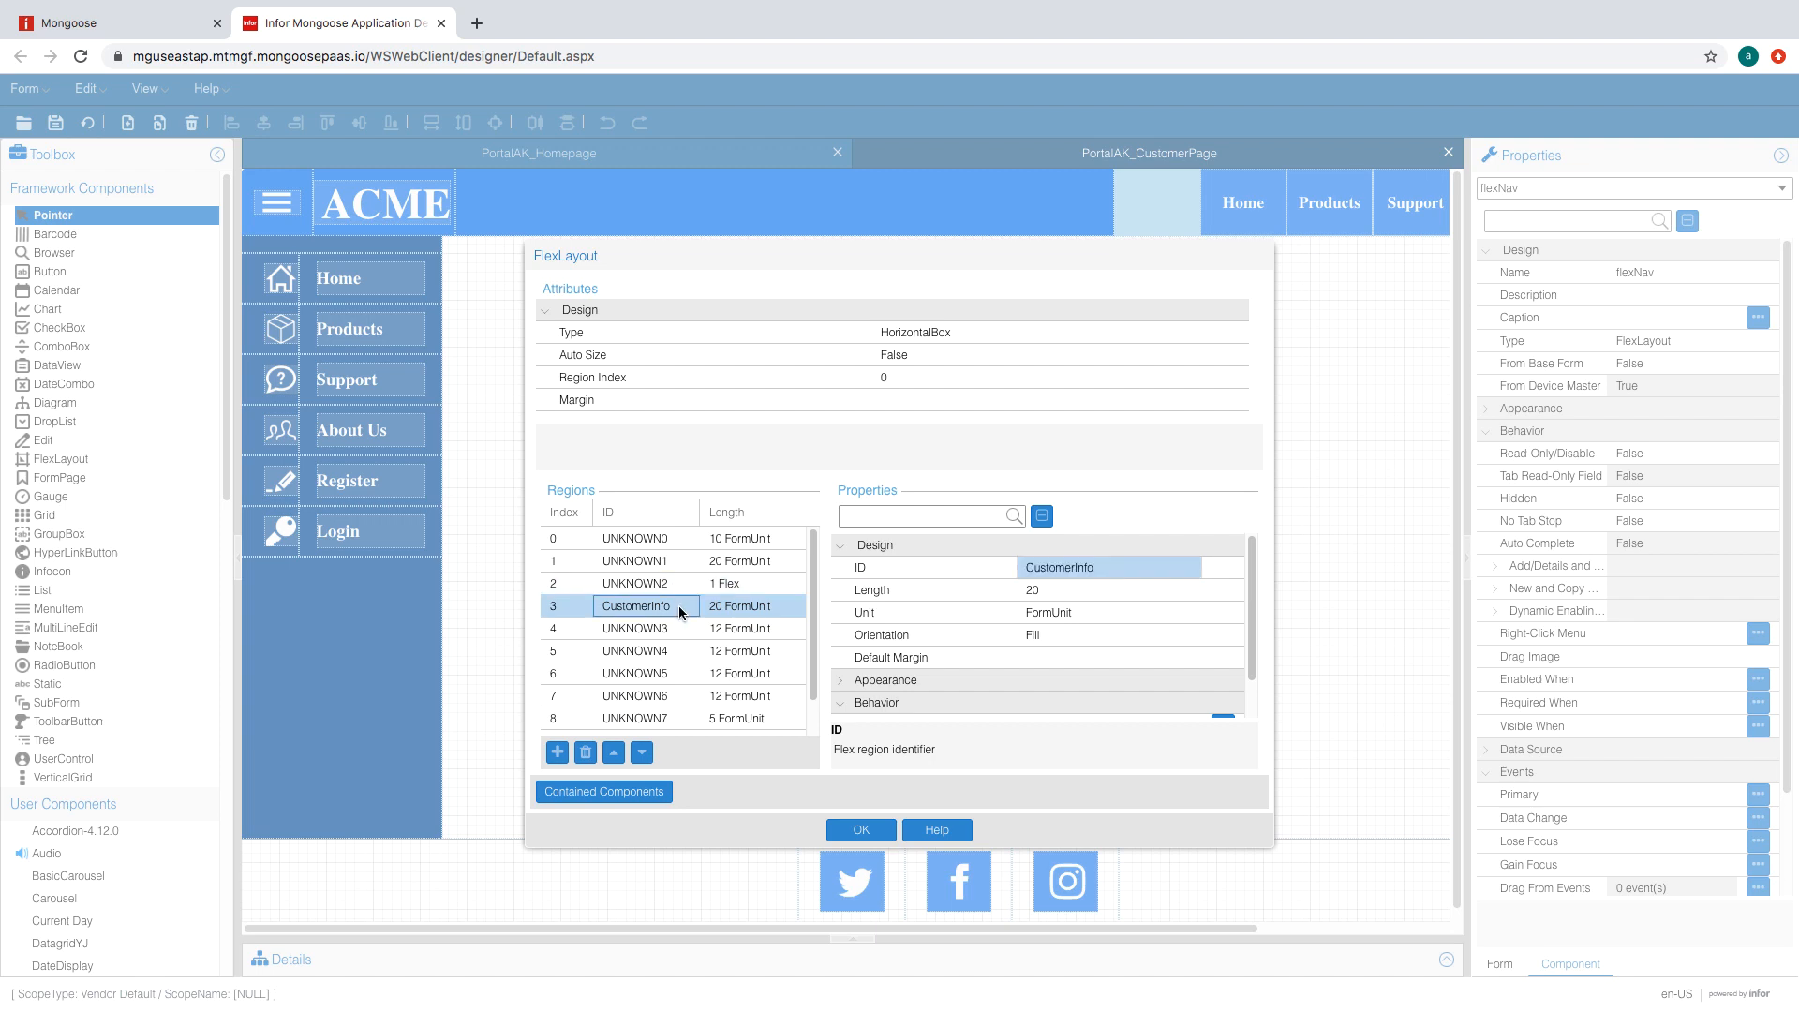
- Insert a middle-aligned region of length 5 FormUnit before CustomerInfo
{"action": "left_click", "coordinate": [556, 753]}
{"action": "left_click", "coordinate": [1054, 591]}
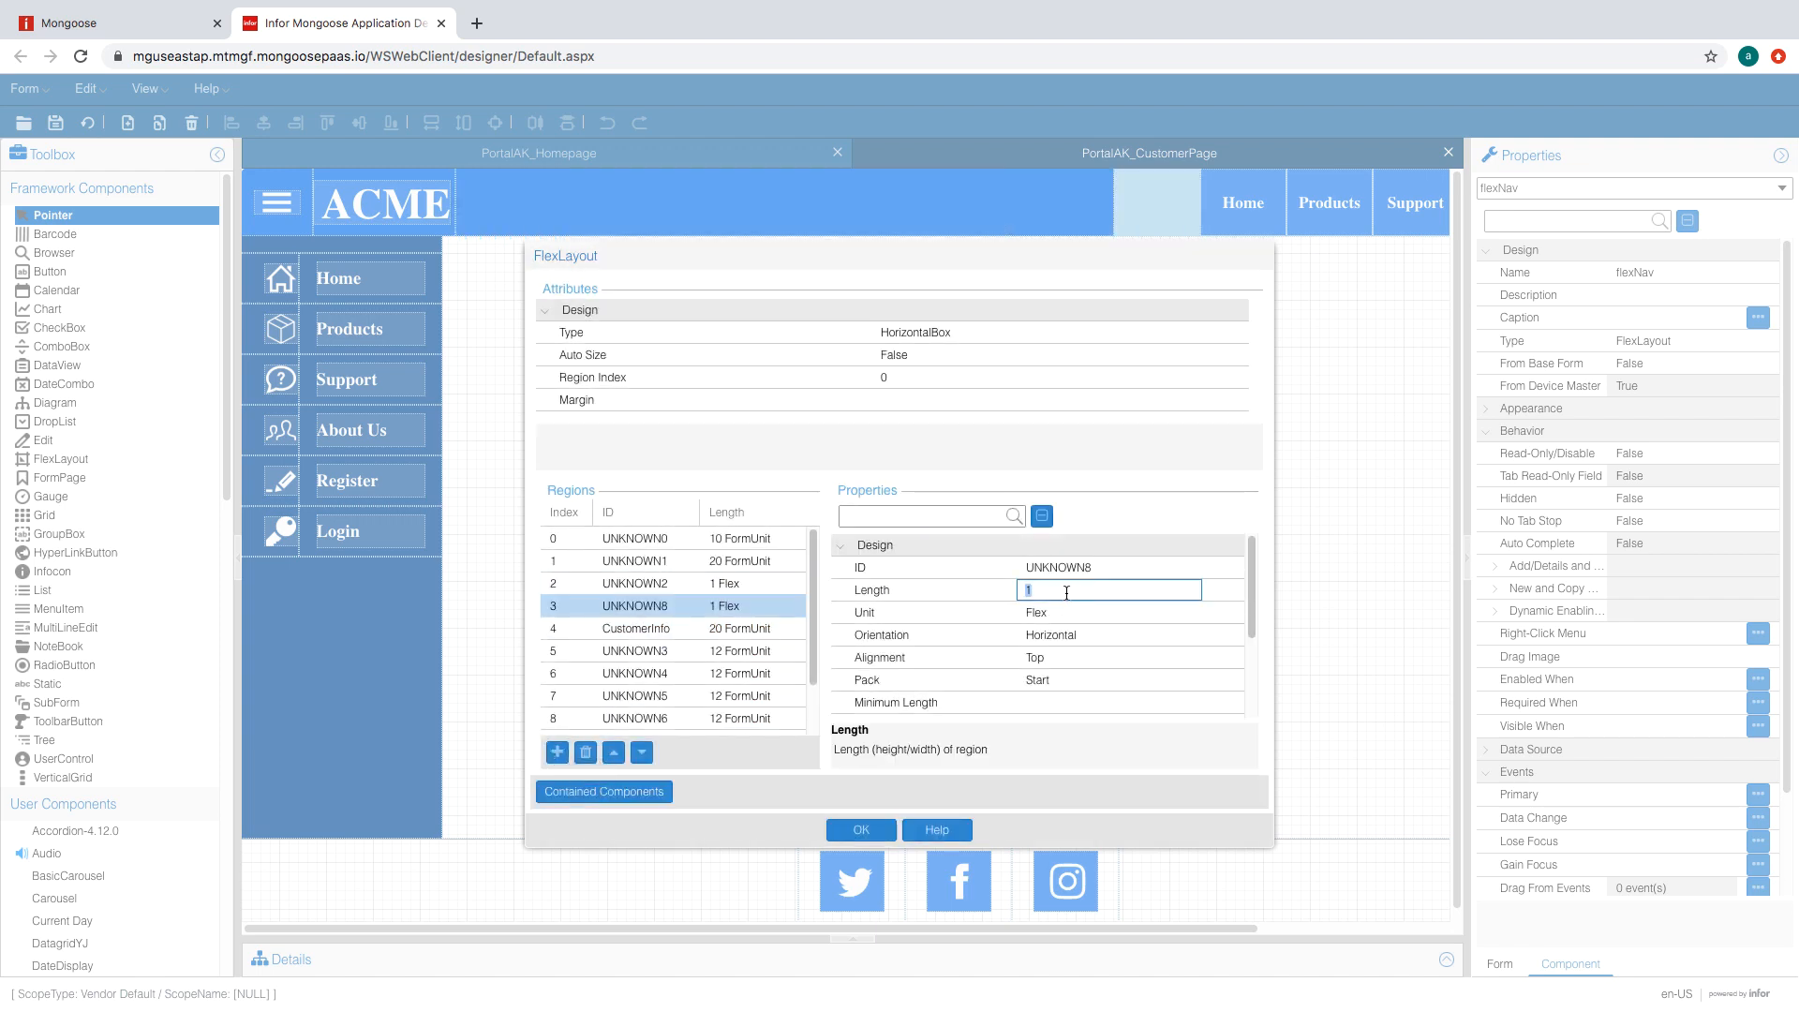
{"action": "left_click", "coordinate": [1190, 617]}
{"action": "left_click", "coordinate": [1191, 612]}
{"action": "left_click", "coordinate": [1076, 636]}
{"action": "left_click", "coordinate": [1055, 591]}
{"action": "type", "text": "5"}
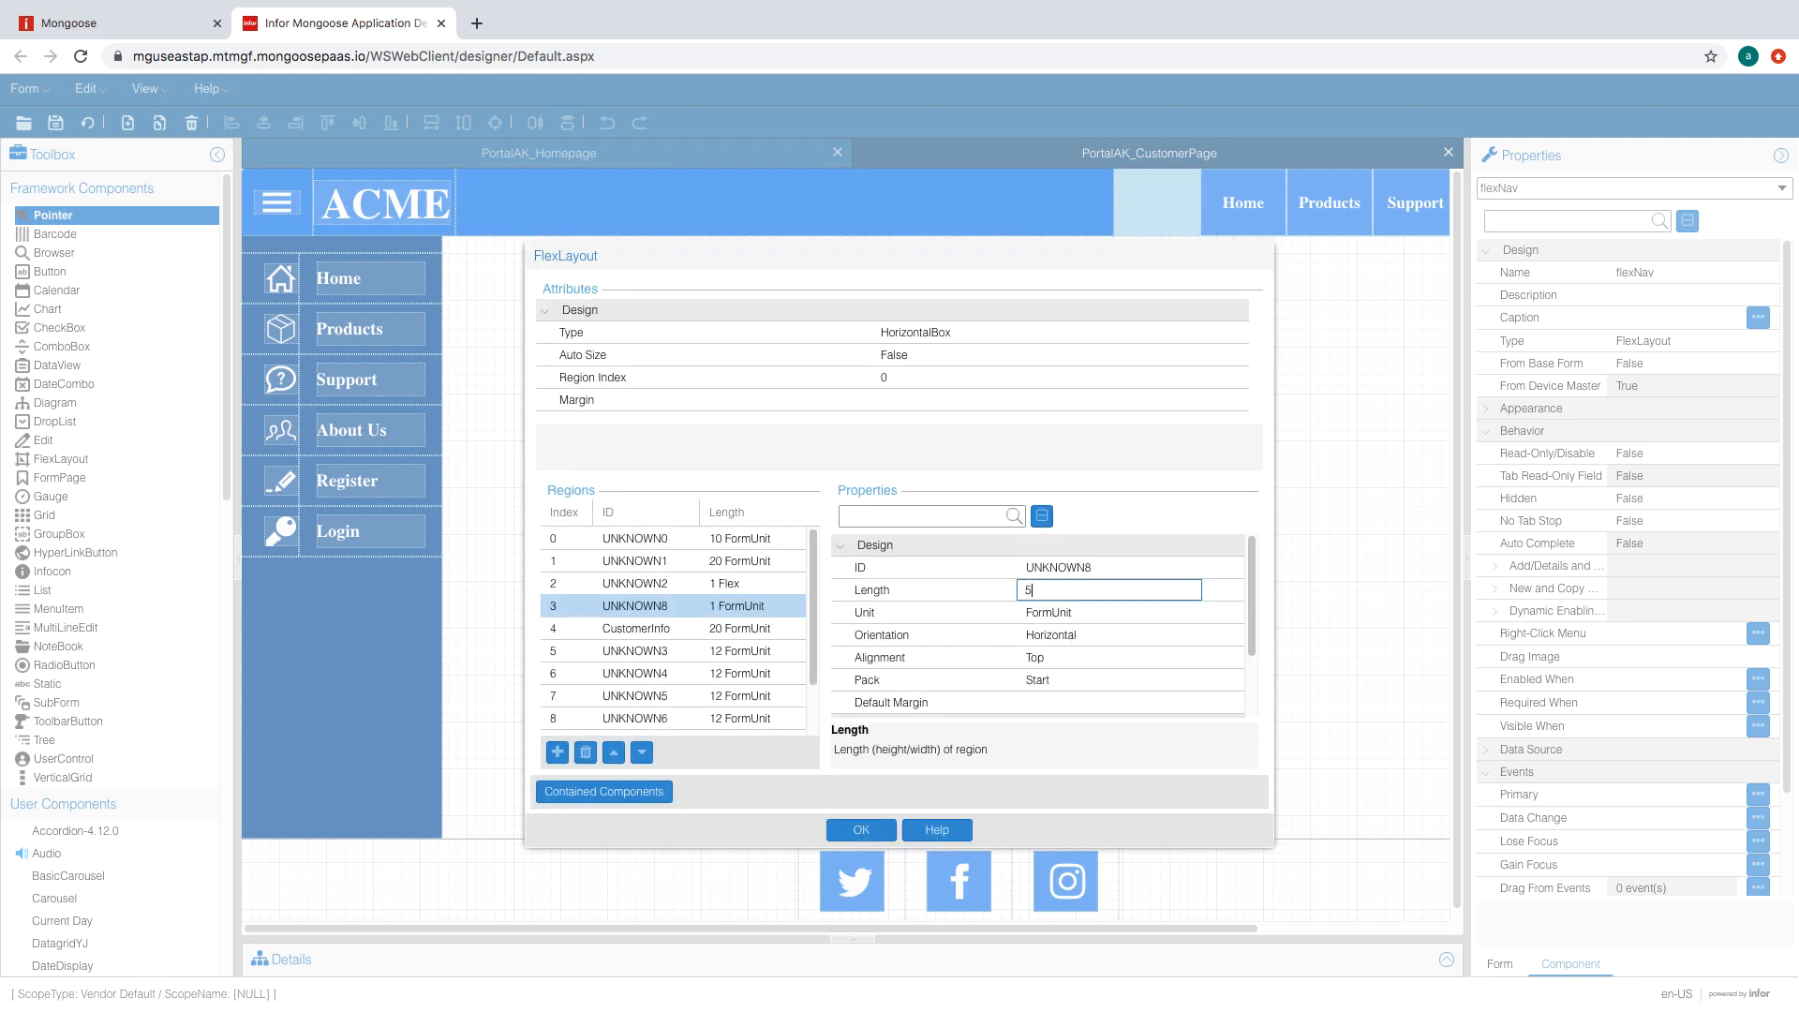
{"action": "key", "text": "Return"}
{"action": "left_click", "coordinate": [1052, 657]}
{"action": "left_click", "coordinate": [1191, 657]}
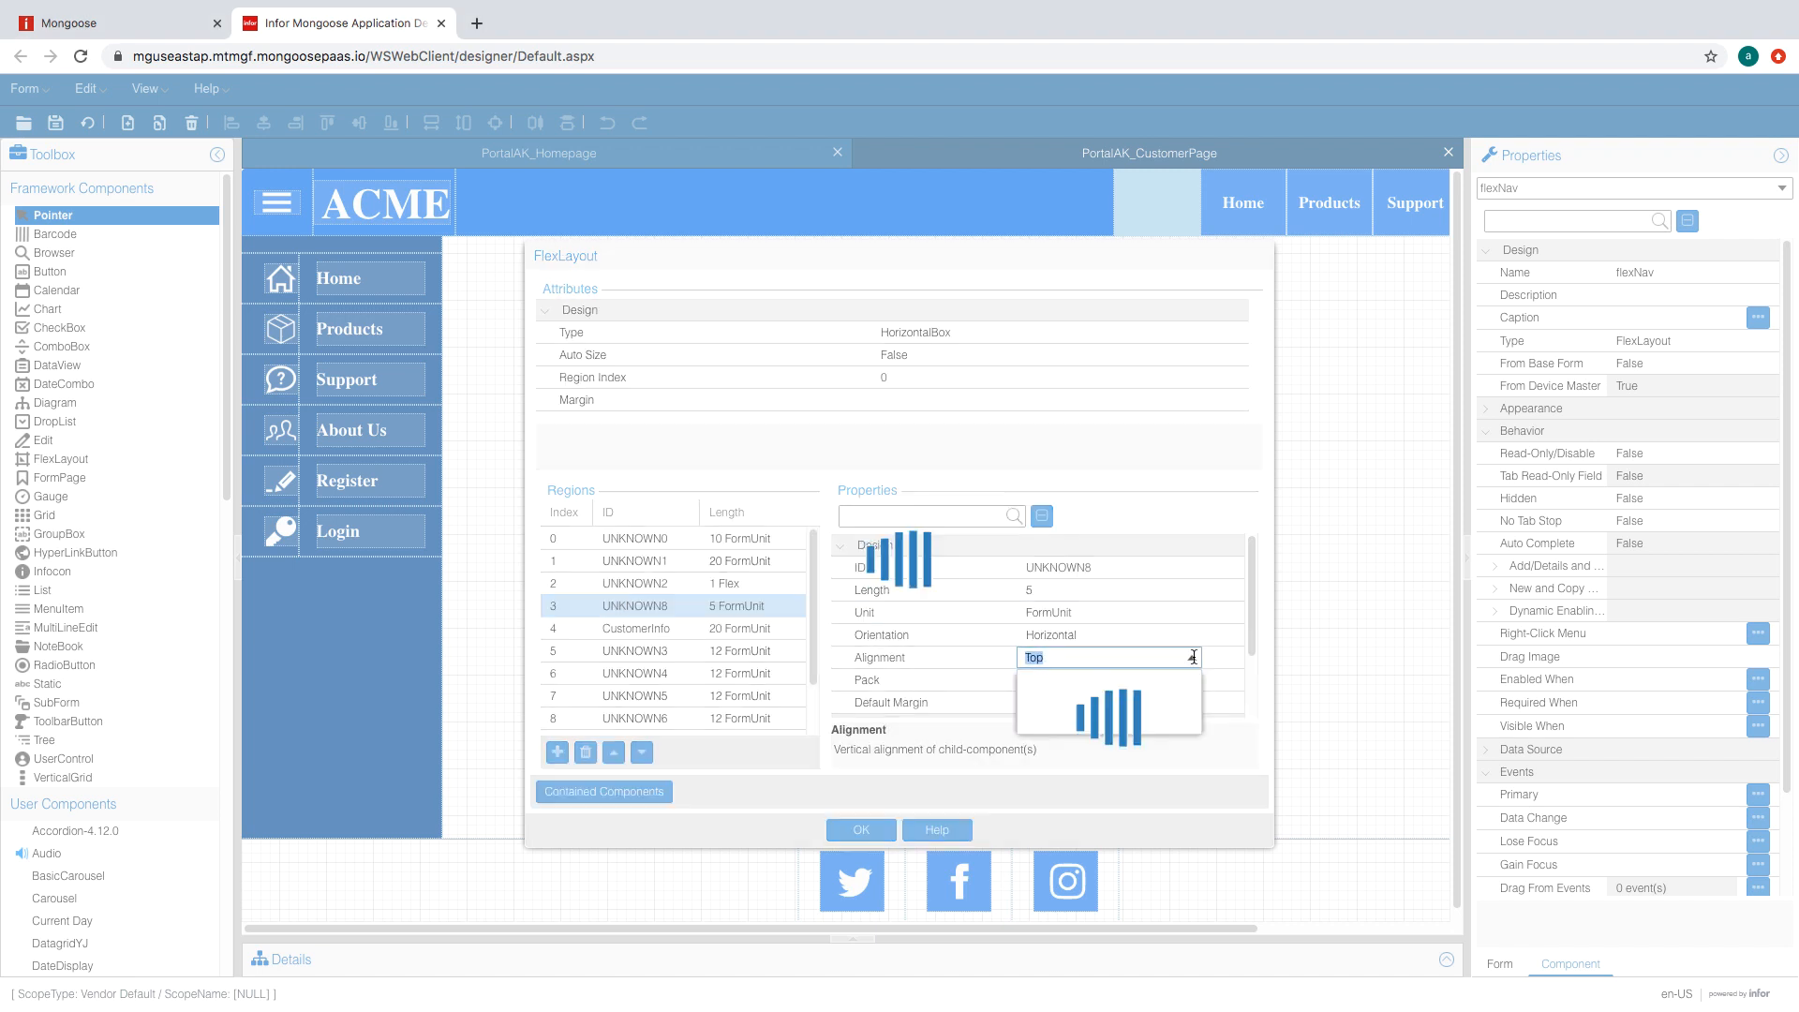
{"action": "left_click", "coordinate": [1074, 683]}
- Set CustomerInfo to Horizontal, Middle alignment, default margin 1,0,0,0, and apply
{"action": "left_click", "coordinate": [740, 628]}
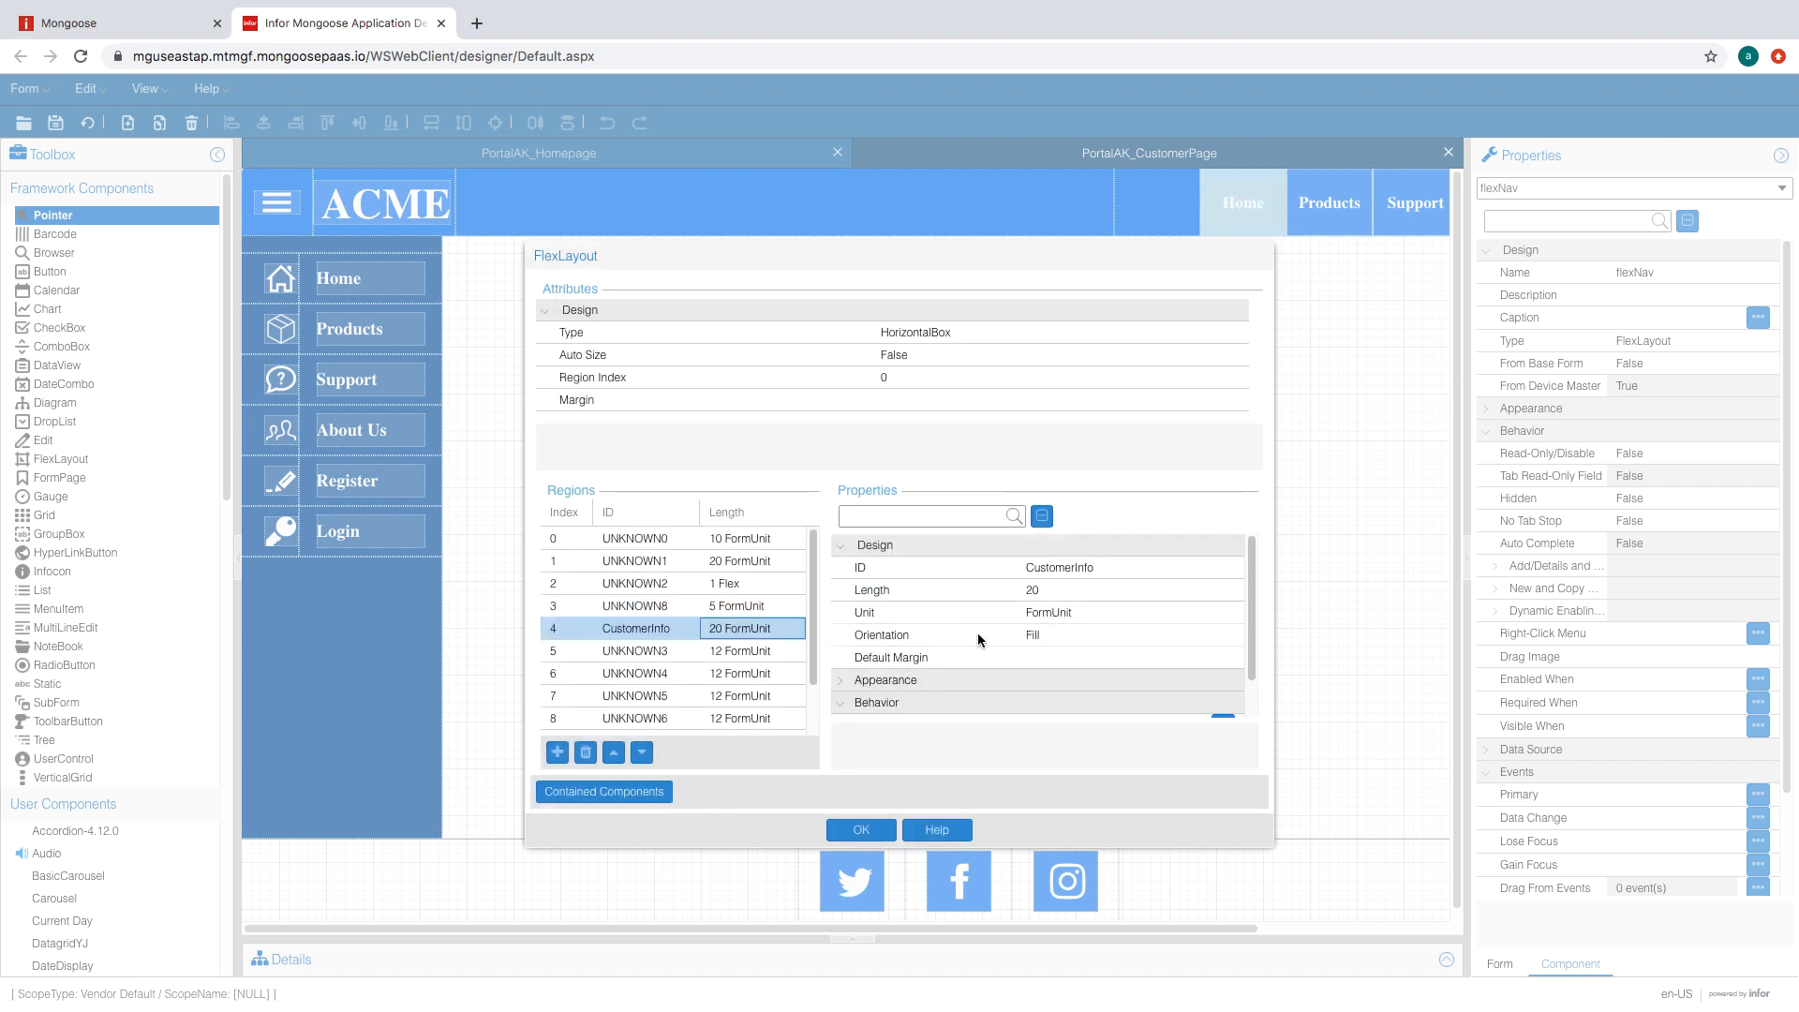
{"action": "scroll", "coordinate": [858, 647], "scroll_direction": "down", "scroll_amount": 1}
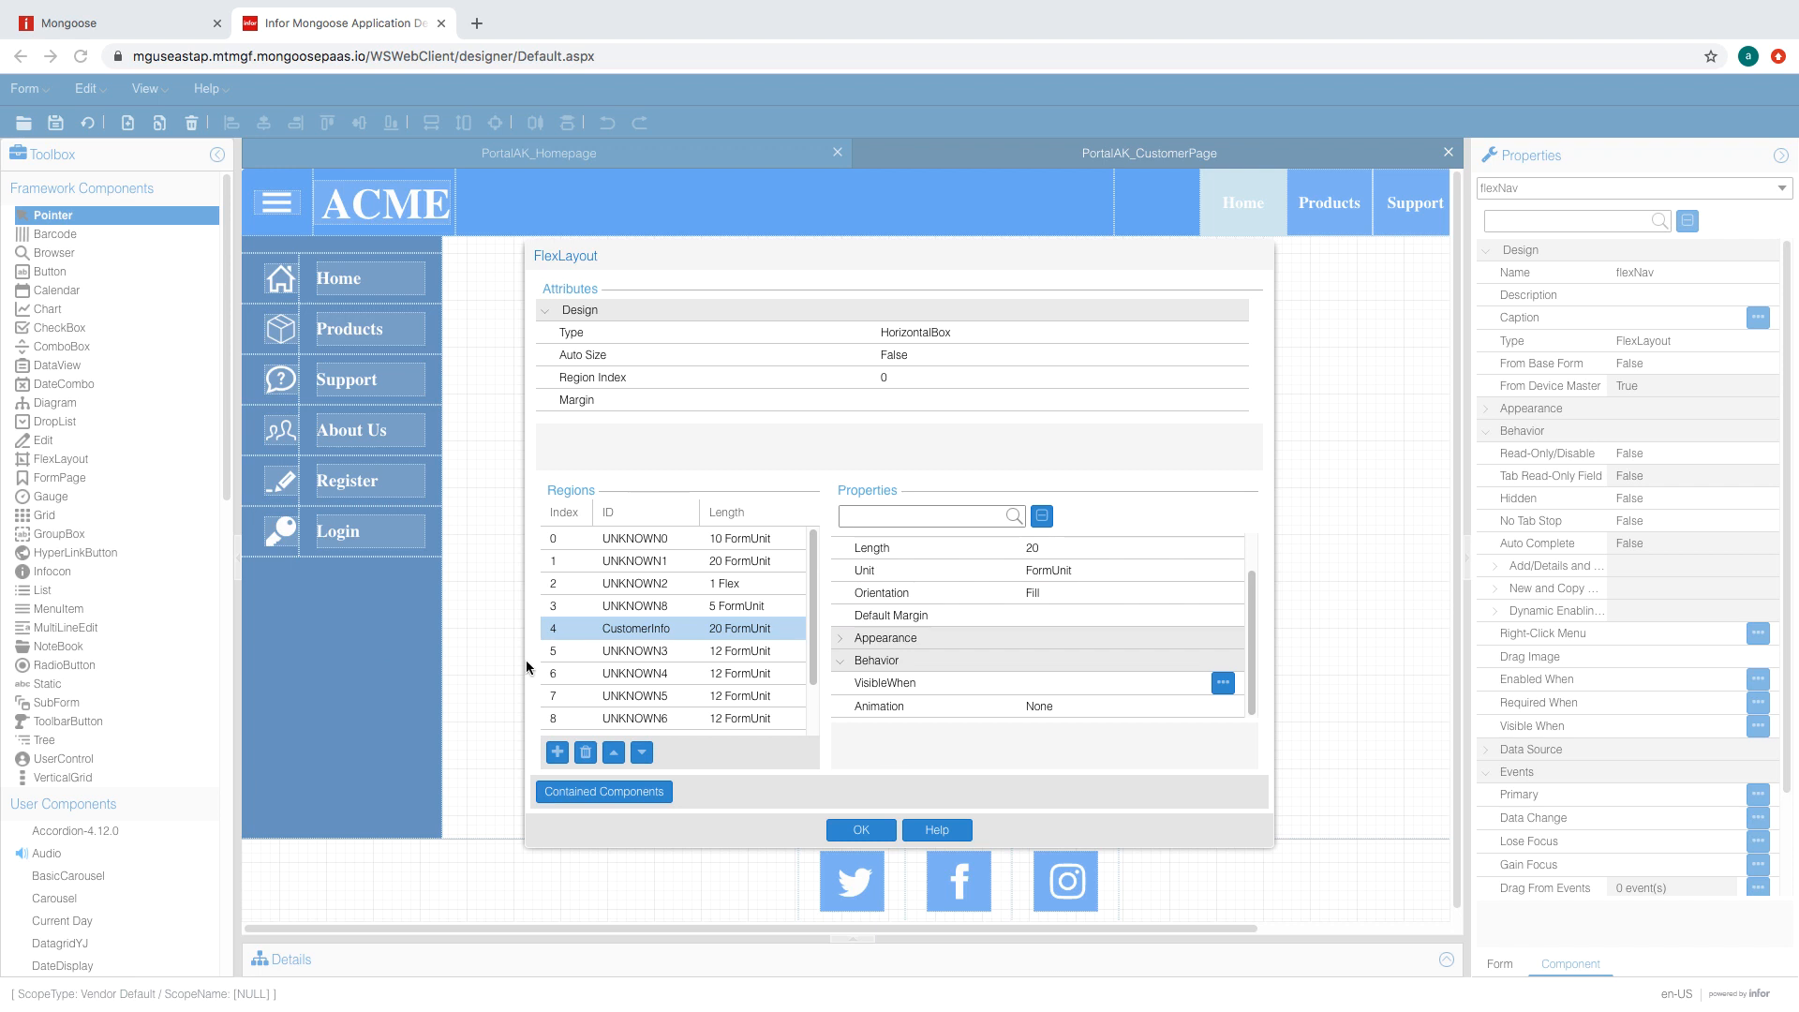
{"action": "left_click", "coordinate": [1083, 616]}
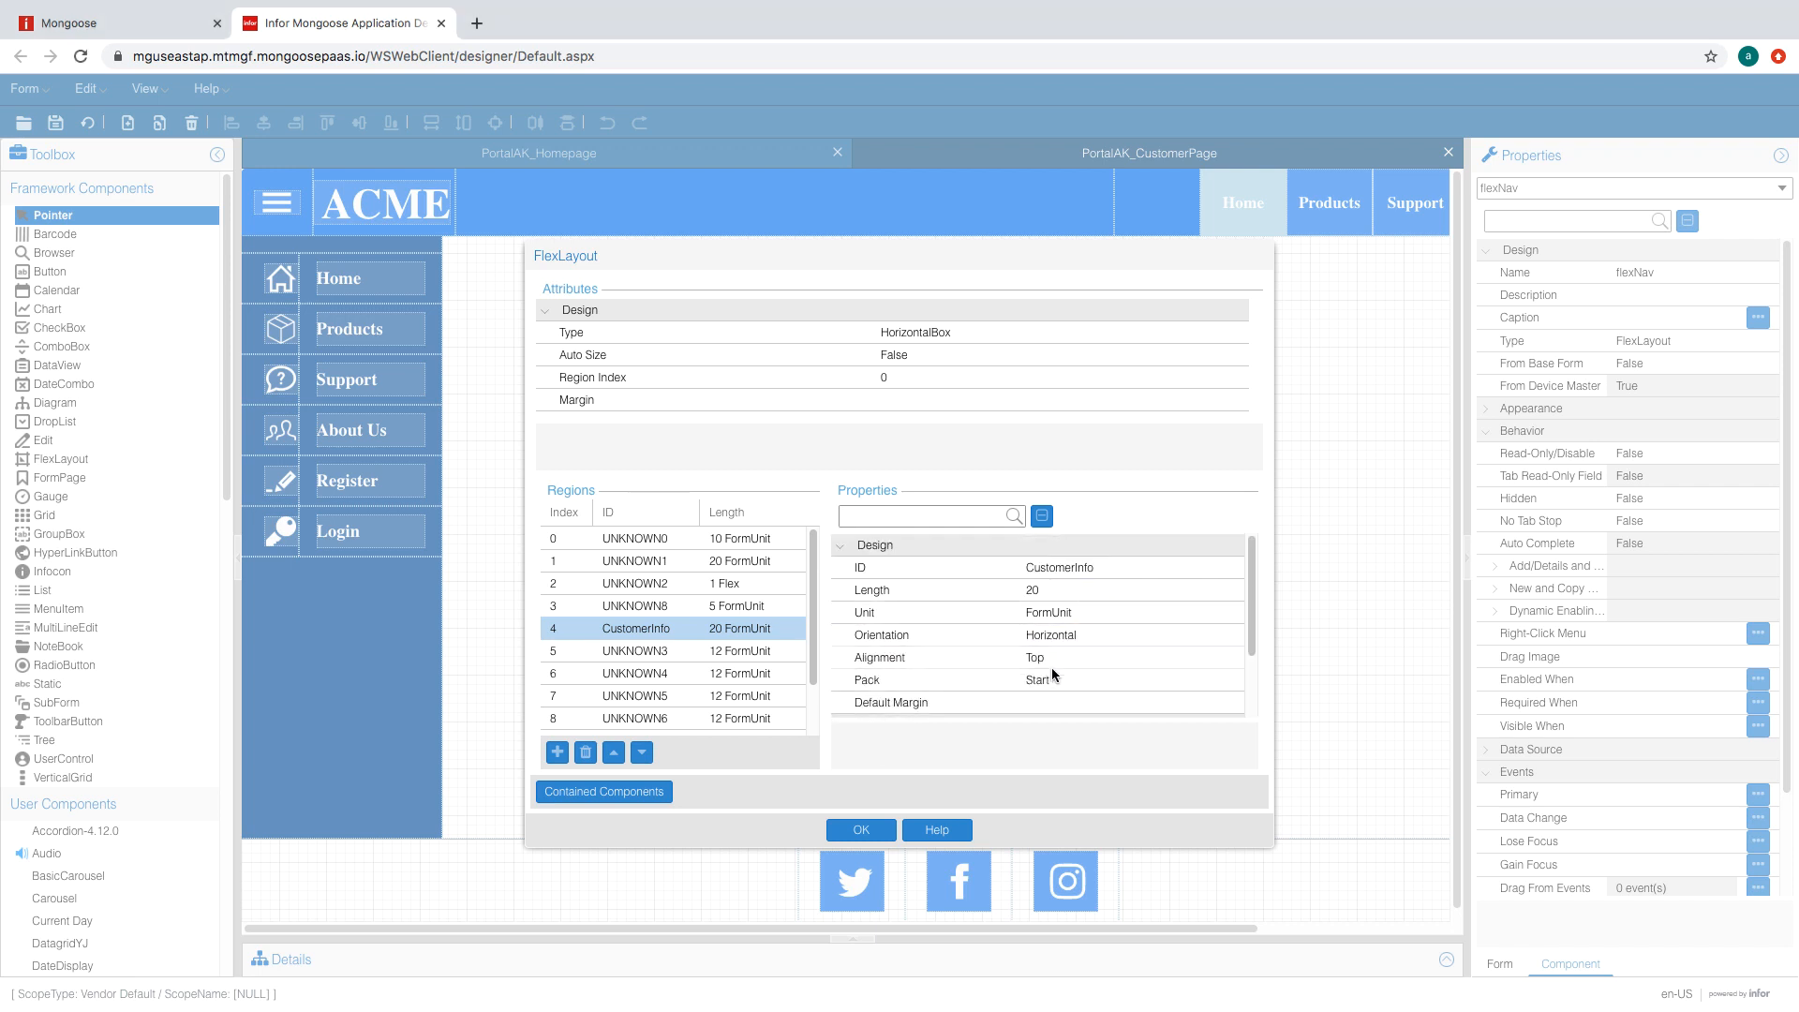
{"action": "left_click", "coordinate": [1053, 660]}
{"action": "left_click", "coordinate": [1193, 658]}
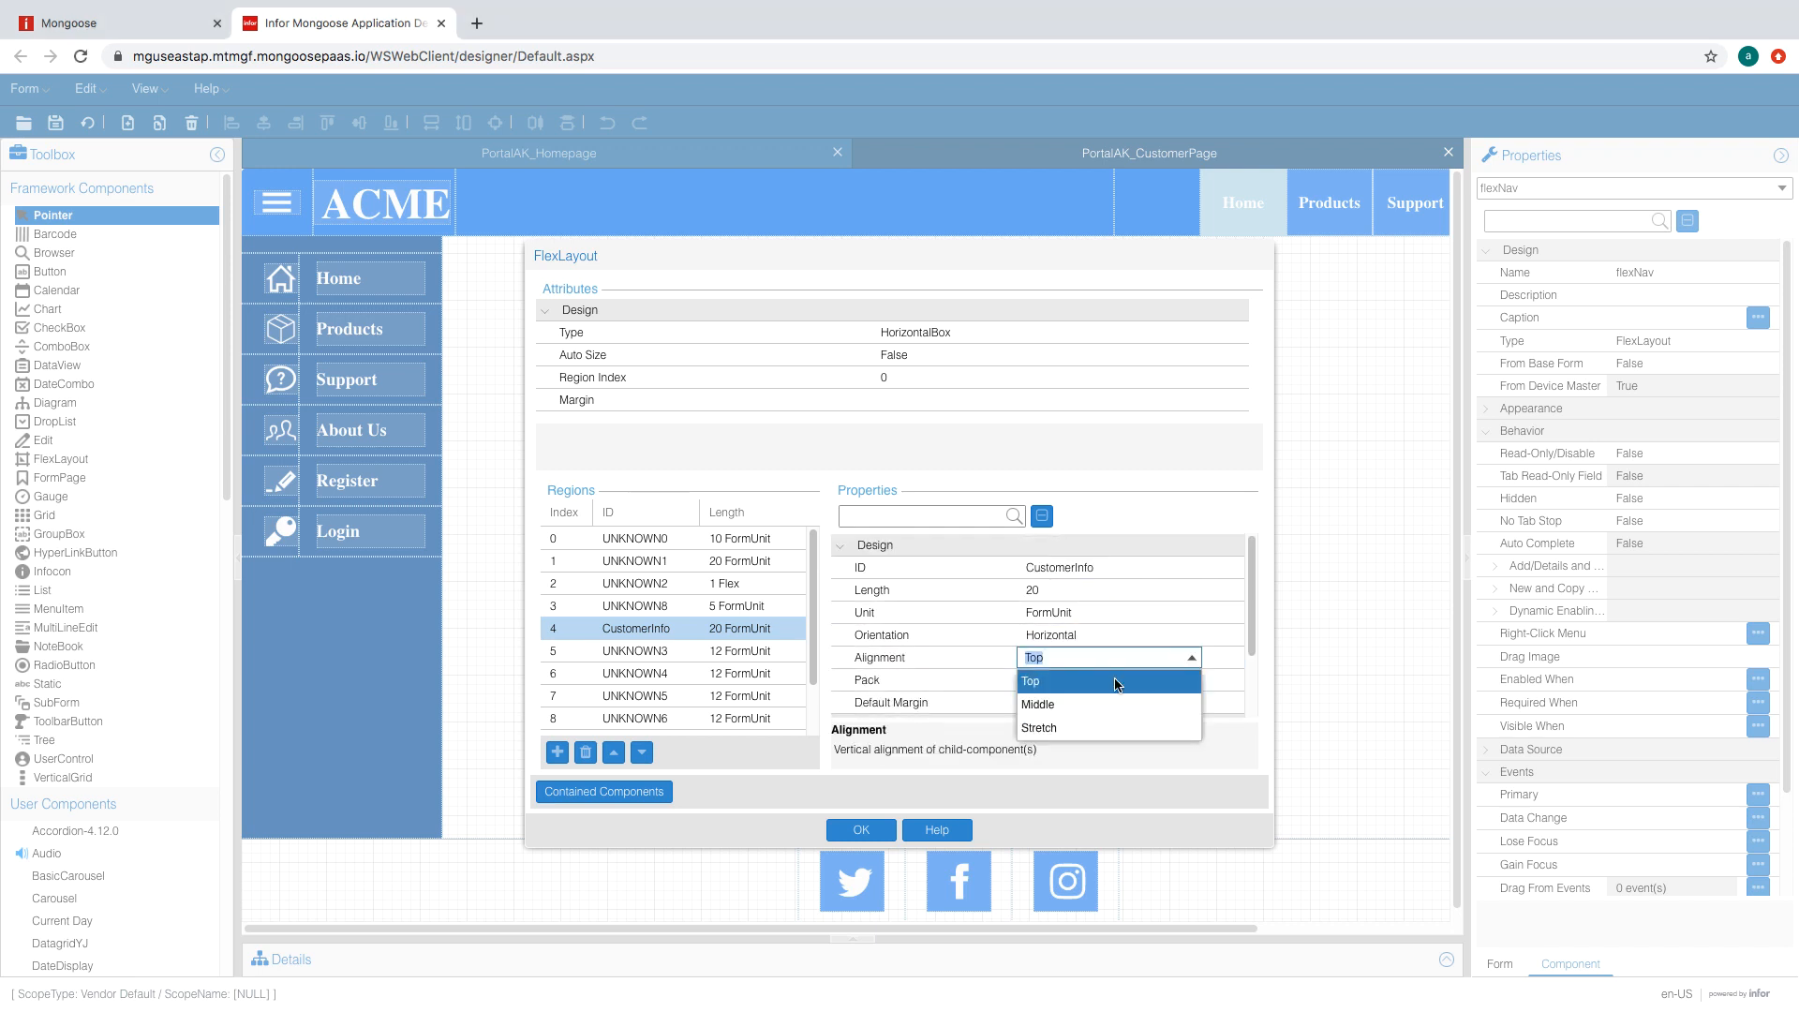
{"action": "left_click", "coordinate": [1087, 704]}
{"action": "left_click", "coordinate": [1071, 701]}
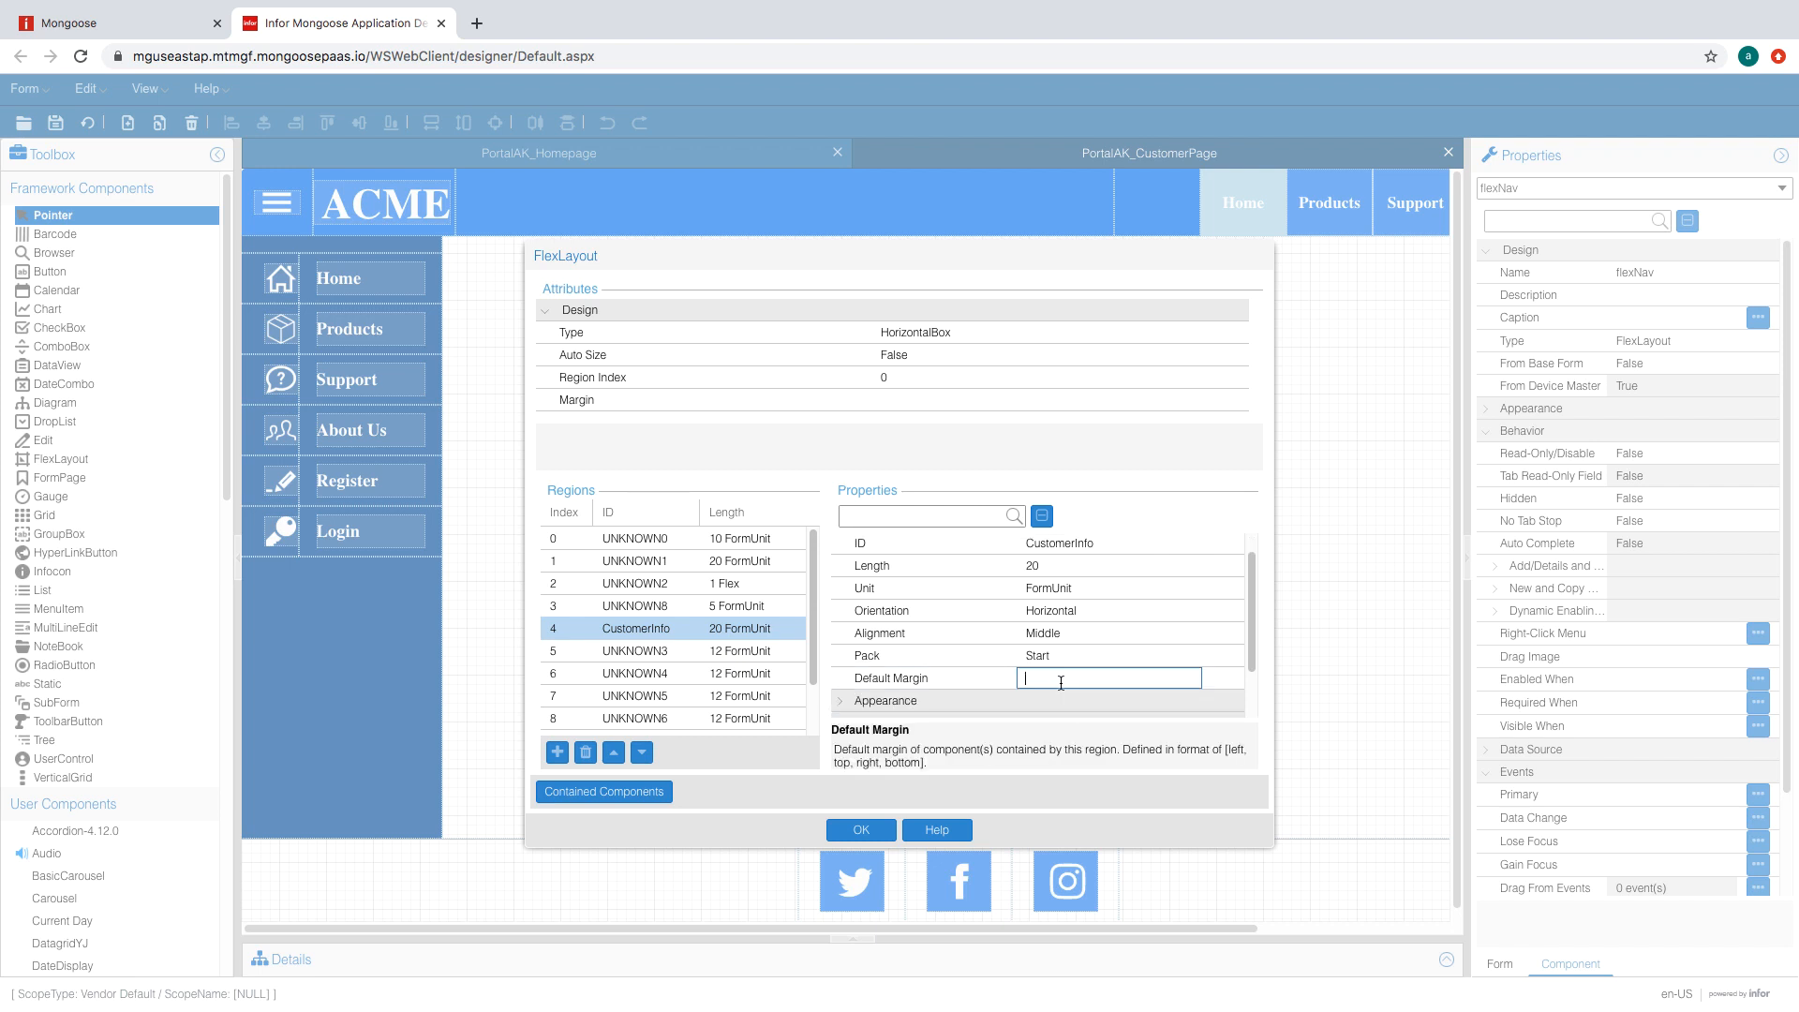
{"action": "type", "text": "1,0,0,0"}
{"action": "left_click", "coordinate": [1057, 658]}
{"action": "left_click_drag", "start_coordinate": [1251, 605], "coordinate": [1249, 664]}
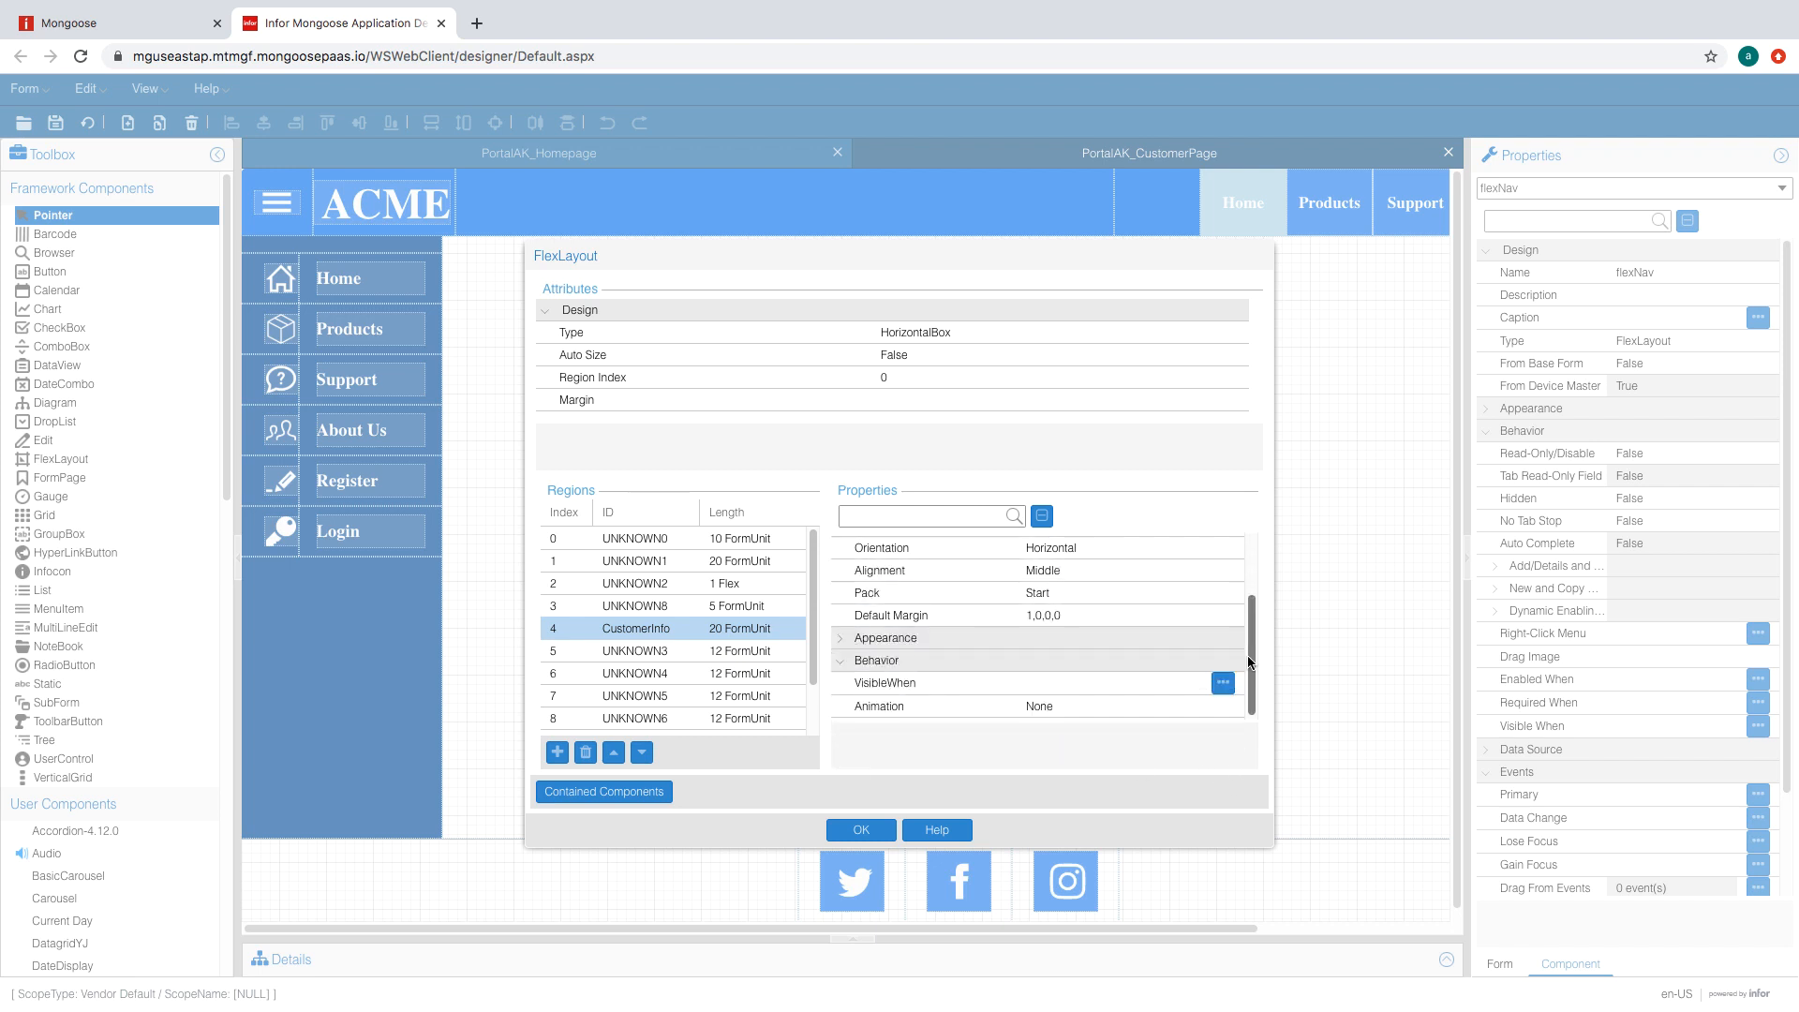
{"action": "left_click", "coordinate": [858, 831]}
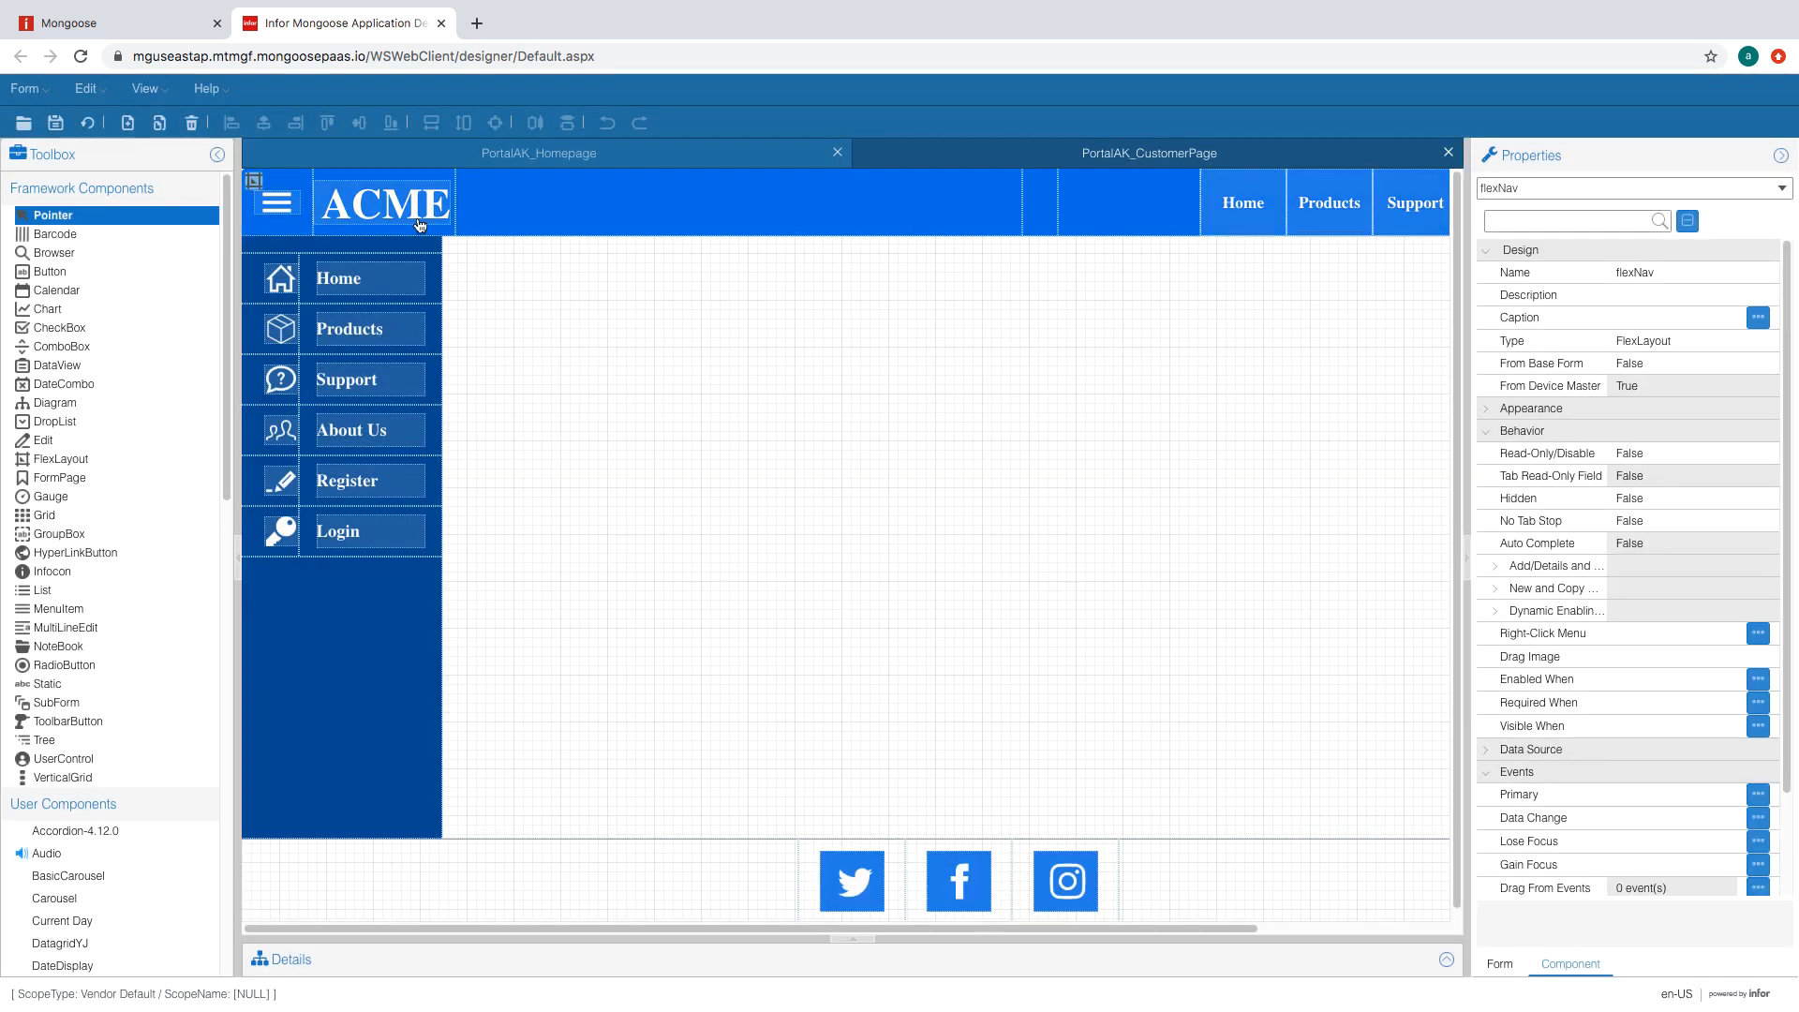
- Regenerate the form and place a static showing ACME_LoggedInIcon.png in the header bar
{"action": "left_click", "coordinate": [86, 123]}
{"action": "left_click", "coordinate": [54, 687]}
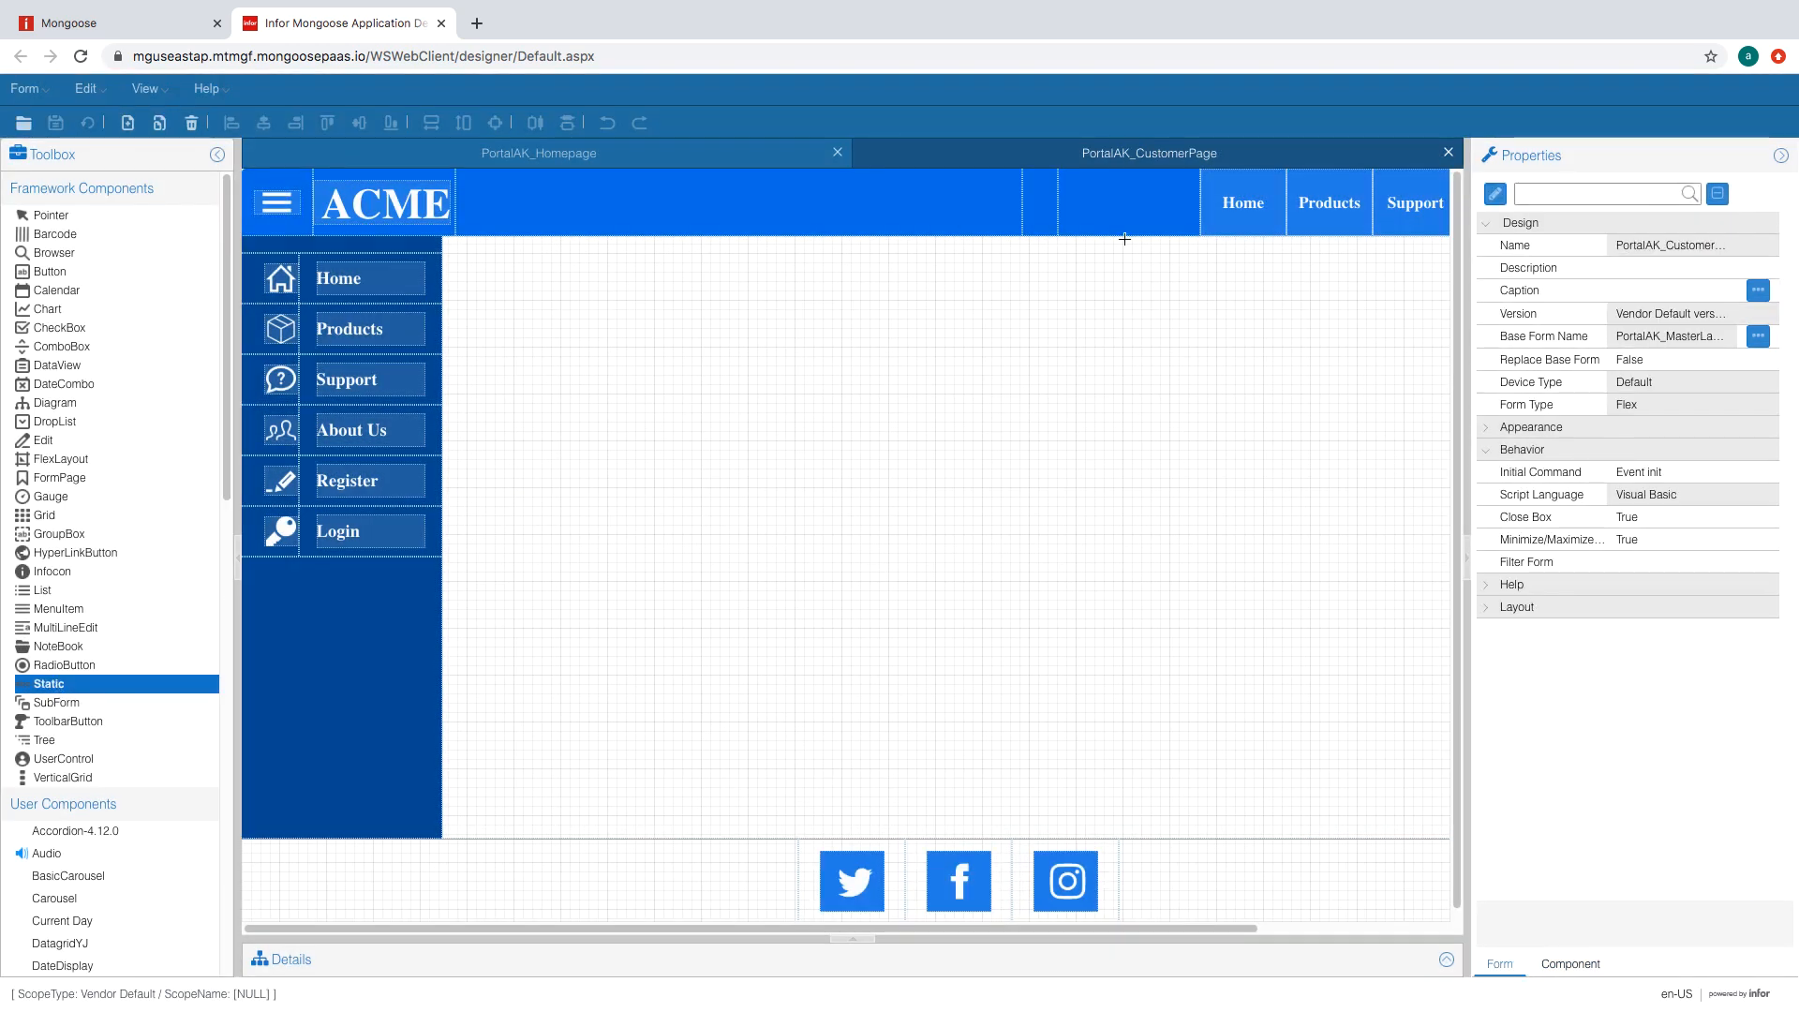
{"action": "left_click", "coordinate": [1036, 200]}
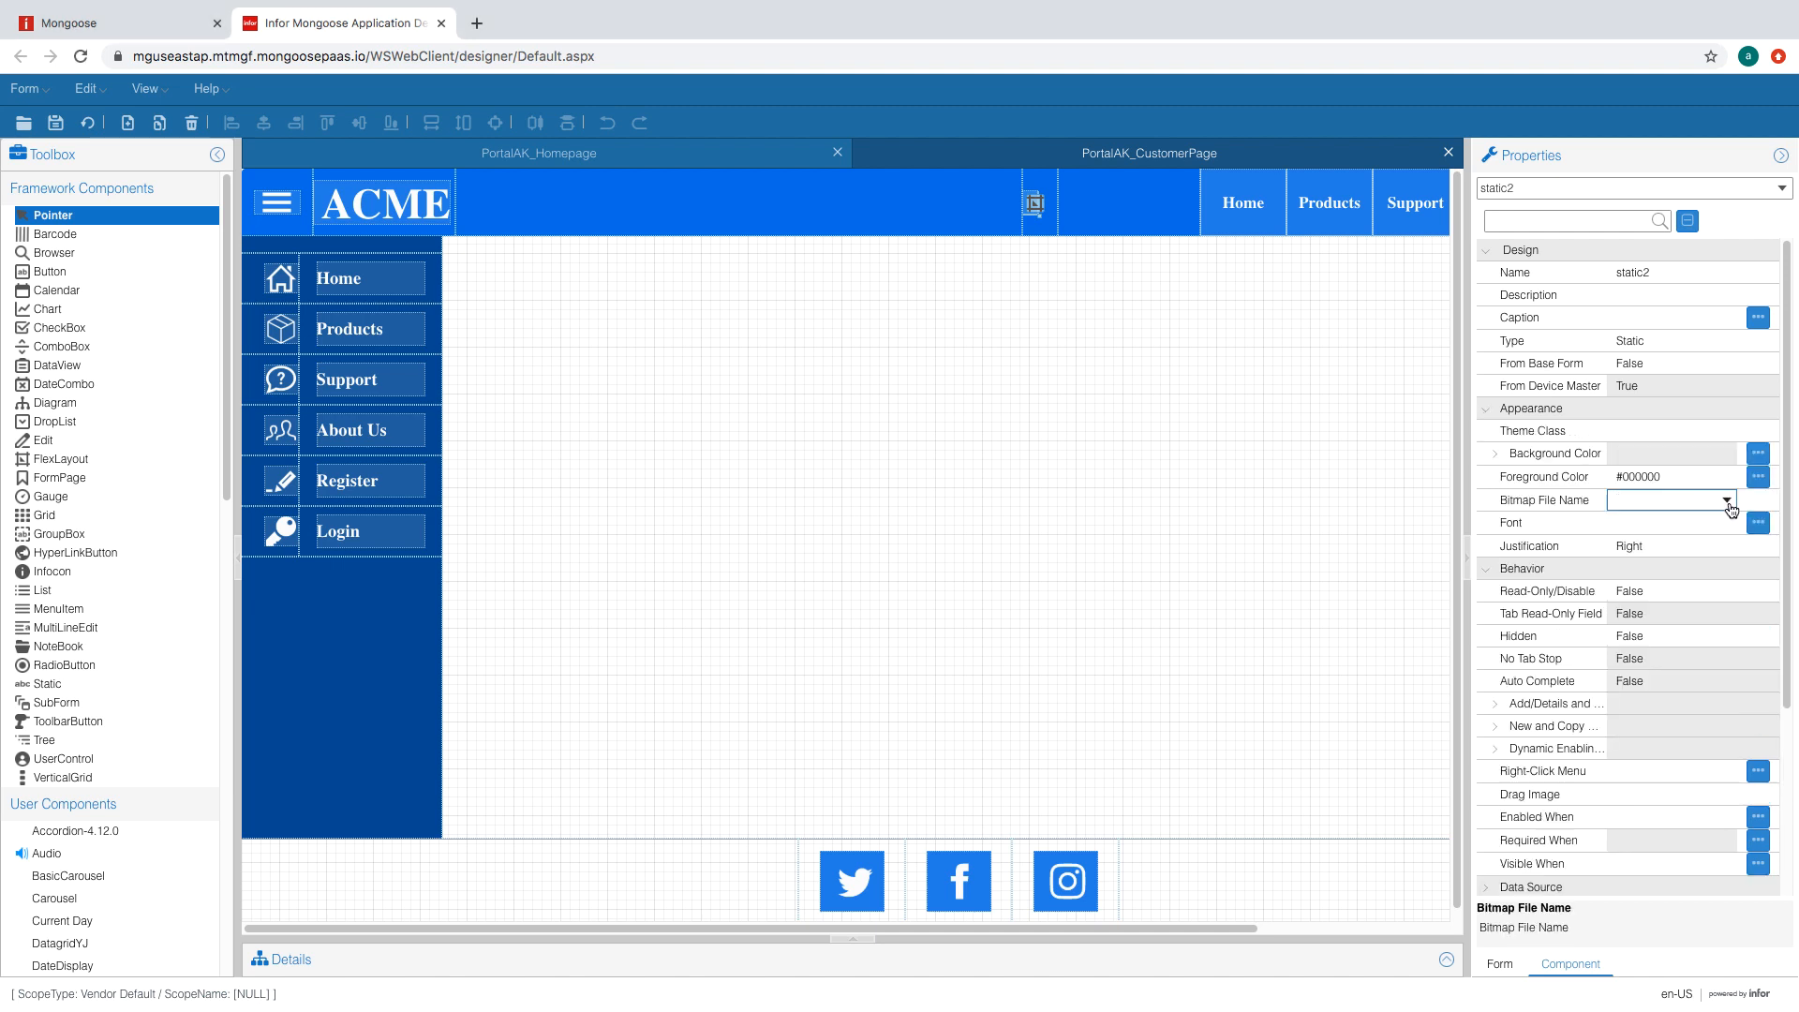
{"action": "left_click", "coordinate": [1727, 501]}
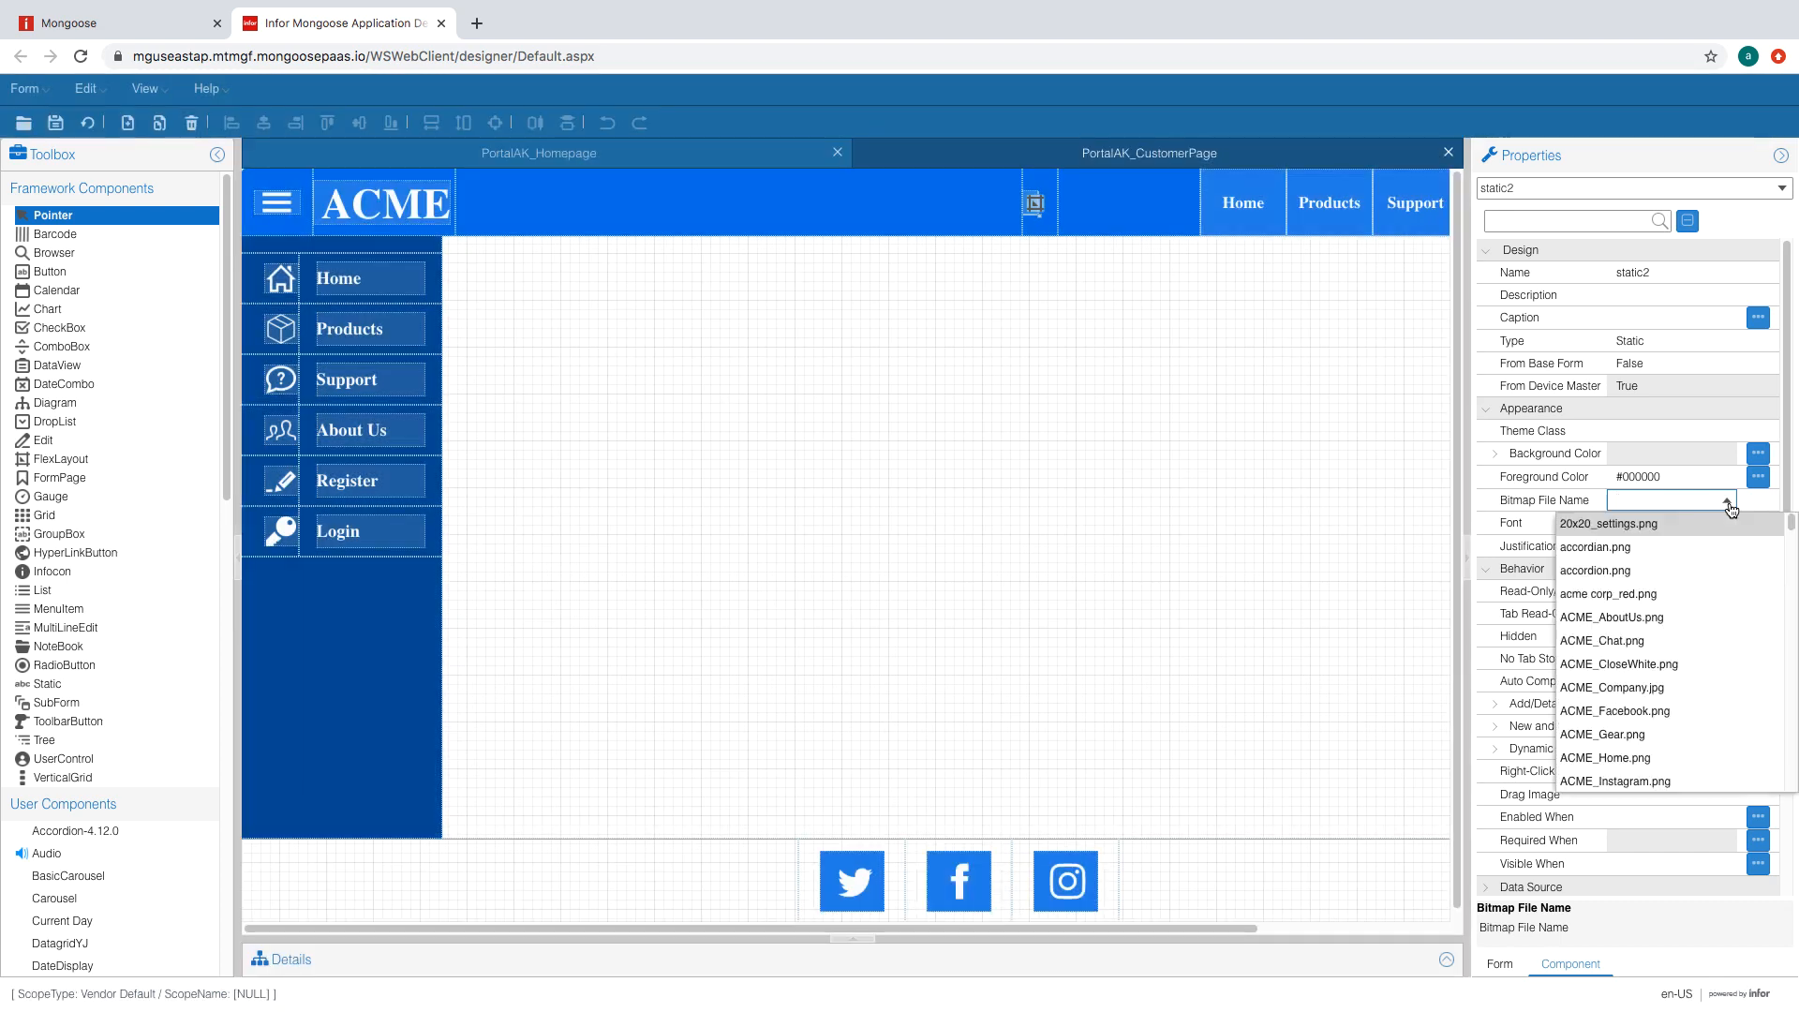
{"action": "scroll", "coordinate": [1657, 690], "scroll_direction": "down", "scroll_amount": 1}
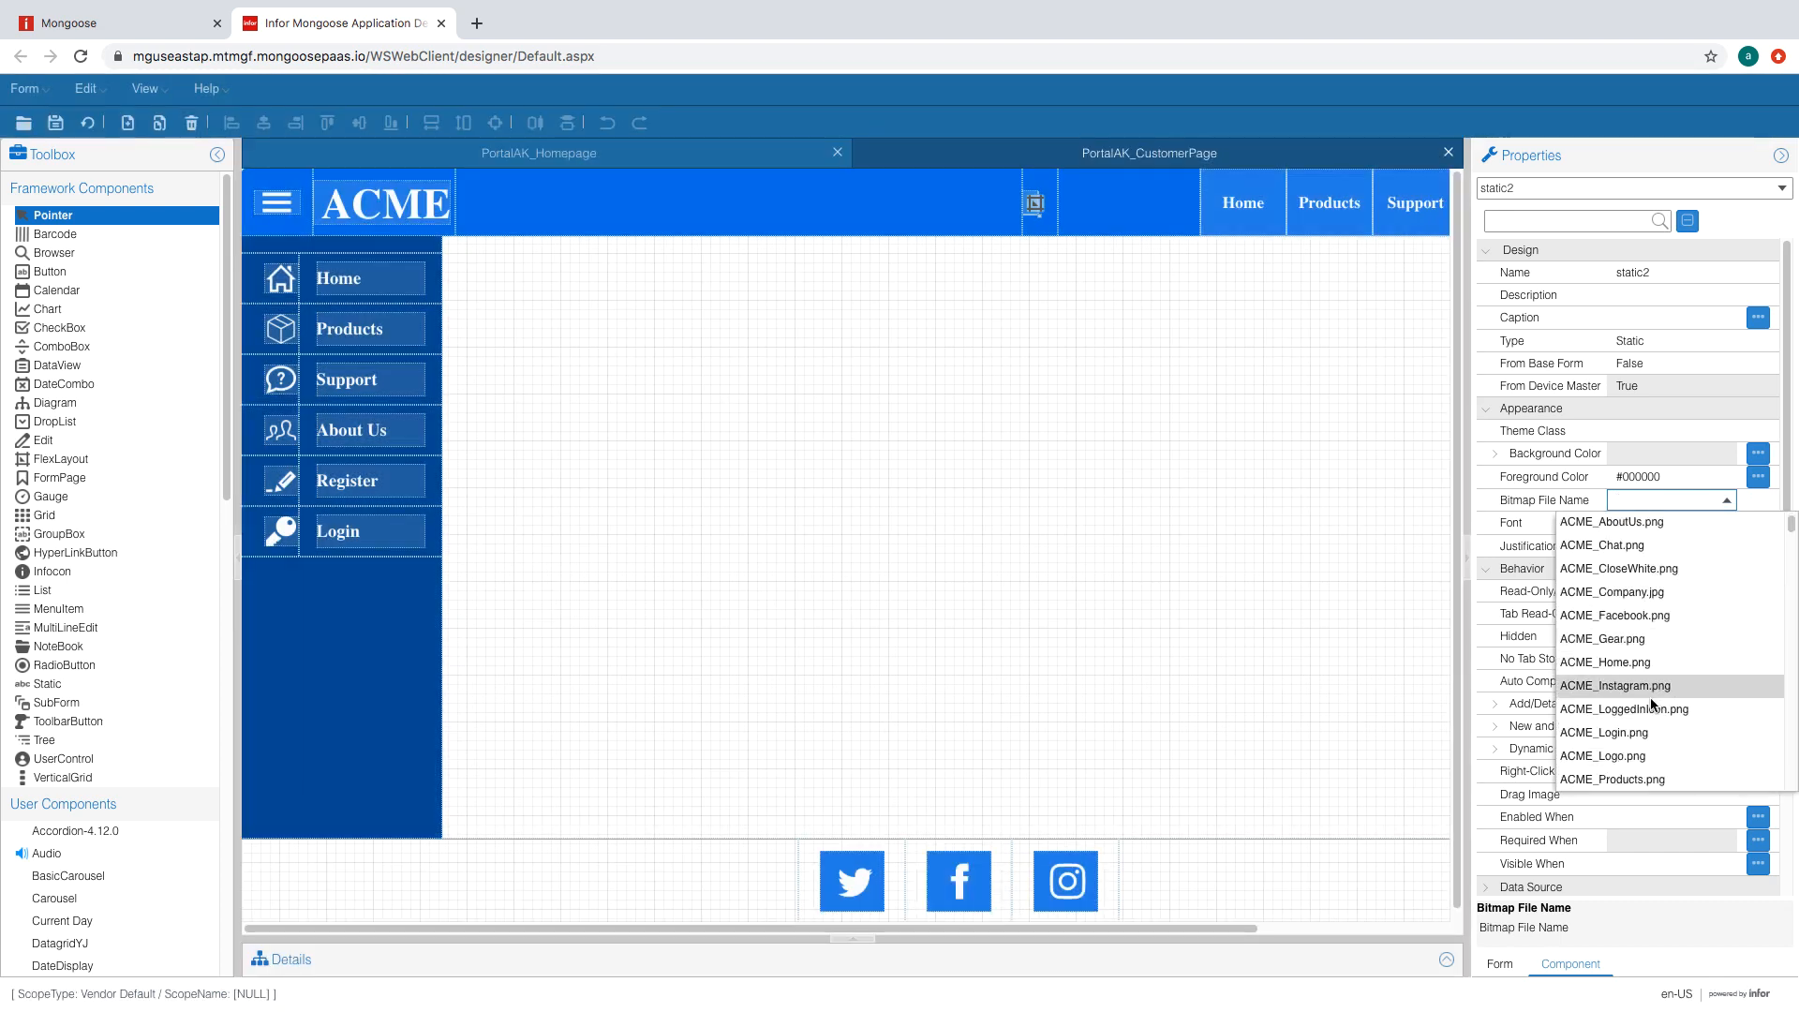
{"action": "left_click", "coordinate": [1657, 707]}
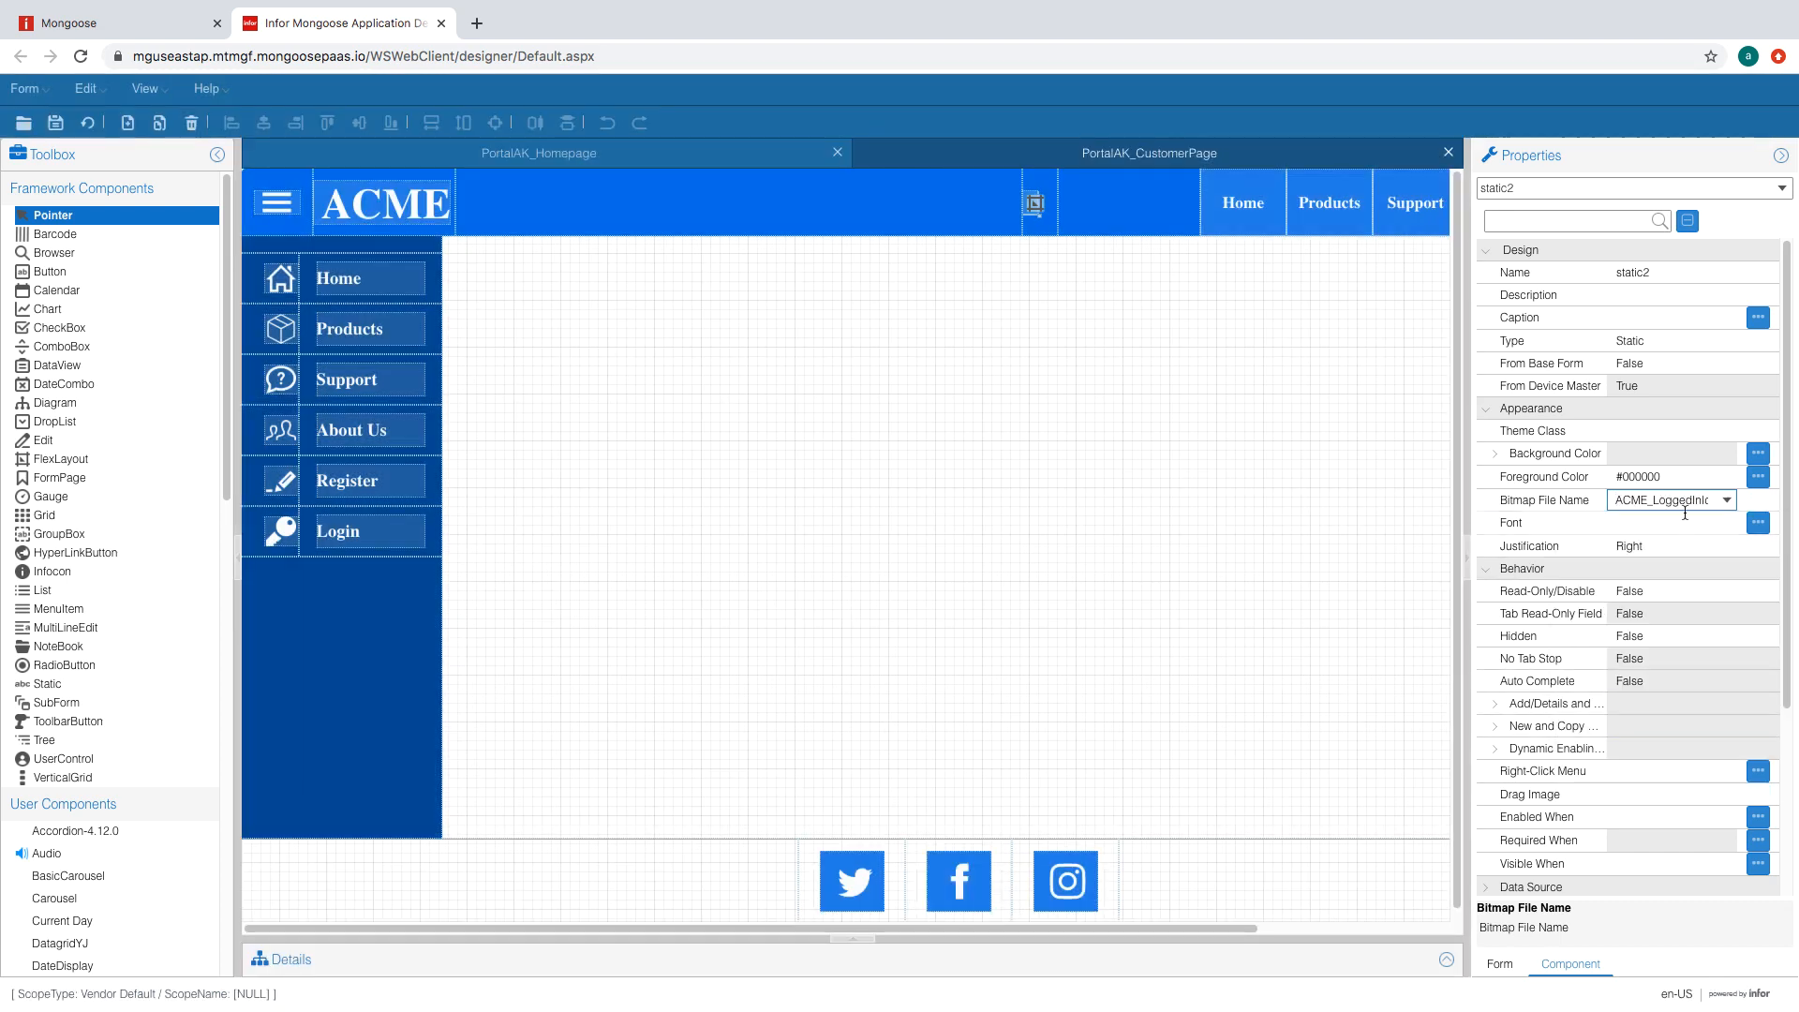
- Size the icon static to width 4.8 and height 1.4
{"action": "left_click", "coordinate": [1657, 433]}
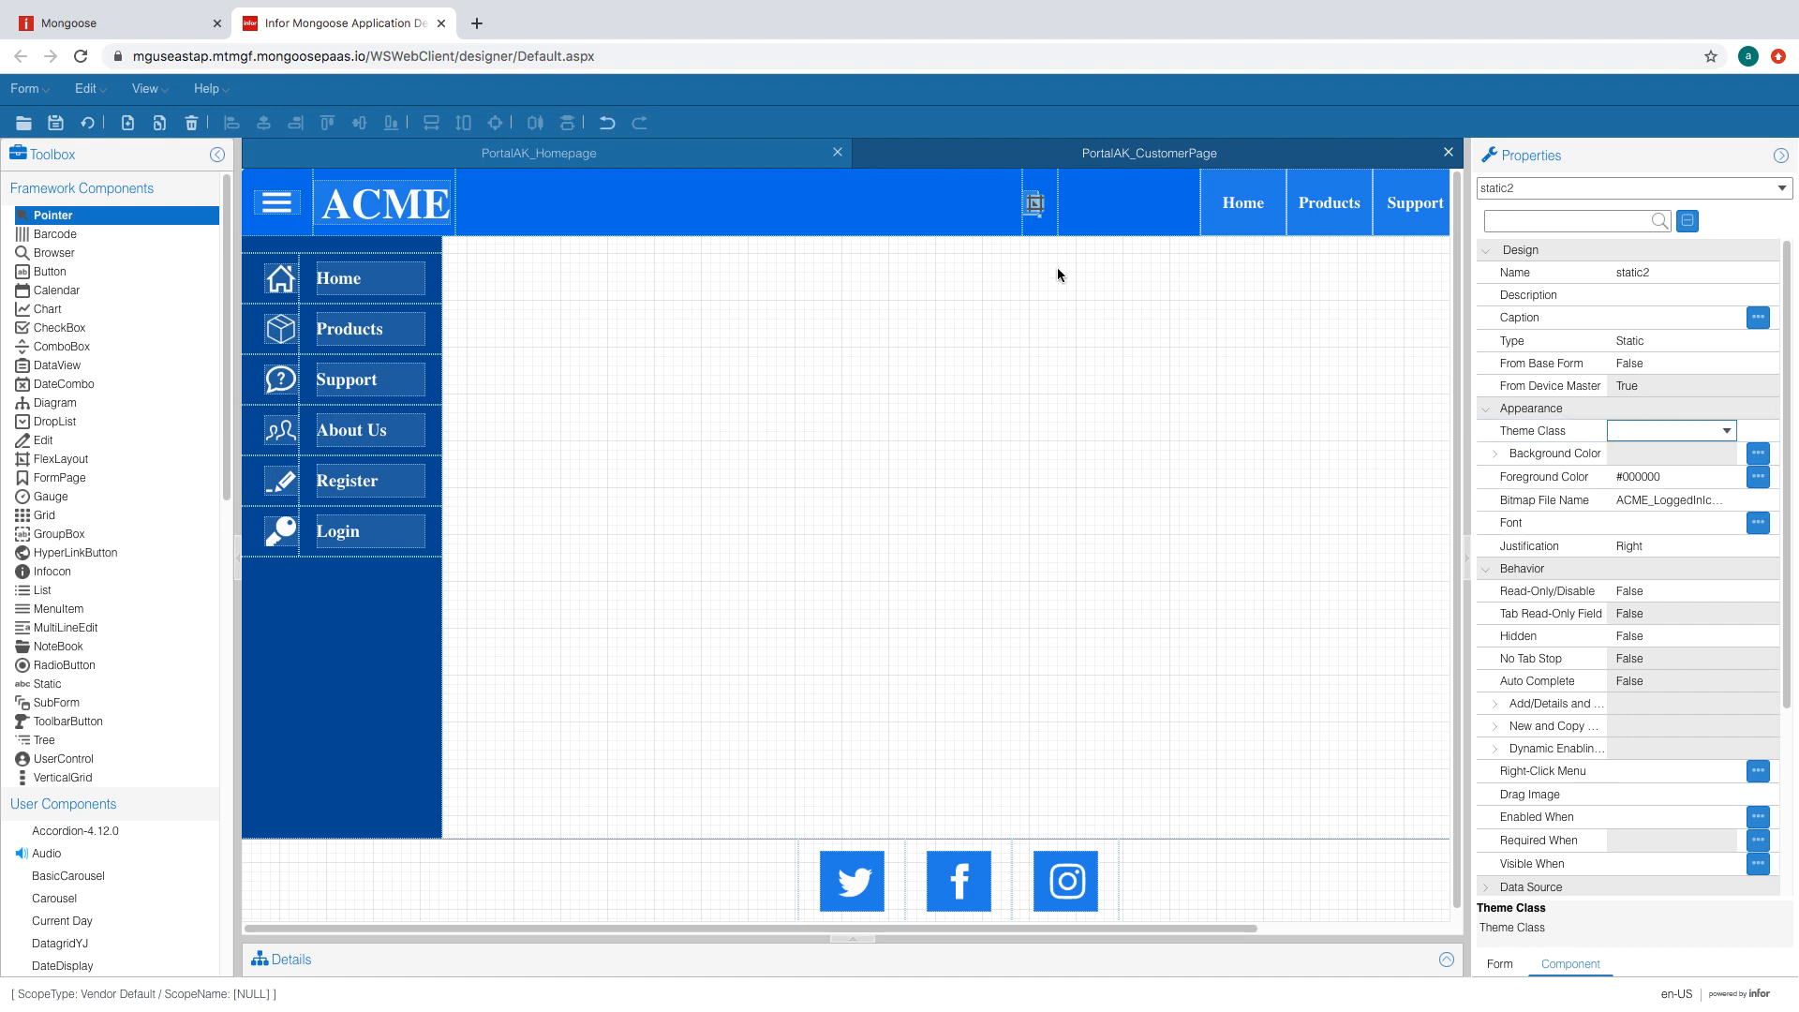
{"action": "left_click_drag", "start_coordinate": [1041, 217], "coordinate": [1057, 220]}
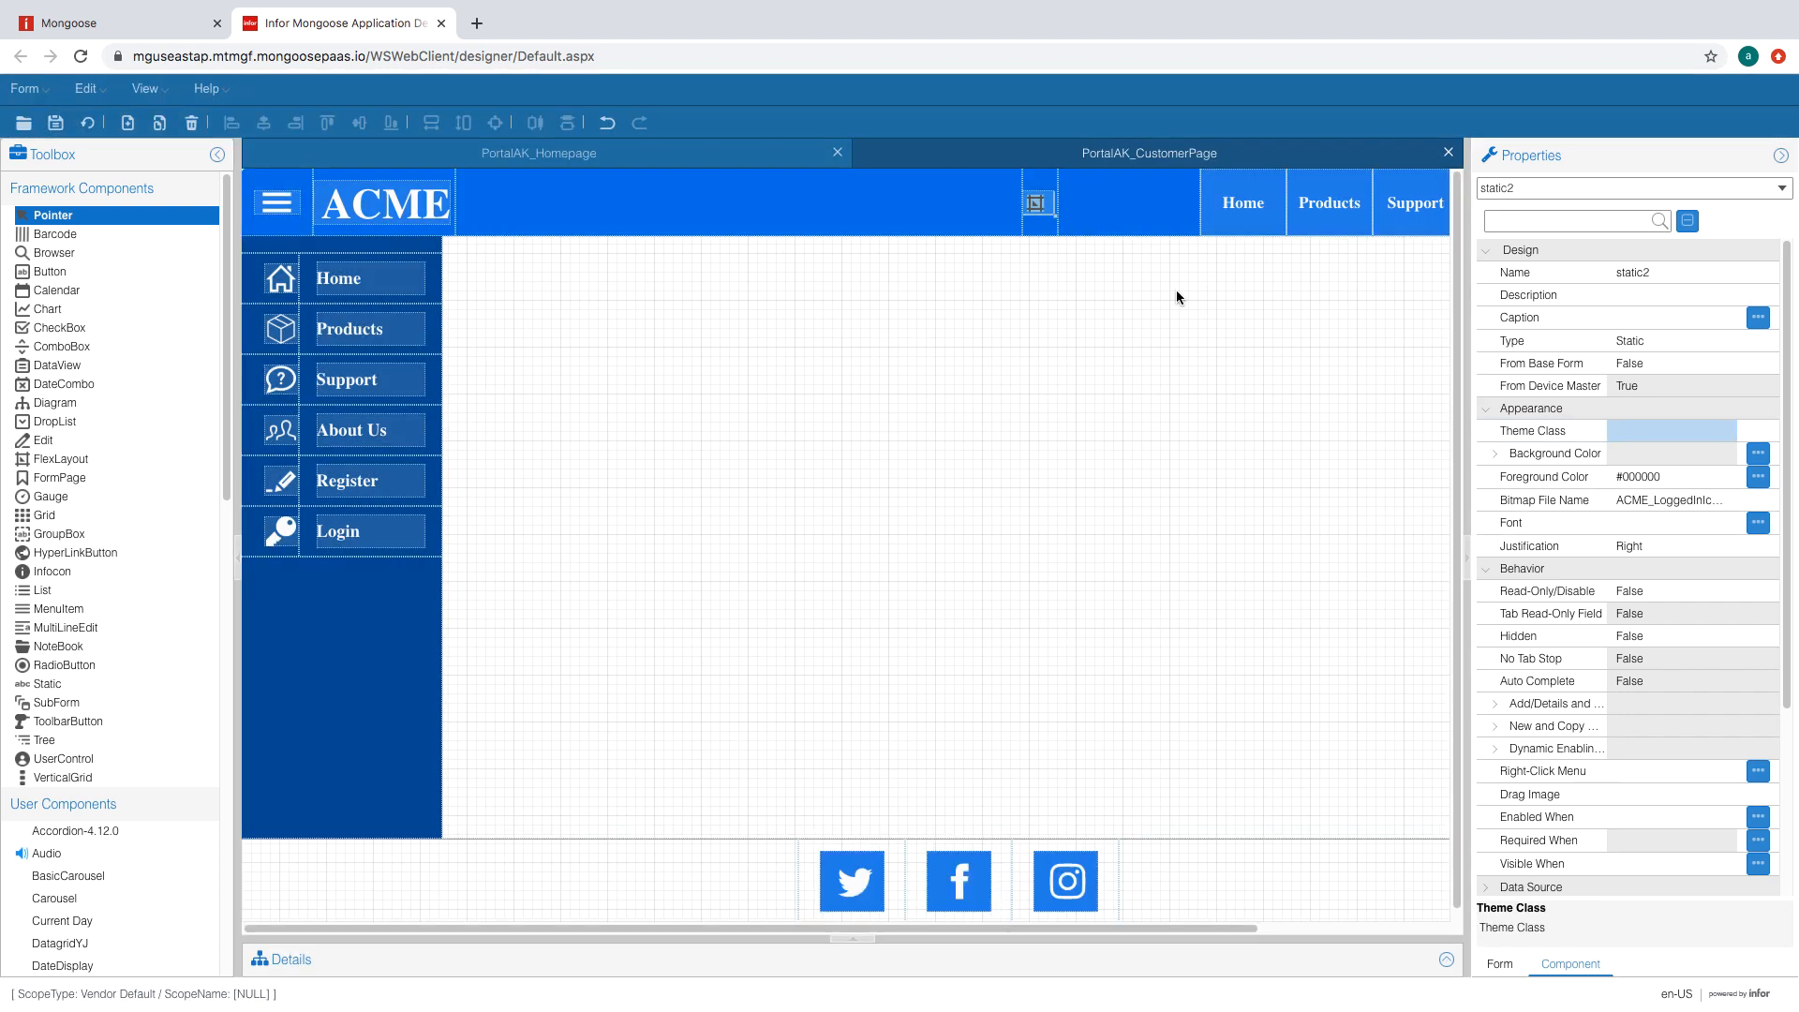
{"action": "left_click_drag", "start_coordinate": [1787, 394], "coordinate": [1788, 573]}
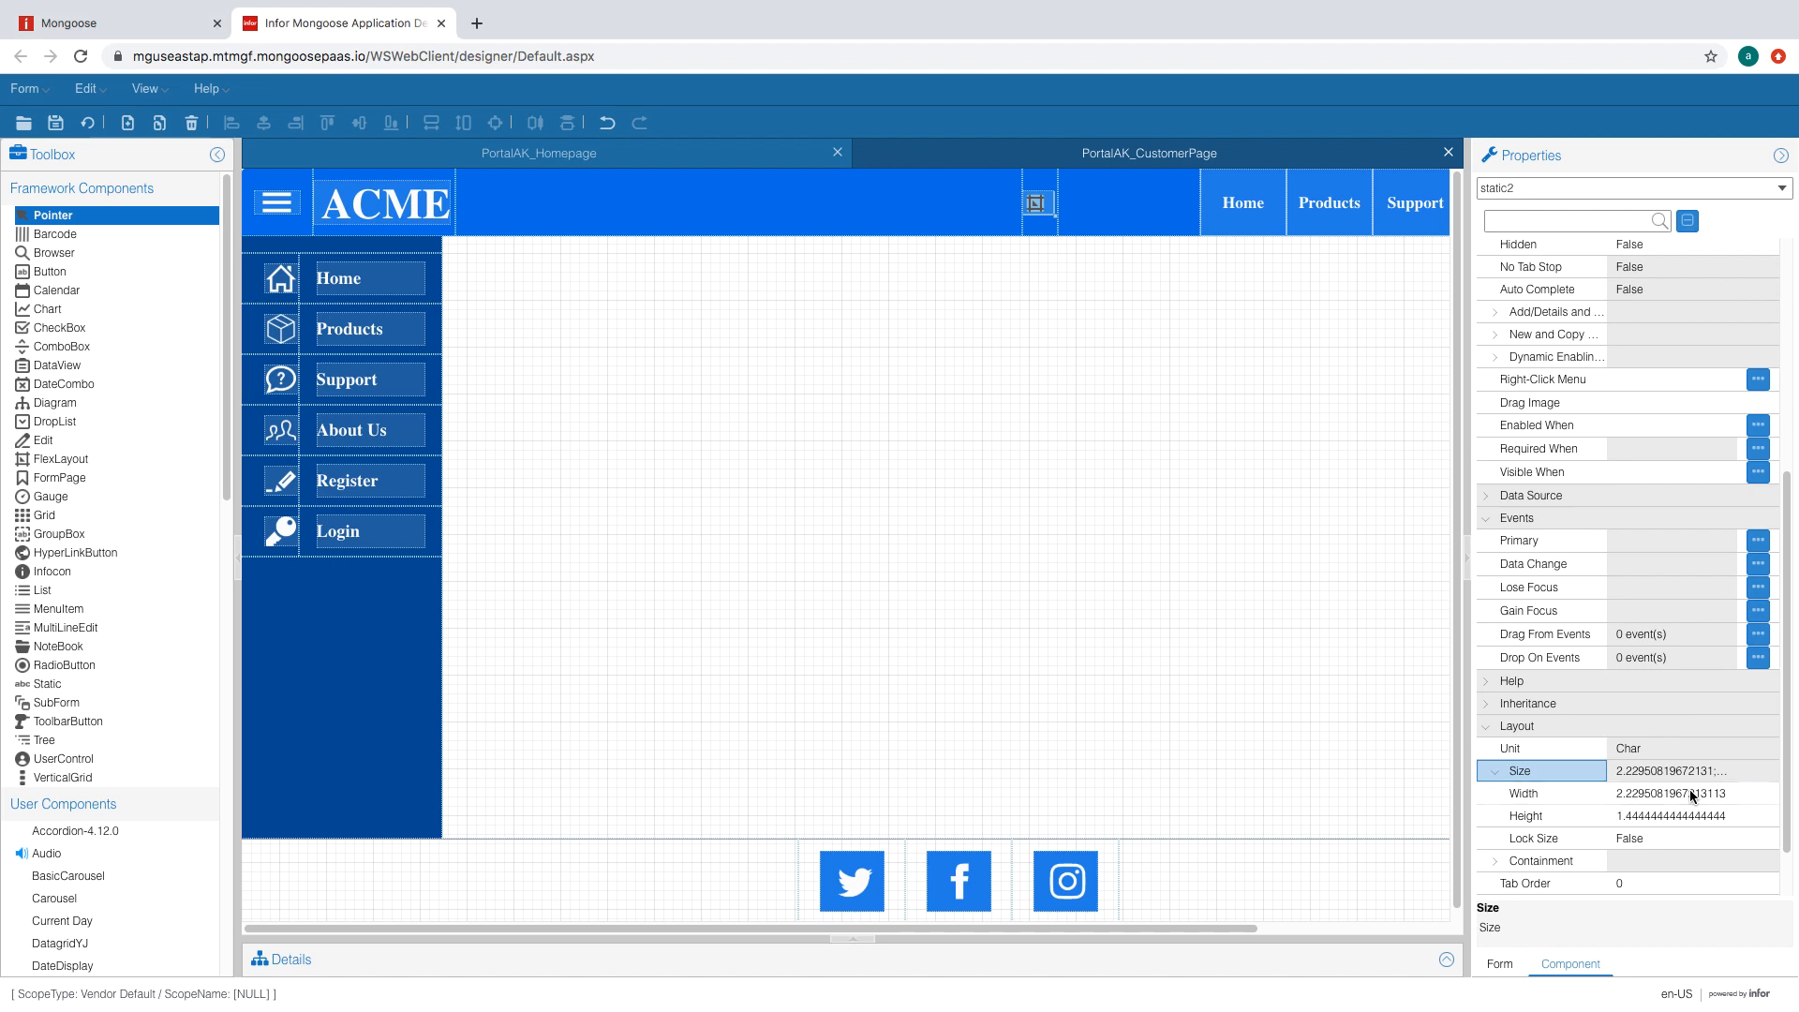
{"action": "left_click", "coordinate": [1692, 795]}
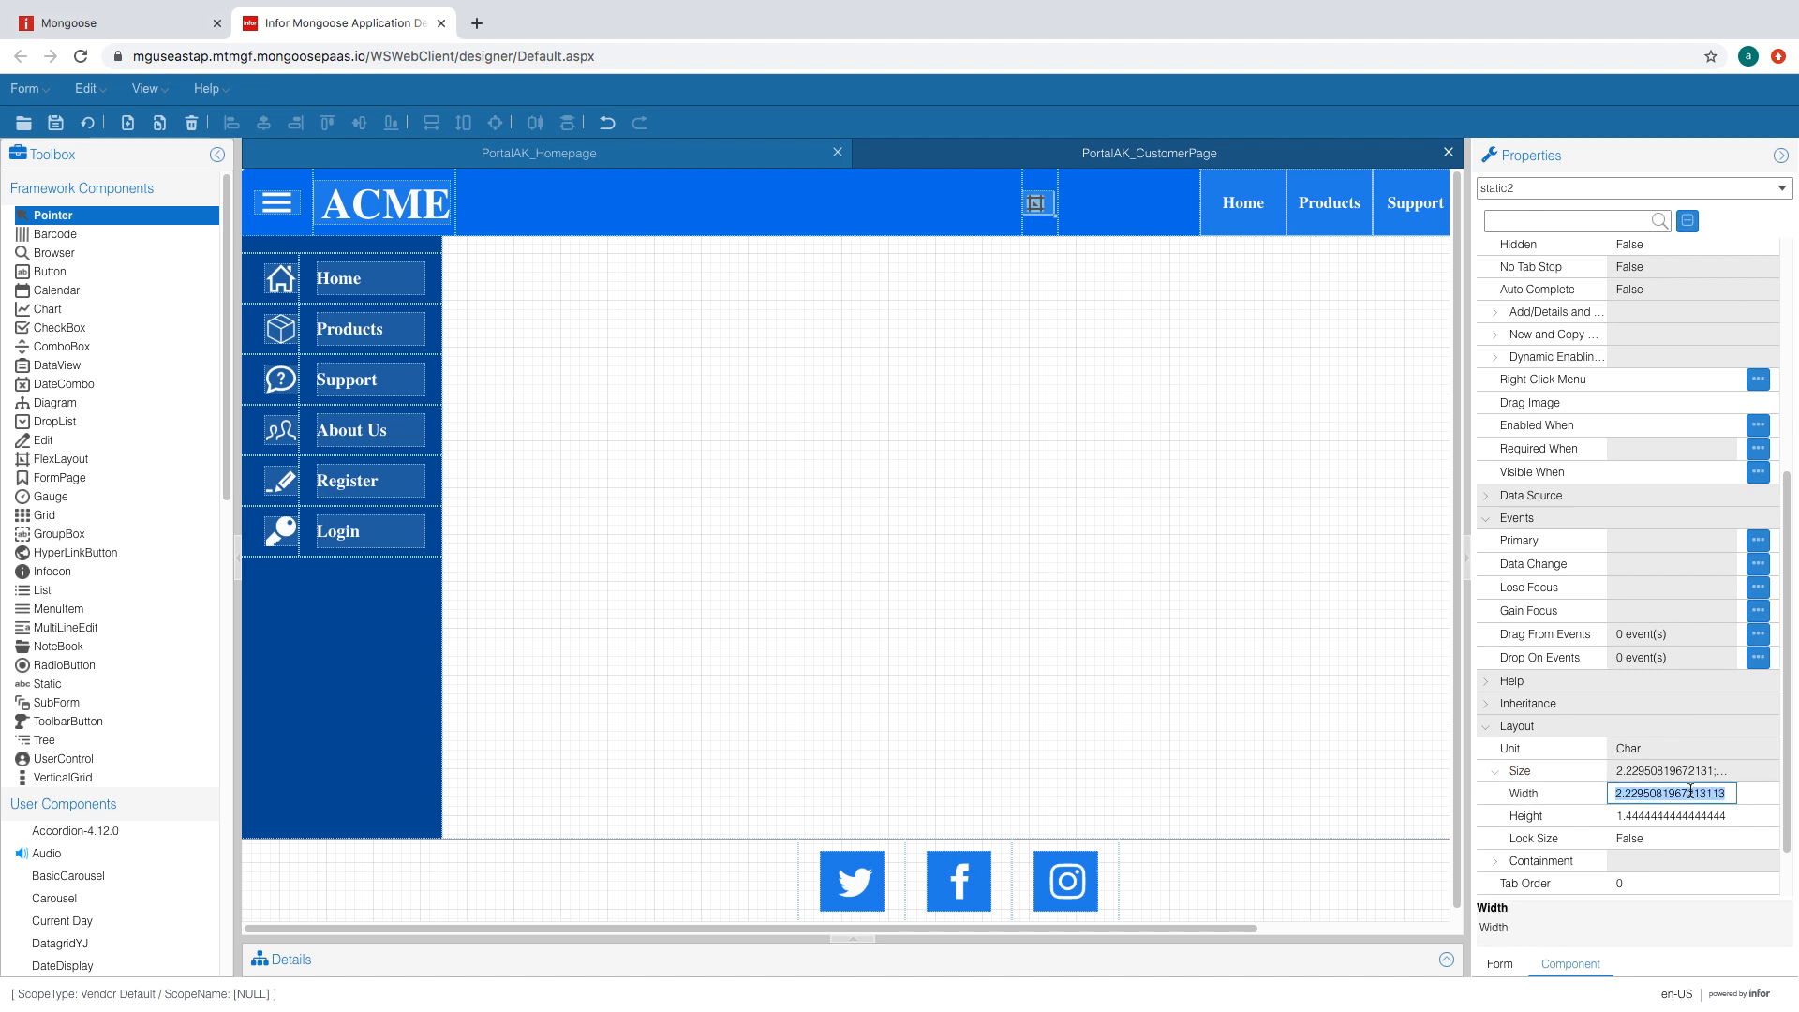
{"action": "type", "text": "4.8"}
{"action": "key", "text": "Tab"}
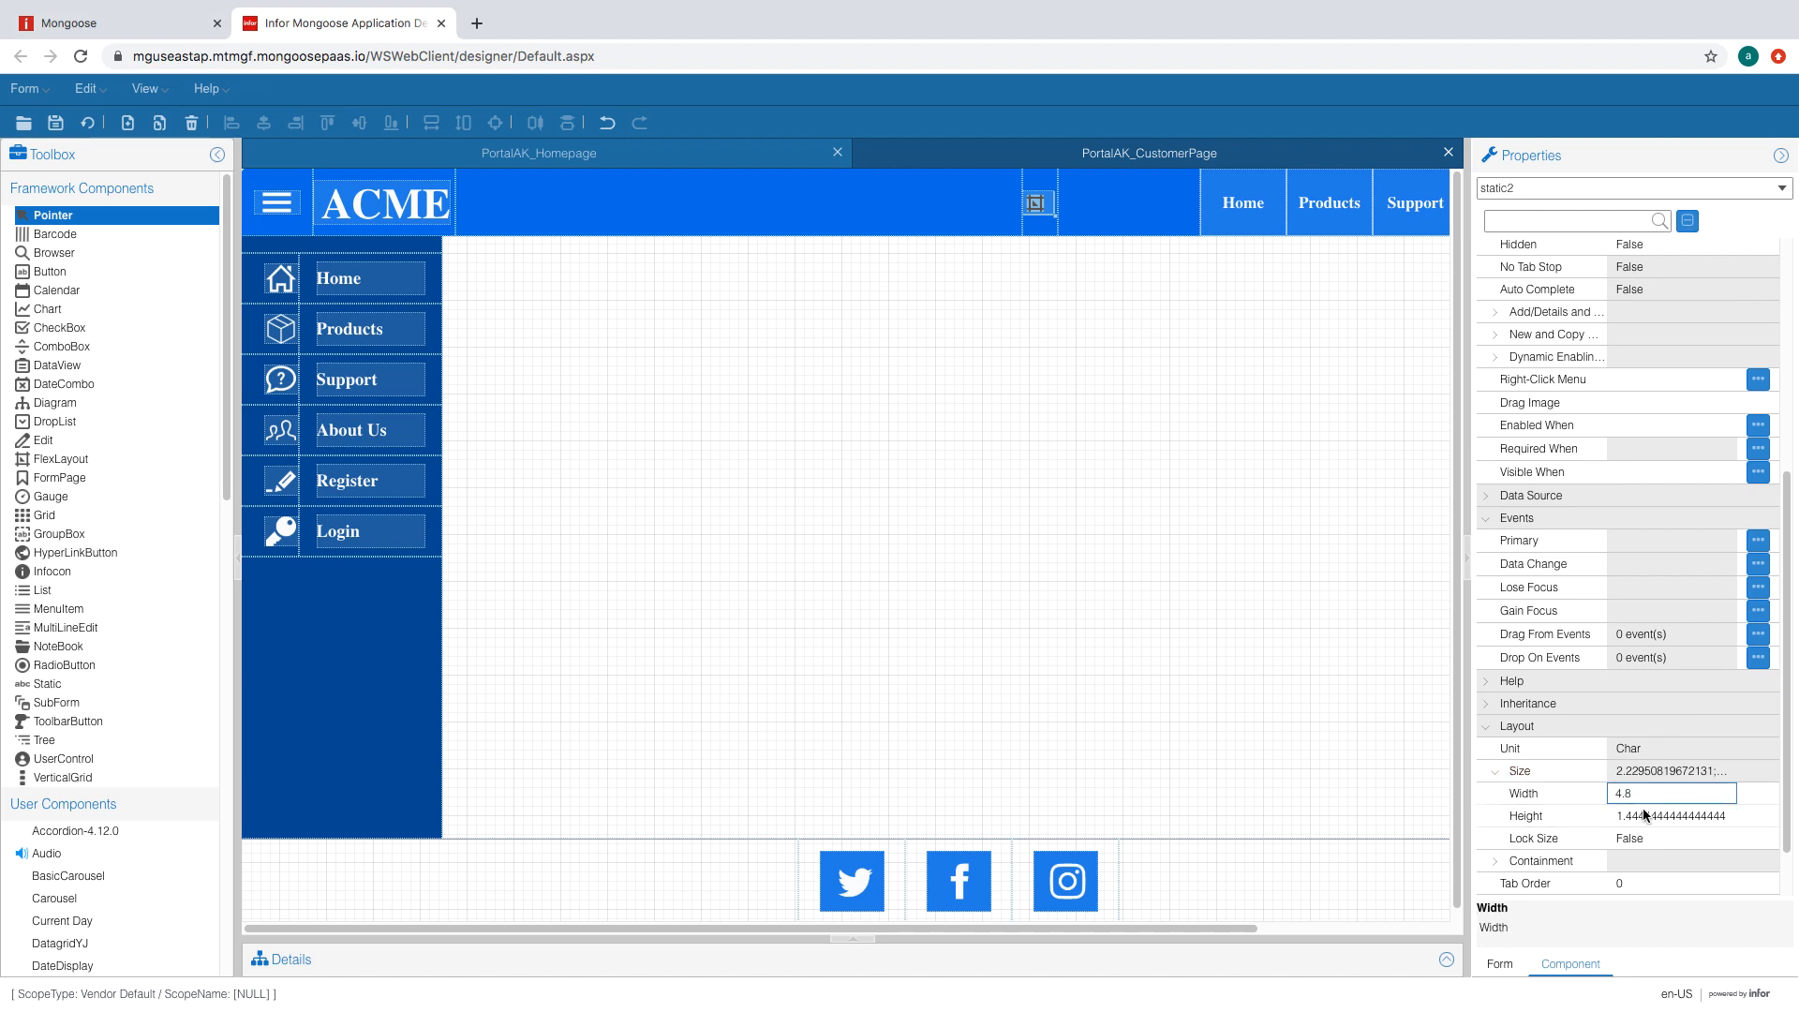
{"action": "type", "text": "1.4"}
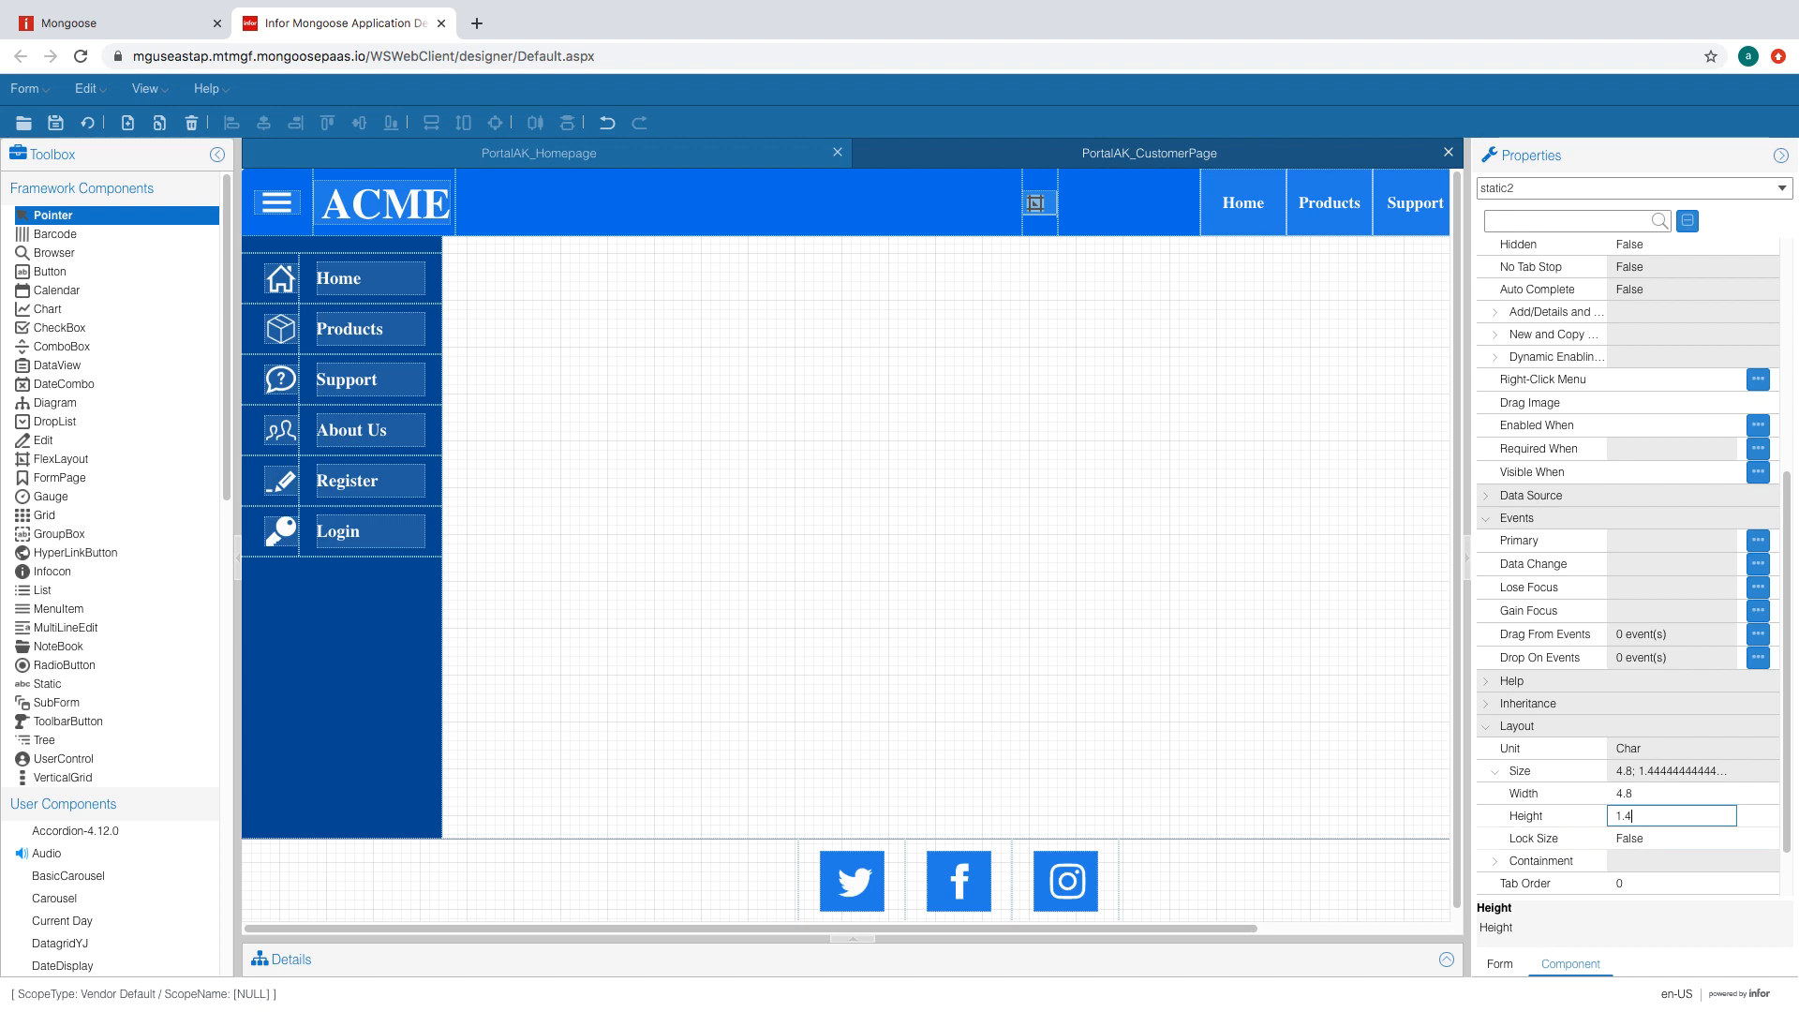
{"action": "left_click", "coordinate": [1651, 797]}
{"action": "left_click", "coordinate": [841, 240]}
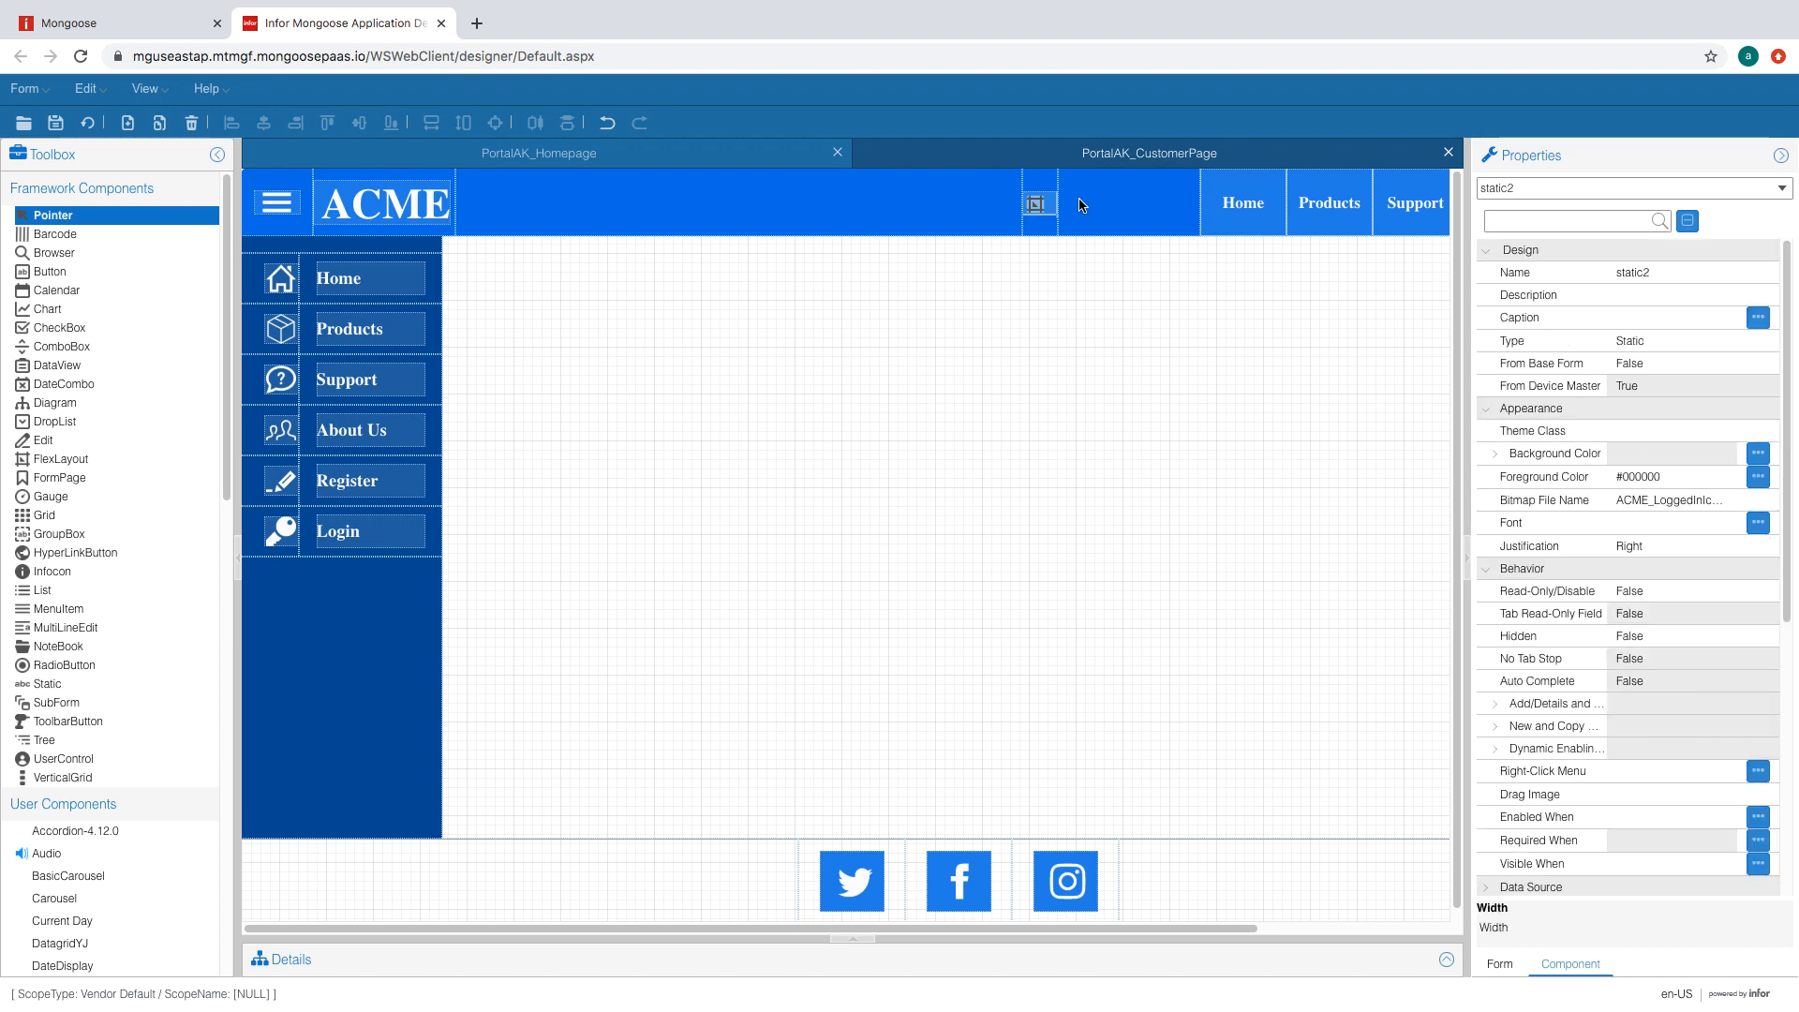
- Draw a static label in the header and give it the WhiteBoldLabel theme class
{"action": "left_click", "coordinate": [48, 683]}
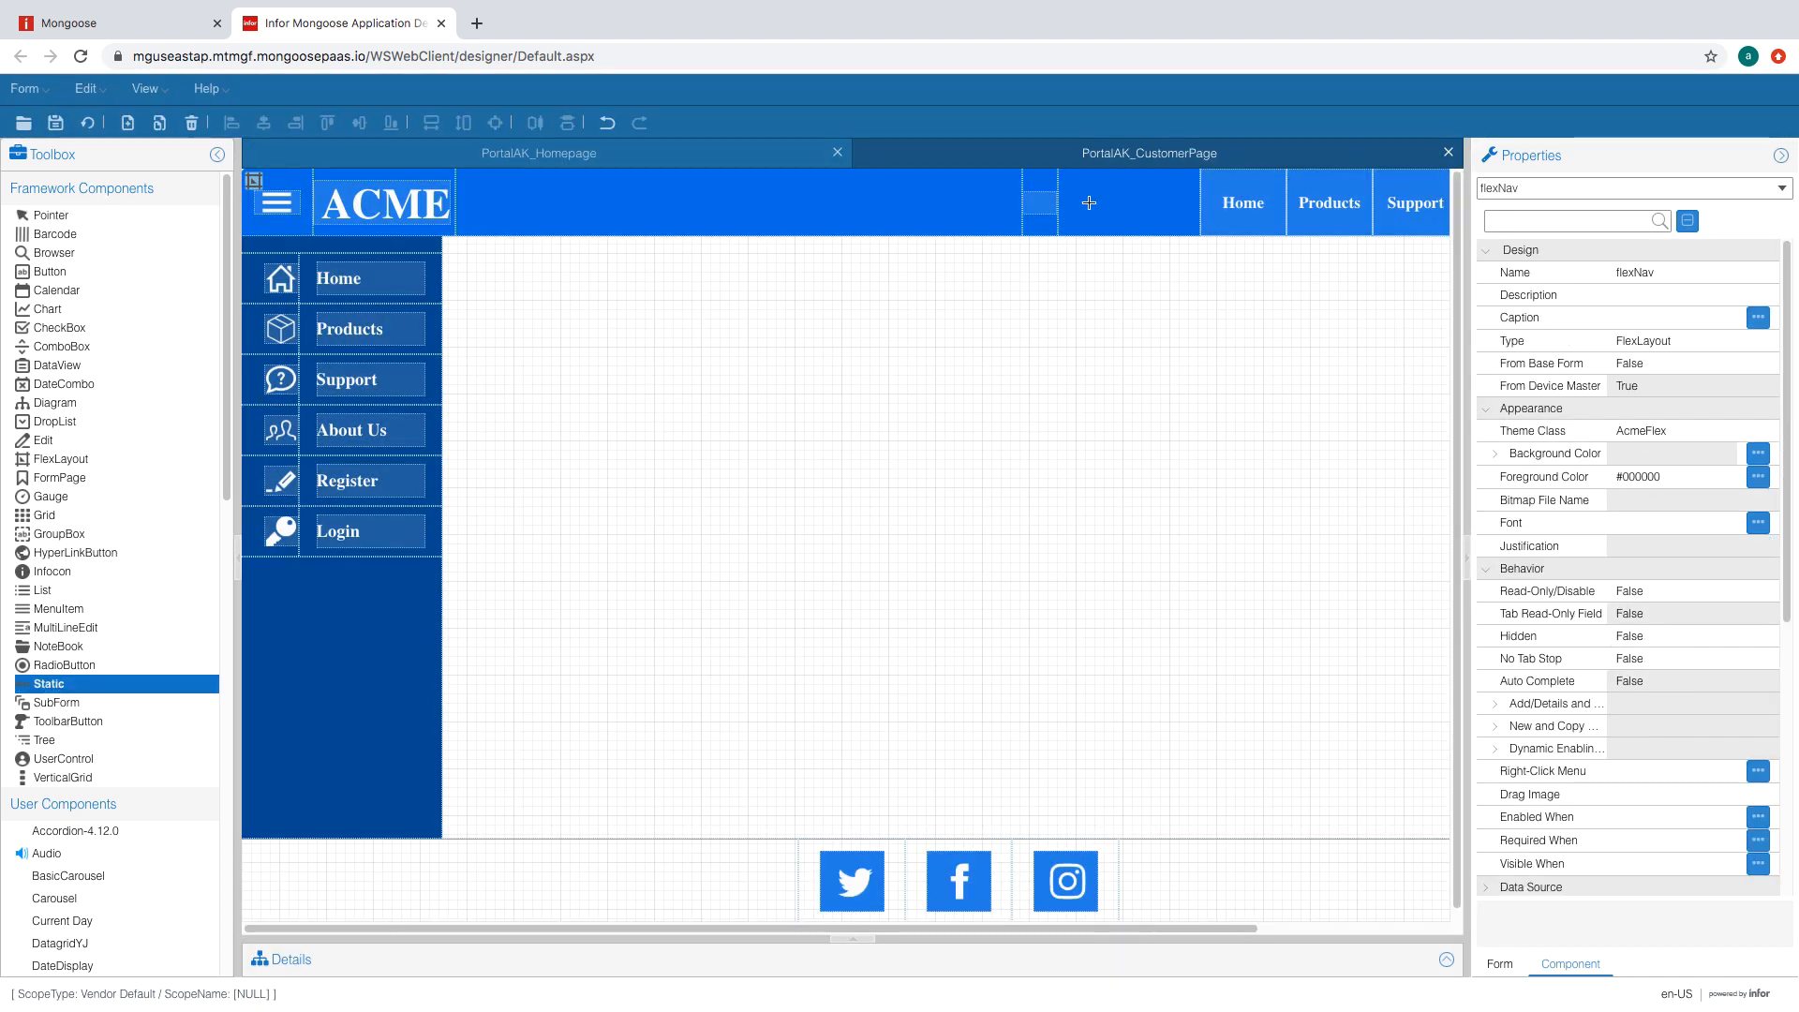
{"action": "left_click_drag", "start_coordinate": [1072, 195], "coordinate": [1168, 212]}
{"action": "left_click", "coordinate": [1668, 431]}
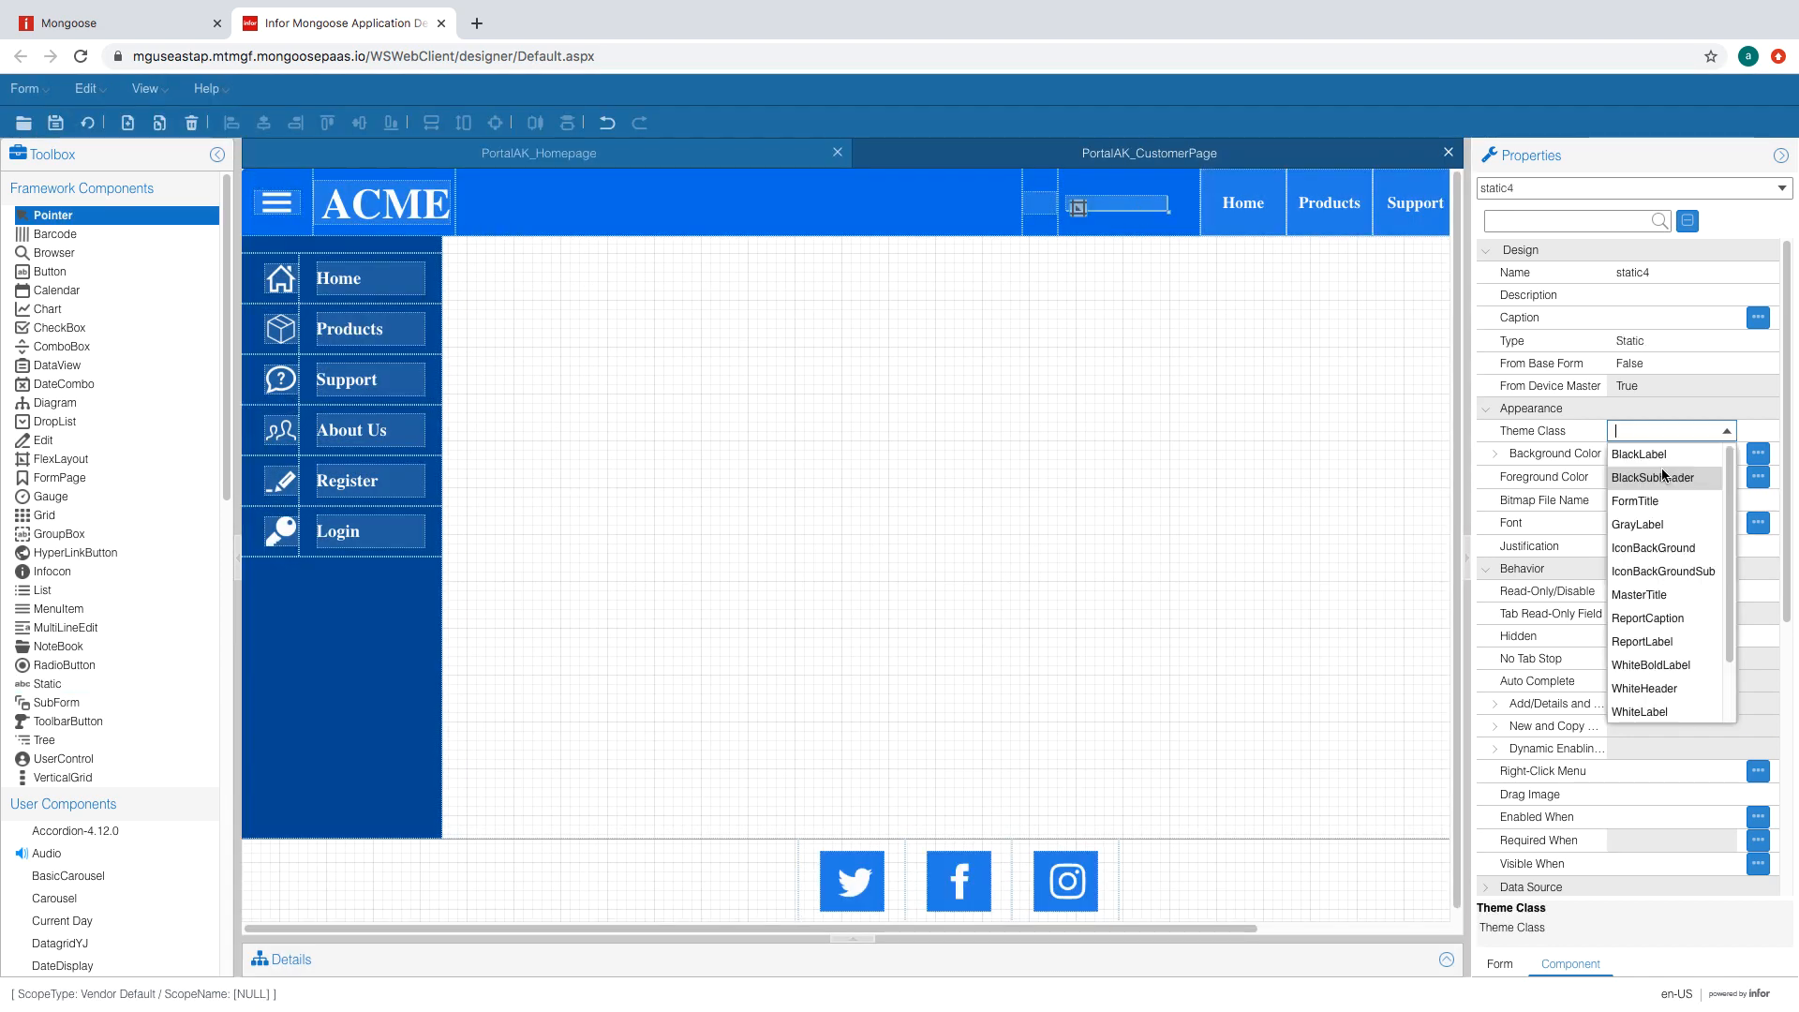
{"action": "scroll", "coordinate": [1677, 562], "scroll_direction": "down", "scroll_amount": 1}
{"action": "left_click", "coordinate": [1689, 589]}
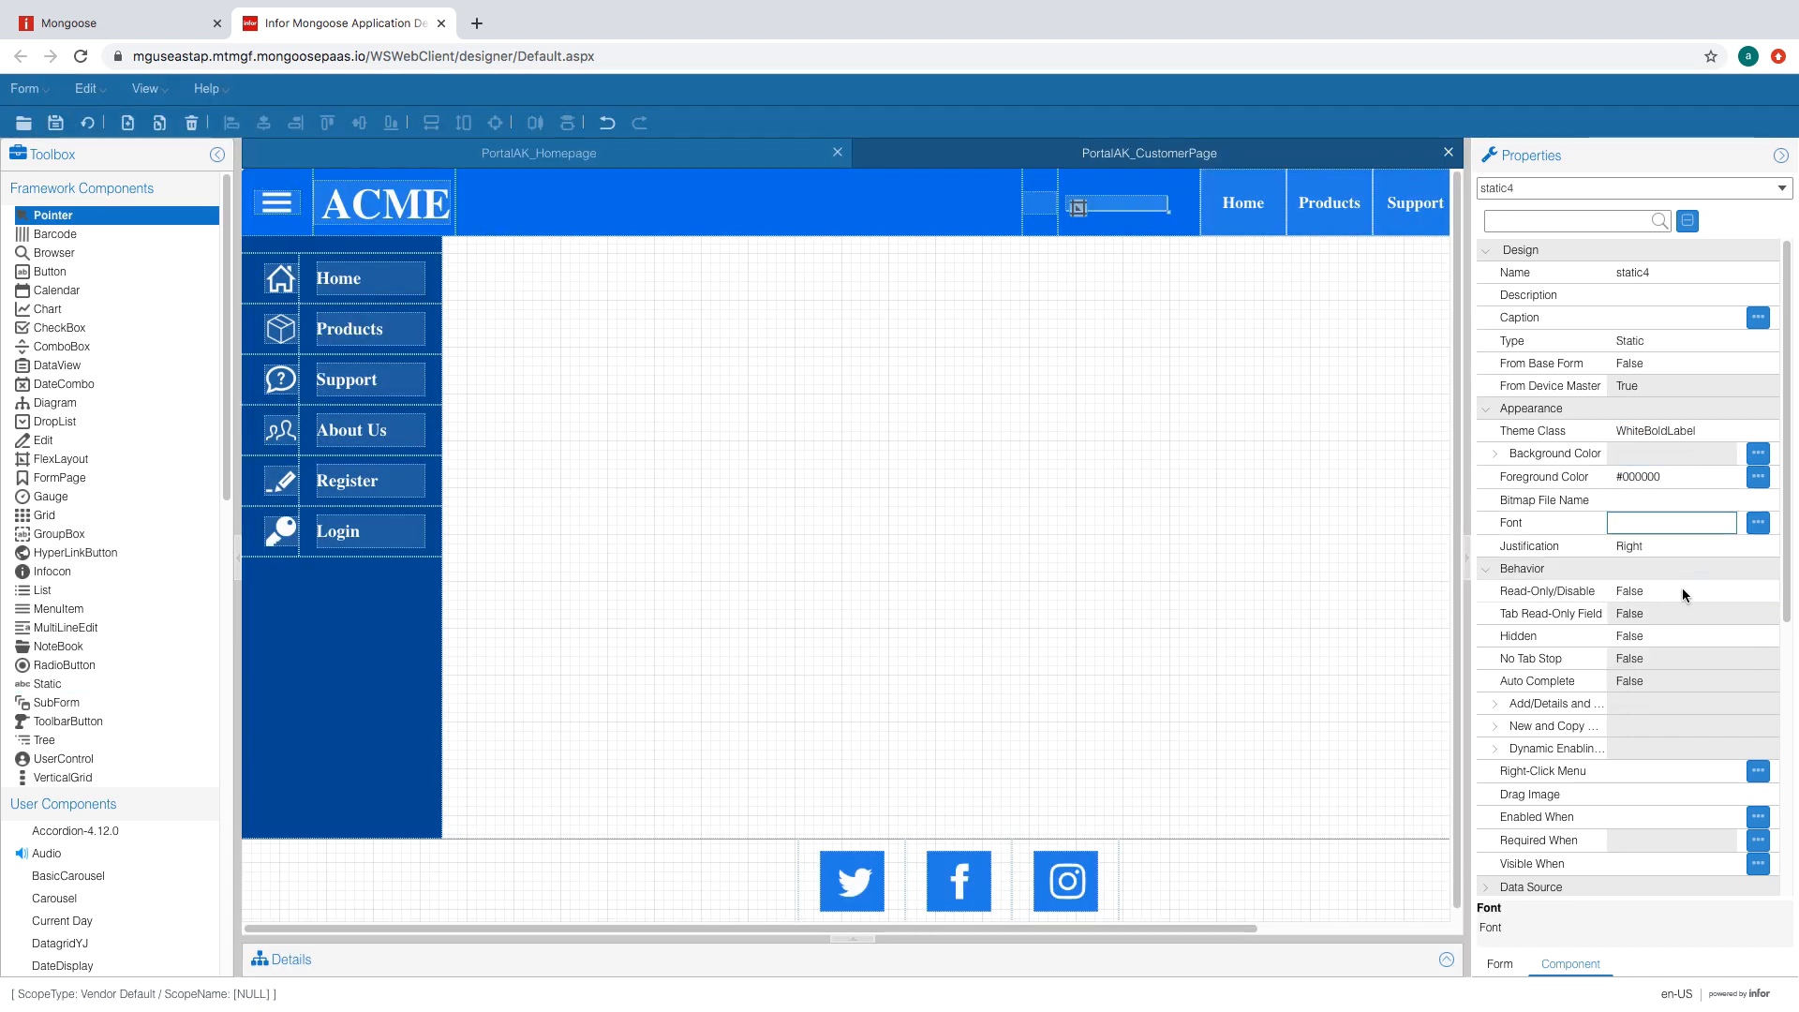
- Set the label's binding type to Variable and size it 24.8 by 1.4
{"action": "scroll", "coordinate": [1683, 596], "scroll_direction": "down", "scroll_amount": 1}
{"action": "left_click", "coordinate": [1486, 446]}
{"action": "left_click", "coordinate": [1486, 469]}
{"action": "left_click", "coordinate": [1678, 512]}
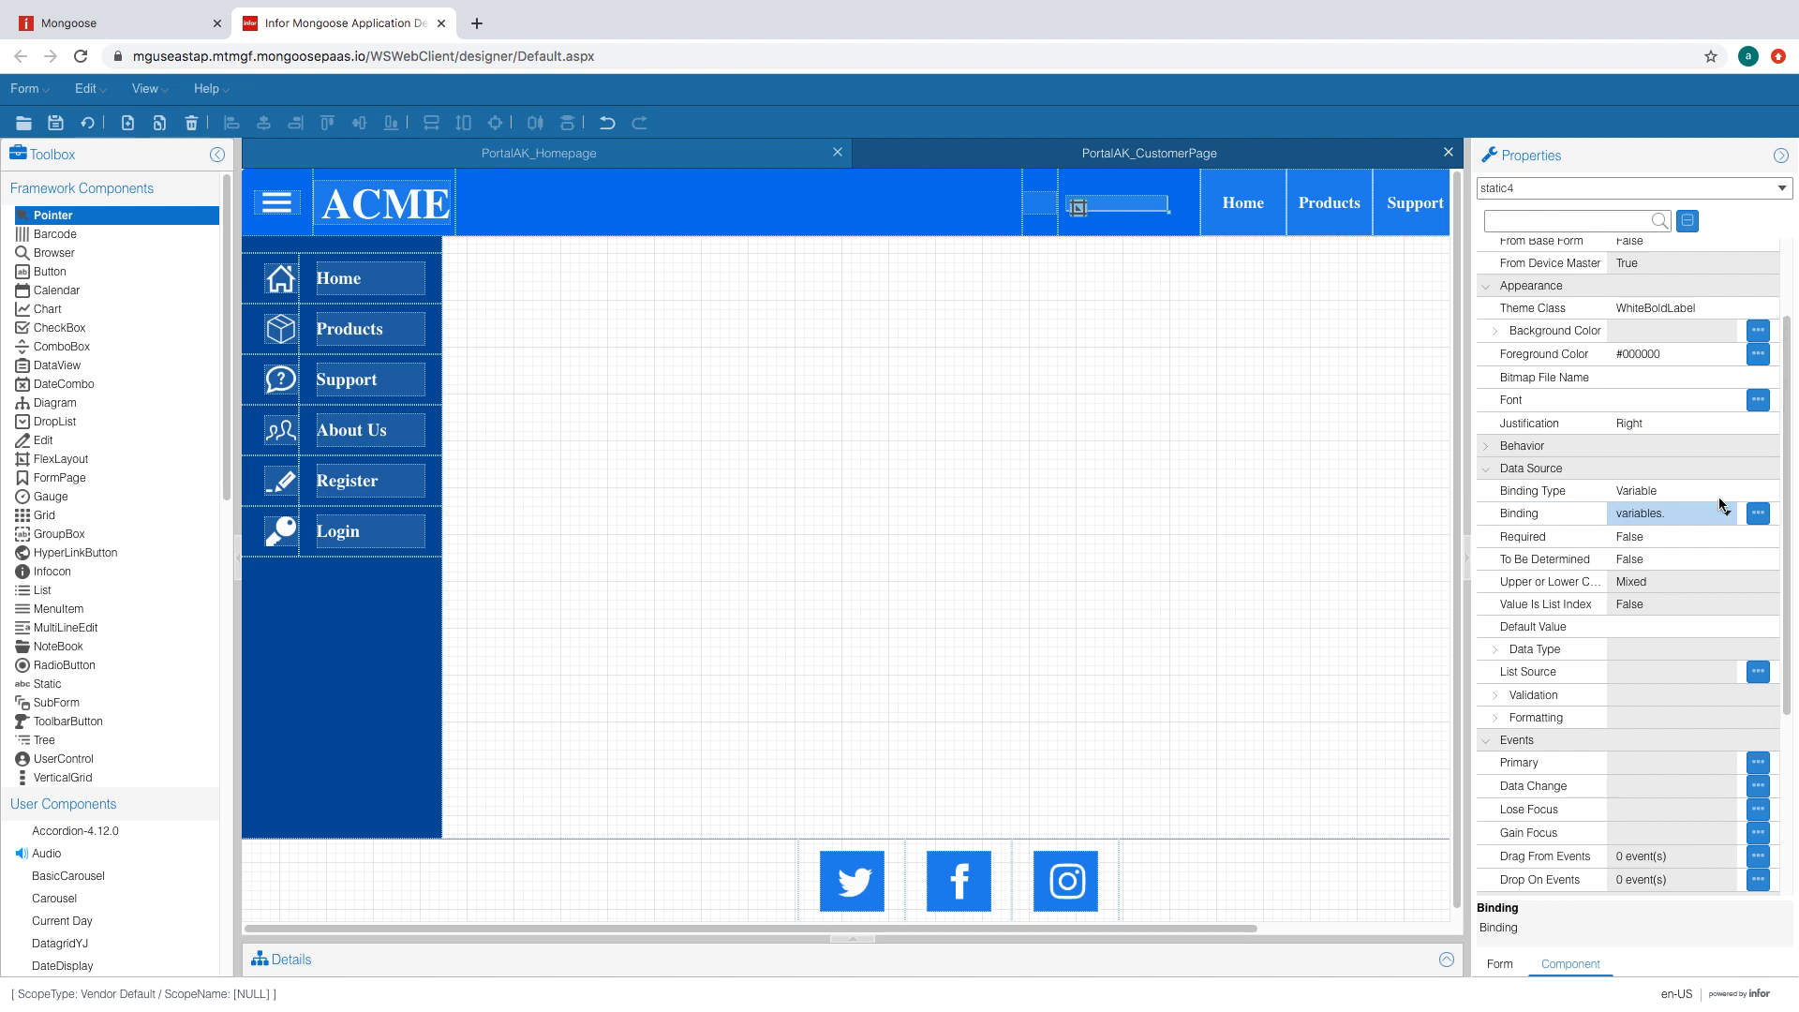
{"action": "scroll", "coordinate": [1779, 562], "scroll_direction": "down", "scroll_amount": 3}
{"action": "left_click", "coordinate": [1672, 725]}
{"action": "type", "text": "24.8"}
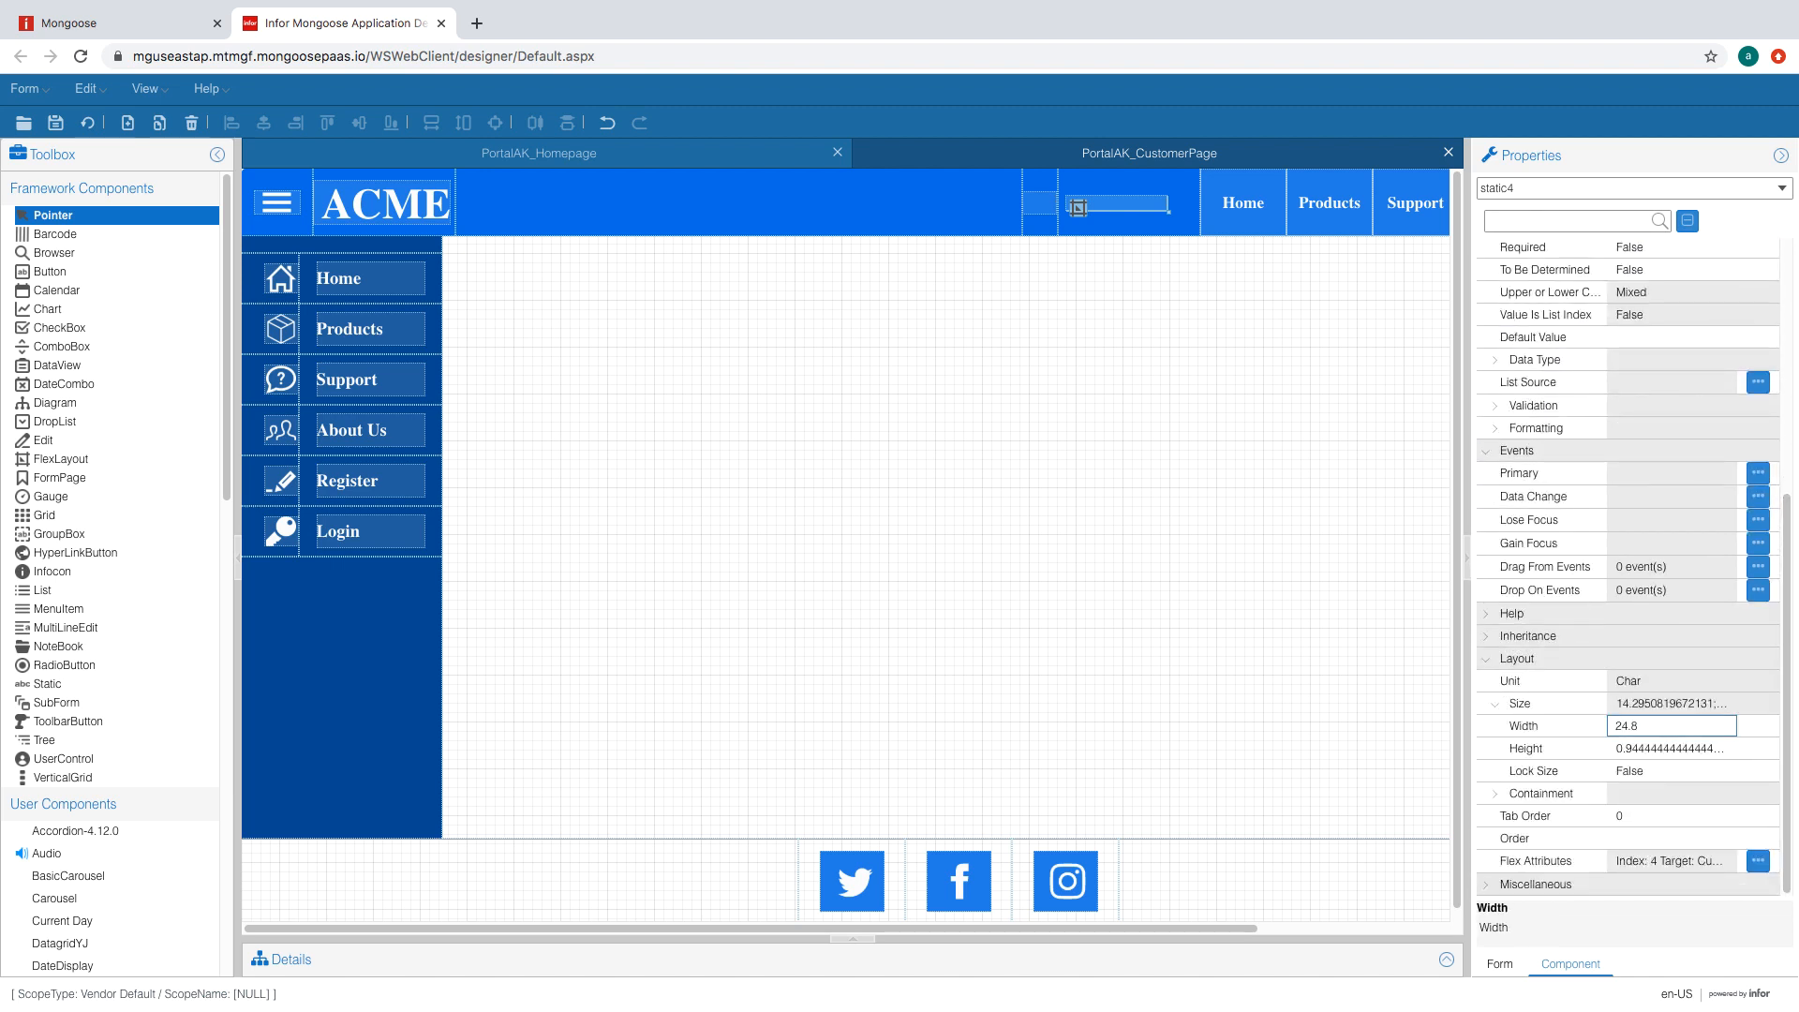
{"action": "left_click", "coordinate": [1663, 748]}
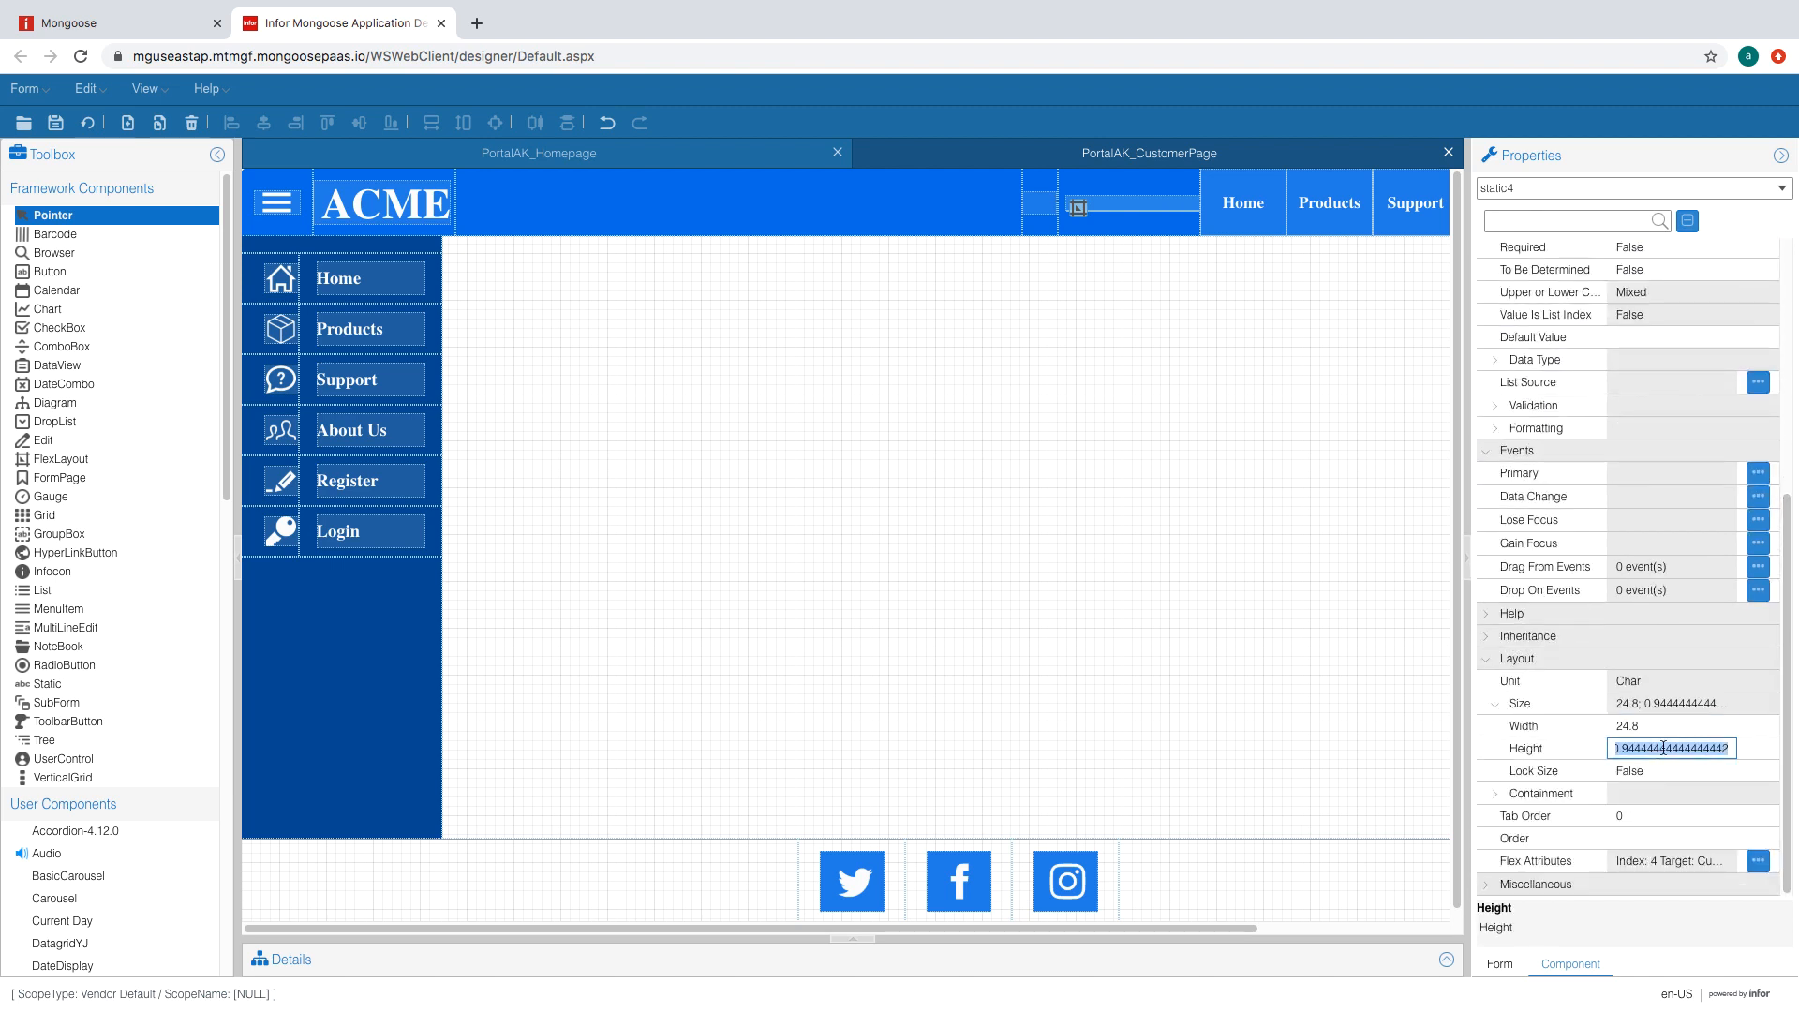
{"action": "type", "text": "1.4"}
{"action": "left_click", "coordinate": [1672, 725]}
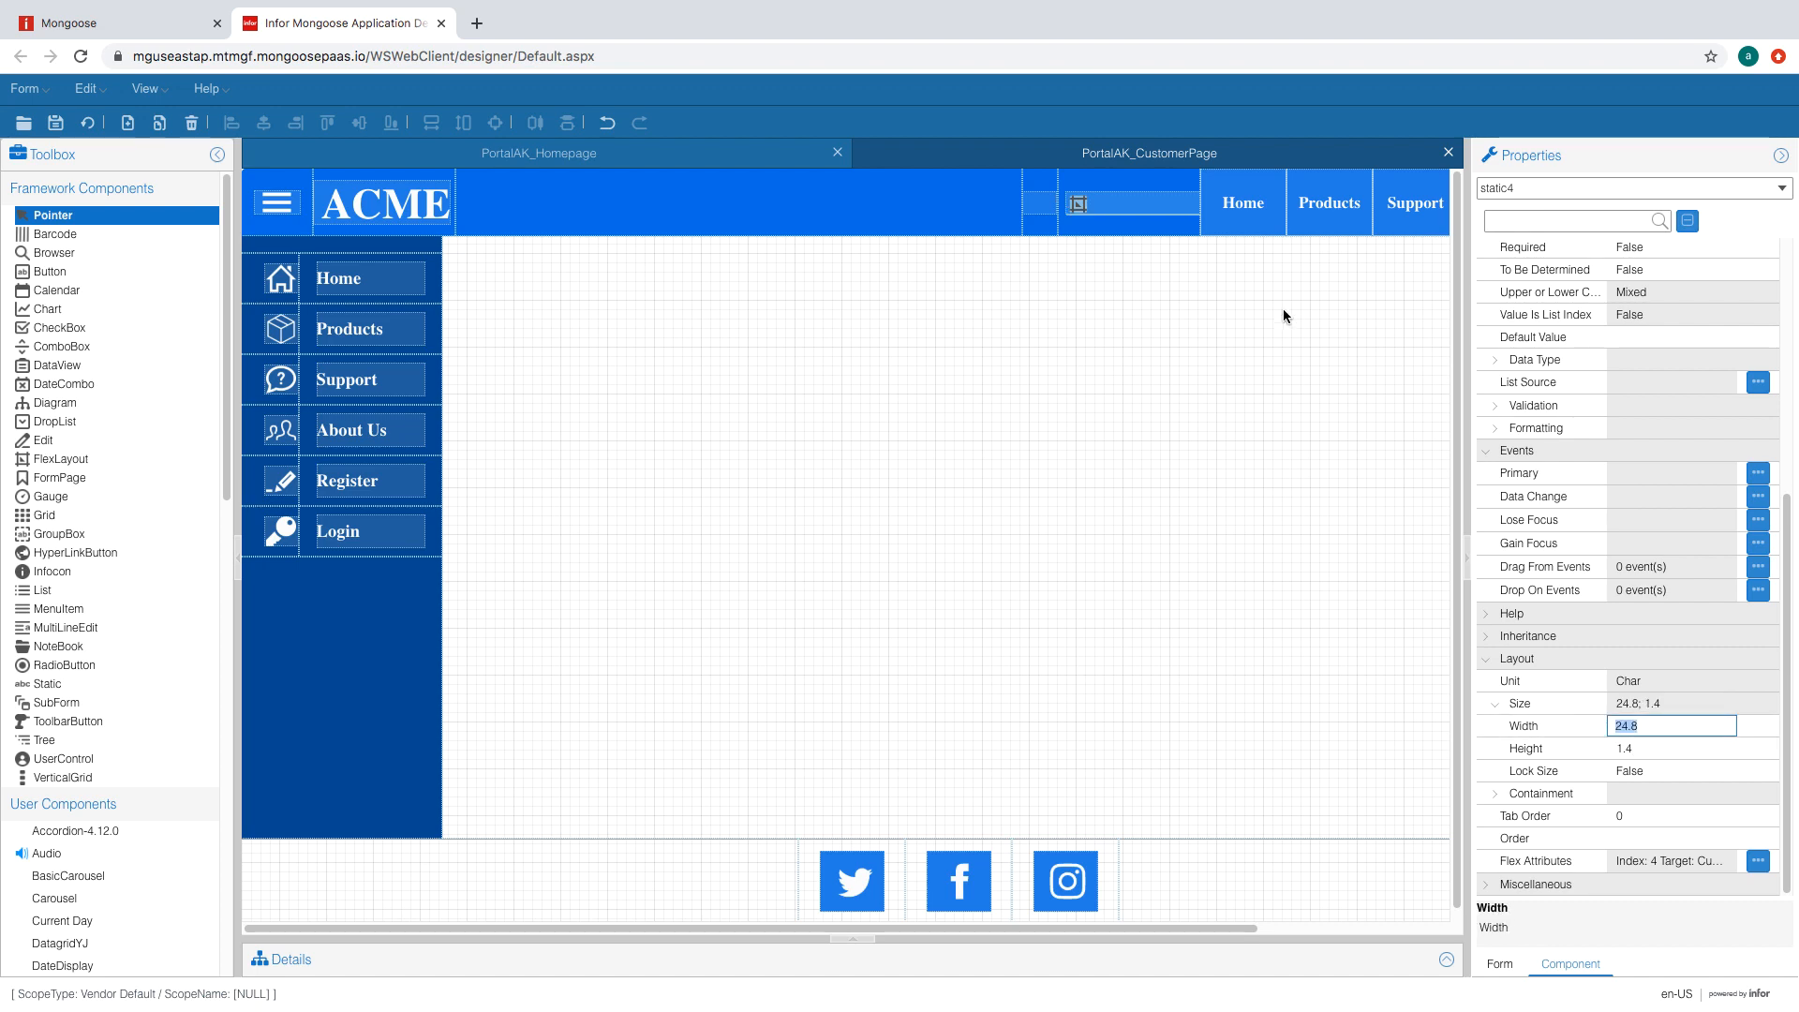
{"action": "left_click", "coordinate": [1045, 211]}
- Regenerate, switch to PortalAK_Login, select the Log in button, and open the form's script
{"action": "left_click", "coordinate": [1080, 205]}
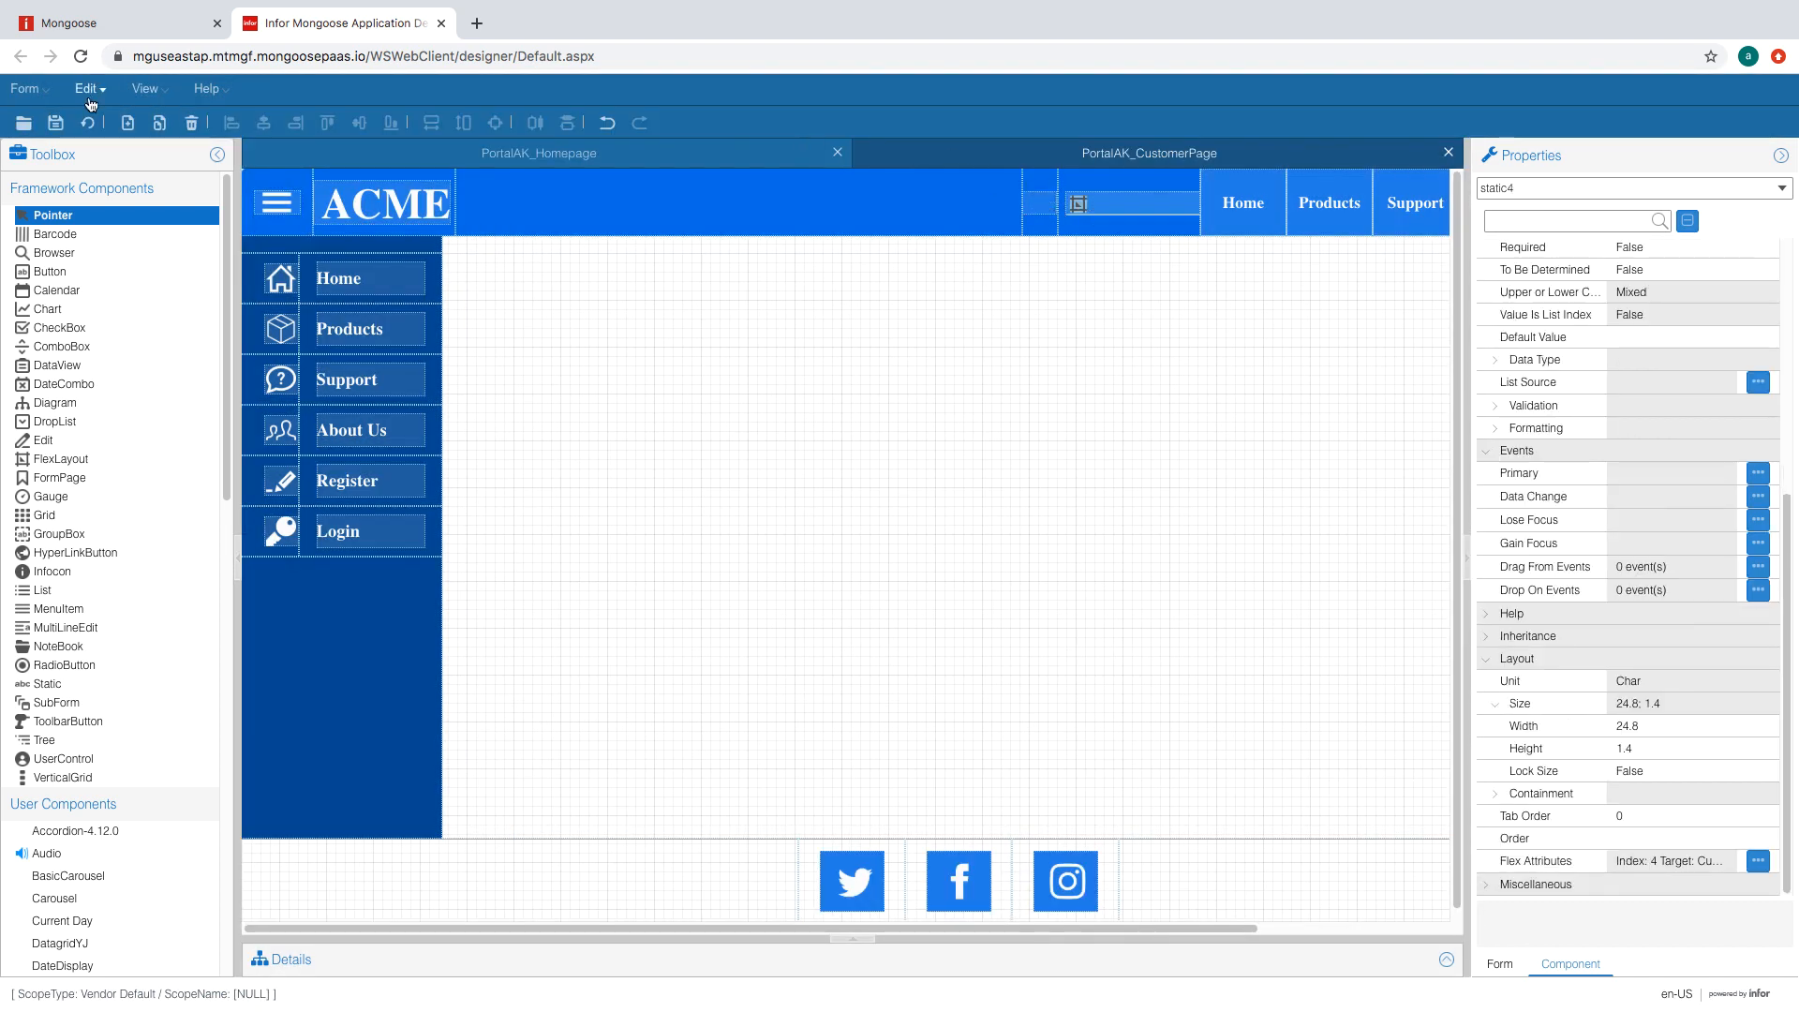
{"action": "left_click", "coordinate": [88, 123]}
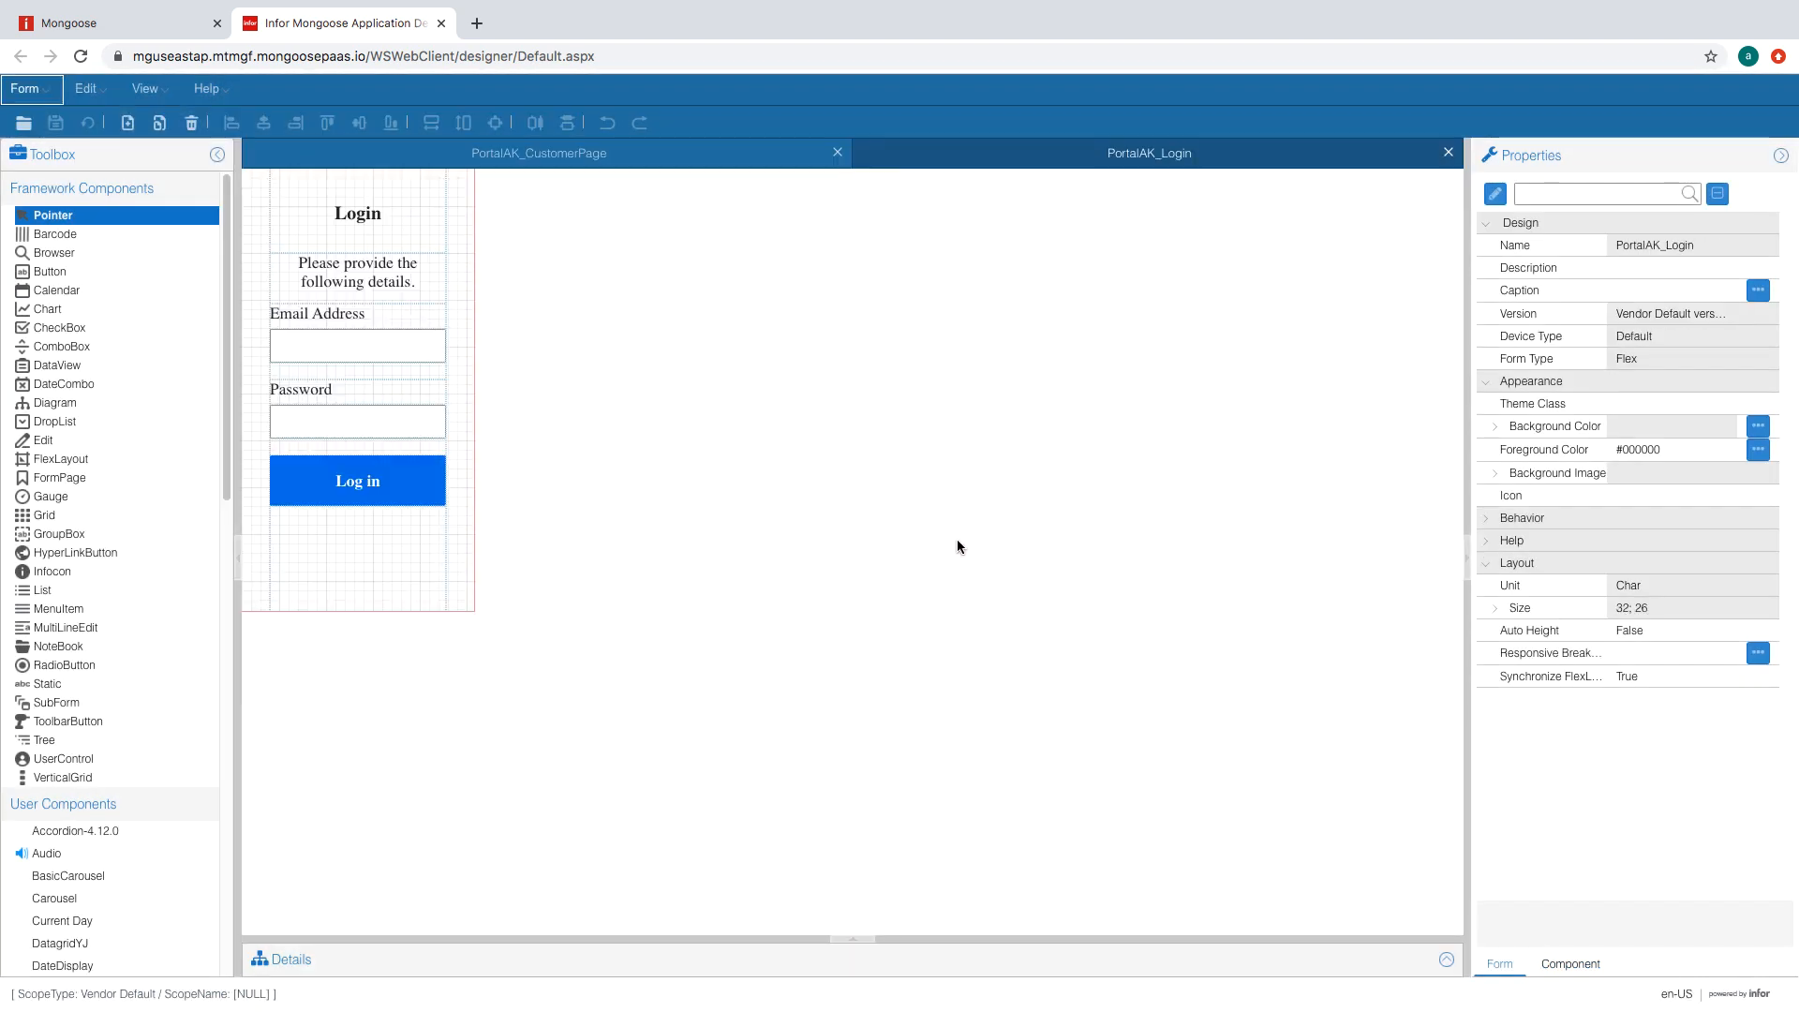
{"action": "left_click", "coordinate": [357, 481]}
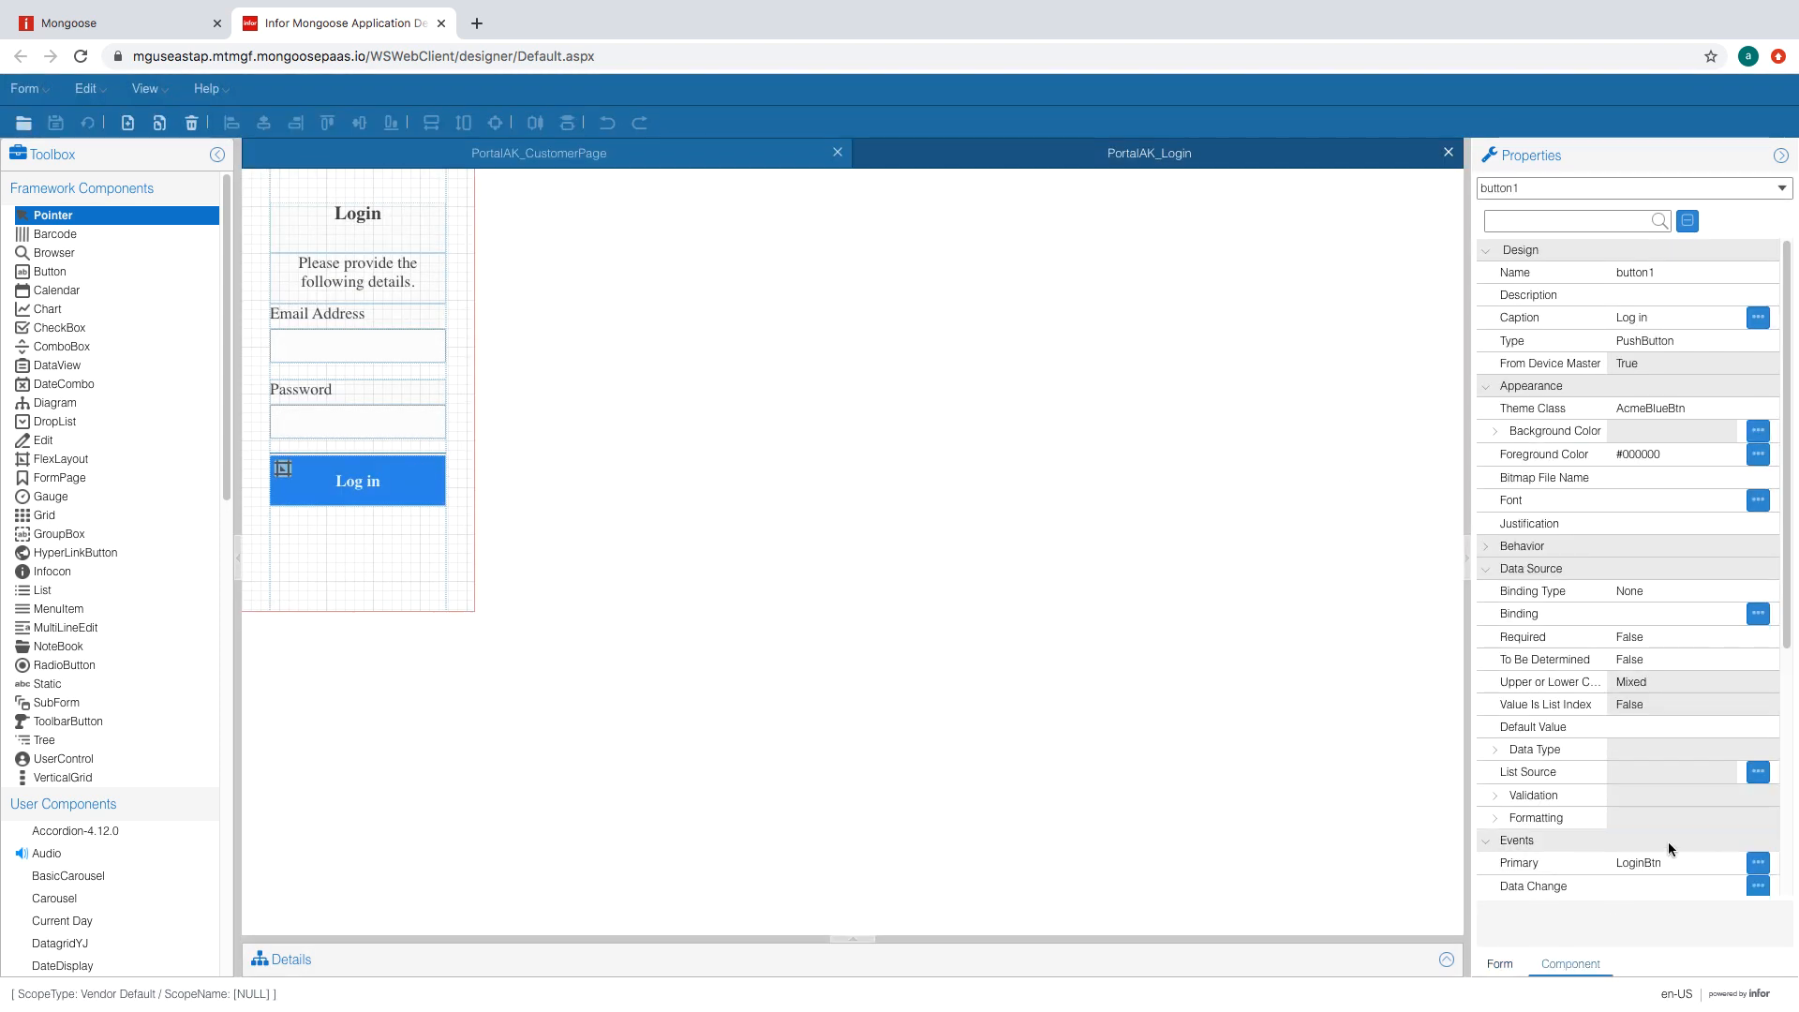
{"action": "scroll", "coordinate": [1668, 842], "scroll_direction": "down", "scroll_amount": 3}
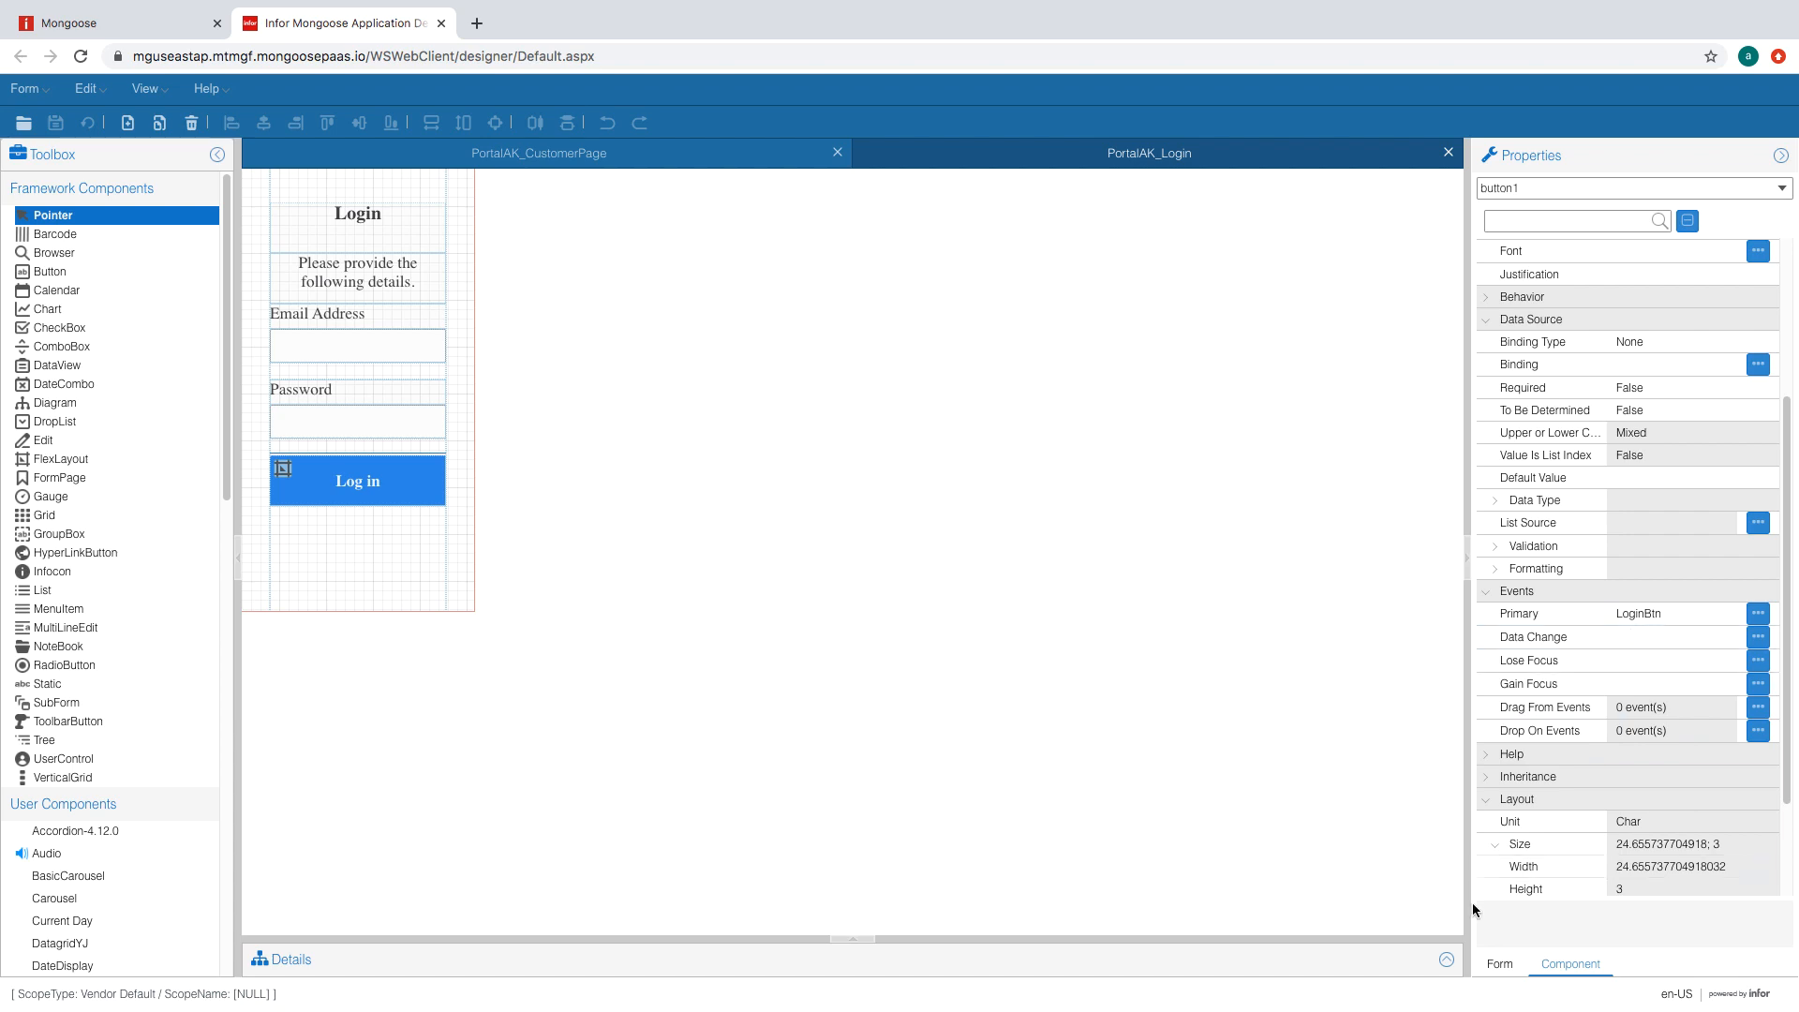
{"action": "left_click", "coordinate": [1452, 959]}
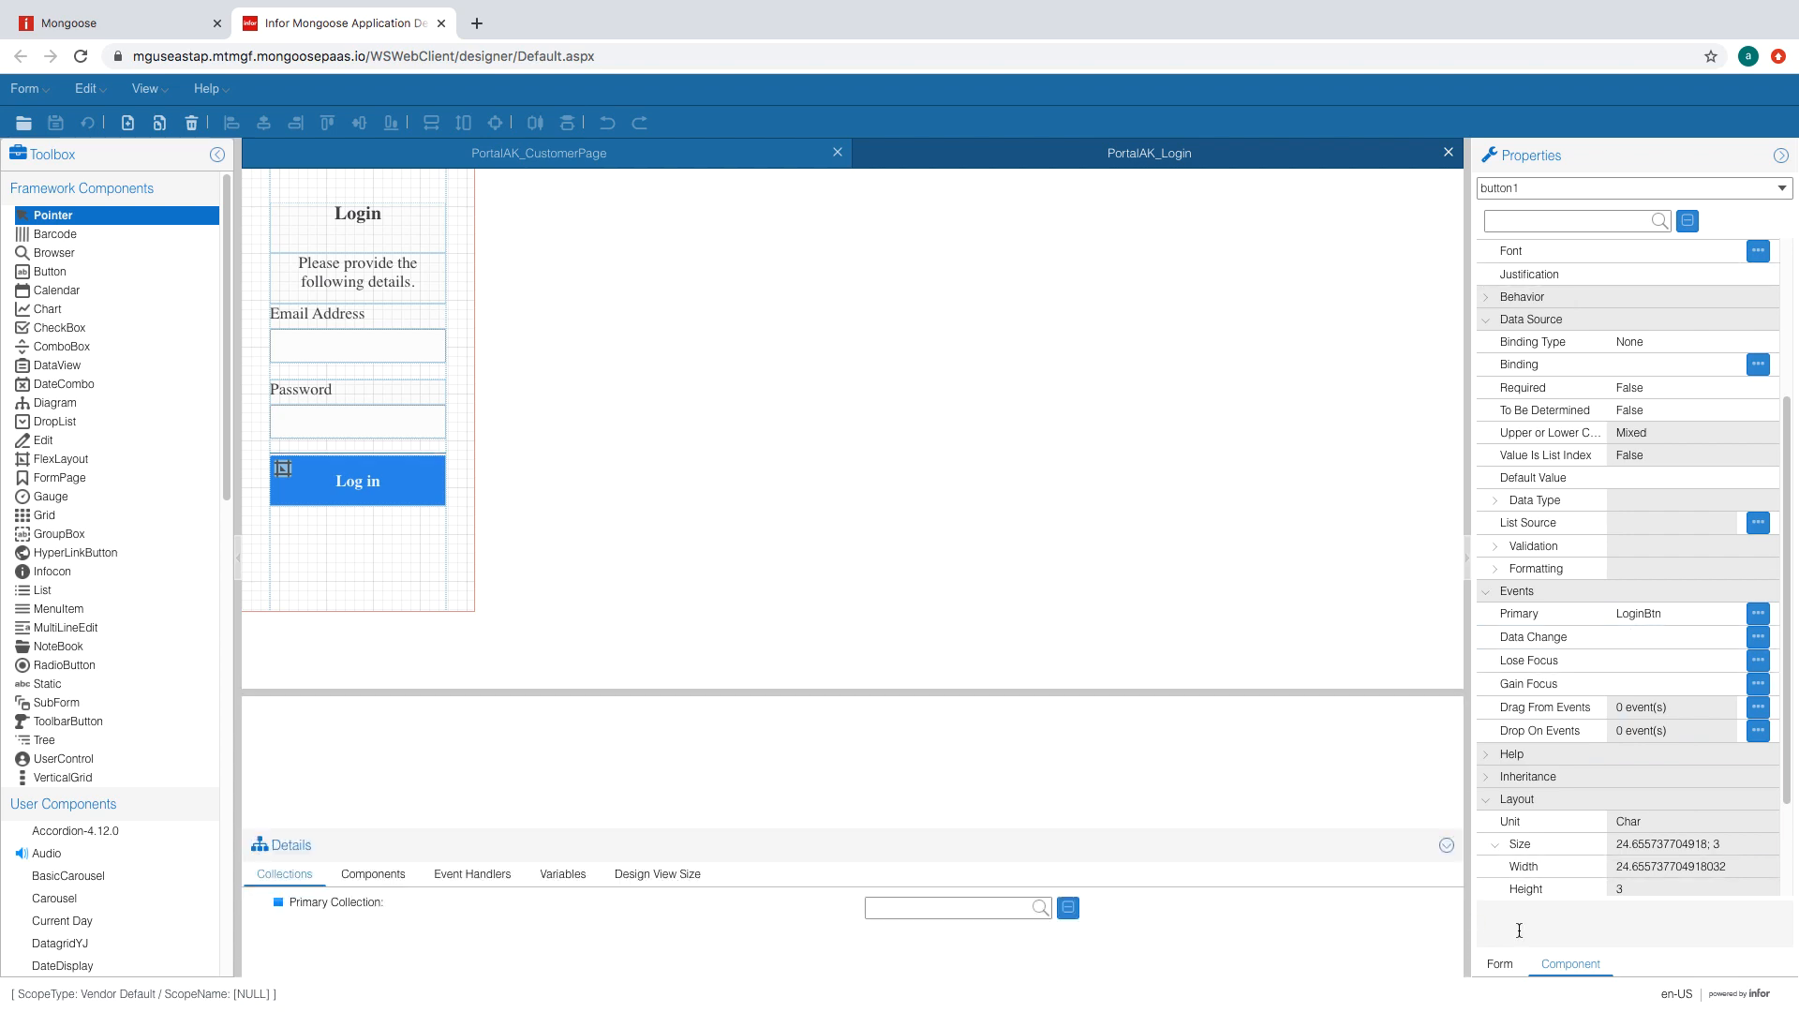
{"action": "left_click", "coordinate": [1499, 963]}
{"action": "left_click", "coordinate": [1496, 195]}
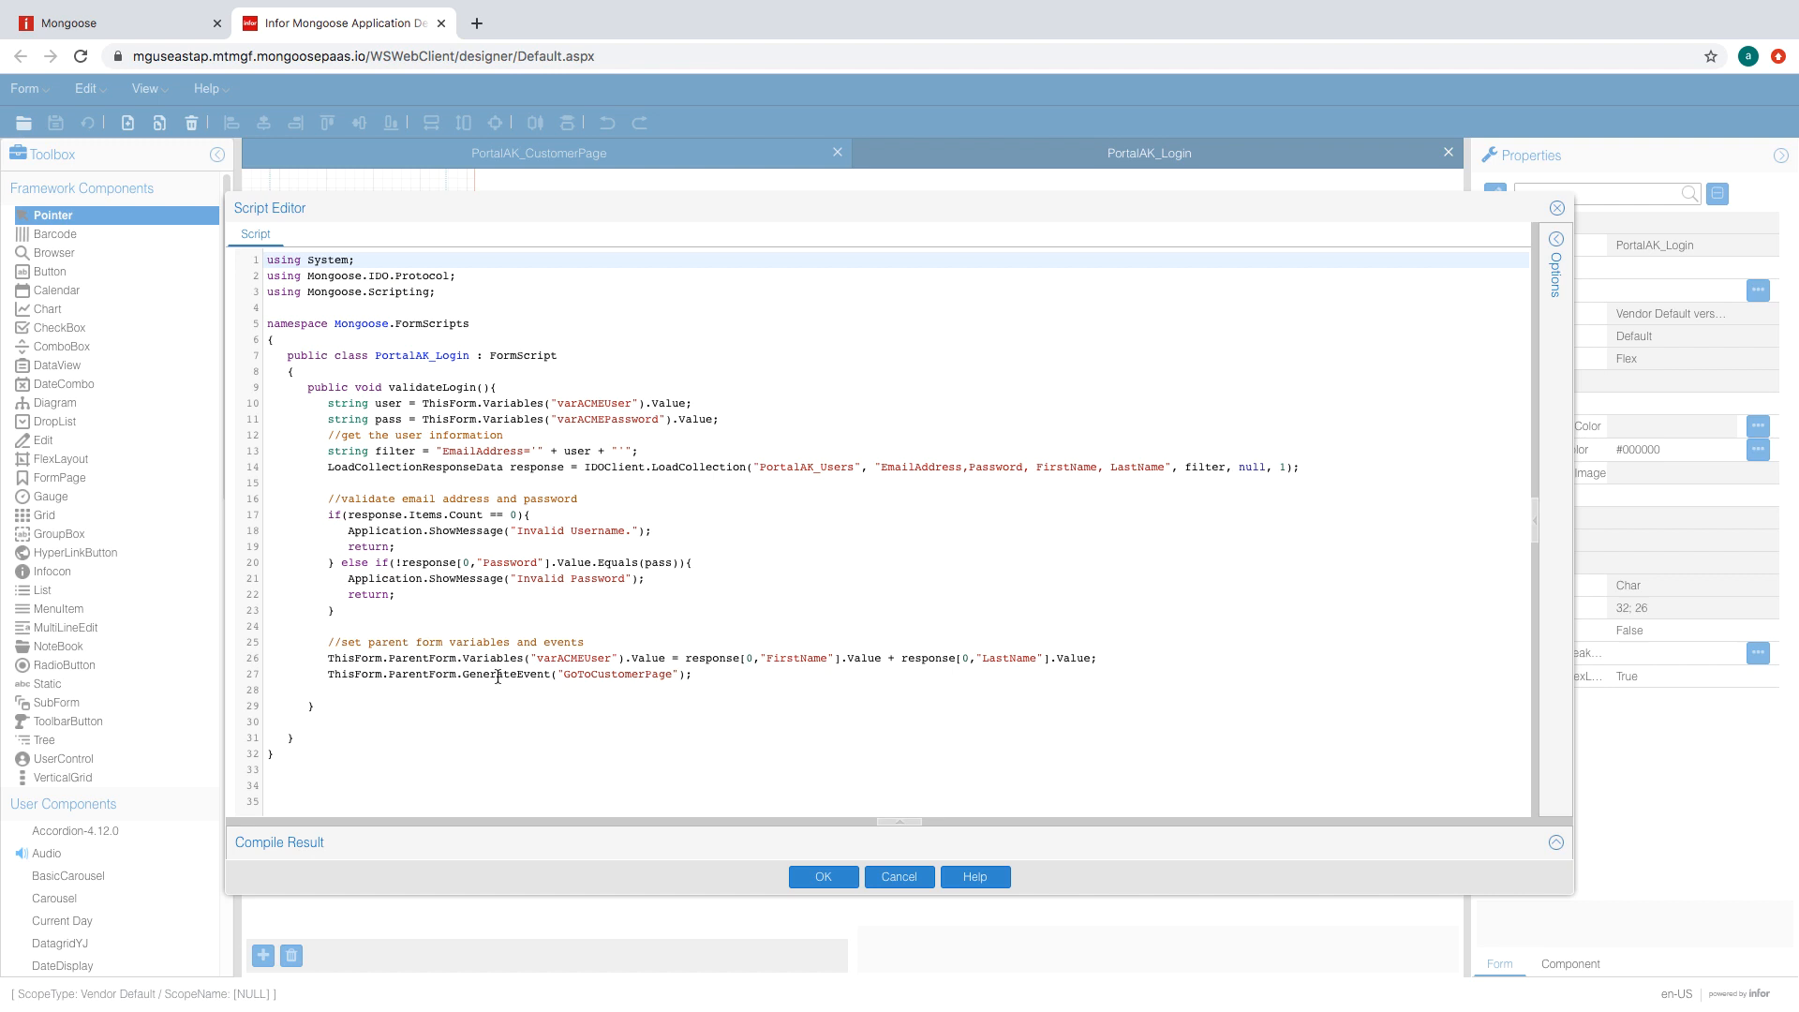
- Select script lines 26–27 setting varACMEUser and firing GoToCustomerPage, and copy them
{"action": "left_click_drag", "start_coordinate": [537, 658], "coordinate": [613, 660]}
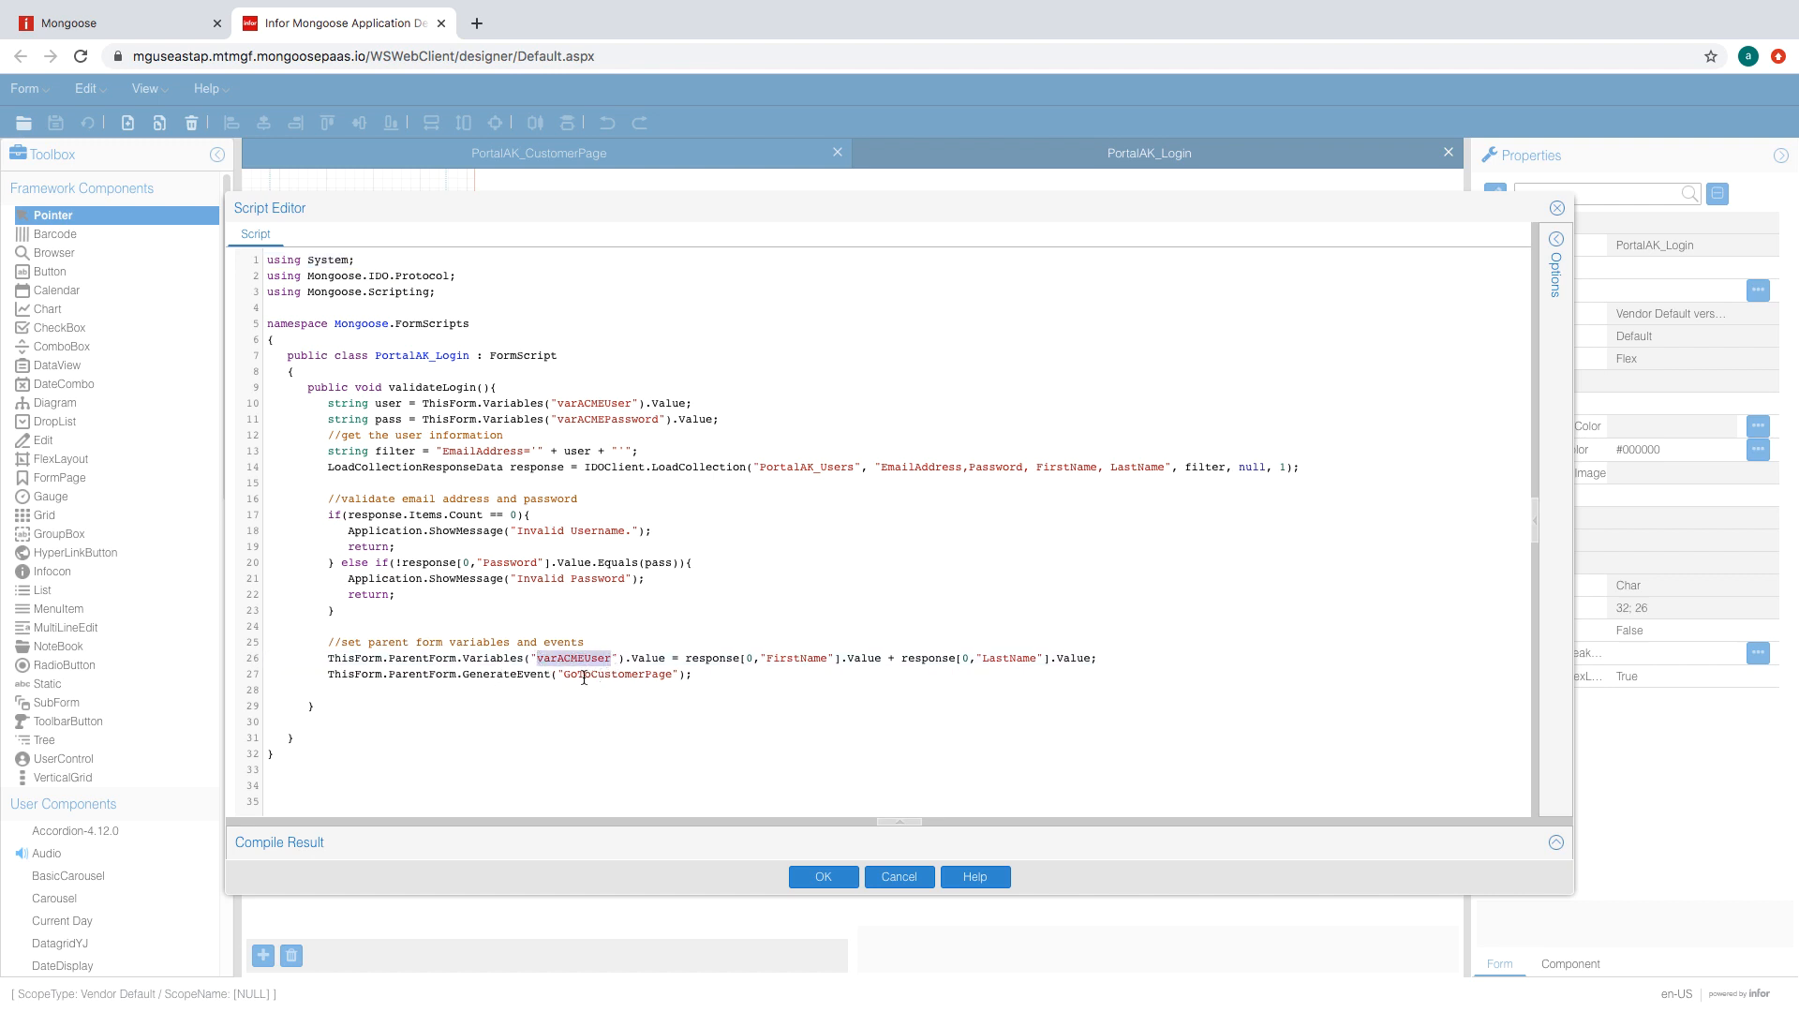
{"action": "mouse_move", "coordinate": [562, 675]}
{"action": "left_mouse_down"}
{"action": "mouse_move", "coordinate": [673, 675]}
{"action": "mouse_move", "coordinate": [558, 683]}
{"action": "left_mouse_up"}
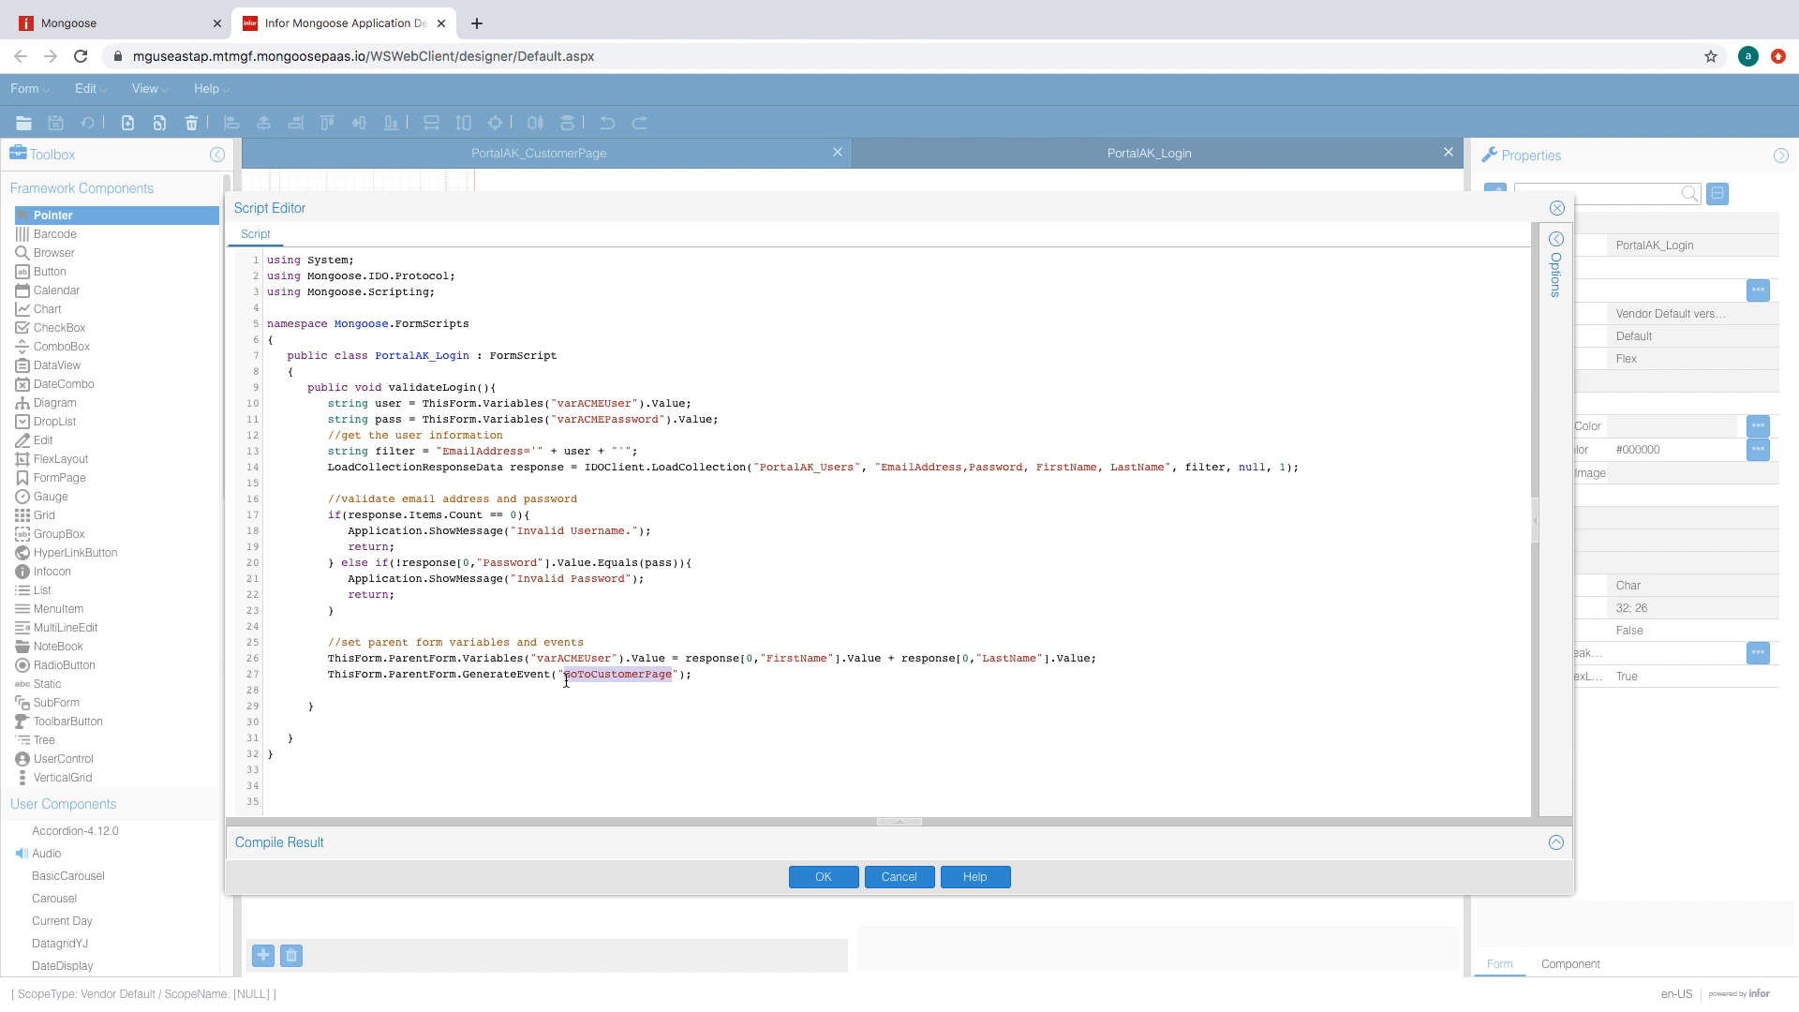
{"action": "left_click", "coordinate": [718, 683]}
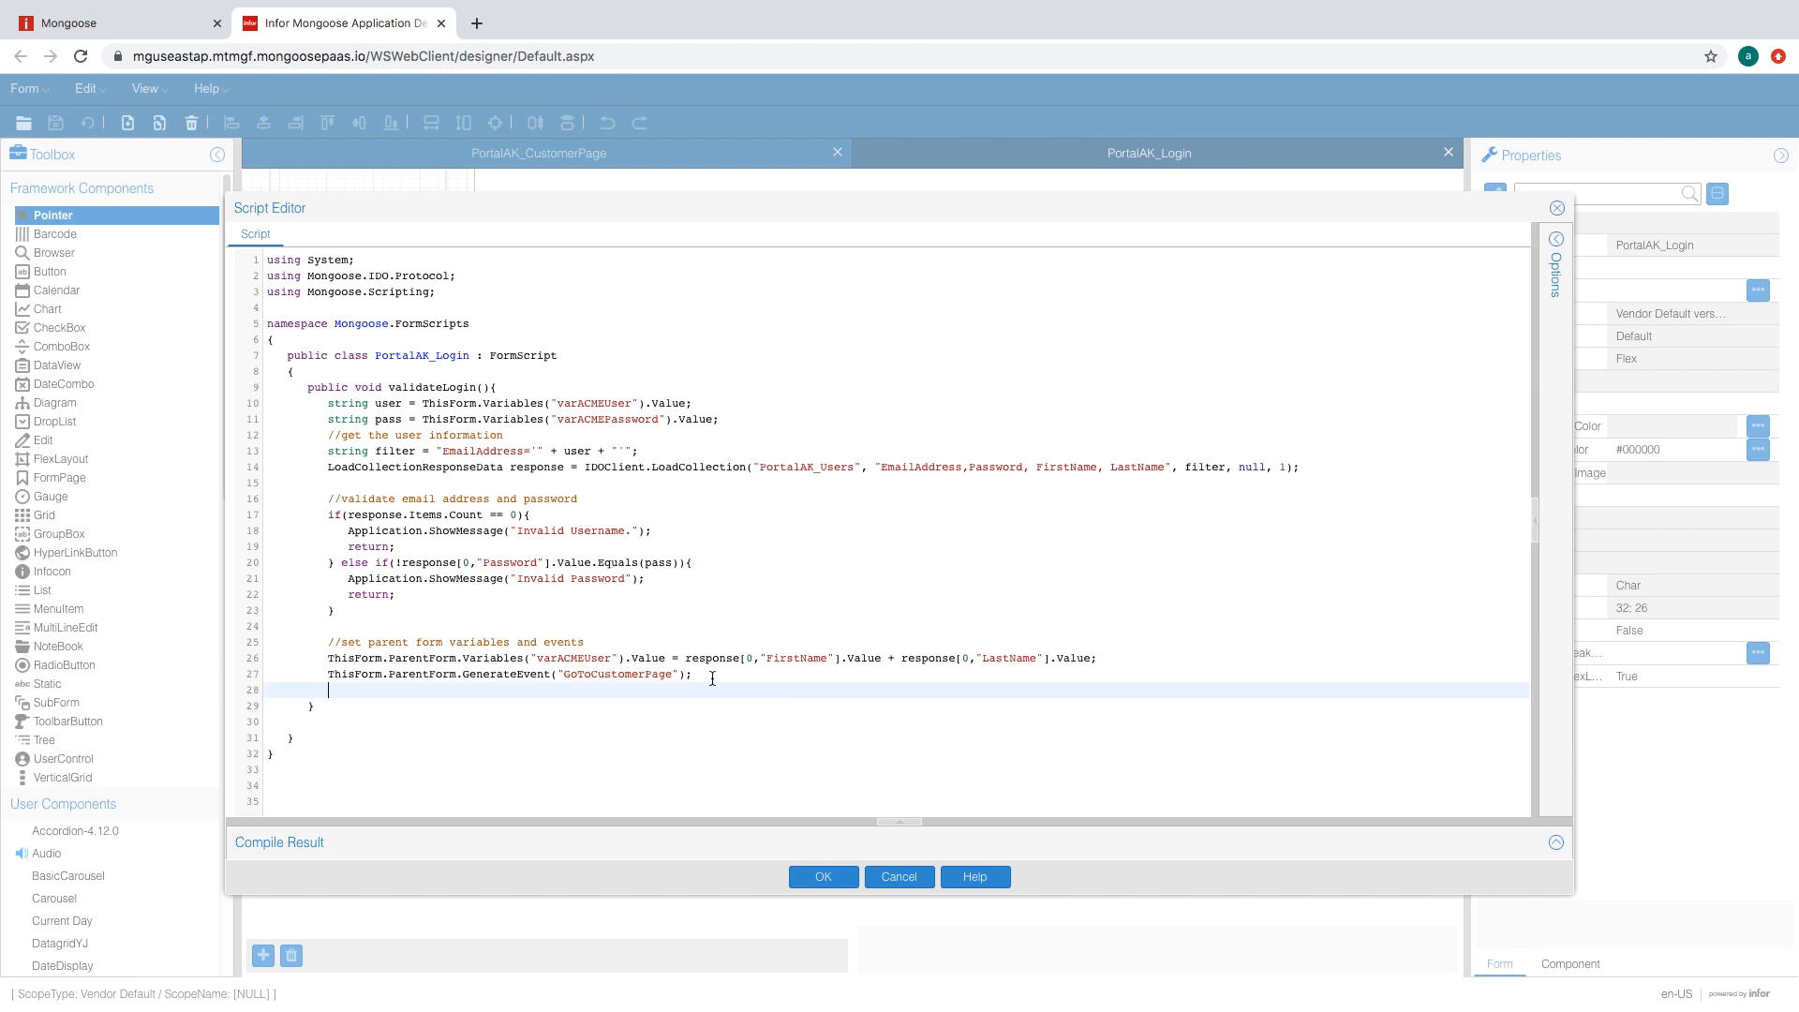
{"action": "left_click", "coordinate": [712, 677]}
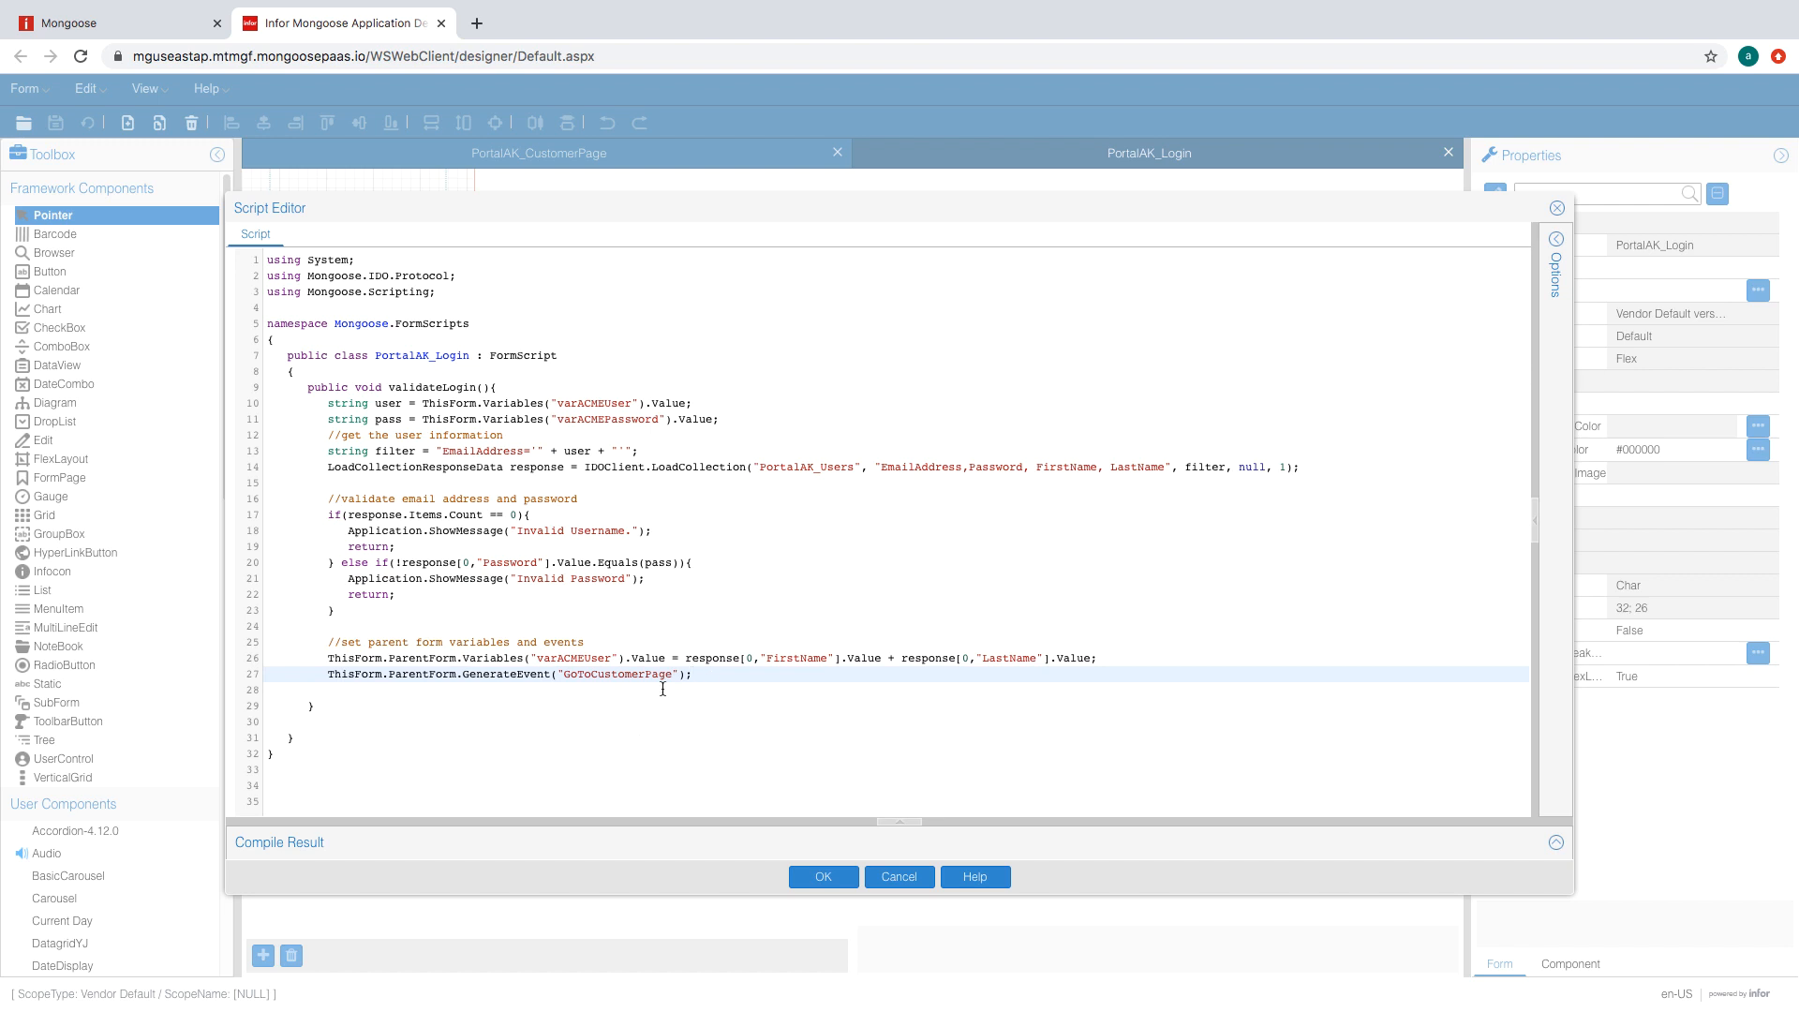
{"action": "left_click_drag", "start_coordinate": [694, 676], "coordinate": [320, 664]}
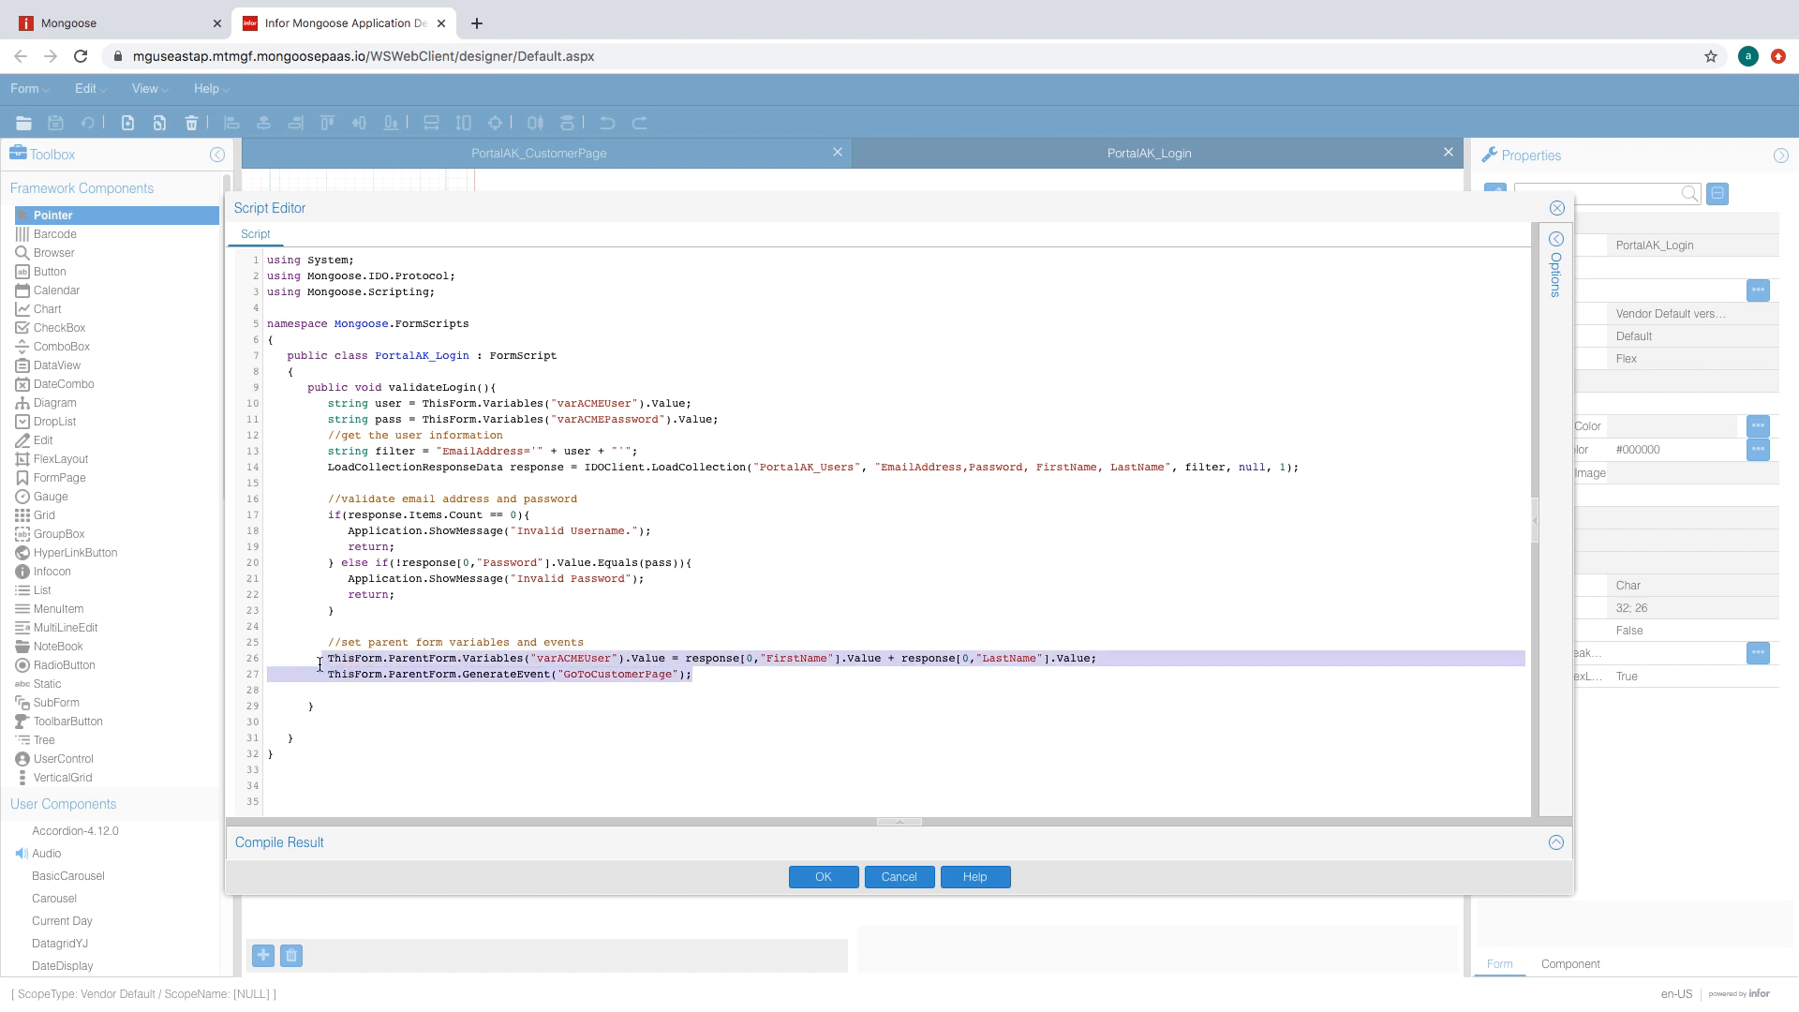
{"action": "right_click", "coordinate": [382, 659]}
- Set the static4 label's variable binding to varACMEUser, trimming the stray 'Loggedin' suffix
{"action": "left_click", "coordinate": [421, 728]}
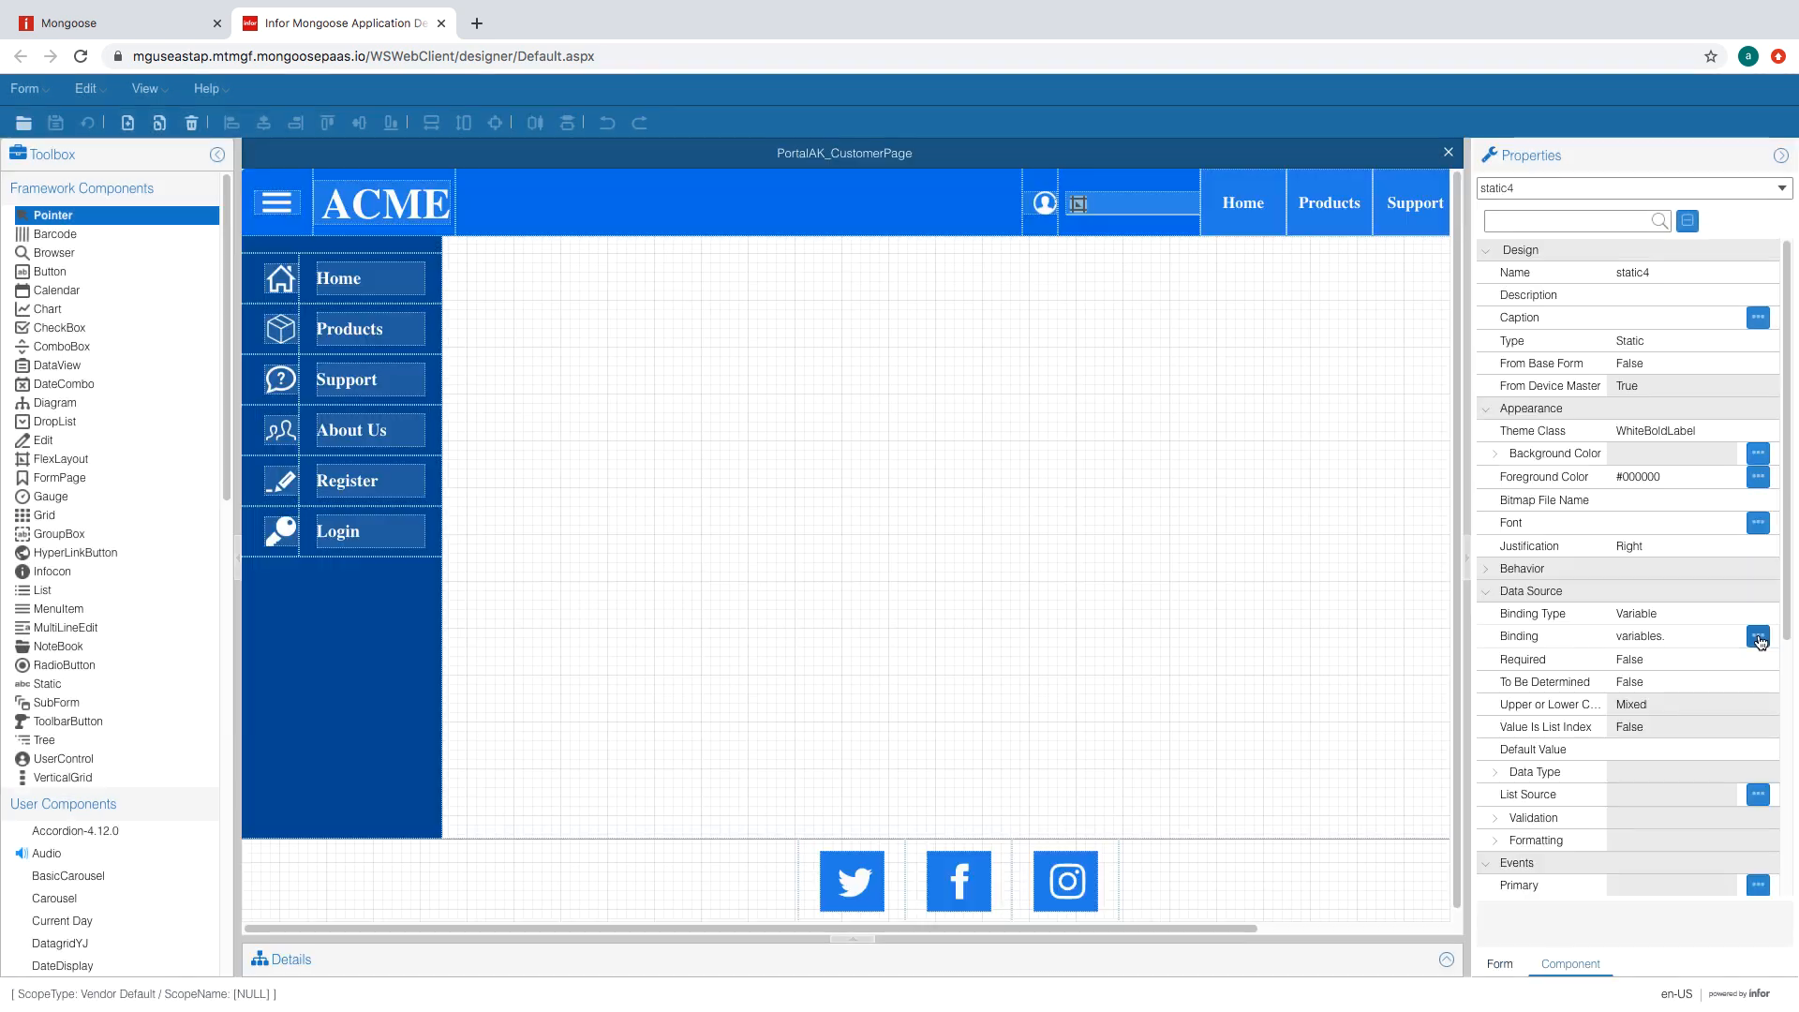
{"action": "left_click", "coordinate": [1759, 638]}
{"action": "type", "text": "varACMEUse"}
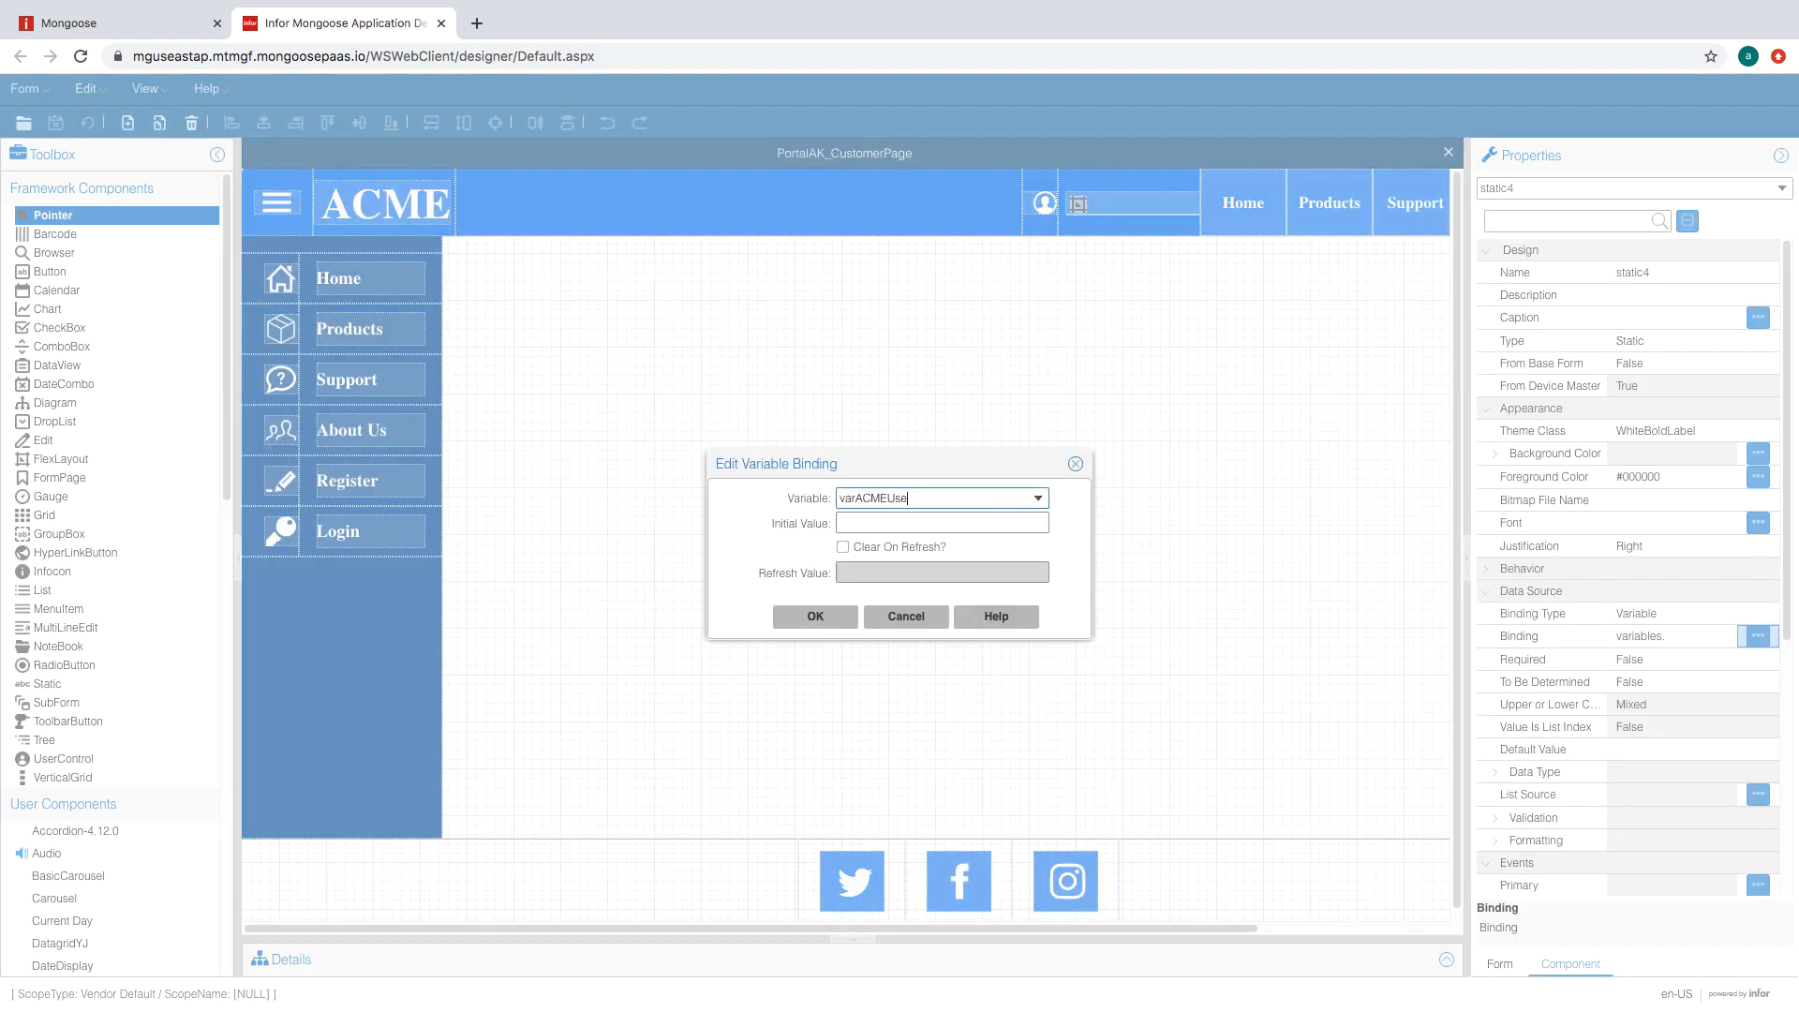
{"action": "type", "text": "rLoggedin"}
{"action": "left_click", "coordinate": [945, 524]}
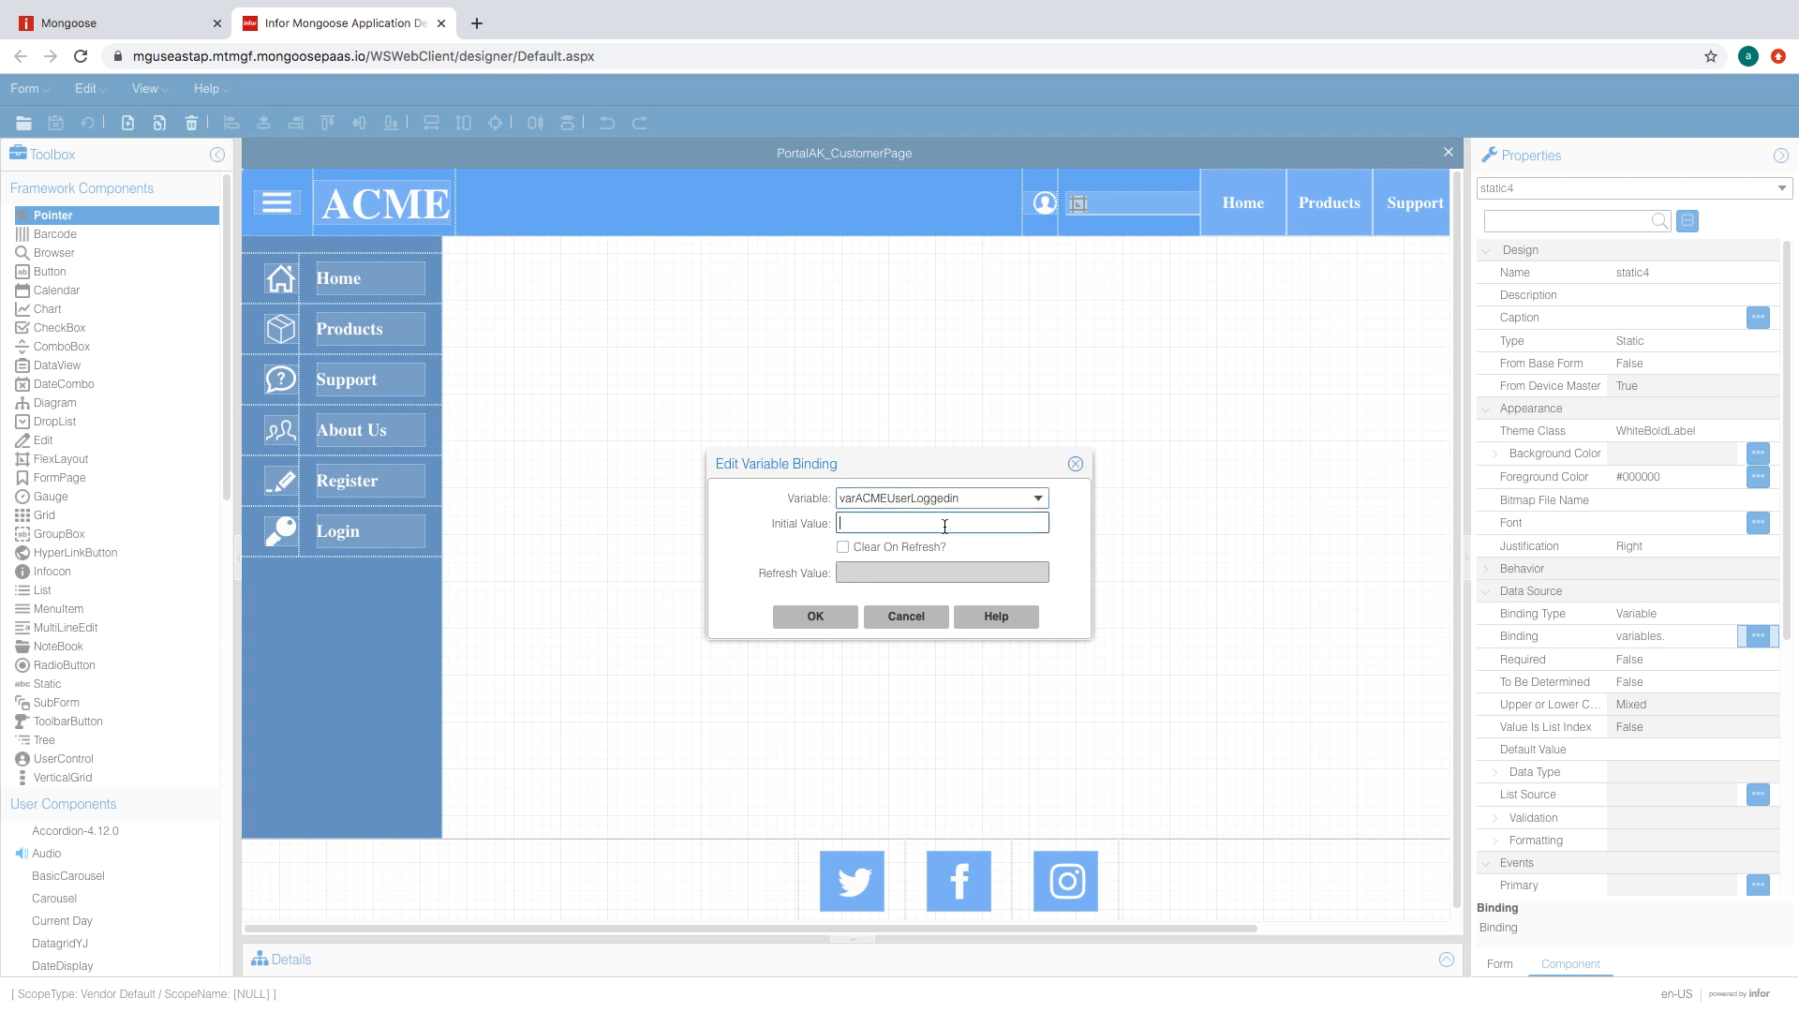
{"action": "left_click", "coordinate": [963, 495]}
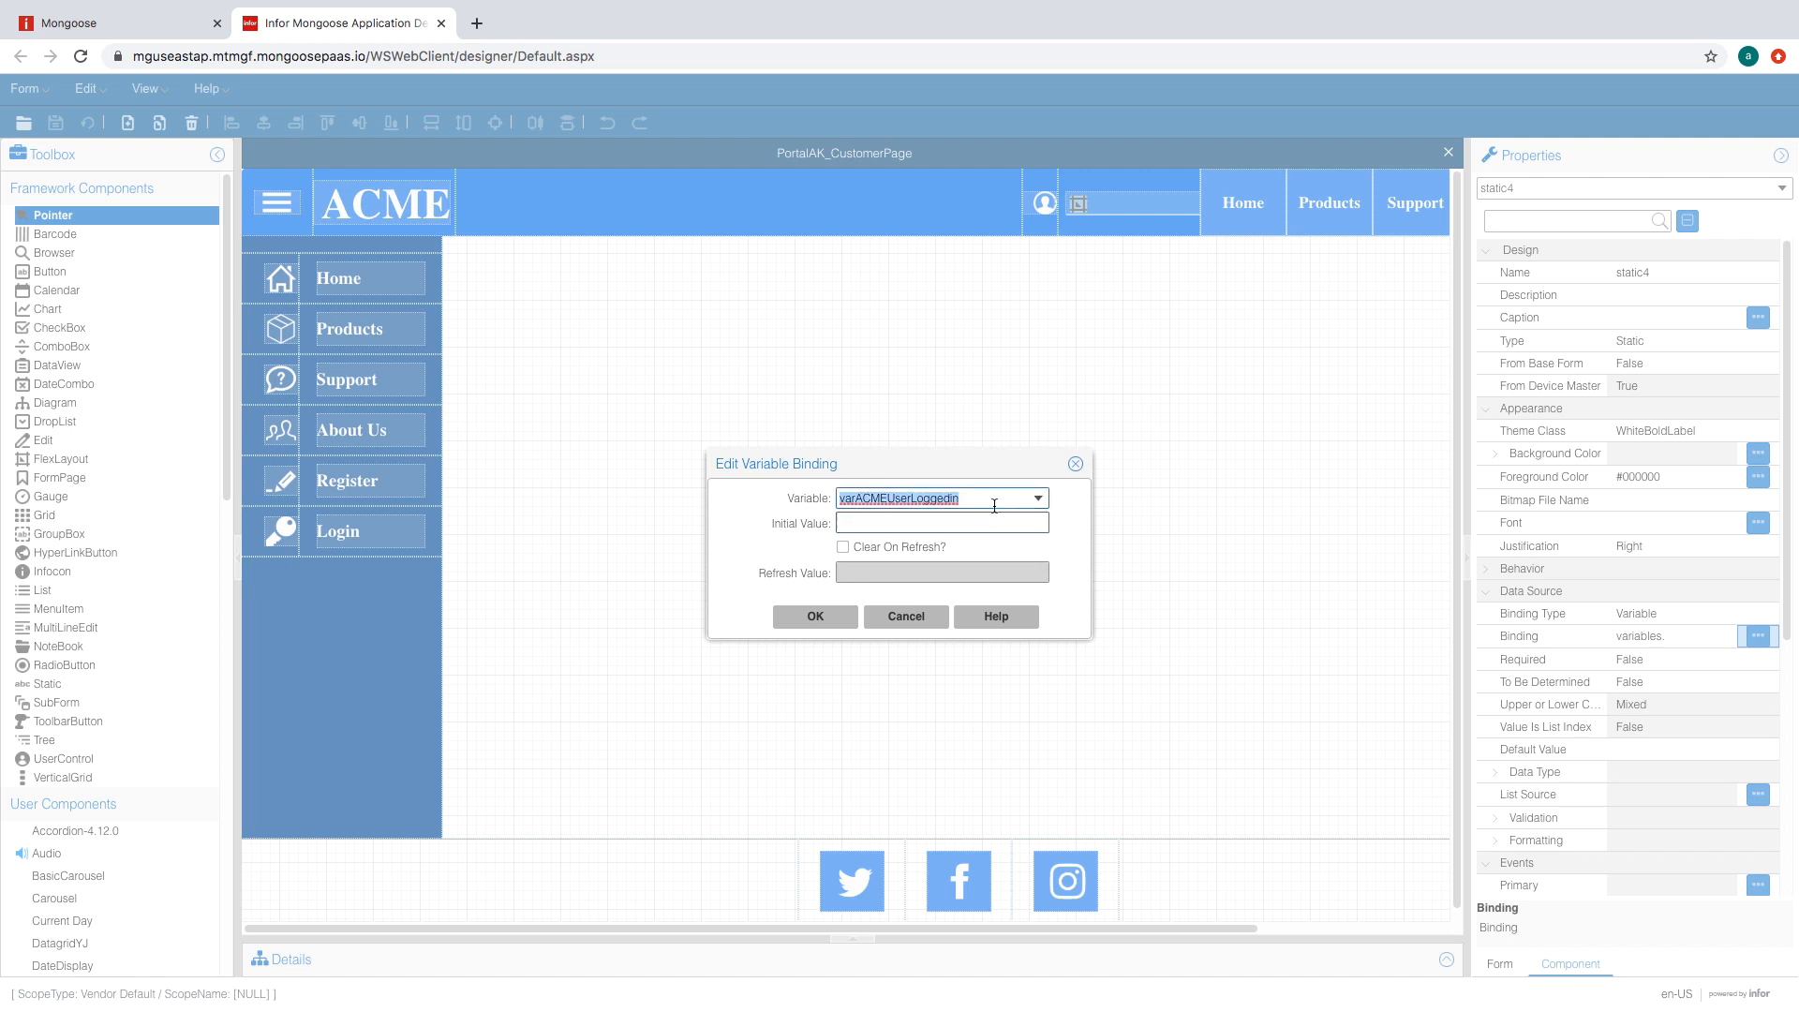
{"action": "left_click", "coordinate": [997, 501]}
{"action": "key", "text": "BackSpace"}
{"action": "key", "text": "BackSpace"}
{"action": "key", "text": "BackSpace"}
{"action": "key", "text": "BackSpace"}
{"action": "key", "text": "BackSpace"}
{"action": "key", "text": "BackSpace"}
{"action": "key", "text": "BackSpace"}
{"action": "key", "text": "BackSpace"}
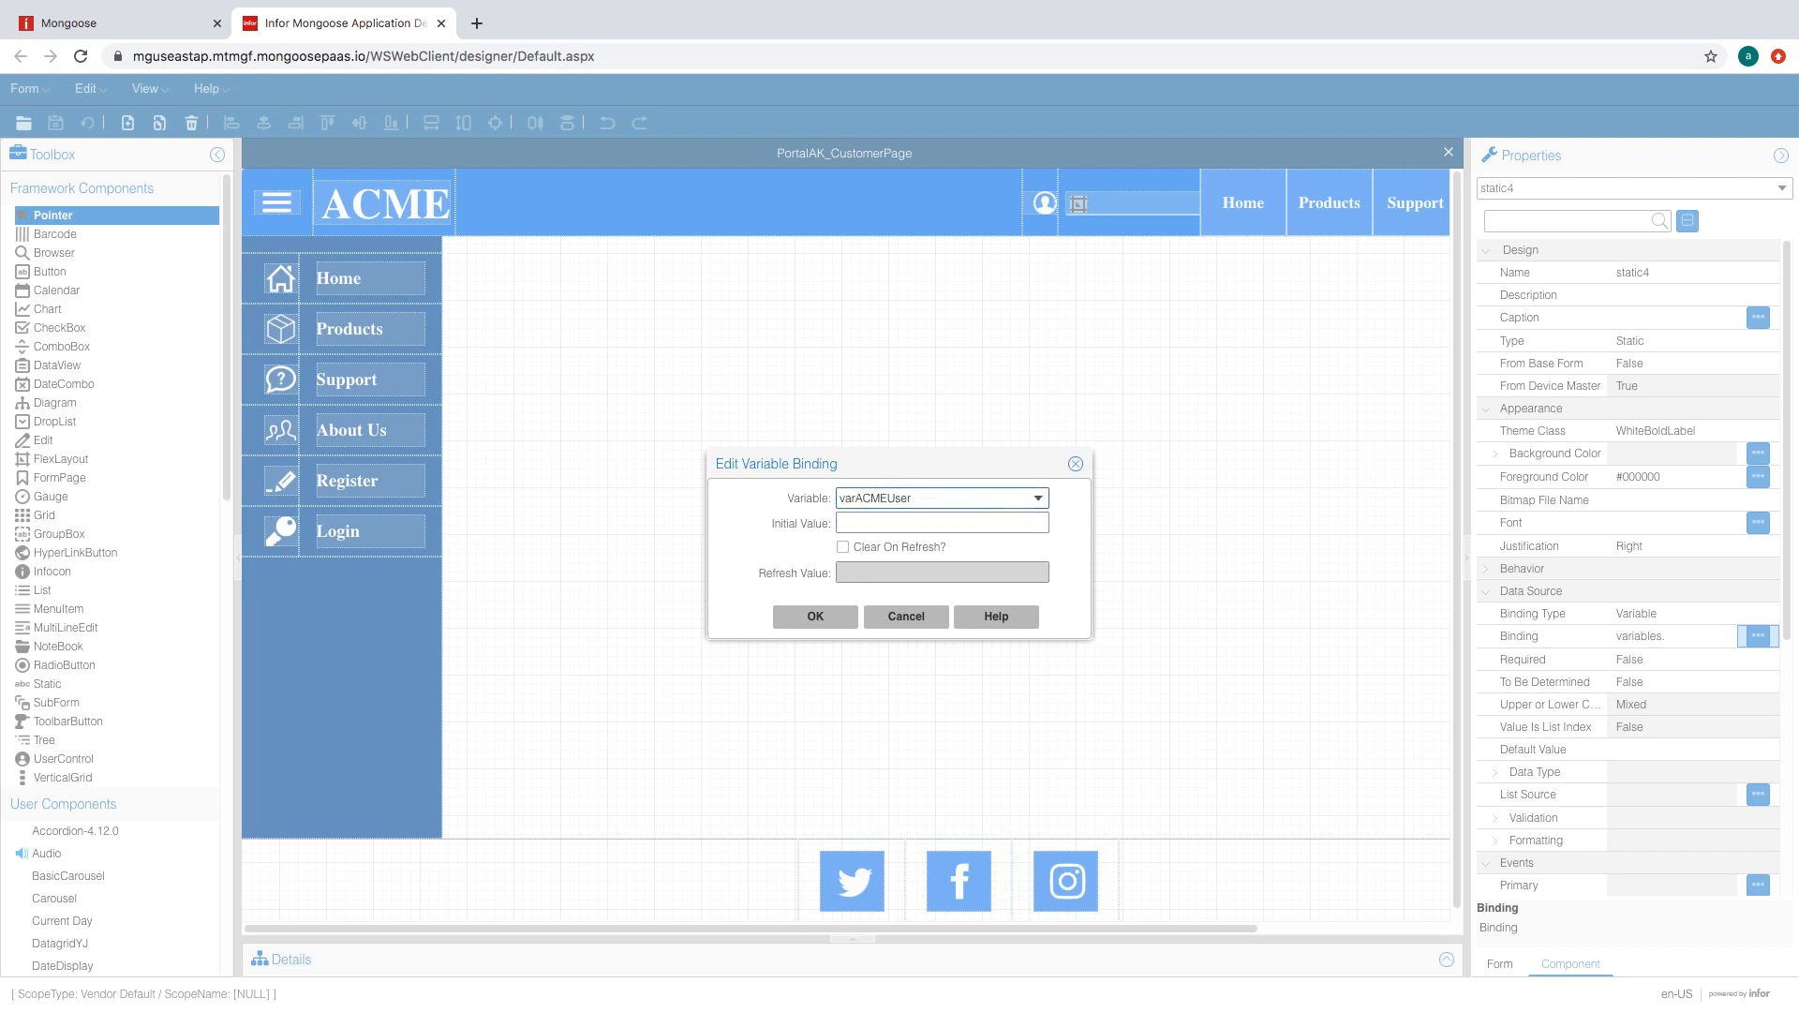
{"action": "left_click", "coordinate": [841, 615]}
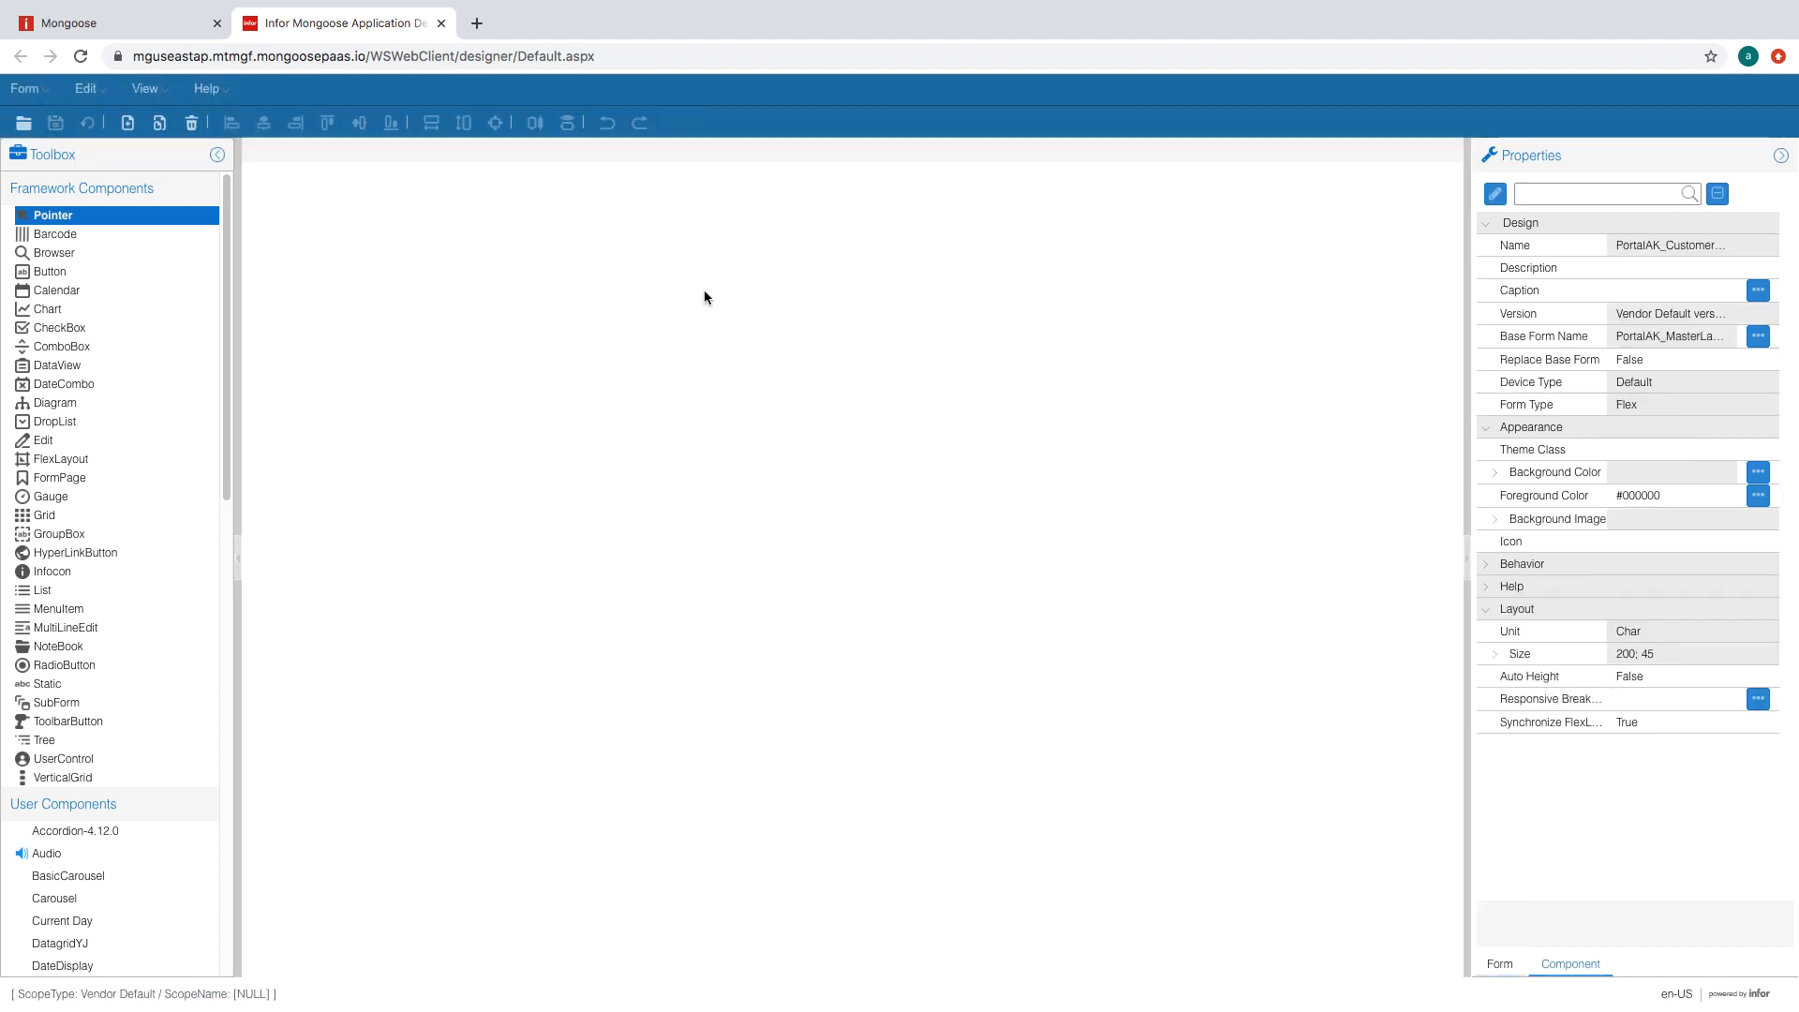
- Open the PortalAK_Homepage and PortalAK_Login forms, returning to PortalAK_Homepage
{"action": "left_click", "coordinate": [25, 88]}
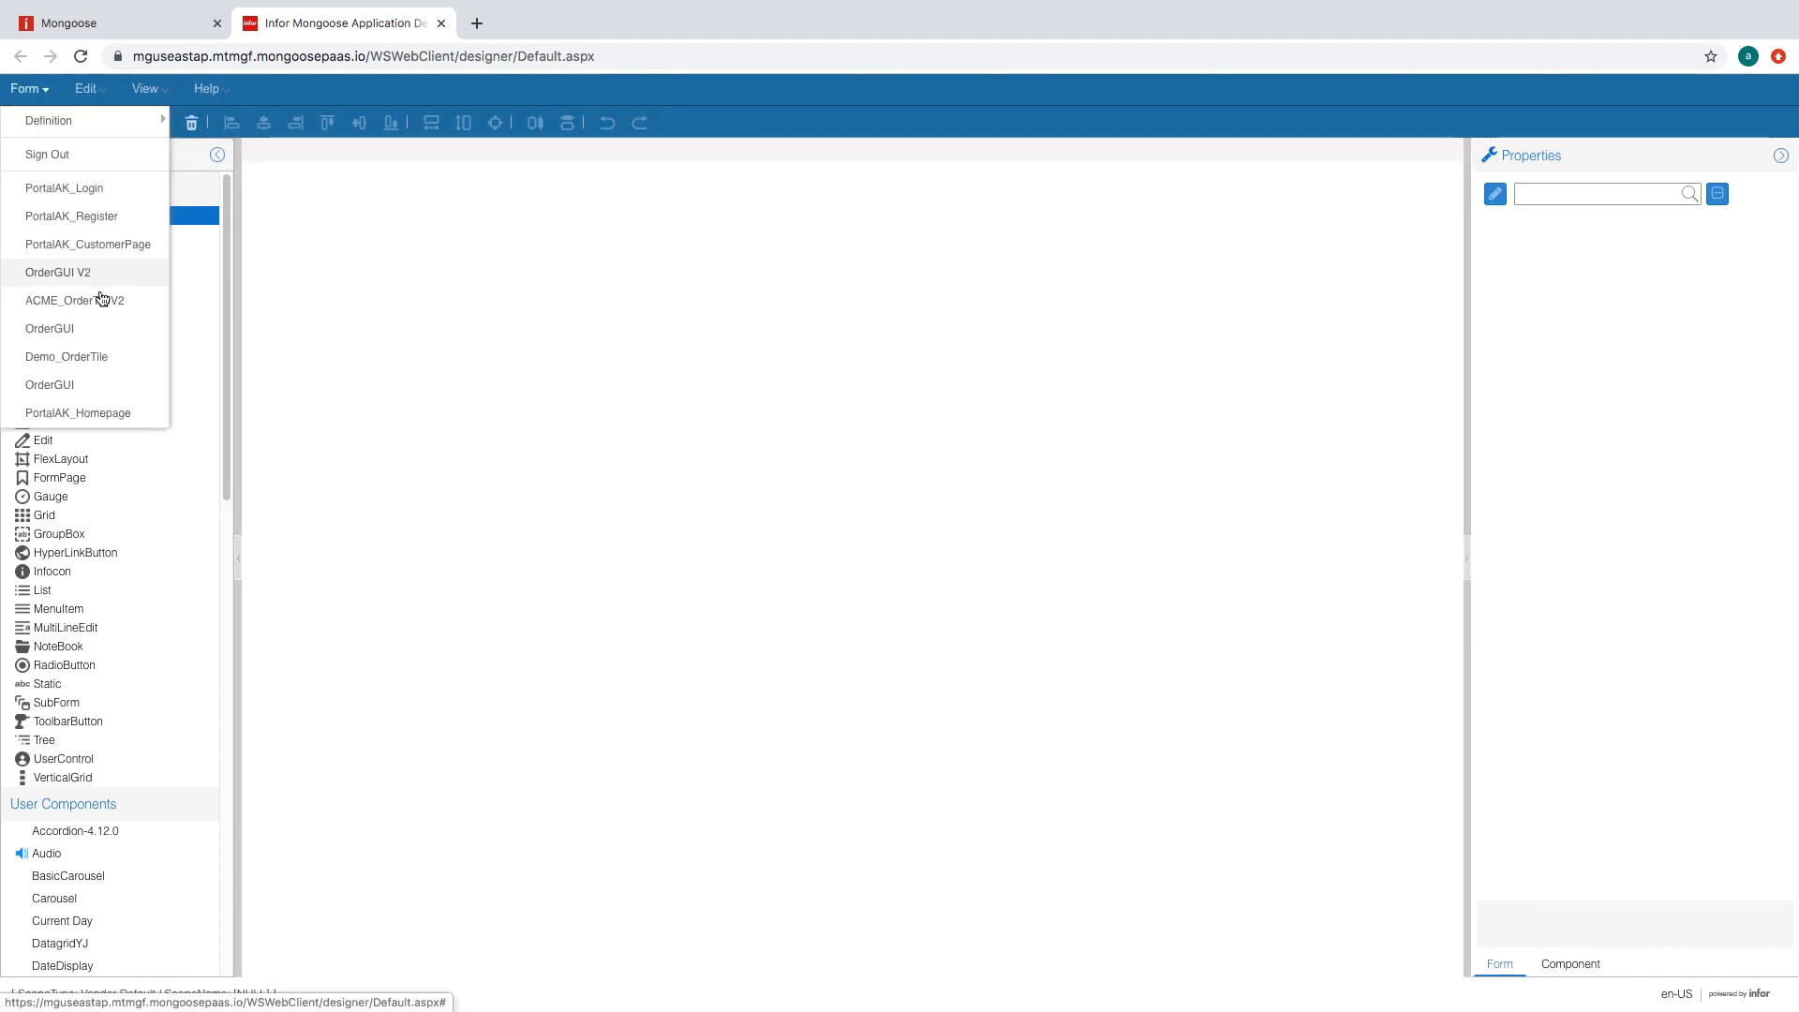
{"action": "left_click", "coordinate": [109, 413]}
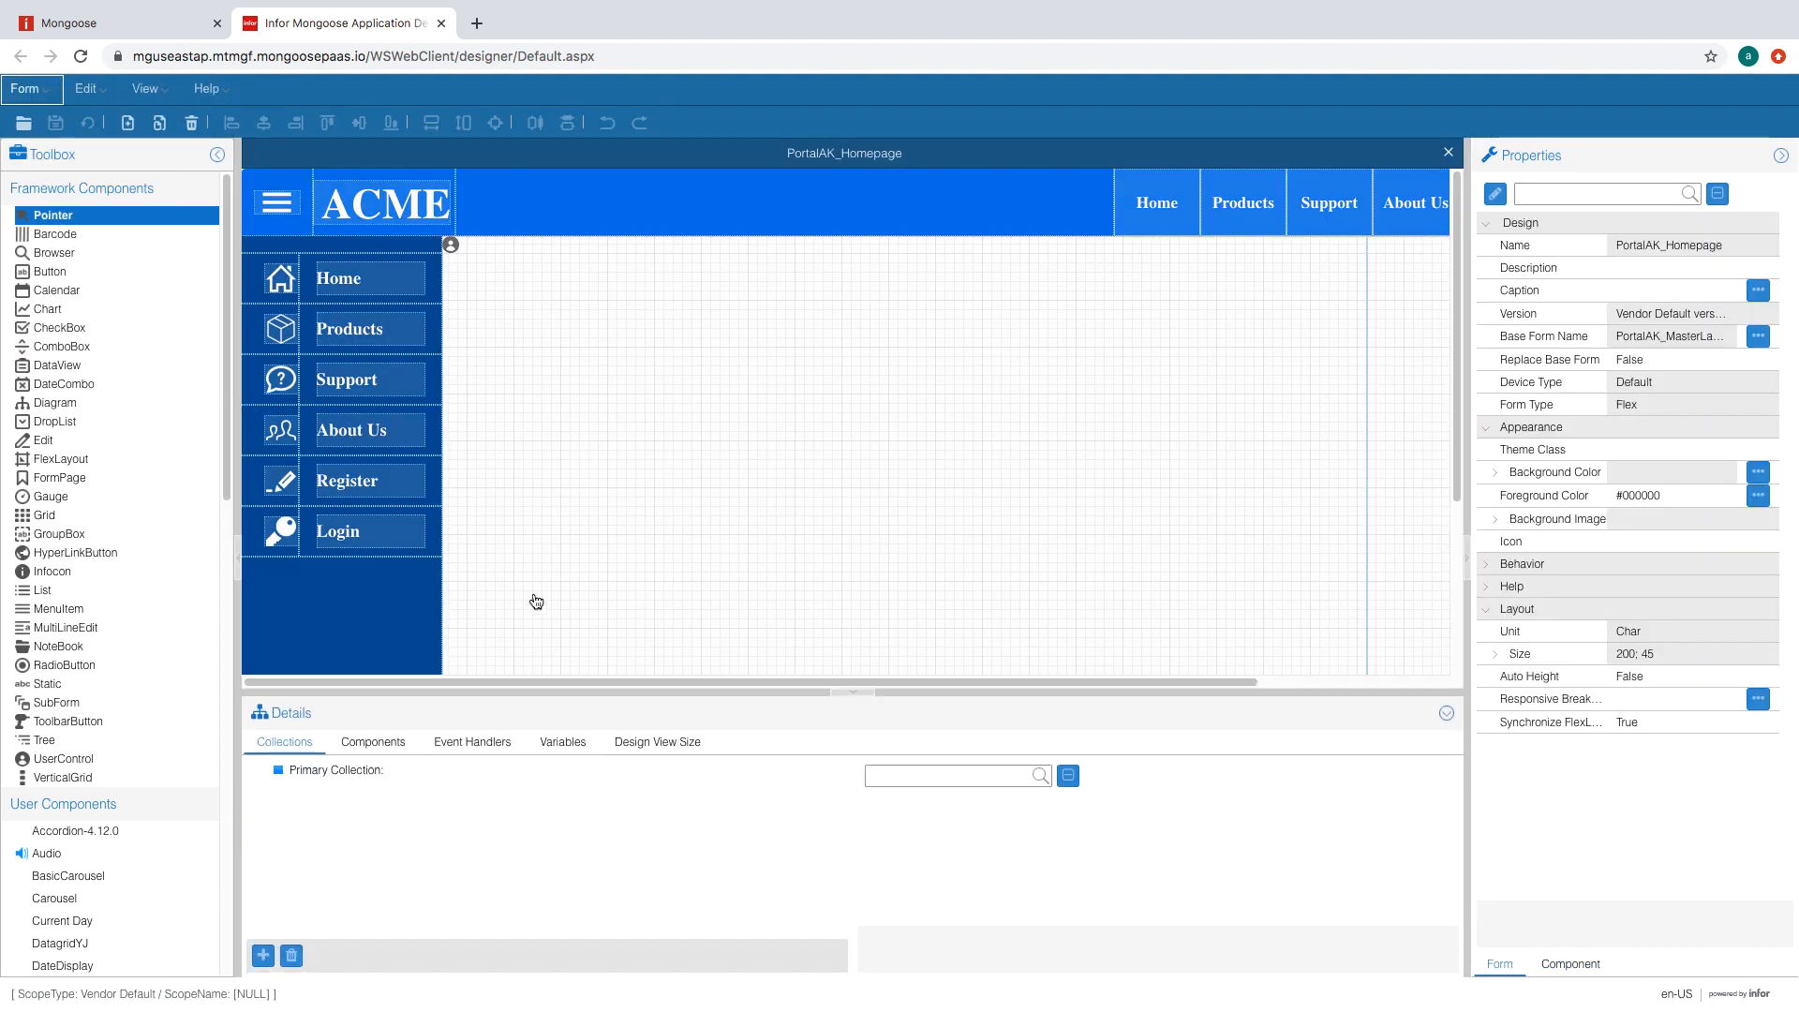
{"action": "left_click", "coordinate": [26, 90]}
{"action": "left_click", "coordinate": [85, 218]}
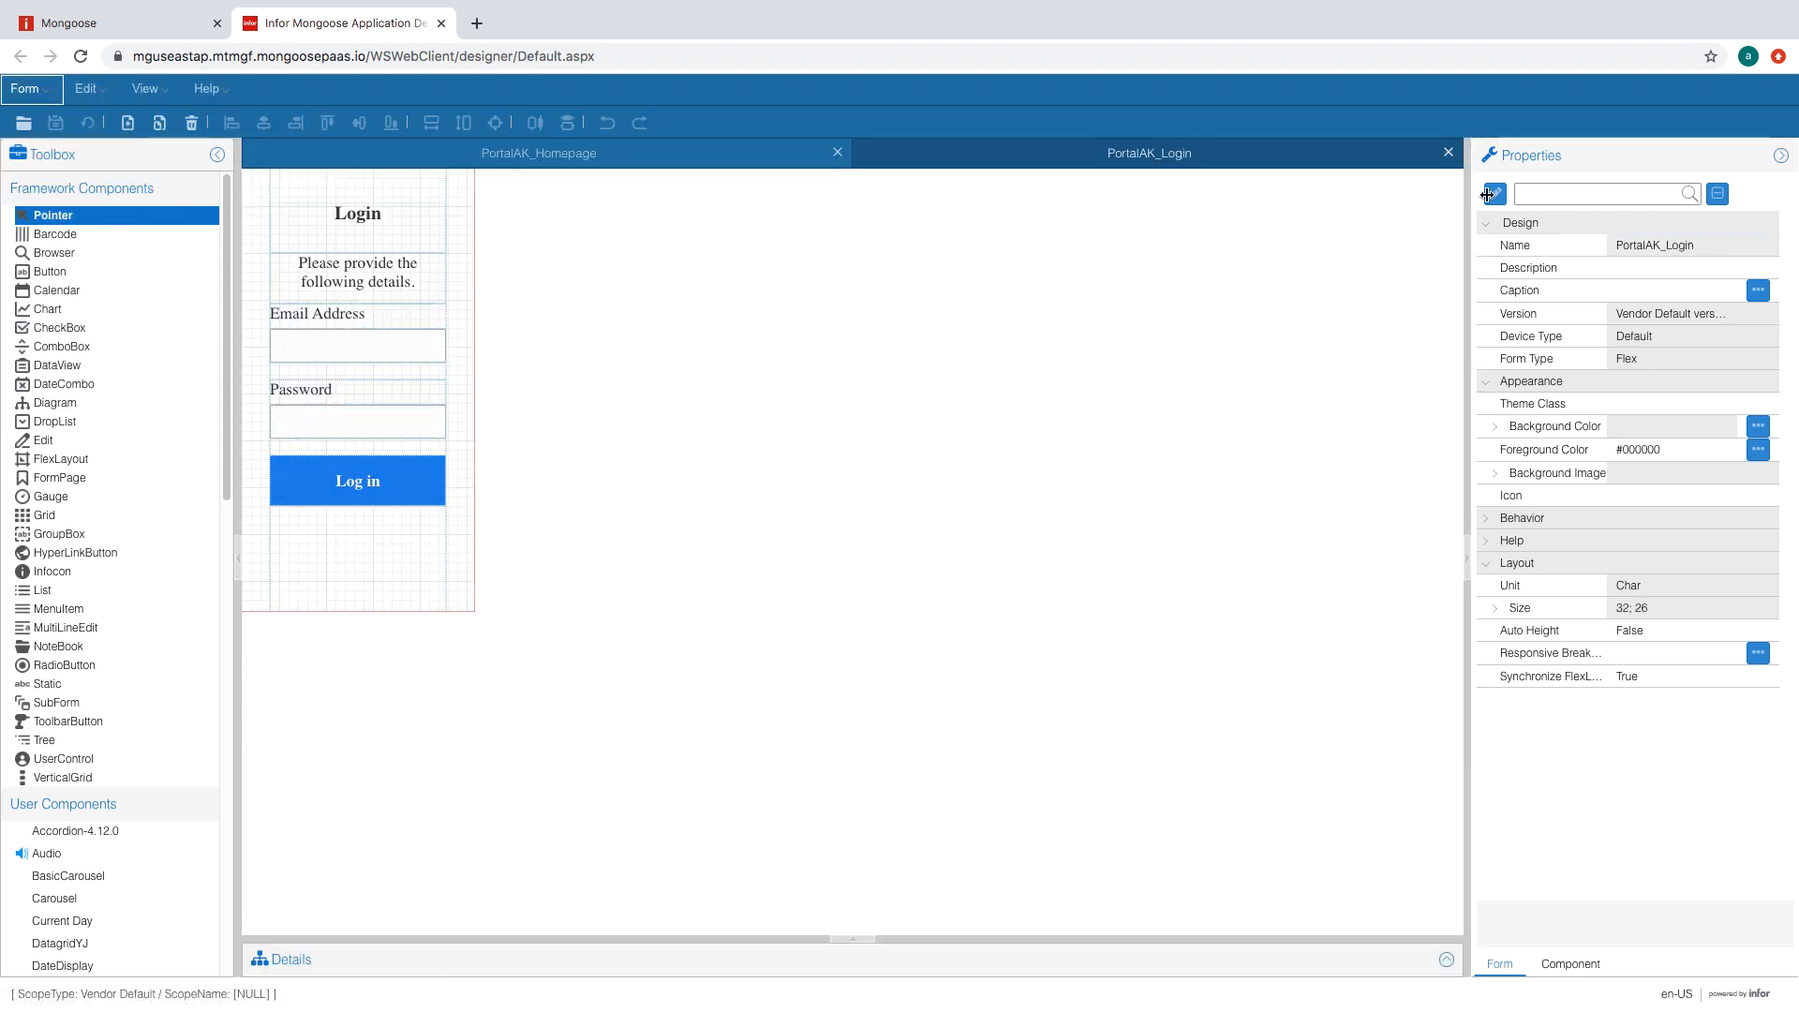
{"action": "left_click", "coordinate": [712, 152]}
- Add a new homepage event handler named GoToCustomerPage
{"action": "left_click", "coordinate": [472, 742]}
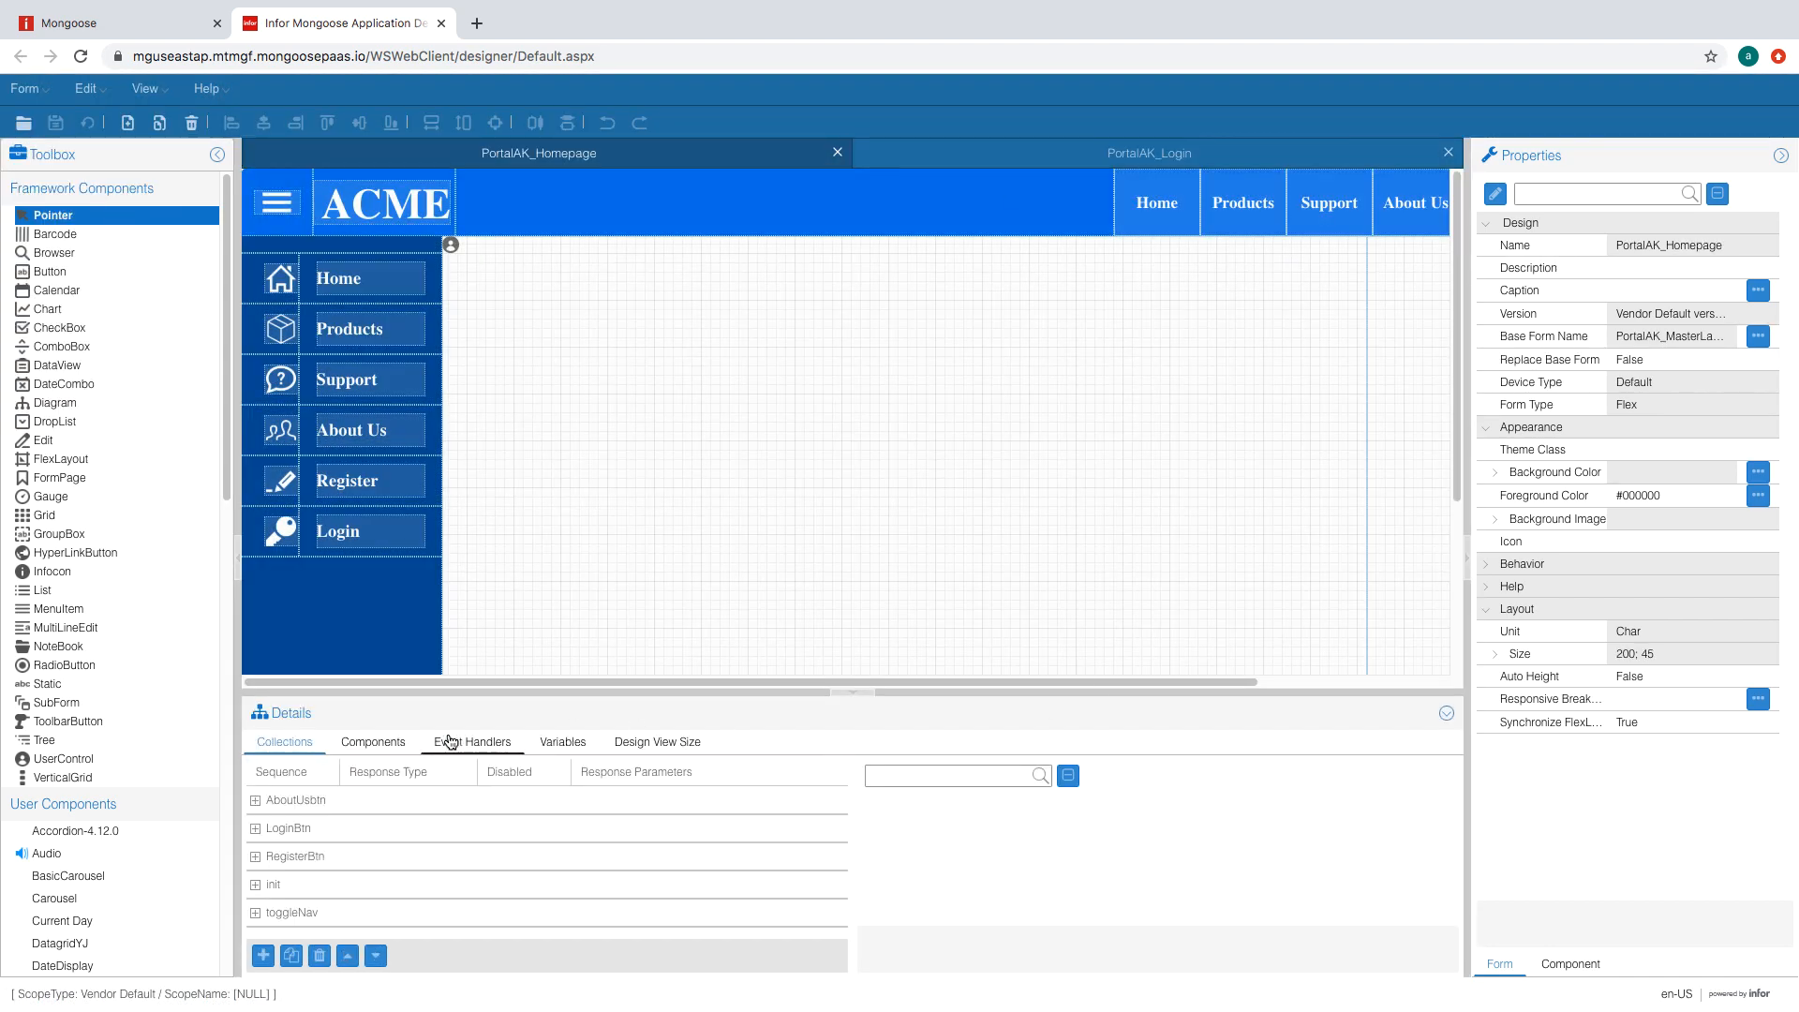
{"action": "left_click", "coordinate": [263, 955]}
{"action": "type", "text": "GoTo"}
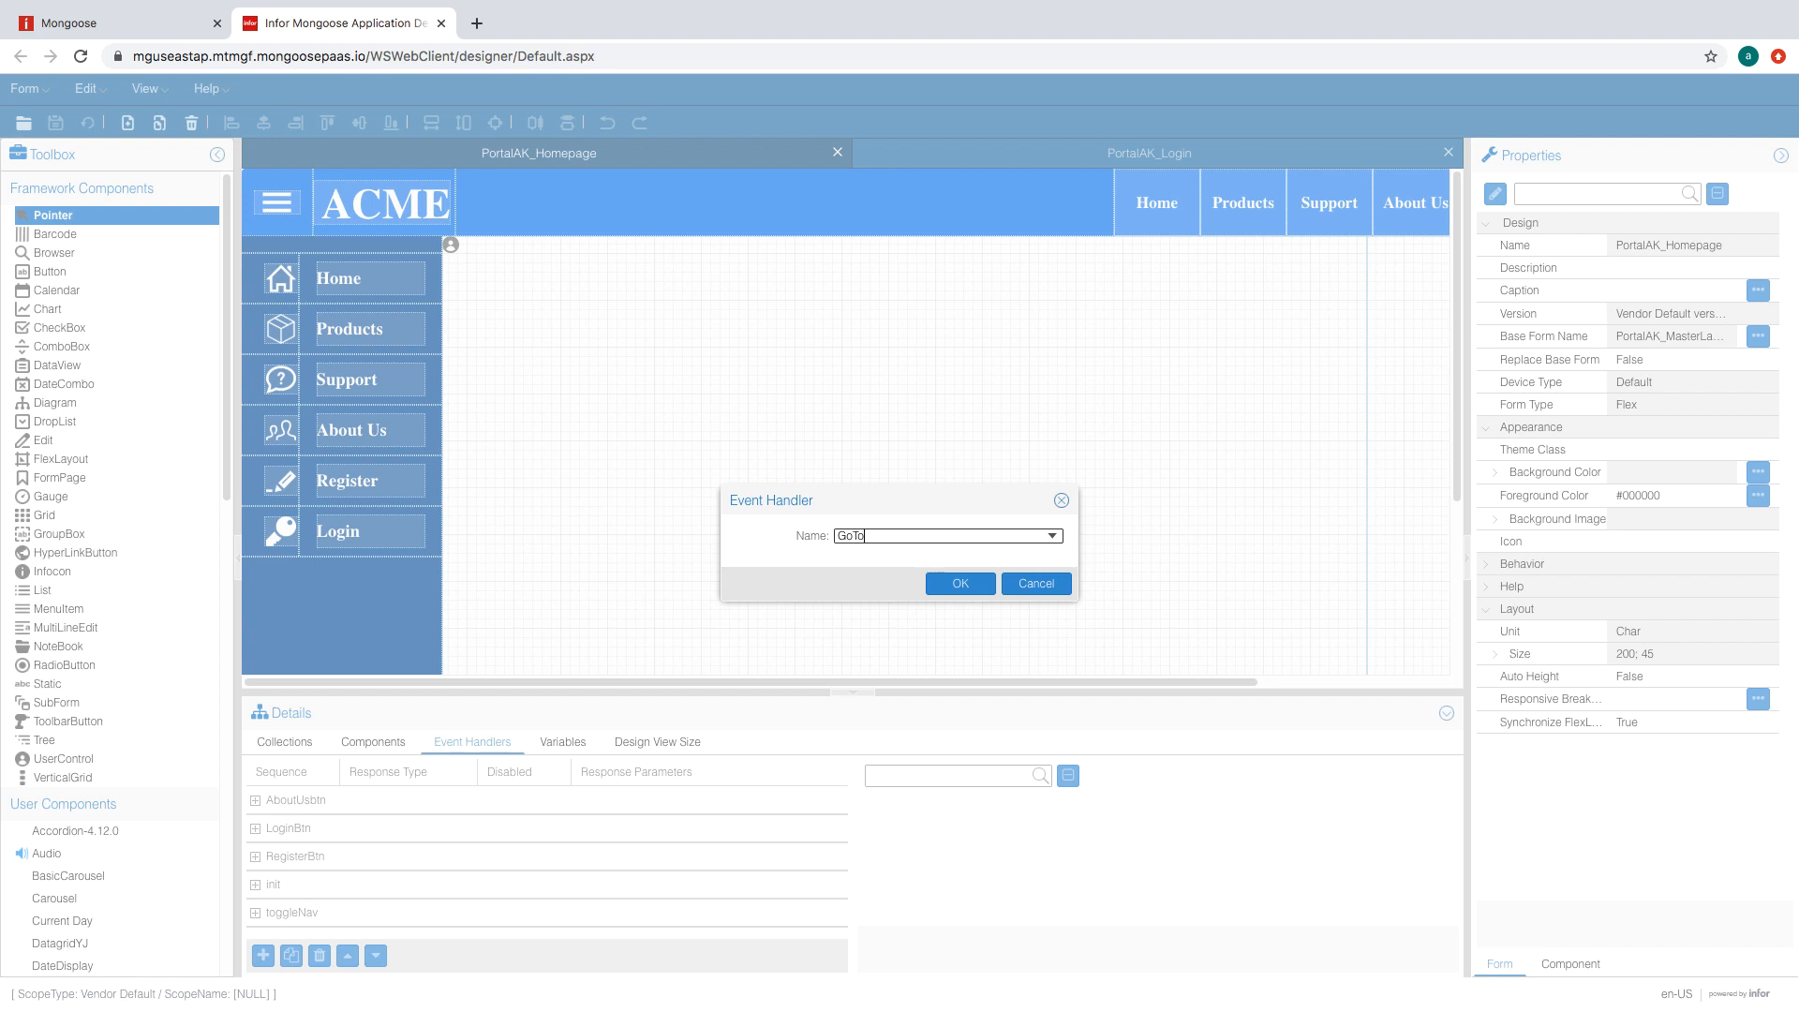
{"action": "type", "text": "CustomersPage"}
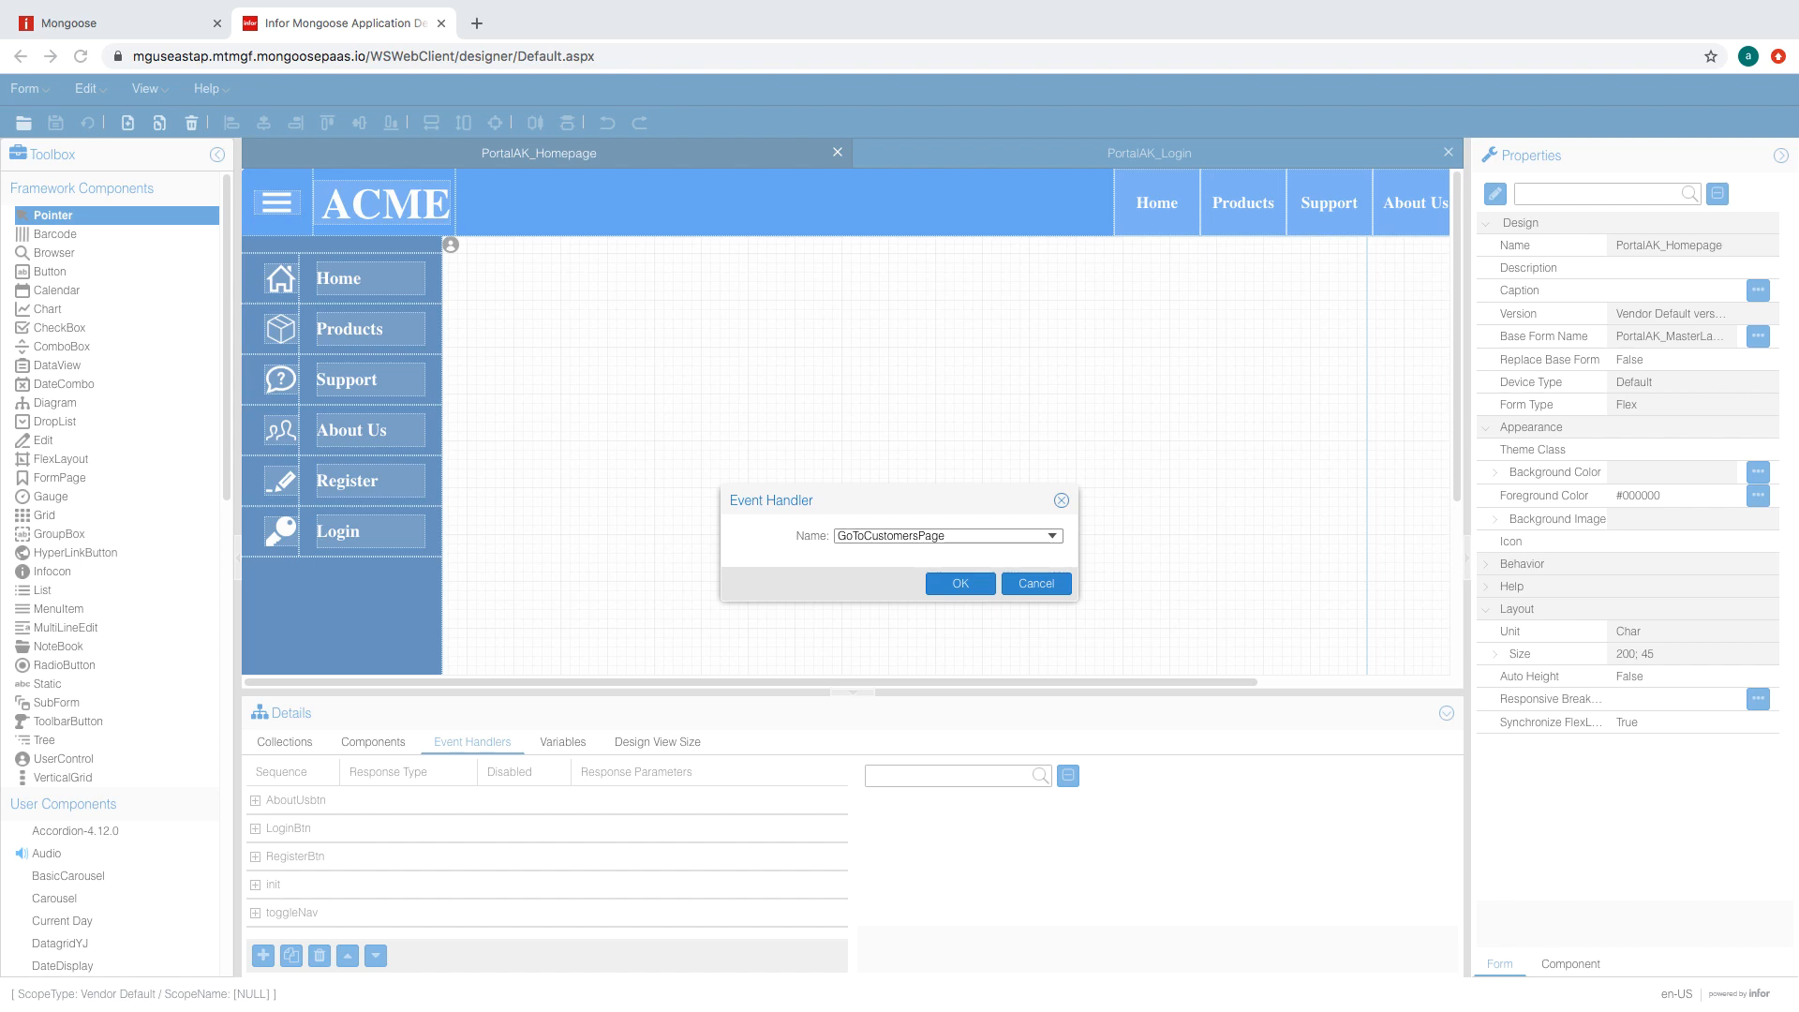
{"action": "left_click", "coordinate": [961, 583]}
- Make the handler a Goto Form response targeting PortalAK_CustomerPage
{"action": "left_click", "coordinate": [1391, 864]}
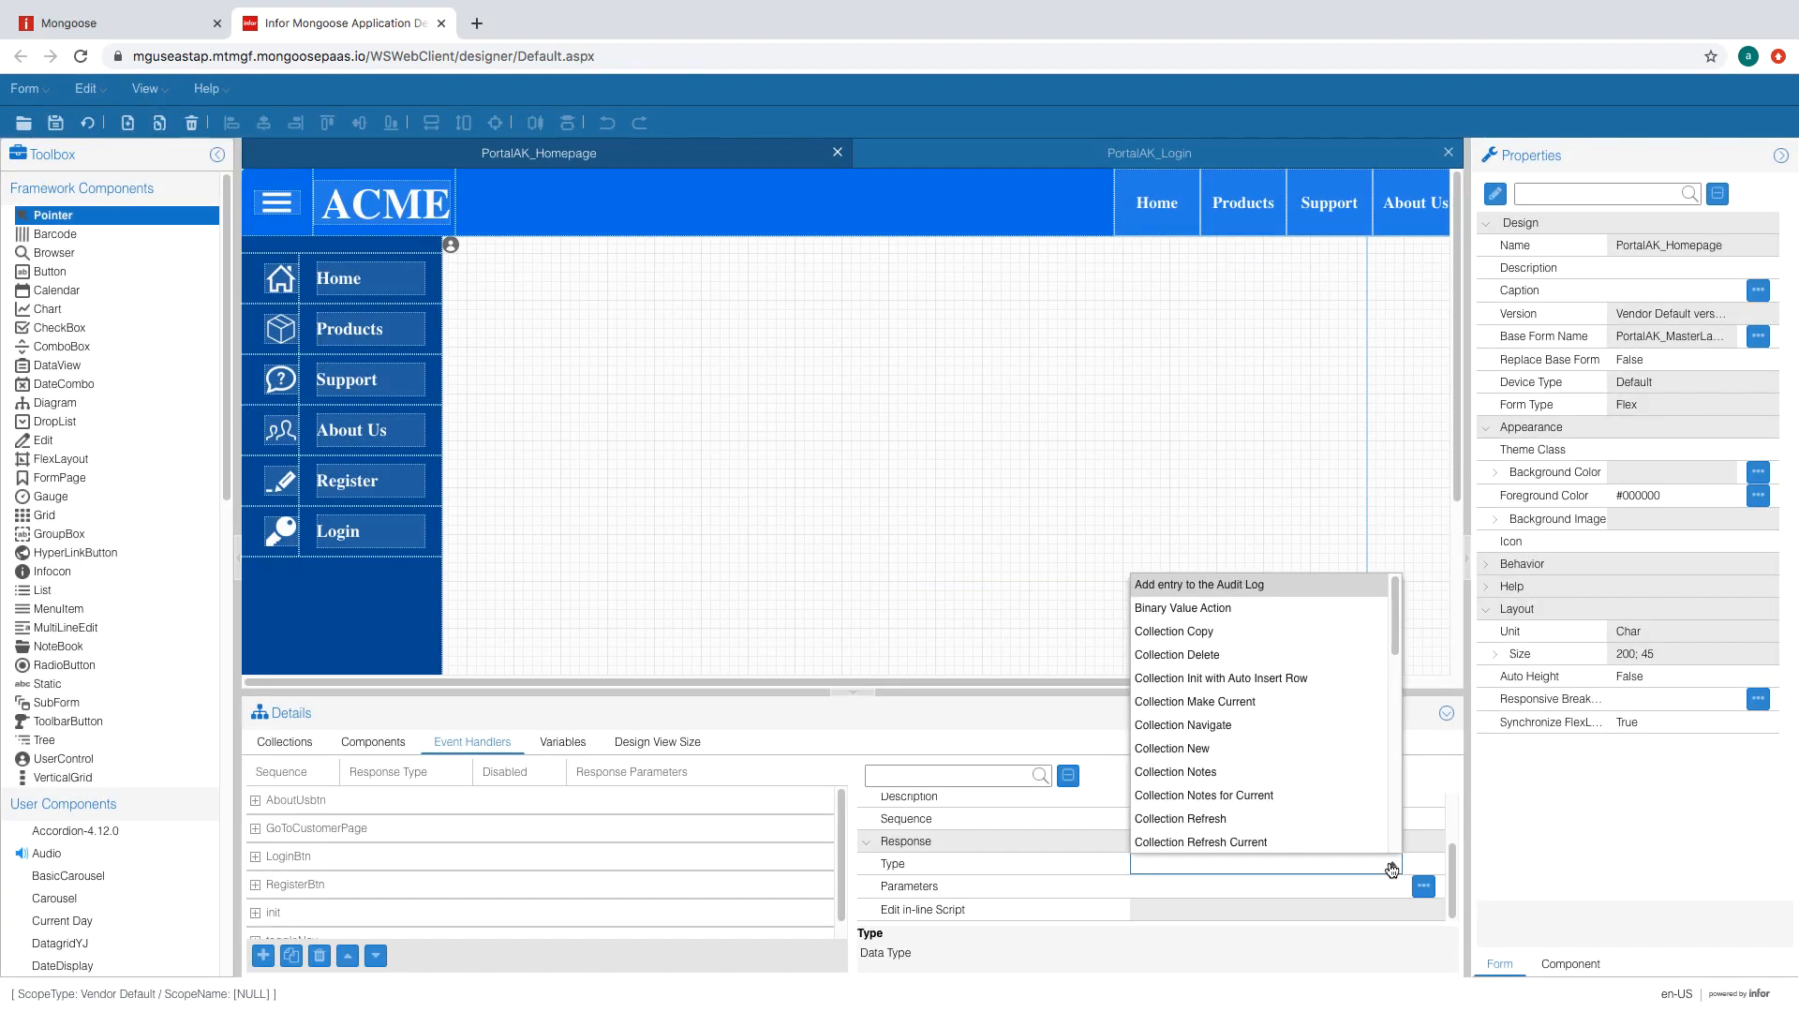
{"action": "left_click_drag", "start_coordinate": [1396, 611], "coordinate": [1408, 706]}
{"action": "left_click", "coordinate": [1352, 786]}
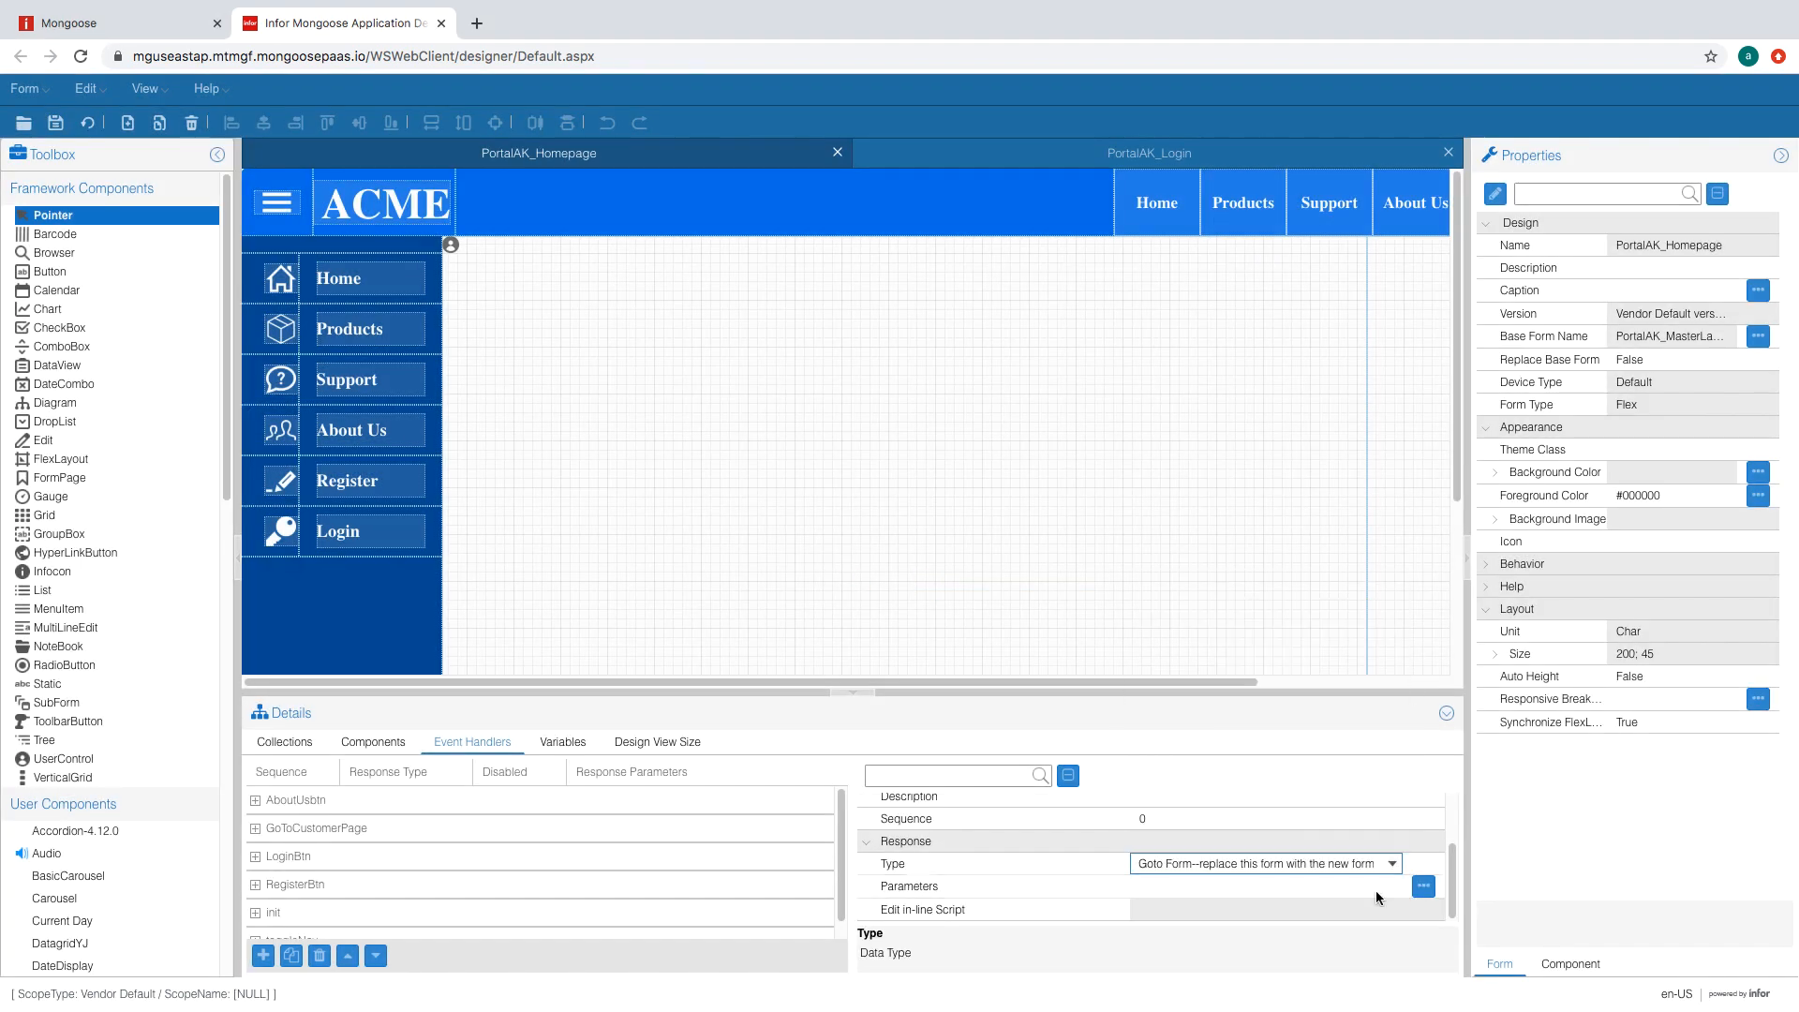
{"action": "left_click", "coordinate": [1377, 891]}
{"action": "left_click", "coordinate": [1417, 888]}
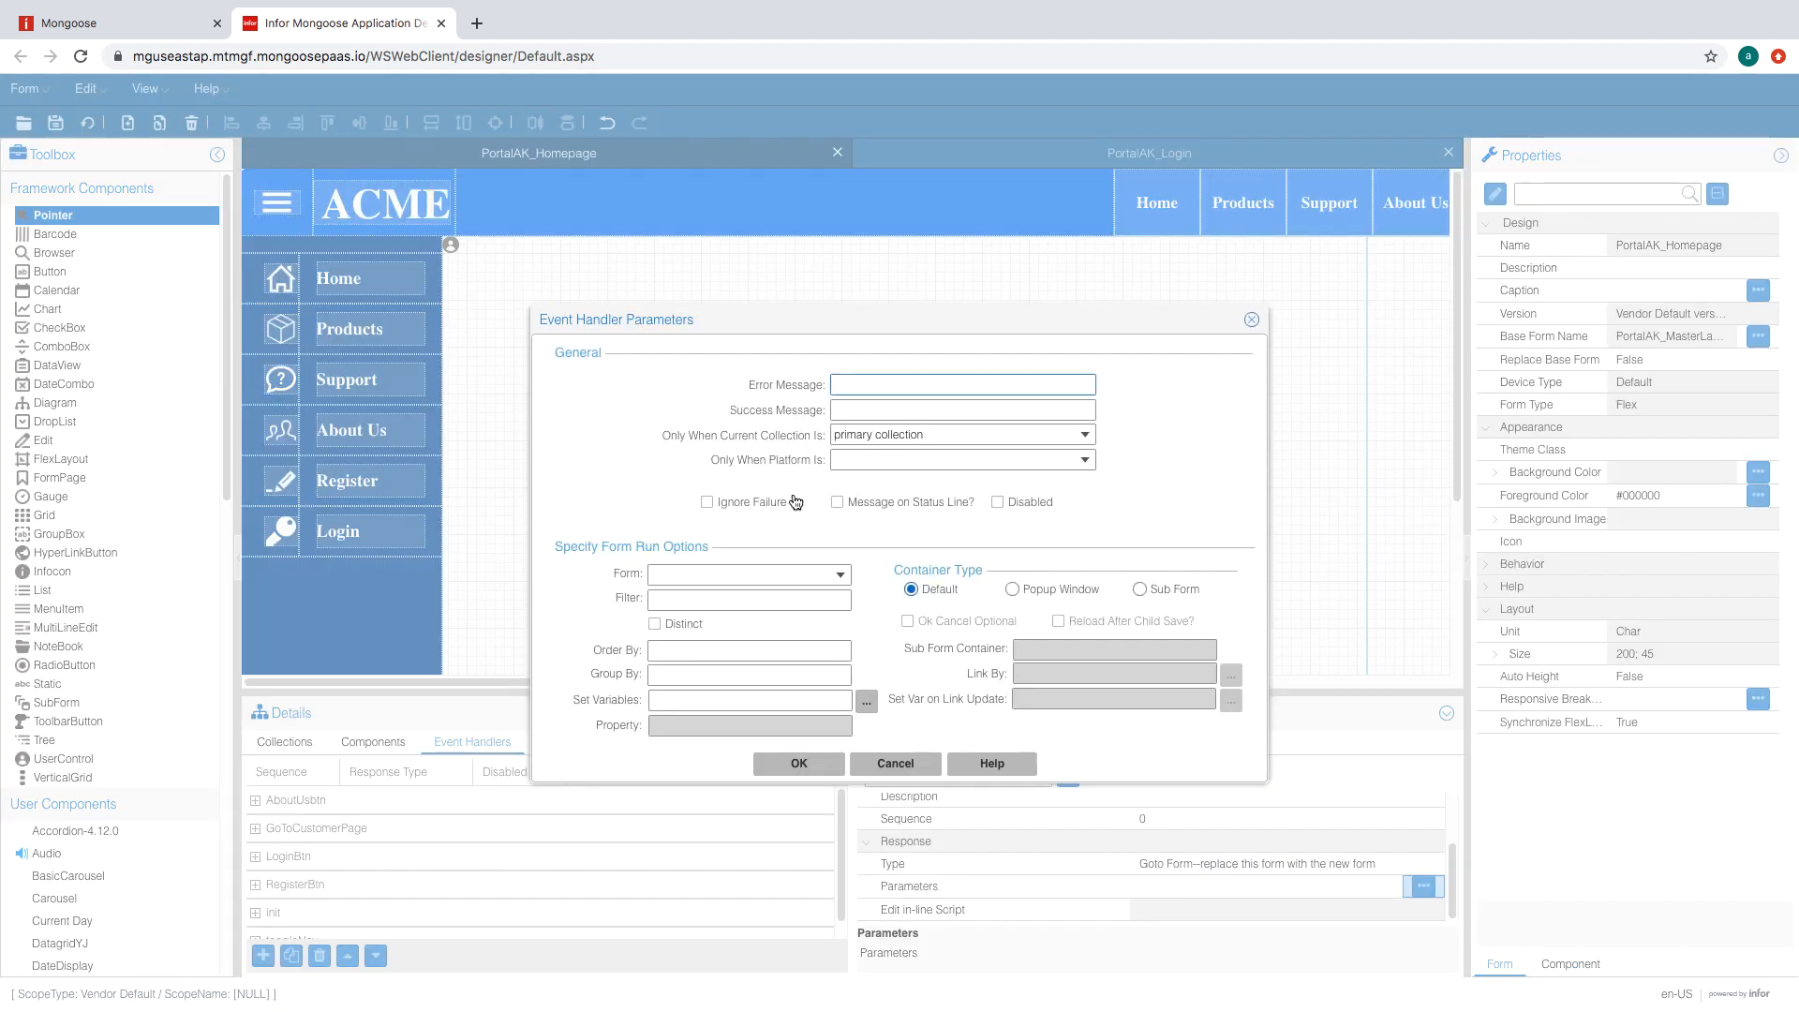
{"action": "left_click", "coordinate": [786, 571]}
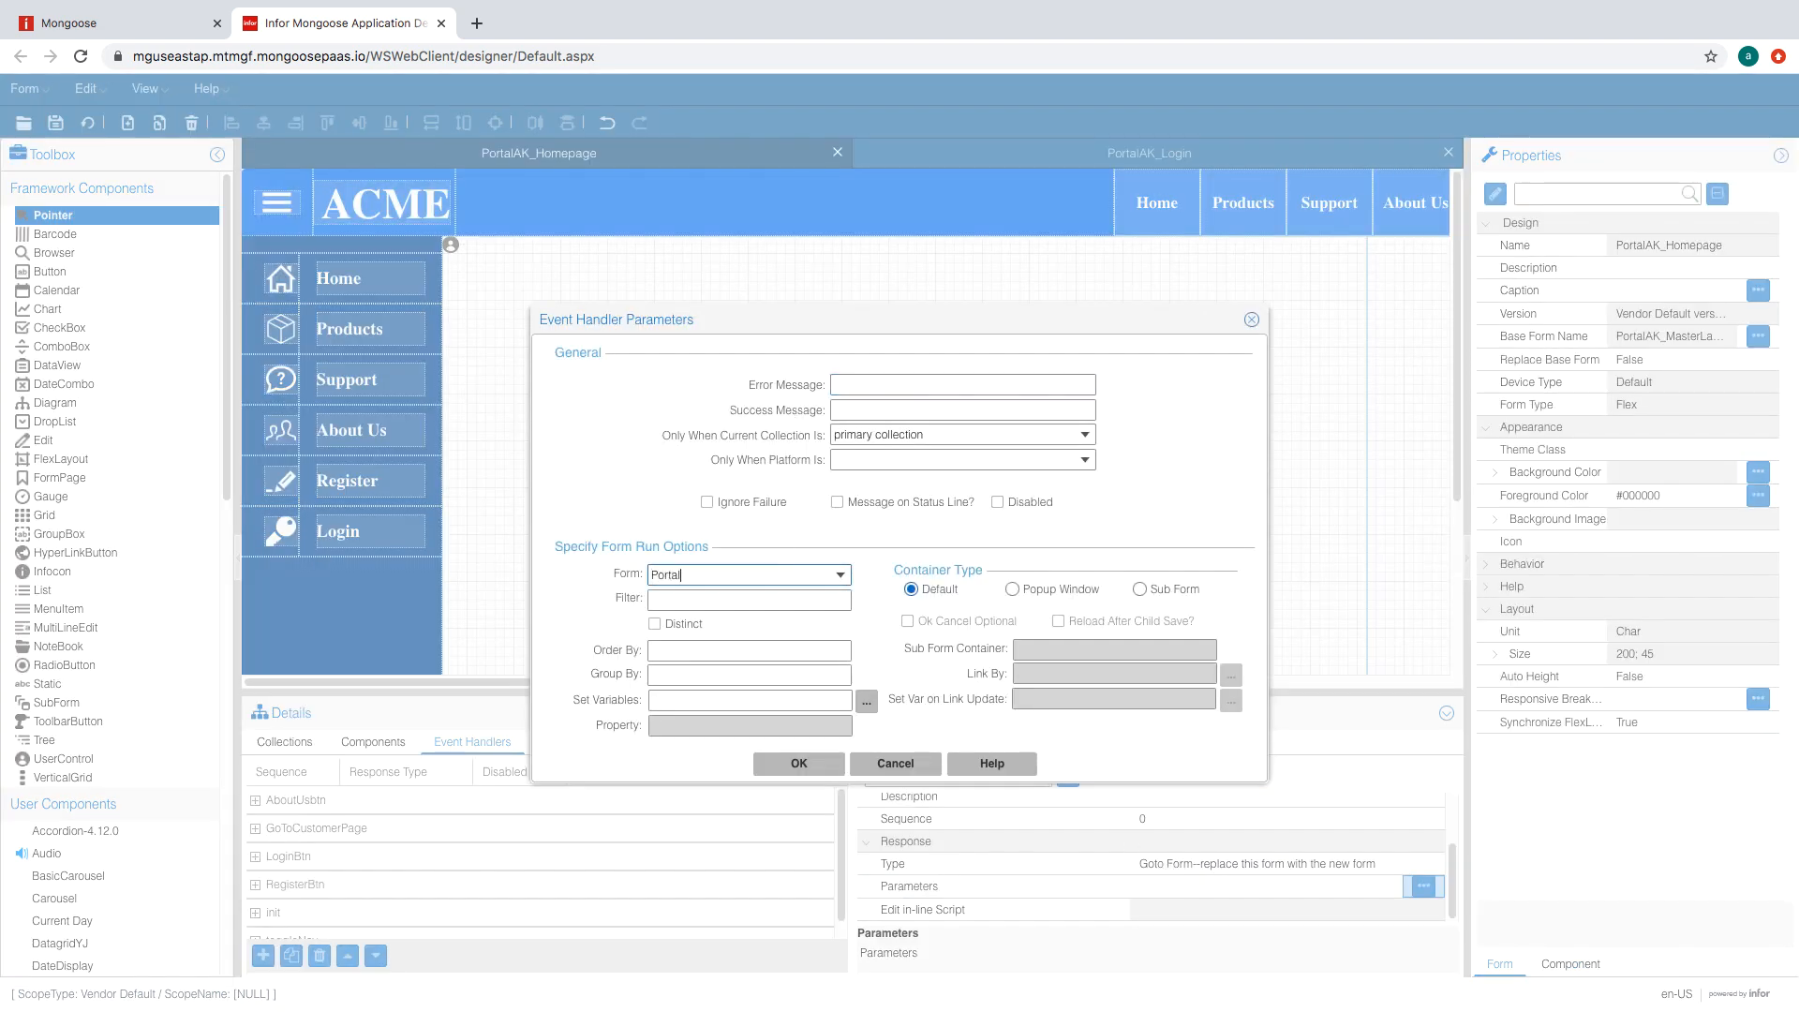
{"action": "type", "text": "PortalAK_"}
{"action": "left_click", "coordinate": [841, 574]}
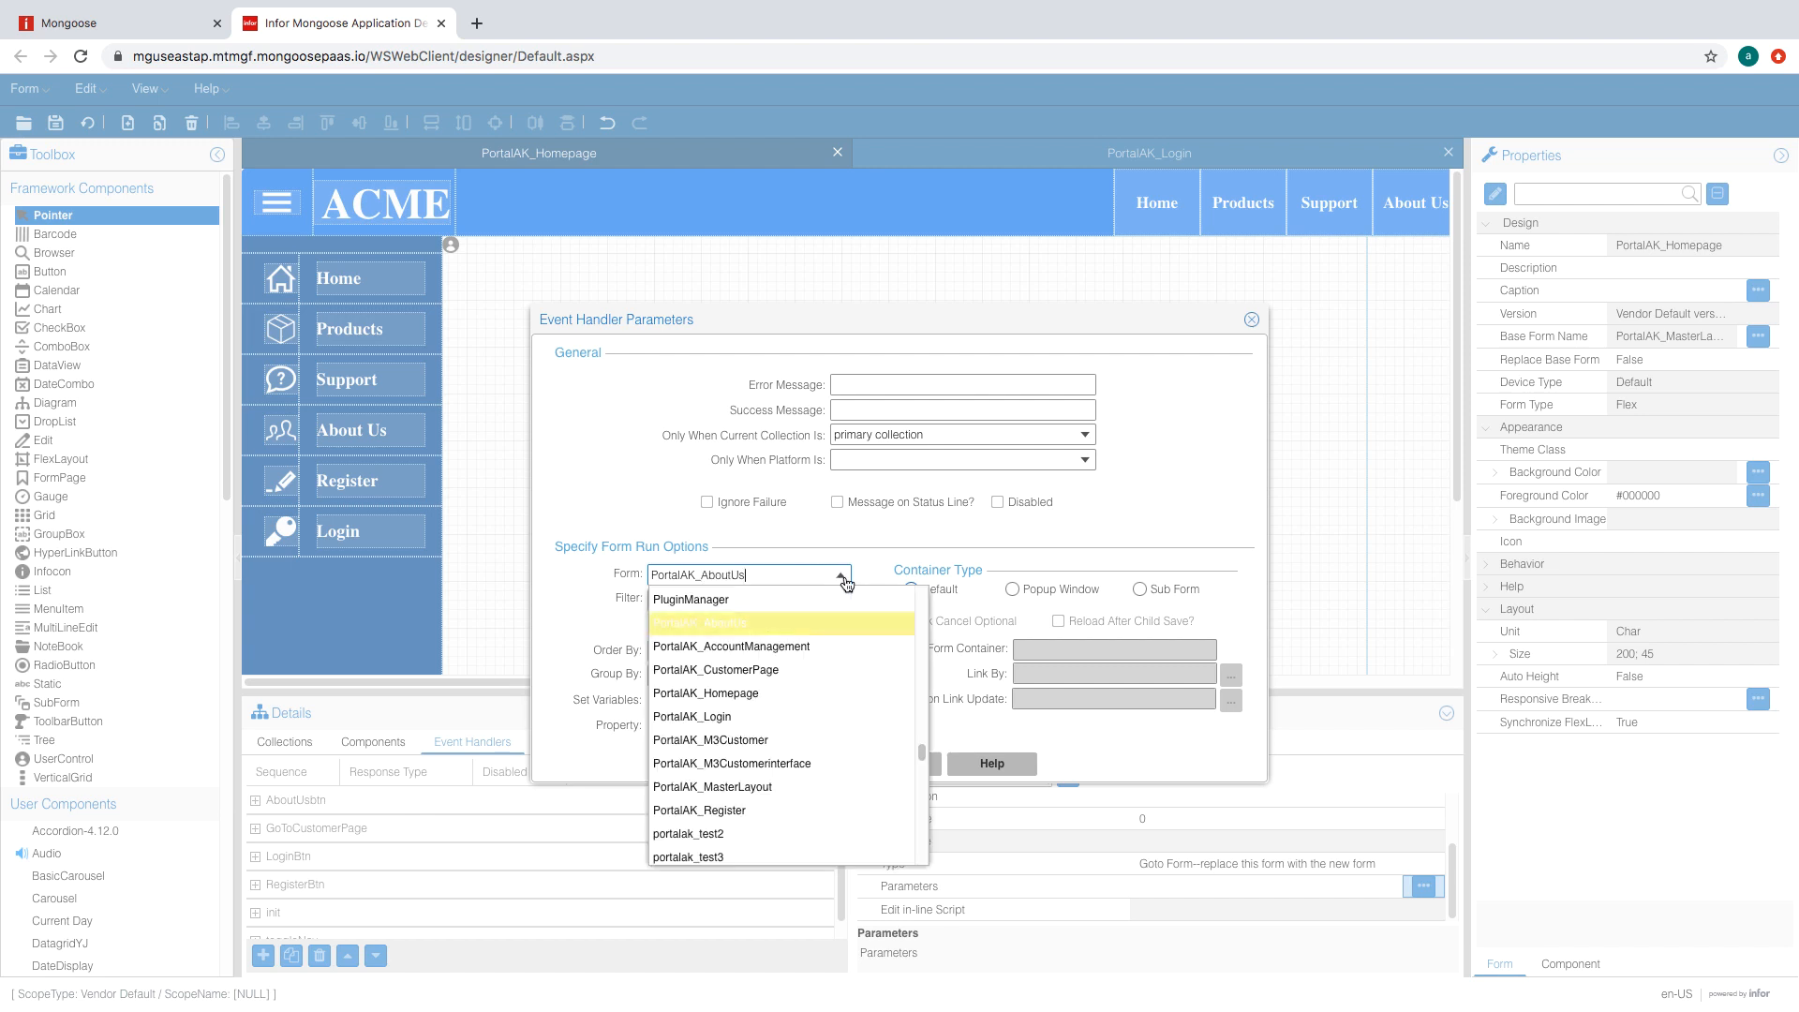
{"action": "left_click", "coordinate": [801, 672]}
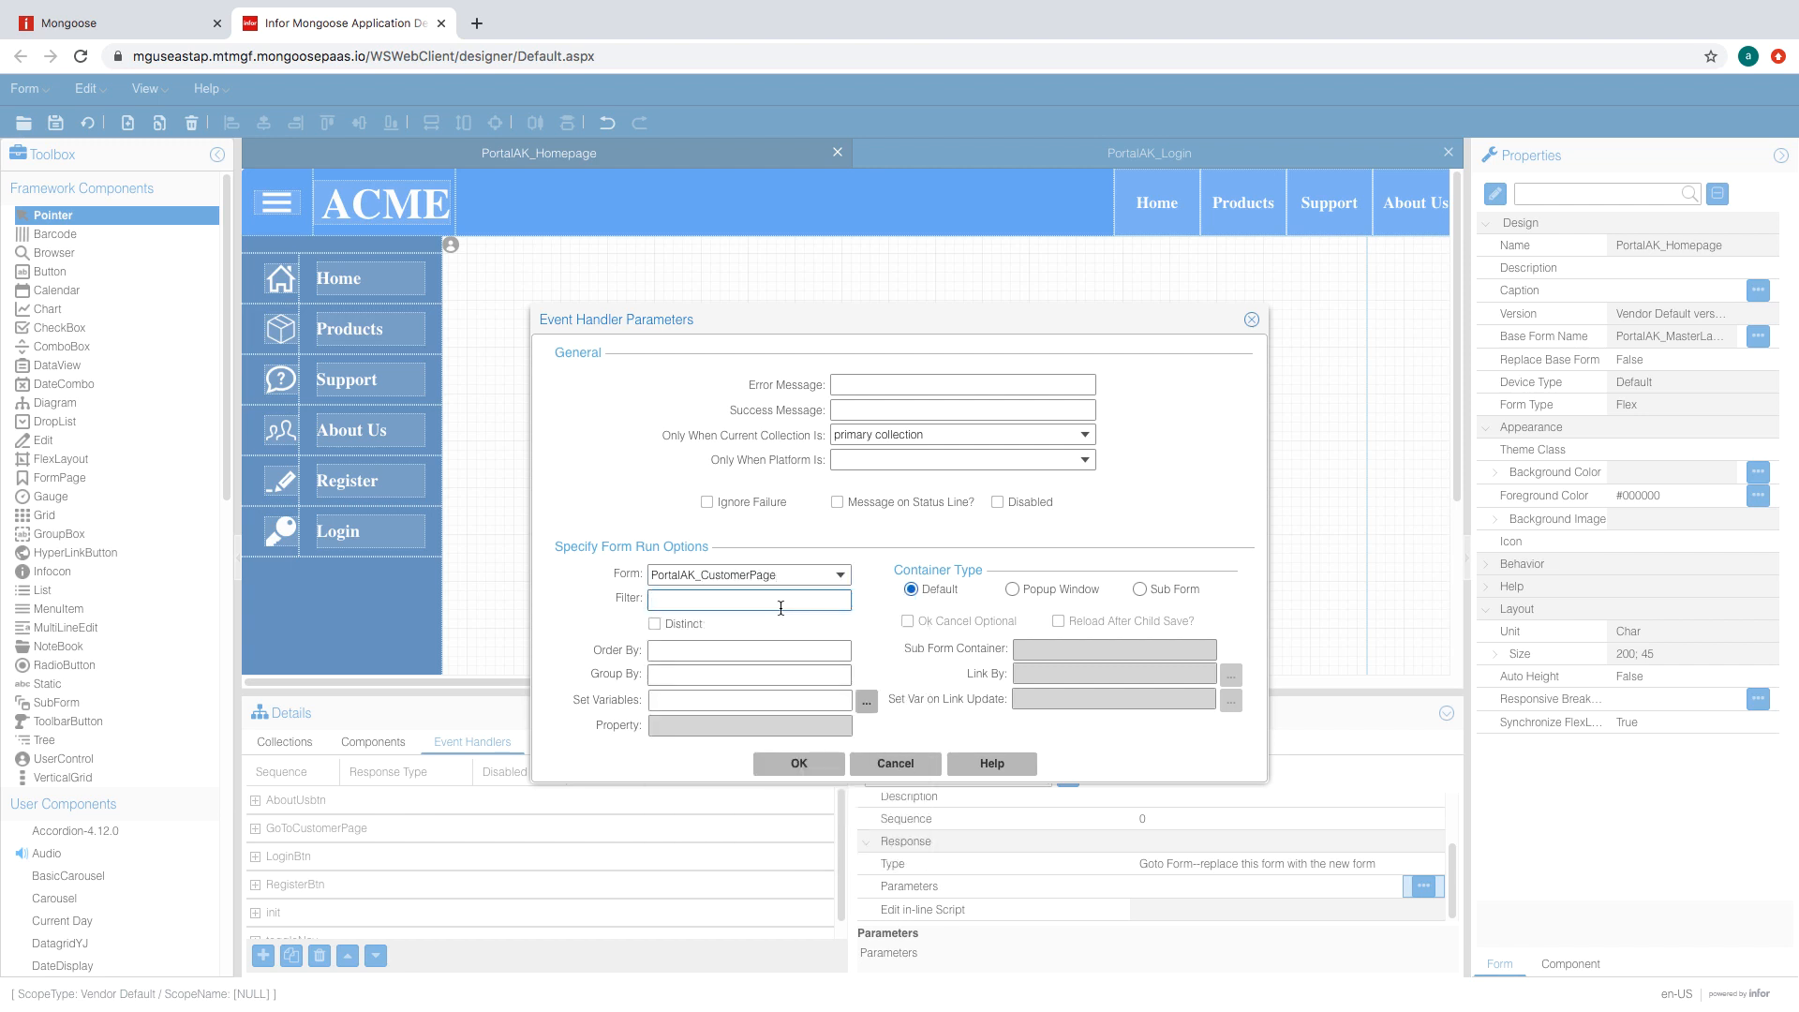
- Pass varACMEUser to the target form as a Variable value in the handler parameters
{"action": "left_click", "coordinate": [866, 700]}
{"action": "left_click", "coordinate": [1050, 516]}
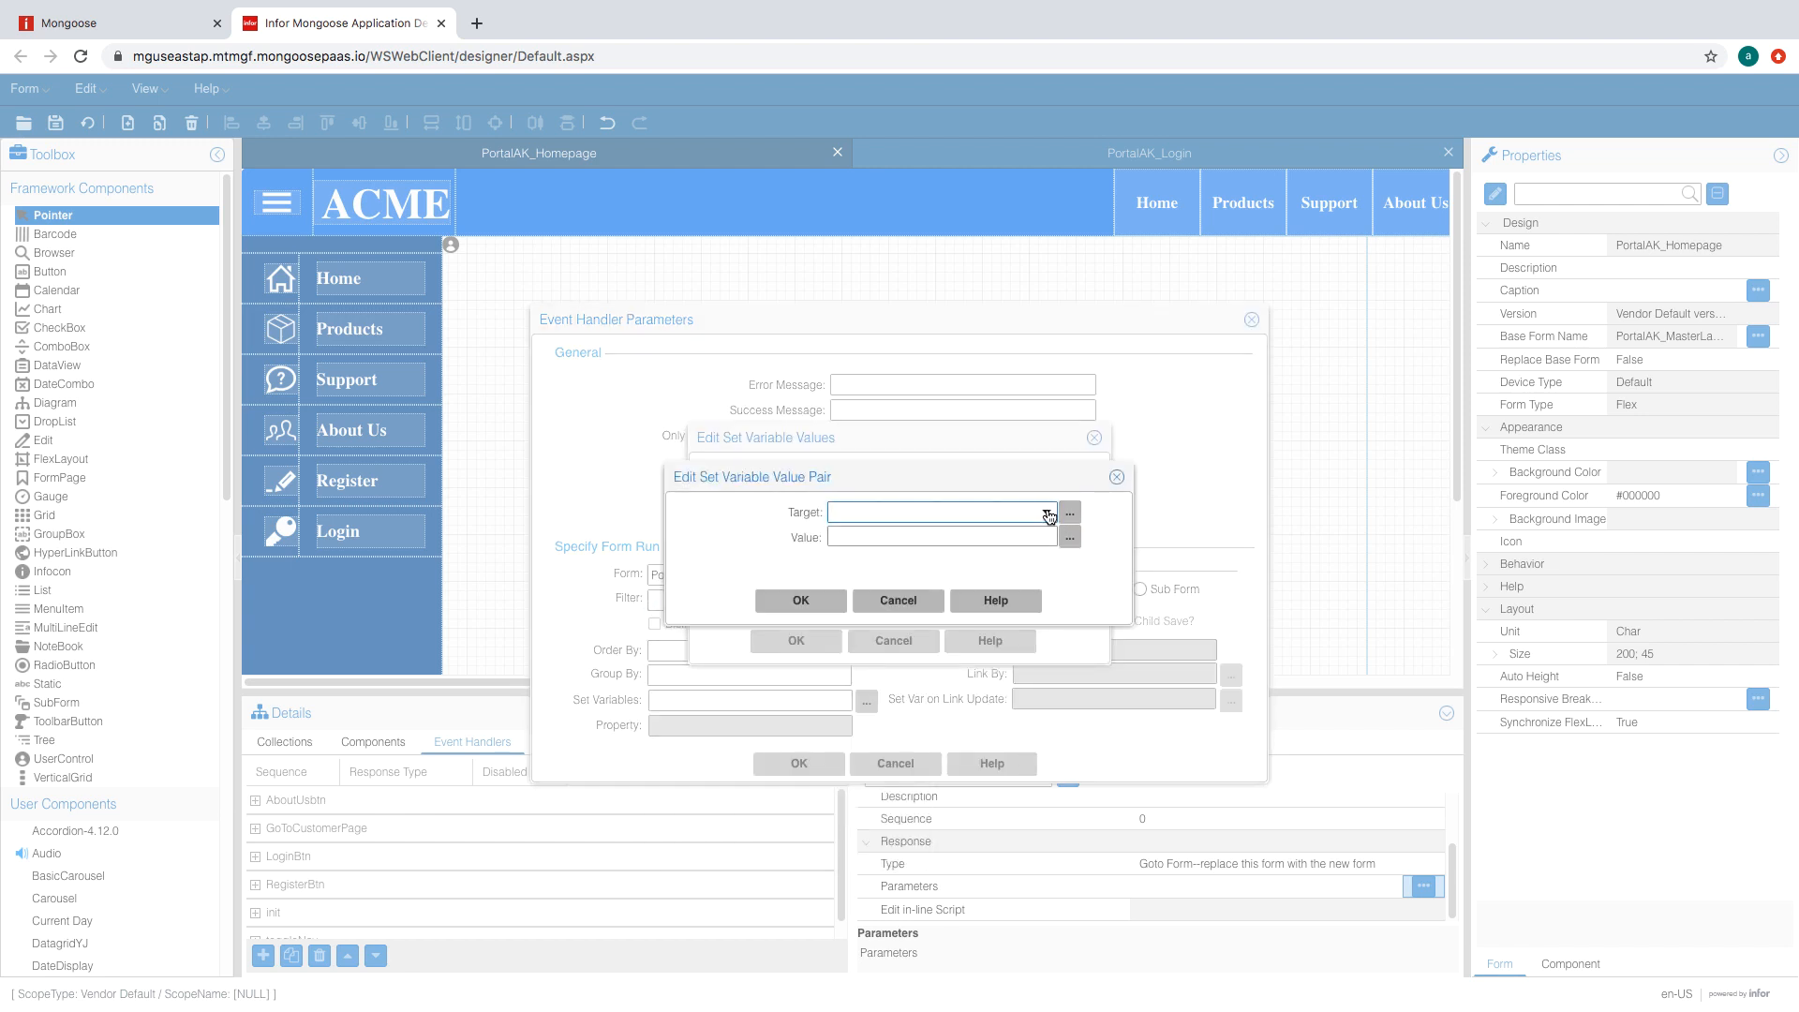
{"action": "type", "text": "varACMEUser"}
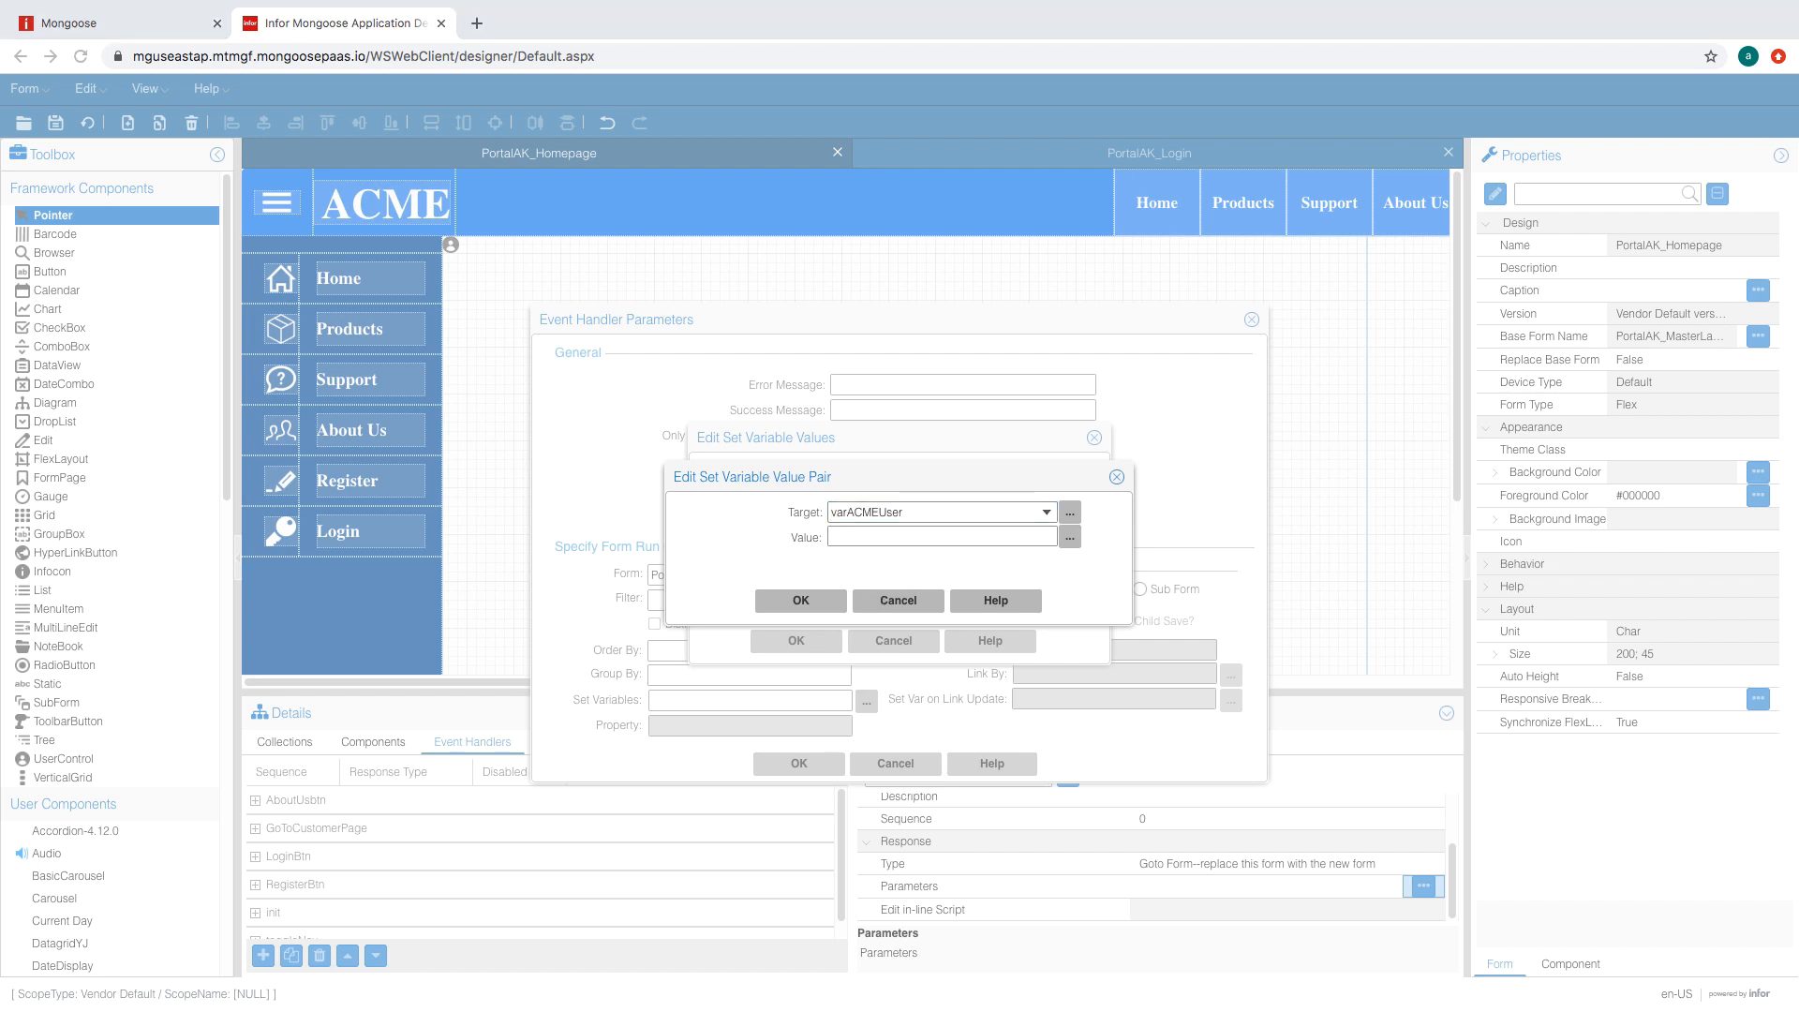
{"action": "left_click", "coordinate": [1069, 537]}
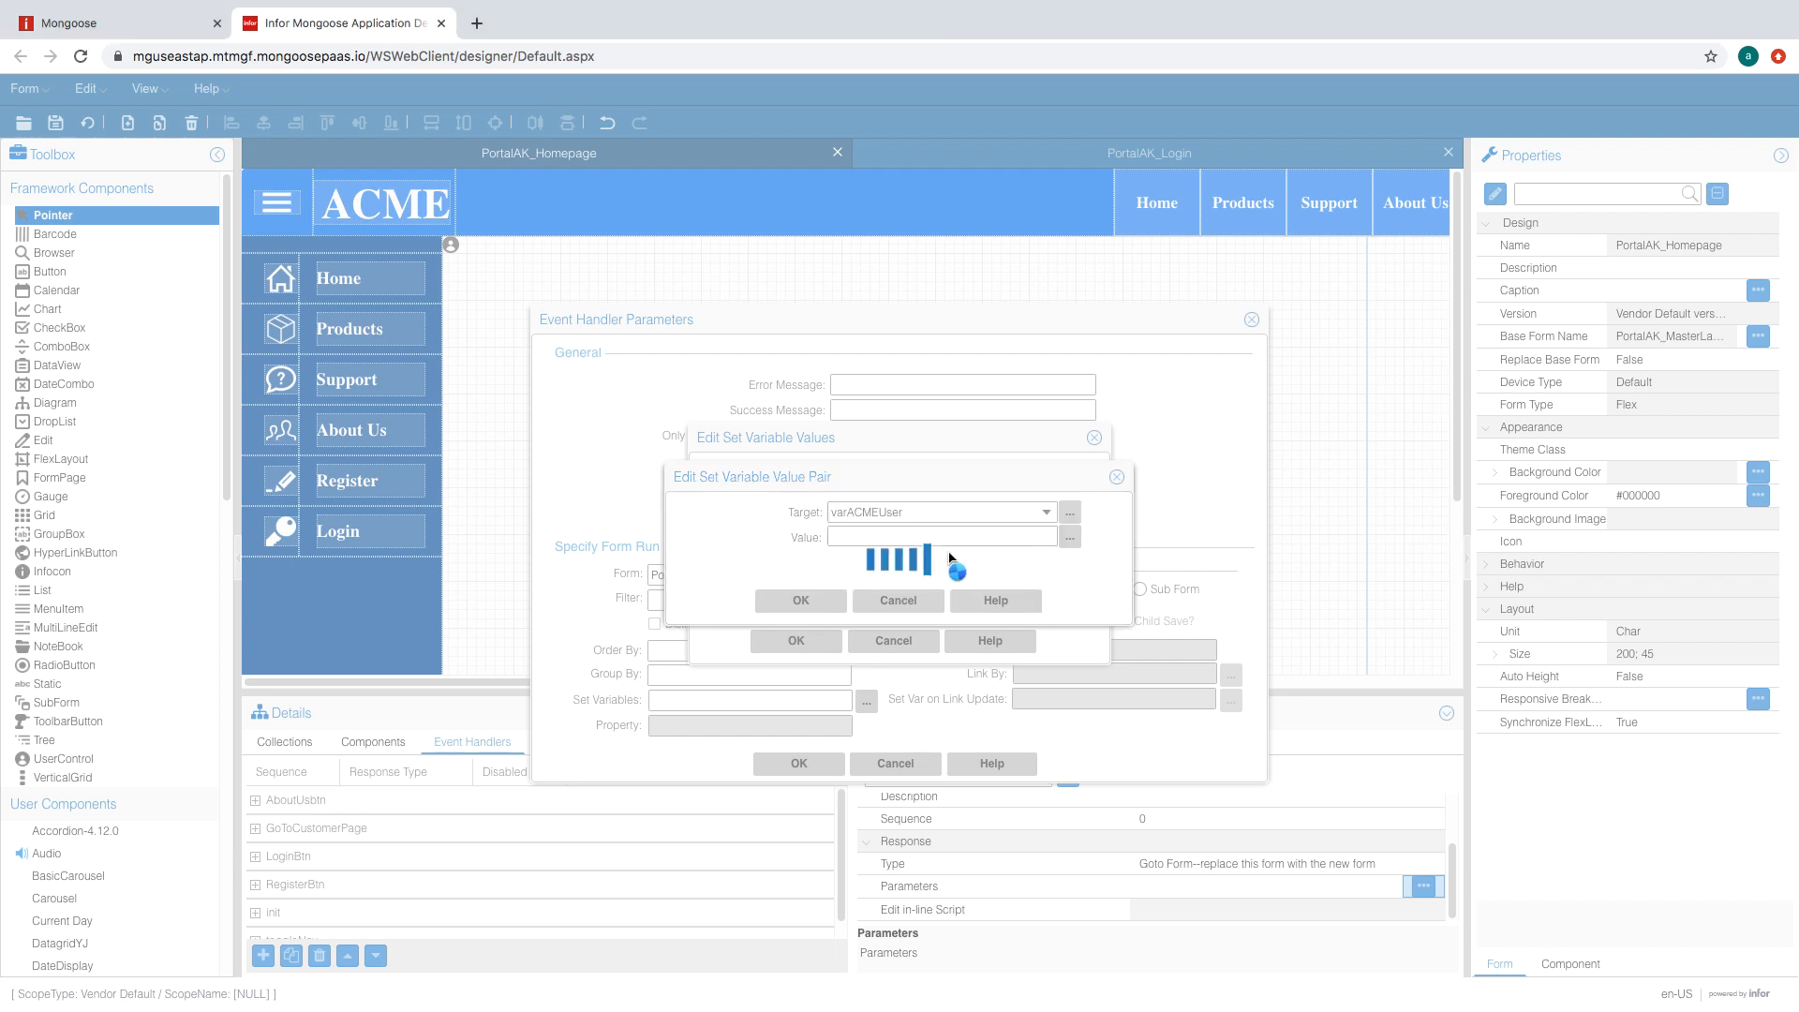
{"action": "left_click", "coordinate": [1042, 509]}
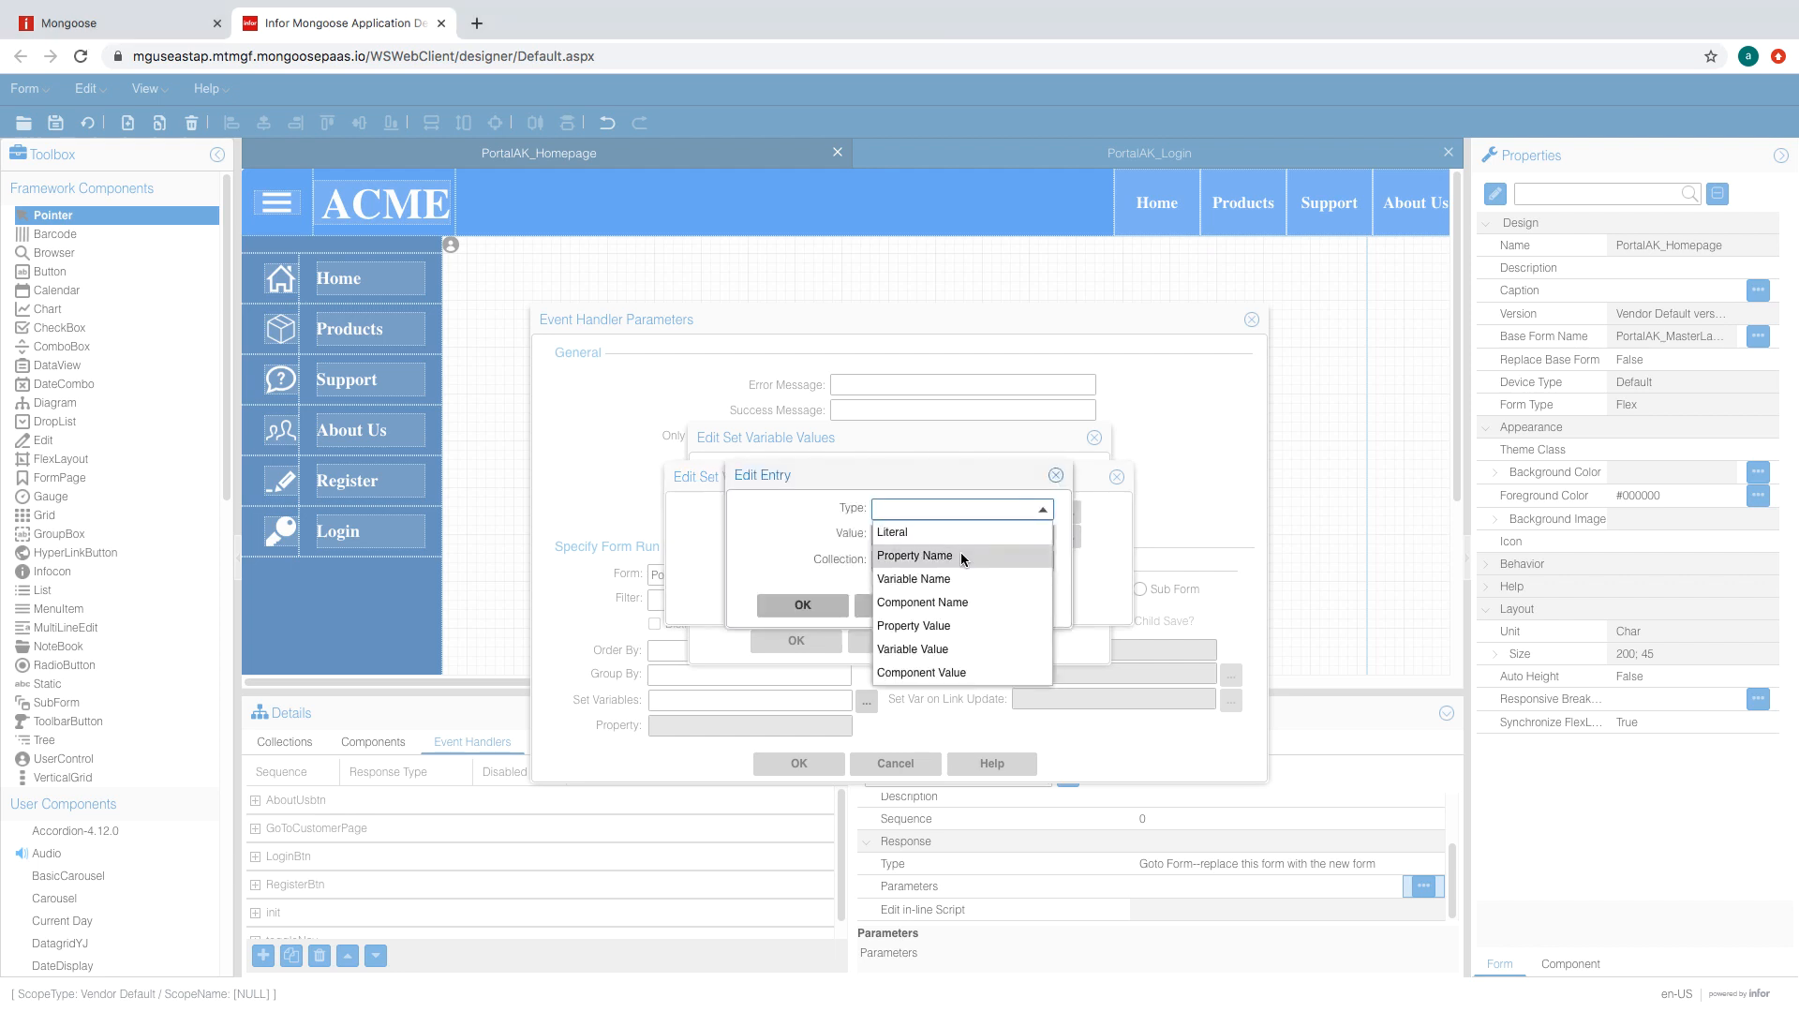
{"action": "left_click", "coordinate": [940, 647]}
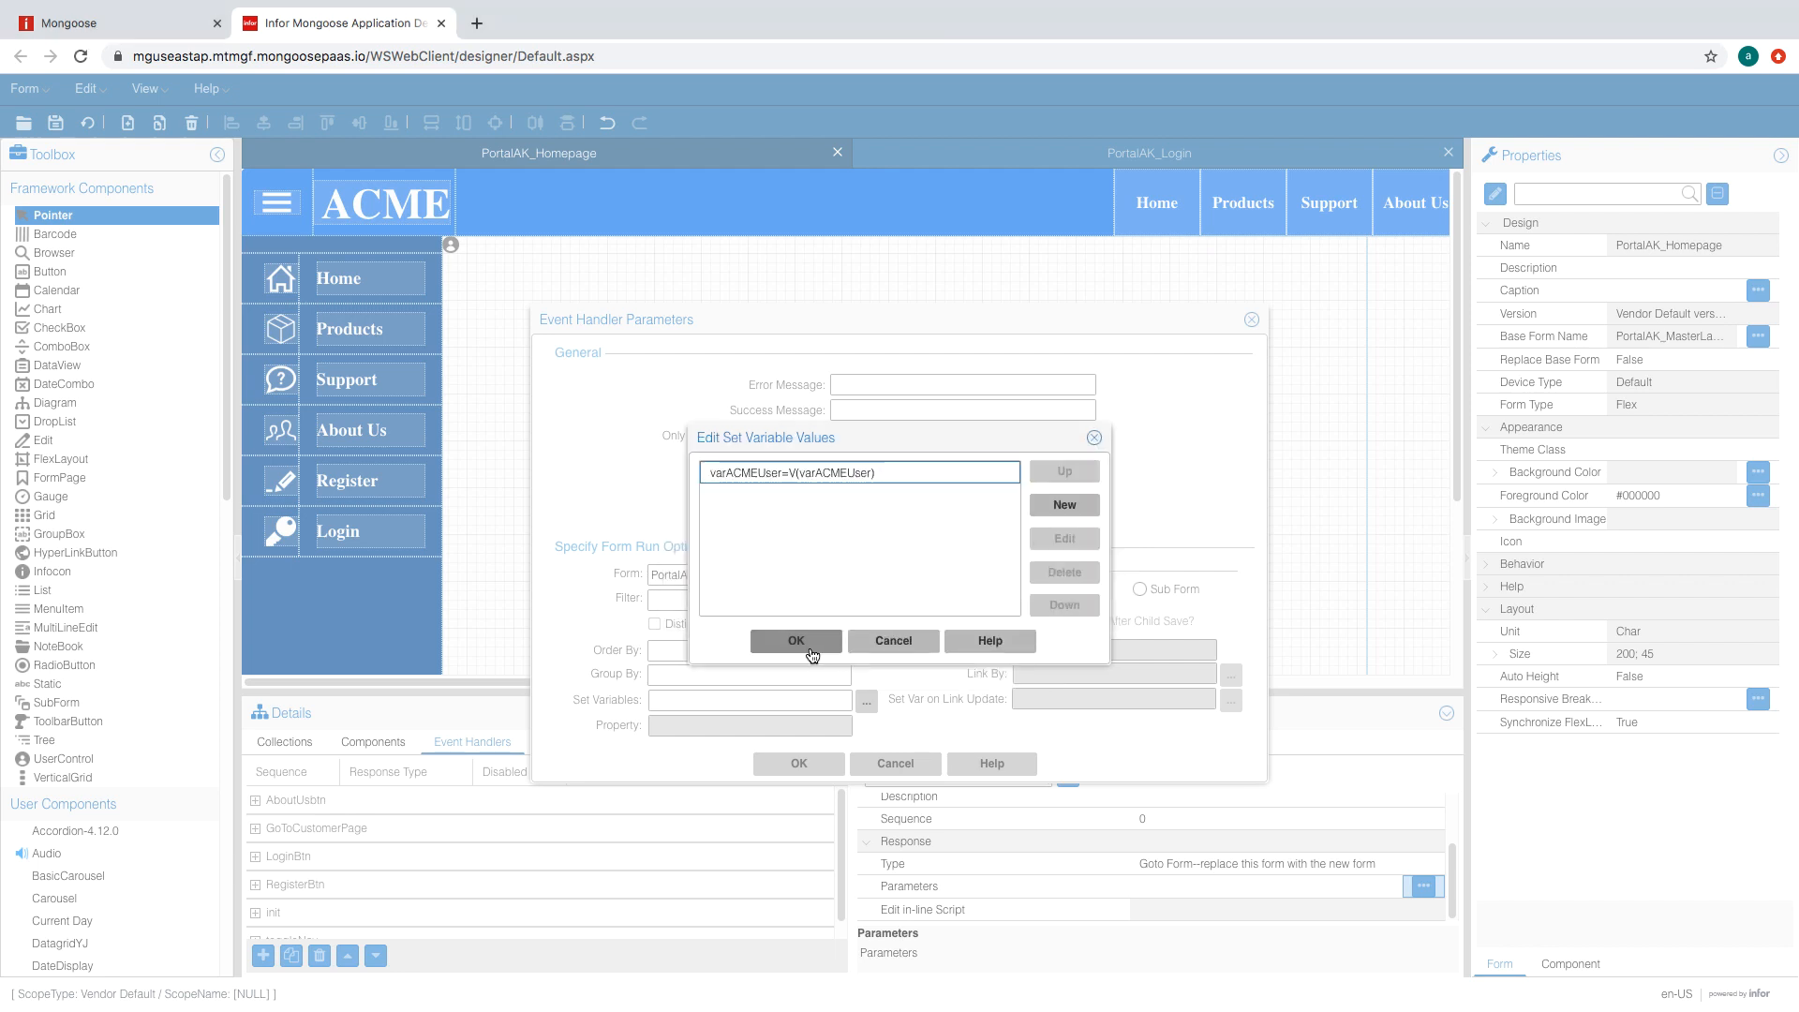
{"action": "left_click", "coordinate": [807, 643]}
{"action": "left_click", "coordinate": [811, 762]}
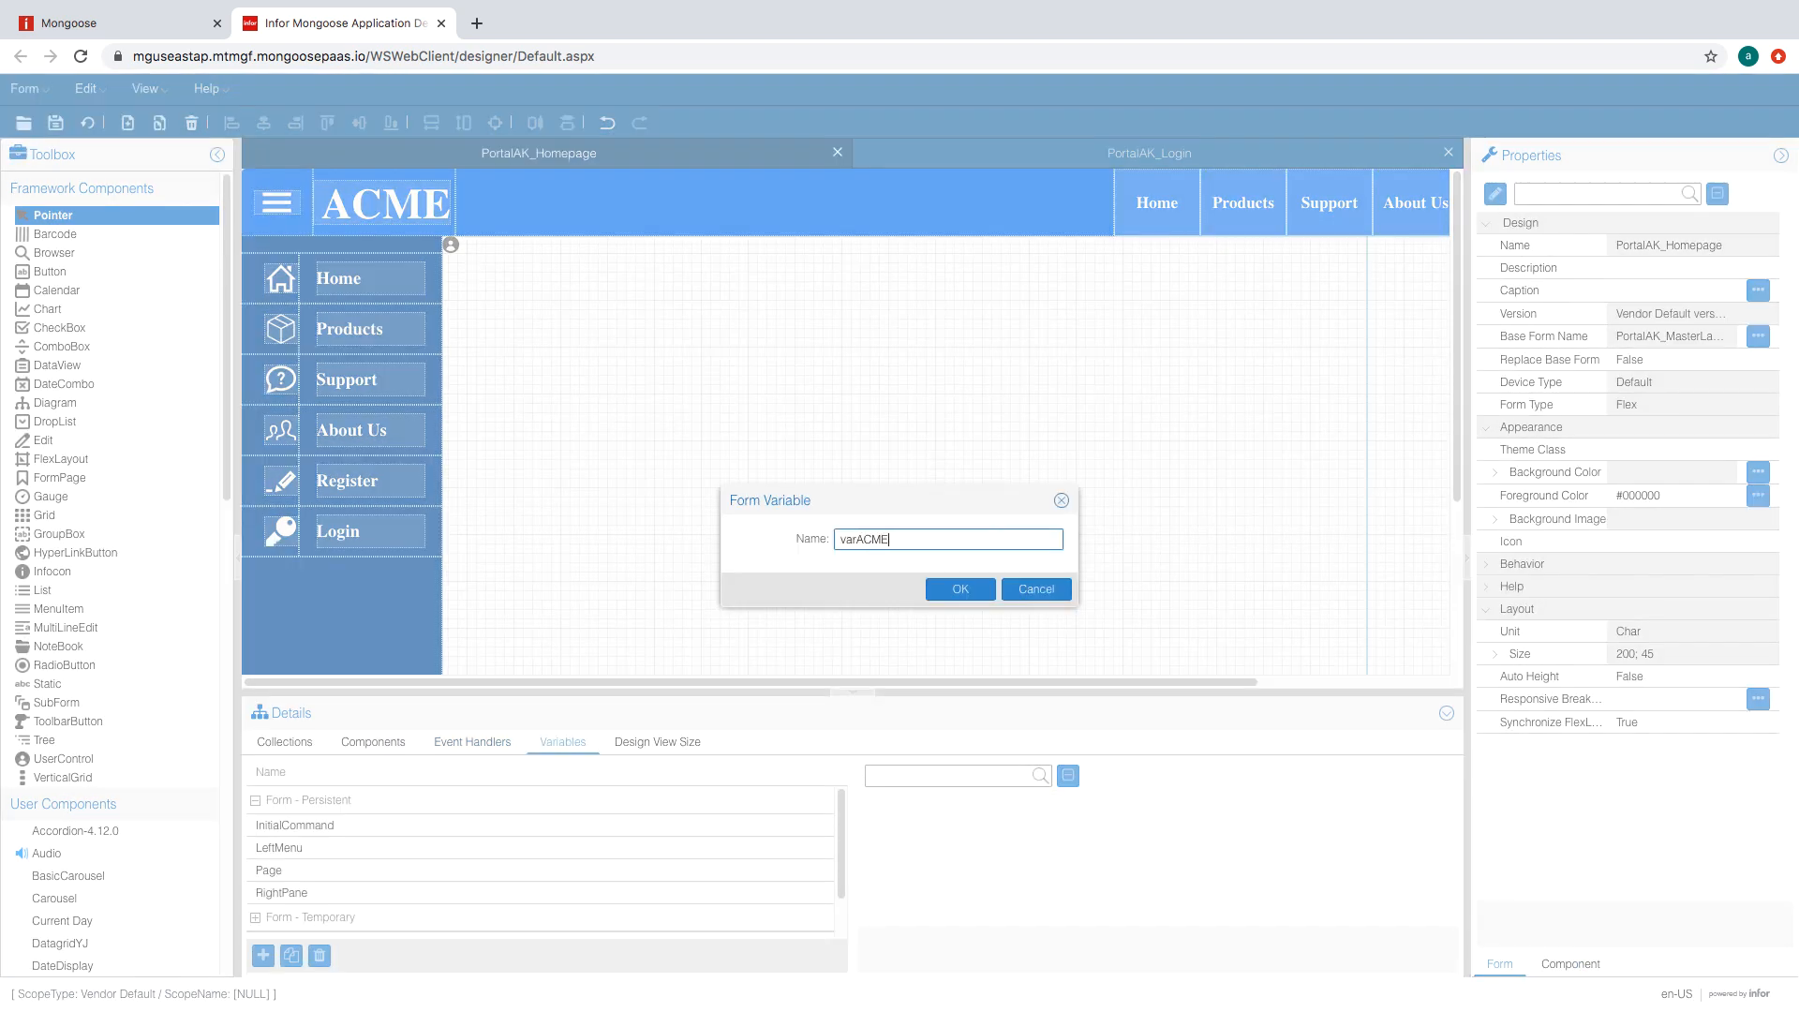
- Add varACMEUser as a homepage form variable and regenerate the form
{"action": "left_click", "coordinate": [961, 588]}
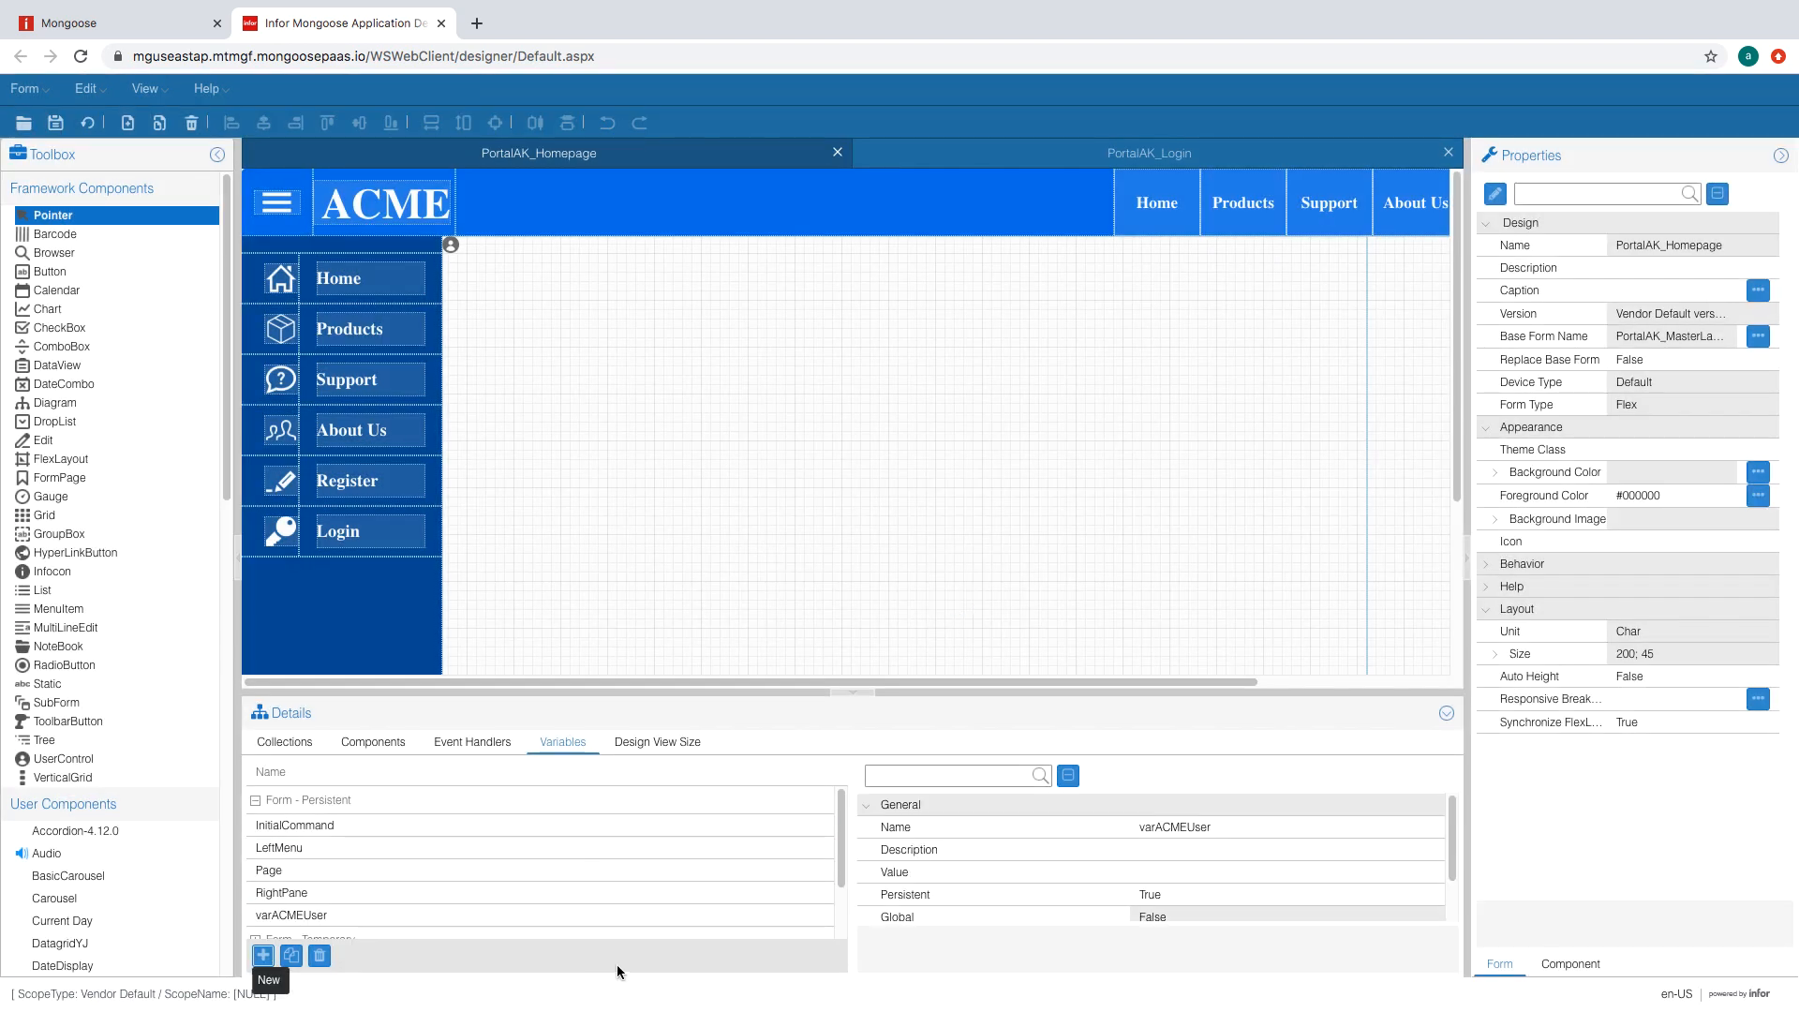
{"action": "scroll", "coordinate": [1209, 852], "scroll_direction": "down", "scroll_amount": 1}
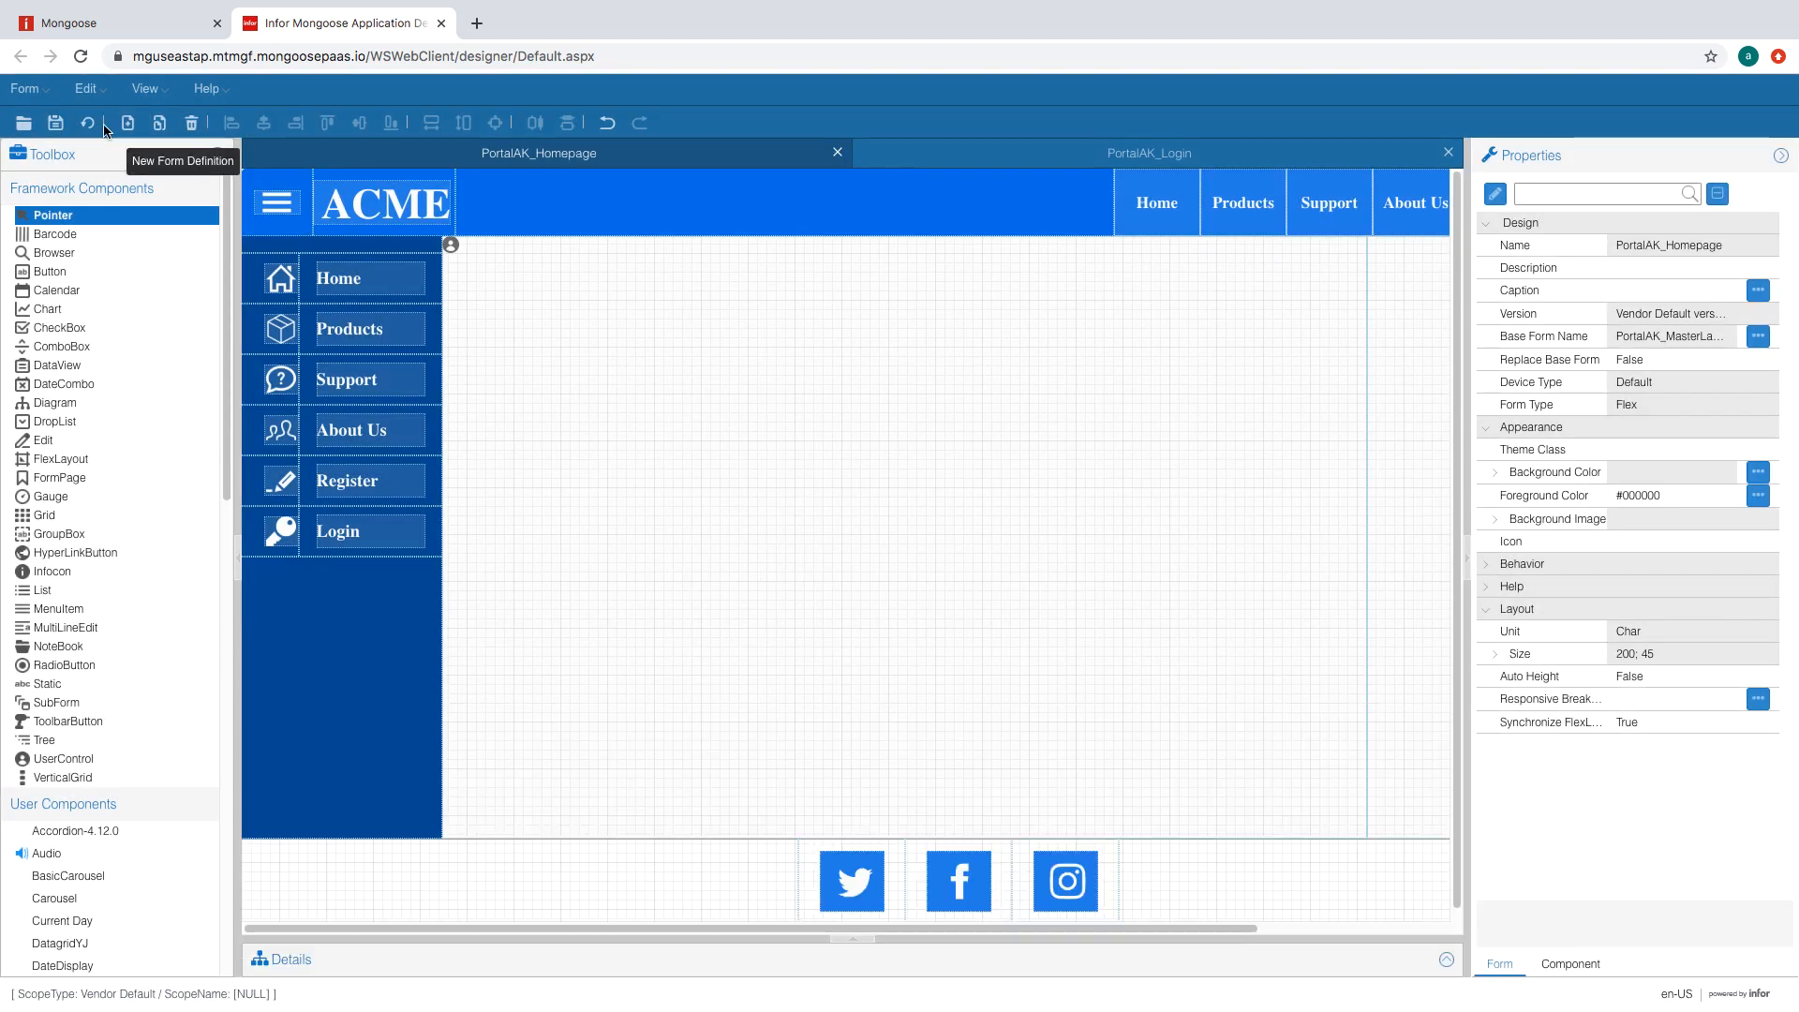
{"action": "left_click", "coordinate": [88, 122]}
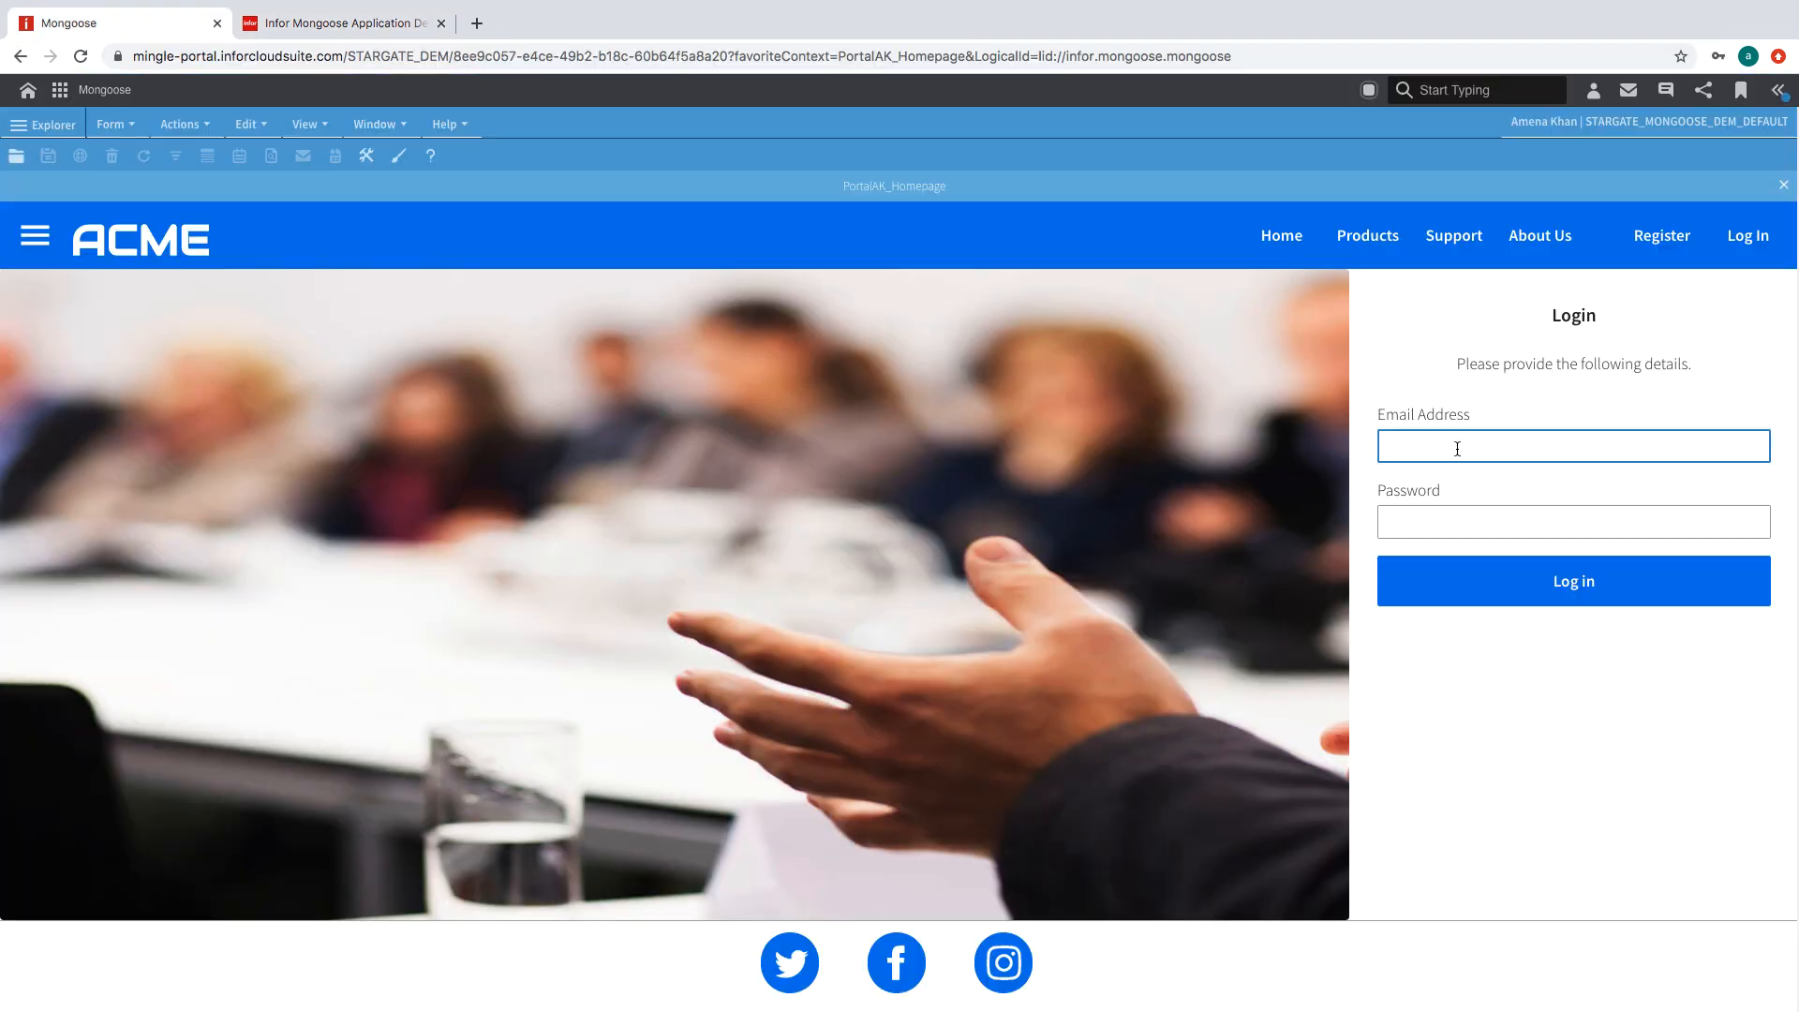
- Log in to the ACME portal with the user's email address and password
{"action": "key", "text": "Tab"}
{"action": "type", "text": "****"}
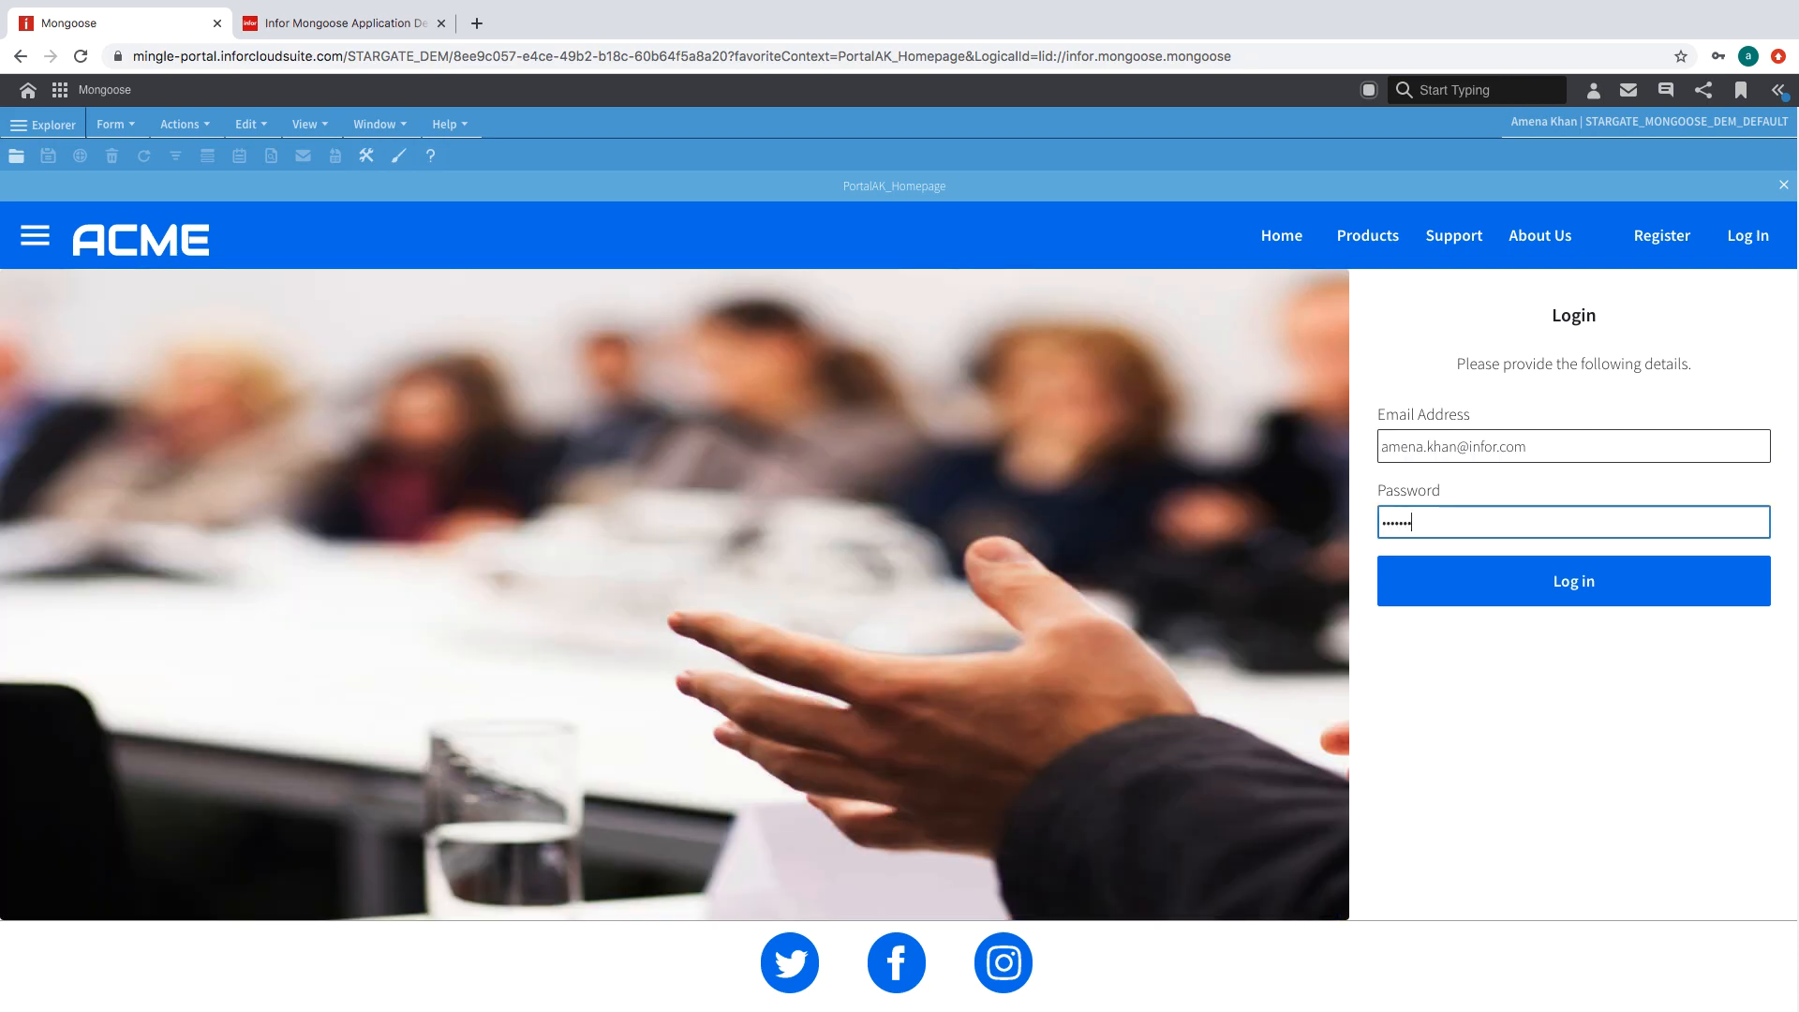
{"action": "left_click", "coordinate": [1562, 580]}
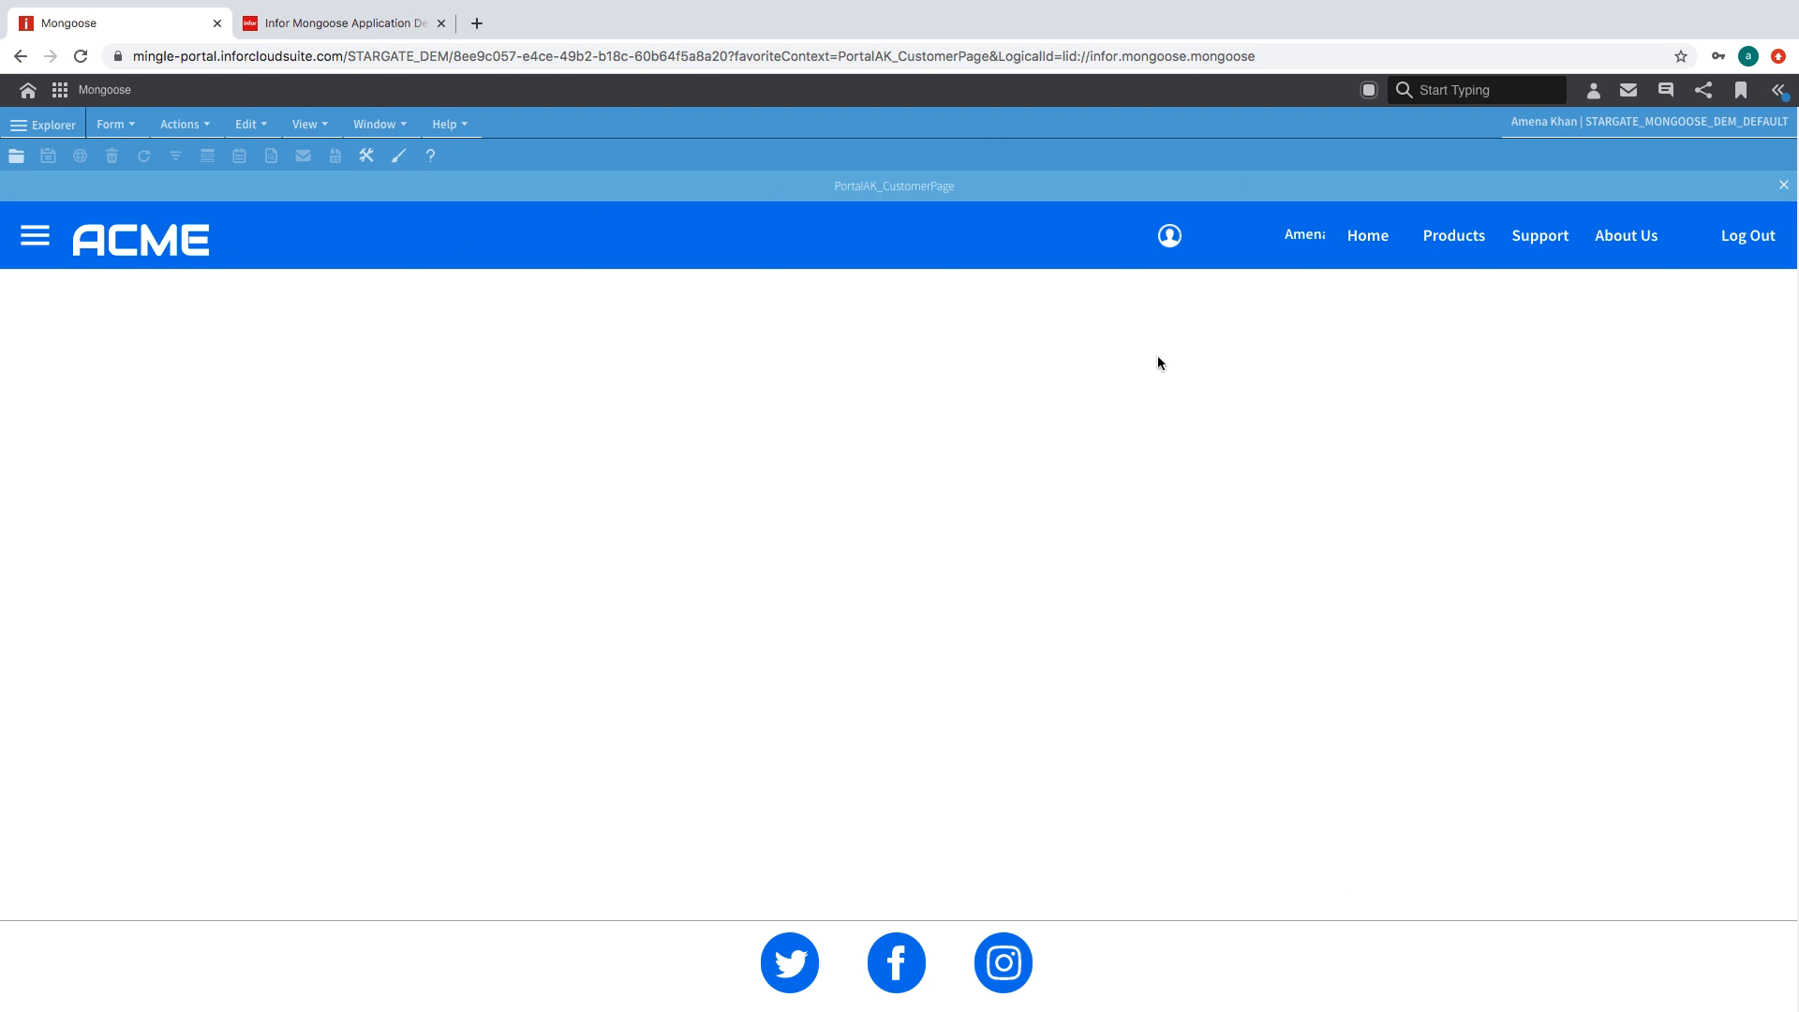
- Toggle the side menu, view the About Us page, and return to the designer
{"action": "left_click", "coordinate": [35, 235]}
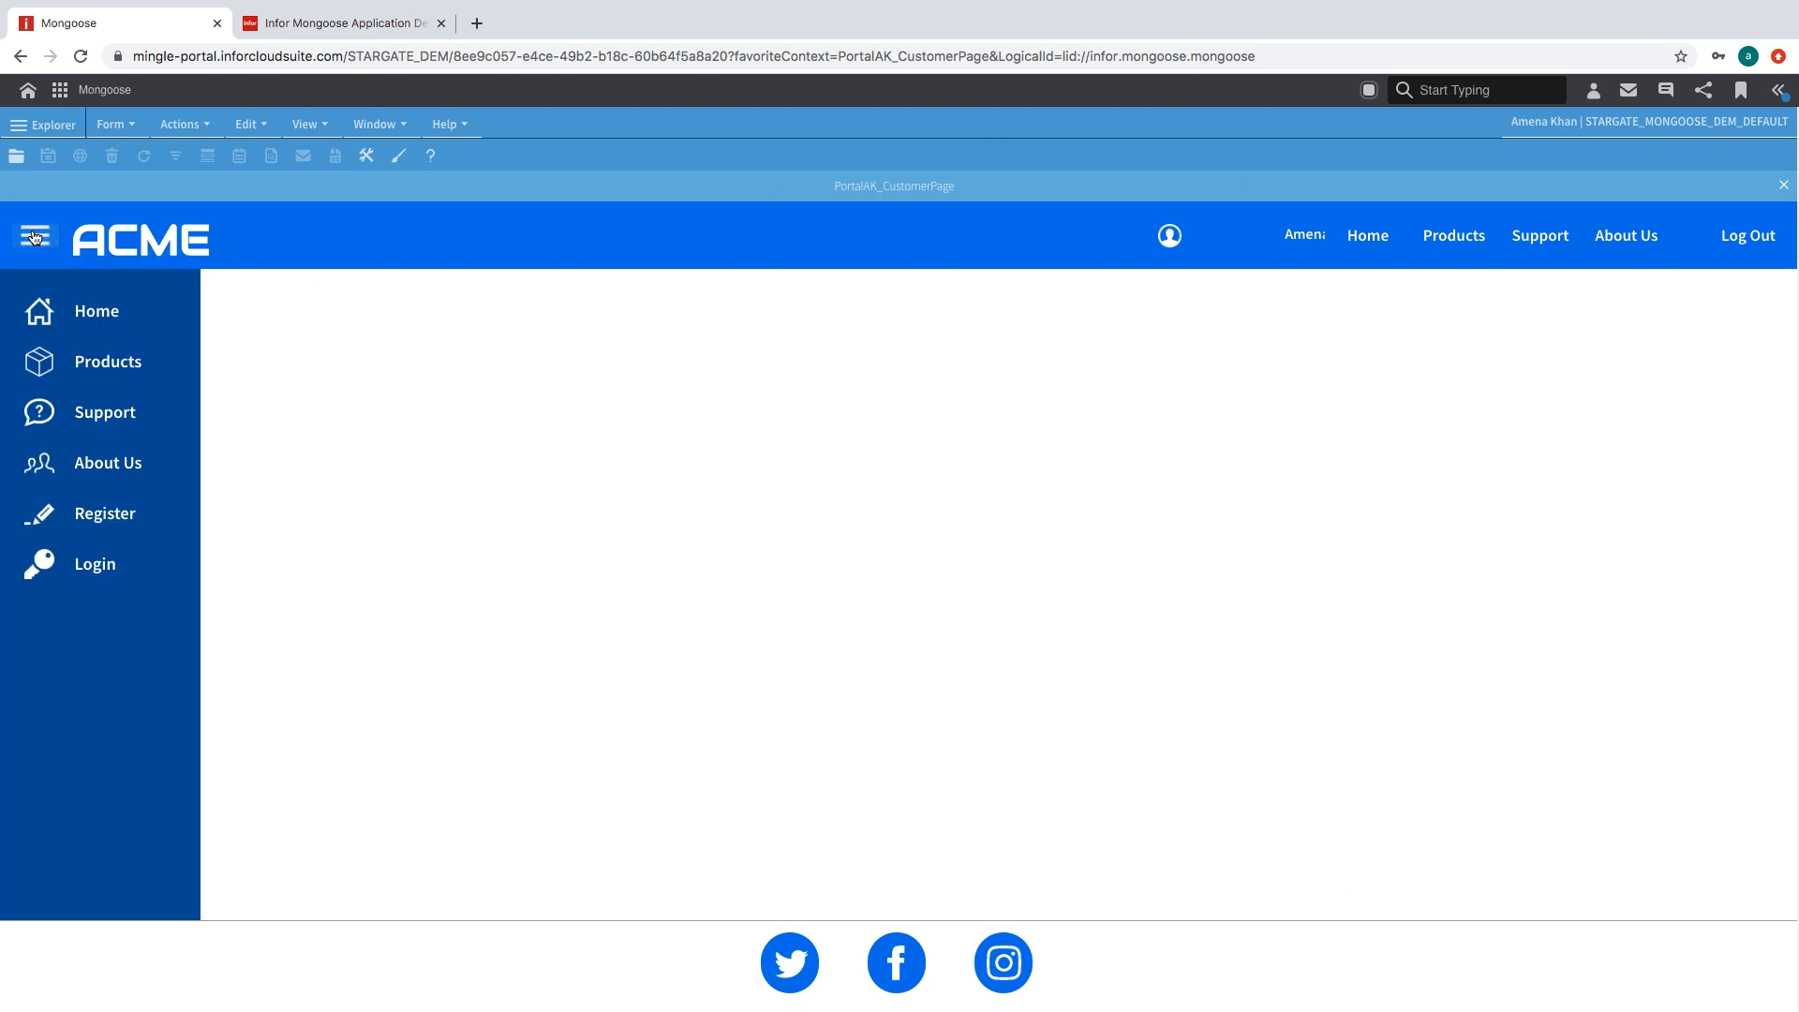
{"action": "left_click", "coordinate": [35, 235]}
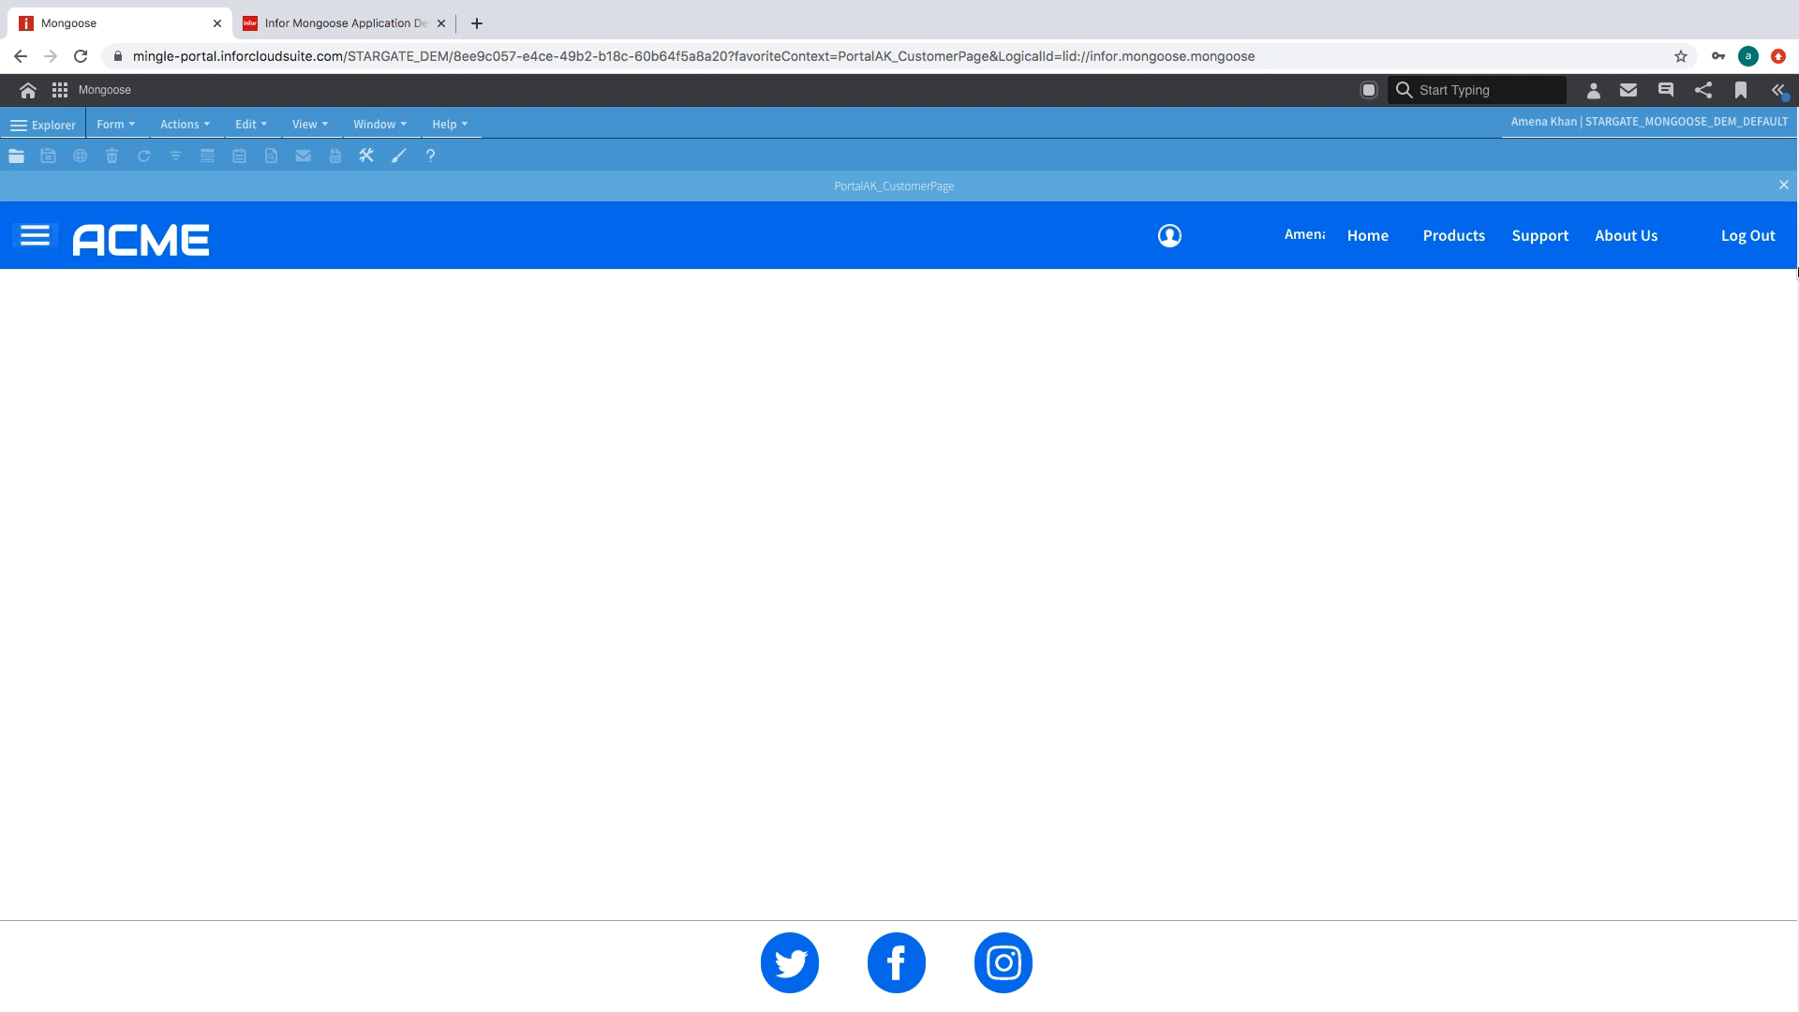
{"action": "left_click", "coordinate": [1646, 235]}
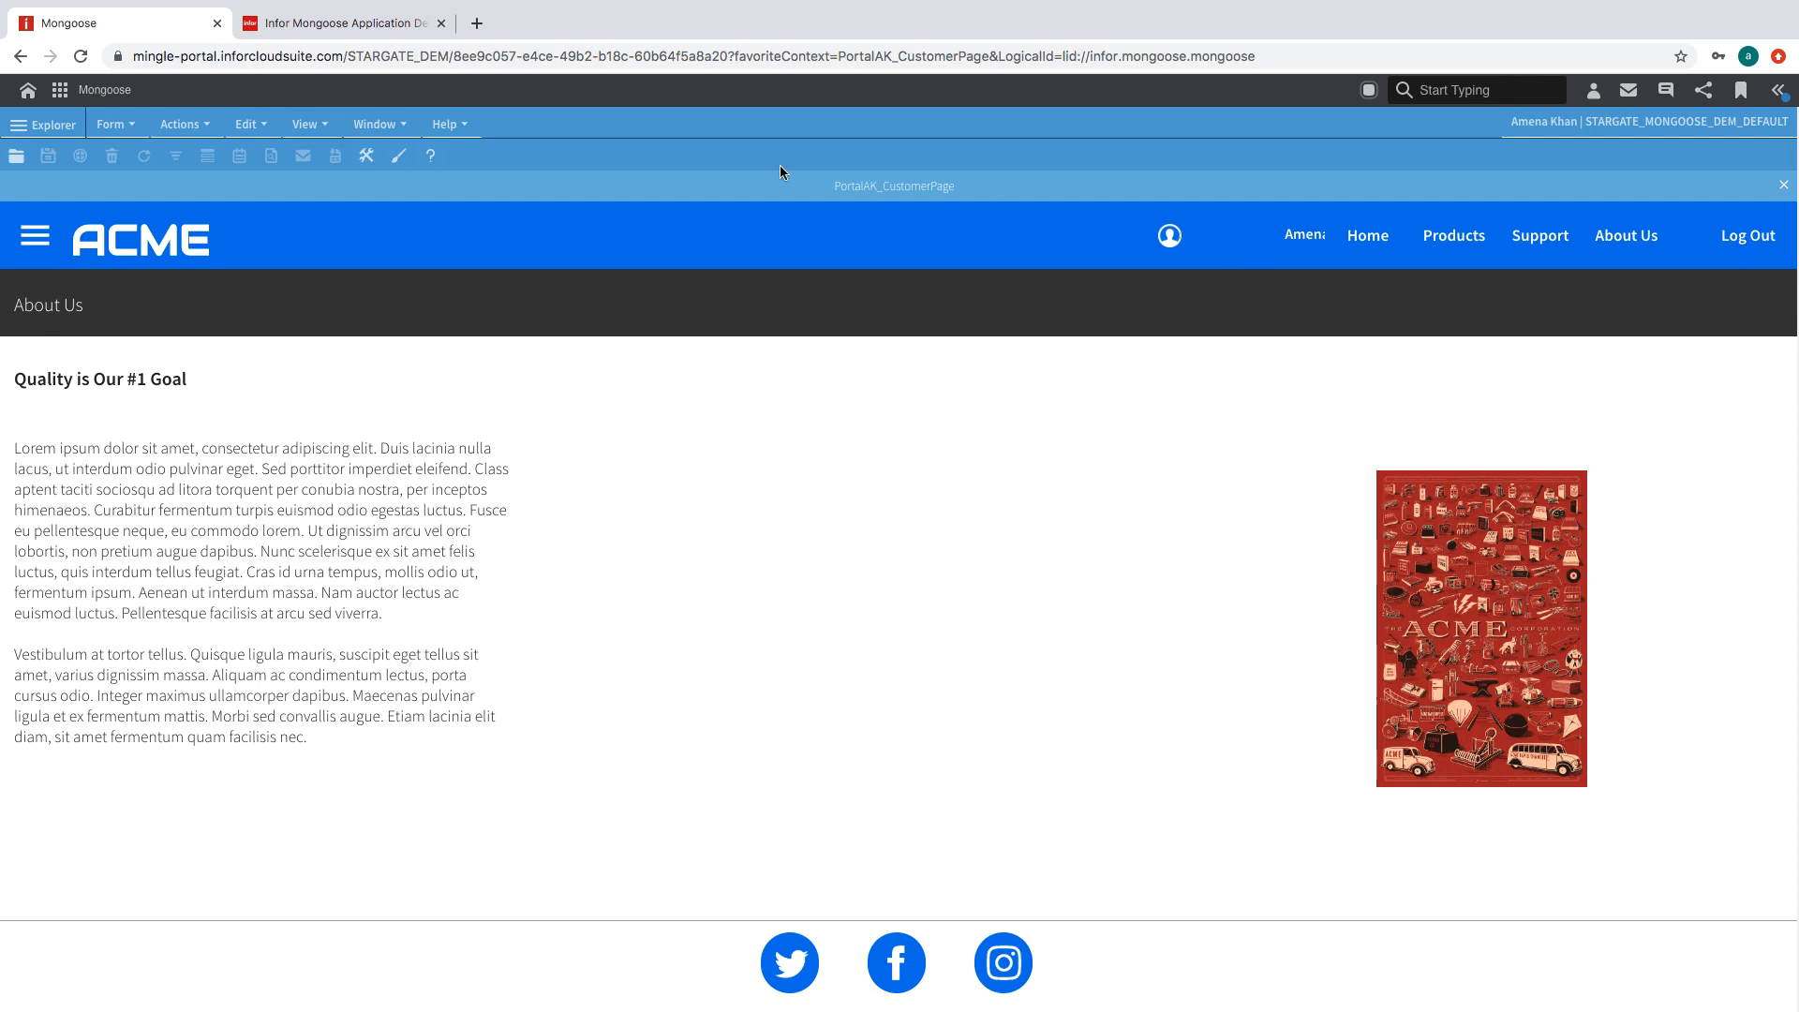
{"action": "left_click", "coordinate": [374, 26]}
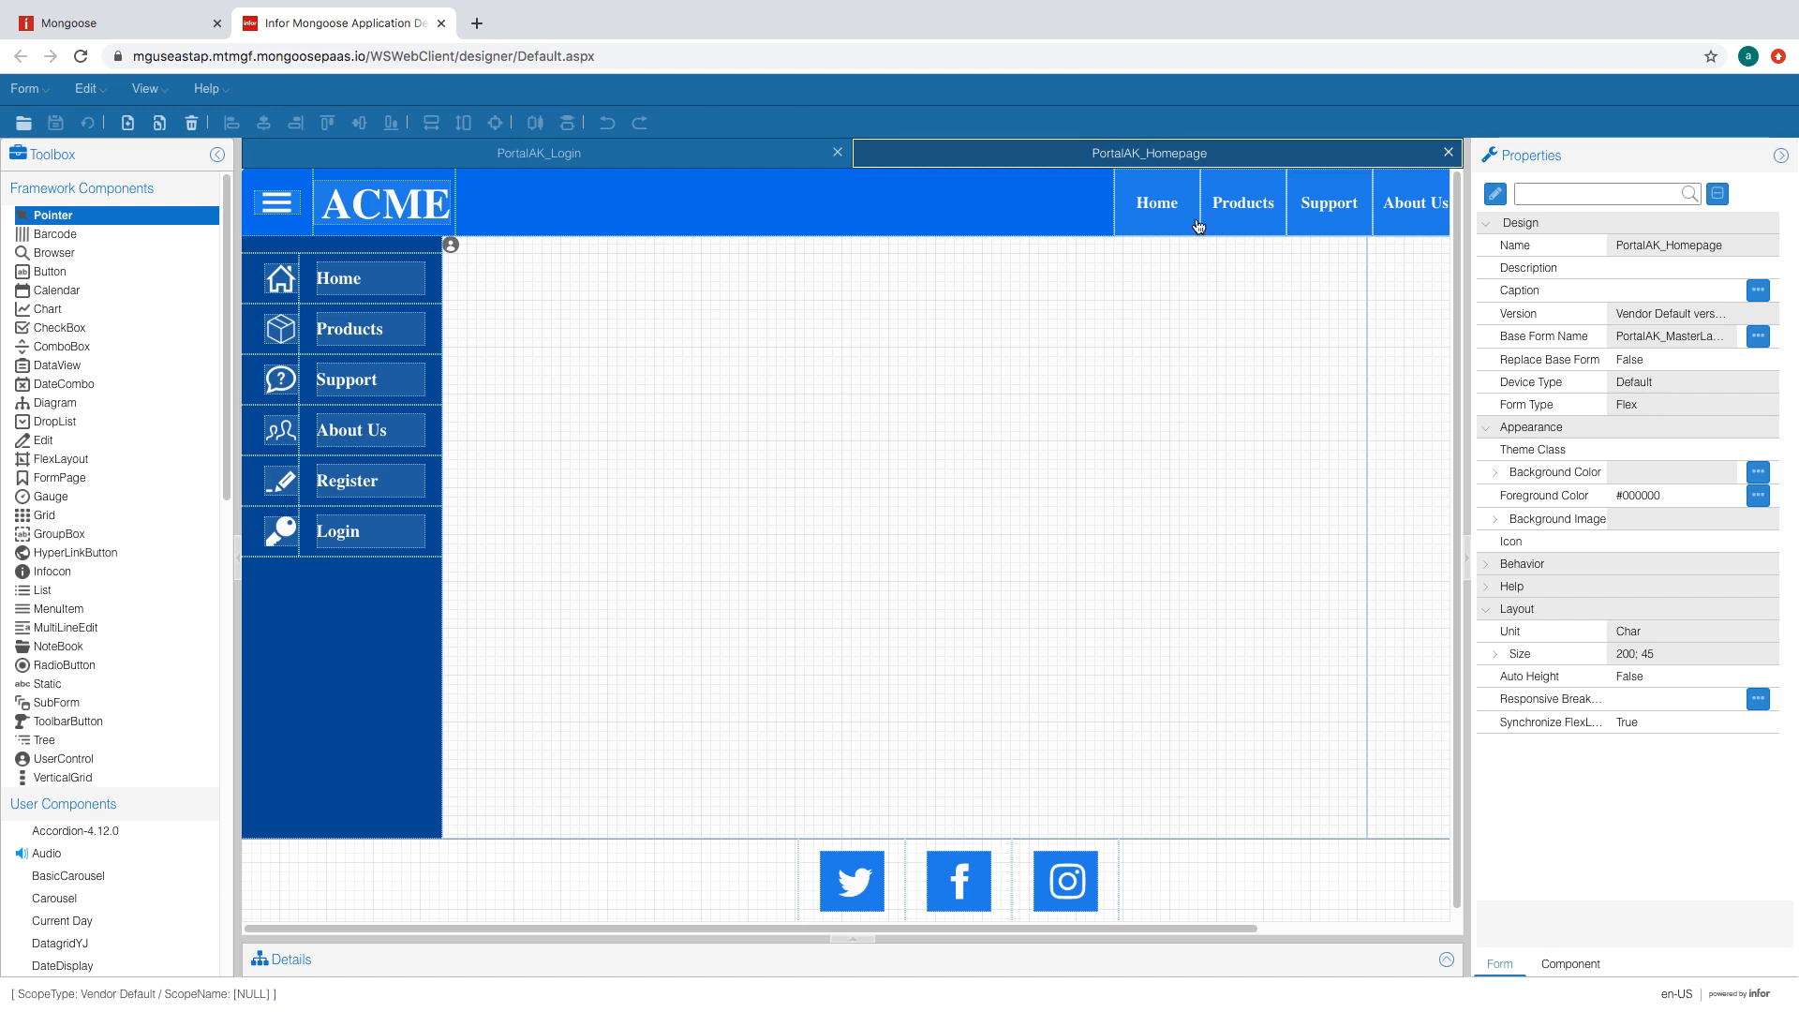
- Open PortalAK_CustomerPage and set the static4 user name label to Left justification
{"action": "left_click", "coordinate": [25, 88]}
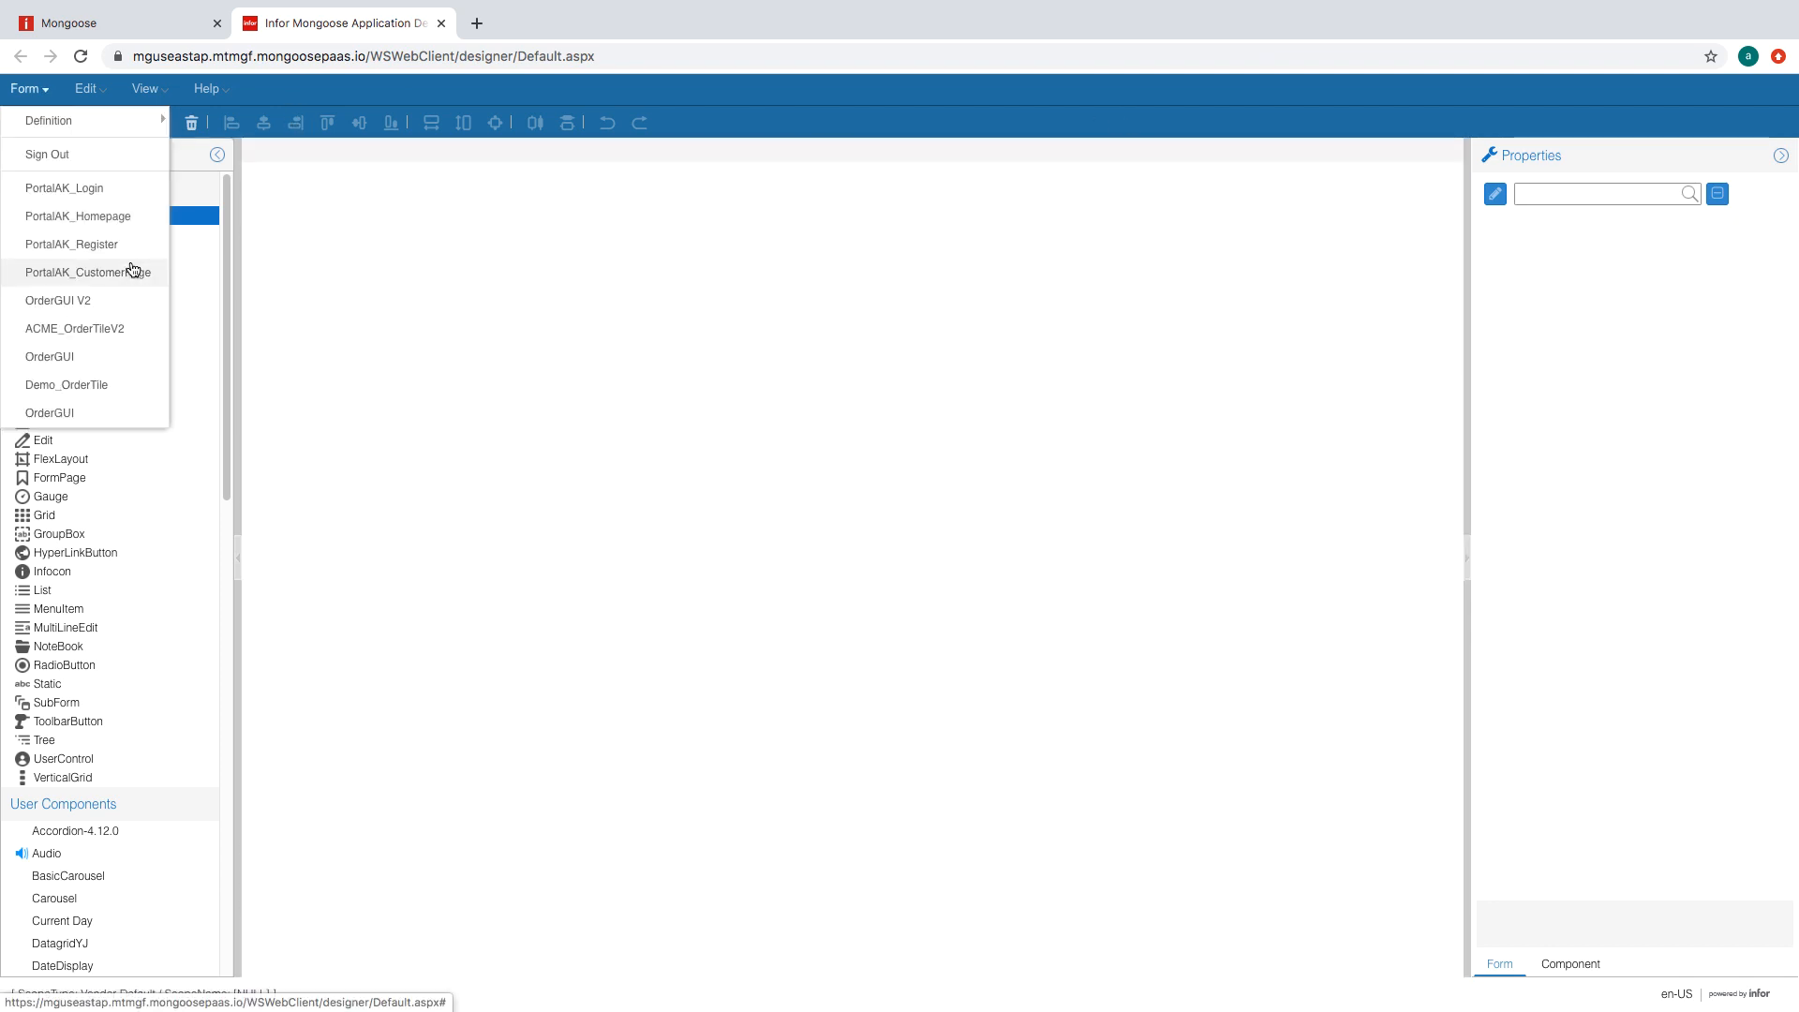
{"action": "left_click", "coordinate": [132, 273]}
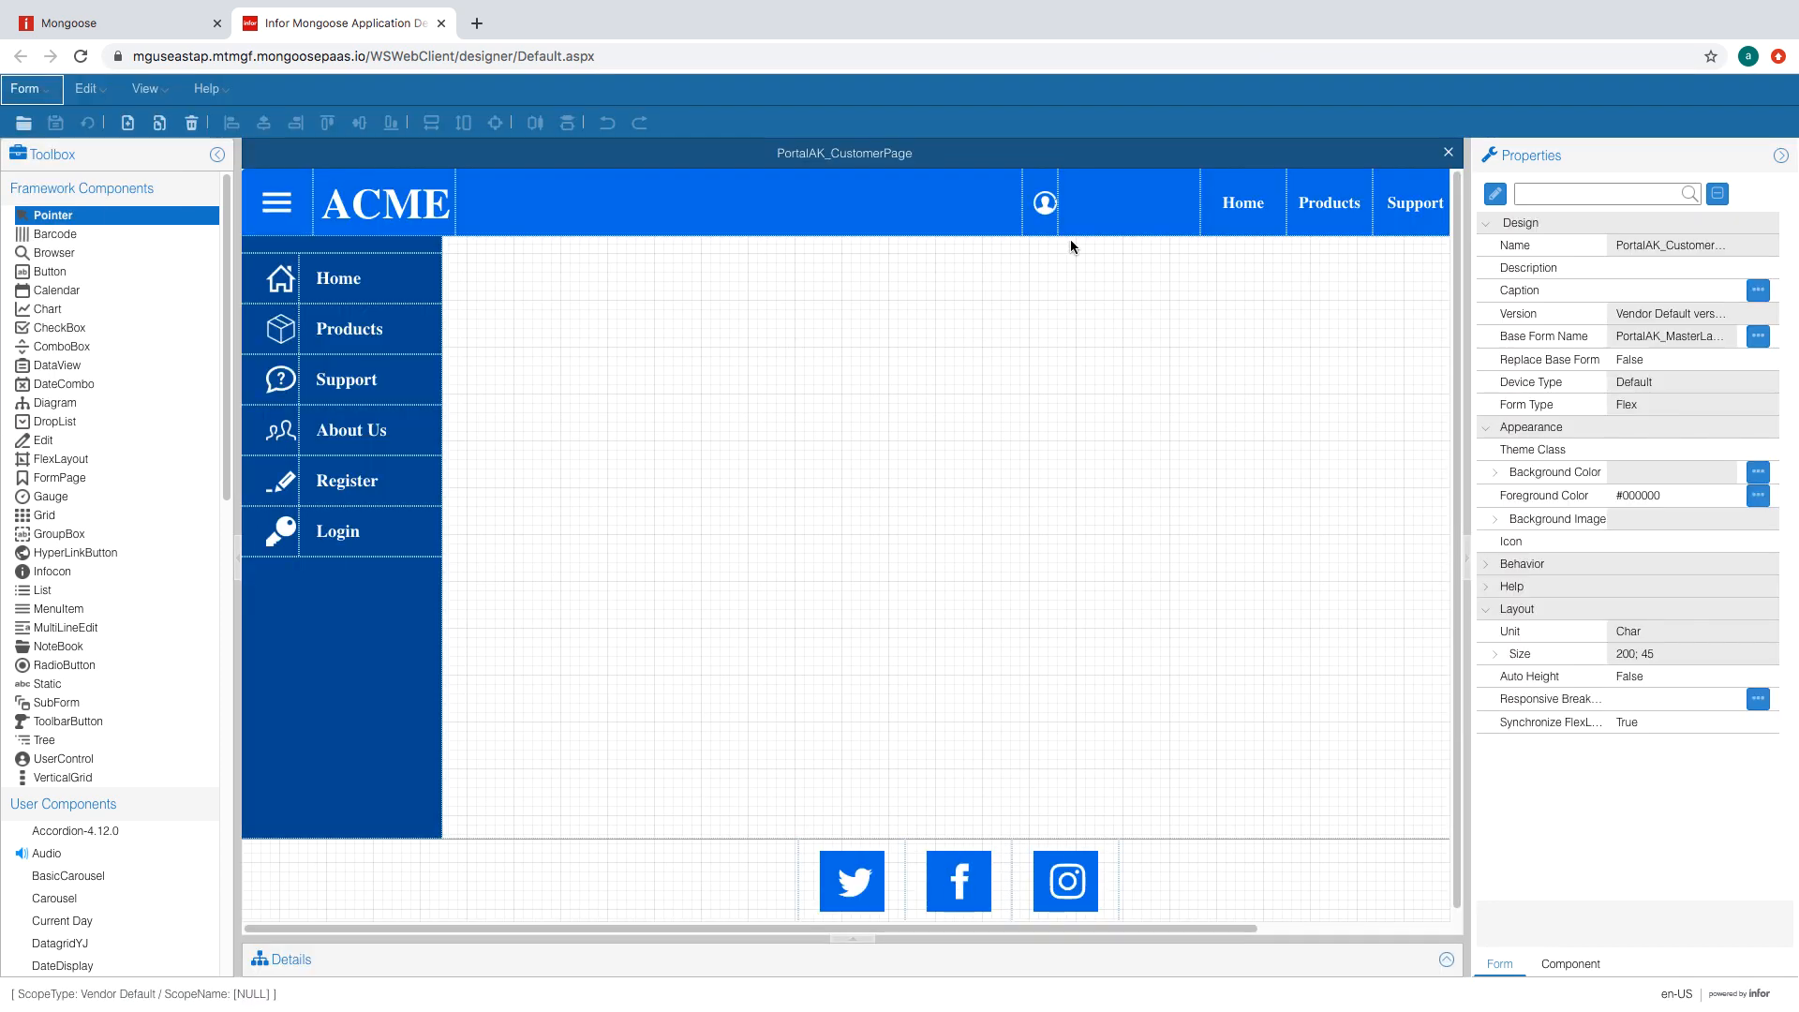
{"action": "left_click", "coordinate": [1108, 204]}
{"action": "left_click", "coordinate": [1633, 548]}
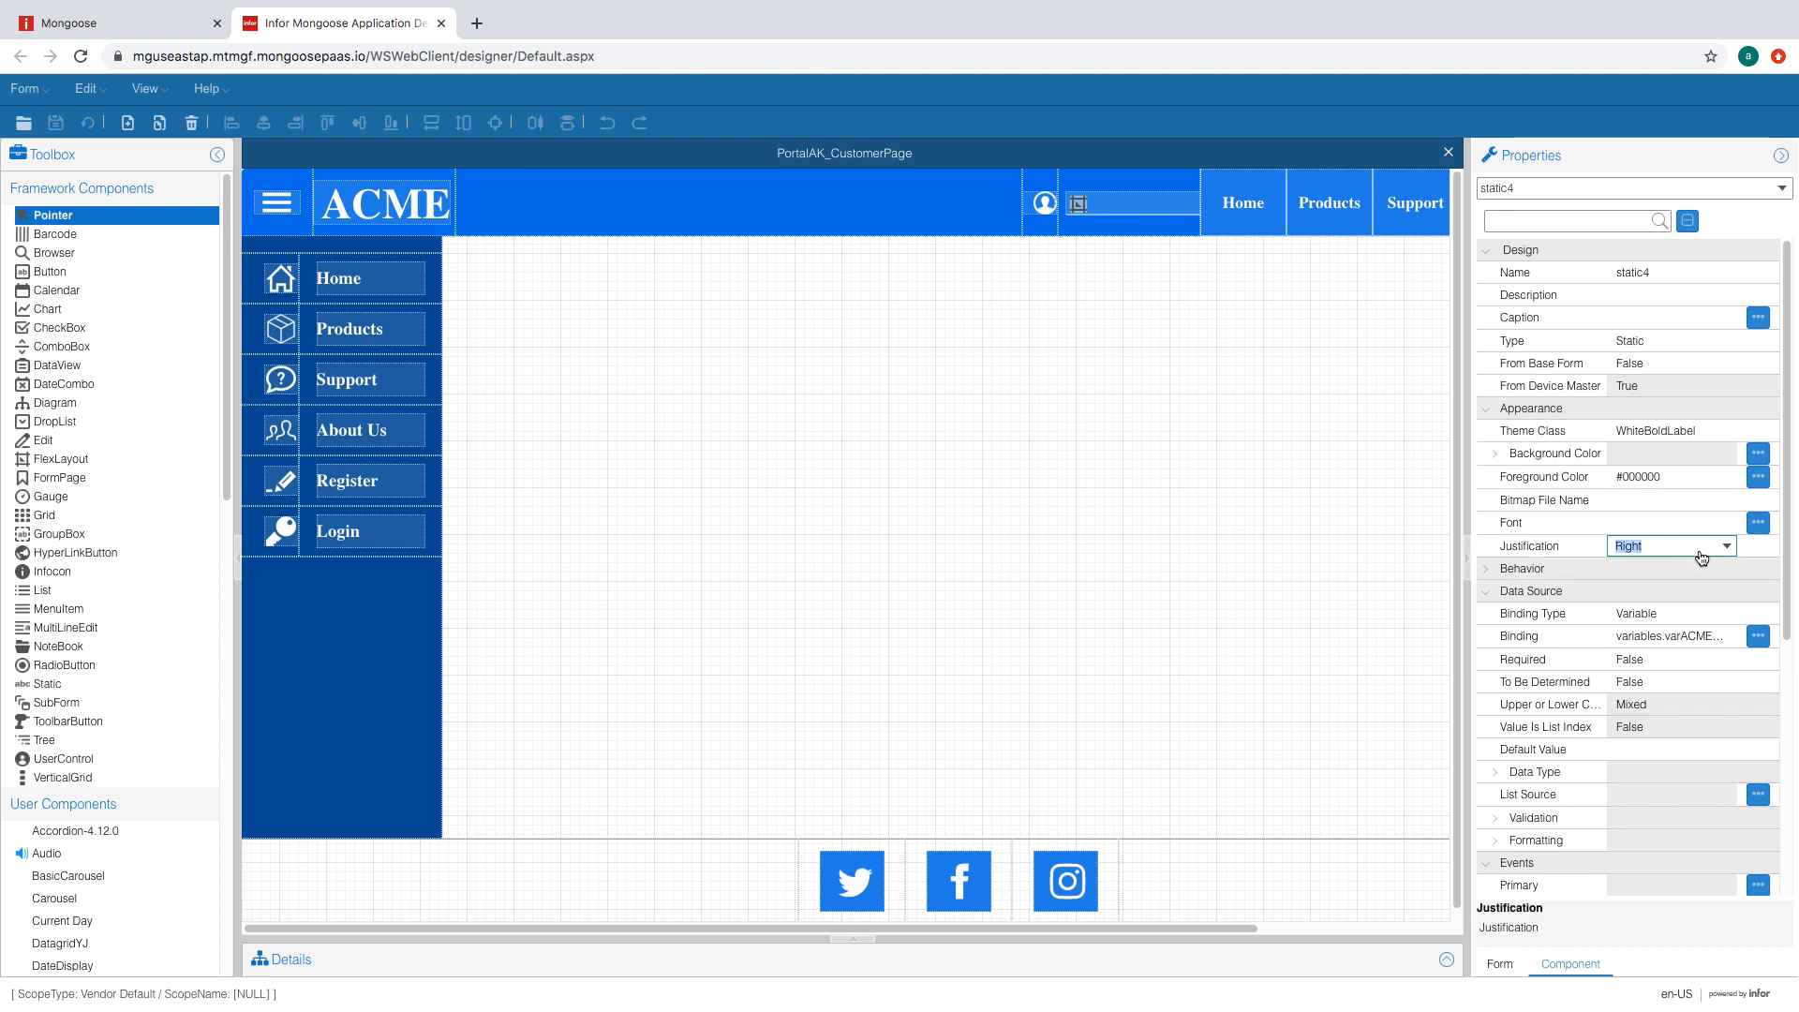
{"action": "left_click", "coordinate": [1729, 547]}
{"action": "left_click", "coordinate": [1644, 621]}
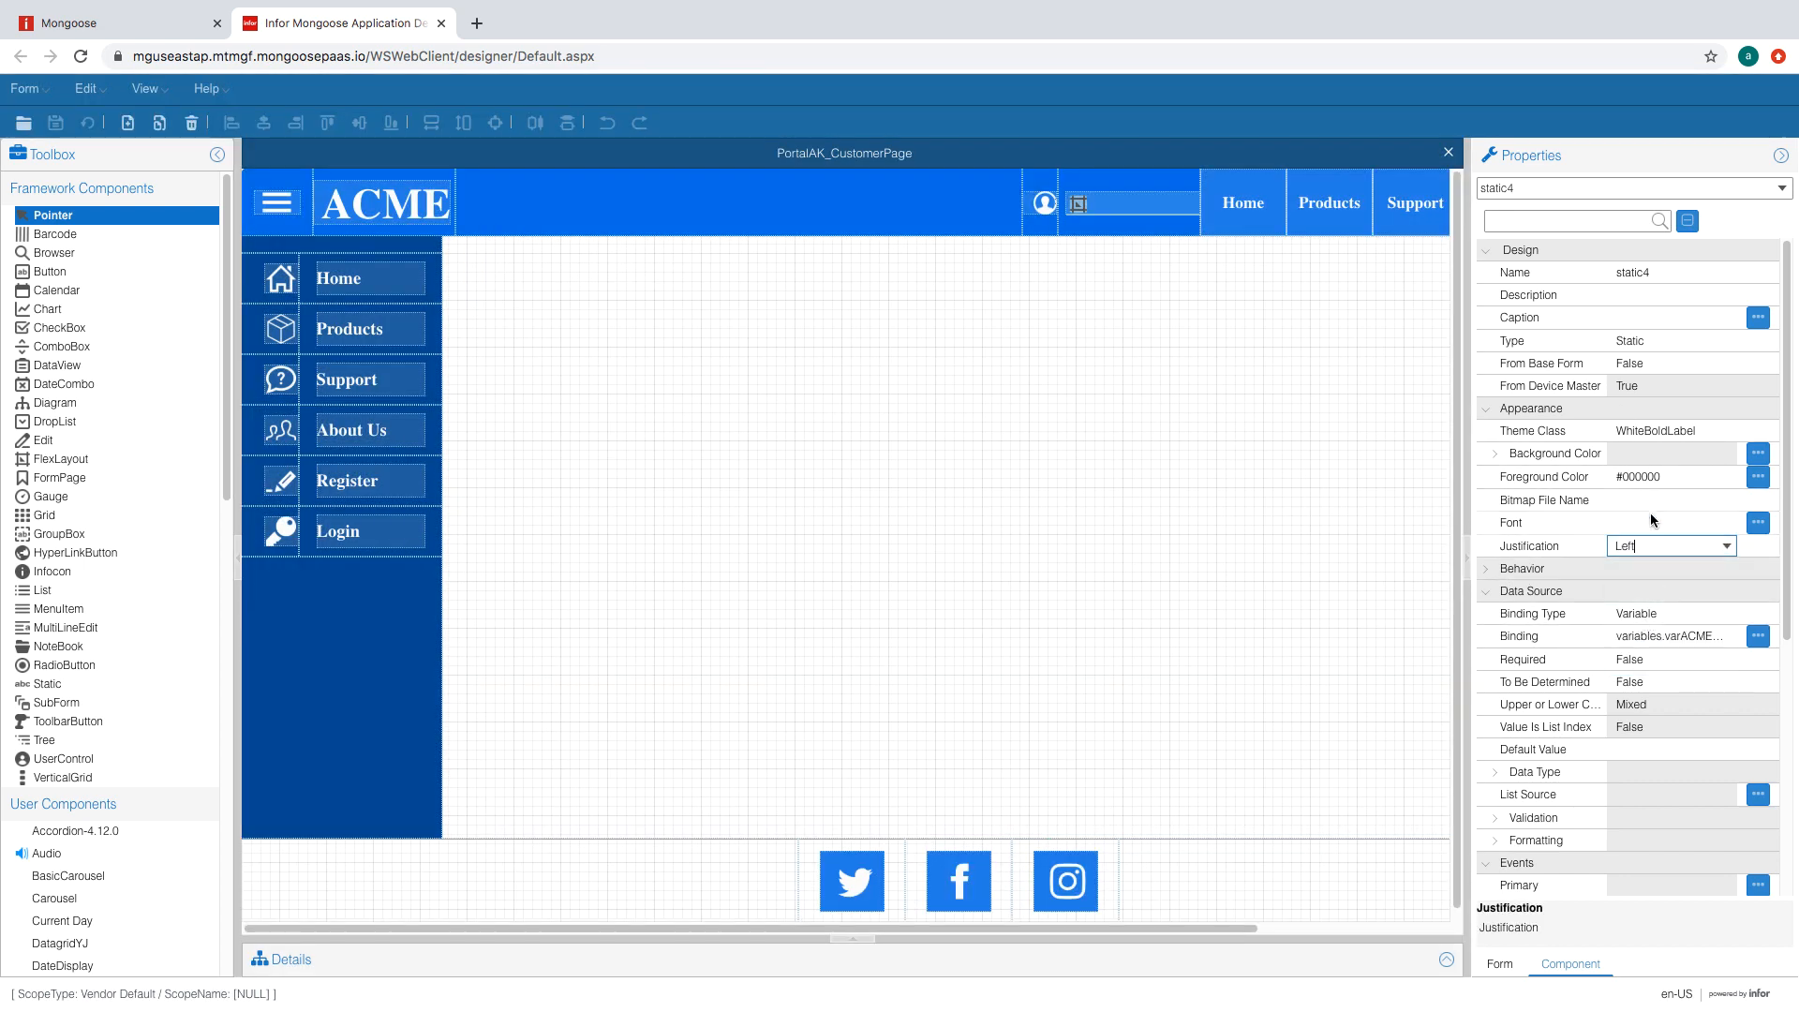
{"action": "left_click", "coordinate": [1650, 514]}
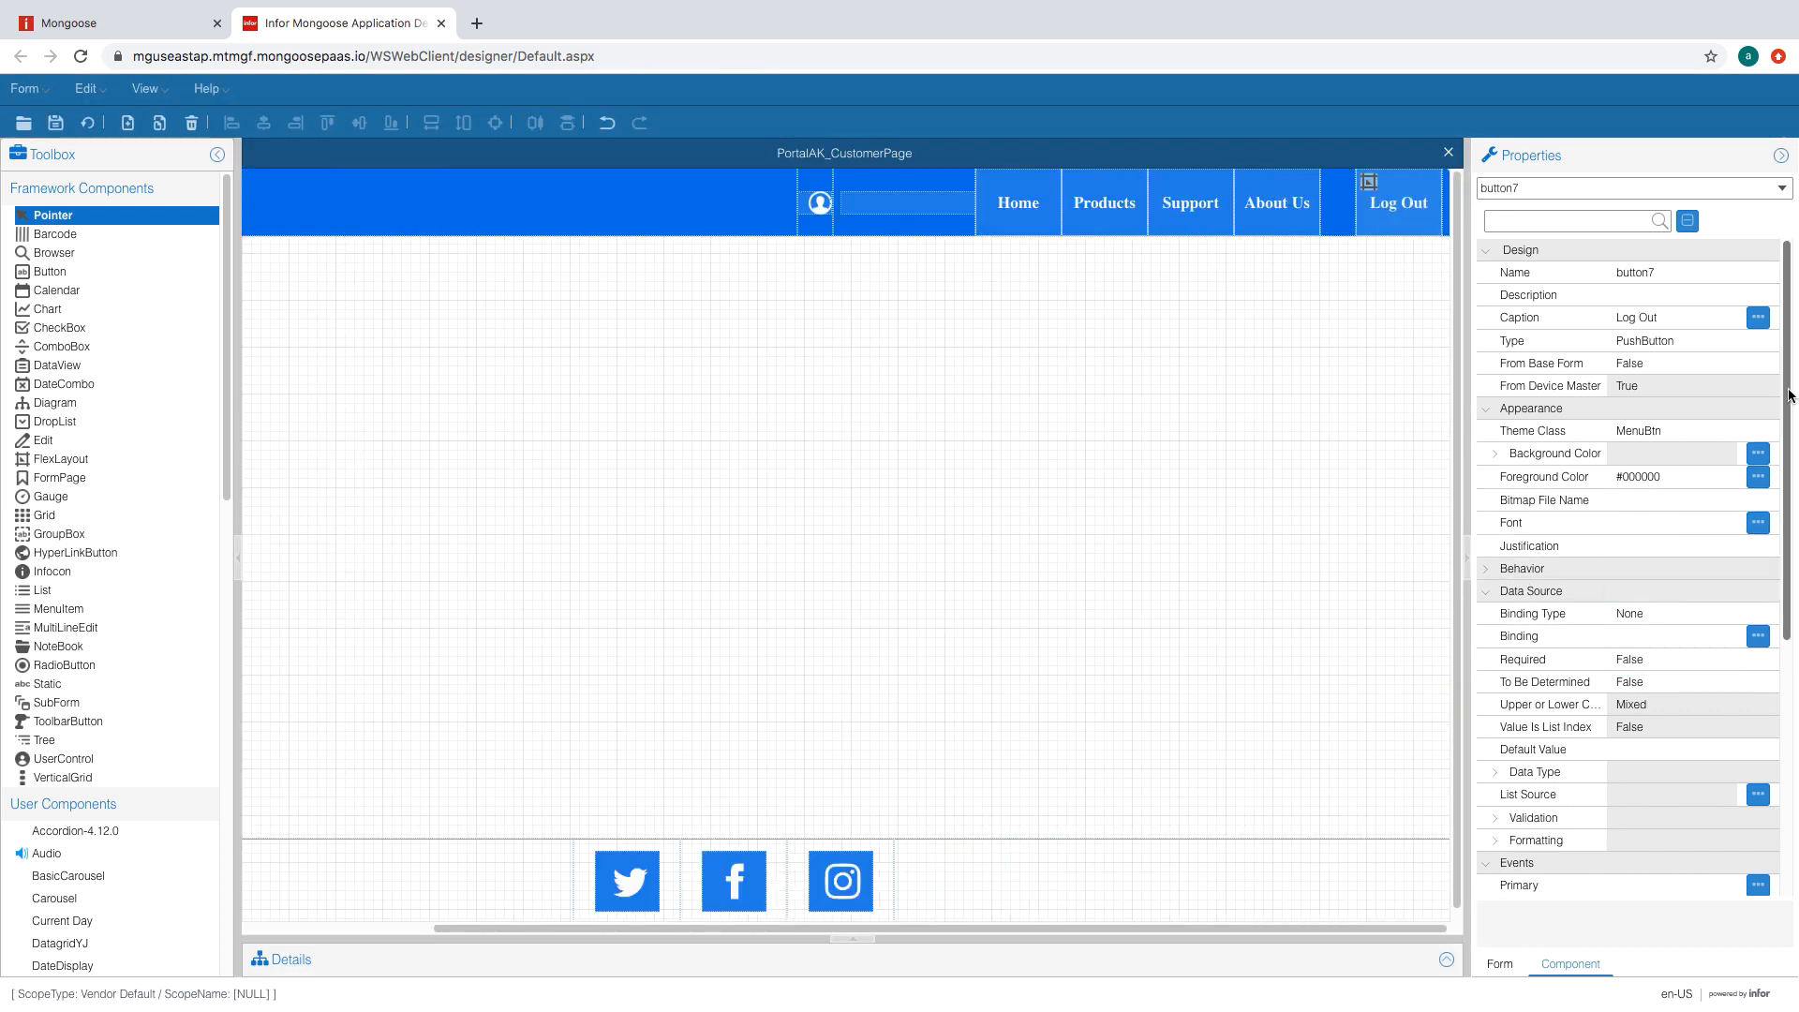
{"action": "left_click_drag", "start_coordinate": [1789, 395], "coordinate": [1792, 441]}
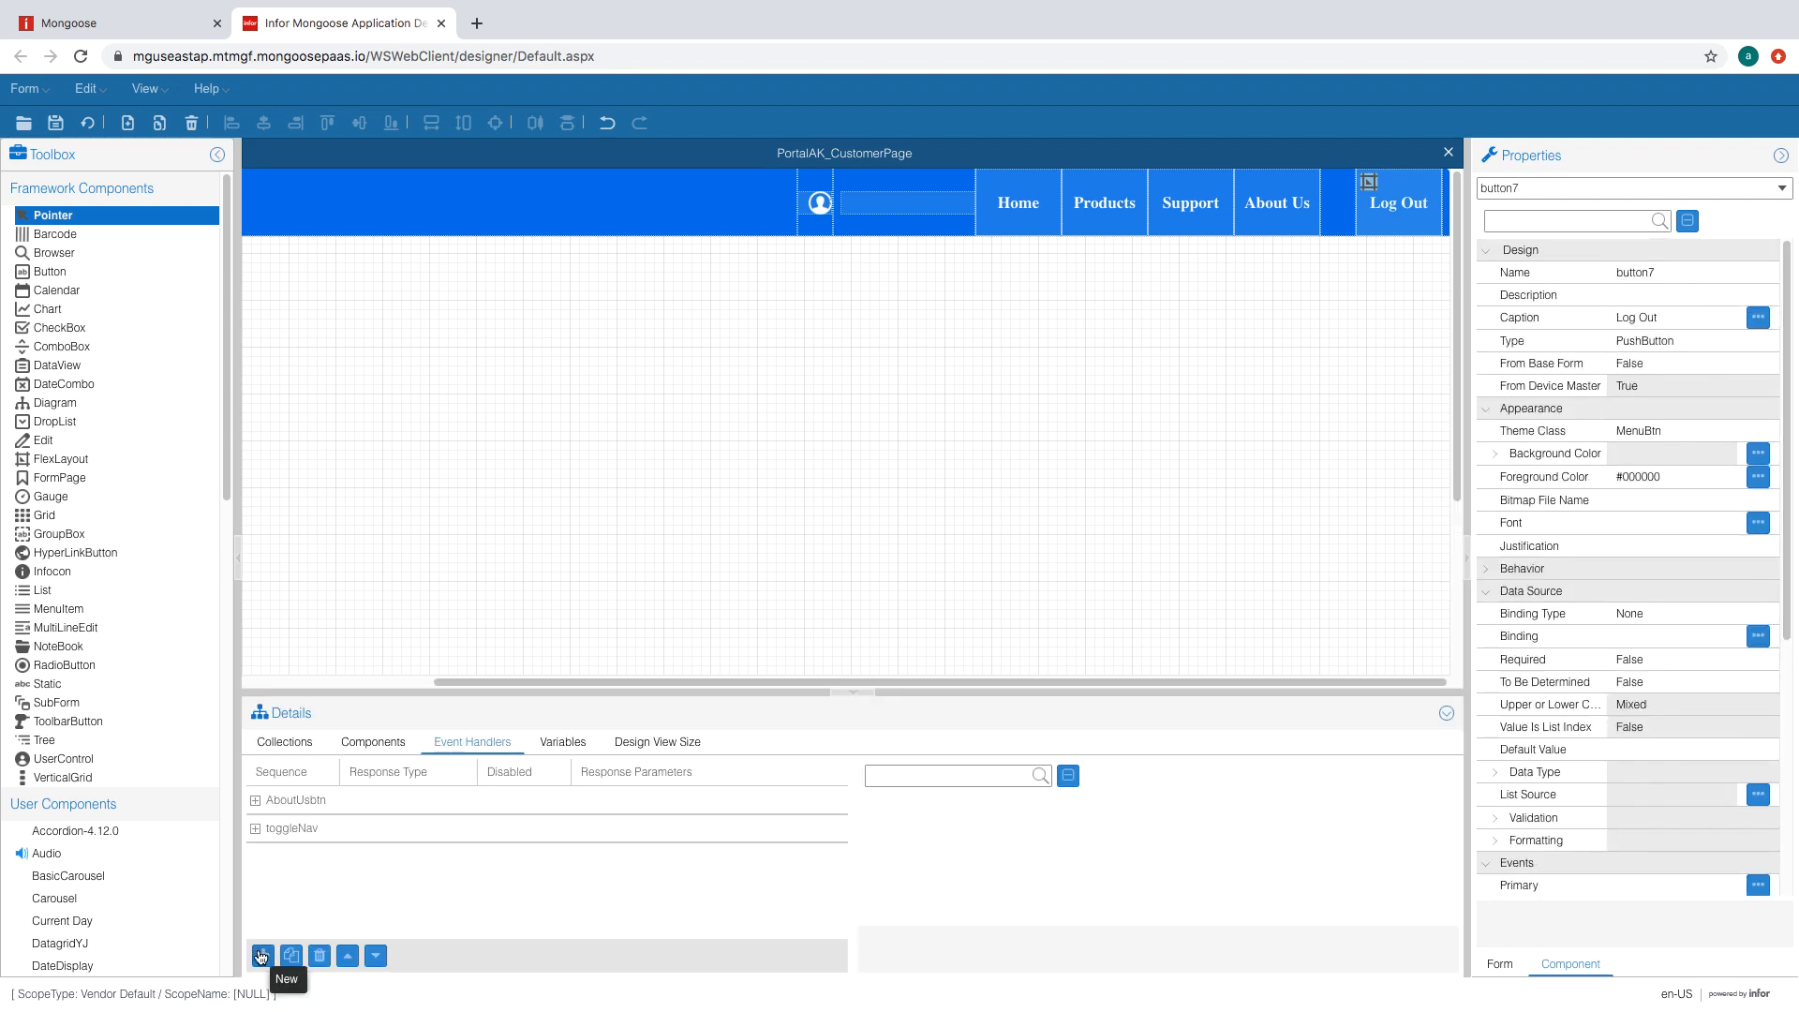
- Add a LogOut event handler that replaces the page with PortalAK_Homepage
{"action": "left_click", "coordinate": [261, 955]}
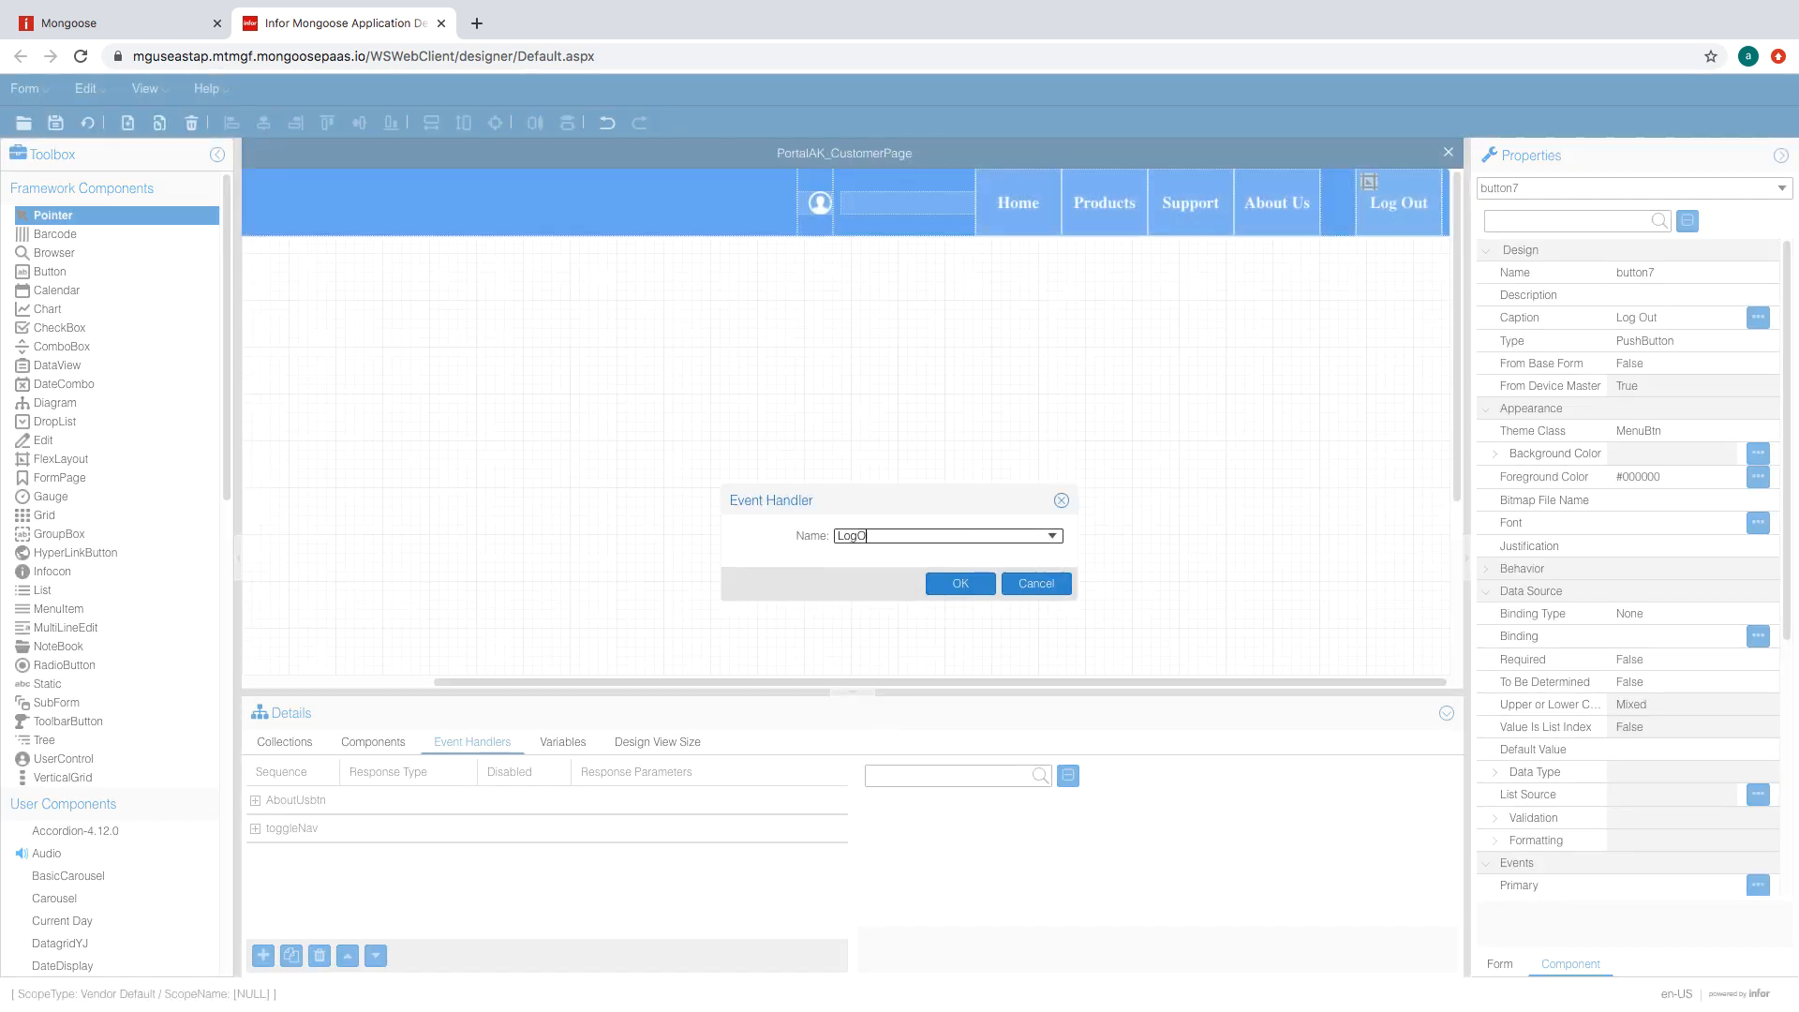
{"action": "key", "text": "Return"}
{"action": "left_click", "coordinate": [1394, 865]}
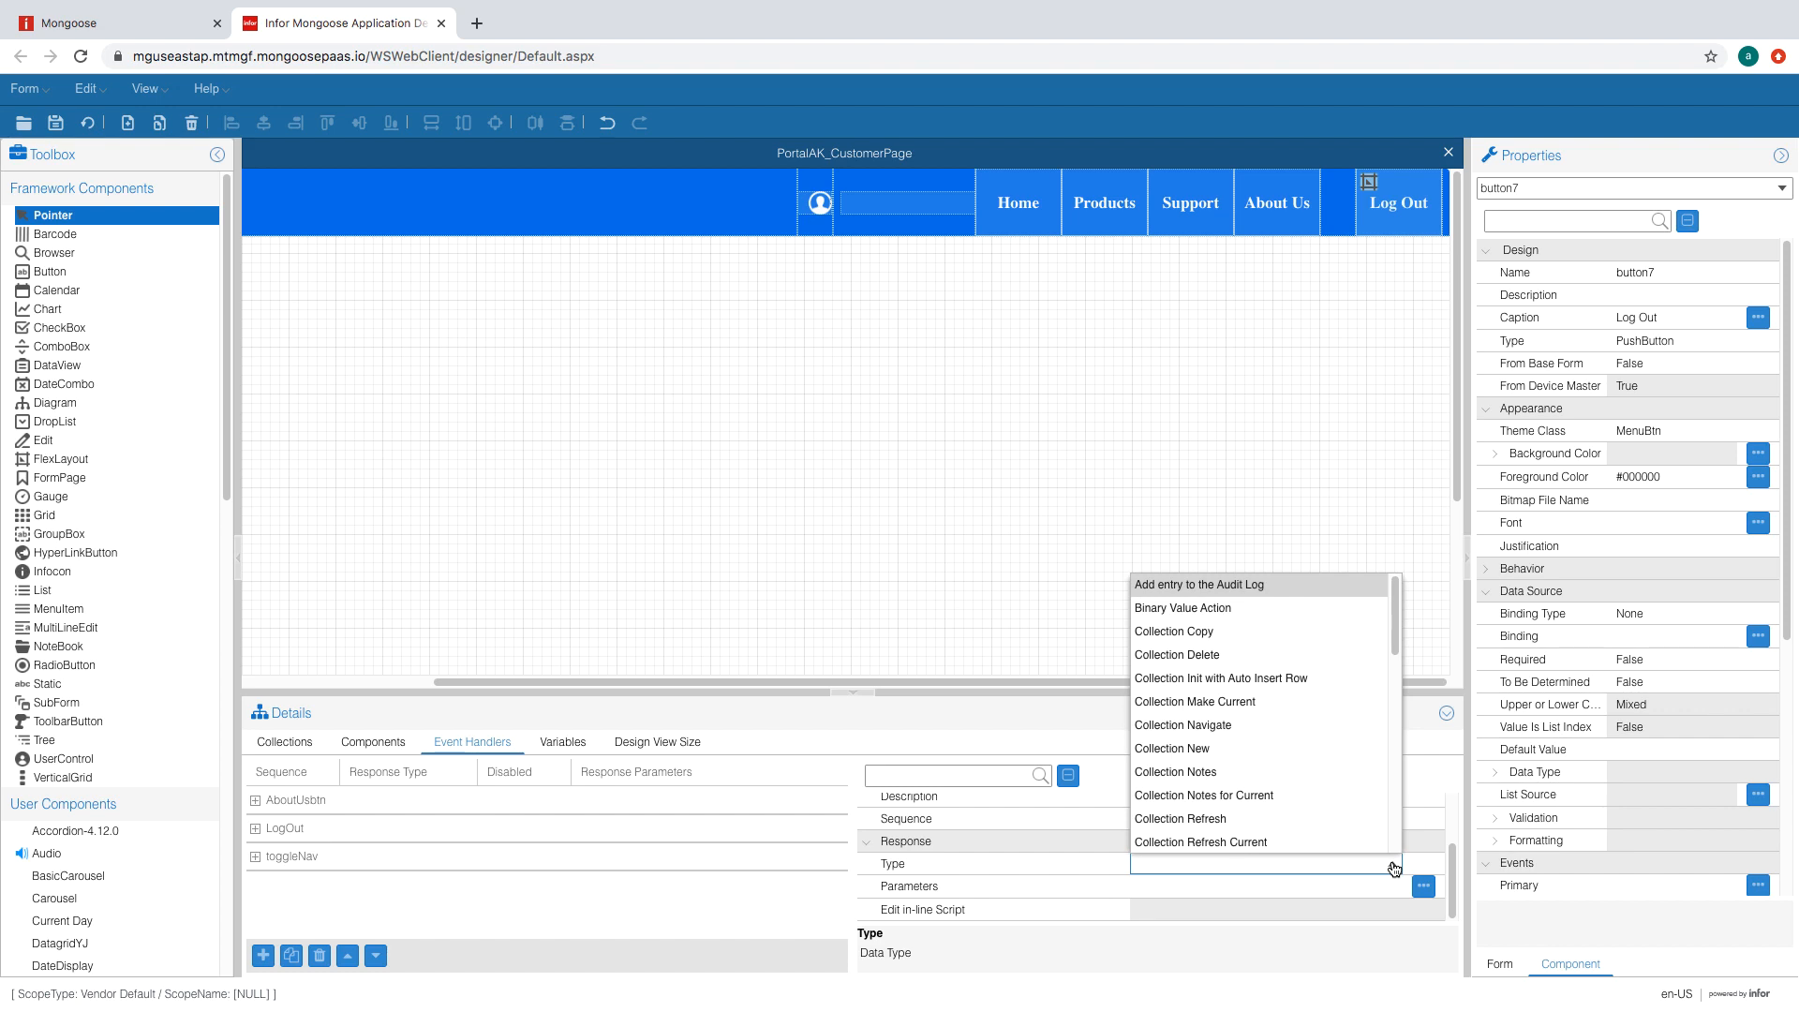
{"action": "scroll", "coordinate": [1272, 769], "scroll_direction": "down", "scroll_amount": 5}
{"action": "left_click", "coordinate": [1273, 769]}
{"action": "left_click", "coordinate": [1314, 887]}
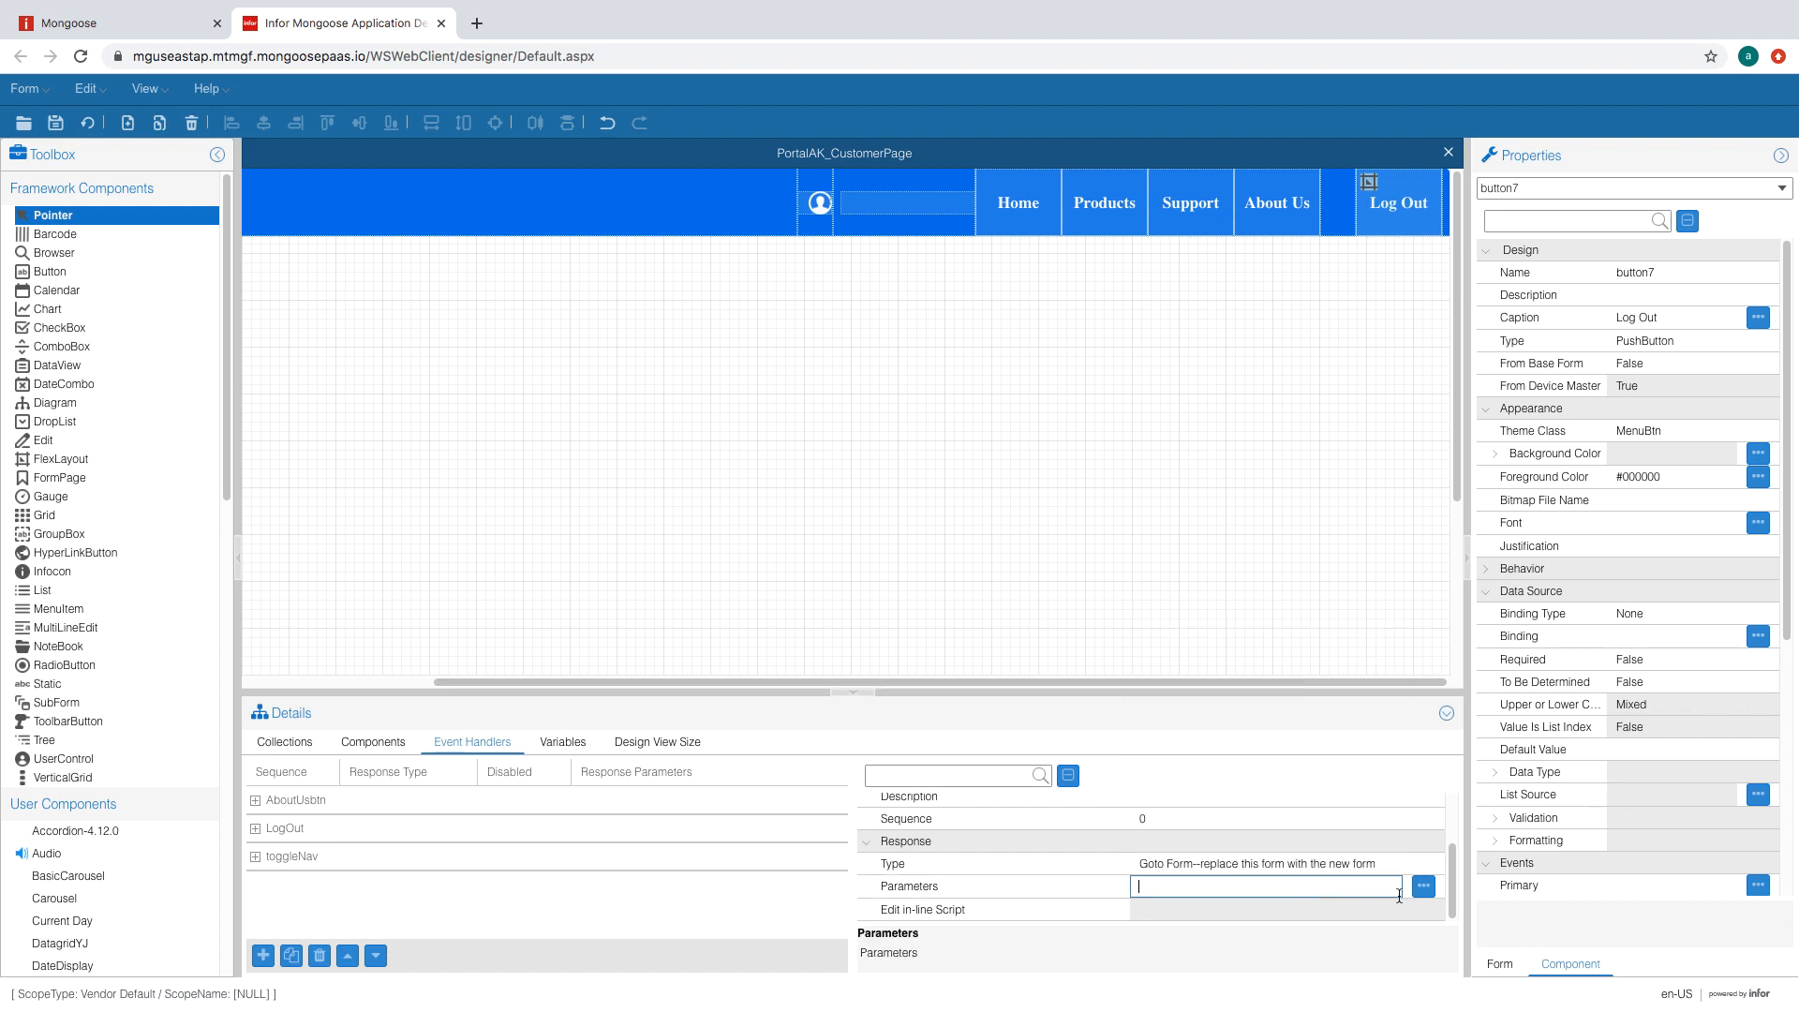
{"action": "left_click", "coordinate": [1424, 886]}
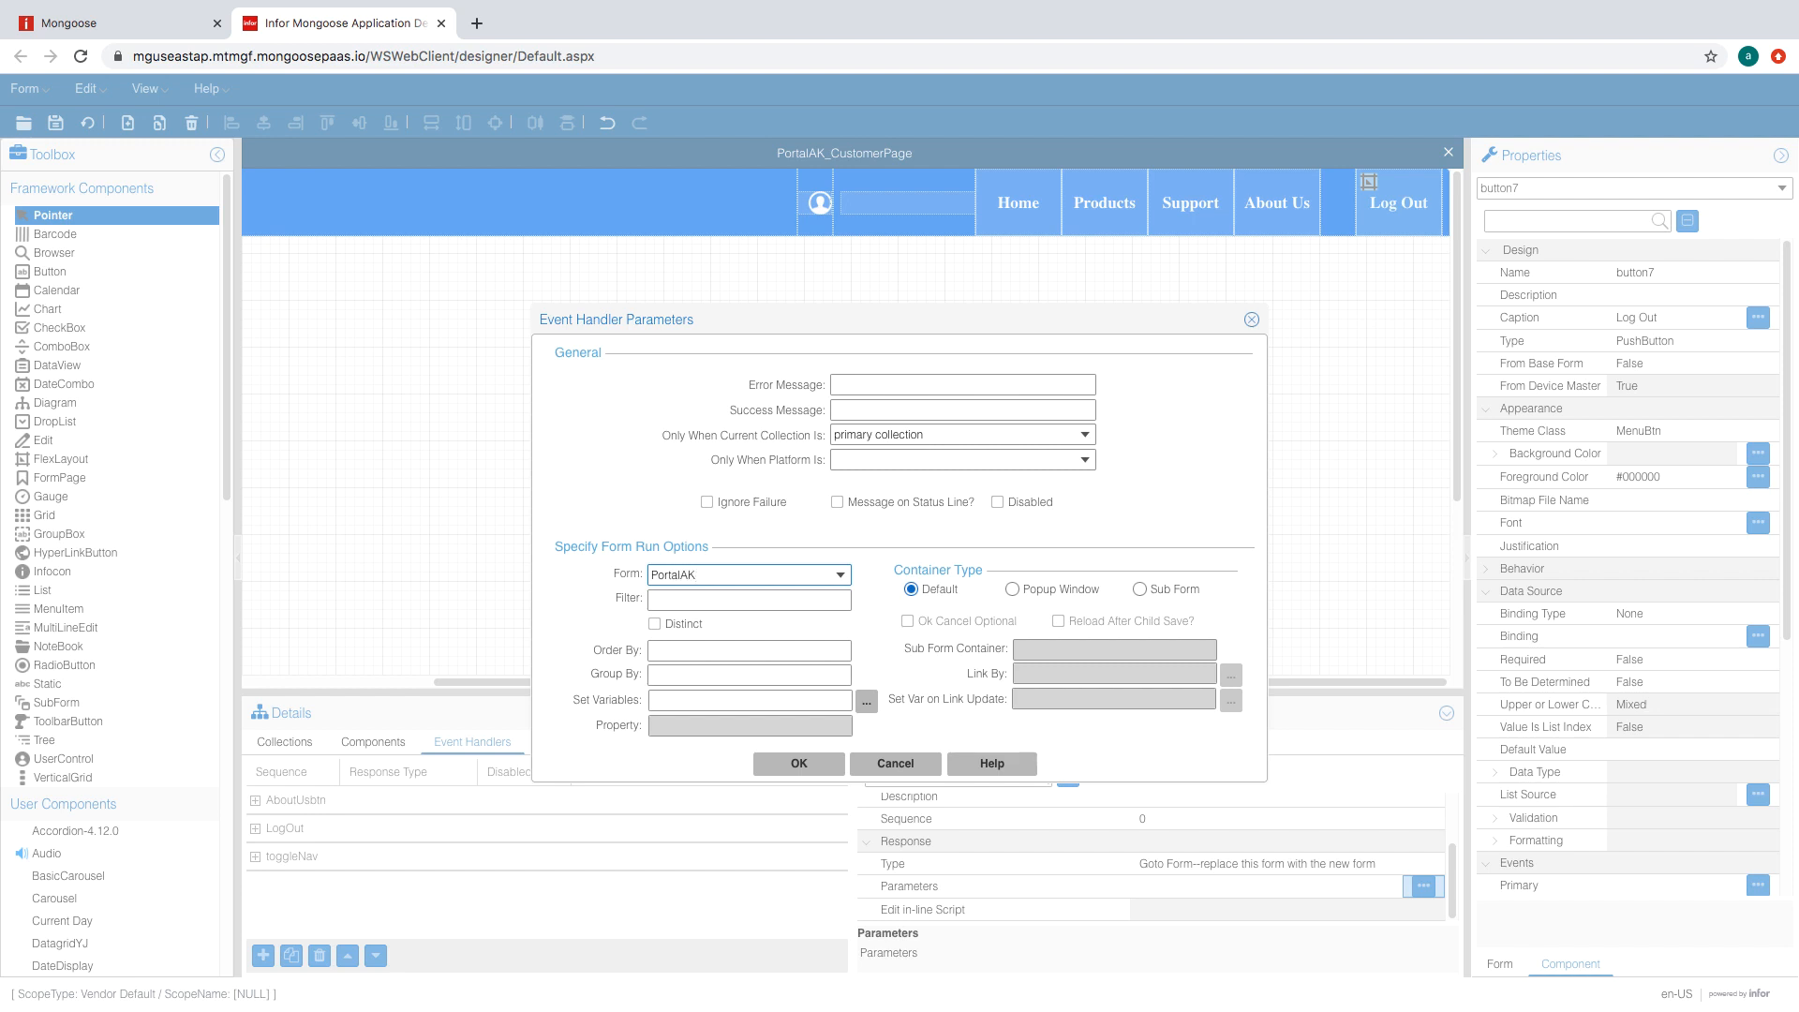
{"action": "left_click", "coordinate": [845, 576]}
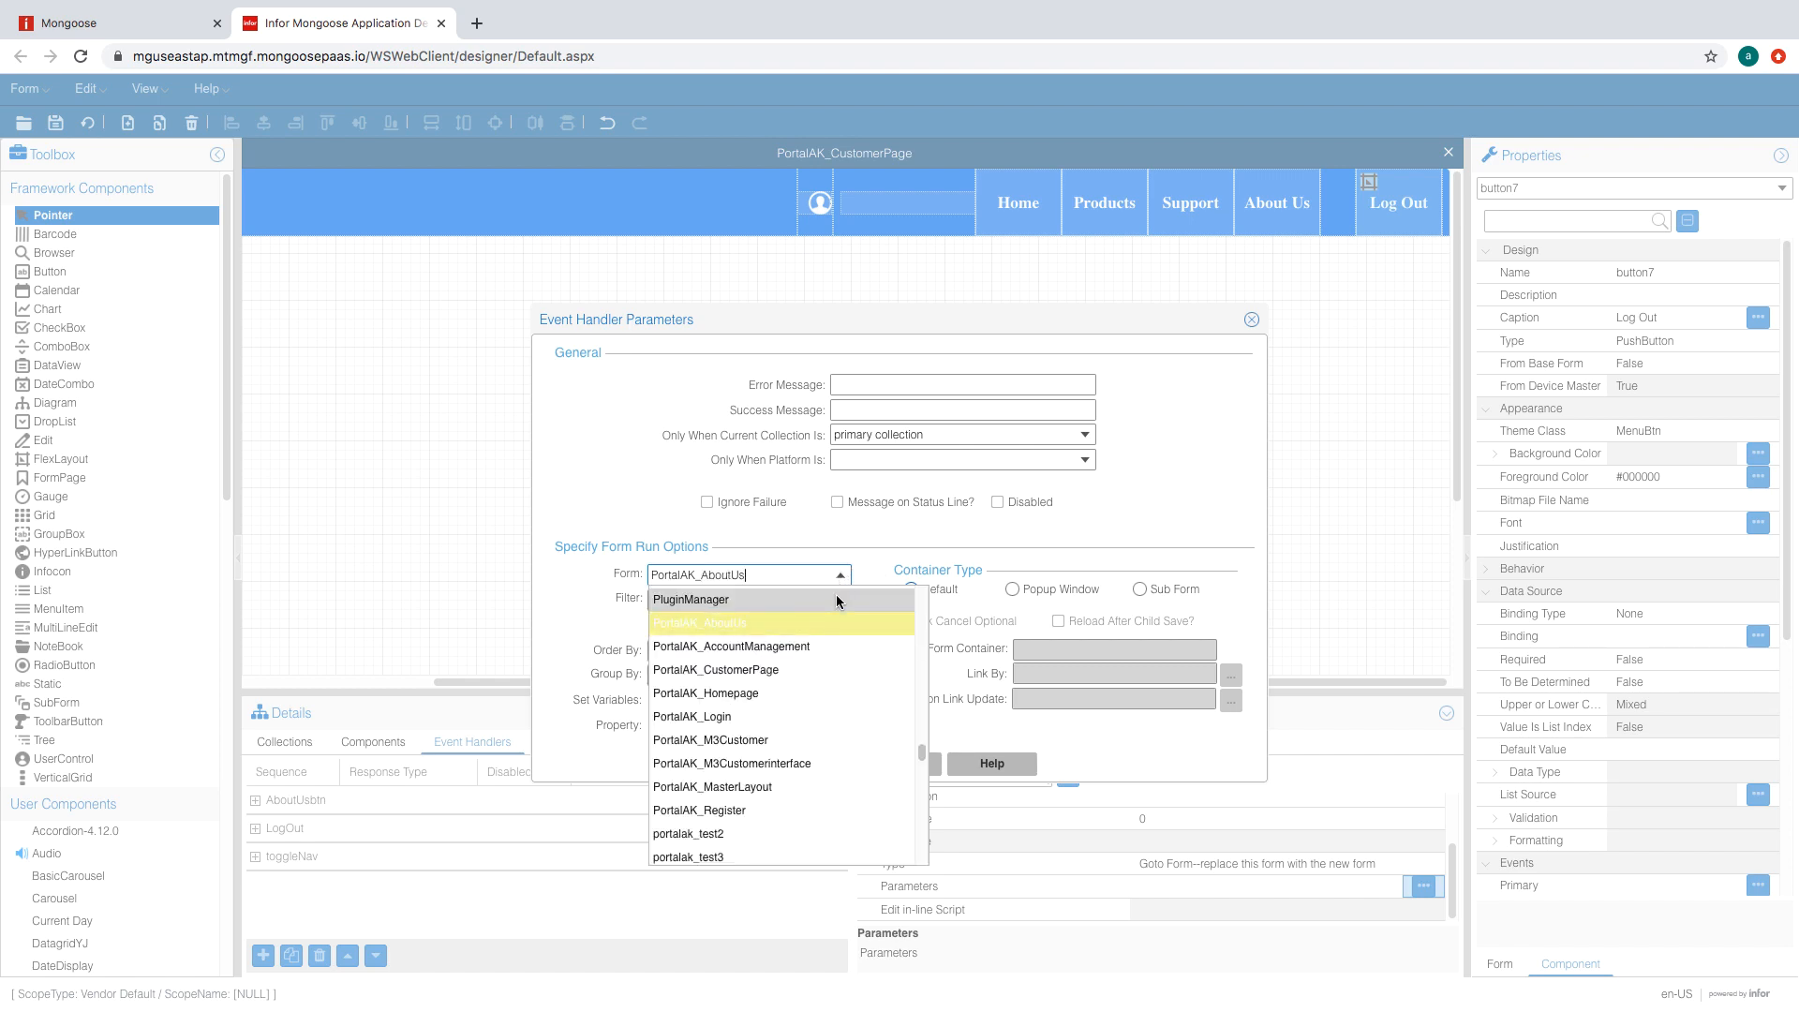
{"action": "left_click", "coordinate": [803, 692]}
{"action": "left_click", "coordinate": [818, 765]}
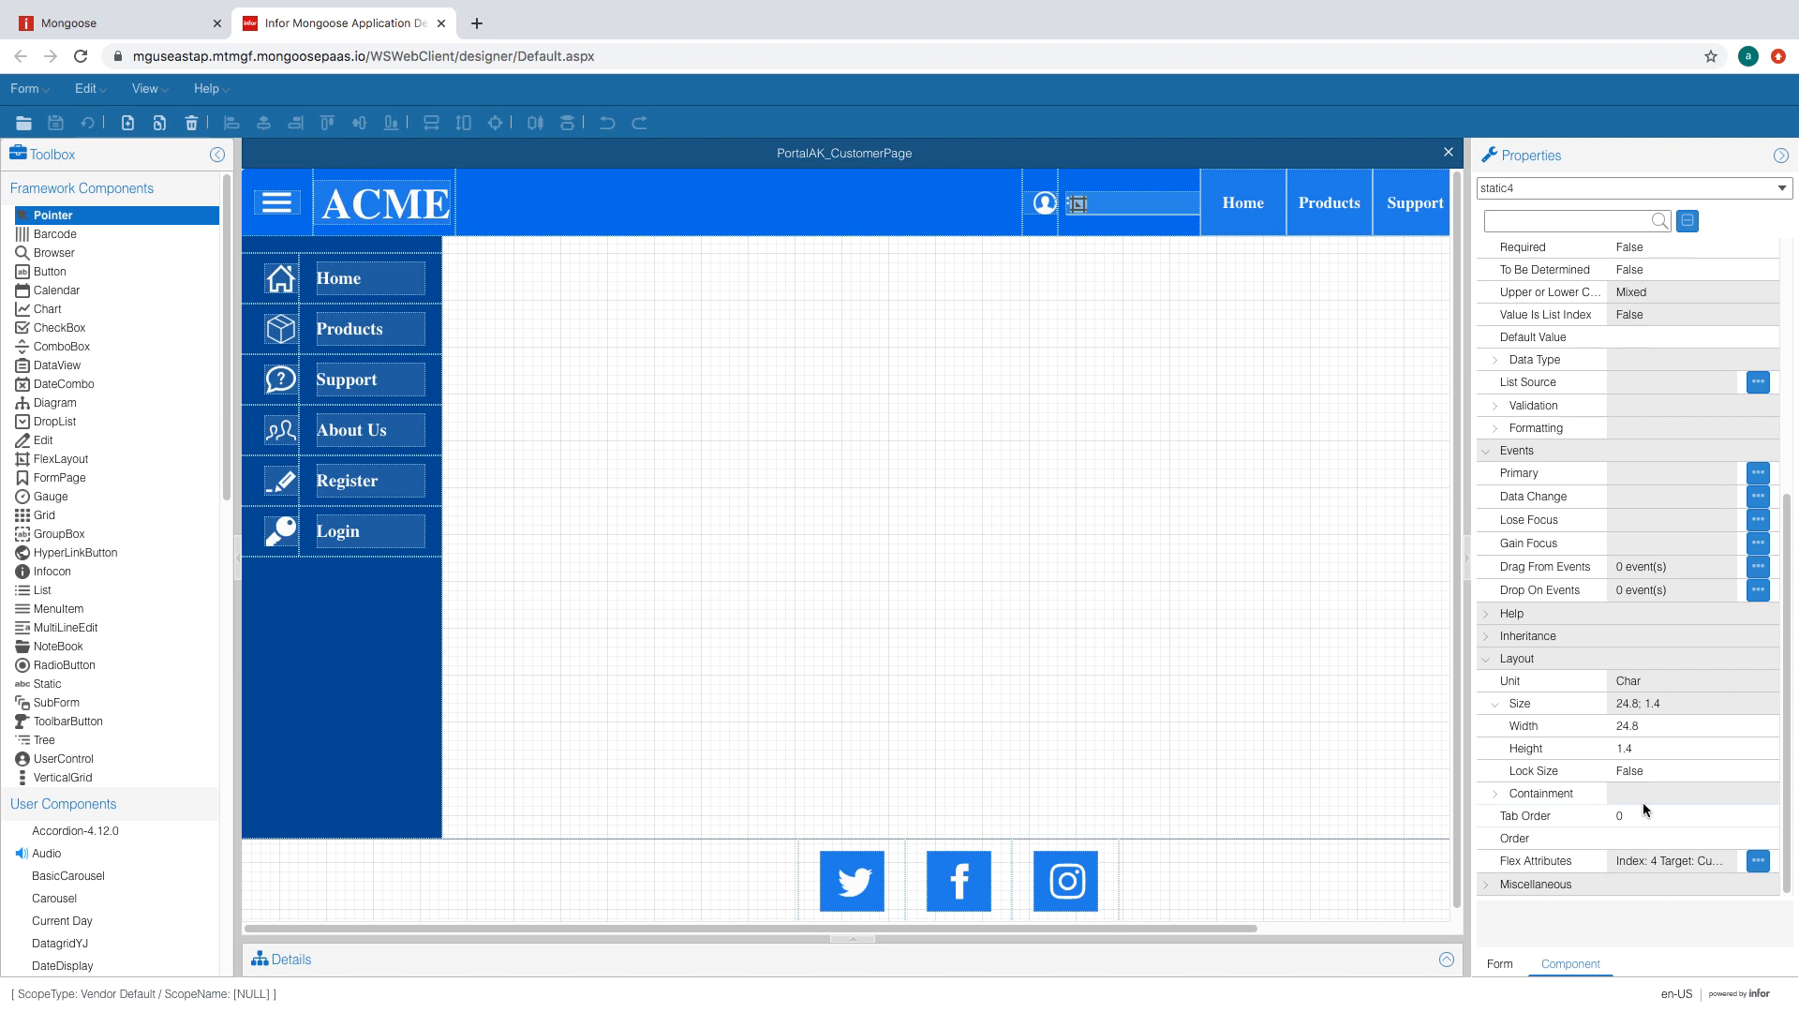
- Set the static4 label's No Colon attribute to True and regenerate the form
{"action": "left_click", "coordinate": [1584, 884]}
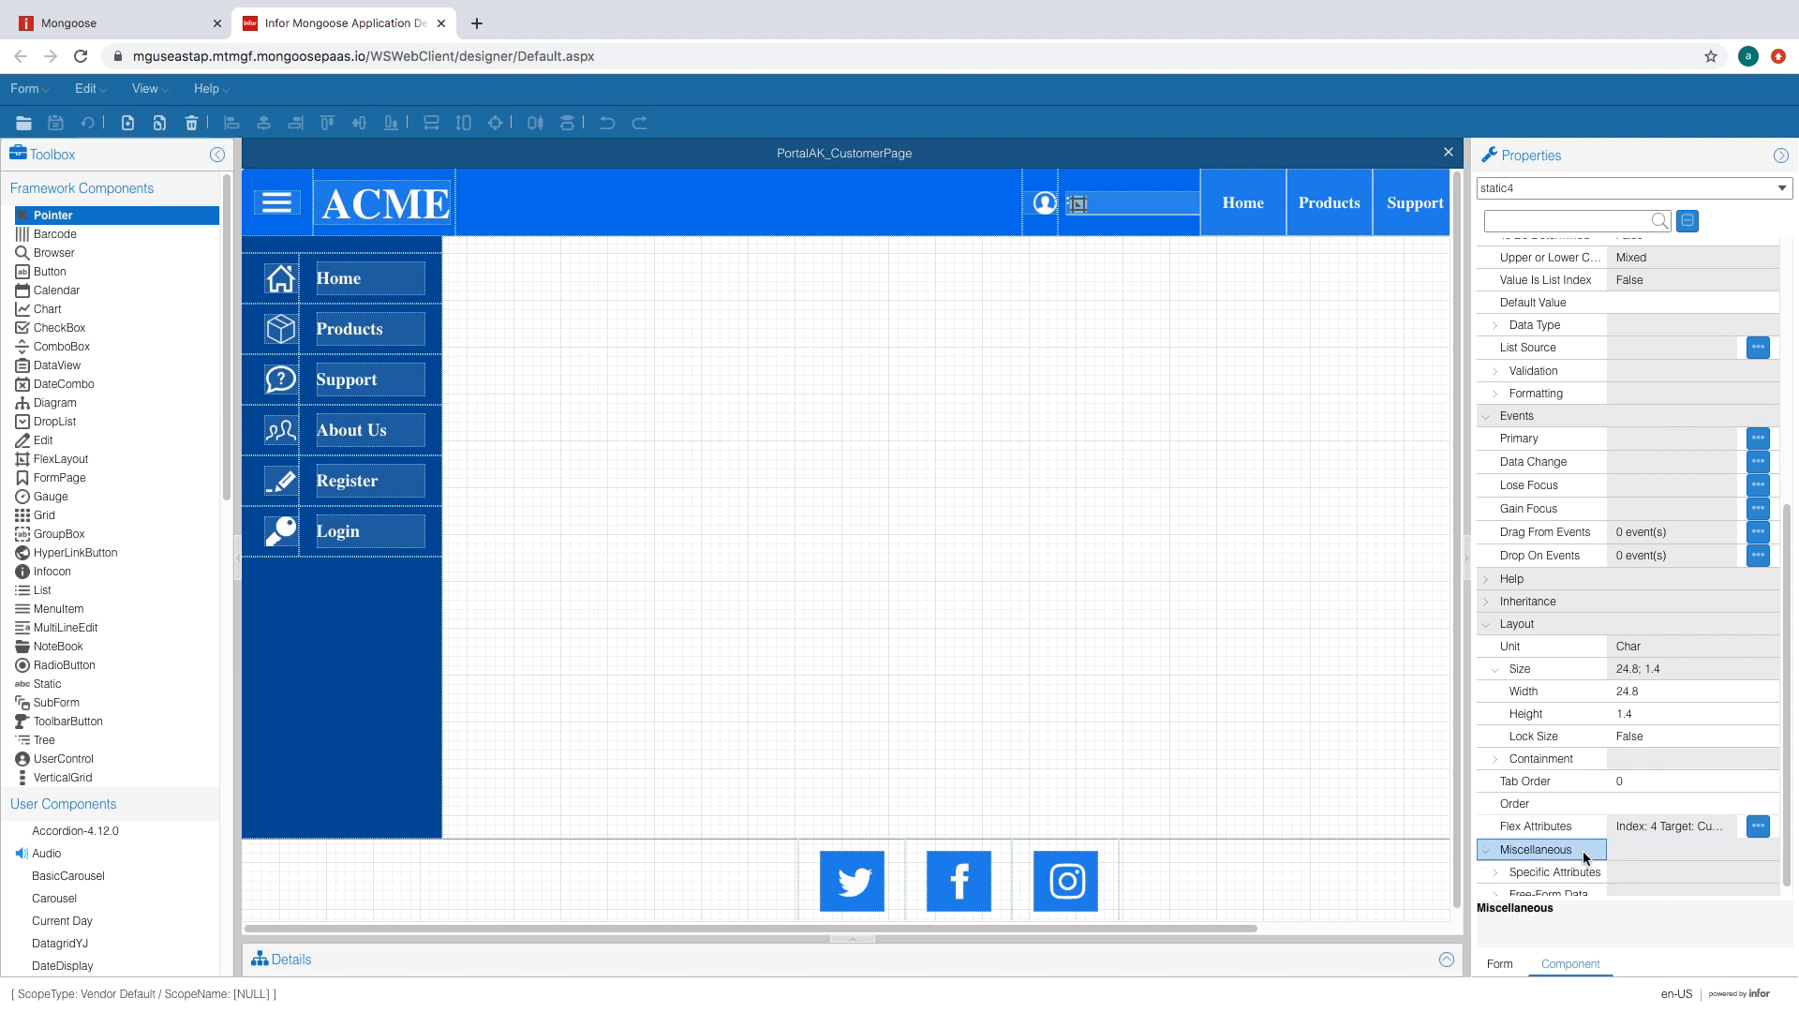
{"action": "left_click", "coordinate": [1582, 863]}
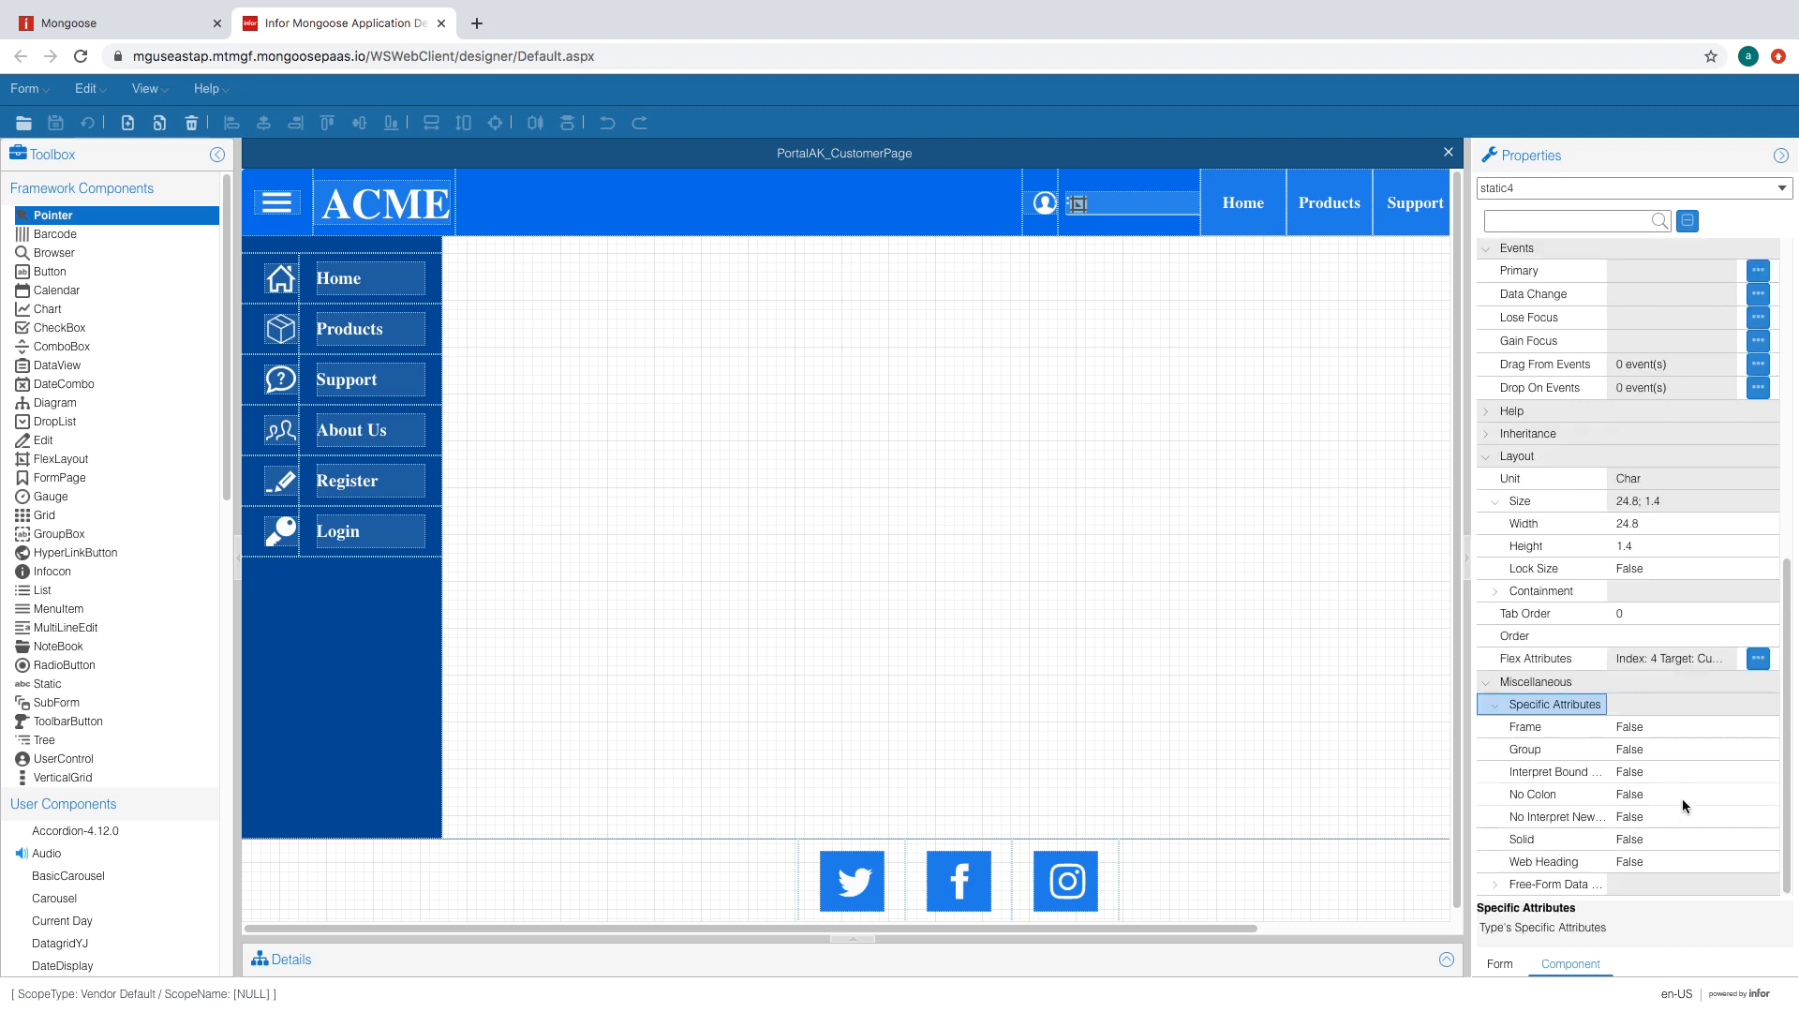
{"action": "double_click", "coordinate": [1687, 796]}
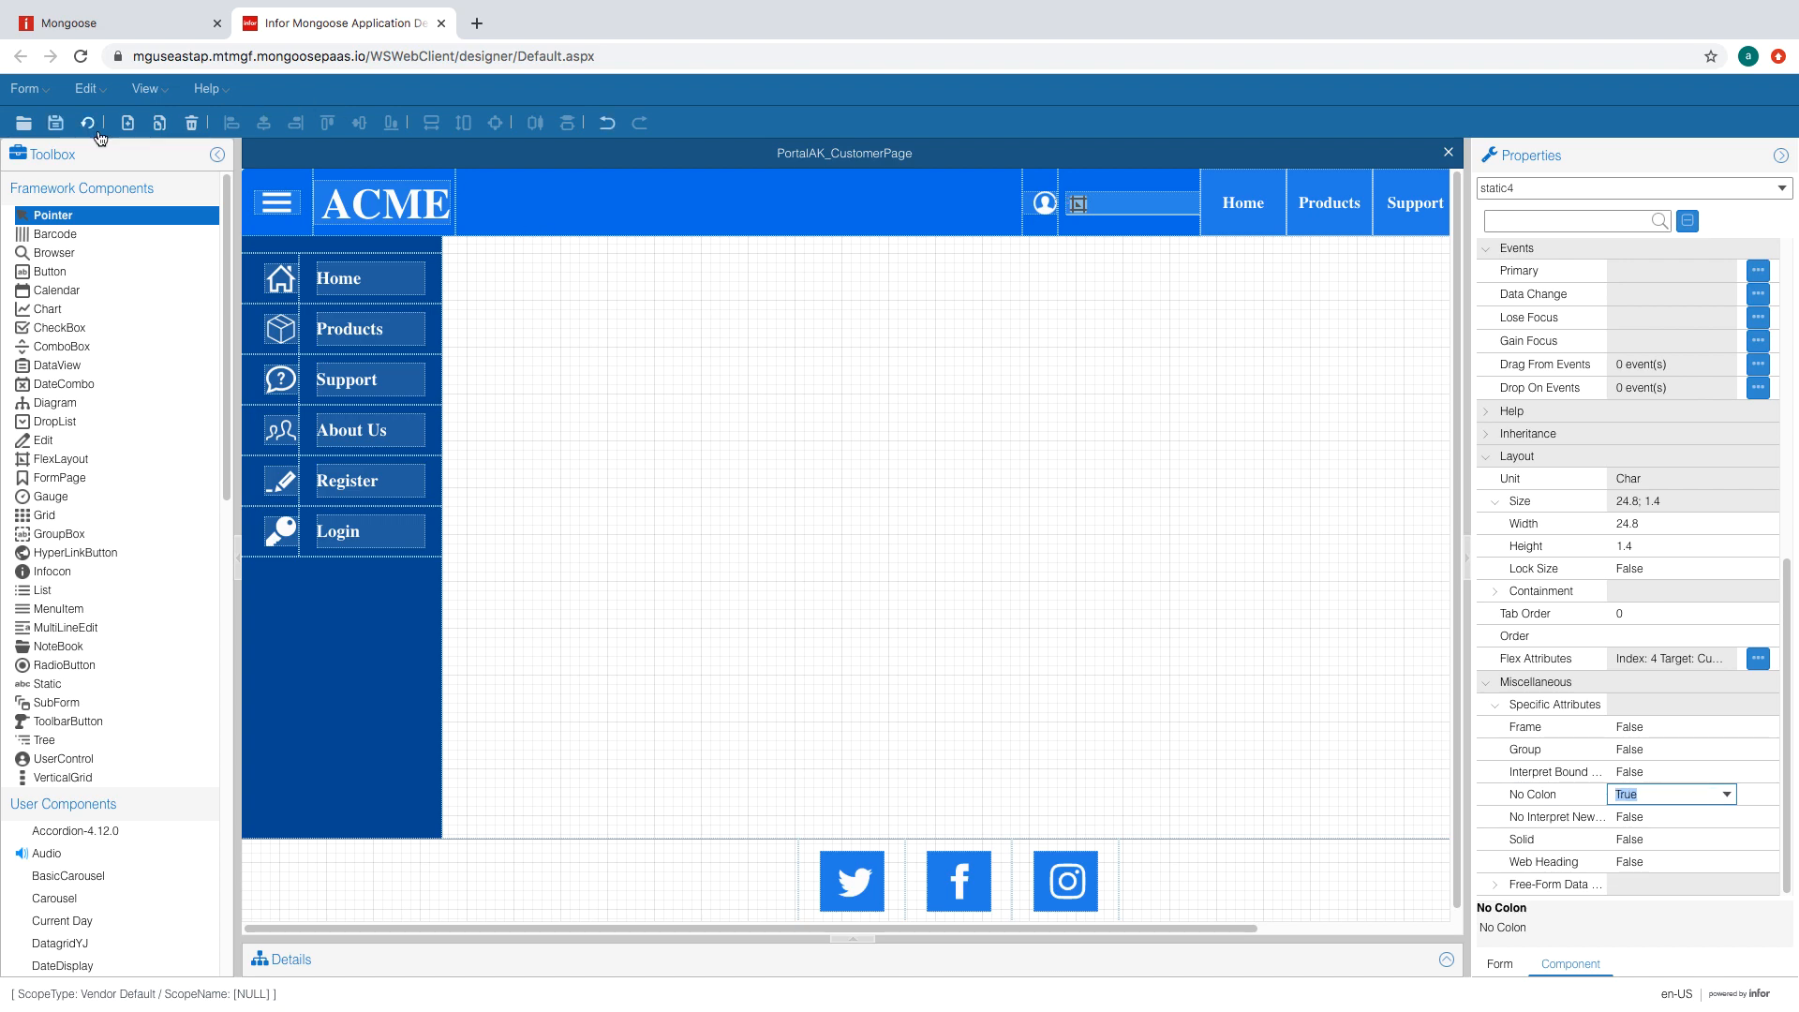
{"action": "left_click", "coordinate": [90, 125]}
{"action": "left_click", "coordinate": [26, 88]}
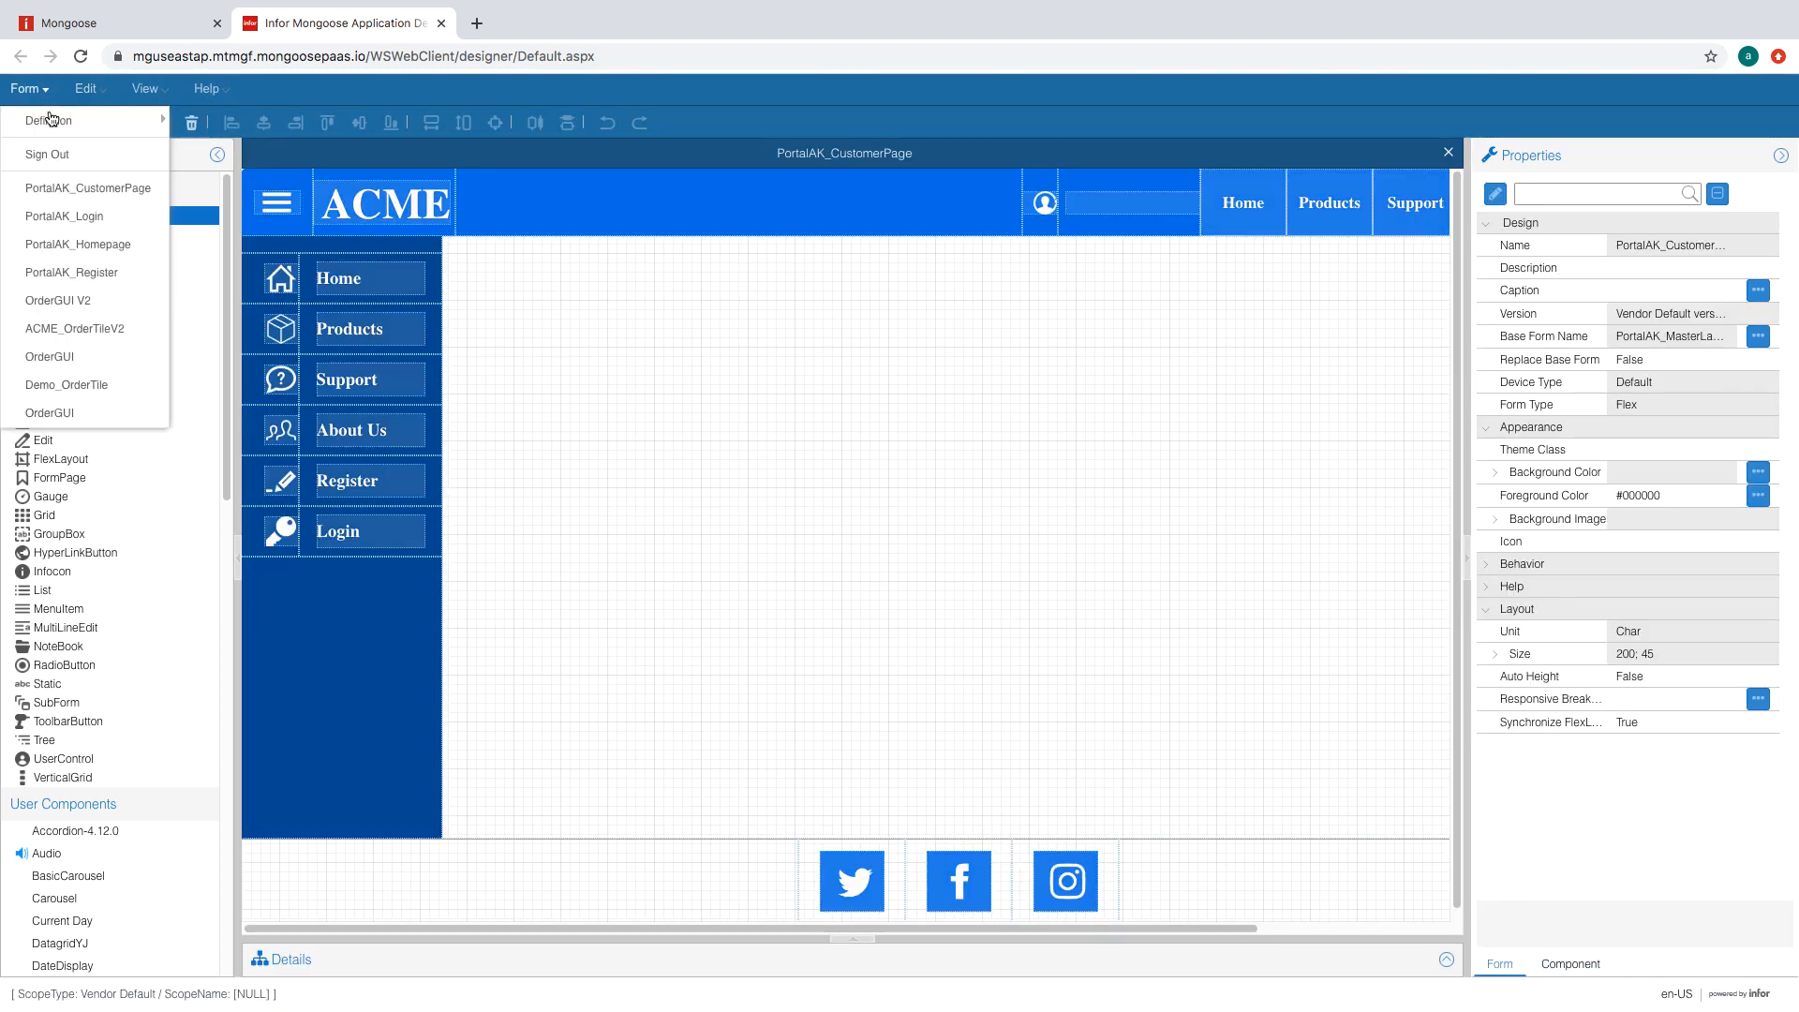
- In PortalAK_Login's script, insert + " " between FirstName and LastName, then regenerate
{"action": "left_click", "coordinate": [118, 217]}
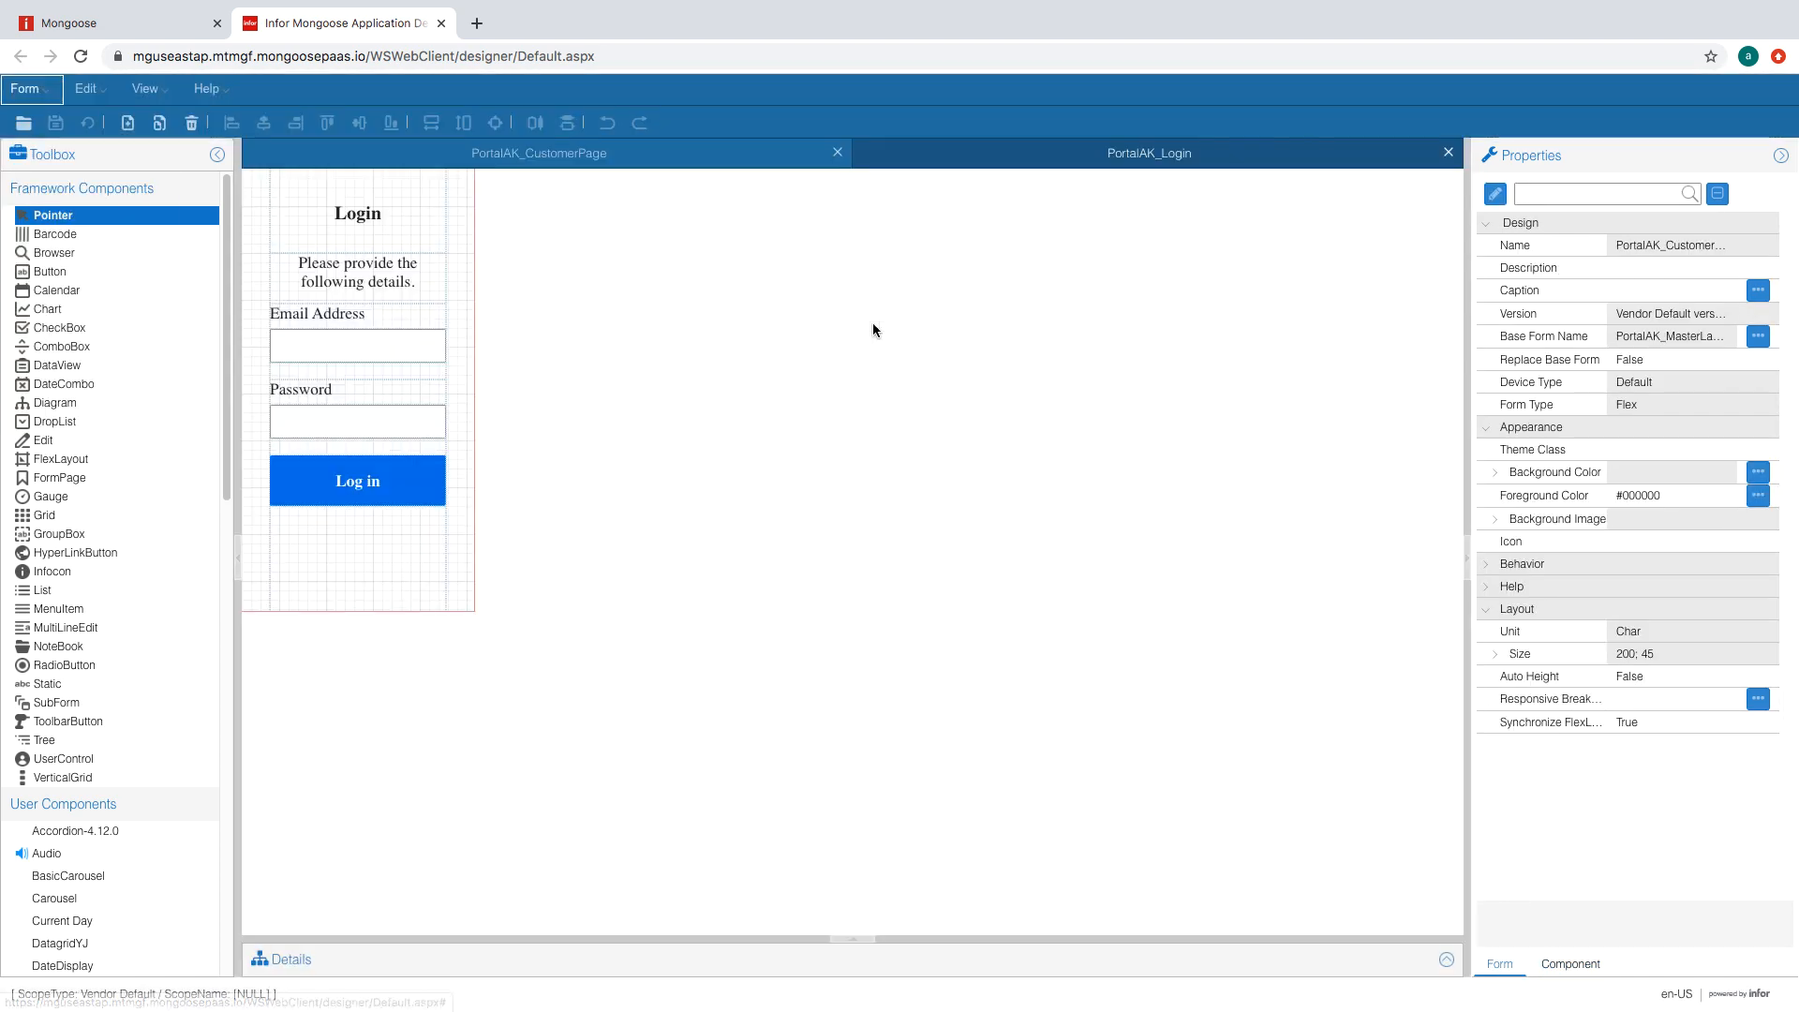
{"action": "left_click", "coordinate": [1494, 194]}
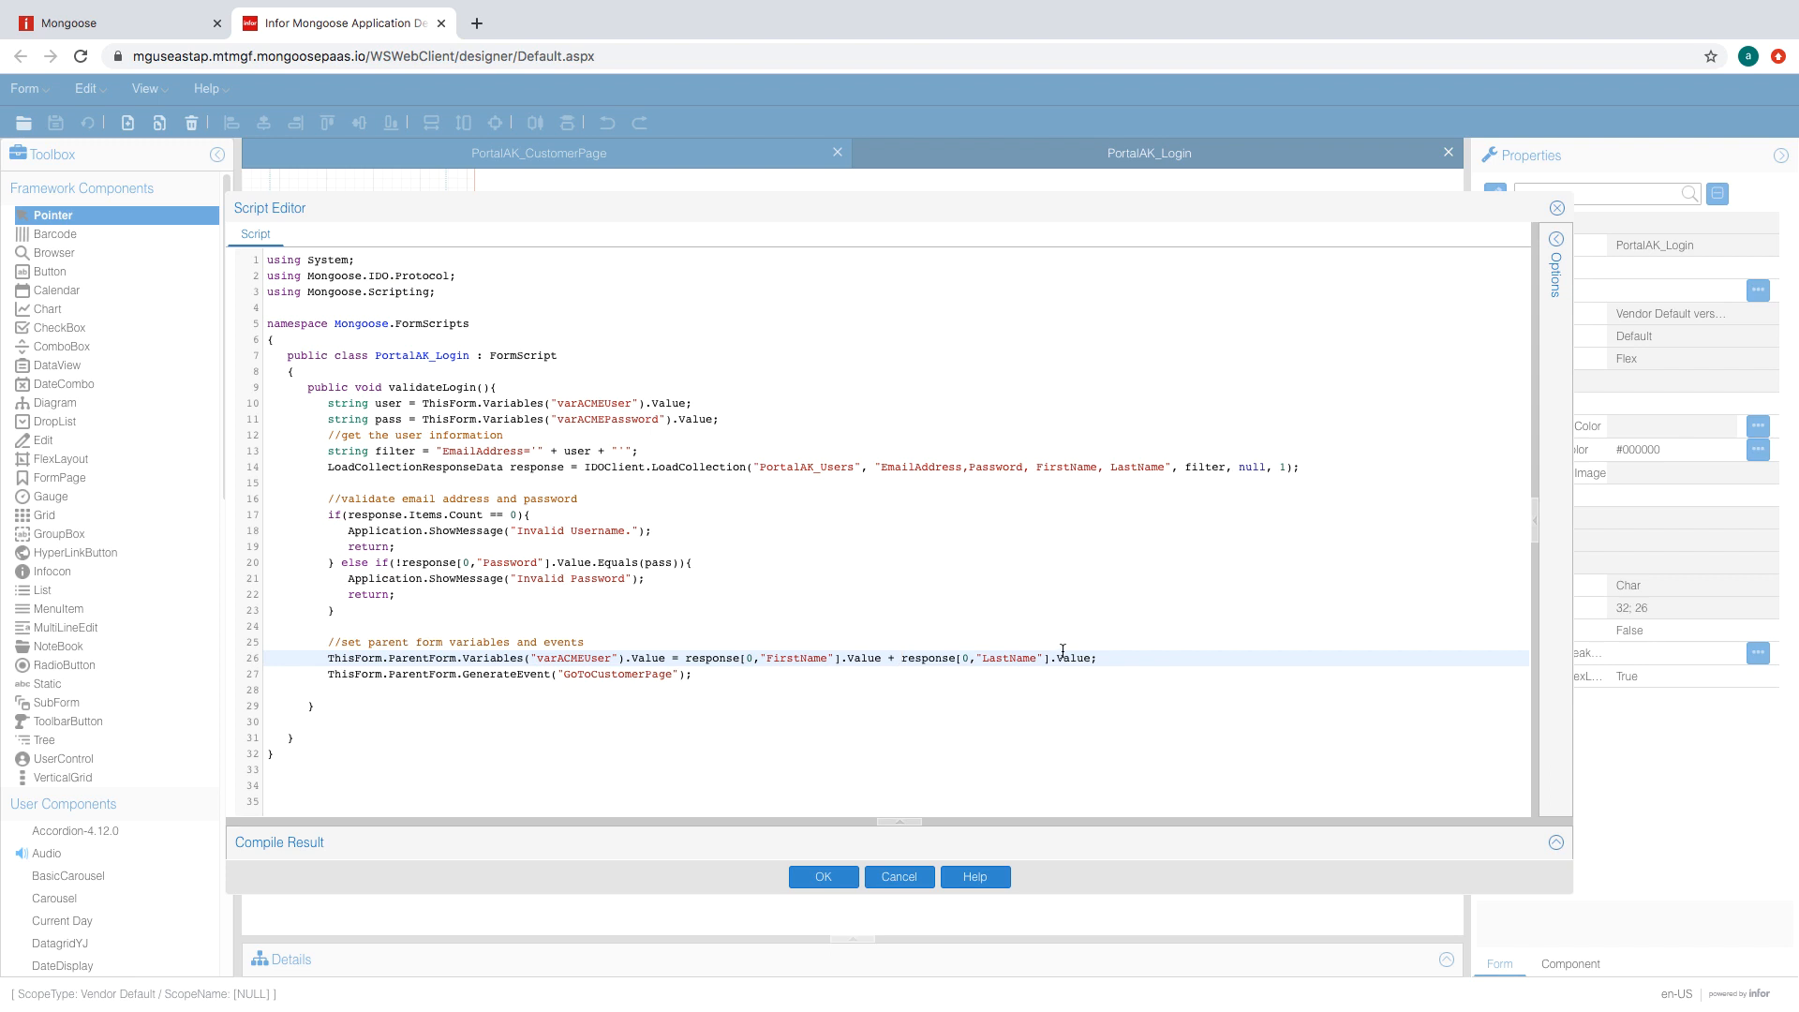
{"action": "type", "text": "+"}
{"action": "type", "text": " \" +"}
{"action": "left_click", "coordinate": [808, 877]}
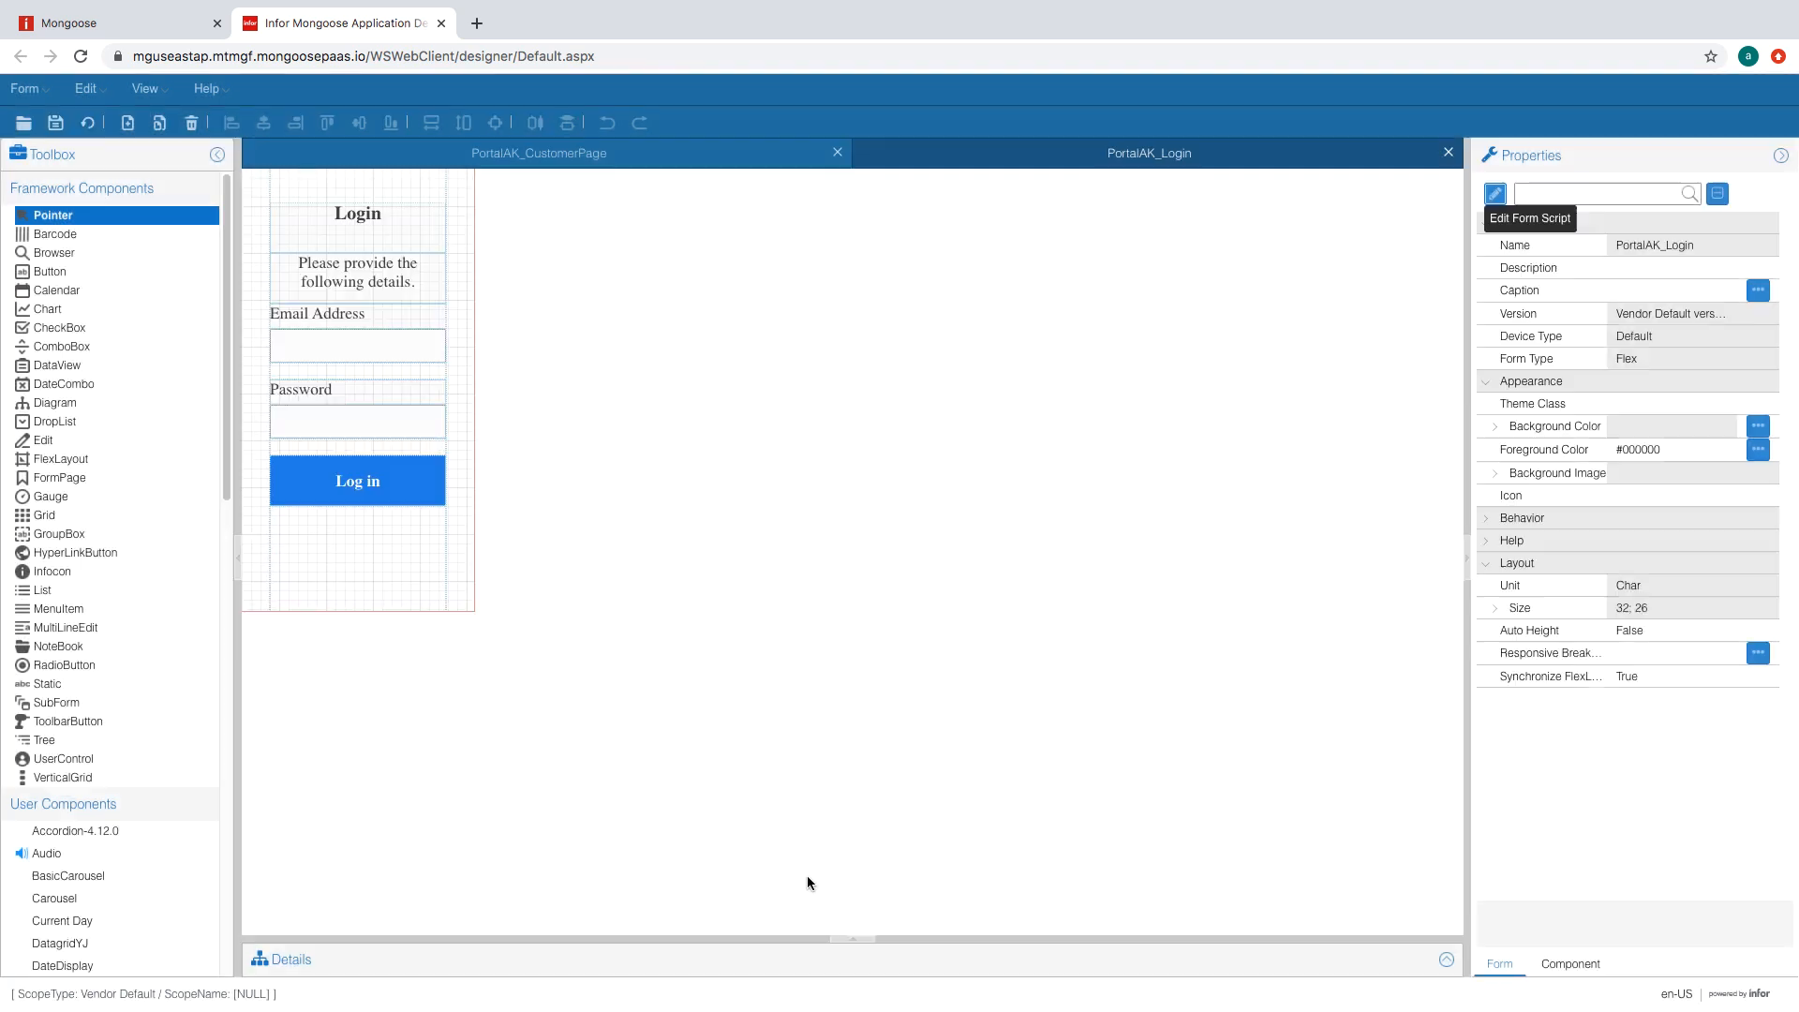
{"action": "left_click", "coordinate": [87, 121]}
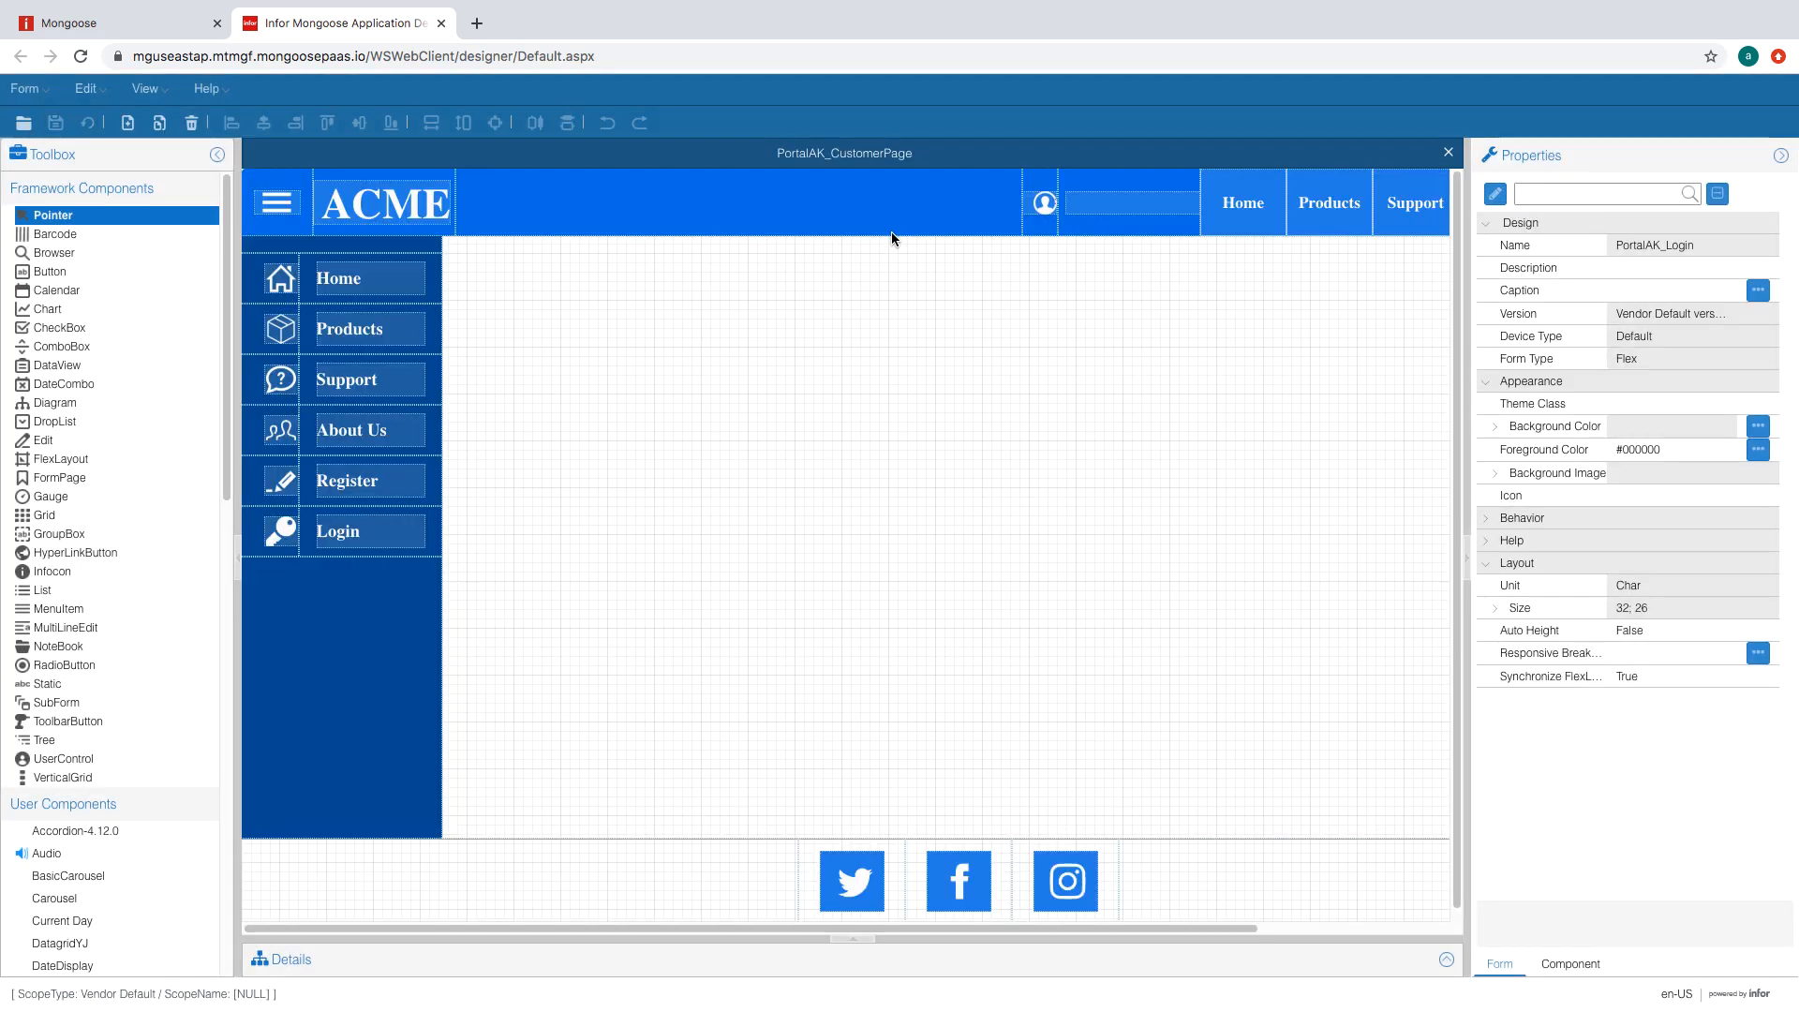
- Log in to the ACME portal with the account e-mail and password
{"action": "left_click", "coordinate": [173, 16]}
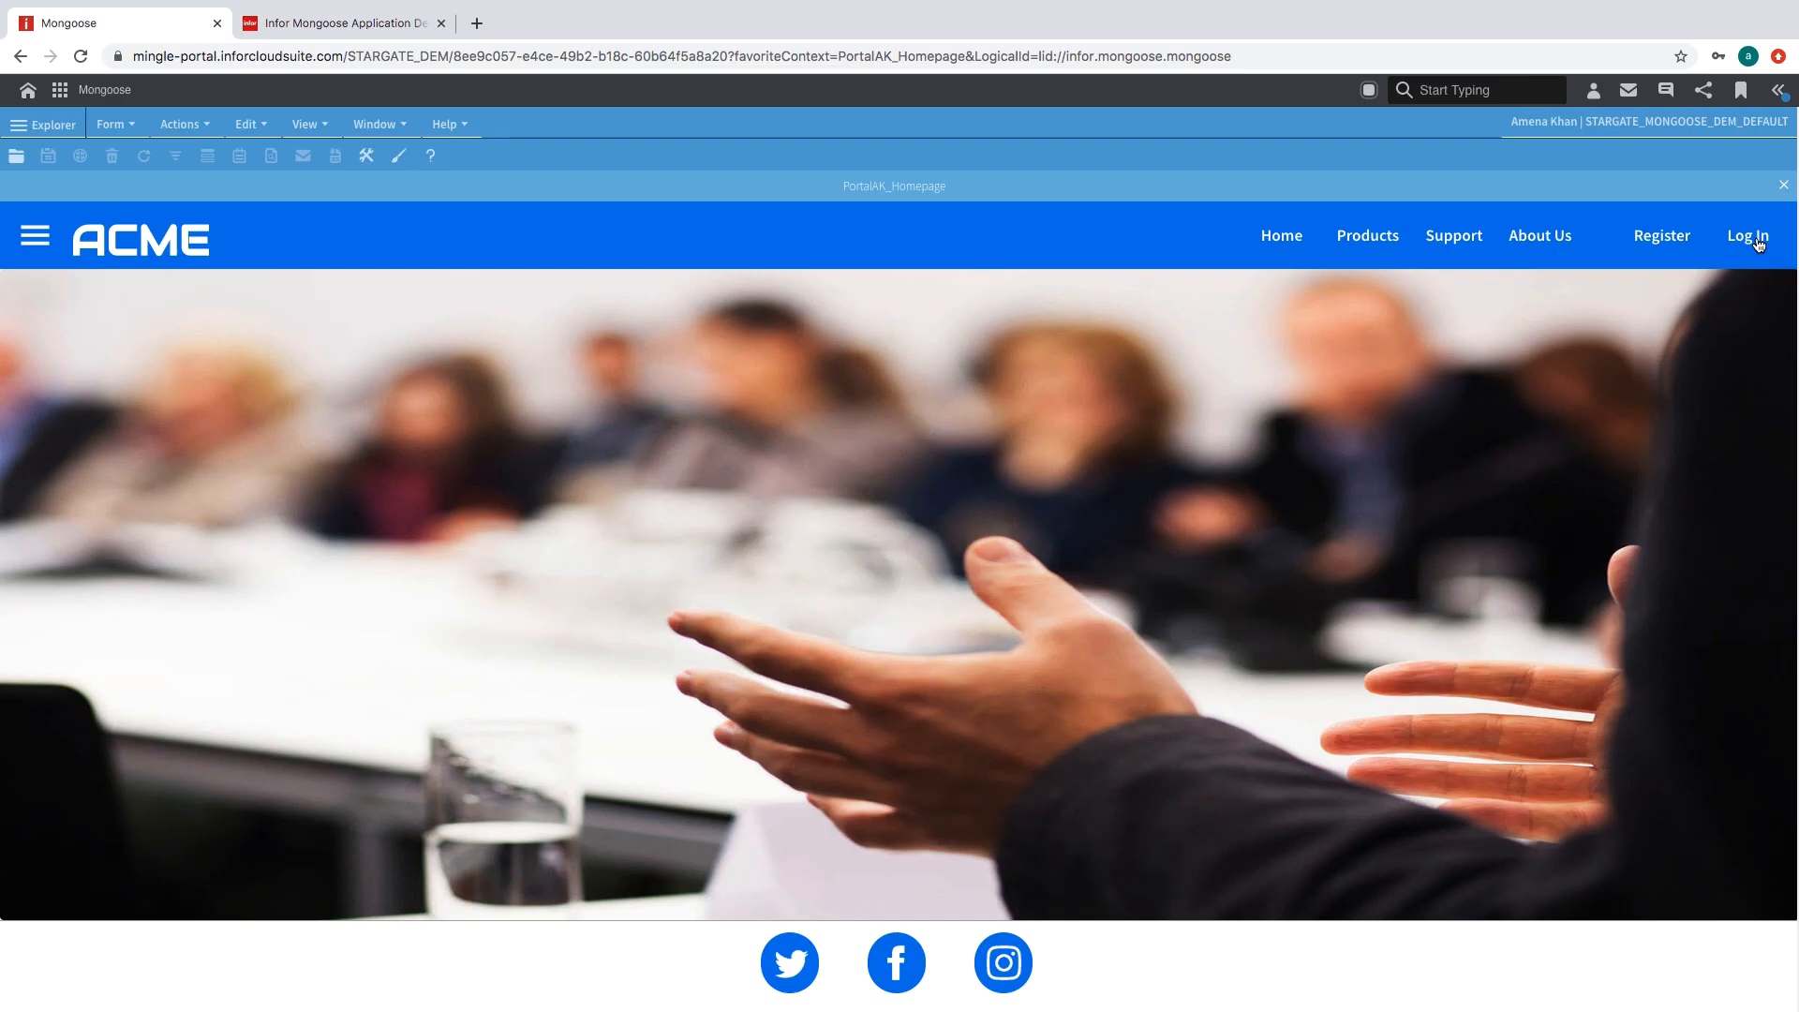
{"action": "left_click", "coordinate": [1756, 240]}
{"action": "left_click", "coordinate": [1531, 444]}
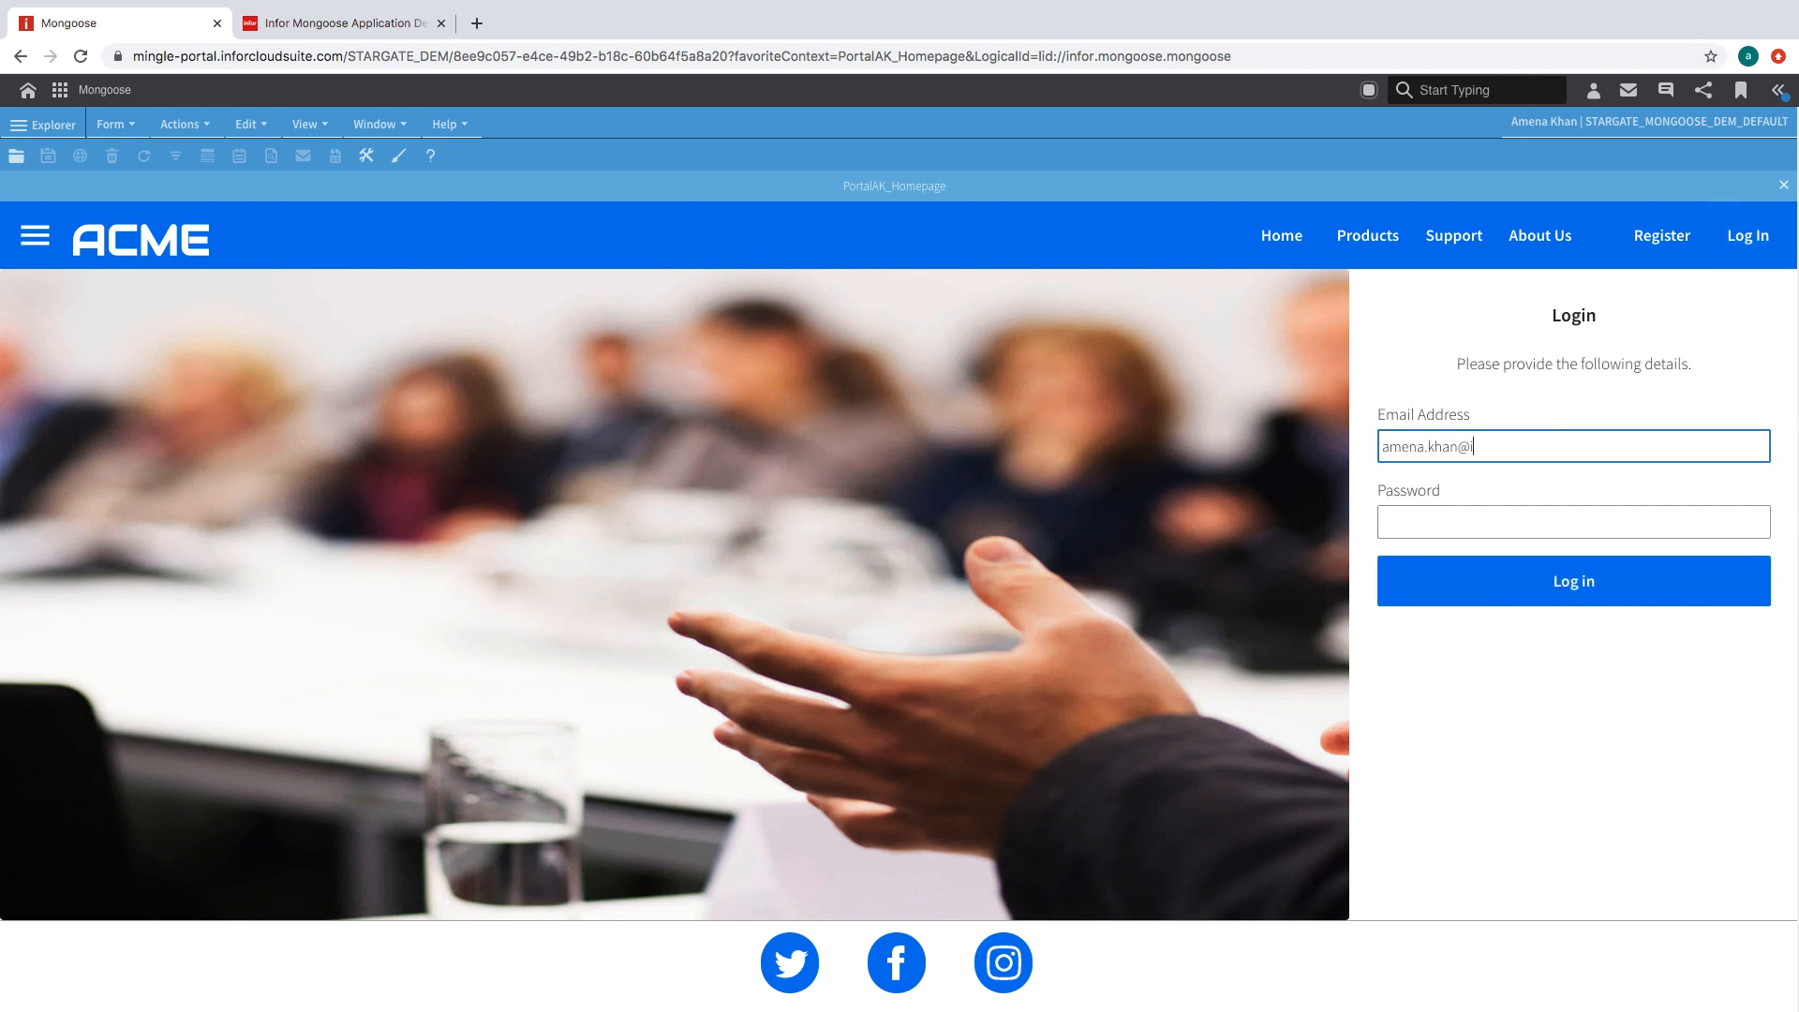
{"action": "key", "text": "Tab"}
{"action": "type", "text": "••"}
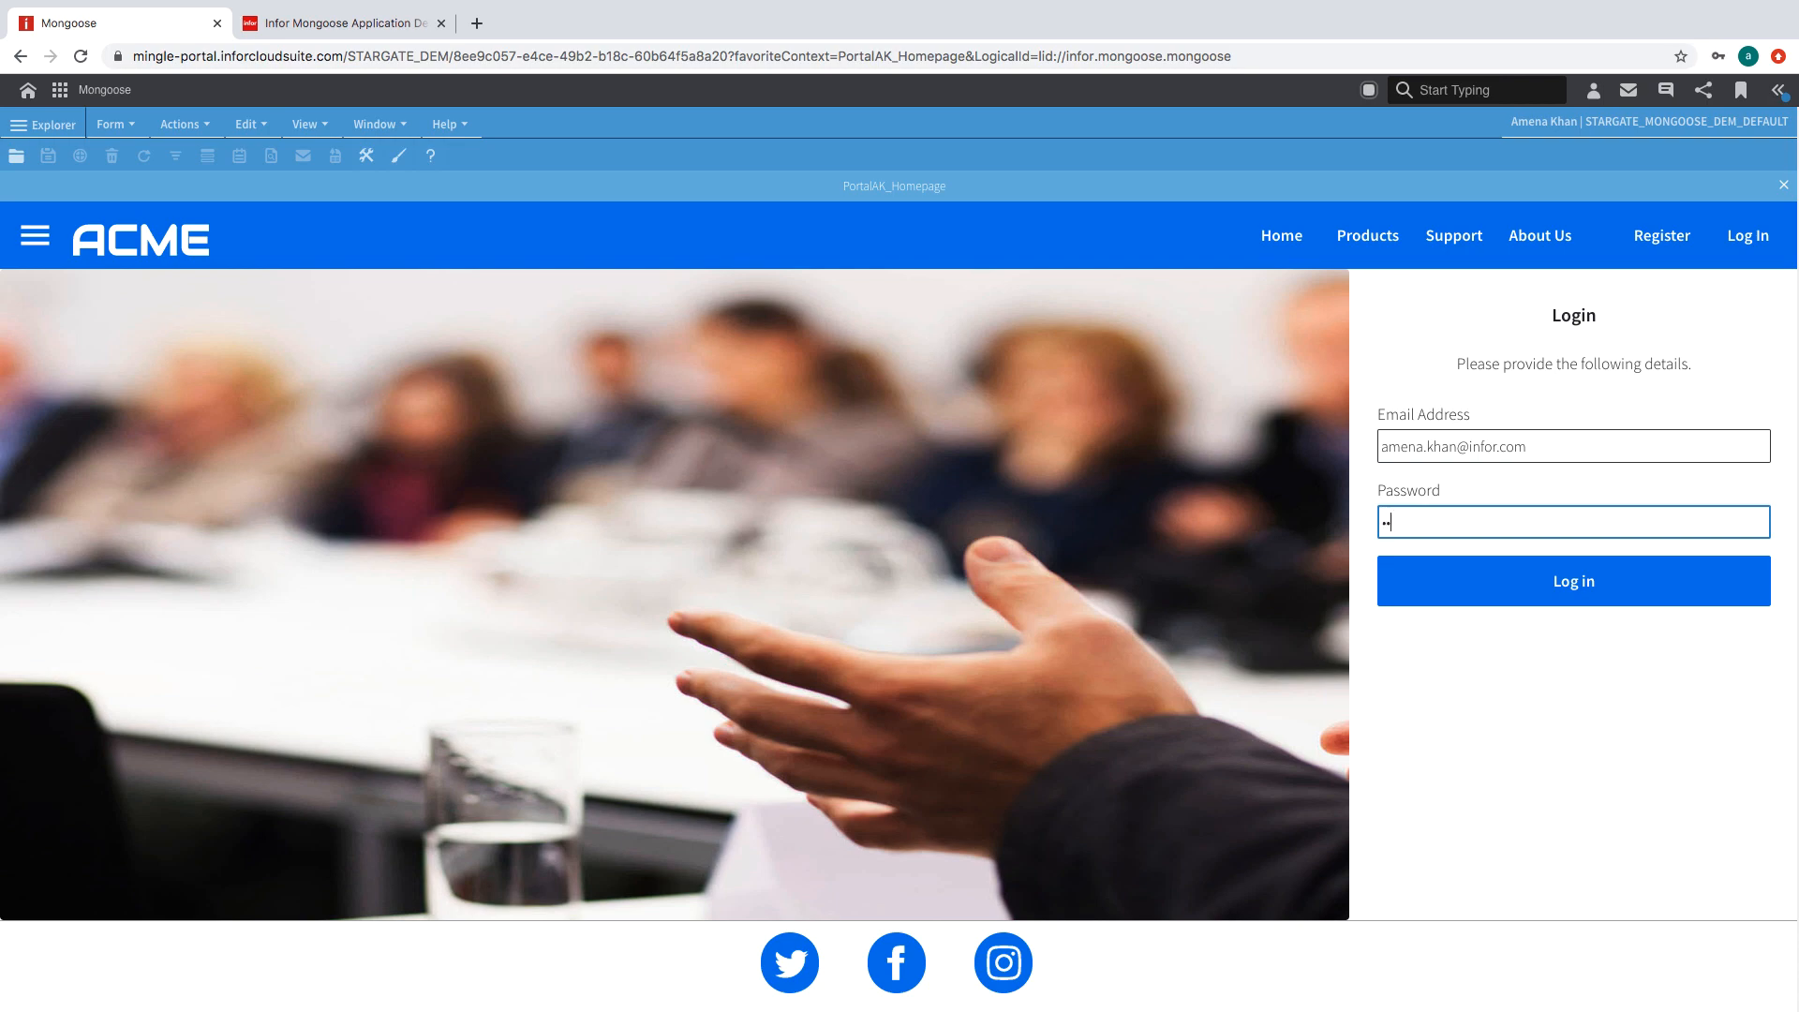
{"action": "type", "text": "•••••"}
{"action": "left_click", "coordinate": [1464, 576]}
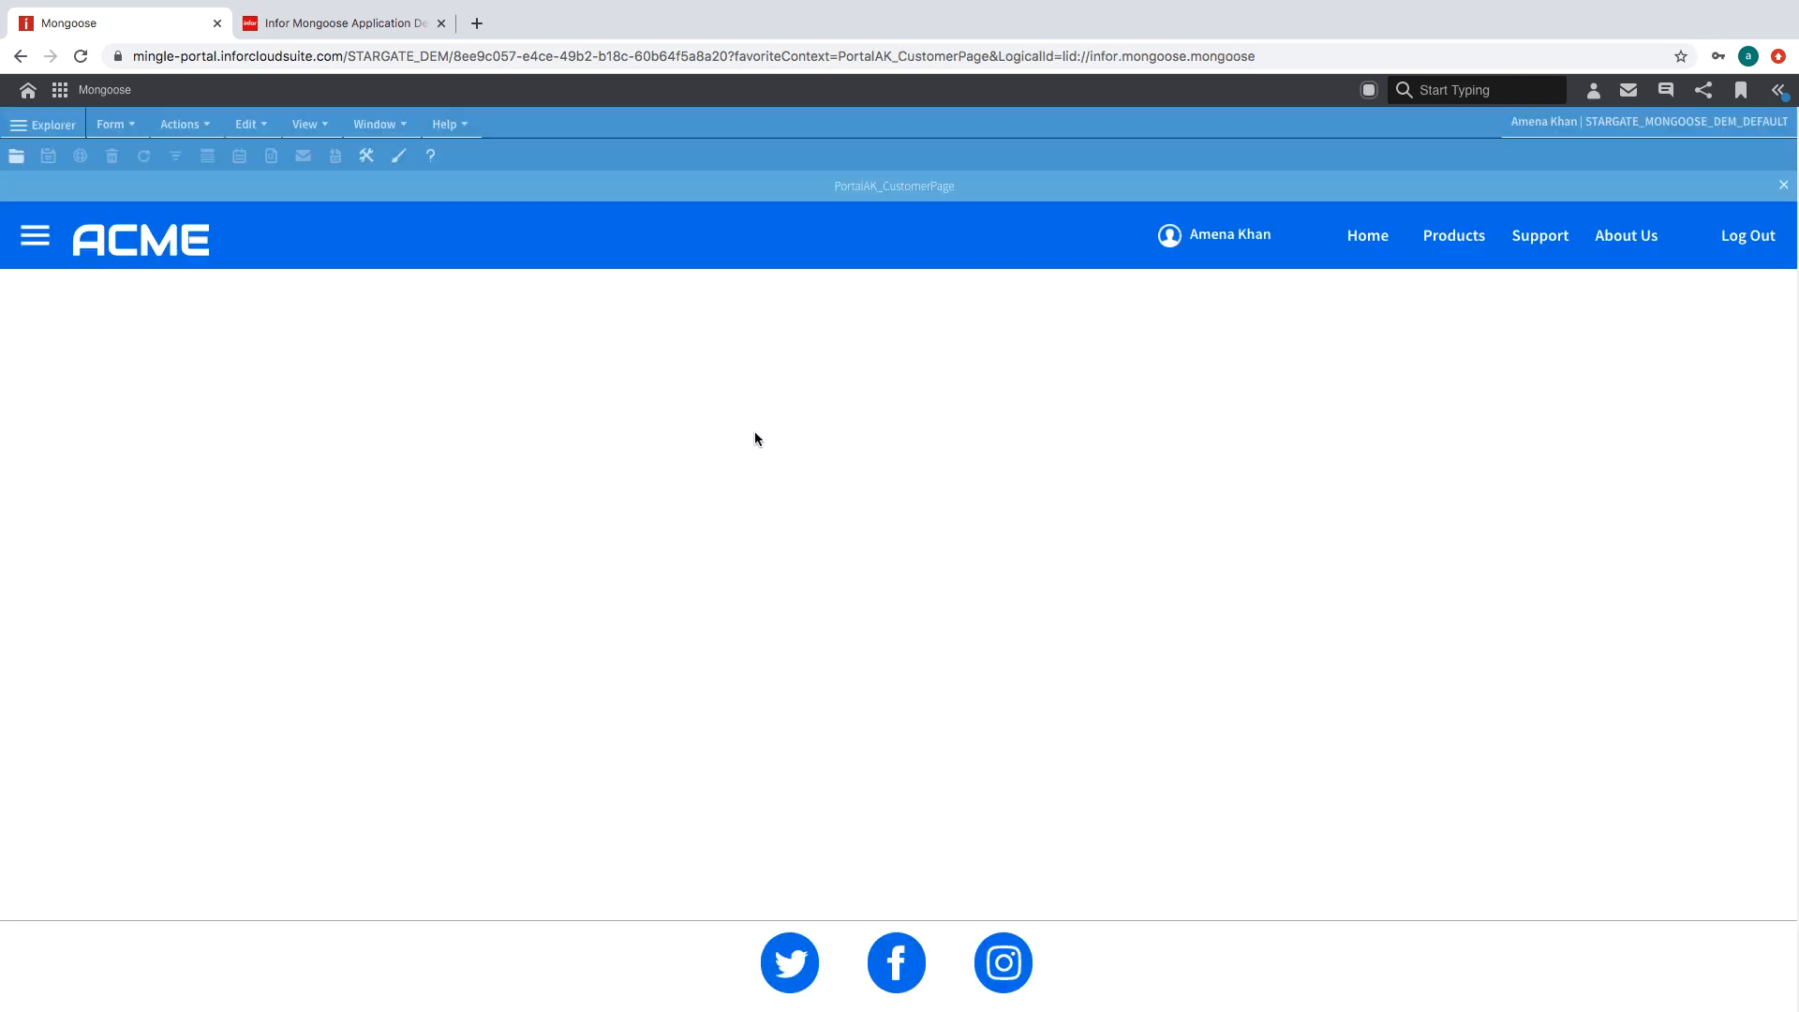
- Check the existing Customer Orders form, then start a new form via Form > Definition > New
{"action": "left_click", "coordinate": [1248, 260]}
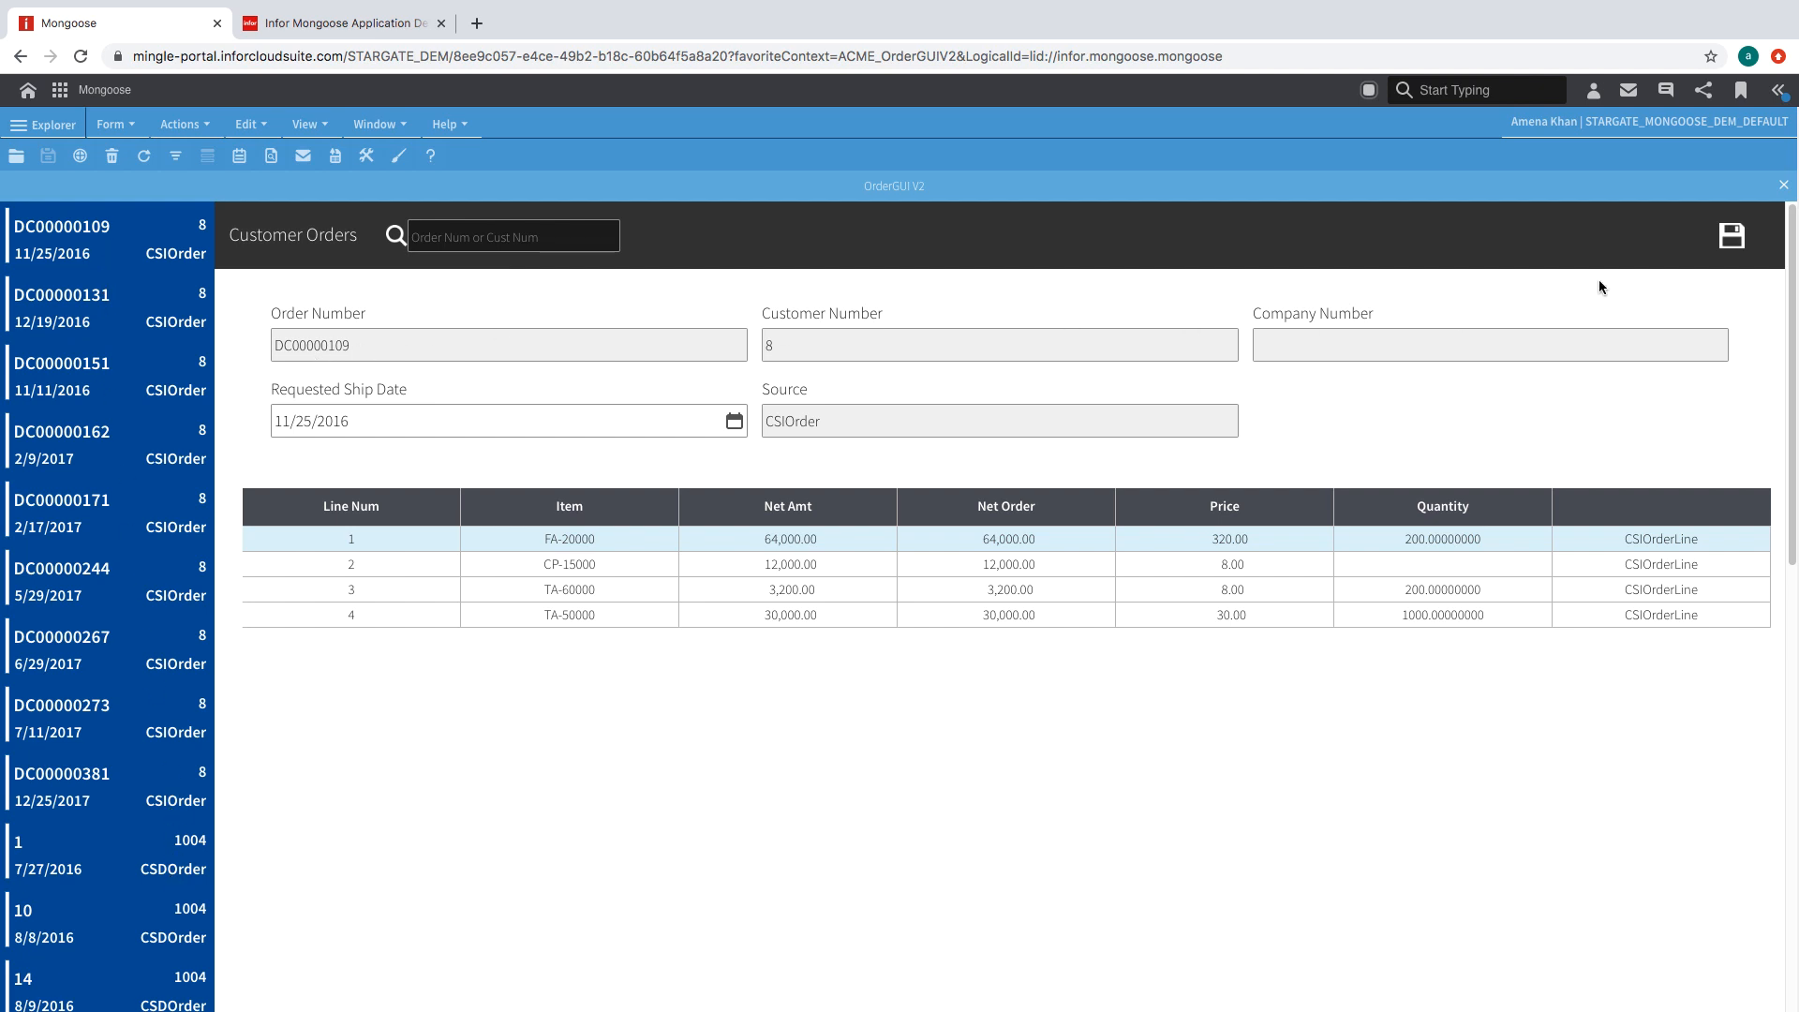
{"action": "left_click", "coordinate": [323, 23]}
{"action": "left_click", "coordinate": [27, 89]}
{"action": "mouse_move", "coordinate": [56, 121]}
{"action": "left_click", "coordinate": [272, 245]}
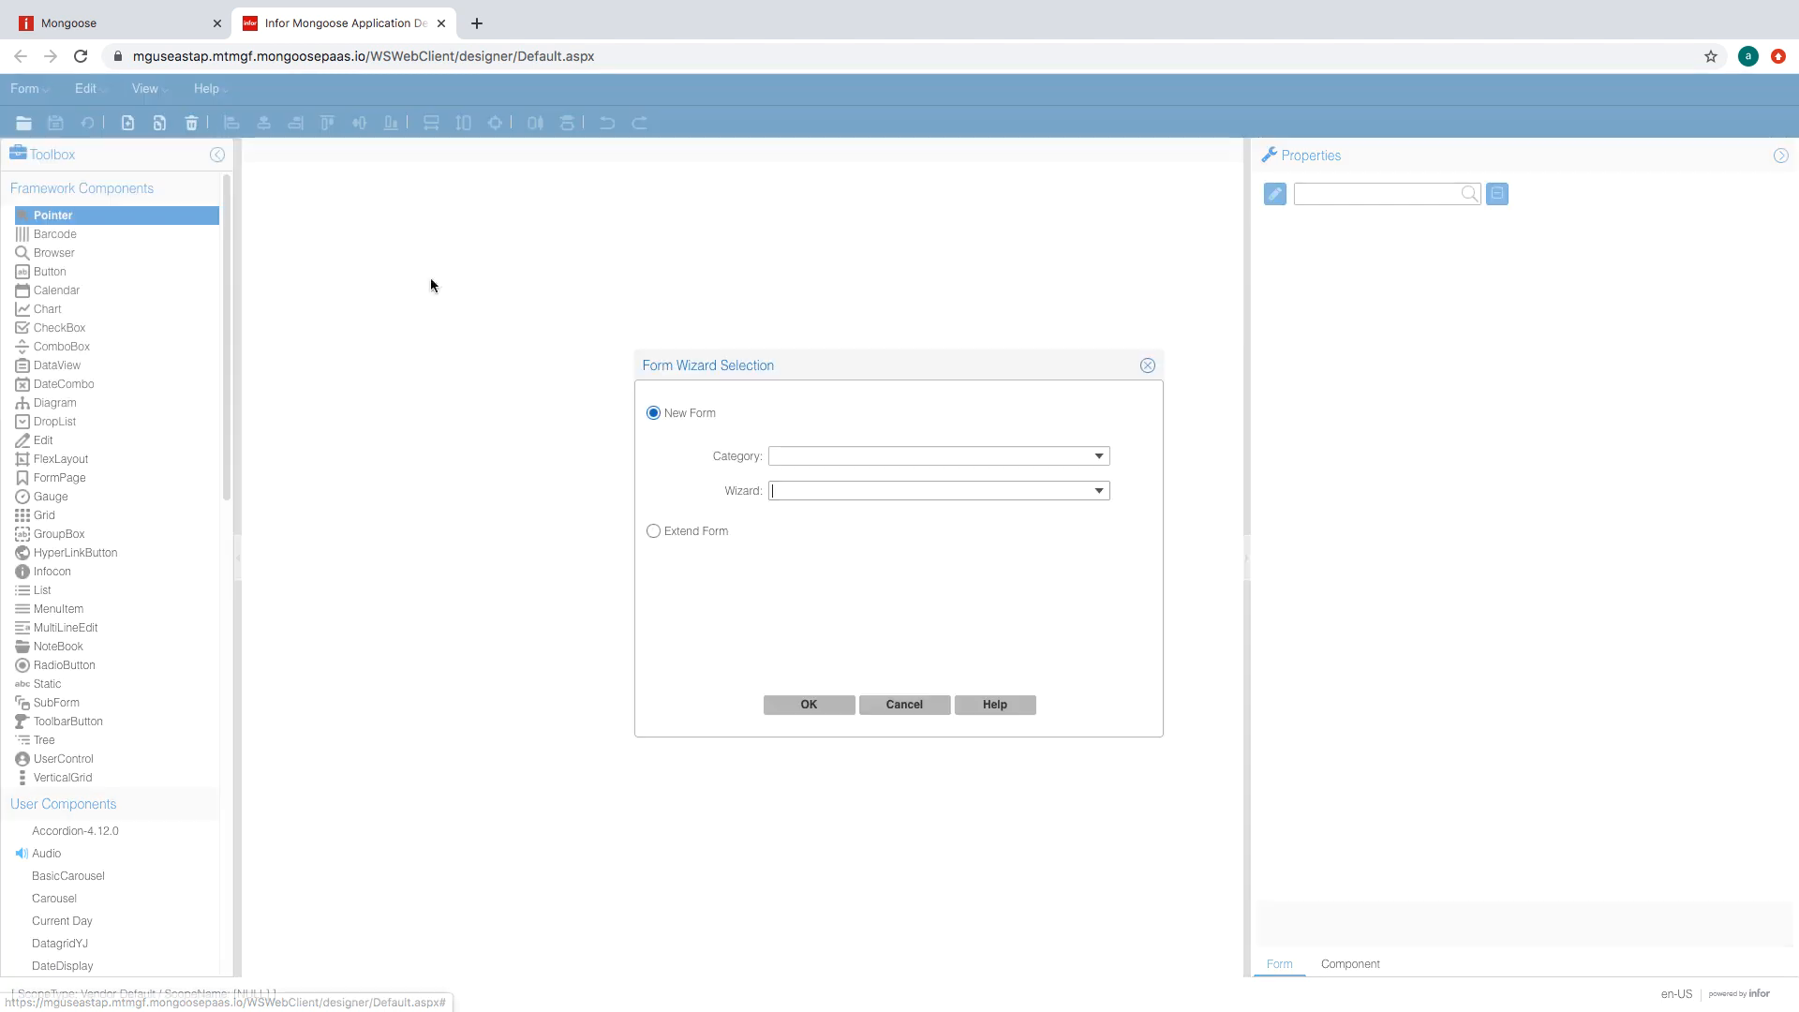
- Choose the Flex category with the Basic wizard in Form Wizard Selection
{"action": "left_click", "coordinate": [1095, 459]}
{"action": "left_click", "coordinate": [964, 682]}
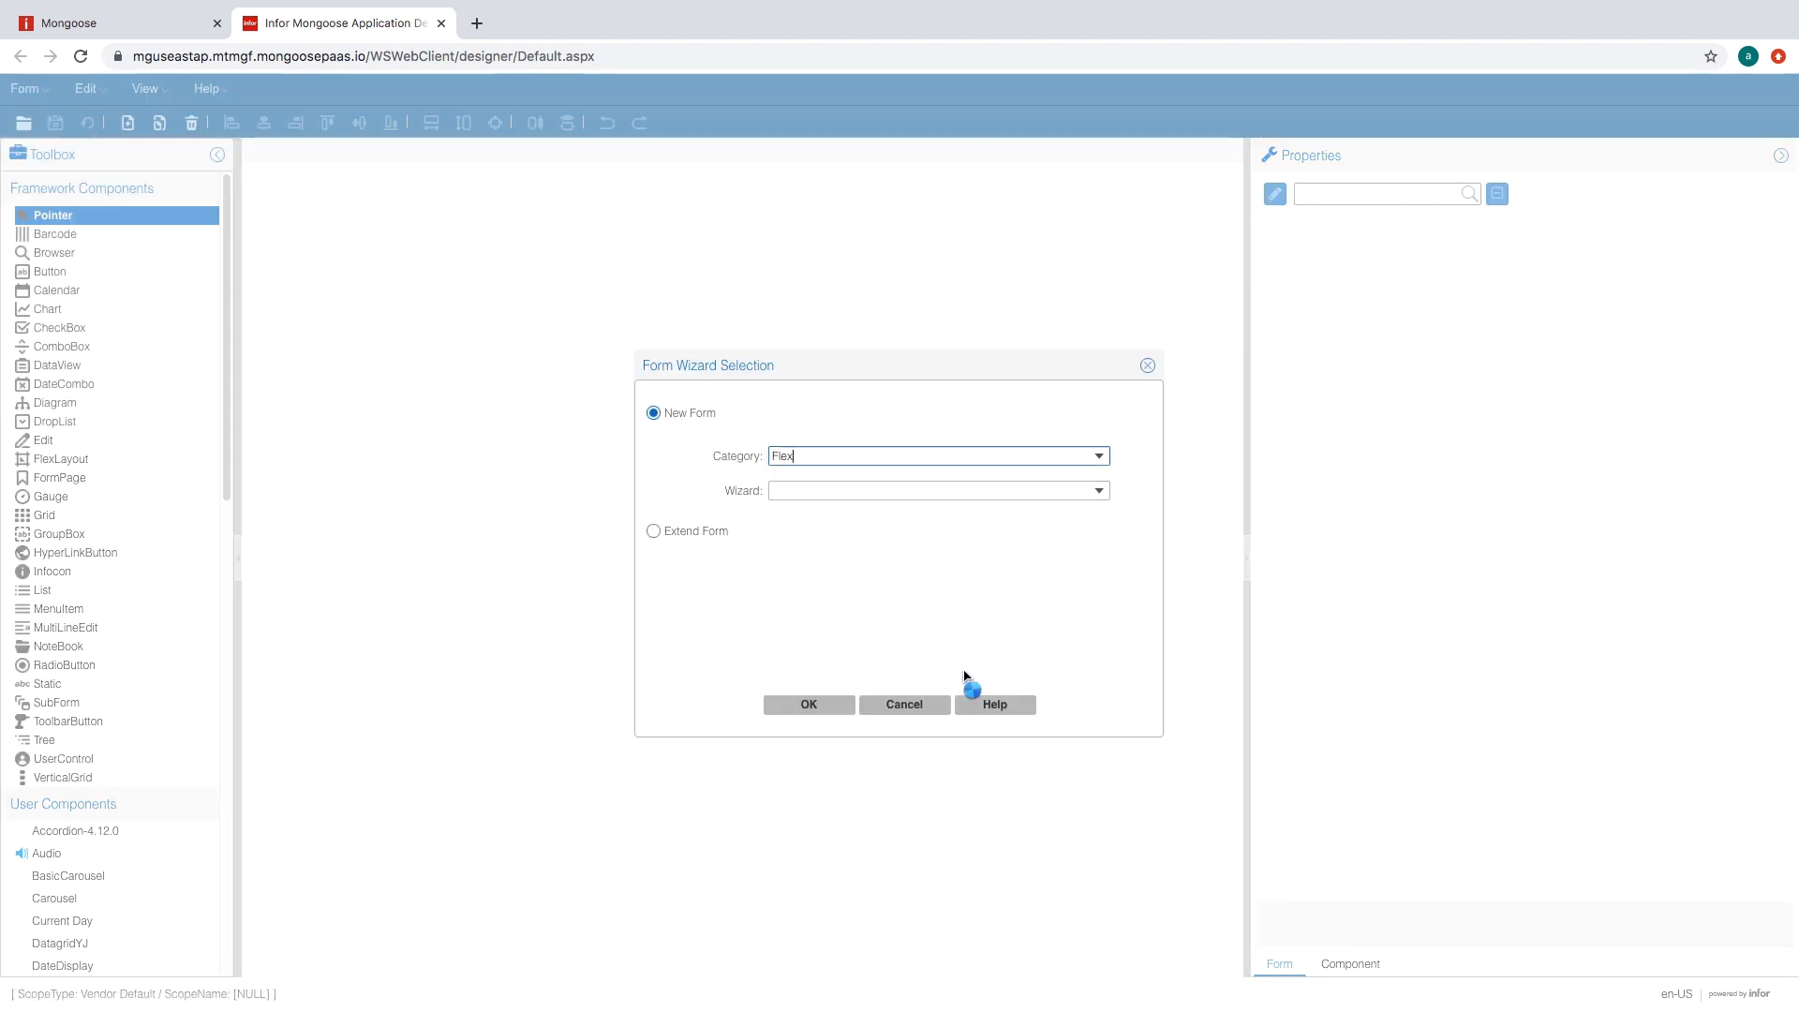
{"action": "left_click", "coordinate": [1098, 490]}
{"action": "left_click", "coordinate": [994, 548]}
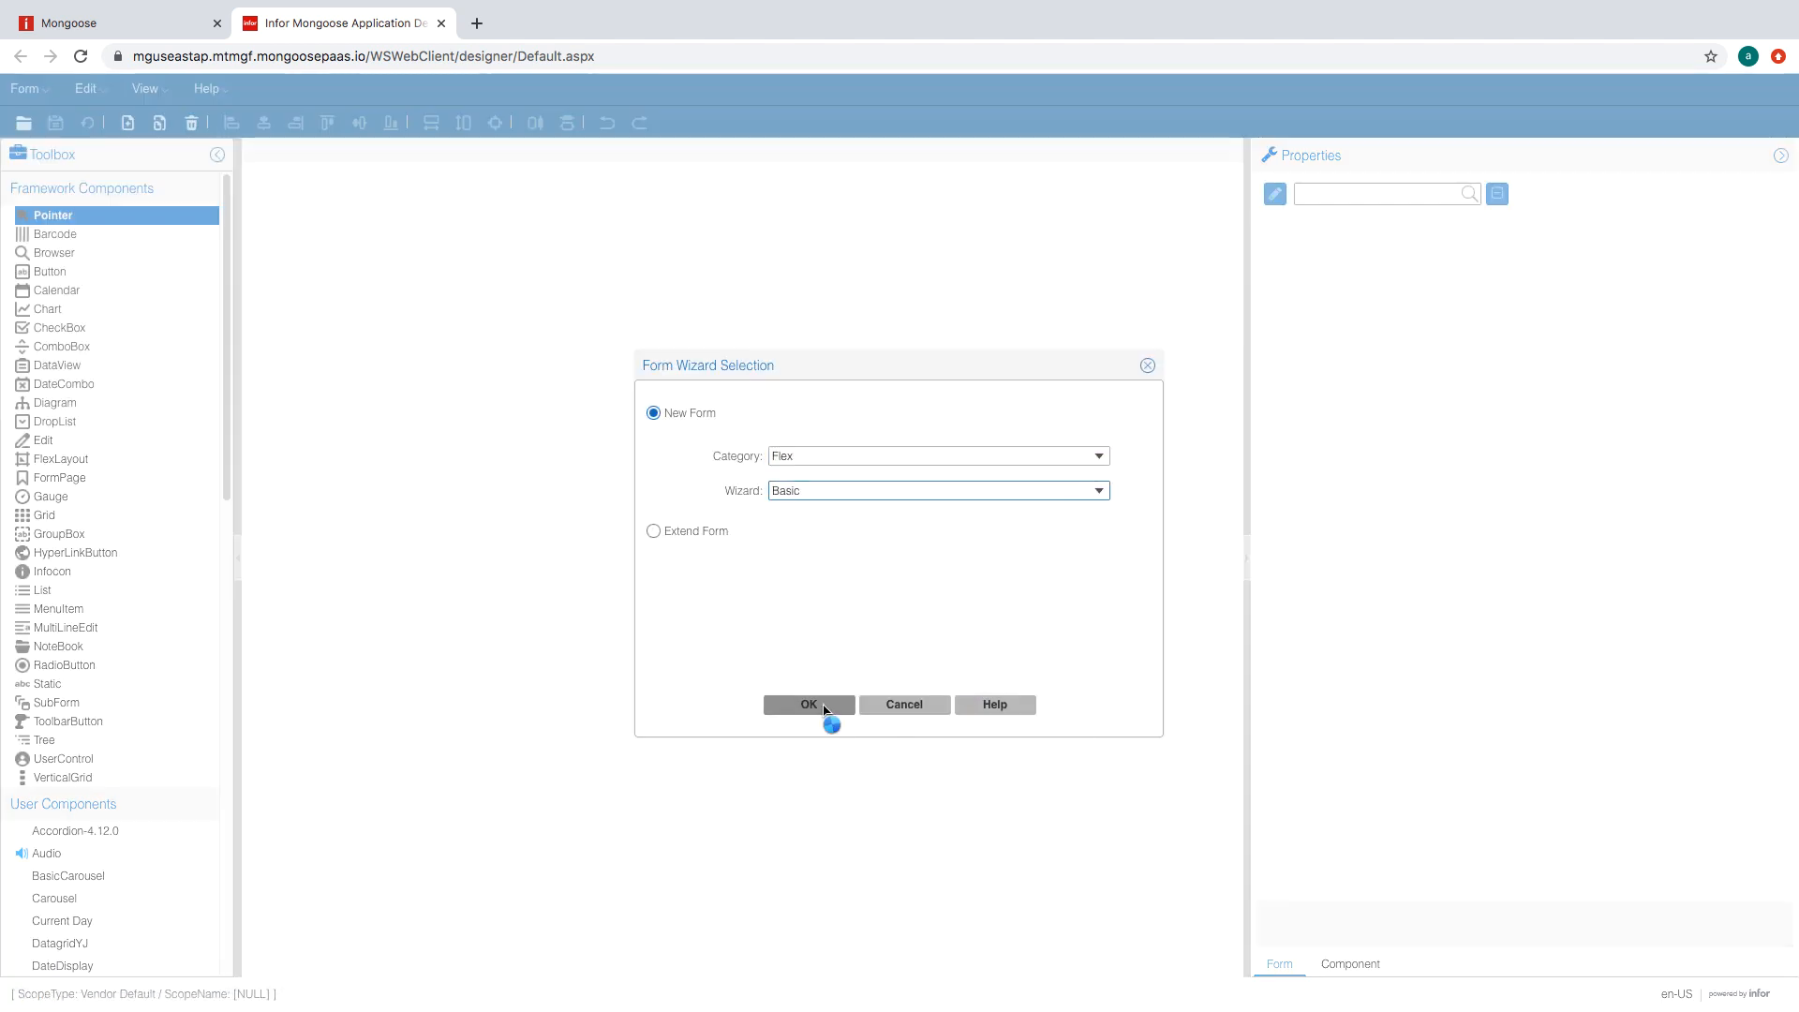
{"action": "left_click", "coordinate": [820, 709]}
- Name the form PortalAK_CustomerOrders with Char units and finish the wizard
{"action": "left_click", "coordinate": [1066, 387]}
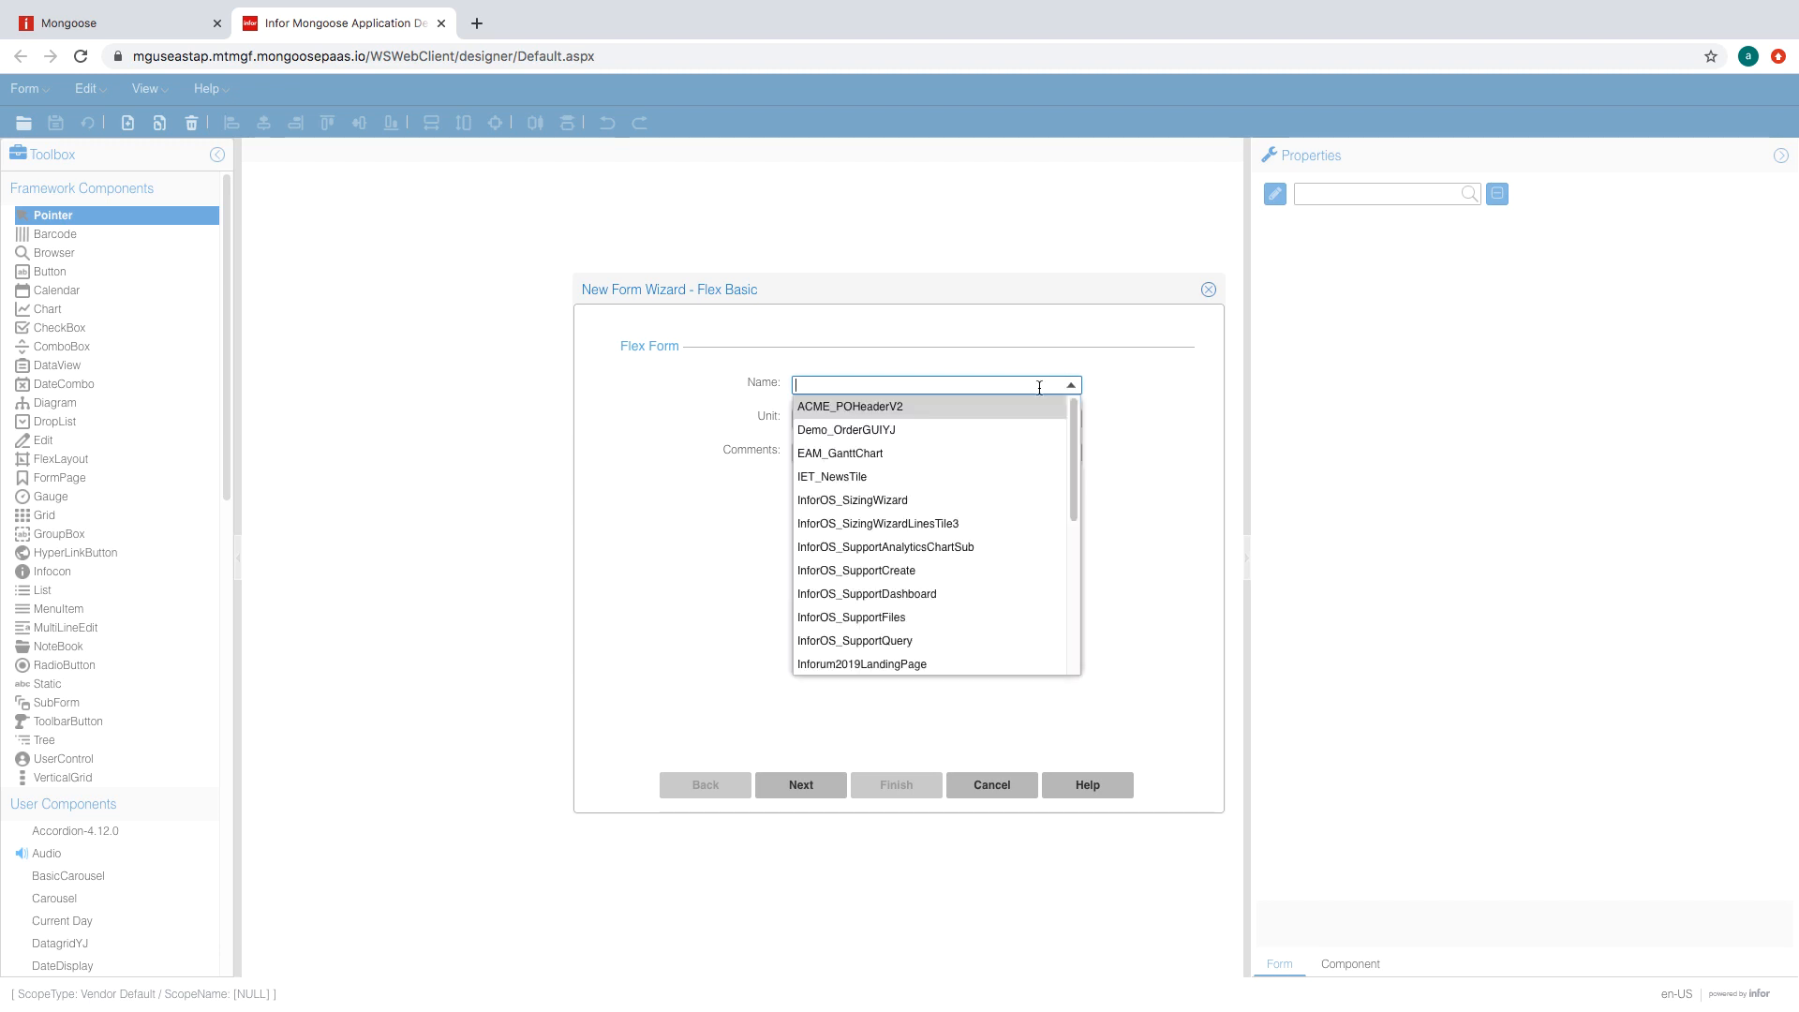
{"action": "type", "text": "Por"}
{"action": "left_click", "coordinate": [1067, 360]}
{"action": "left_click", "coordinate": [1008, 388]}
{"action": "left_click", "coordinate": [991, 386]}
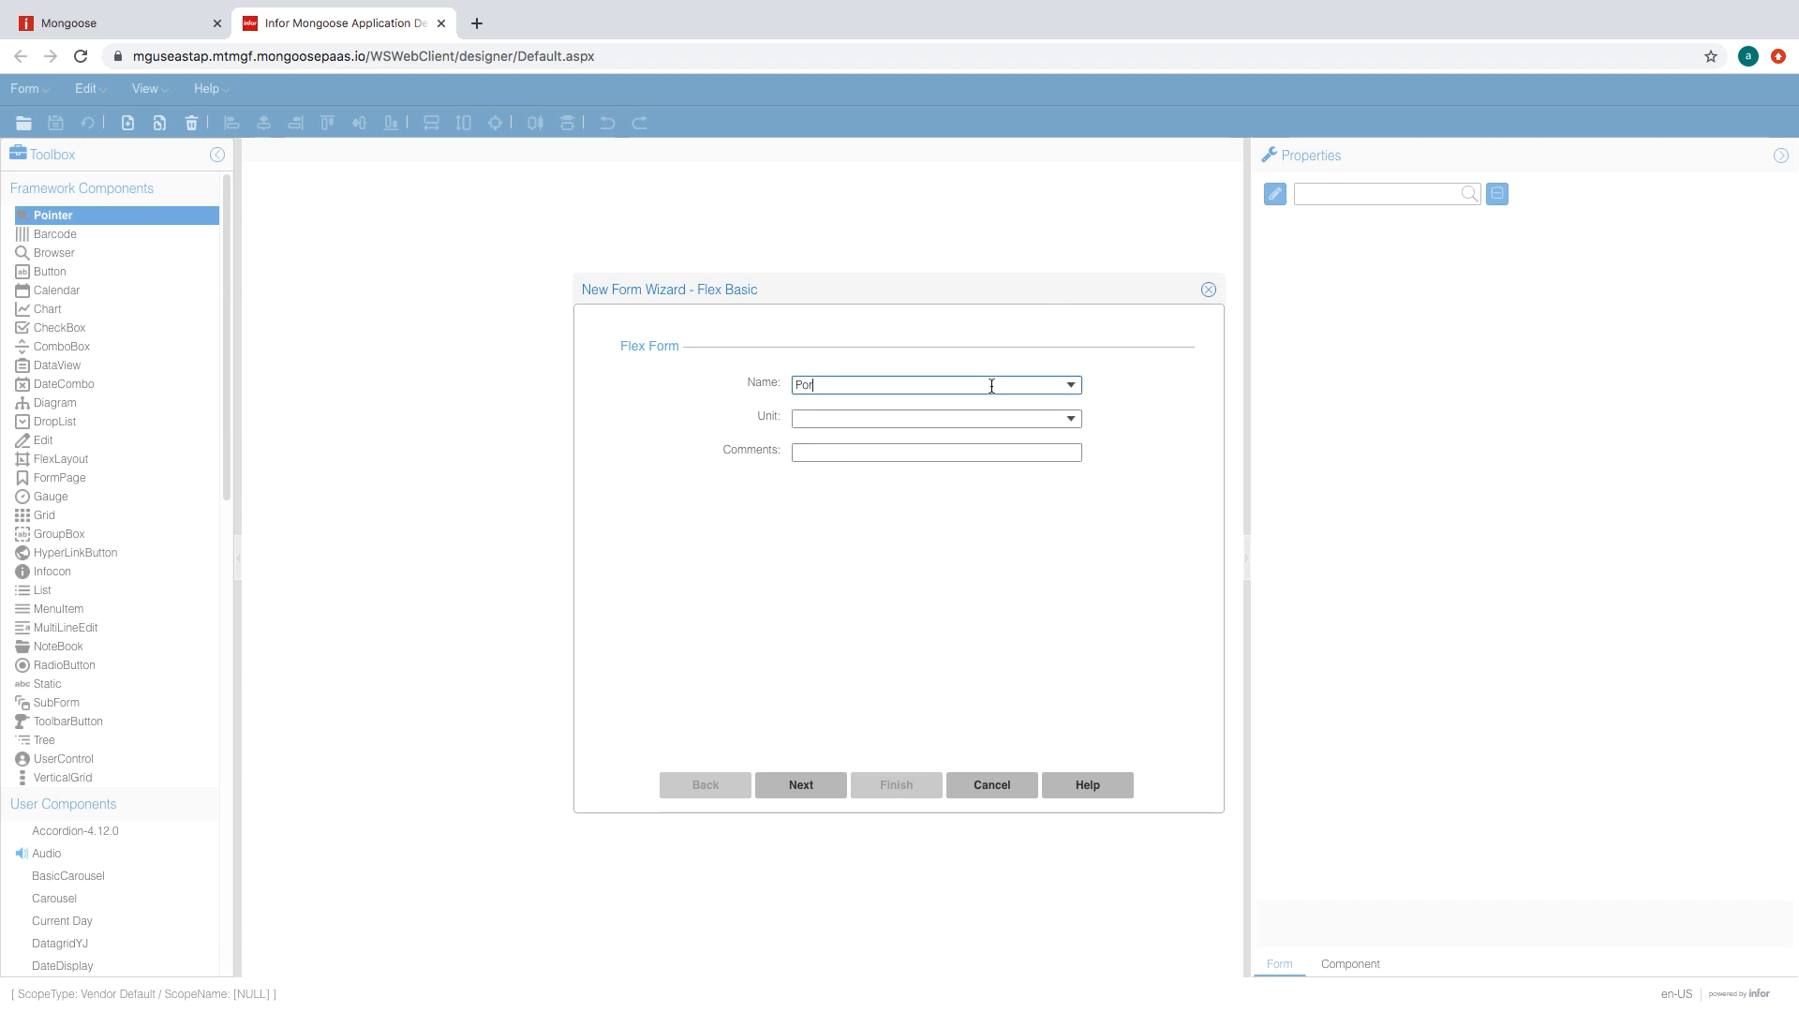
{"action": "type", "text": "talAK_CustomerOrders"}
{"action": "left_click", "coordinate": [1041, 419]}
{"action": "left_click", "coordinate": [937, 465]}
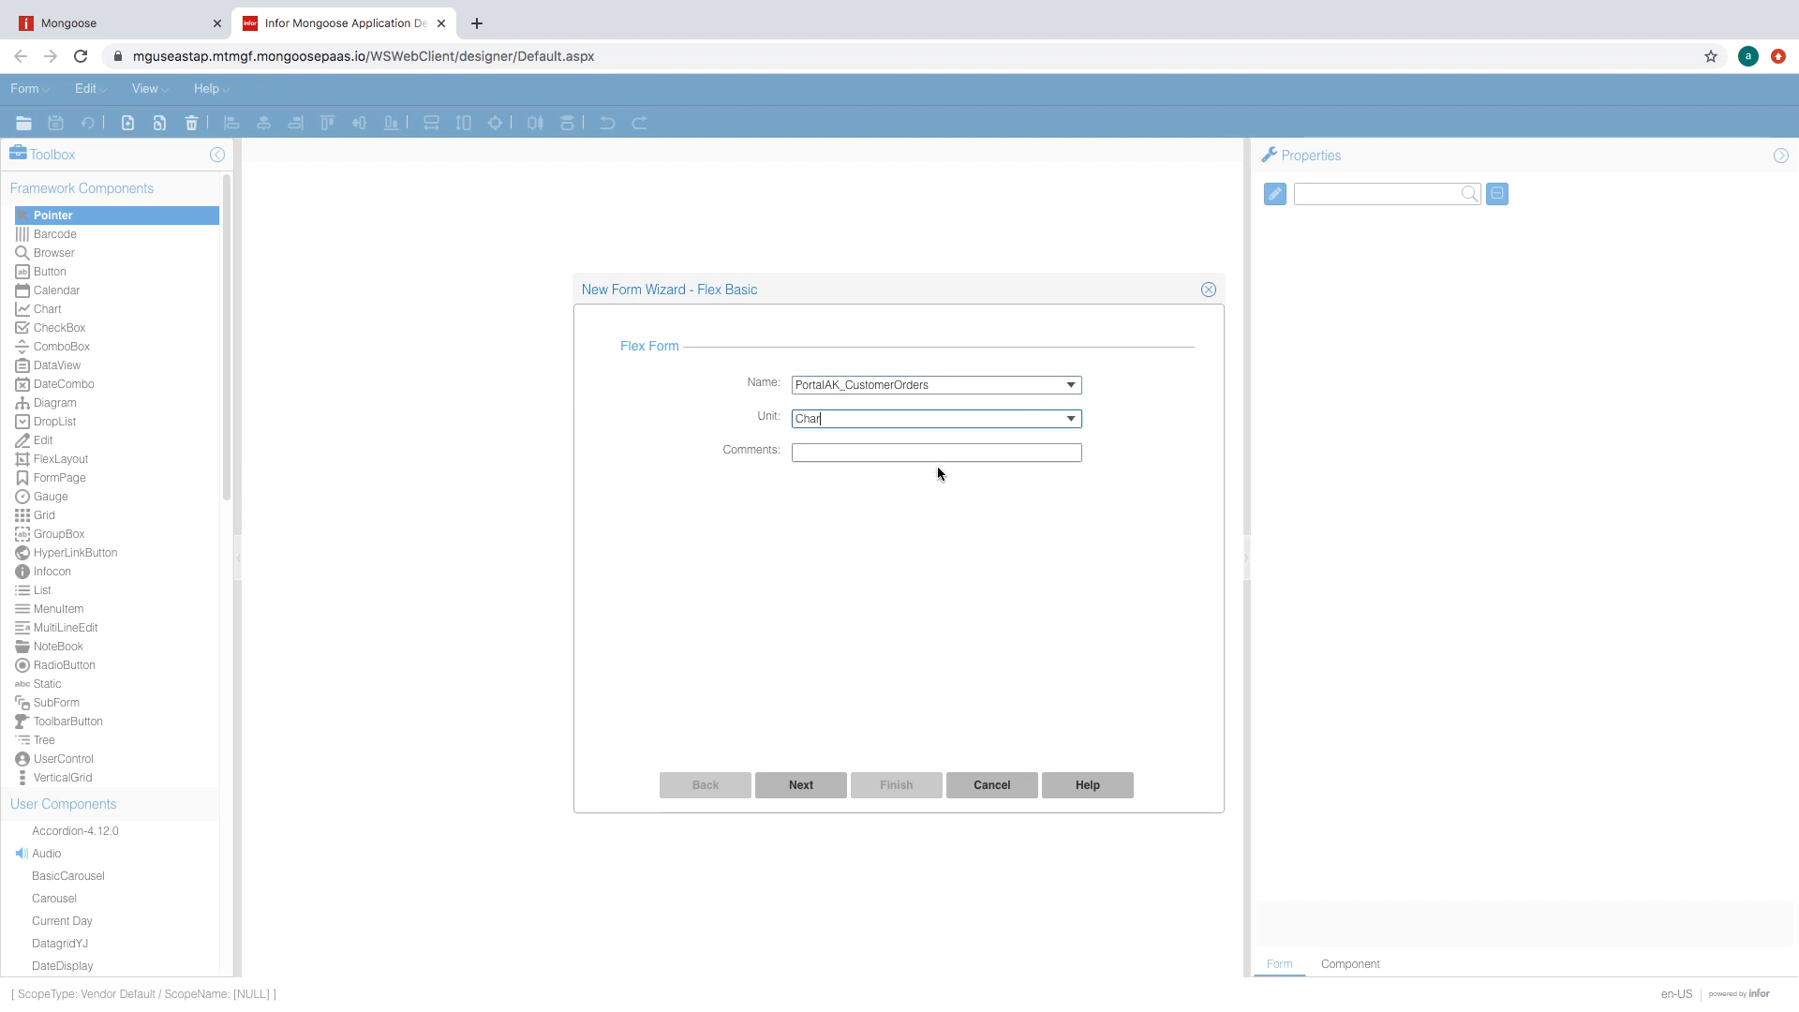
{"action": "left_click", "coordinate": [804, 787]}
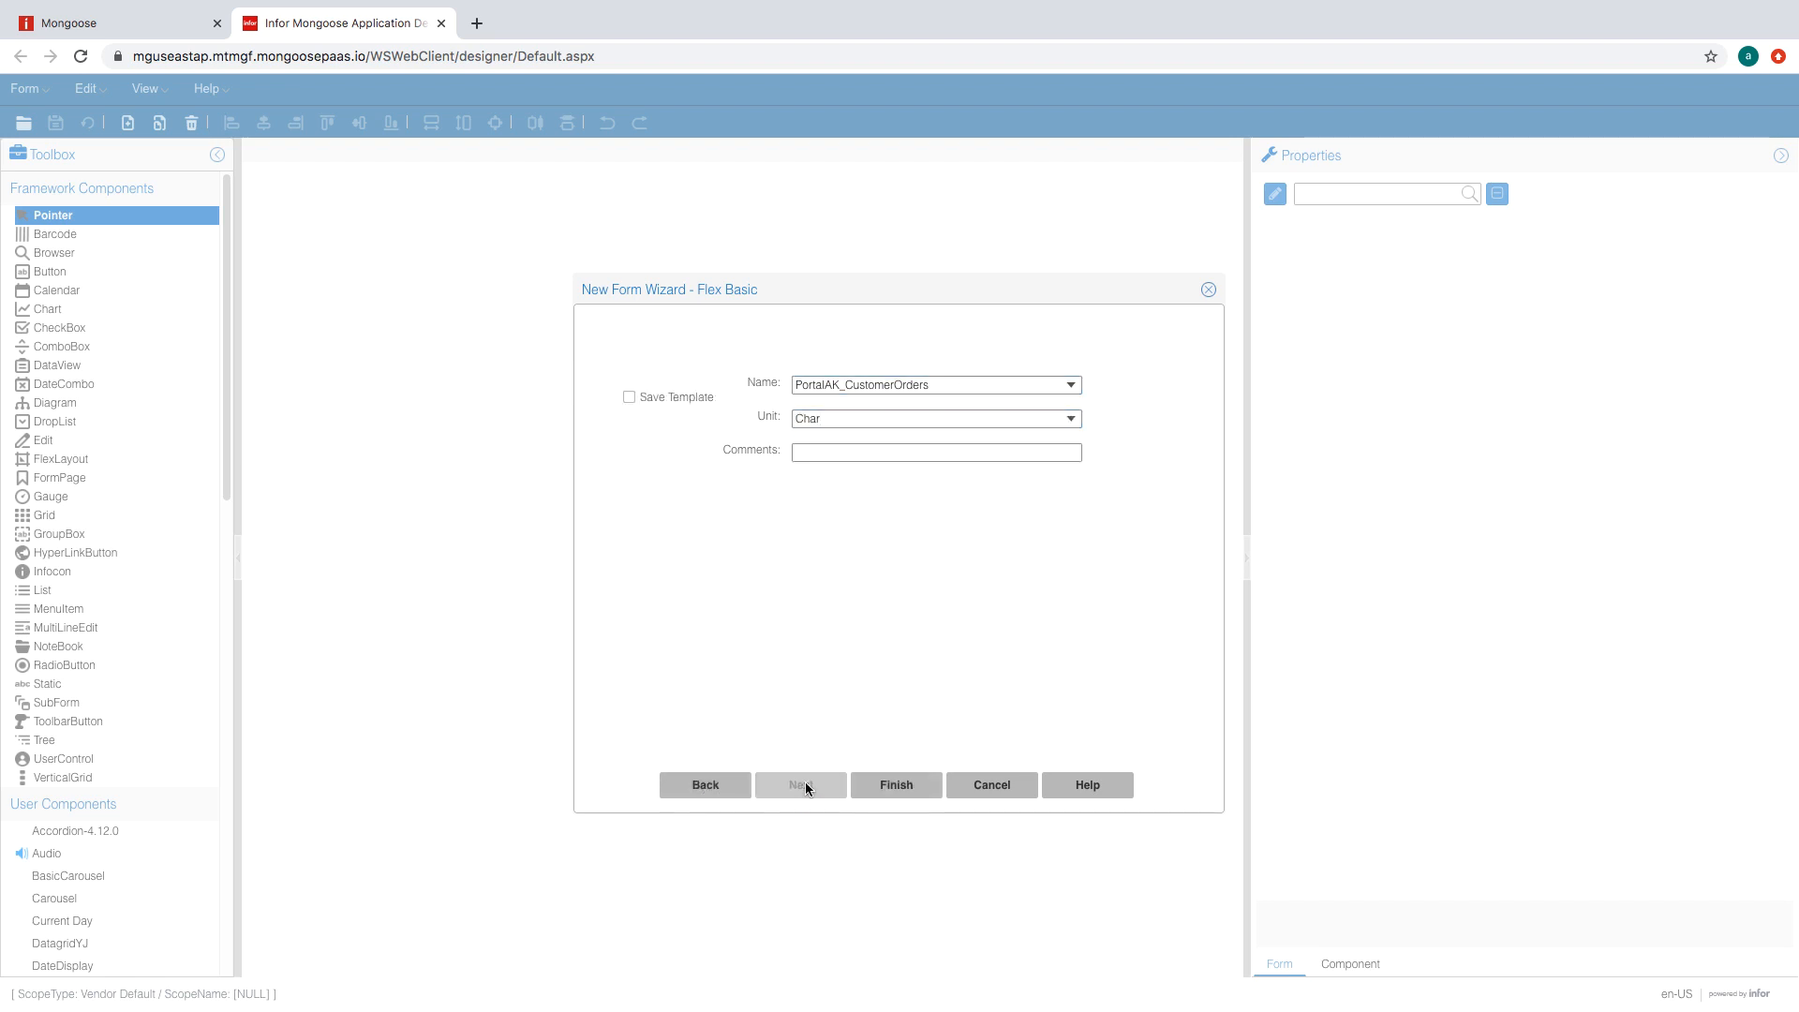
{"action": "left_click", "coordinate": [893, 789]}
{"action": "left_click", "coordinate": [914, 647]}
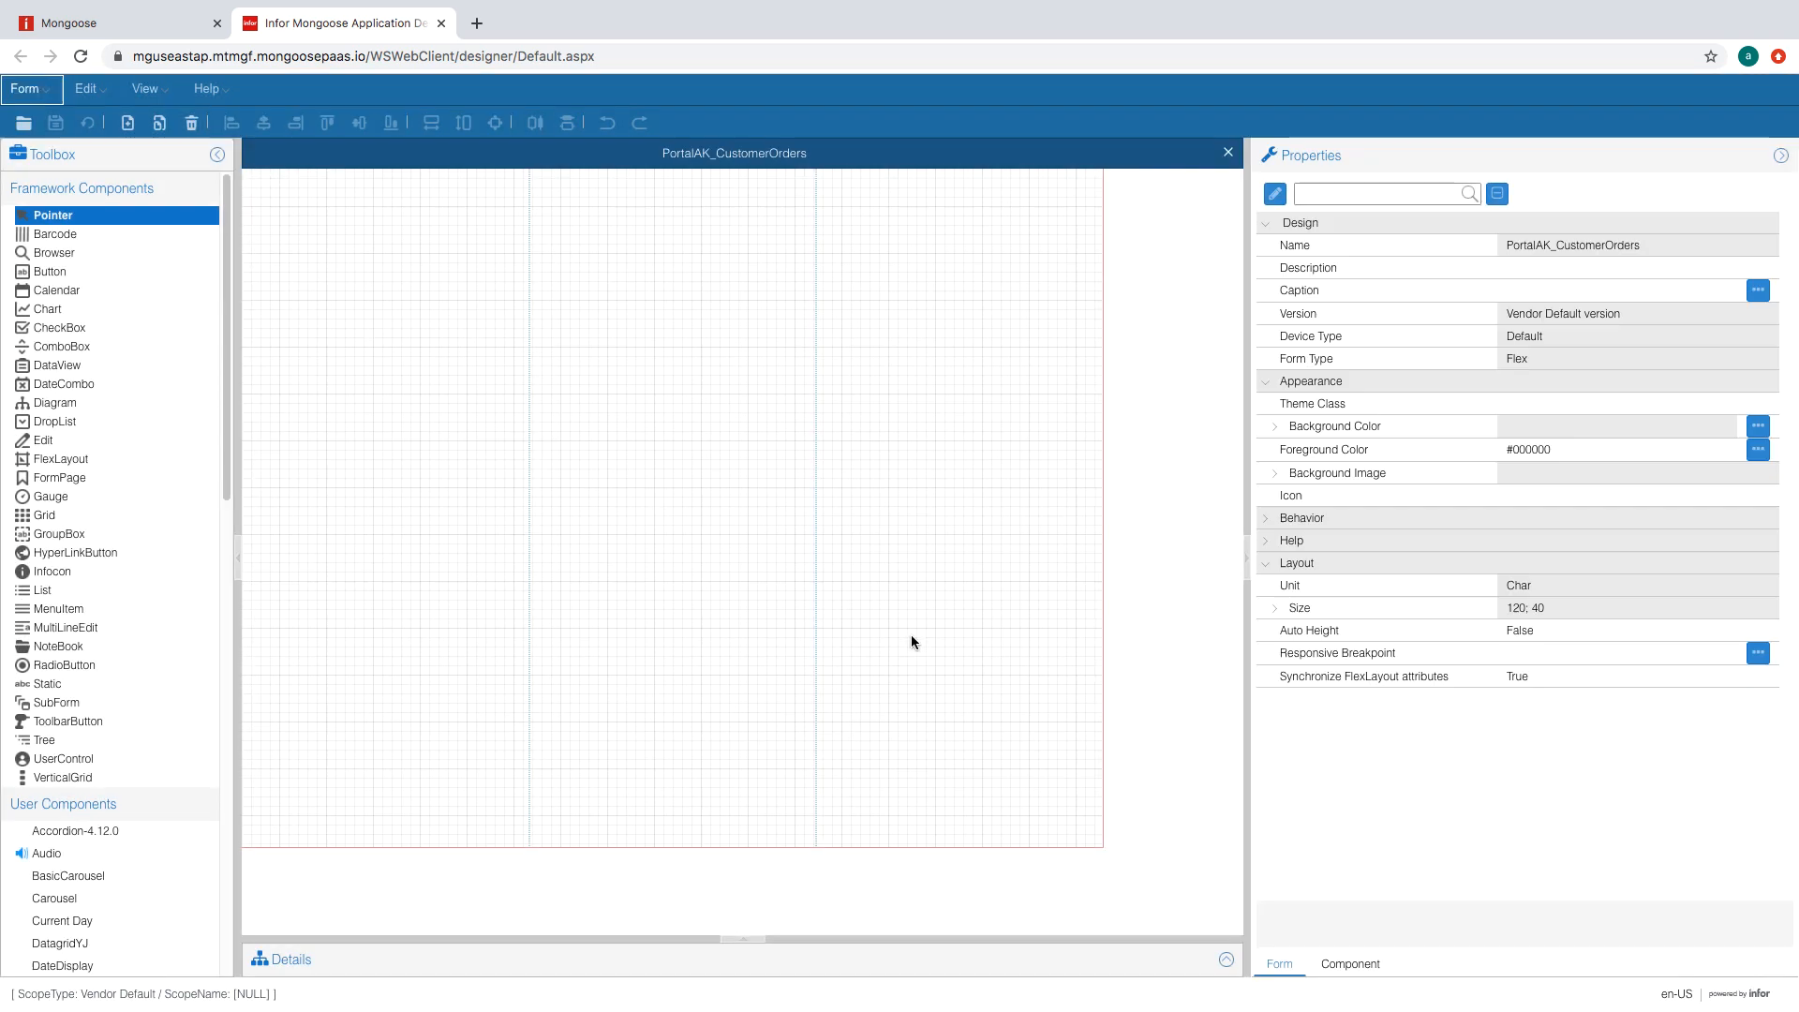
- Set the main flex layout's first region to ID Tile, length 30 FormUnit, Fill orientation
{"action": "left_click", "coordinate": [382, 305]}
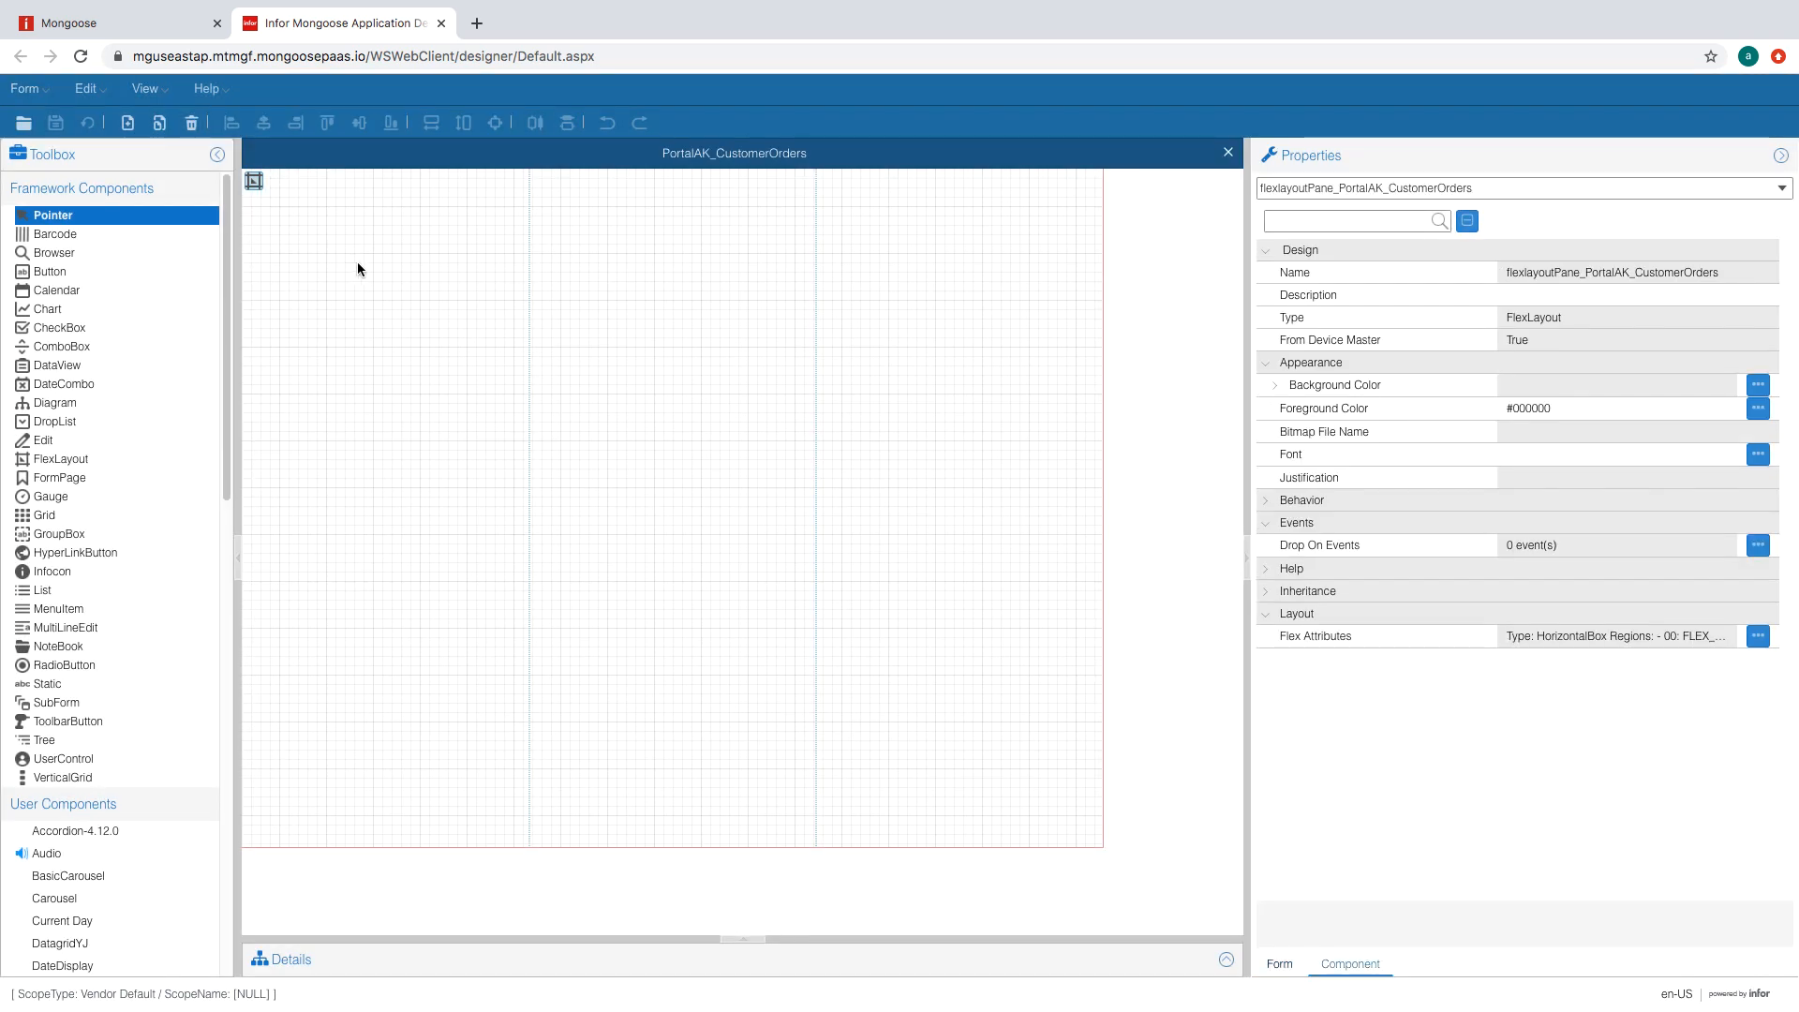
{"action": "left_click", "coordinate": [255, 182]}
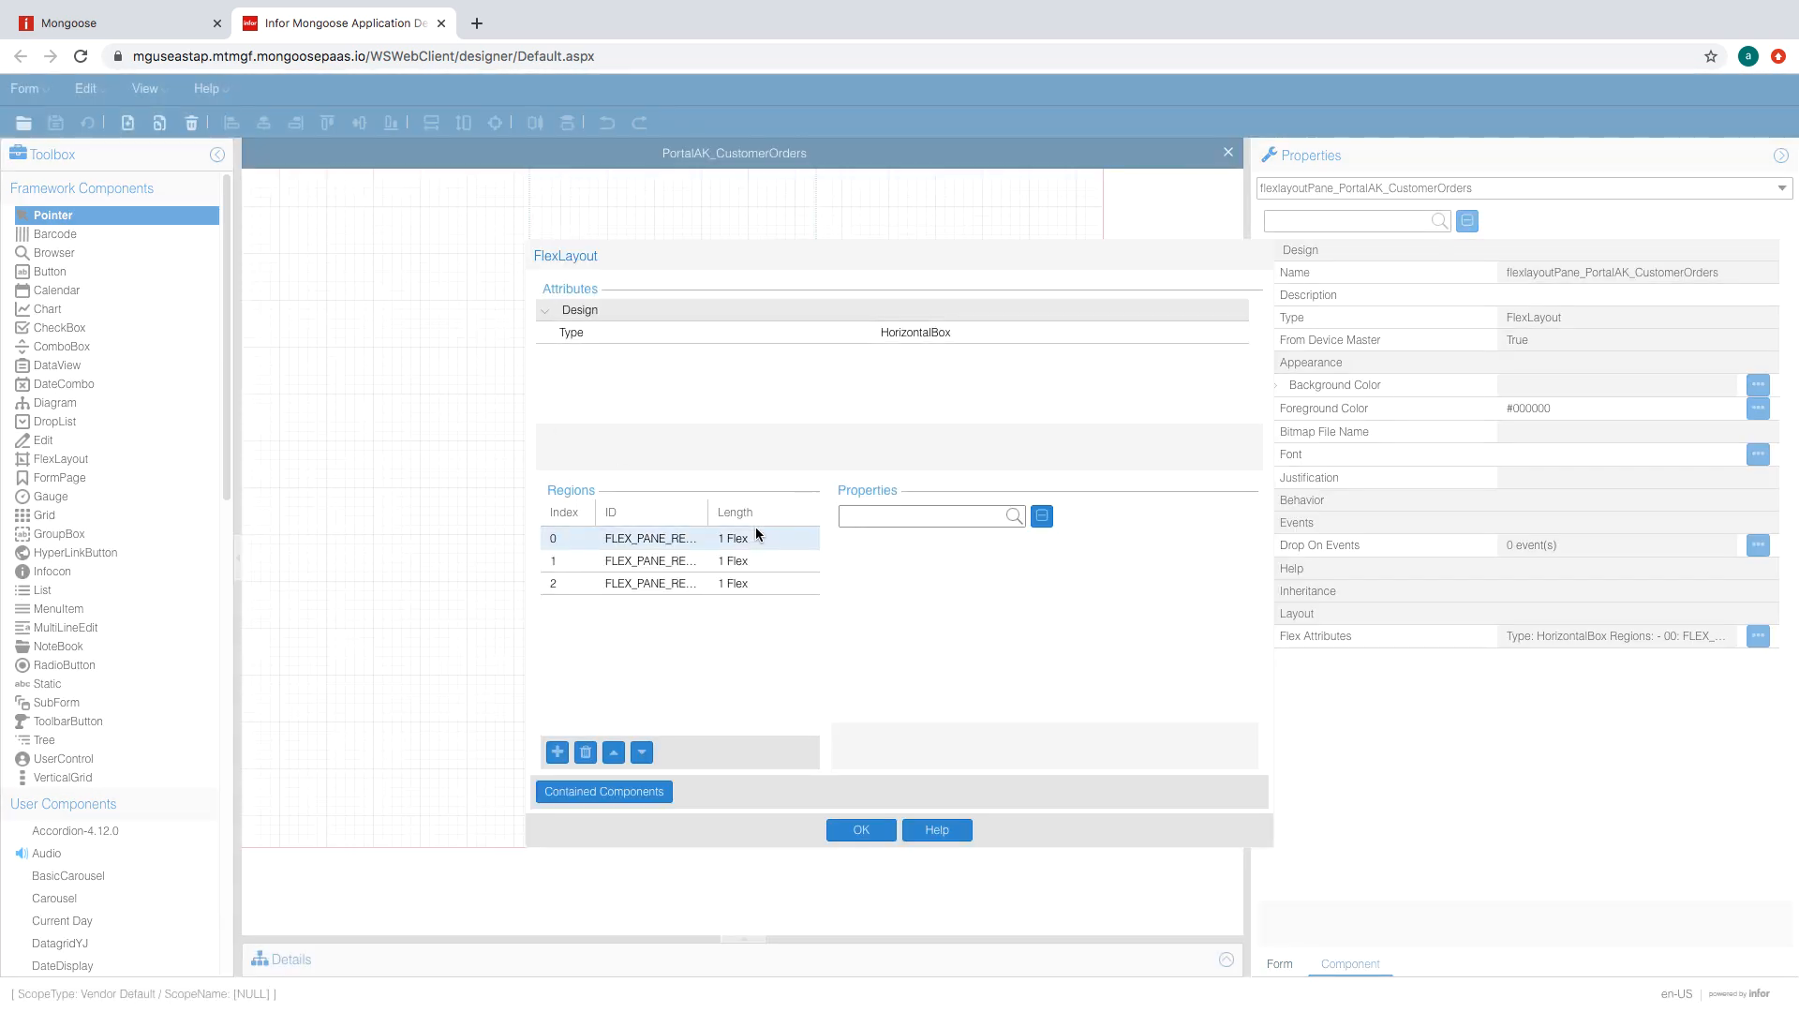
{"action": "left_click", "coordinate": [756, 538]}
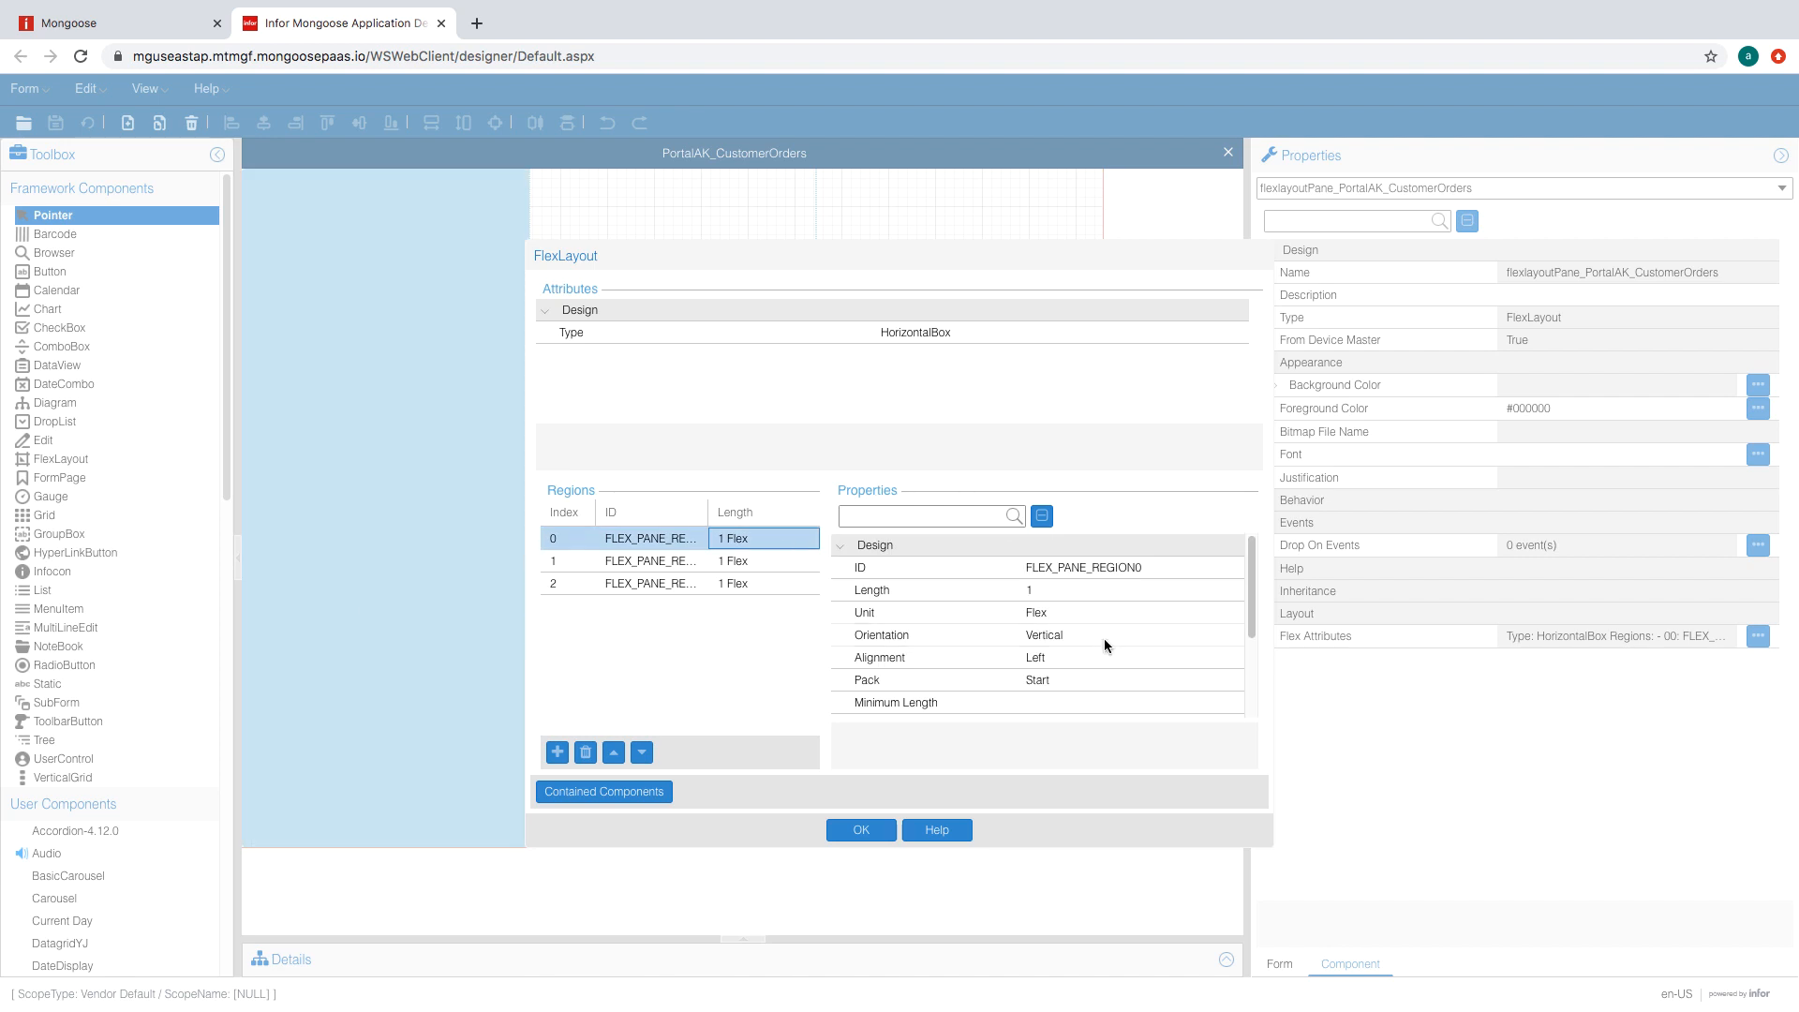
{"action": "left_click", "coordinate": [1106, 612]}
{"action": "left_click", "coordinate": [1166, 614]}
{"action": "left_click", "coordinate": [1166, 632]}
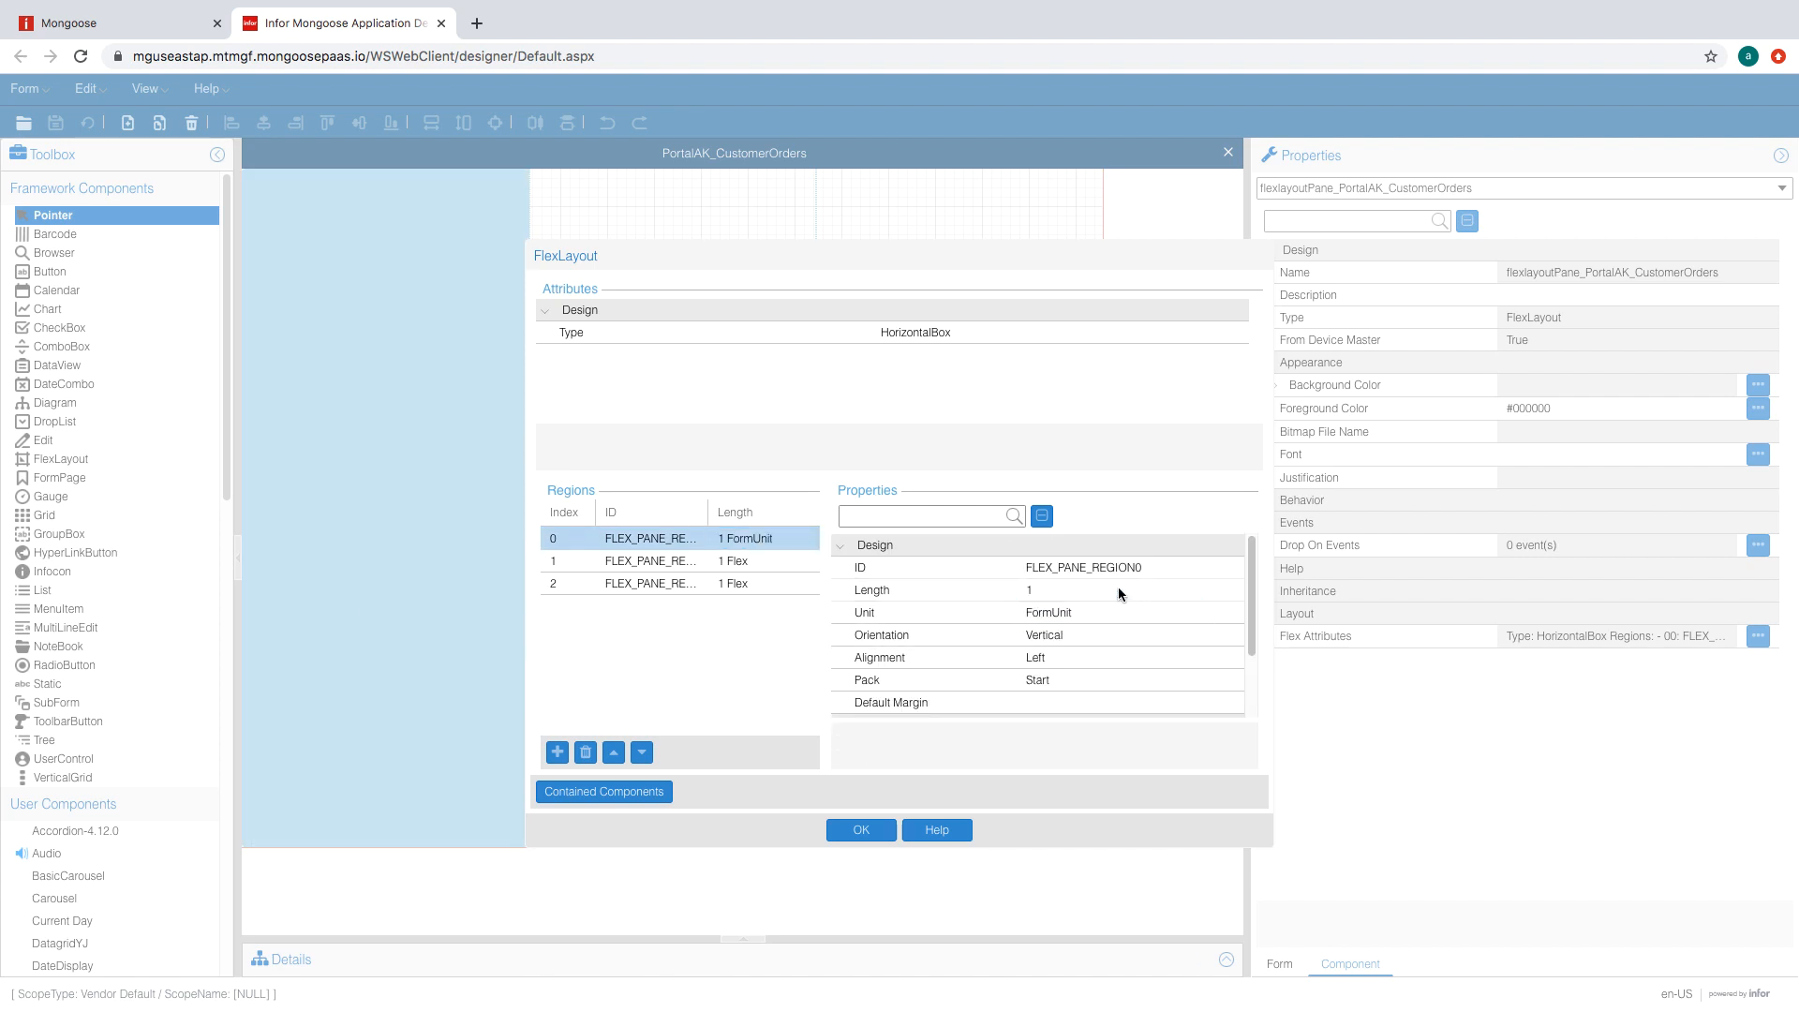
{"action": "left_click", "coordinate": [1116, 589]}
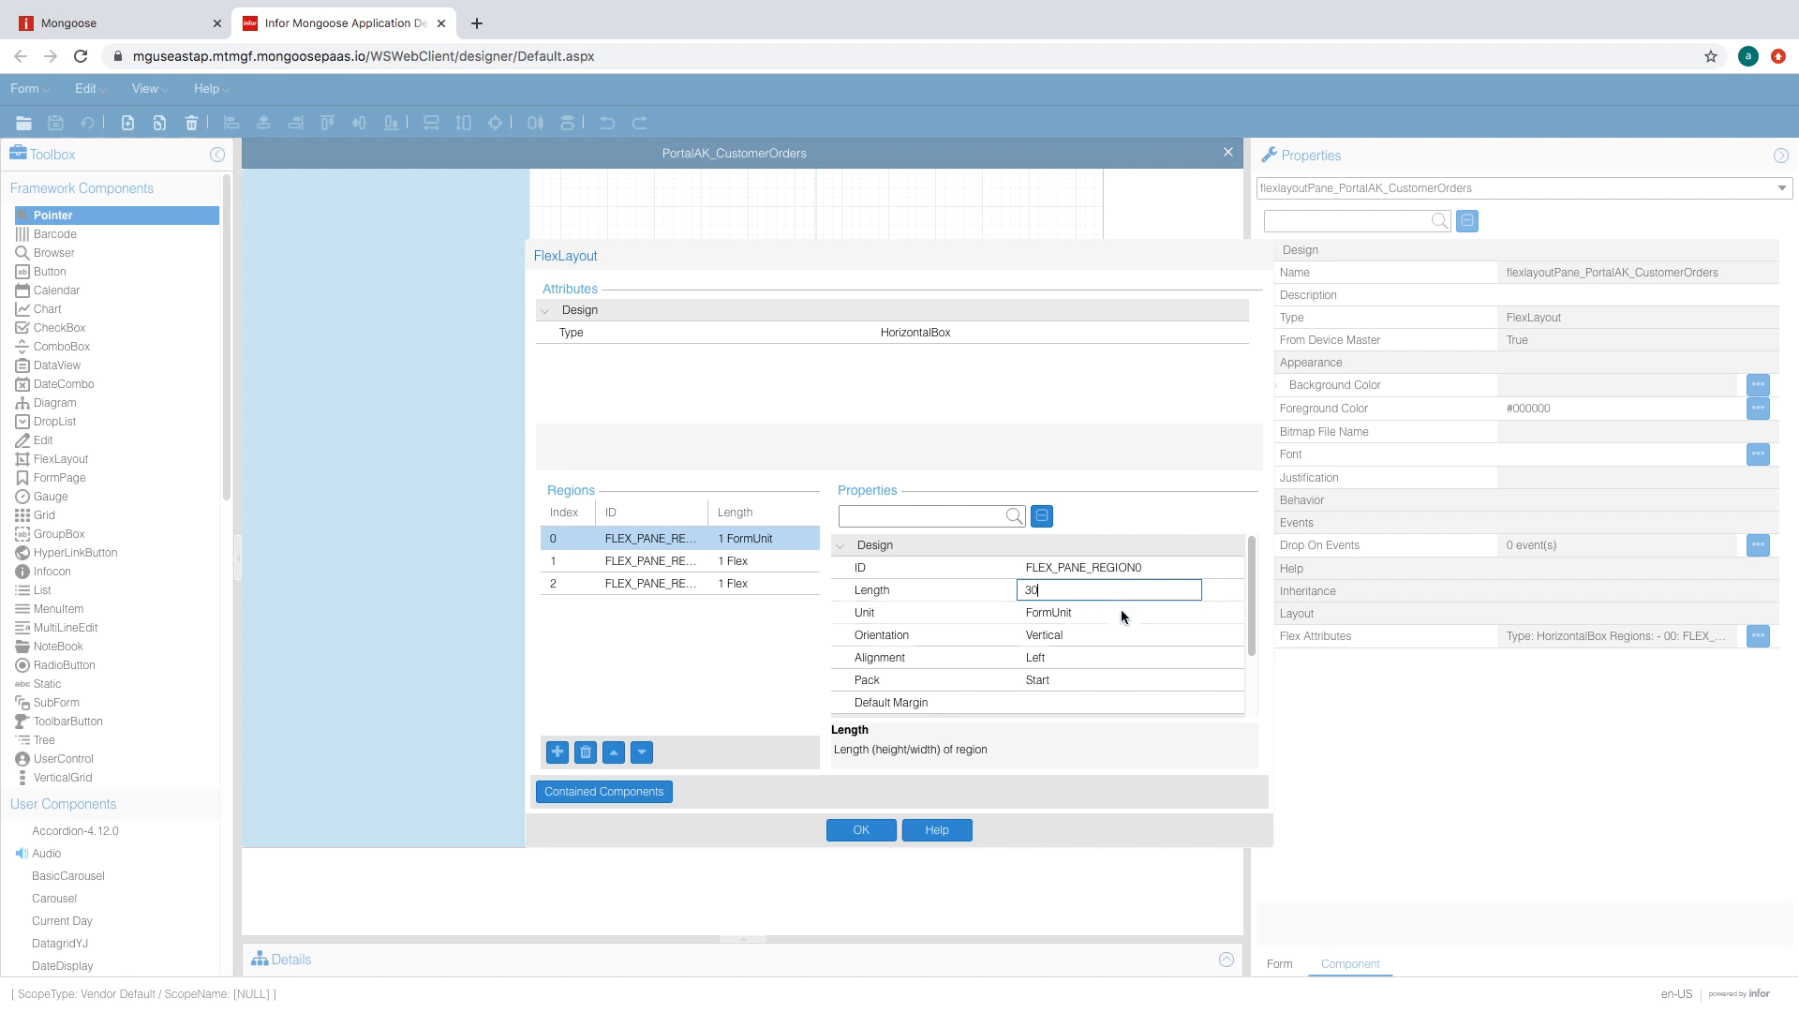
{"action": "left_click", "coordinate": [1121, 610]}
{"action": "double_click", "coordinate": [1098, 635]}
{"action": "left_click", "coordinate": [1077, 659]}
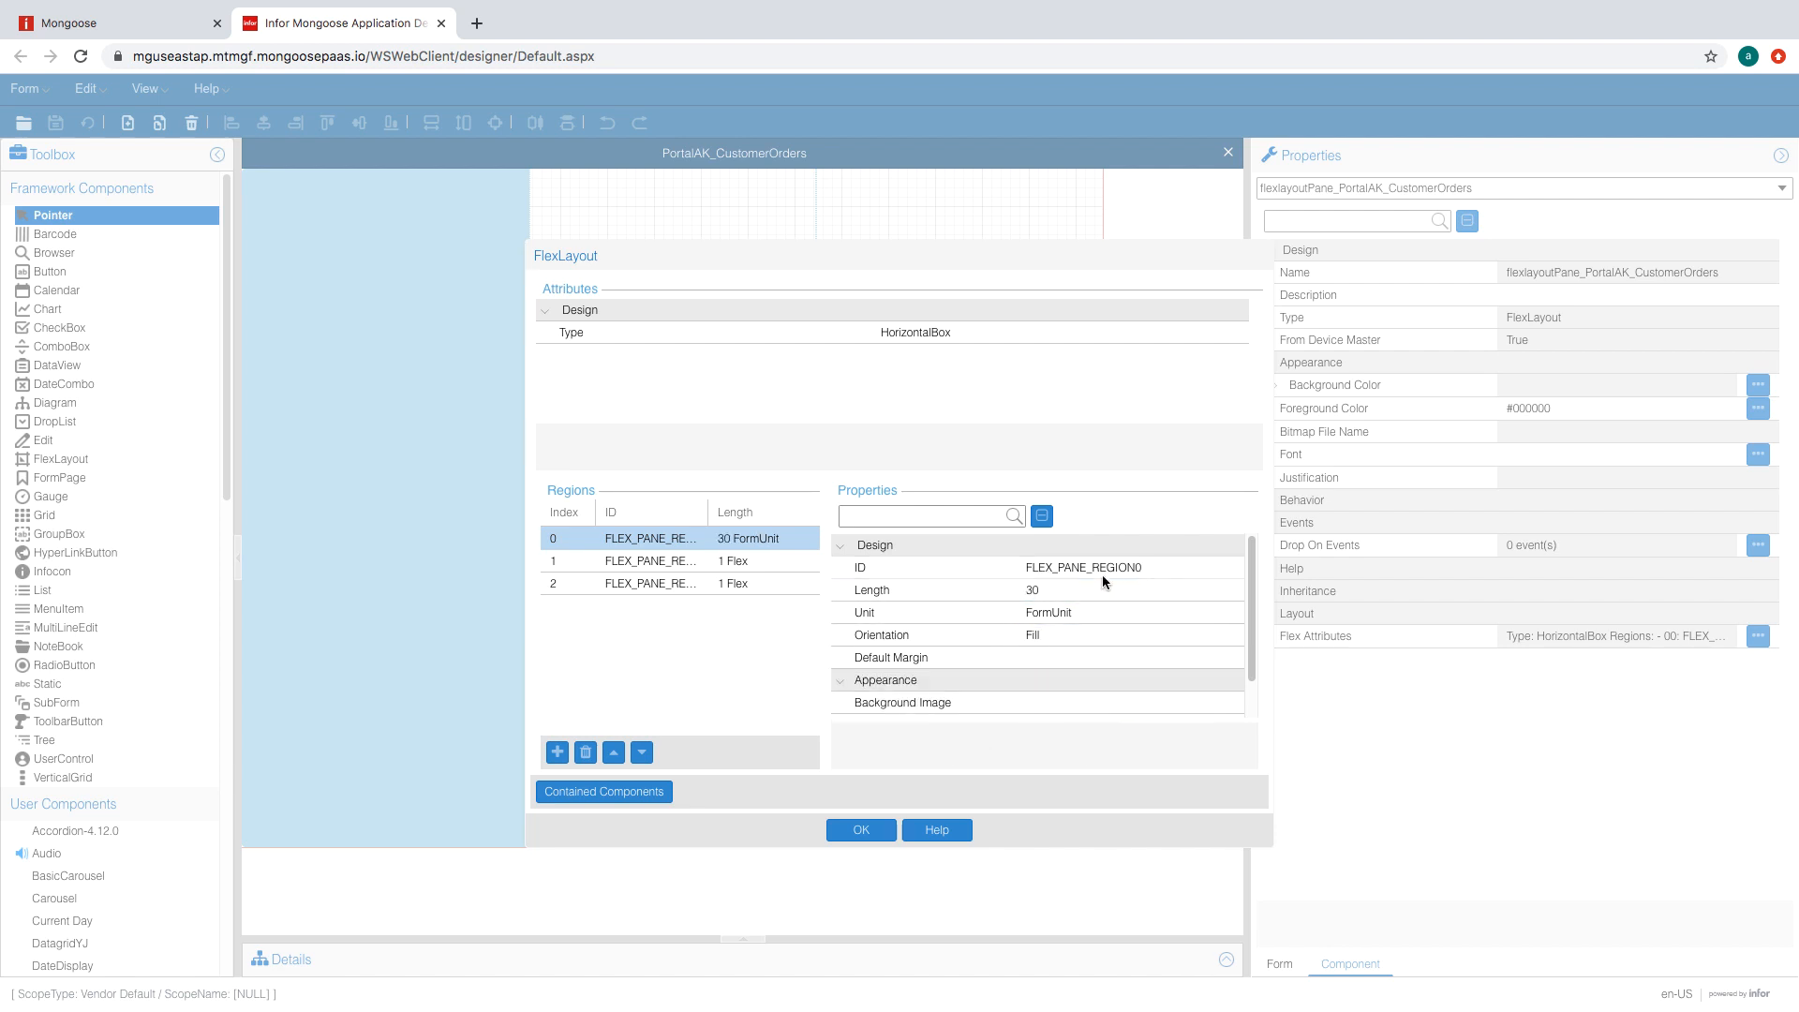
{"action": "left_click", "coordinate": [1106, 569]}
{"action": "type", "text": "Tile"}
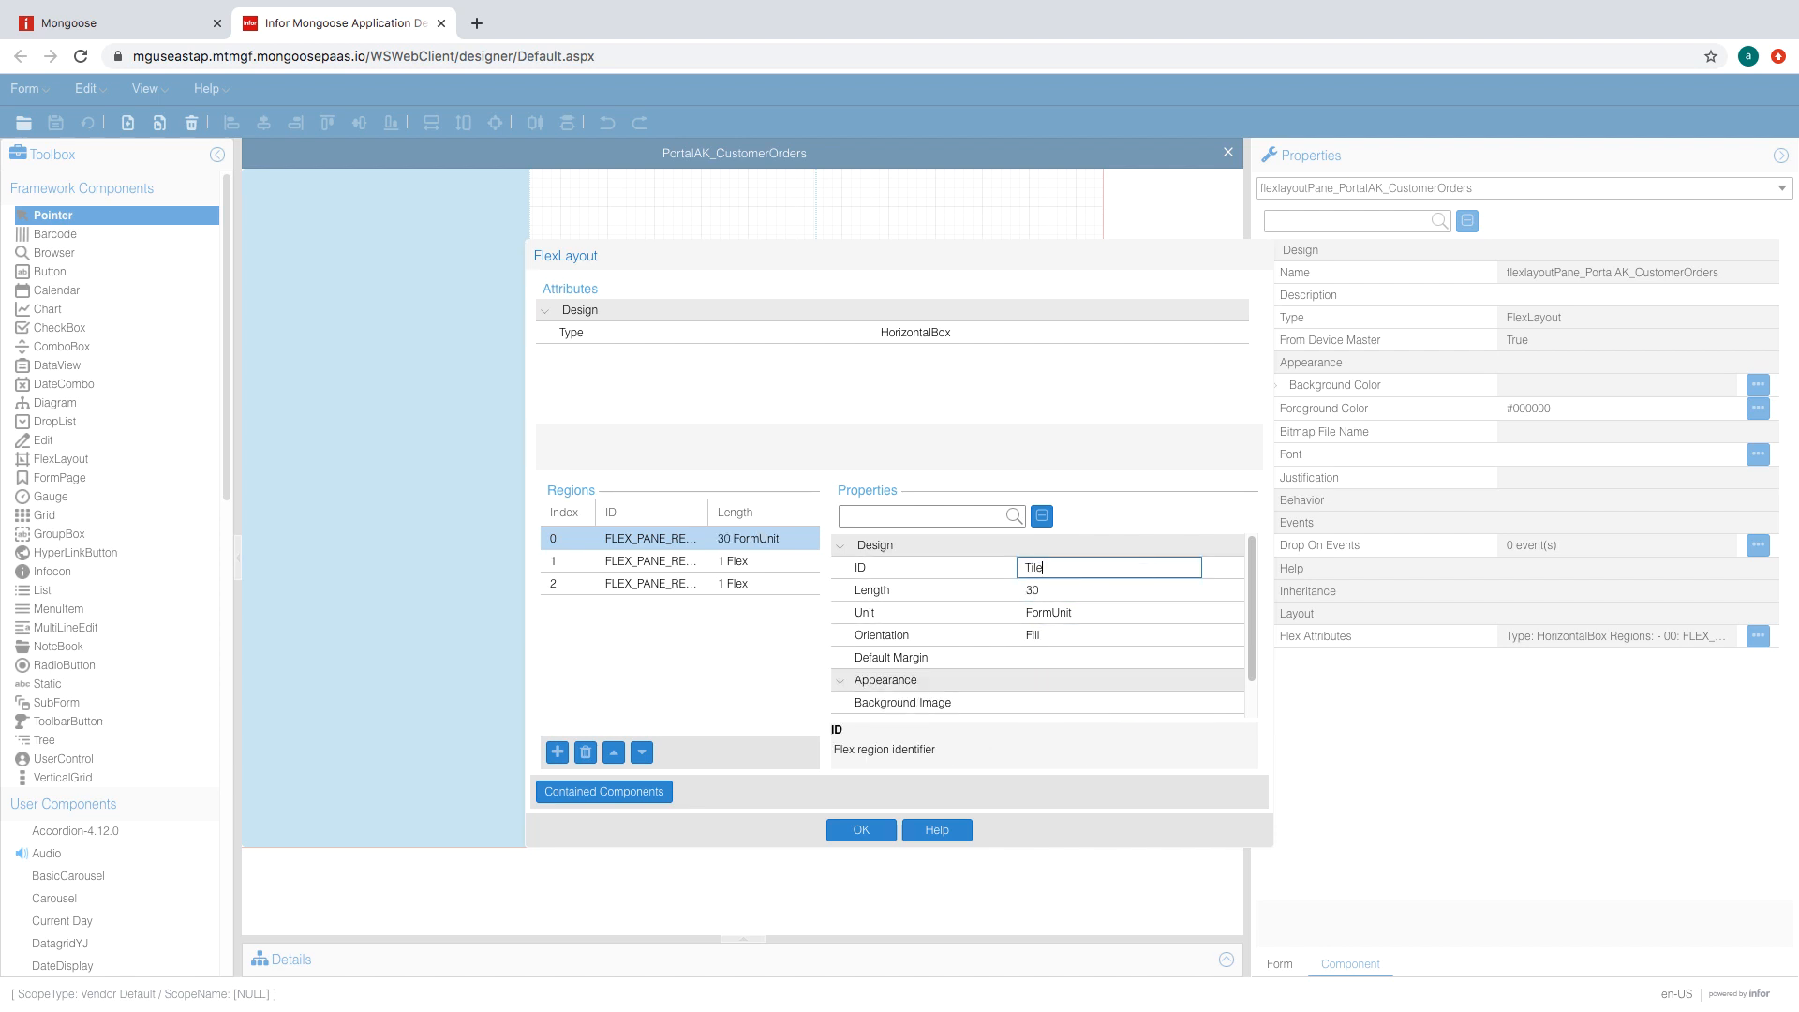
{"action": "left_click", "coordinate": [778, 560]}
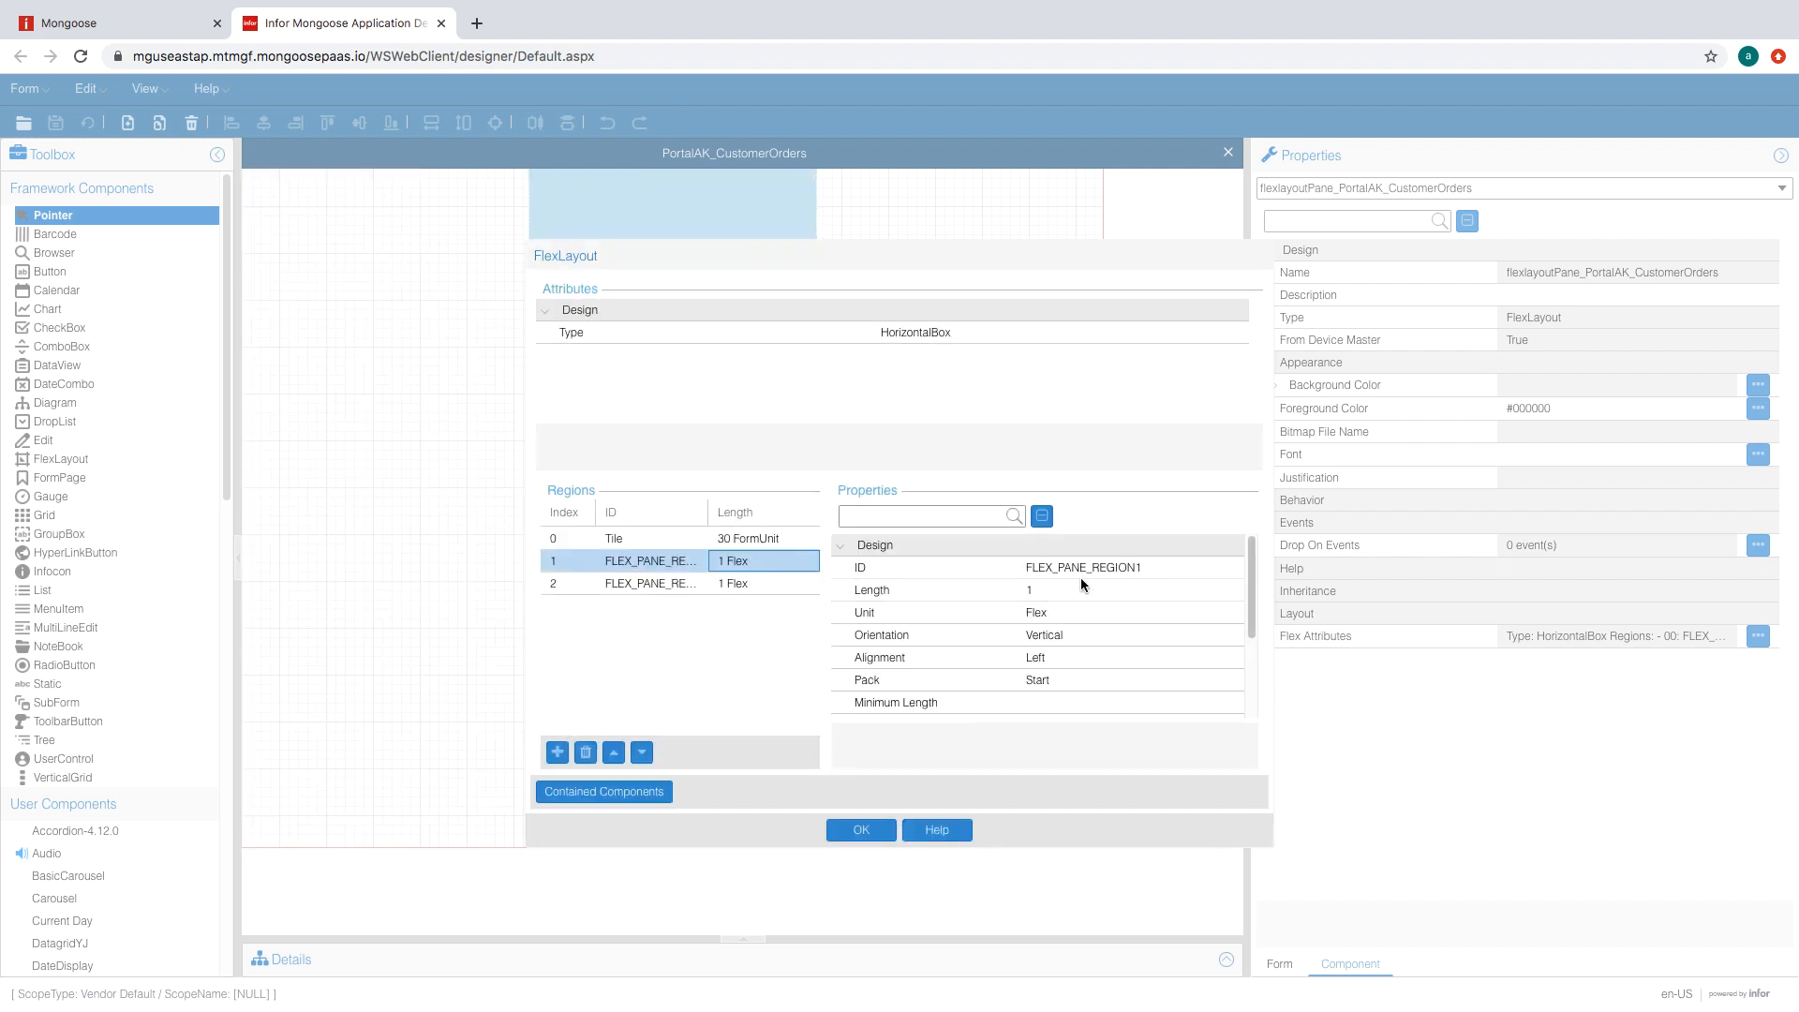
- Give the second region length 5 with Fill orientation, make the third Fill, and apply
{"action": "left_click", "coordinate": [1106, 590]}
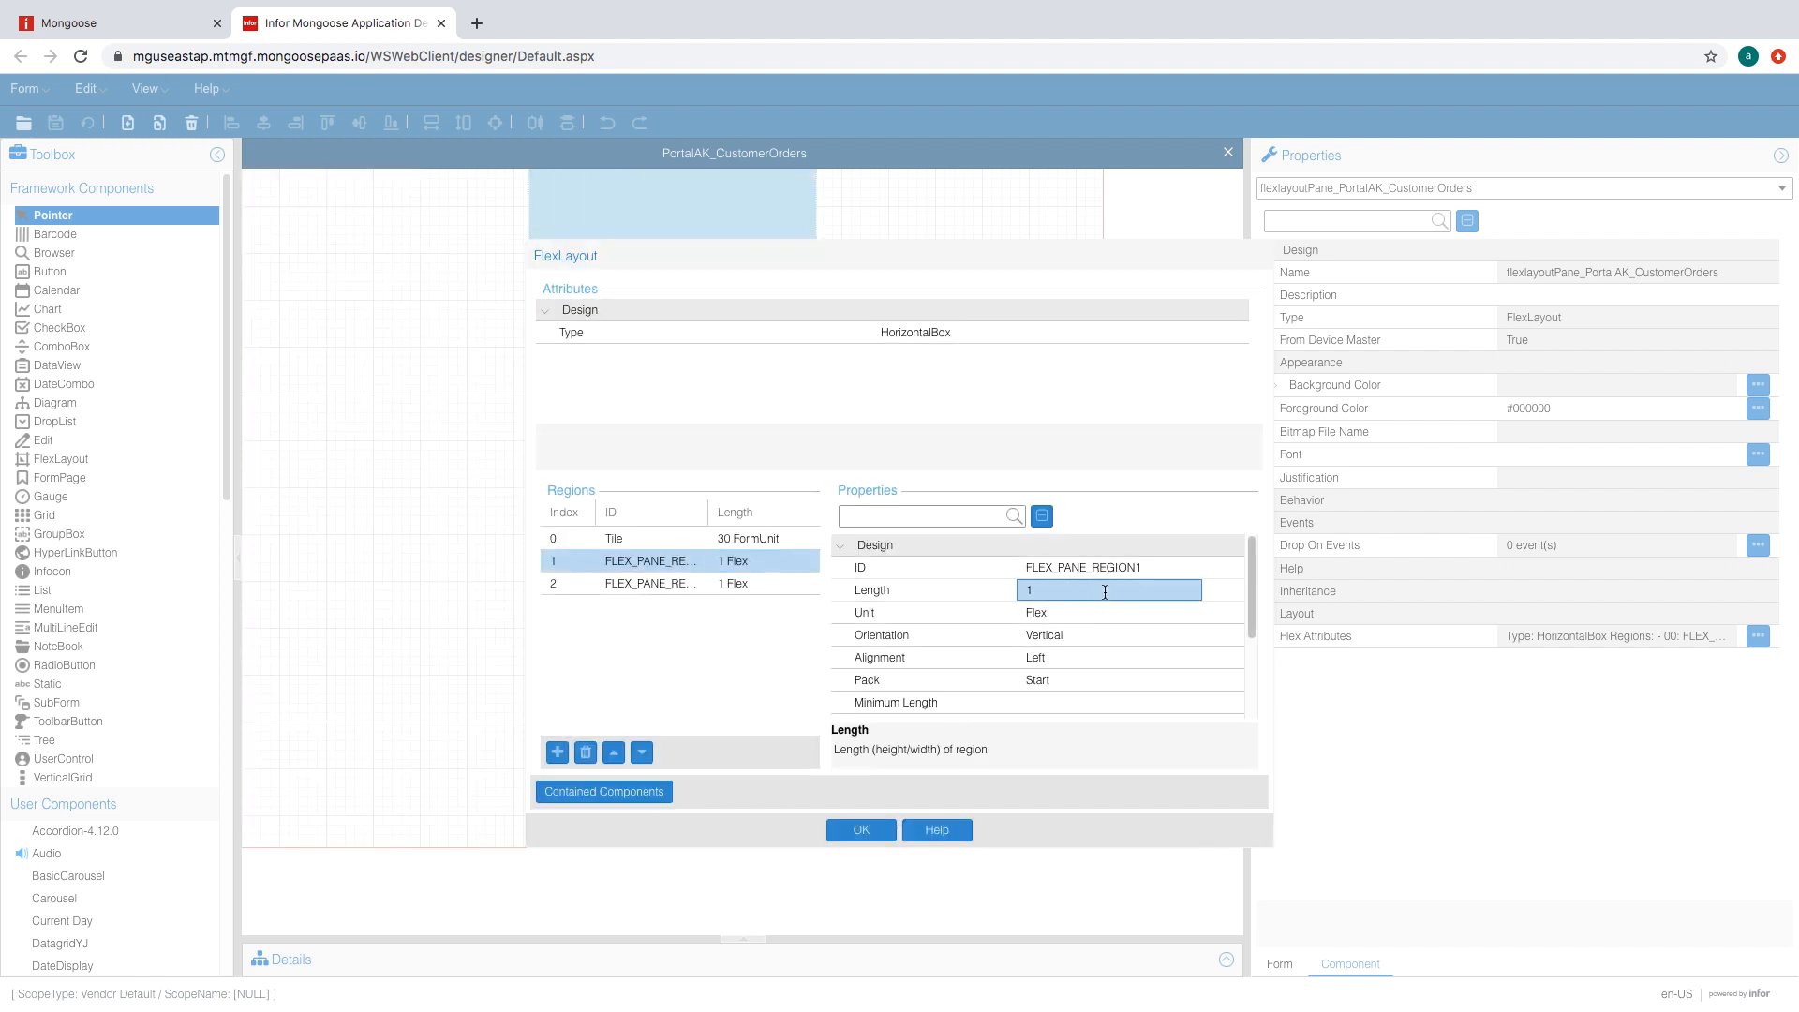
{"action": "type", "text": "5"}
{"action": "key", "text": "Tab"}
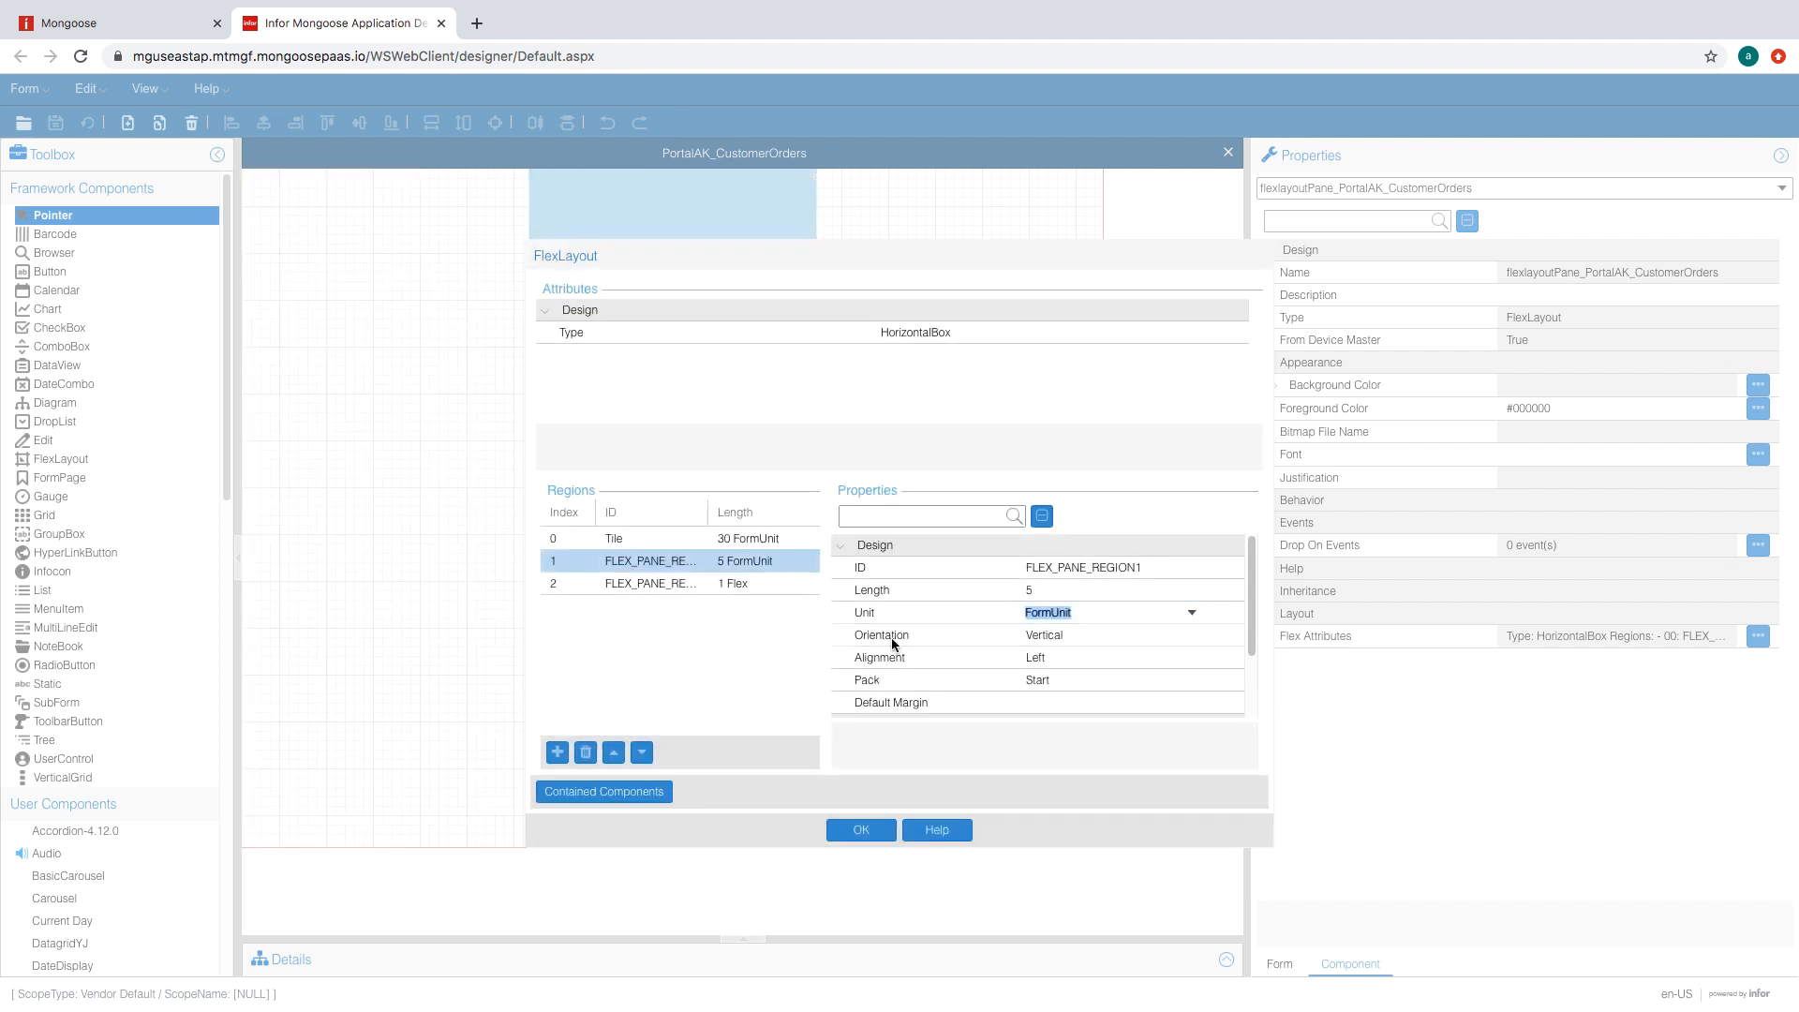
{"action": "left_click", "coordinate": [734, 585]}
{"action": "left_click", "coordinate": [1093, 634]}
{"action": "left_click", "coordinate": [1192, 635]}
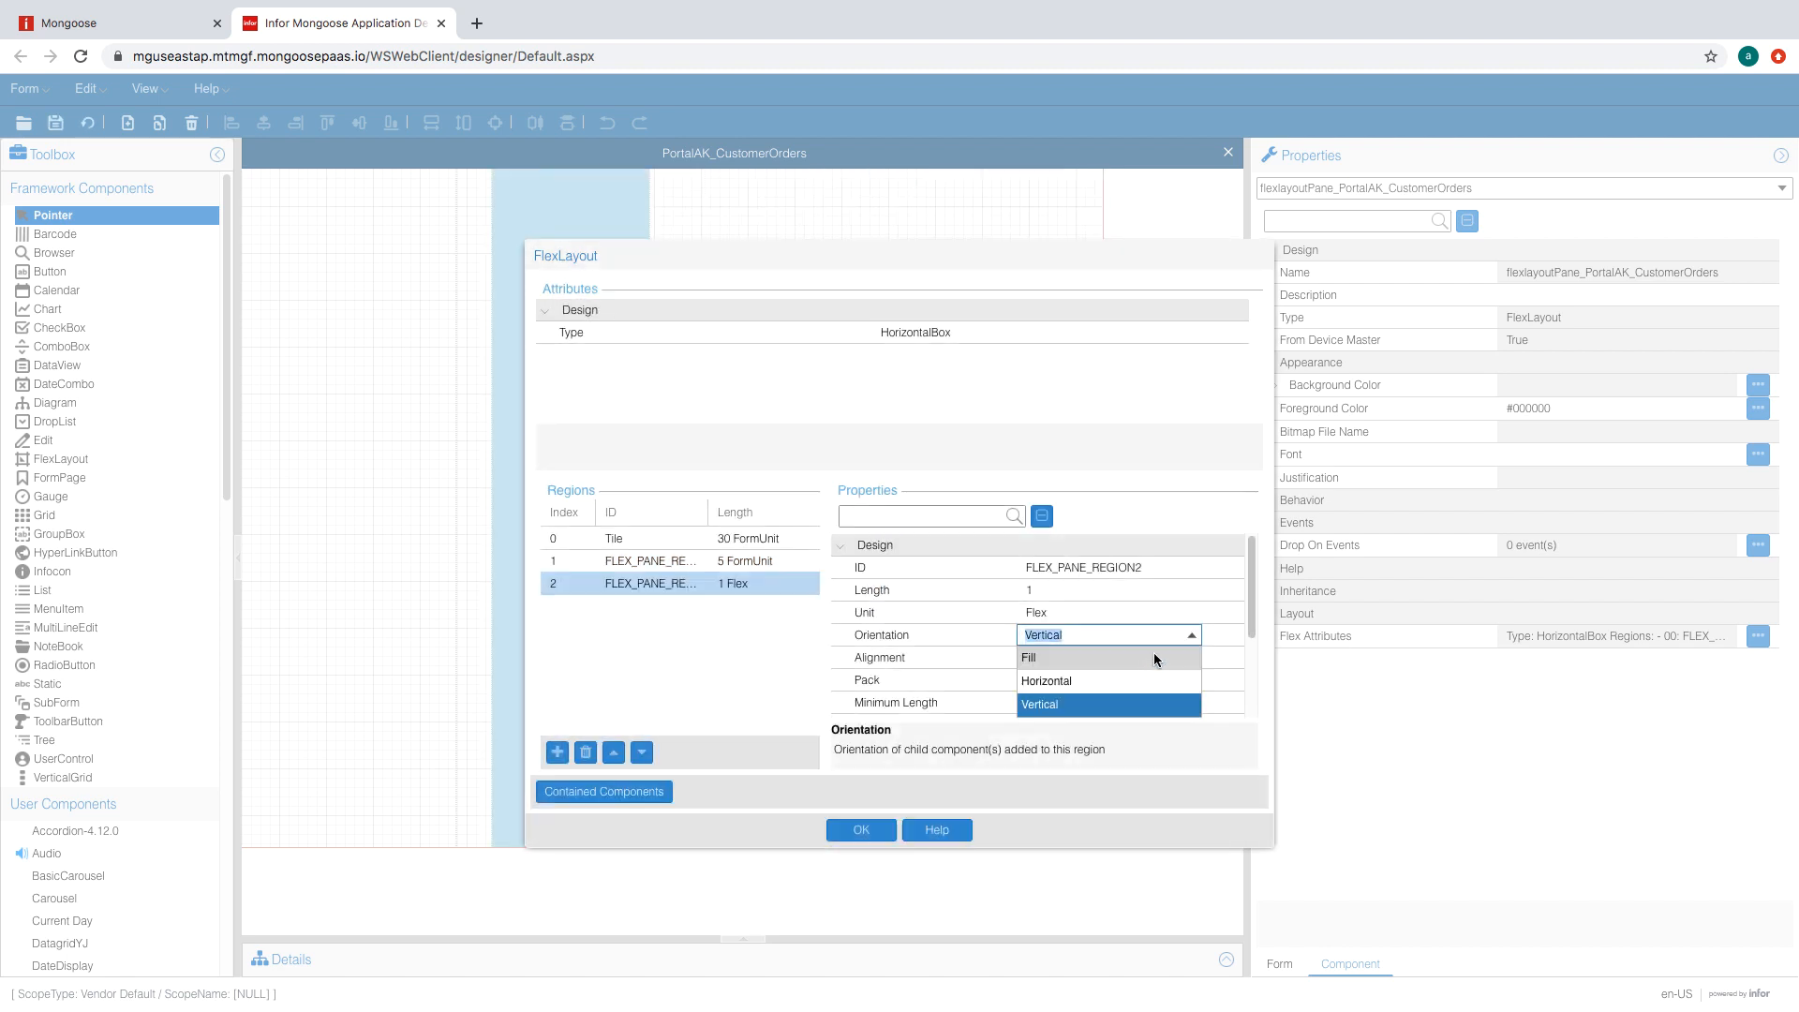
{"action": "left_click", "coordinate": [1155, 657]}
{"action": "left_click", "coordinate": [740, 540]}
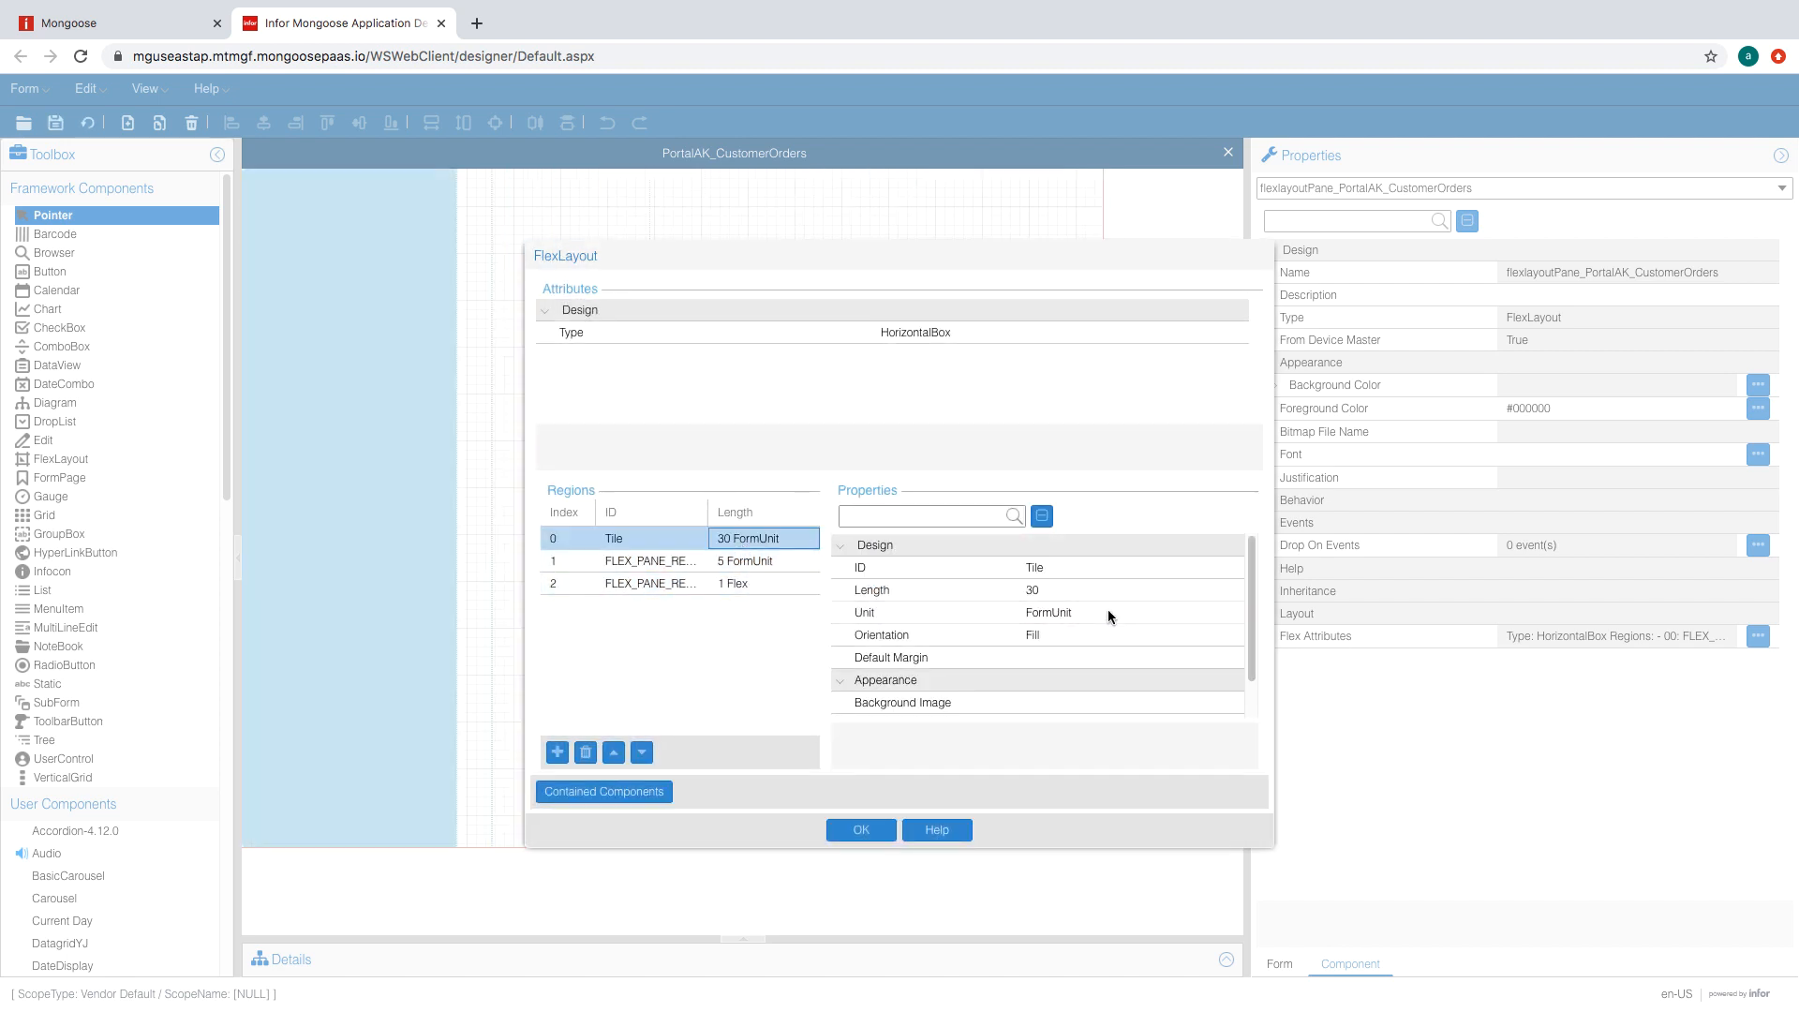
{"action": "left_click", "coordinate": [734, 561]}
{"action": "left_click", "coordinate": [1089, 632]}
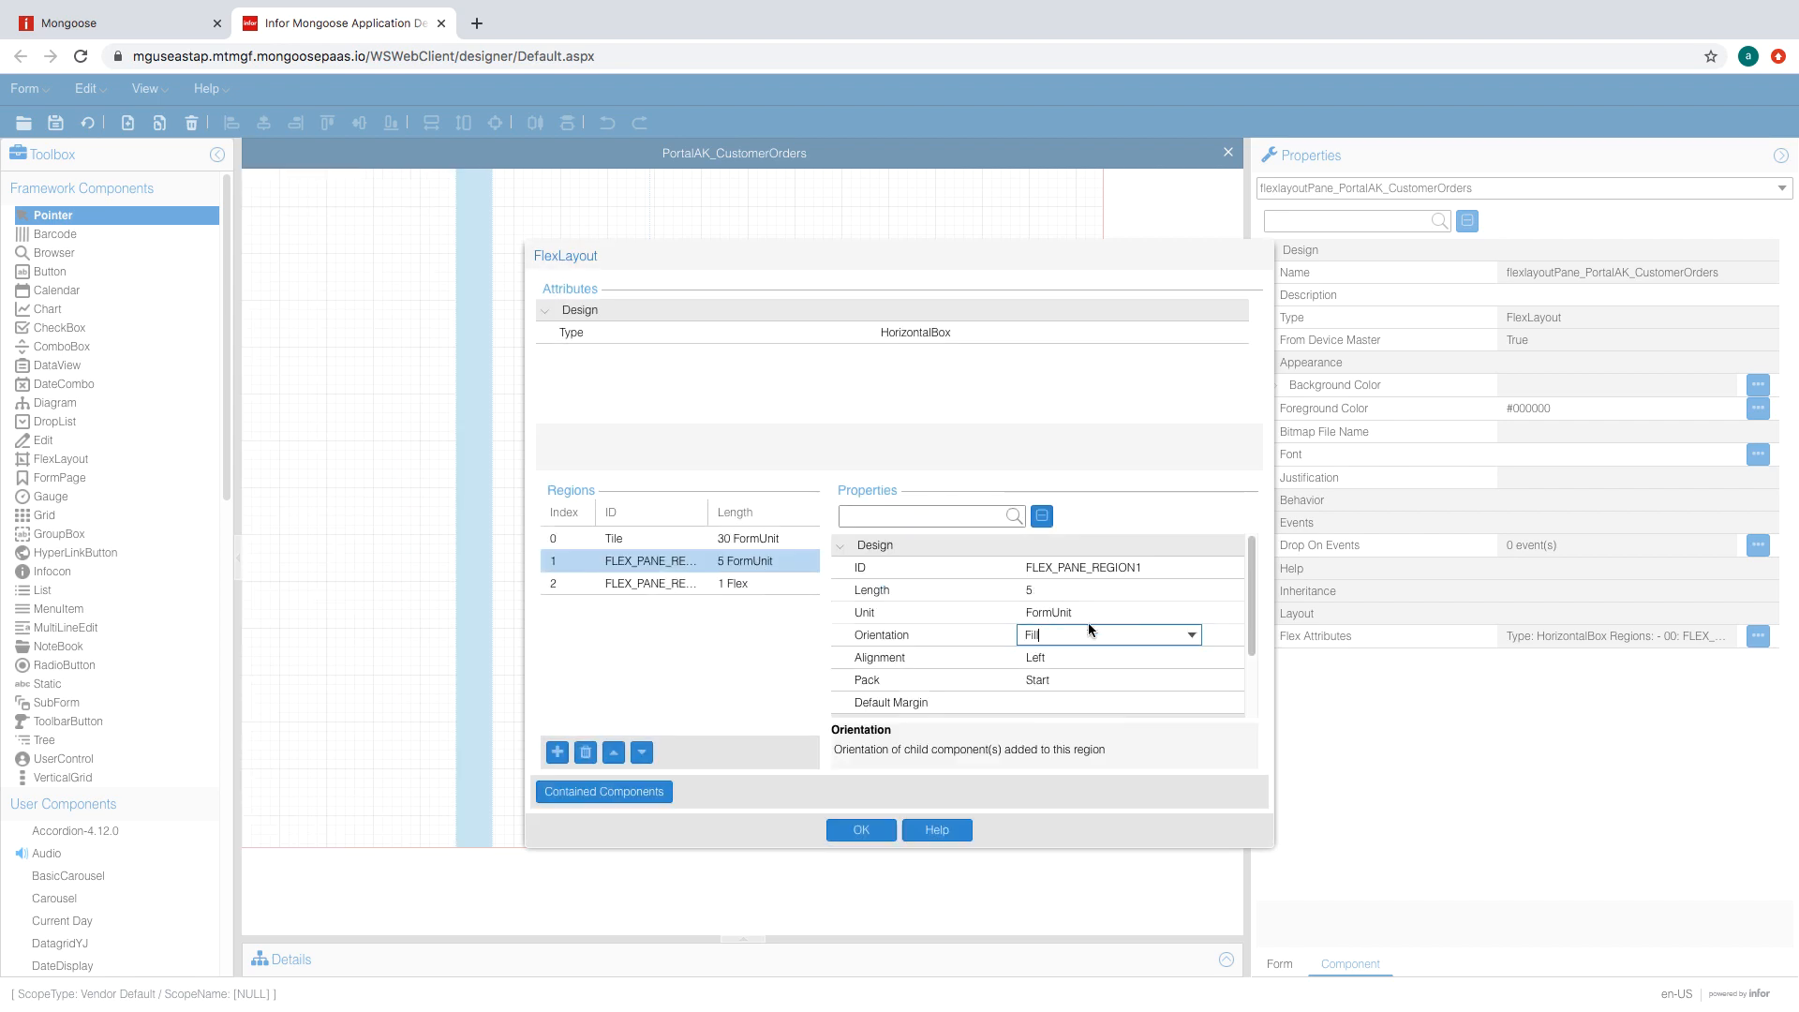
{"action": "left_click", "coordinate": [1092, 594]}
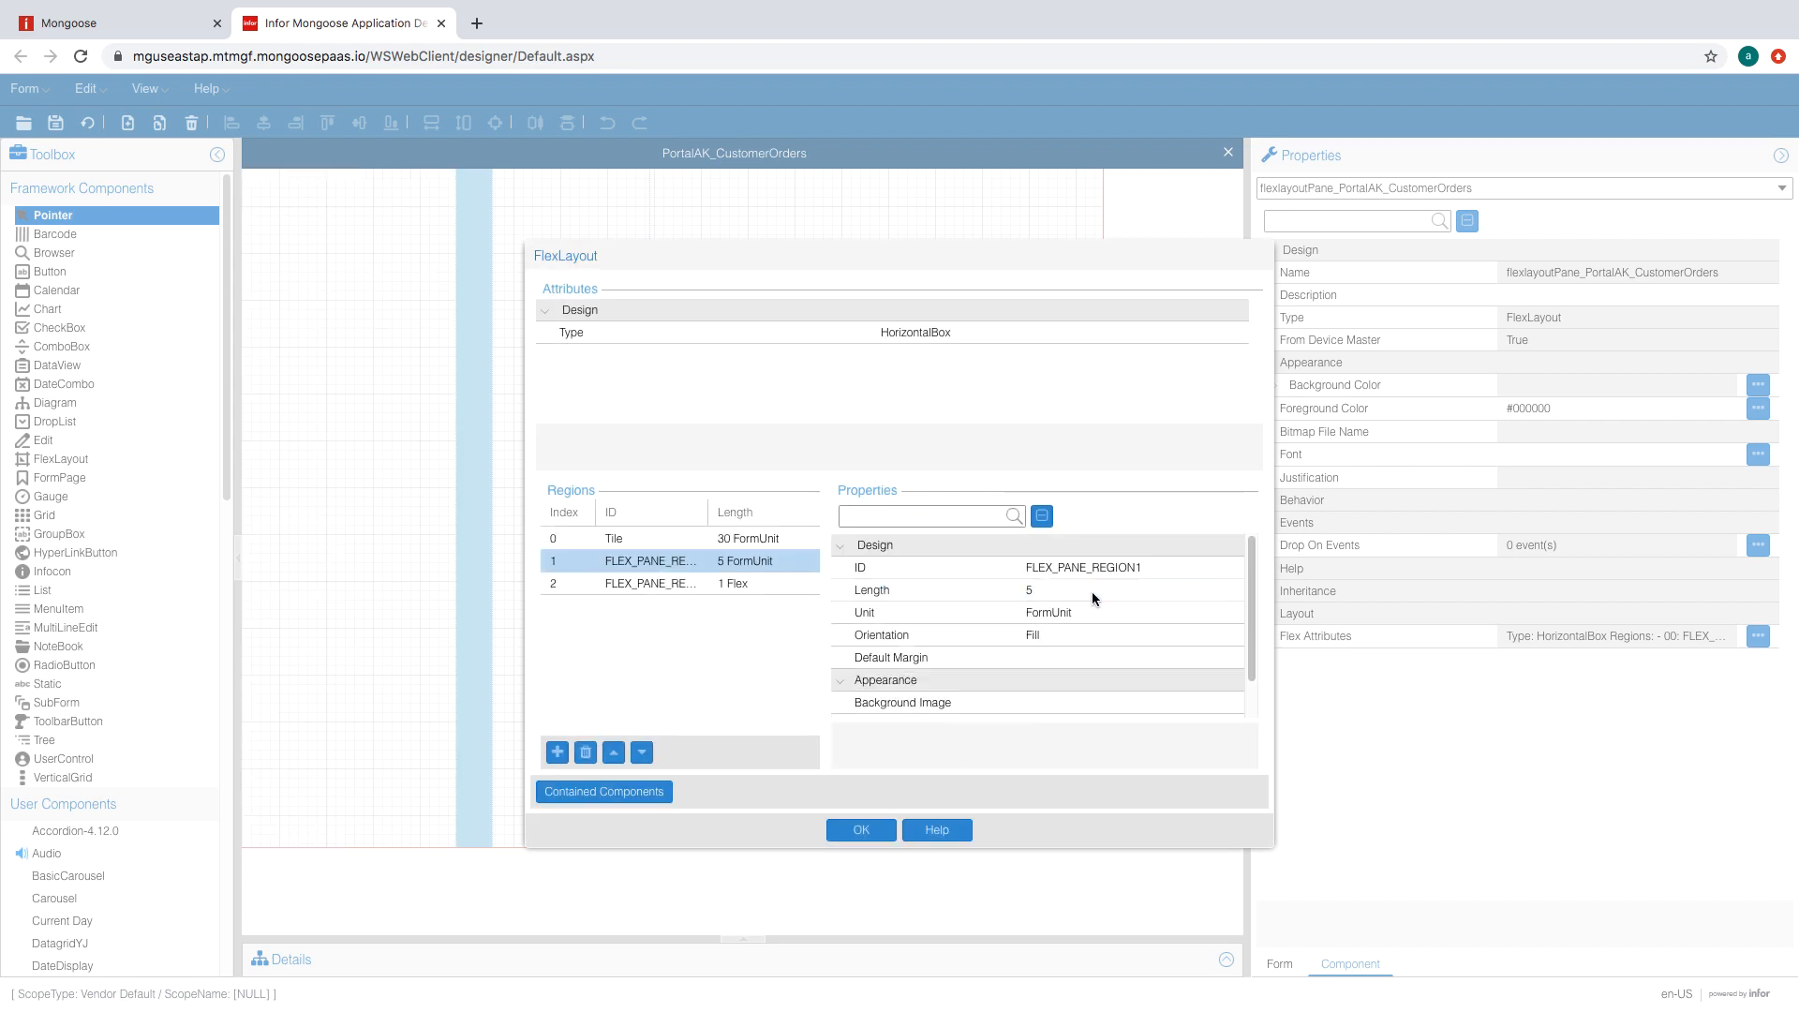
{"action": "left_click", "coordinate": [862, 832]}
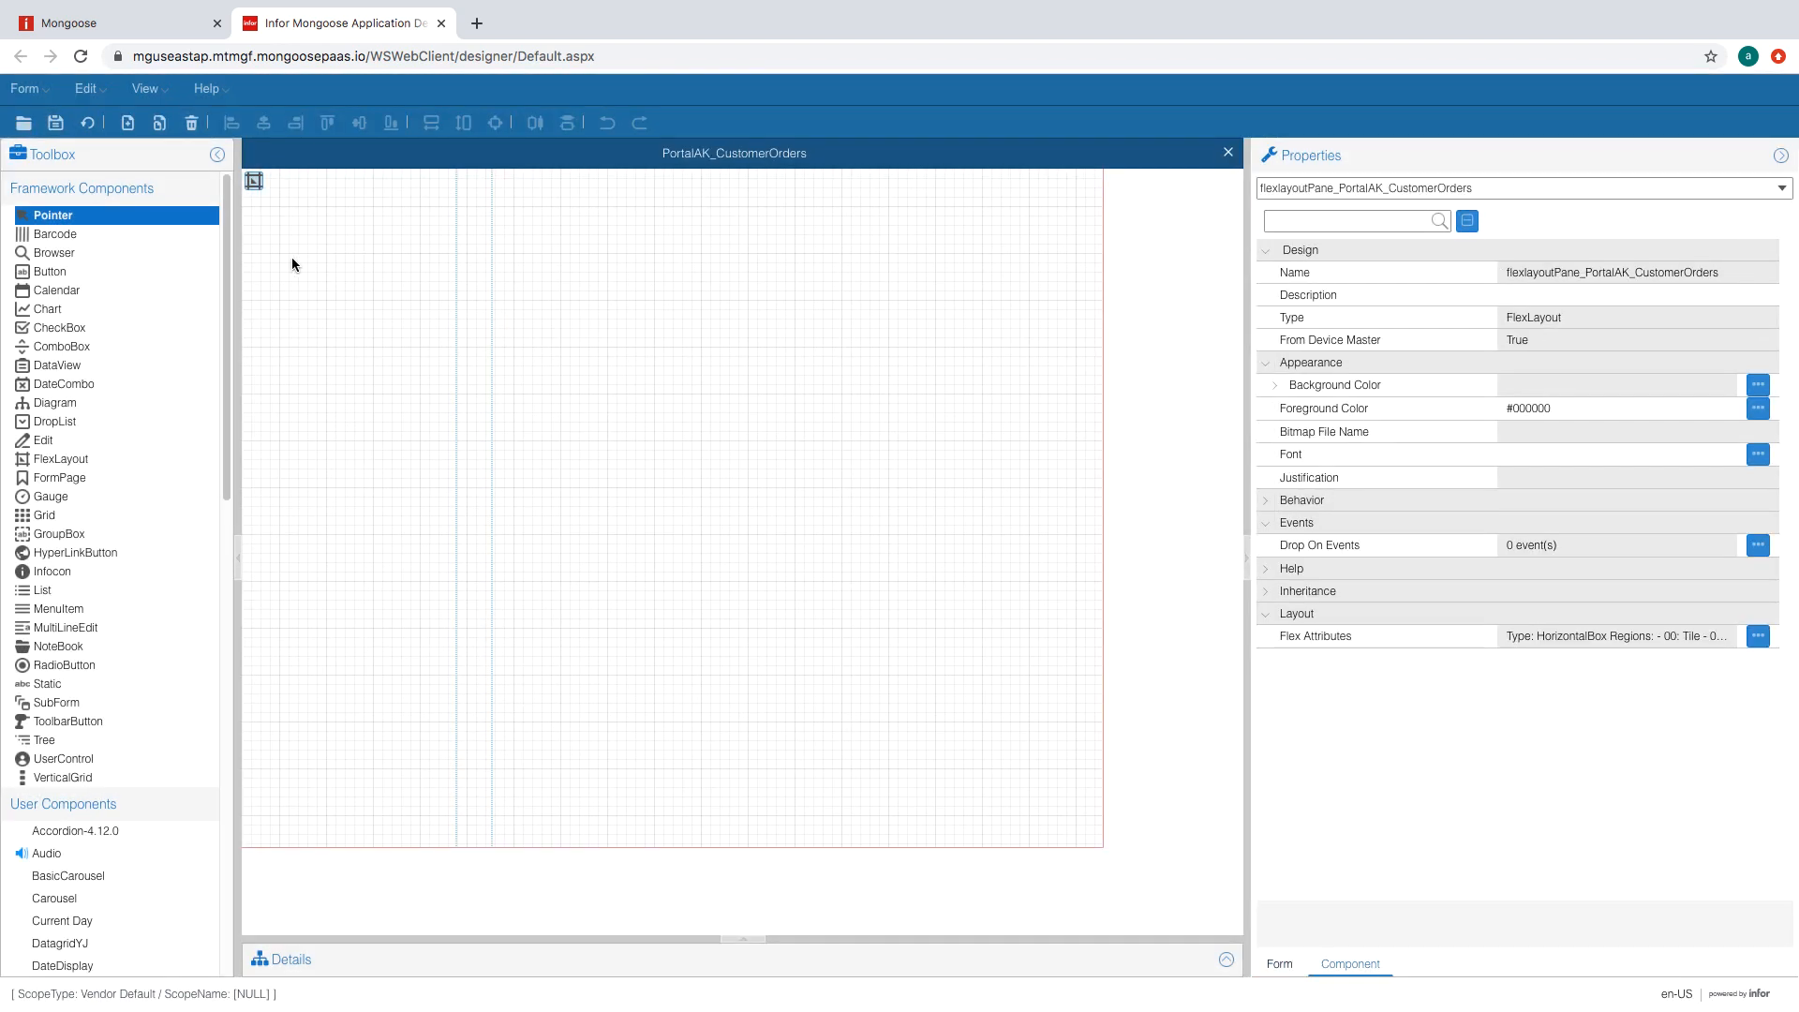
- Draw a new FlexLayout, flexLayout1, inside the form's three-region flex layout pane
{"action": "left_click", "coordinate": [474, 296]}
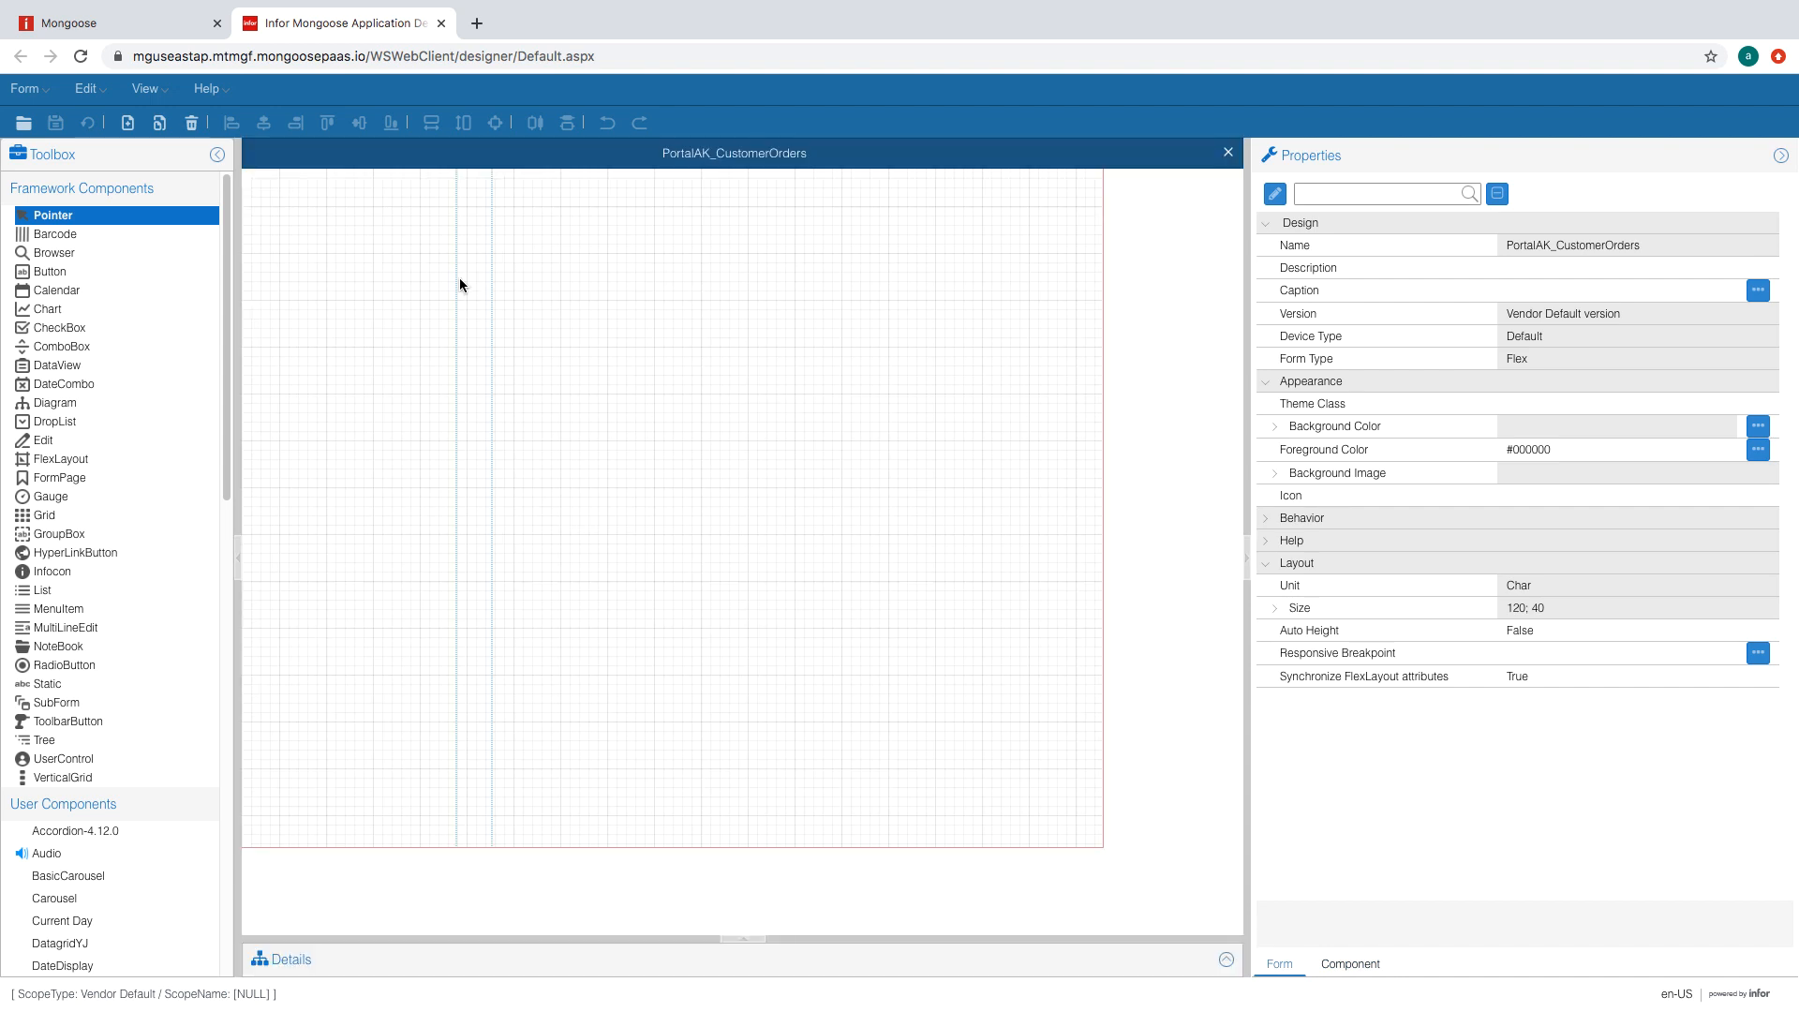
{"action": "left_click", "coordinate": [626, 259]}
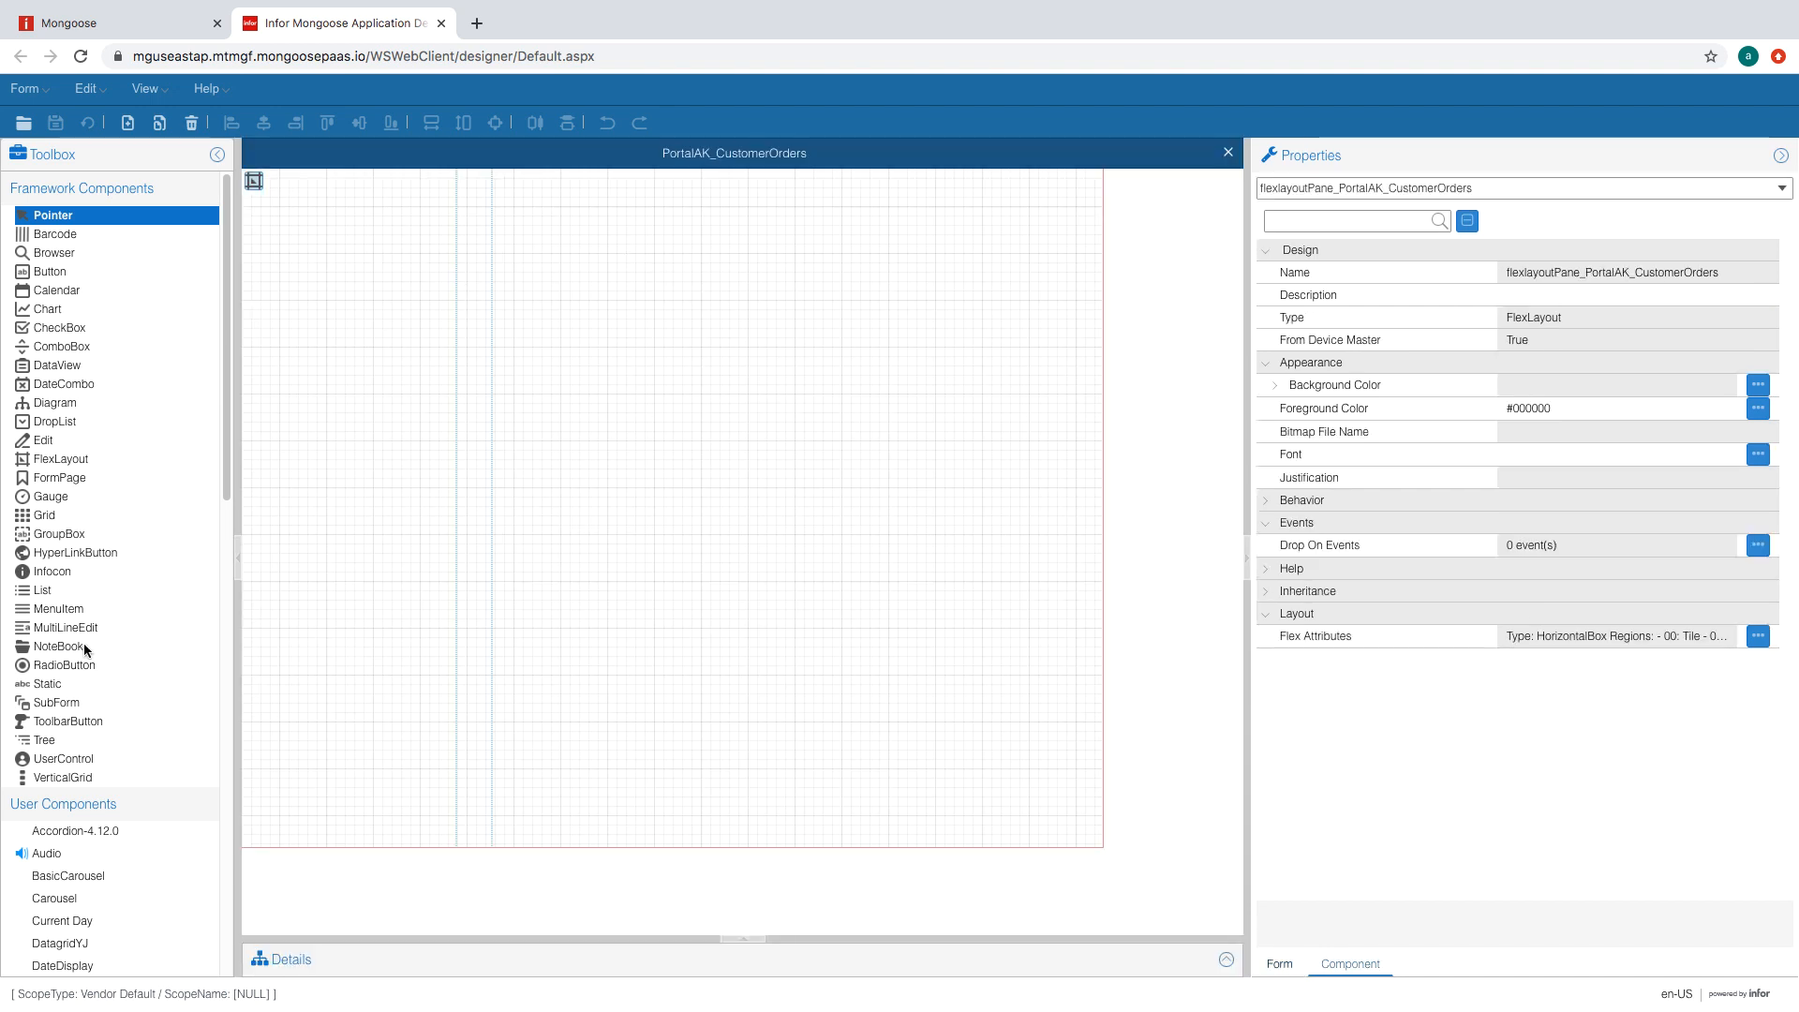
{"action": "left_click", "coordinate": [65, 459]}
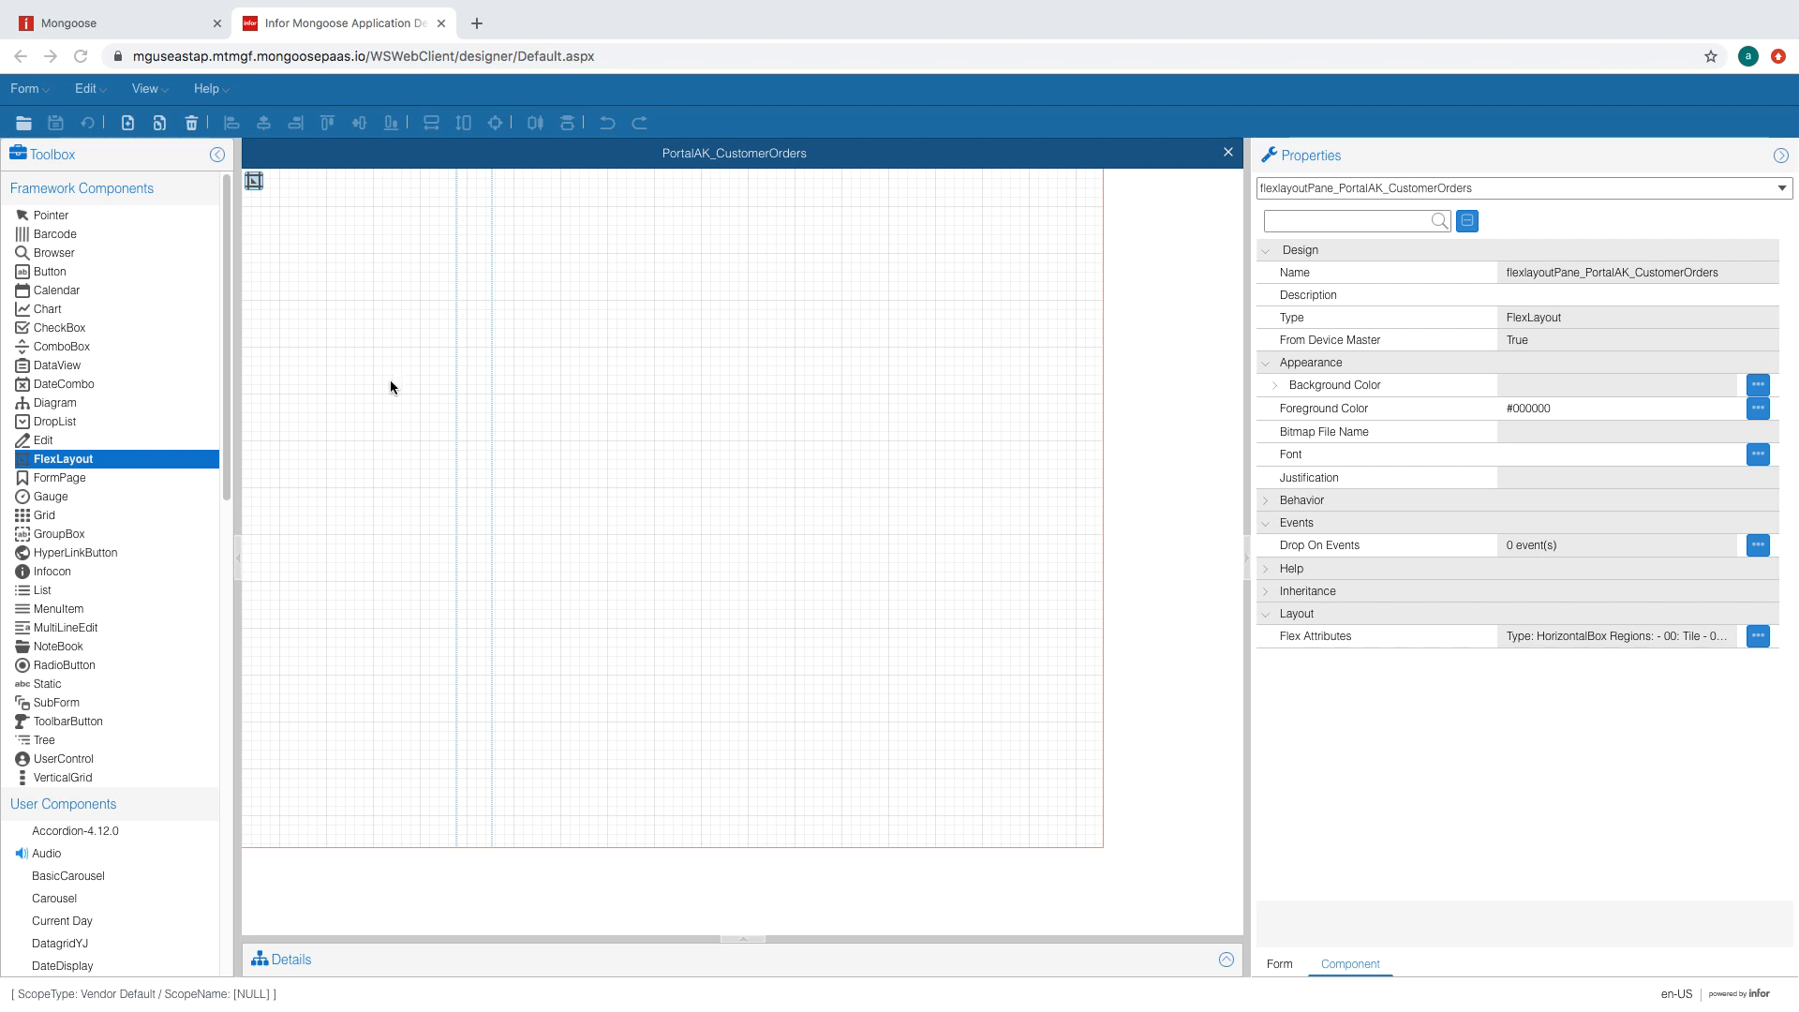
{"action": "left_click_drag", "start_coordinate": [554, 213], "coordinate": [849, 543]}
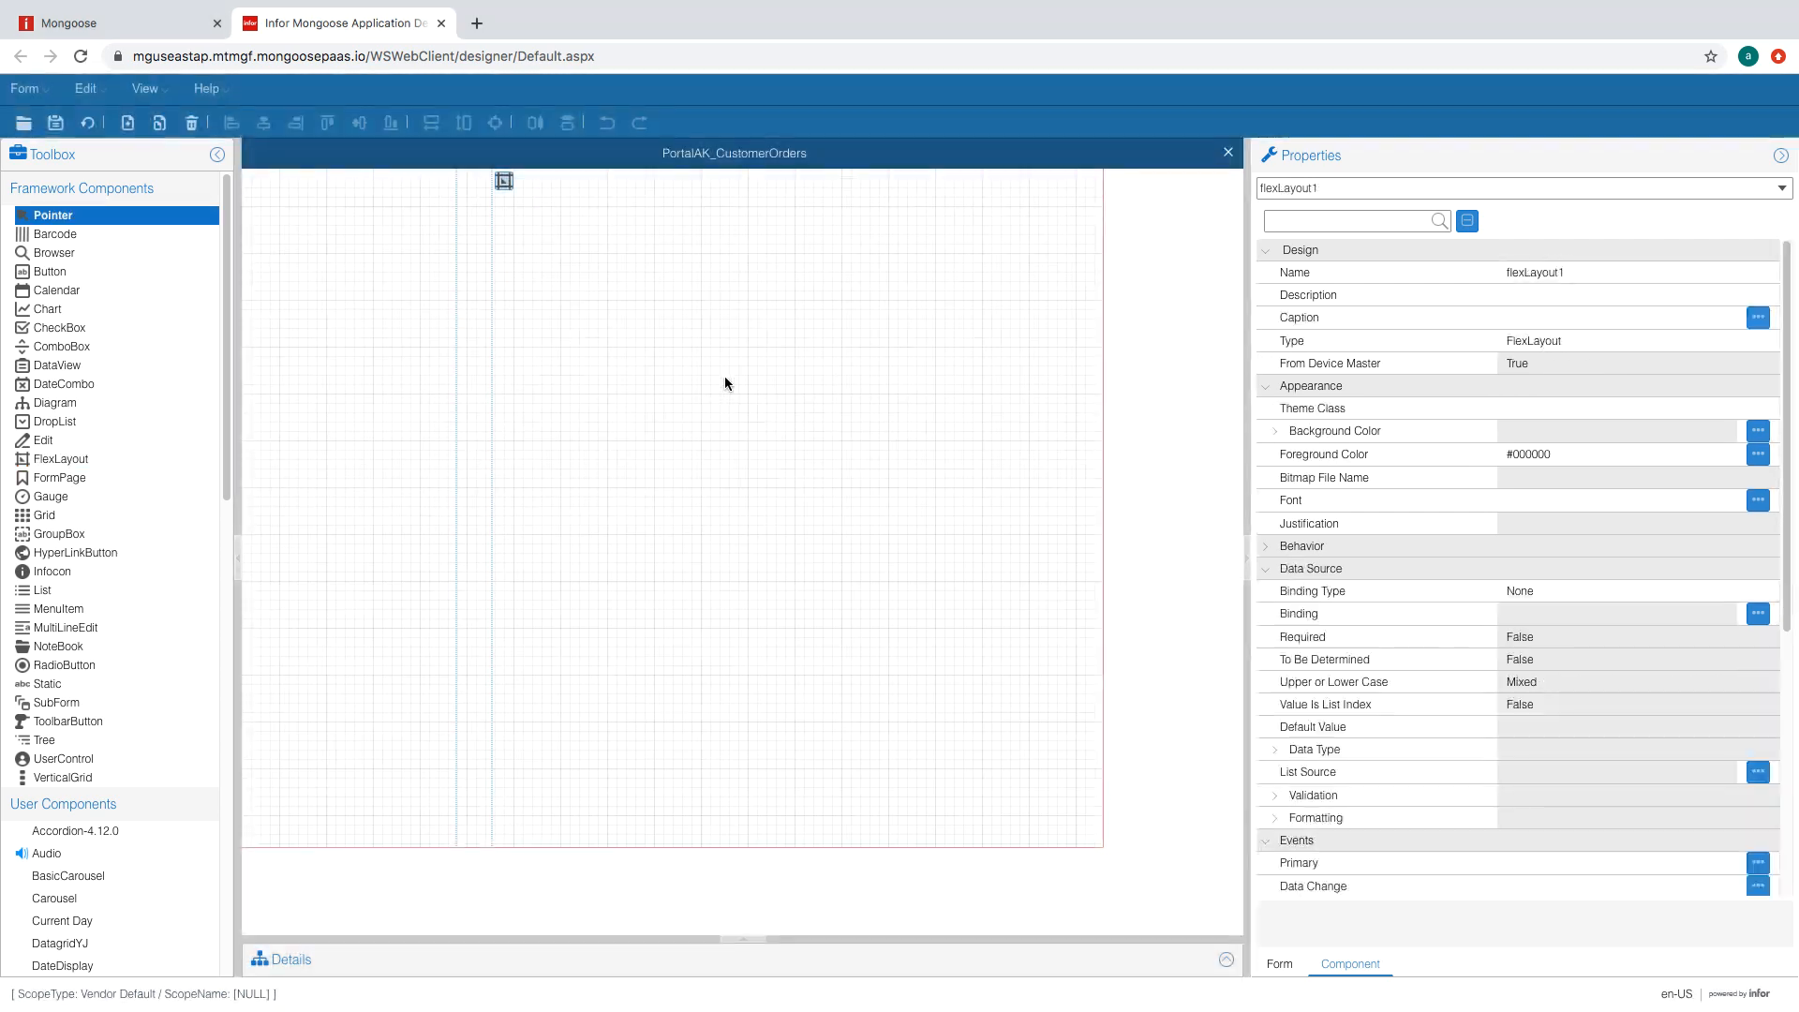
- Make flexLayout1 a VerticalBox and add a second and third region
{"action": "left_click", "coordinate": [505, 180]}
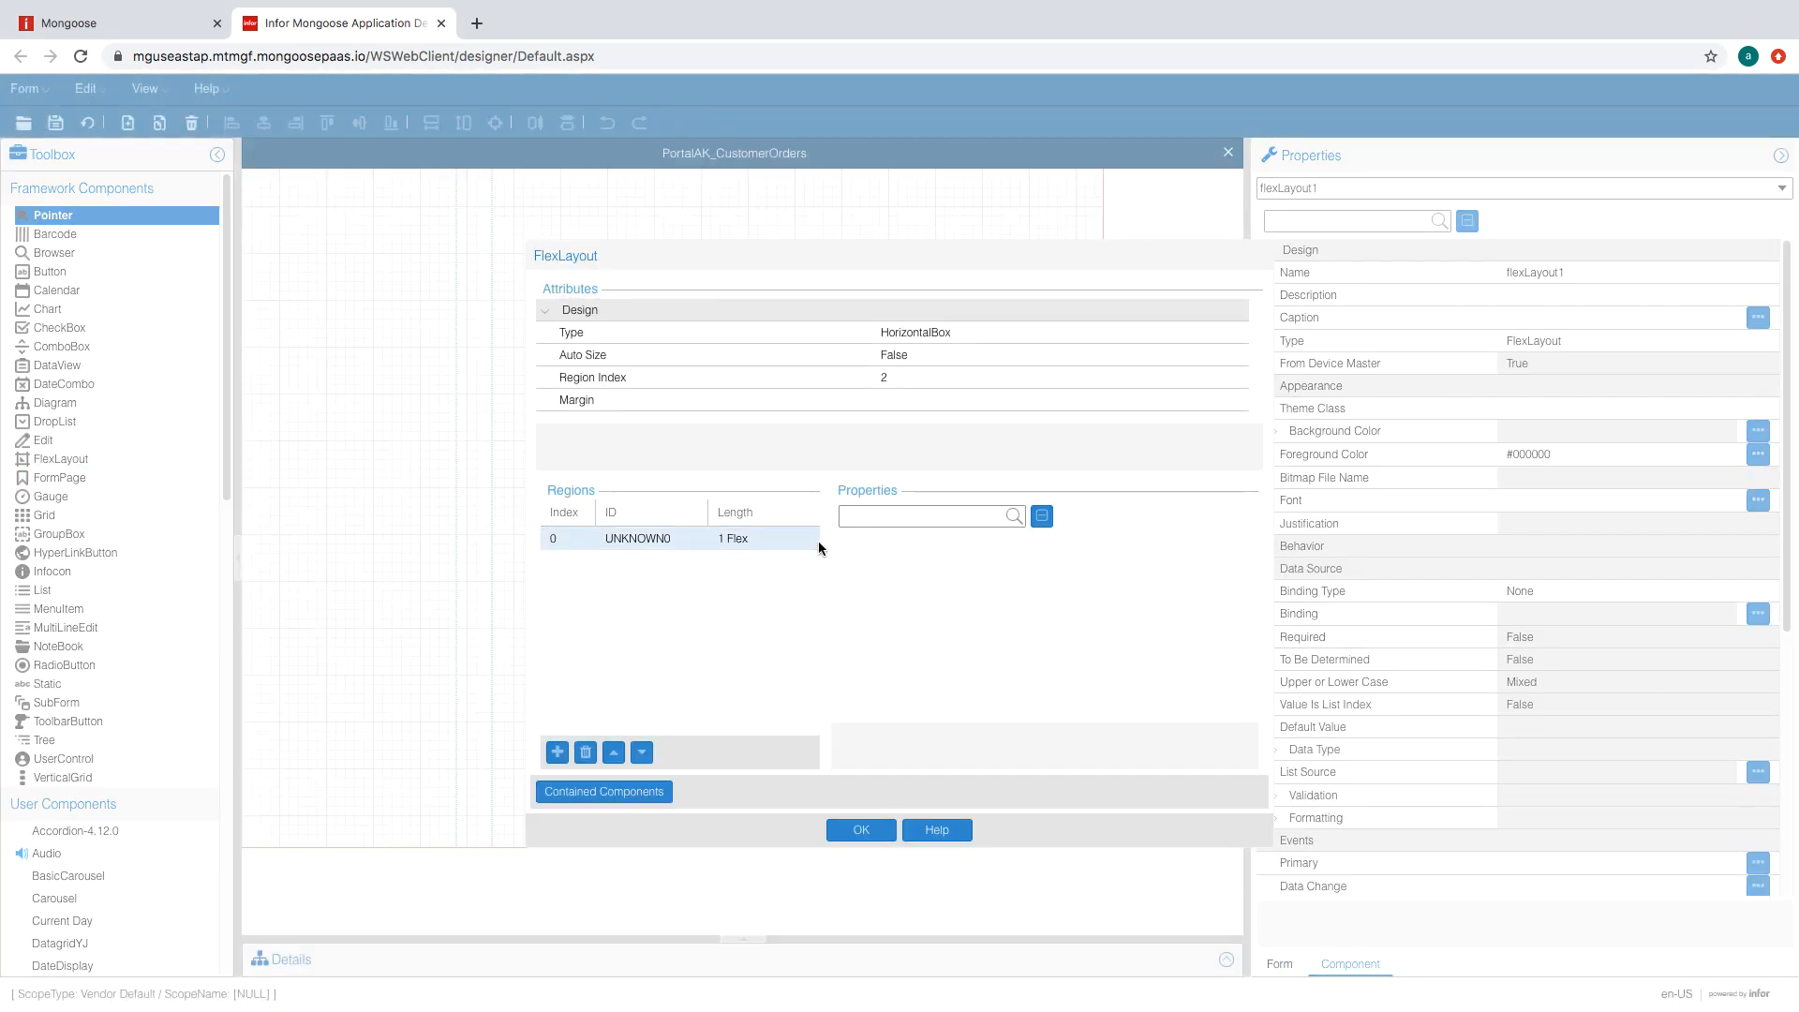
{"action": "left_click", "coordinate": [818, 542]}
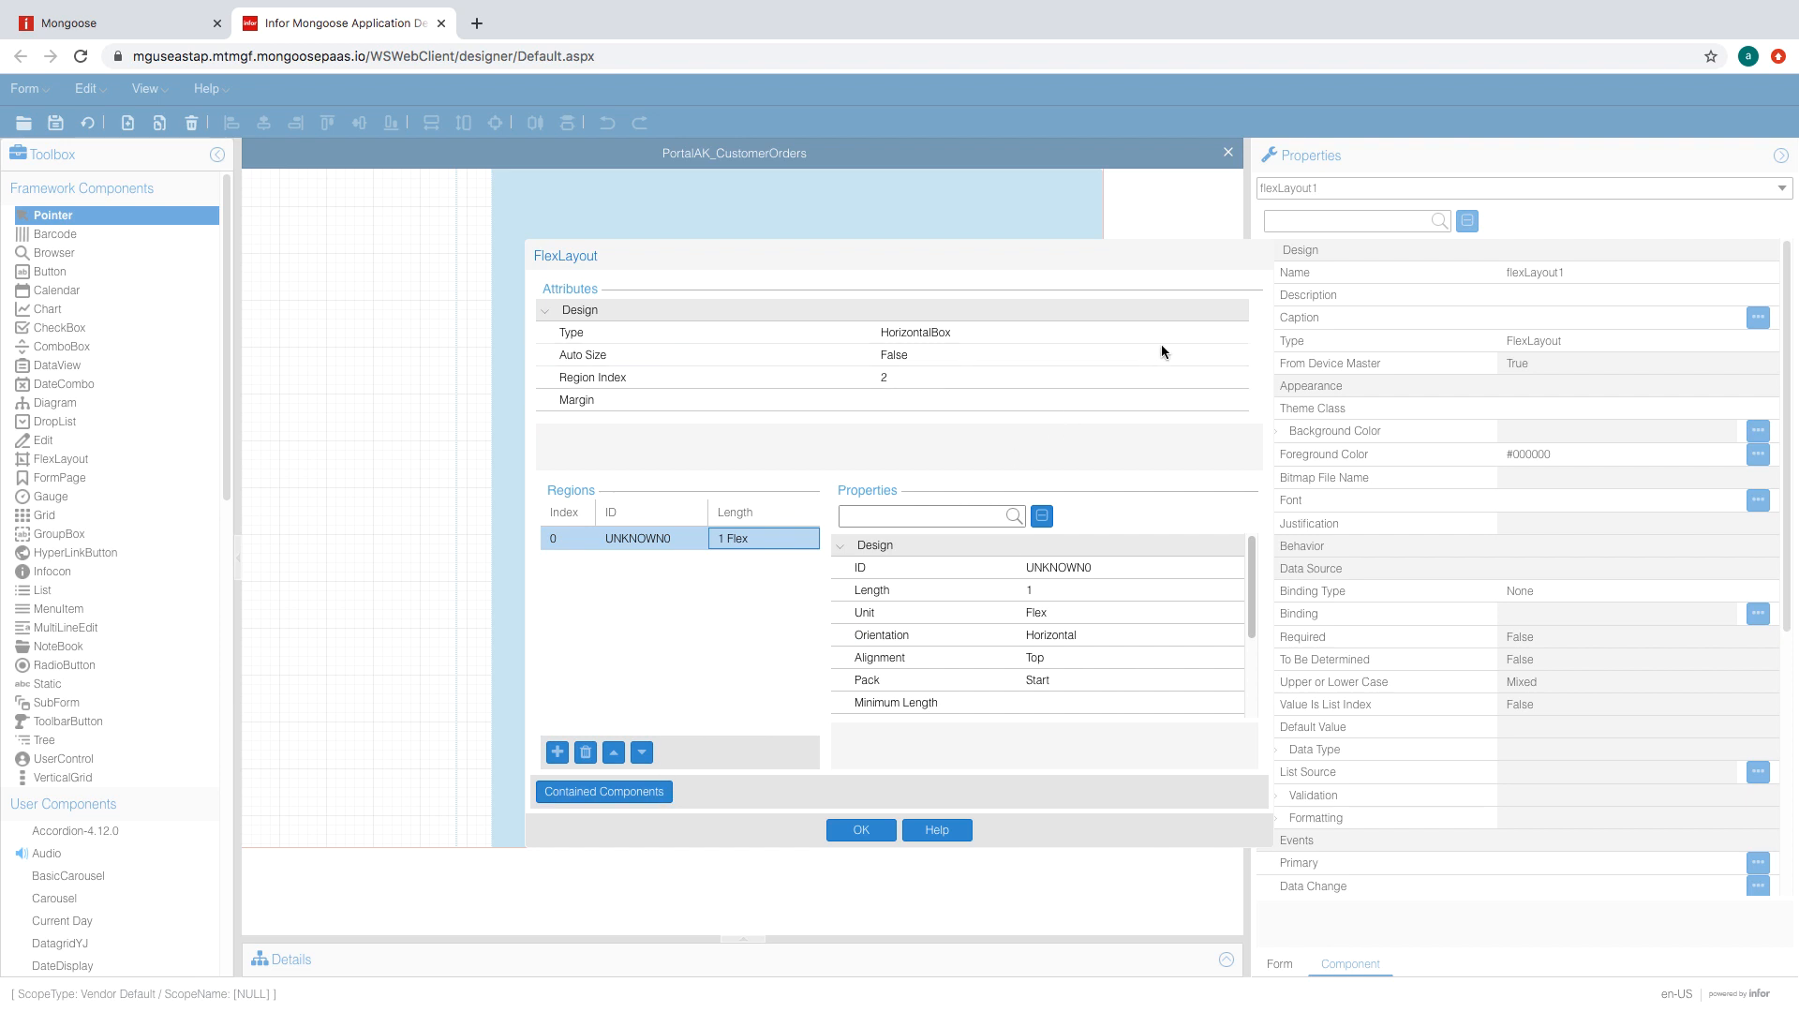
{"action": "left_click", "coordinate": [1190, 335]}
{"action": "left_click", "coordinate": [1193, 335]}
{"action": "left_click", "coordinate": [1038, 373]}
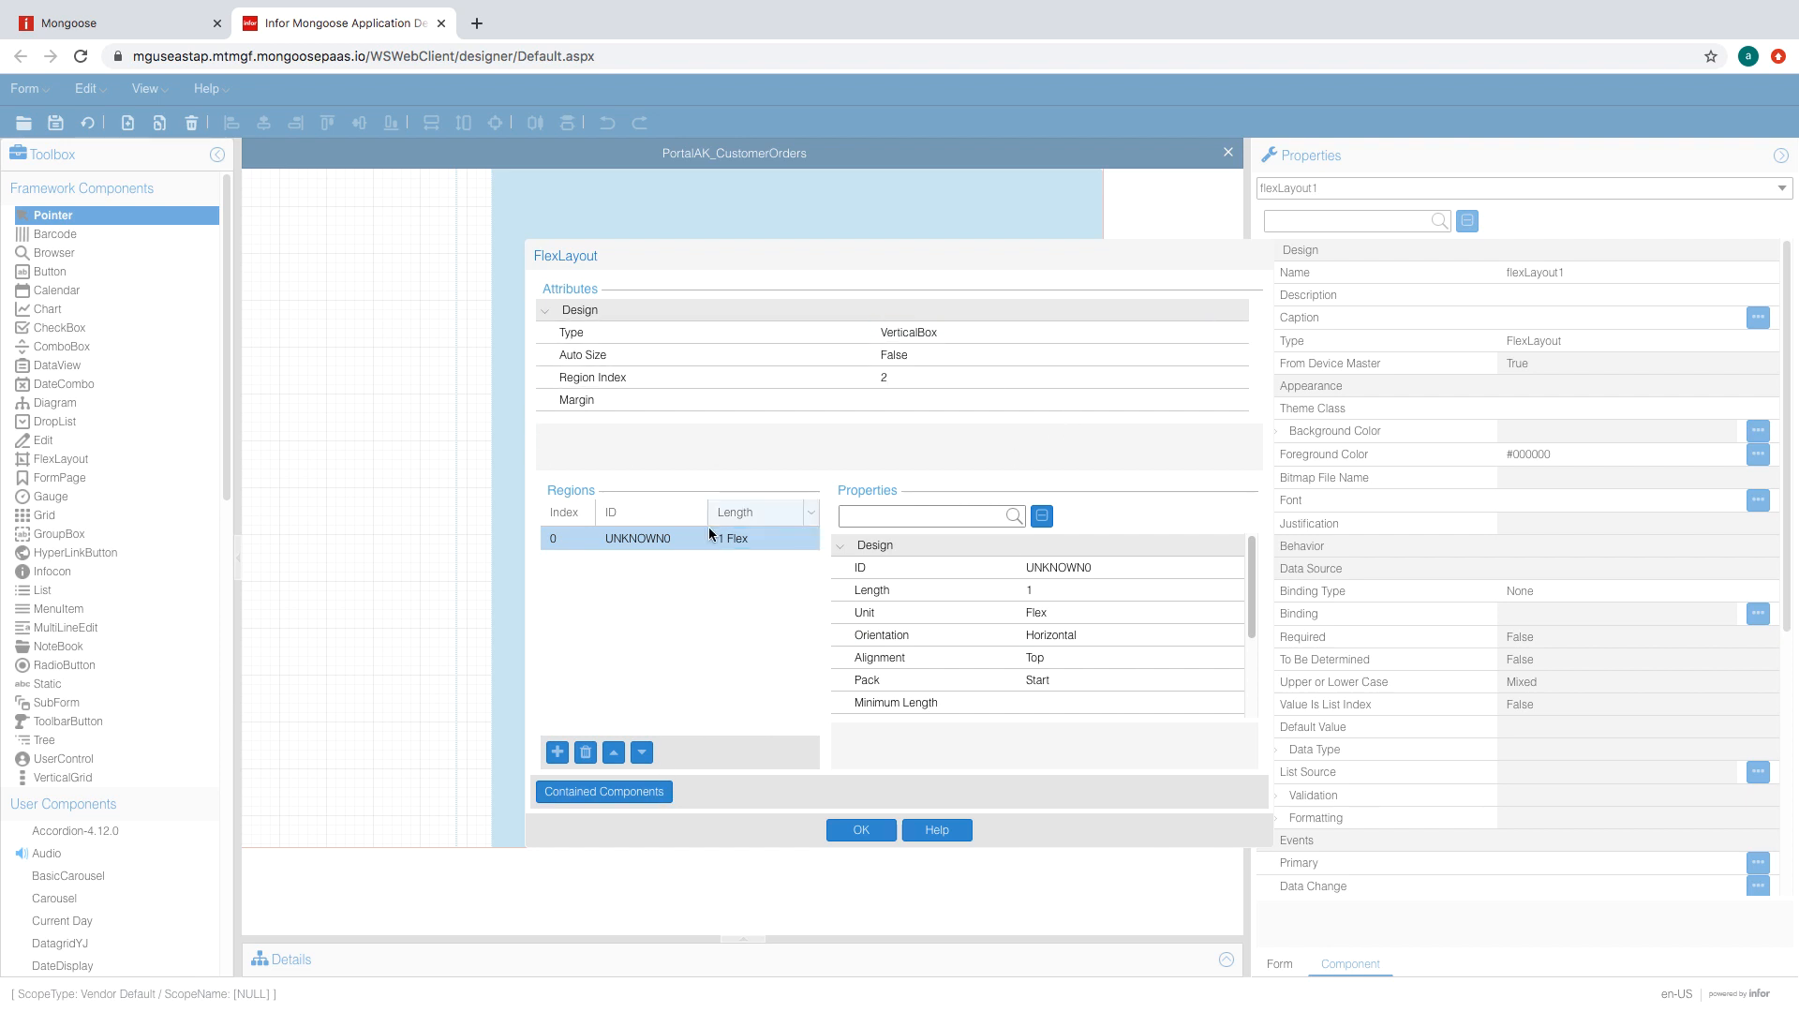
{"action": "left_click", "coordinate": [558, 753]}
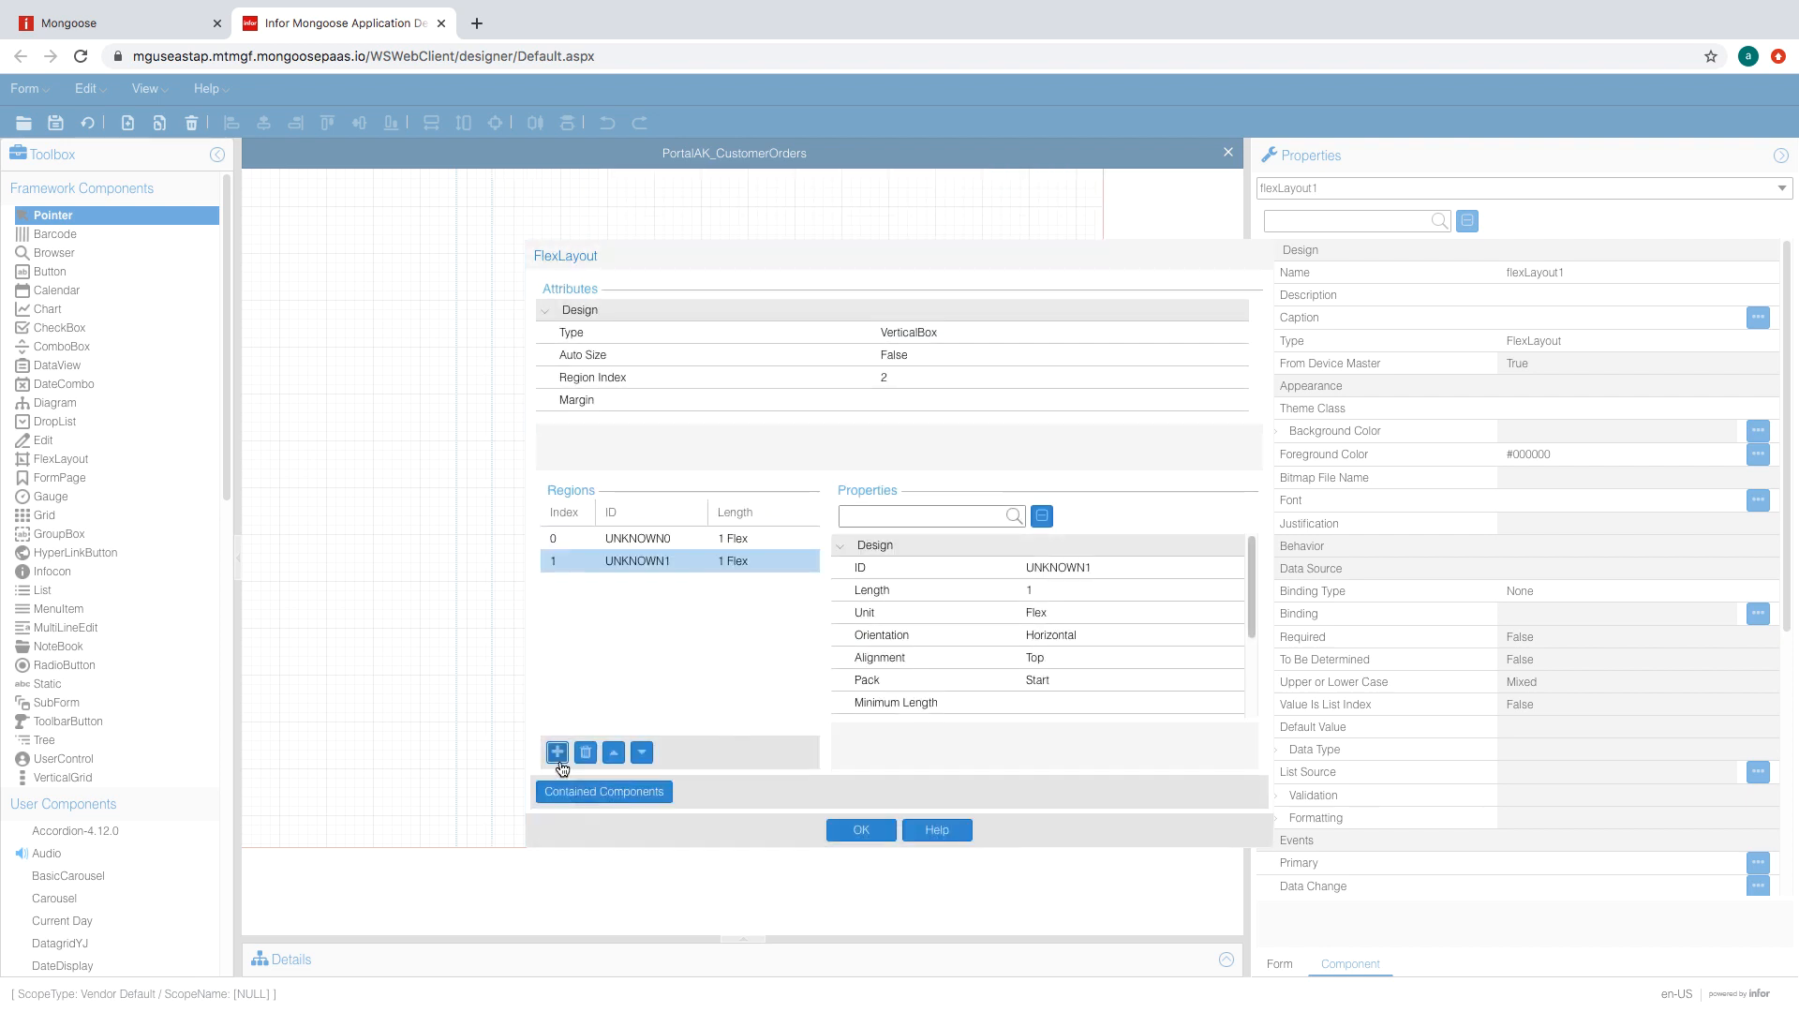
{"action": "left_click", "coordinate": [558, 755]}
- Set flexLayout1's first region to 4 FormUnit with Fill orientation
{"action": "left_click", "coordinate": [776, 540]}
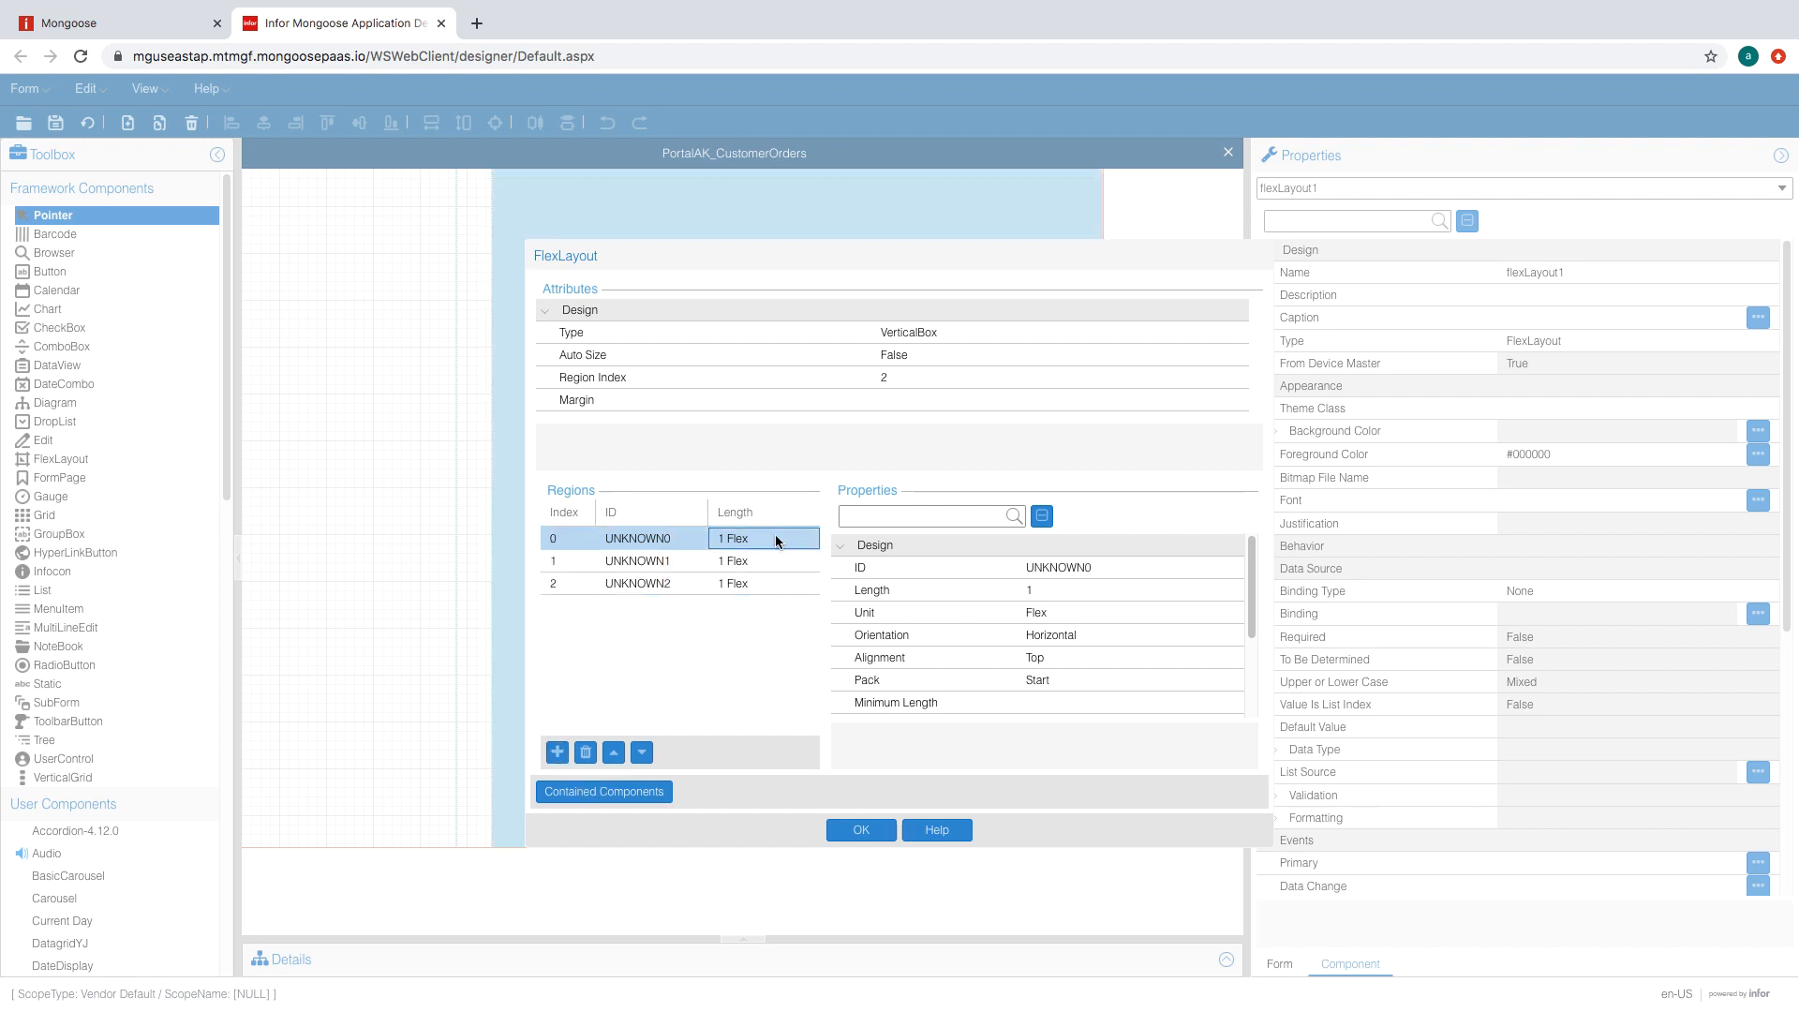
{"action": "left_click", "coordinate": [1143, 614]}
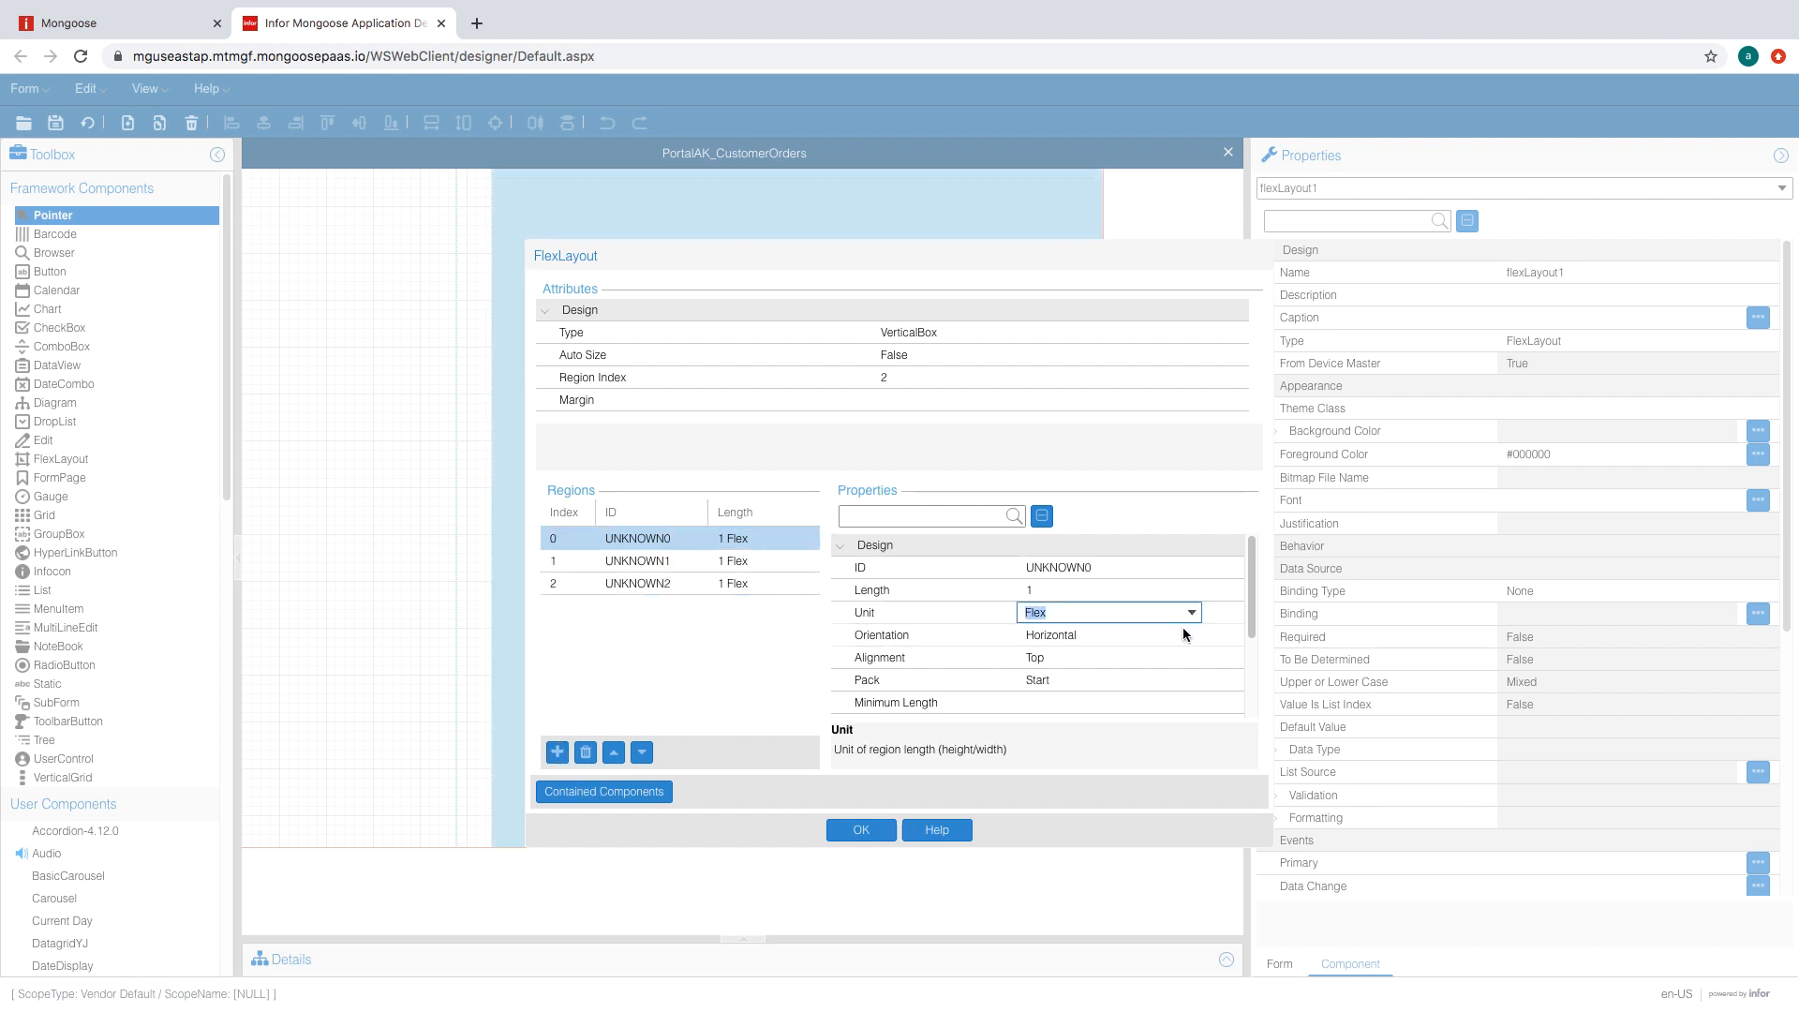
{"action": "left_click", "coordinate": [1183, 629]}
{"action": "left_click", "coordinate": [1078, 591]}
{"action": "type", "text": "4"}
{"action": "left_click", "coordinate": [1111, 632]}
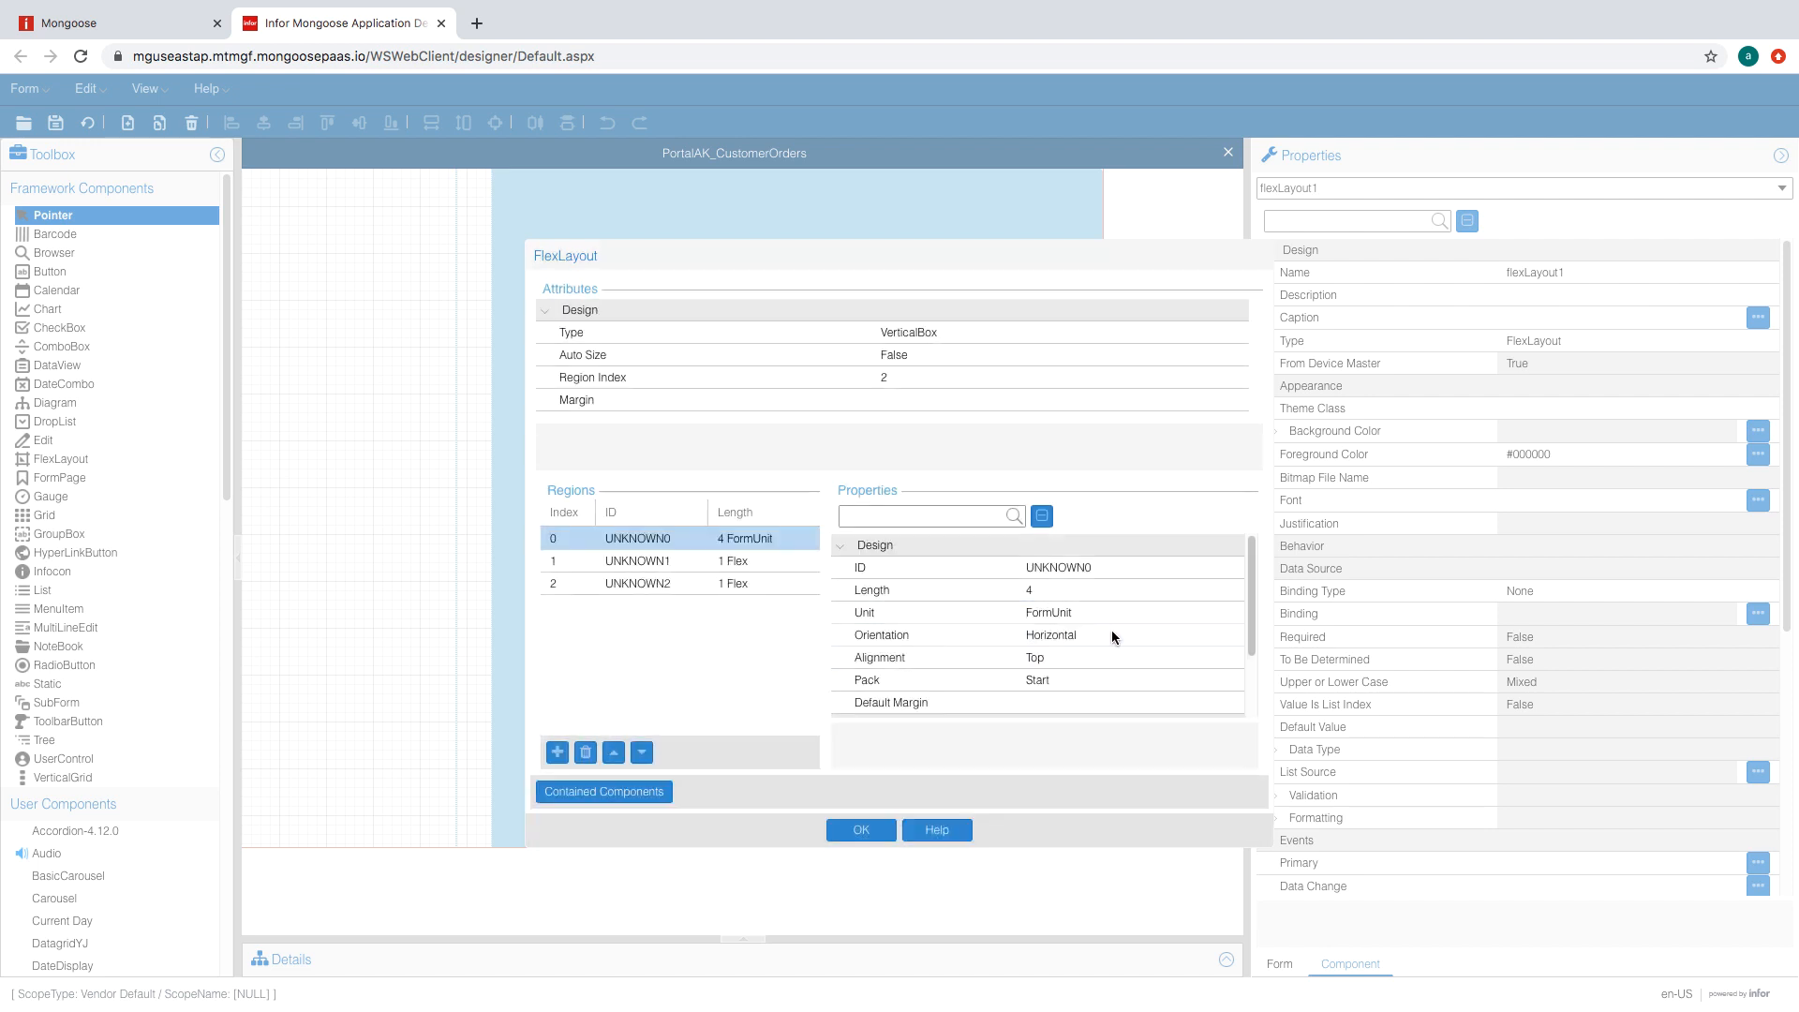
{"action": "left_click", "coordinate": [1113, 635]}
{"action": "left_click", "coordinate": [1188, 637]}
{"action": "left_click", "coordinate": [1124, 655]}
- Give the second region default margin 4,0,2,4, make the third region Fill, and apply
{"action": "left_click", "coordinate": [760, 563]}
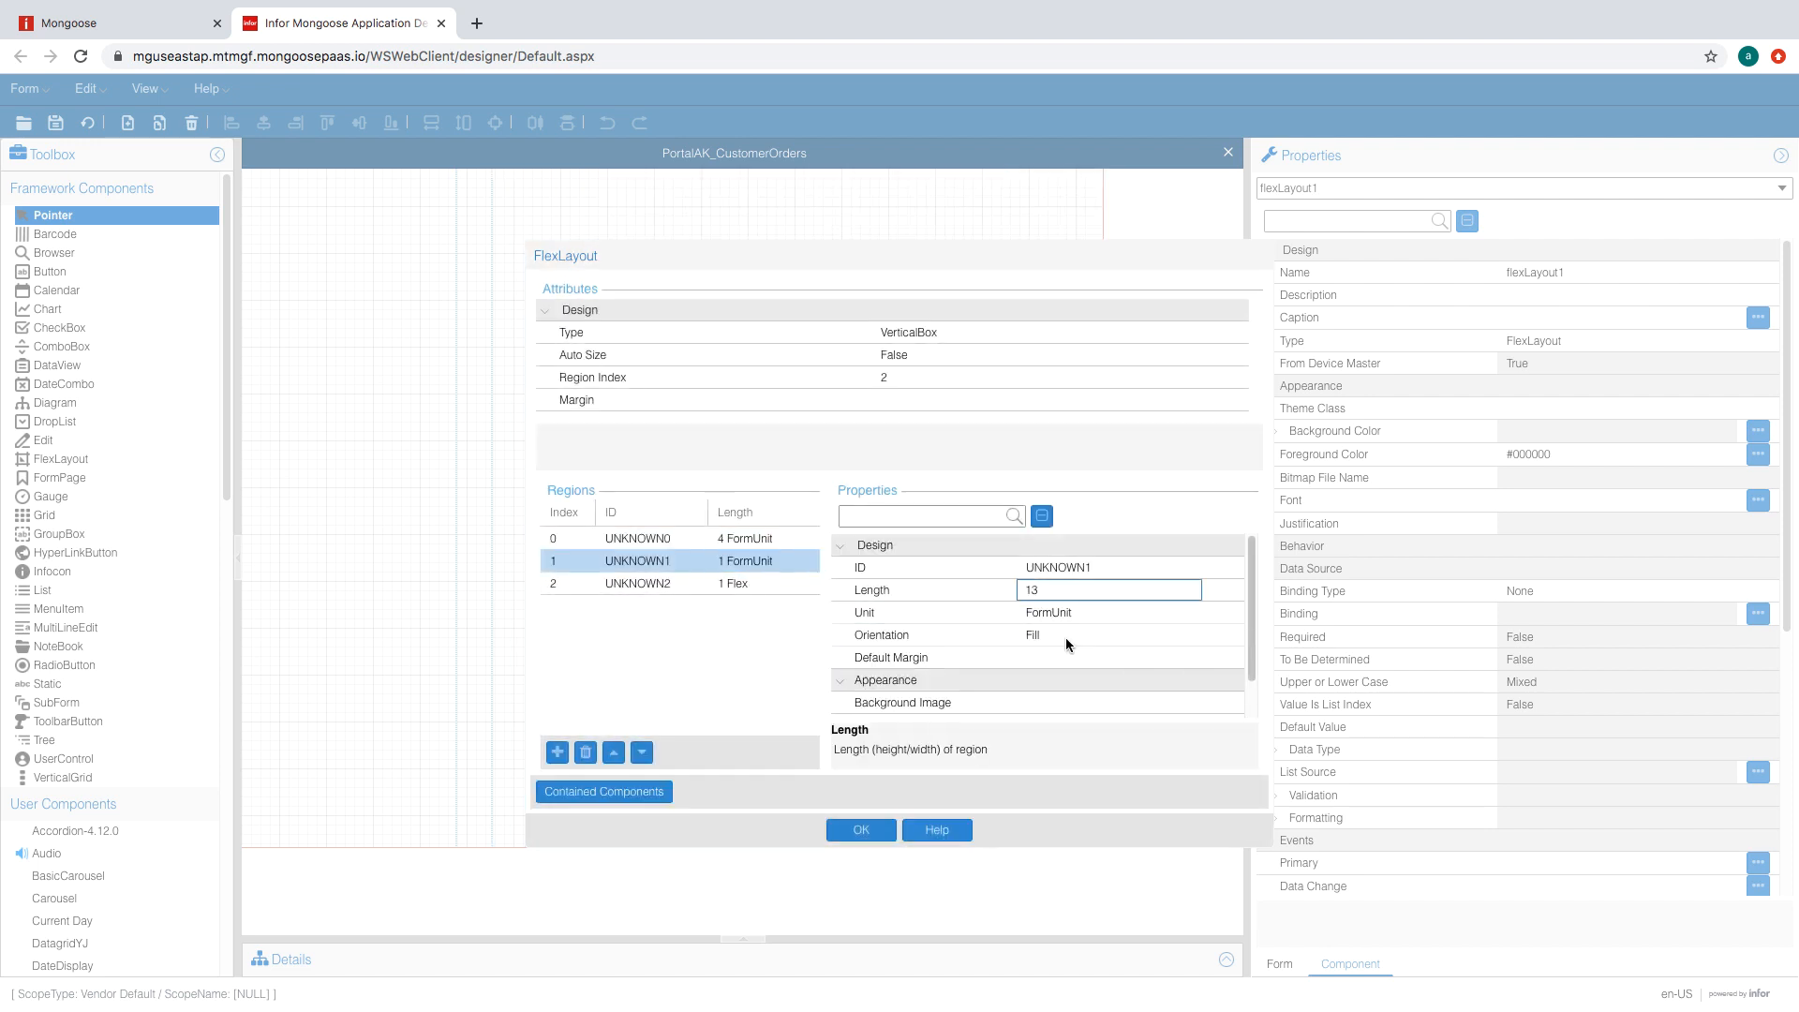
{"action": "left_click", "coordinate": [1044, 648]}
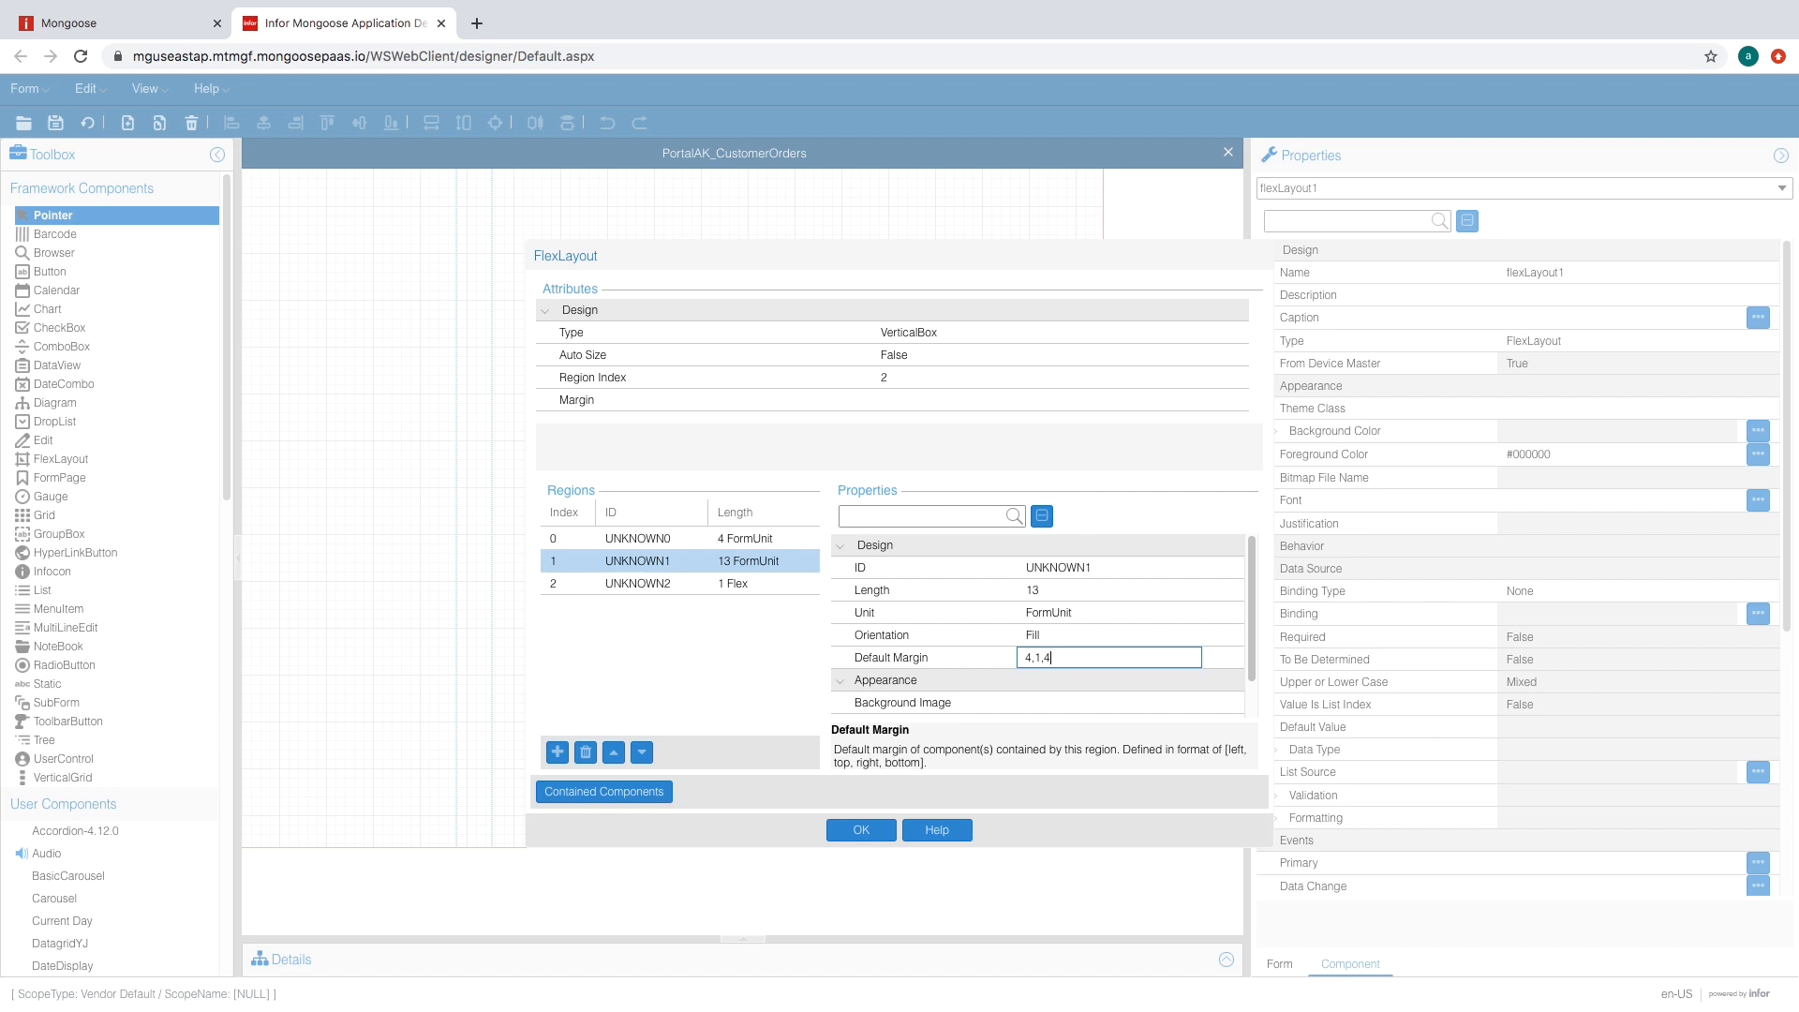
{"action": "left_click", "coordinate": [749, 583]}
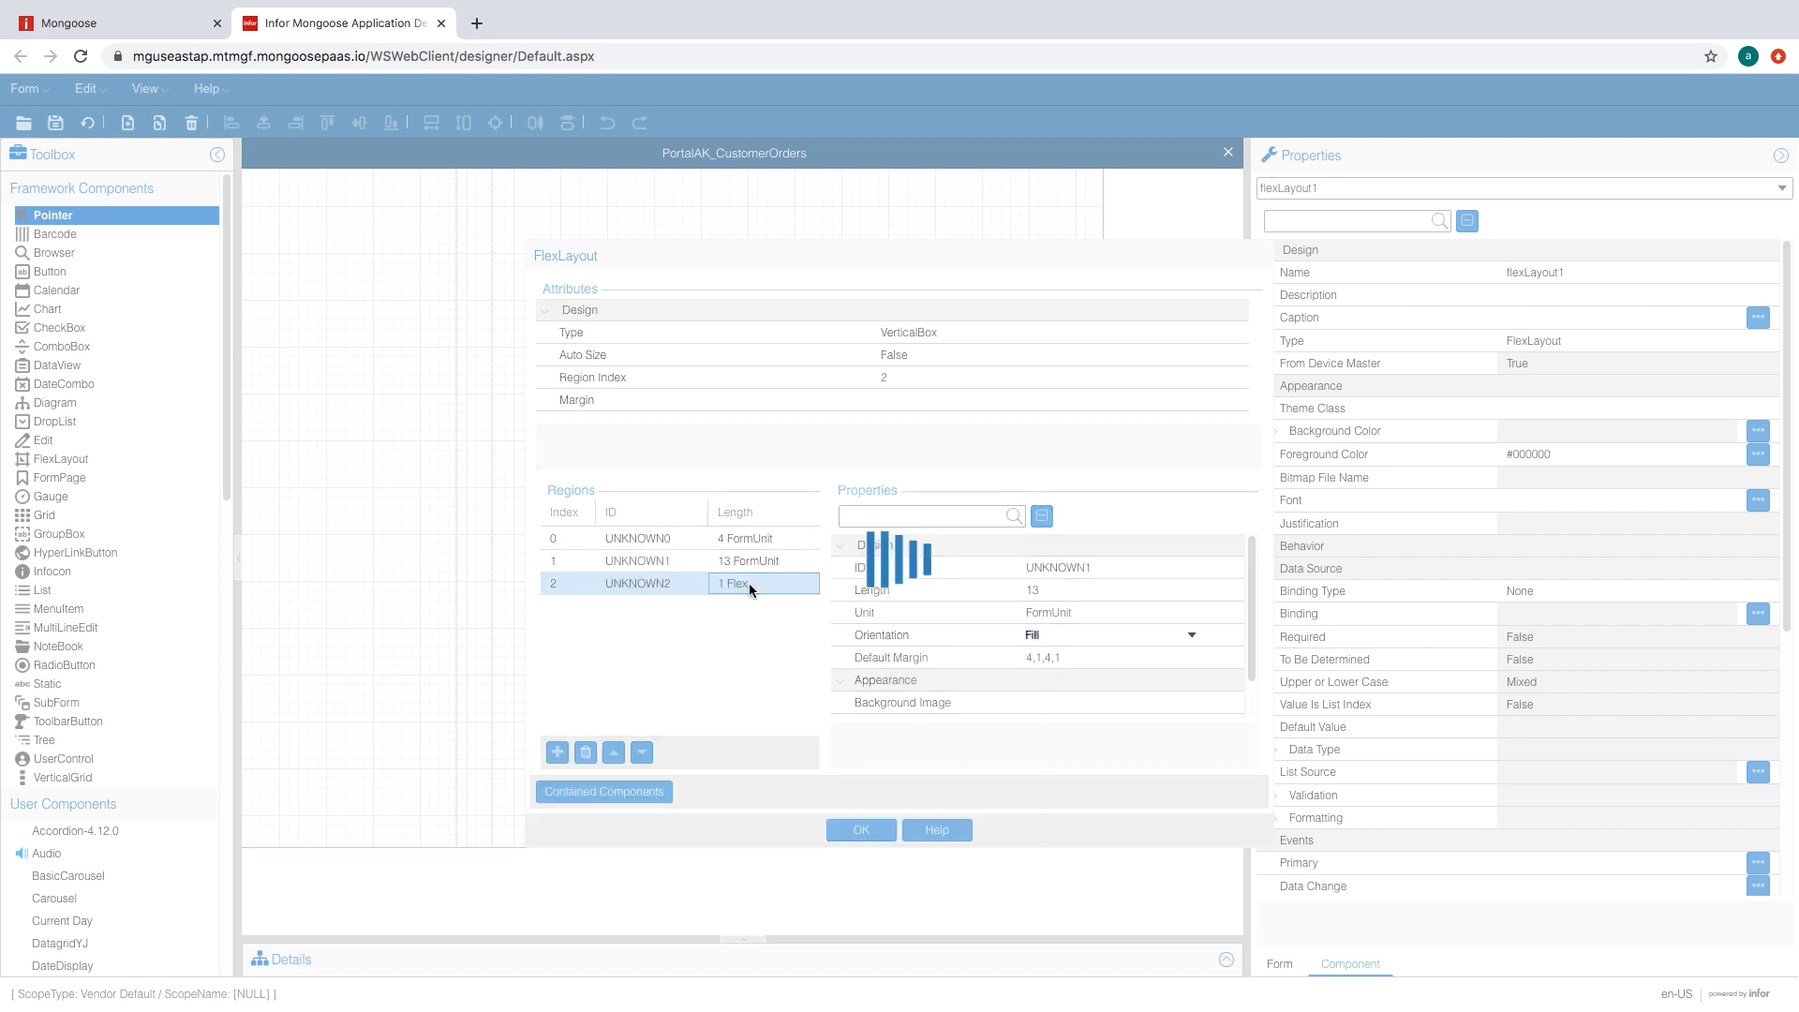
{"action": "left_click", "coordinate": [1091, 681]}
{"action": "left_click", "coordinate": [1092, 636]}
{"action": "left_click", "coordinate": [1192, 635]}
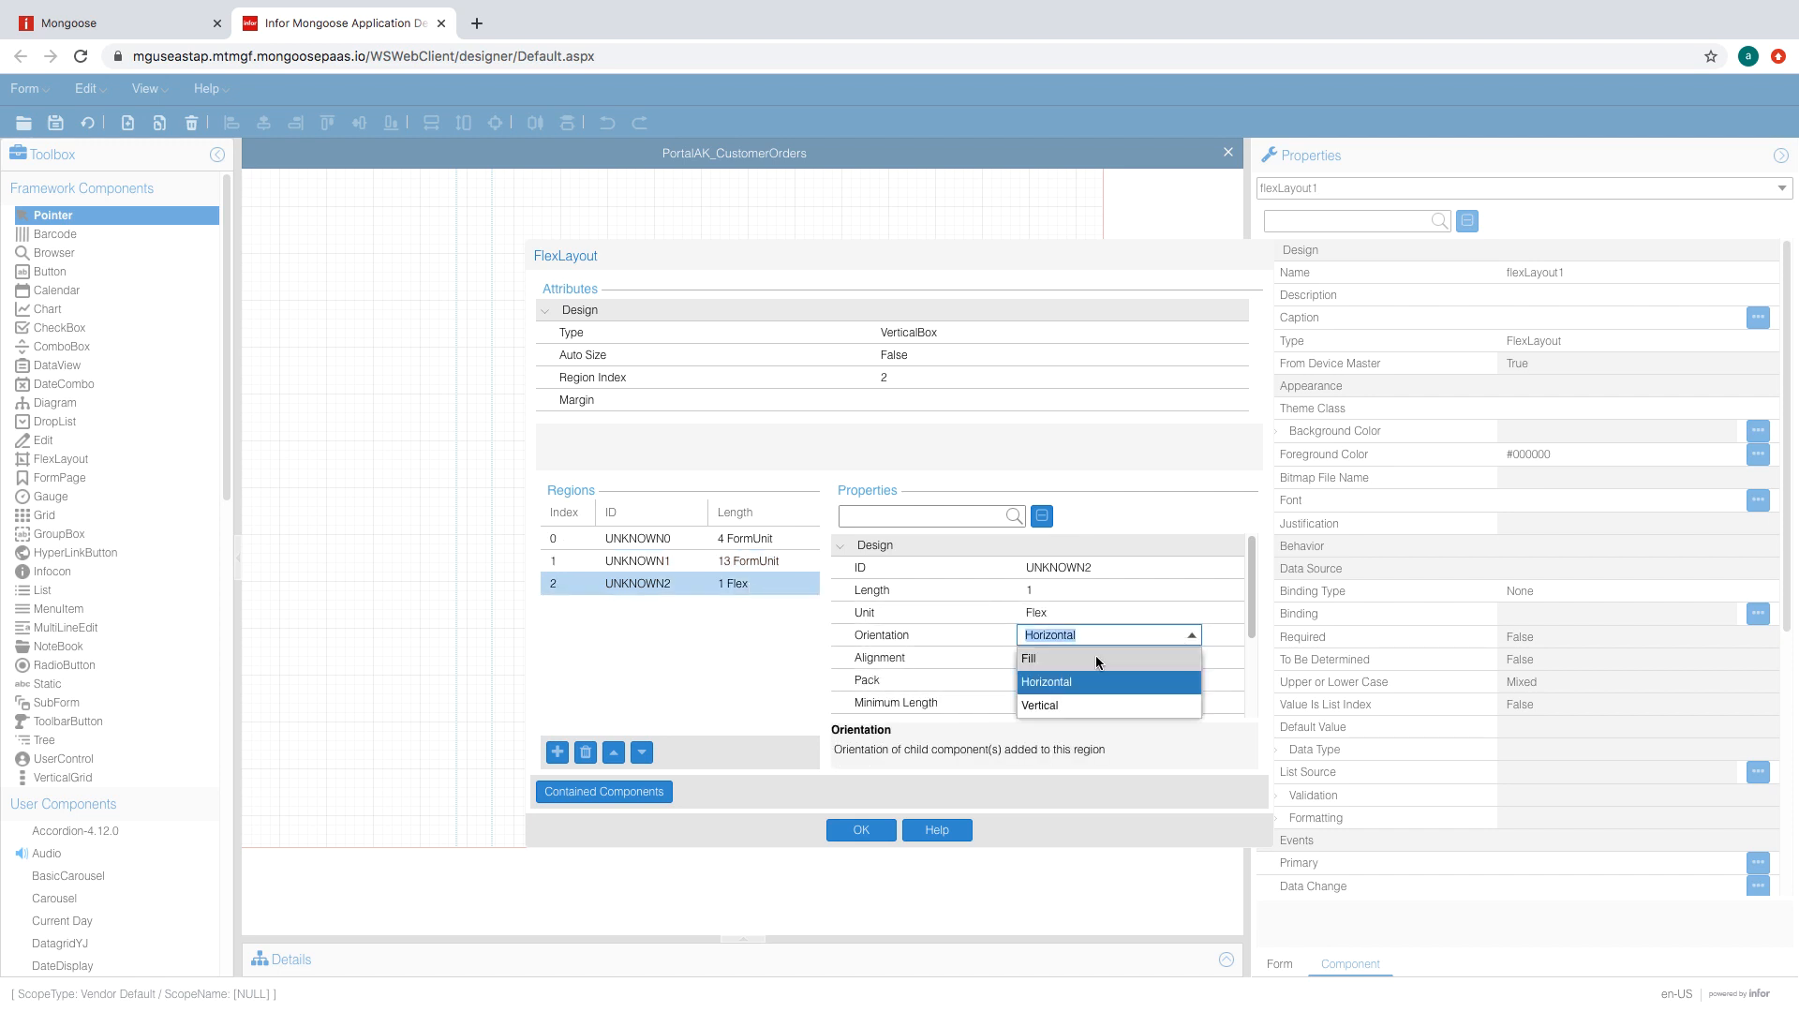
{"action": "left_click", "coordinate": [1095, 655]}
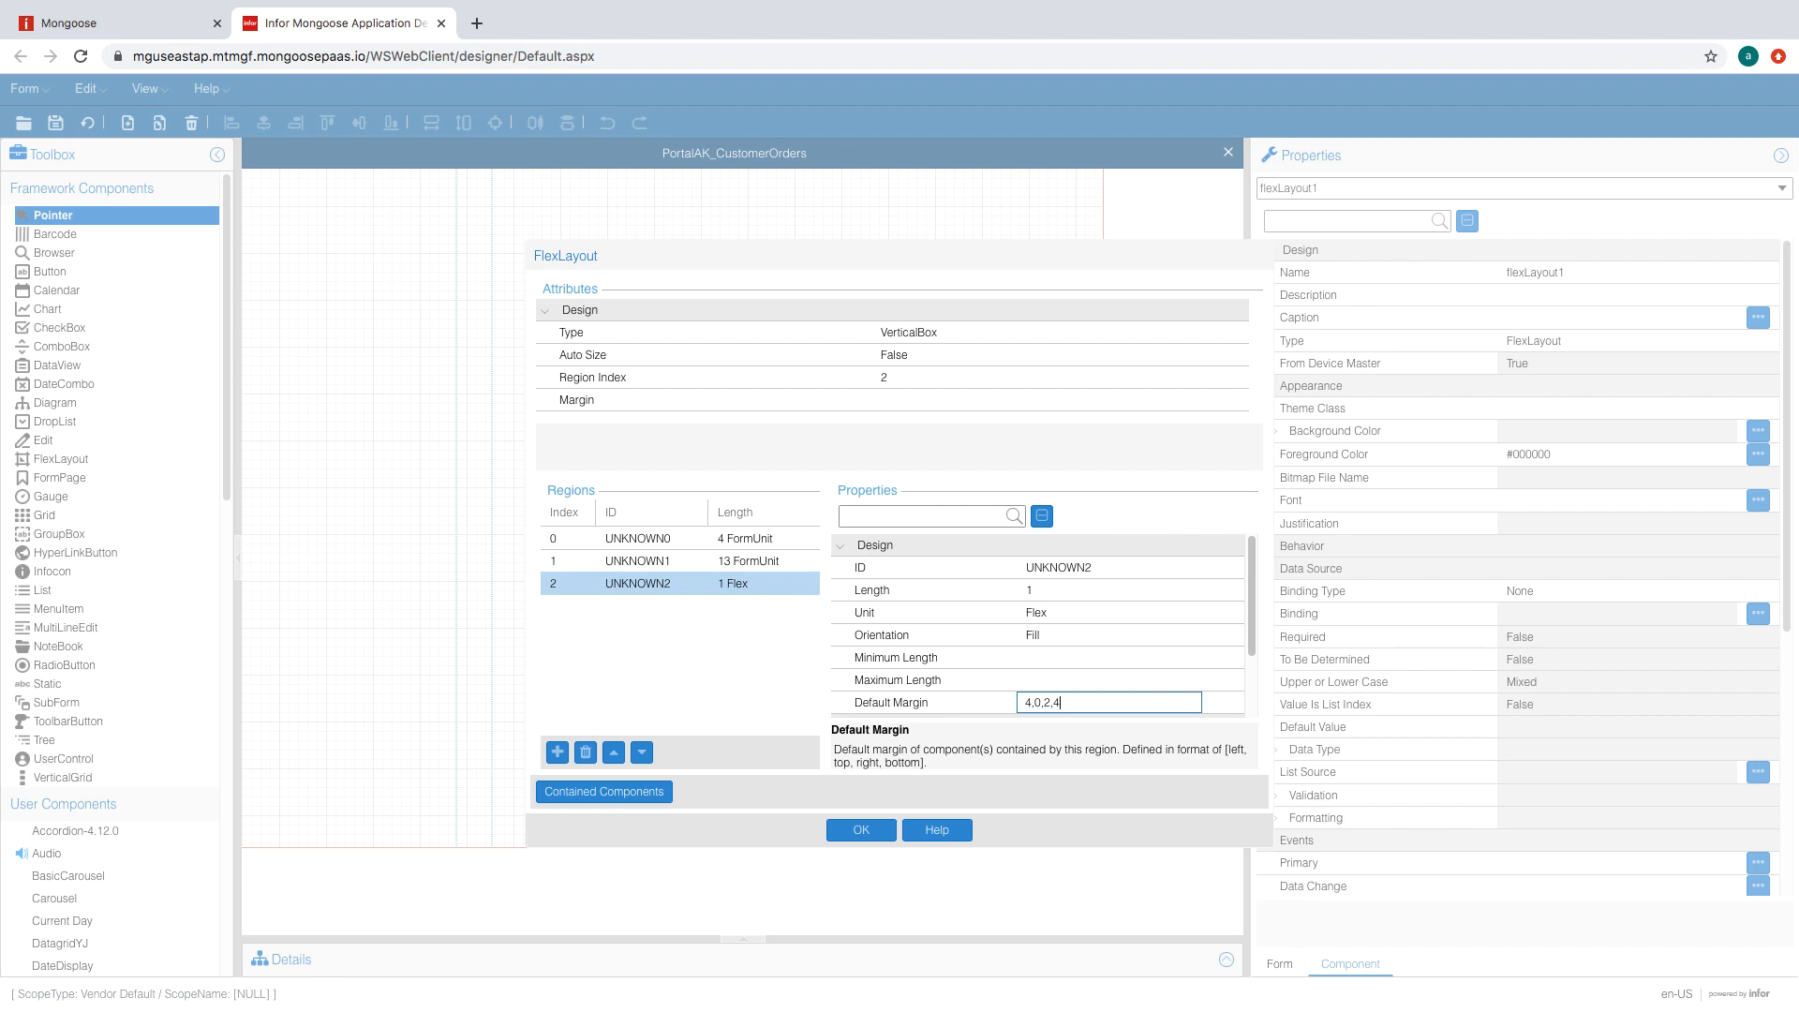
{"action": "key", "text": "Return"}
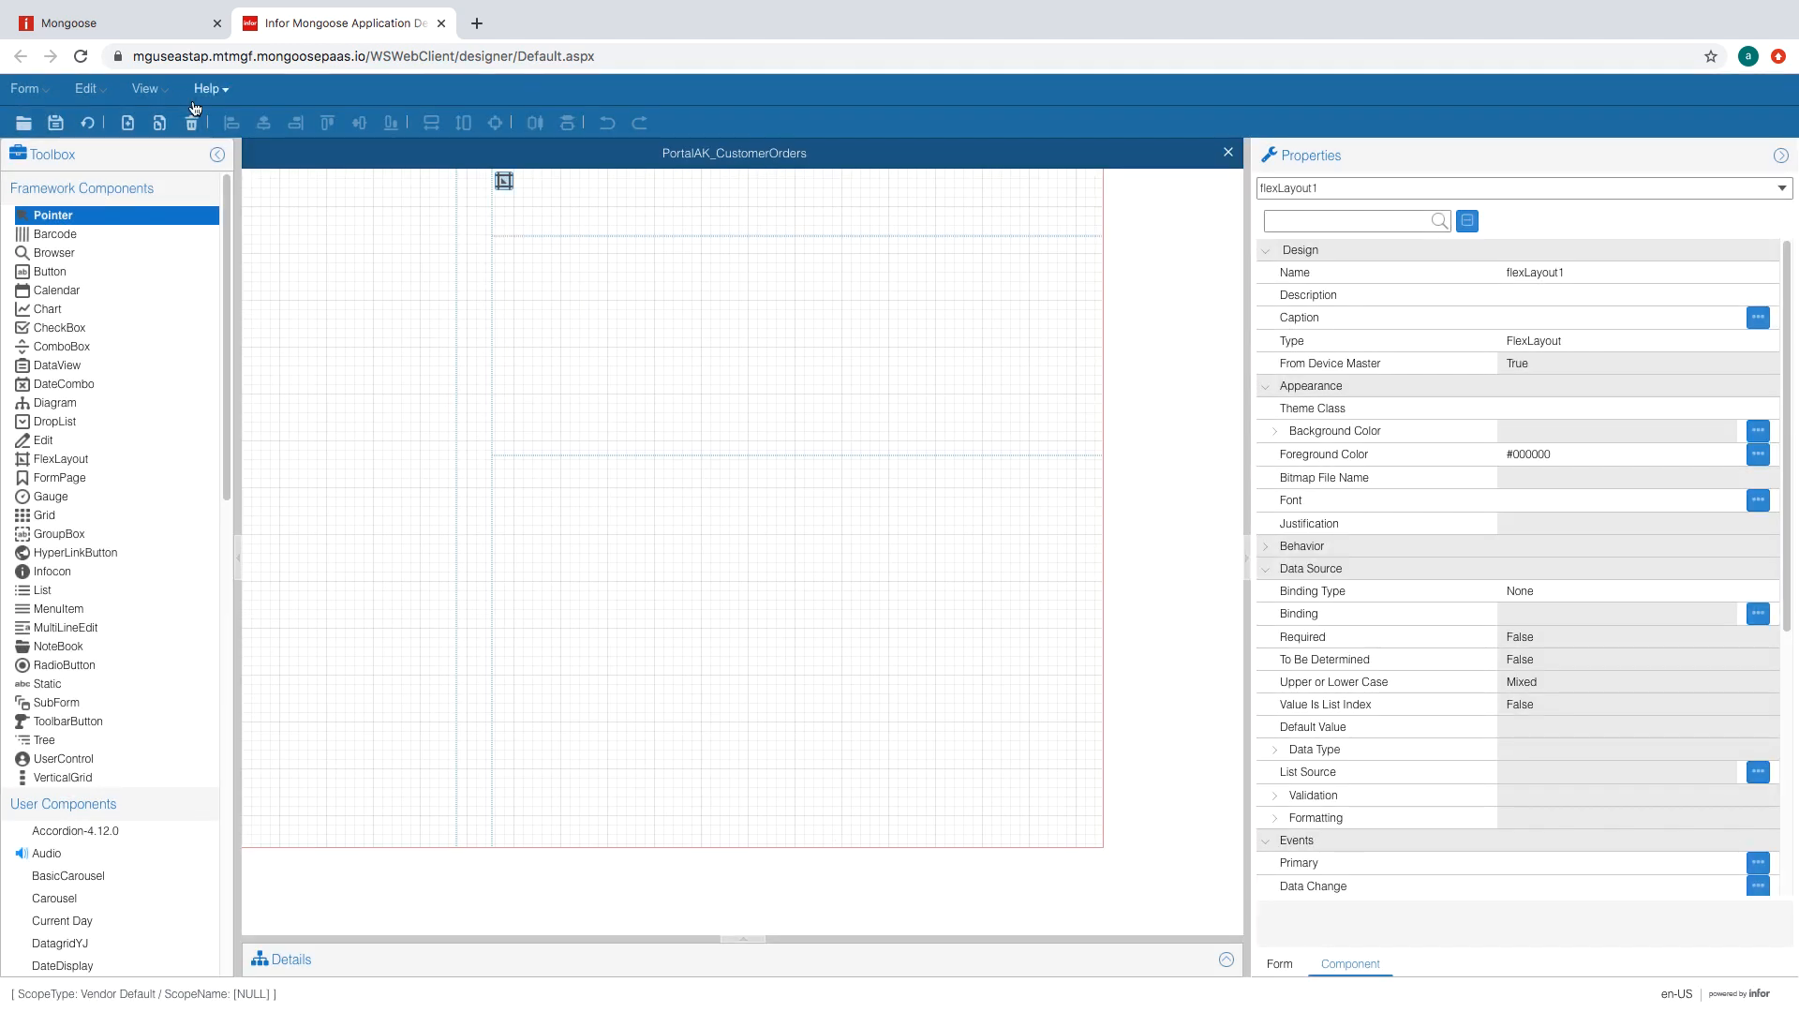
- Save the form and draw a new flex layout across flexLayout1's top region
{"action": "left_click", "coordinate": [57, 121]}
{"action": "left_click", "coordinate": [815, 222]}
{"action": "left_click", "coordinate": [61, 458]}
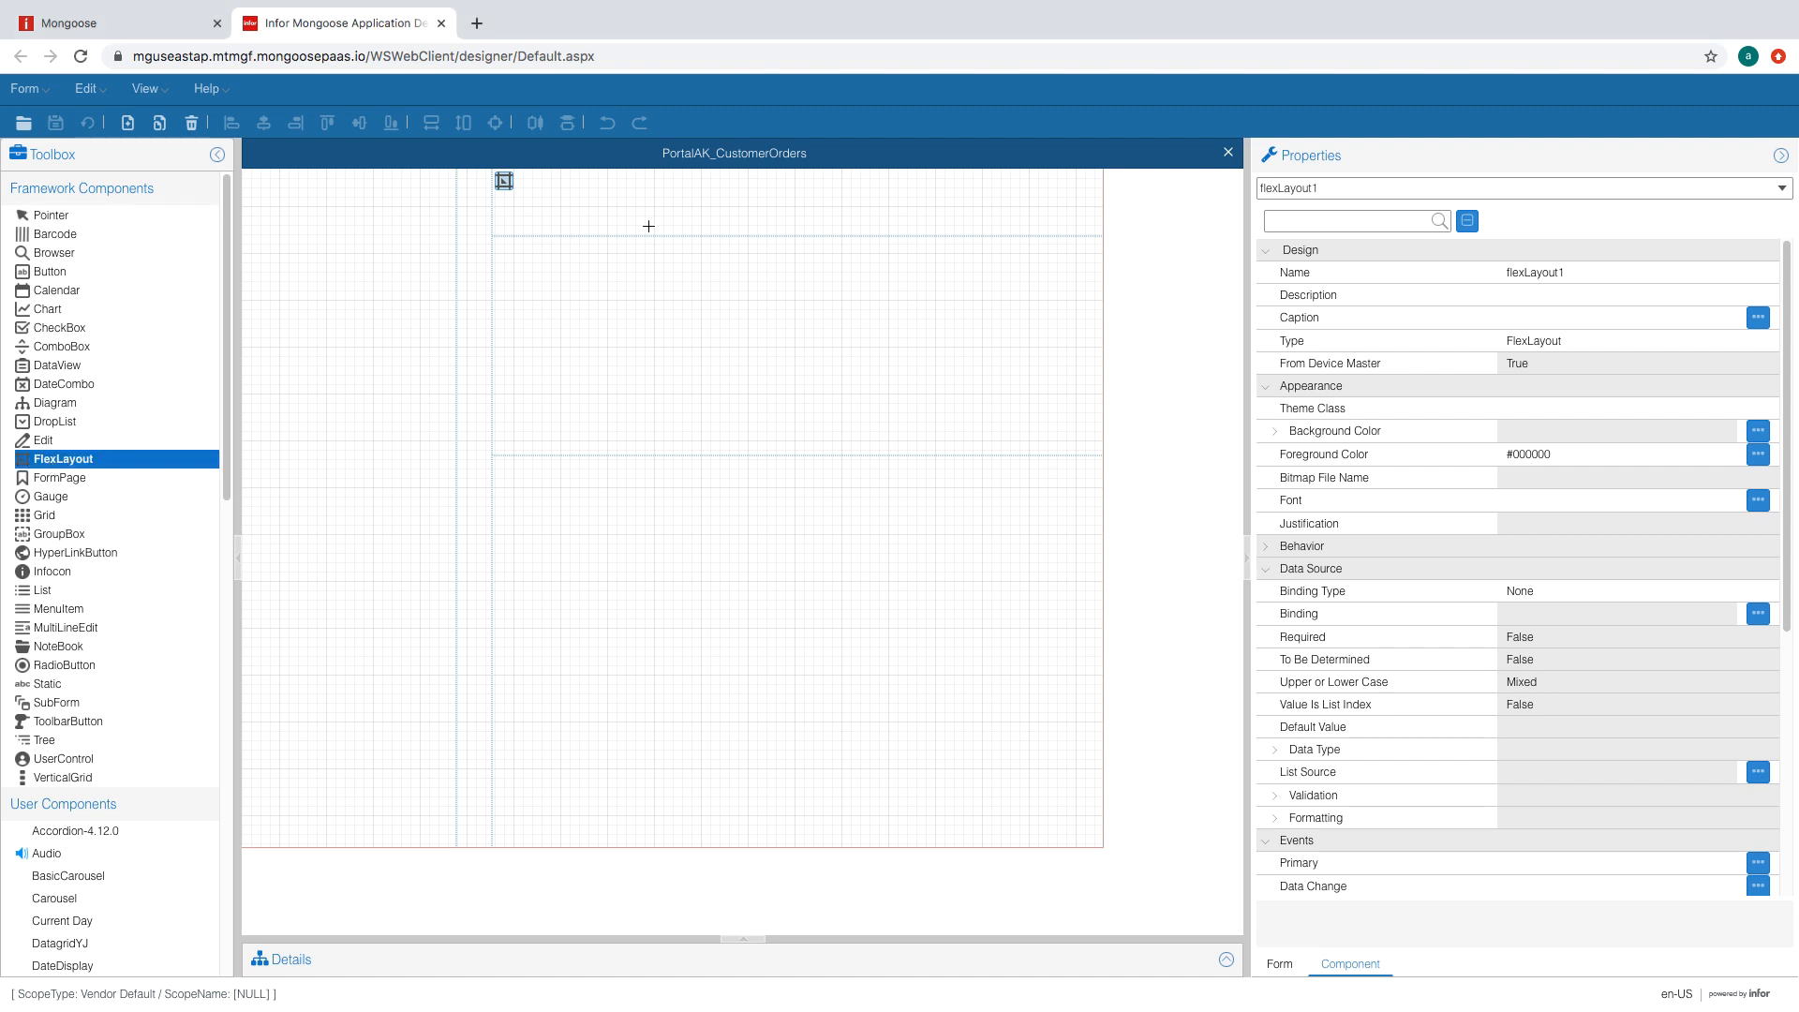
{"action": "left_click_drag", "start_coordinate": [563, 188], "coordinate": [959, 228]}
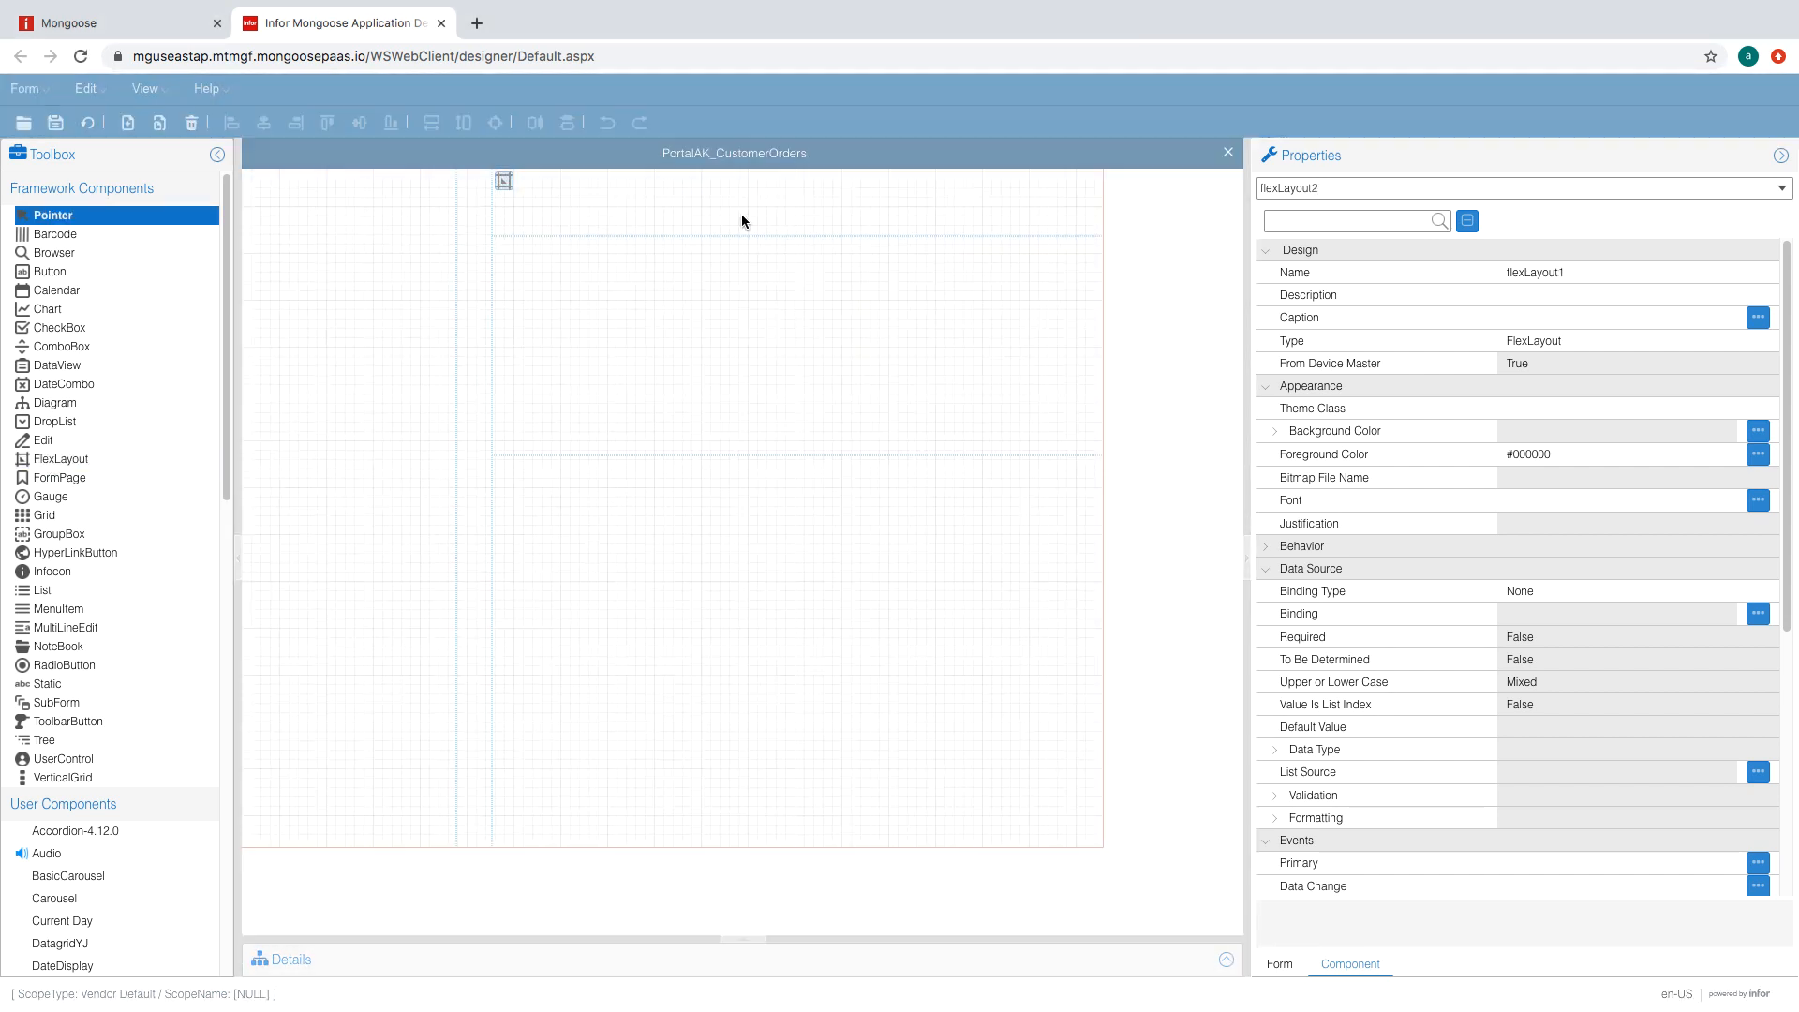
- Rename the new layout to flexLayoutOrderMenu
{"action": "left_click", "coordinate": [1606, 273]}
{"action": "left_click", "coordinate": [1606, 276]}
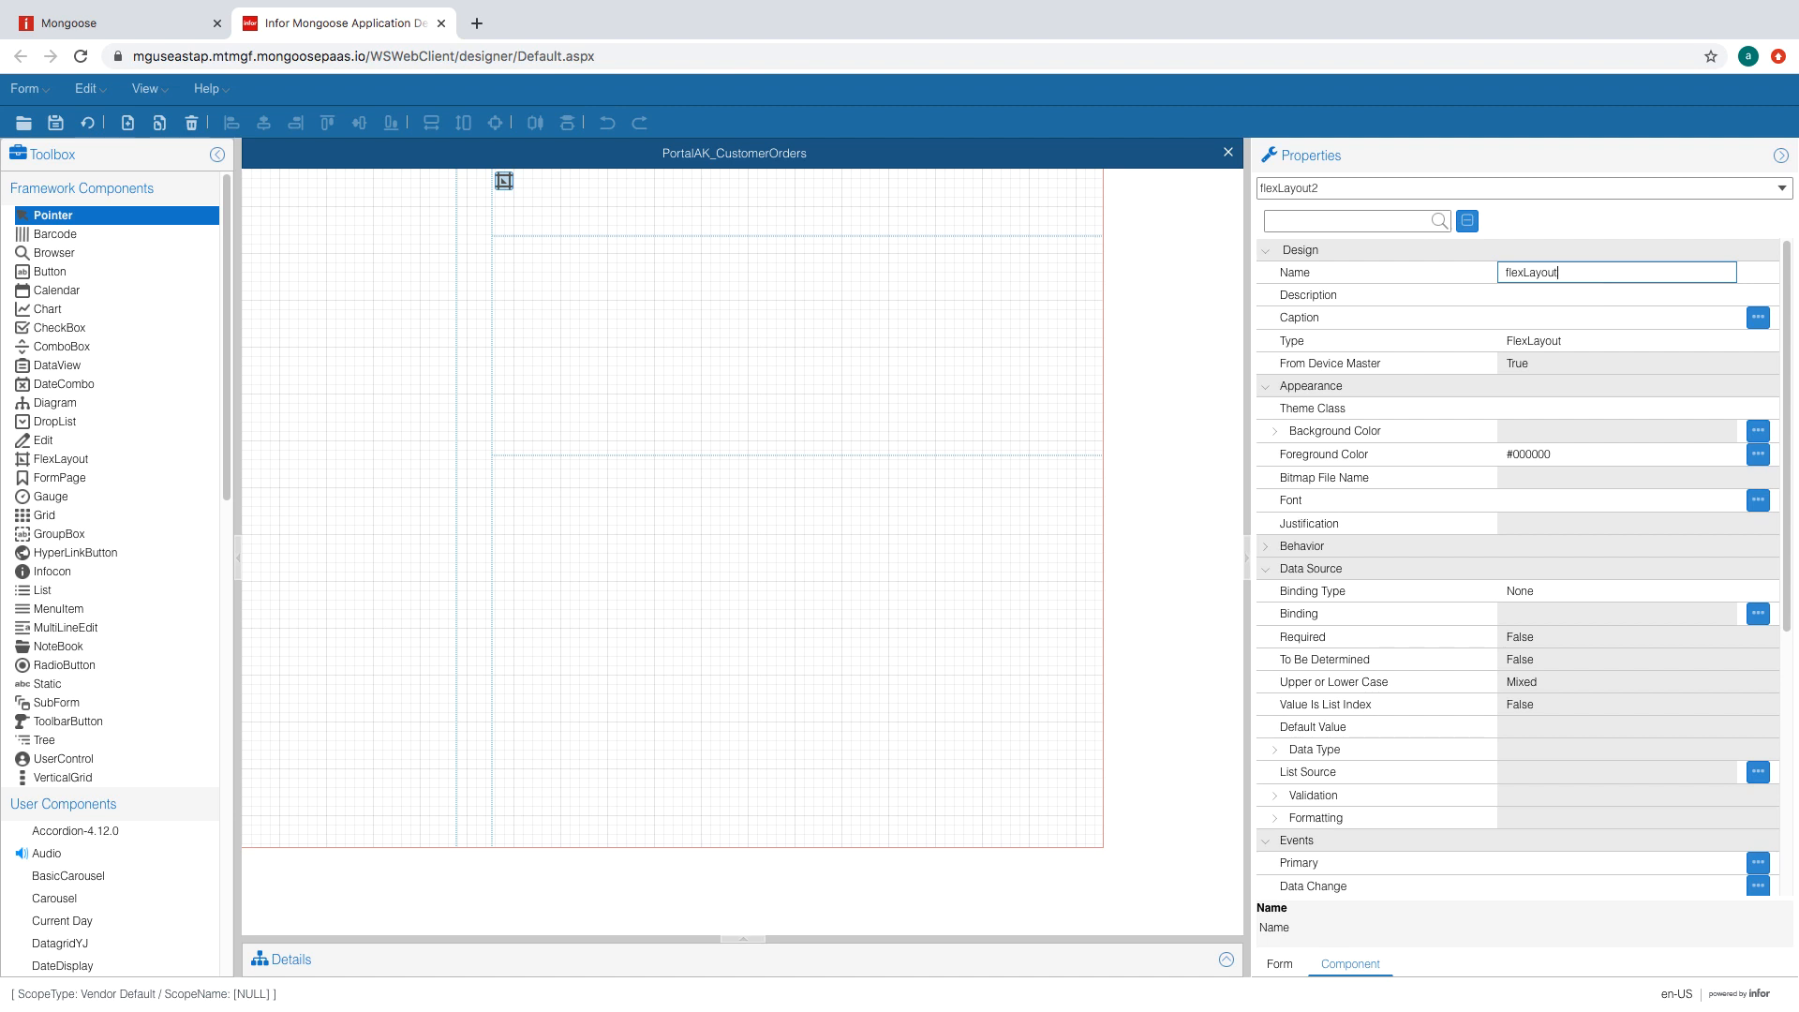
{"action": "type", "text": "C"}
{"action": "key", "text": "BackSpace"}
{"action": "type", "text": "OrderMenu"}
{"action": "left_click", "coordinate": [1580, 339]}
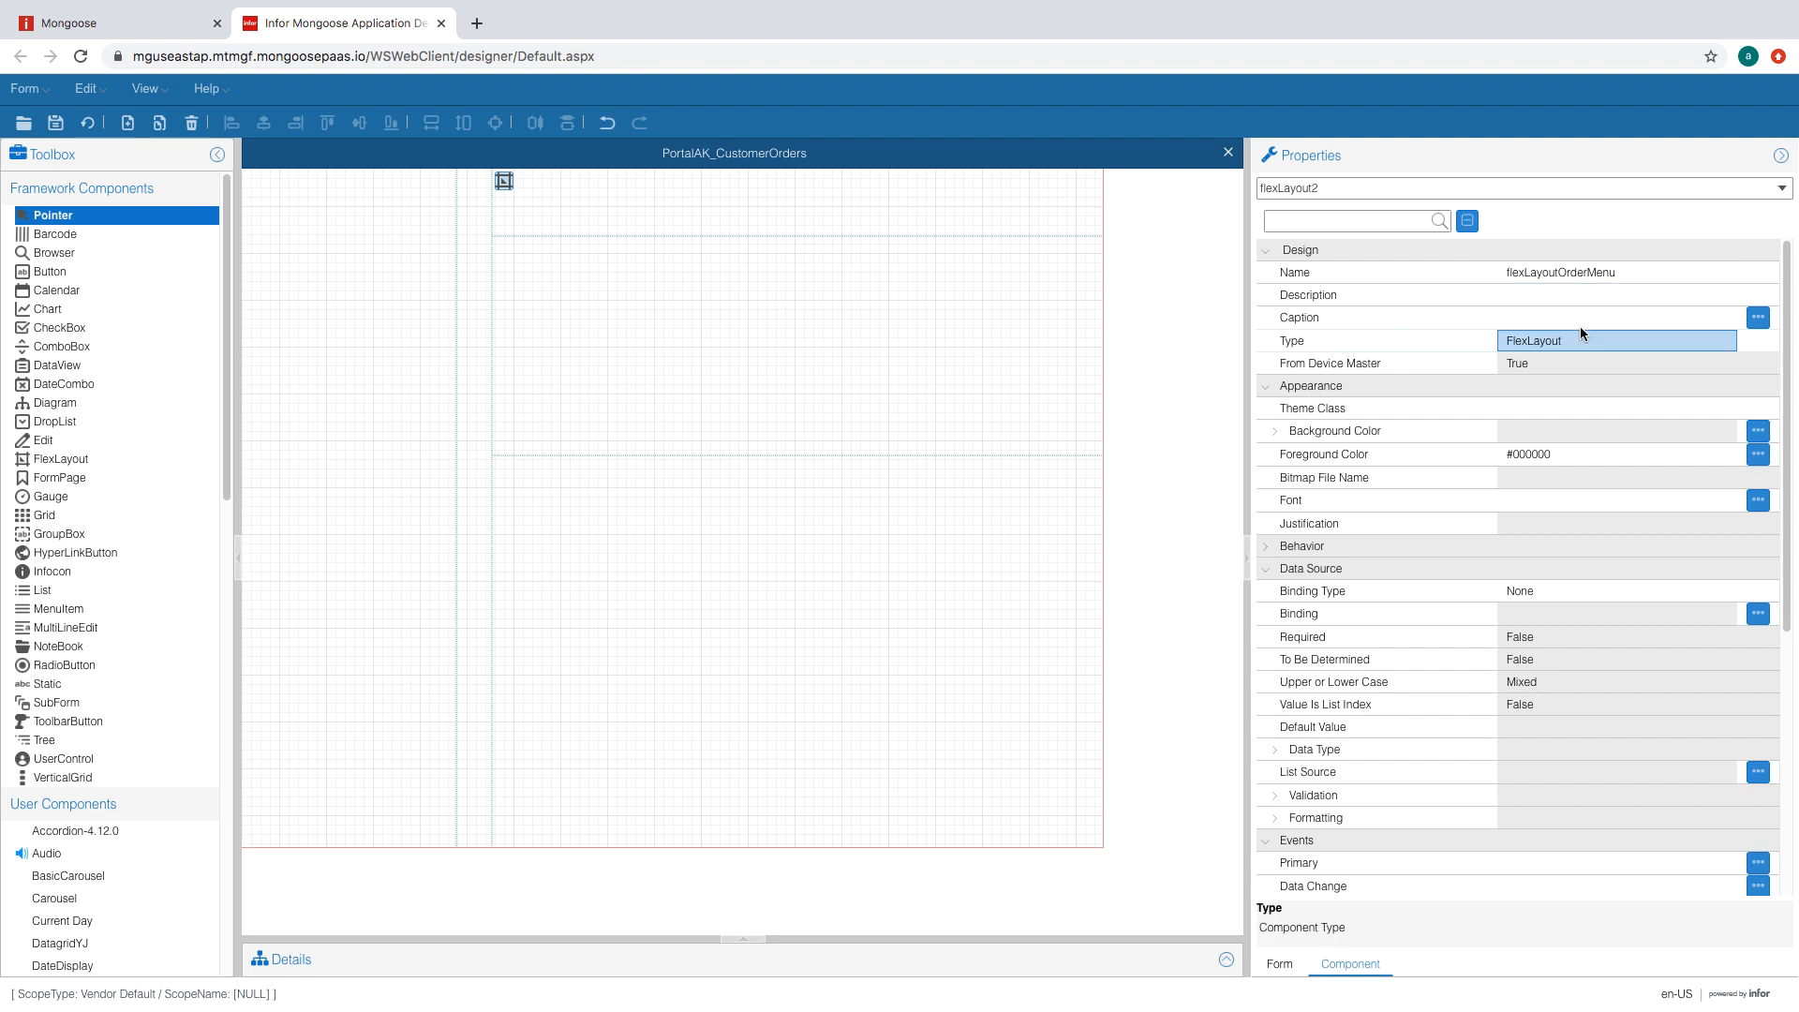
{"action": "left_click", "coordinate": [1274, 431]}
- Set flexLayoutOrderMenu's background colour to hex 383838
{"action": "left_click", "coordinate": [1727, 454]}
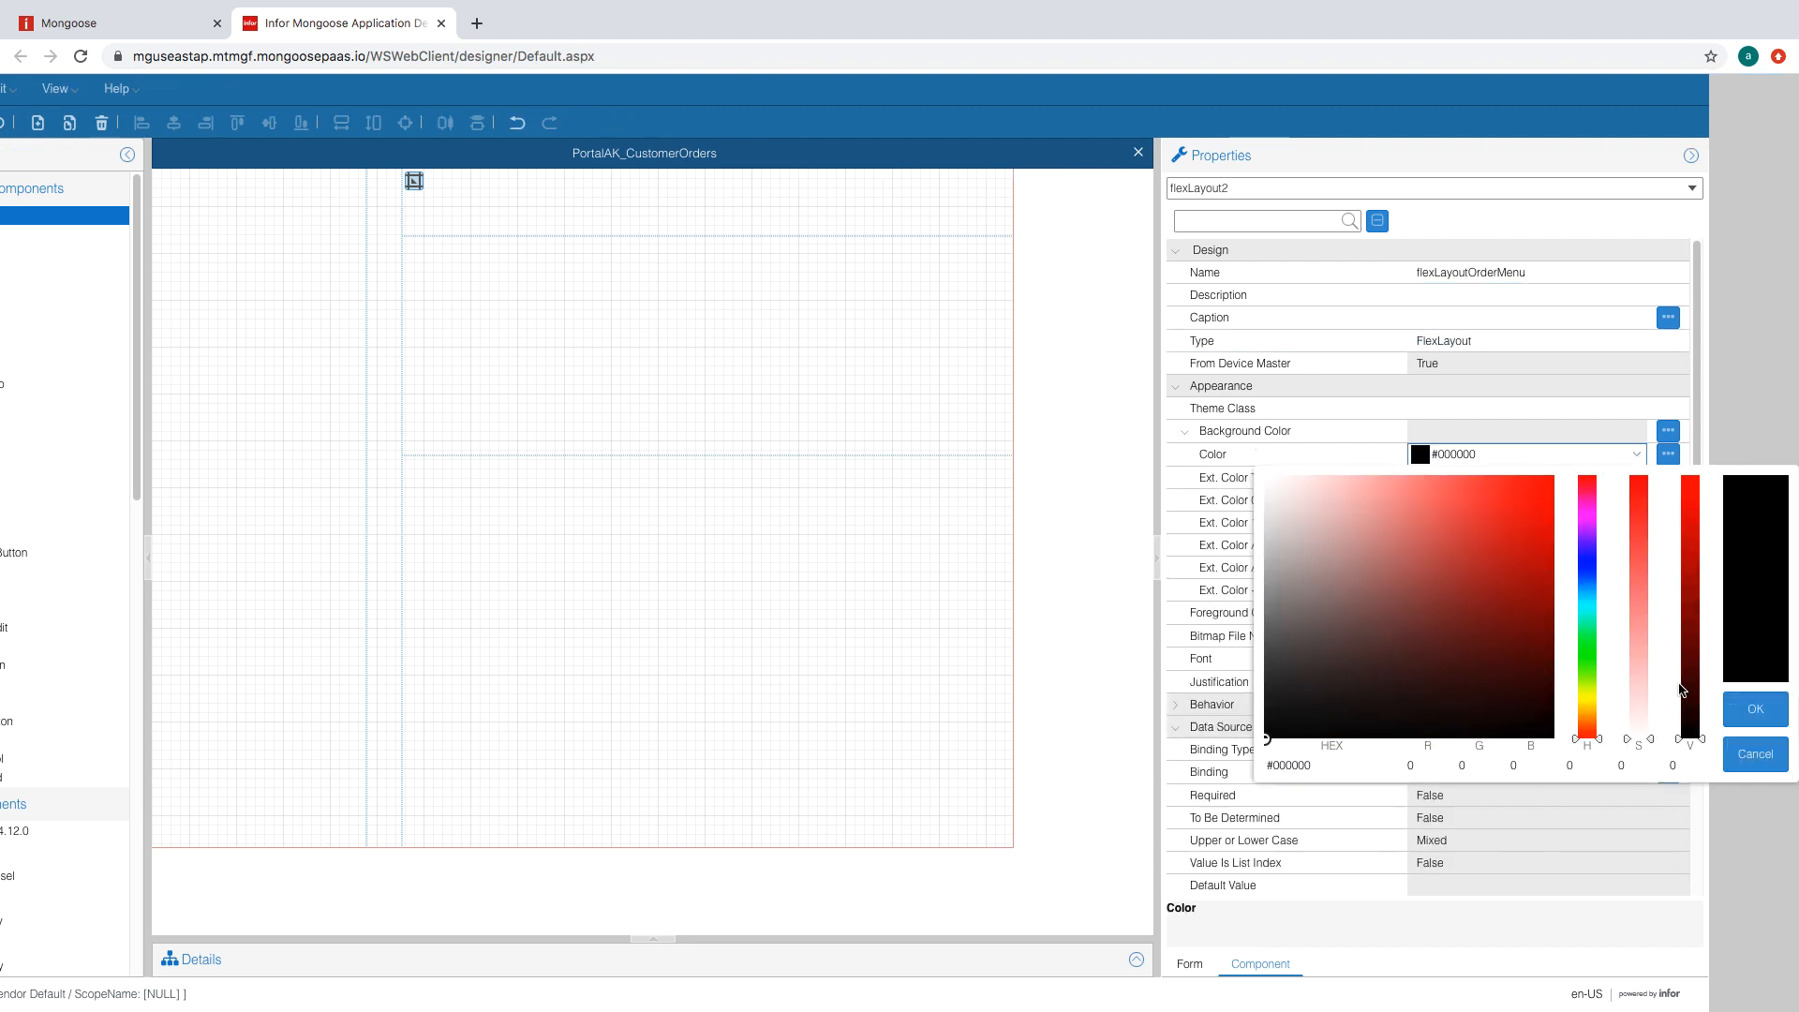
{"action": "left_click", "coordinate": [1356, 773]}
{"action": "key", "text": "BackSpace"}
{"action": "key", "text": "BackSpace"}
{"action": "key", "text": "BackSpace"}
{"action": "key", "text": "BackSpace"}
{"action": "key", "text": "BackSpace"}
{"action": "key", "text": "BackSpace"}
{"action": "type", "text": "383"}
{"action": "type", "text": "838"}
{"action": "left_click", "coordinate": [1564, 693]}
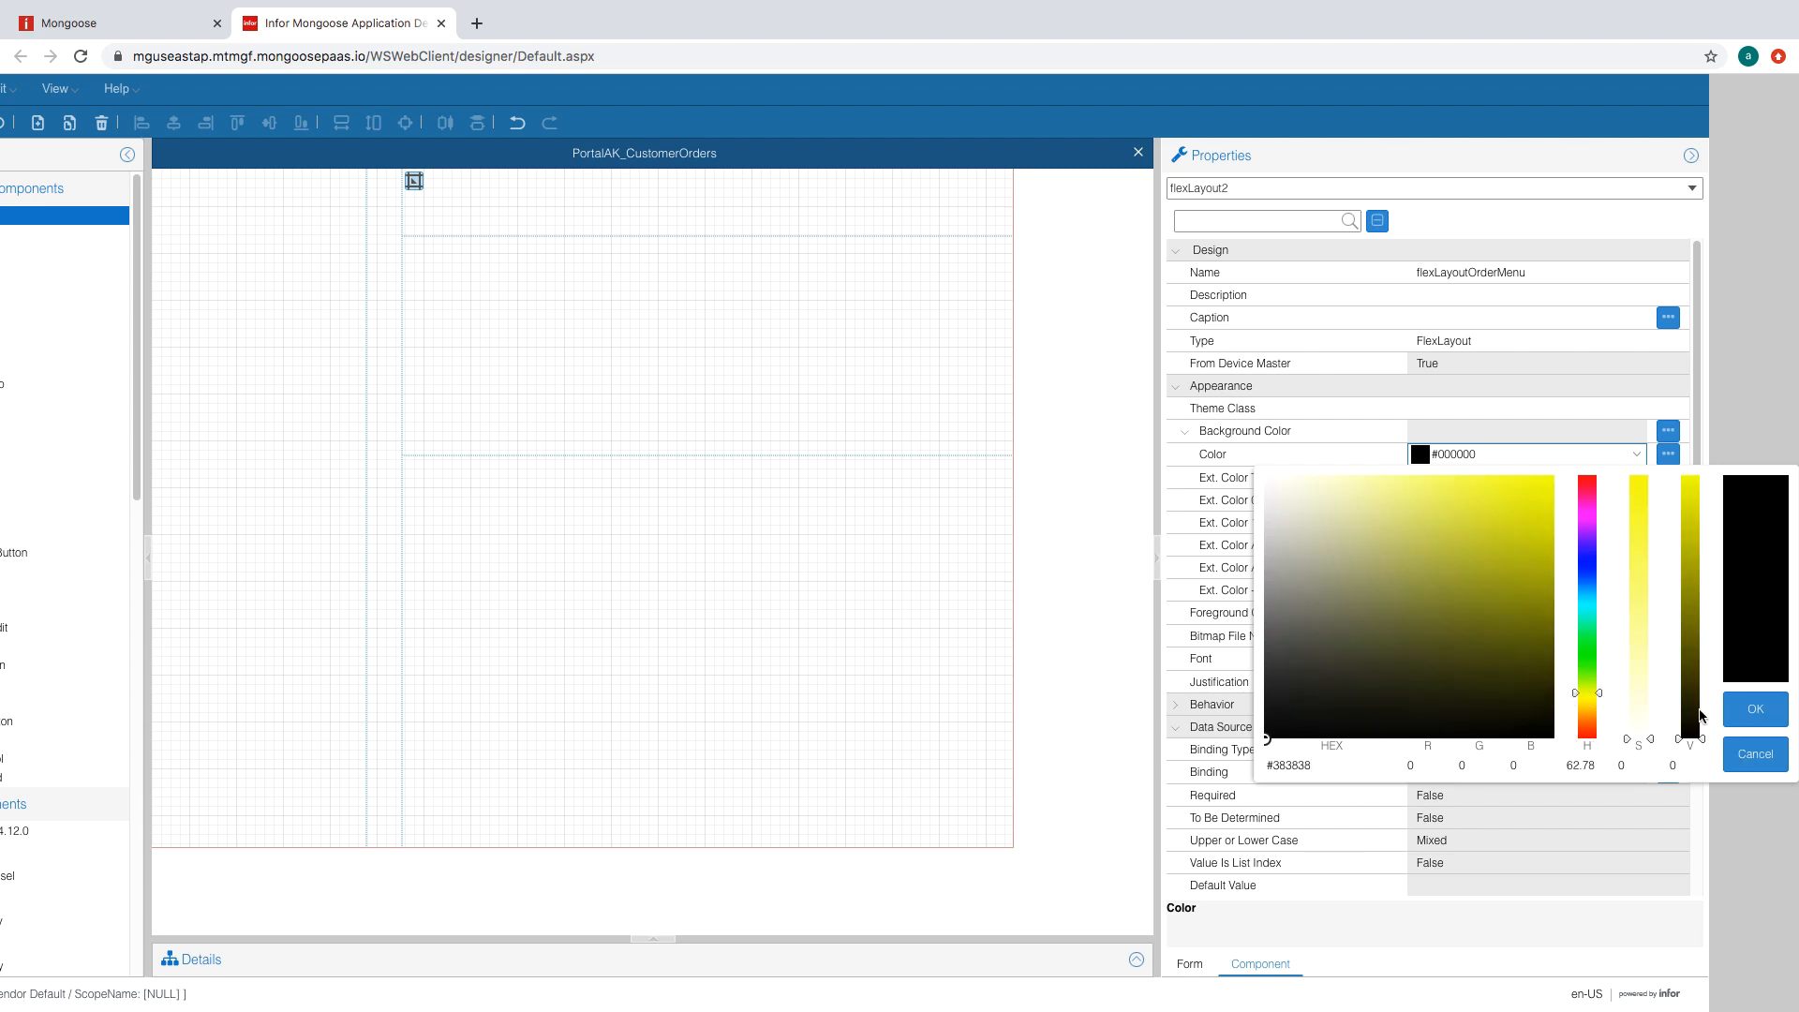
{"action": "left_click", "coordinate": [1741, 711]}
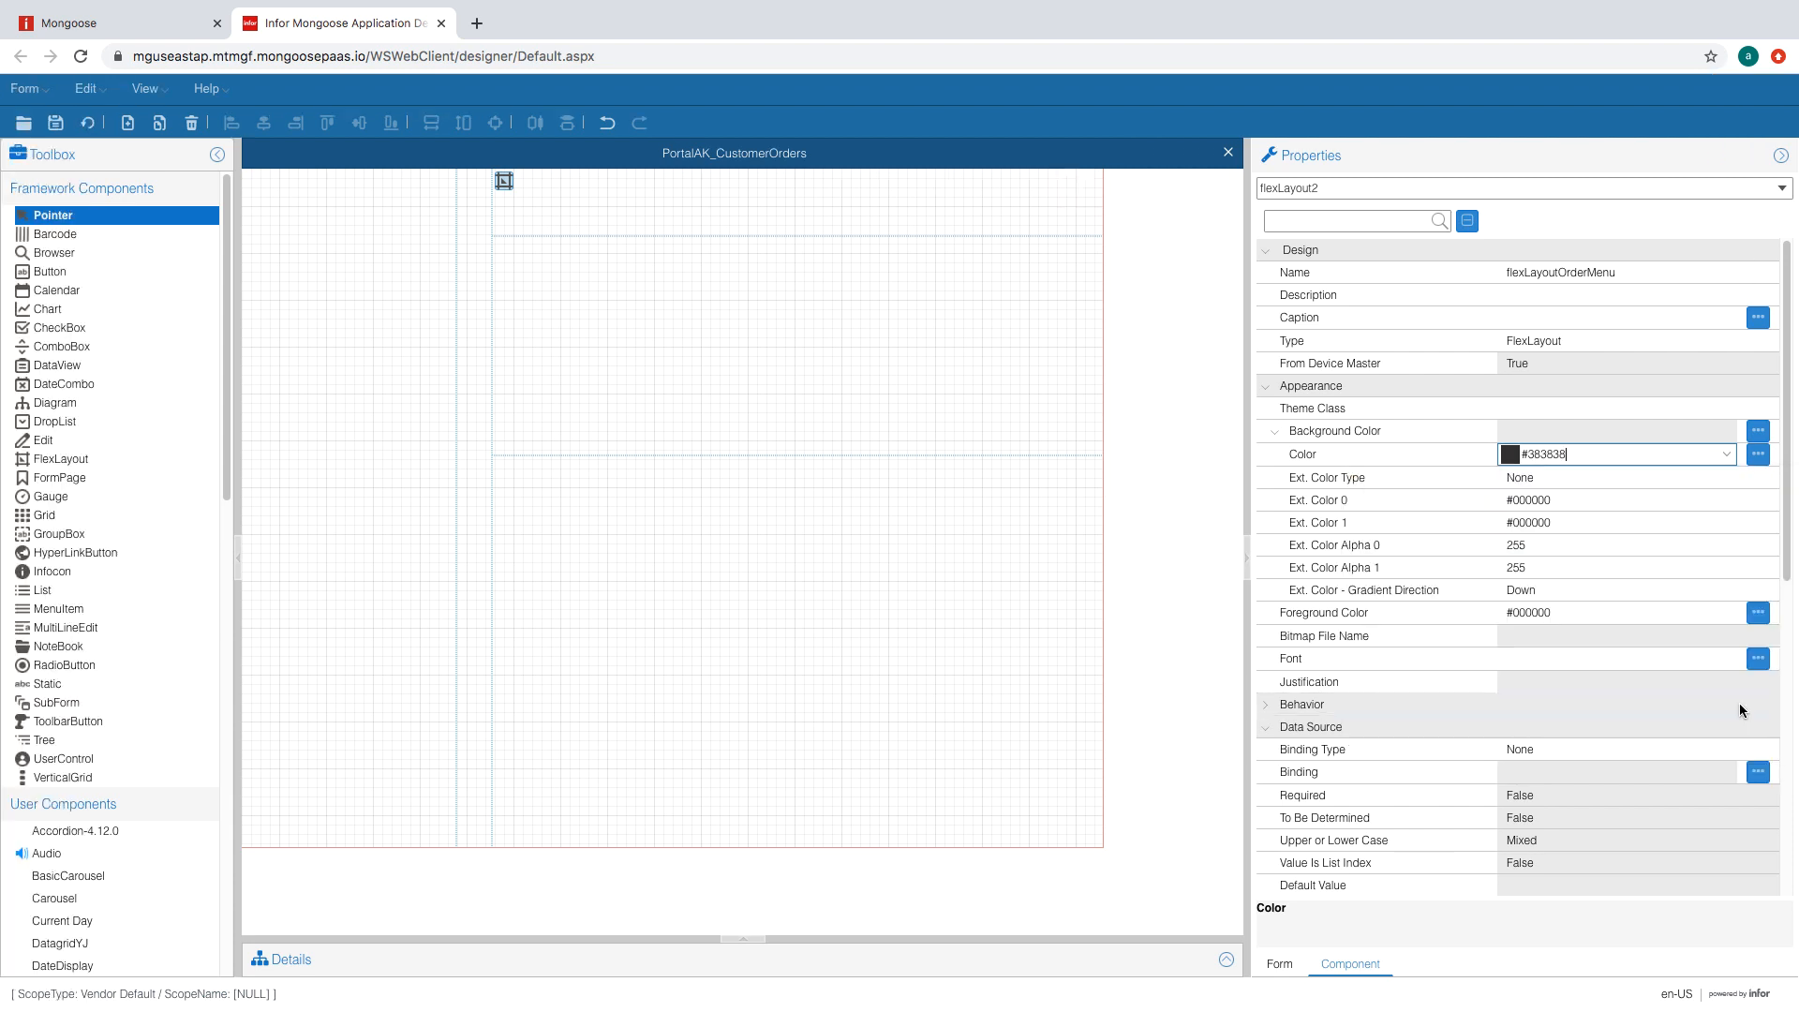
- Select the dark menu bar layout and bring up its FlexLayout region editor
{"action": "left_click", "coordinate": [258, 221]}
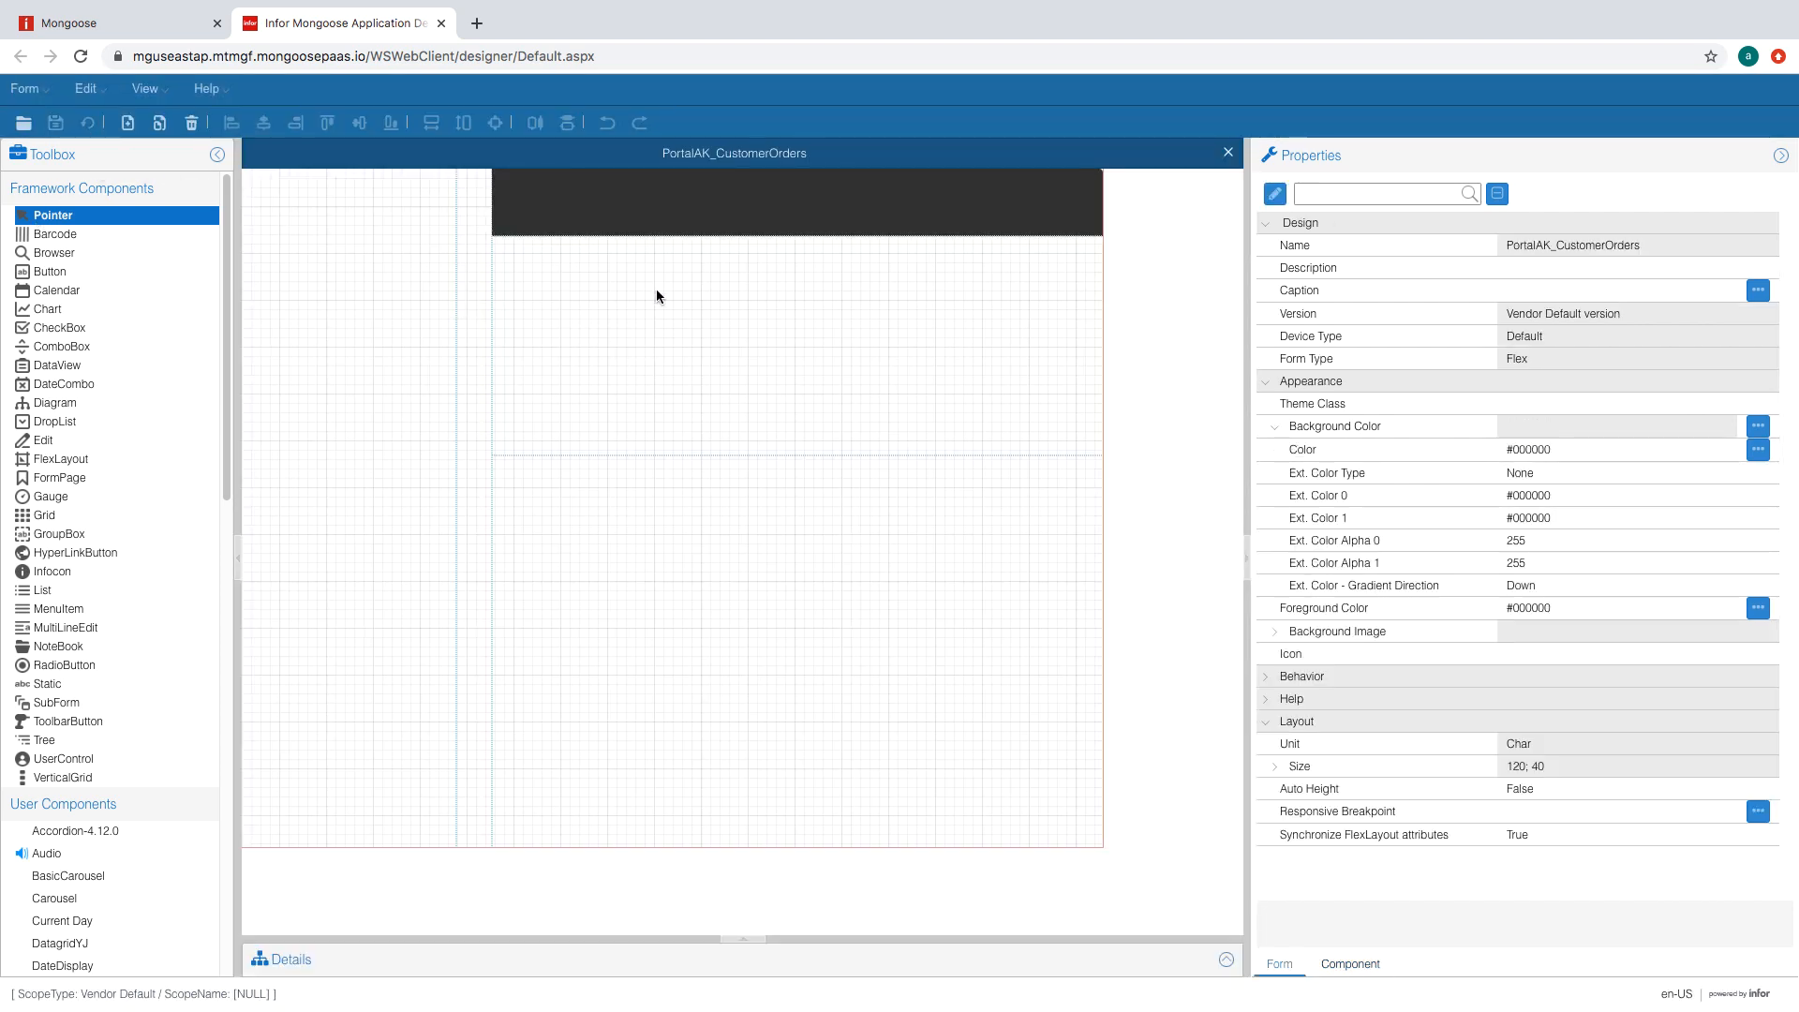
{"action": "left_click", "coordinate": [613, 222]}
{"action": "left_click", "coordinate": [503, 183]}
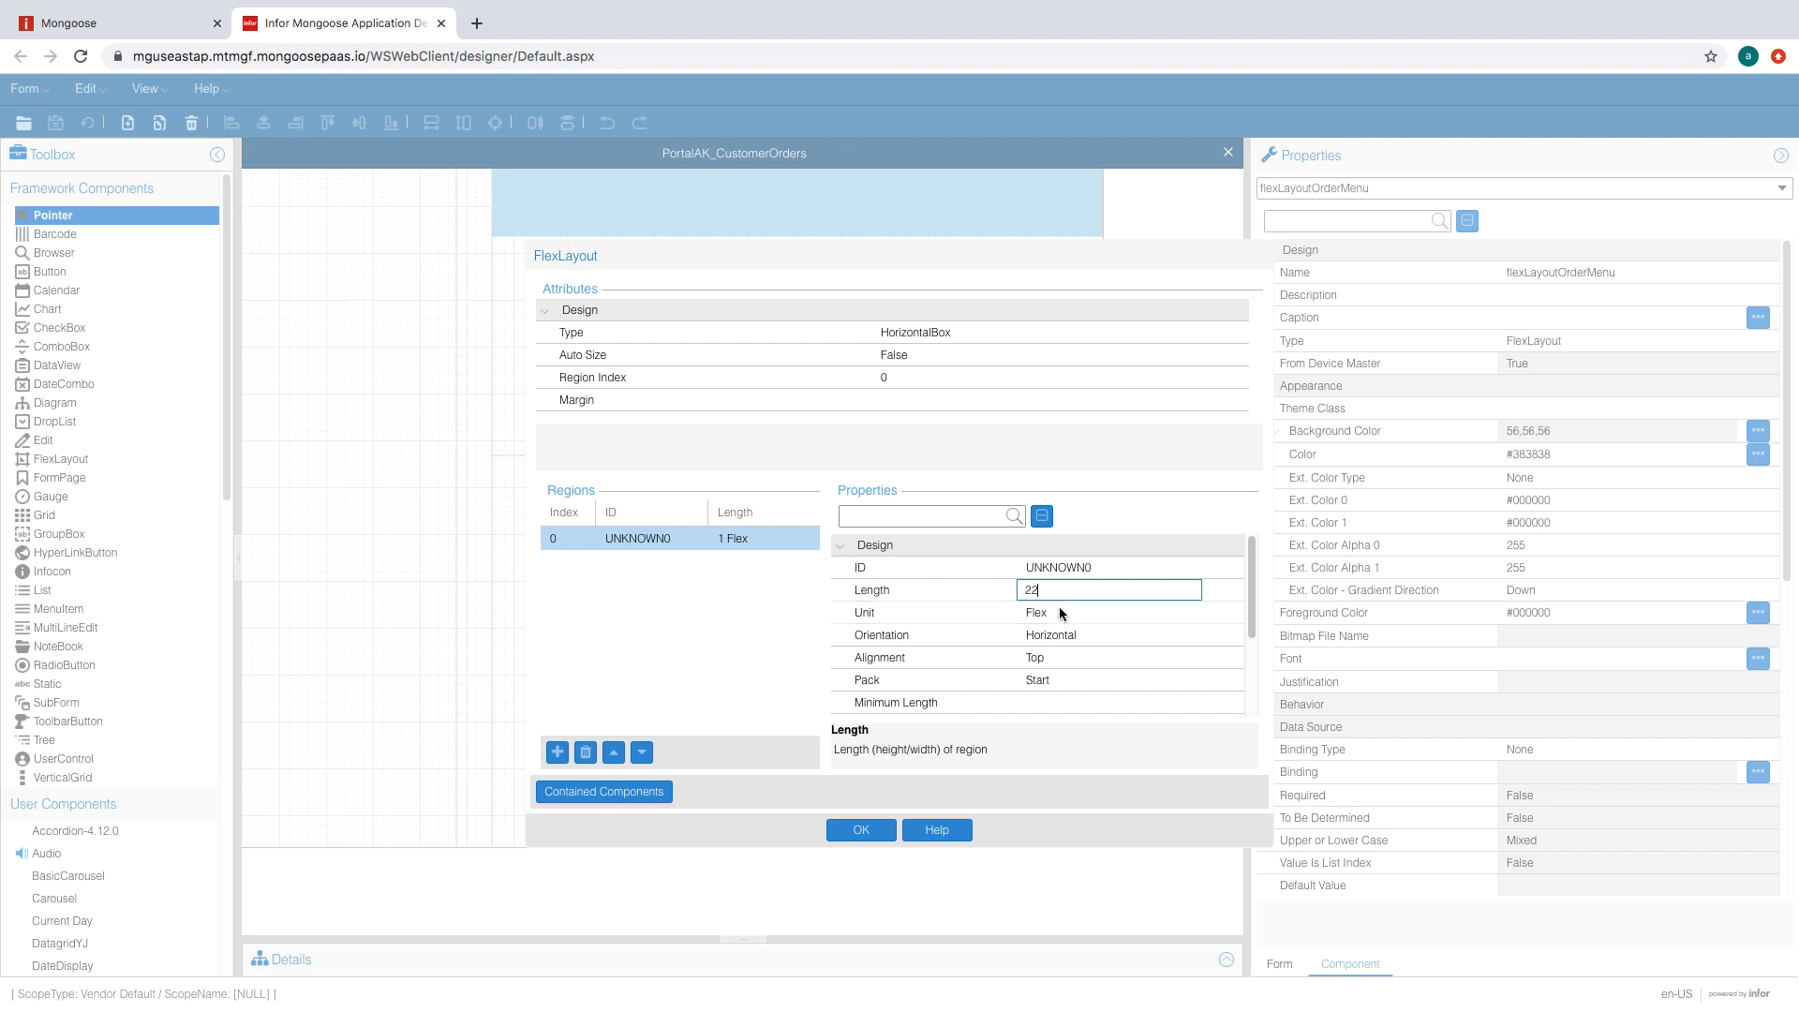
- Set the menu bar's first region to FormUnit with Middle alignment
{"action": "left_click", "coordinate": [1060, 610]}
{"action": "left_click", "coordinate": [1192, 612]}
{"action": "left_click", "coordinate": [1059, 663]}
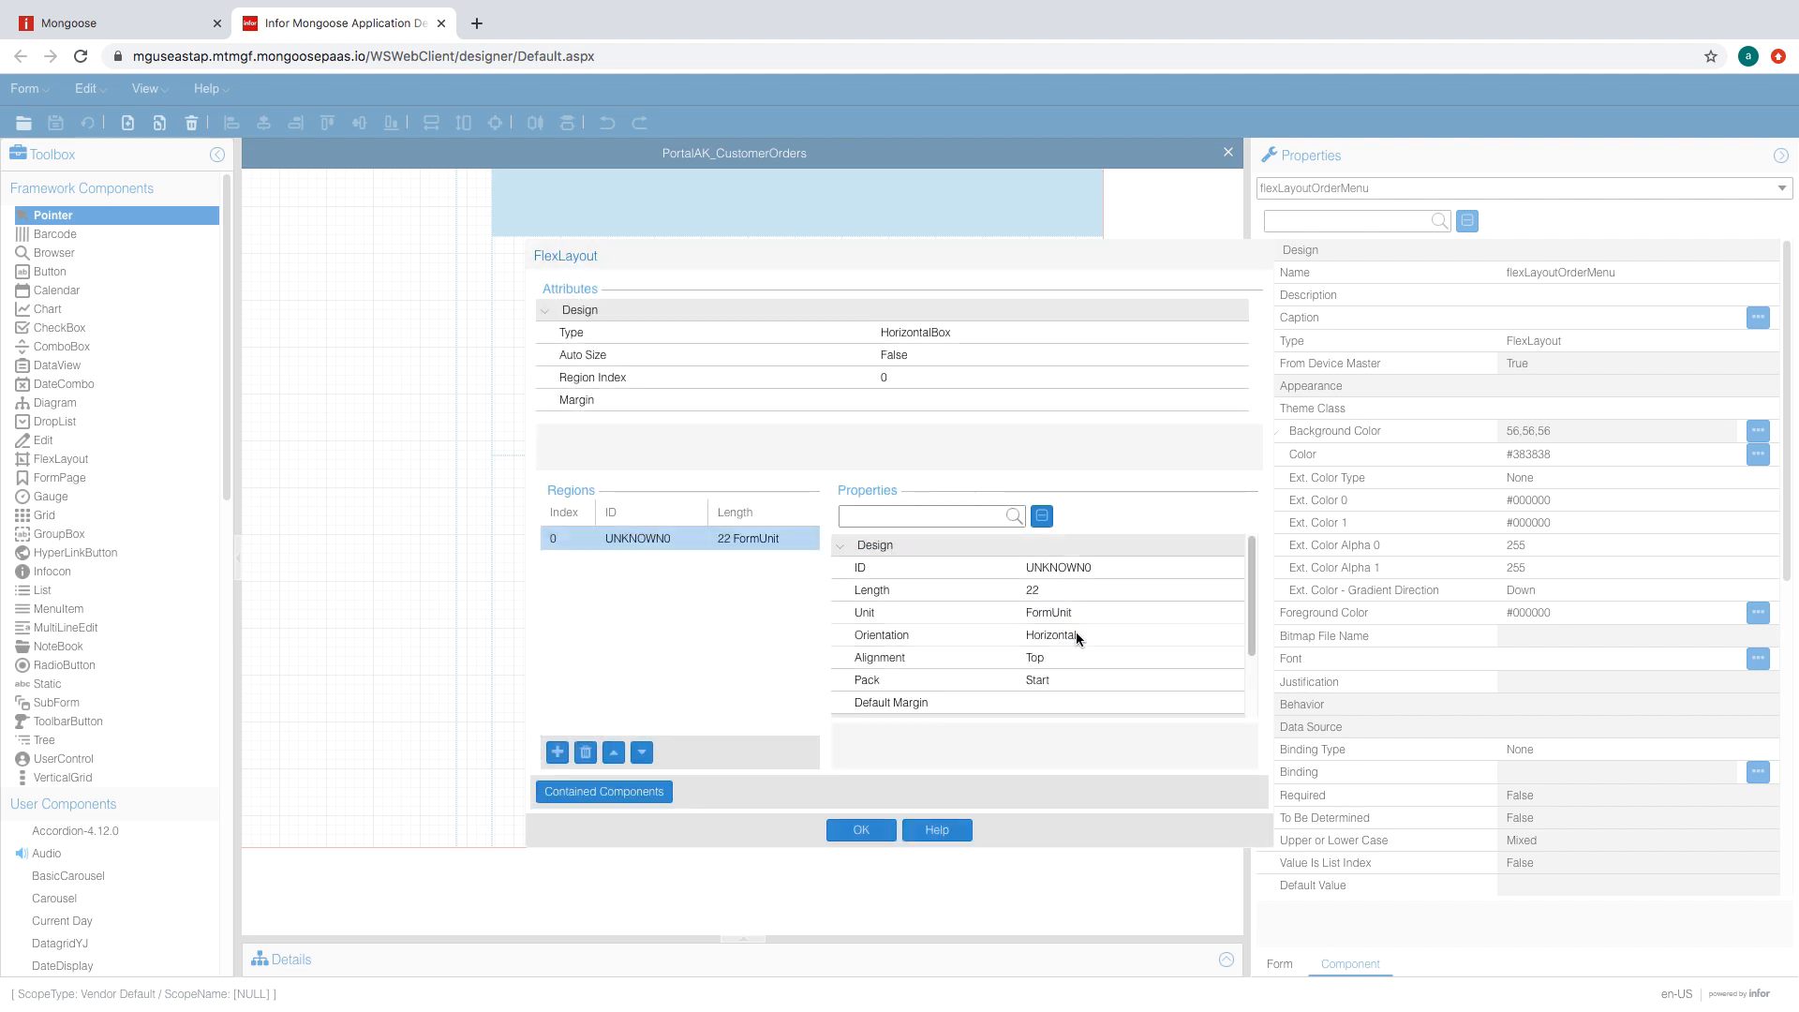
{"action": "left_click", "coordinate": [1190, 637]}
{"action": "left_click", "coordinate": [1154, 678]}
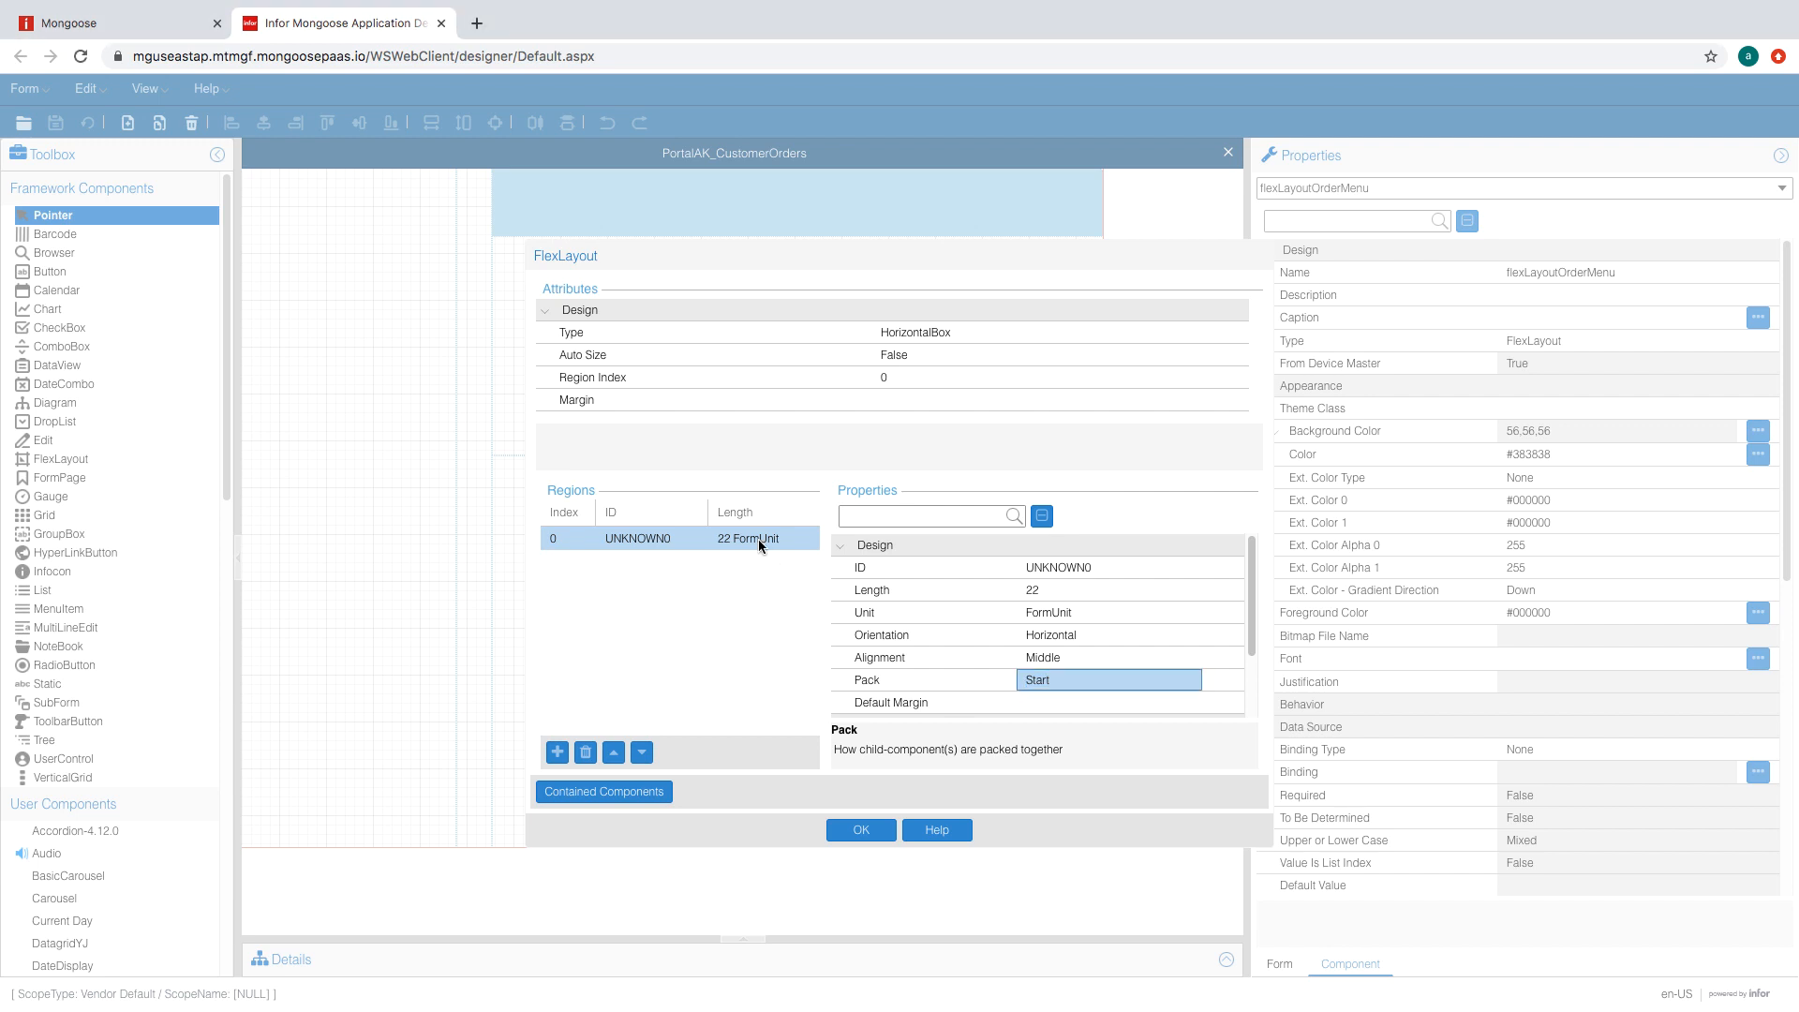
- Add three more regions, making the third 5 FormUnit and the fourth FormUnit
{"action": "left_click", "coordinate": [557, 753]}
{"action": "left_click", "coordinate": [557, 752]}
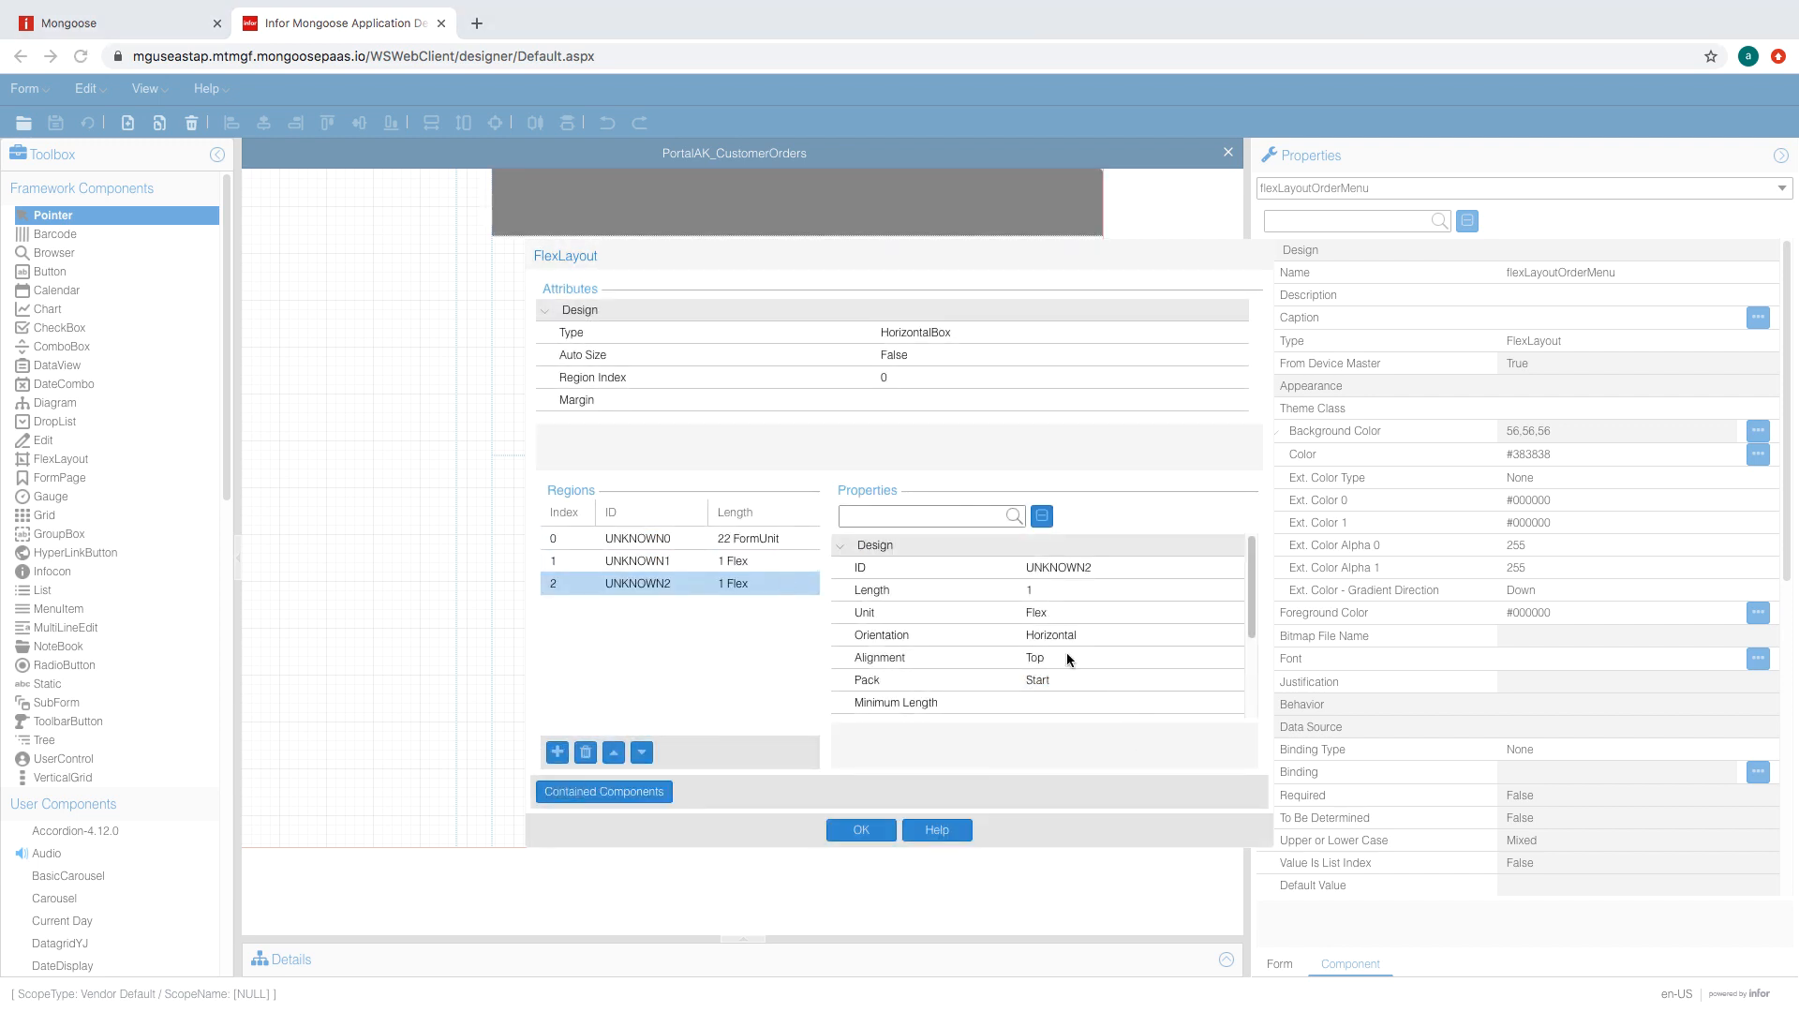
{"action": "left_click", "coordinate": [1059, 612]}
{"action": "left_click", "coordinate": [1182, 614]}
{"action": "left_click", "coordinate": [1106, 635]}
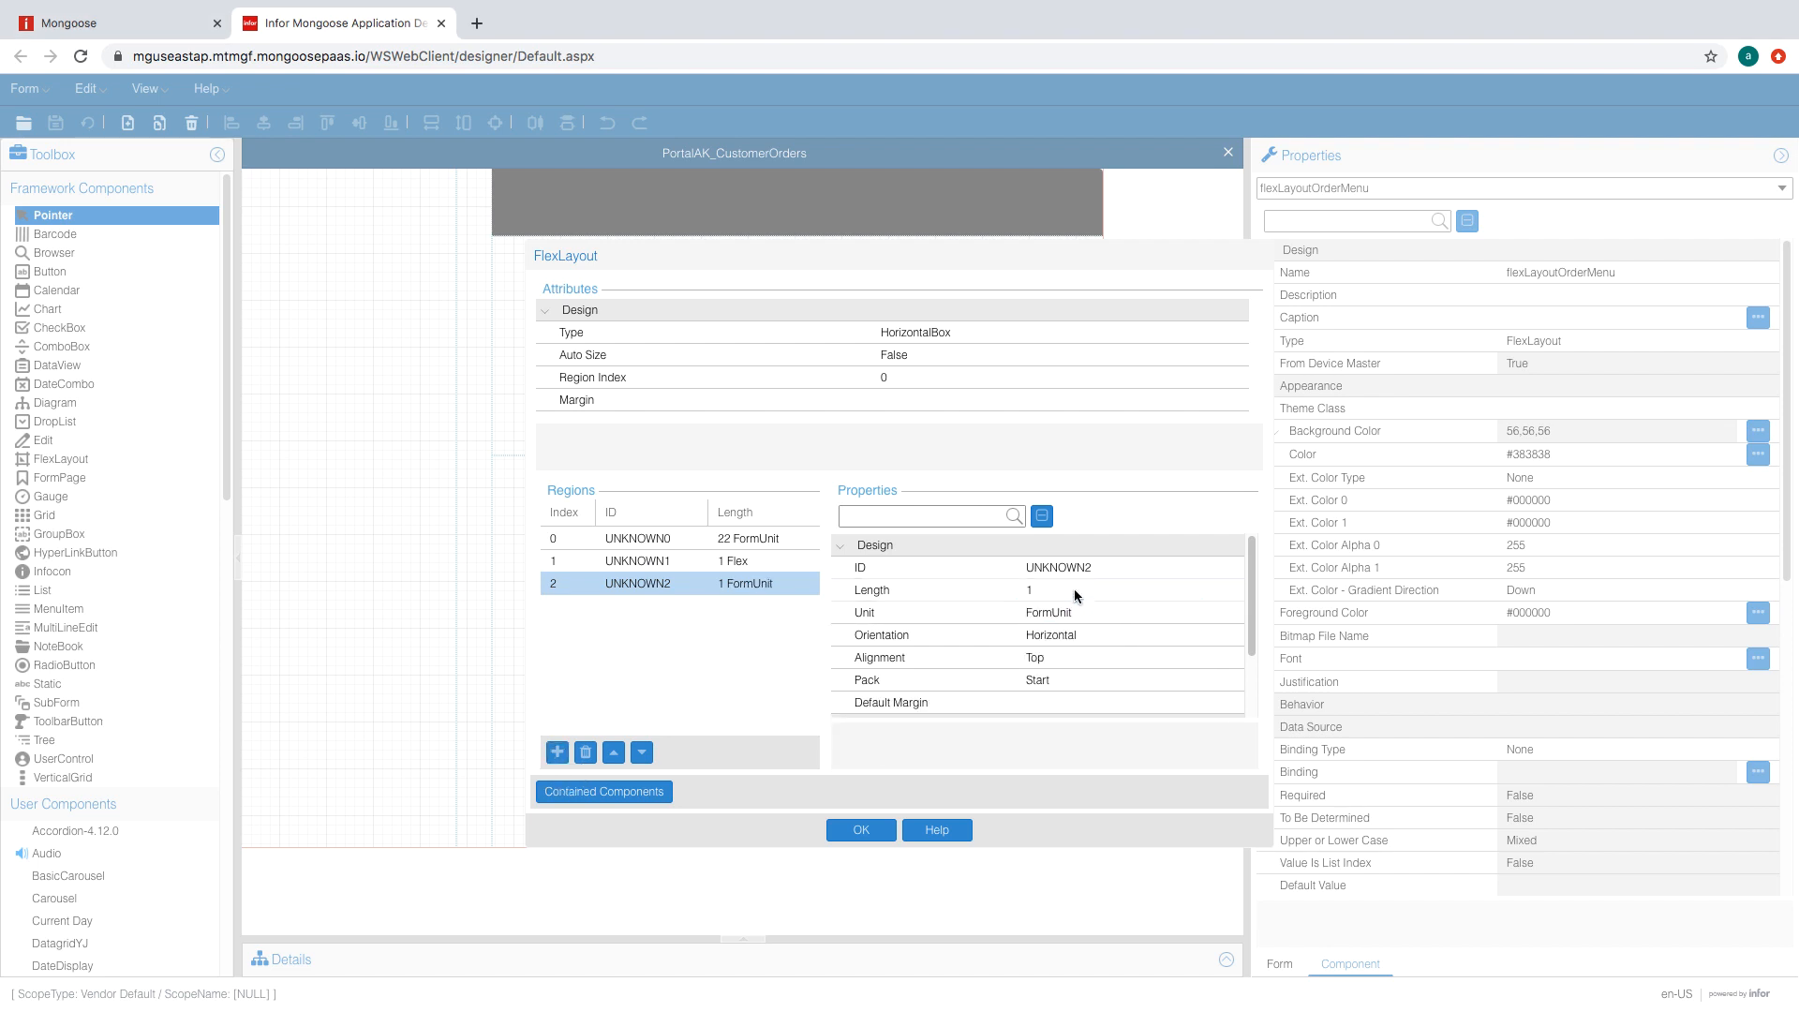
{"action": "left_click", "coordinate": [1074, 589]}
{"action": "type", "text": "5"}
{"action": "key", "text": "Return"}
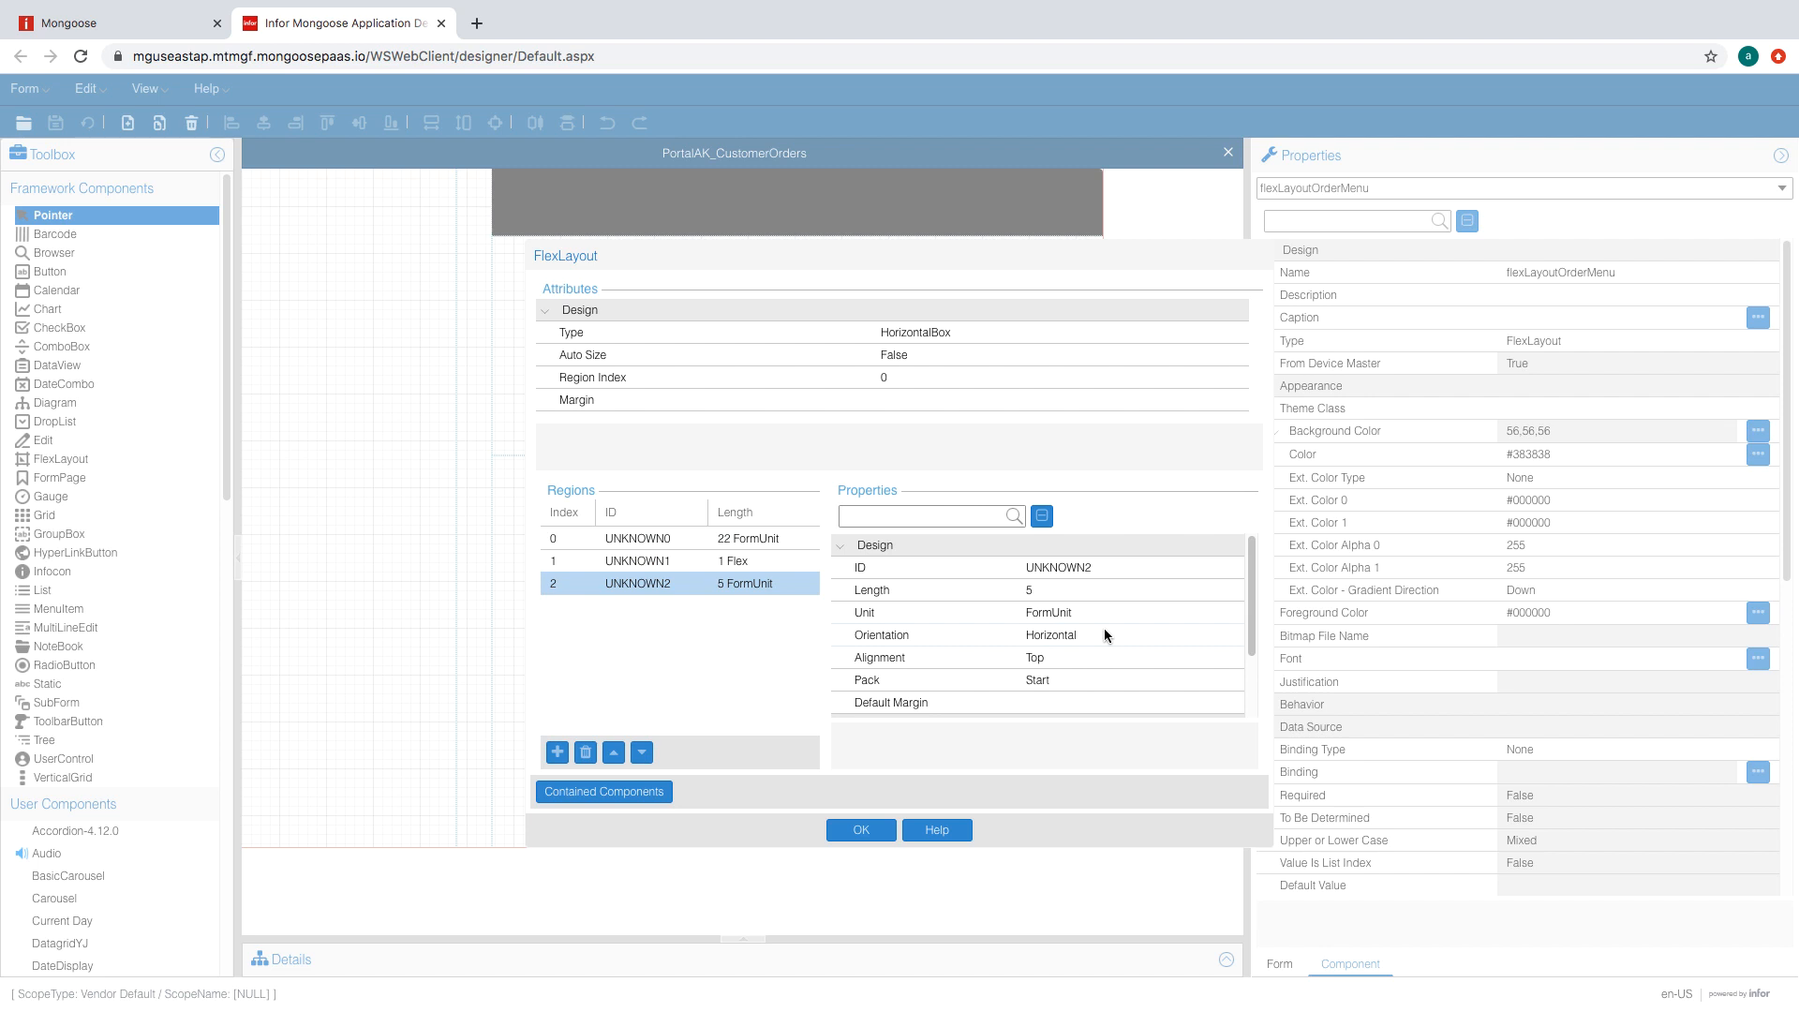
{"action": "left_click", "coordinate": [558, 752]}
{"action": "left_click", "coordinate": [1183, 617]}
{"action": "left_click", "coordinate": [1060, 638]}
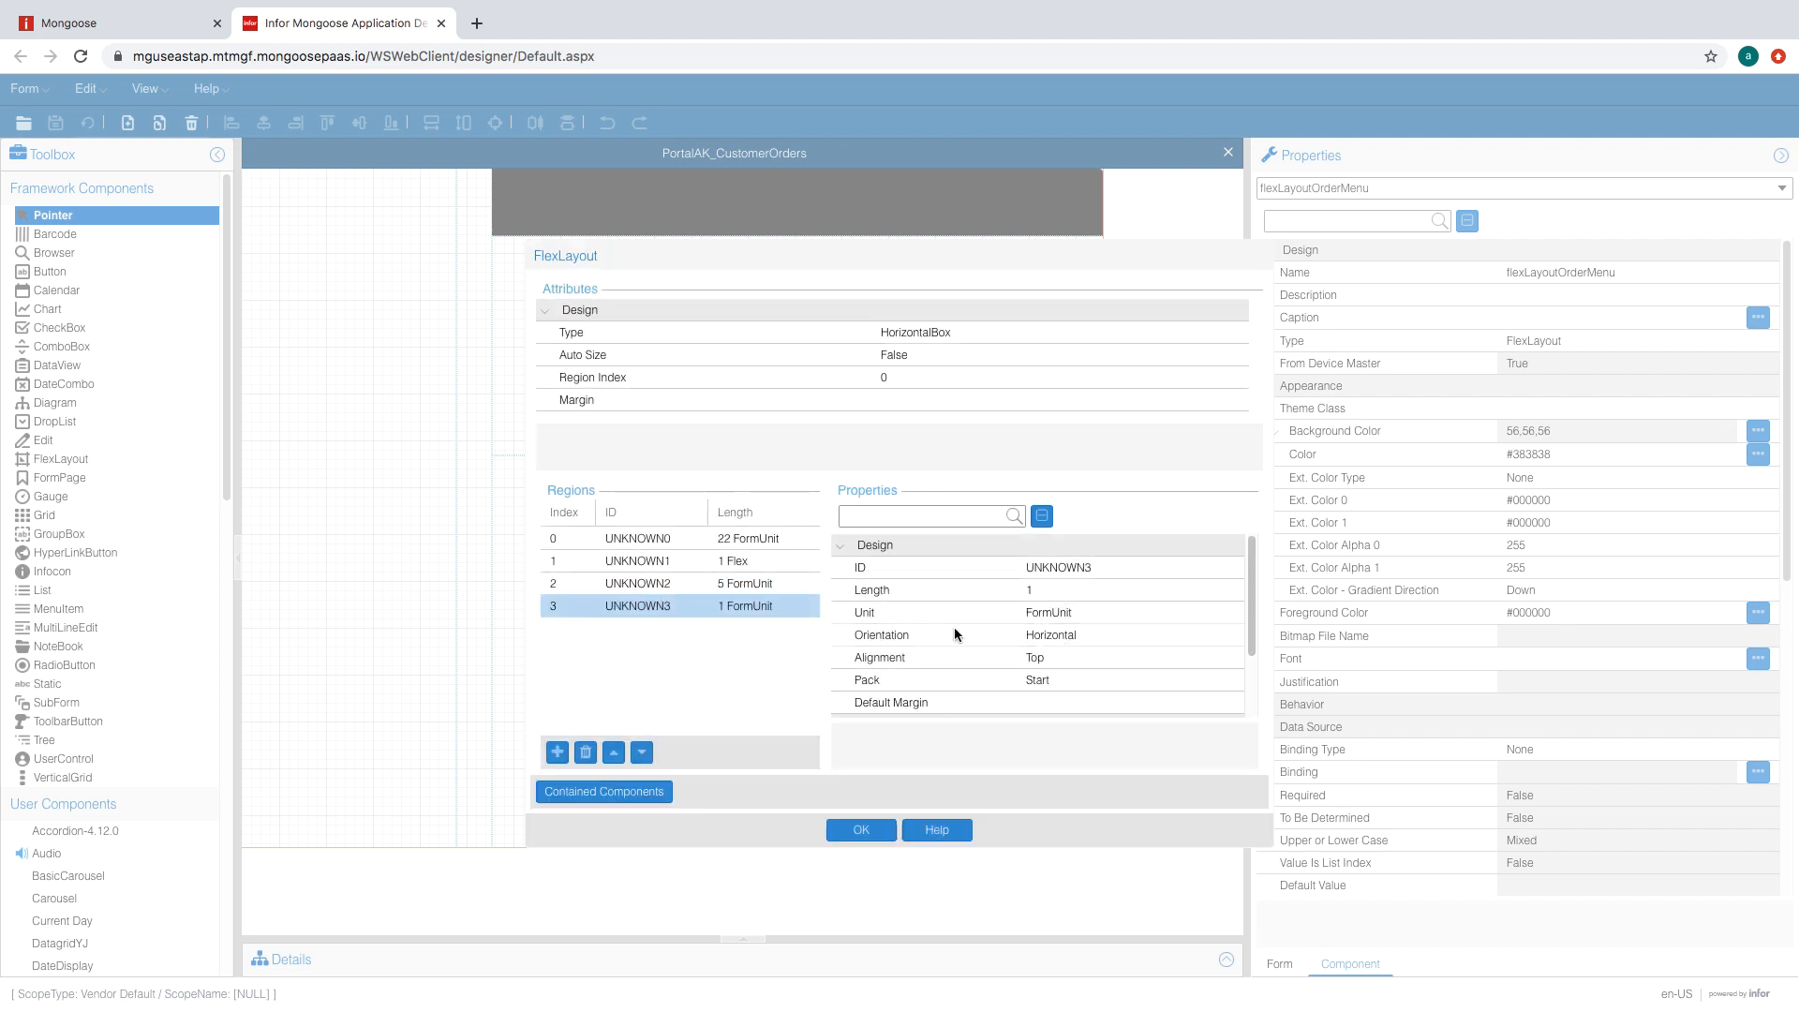
- Align the third region Middle with Center packing and apply the region settings
{"action": "left_click", "coordinate": [764, 585]}
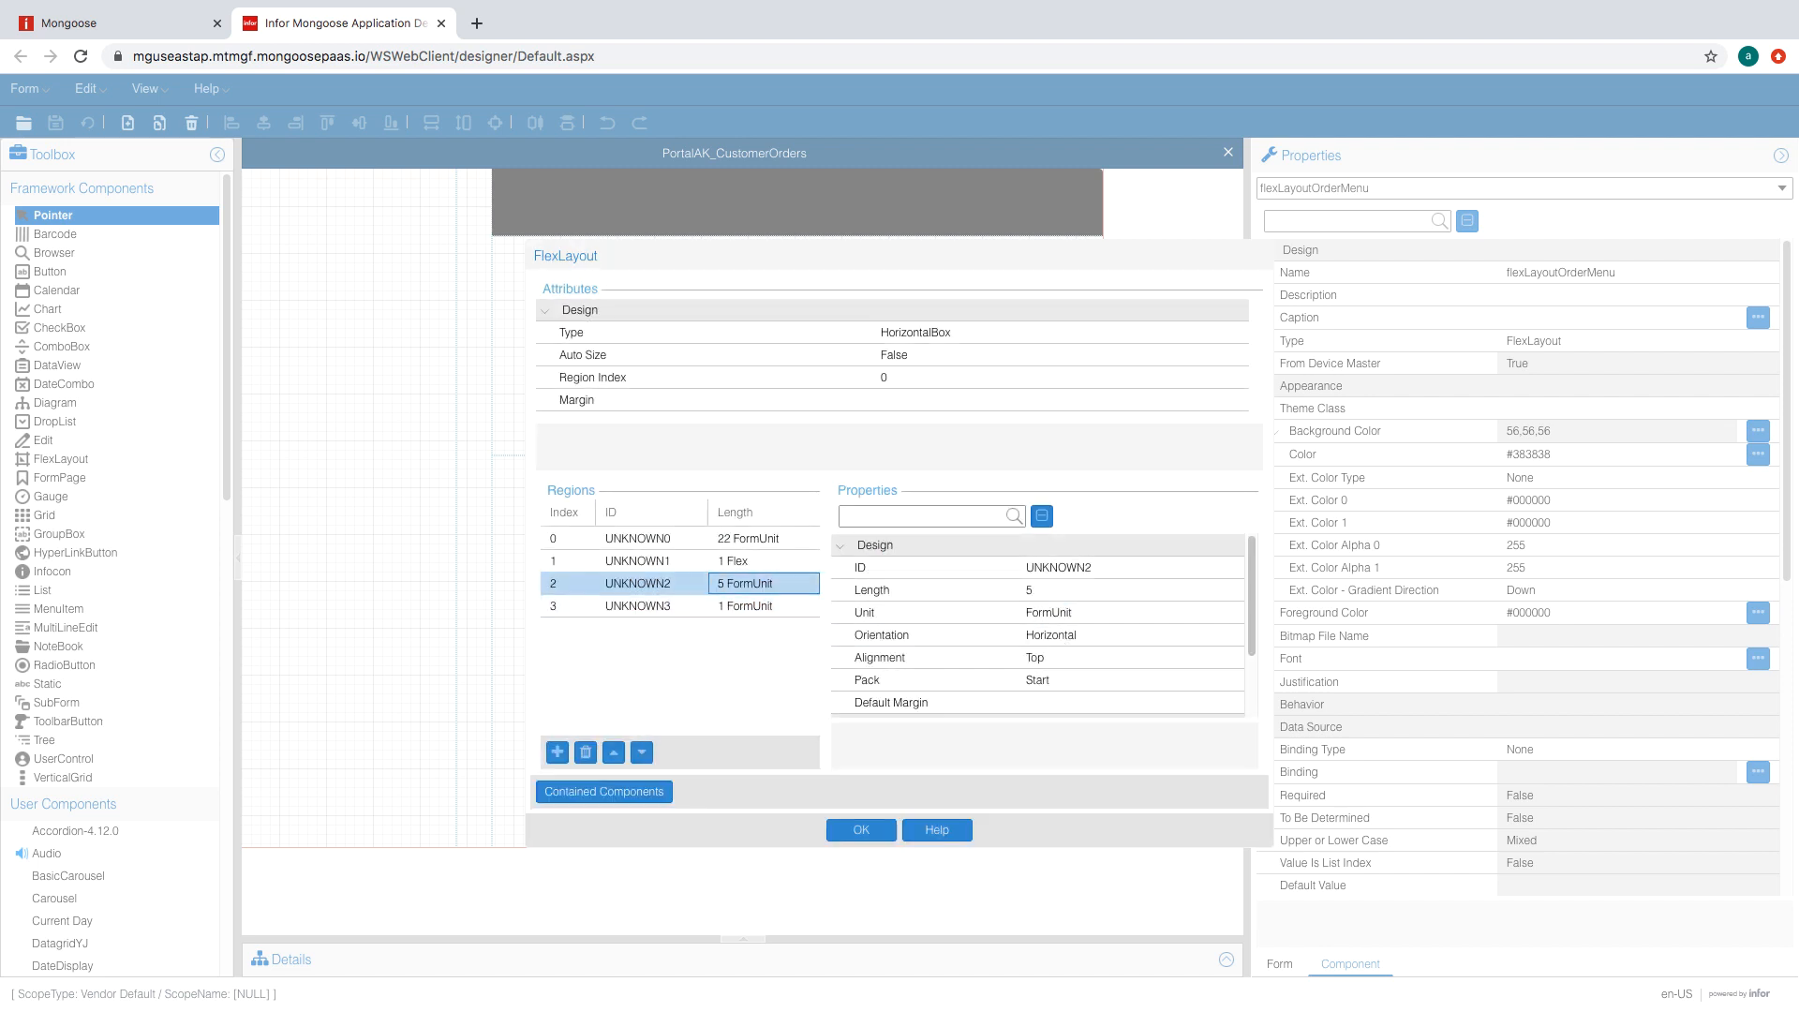
{"action": "left_click", "coordinate": [1039, 658]}
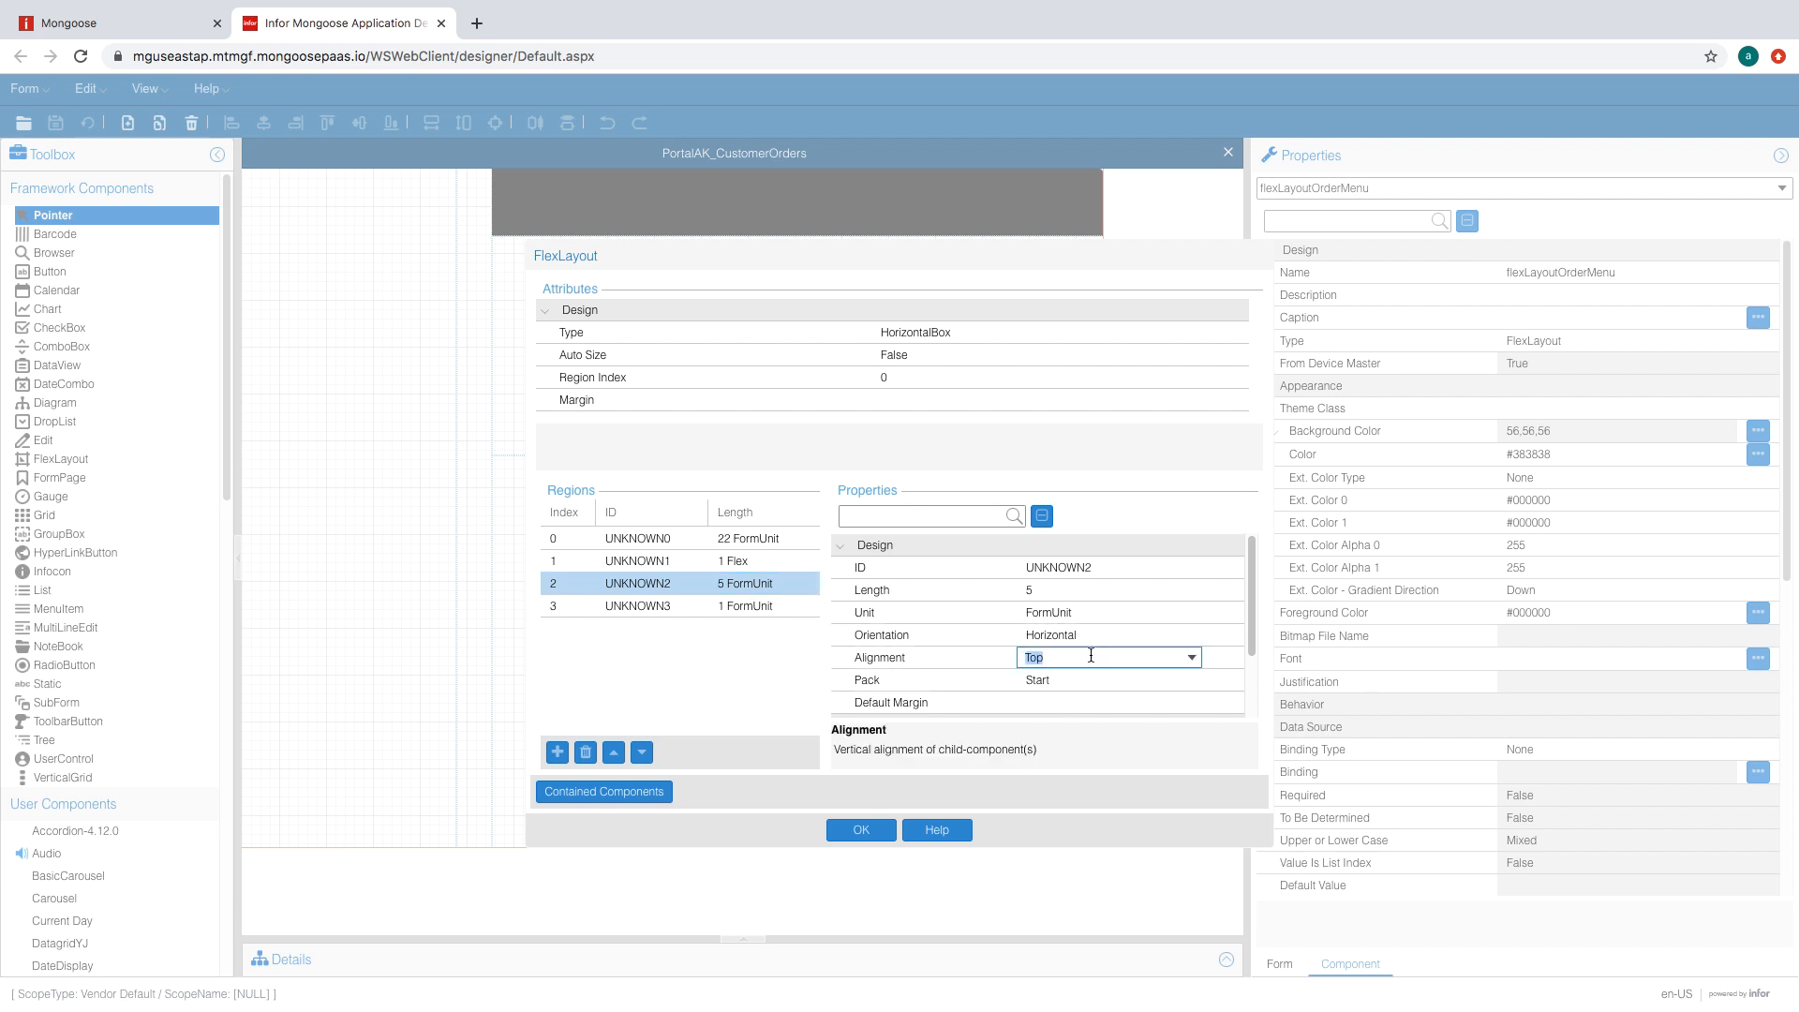
{"action": "left_click", "coordinate": [1193, 658]}
{"action": "left_click", "coordinate": [1065, 706]}
{"action": "left_click", "coordinate": [1141, 680]}
{"action": "left_click", "coordinate": [1191, 680]}
{"action": "left_click", "coordinate": [1132, 728]}
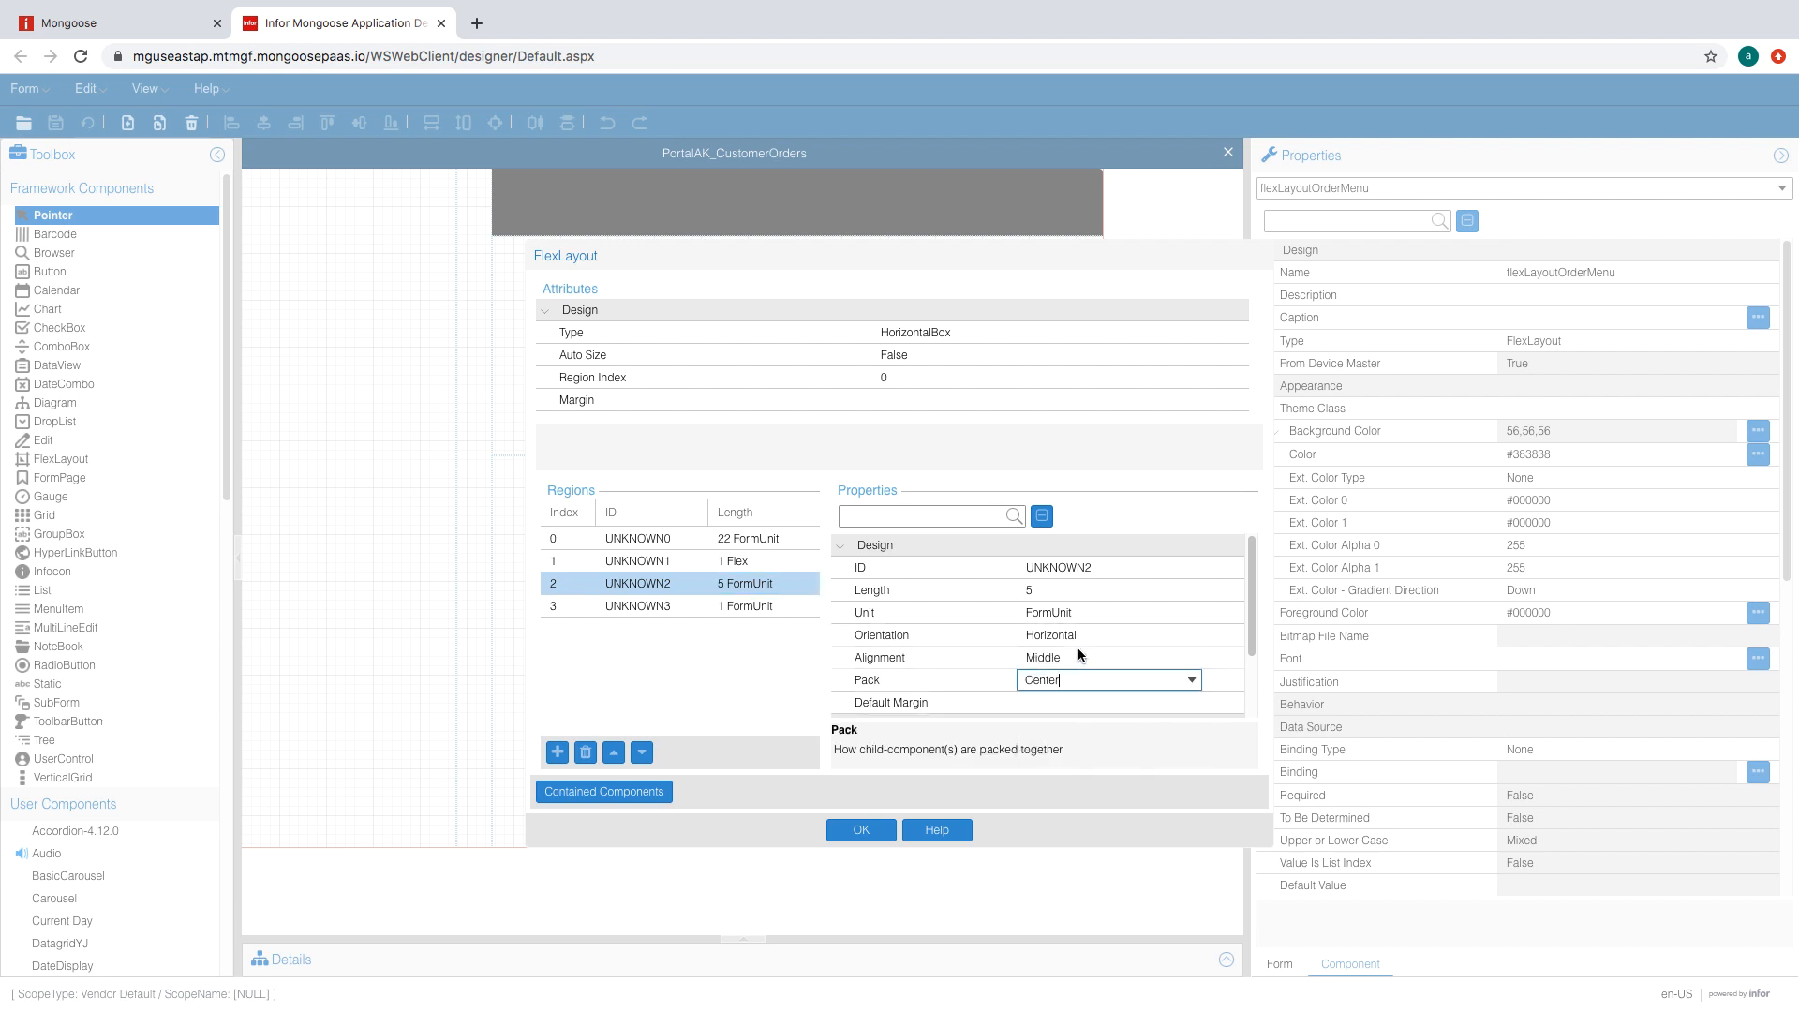
{"action": "left_click", "coordinate": [1079, 660]}
{"action": "left_click", "coordinate": [848, 592]}
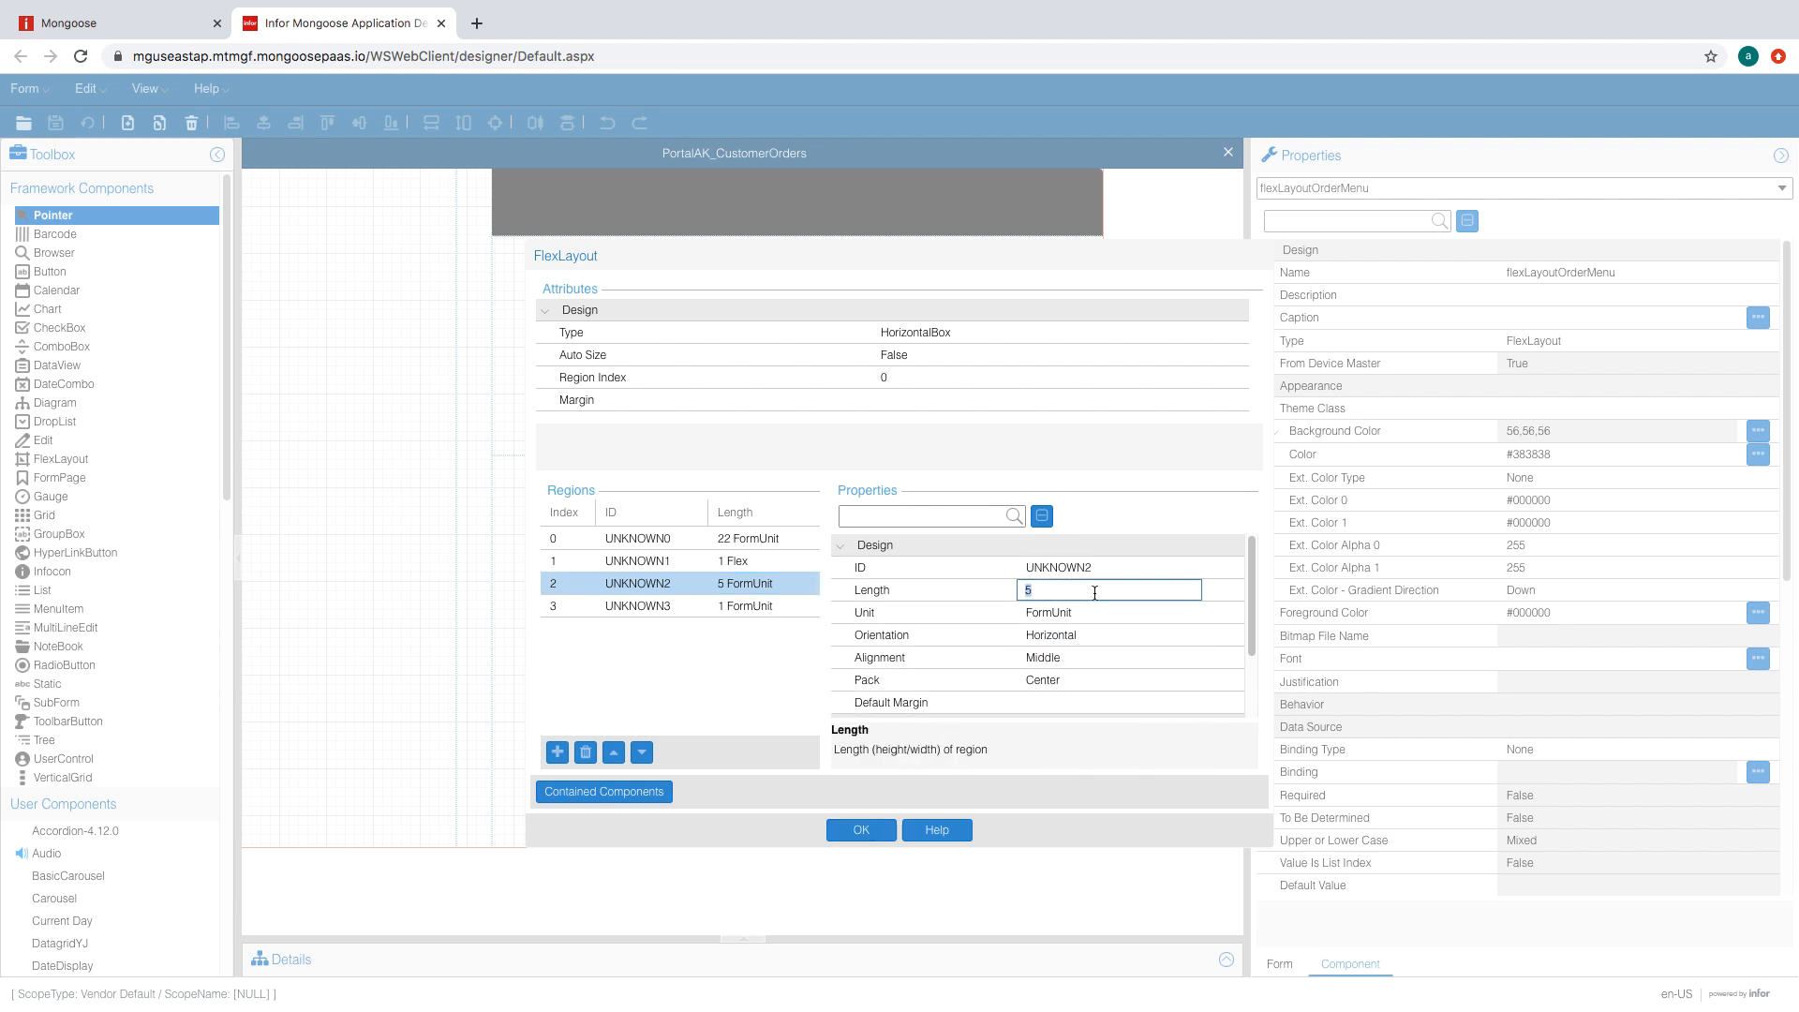
{"action": "left_click", "coordinate": [861, 830]}
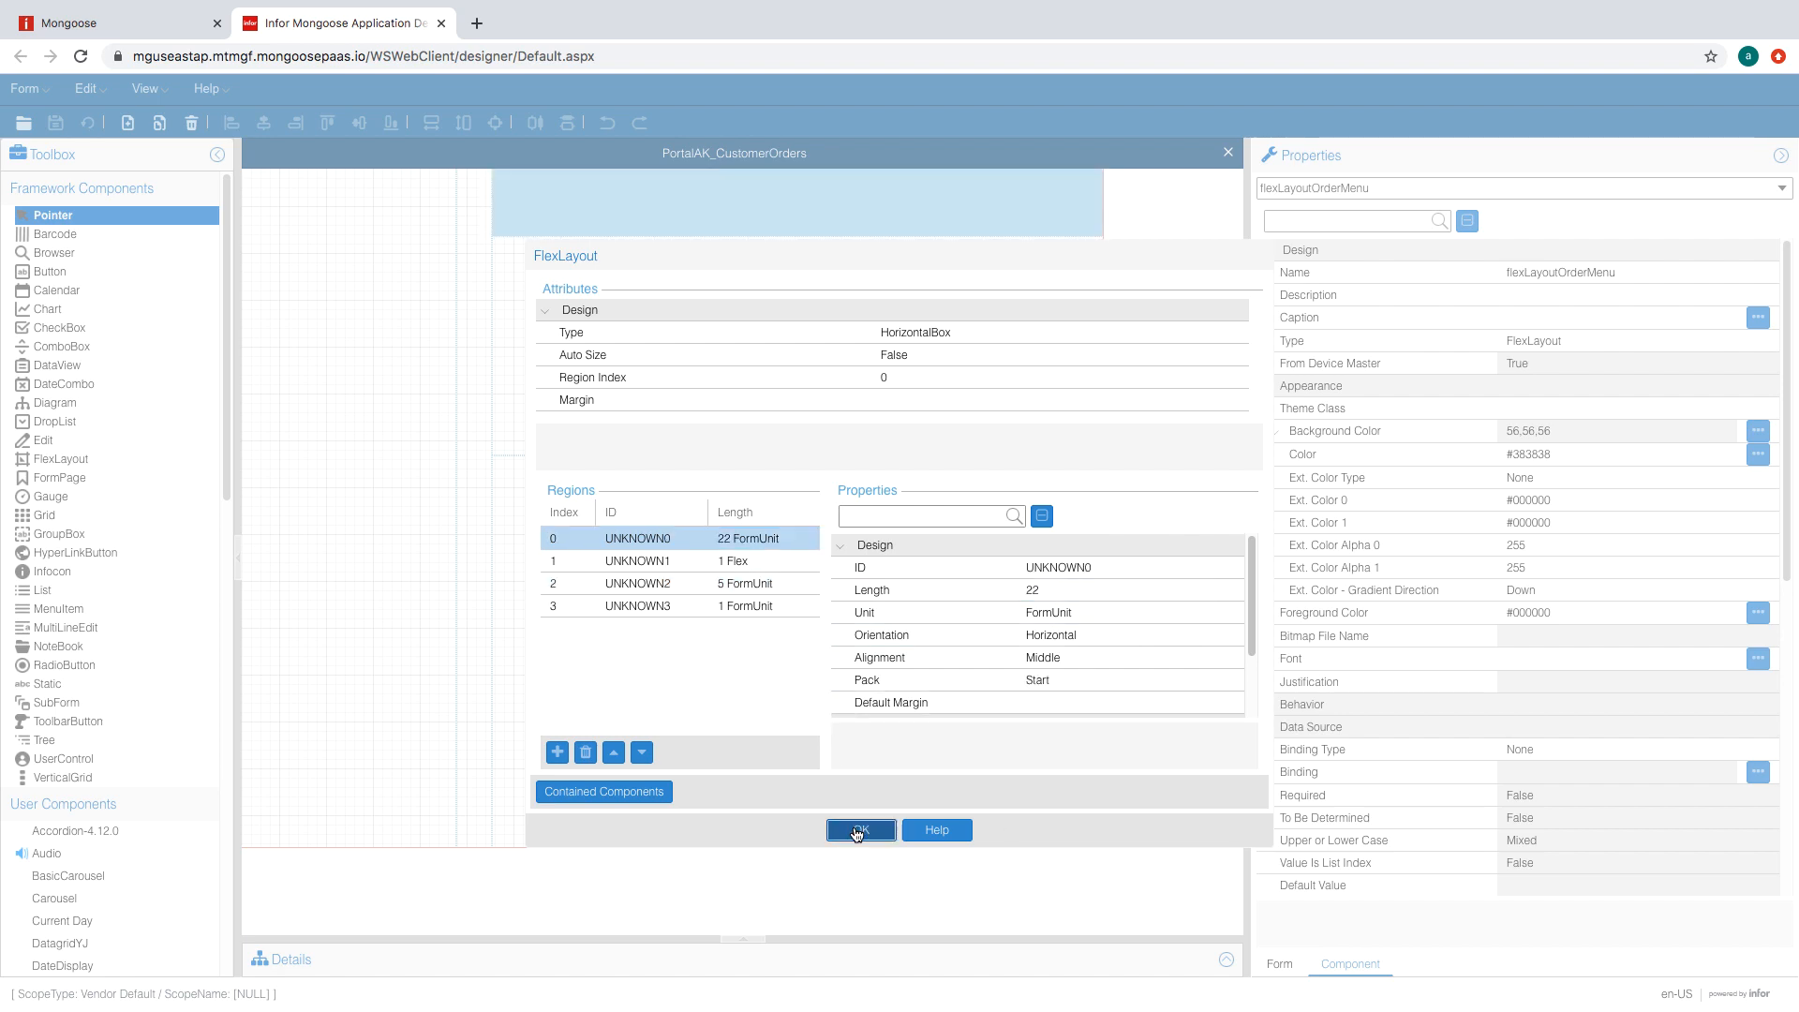
- Set the fourth region's length to 2 FormUnit
{"action": "double_click", "coordinate": [503, 181]}
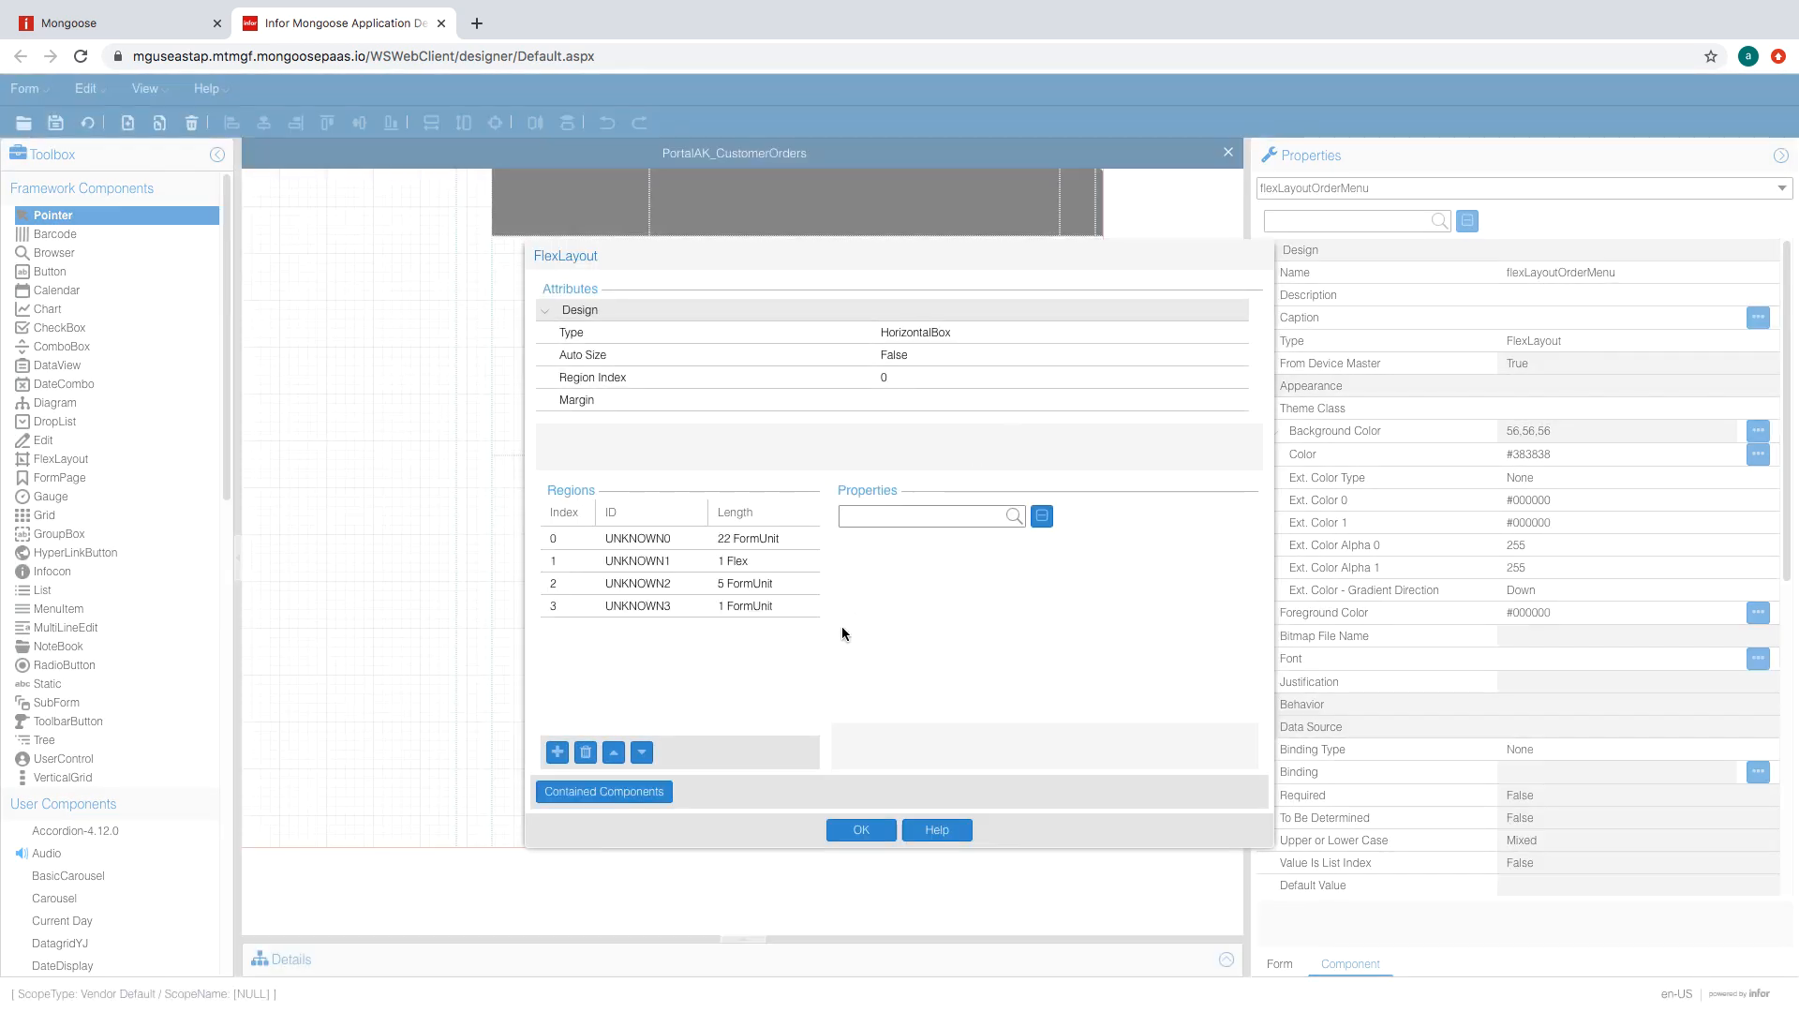
{"action": "left_click", "coordinate": [693, 606]}
{"action": "left_click", "coordinate": [1078, 588]}
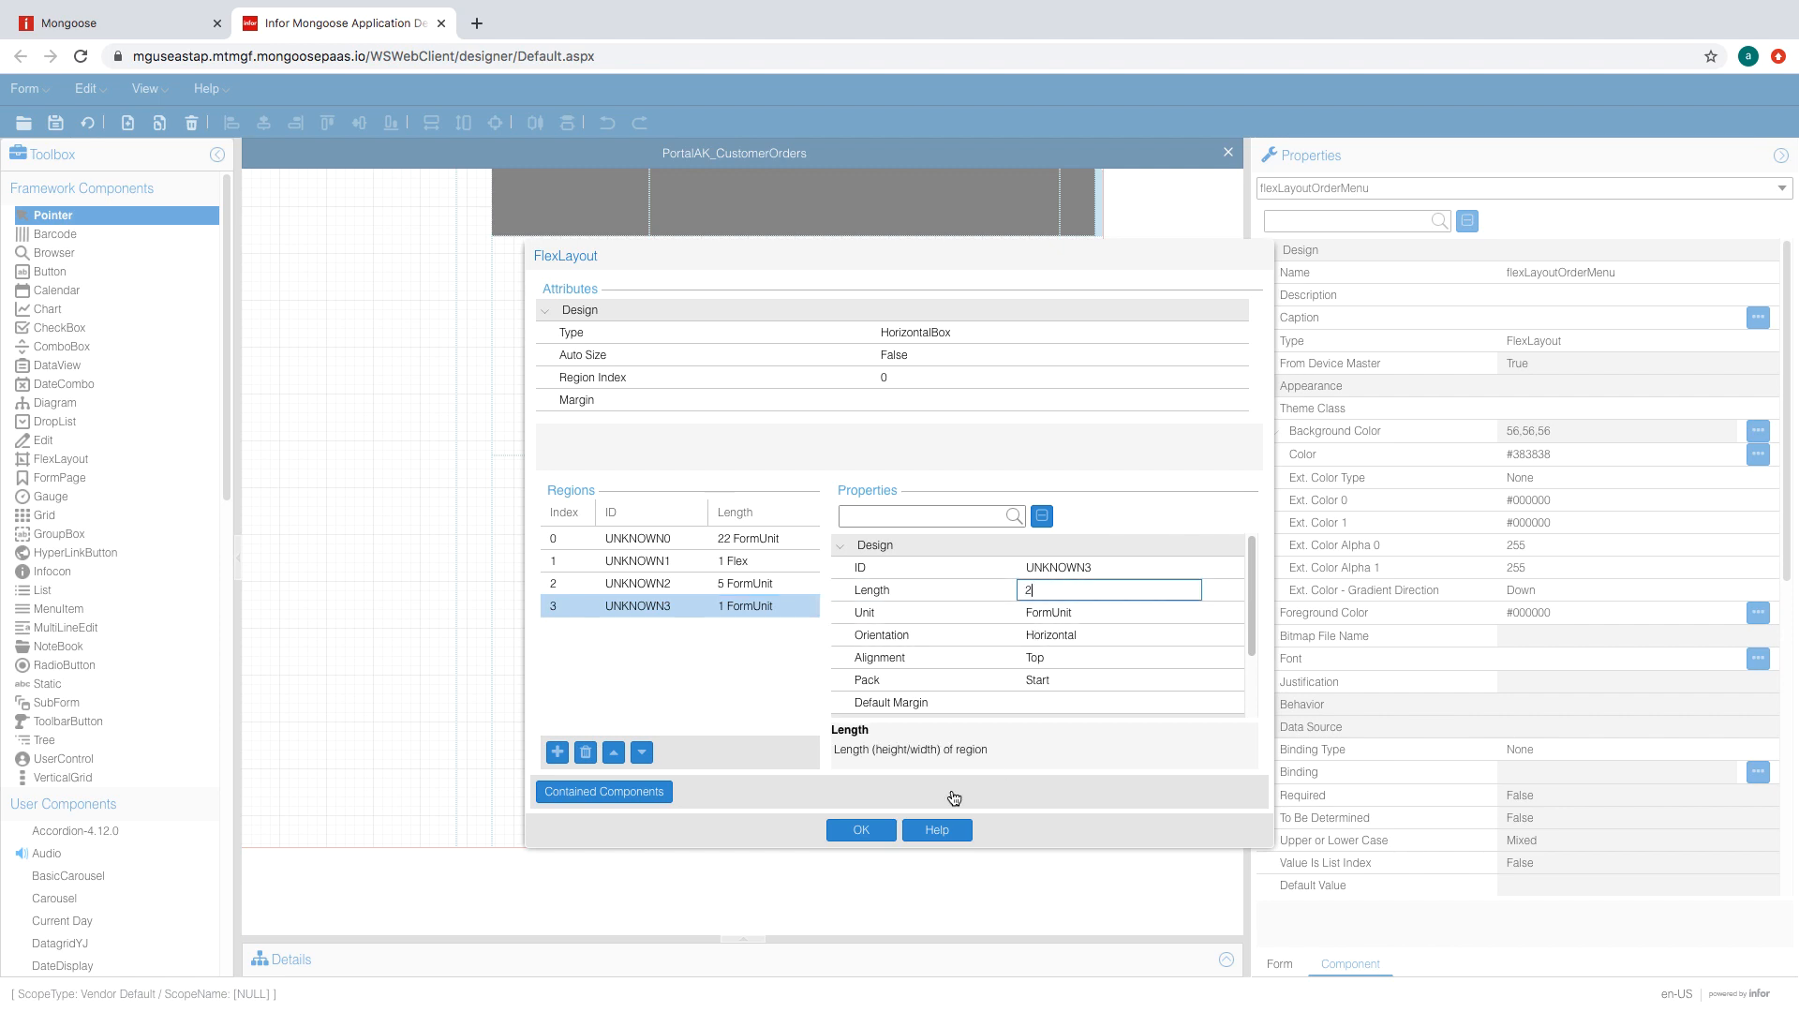
{"action": "left_click", "coordinate": [861, 830]}
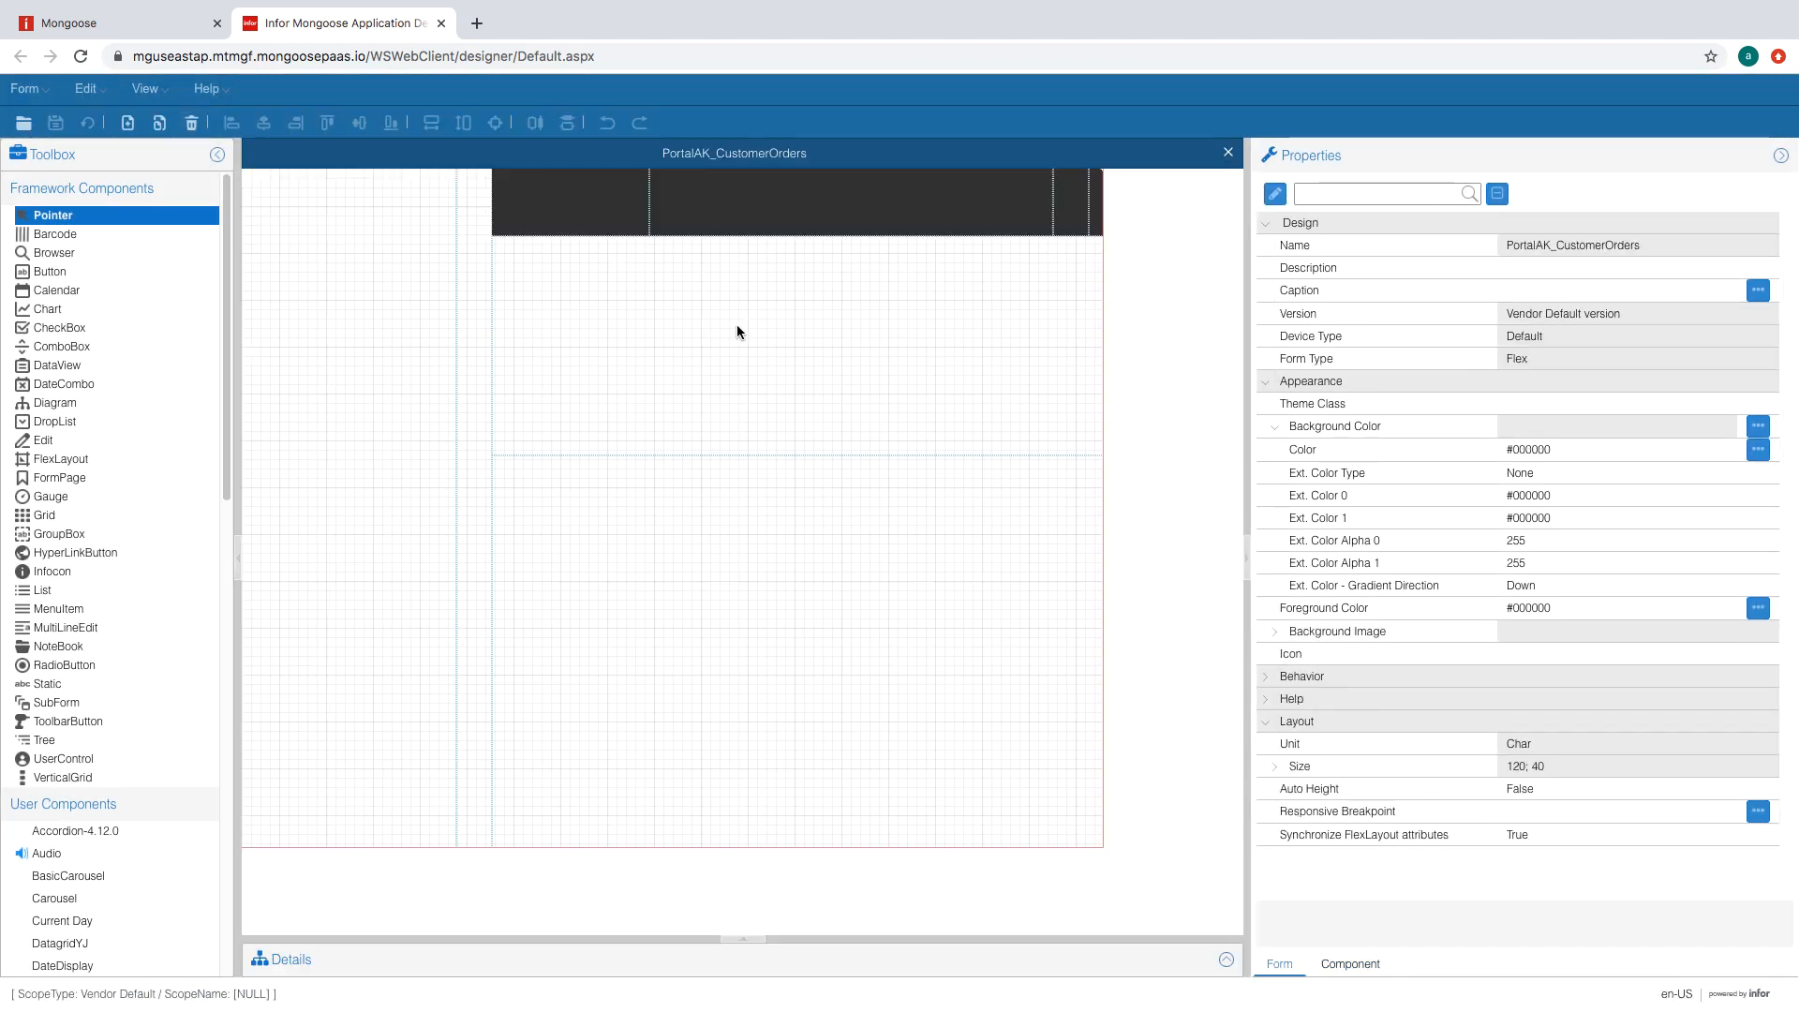
- Draw a 'Customer Orders' label in the dark bar with WhiteSubheader theme and no background colour
{"action": "left_click", "coordinate": [49, 683]}
{"action": "left_click_drag", "start_coordinate": [507, 184], "coordinate": [646, 206]}
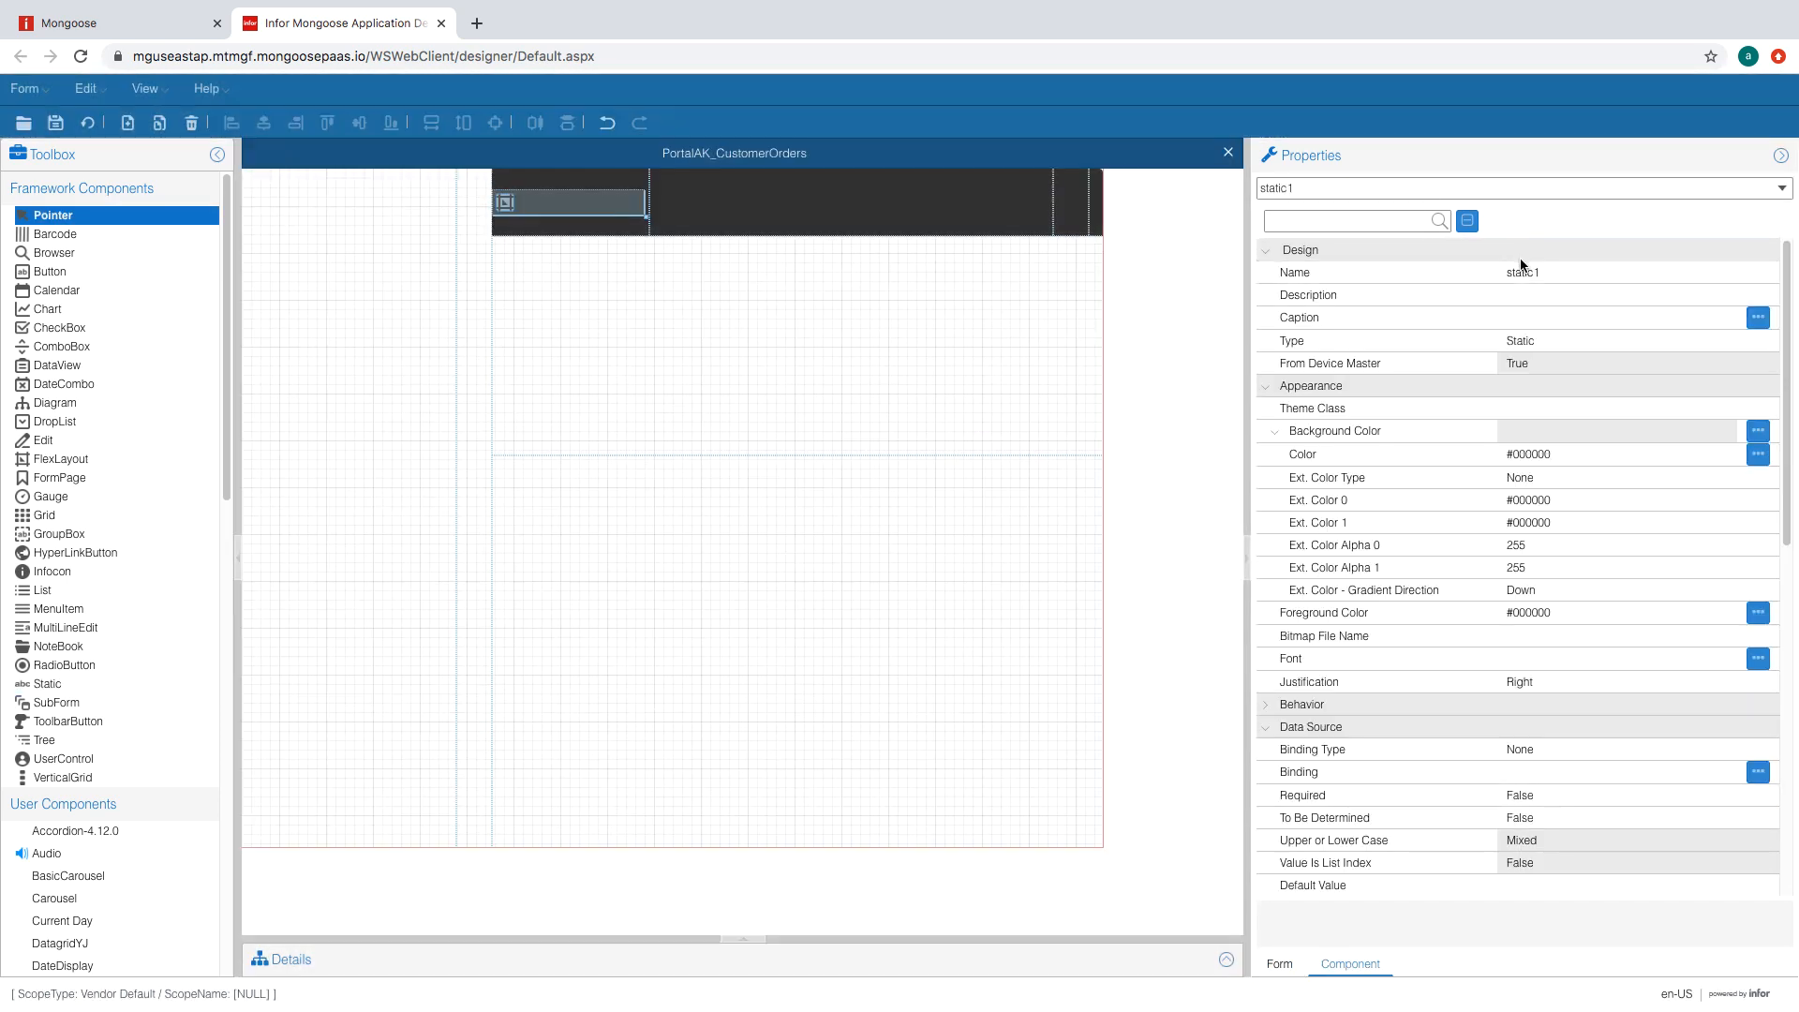
{"action": "left_click", "coordinate": [1564, 315]}
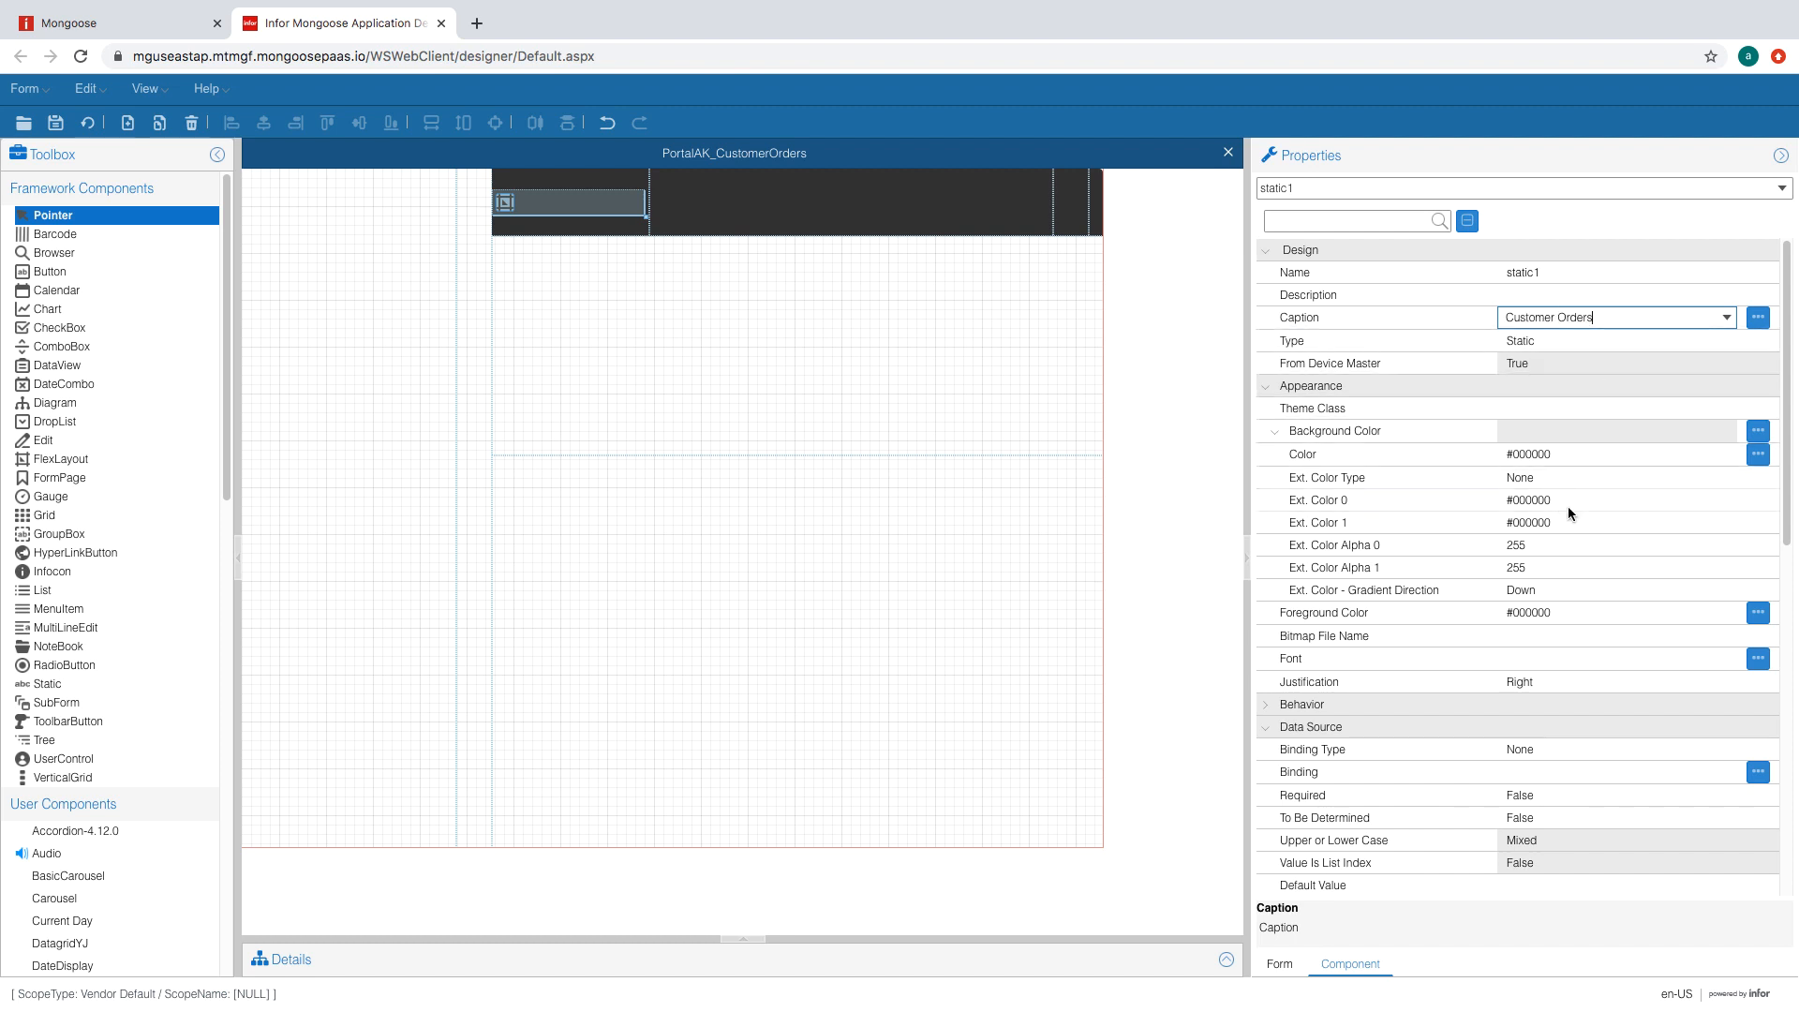
{"action": "left_click", "coordinate": [1583, 409]}
{"action": "left_click", "coordinate": [1727, 411]}
{"action": "left_click", "coordinate": [1632, 551]}
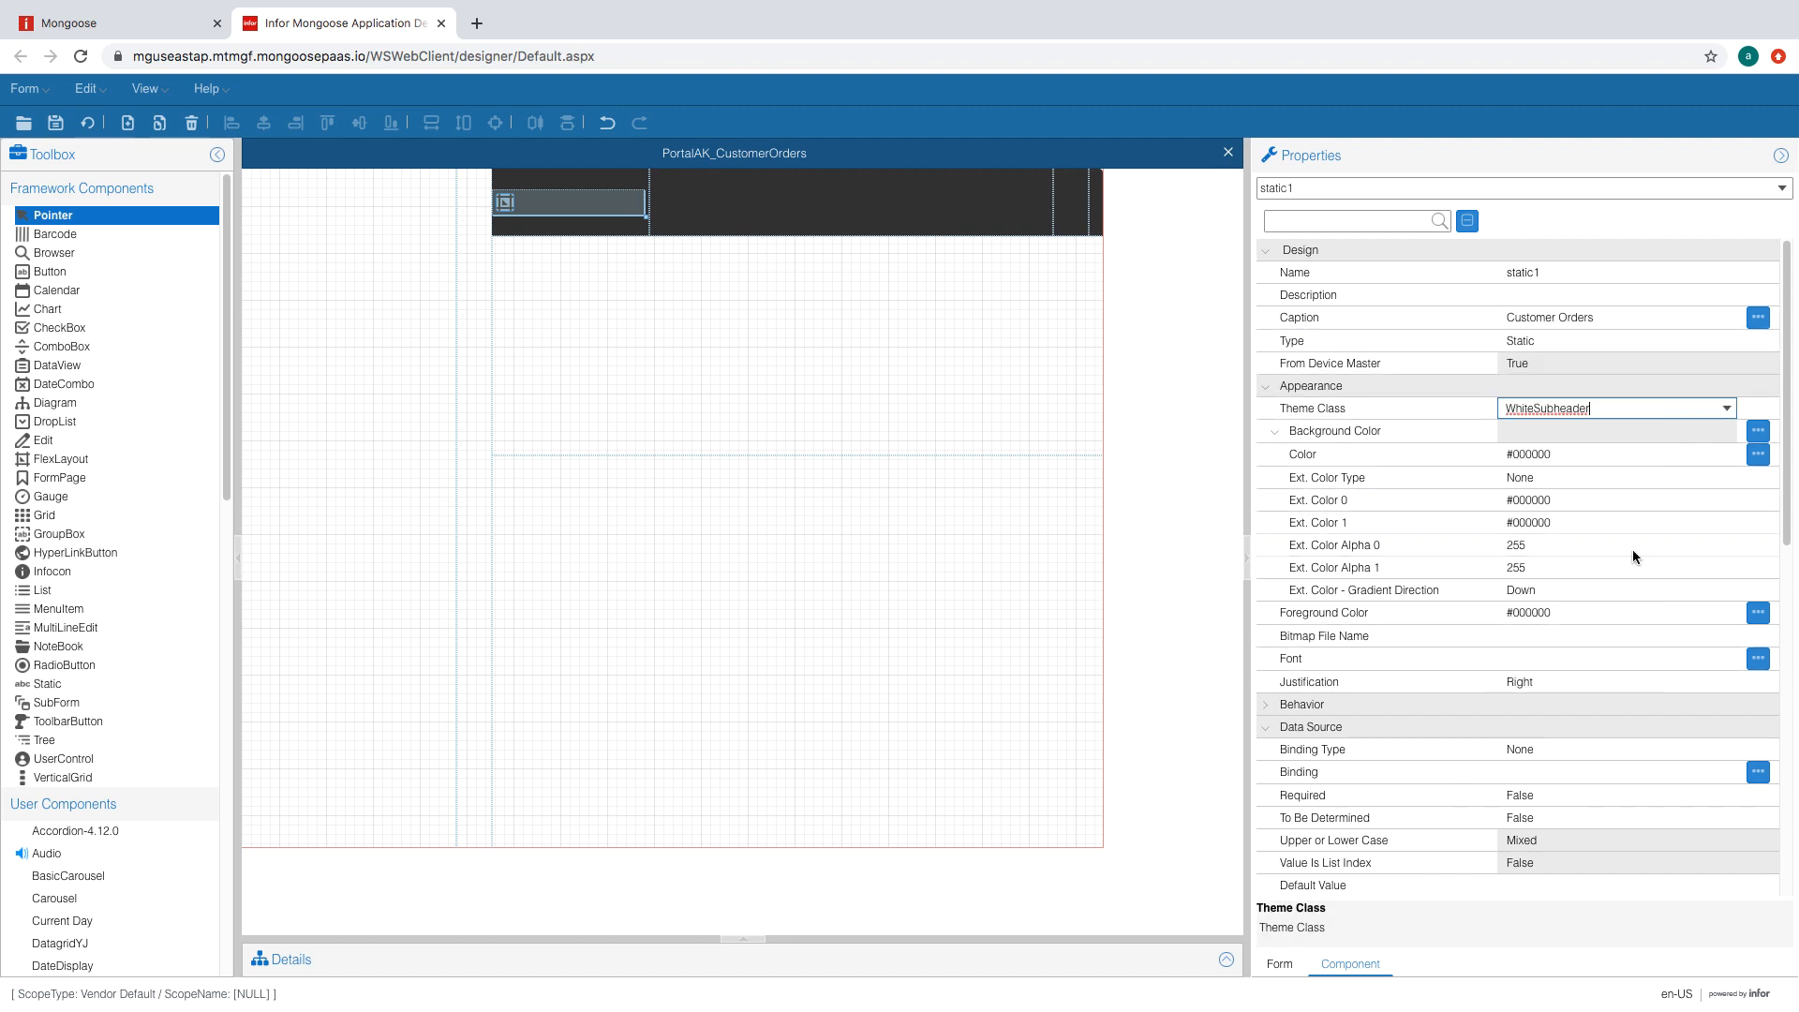
{"action": "left_click", "coordinate": [1704, 455]}
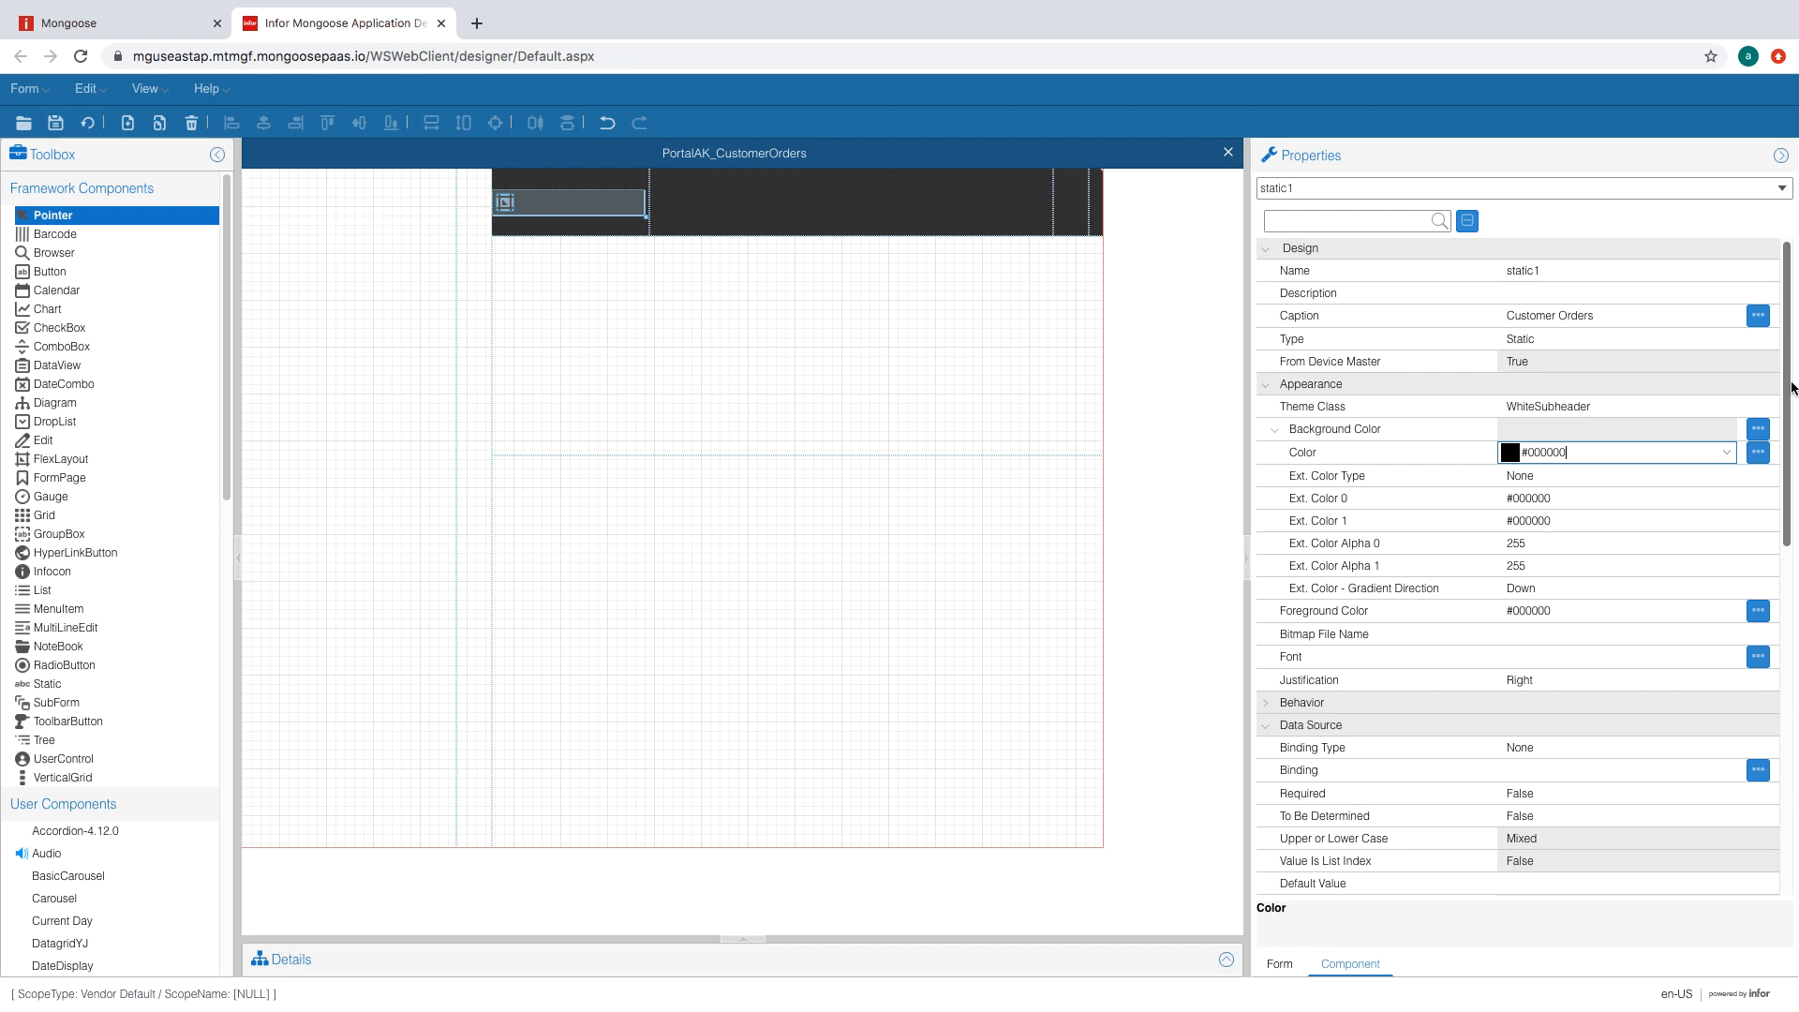
{"action": "left_click", "coordinate": [1537, 824]}
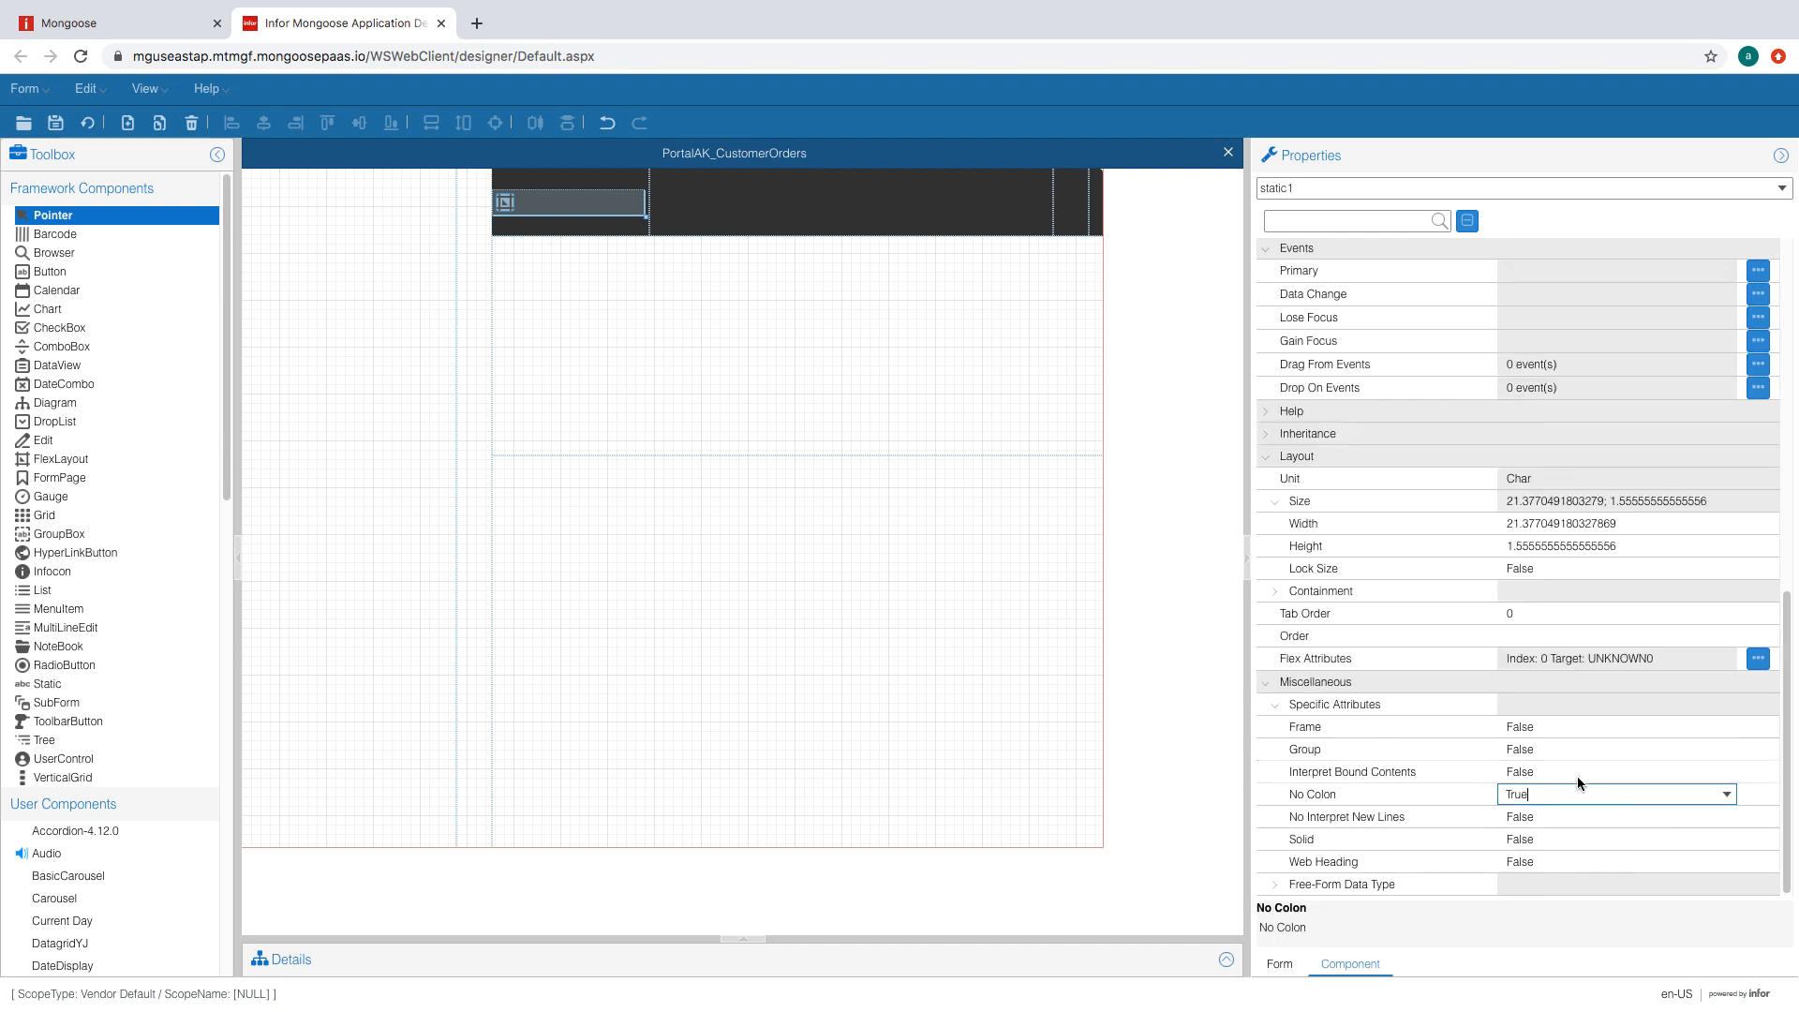
{"action": "left_click", "coordinate": [1578, 772]}
- Set the label's height to 1.58 and save the form
{"action": "left_click_drag", "start_coordinate": [1789, 608], "coordinate": [1798, 208]}
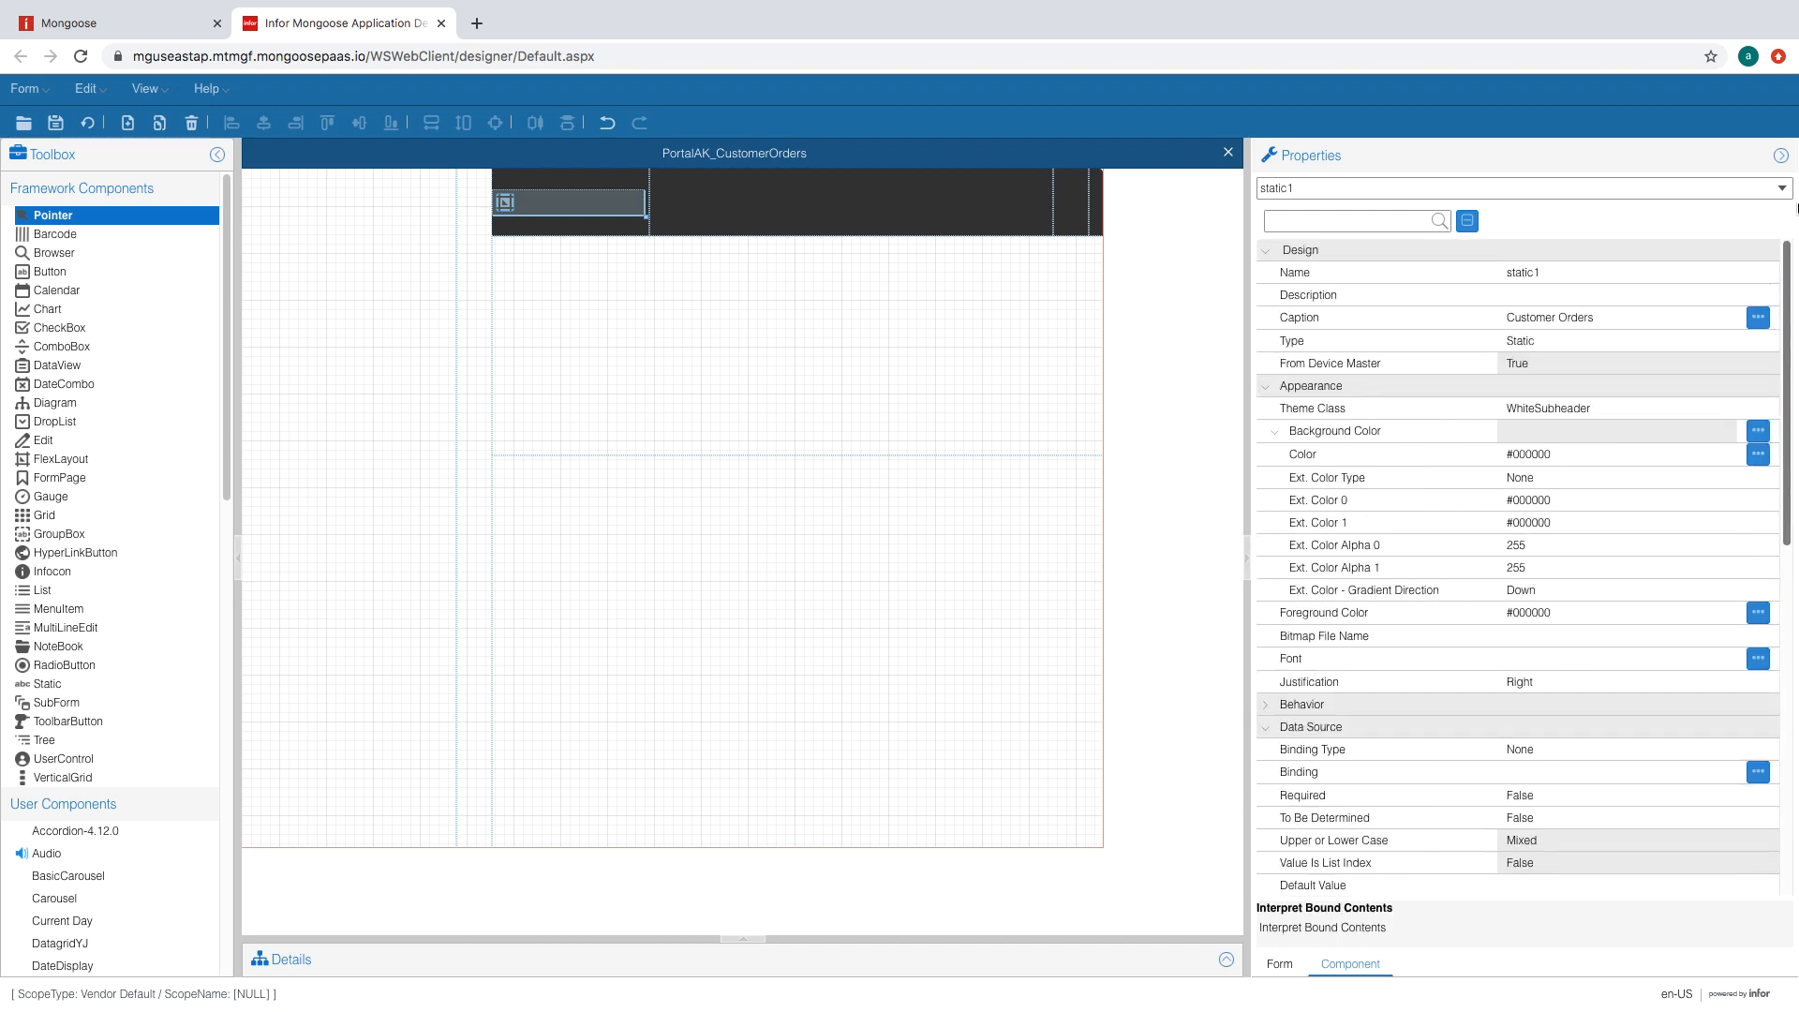
{"action": "scroll", "coordinate": [1518, 562], "scroll_direction": "down", "scroll_amount": 6}
{"action": "left_click", "coordinate": [1617, 748]}
{"action": "type", "text": "1.58"}
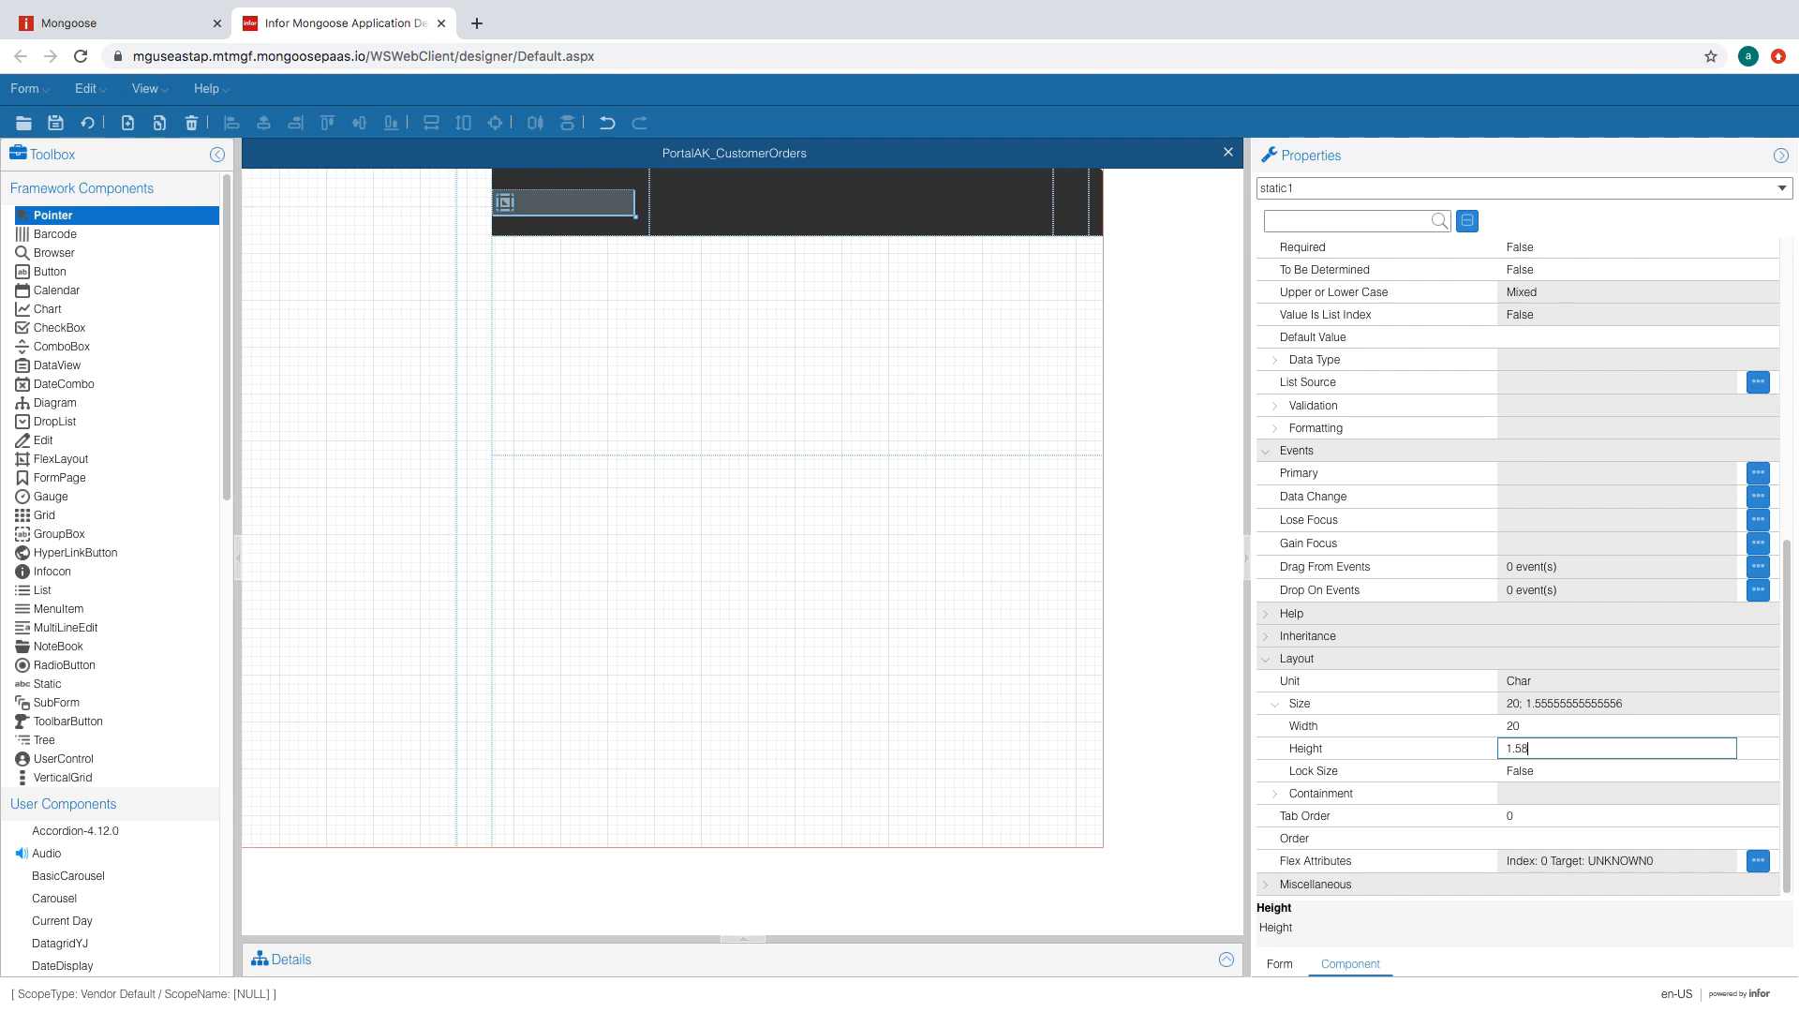
{"action": "left_click", "coordinate": [1582, 728]}
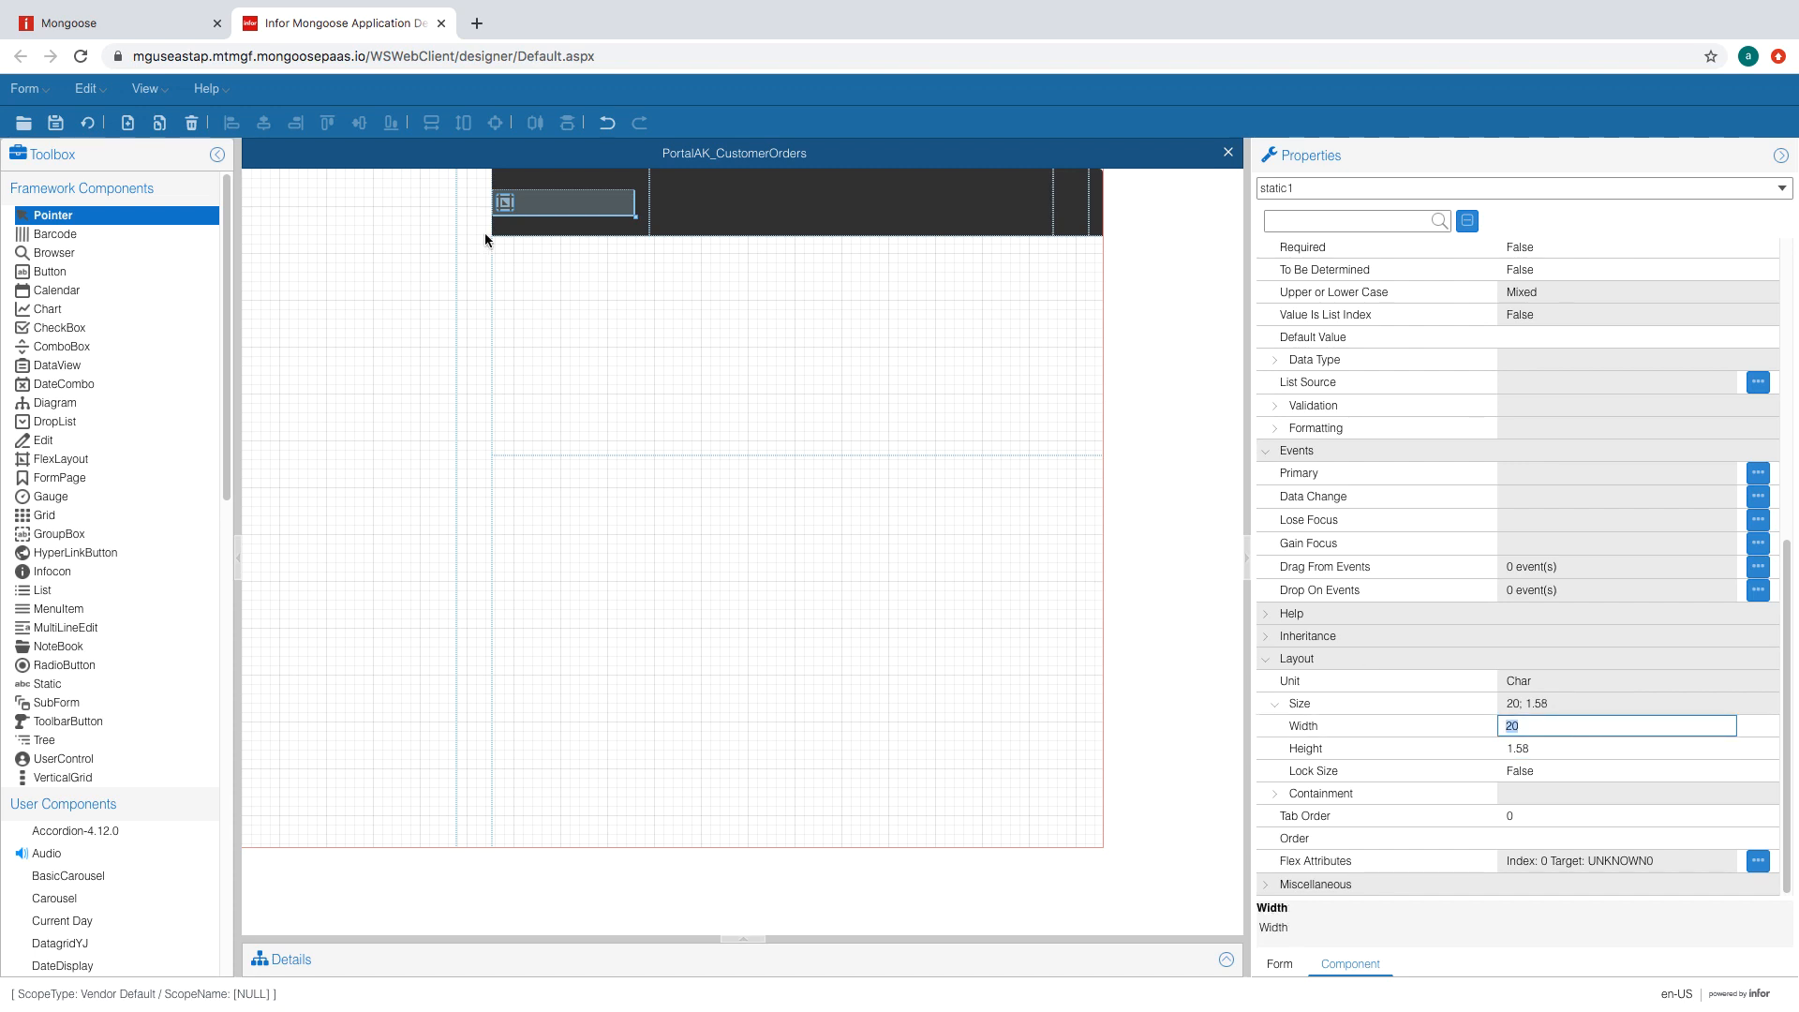
{"action": "left_click", "coordinate": [56, 124]}
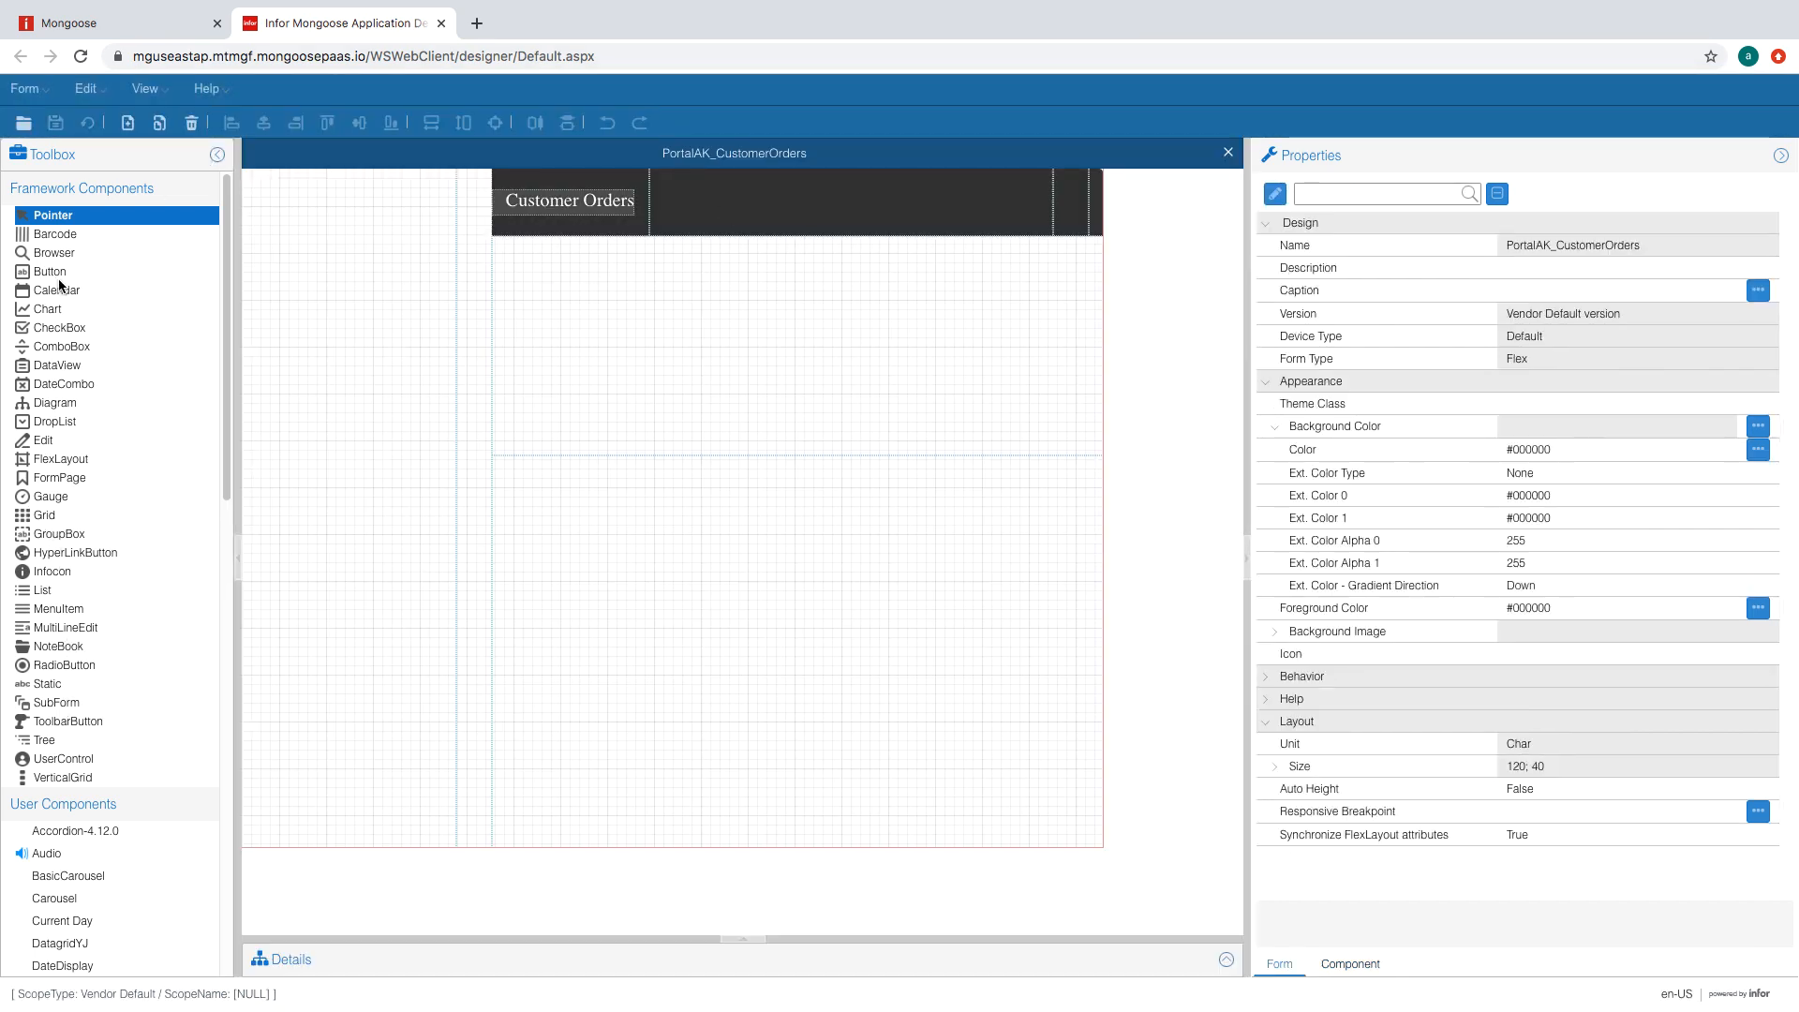
- Place a ClearBtn-themed button in the header's right cell showing ACME_Save.png
{"action": "left_click_drag", "start_coordinate": [59, 283], "coordinate": [1079, 218]}
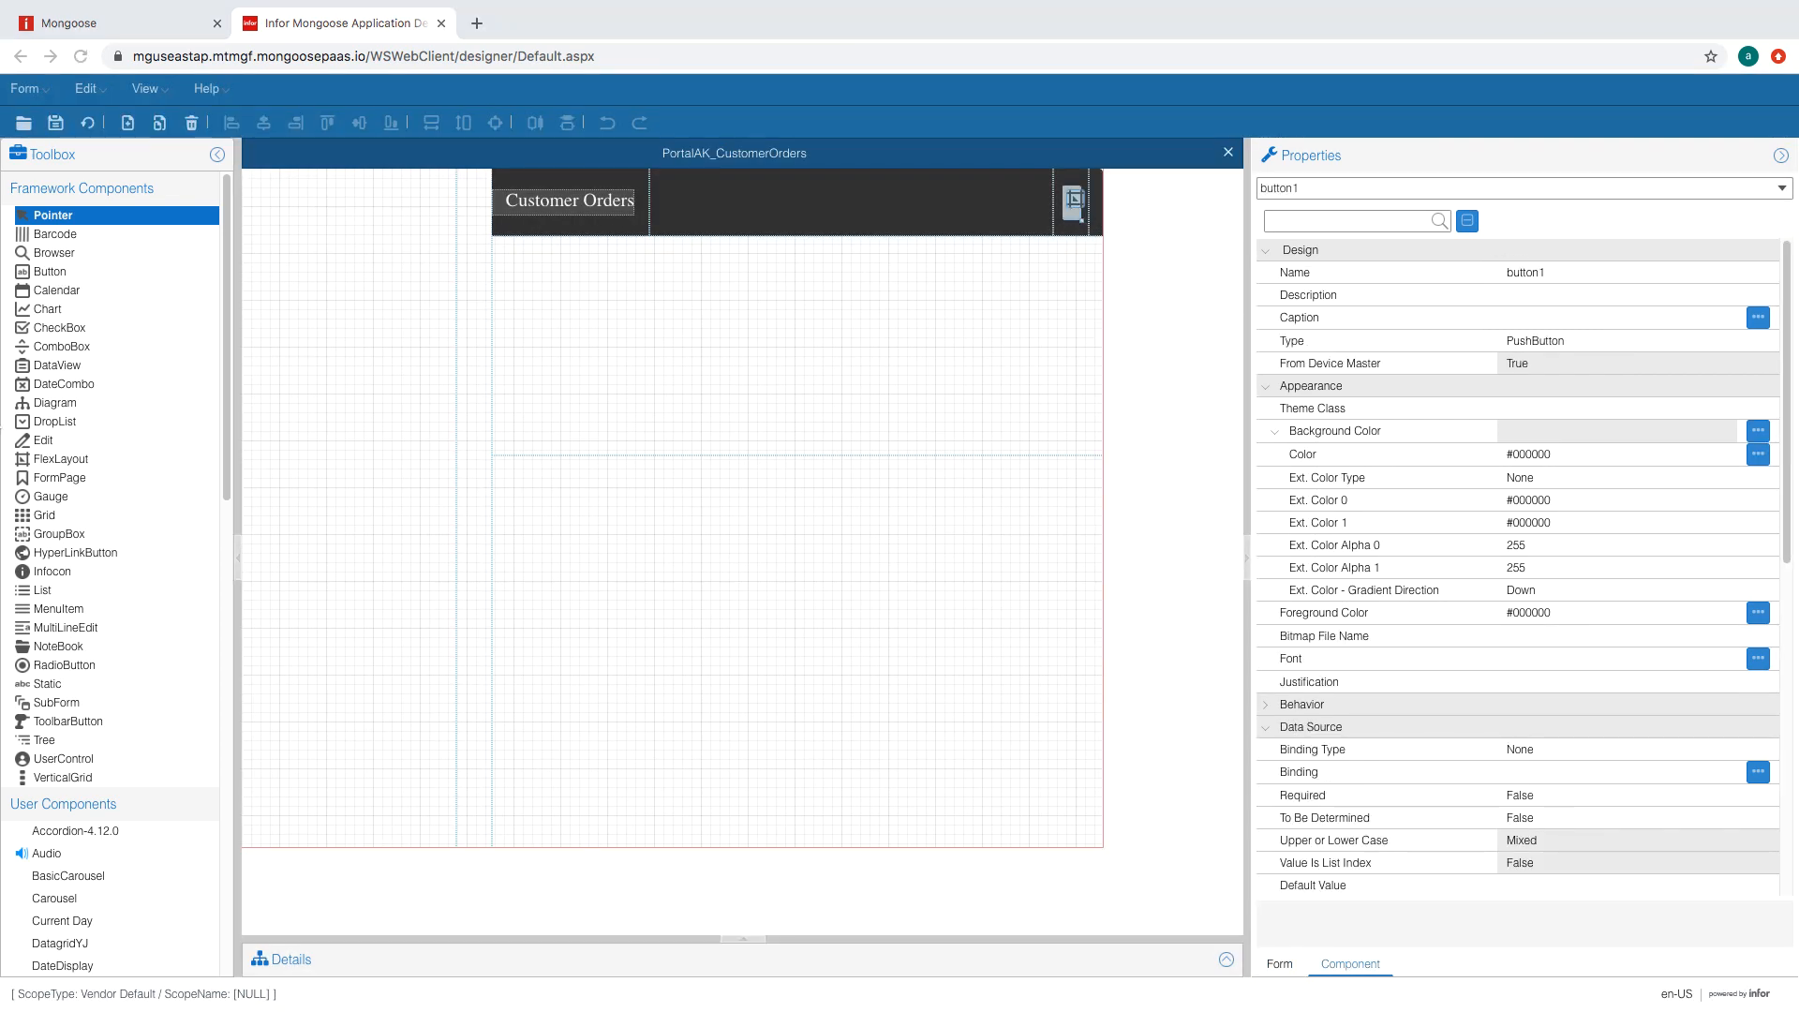
{"action": "left_click", "coordinate": [1621, 408]}
{"action": "left_click", "coordinate": [1533, 482]}
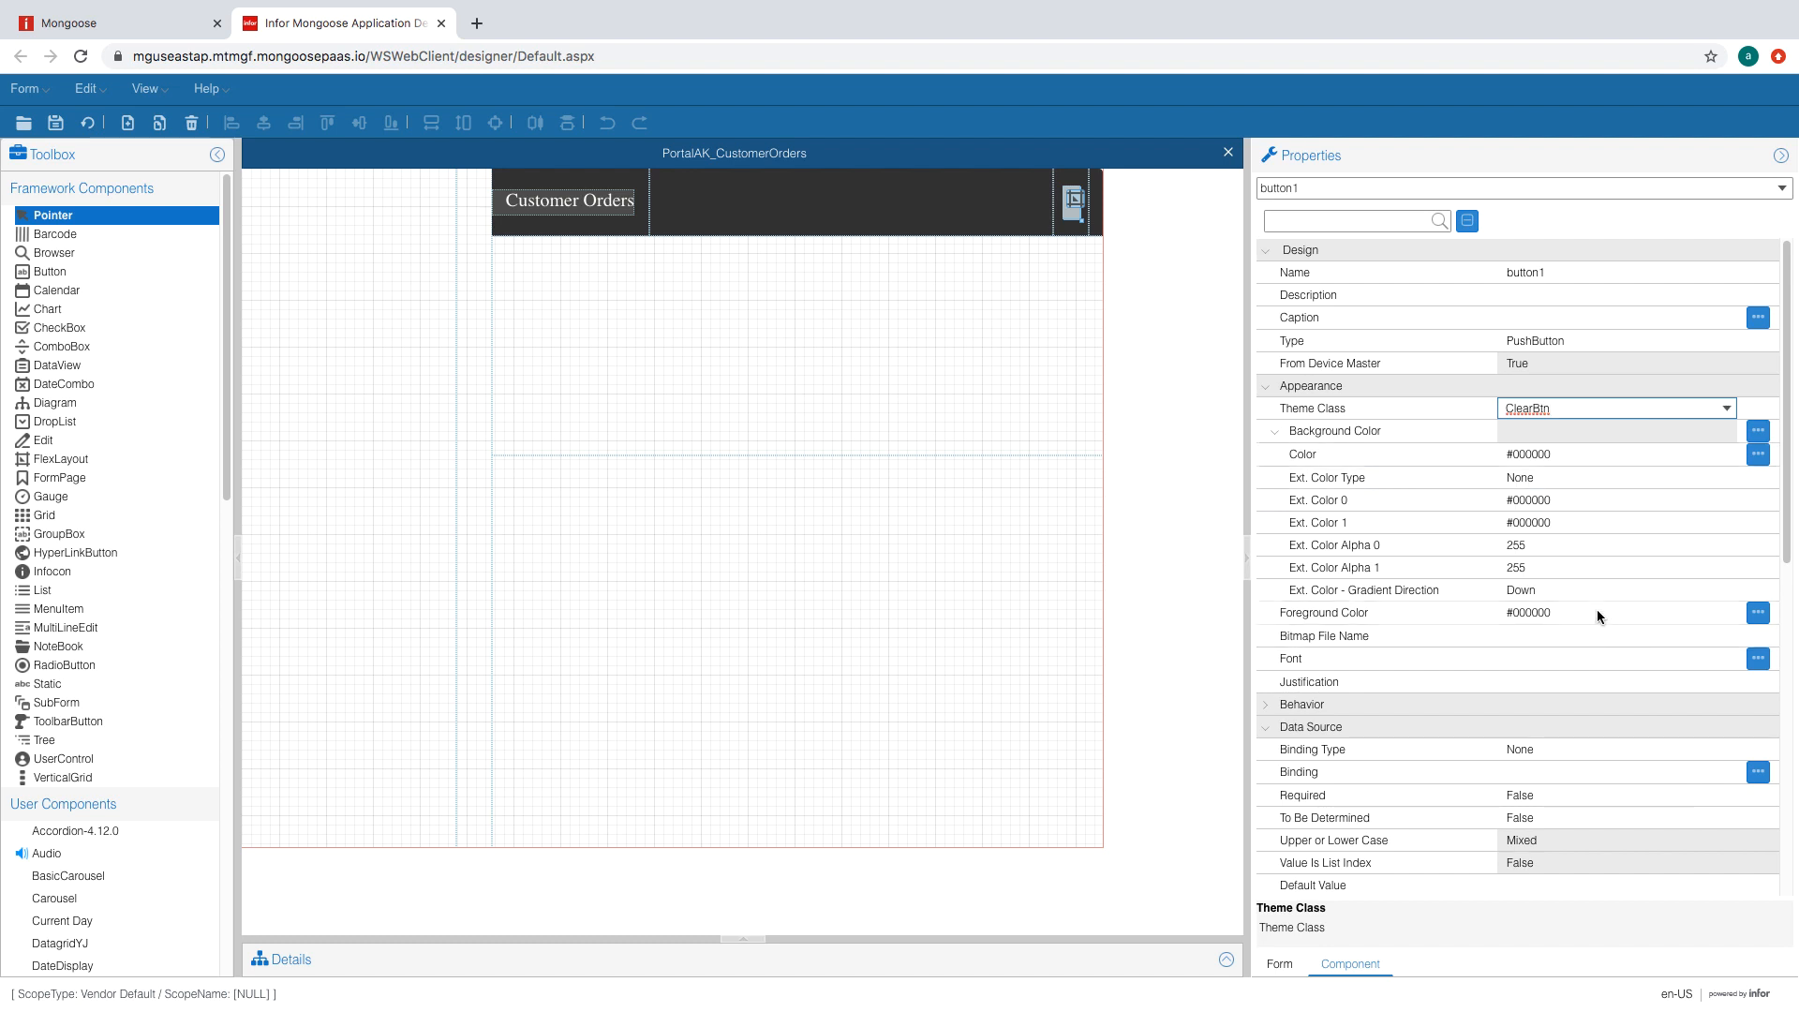
{"action": "left_click", "coordinate": [1622, 627]}
{"action": "left_click", "coordinate": [1725, 637]}
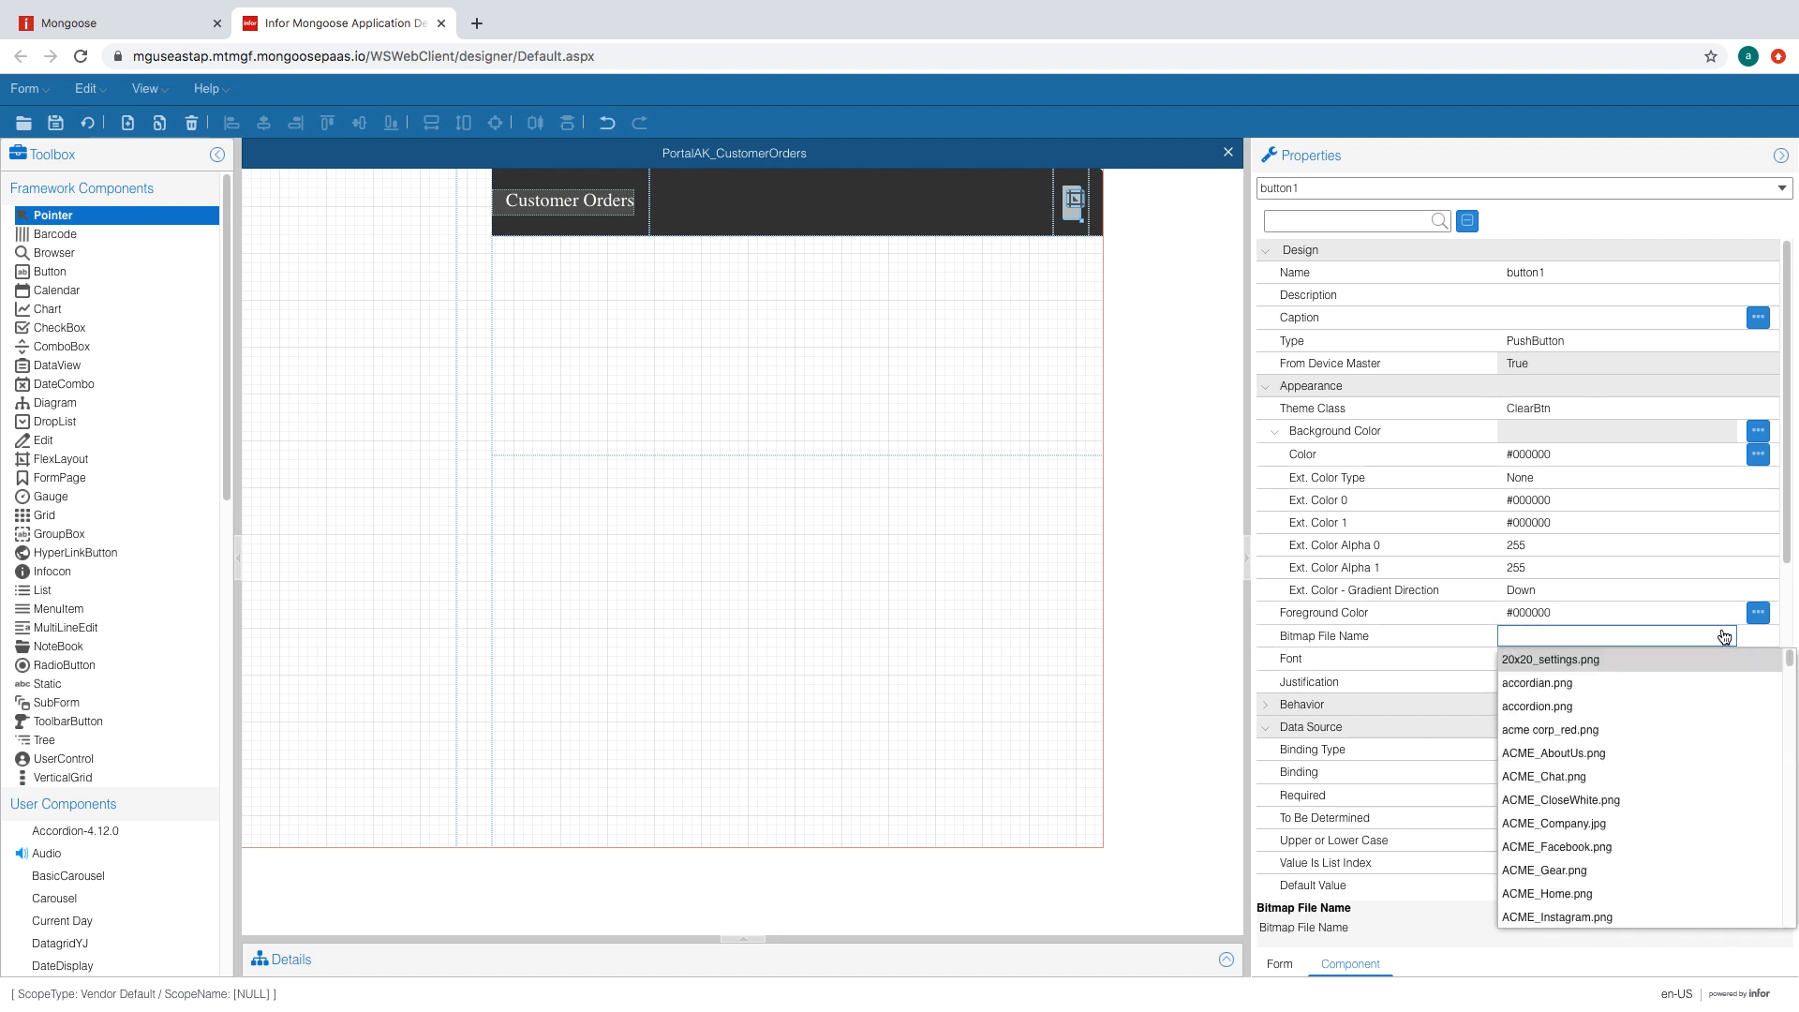
{"action": "scroll", "coordinate": [1627, 792], "scroll_direction": "down", "scroll_amount": 3}
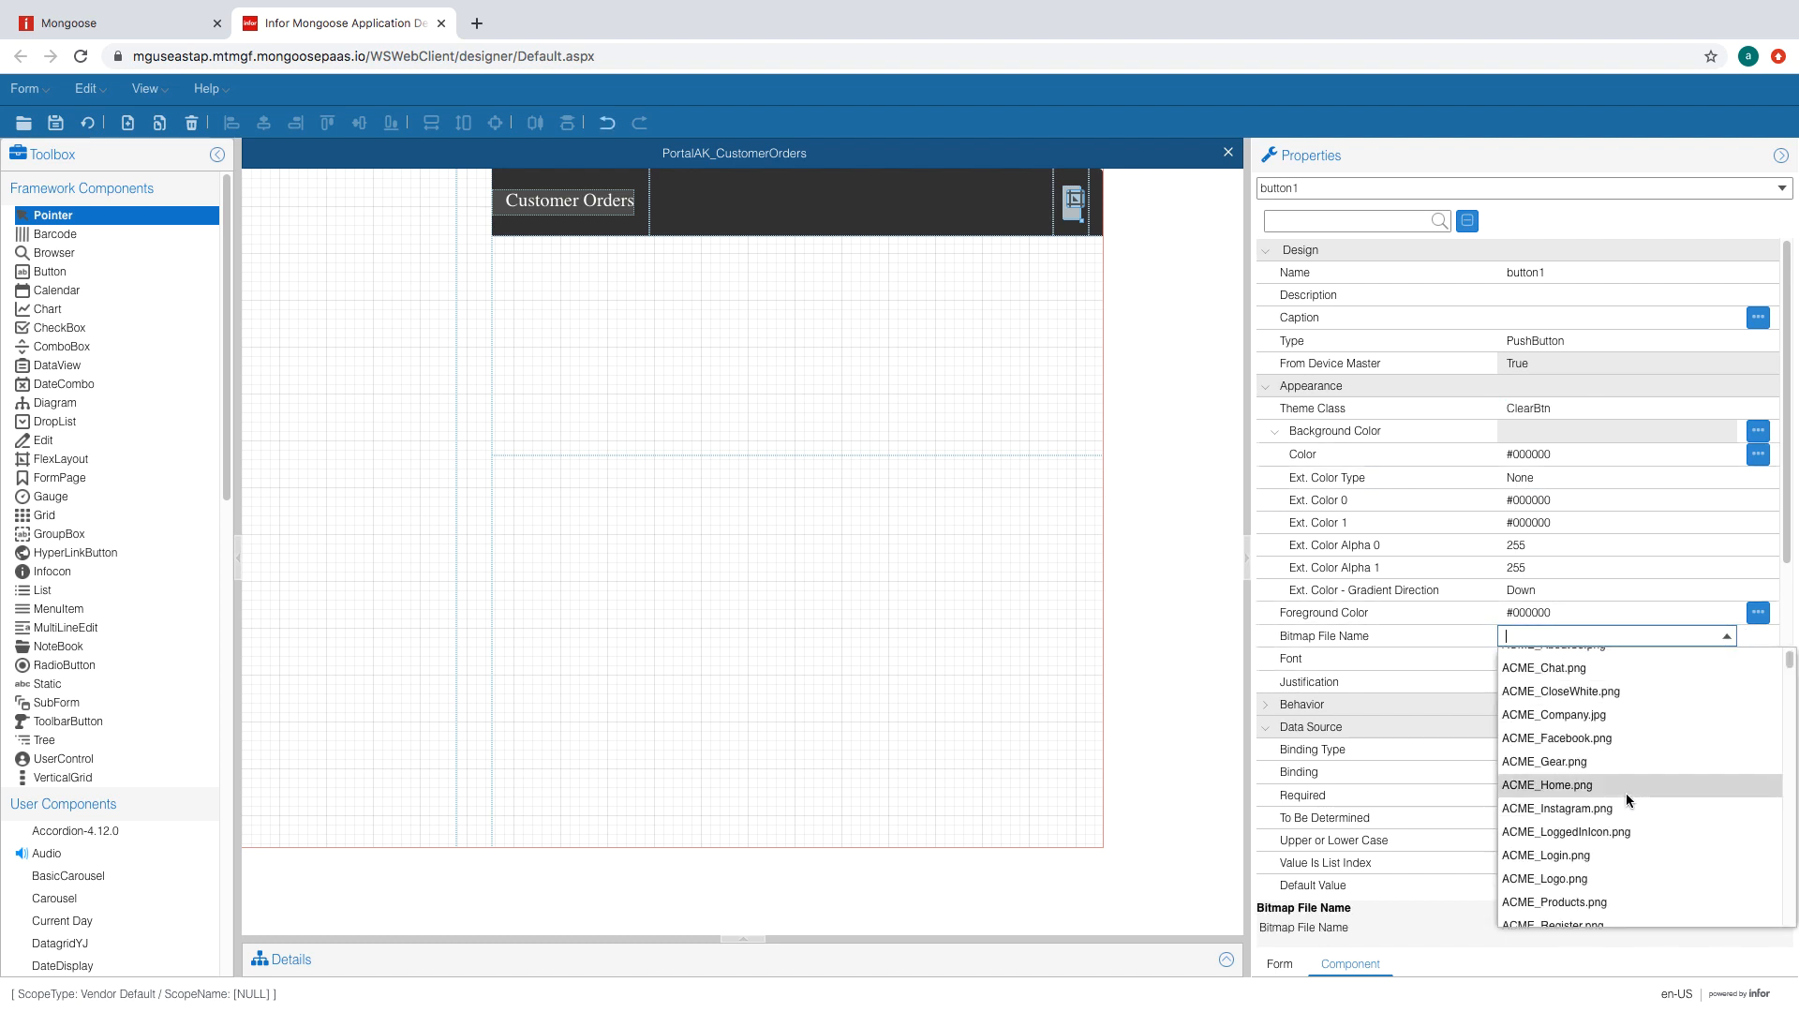
{"action": "left_click", "coordinate": [1567, 872]}
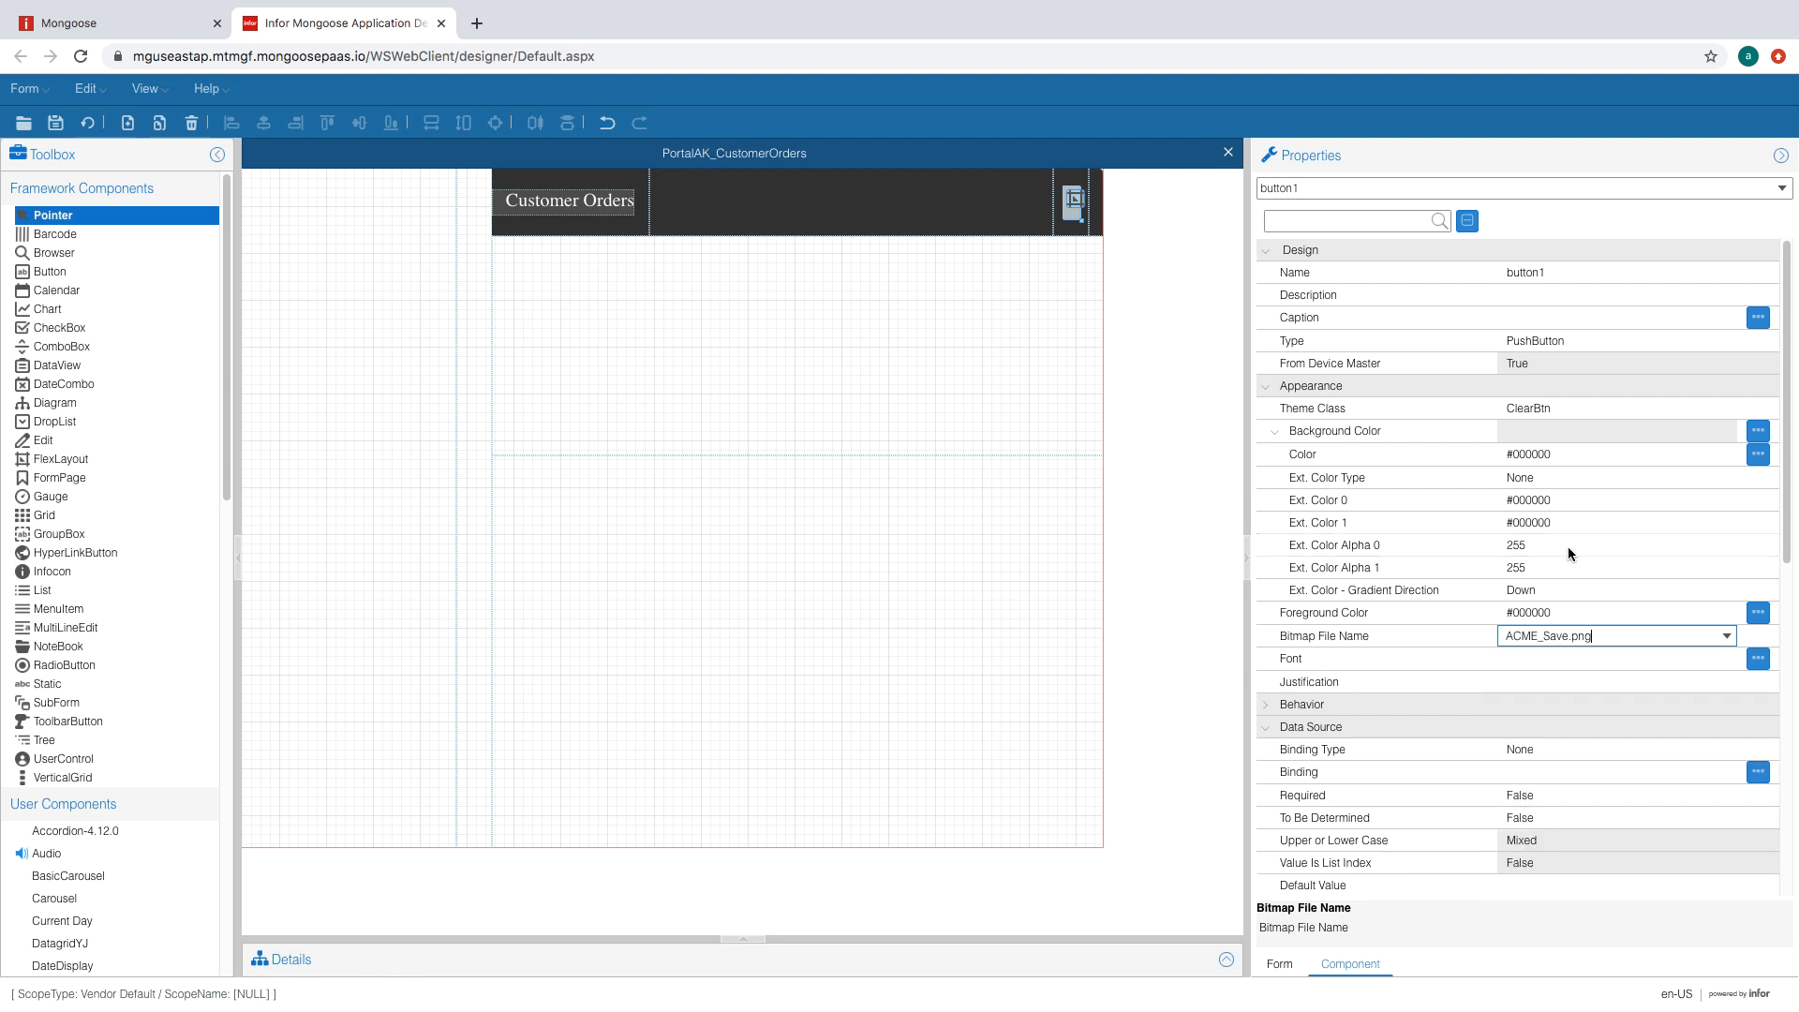
{"action": "left_click", "coordinate": [1575, 590]}
- Size the button to width 3.5 and height 1.7, then save the form
{"action": "left_click", "coordinate": [1587, 660]}
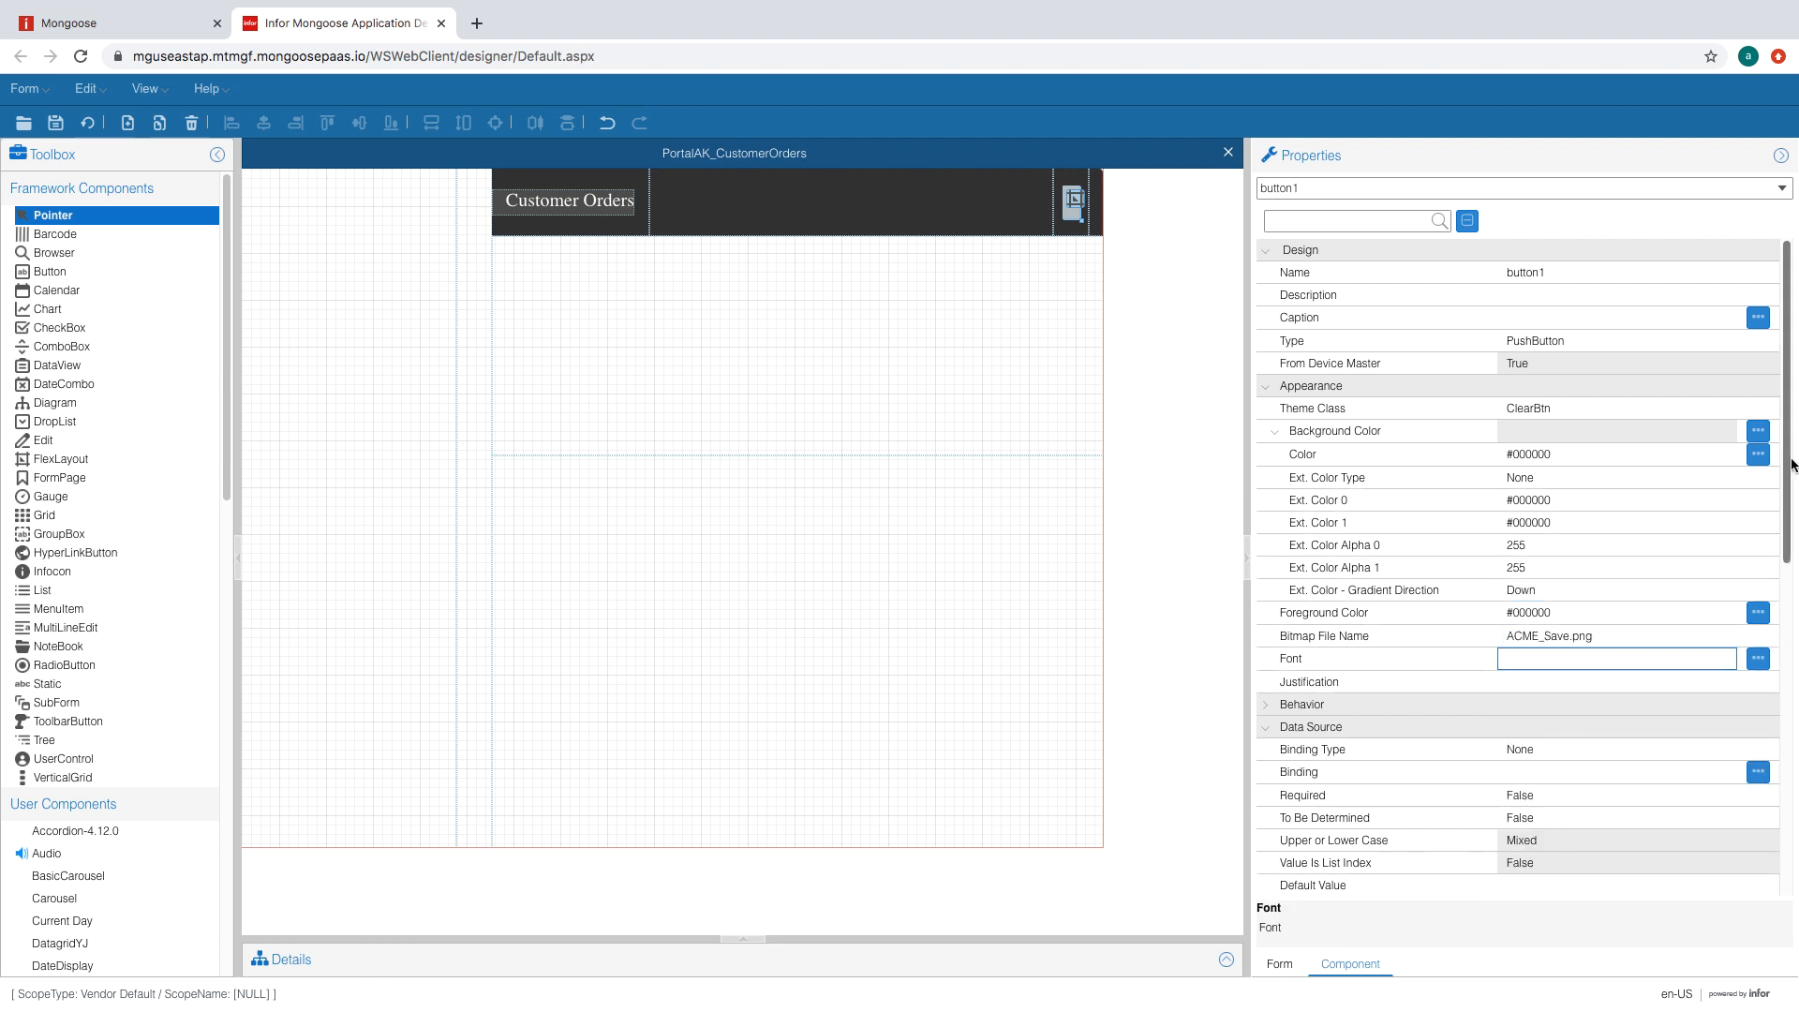
{"action": "left_click_drag", "start_coordinate": [1785, 460], "coordinate": [1773, 827]}
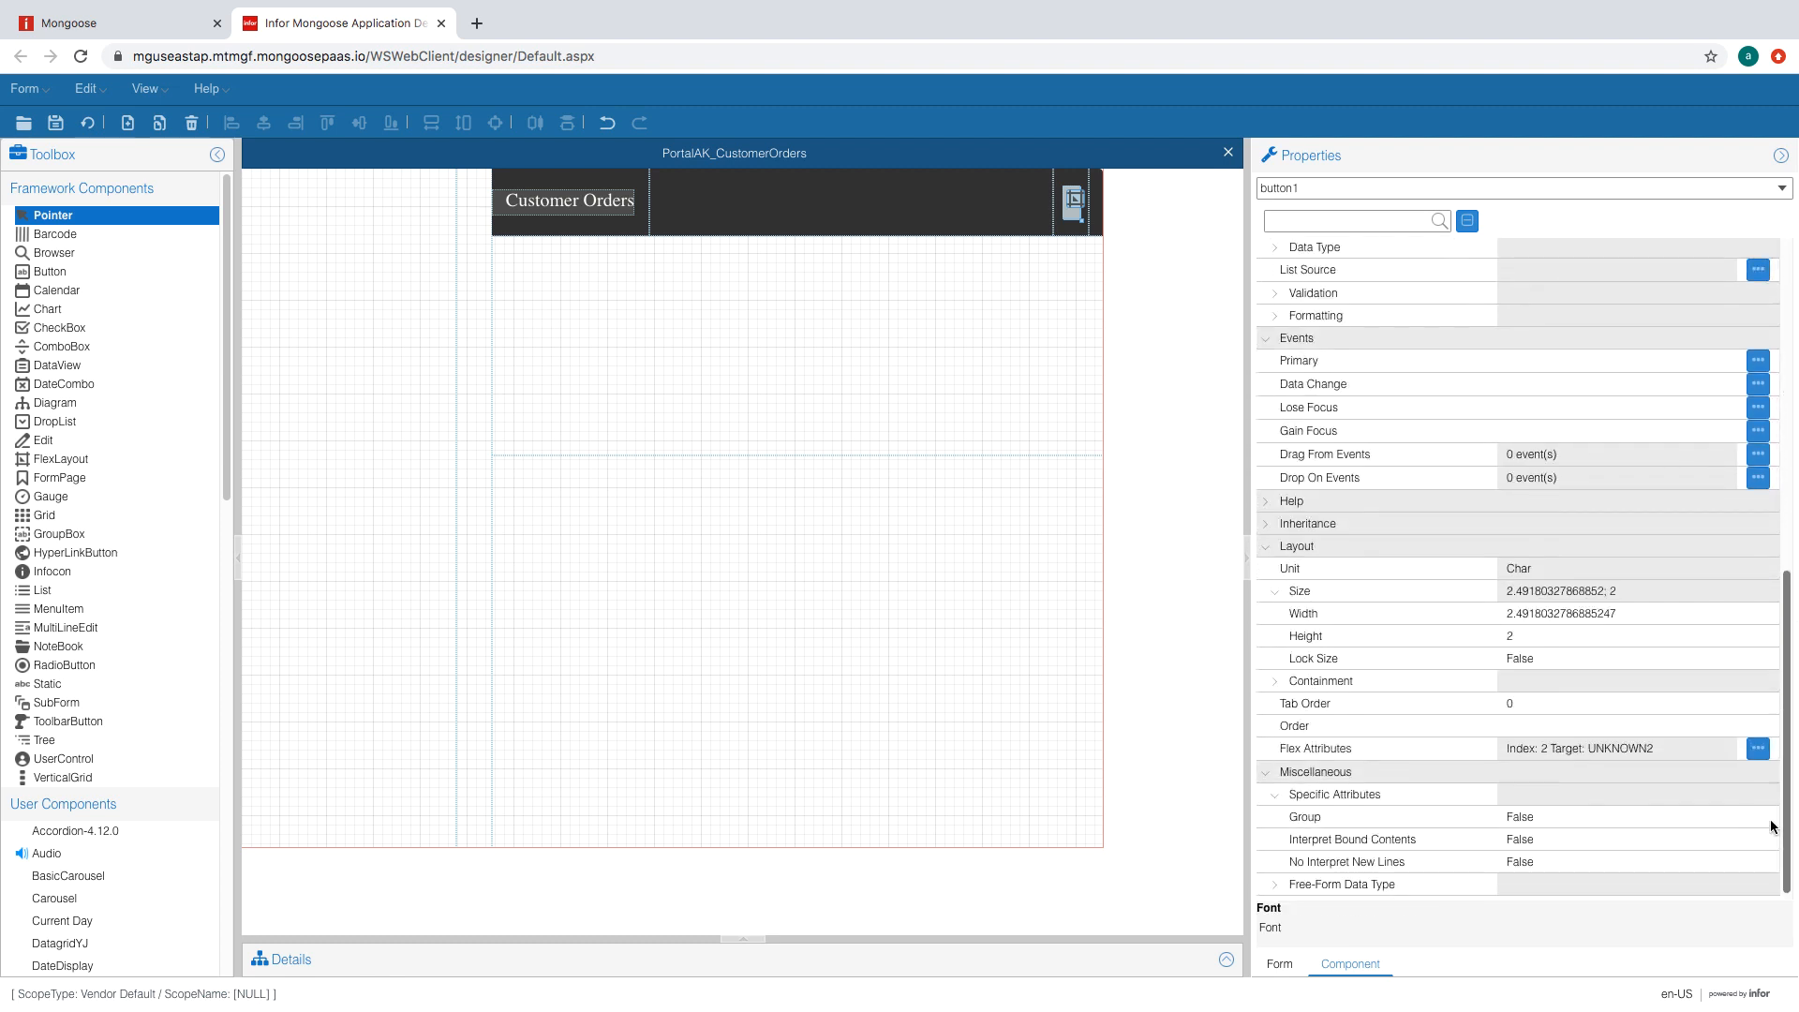
{"action": "left_click", "coordinate": [1560, 613]}
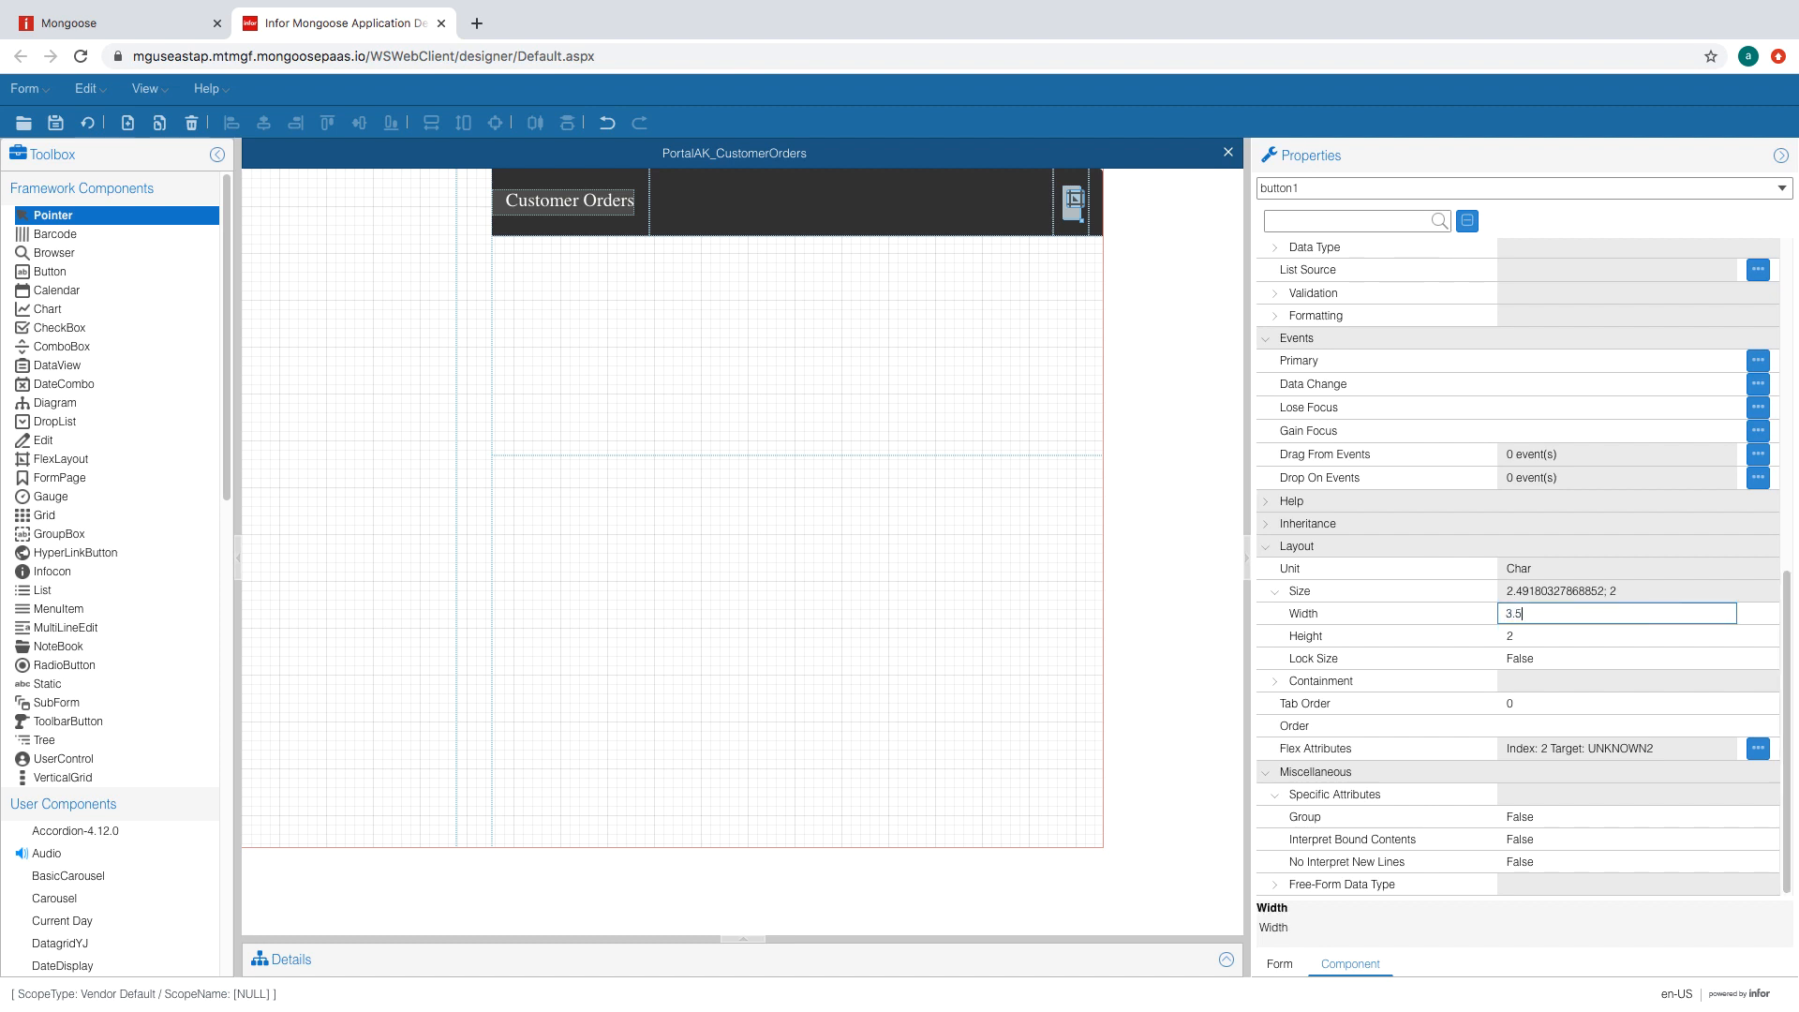
{"action": "left_click", "coordinate": [1633, 649]}
{"action": "left_click", "coordinate": [1629, 631]}
{"action": "type", "text": "1.7"}
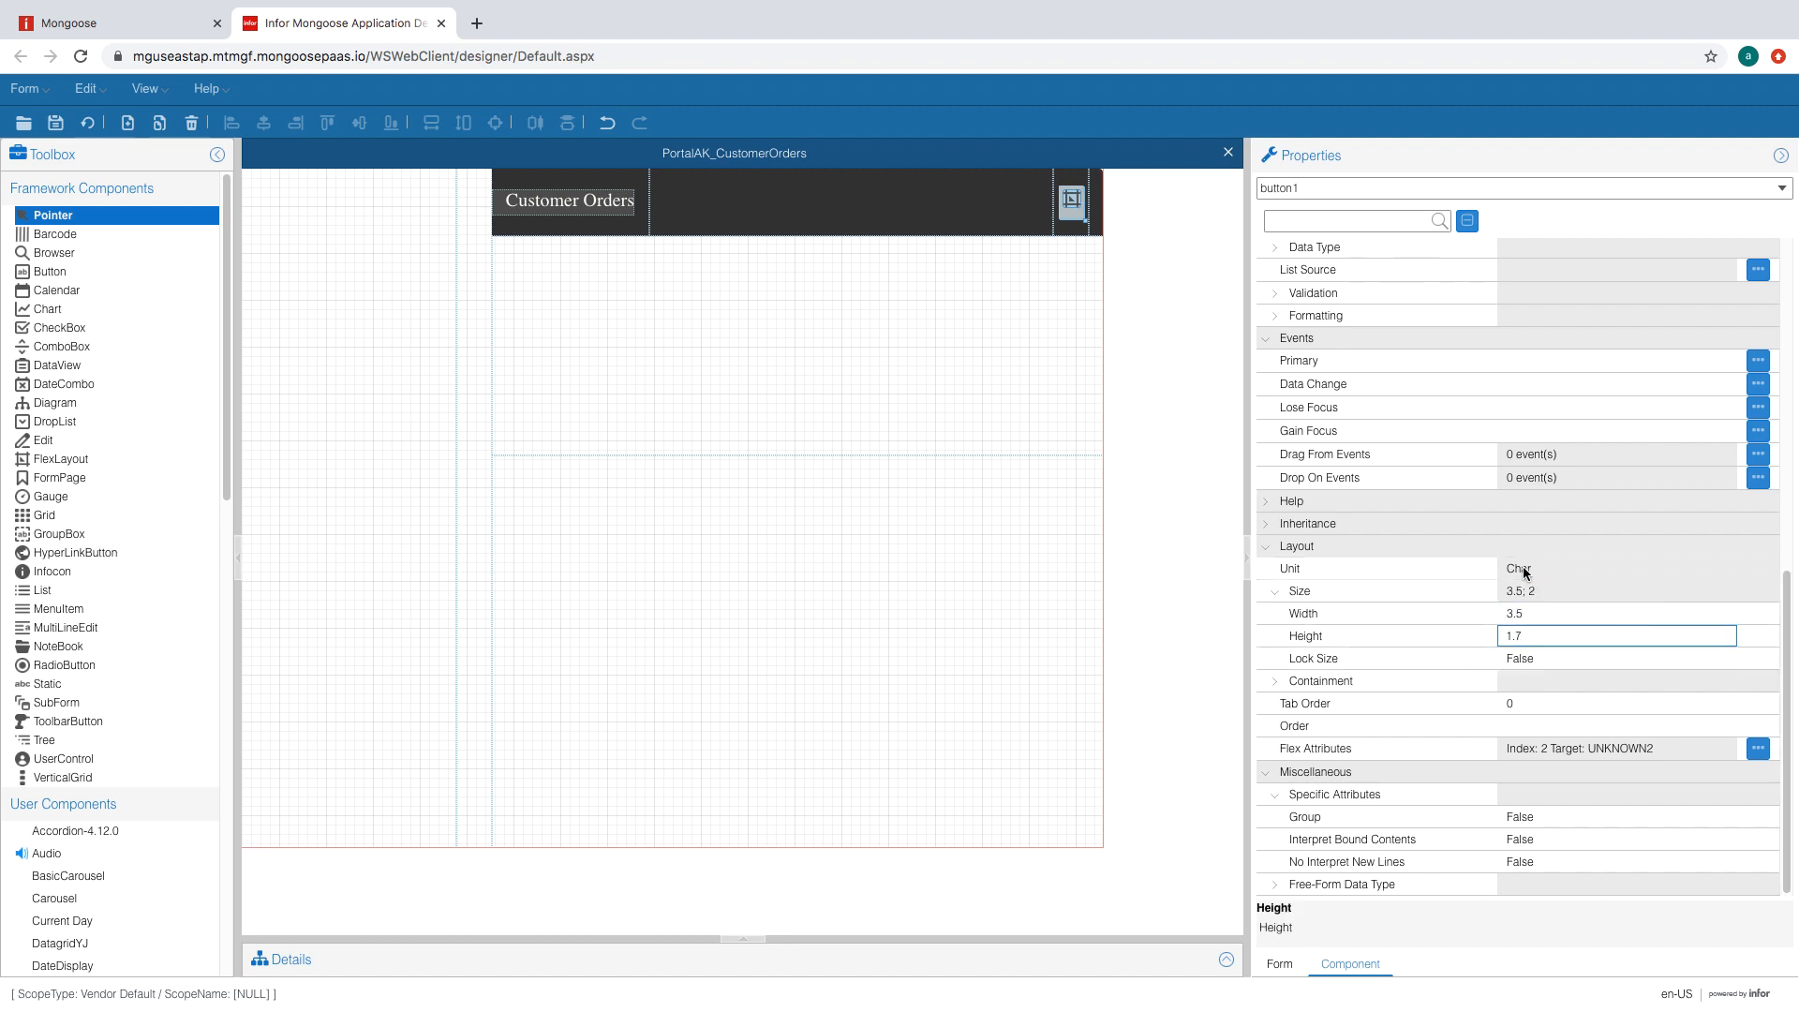
{"action": "left_click", "coordinate": [1597, 617]}
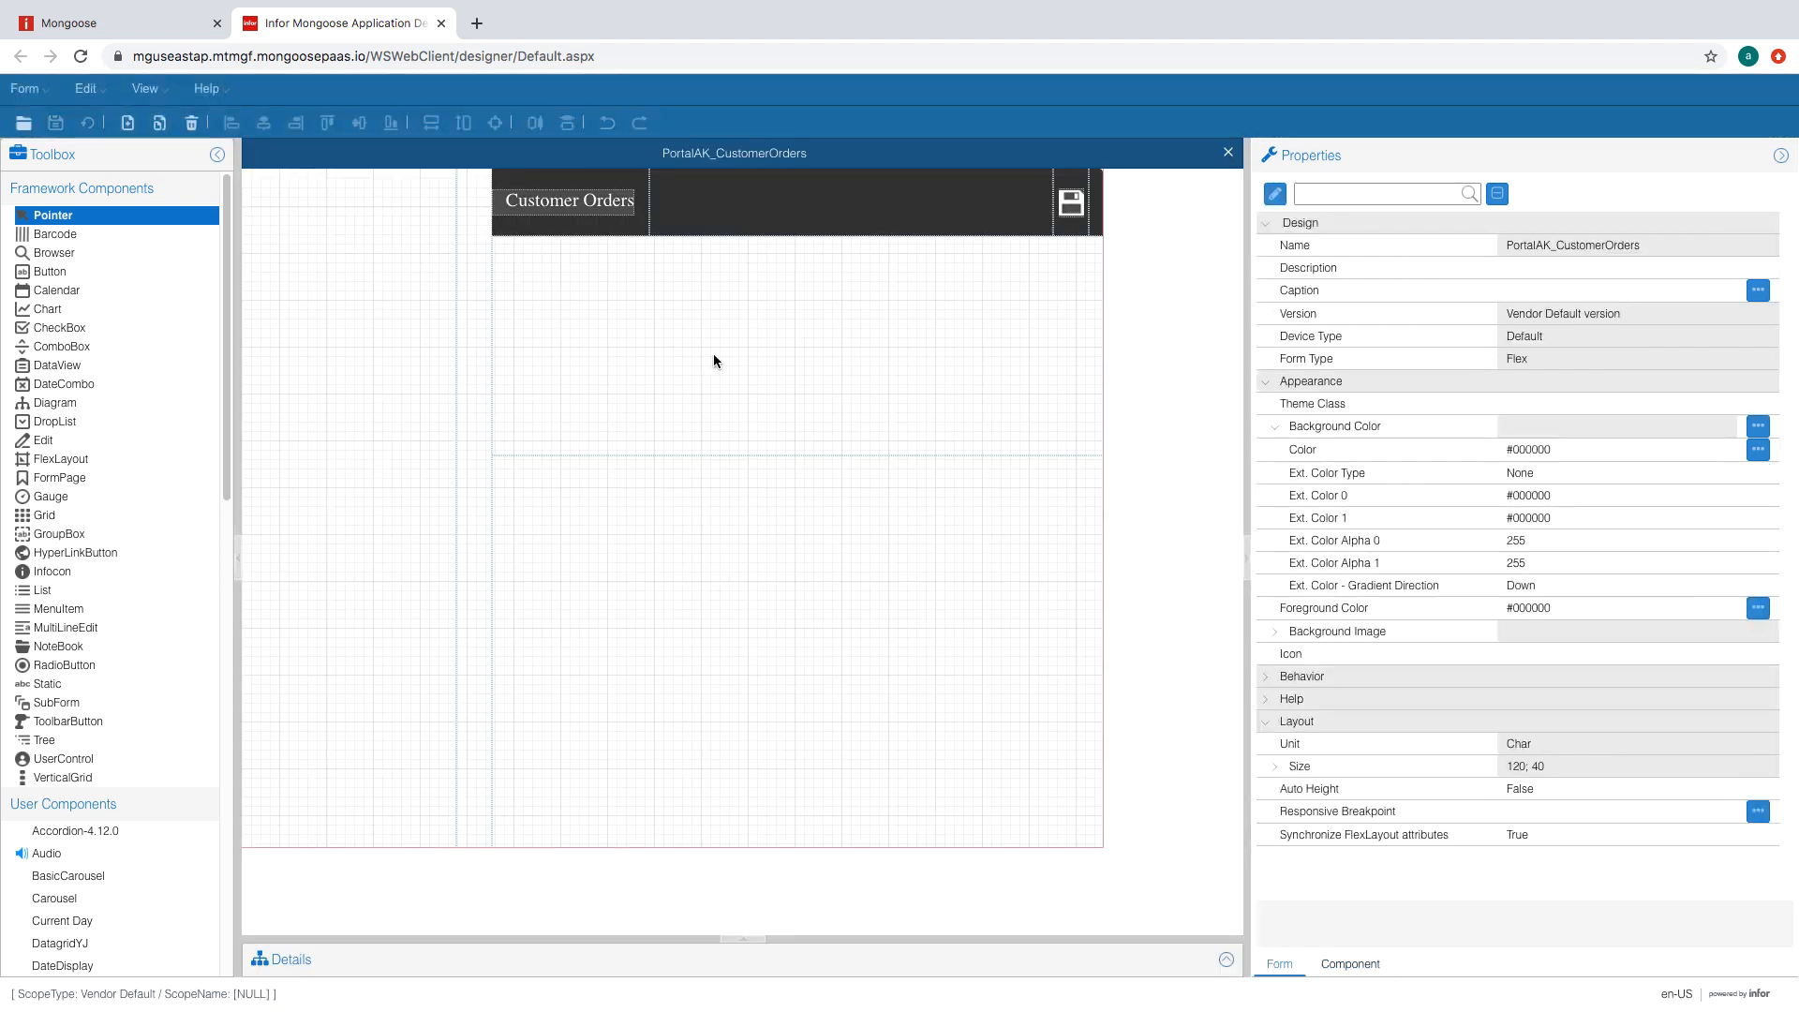
- Draw a flex layout below the header, make it a VerticalBox and add two regions
{"action": "left_click", "coordinate": [61, 459]}
{"action": "left_click_drag", "start_coordinate": [531, 270], "coordinate": [1054, 421]}
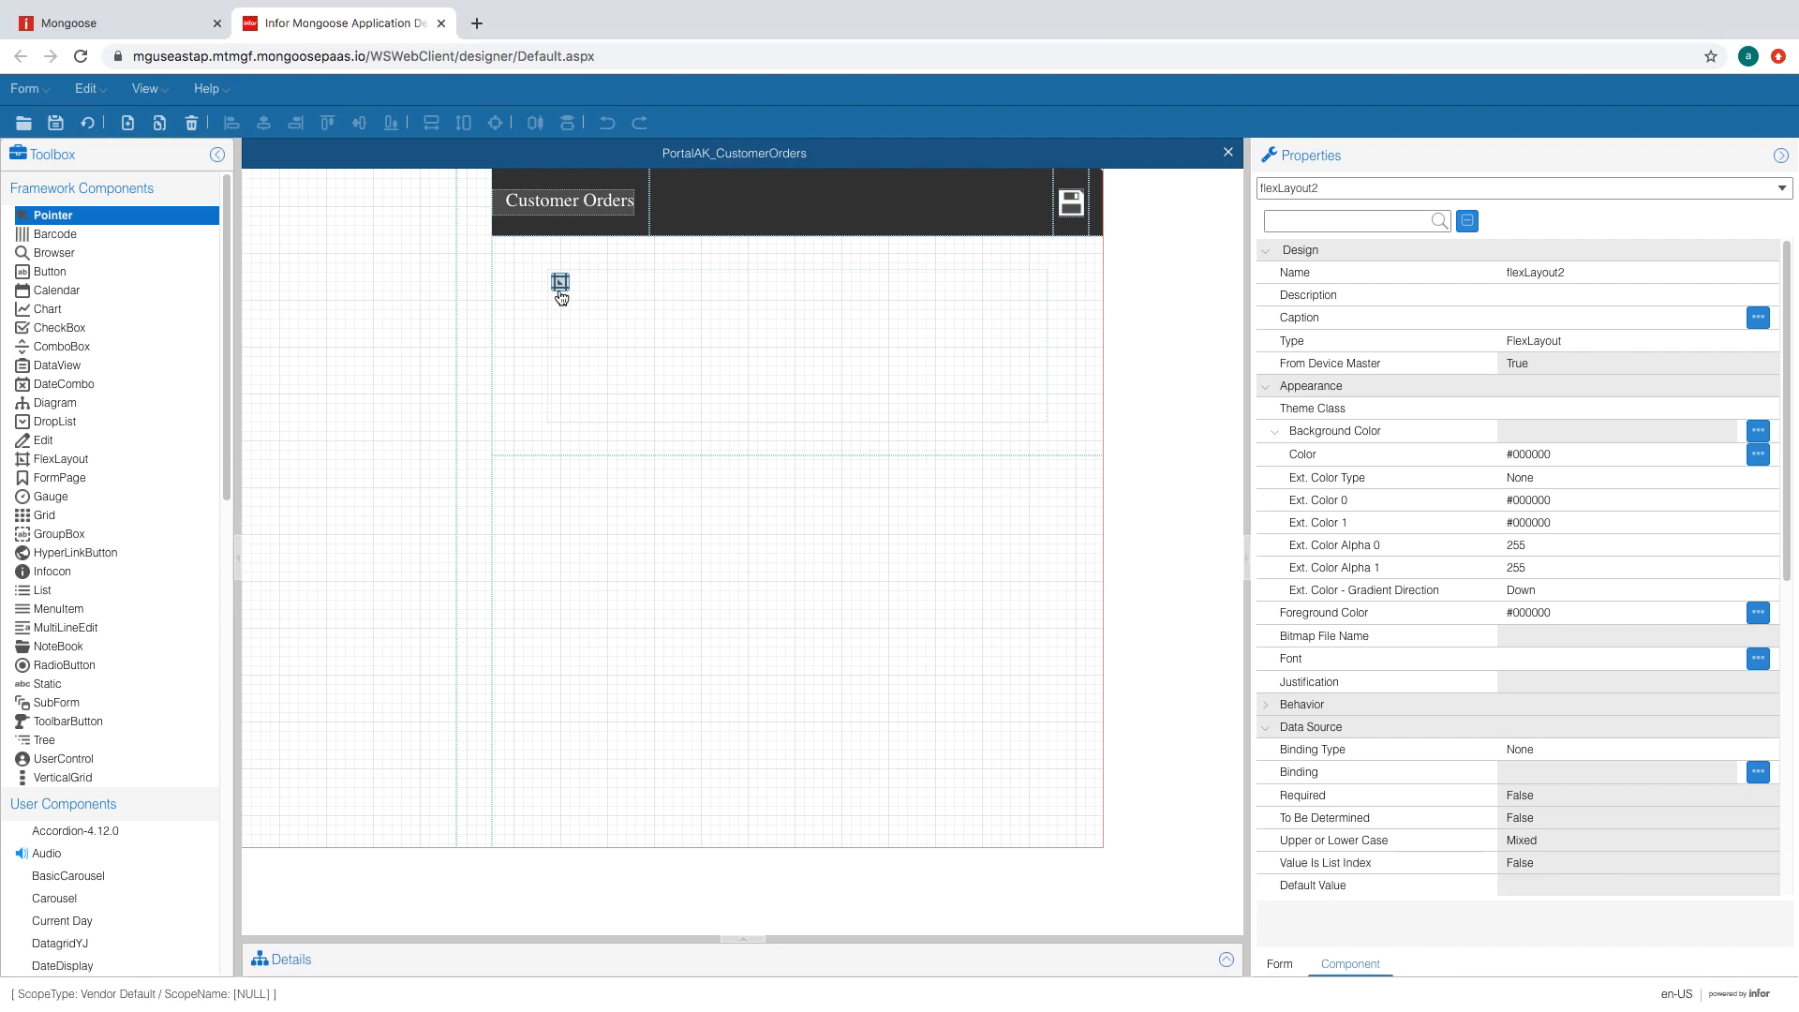
{"action": "left_click", "coordinate": [561, 283]}
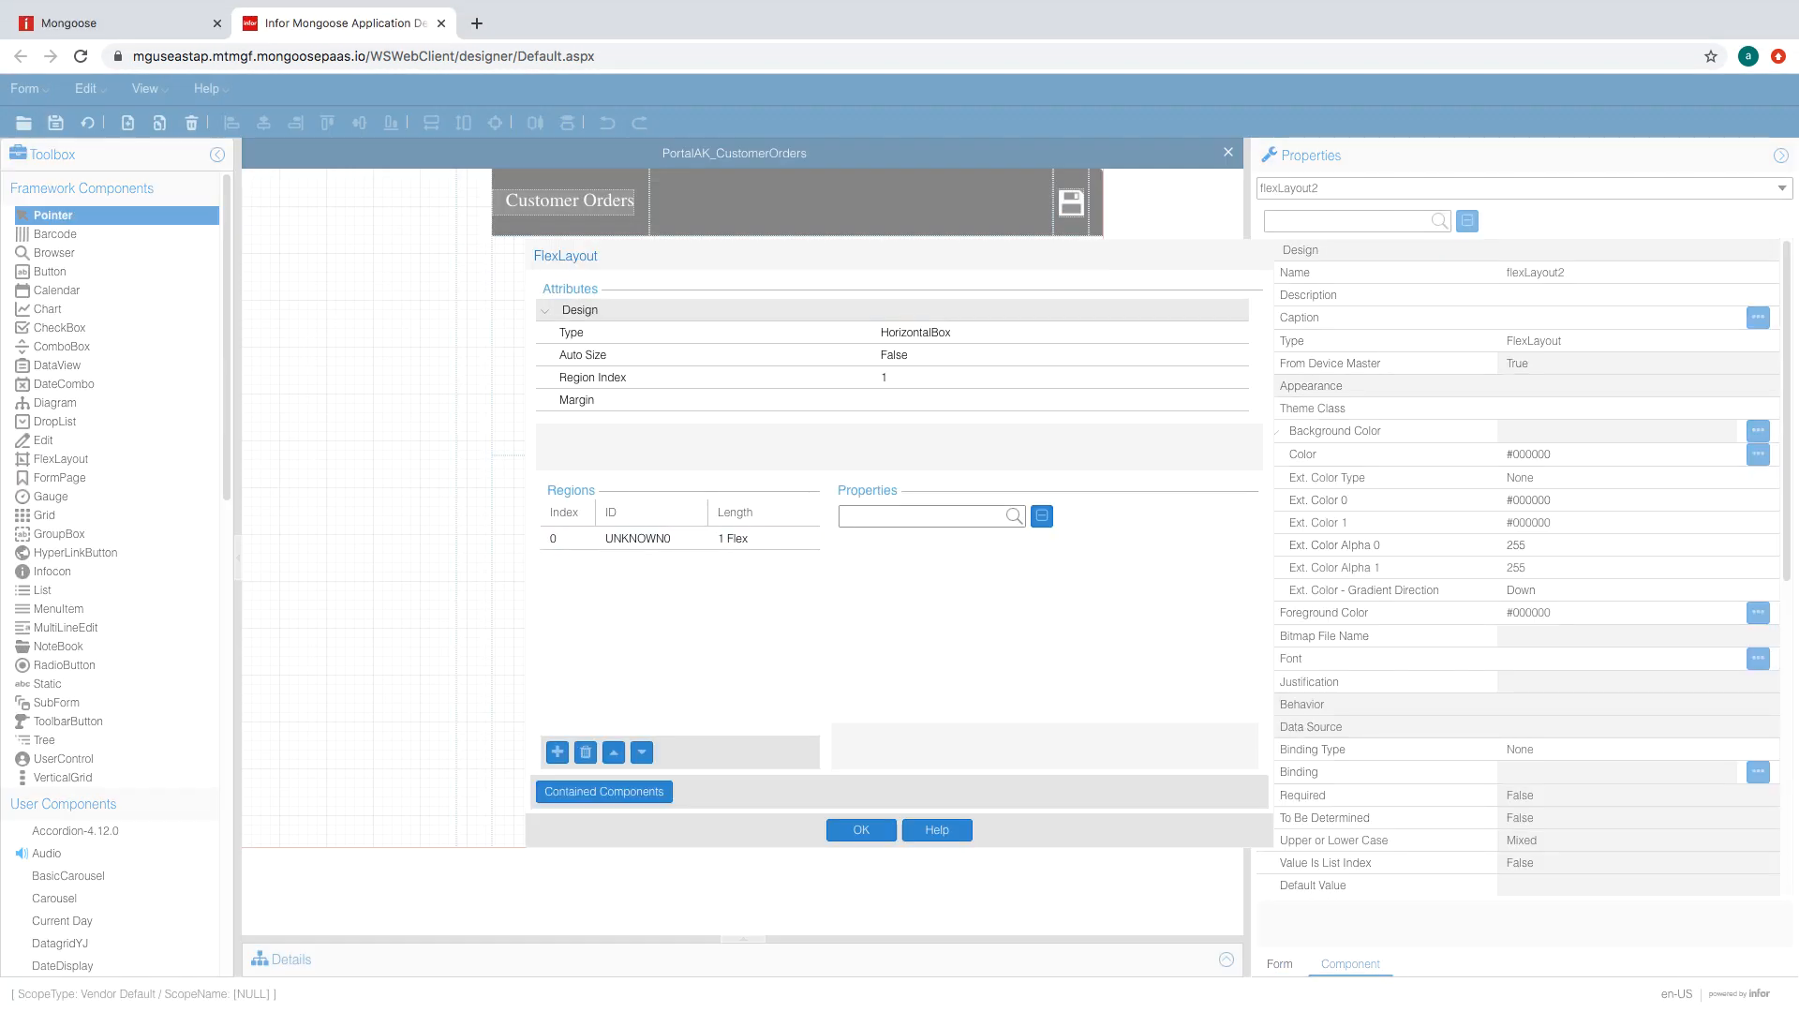
{"action": "left_click", "coordinate": [937, 332]}
{"action": "left_click", "coordinate": [971, 373]}
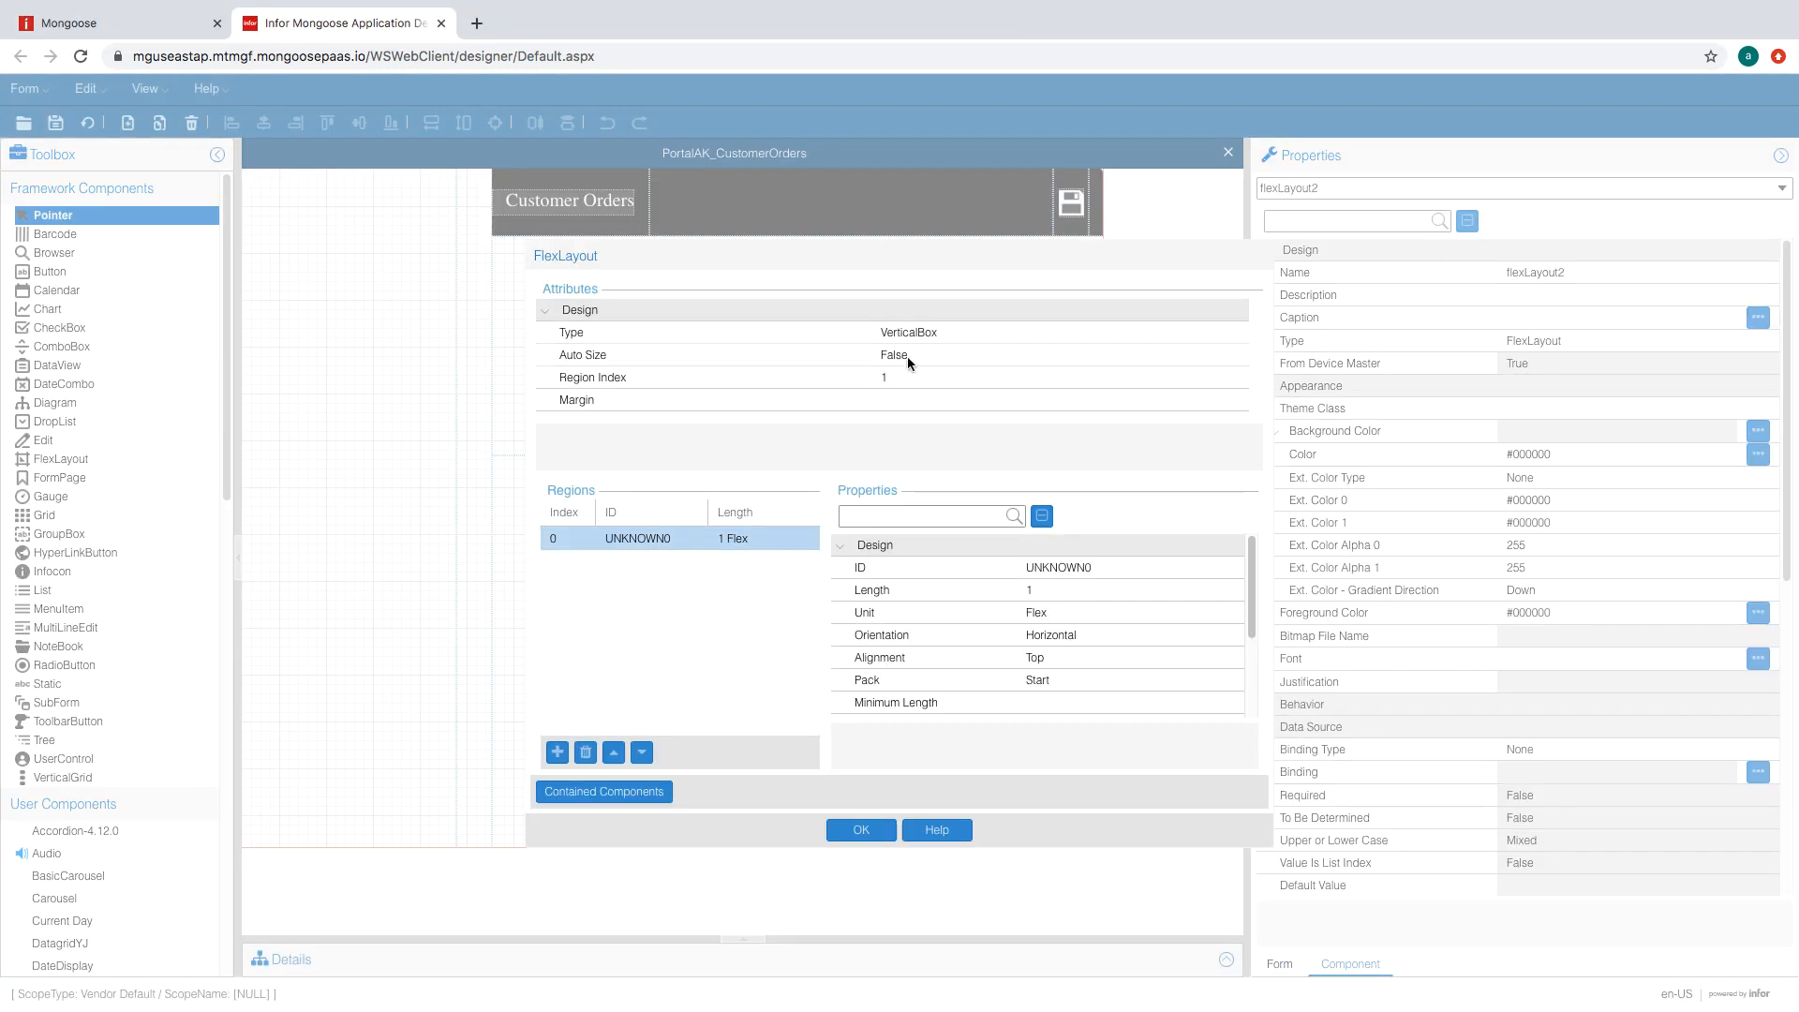
{"action": "left_click", "coordinate": [557, 755]}
{"action": "left_click", "coordinate": [557, 755]}
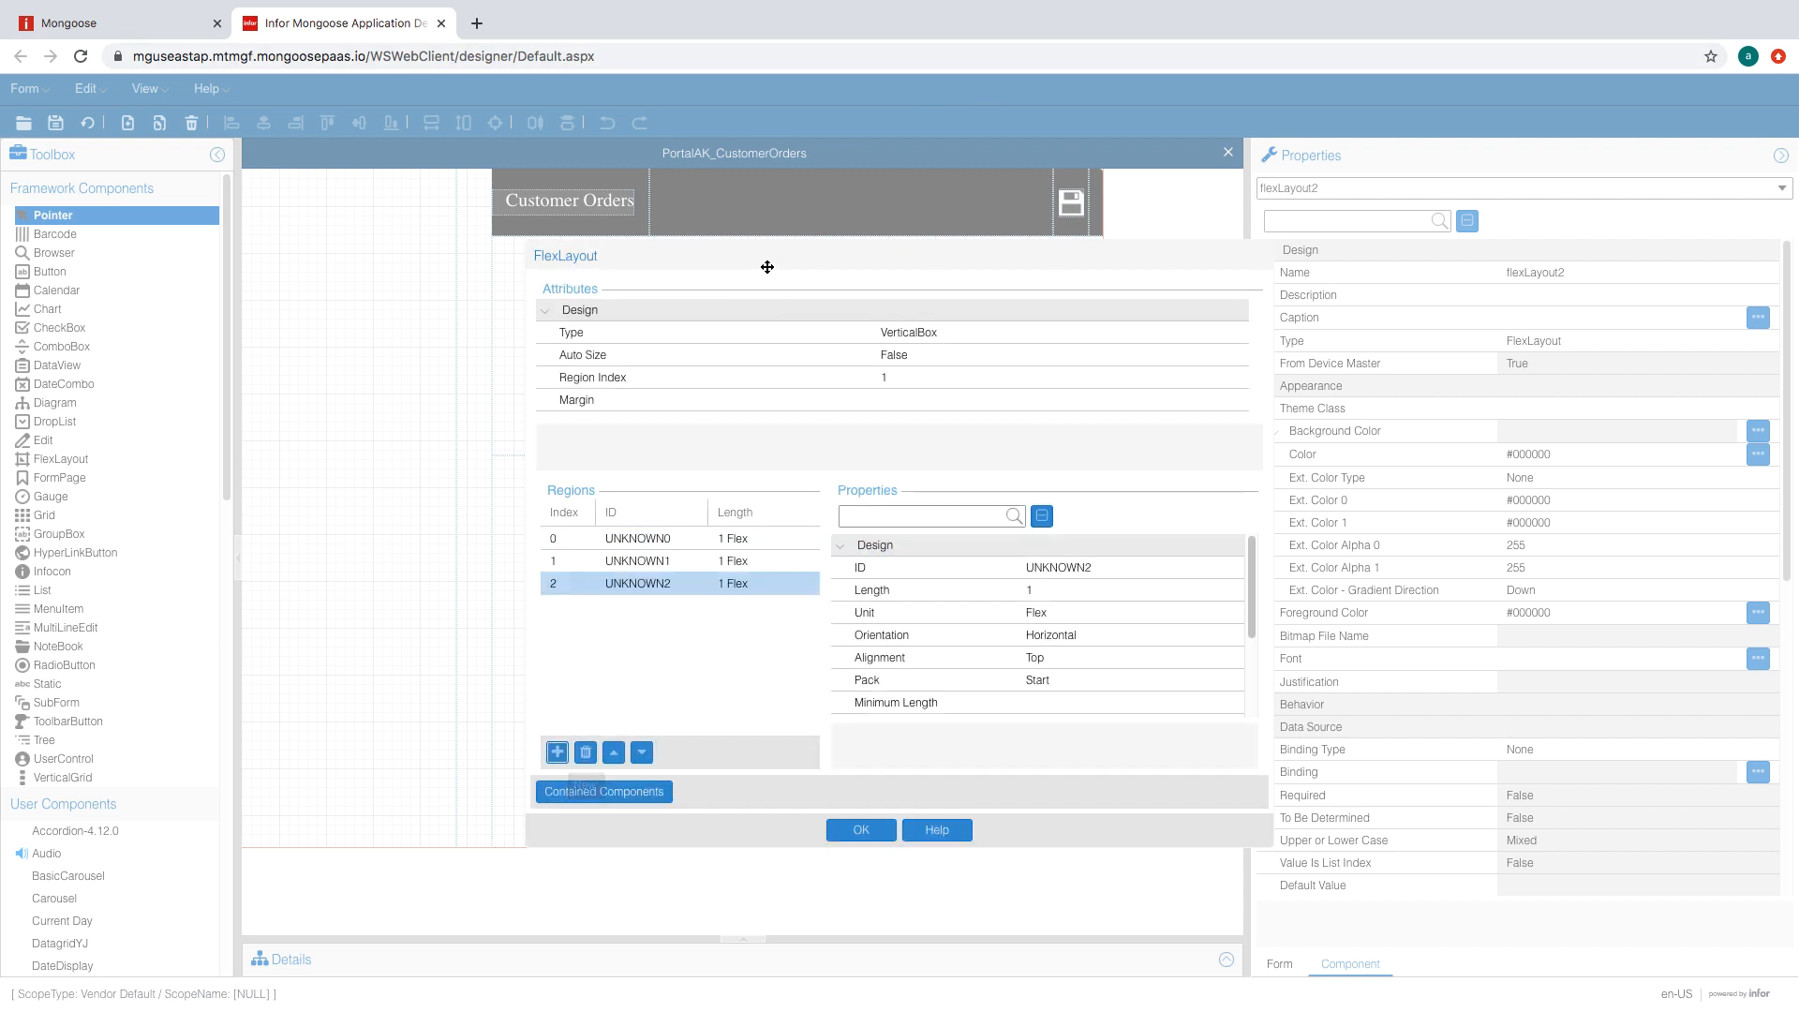
{"action": "left_click_drag", "start_coordinate": [767, 267], "coordinate": [594, 245]}
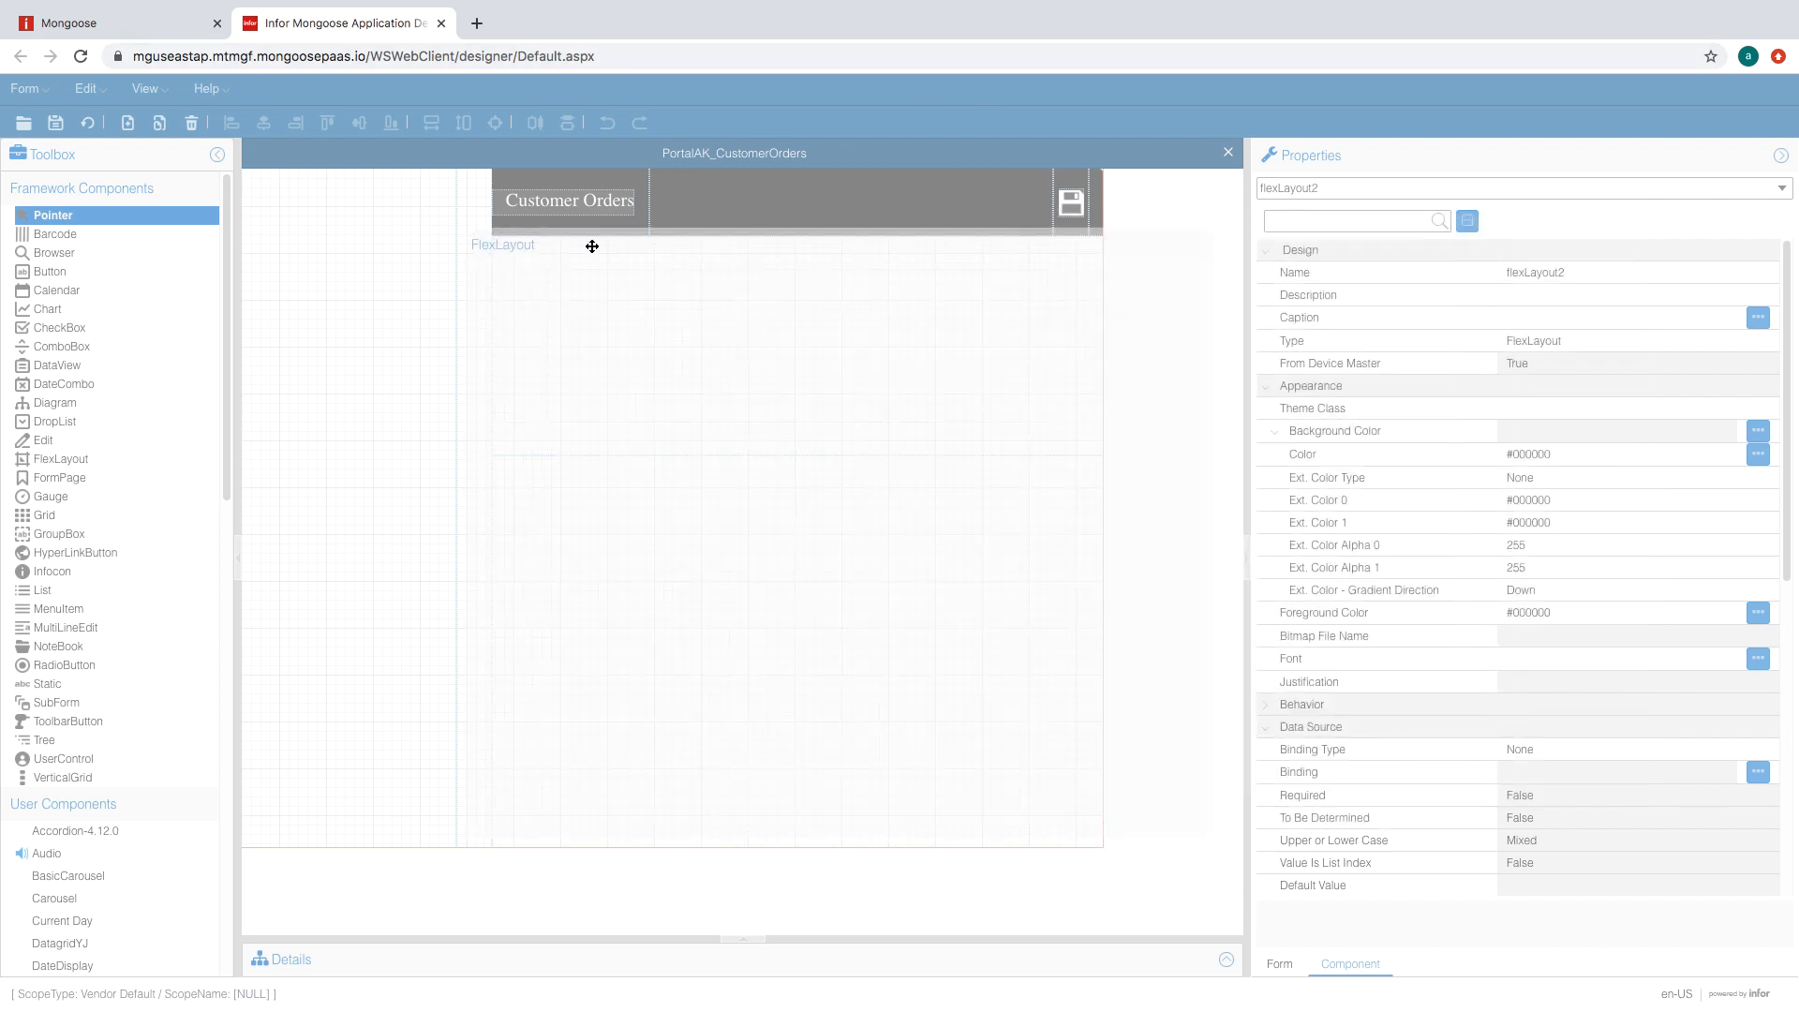
- Set the first region's length to 3.5 FormUnits
{"action": "left_click", "coordinate": [666, 514]}
{"action": "left_click", "coordinate": [1031, 584]}
{"action": "left_click", "coordinate": [1062, 611]}
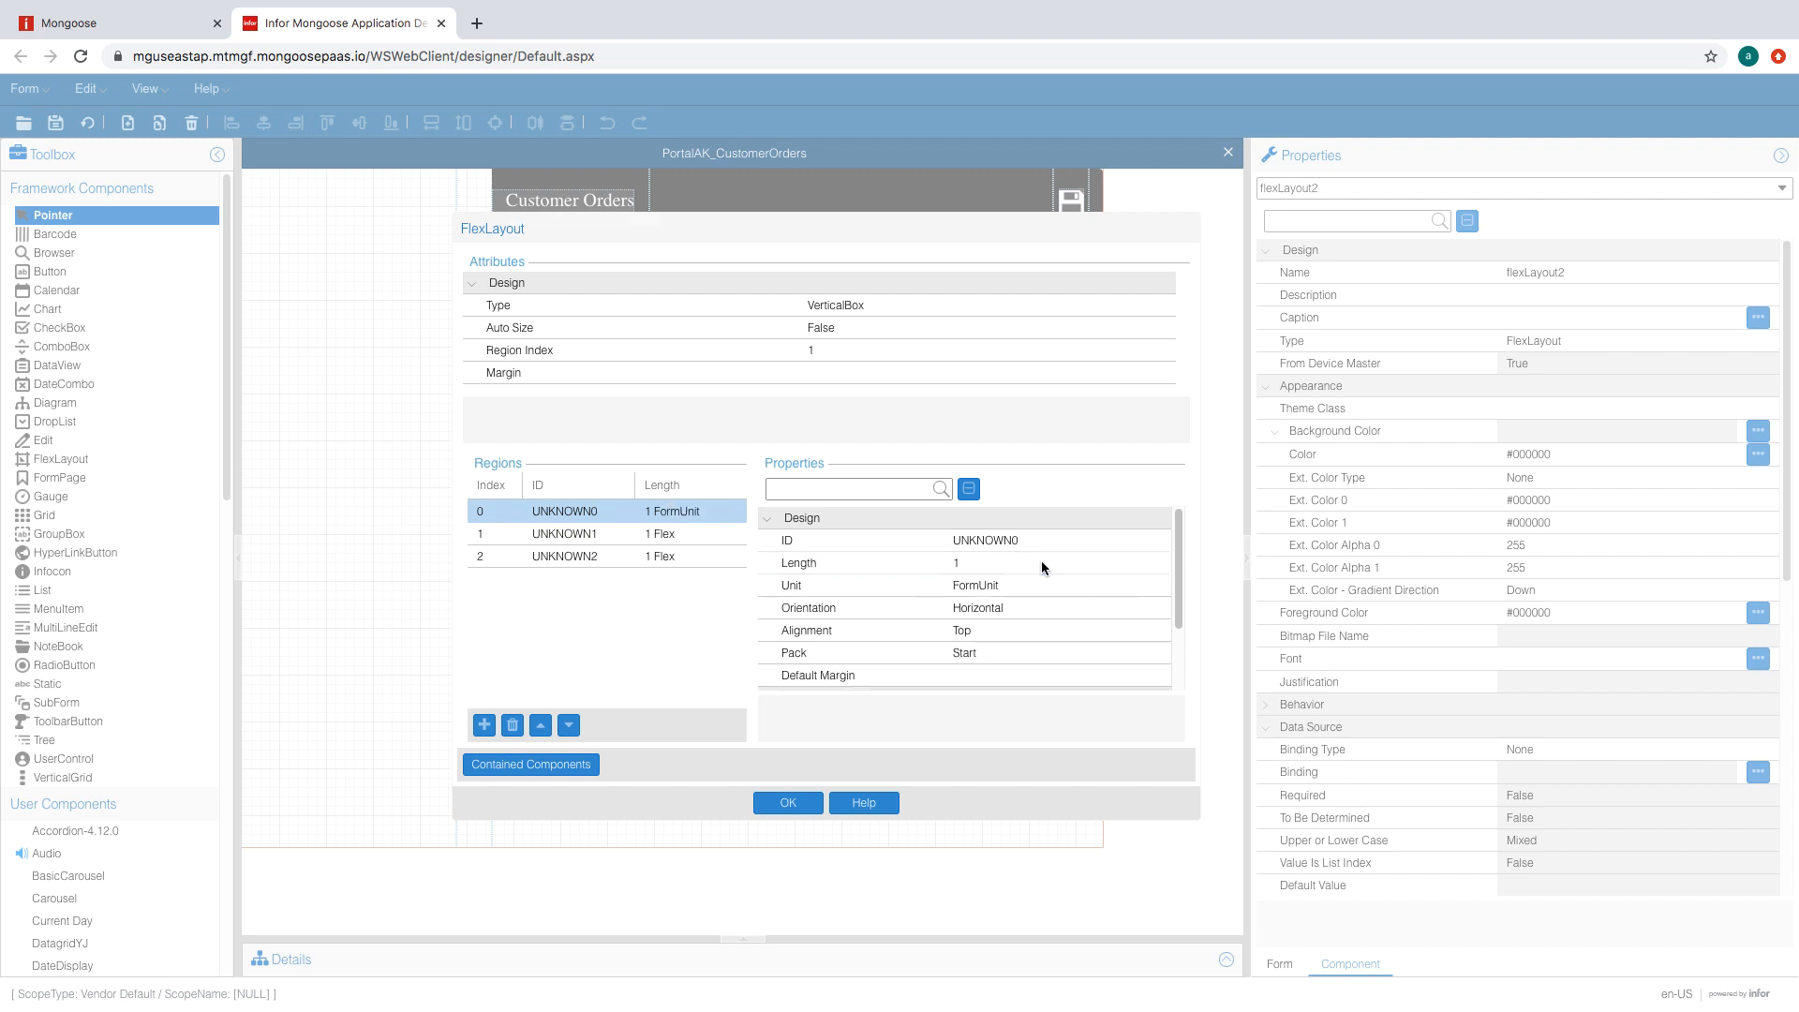
{"action": "left_click", "coordinate": [1042, 560]}
{"action": "type", "text": "3.5"}
{"action": "left_click", "coordinate": [1029, 610]}
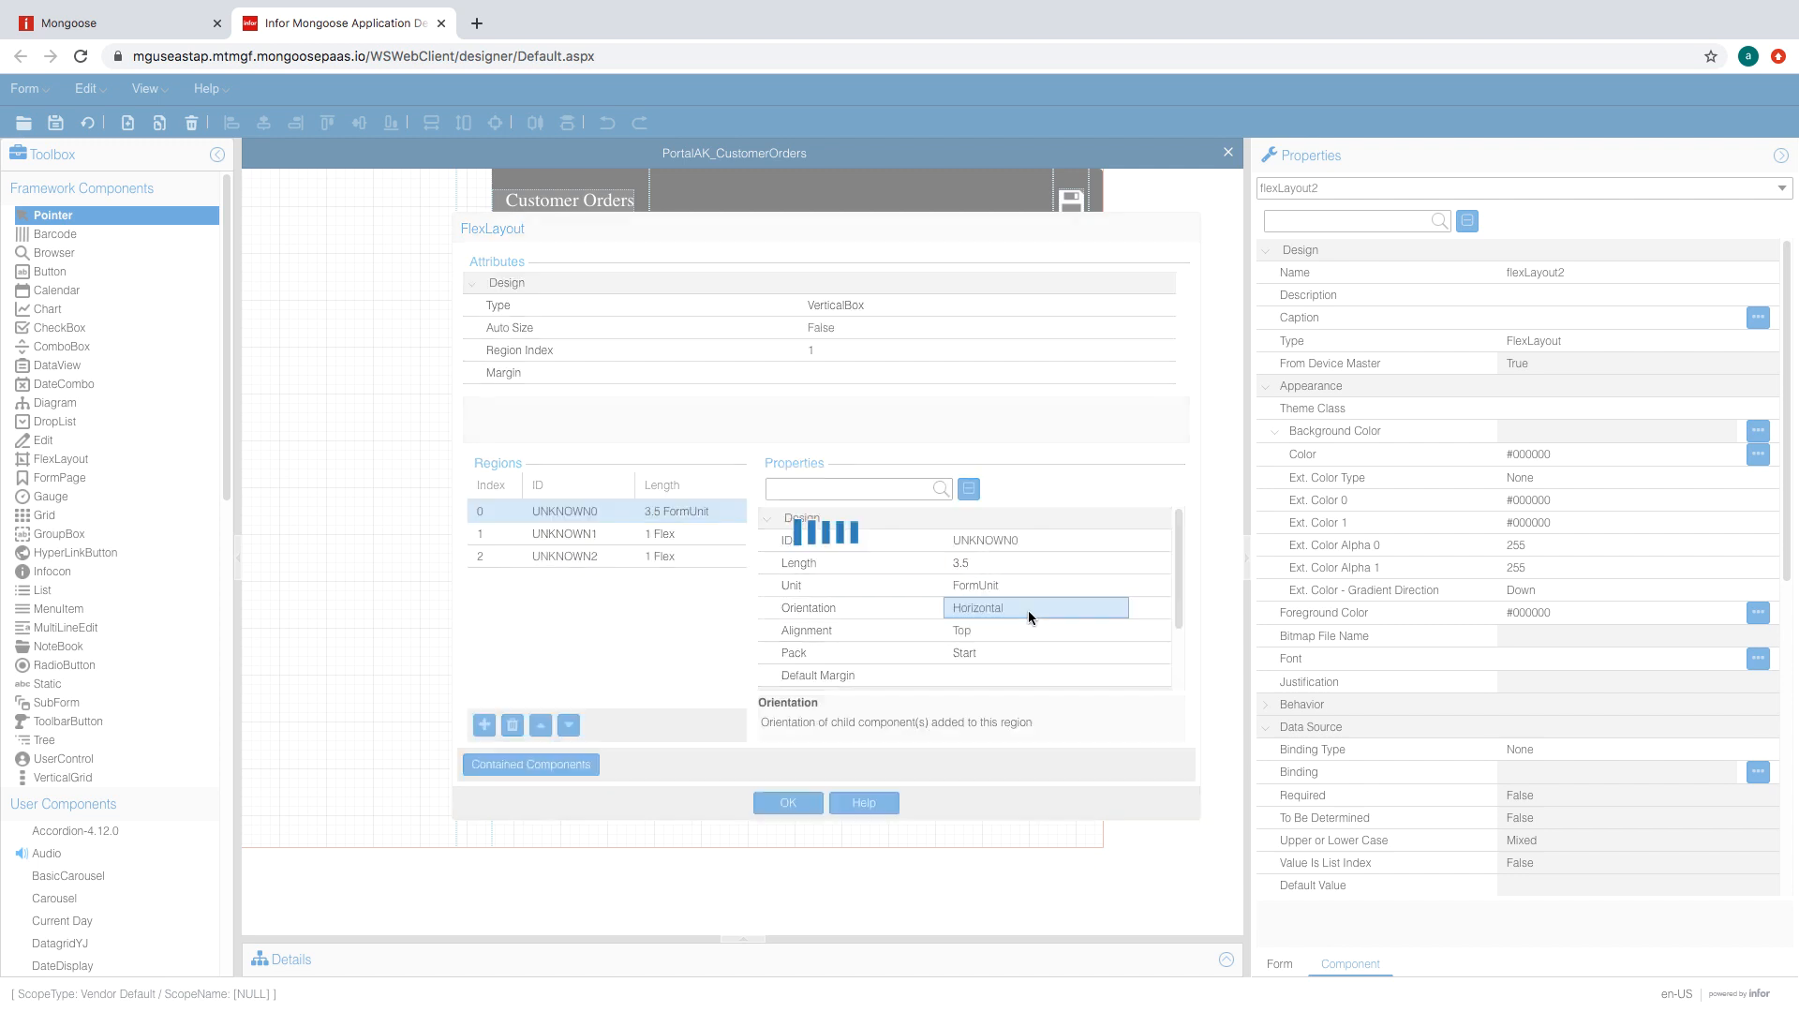
- Set the third region to 3.5 FormUnits and the middle region to 1 FormUnit
{"action": "left_click", "coordinate": [684, 557]}
{"action": "left_click", "coordinate": [1035, 581]}
{"action": "left_click", "coordinate": [1117, 585]}
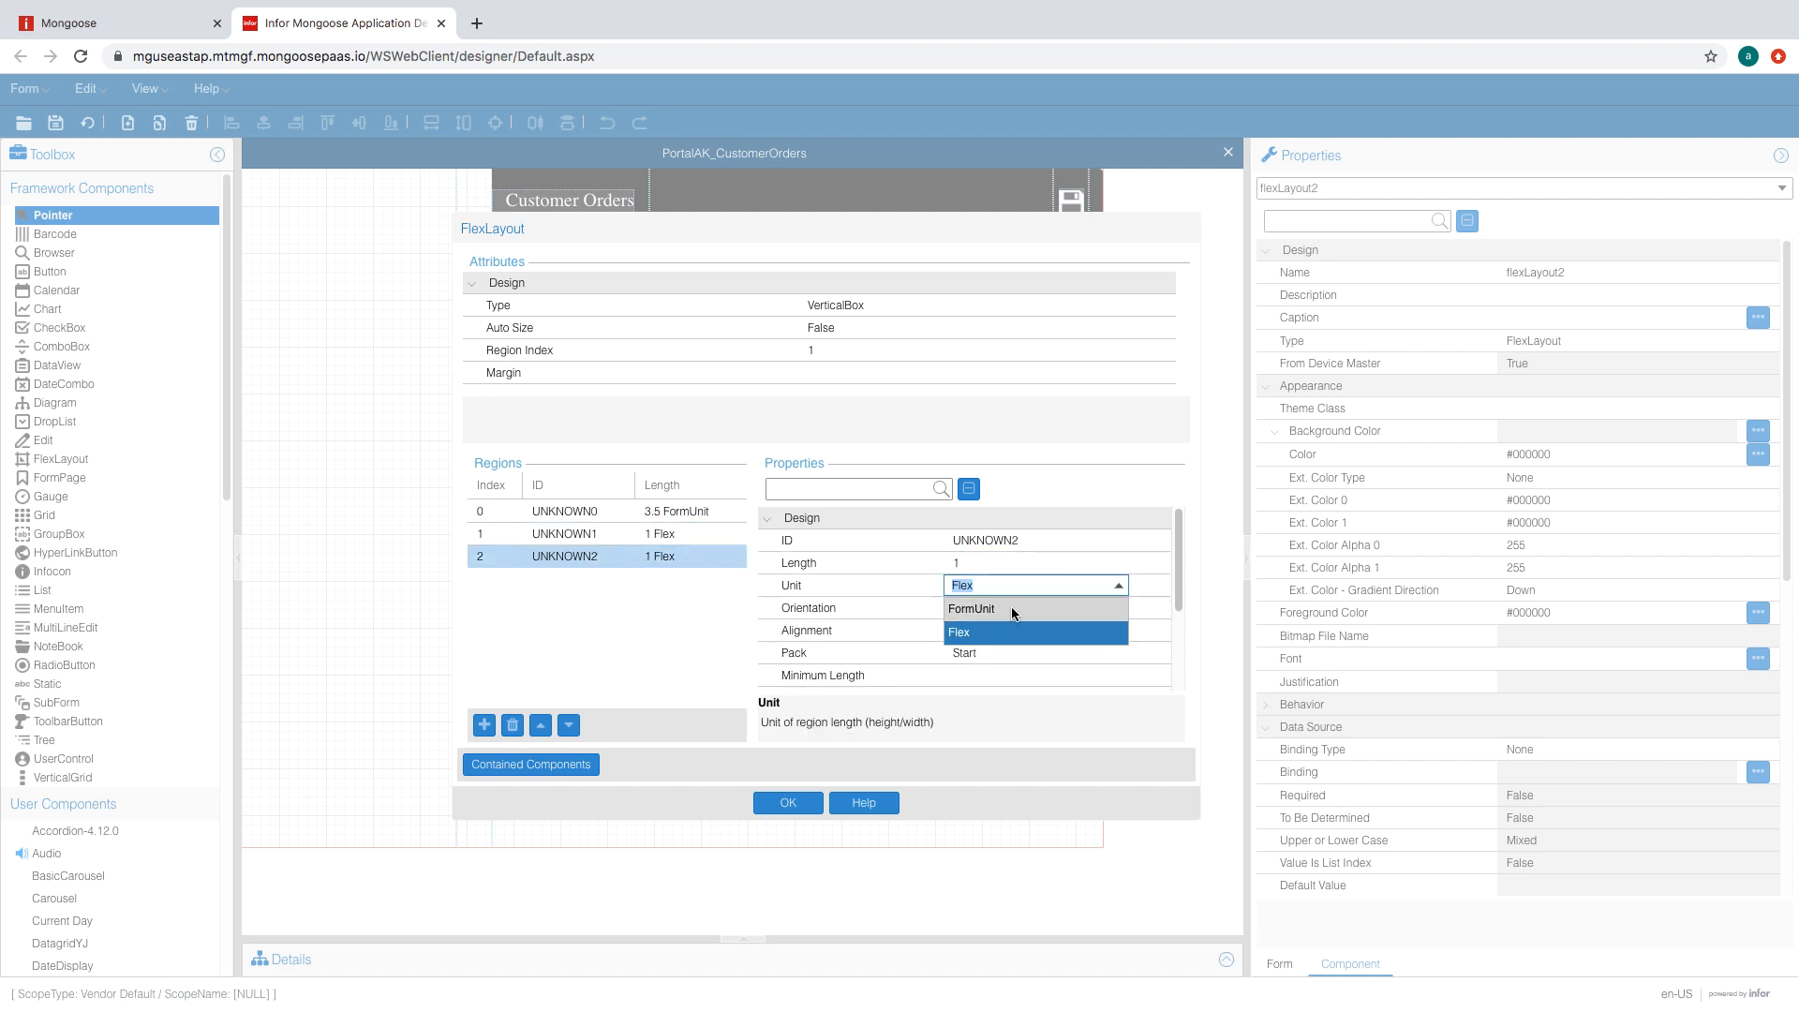
{"action": "left_click", "coordinate": [1012, 609]}
{"action": "left_click", "coordinate": [1000, 566]}
{"action": "type", "text": "3."}
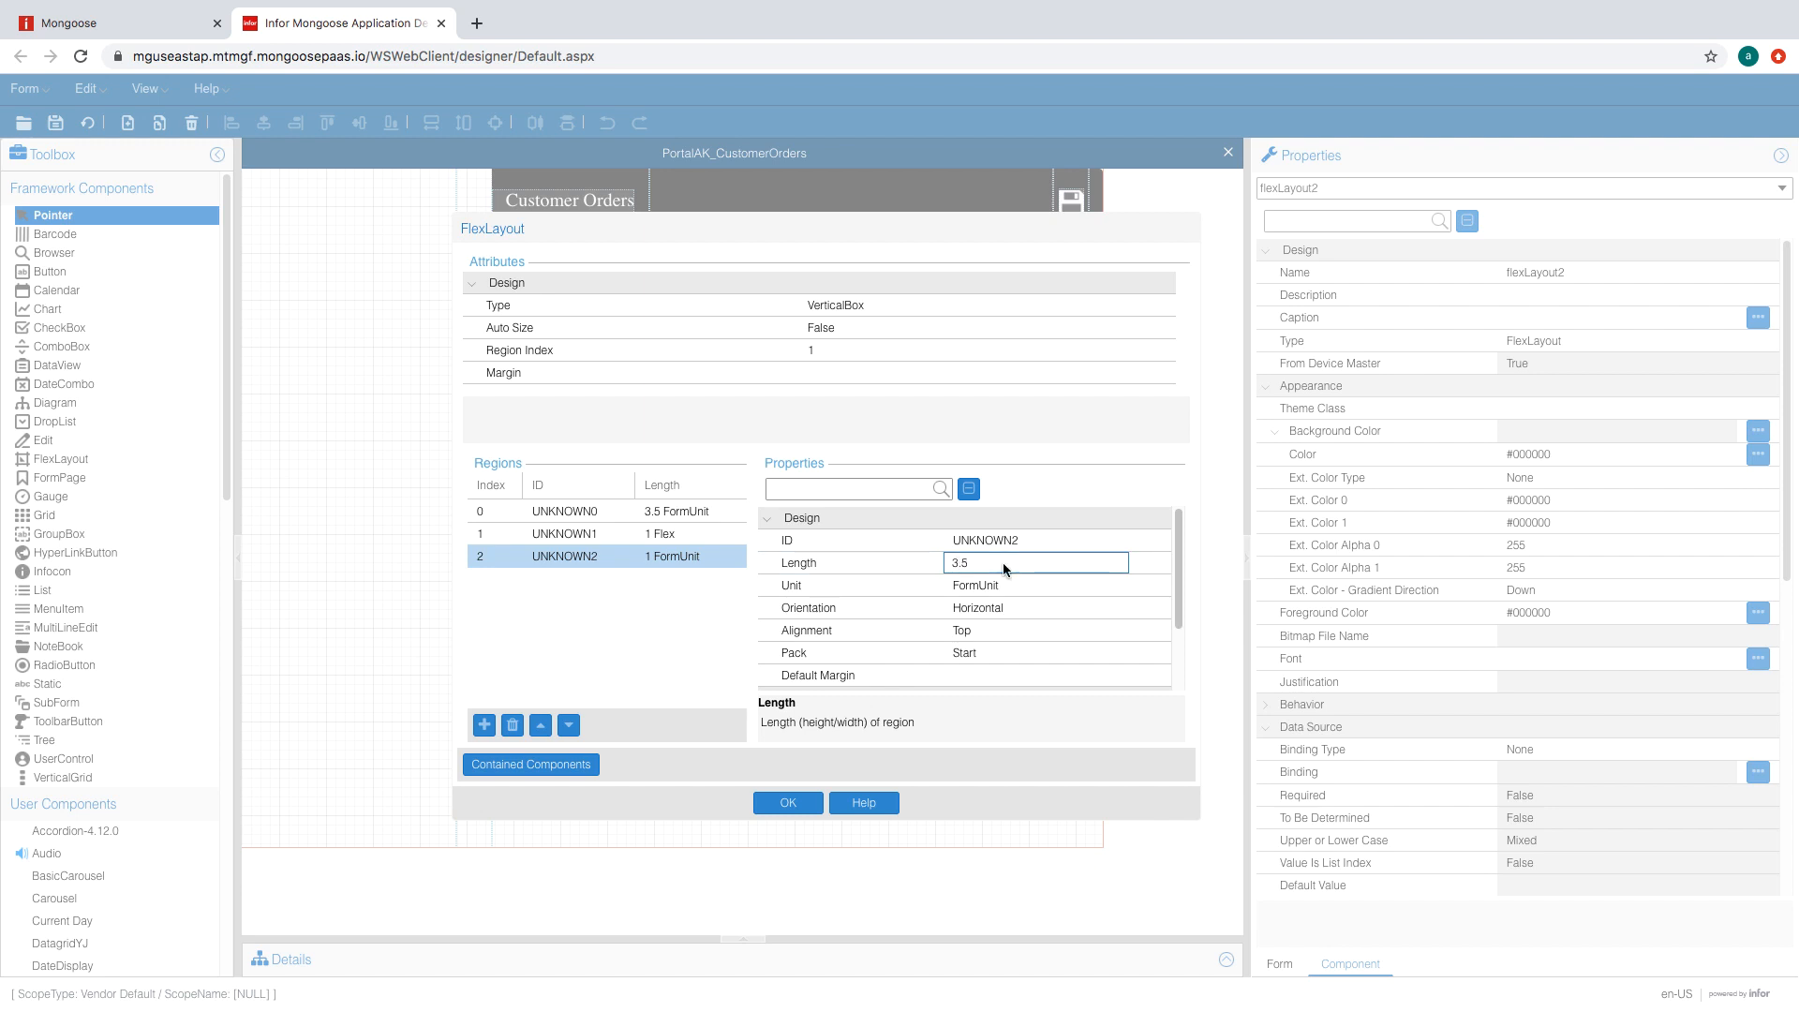
{"action": "type", "text": "5"}
{"action": "key", "text": "Return"}
{"action": "left_click", "coordinate": [671, 534]}
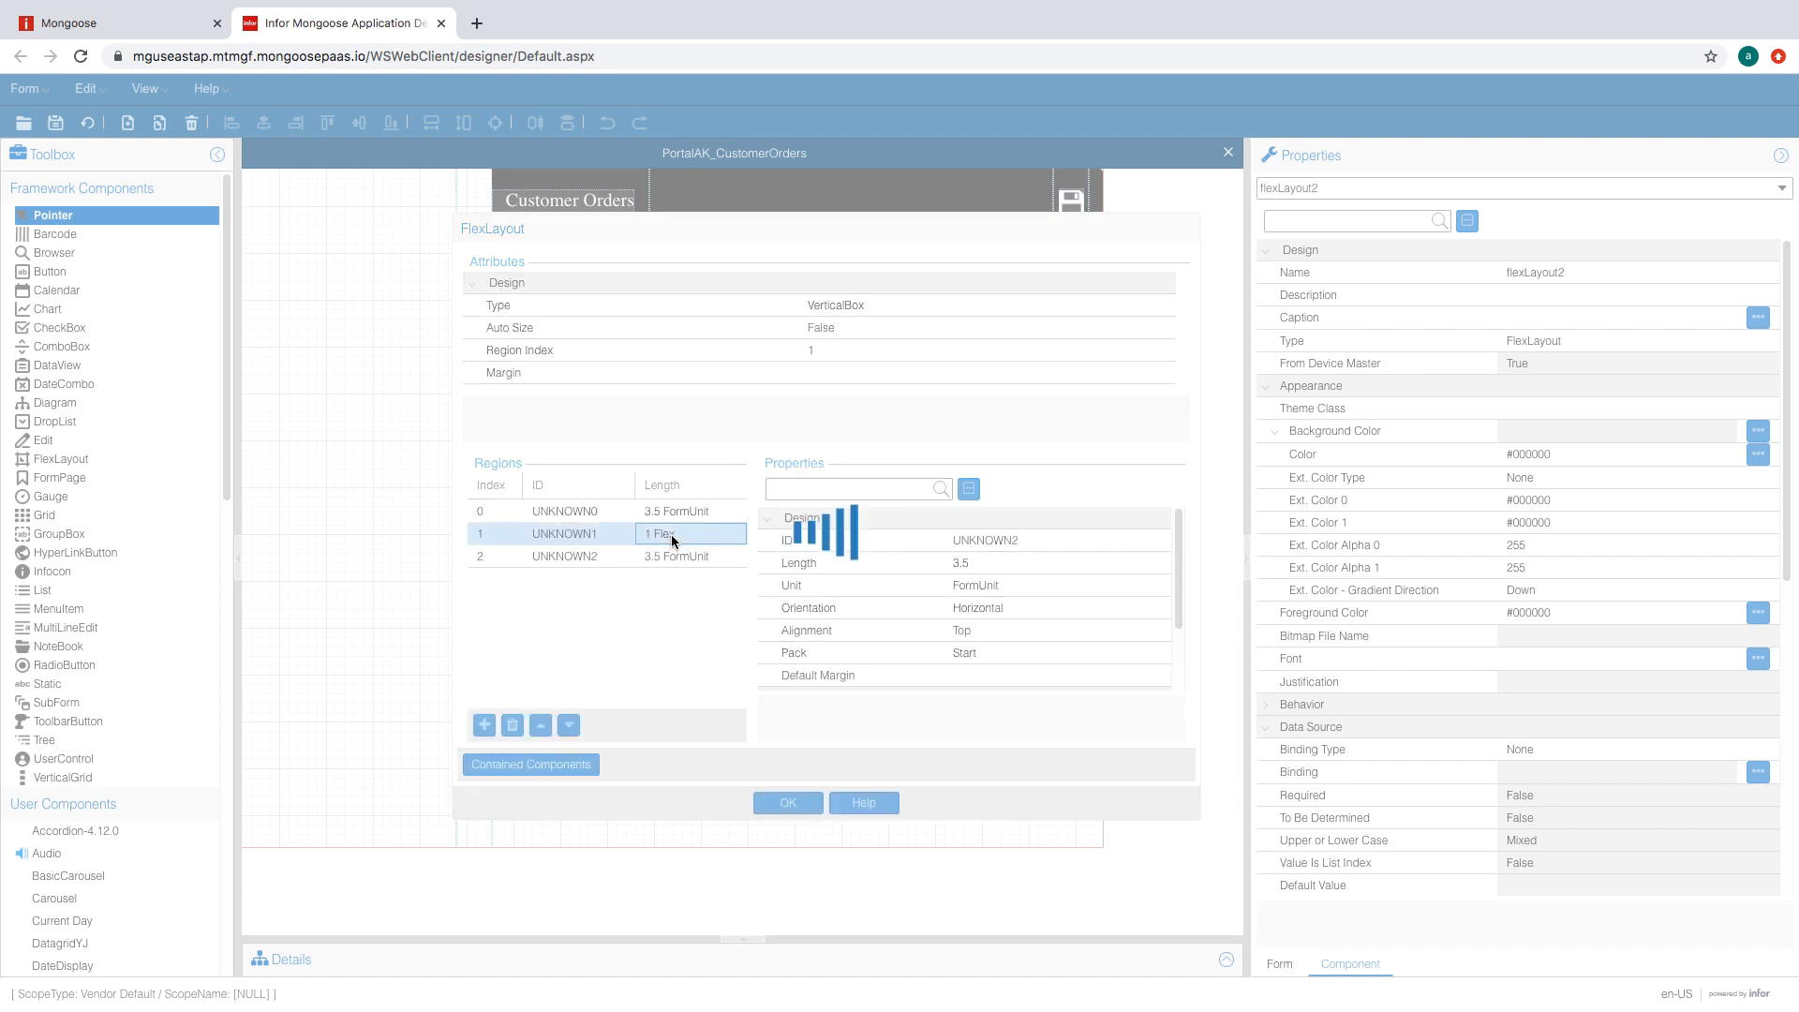
{"action": "left_click", "coordinate": [1117, 585]}
{"action": "left_click", "coordinate": [999, 607]}
{"action": "left_click", "coordinate": [1003, 566]}
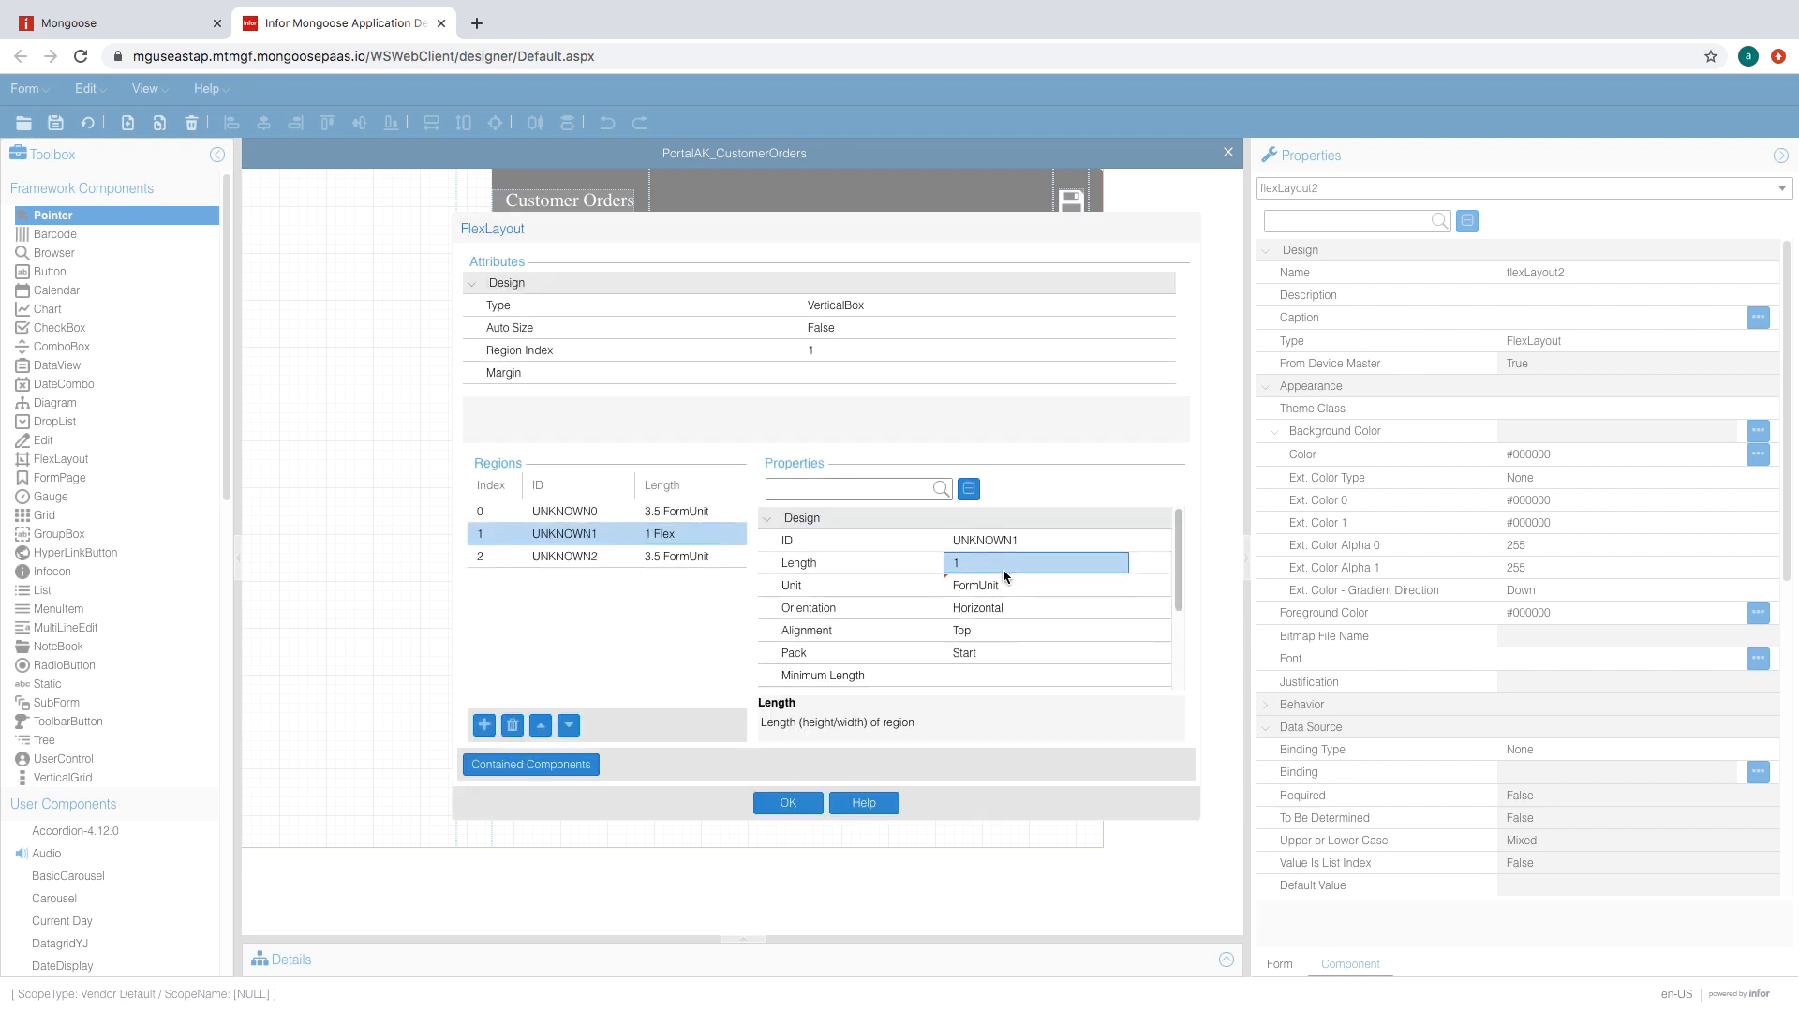
- Set the first and third regions' orientation to Fill and confirm the layout settings
{"action": "left_click", "coordinate": [543, 555]}
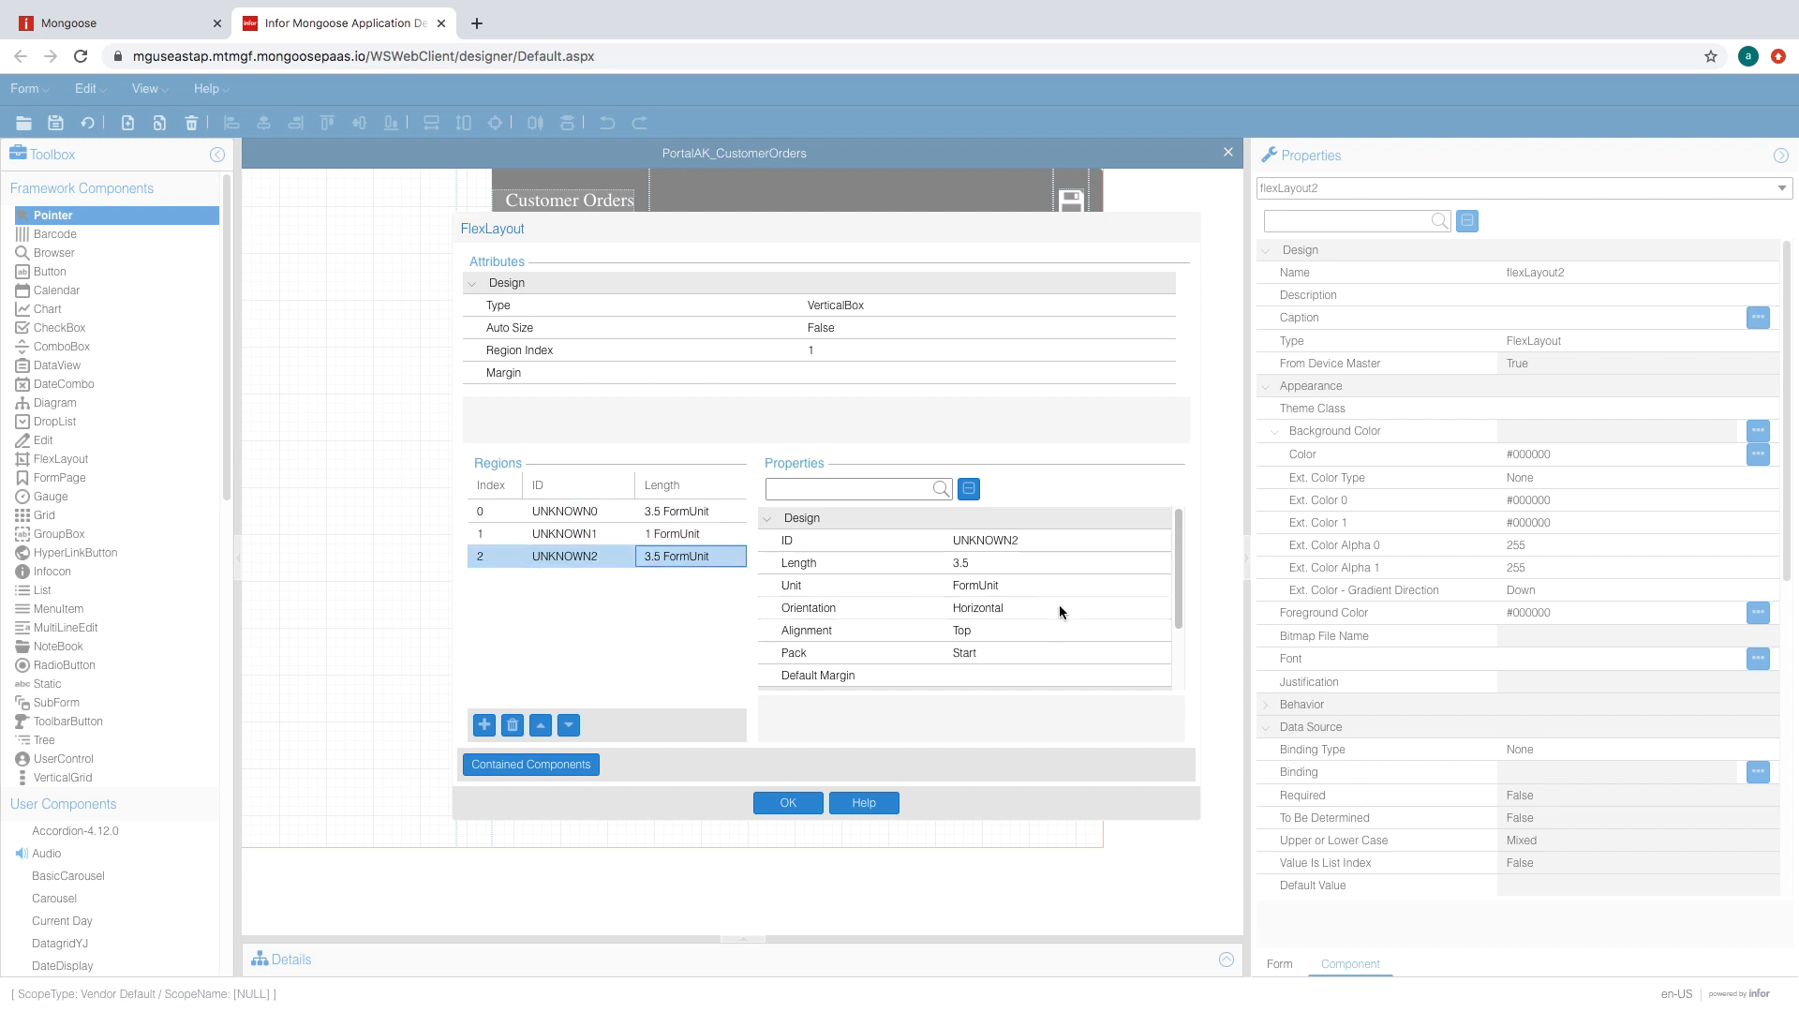
{"action": "left_click", "coordinate": [1059, 604]}
{"action": "left_click", "coordinate": [1117, 607]}
{"action": "left_click", "coordinate": [993, 675]}
{"action": "left_click", "coordinate": [653, 511]}
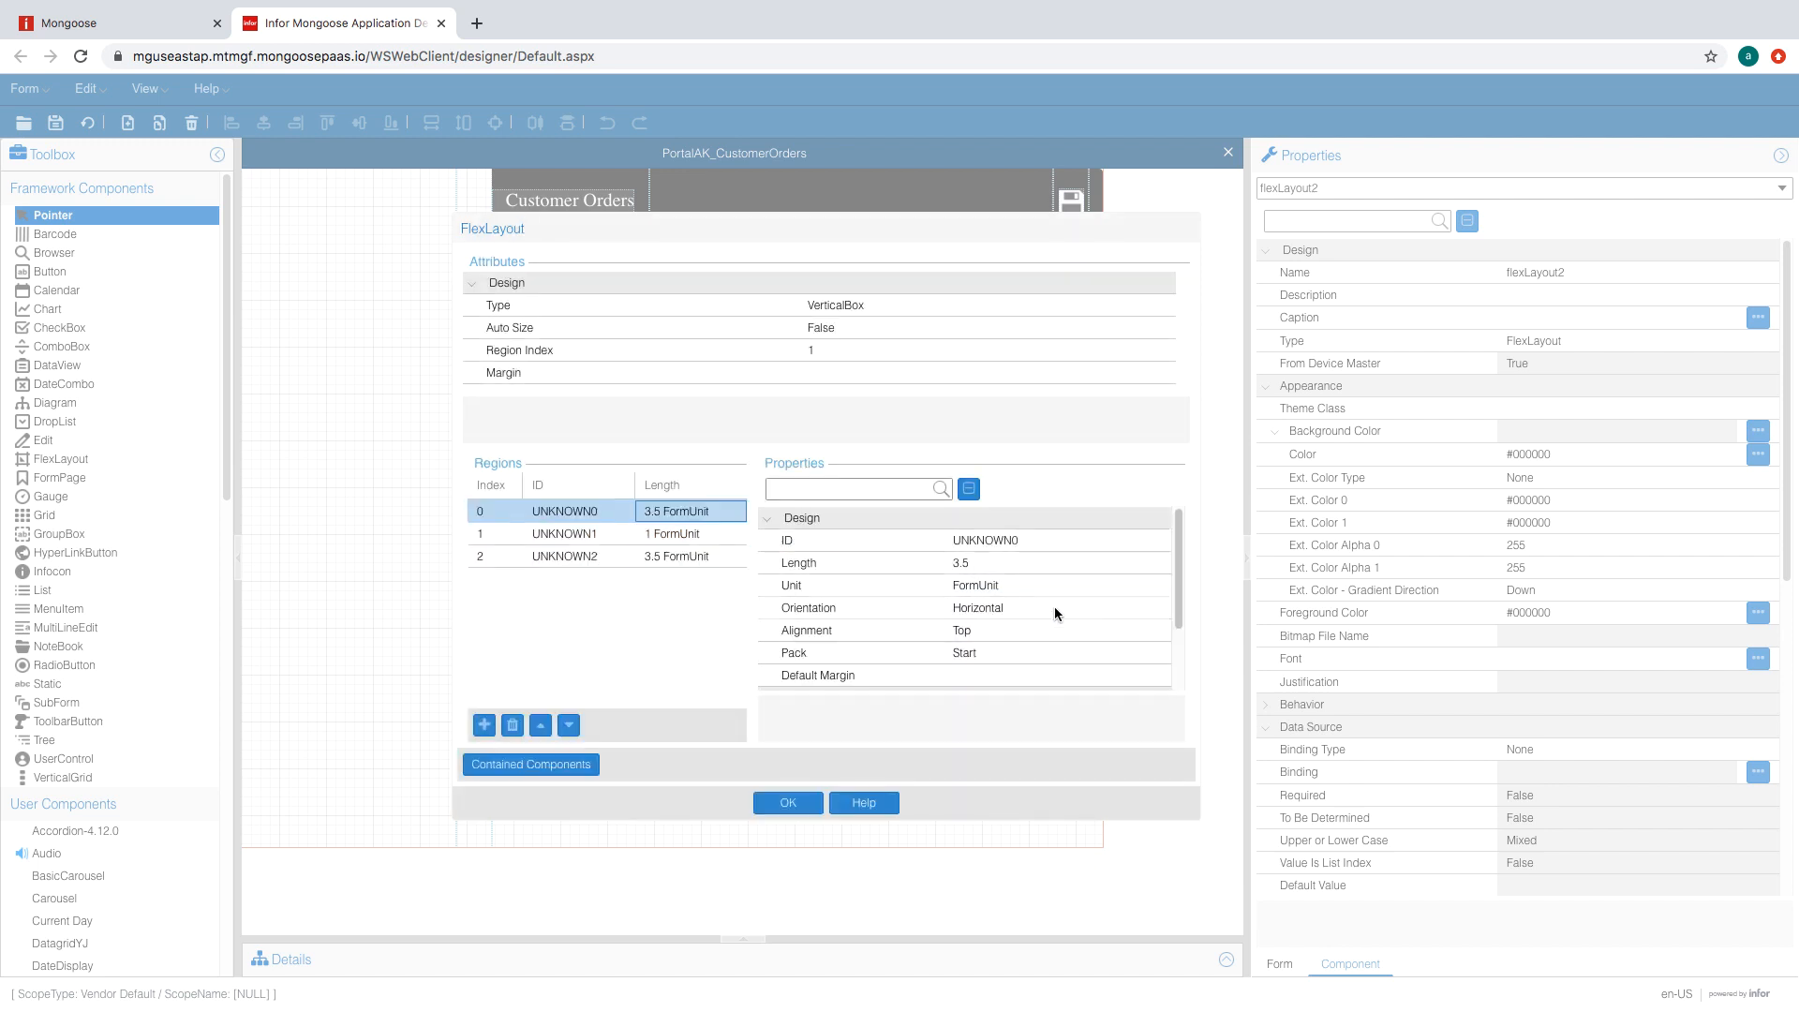
{"action": "left_click", "coordinate": [1055, 605]}
{"action": "left_click", "coordinate": [1117, 607]}
{"action": "left_click", "coordinate": [1035, 630]}
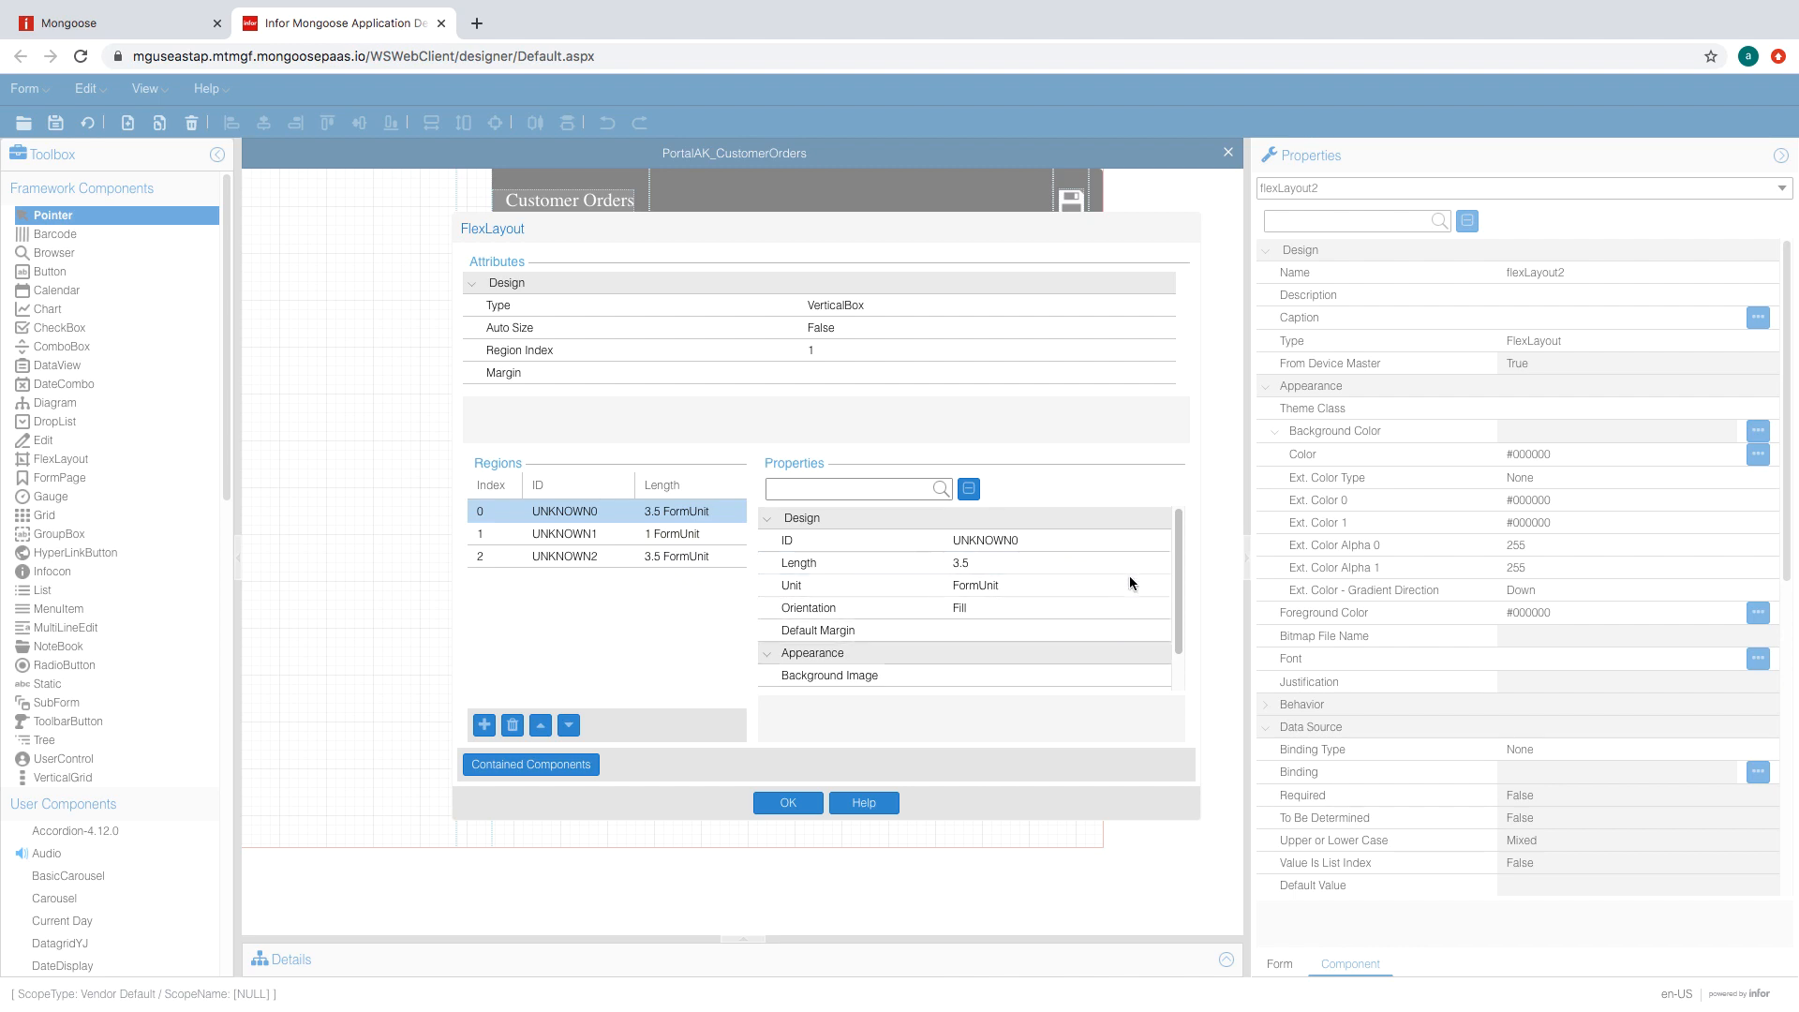
{"action": "left_click", "coordinate": [787, 803]}
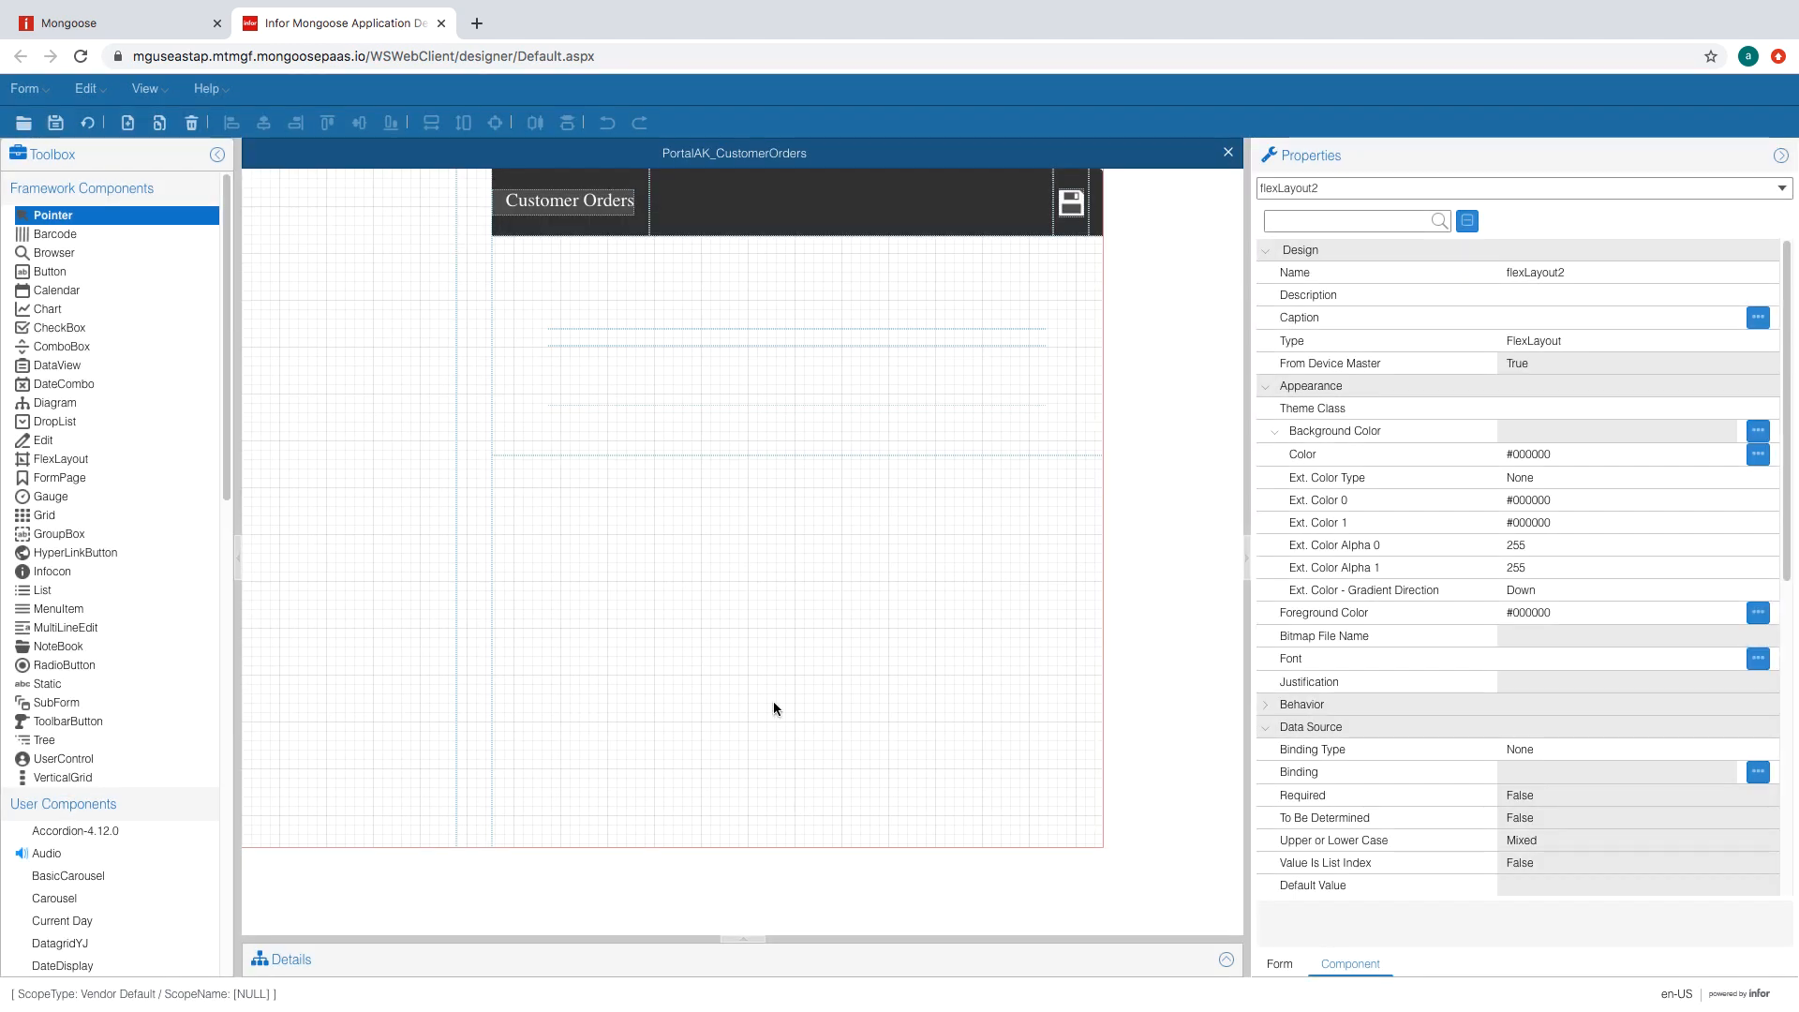
- Reload the form, draw flexLayout3 and flexLayout4, and inspect flexLayout3's one-region HorizontalBox editor
{"action": "left_click", "coordinate": [87, 122]}
{"action": "left_click", "coordinate": [56, 458]}
{"action": "left_click_drag", "start_coordinate": [610, 272], "coordinate": [914, 323]}
{"action": "left_click", "coordinate": [60, 458]}
{"action": "left_click_drag", "start_coordinate": [580, 361], "coordinate": [835, 396]}
{"action": "double_click", "coordinate": [561, 282]}
{"action": "left_click", "coordinate": [641, 538]}
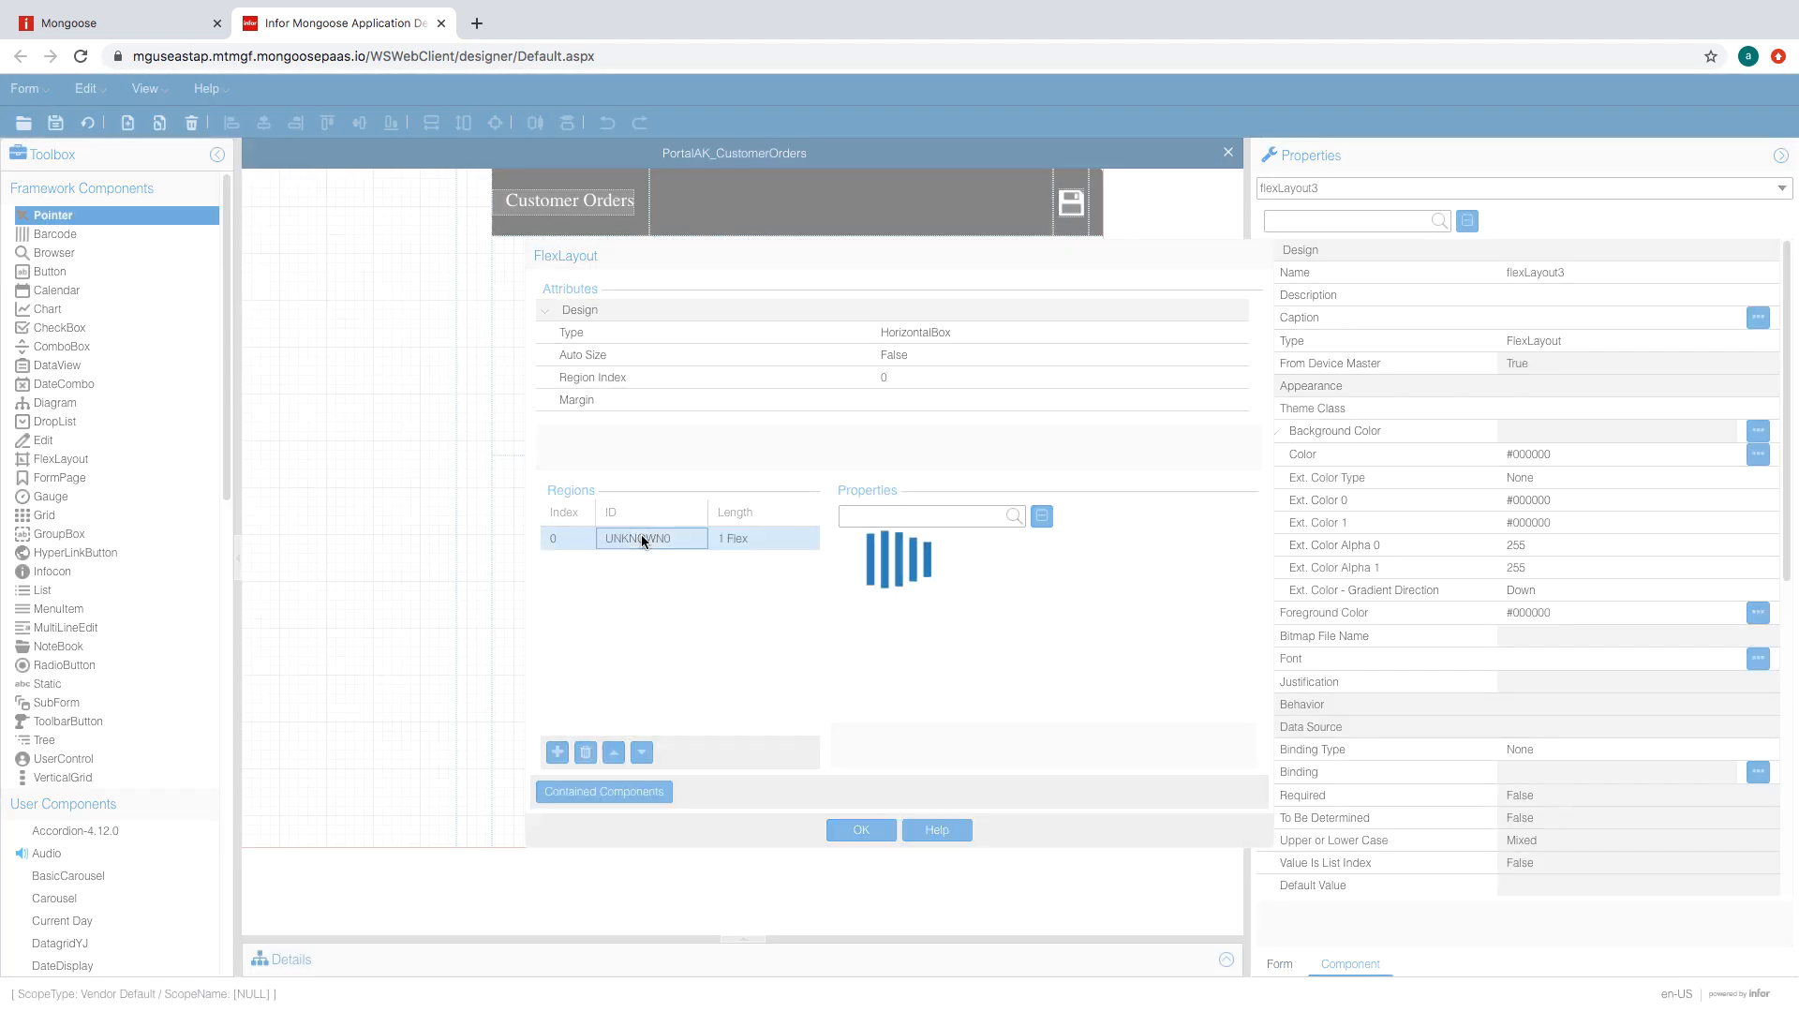
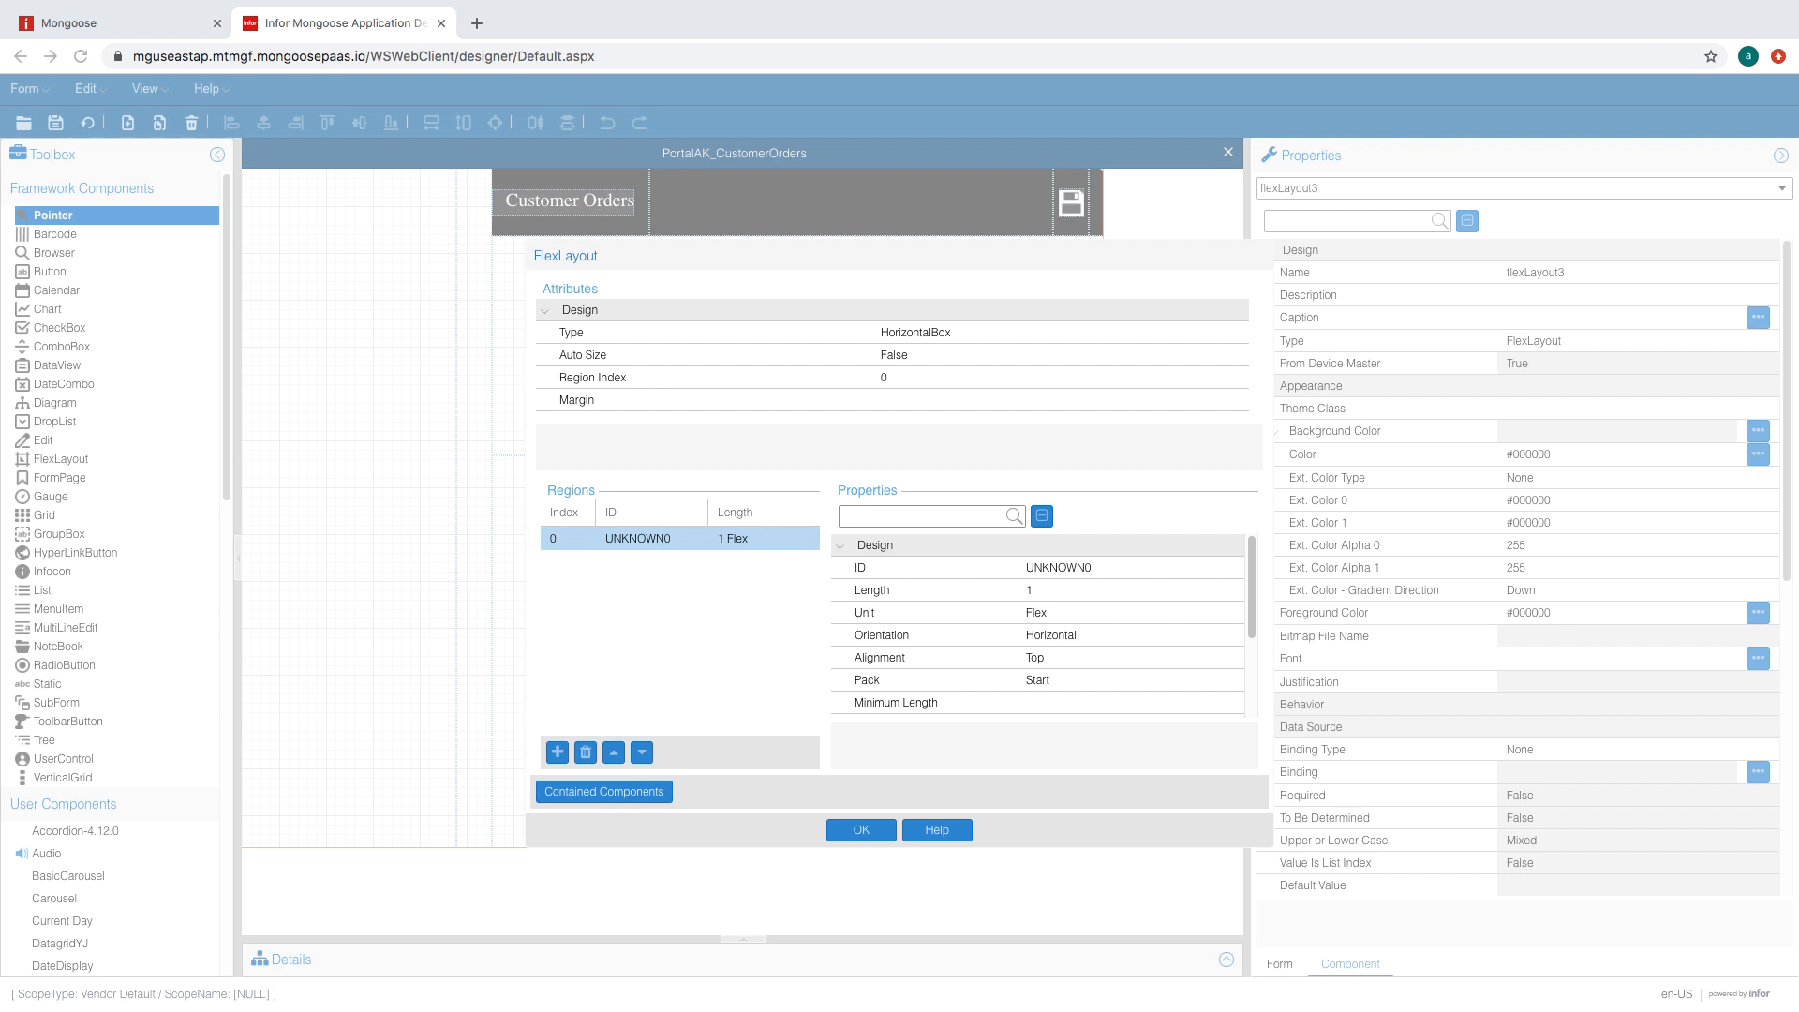
- Add four regions to flexLayout3, setting the second and fourth to FormUnit and the third to Fill
{"action": "left_click", "coordinate": [557, 752]}
{"action": "left_click", "coordinate": [1188, 612]}
{"action": "left_click", "coordinate": [1190, 613]}
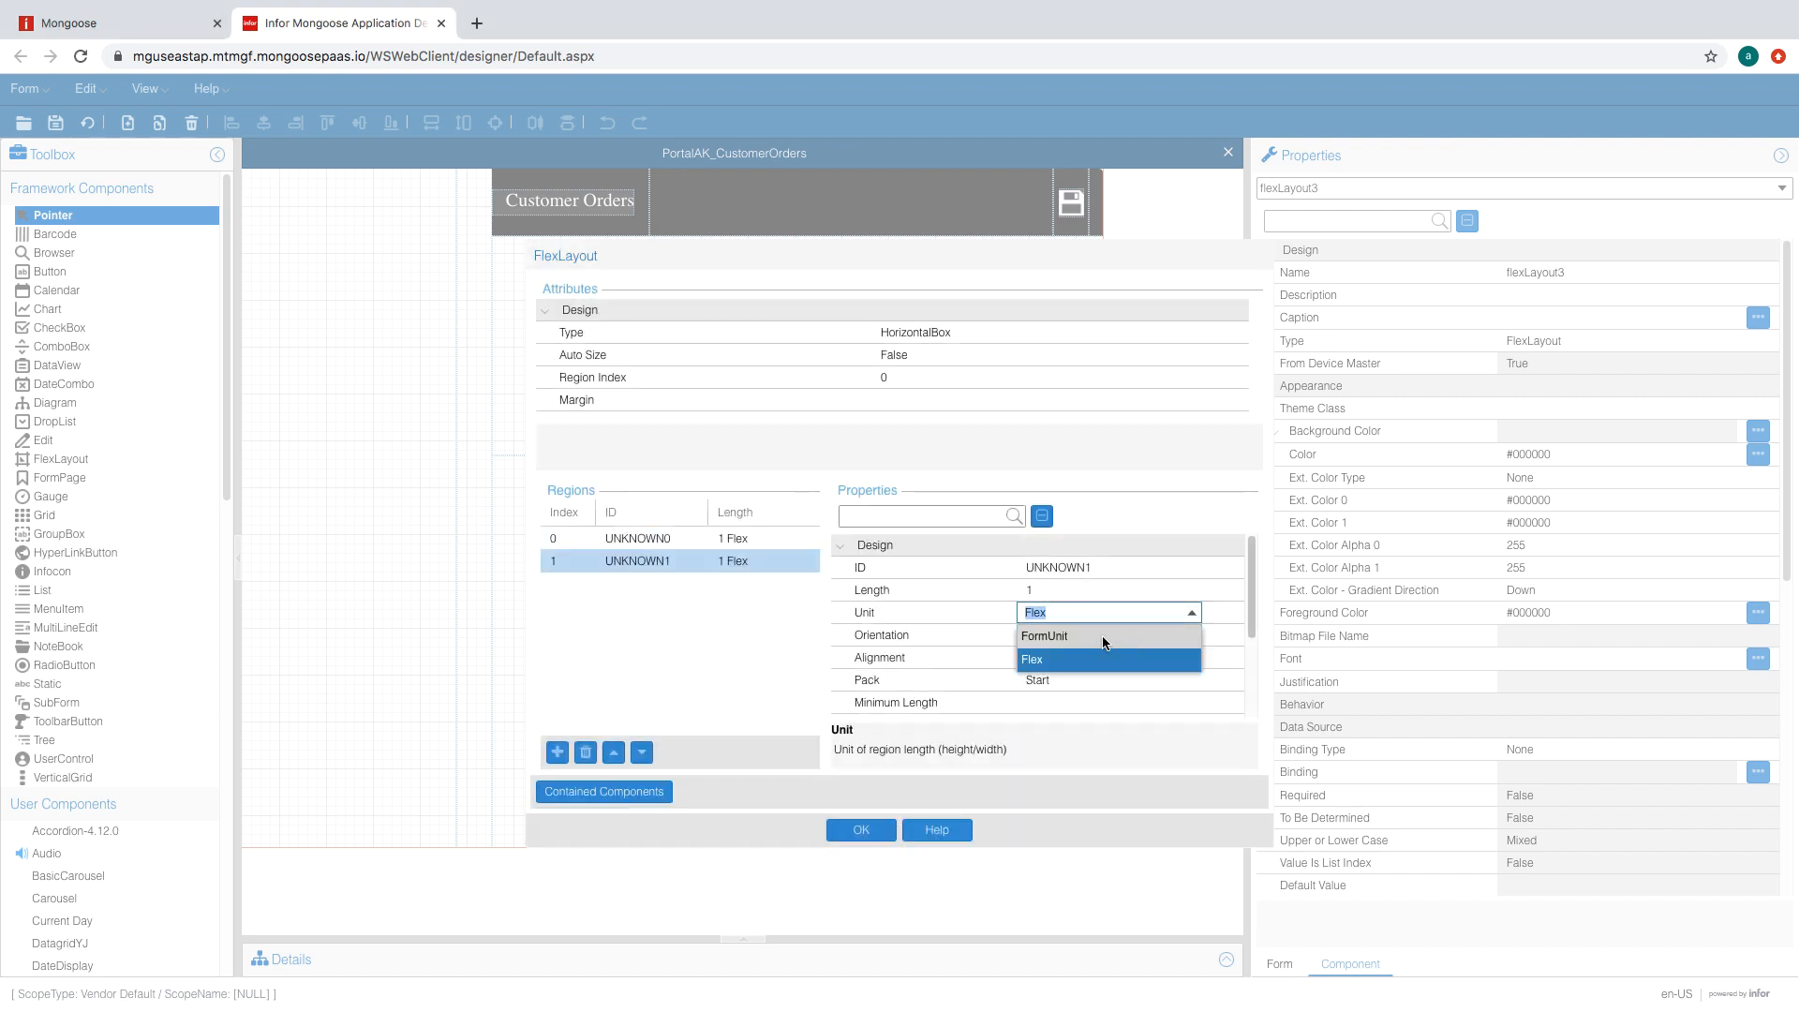
{"action": "left_click", "coordinate": [1106, 646]}
{"action": "left_click", "coordinate": [558, 752]}
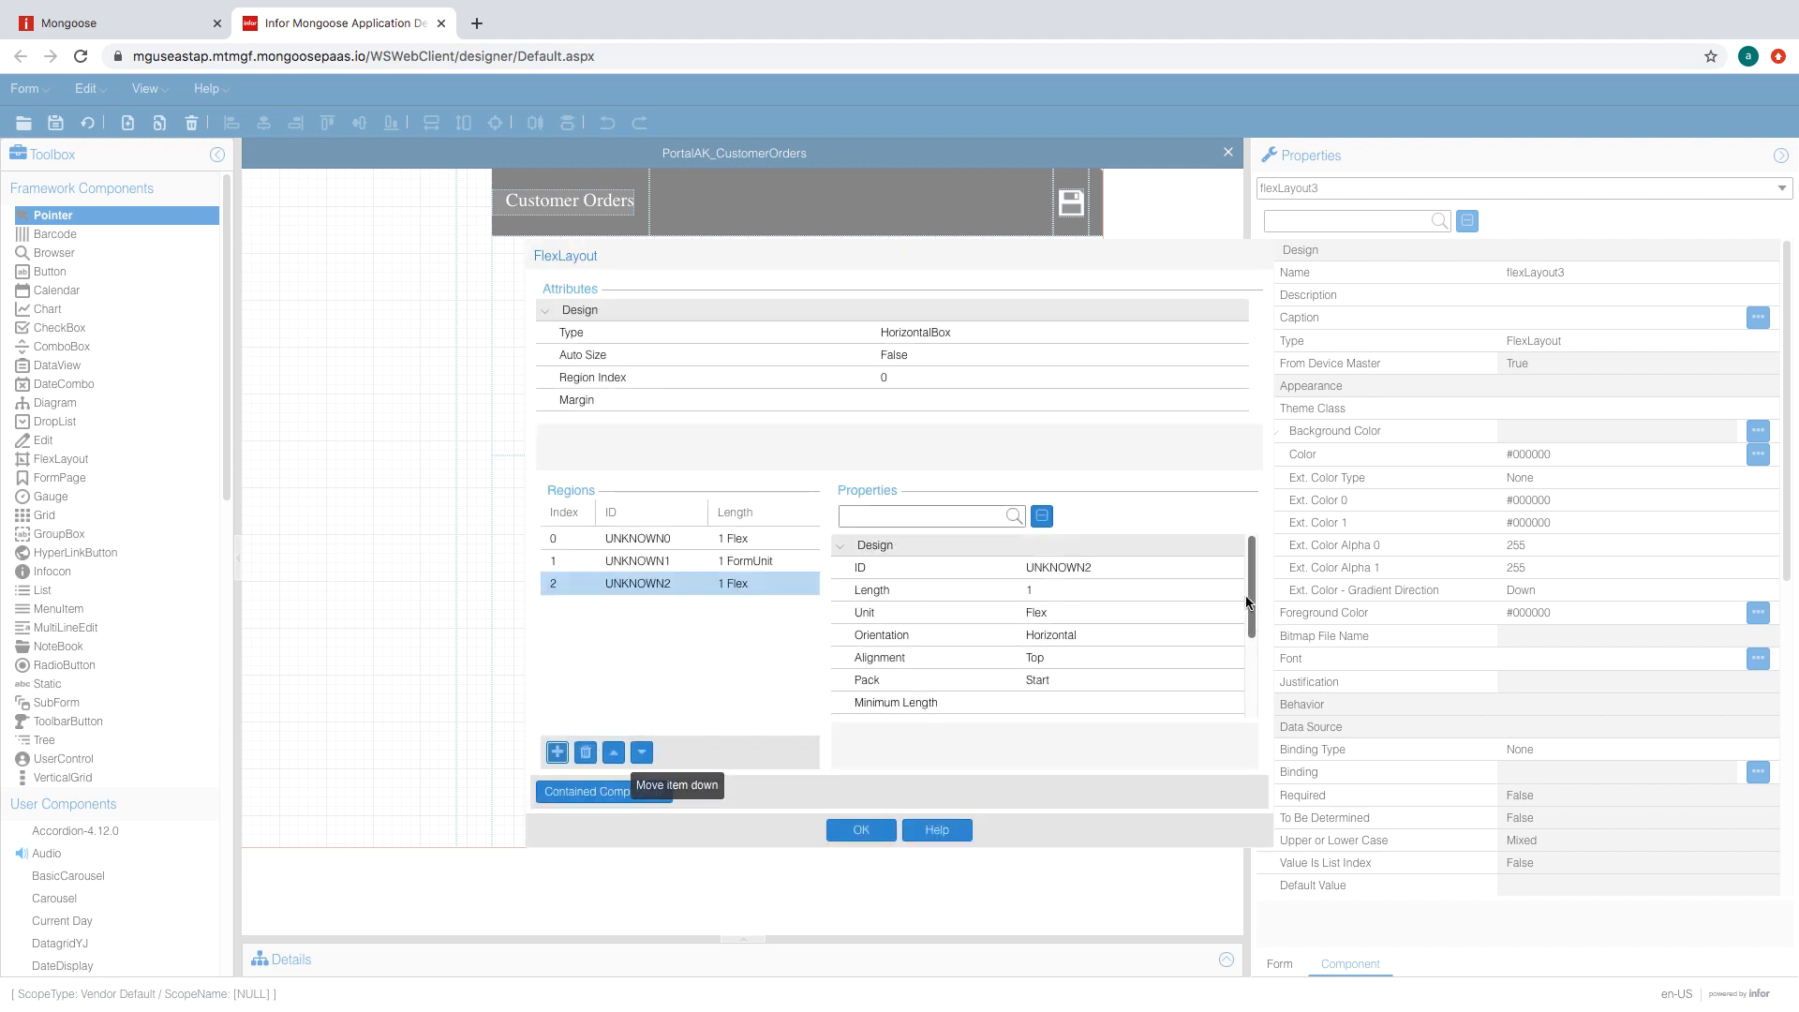
{"action": "left_click", "coordinate": [1163, 638]}
{"action": "left_click", "coordinate": [1170, 637]}
{"action": "left_click", "coordinate": [1116, 657]}
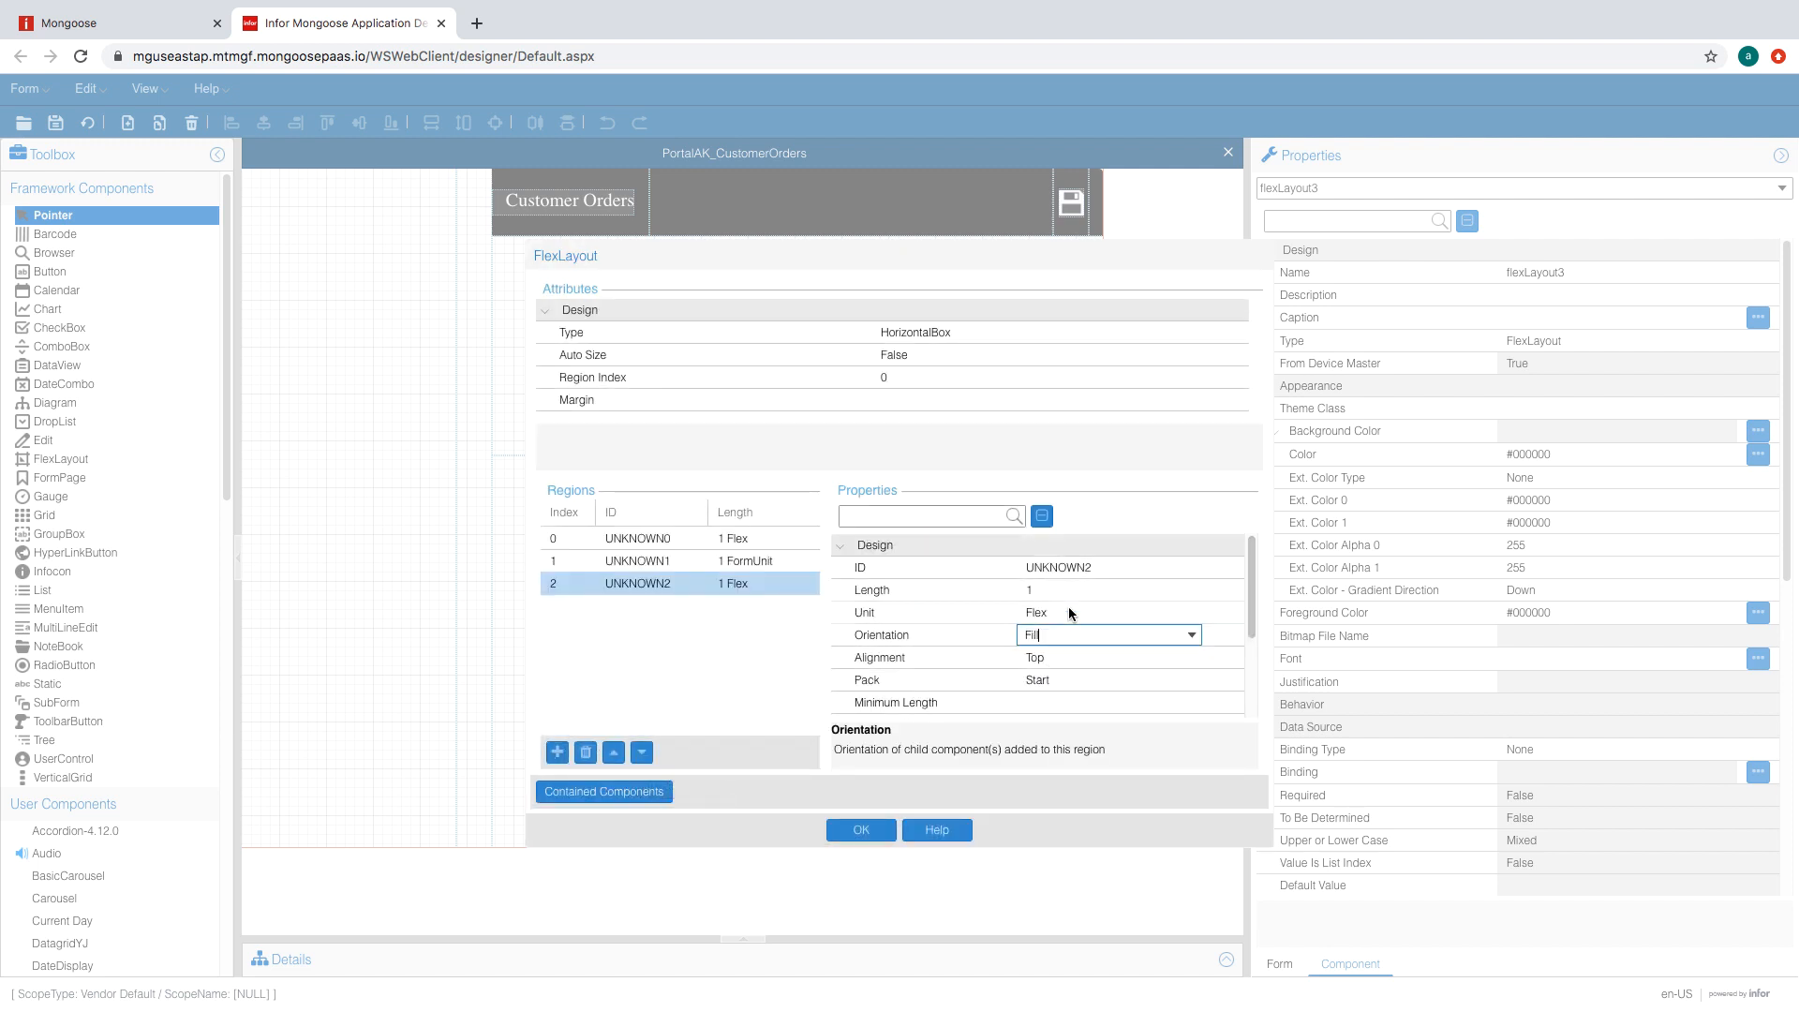
{"action": "left_click", "coordinate": [557, 752]}
{"action": "left_click", "coordinate": [1179, 613]}
{"action": "left_click", "coordinate": [1192, 613]}
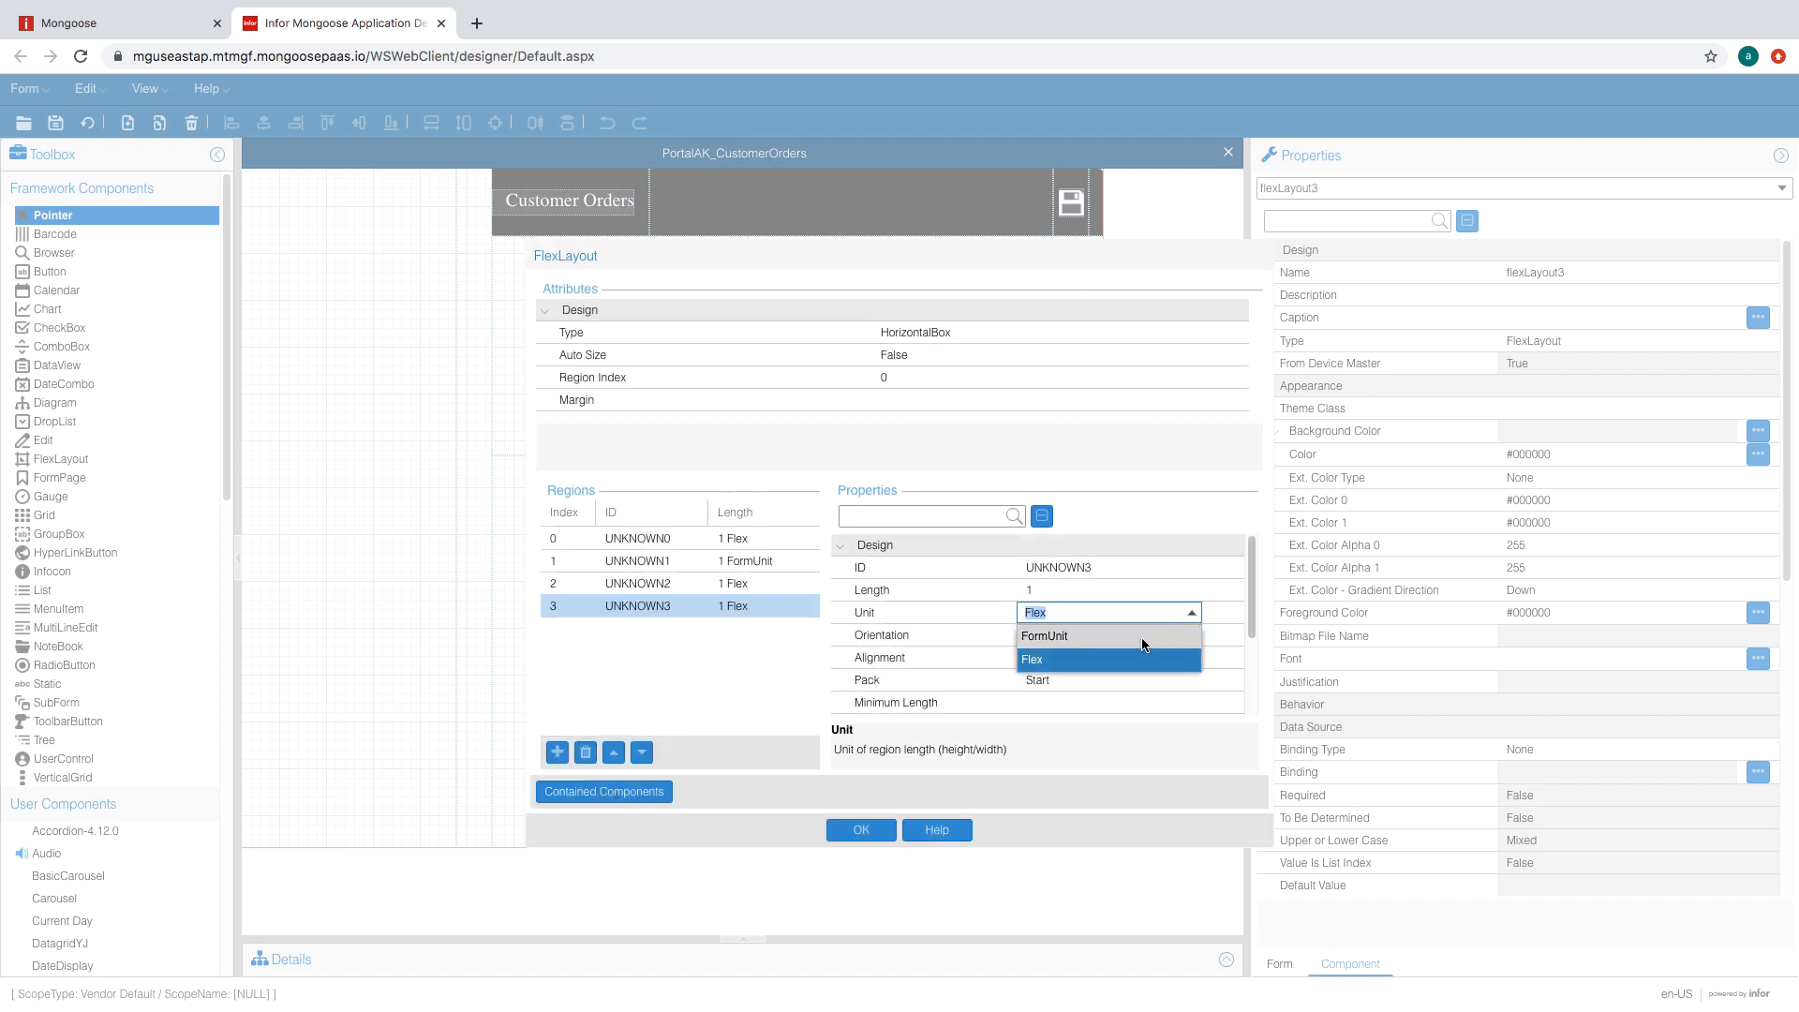
{"action": "left_click", "coordinate": [1144, 645]}
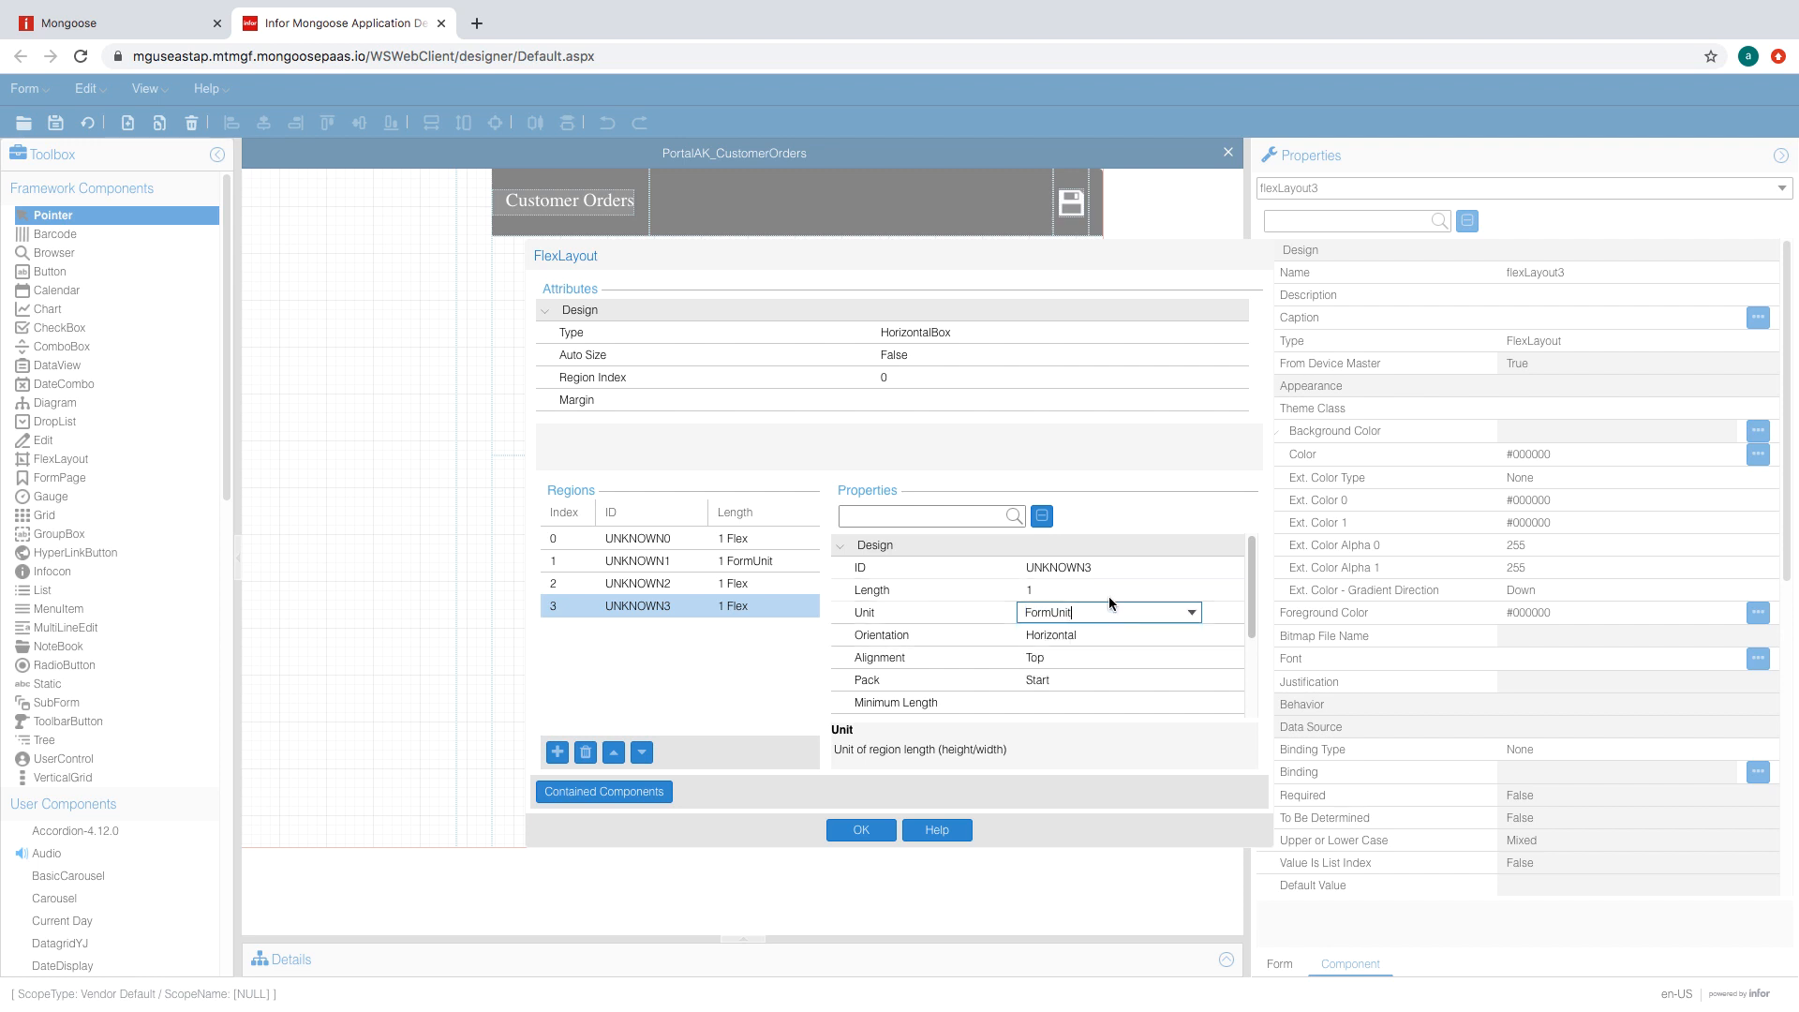
{"action": "left_click", "coordinate": [557, 752]}
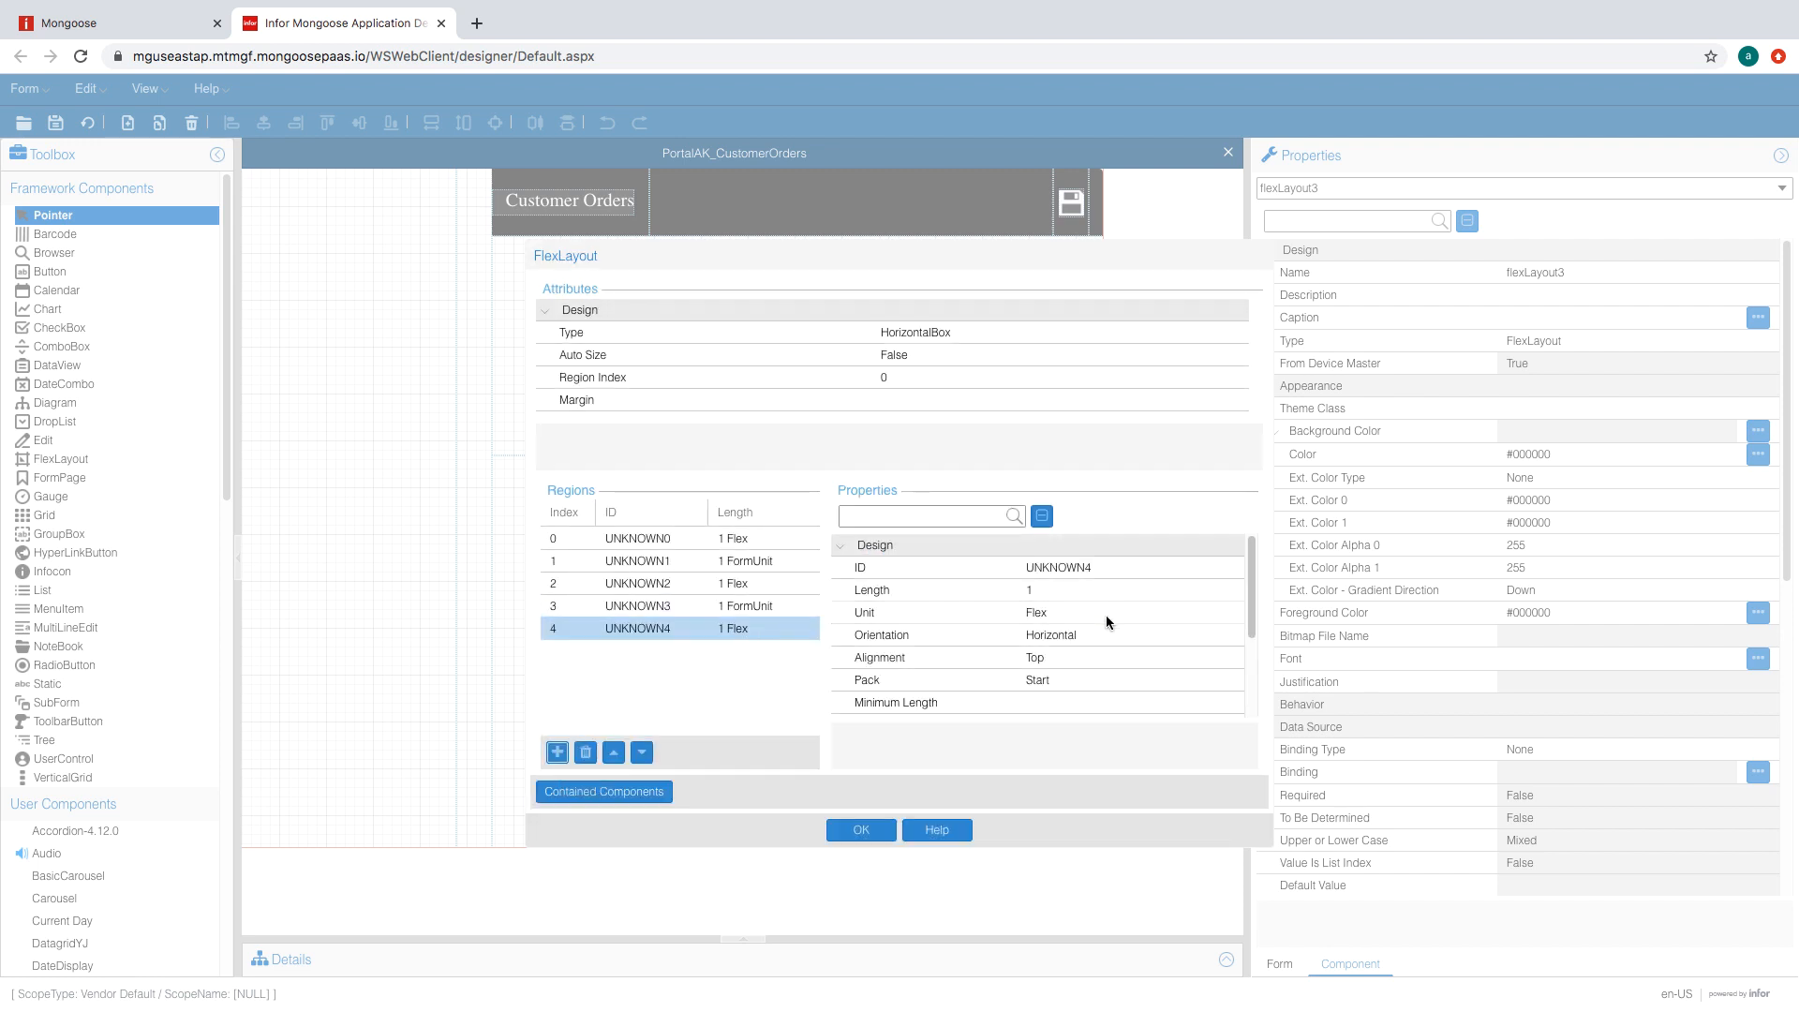
- Give the second and fourth regions length 2, set the last region to Fill, and apply
{"action": "left_click", "coordinate": [749, 560]}
{"action": "left_click", "coordinate": [1068, 588]}
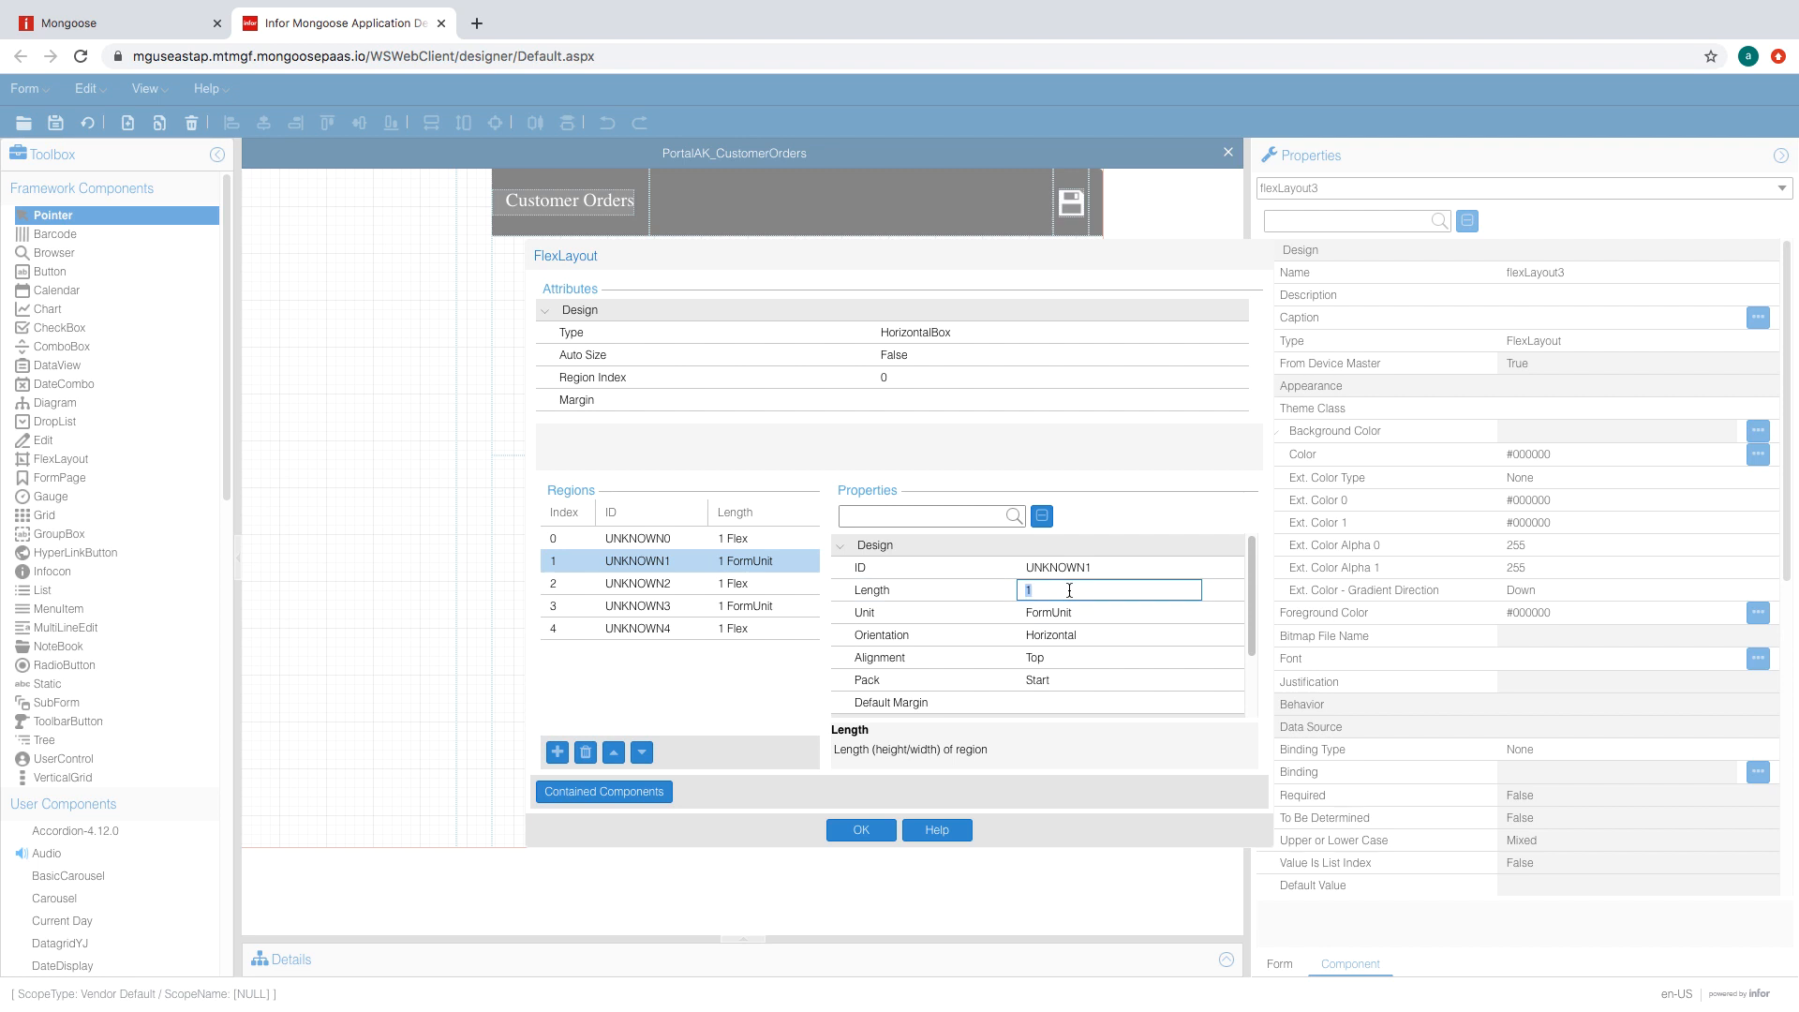
{"action": "type", "text": "2"}
{"action": "left_click", "coordinate": [745, 606]}
{"action": "left_click", "coordinate": [1040, 591]}
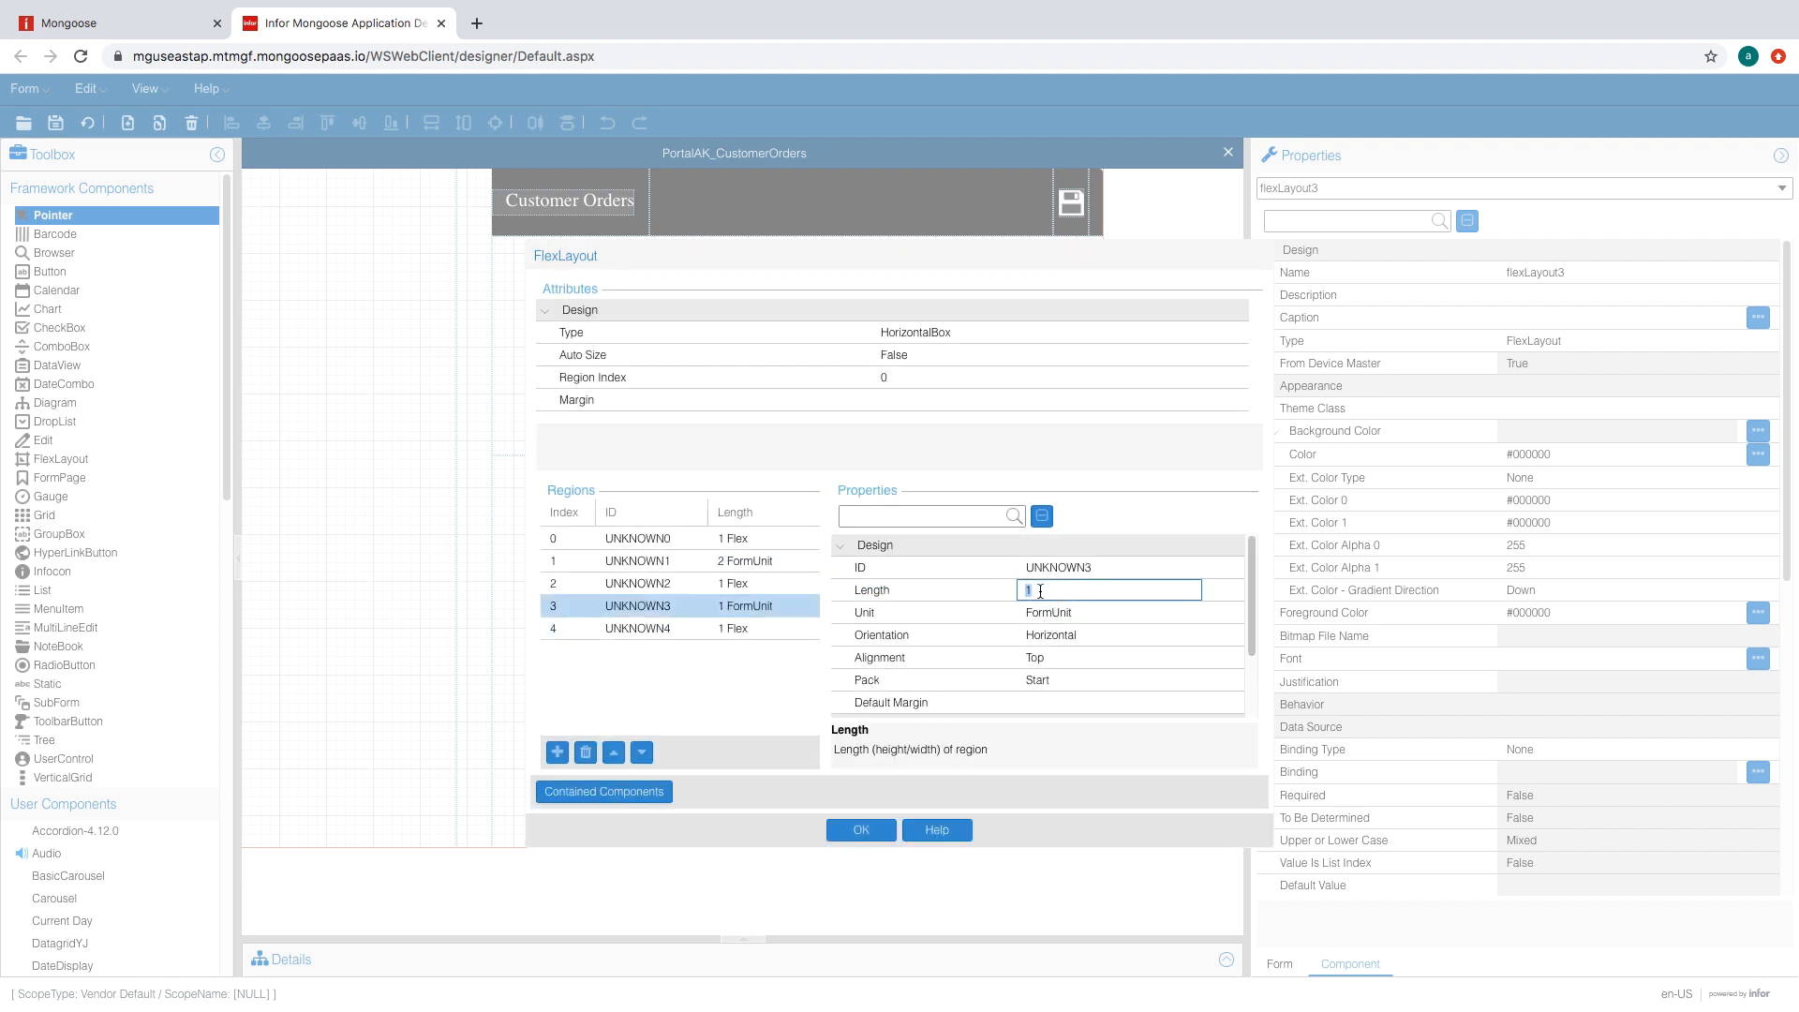
{"action": "key", "text": "Return"}
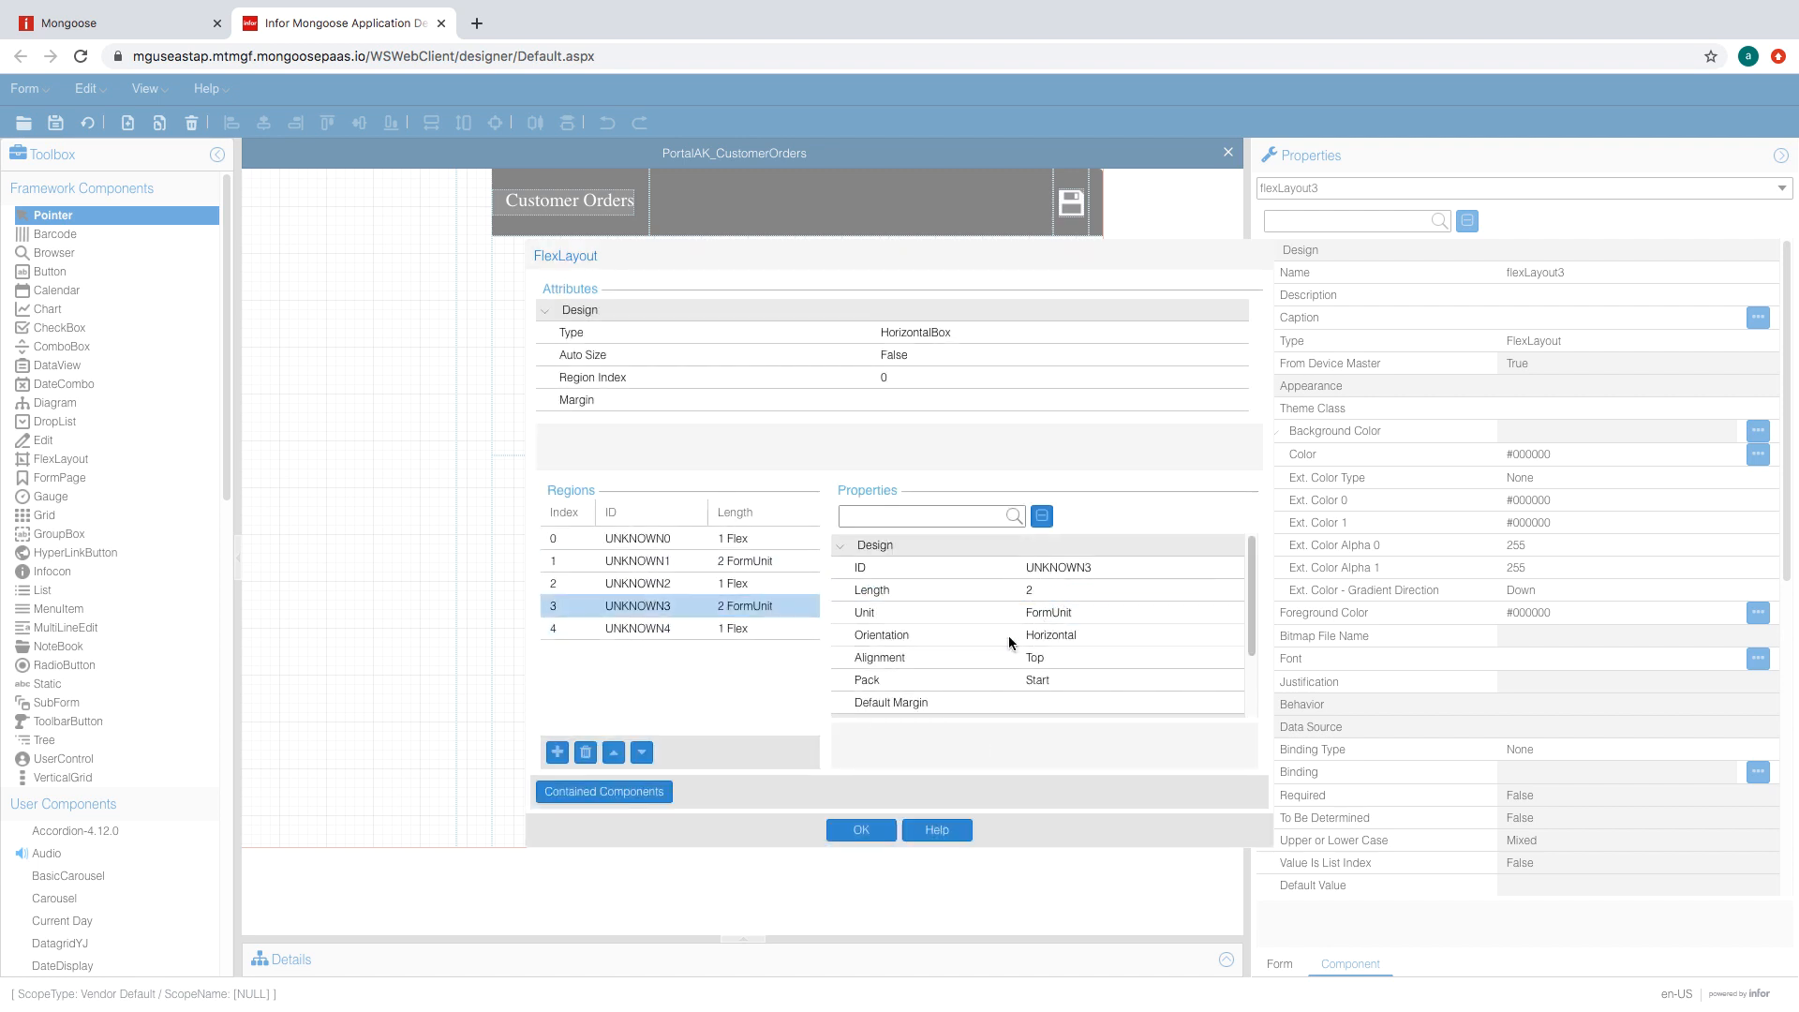
{"action": "left_click", "coordinate": [752, 629]}
{"action": "left_click", "coordinate": [1096, 636]}
{"action": "left_click", "coordinate": [1095, 658]}
{"action": "left_click", "coordinate": [757, 605]}
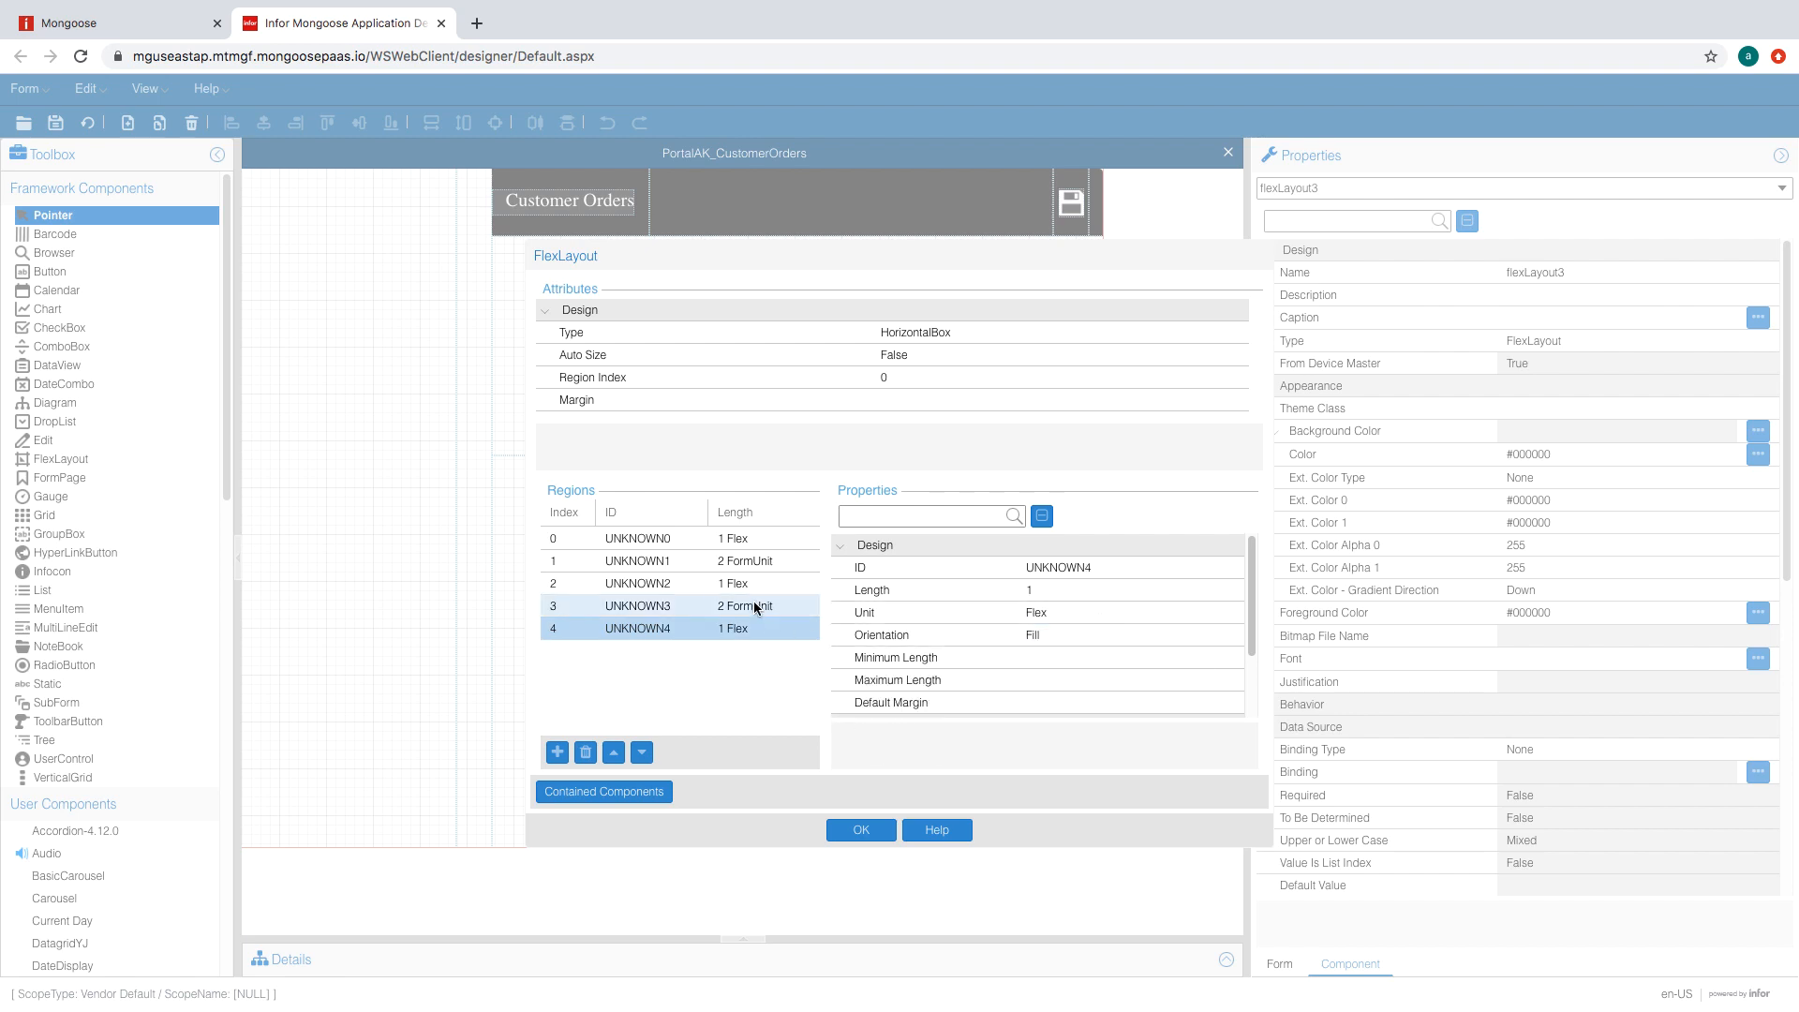
{"action": "left_click", "coordinate": [756, 583]}
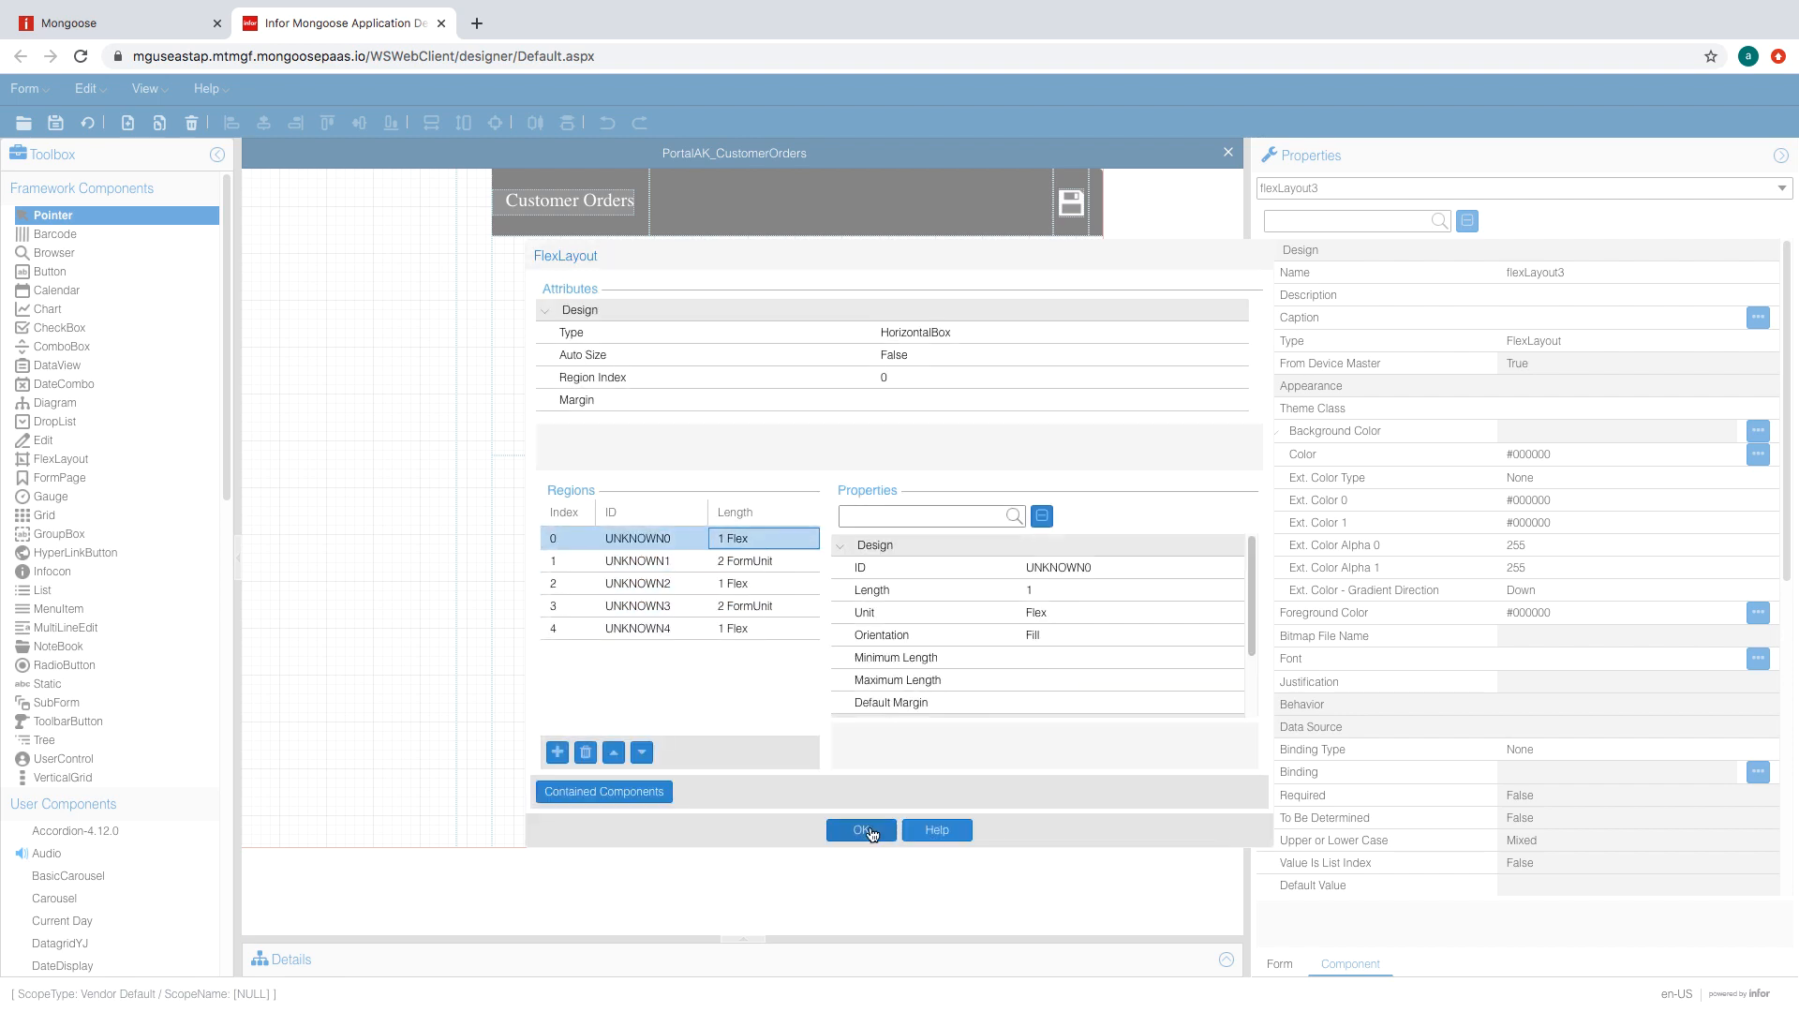
{"action": "left_click", "coordinate": [859, 830]}
- Open flexLayout4's region editor and add four regions, five in total
{"action": "double_click", "coordinate": [563, 359]}
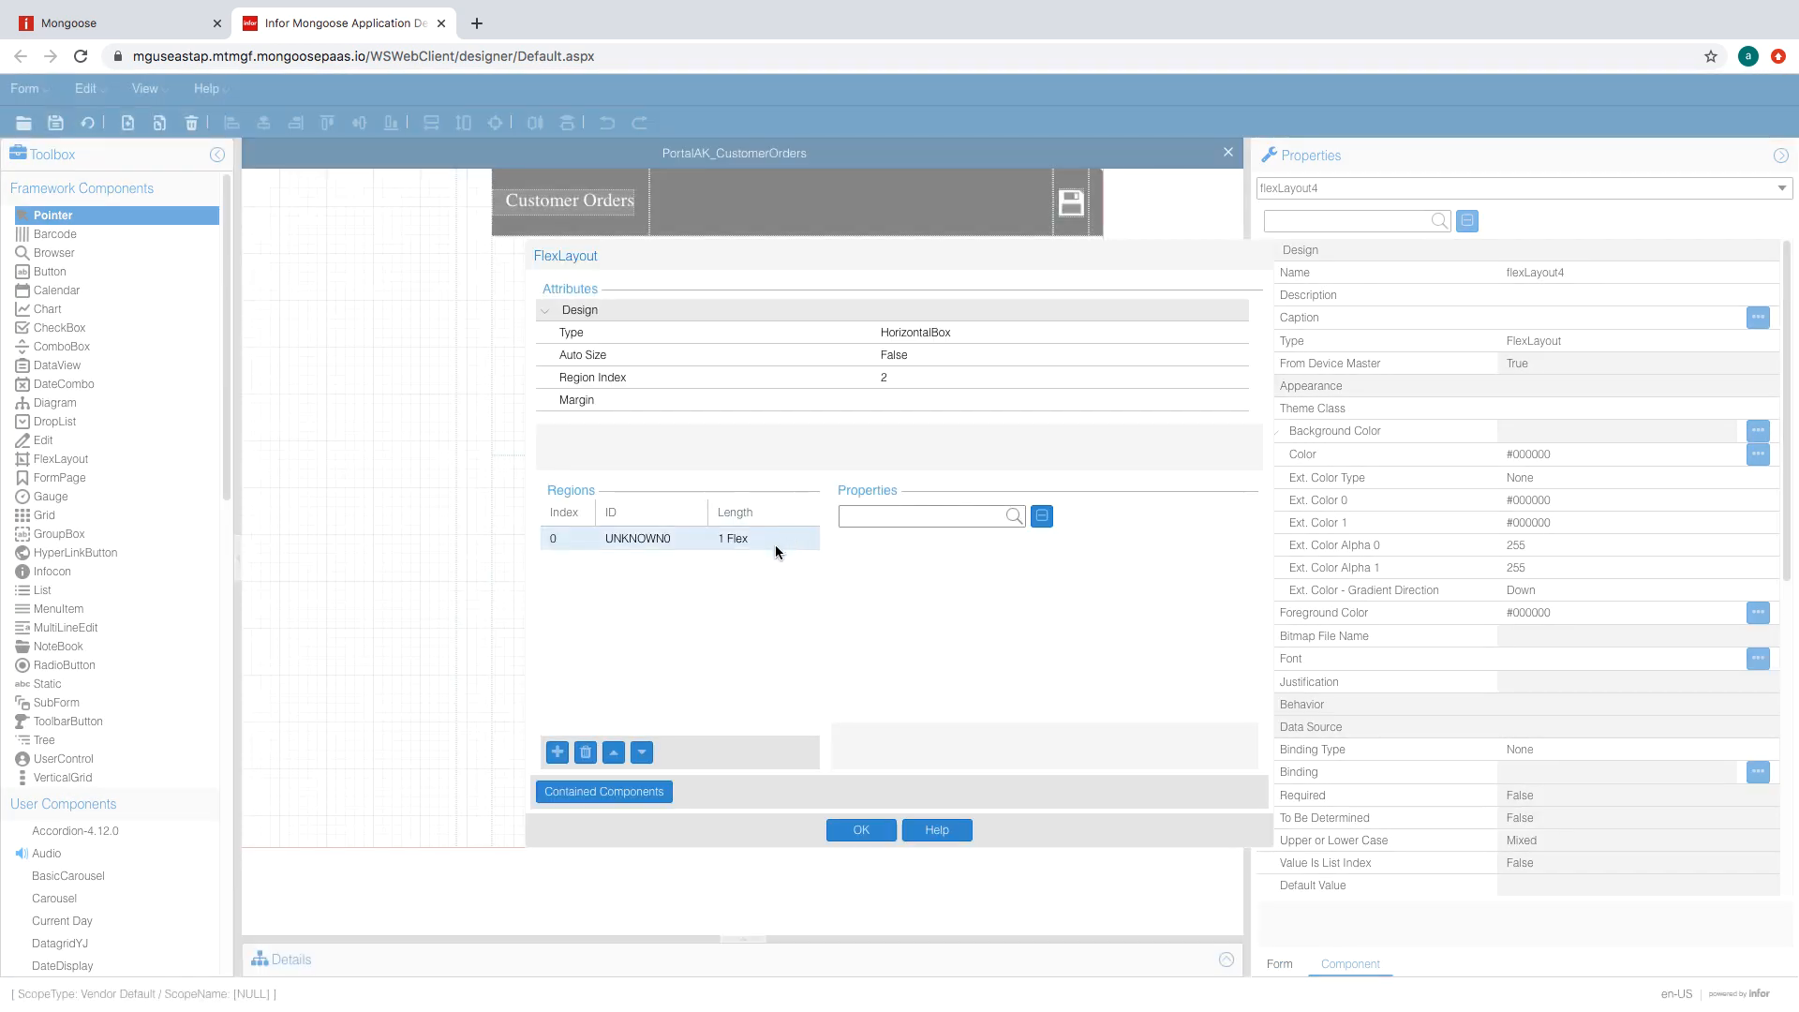
{"action": "left_click", "coordinate": [774, 541]}
{"action": "left_click", "coordinate": [556, 752]}
{"action": "left_click", "coordinate": [557, 753]}
{"action": "left_click", "coordinate": [557, 753]}
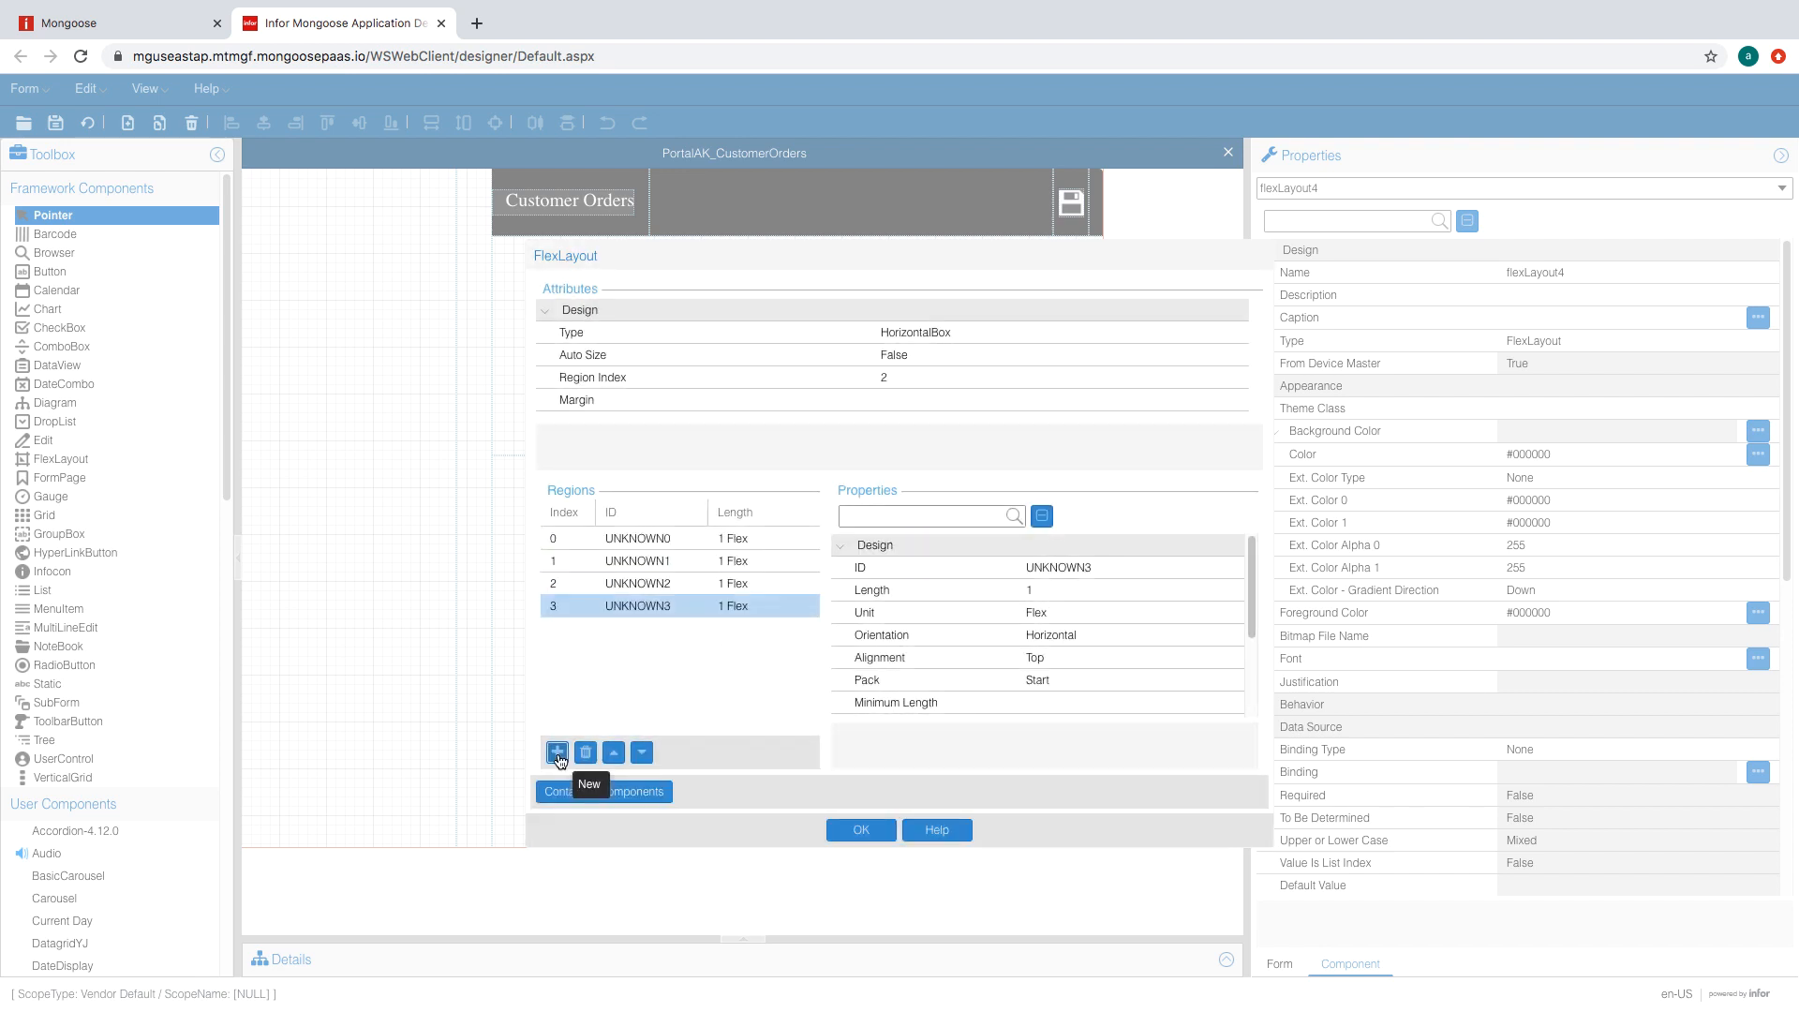
{"action": "left_click", "coordinate": [557, 753]}
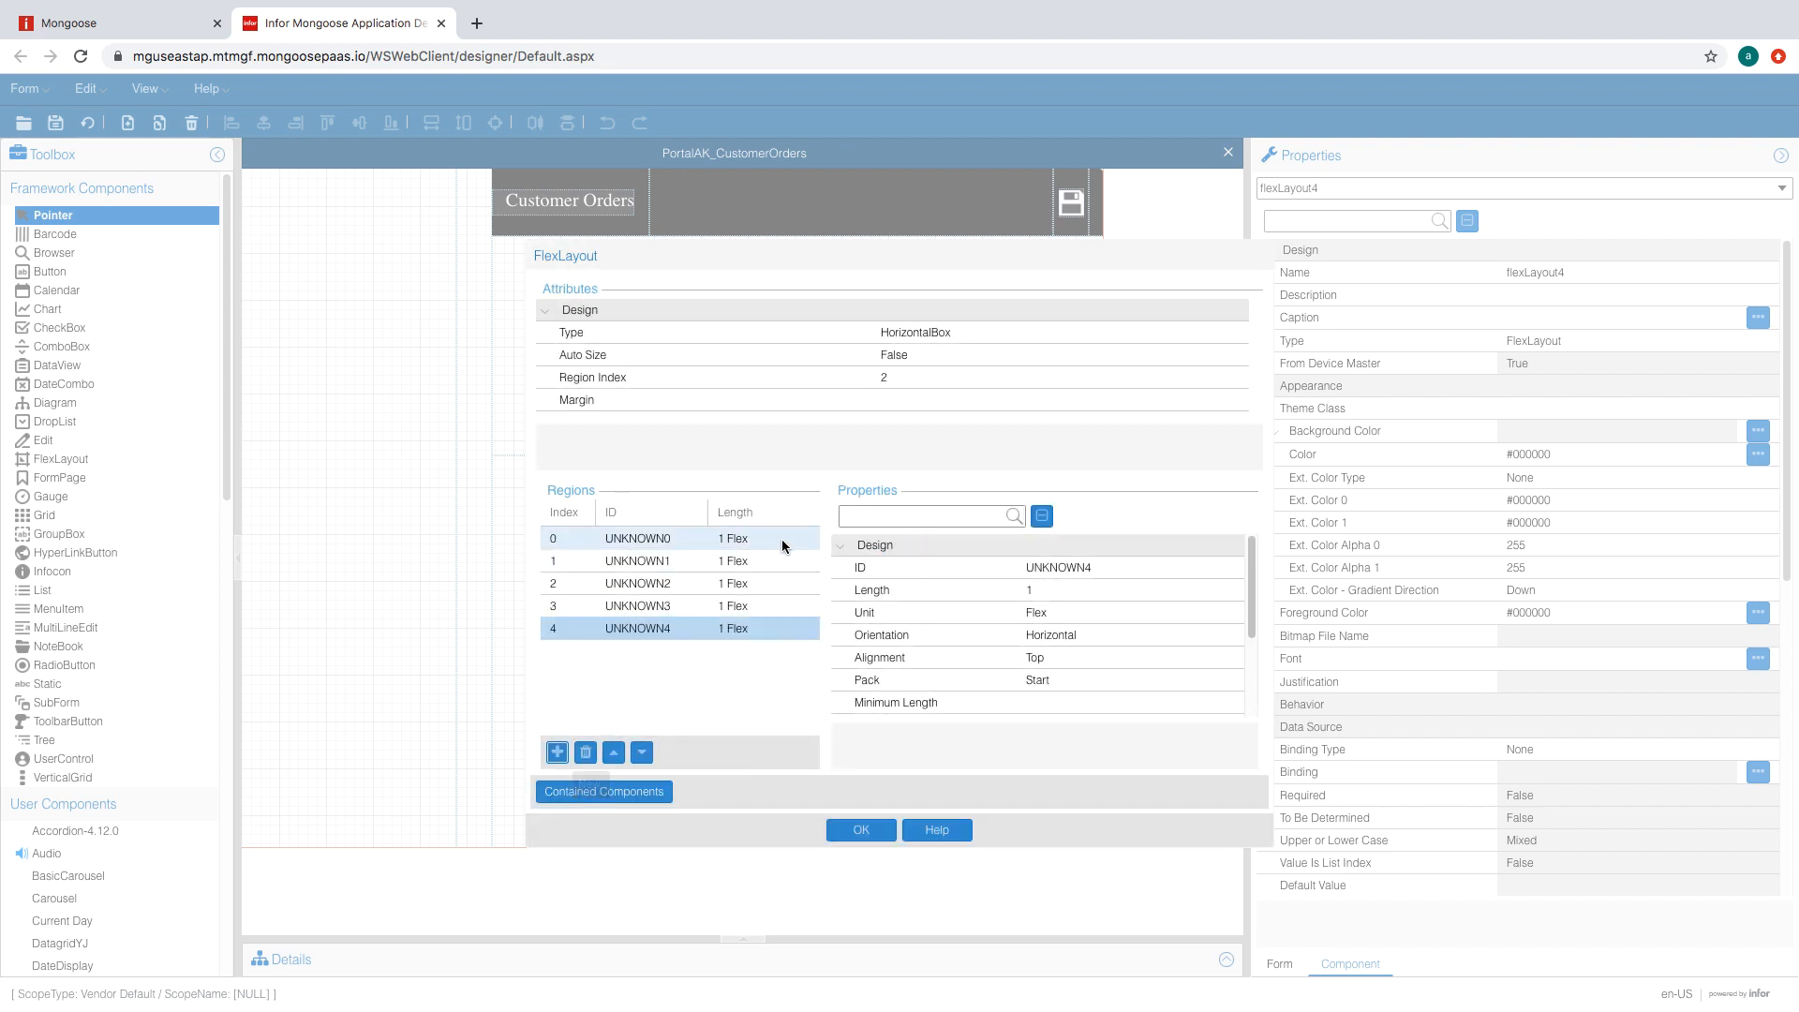
- Set the first and last regions to Fill and the second region to 2 FormUnit
{"action": "left_click", "coordinate": [1115, 635]}
{"action": "left_click", "coordinate": [1117, 609]}
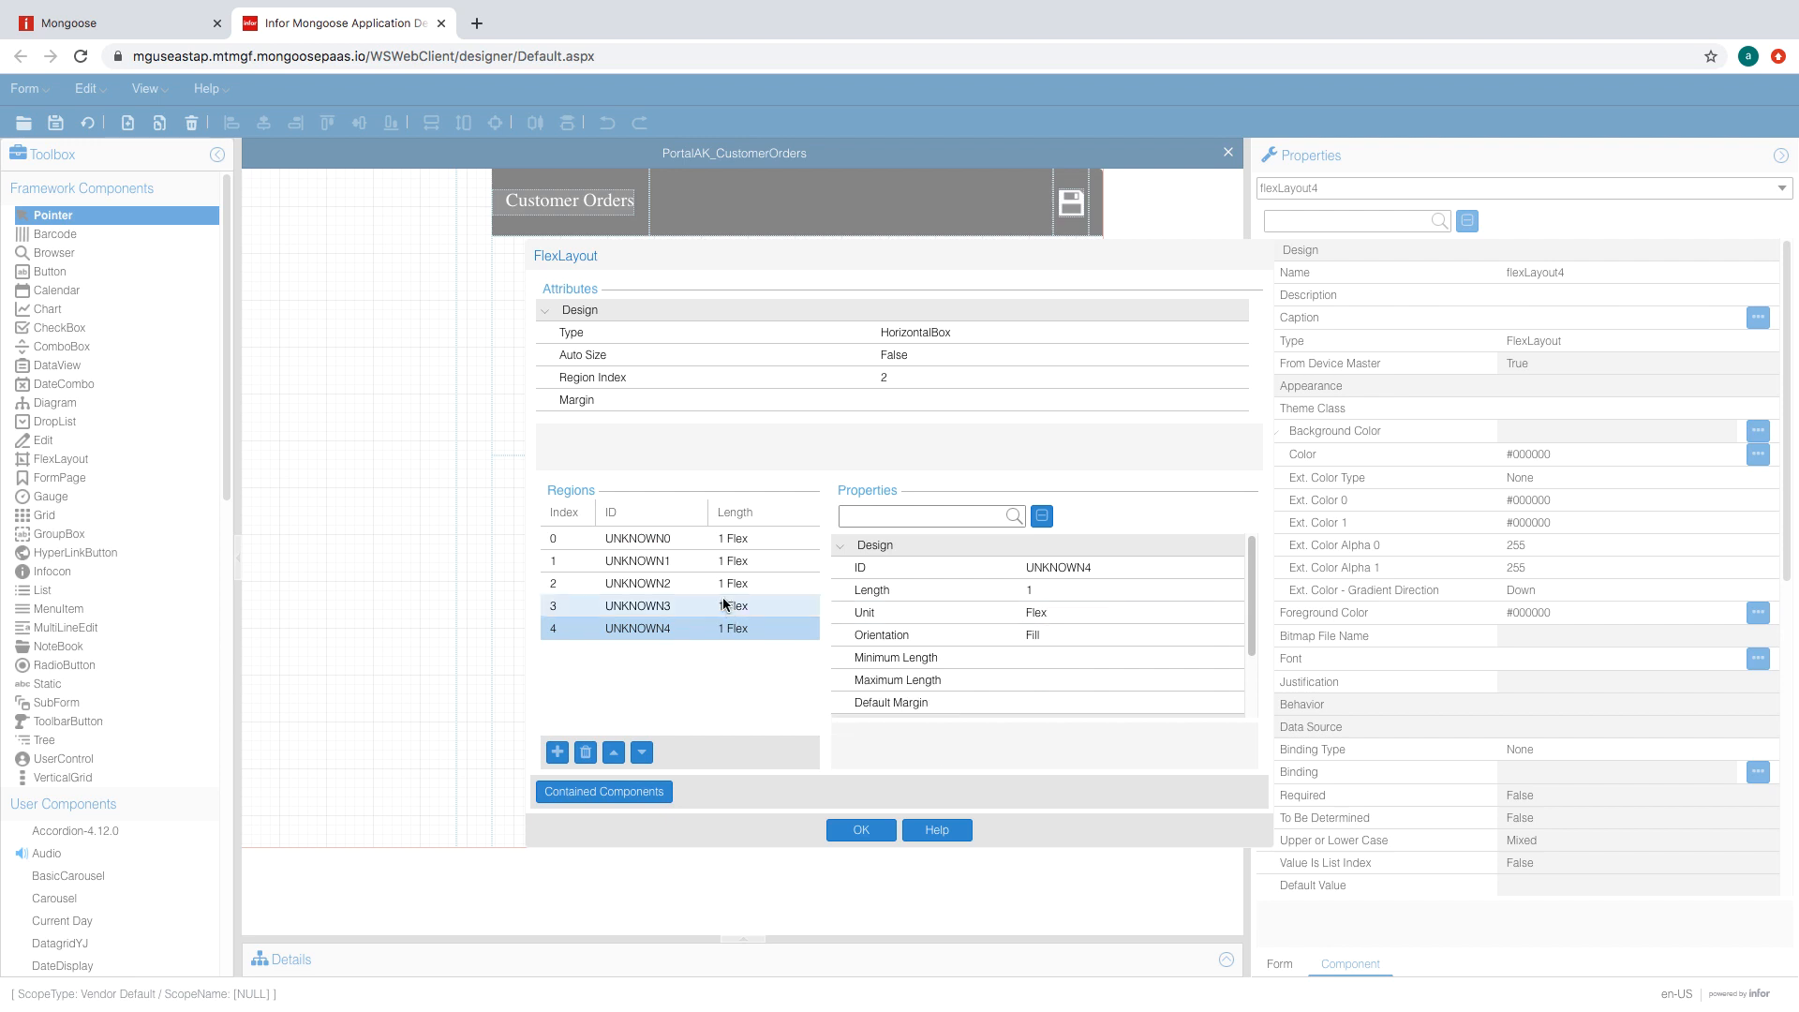
{"action": "left_click", "coordinate": [752, 543]}
{"action": "left_click", "coordinate": [1129, 634]}
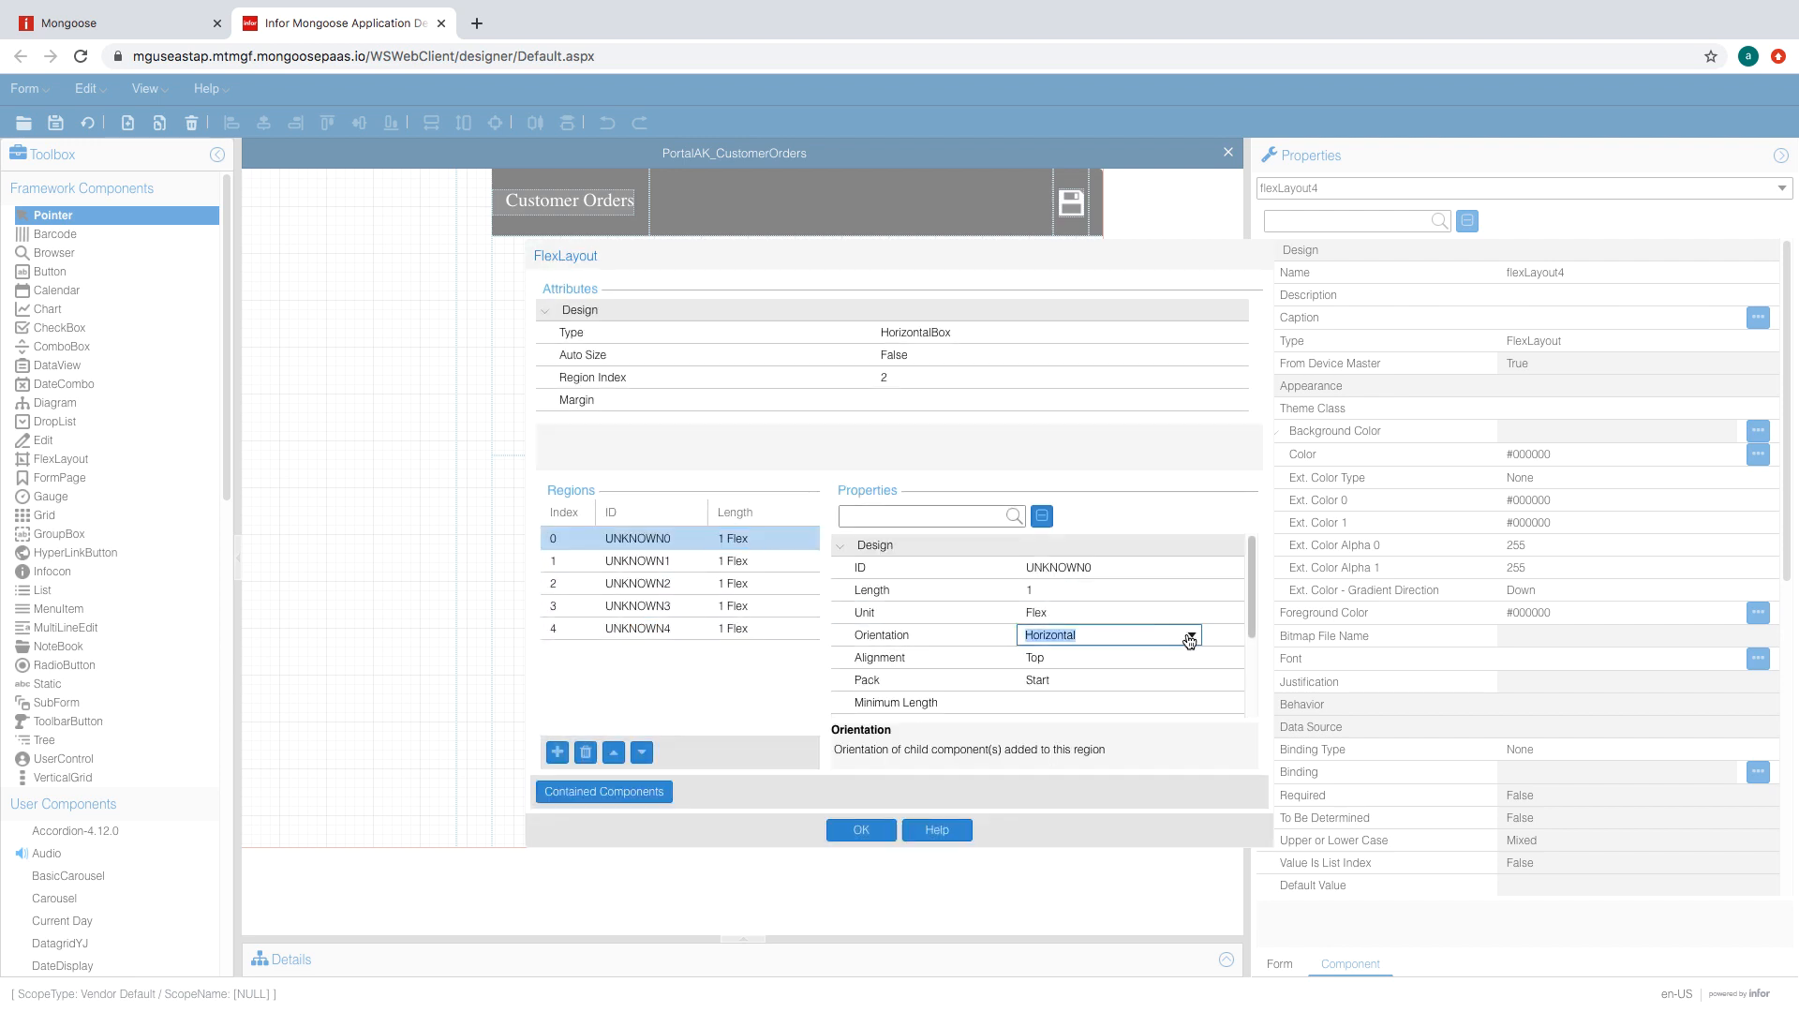
{"action": "left_click", "coordinate": [1093, 617]}
{"action": "left_click", "coordinate": [784, 566]}
{"action": "left_click", "coordinate": [1133, 614]}
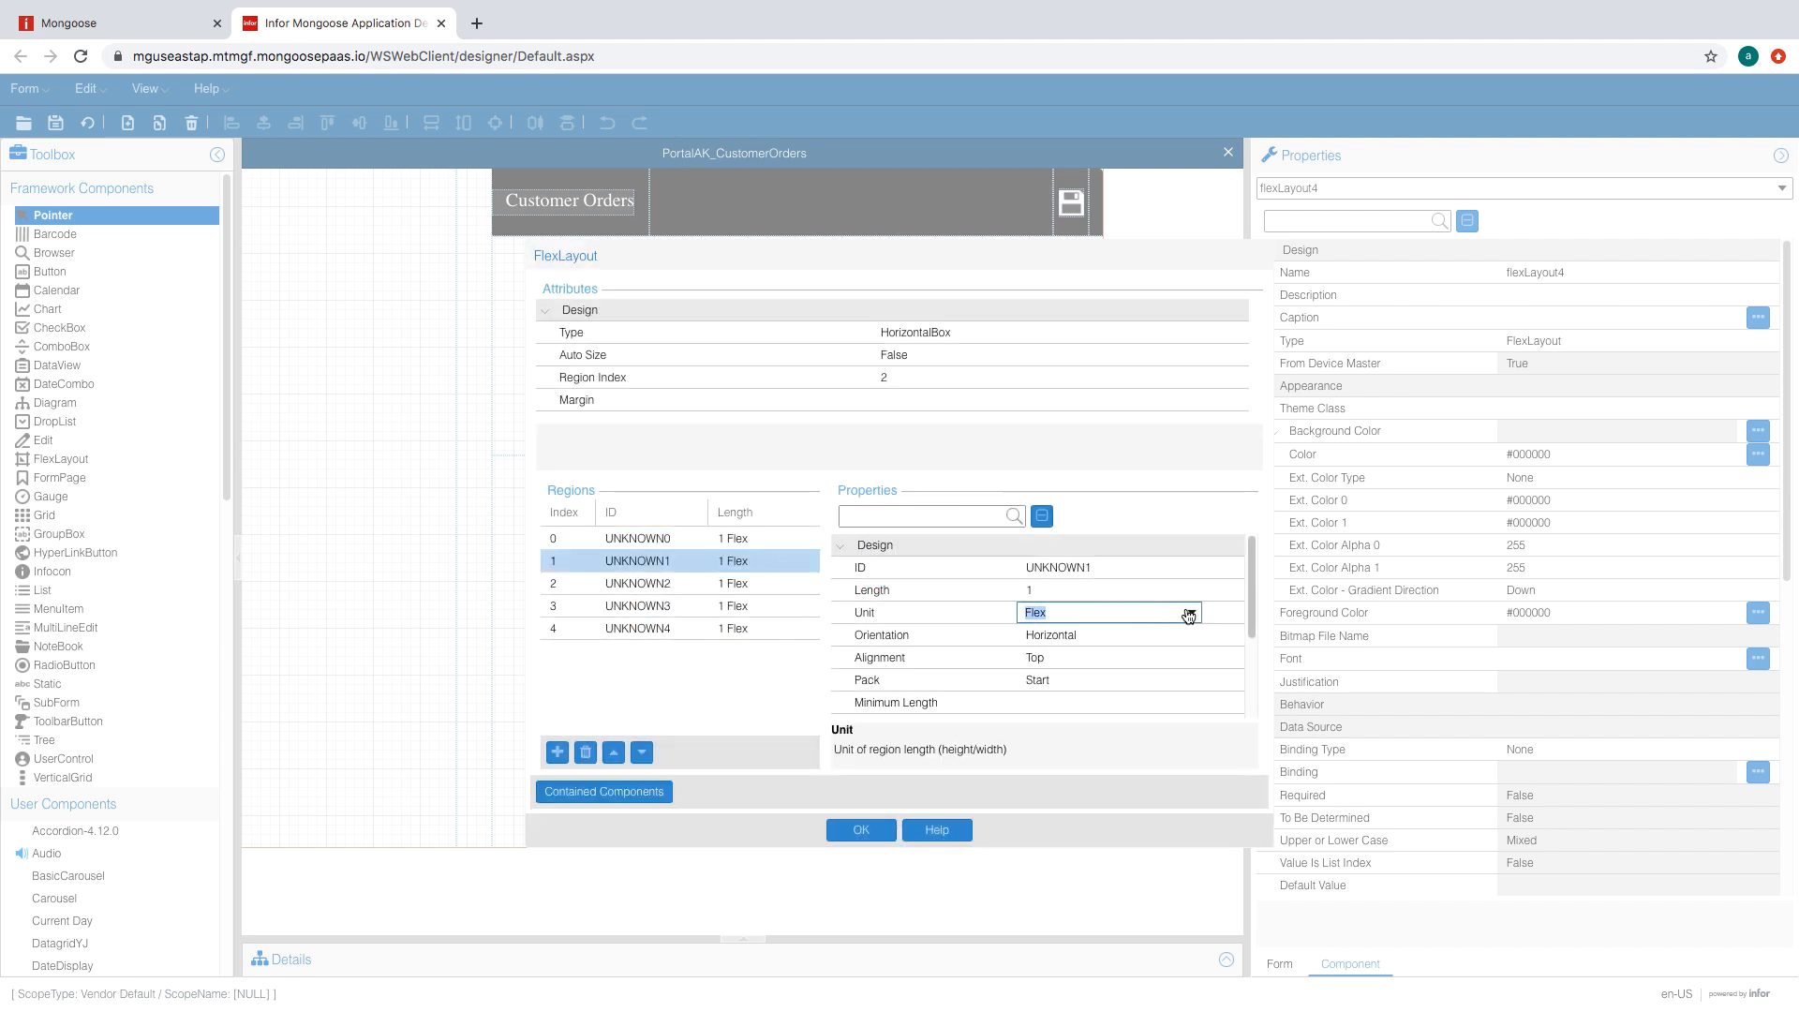
{"action": "left_click", "coordinate": [1125, 615]}
{"action": "left_click", "coordinate": [1117, 636]}
{"action": "left_click", "coordinate": [1089, 590]}
{"action": "type", "text": "2"}
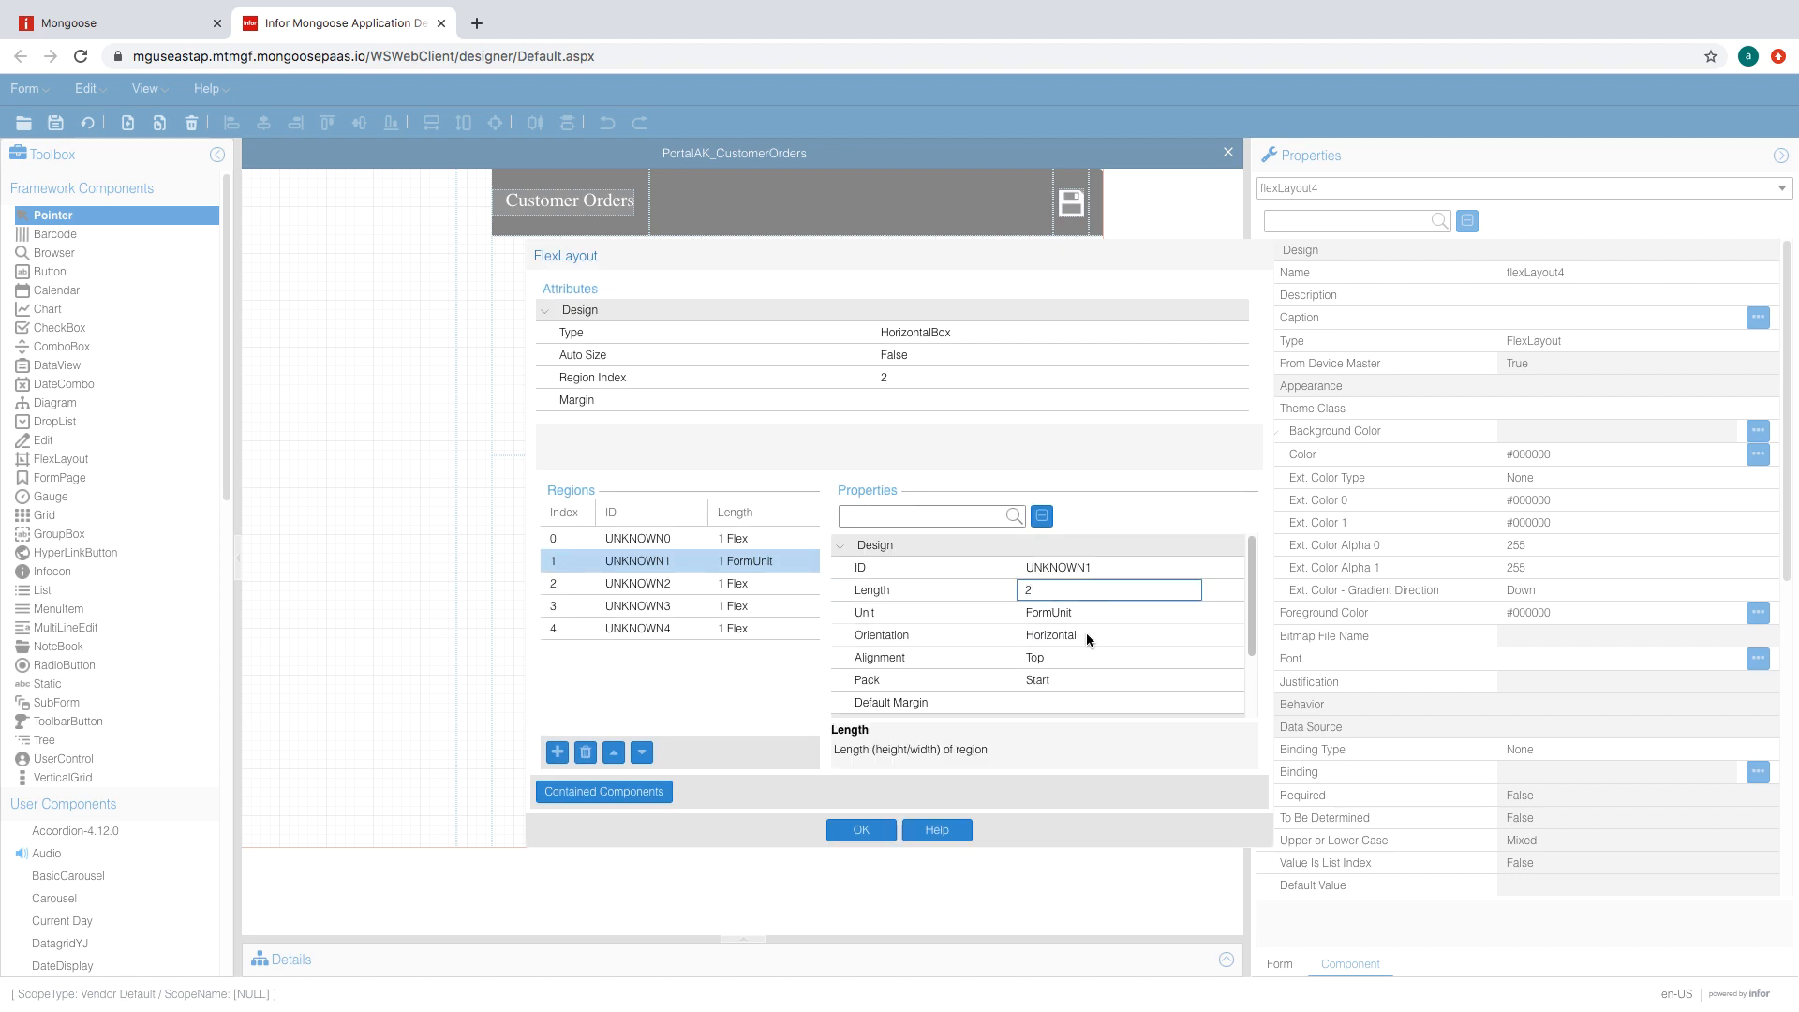
{"action": "key", "text": "Return"}
- Set the third region to Fill, apply the regions, and regenerate the form
{"action": "left_click", "coordinate": [745, 605]}
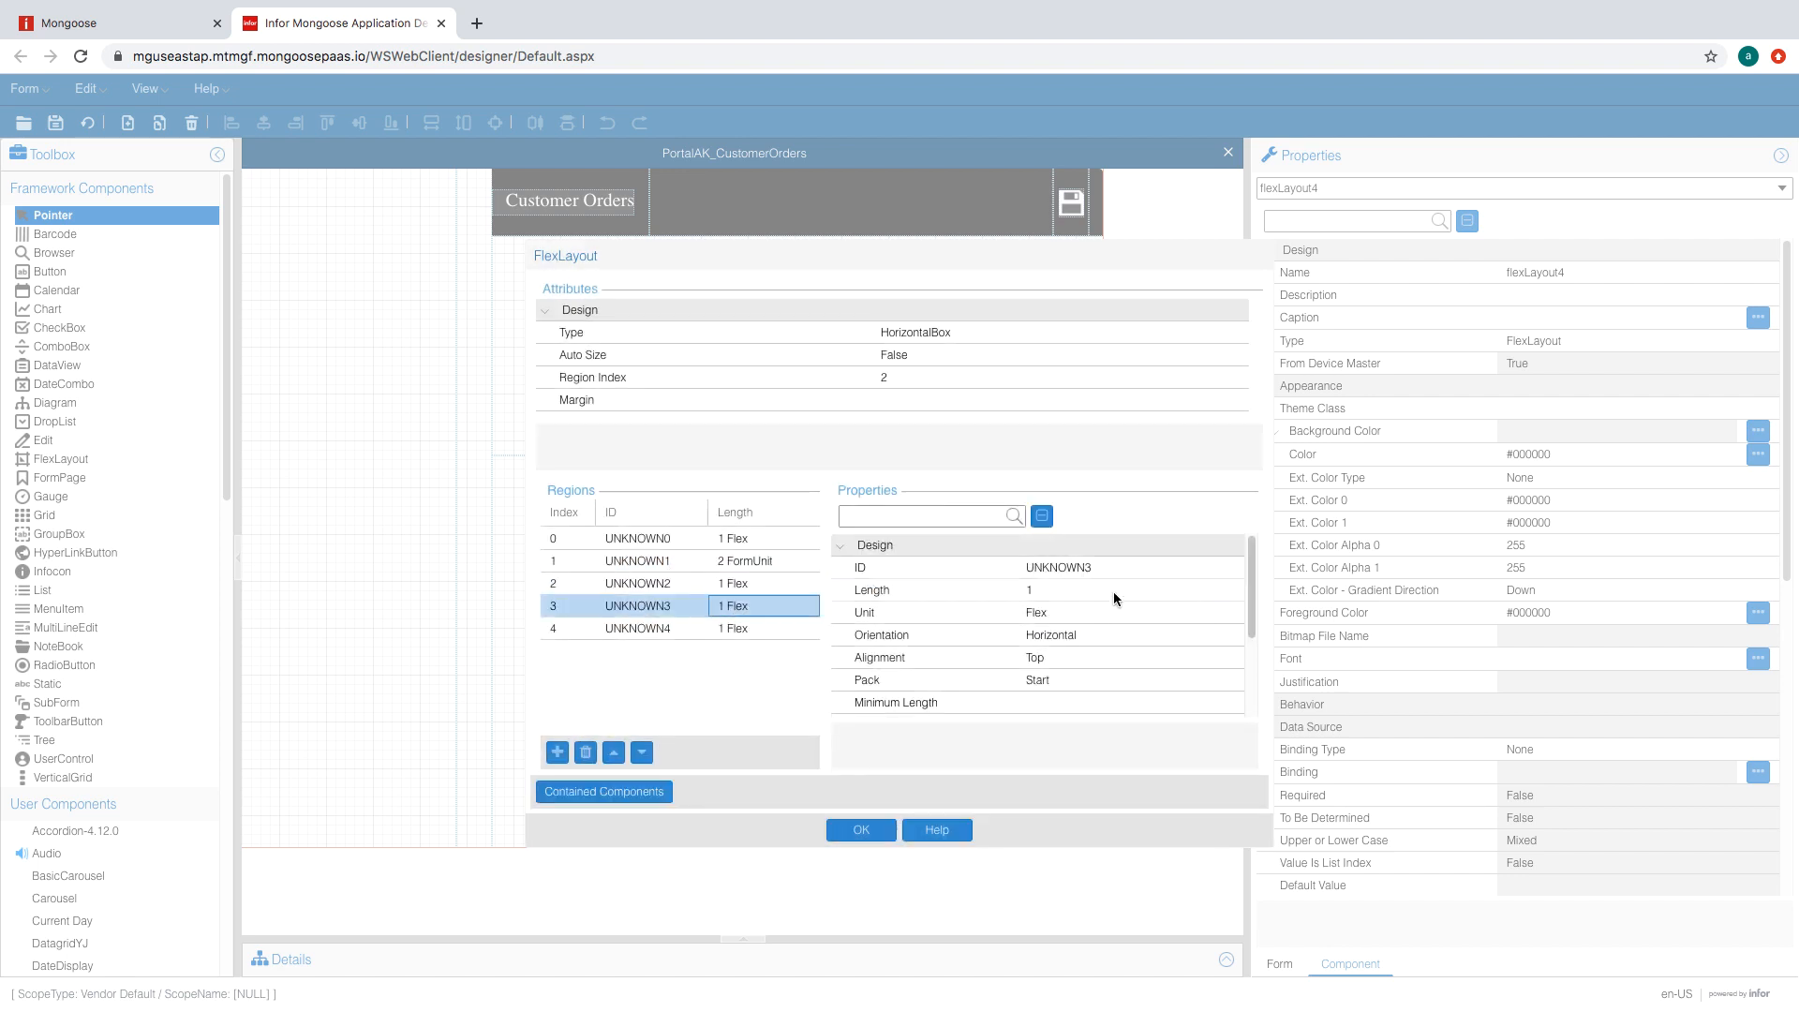
{"action": "left_click", "coordinate": [791, 581]}
{"action": "left_click", "coordinate": [1179, 634]}
{"action": "left_click", "coordinate": [1179, 634]}
{"action": "left_click", "coordinate": [1040, 651]}
{"action": "left_click", "coordinate": [1089, 609]}
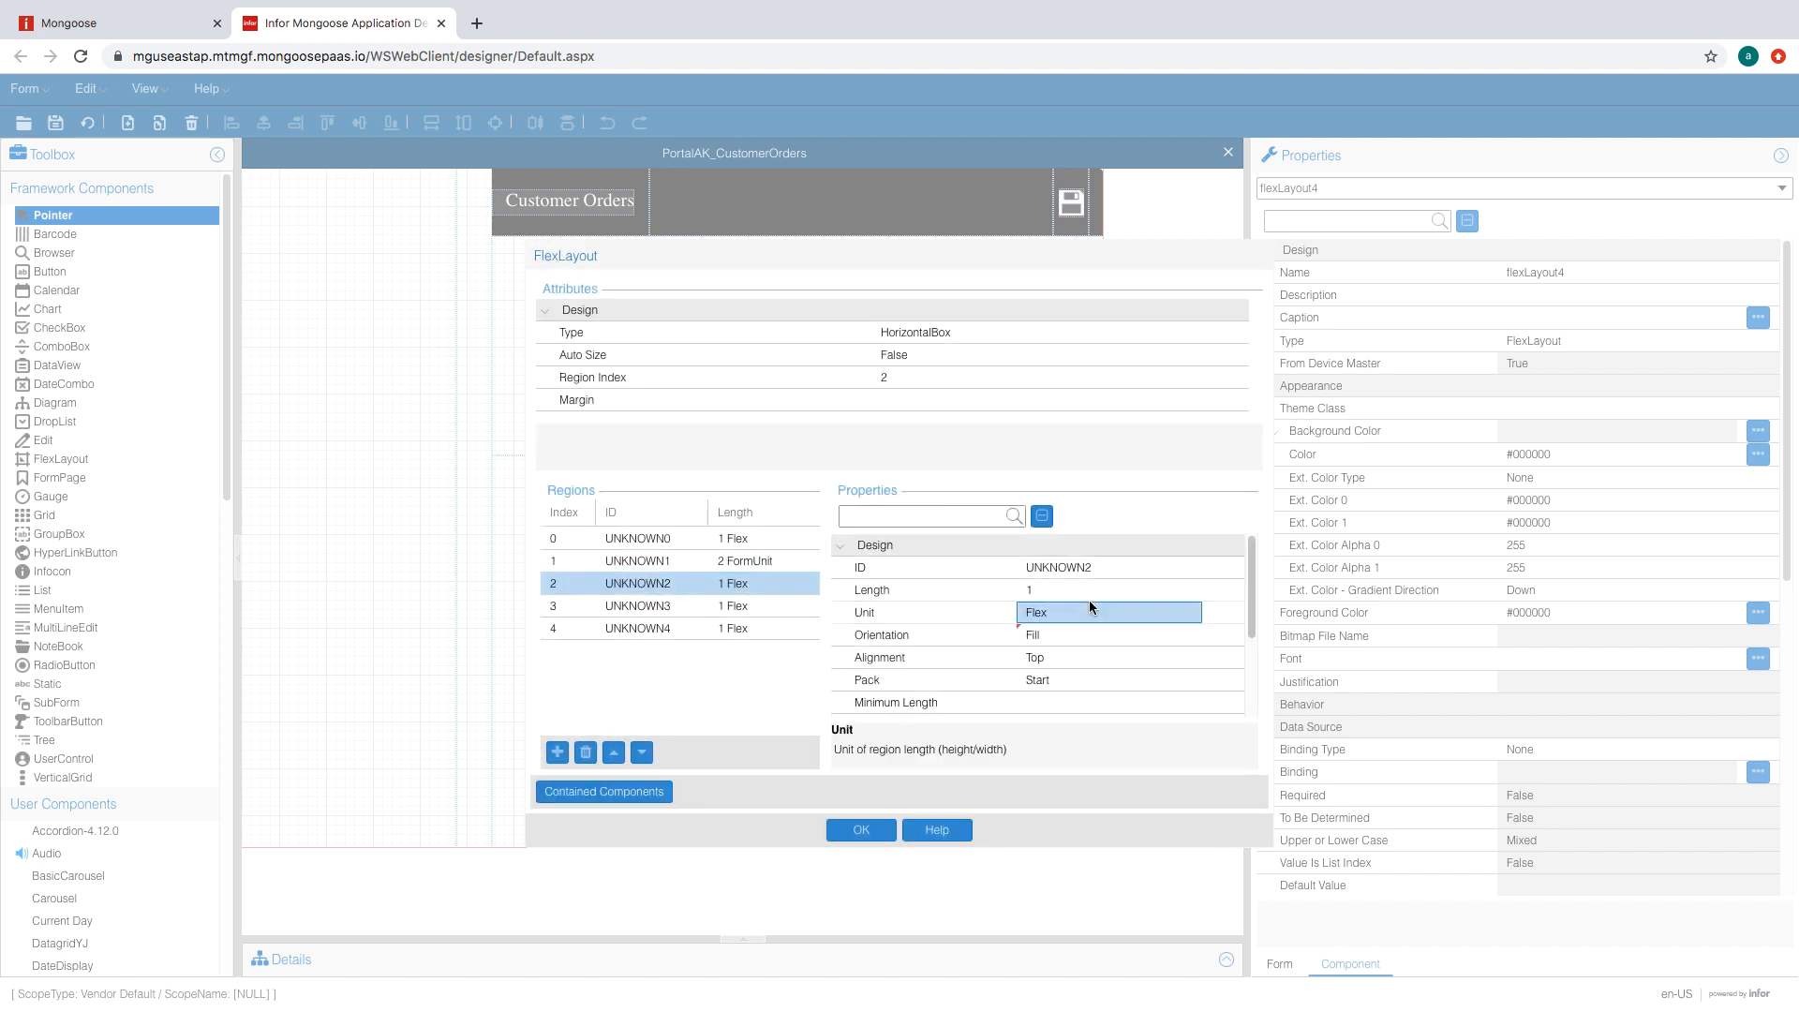
{"action": "left_click", "coordinate": [731, 626]}
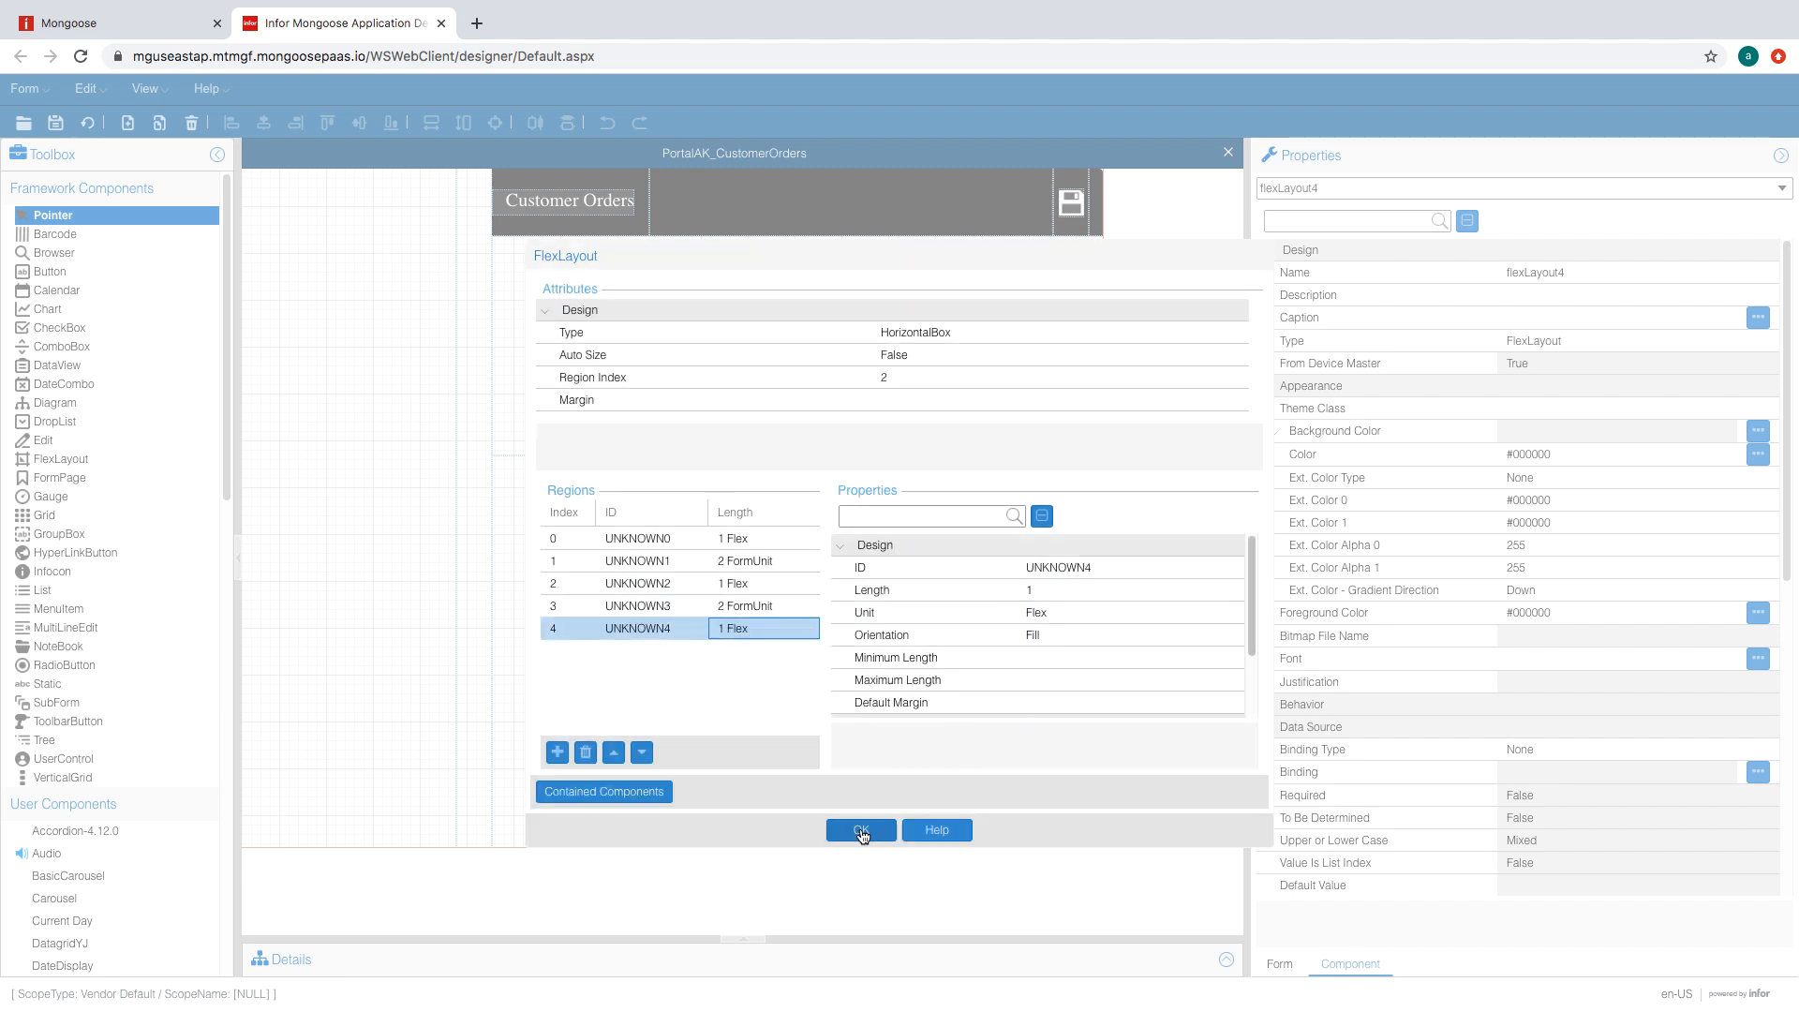
{"action": "left_click", "coordinate": [861, 831]}
{"action": "left_click", "coordinate": [84, 125]}
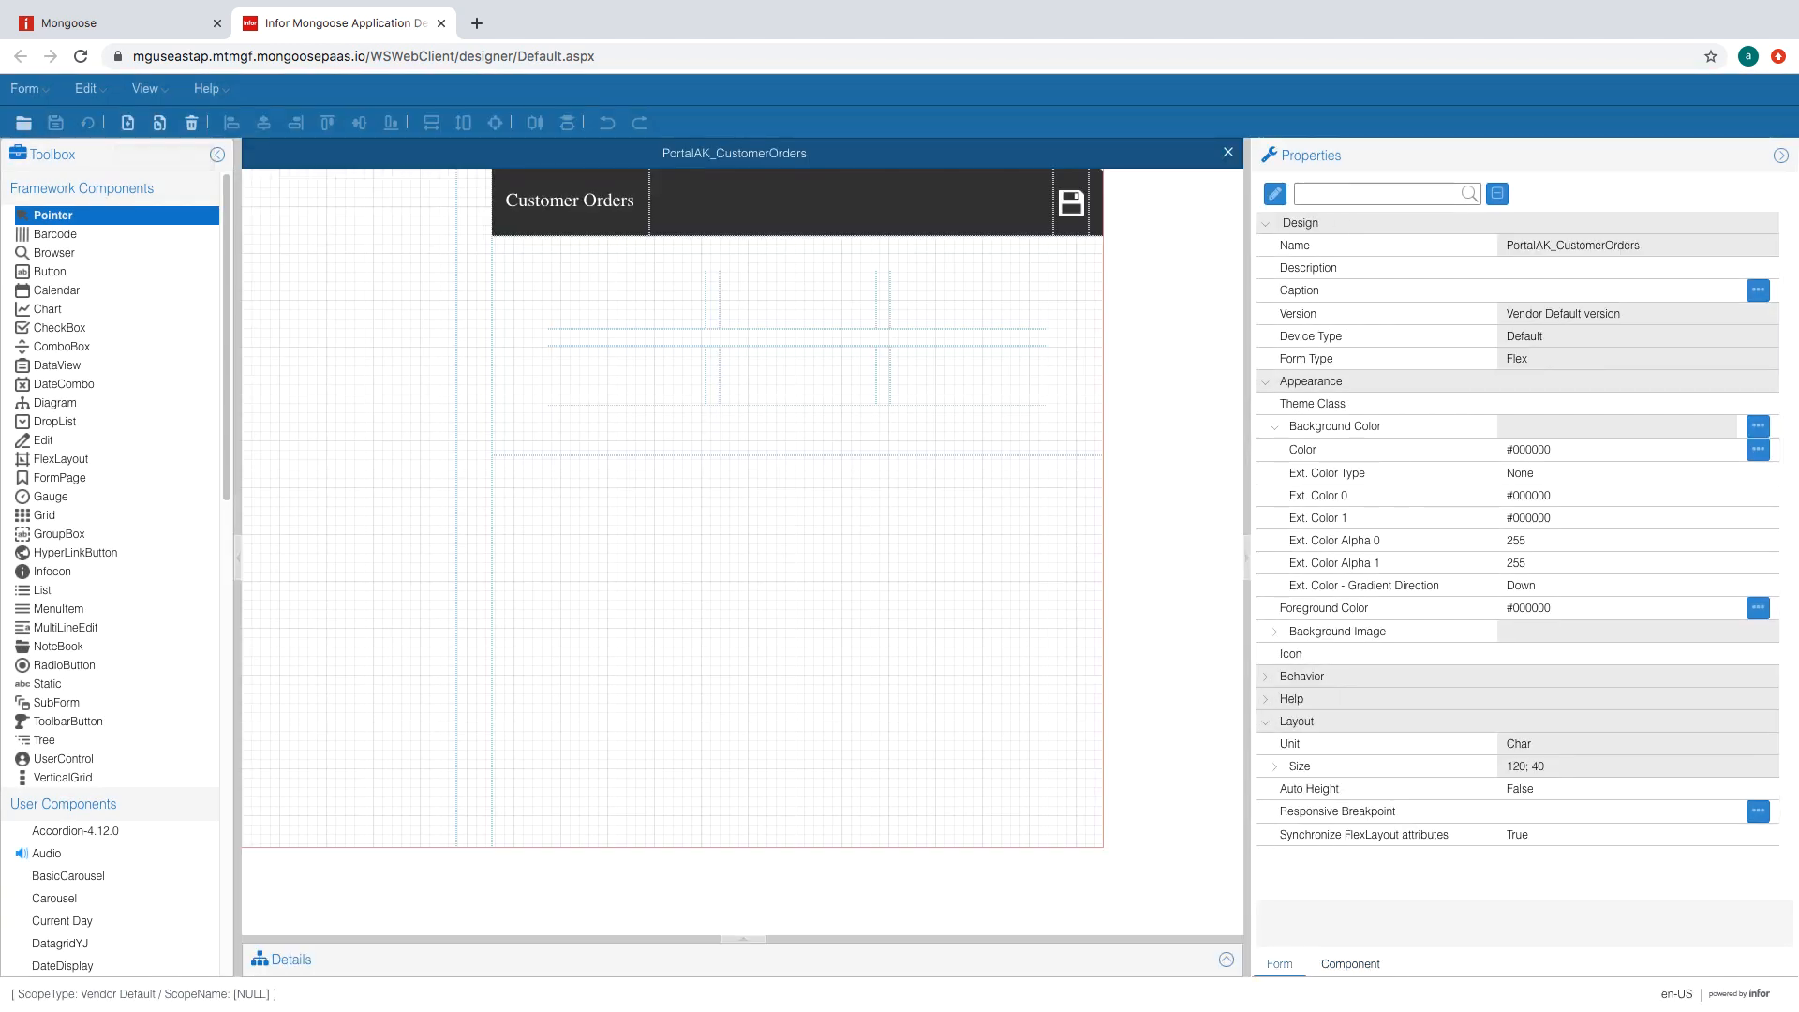
- Draw flexLayout5 near the form's top-left and give it two regions
{"action": "left_click", "coordinate": [61, 460]}
{"action": "left_click_drag", "start_coordinate": [569, 289], "coordinate": [669, 325]}
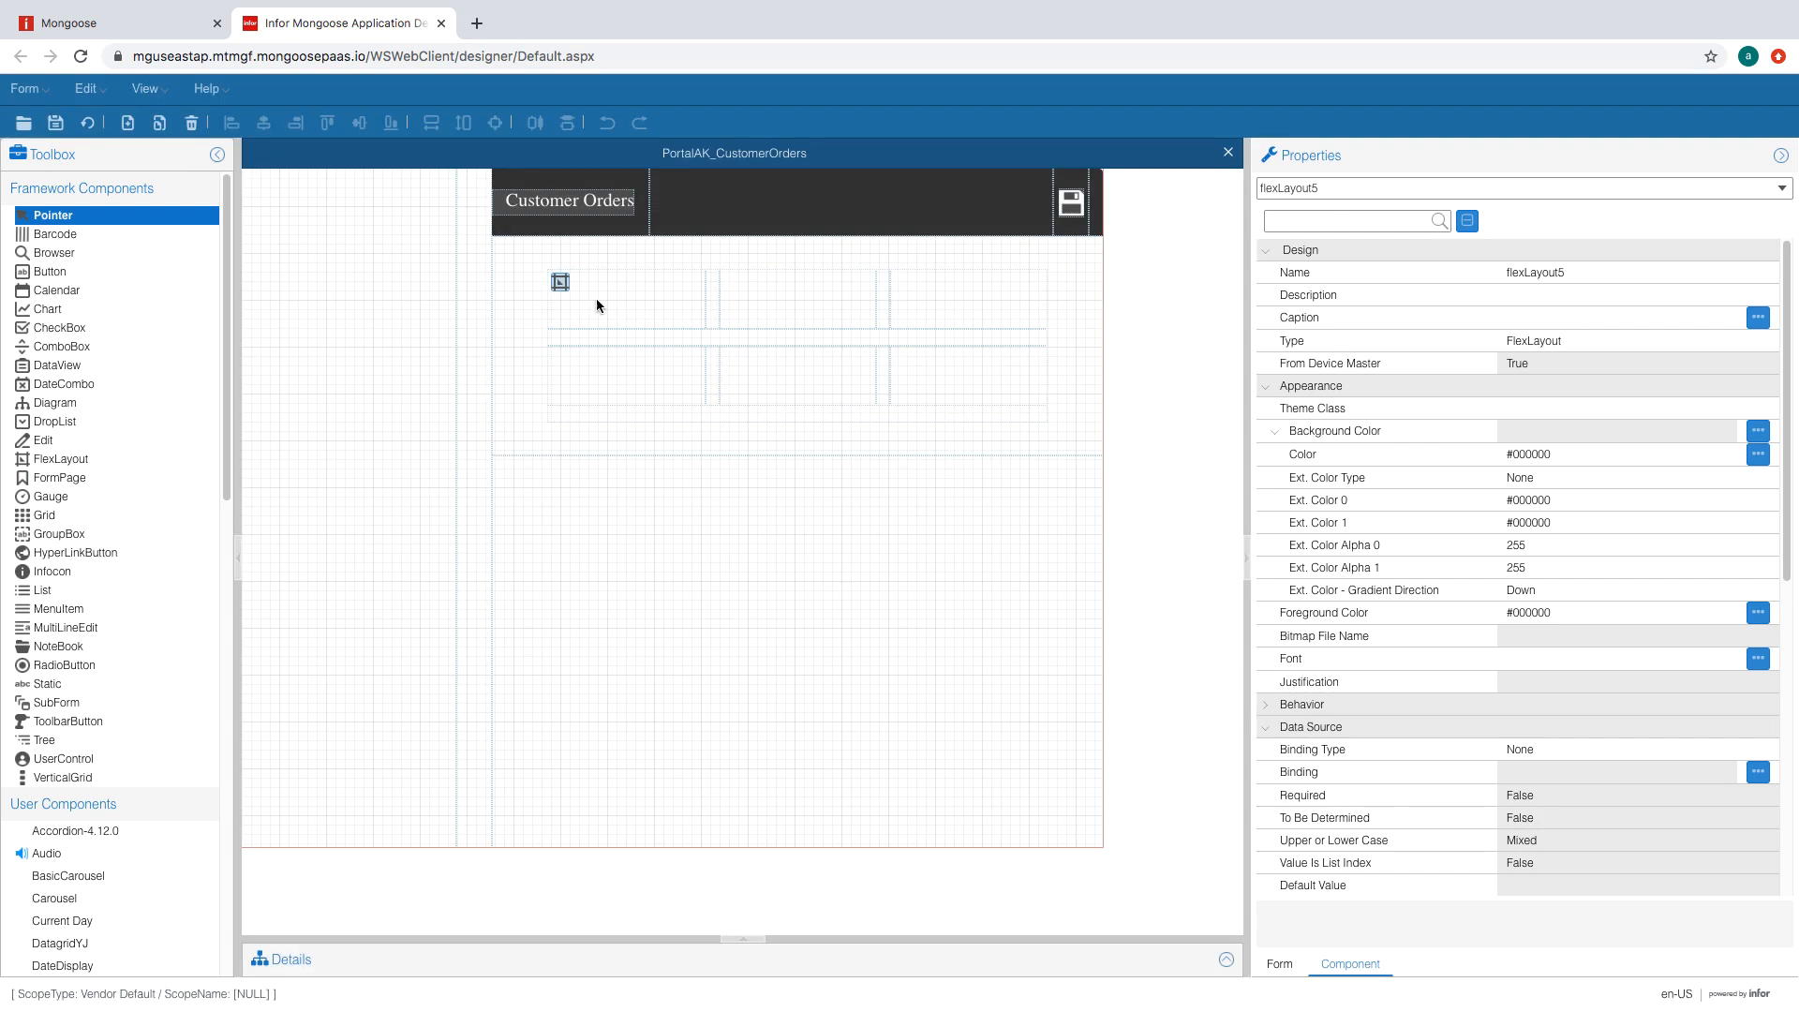
{"action": "left_click", "coordinate": [560, 289]}
{"action": "left_click", "coordinate": [656, 538]}
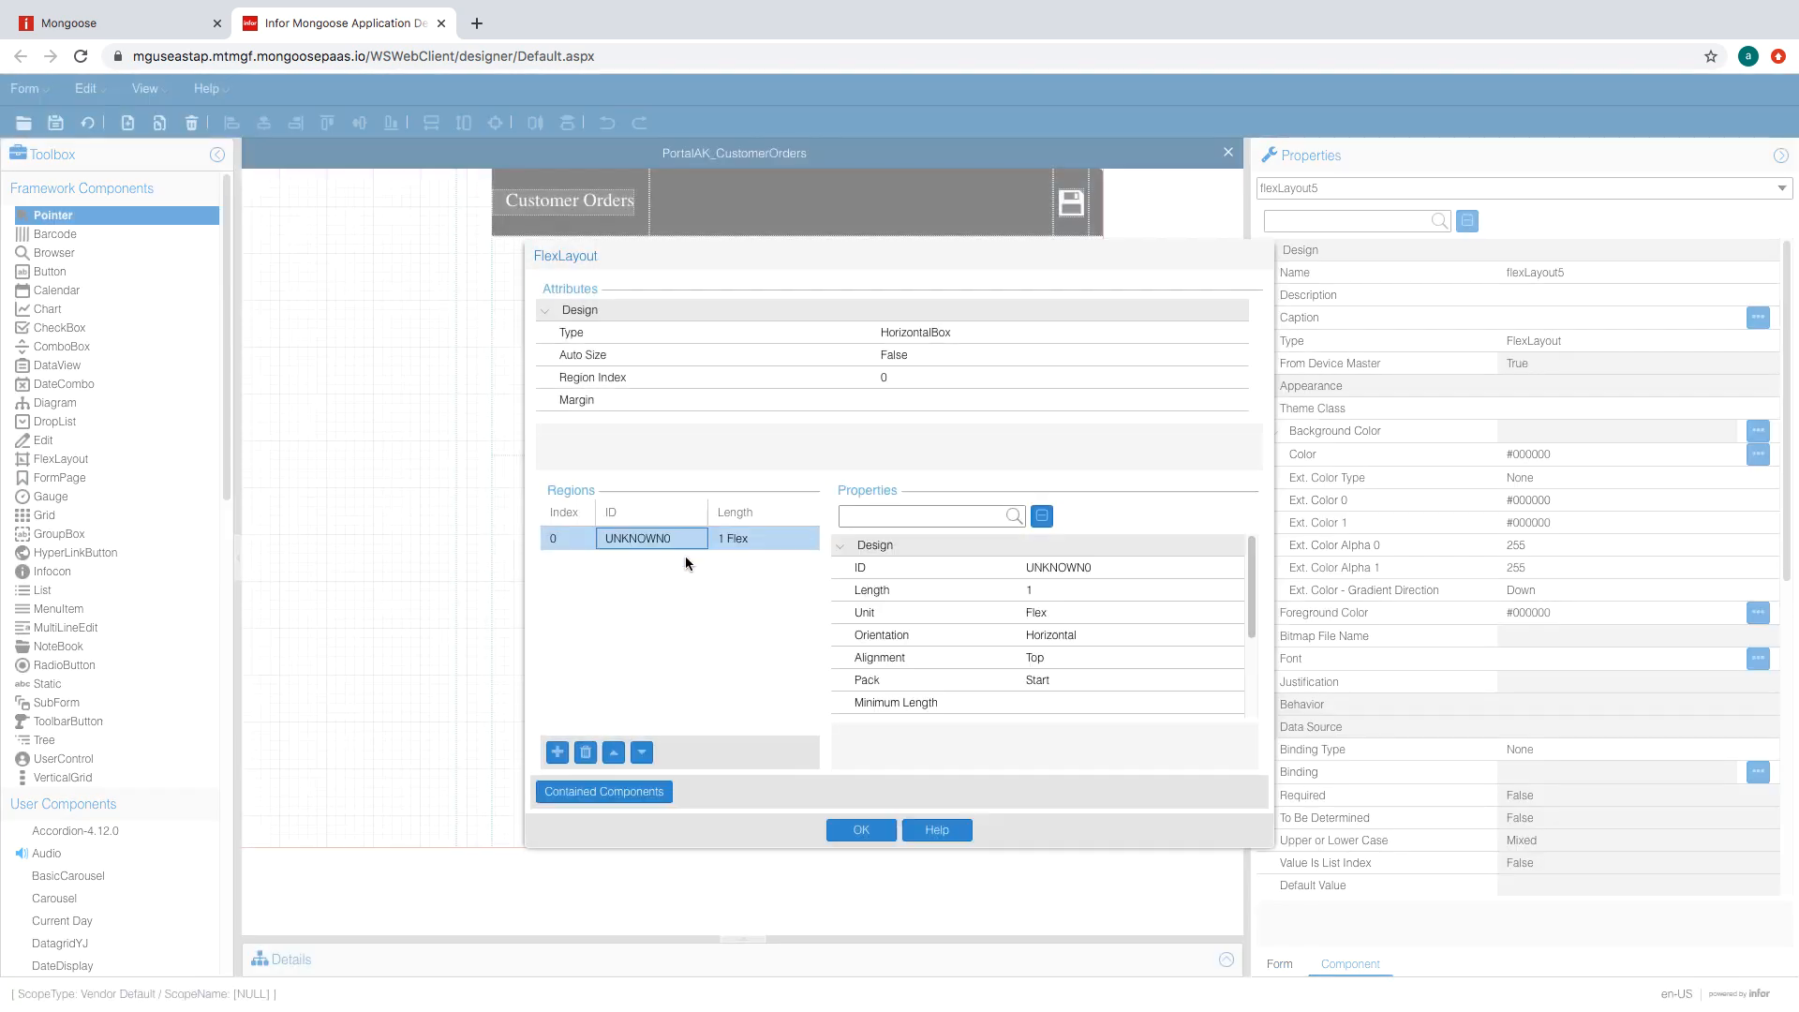
{"action": "left_click", "coordinate": [557, 753]}
- Set the first region to 1.5 FormUnit with Fill orientation
{"action": "left_click", "coordinate": [735, 536]}
{"action": "left_click", "coordinate": [1078, 589]}
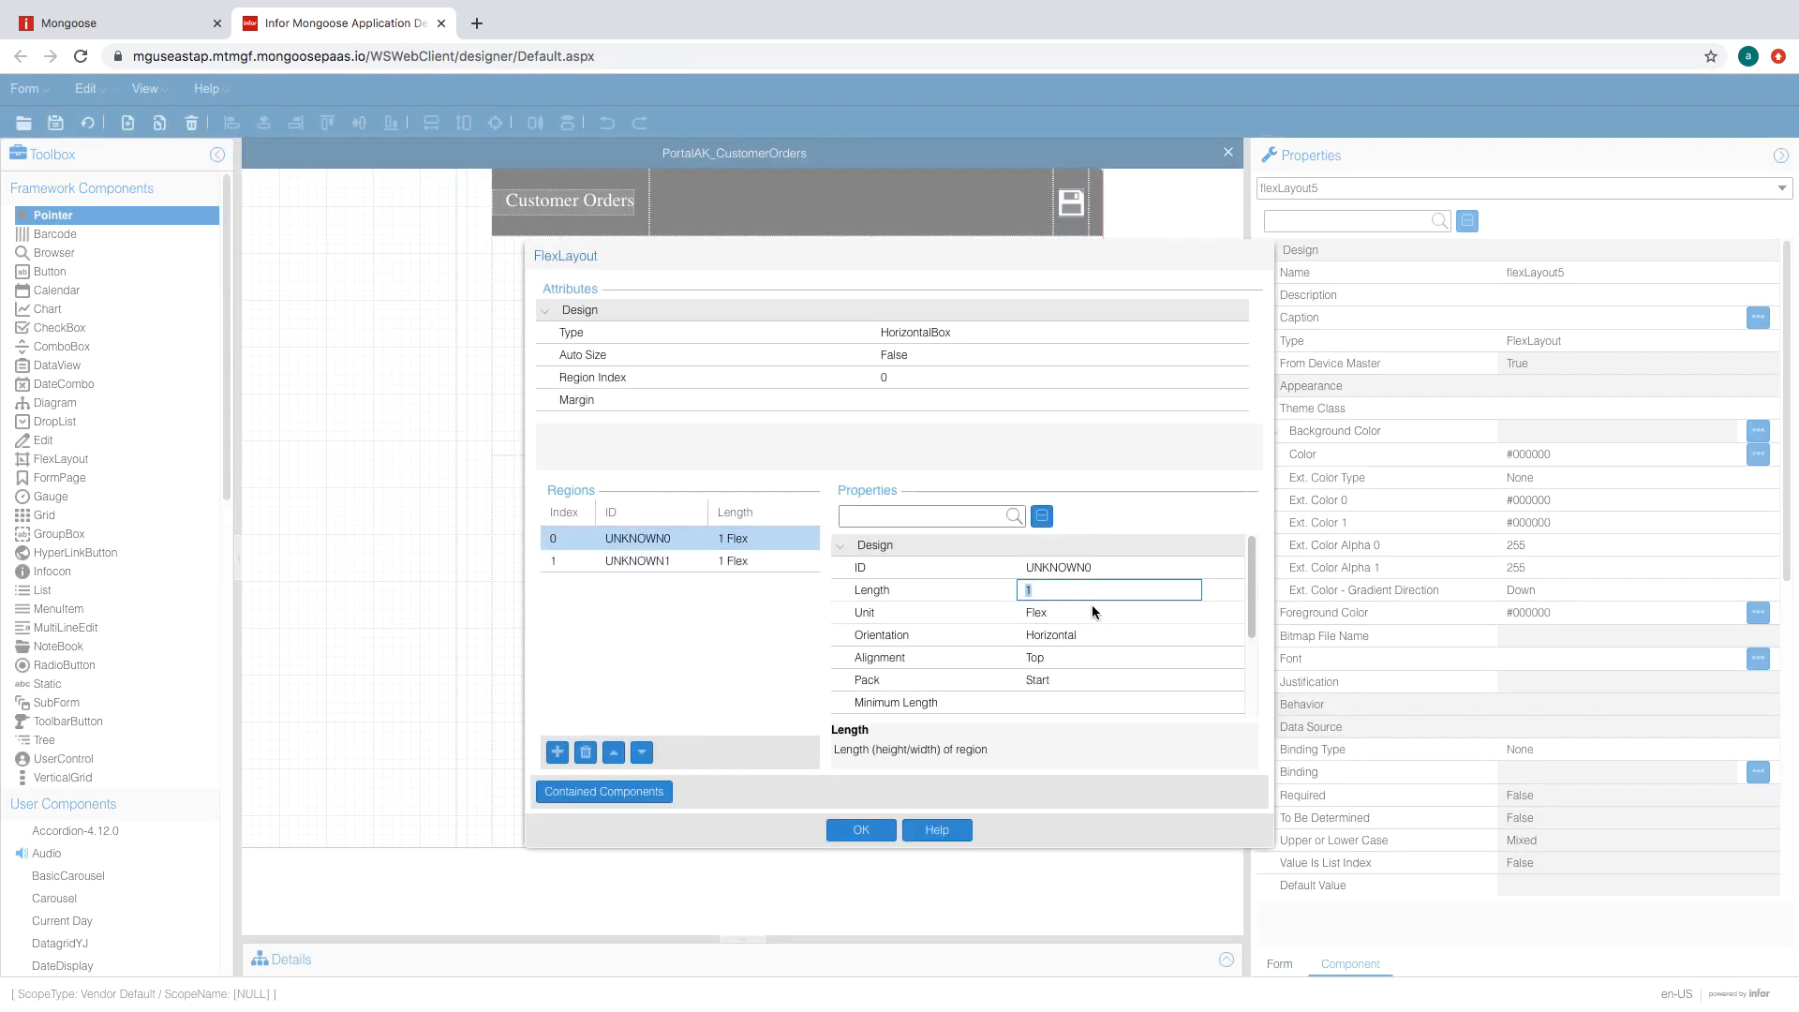
{"action": "left_click", "coordinate": [1102, 611]}
{"action": "left_click", "coordinate": [1192, 614]}
{"action": "left_click", "coordinate": [1136, 637]}
{"action": "left_click", "coordinate": [1127, 594]}
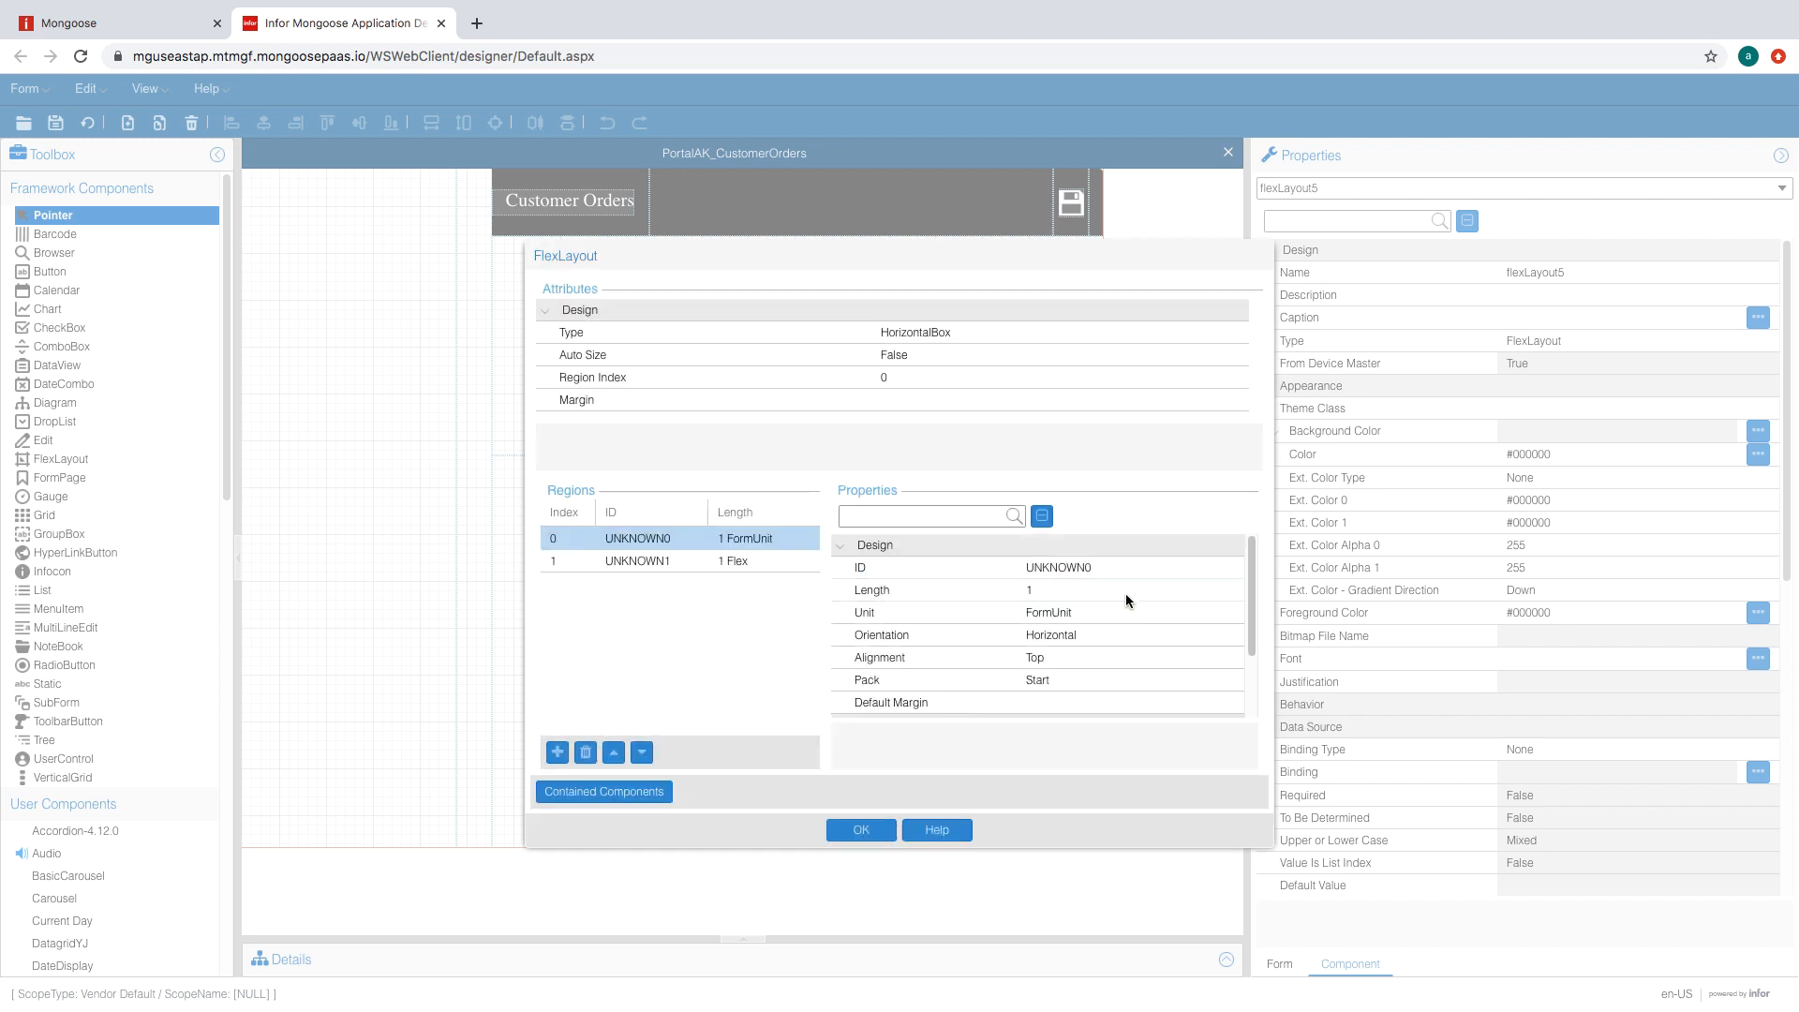
{"action": "type", "text": "1.5"}
{"action": "key", "text": "Return"}
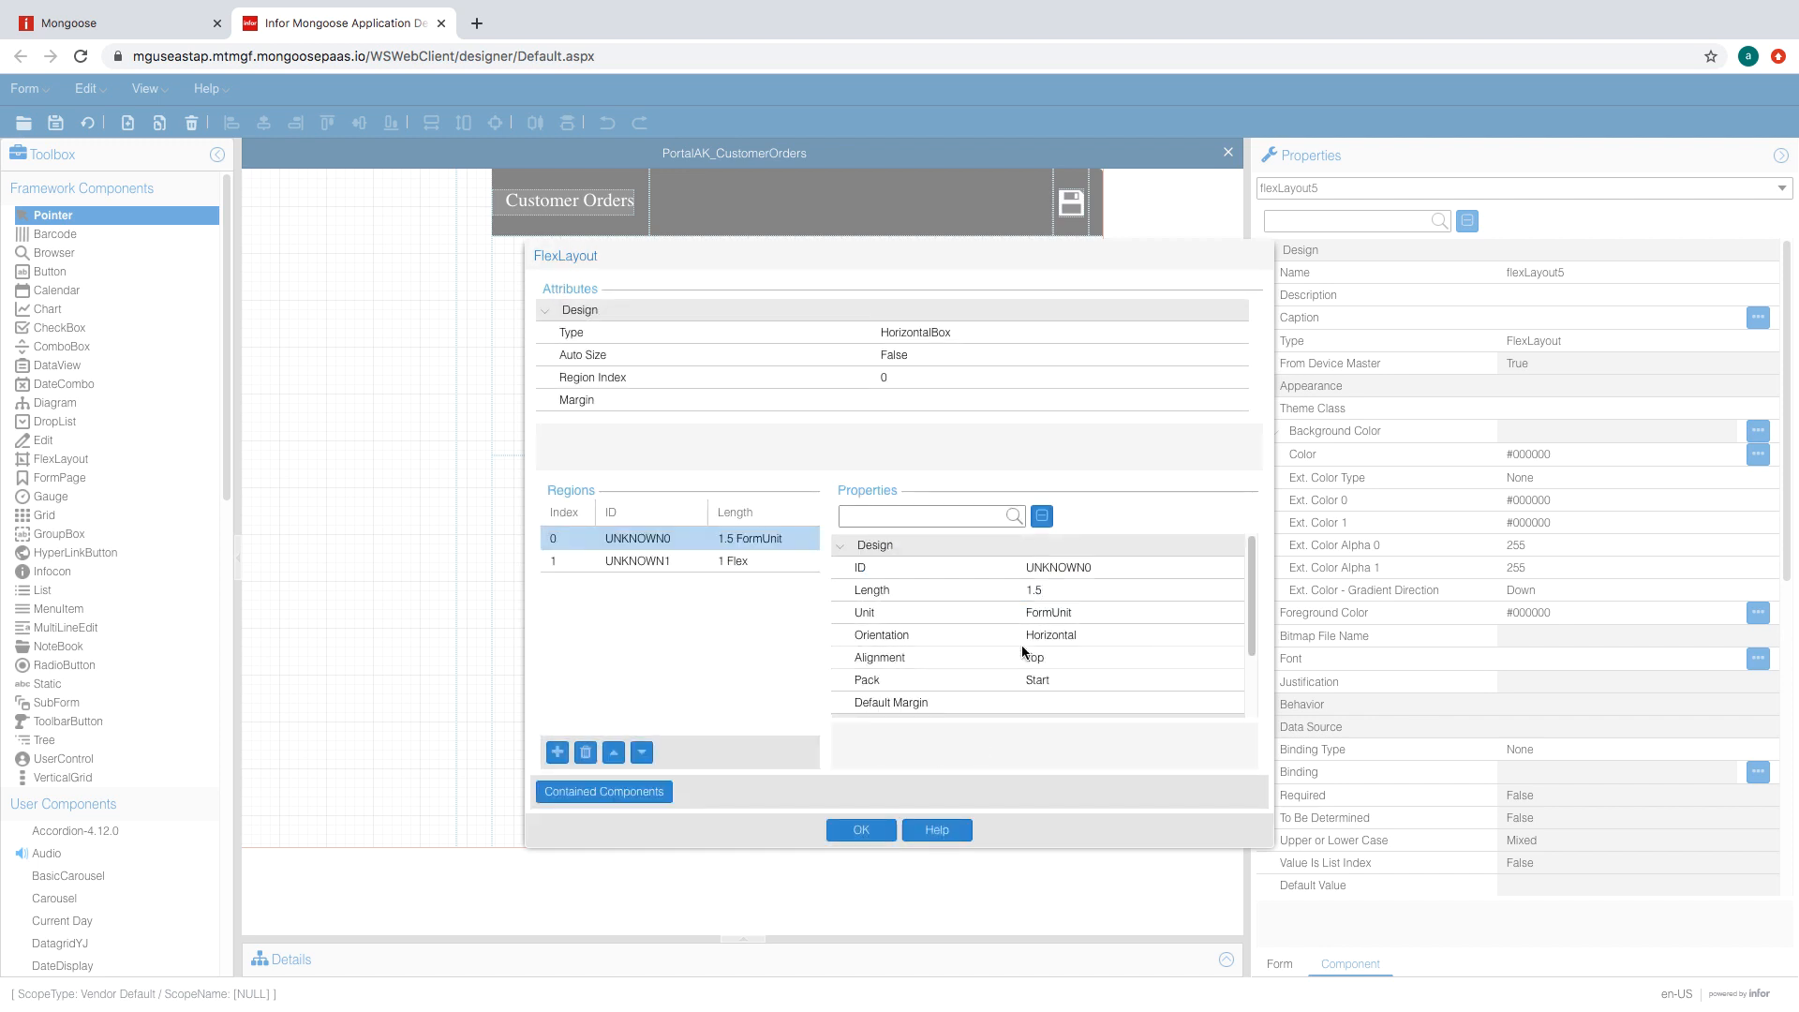
{"action": "left_click", "coordinate": [1152, 631]}
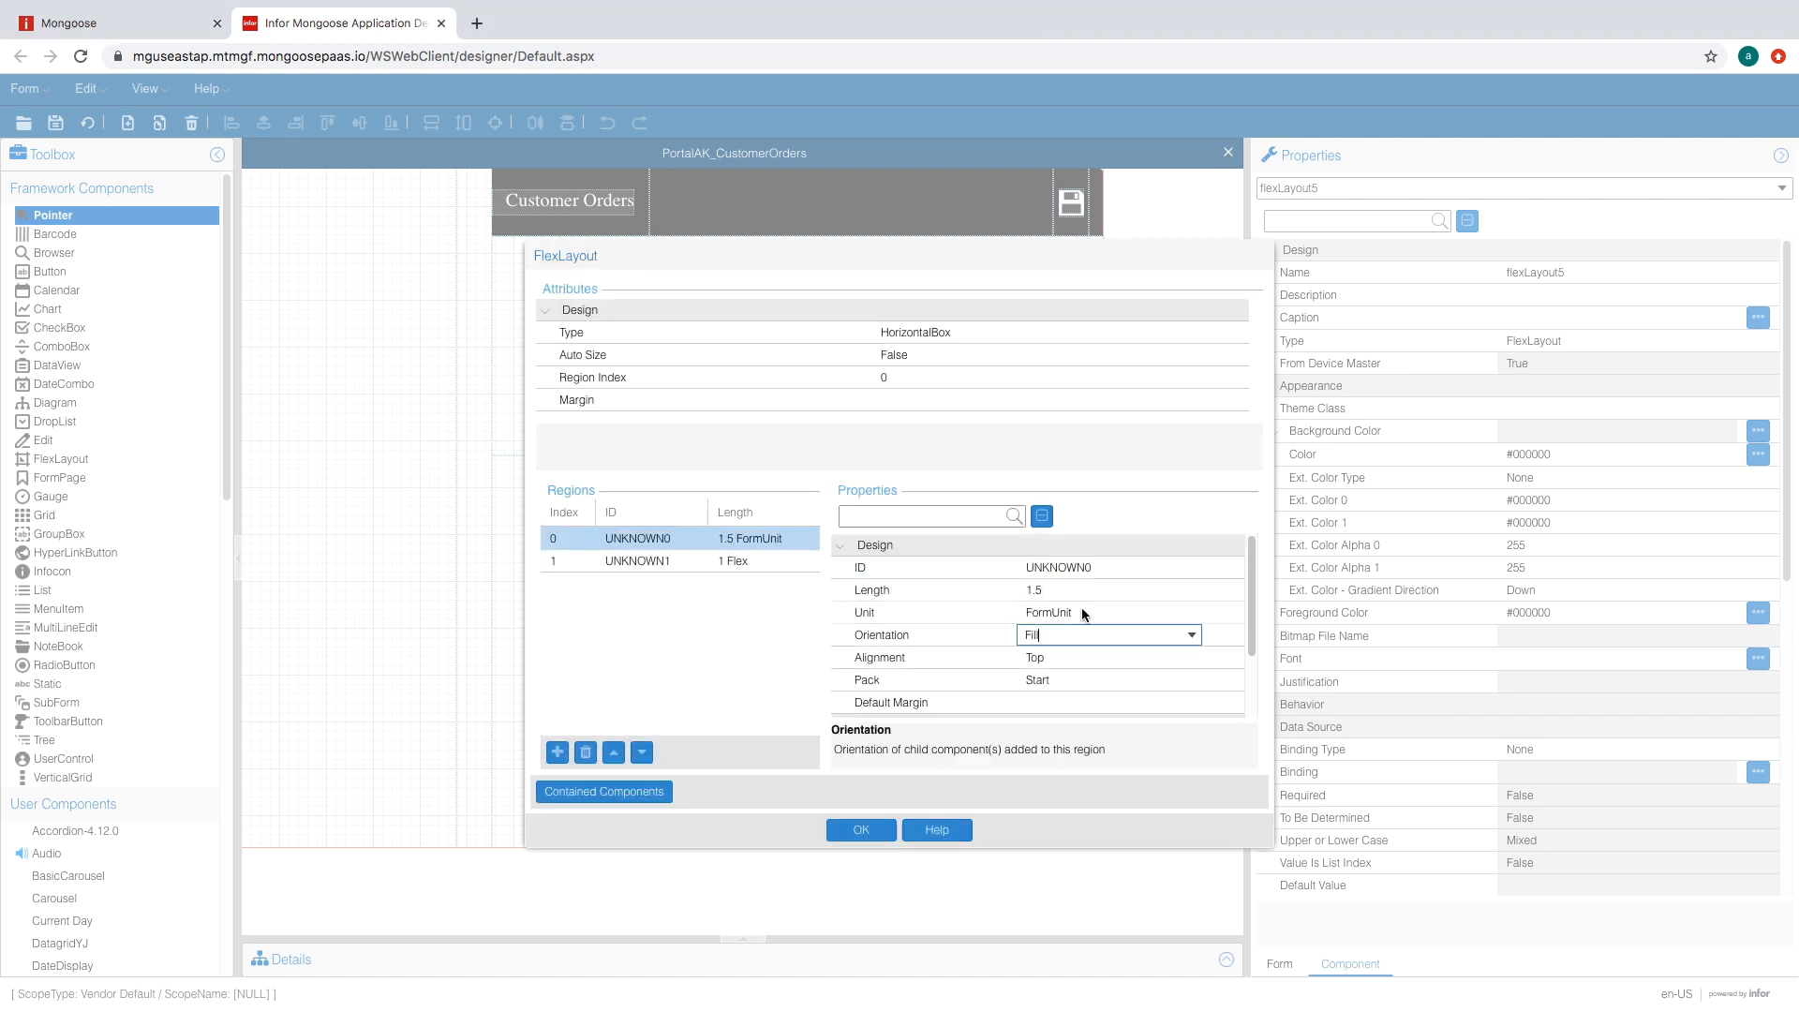
- Set the second region to 2 FormUnit with Fill, stack regions as VerticalBox, and apply
{"action": "left_click", "coordinate": [701, 563]}
{"action": "left_click", "coordinate": [1065, 584]}
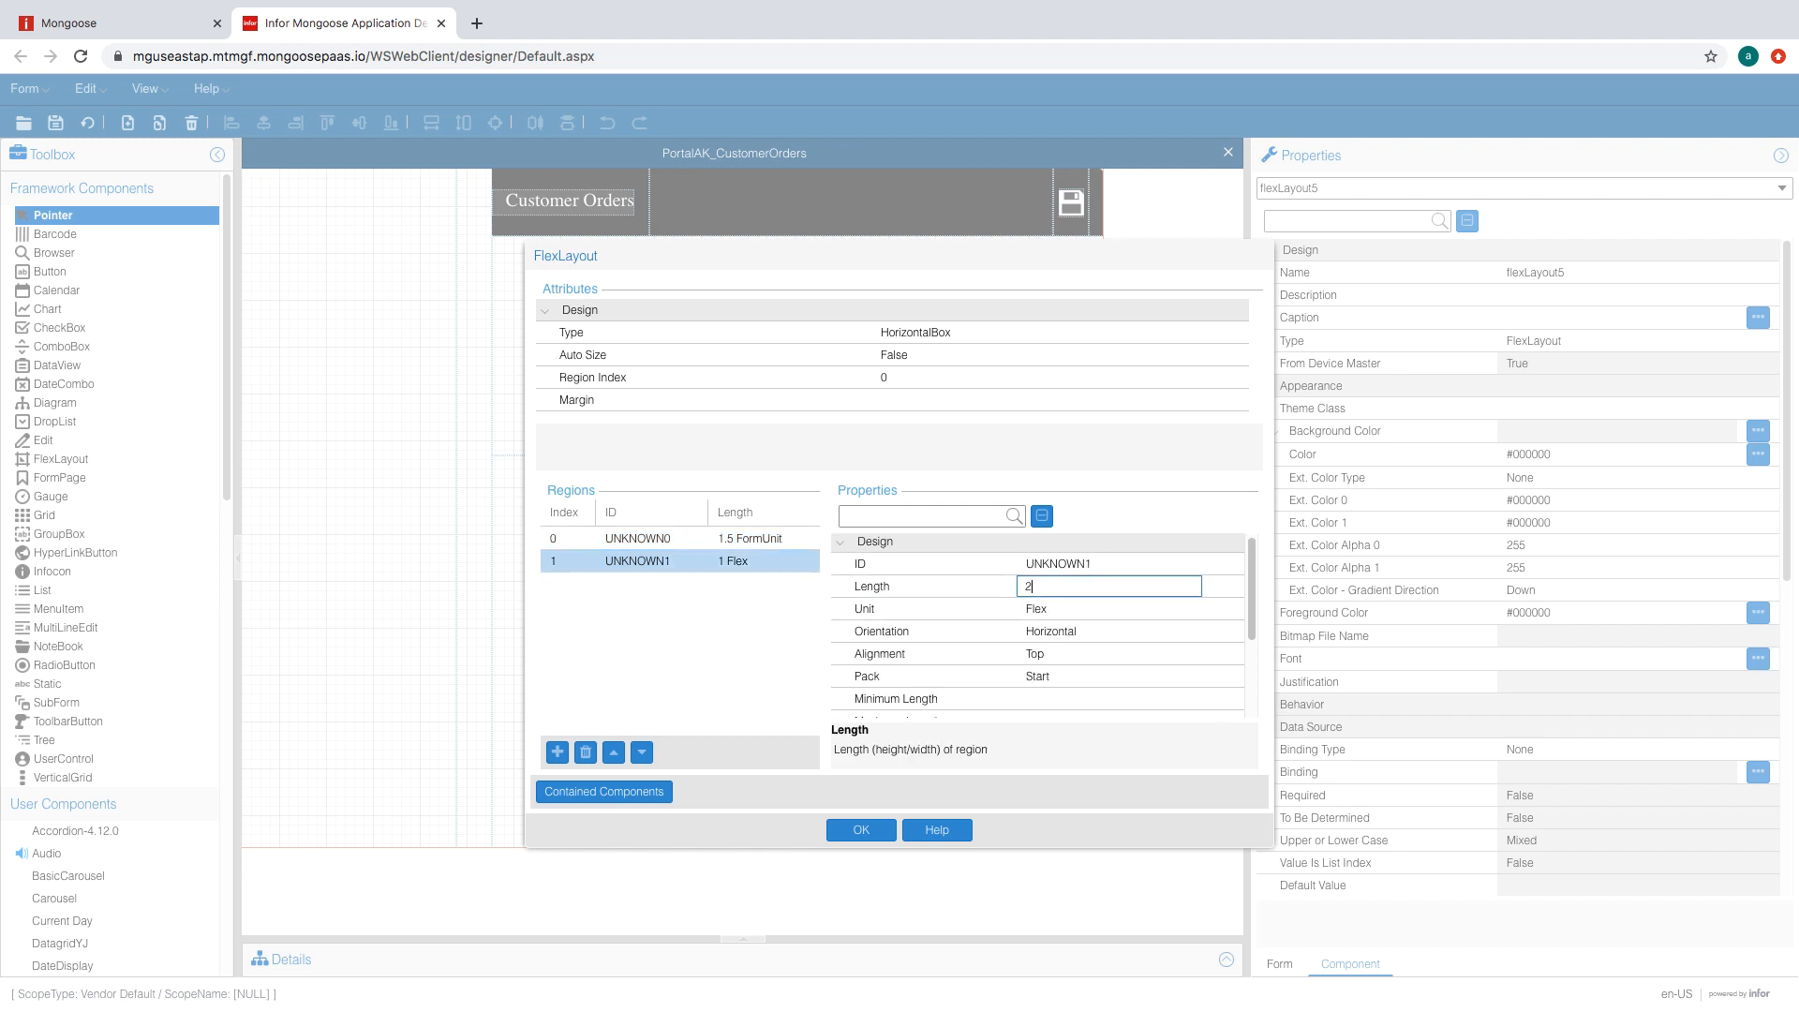
{"action": "left_click", "coordinate": [1118, 614]}
{"action": "left_click", "coordinate": [1119, 615]}
{"action": "left_click", "coordinate": [1191, 617]}
{"action": "left_click", "coordinate": [1145, 637]}
{"action": "left_click", "coordinate": [1122, 600]}
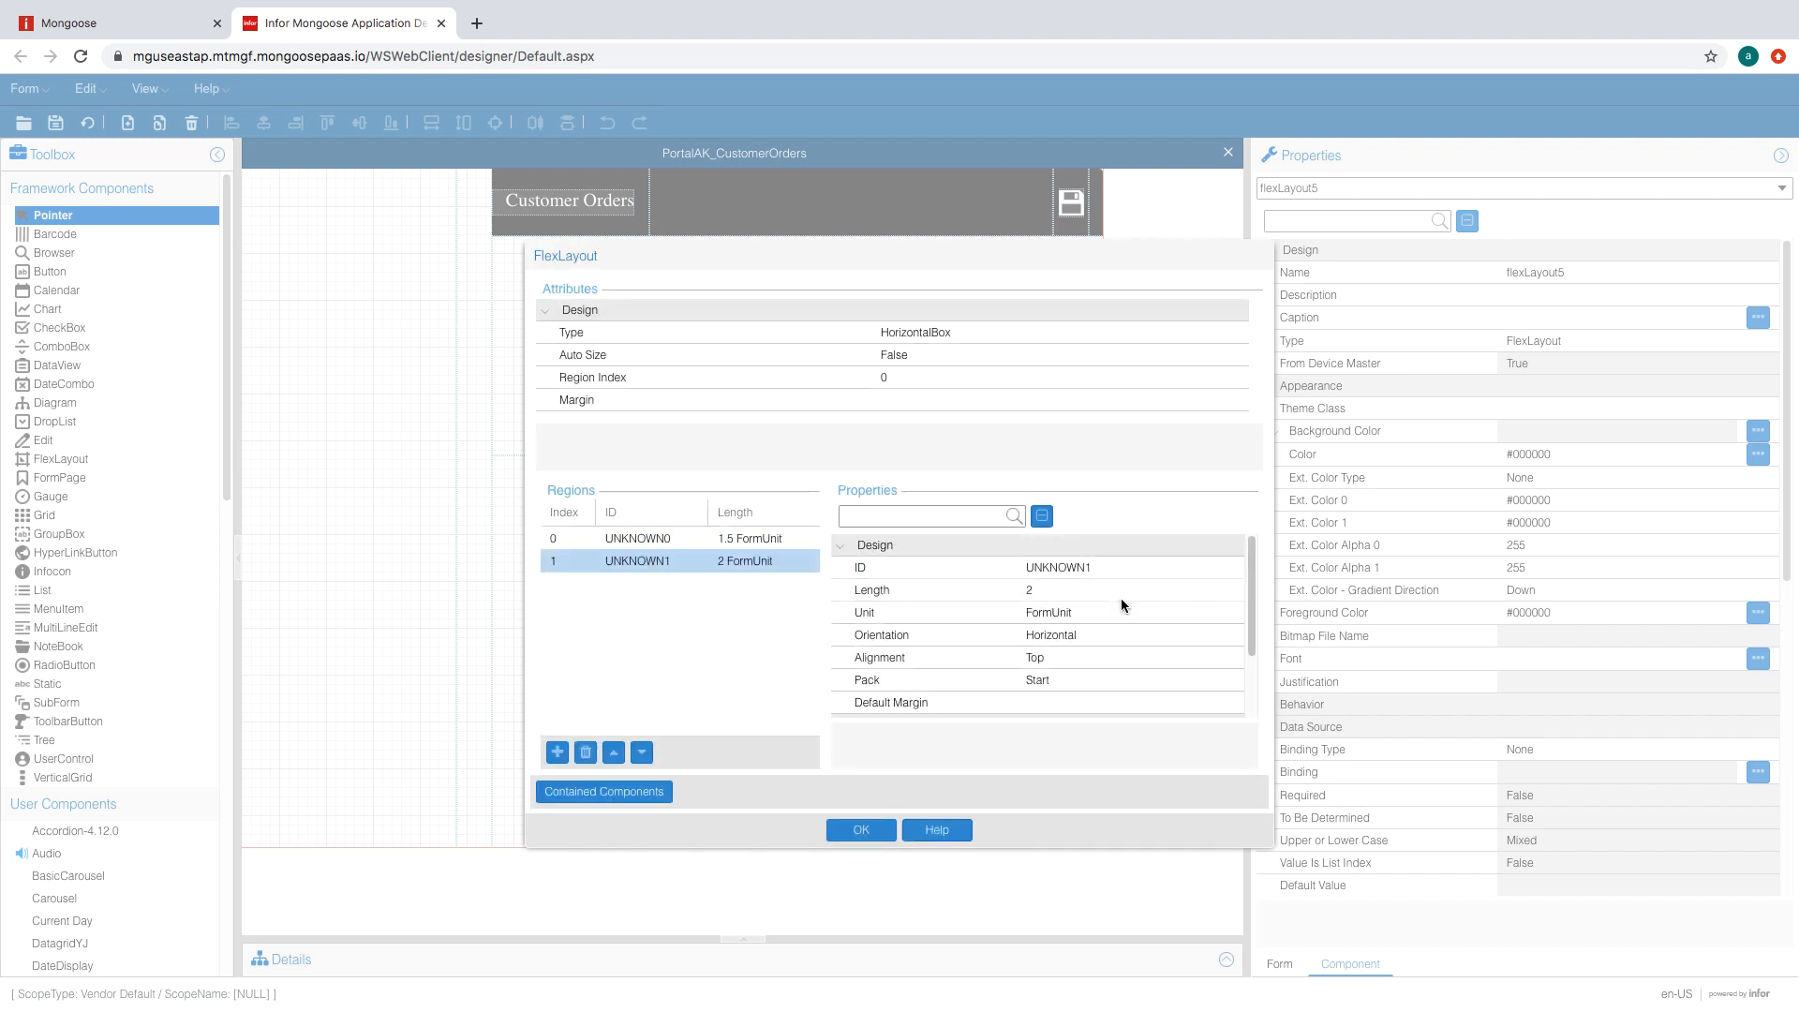
{"action": "left_click", "coordinate": [1128, 632]}
{"action": "type", "text": "Fill"}
{"action": "left_click", "coordinate": [1113, 612]}
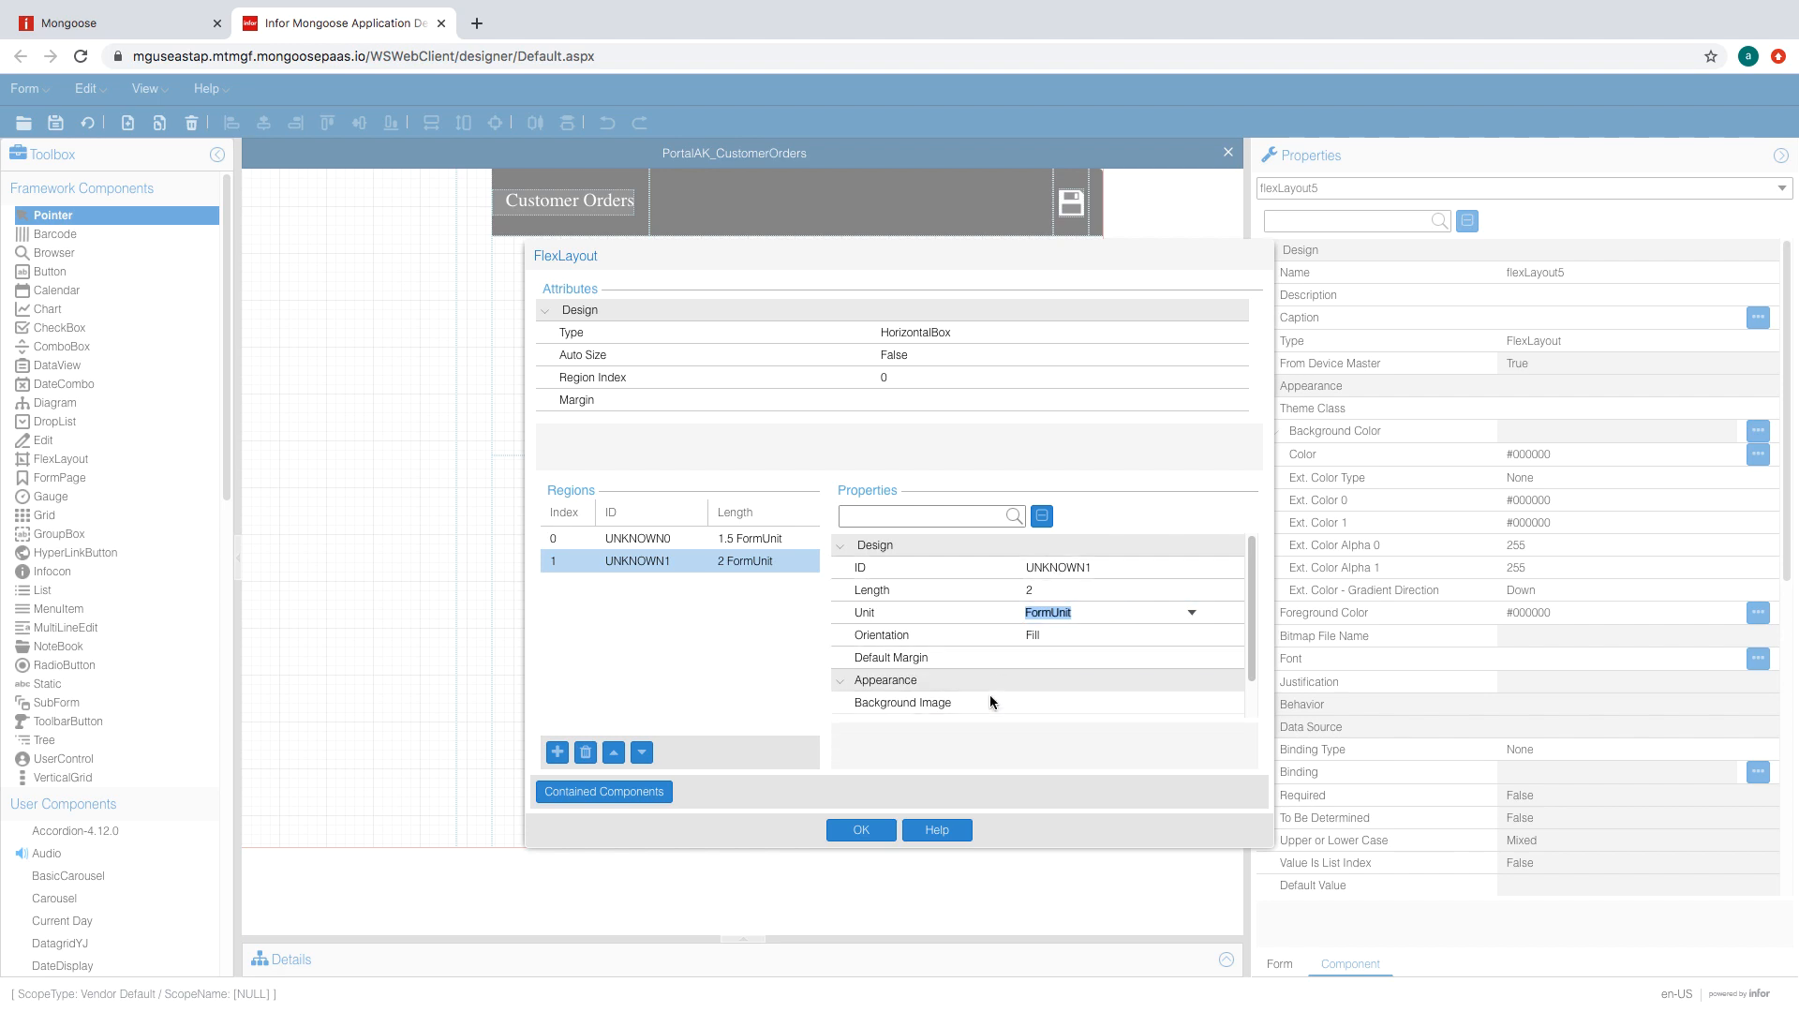
{"action": "double_click", "coordinate": [971, 339]}
{"action": "left_click", "coordinate": [859, 831]}
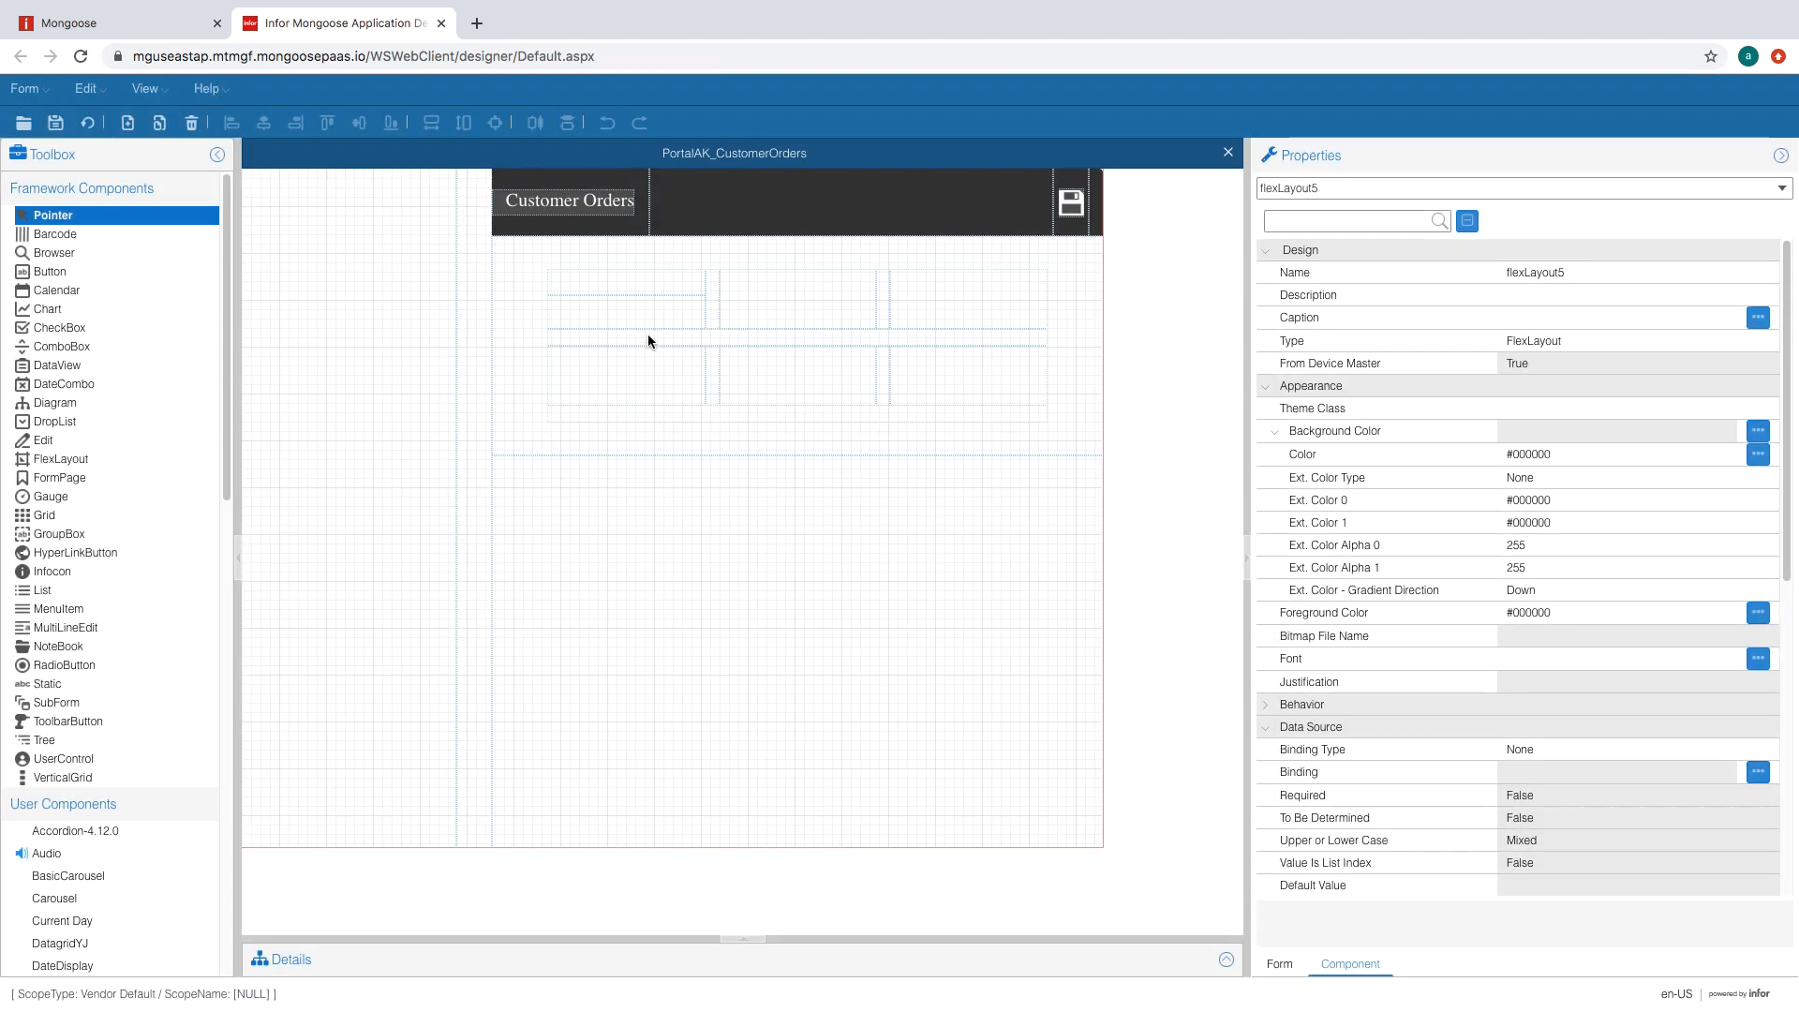
- Place a label in the layout's first cell with an input field beneath it
{"action": "left_click", "coordinate": [51, 685]}
{"action": "left_click", "coordinate": [588, 278]}
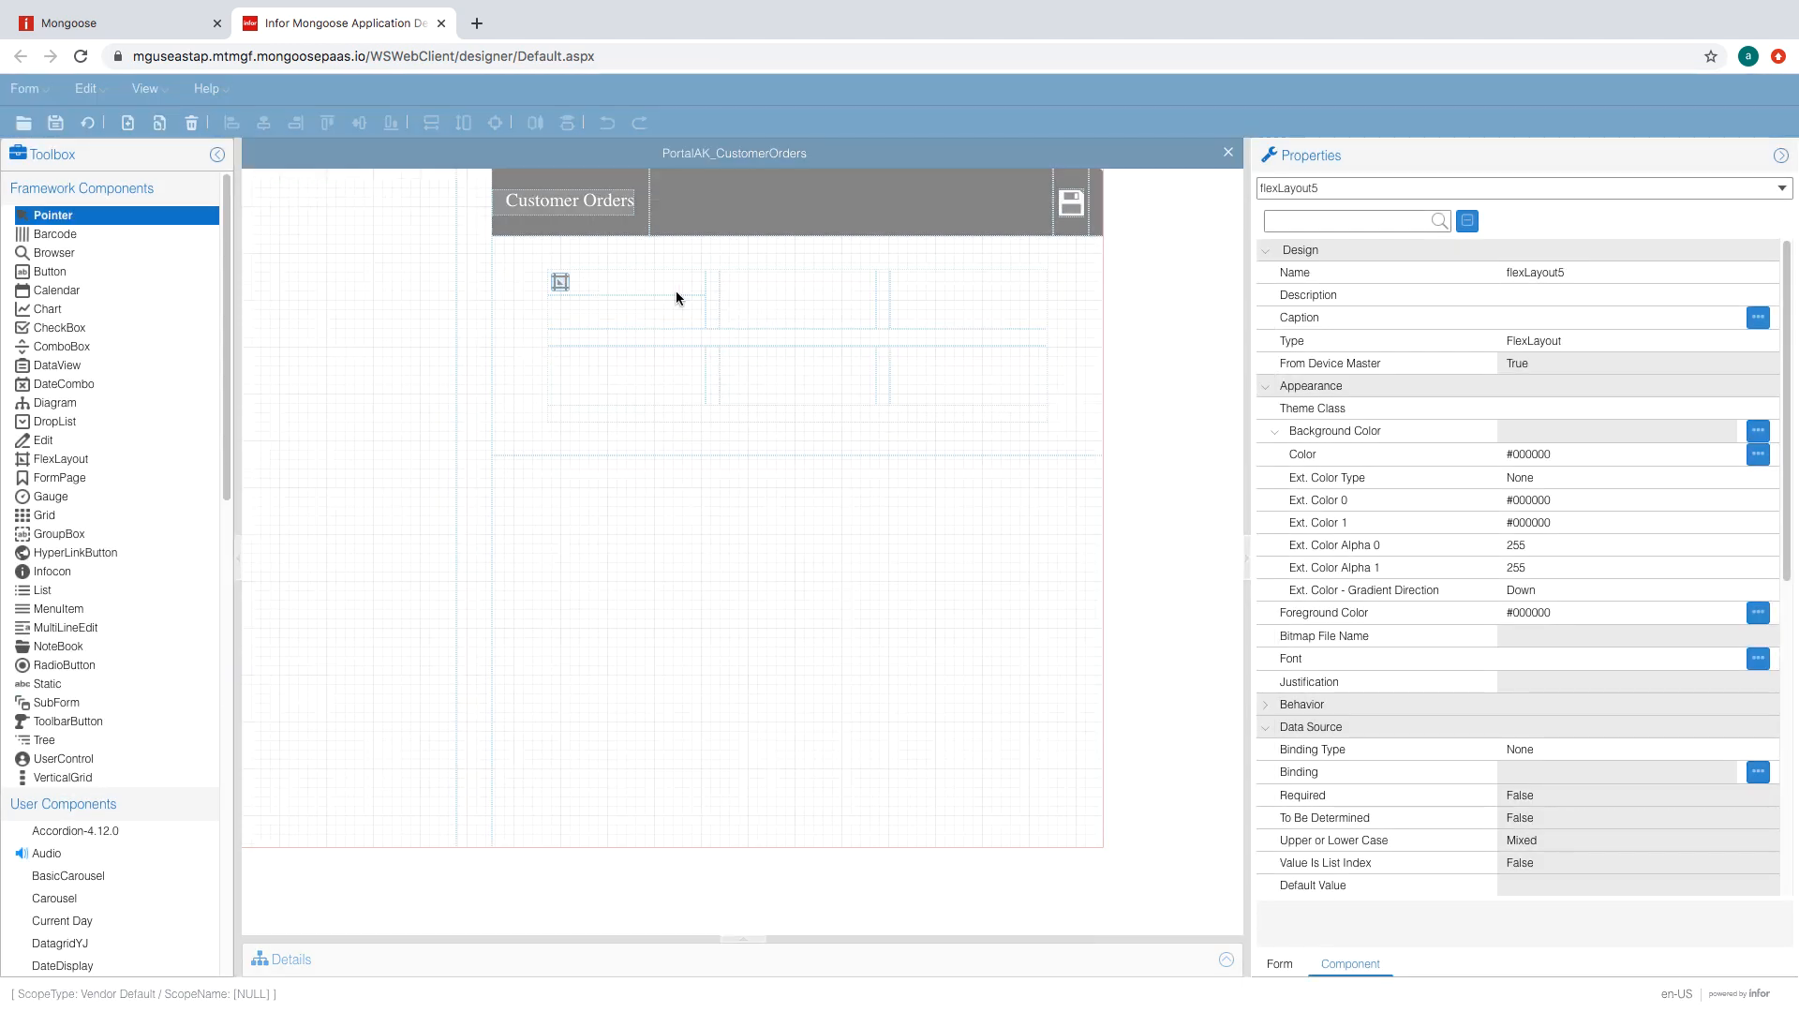
{"action": "left_click", "coordinate": [43, 444]}
{"action": "left_click", "coordinate": [600, 311]}
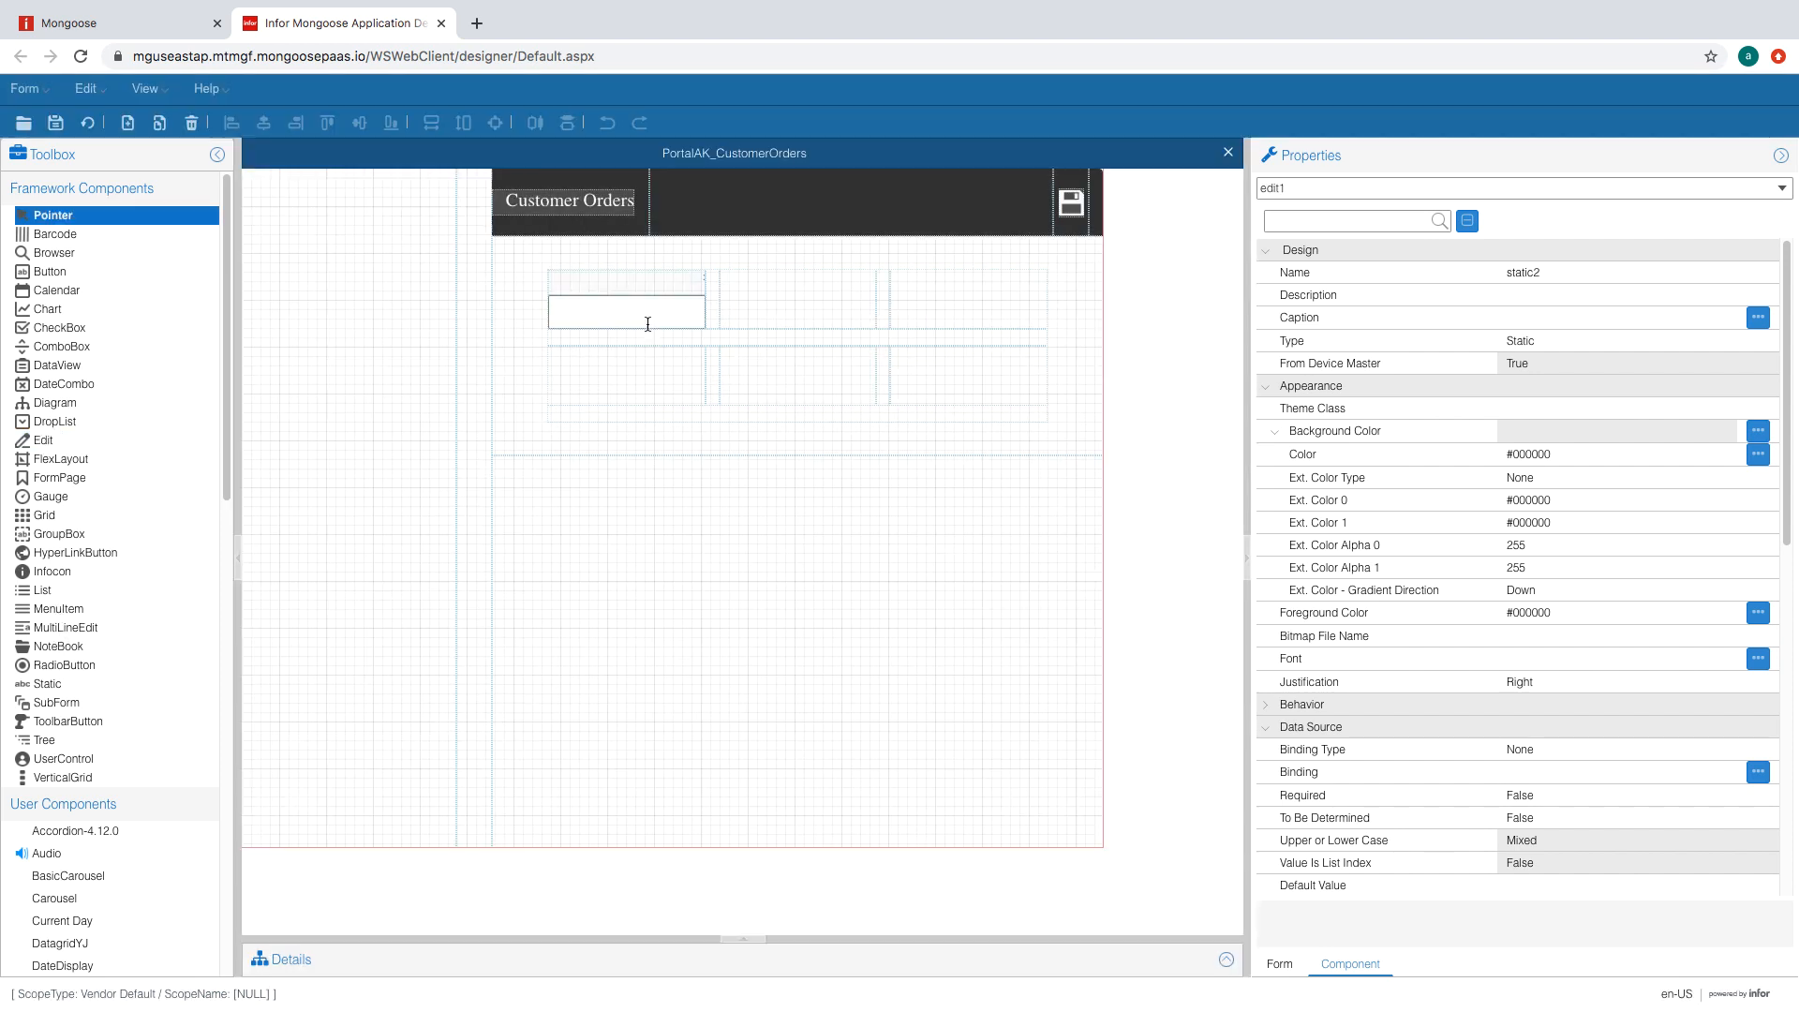
- Give the label the BlackLabel theme class and set No Colon to True
{"action": "left_click", "coordinate": [626, 282]}
{"action": "left_click", "coordinate": [1642, 409]}
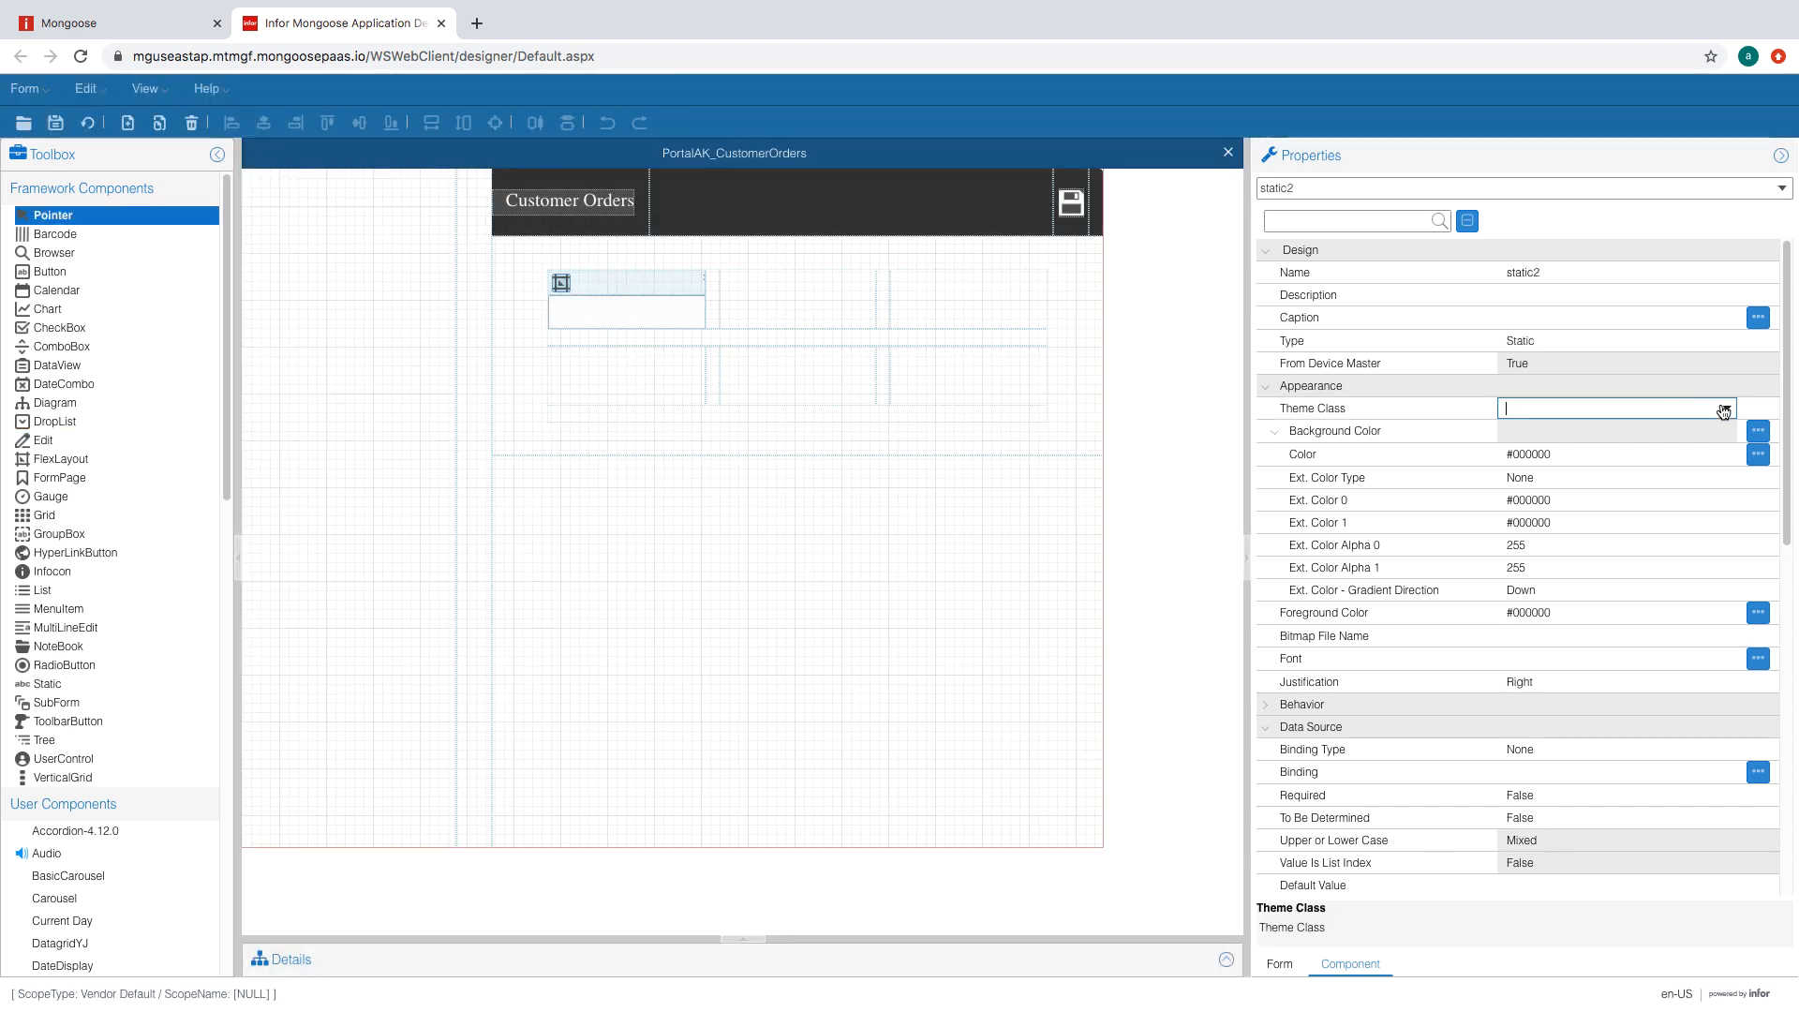
{"action": "left_click", "coordinate": [1727, 409]}
{"action": "left_click", "coordinate": [1538, 434]}
{"action": "left_click", "coordinate": [1667, 436]}
{"action": "scroll", "coordinate": [1795, 396], "scroll_direction": "down", "scroll_amount": 10}
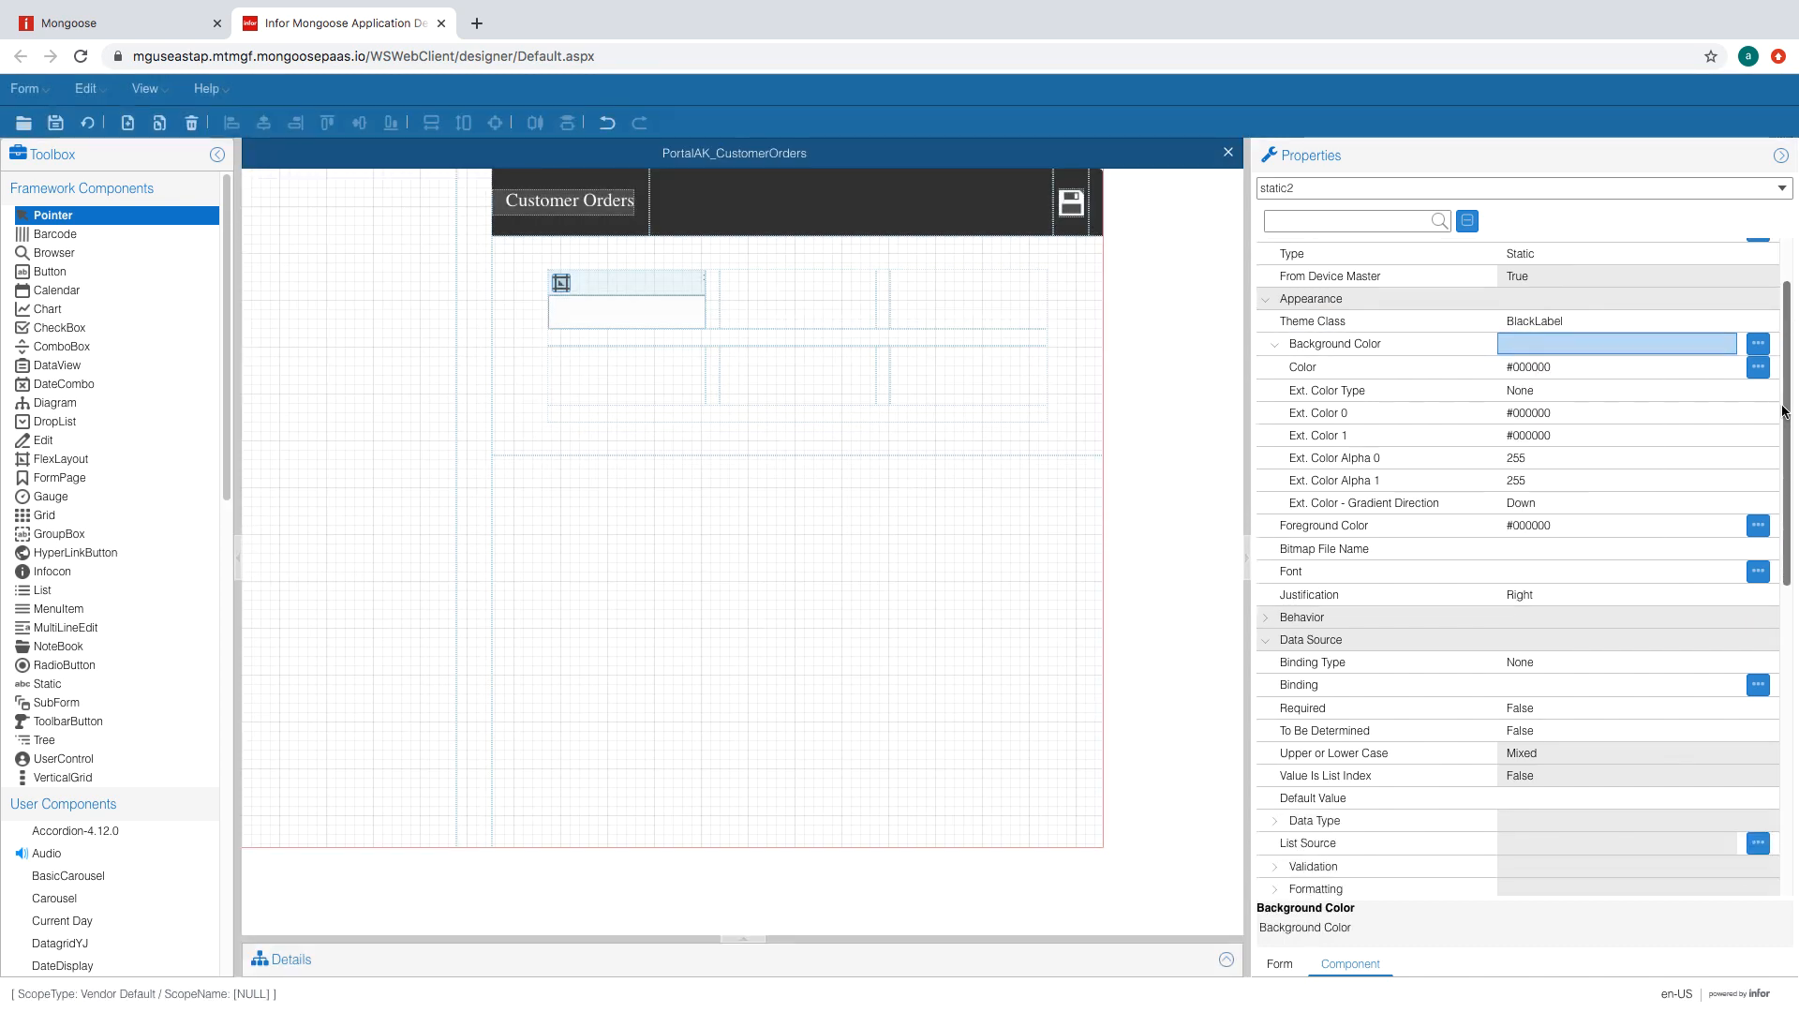
{"action": "left_click", "coordinate": [1717, 790]}
{"action": "left_click", "coordinate": [1727, 794]}
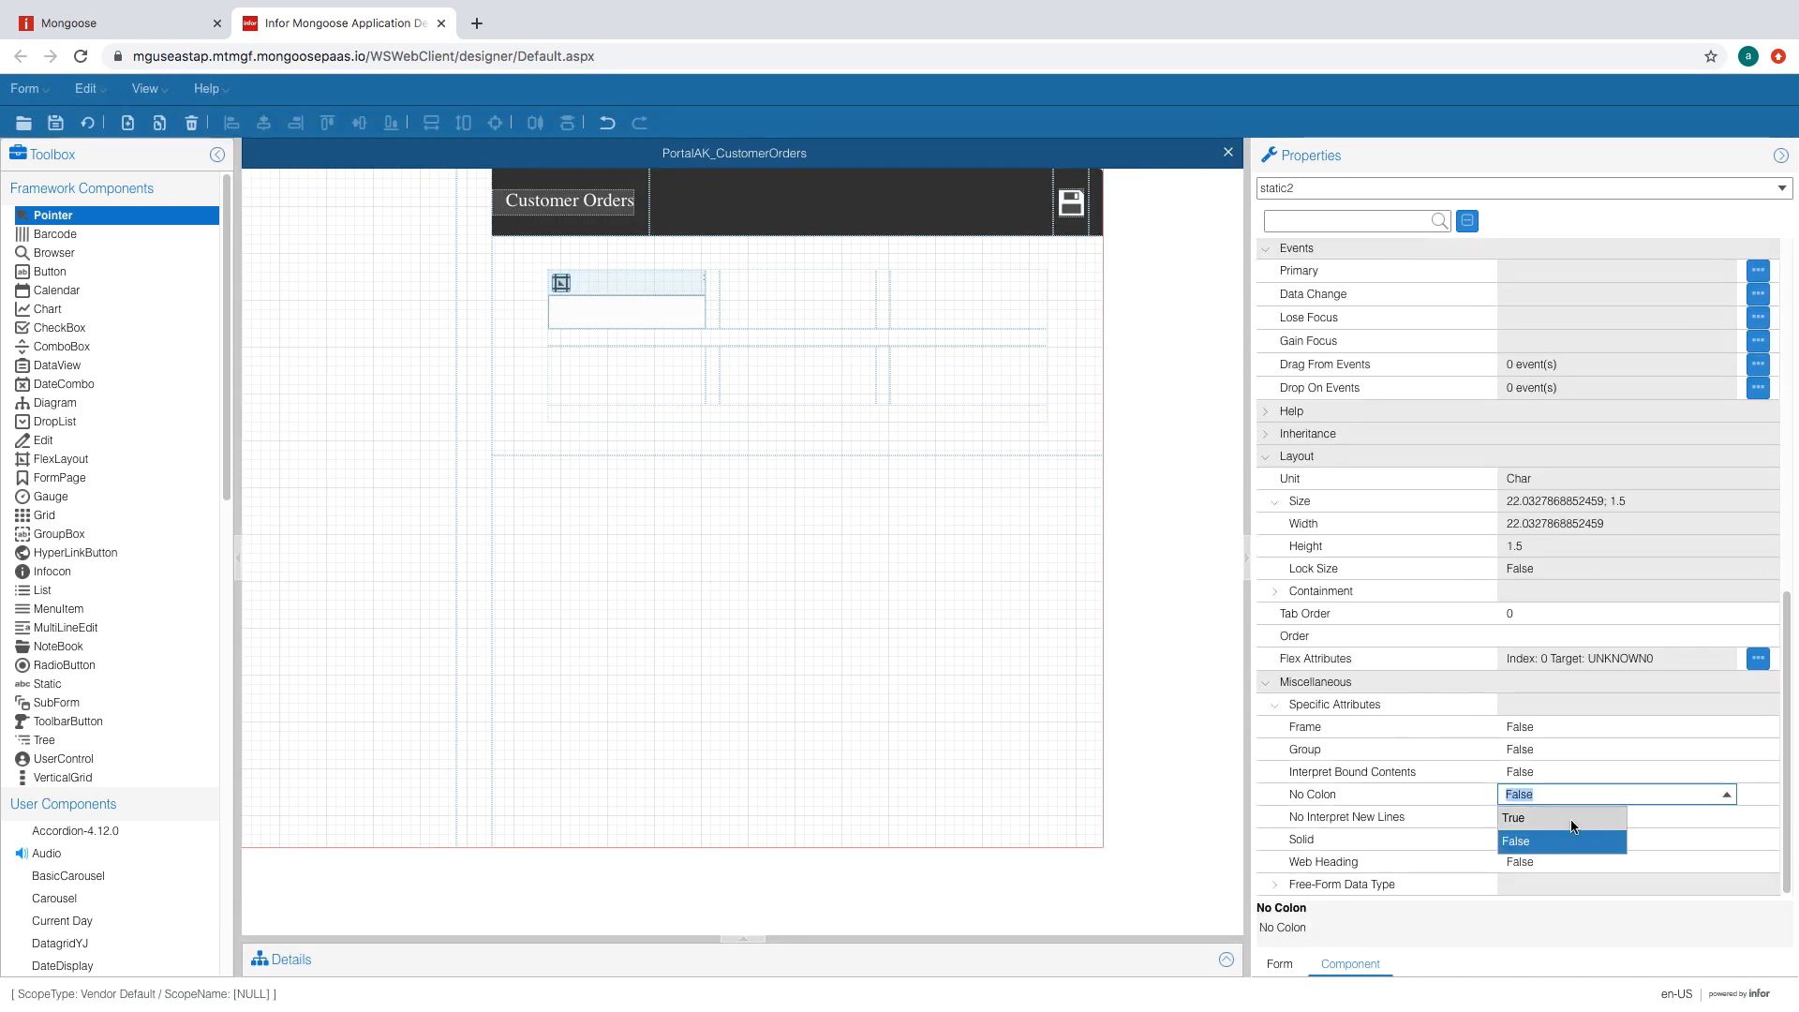
{"action": "left_click", "coordinate": [1537, 842]}
{"action": "left_click", "coordinate": [1578, 771]}
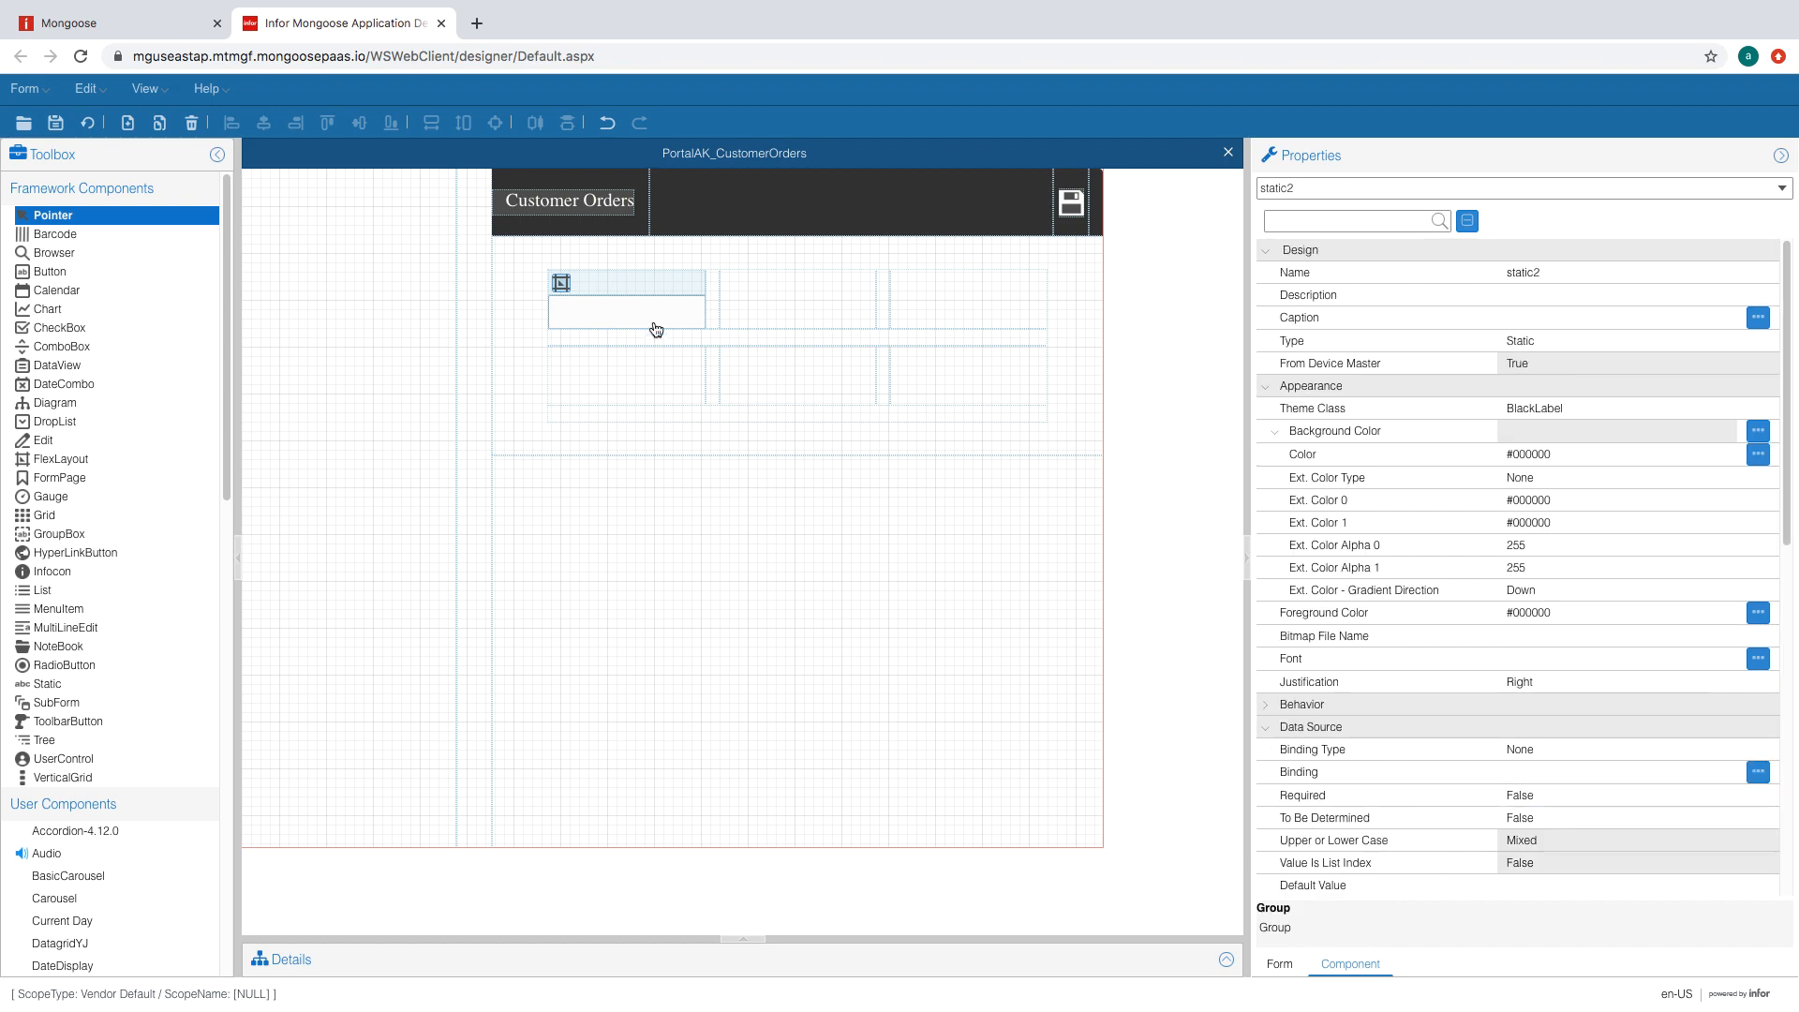
- Give the input field the AcmeEdit theme class and regenerate the form
{"action": "left_click", "coordinate": [660, 319]}
{"action": "left_click", "coordinate": [1678, 409]}
{"action": "left_click", "coordinate": [1725, 409]}
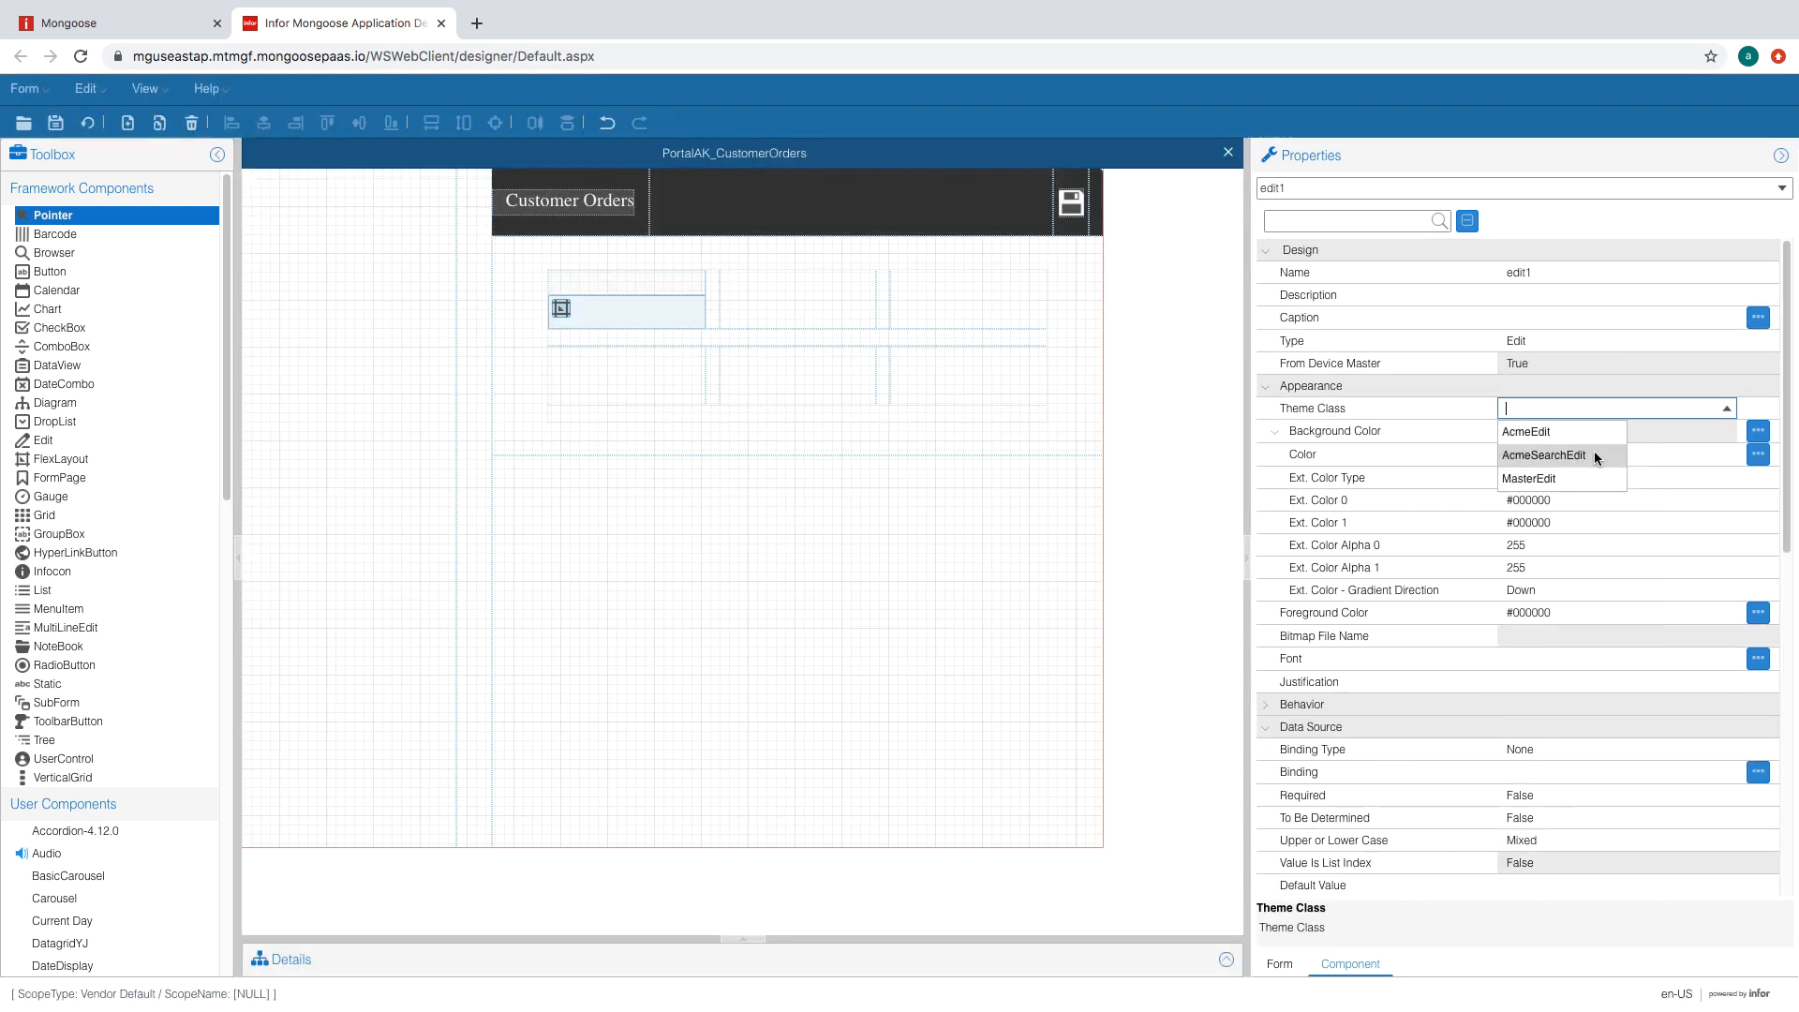
{"action": "left_click", "coordinate": [1553, 433]}
{"action": "left_click", "coordinate": [160, 123]}
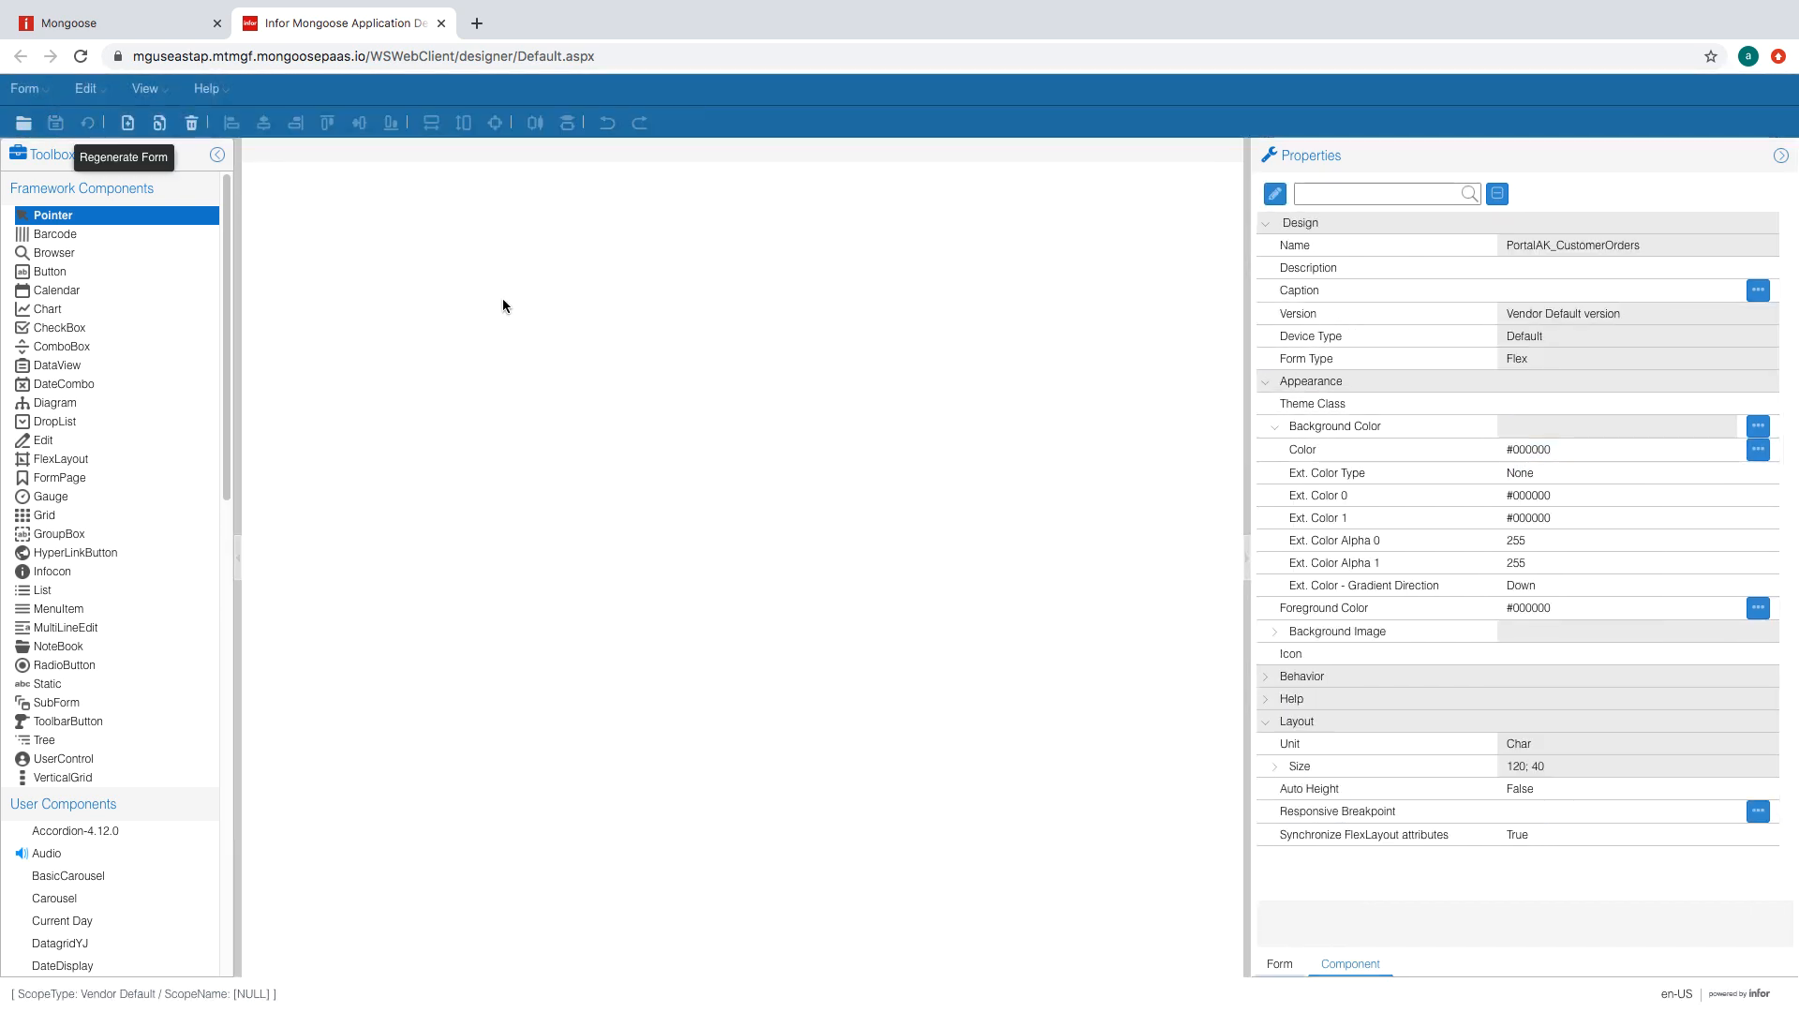
- Caption the label 'Order Number' and justify it Left
{"action": "left_click", "coordinate": [645, 281]}
{"action": "left_click", "coordinate": [1599, 317]}
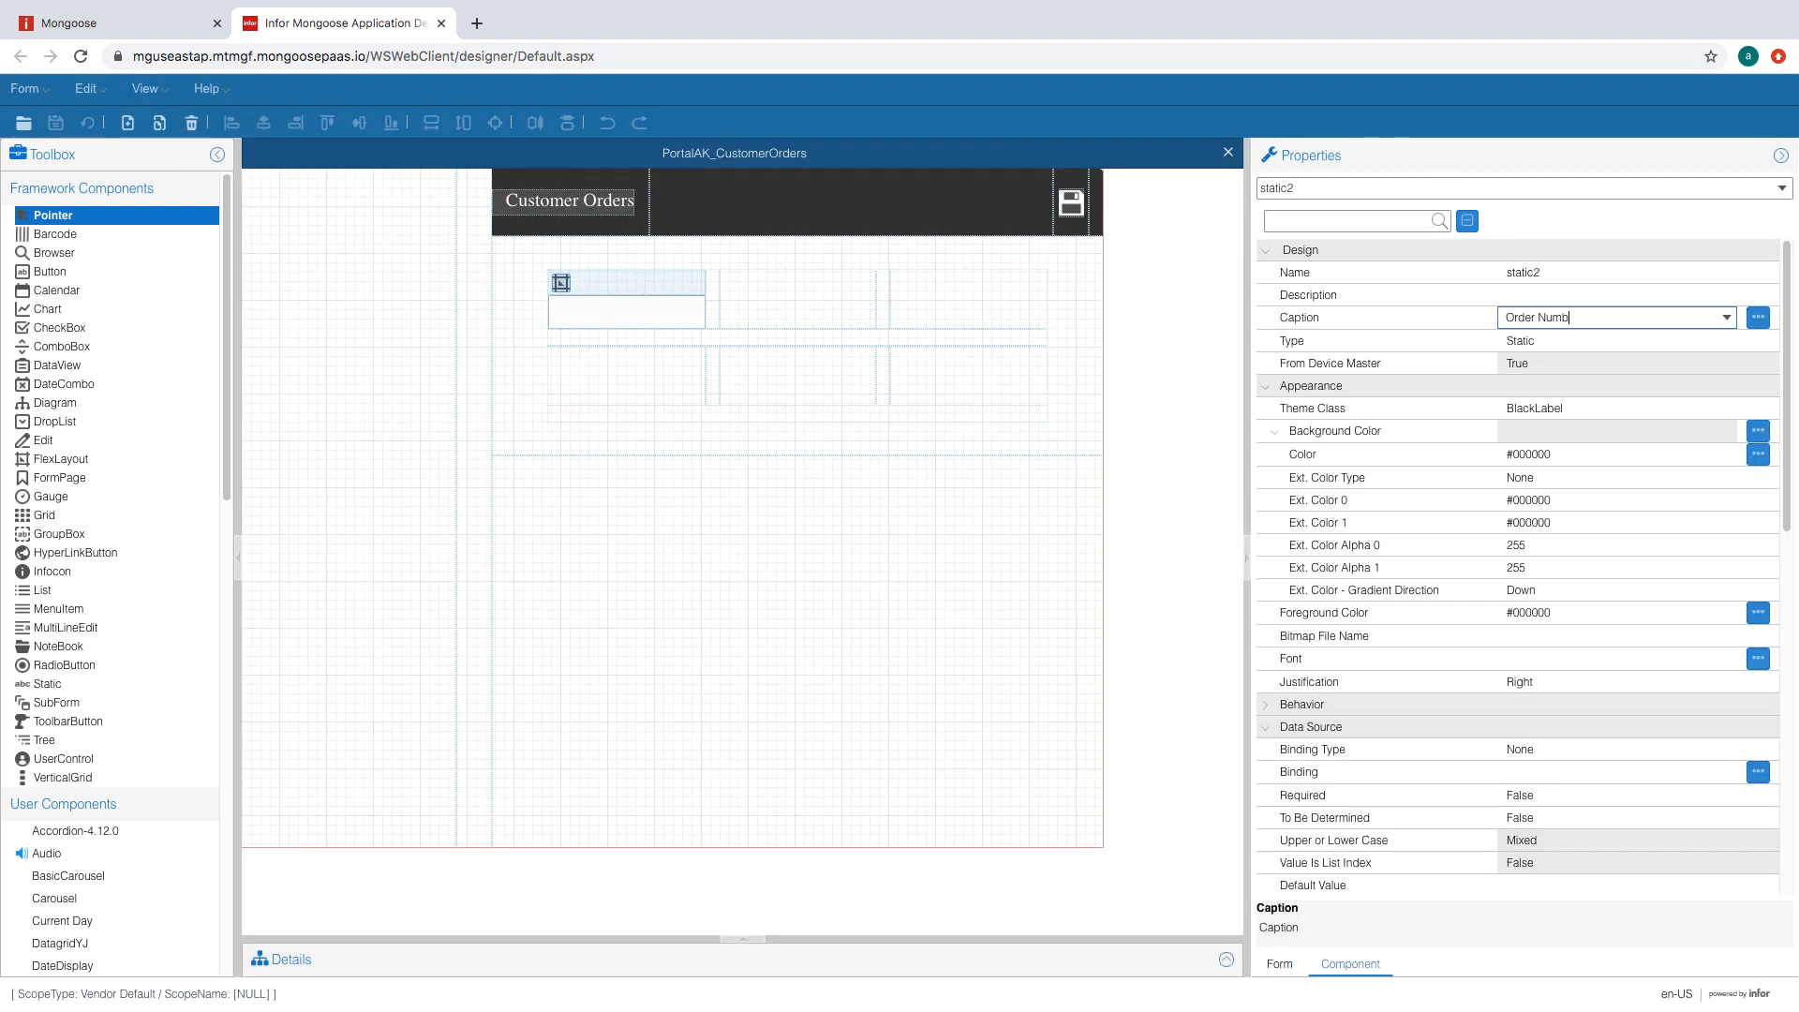
{"action": "left_click", "coordinate": [1600, 294]}
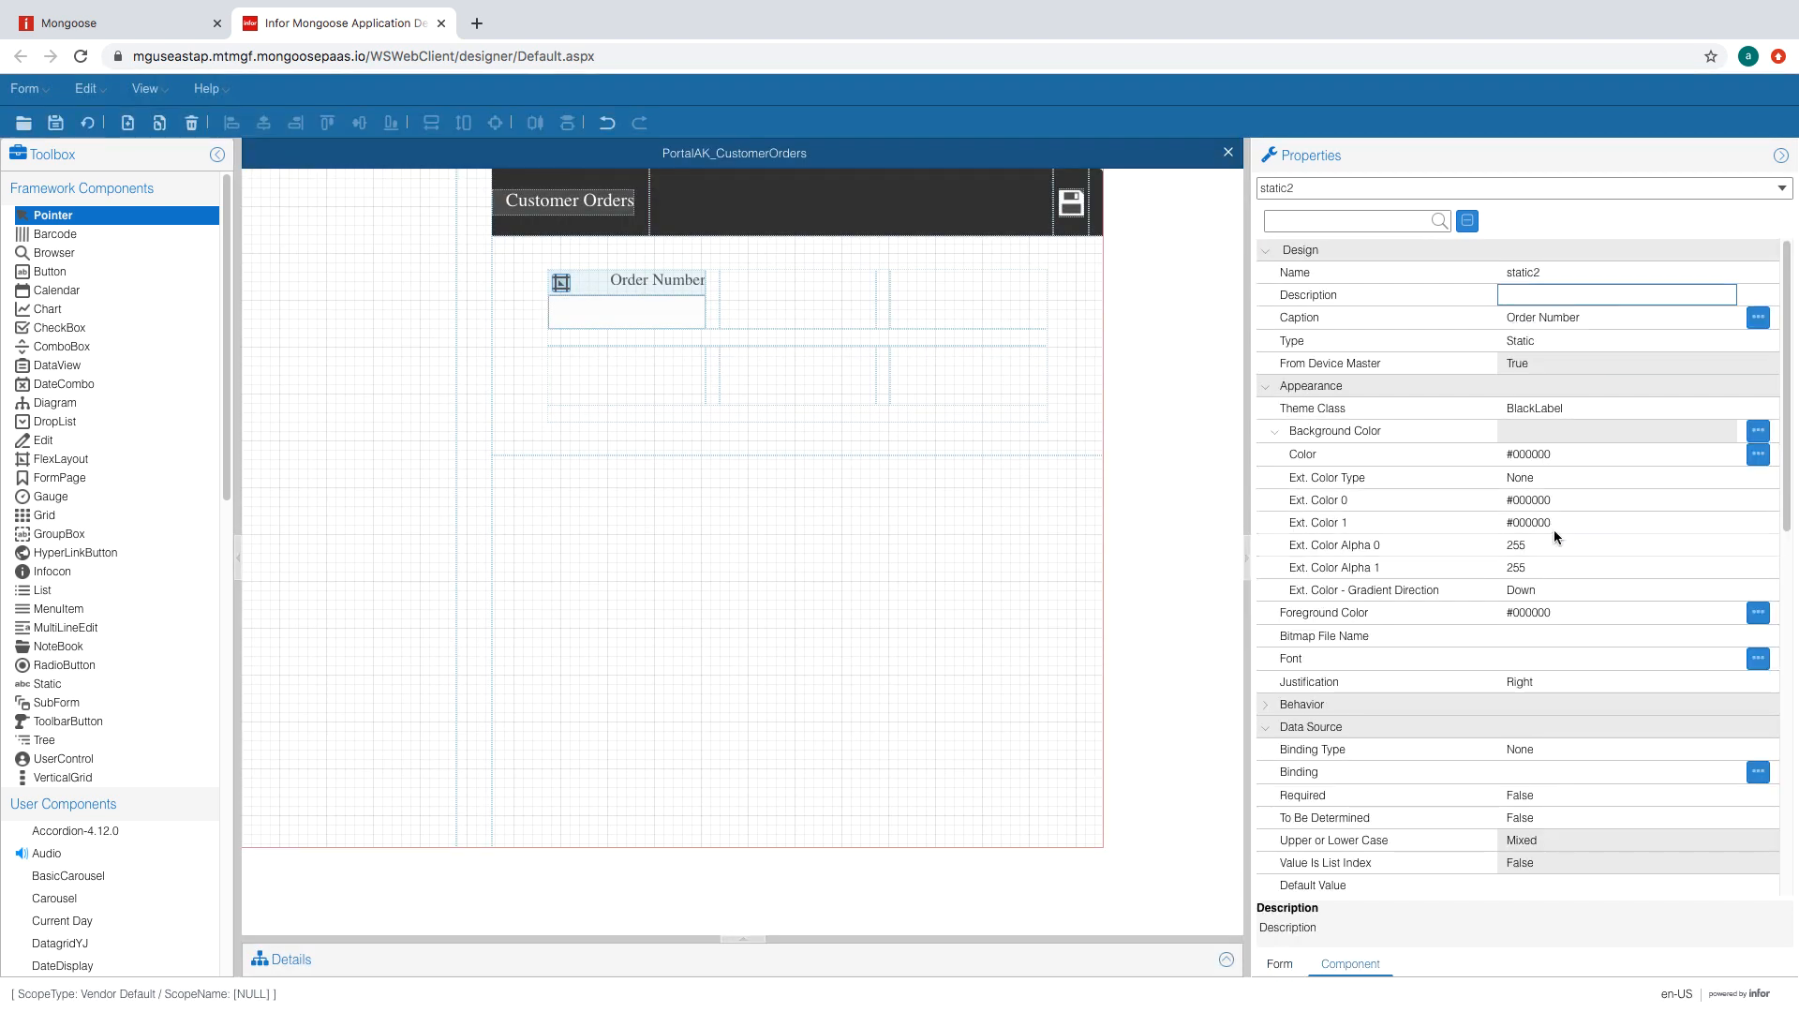
{"action": "left_click", "coordinate": [1599, 682]}
{"action": "left_click", "coordinate": [1553, 660]}
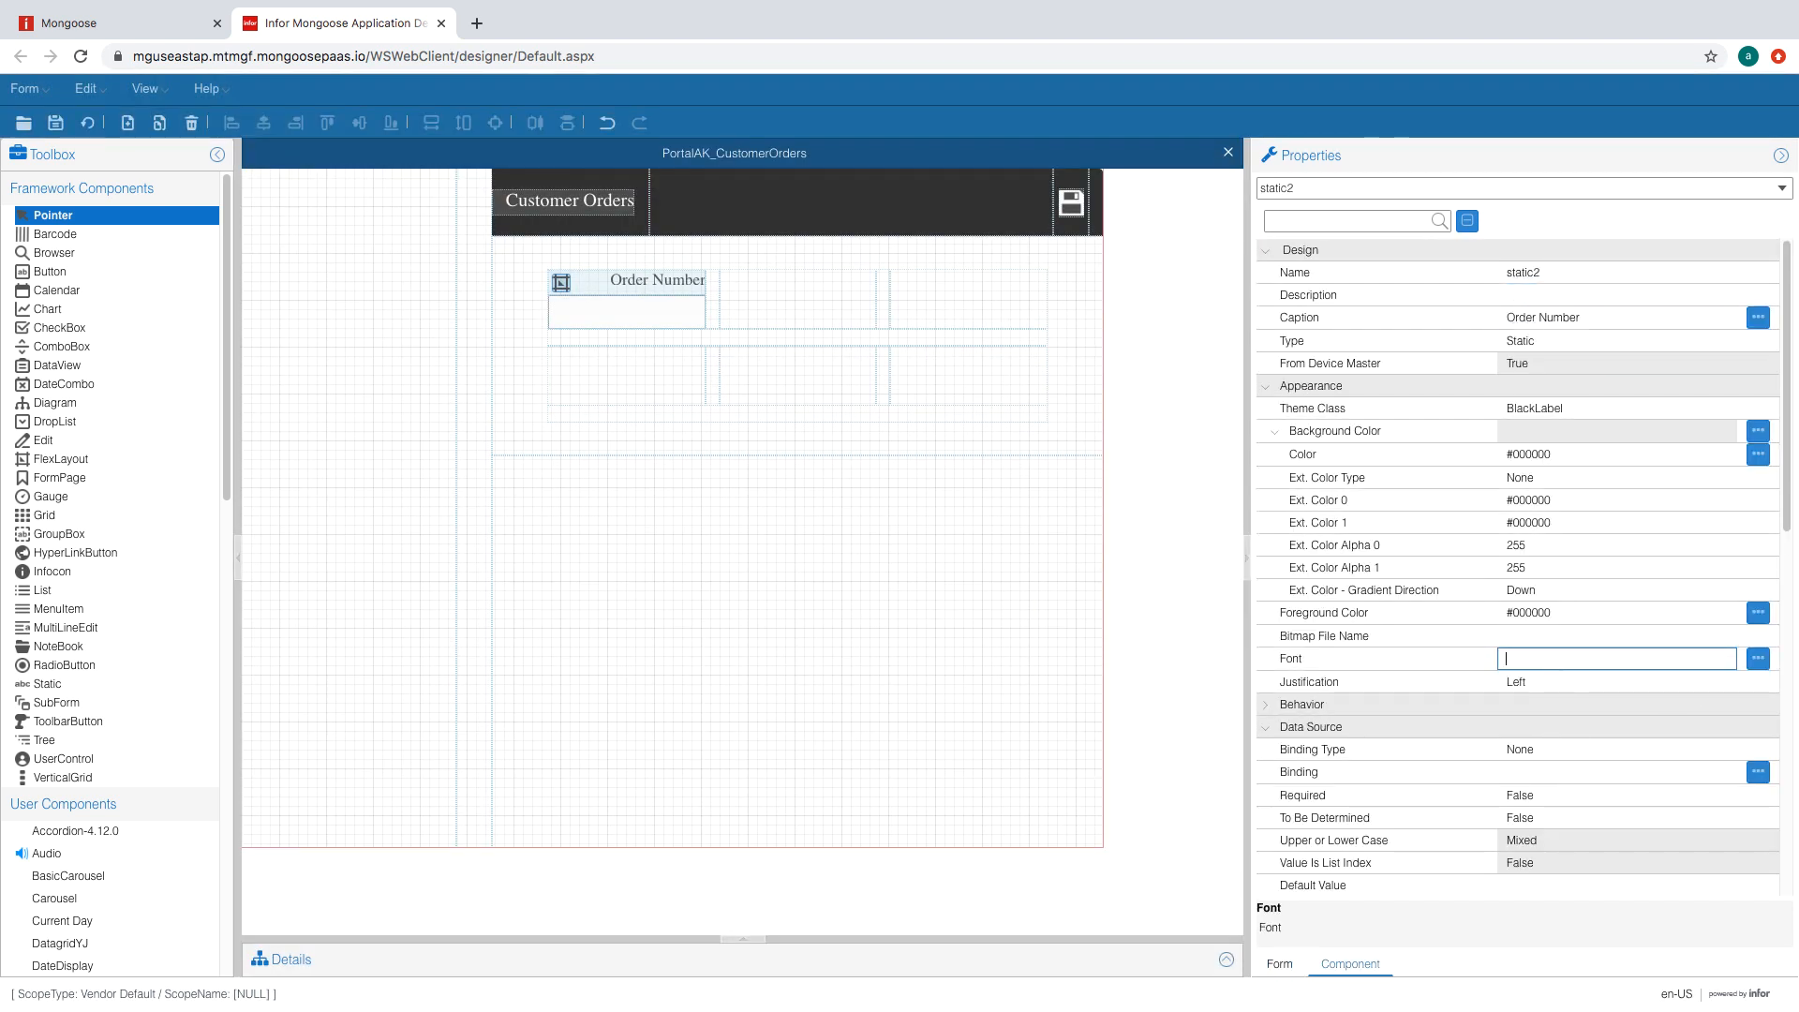
- Save the form, then add flex layouts to the top-middle and top-right cells
{"action": "left_click", "coordinate": [788, 572]}
{"action": "left_click", "coordinate": [56, 123]}
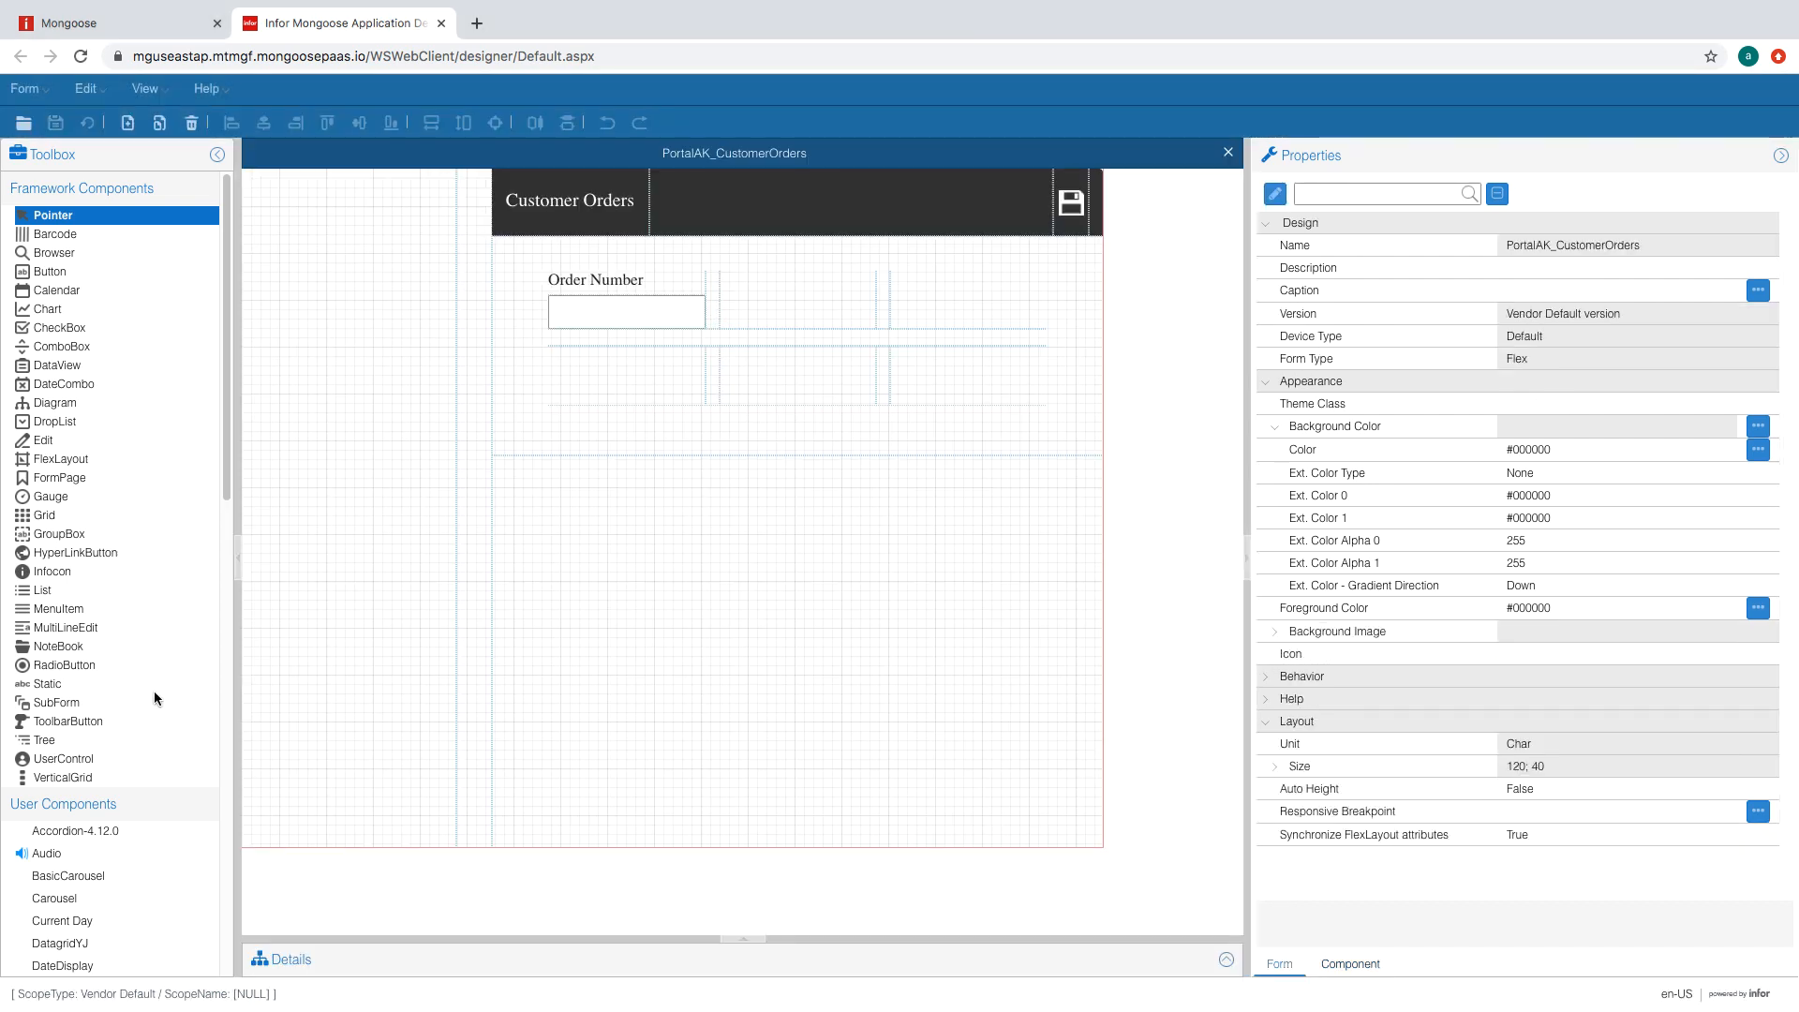
{"action": "left_click", "coordinate": [710, 304]}
{"action": "left_click", "coordinate": [62, 458]}
{"action": "left_click", "coordinate": [723, 274]}
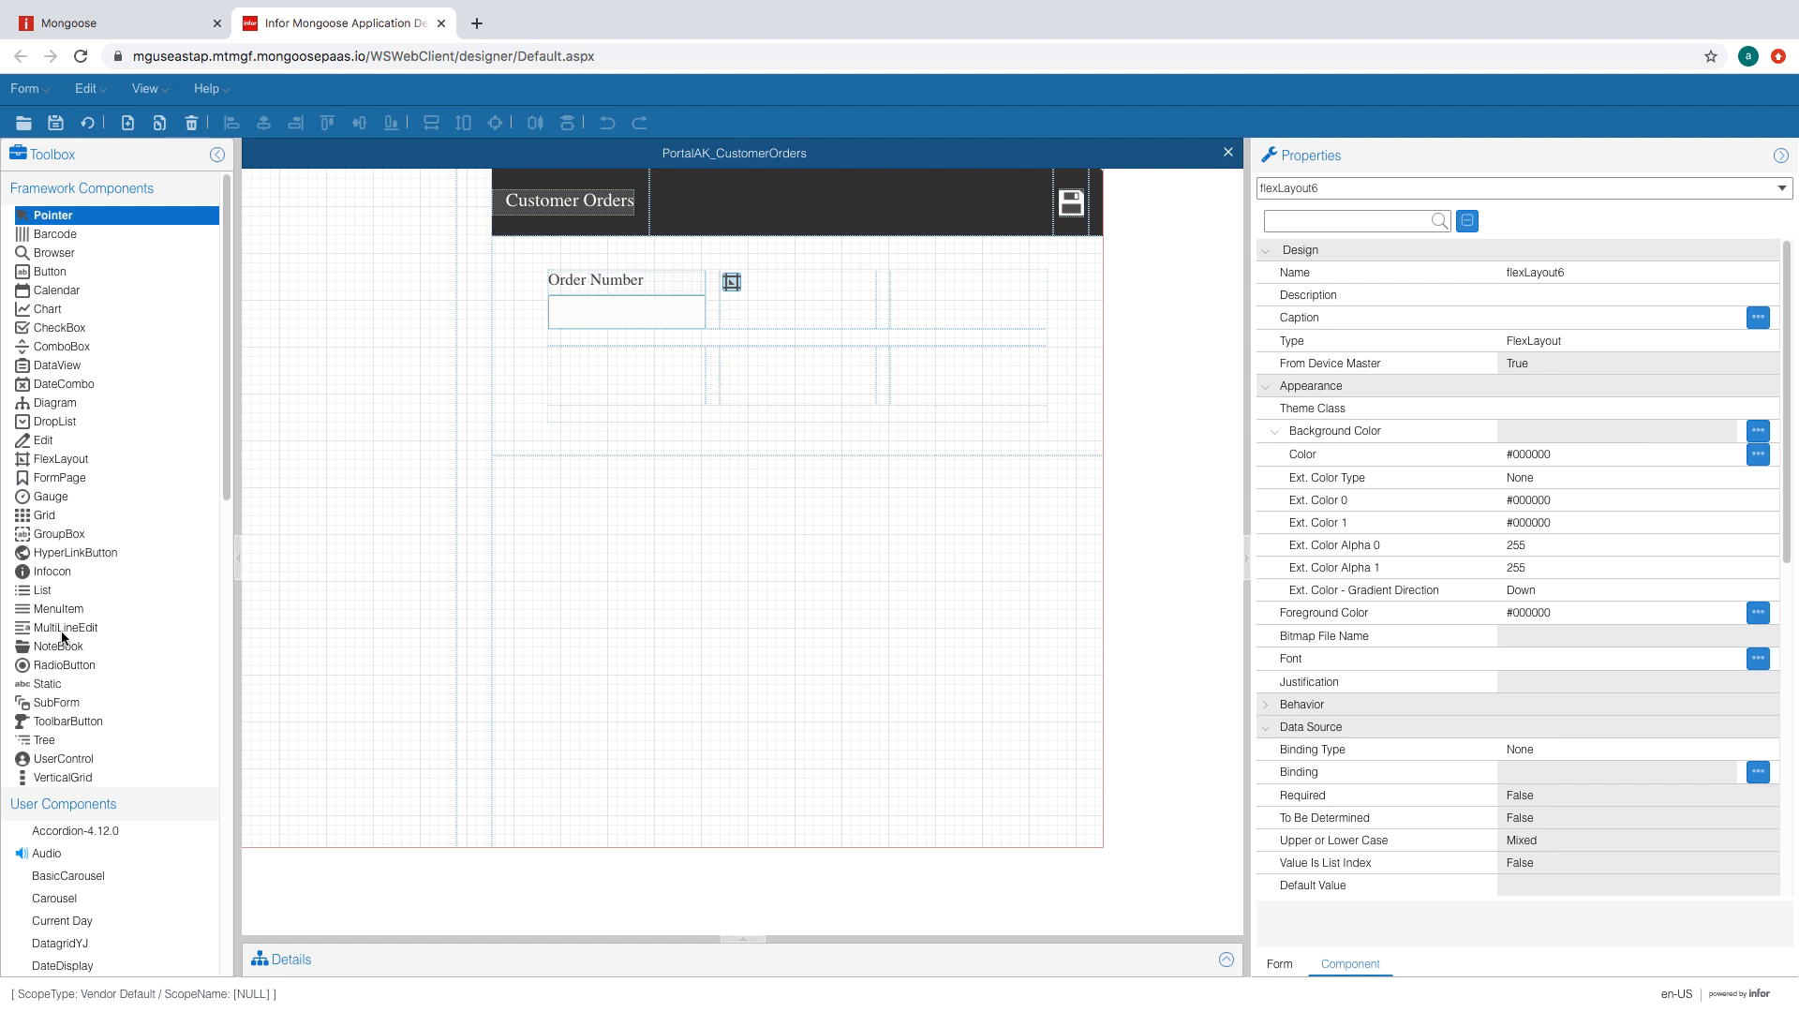
{"action": "left_click", "coordinate": [62, 461]}
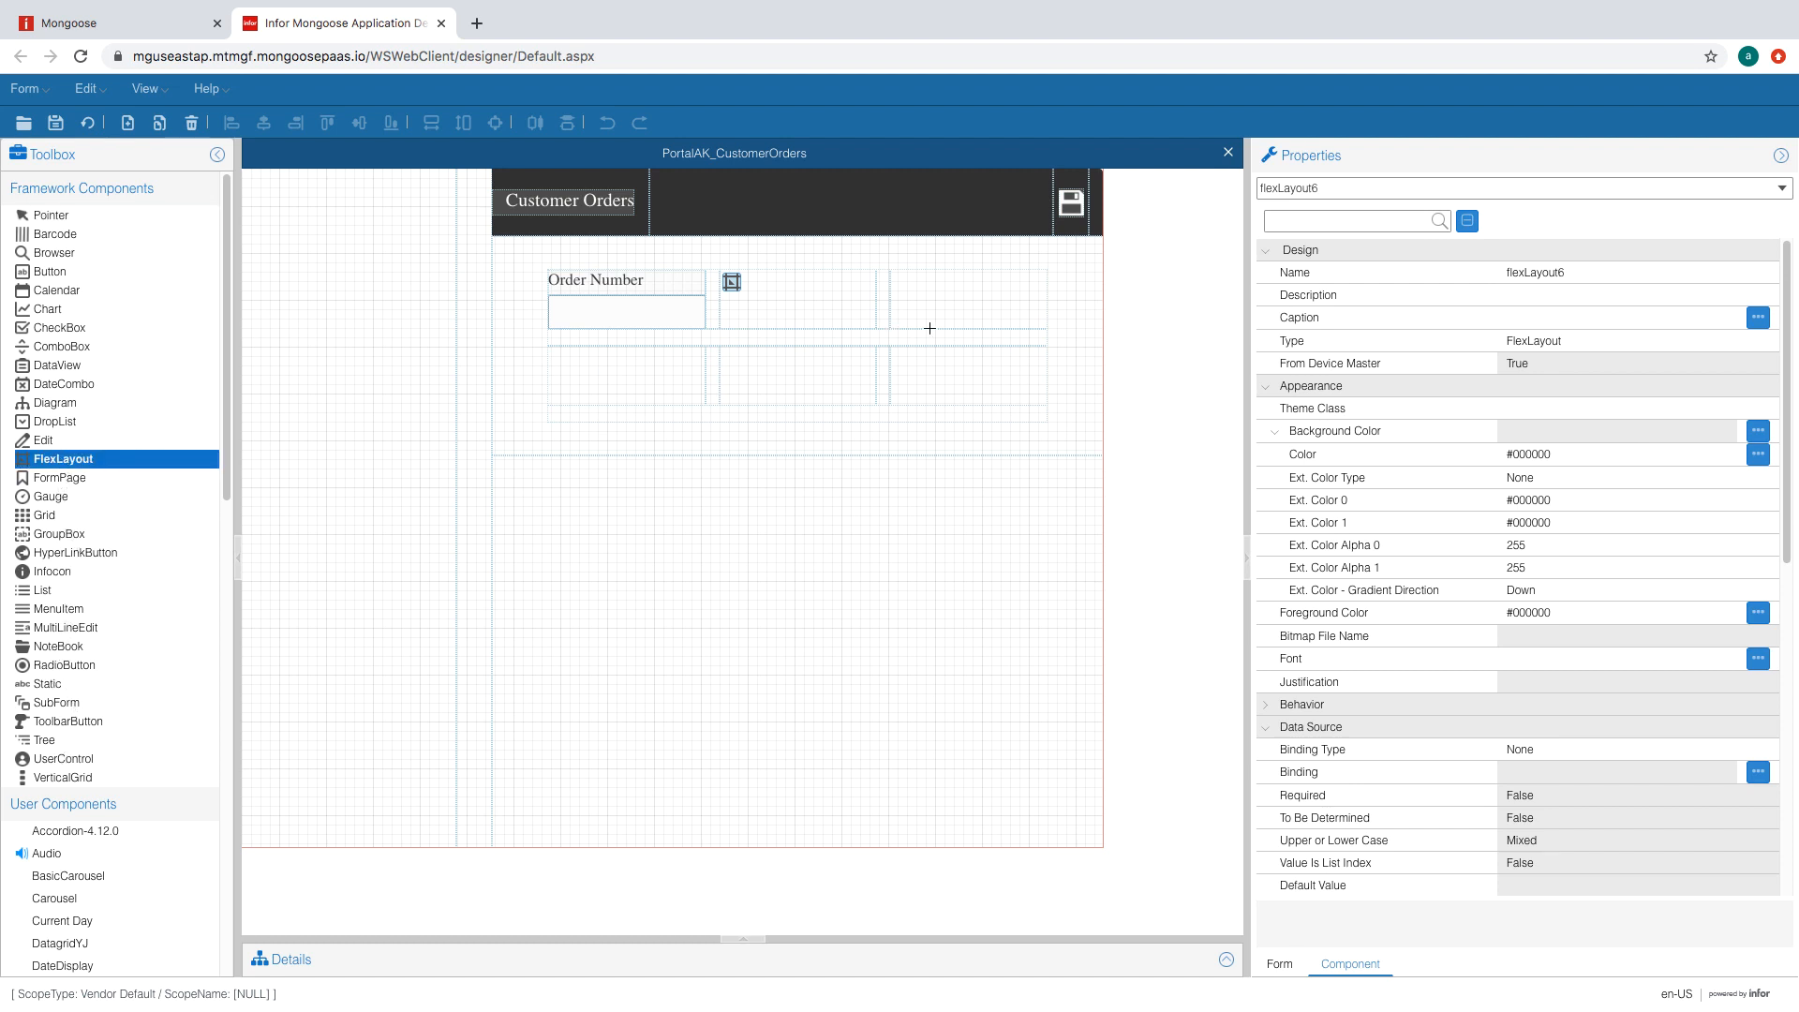
{"action": "left_click_drag", "start_coordinate": [1011, 311], "coordinate": [1011, 313]}
- Add flex layouts to the three second-row cells and save the form
{"action": "left_click", "coordinate": [62, 462]}
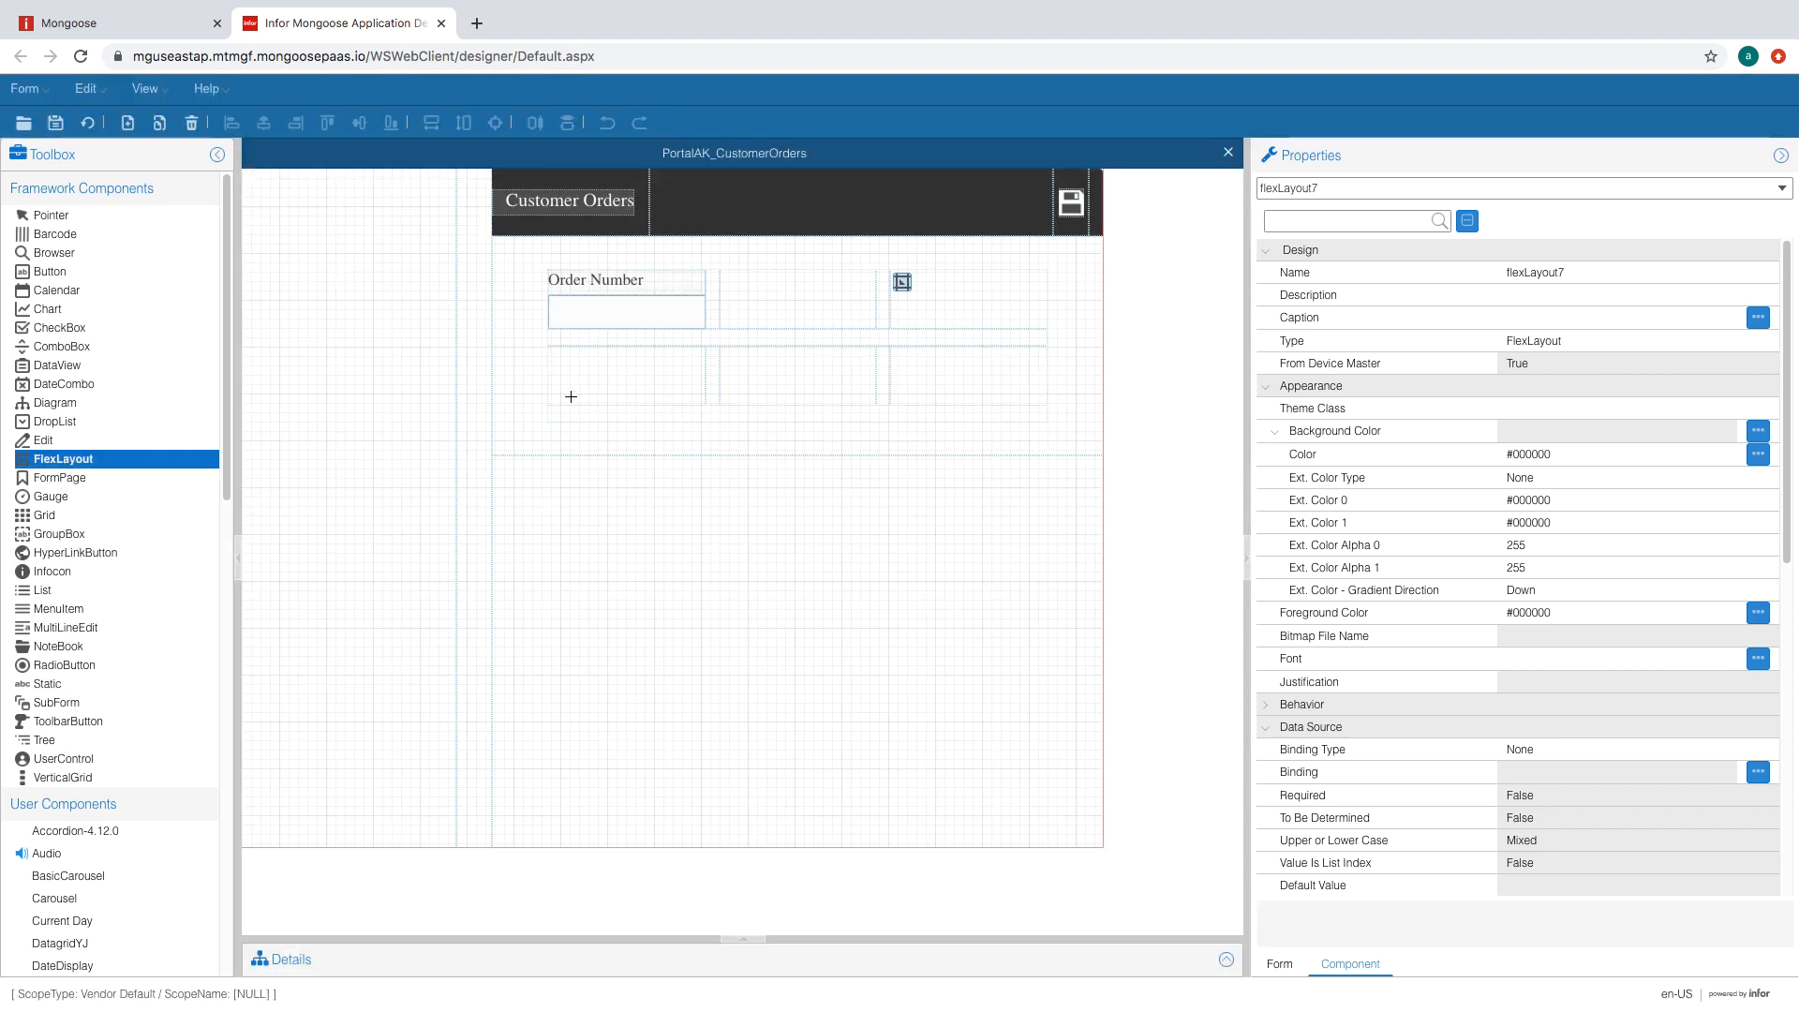
{"action": "left_click", "coordinate": [673, 407]}
{"action": "left_click", "coordinate": [810, 364]}
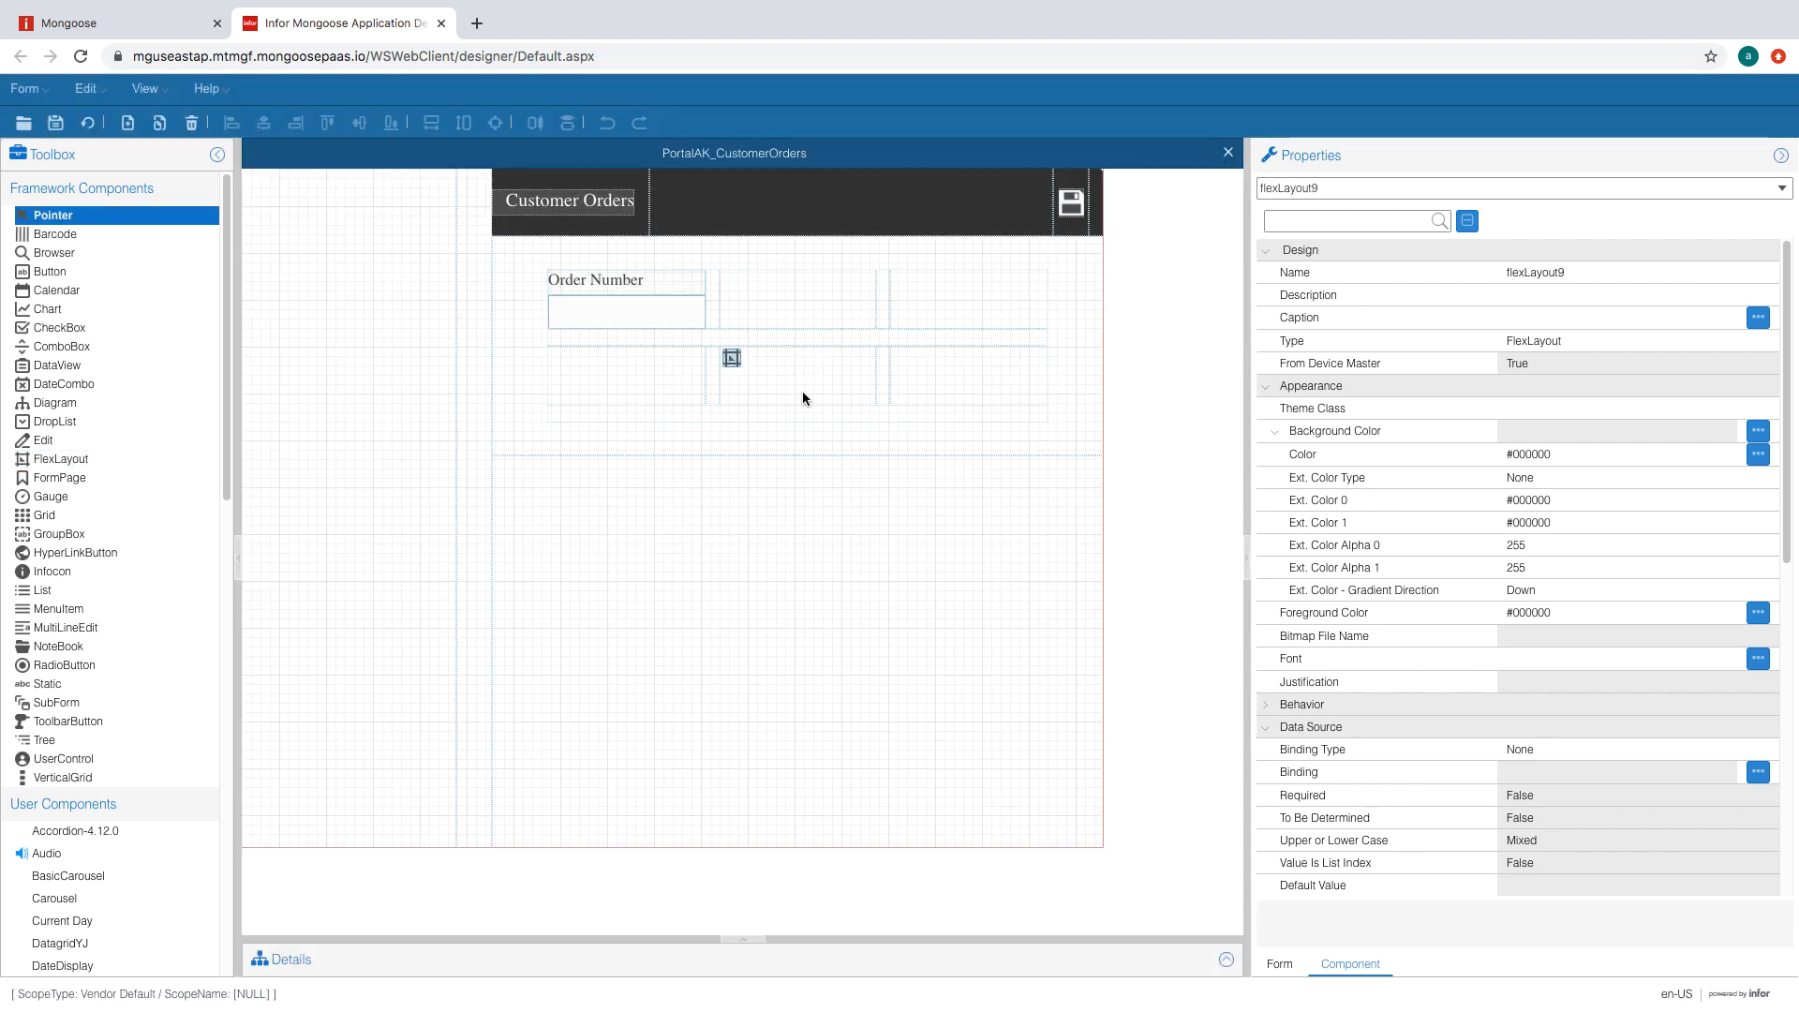
{"action": "left_click", "coordinate": [68, 459]}
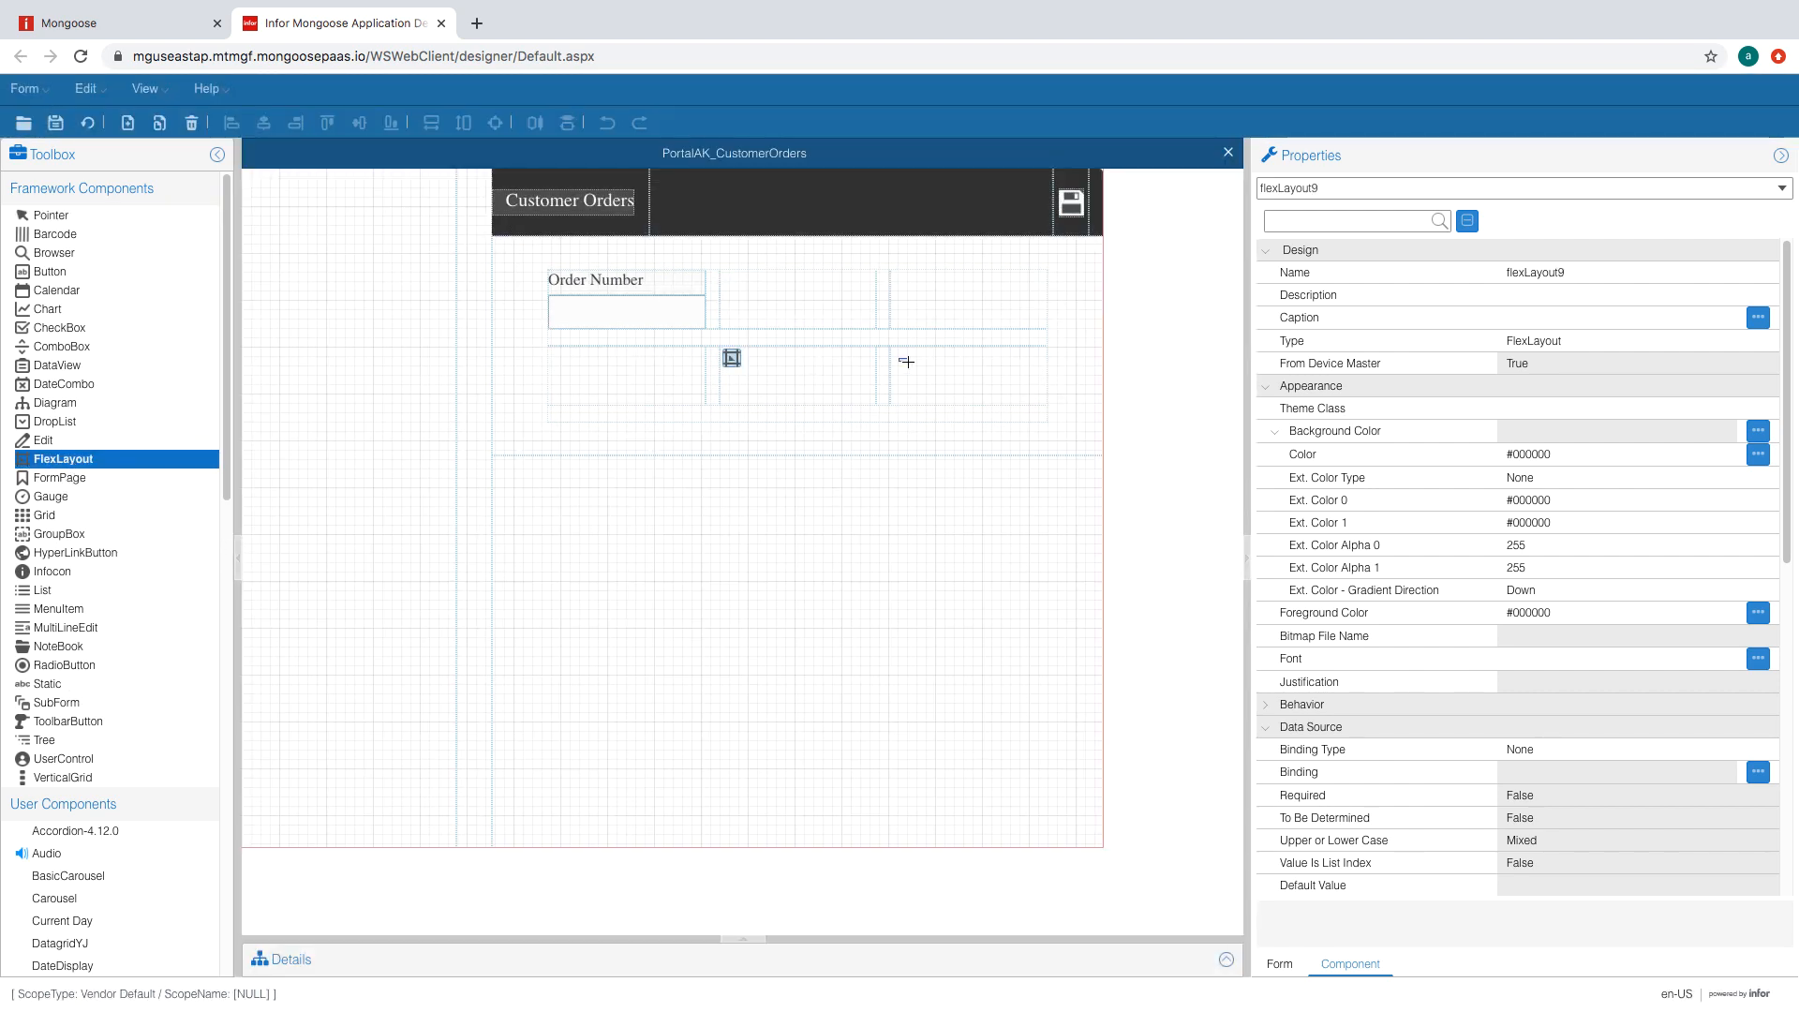
{"action": "left_click_drag", "start_coordinate": [906, 362], "coordinate": [1005, 403]}
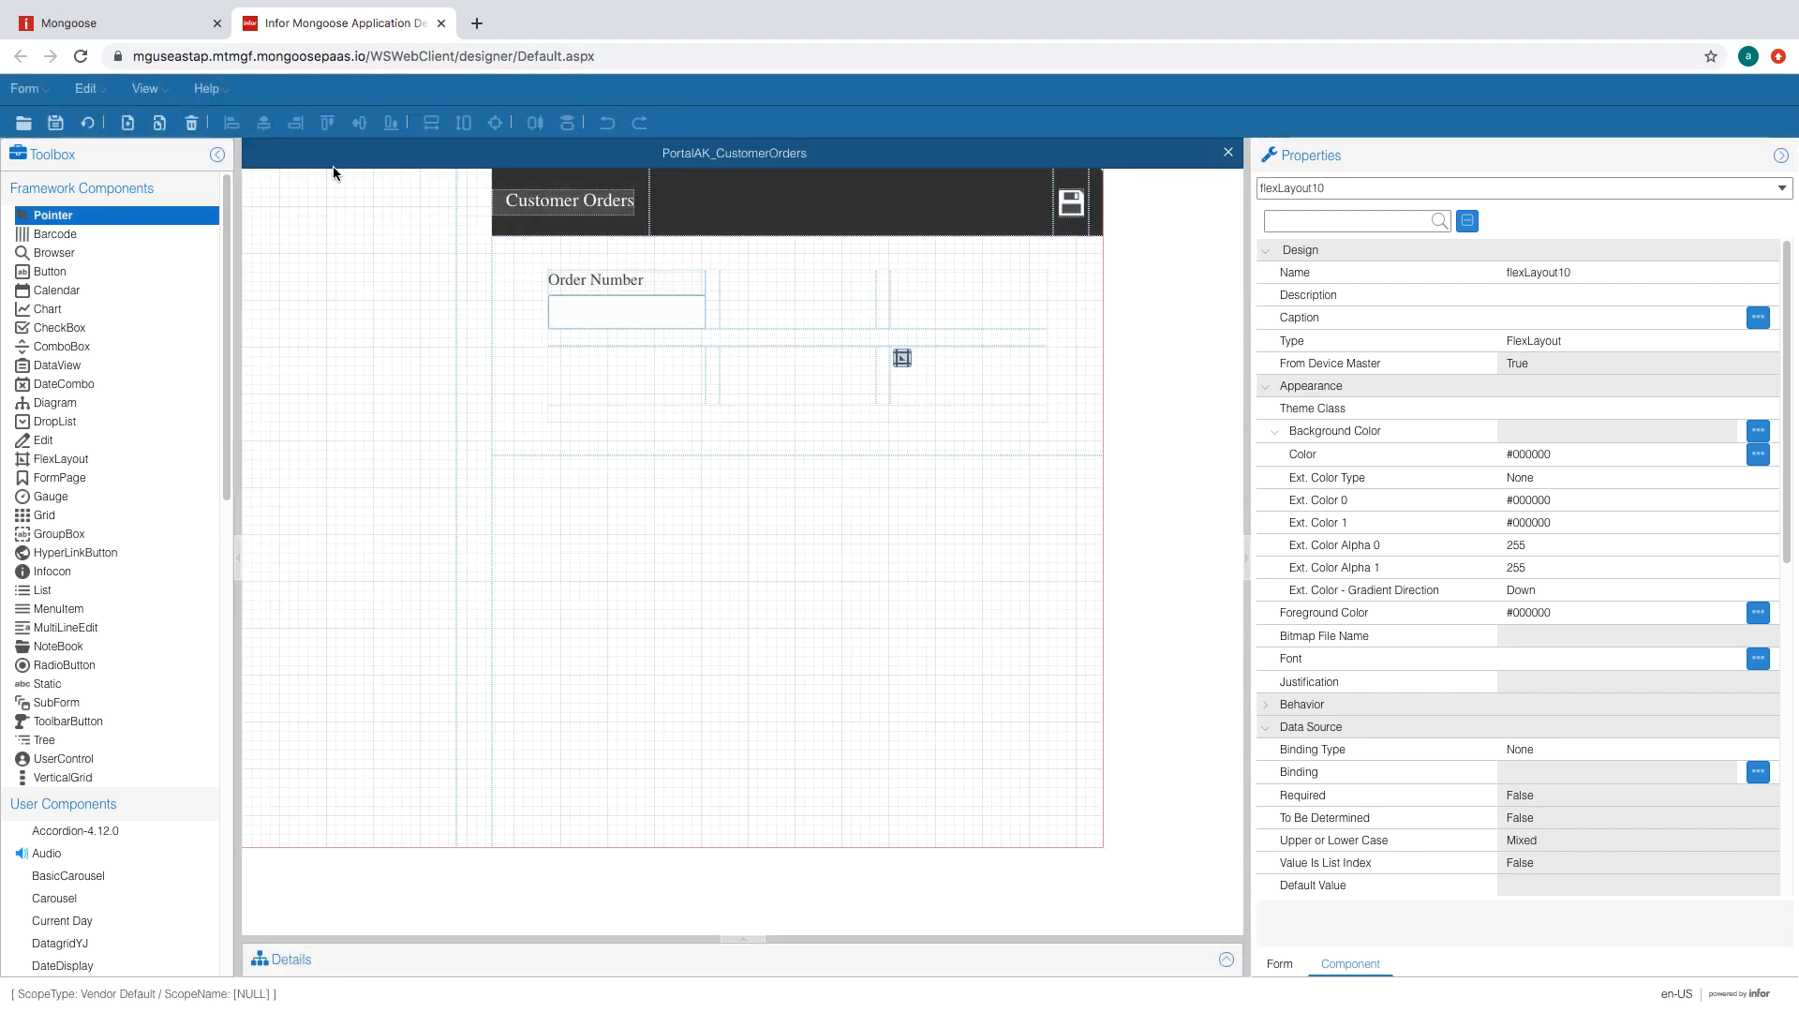
{"action": "left_click", "coordinate": [55, 123]}
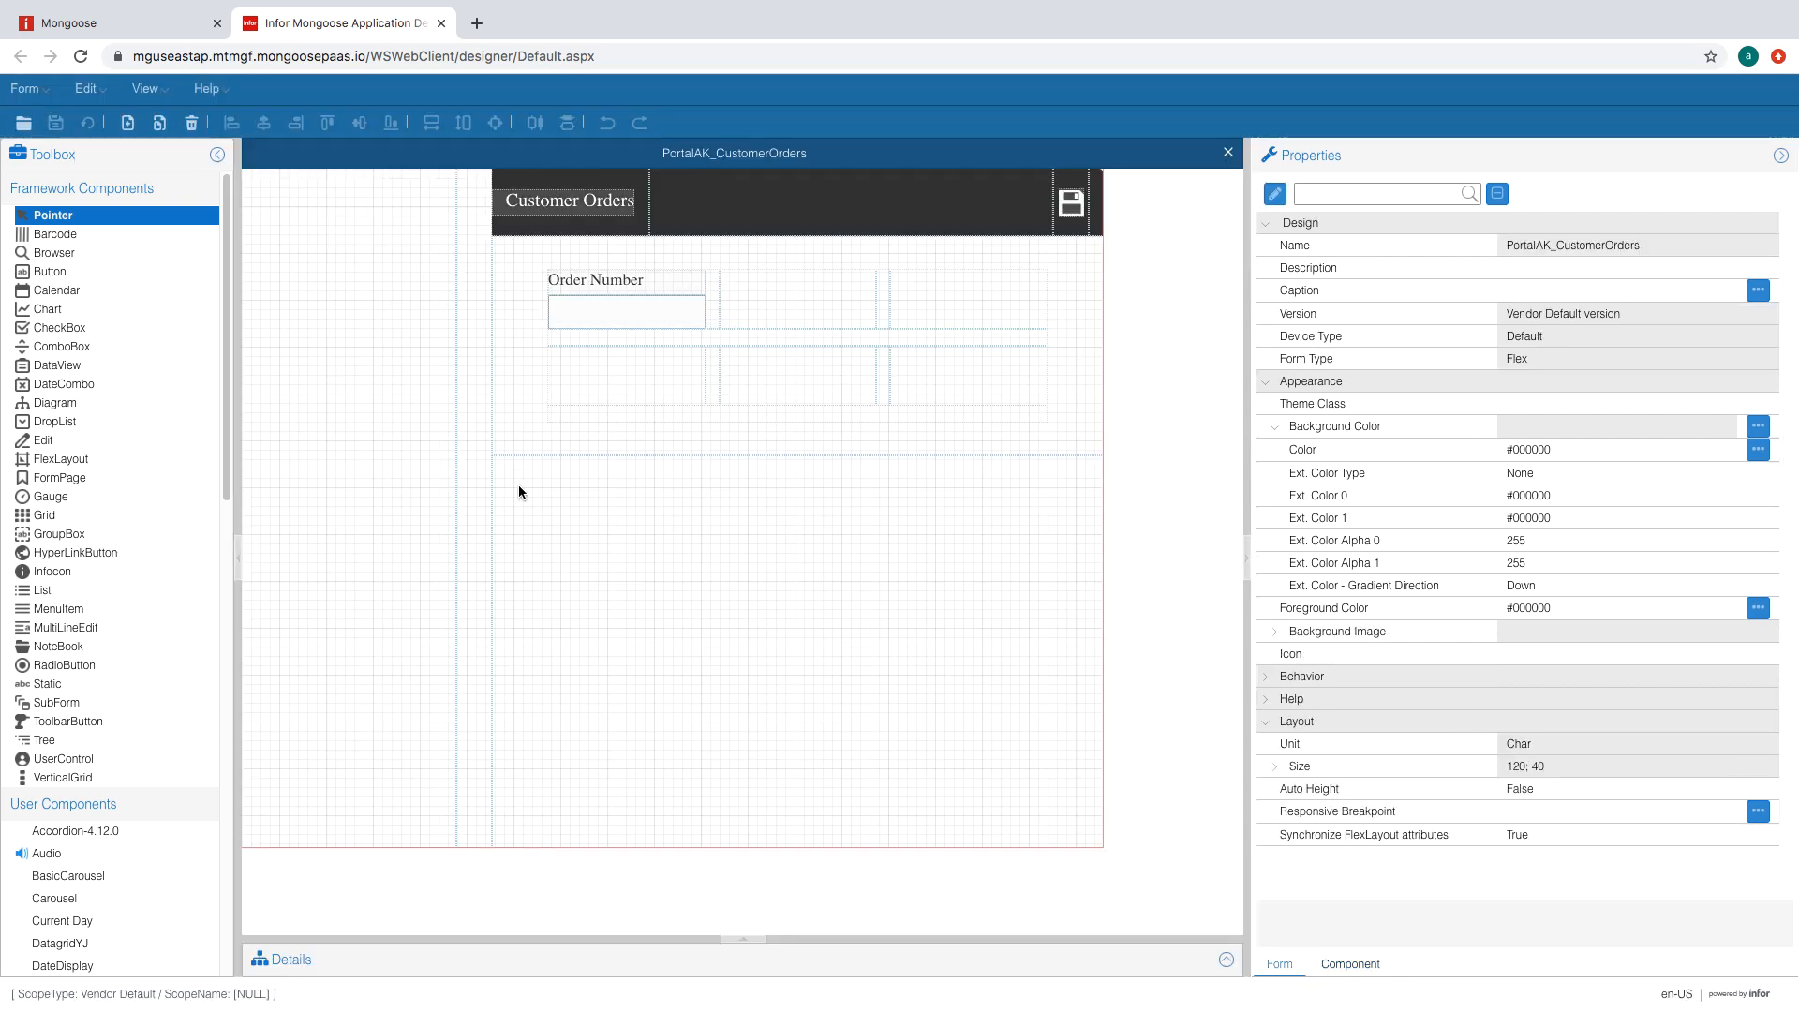
{"action": "double_click", "coordinate": [519, 491]}
- Add a second region to flexLayout6 and set the first region to 1.5 FormUnit
{"action": "left_click", "coordinate": [761, 540]}
{"action": "left_click", "coordinate": [558, 752]}
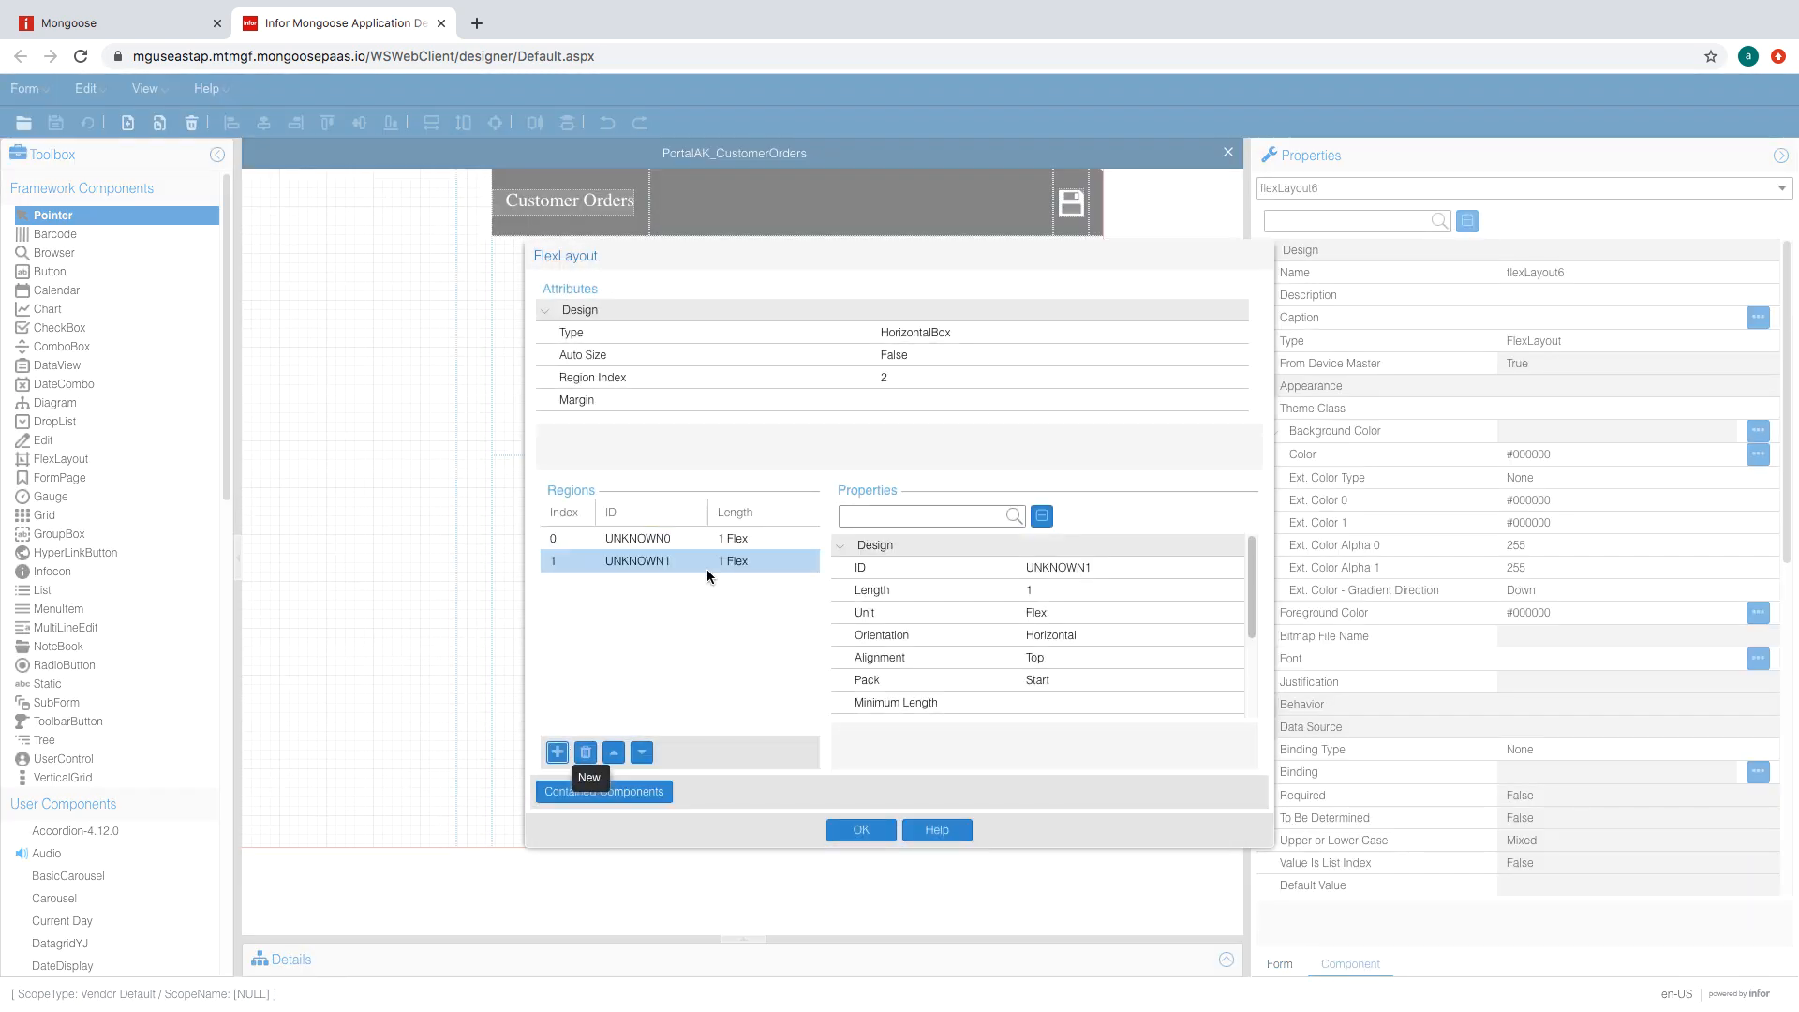
{"action": "left_click", "coordinate": [684, 539]}
{"action": "left_click", "coordinate": [1171, 613]}
{"action": "left_click", "coordinate": [1129, 637]}
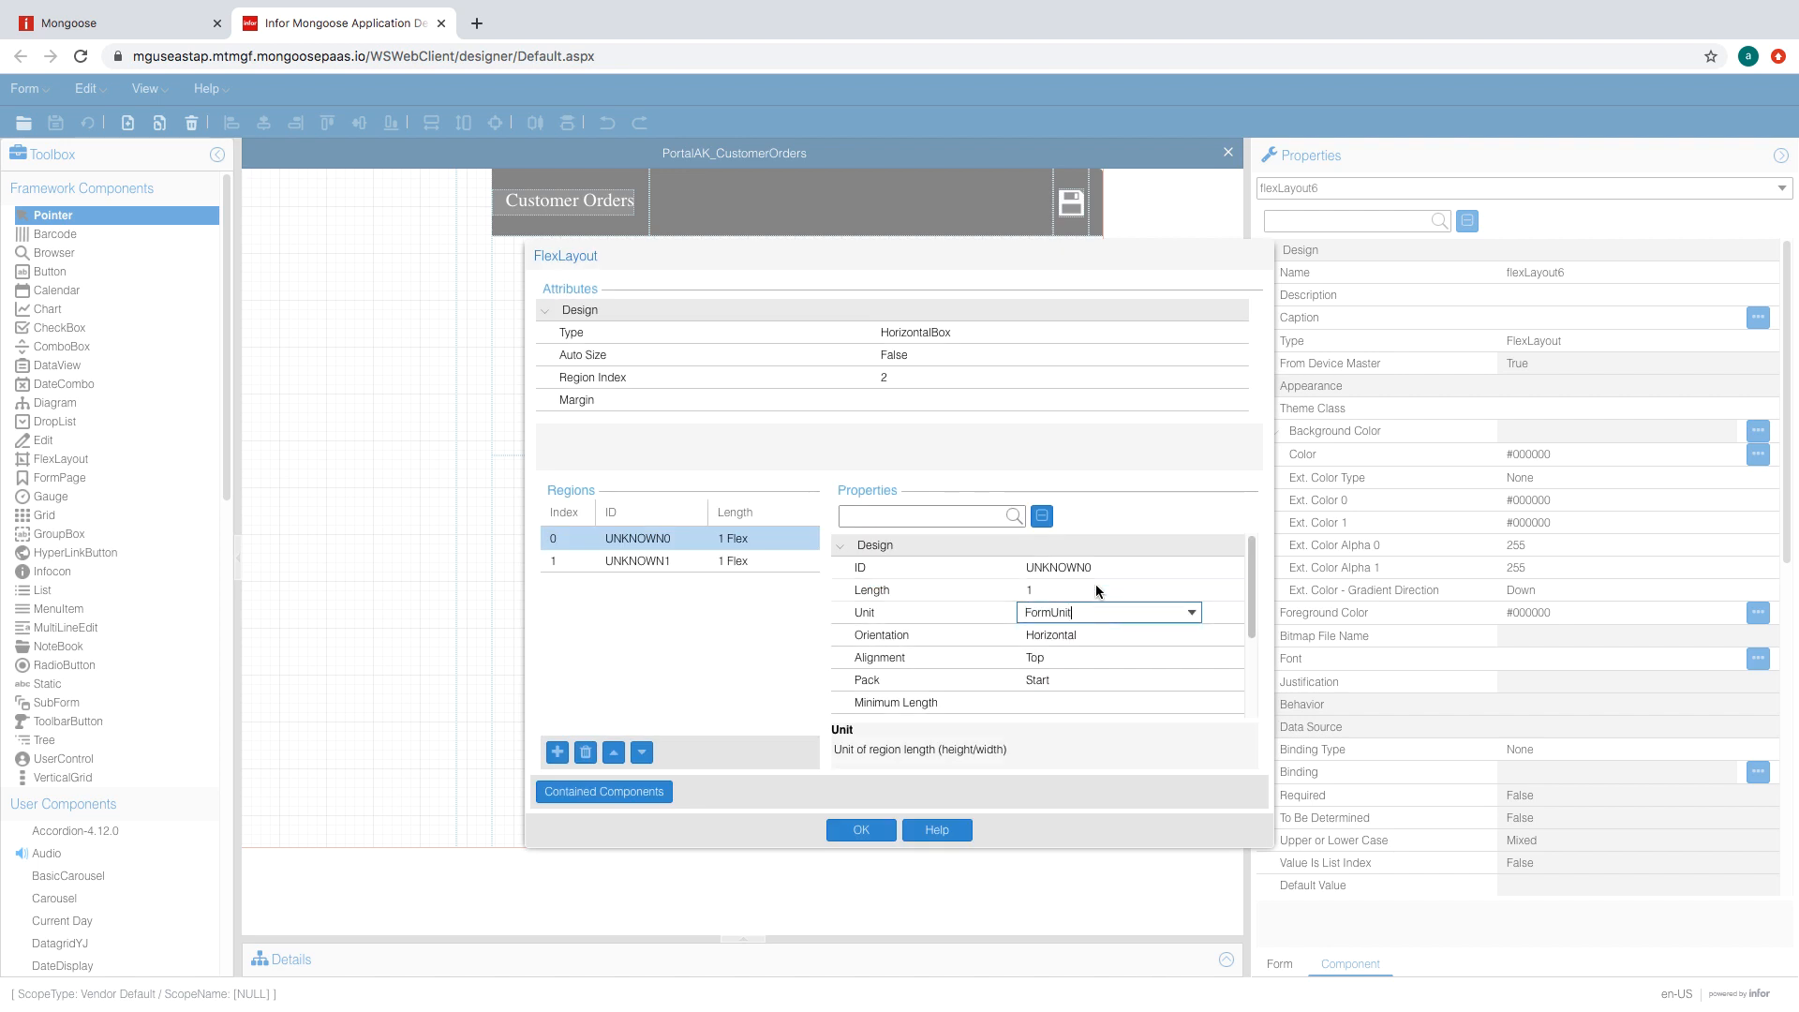
{"action": "left_click", "coordinate": [1097, 589]}
{"action": "type", "text": "1.5"}
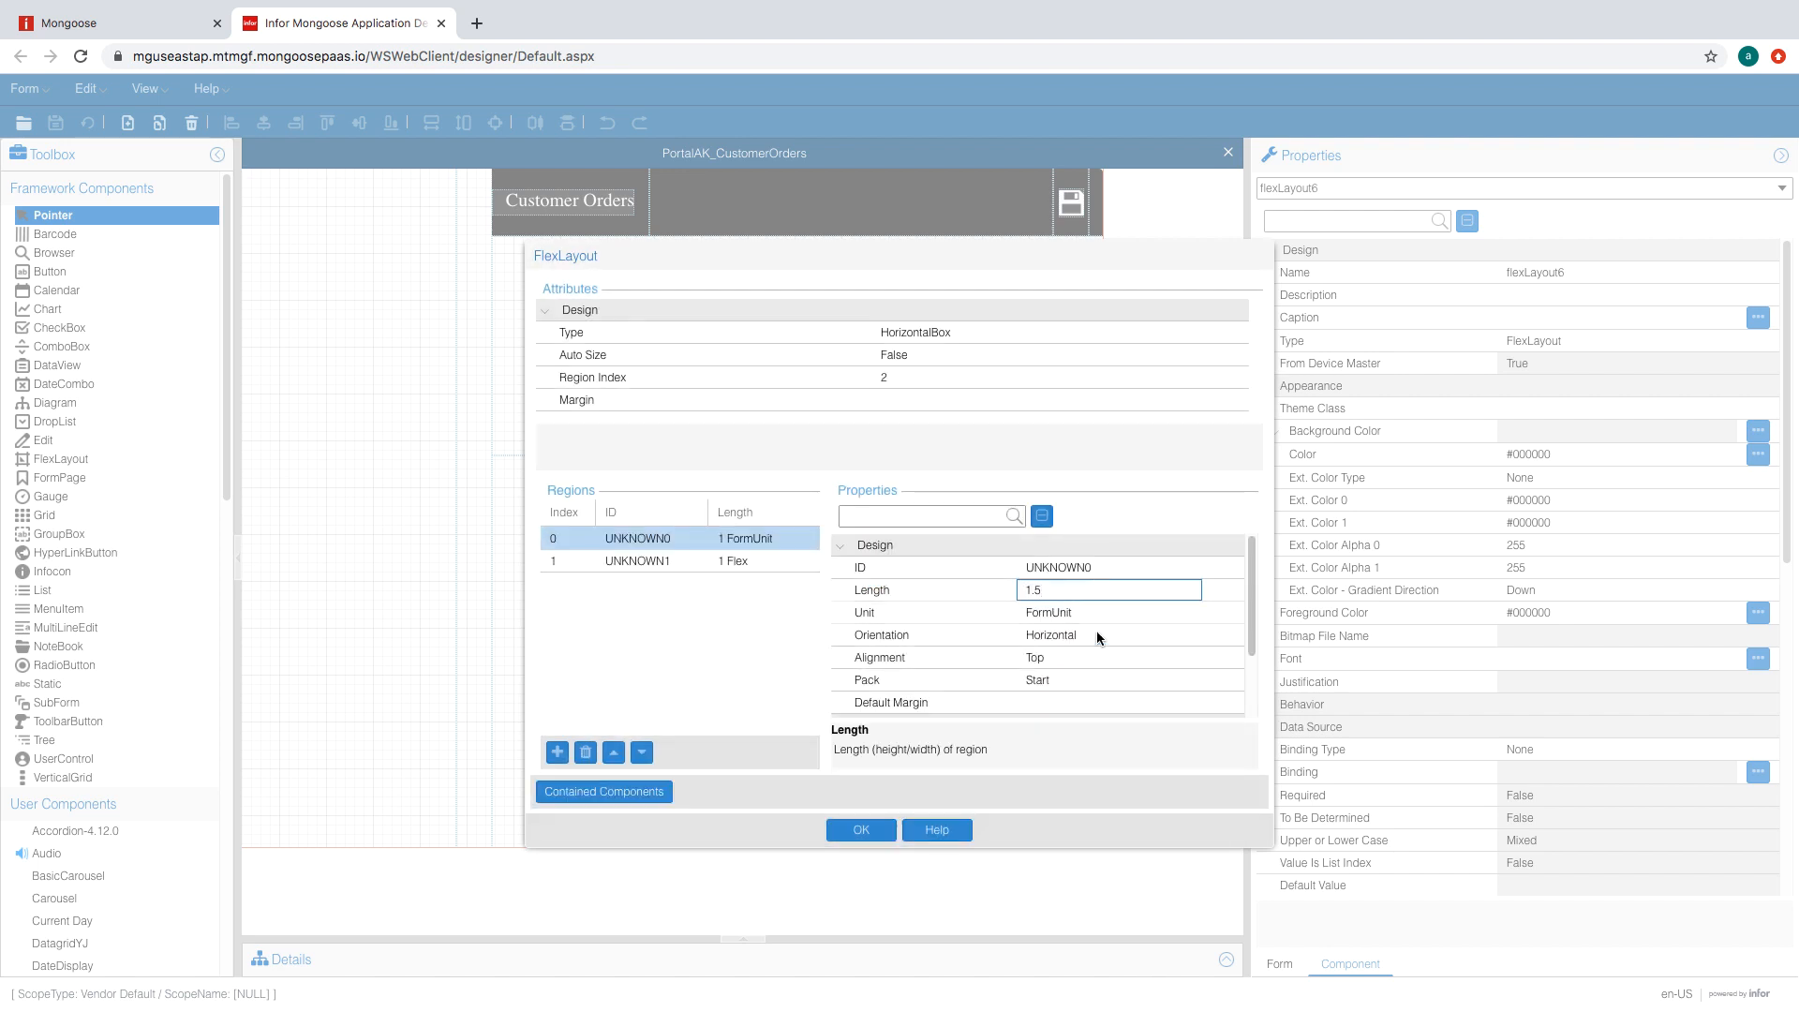
{"action": "key", "text": "Return"}
- Set the second region to 2 FormUnit Horizontal, make the first region Fill, and apply
{"action": "left_click", "coordinate": [668, 562]}
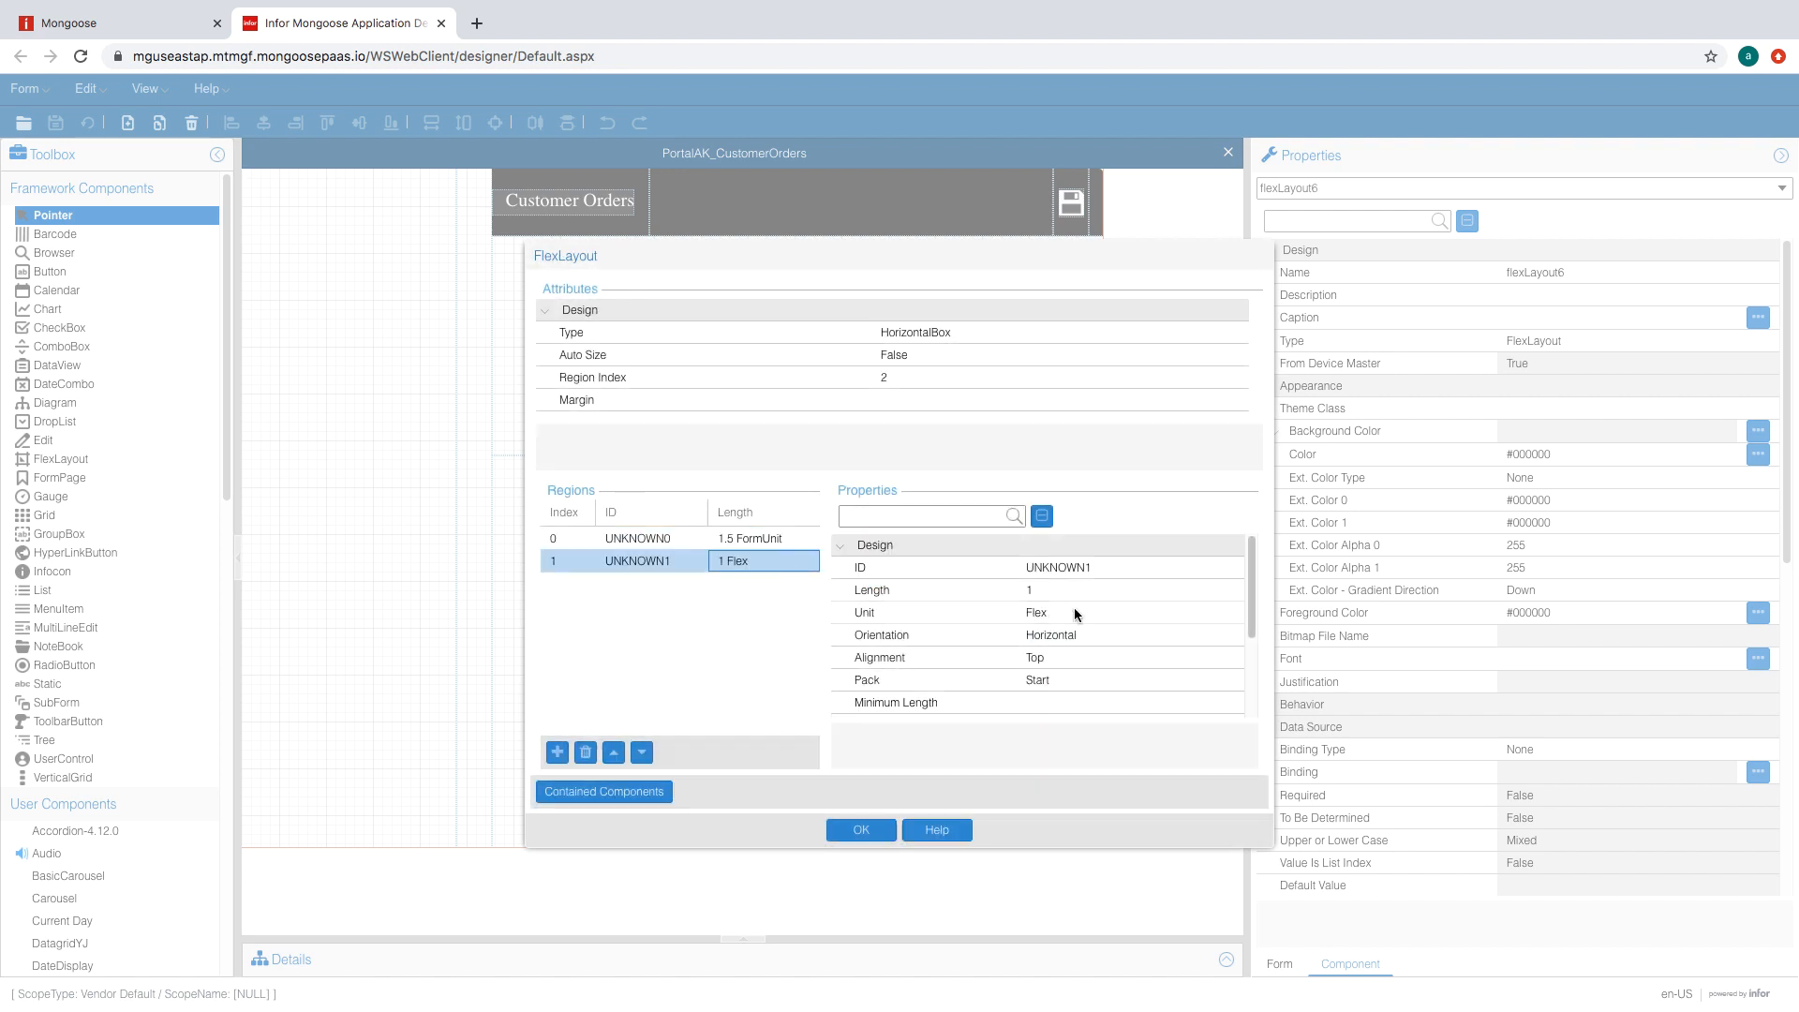
{"action": "left_click", "coordinate": [1101, 591]}
{"action": "type", "text": "2"}
{"action": "left_click", "coordinate": [1098, 613]}
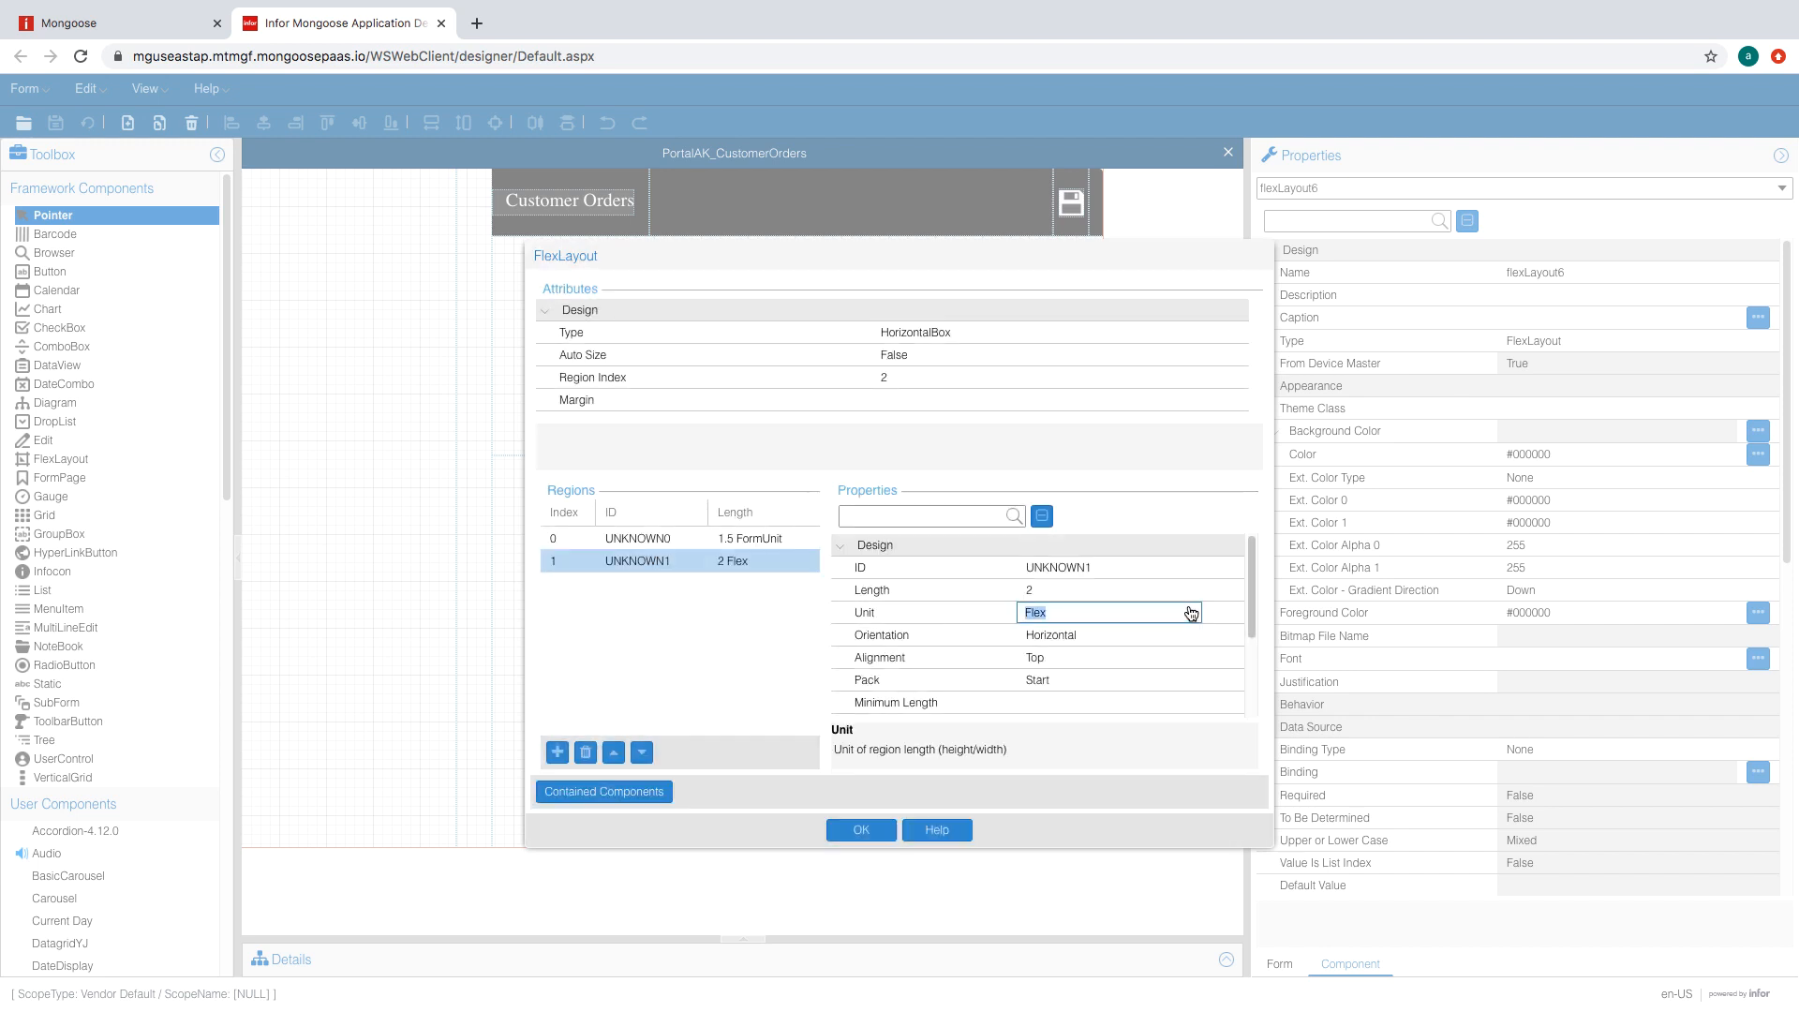
{"action": "left_click", "coordinate": [1106, 614]}
{"action": "left_click", "coordinate": [1138, 632]}
{"action": "left_click", "coordinate": [1145, 635]}
{"action": "left_click", "coordinate": [1146, 636]}
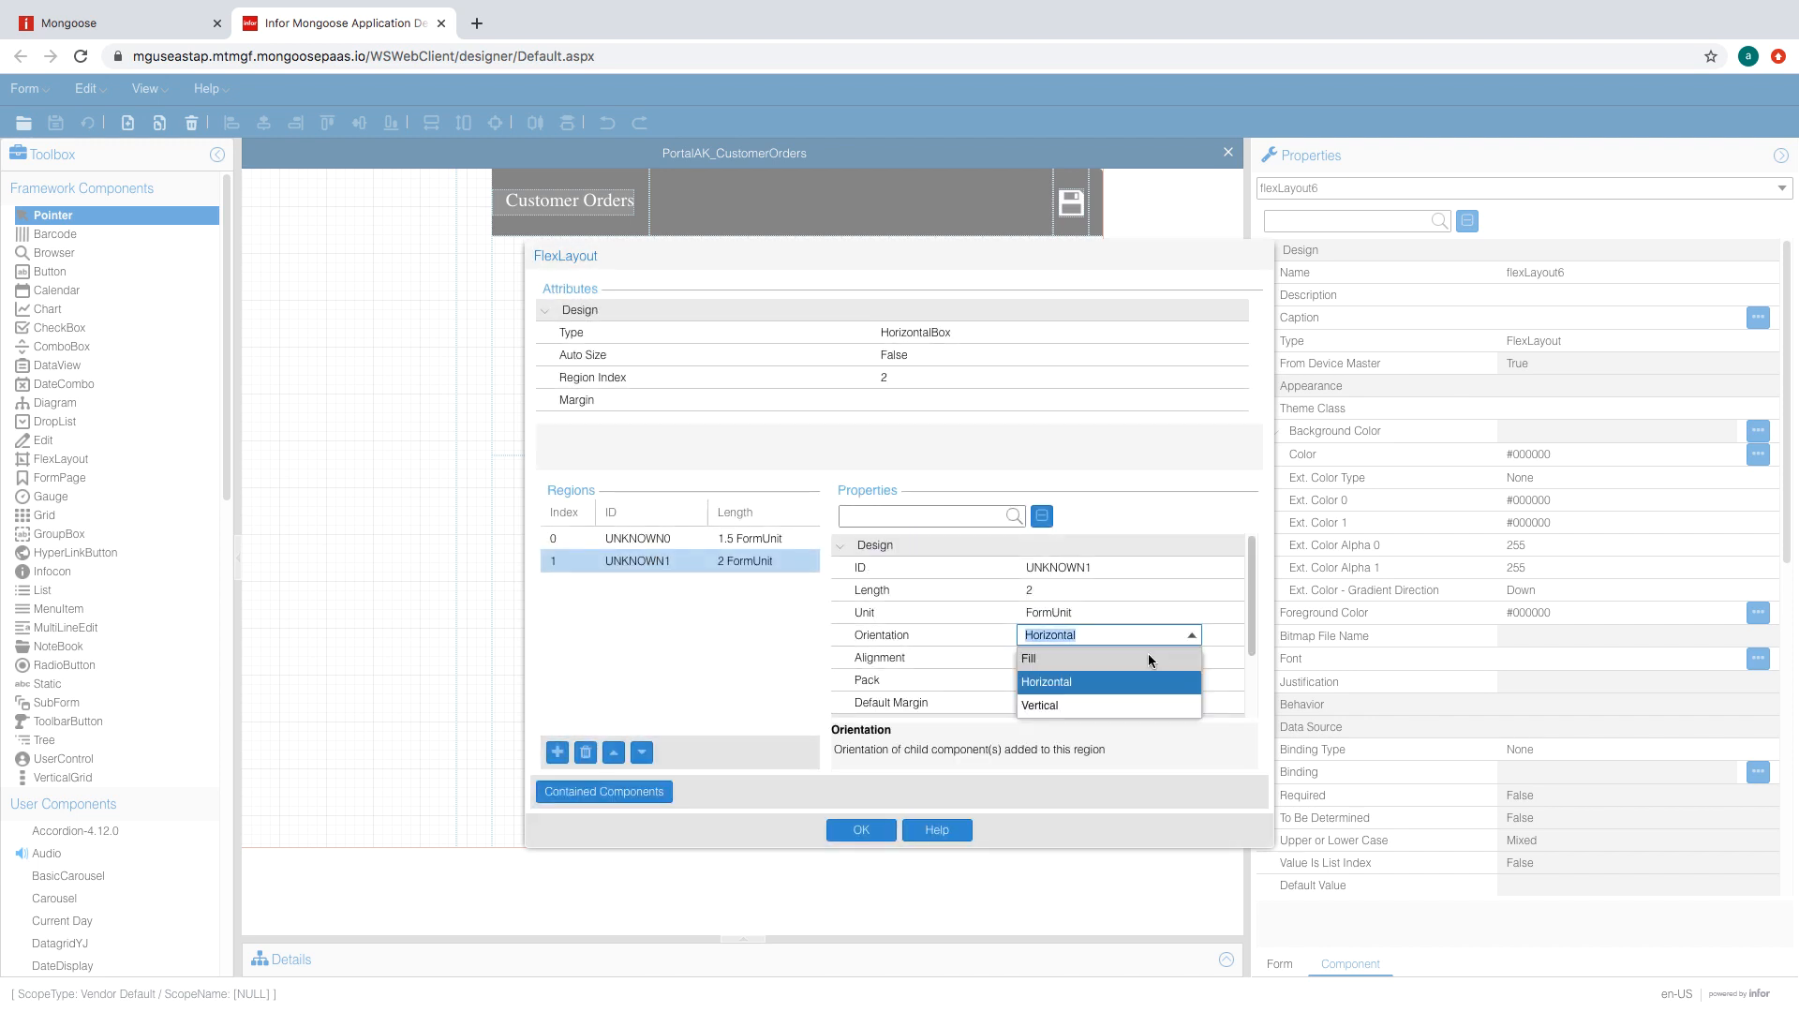
{"action": "left_click", "coordinate": [1149, 654]}
{"action": "left_click", "coordinate": [759, 538]}
{"action": "left_click", "coordinate": [1189, 636]}
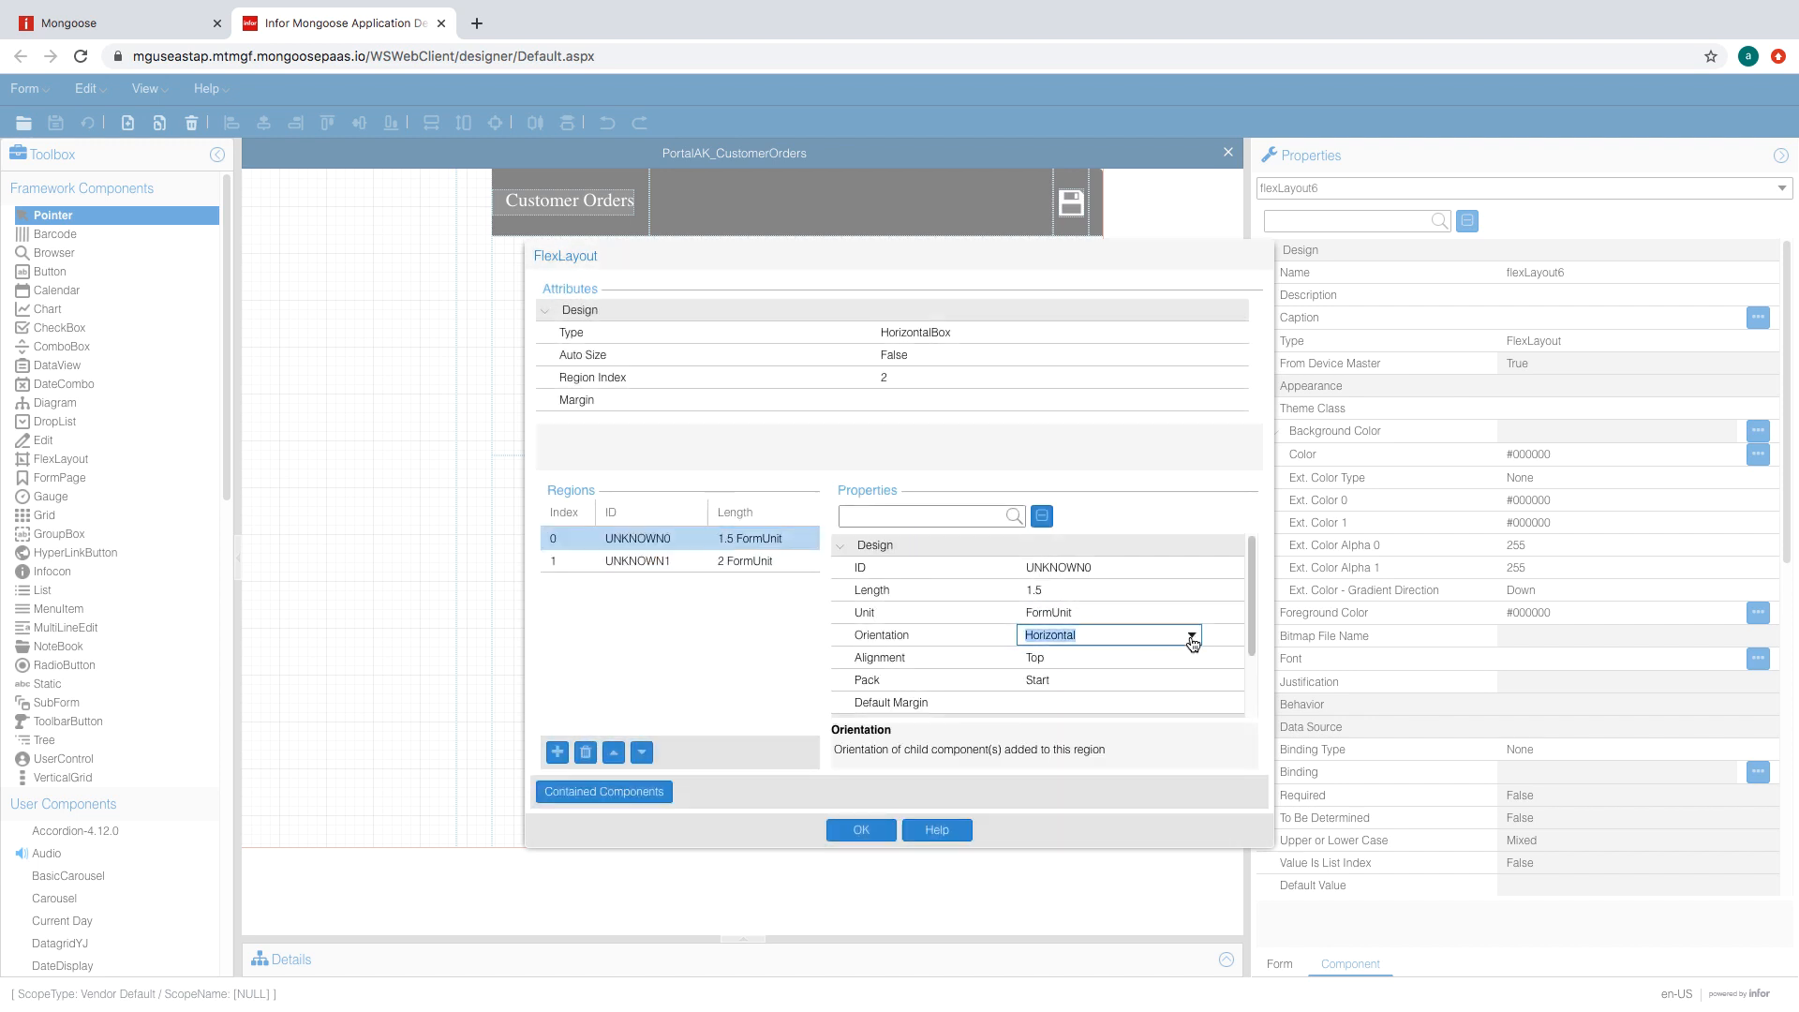
{"action": "left_click", "coordinate": [1189, 635]}
{"action": "left_click", "coordinate": [1121, 667]}
{"action": "left_click", "coordinate": [860, 830]}
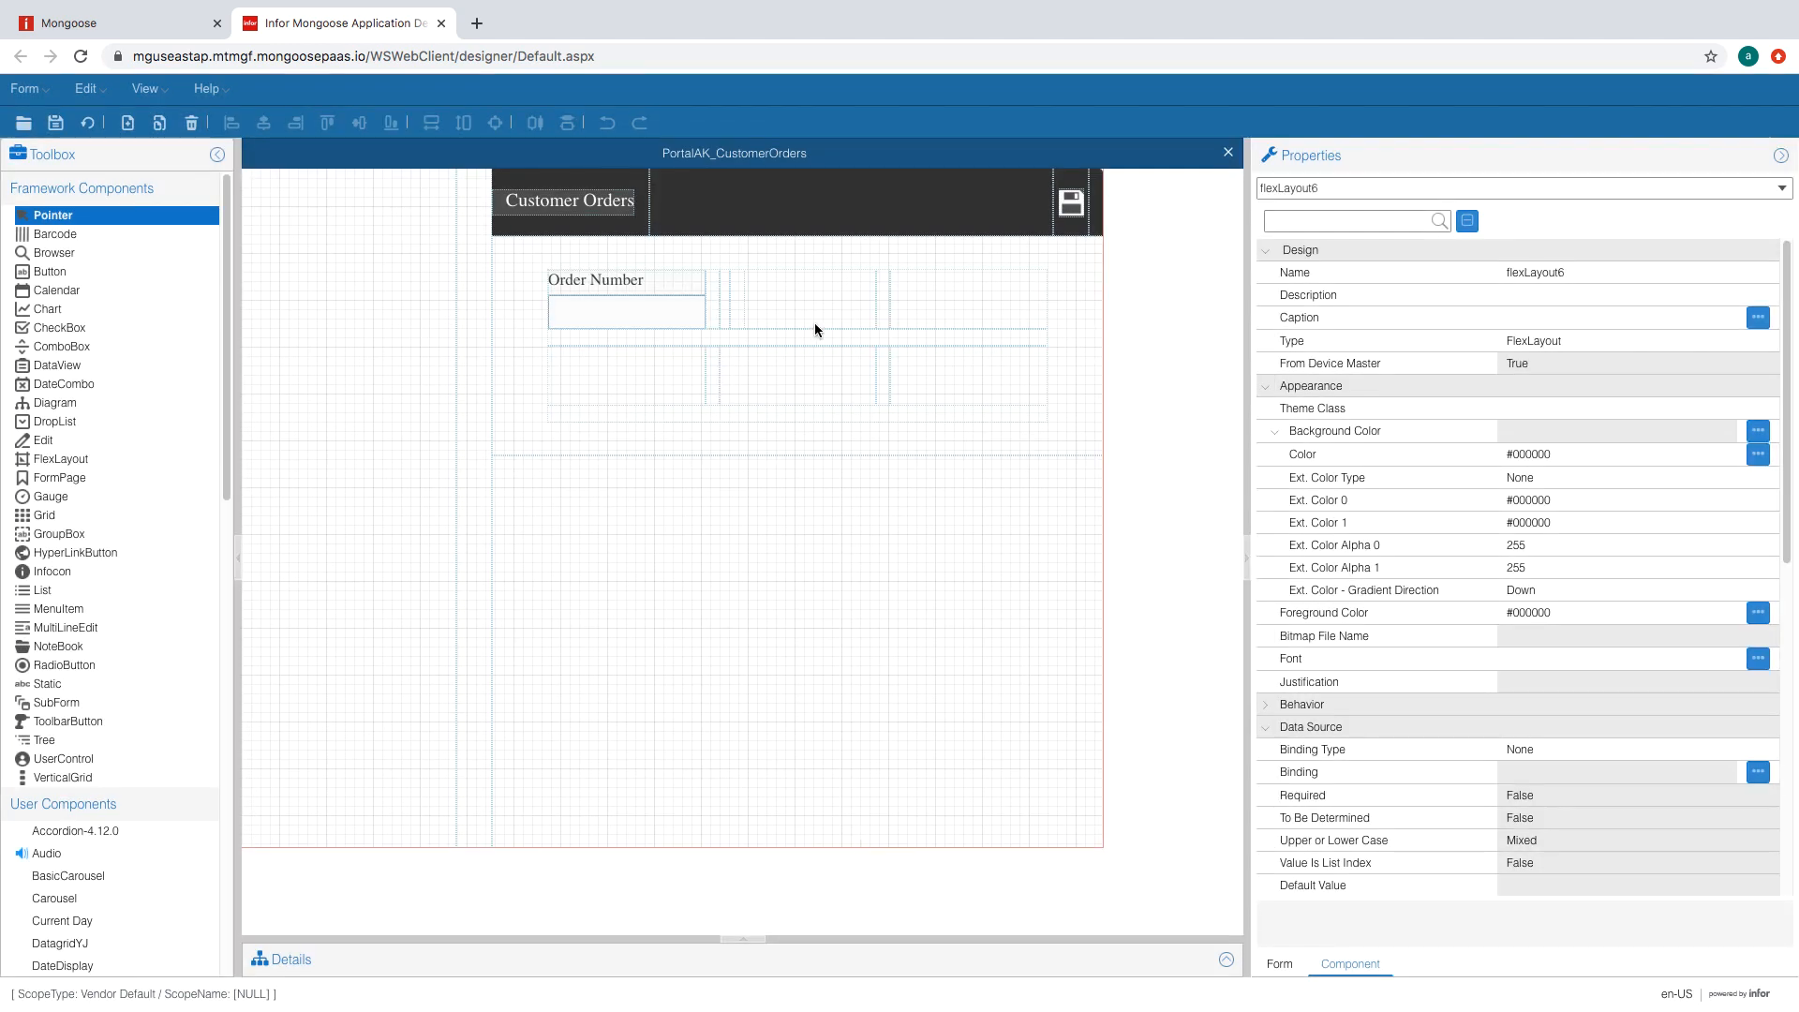
- Make the Company Number label (static4) a left-aligned BlackLabel caption
{"action": "left_click", "coordinate": [796, 299]}
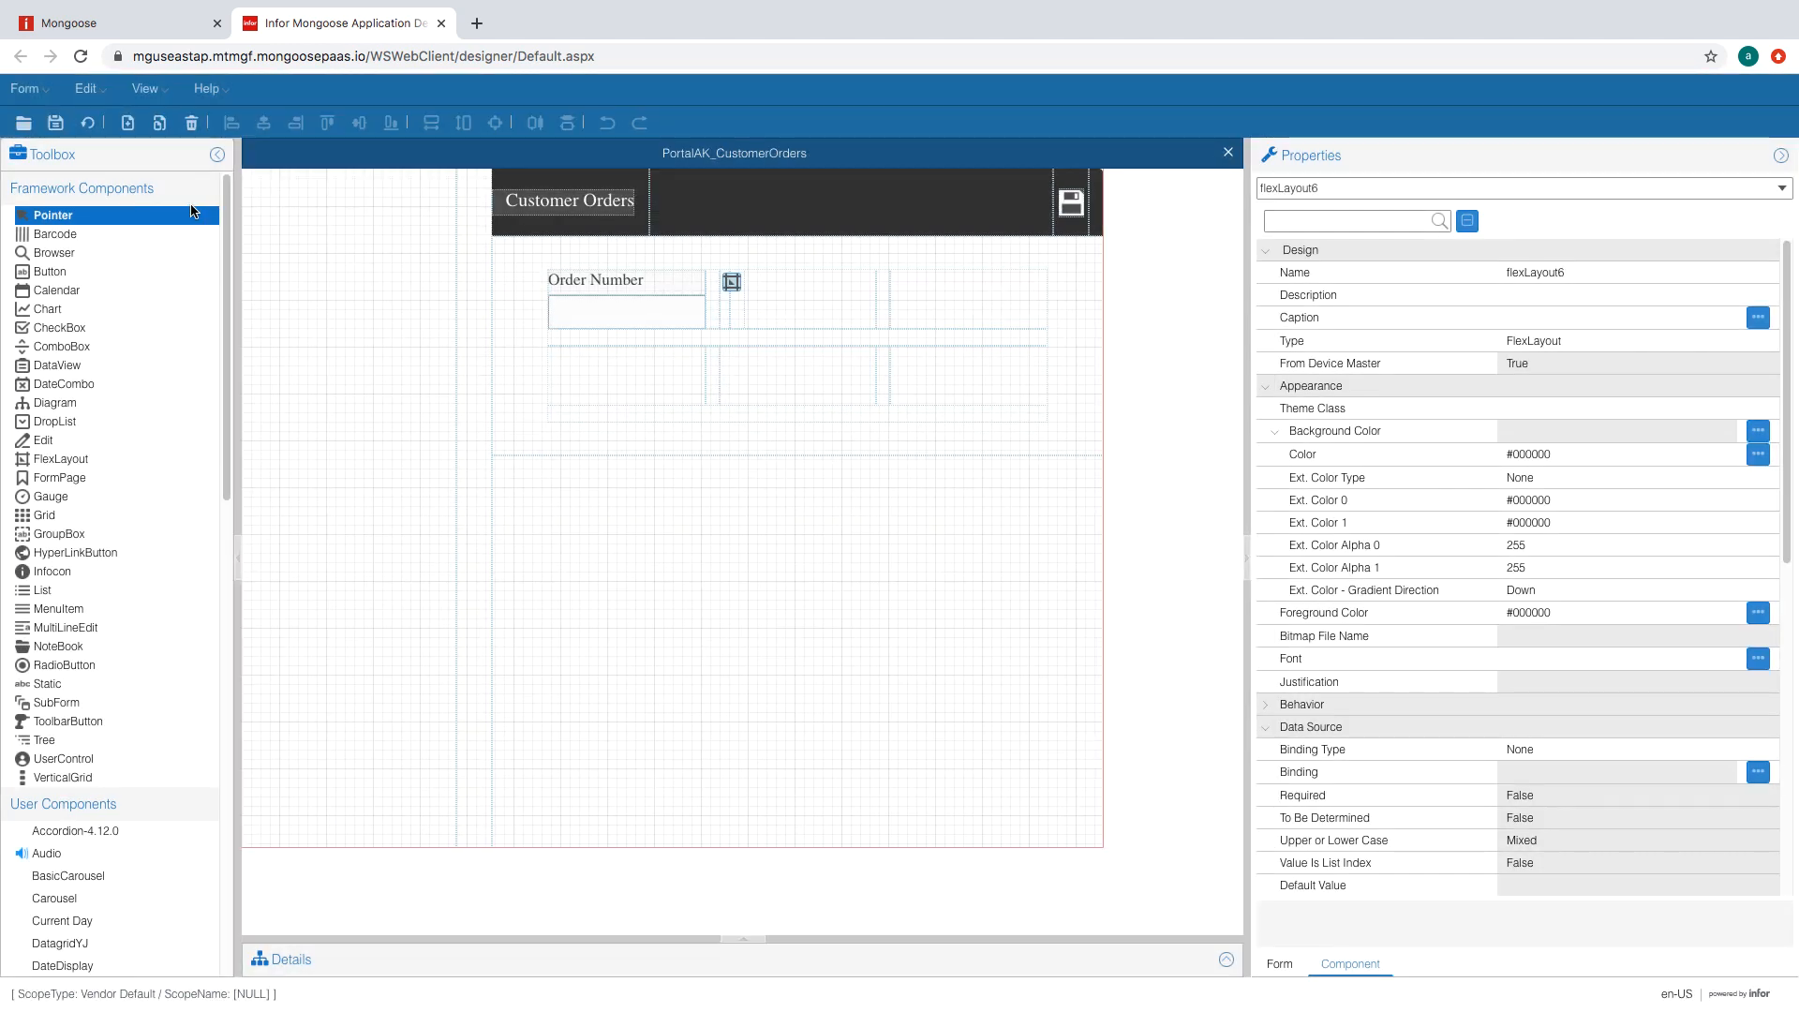
{"action": "left_click", "coordinate": [732, 283]}
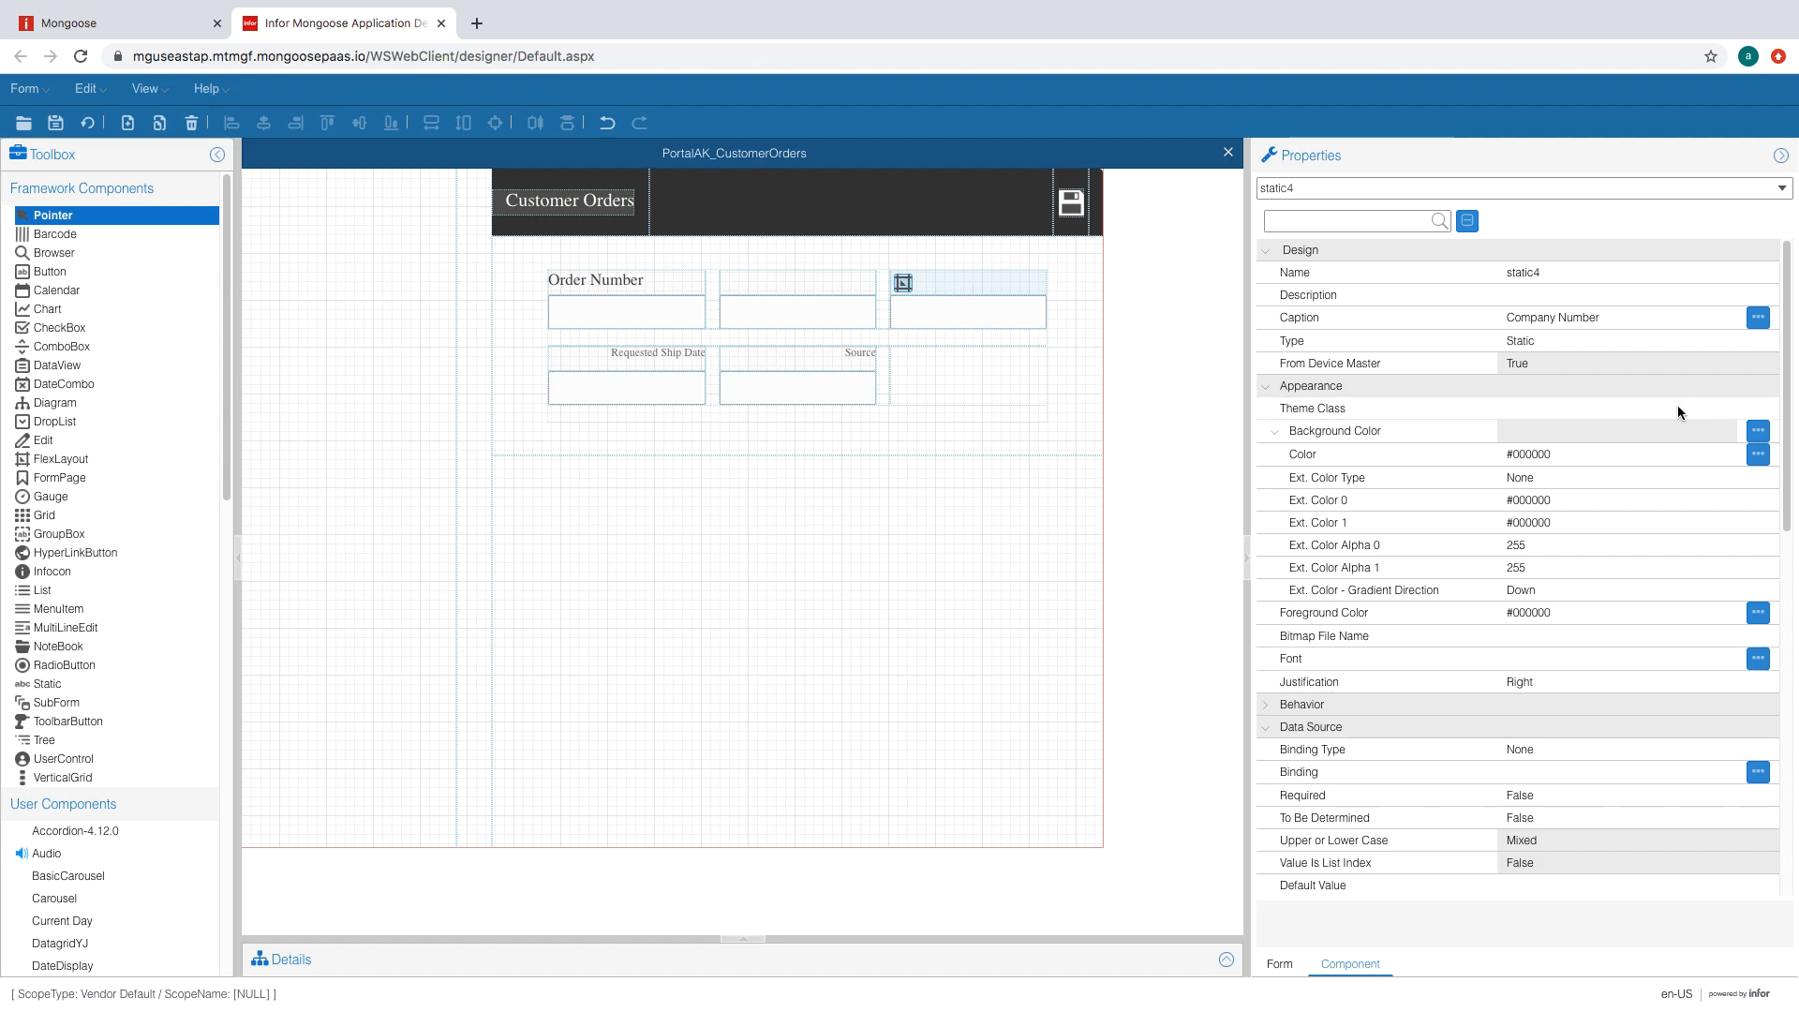
{"action": "left_click", "coordinate": [1678, 407]}
{"action": "left_click", "coordinate": [1731, 662]}
{"action": "left_click", "coordinate": [1723, 682]}
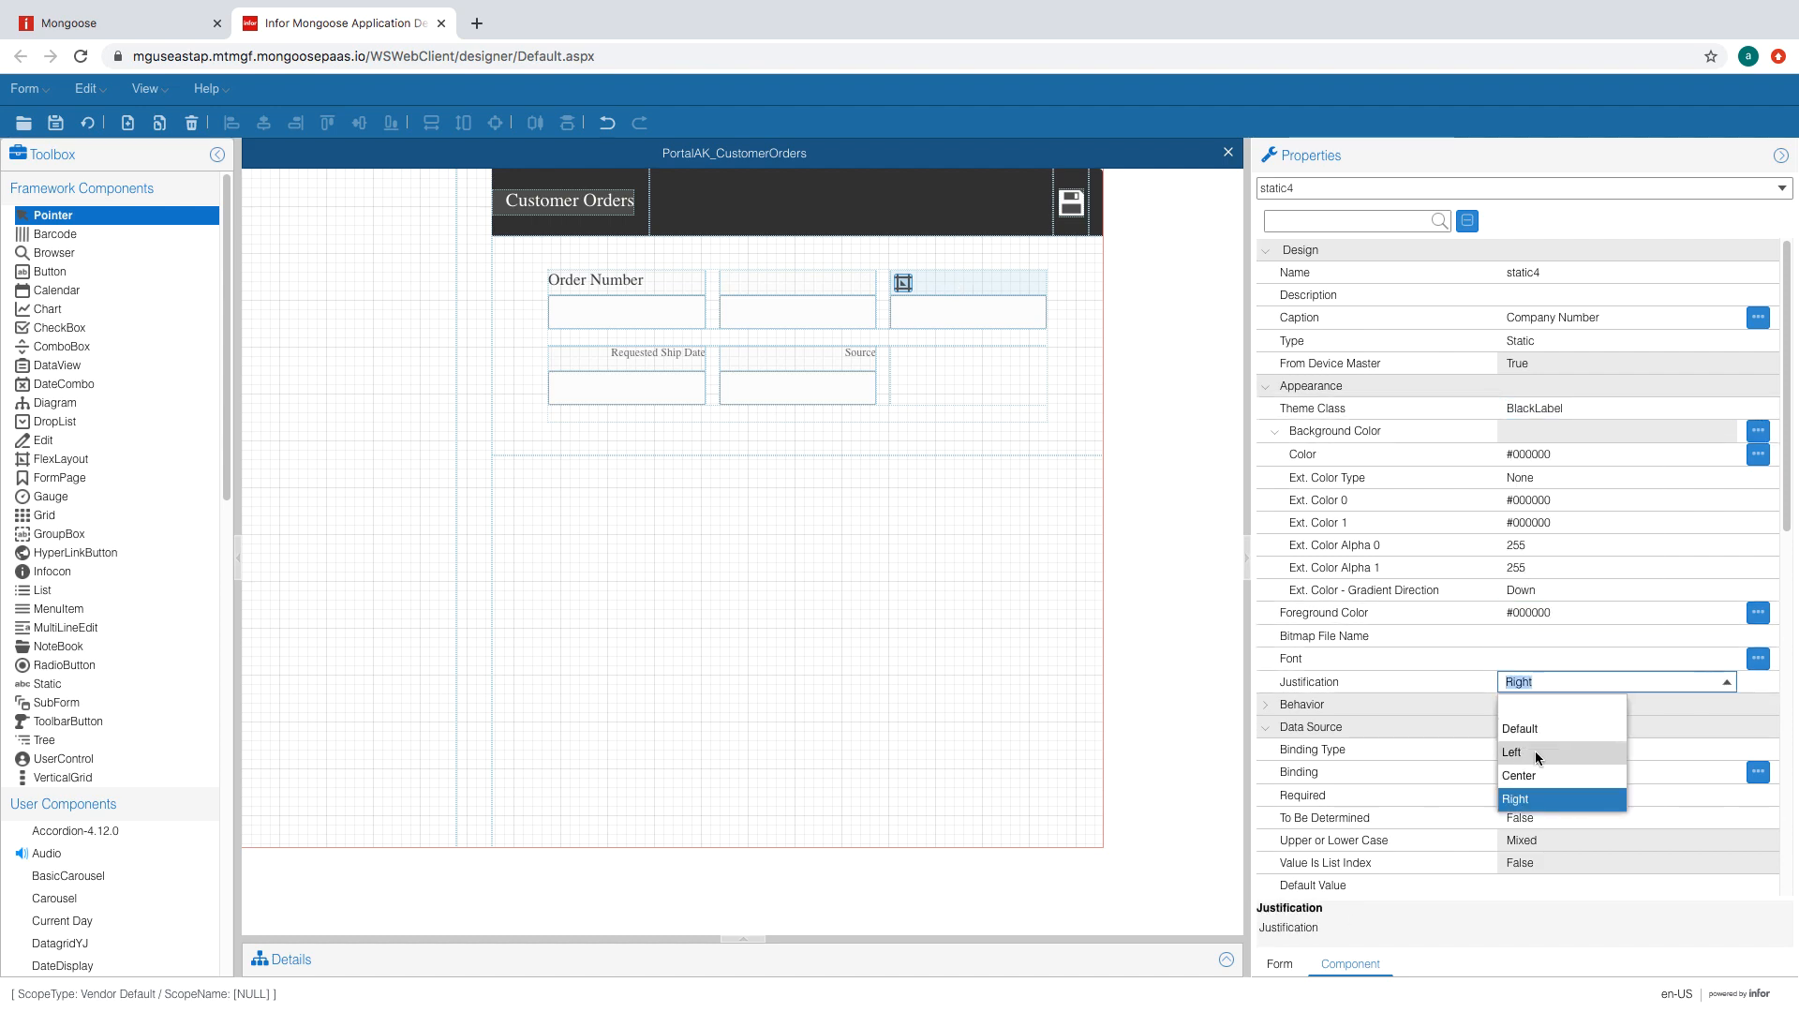
{"action": "left_click", "coordinate": [1538, 756]}
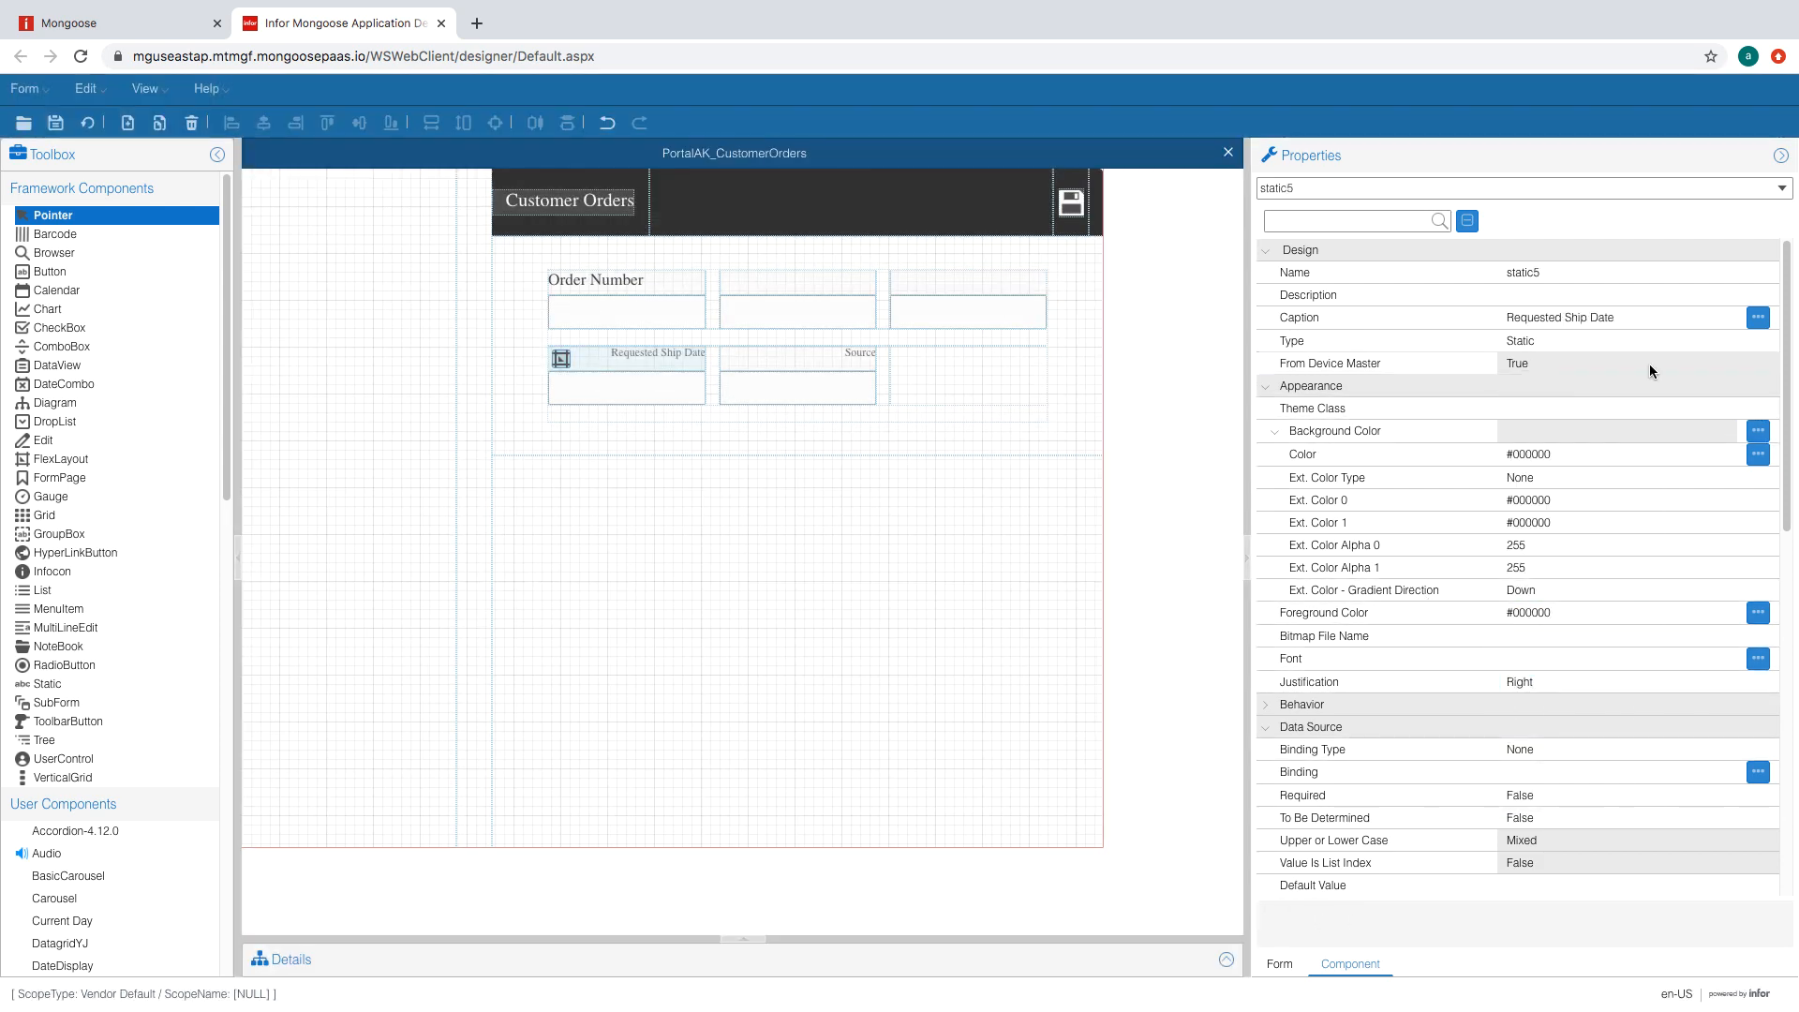
- Give the Requested Ship Date label (static5) the BlackLabel theme and Left justification
{"action": "left_click", "coordinate": [1726, 410]}
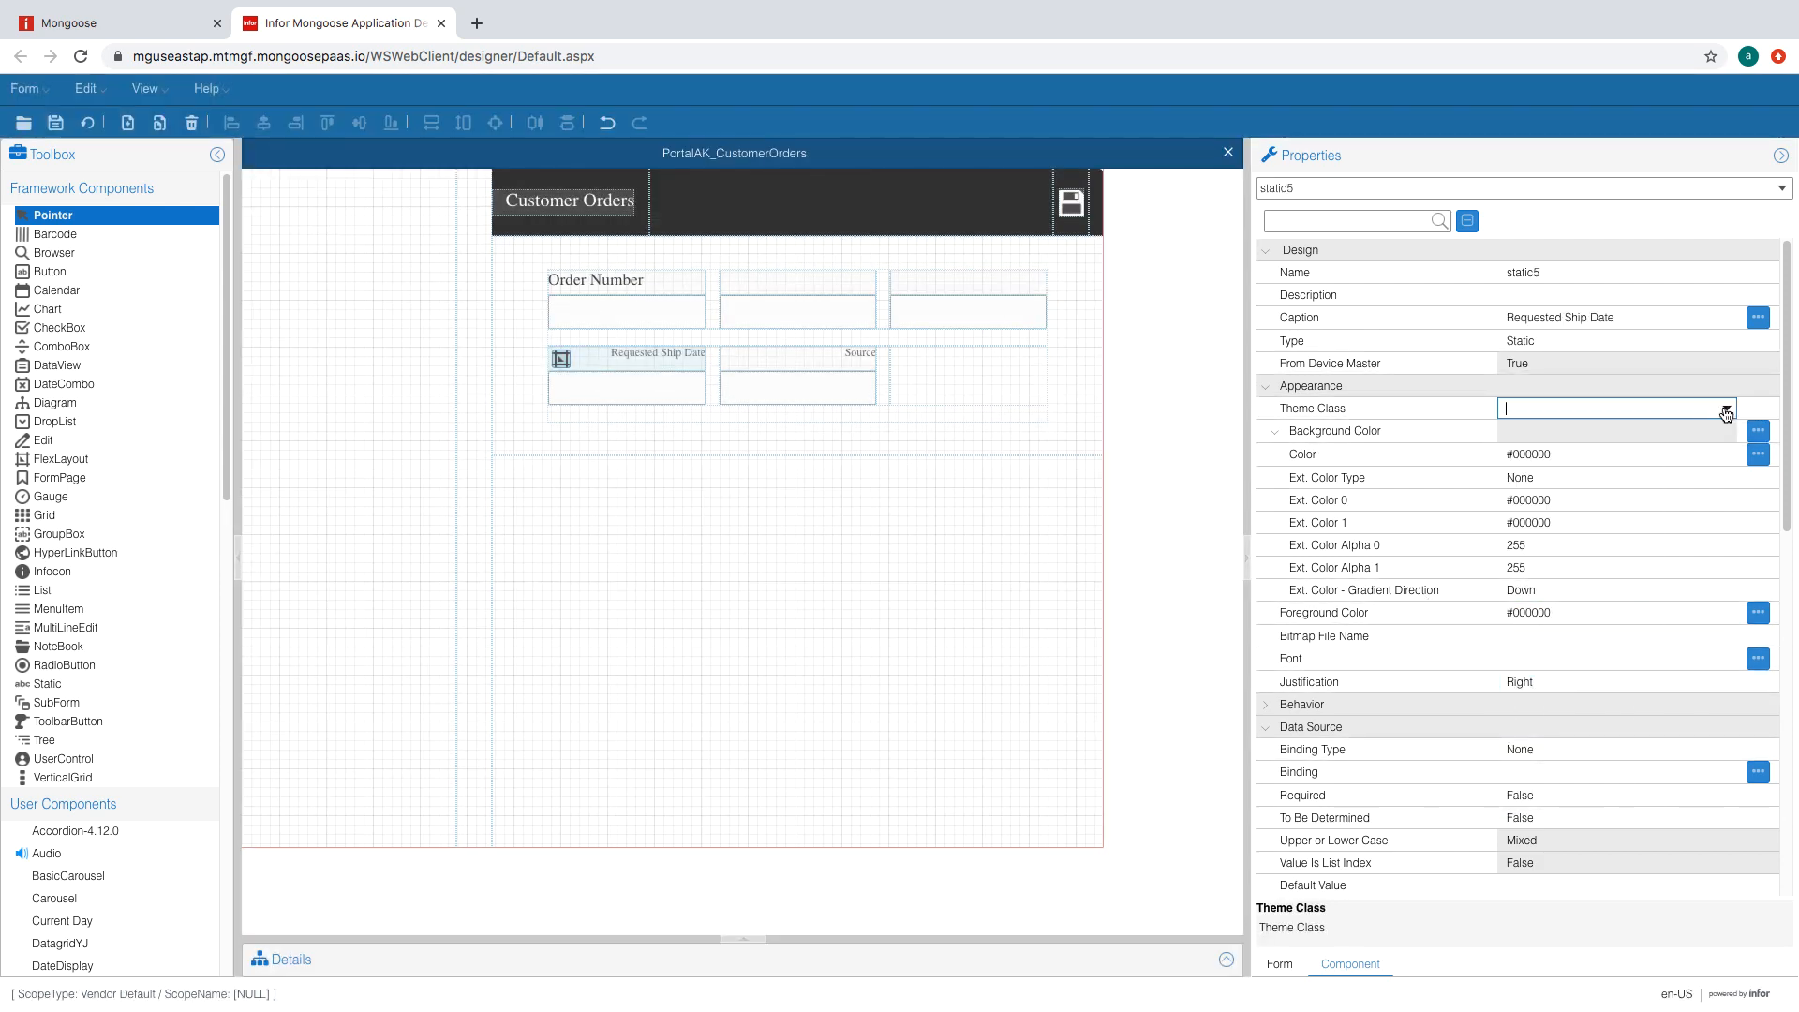
{"action": "left_click", "coordinate": [1726, 410]}
{"action": "left_click", "coordinate": [1539, 439]}
{"action": "left_click", "coordinate": [1723, 684]}
{"action": "left_click", "coordinate": [1723, 684]}
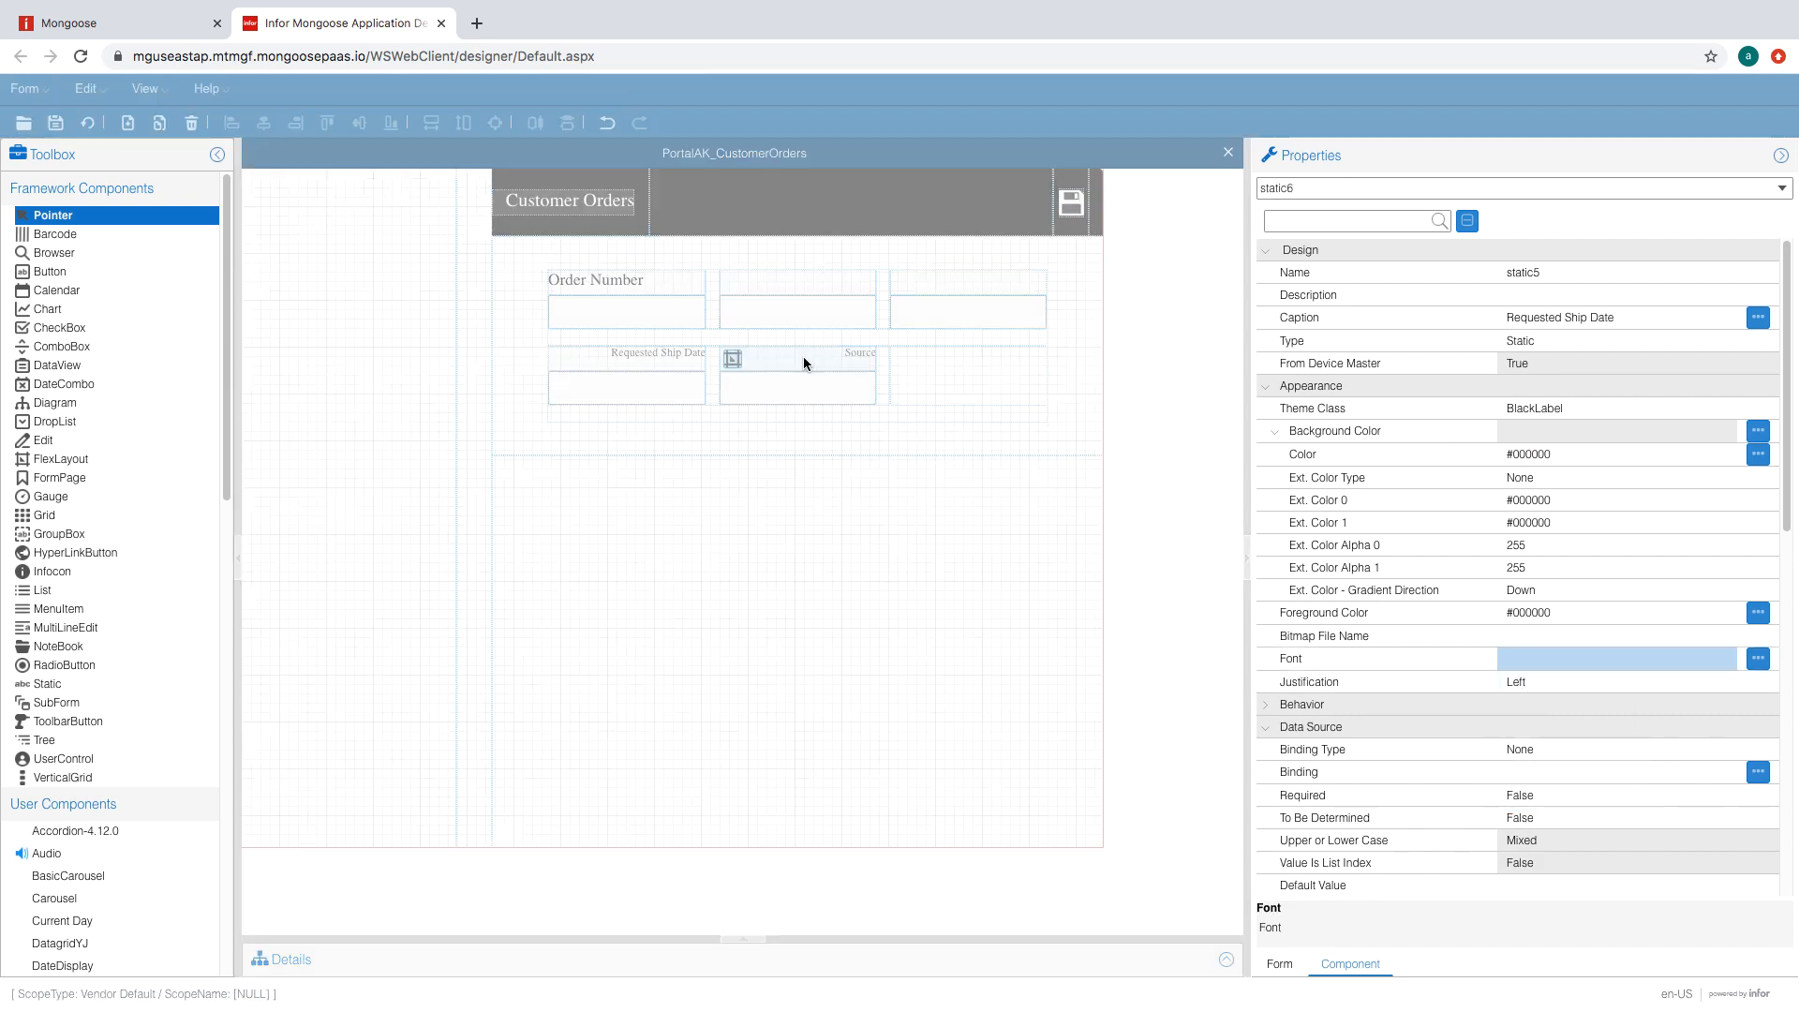
- Style the Source label (static6) as a left-aligned BlackLabel and regenerate the form
{"action": "left_click", "coordinate": [1729, 683]}
{"action": "left_click", "coordinate": [1538, 756]}
{"action": "left_click", "coordinate": [1726, 410]}
{"action": "left_click", "coordinate": [1726, 410]}
{"action": "left_click", "coordinate": [1539, 438]}
{"action": "left_click", "coordinate": [1537, 362]}
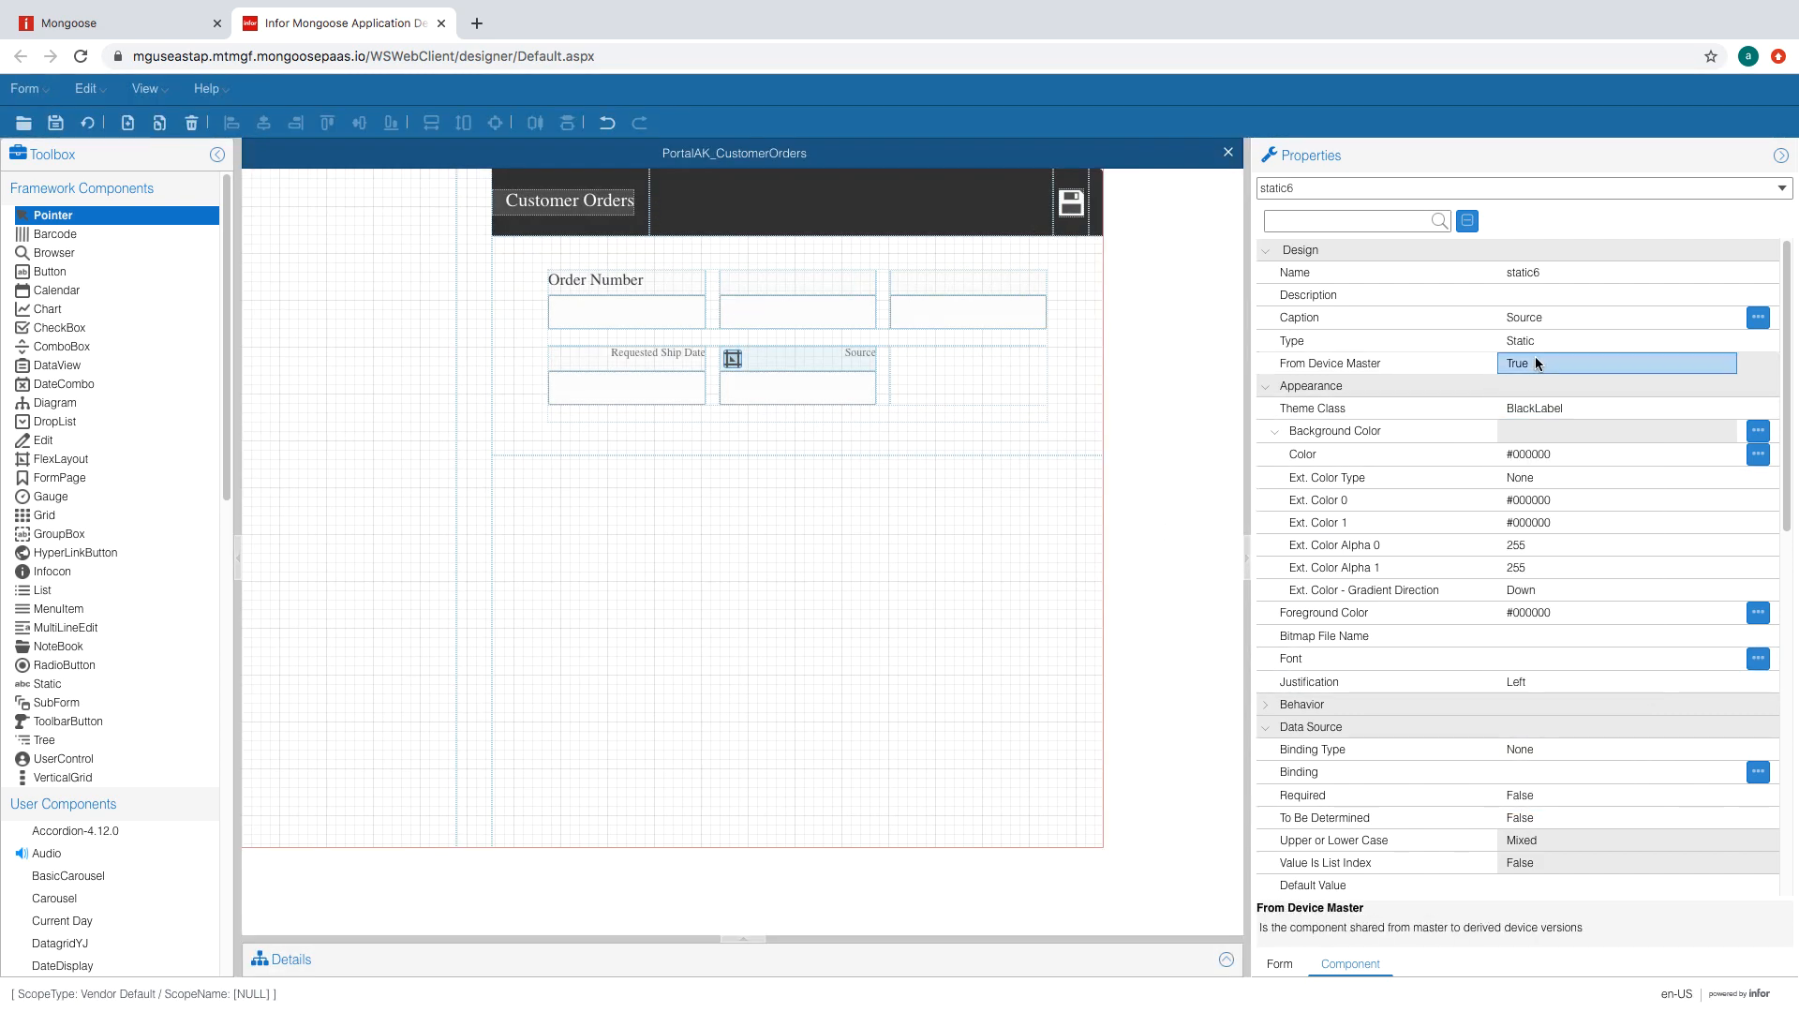
{"action": "left_click", "coordinate": [1542, 317]}
{"action": "left_click", "coordinate": [128, 123]}
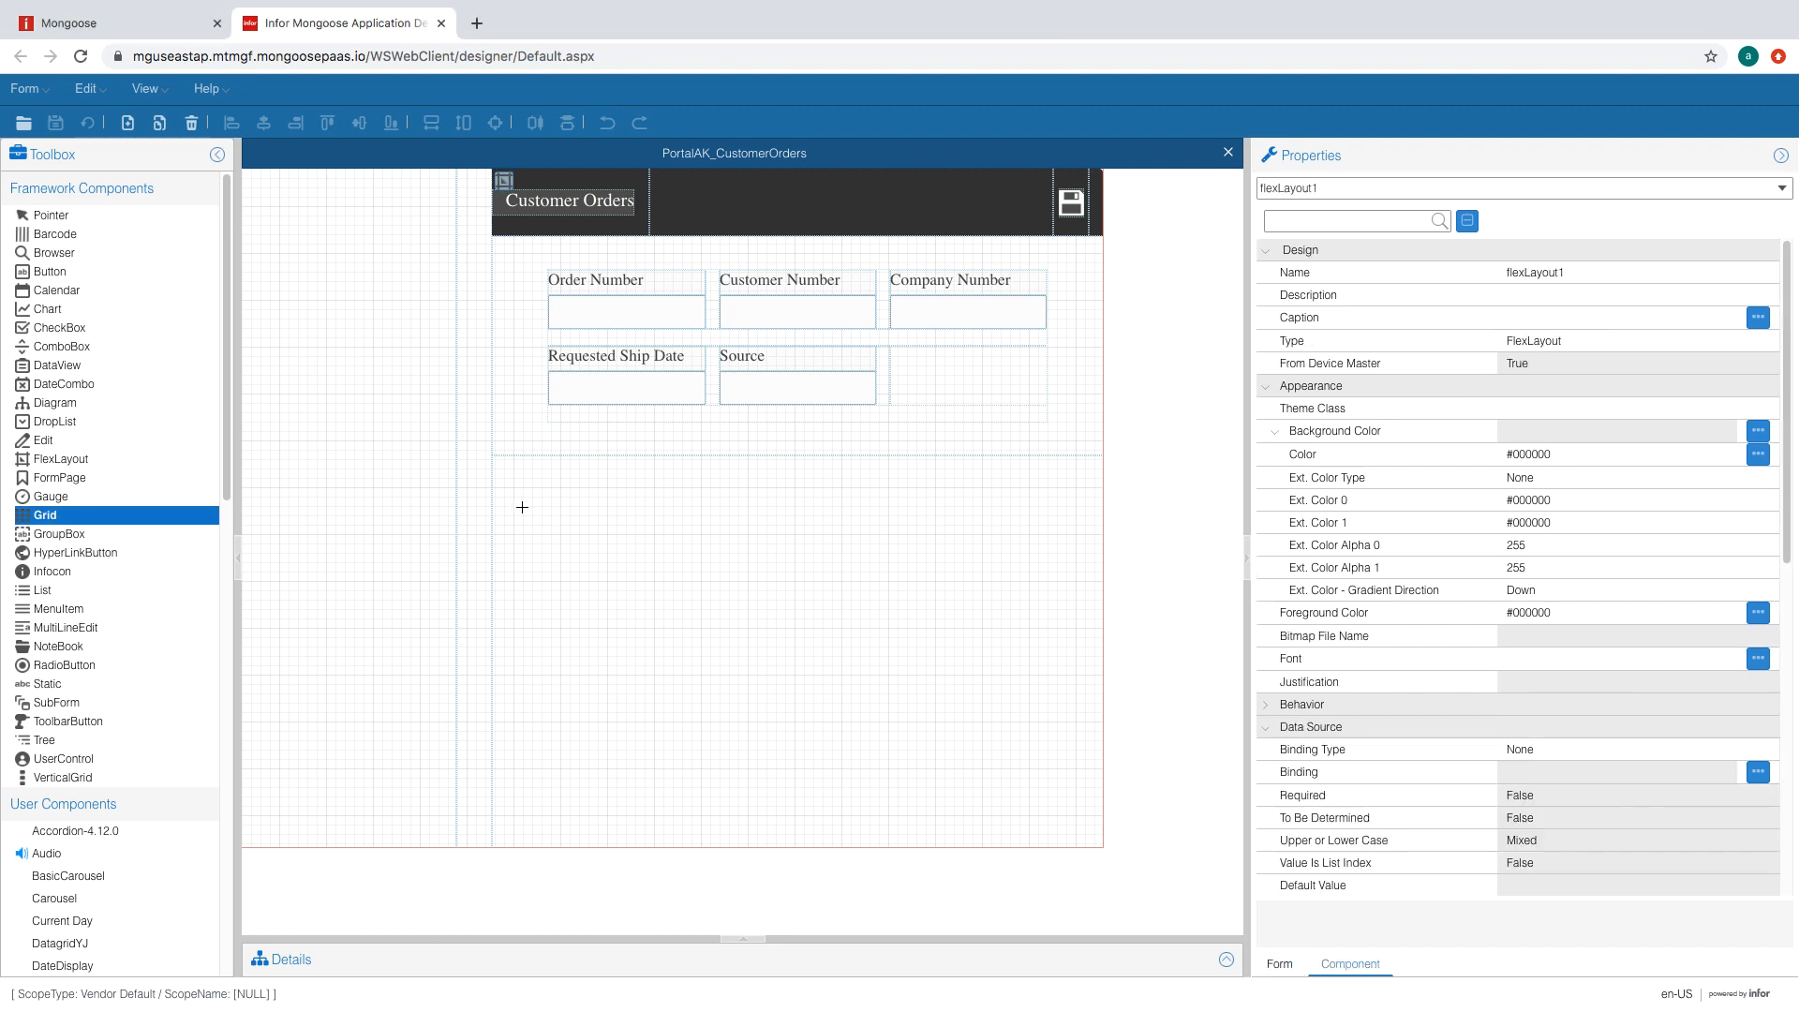
- Draw a grid below the order fields with the AcmeGrid theme class
{"action": "left_click_drag", "start_coordinate": [522, 507], "coordinate": [1087, 633]}
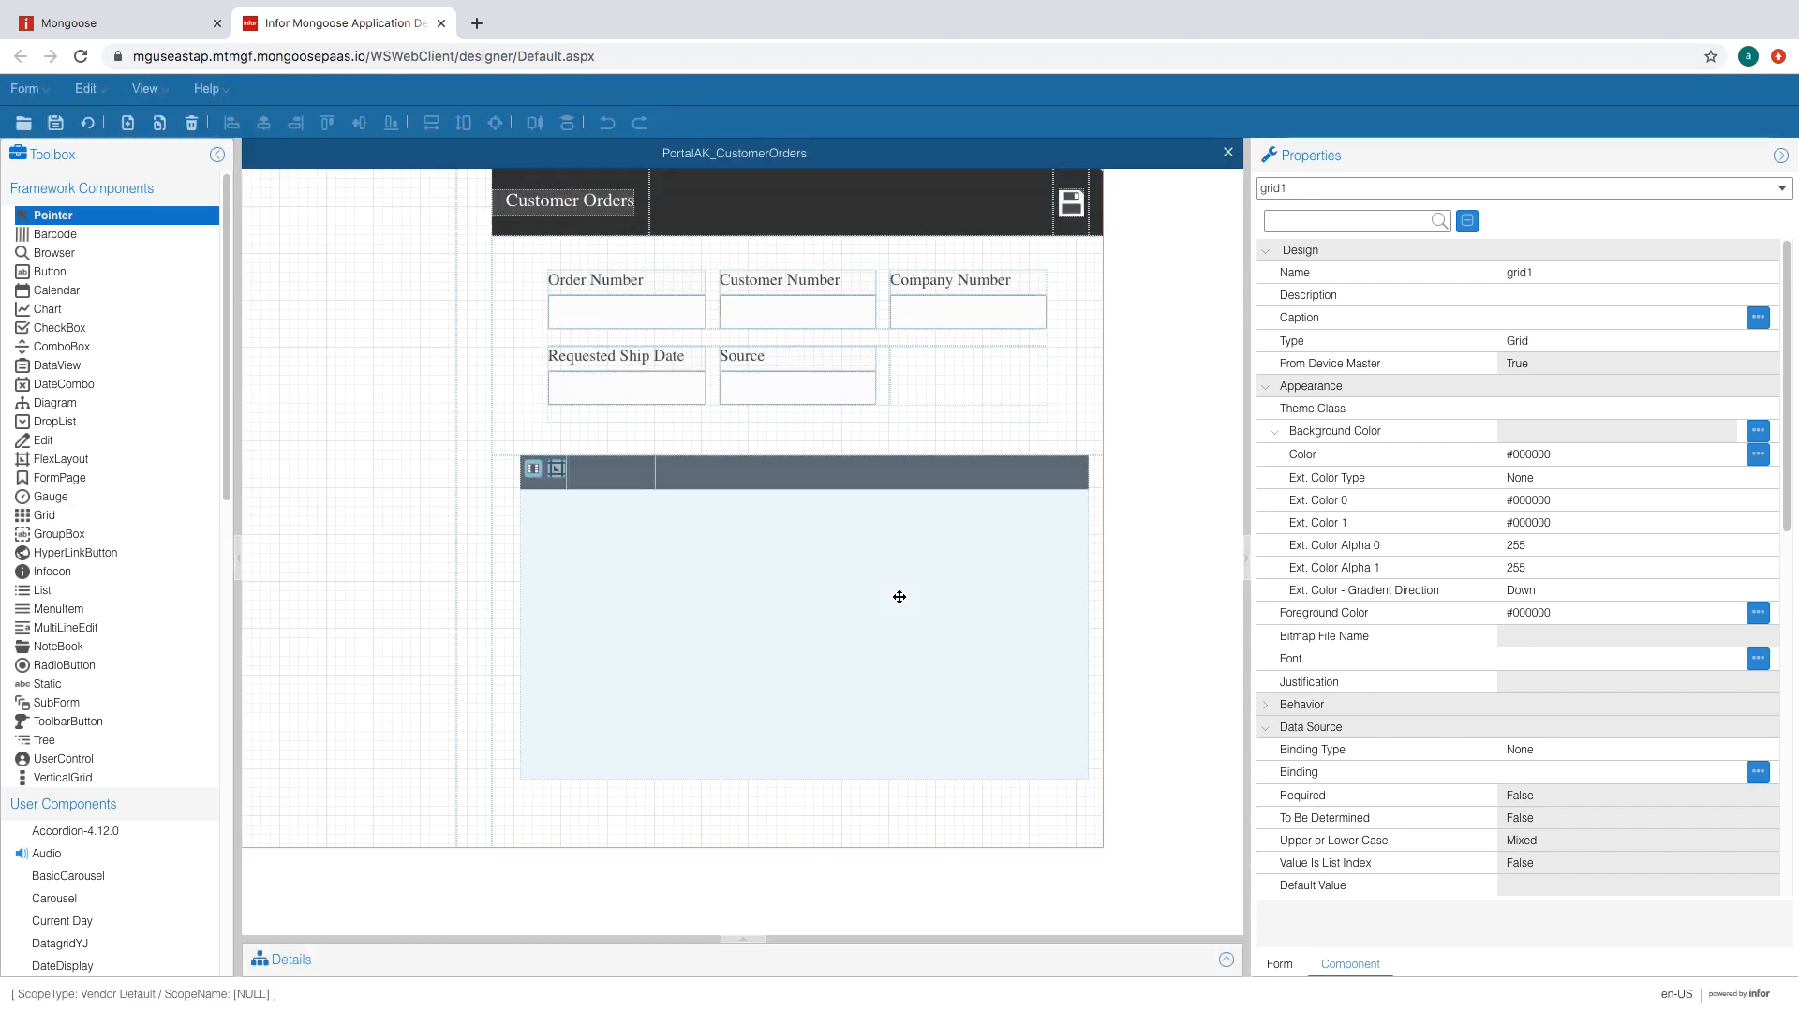
{"action": "left_click", "coordinate": [1606, 409]}
{"action": "left_click", "coordinate": [1715, 408]}
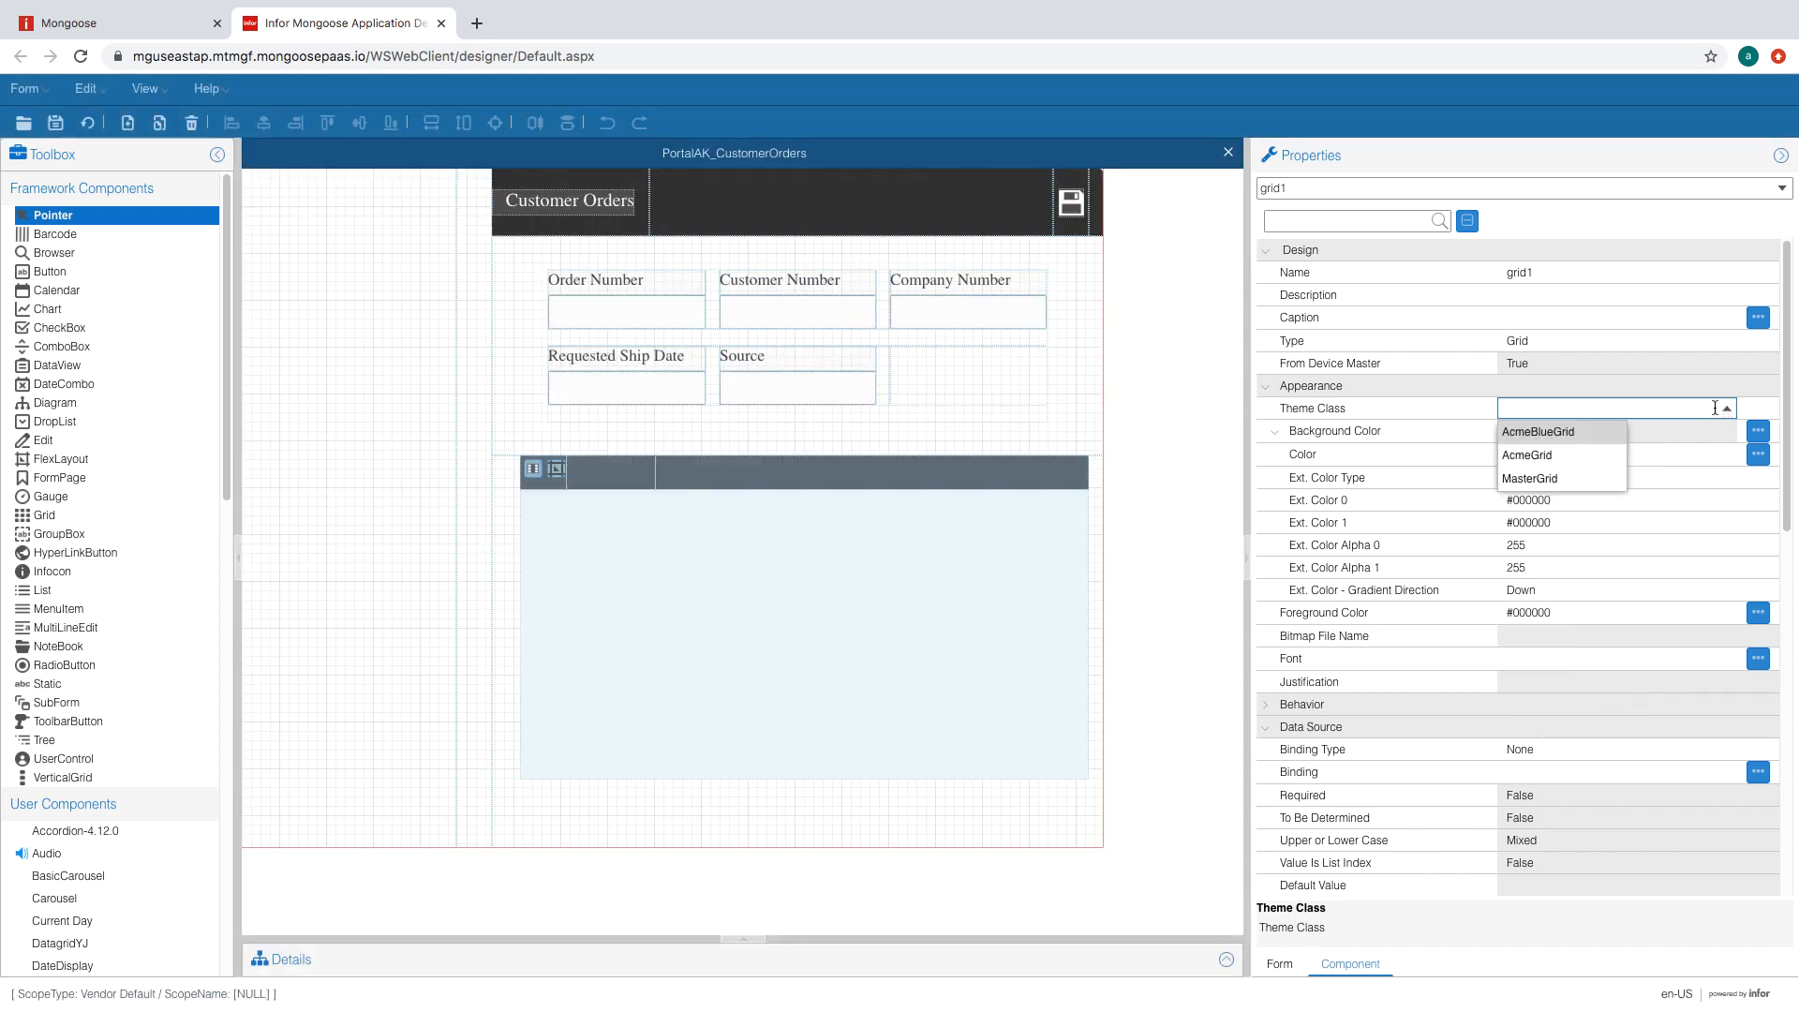
{"action": "left_click", "coordinate": [1555, 452]}
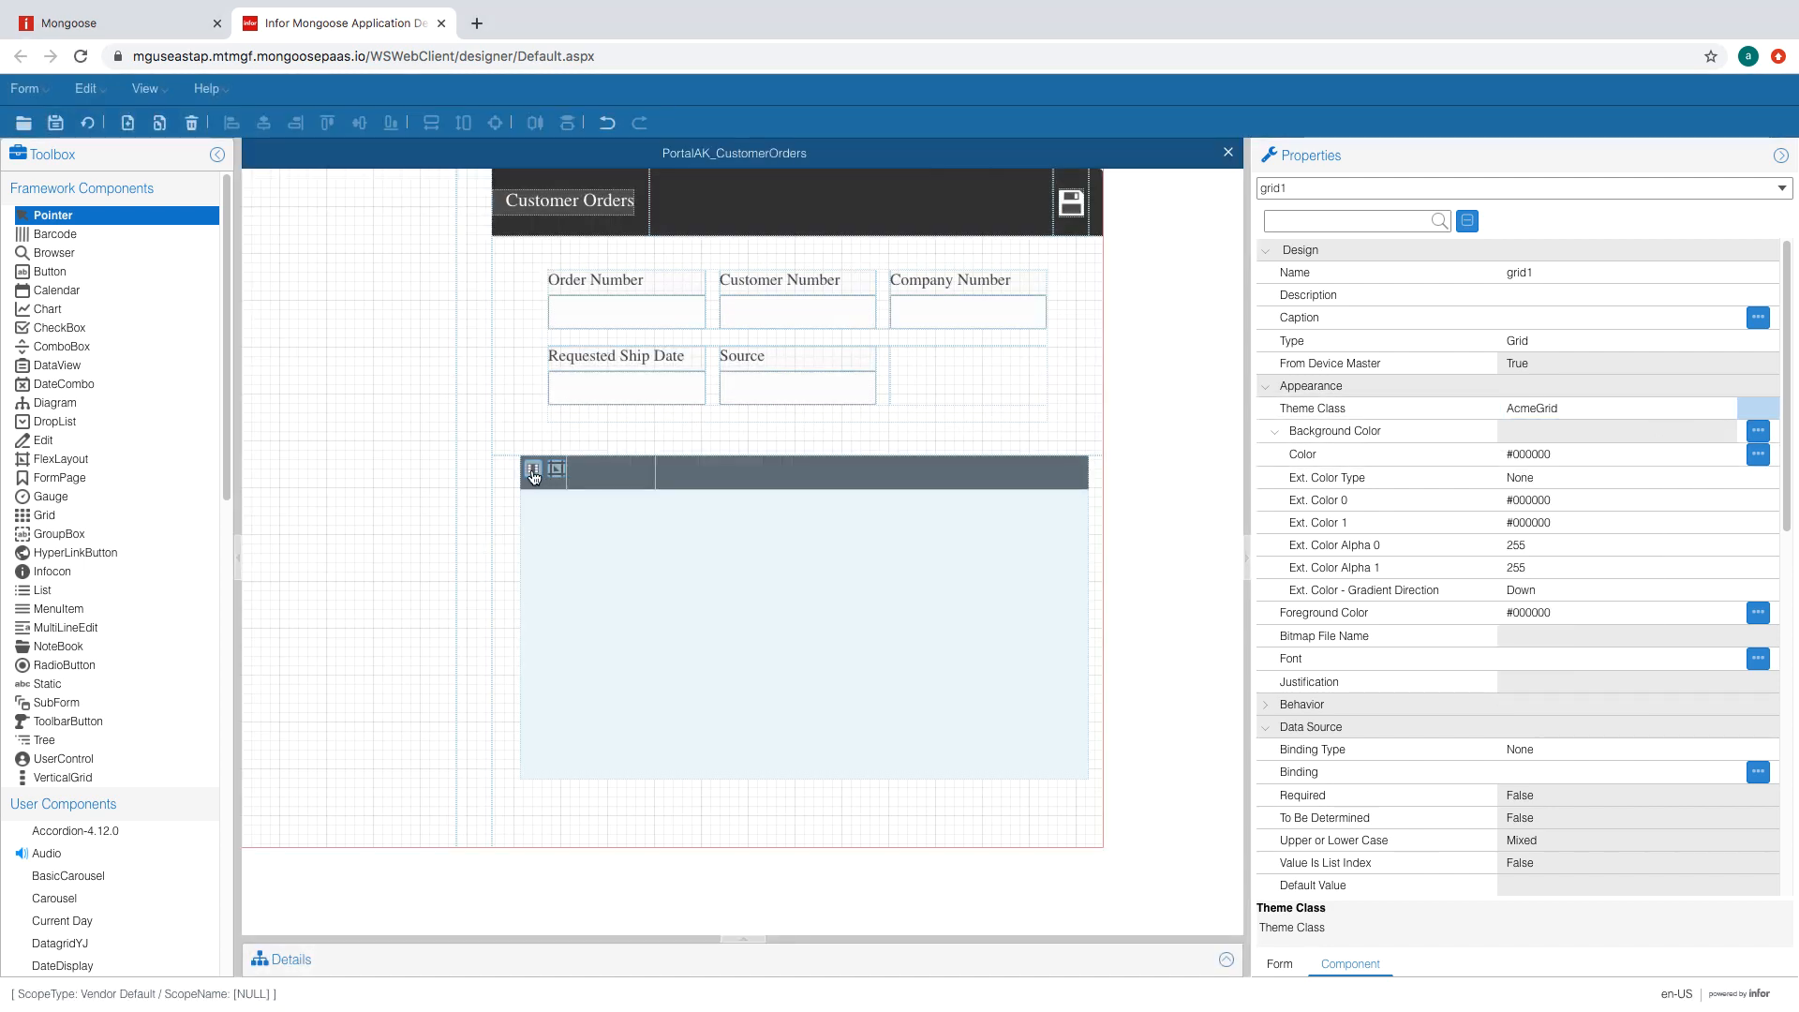
- Add grid columns up to gridColumn12 in Contained Components, then save the form
{"action": "left_click", "coordinate": [534, 477]}
{"action": "left_click", "coordinate": [601, 379]}
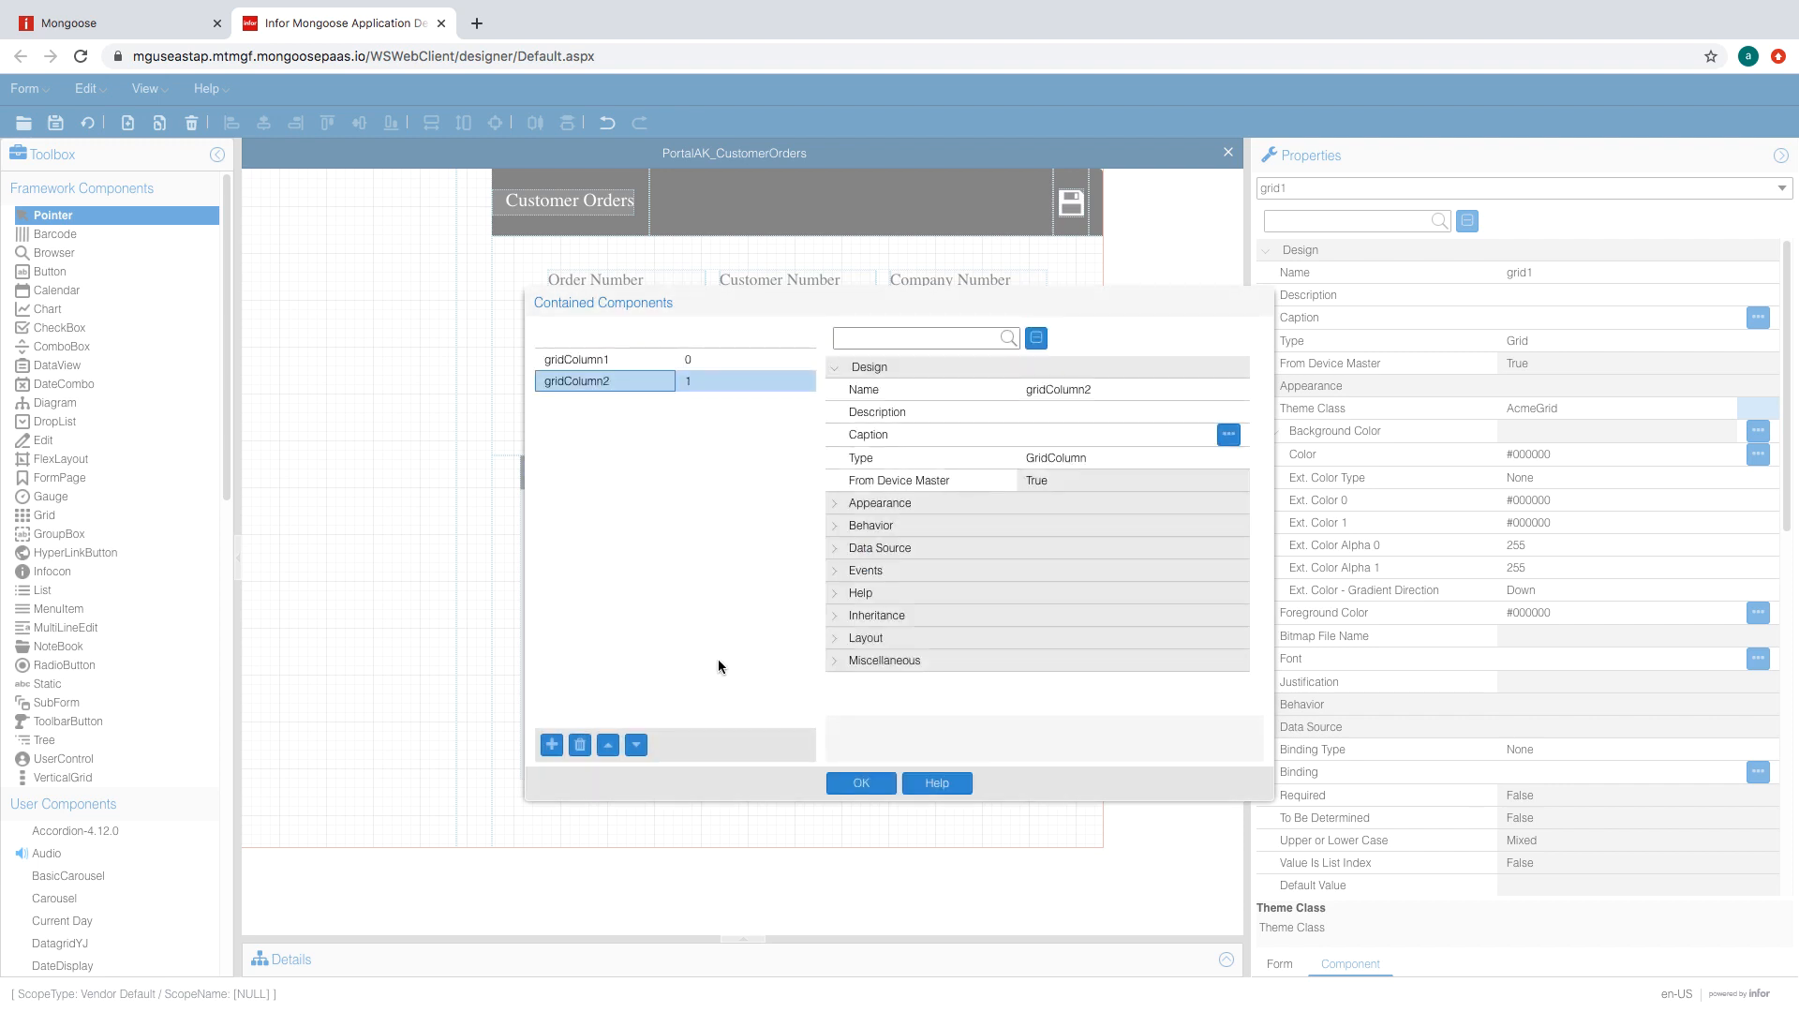
{"action": "left_click", "coordinate": [551, 746]}
{"action": "left_click", "coordinate": [551, 746]}
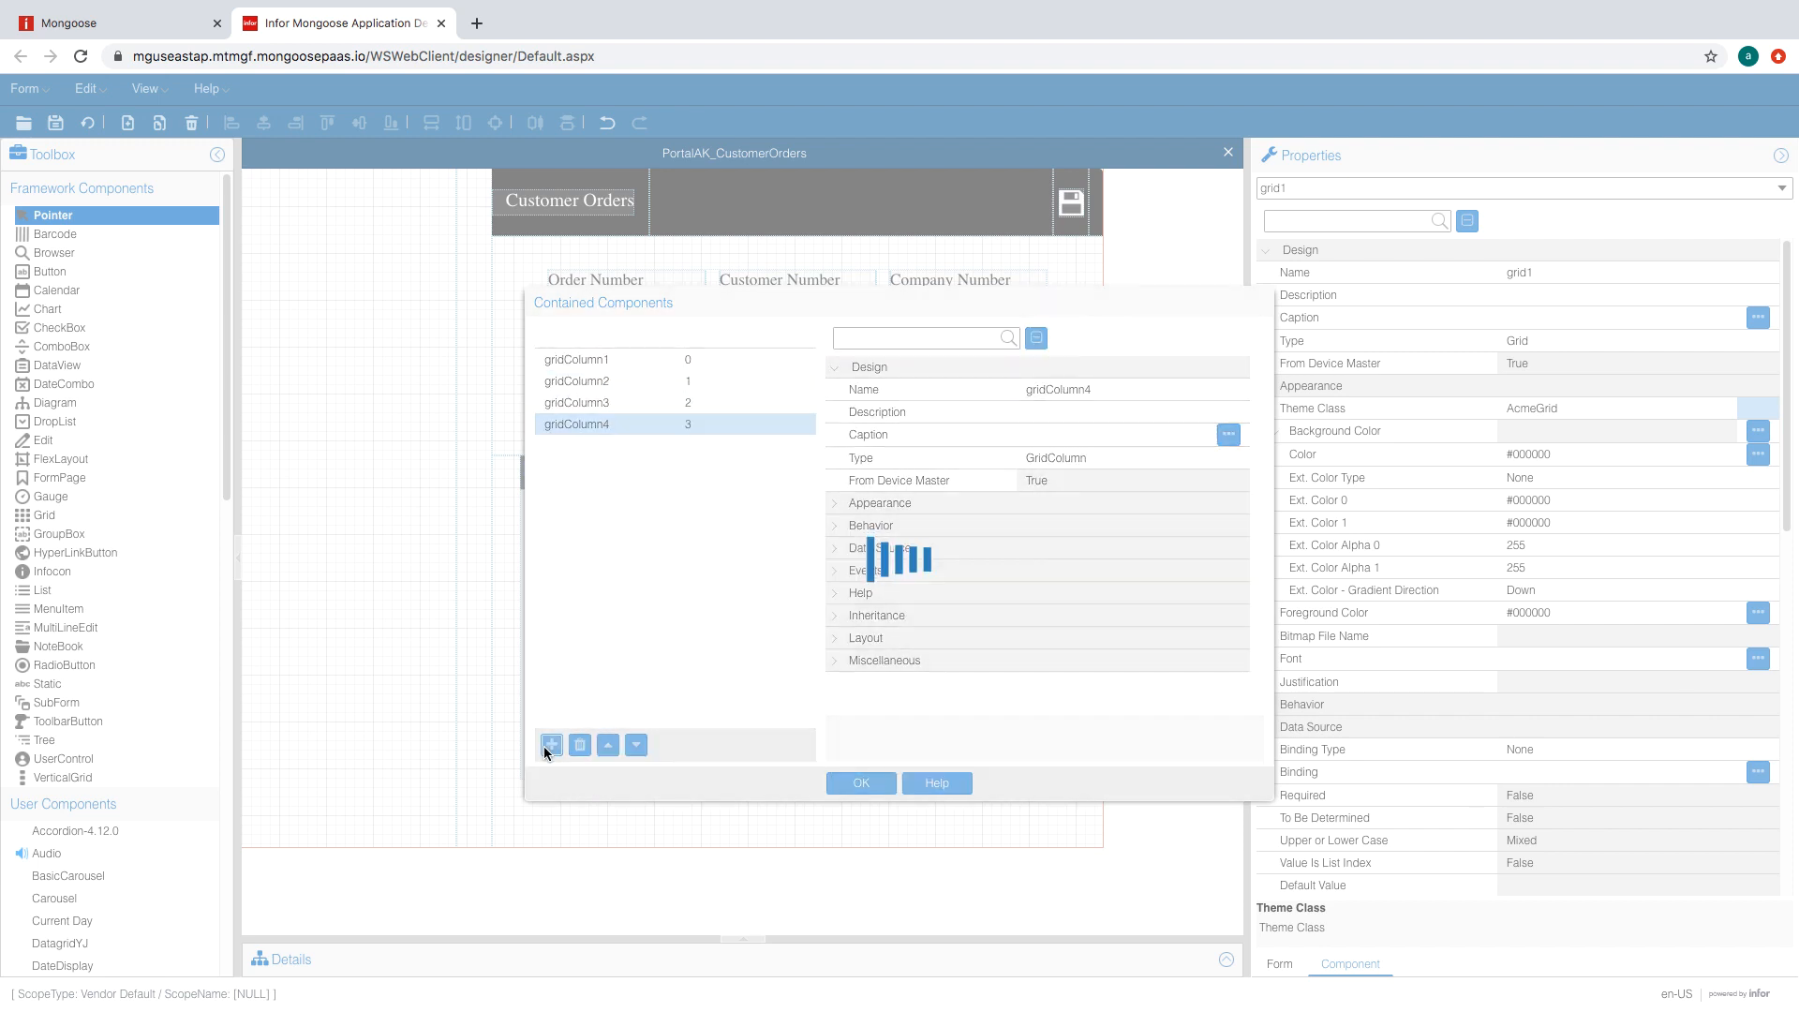
{"action": "left_click", "coordinate": [551, 746]}
{"action": "left_click", "coordinate": [551, 746]}
{"action": "left_click", "coordinate": [551, 746]}
{"action": "left_click", "coordinate": [551, 747]}
{"action": "left_click", "coordinate": [551, 746]}
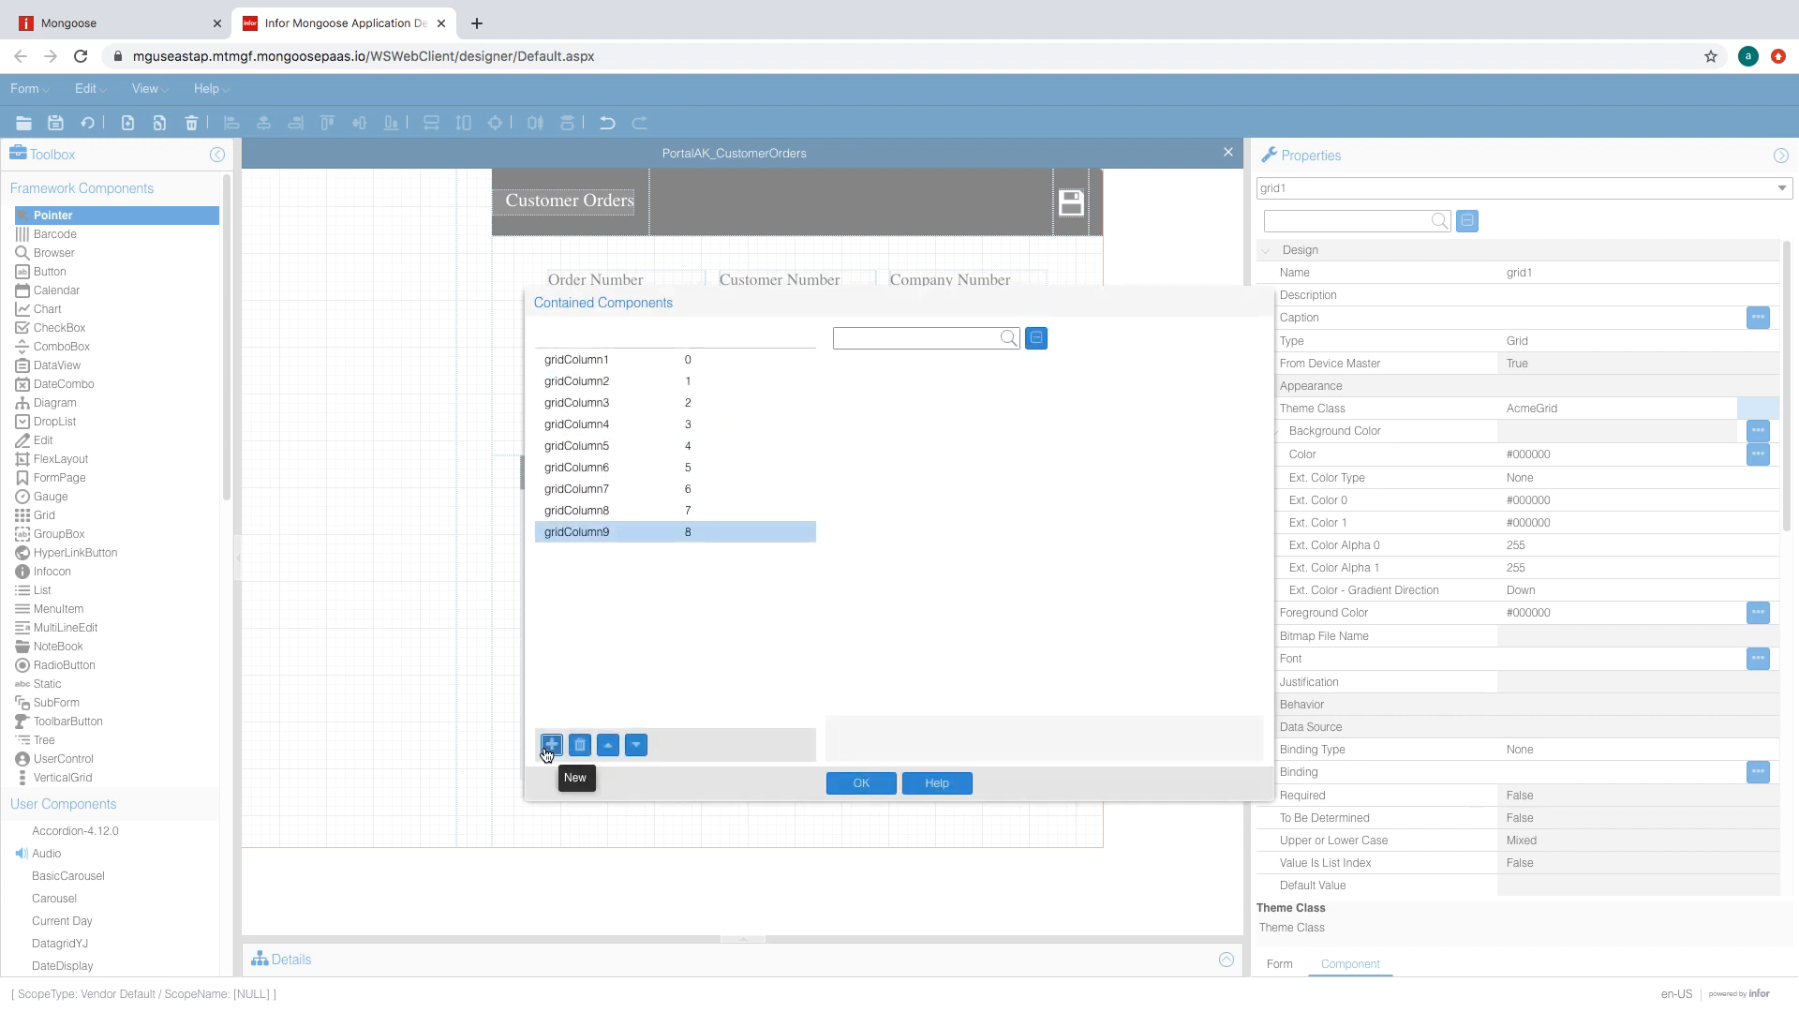
{"action": "left_click", "coordinate": [552, 746]}
{"action": "left_click", "coordinate": [551, 746]}
{"action": "left_click", "coordinate": [551, 746]}
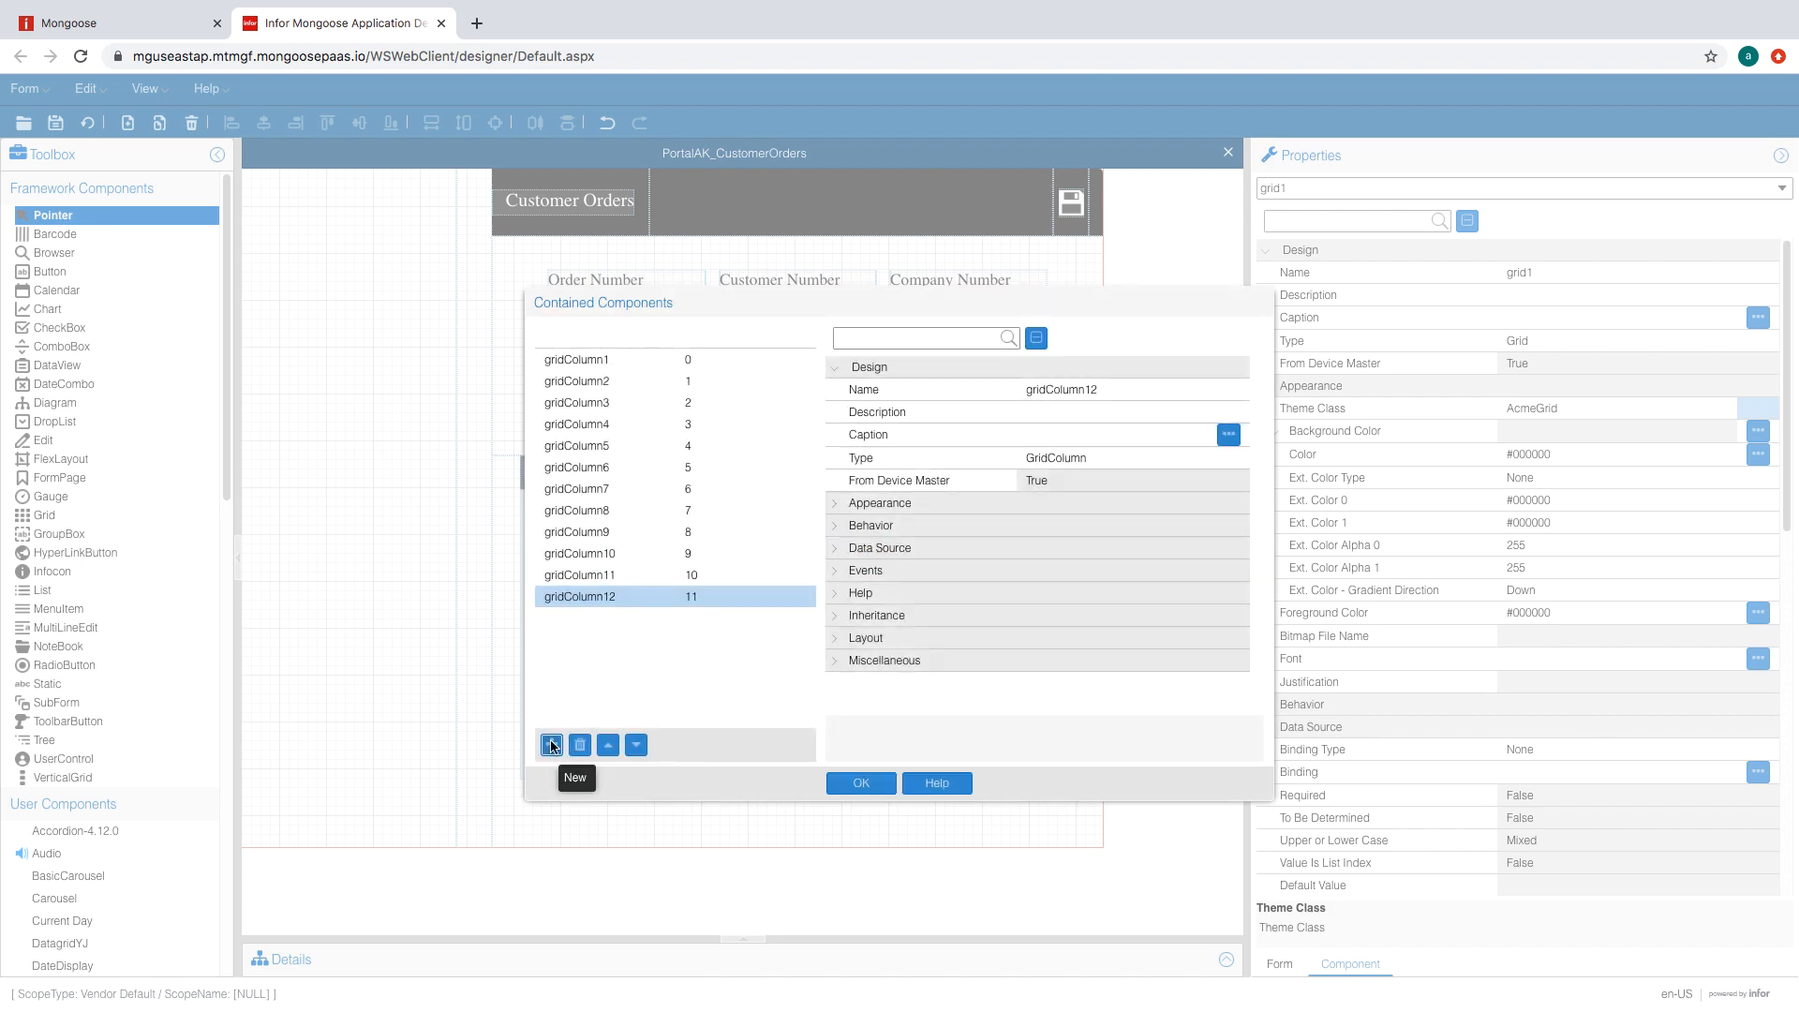
{"action": "left_click", "coordinate": [862, 783]}
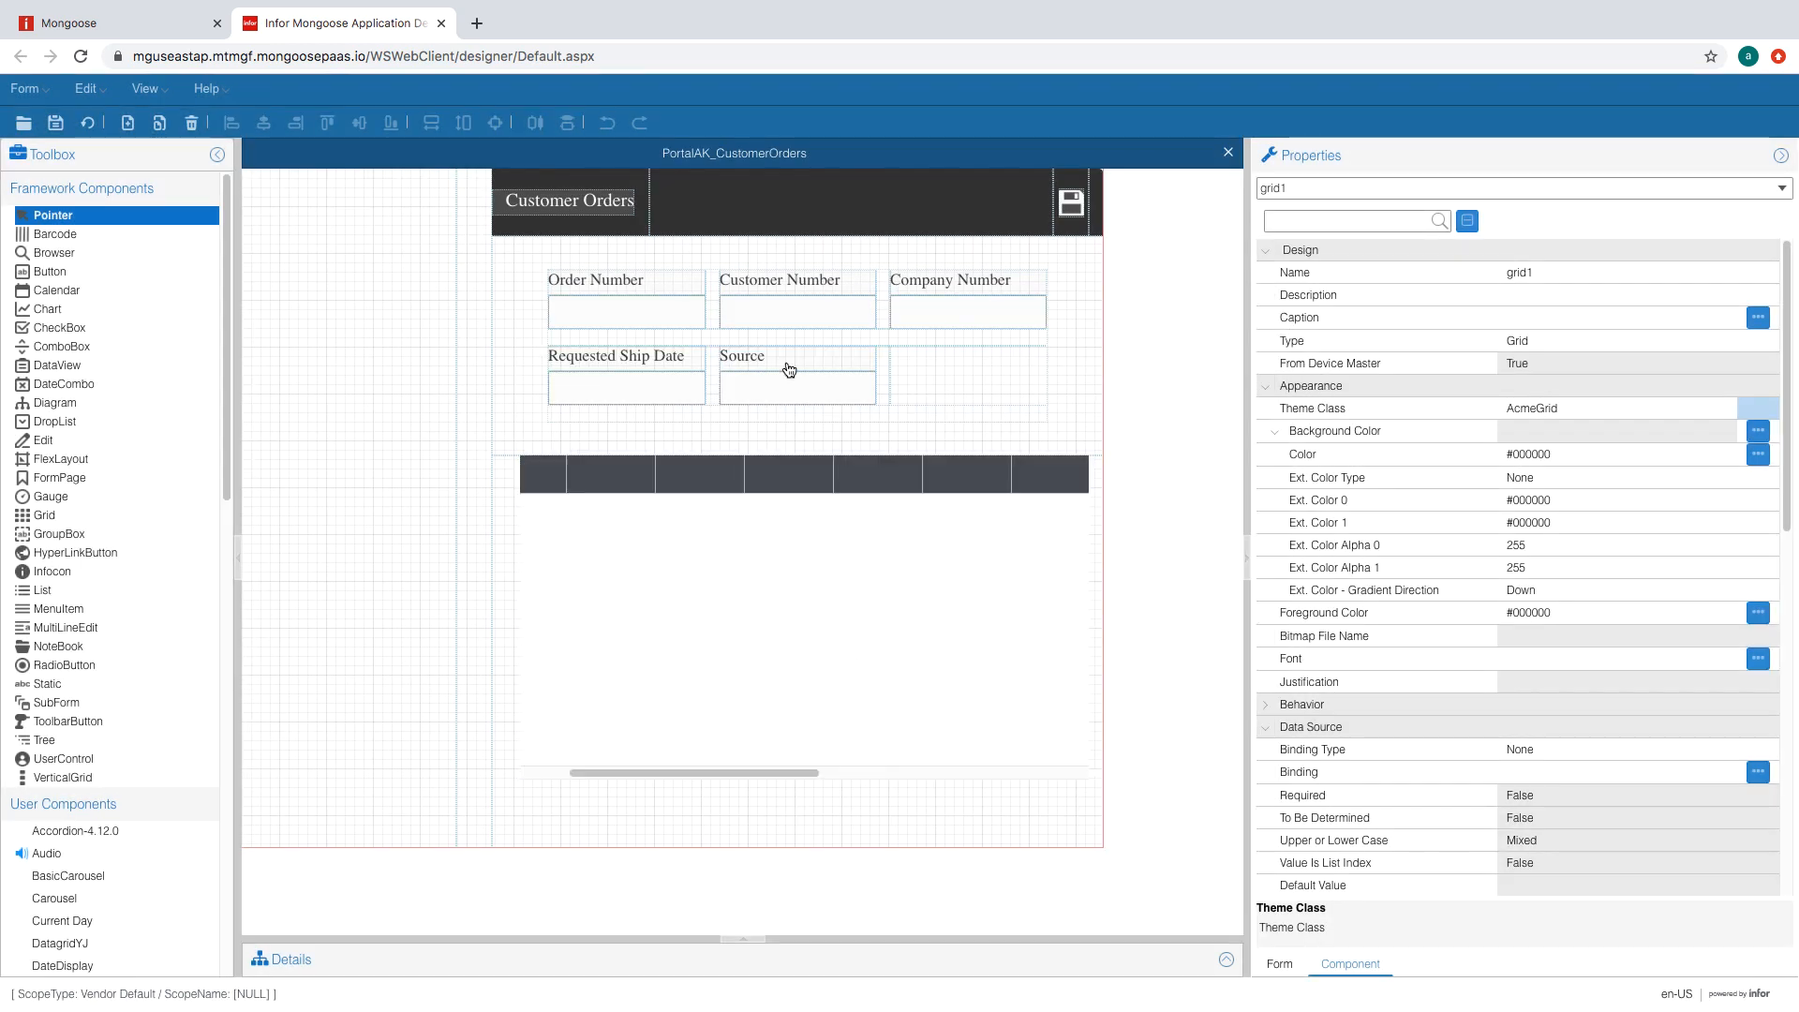
{"action": "left_click", "coordinate": [55, 123]}
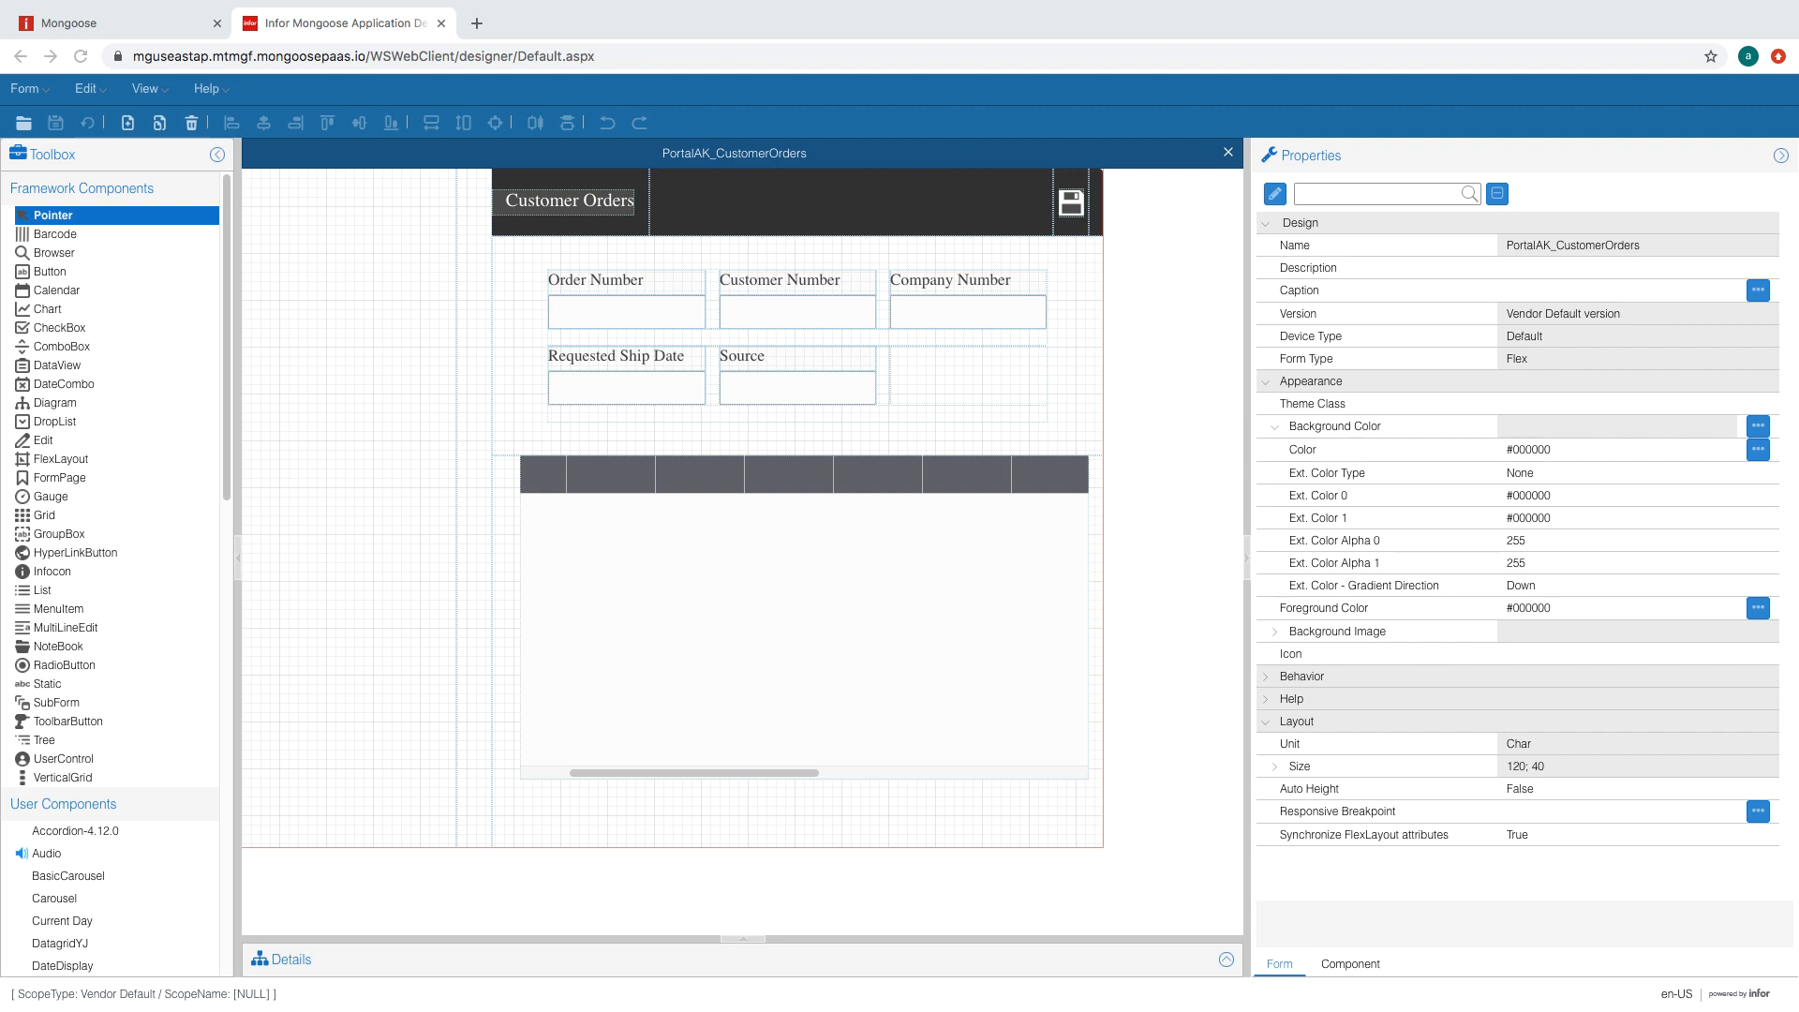
- Drop a second grid into the left-hand flex column with the AcmeBlueGrid theme
{"action": "left_click", "coordinate": [44, 515]}
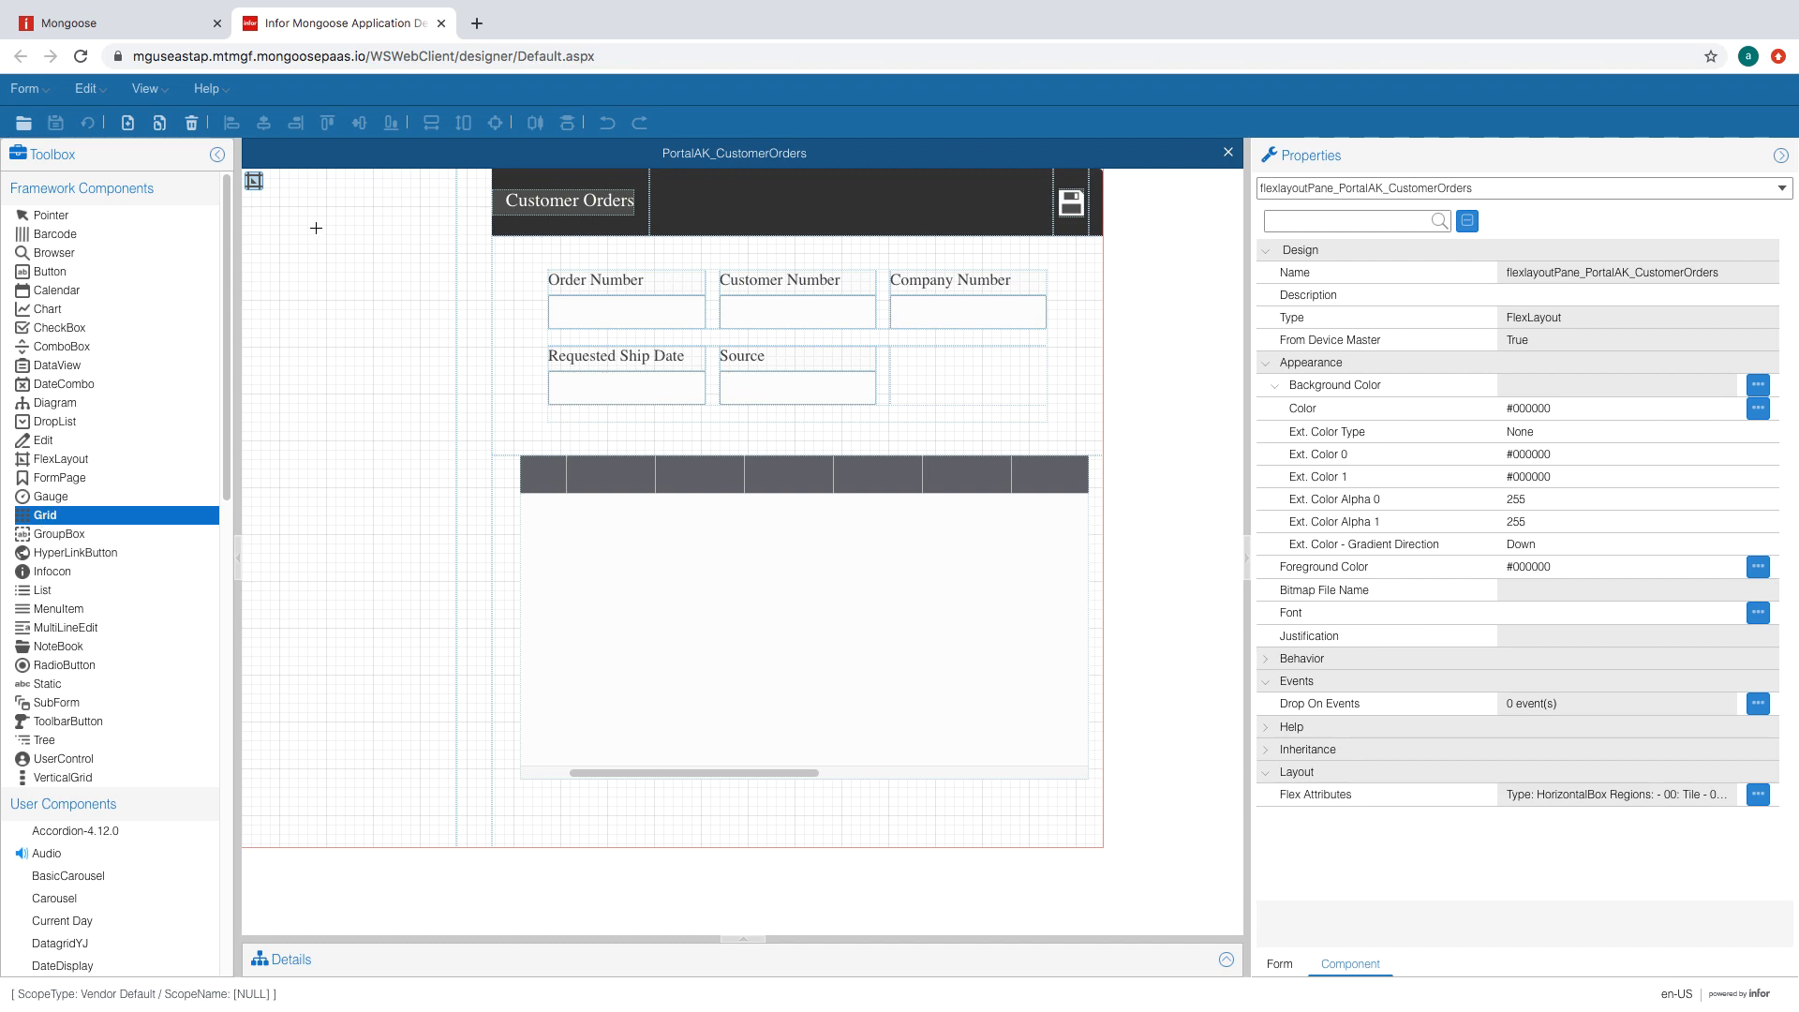
{"action": "left_click", "coordinate": [349, 455]}
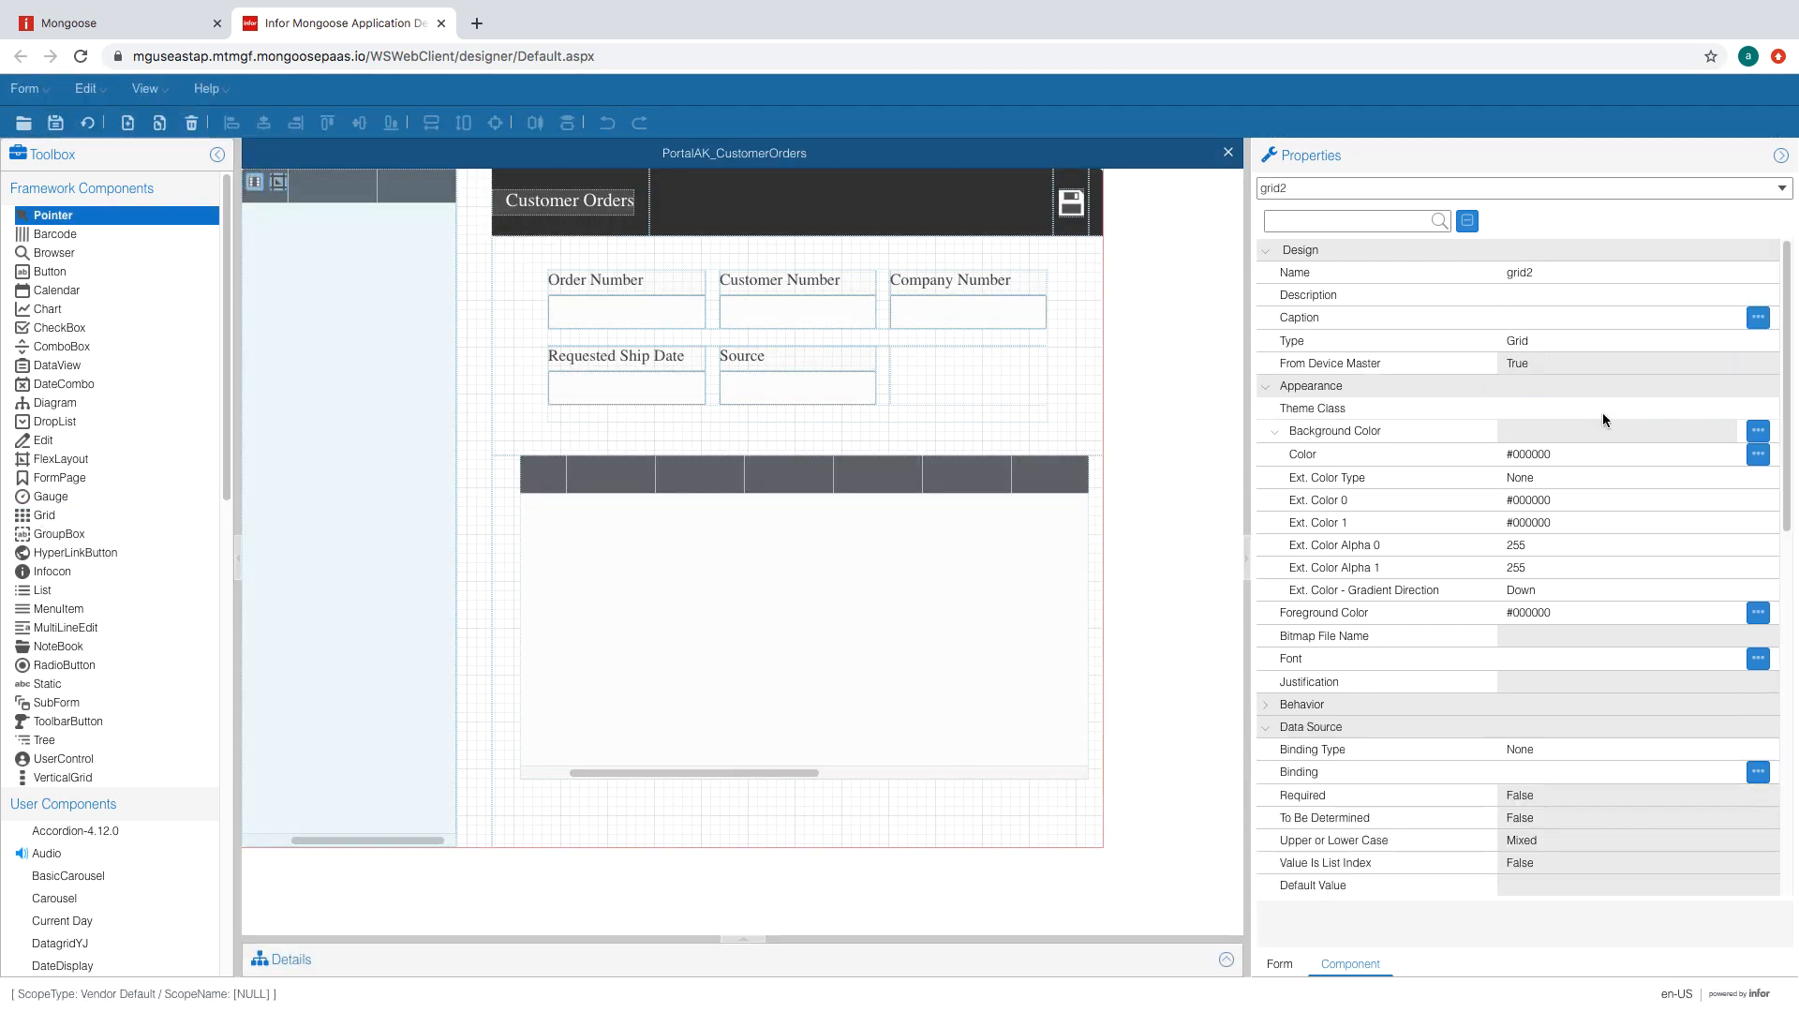
{"action": "left_click", "coordinate": [1602, 409]}
{"action": "left_click", "coordinate": [1569, 435]}
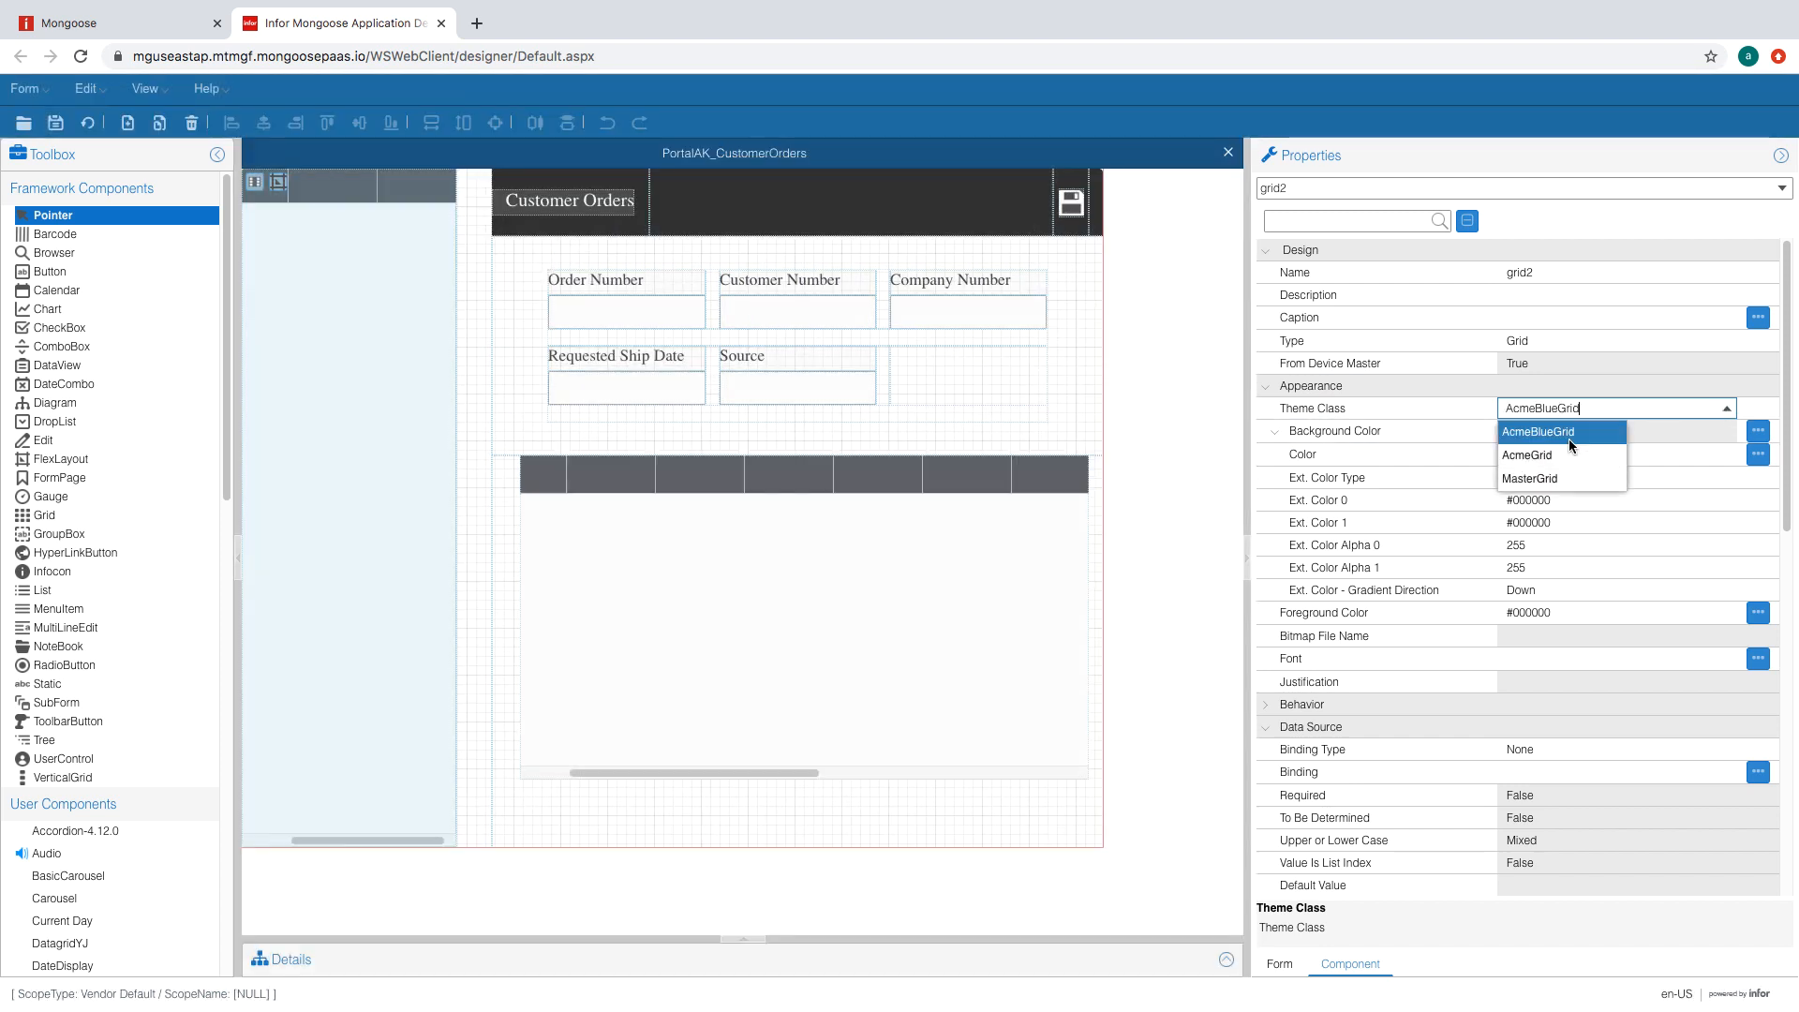
{"action": "left_click", "coordinate": [1657, 459]}
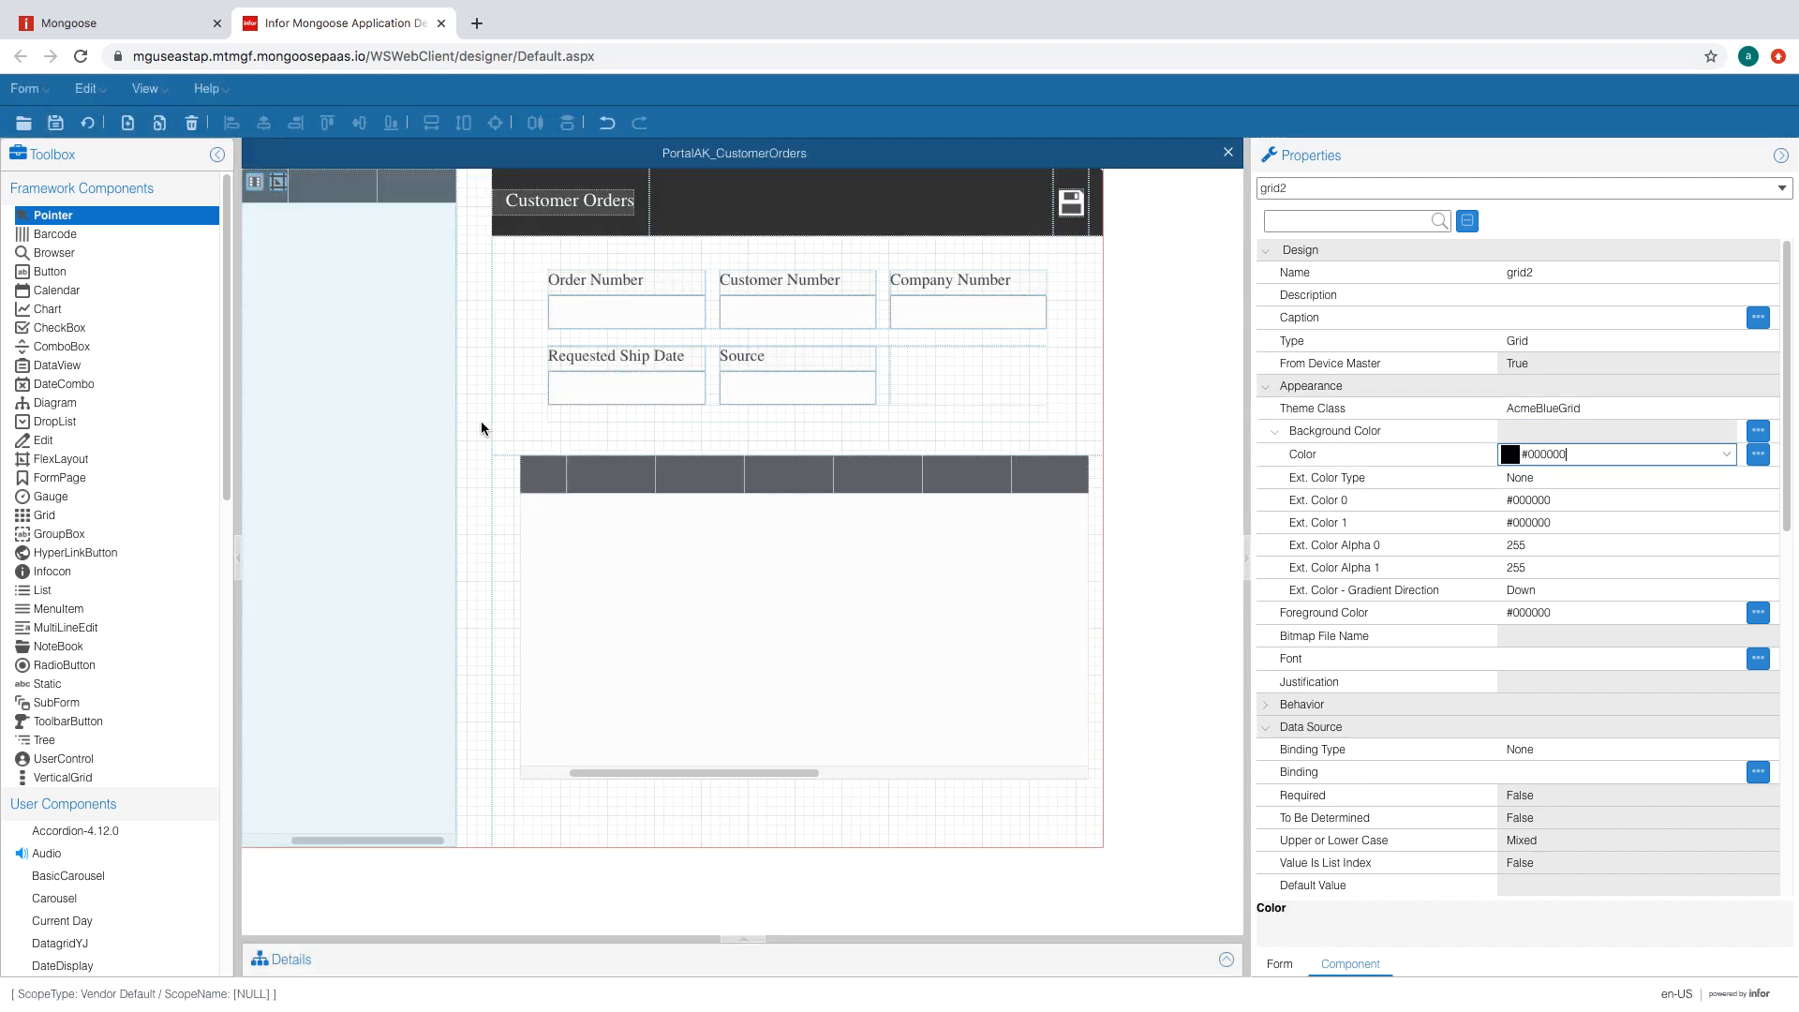
- Add columns to the new grid until it has six, then confirm
{"action": "left_click", "coordinate": [273, 188]}
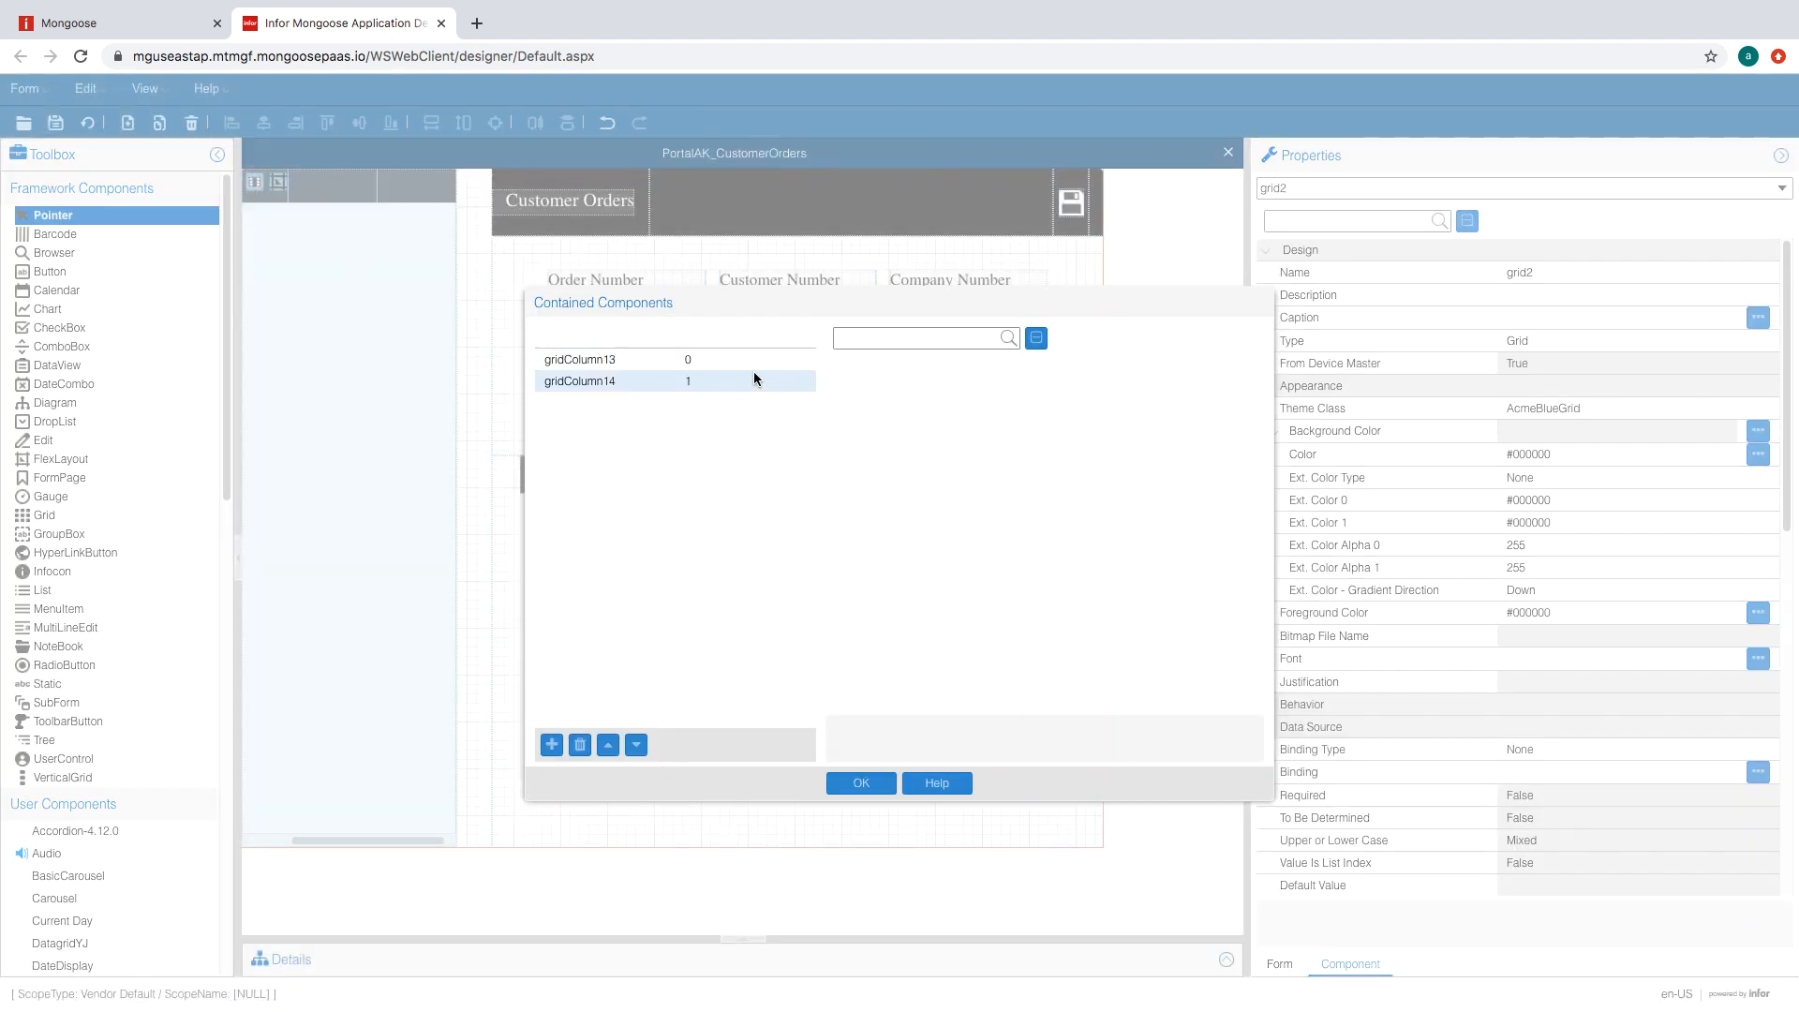
{"action": "left_click", "coordinate": [666, 382]}
{"action": "left_click", "coordinate": [550, 745]}
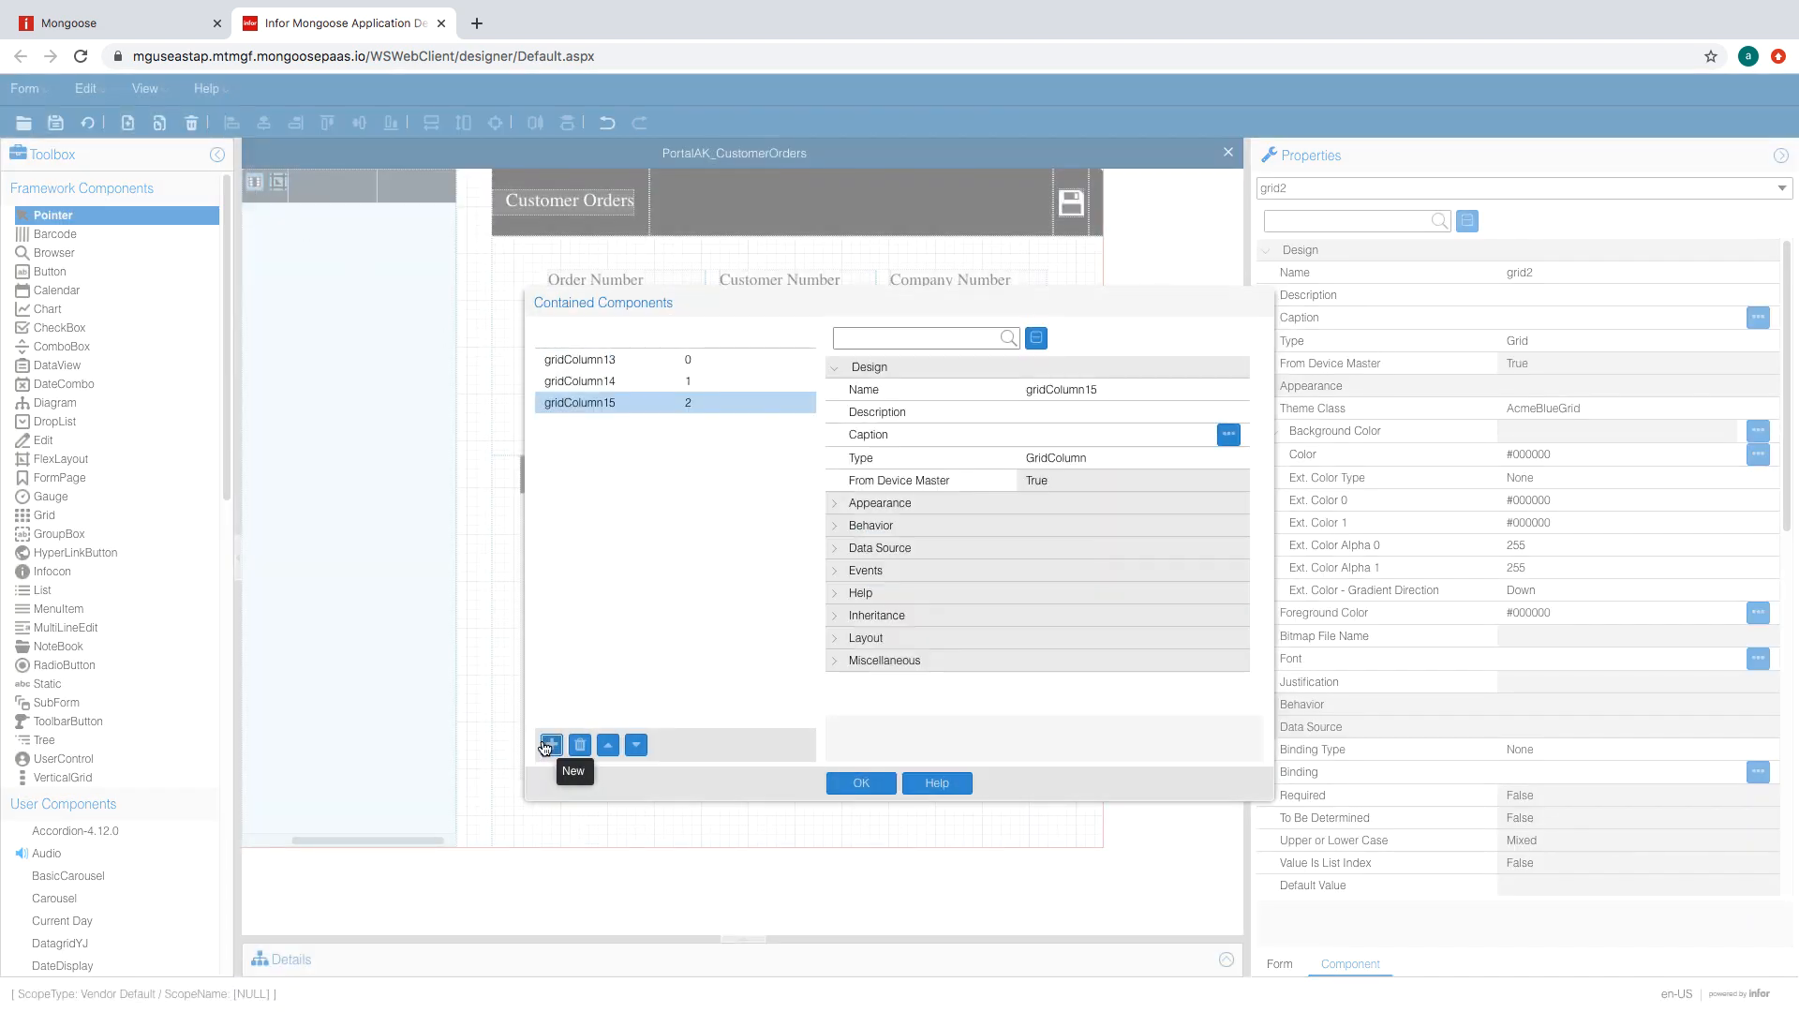
{"action": "left_click", "coordinate": [550, 745]}
{"action": "left_click", "coordinate": [550, 745]}
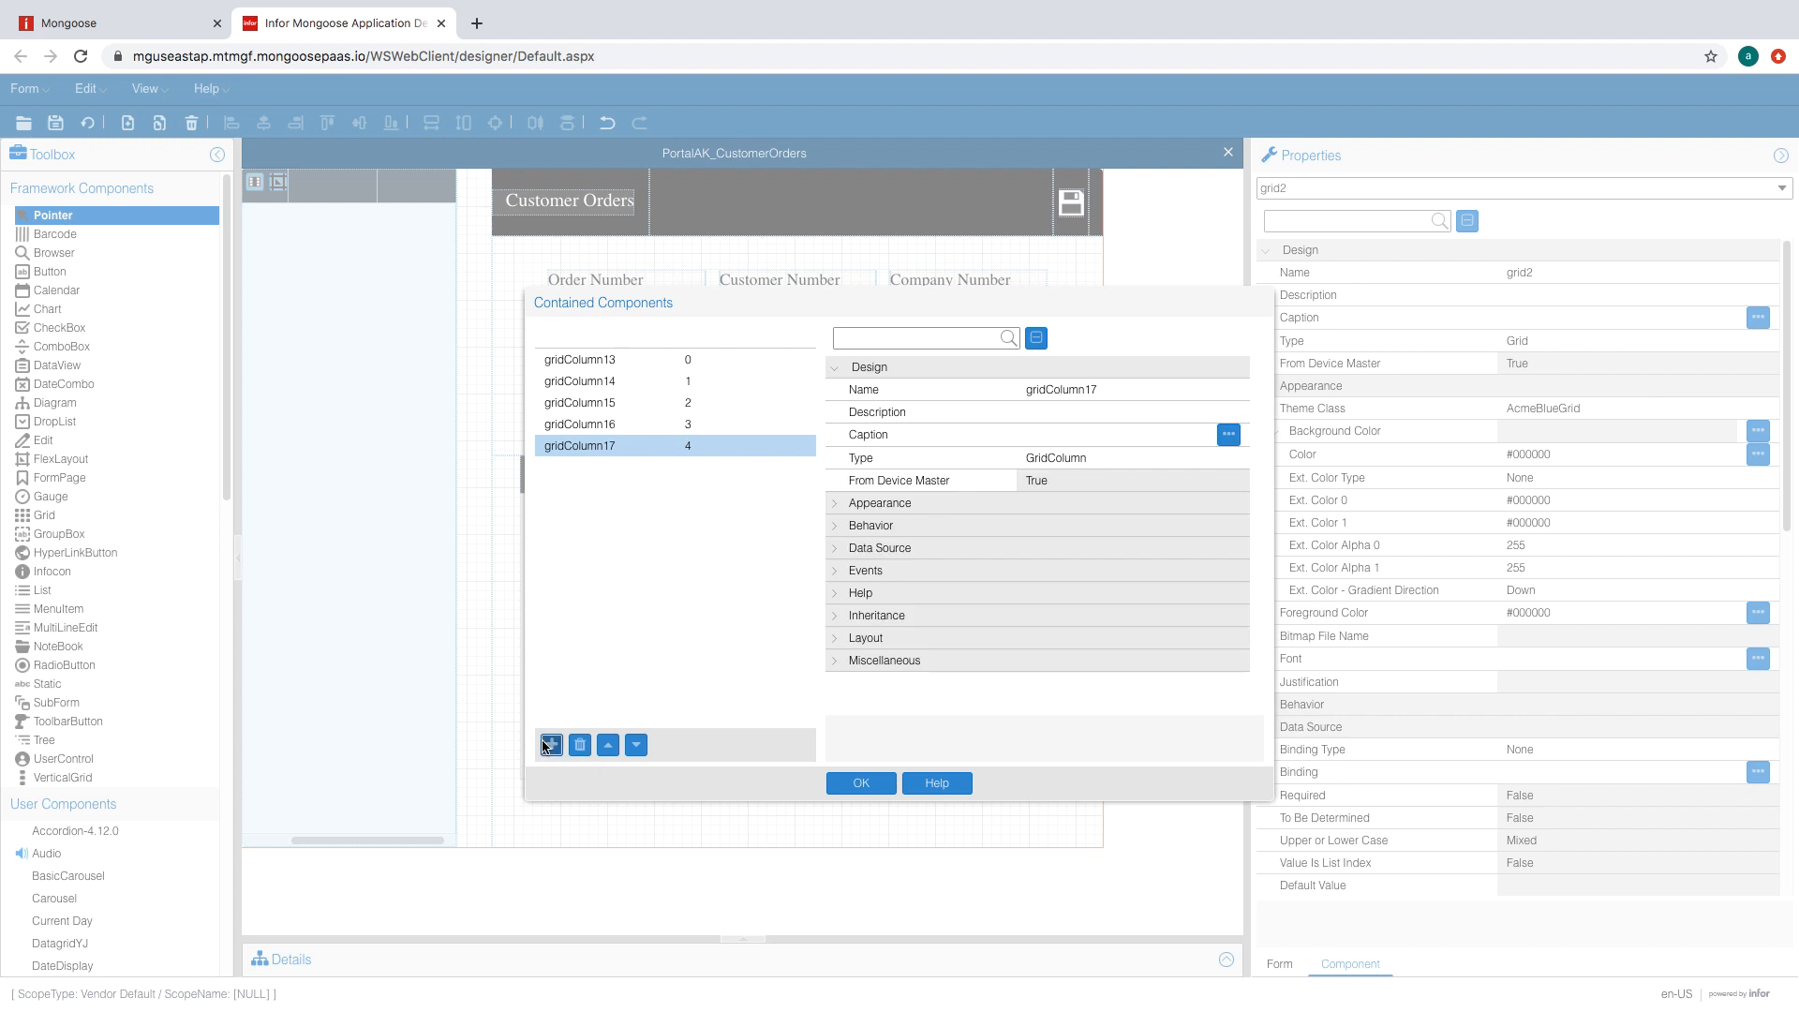
{"action": "left_click", "coordinate": [550, 745]}
{"action": "left_click", "coordinate": [861, 784]}
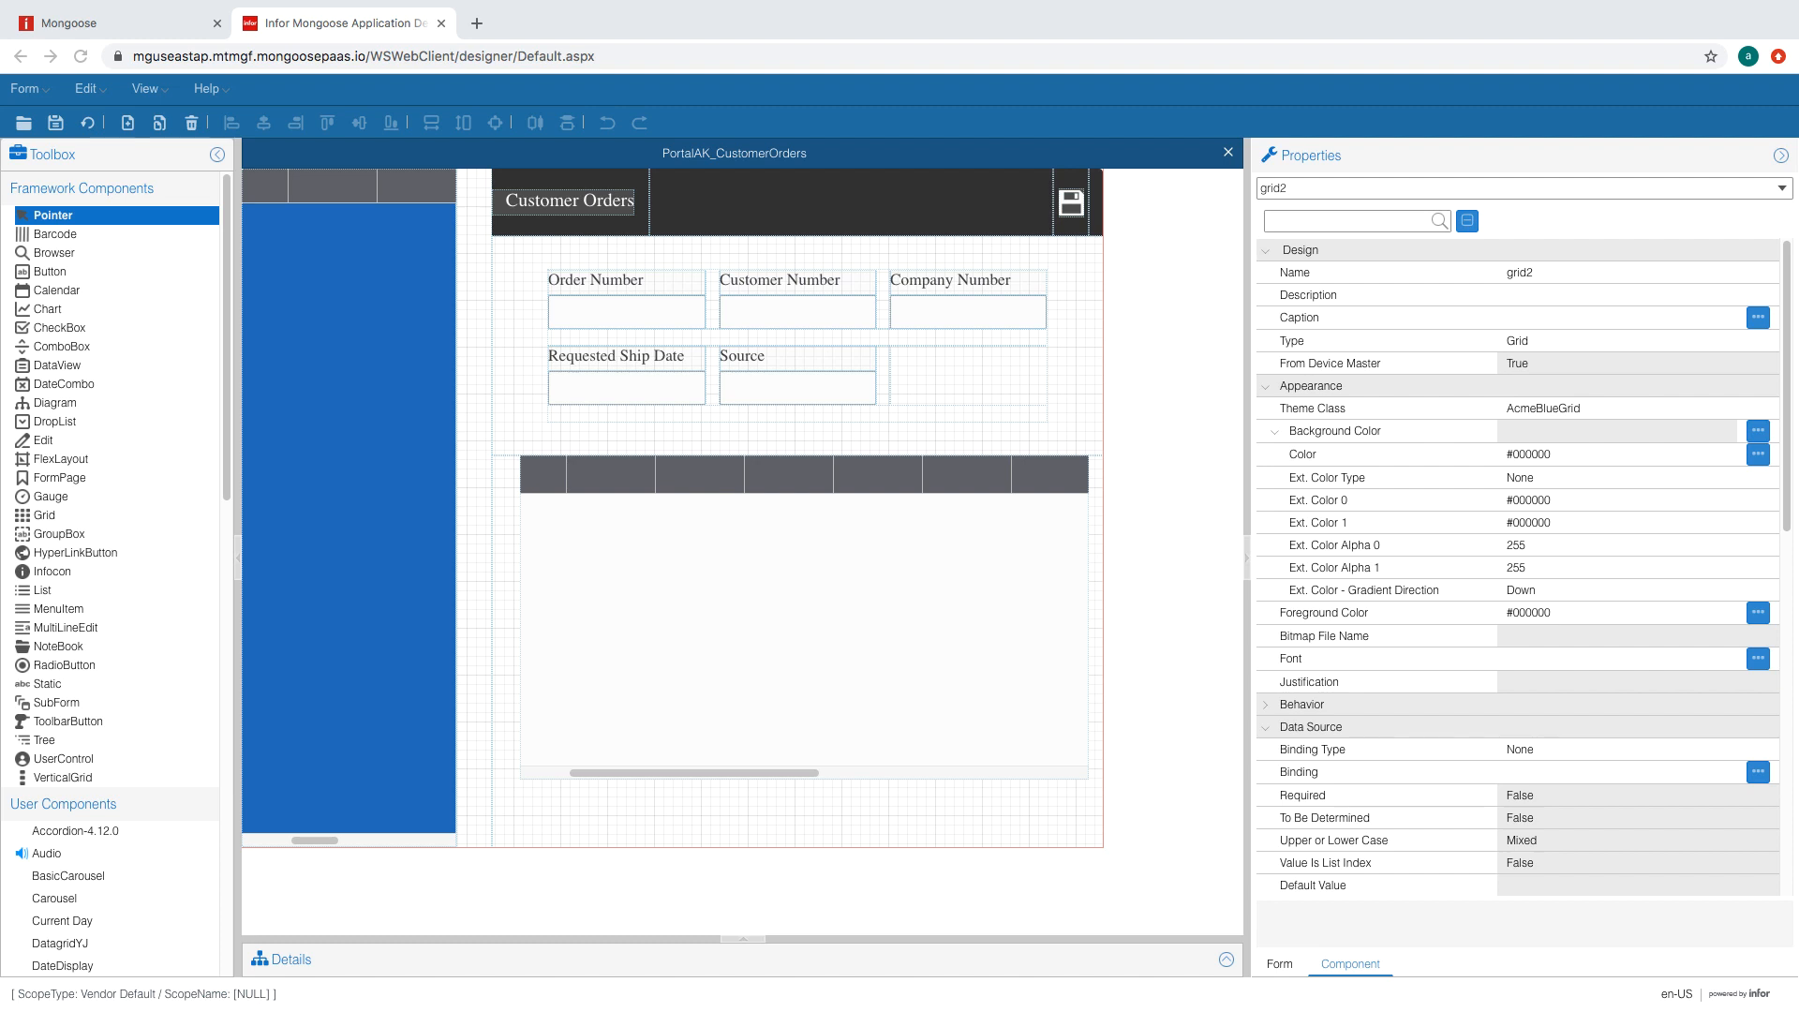
{"action": "left_click", "coordinate": [471, 499]}
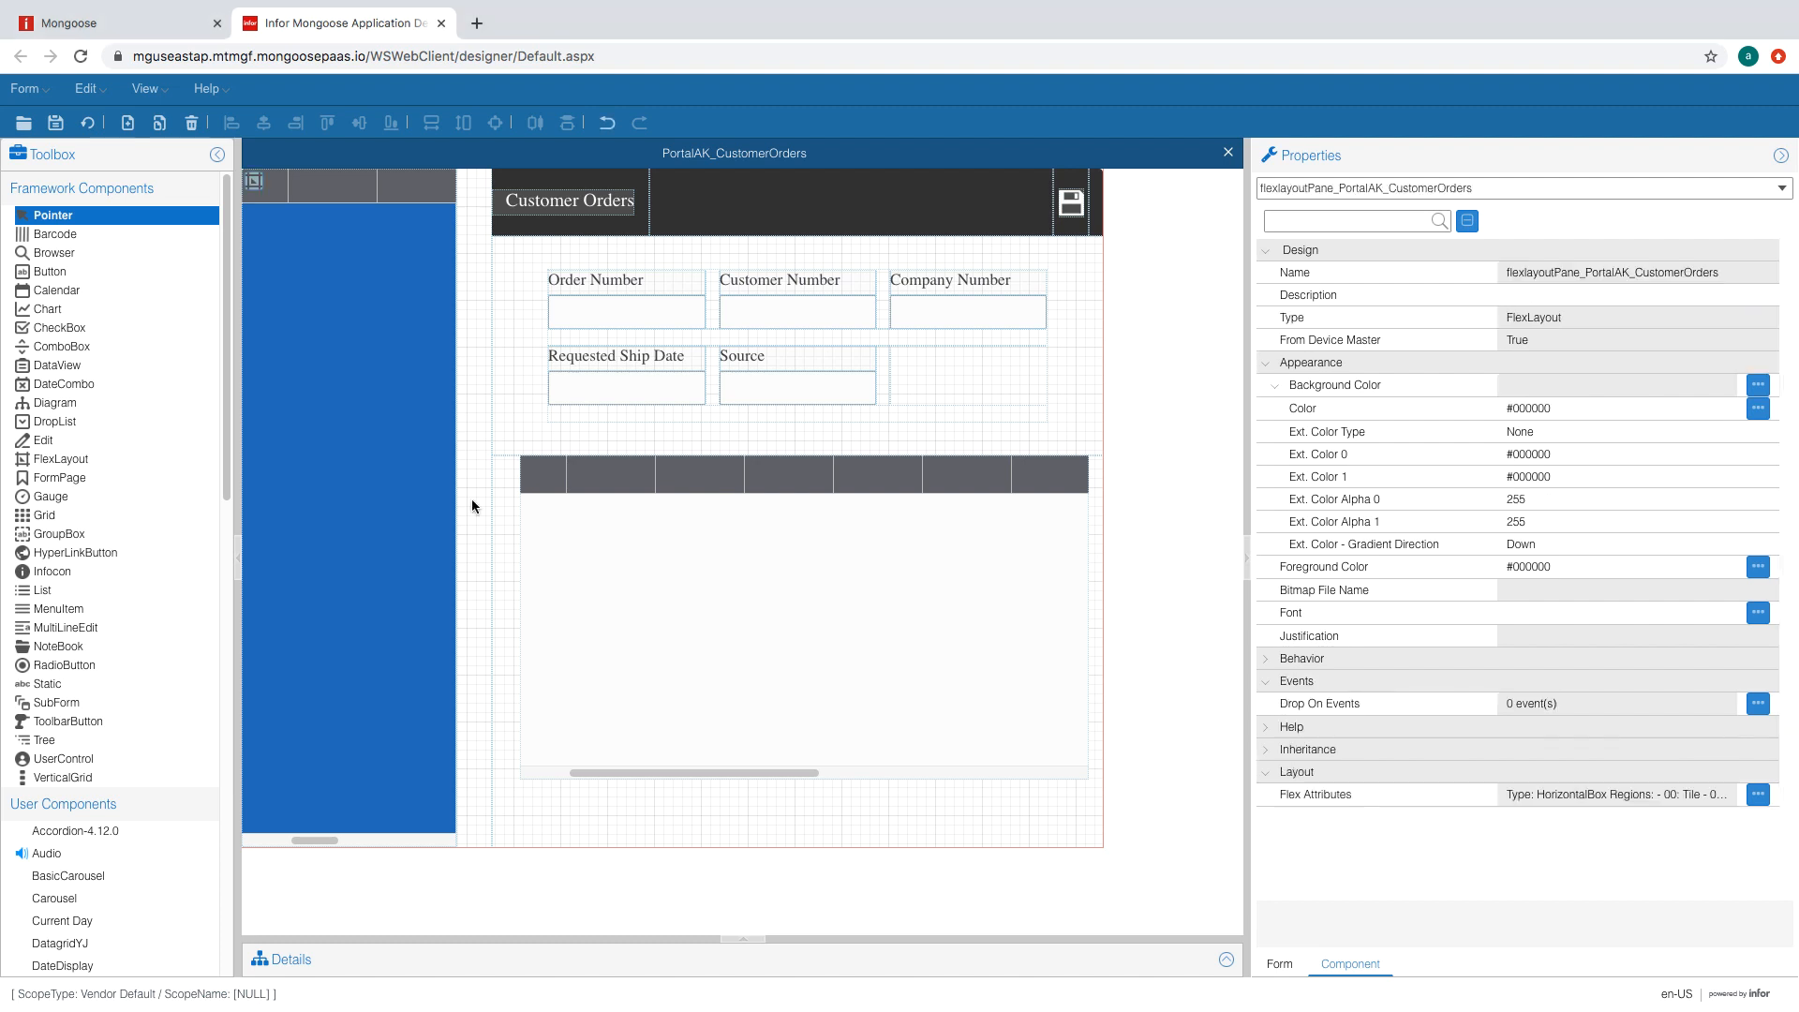
- Set flex region 1 (5 FormUnit) to VisibleWhen 'hide = true' and Visible in Design Mode False
{"action": "left_click", "coordinate": [254, 188]}
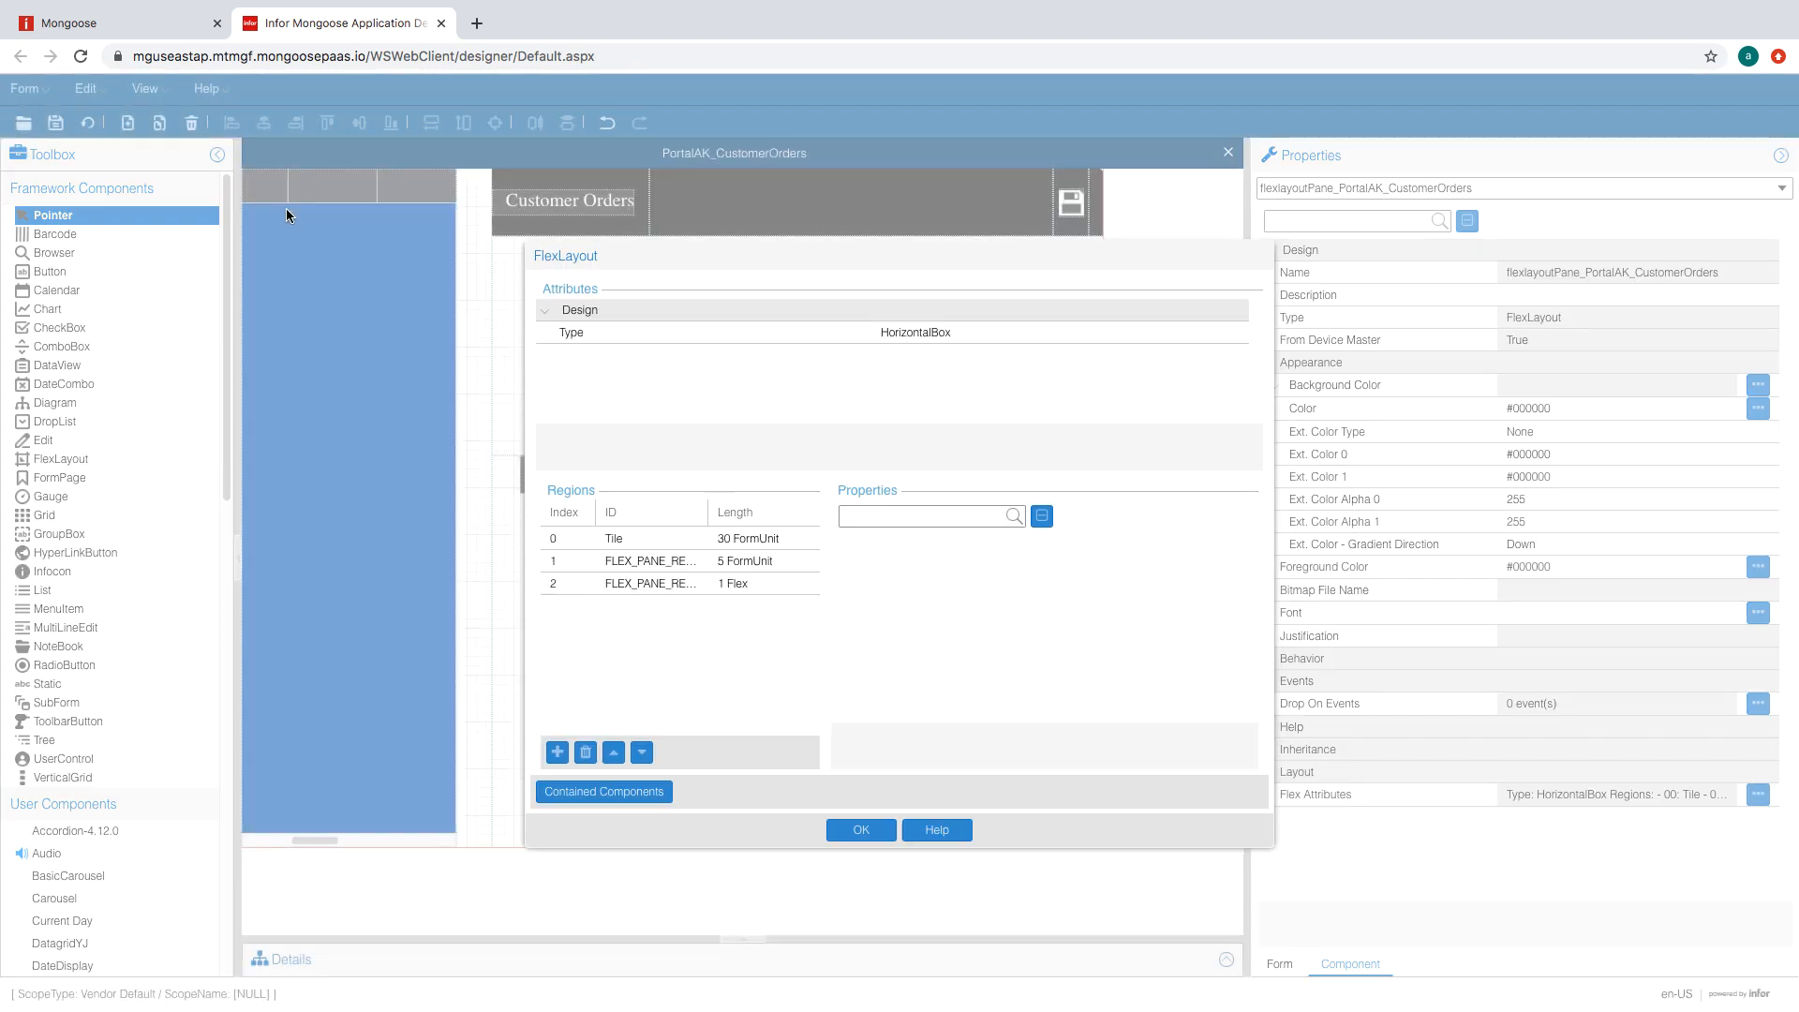
{"action": "left_click", "coordinate": [742, 561]}
{"action": "left_click", "coordinate": [877, 706]}
{"action": "scroll", "coordinate": [960, 650], "scroll_direction": "down", "scroll_amount": 1}
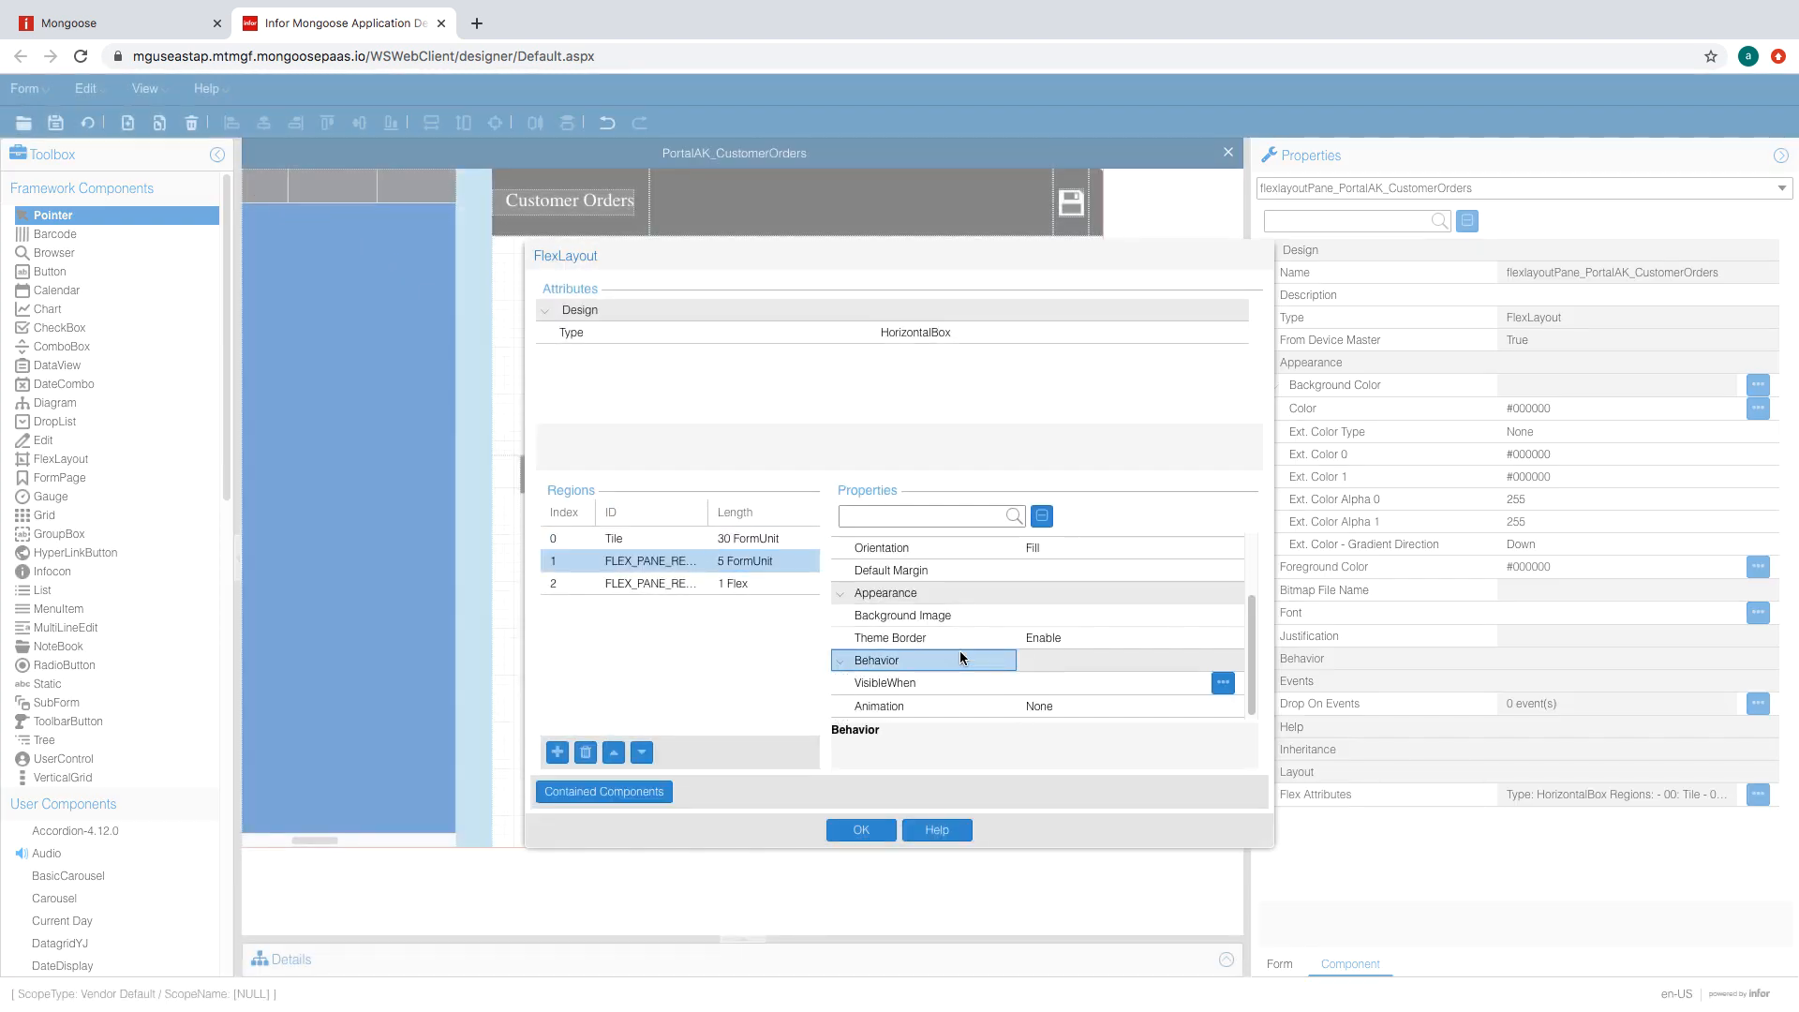
{"action": "left_click", "coordinate": [1104, 683]}
{"action": "scroll", "coordinate": [1065, 652], "scroll_direction": "up", "scroll_amount": 1}
{"action": "scroll", "coordinate": [1065, 652], "scroll_direction": "down", "scroll_amount": 1}
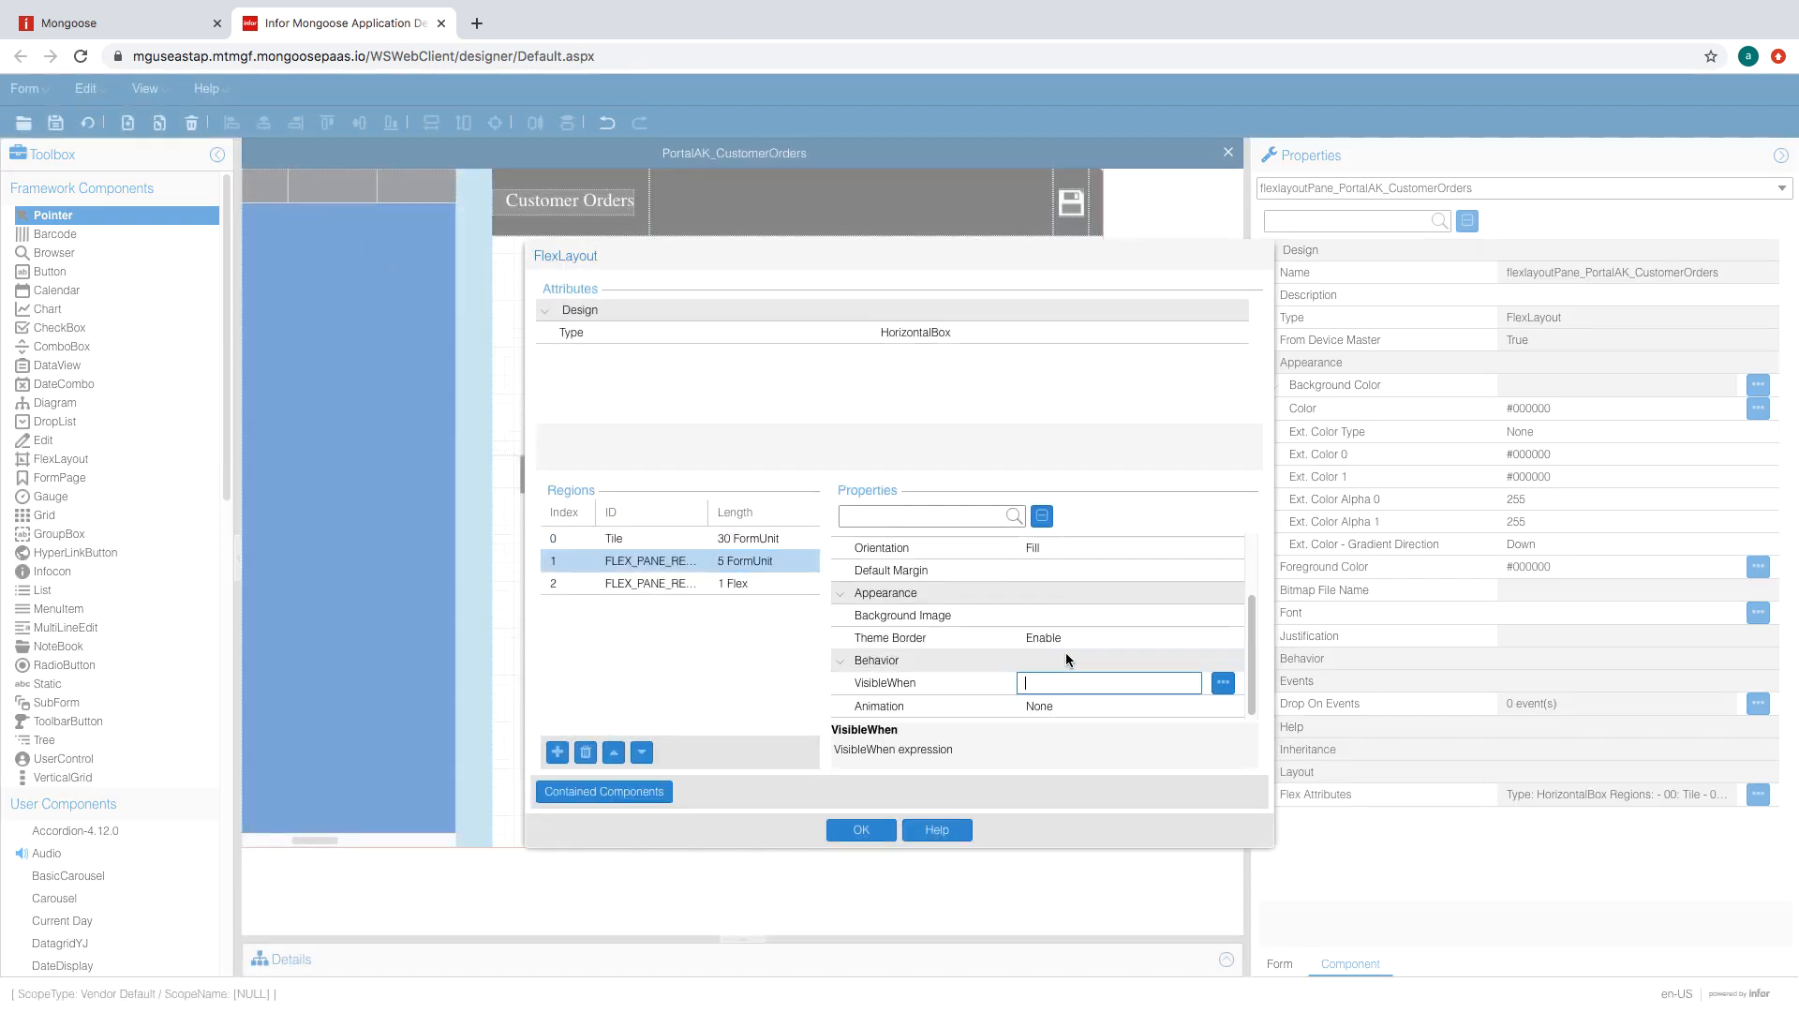
{"action": "type", "text": "hide = true"}
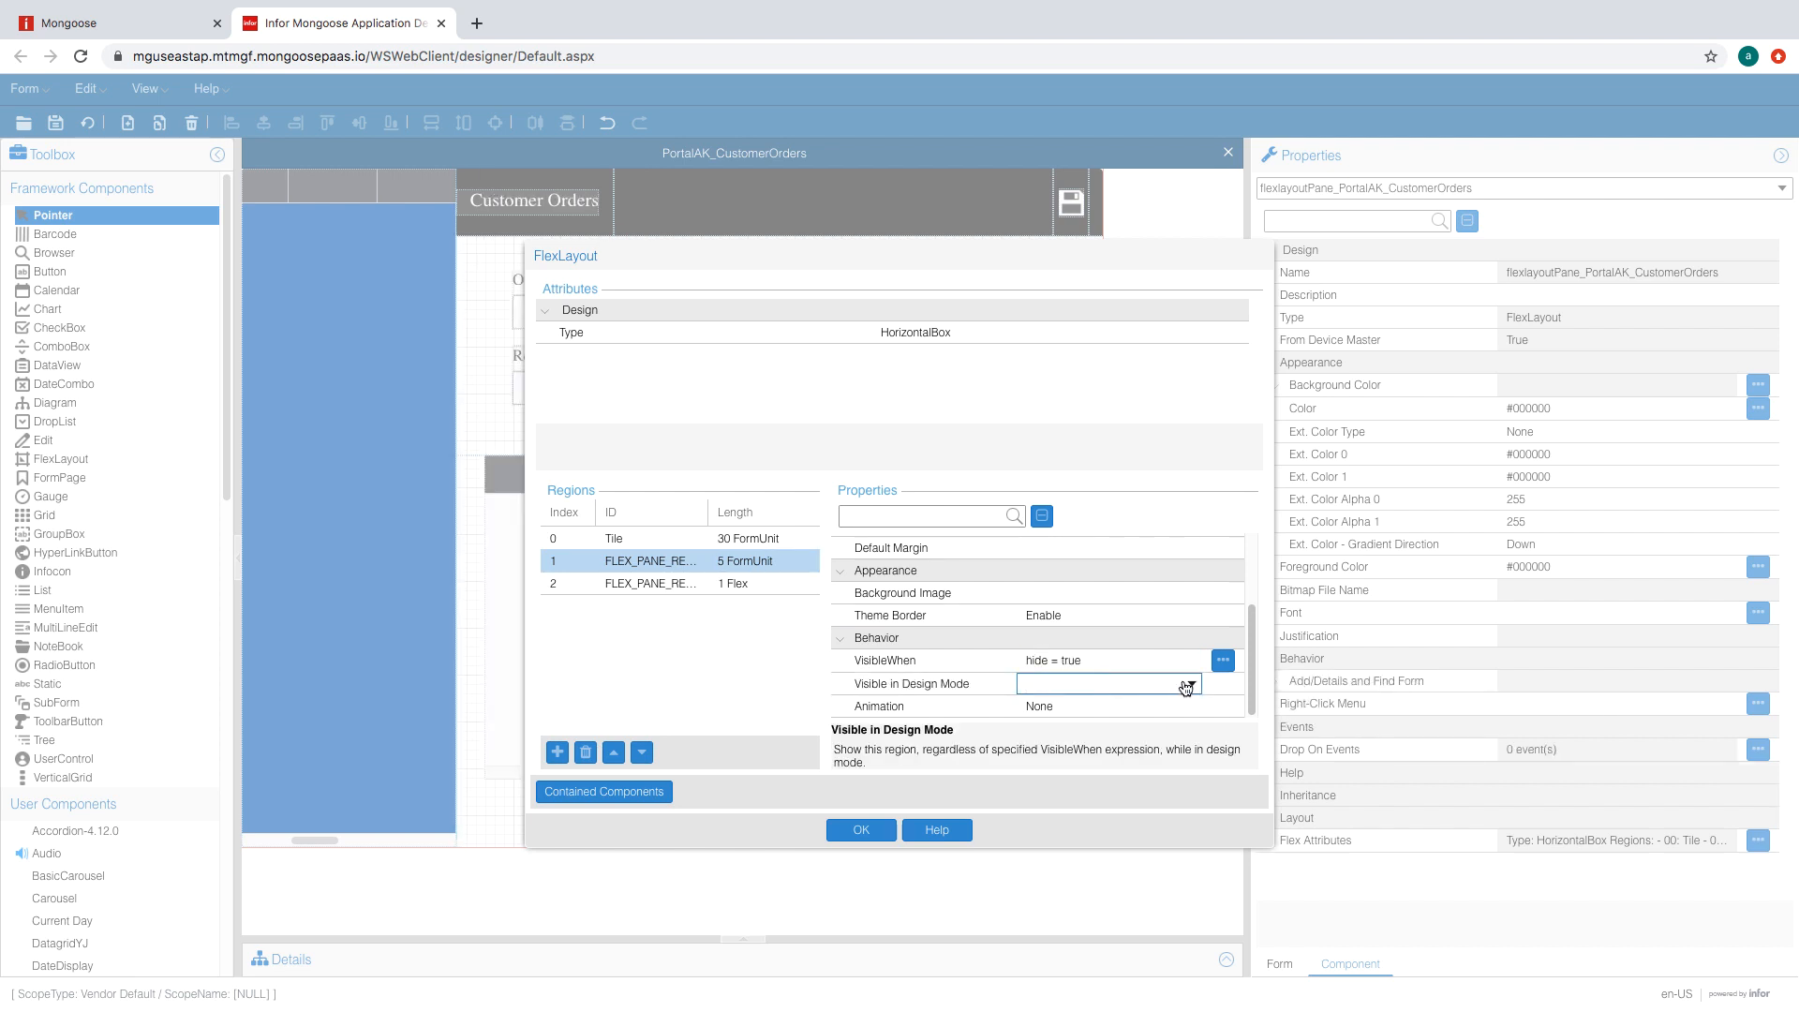
{"action": "left_click", "coordinate": [1187, 685]}
{"action": "left_click", "coordinate": [1068, 750]}
{"action": "left_click", "coordinate": [861, 830]}
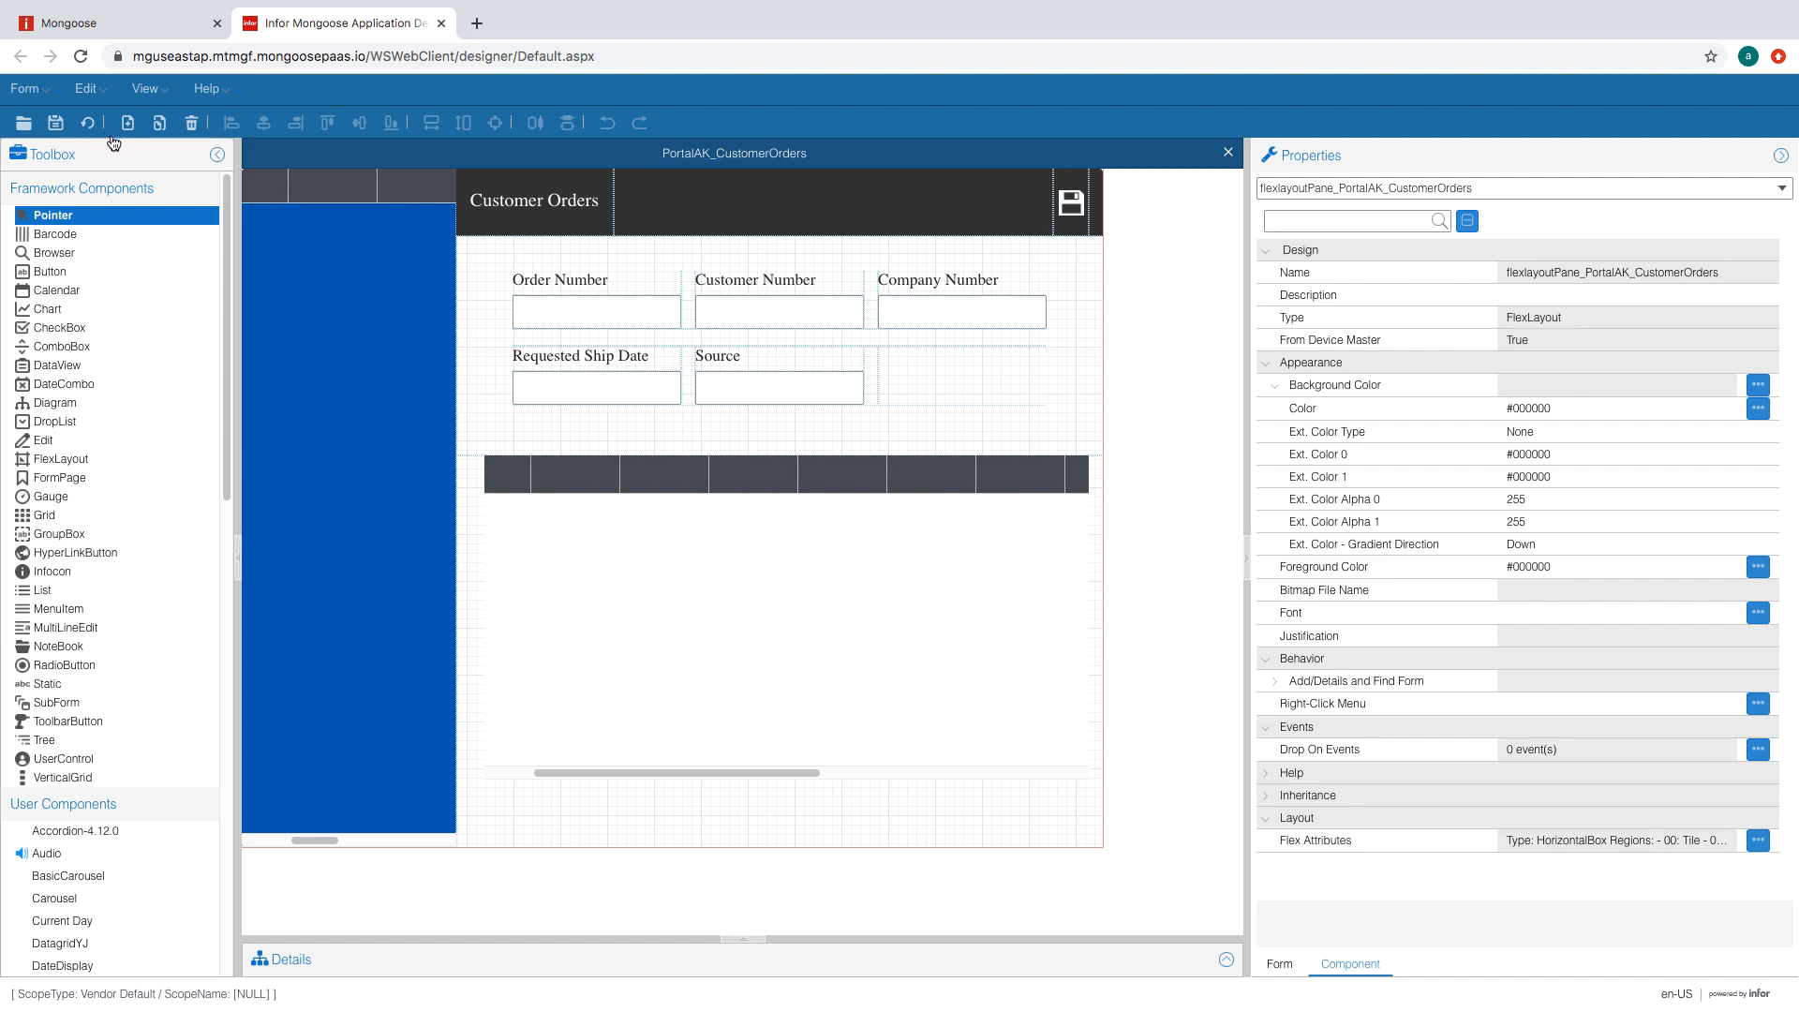
- Regenerate the form, then copy PortalAK_CustomerOrders to a new form PortalAK_VendorOrders
{"action": "left_click", "coordinate": [91, 126]}
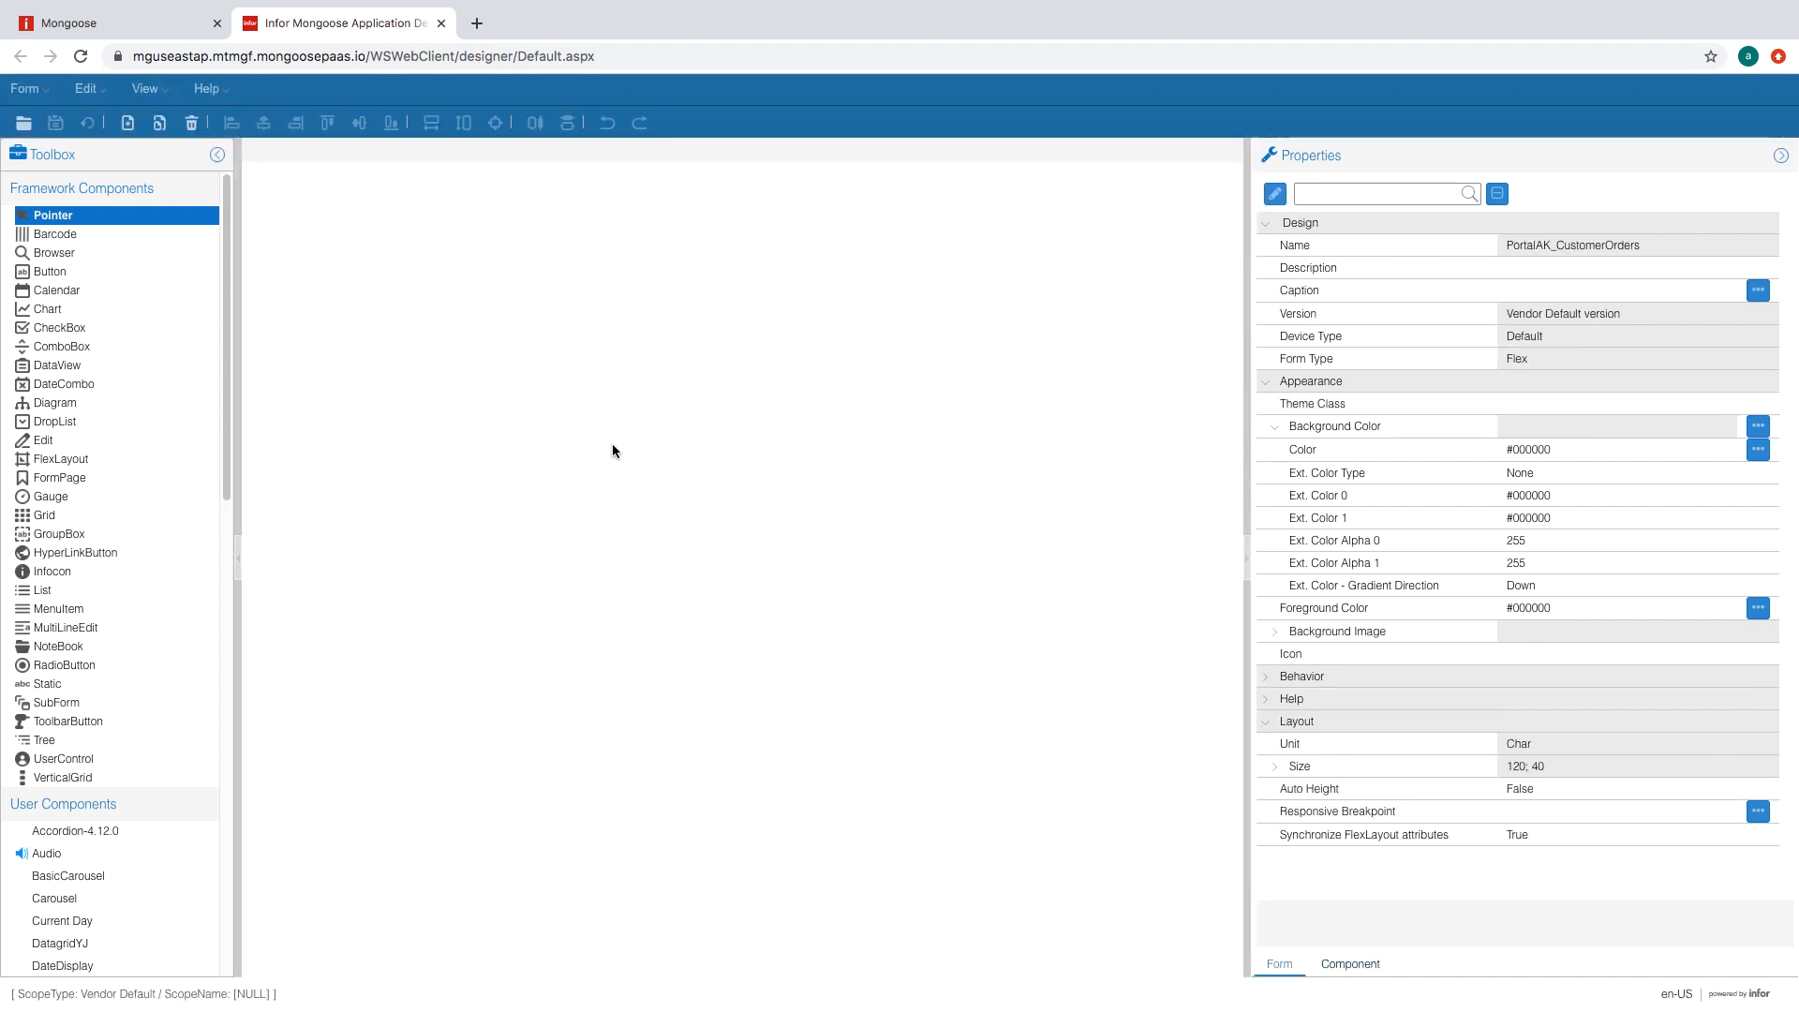
{"action": "left_click", "coordinate": [26, 88]}
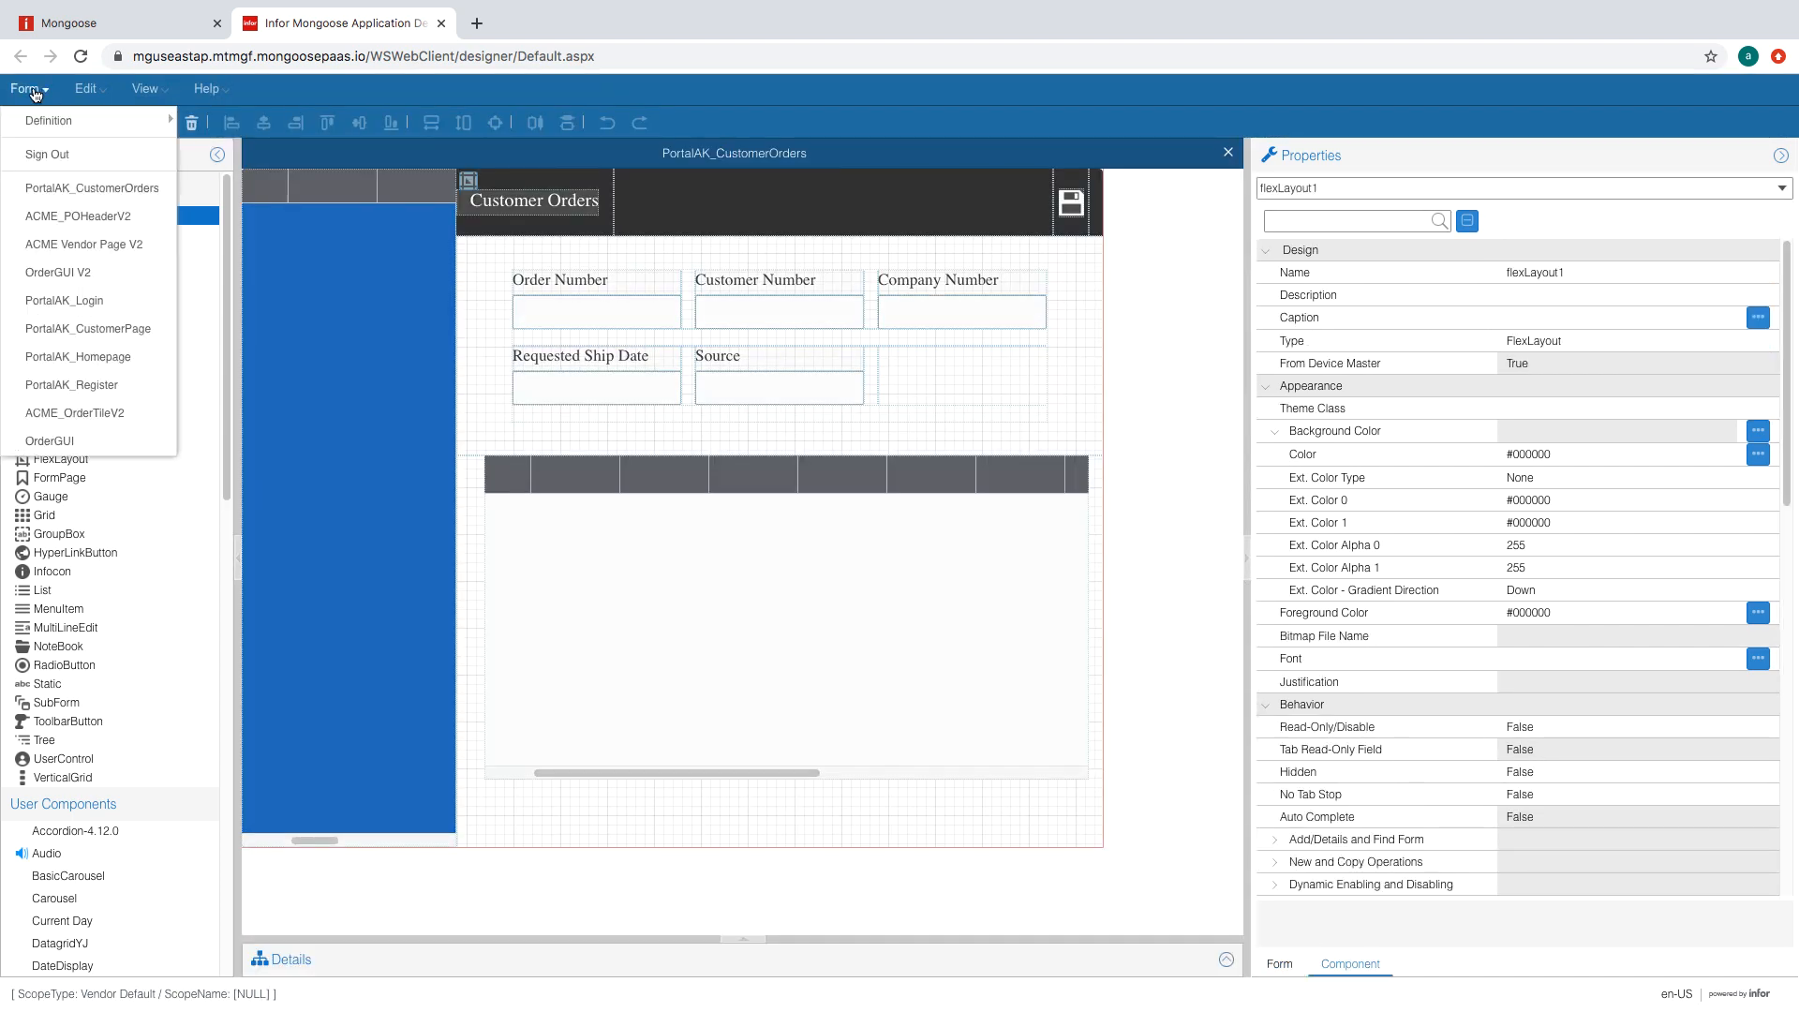
{"action": "mouse_move", "coordinate": [122, 133]}
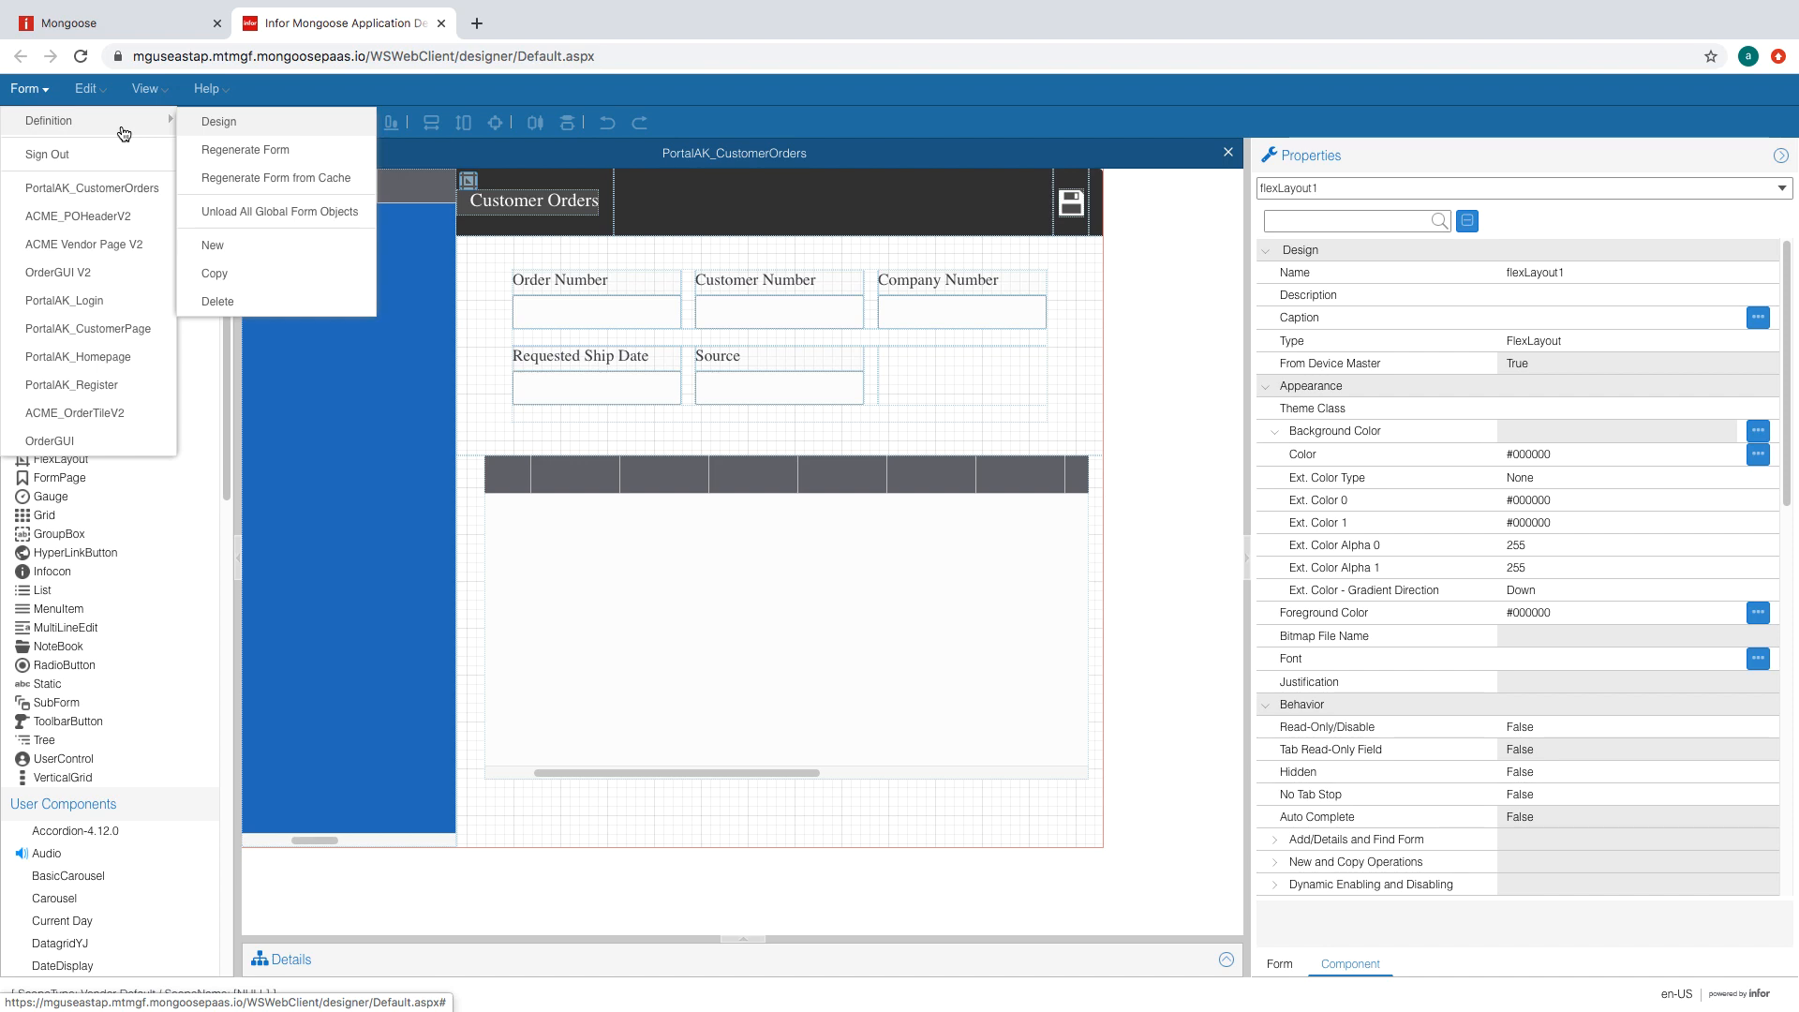
{"action": "left_click", "coordinate": [275, 284]}
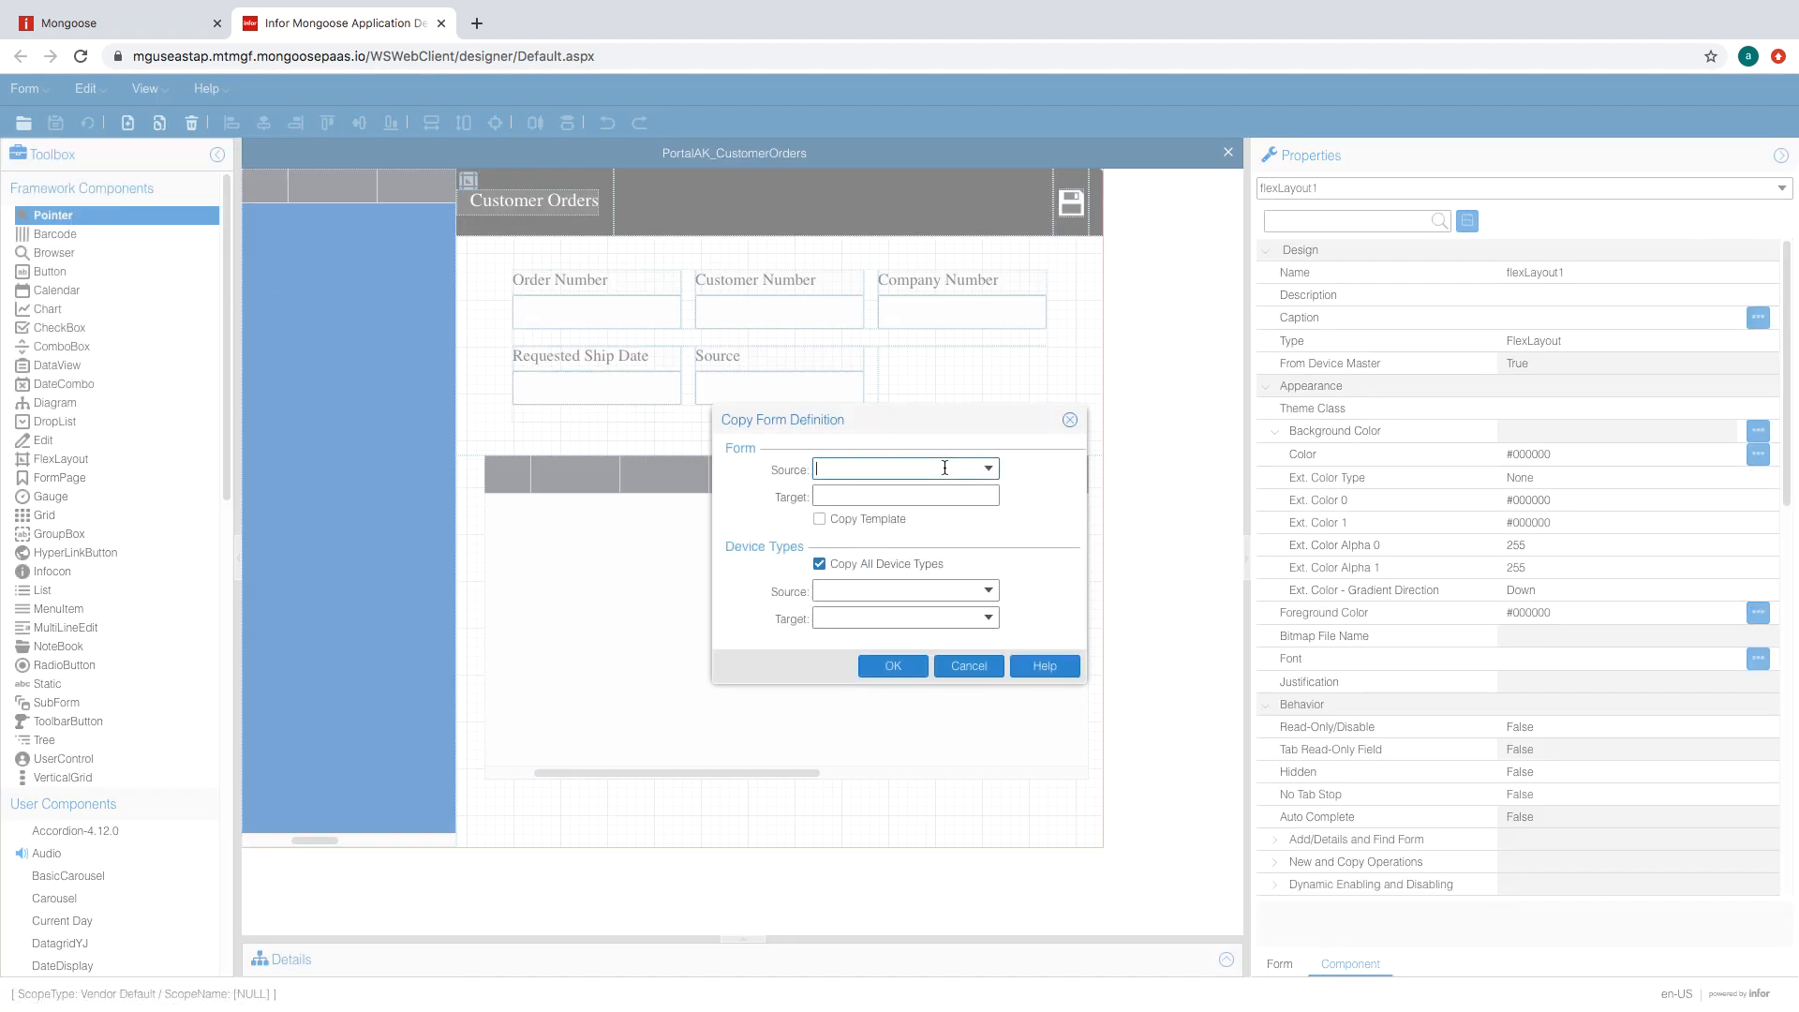
{"action": "type", "text": "Portal"}
{"action": "left_click", "coordinate": [906, 494]}
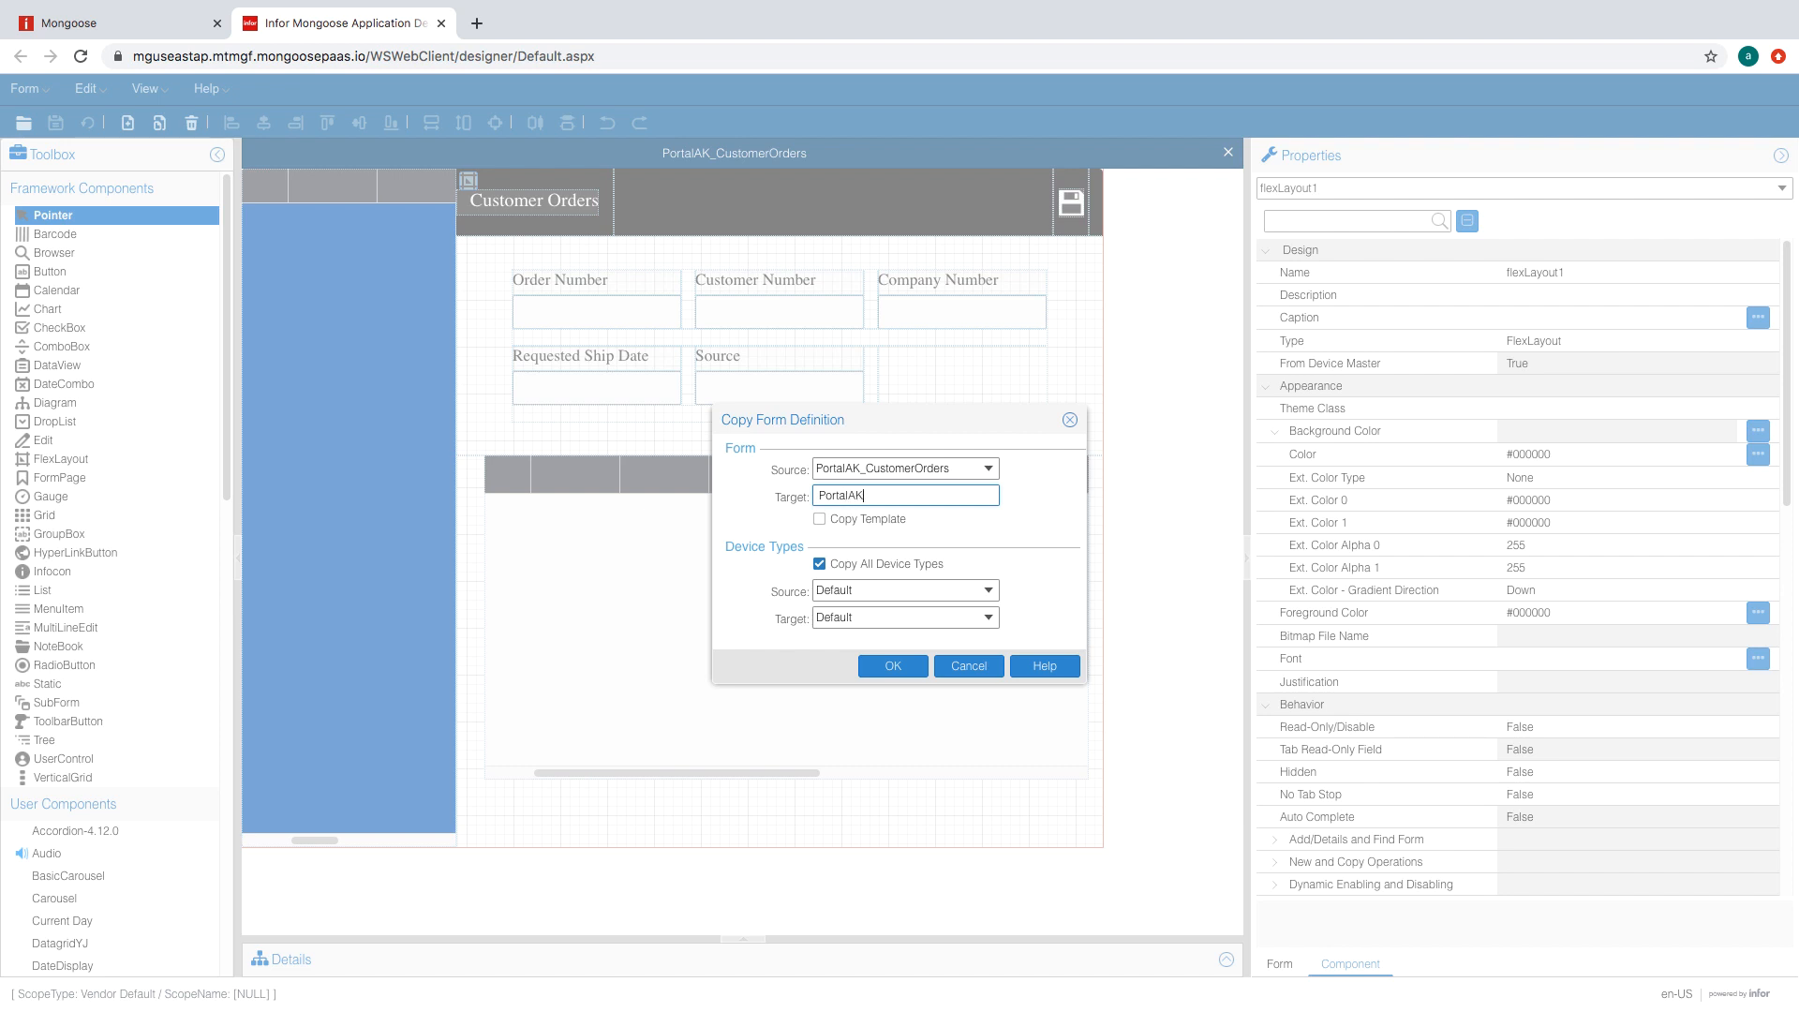
{"action": "type", "text": "PortalAK_VendorOrders"}
{"action": "left_click", "coordinate": [895, 667]}
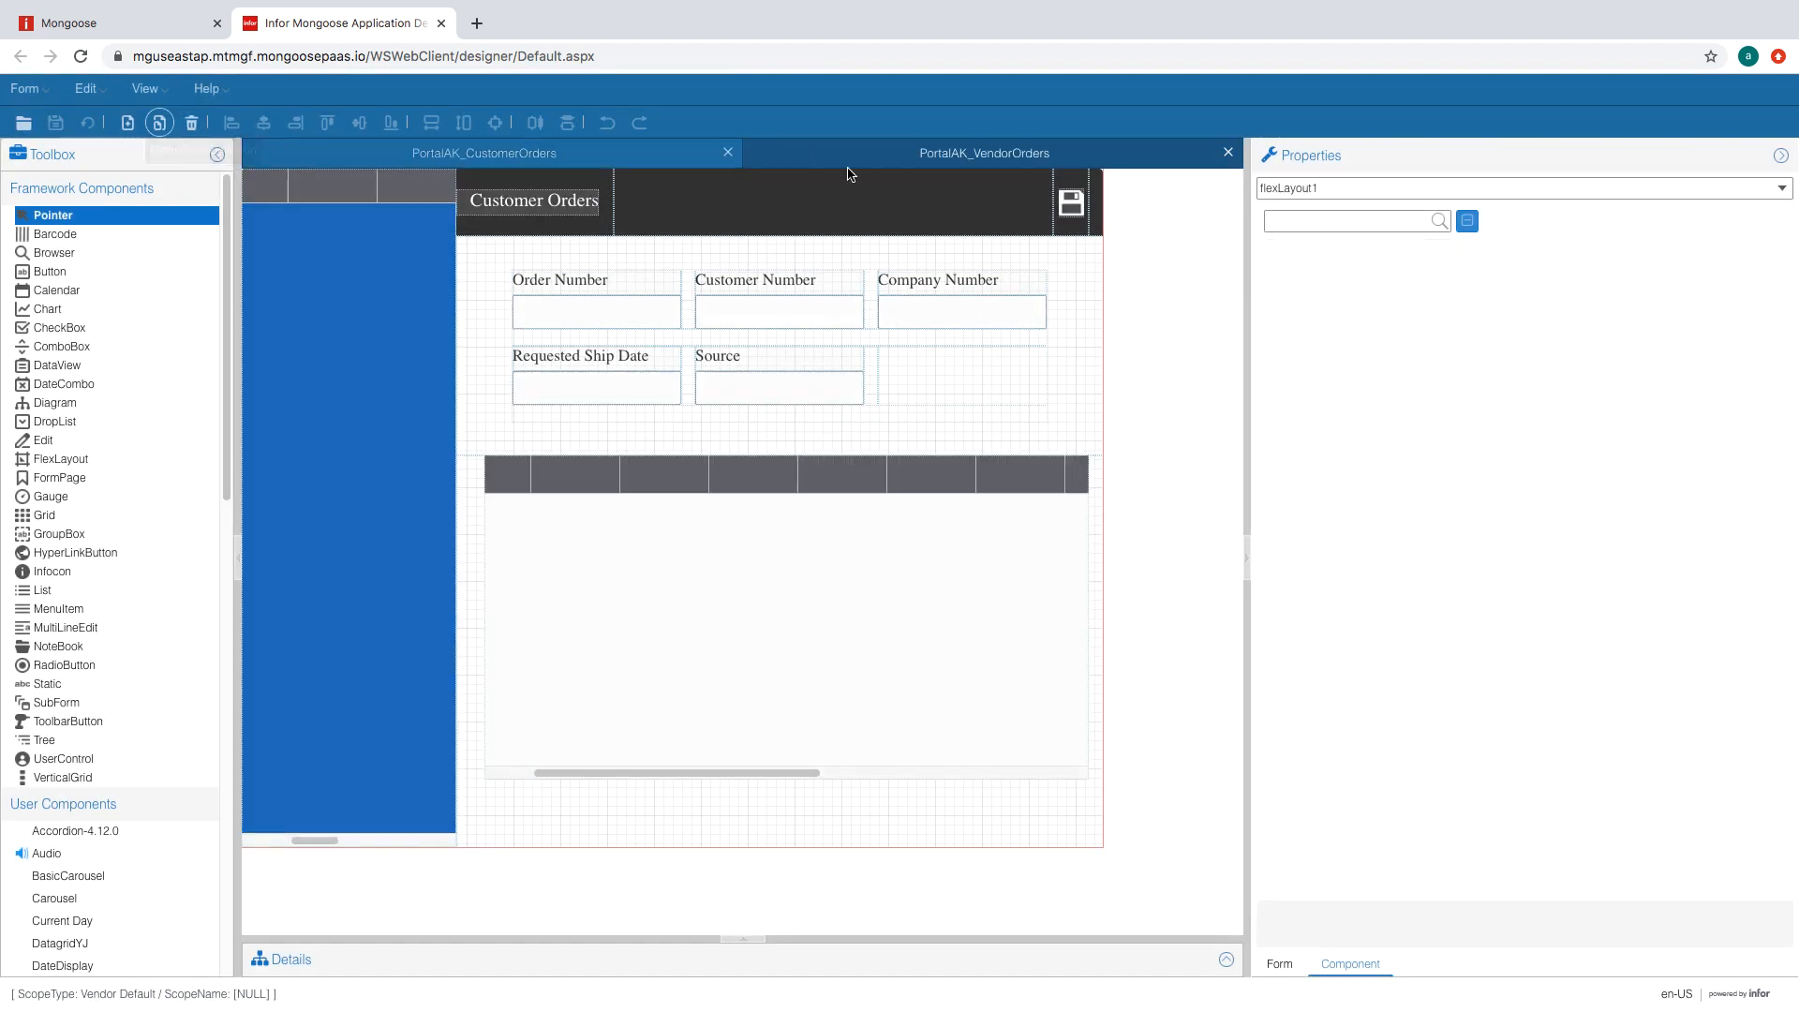
- Close the PortalAK_VendorOrders form, leaving PortalAK_CustomerOrders open
{"action": "left_click", "coordinate": [661, 163]}
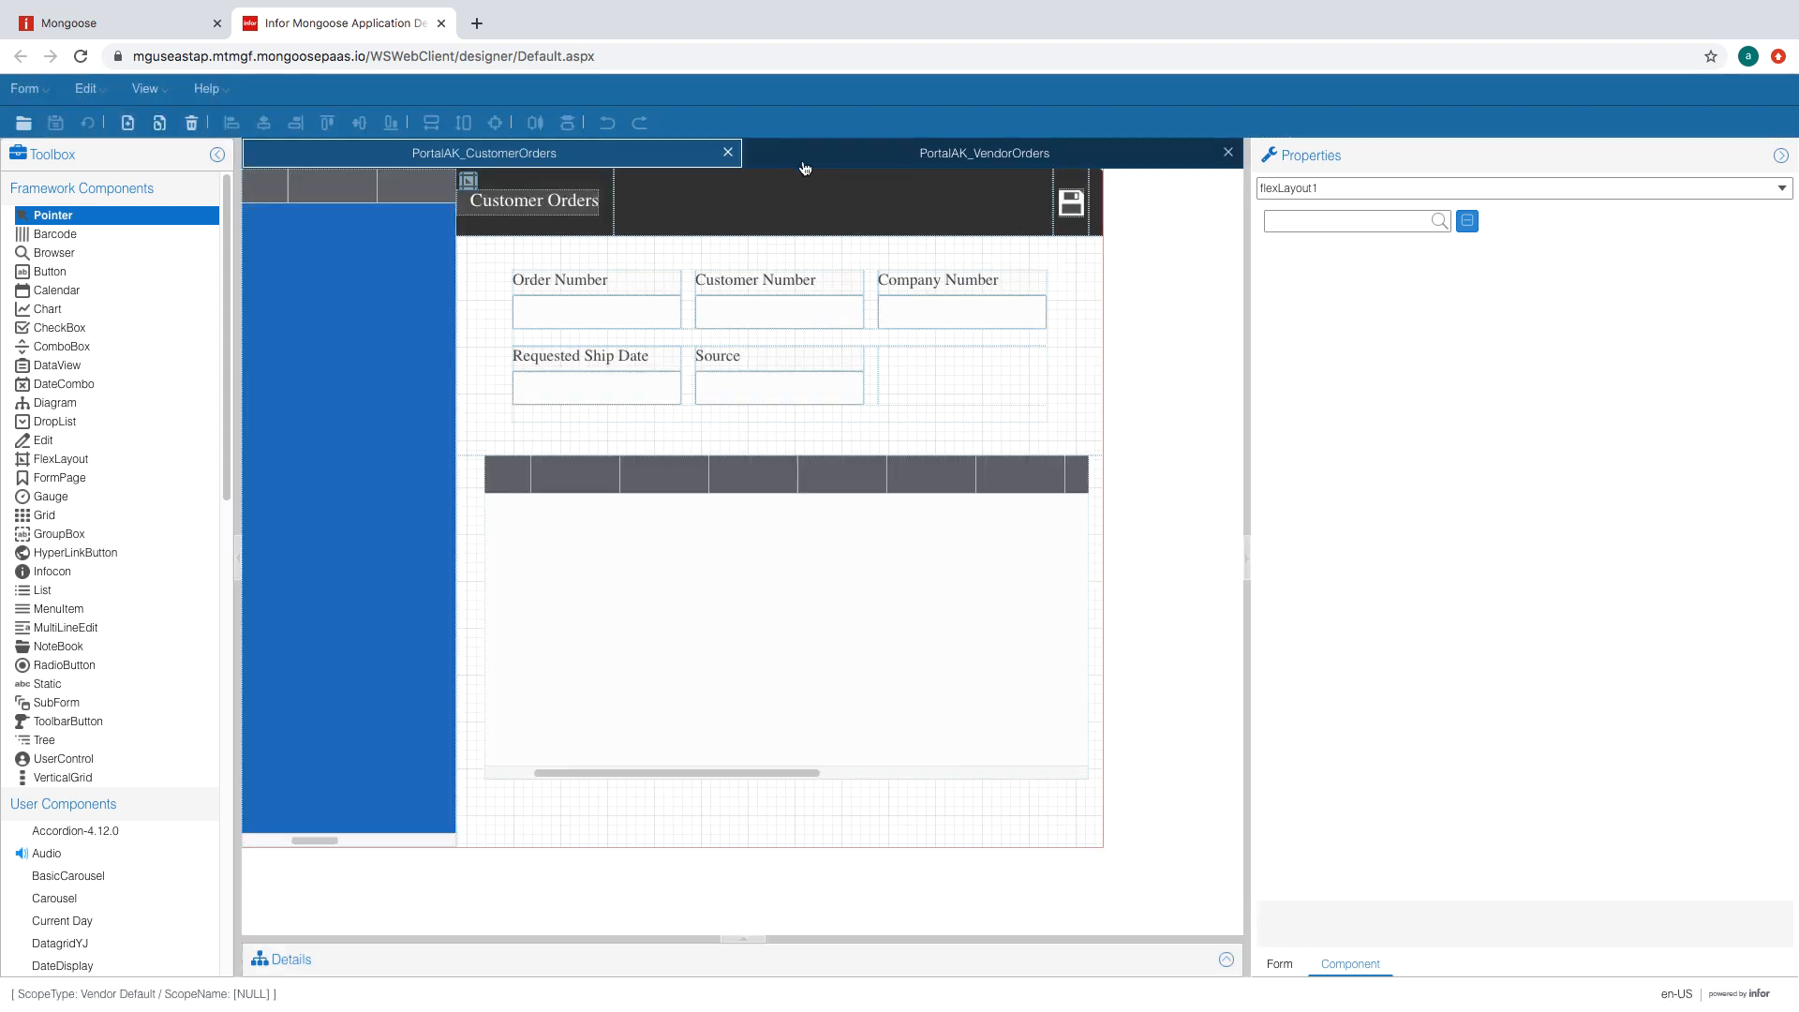
{"action": "left_click", "coordinate": [849, 156]}
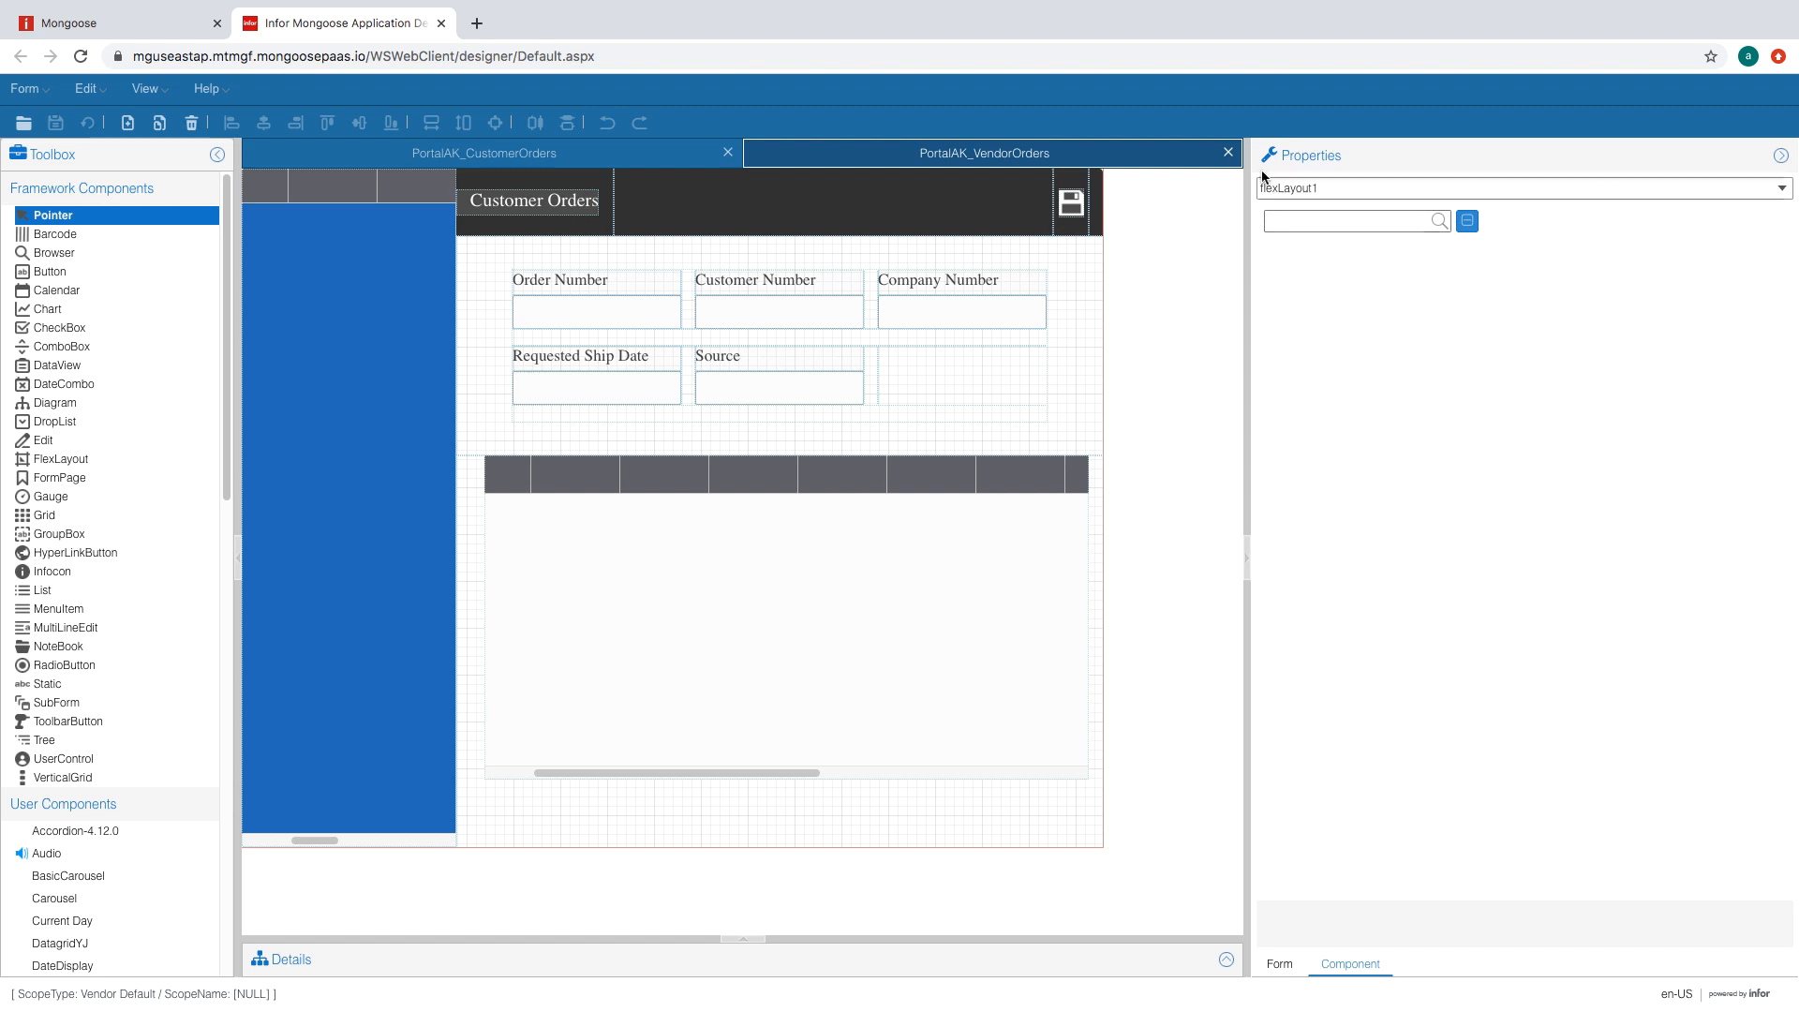
{"action": "left_click", "coordinate": [1227, 154]}
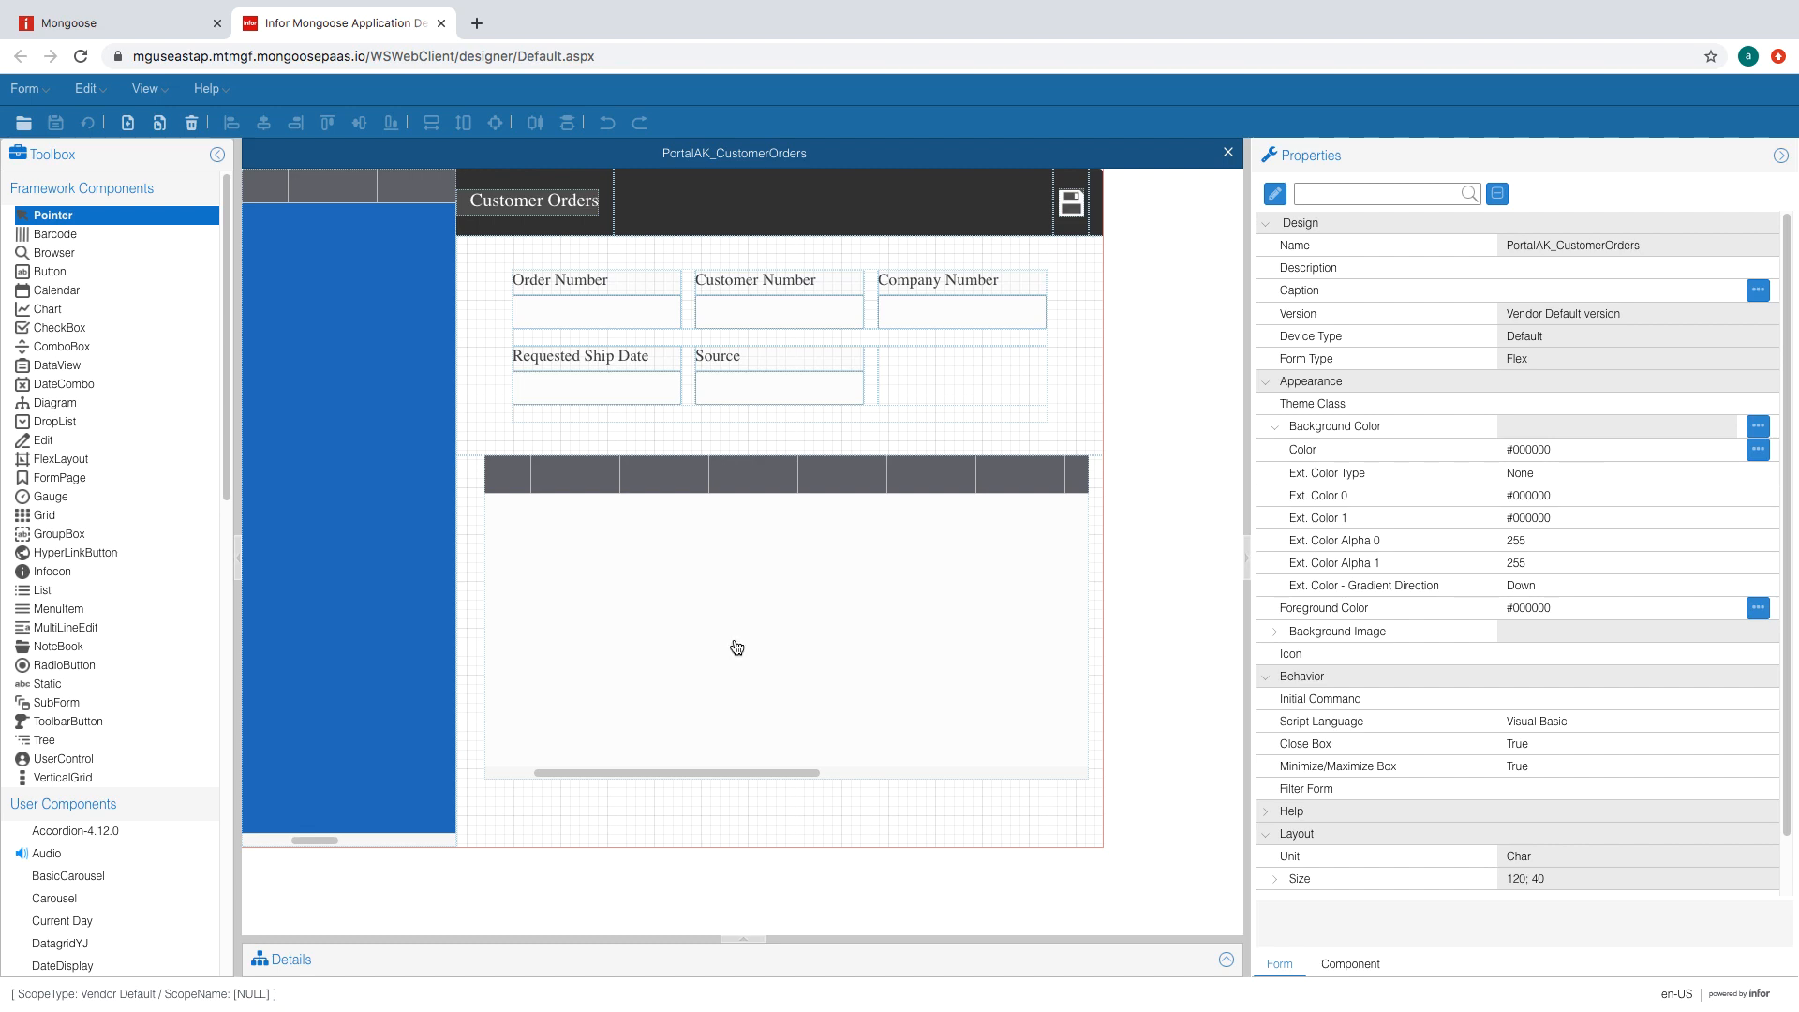
{"action": "left_click", "coordinate": [28, 89]}
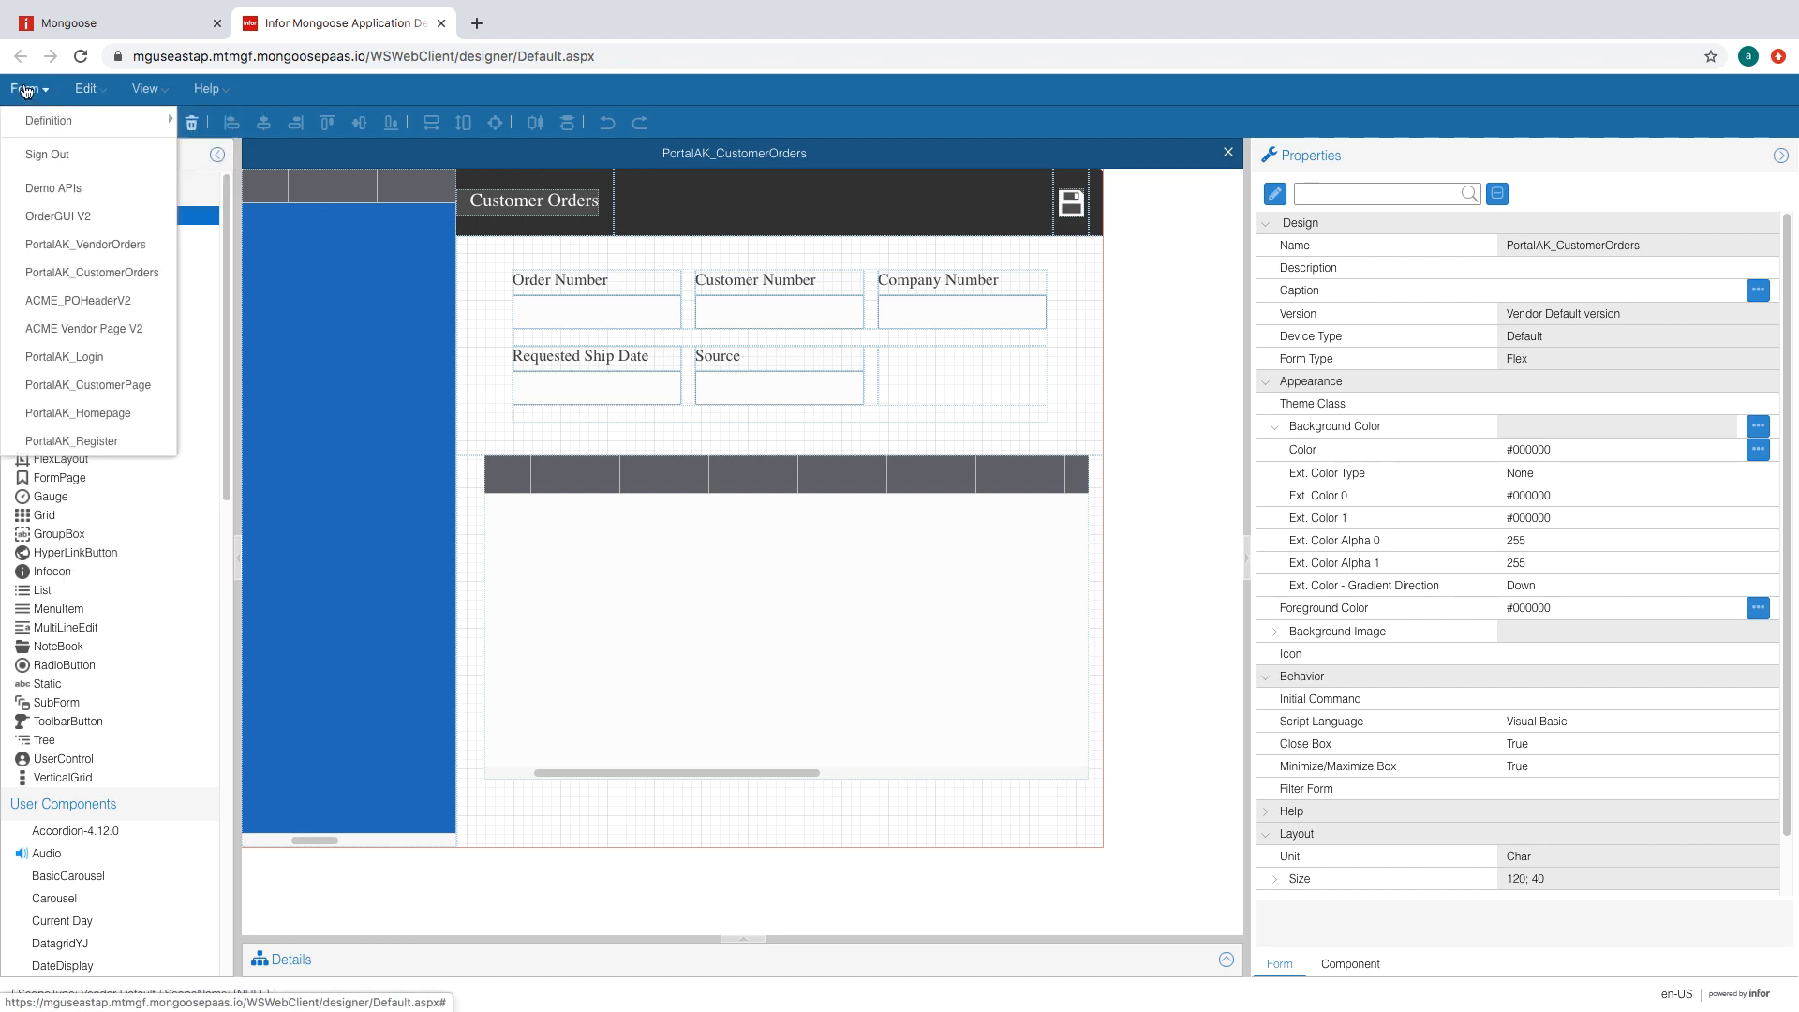
- Start a new form definition using the NewData > Maintenance wizard
{"action": "mouse_move", "coordinate": [56, 121]}
{"action": "left_click", "coordinate": [277, 245]}
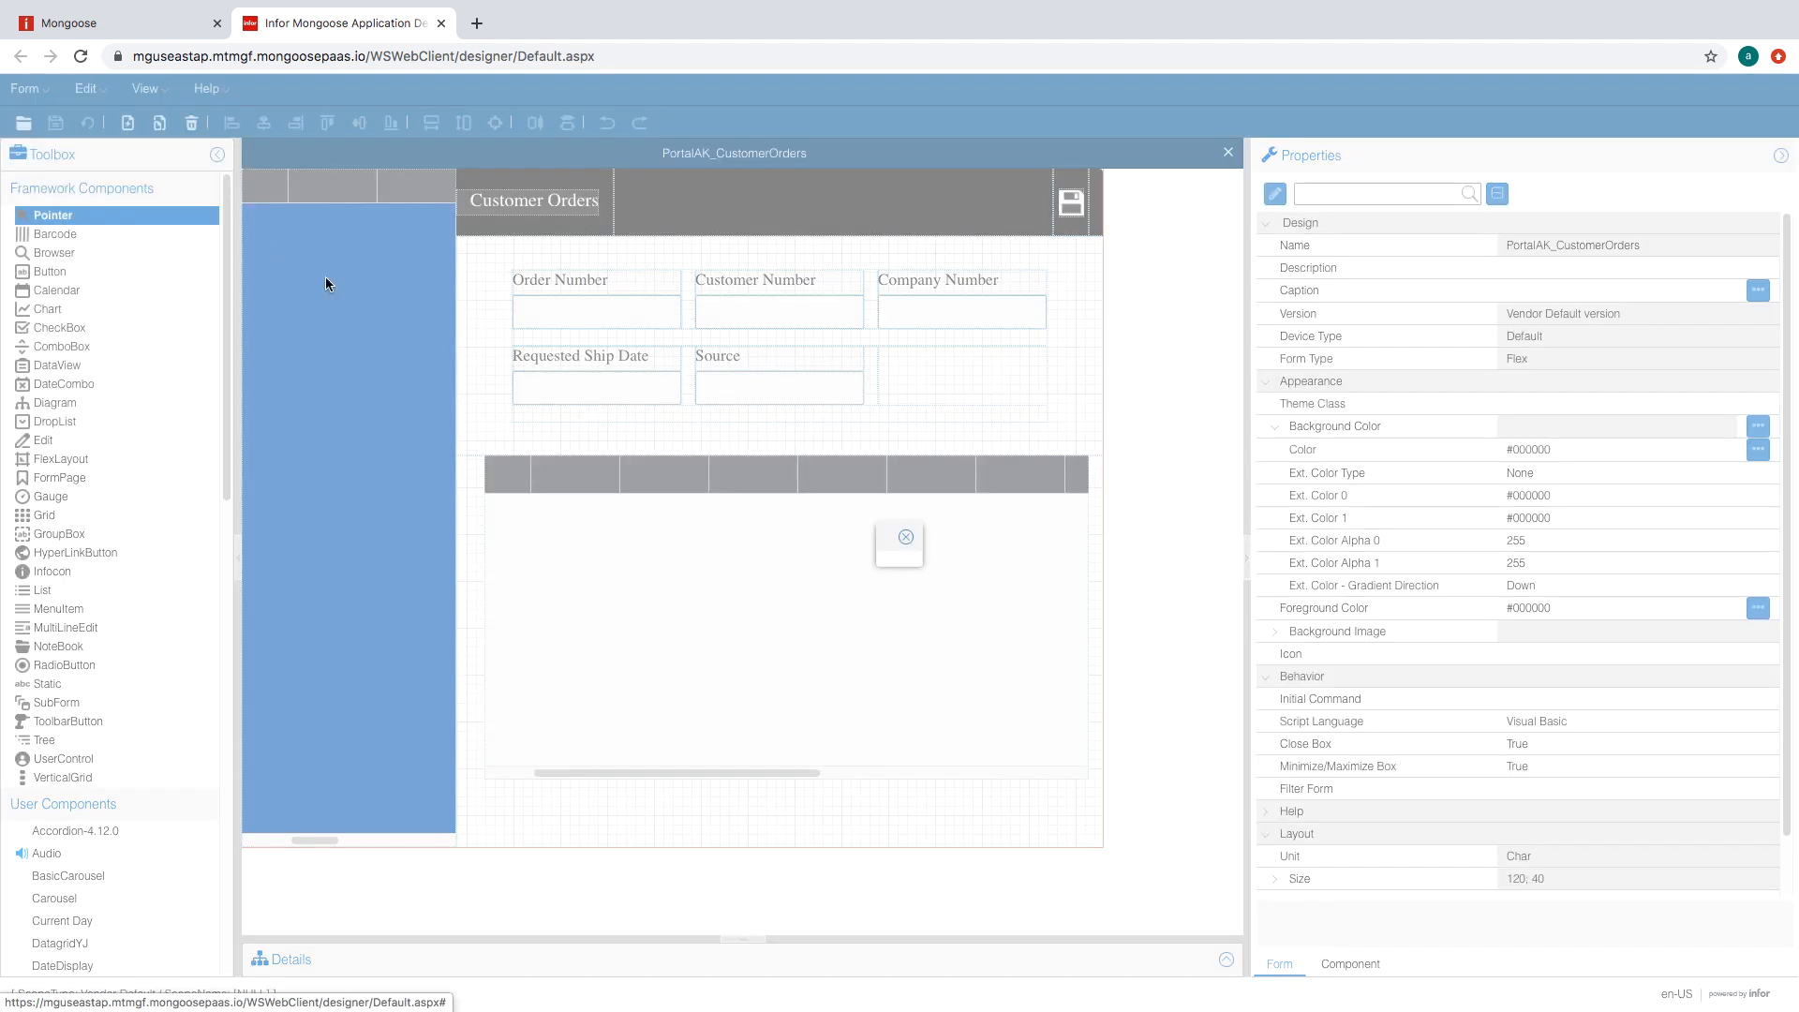
{"action": "left_click", "coordinate": [1097, 455]}
{"action": "scroll", "coordinate": [1020, 774], "scroll_direction": "down", "scroll_amount": 1}
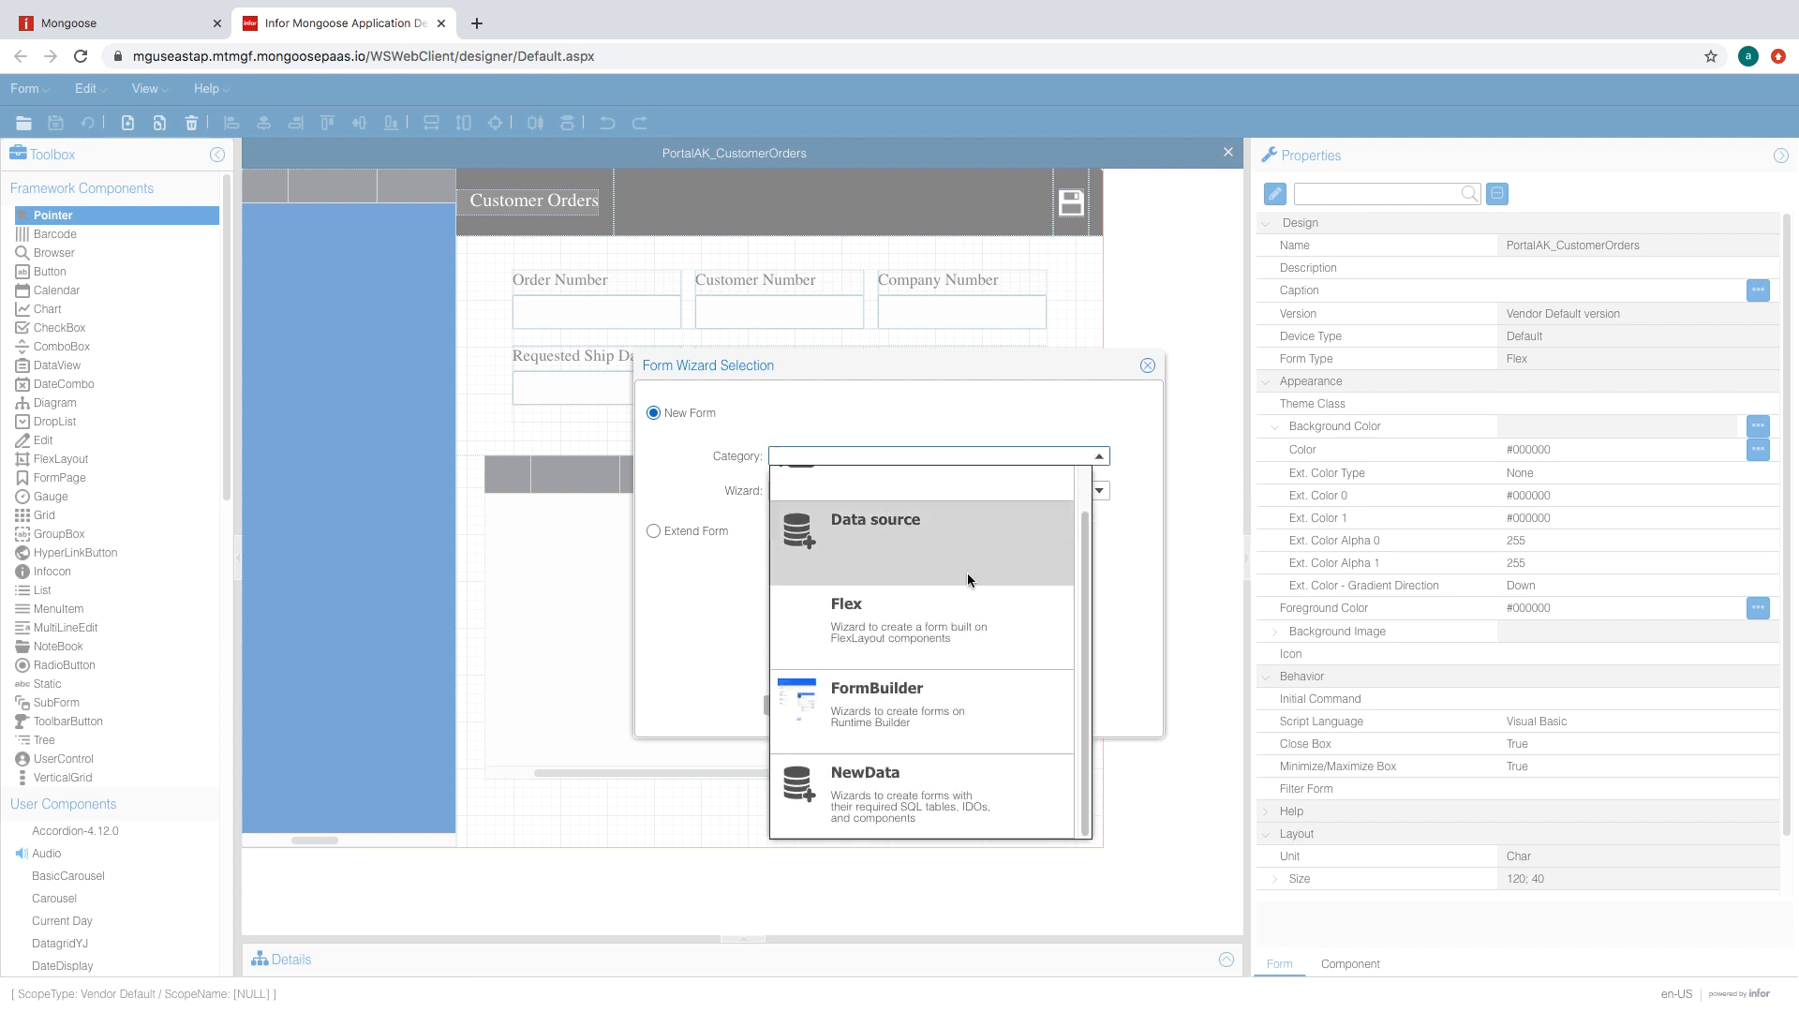
{"action": "left_click", "coordinate": [947, 788]}
{"action": "left_click", "coordinate": [1040, 491]}
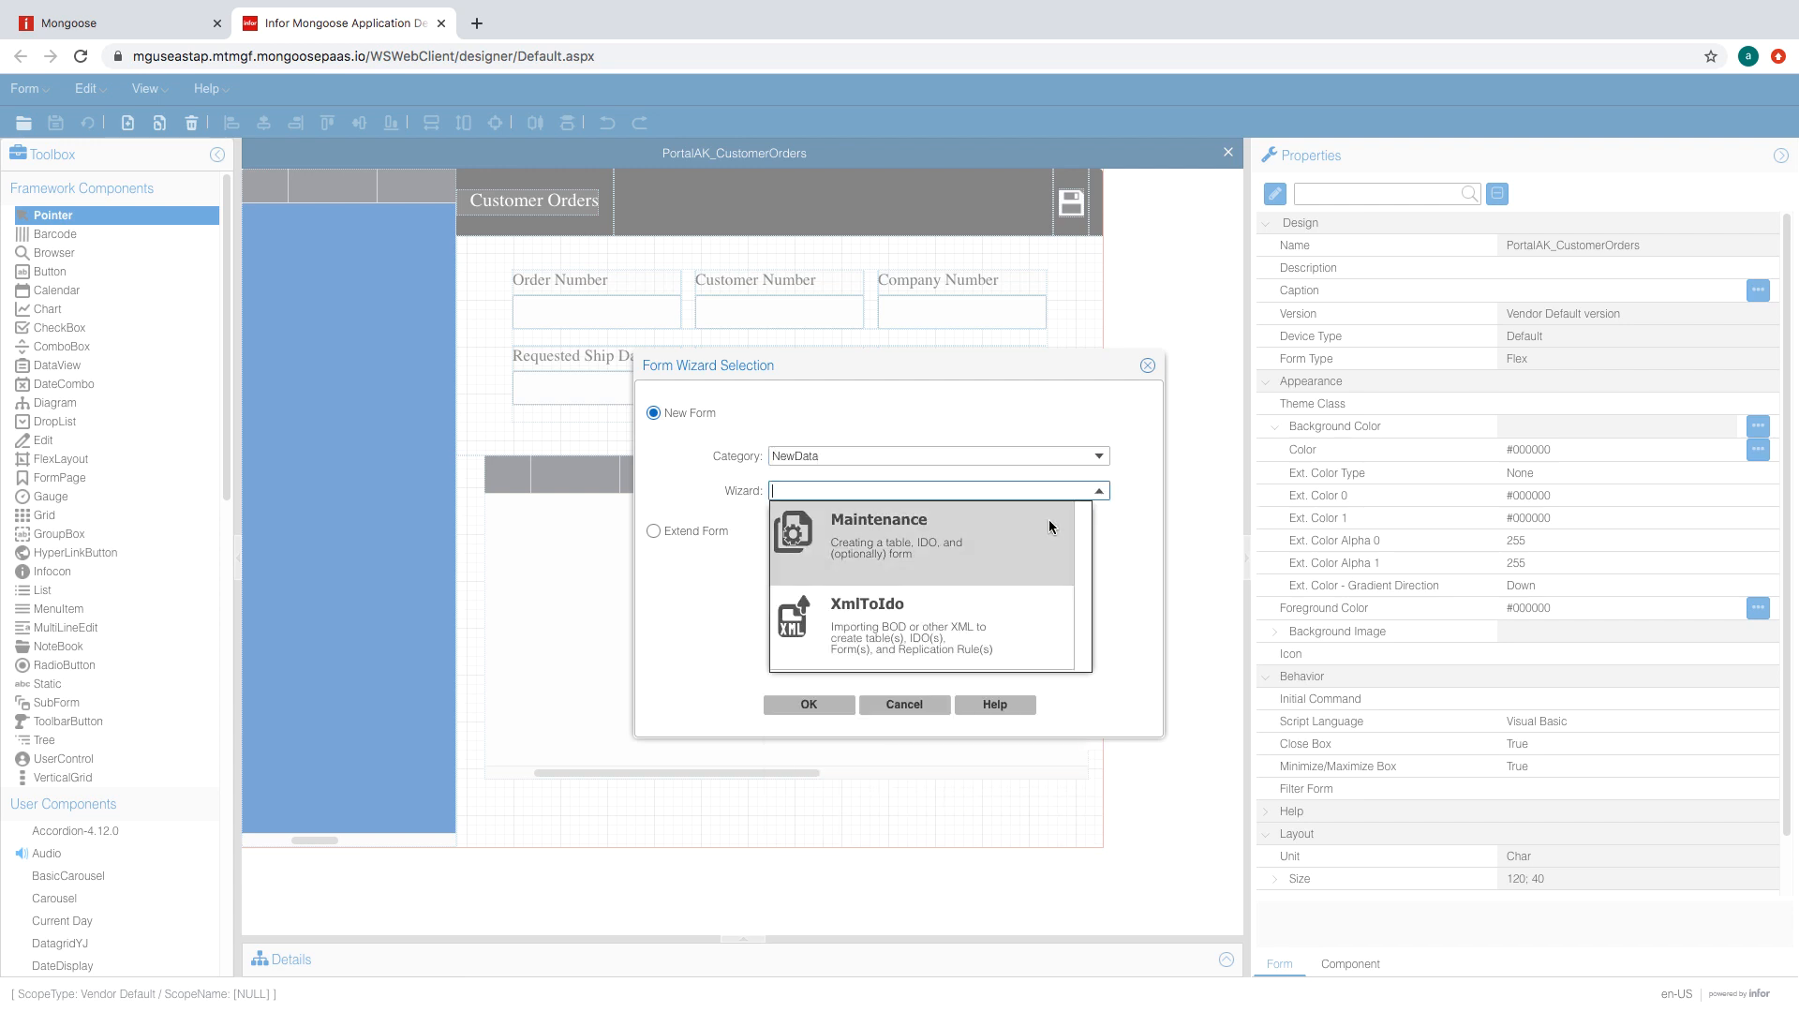
{"action": "left_click", "coordinate": [1049, 519]}
{"action": "left_click", "coordinate": [808, 704]}
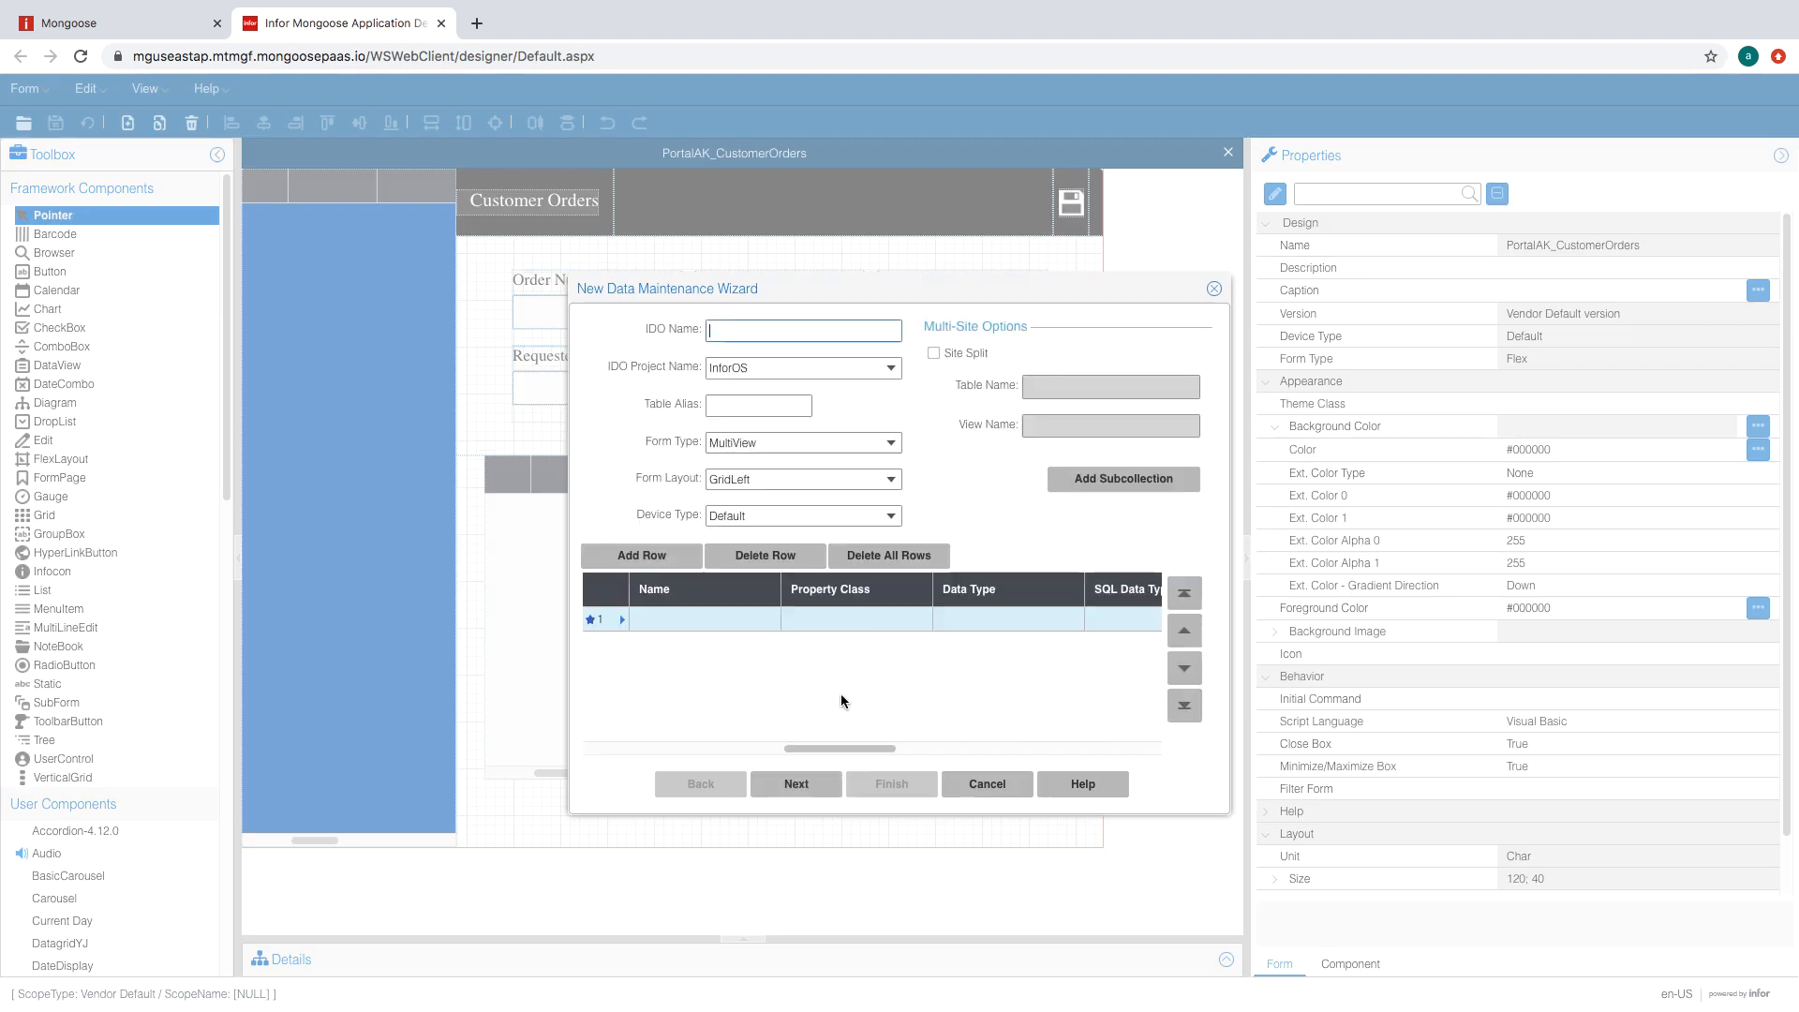
- Name the IDO PortalAK_M3CustomerOrder with table alias m3cust
{"action": "type", "text": "PortalAK_M3"}
{"action": "type", "text": "Or"}
{"action": "key", "text": "BackSpace"}
{"action": "key", "text": "BackSpace"}
{"action": "key", "text": "BackSpace"}
{"action": "key", "text": "BackSpace"}
{"action": "type", "text": "CustomerOrder"}
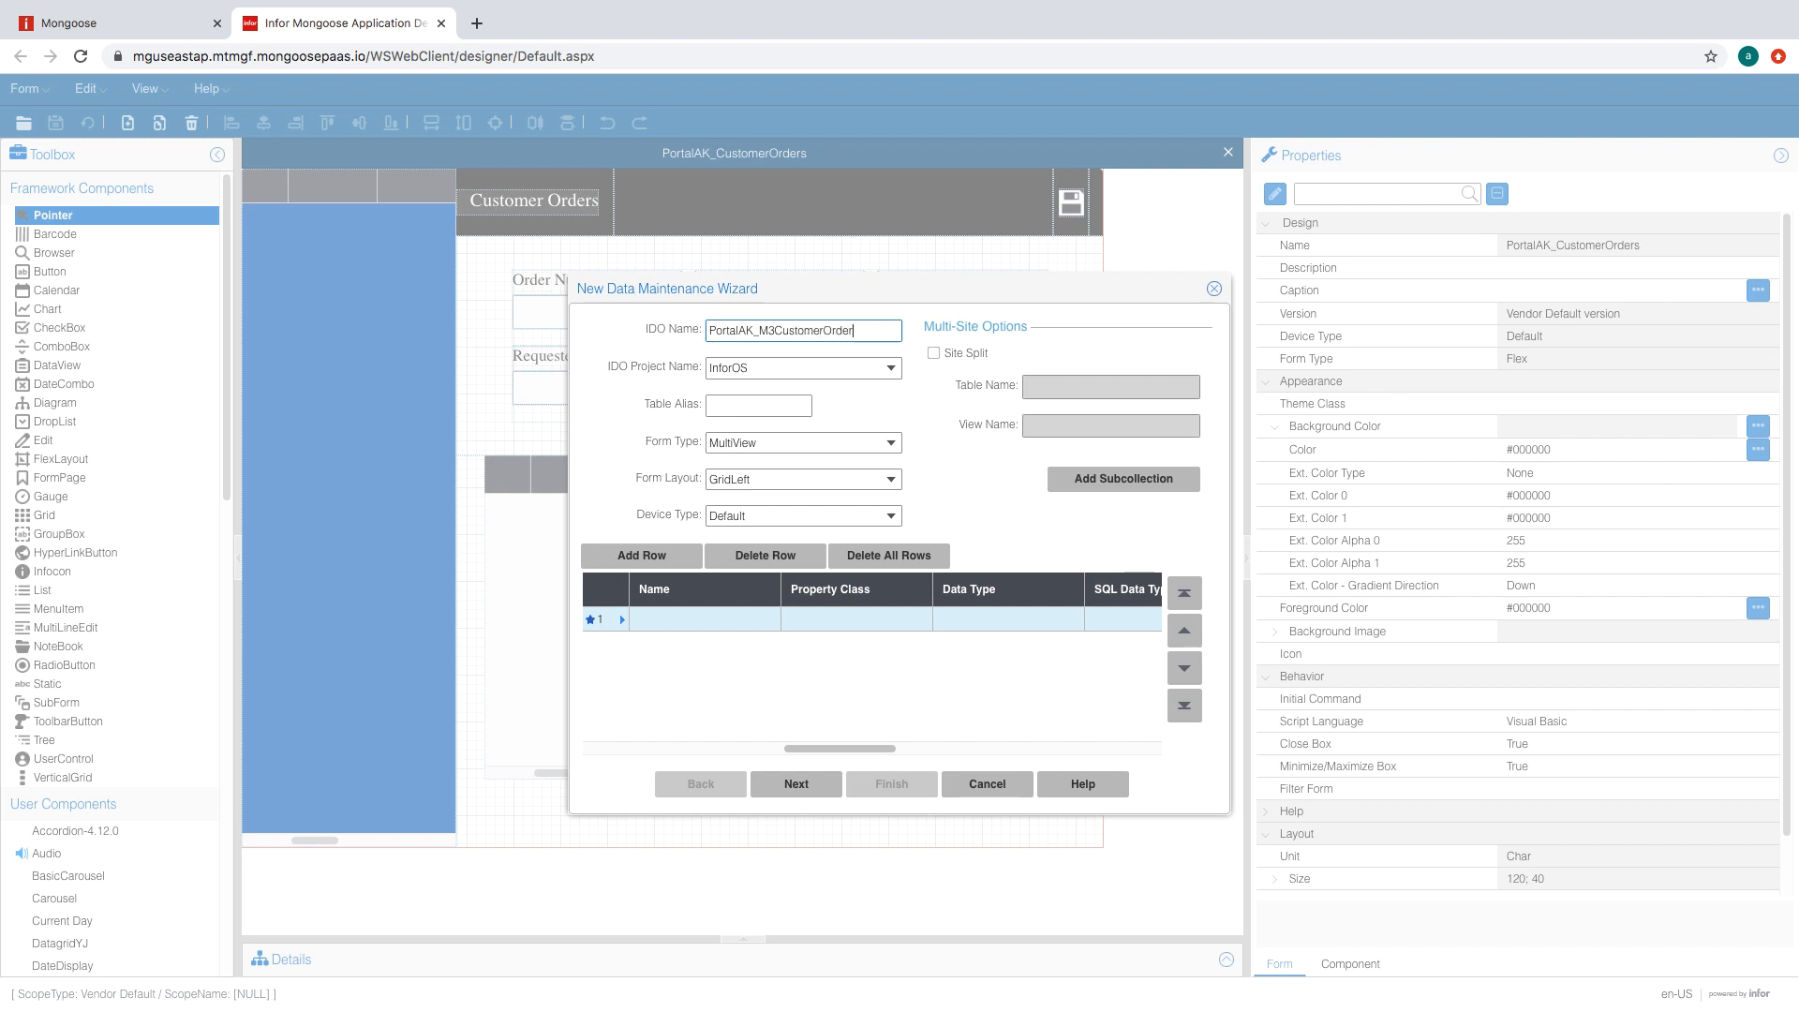
{"action": "mouse_move", "coordinate": [1471, 7]}
{"action": "left_click", "coordinate": [759, 405]}
{"action": "type", "text": "m3cust"}
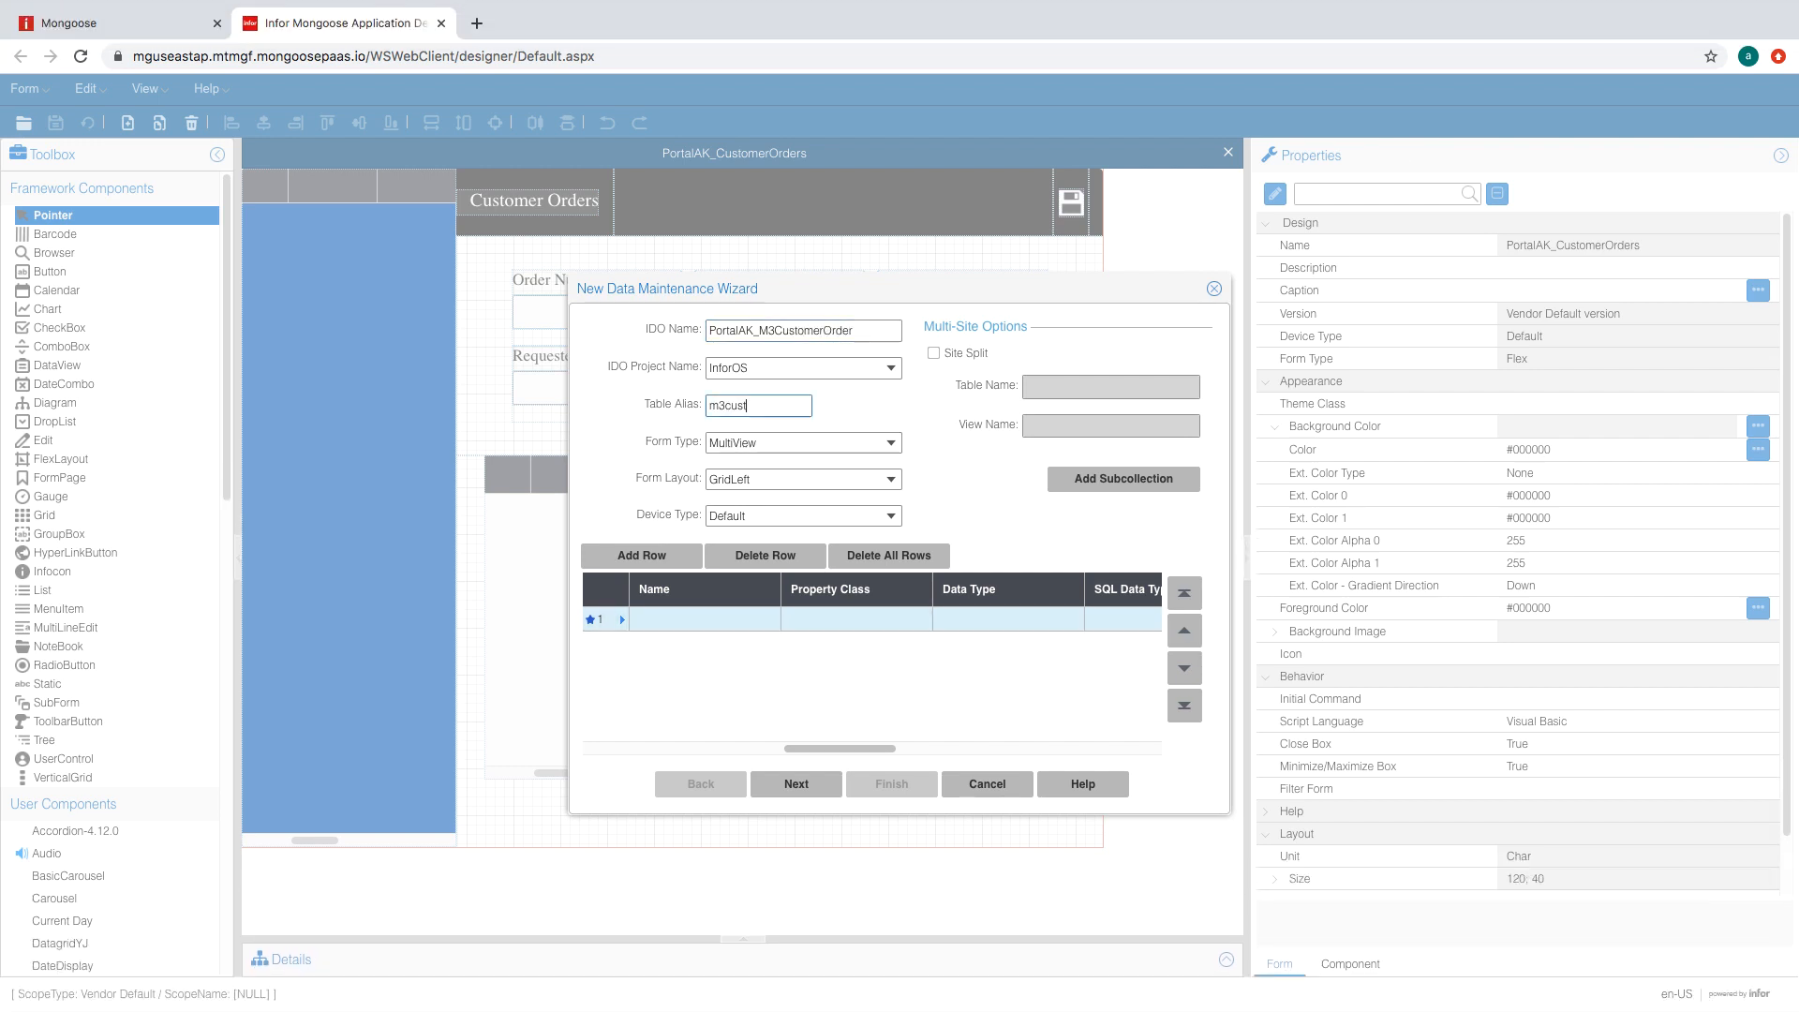
- Add the properties CompNum, CustNum and OrderDate
{"action": "left_click", "coordinate": [688, 618]}
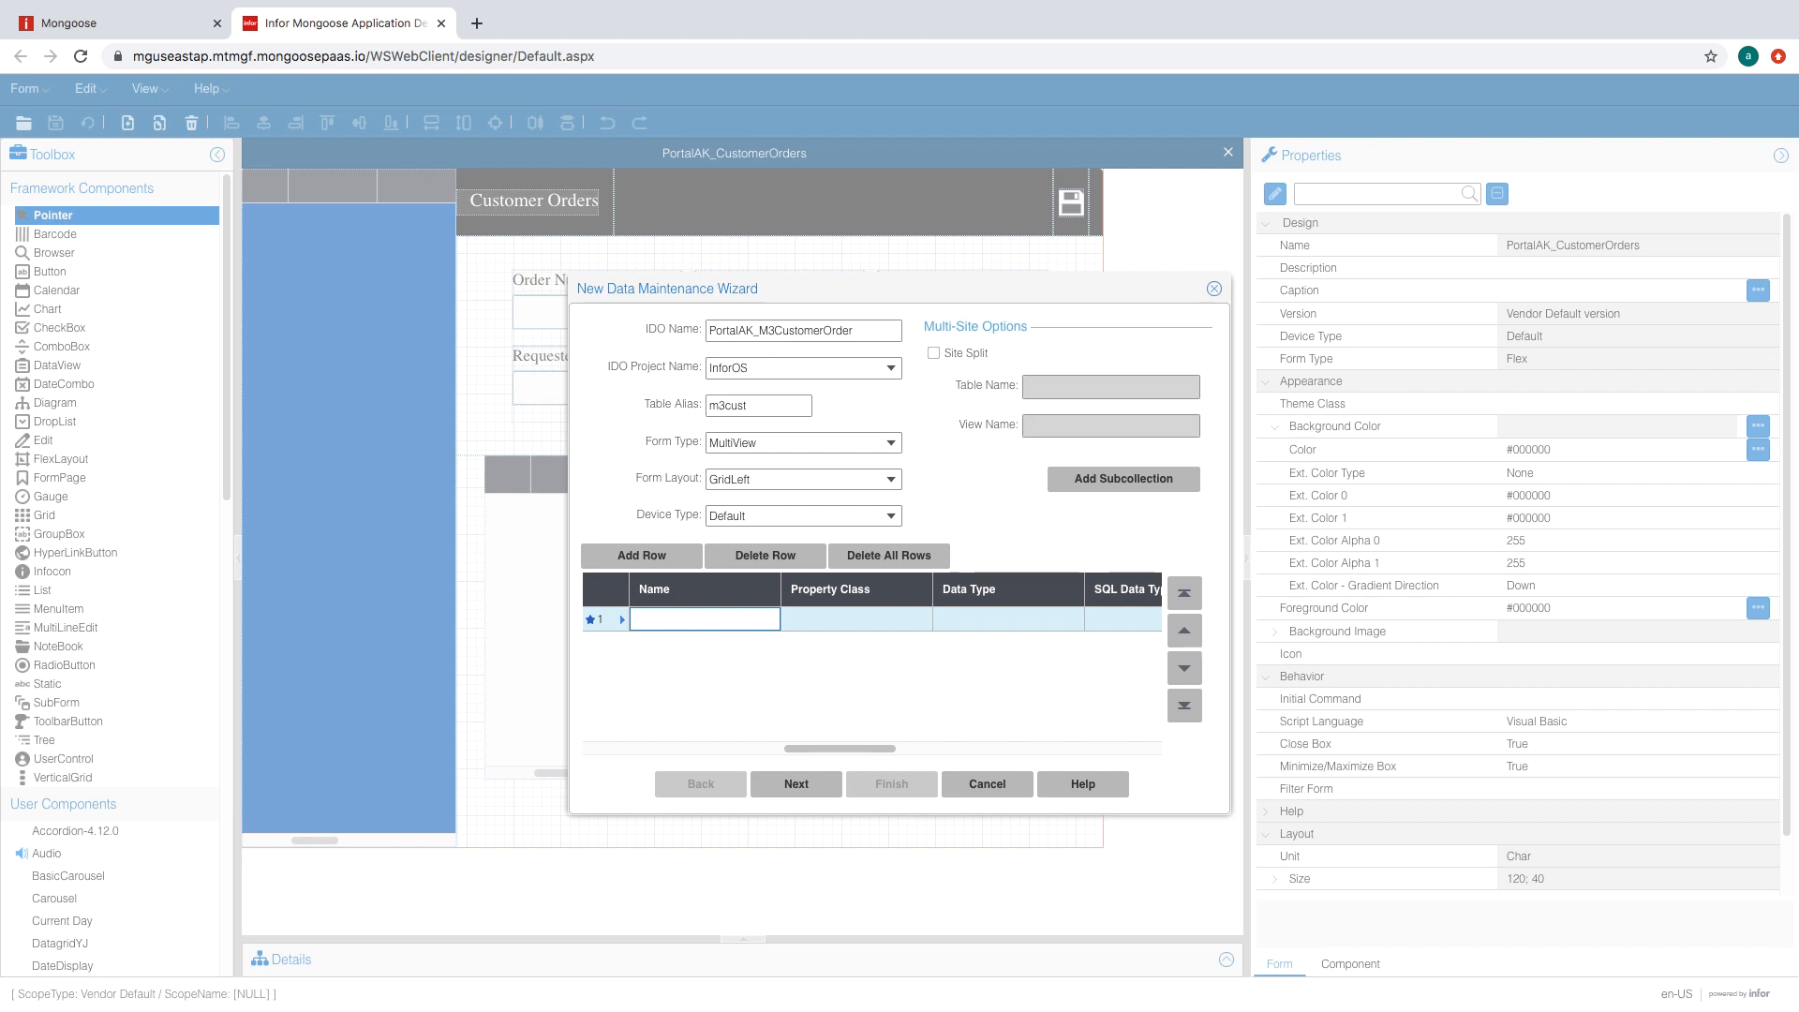
{"action": "left_click", "coordinate": [665, 618]}
{"action": "type", "text": "CompNum"}
{"action": "key", "text": "Return"}
{"action": "type", "text": "cUS"}
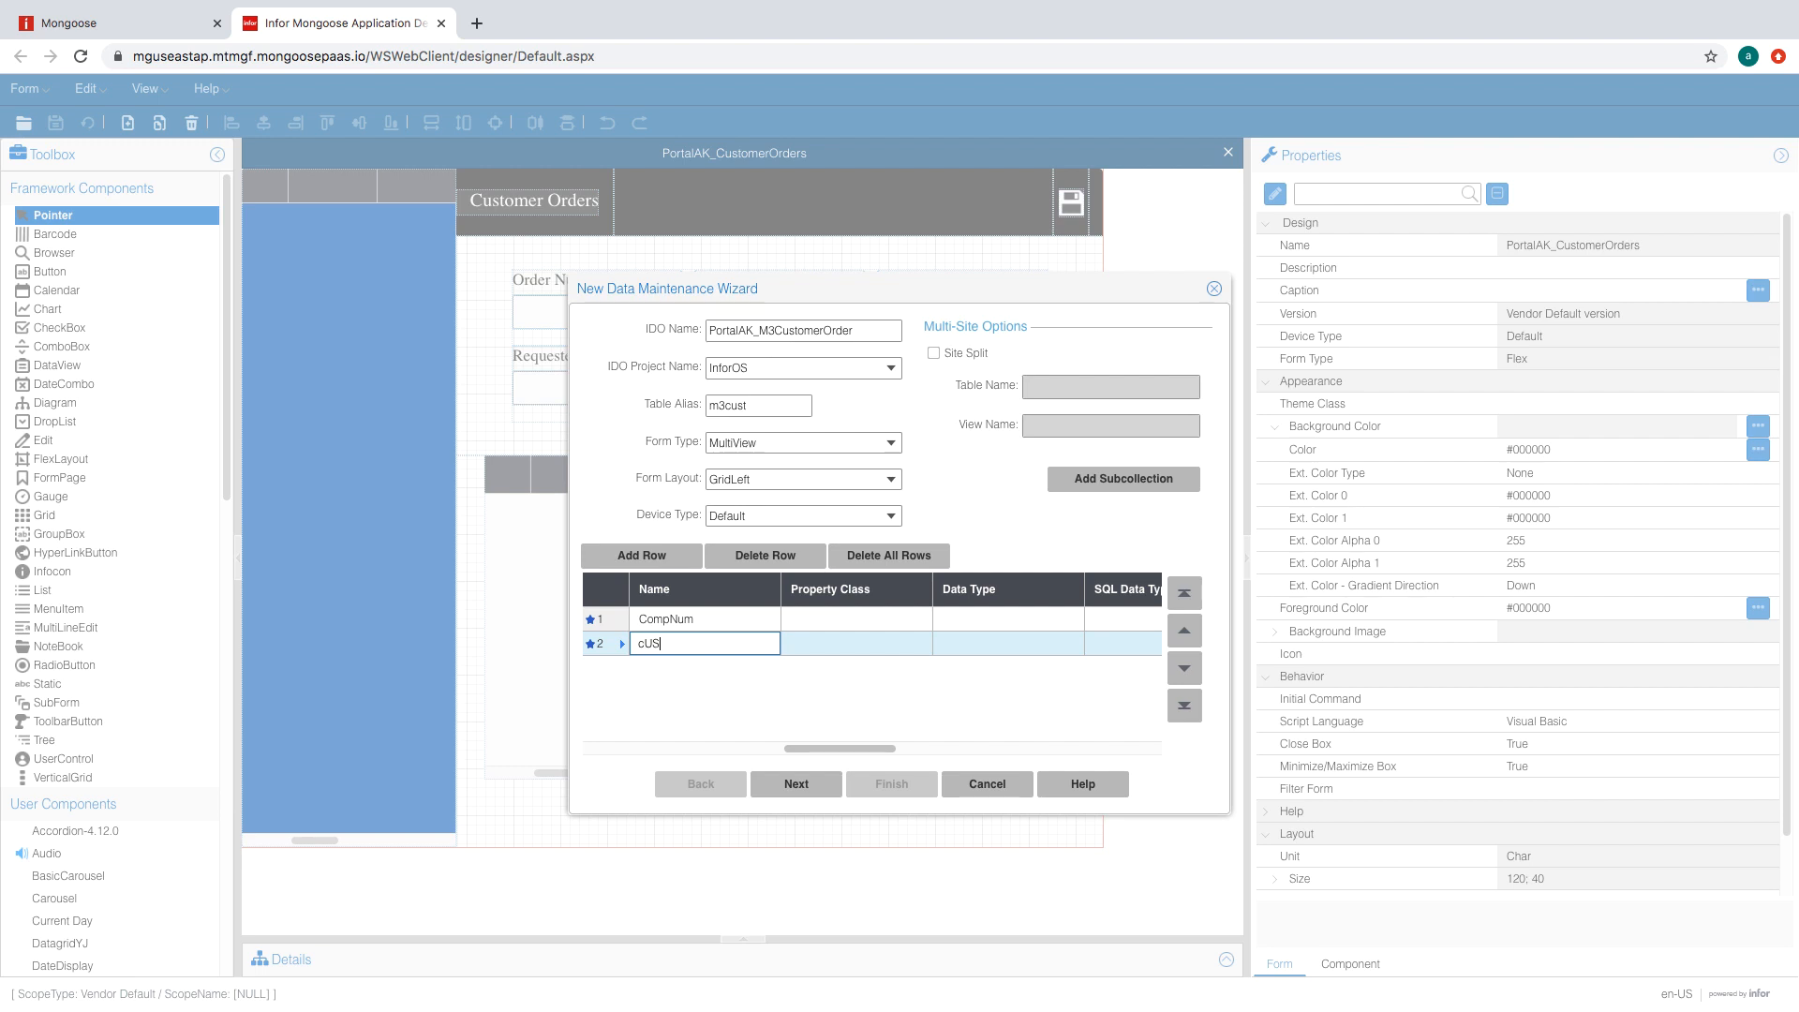
{"action": "type", "text": "ustNum"}
{"action": "key", "text": "Return"}
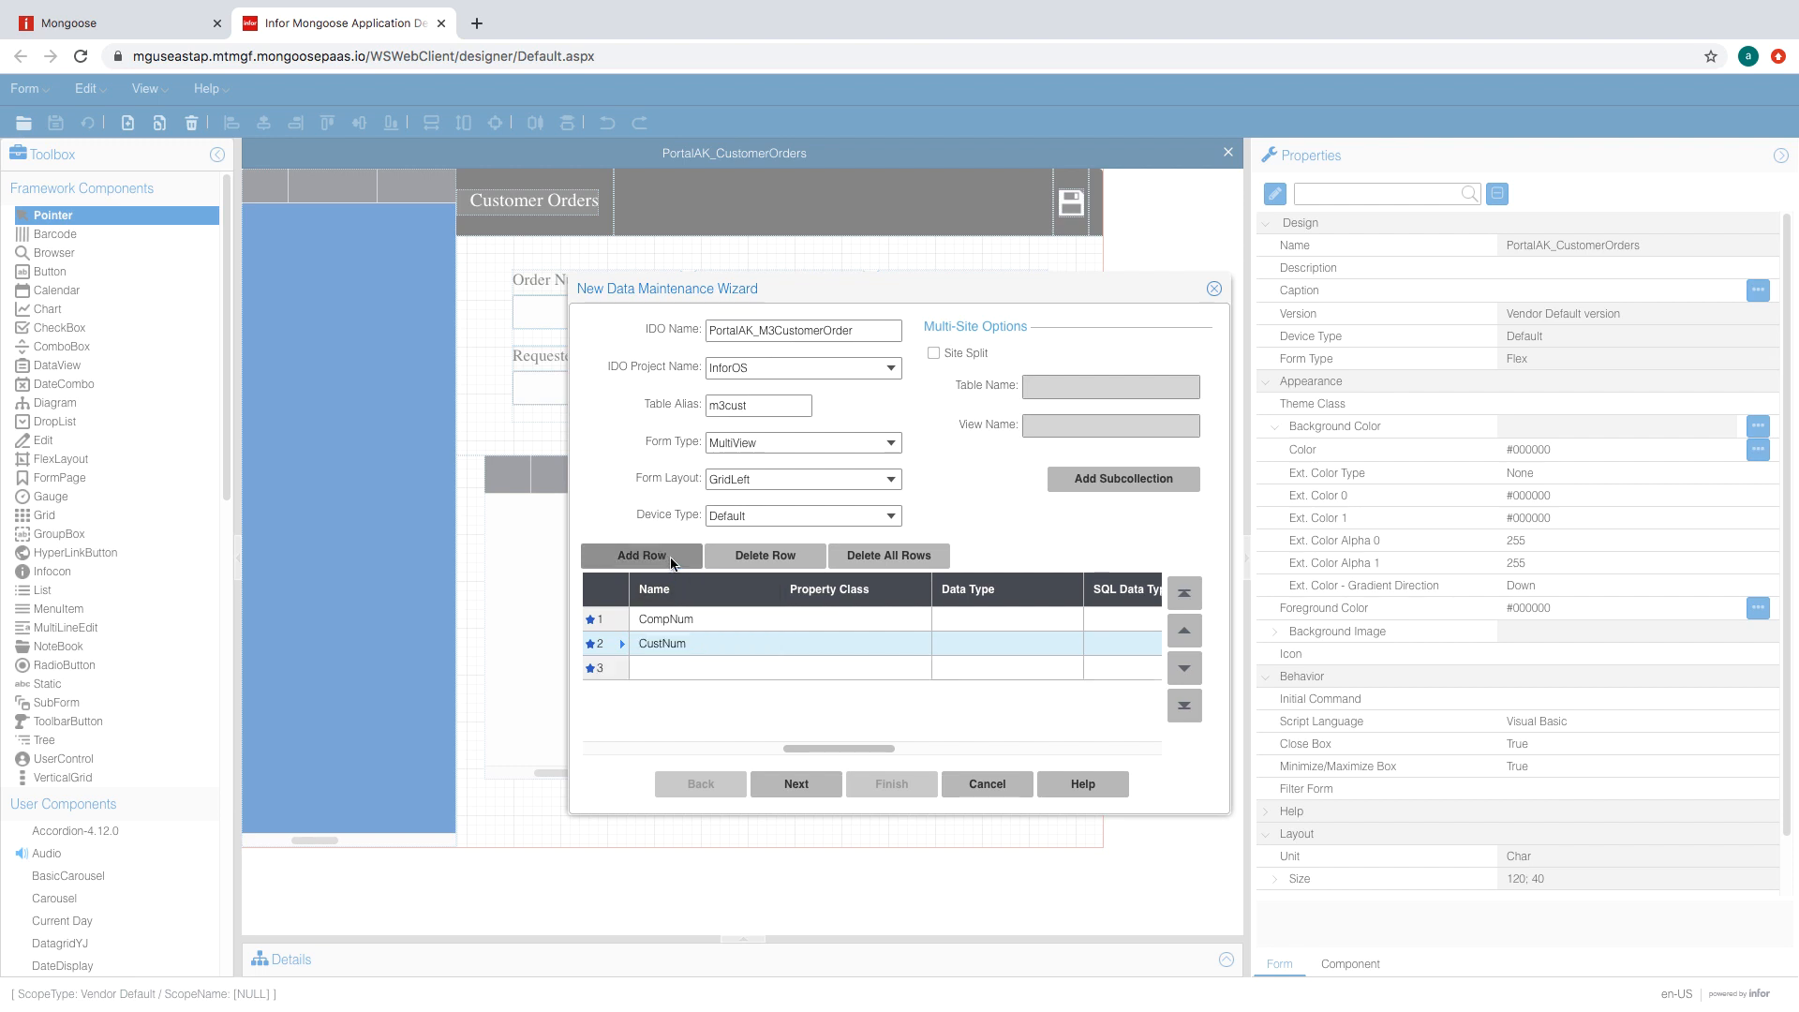
{"action": "type", "text": "oRDER"}
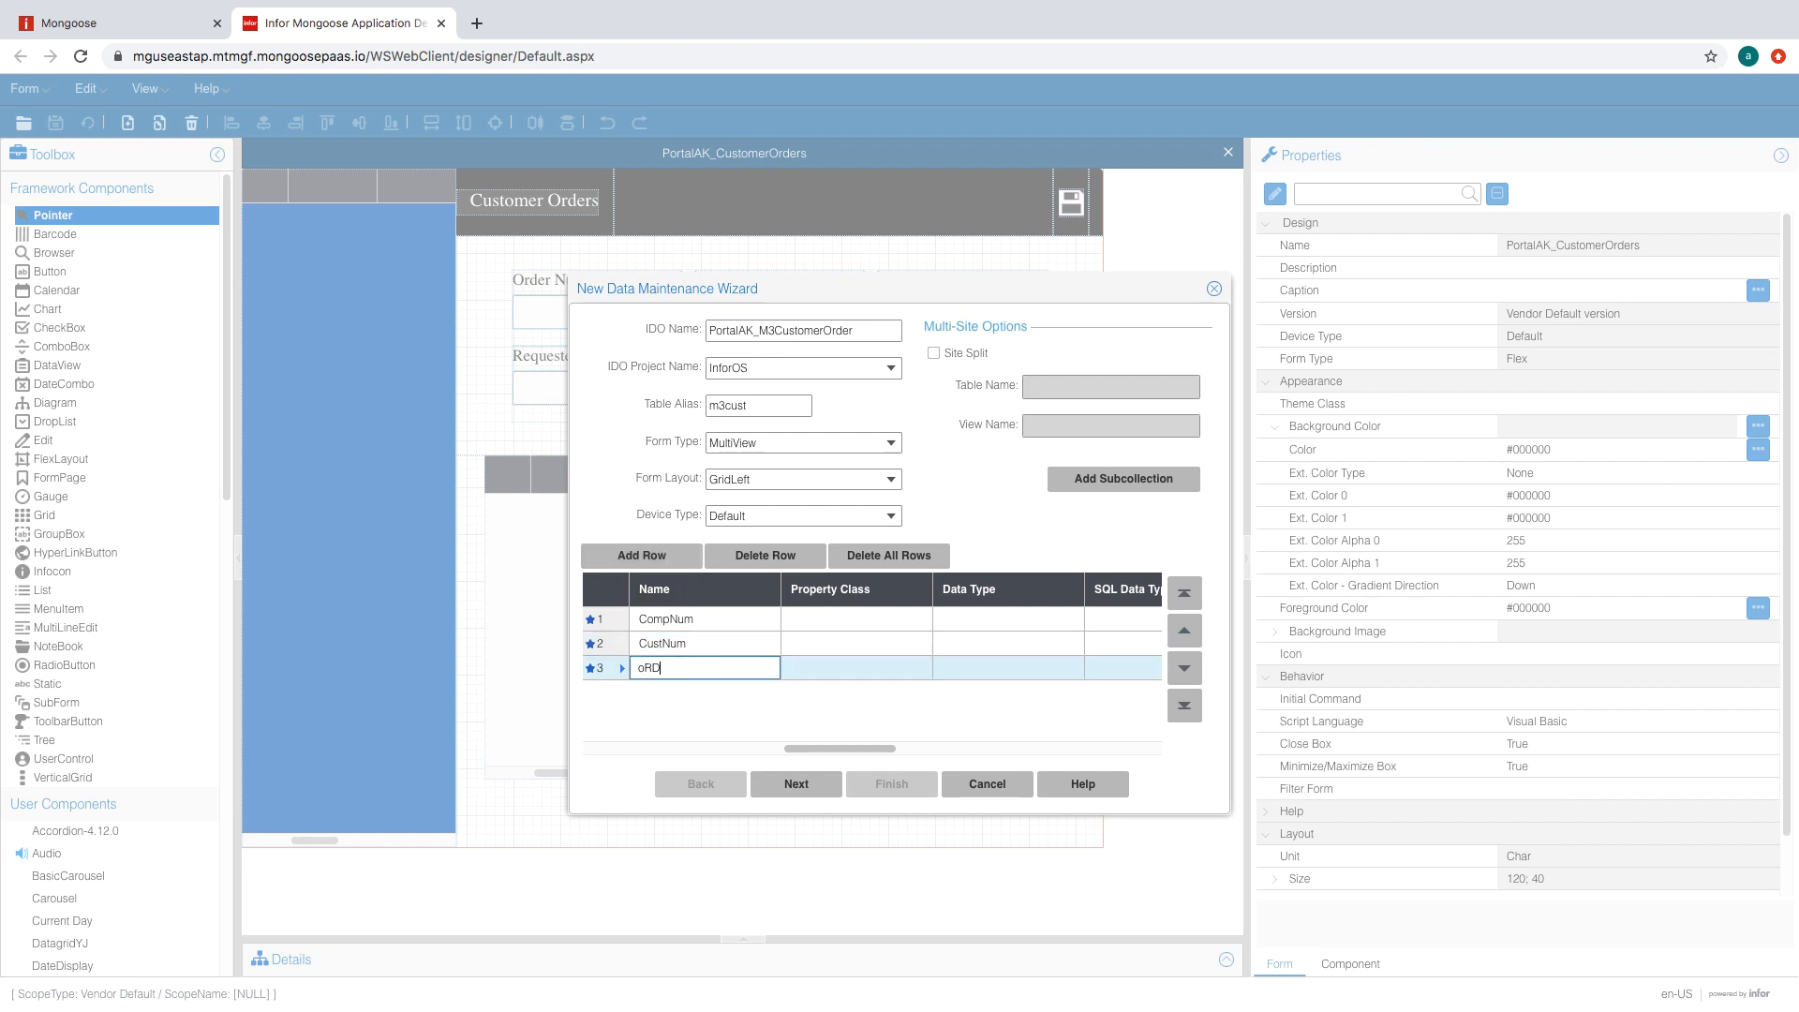
{"action": "key", "text": "BackSpace"}
{"action": "key", "text": "BackSpace"}
{"action": "key", "text": "BackSpace"}
{"action": "key", "text": "BackSpace"}
{"action": "type", "text": "rderDate"}
{"action": "key", "text": "Return"}
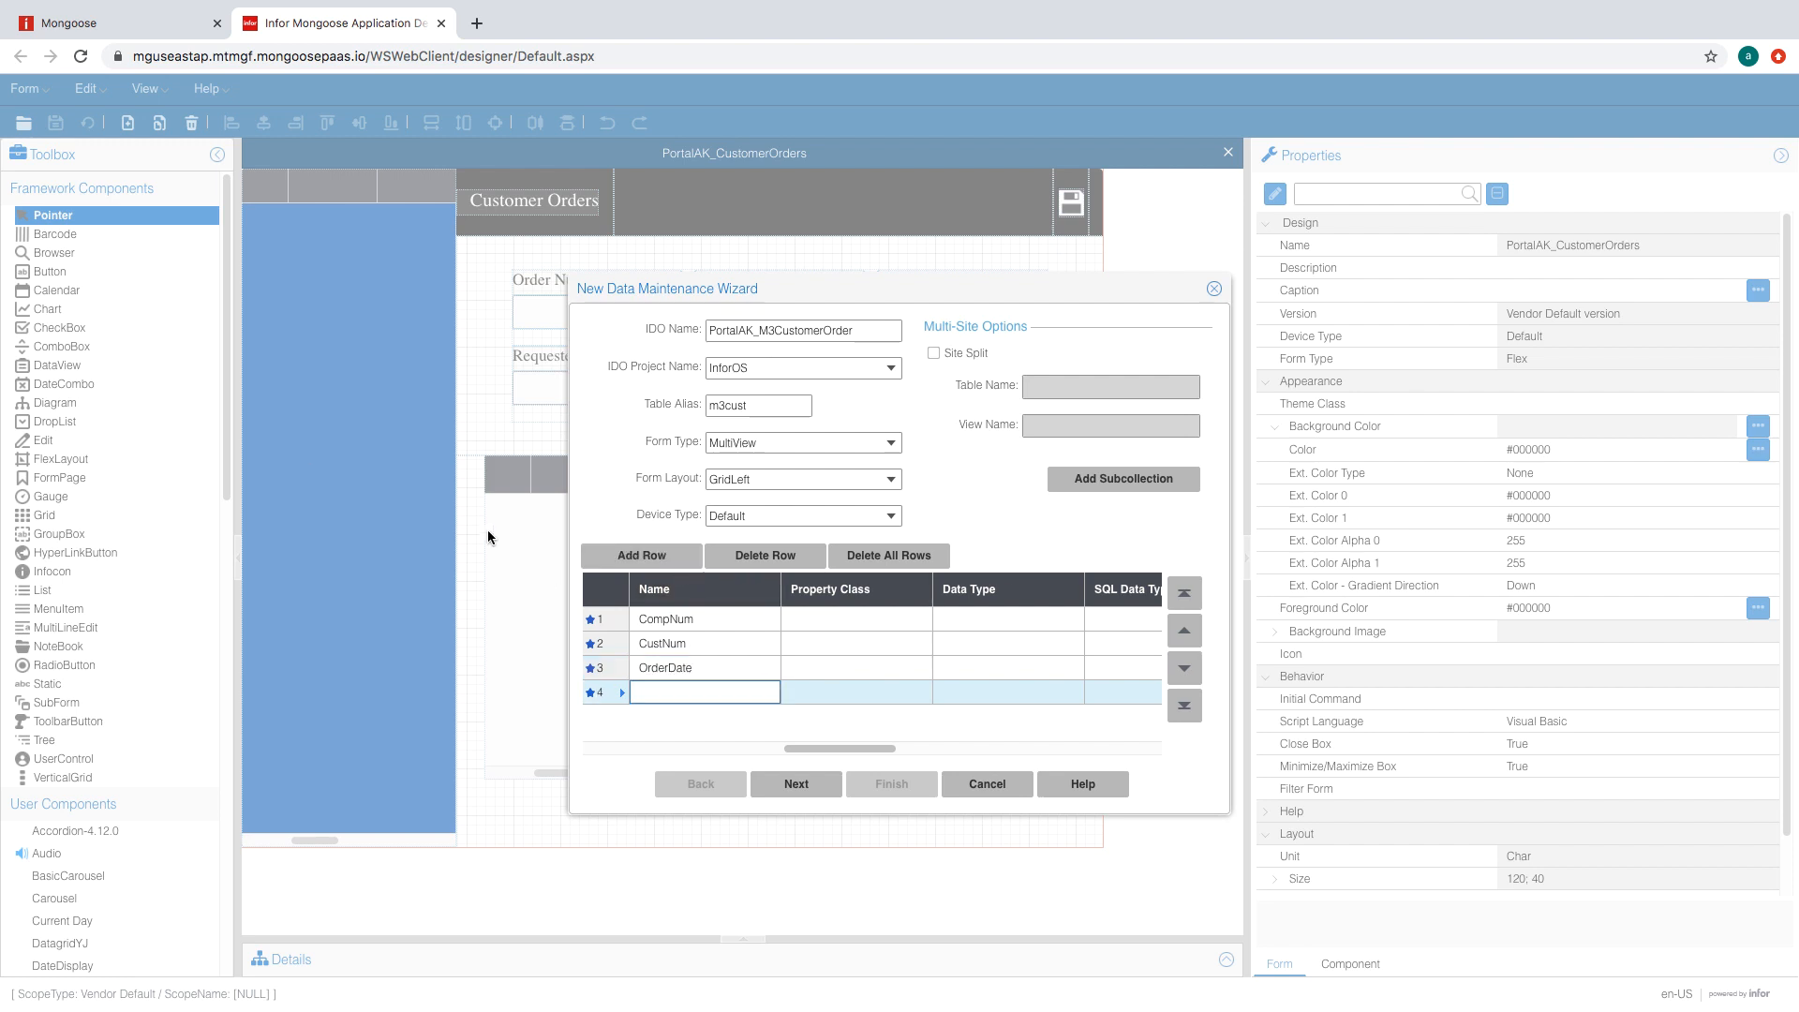
- Add the properties OrderNum, RandomGUID and Source
{"action": "type", "text": "um"}
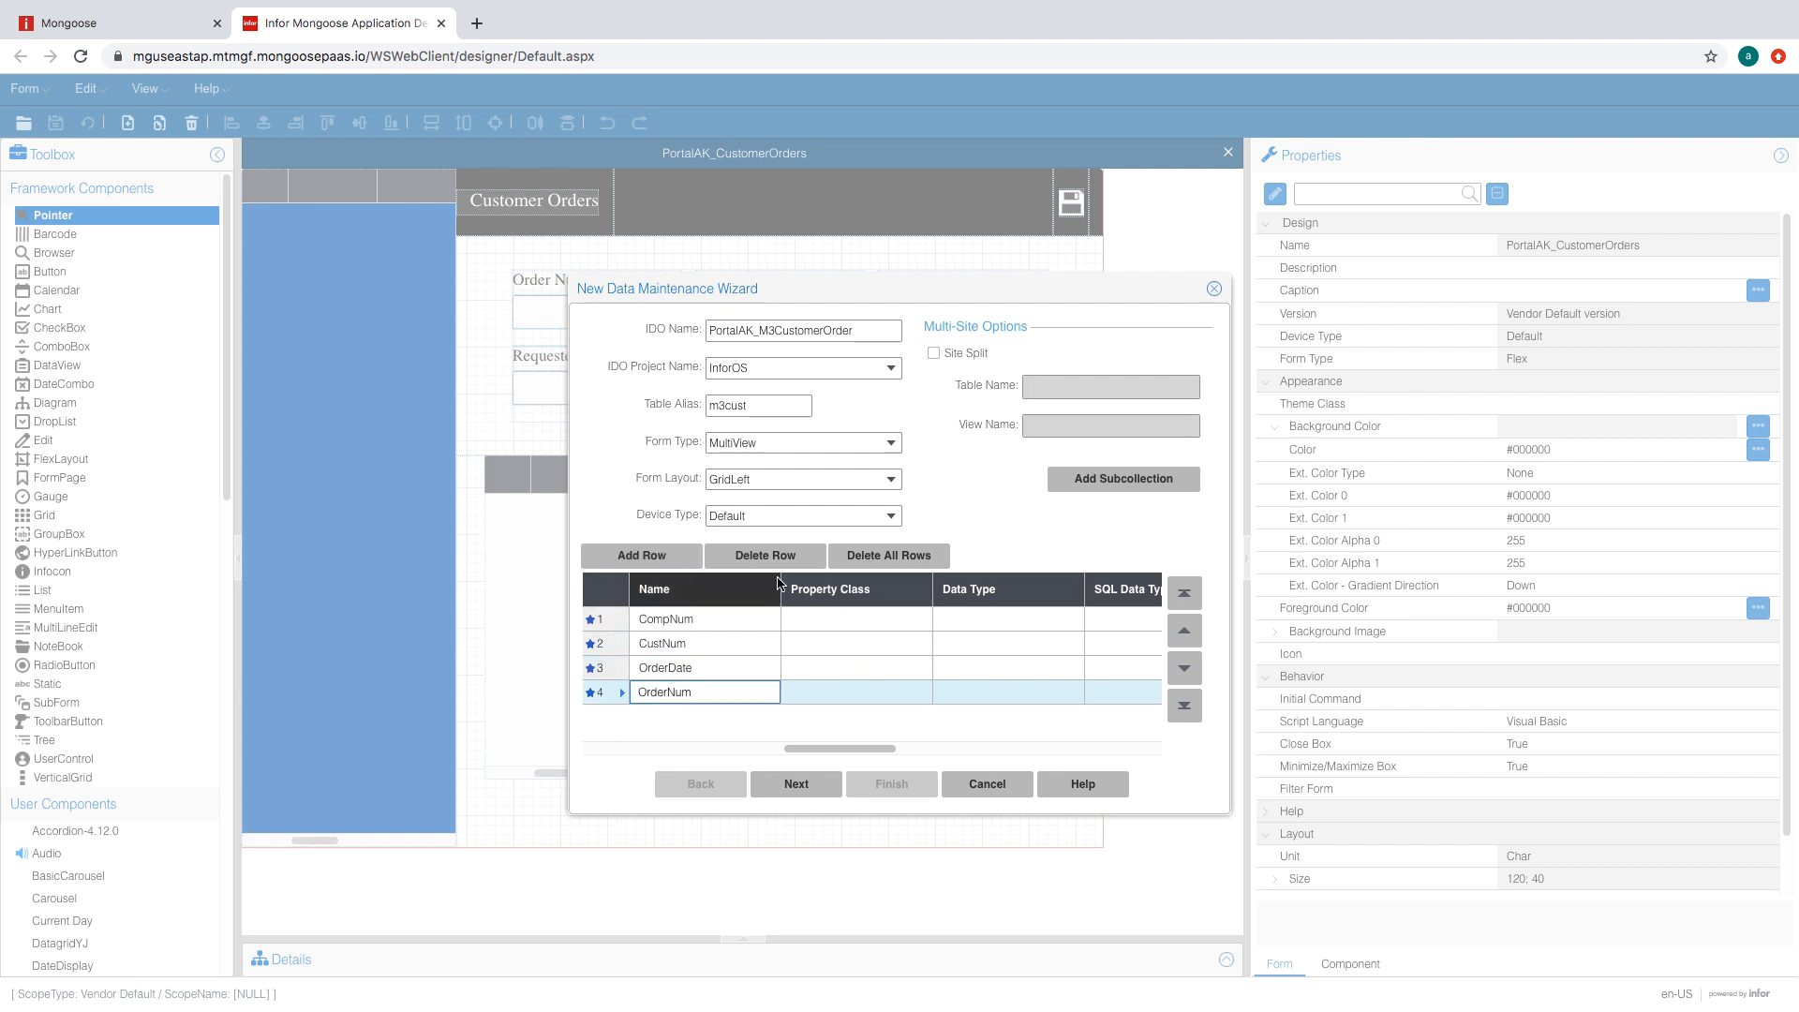
{"action": "left_click", "coordinate": [652, 557]}
{"action": "type", "text": "R"}
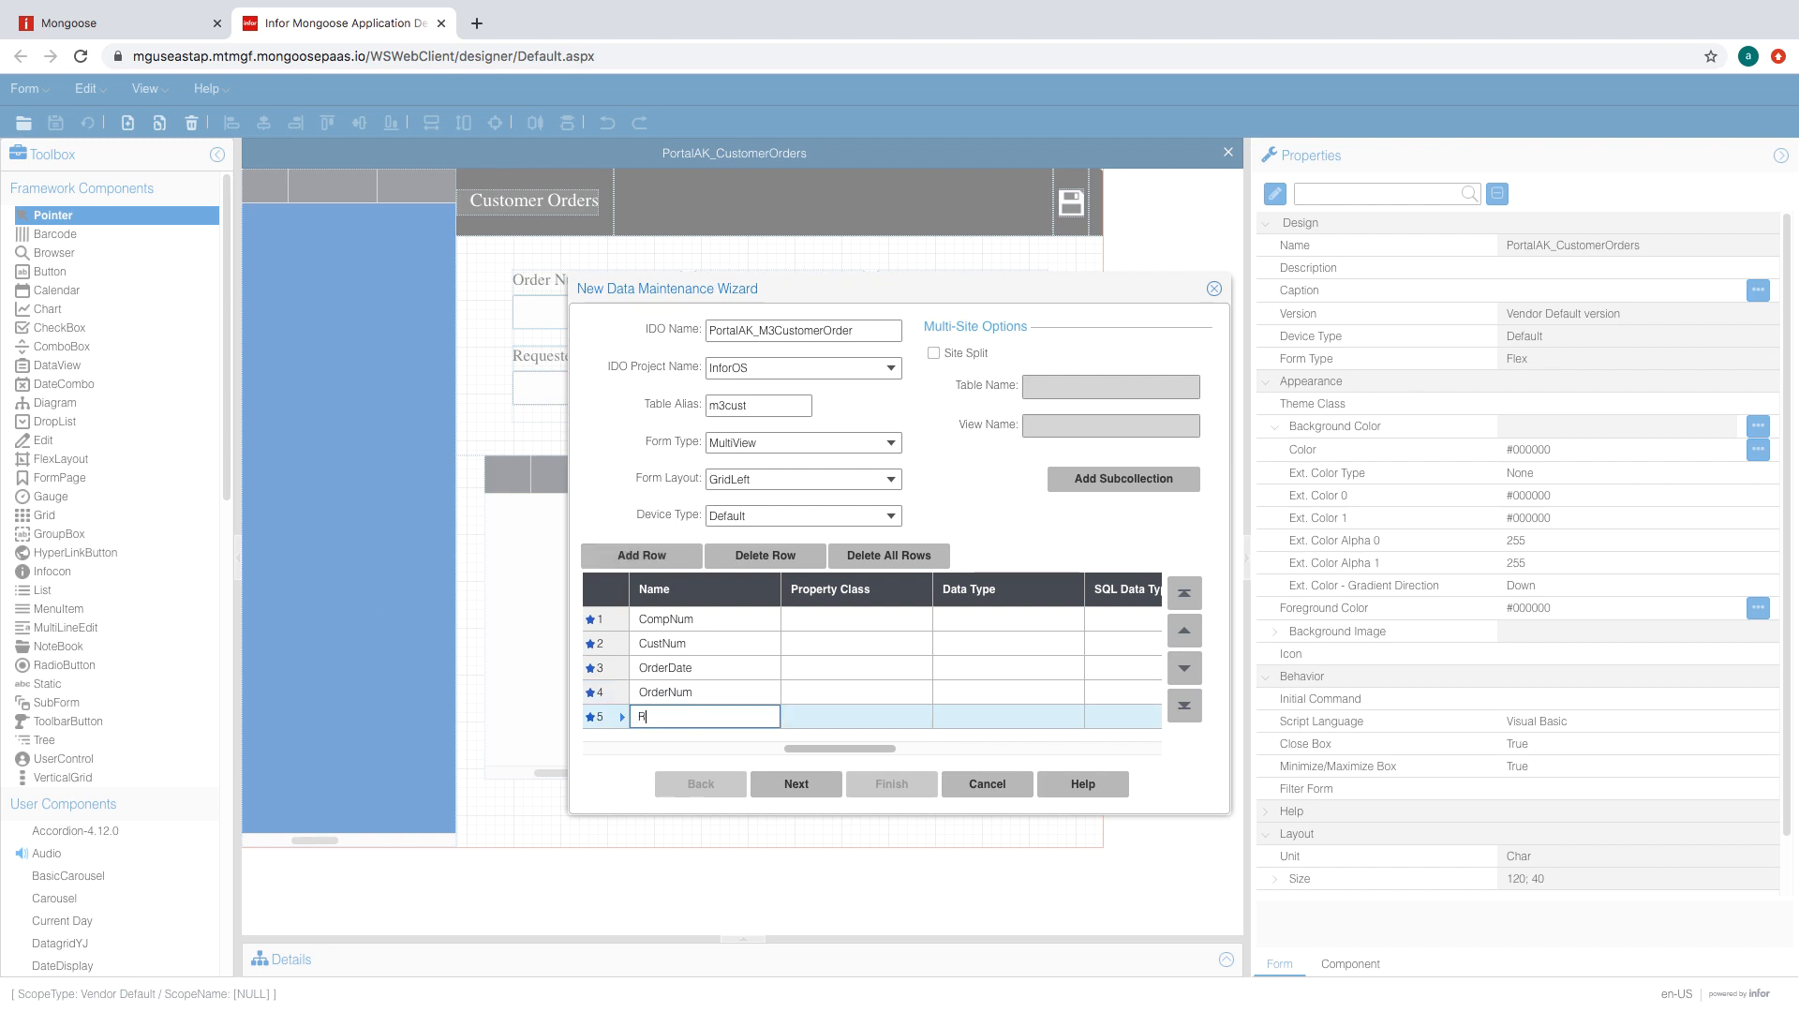
{"action": "type", "text": "andomGUID"}
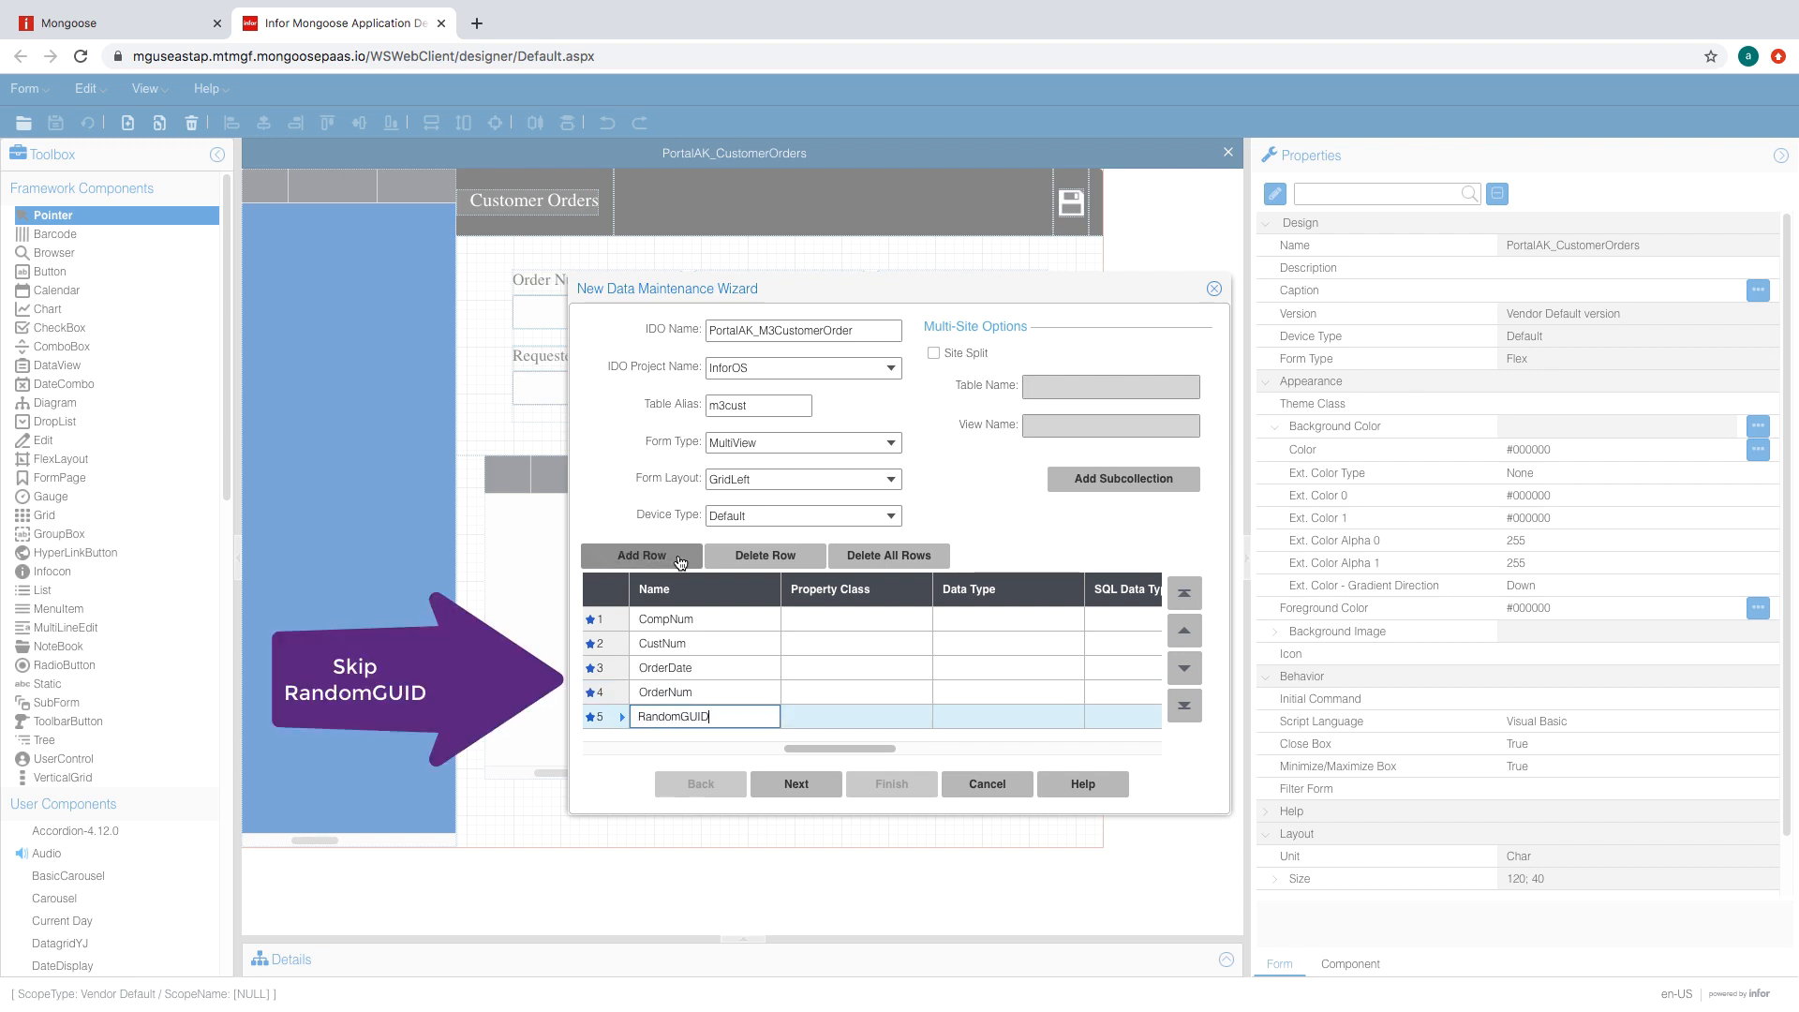
{"action": "left_click", "coordinate": [680, 559]}
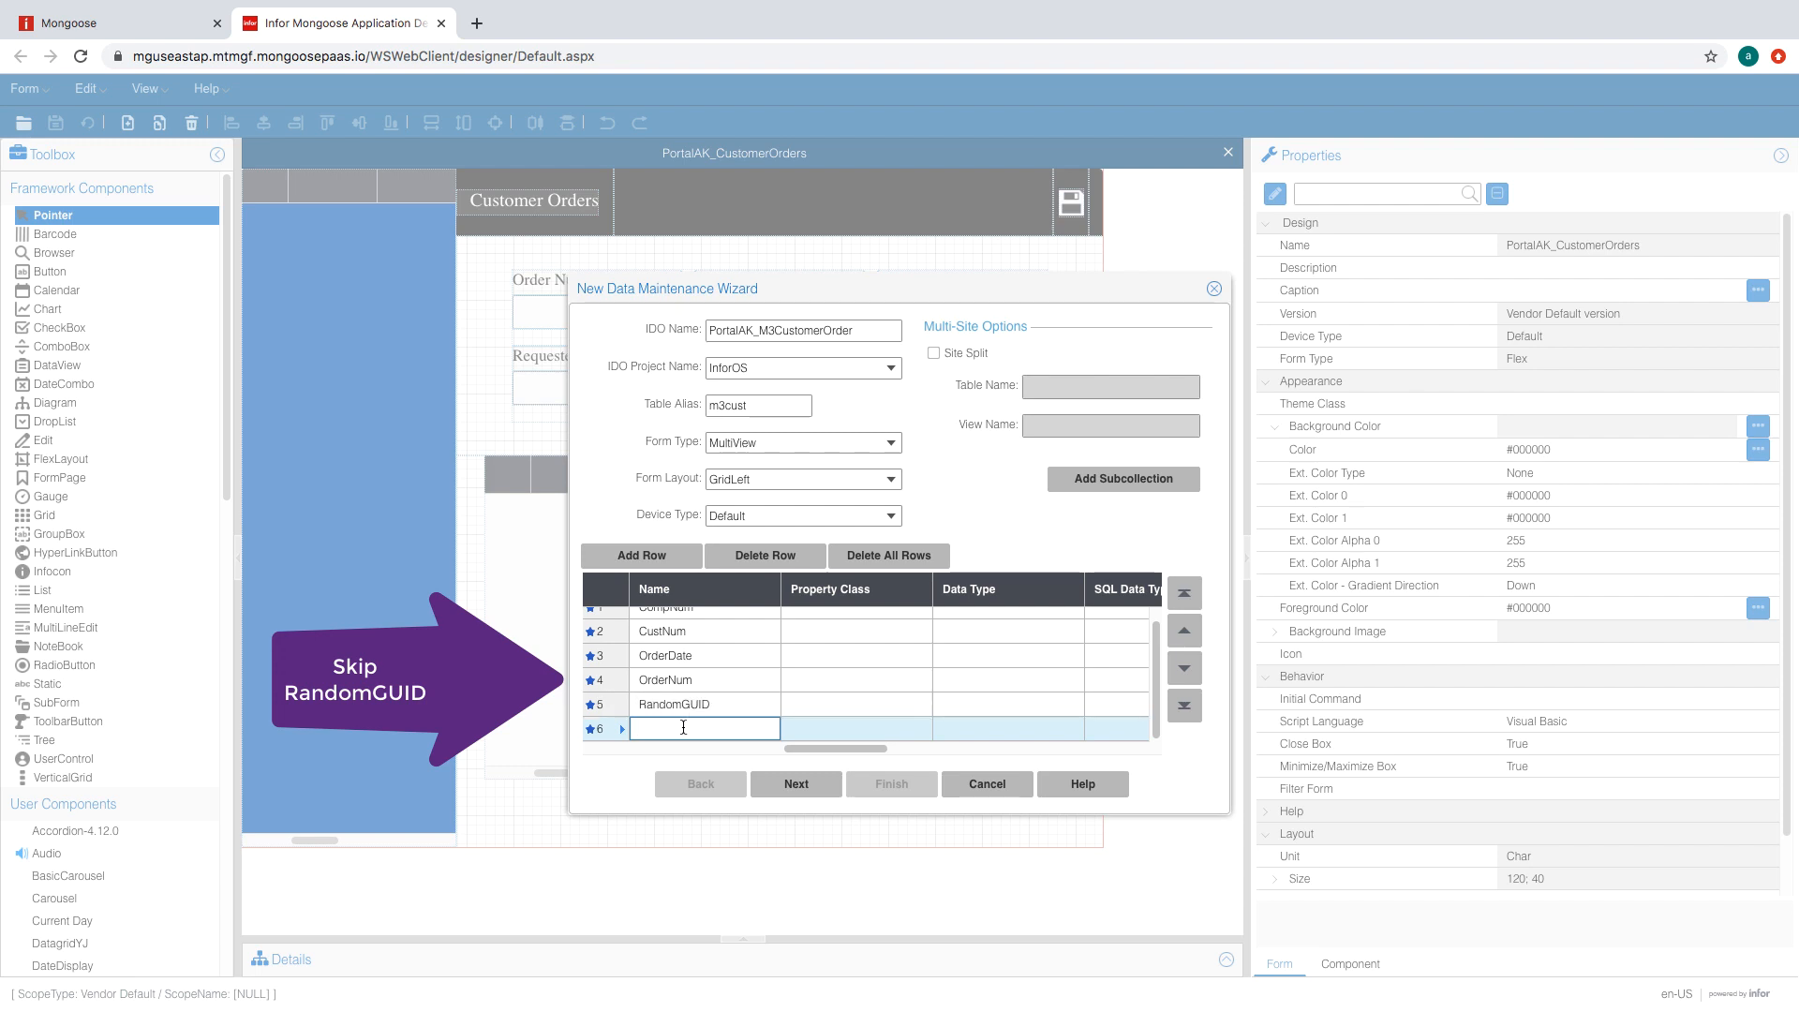
{"action": "type", "text": "Source"}
{"action": "left_click", "coordinate": [675, 560]}
{"action": "type", "text": "S"}
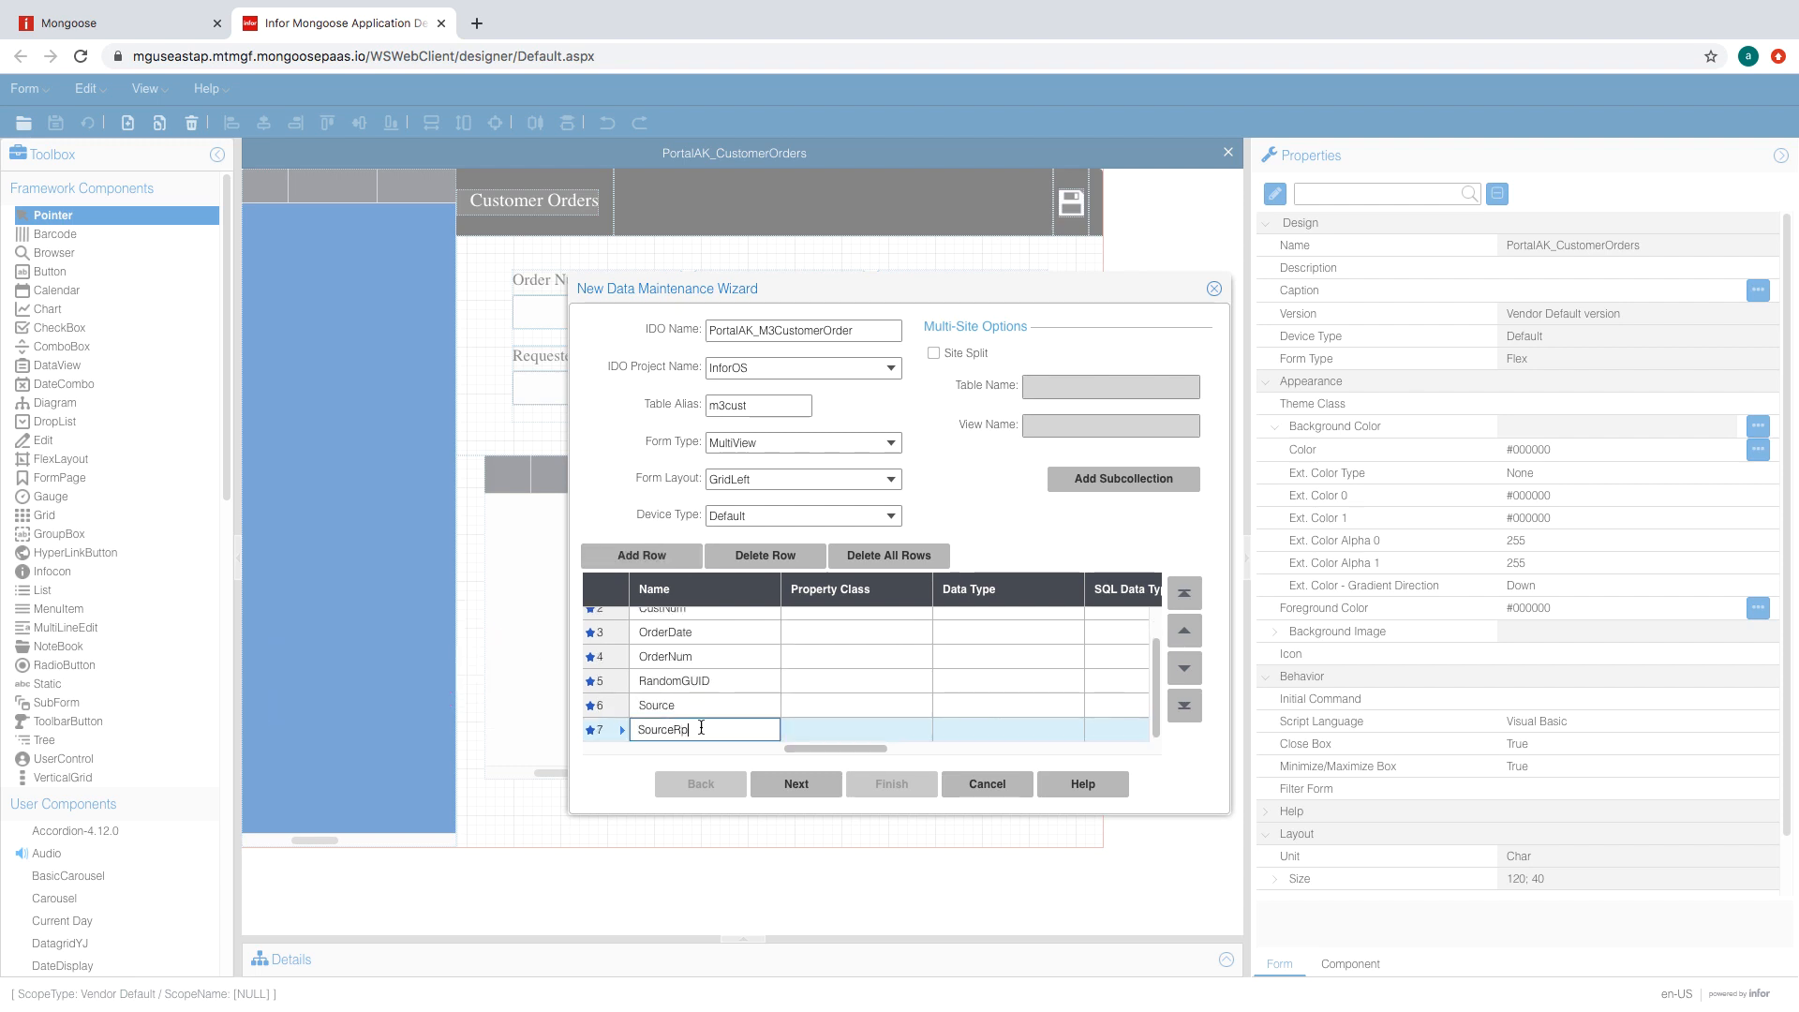
- Set the data type of CompNum, CustNum, OrderDate and OrderNum to String
{"action": "left_click", "coordinate": [1004, 620]}
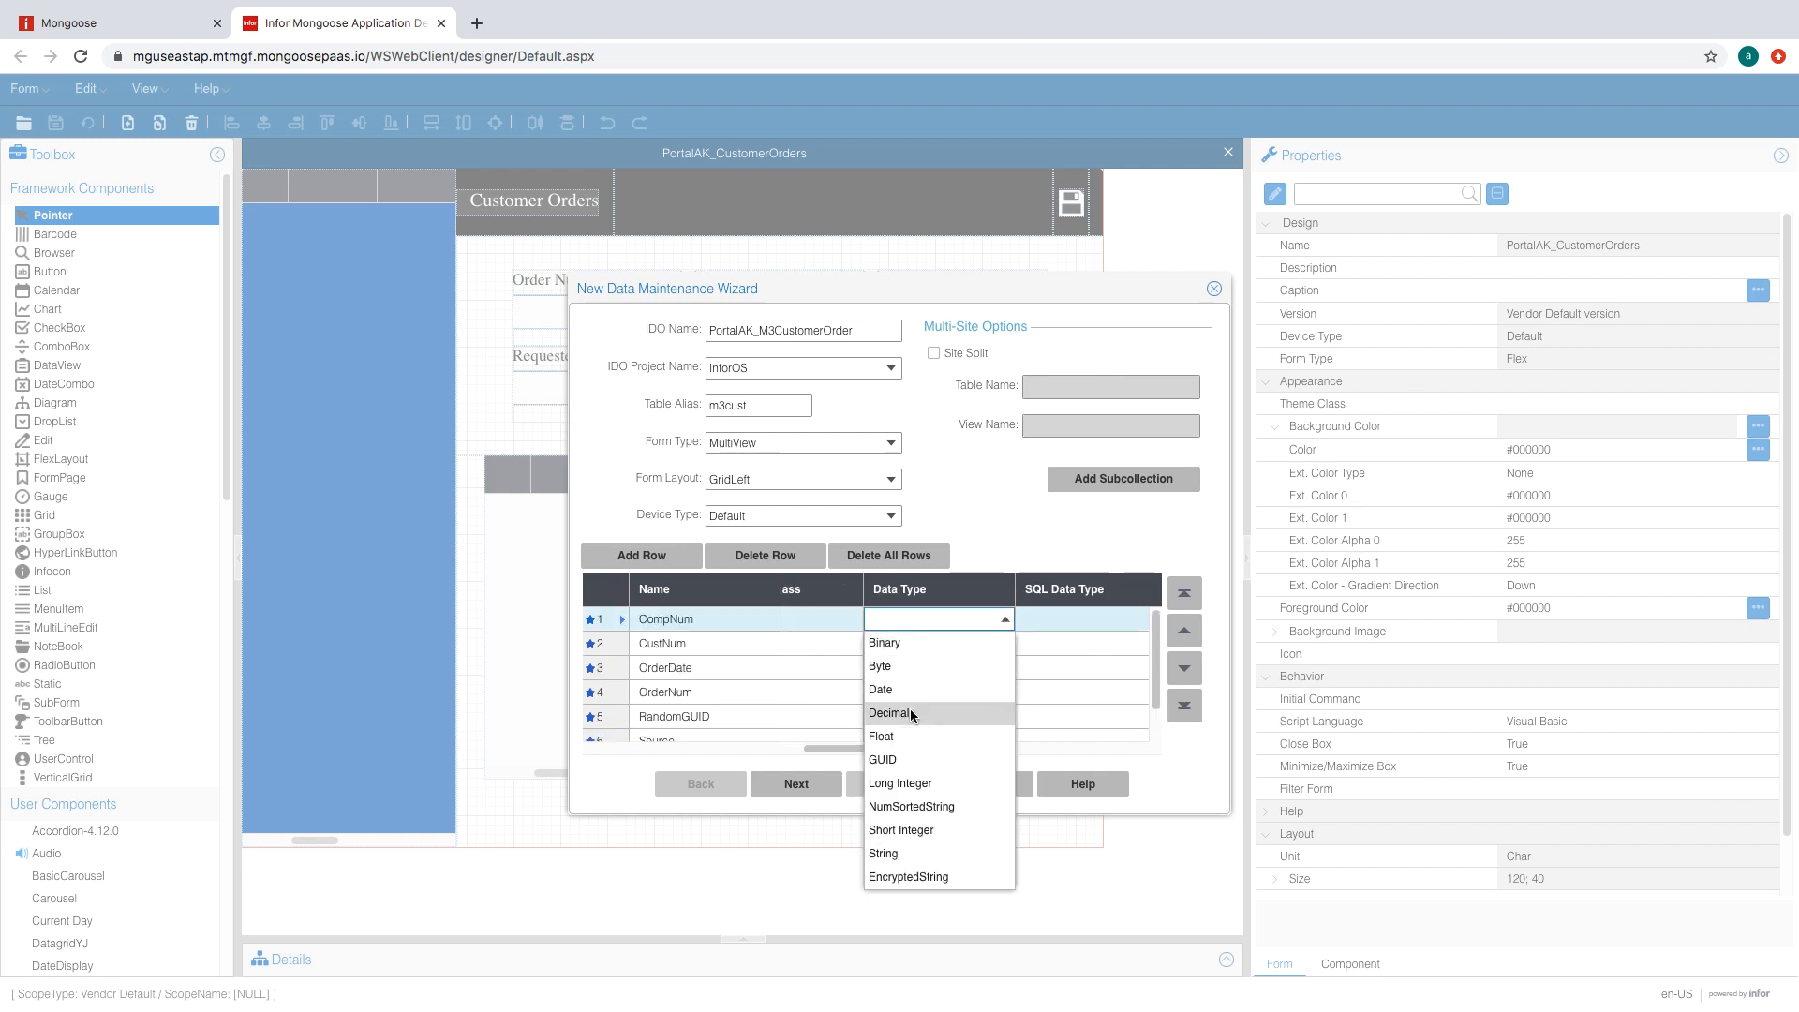
{"action": "left_click", "coordinate": [908, 851]}
{"action": "left_click", "coordinate": [1004, 644]}
{"action": "left_click", "coordinate": [1005, 644]}
{"action": "left_click", "coordinate": [928, 878]}
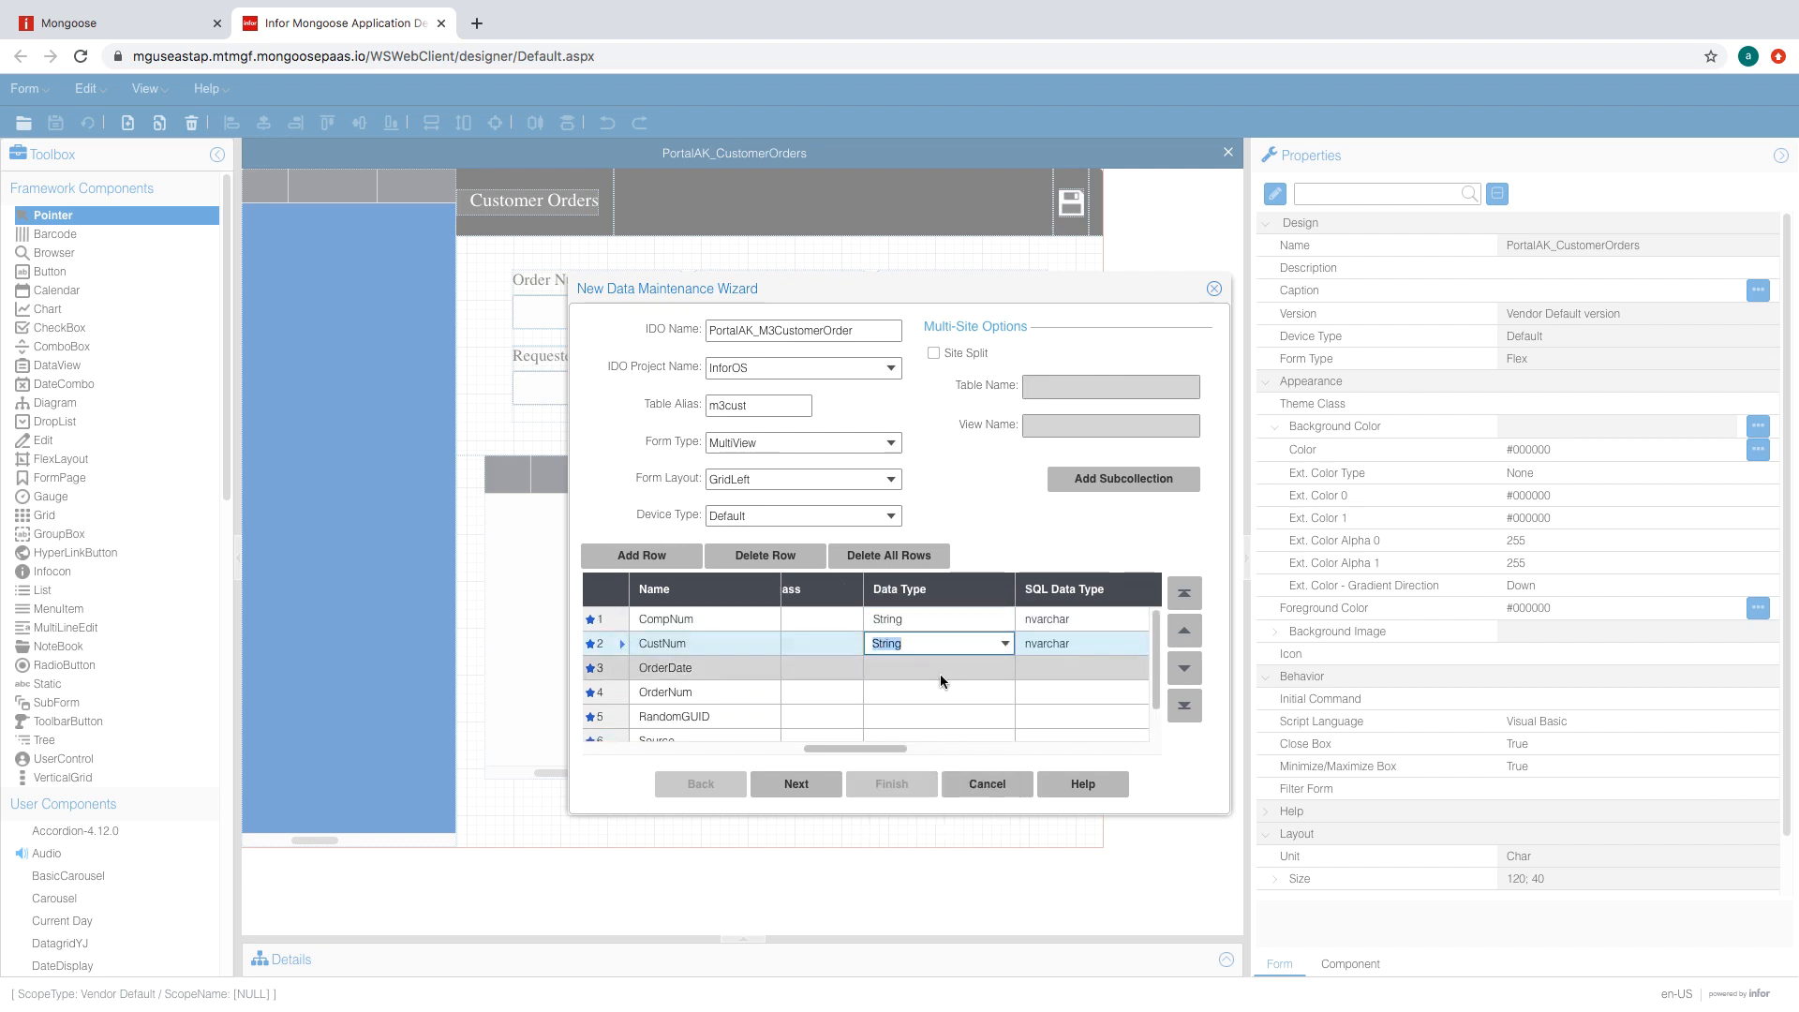
{"action": "left_click", "coordinate": [941, 668]}
{"action": "left_click", "coordinate": [928, 901]}
{"action": "left_click", "coordinate": [930, 693]}
{"action": "left_click", "coordinate": [928, 926]}
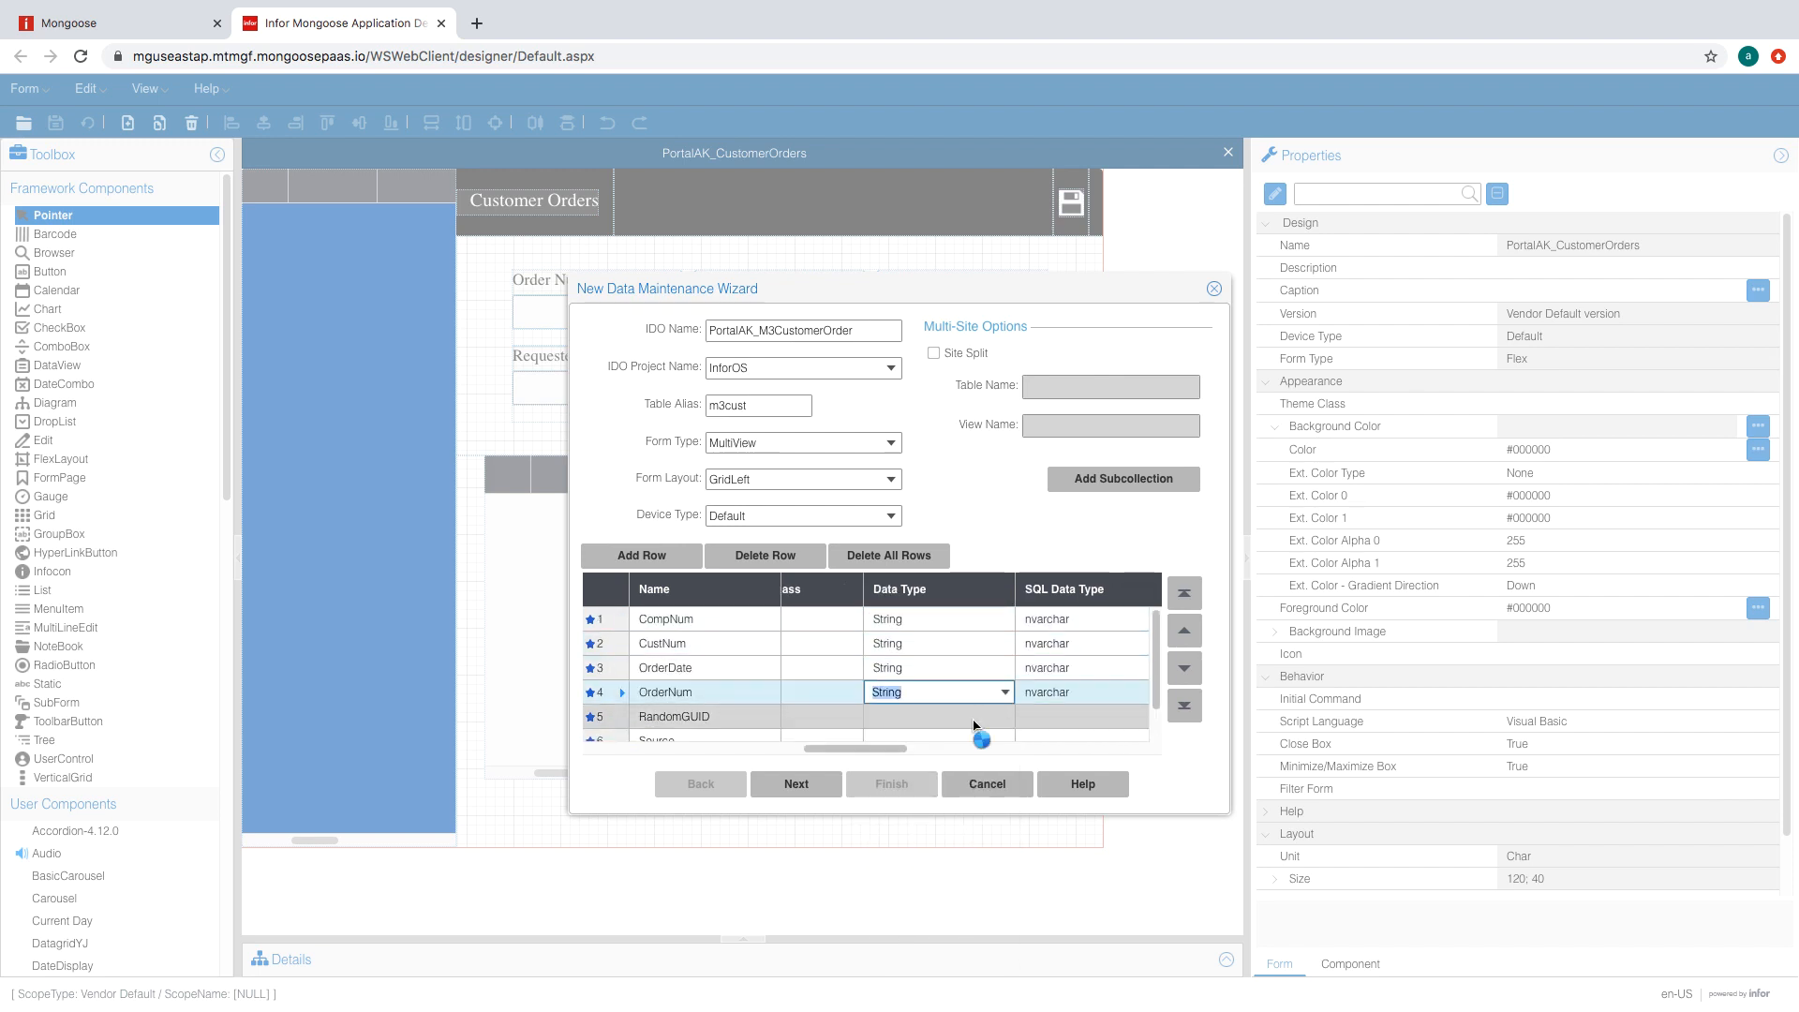
- Set RandomGUID's data type to GUID, and Source and SourceRp to String
{"action": "left_click", "coordinate": [1005, 717]}
{"action": "left_click", "coordinate": [937, 856]}
{"action": "left_click", "coordinate": [978, 694]}
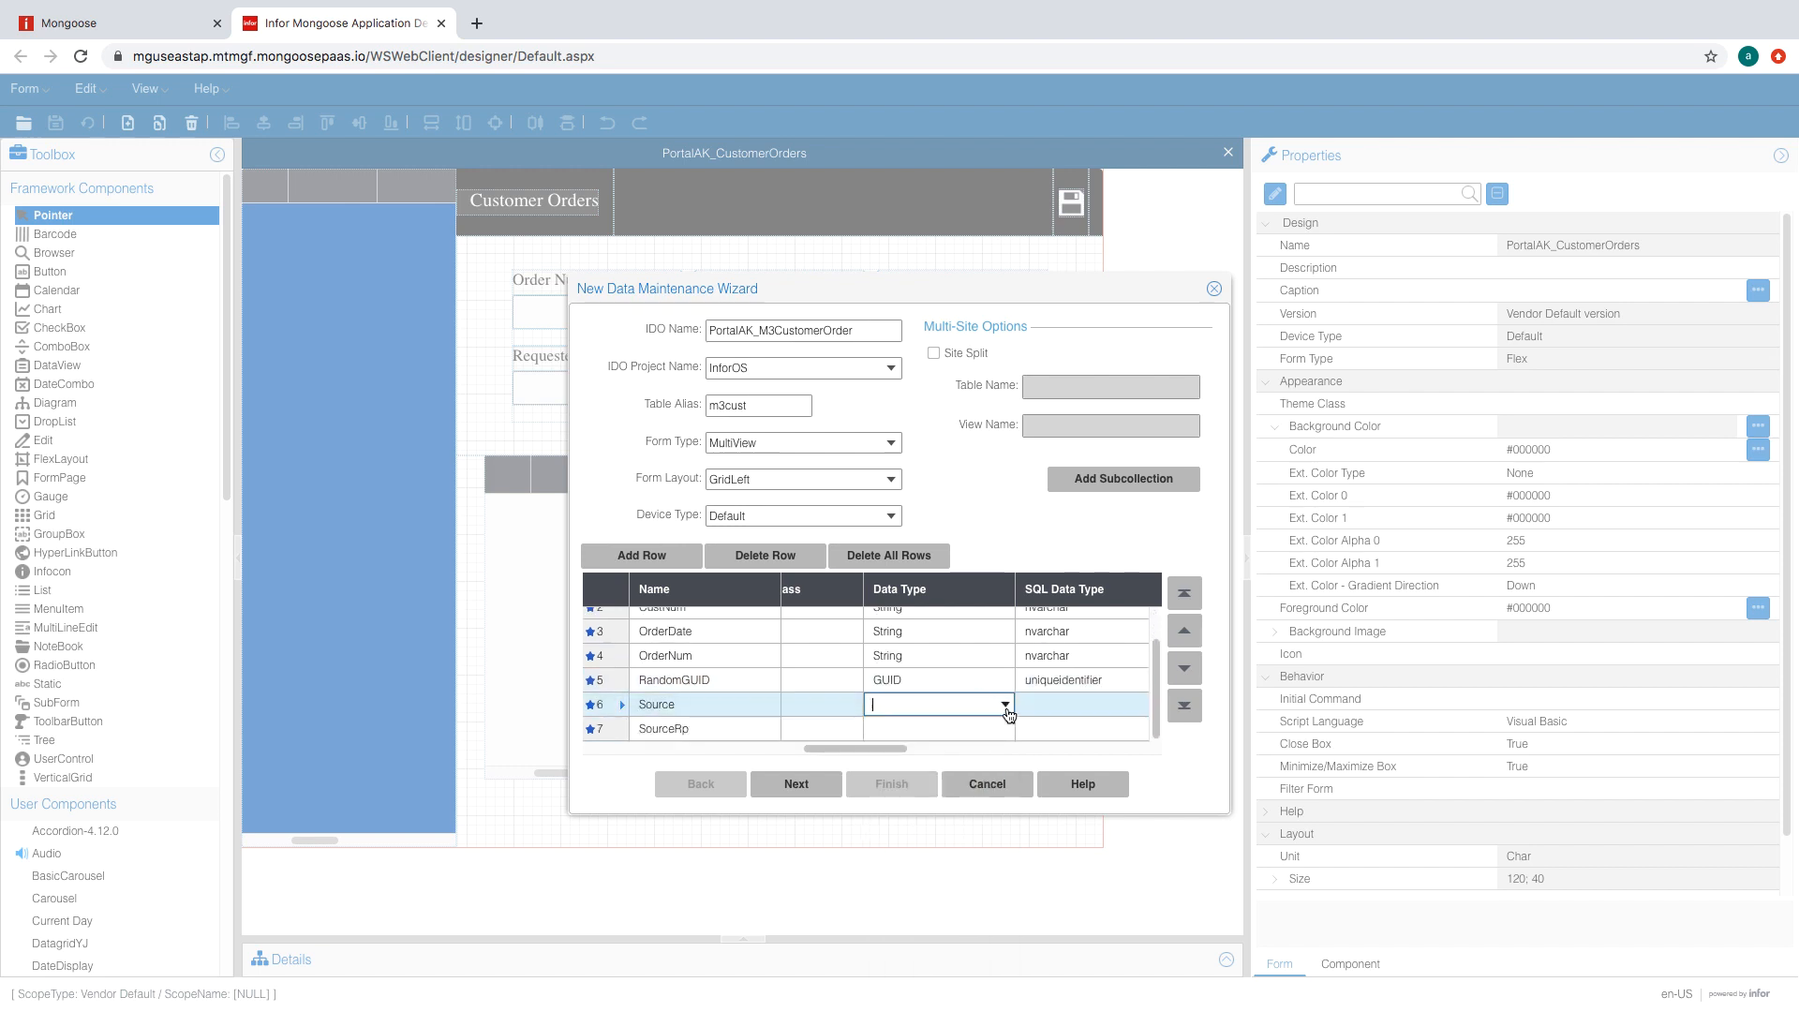
{"action": "left_click", "coordinate": [1004, 705]}
{"action": "left_click", "coordinate": [938, 938]}
{"action": "left_click", "coordinate": [966, 726]}
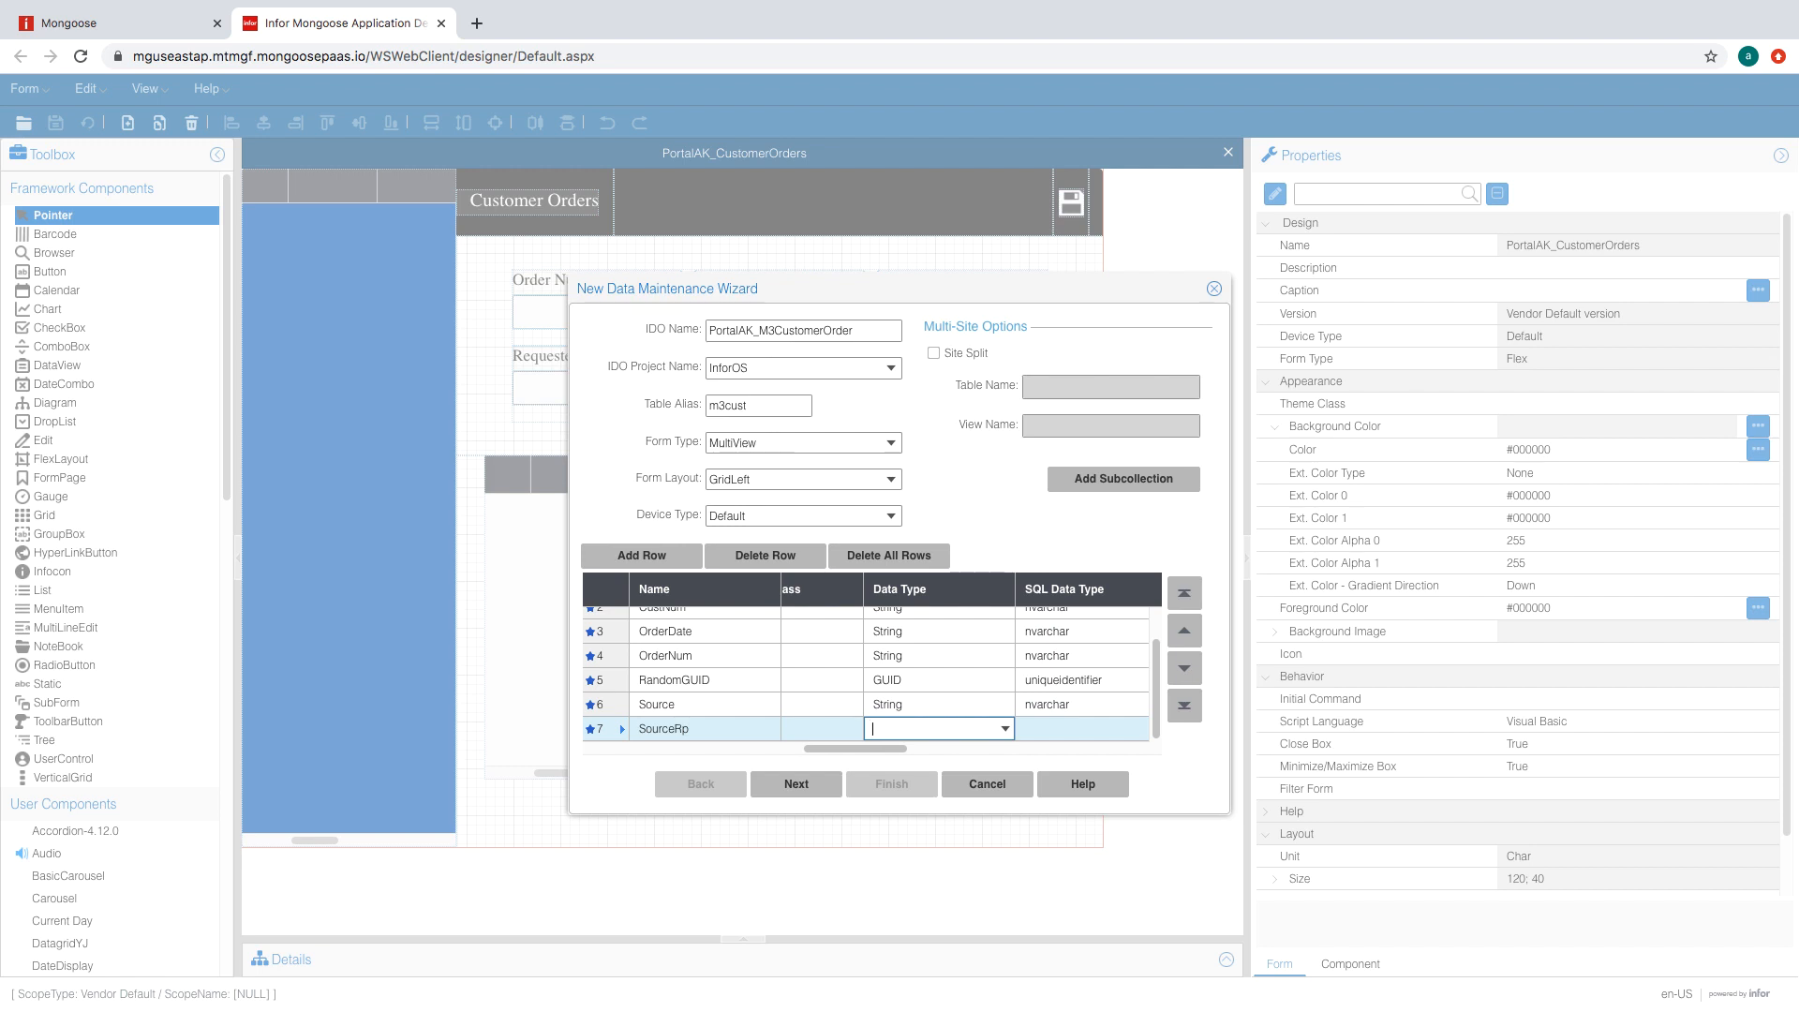
{"action": "left_click", "coordinate": [1004, 728]}
{"action": "left_click", "coordinate": [886, 751]}
{"action": "left_click_drag", "start_coordinate": [880, 750], "coordinate": [941, 746]}
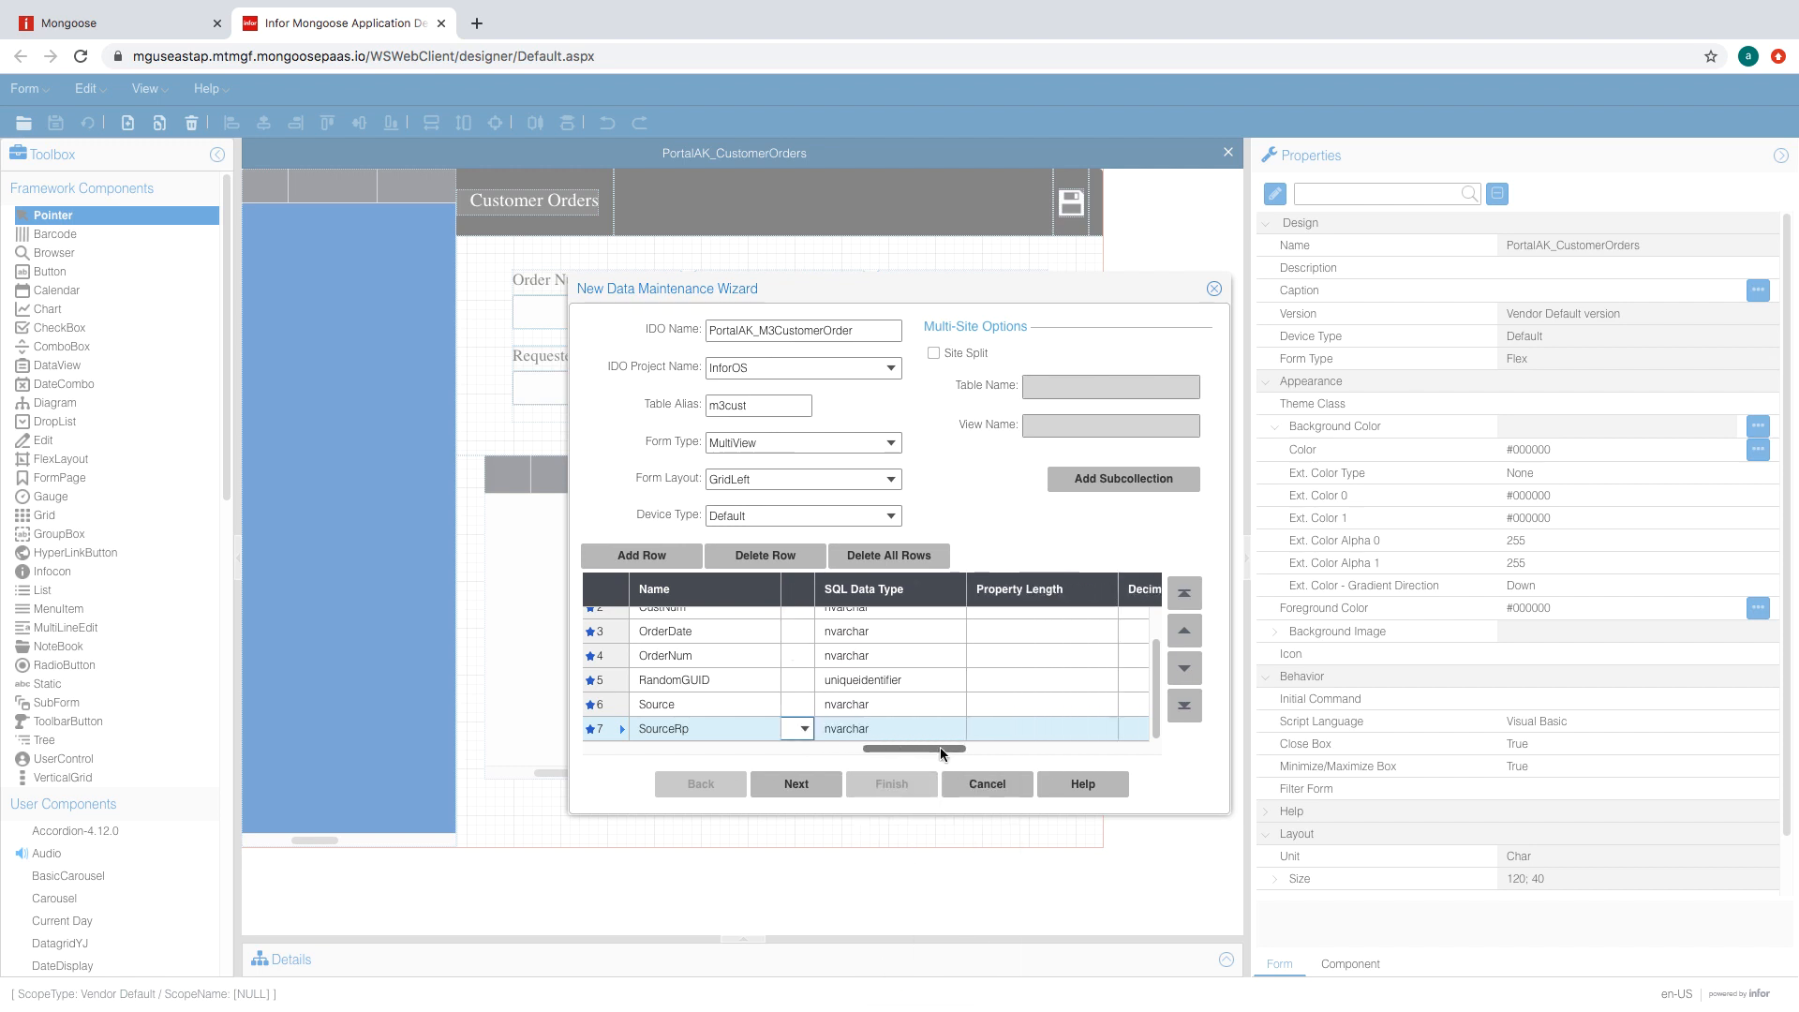
{"action": "scroll", "coordinate": [963, 705], "scroll_direction": "up", "scroll_amount": 3}
- Give CompNum, CustNum, OrderDate, OrderNum and Source a property length of 150
{"action": "left_click", "coordinate": [1076, 616]}
{"action": "type", "text": "150"}
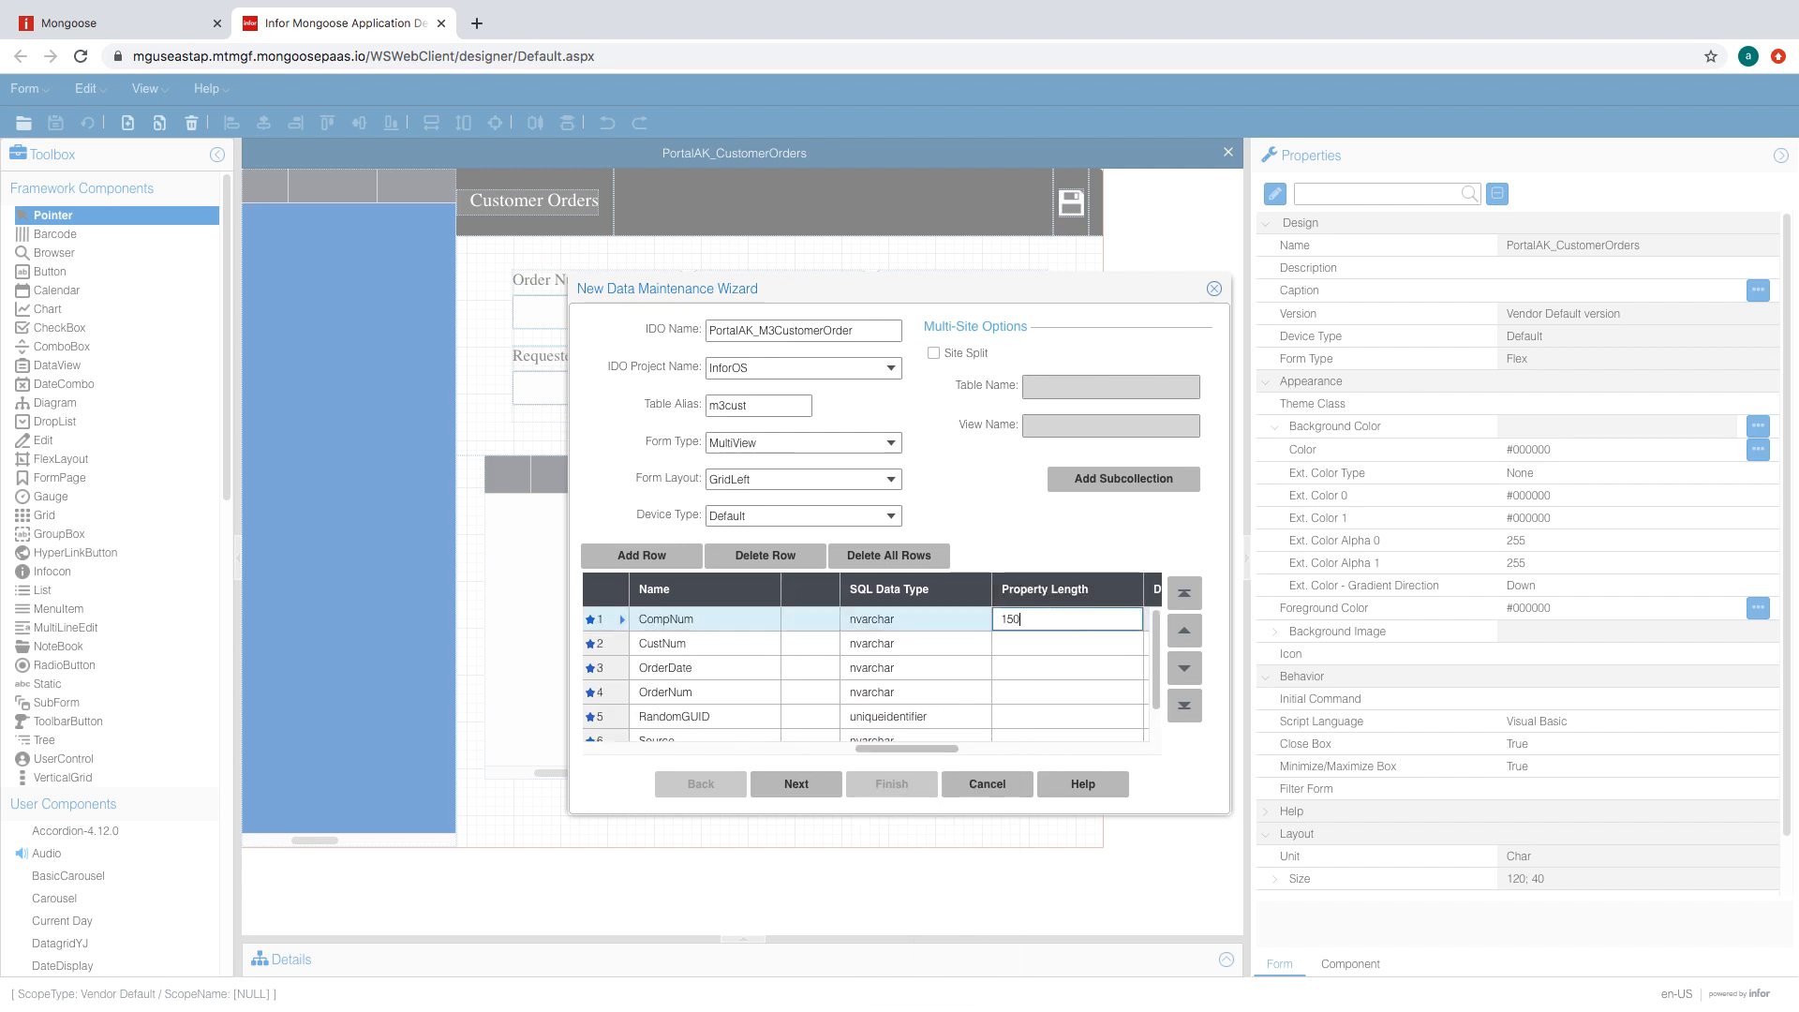
{"action": "left_click", "coordinate": [1038, 637]}
{"action": "type", "text": "150"}
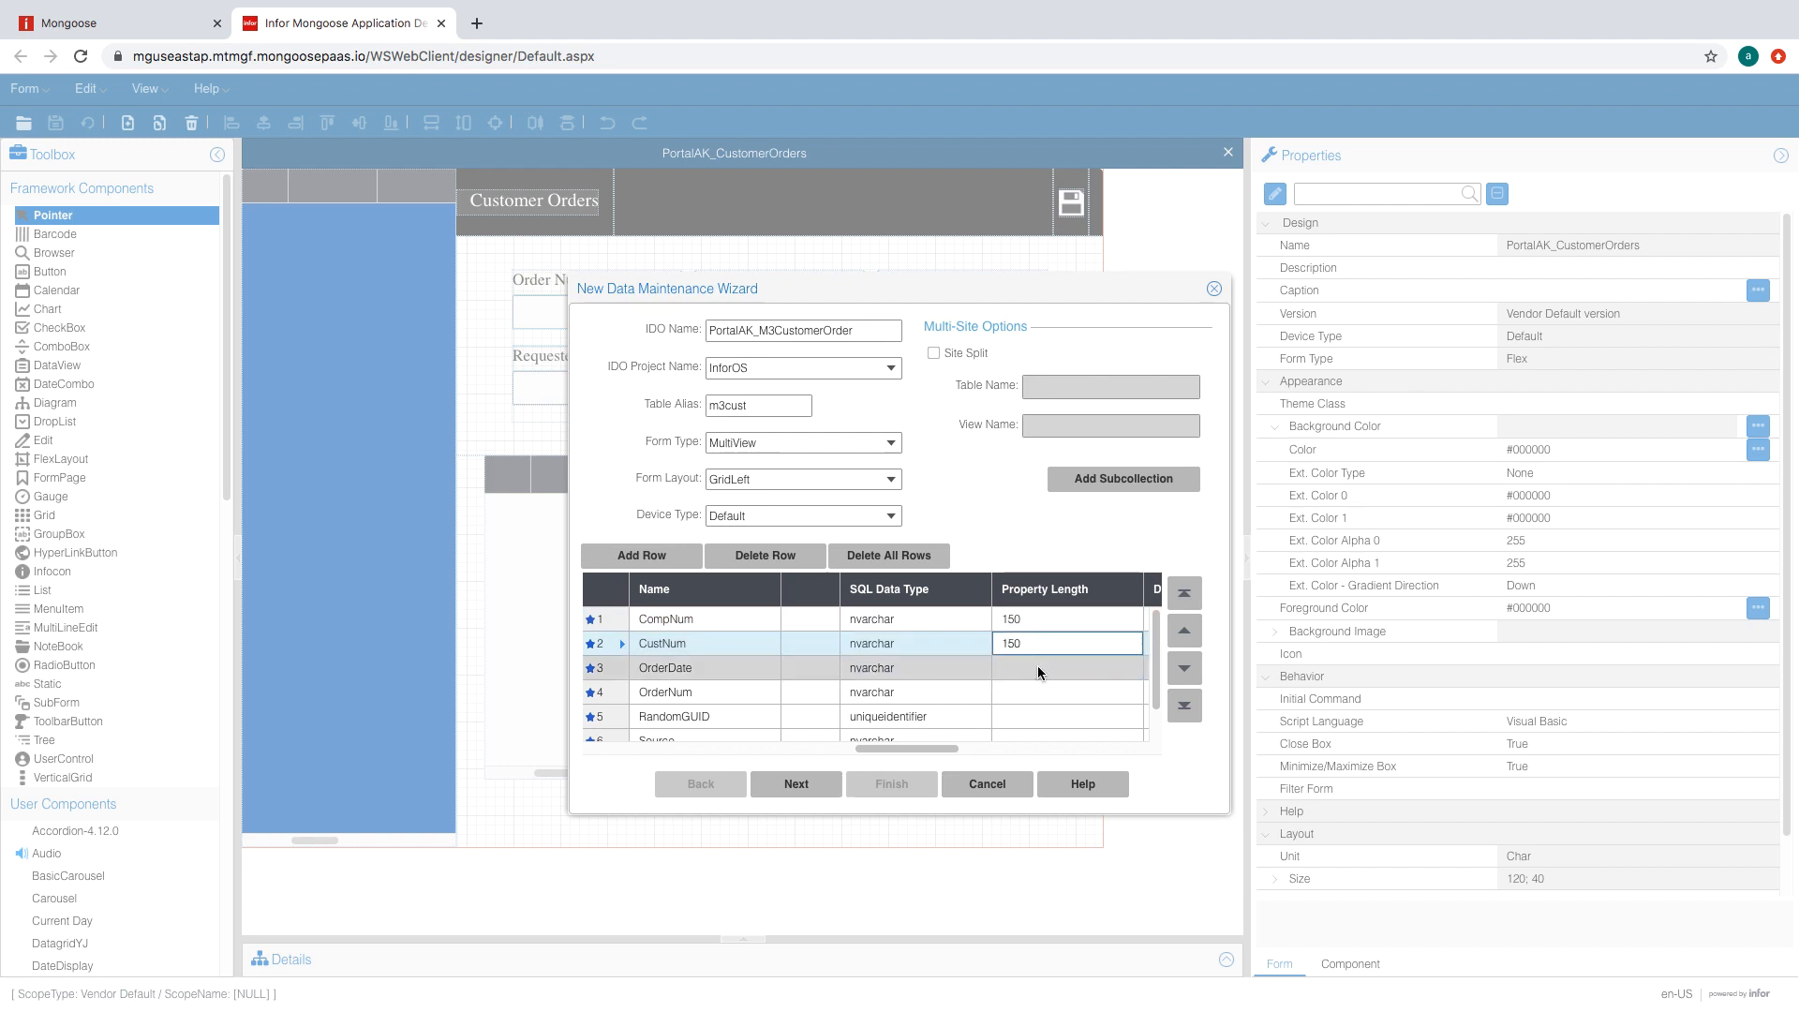
{"action": "left_click", "coordinate": [1038, 666]}
{"action": "type", "text": "150"}
{"action": "left_click", "coordinate": [1041, 693]}
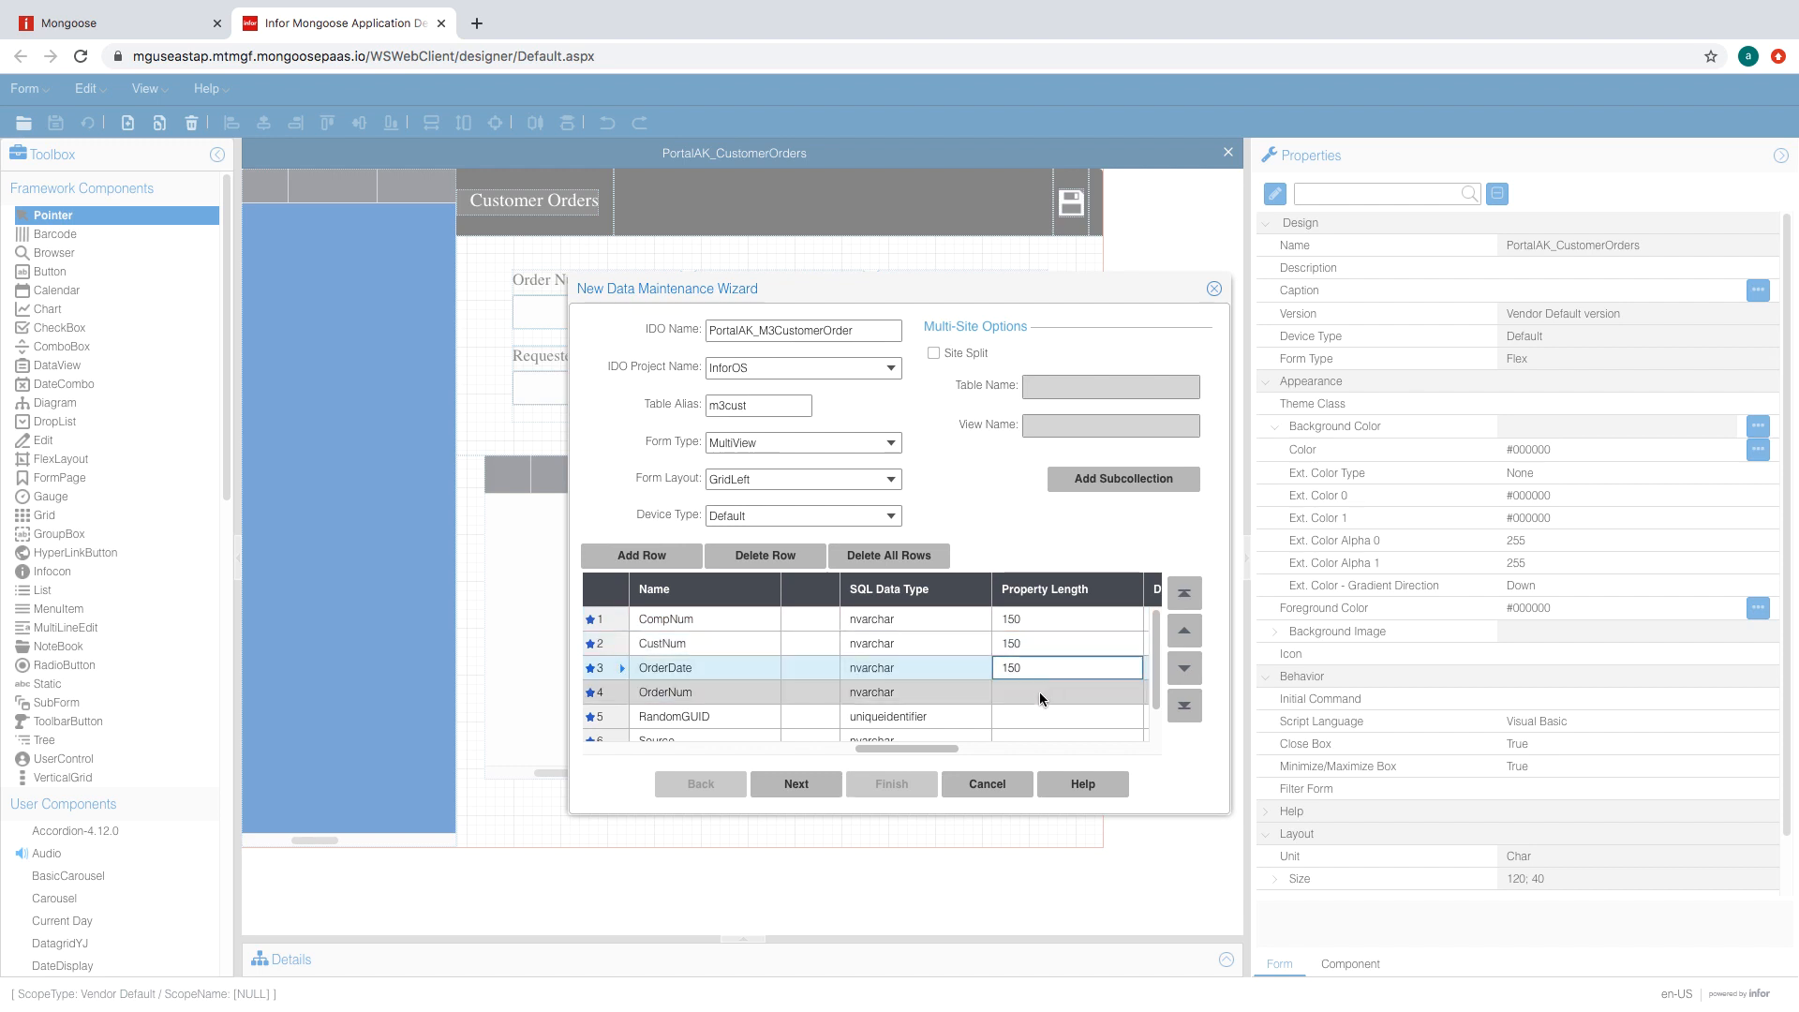
{"action": "type", "text": "150"}
{"action": "scroll", "coordinate": [1058, 702], "scroll_direction": "down", "scroll_amount": 1}
{"action": "left_click", "coordinate": [1057, 703]}
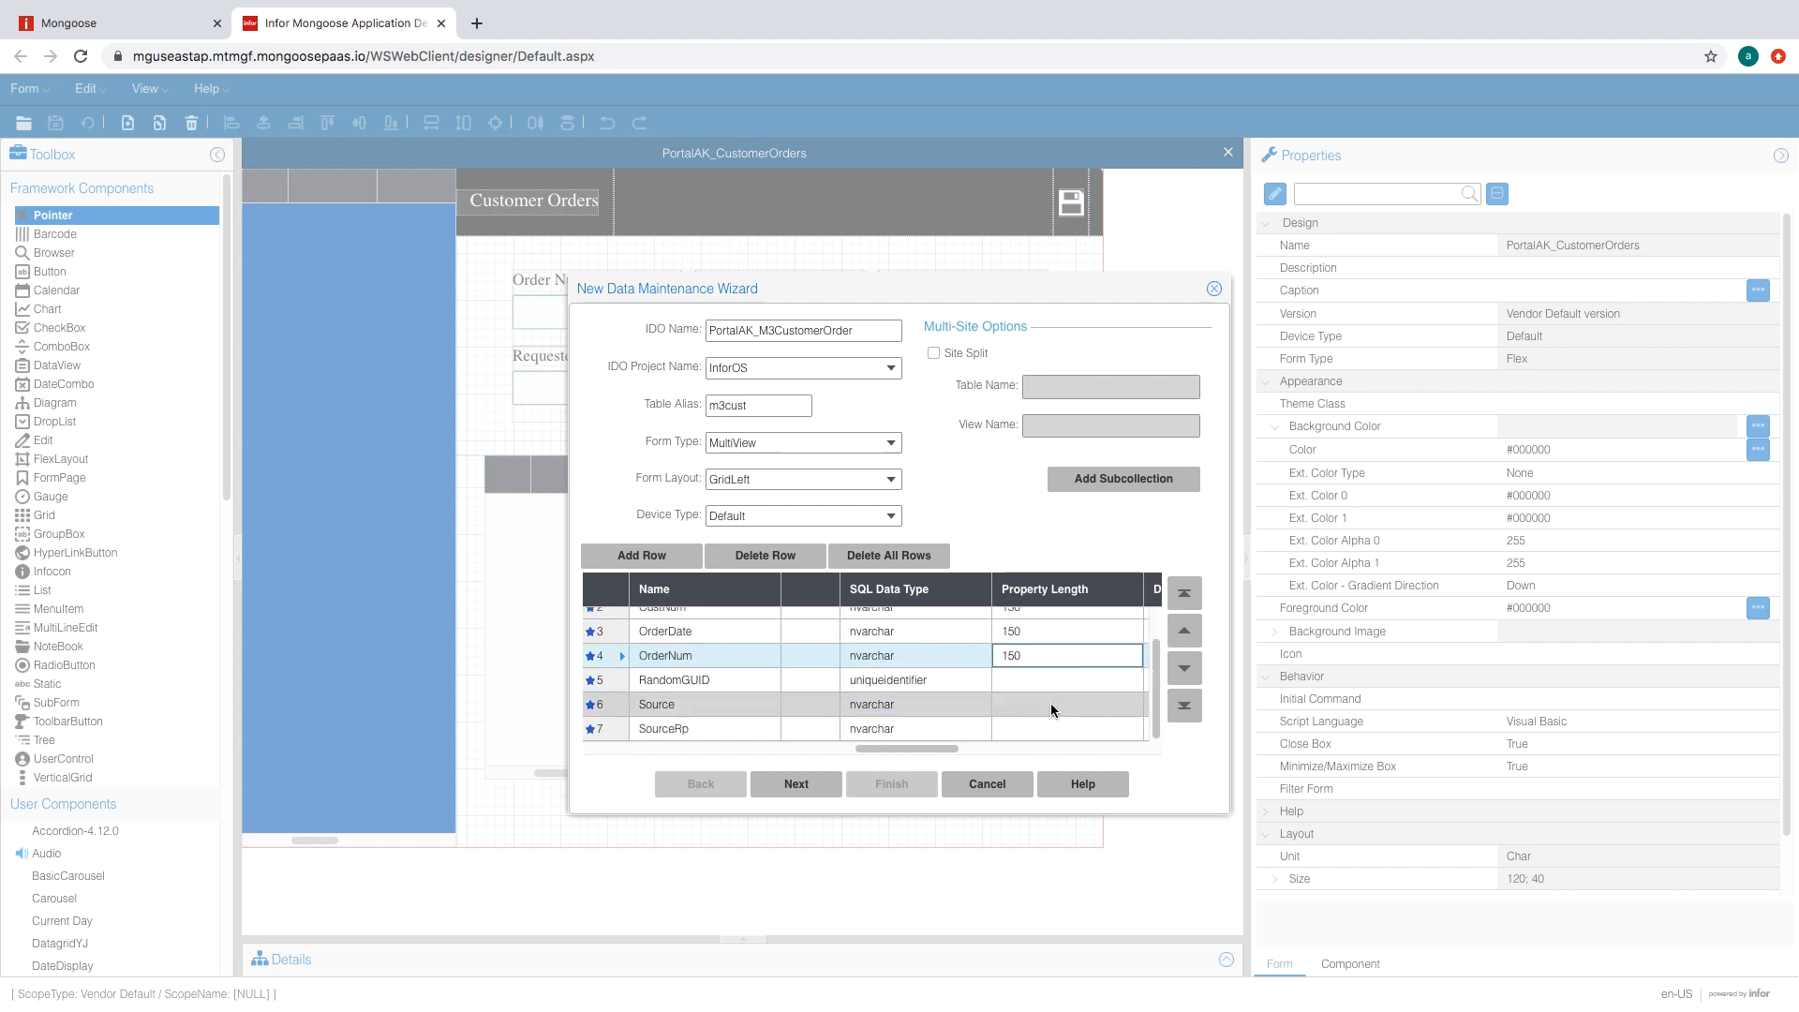
{"action": "left_click", "coordinate": [1037, 721]}
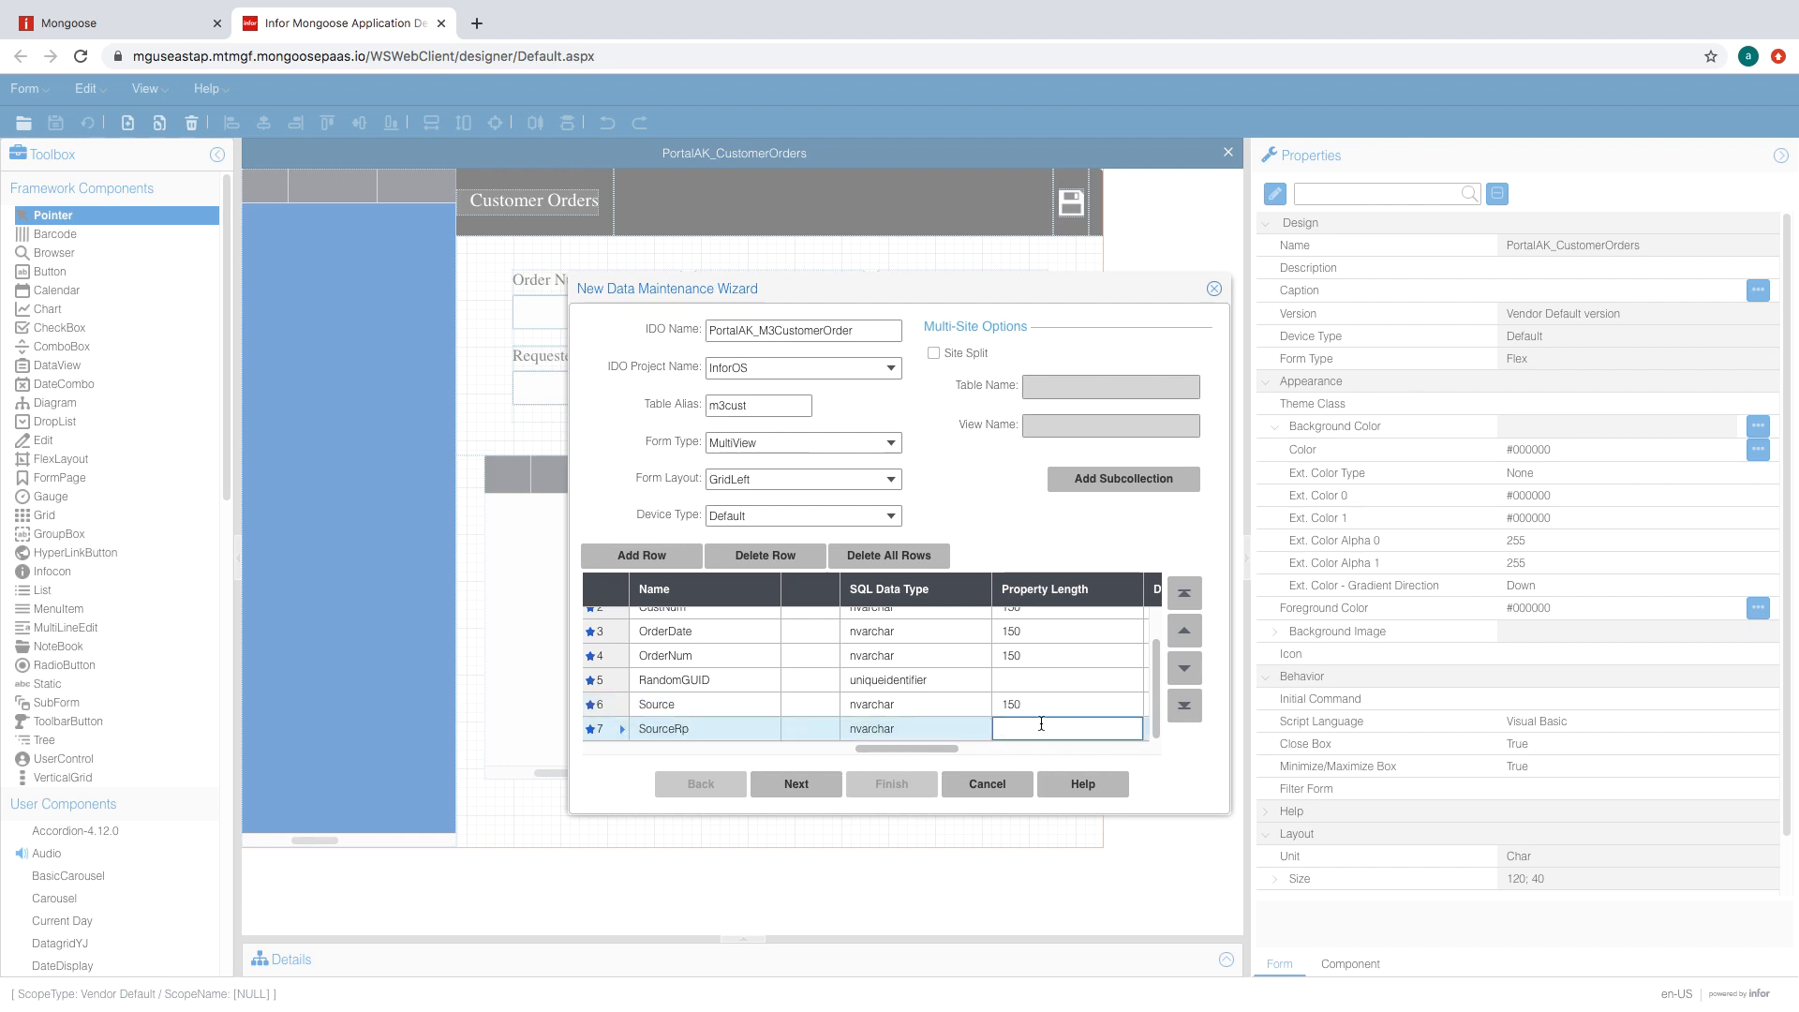
- Mark CustNum, OrderNum, RandomGUID and Source as required properties
{"action": "scroll", "coordinate": [1033, 681], "scroll_direction": "right", "scroll_amount": 4}
{"action": "scroll", "coordinate": [1033, 681], "scroll_direction": "up", "scroll_amount": 1}
{"action": "left_click", "coordinate": [1074, 645]}
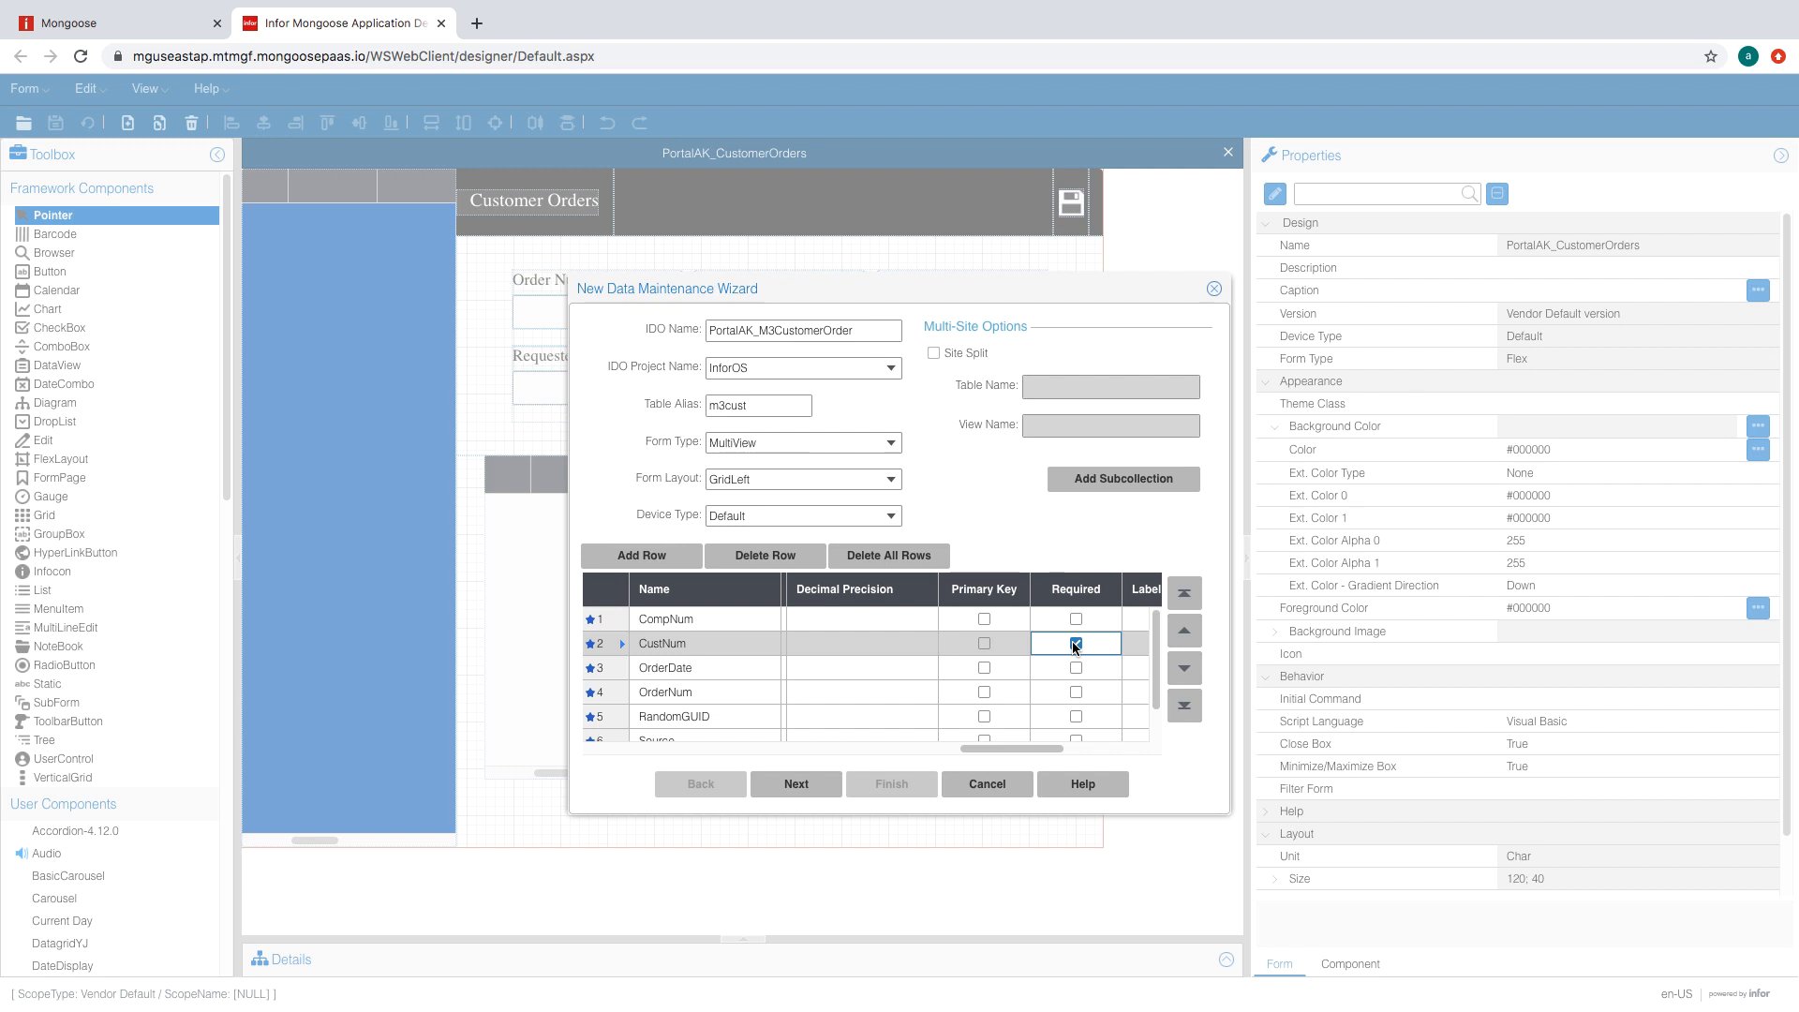
{"action": "left_click", "coordinate": [1075, 691]}
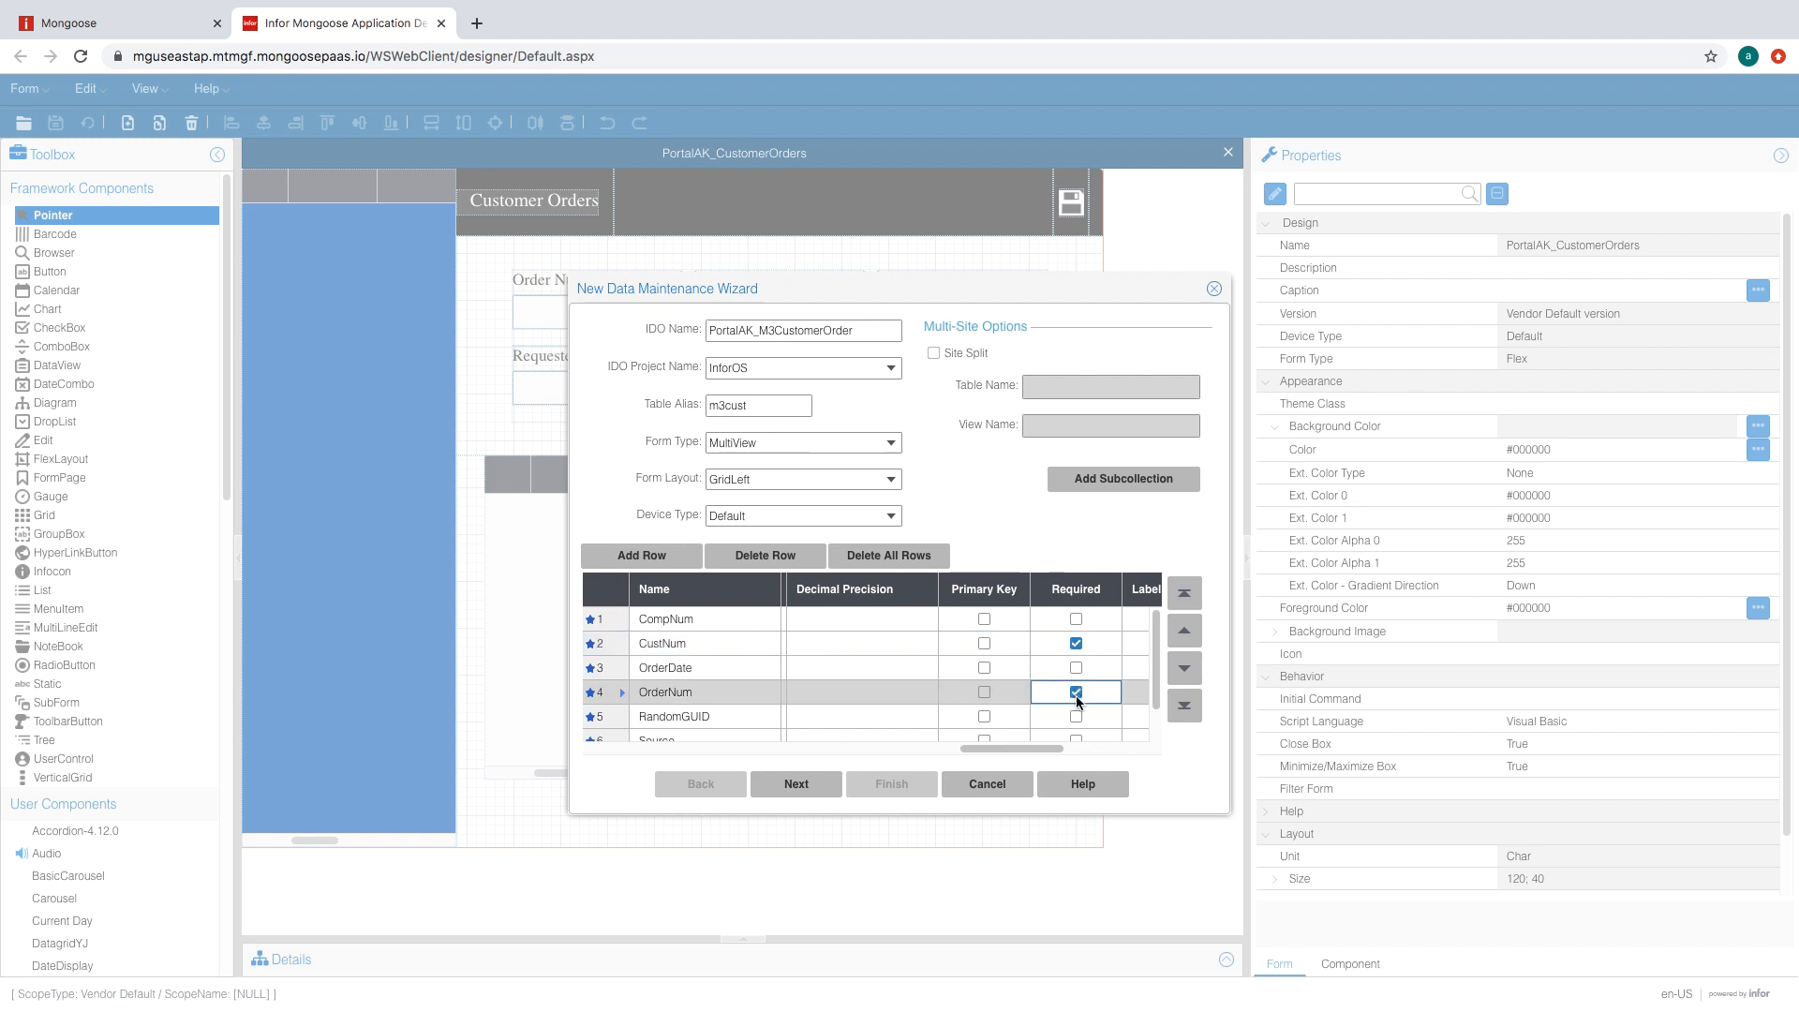
{"action": "left_click", "coordinate": [1076, 716]}
{"action": "left_click", "coordinate": [1075, 727]}
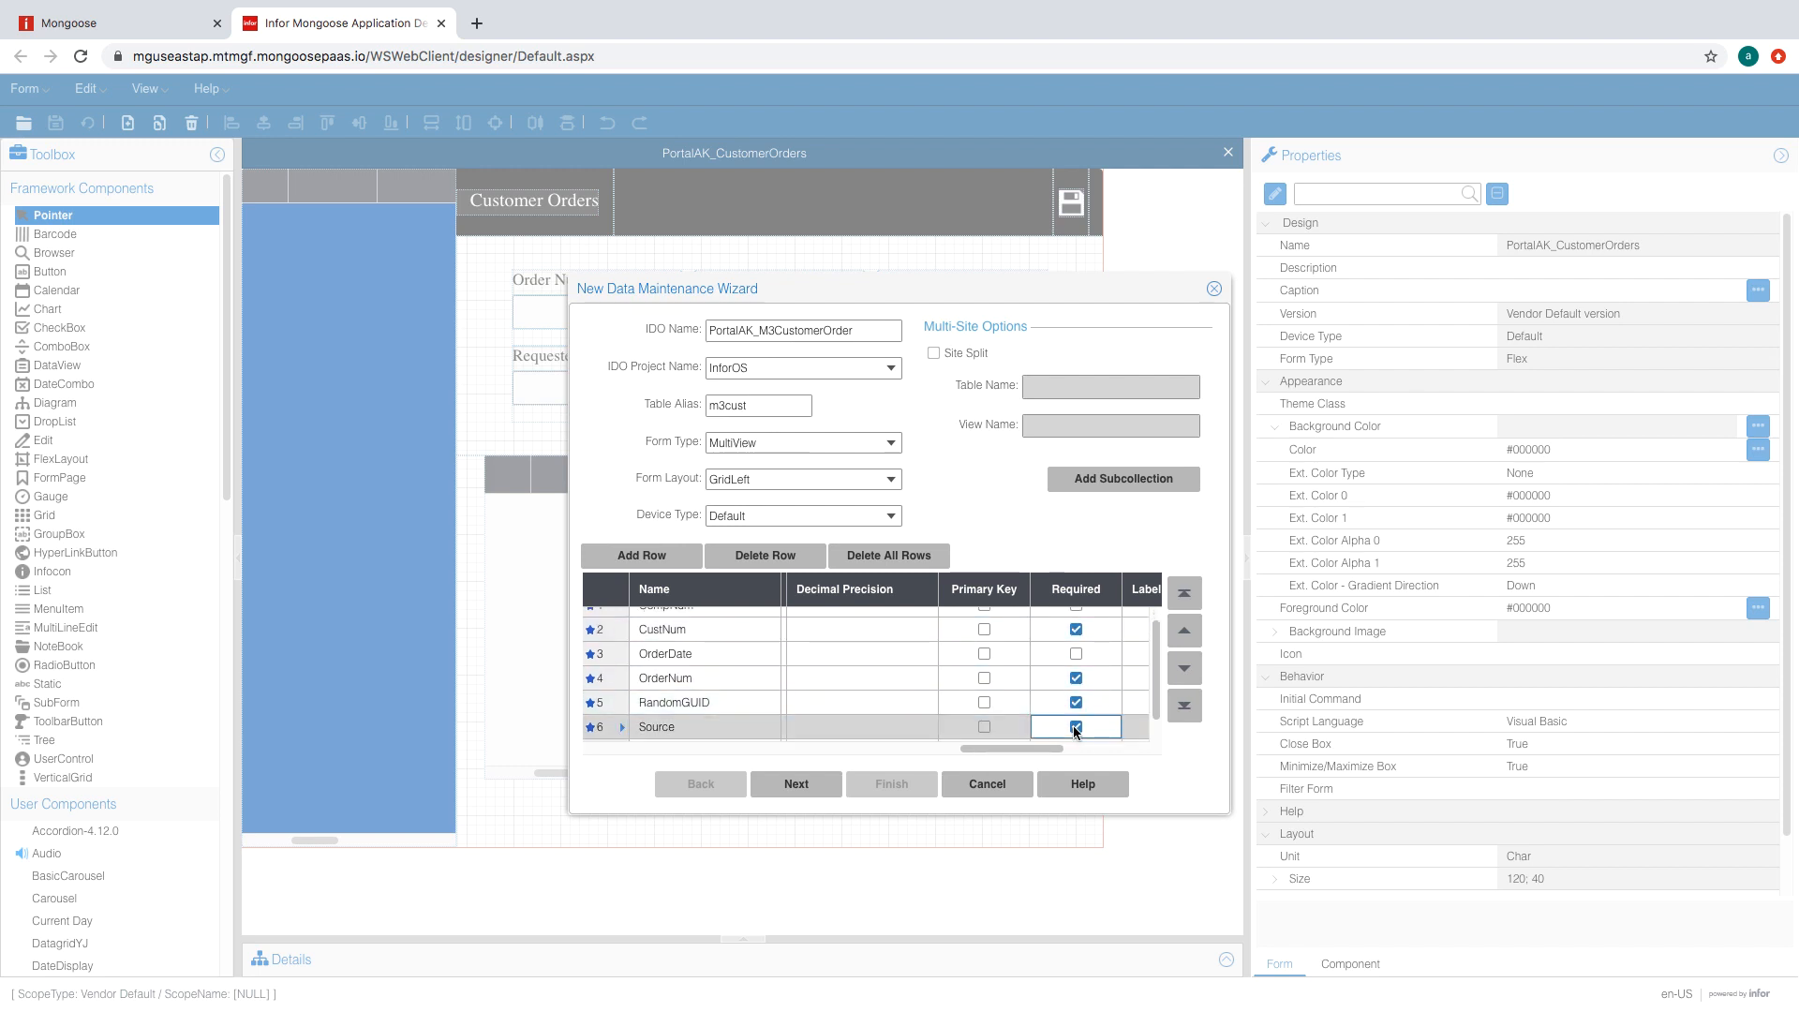
- Fill in label string IDs for the properties, such as CompNum, OrderDate and Source
{"action": "scroll", "coordinate": [1075, 726], "scroll_direction": "right", "scroll_amount": 3}
{"action": "left_click", "coordinate": [931, 617]}
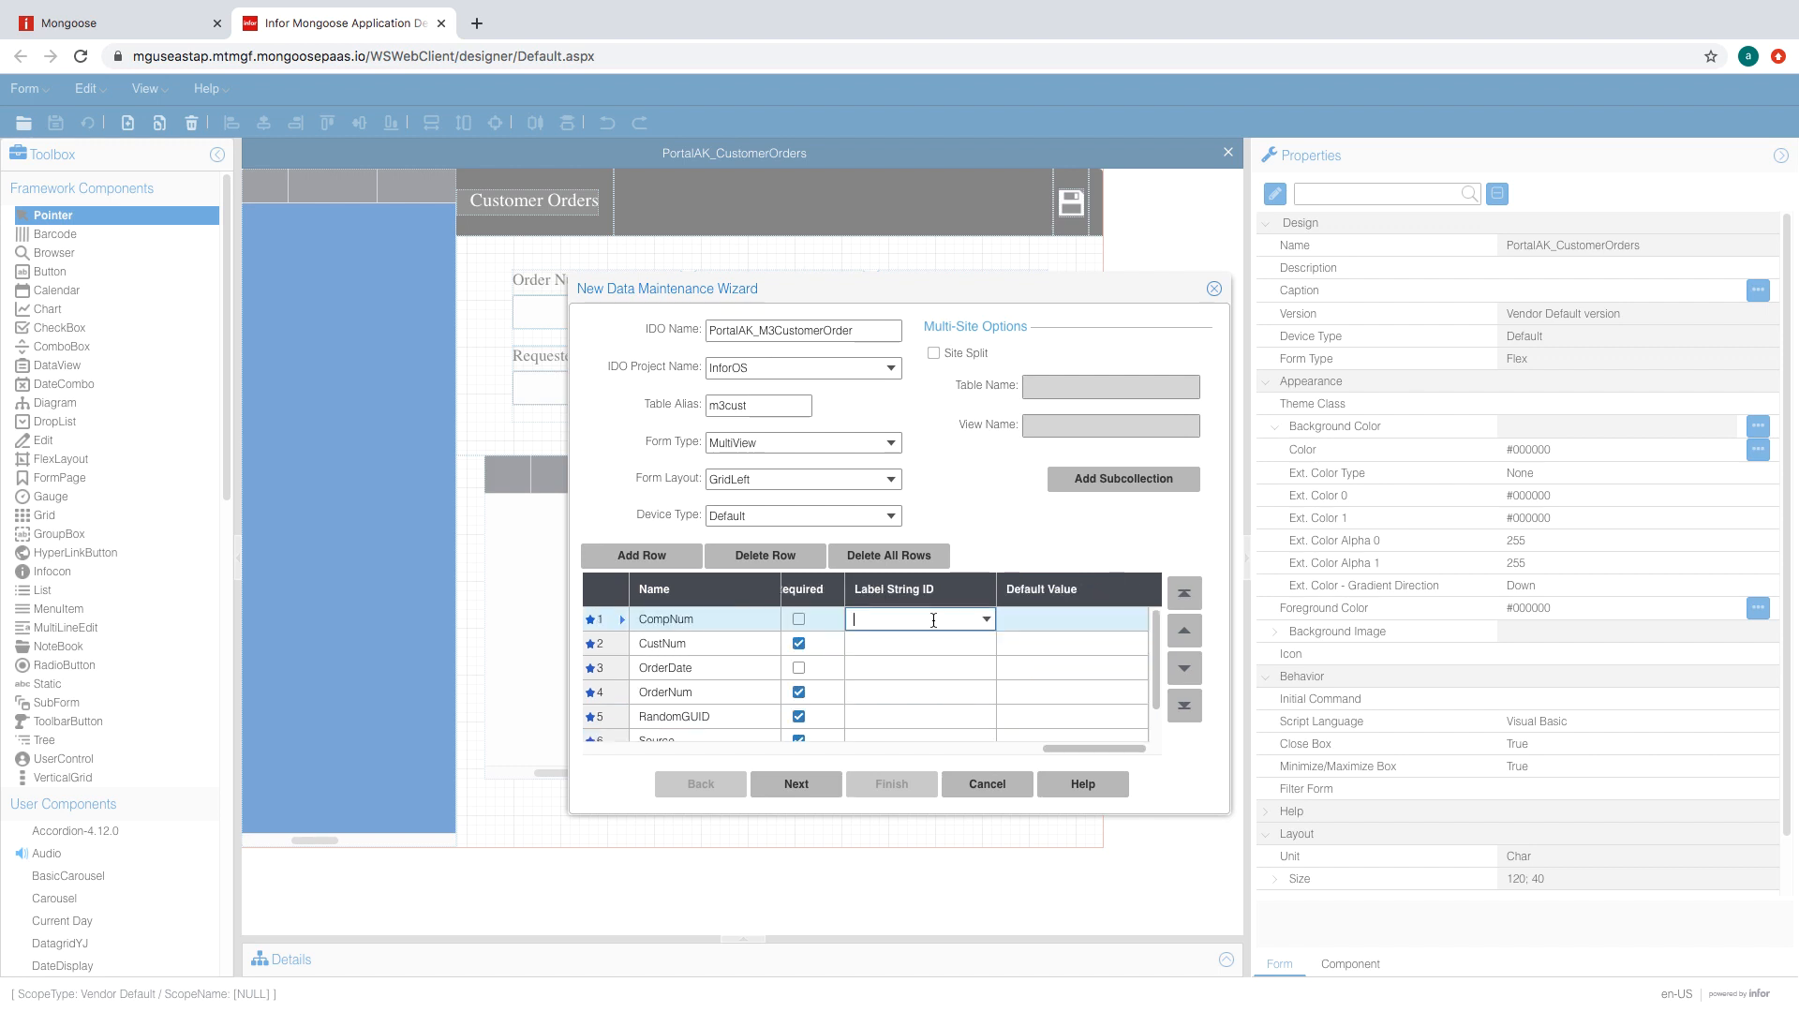
{"action": "type", "text": "CompNum"}
{"action": "left_click", "coordinate": [909, 643]}
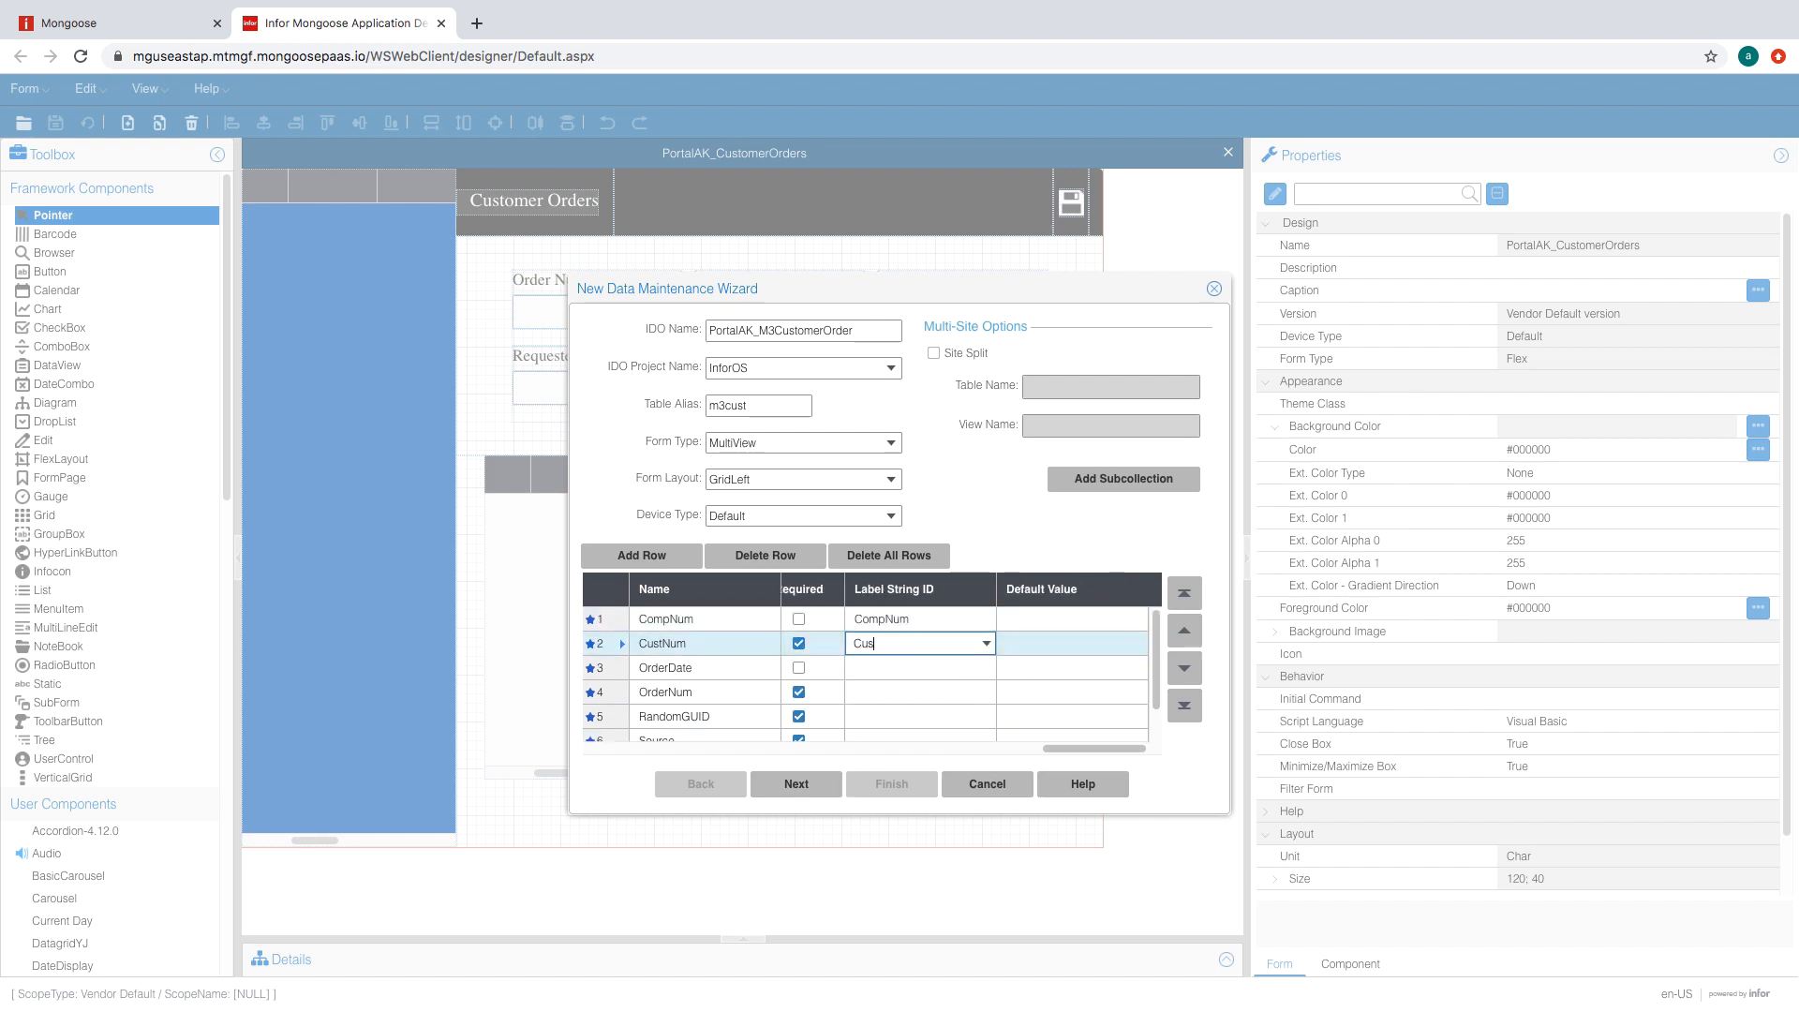
{"action": "left_click", "coordinate": [895, 667]}
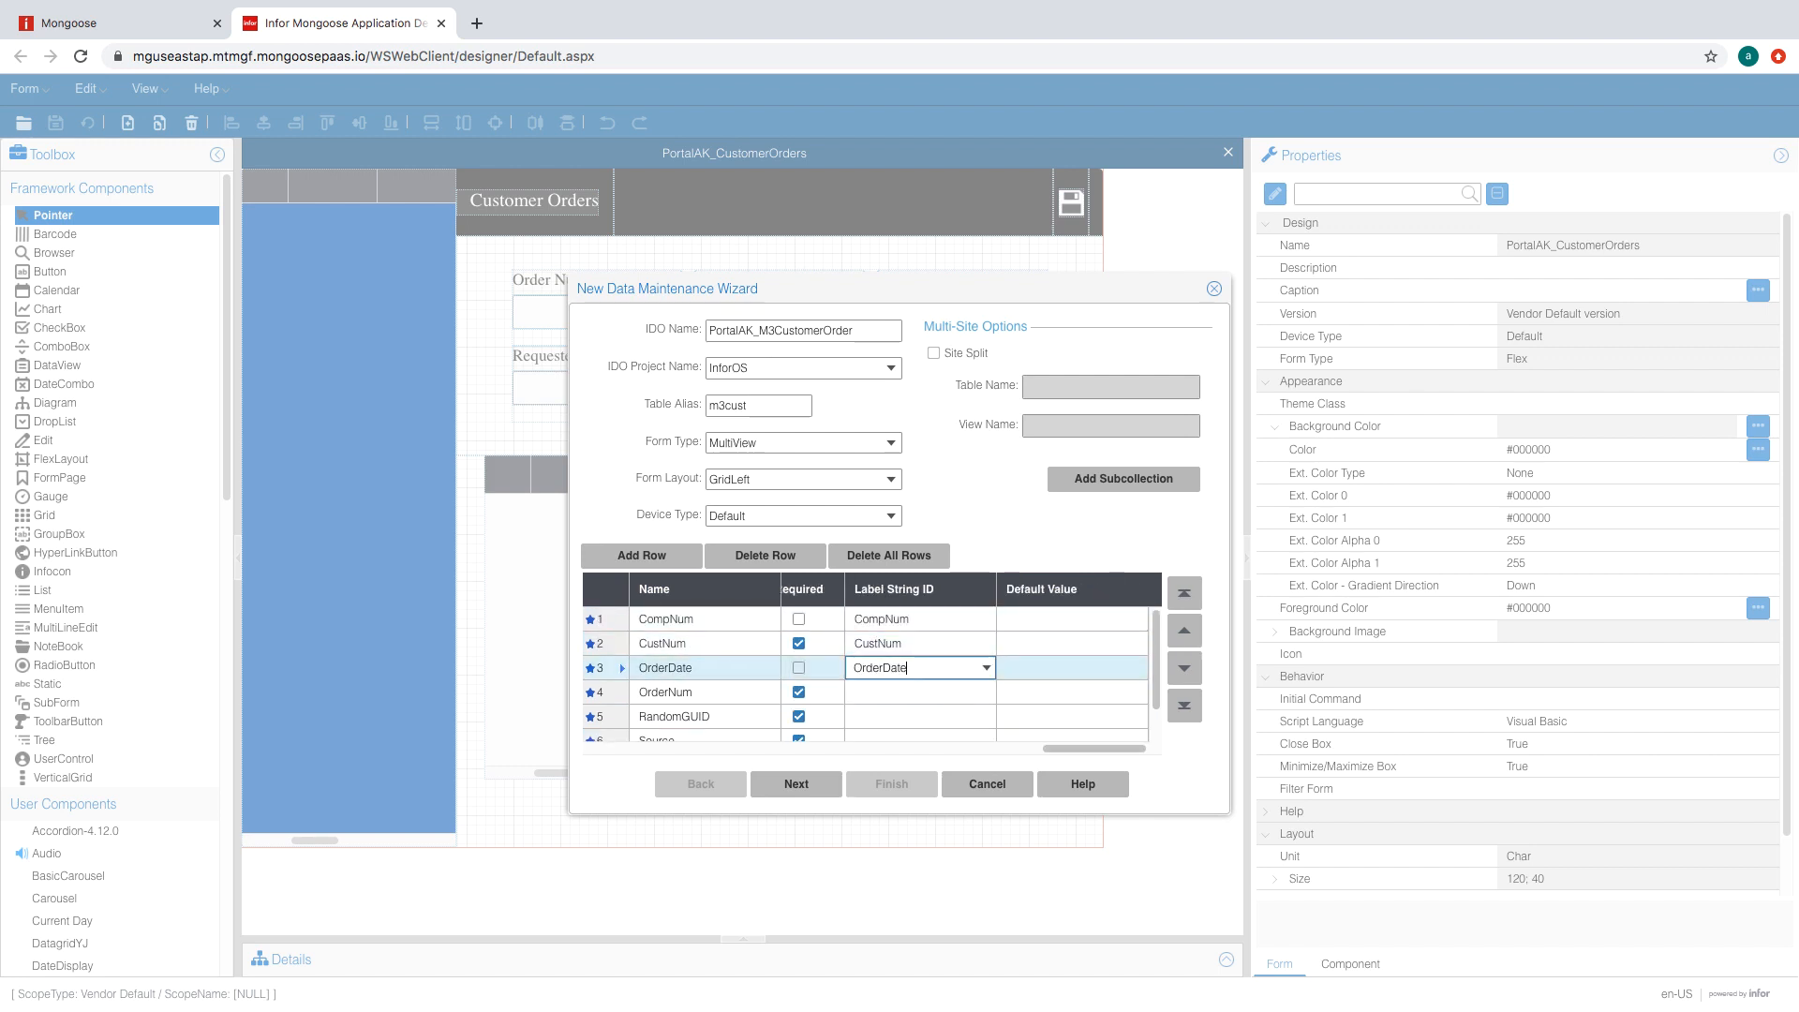
{"action": "type", "text": "OrderDate"}
{"action": "left_click", "coordinate": [886, 692]}
{"action": "scroll", "coordinate": [886, 691], "scroll_direction": "down", "scroll_amount": 1}
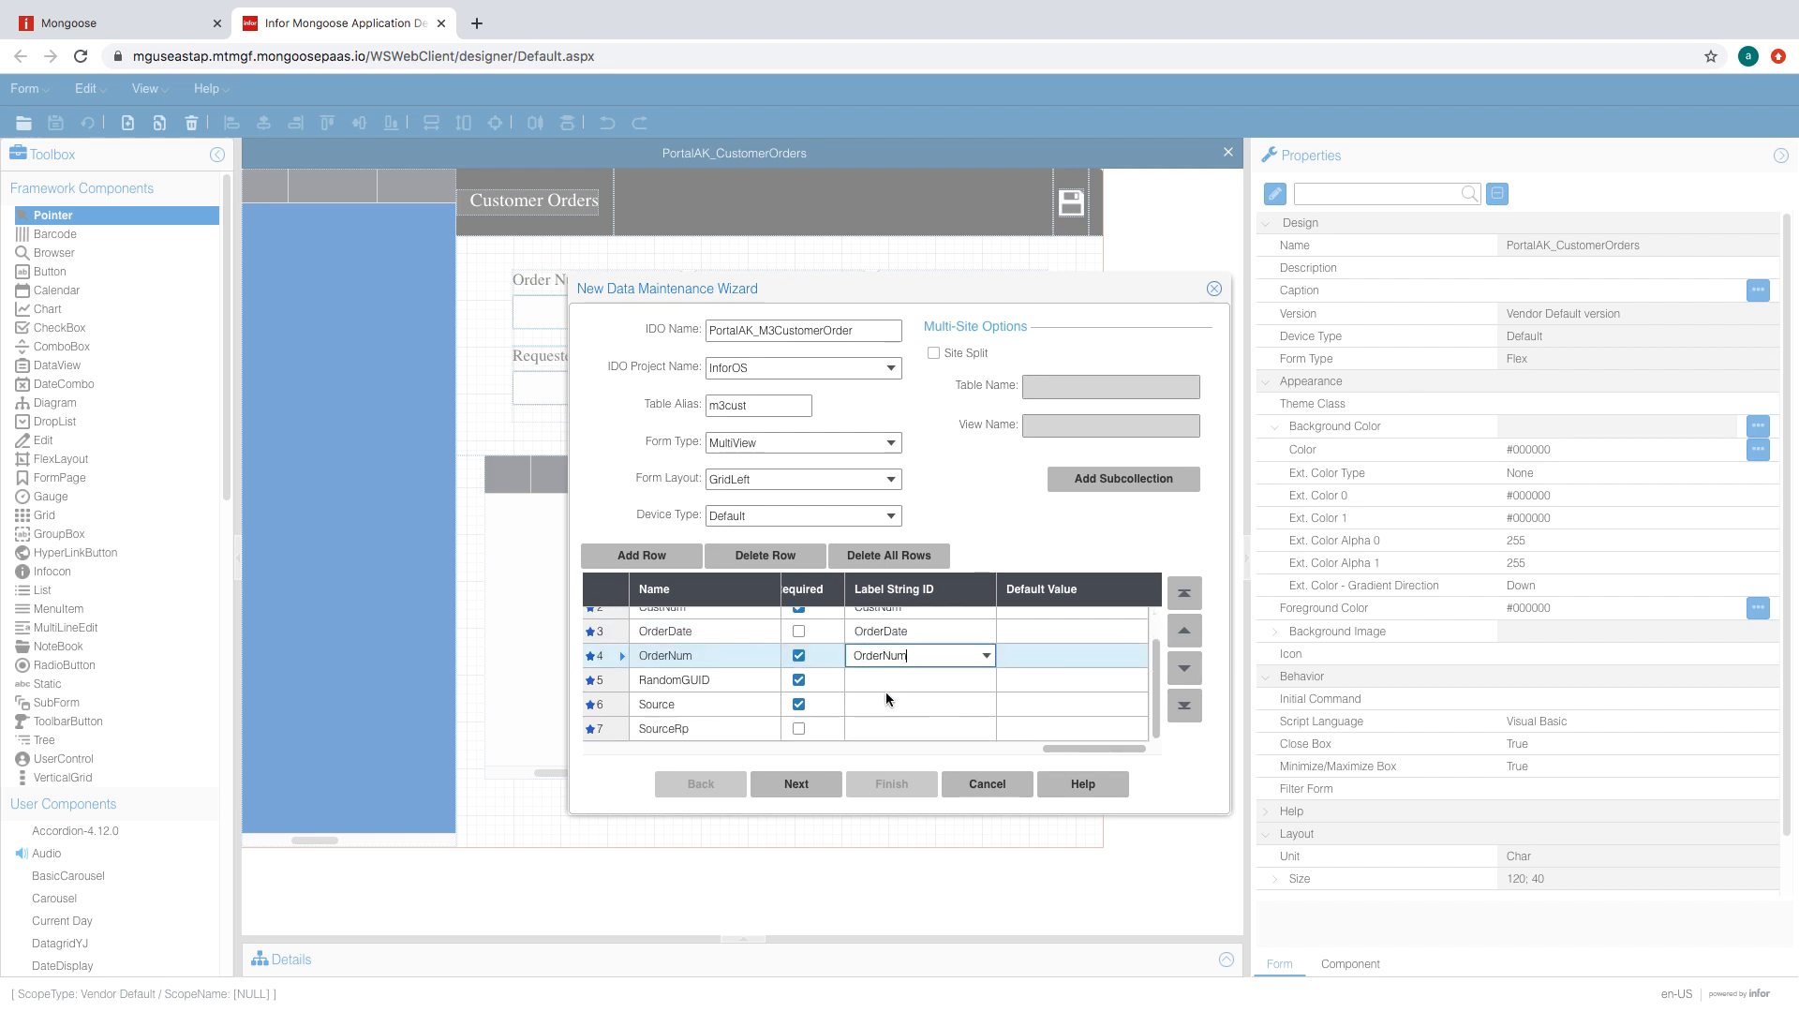
{"action": "left_click", "coordinate": [886, 677]}
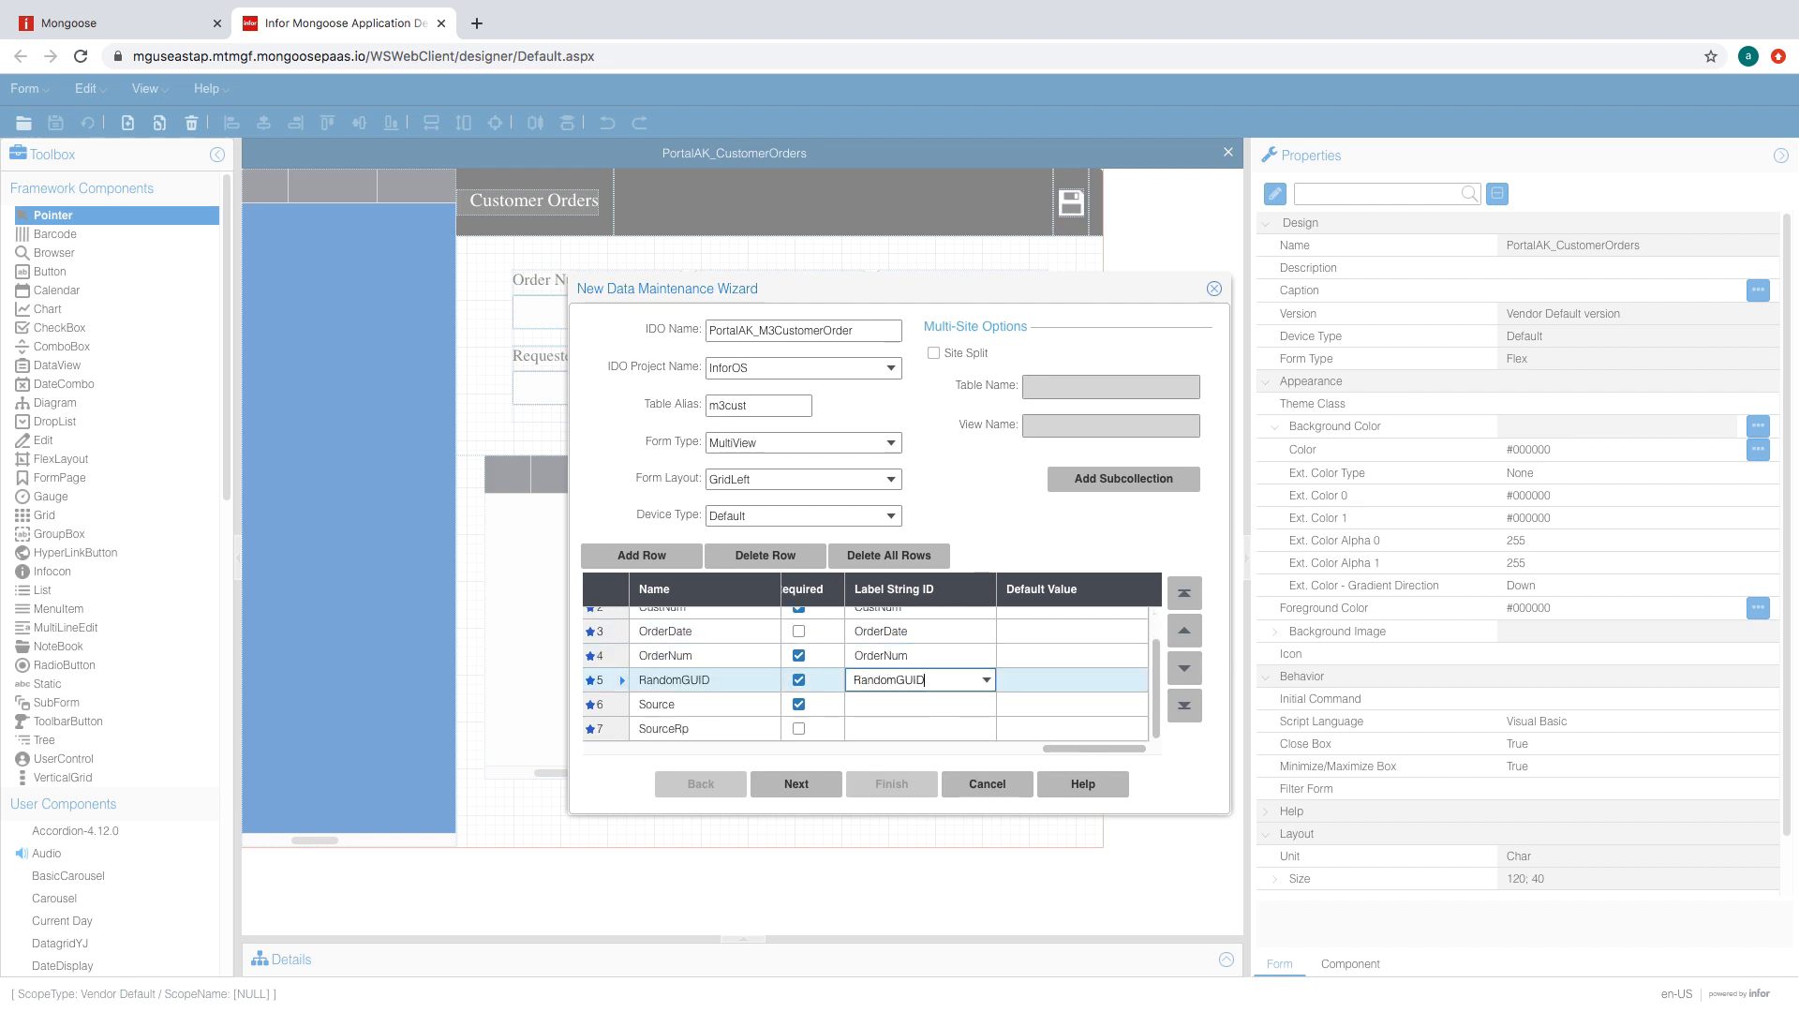
{"action": "left_click", "coordinate": [879, 702]}
{"action": "type", "text": "S"}
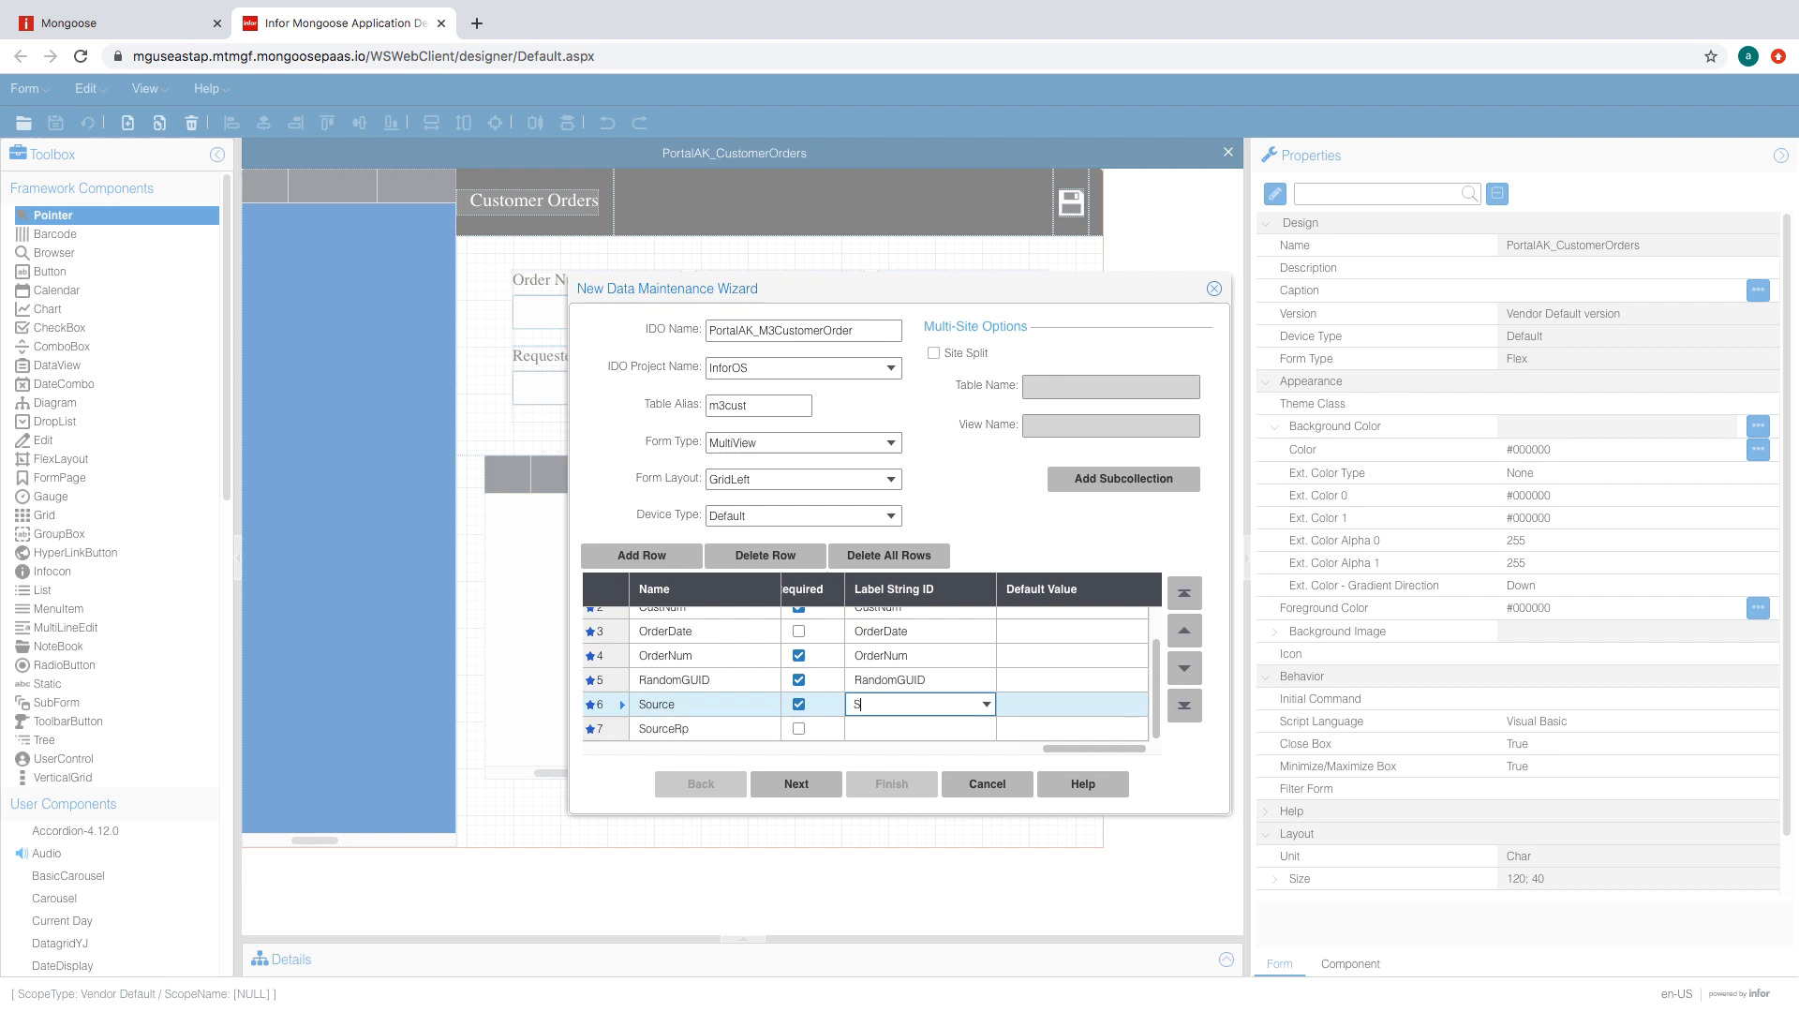
{"action": "type", "text": "ource"}
{"action": "left_click", "coordinate": [923, 728]}
{"action": "type", "text": "S"}
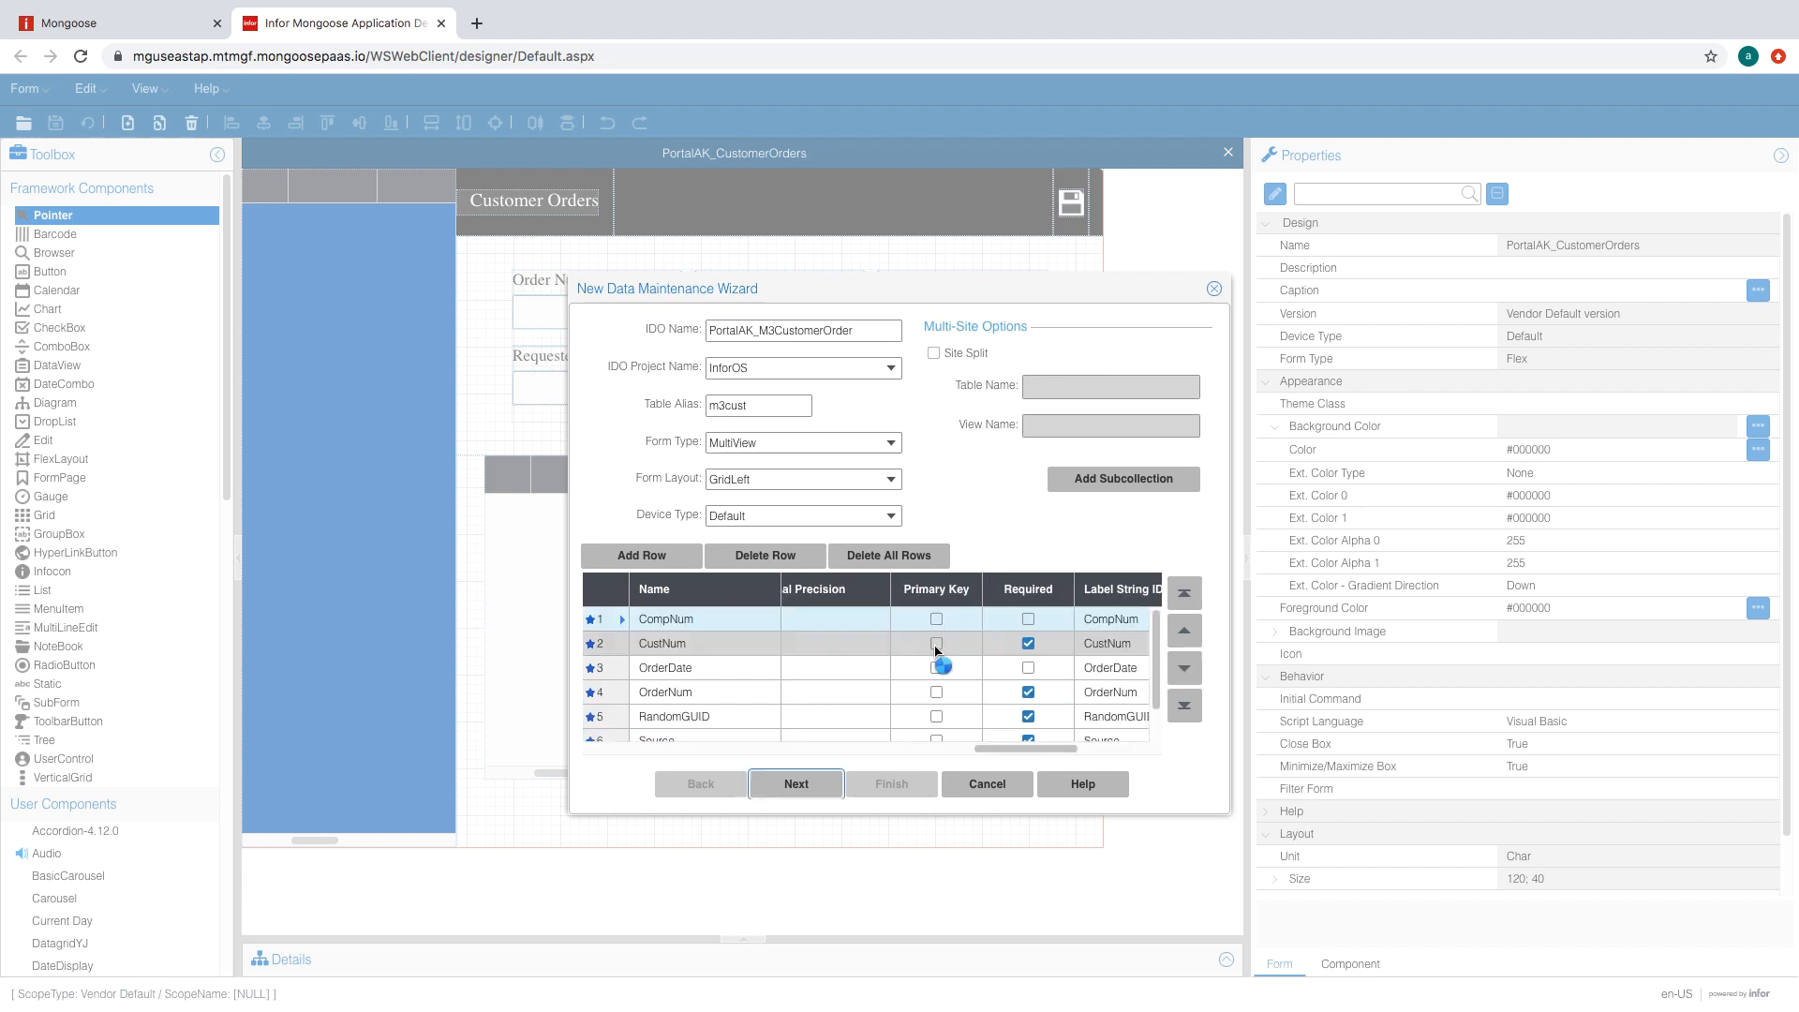
- Make CustNum and OrderNum the primary key and finish the wizard to create the table and IDO
{"action": "left_click", "coordinate": [936, 645]}
{"action": "left_click", "coordinate": [937, 693]}
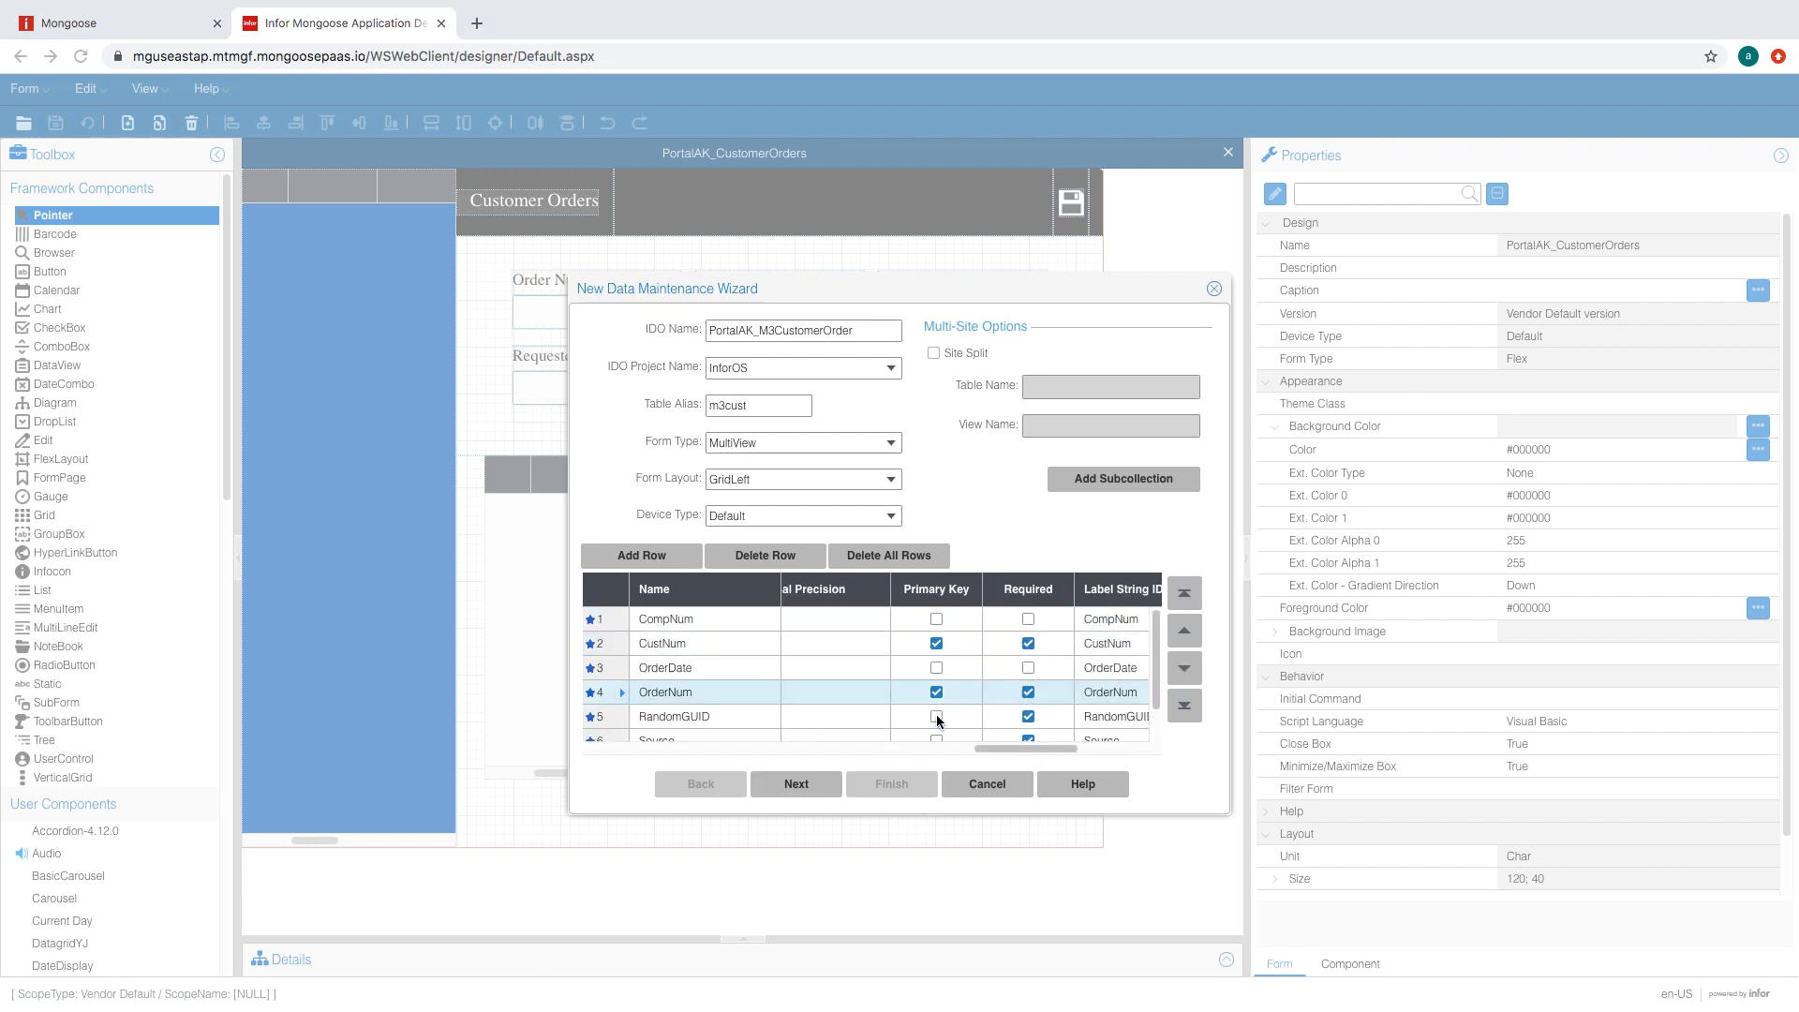
{"action": "left_click", "coordinate": [937, 720]}
{"action": "left_click", "coordinate": [797, 784]}
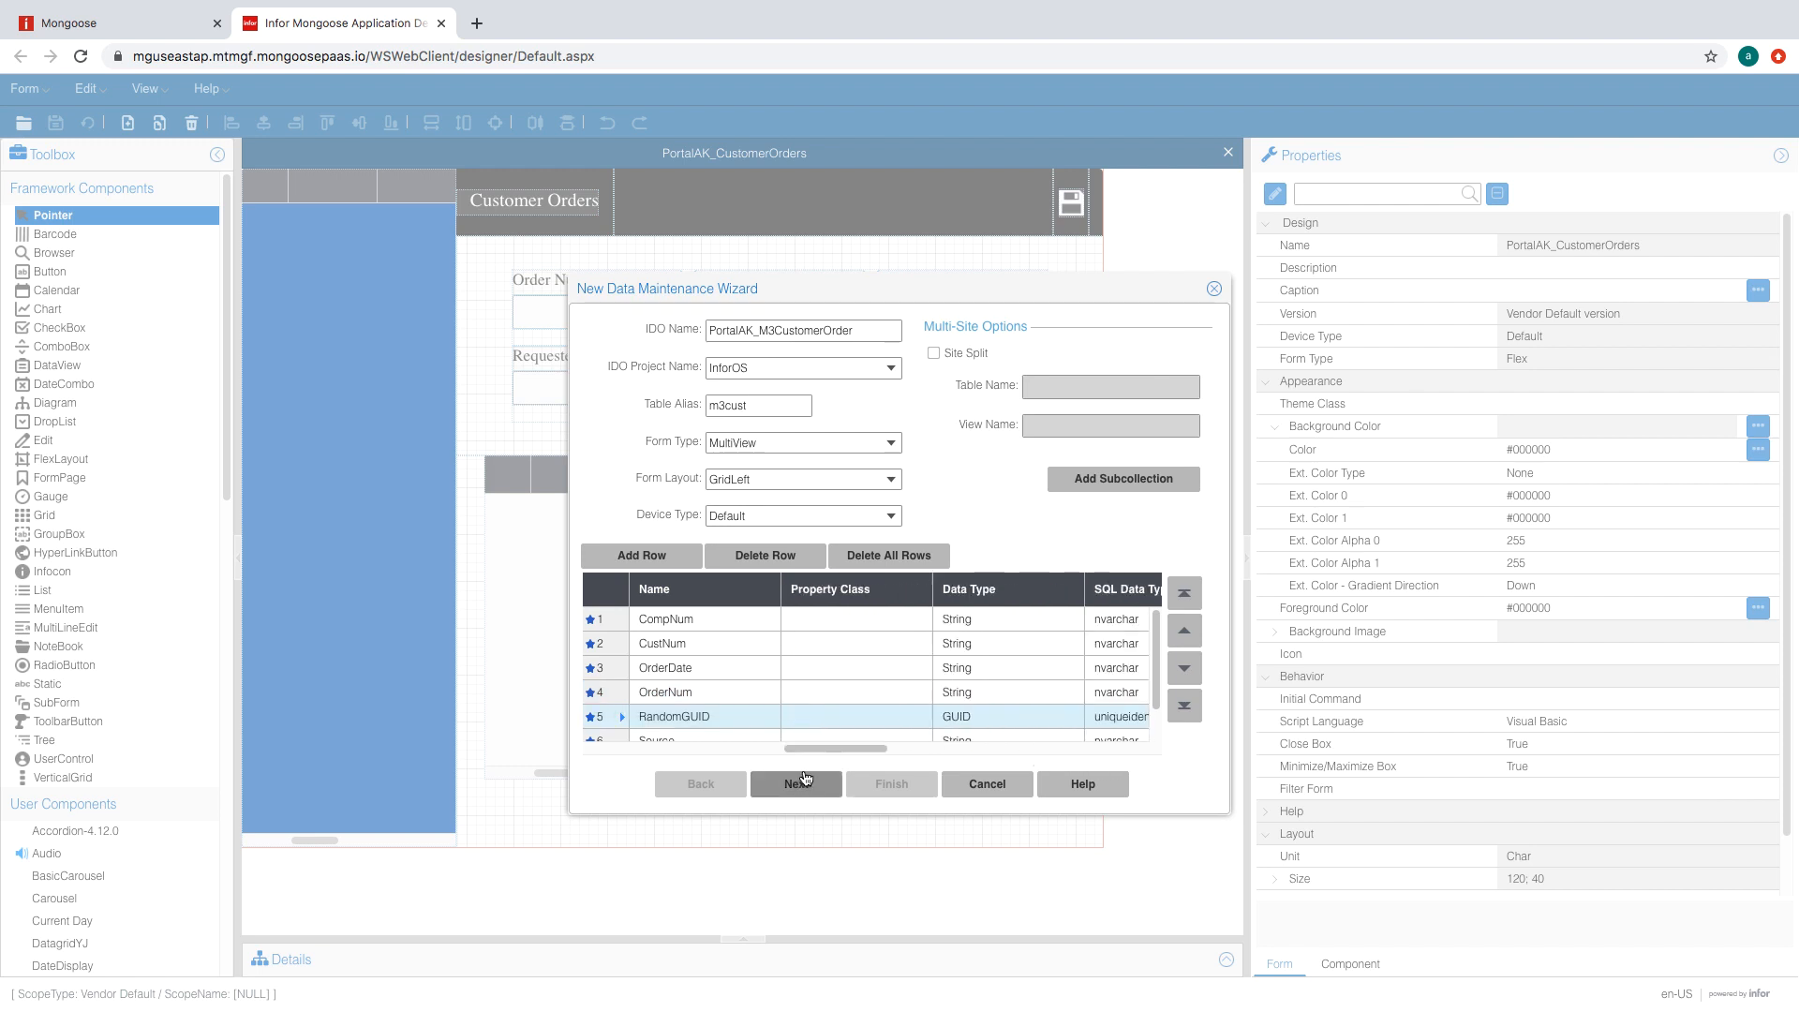
{"action": "left_click", "coordinate": [804, 783]}
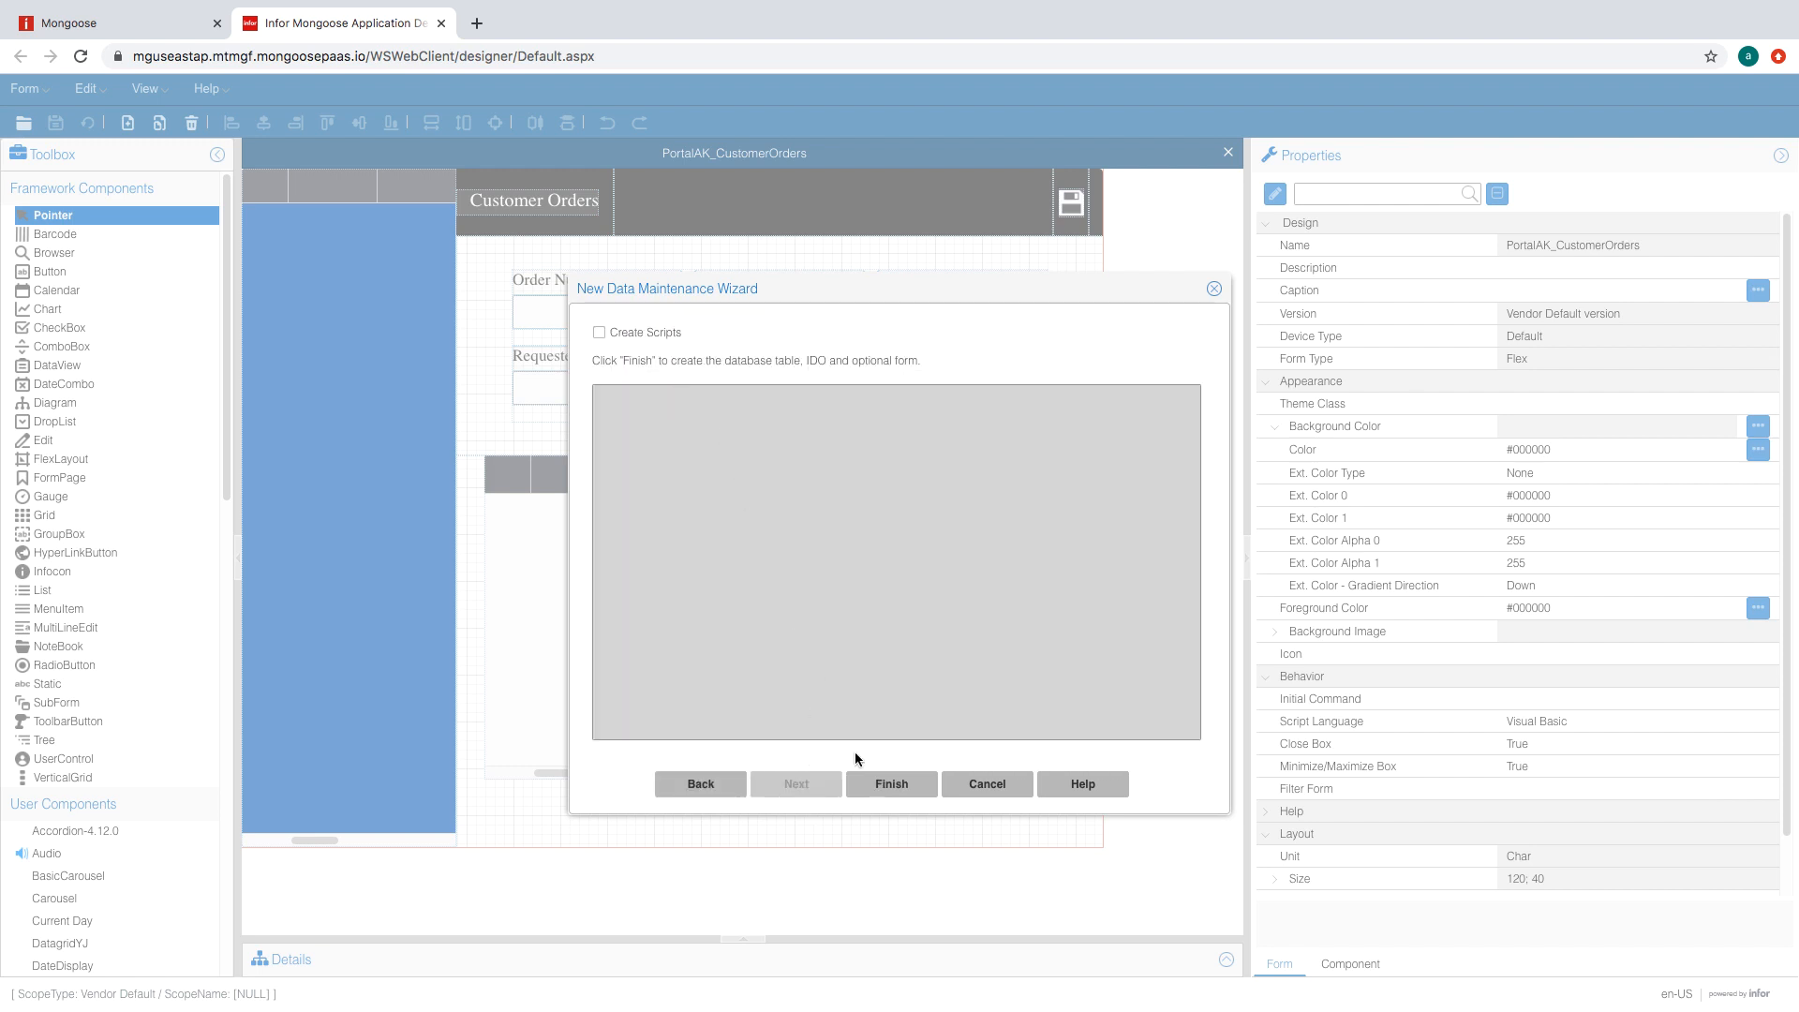
{"action": "left_click", "coordinate": [877, 785]}
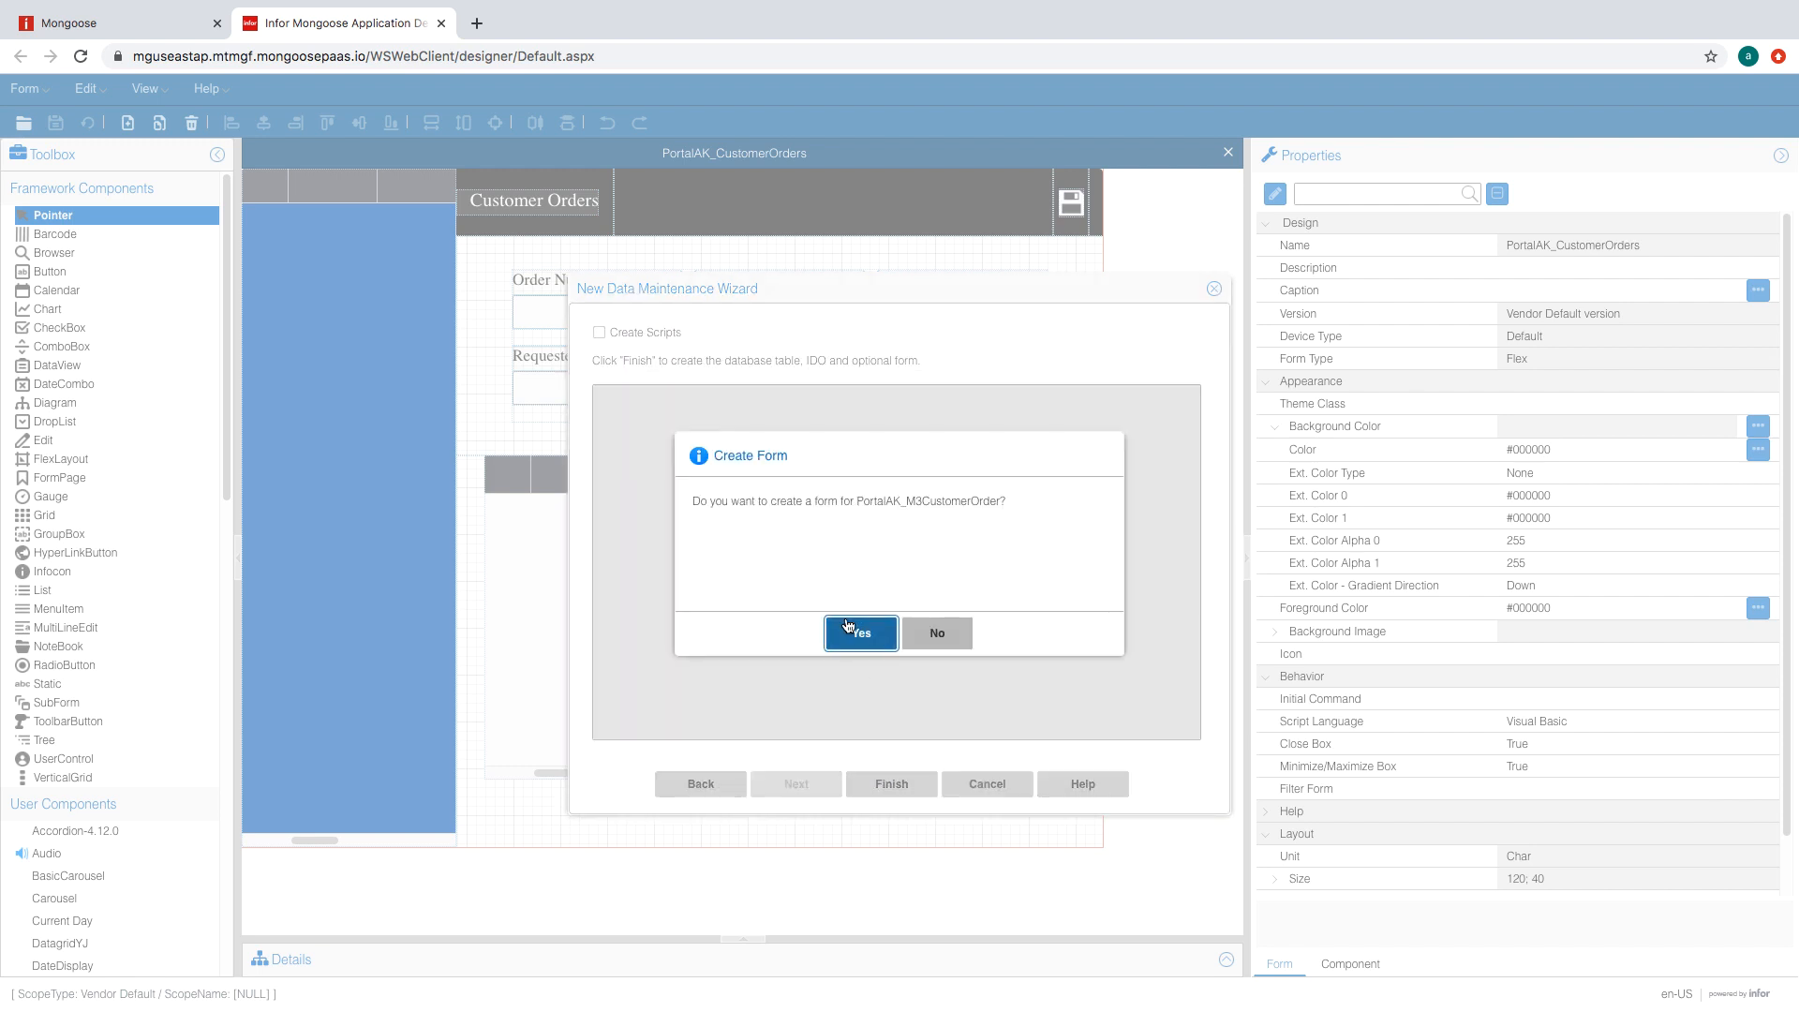
- Accept form creation and finish the MultiView form wizard, keeping all properties in the primary collection
{"action": "left_click", "coordinate": [850, 628]}
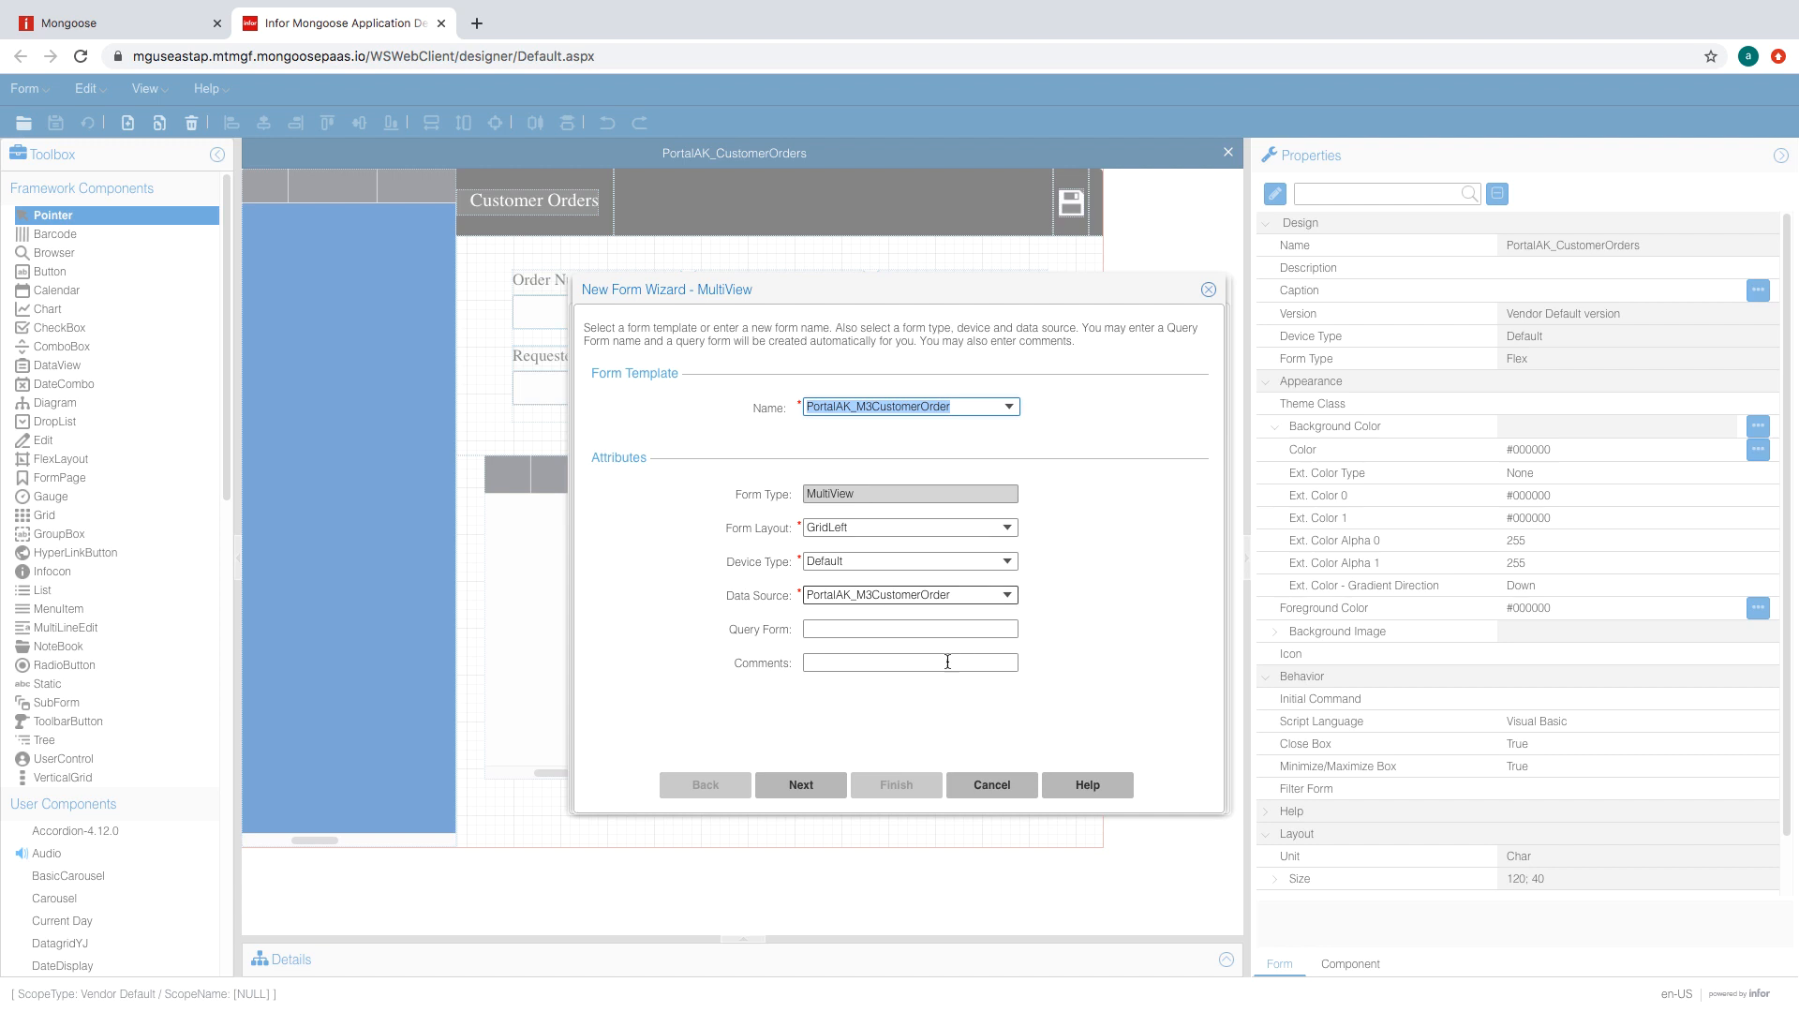
{"action": "left_click", "coordinate": [788, 795]}
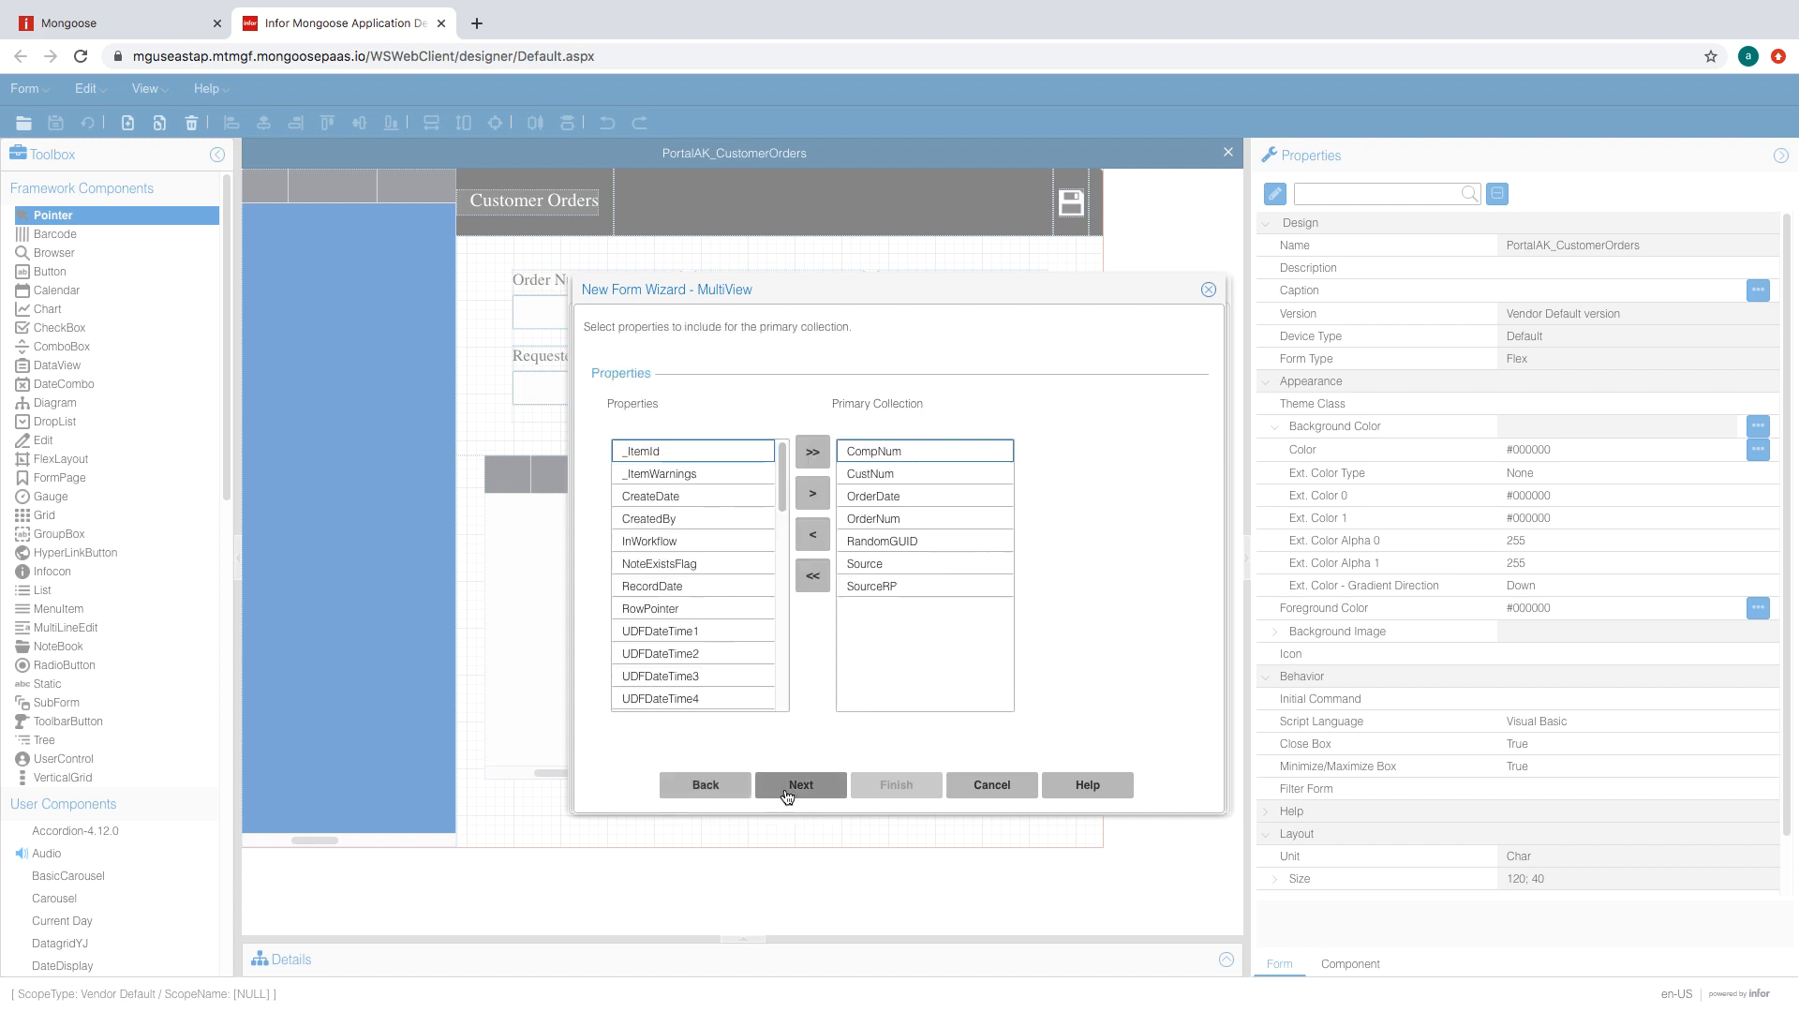
{"action": "left_click", "coordinate": [817, 794]}
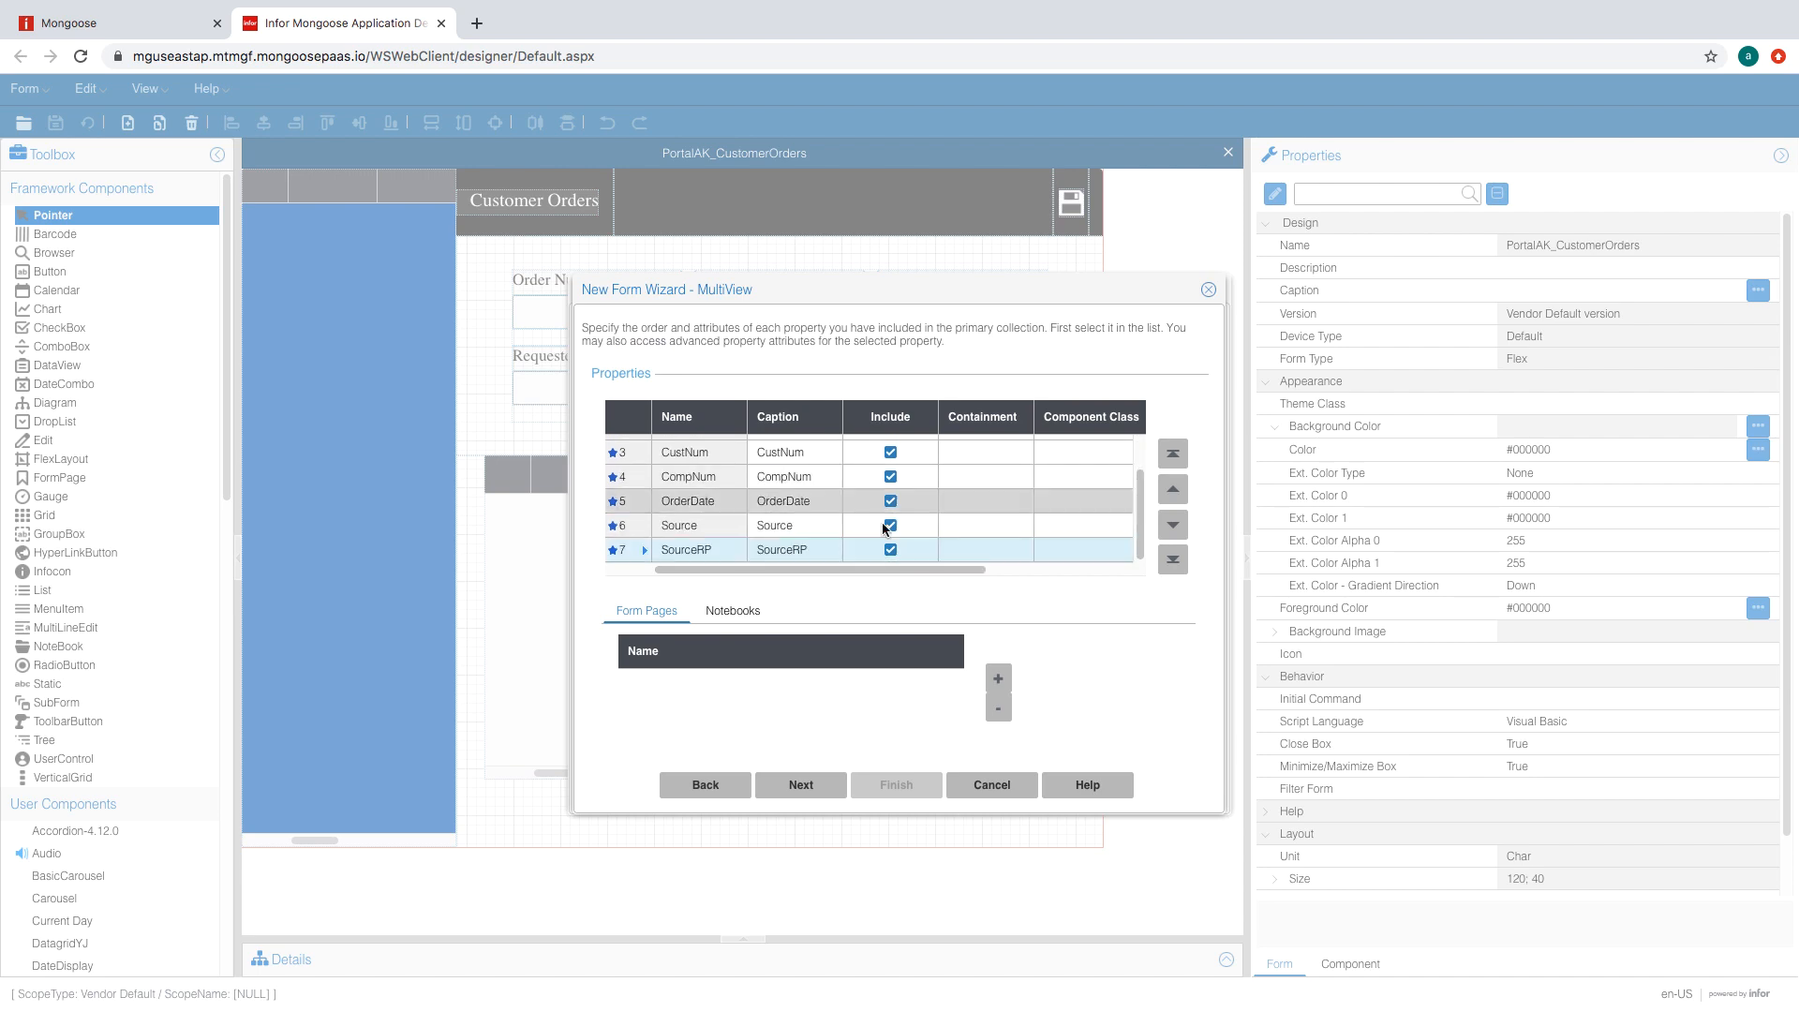
{"action": "scroll", "coordinate": [937, 549], "scroll_direction": "right", "scroll_amount": 3}
{"action": "left_click", "coordinate": [801, 785]}
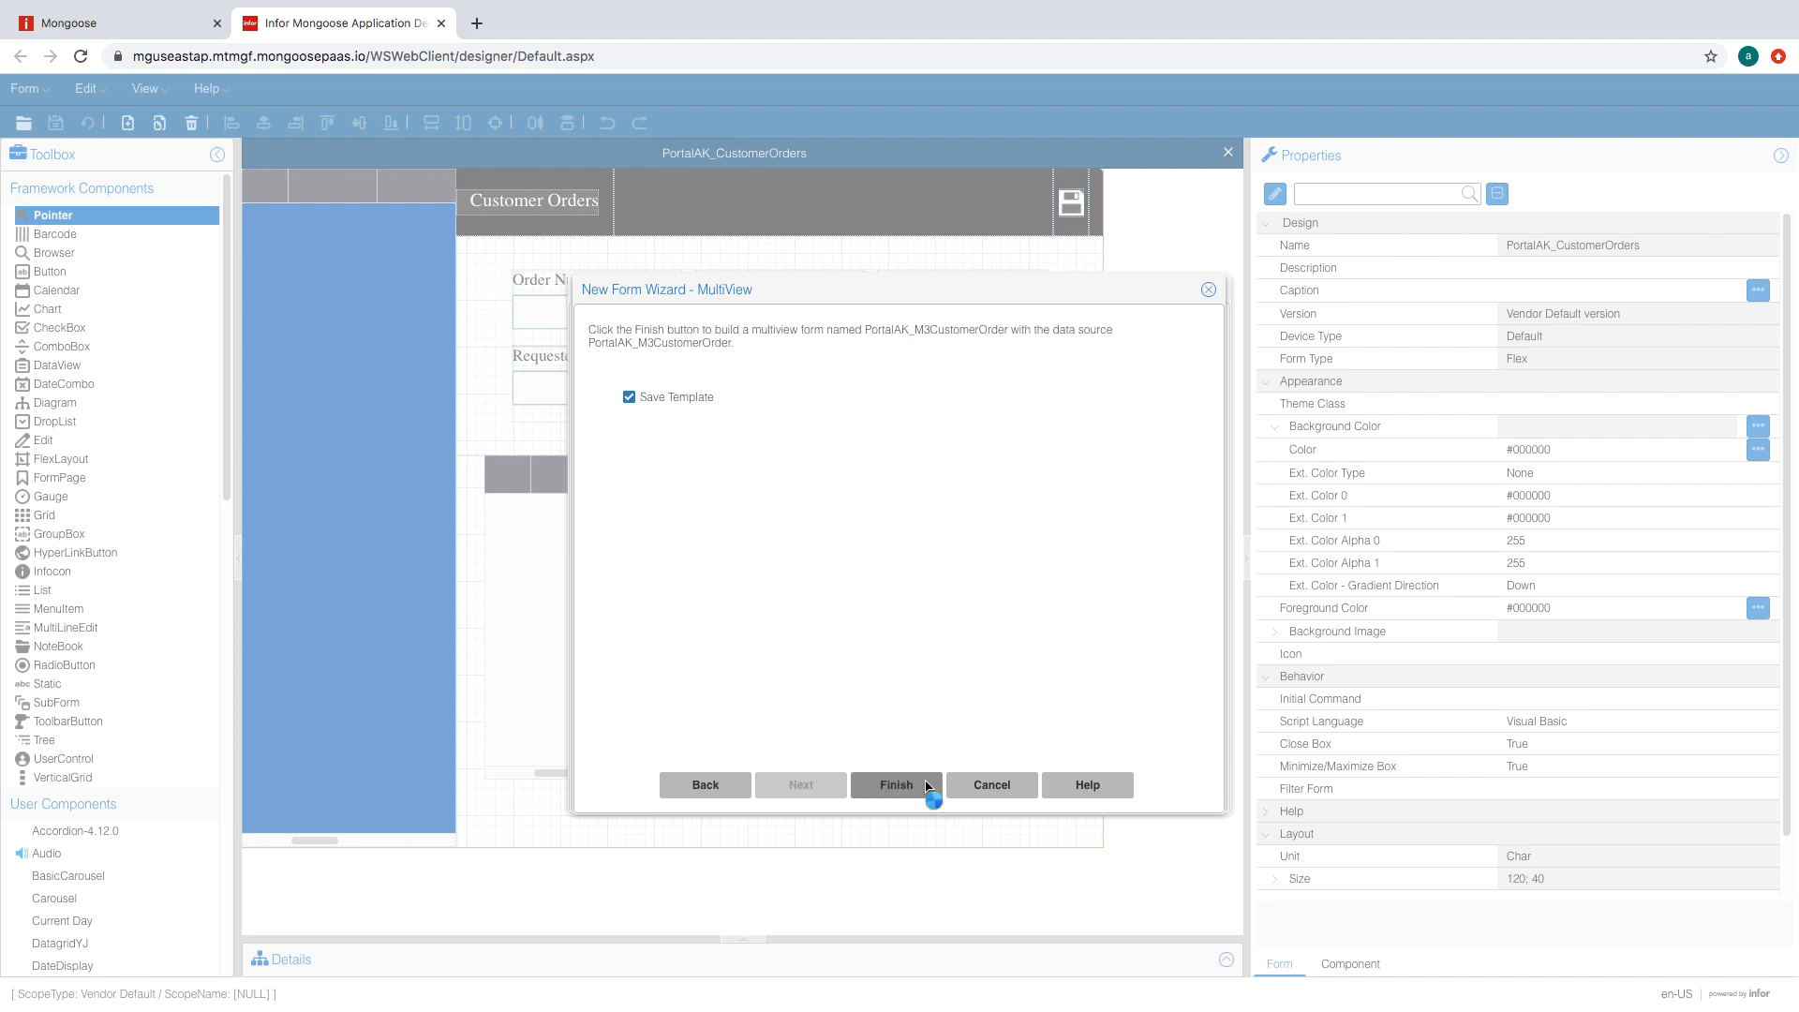
{"action": "left_click", "coordinate": [895, 632]}
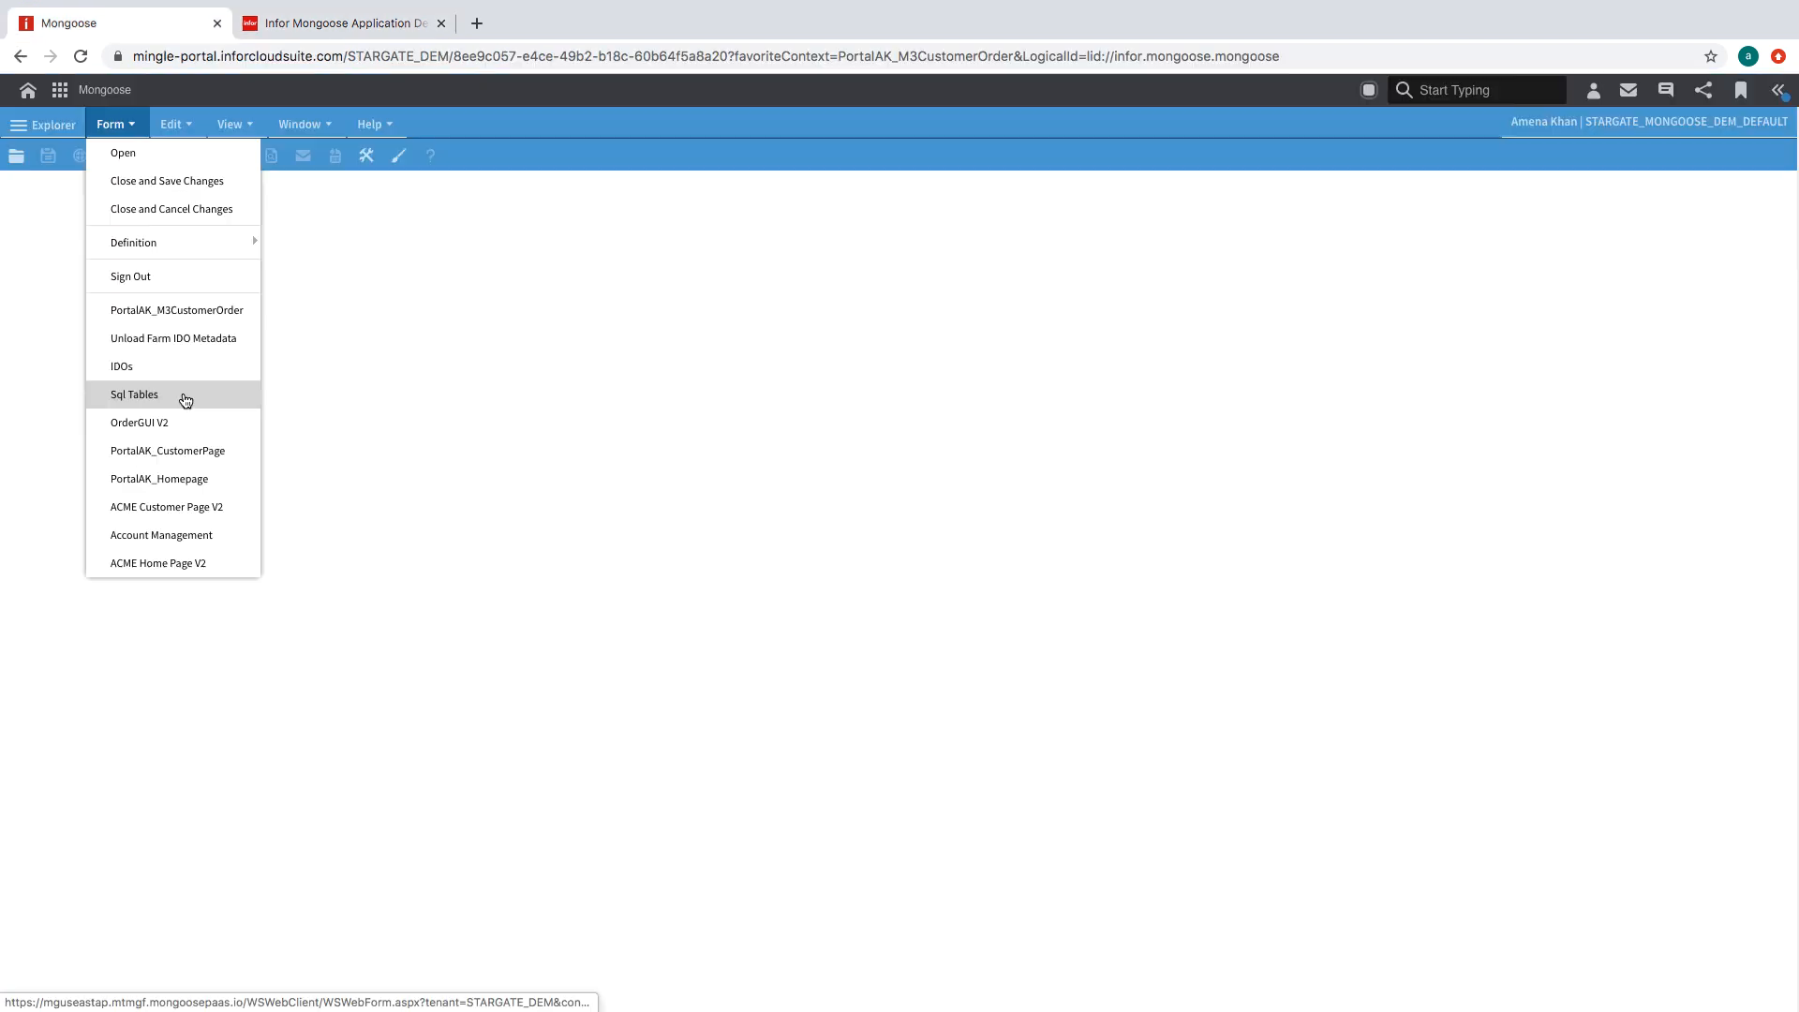
- In Sql Tables, add RowPointer to the DEMO_ConOrders primary key constraint
{"action": "left_click", "coordinate": [180, 395]}
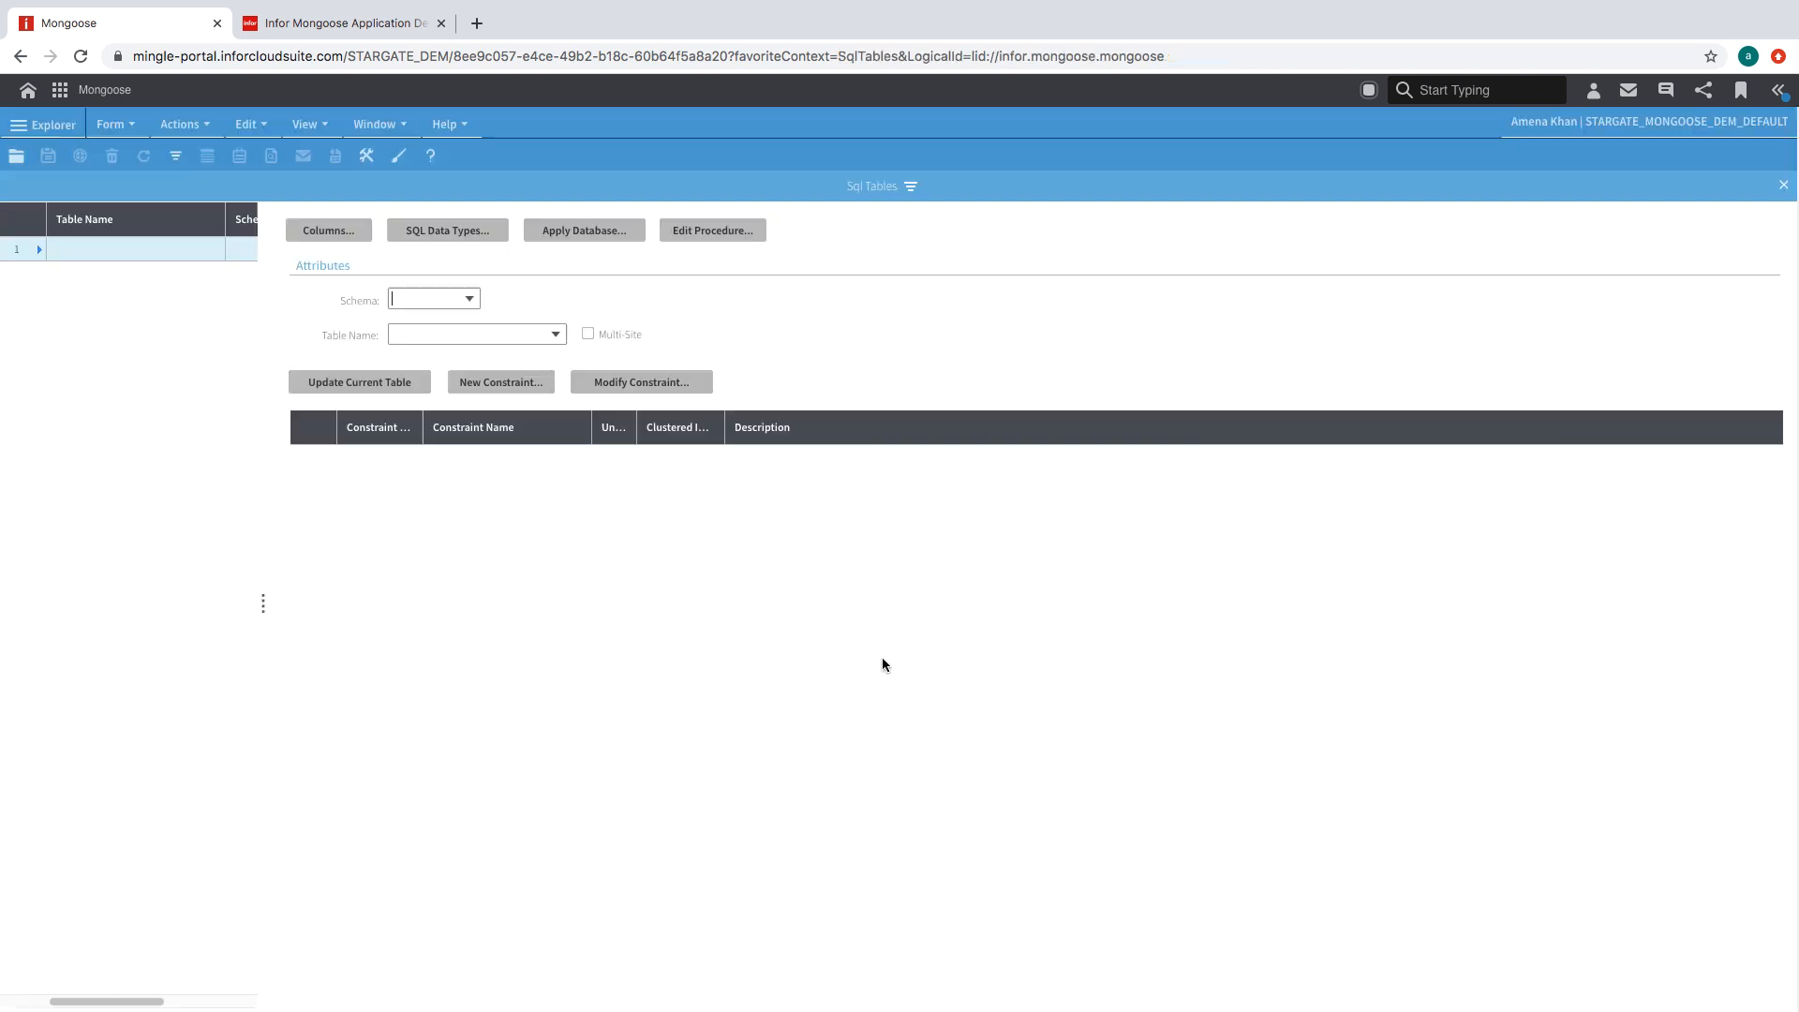
{"action": "left_click", "coordinate": [175, 158]}
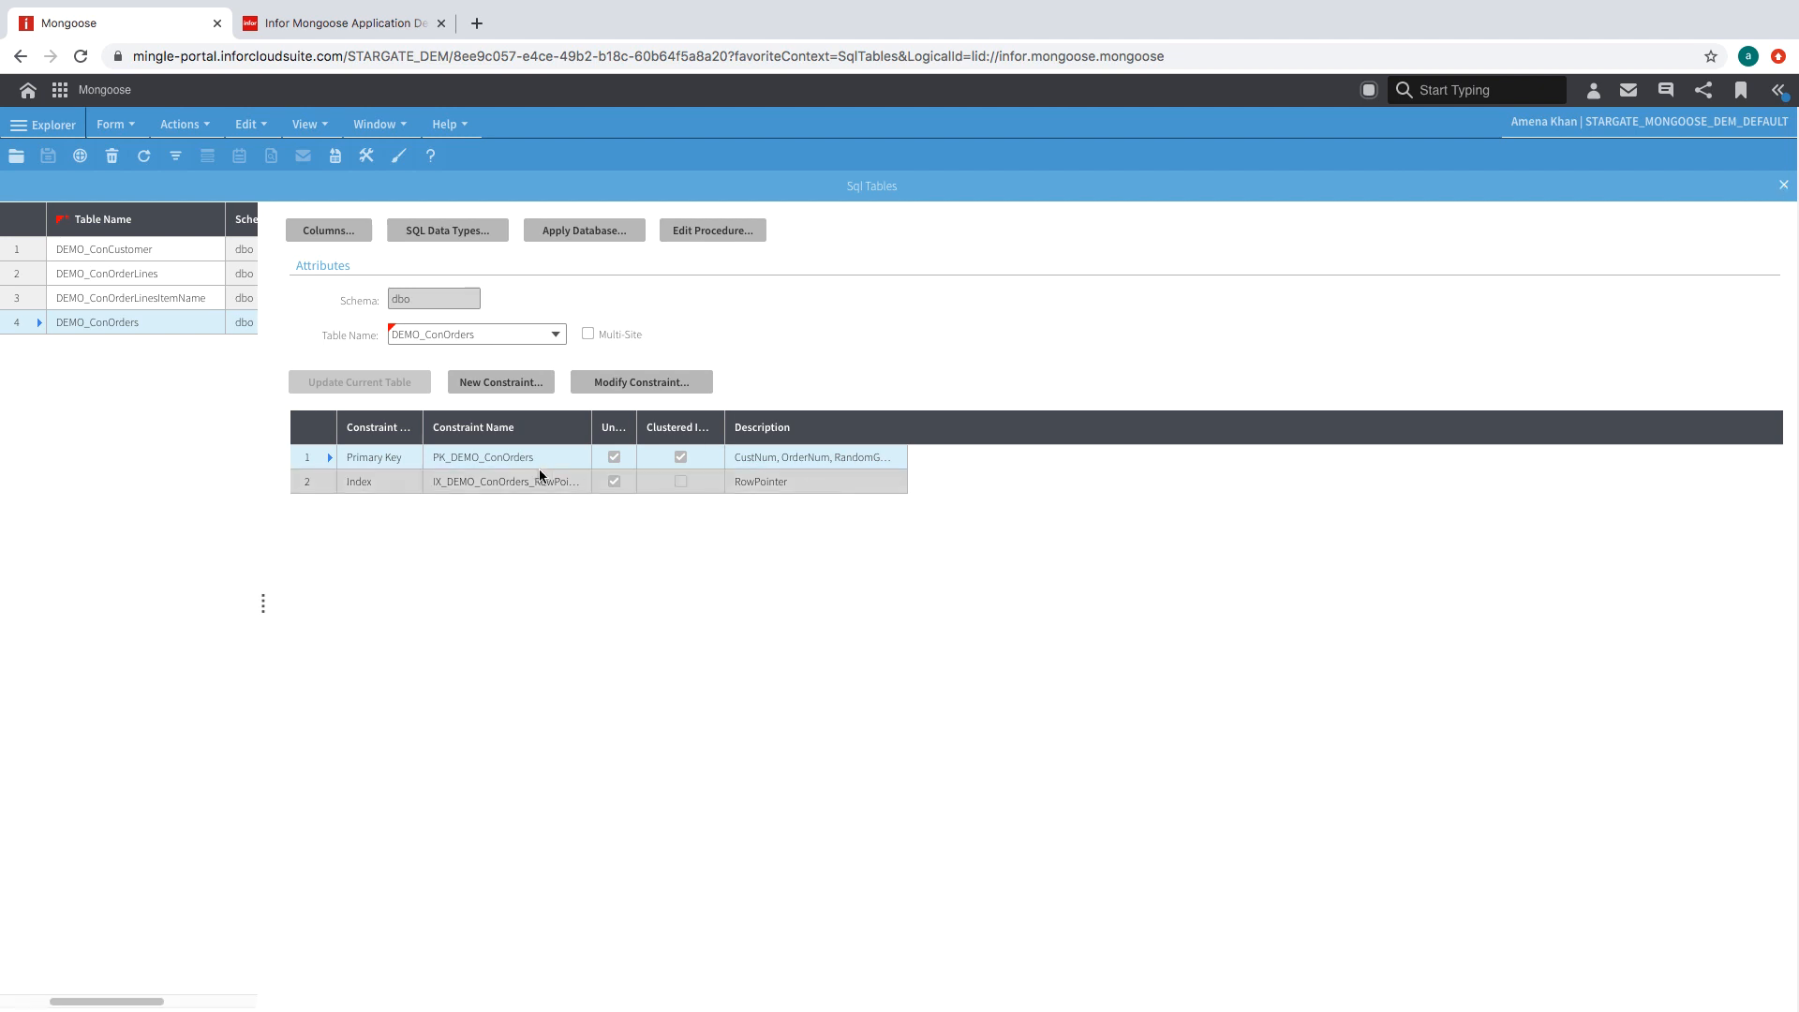
{"action": "double_click", "coordinate": [500, 456]}
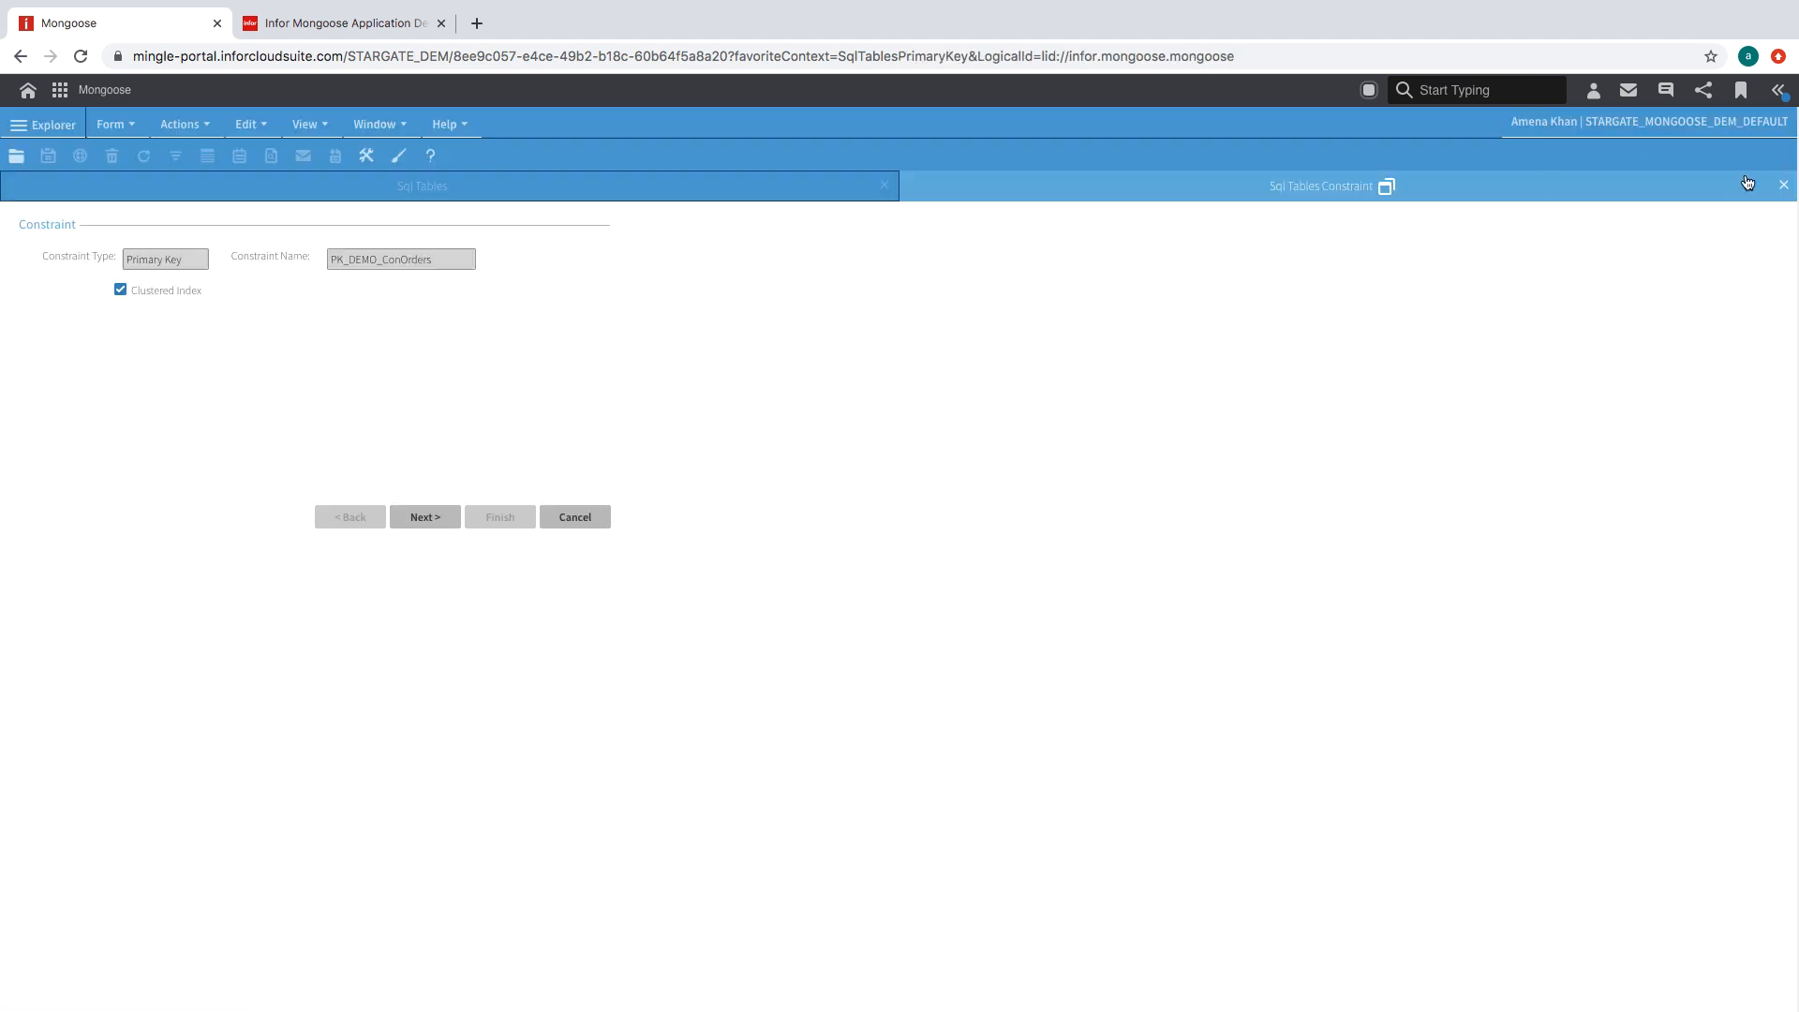
{"action": "left_click", "coordinate": [1783, 185]}
{"action": "left_click", "coordinate": [626, 392]}
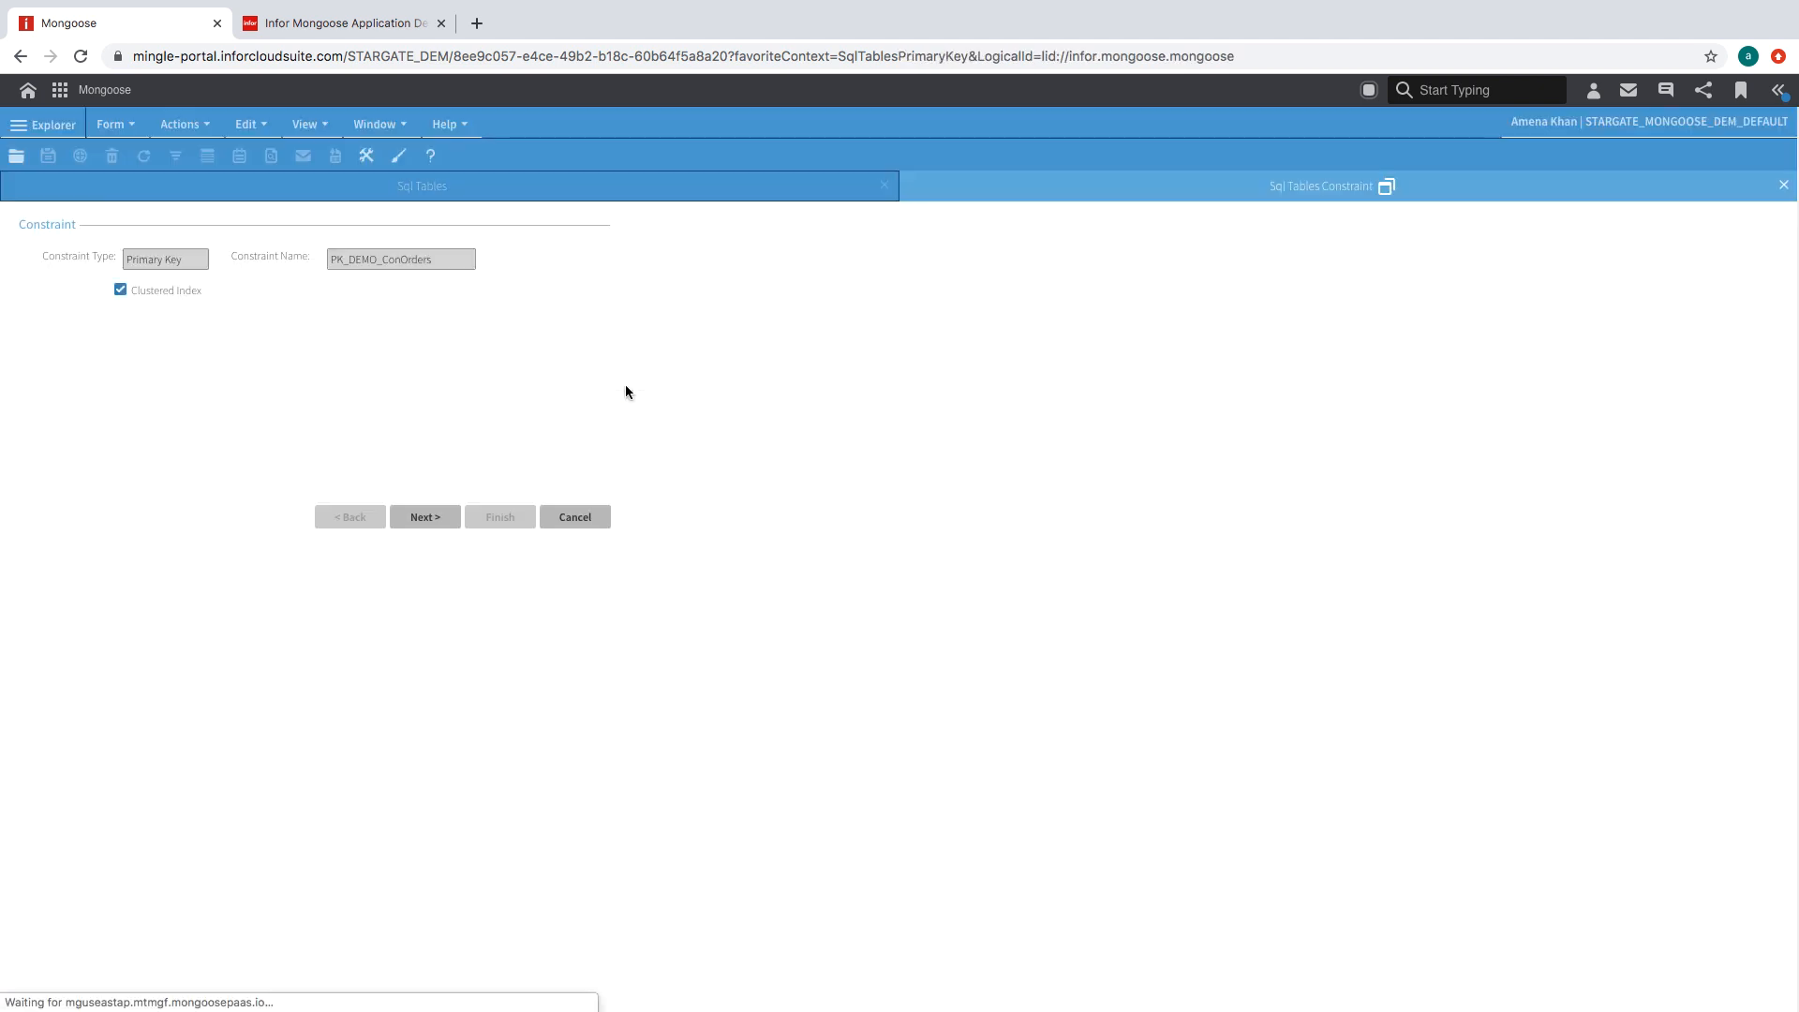
{"action": "left_click", "coordinate": [449, 518]}
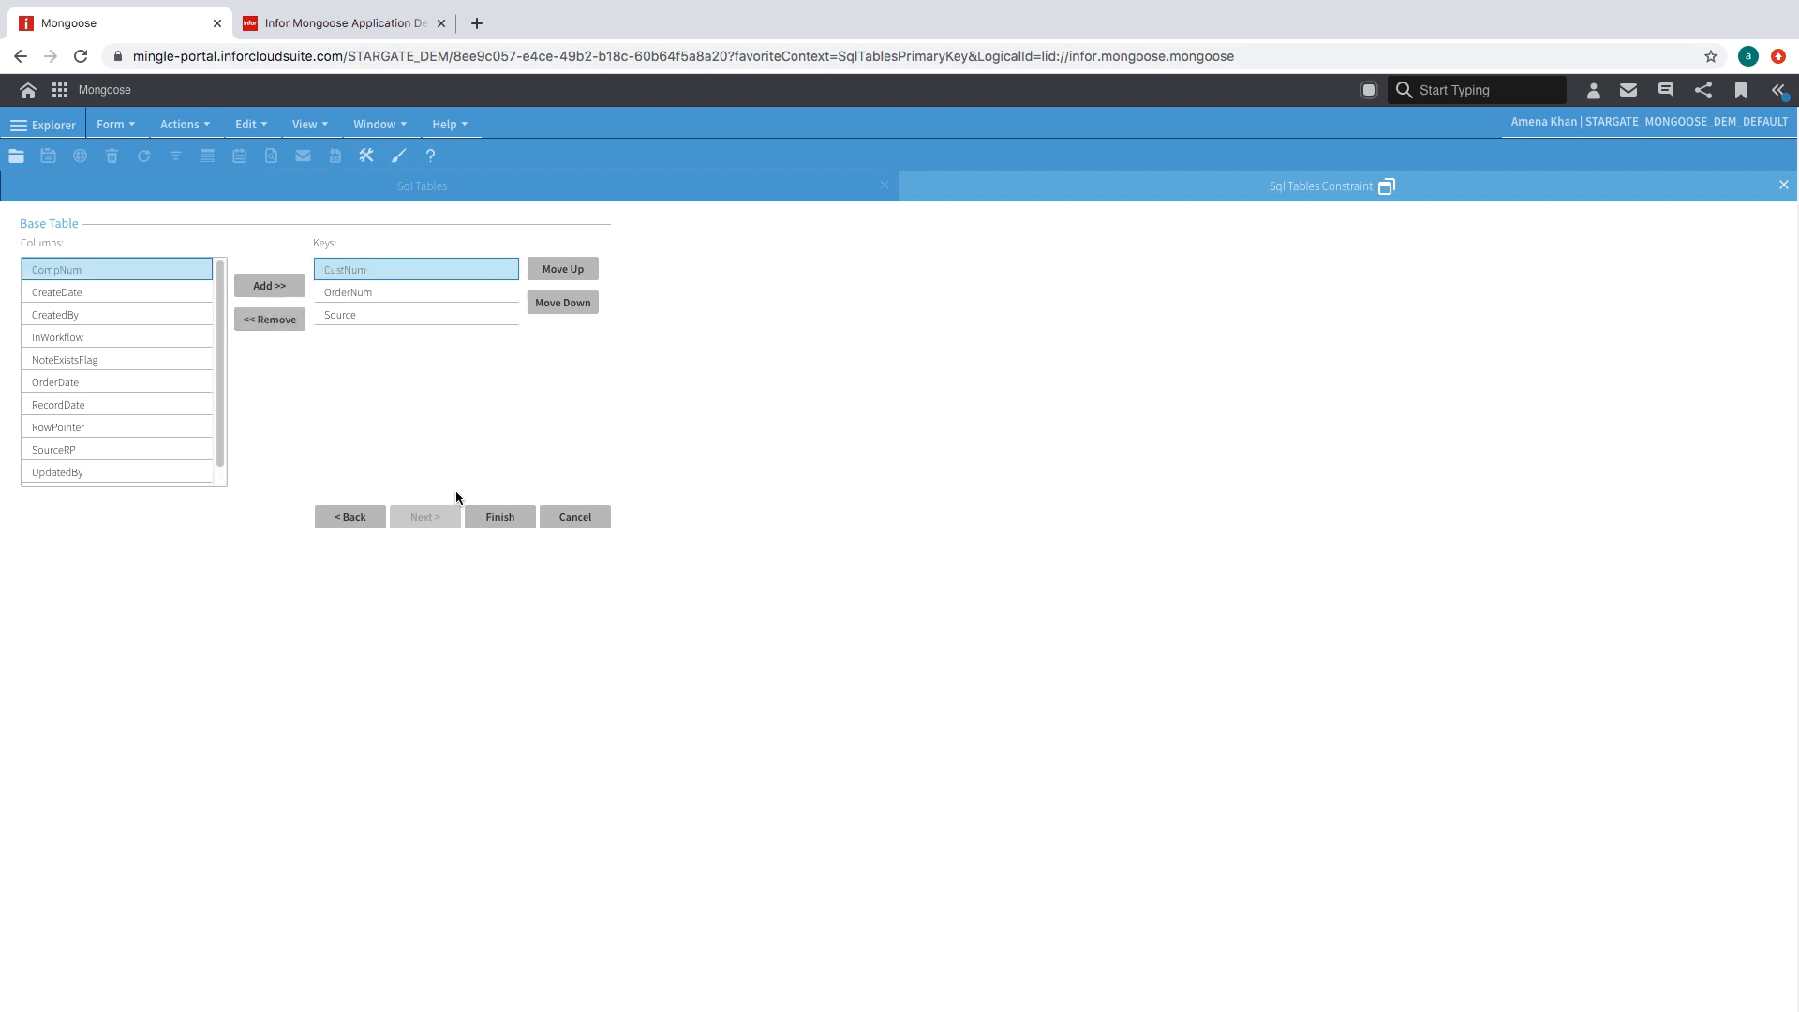
{"action": "left_click_drag", "start_coordinate": [220, 361], "coordinate": [219, 385]}
{"action": "left_click", "coordinate": [178, 408]}
{"action": "left_click", "coordinate": [272, 296]}
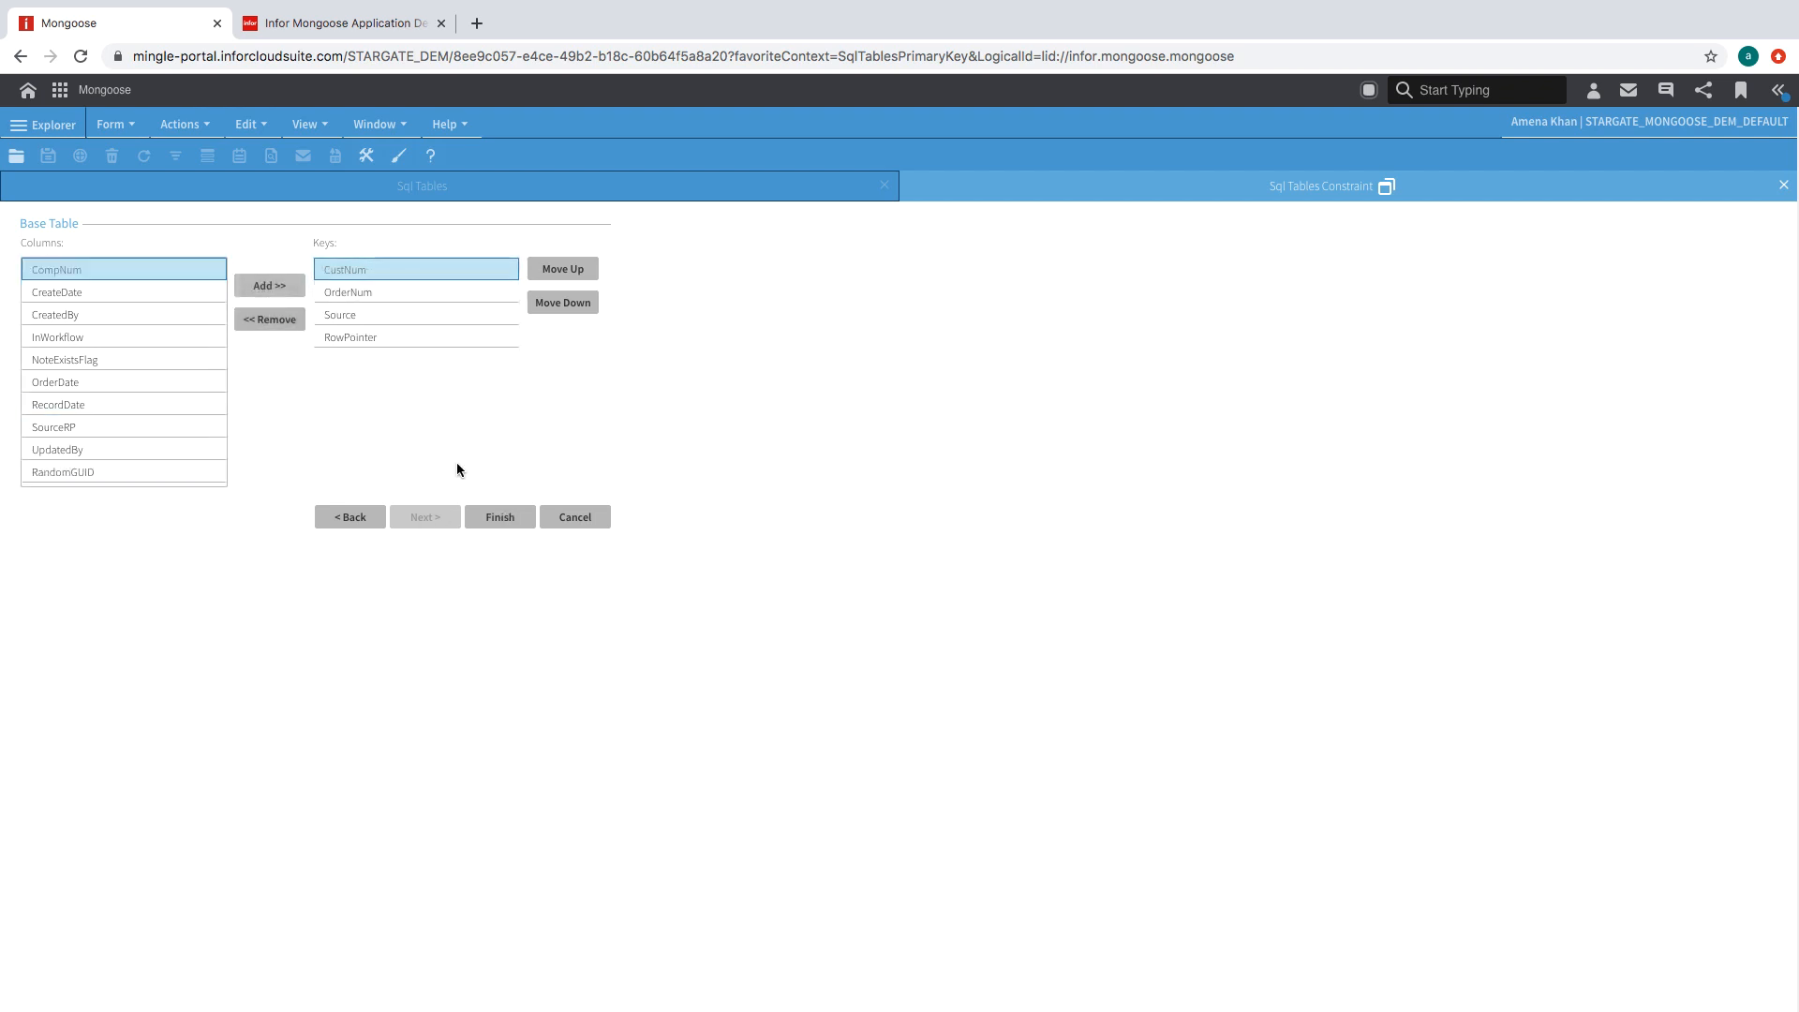
{"action": "left_click", "coordinate": [500, 516]}
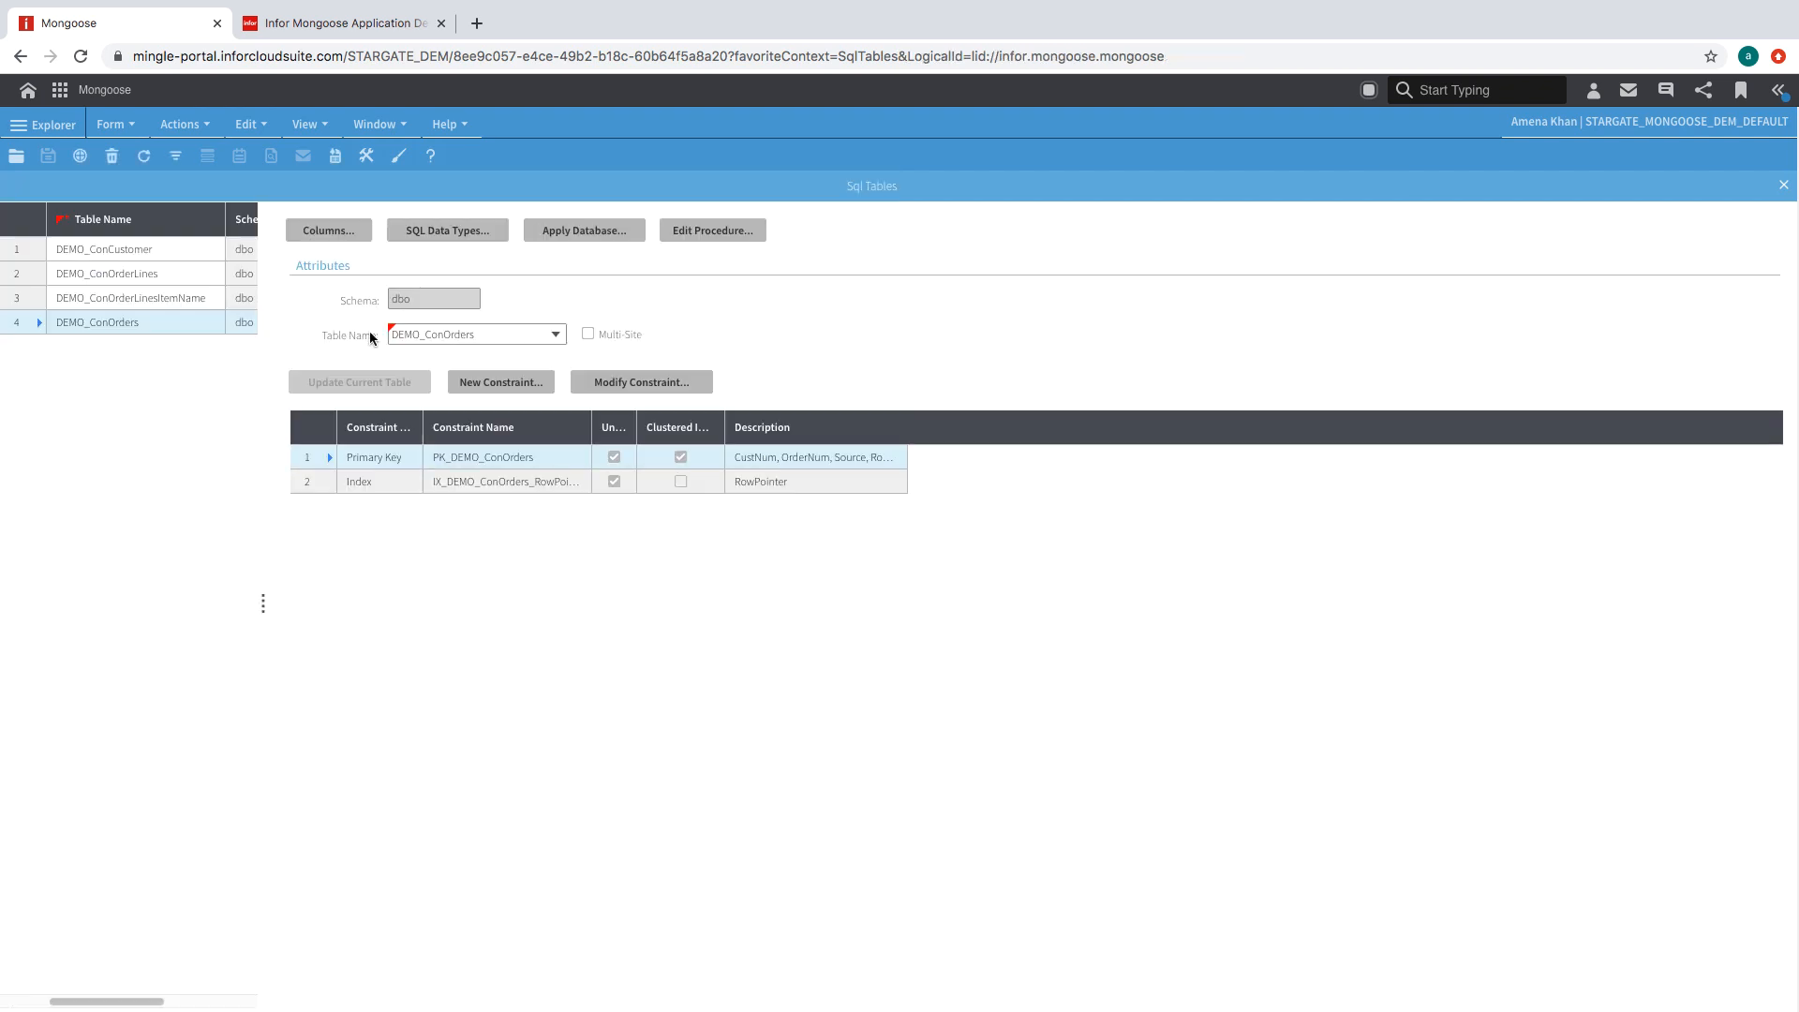
- Save the Sql Columns changes, close the table forms and open the IDOs form
{"action": "left_click", "coordinate": [103, 450]}
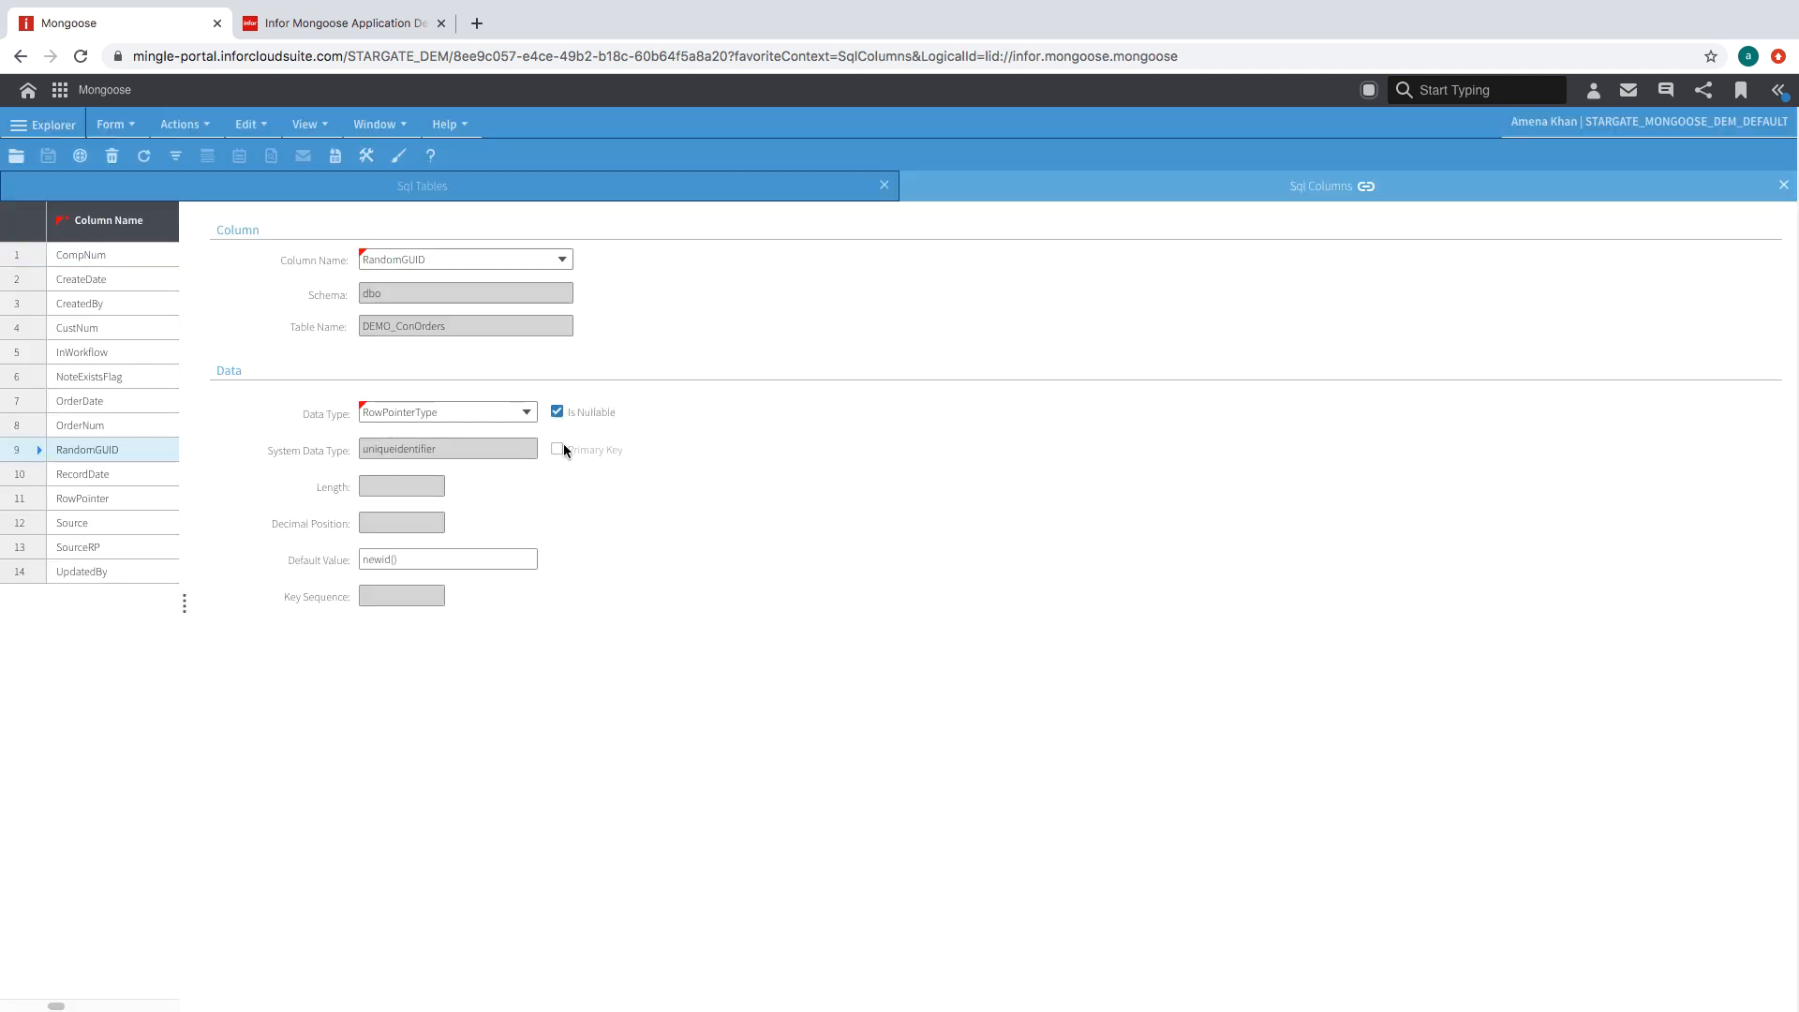
{"action": "left_click", "coordinate": [48, 156]}
{"action": "left_click", "coordinate": [1784, 184]}
{"action": "left_click", "coordinate": [1783, 184]}
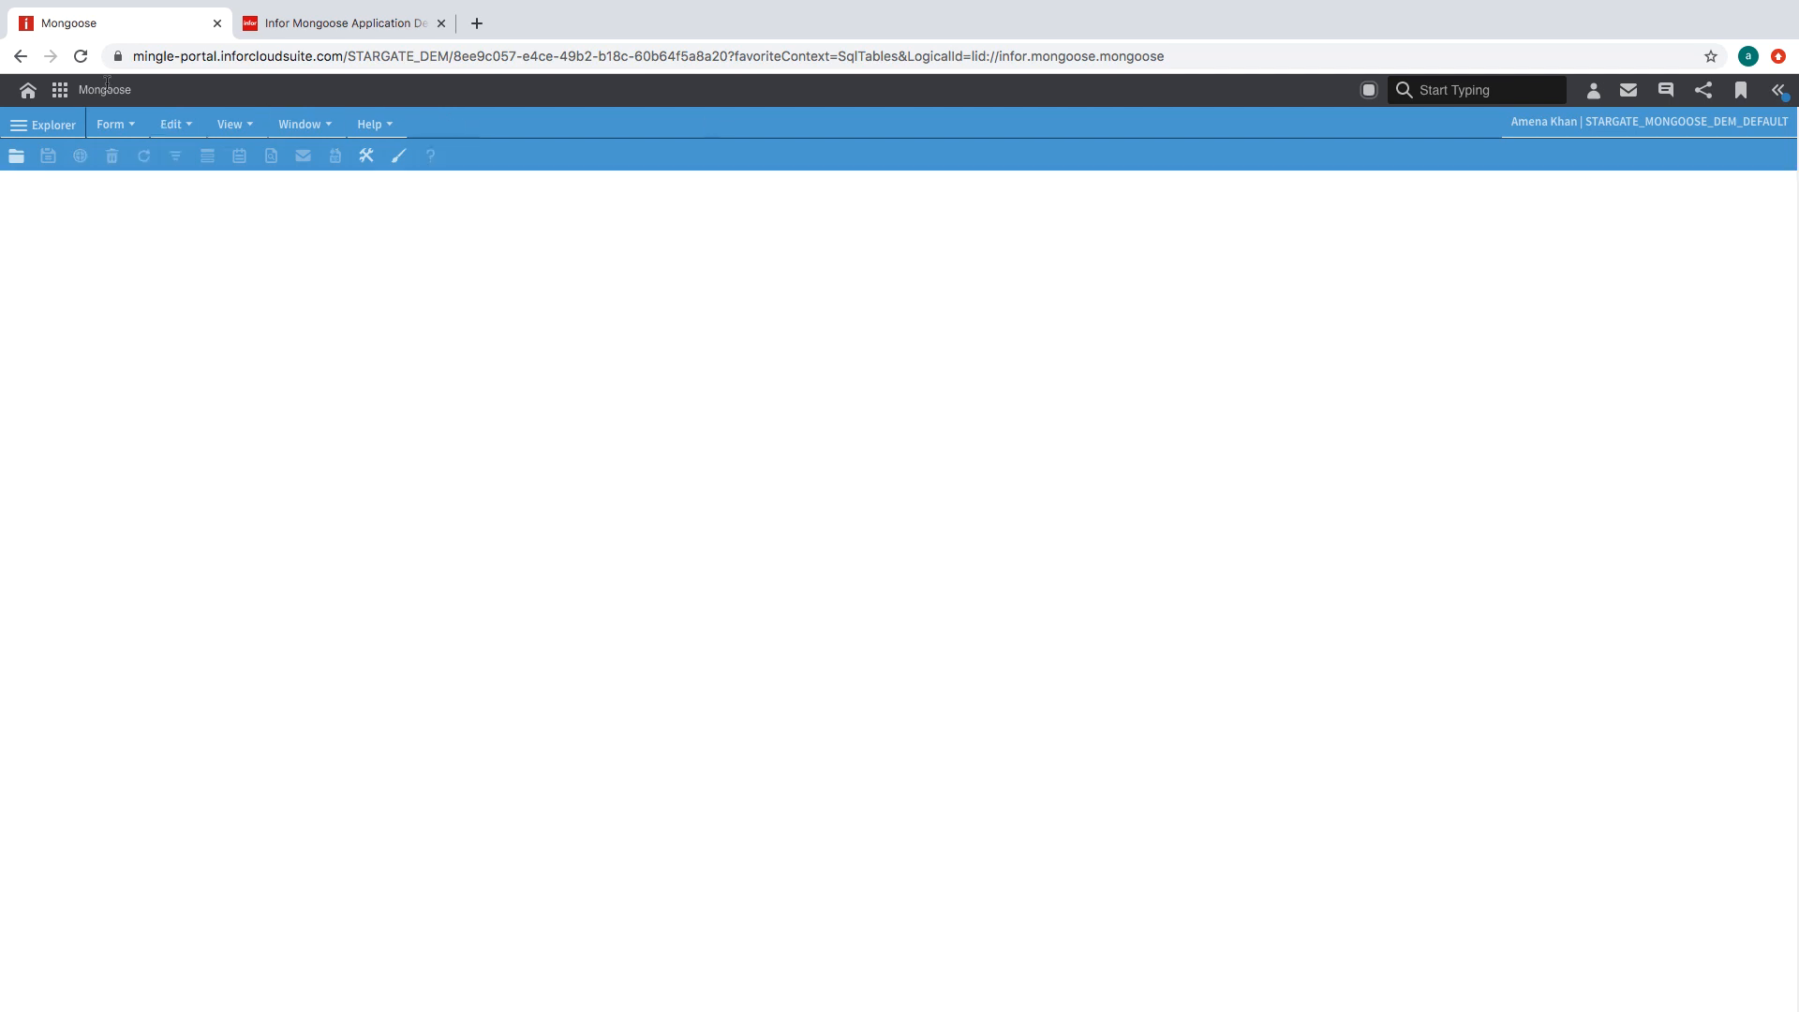
{"action": "left_click", "coordinate": [111, 124]}
{"action": "left_click", "coordinate": [212, 390]}
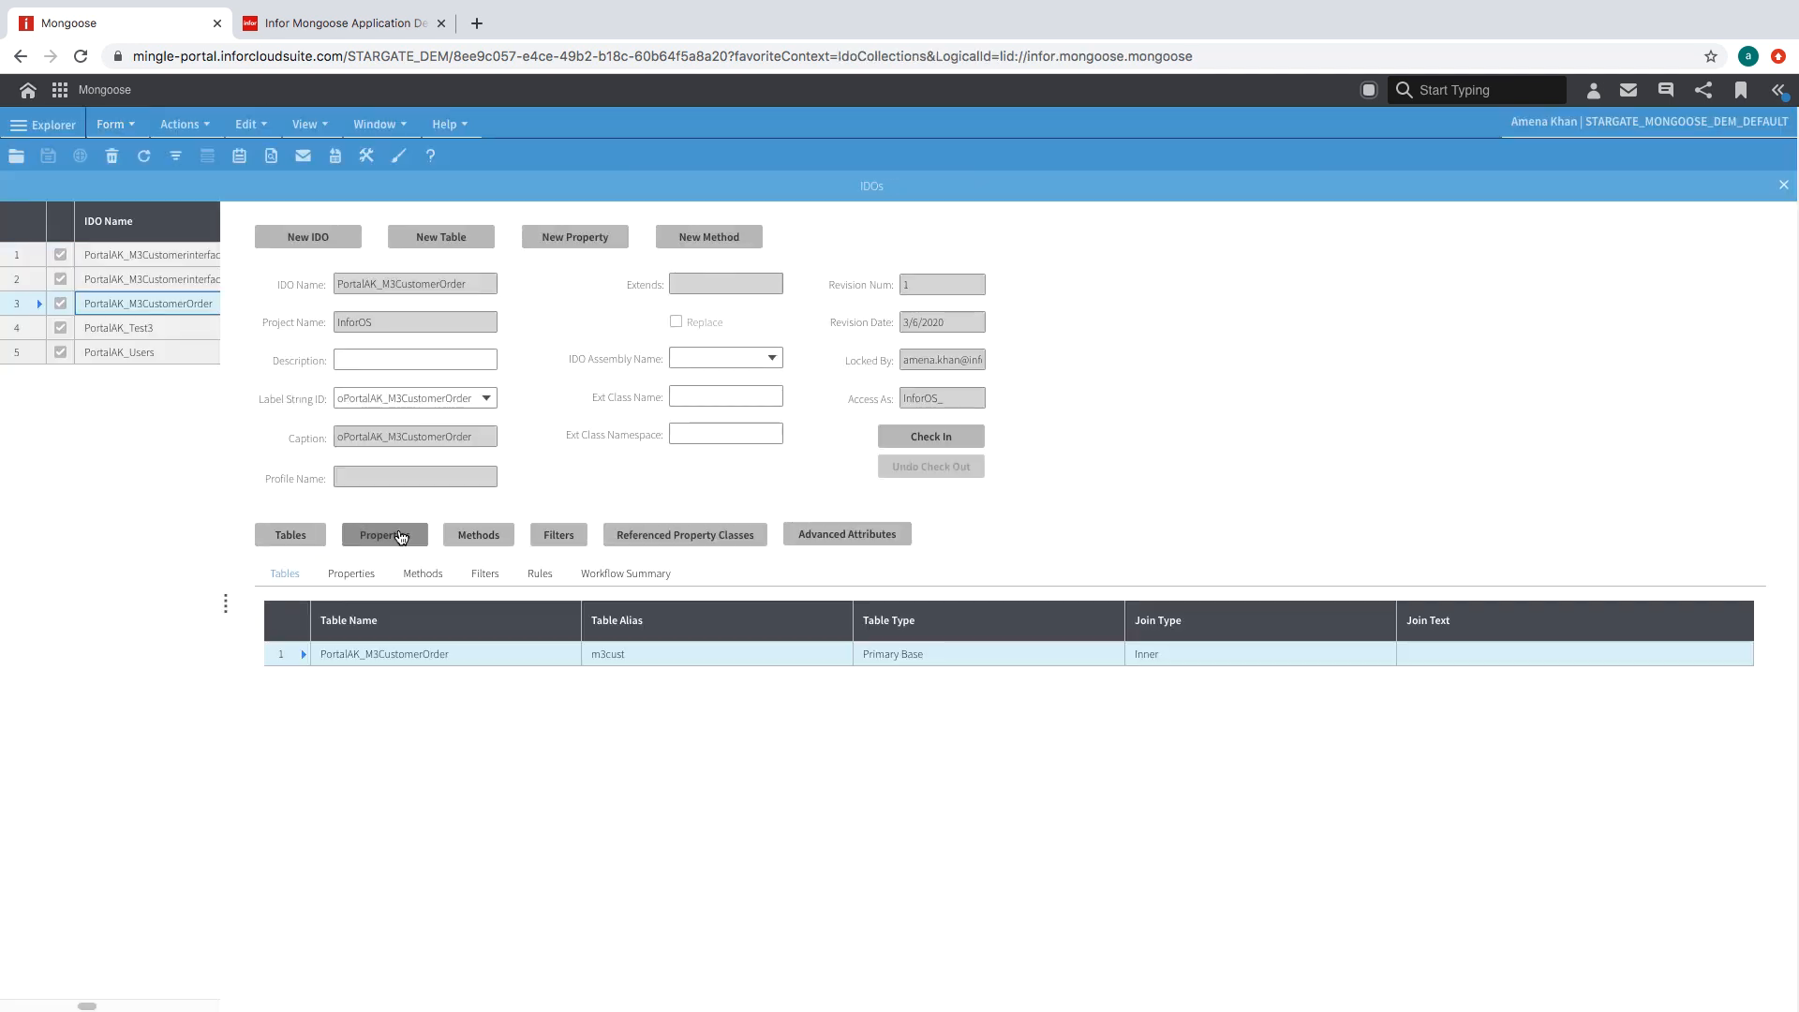
- Make the RandomGUID property of the PortalAK_M3CustomerOrder IDO not required and save it
{"action": "left_click", "coordinate": [393, 536]}
{"action": "left_click", "coordinate": [142, 358]}
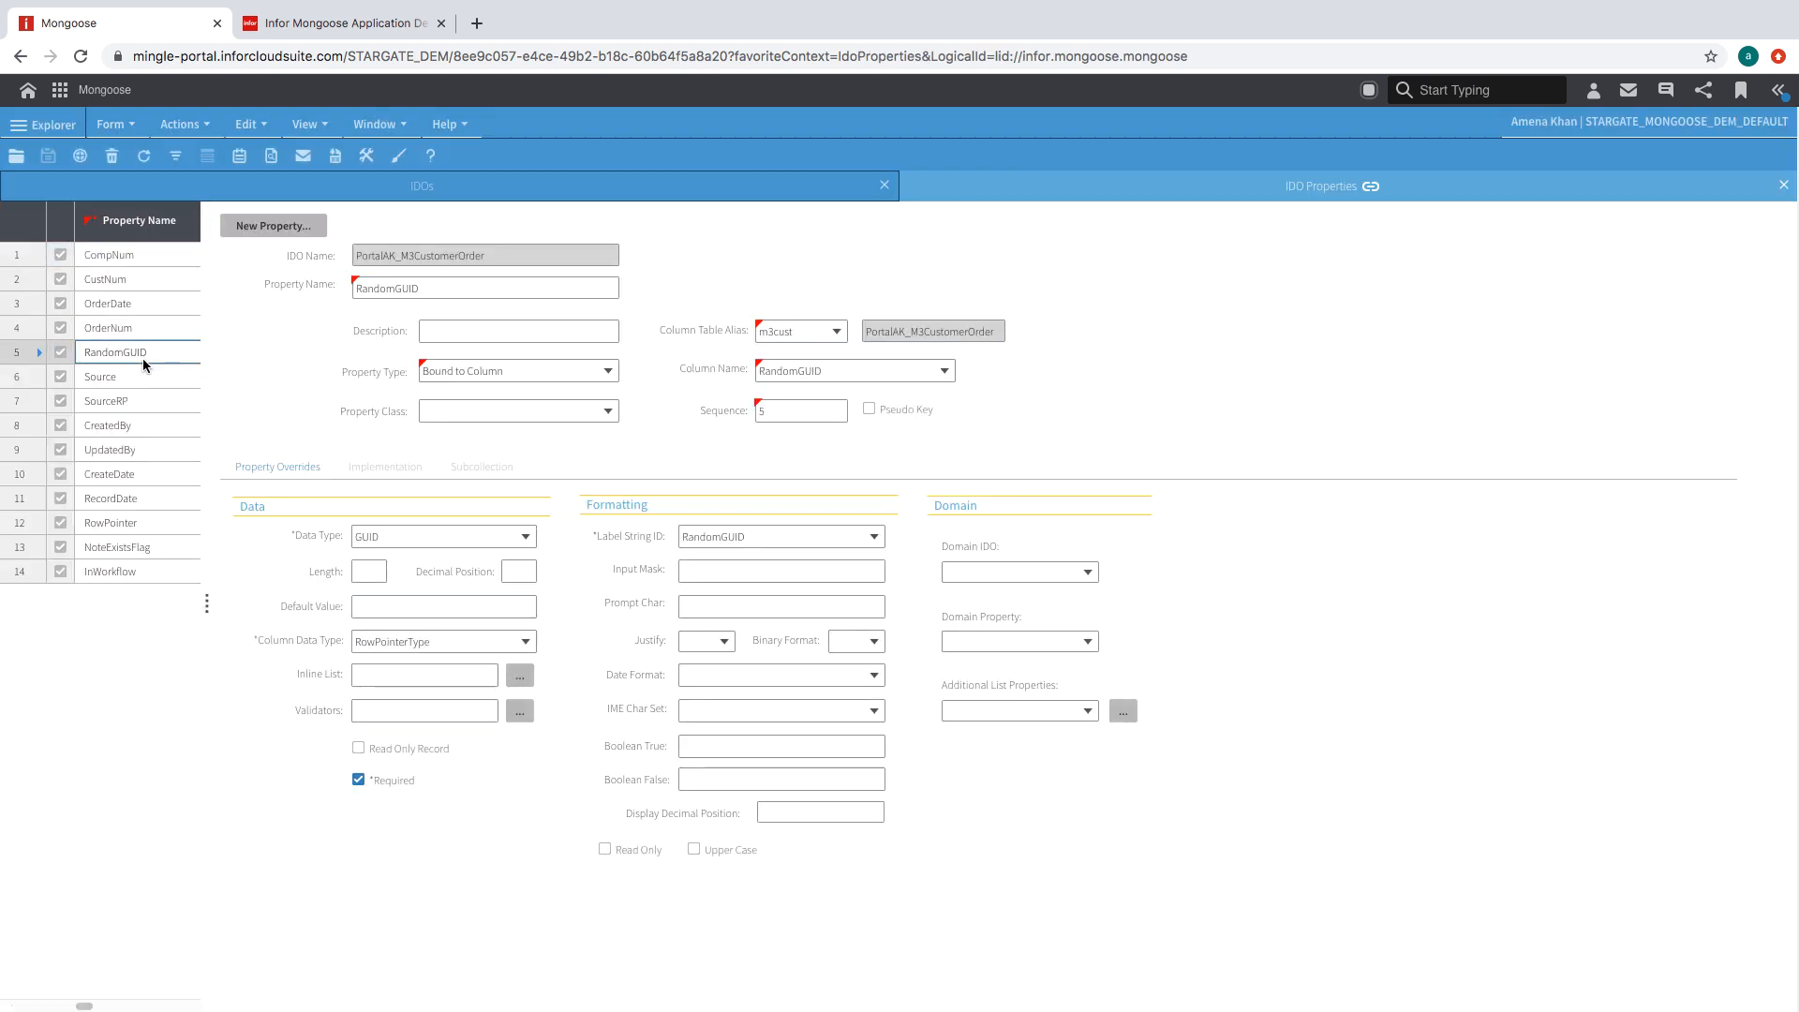
{"action": "left_click", "coordinate": [402, 781]}
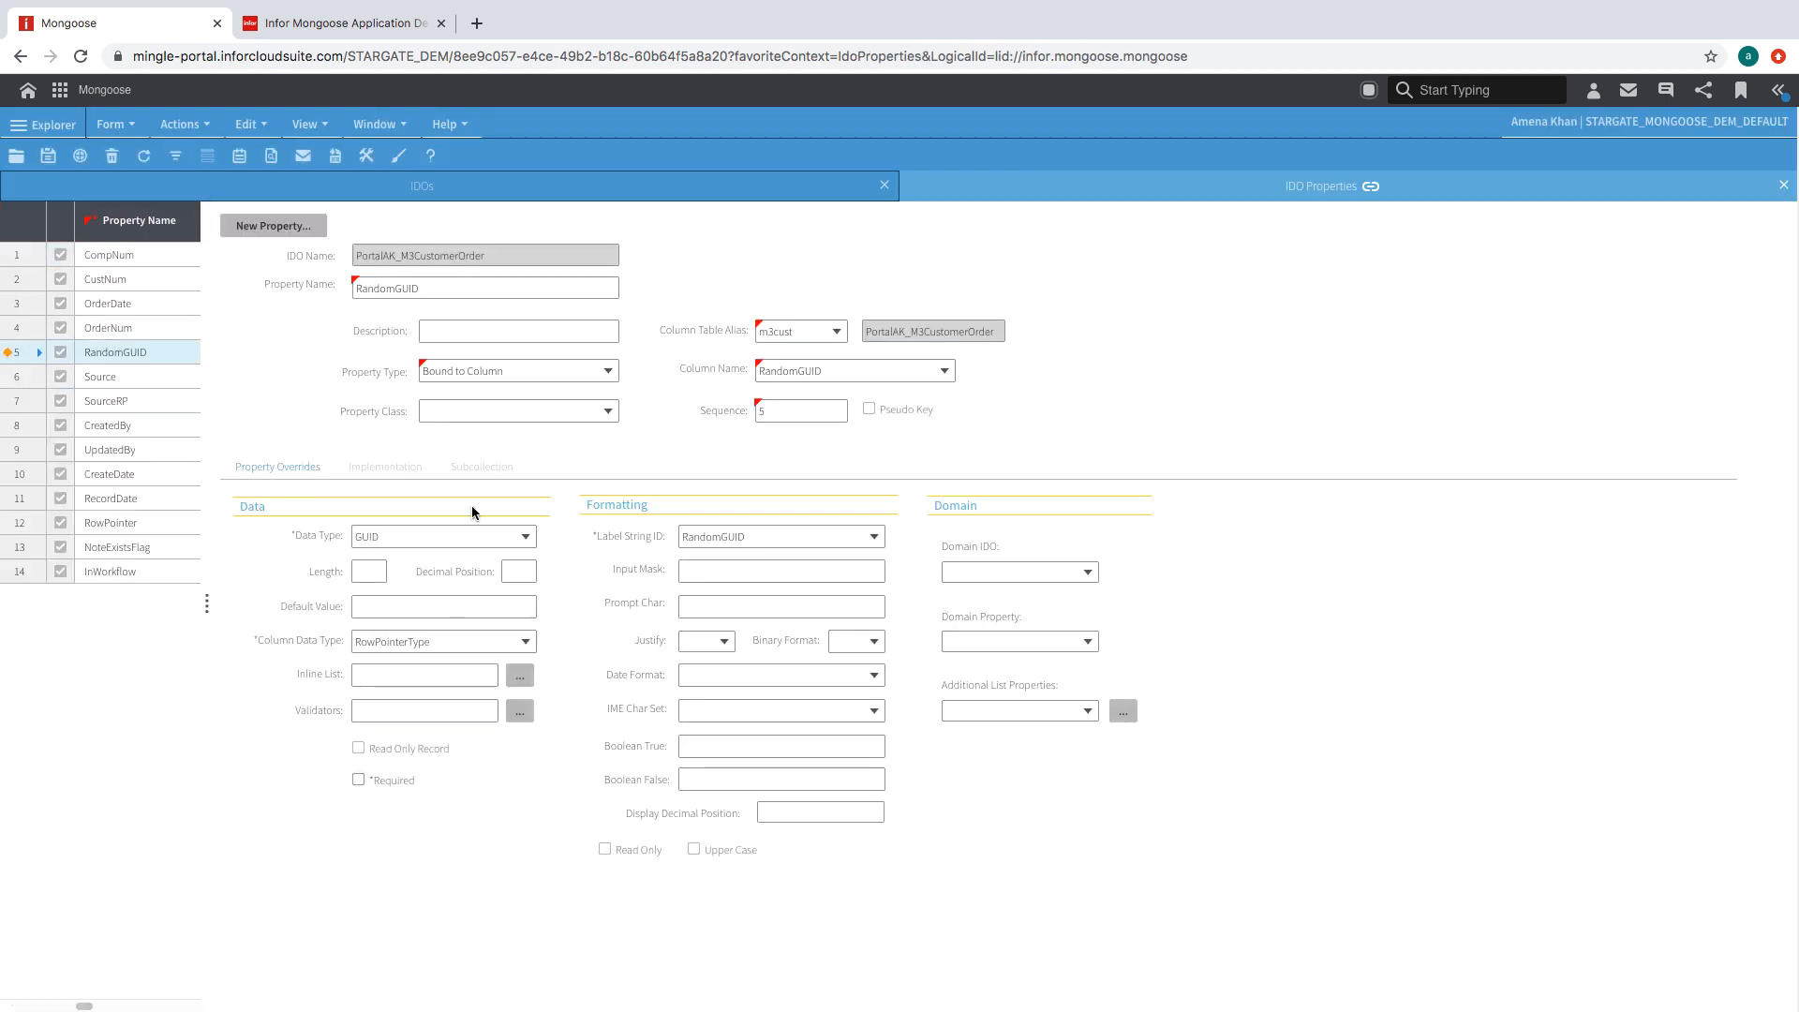
{"action": "left_click", "coordinate": [49, 157]}
{"action": "left_click", "coordinate": [1783, 185]}
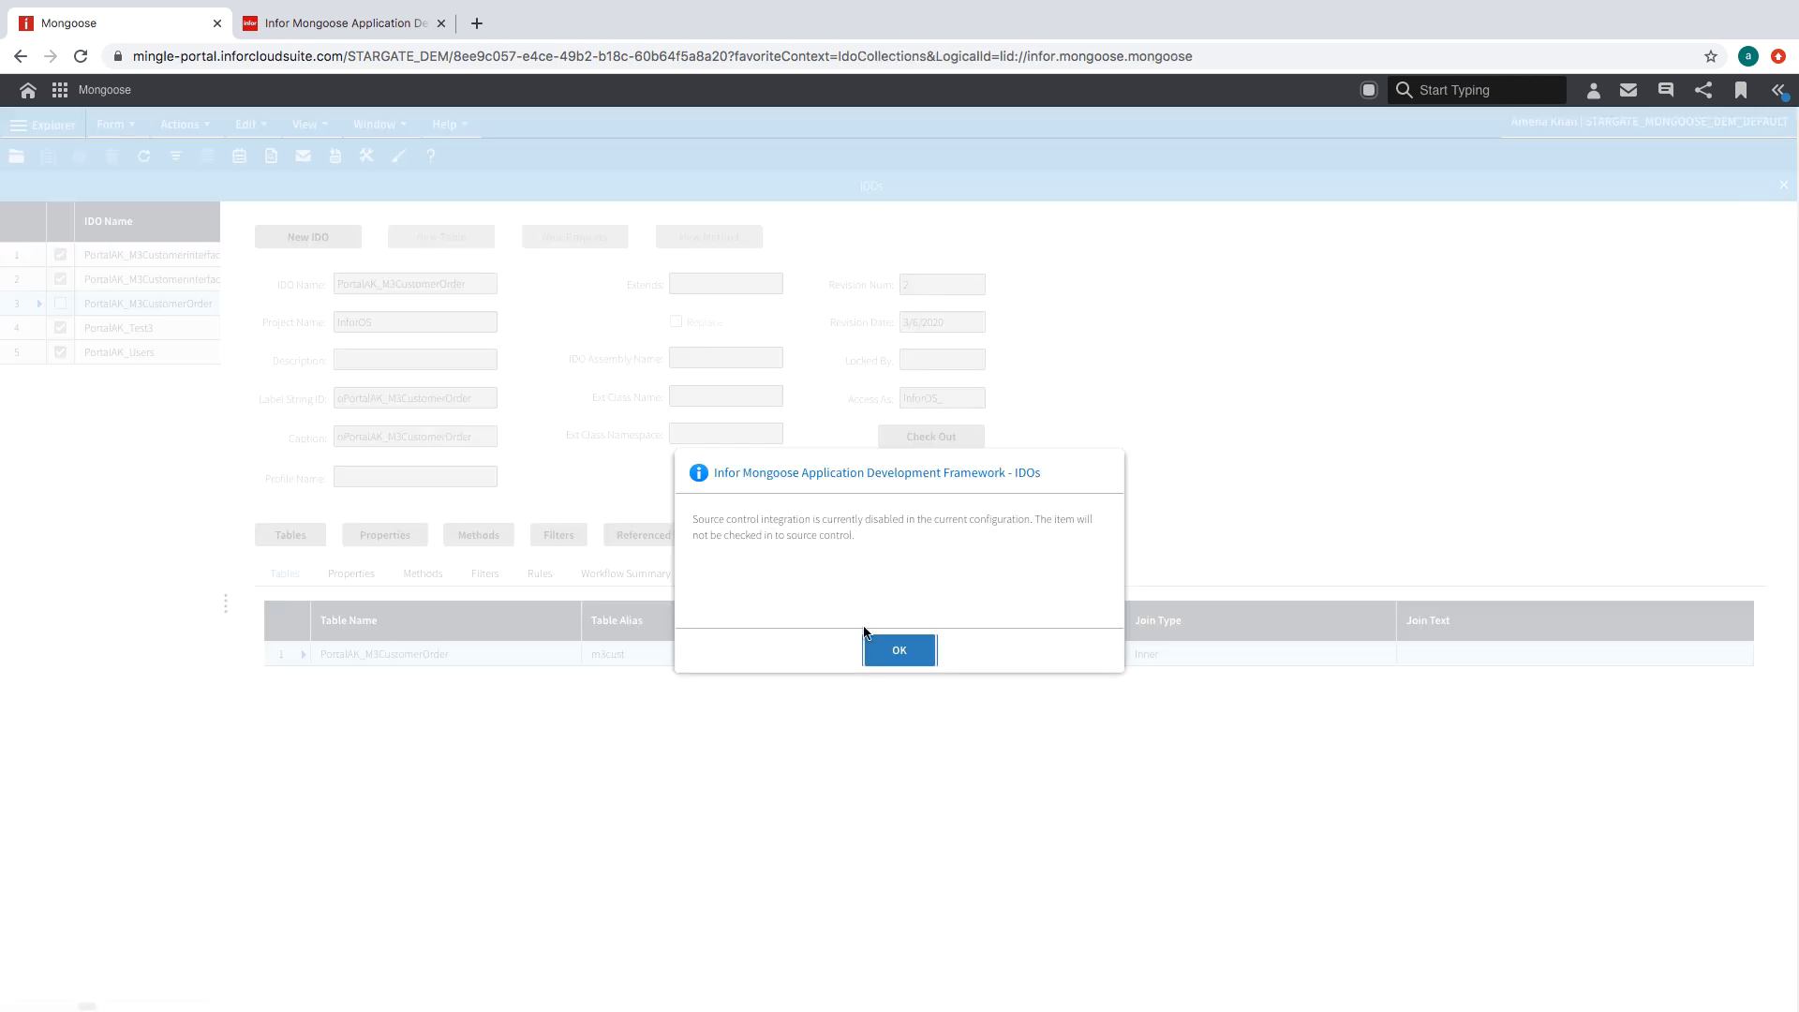
{"action": "left_click", "coordinate": [872, 649]}
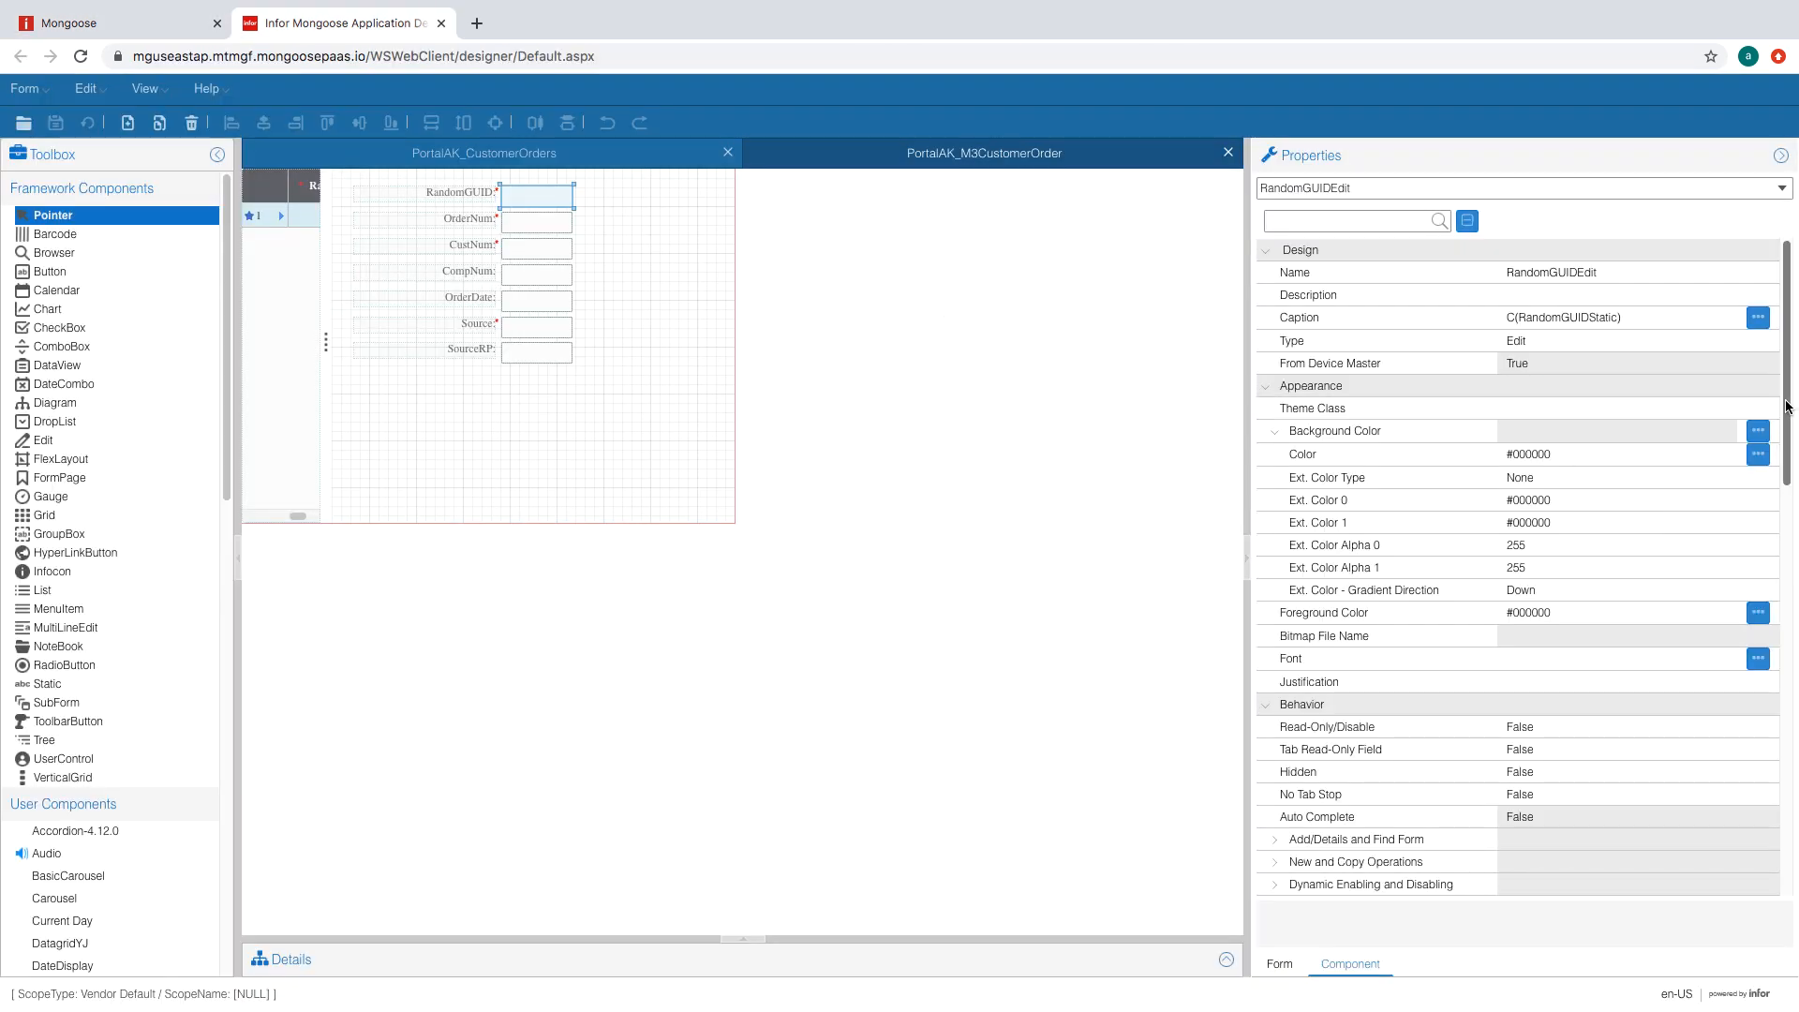
- Delete the RandomGUID label from the PortalAK_M3CustomerOrder form and save the form
{"action": "left_click", "coordinate": [493, 191]}
{"action": "key", "text": "Delete"}
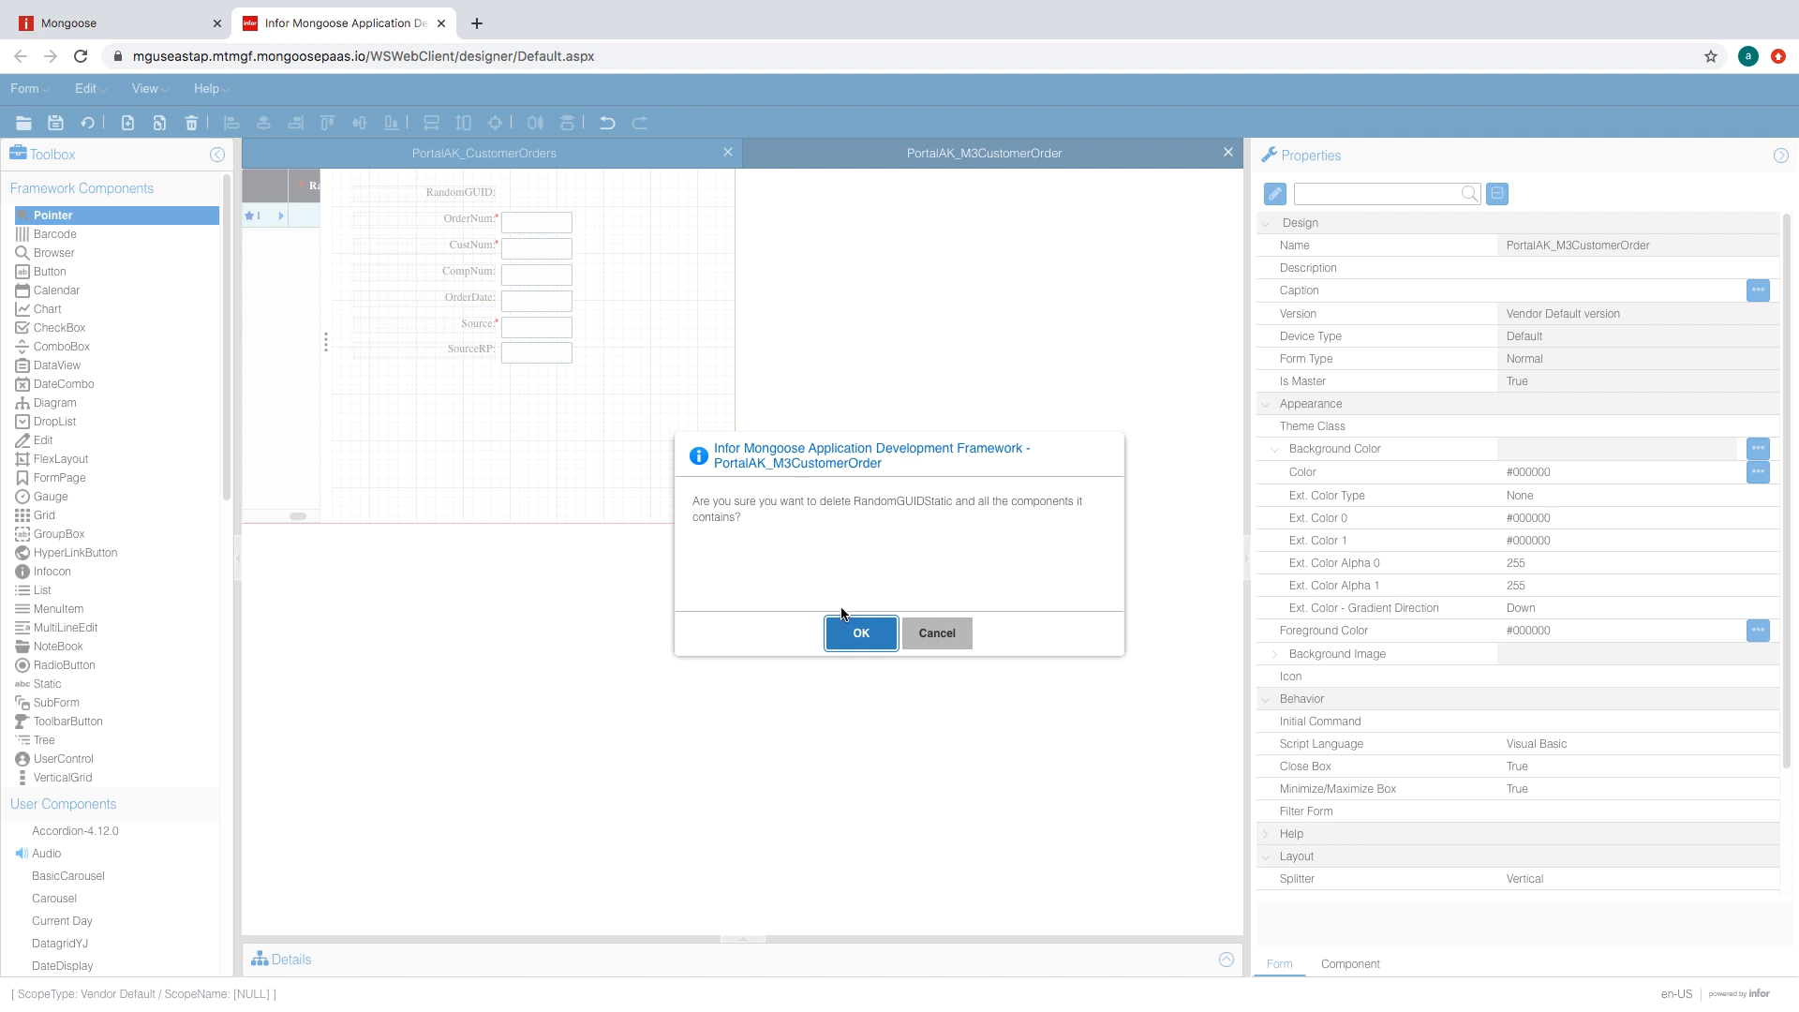
{"action": "left_click", "coordinate": [845, 631]}
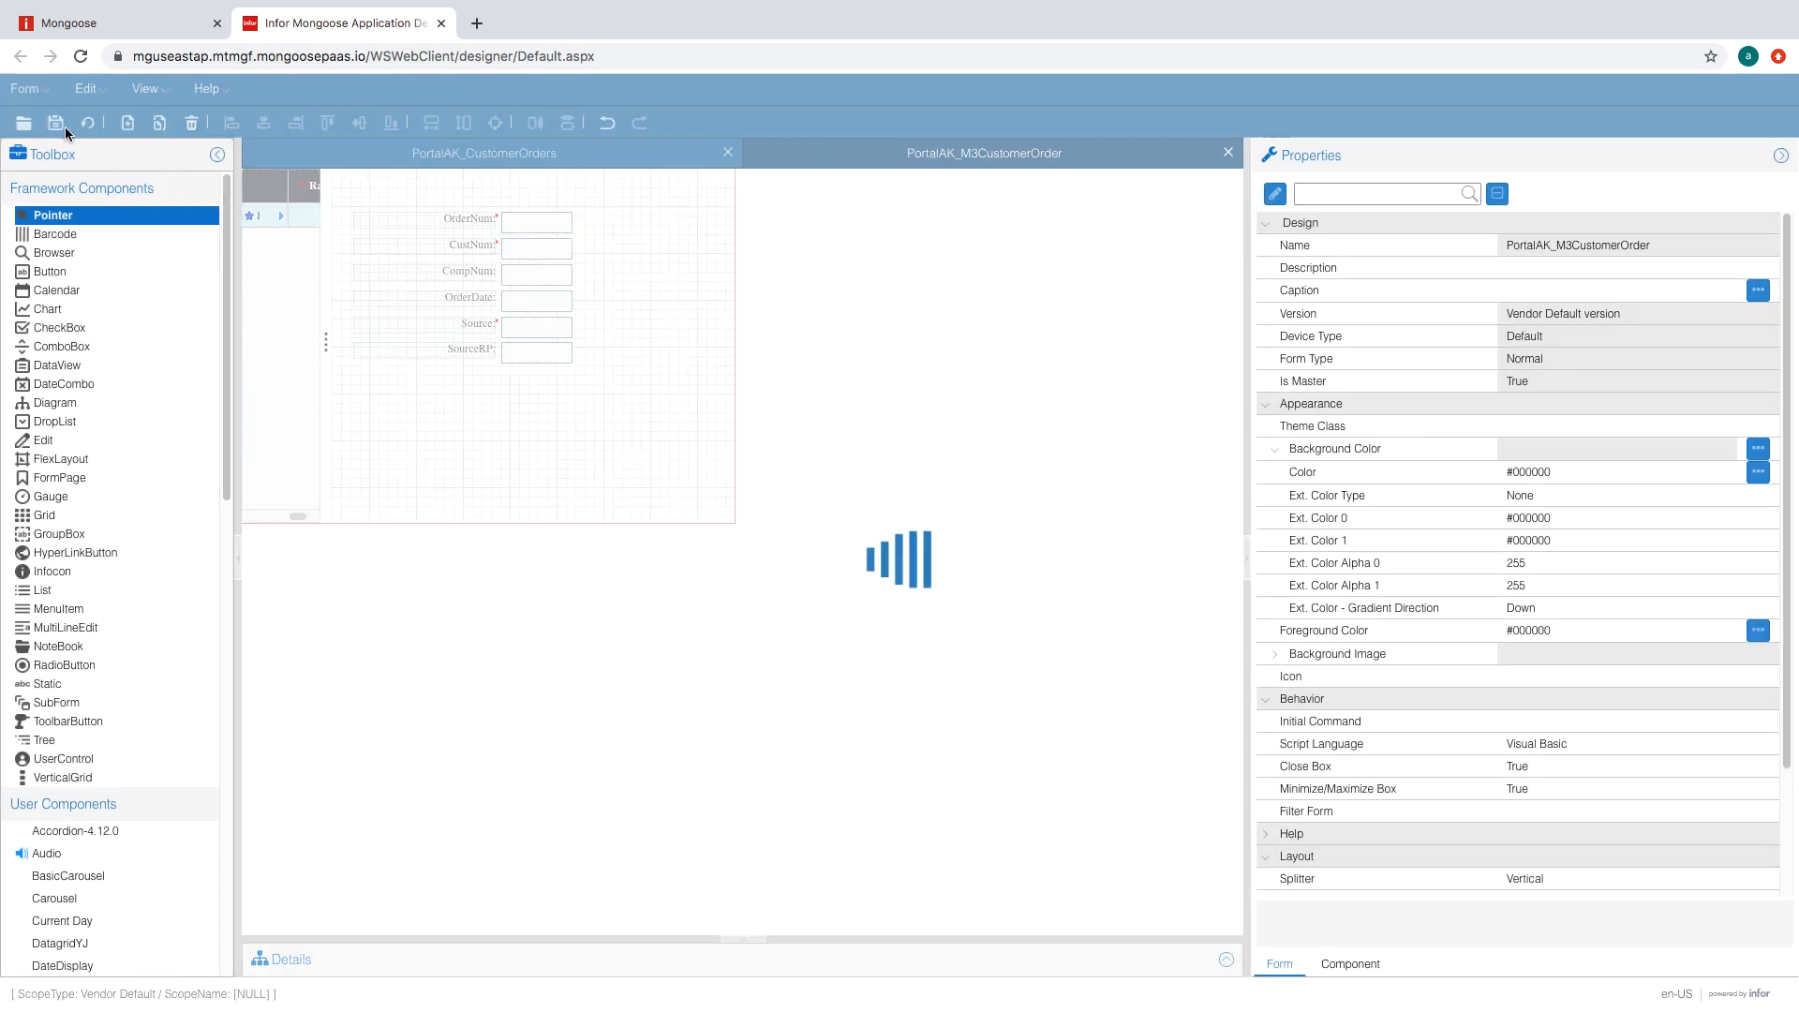
{"action": "left_click", "coordinate": [55, 123]}
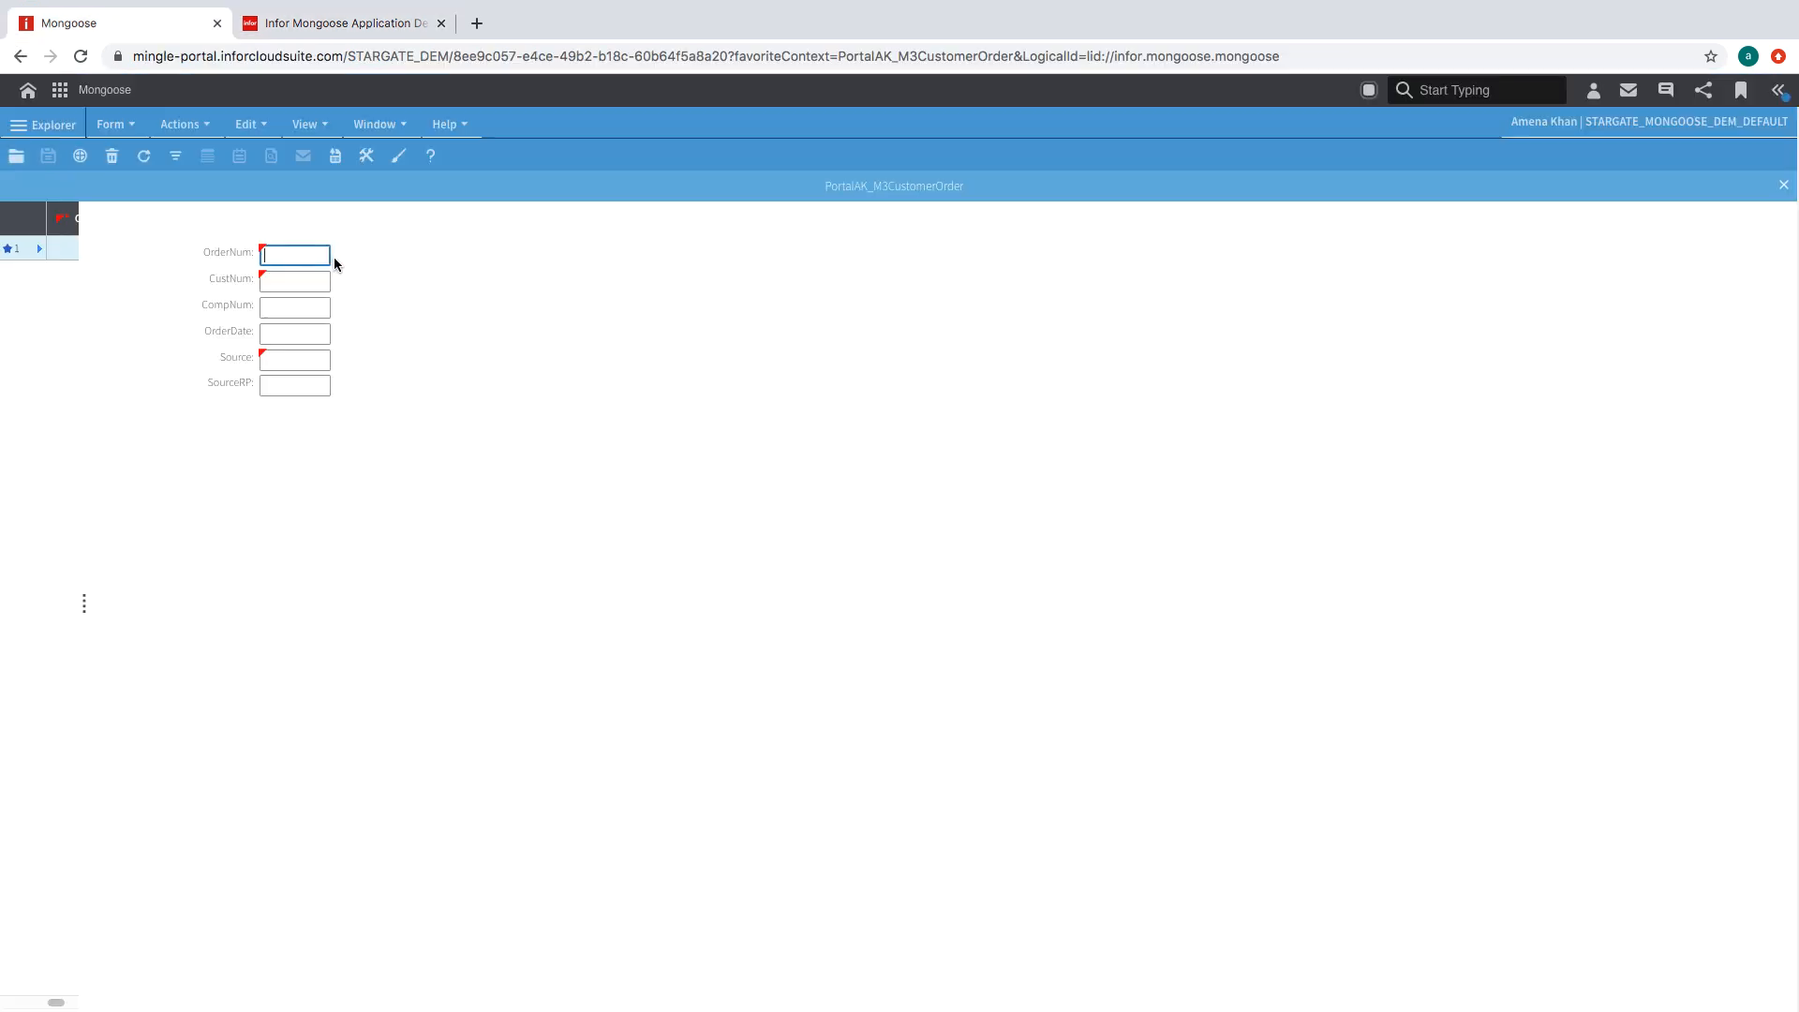
- Save a test order with OrderNum and CustNum 'test' and Source 'etts', then return to the designer
{"action": "type", "text": "test"}
{"action": "key", "text": "Tab"}
{"action": "type", "text": "test"}
{"action": "key", "text": "Tab"}
{"action": "key", "text": "Tab"}
{"action": "key", "text": "Tab"}
{"action": "type", "text": "etts"}
{"action": "left_click", "coordinate": [49, 157]}
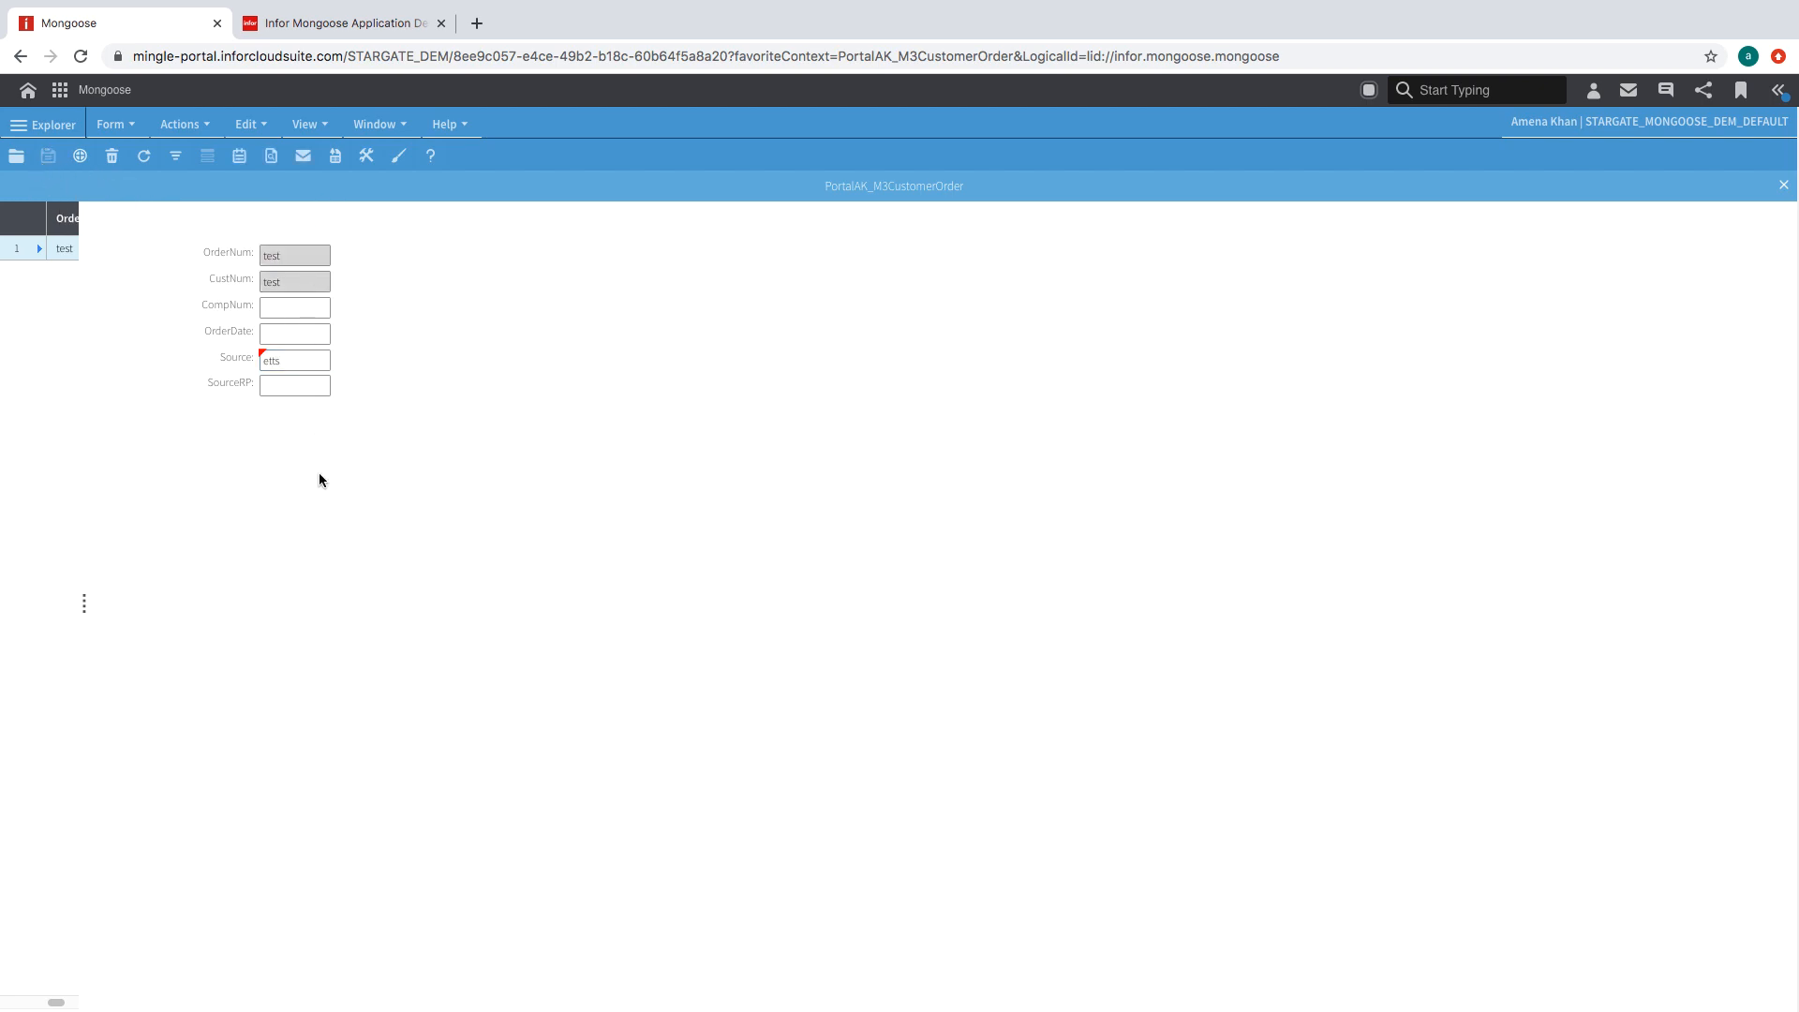
{"action": "left_click", "coordinate": [346, 23]}
{"action": "left_click", "coordinate": [28, 88]}
- Start a new form with the NewData category's Maintenance wizard
{"action": "mouse_move", "coordinate": [113, 120]}
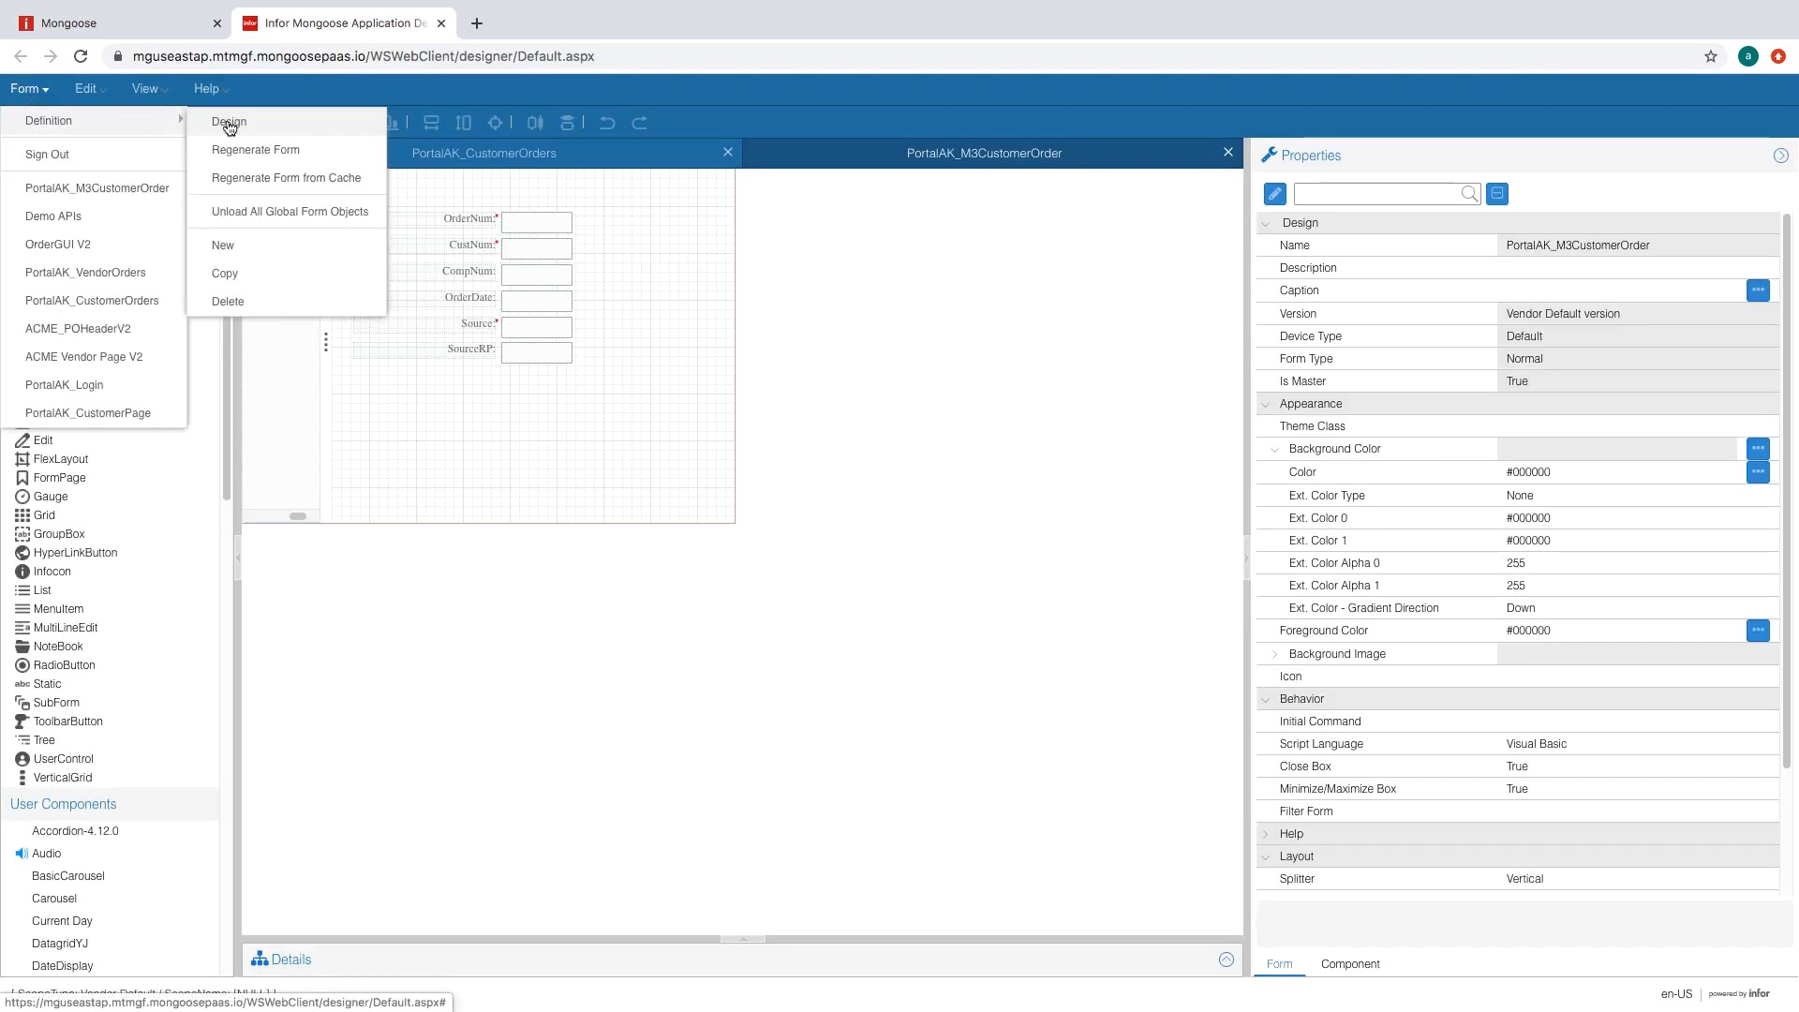
{"action": "left_click", "coordinate": [223, 245]}
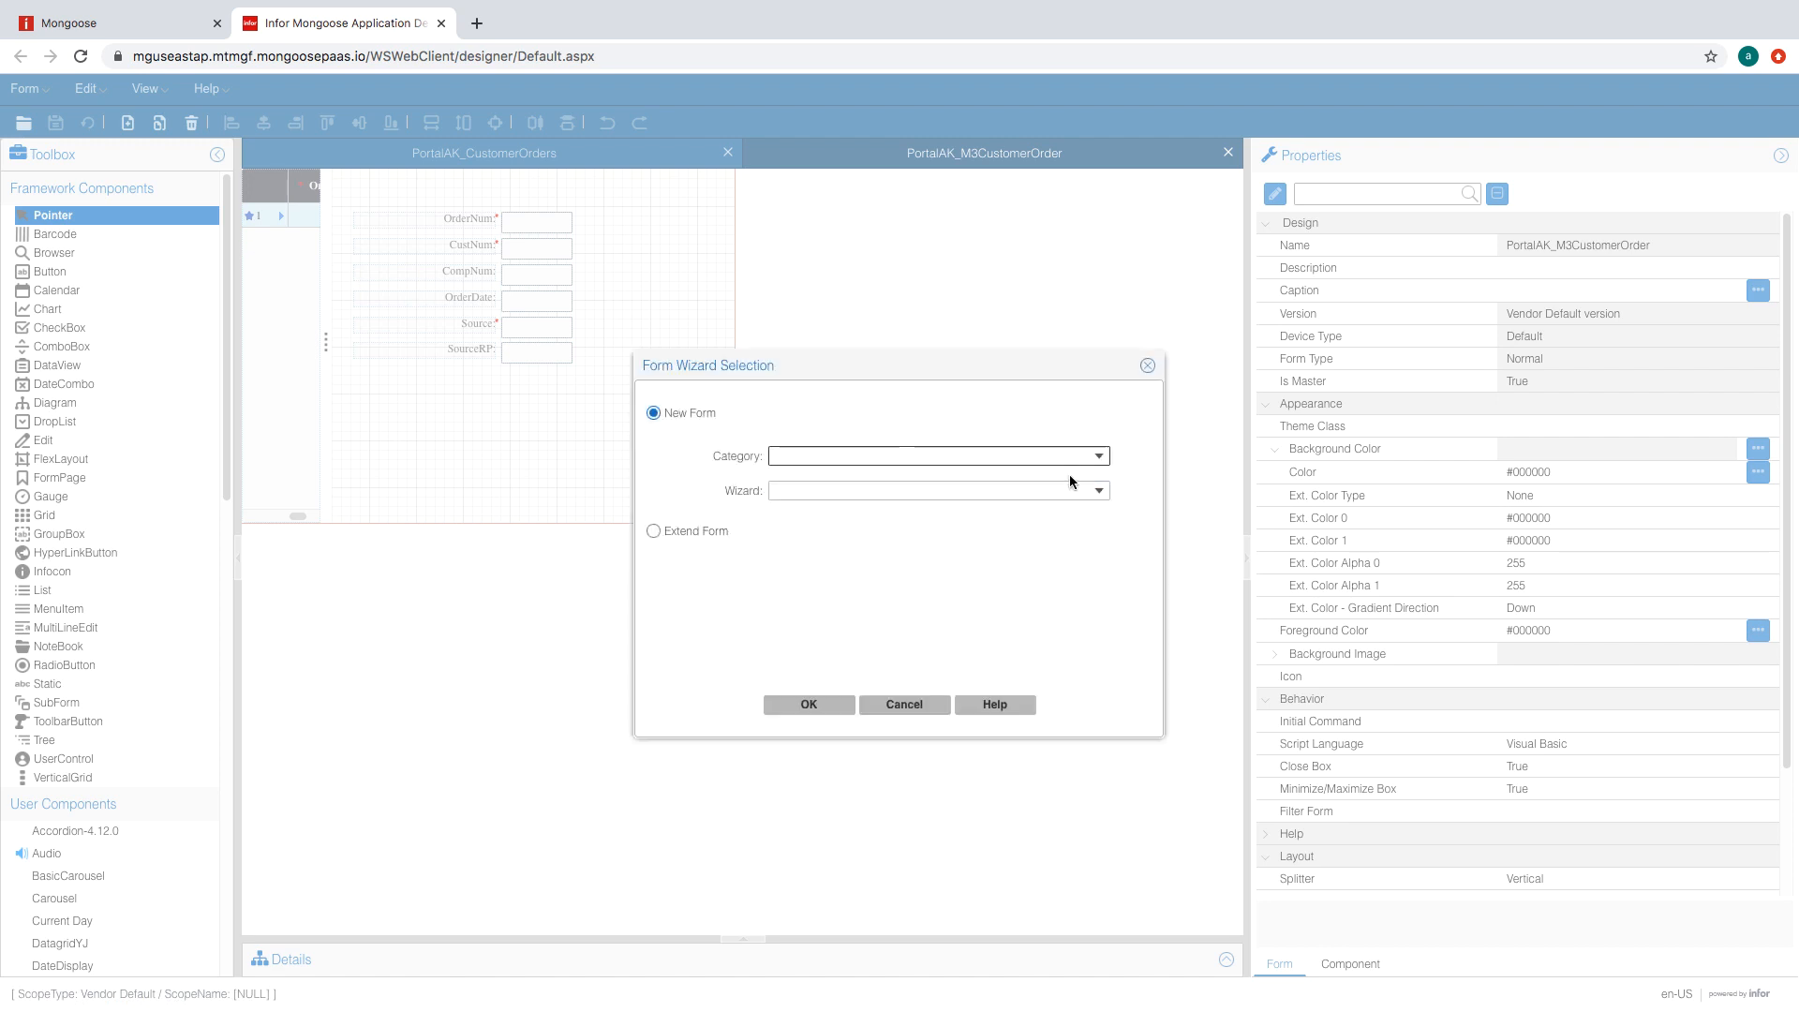
{"action": "left_click", "coordinate": [1092, 457]}
{"action": "left_click", "coordinate": [1077, 823]}
{"action": "left_click", "coordinate": [1087, 491]}
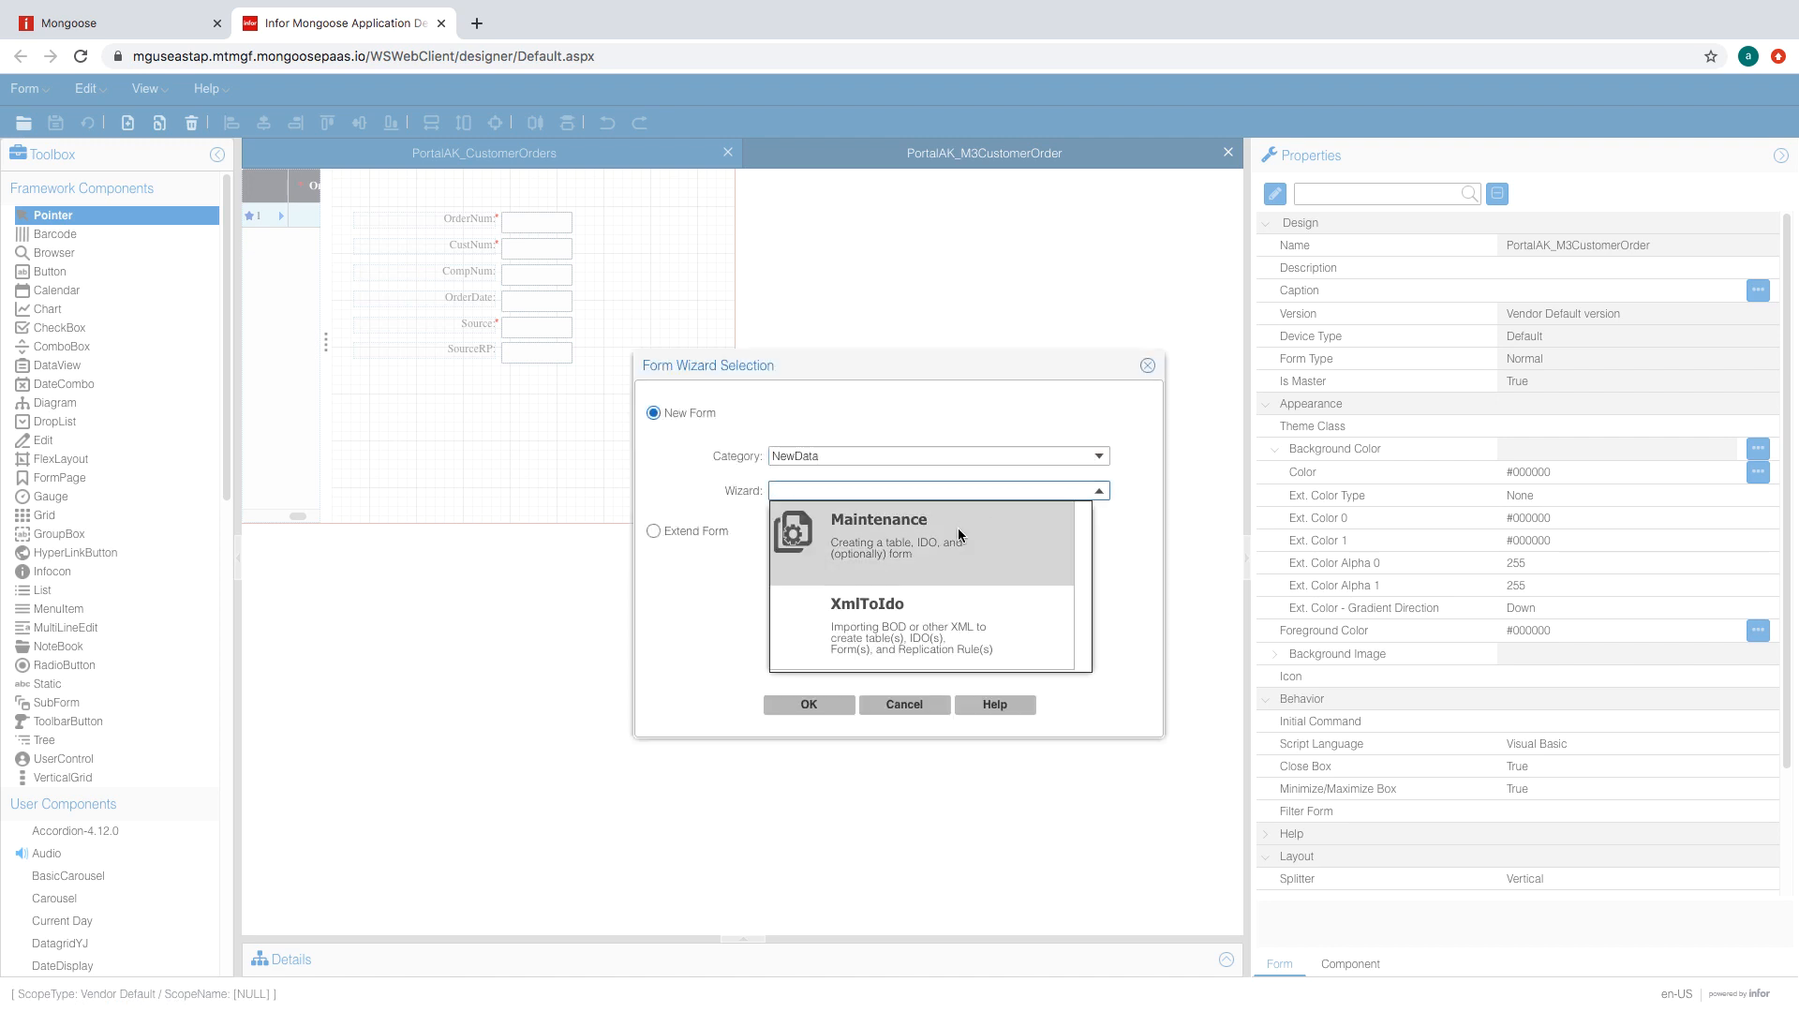
{"action": "left_click", "coordinate": [961, 536]}
{"action": "left_click", "coordinate": [833, 705]}
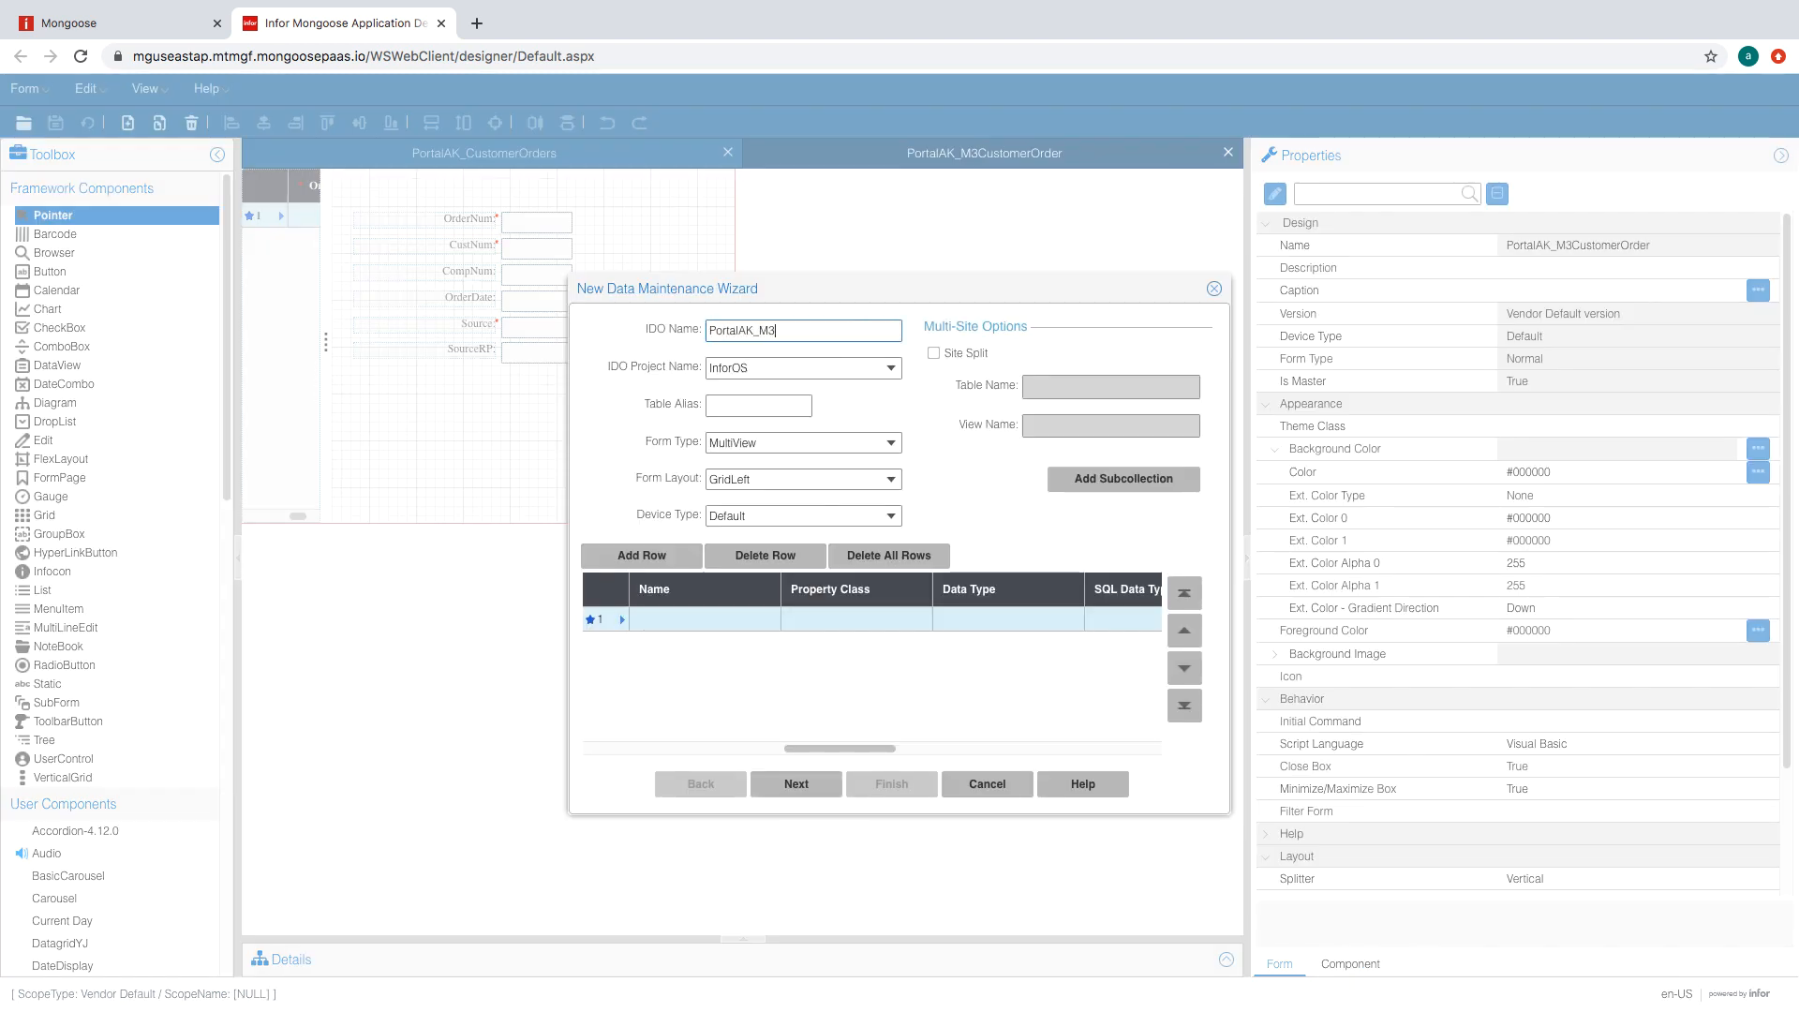
- Name the IDO PortalAK_M3CustomerOrderLines, alias mcol, and add properties CompName, CustNum, Item, LineNum
{"action": "type", "text": "Cis"}
{"action": "left_click", "coordinate": [787, 401]}
{"action": "type", "text": "mco"}
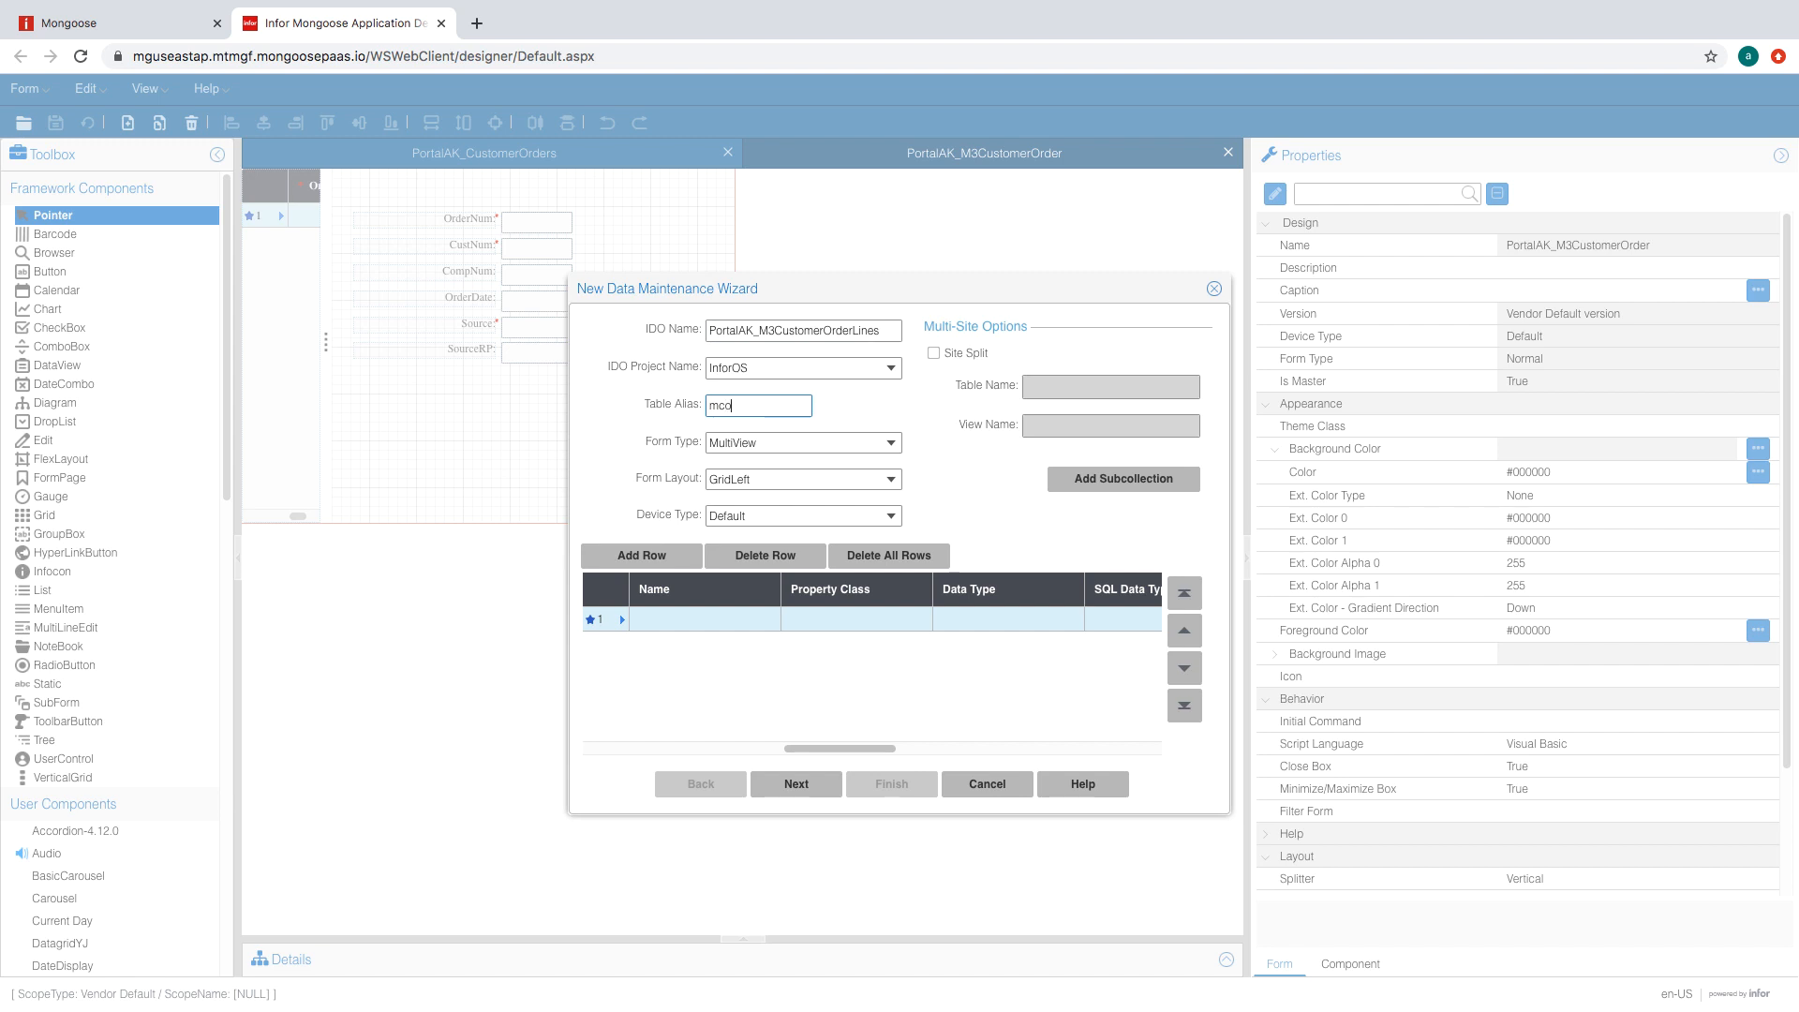
{"action": "type", "text": "l"}
{"action": "left_click", "coordinate": [749, 619]}
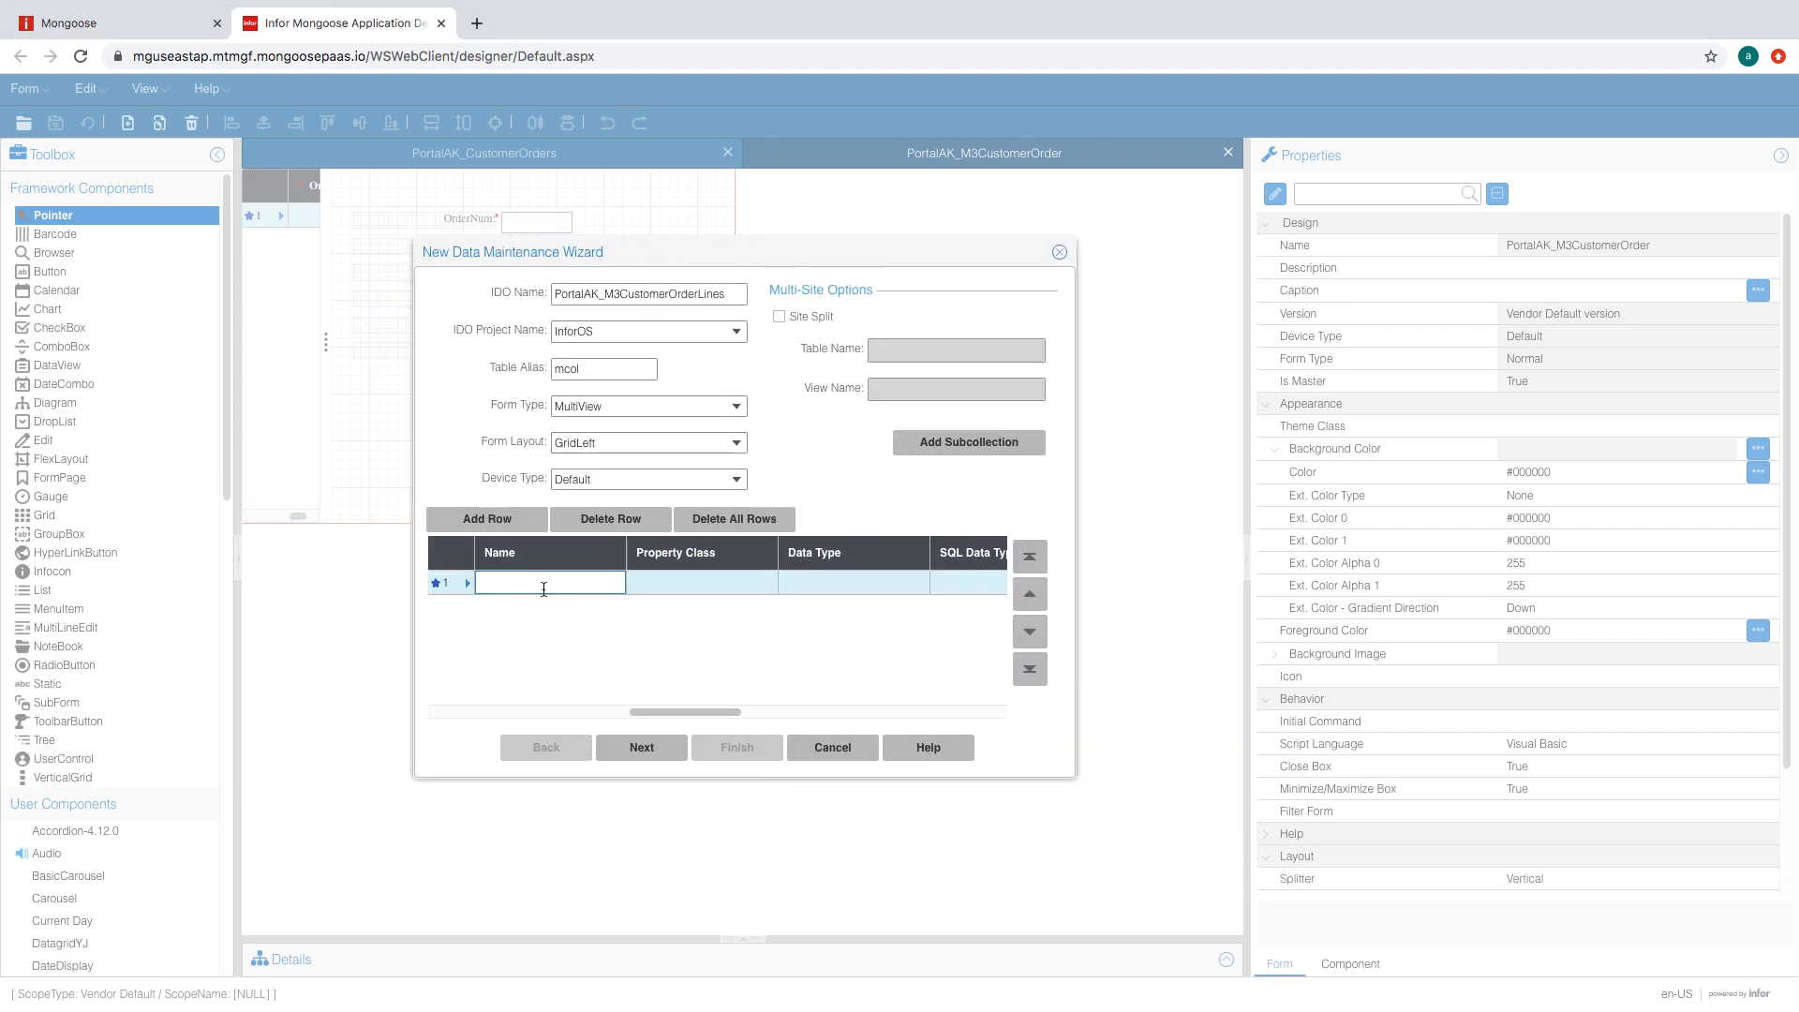
{"action": "type", "text": "CompName"}
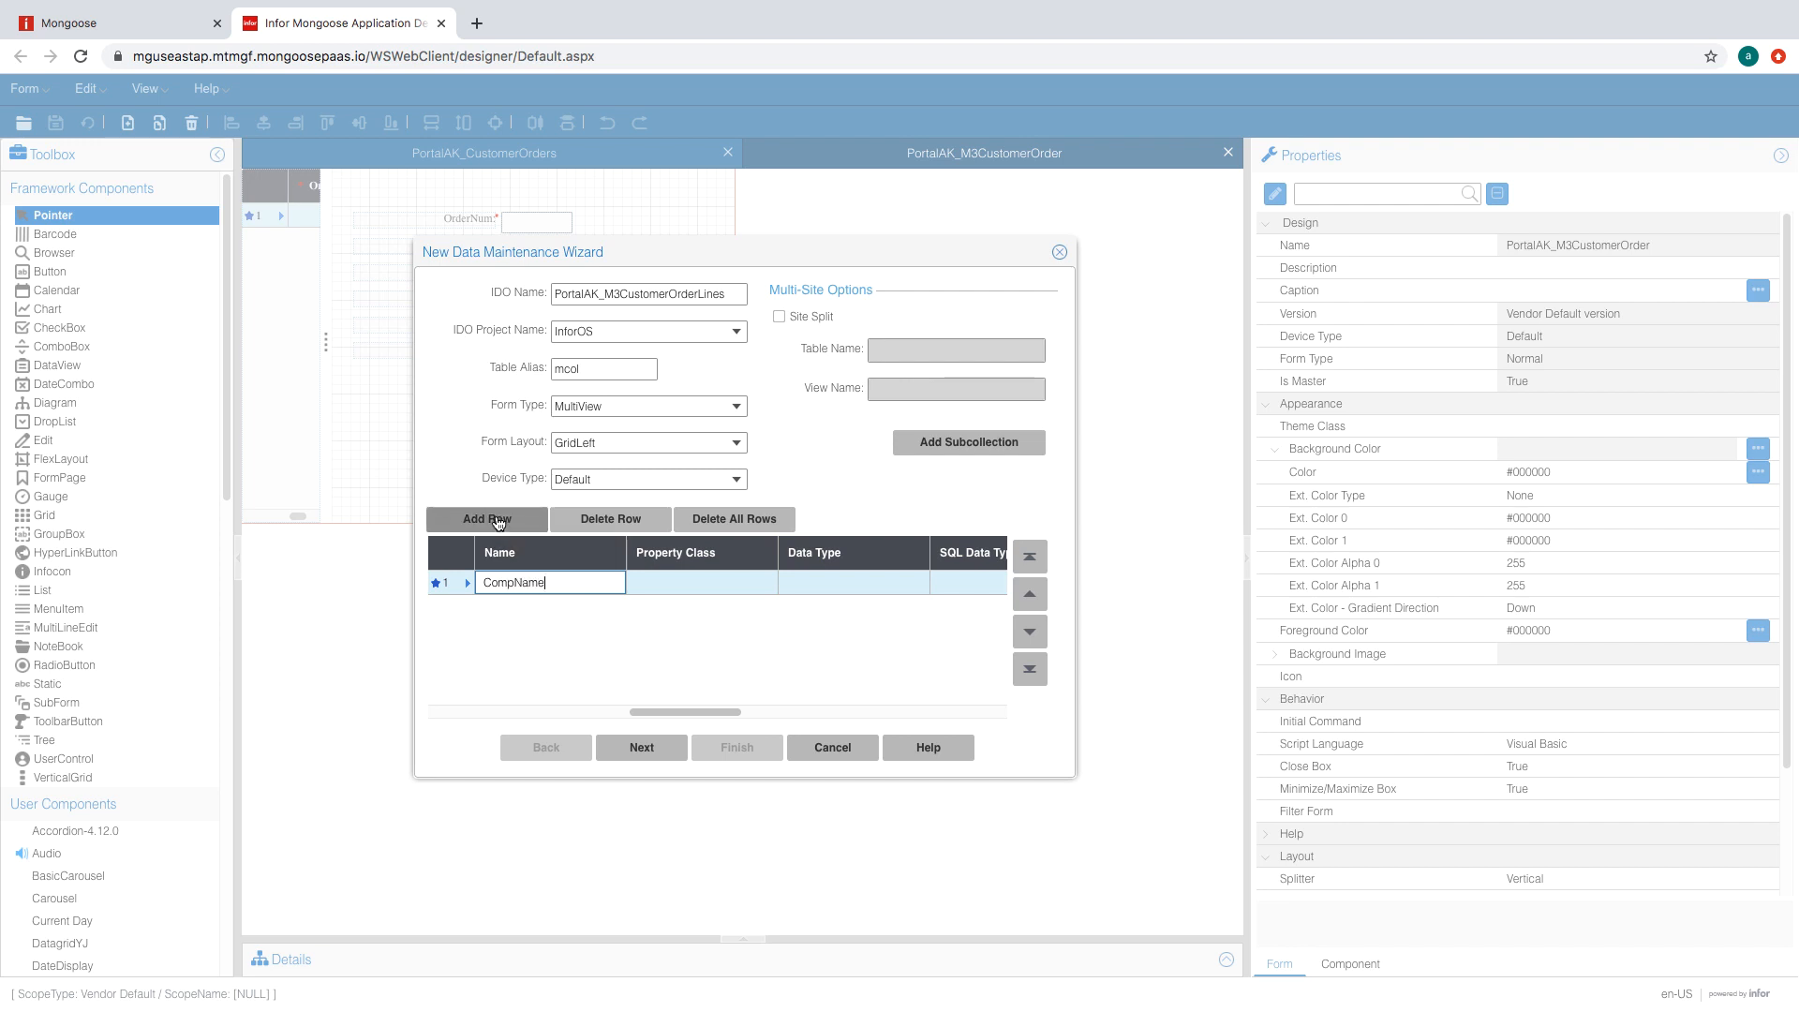
{"action": "left_click", "coordinate": [487, 518]}
{"action": "type", "text": "CustNum"}
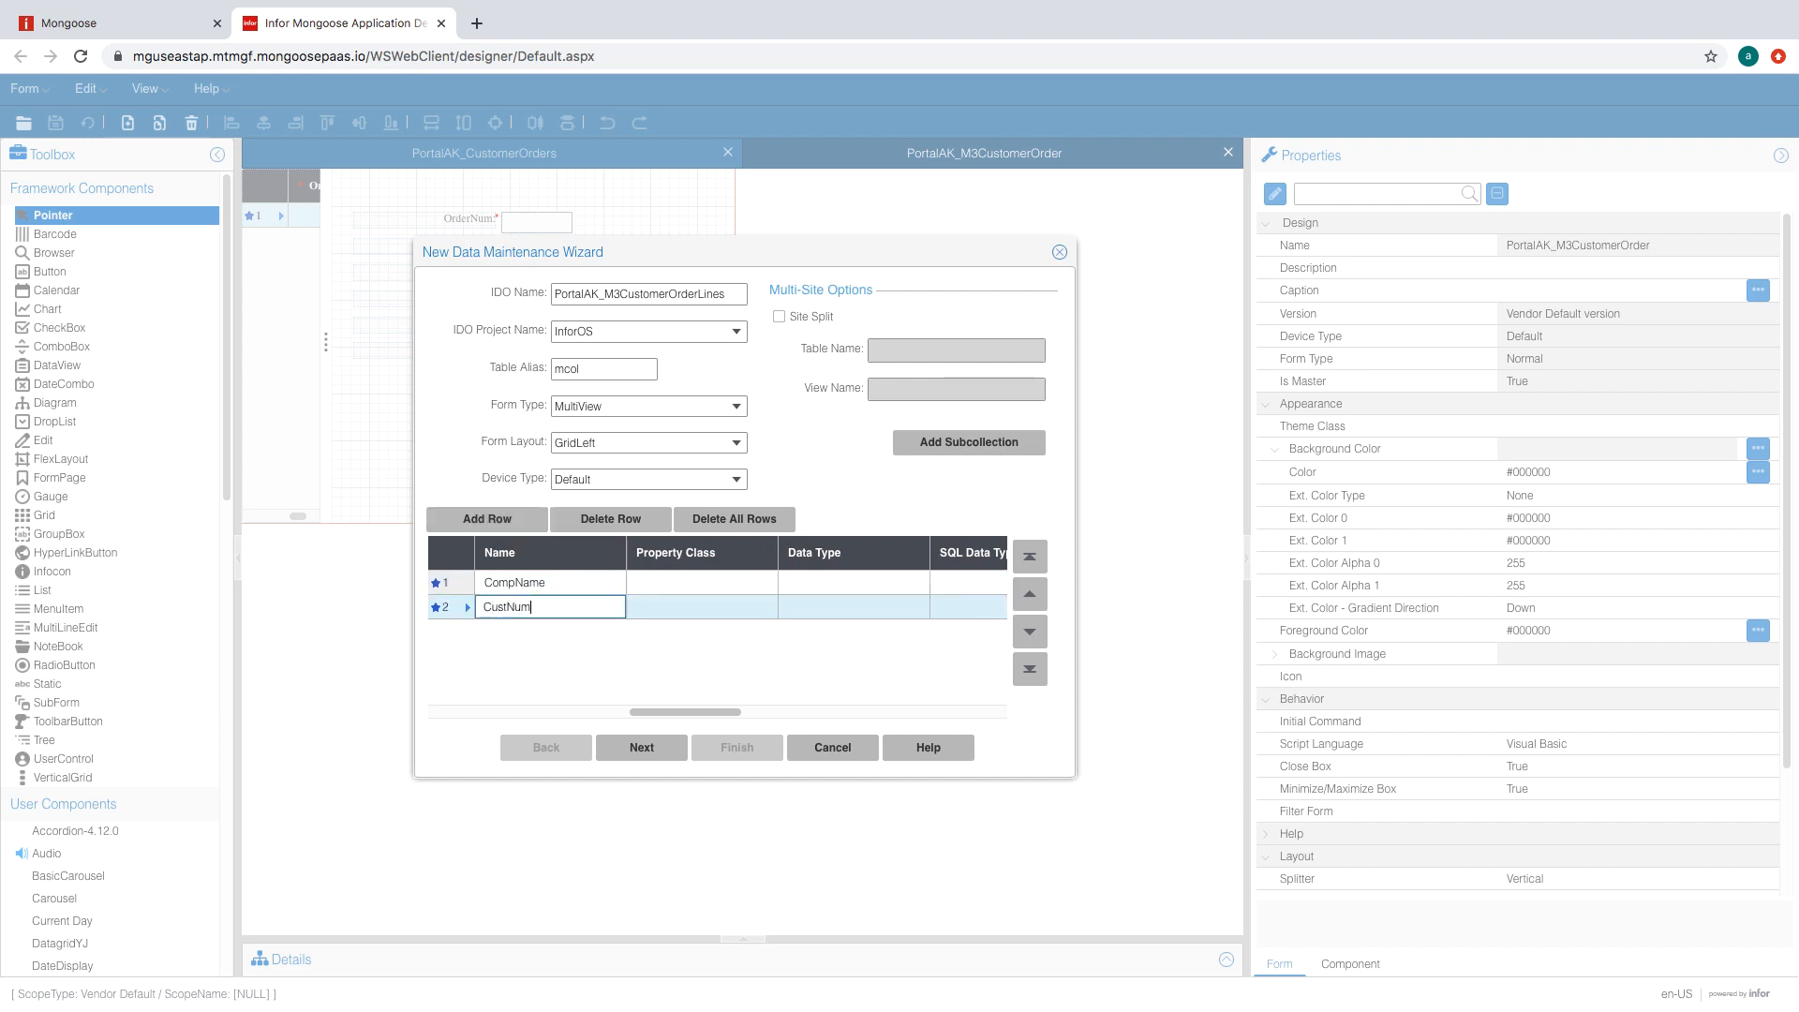
{"action": "key", "text": "Return"}
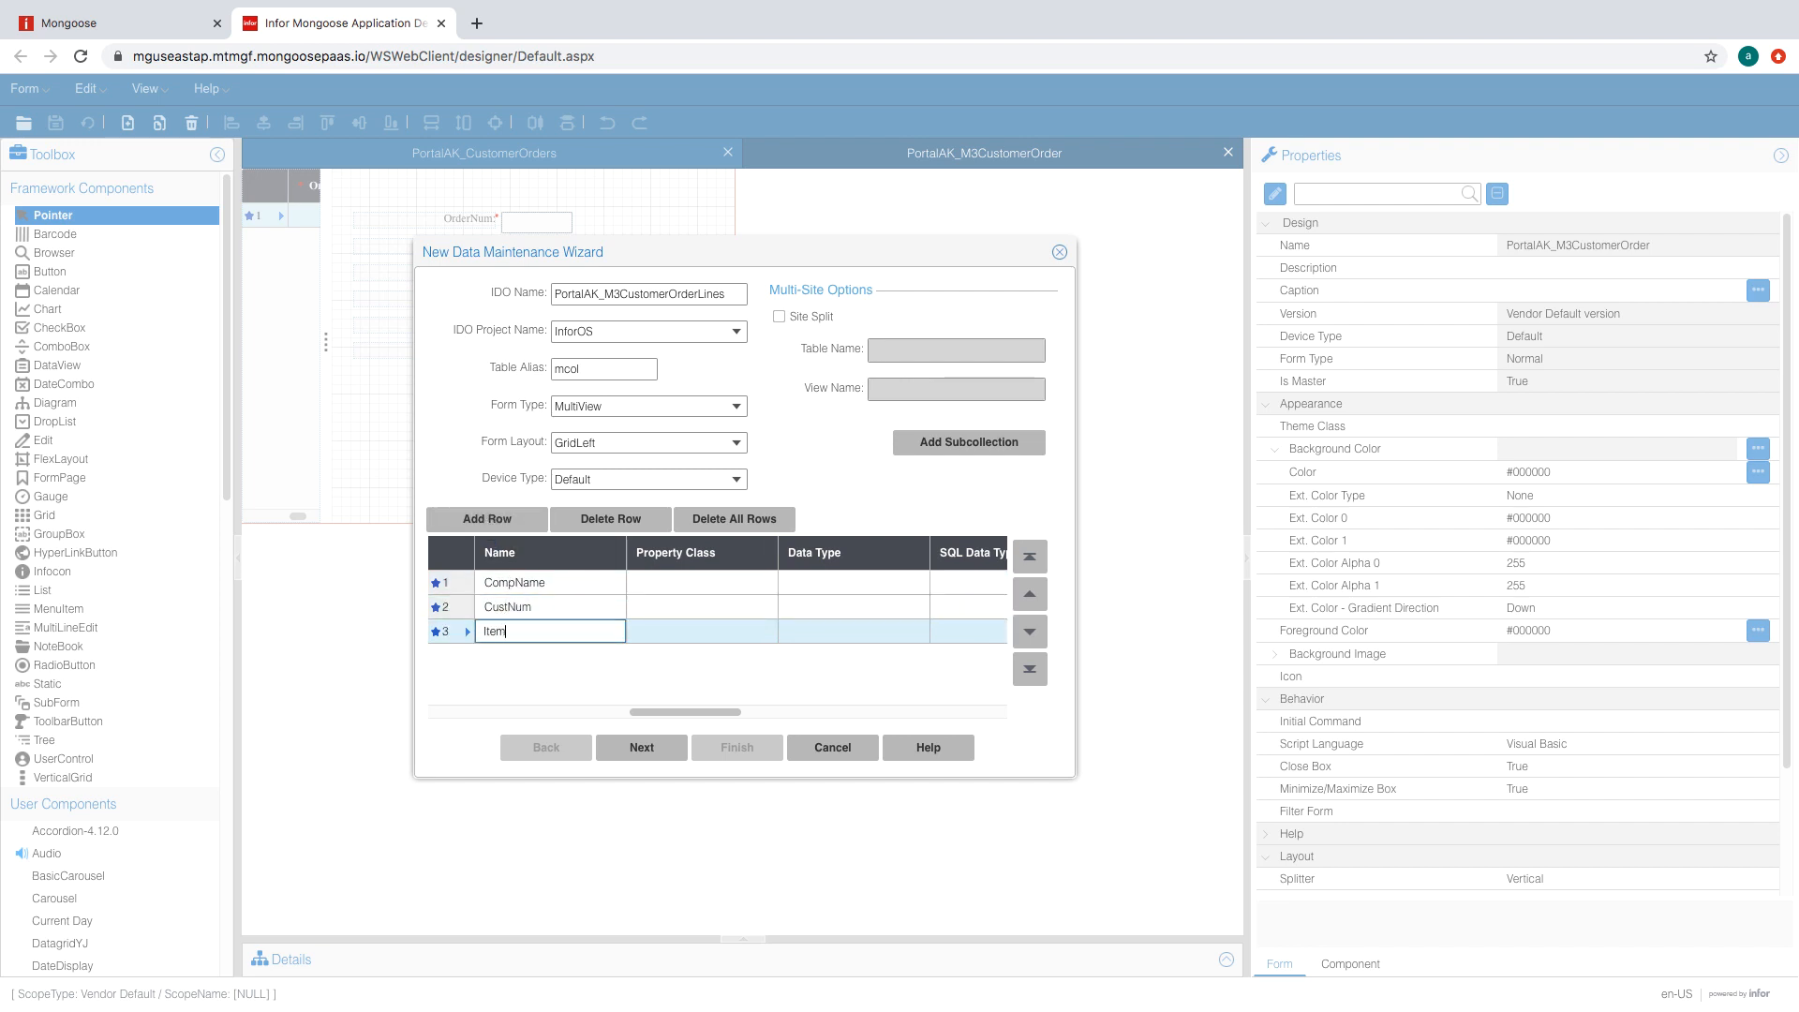
{"action": "type", "text": "Item"}
{"action": "left_click", "coordinate": [487, 518]}
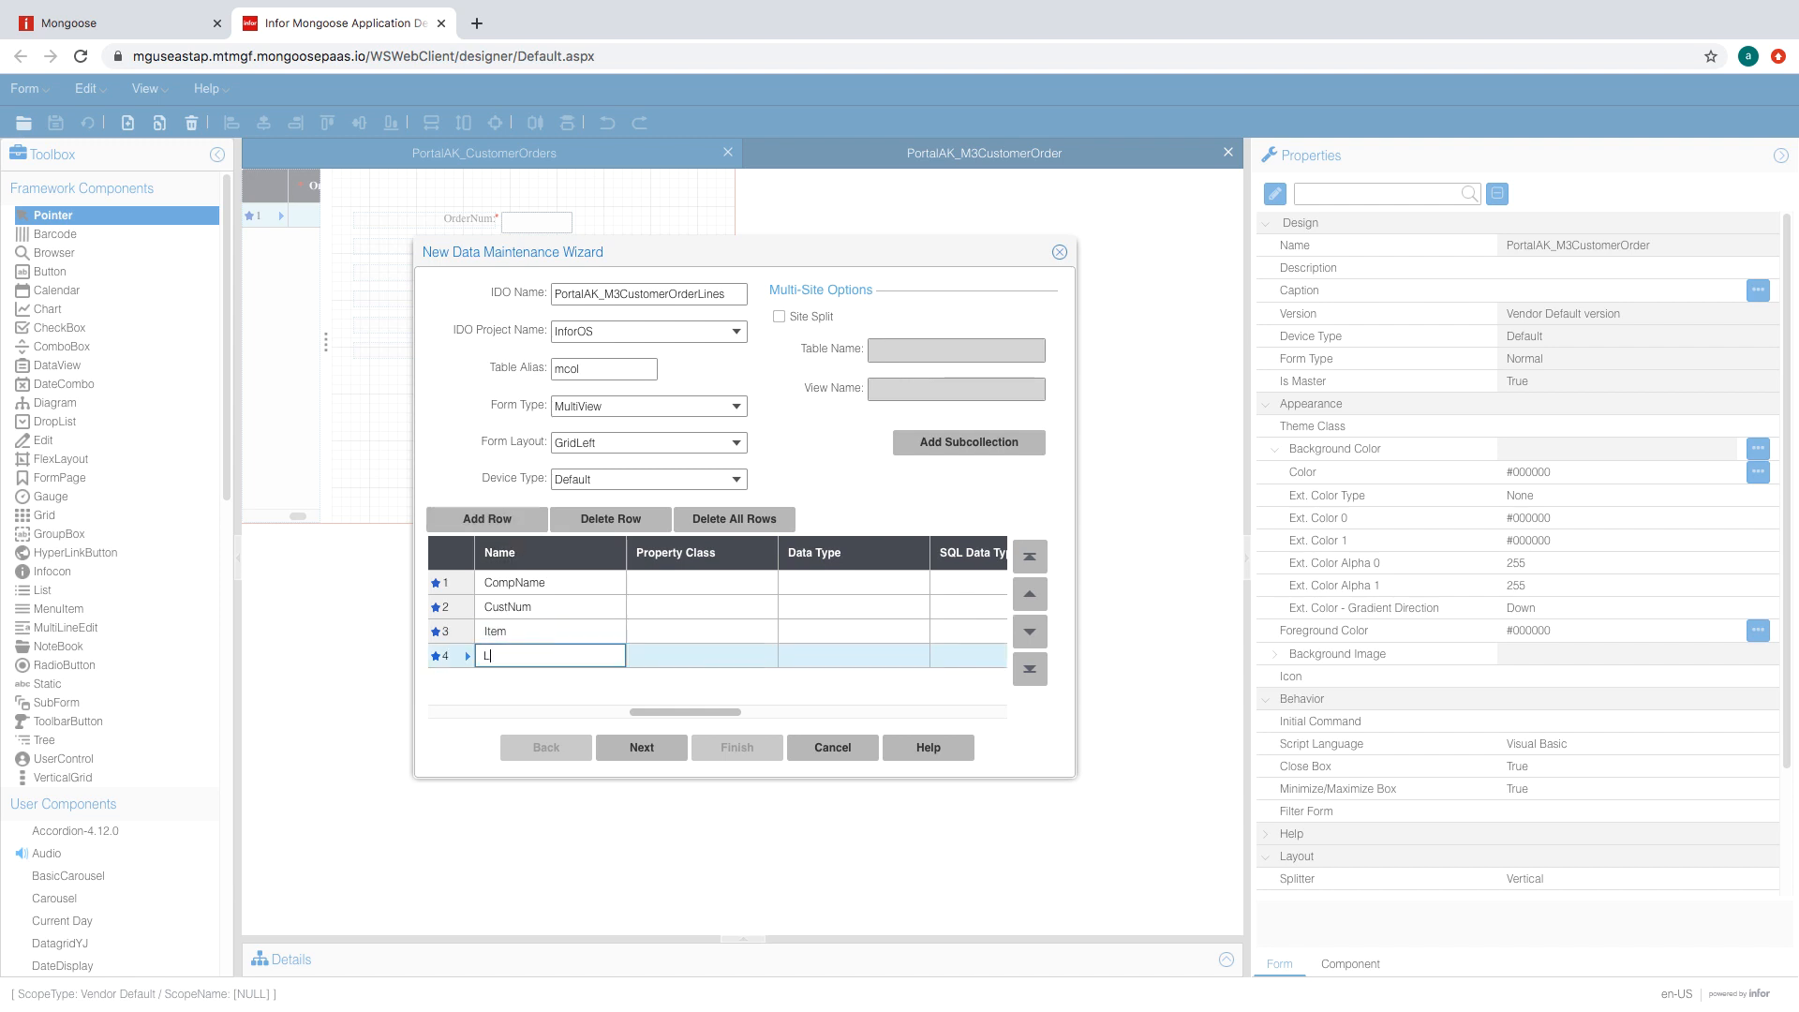
{"action": "type", "text": "LineNum"}
- Add properties NetAmt, NetOdr, OdrNum, Price, Quantity, ShipDate and Source
{"action": "left_click", "coordinate": [487, 519]}
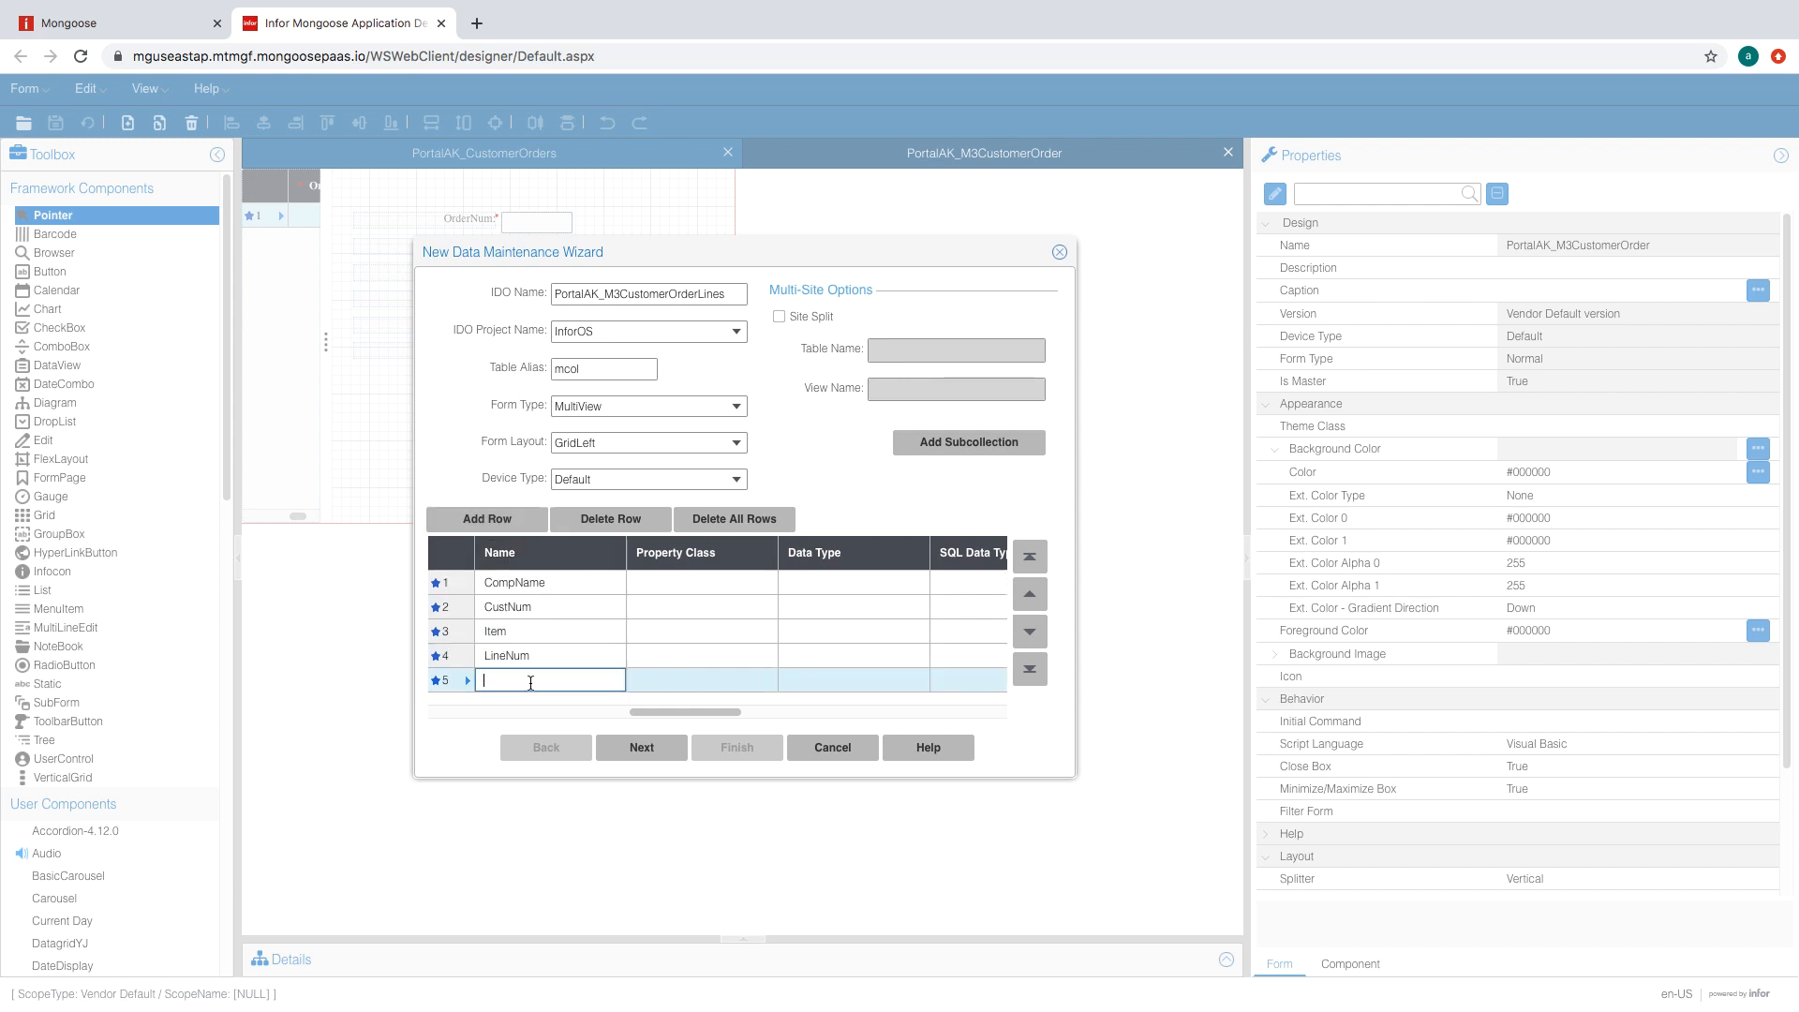
{"action": "type", "text": "NetAmt"}
{"action": "key", "text": "Return"}
{"action": "type", "text": "N"}
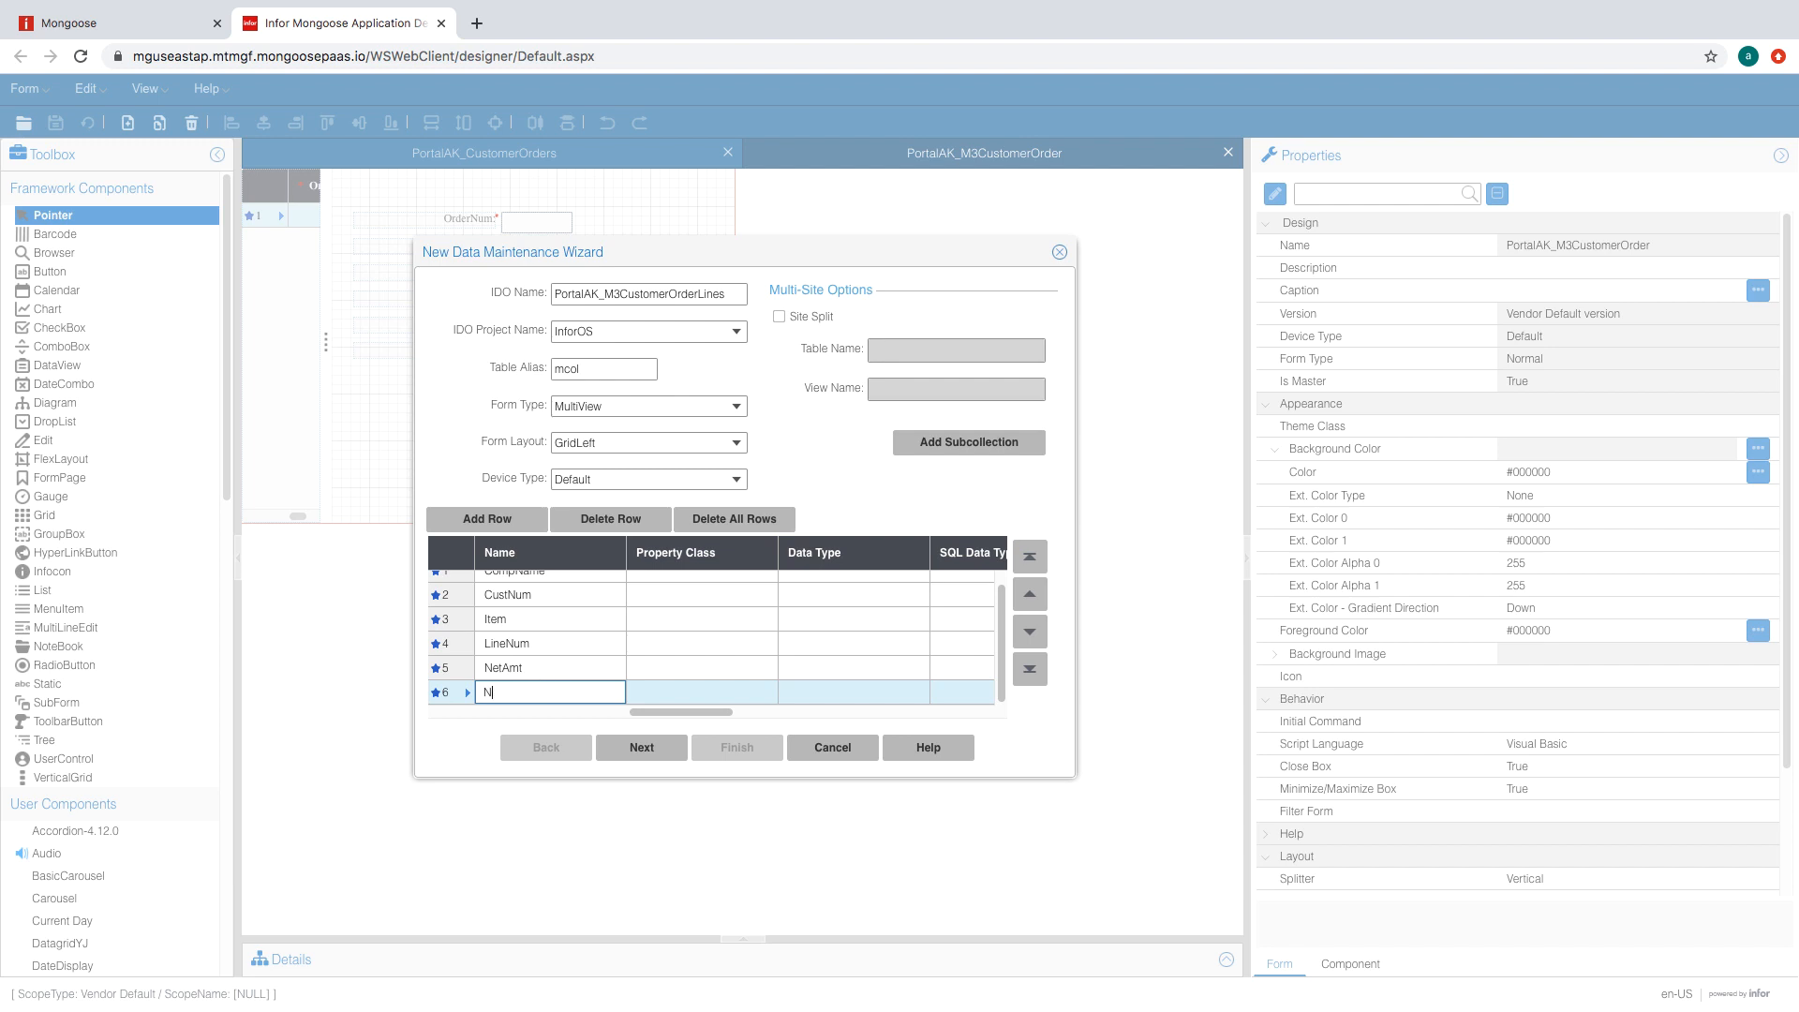
{"action": "type", "text": "etOdr"}
{"action": "key", "text": "Return"}
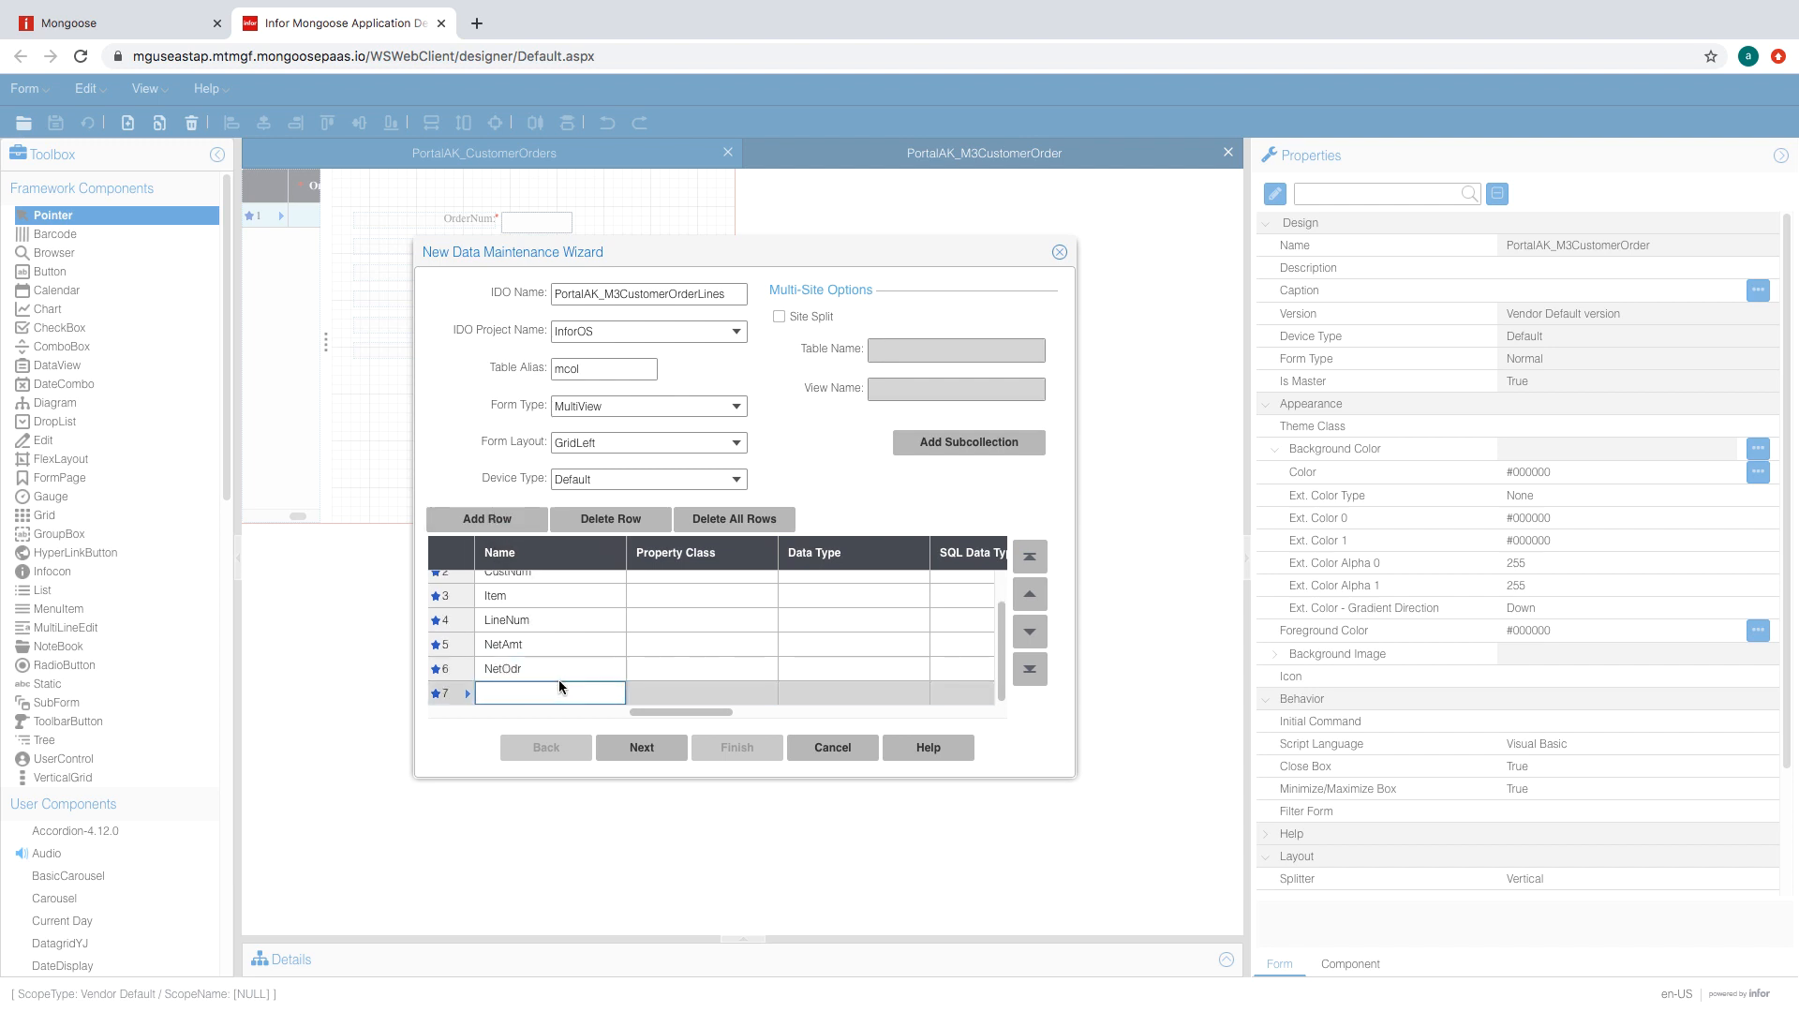
{"action": "type", "text": "OdrNum"}
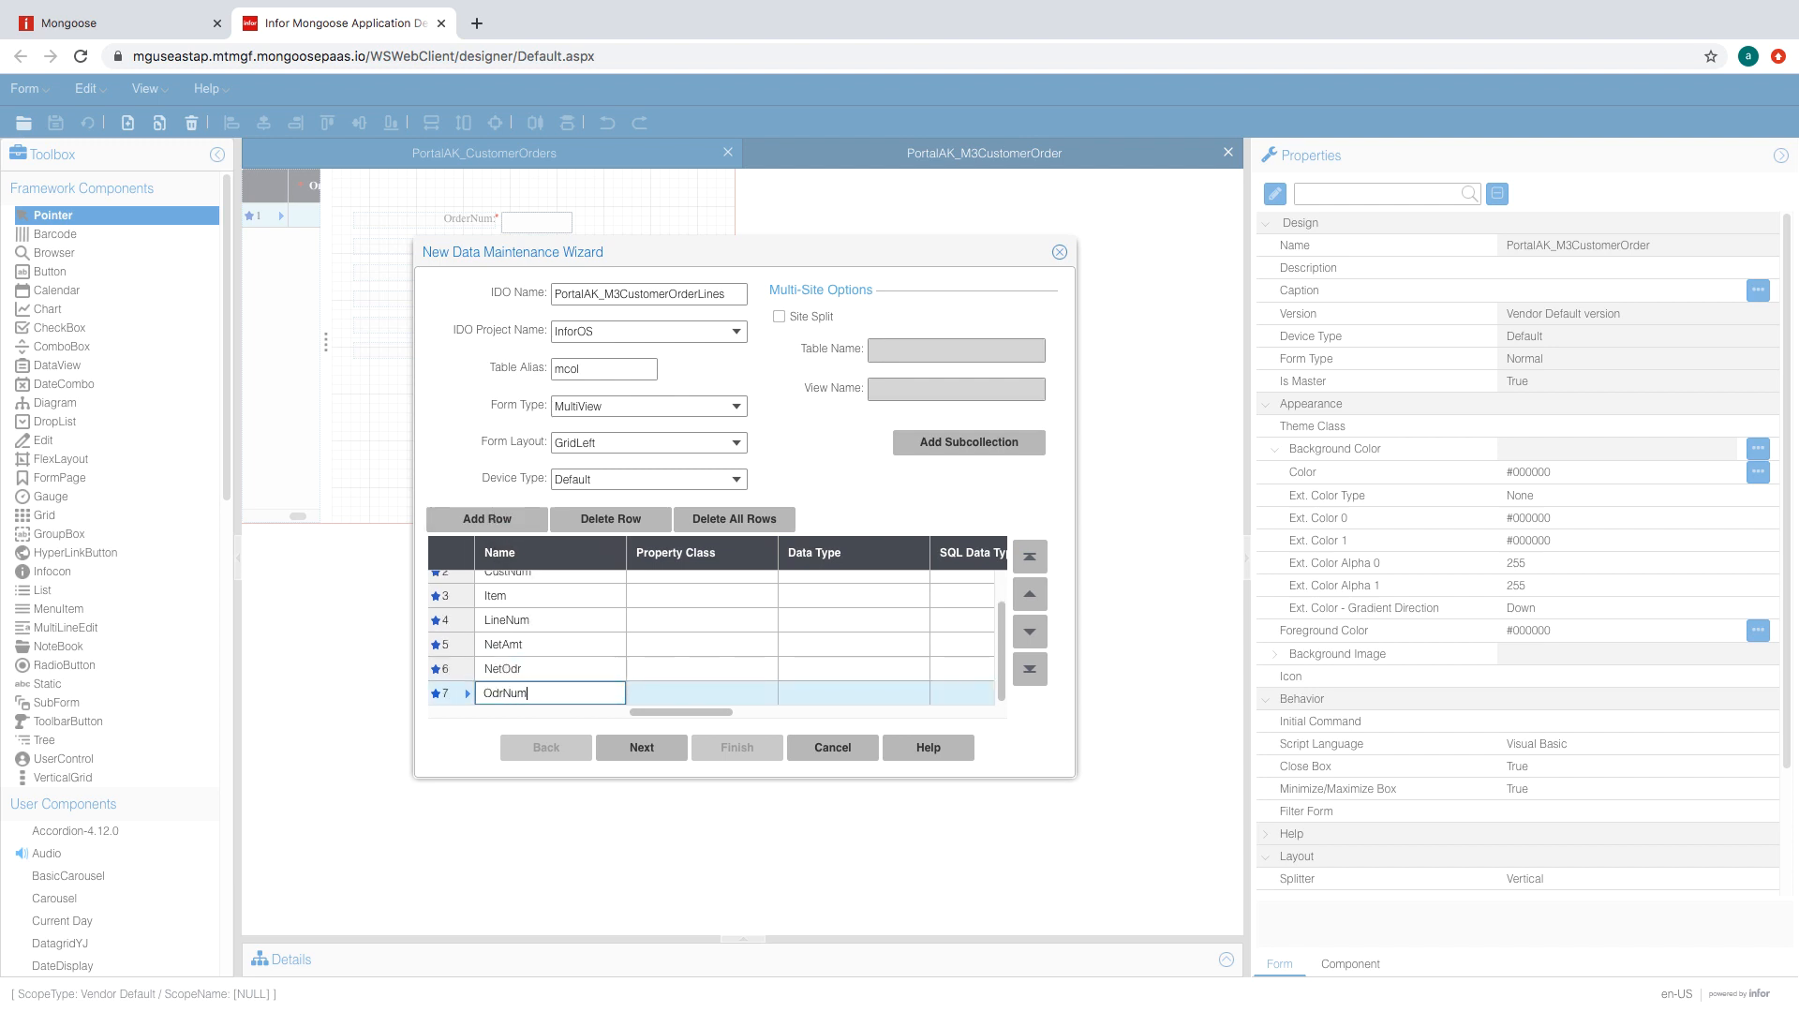
{"action": "key", "text": "Return"}
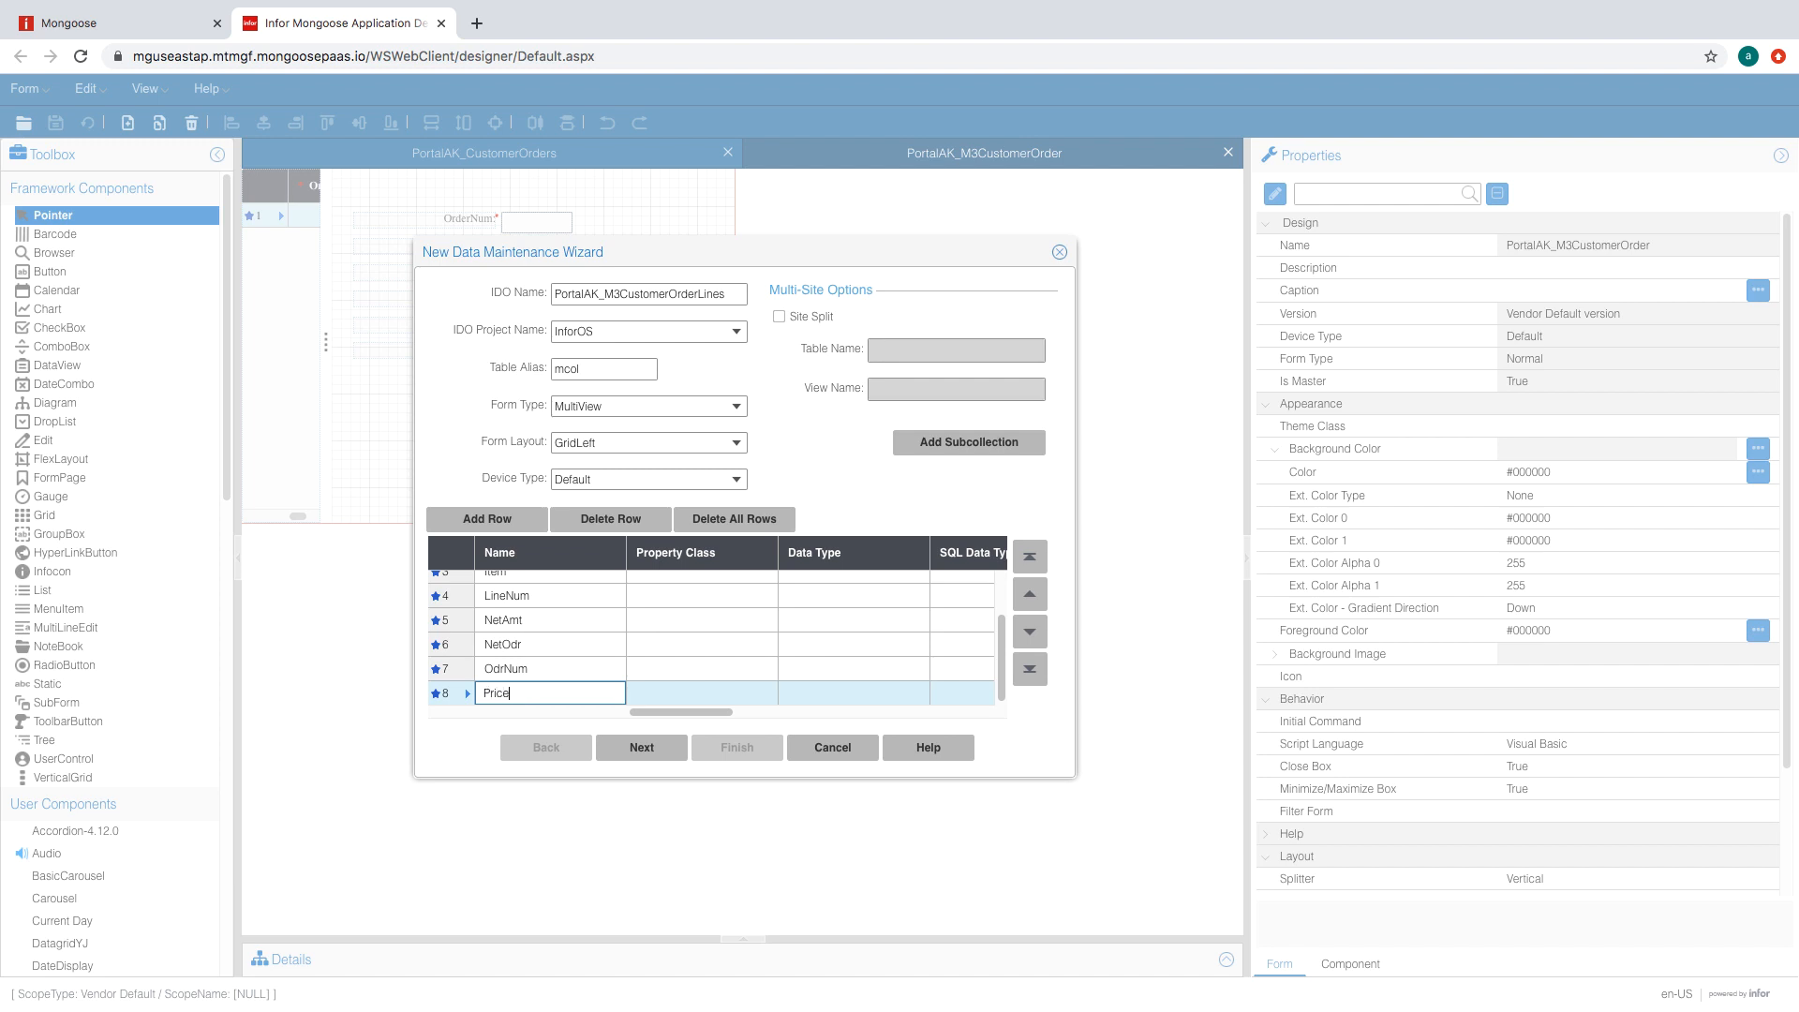
{"action": "key", "text": "Return"}
{"action": "key", "text": "Return"}
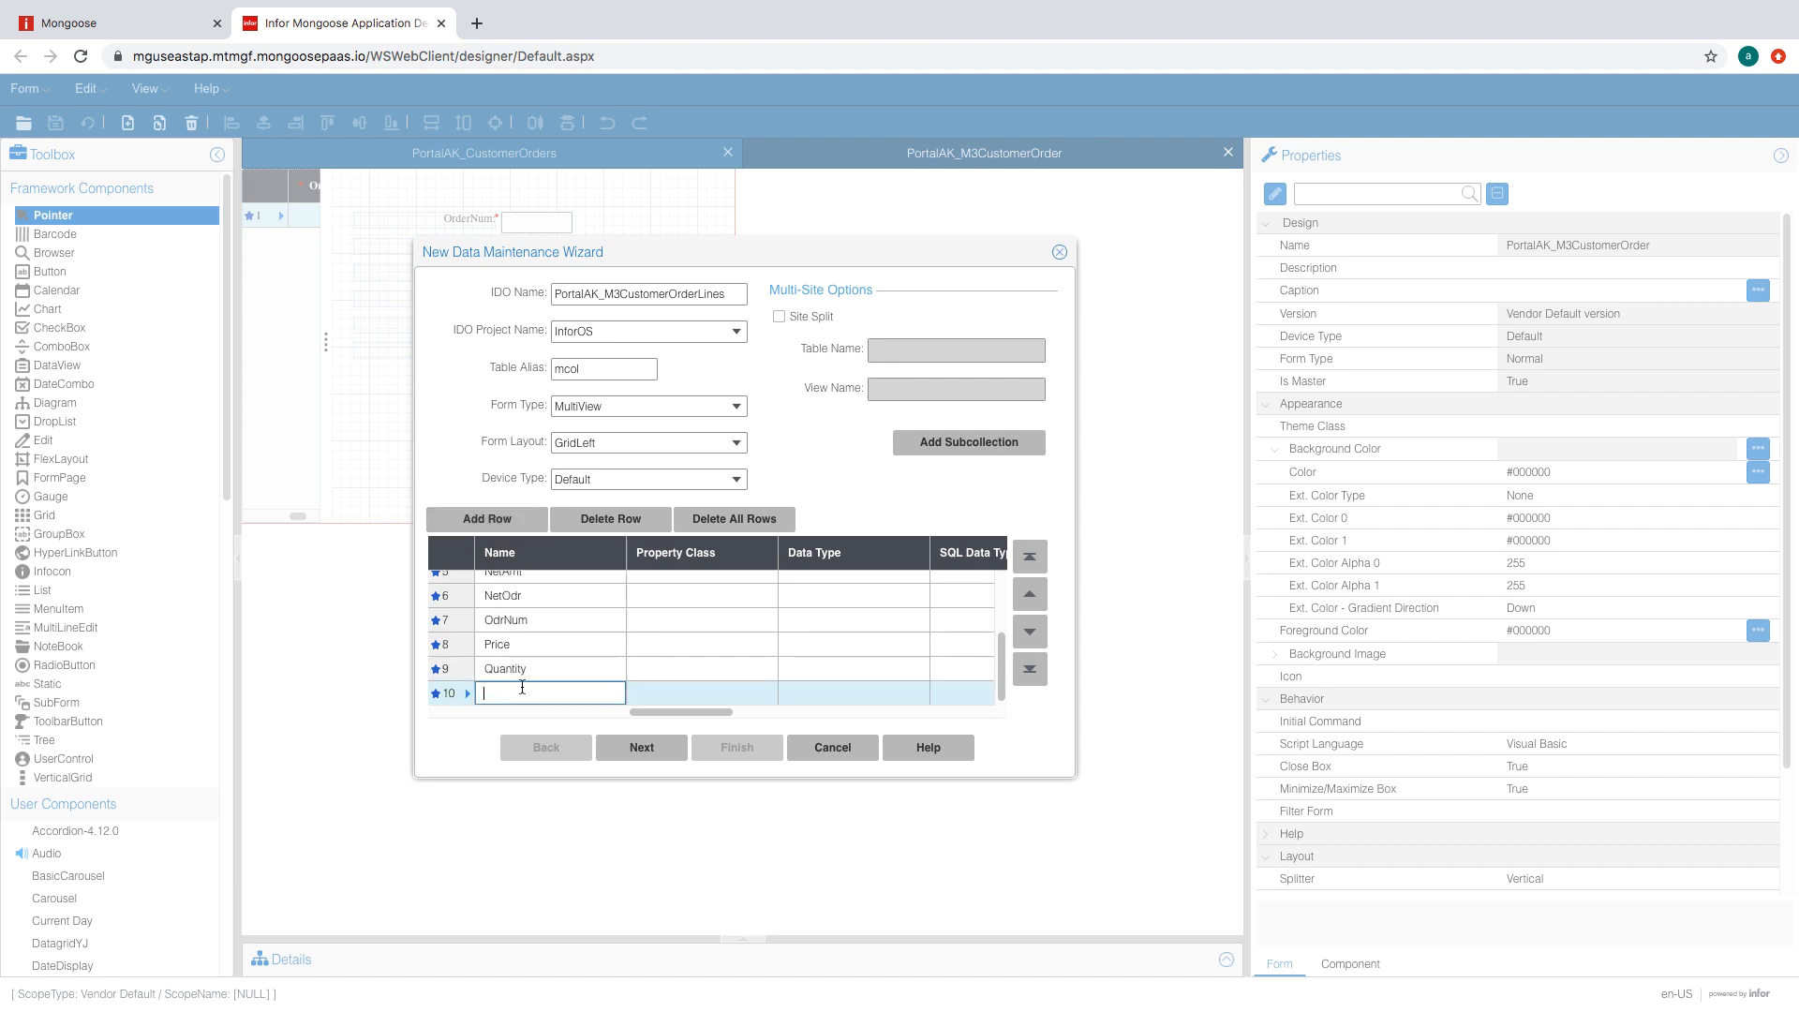
{"action": "type", "text": "ShipDate"}
{"action": "left_click", "coordinate": [526, 522]}
{"action": "type", "text": "Source"}
{"action": "key", "text": "Return"}
- Set the data type of CompName, CustNum, Item, LineNum, NetAmt, NetOdr and OdrNum to String
{"action": "scroll", "coordinate": [824, 596], "scroll_direction": "up", "scroll_amount": 5}
{"action": "left_click", "coordinate": [857, 588]}
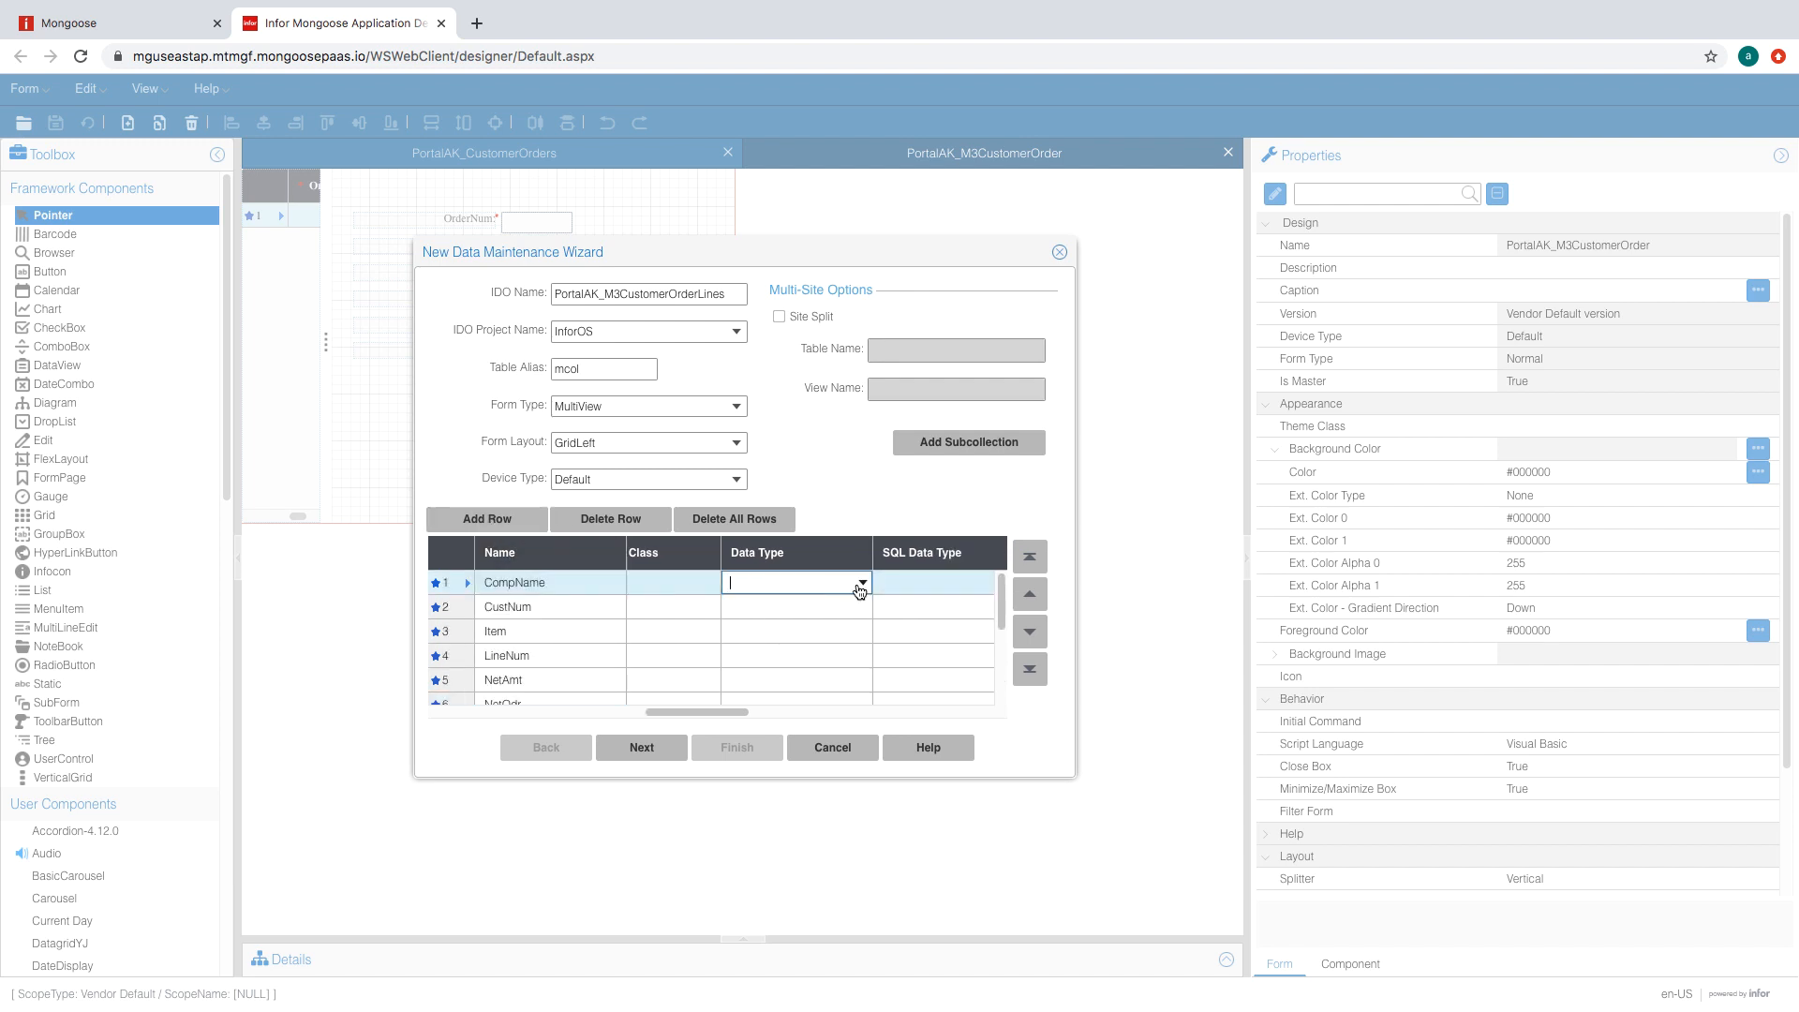
{"action": "left_click", "coordinate": [862, 584]}
{"action": "left_click", "coordinate": [755, 817]}
{"action": "left_click", "coordinate": [808, 613]}
{"action": "left_click", "coordinate": [862, 608]}
{"action": "left_click", "coordinate": [753, 841]}
{"action": "left_click", "coordinate": [825, 632]}
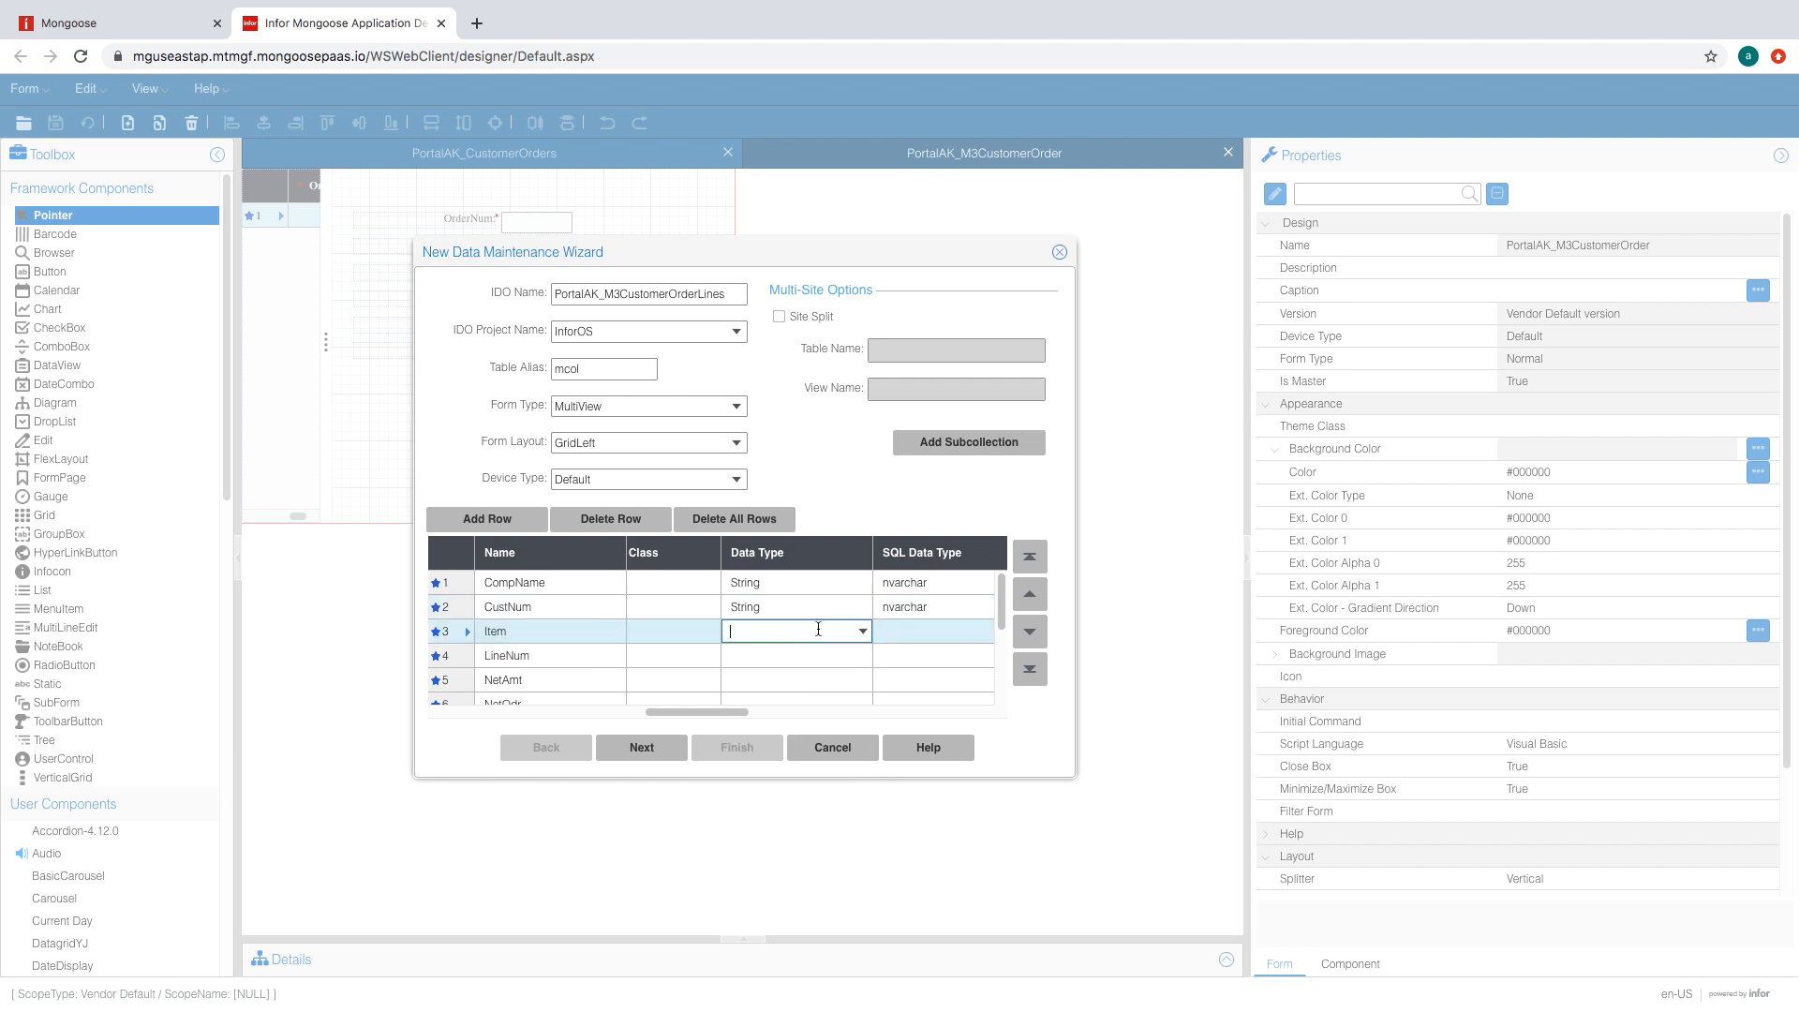
{"action": "left_click", "coordinate": [862, 632]}
{"action": "left_click", "coordinate": [754, 865]}
{"action": "left_click", "coordinate": [856, 656]}
{"action": "left_click", "coordinate": [859, 656]}
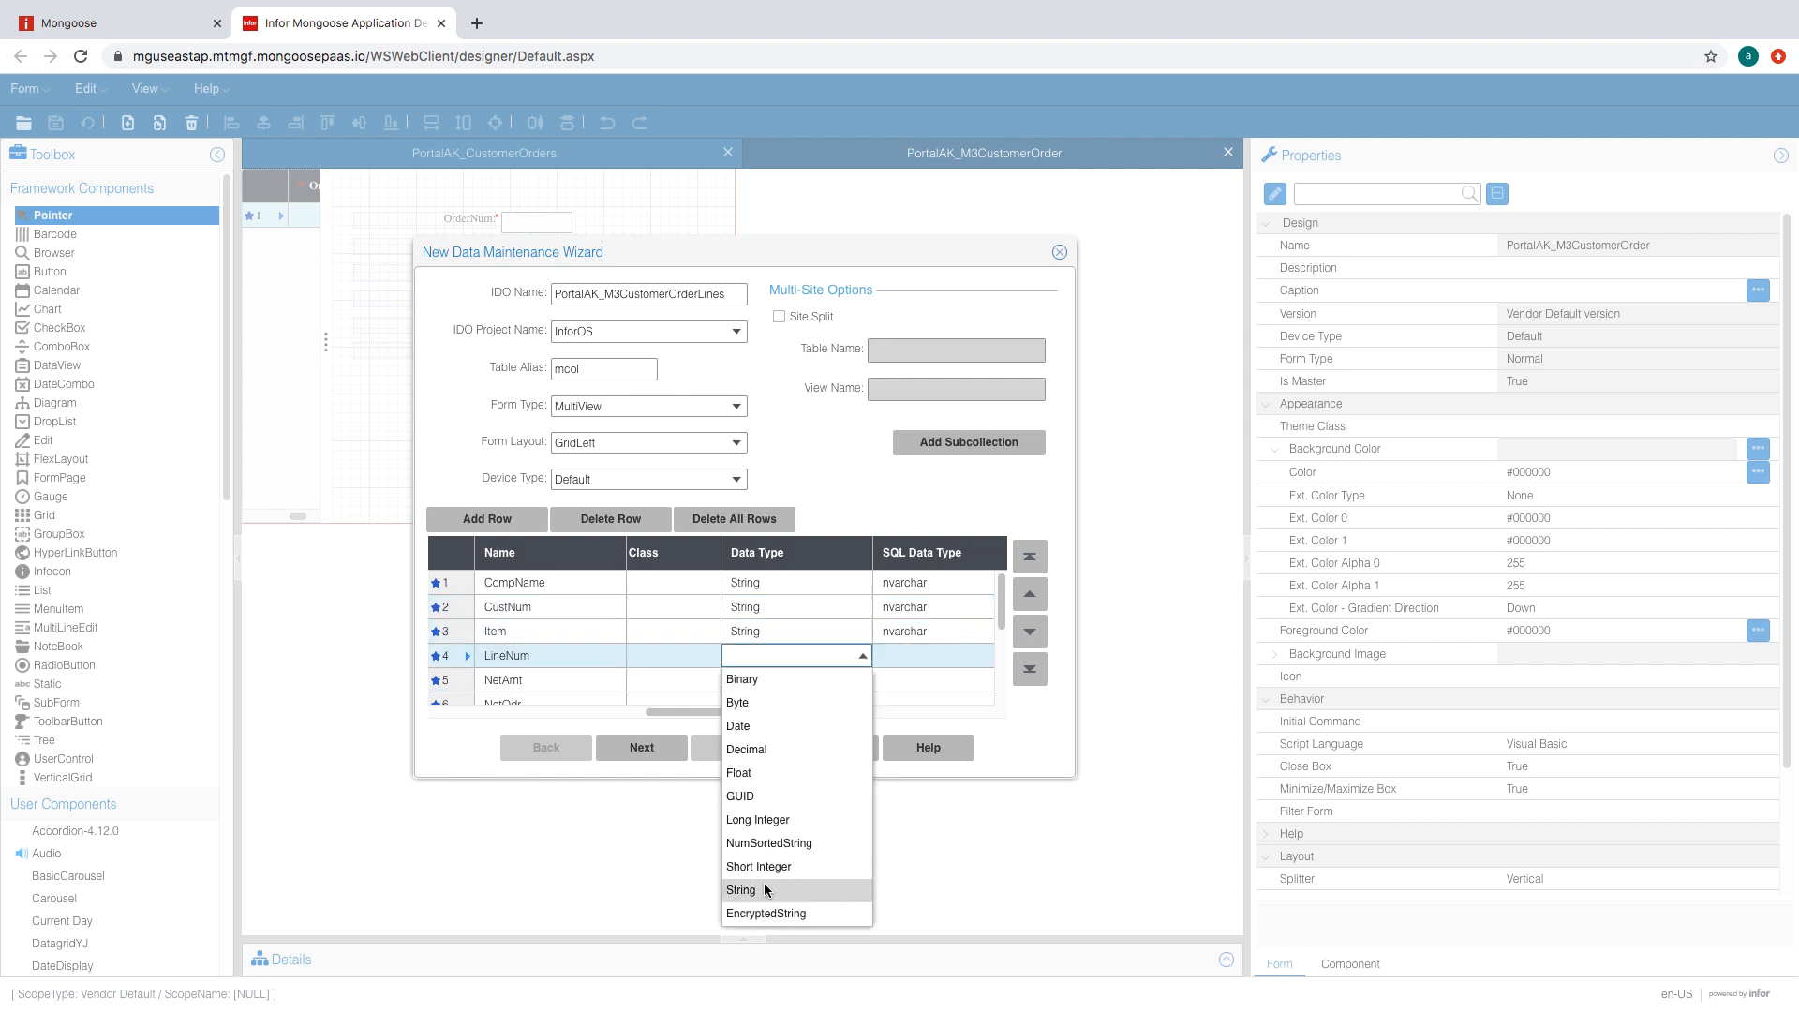
{"action": "left_click", "coordinate": [763, 883]}
{"action": "left_click", "coordinate": [796, 624]}
{"action": "left_click", "coordinate": [862, 624]}
{"action": "left_click", "coordinate": [761, 857]}
{"action": "left_click", "coordinate": [801, 649]}
{"action": "left_click", "coordinate": [862, 648]}
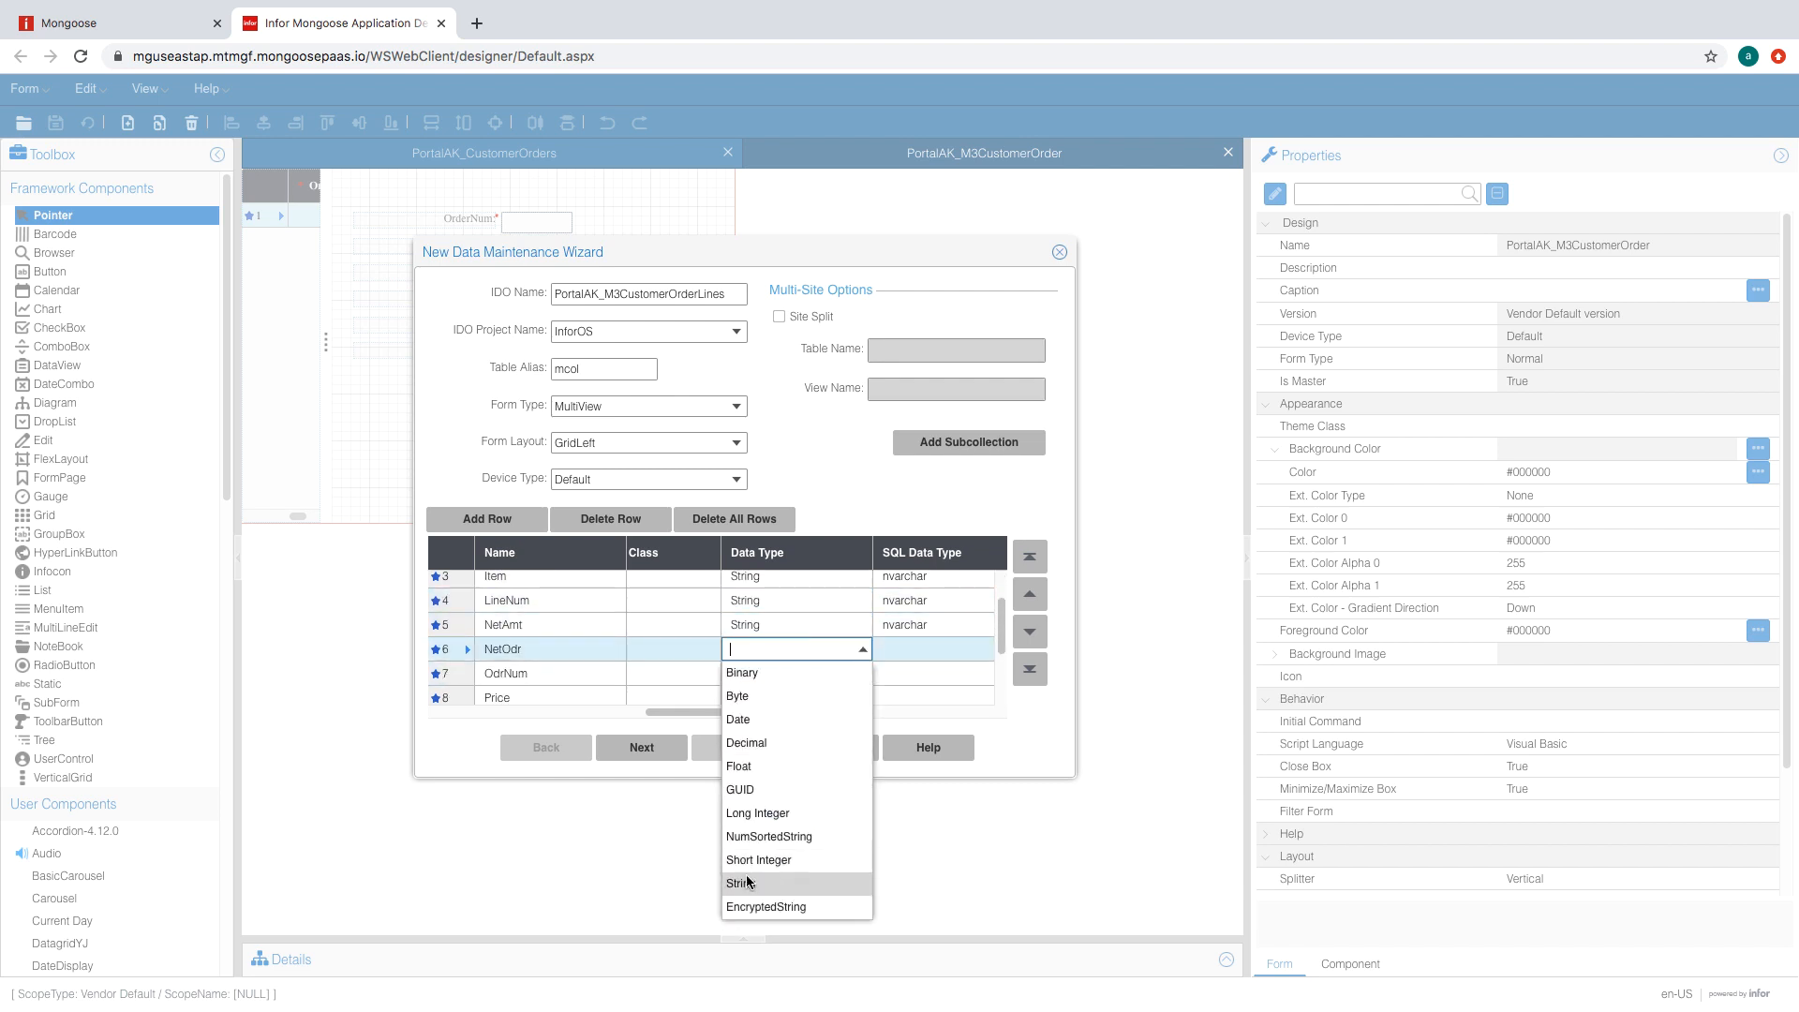
{"action": "left_click", "coordinate": [752, 883]}
{"action": "left_click", "coordinate": [861, 673]}
{"action": "left_click", "coordinate": [862, 674]}
- Set the data type of Price, Quantity, ShipDate, Source and SourceRp to String
{"action": "left_click", "coordinate": [759, 907]}
{"action": "scroll", "coordinate": [830, 665], "scroll_direction": "down", "scroll_amount": 1}
{"action": "left_click", "coordinate": [866, 646]}
{"action": "left_click", "coordinate": [868, 644]}
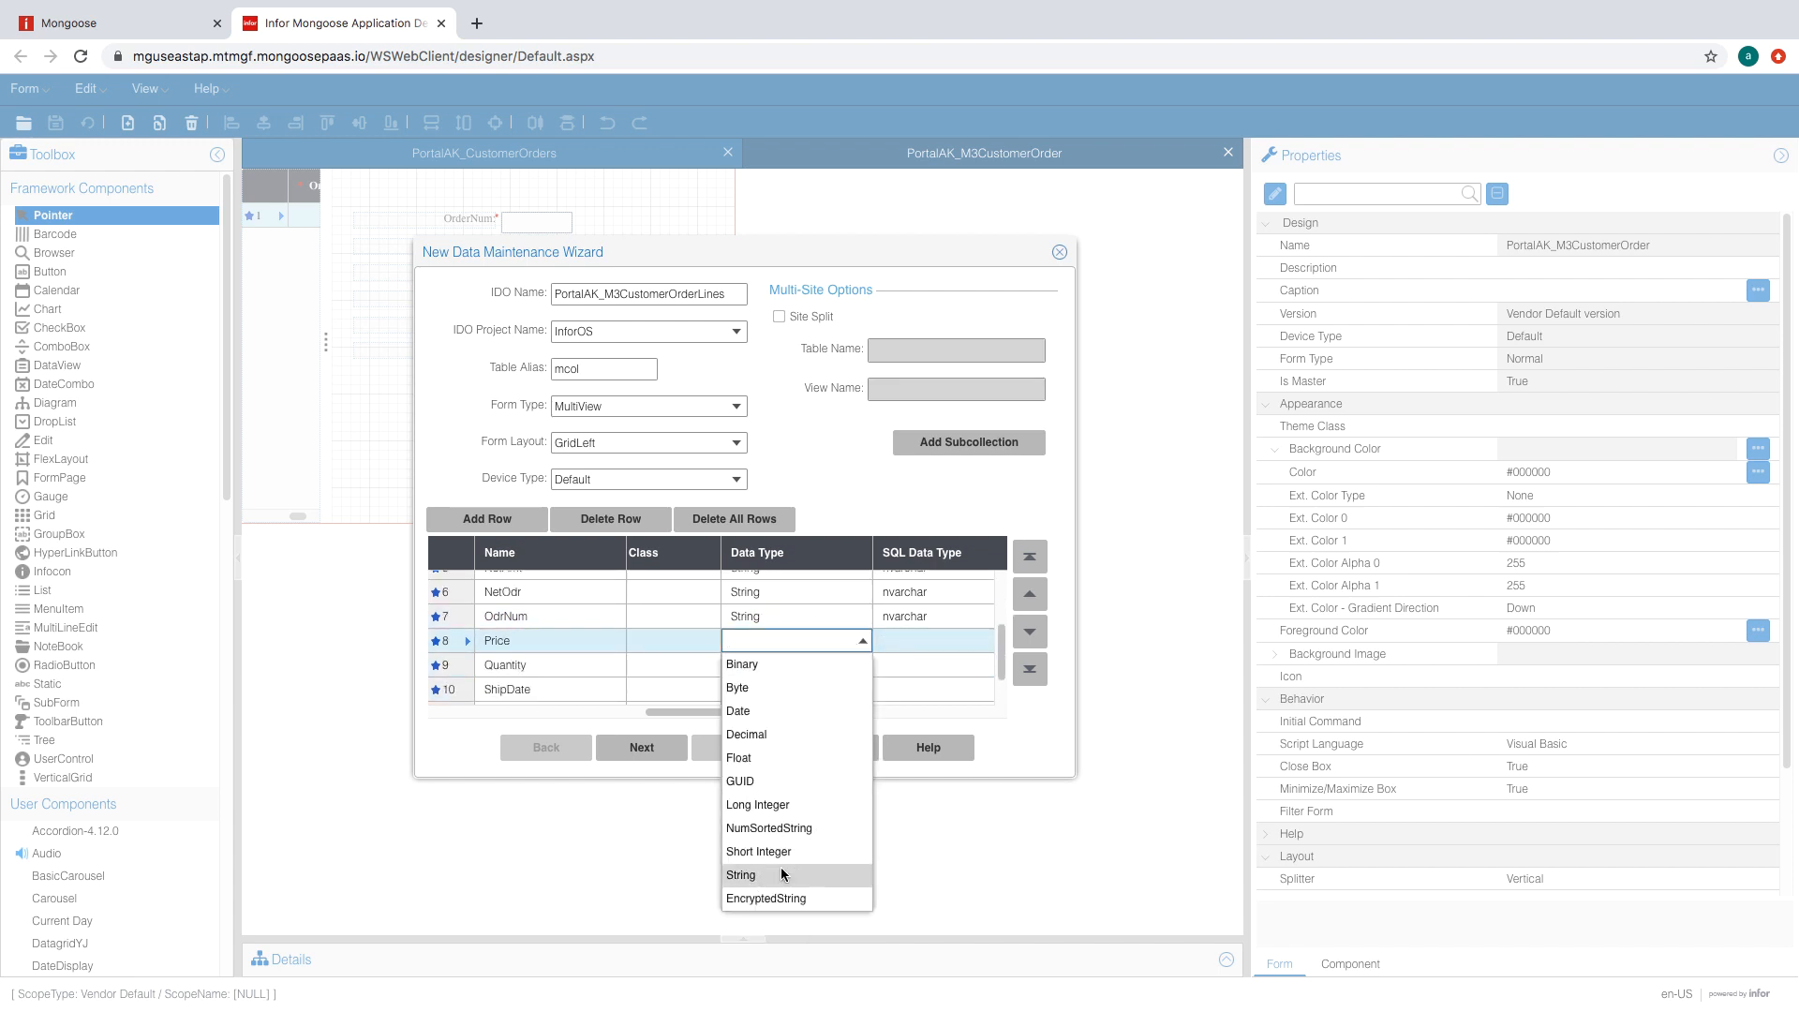
{"action": "left_click", "coordinate": [779, 868]}
{"action": "left_click", "coordinate": [856, 675]}
{"action": "left_click", "coordinate": [861, 675]}
{"action": "left_click", "coordinate": [764, 891]}
{"action": "scroll", "coordinate": [822, 673], "scroll_direction": "down", "scroll_amount": 1}
{"action": "left_click", "coordinate": [823, 673]}
{"action": "left_click", "coordinate": [861, 675]}
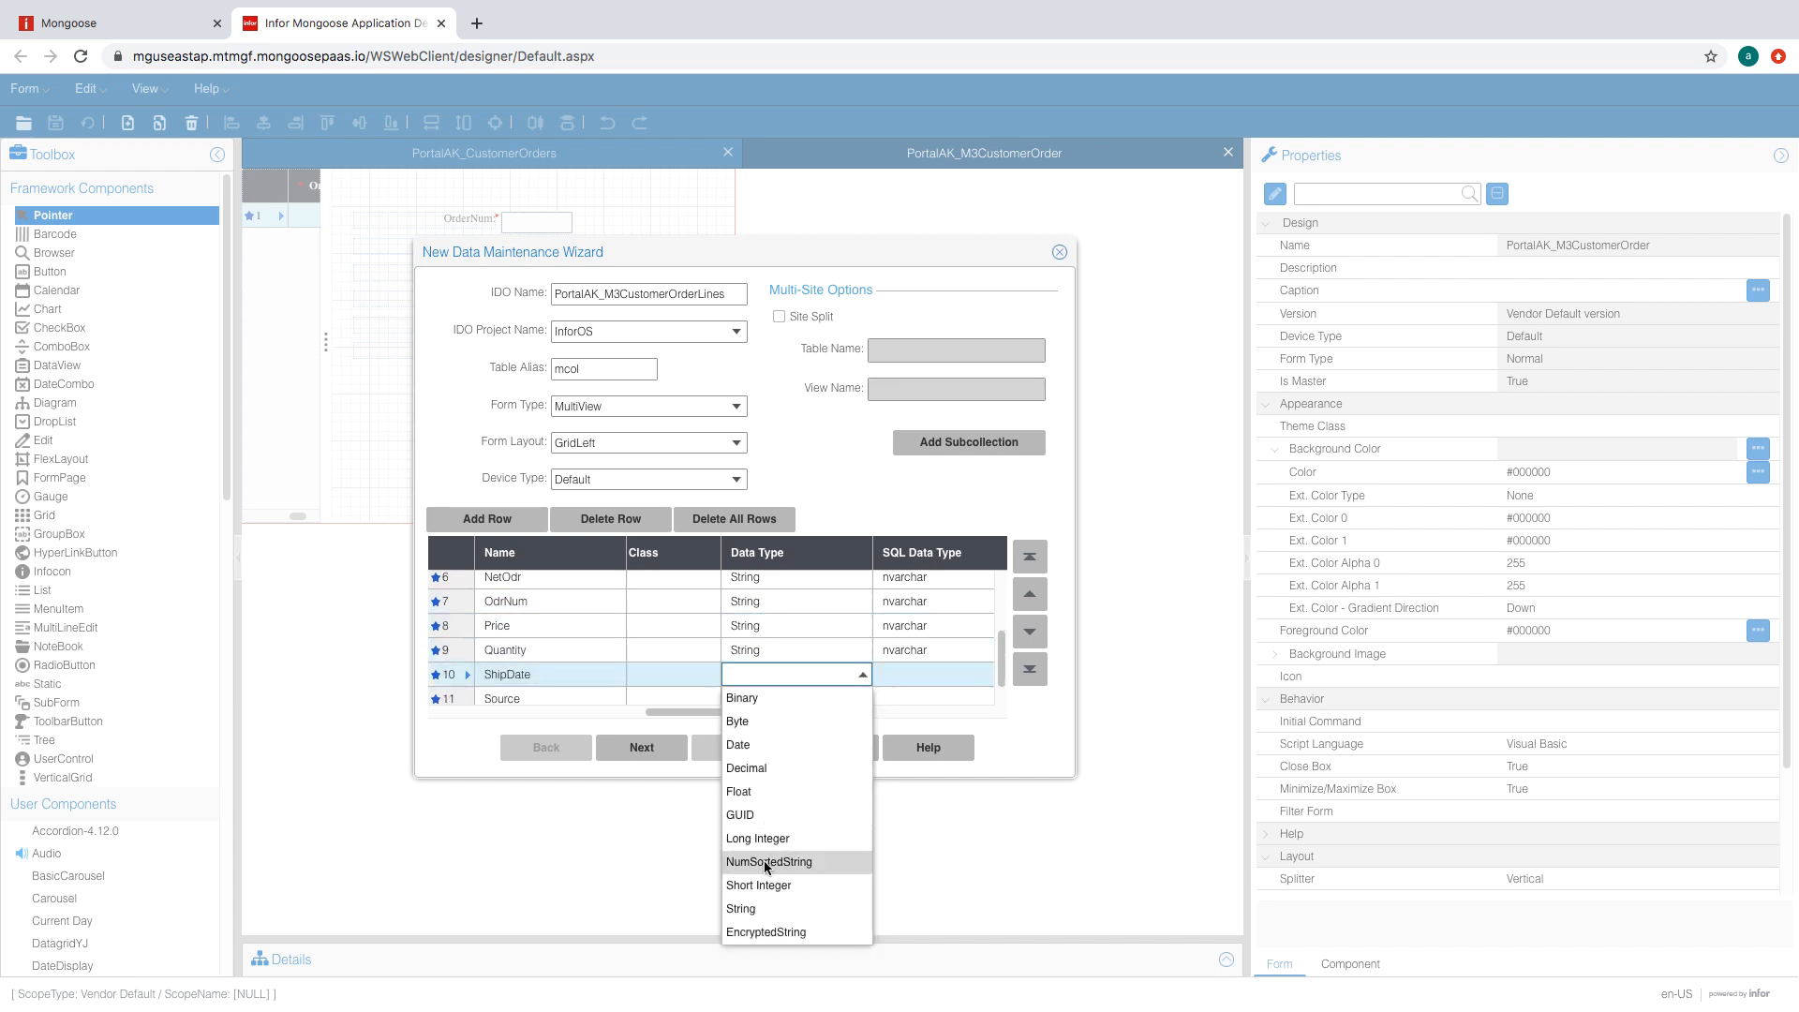
{"action": "left_click", "coordinate": [763, 902]}
{"action": "scroll", "coordinate": [818, 671], "scroll_direction": "down", "scroll_amount": 1}
{"action": "left_click", "coordinate": [819, 671]}
{"action": "left_click", "coordinate": [863, 667]}
{"action": "left_click", "coordinate": [770, 899]}
{"action": "left_click", "coordinate": [857, 694]}
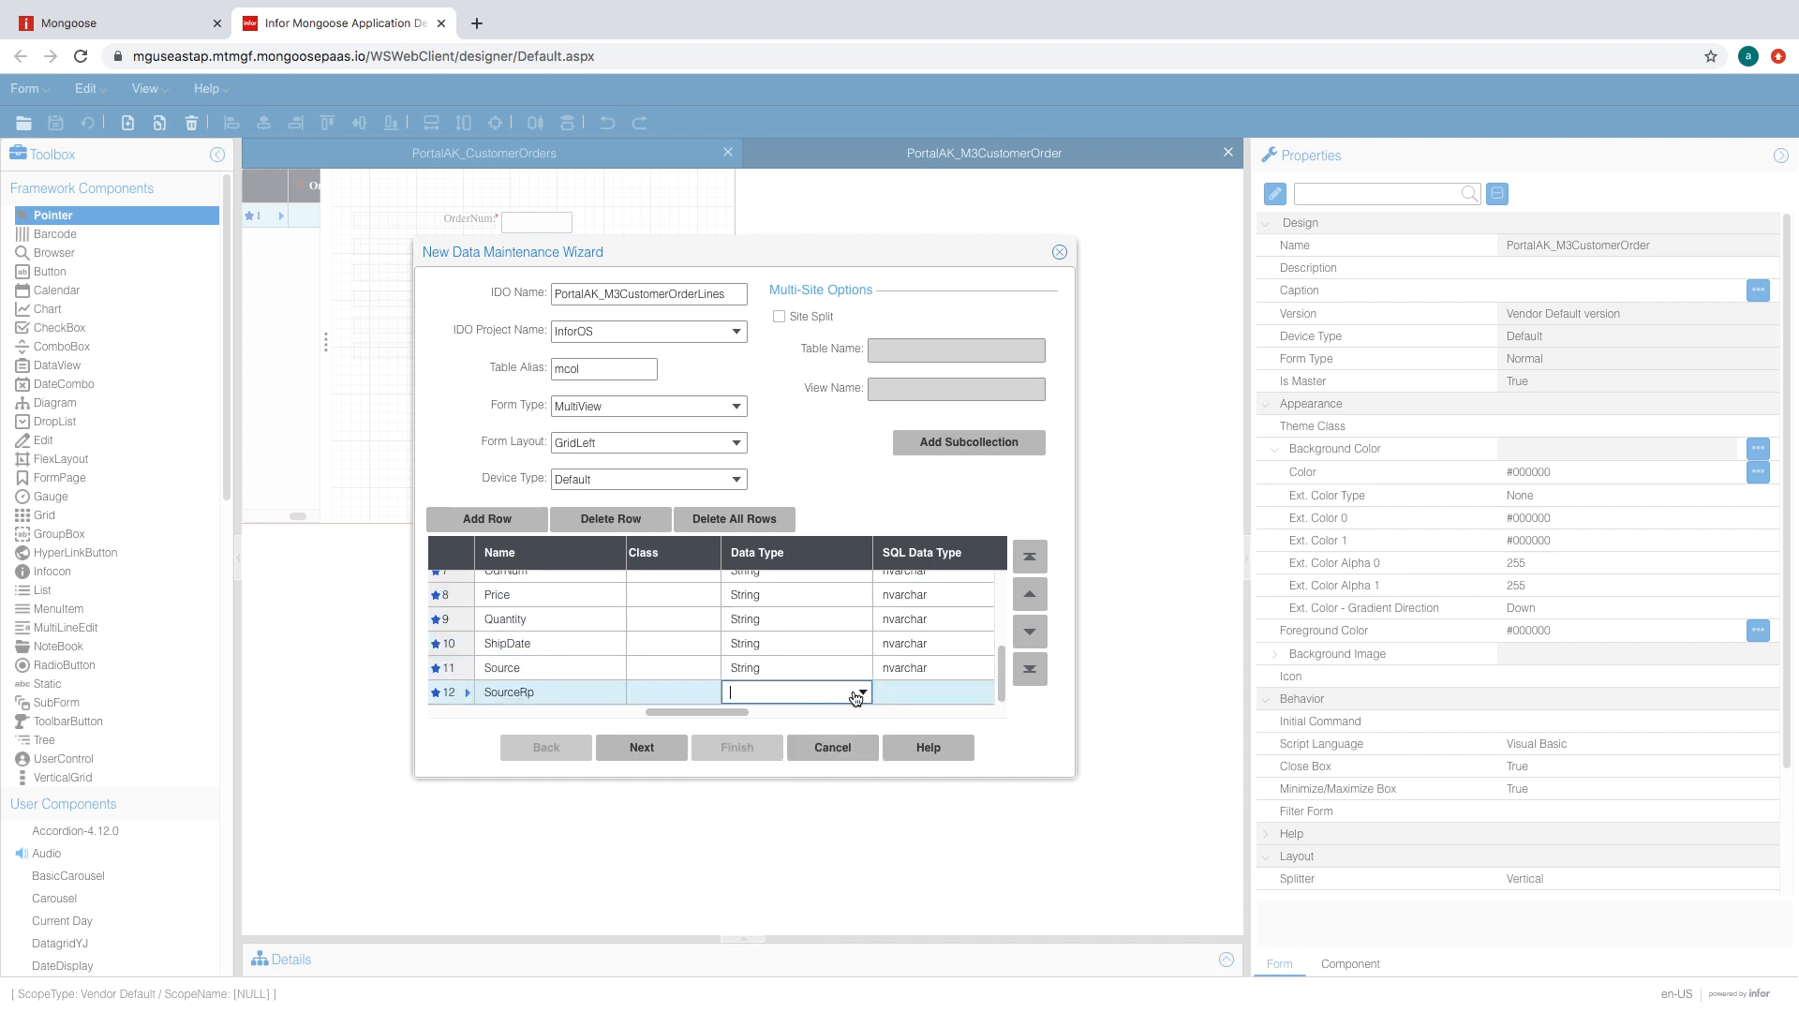
{"action": "left_click", "coordinate": [856, 693]}
{"action": "left_click", "coordinate": [759, 930]}
- Give CompName, CustNum and LineNum a property length of 150, and Item a length of 75
{"action": "left_click", "coordinate": [749, 669]}
{"action": "left_click_drag", "start_coordinate": [710, 713], "coordinate": [856, 712]}
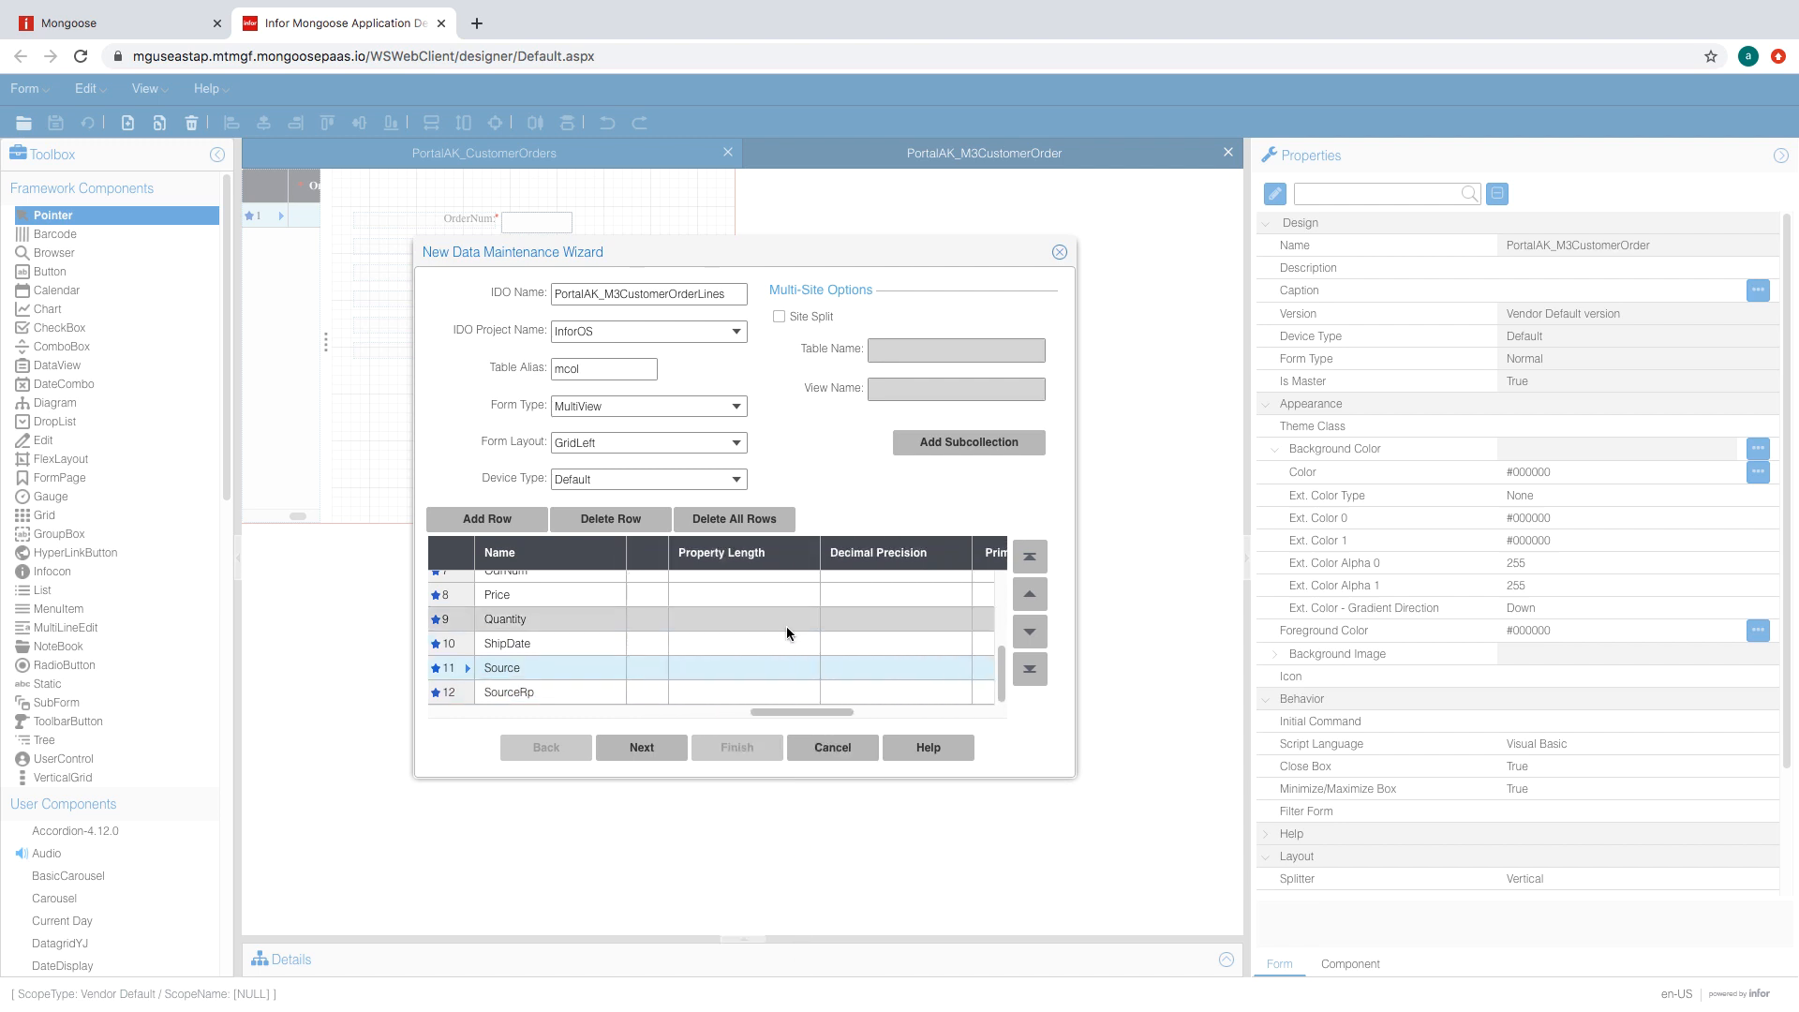
{"action": "scroll", "coordinate": [785, 626], "scroll_direction": "up", "scroll_amount": 3}
{"action": "left_click", "coordinate": [756, 583]}
{"action": "type", "text": "150"}
{"action": "left_click", "coordinate": [766, 605]}
{"action": "type", "text": "150"}
{"action": "left_click", "coordinate": [754, 636]}
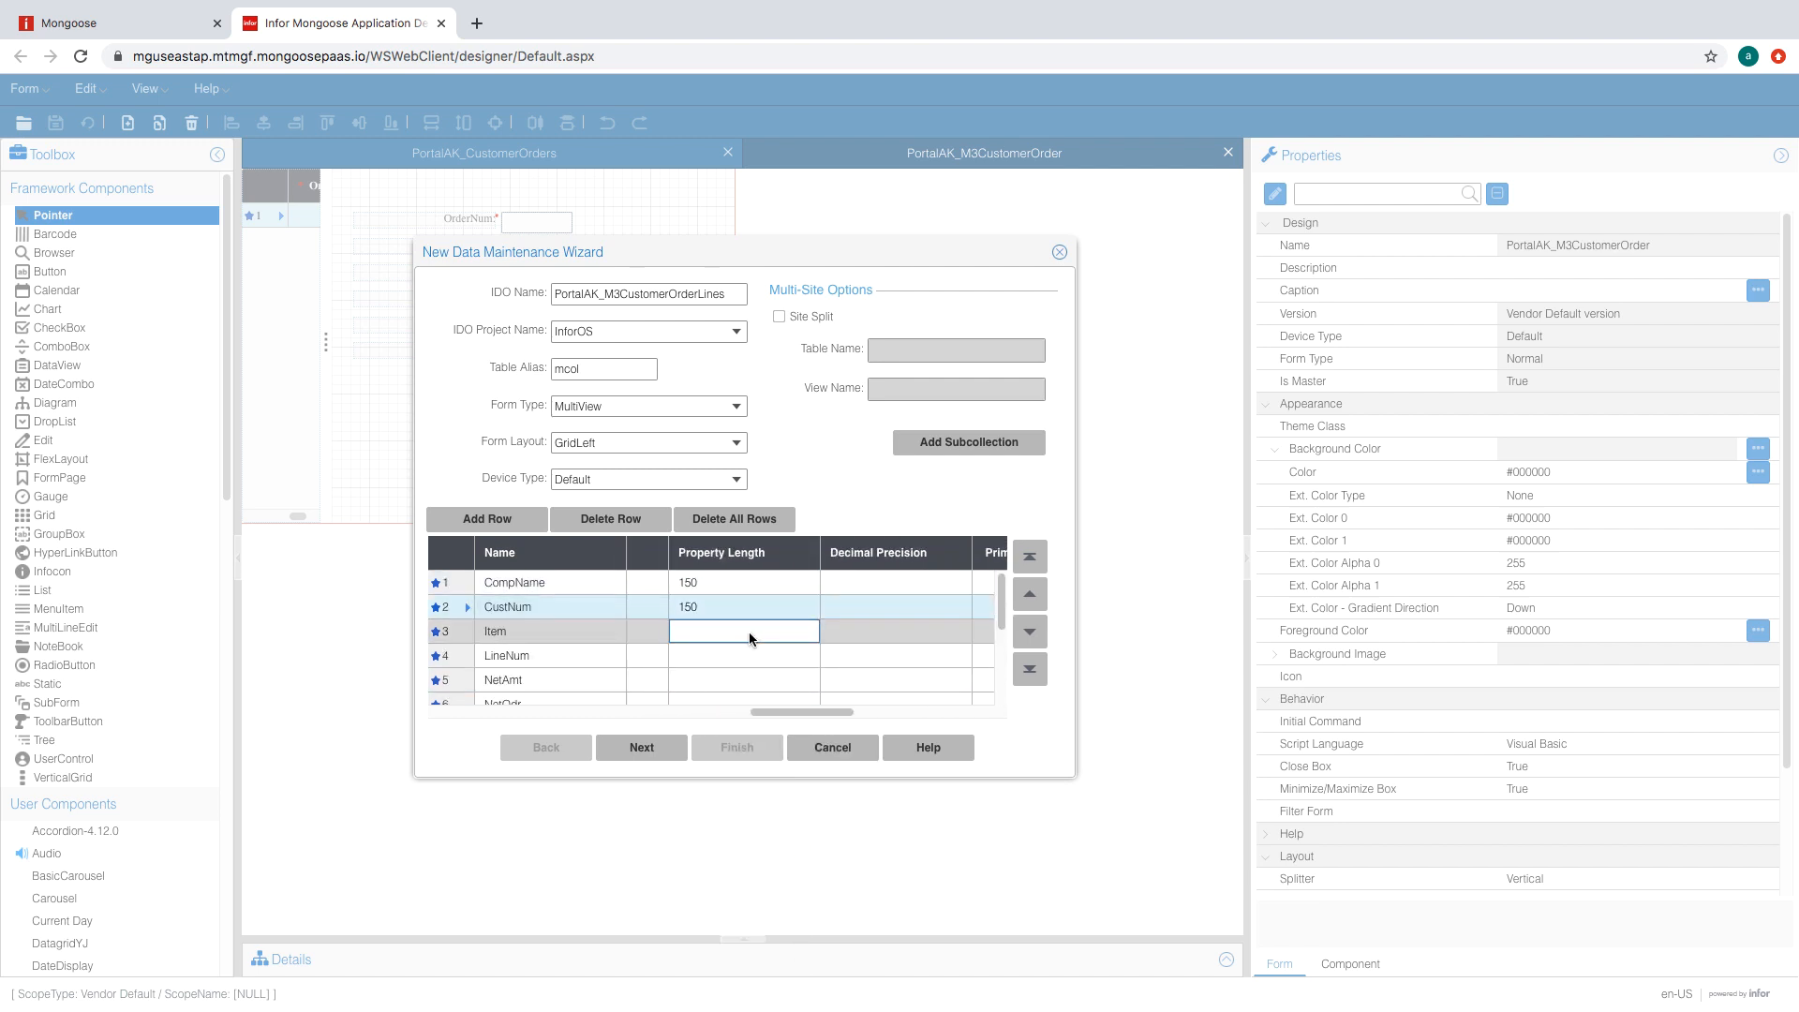
{"action": "type", "text": "75"}
{"action": "left_click", "coordinate": [741, 659]}
{"action": "type", "text": "150"}
- Paste a property length of 150 into NetAmt, NetOdr, OdrNum, Price, Quantity, ShipDate, Source and SourceRp
{"action": "scroll", "coordinate": [738, 645], "scroll_direction": "up", "scroll_amount": 1}
{"action": "left_click", "coordinate": [734, 618]}
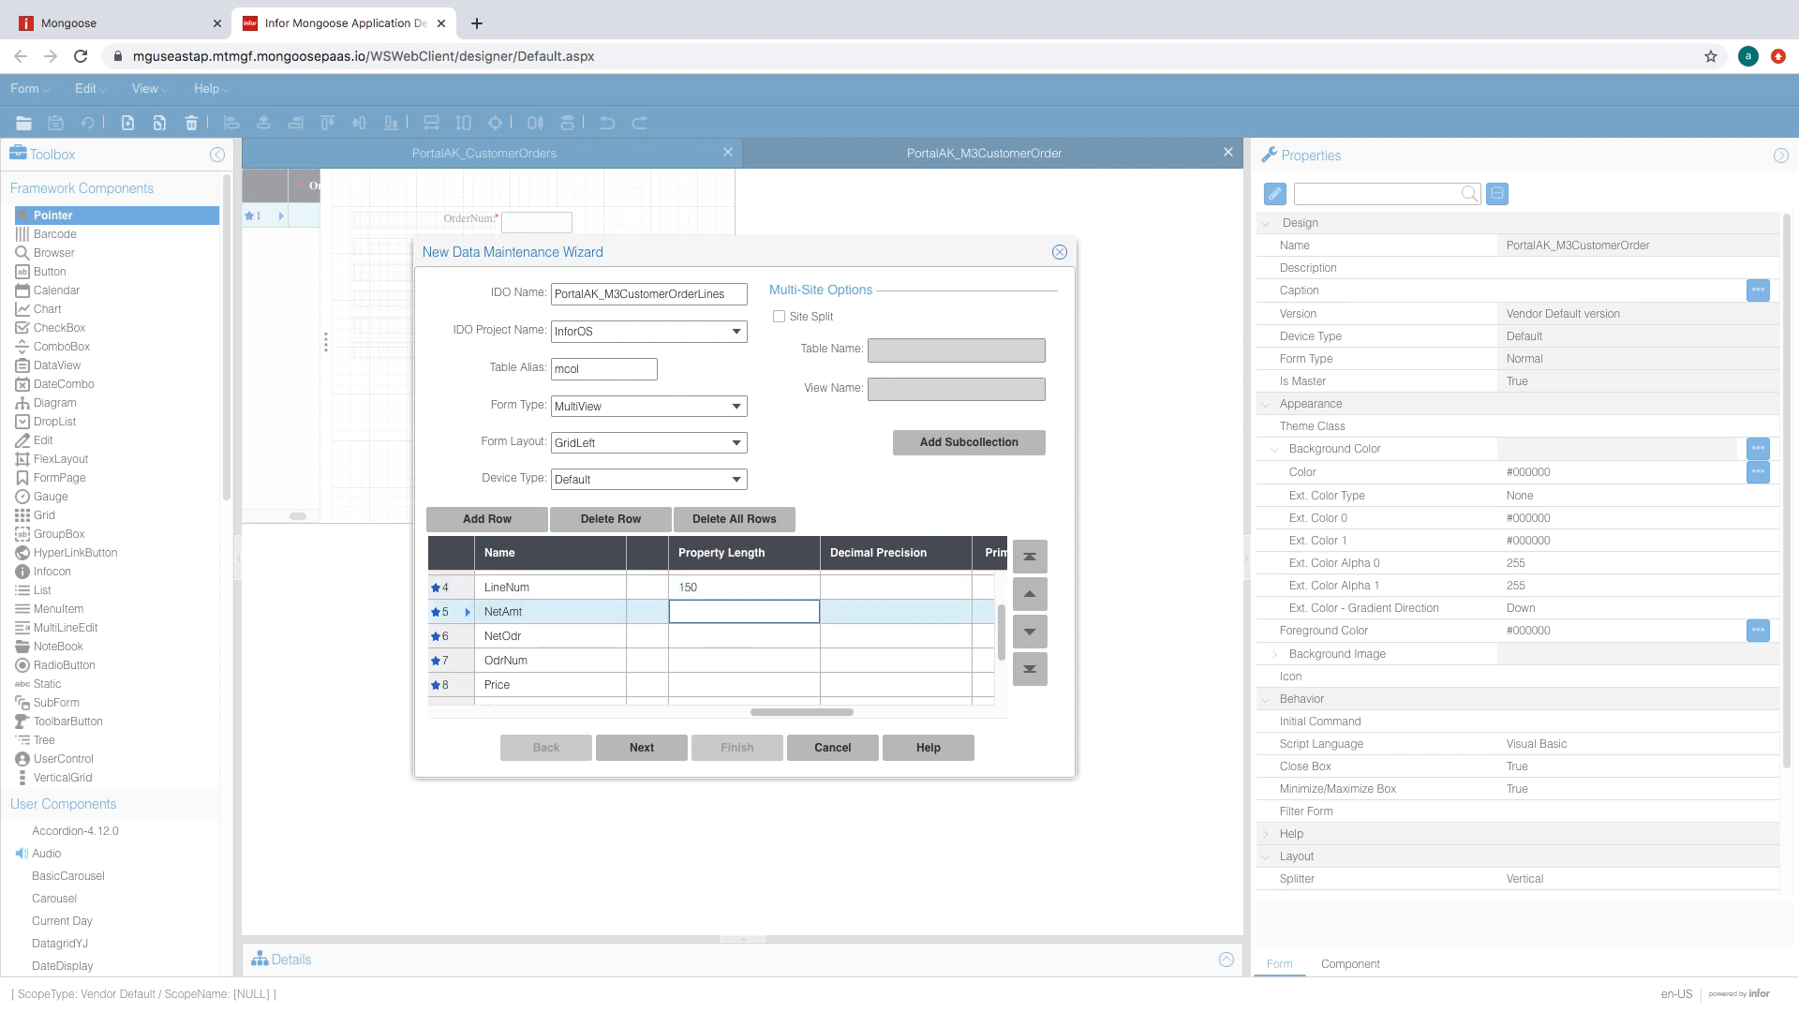
{"action": "type", "text": "150"}
{"action": "left_click", "coordinate": [726, 635]}
{"action": "type", "text": "150"}
{"action": "left_click", "coordinate": [729, 666]}
{"action": "type", "text": "150"}
{"action": "left_click", "coordinate": [763, 693]}
{"action": "type", "text": "150"}
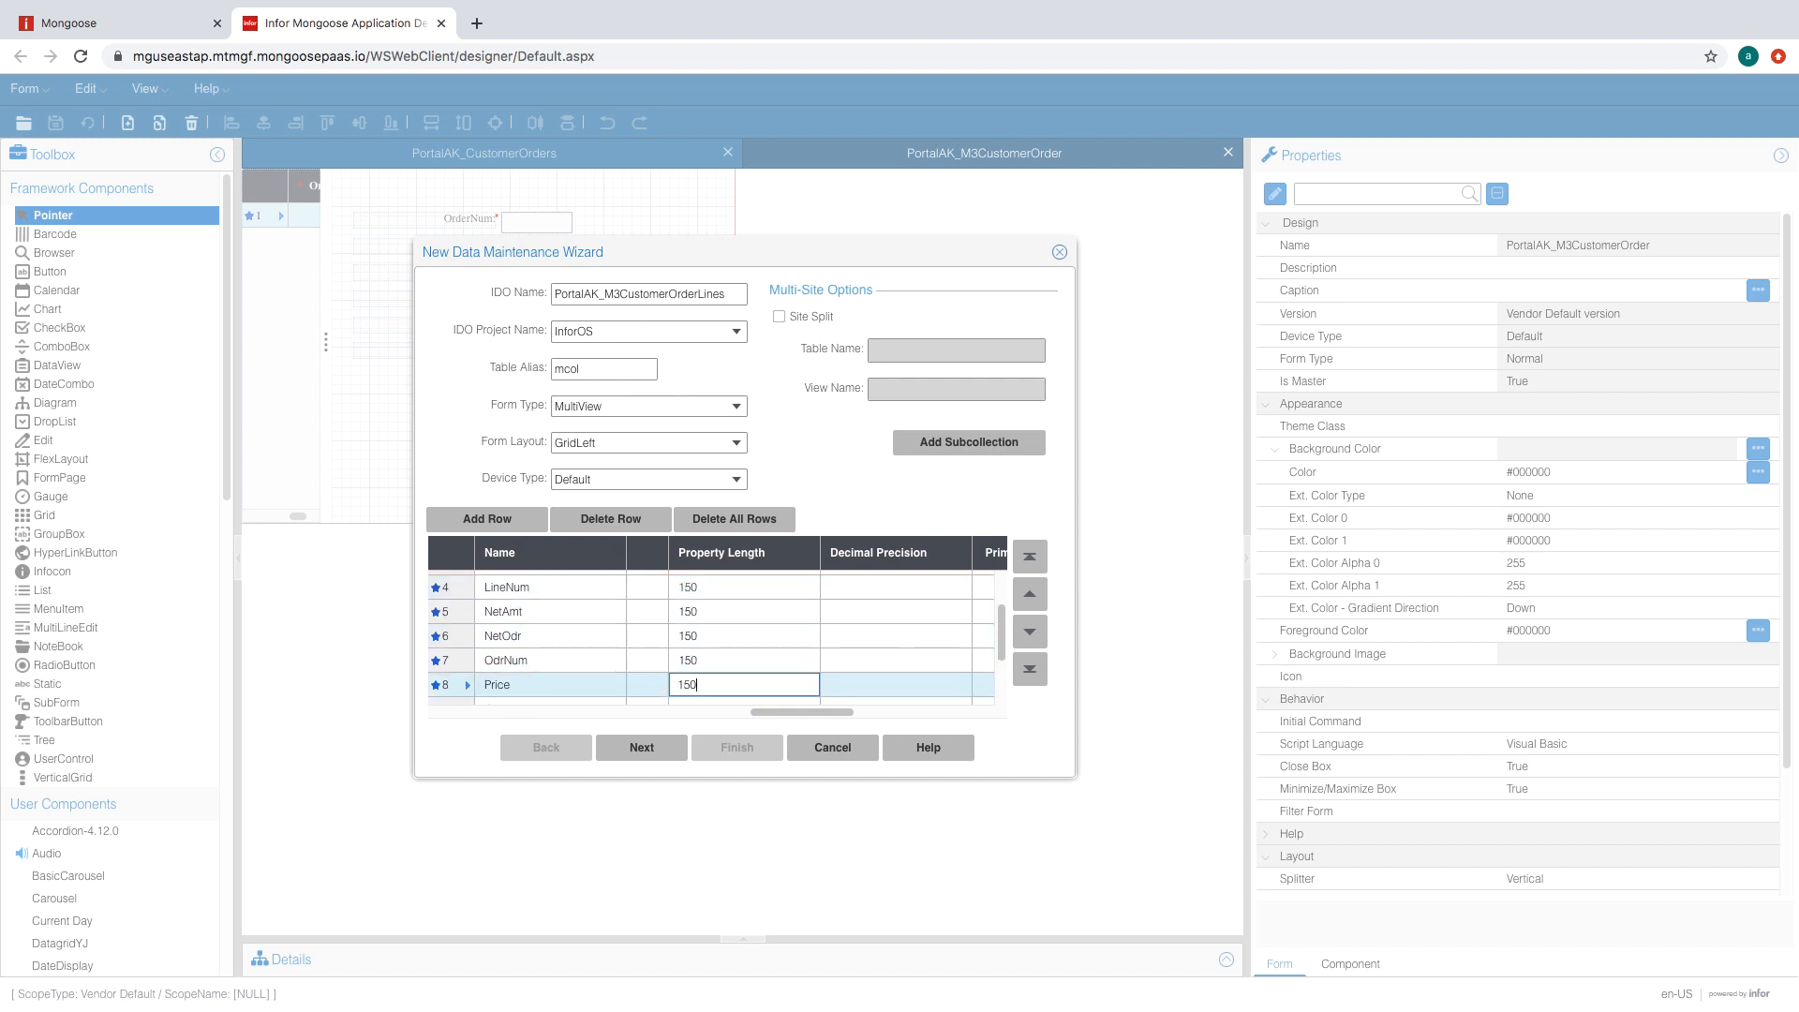
{"action": "scroll", "coordinate": [763, 684], "scroll_direction": "down", "scroll_amount": 1}
{"action": "left_click", "coordinate": [761, 679]}
{"action": "type", "text": "150"}
{"action": "scroll", "coordinate": [761, 656], "scroll_direction": "down", "scroll_amount": 1}
{"action": "left_click", "coordinate": [761, 645]}
{"action": "type", "text": "150"}
{"action": "scroll", "coordinate": [757, 656], "scroll_direction": "down", "scroll_amount": 1}
{"action": "left_click", "coordinate": [753, 667]}
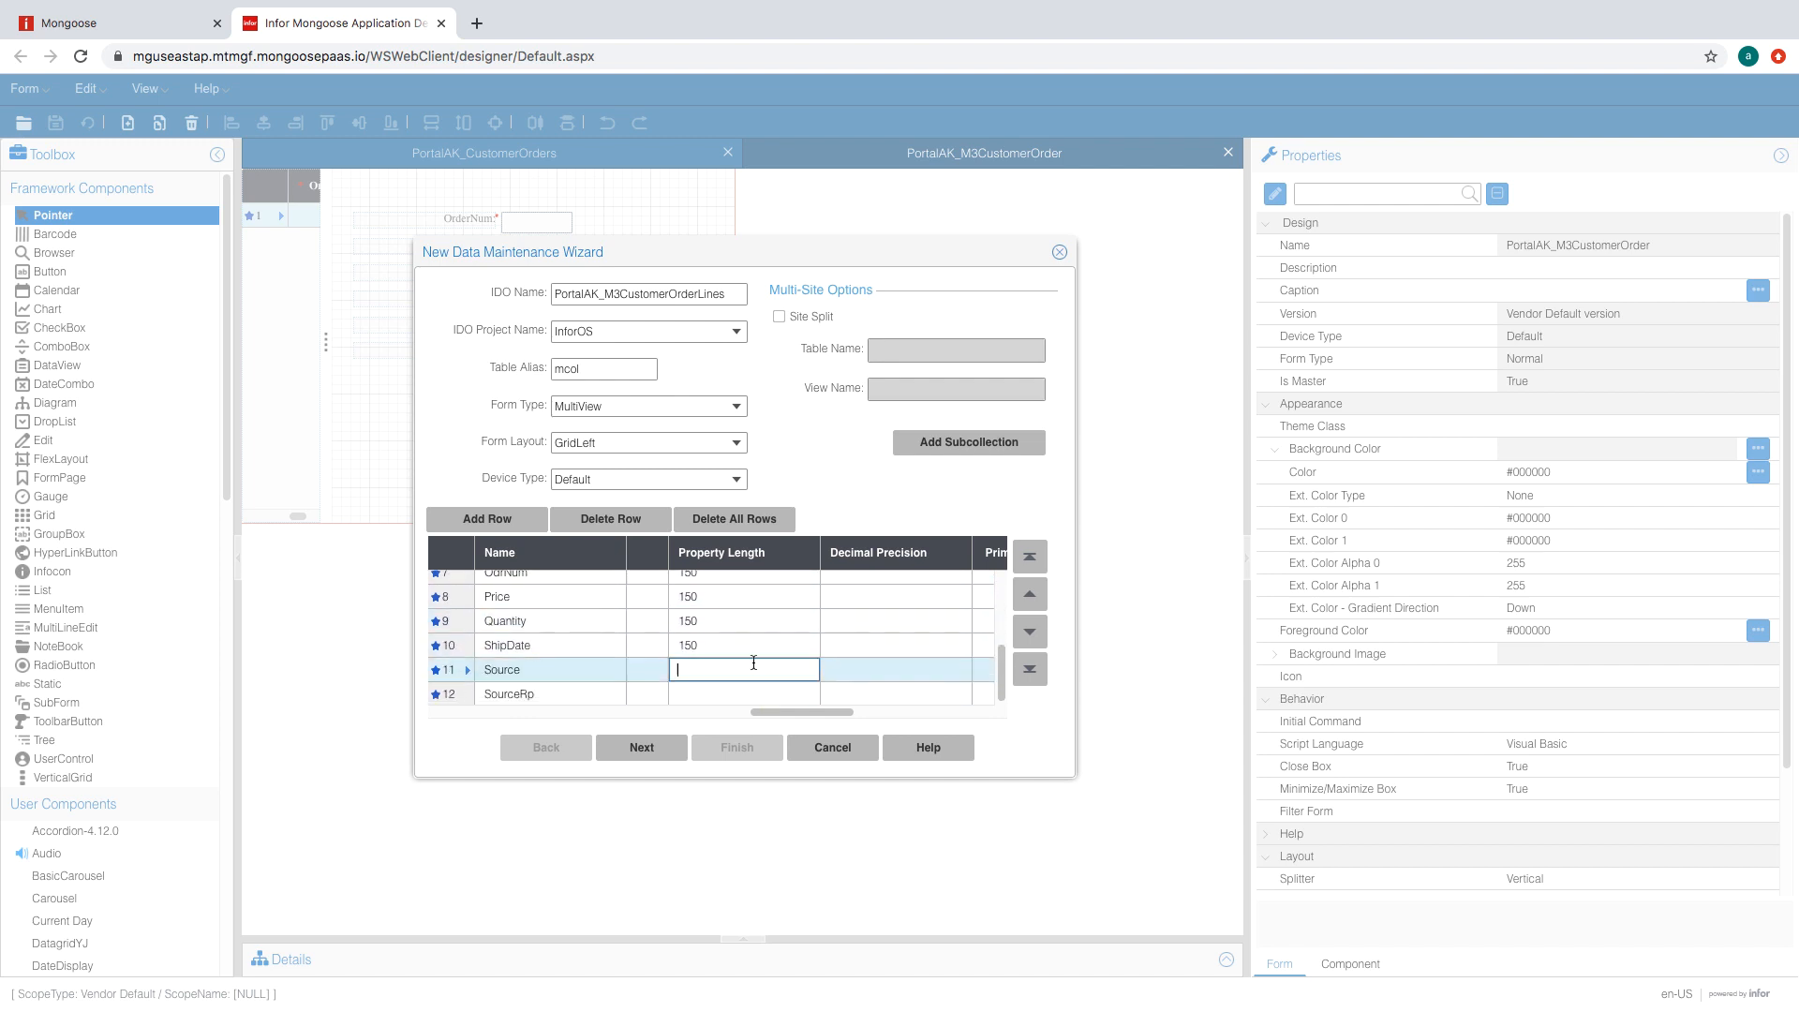
{"action": "type", "text": "150"}
{"action": "left_click", "coordinate": [729, 694]}
{"action": "type", "text": "150"}
{"action": "scroll", "coordinate": [798, 642], "scroll_direction": "up", "scroll_amount": 3}
{"action": "left_click_drag", "start_coordinate": [782, 712], "coordinate": [796, 712]}
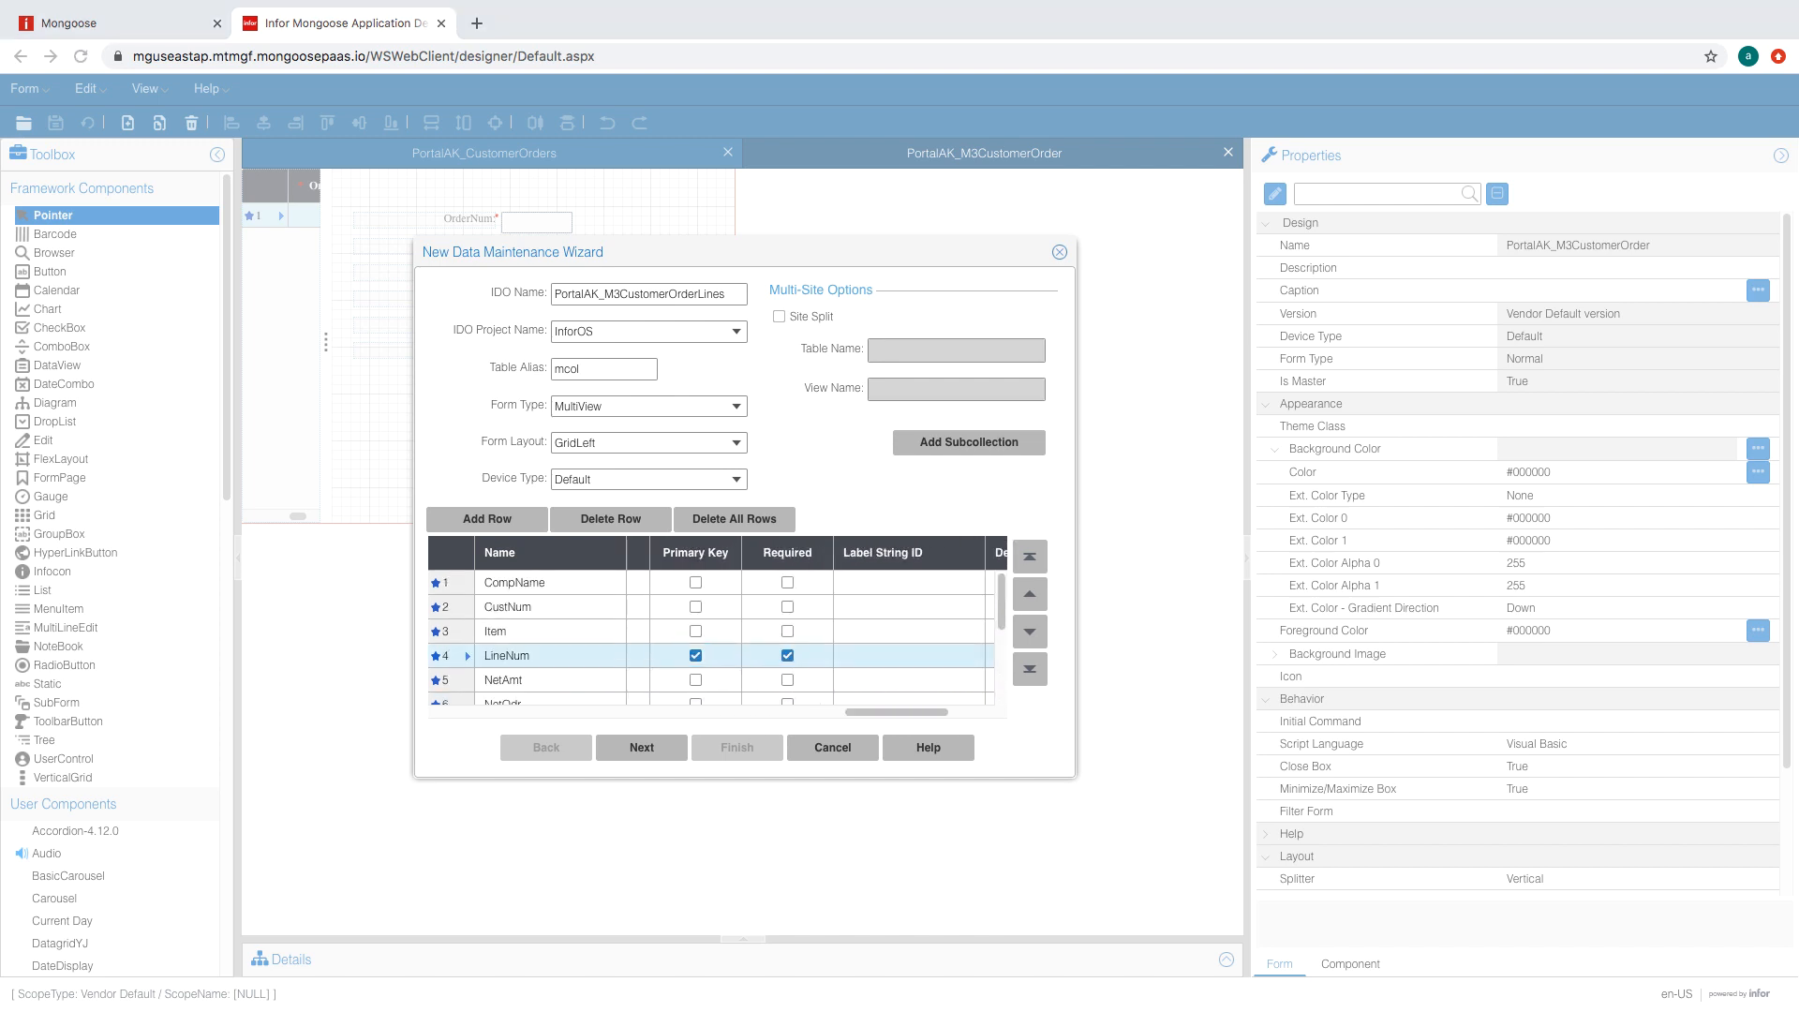
- Mark OdrNum and Source as required primary keys
{"action": "scroll", "coordinate": [684, 684], "scroll_direction": "down", "scroll_amount": 3}
{"action": "left_click", "coordinate": [696, 660]}
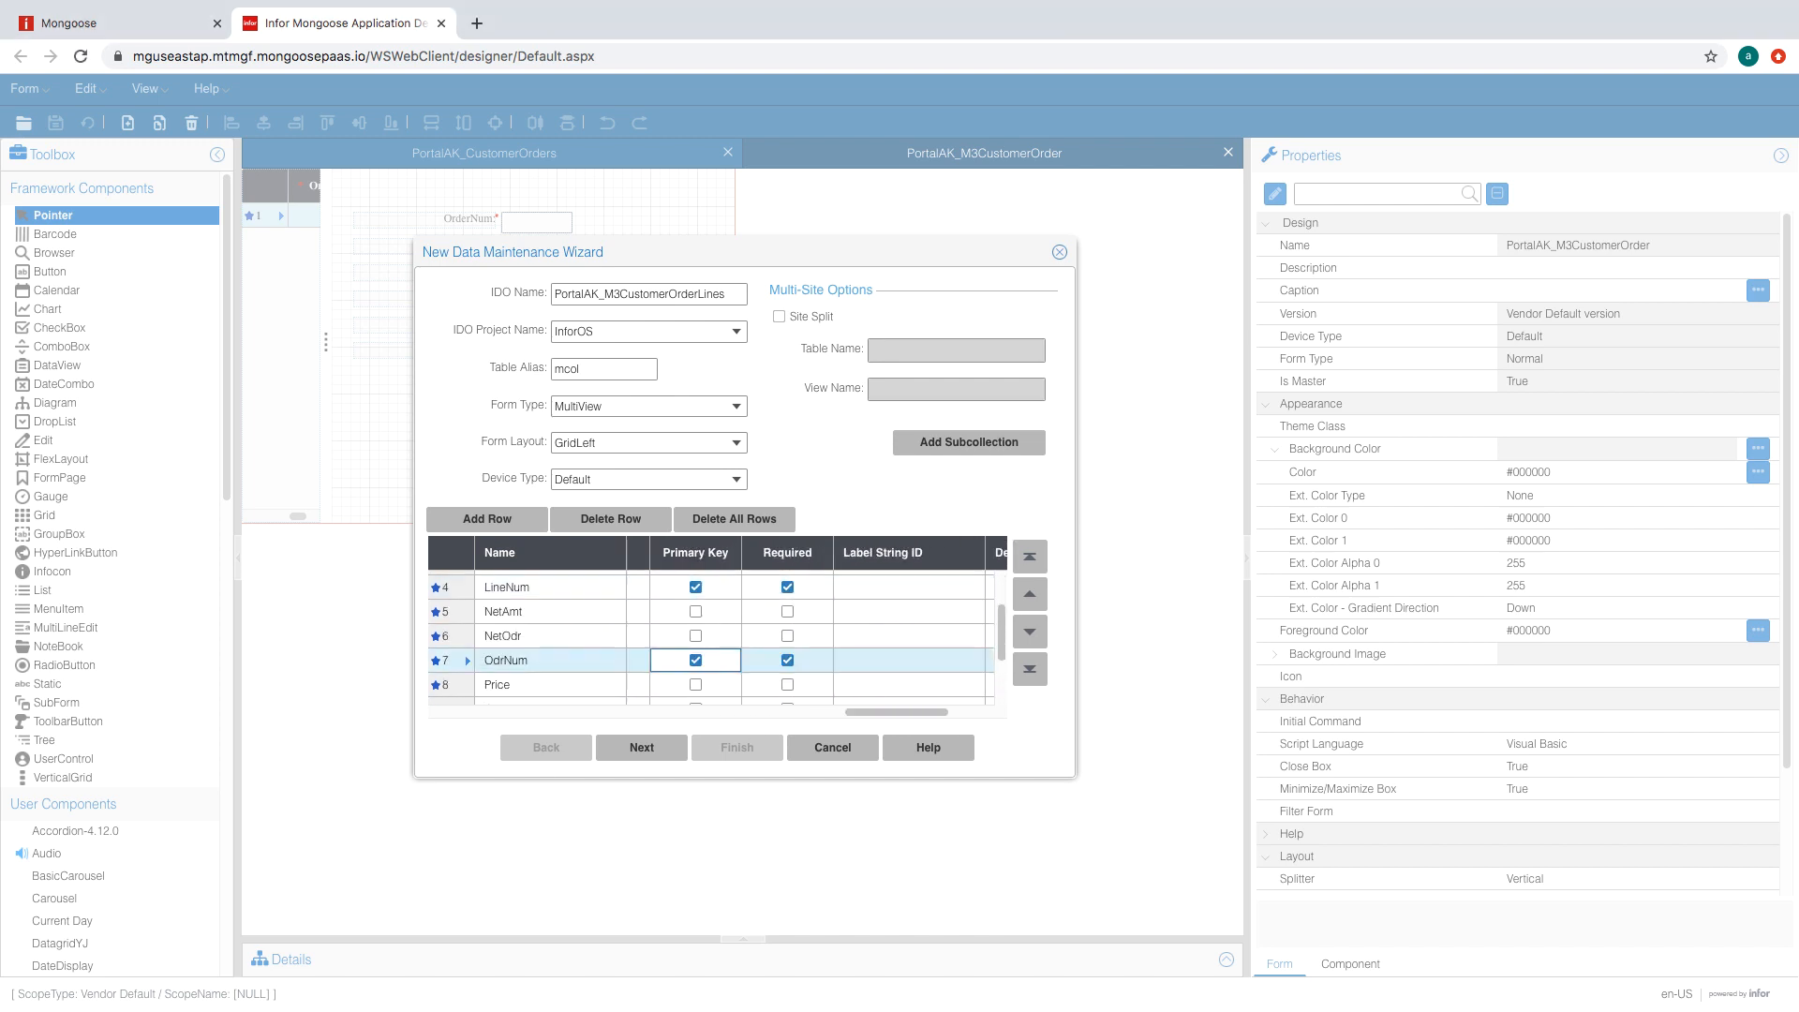
{"action": "scroll", "coordinate": [702, 656], "scroll_direction": "down", "scroll_amount": 3}
{"action": "left_click", "coordinate": [695, 691]}
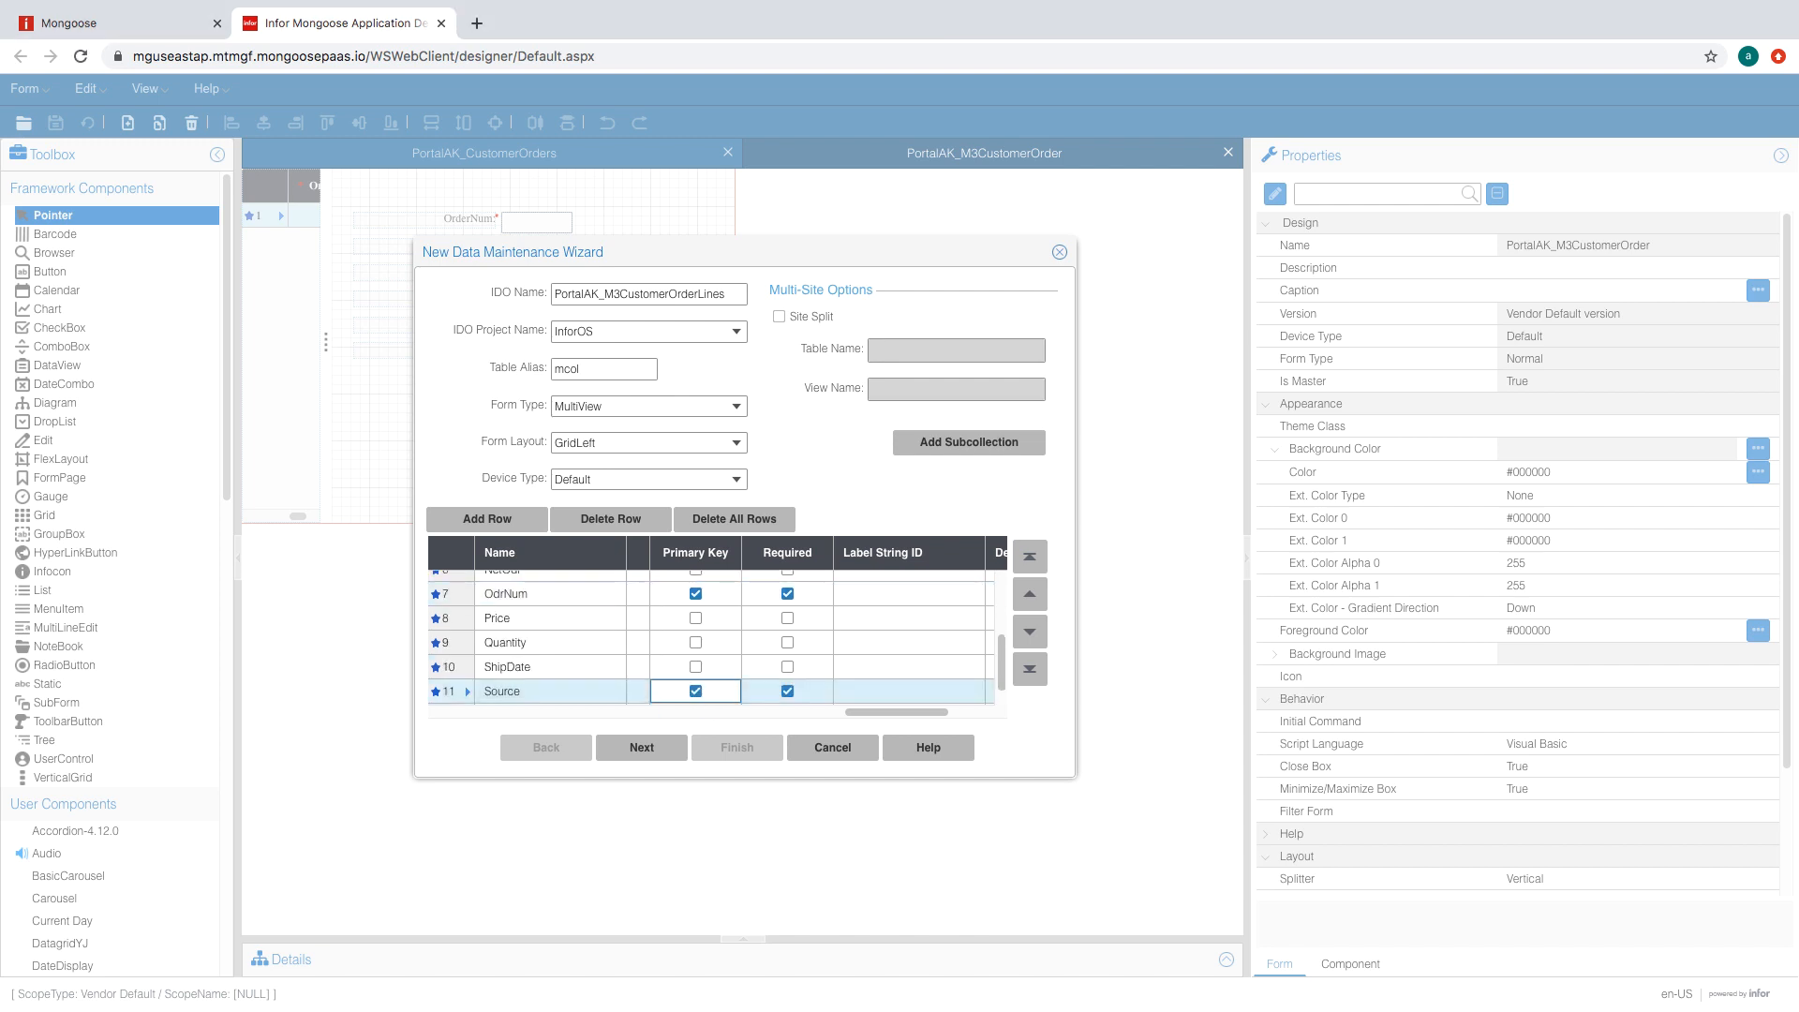
- Set the label string IDs of CompName, CustNum, Item, LineNum and NetAmt to their own names
{"action": "left_click", "coordinate": [871, 587]}
{"action": "type", "text": "CompName"}
{"action": "left_click", "coordinate": [860, 606]}
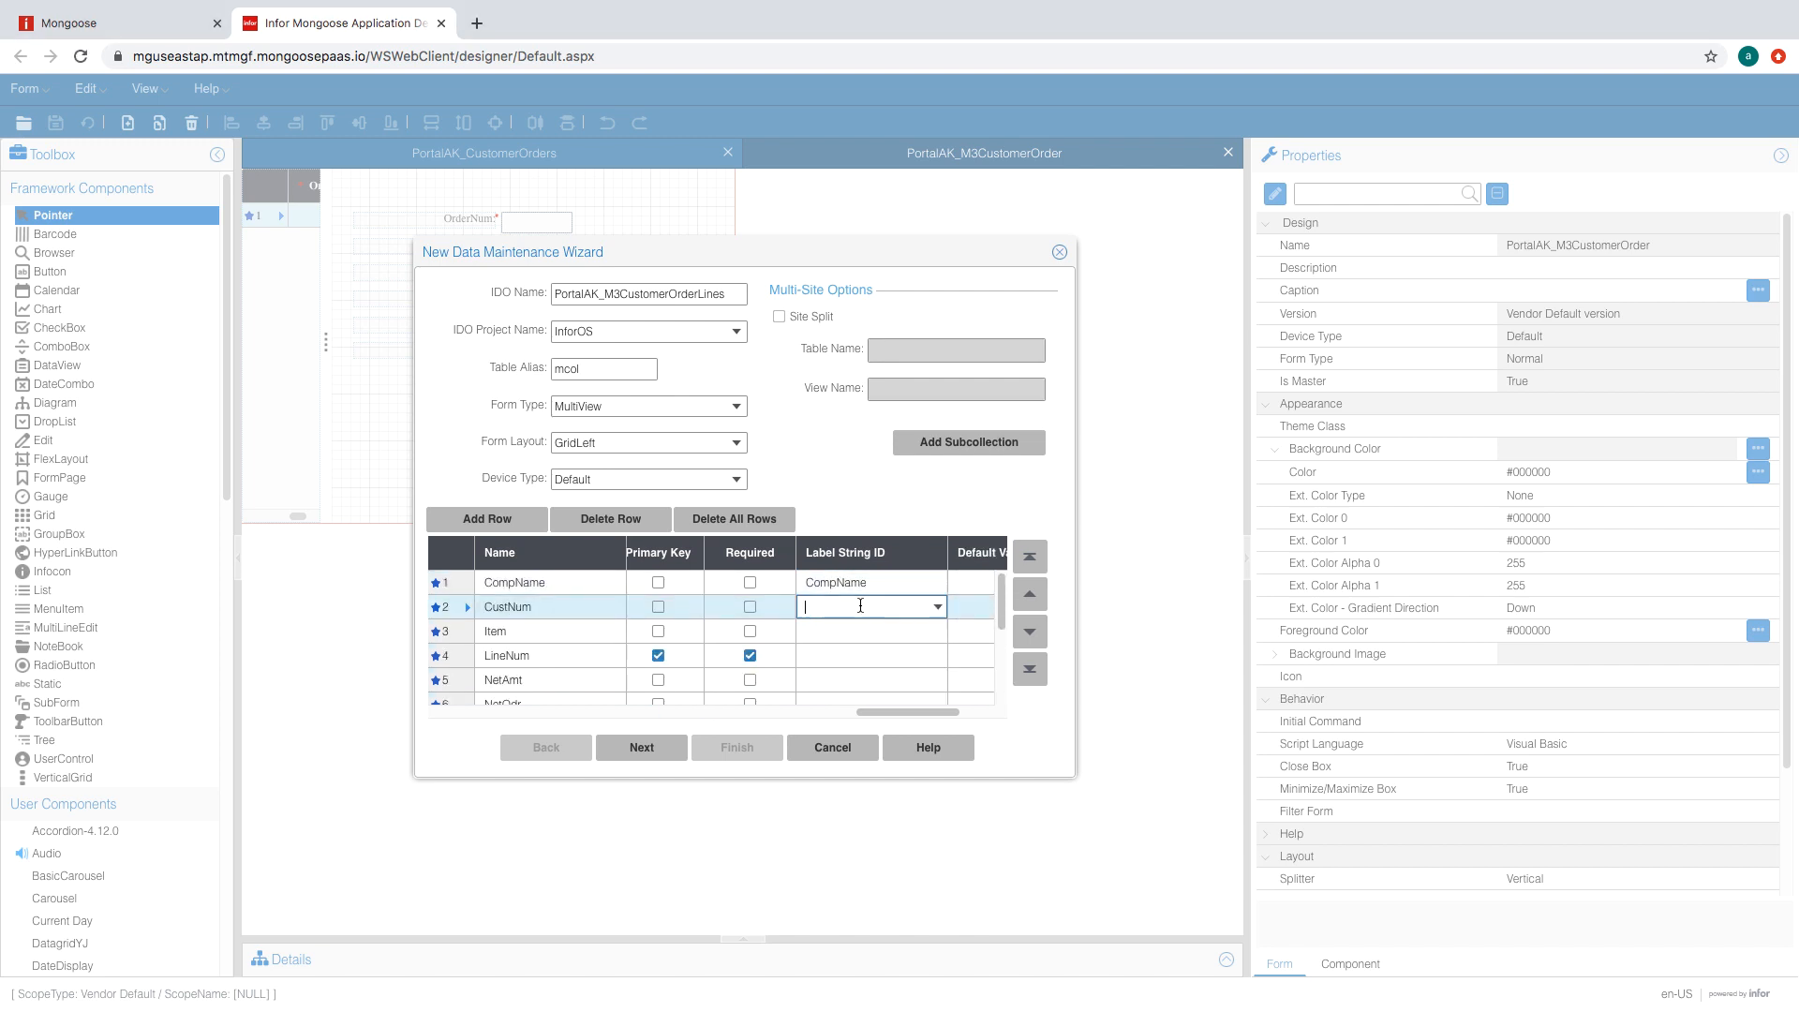
{"action": "type", "text": "CustNum"}
{"action": "left_click", "coordinate": [834, 631]}
{"action": "type", "text": "Item"}
{"action": "left_click", "coordinate": [834, 655]}
{"action": "type", "text": "LineNum"}
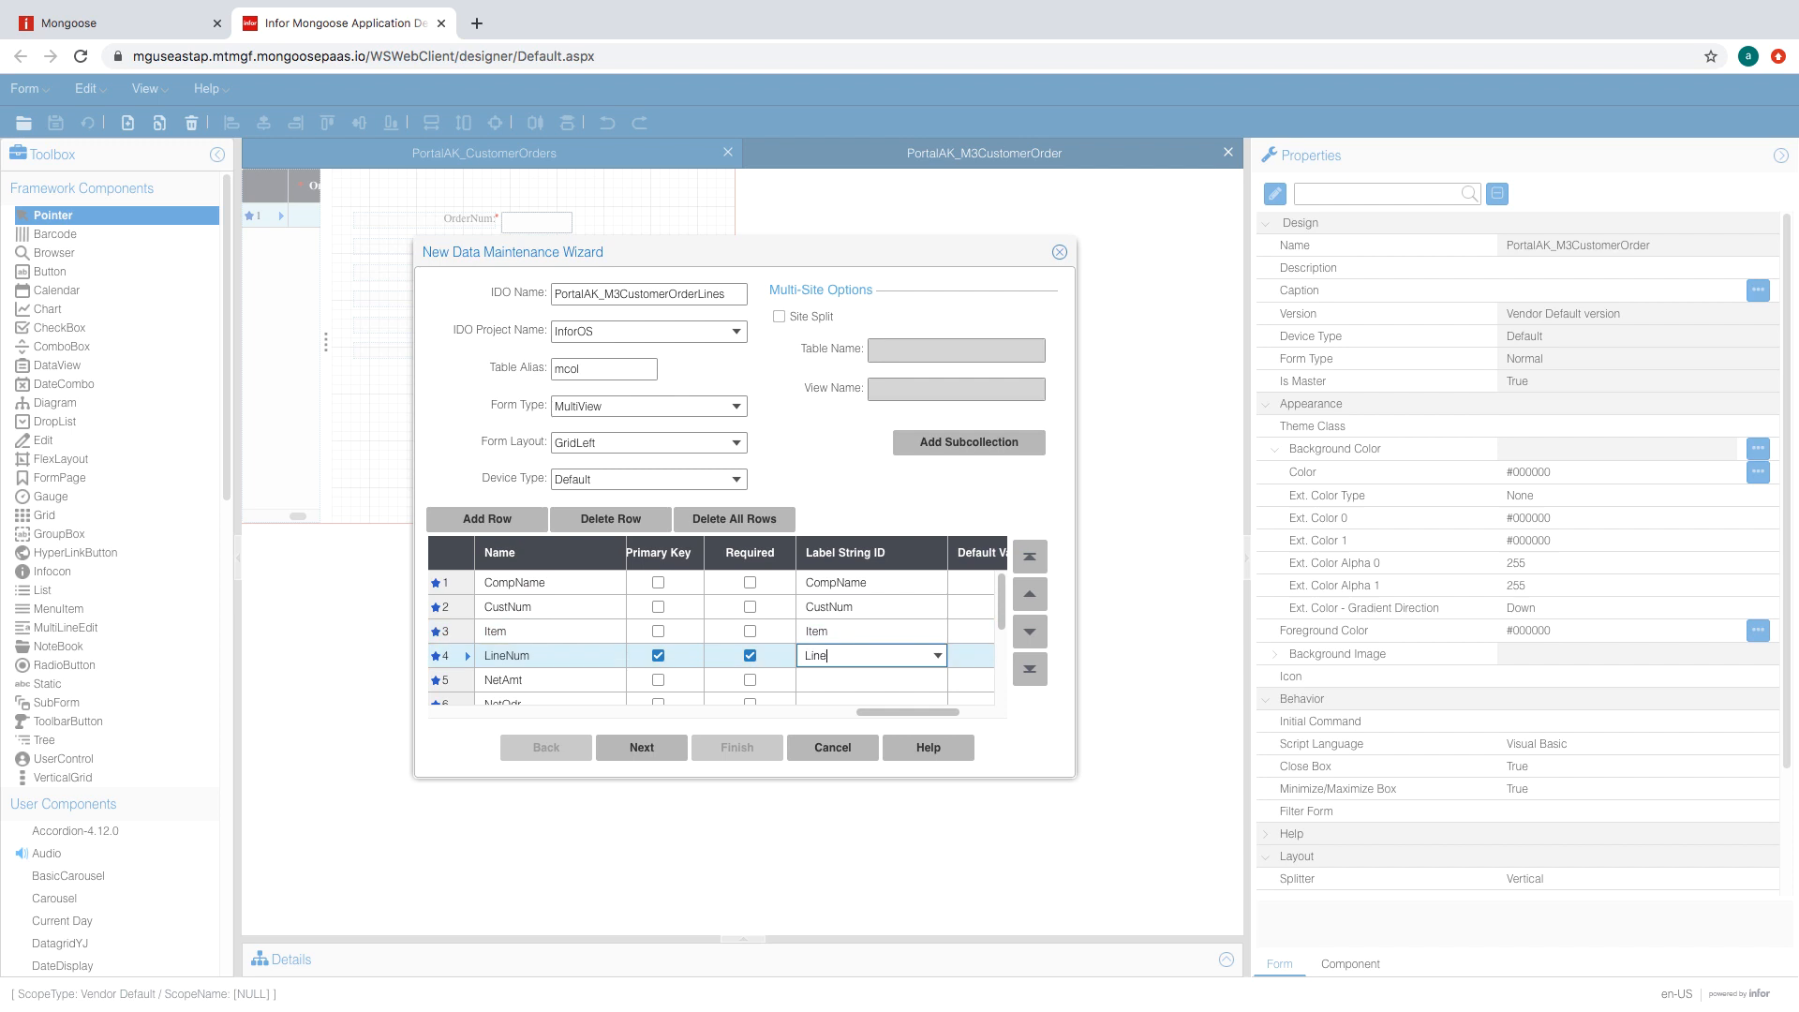
{"action": "left_click", "coordinate": [834, 671]}
{"action": "type", "text": "NetAmt"}
- Label NetOdr through SourceRp with their own names and advance to the wizard's final page
{"action": "scroll", "coordinate": [834, 671], "scroll_direction": "down", "scroll_amount": 1}
{"action": "left_click", "coordinate": [833, 671]}
{"action": "type", "text": "NetO"}
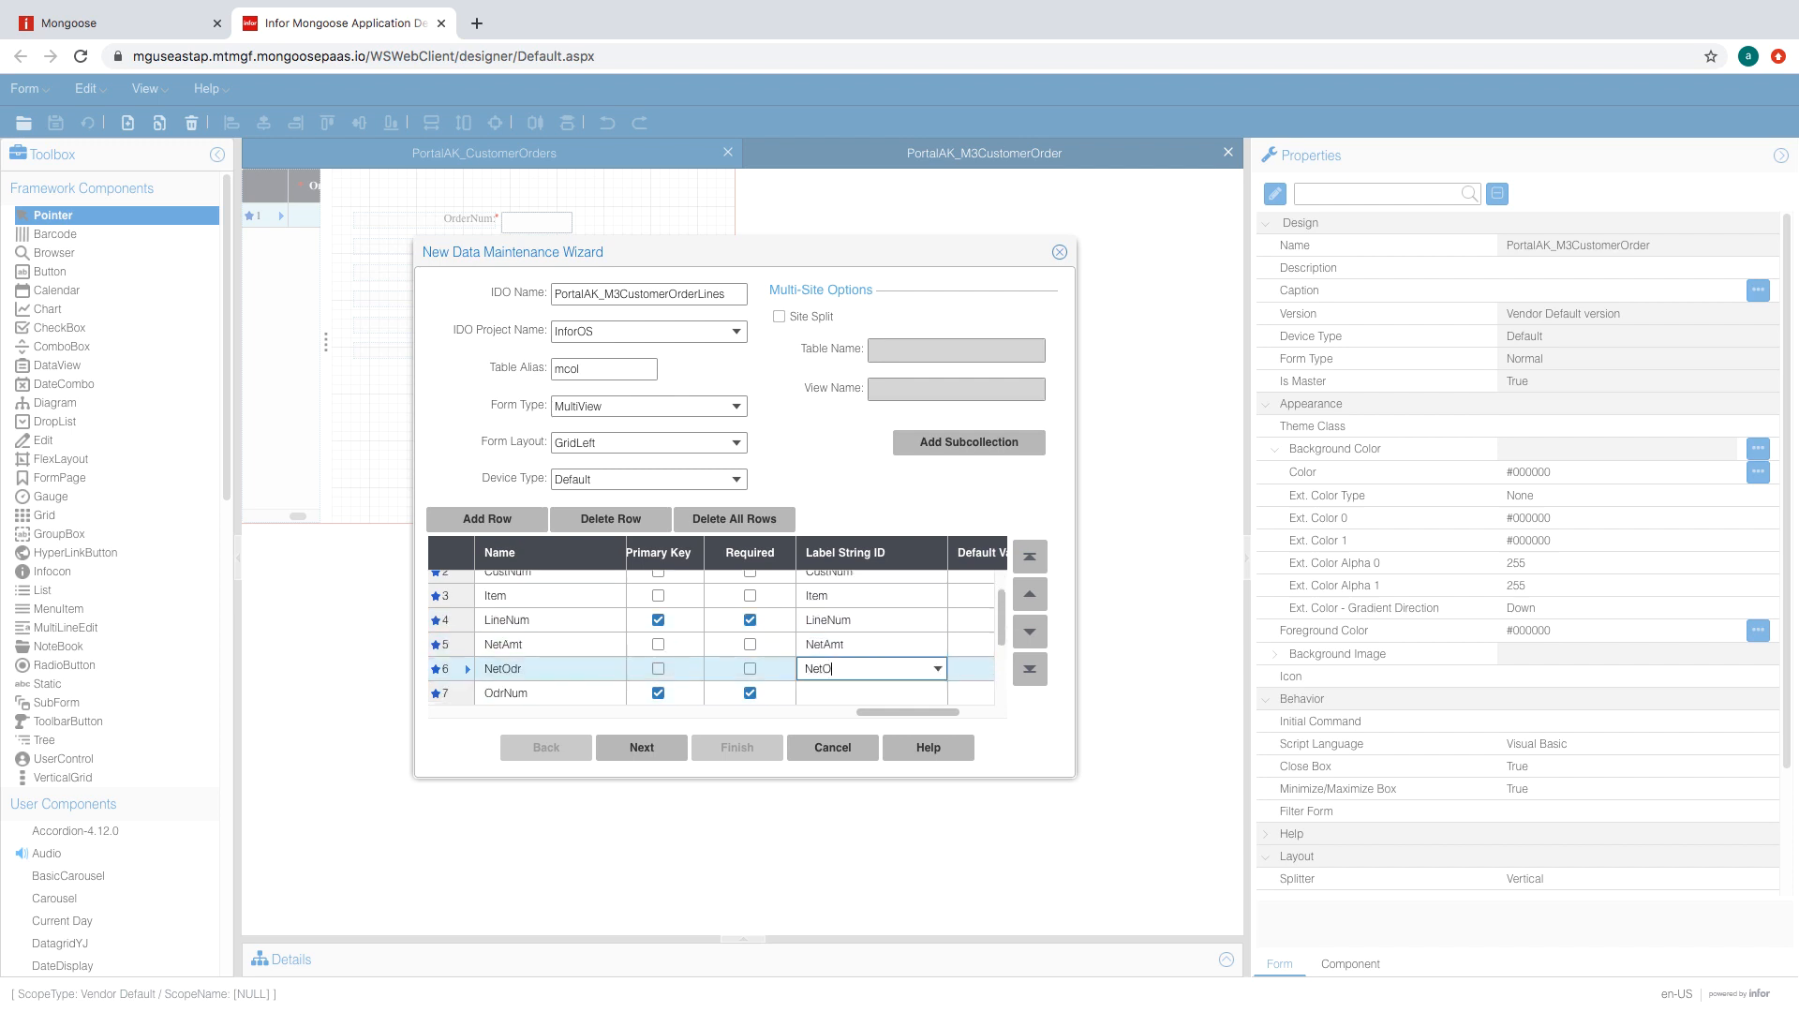
{"action": "type", "text": "dr"}
{"action": "scroll", "coordinate": [838, 661], "scroll_direction": "down", "scroll_amount": 1}
{"action": "left_click", "coordinate": [837, 661]}
{"action": "type", "text": "OdrNum"}
{"action": "scroll", "coordinate": [834, 661], "scroll_direction": "down", "scroll_amount": 1}
{"action": "left_click", "coordinate": [834, 662]}
{"action": "type", "text": "Price"}
{"action": "scroll", "coordinate": [831, 656], "scroll_direction": "down", "scroll_amount": 1}
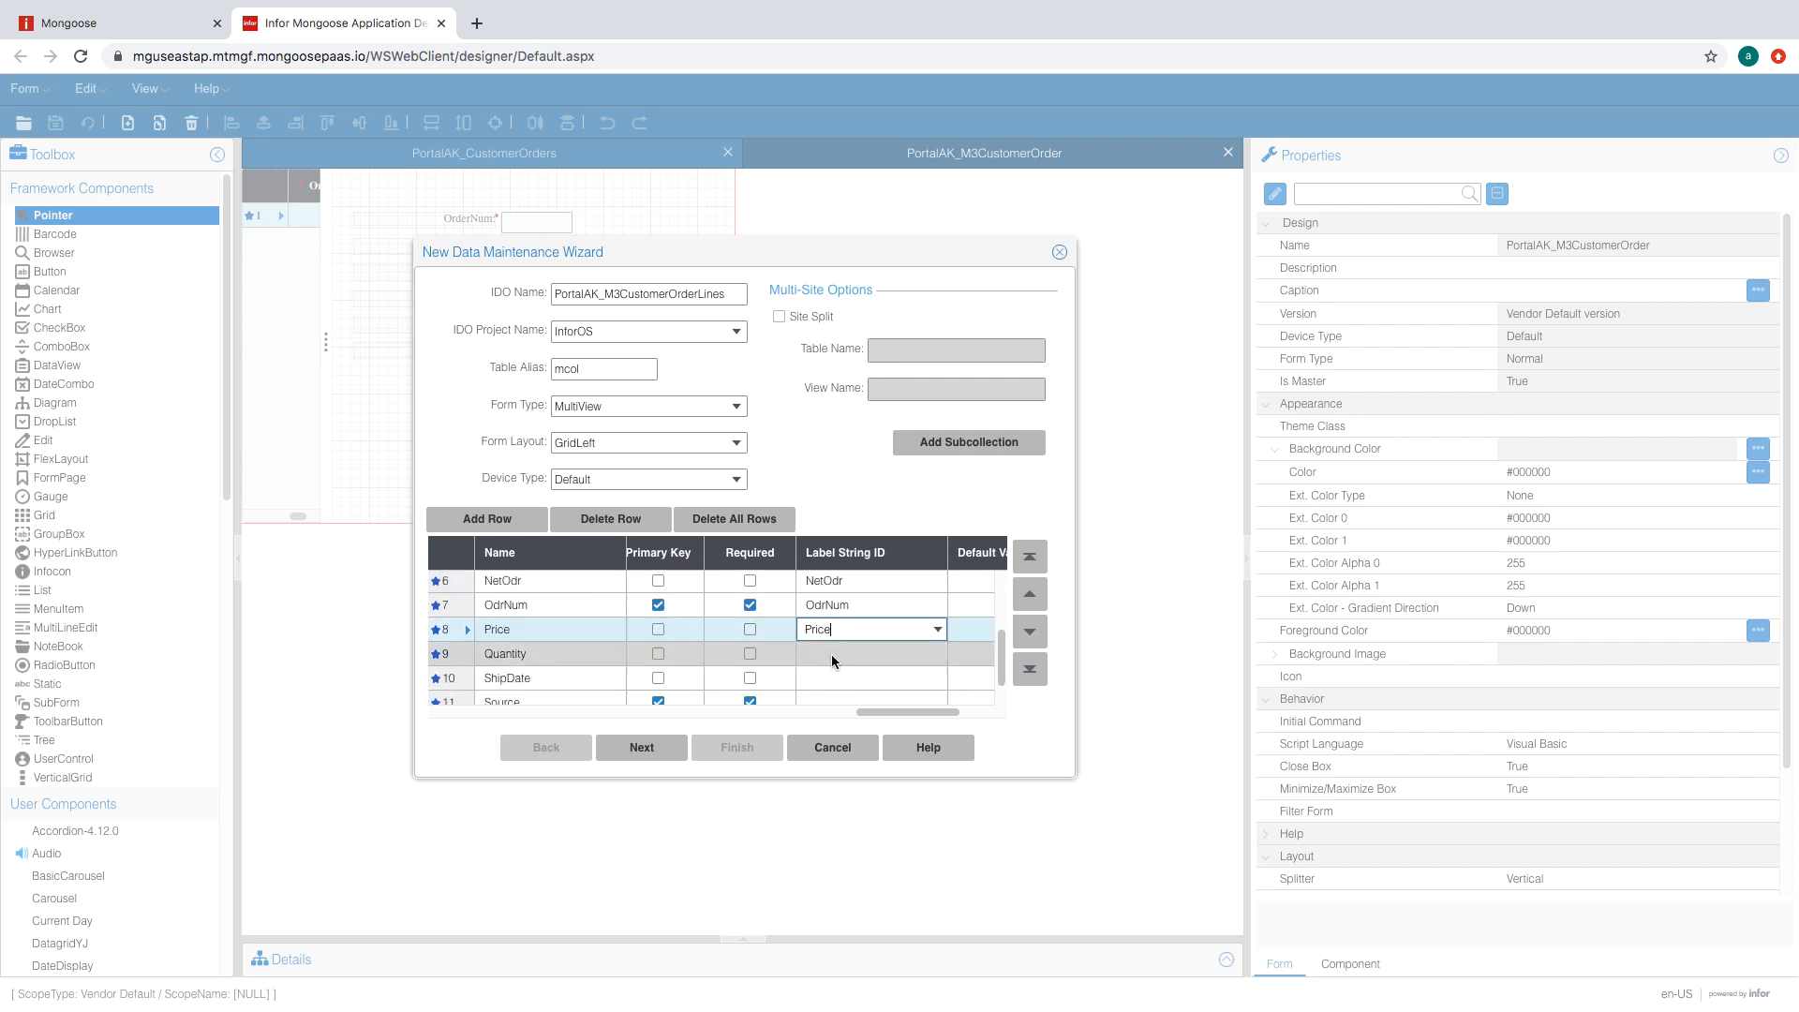
{"action": "left_click", "coordinate": [831, 654]}
{"action": "type", "text": "Quantity"}
{"action": "left_click", "coordinate": [834, 677]}
{"action": "type", "text": "ShipDate"}
{"action": "scroll", "coordinate": [833, 677], "scroll_direction": "down", "scroll_amount": 1}
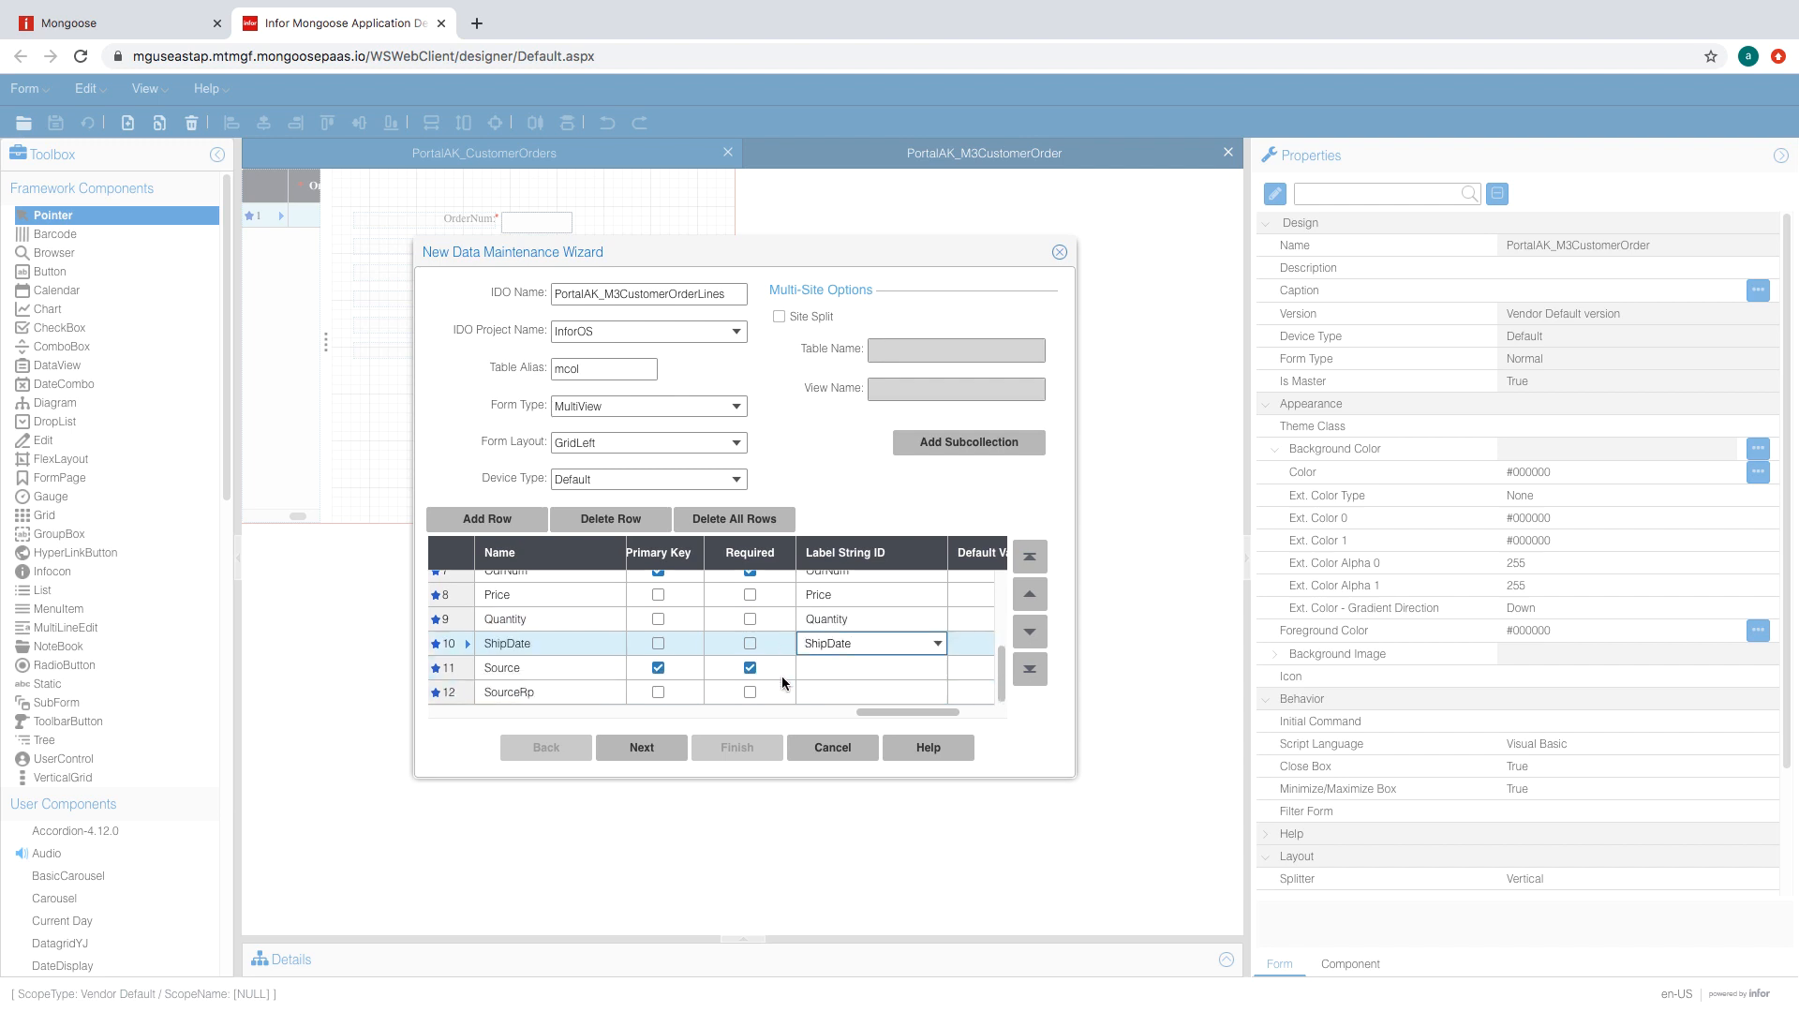
{"action": "left_click", "coordinate": [833, 668]}
{"action": "type", "text": "sOURCSource"}
{"action": "left_click", "coordinate": [824, 689]}
{"action": "type", "text": "SourceRp"}
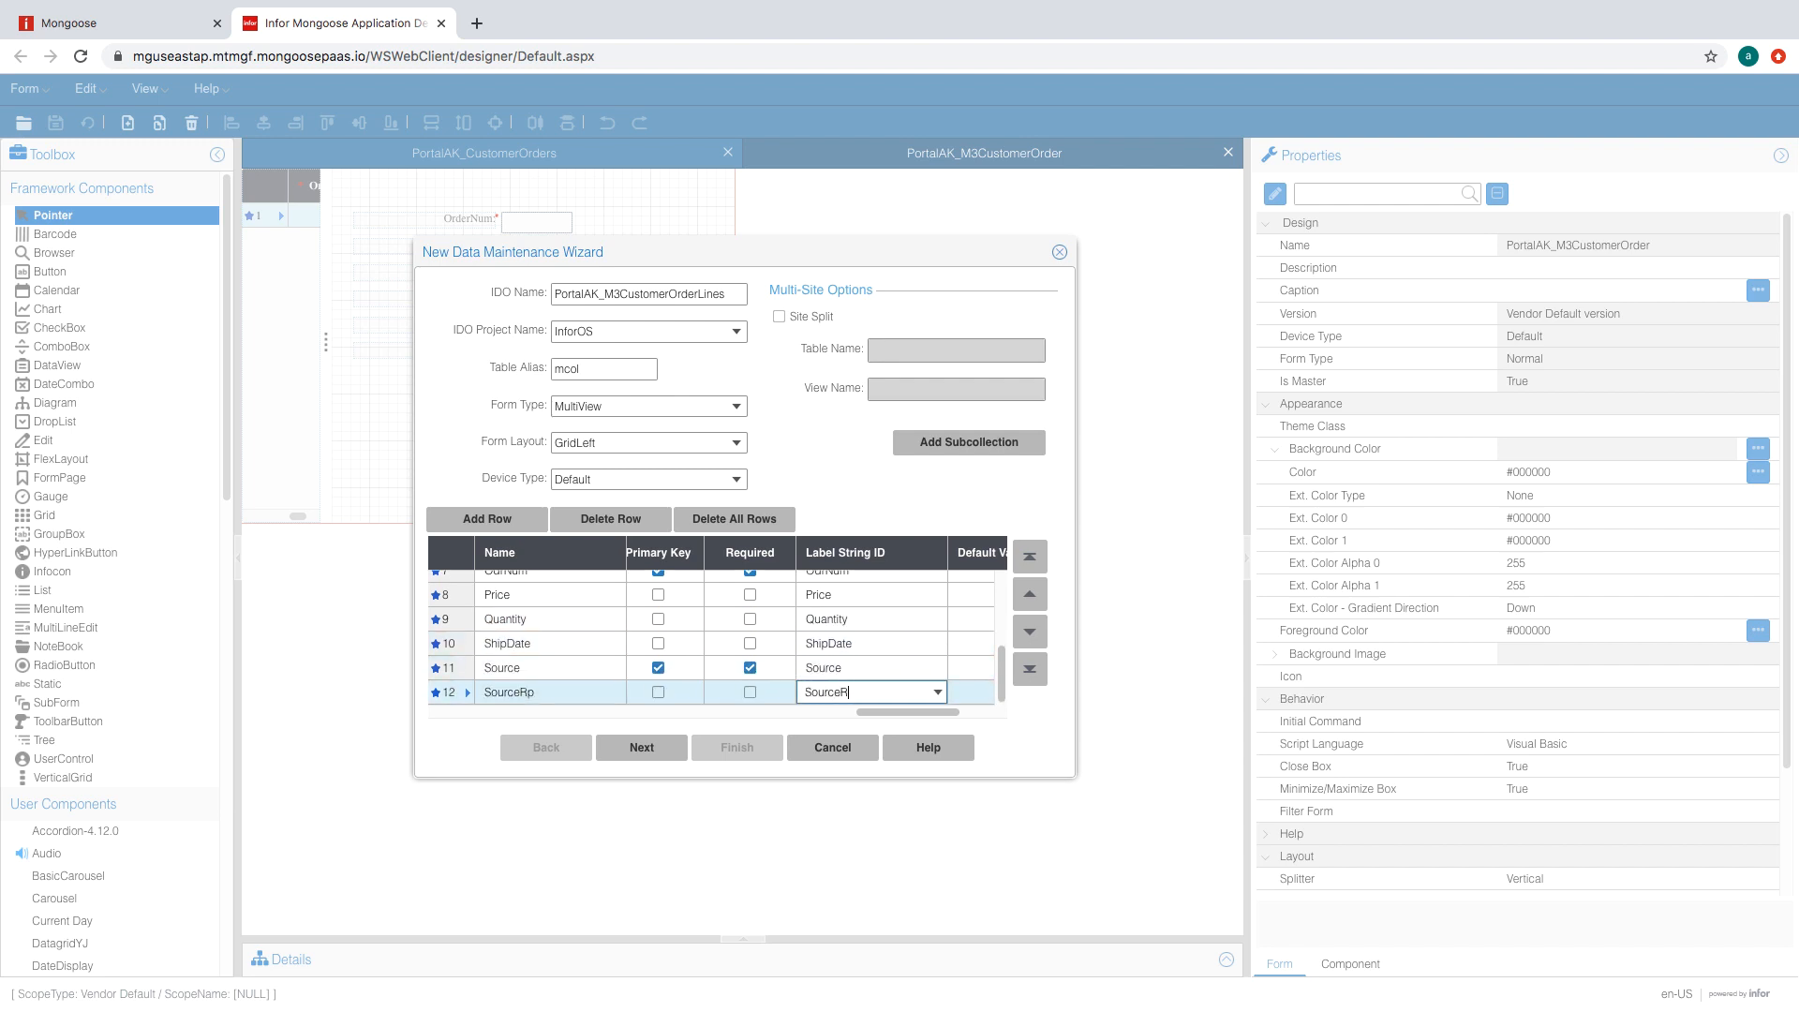
{"action": "left_click", "coordinate": [698, 480]}
{"action": "left_click", "coordinate": [649, 747]}
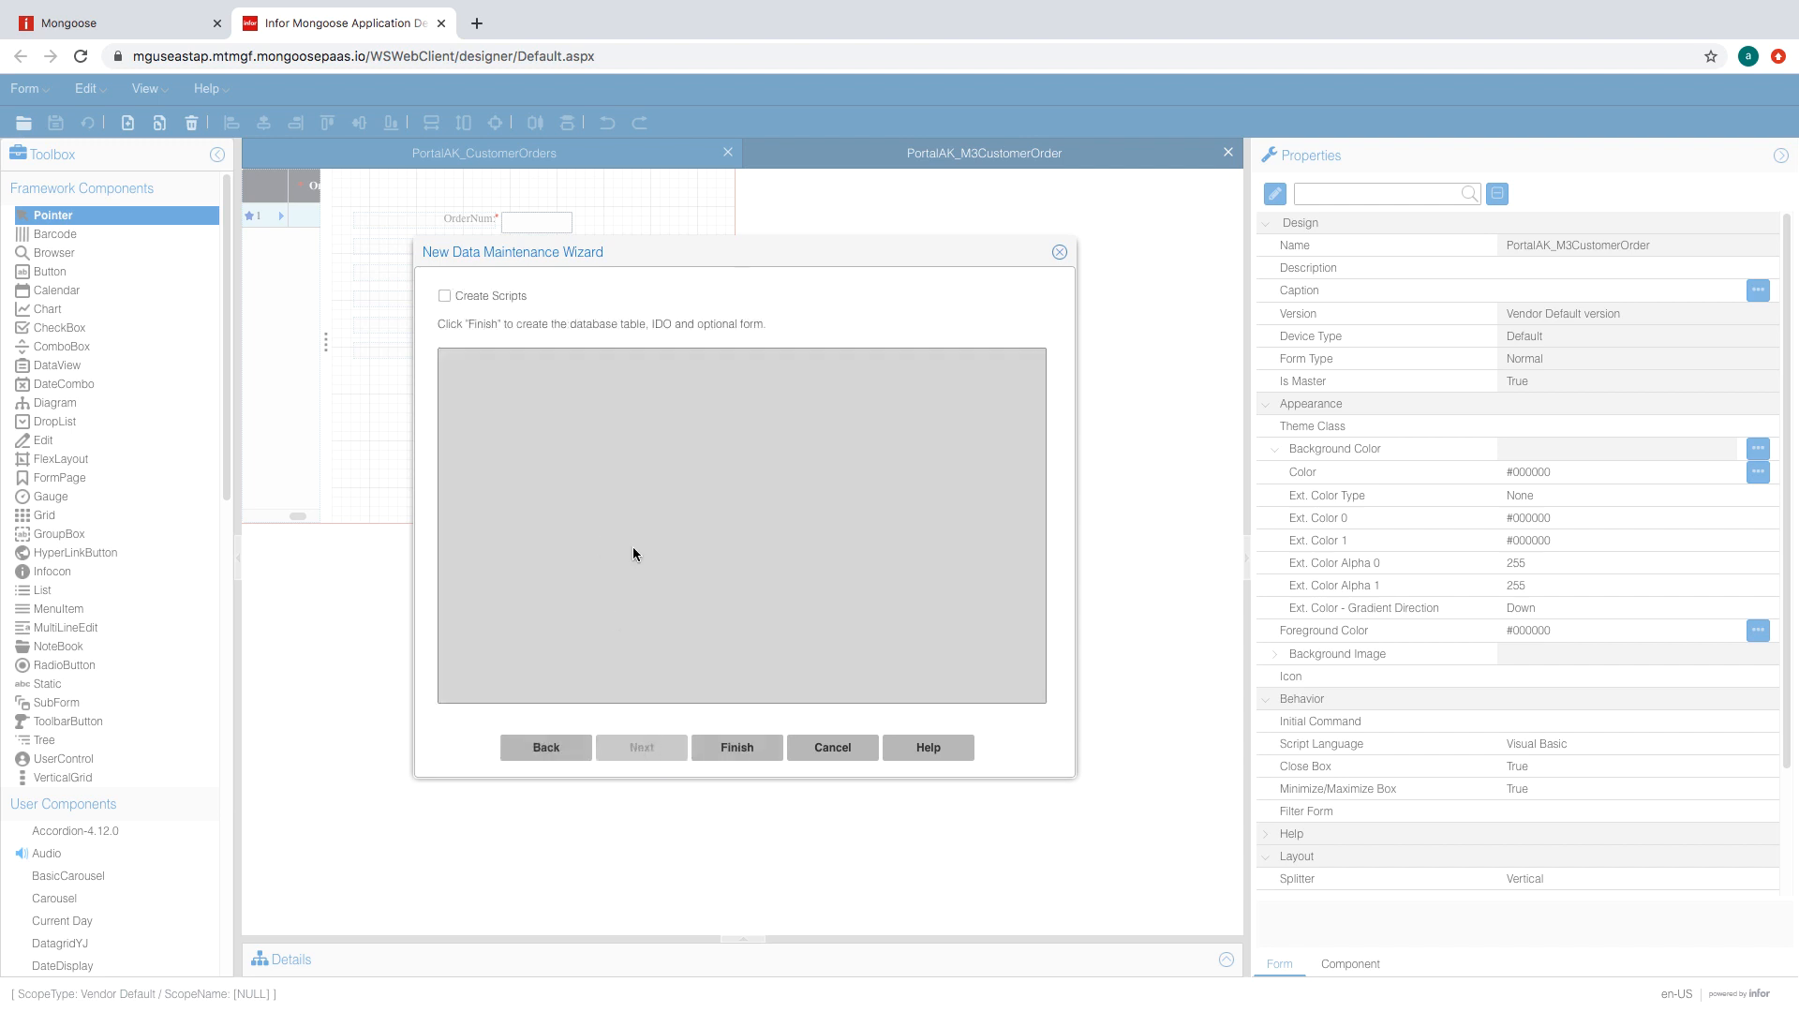
- Create the table and IDO, then generate a MultiView form keeping all properties in default order
{"action": "left_click", "coordinate": [753, 756]}
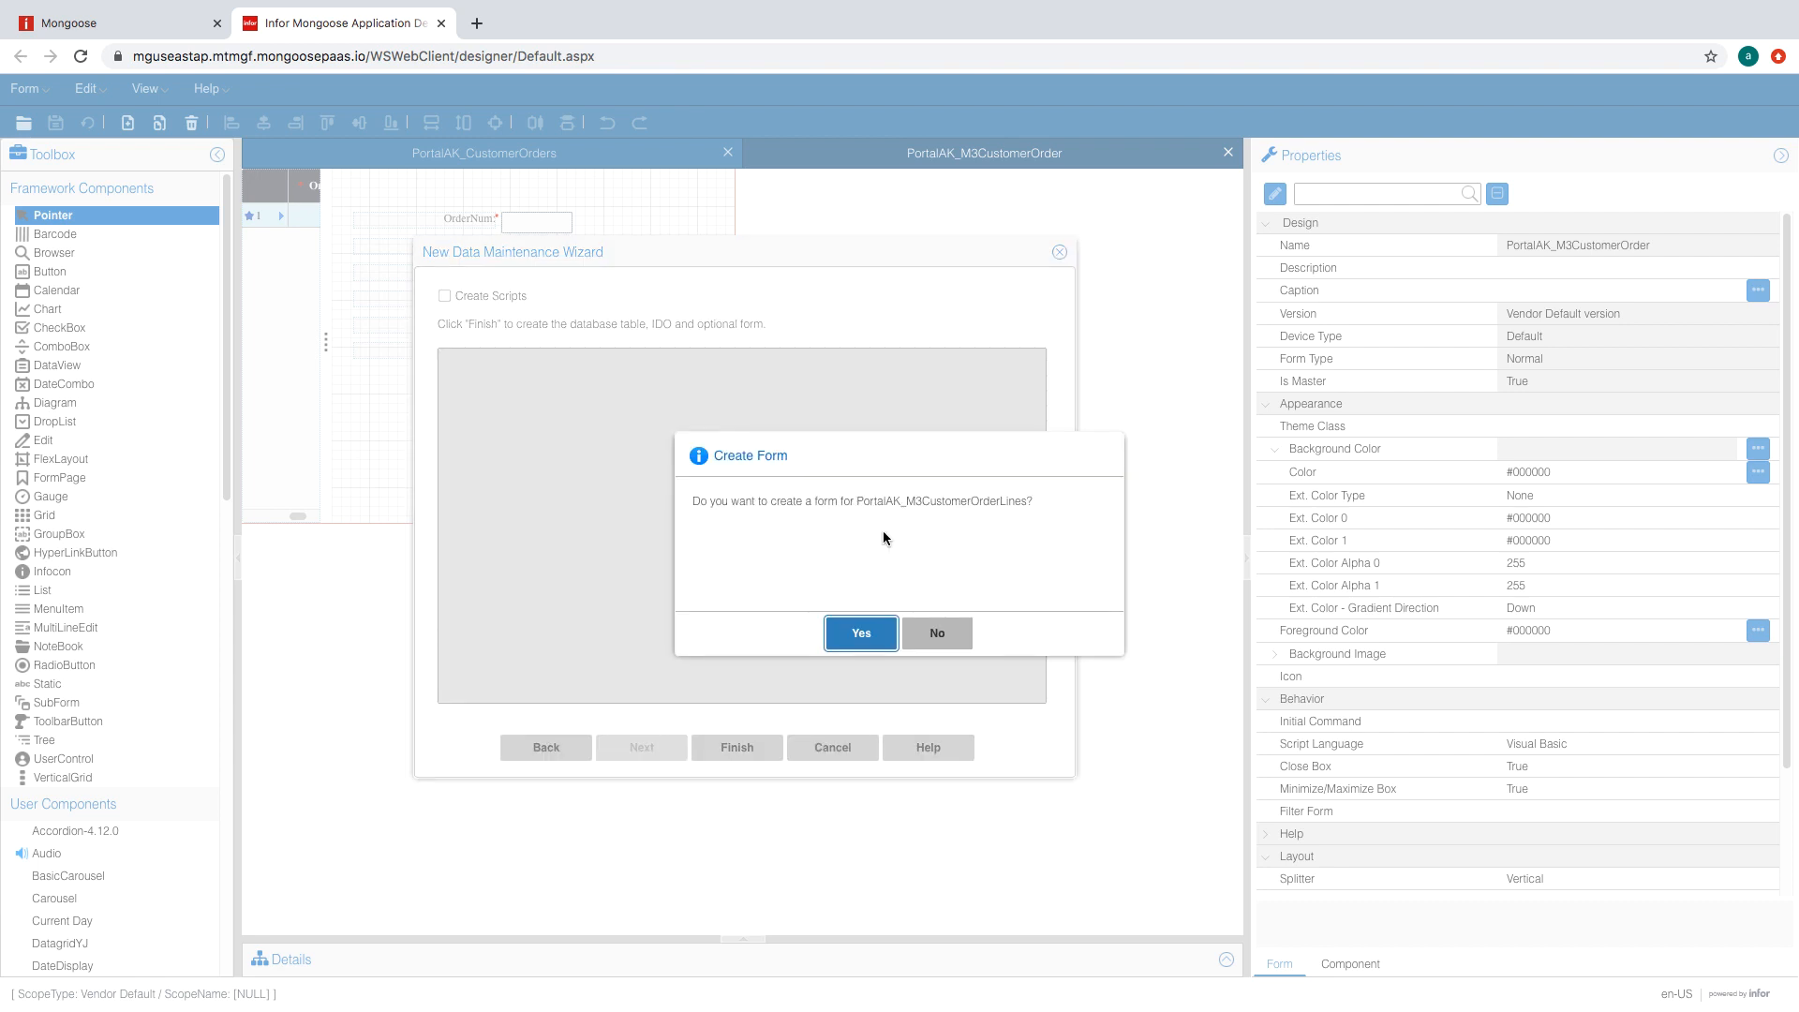
{"action": "left_click", "coordinate": [846, 626]}
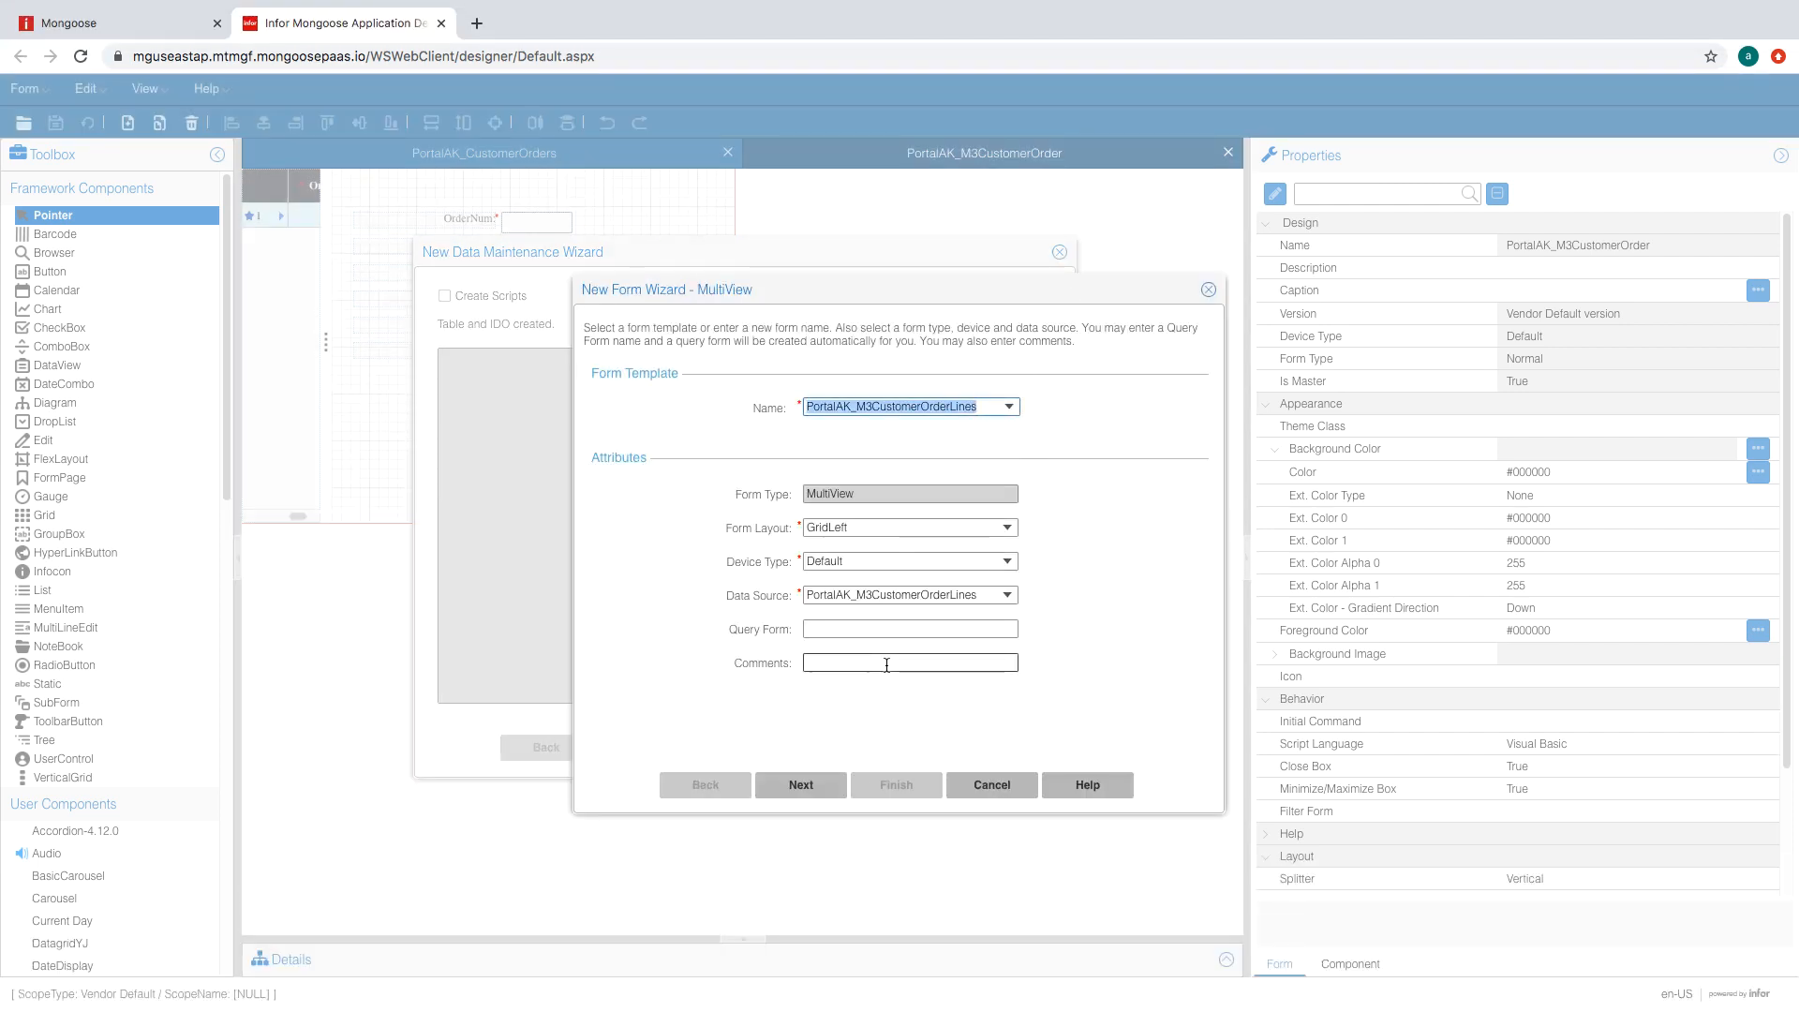
{"action": "left_click", "coordinate": [832, 792]}
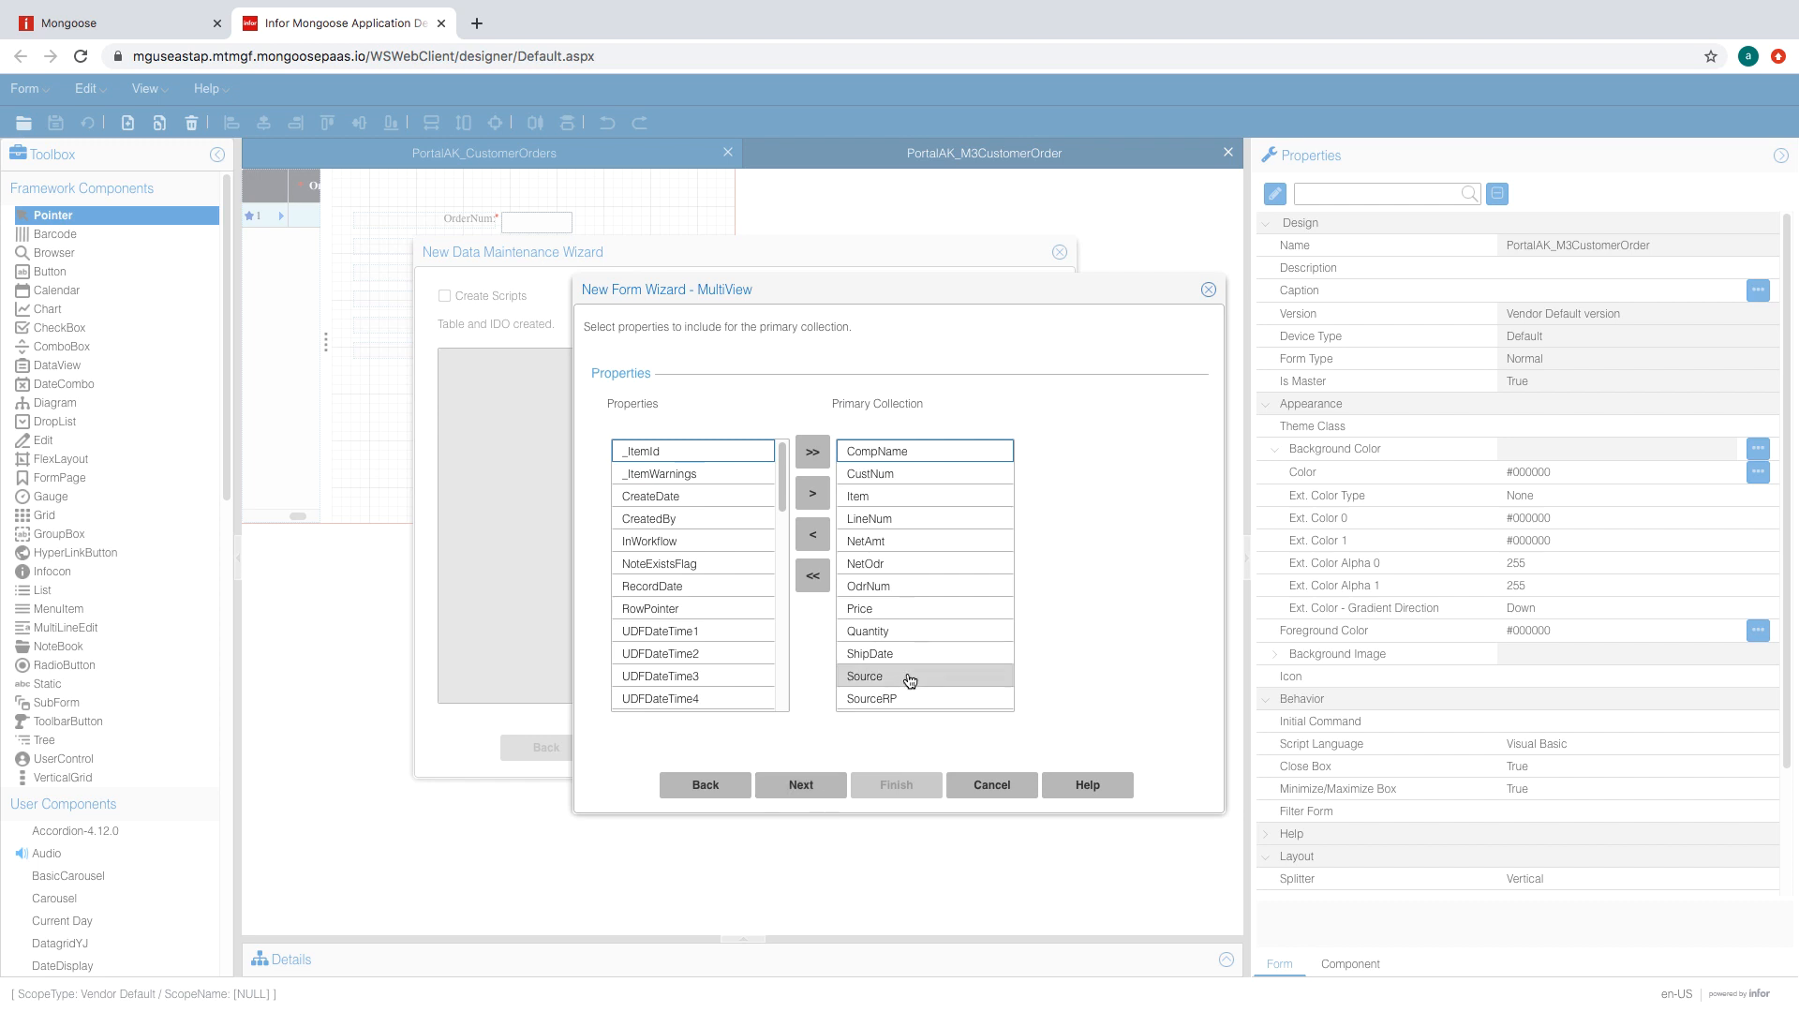
{"action": "left_click", "coordinate": [801, 792]}
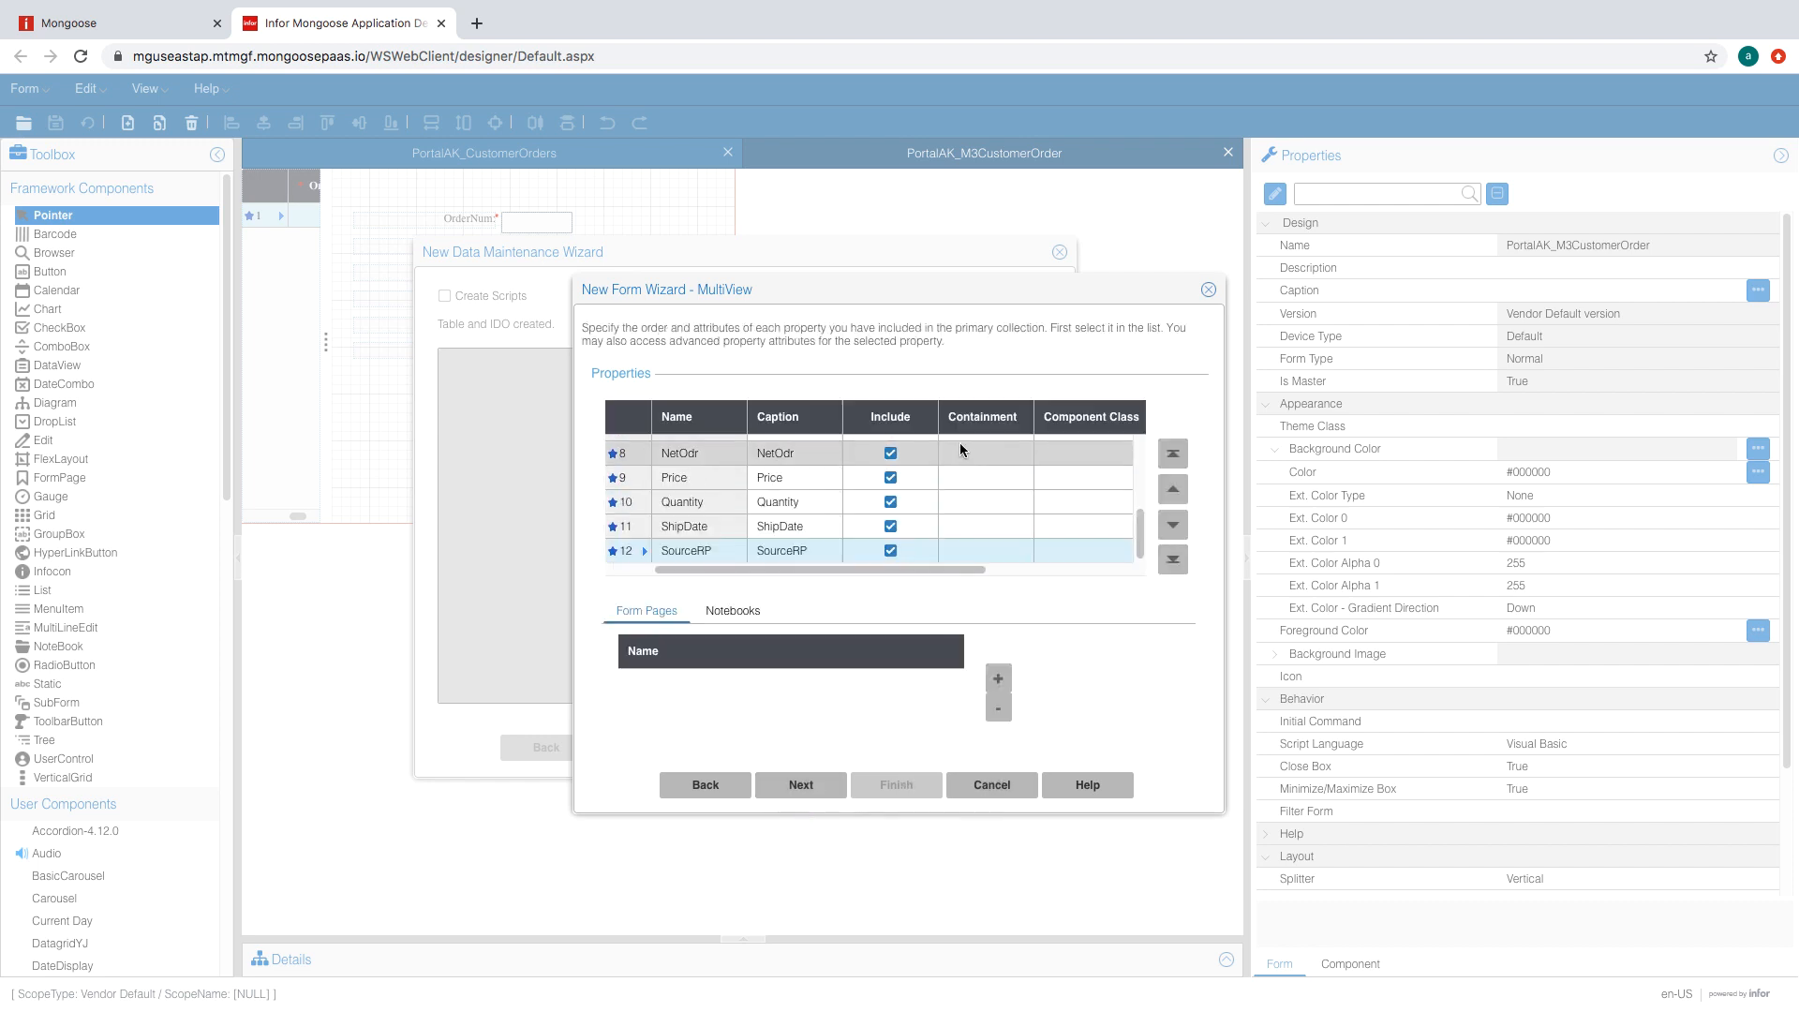
{"action": "left_click", "coordinate": [801, 784]}
{"action": "left_click", "coordinate": [897, 785]}
{"action": "left_click", "coordinate": [909, 630]}
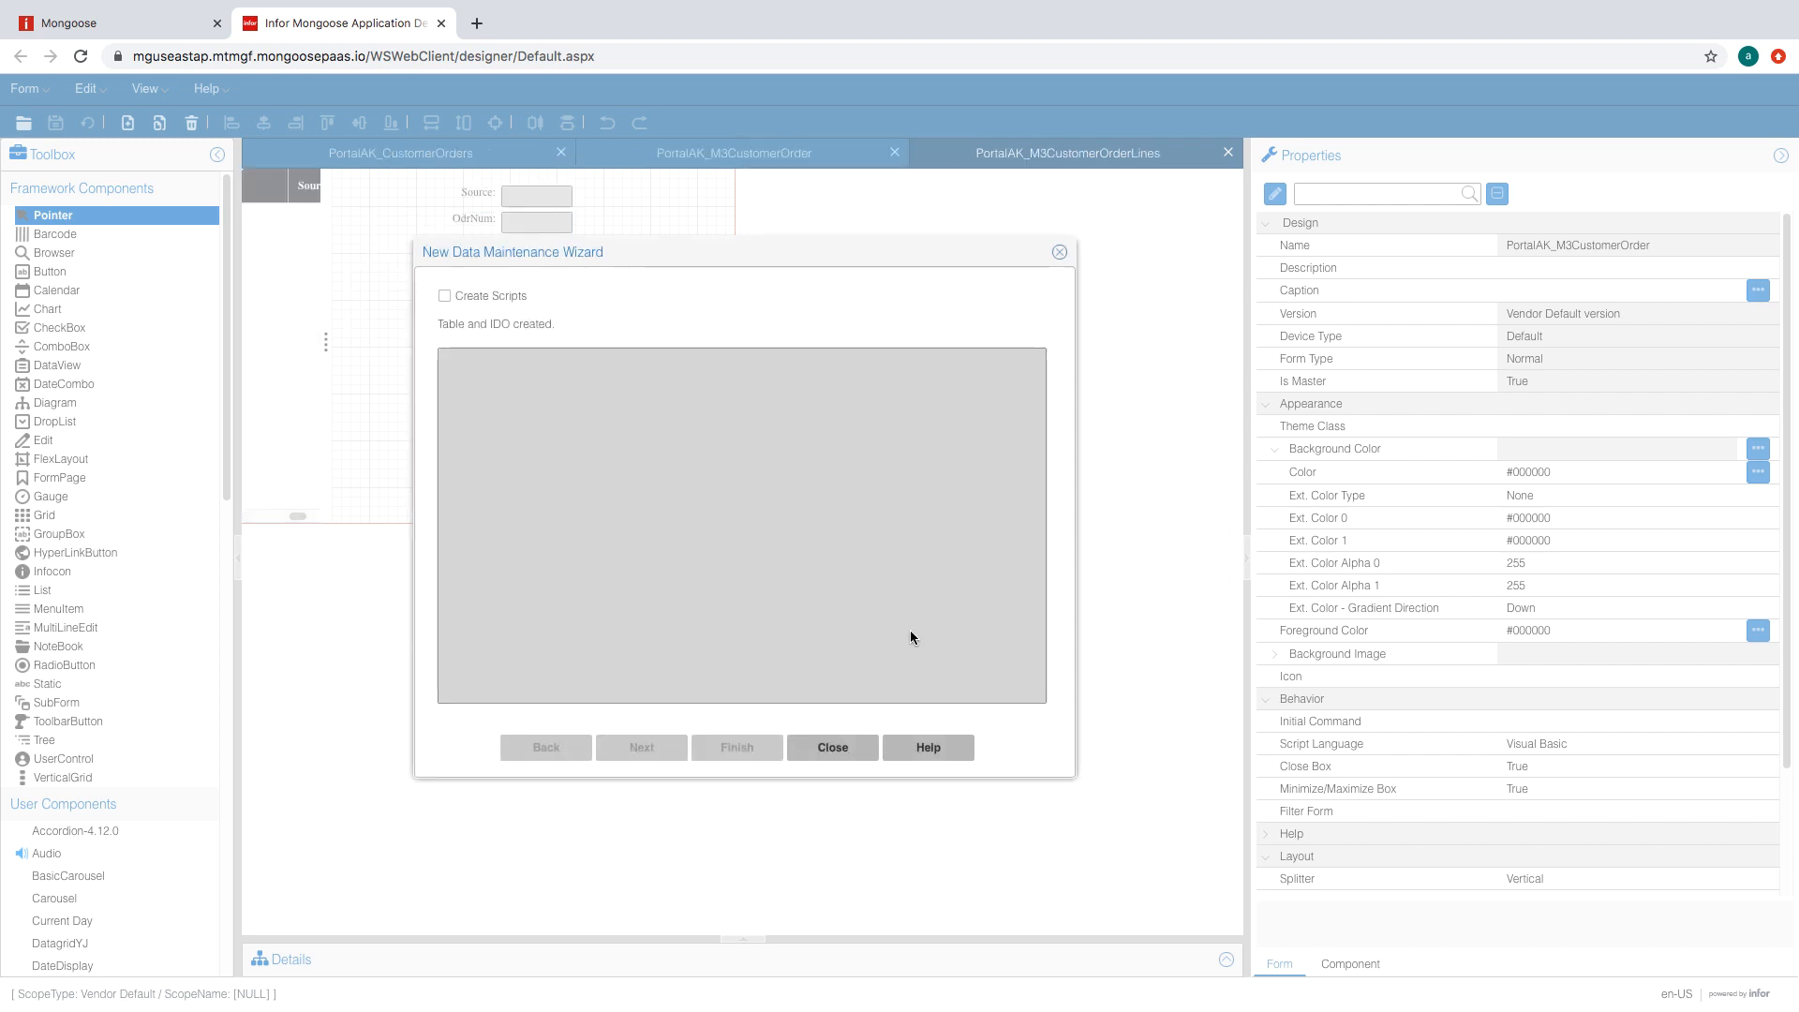
{"action": "left_click", "coordinate": [832, 747]}
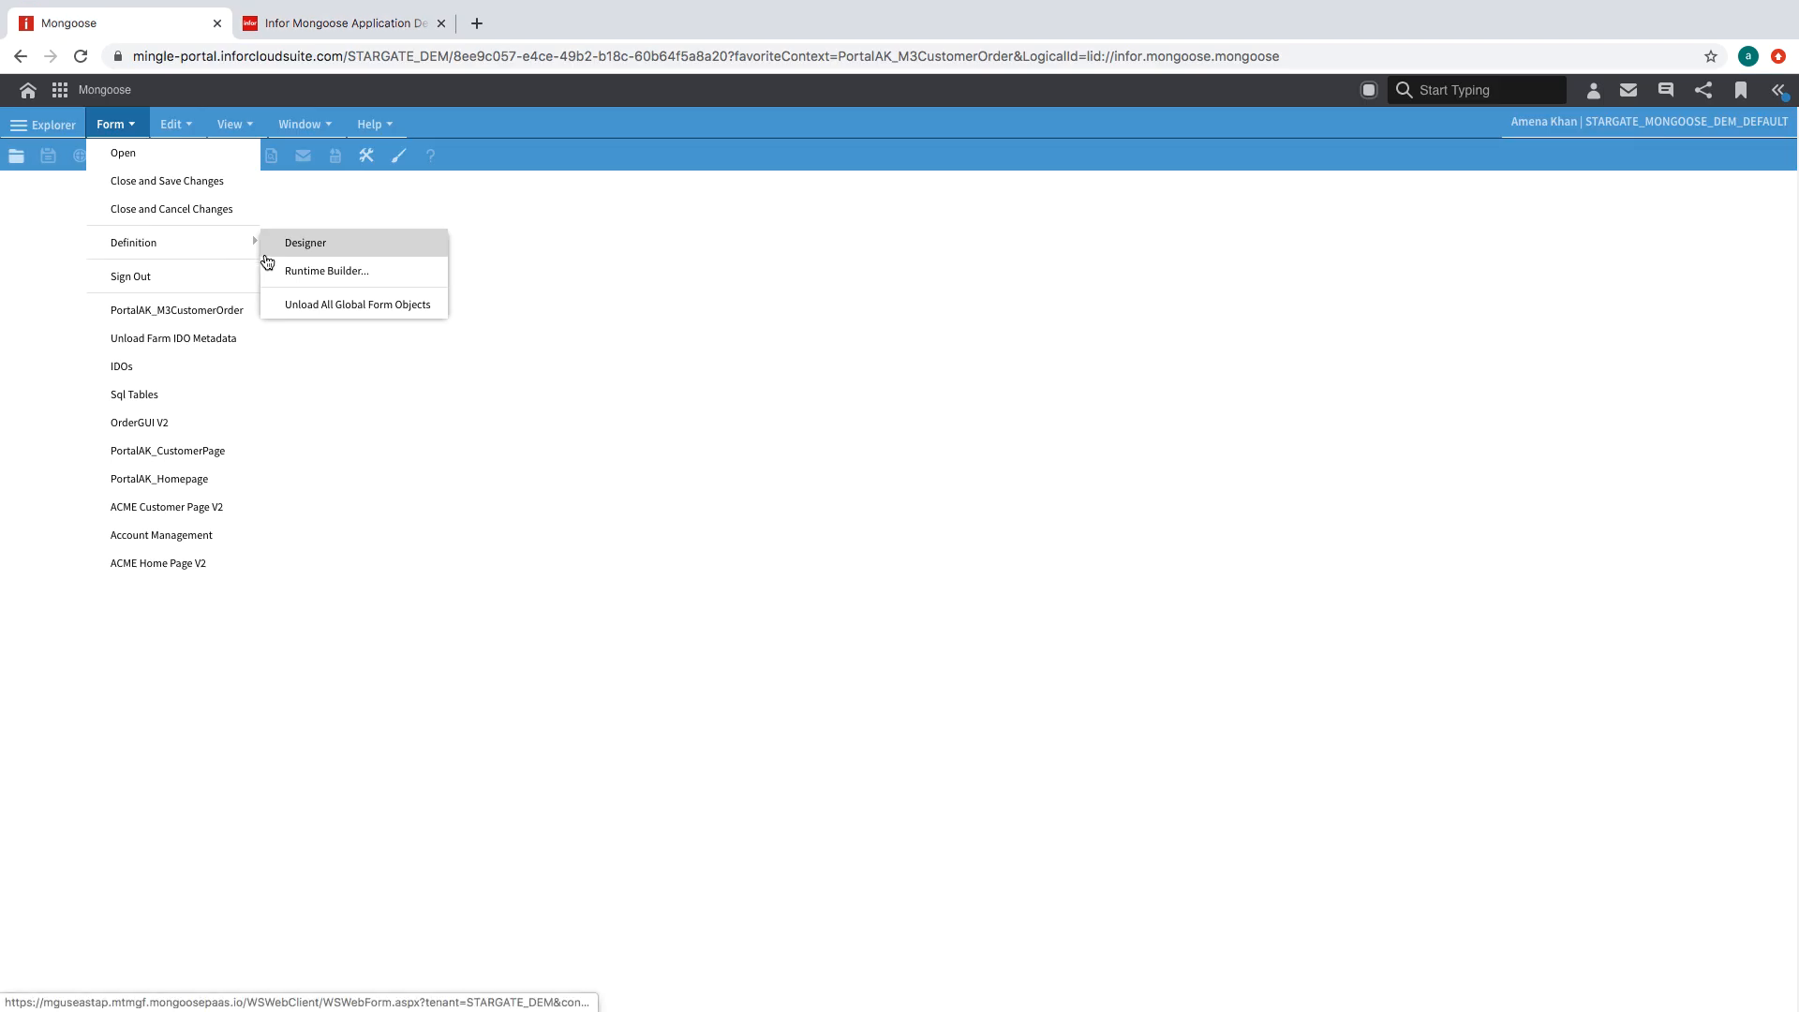
- Open the new form and save a record with 'test' in Source, OdrNum, LineNum and CompName
{"action": "left_click", "coordinate": [255, 259]}
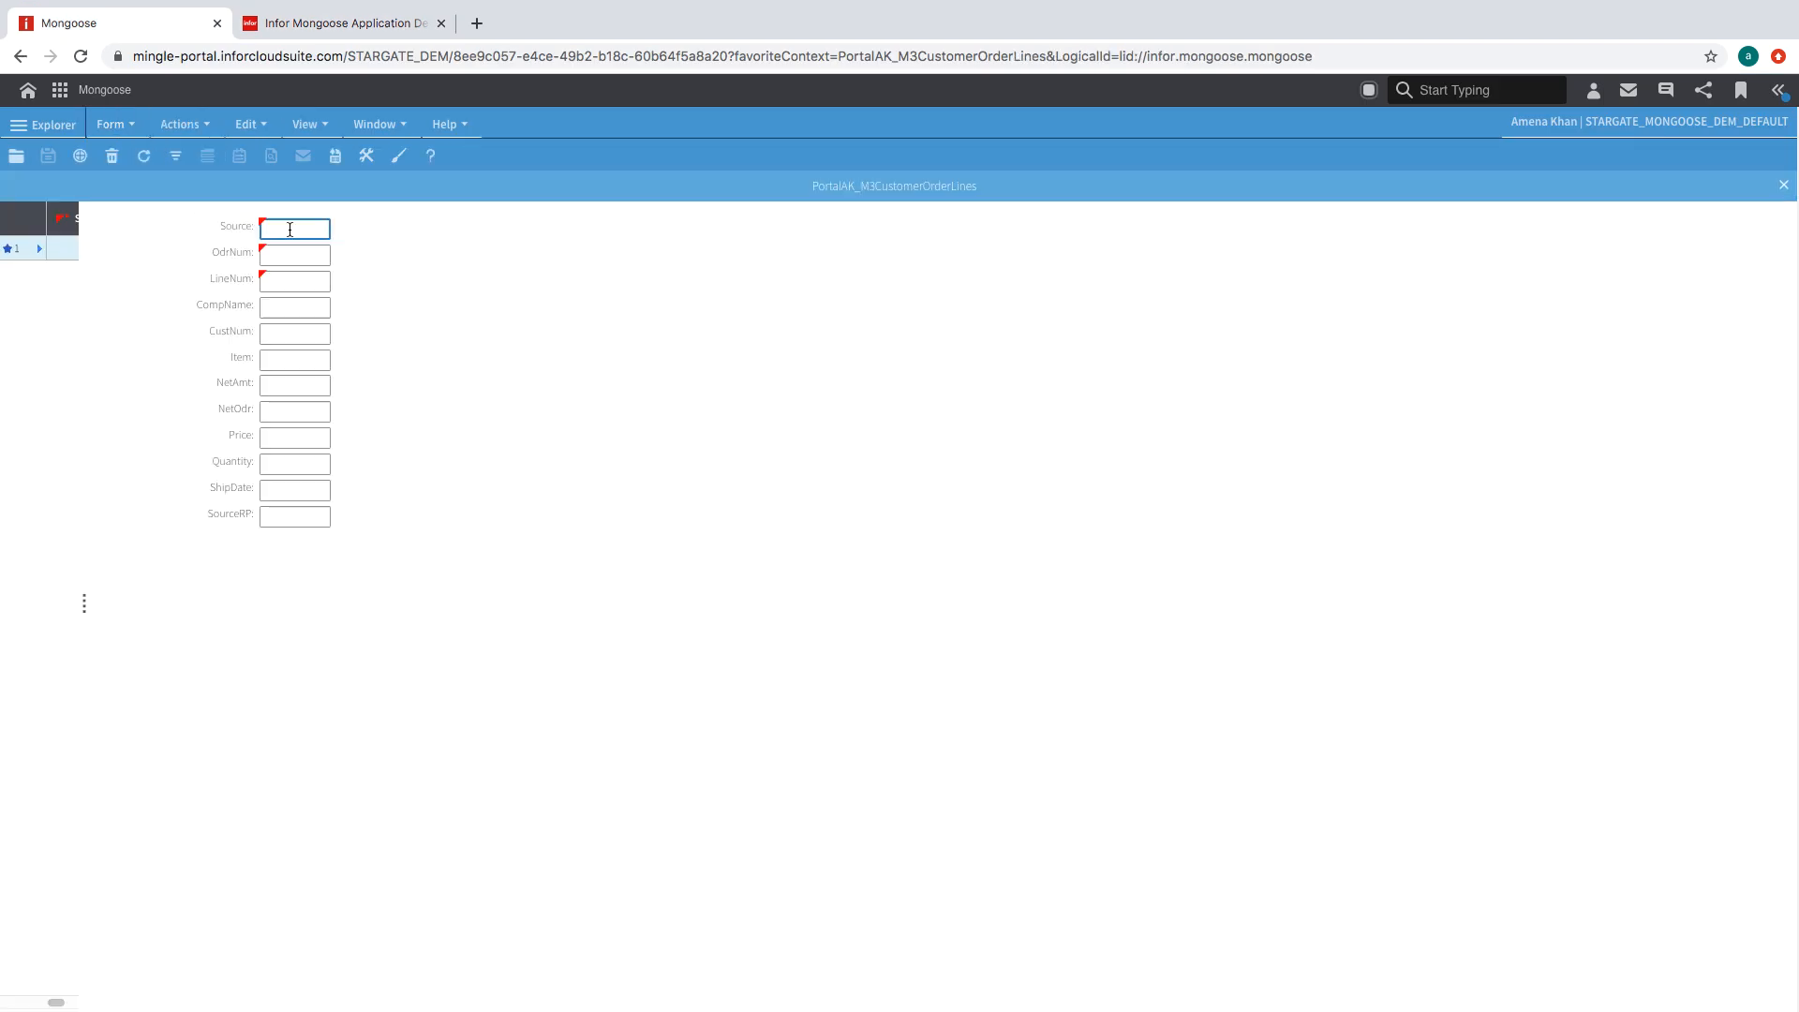
{"action": "type", "text": "test"}
{"action": "key", "text": "Tab"}
{"action": "type", "text": "test"}
{"action": "key", "text": "Tab"}
{"action": "type", "text": "test"}
{"action": "key", "text": "Tab"}
{"action": "type", "text": "test"}
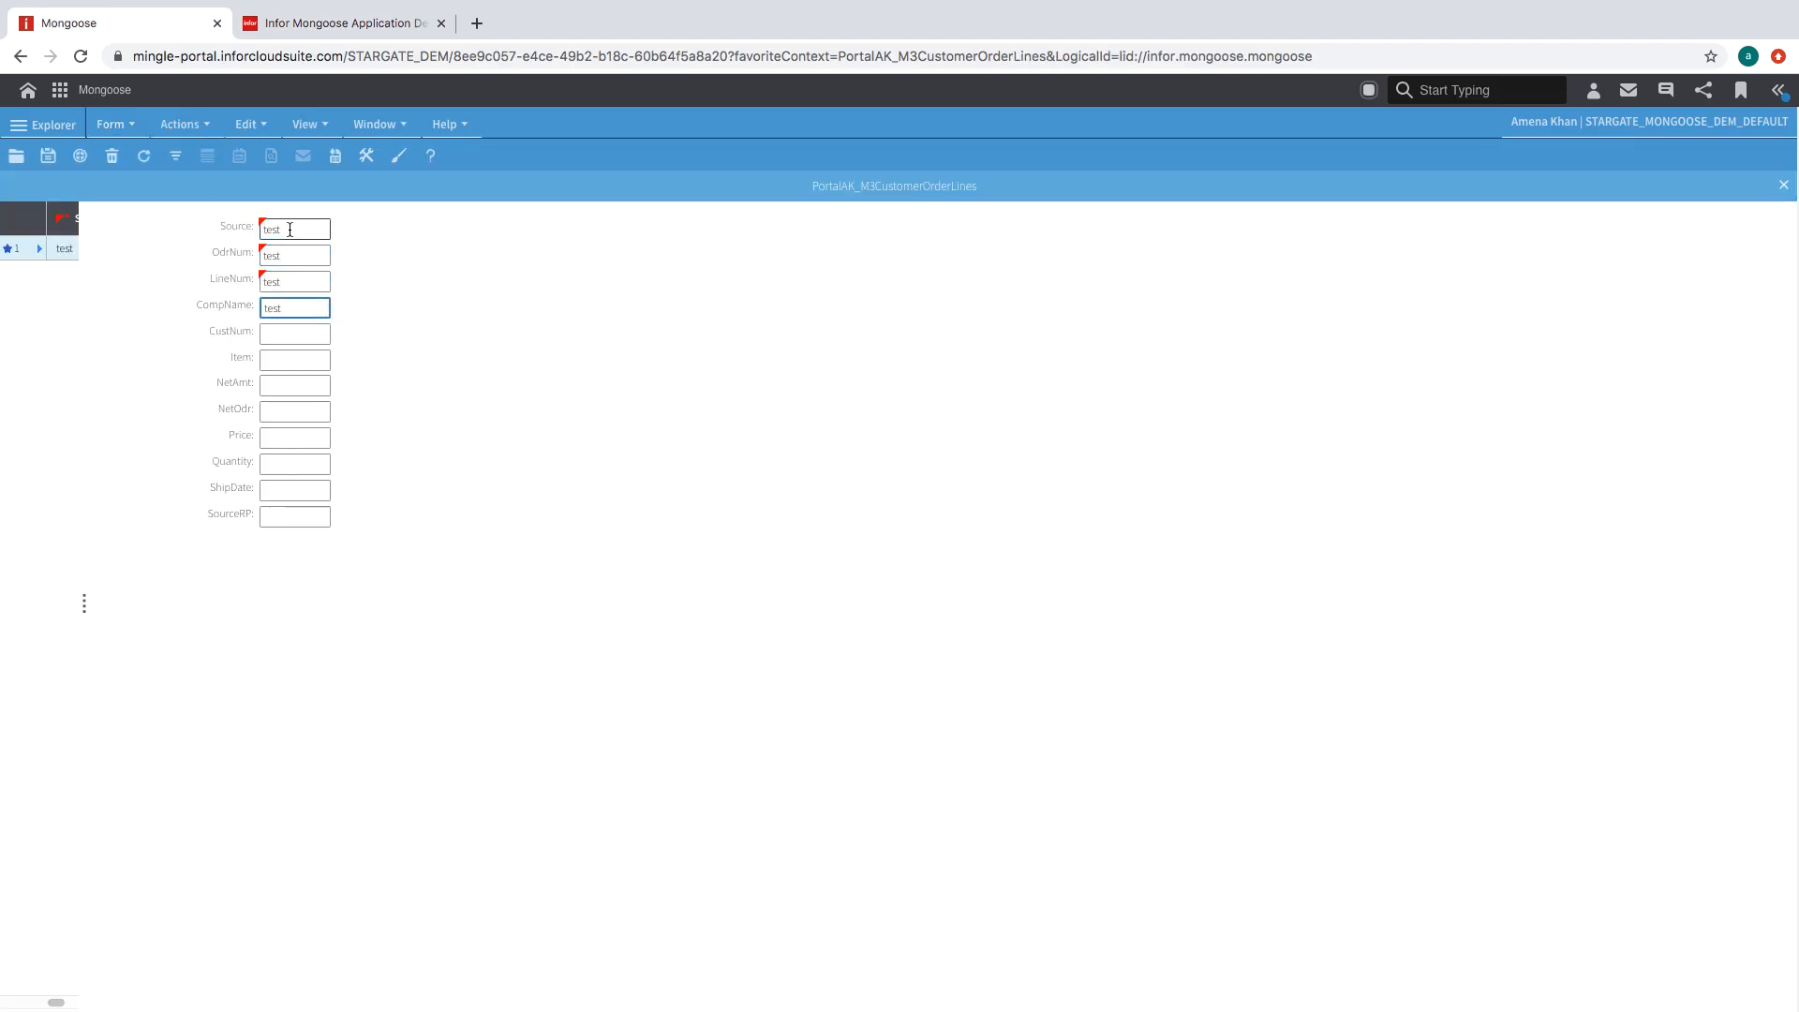
{"action": "left_click", "coordinate": [48, 156]}
- Delete the test record, close the form and open the IDOs form
{"action": "left_click", "coordinate": [106, 167]}
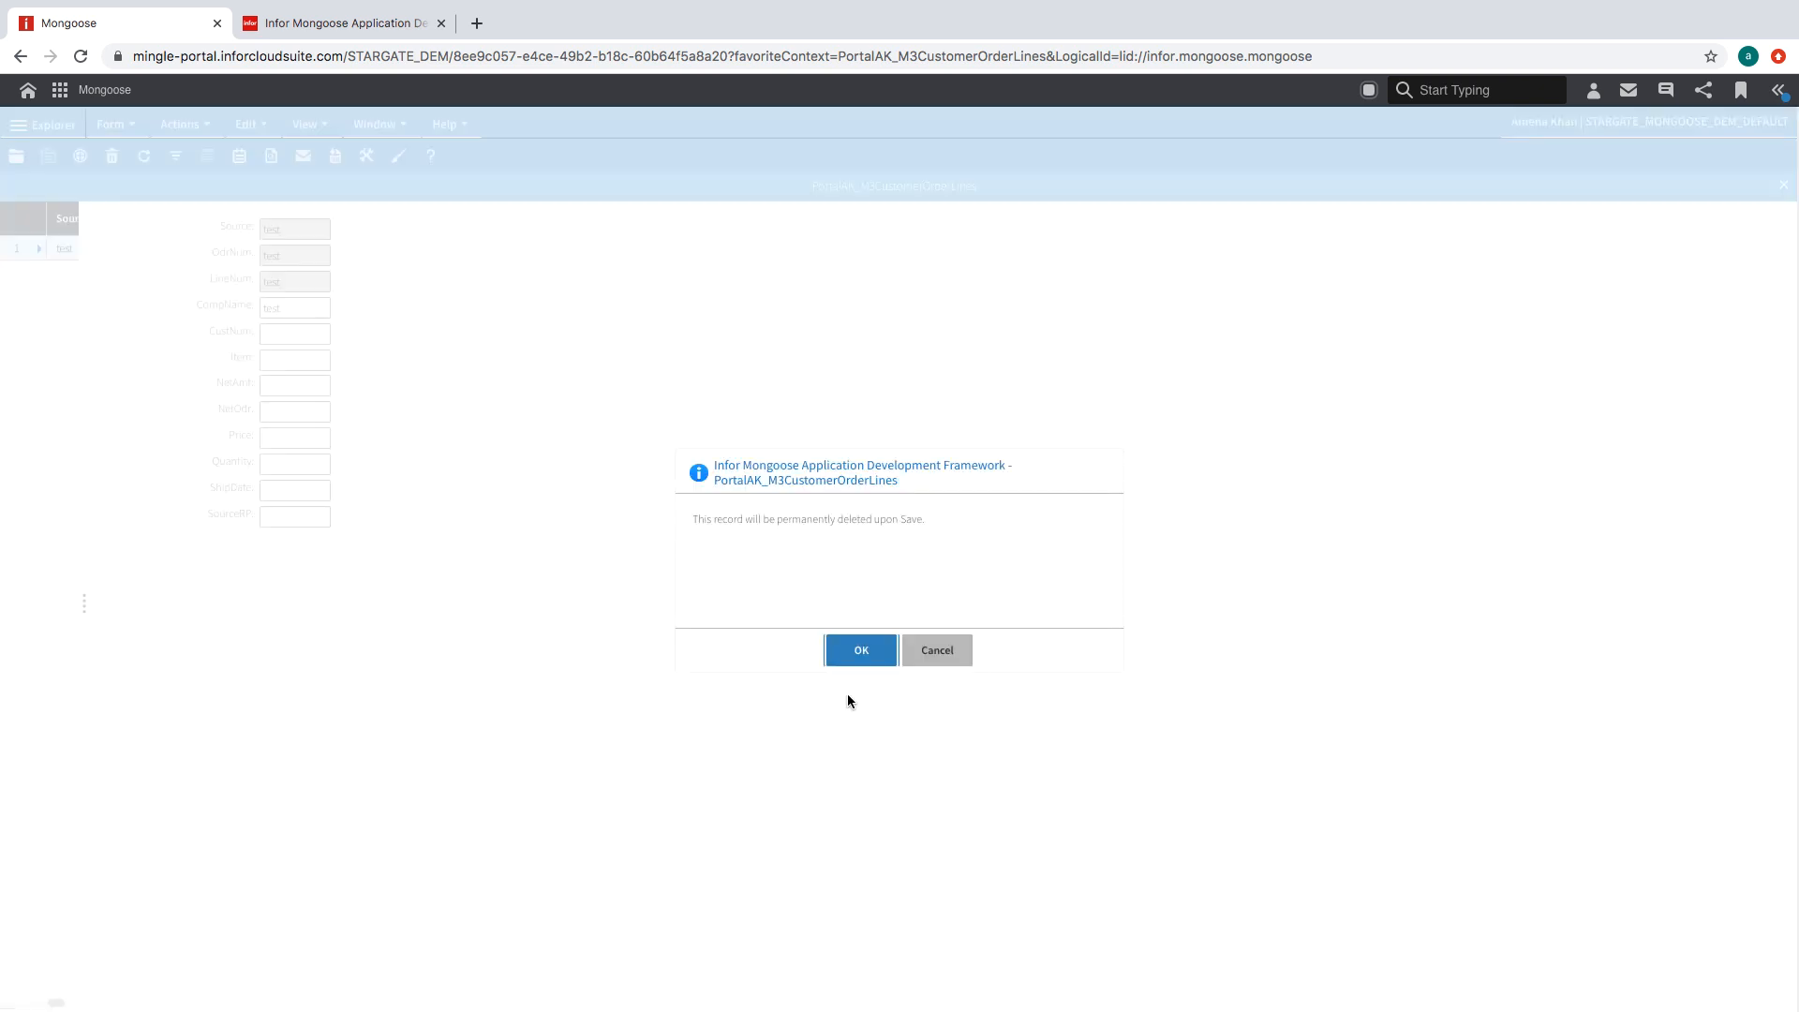
{"action": "left_click", "coordinate": [859, 648]}
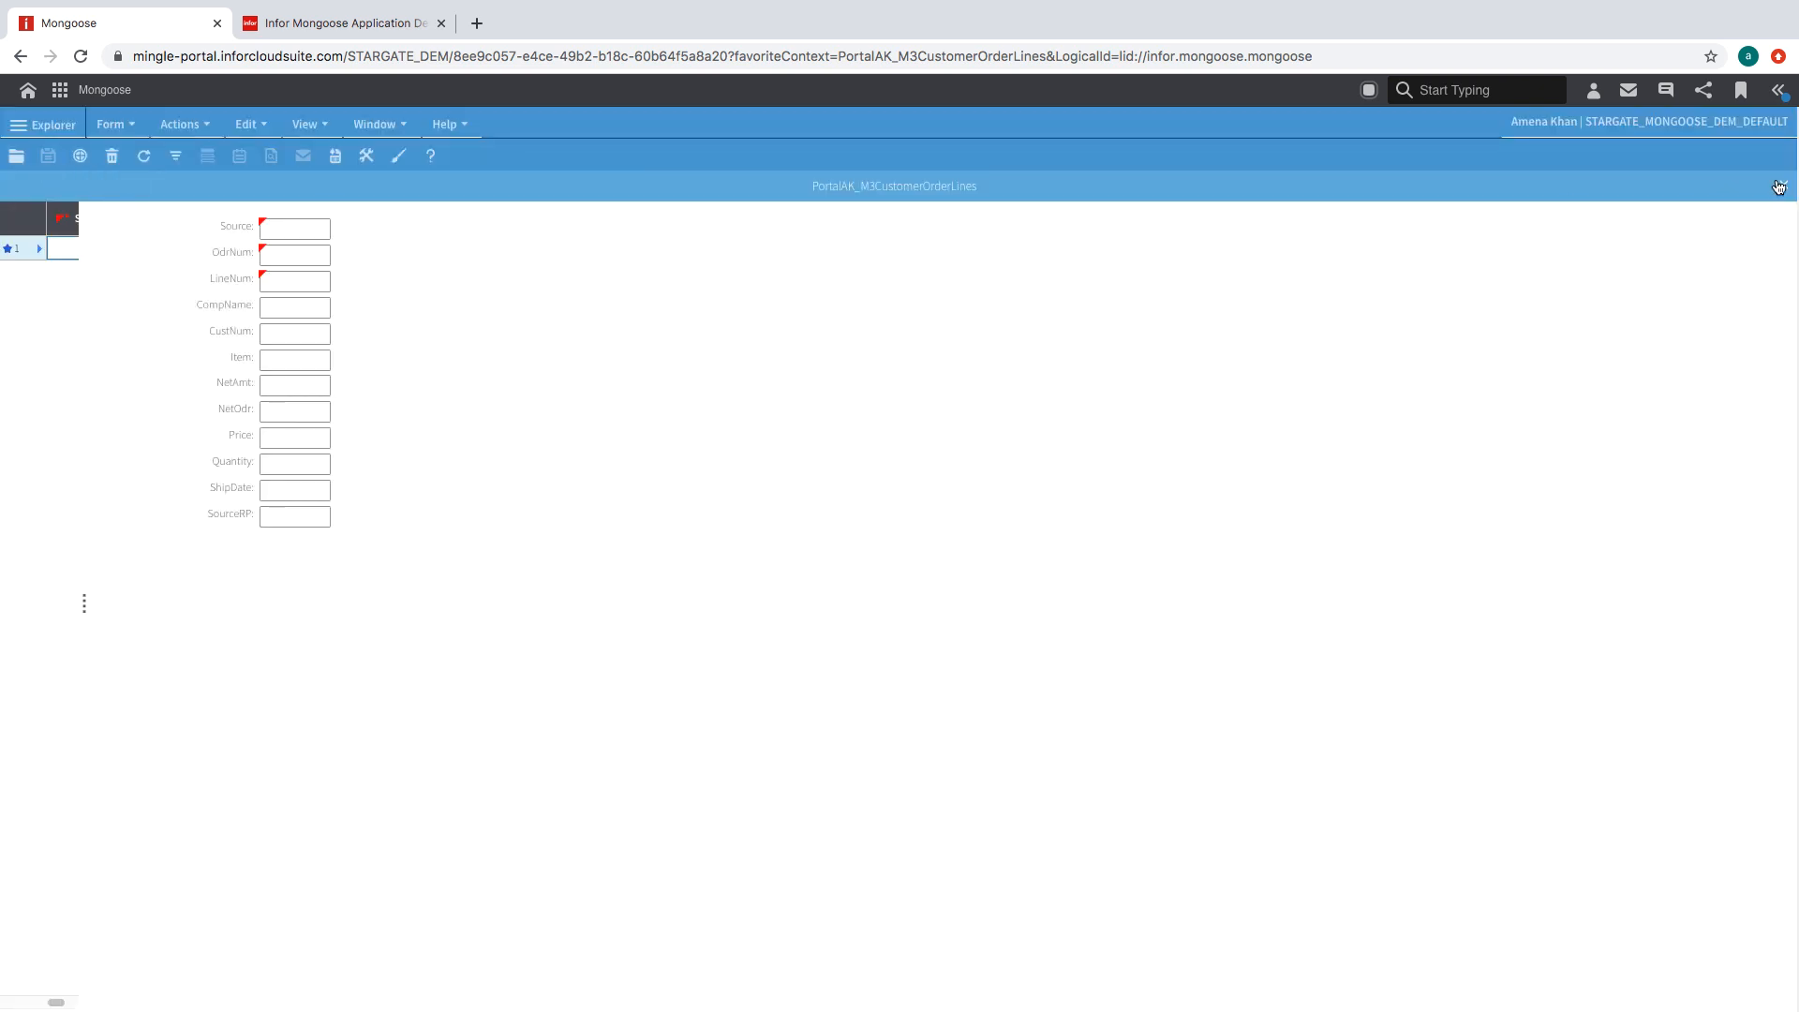
{"action": "left_click", "coordinate": [1783, 185]}
{"action": "left_click", "coordinate": [113, 124]}
{"action": "left_click", "coordinate": [206, 406]}
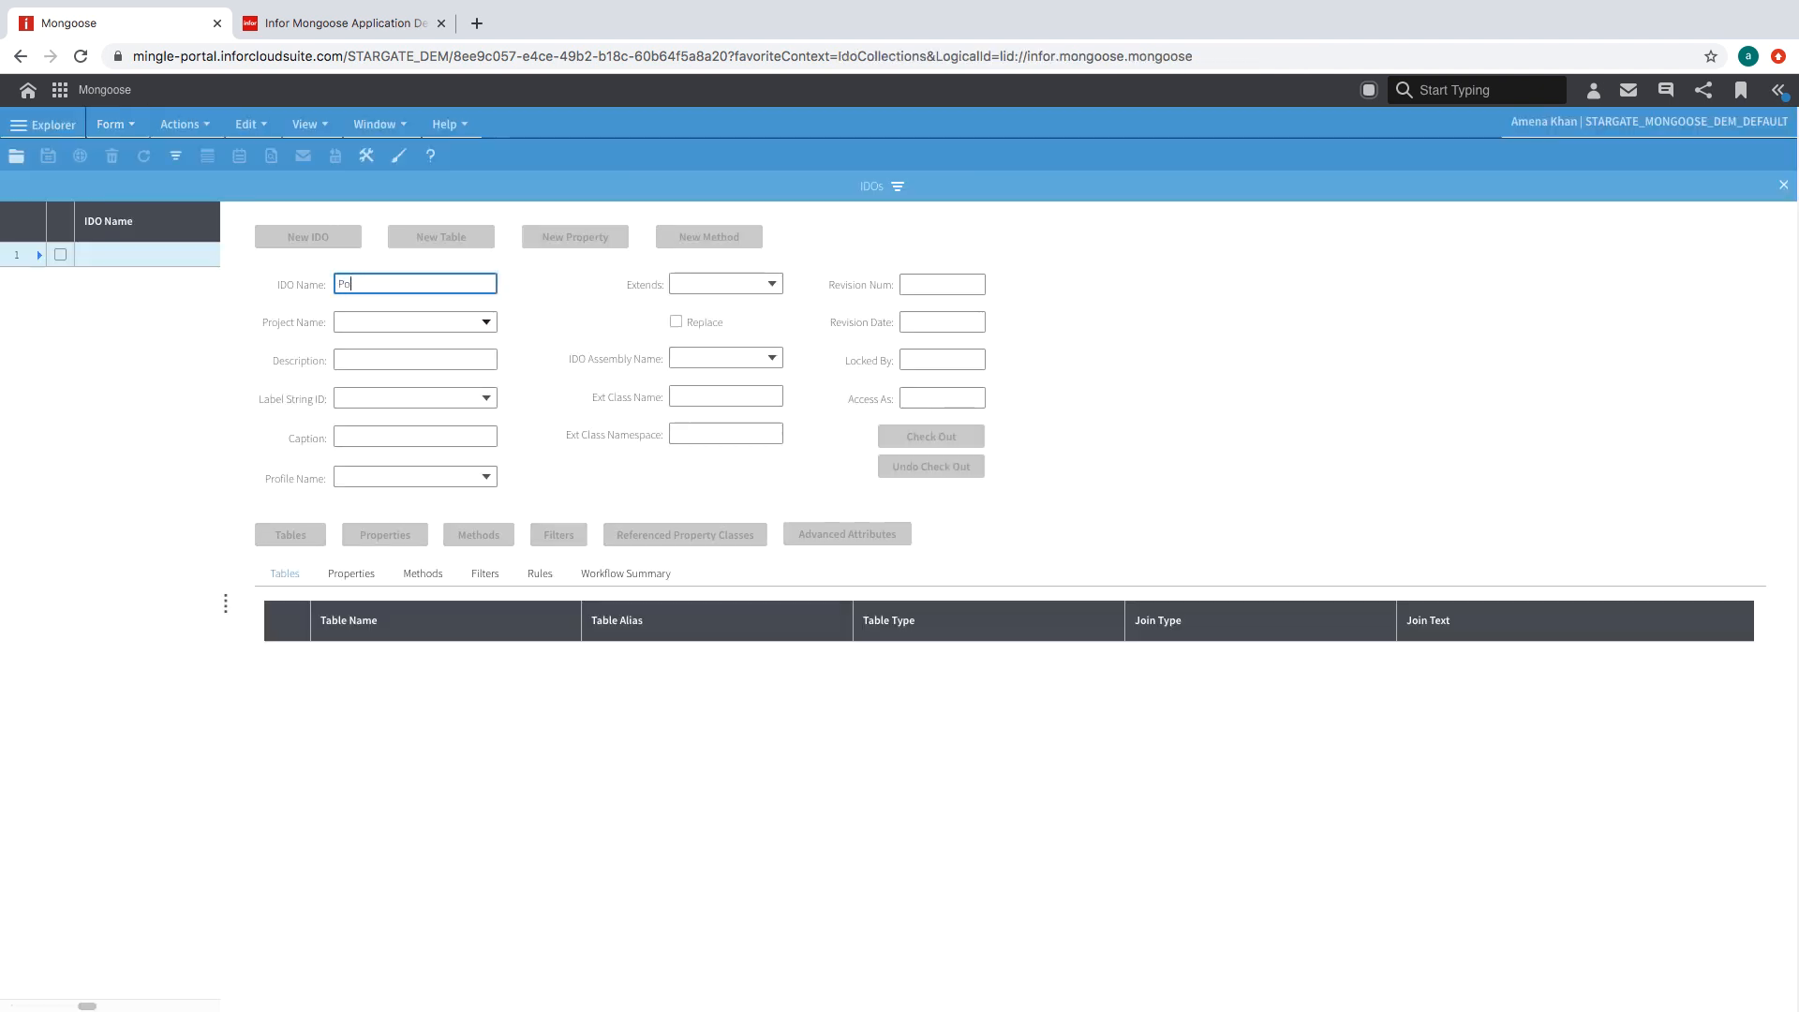
- Filter IDOs by 'PortalAK', open PortalAK_M3CustomerOrder and start a new Subcollection-bound property
{"action": "type", "text": "PortalAK_M3CustomerOrder"}
{"action": "left_click", "coordinate": [175, 156]}
{"action": "left_click", "coordinate": [197, 302]}
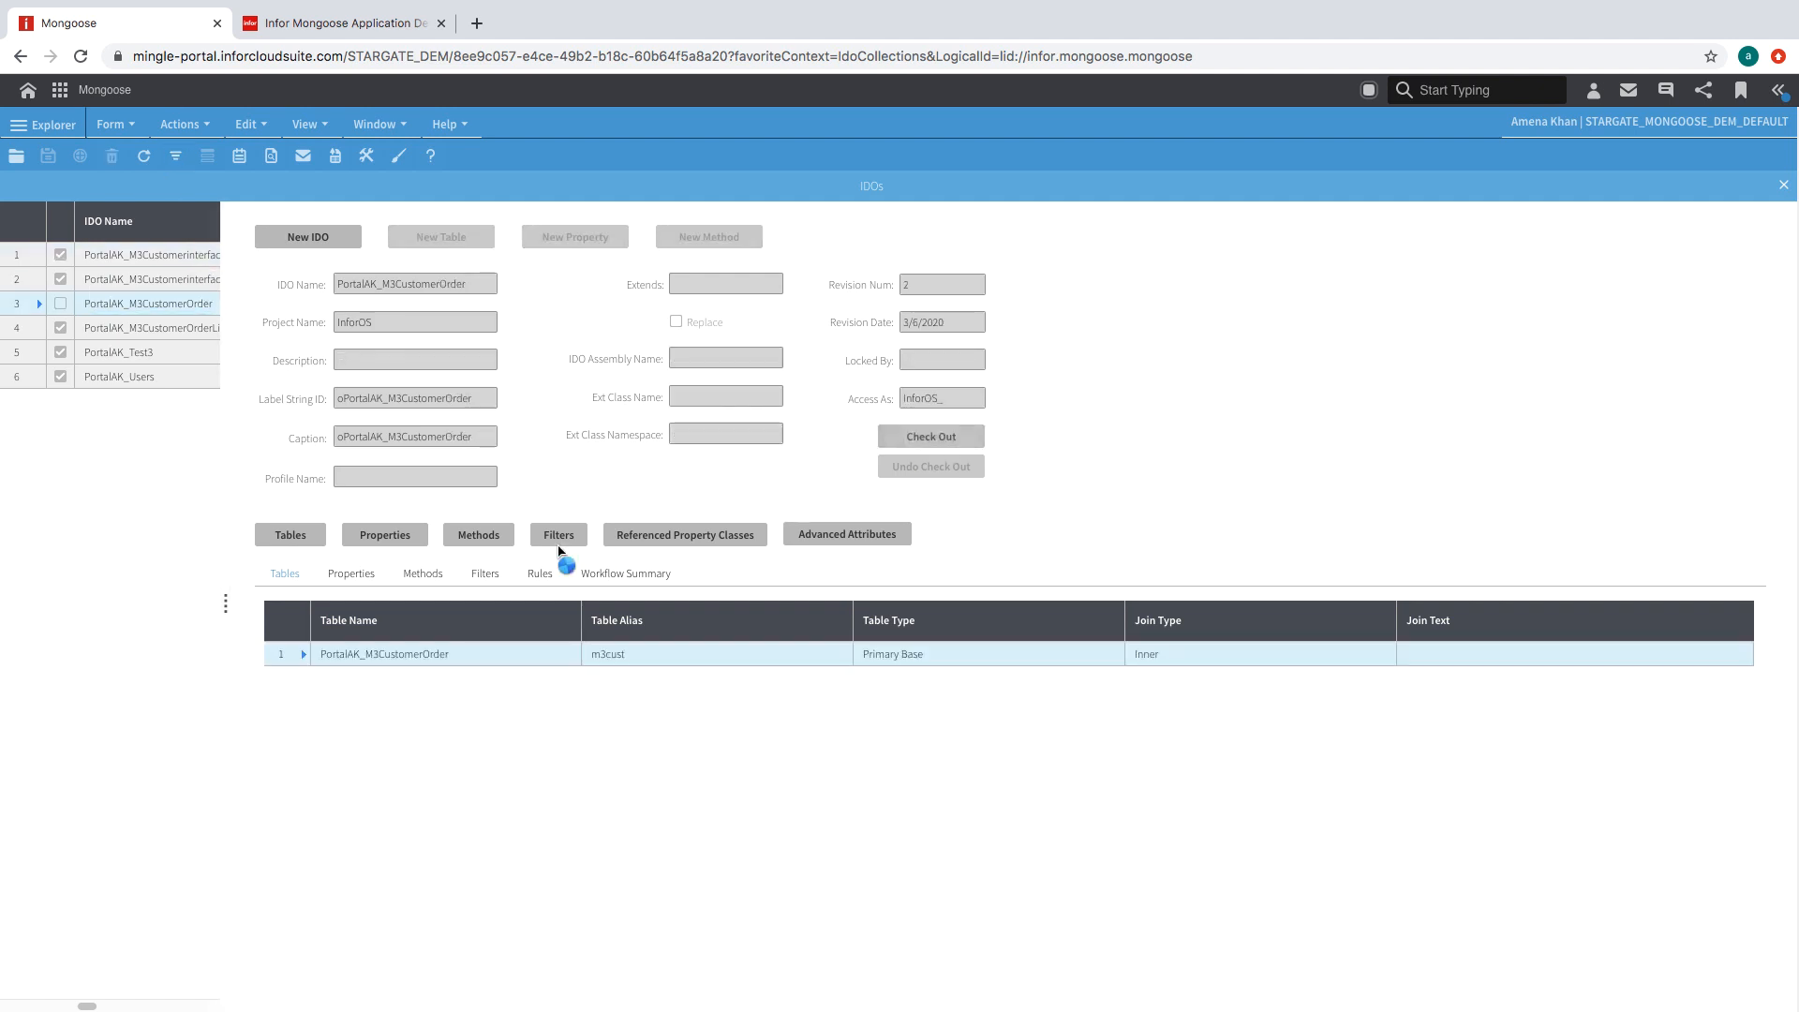
{"action": "left_click", "coordinate": [531, 242]}
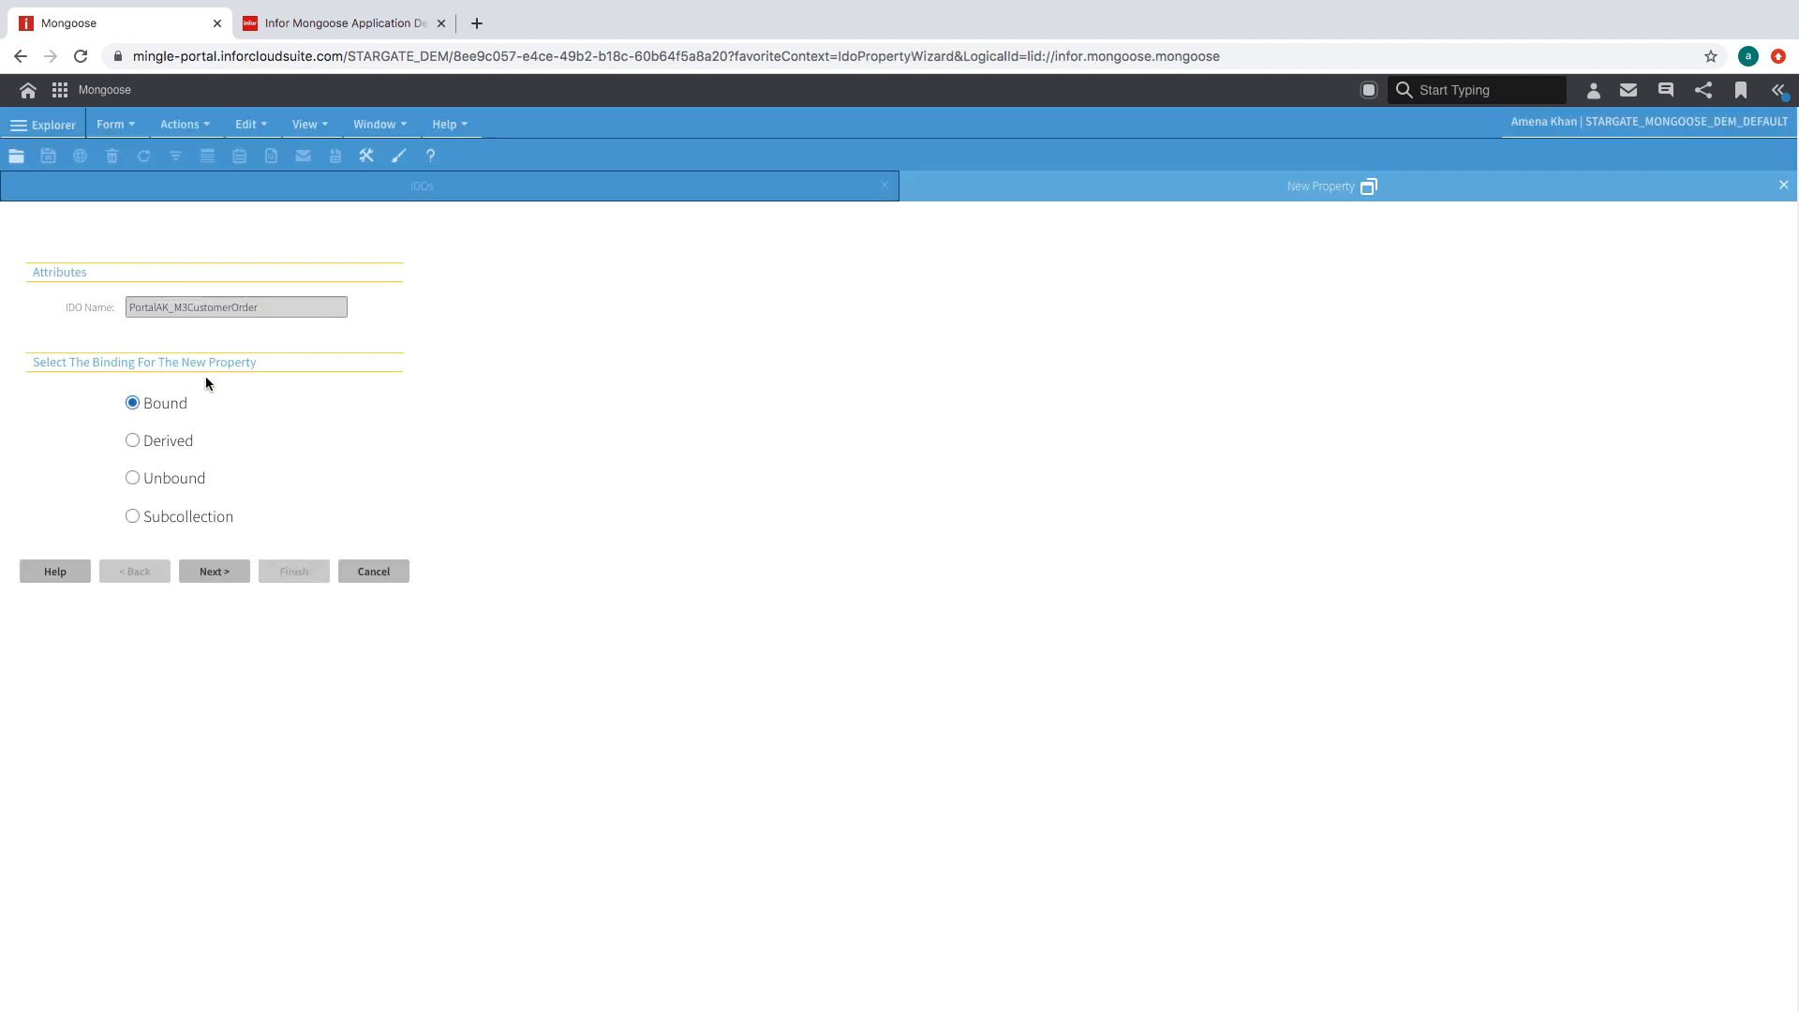
{"action": "left_click", "coordinate": [133, 517]}
{"action": "left_click", "coordinate": [214, 573]}
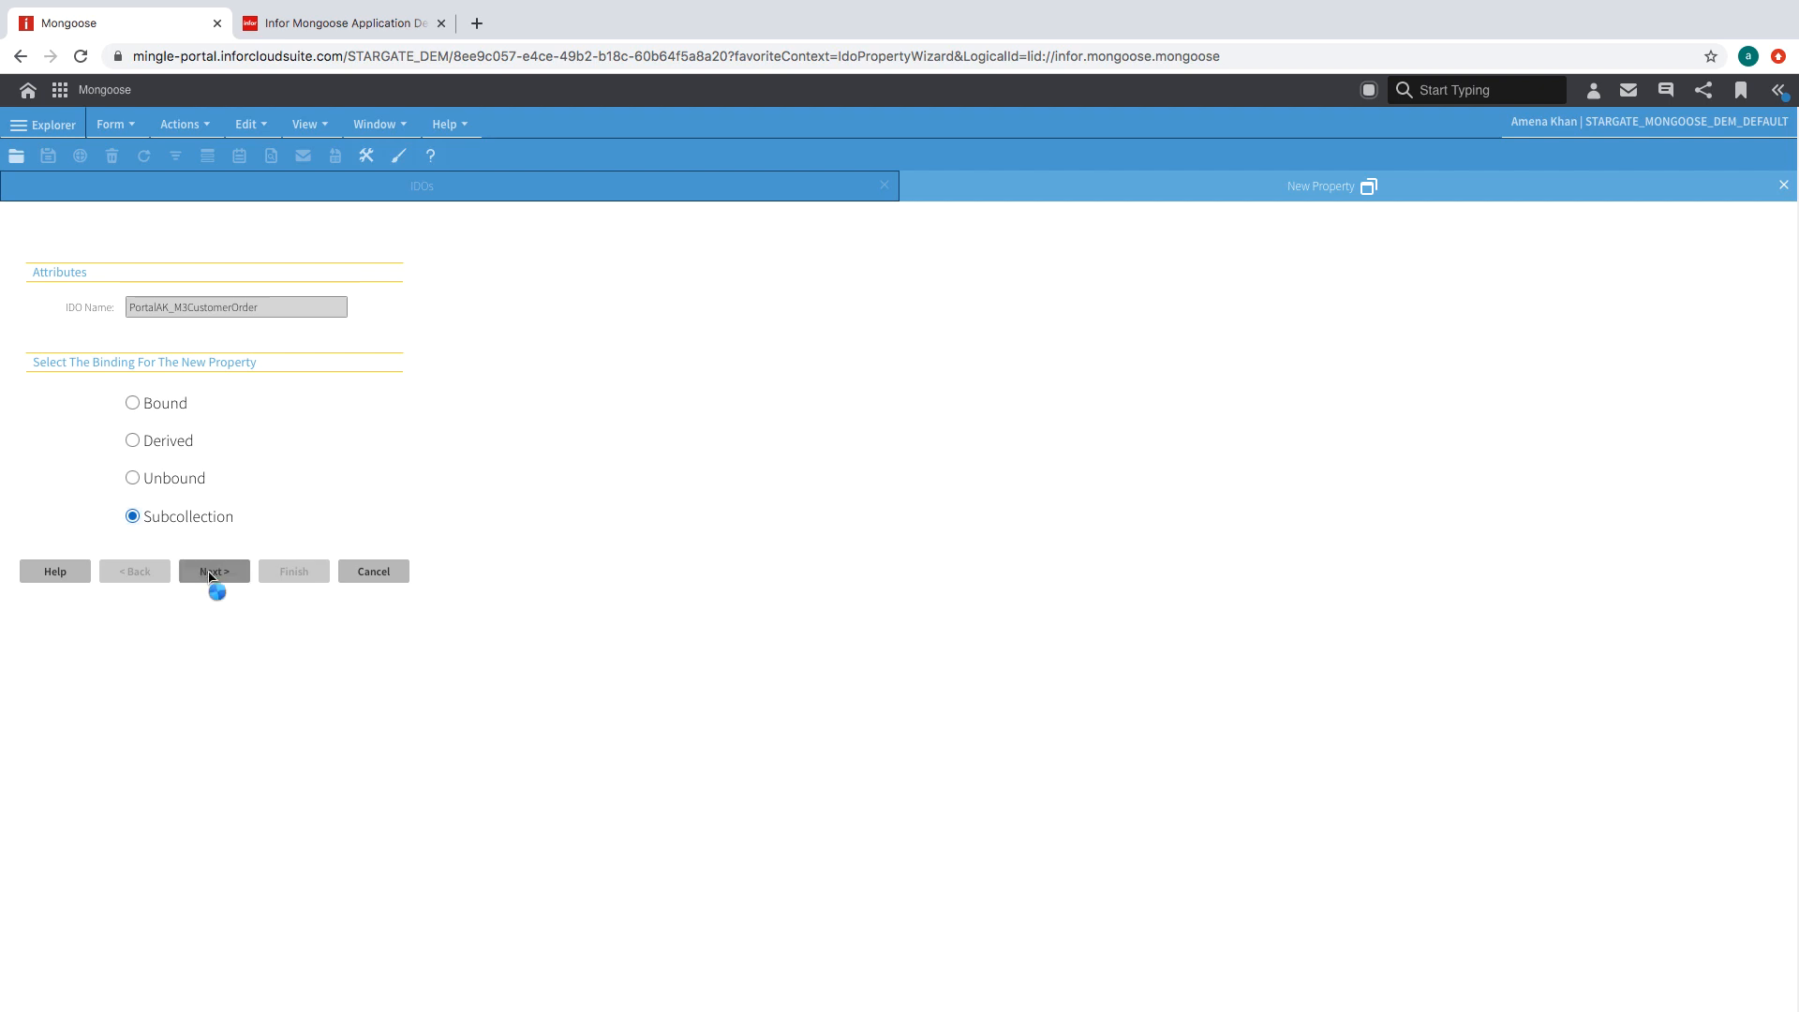
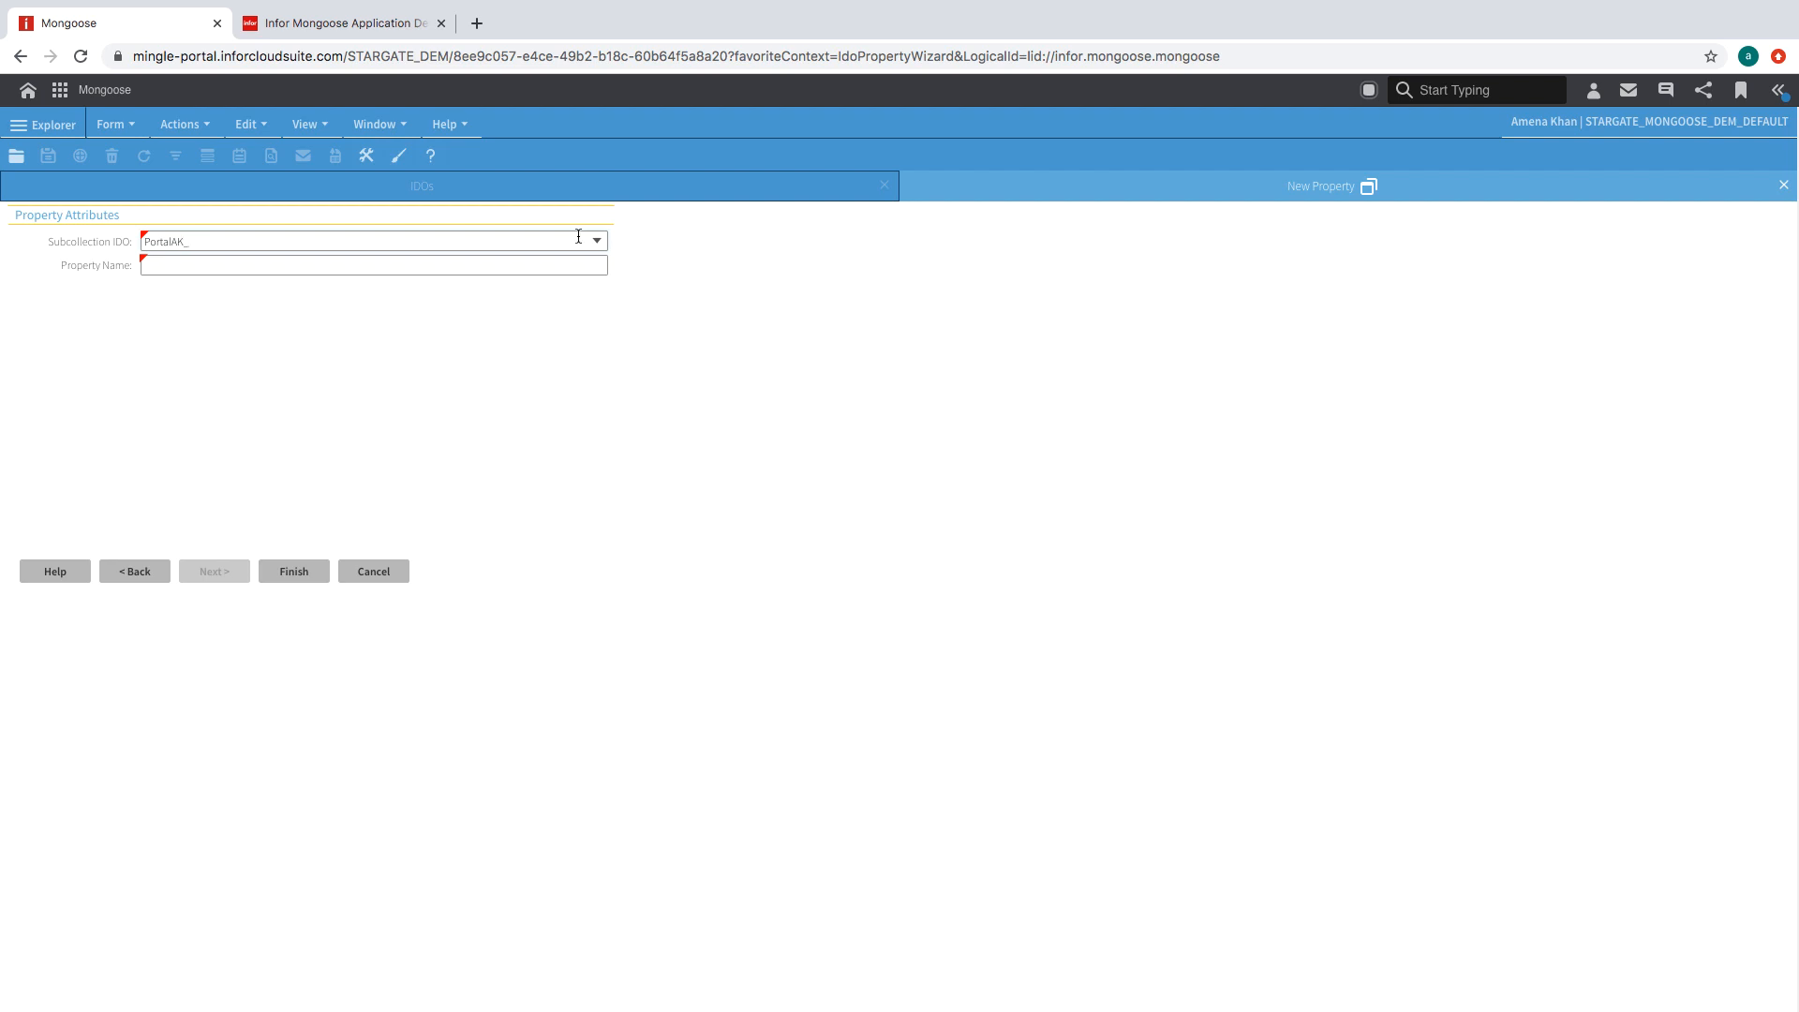
- Create the SubOrderLines property with PortalAK_M3CustomerOrderLines as its subcollection IDO
{"action": "left_click", "coordinate": [579, 241]}
{"action": "type", "text": "PortalAK_"}
{"action": "left_click", "coordinate": [597, 241]}
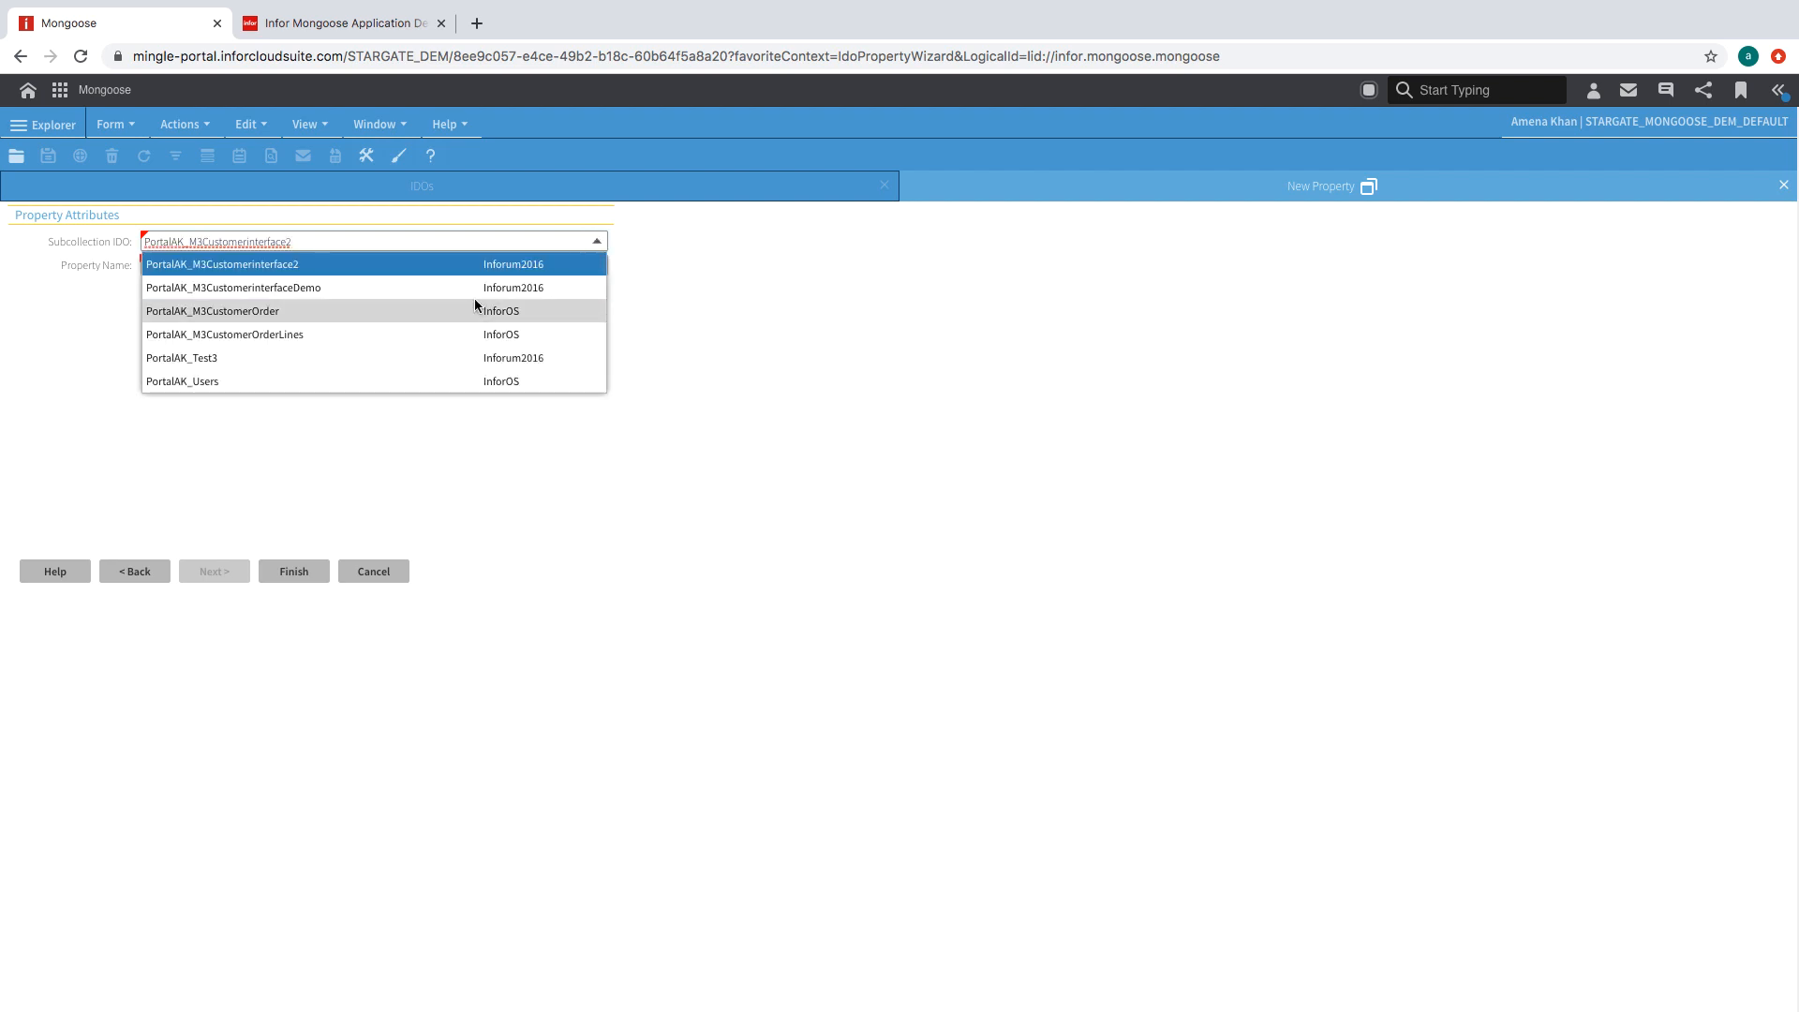
{"action": "left_click", "coordinate": [378, 334]}
{"action": "left_click", "coordinate": [377, 267]}
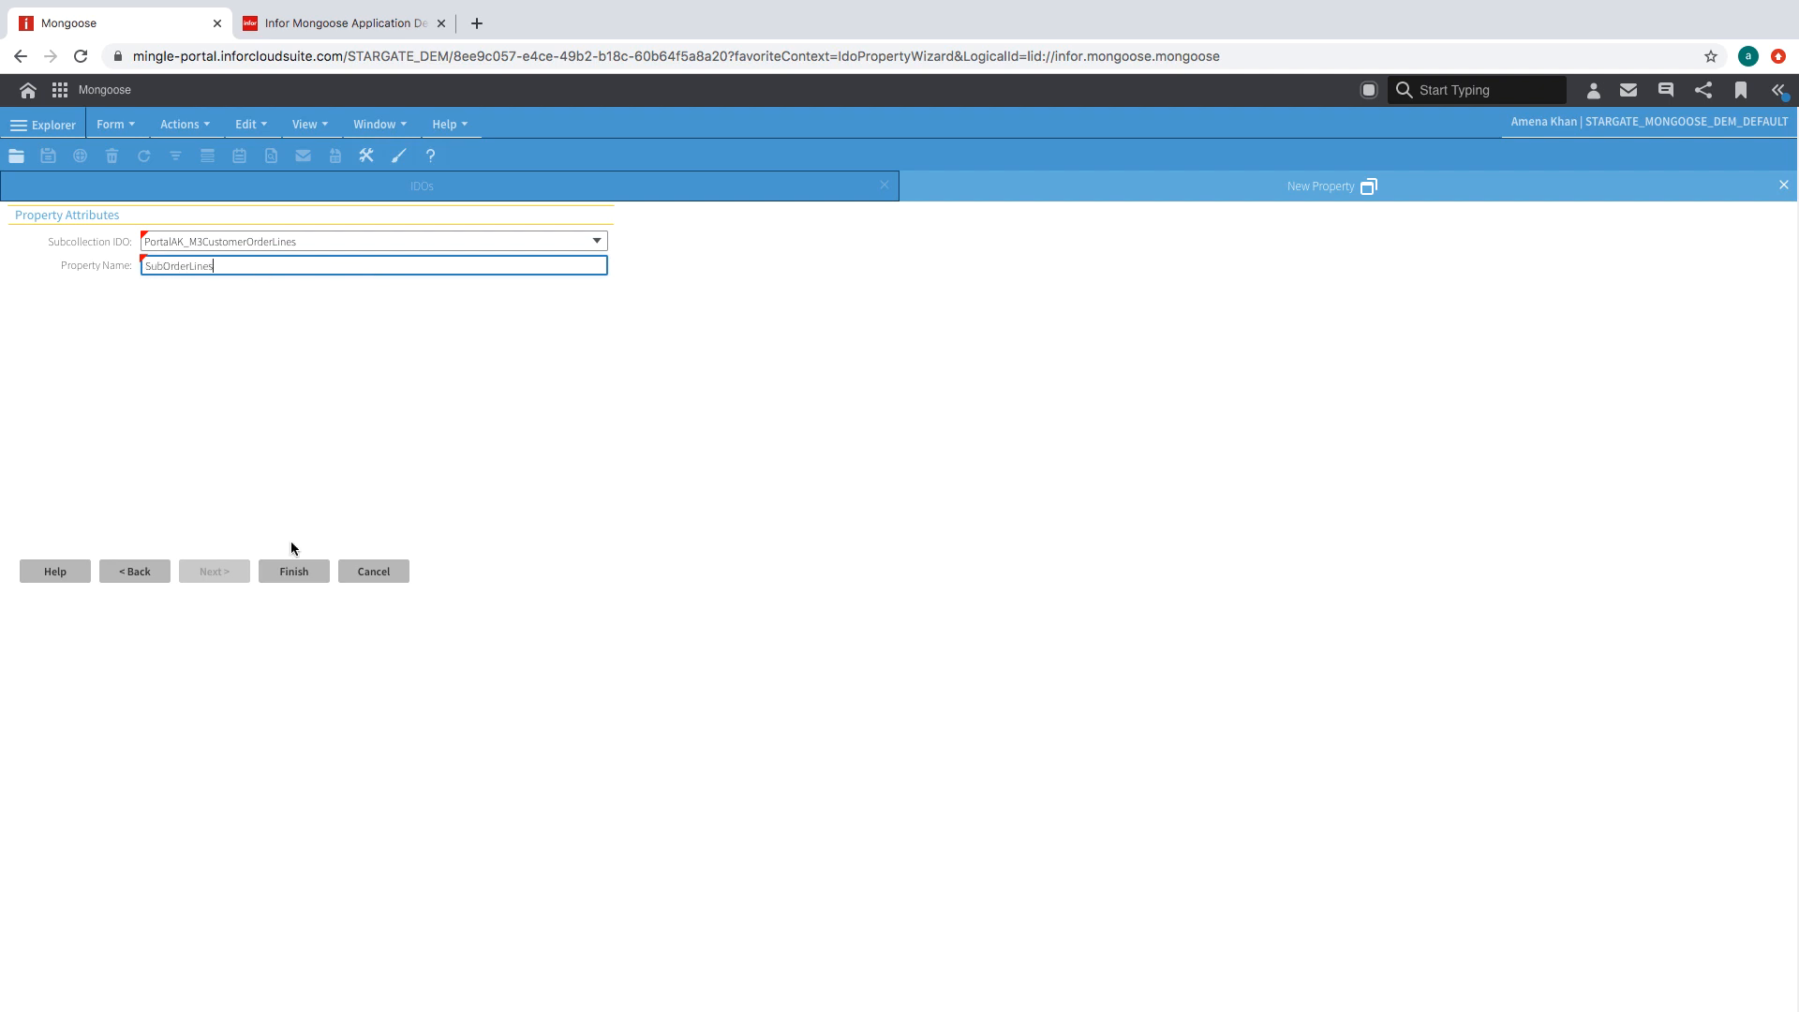
{"action": "left_click", "coordinate": [319, 573]}
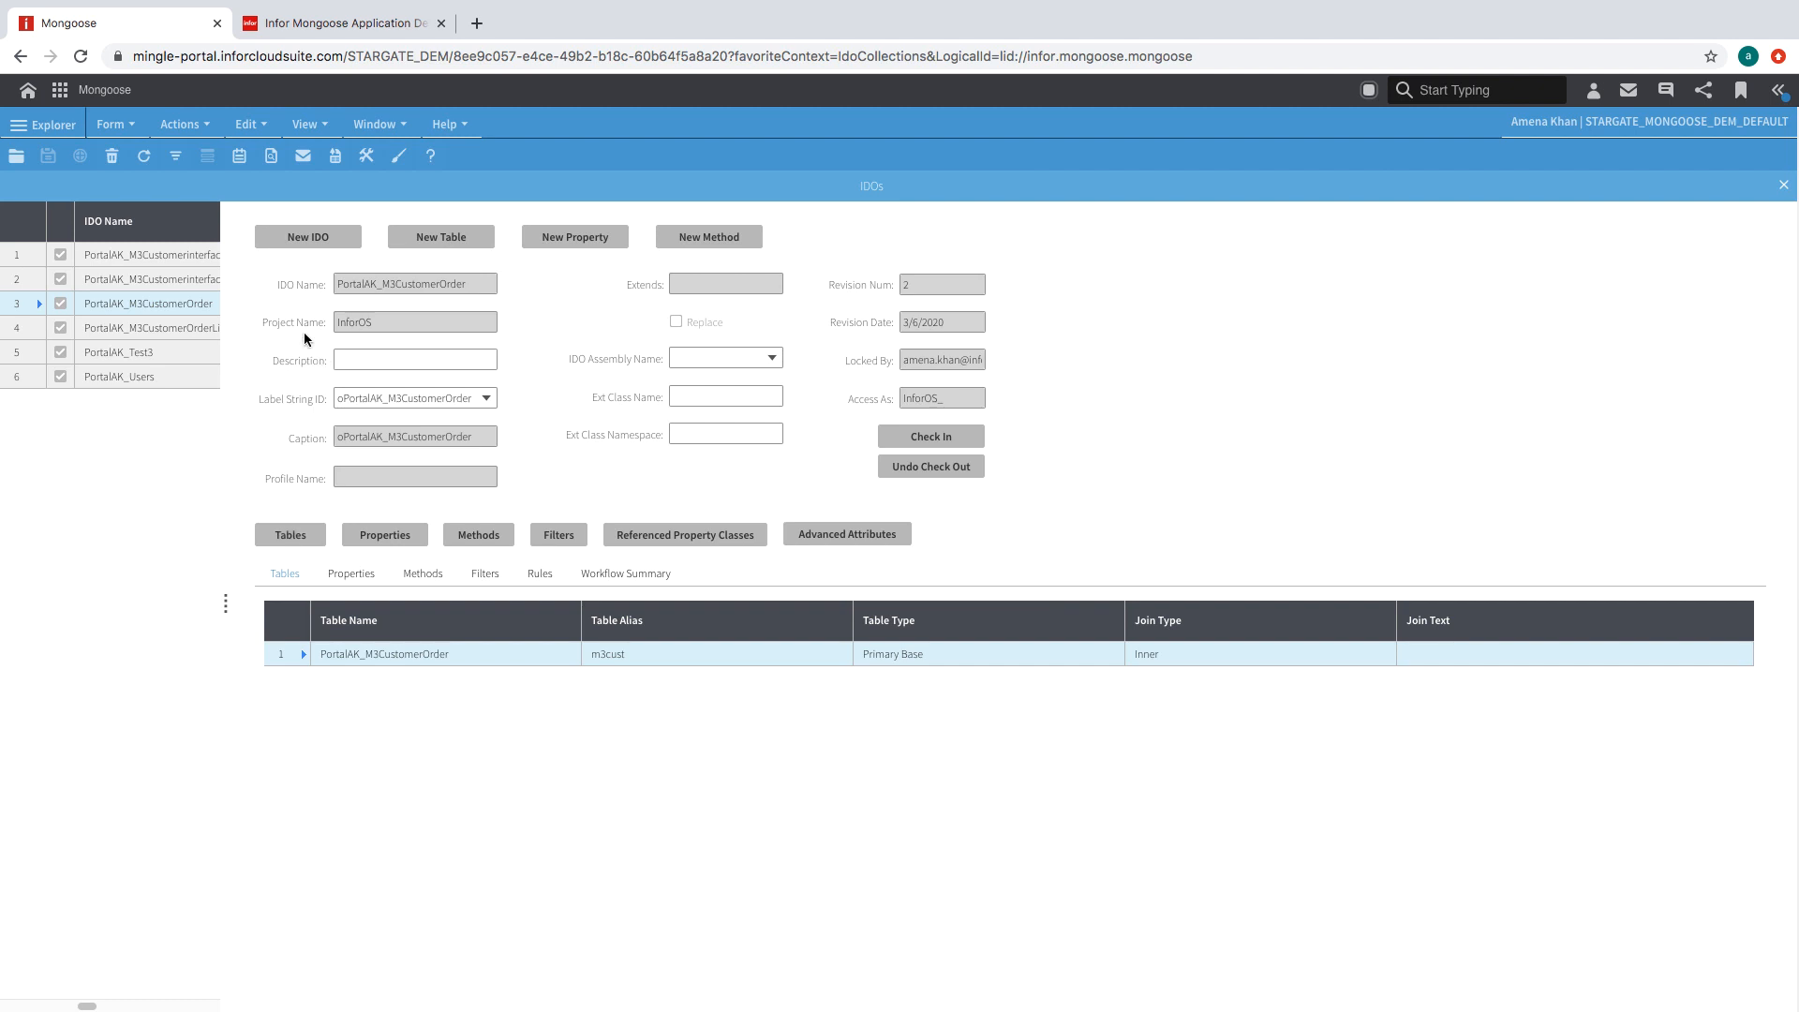
- Link SubOrderLines by parent OrderNum to child OdrNum and save the property
{"action": "left_click", "coordinate": [401, 534]}
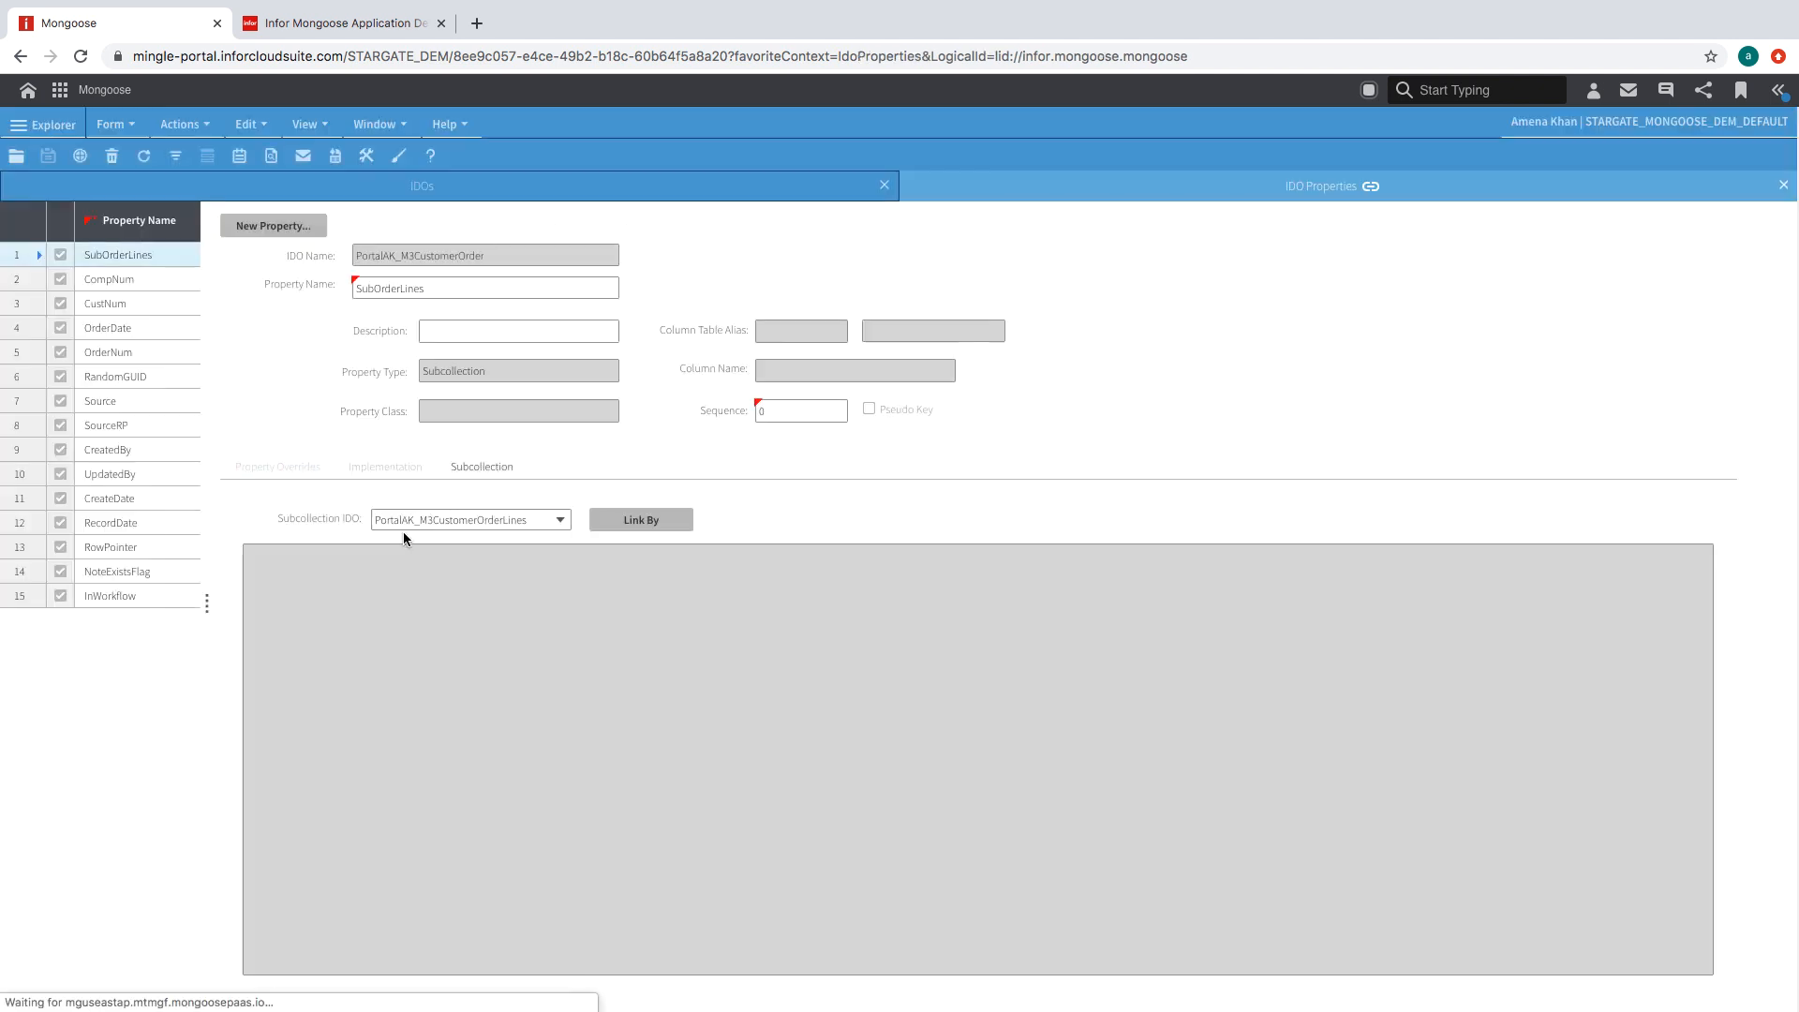
{"action": "left_click", "coordinate": [652, 518]}
{"action": "left_click", "coordinate": [338, 229]}
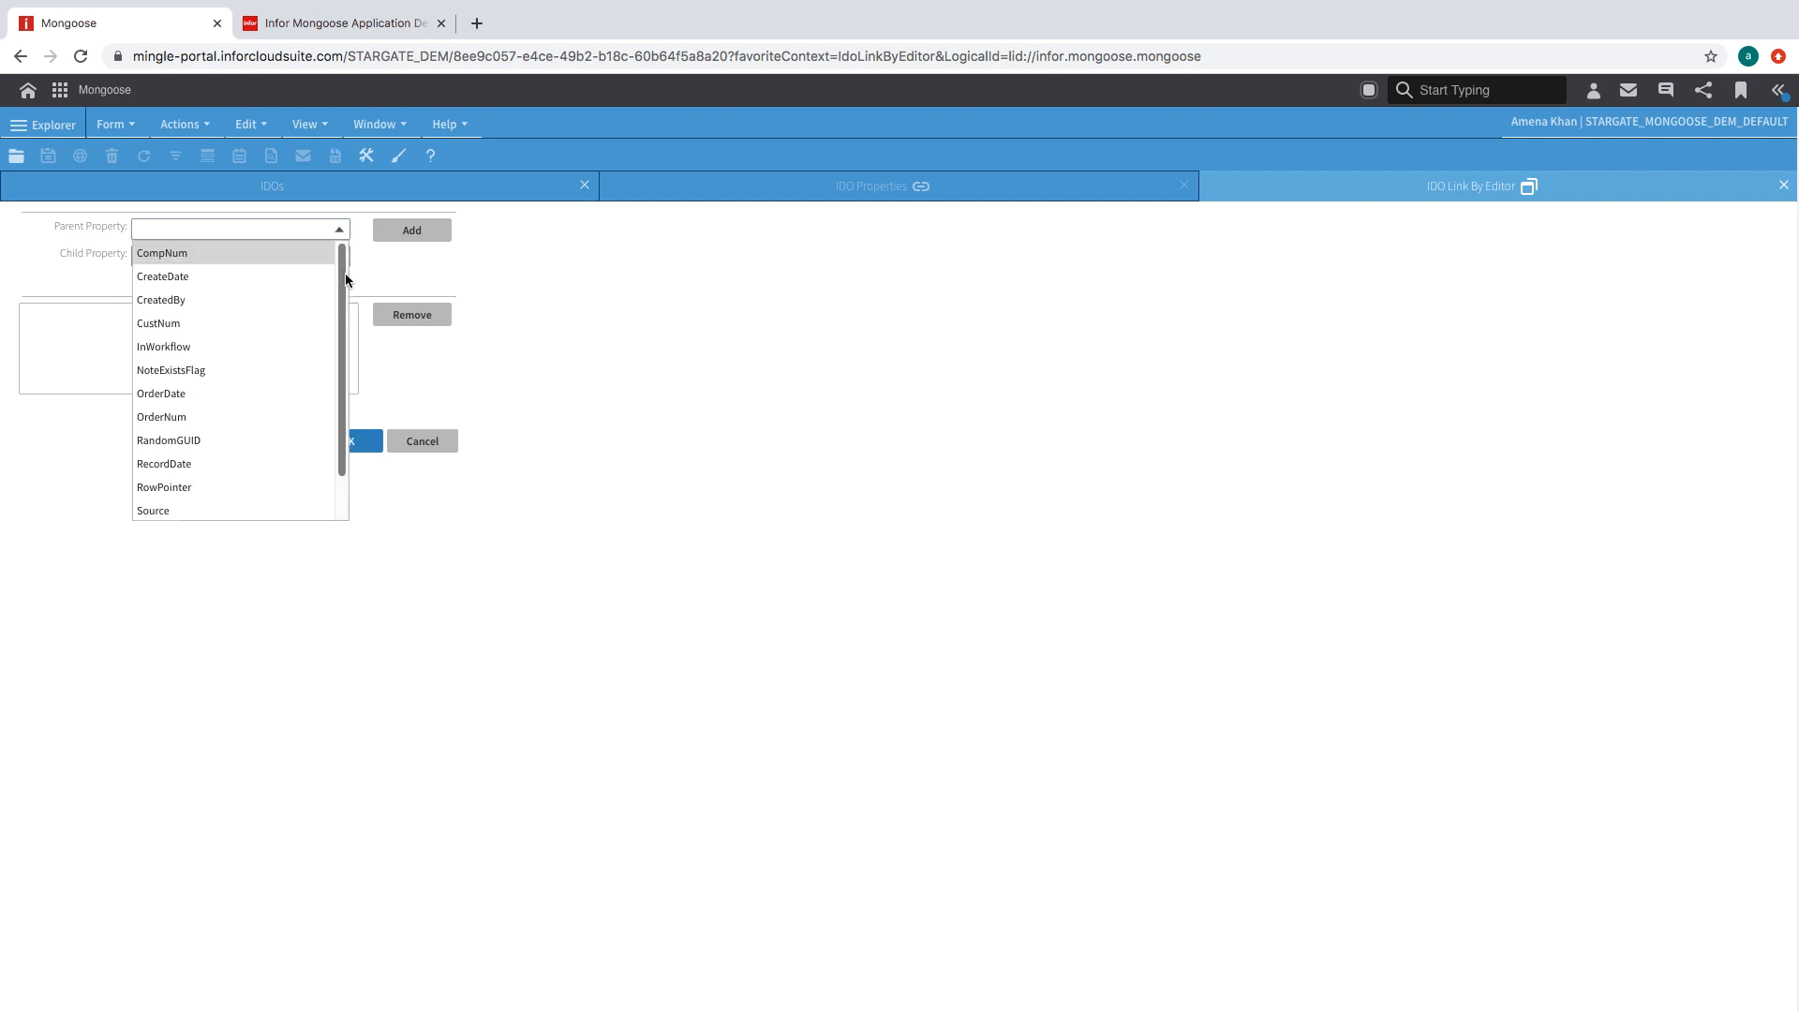
{"action": "left_click", "coordinate": [252, 420]}
{"action": "left_click", "coordinate": [338, 256]}
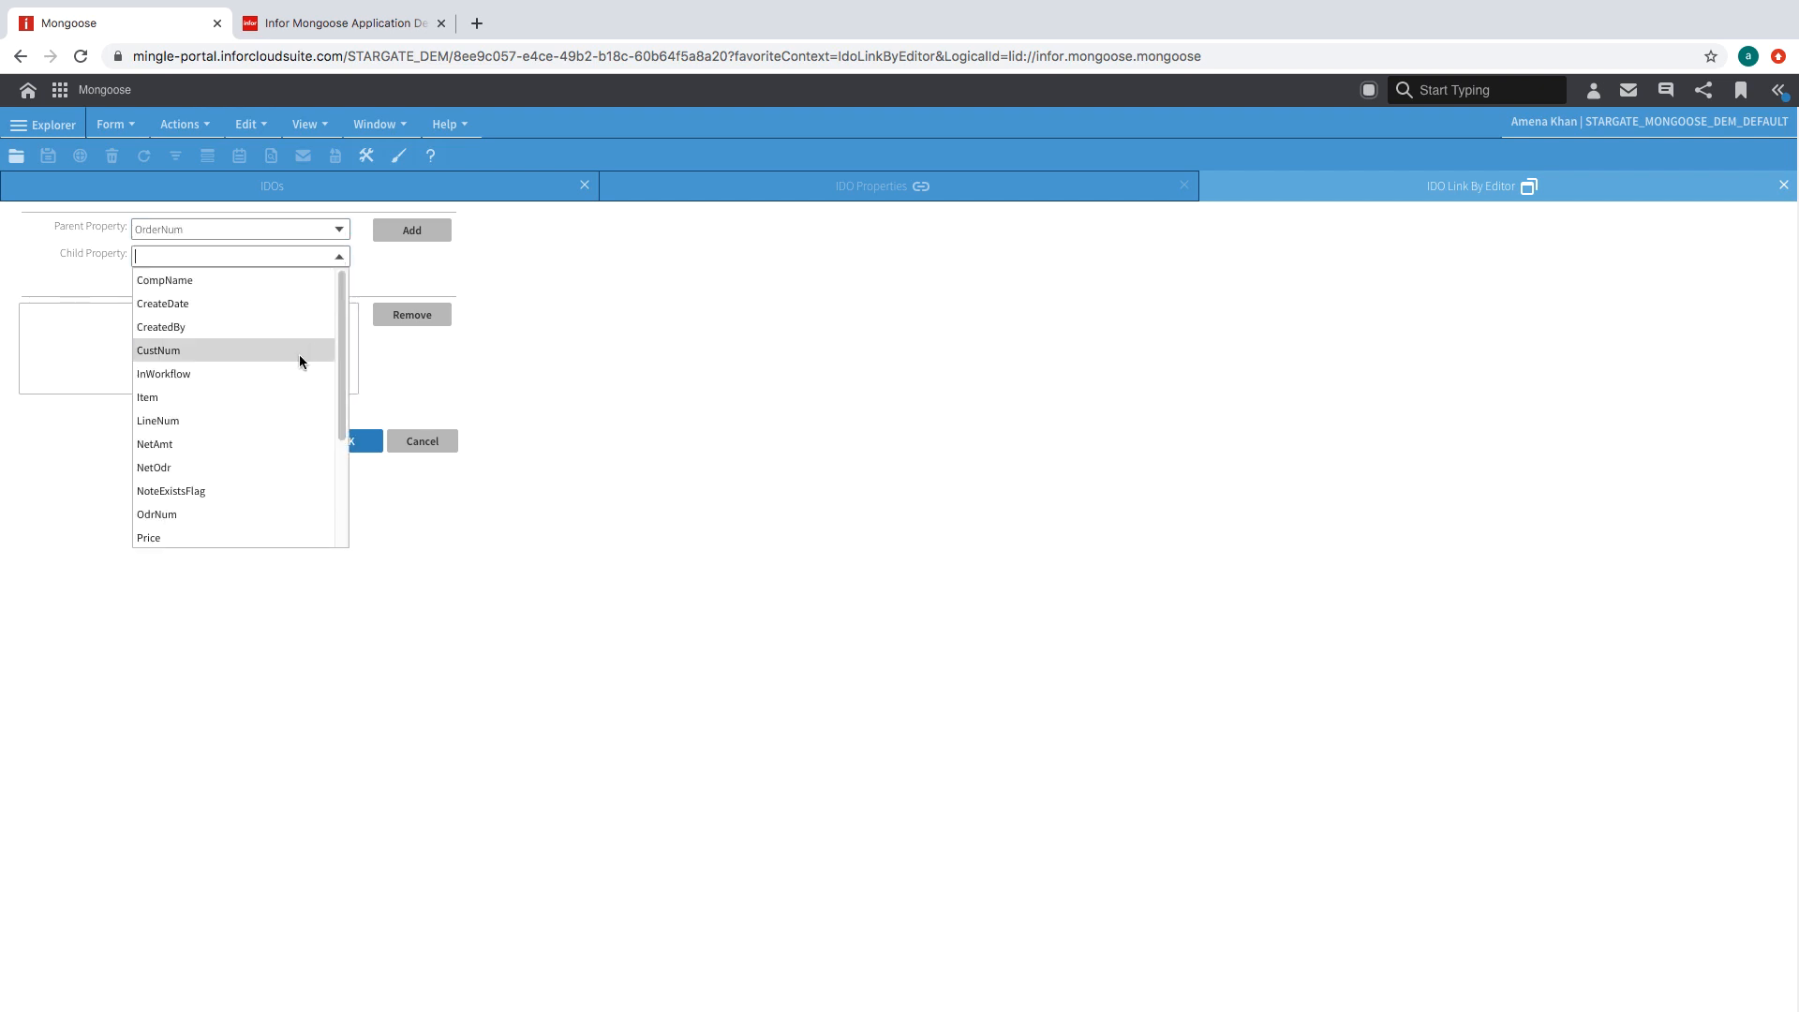
{"action": "left_click", "coordinate": [241, 514]}
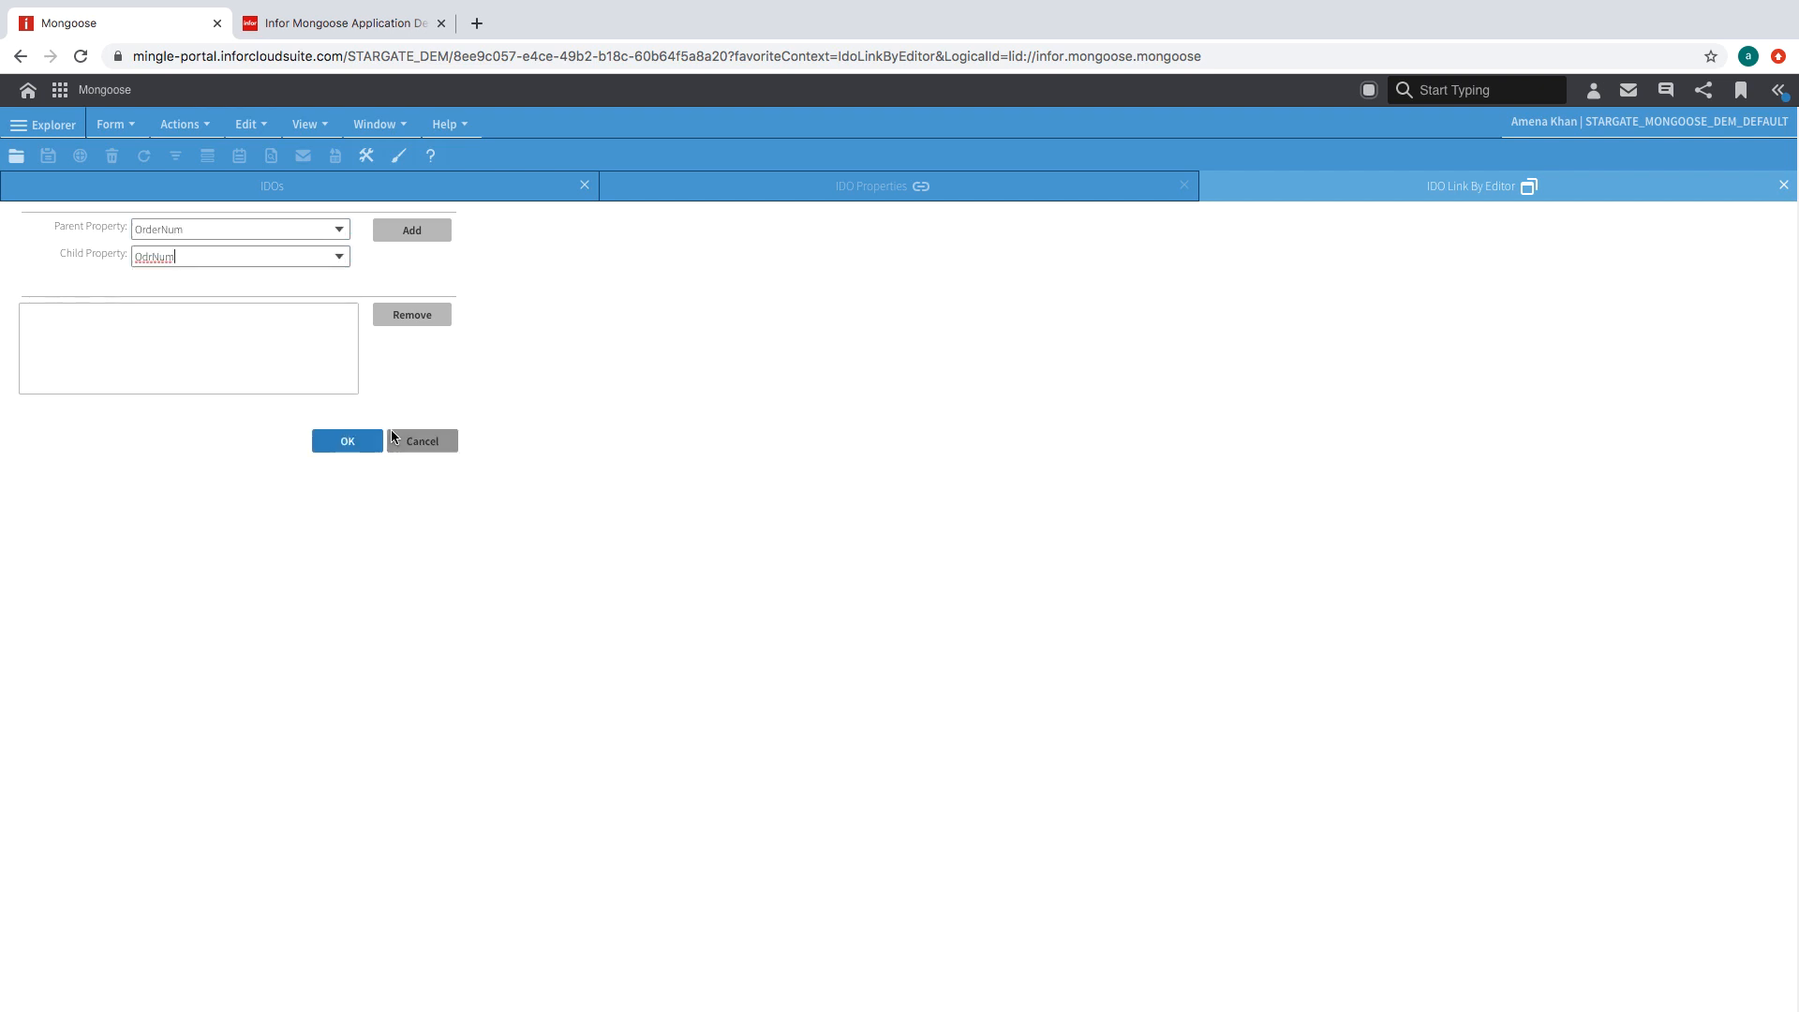
{"action": "left_click", "coordinate": [436, 234]}
{"action": "left_click", "coordinate": [348, 441]}
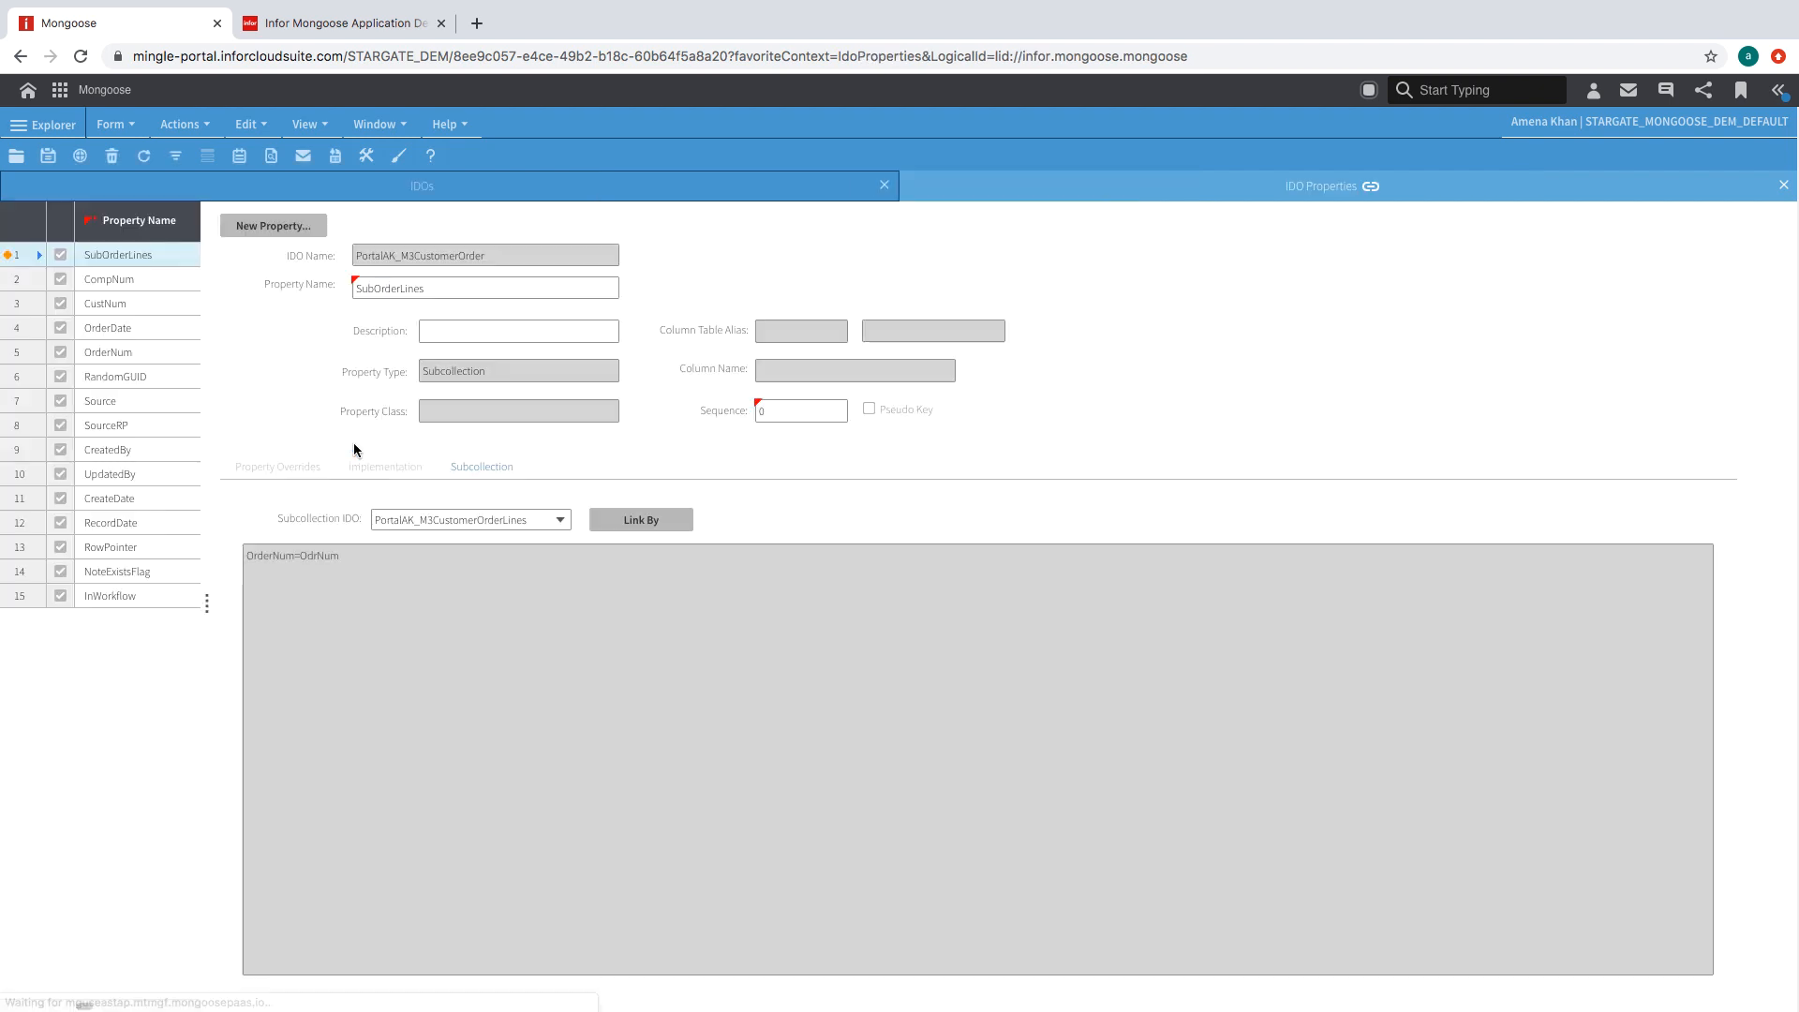
{"action": "left_click", "coordinate": [49, 158]}
- Close the IDO properties form and start a new form design in the Application Designer
{"action": "left_click", "coordinate": [1784, 185]}
{"action": "key", "text": "ctrl+Tab"}
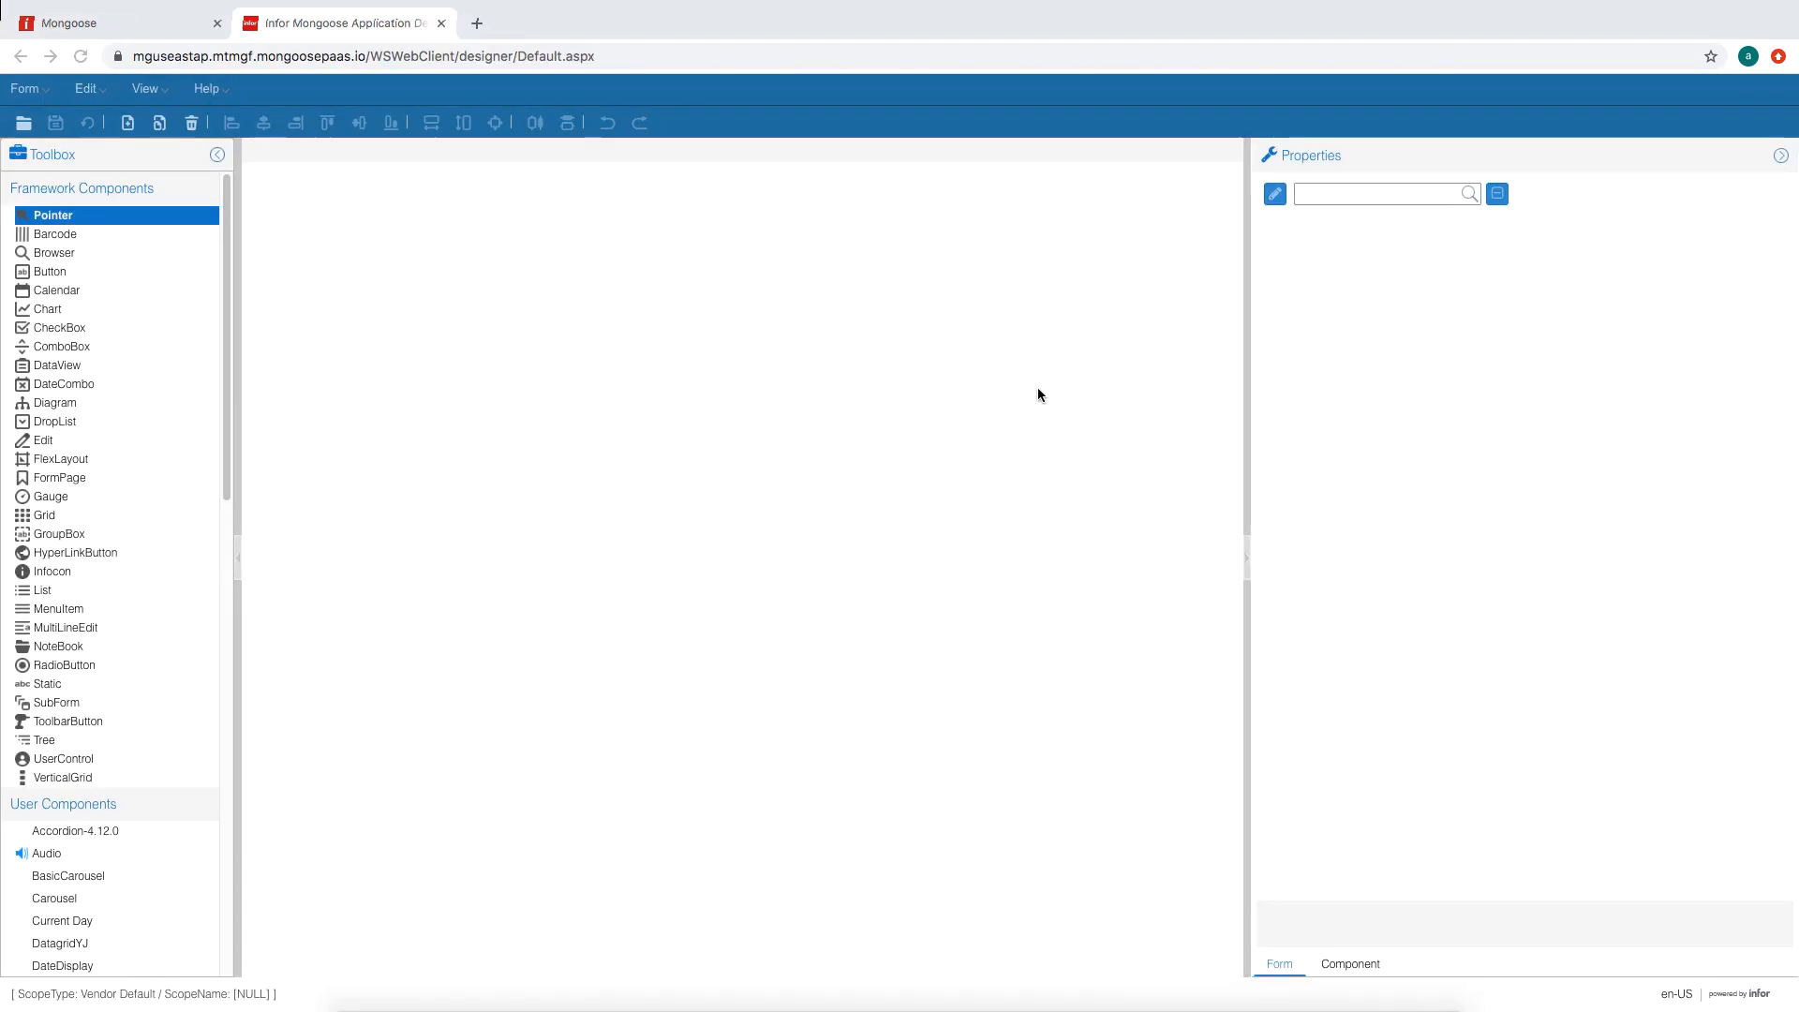
{"action": "left_click", "coordinate": [25, 88]}
{"action": "mouse_move", "coordinate": [113, 120]}
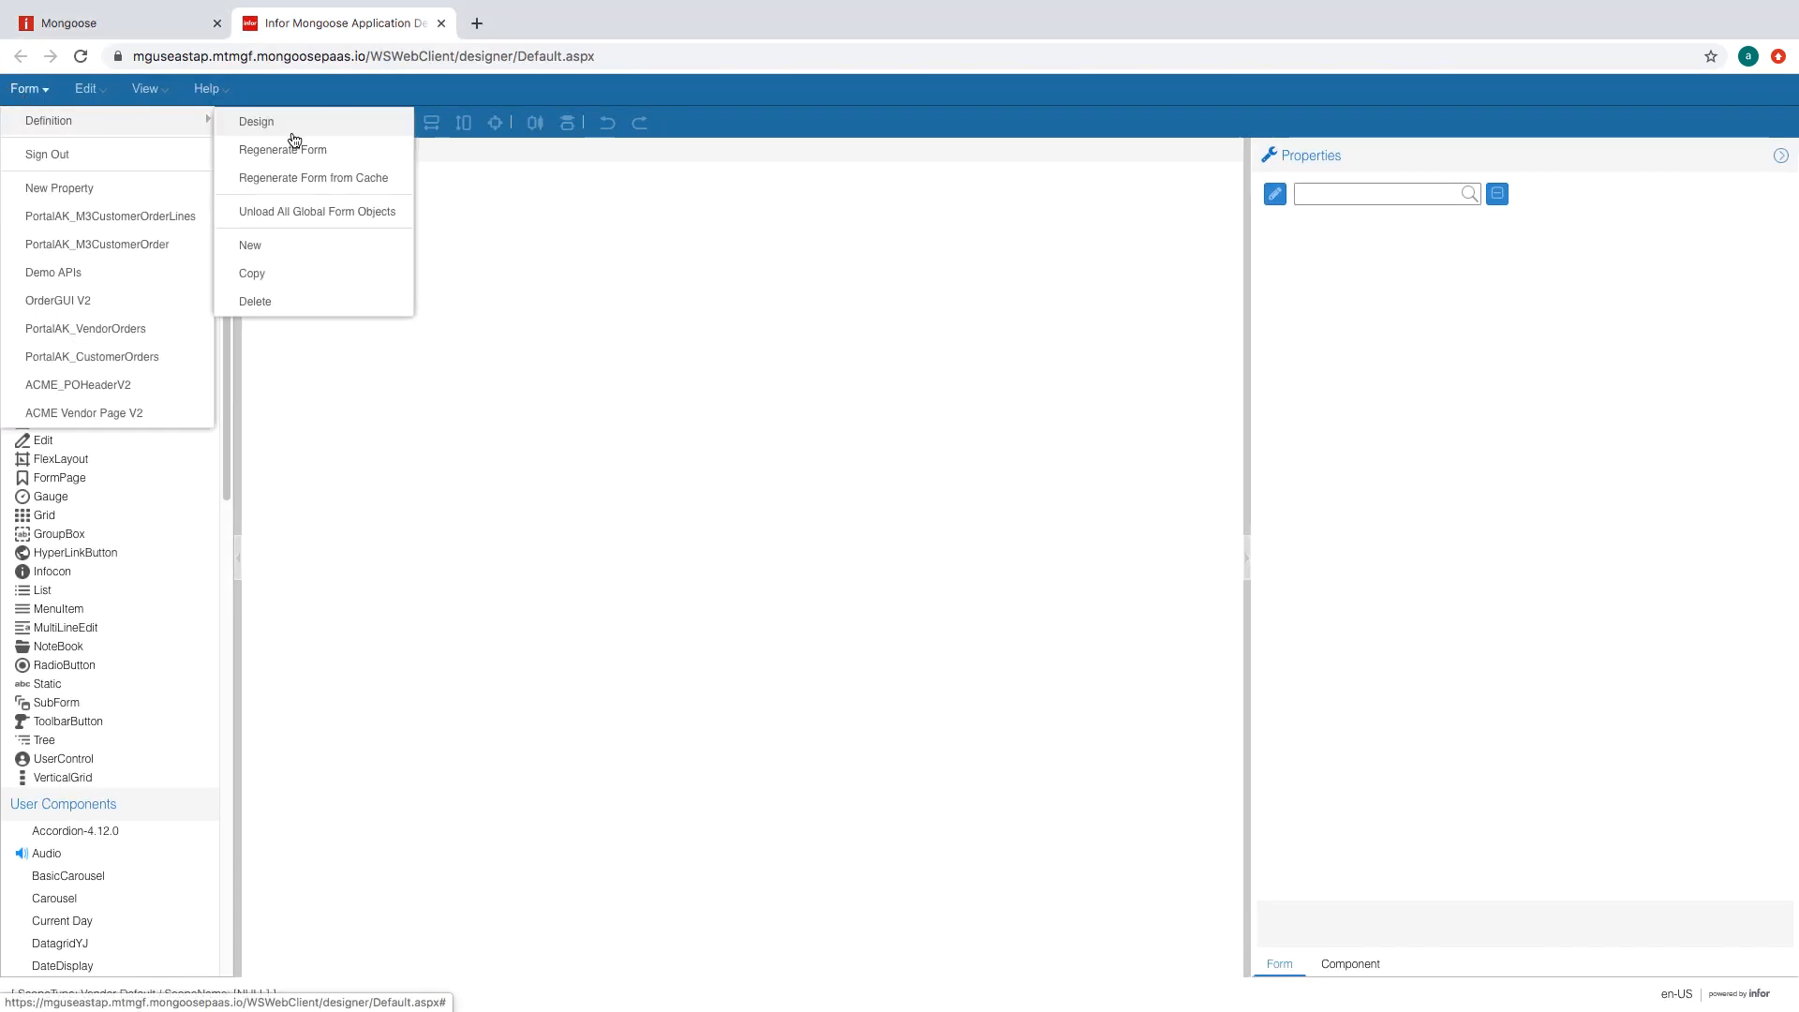
{"action": "left_click", "coordinate": [317, 245]}
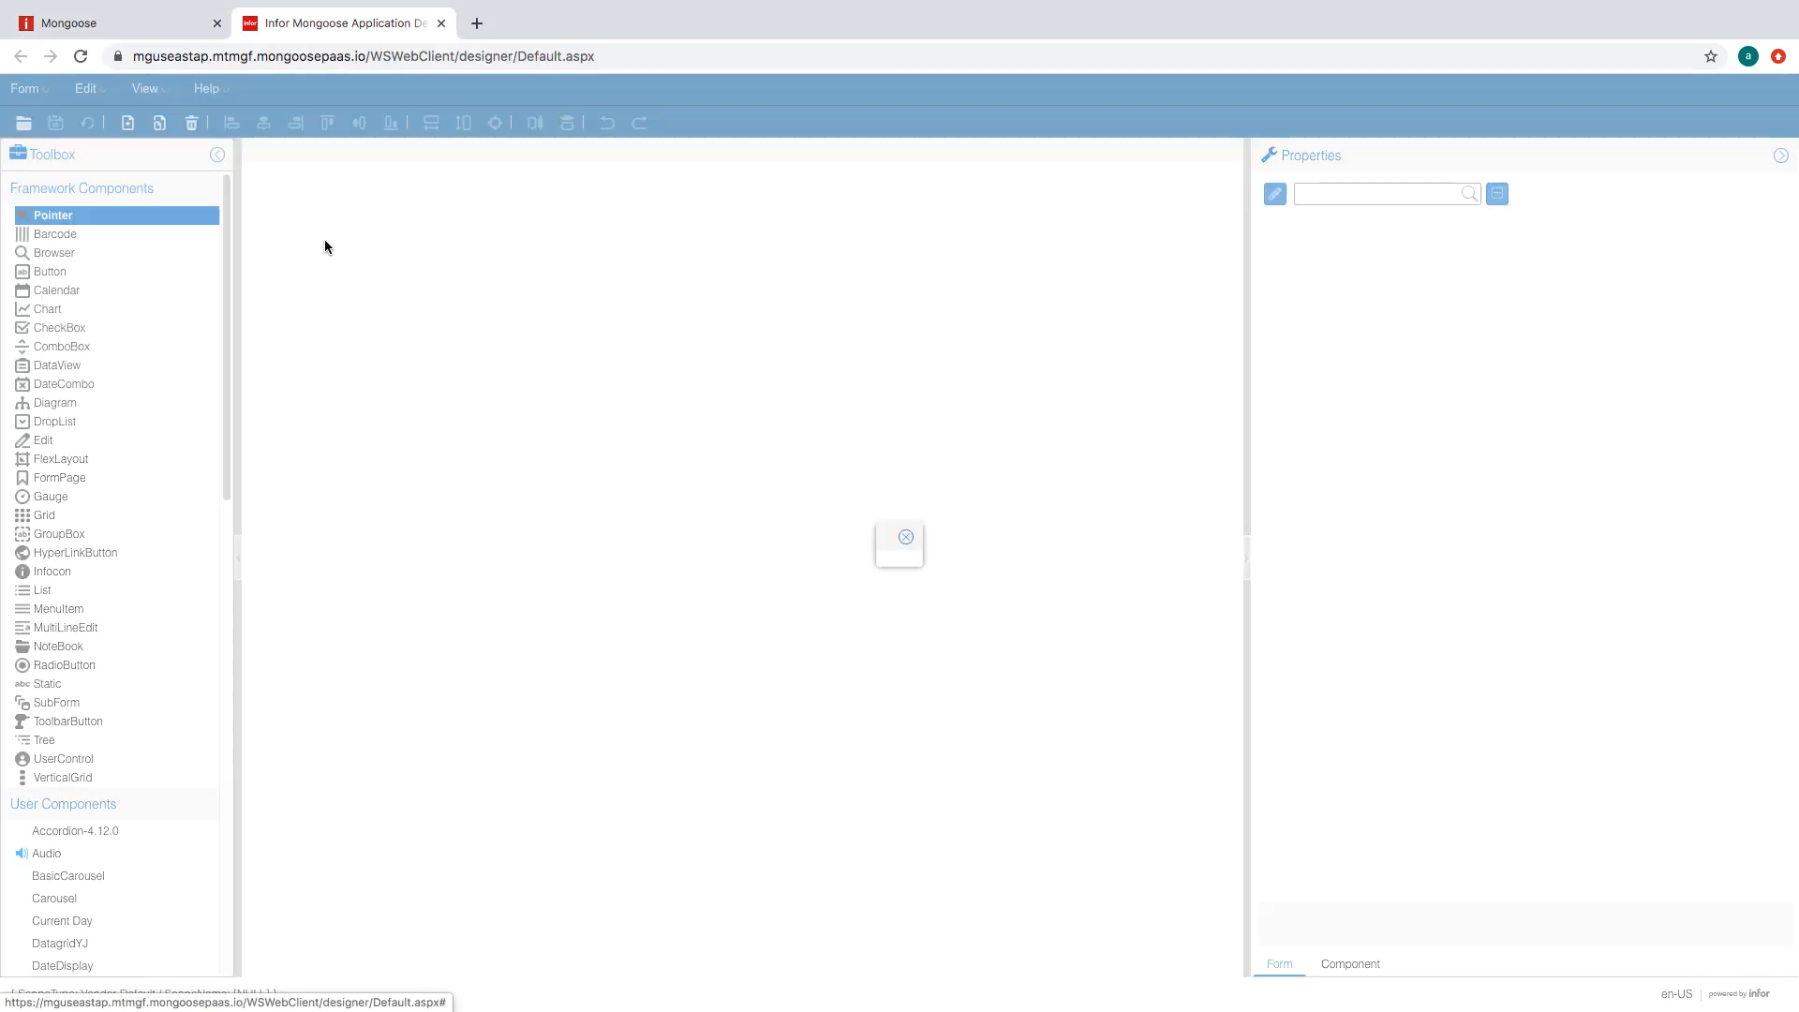
- Choose the Classic category's BuildFromScratch form wizard
{"action": "left_click", "coordinate": [878, 457]}
{"action": "left_click", "coordinate": [1100, 457]}
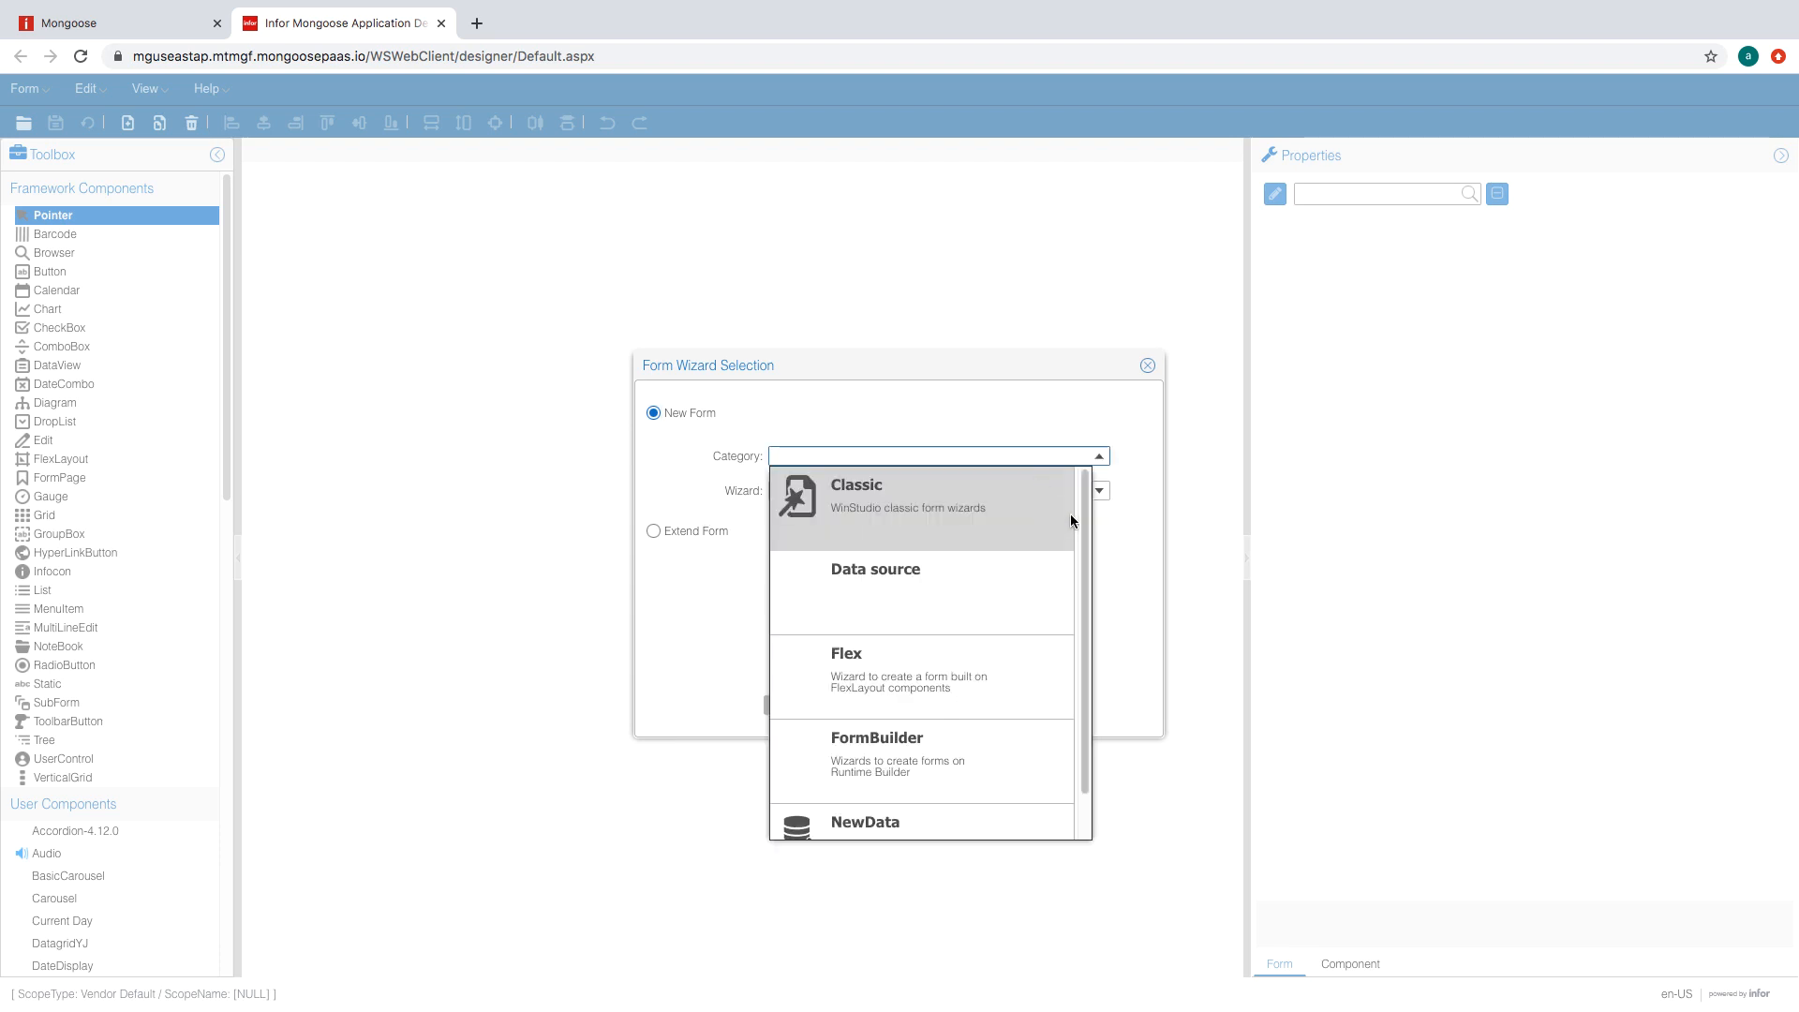
{"action": "mouse_move", "coordinate": [1083, 507]}
{"action": "left_mouse_down"}
{"action": "mouse_move", "coordinate": [1083, 560]}
{"action": "mouse_move", "coordinate": [1082, 499]}
{"action": "left_mouse_up"}
{"action": "left_click", "coordinate": [1048, 481]}
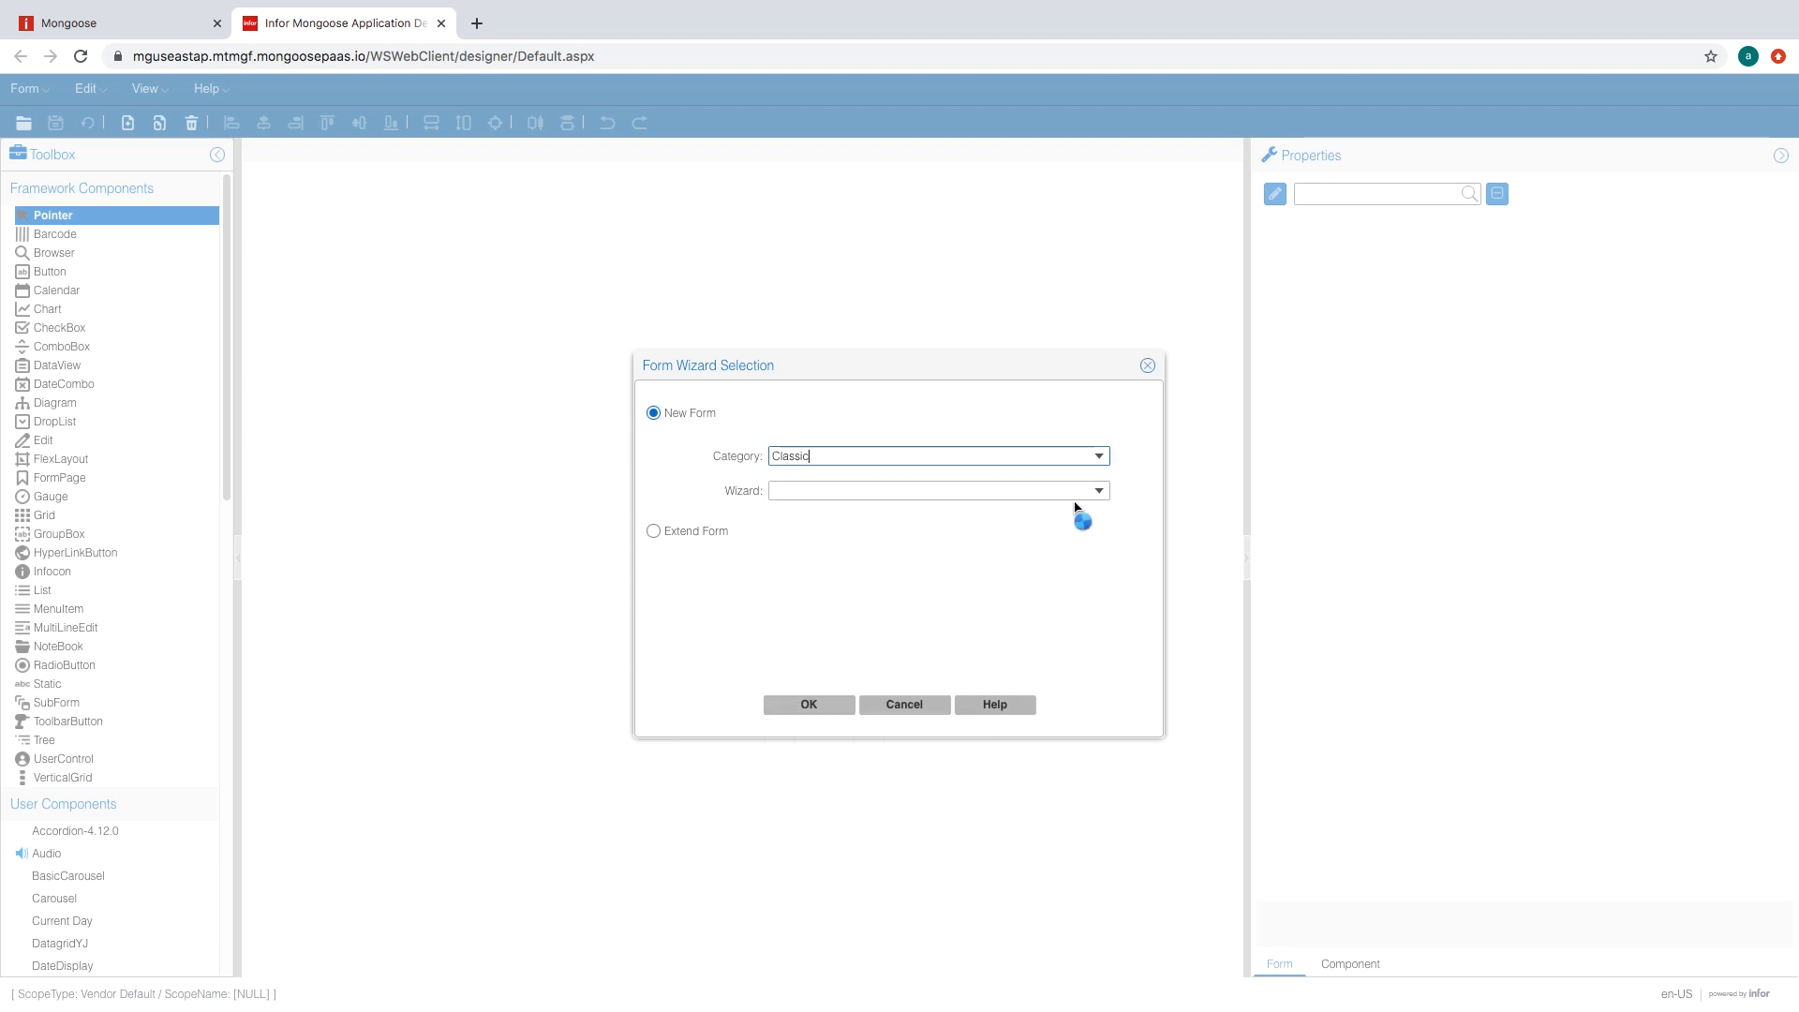
{"action": "left_click", "coordinate": [1100, 492]}
{"action": "left_click", "coordinate": [1051, 538]}
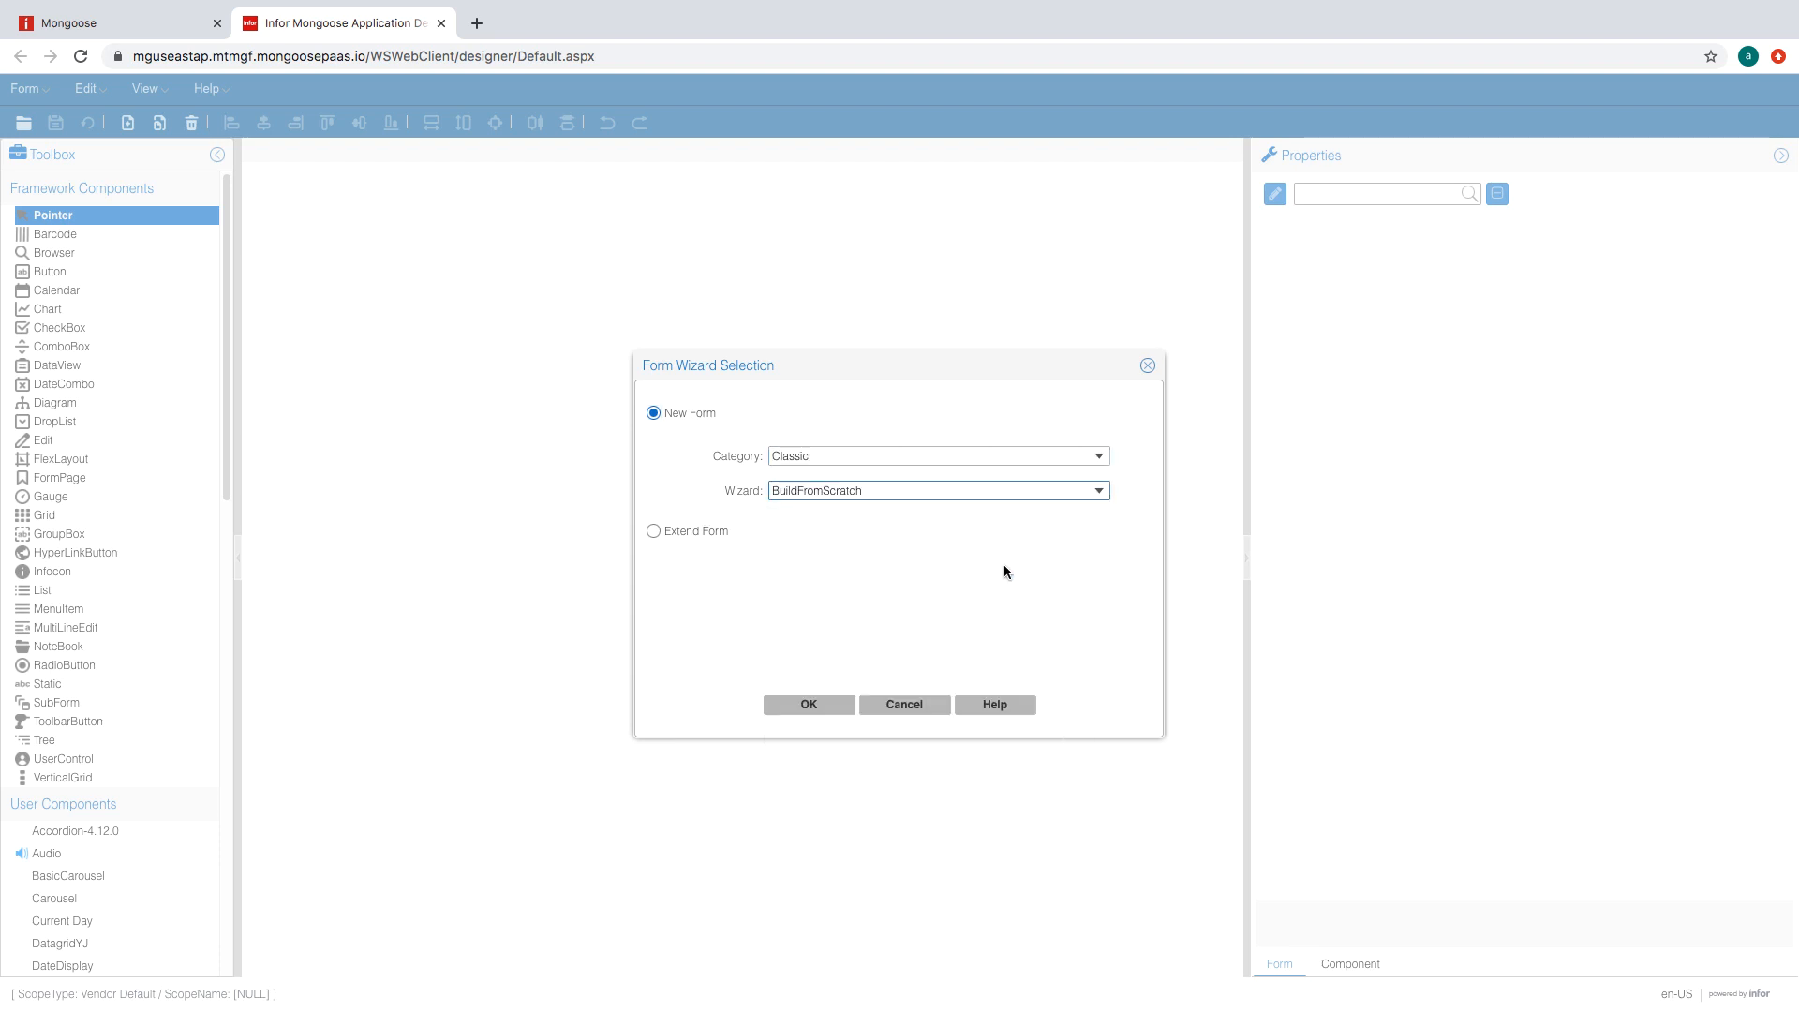
{"action": "left_click", "coordinate": [818, 711]}
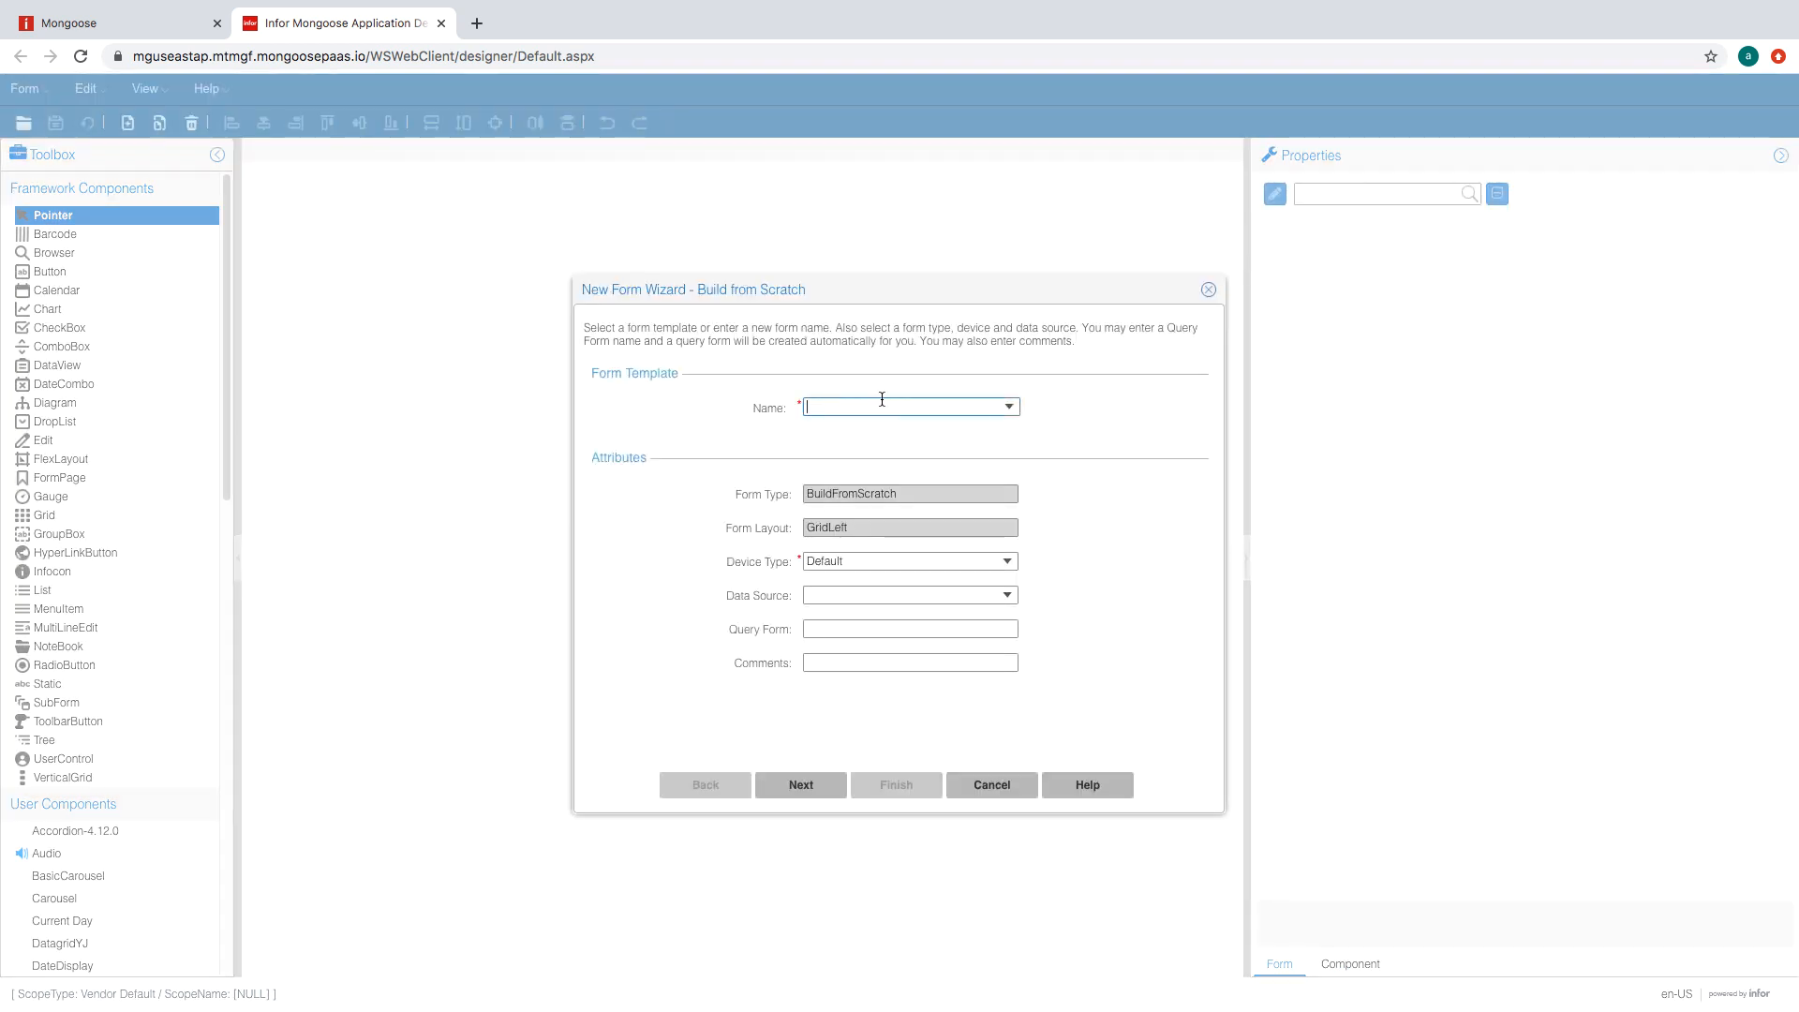
- Name the form PortalAK_GetCustomerOrderData with data source PortalAK_M3CustomerOrder and finish the wizard
{"action": "type", "text": "PortalAK_GetCustomerOrderData"}
{"action": "left_click", "coordinate": [887, 590]}
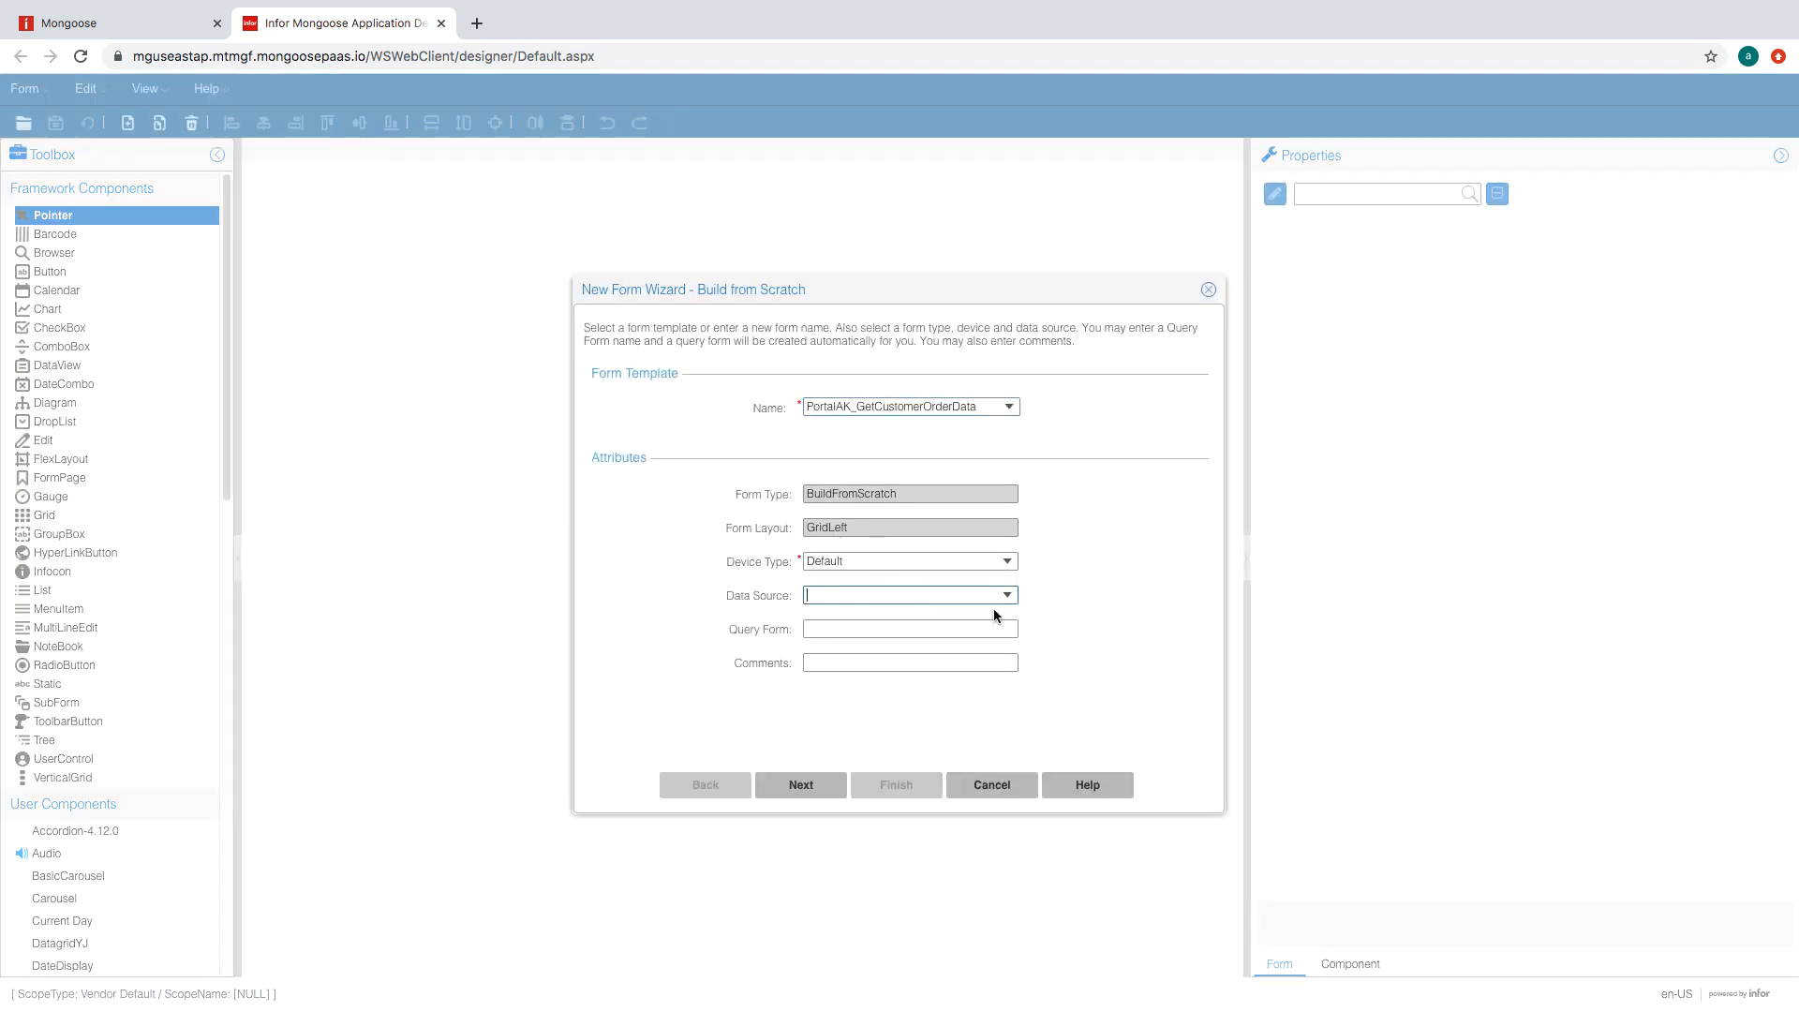
{"action": "left_click", "coordinate": [1008, 598]}
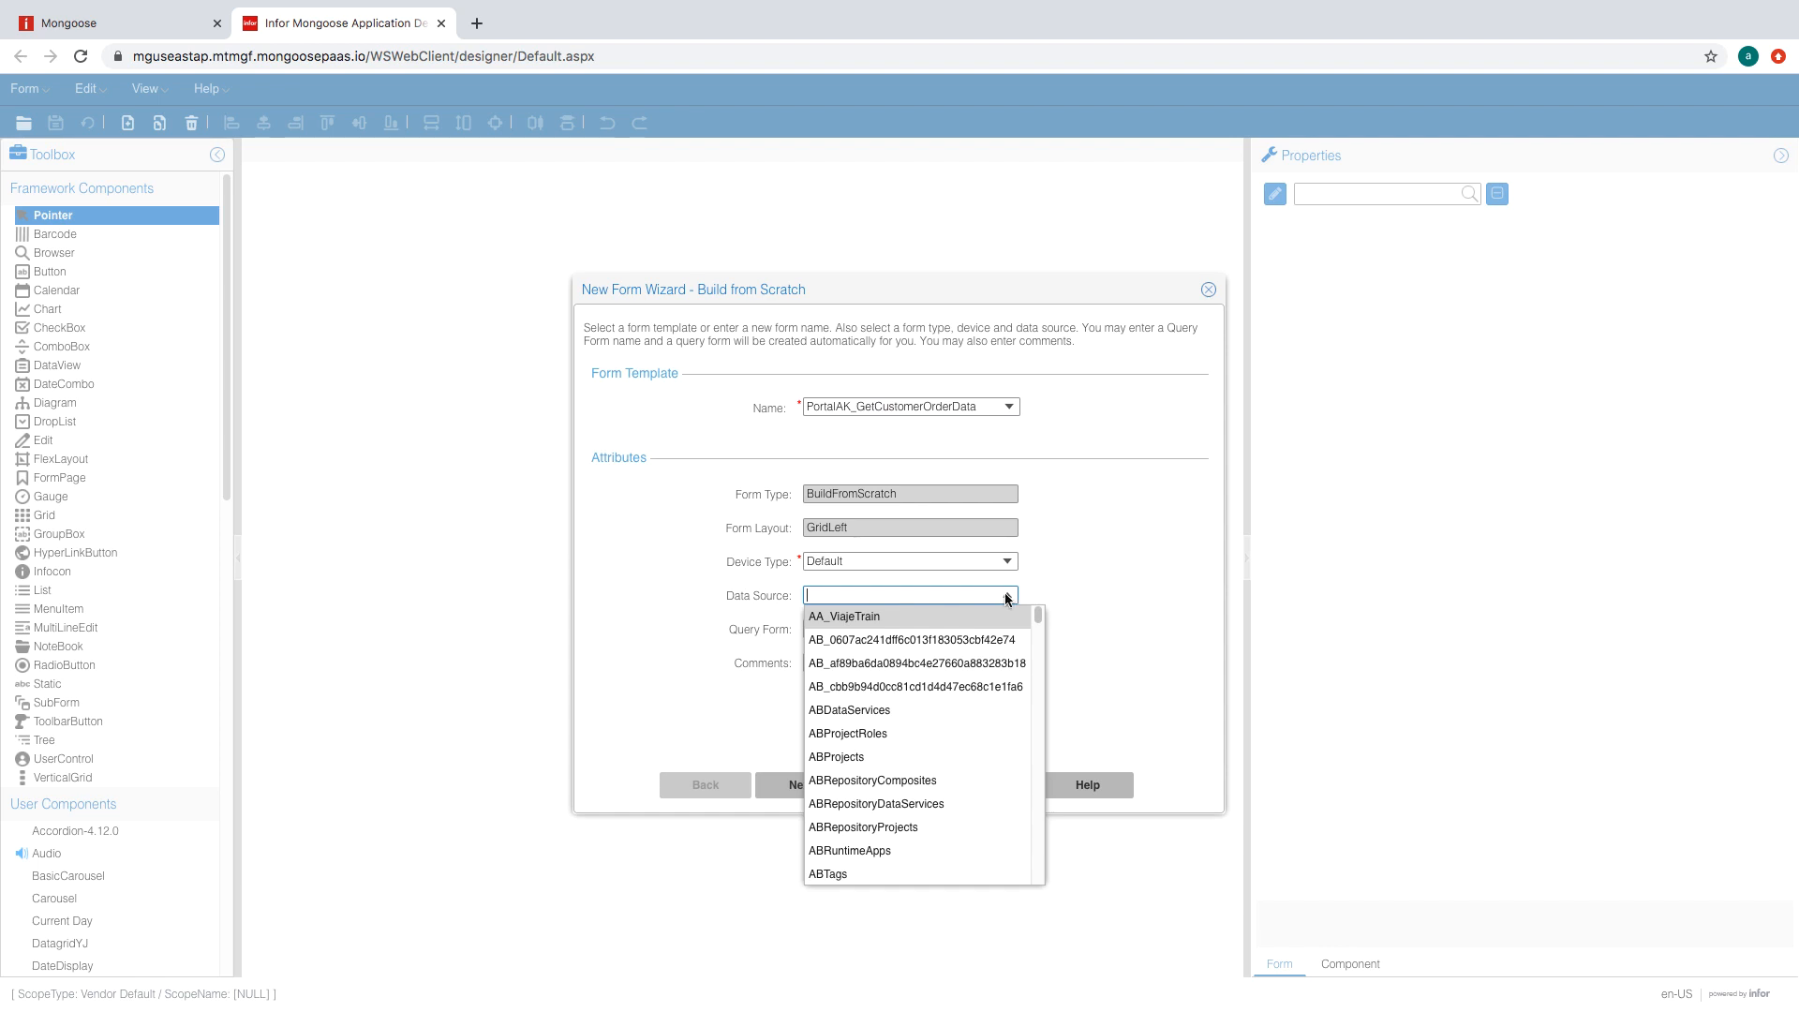
{"action": "left_click", "coordinate": [1007, 597]}
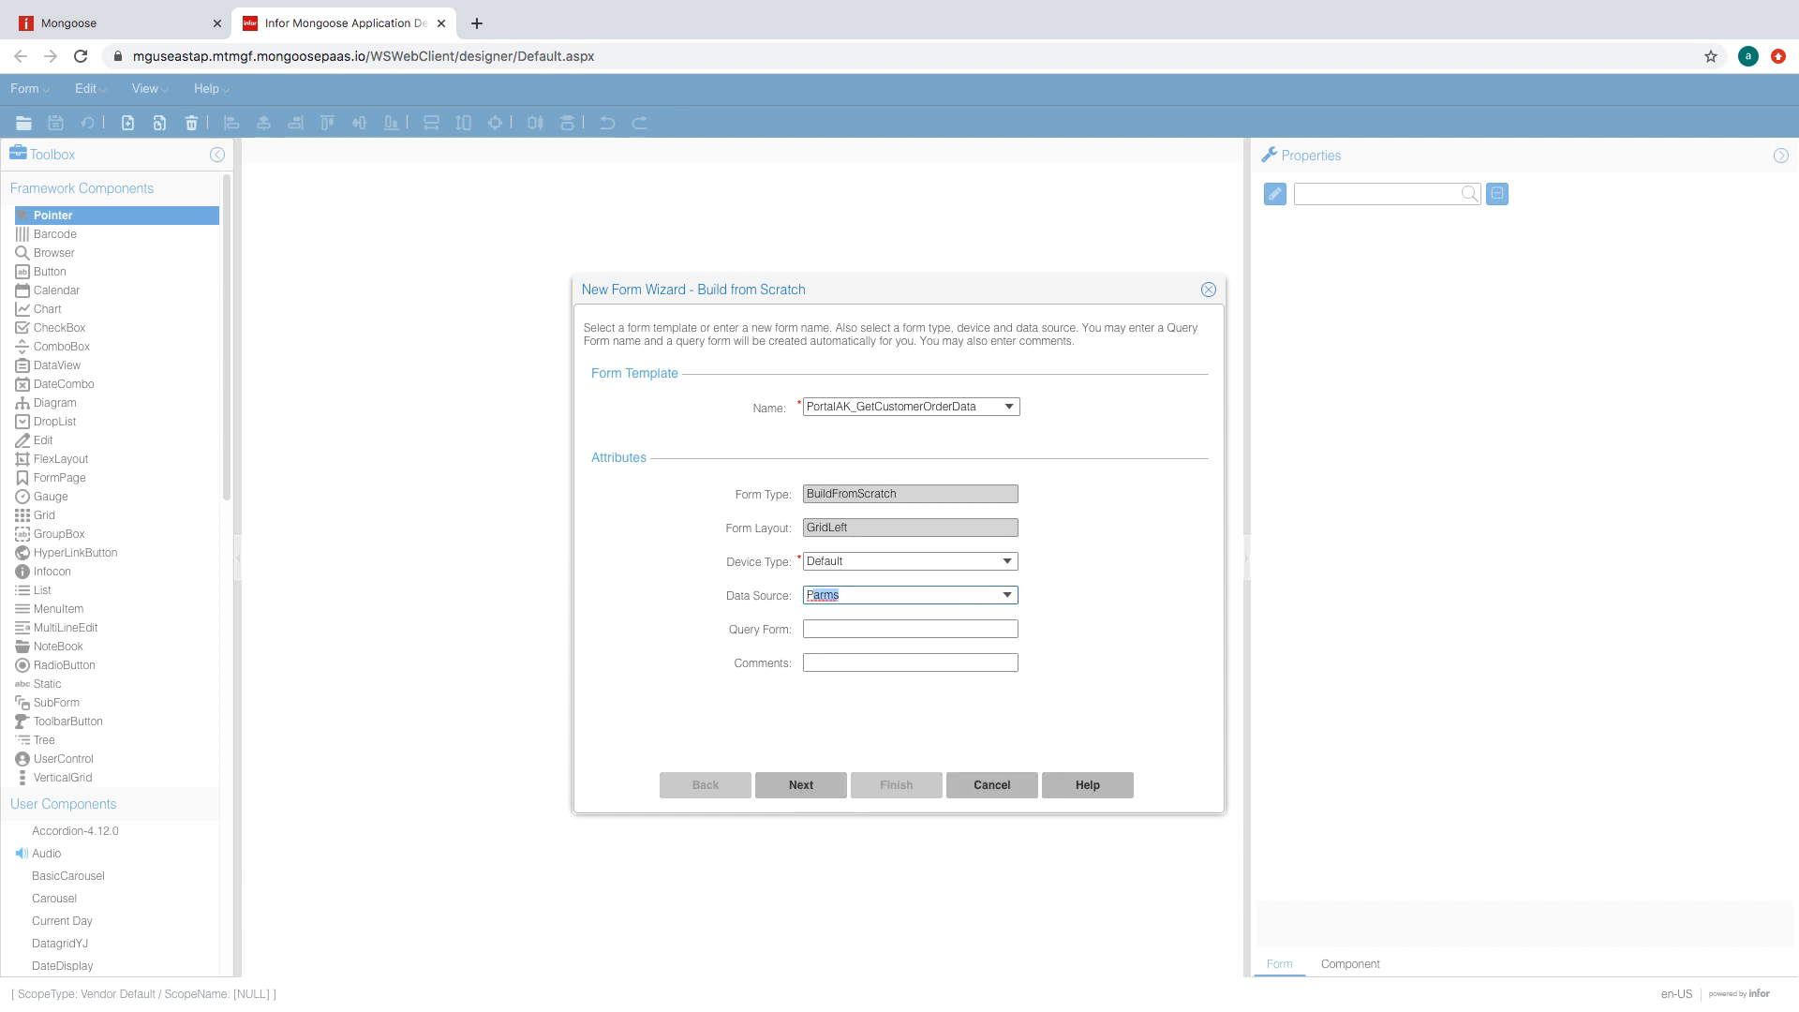
{"action": "type", "text": "PortalAK_C"}
{"action": "left_click", "coordinate": [1007, 597]}
{"action": "left_click", "coordinate": [977, 661]}
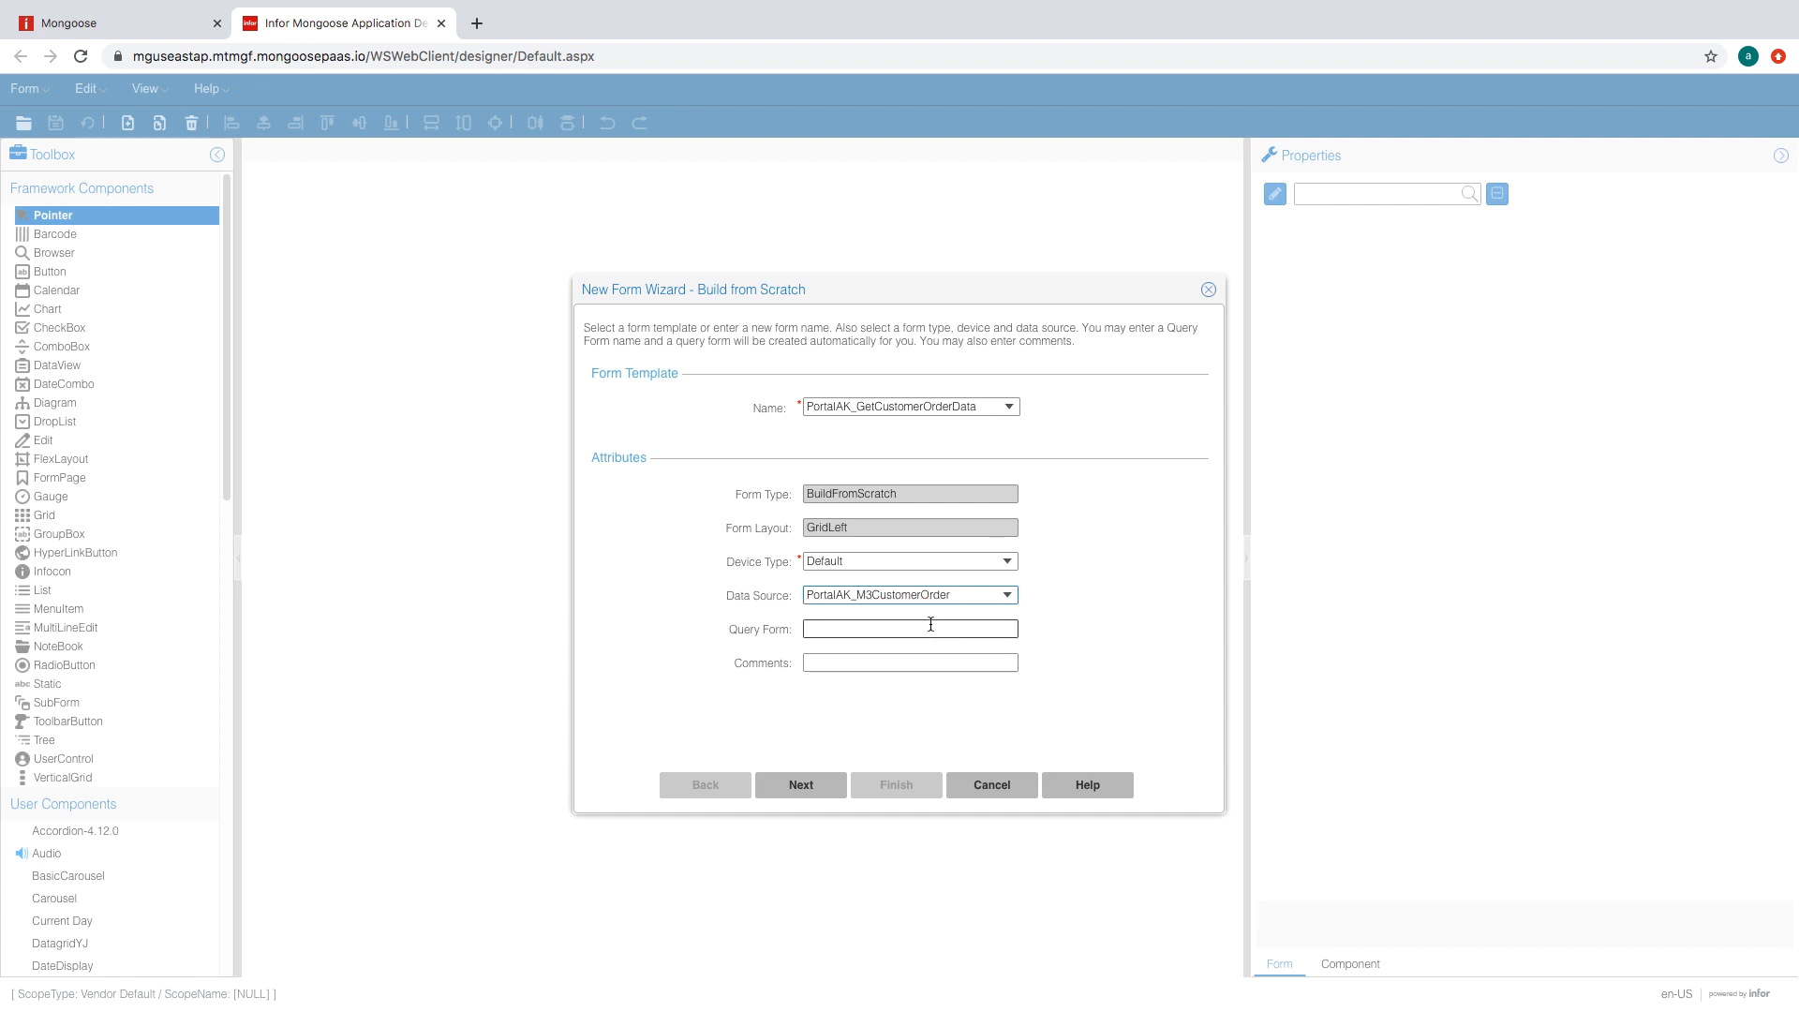
{"action": "left_click", "coordinate": [807, 787]}
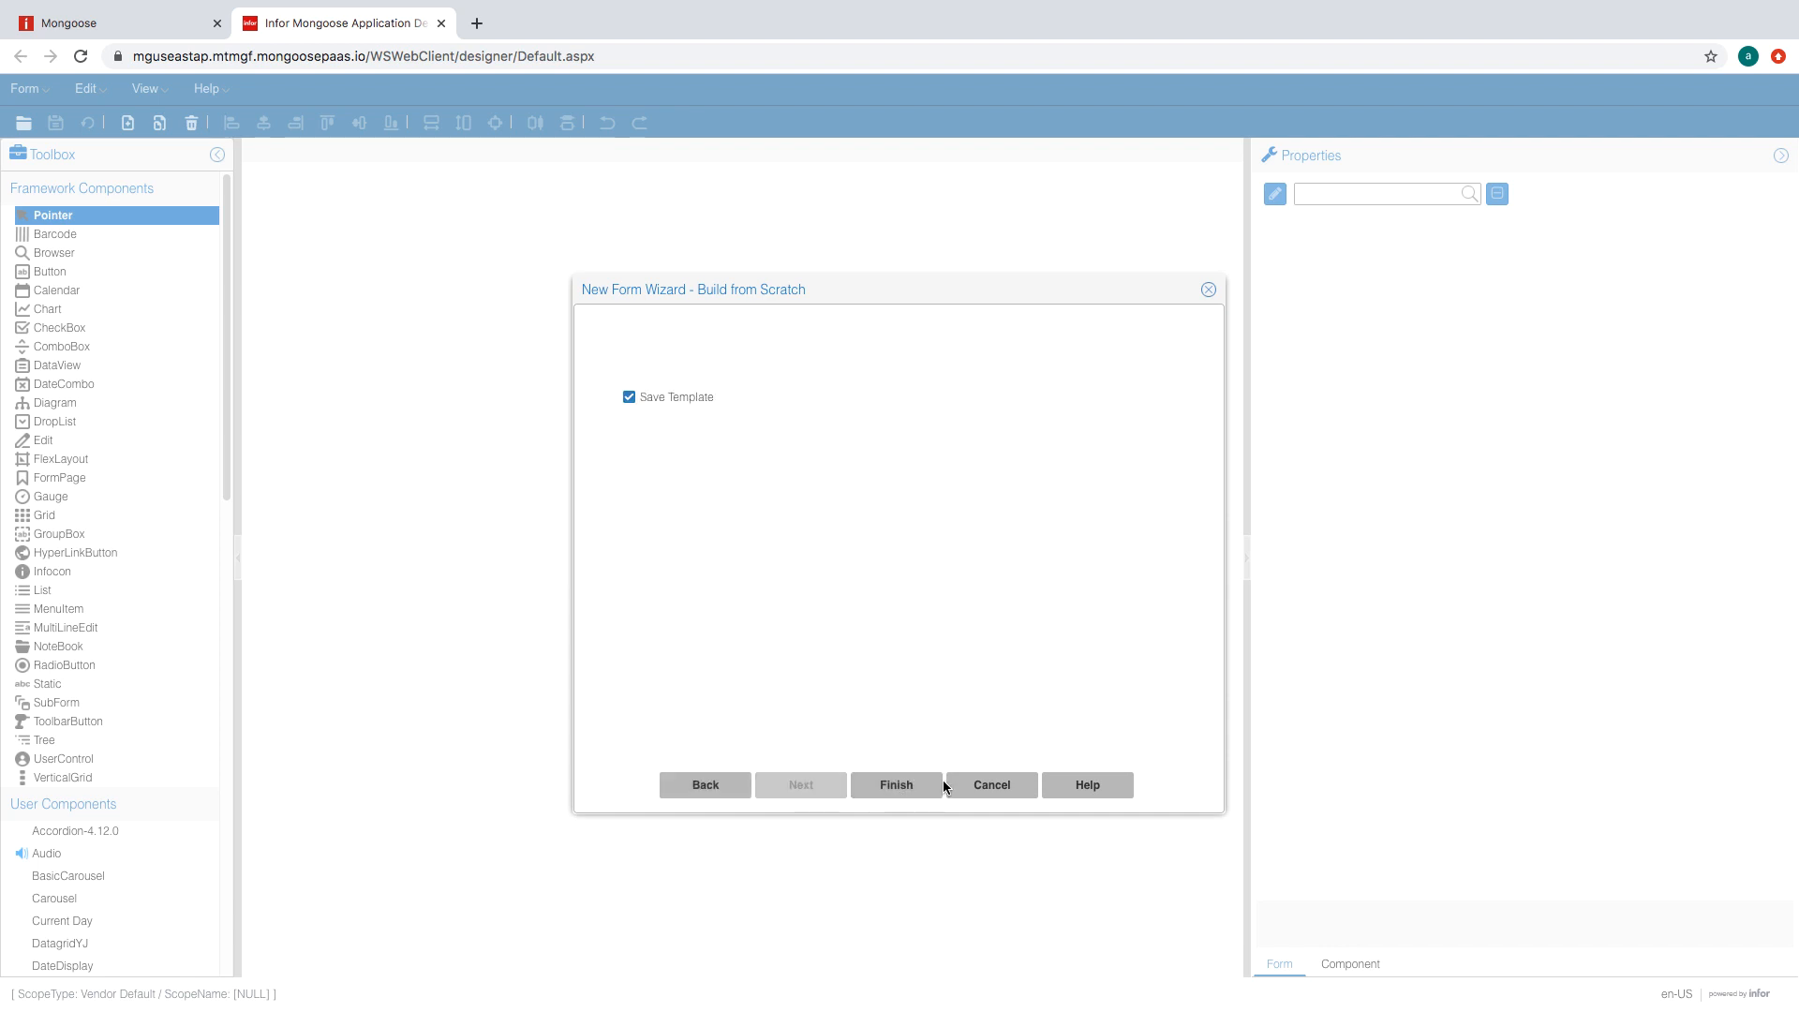
{"action": "left_click", "coordinate": [926, 786]}
{"action": "left_click", "coordinate": [918, 630]}
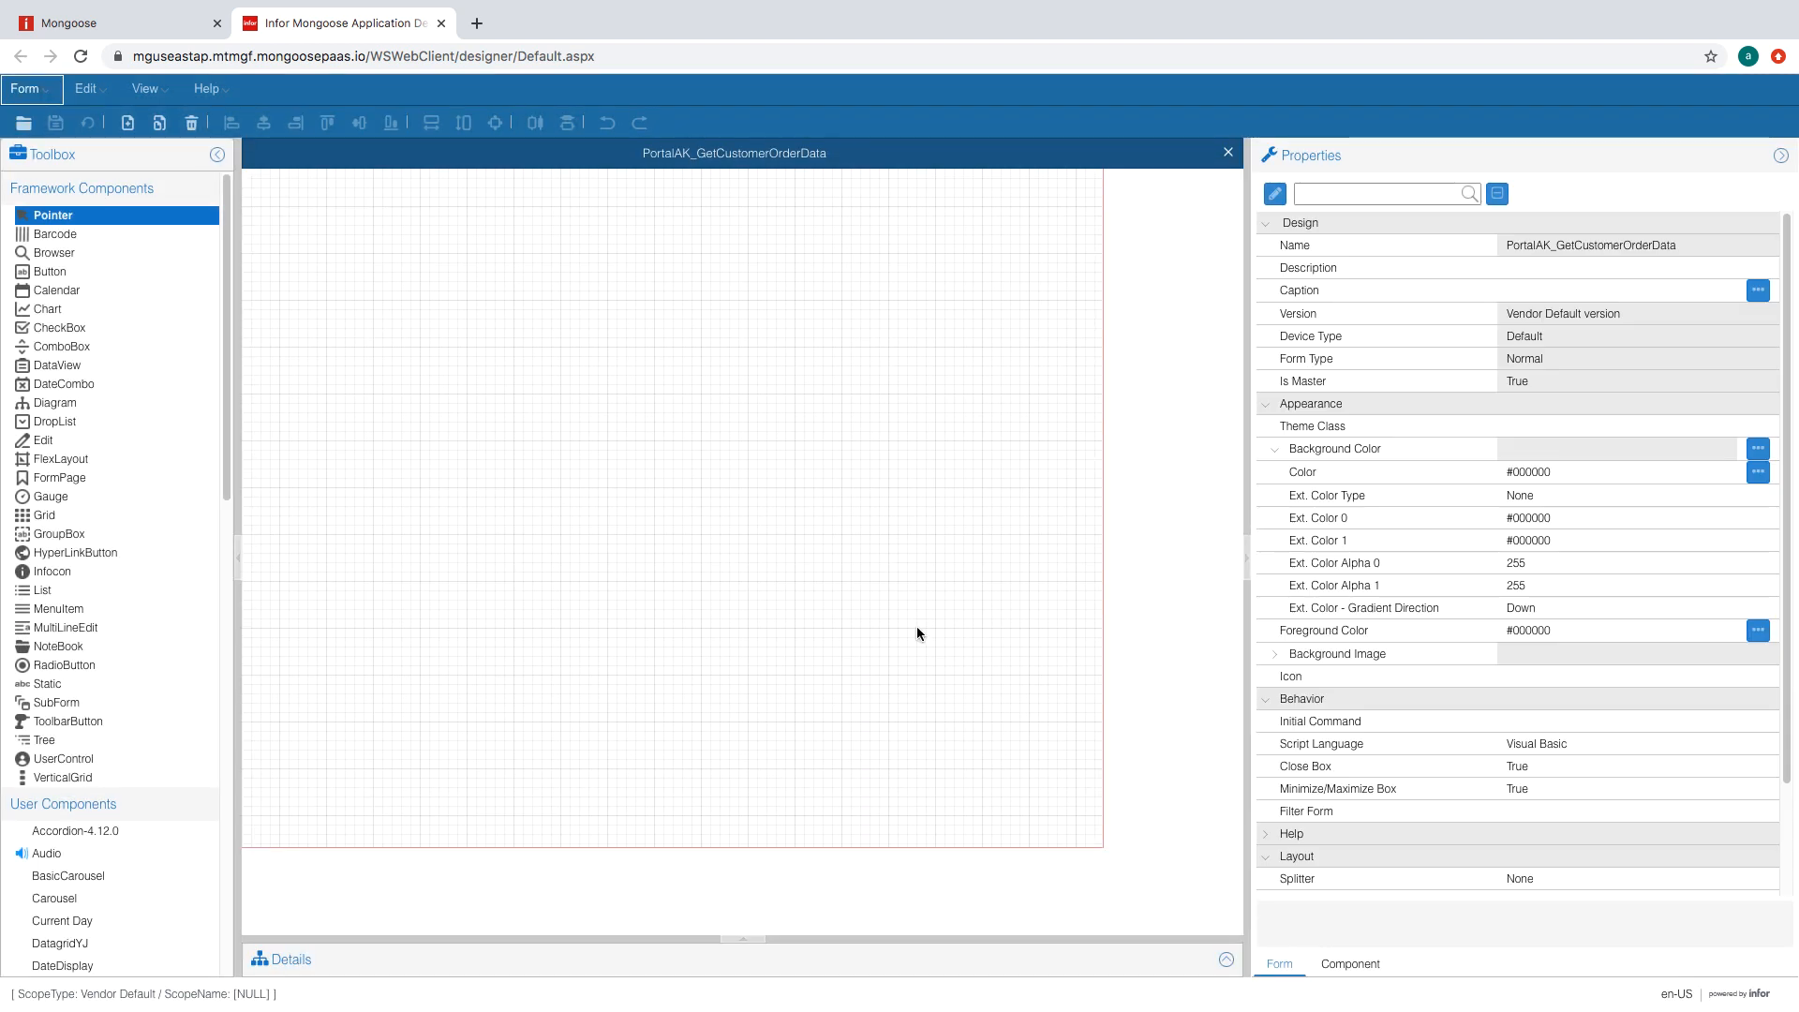
- Draw two Grid components, one stacked below the other
{"action": "left_click", "coordinate": [42, 516]}
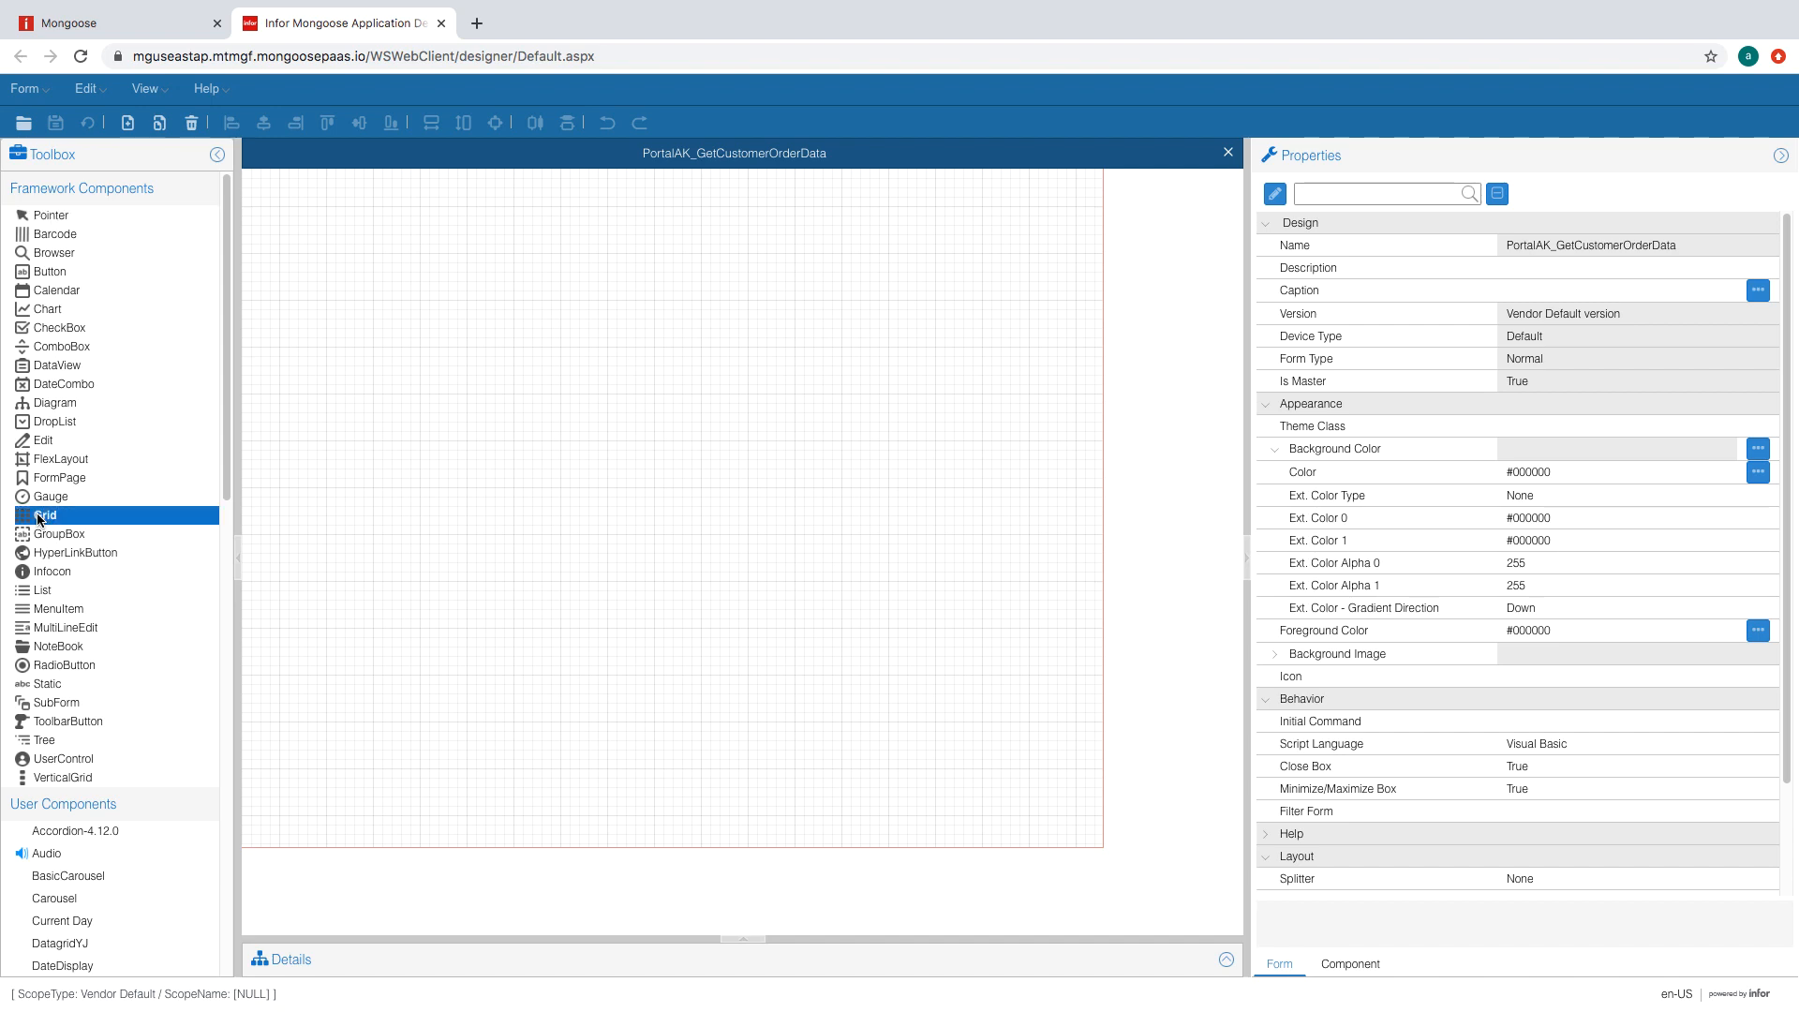
{"action": "left_click", "coordinate": [281, 187]}
{"action": "left_click_drag", "start_coordinate": [281, 187], "coordinate": [939, 446]}
{"action": "left_click_drag", "start_coordinate": [282, 463], "coordinate": [976, 740]}
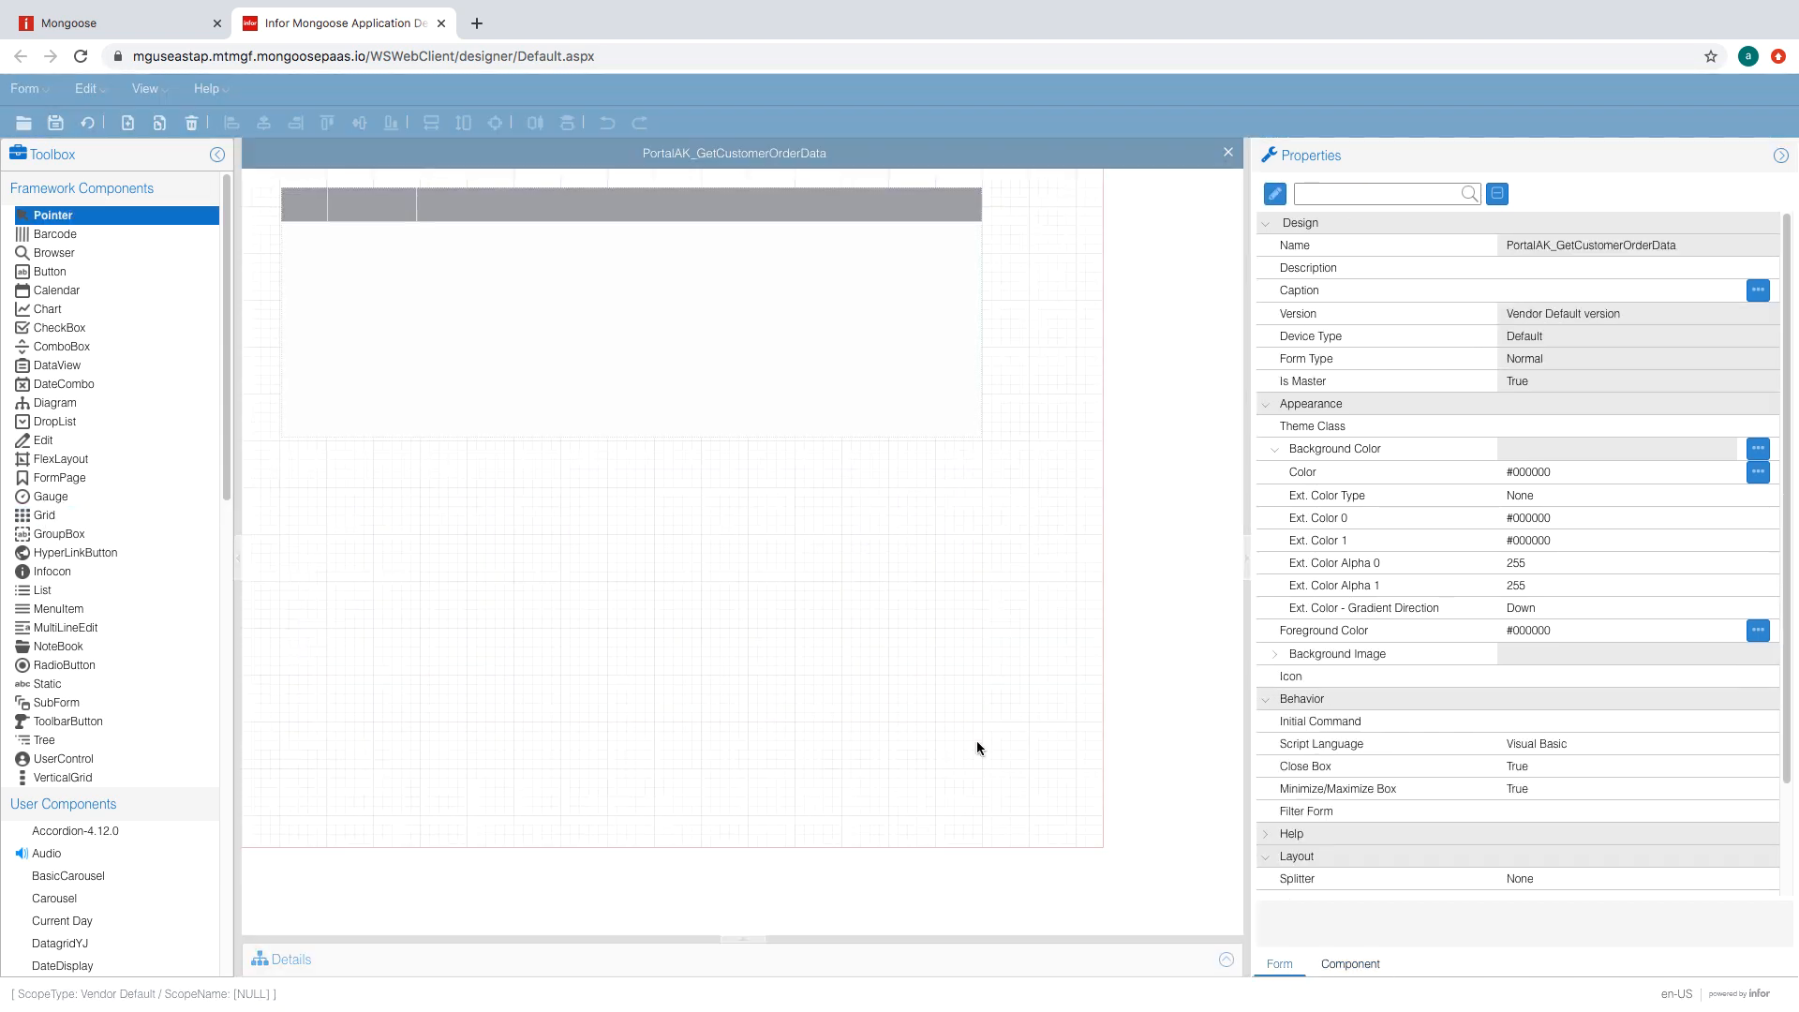
- Add PortalAK_M3CustomerOrderLines as a secondary collection and regenerate the form
{"action": "left_click", "coordinate": [666, 380]}
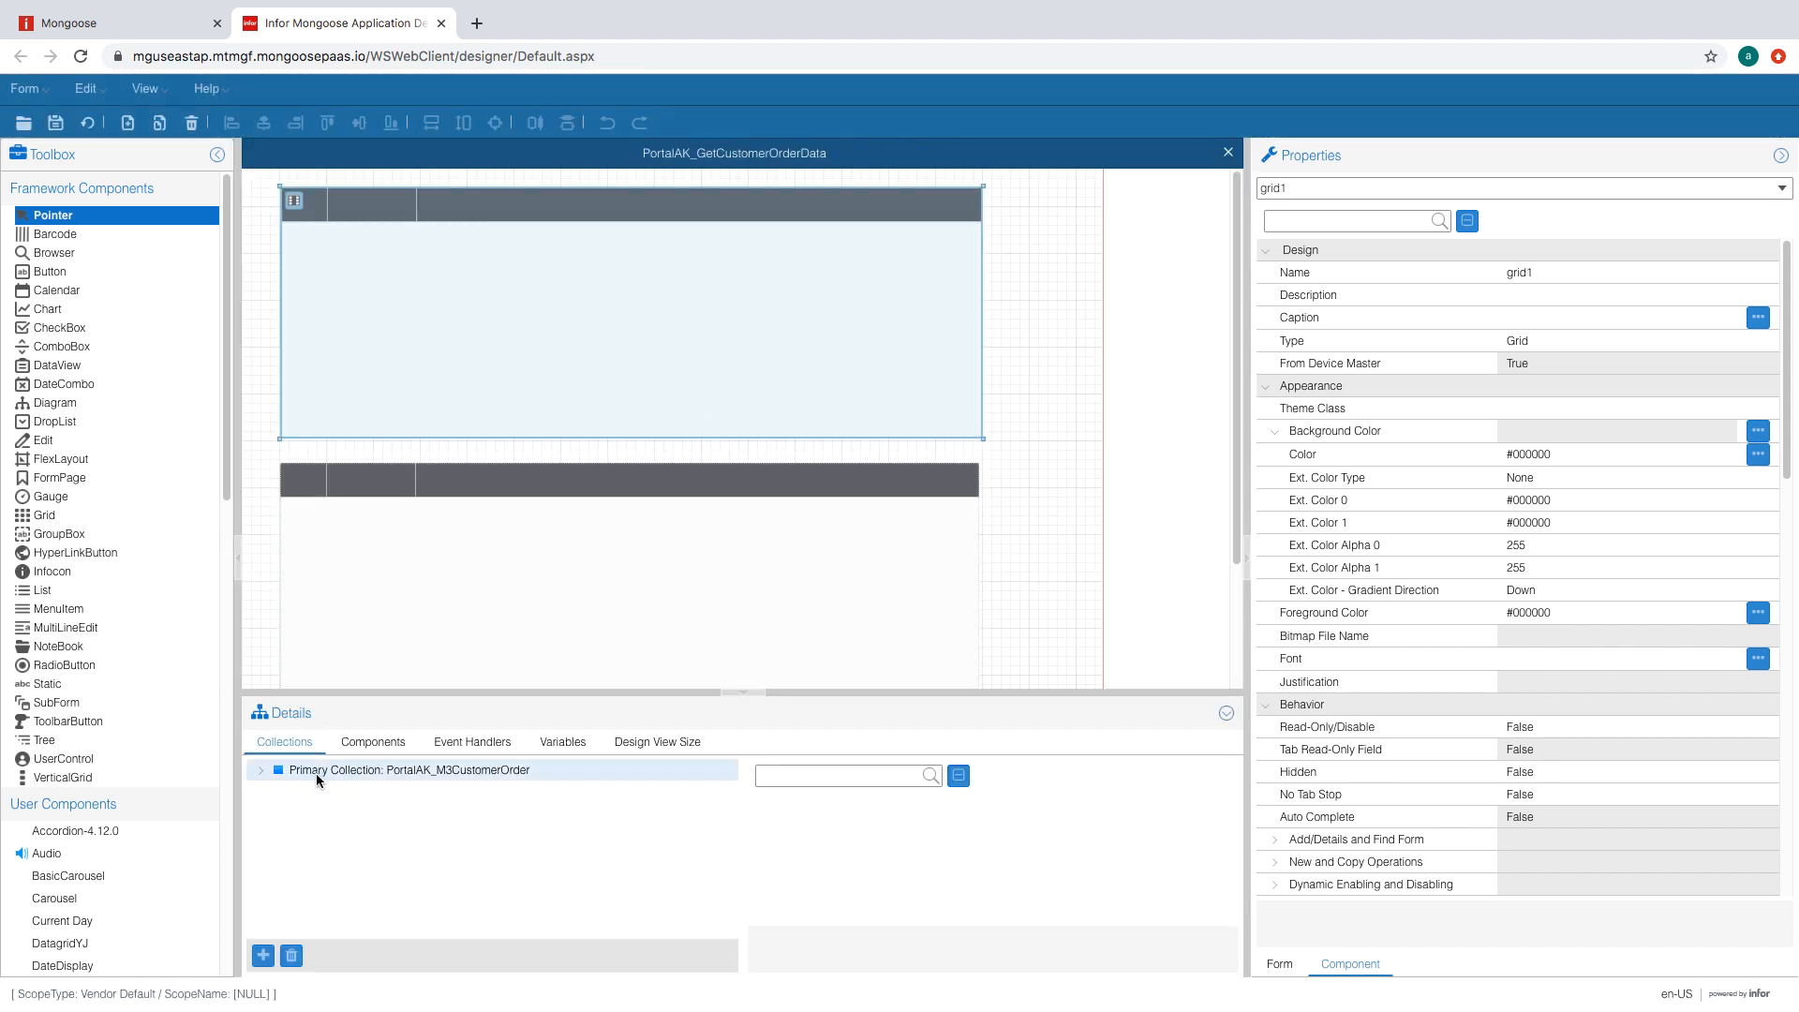
{"action": "left_click", "coordinate": [261, 956]}
{"action": "left_click", "coordinate": [1087, 825]}
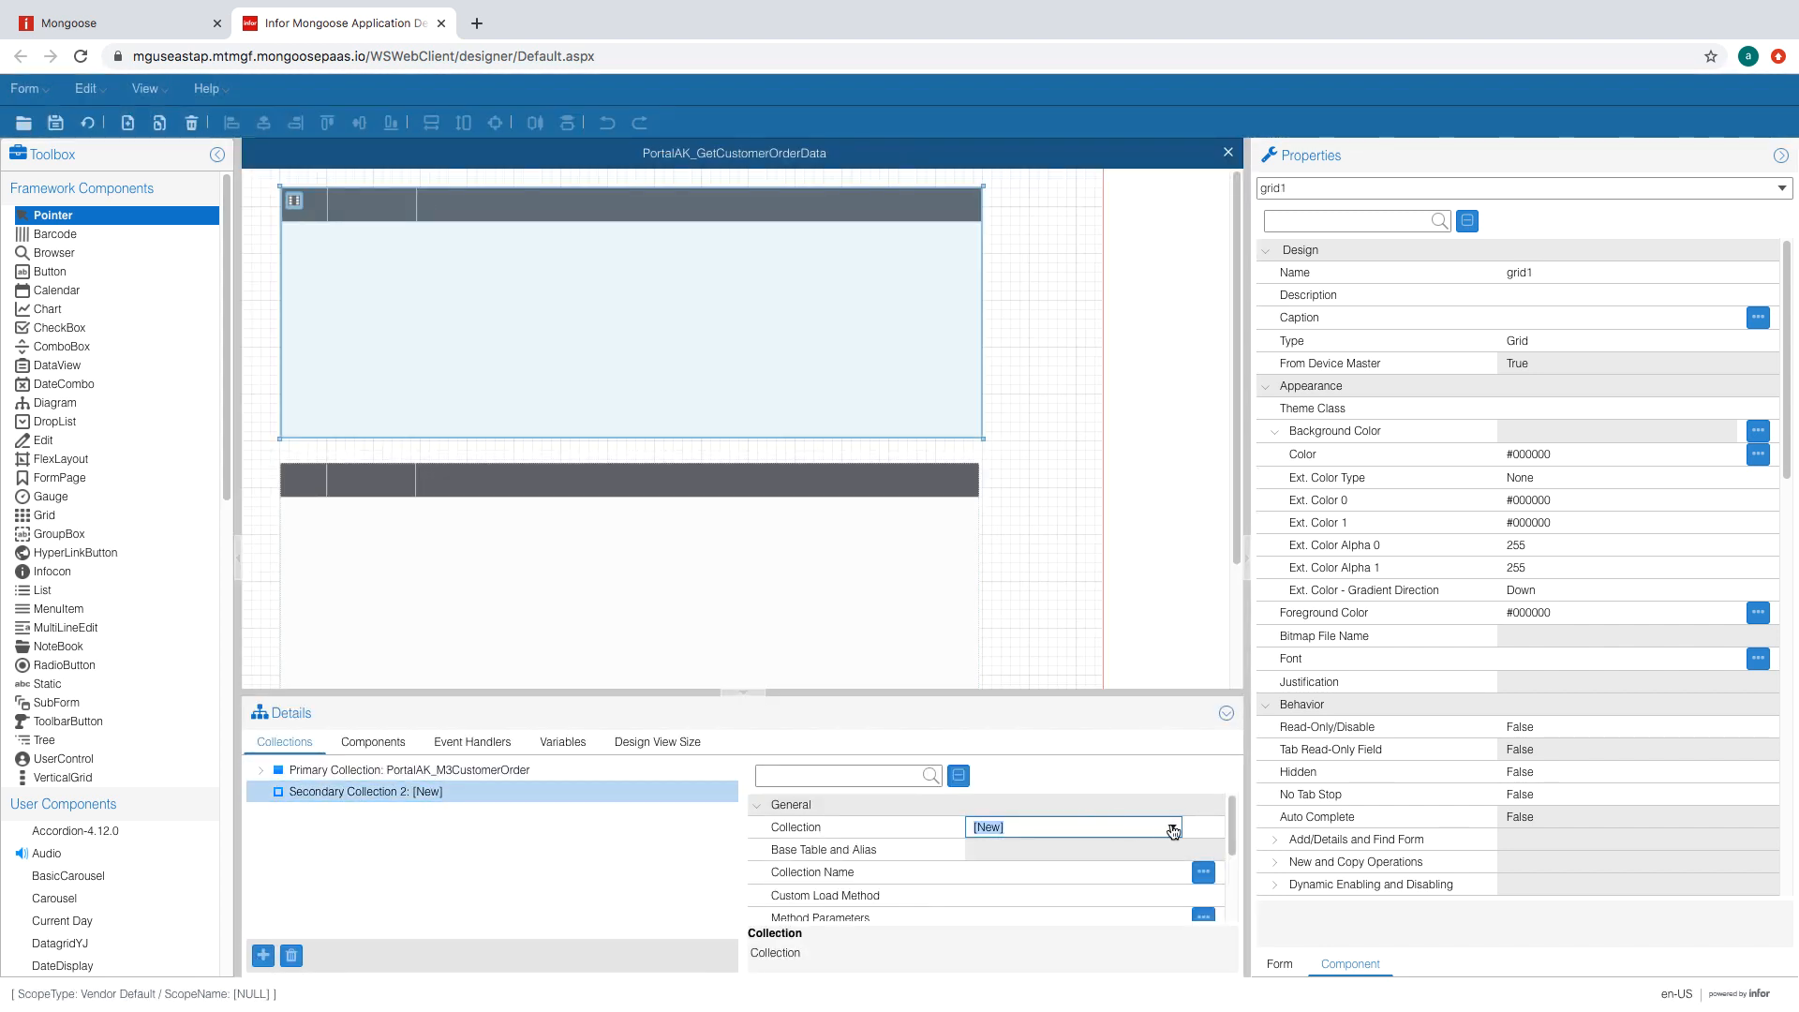
{"action": "type", "text": "PortalAK"}
{"action": "left_click", "coordinate": [1173, 829]}
{"action": "left_click", "coordinate": [1145, 646]}
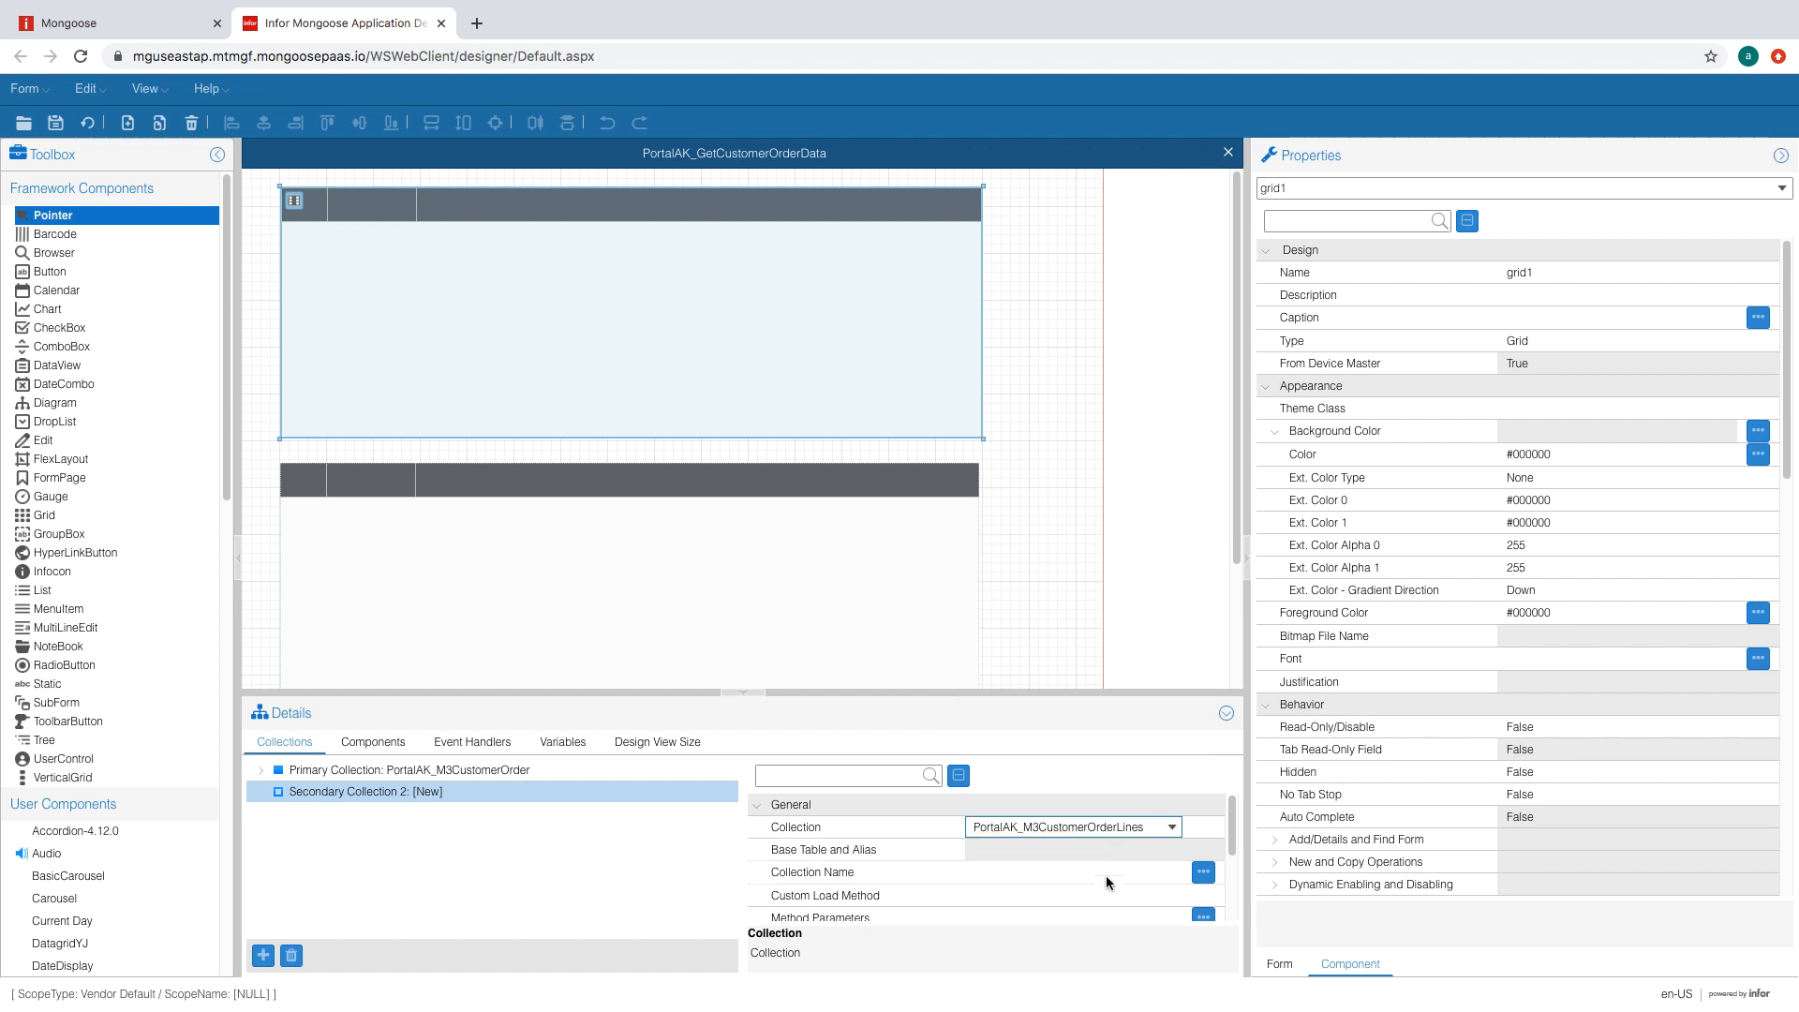
{"action": "left_click", "coordinate": [1102, 874]}
{"action": "left_click", "coordinate": [909, 636]}
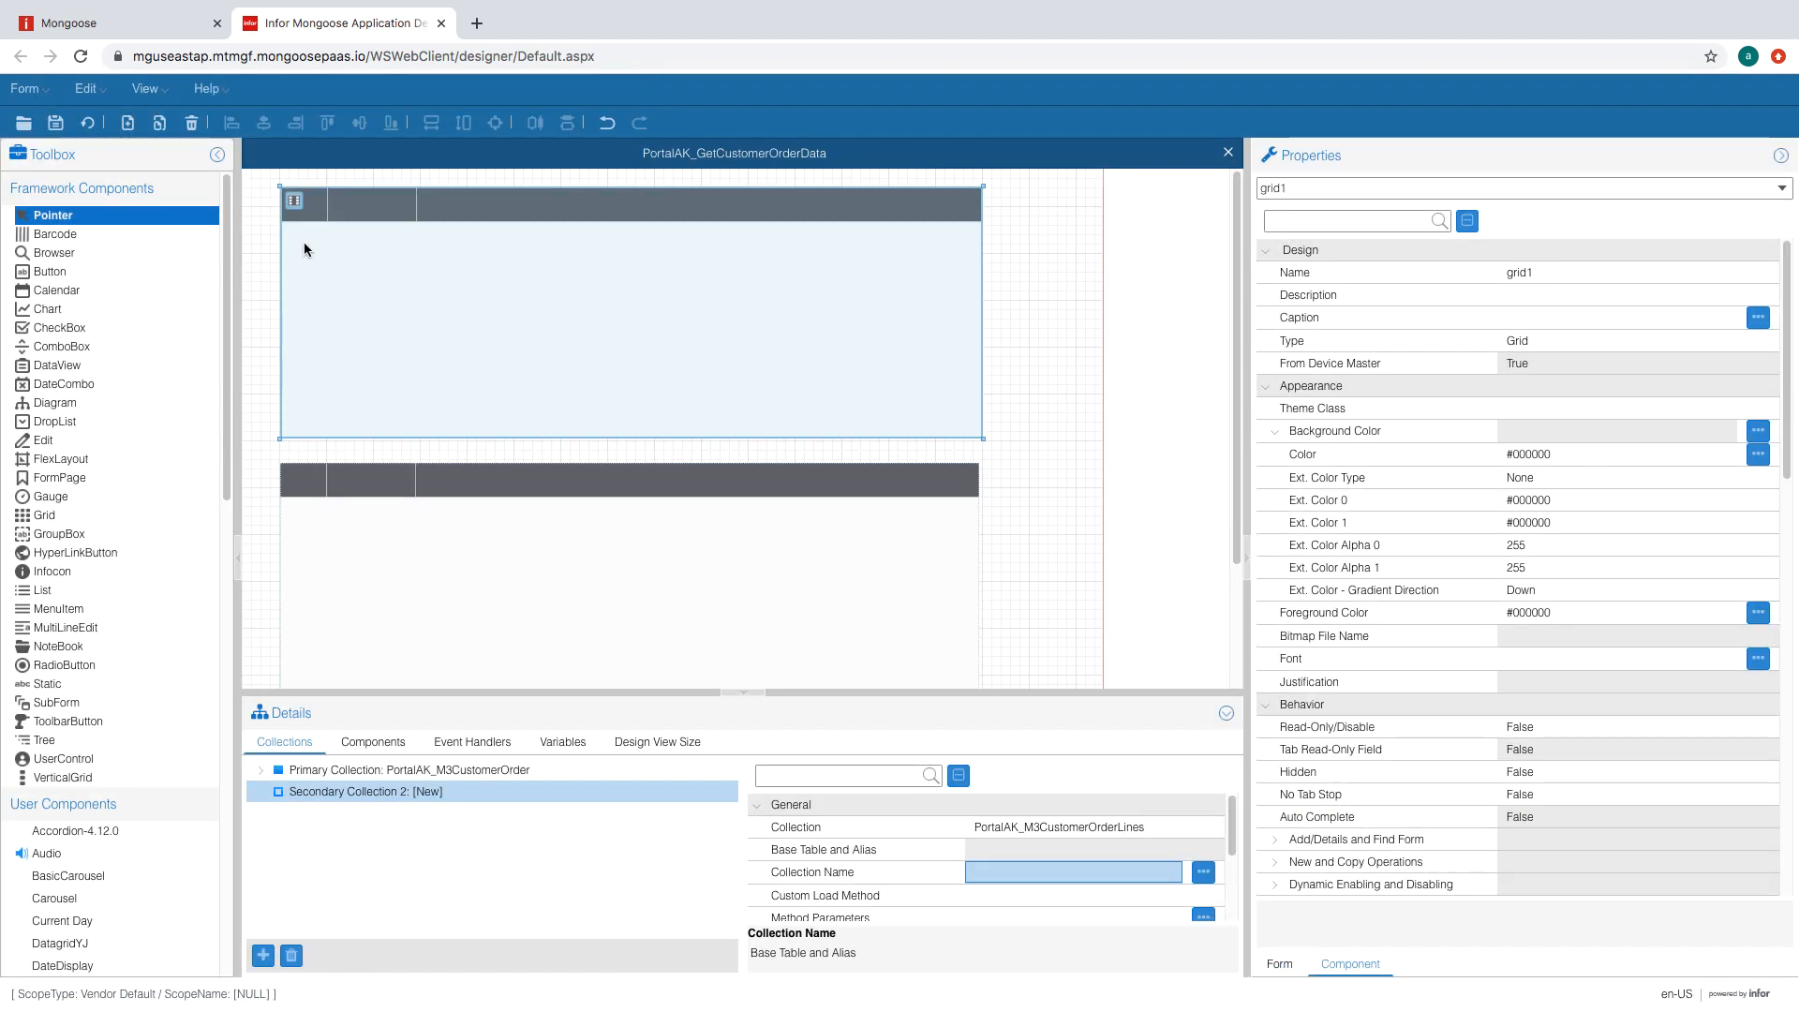
{"action": "left_click", "coordinate": [87, 122]}
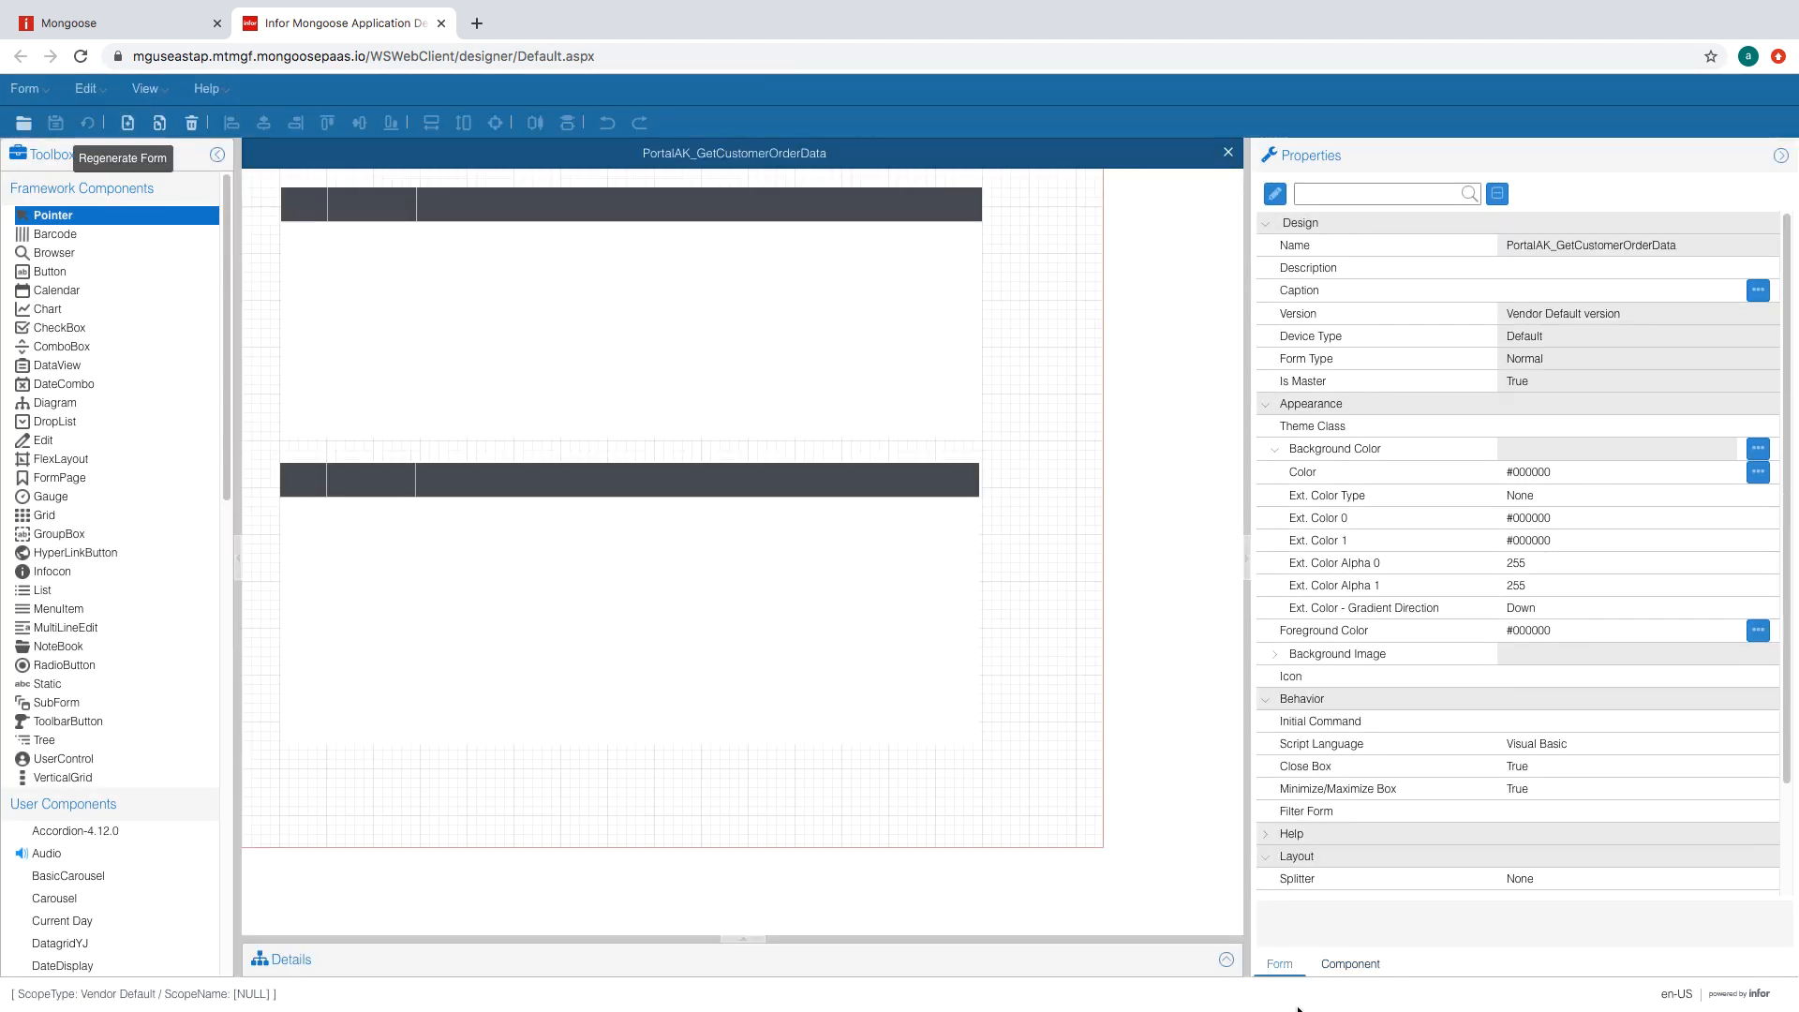
- Make both grids the same size
{"action": "left_click", "coordinate": [1226, 959]}
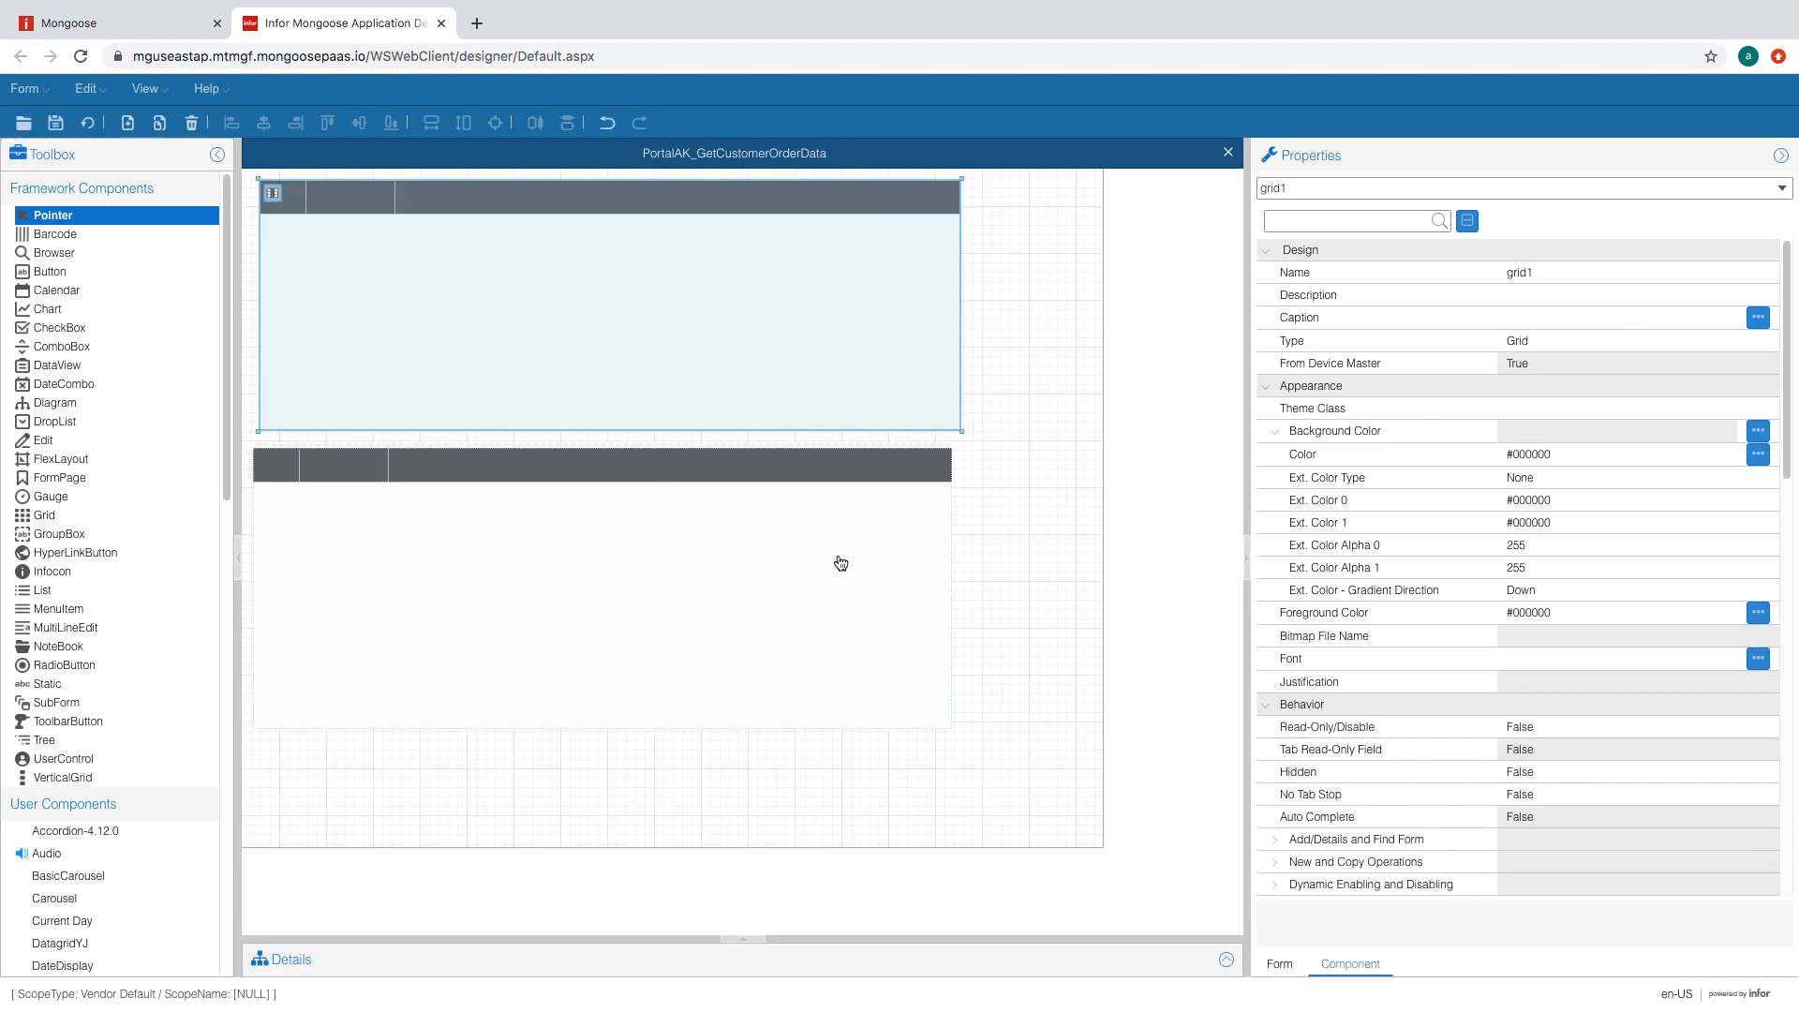
{"action": "left_click", "coordinate": [964, 560]}
{"action": "left_click_drag", "start_coordinate": [965, 560], "coordinate": [738, 372]}
{"action": "left_click", "coordinate": [495, 123]}
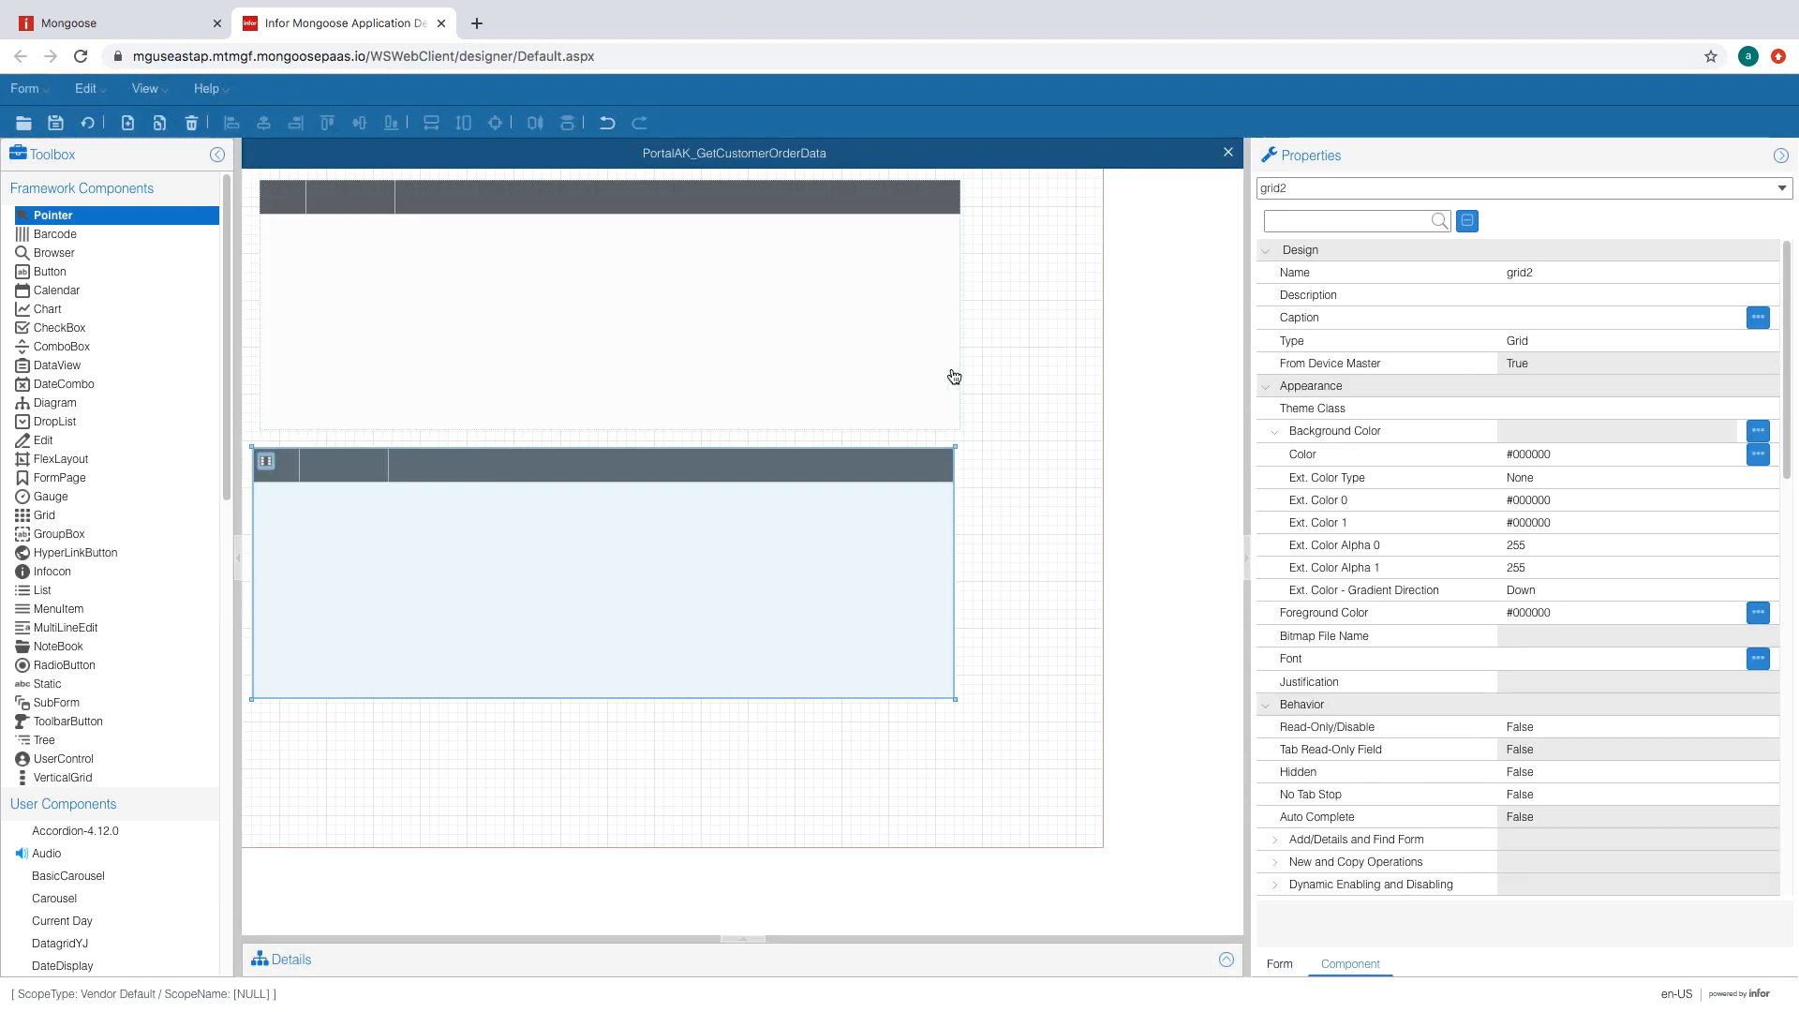
{"action": "left_click_drag", "start_coordinate": [1017, 601], "coordinate": [710, 335]}
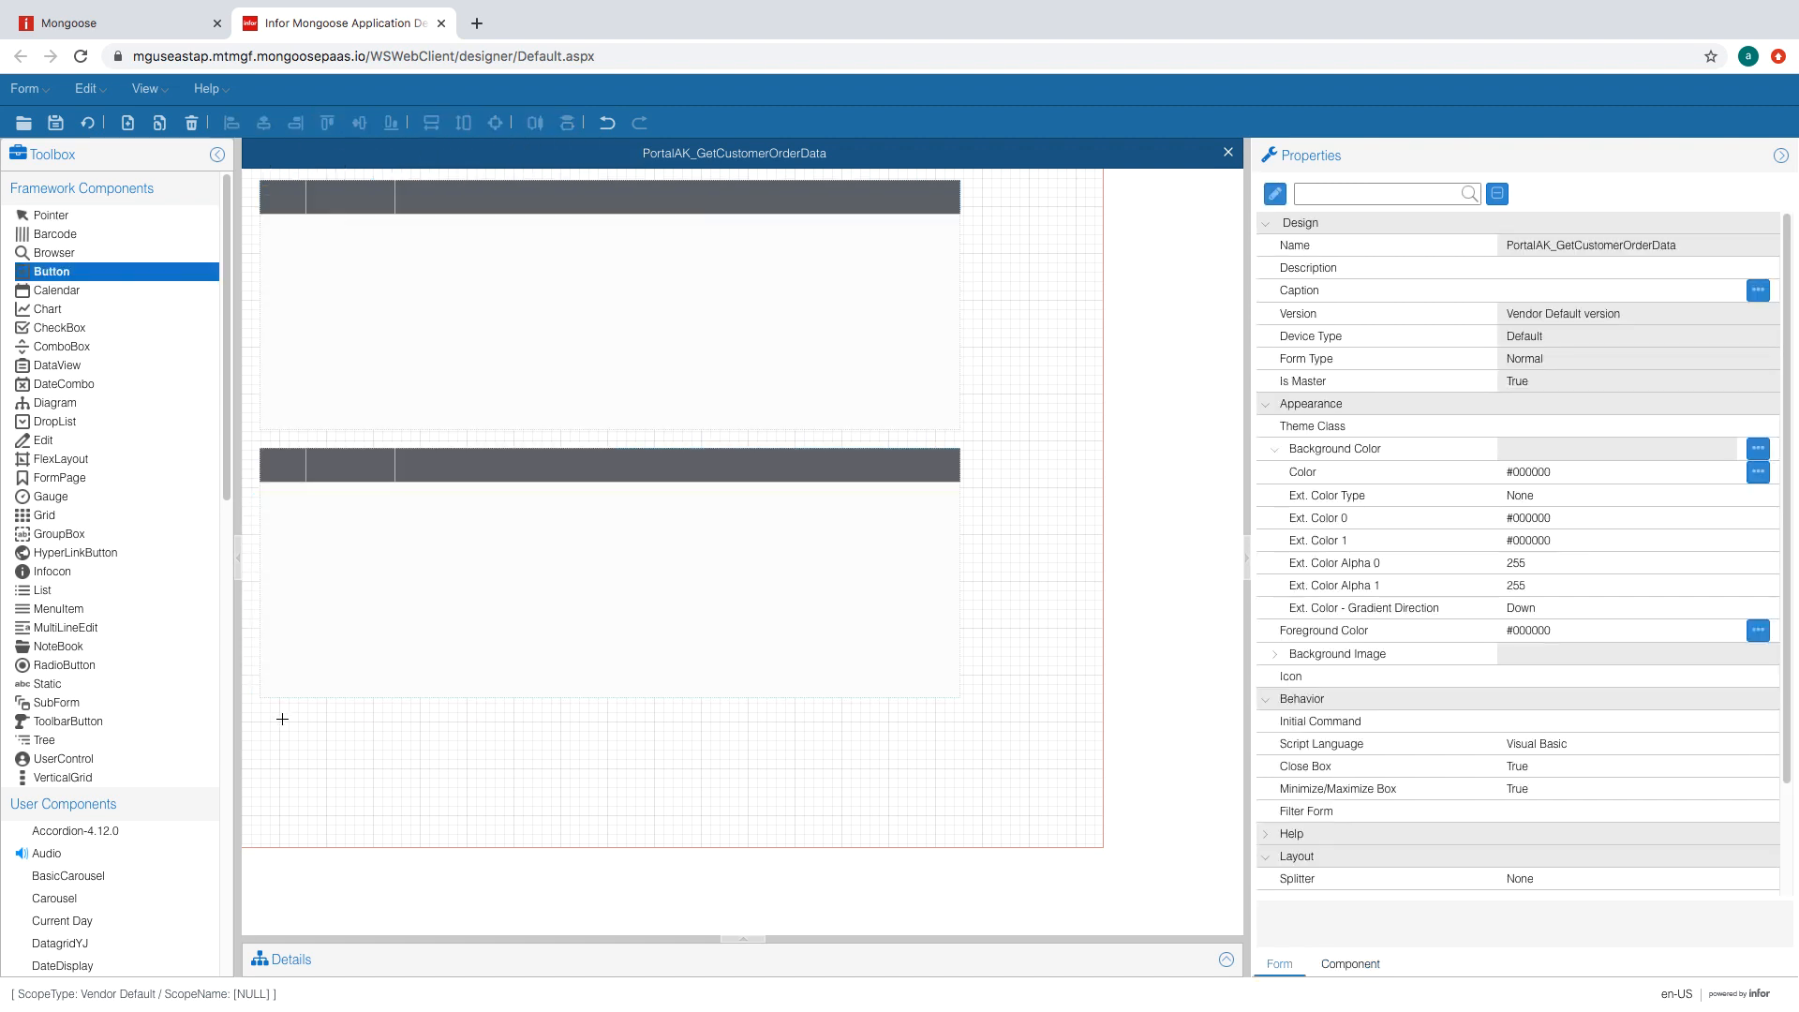
- Add a button below the lower grid captioned 'Get M3 Data'
{"action": "left_click_drag", "start_coordinate": [282, 719], "coordinate": [431, 753]}
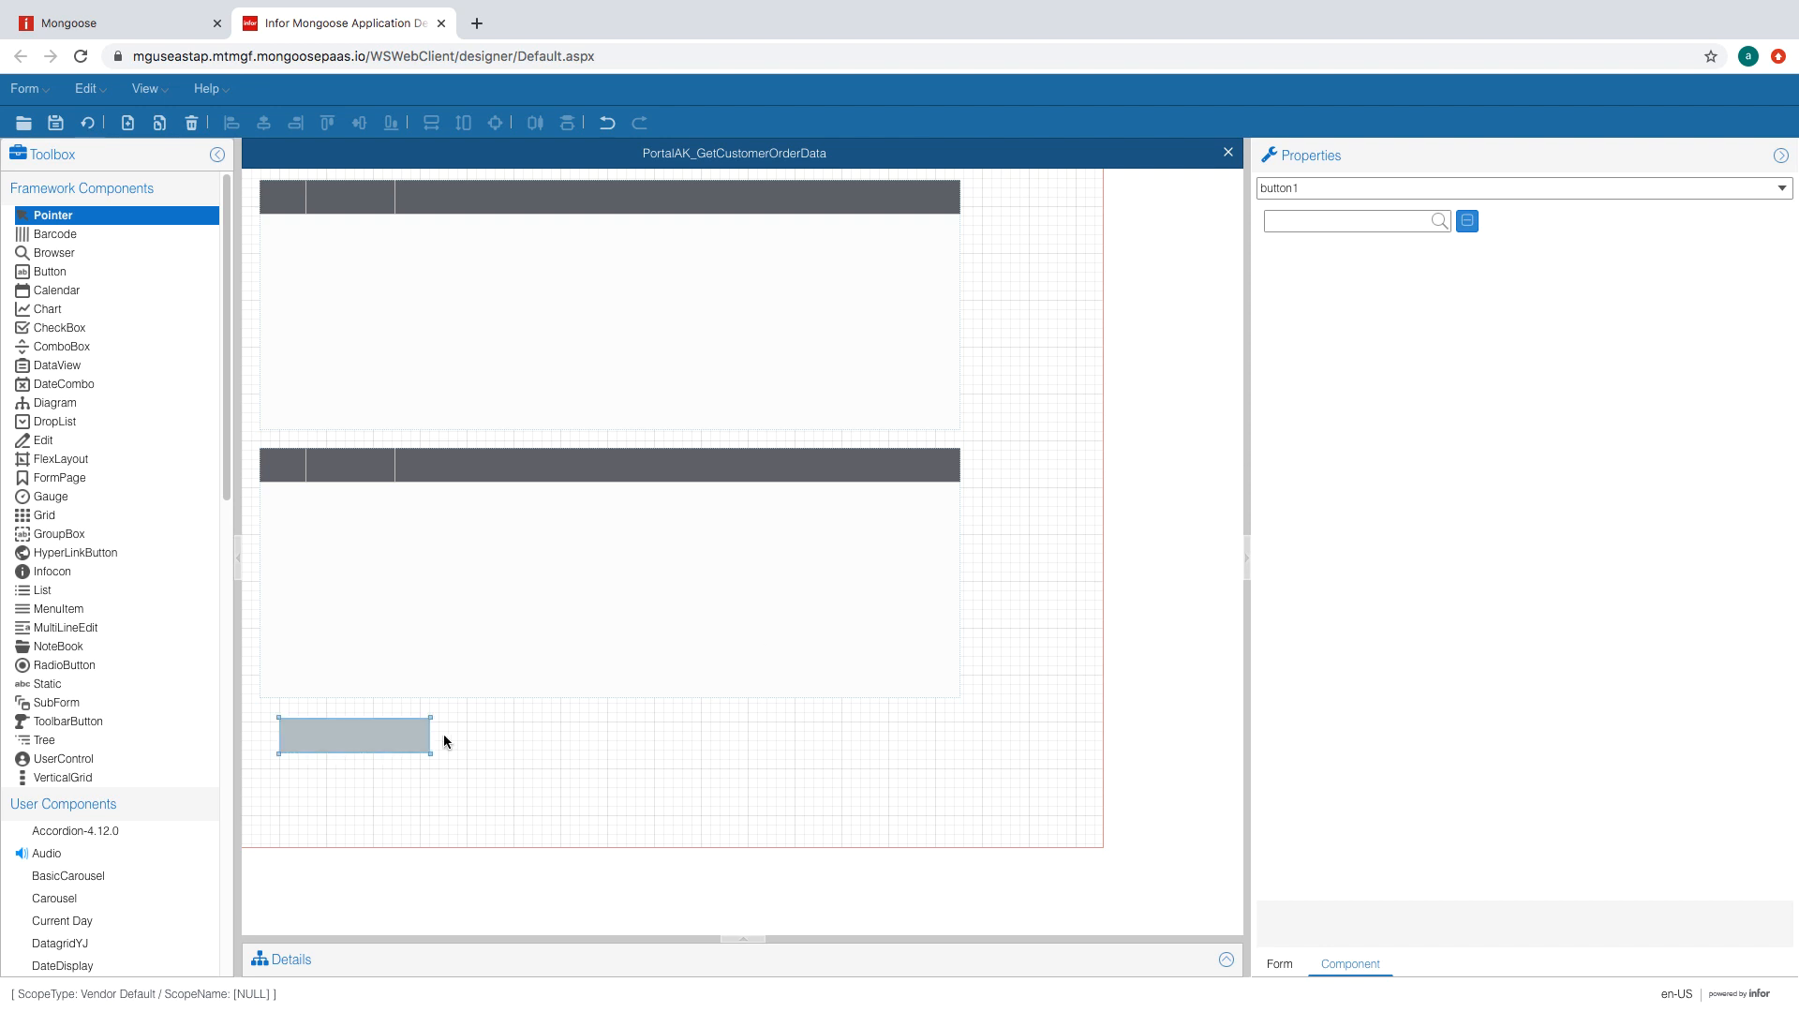
{"action": "left_click", "coordinate": [1526, 317]}
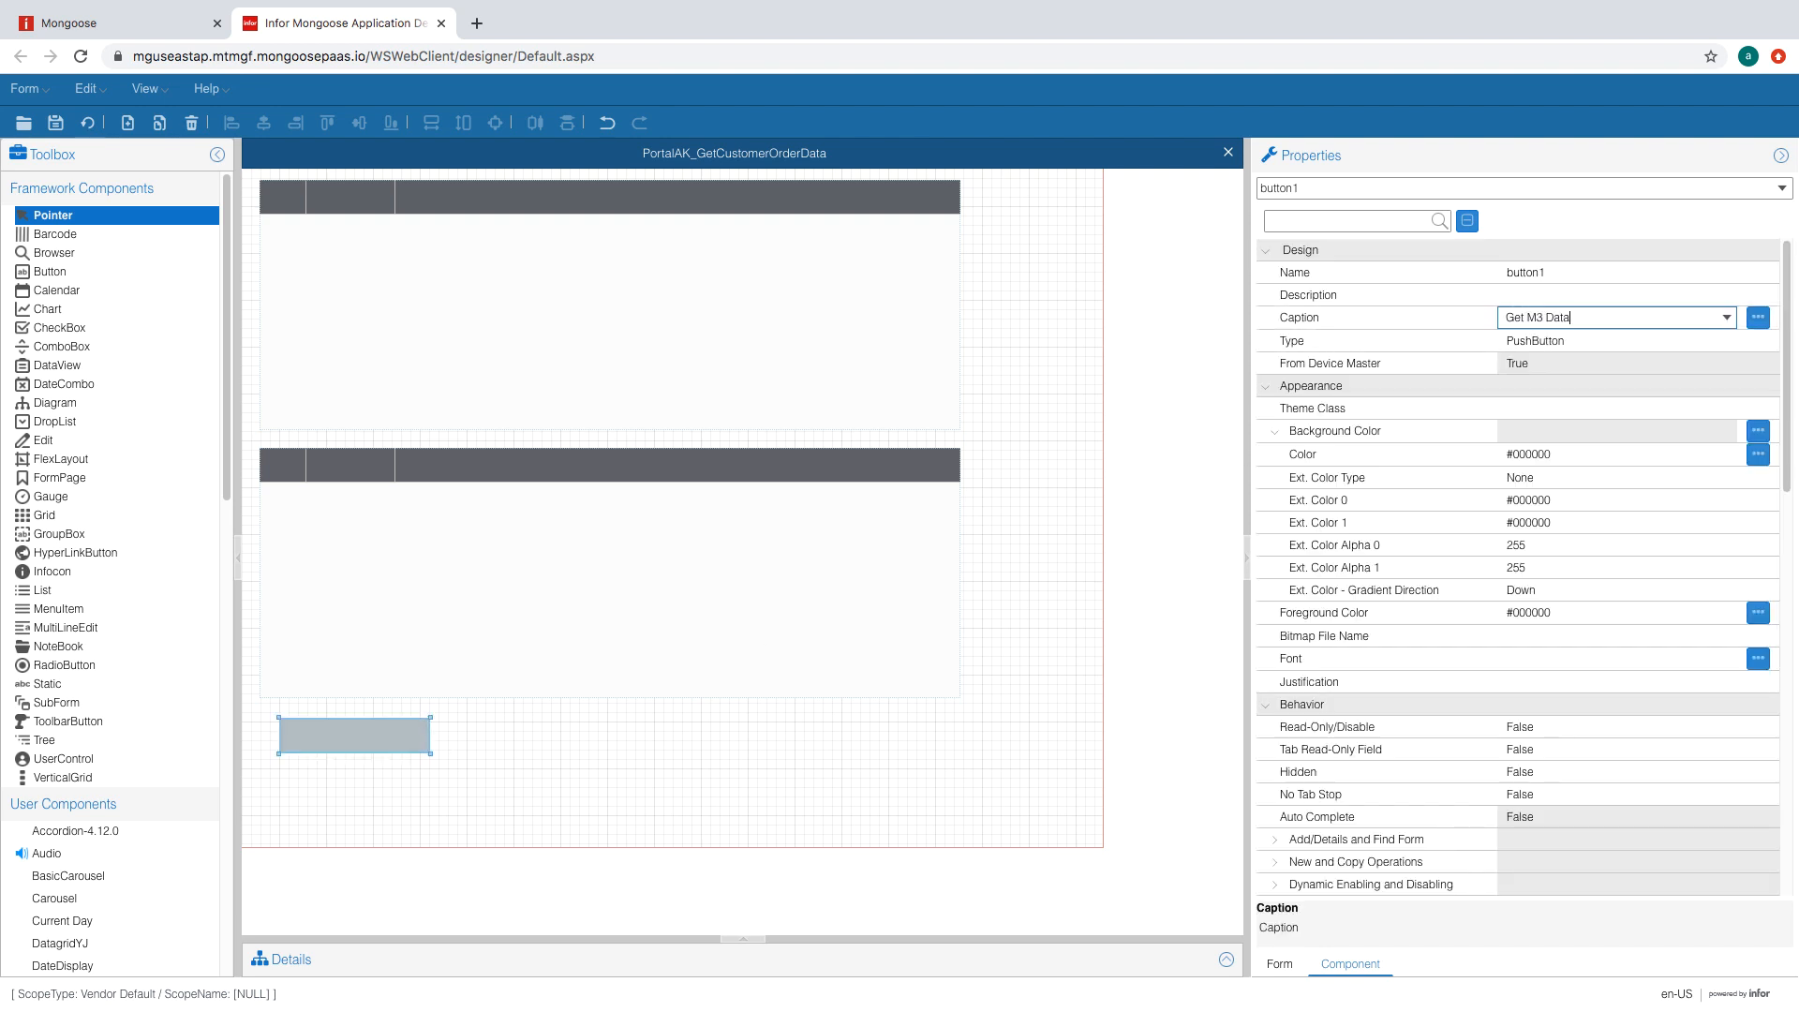
{"action": "key", "text": "Return"}
{"action": "left_click", "coordinate": [838, 712]}
{"action": "left_click", "coordinate": [365, 740]}
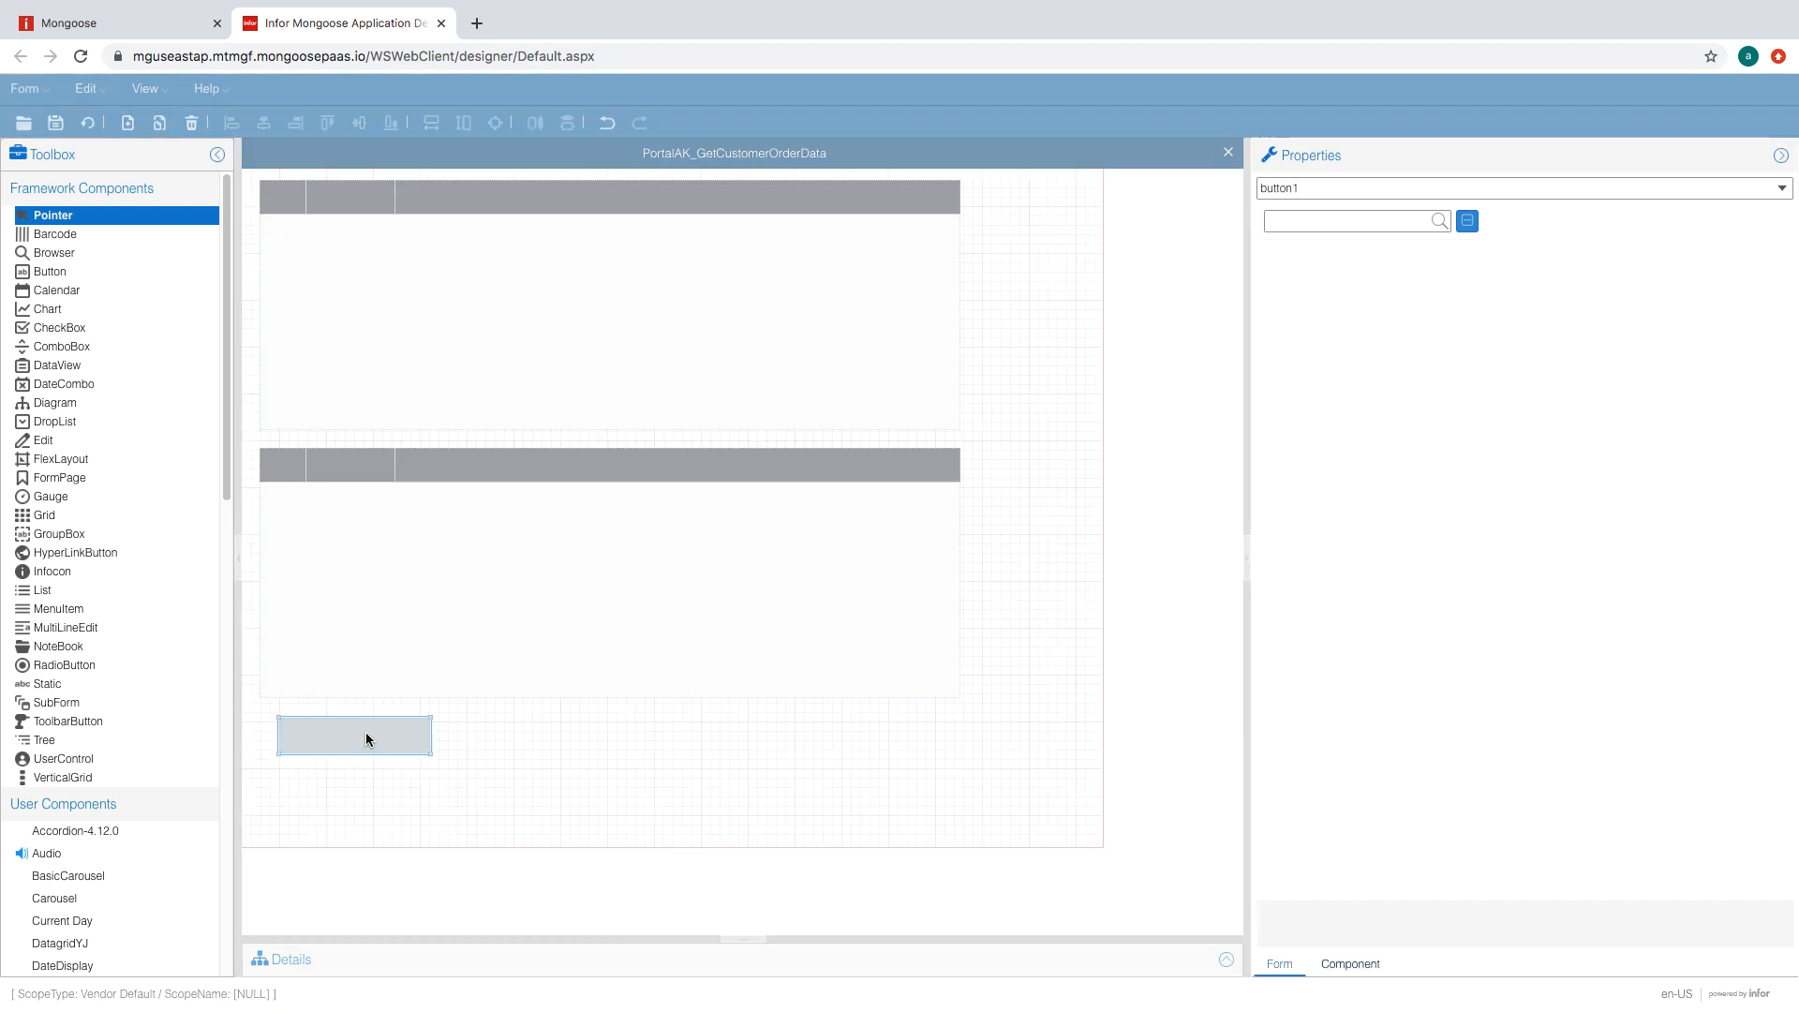
{"action": "left_click", "coordinate": [494, 735]}
{"action": "left_click", "coordinate": [91, 127]}
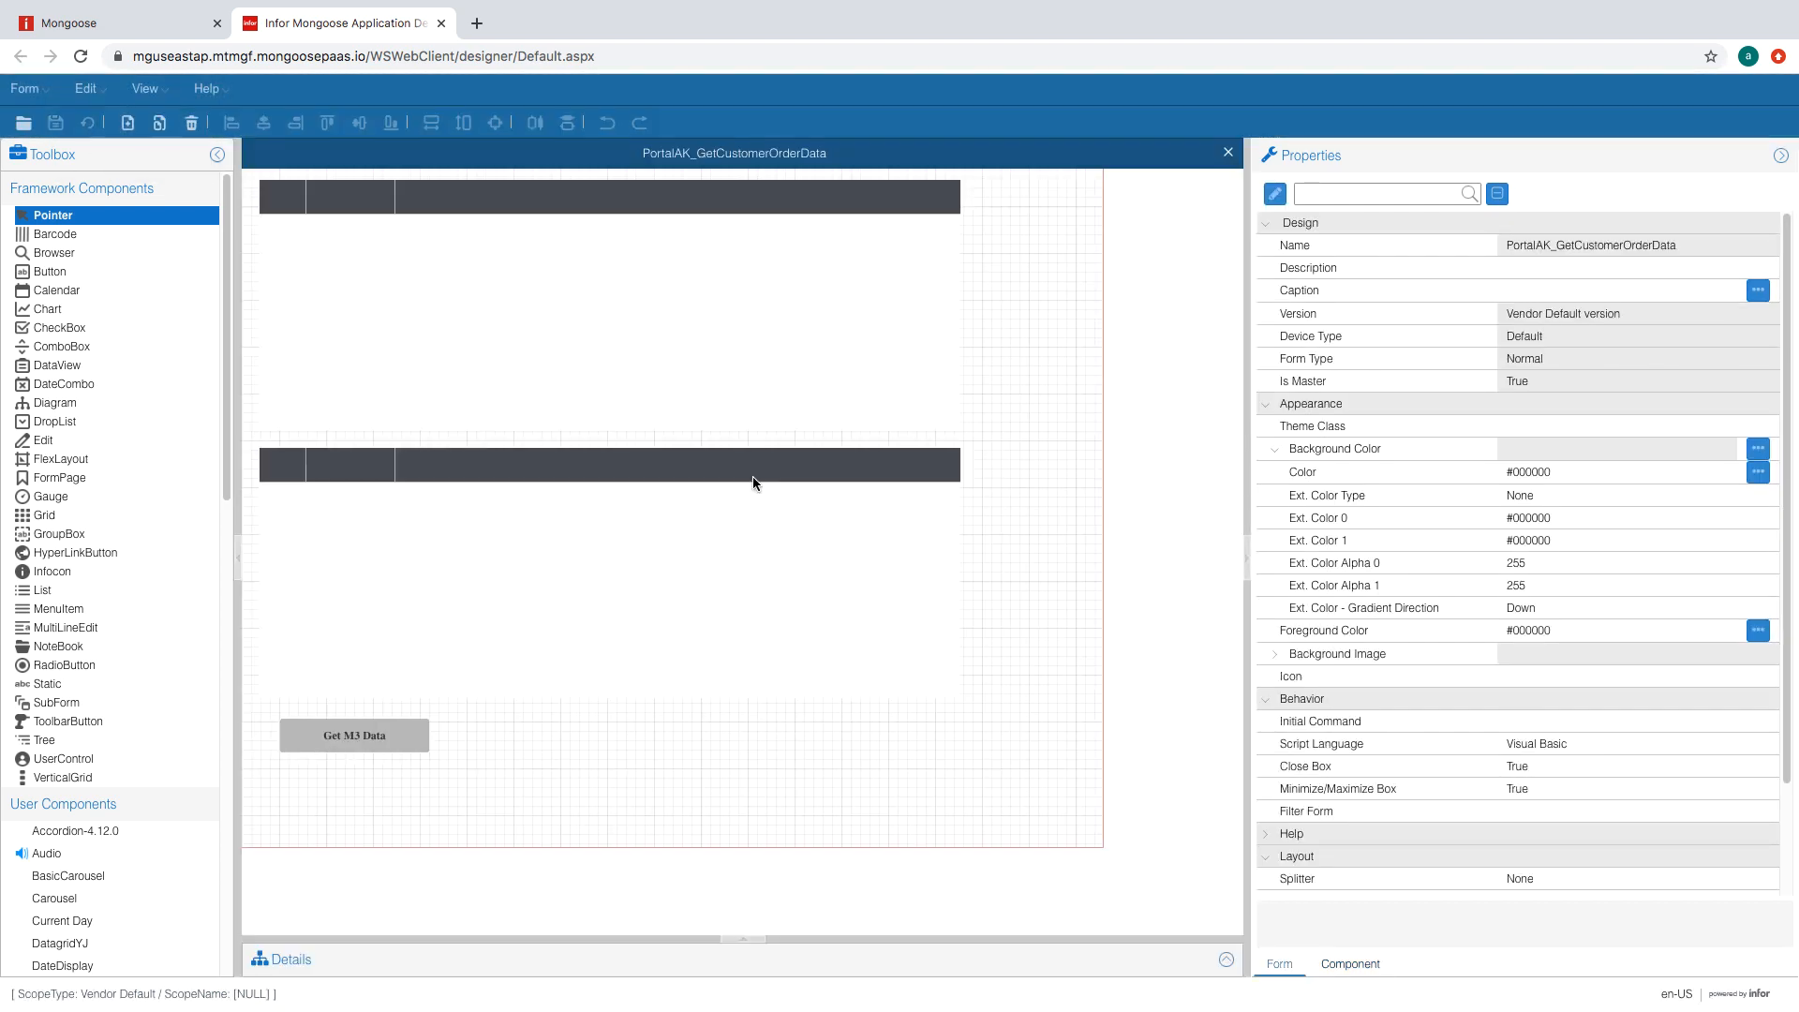
- Set the upper grid's Binding Type to Primary Collection Grid
{"action": "left_click", "coordinate": [749, 422]}
{"action": "scroll", "coordinate": [1700, 763], "scroll_direction": "down", "scroll_amount": 2}
{"action": "left_click", "coordinate": [1727, 637]}
{"action": "left_click", "coordinate": [1728, 639]}
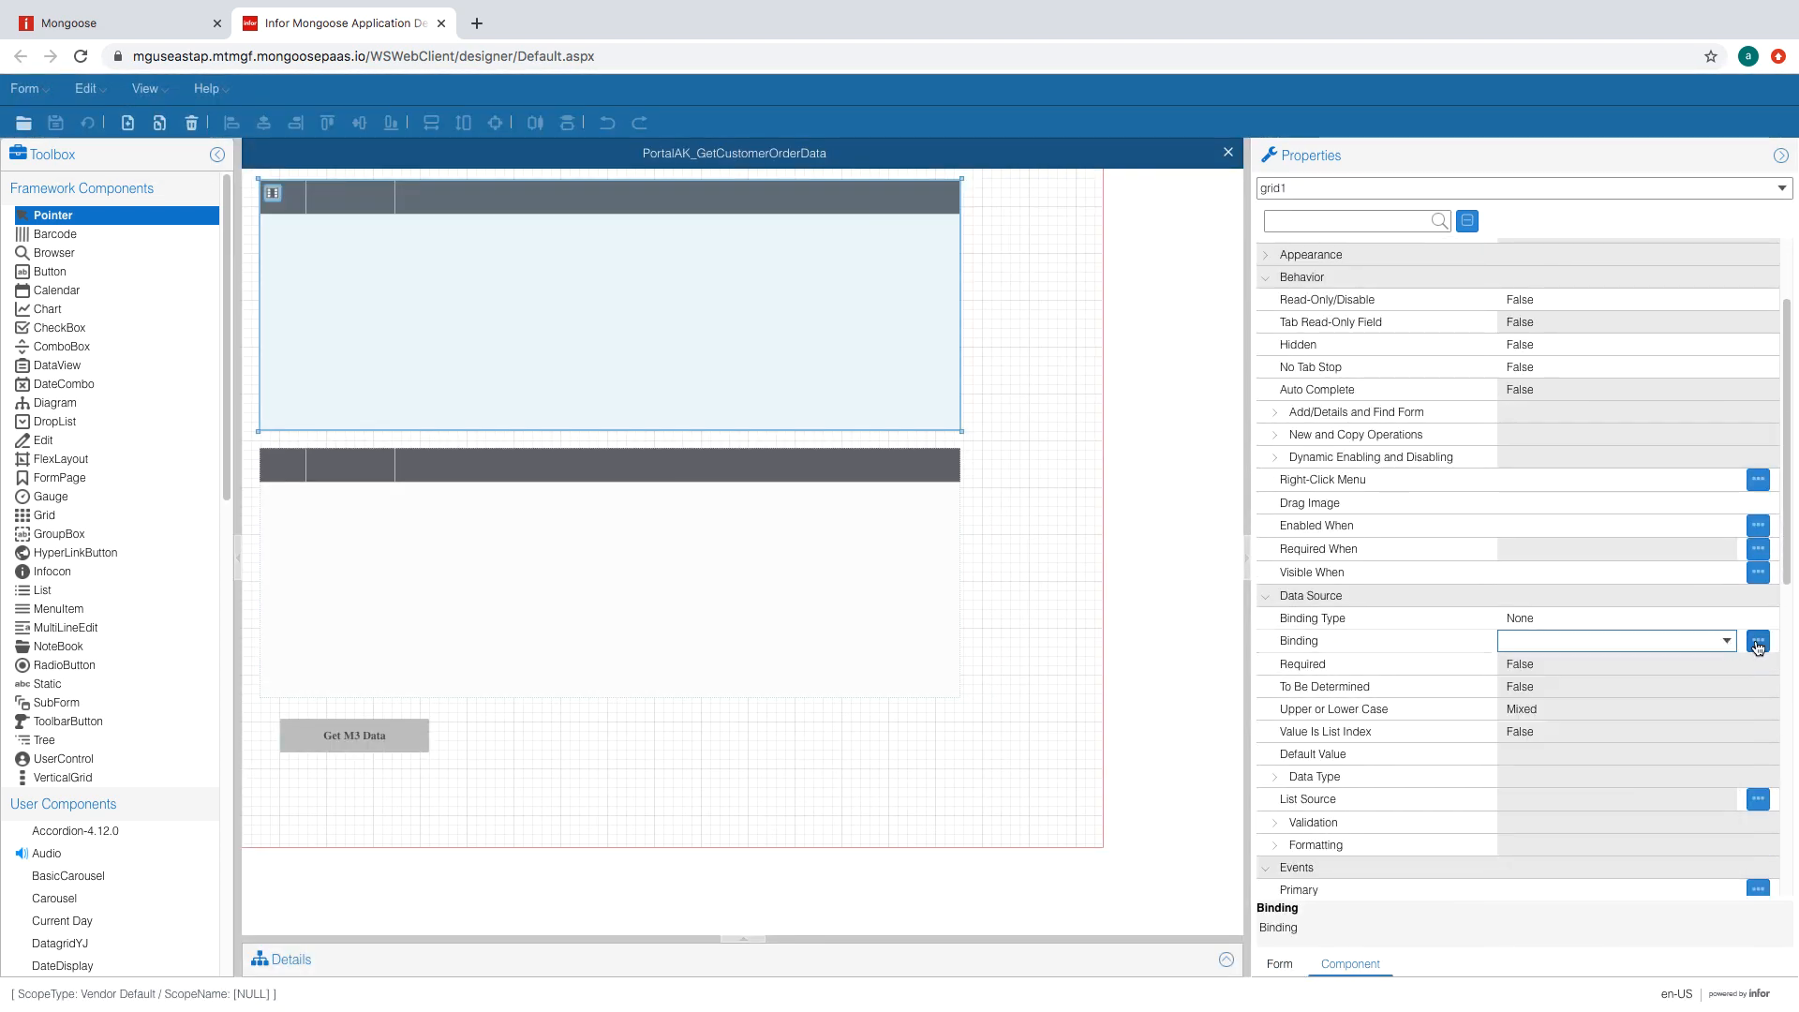
{"action": "left_click", "coordinate": [1726, 619]}
{"action": "left_click", "coordinate": [1727, 618]}
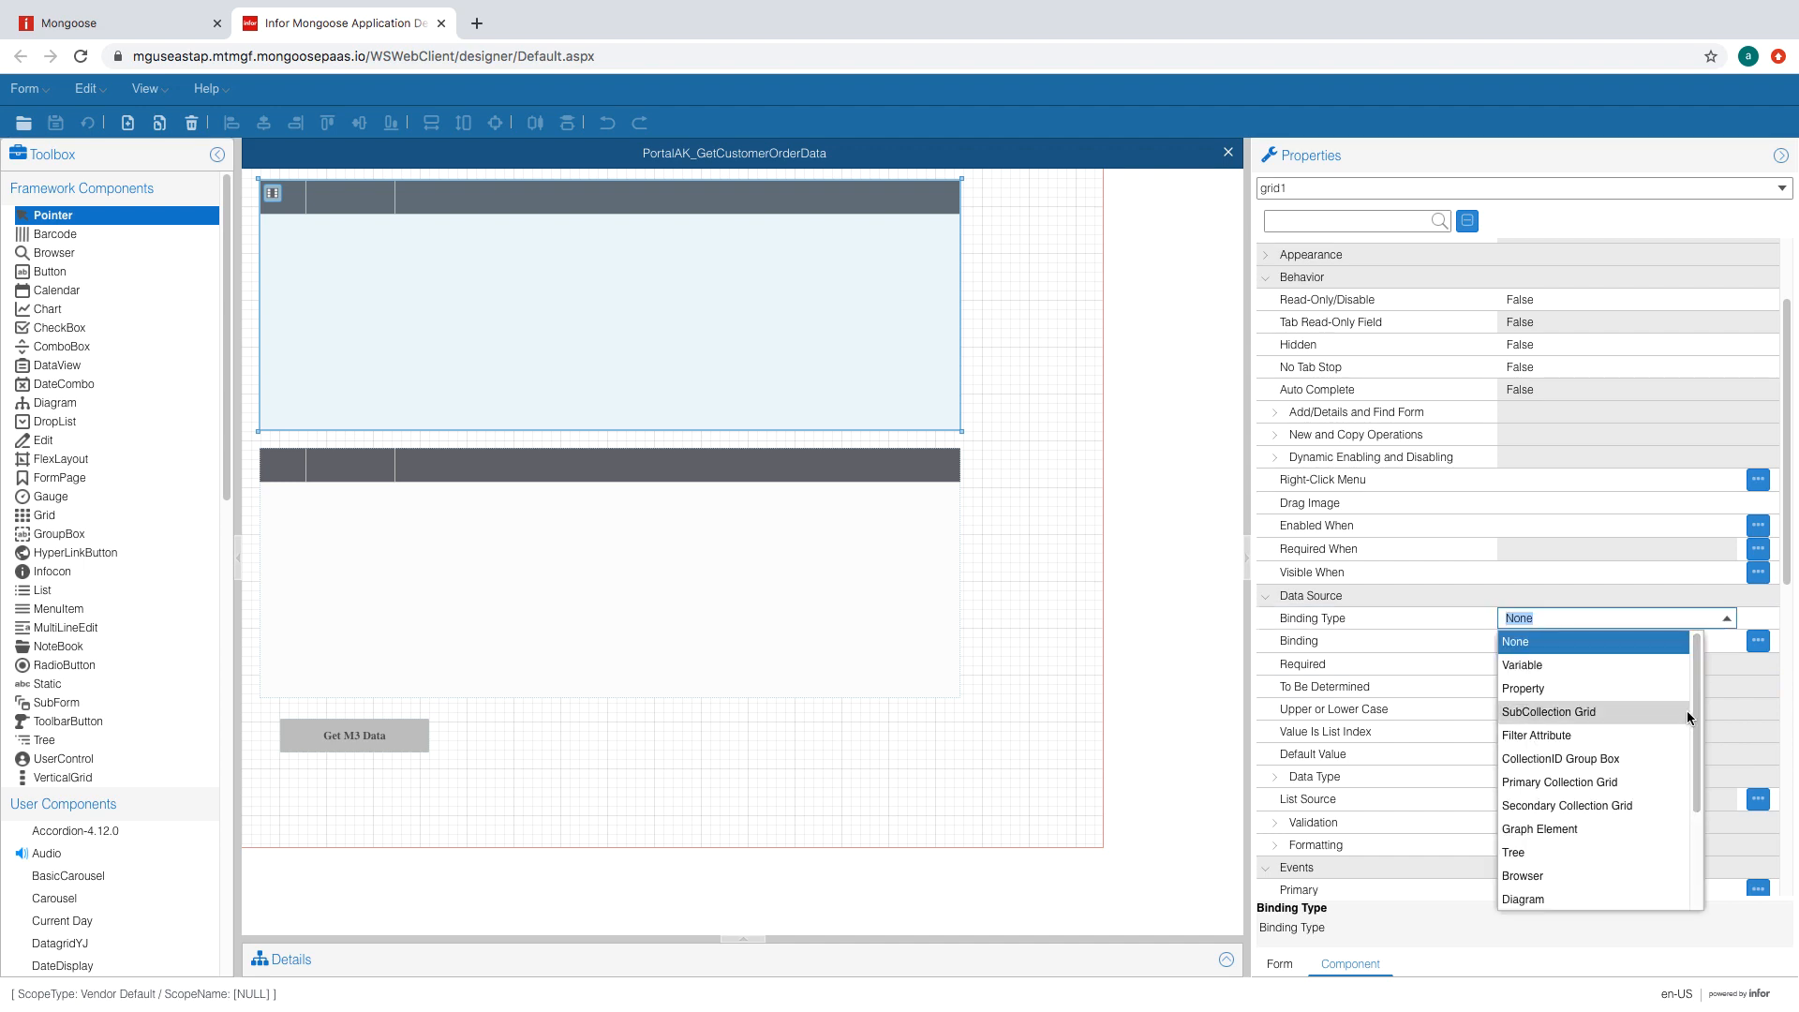
{"action": "left_click", "coordinate": [1560, 782]}
{"action": "left_click", "coordinate": [901, 631]}
- Bind the lower grid as a Secondary Collection Grid to PortalAK_M3CustomerOrderLines
{"action": "left_click", "coordinate": [847, 620]}
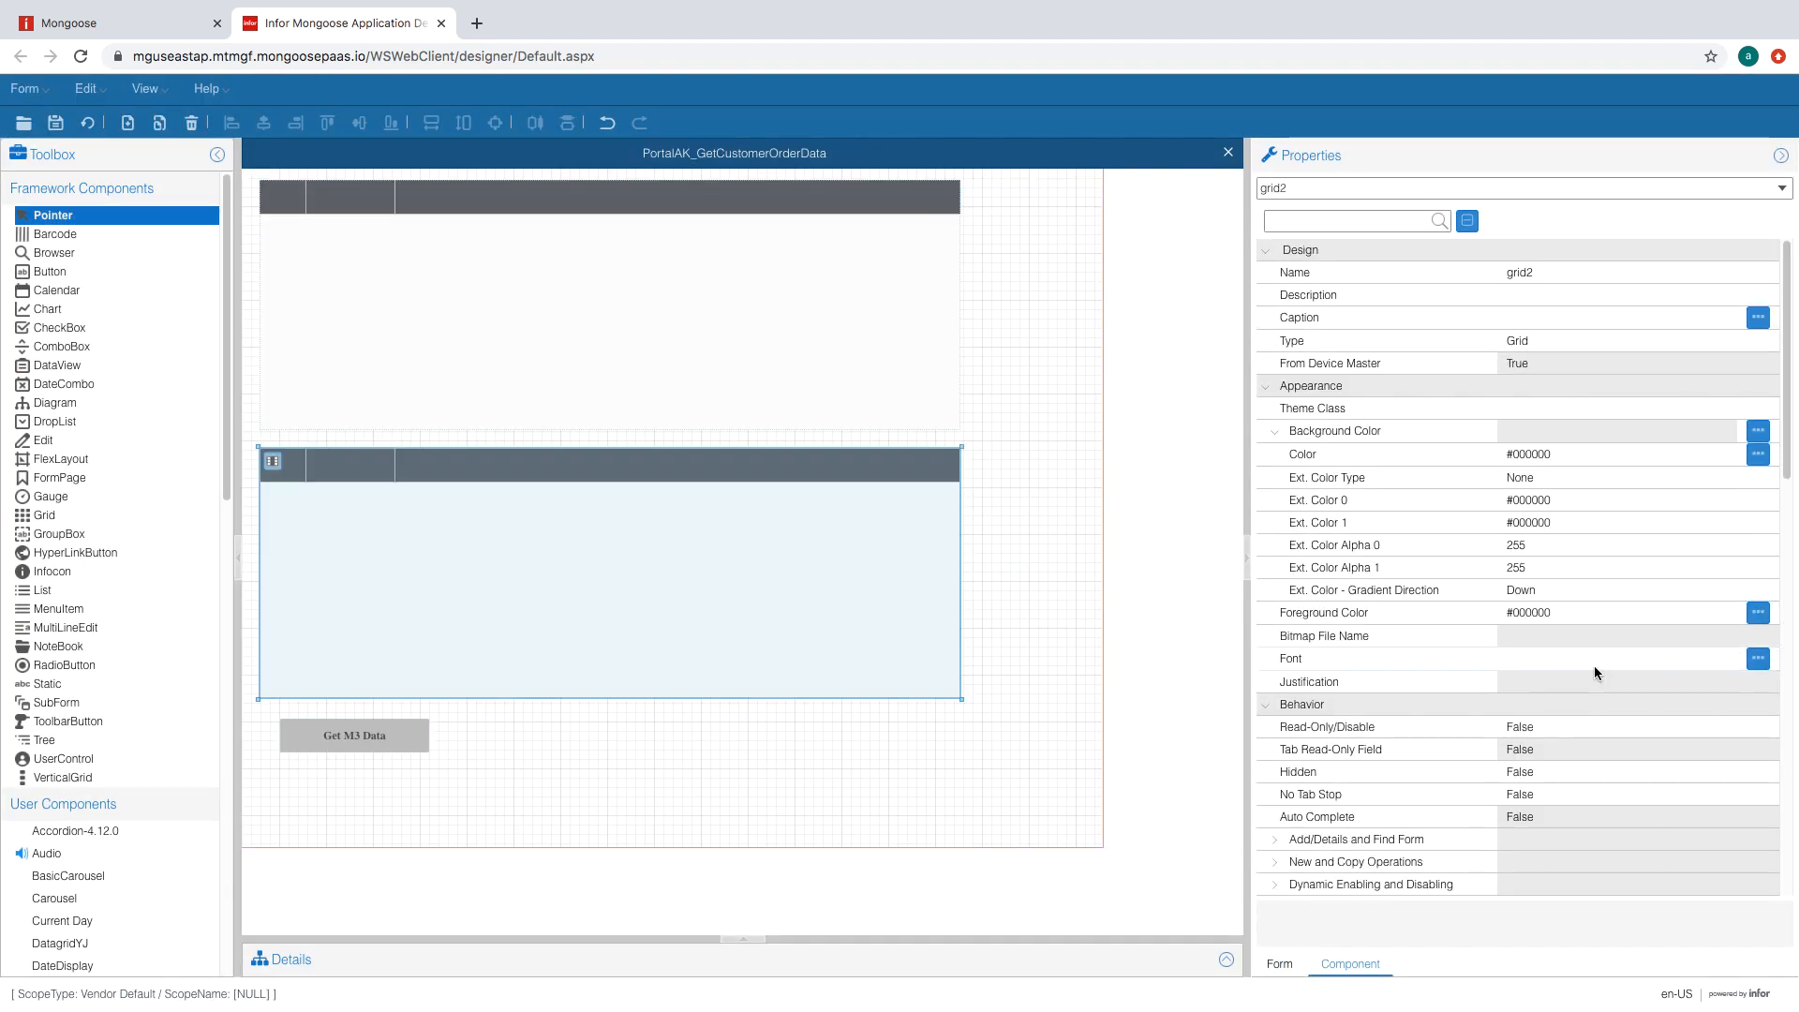
{"action": "scroll", "coordinate": [1594, 672], "scroll_direction": "down", "scroll_amount": 4}
{"action": "left_click", "coordinate": [1593, 719]}
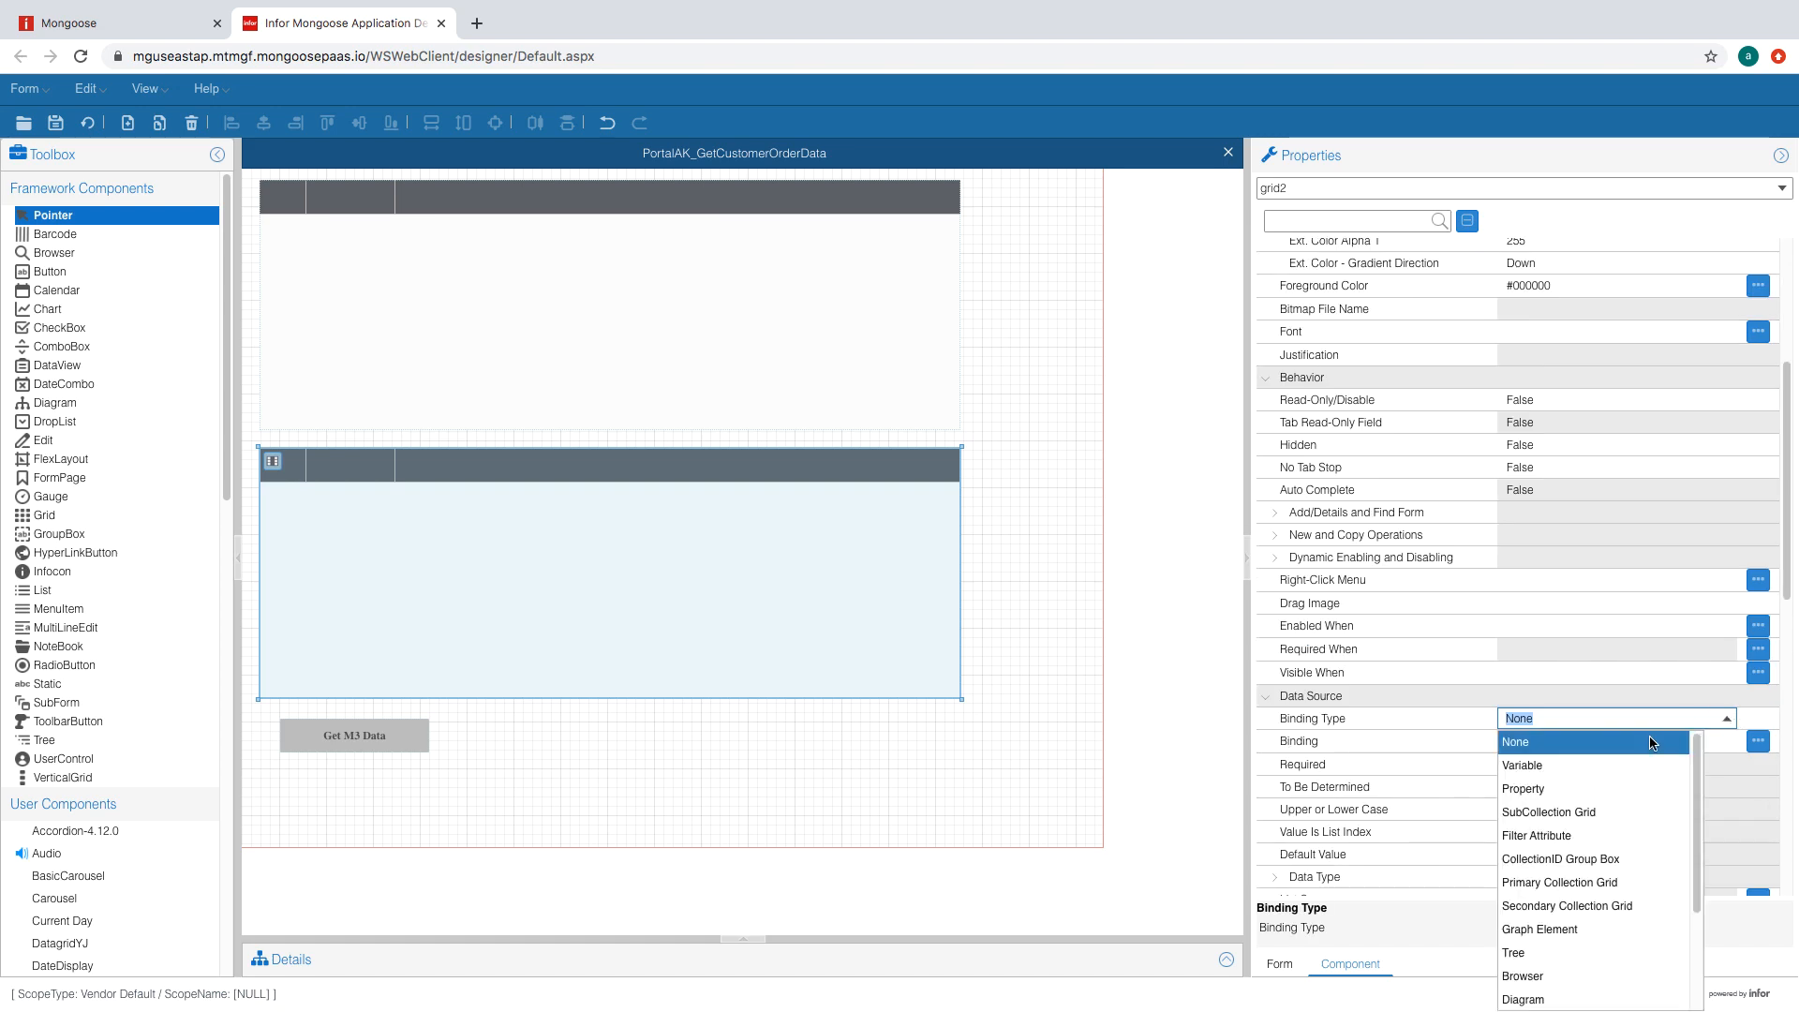
{"action": "left_click", "coordinate": [1604, 905]}
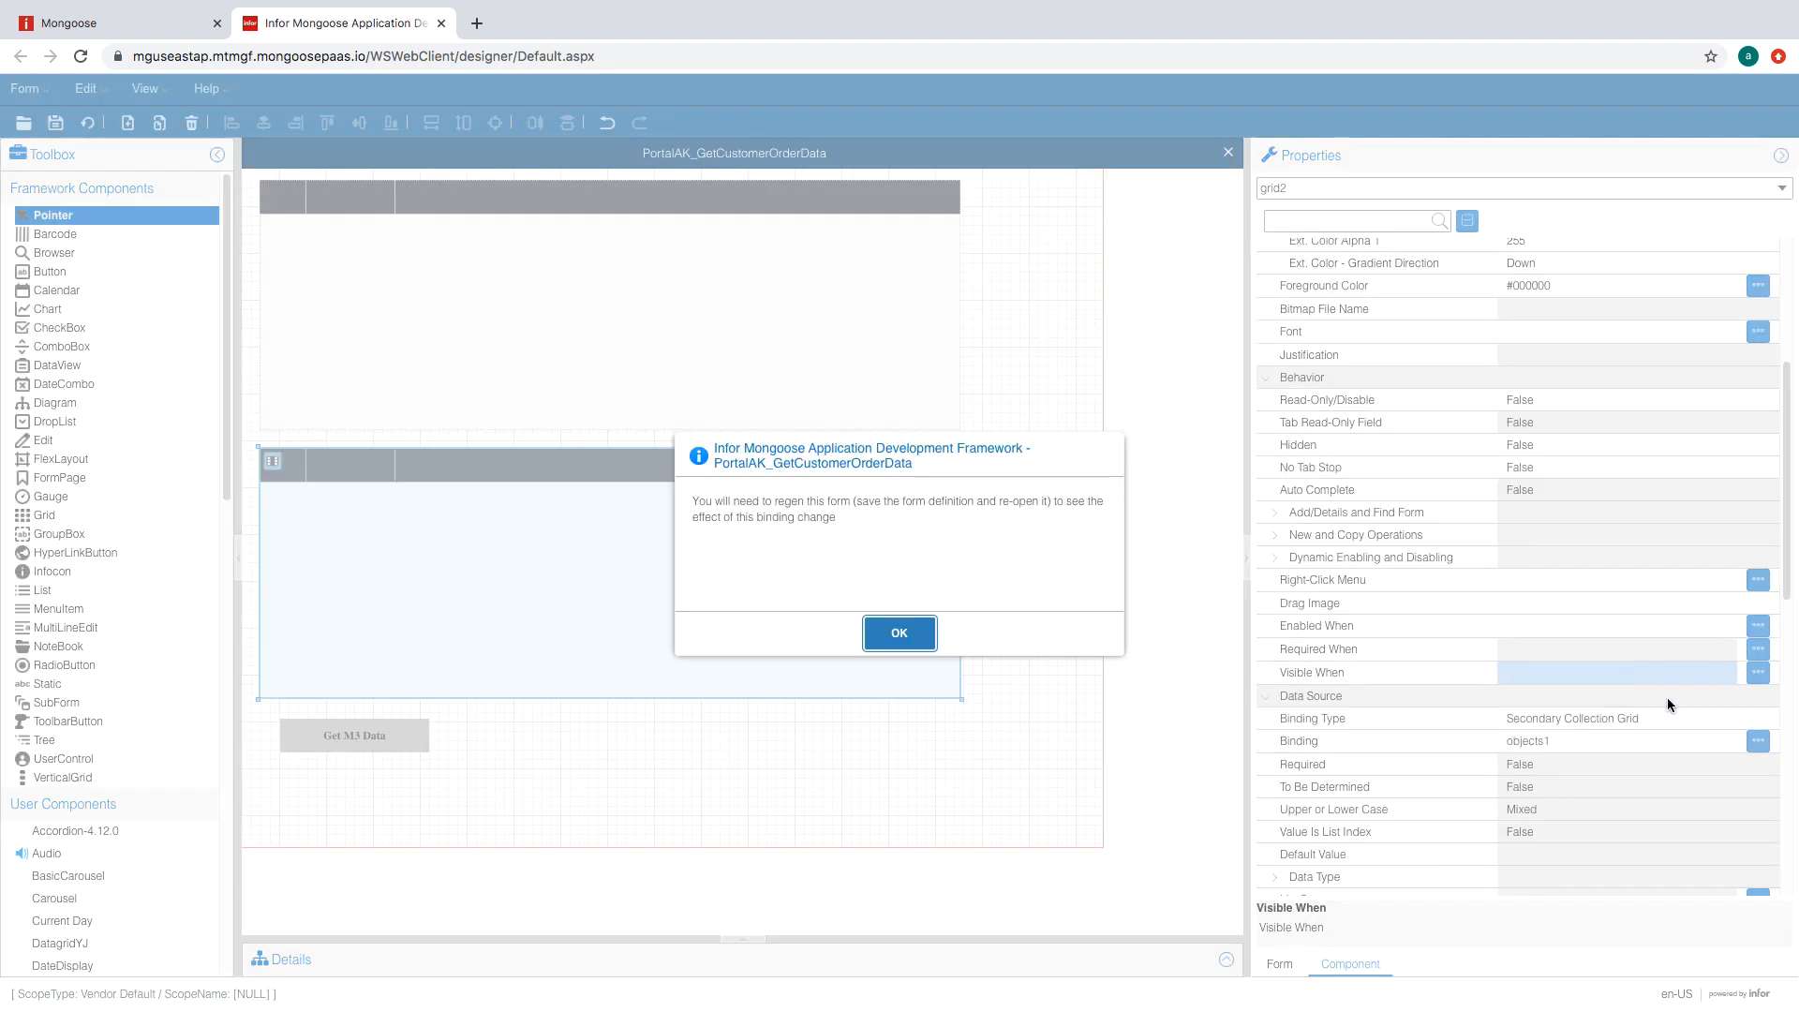
{"action": "left_click", "coordinate": [902, 632]}
{"action": "left_click", "coordinate": [1756, 739]}
{"action": "left_click", "coordinate": [924, 497]}
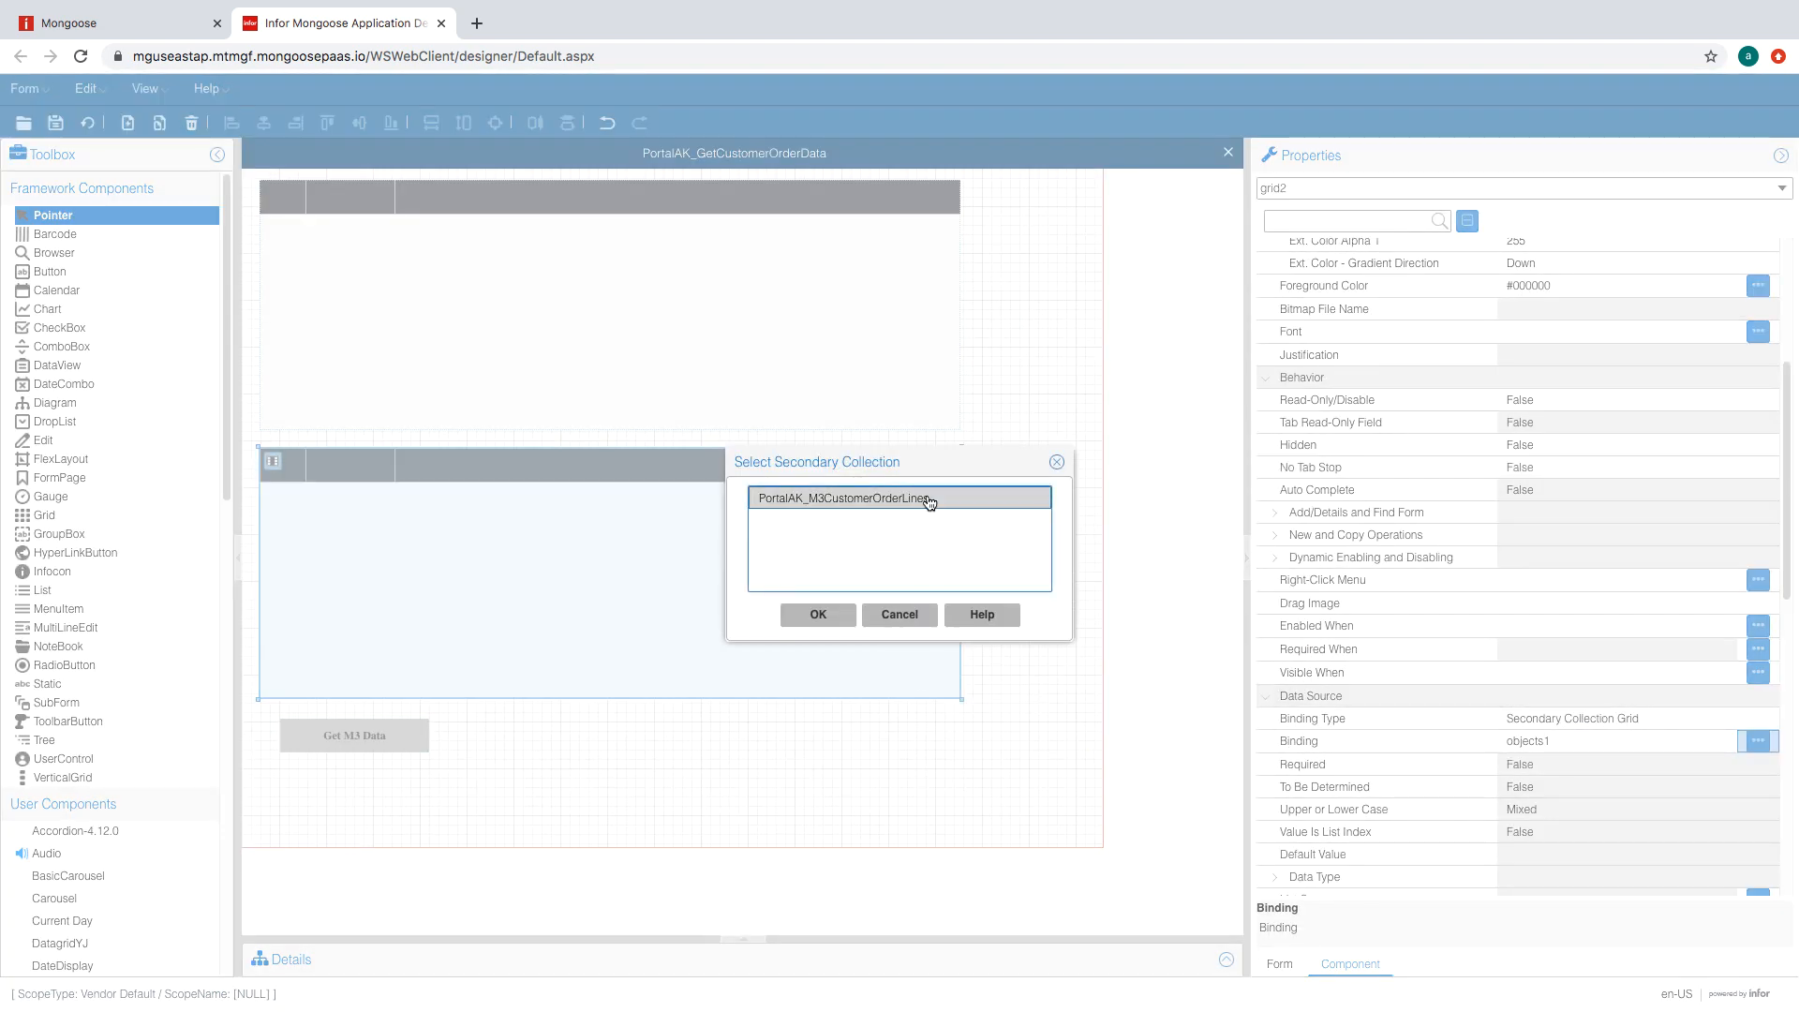
{"action": "left_click", "coordinate": [817, 616]}
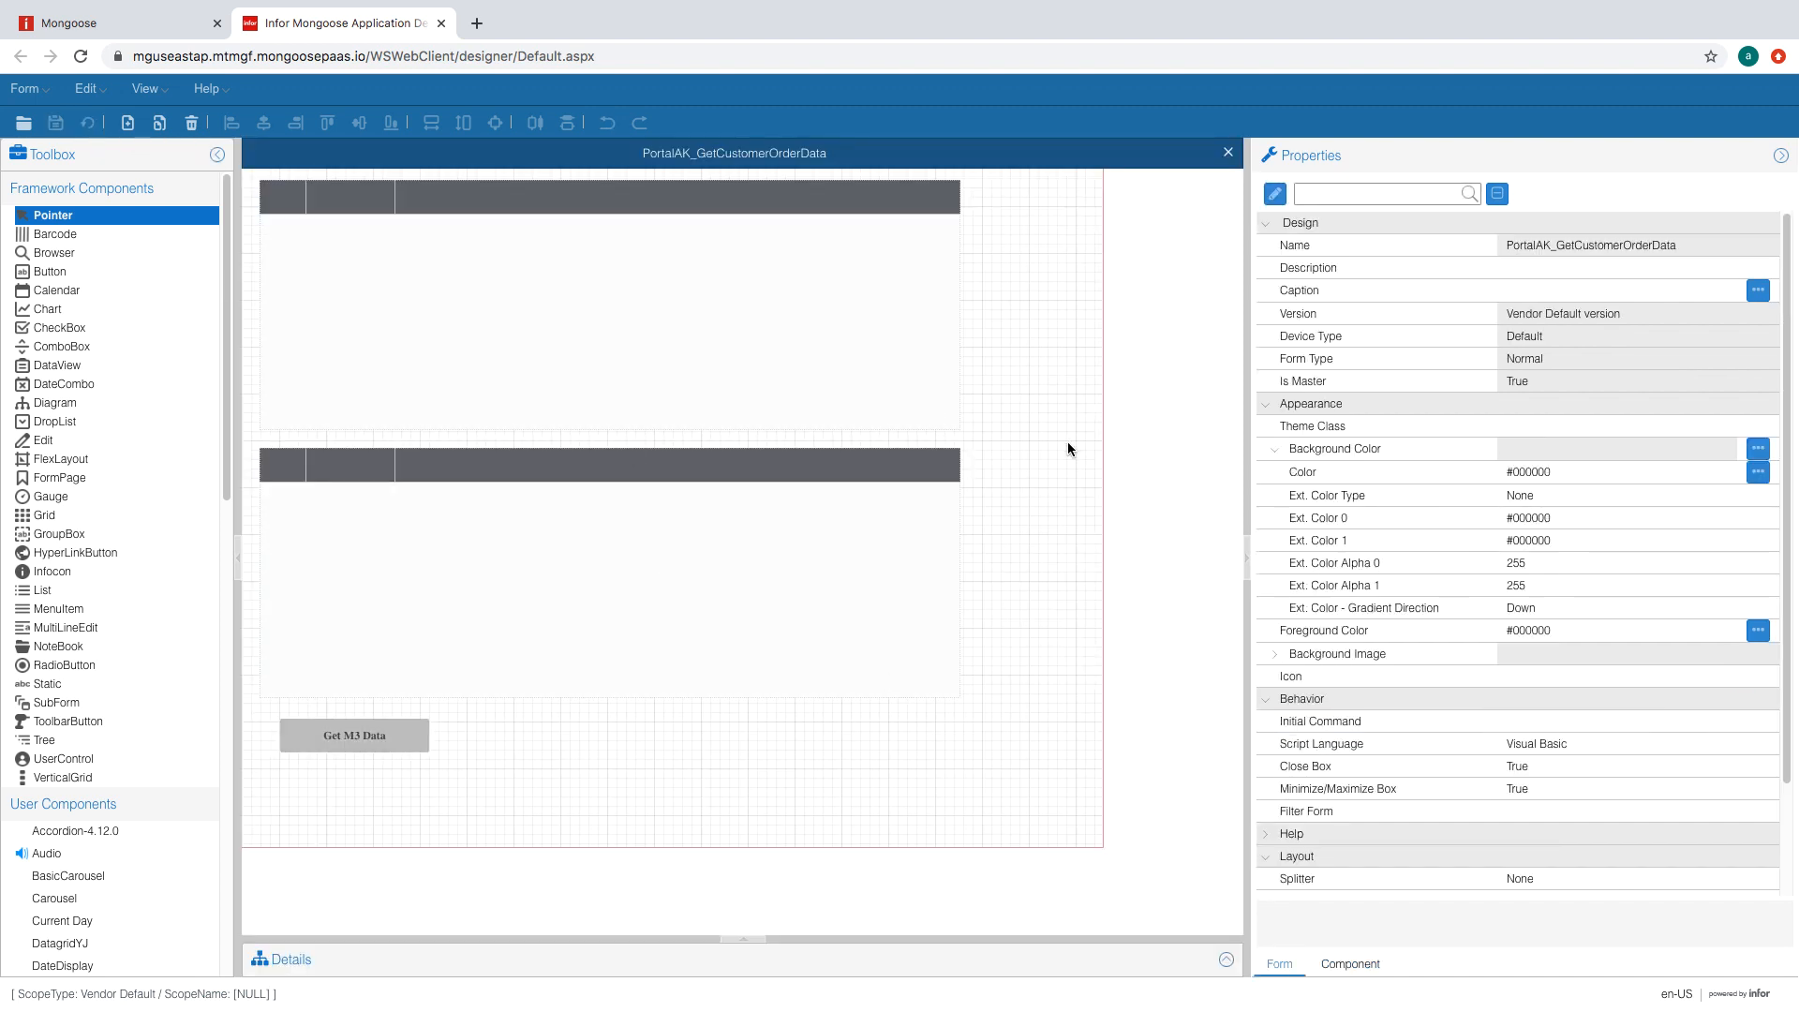
- Add an InvokeMethod handler under Event Handlers with Response Type Method Call and open its parameters
{"action": "left_click", "coordinate": [1228, 956]}
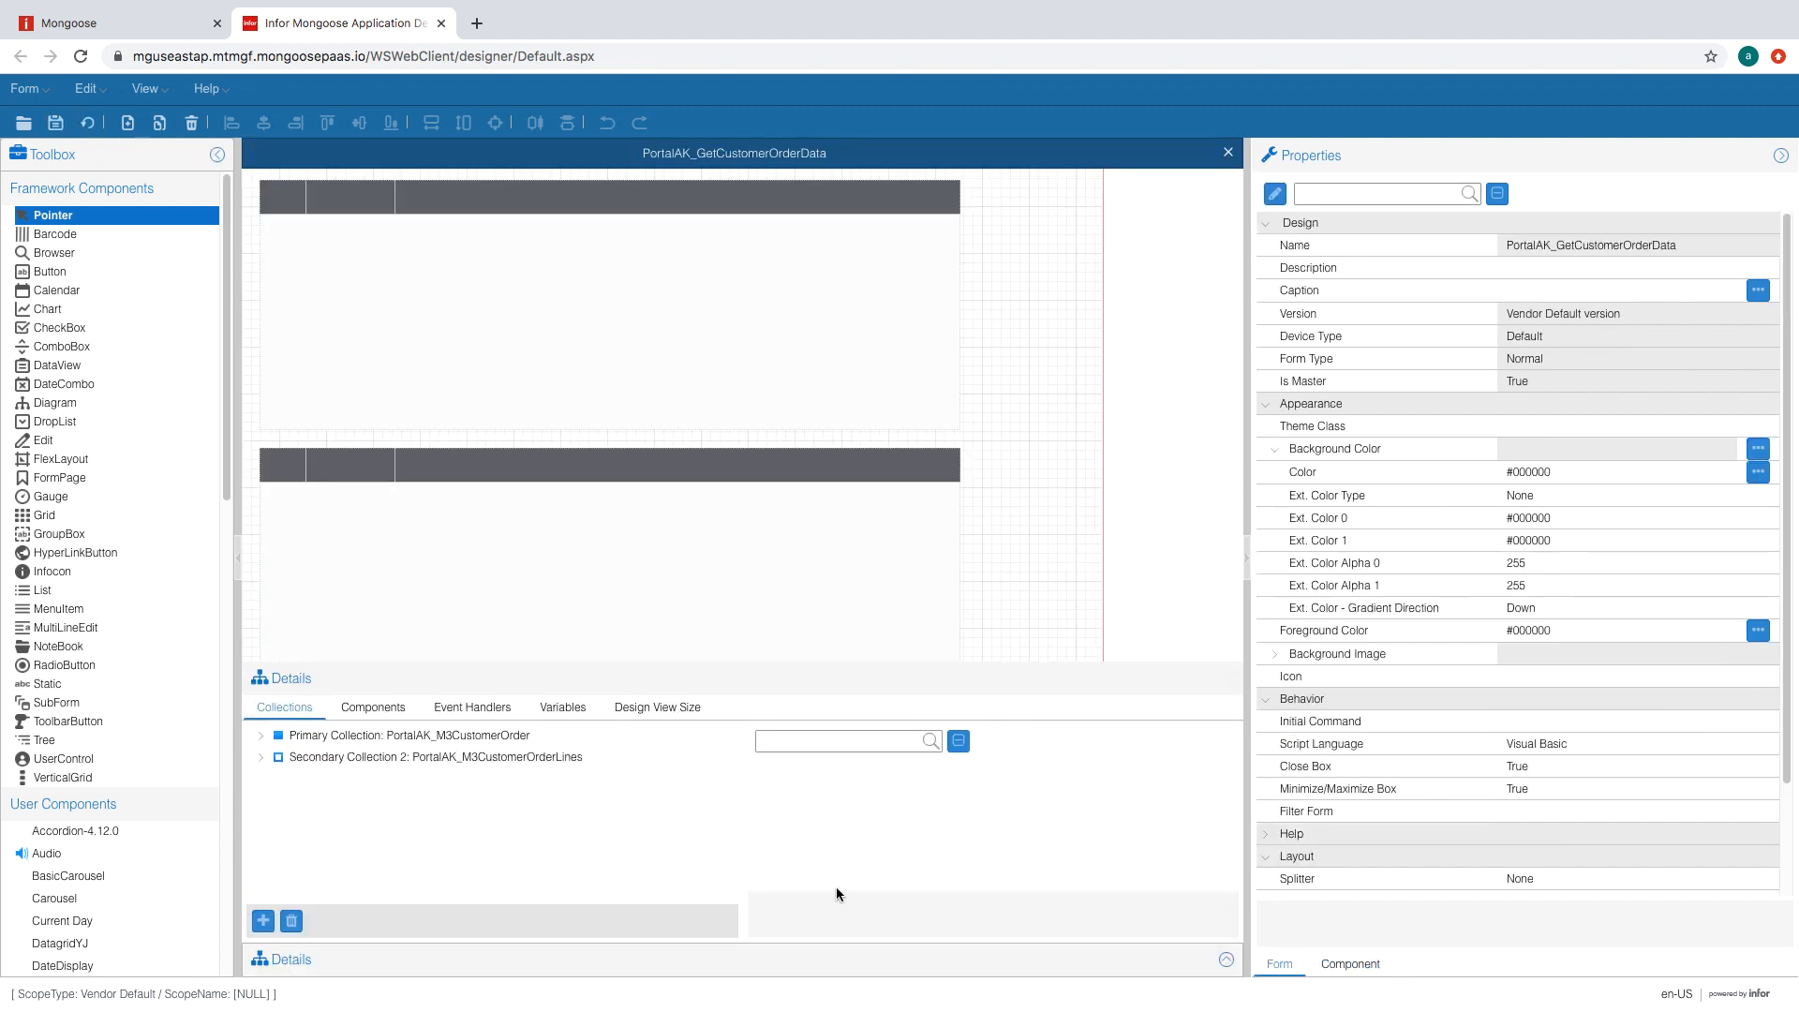
{"action": "left_click", "coordinate": [373, 708]}
{"action": "left_click", "coordinate": [472, 708]}
{"action": "left_click", "coordinate": [263, 955]}
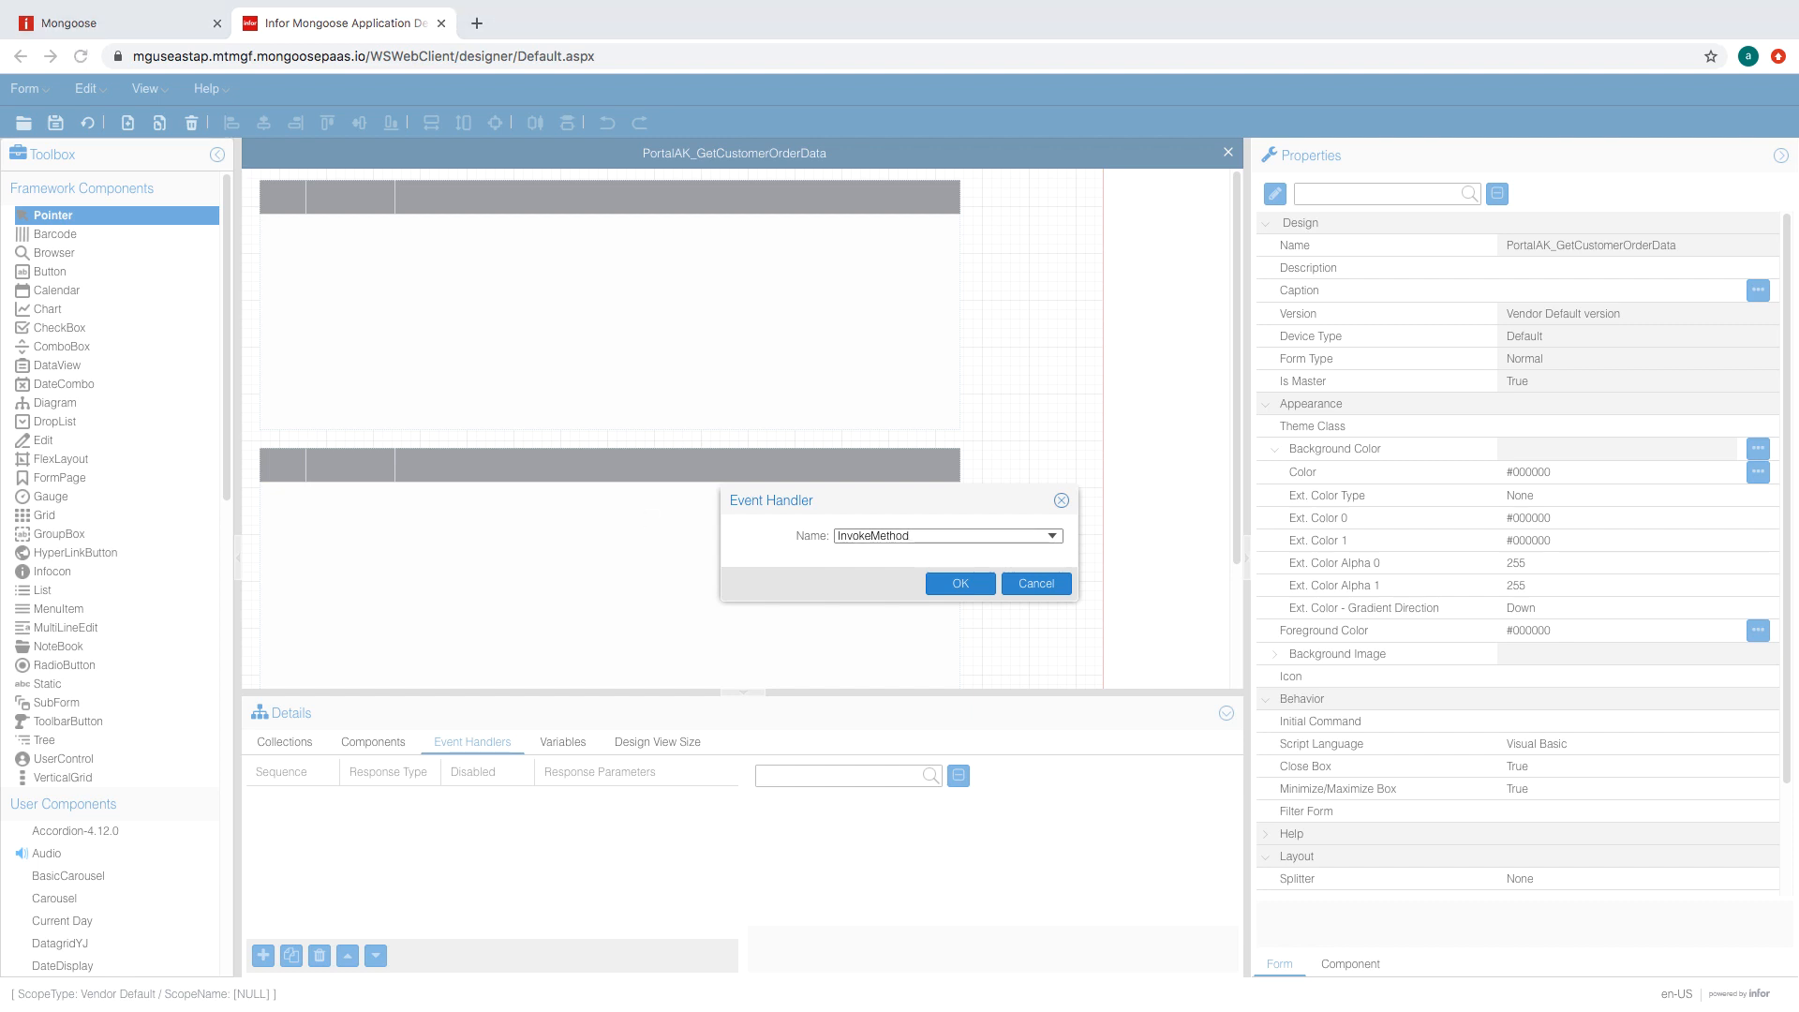
{"action": "left_click", "coordinate": [1172, 864]}
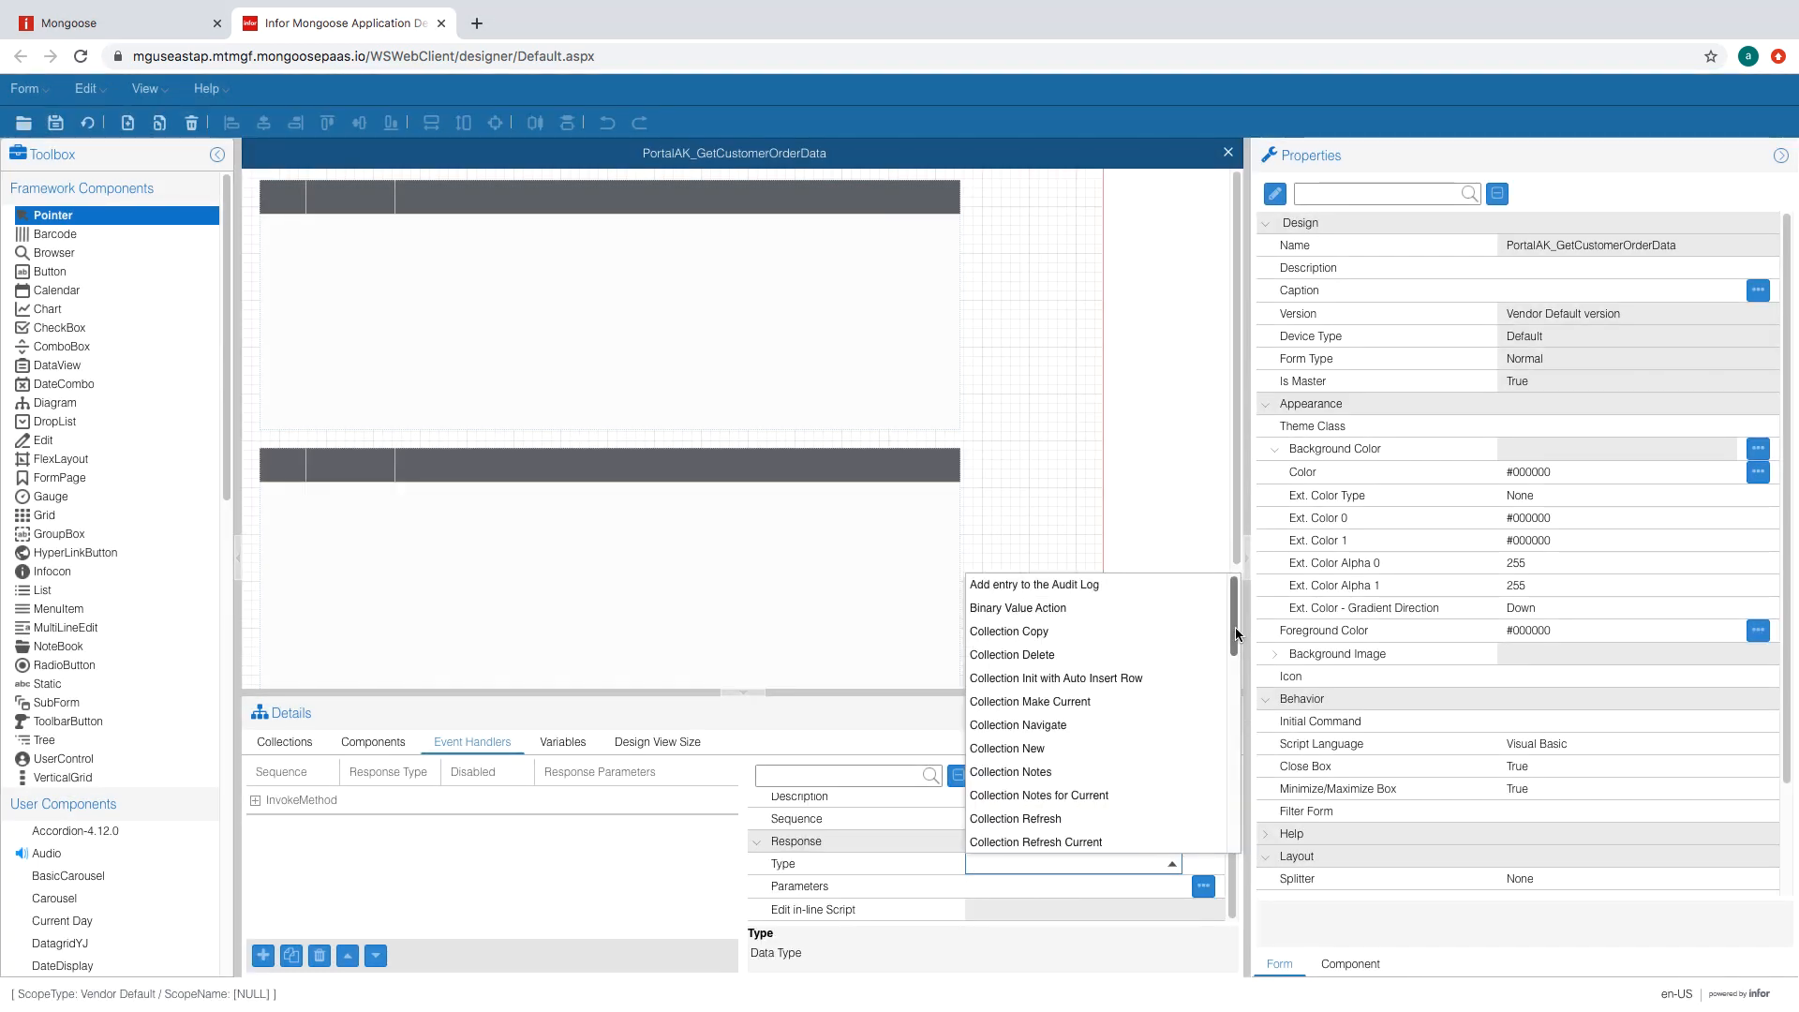
{"action": "left_click_drag", "start_coordinate": [1235, 627], "coordinate": [1239, 795]}
{"action": "left_click", "coordinate": [999, 656]}
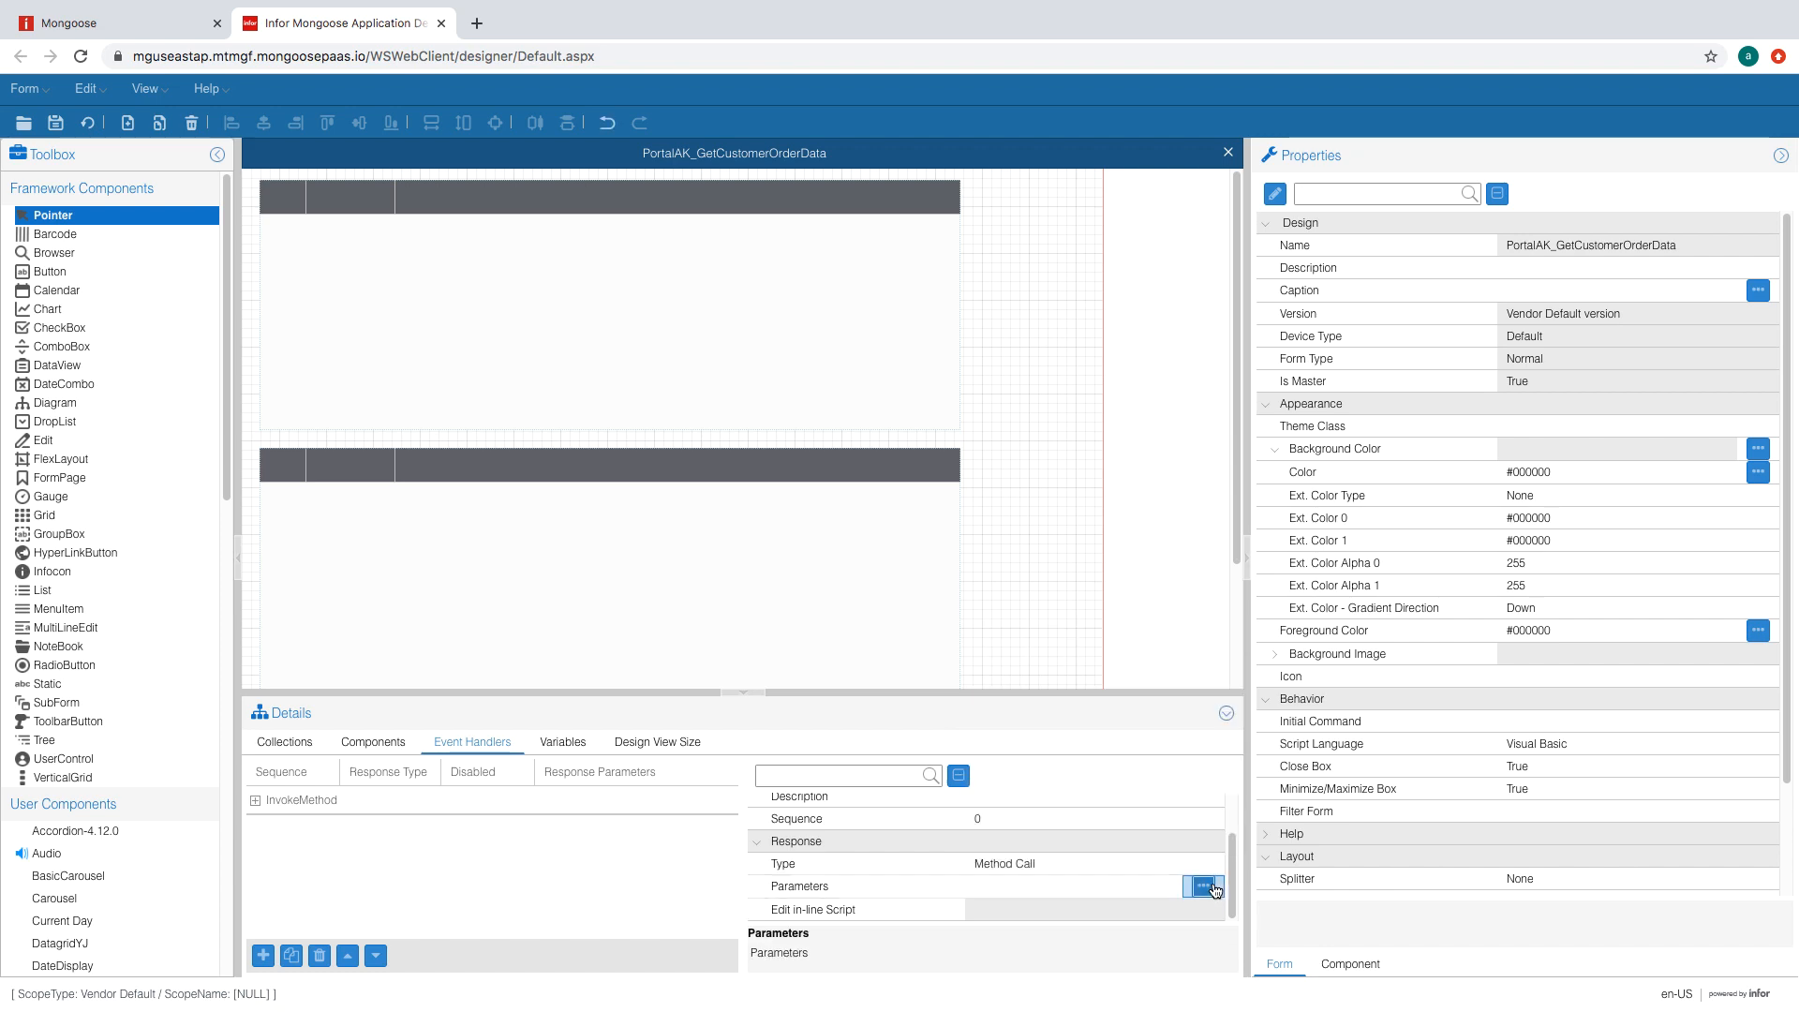
{"action": "left_click", "coordinate": [1203, 886]}
{"action": "left_click", "coordinate": [1042, 619]}
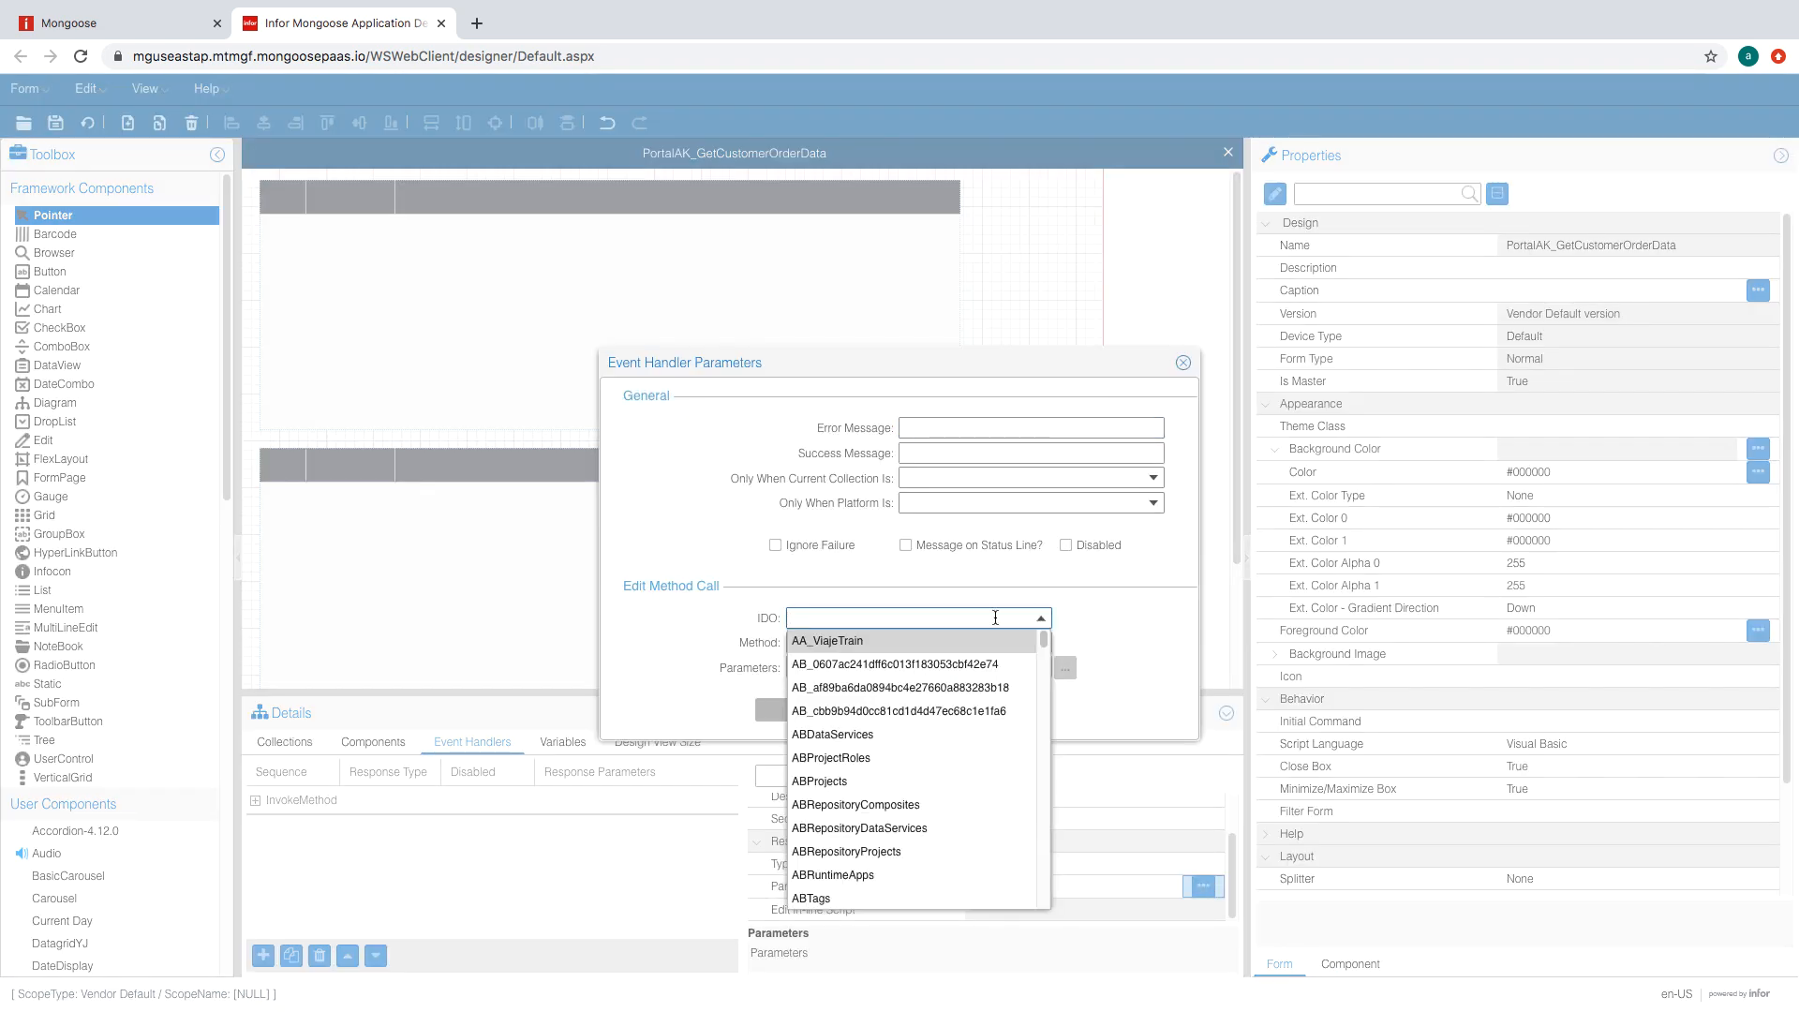
- Set the IDO to IONAPIMethods and method to InvokeIONAPIMethod, then edit its parameters
{"action": "type", "text": "IONAPI"}
{"action": "left_click", "coordinate": [1042, 619]}
{"action": "left_click", "coordinate": [1043, 619]}
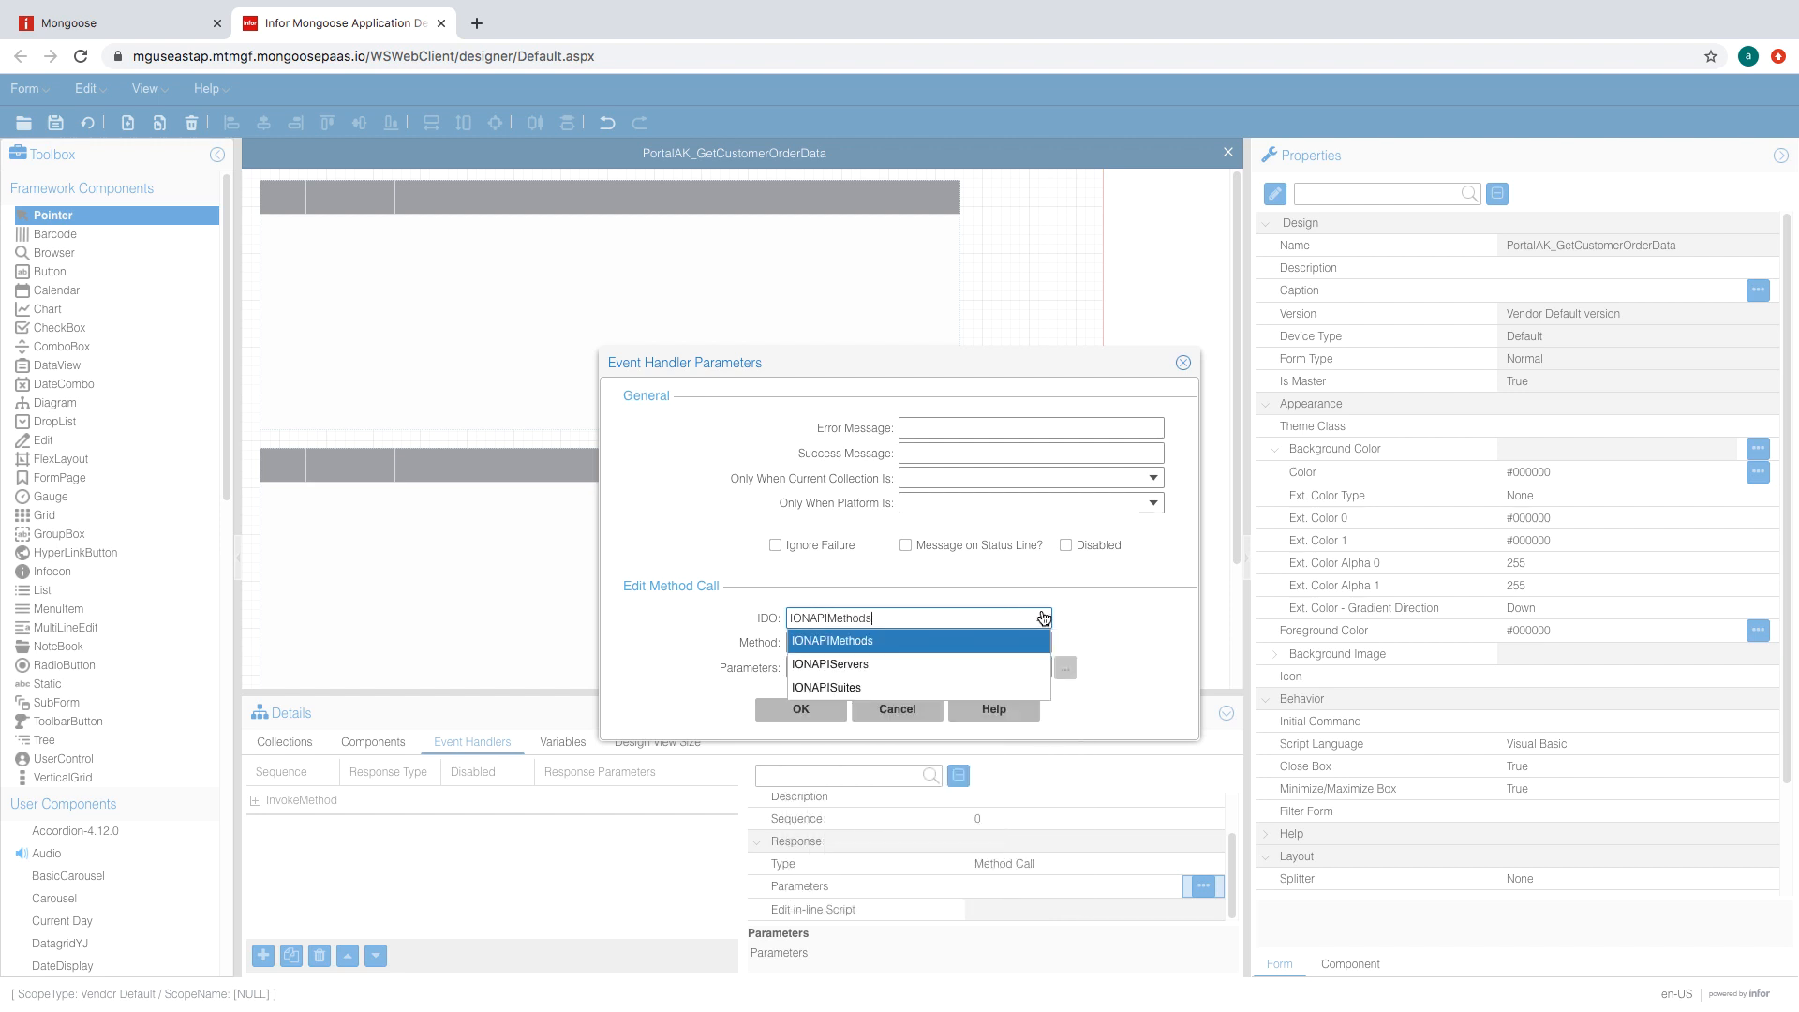
{"action": "left_click", "coordinate": [918, 641]}
{"action": "left_click", "coordinate": [1042, 644]}
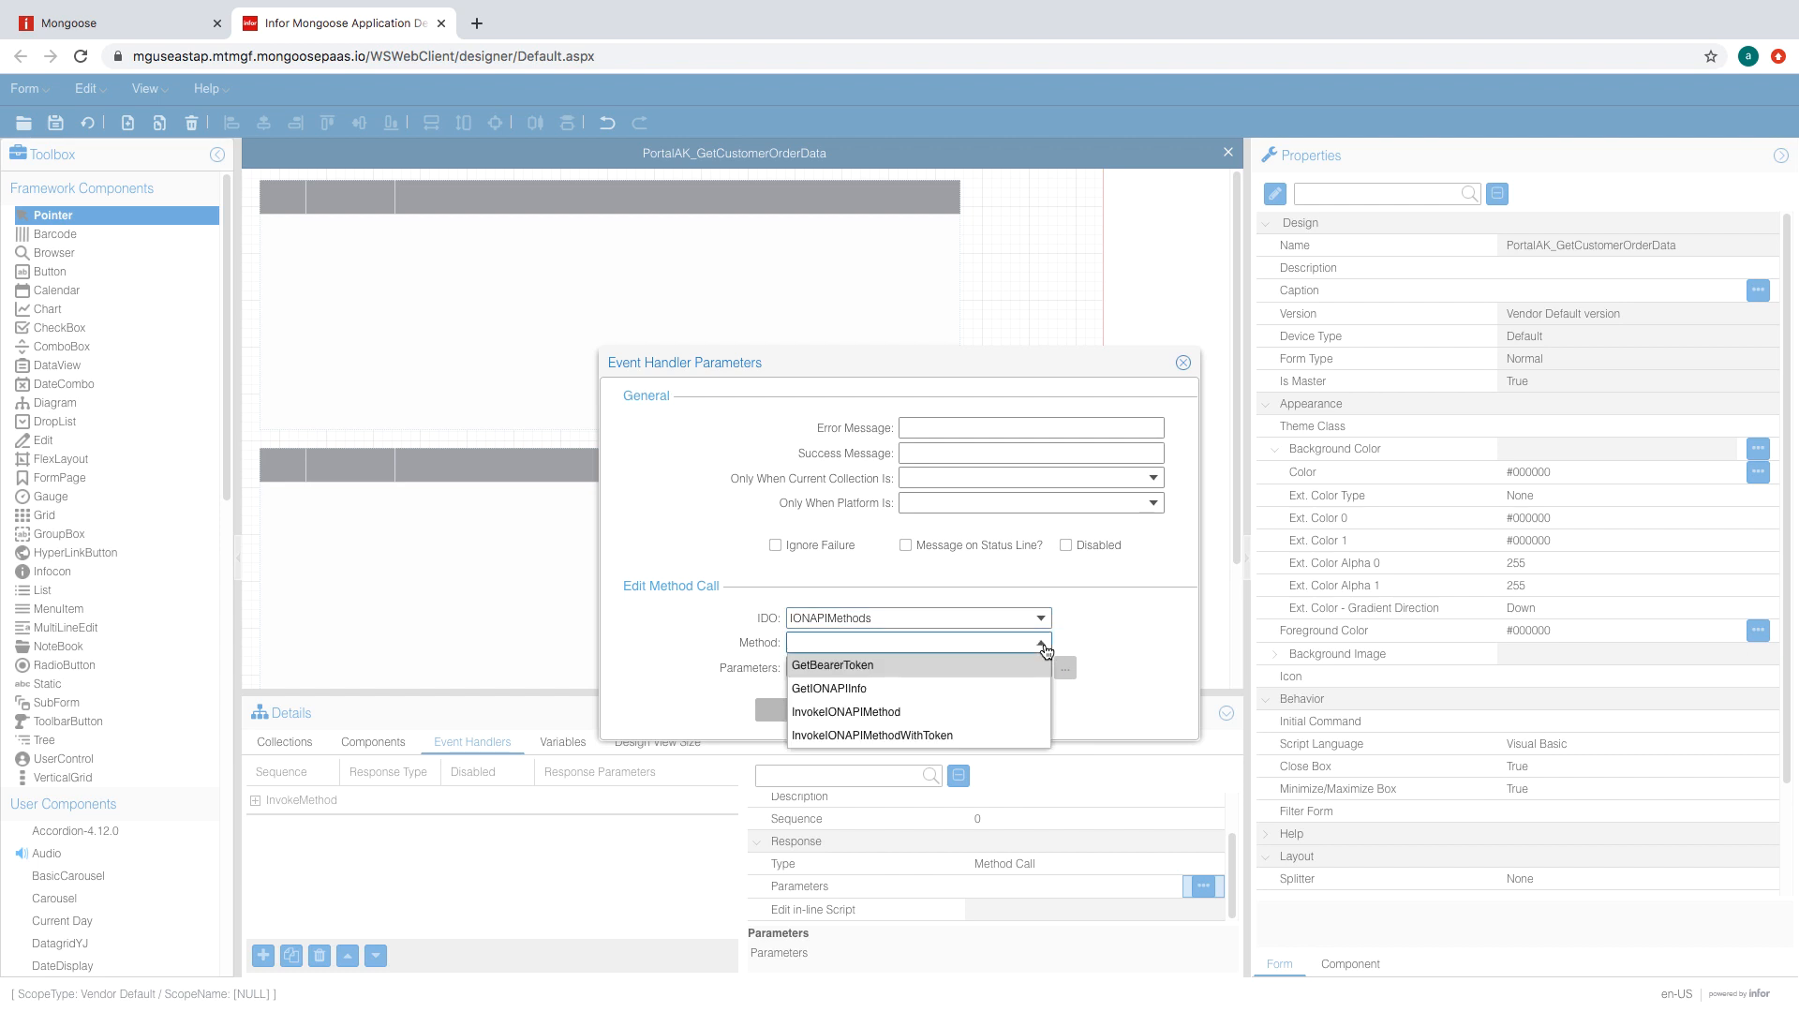
{"action": "left_click", "coordinate": [1021, 710]}
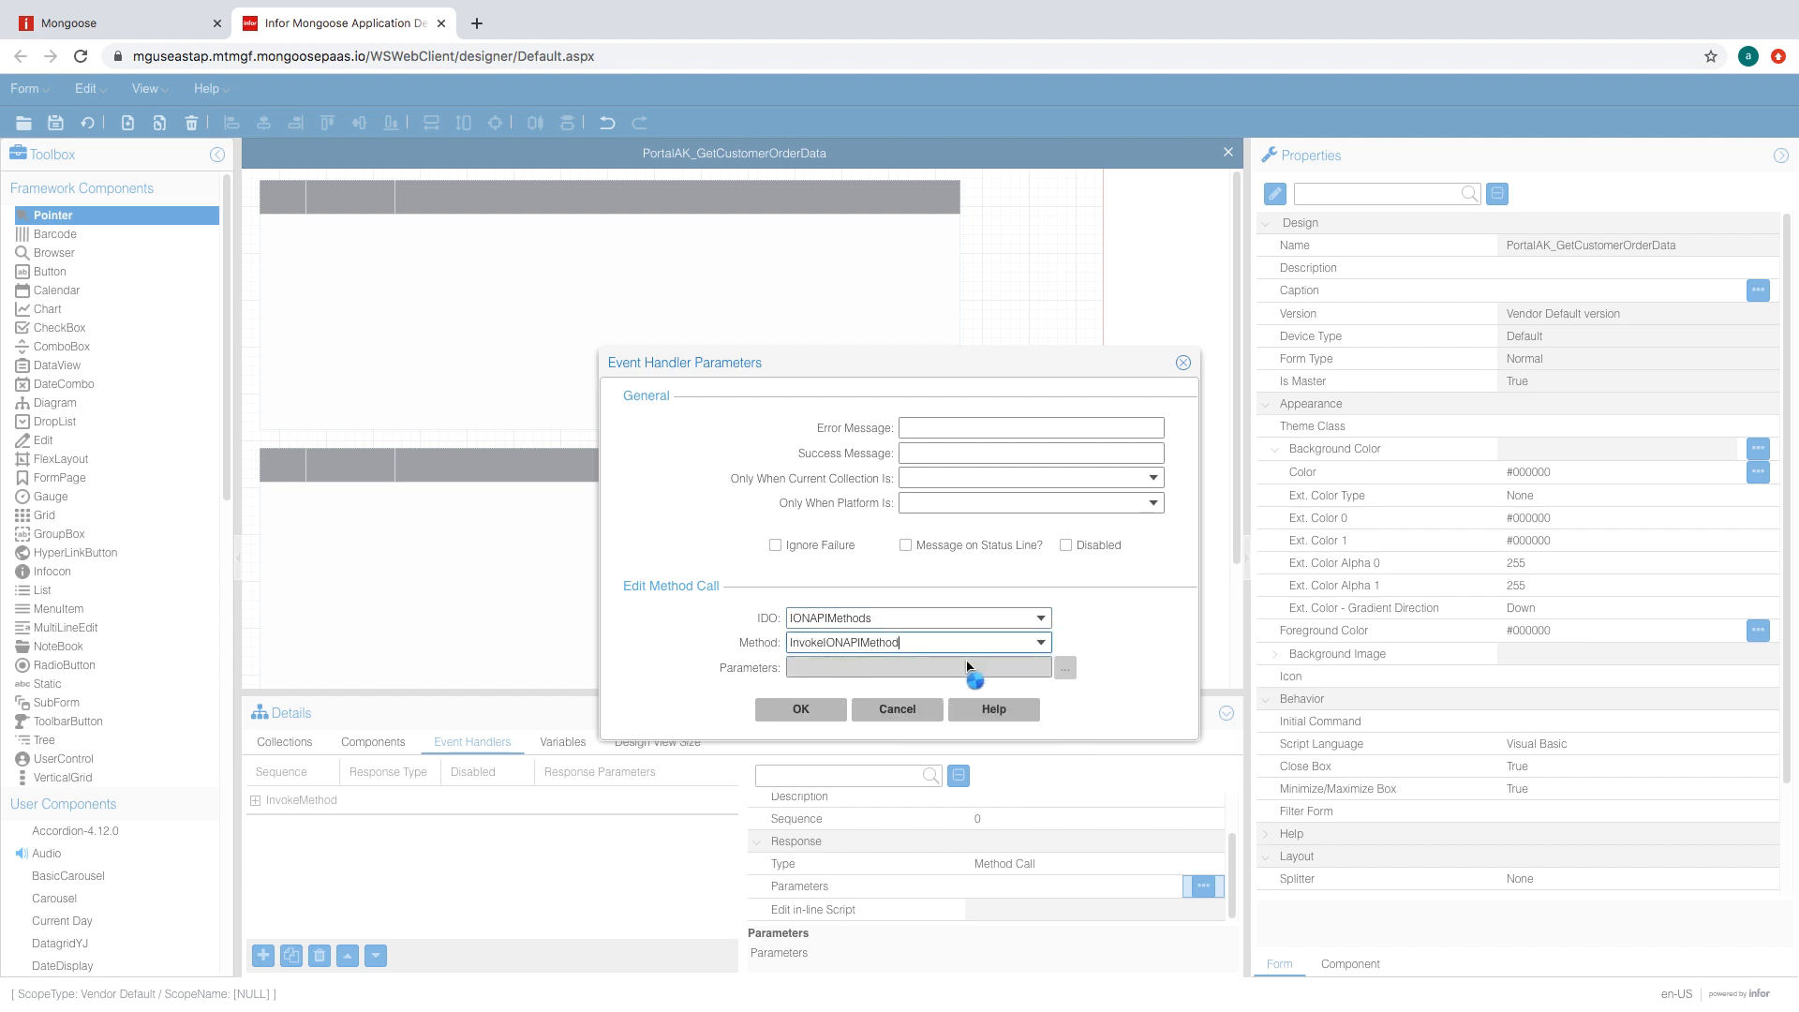
{"action": "left_click", "coordinate": [1065, 668]}
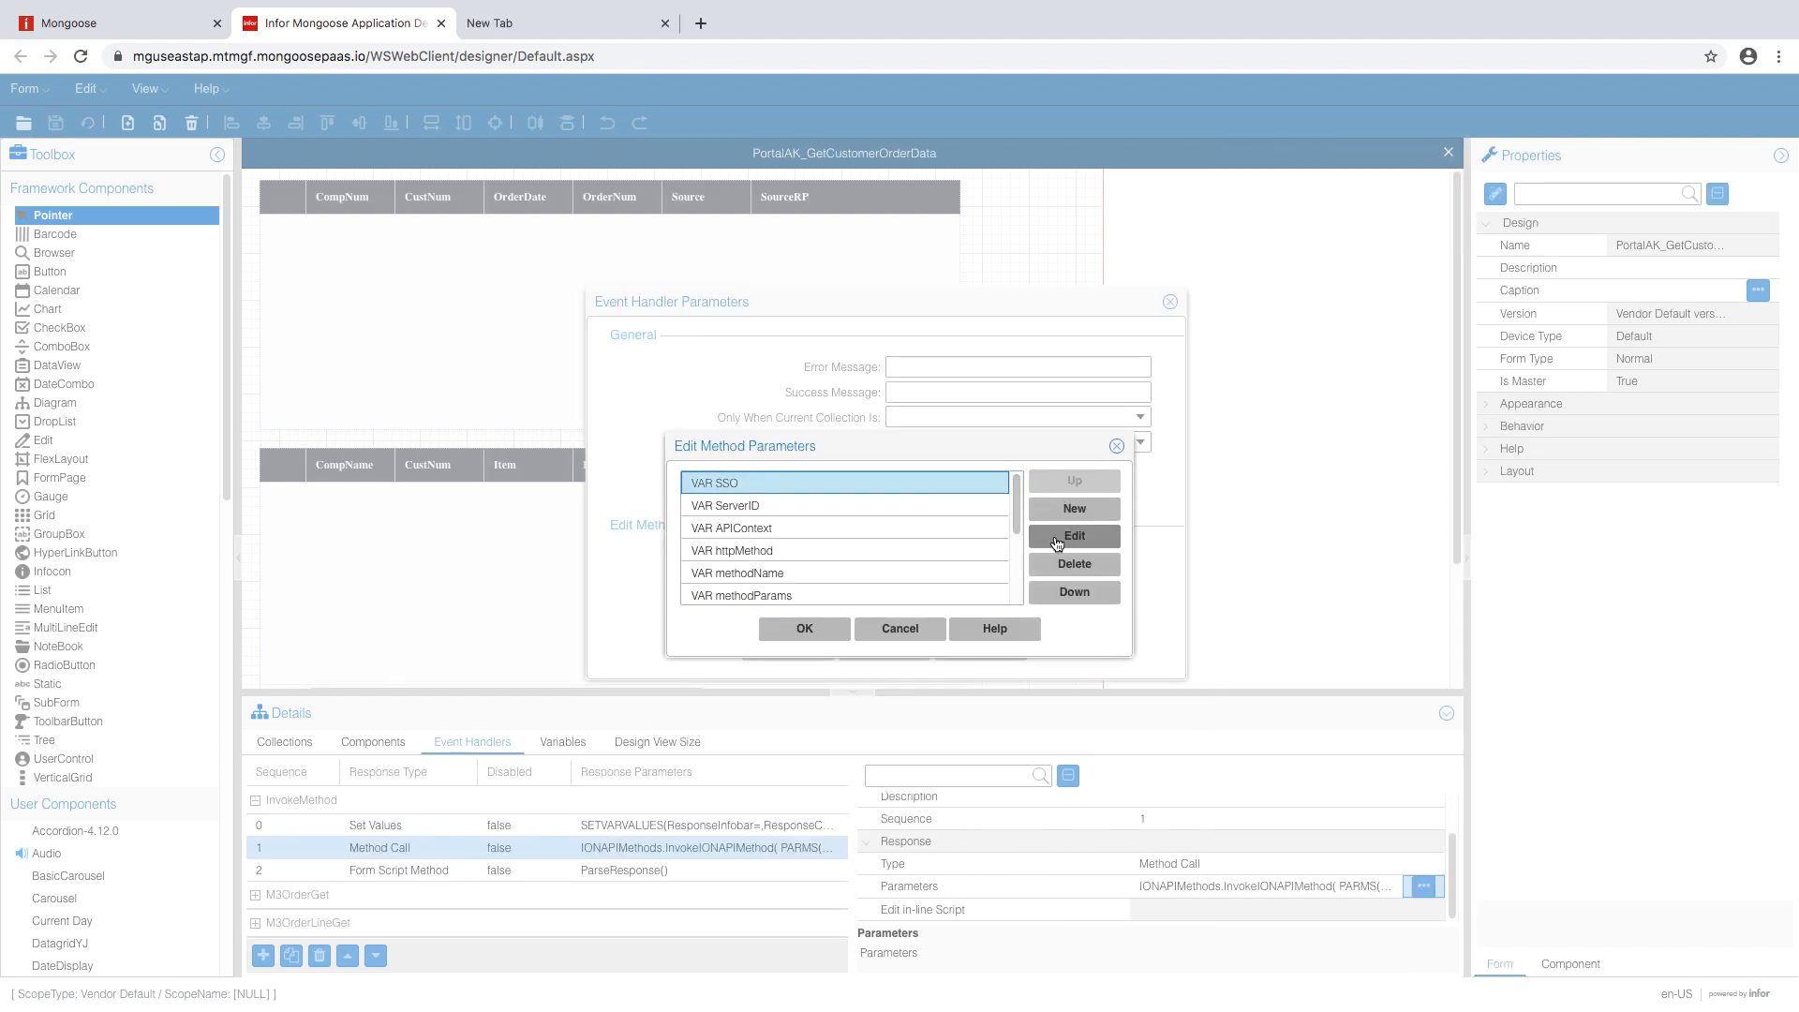
- Set the SSO parameter to True and ServerID to 0
{"action": "left_click", "coordinate": [1057, 543]}
{"action": "double_click", "coordinate": [939, 566]}
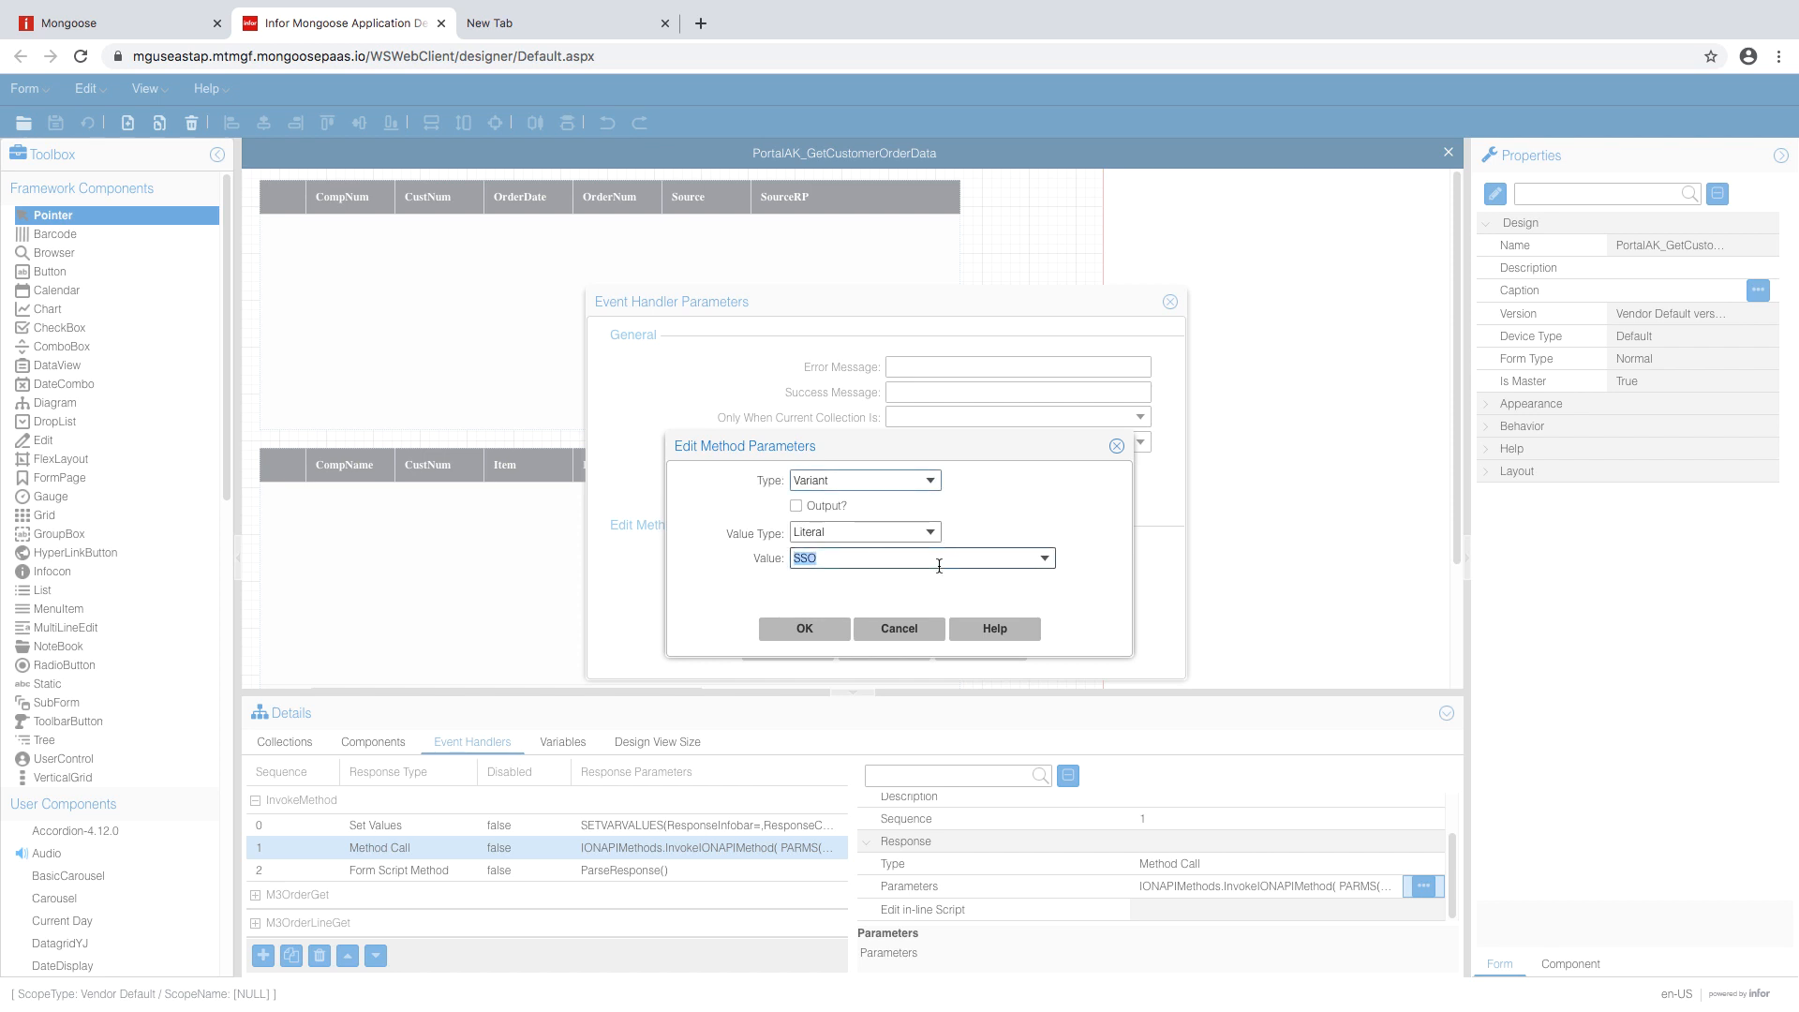
{"action": "type", "text": "True"}
{"action": "left_click", "coordinate": [839, 628]}
{"action": "left_click", "coordinate": [947, 506]}
{"action": "left_click", "coordinate": [1049, 540]}
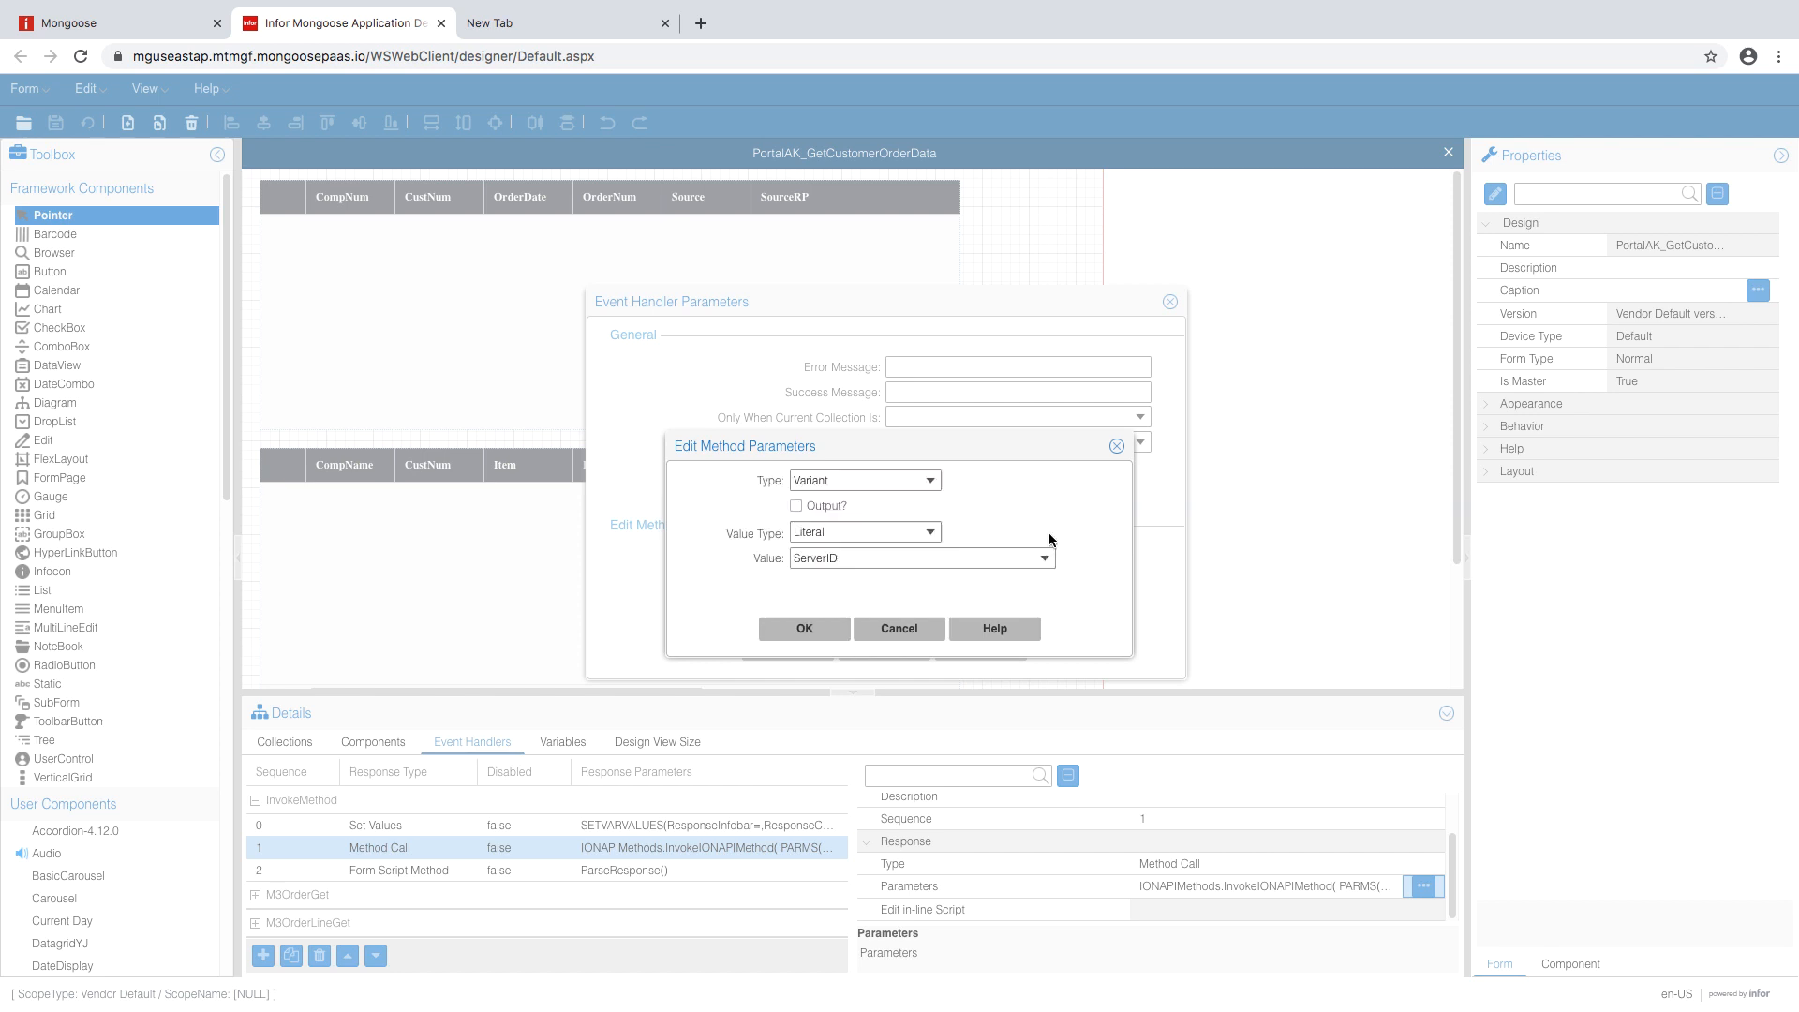
{"action": "double_click", "coordinate": [900, 557]}
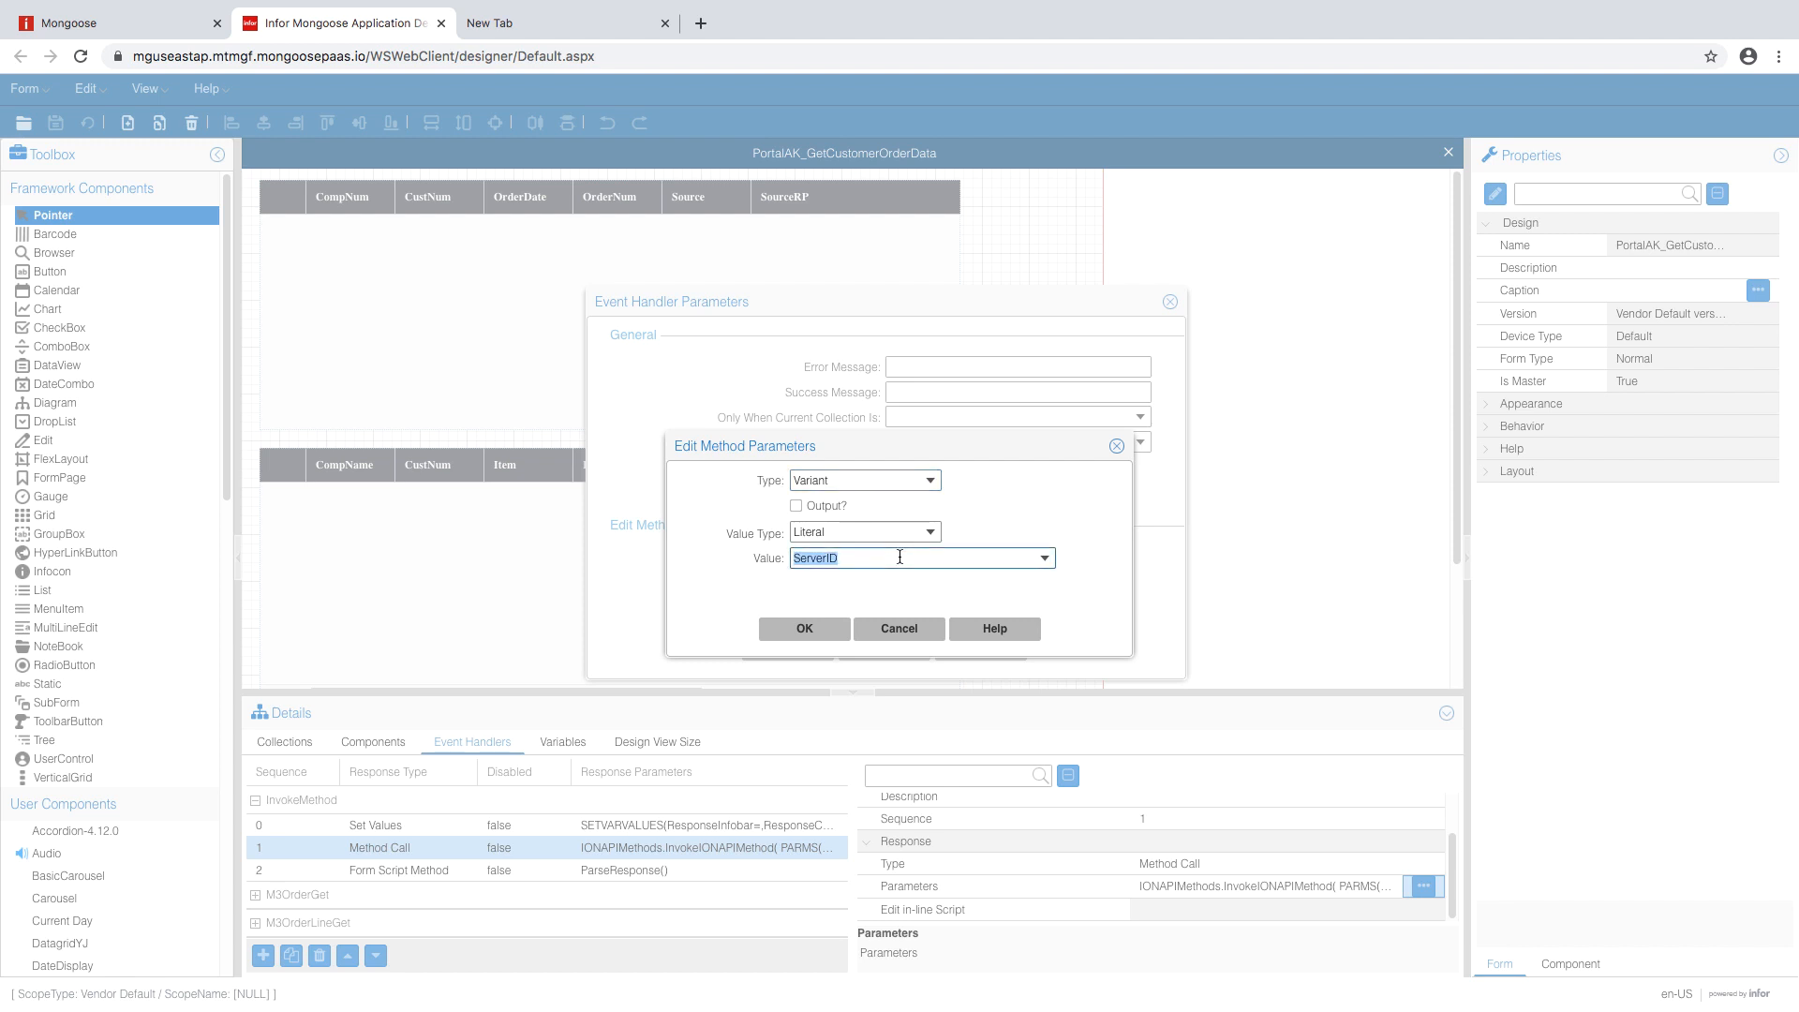
{"action": "type", "text": "0"}
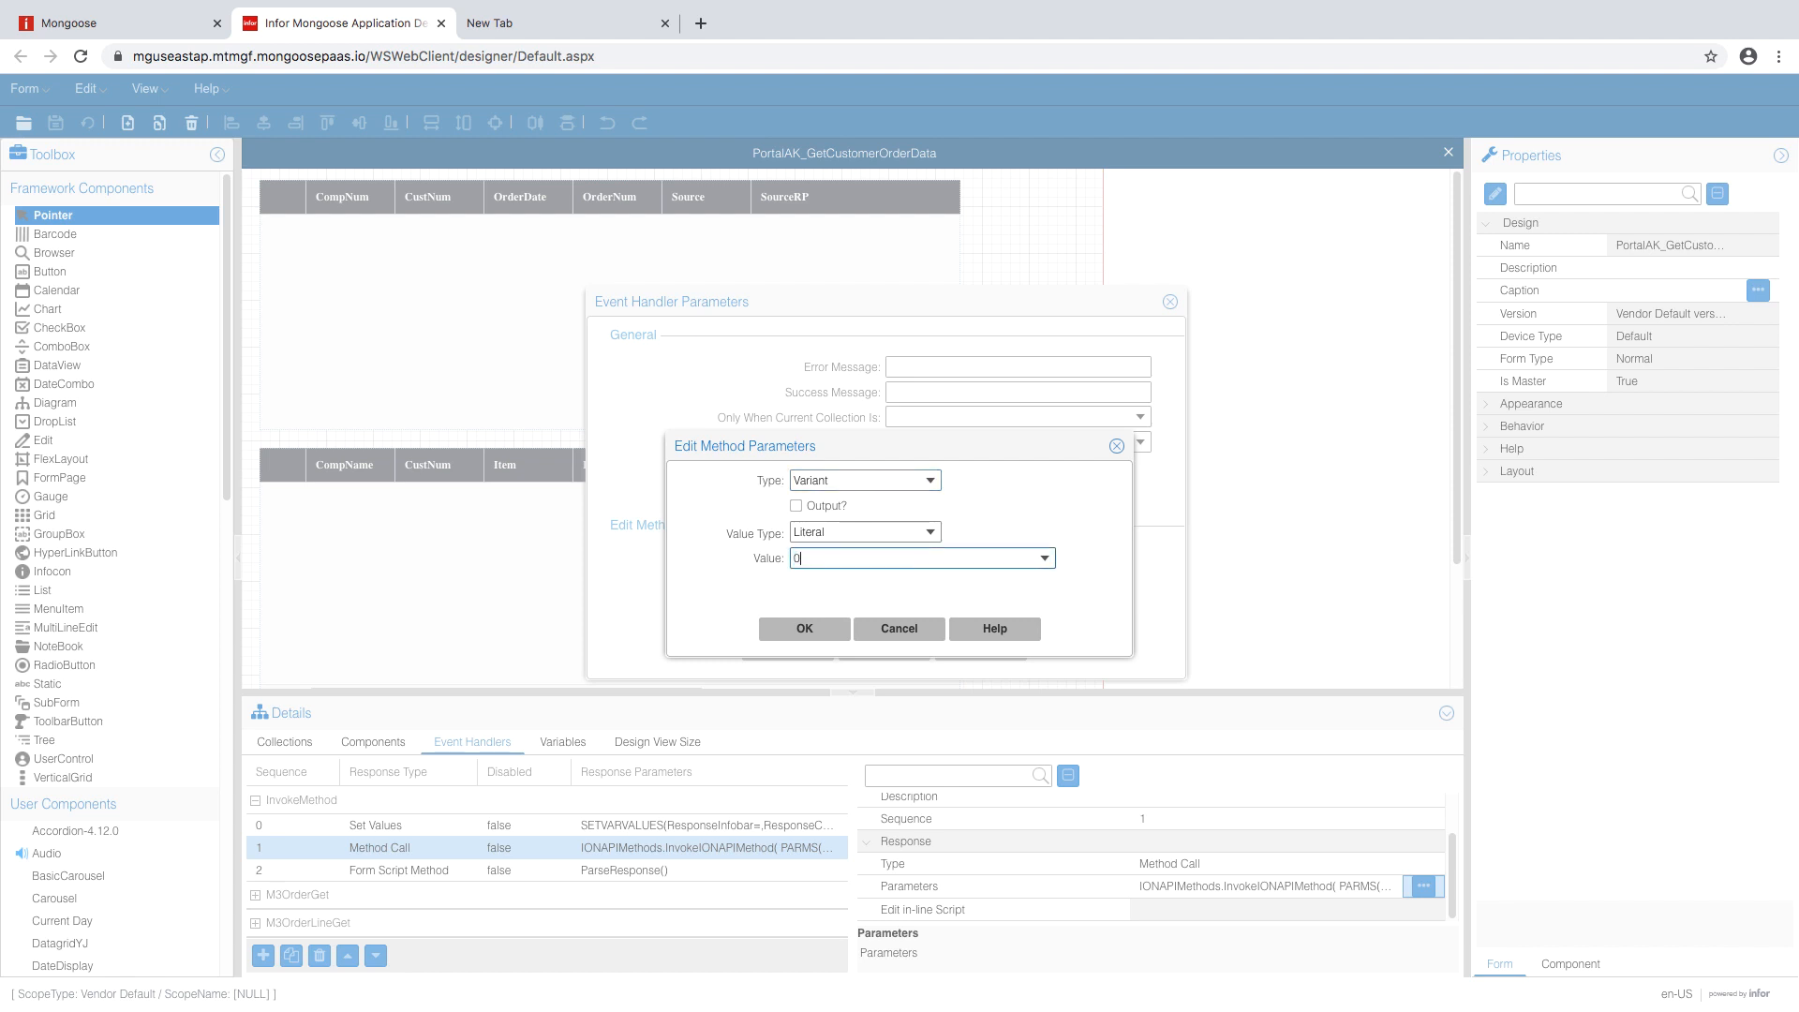
{"action": "left_click", "coordinate": [804, 628]}
- Bind the APIContext parameter to the SuiteContext variable
{"action": "left_click", "coordinate": [848, 528]}
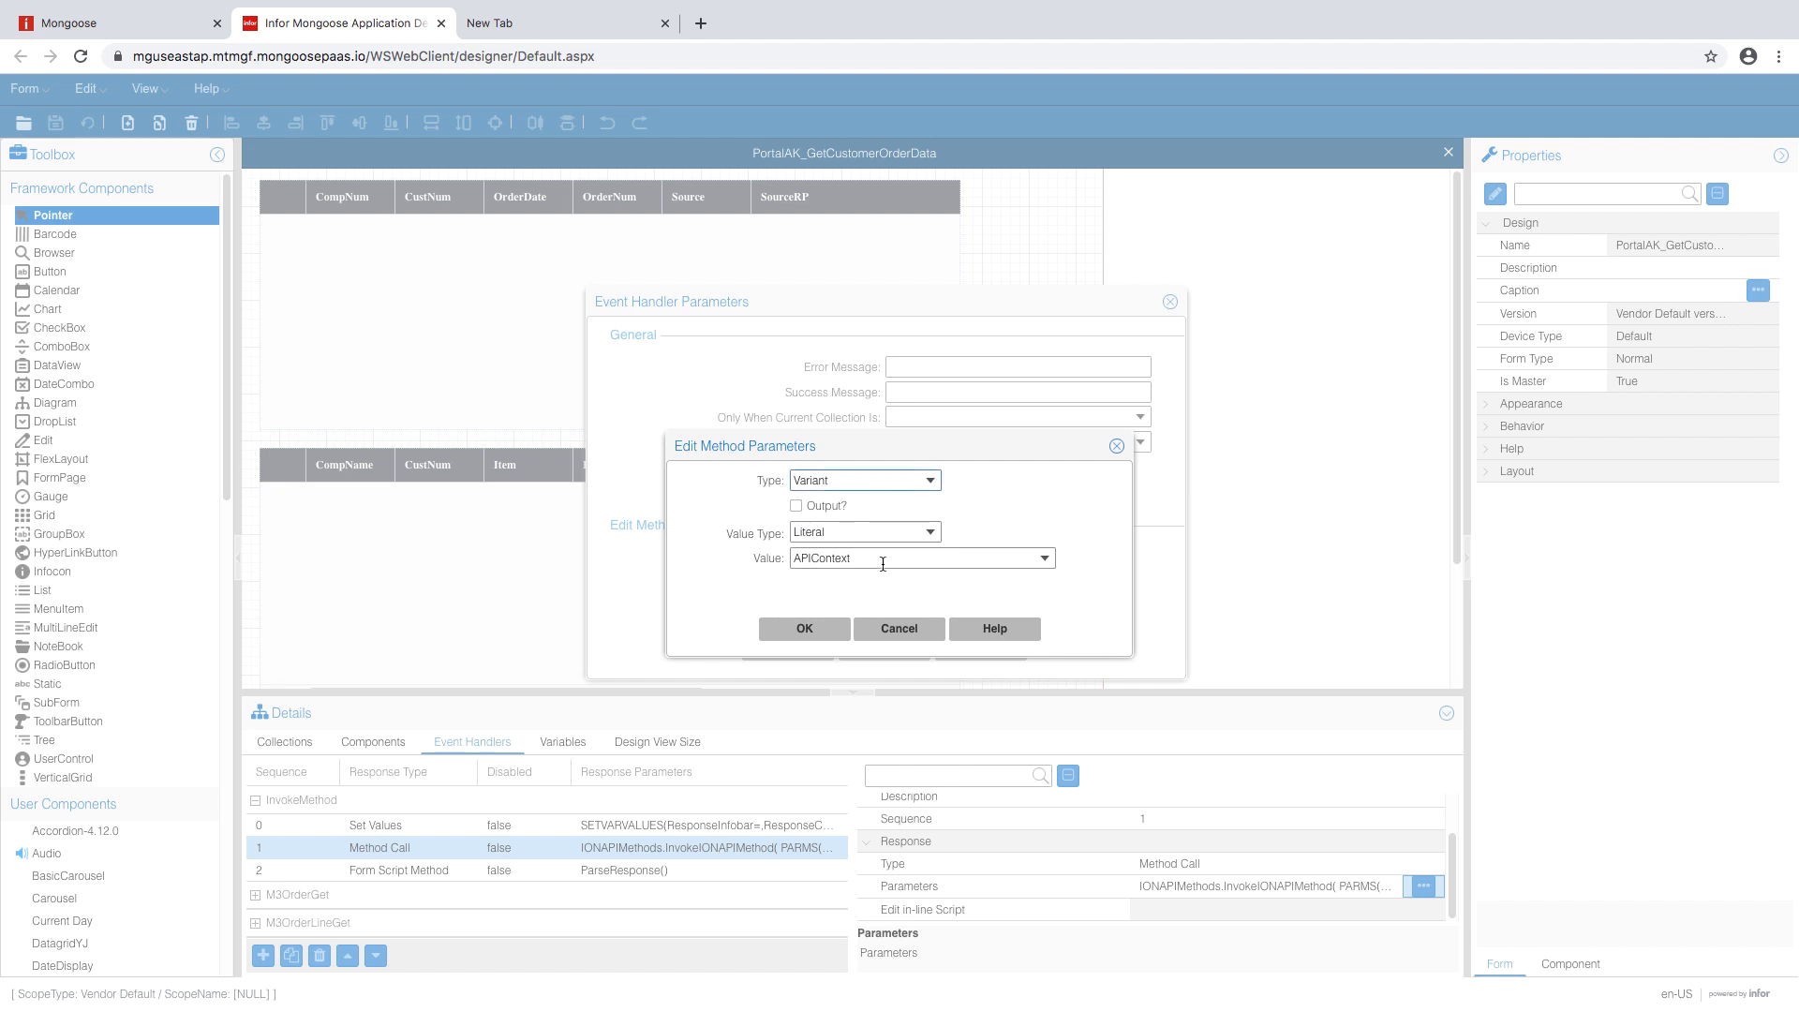
{"action": "double_click", "coordinate": [883, 557]}
{"action": "left_click", "coordinate": [931, 532]}
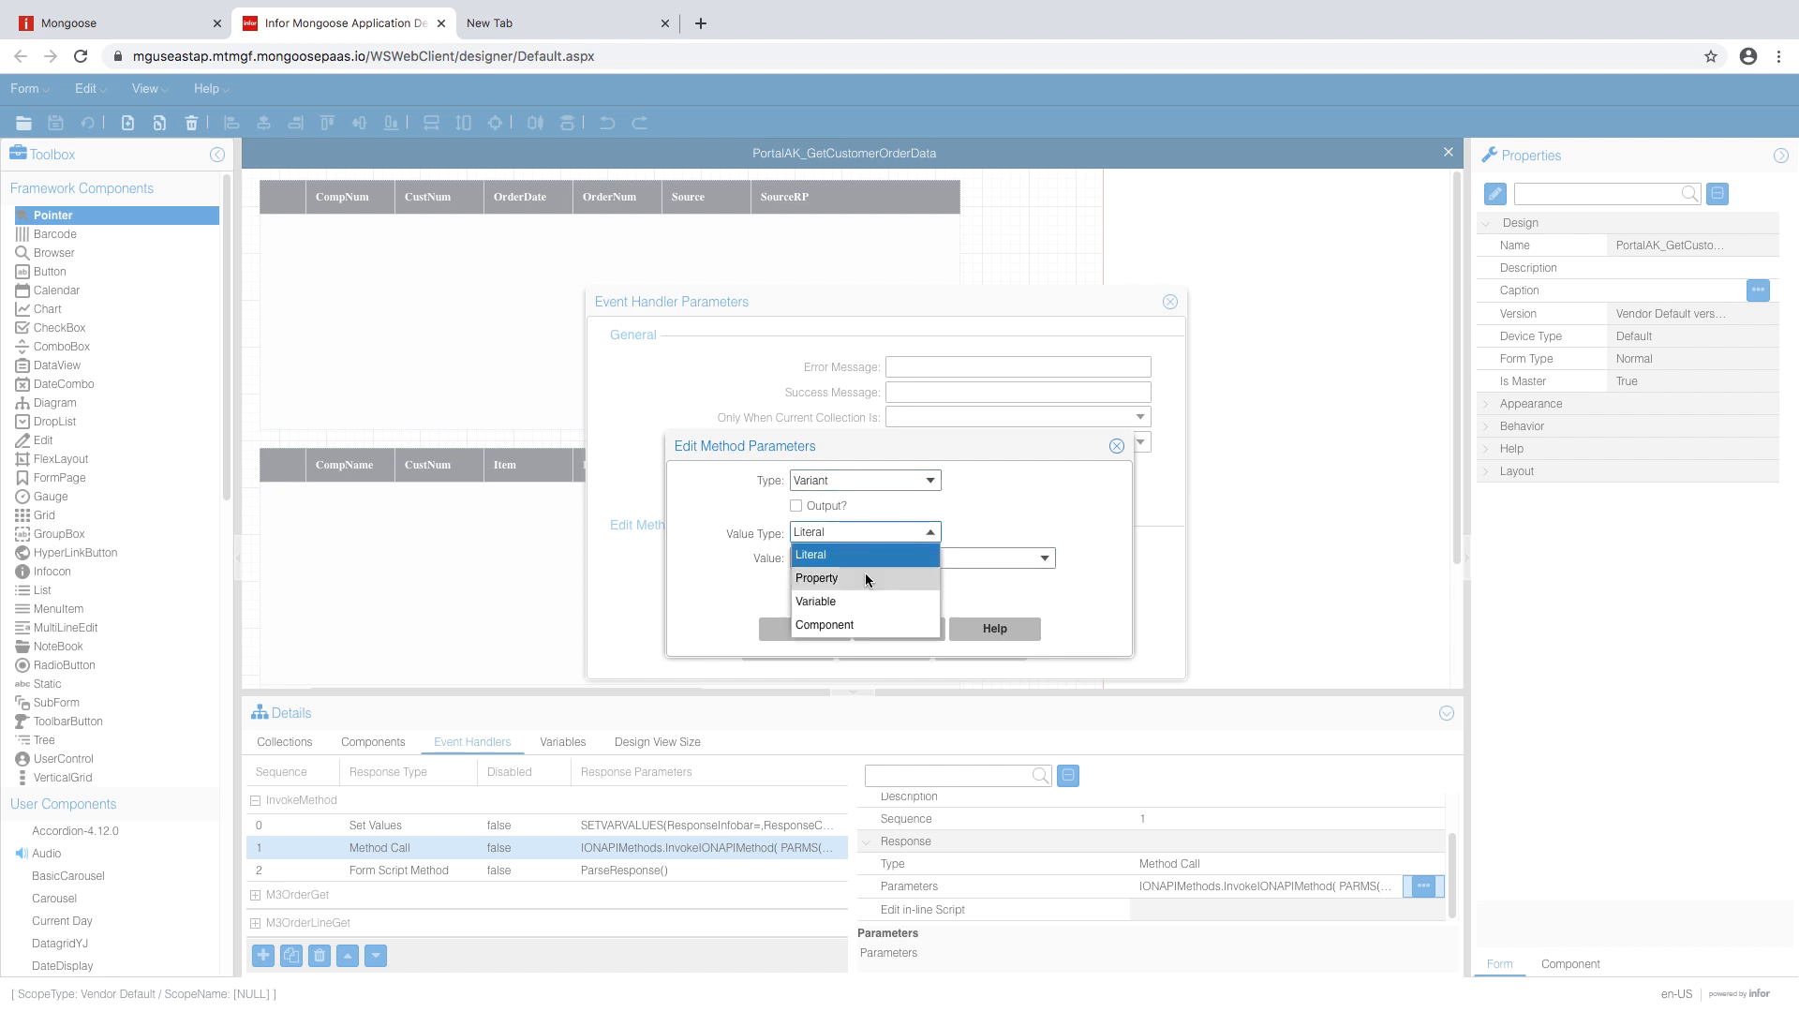
{"action": "left_click", "coordinate": [835, 600]}
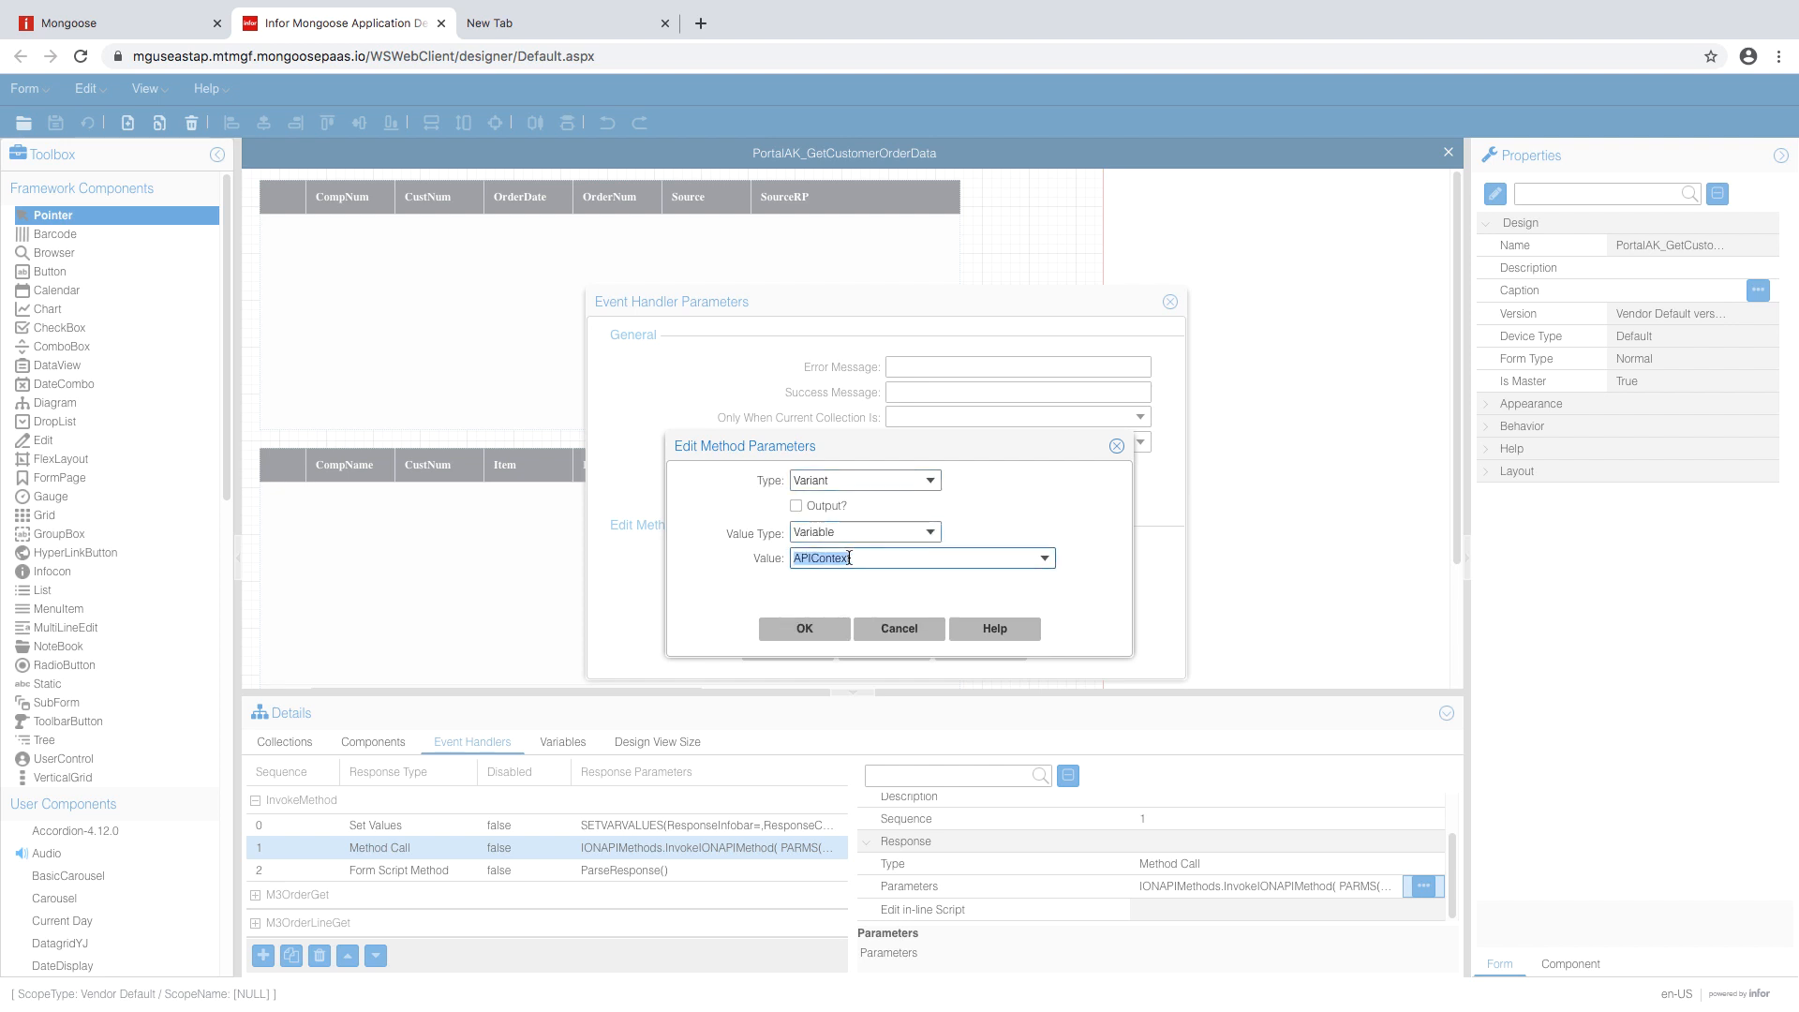
{"action": "type", "text": "SuitecOntext"}
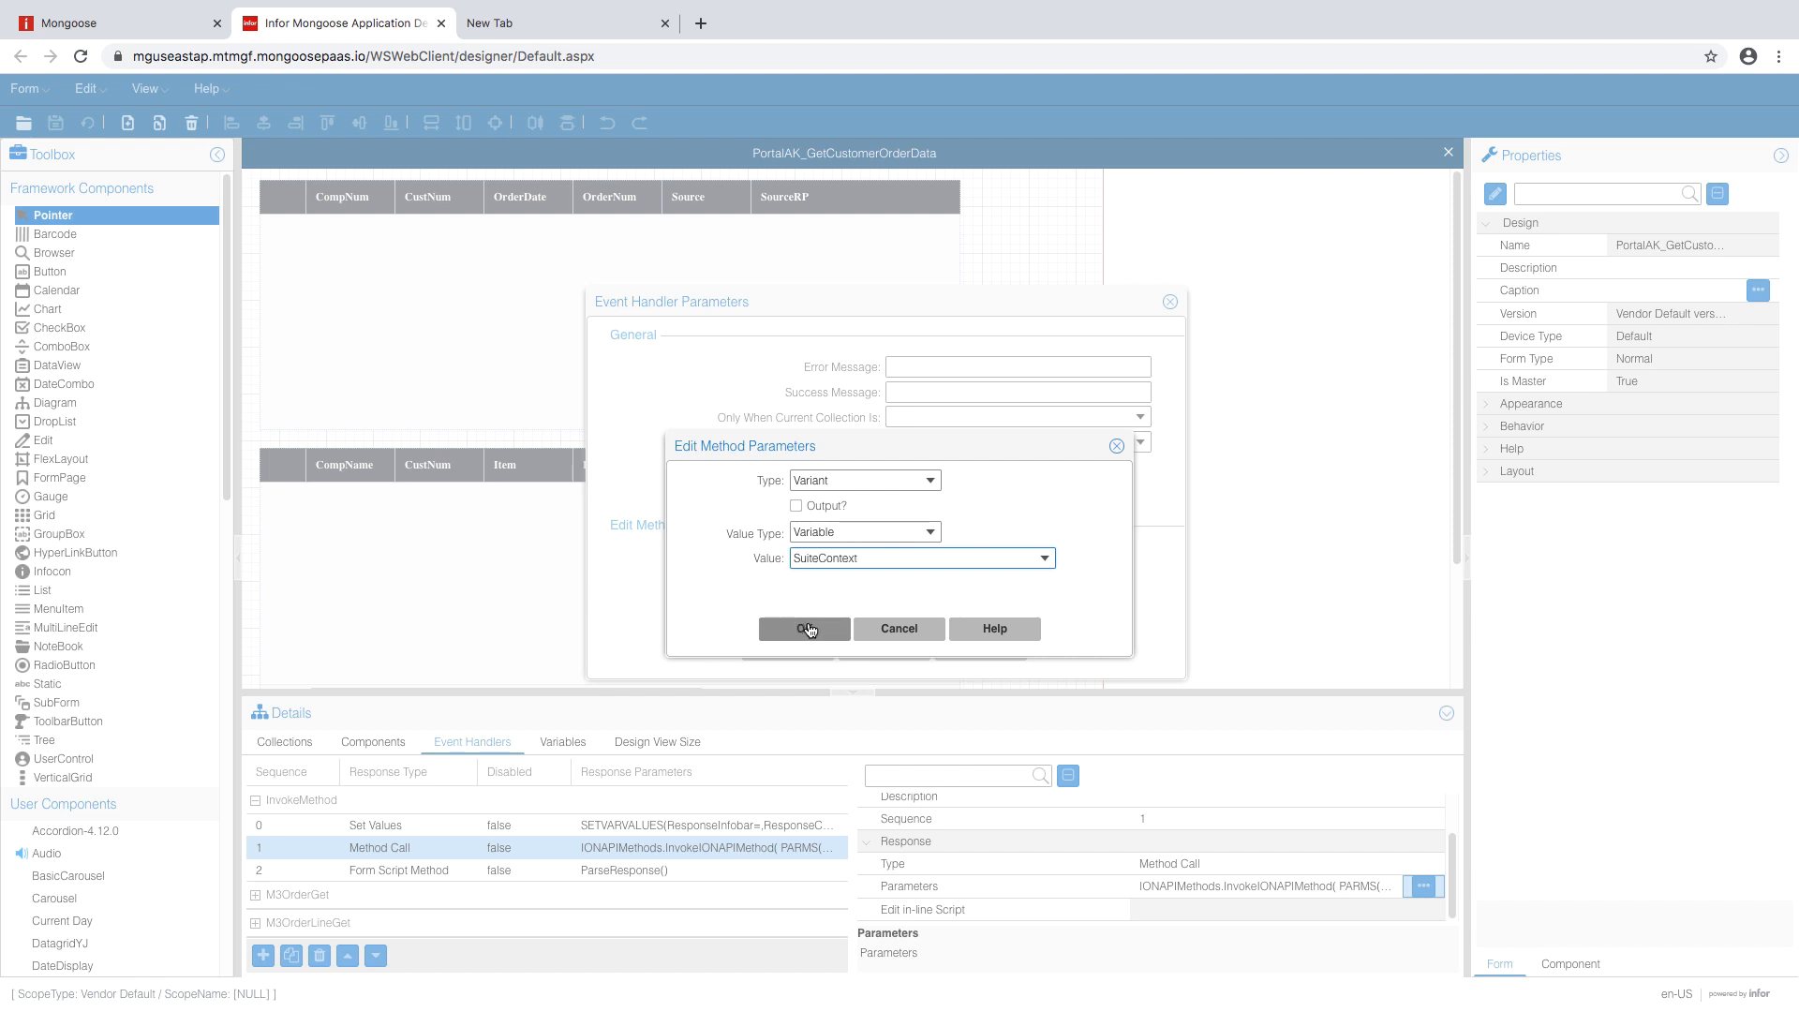
{"action": "left_click", "coordinate": [811, 629]}
- Bind the httpMethod parameter to the HttpMethod variable
{"action": "left_click", "coordinate": [804, 551]}
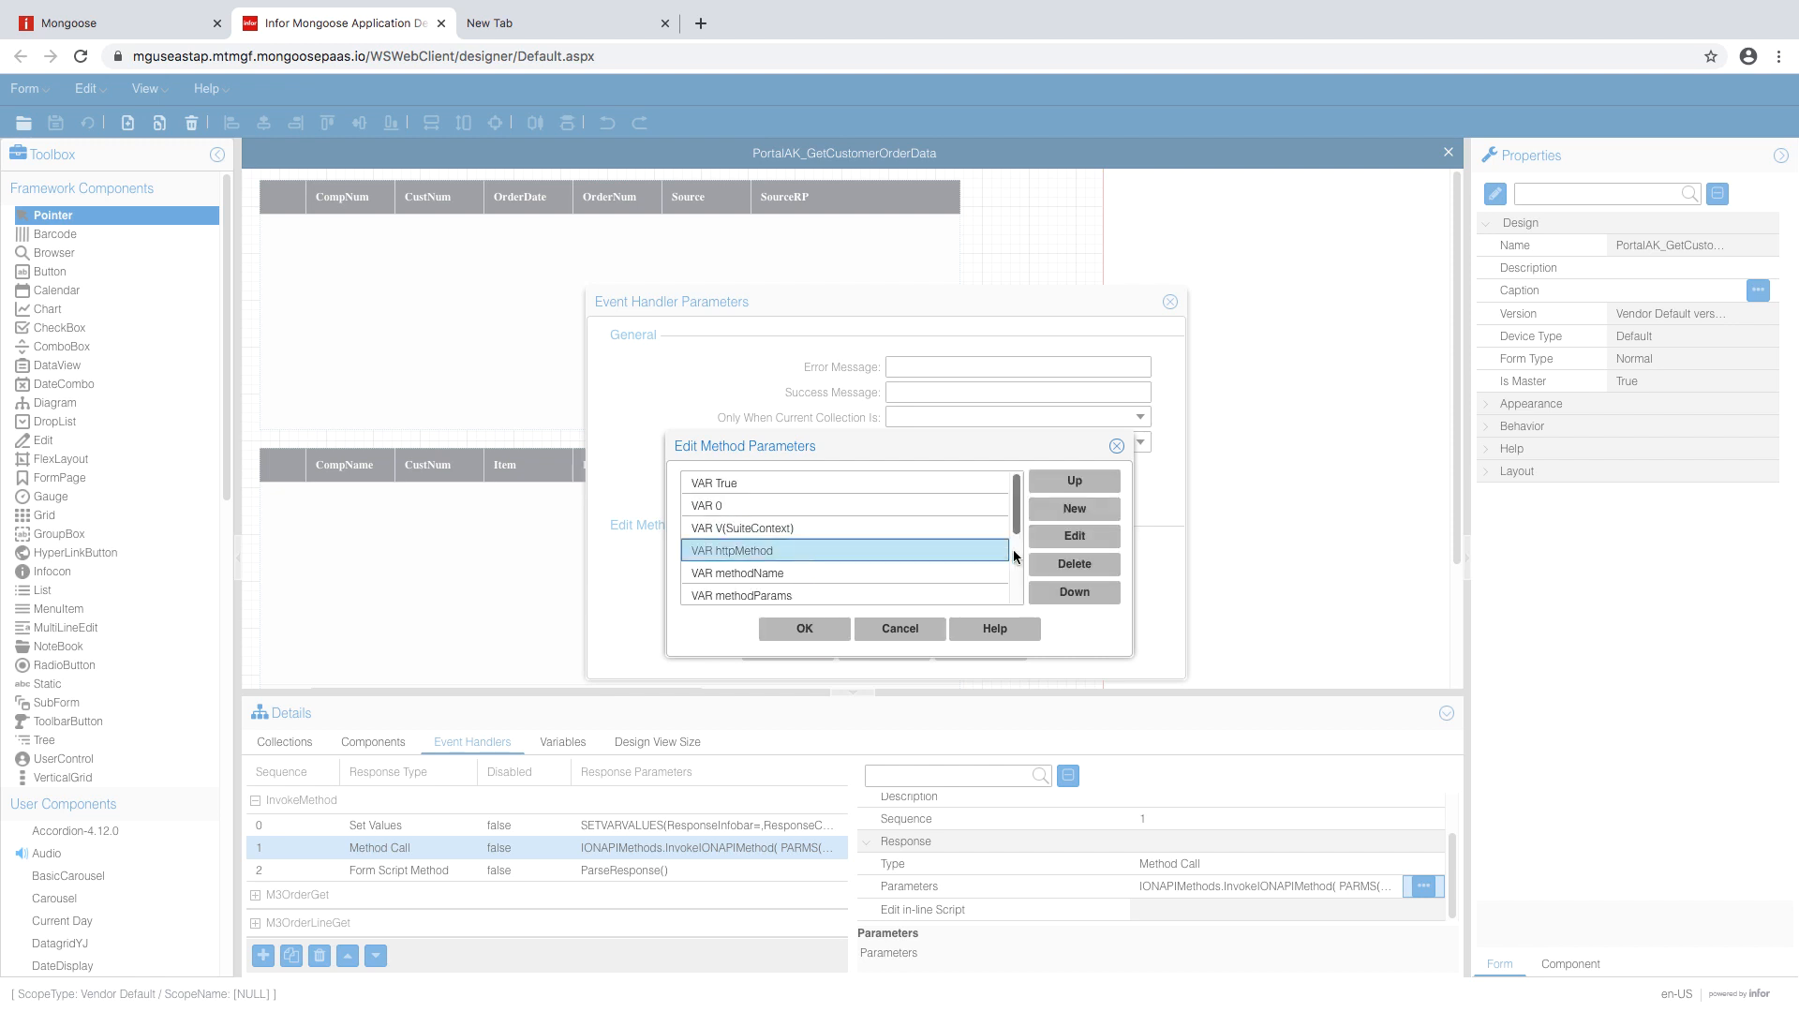
{"action": "left_click", "coordinate": [1050, 542]}
{"action": "left_click", "coordinate": [911, 533]}
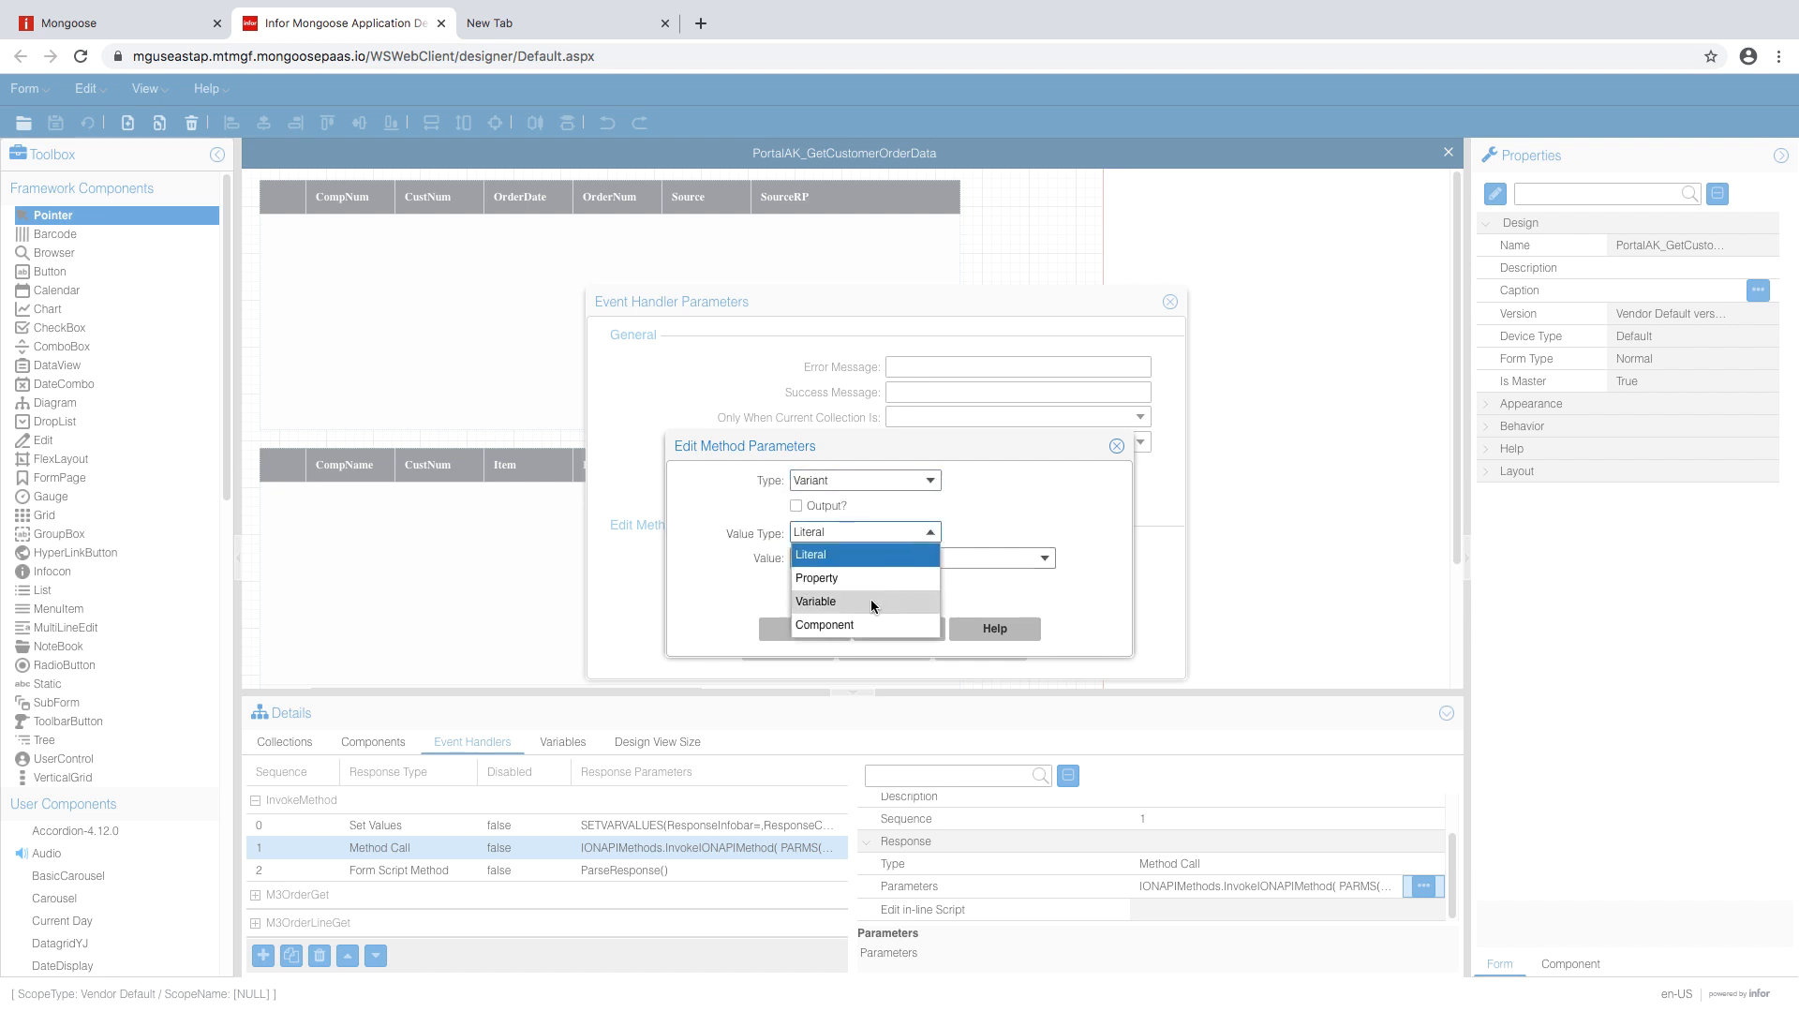
{"action": "left_click", "coordinate": [872, 602]}
{"action": "left_click", "coordinate": [878, 560]}
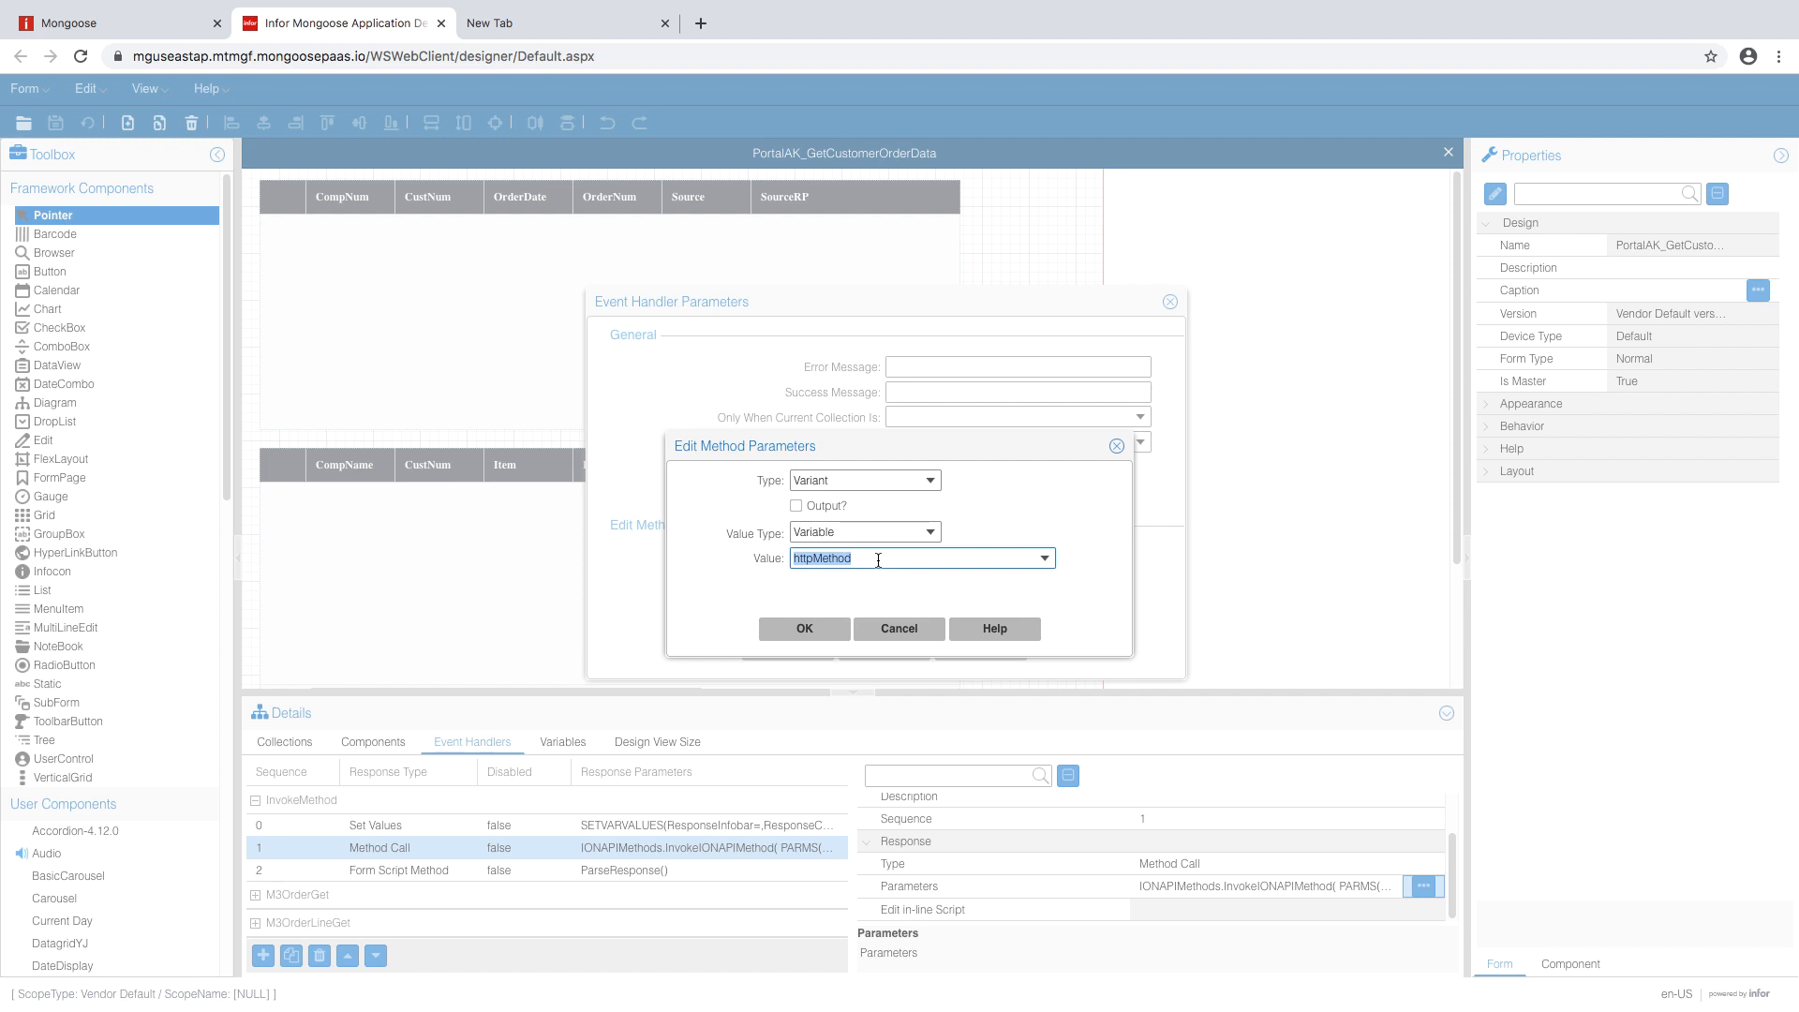
{"action": "type", "text": "H"}
{"action": "left_click", "coordinate": [834, 630]}
- Bind the methodName parameter to the MethodName variable
{"action": "left_click", "coordinate": [844, 572]}
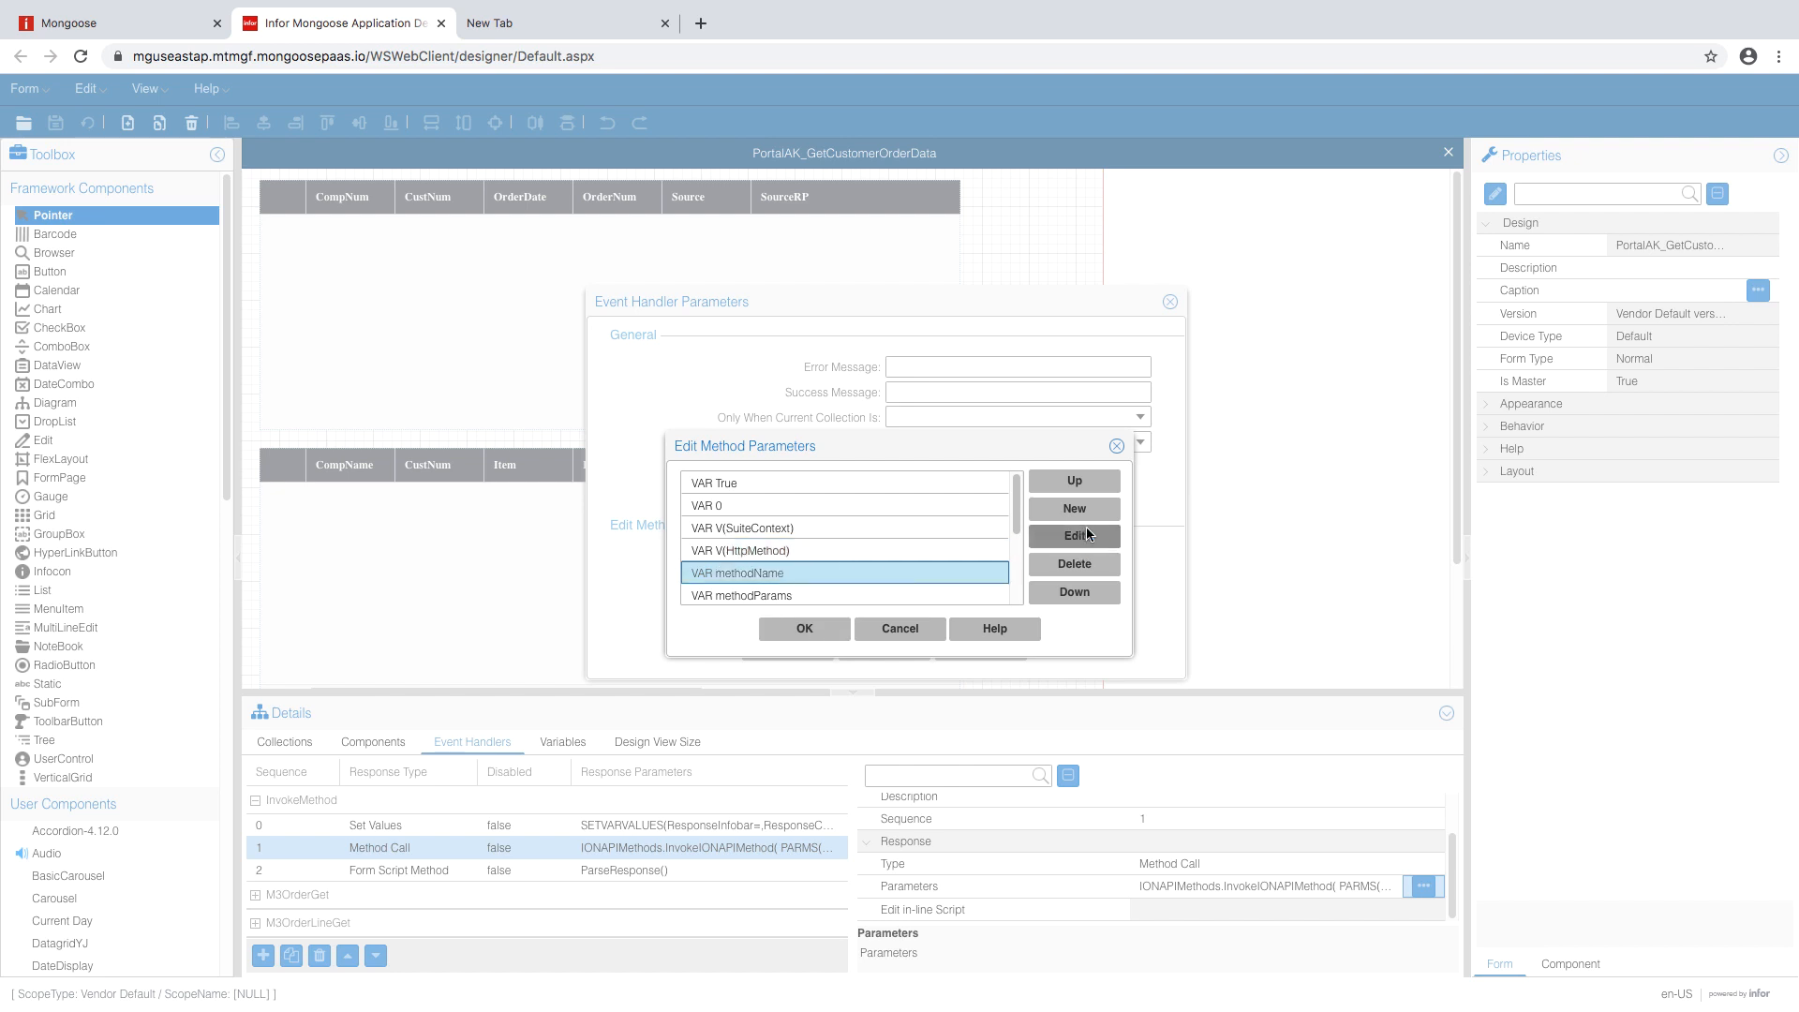
{"action": "left_click", "coordinate": [1087, 535]}
{"action": "left_click", "coordinate": [931, 533]}
{"action": "left_click", "coordinate": [895, 601]}
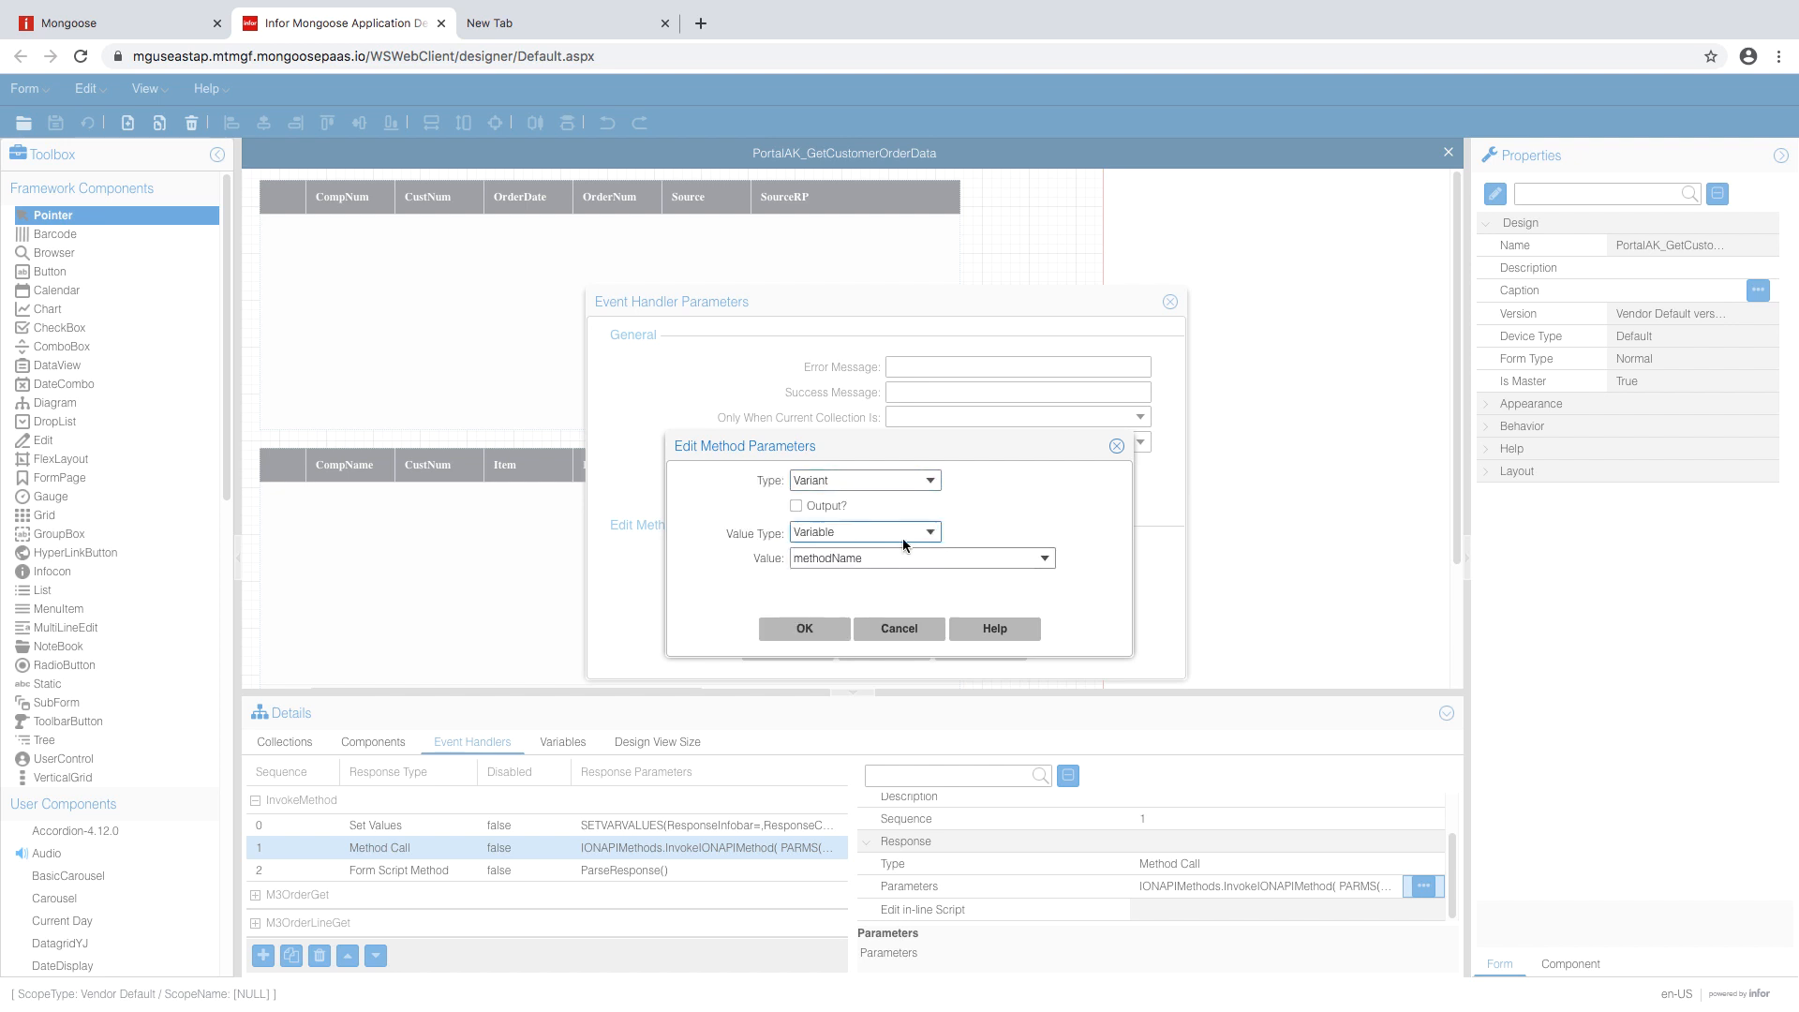
{"action": "left_click", "coordinate": [916, 560]}
{"action": "type", "text": "M"}
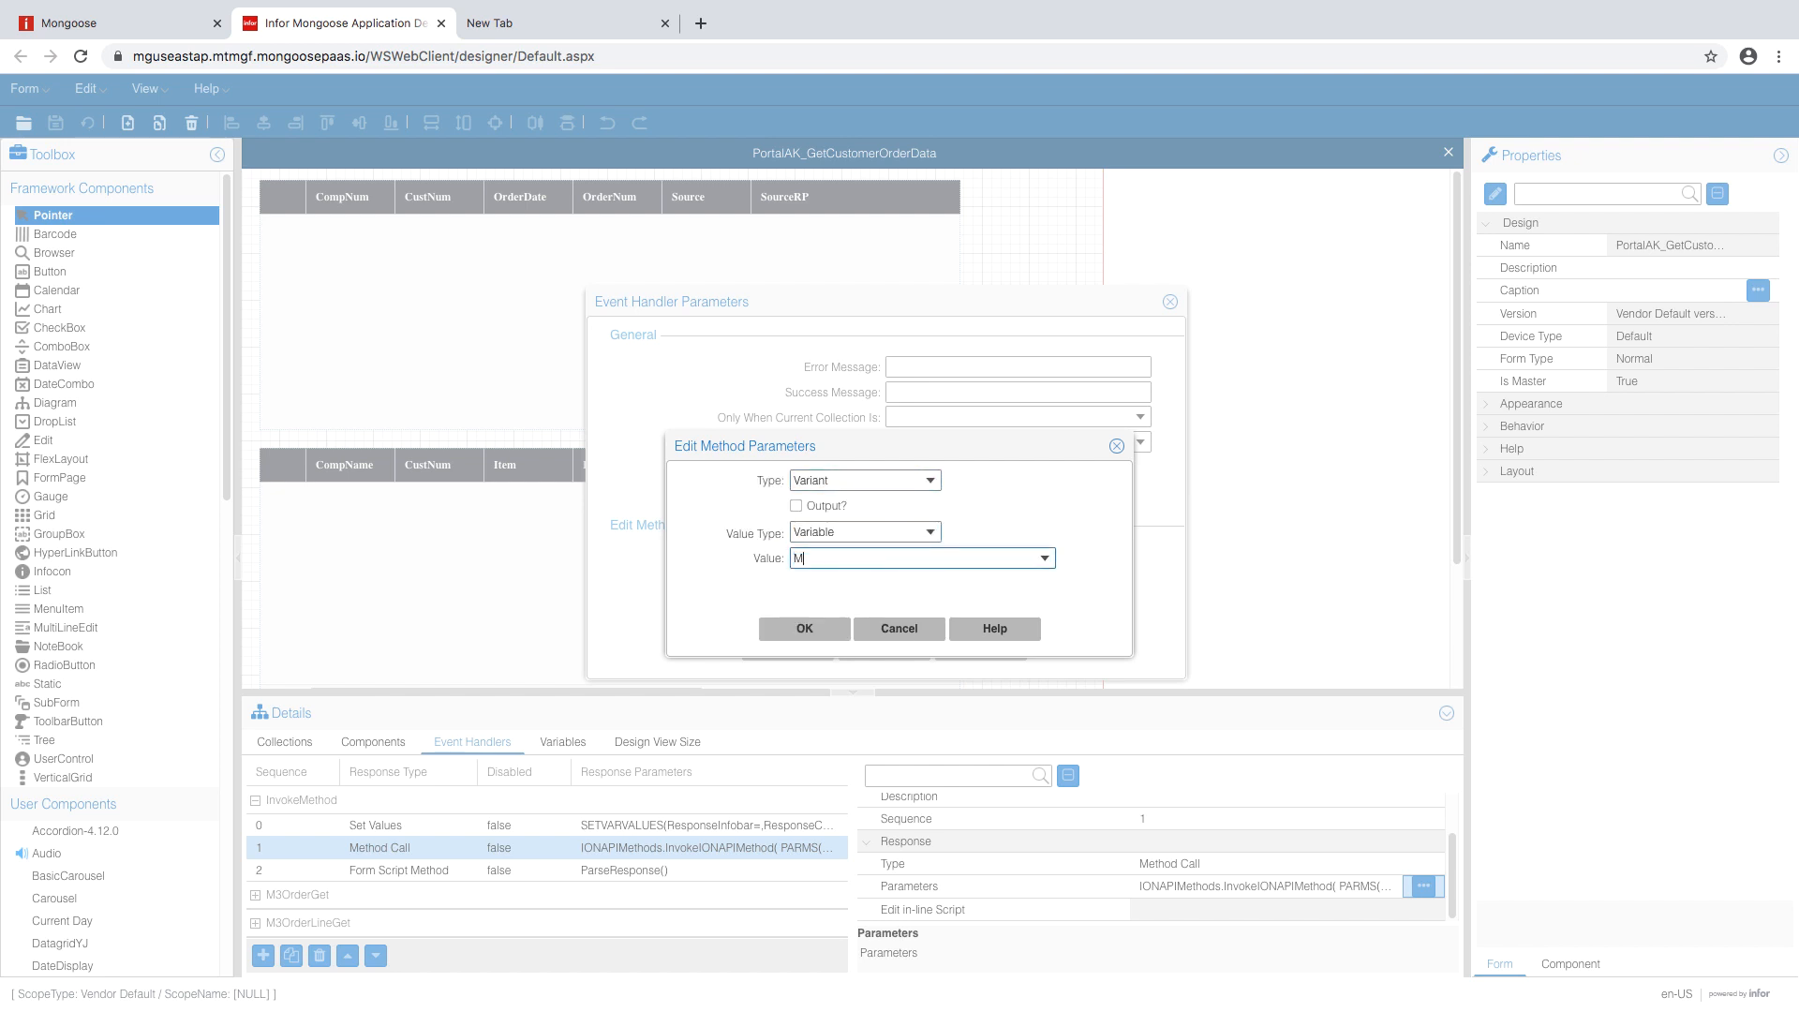
{"action": "type", "text": "ethodName"}
{"action": "left_click", "coordinate": [814, 628]}
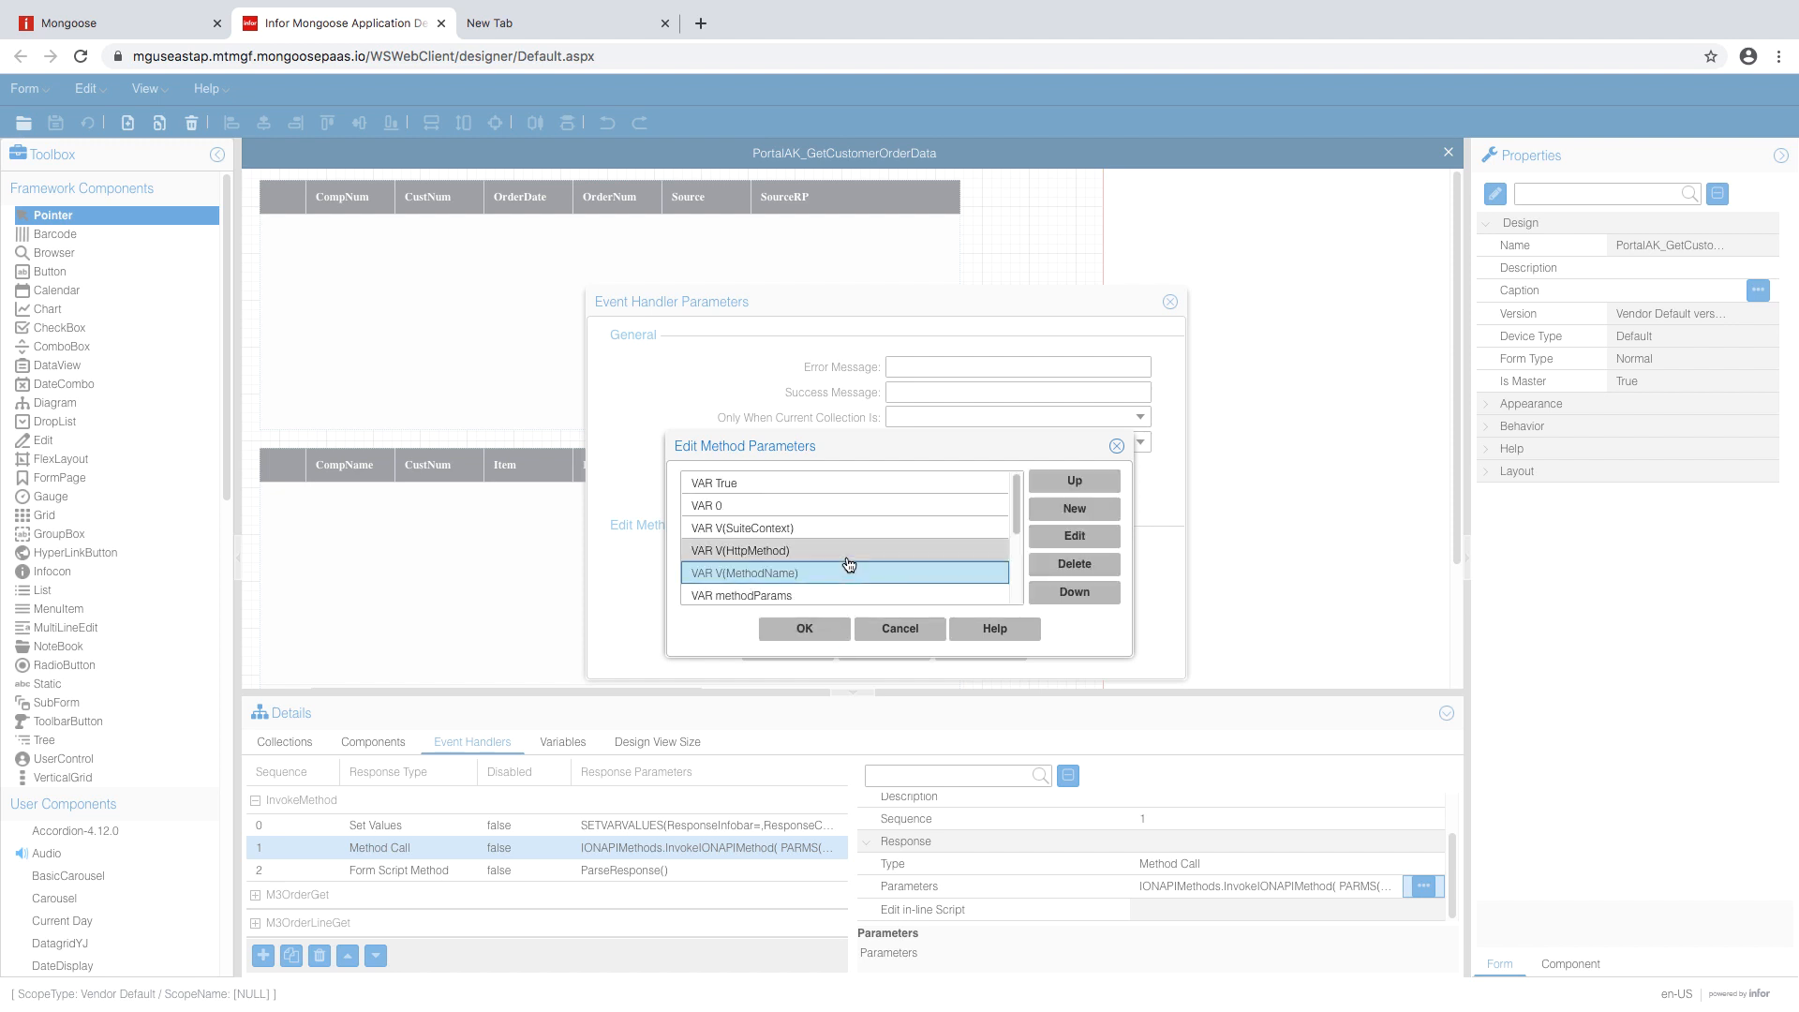
{"action": "scroll", "coordinate": [848, 563], "scroll_direction": "down", "scroll_amount": 2}
- Bind the methodParams parameter to the Parameters variable
{"action": "left_click", "coordinate": [812, 547]}
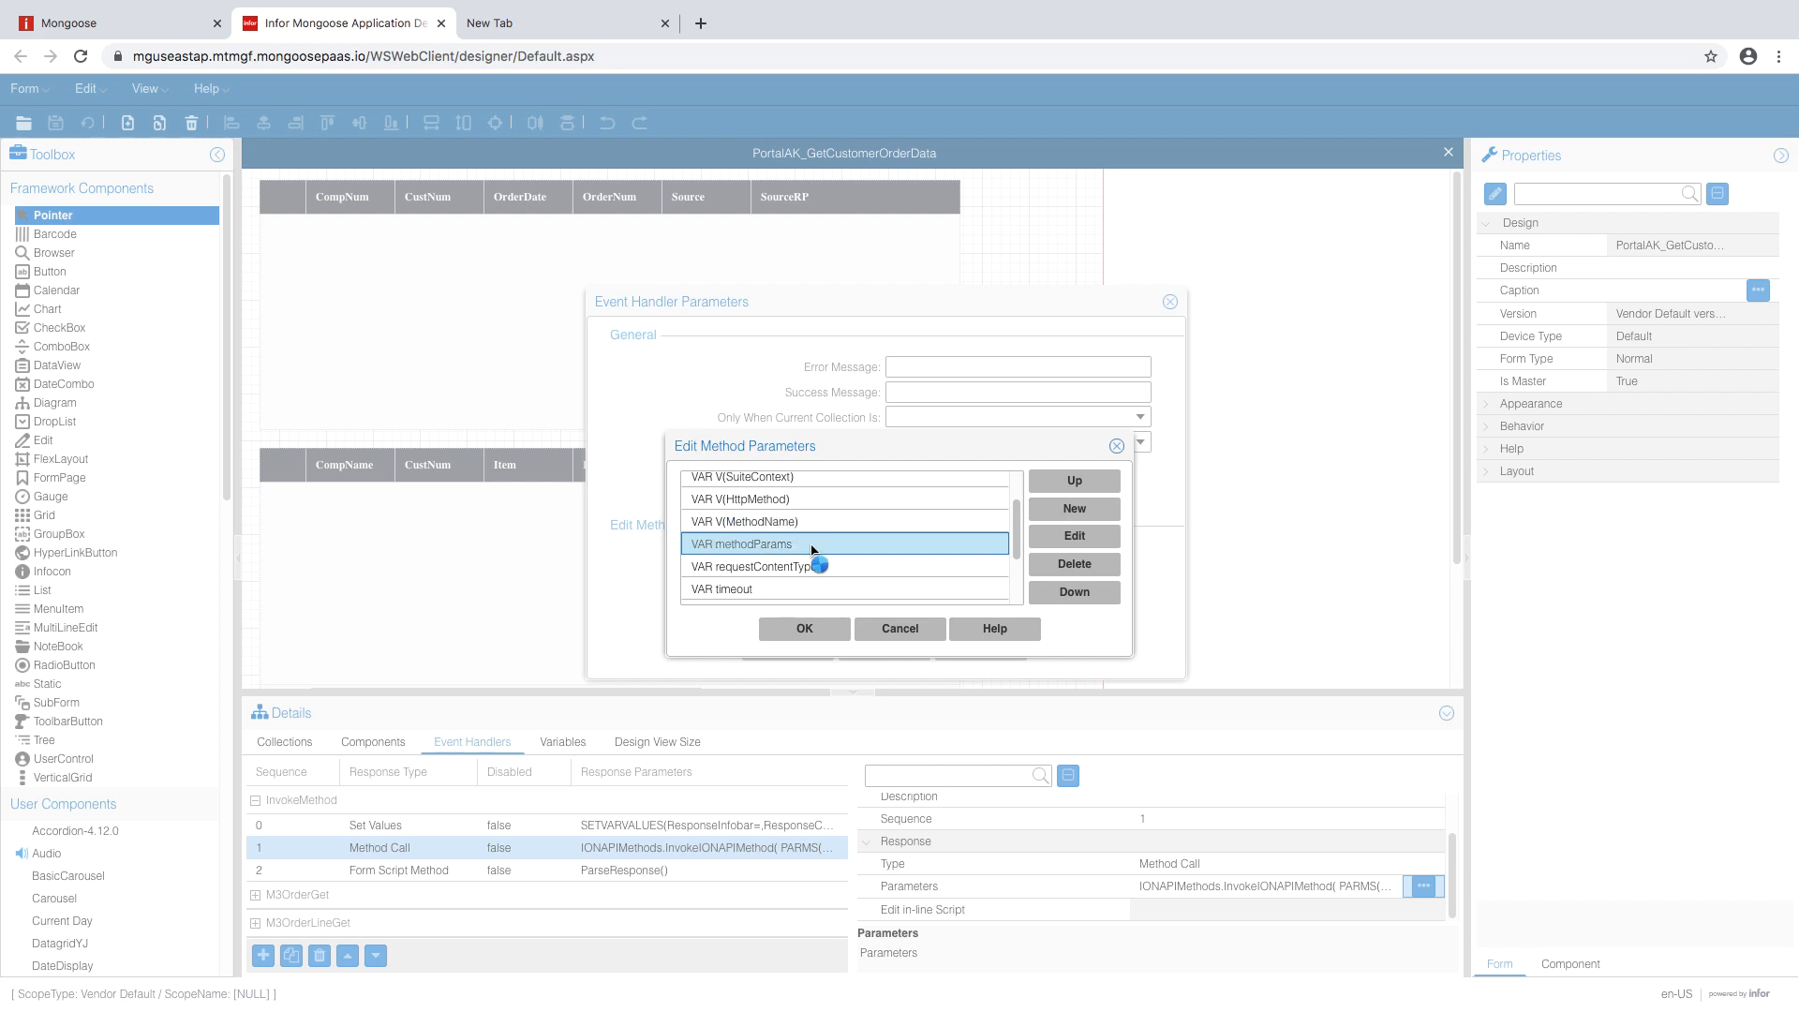
{"action": "left_click", "coordinate": [1092, 539]}
{"action": "left_click", "coordinate": [855, 533]}
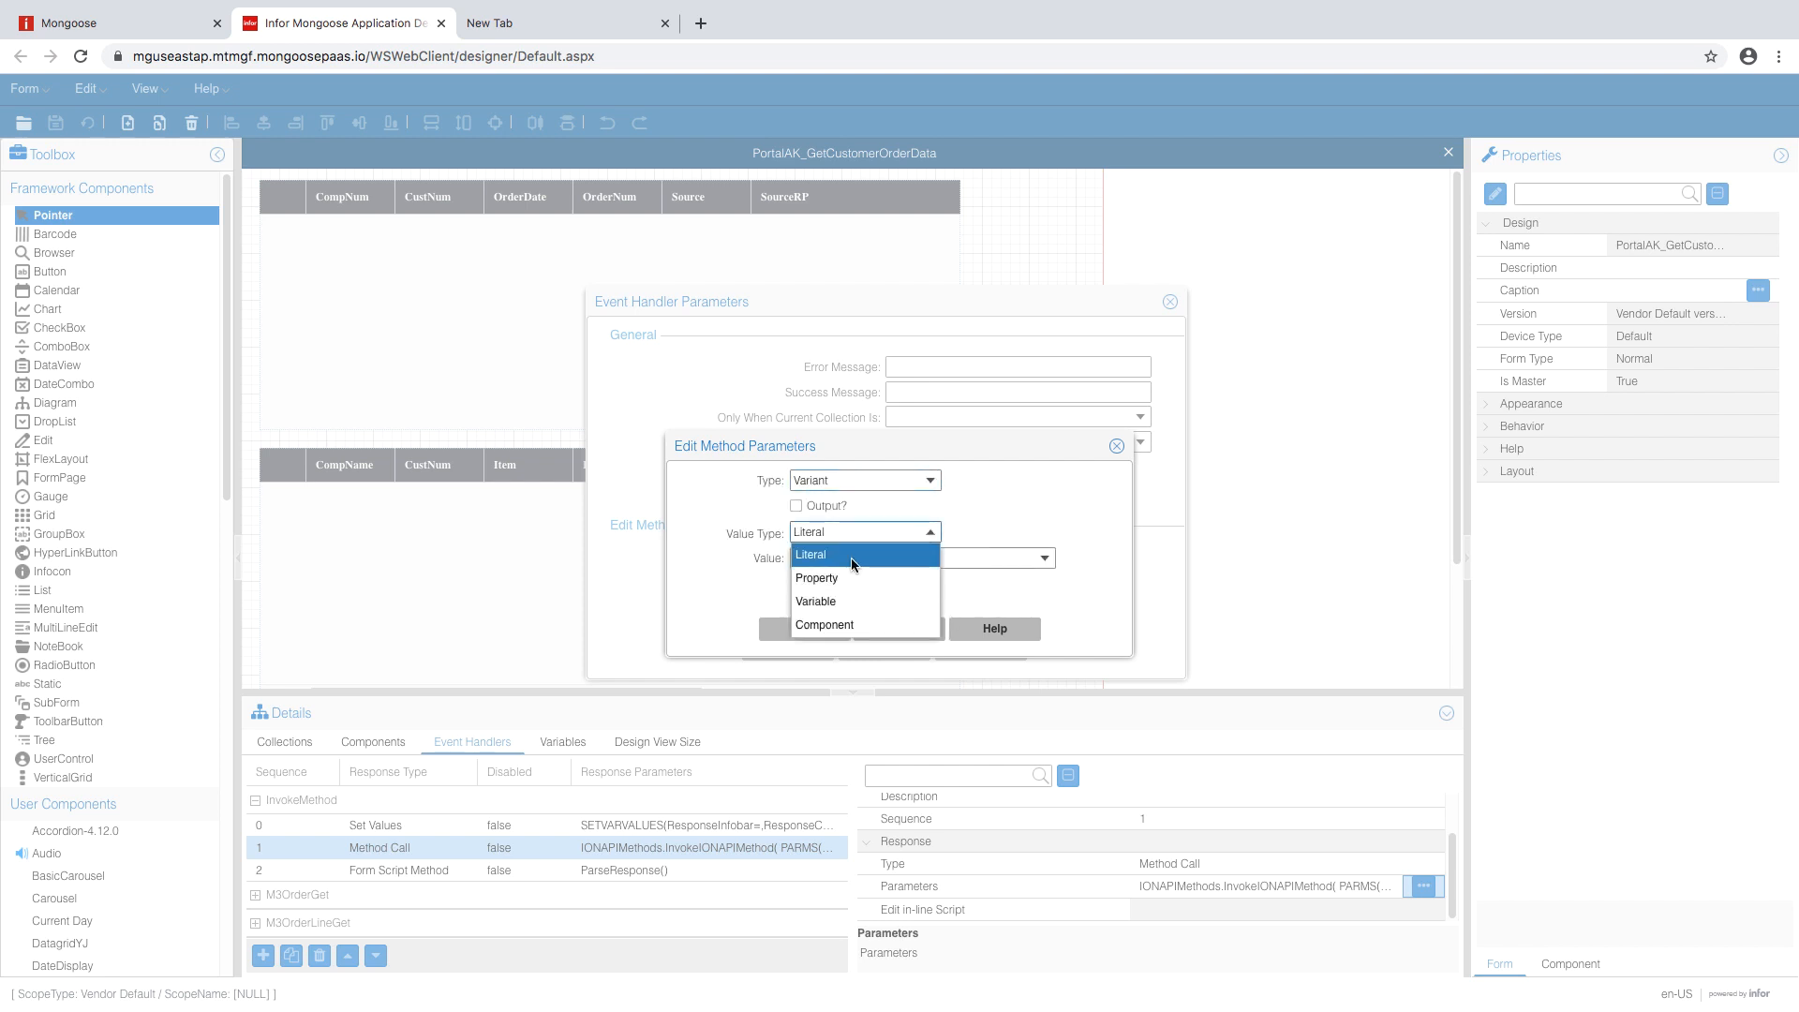
{"action": "left_click", "coordinate": [858, 600]}
{"action": "double_click", "coordinate": [867, 558]}
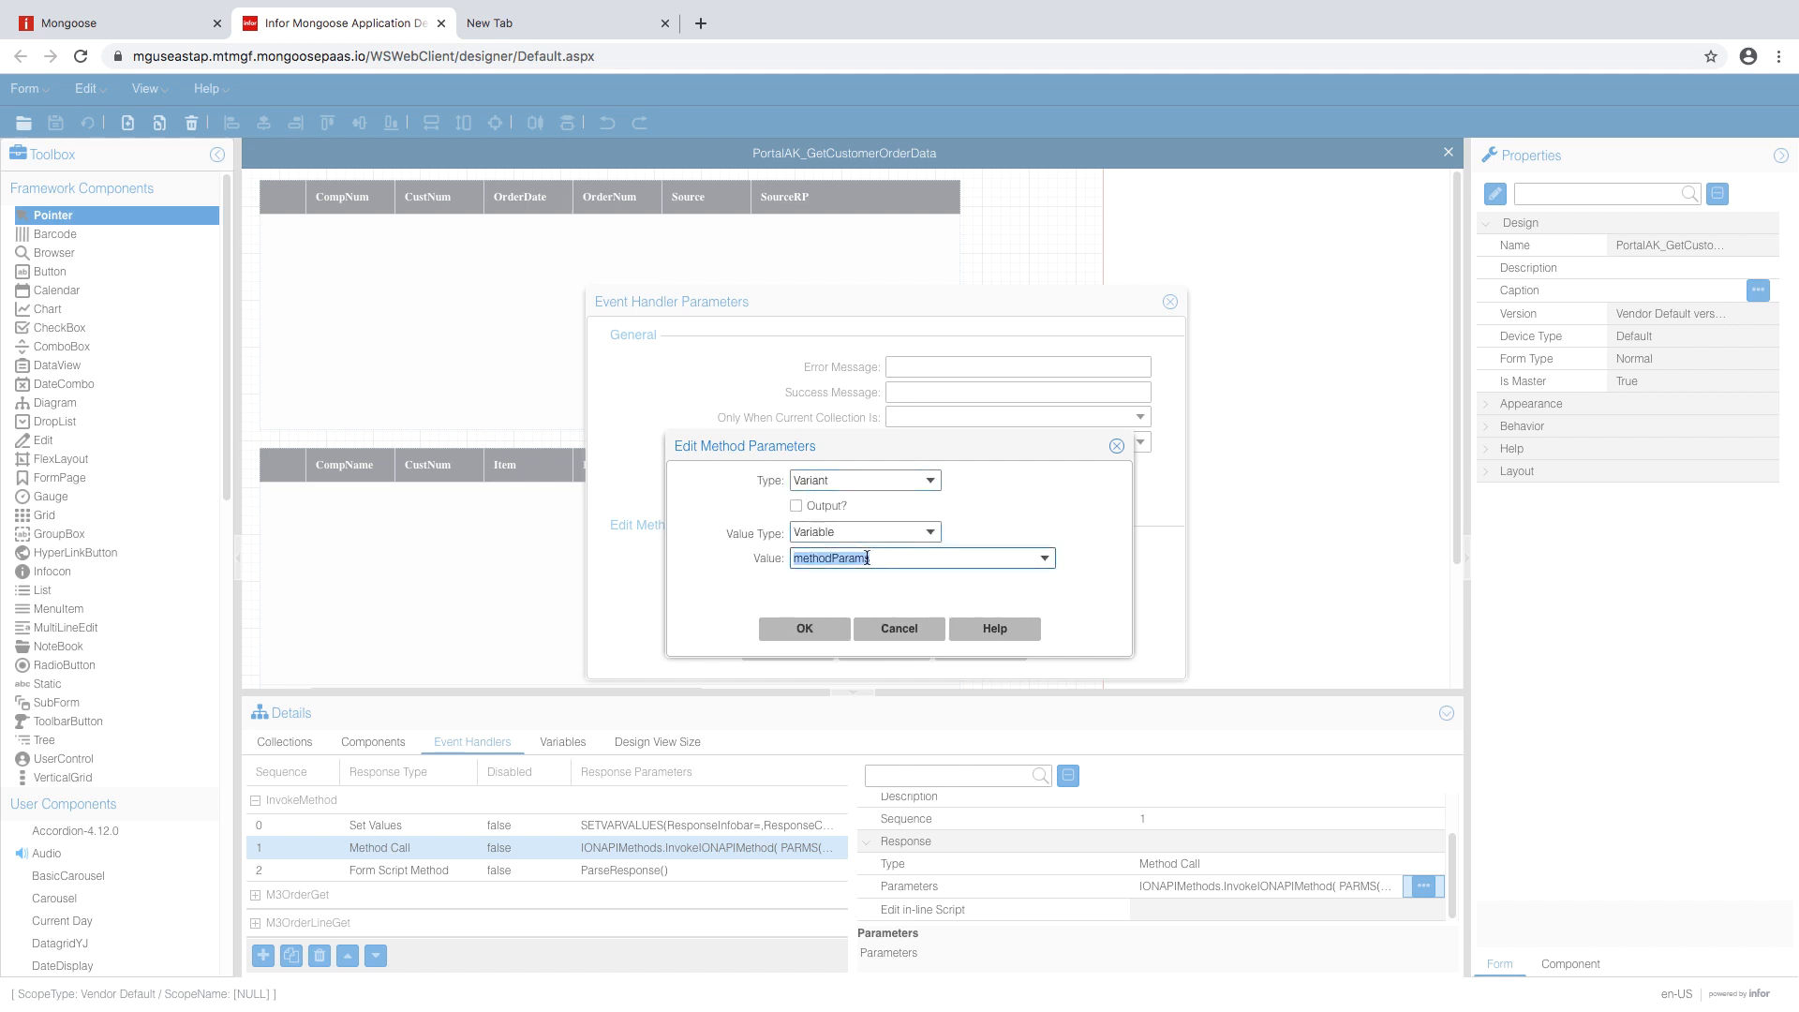
{"action": "type", "text": "P"}
{"action": "left_click", "coordinate": [804, 628]}
- Set the requestContentType parameter to application/json
{"action": "left_click", "coordinate": [834, 567]}
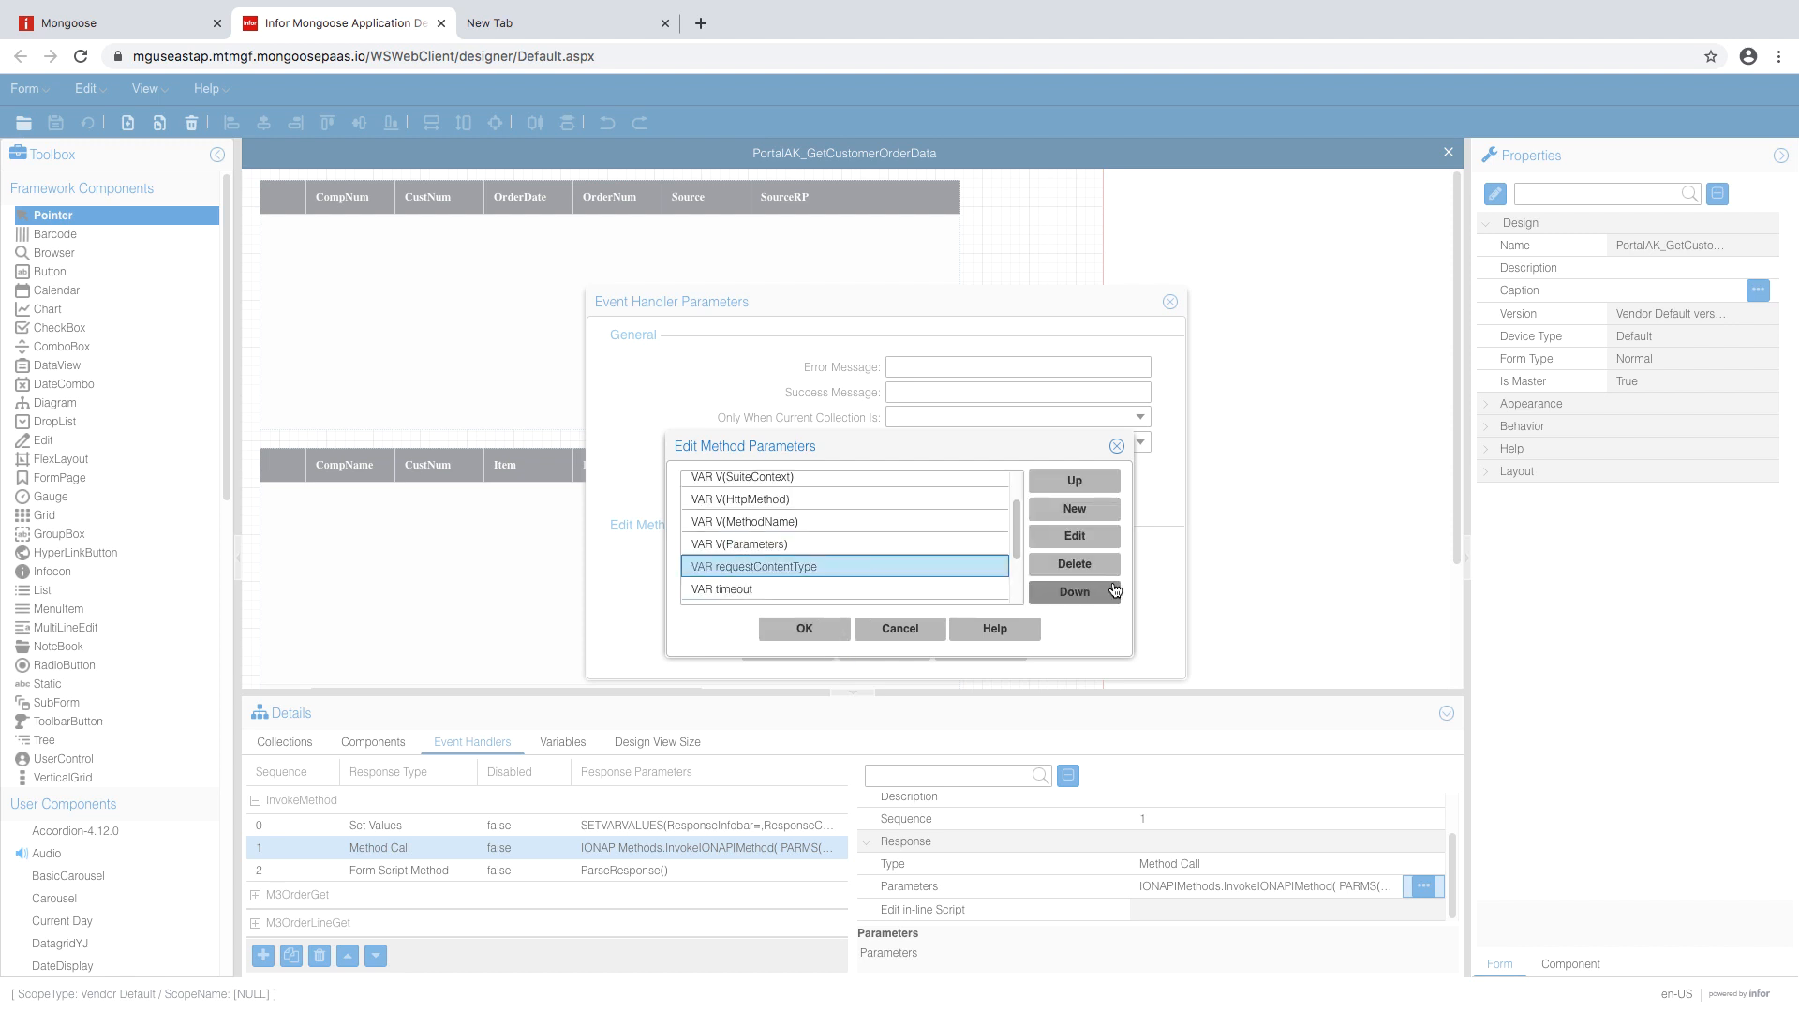
{"action": "left_click", "coordinate": [1075, 536]}
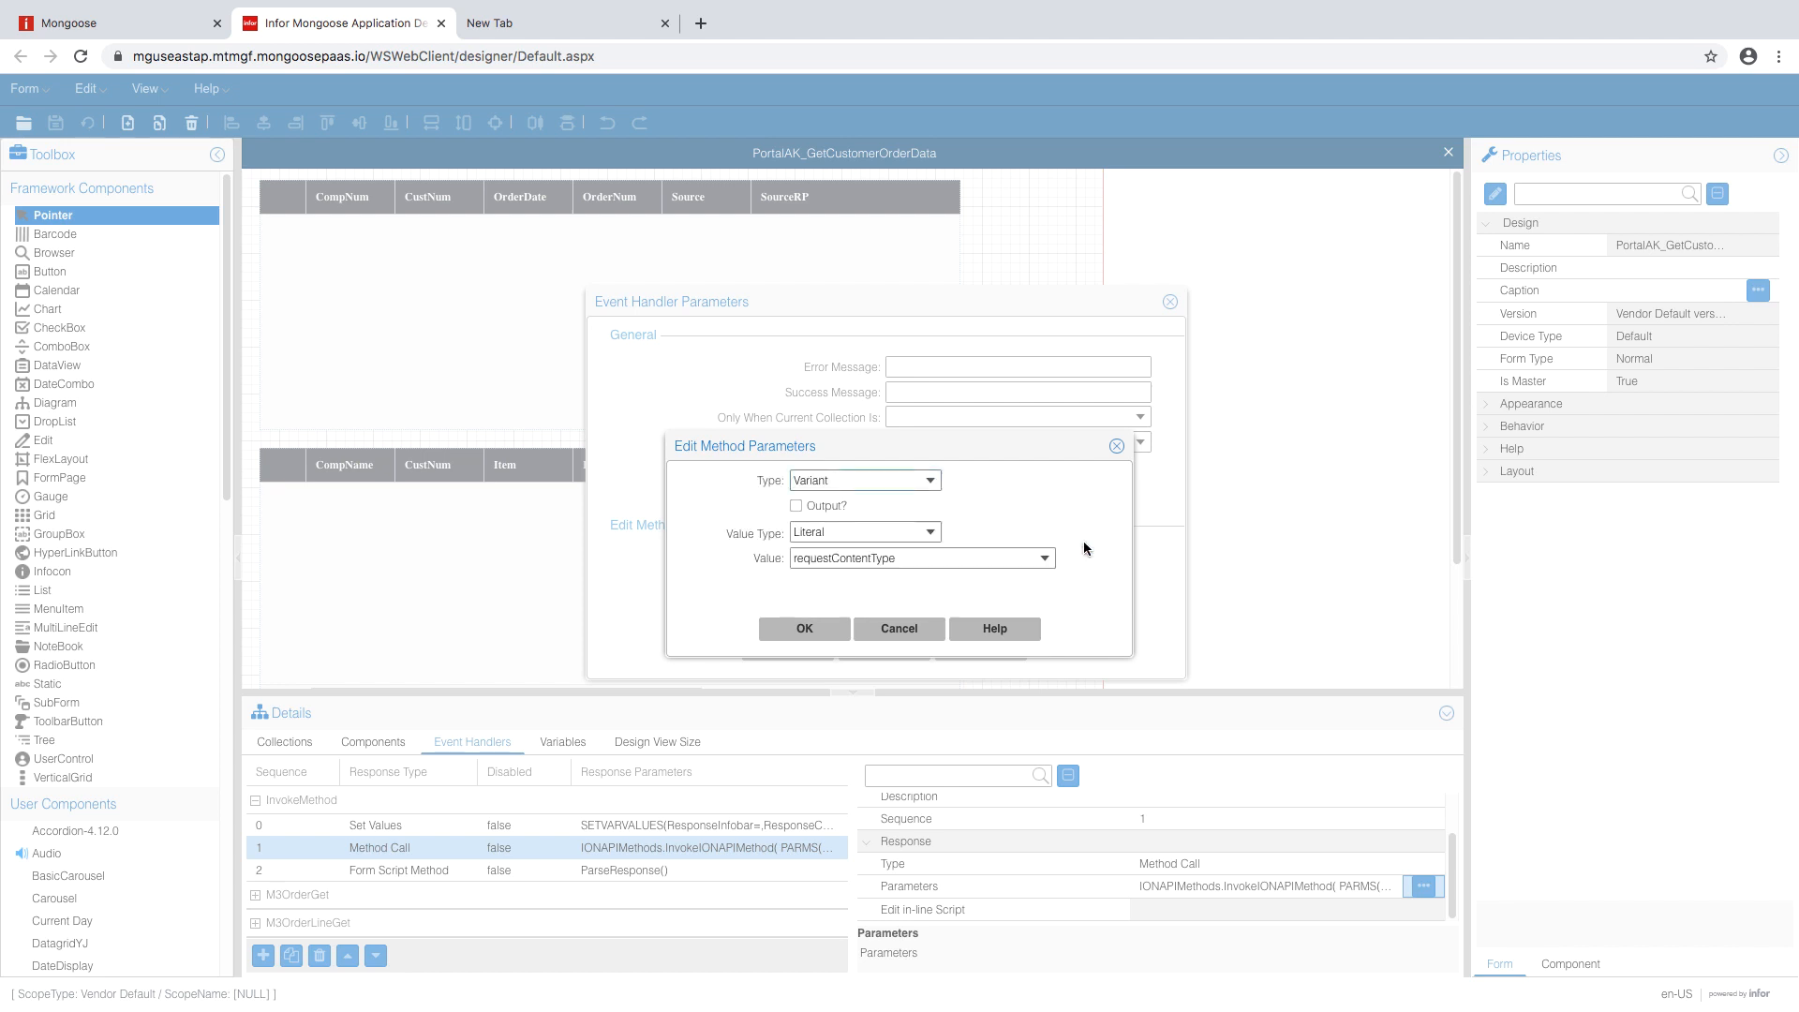
{"action": "double_click", "coordinate": [923, 559]}
{"action": "type", "text": "ap"}
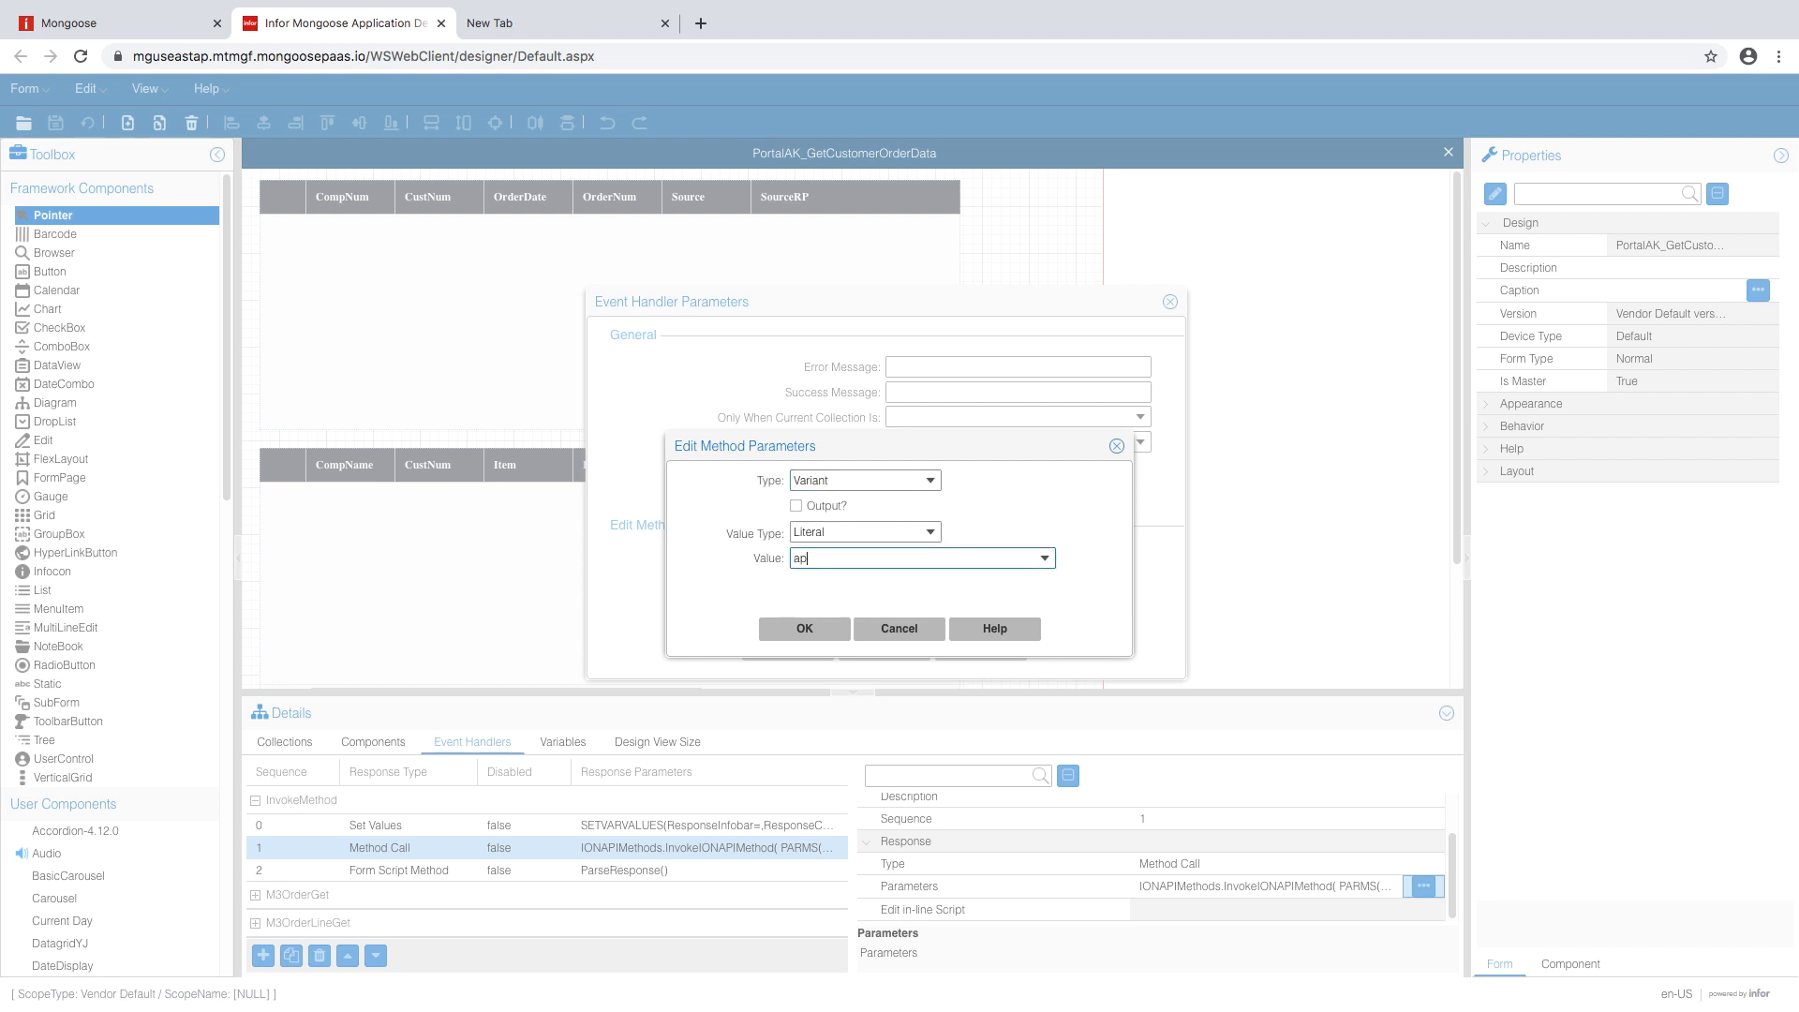
{"action": "type", "text": "plication/json"}
{"action": "left_click", "coordinate": [814, 634]}
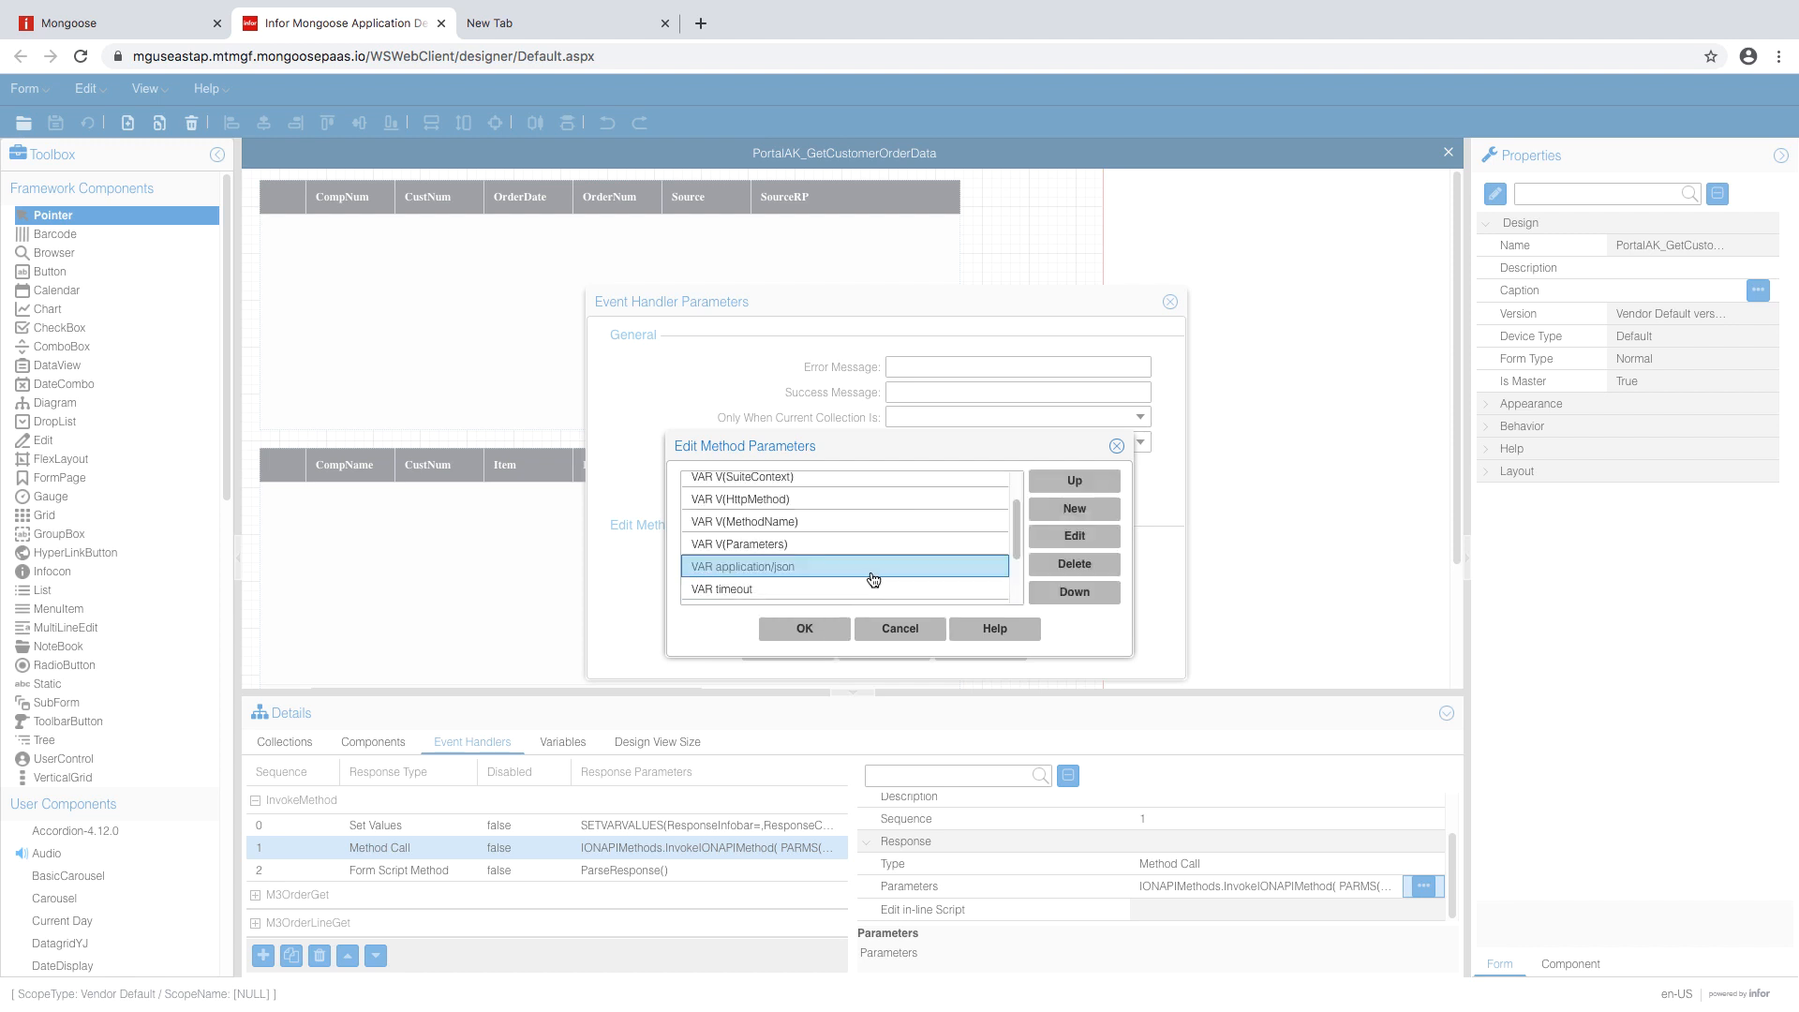
- Set the timeout parameter to 10000
{"action": "scroll", "coordinate": [875, 578], "scroll_direction": "down", "scroll_amount": 1}
{"action": "left_click", "coordinate": [897, 581]}
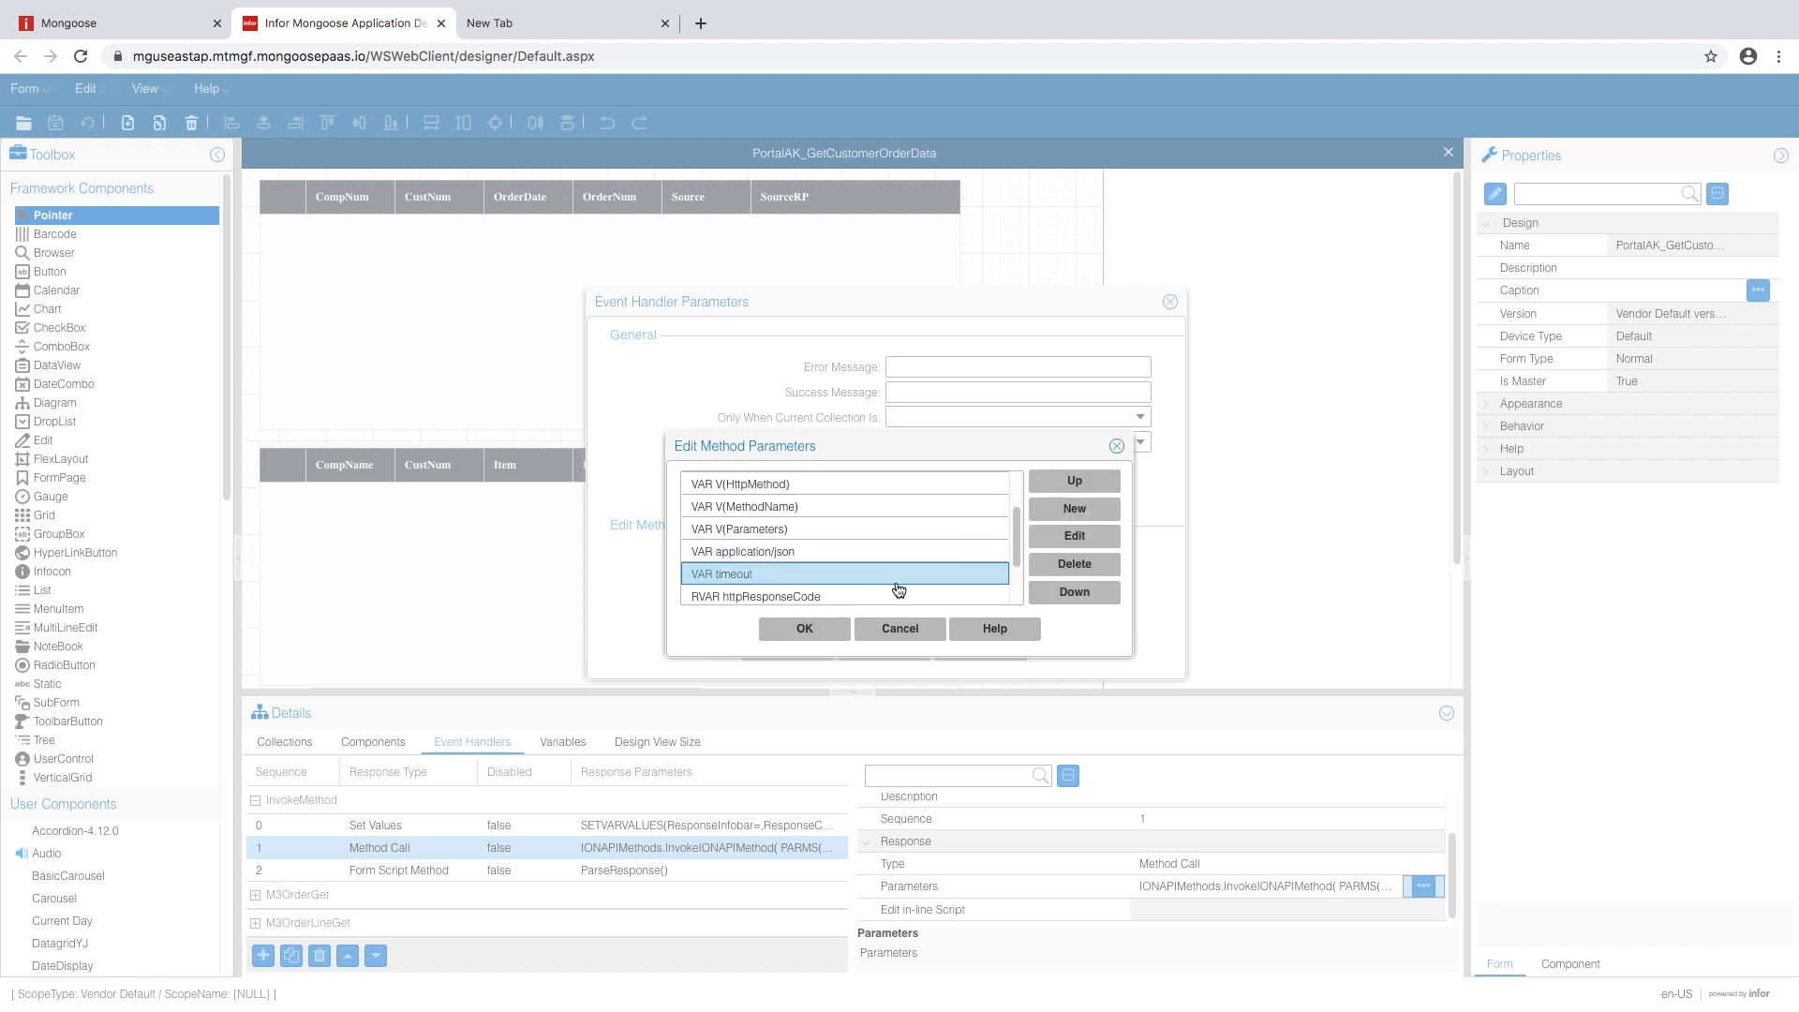
{"action": "left_click", "coordinate": [1075, 536]}
{"action": "double_click", "coordinate": [878, 558]}
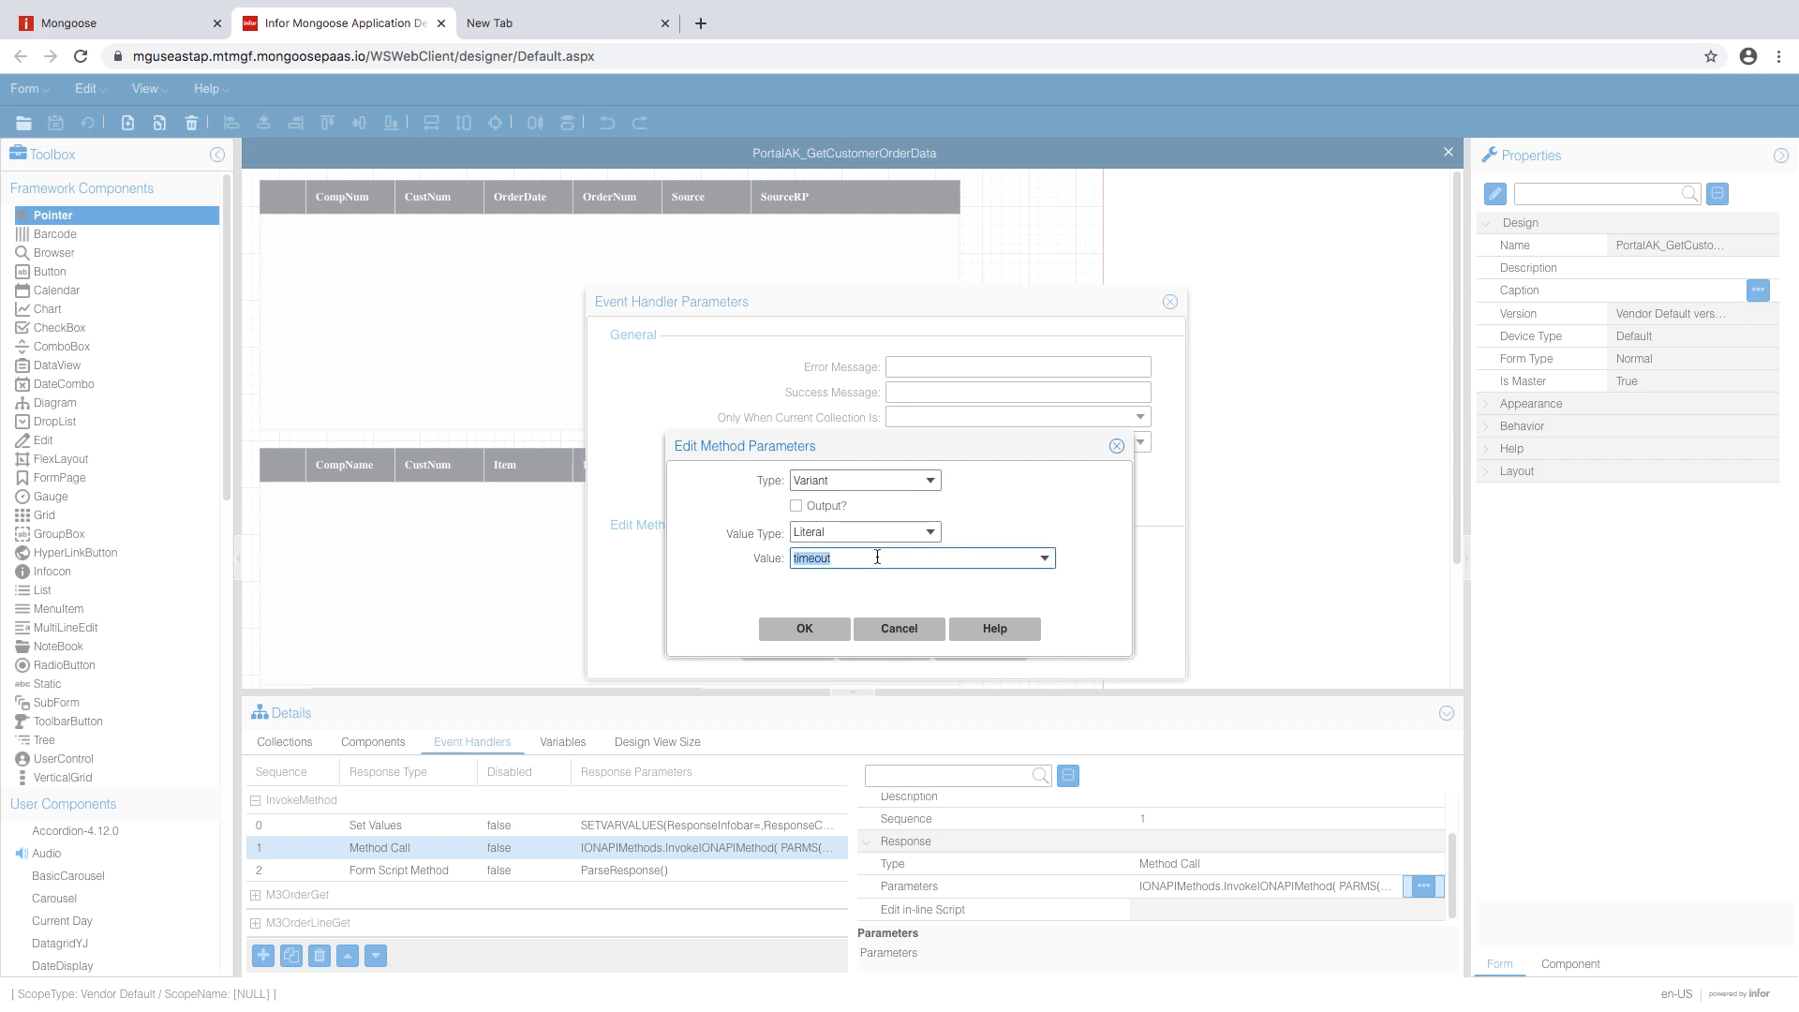
{"action": "type", "text": "10000"}
{"action": "left_click", "coordinate": [805, 628]}
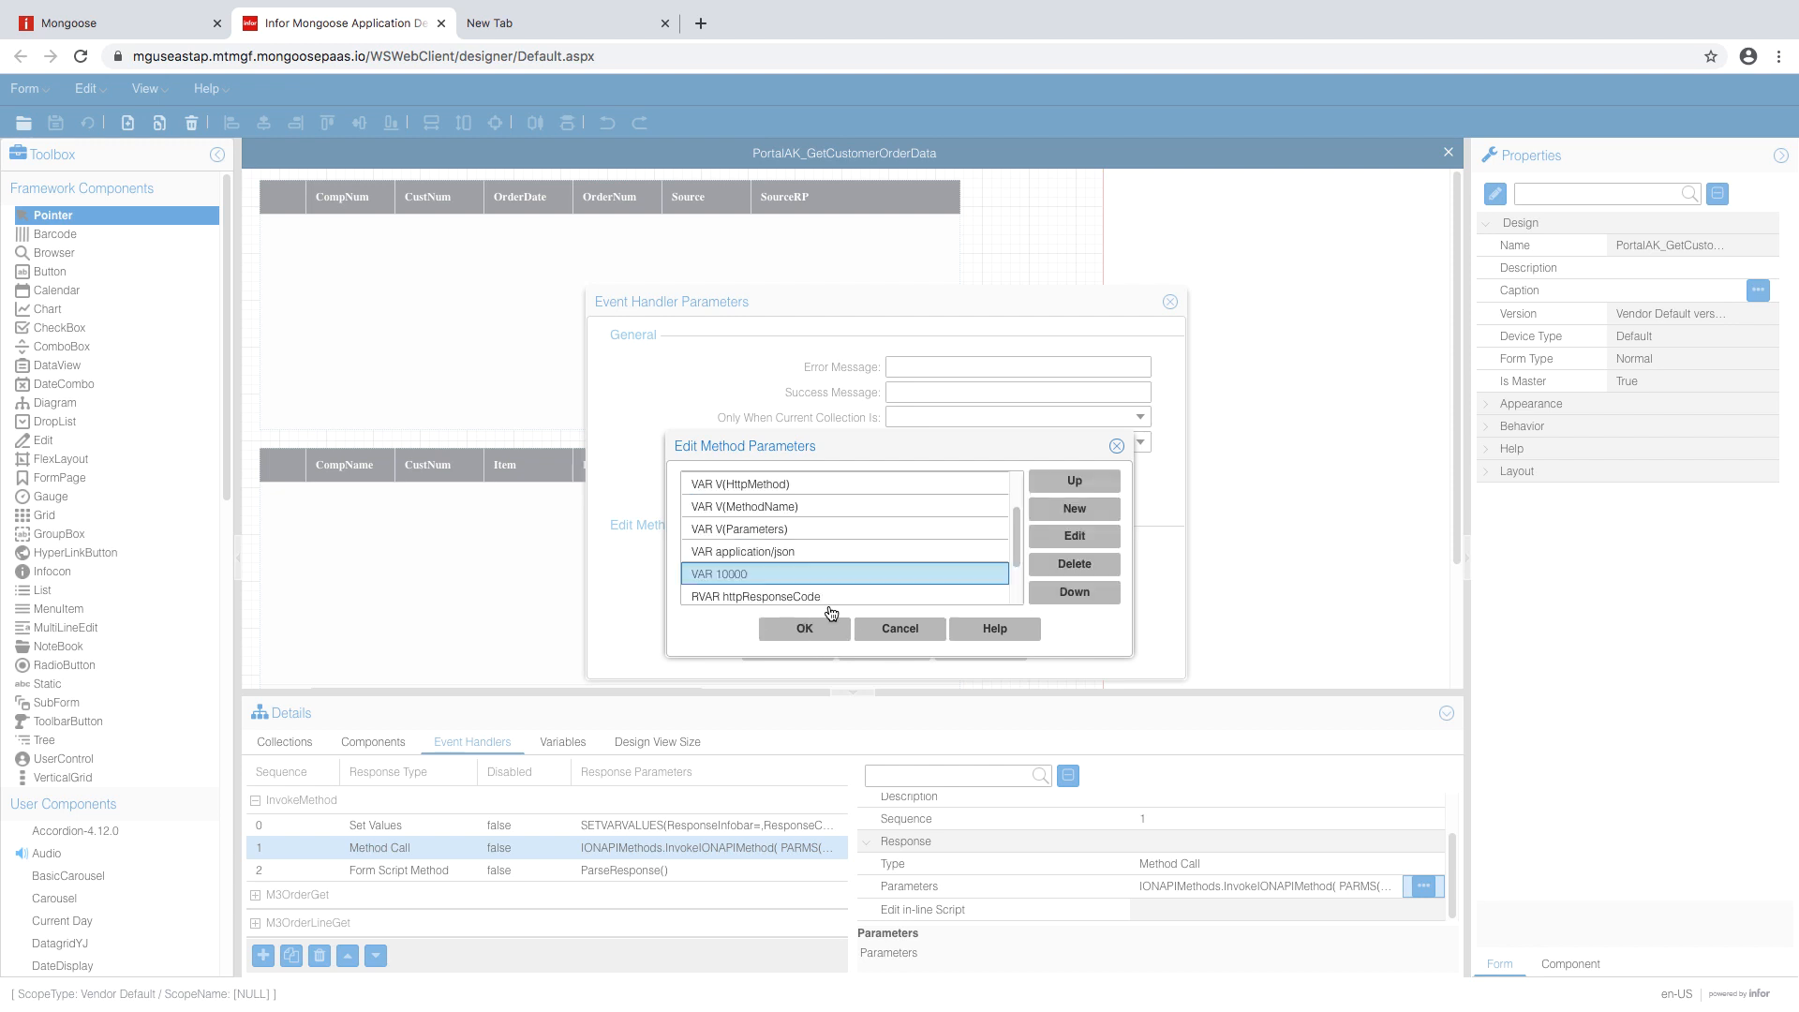
- Bind the httpResponseCode output to ResponseCode and the response output to ResponseContent
{"action": "left_click", "coordinate": [897, 567]}
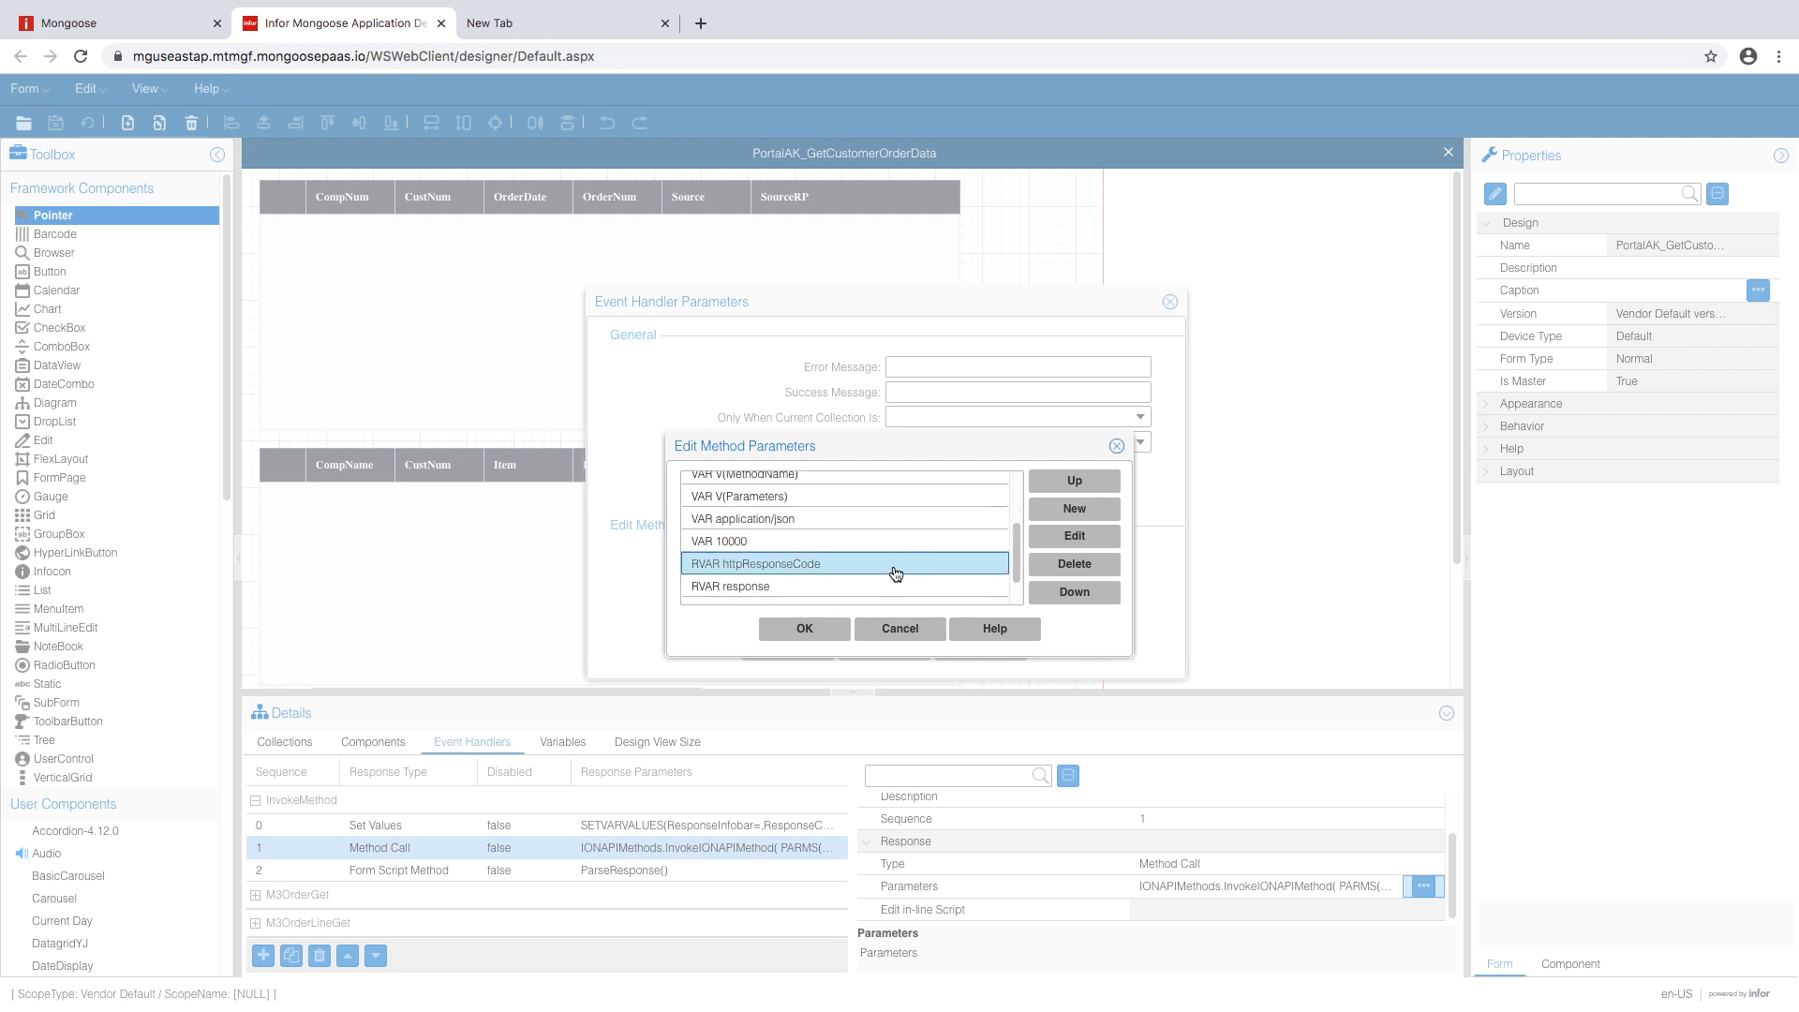
{"action": "scroll", "coordinate": [928, 553], "scroll_direction": "down", "scroll_amount": 2}
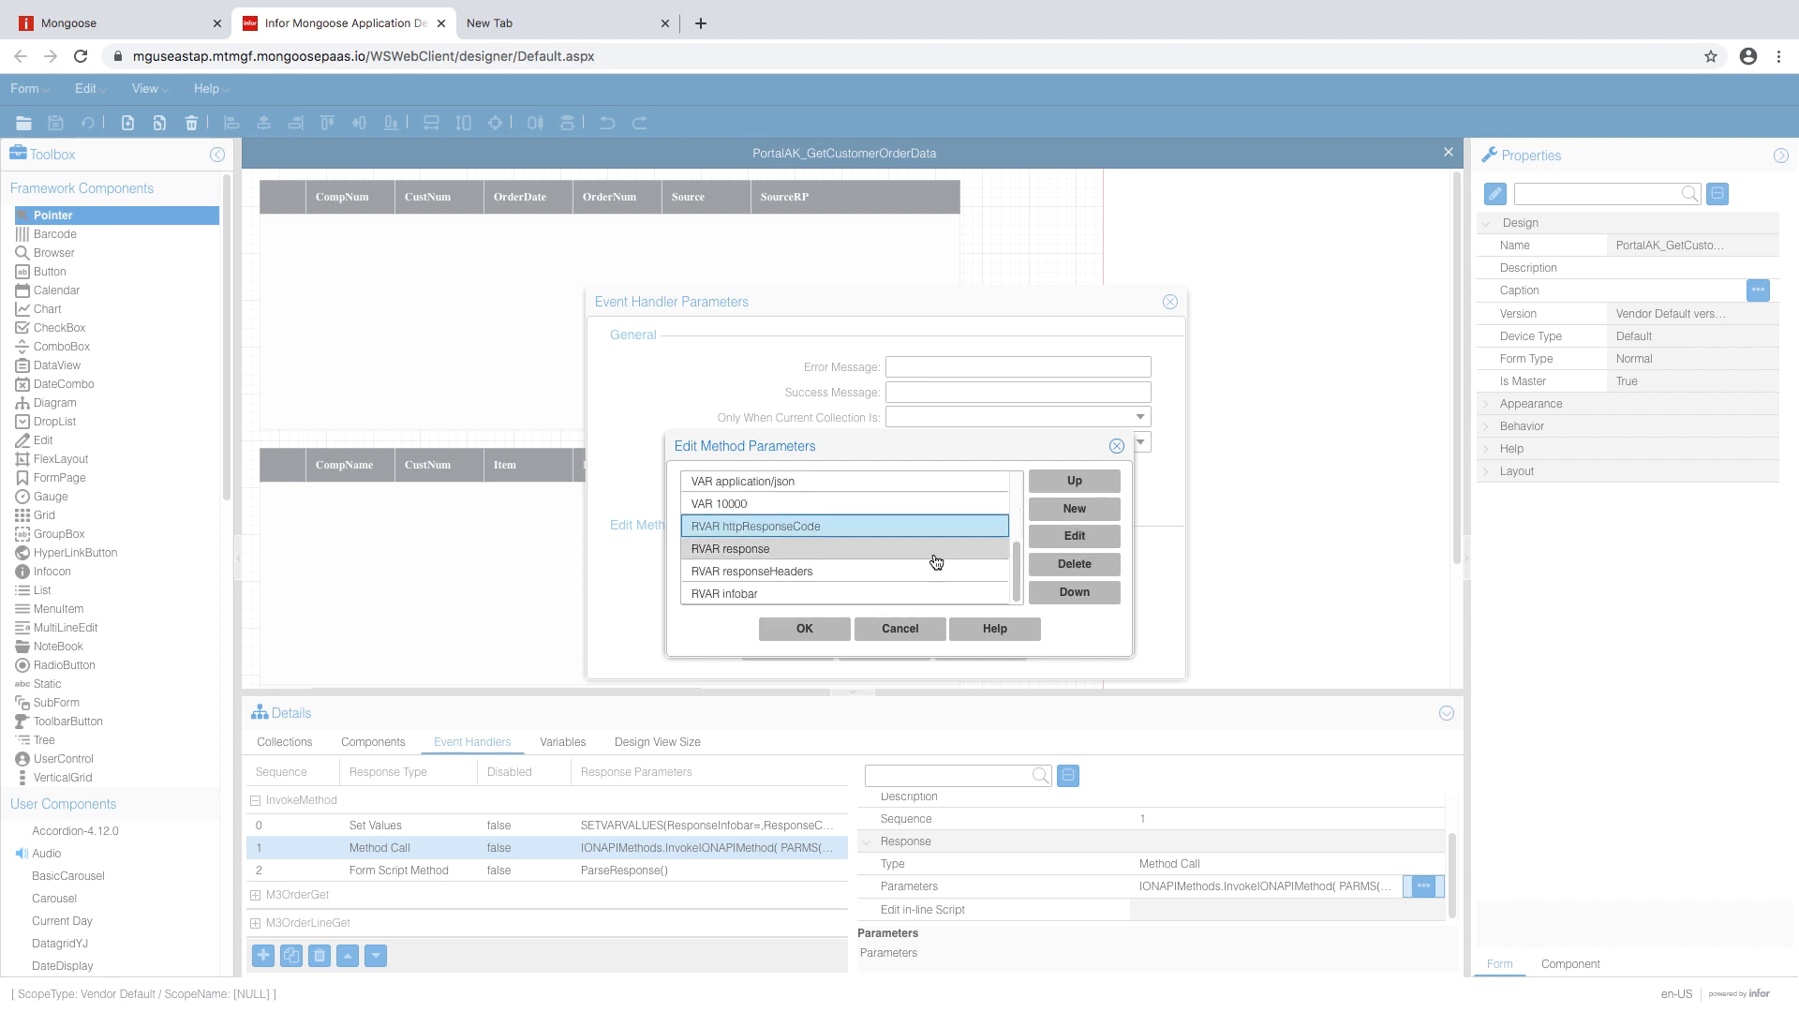
{"action": "left_click", "coordinate": [1062, 536]}
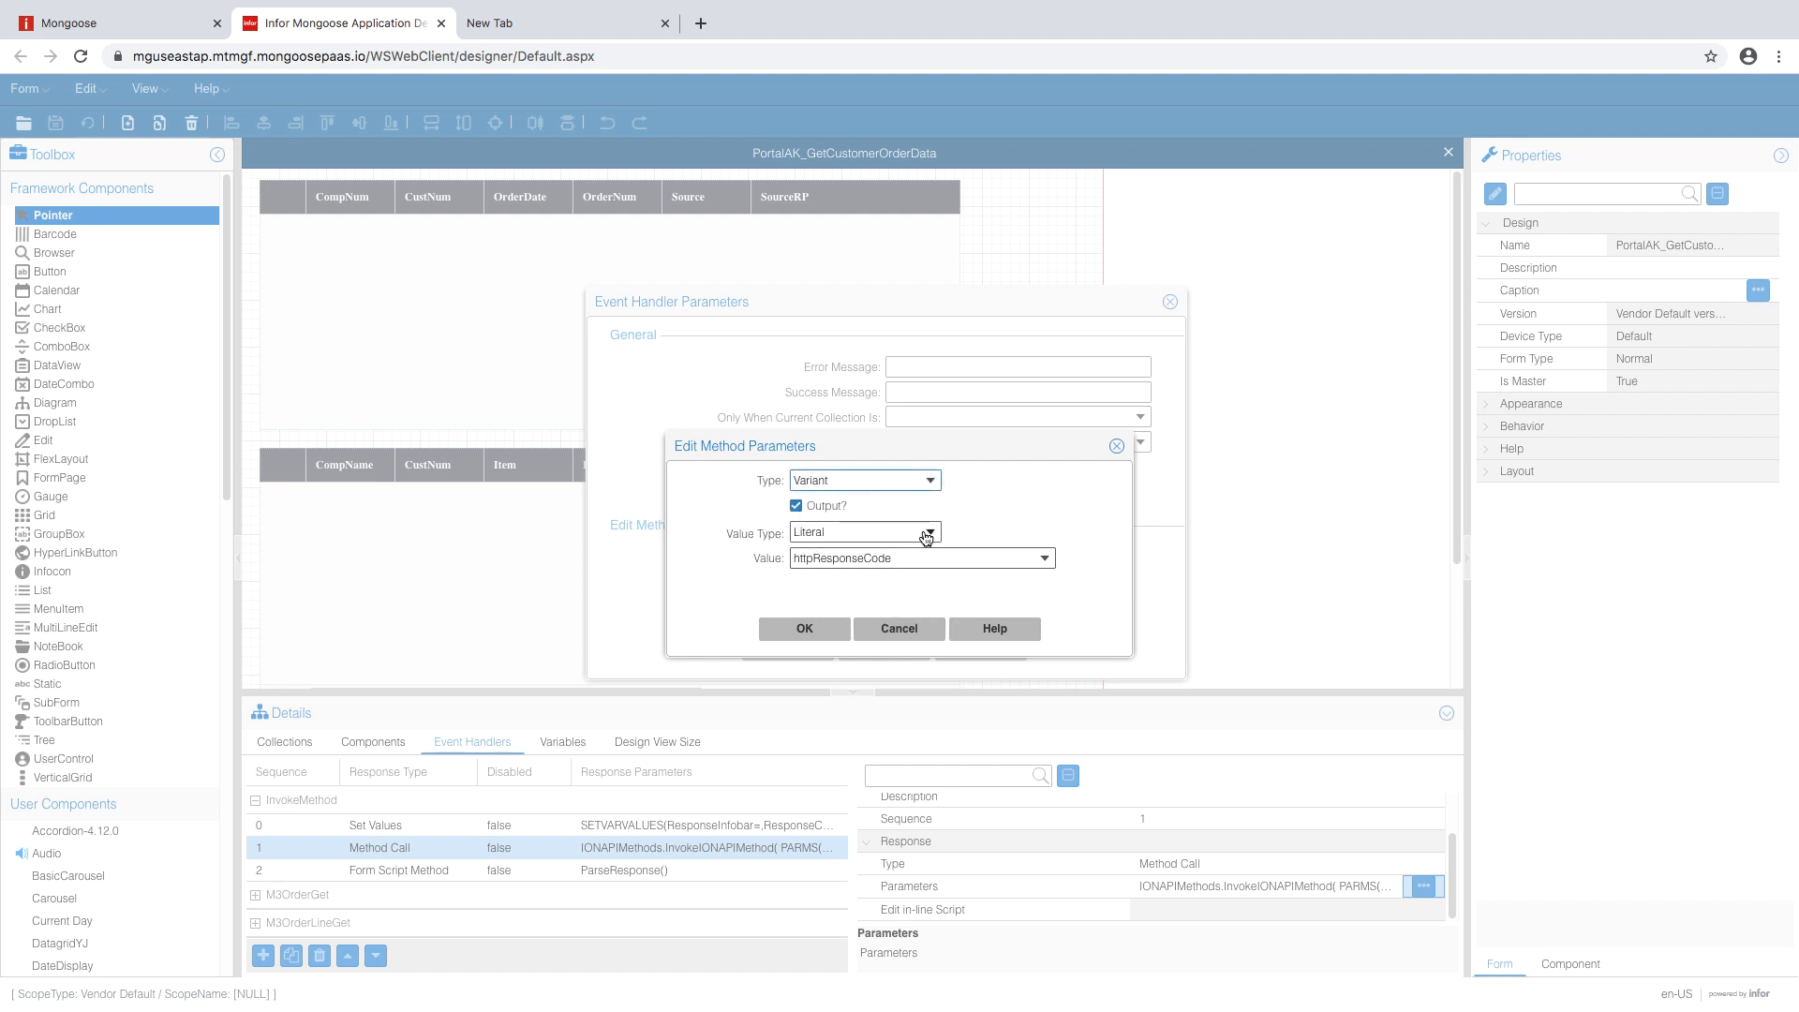
{"action": "left_click", "coordinate": [923, 531]}
{"action": "left_click", "coordinate": [928, 598]}
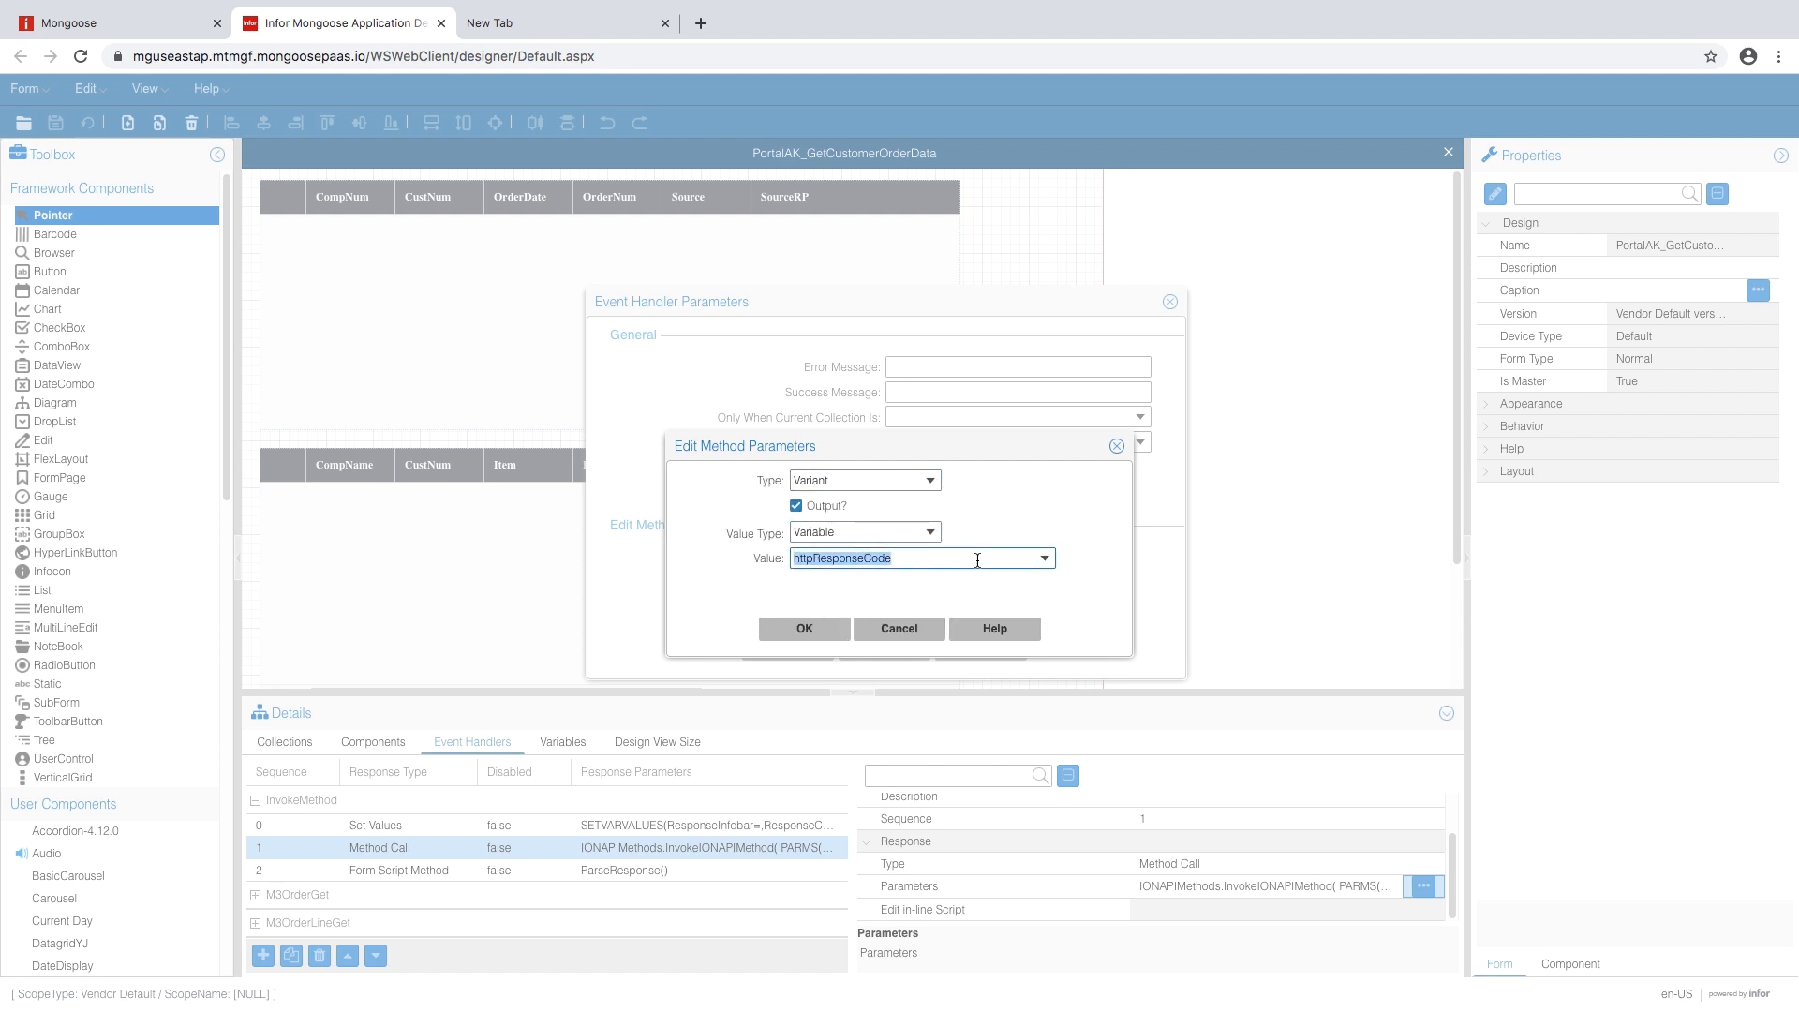
{"action": "type", "text": "Respon"}
{"action": "left_click", "coordinate": [774, 628]}
{"action": "left_click", "coordinate": [824, 546]}
{"action": "left_click", "coordinate": [1114, 540]}
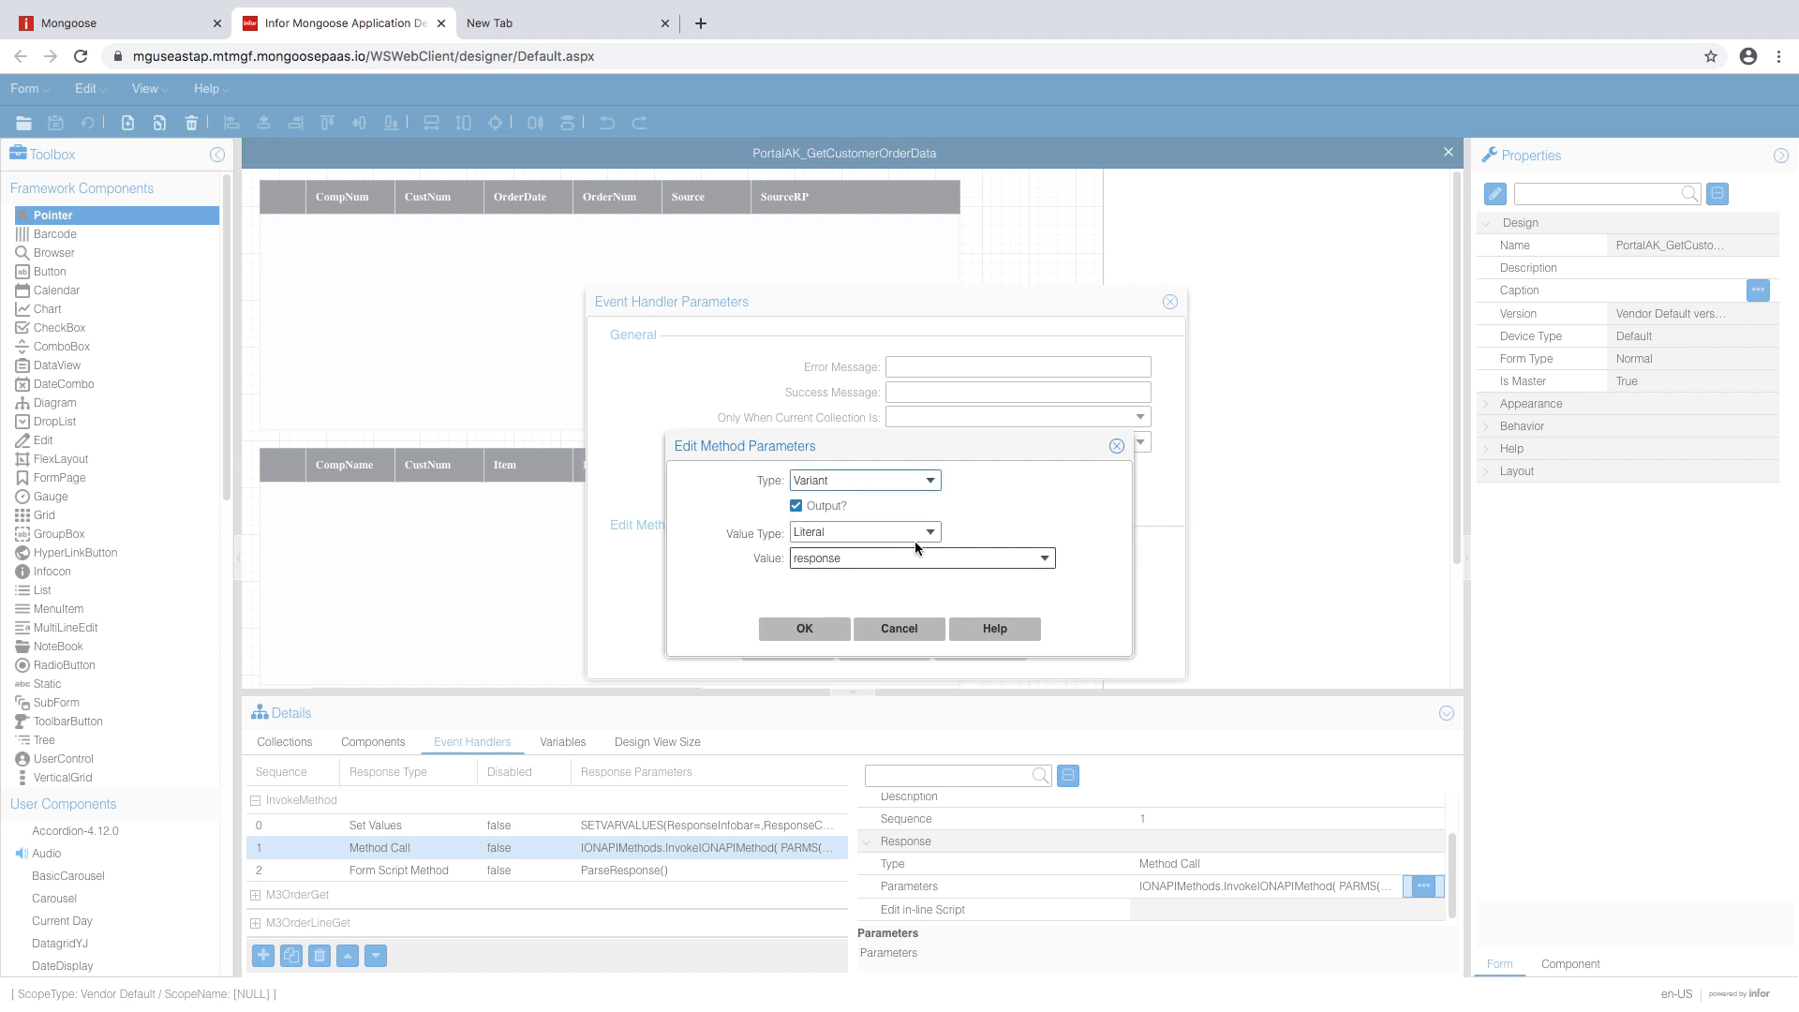
{"action": "left_click", "coordinate": [923, 532]}
{"action": "left_click", "coordinate": [861, 603]}
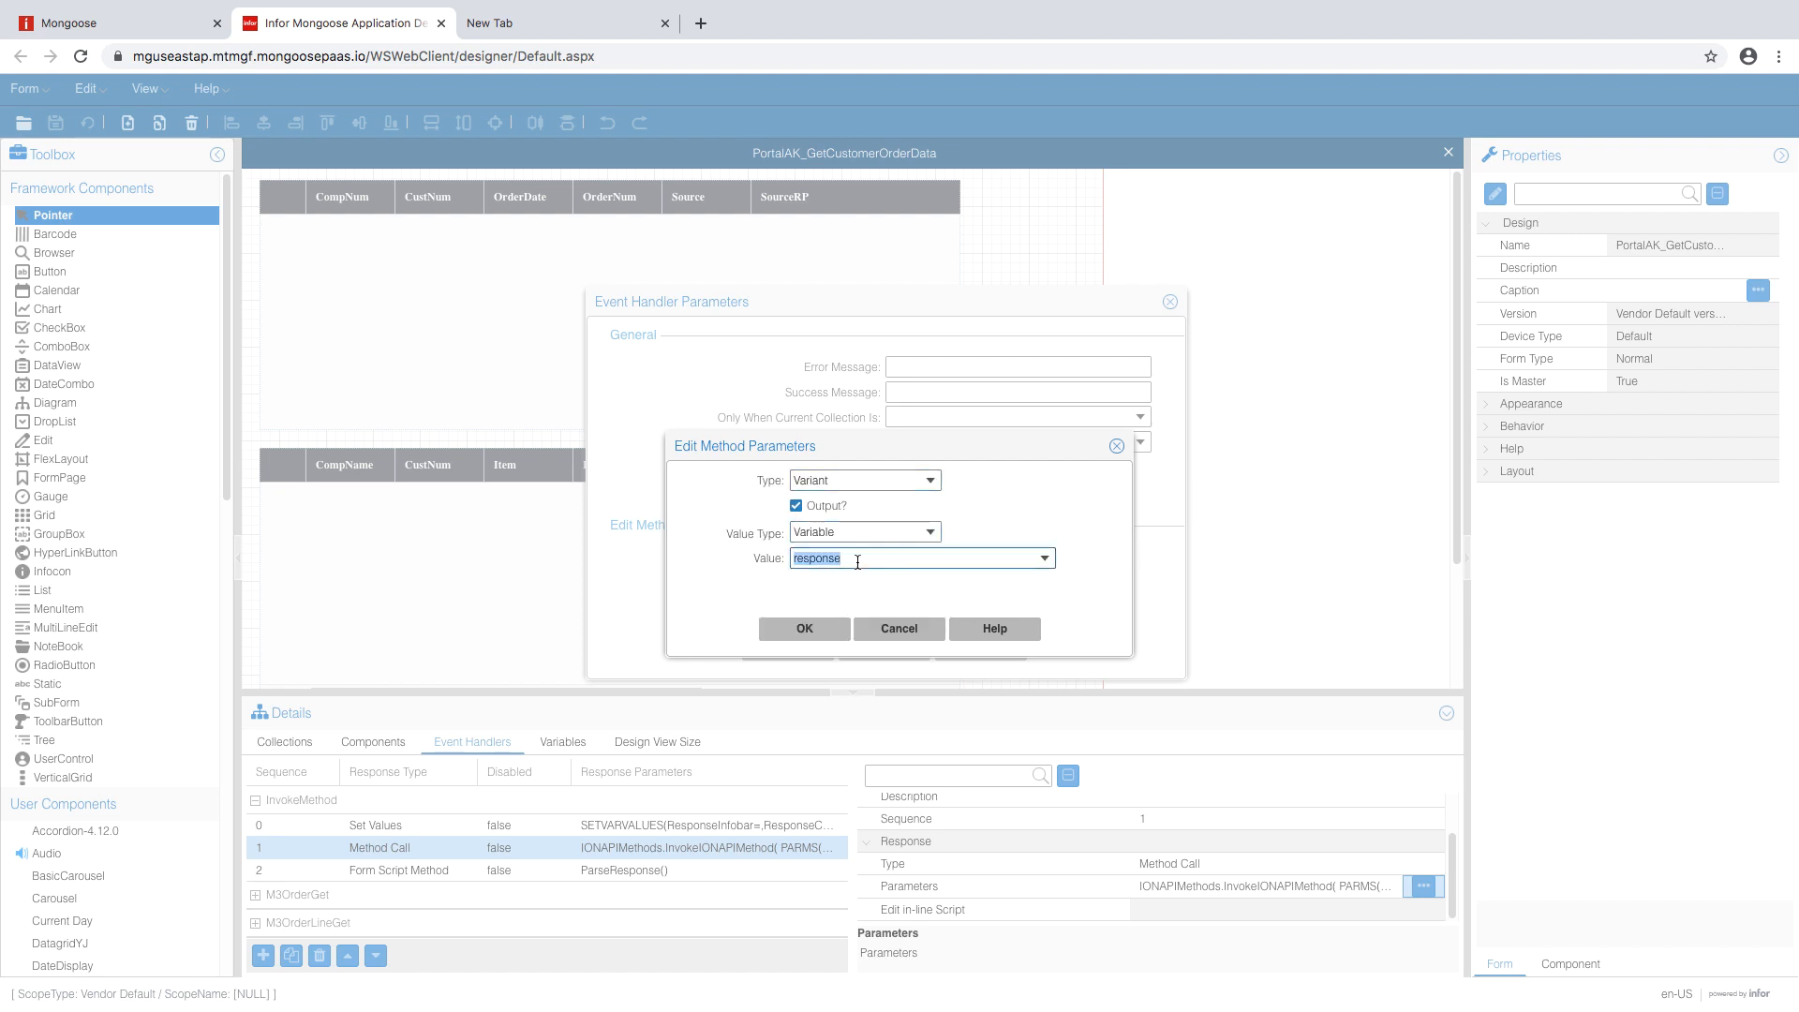
{"action": "type", "text": "R"}
{"action": "left_click", "coordinate": [826, 628]}
- Bind the responseHeaders output to the ResponseHeaders variable
{"action": "left_click", "coordinate": [872, 571]}
{"action": "left_click", "coordinate": [1051, 541]}
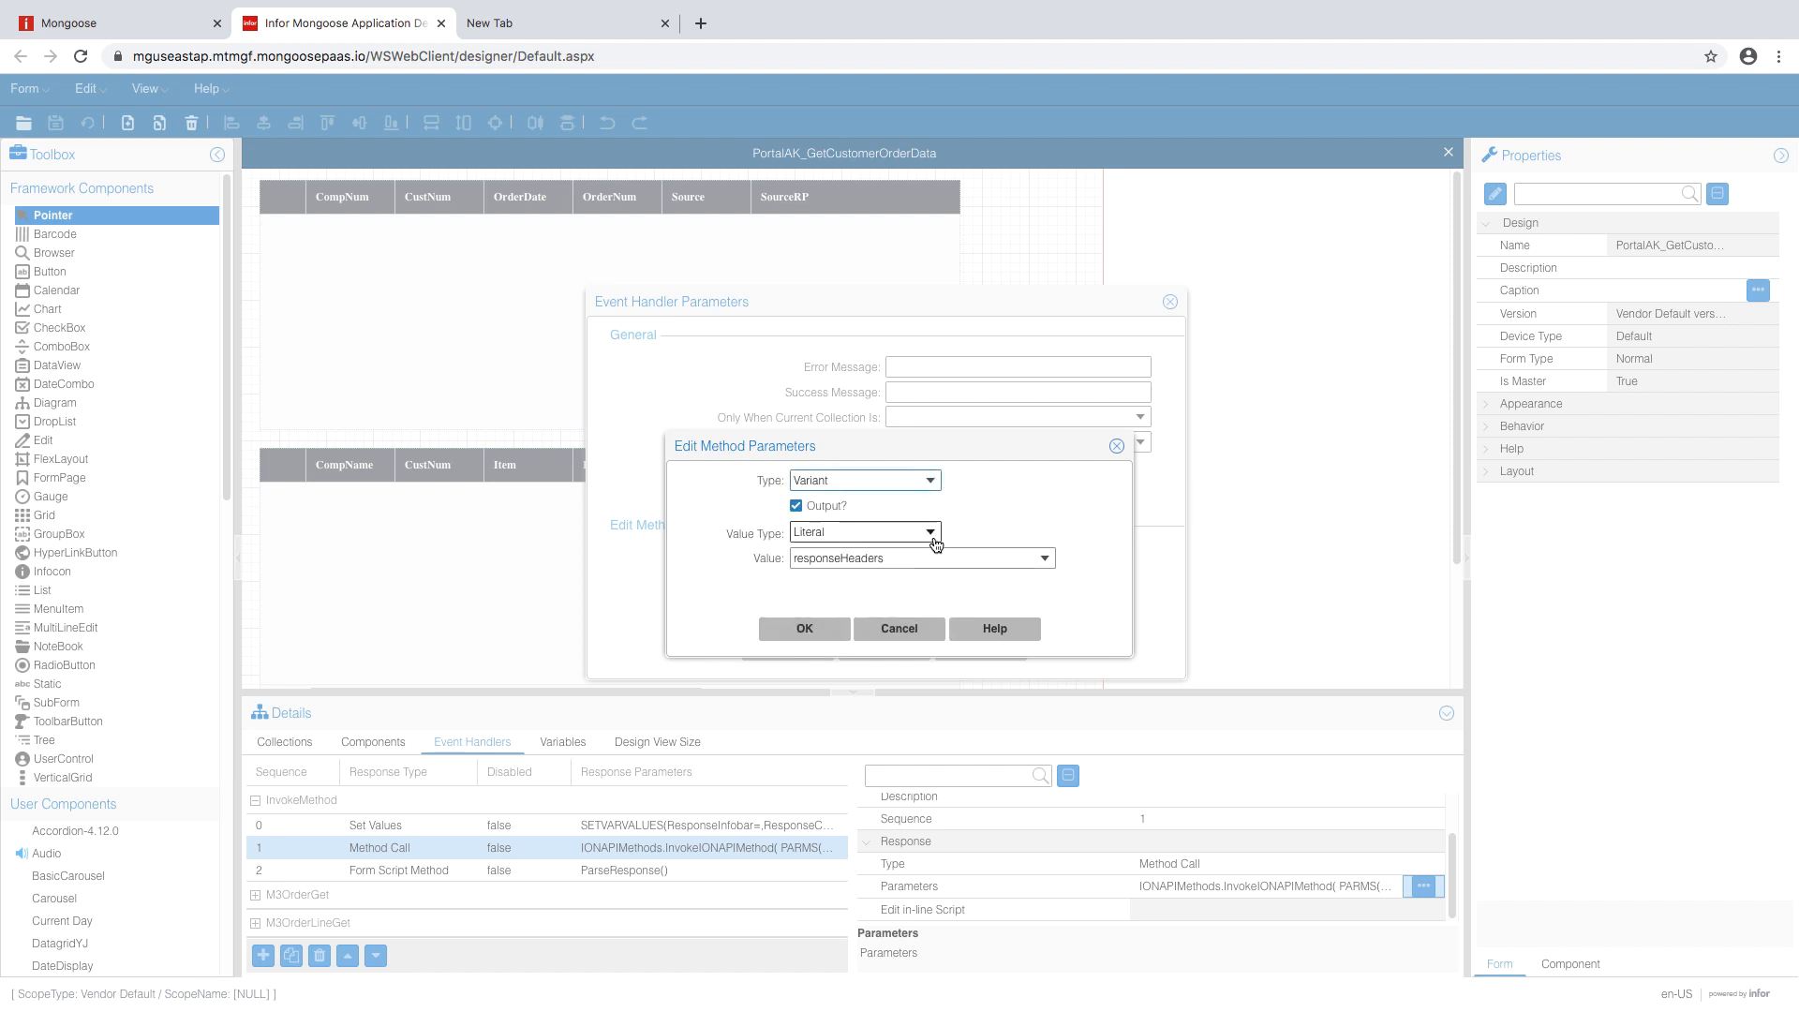
{"action": "left_click", "coordinate": [932, 533]}
{"action": "left_click", "coordinate": [864, 603]}
{"action": "double_click", "coordinate": [888, 556]}
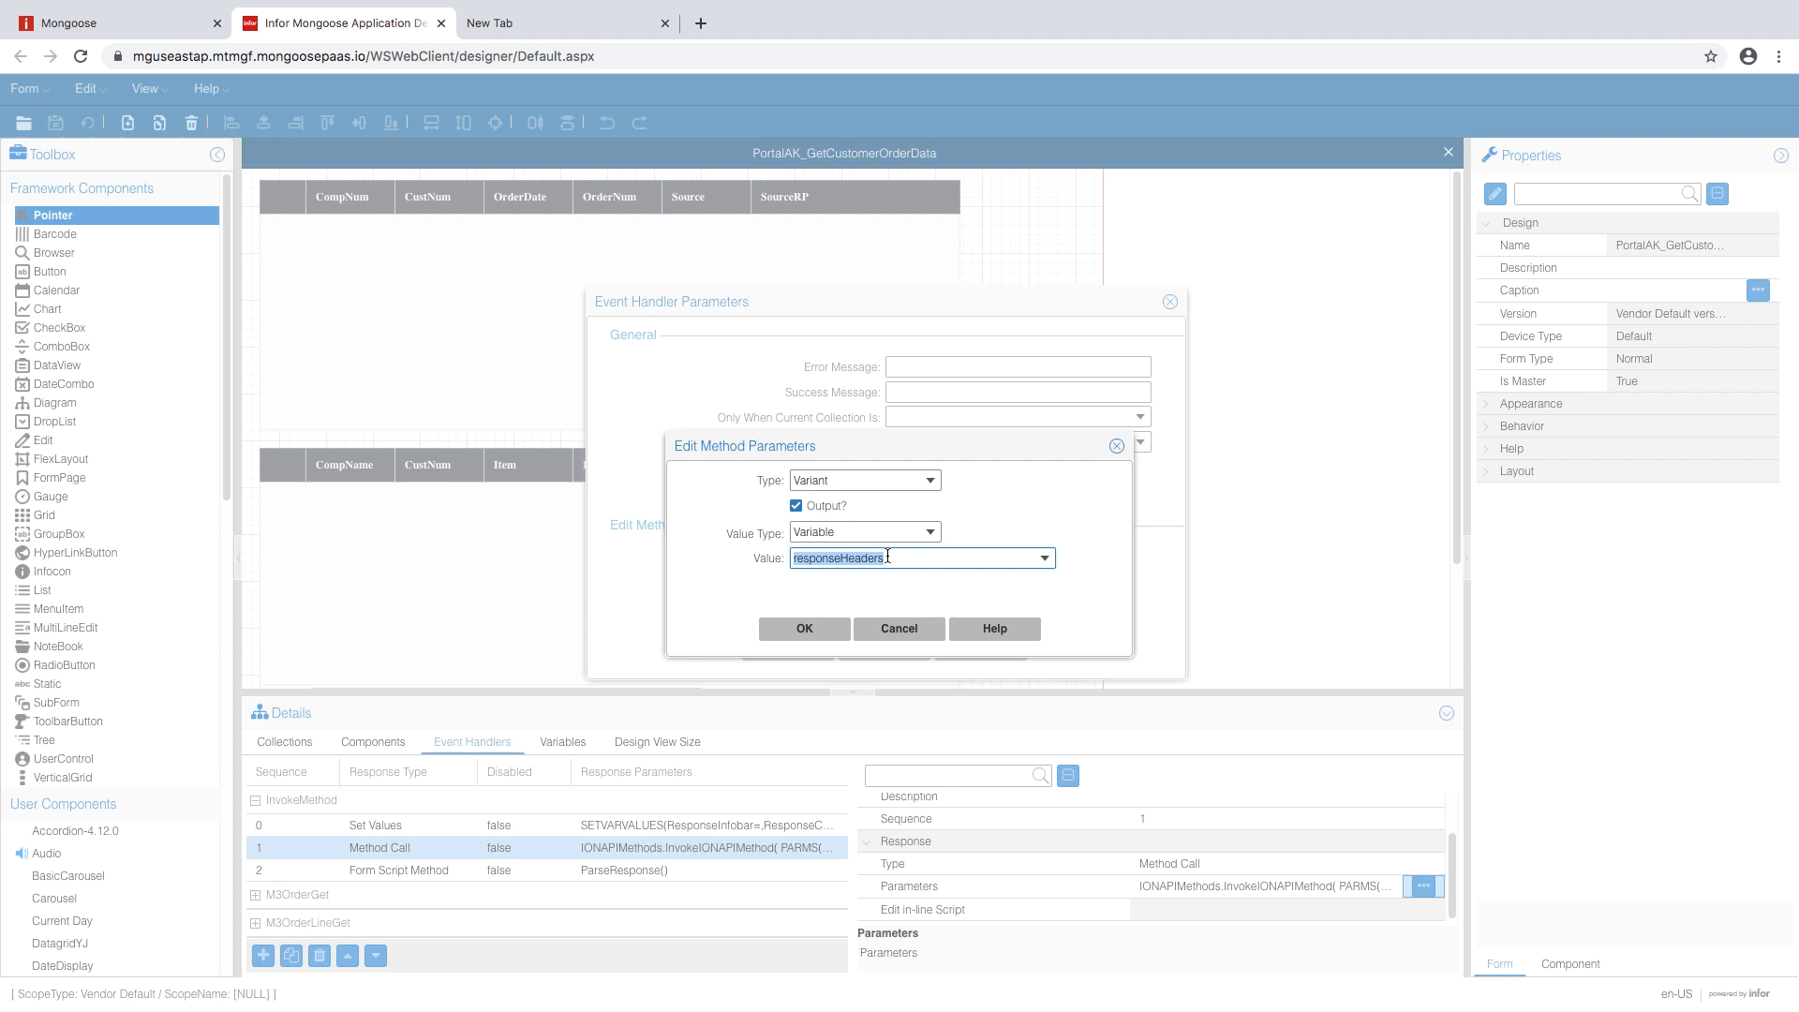
{"action": "left_click", "coordinate": [885, 557]}
{"action": "key", "text": "BackSpace"}
{"action": "key", "text": "BackSpace"}
{"action": "type", "text": "Re"}
{"action": "left_click", "coordinate": [829, 632]}
- Bind the infobar output to ResponseInfobar and save both parameter dialogs
{"action": "left_click", "coordinate": [855, 592]}
{"action": "left_click", "coordinate": [1075, 536]}
{"action": "left_click", "coordinate": [865, 531]}
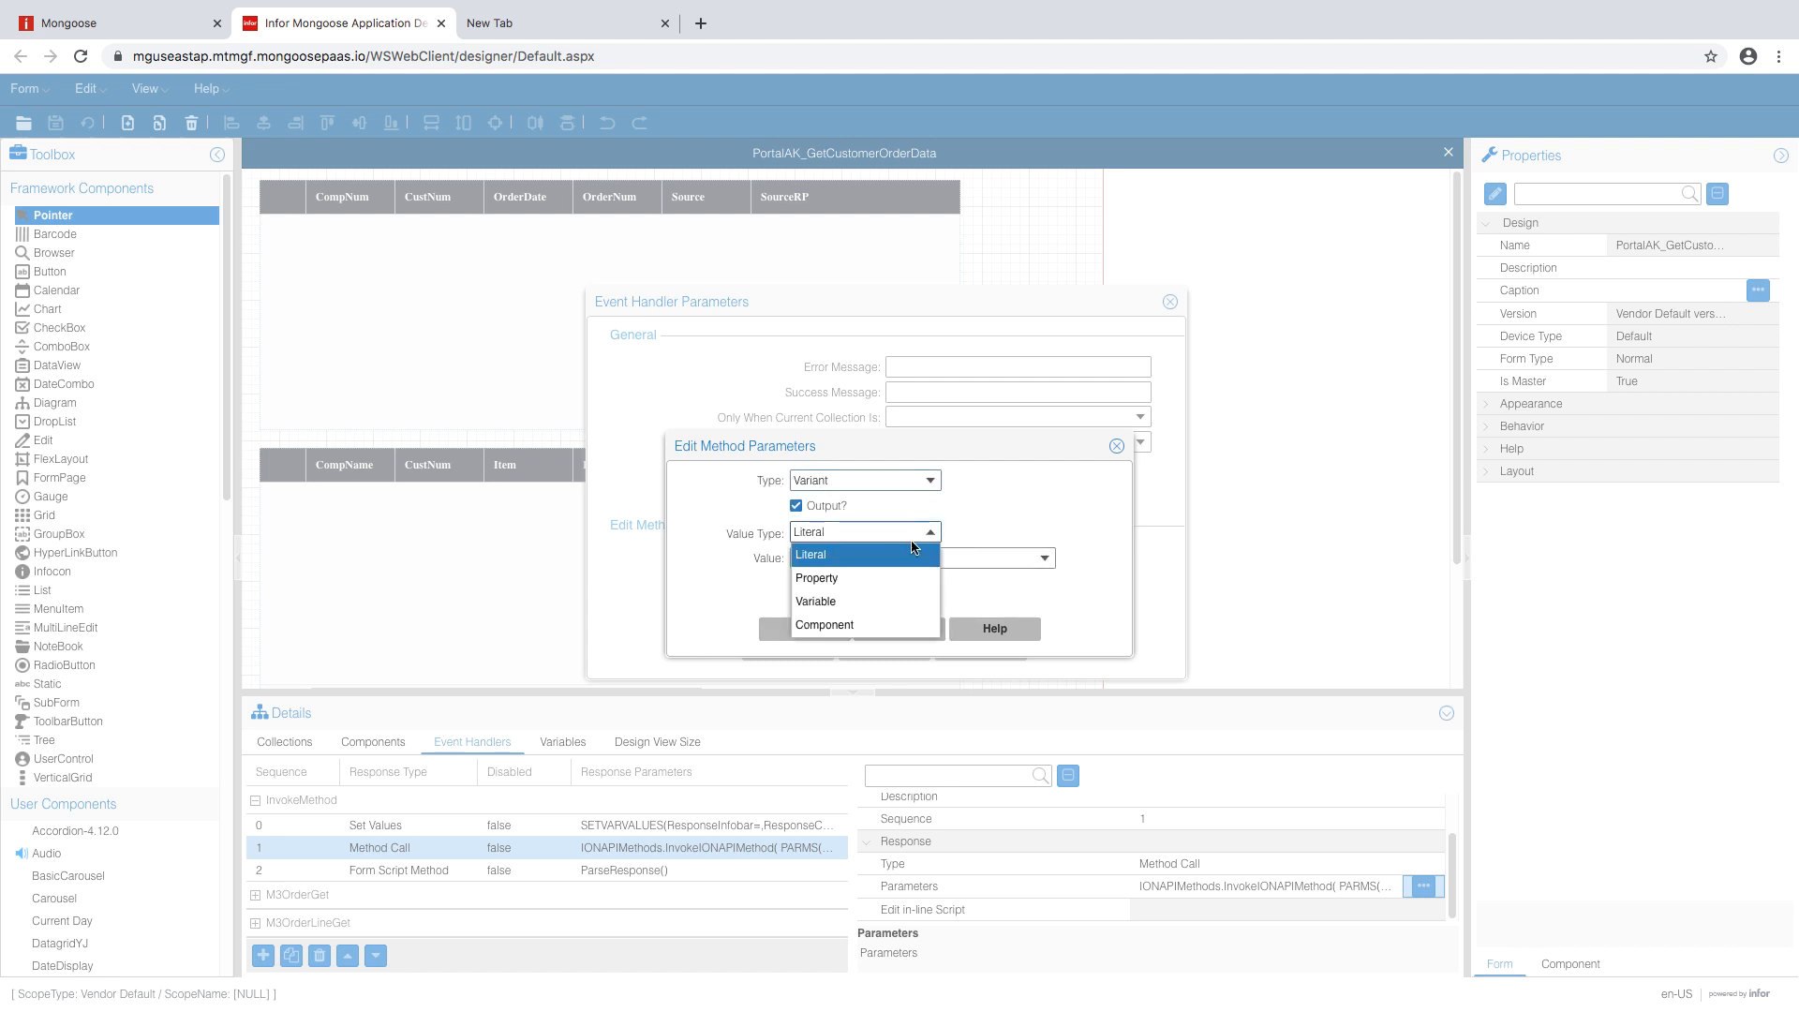
{"action": "left_click", "coordinate": [843, 602]}
{"action": "type", "text": "Res"}
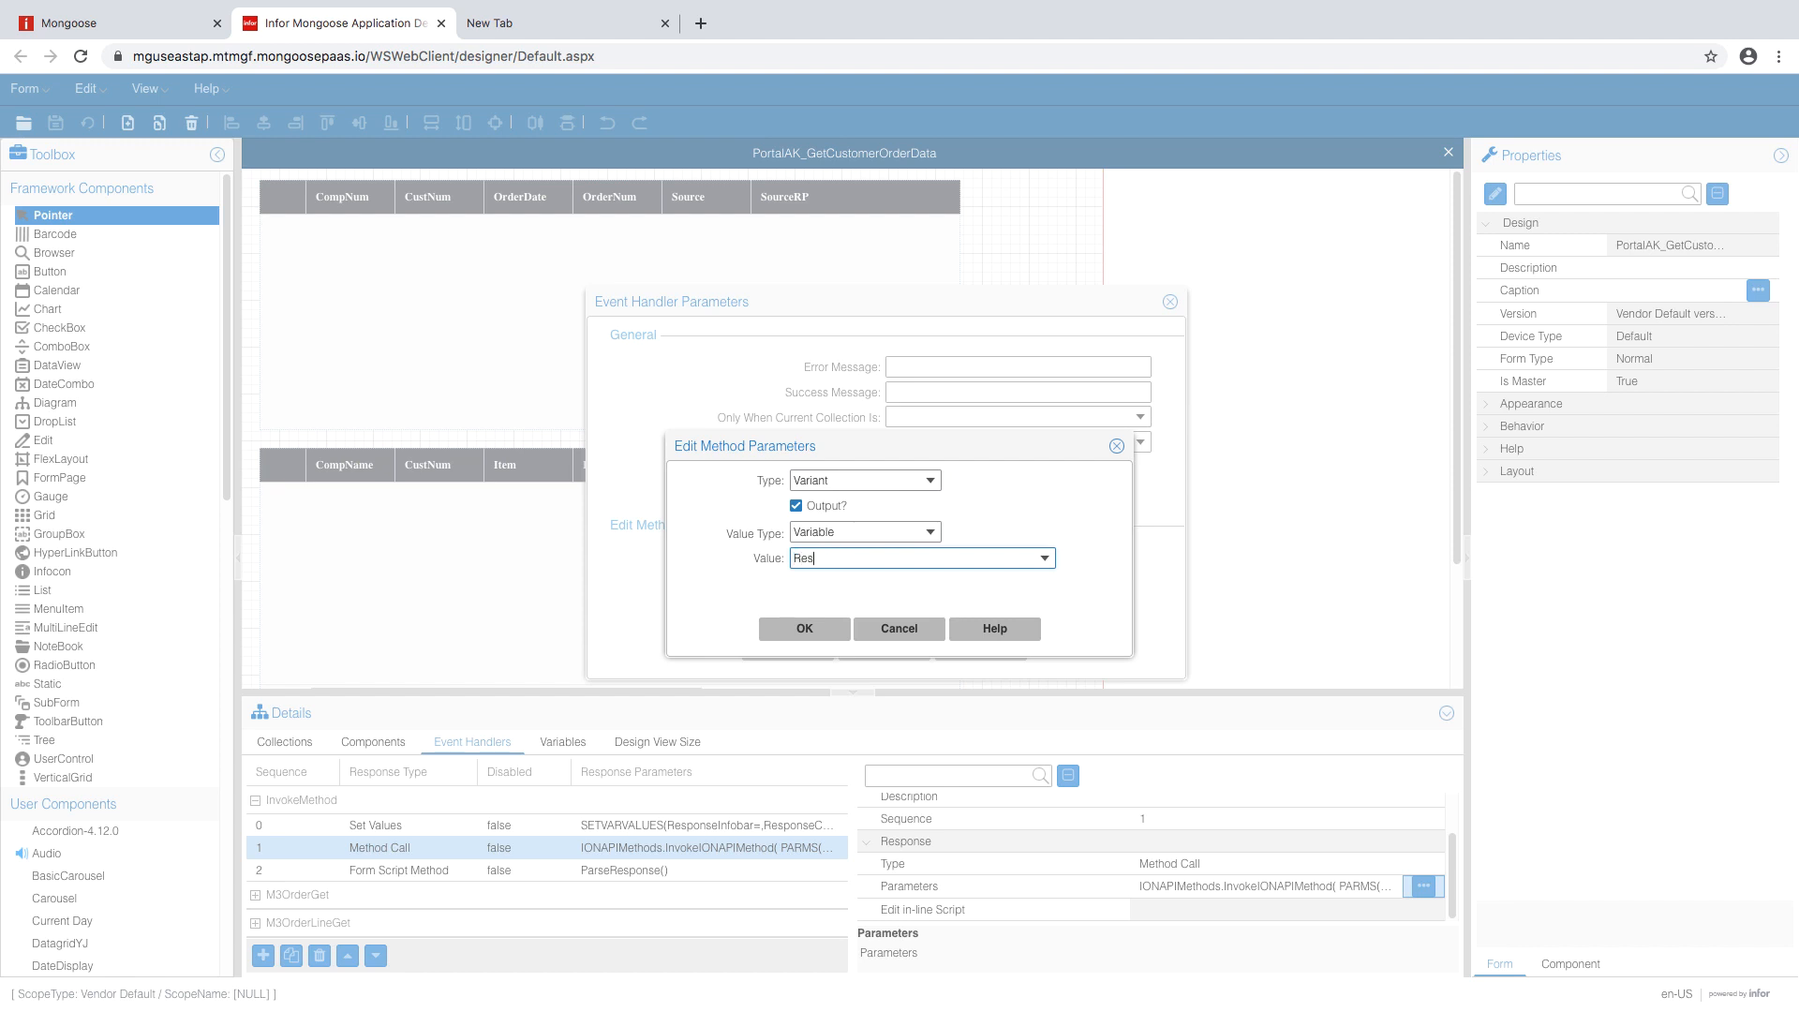
{"action": "type", "text": "ponseInfobar"}
{"action": "left_click", "coordinate": [825, 628]}
{"action": "scroll", "coordinate": [851, 553], "scroll_direction": "up", "scroll_amount": 5}
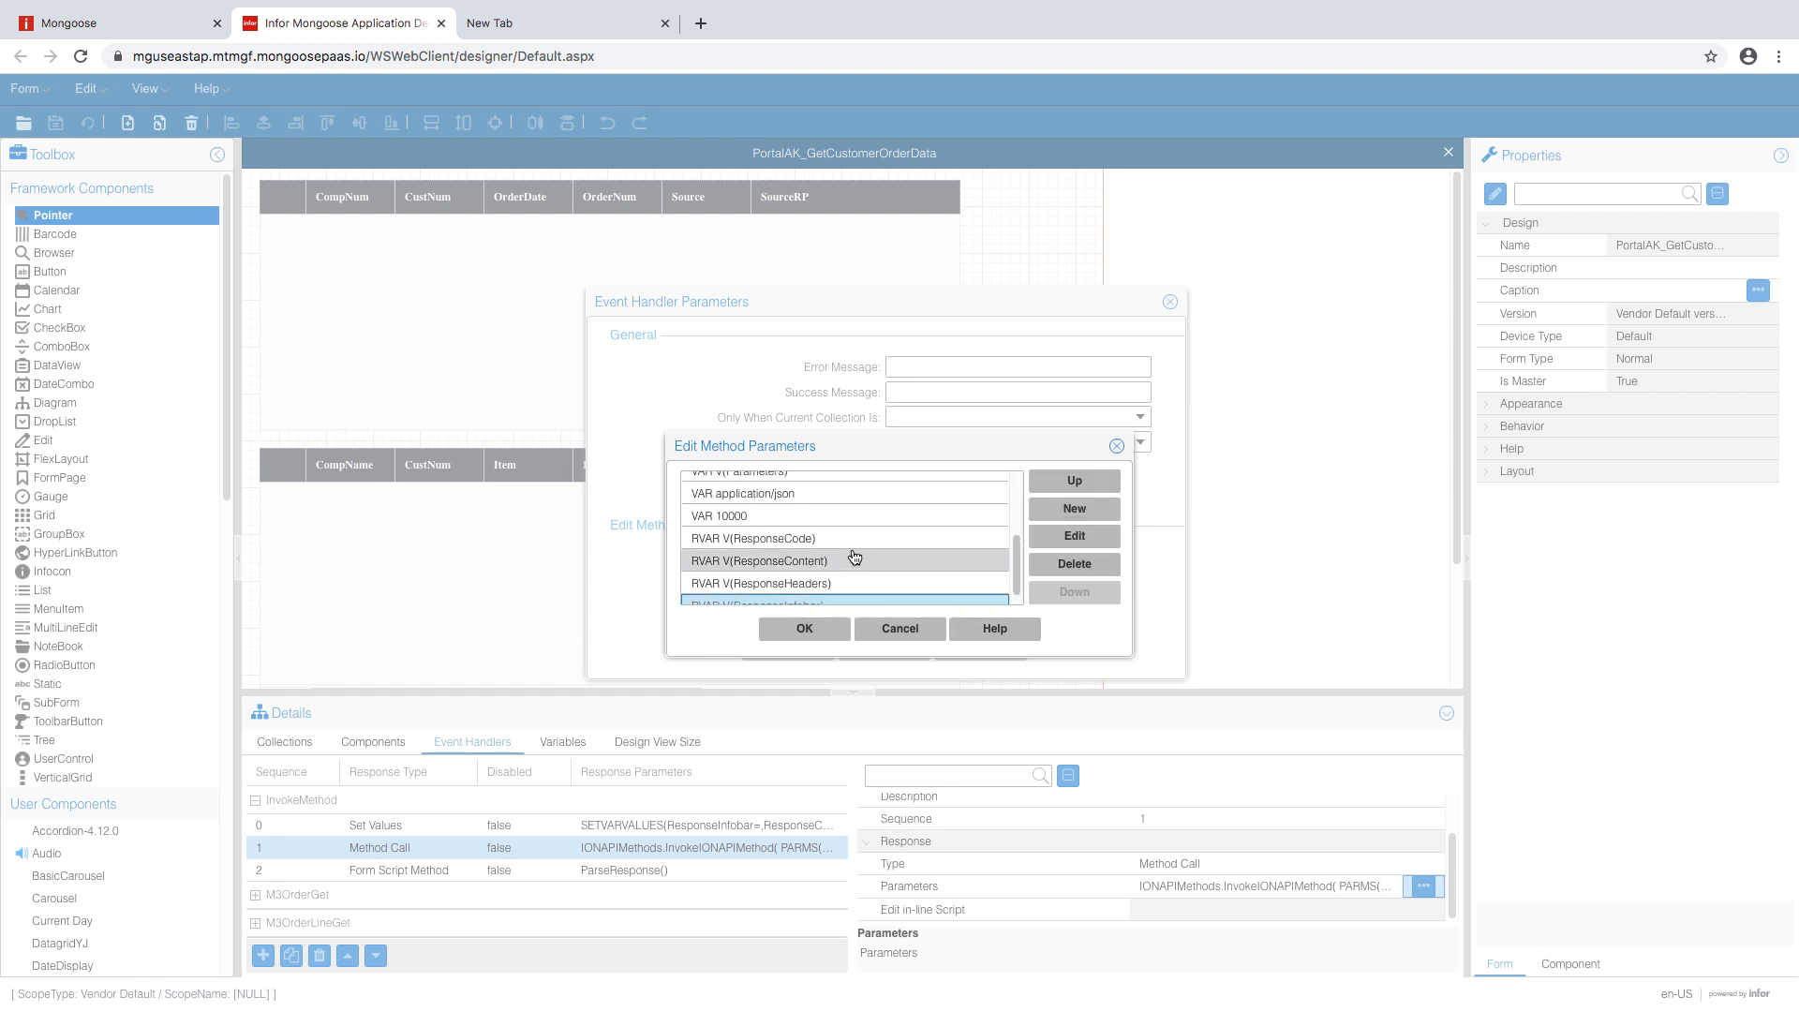
{"action": "left_click", "coordinate": [806, 629]}
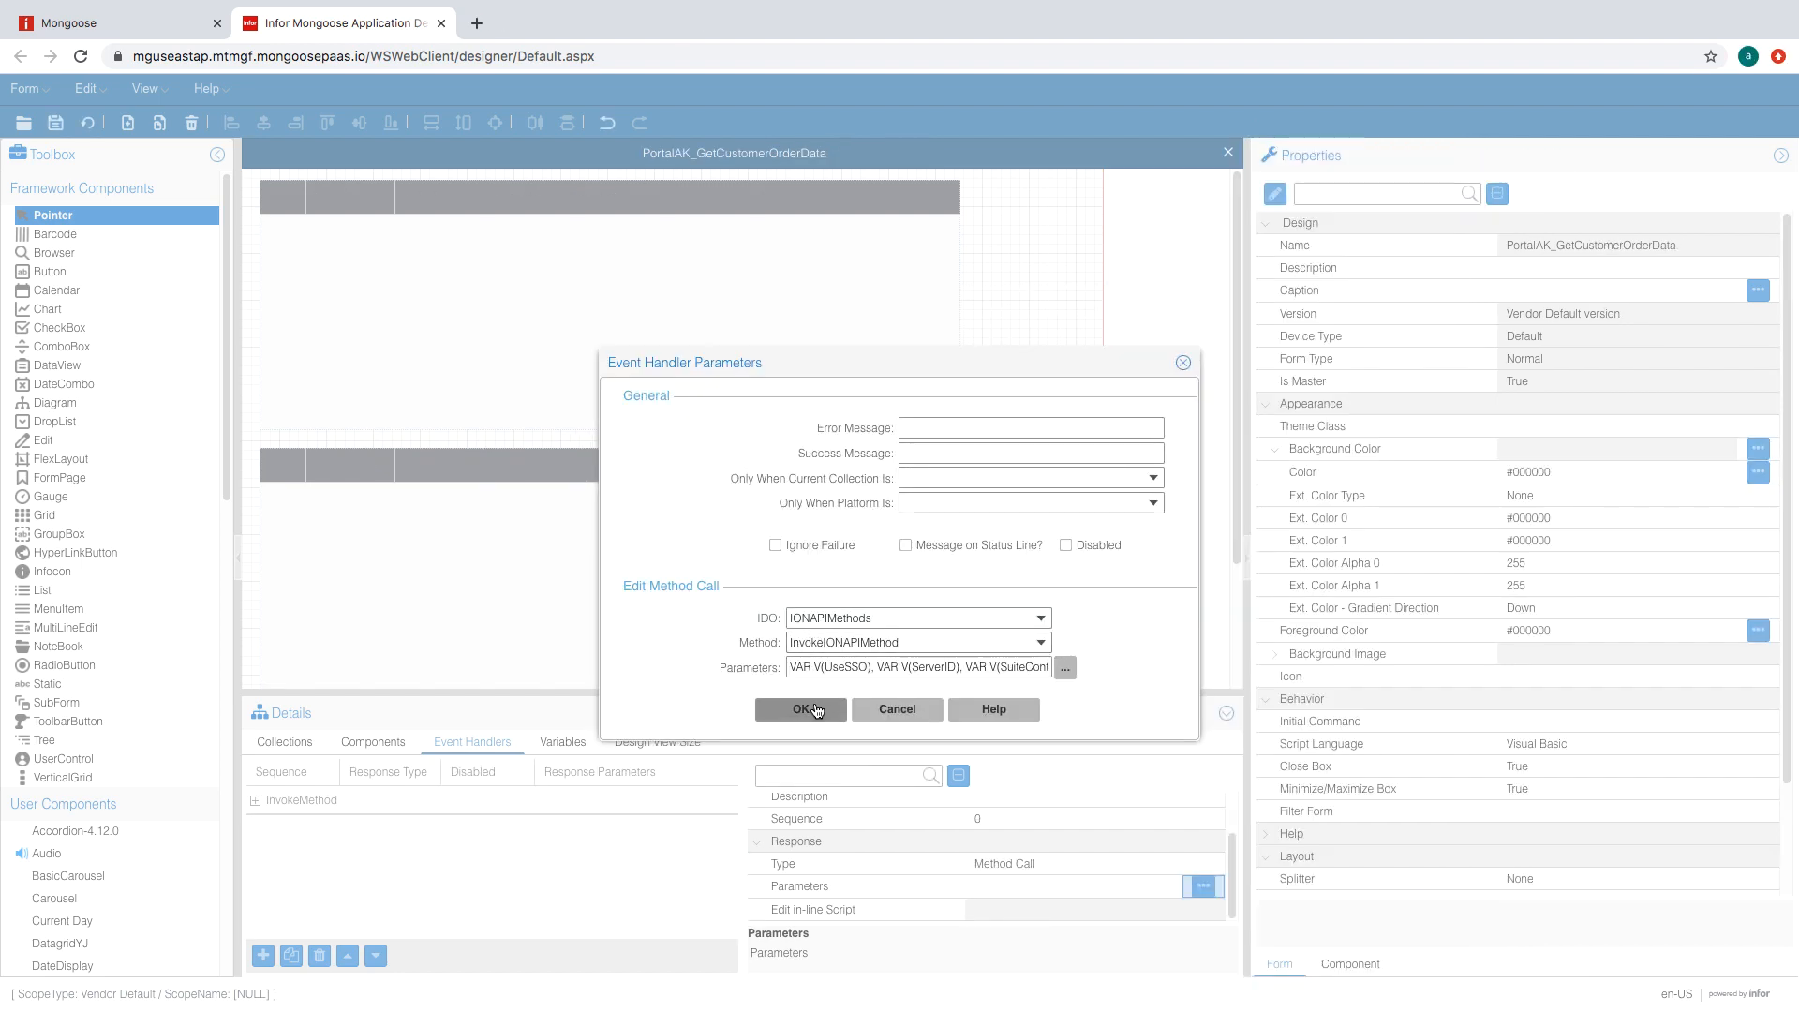
{"action": "left_click", "coordinate": [815, 709]}
- Add another InvokeMethod event handler to the form
{"action": "scroll", "coordinate": [1089, 834], "scroll_direction": "down", "scroll_amount": 2}
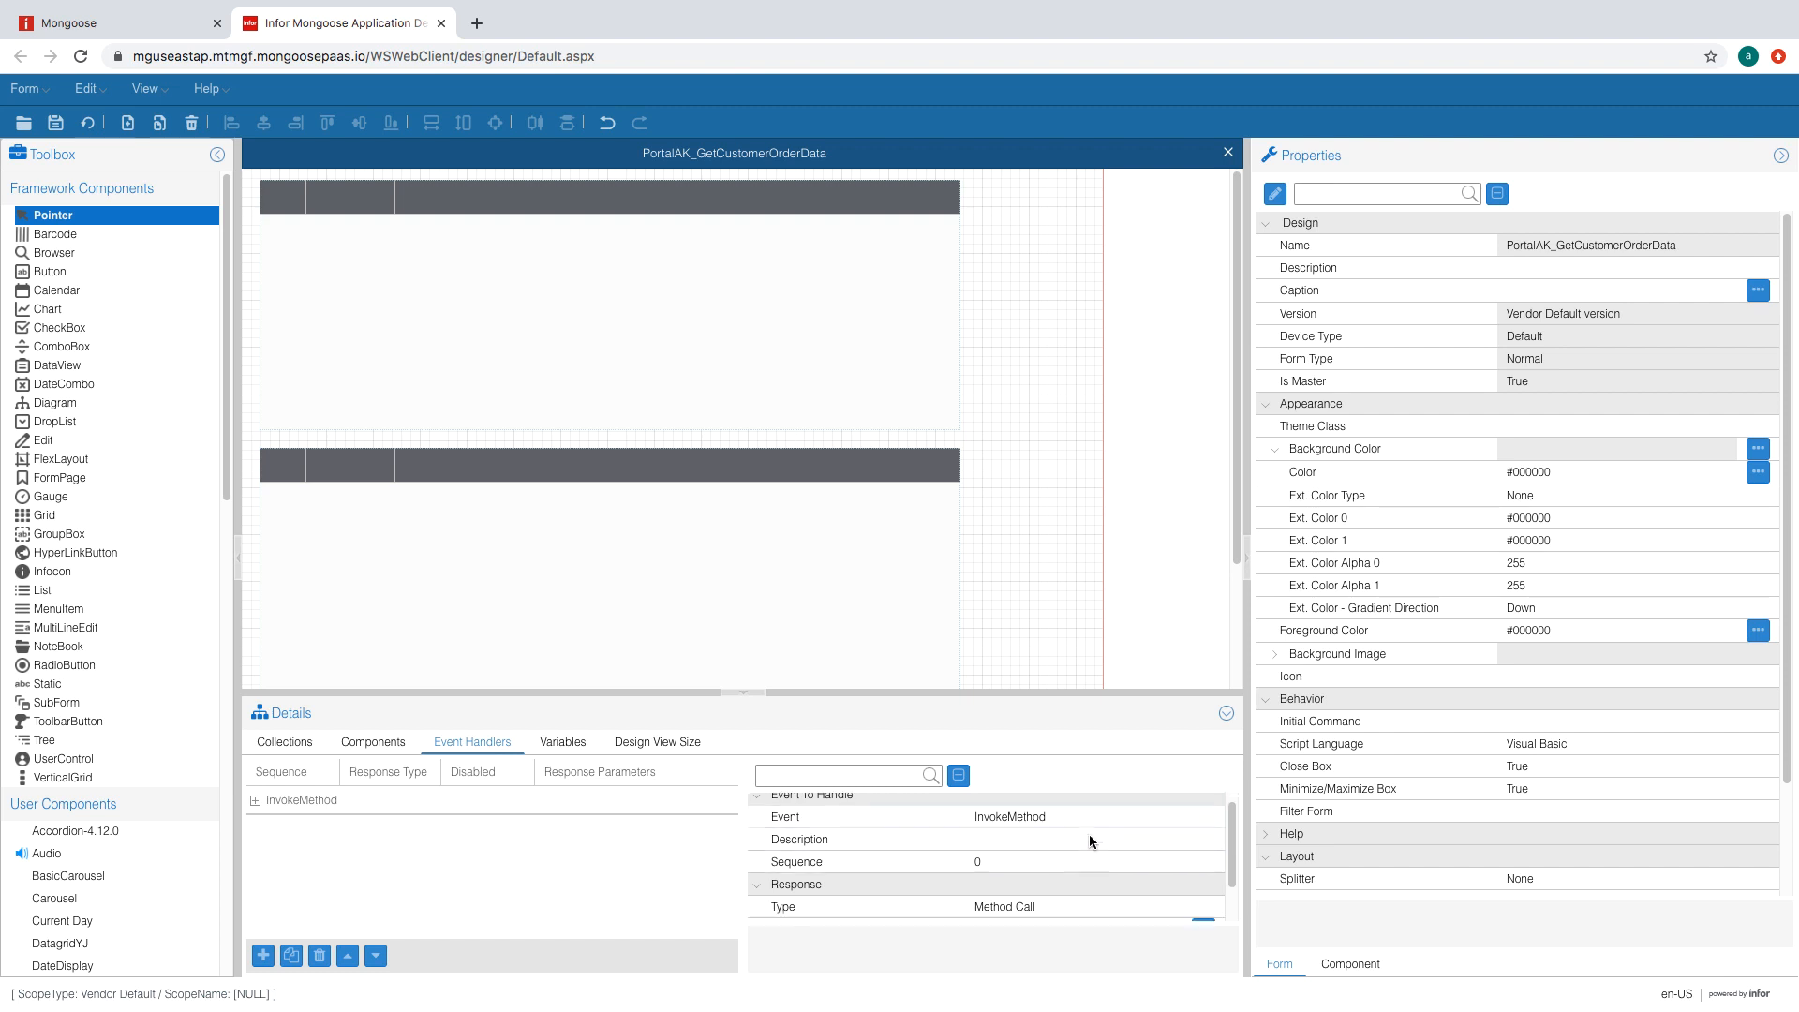
{"action": "left_click", "coordinate": [255, 801]}
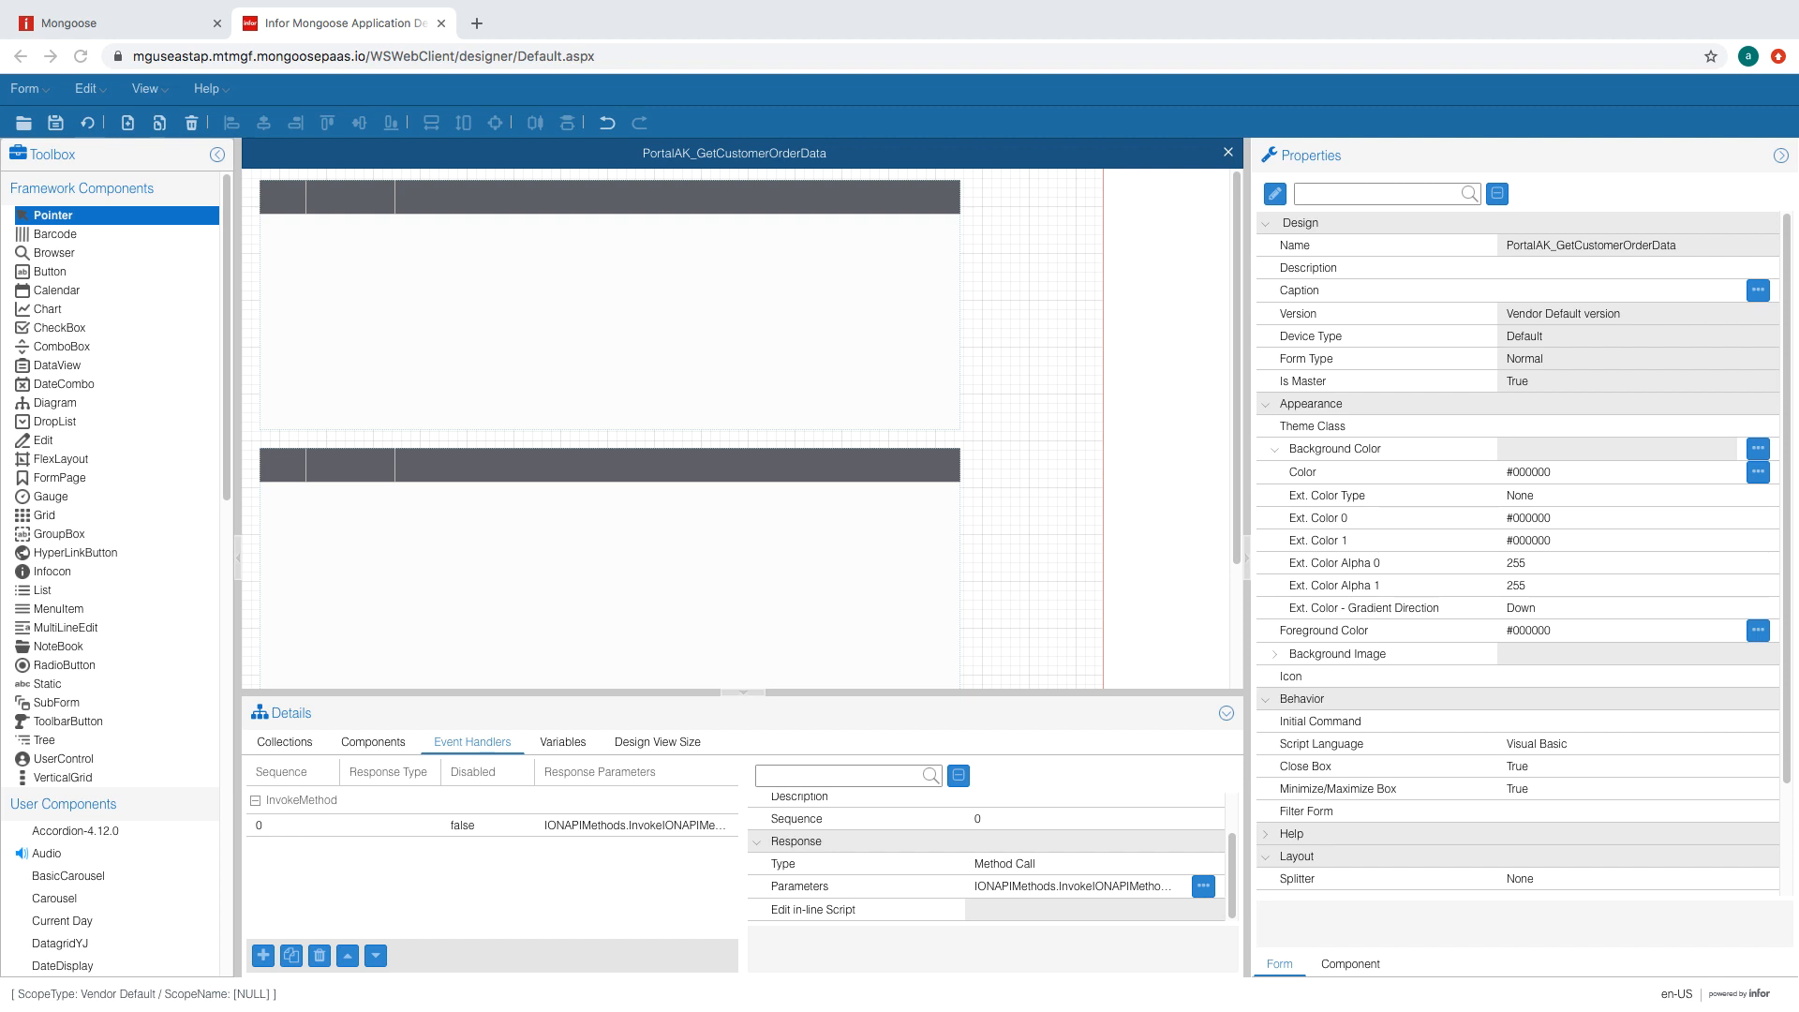
{"action": "left_click", "coordinate": [263, 955]}
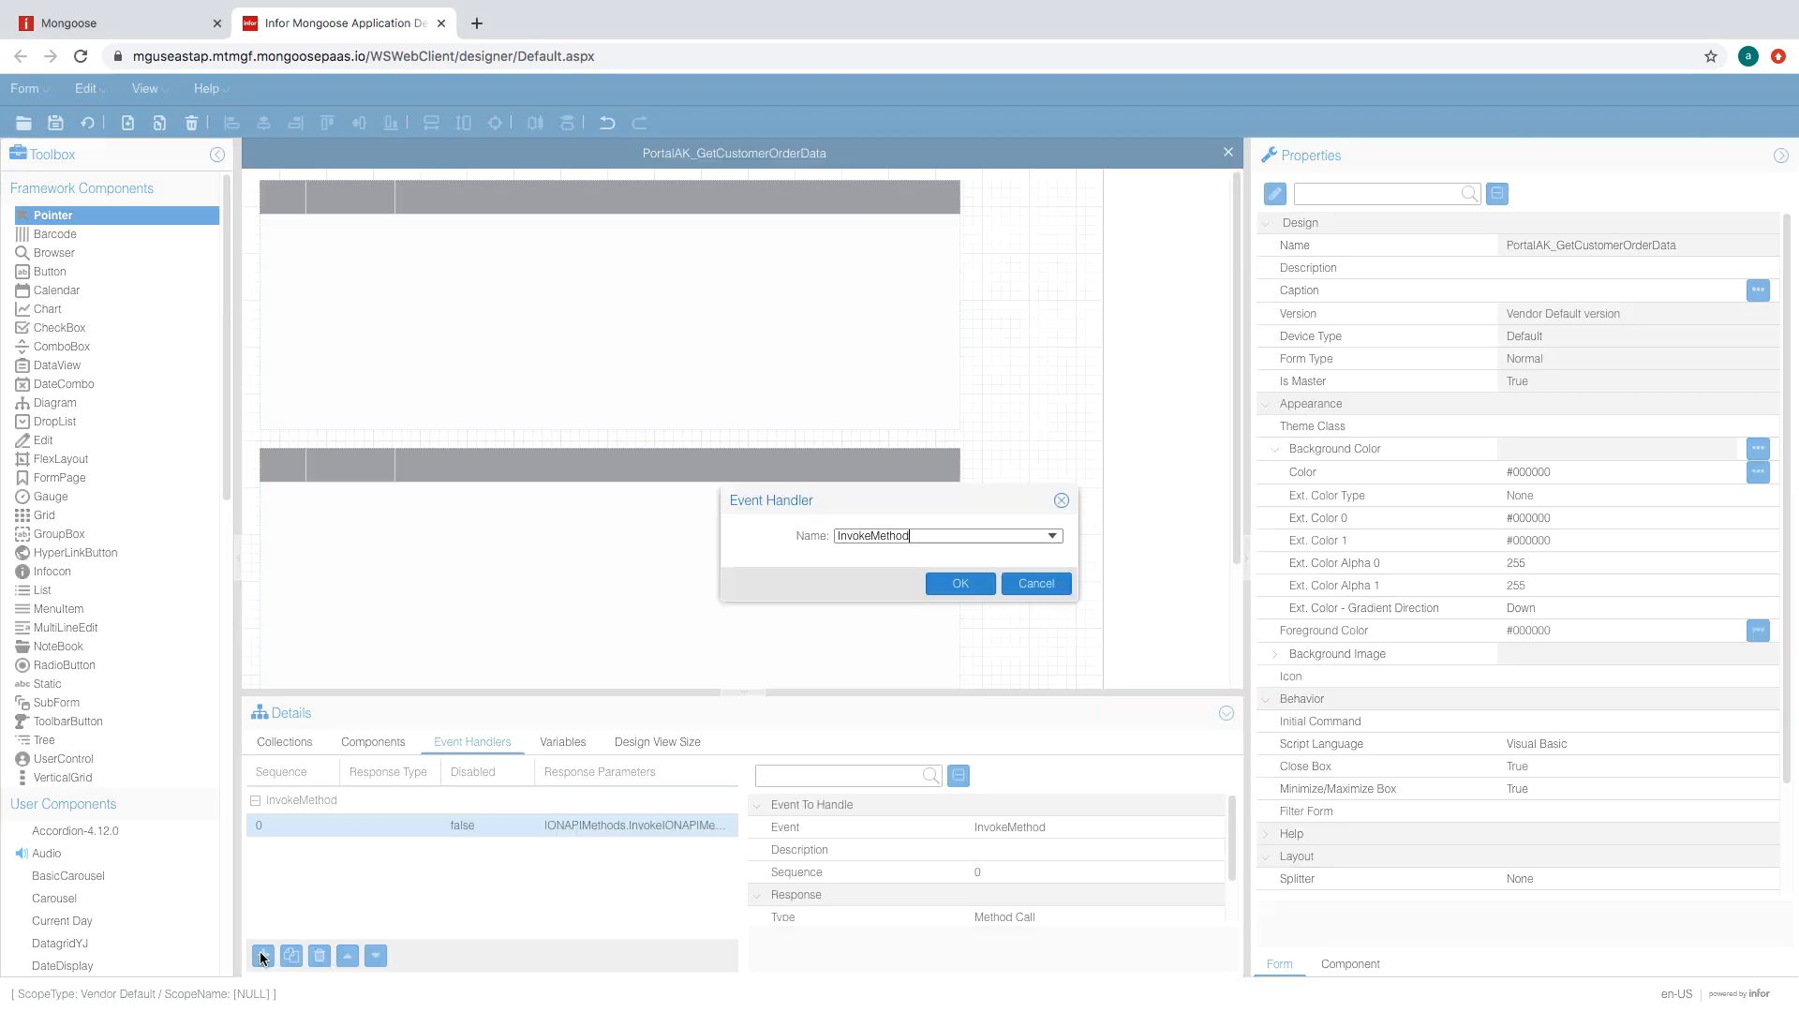
{"action": "left_click", "coordinate": [940, 582]}
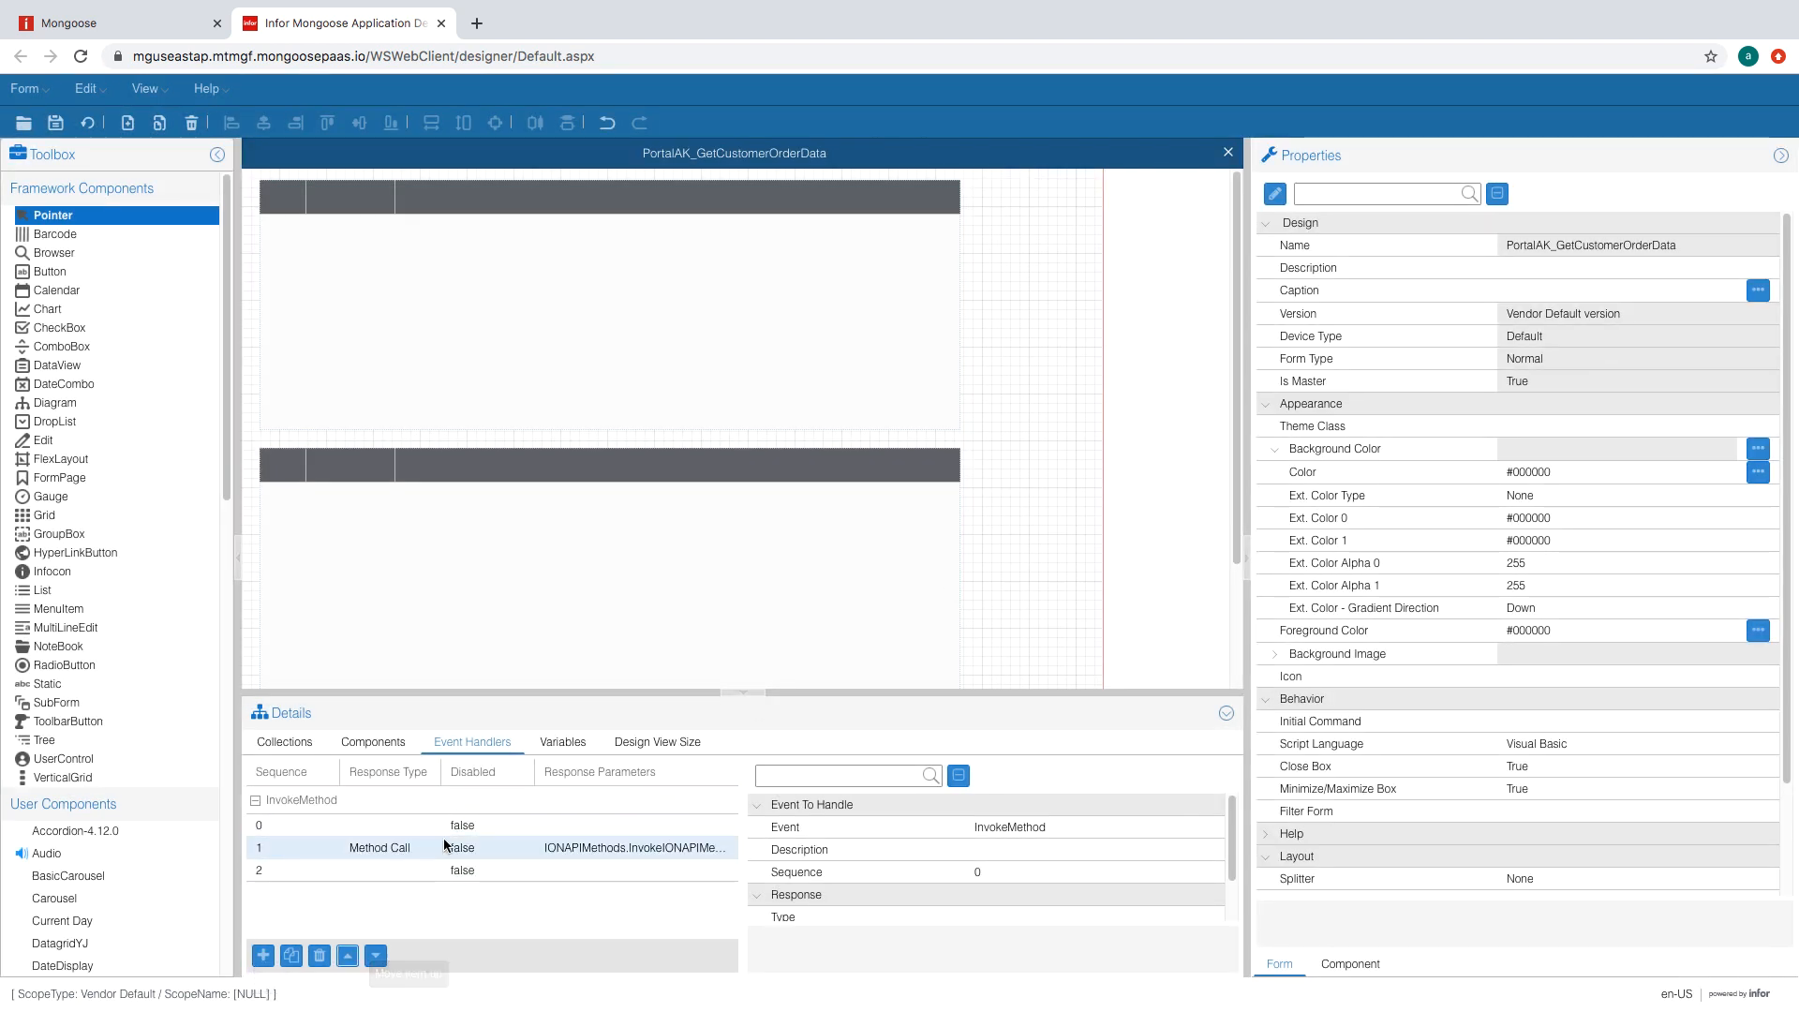
- Set the new first InvokeMethod handler's response type to Set Values
{"action": "left_click", "coordinate": [493, 823]}
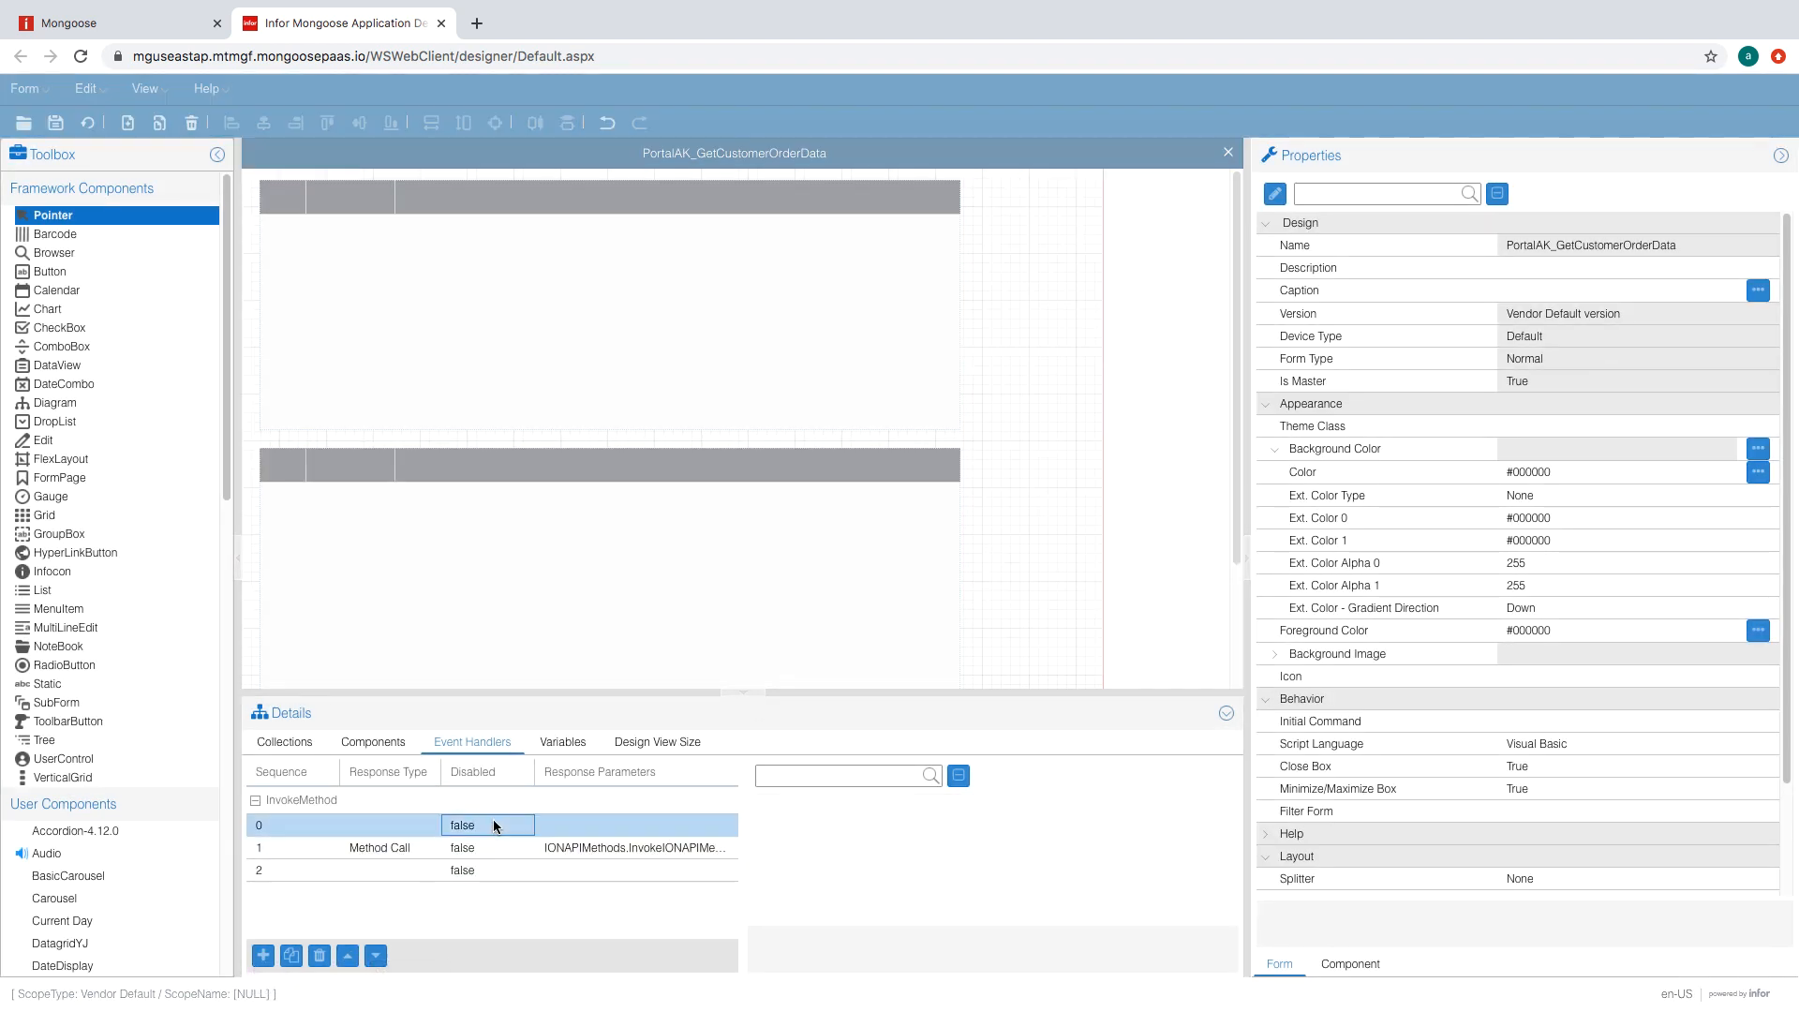
{"action": "scroll", "coordinate": [1167, 843], "scroll_direction": "down", "scroll_amount": 1}
{"action": "left_click", "coordinate": [1131, 864]}
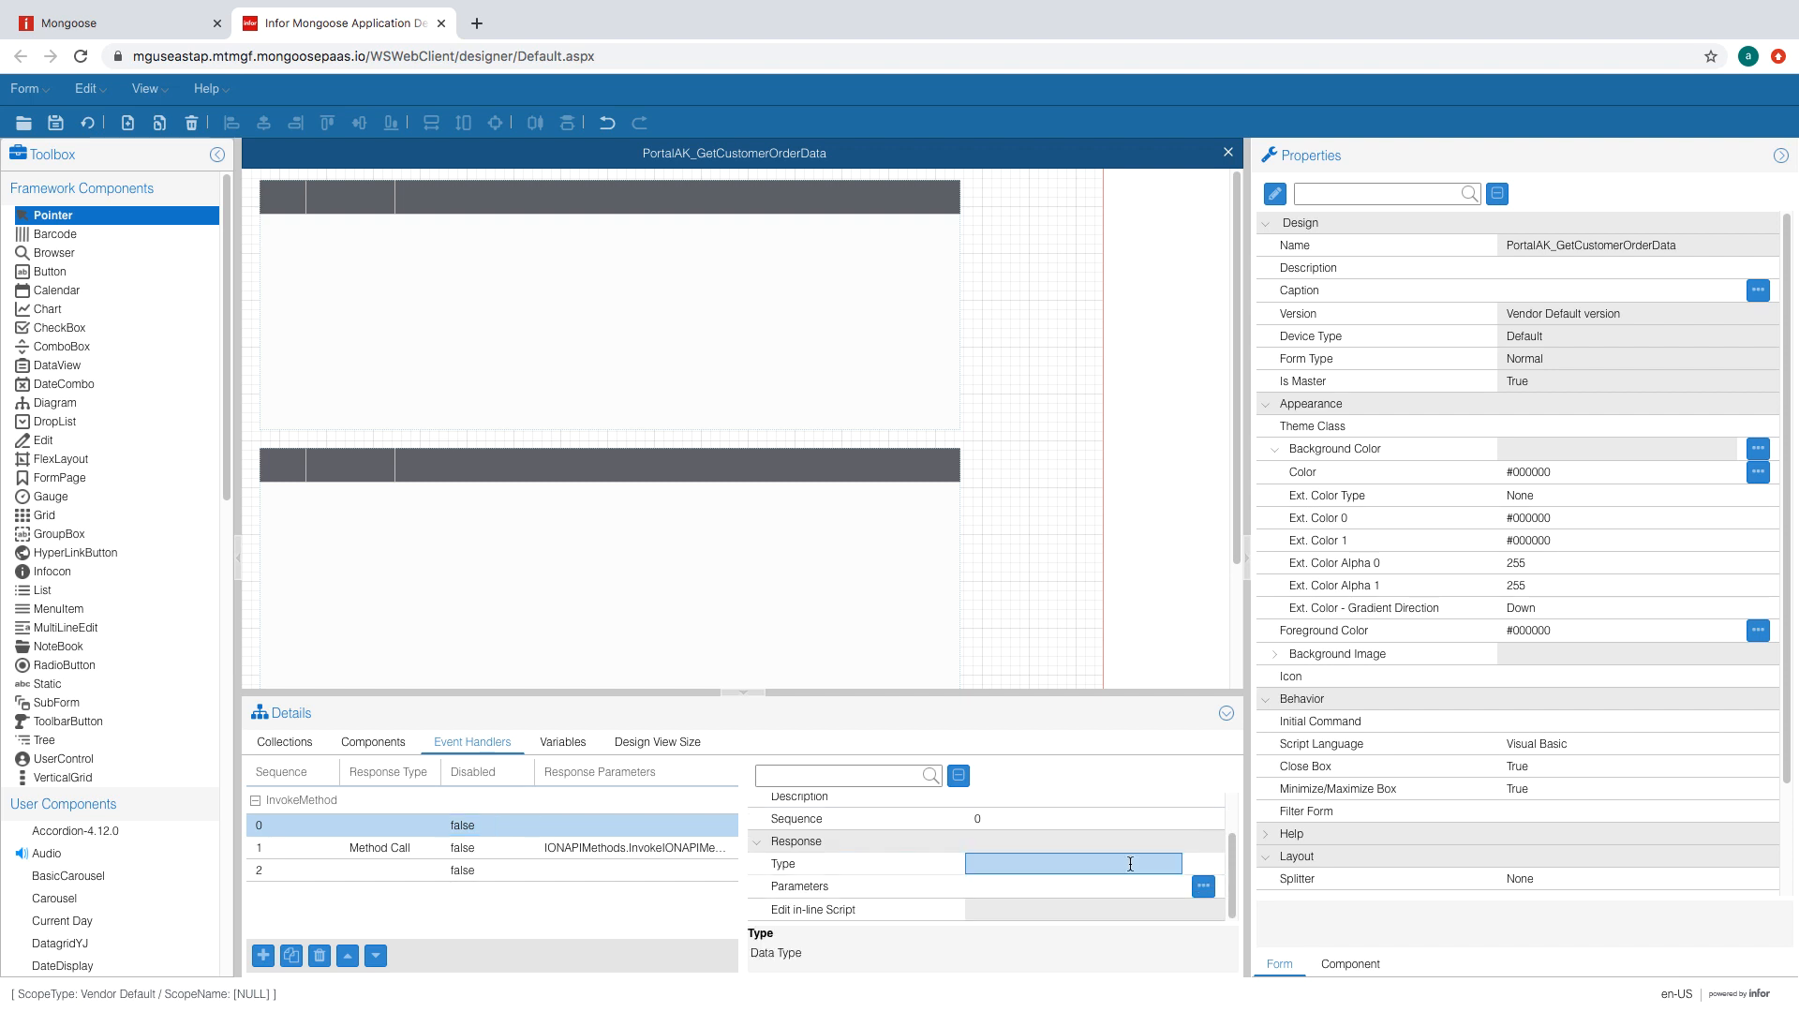
{"action": "left_click", "coordinate": [1172, 864]}
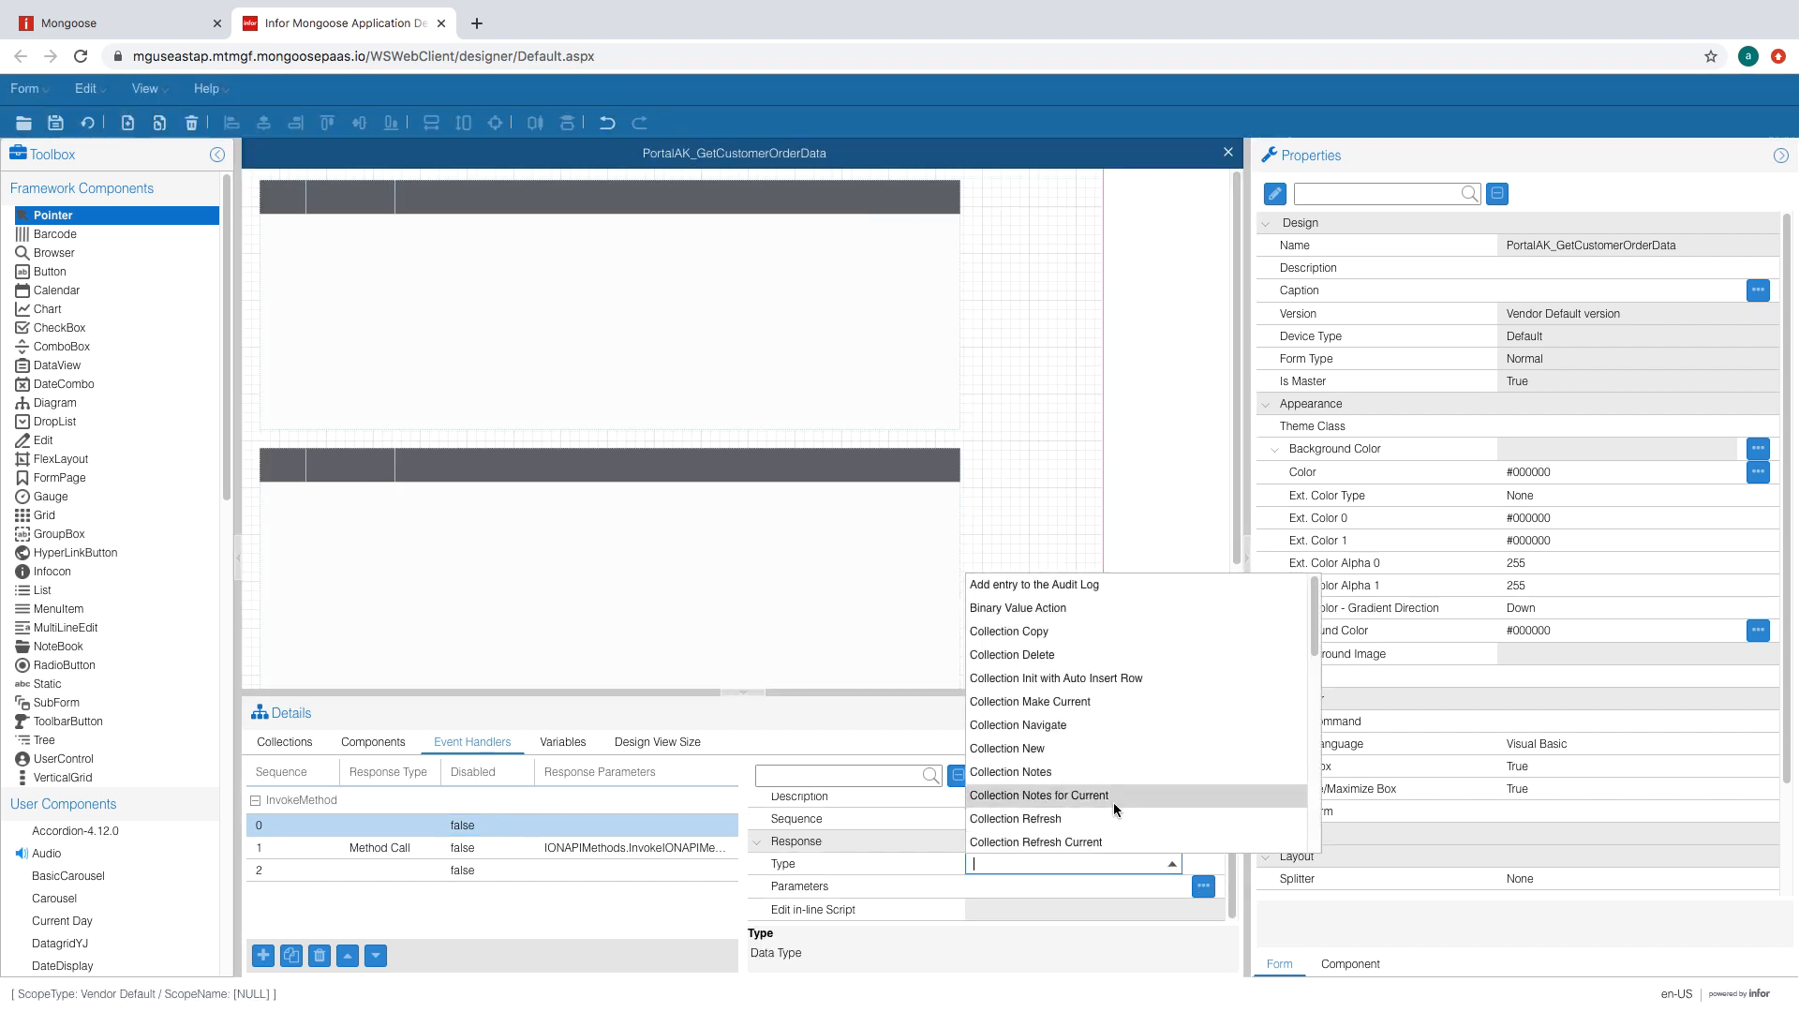
{"action": "scroll", "coordinate": [1089, 712], "scroll_direction": "down", "scroll_amount": 5}
{"action": "scroll", "coordinate": [1087, 734], "scroll_direction": "down", "scroll_amount": 8}
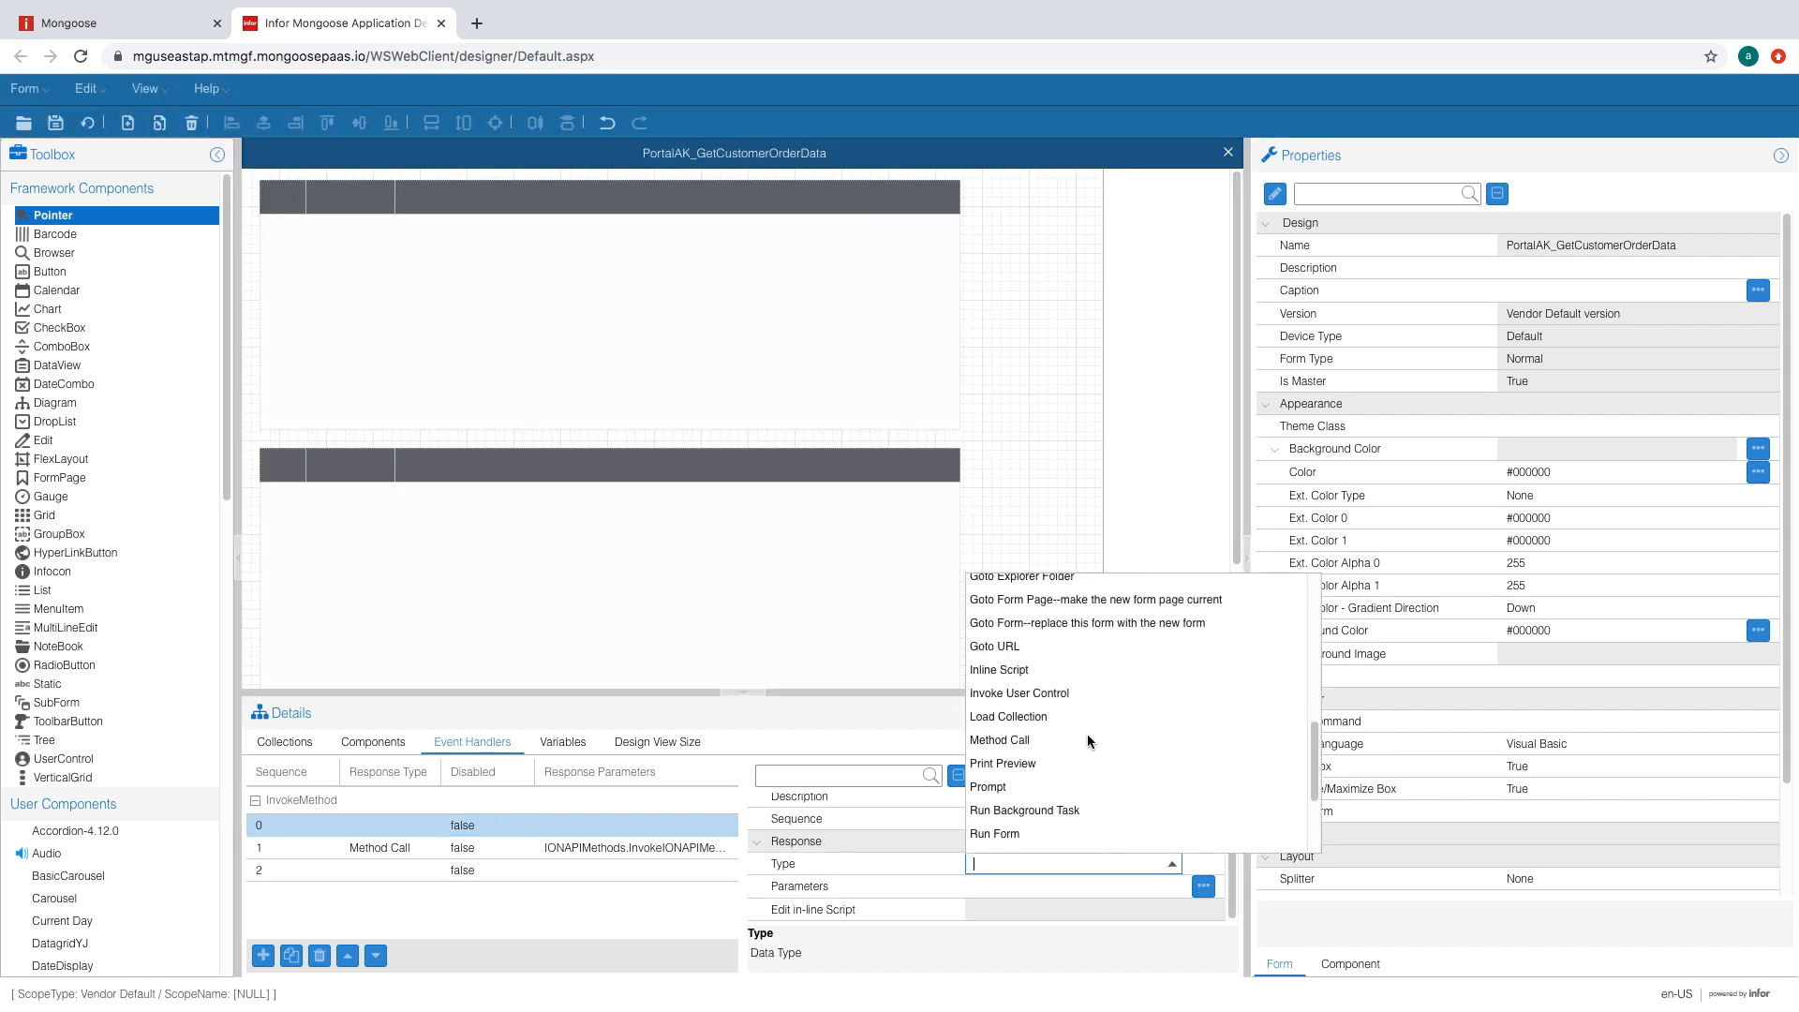
{"action": "left_click", "coordinate": [1023, 818]}
{"action": "left_click", "coordinate": [1043, 883]}
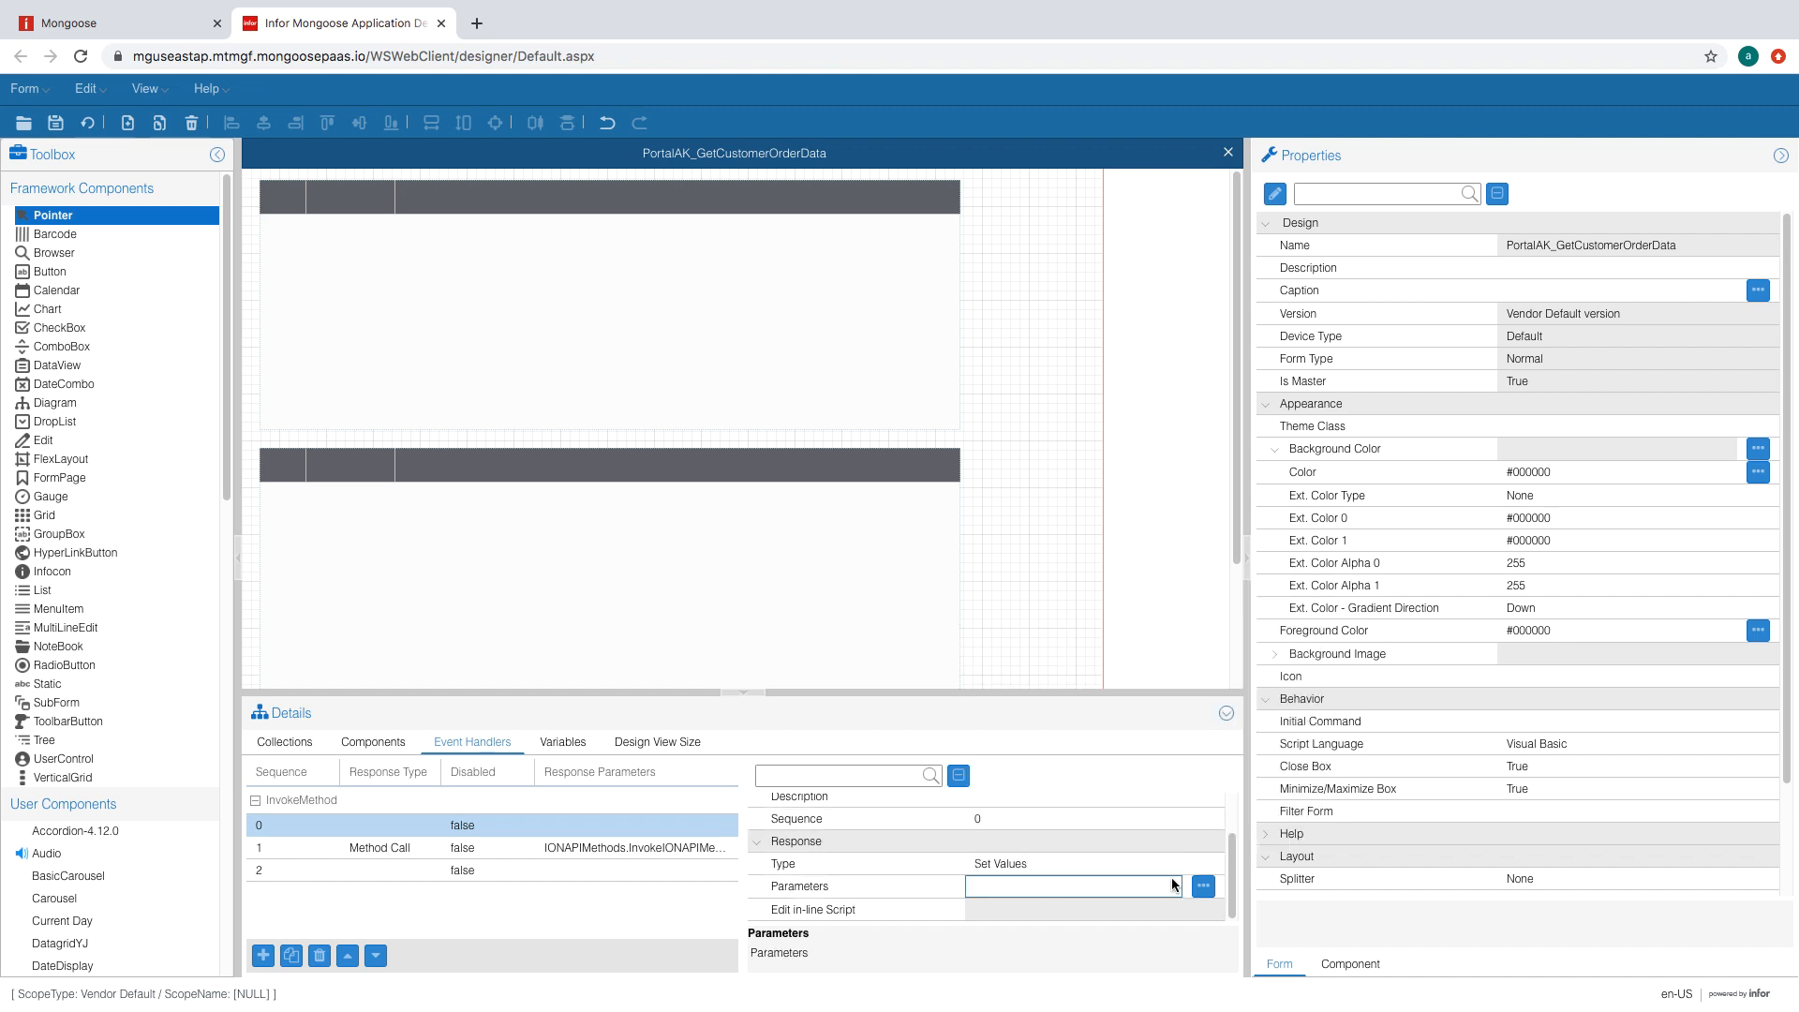
- Set ResponseCode, ResponseInfobar, ResponseContent and ResponseHeaders to empty values in the Set Values handler
{"action": "left_click", "coordinate": [1203, 886]}
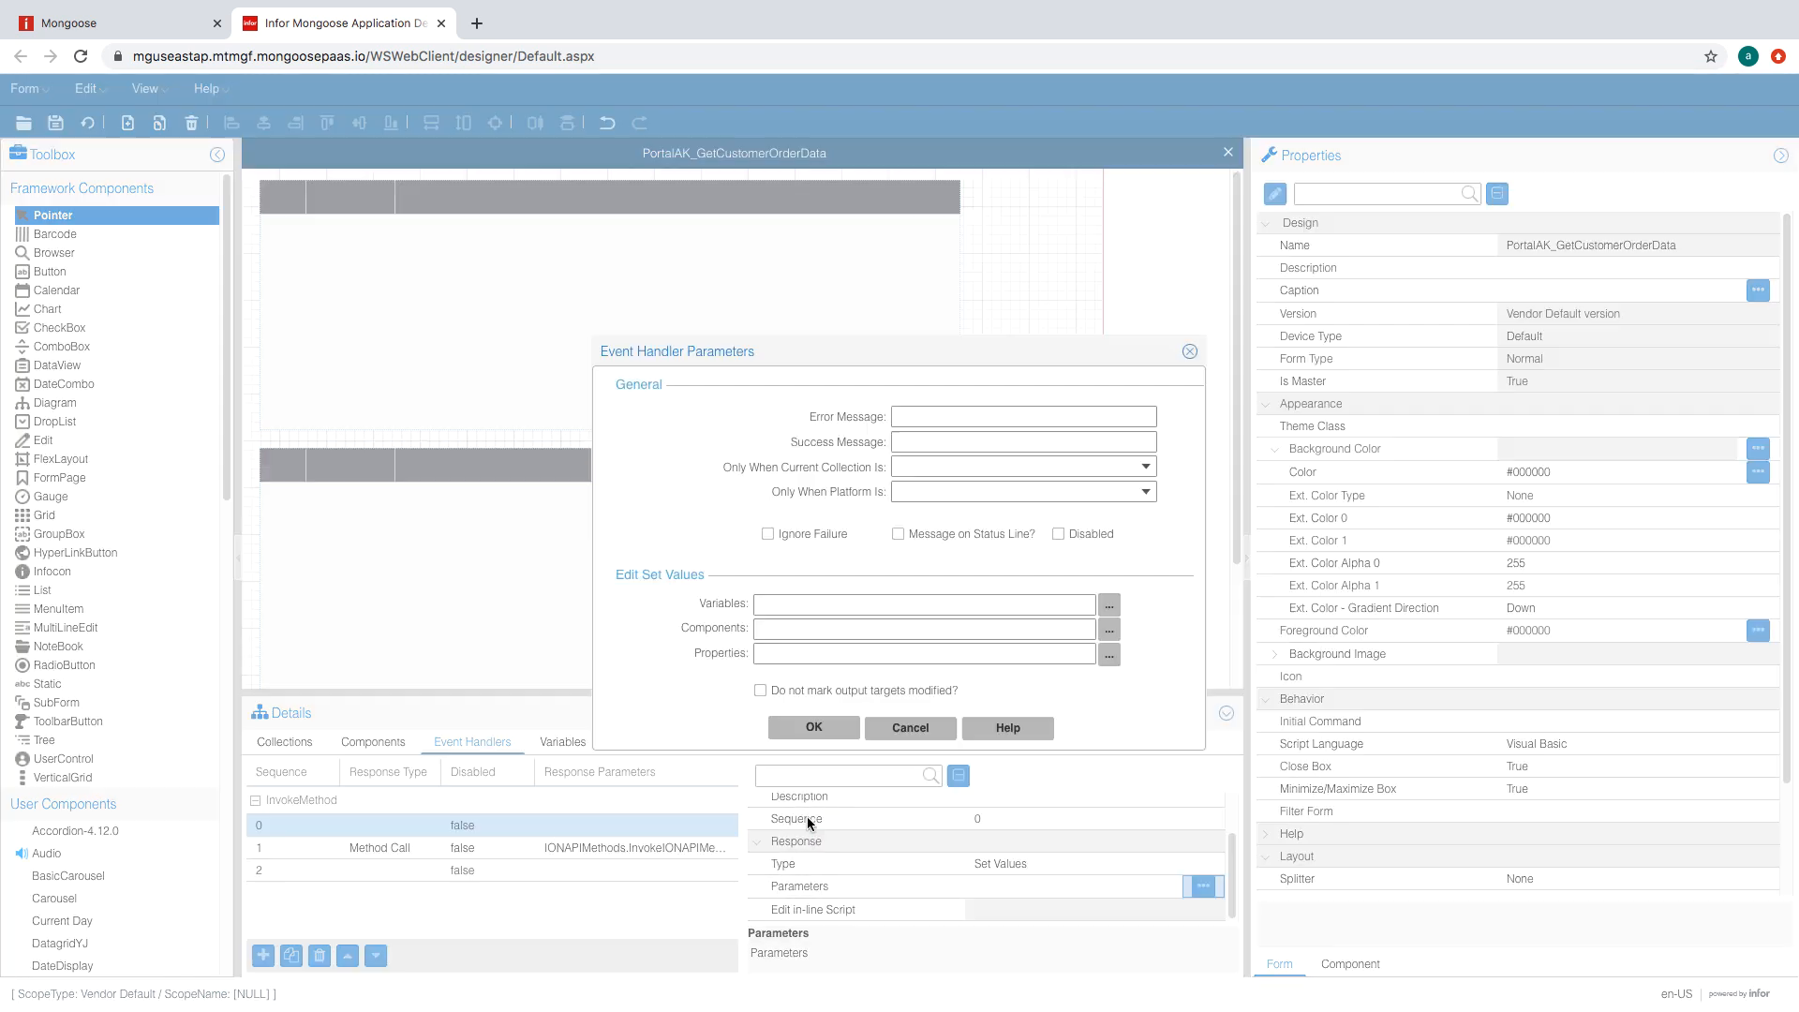
{"action": "left_click", "coordinate": [1110, 605]}
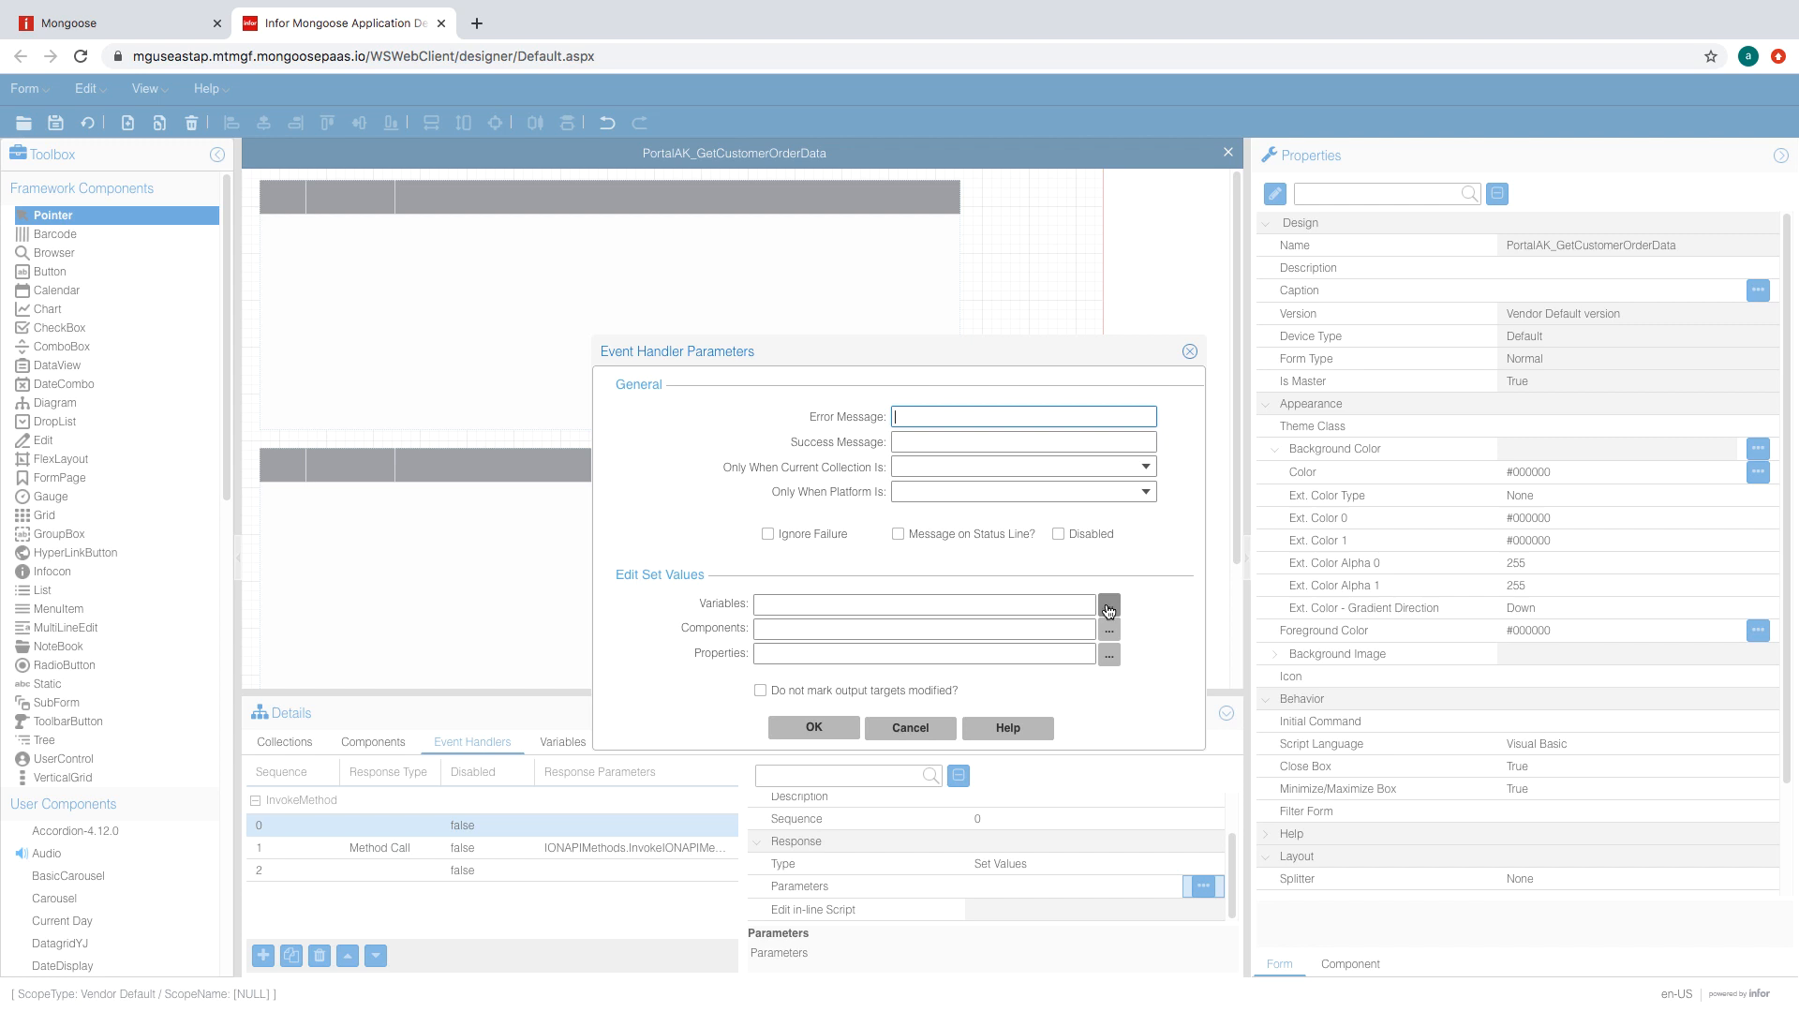
{"action": "left_click", "coordinate": [1057, 504]}
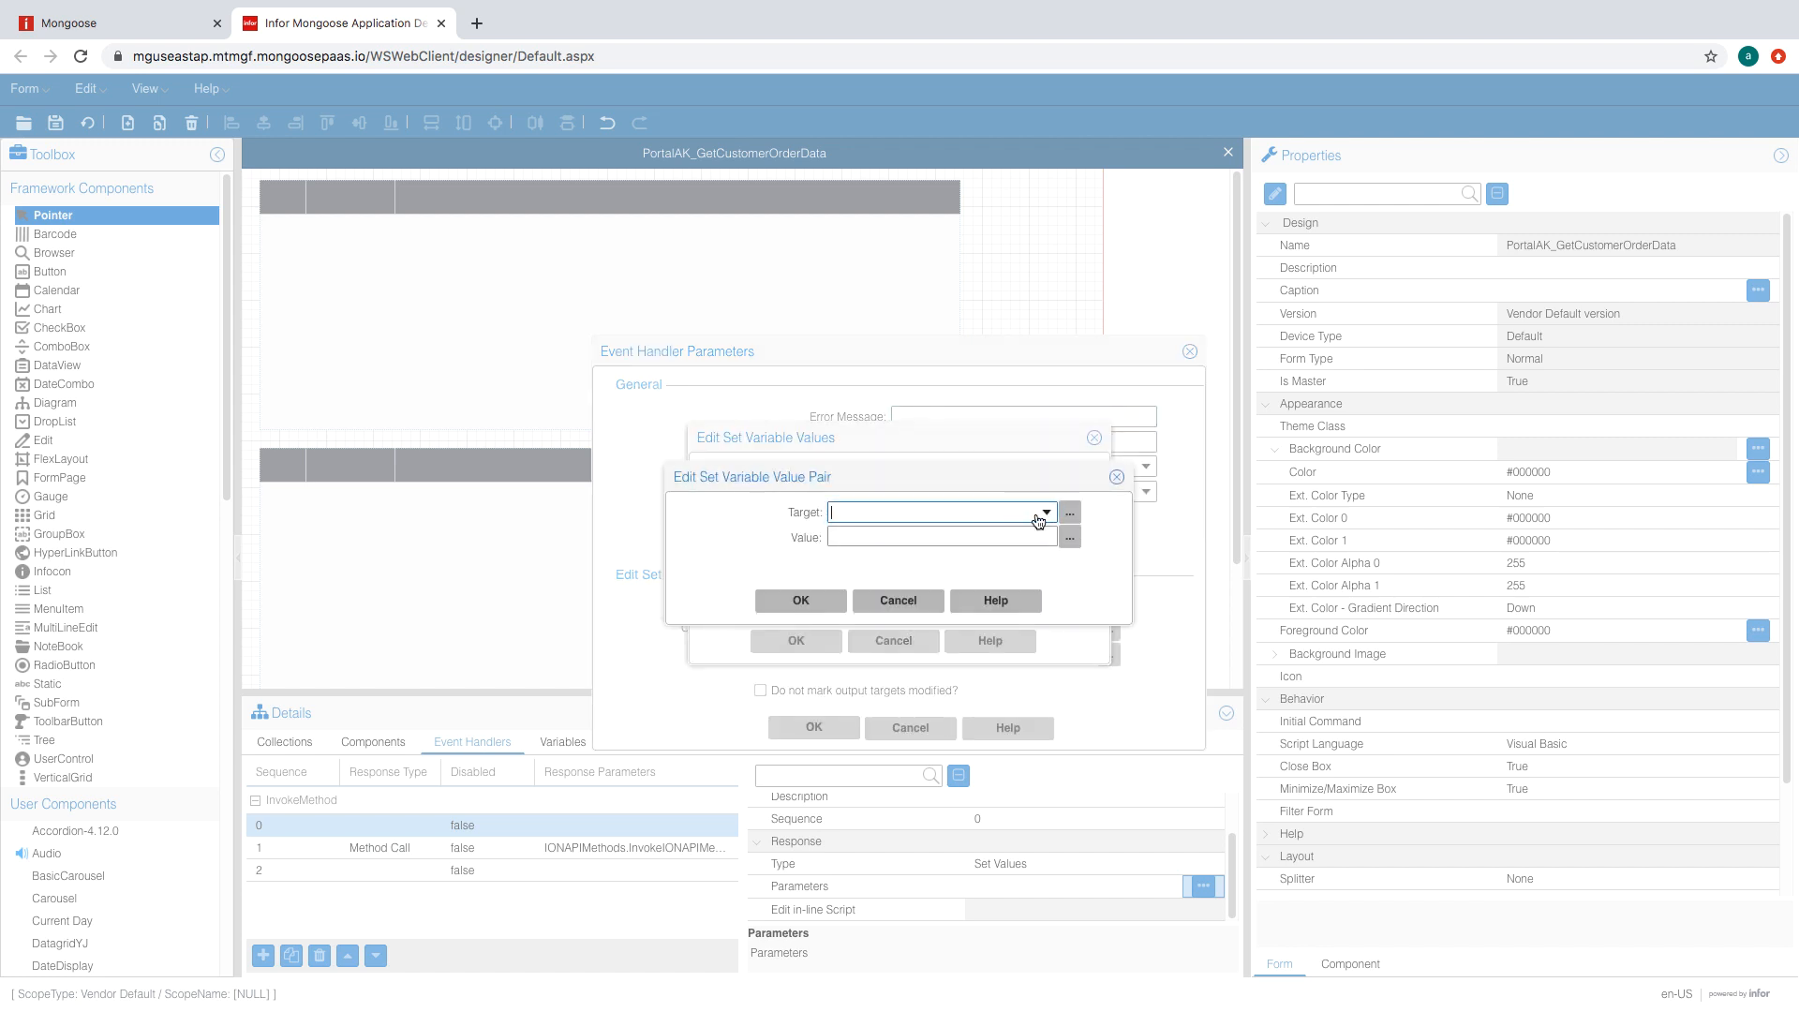
{"action": "type", "text": "ResponseCode="}
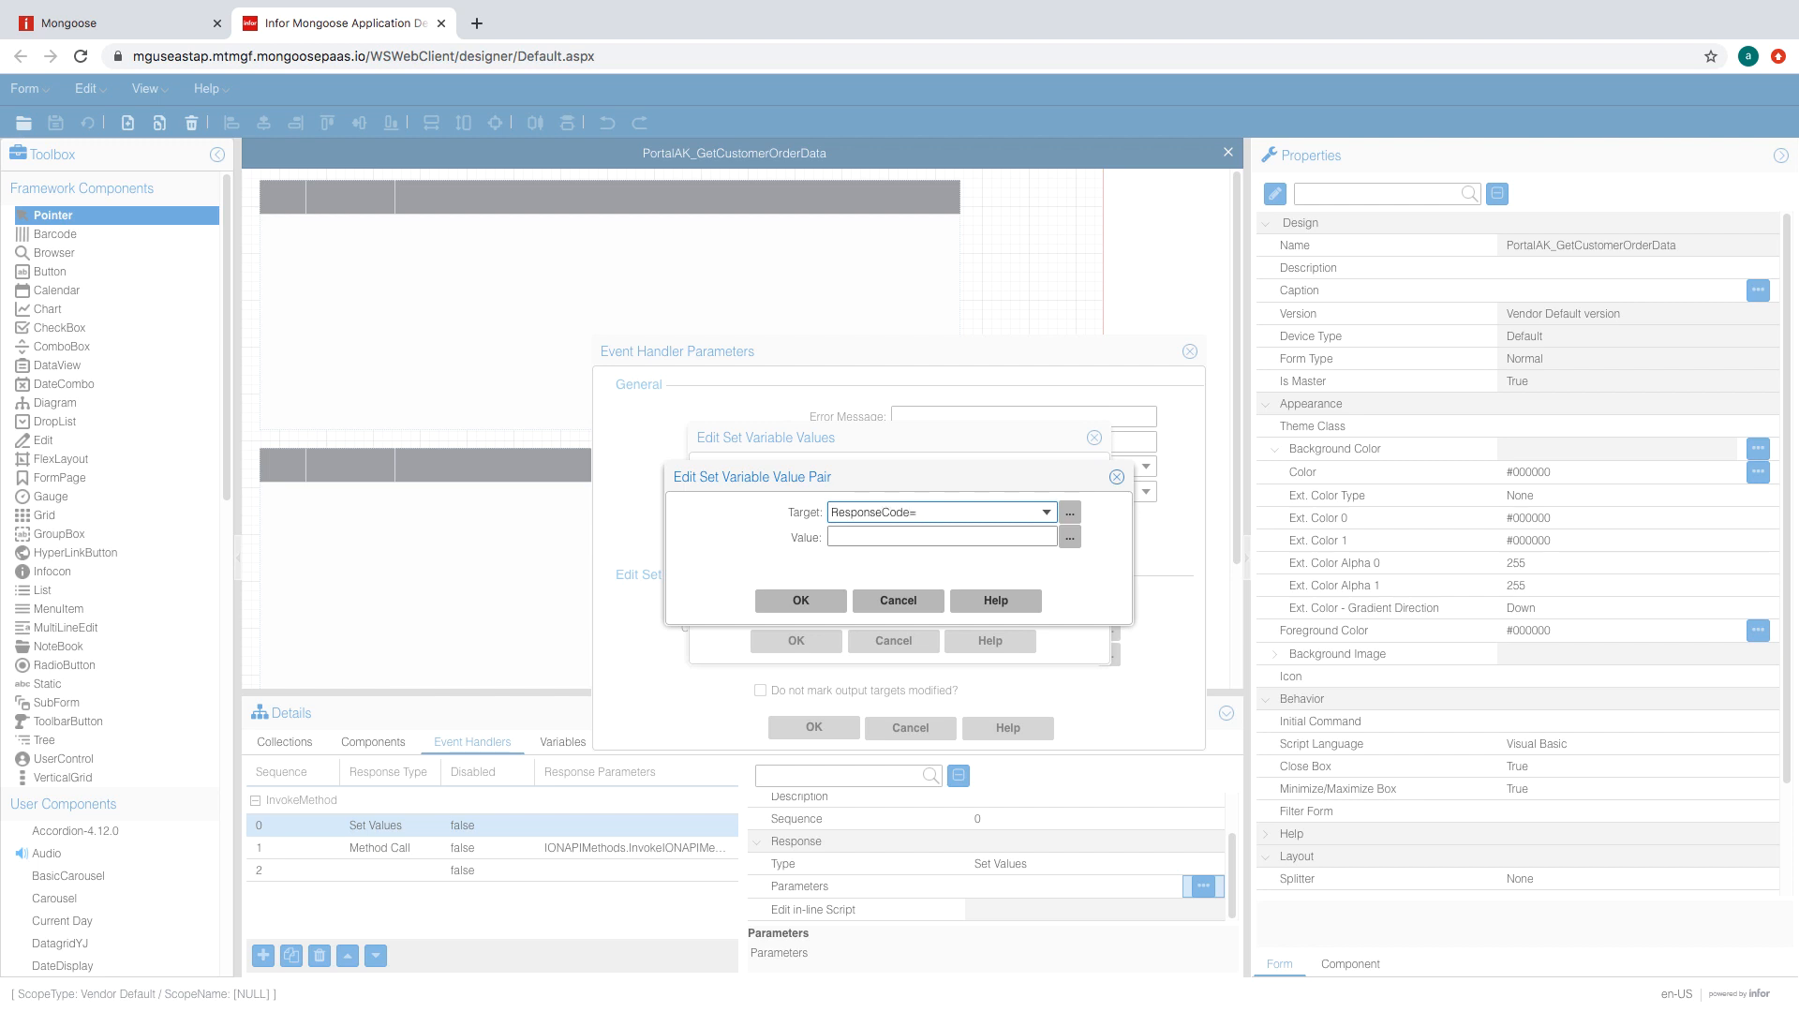
{"action": "left_click", "coordinate": [796, 603]}
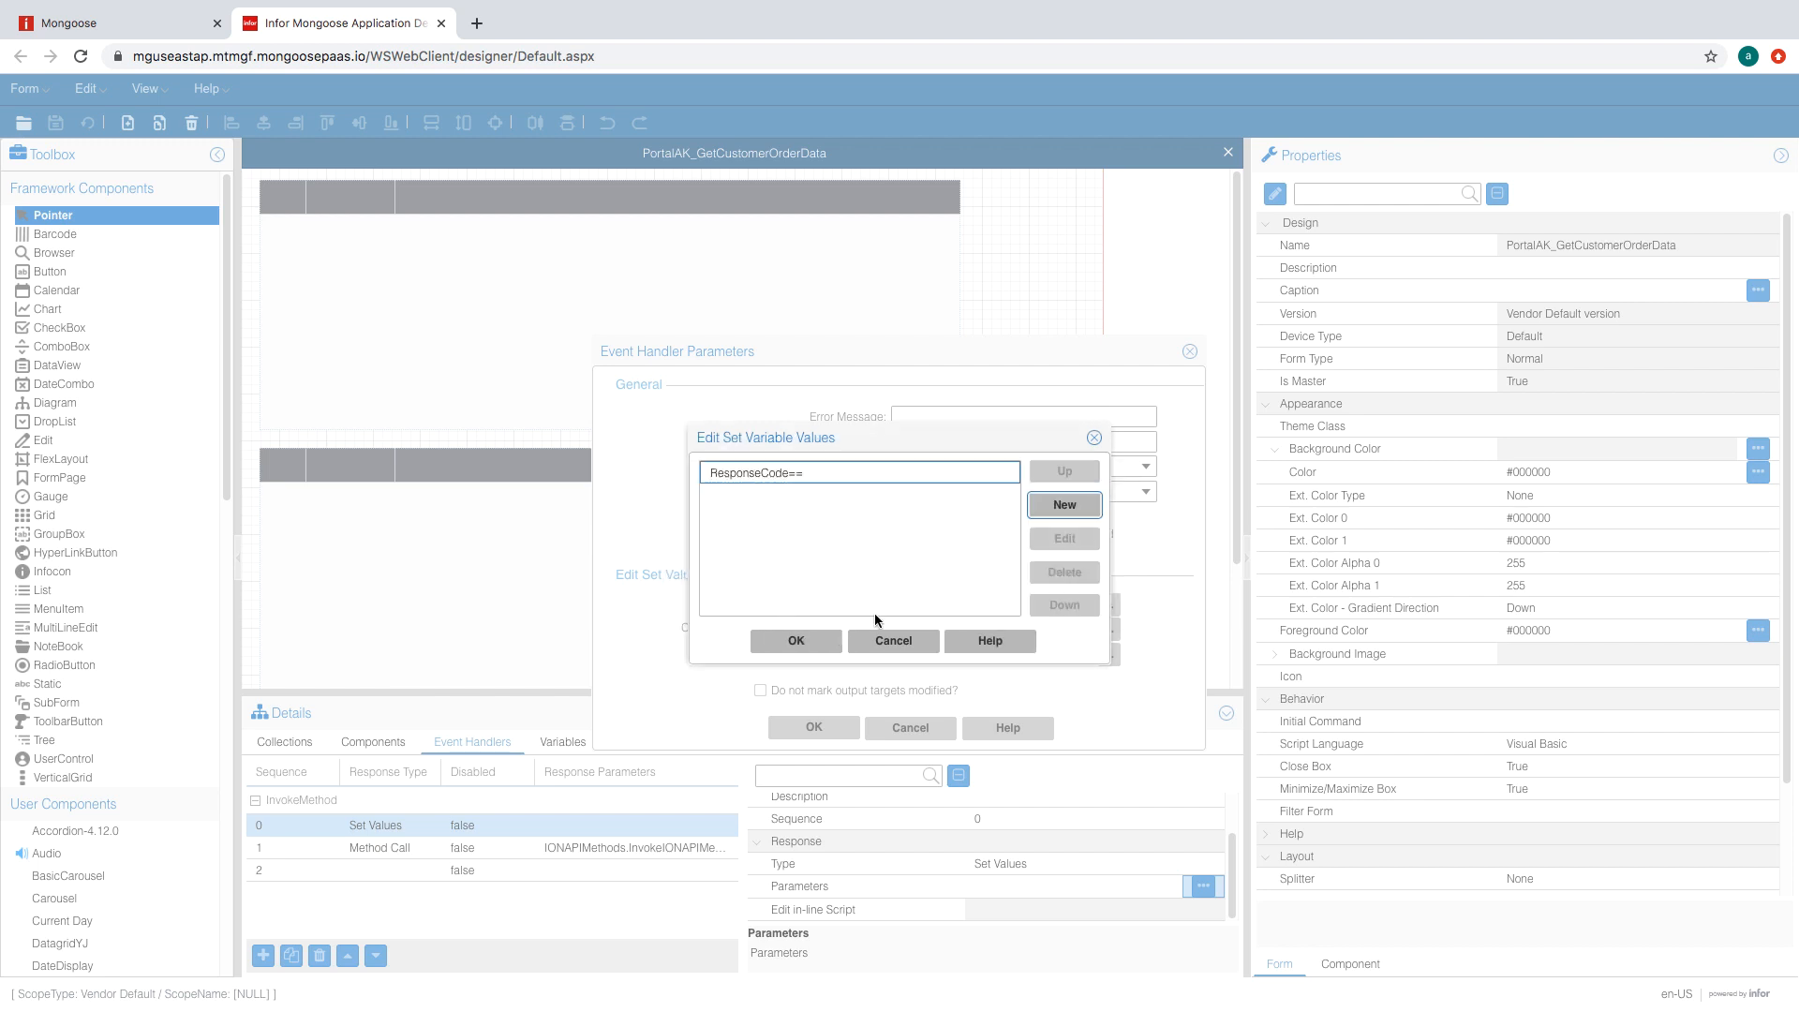
{"action": "left_click", "coordinate": [1057, 504]}
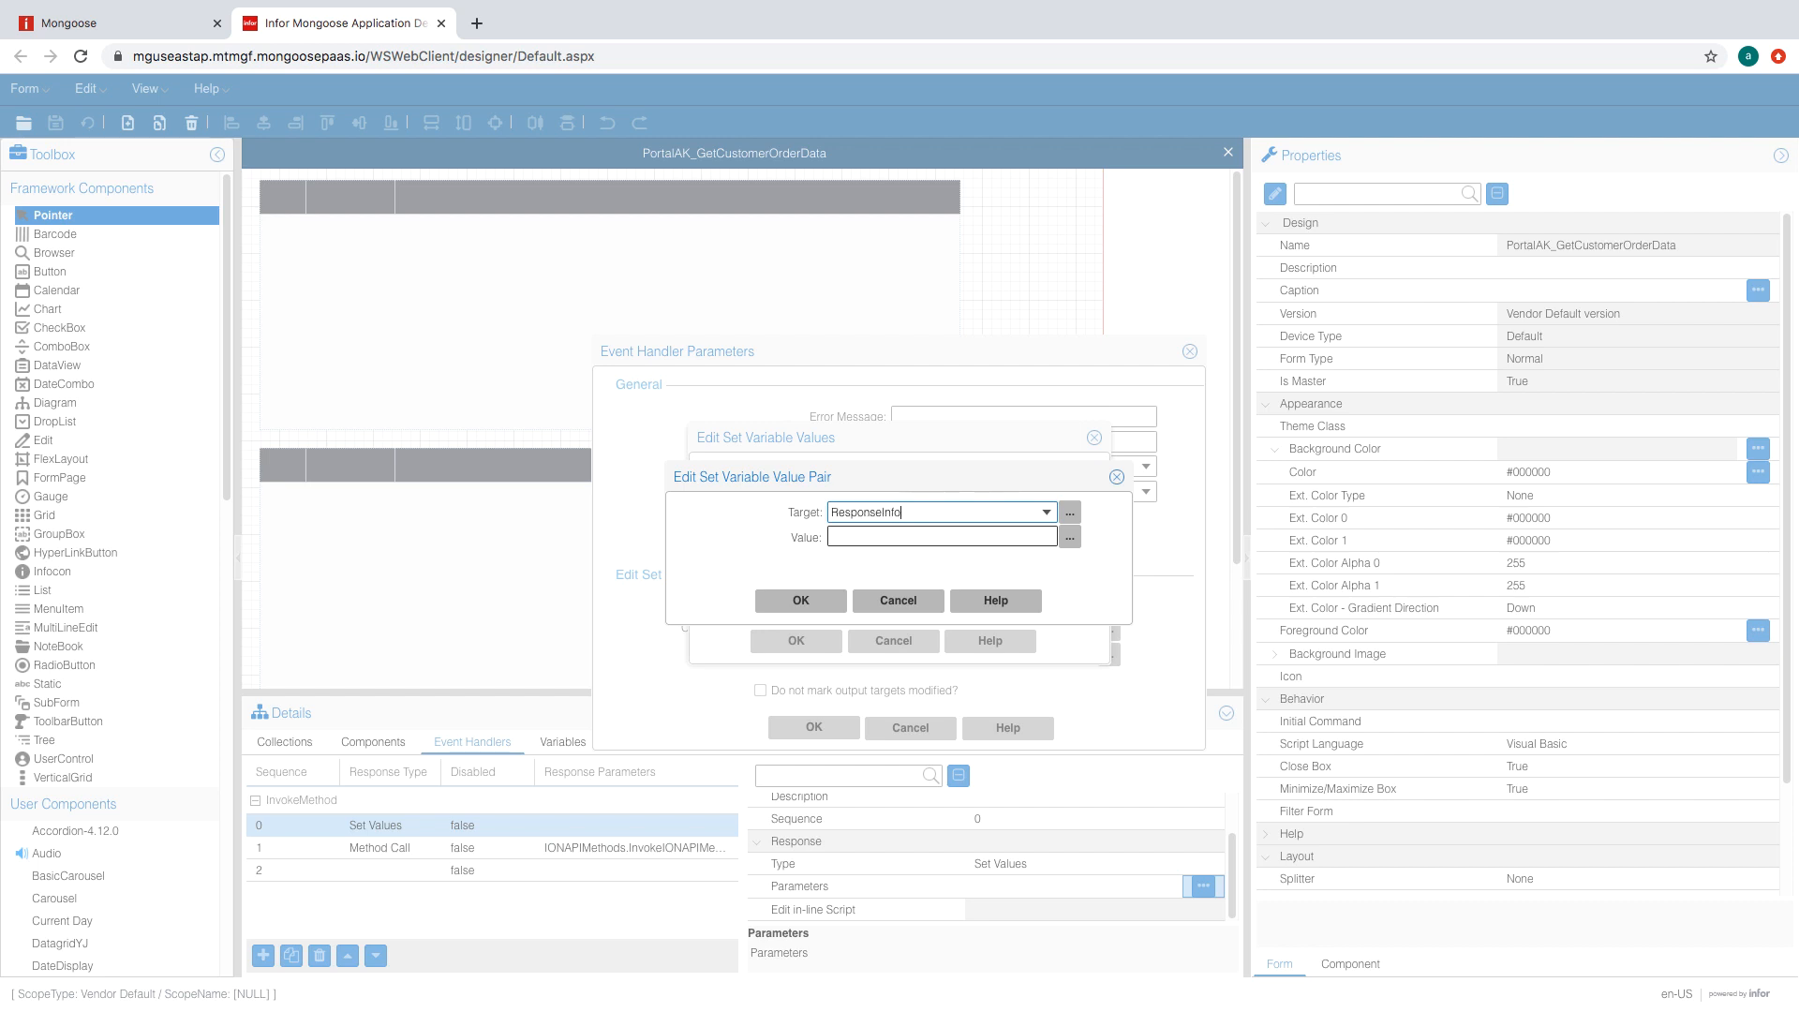
{"action": "type", "text": "ntent"}
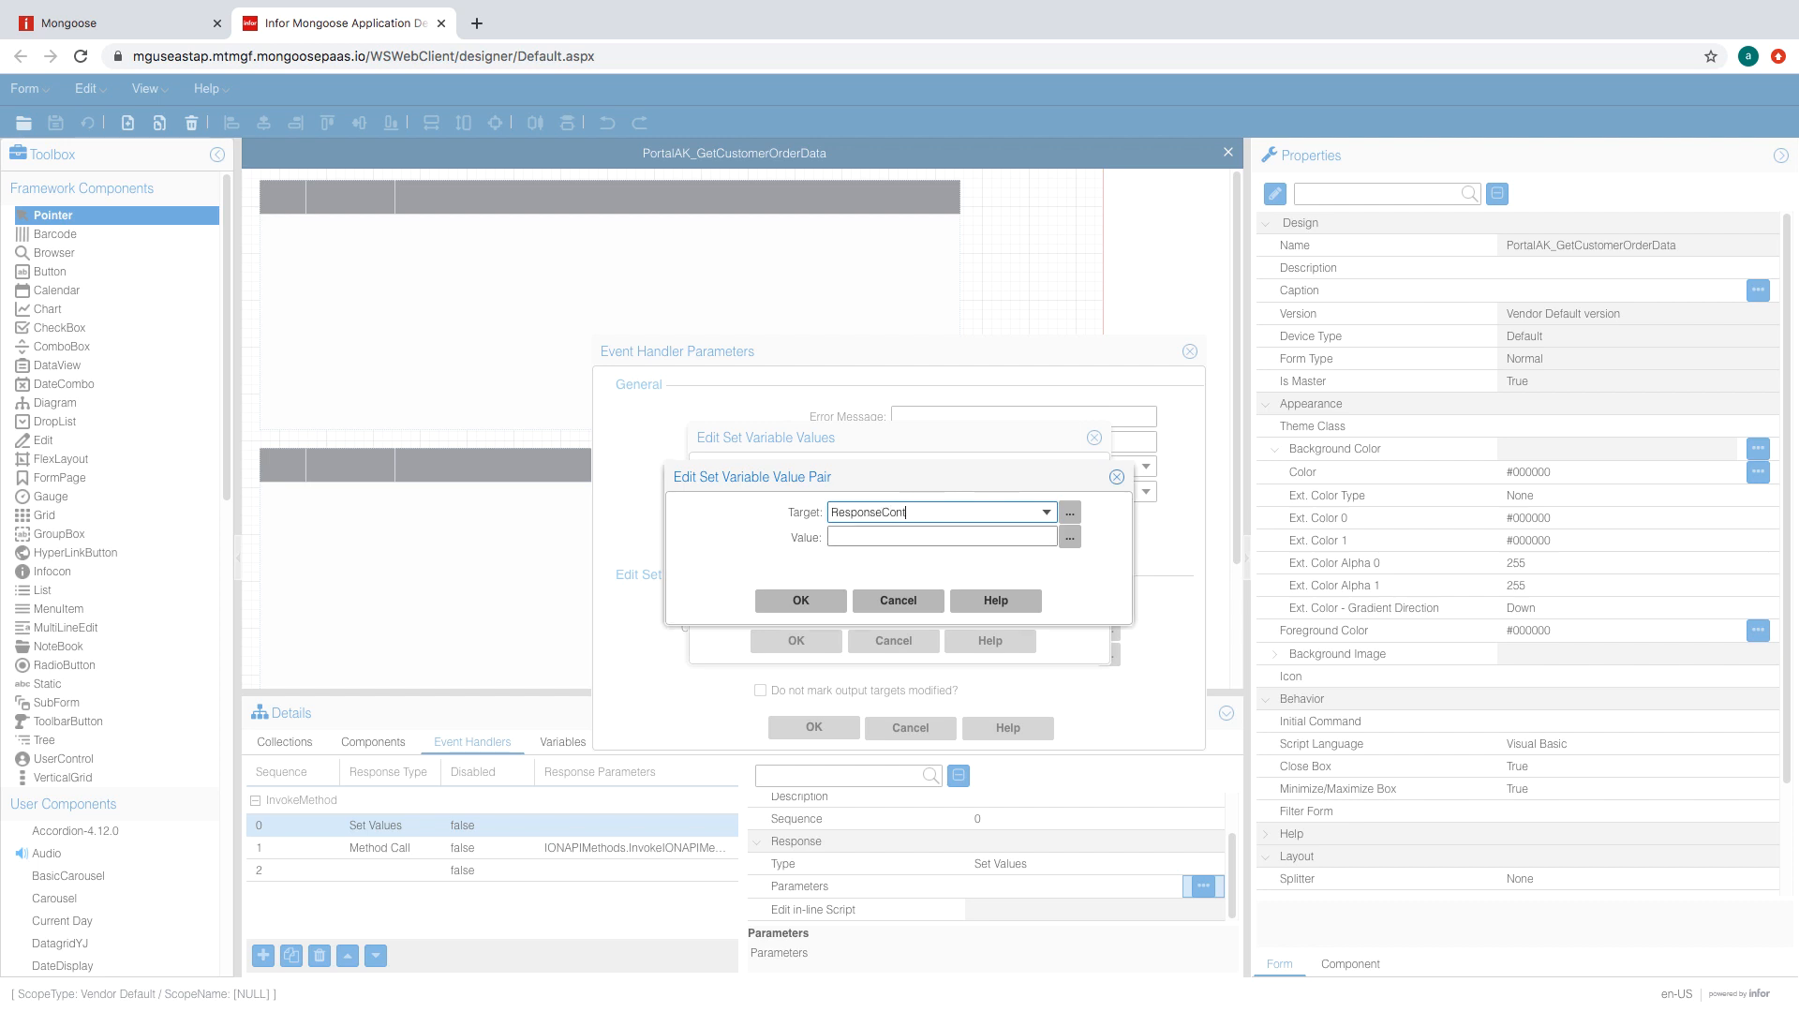
{"action": "left_click", "coordinate": [830, 601]}
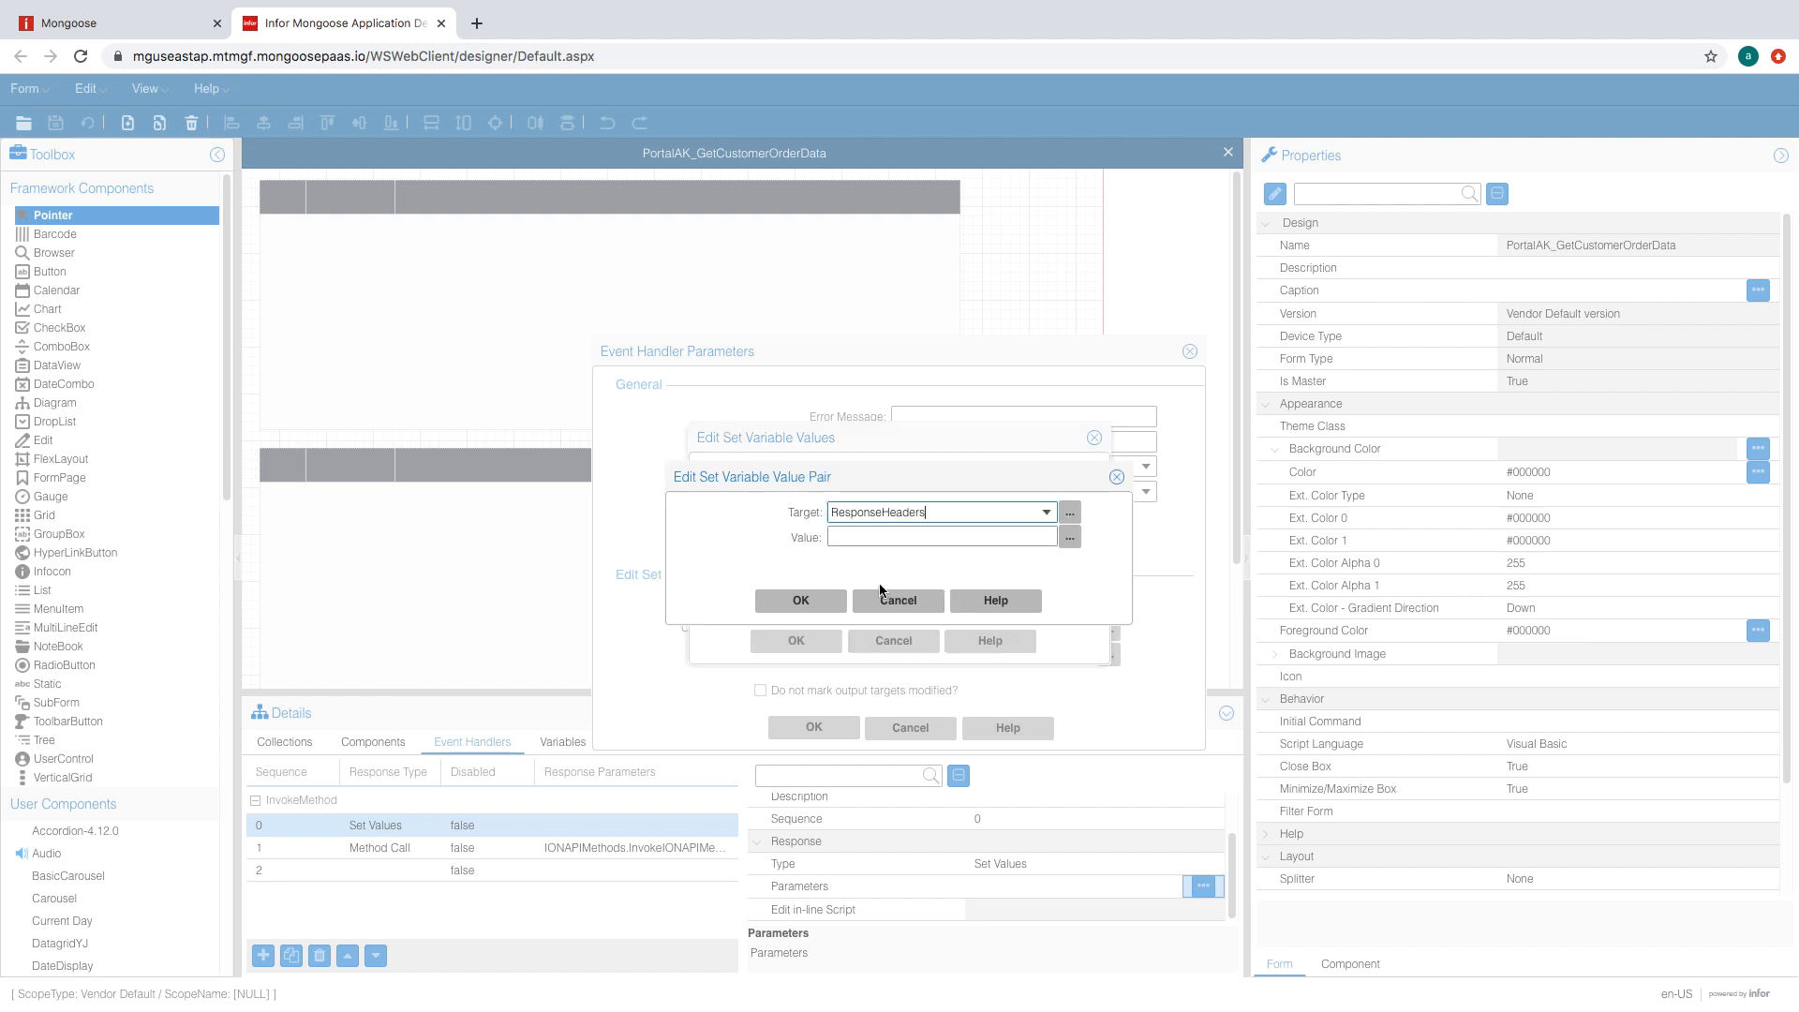
{"action": "left_click", "coordinate": [801, 600]}
{"action": "left_click", "coordinate": [808, 645]}
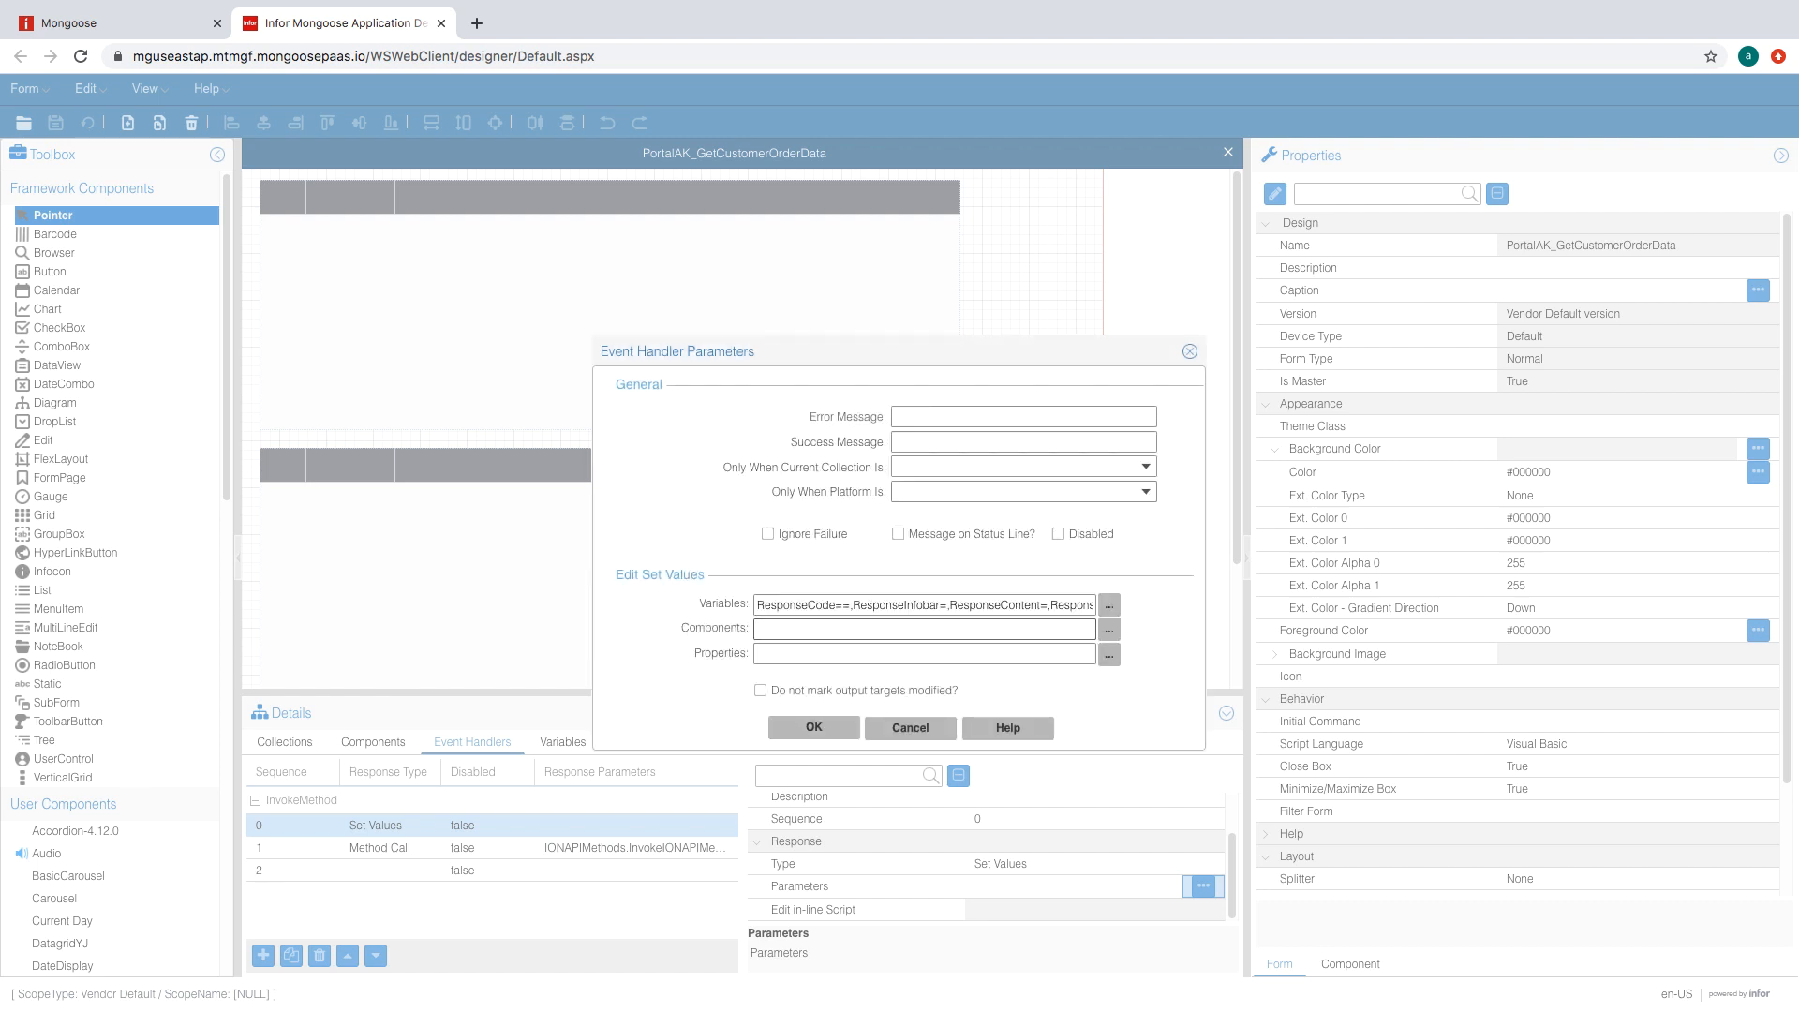
{"action": "left_click", "coordinate": [813, 728]}
{"action": "left_click", "coordinate": [581, 869]}
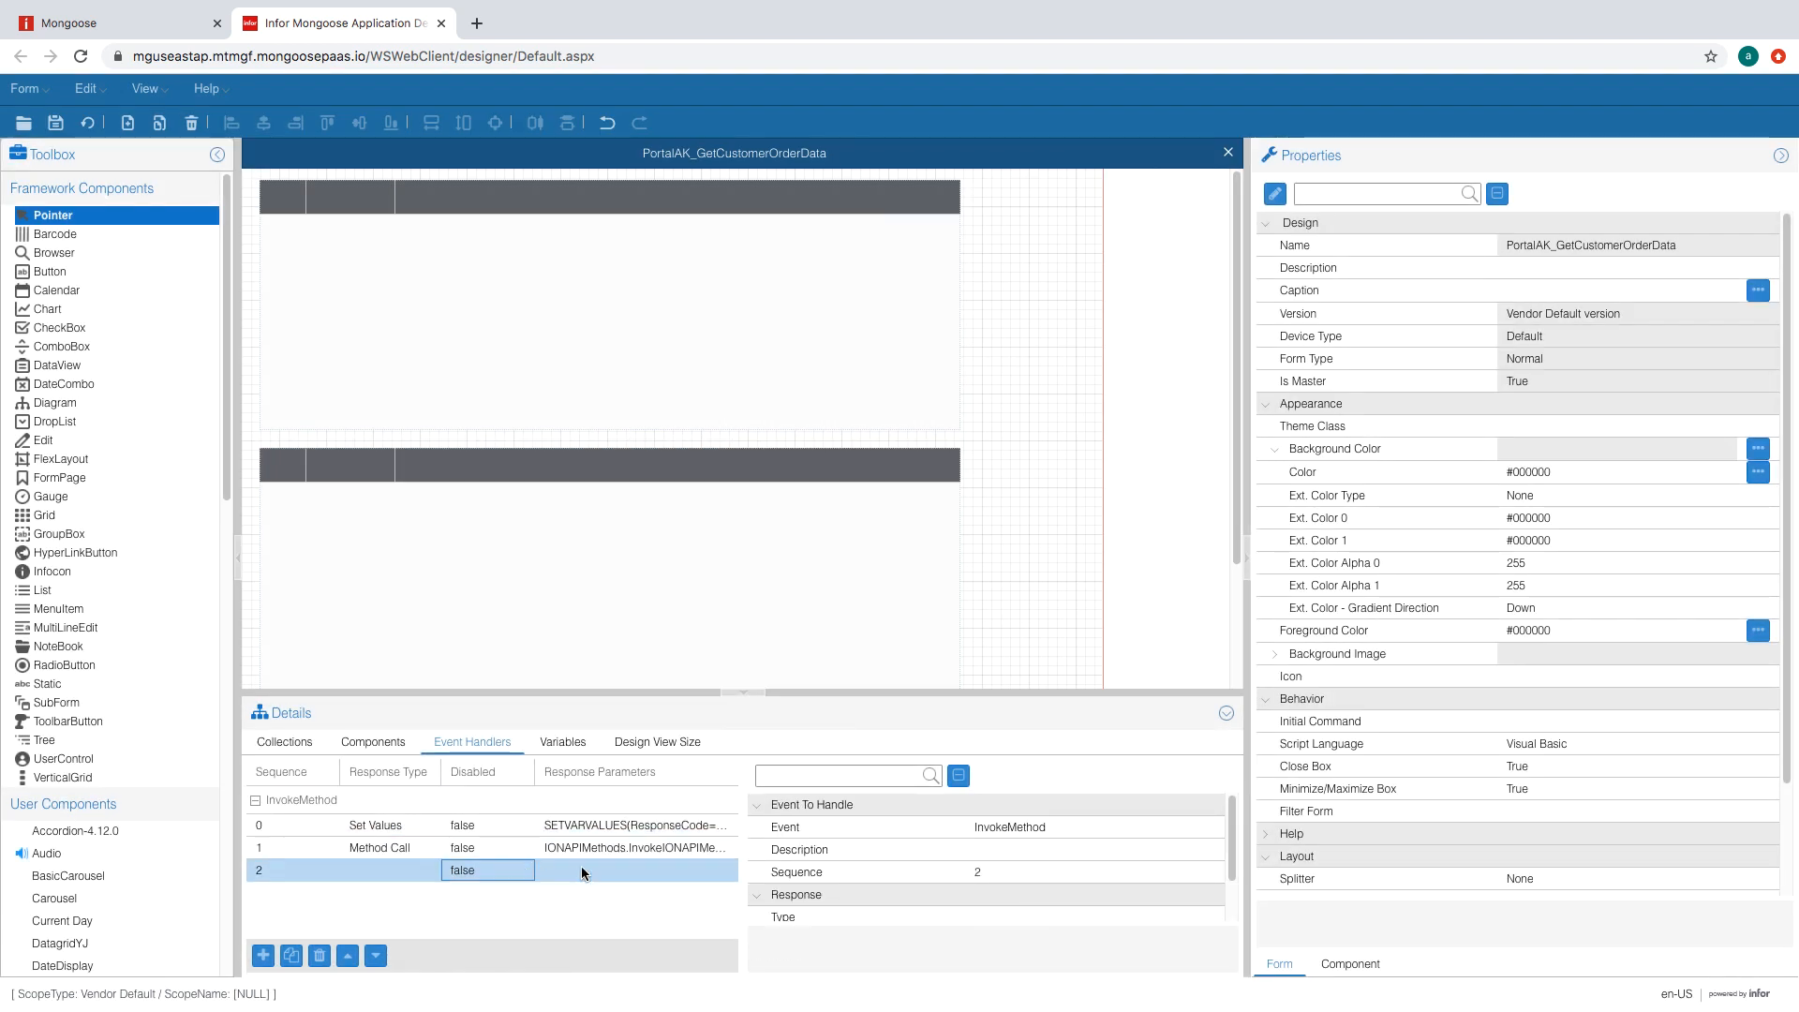
- Make the third InvokeMethod handler a Form Script Method running ParseResponse
{"action": "scroll", "coordinate": [919, 859], "scroll_direction": "down", "scroll_amount": 1}
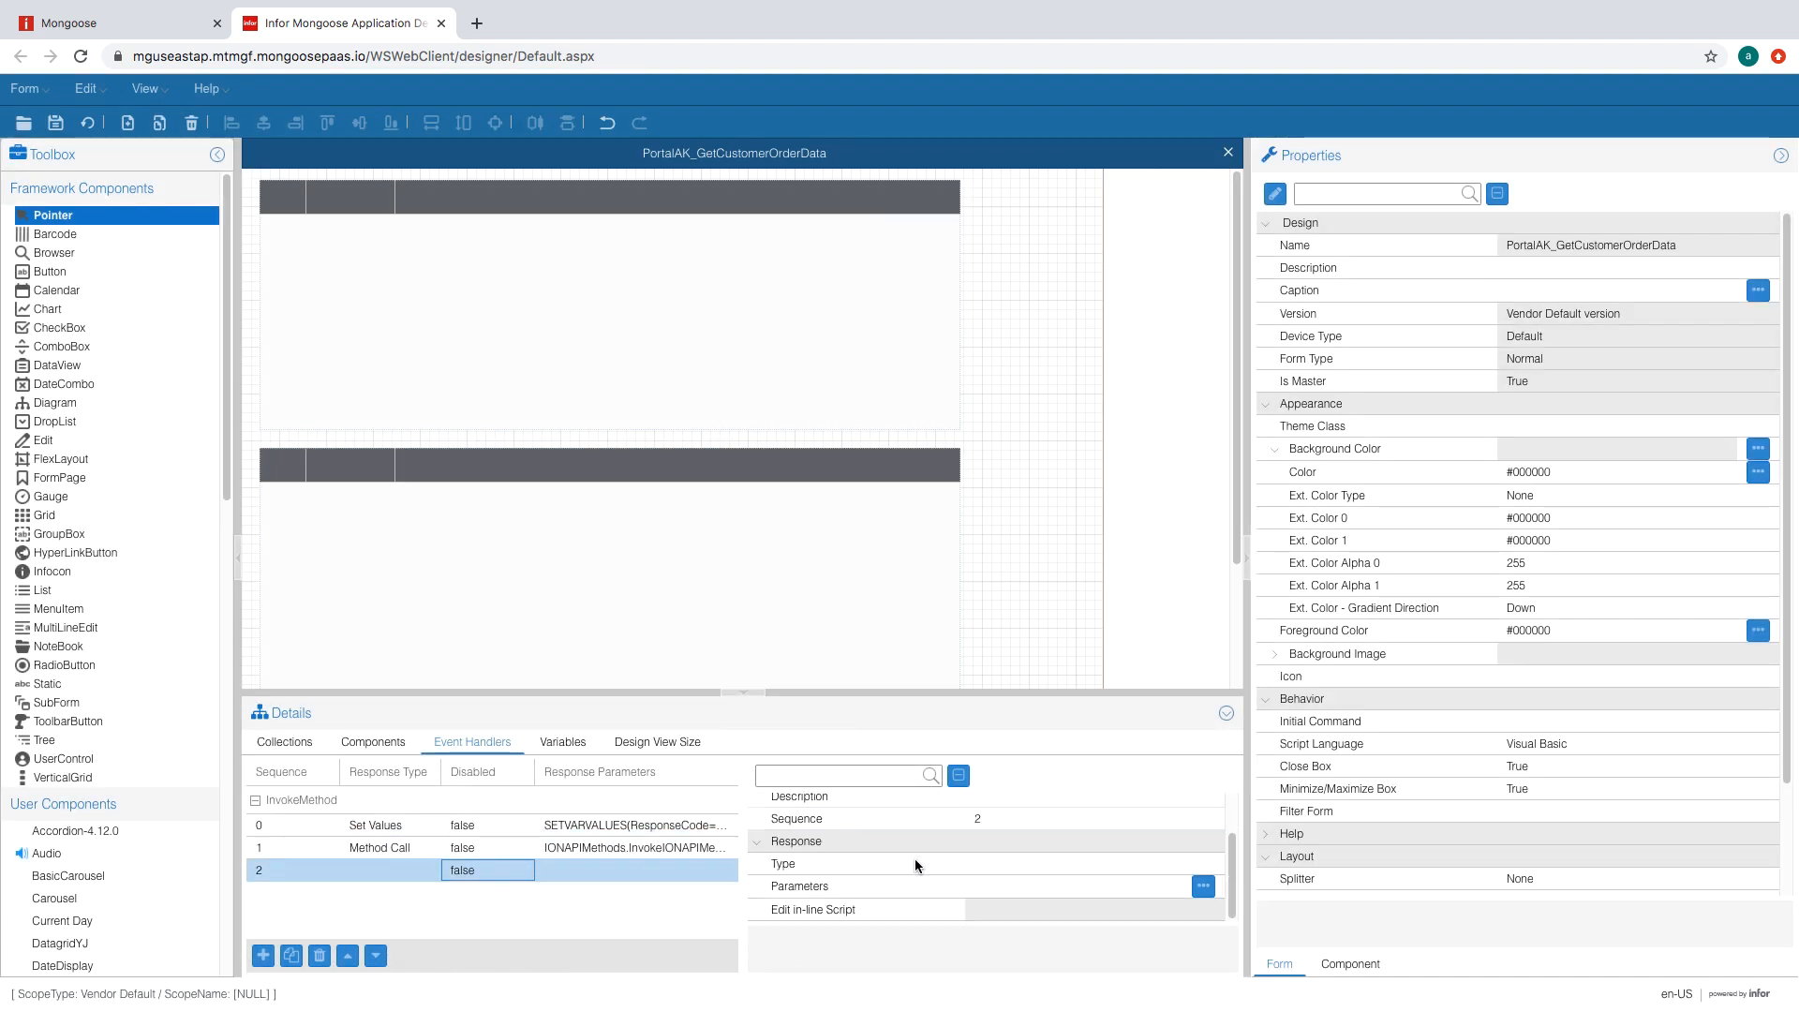
{"action": "left_click", "coordinate": [1100, 864]}
{"action": "left_click", "coordinate": [1172, 866]}
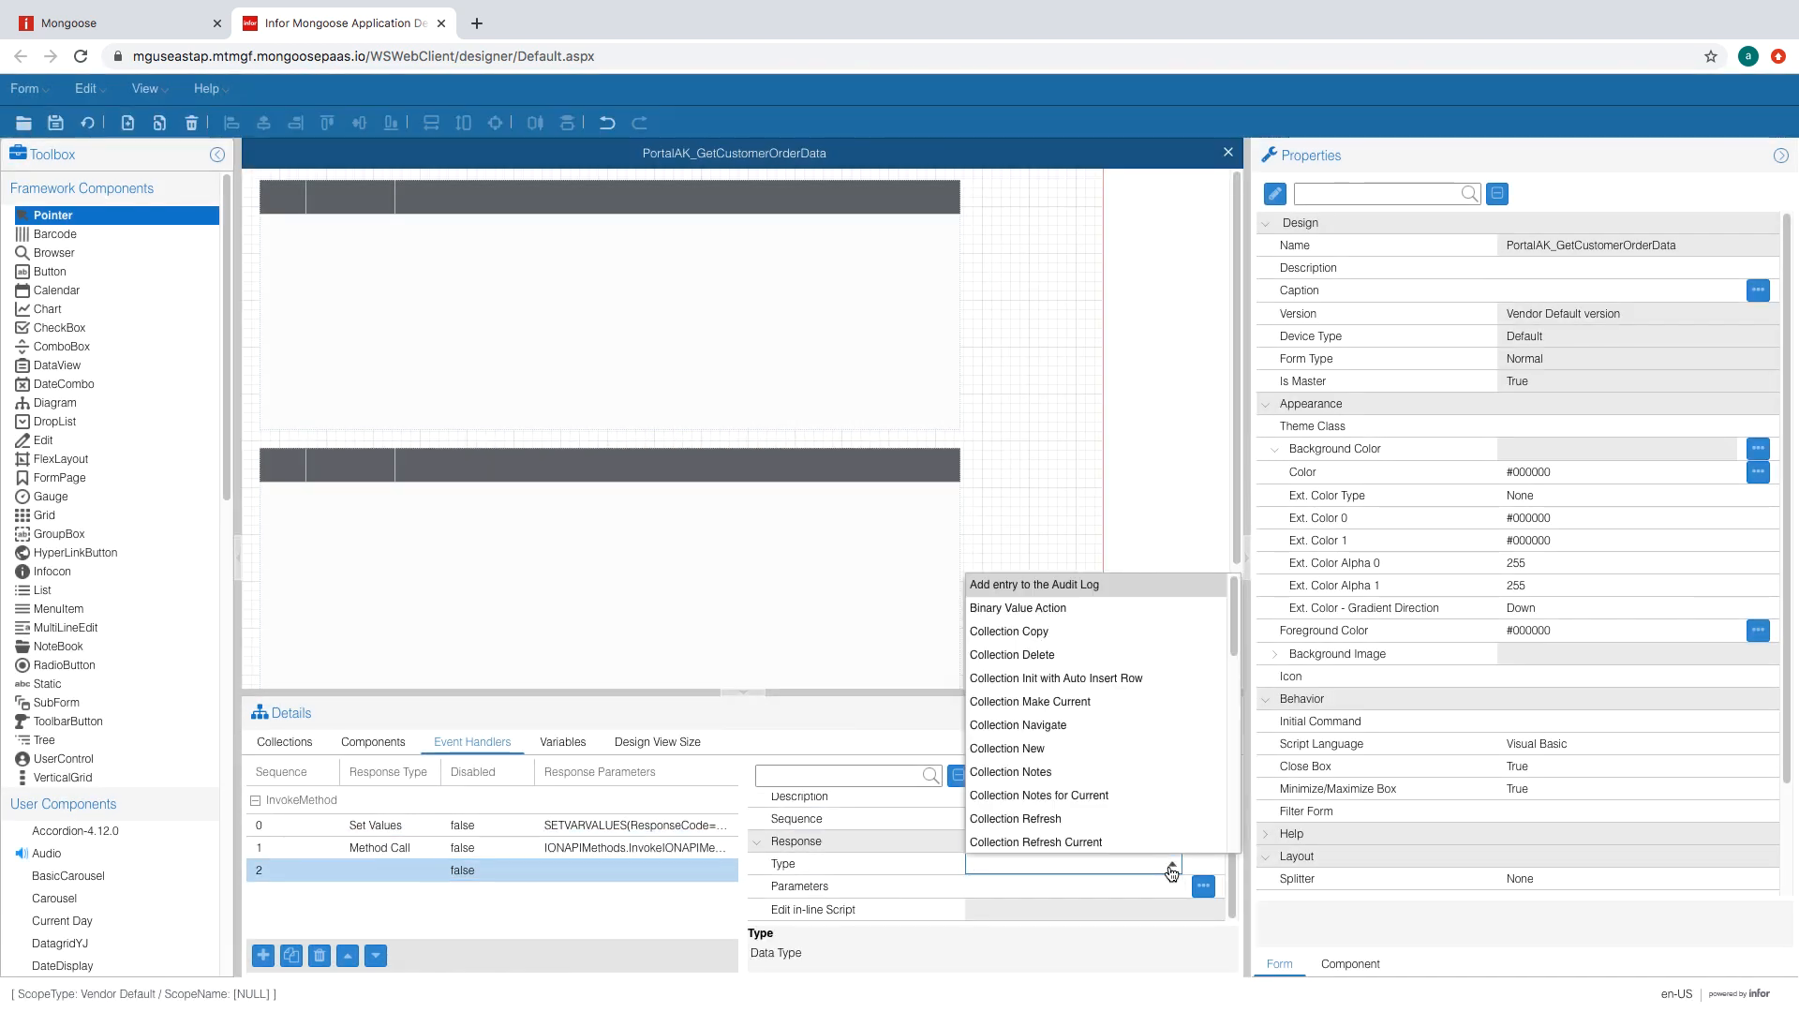
{"action": "left_click", "coordinate": [1068, 884]}
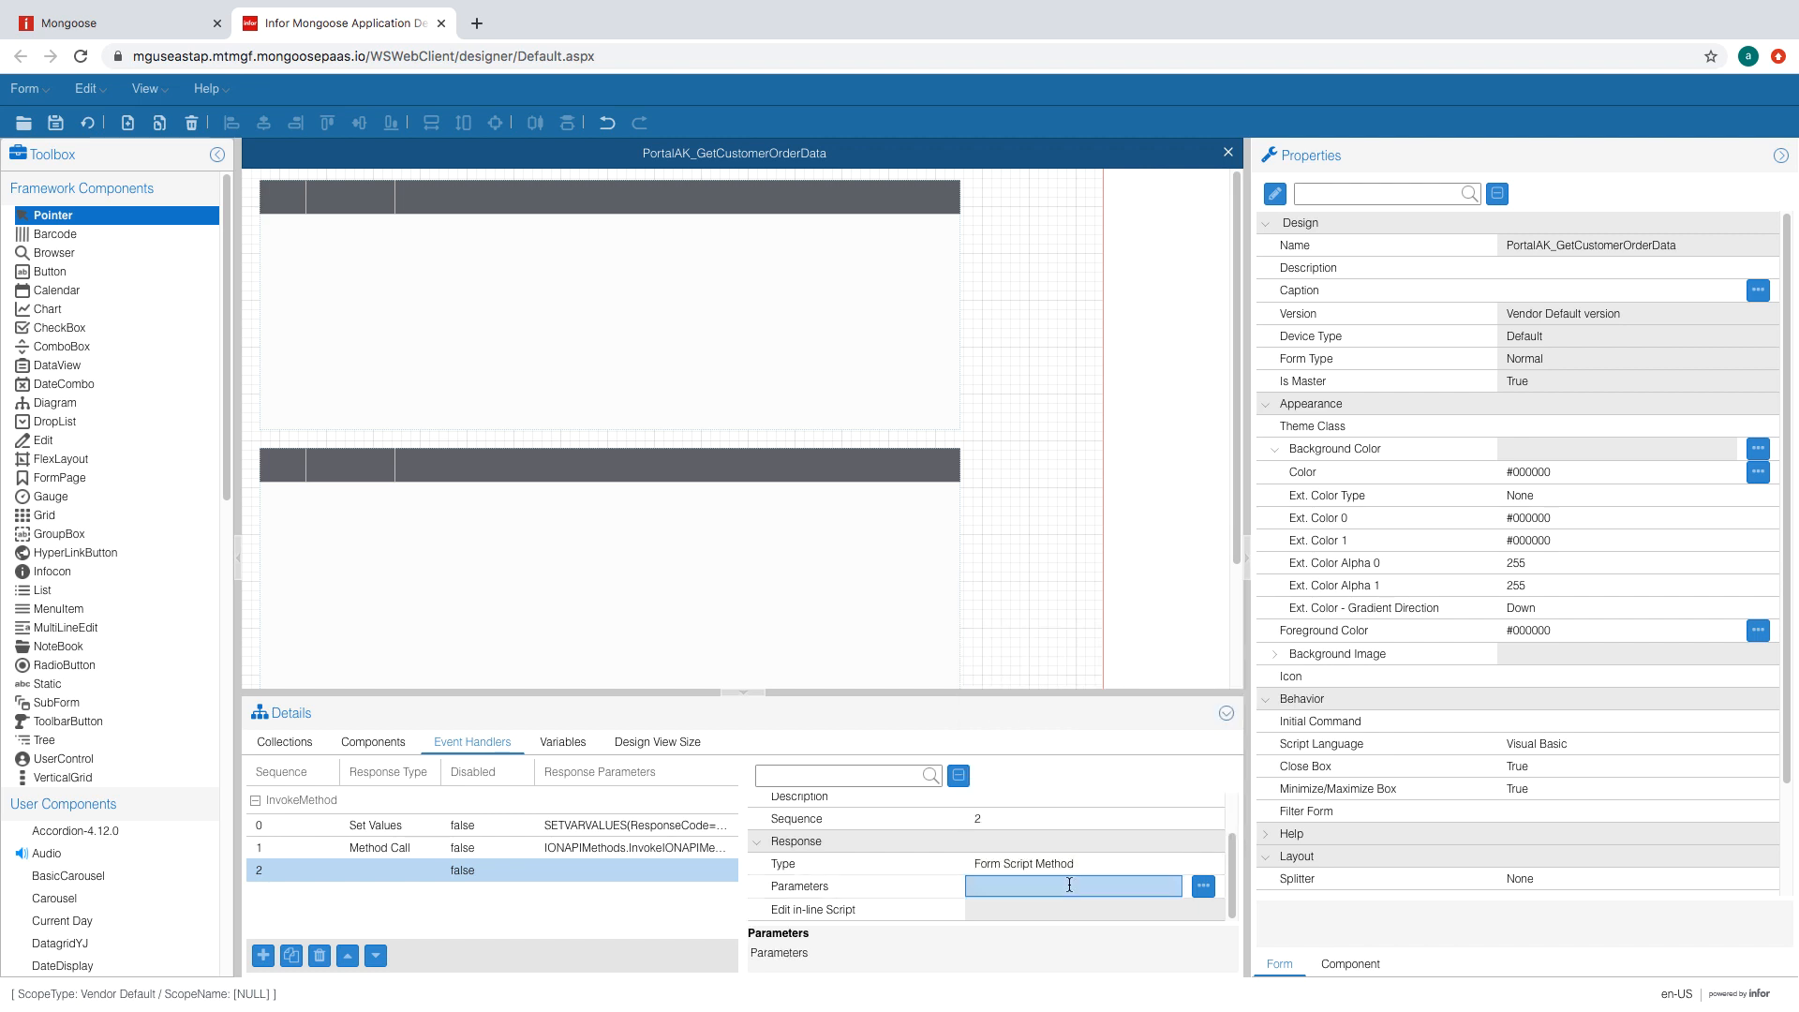
{"action": "type", "text": "ParseResponse("}
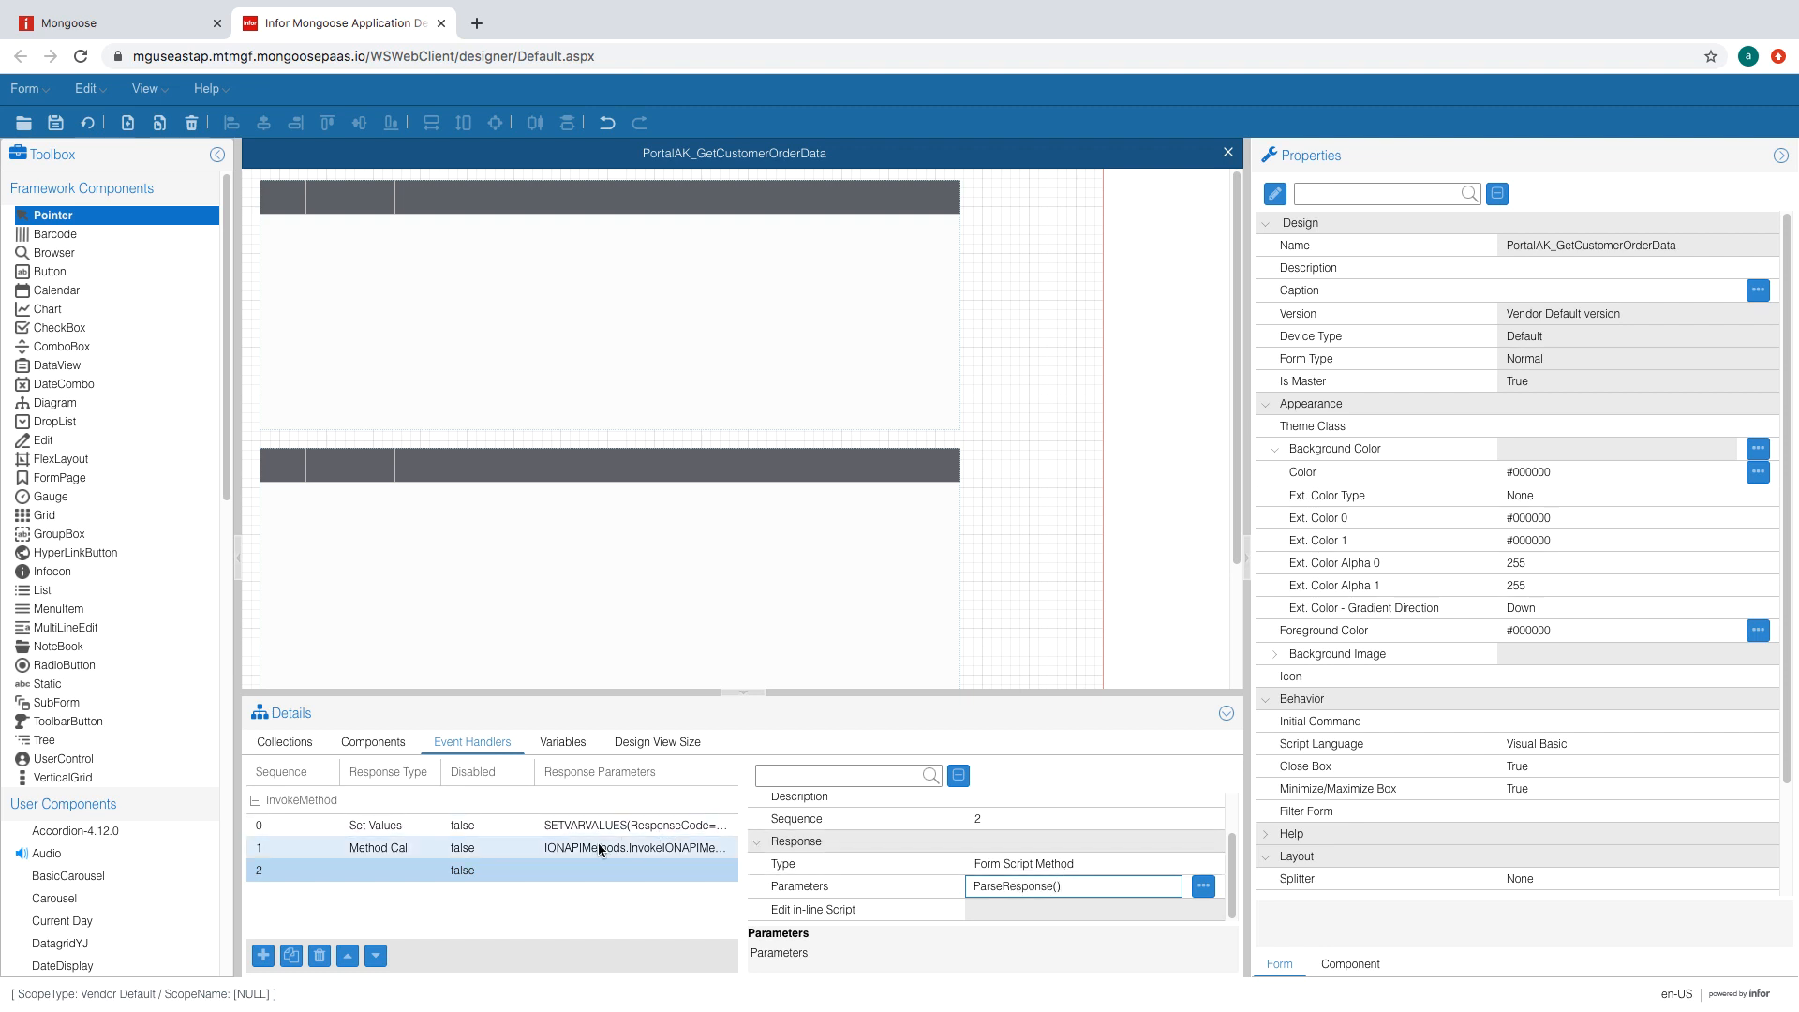
{"action": "left_click", "coordinate": [597, 843]}
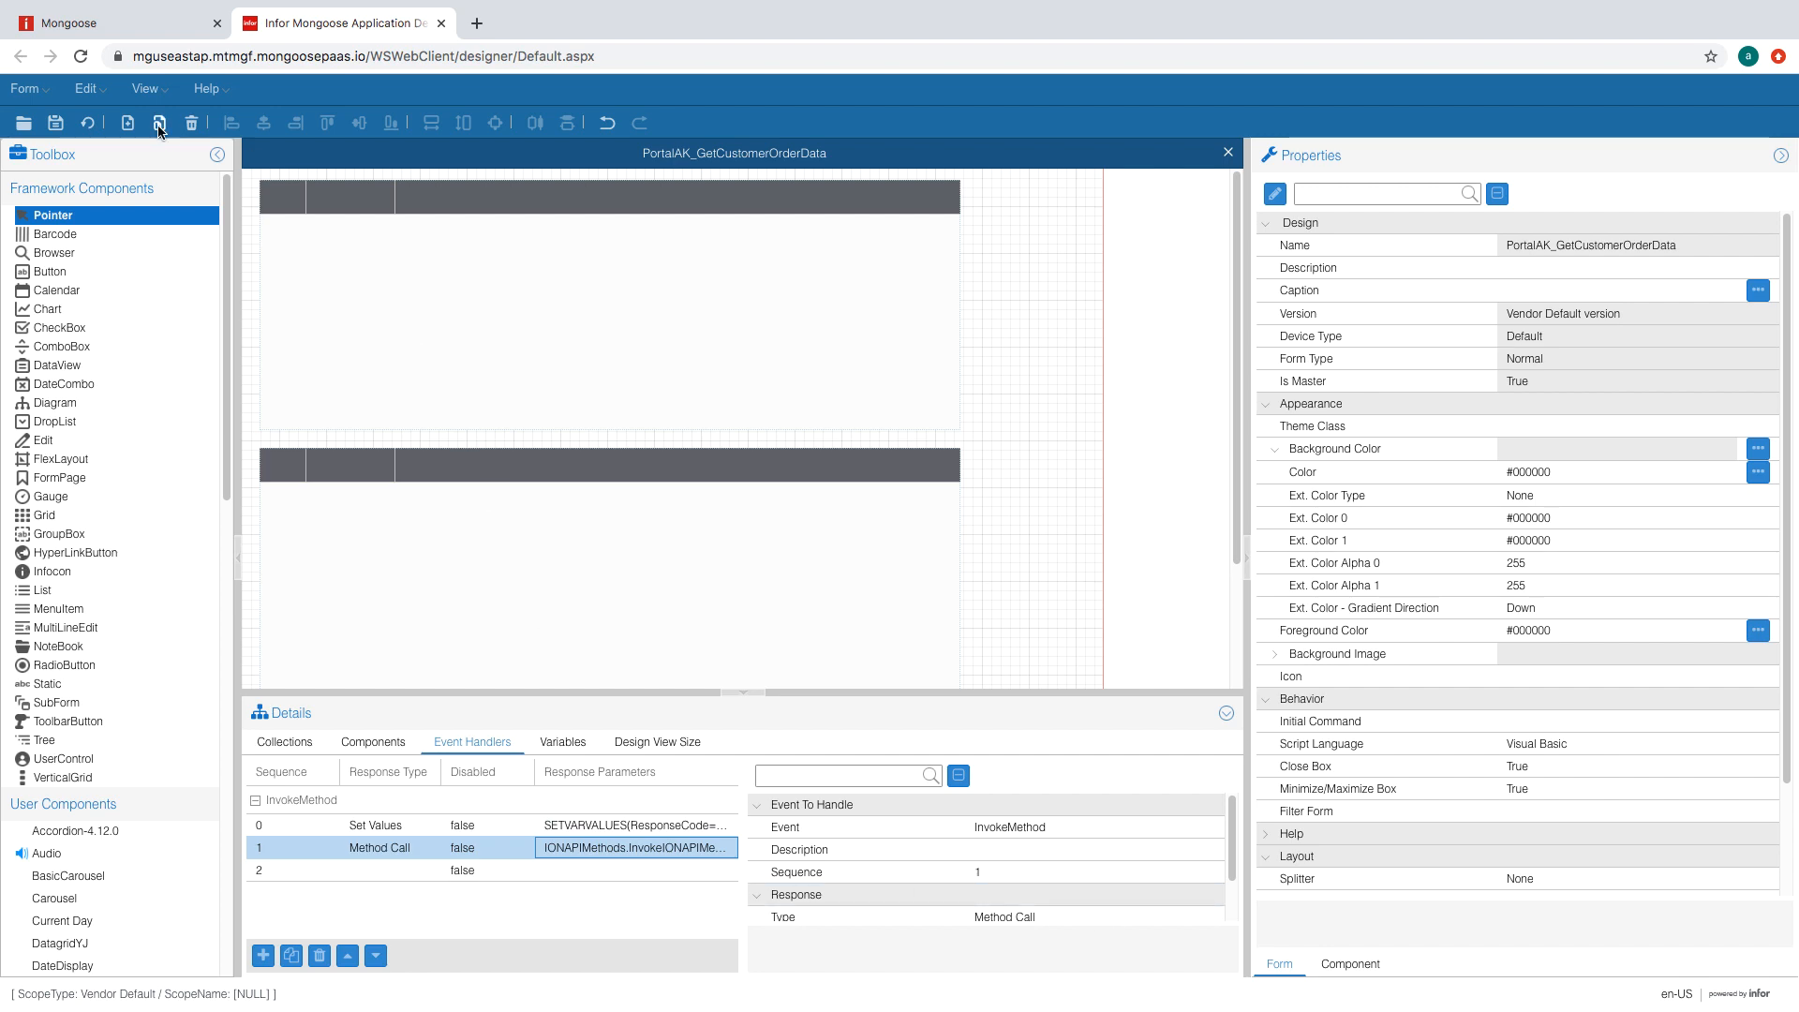
- Regenerate the form design
{"action": "left_click", "coordinate": [97, 121]}
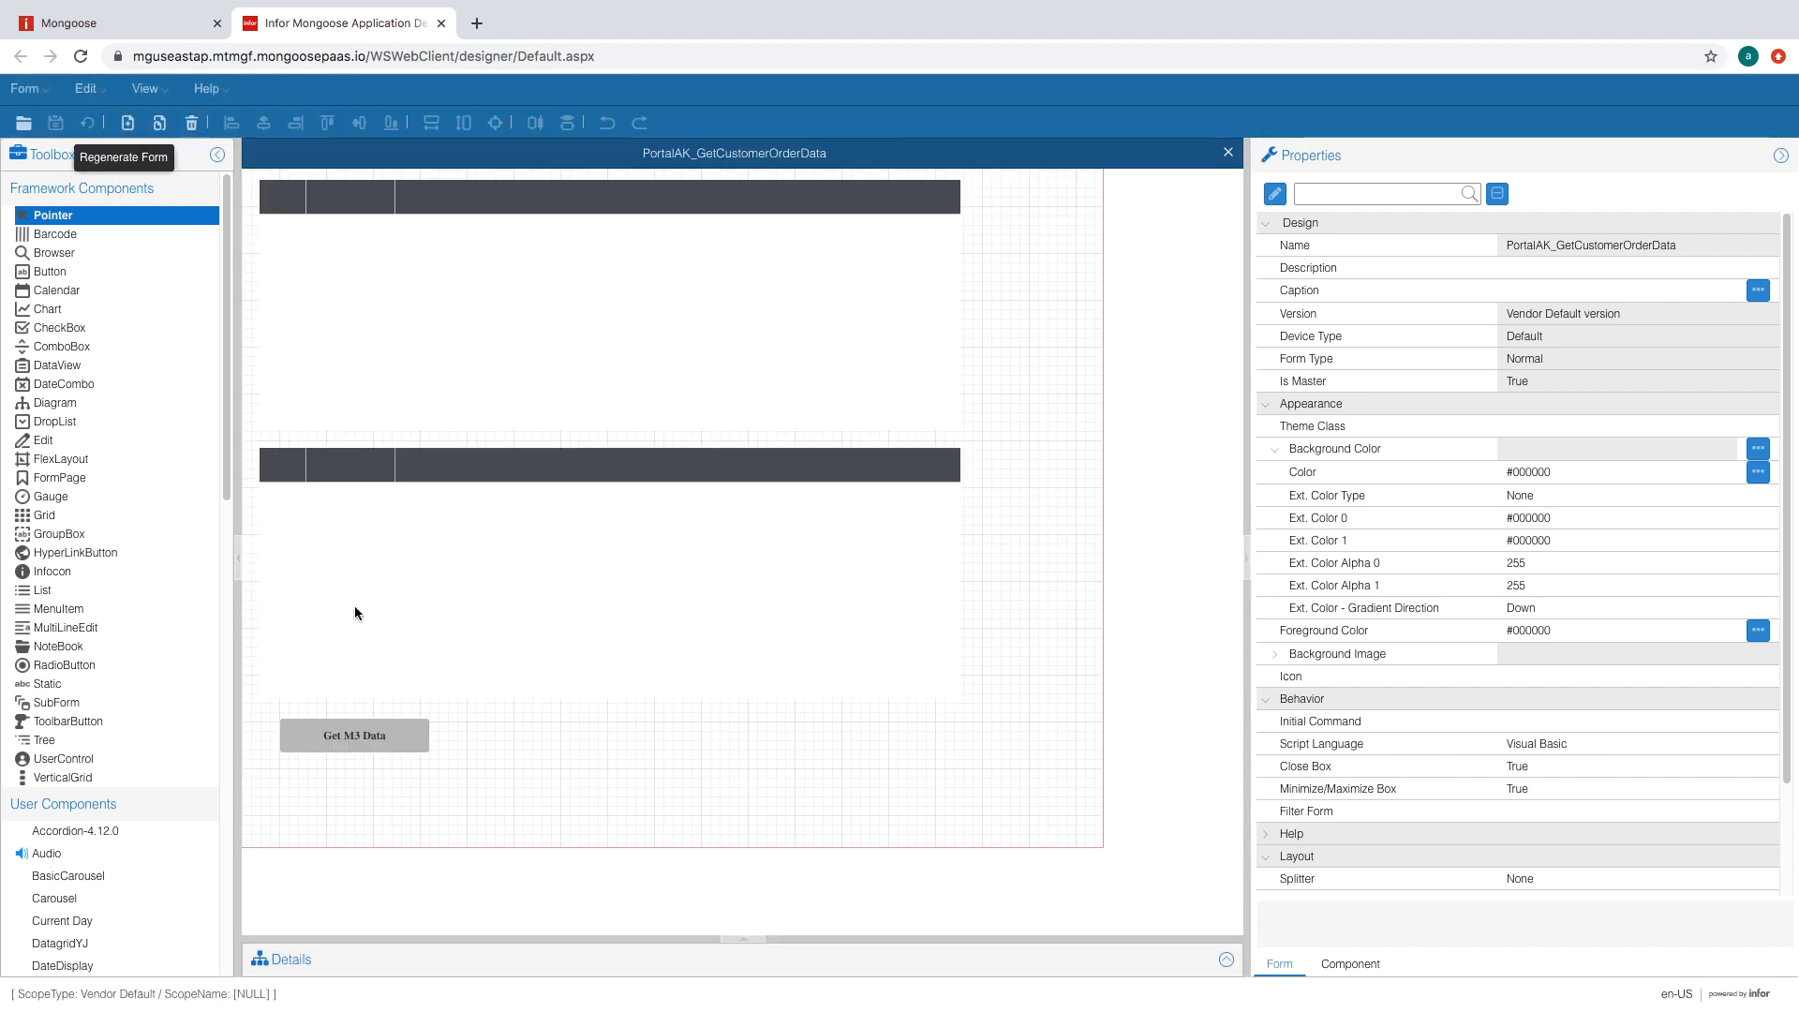
{"action": "left_click", "coordinate": [401, 748]}
{"action": "left_click", "coordinate": [1280, 964]}
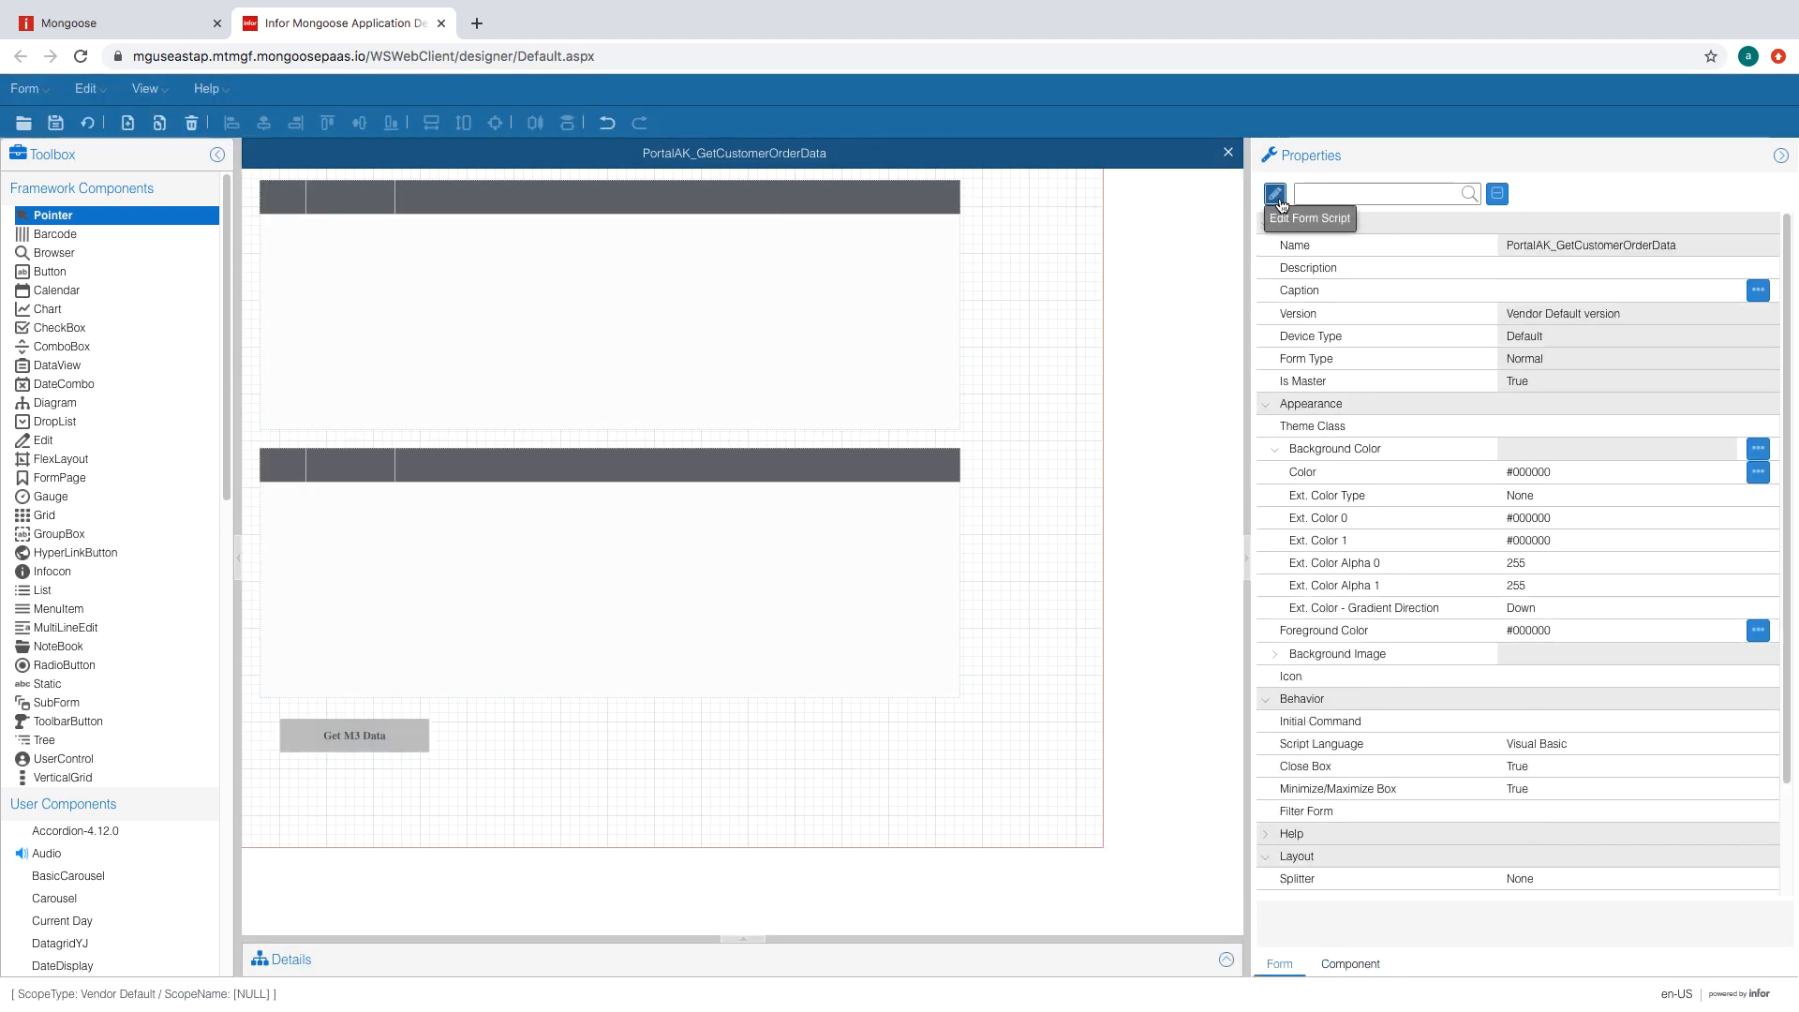
- Paste the SetIONCallParameters, ExecuteIONCall, M3OrderGet and M3OrderLineGet subs into the form script
{"action": "left_click", "coordinate": [1276, 191]}
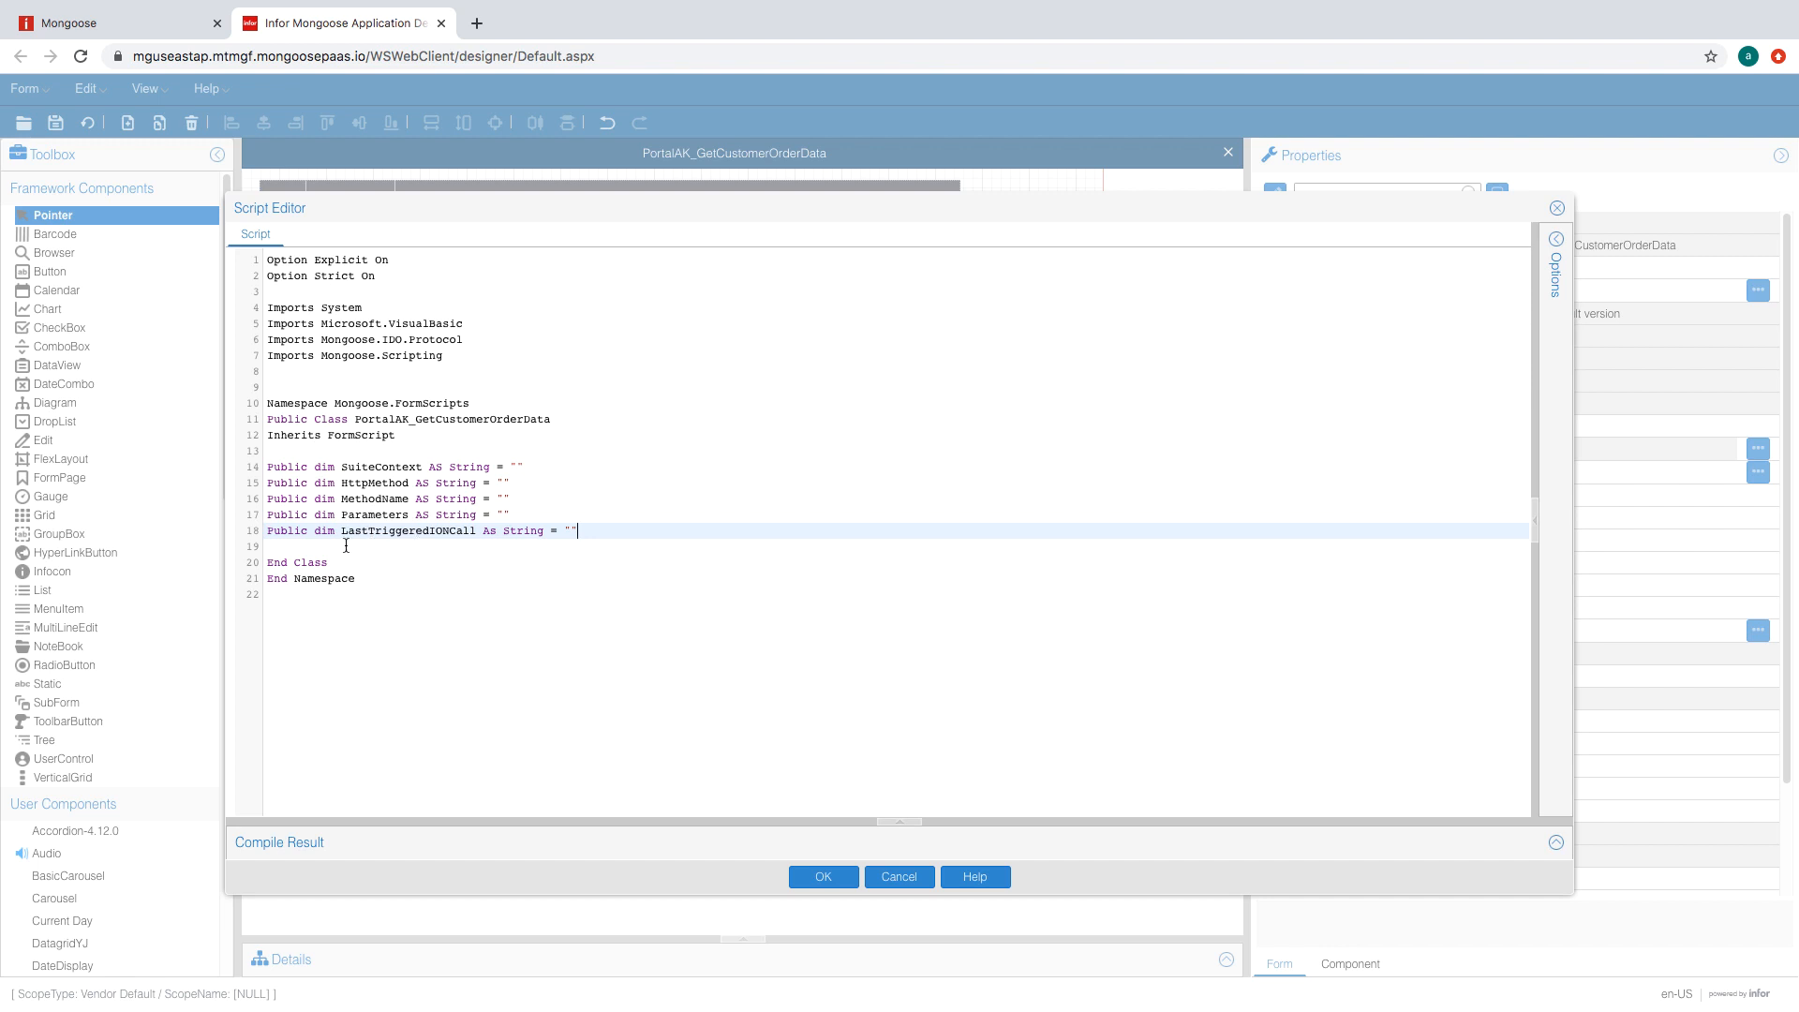
{"action": "type", "text": "Public Sub SetIONCallParameters()    ThisForm.Variables(\"SuiteContext\").Value = SuiteContext    ThisForm.Variables(\"HttpMethod\").Value = HttpMethod    ThisForm.Variables(\"MethodName\").Value = MethodName    ThisForm.Variables(\"Parameters\").Value = Parameters    ThisForm.Variables(\"LastTriggeredIONCall\").Value = LastTriggeredIONCall    ExecuteIONCall() End sub"}
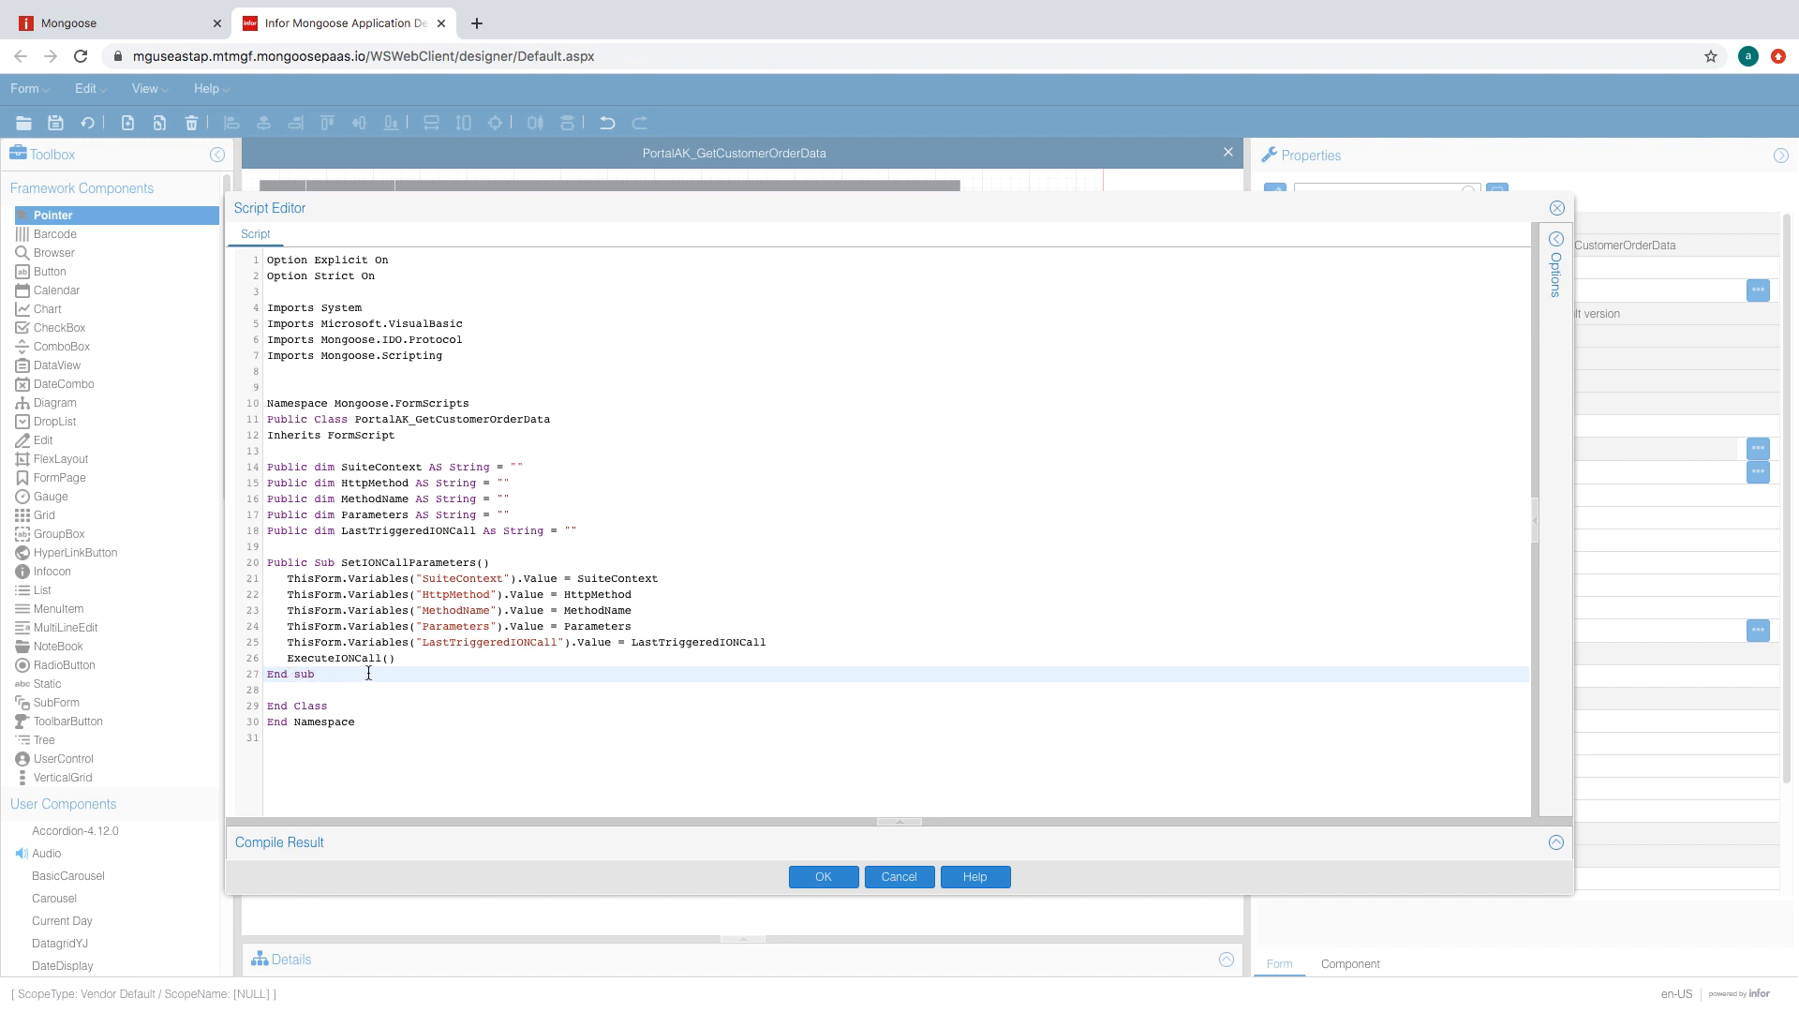
{"action": "type", "text": "'Invokes IONApi call Public Sub ExecuteIONCall()    ThisForm.GenerateEvent(\"InvokeMethod\") End Sub"}
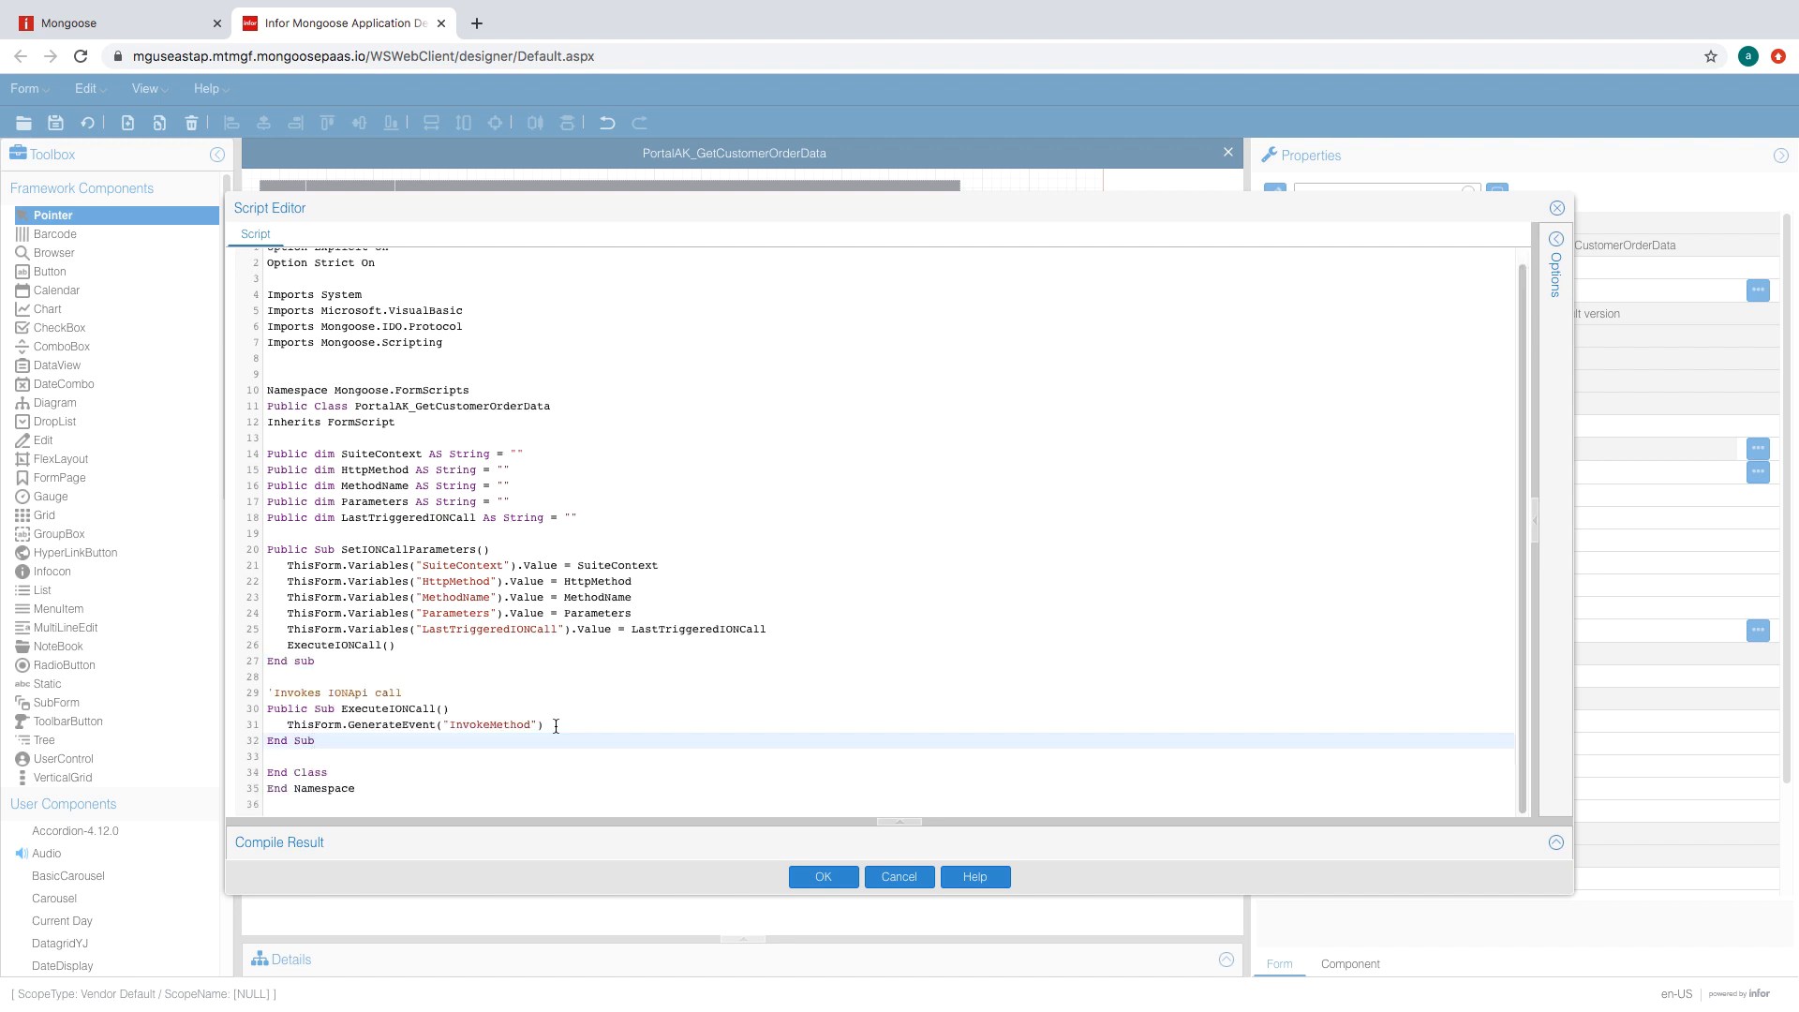
{"action": "key", "text": "Return"}
{"action": "key", "text": "Return"}
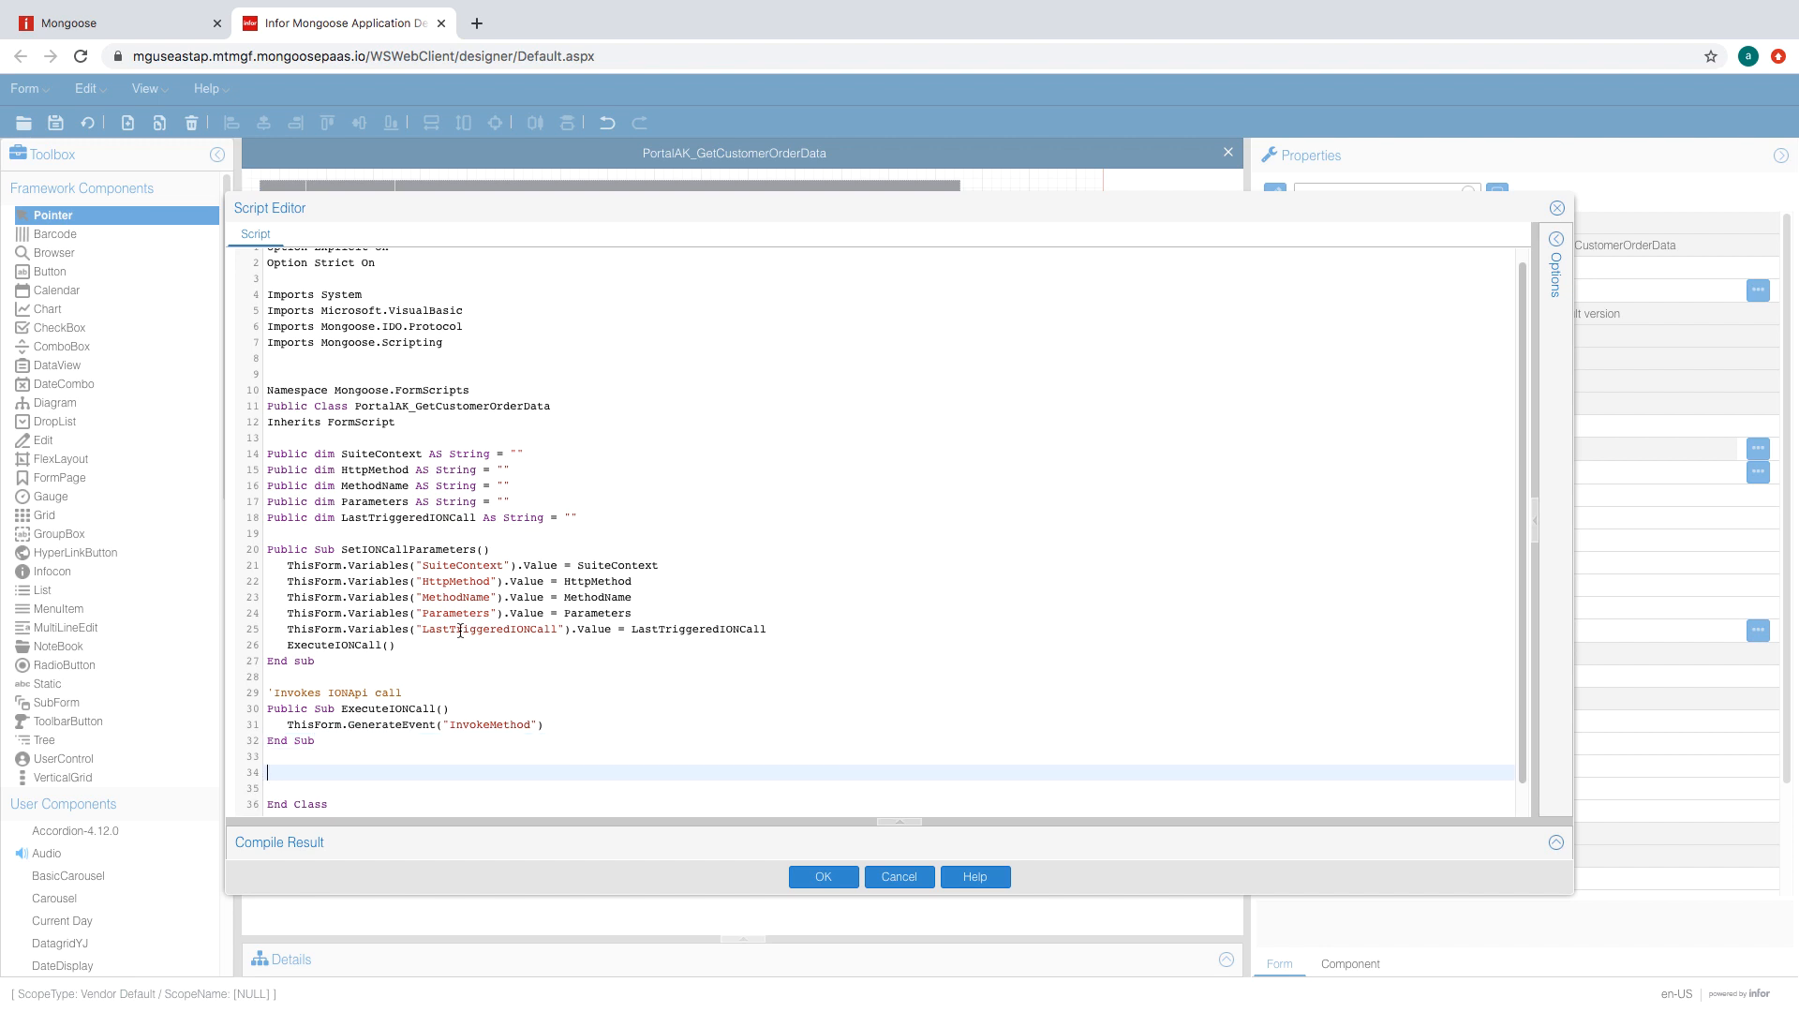
{"action": "scroll", "coordinate": [461, 631], "scroll_direction": "down", "scroll_amount": 1}
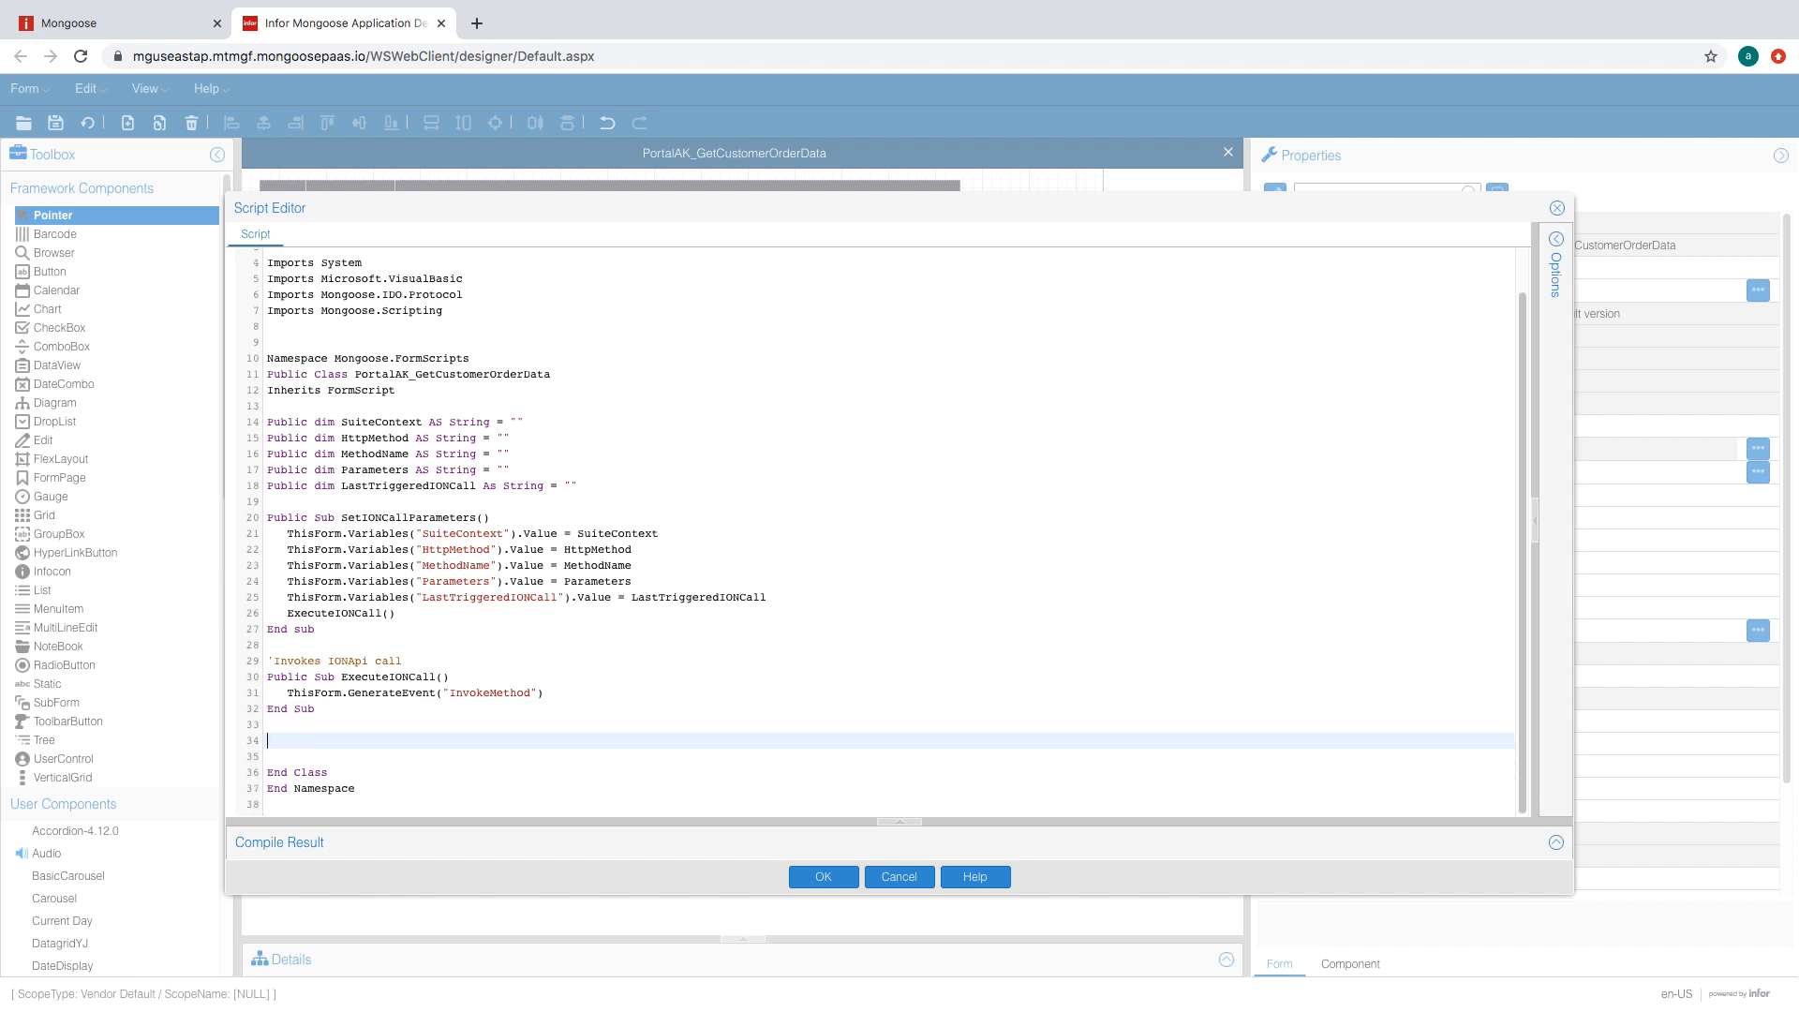
{"action": "type", "text": "Sub M3OrderGet()    SuiteContext = \"M3/m3api-rest/execute/OIS100MI\"    HttpMethod = \"GET\"    MethodName  = \"/SearchHead\"    Parameters = \"[{'Name':'Accept','Type':'header','Value':'application/json'},{'Name':'SQRY','Type':'query','Value':'*'}]\"    LastTriggeredIONCall = \"M3OrderGet\"    SetIONCallParameters() End Sub  Sub M3OrderLineGet()    SuiteContext = \"M3/m3api-rest/execute/OIS100MI\"    HttpMethod = \"GET\"    MethodName  = \"/SearchLine\"    Parameters = \"[{'Name':'Accept','Type':'header','Value':'application/json'},{'Name':'SQRY','Type':'query','Value':'*'}]\"    LastTriggeredIONCall = \"M3OrderLineGet\"    SetIONCallParameters() End Sub"}
{"action": "scroll", "coordinate": [408, 596], "scroll_direction": "down", "scroll_amount": 2}
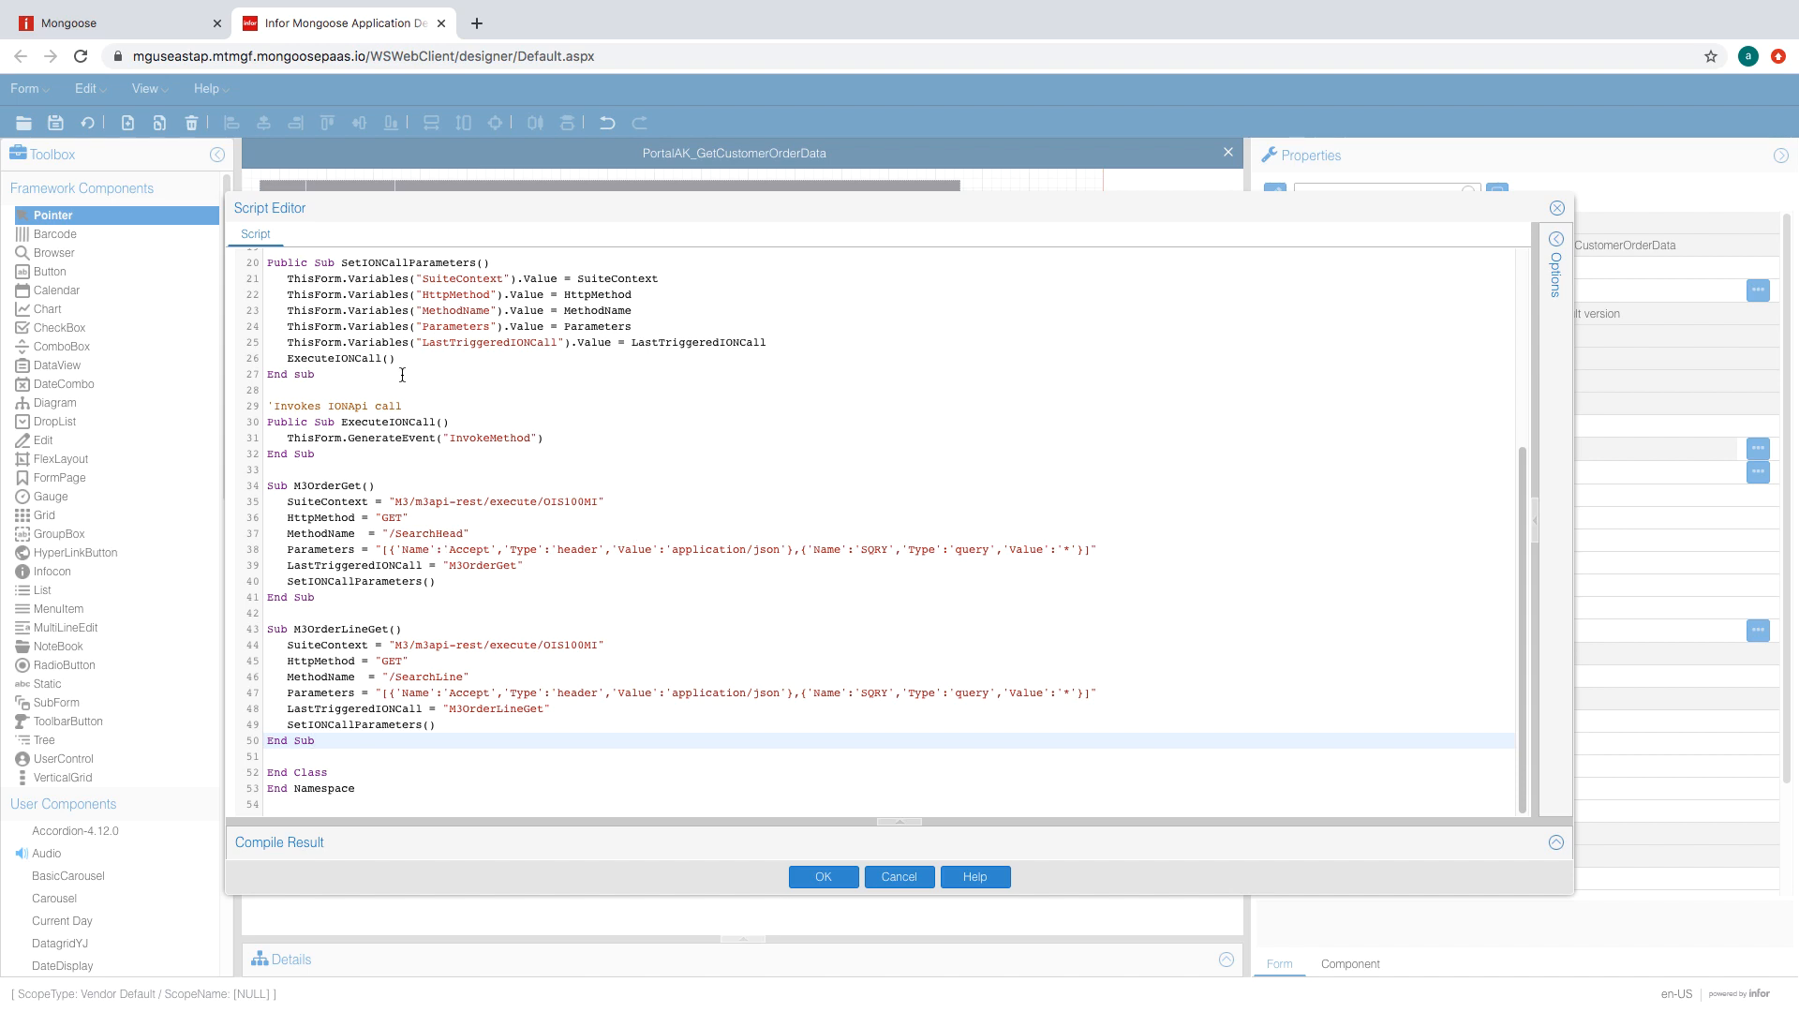
{"action": "left_click", "coordinate": [67, 26]}
- Find the Customer Order interface OIS100MI in the ION API portal
{"action": "left_click", "coordinate": [59, 89]}
{"action": "left_click", "coordinate": [183, 300]}
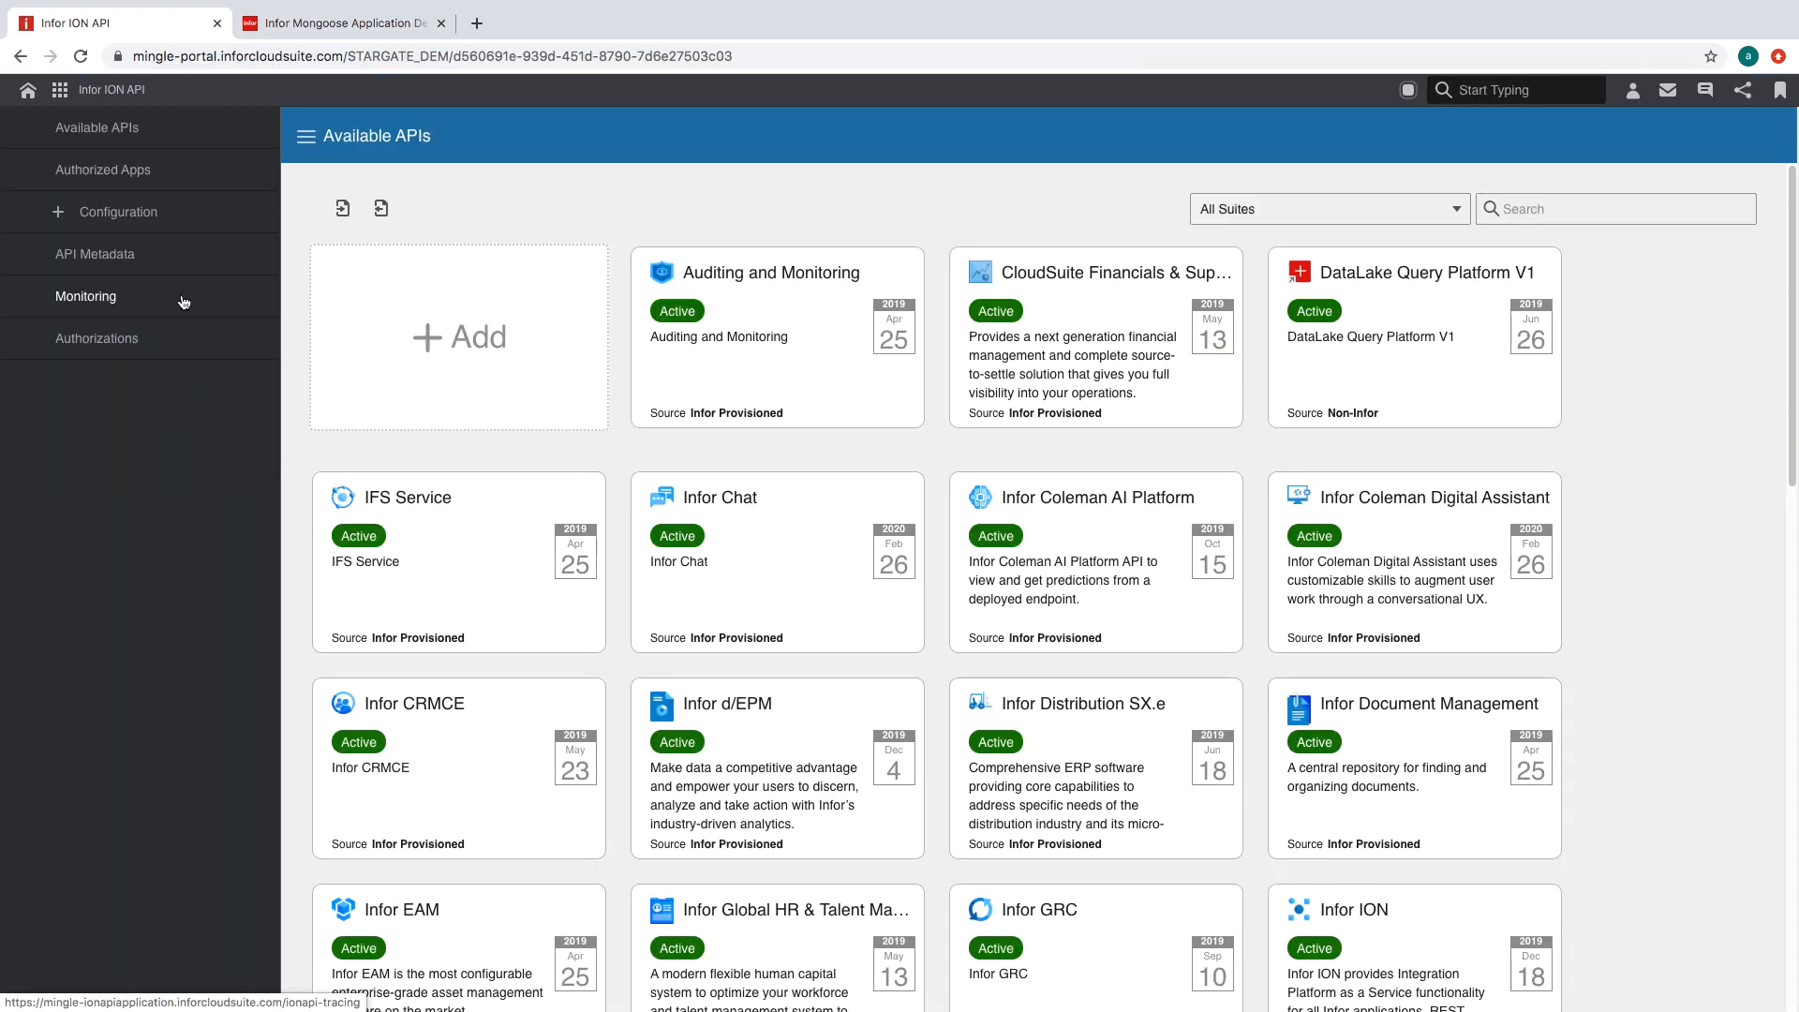
{"action": "scroll", "coordinate": [963, 654], "scroll_direction": "down", "scroll_amount": 3}
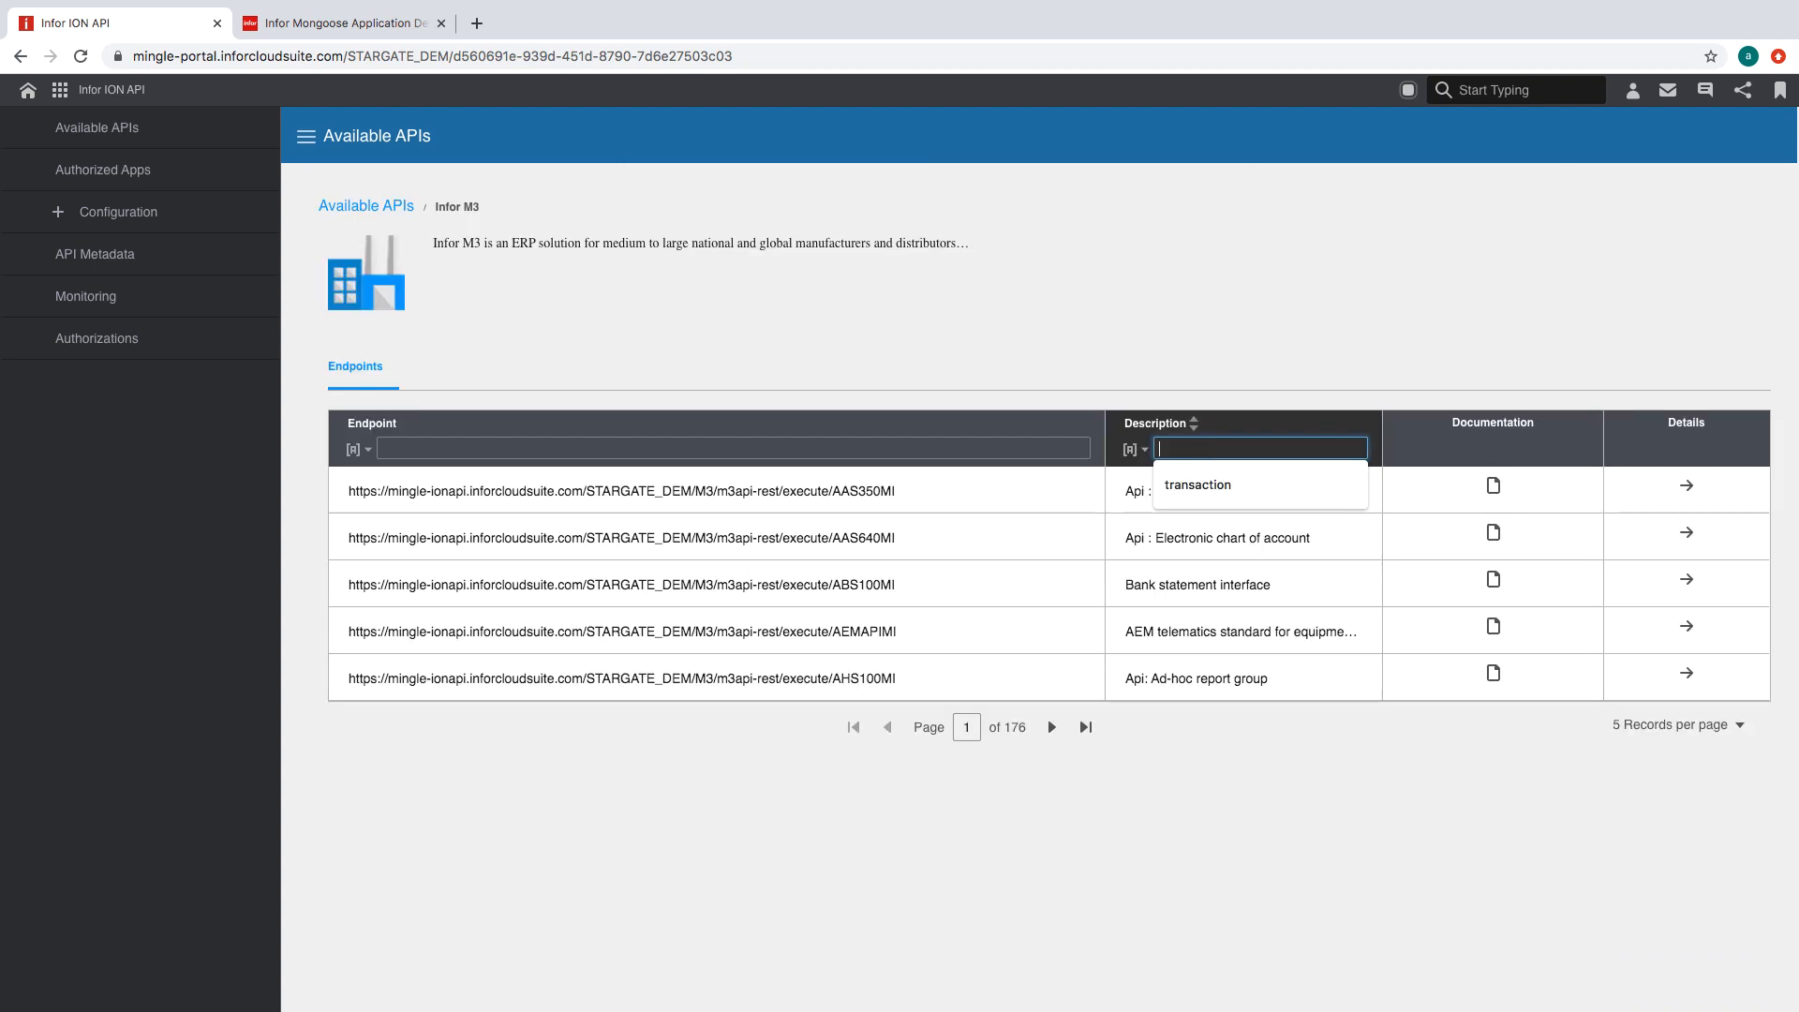
{"action": "type", "text": "Custo"}
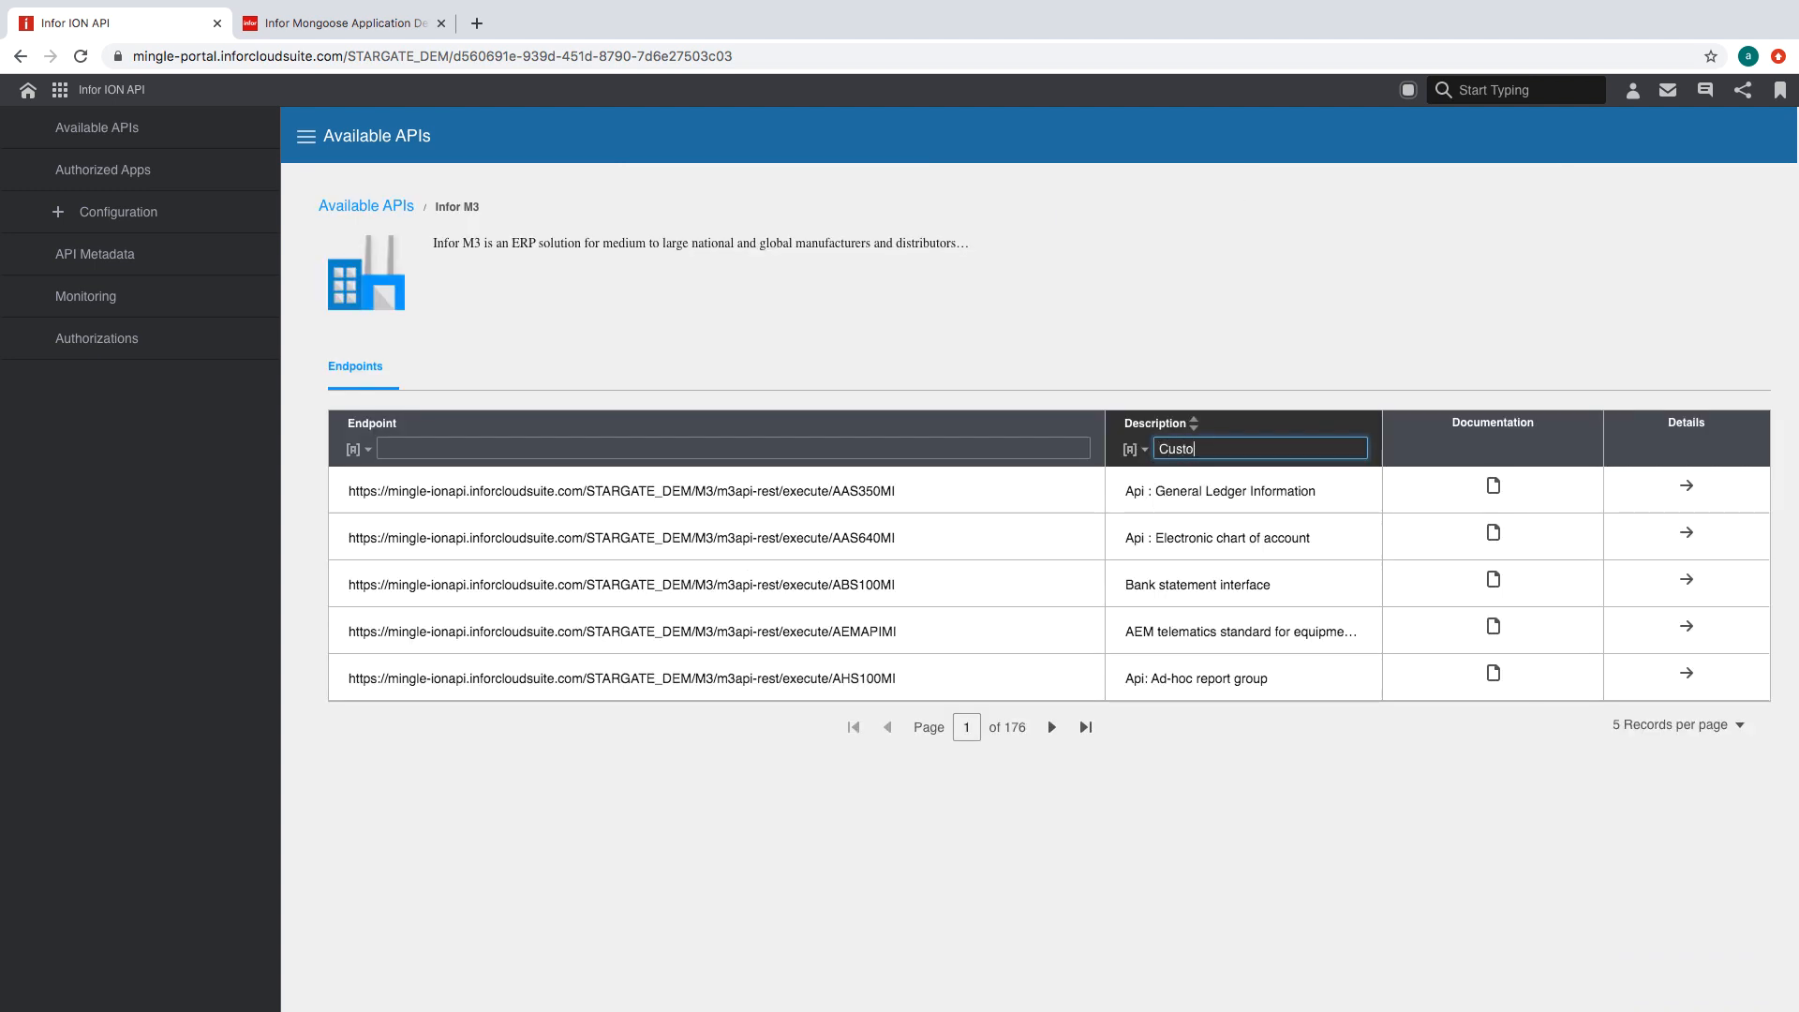
{"action": "type", "text": "mer Order"}
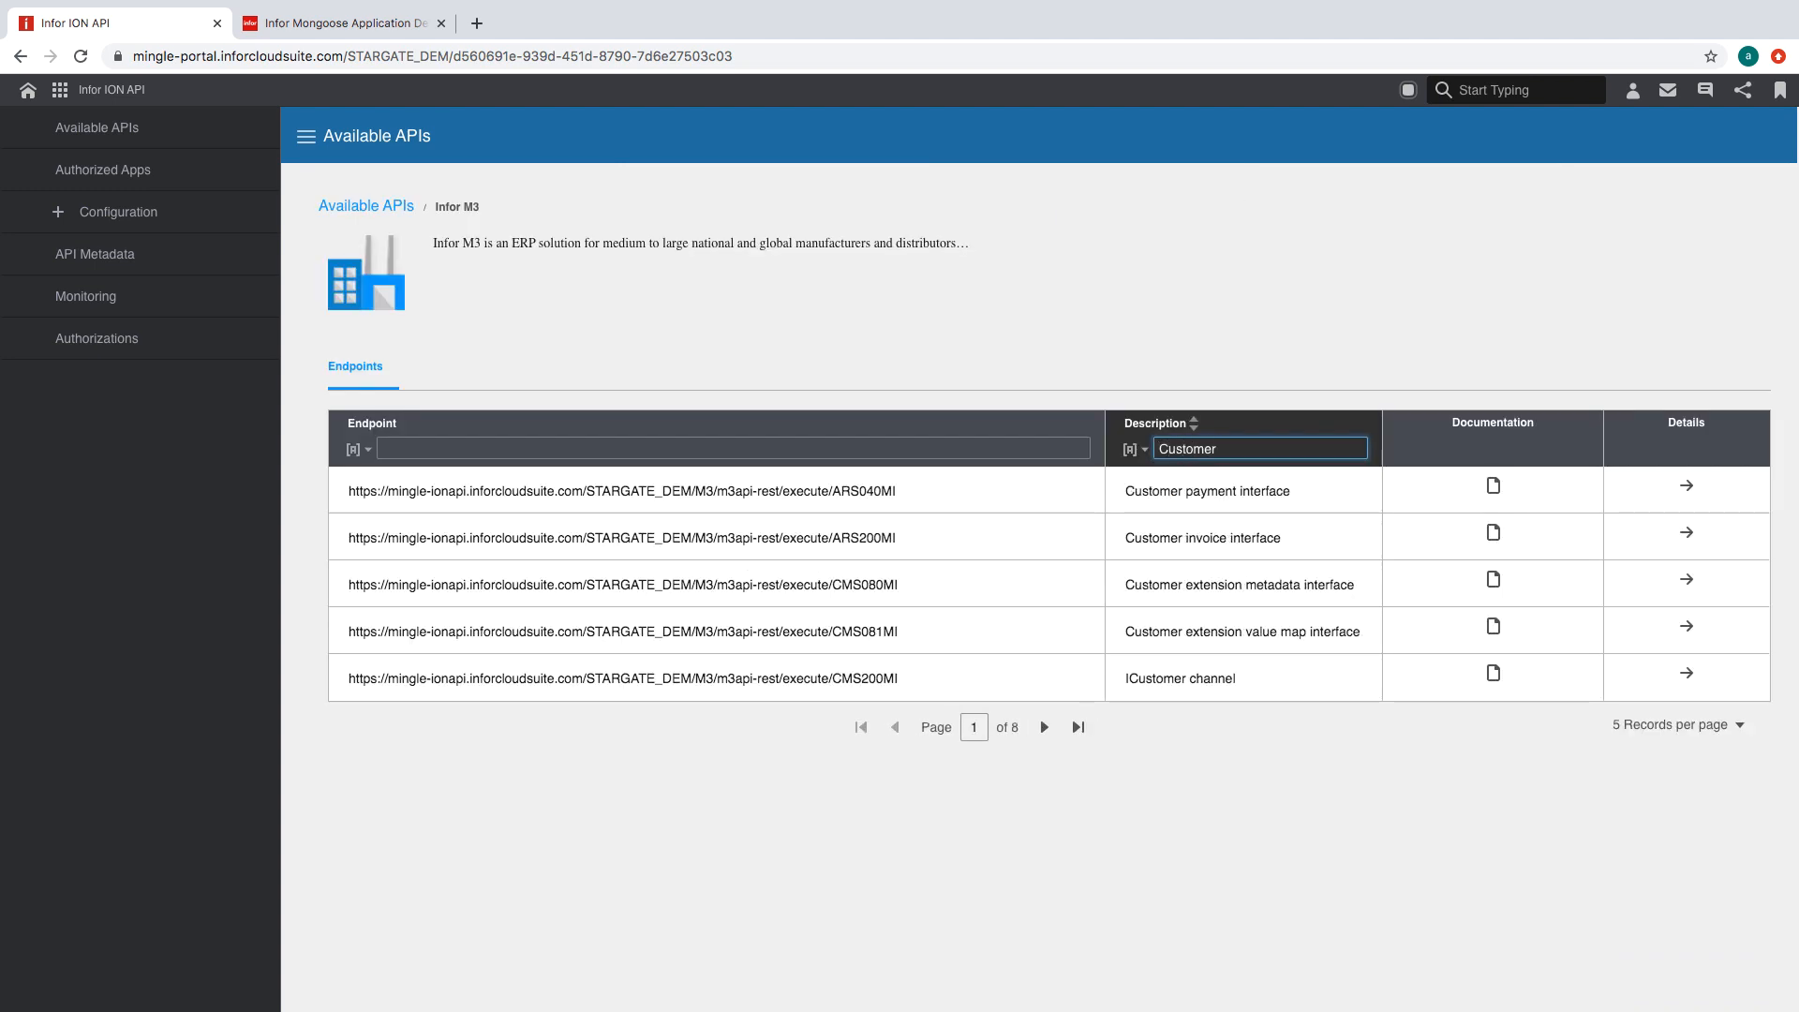
{"action": "left_click", "coordinate": [1493, 627]}
{"action": "scroll", "coordinate": [563, 469], "scroll_direction": "down", "scroll_amount": 2}
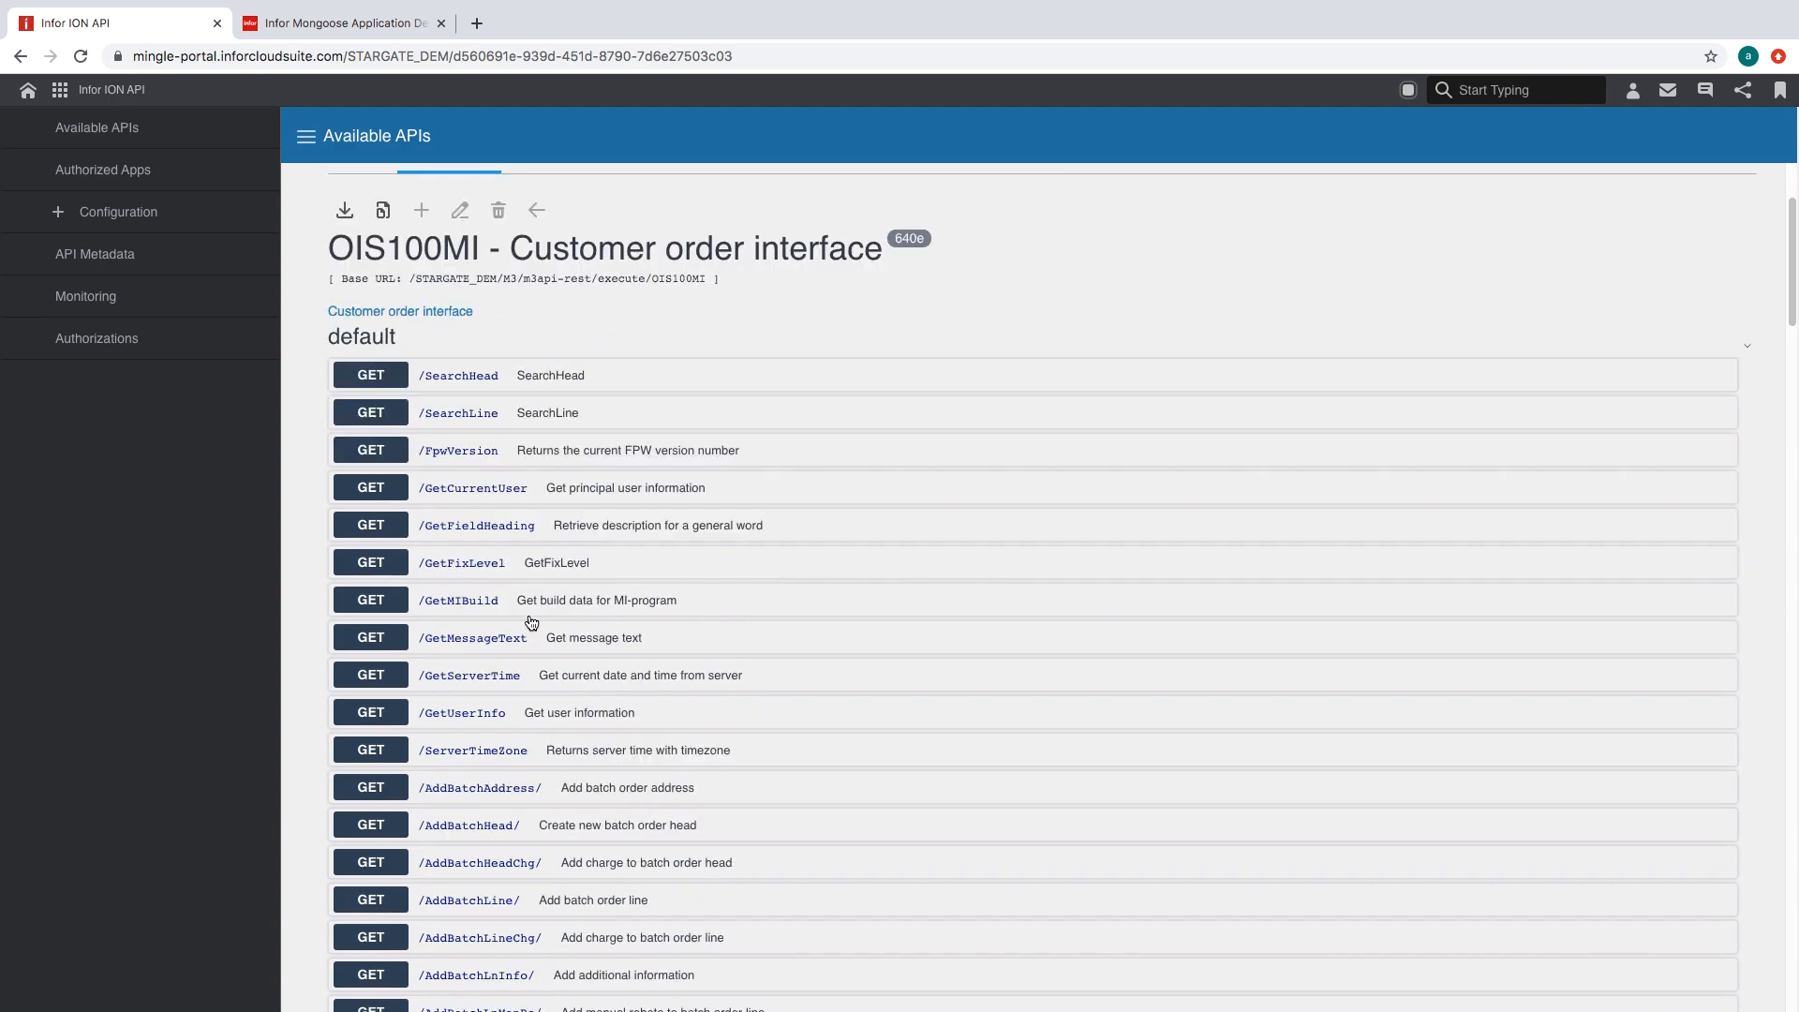
{"action": "left_click", "coordinate": [333, 23]}
- Run SearchHead with SQRY set to * and review the returned order fields
{"action": "left_click", "coordinate": [112, 23]}
{"action": "left_click", "coordinate": [1671, 460]}
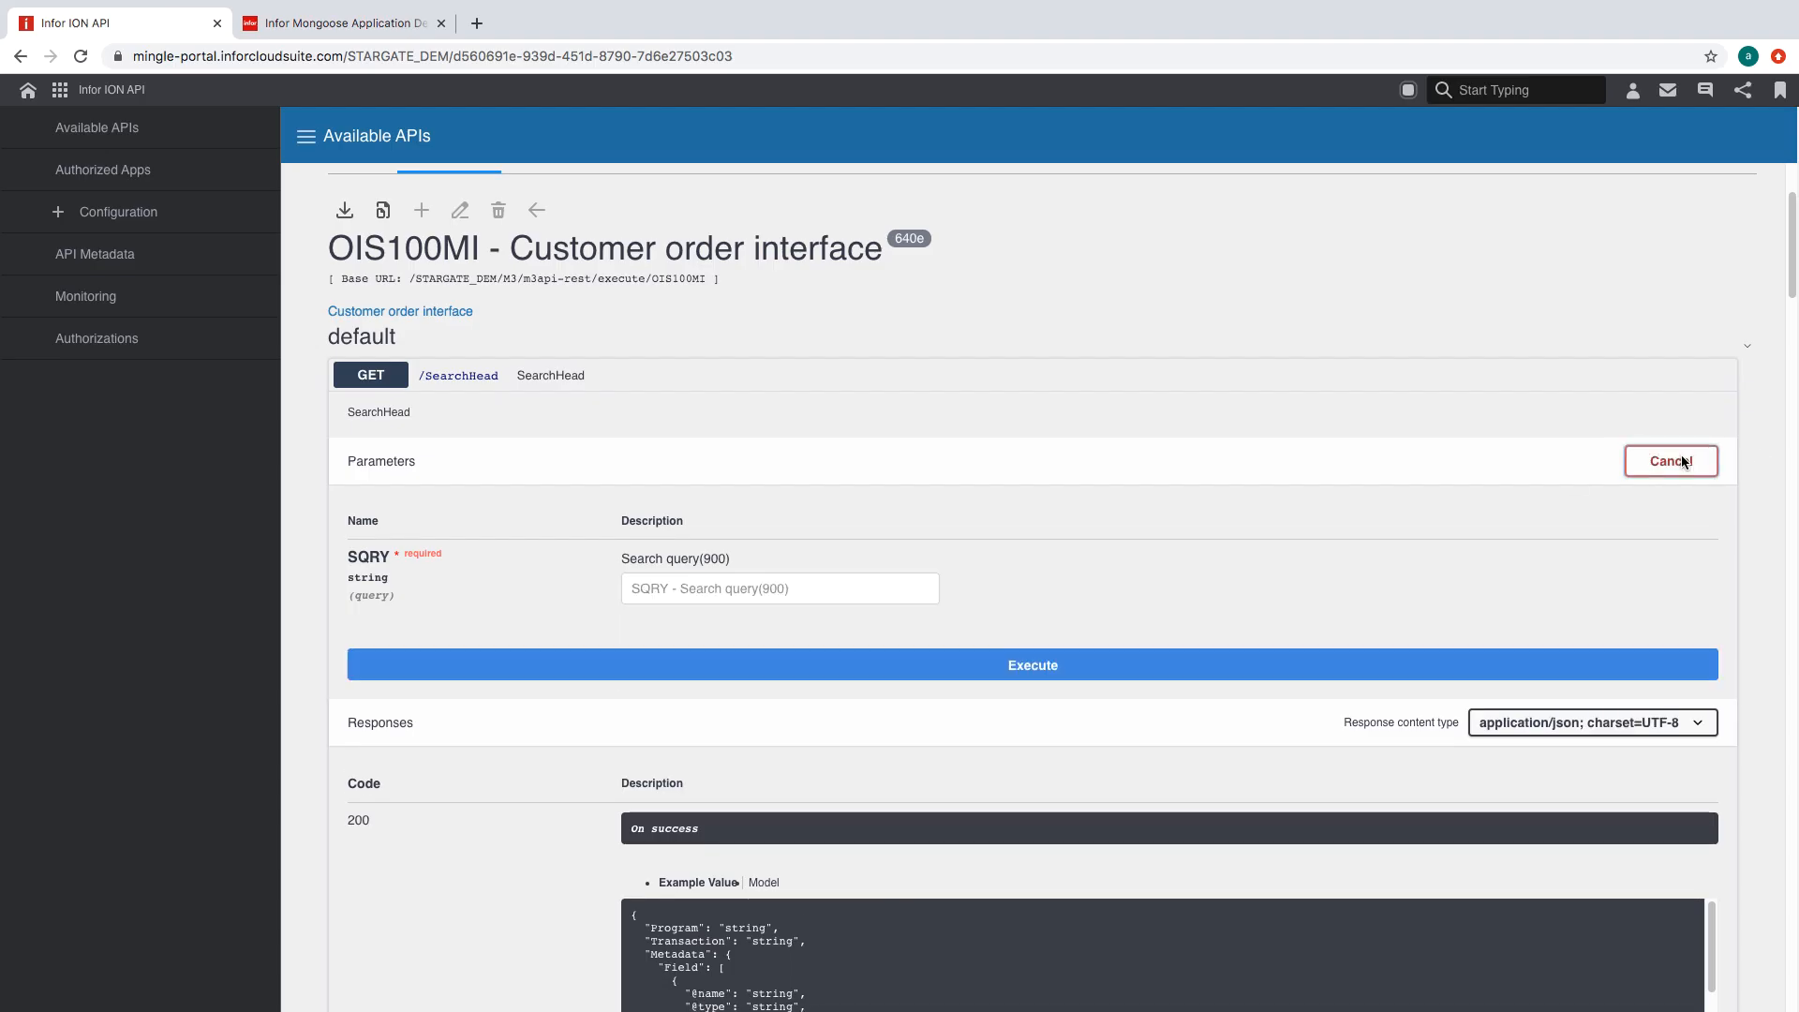
{"action": "left_click", "coordinate": [706, 589]}
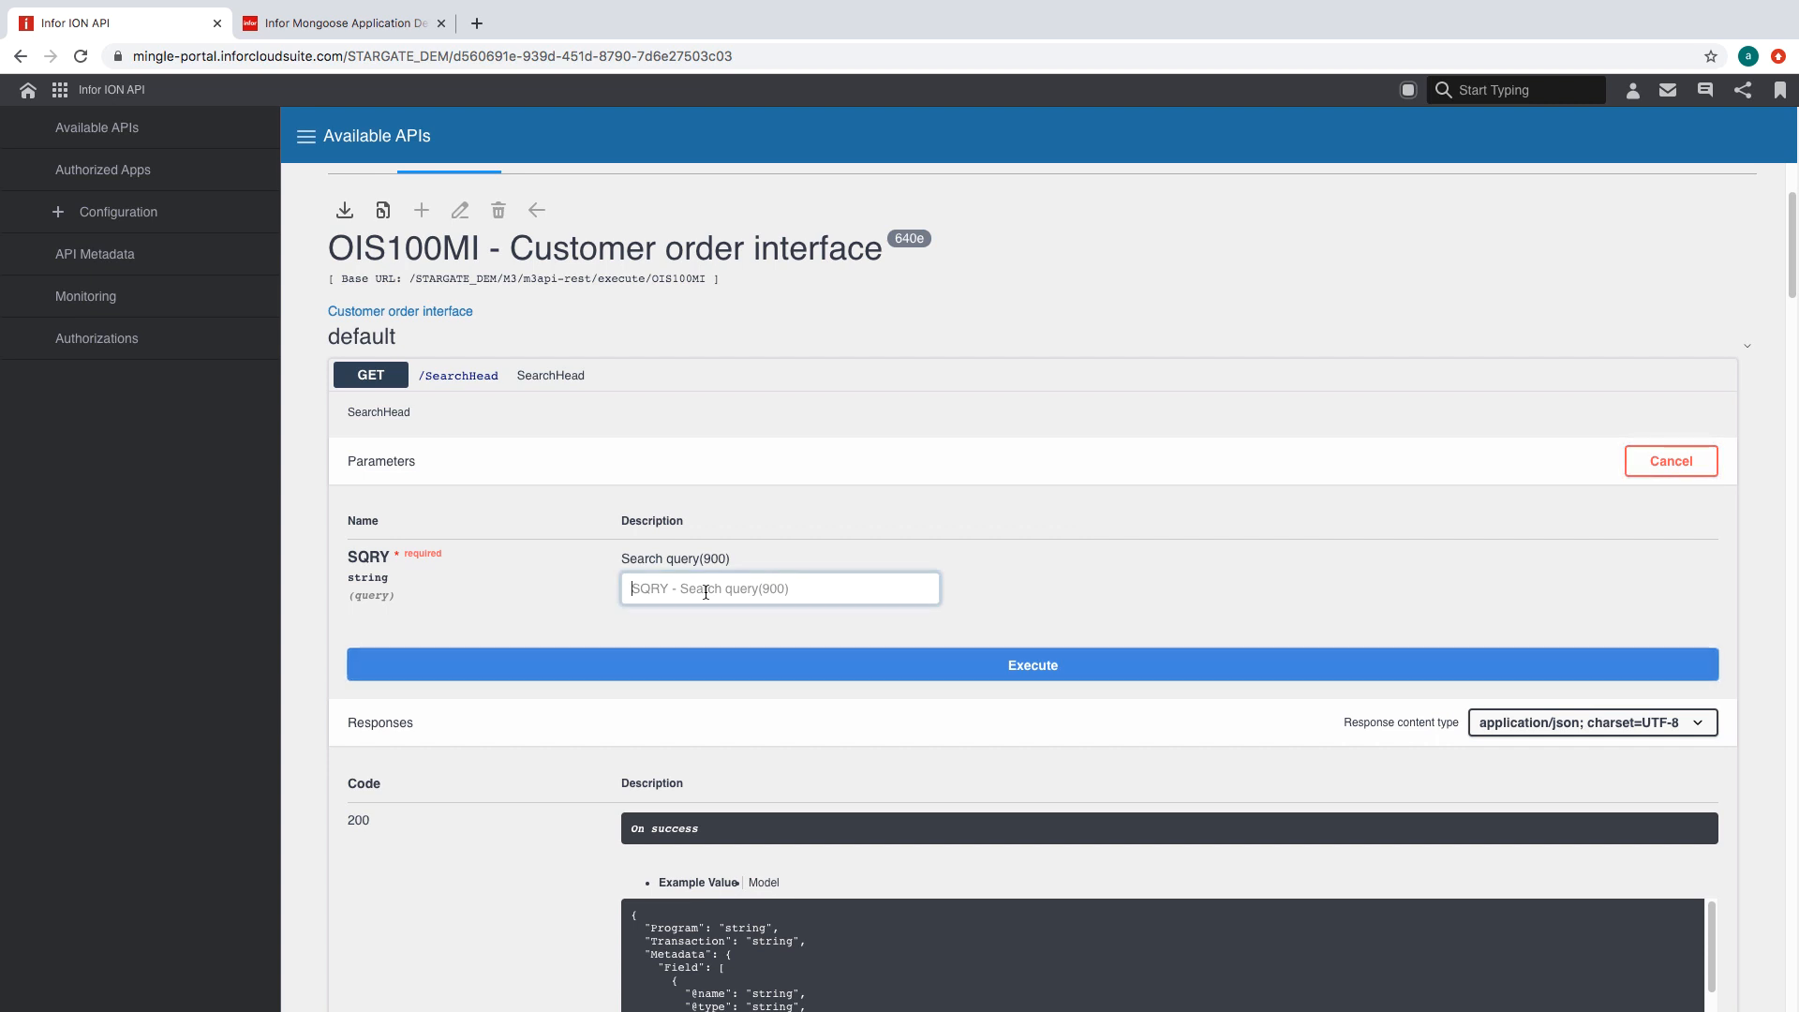
{"action": "type", "text": "*"}
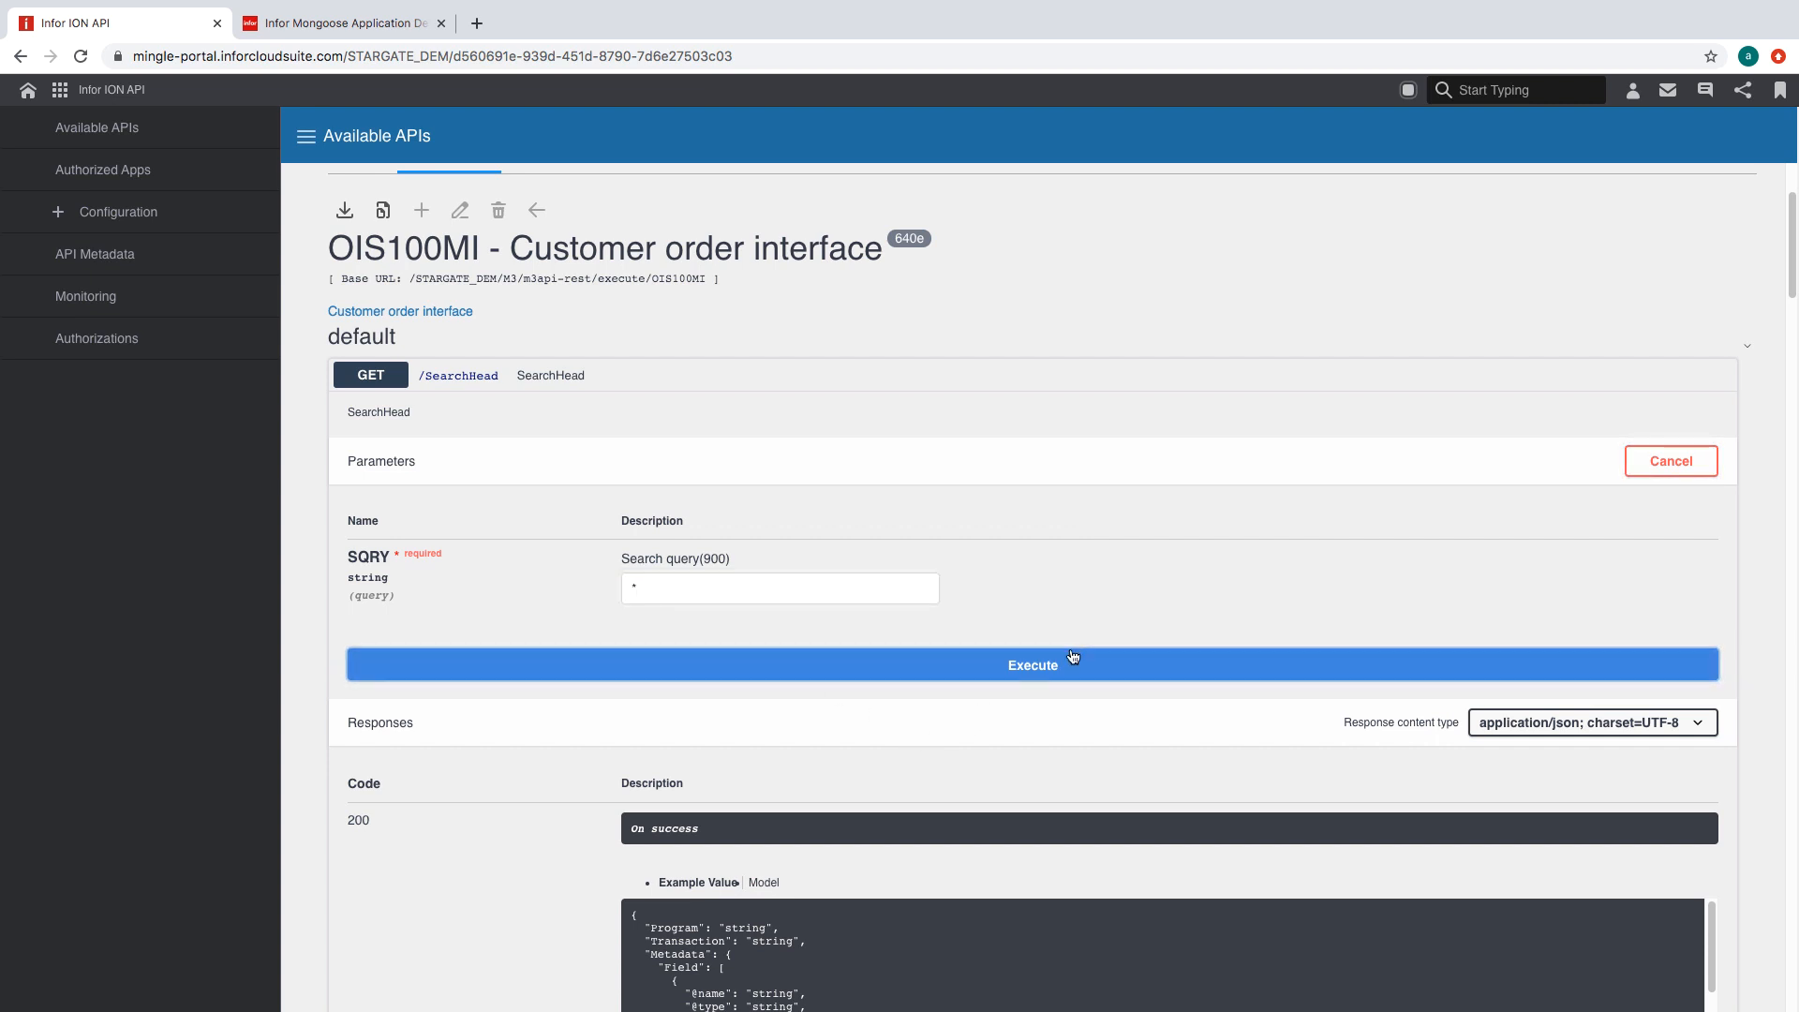
{"action": "left_click", "coordinate": [1071, 658]}
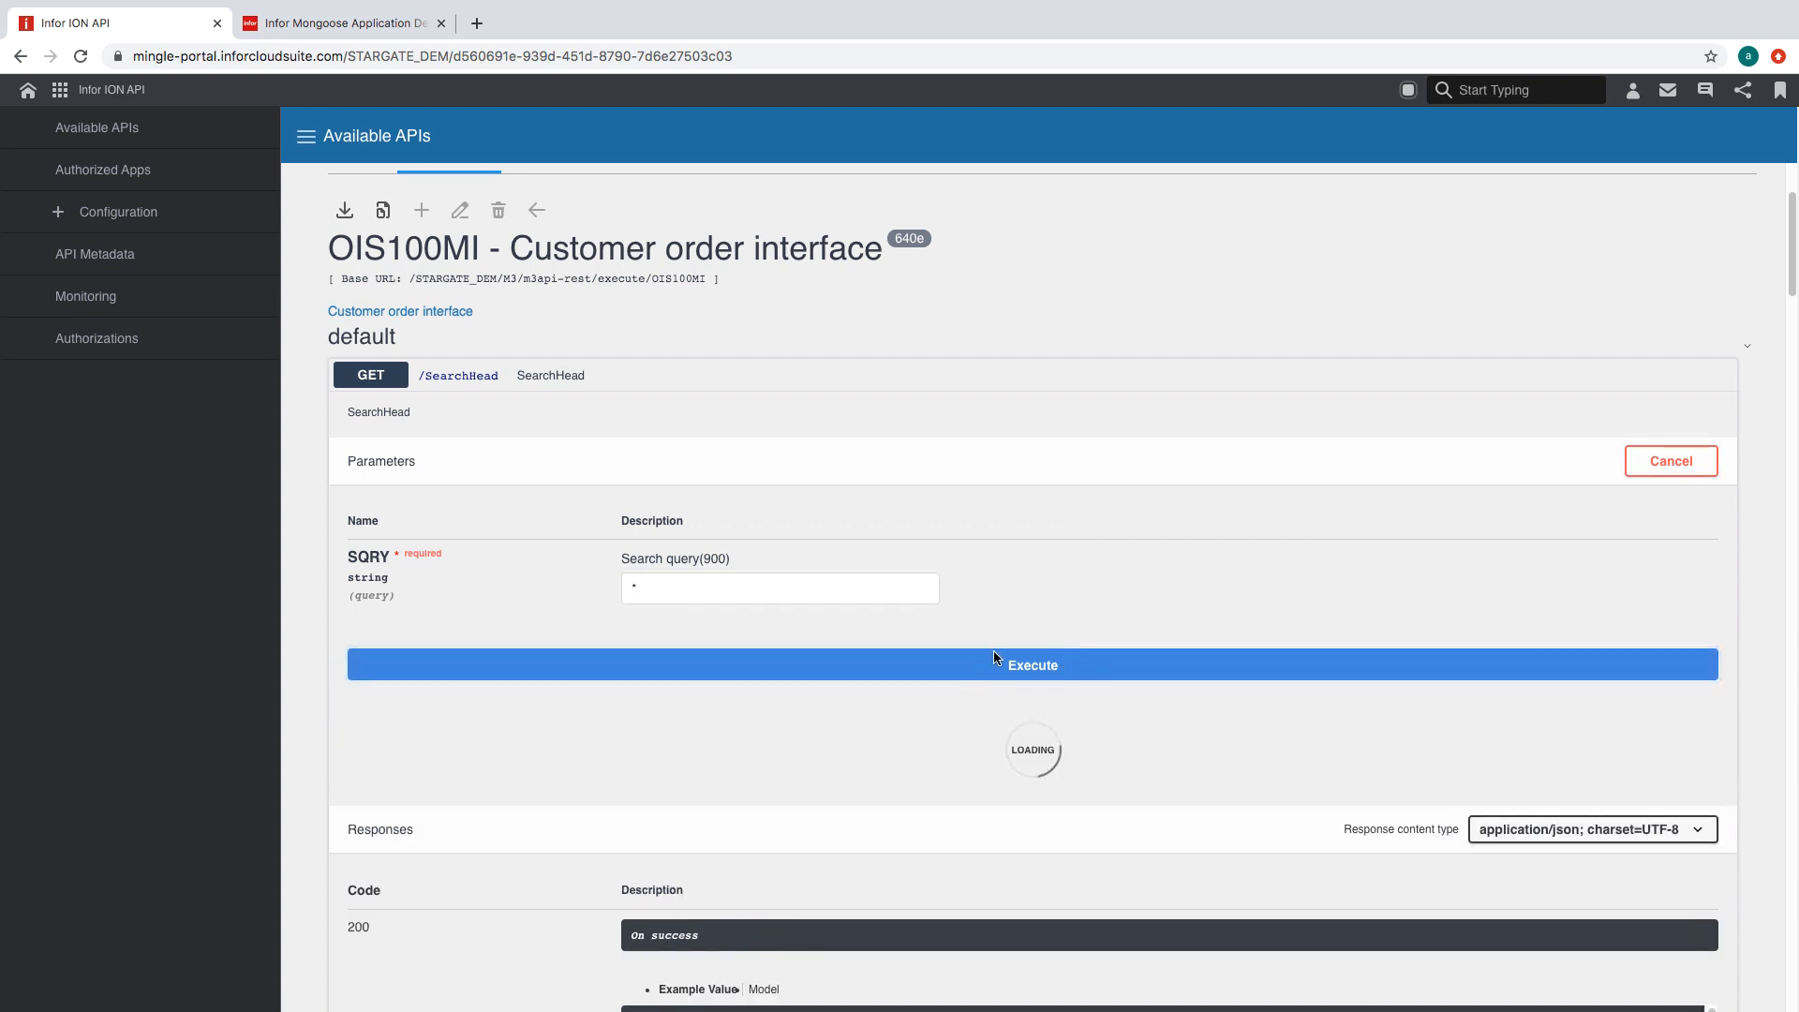
{"action": "scroll", "coordinate": [993, 651], "scroll_direction": "down", "scroll_amount": 5}
{"action": "scroll", "coordinate": [774, 668], "scroll_direction": "down", "scroll_amount": 3}
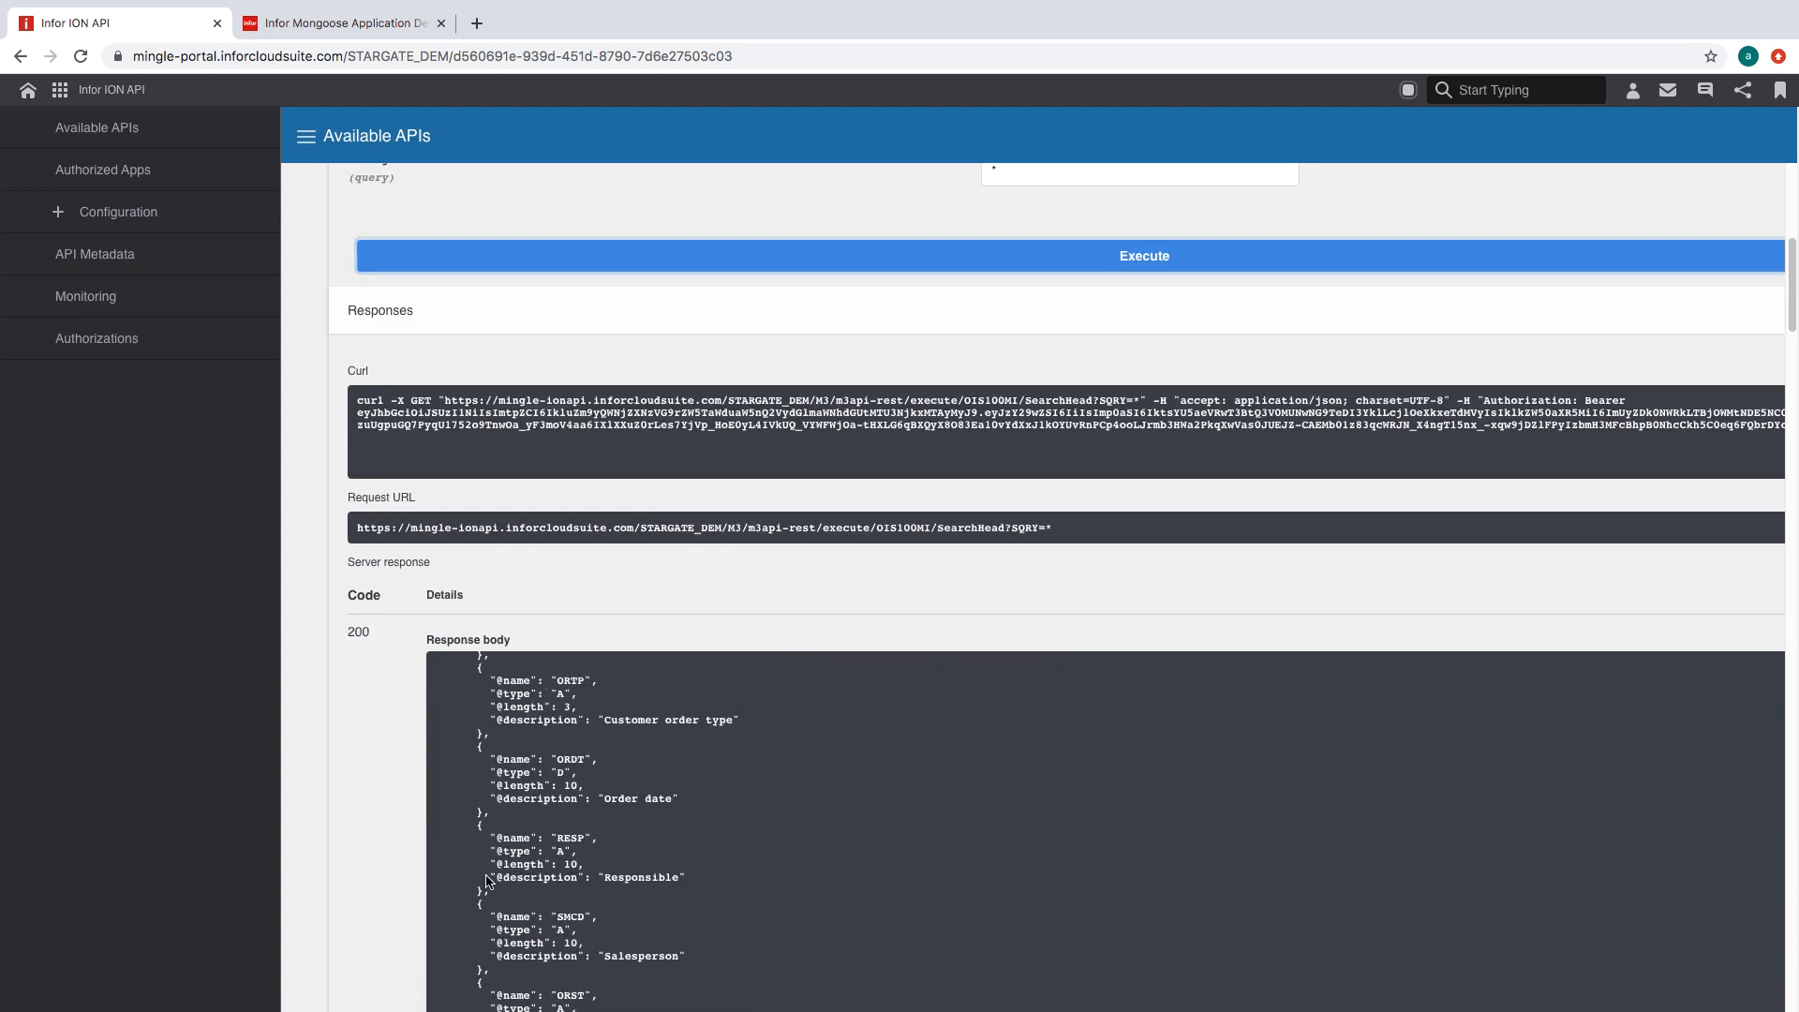
{"action": "scroll", "coordinate": [392, 684], "scroll_direction": "down", "scroll_amount": 2}
{"action": "scroll", "coordinate": [723, 706], "scroll_direction": "down", "scroll_amount": 15}
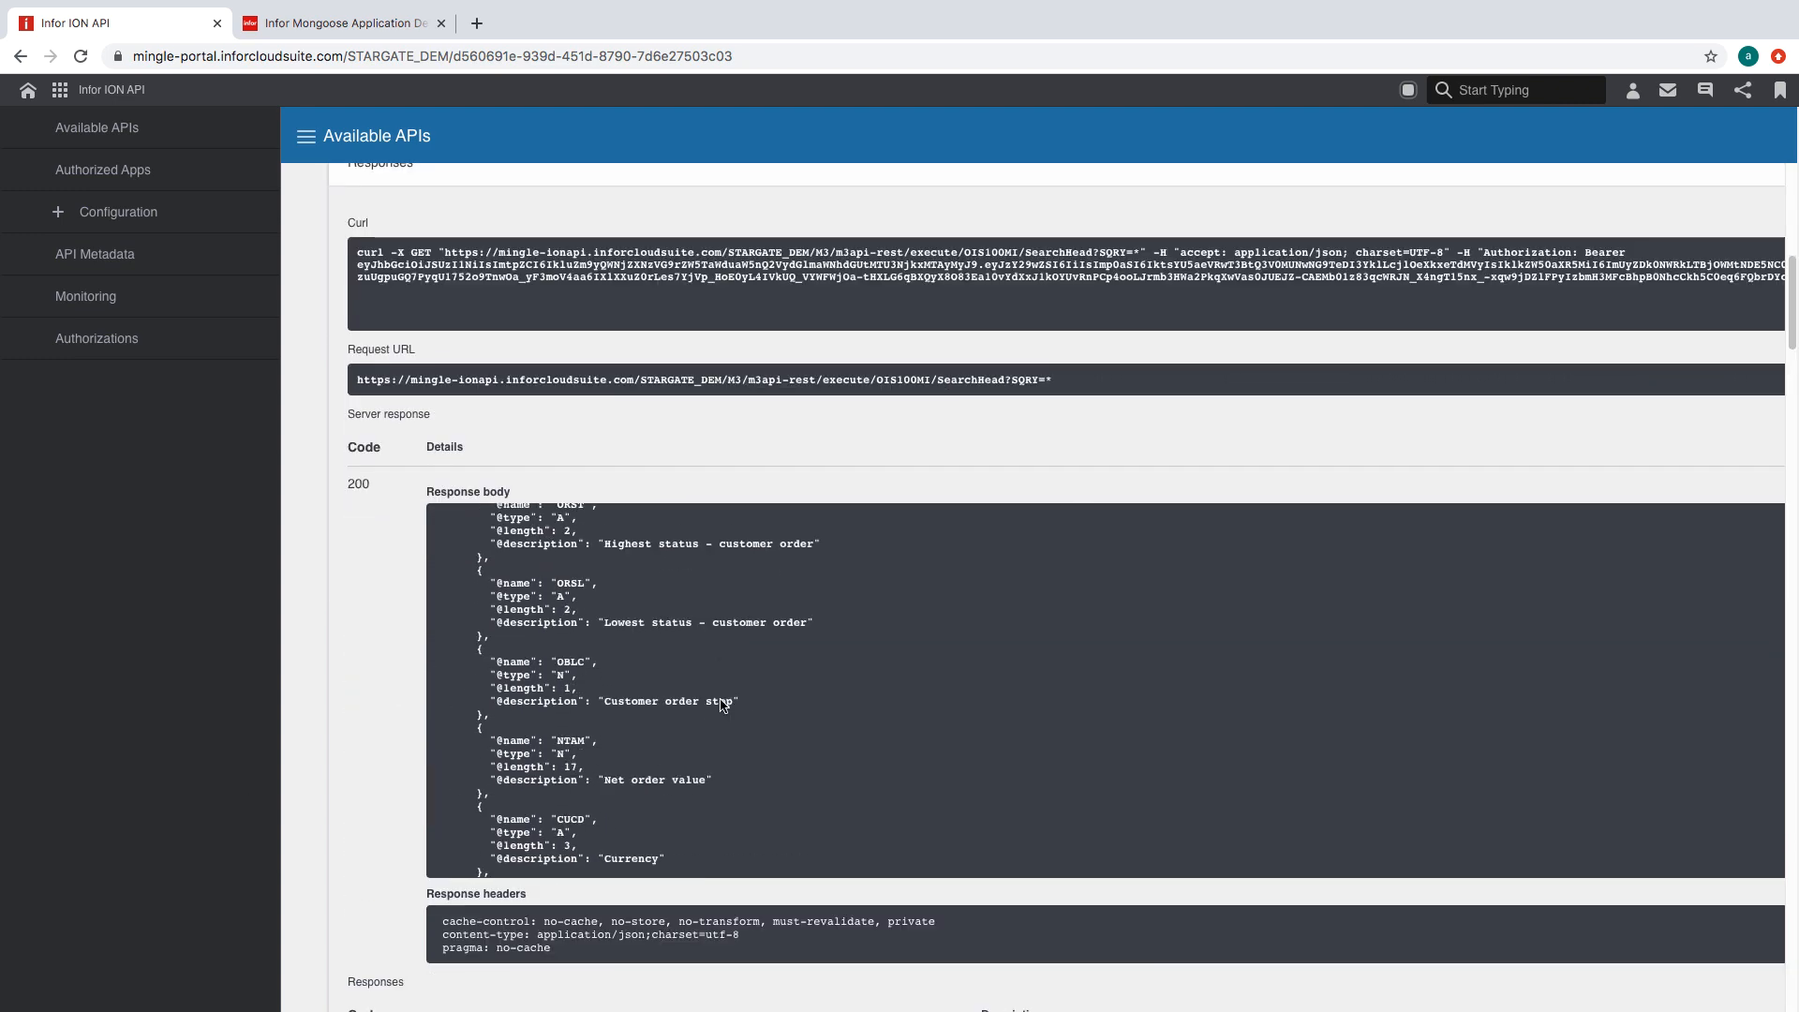
{"action": "scroll", "coordinate": [723, 706], "scroll_direction": "down", "scroll_amount": 5}
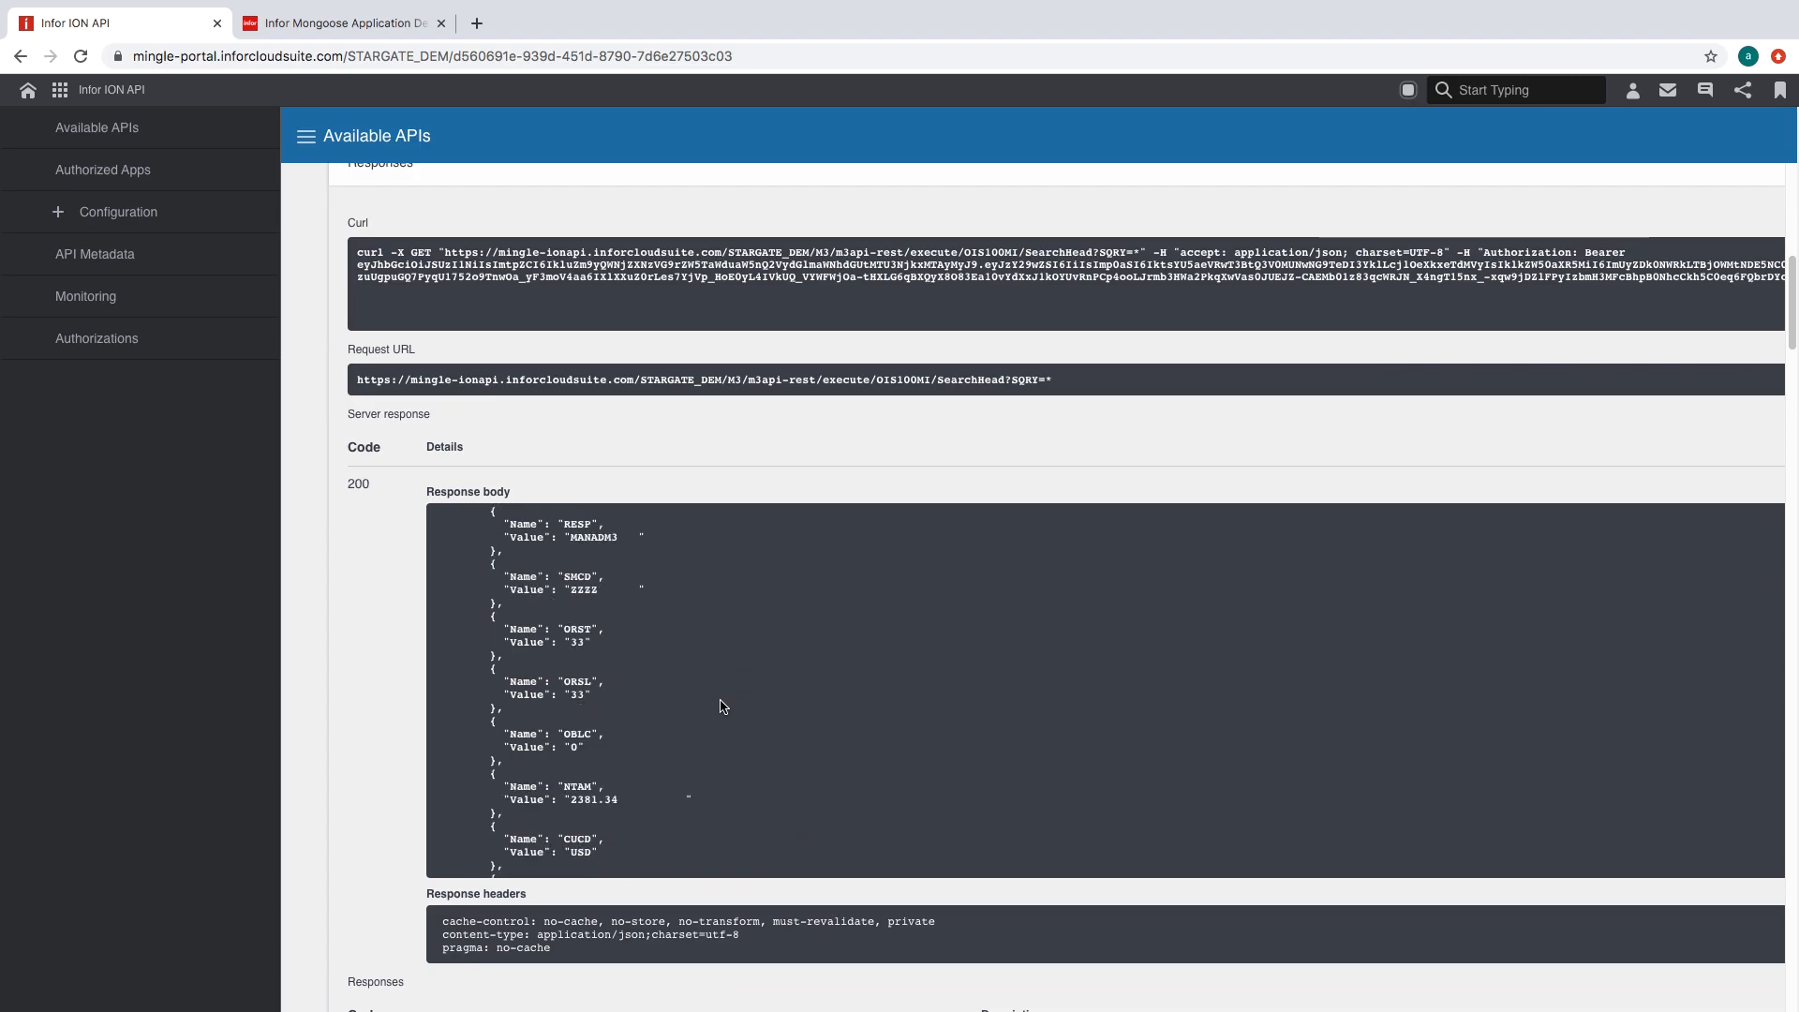
{"action": "key", "text": "ctrl+Tab"}
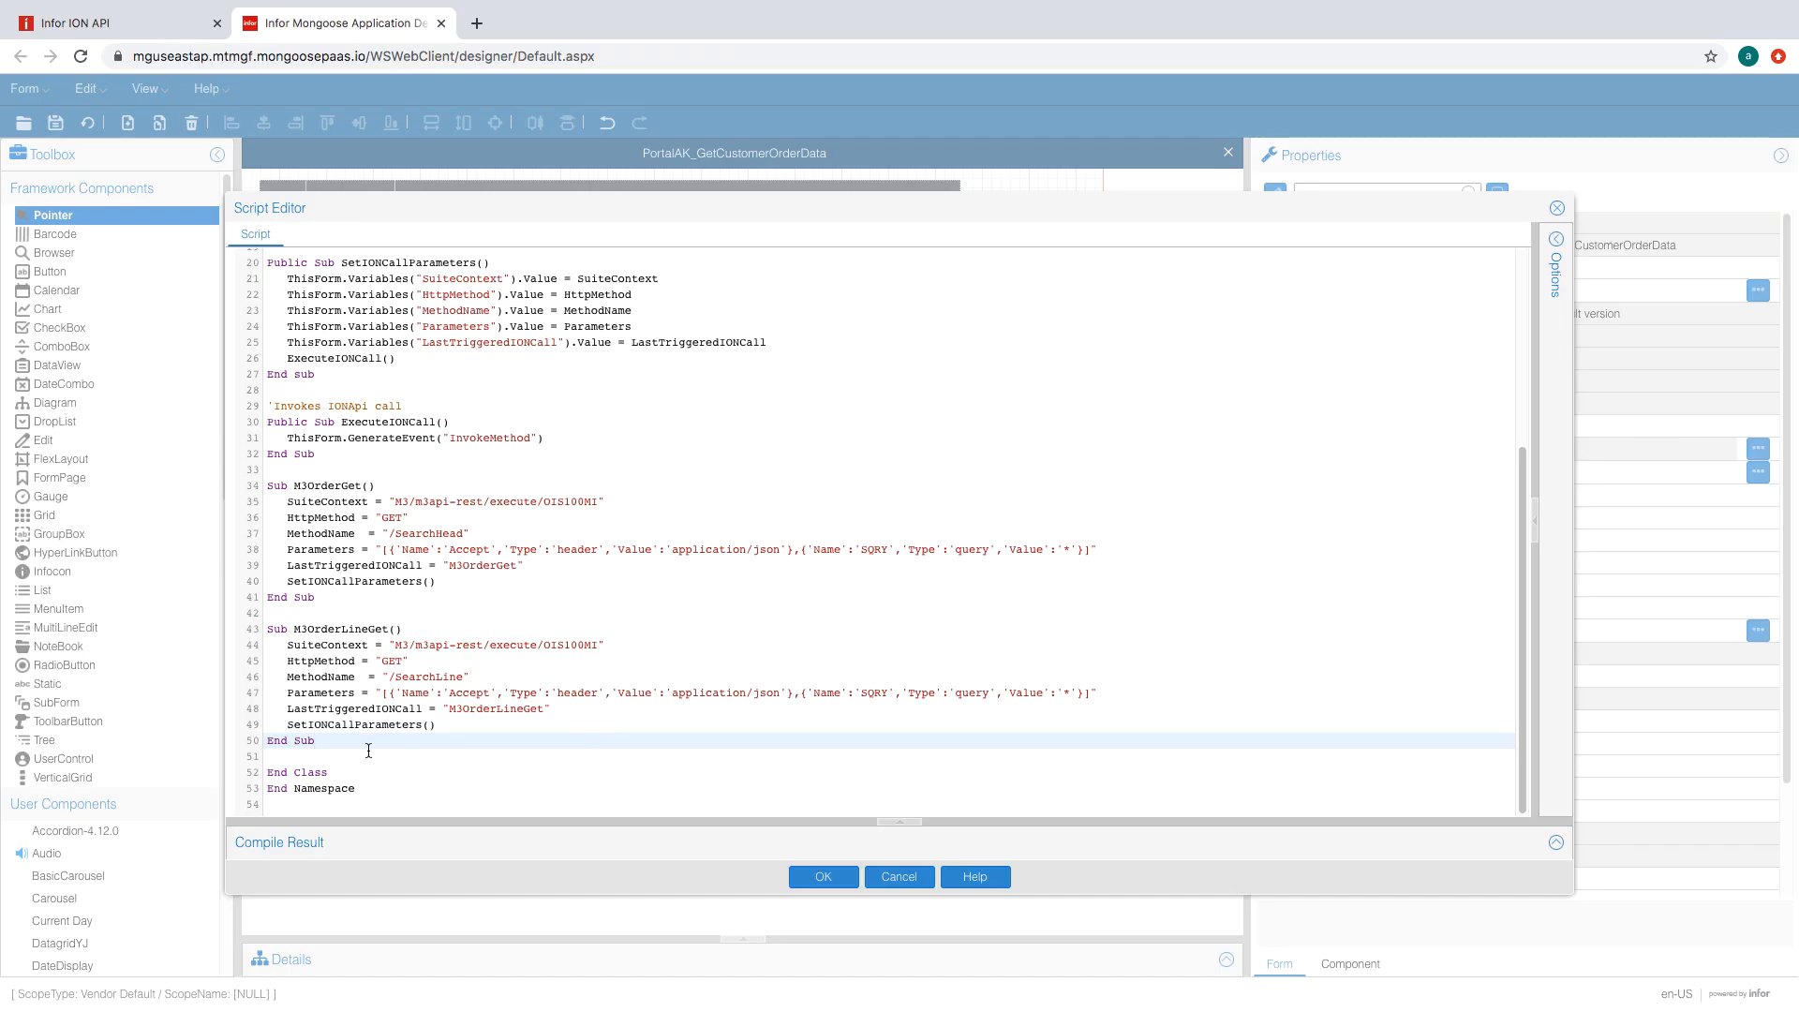
- Add a Public Sub ParseResponse routine after M3OrderLineGet
{"action": "key", "text": "Return"}
{"action": "key", "text": "Return"}
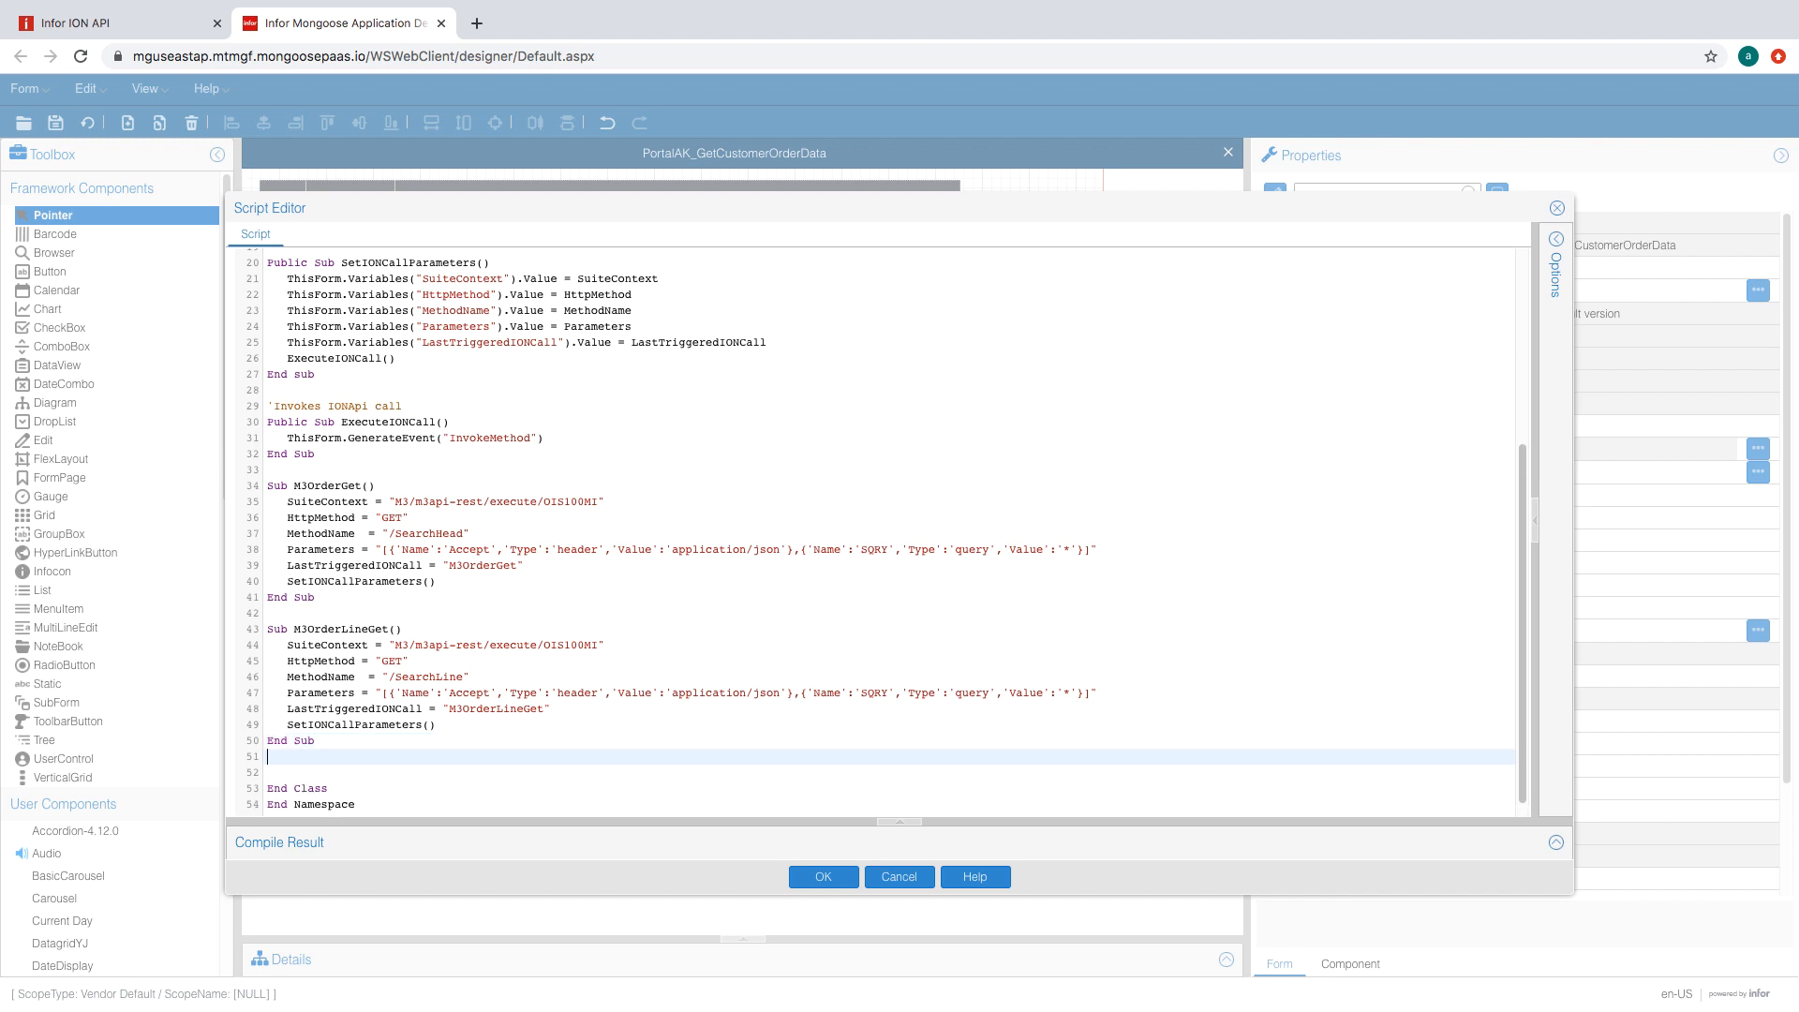
{"action": "scroll", "coordinate": [502, 682], "scroll_direction": "down", "scroll_amount": 1}
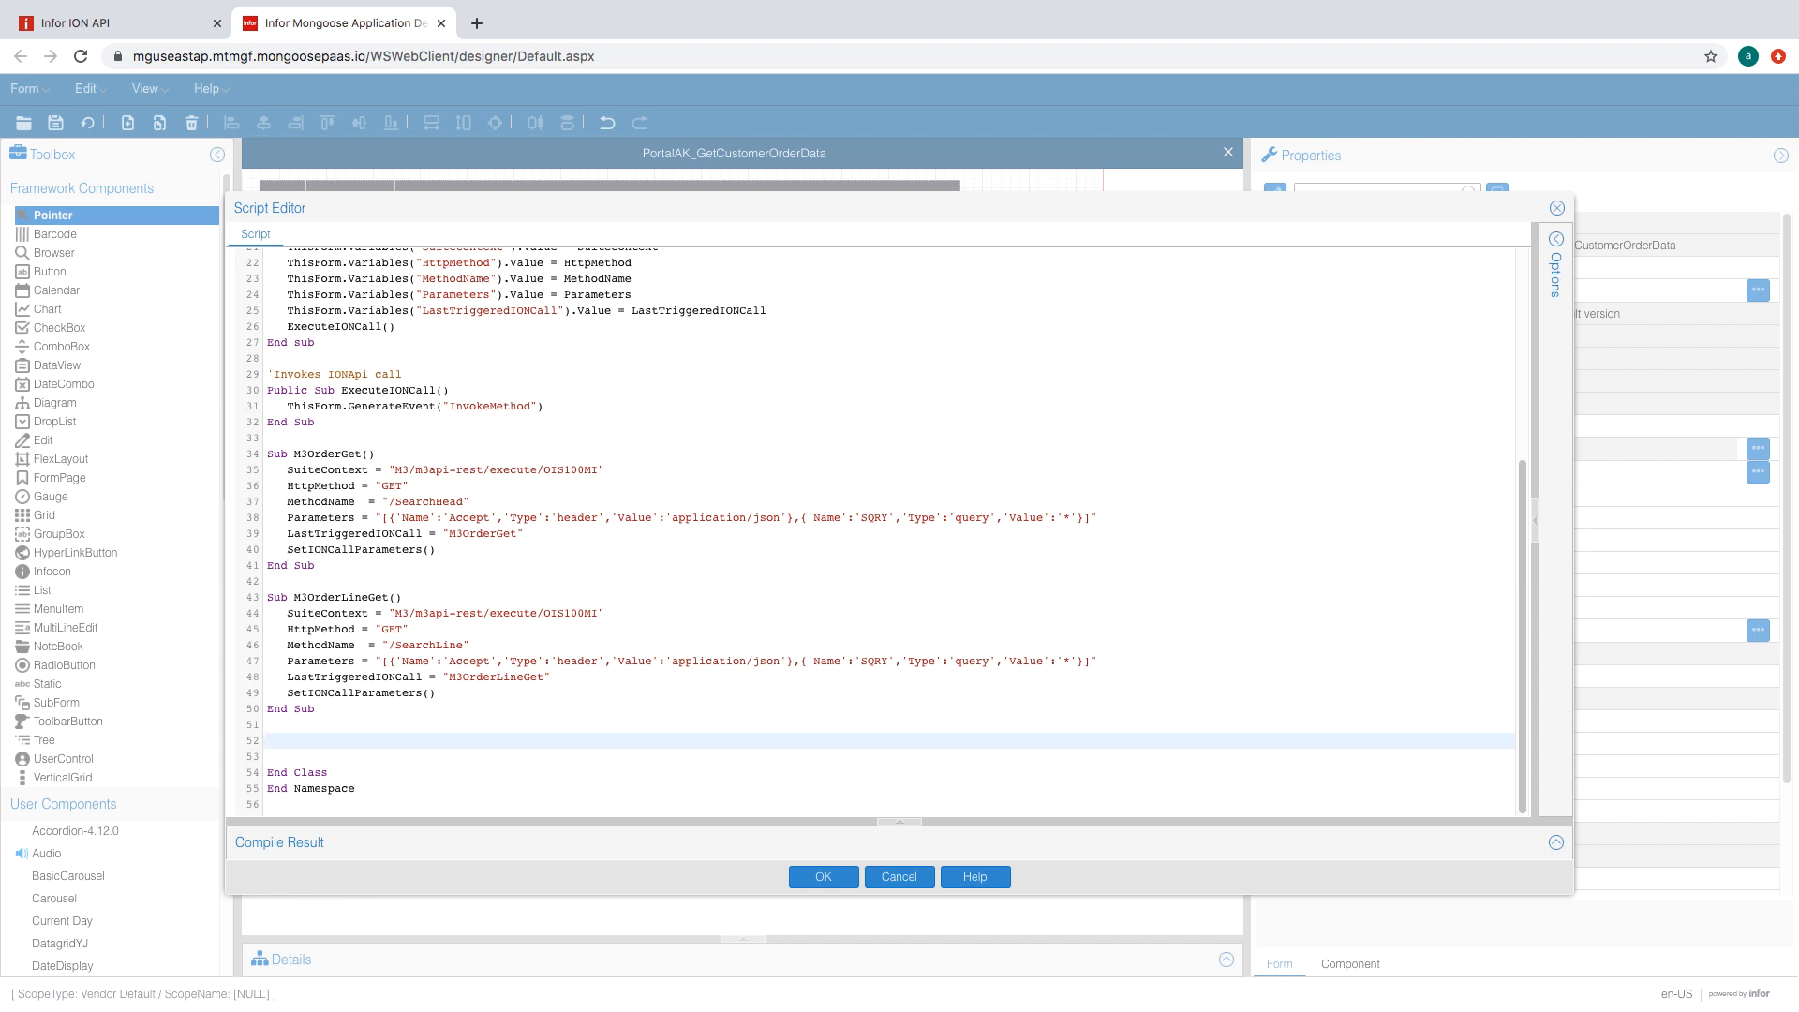
{"action": "key", "text": "super+Tab"}
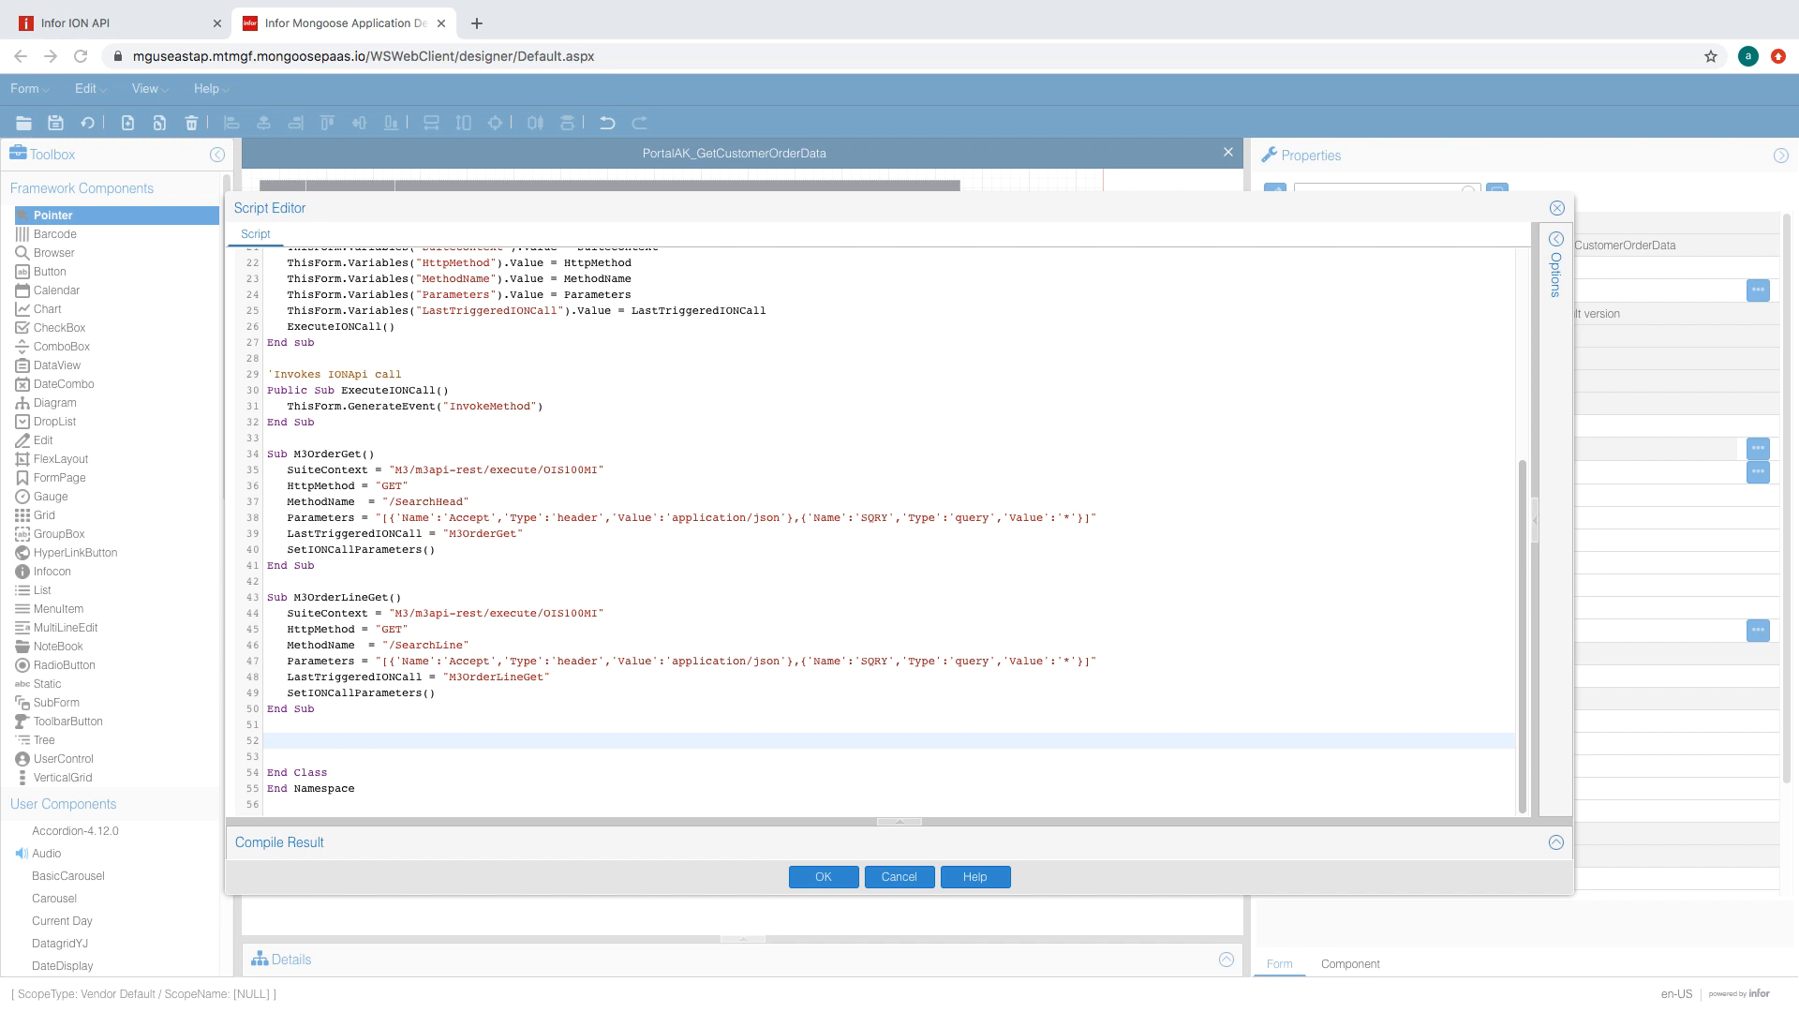
{"action": "type", "text": "Public Su"}
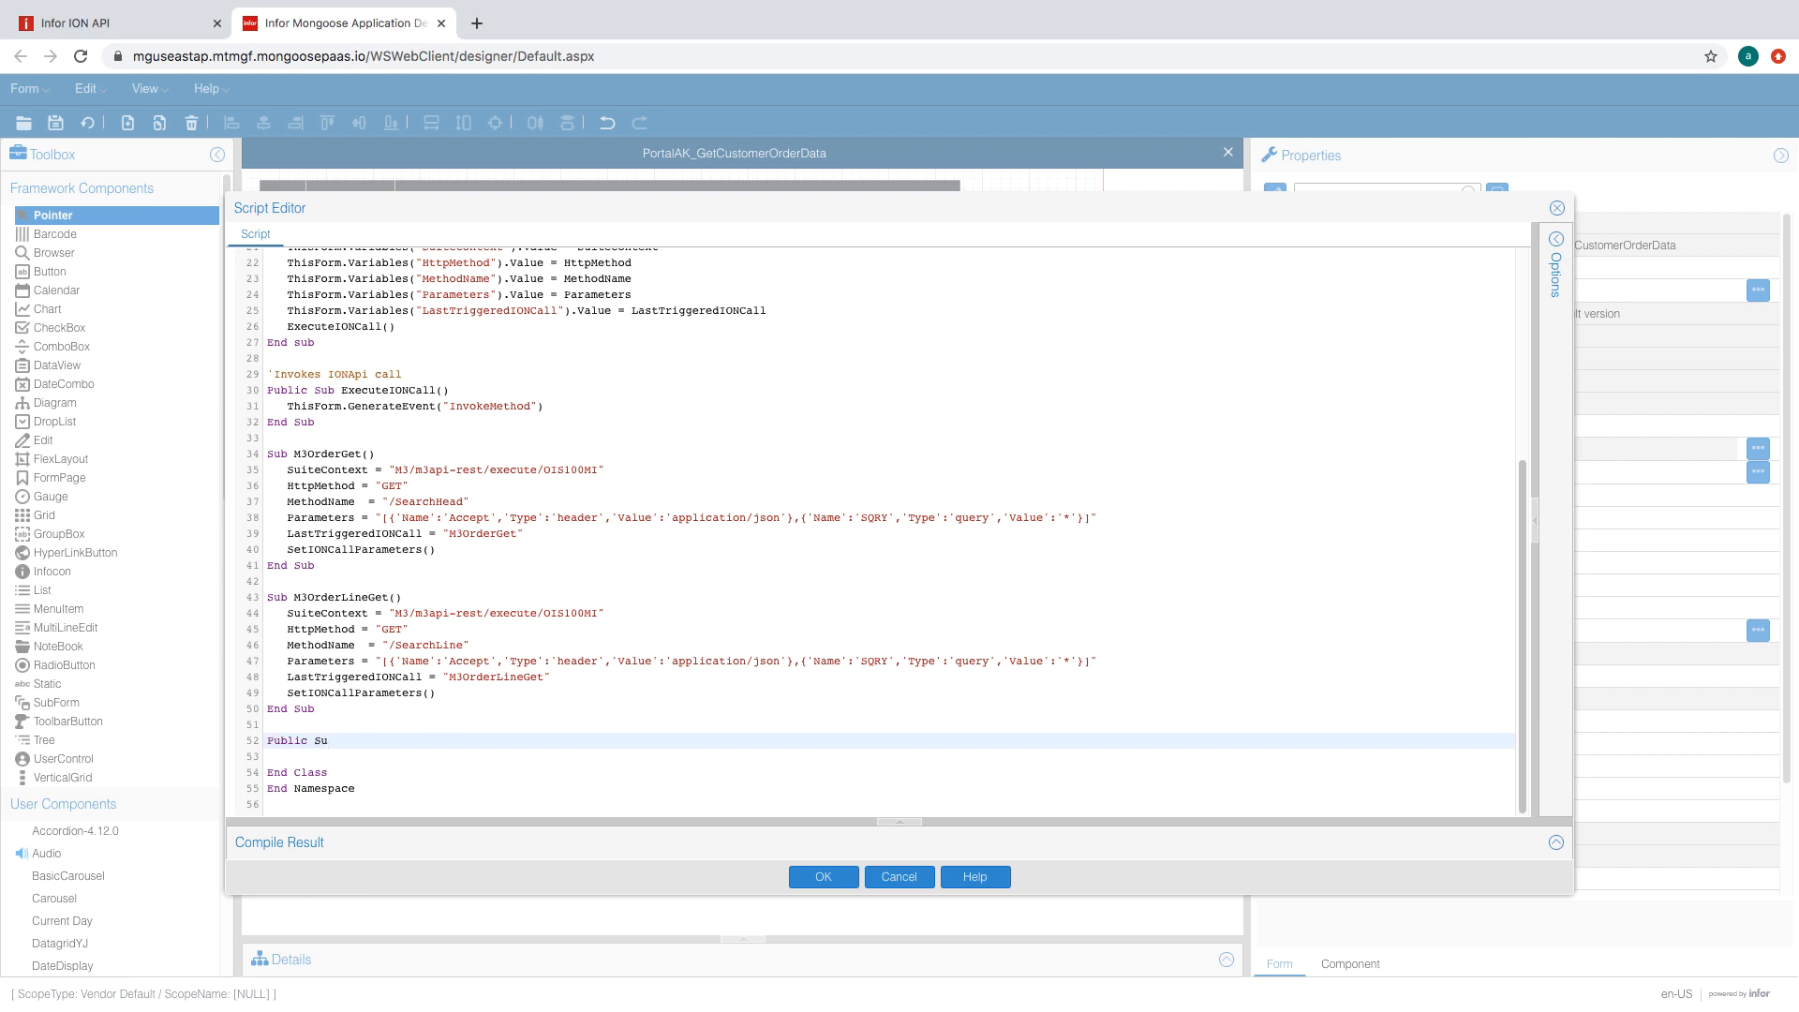
{"action": "type", "text": "b ParseResponse("}
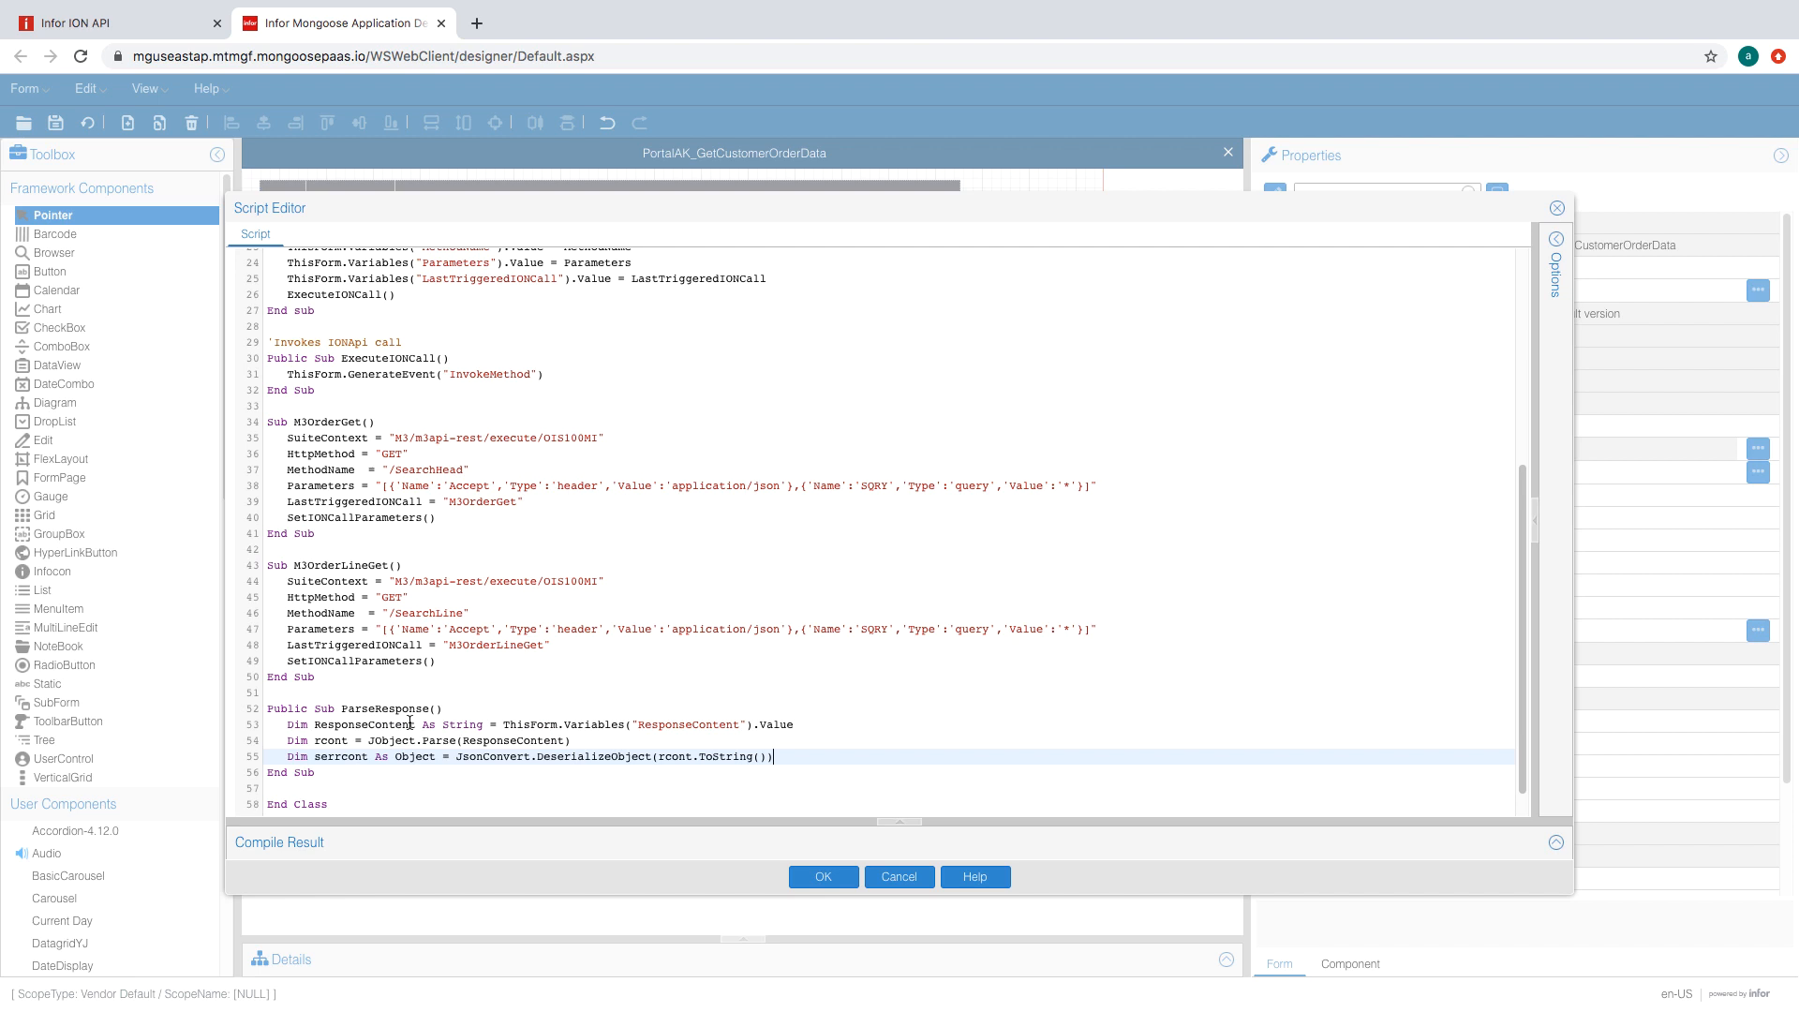
{"action": "scroll", "coordinate": [575, 743], "scroll_direction": "down", "scroll_amount": 1}
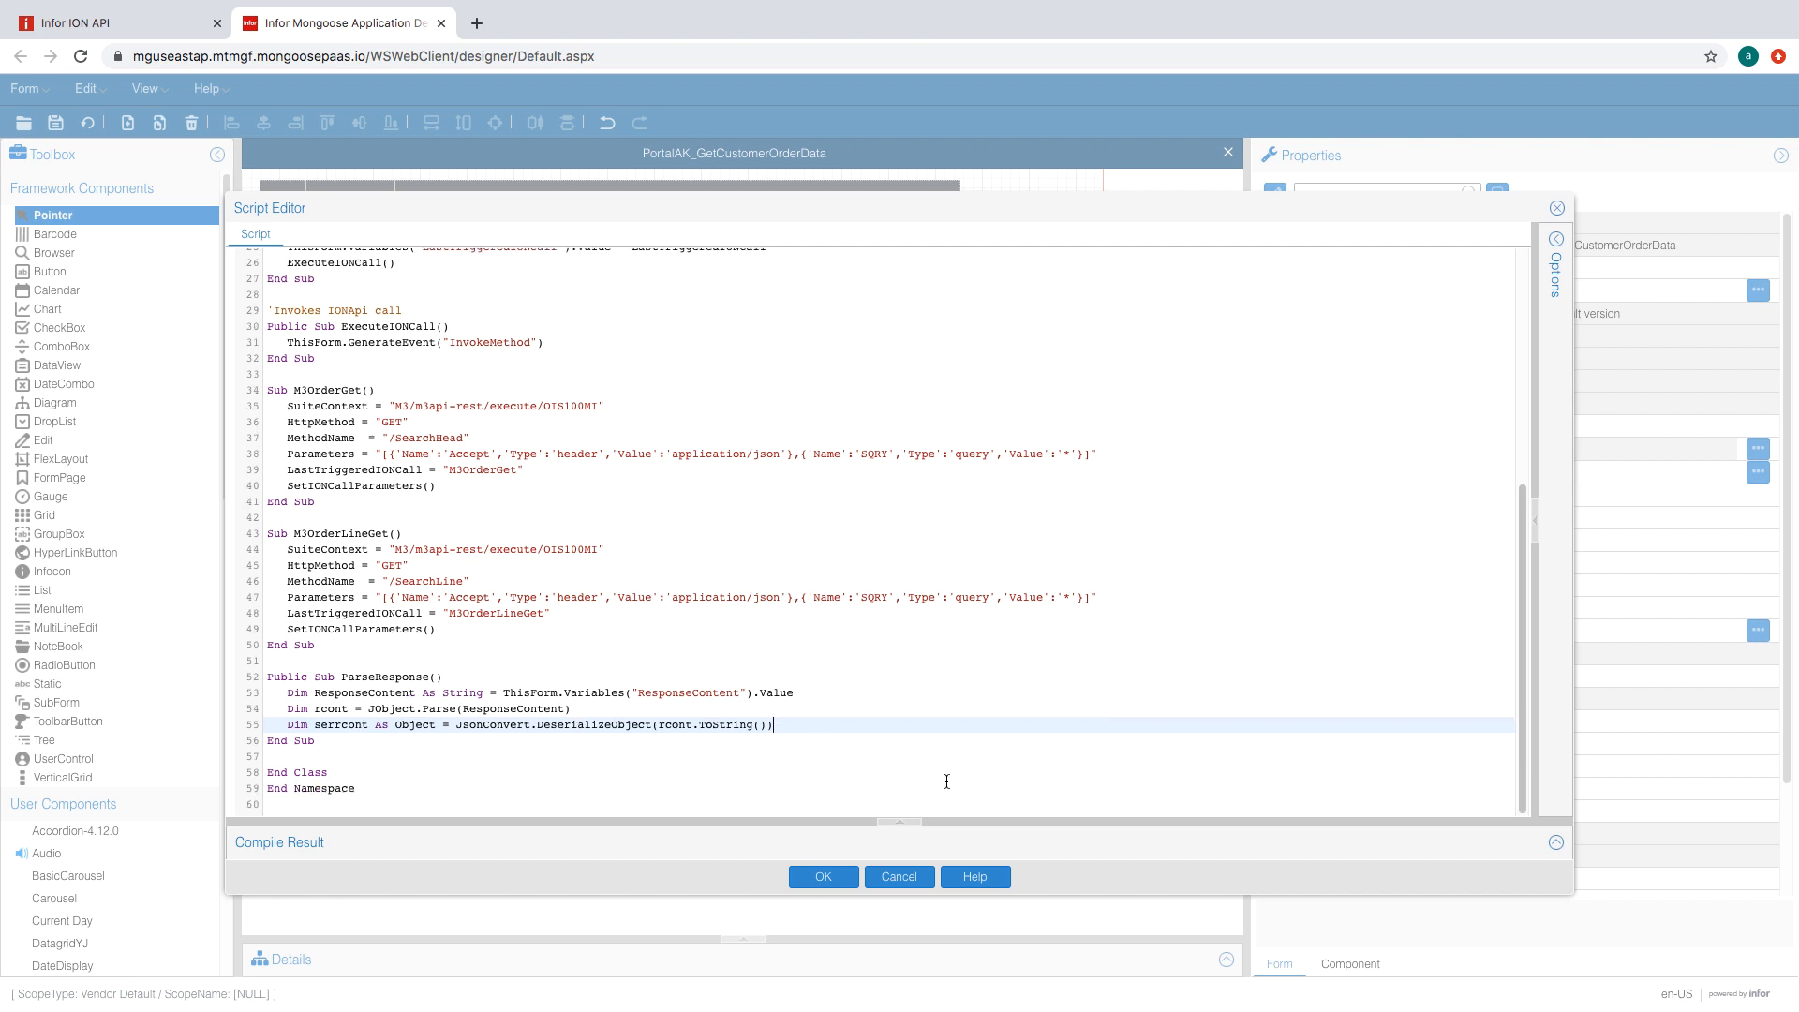
{"action": "key", "text": "Return"}
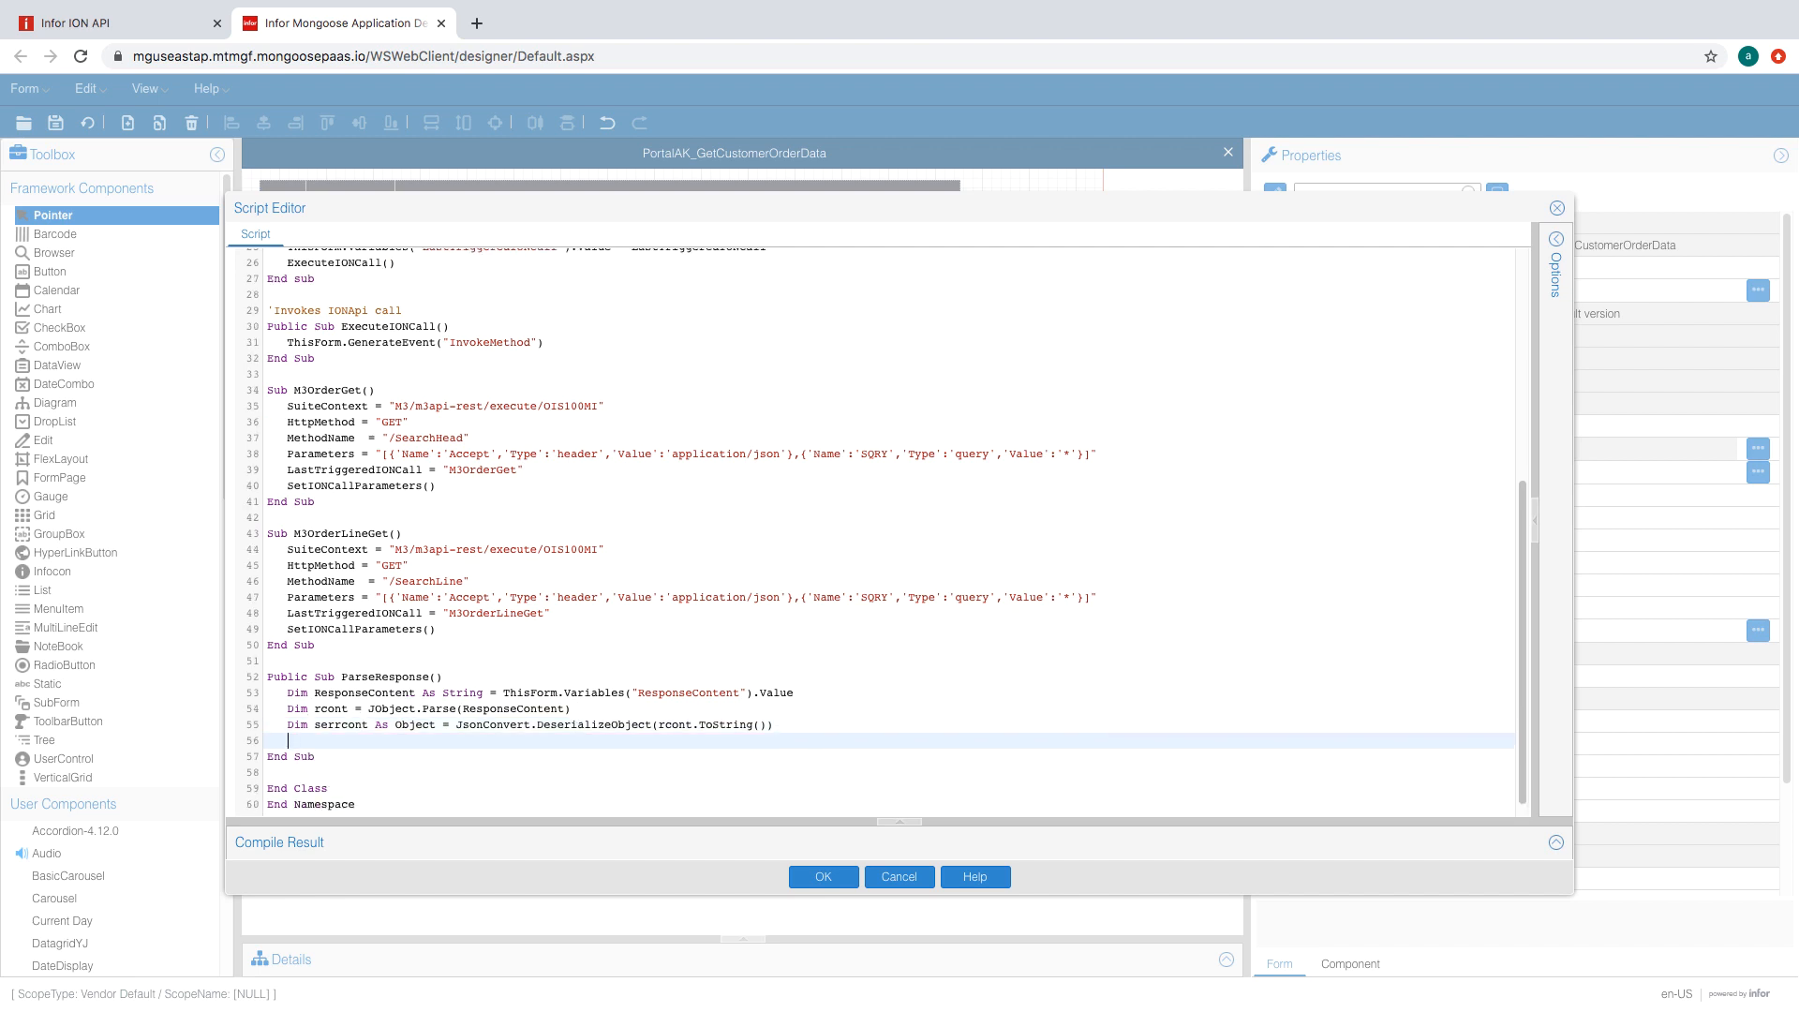
{"action": "scroll", "coordinate": [595, 635], "scroll_direction": "down", "scroll_amount": 1}
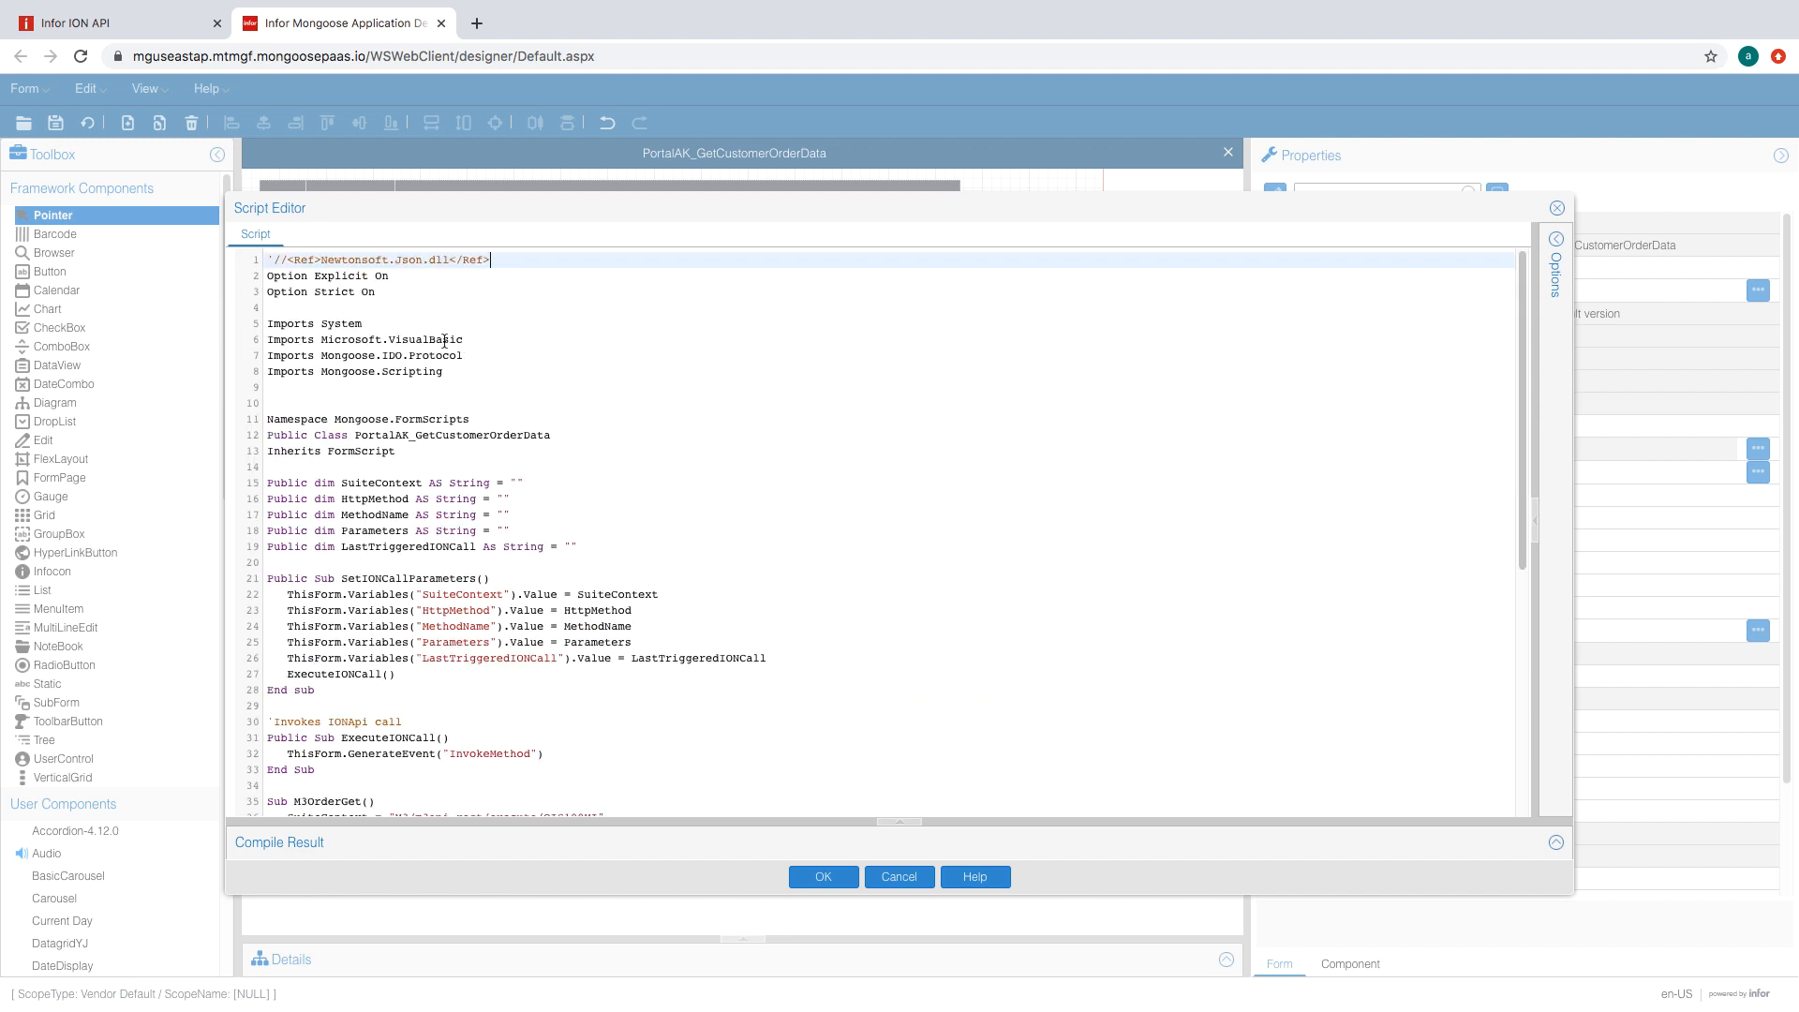
- Add the Newtonsoft.Json.Linq and Newtonsoft.Json imports and start the Try block
{"action": "left_click", "coordinate": [453, 309]}
{"action": "scroll", "coordinate": [411, 367], "scroll_direction": "down", "scroll_amount": 1}
{"action": "left_click", "coordinate": [409, 371]}
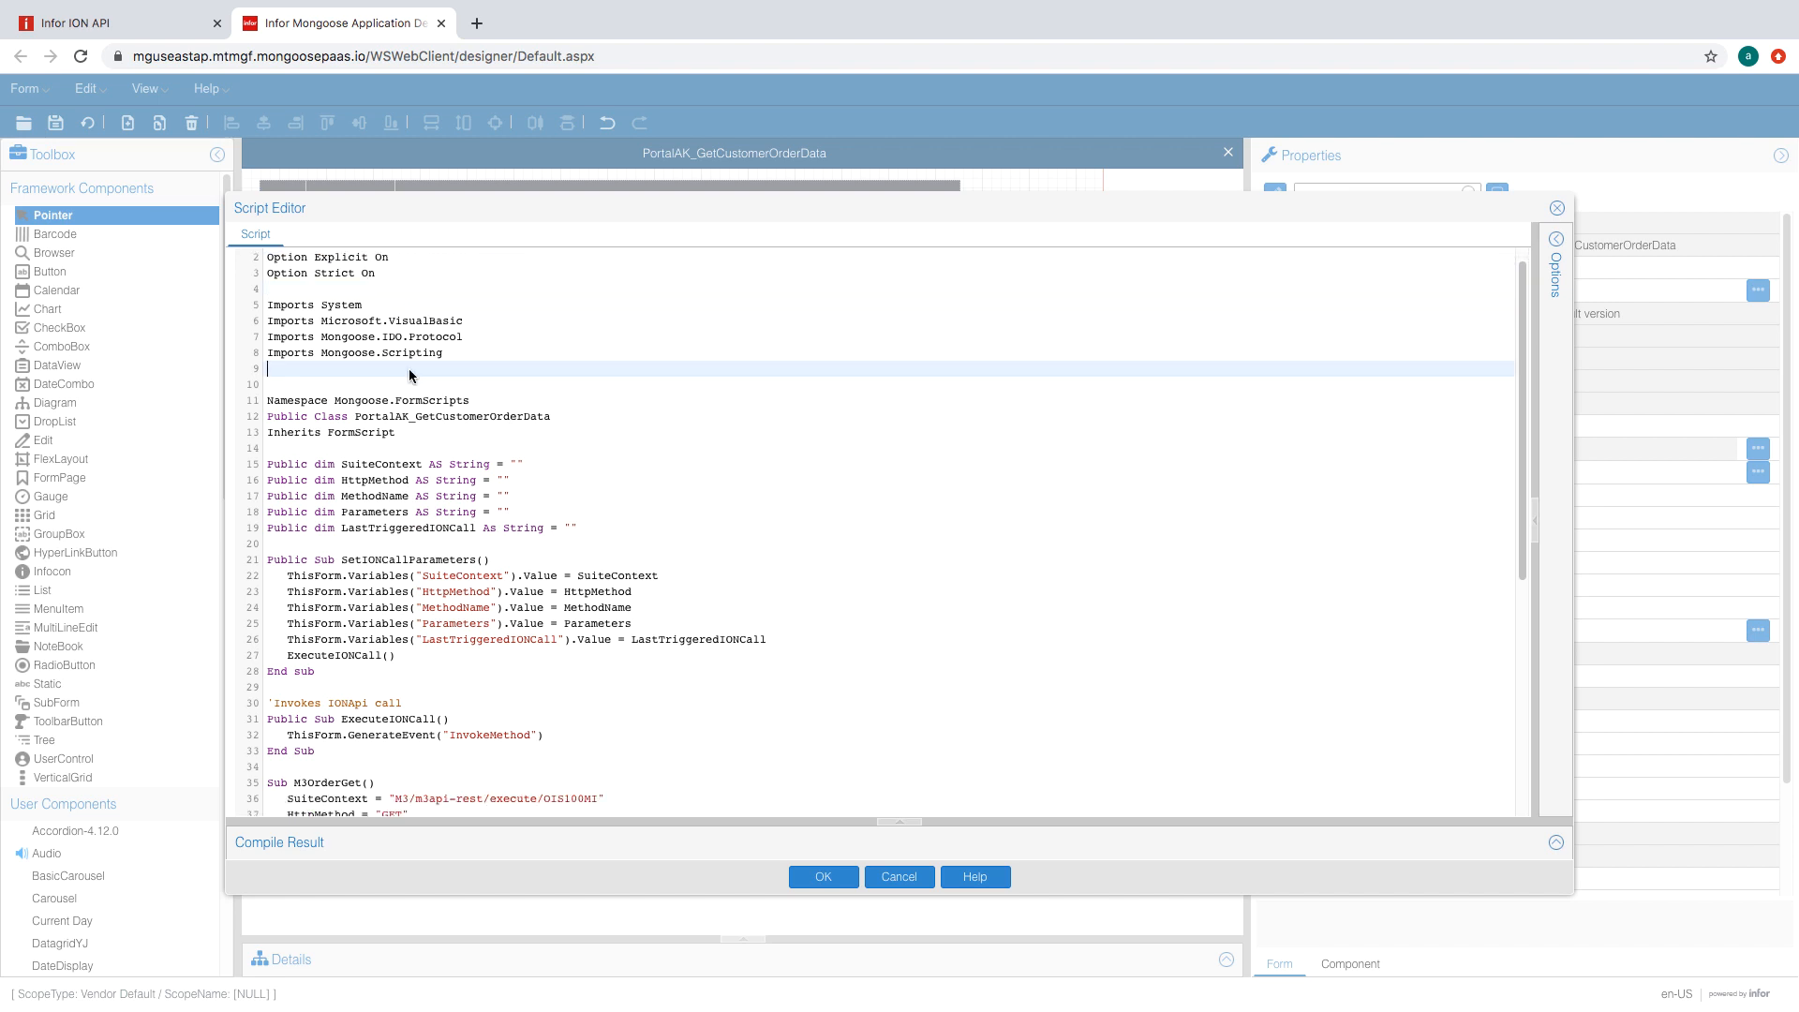
{"action": "type", "text": "Imports Newtonsoft.Json.Linq Imports Newtonsoft.Json"}
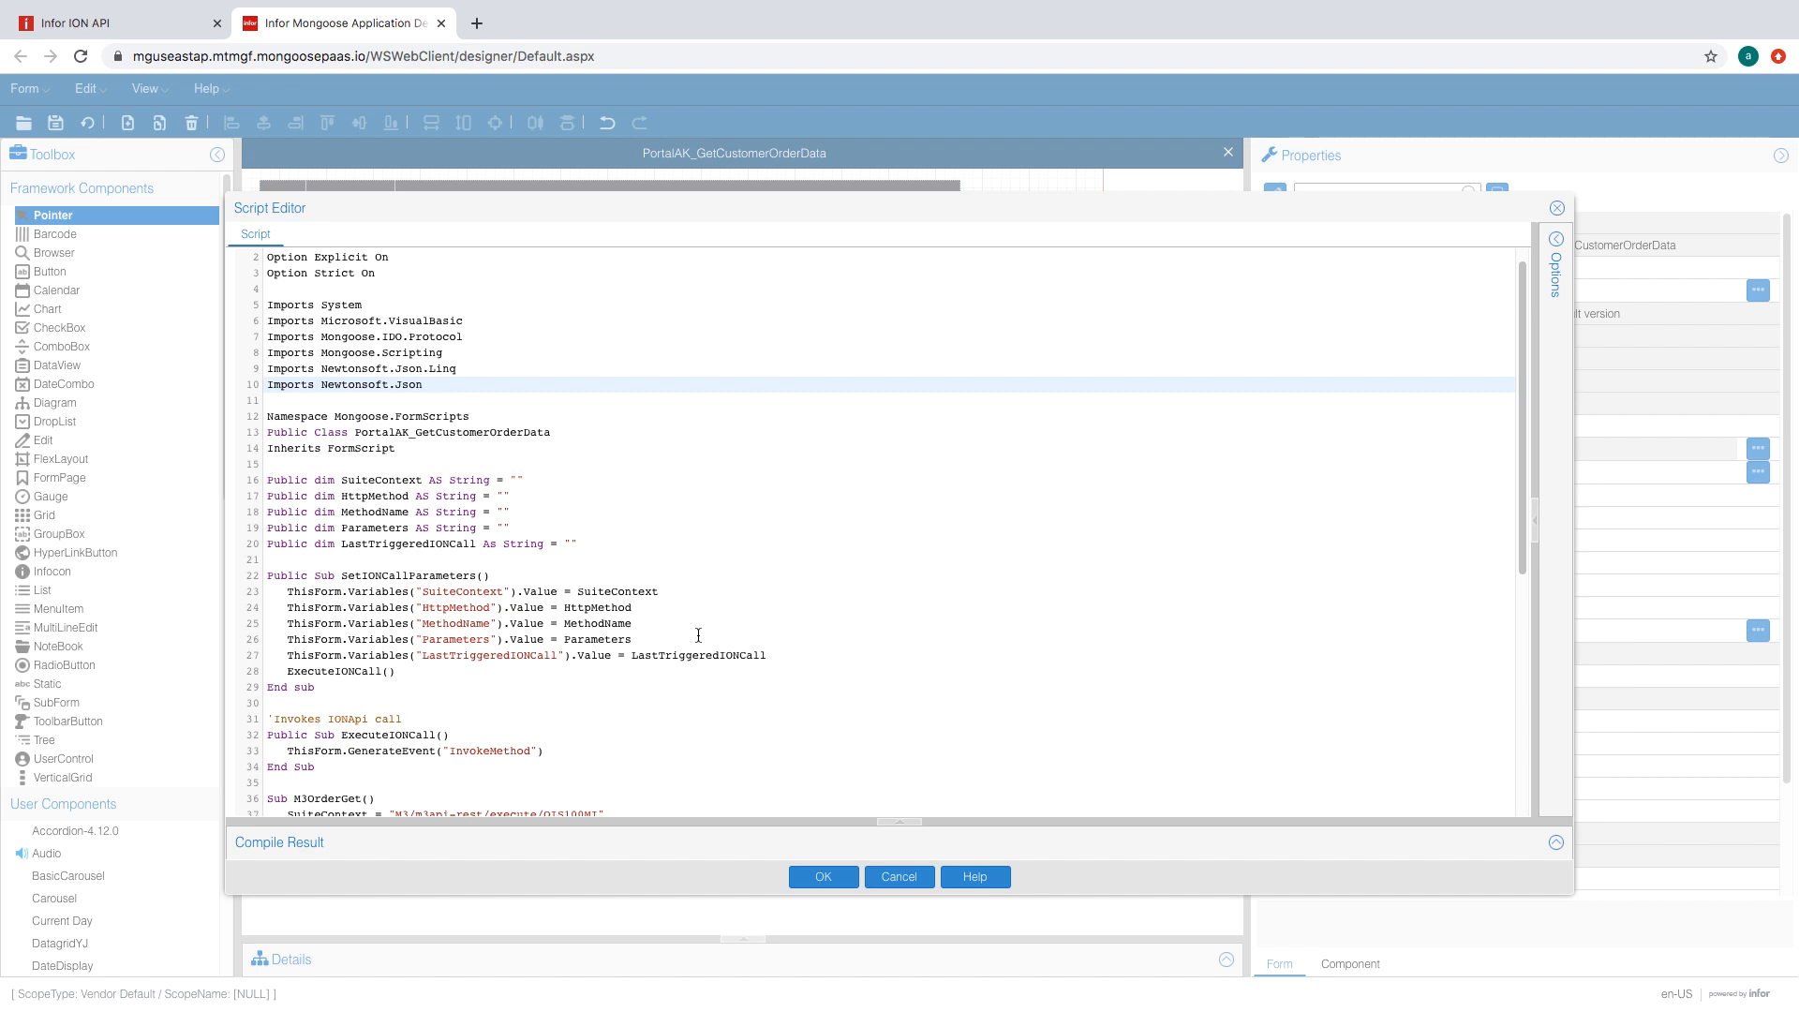
{"action": "scroll", "coordinate": [698, 636], "scroll_direction": "down", "scroll_amount": 5}
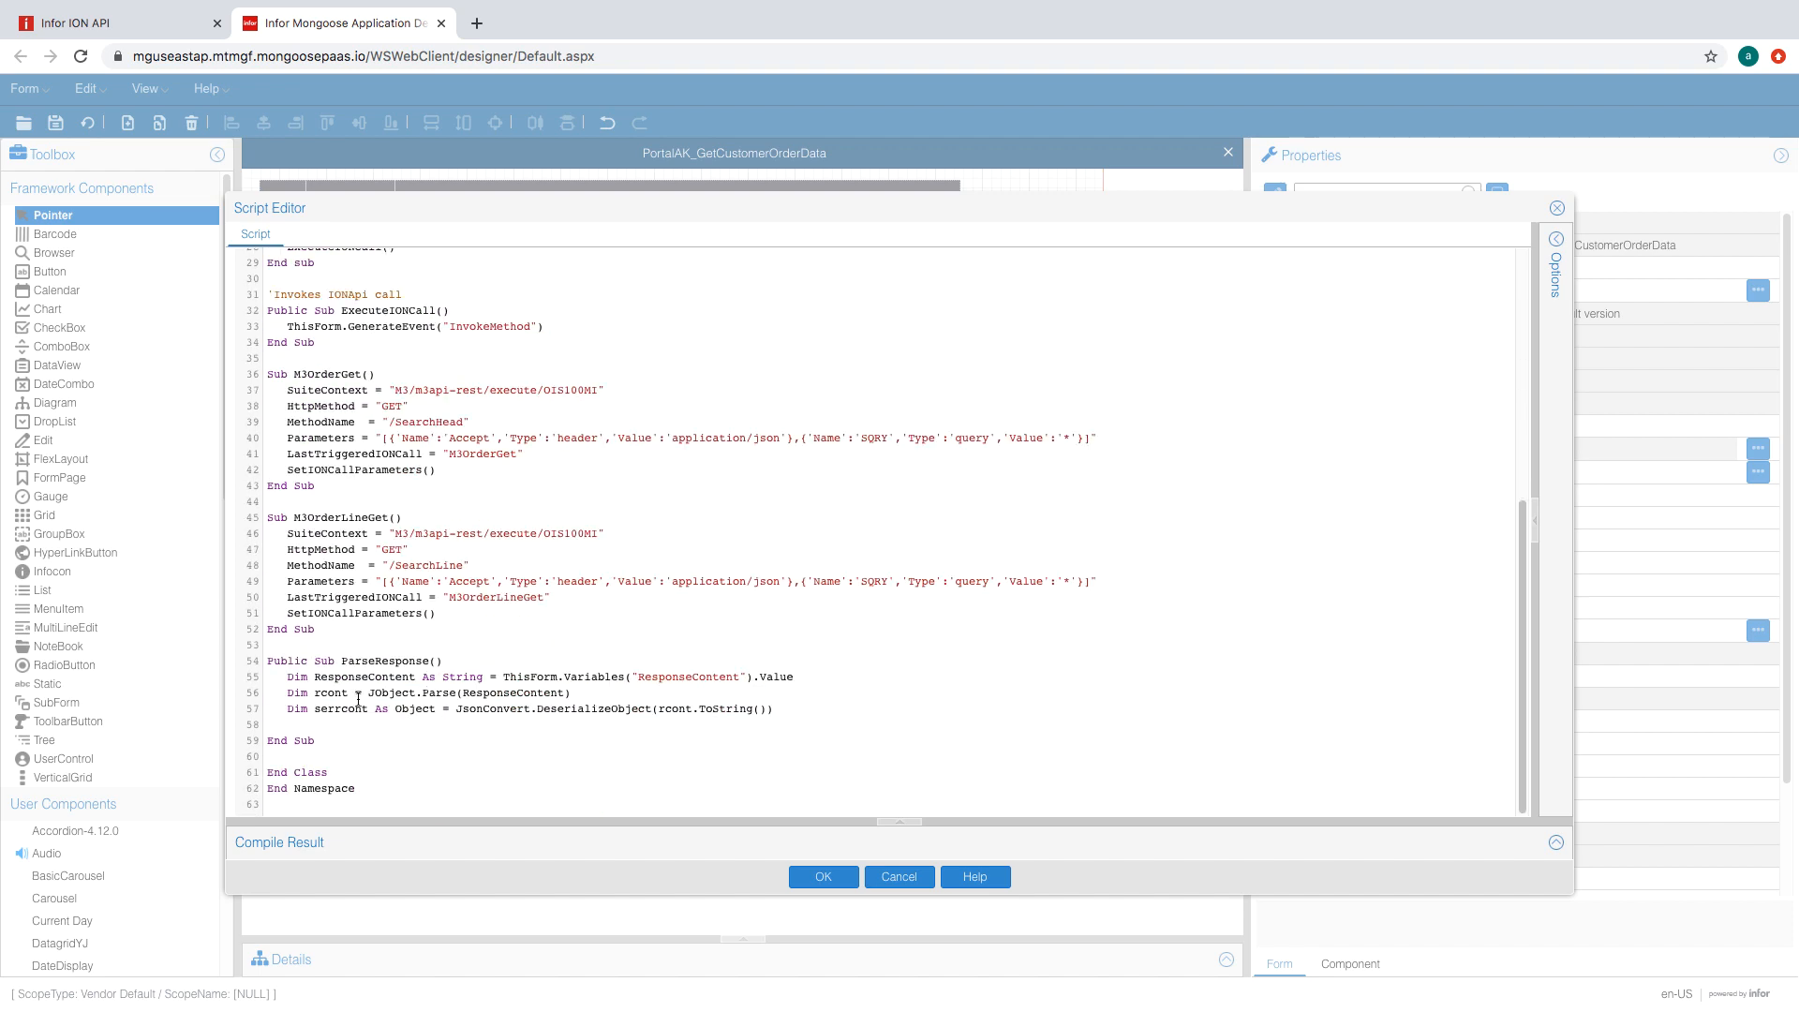
{"action": "left_click", "coordinate": [799, 710]}
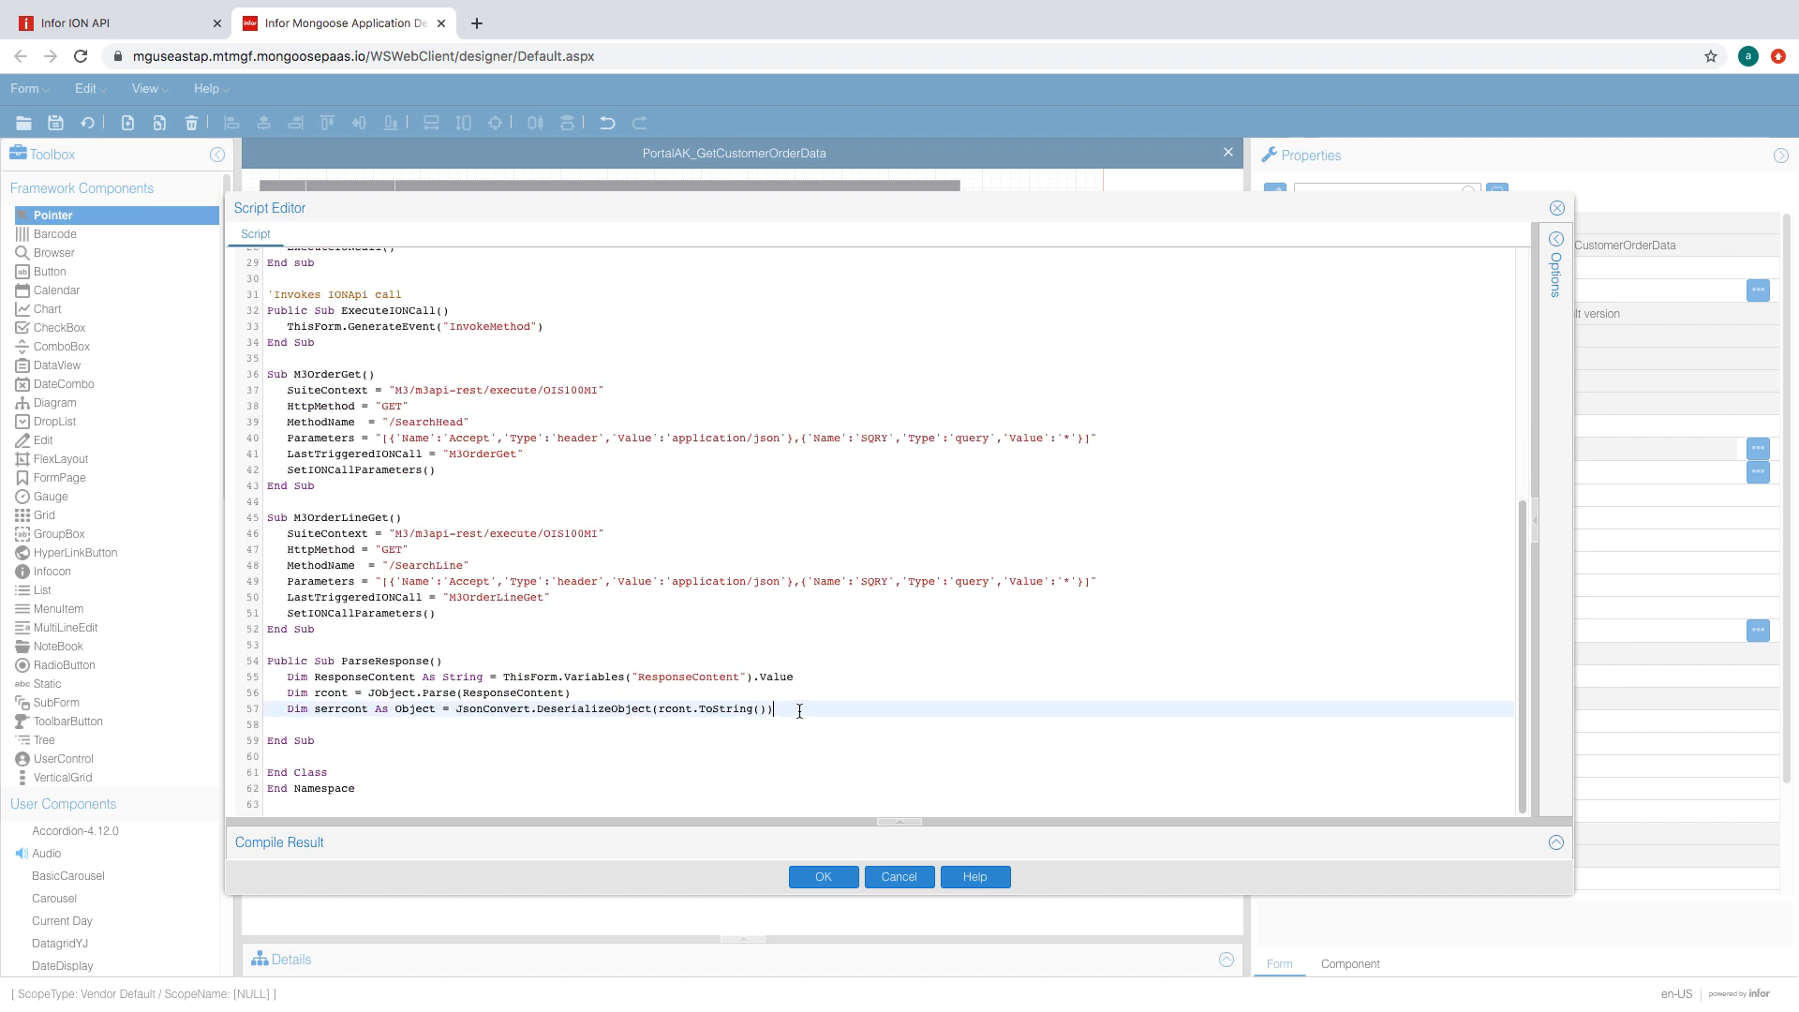
{"action": "left_click", "coordinate": [160, 31]}
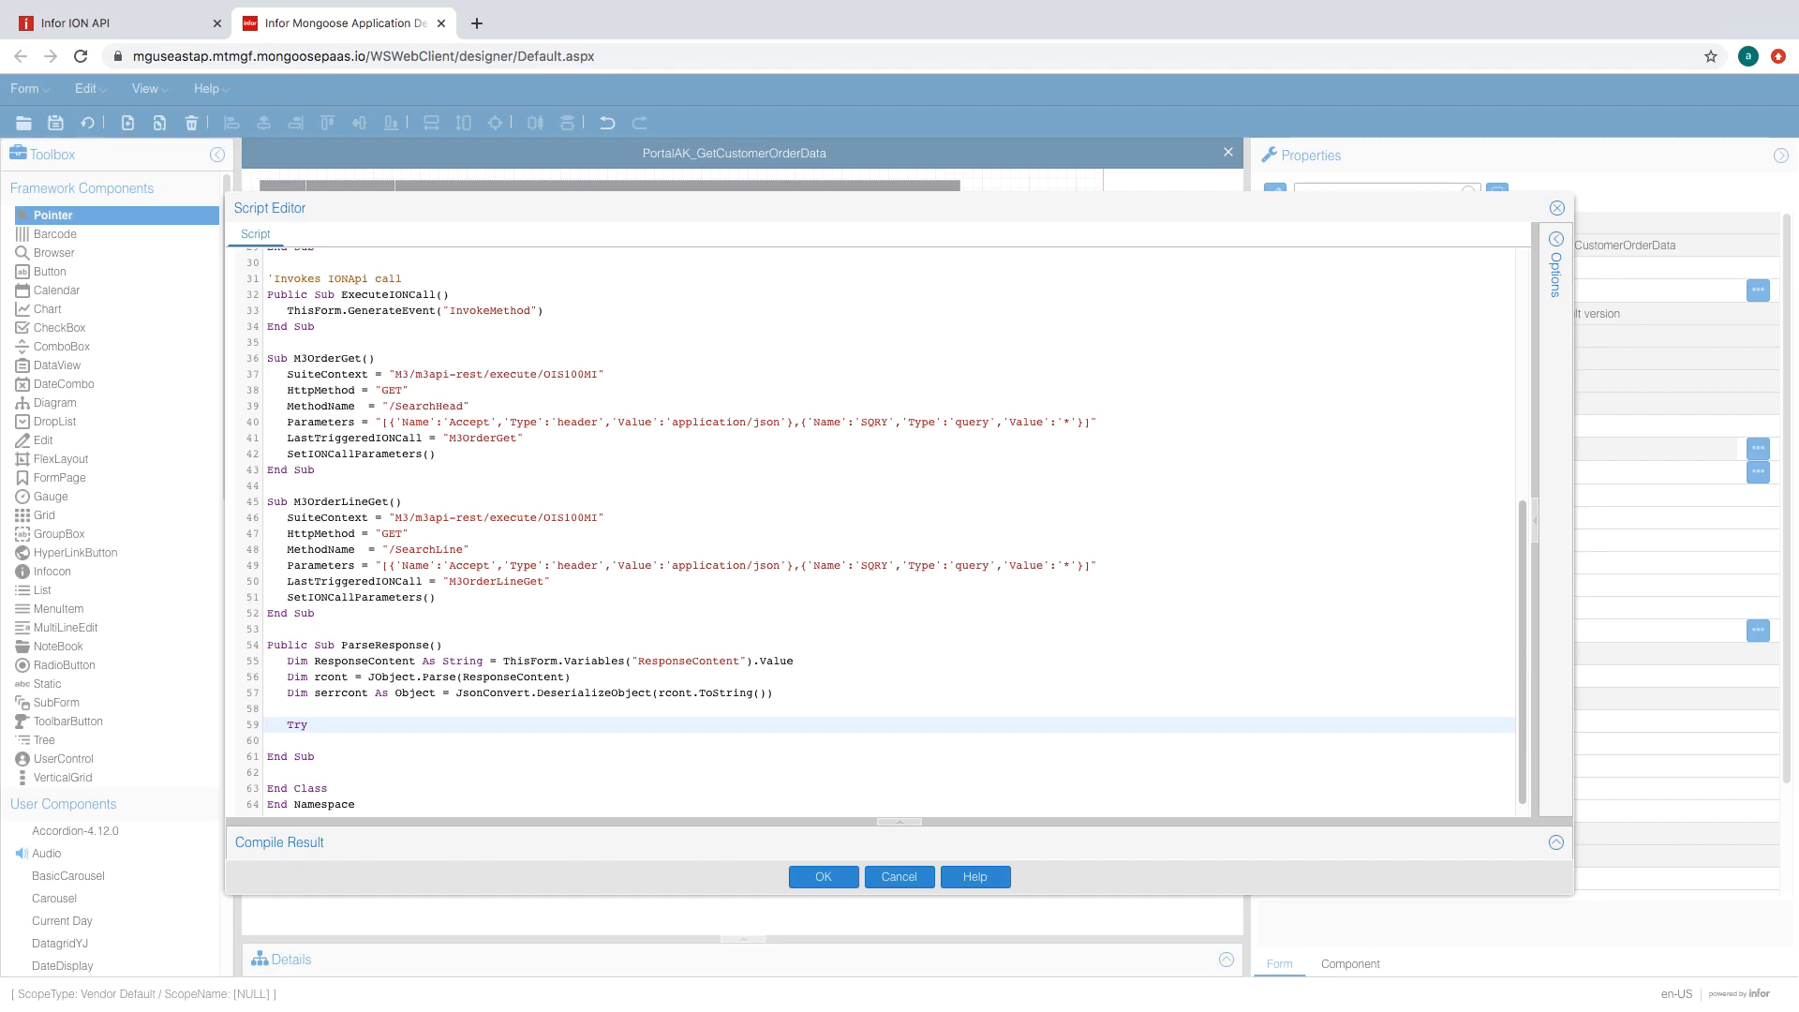
{"action": "key", "text": "Return"}
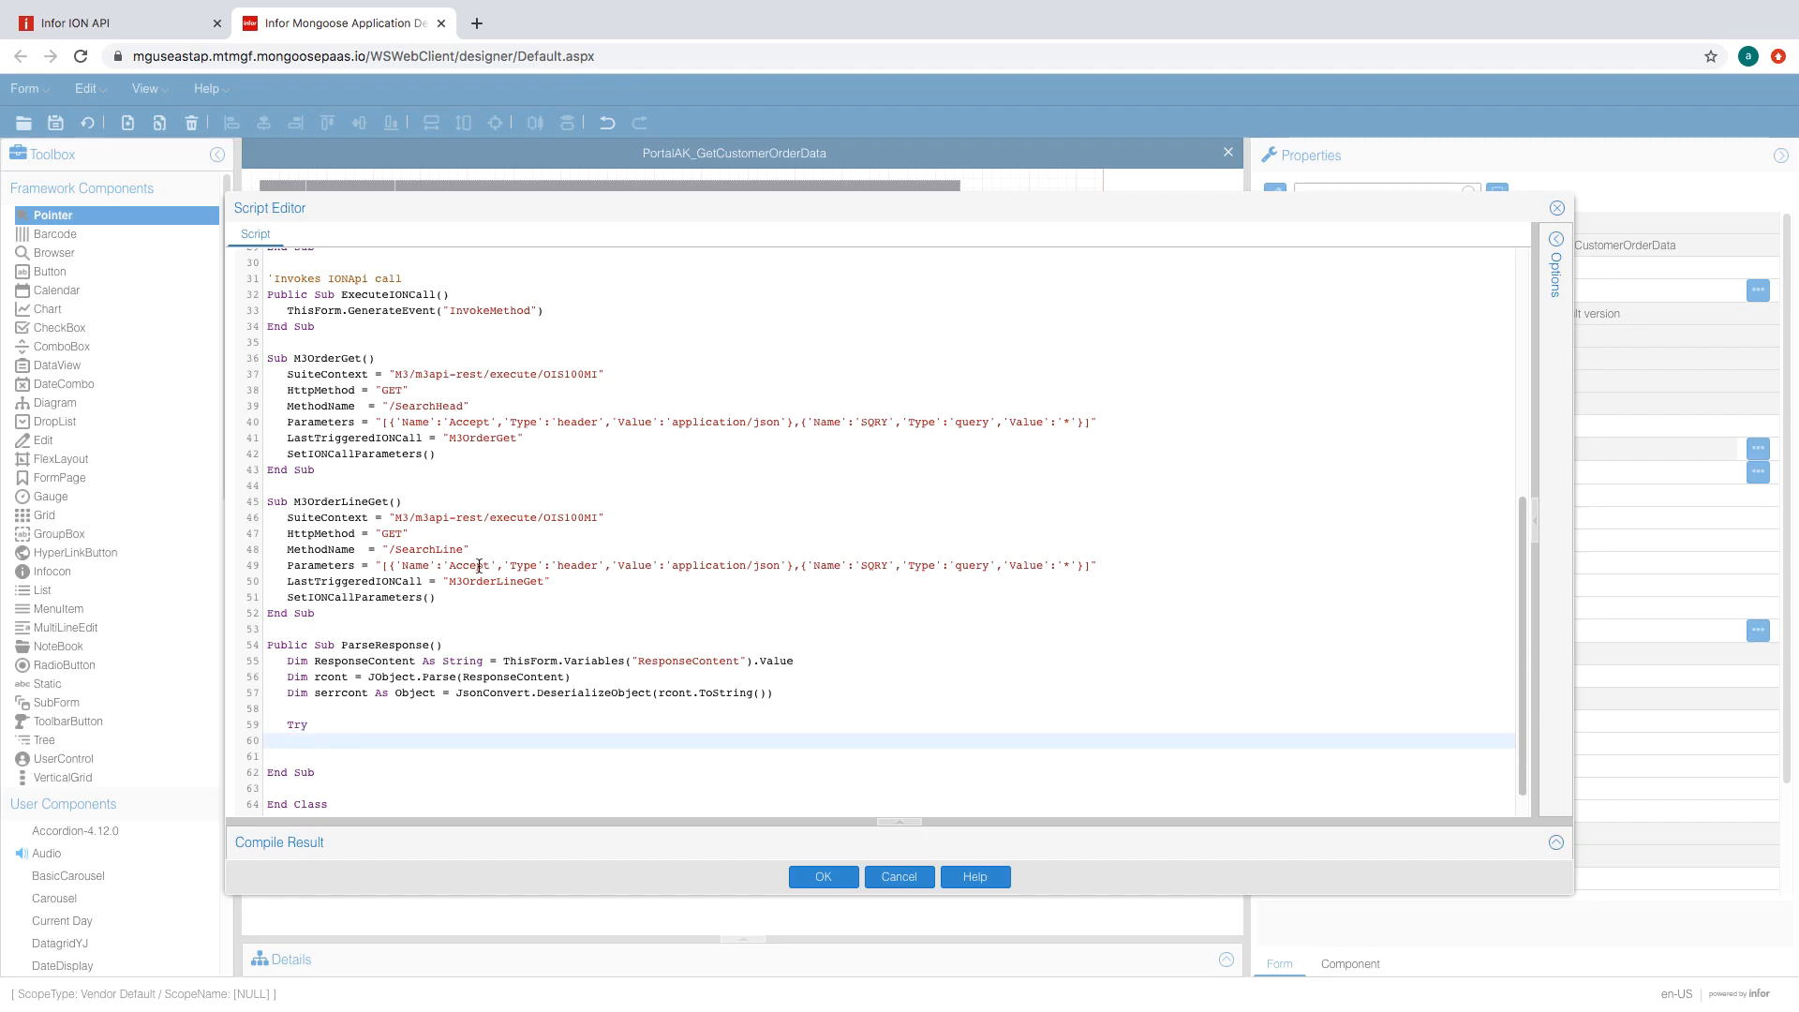
- Add a Select Case on LastTriggeredIONCall and a jsonobjectcount integer counter
{"action": "scroll", "coordinate": [479, 566], "scroll_direction": "down", "scroll_amount": 1}
{"action": "type", "text": "Select Case ThisForm.Variables(\"LastTriggeredIONCall\").Value  End Select End Try"}
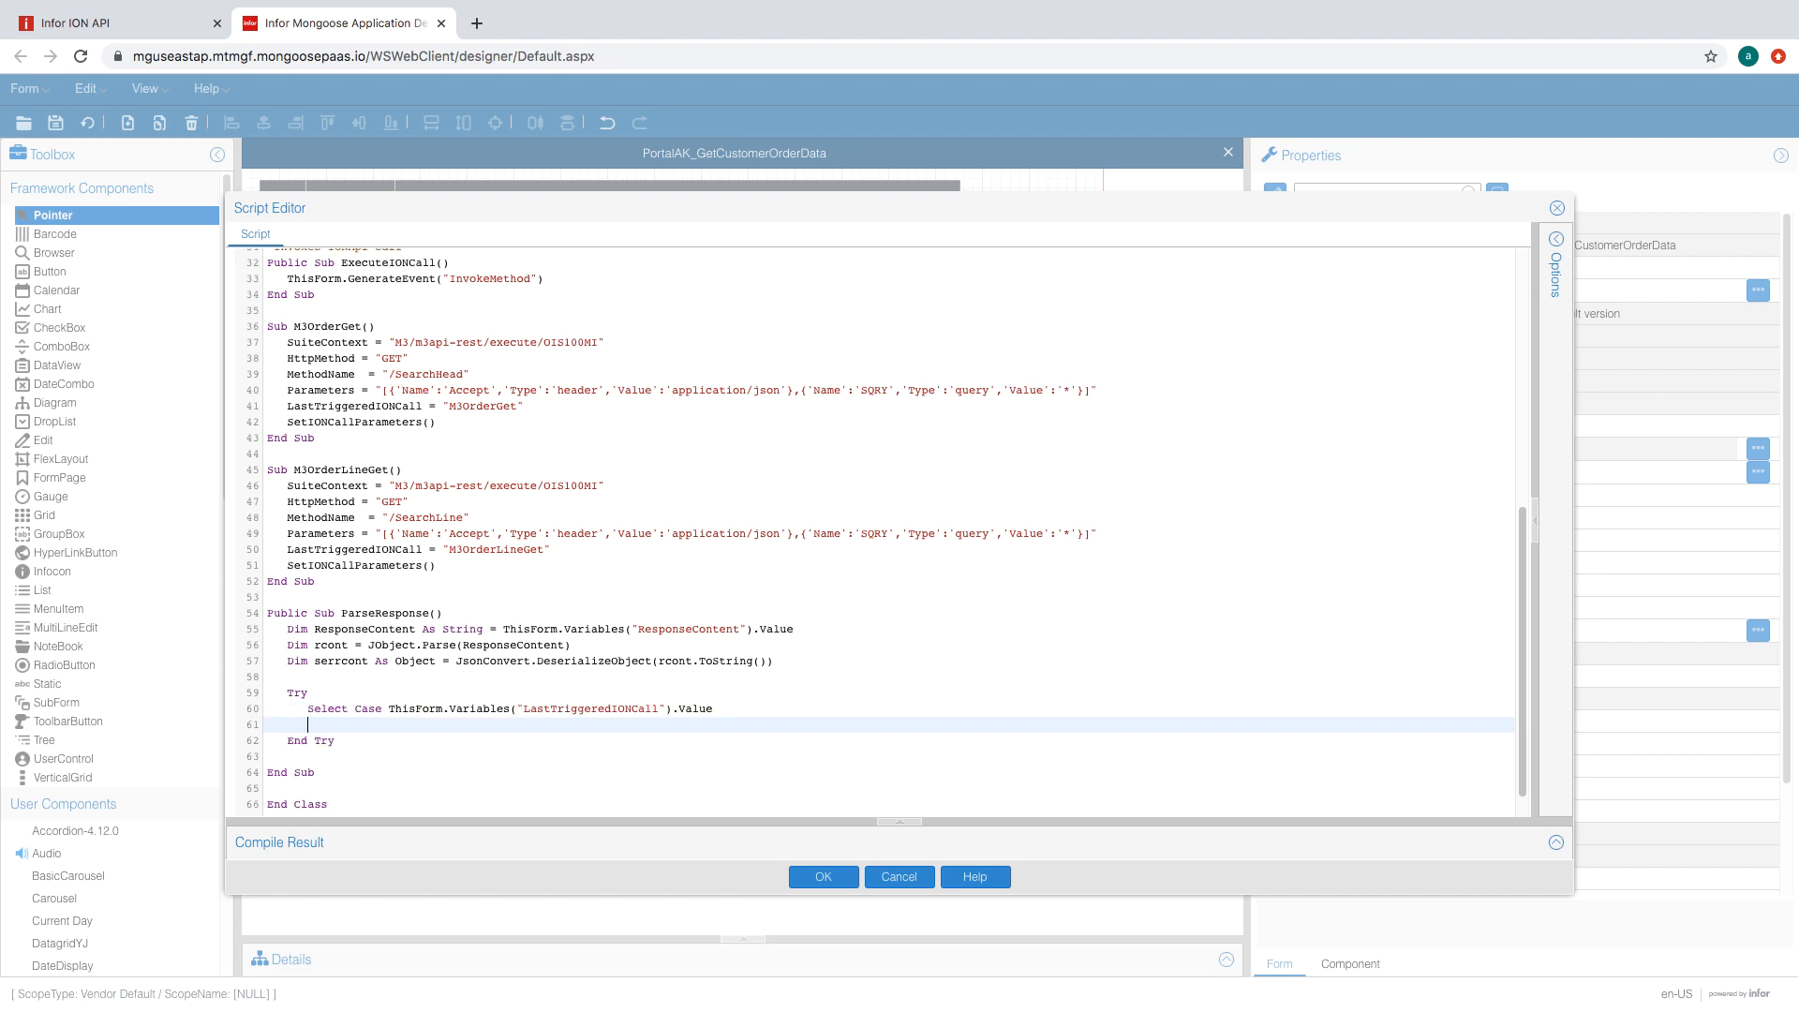
{"action": "type", "text": "Case \"M3OrderGet"}
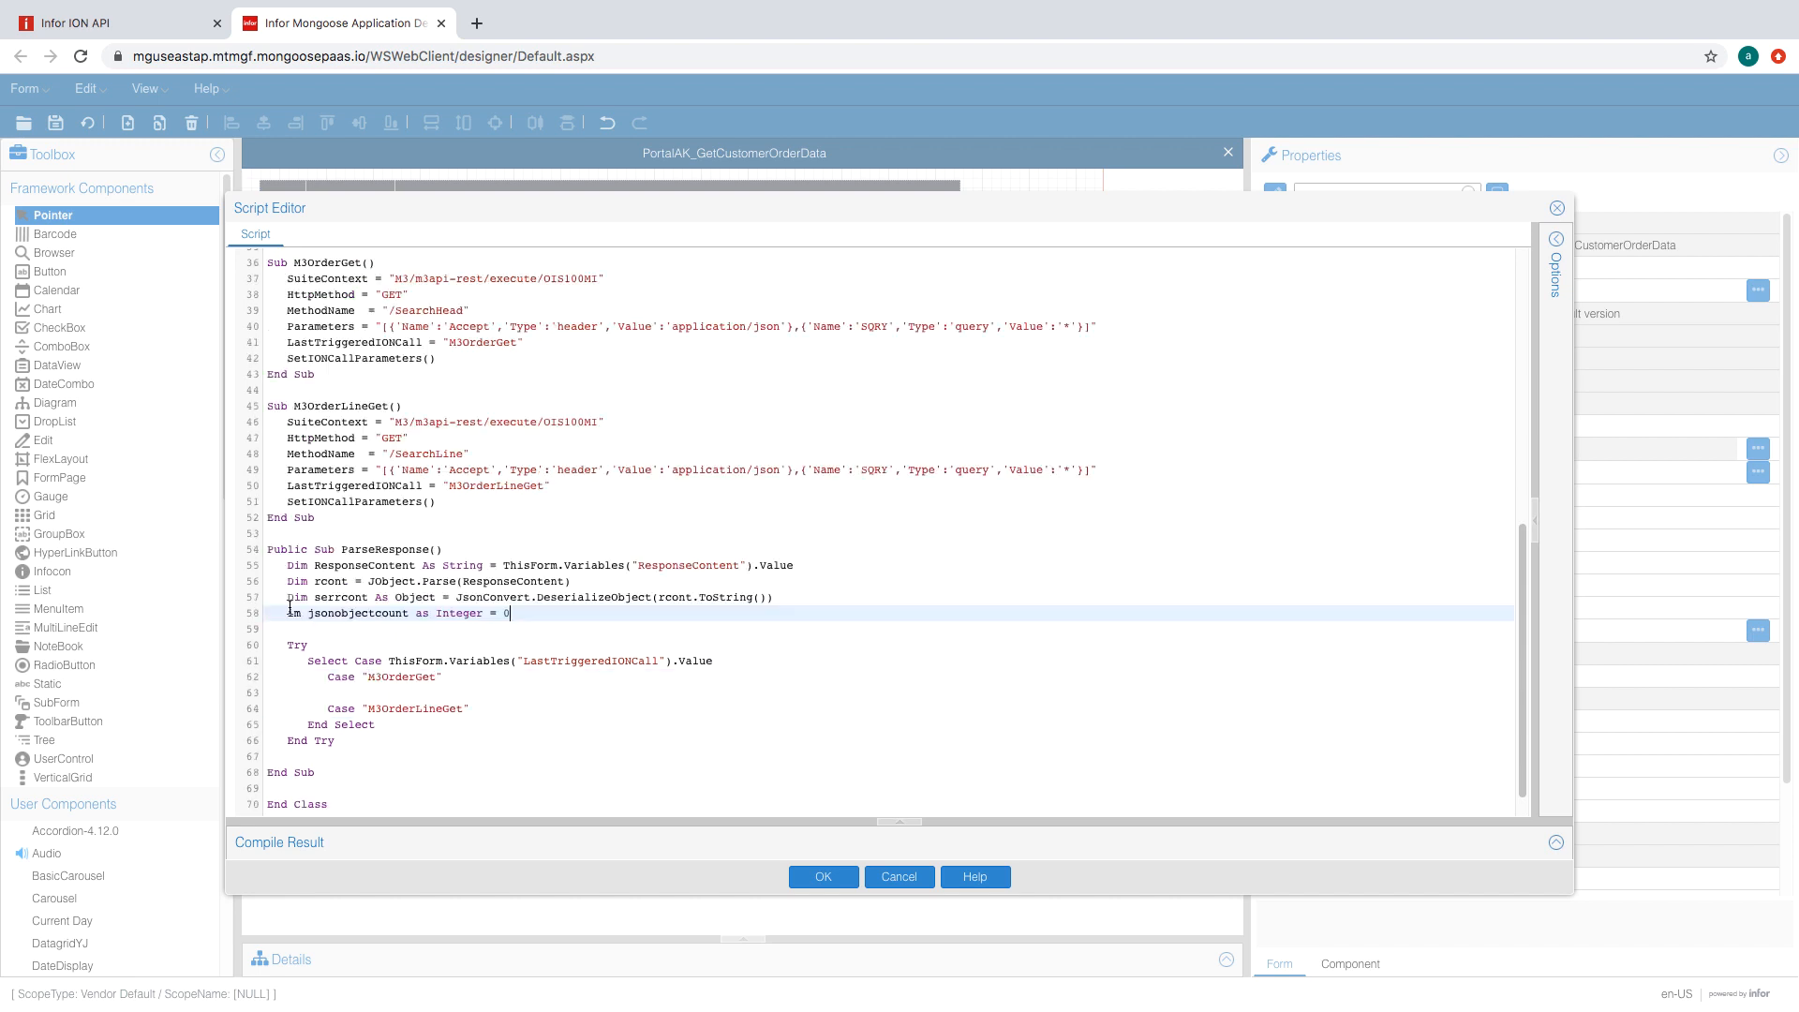
{"action": "type", "text": "Dim jsonobjectcount as Integer = 0"}
{"action": "scroll", "coordinate": [375, 585], "scroll_direction": "down", "scroll_amount": 1}
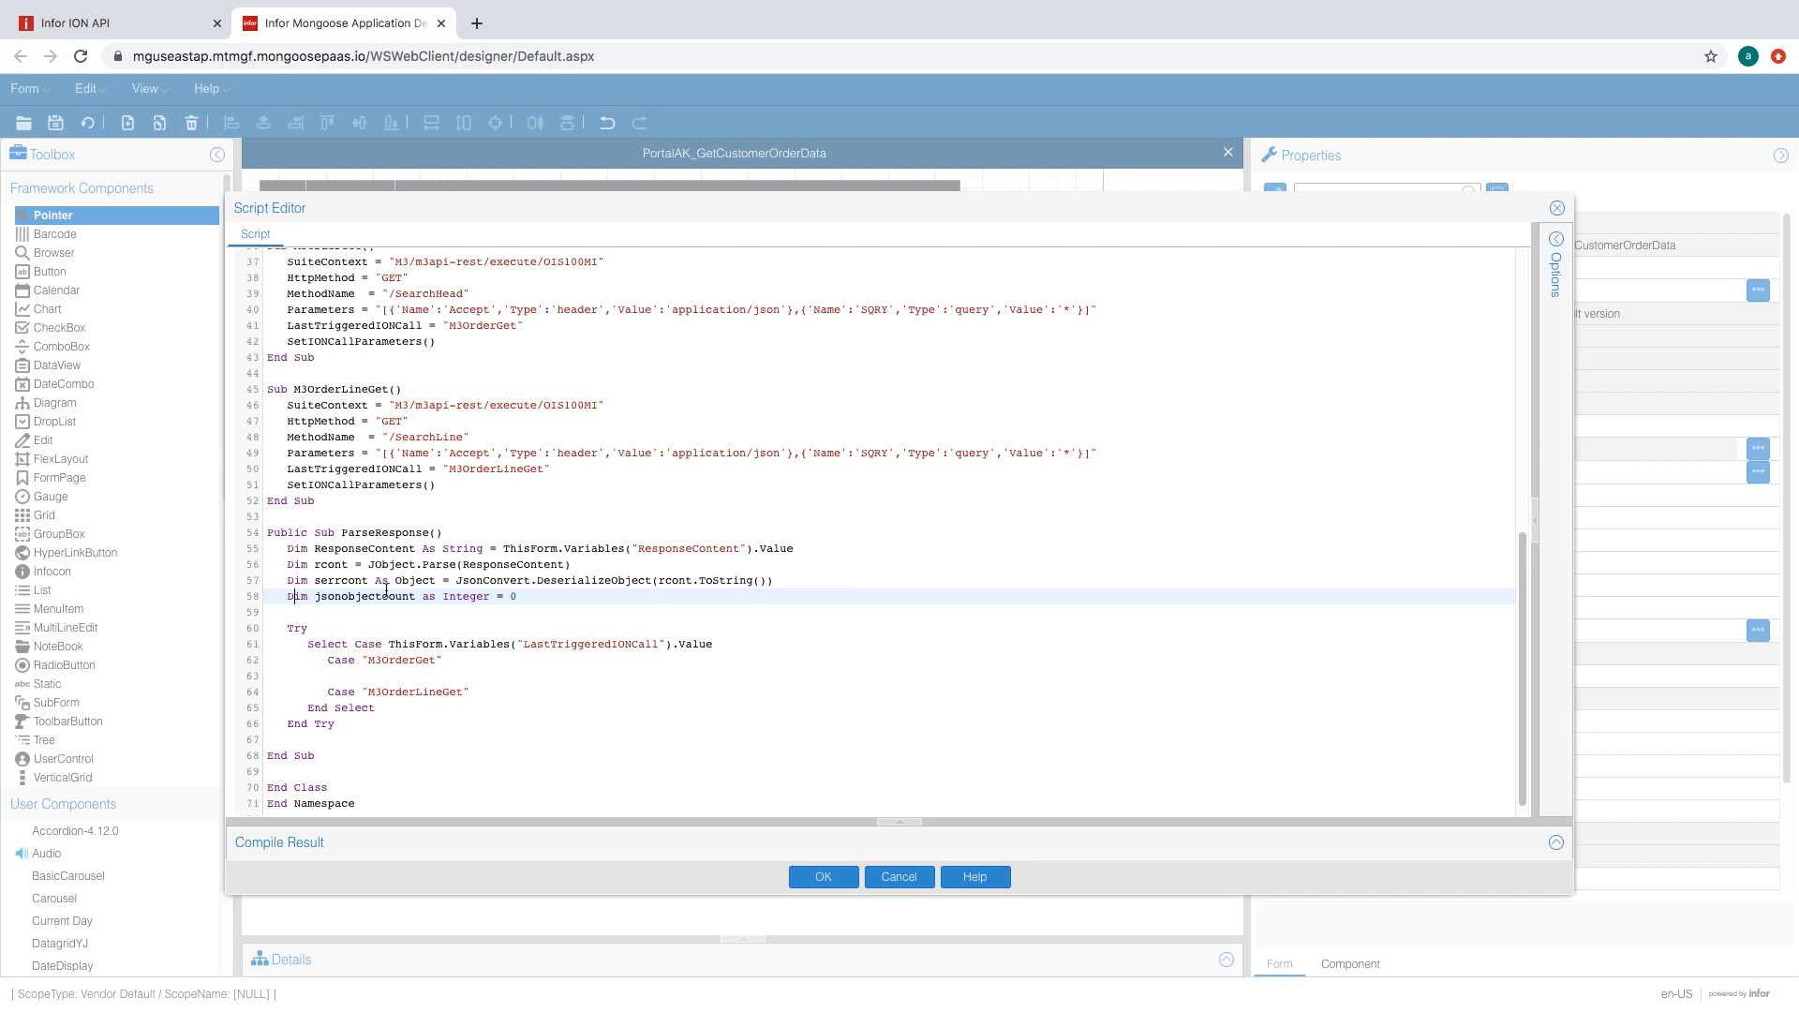
- Add a Do While loop over the MIRecords with update requests targeting IDO "PortalAK_M3CustomerOrder"
{"action": "left_click", "coordinate": [445, 655]}
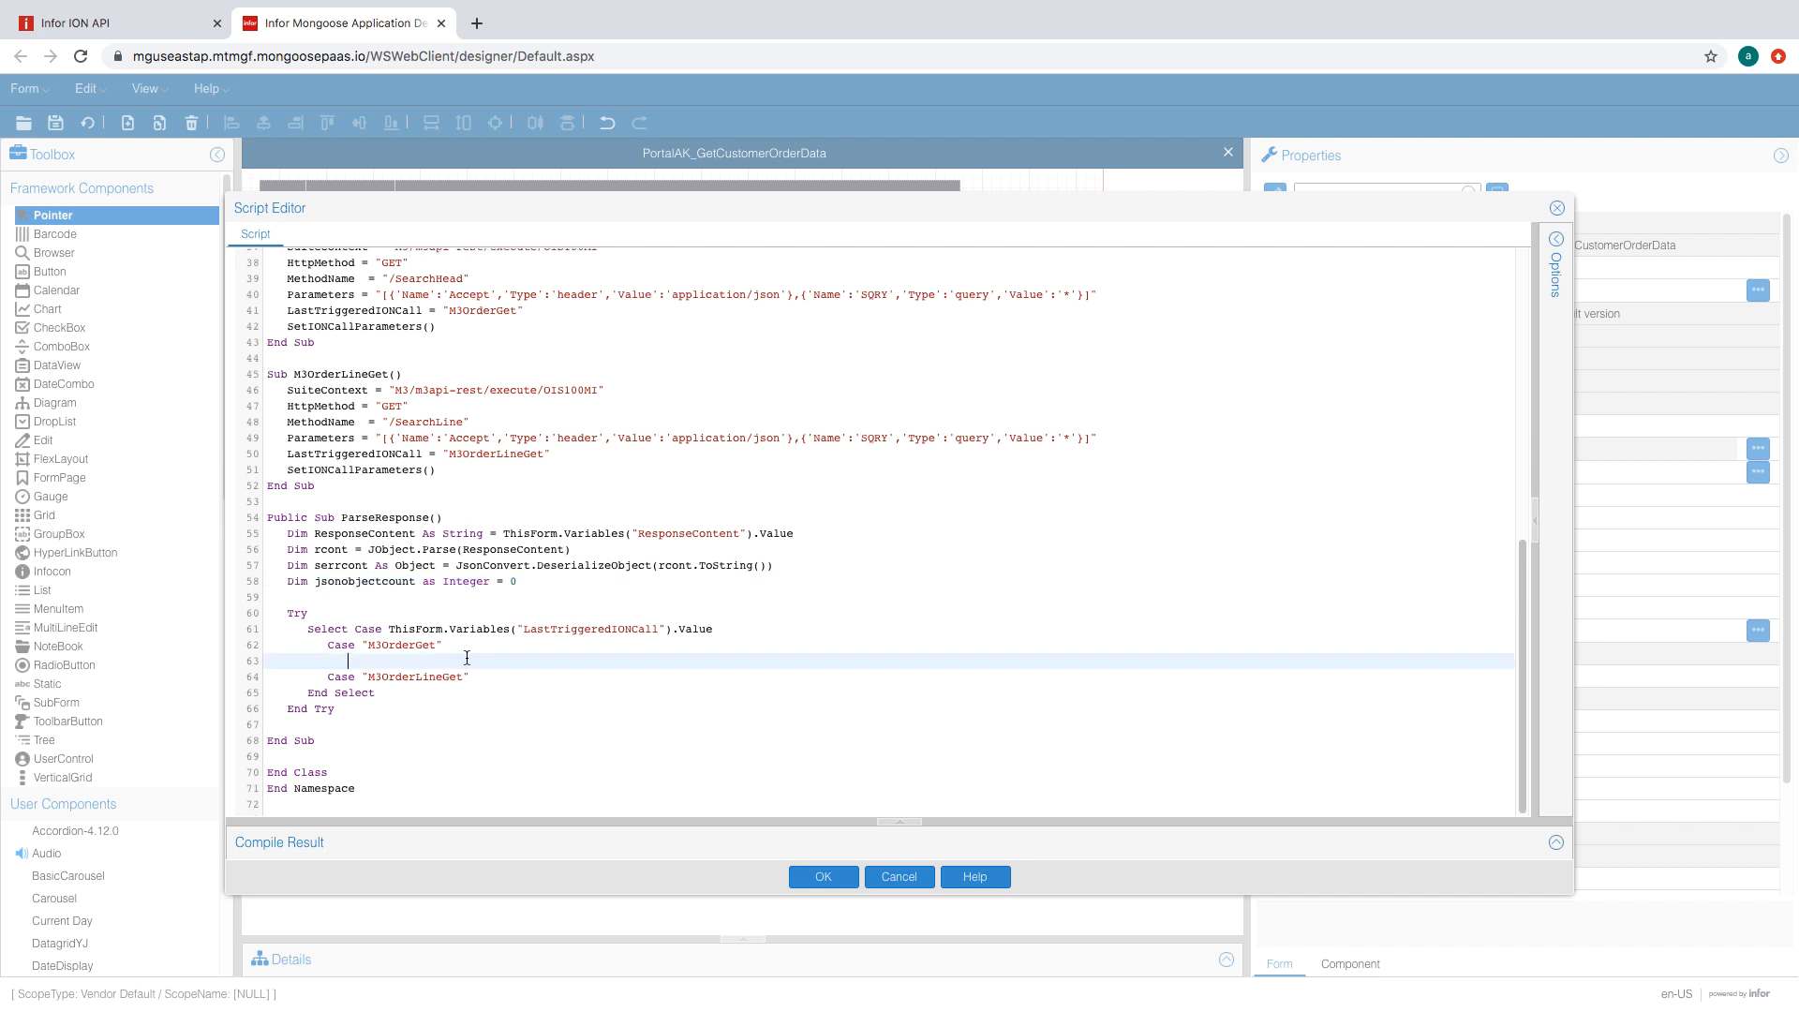
{"action": "type", "text": "jsonObjectCount = serrcont(\"MIRecord\").Count"}
{"action": "type", "text": "D"}
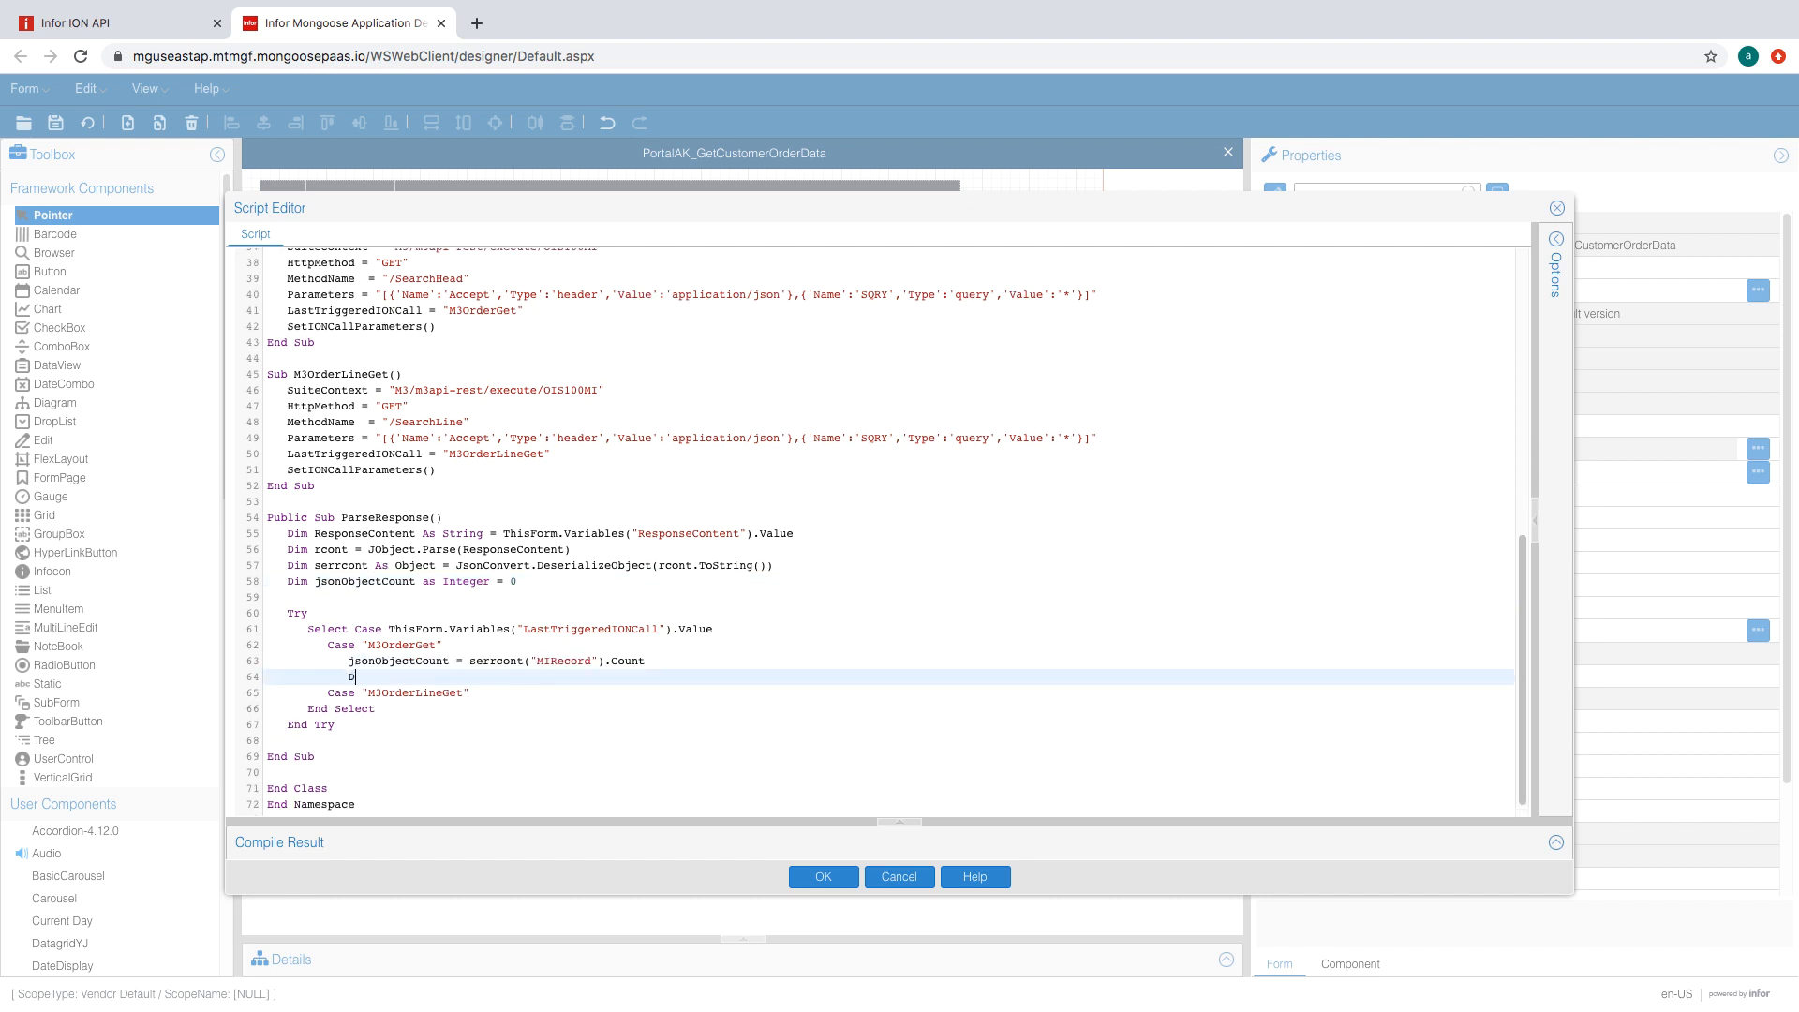
{"action": "type", "text": "o While ( i<= jsonObjectCount"}
{"action": "key", "text": "Return"}
{"action": "type", "text": "Dim request As New UpdateCollectionRequestData Dim newCoitem As New IDOUpdateItem Dim response As New UpdateCollectionResponseData request.IDOName = \"DEMO_ConOrders\" request.RefreshAfterUpdate = True"}
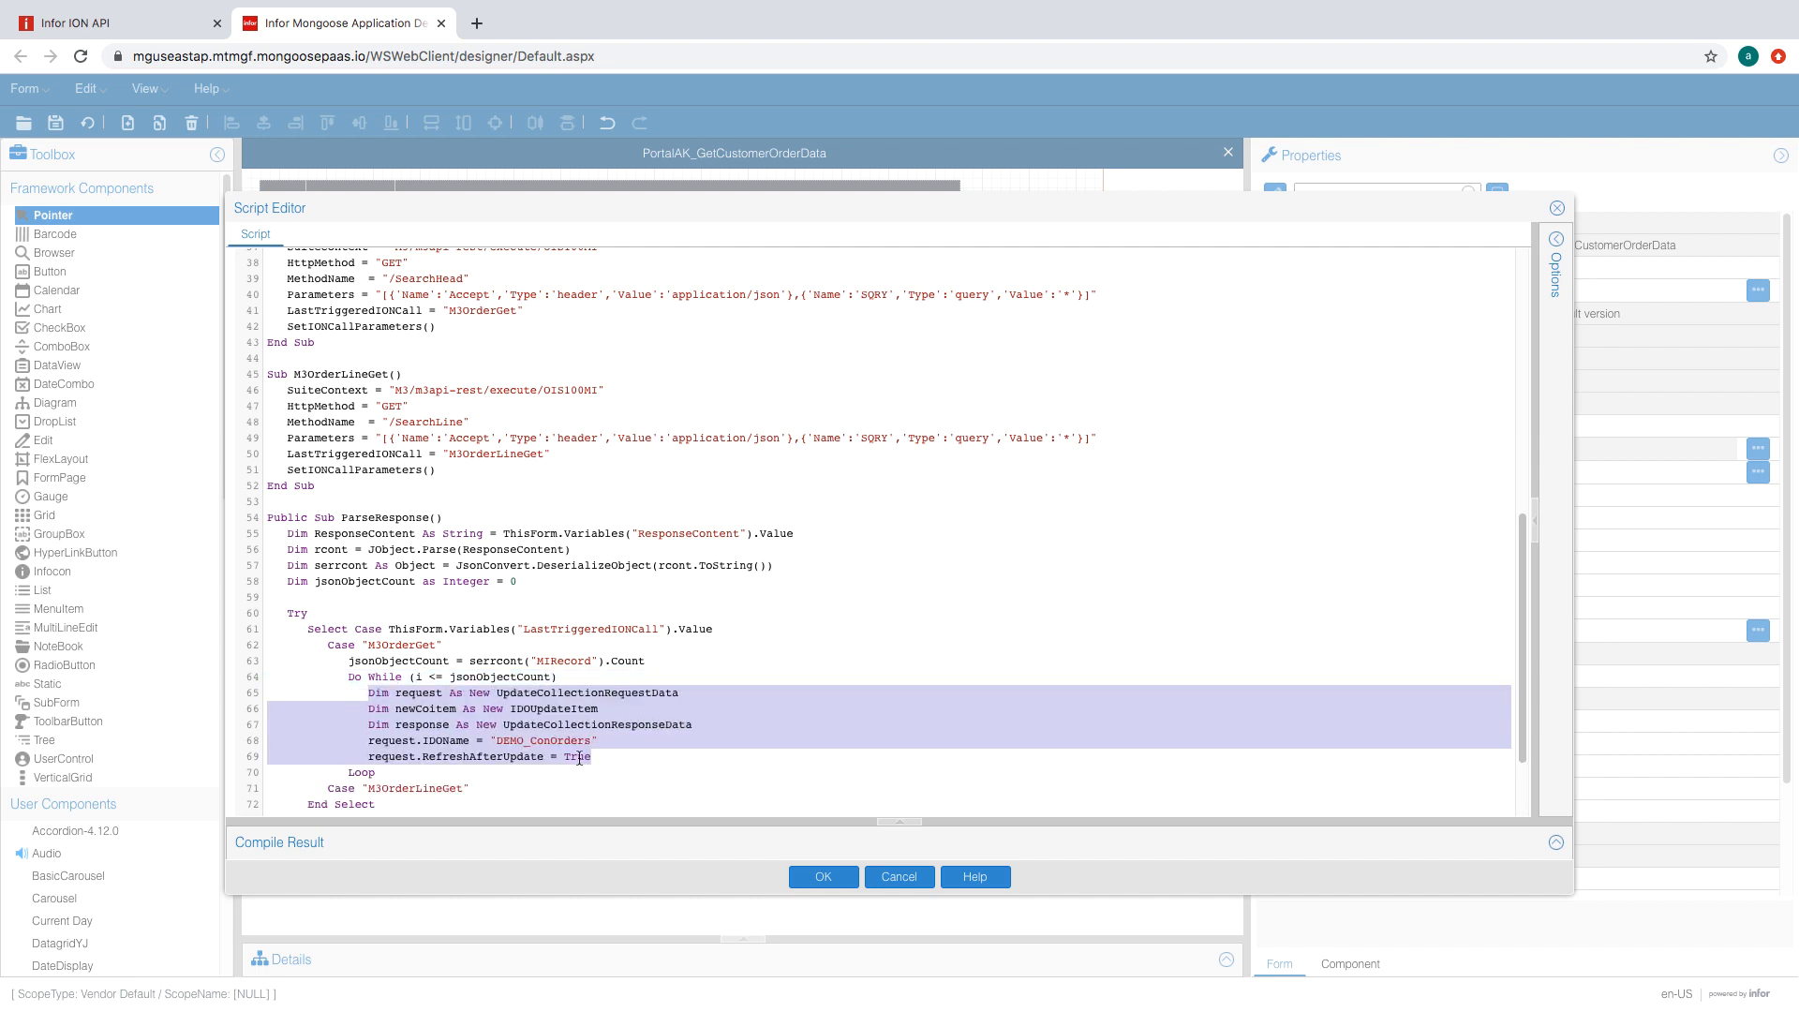
{"action": "scroll", "coordinate": [579, 758], "scroll_direction": "down", "scroll_amount": 2}
{"action": "key", "text": "Return"}
{"action": "left_click_drag", "start_coordinate": [598, 629], "coordinate": [496, 629]}
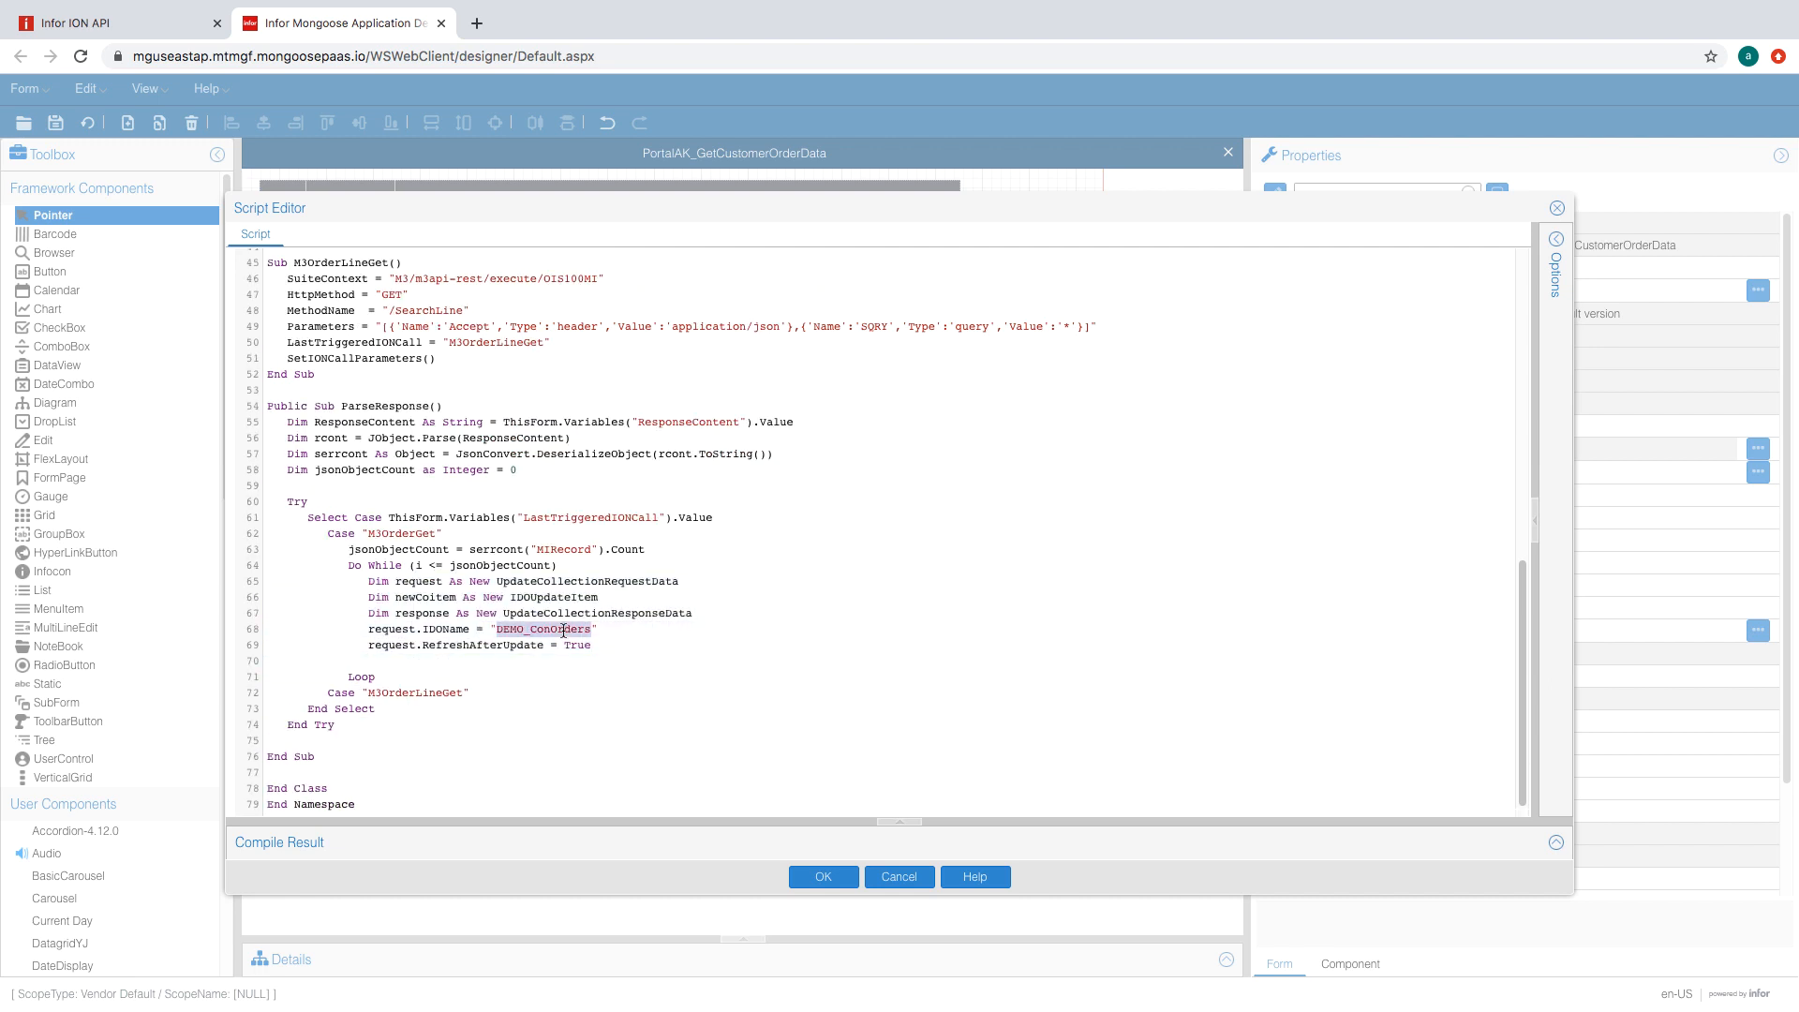
{"action": "key", "text": "BackSpace"}
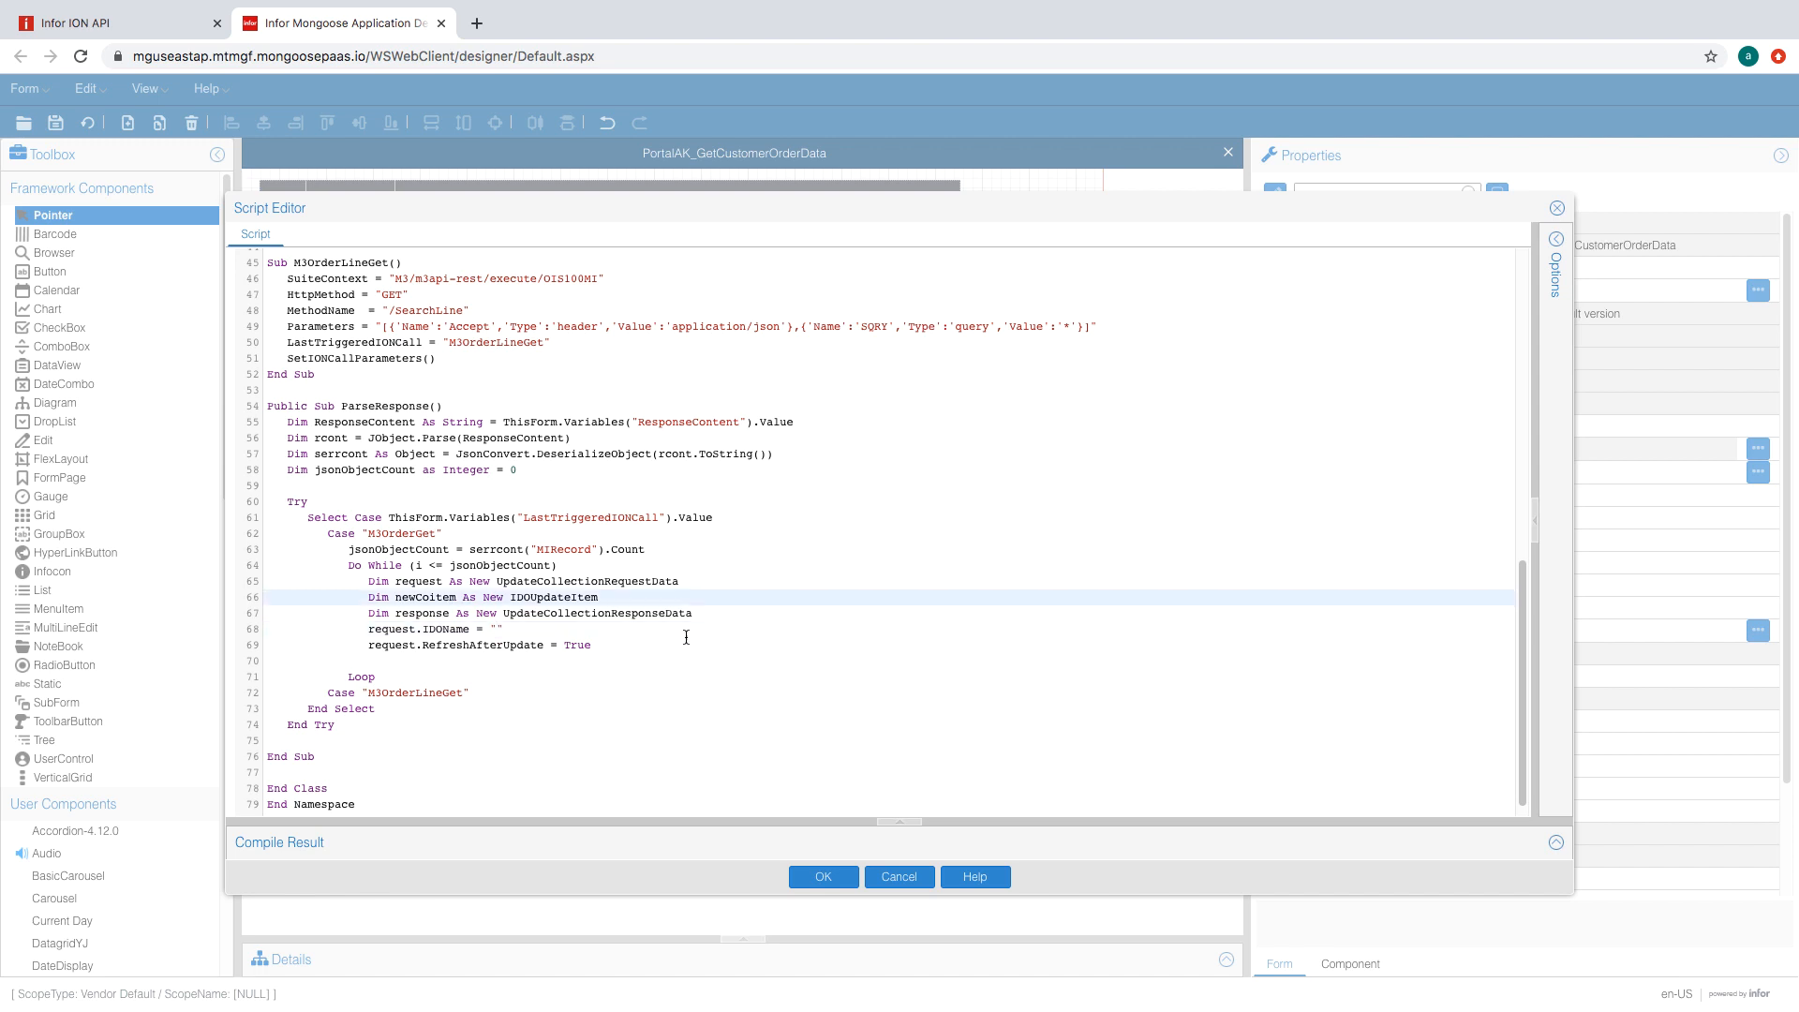
{"action": "type", "text": "\"PortalAK_"}
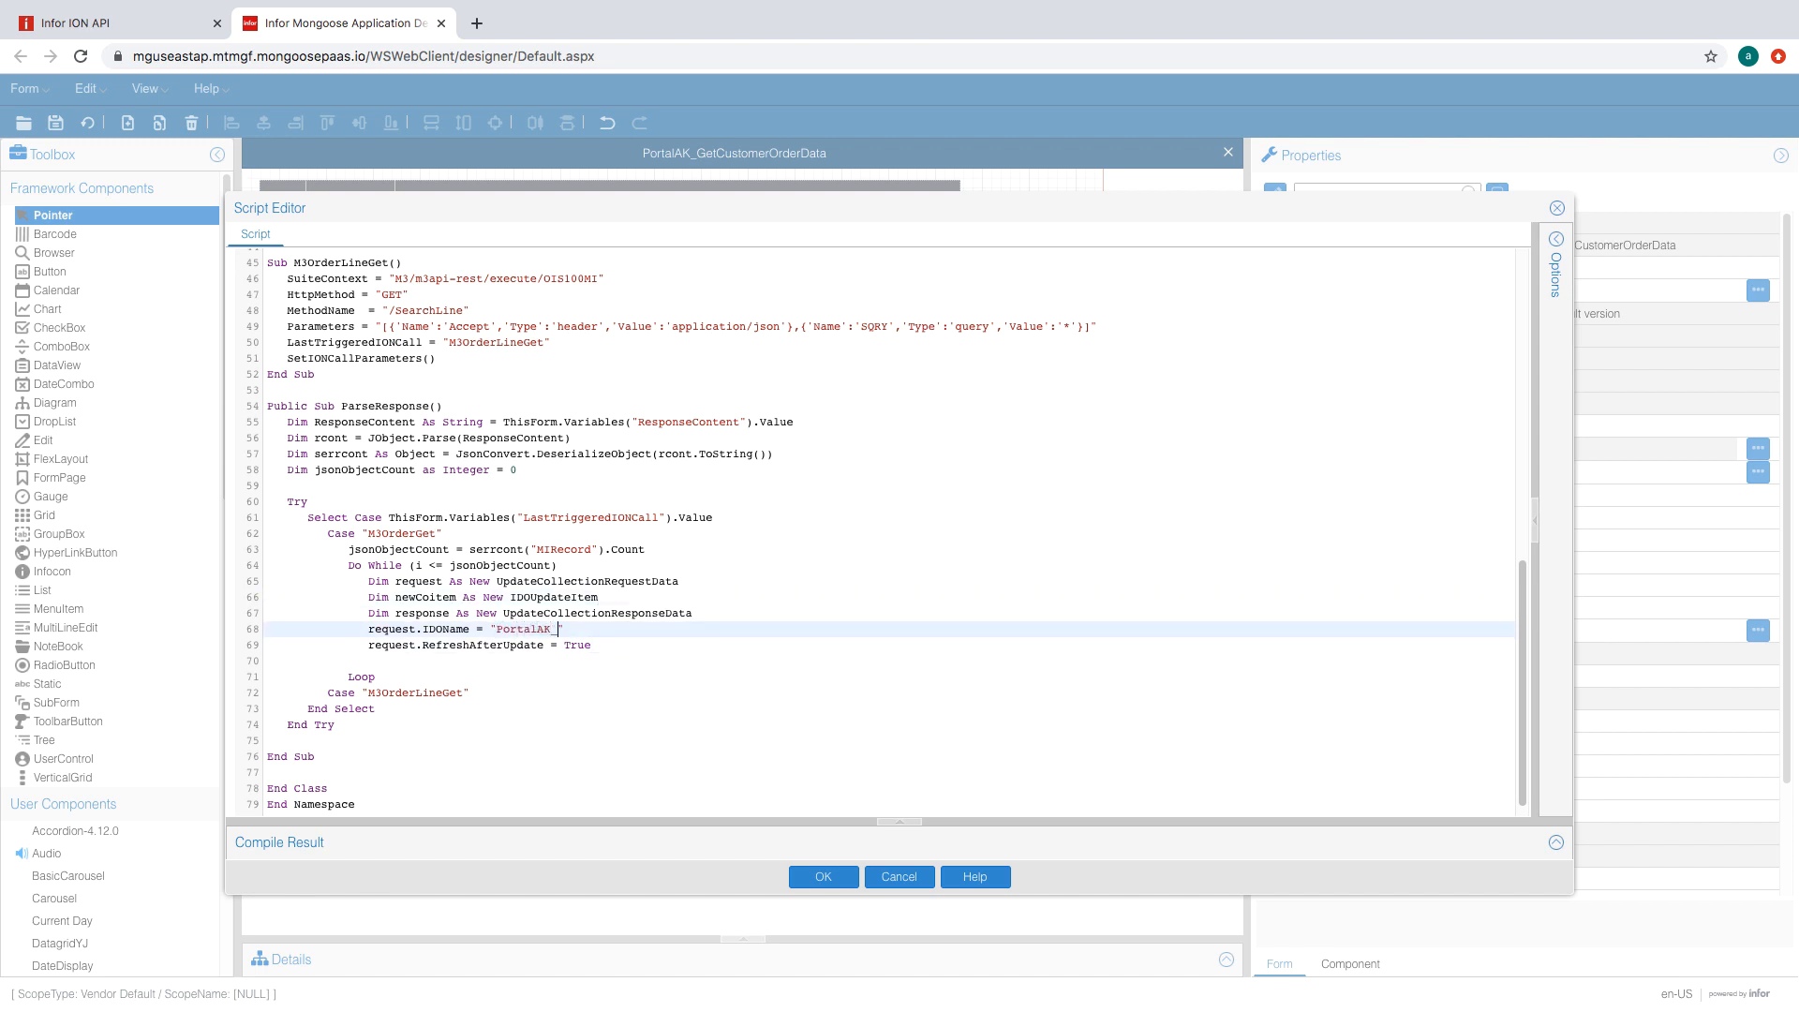
{"action": "type", "text": "M3CustomerOrder"}
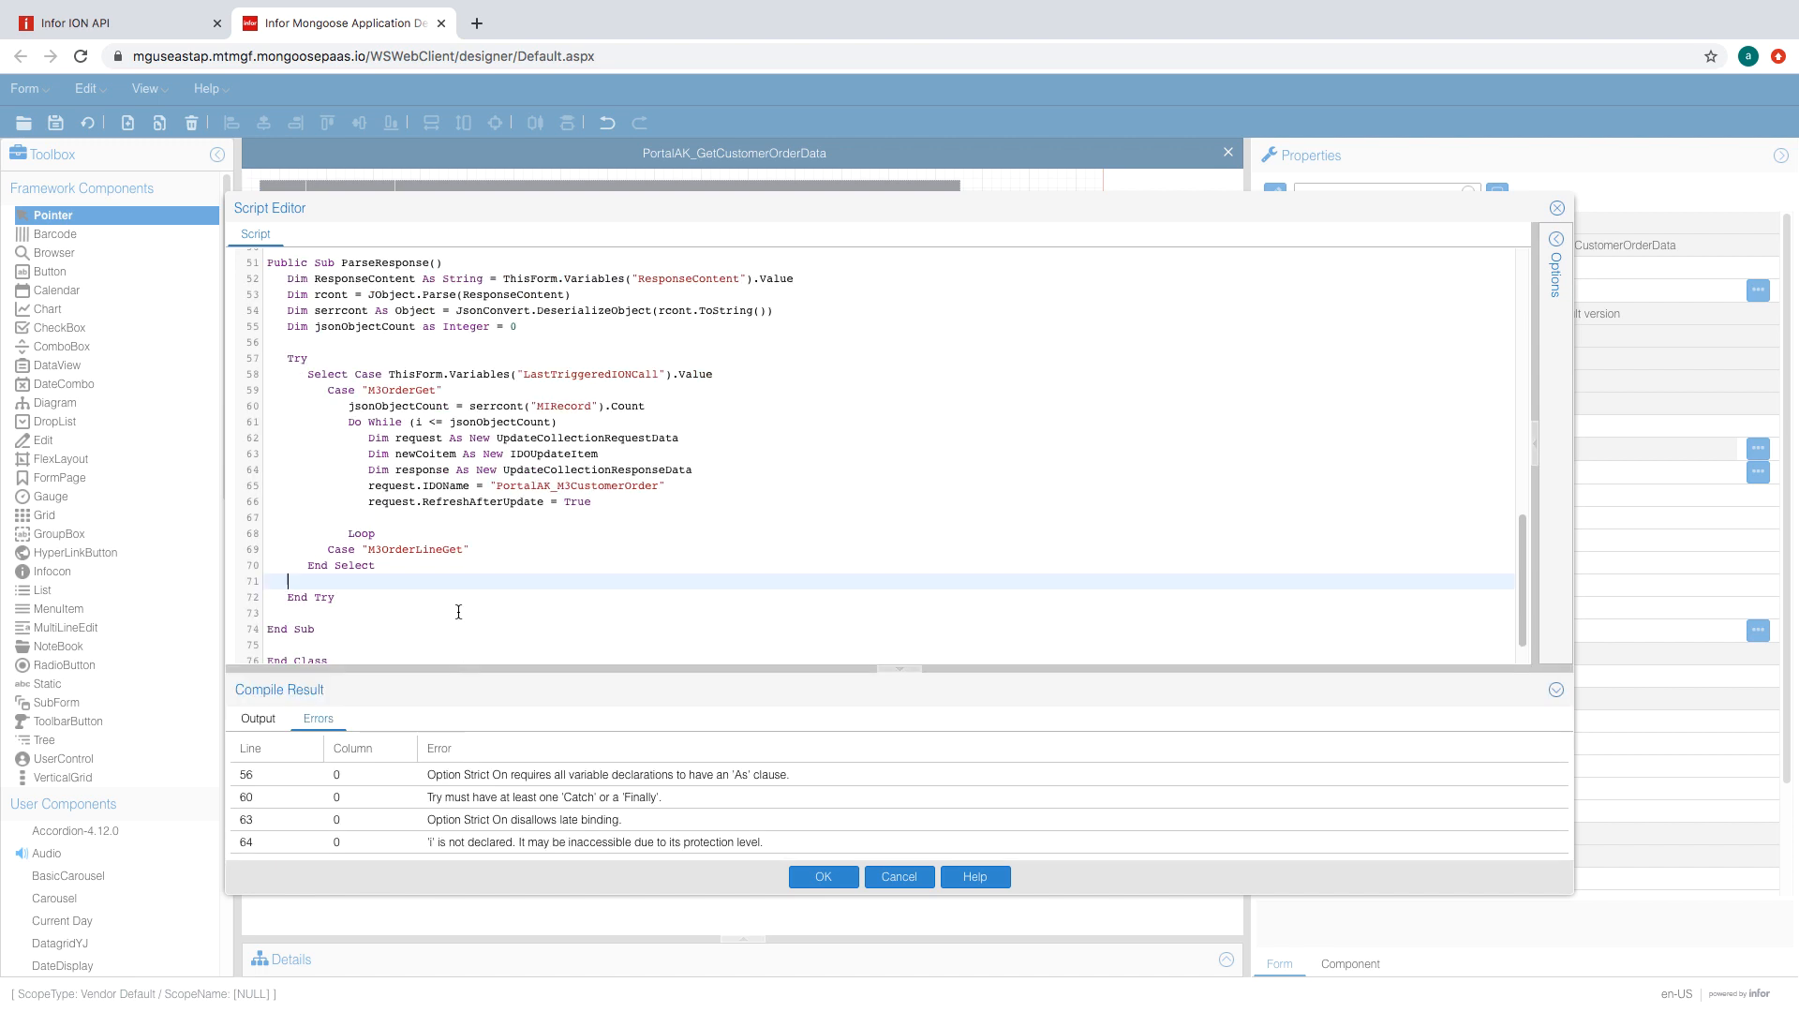
- Add an outer Catch ex as Exception block that stores ex.ToString() in the ParseResponseError variable
{"action": "type", "text": "Catch ex as Exception"}
{"action": "key", "text": "Return"}
{"action": "type", "text": "ThisForm.vARIA"}
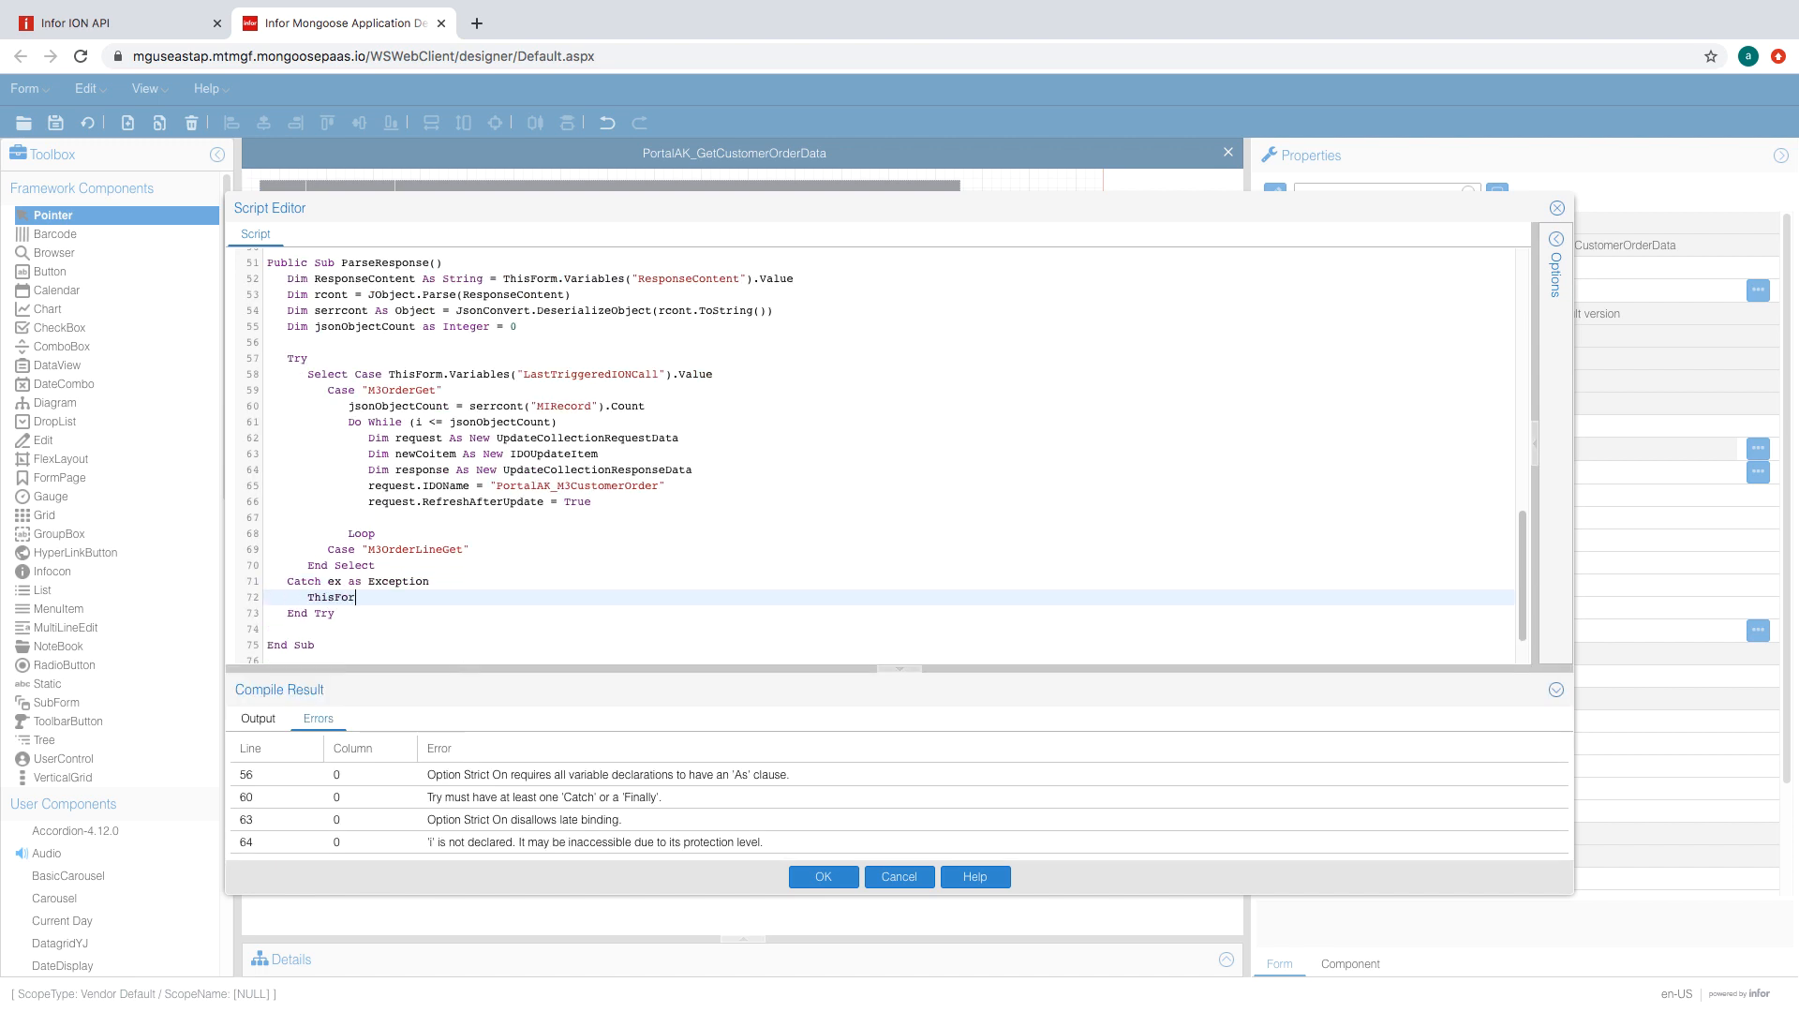
{"action": "key", "text": "BackSpace"}
{"action": "key", "text": "BackSpace"}
{"action": "key", "text": "BackSpace"}
{"action": "key", "text": "BackSpace"}
{"action": "key", "text": "BackSpace"}
{"action": "type", "text": "Variables(\"ParseResponseError\").Value = ex.ToString("}
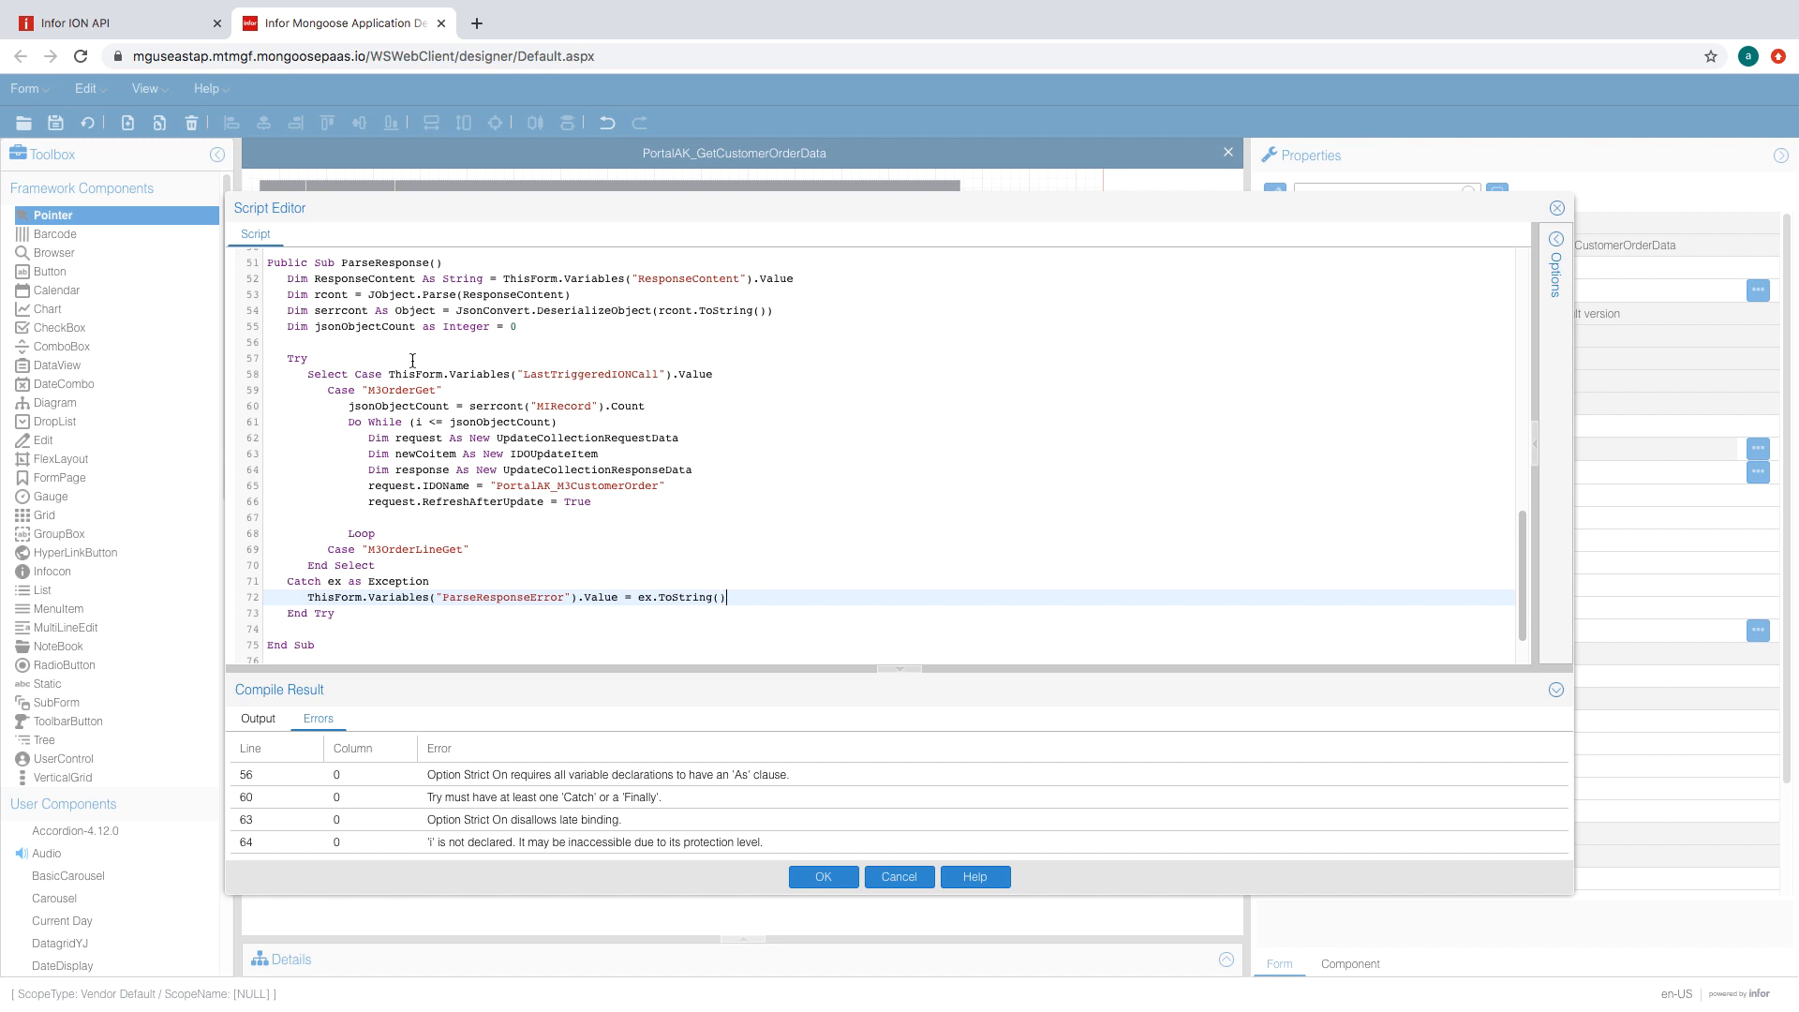
- Add a blank line before the outer Catch and an i=i+ counter line before Loop
{"action": "left_click", "coordinate": [391, 565]}
{"action": "key", "text": "Return"}
{"action": "left_click", "coordinate": [562, 535]}
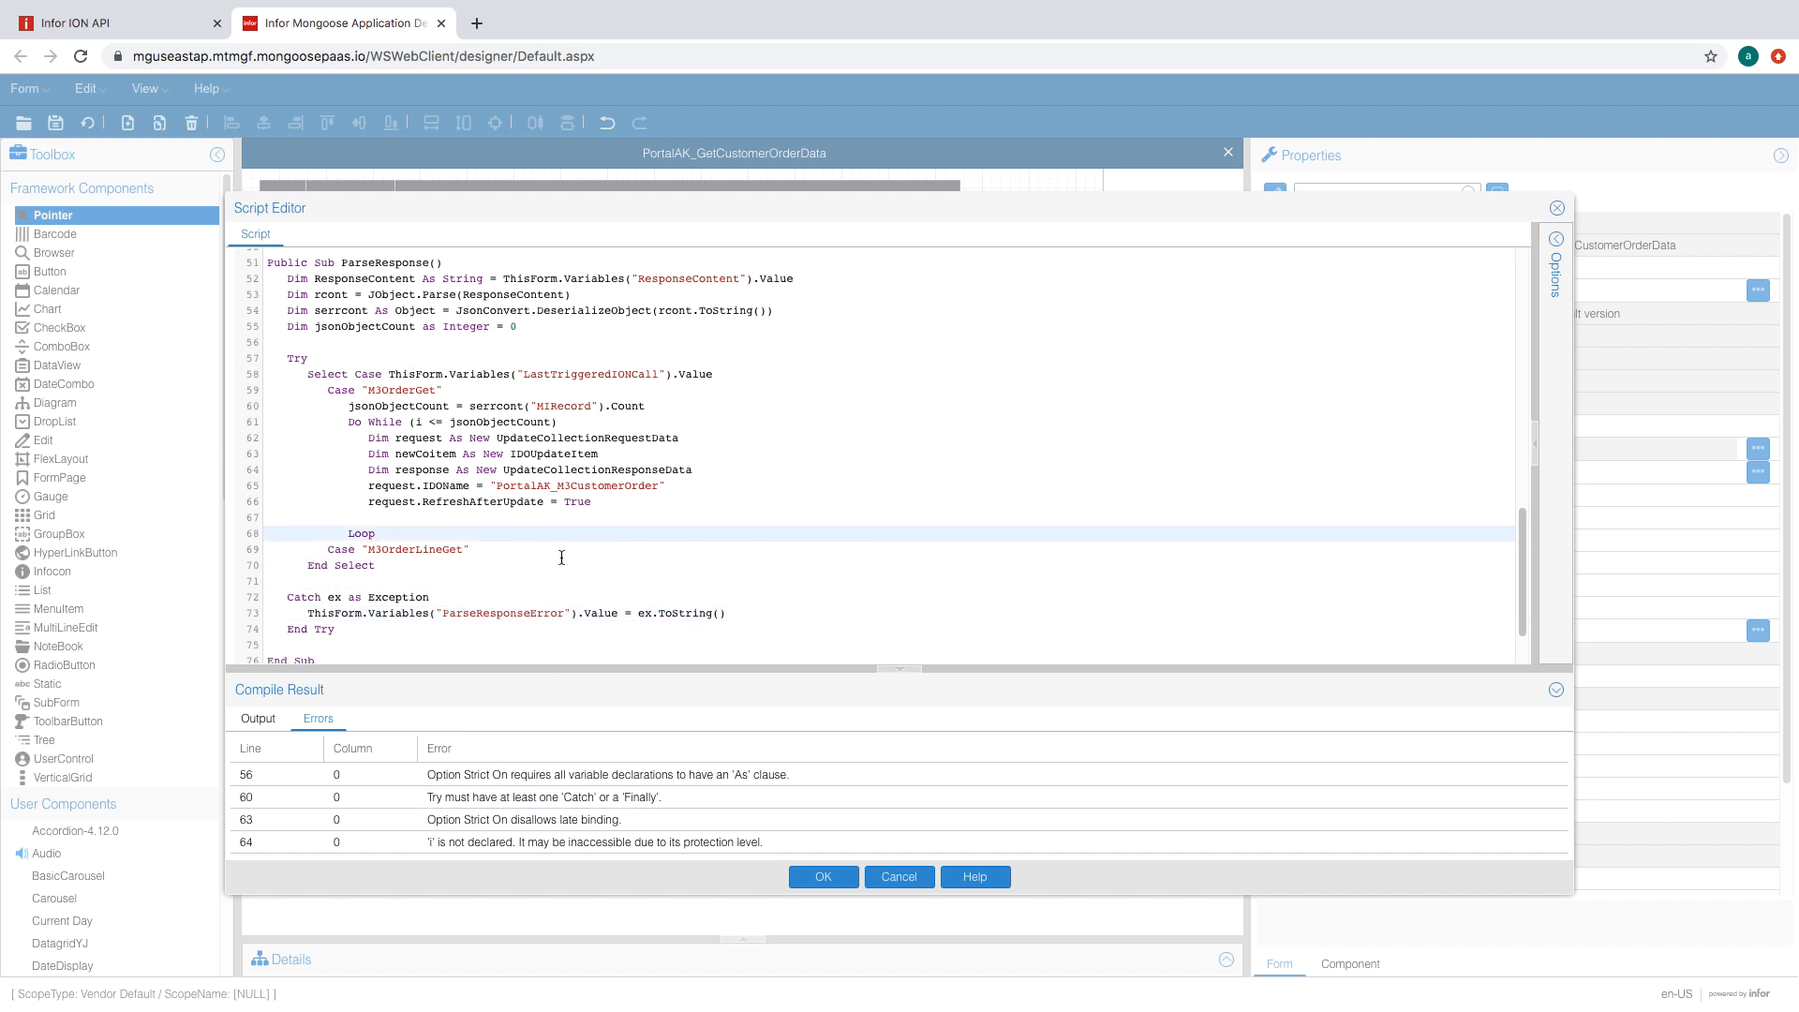
{"action": "left_click", "coordinate": [369, 518]}
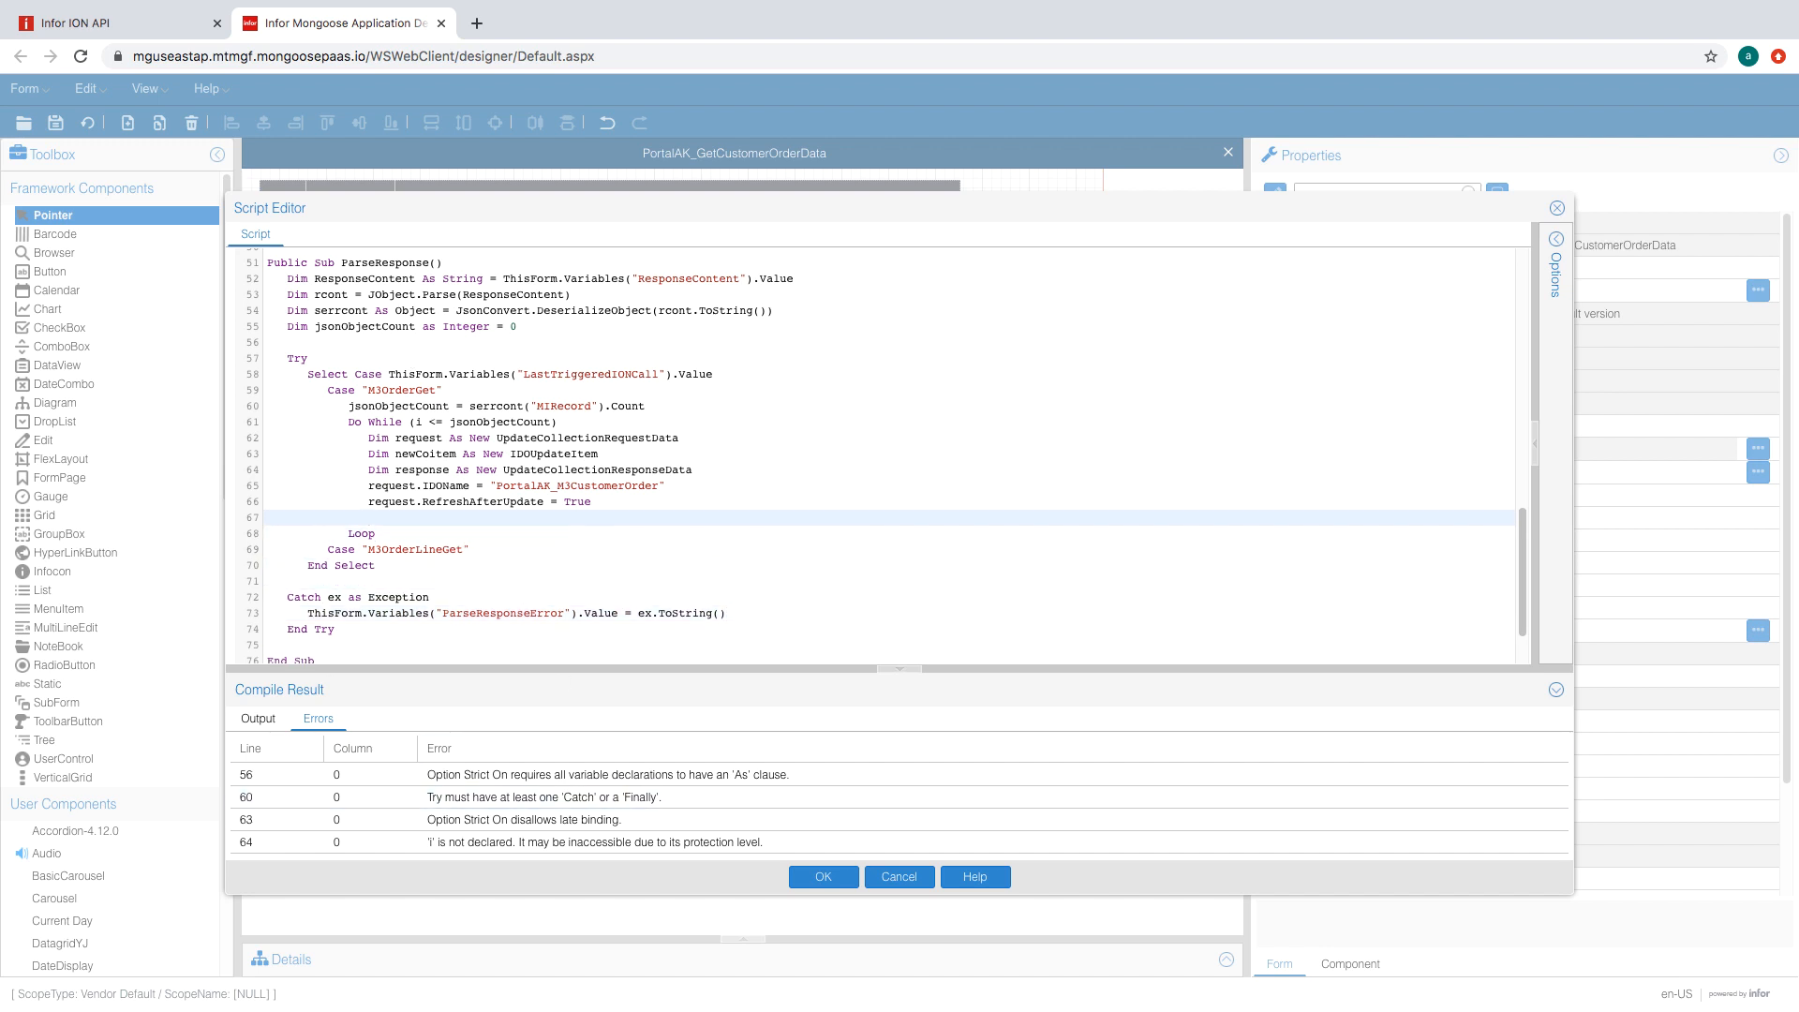
{"action": "type", "text": "i=i+"}
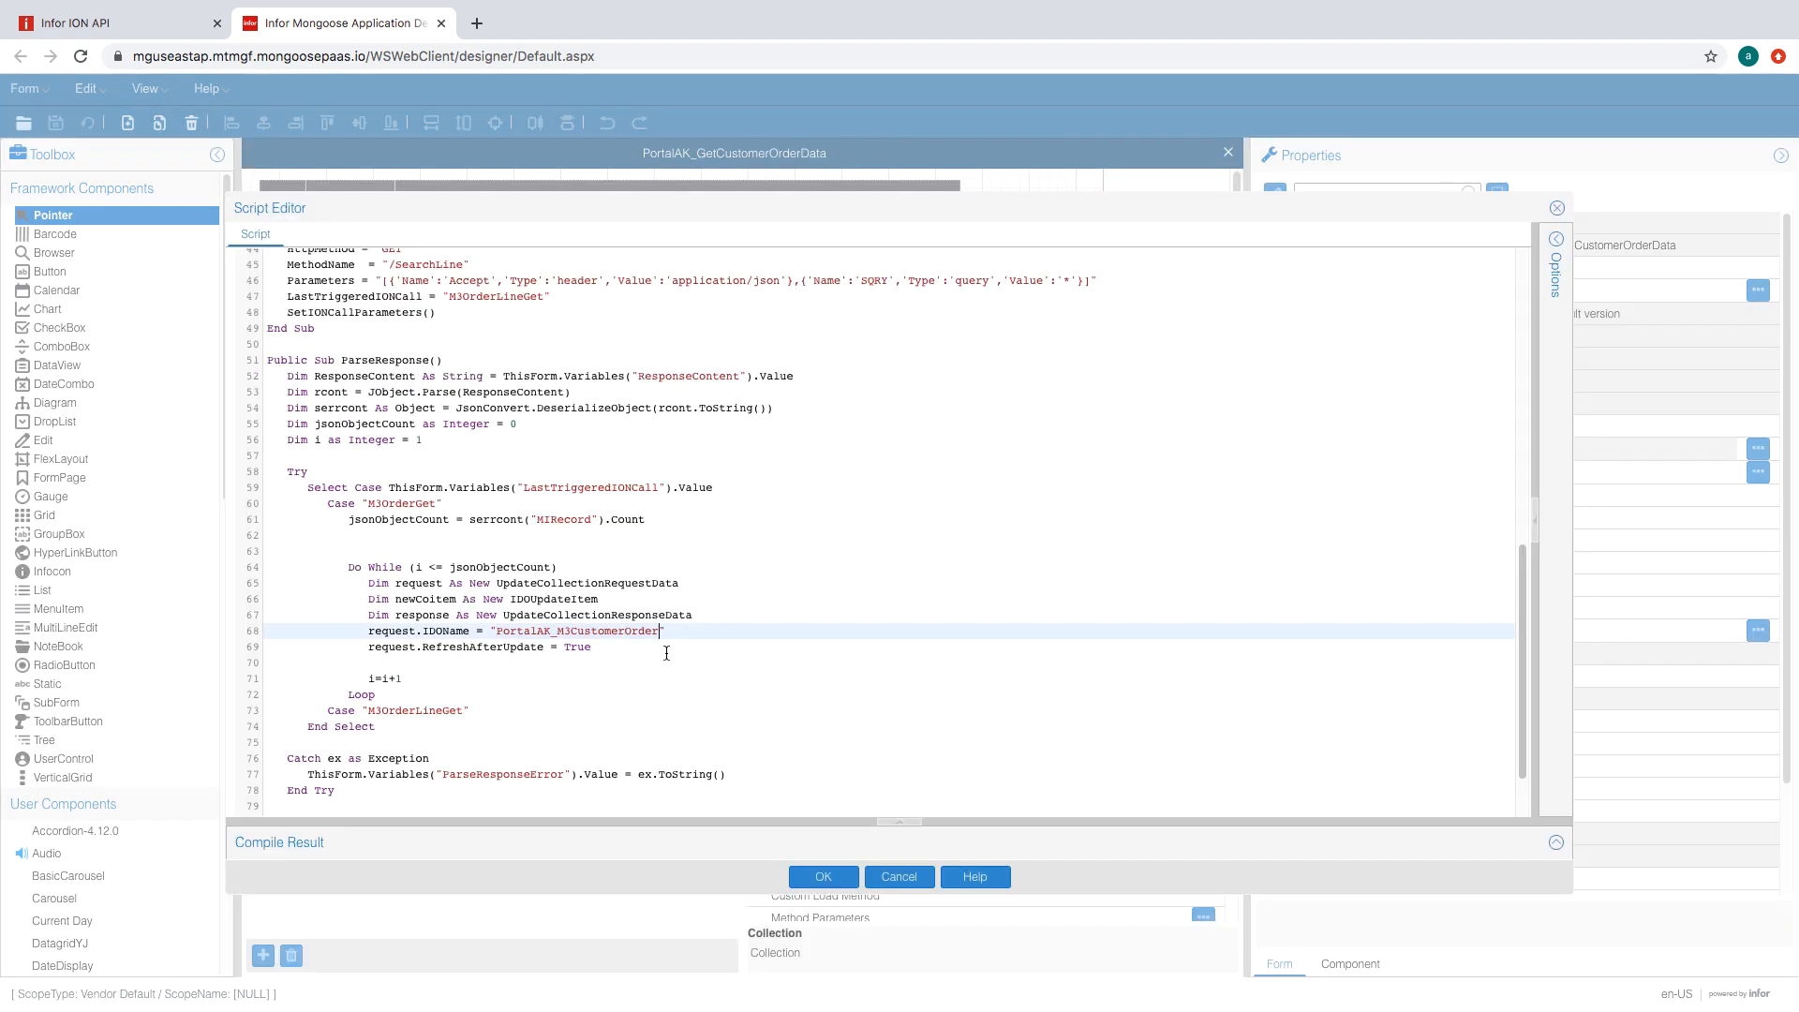
{"action": "scroll", "coordinate": [575, 579], "scroll_direction": "down", "scroll_amount": 1}
- Add an inner Try/Catch block around the inserted property lines in the order loop
{"action": "left_click", "coordinate": [575, 581]}
{"action": "key", "text": "Return"}
{"action": "type", "text": "Try"}
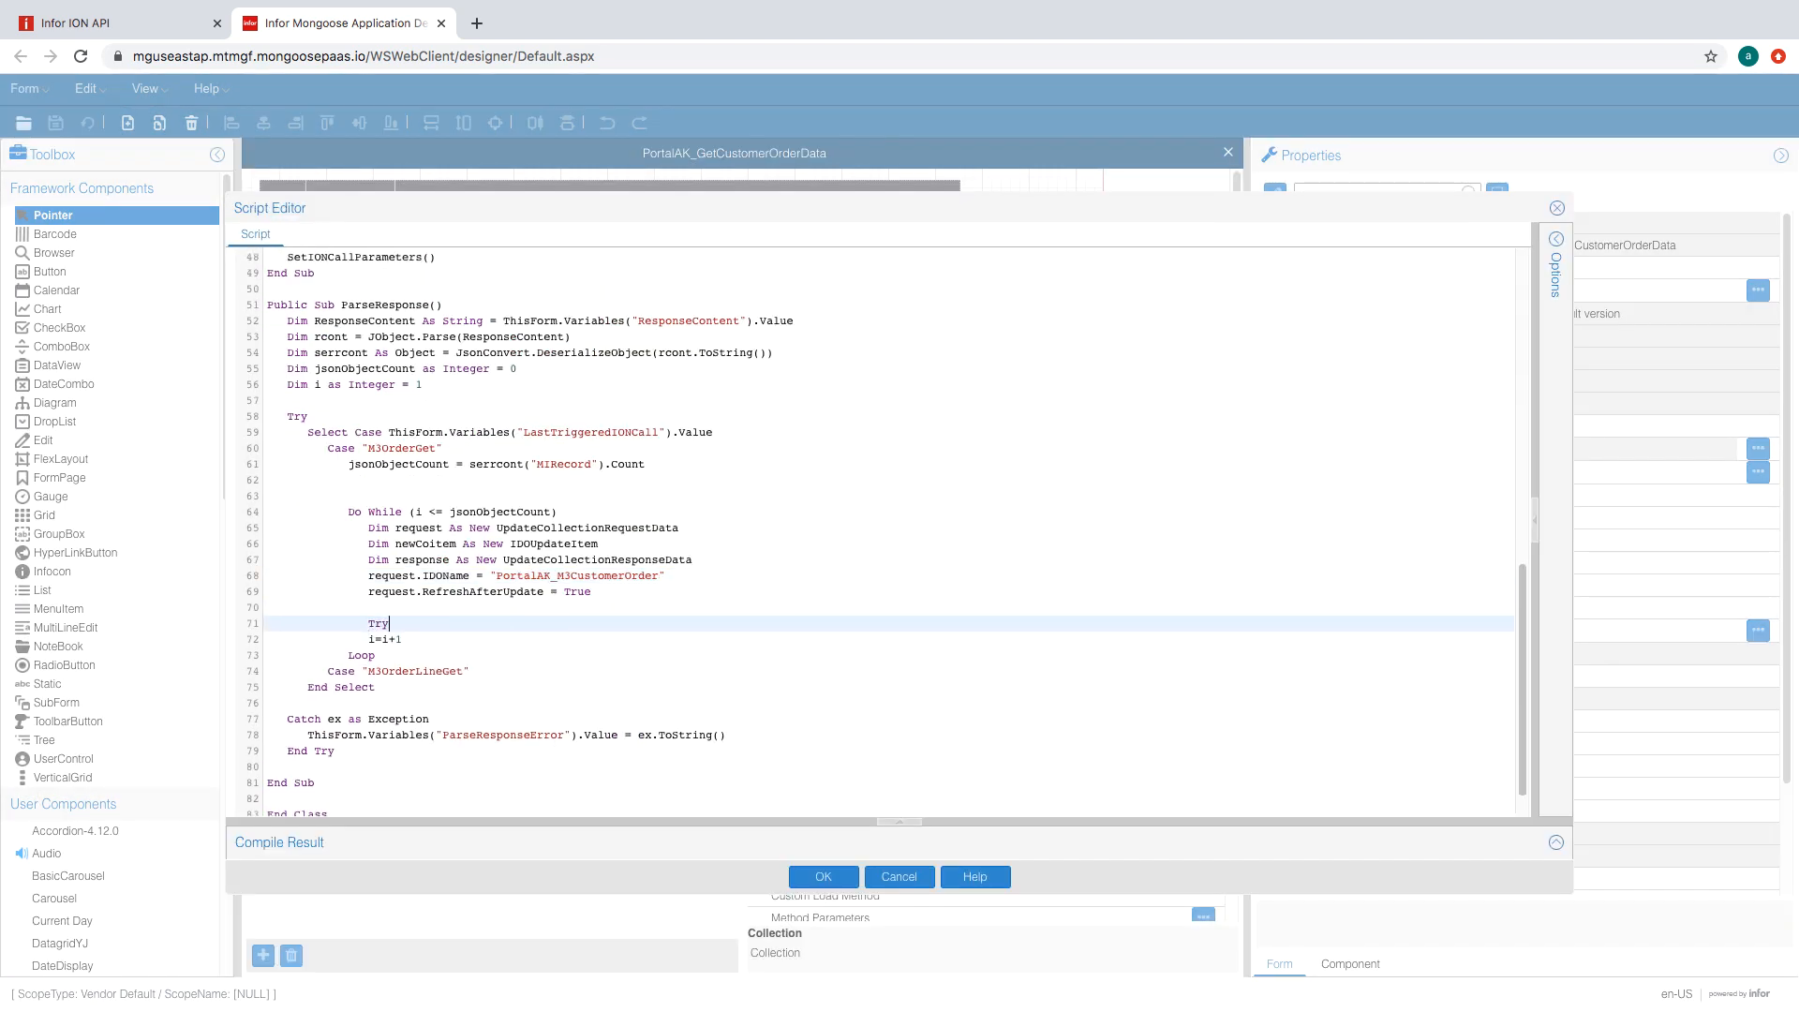
{"action": "key", "text": "Return"}
{"action": "type", "text": "Catch ex As Exception"}
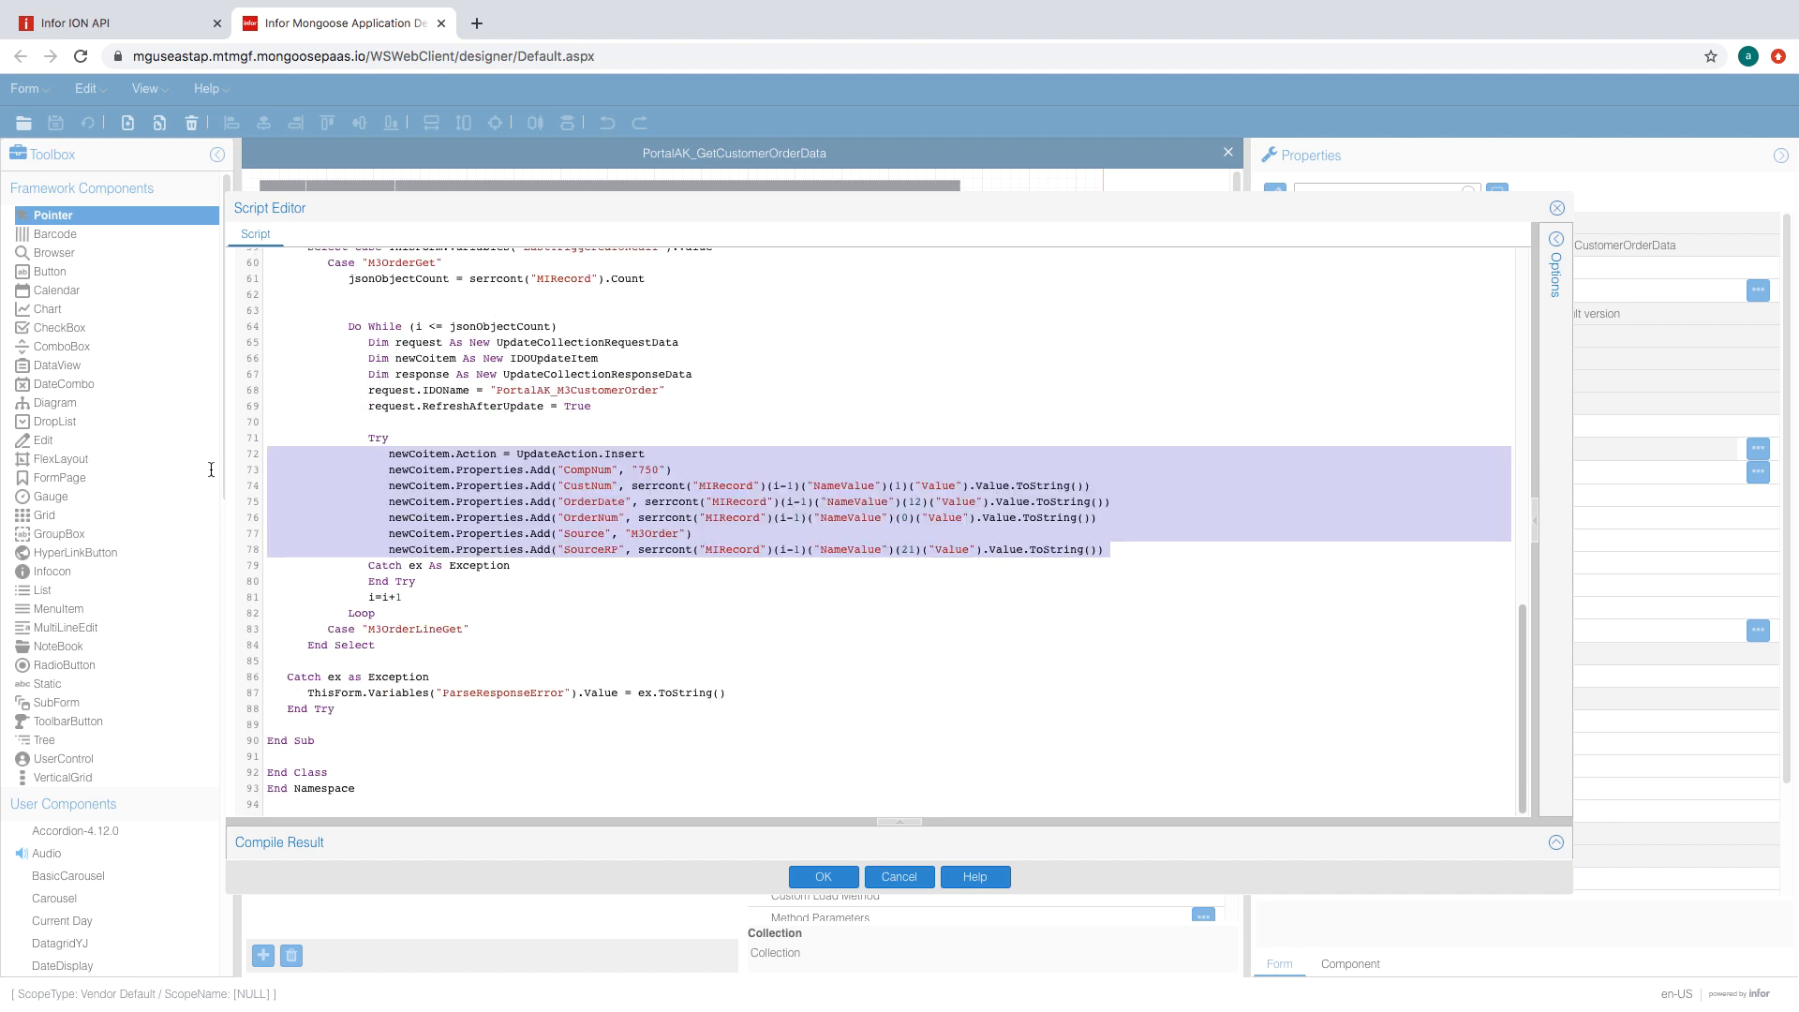
{"action": "left_click", "coordinate": [721, 455]}
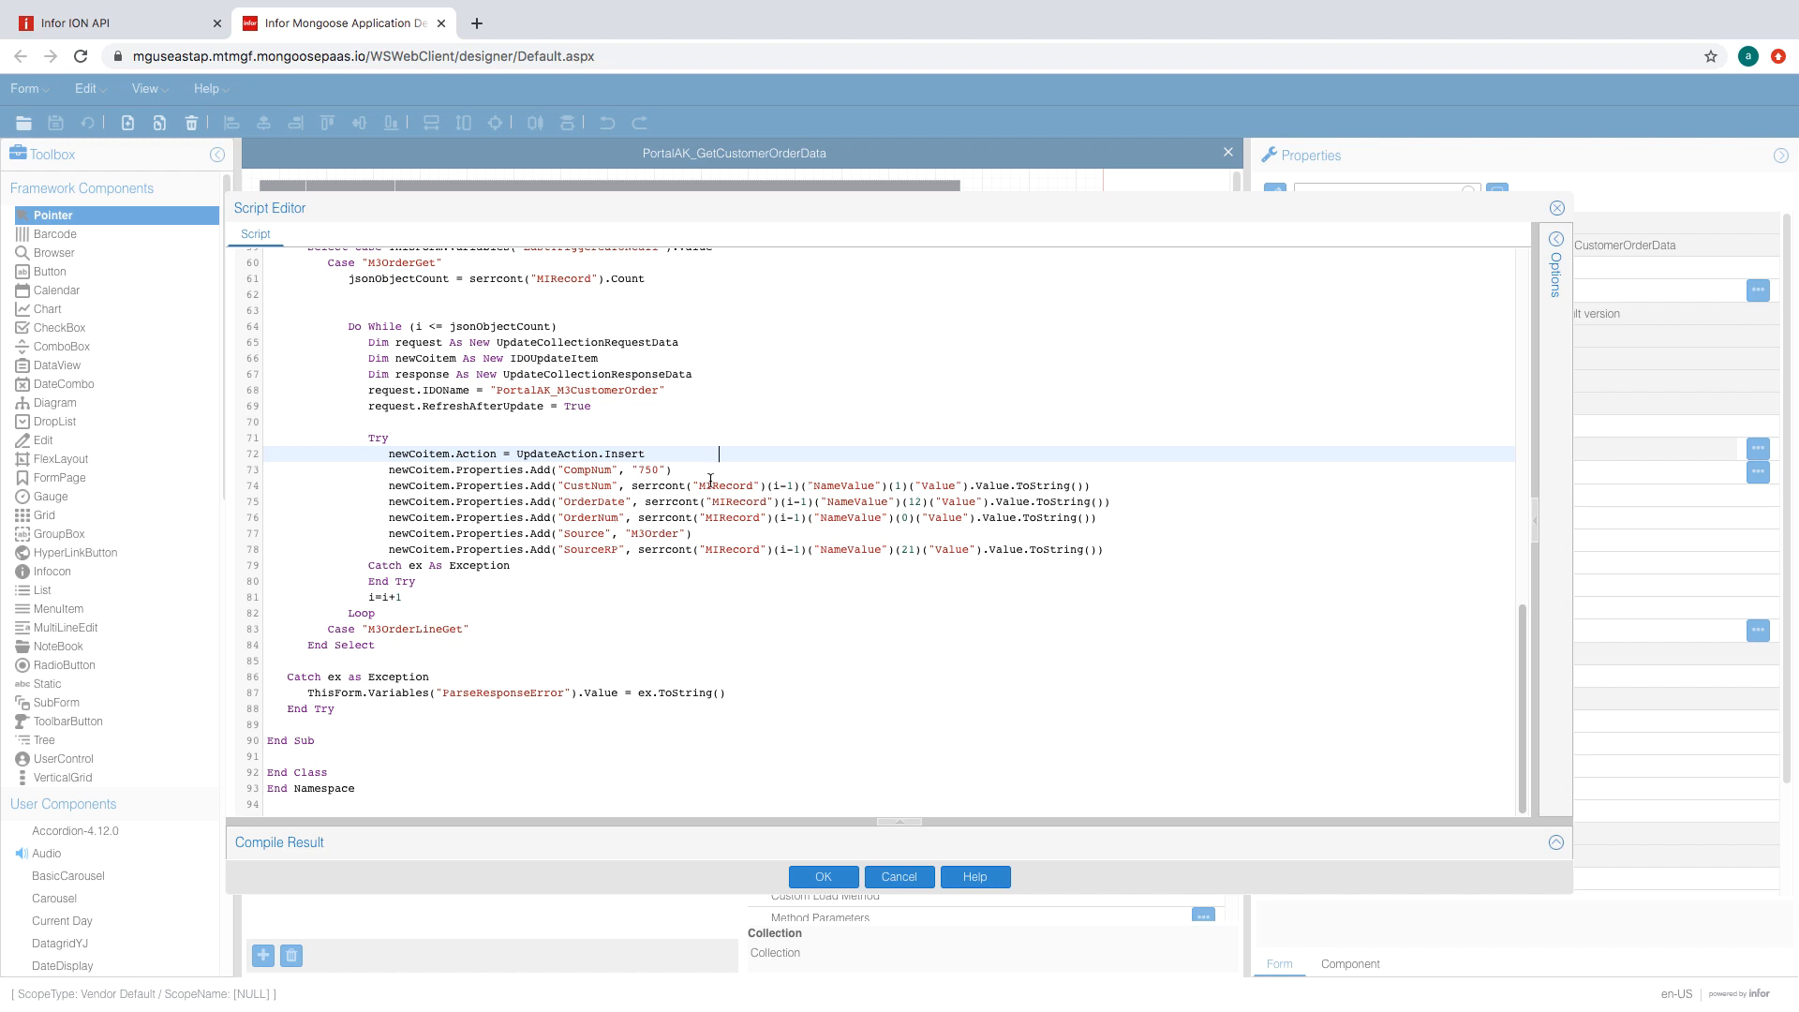
{"action": "scroll", "coordinate": [656, 516], "scroll_direction": "up", "scroll_amount": 2}
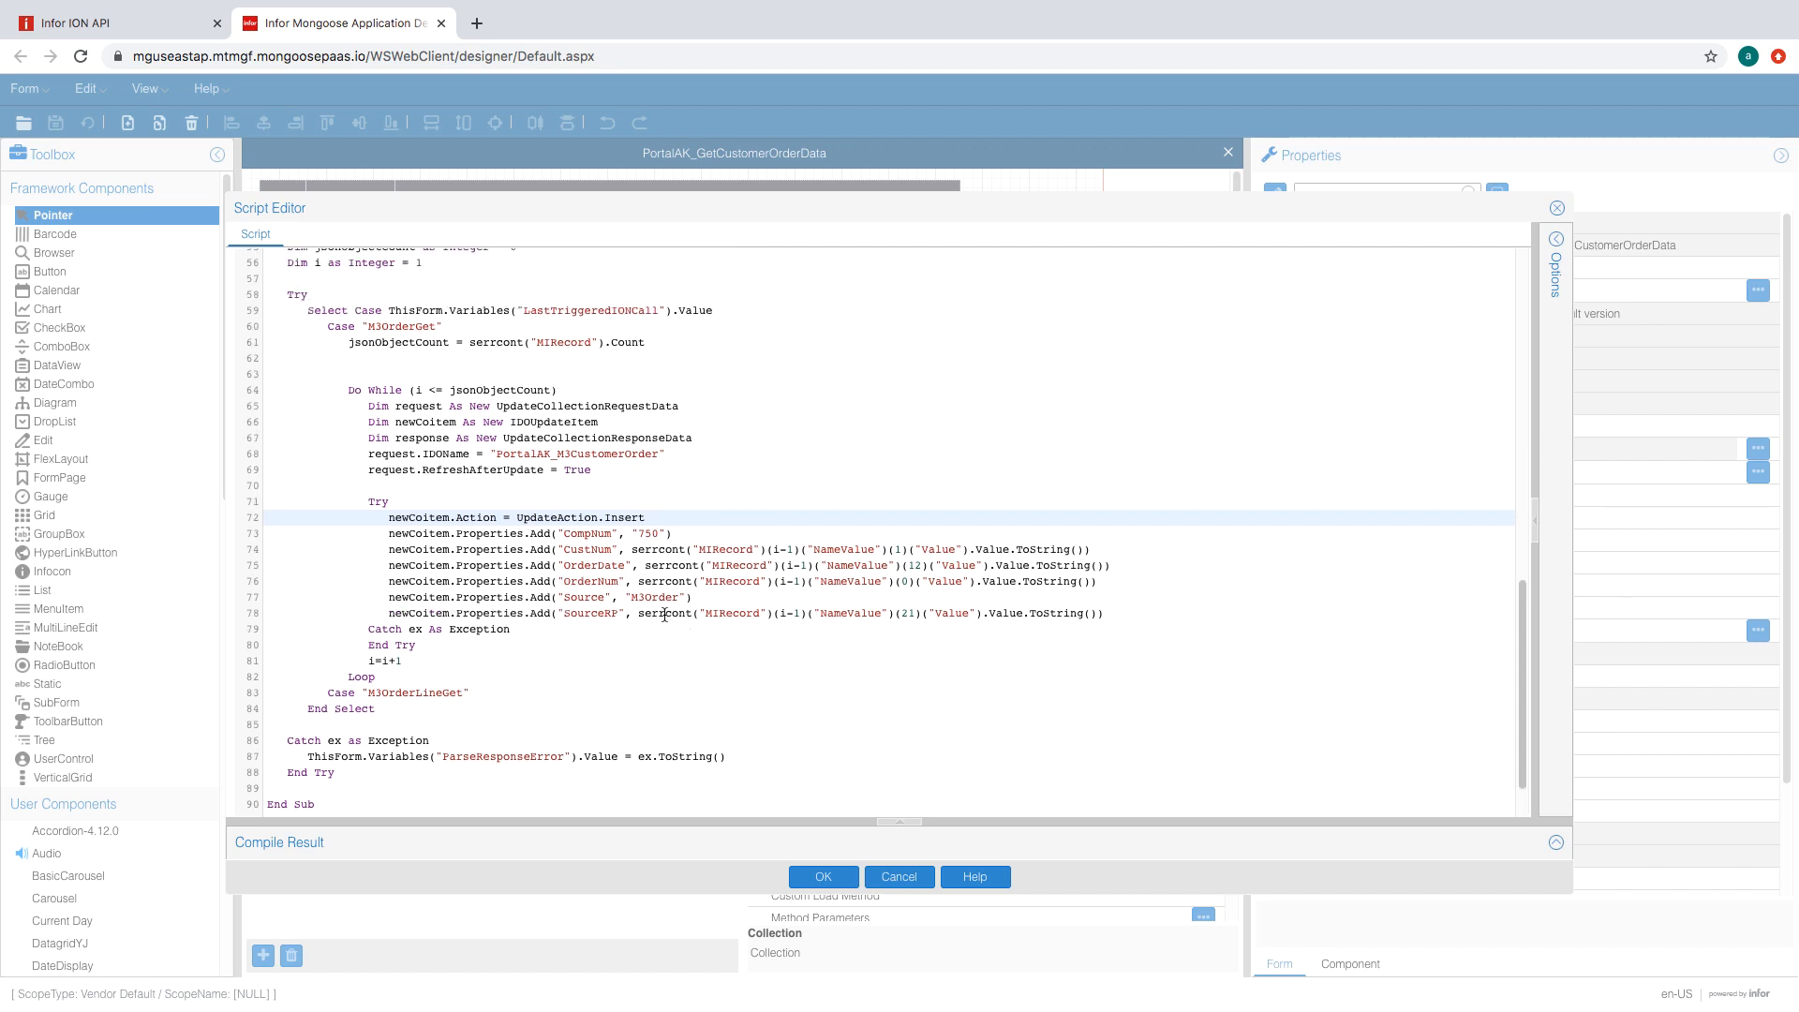
{"action": "scroll", "coordinate": [625, 582], "scroll_direction": "up", "scroll_amount": 3}
{"action": "scroll", "coordinate": [792, 620], "scroll_direction": "down", "scroll_amount": 3}
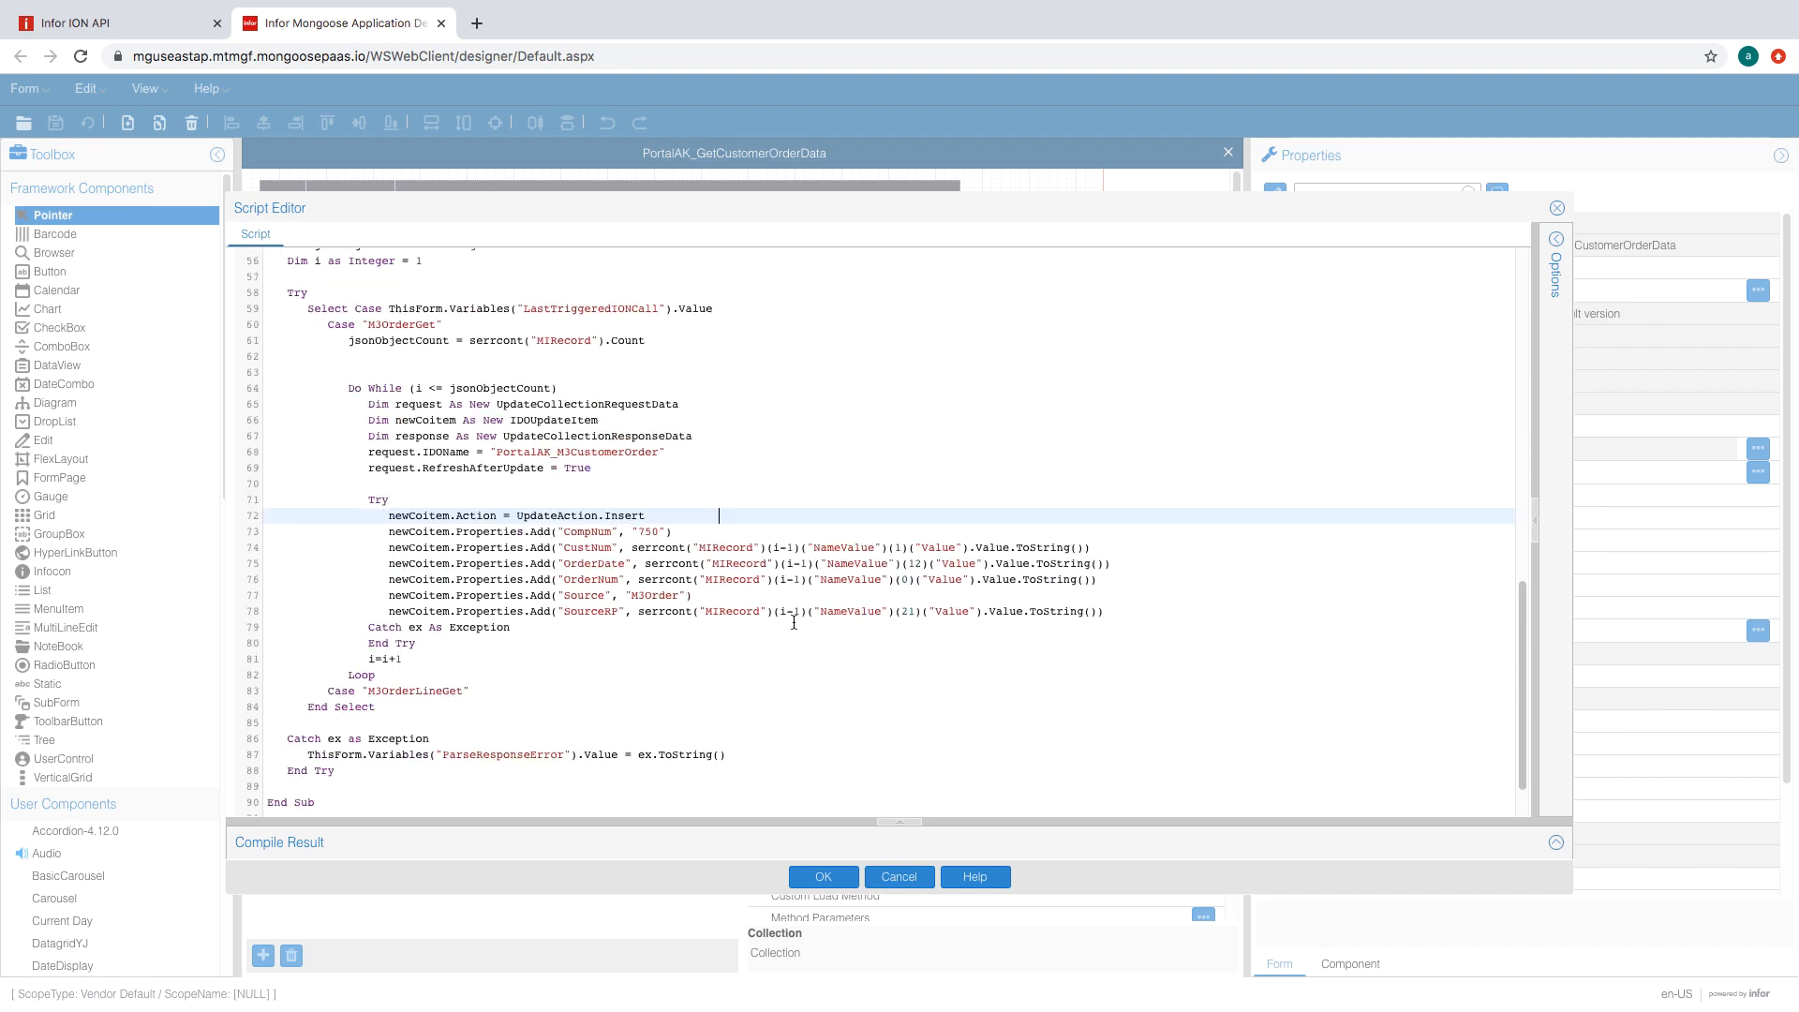
- Copy the ParseResponseError assignment into the inner Catch block
{"action": "left_click", "coordinate": [525, 627]}
{"action": "key", "text": "Return"}
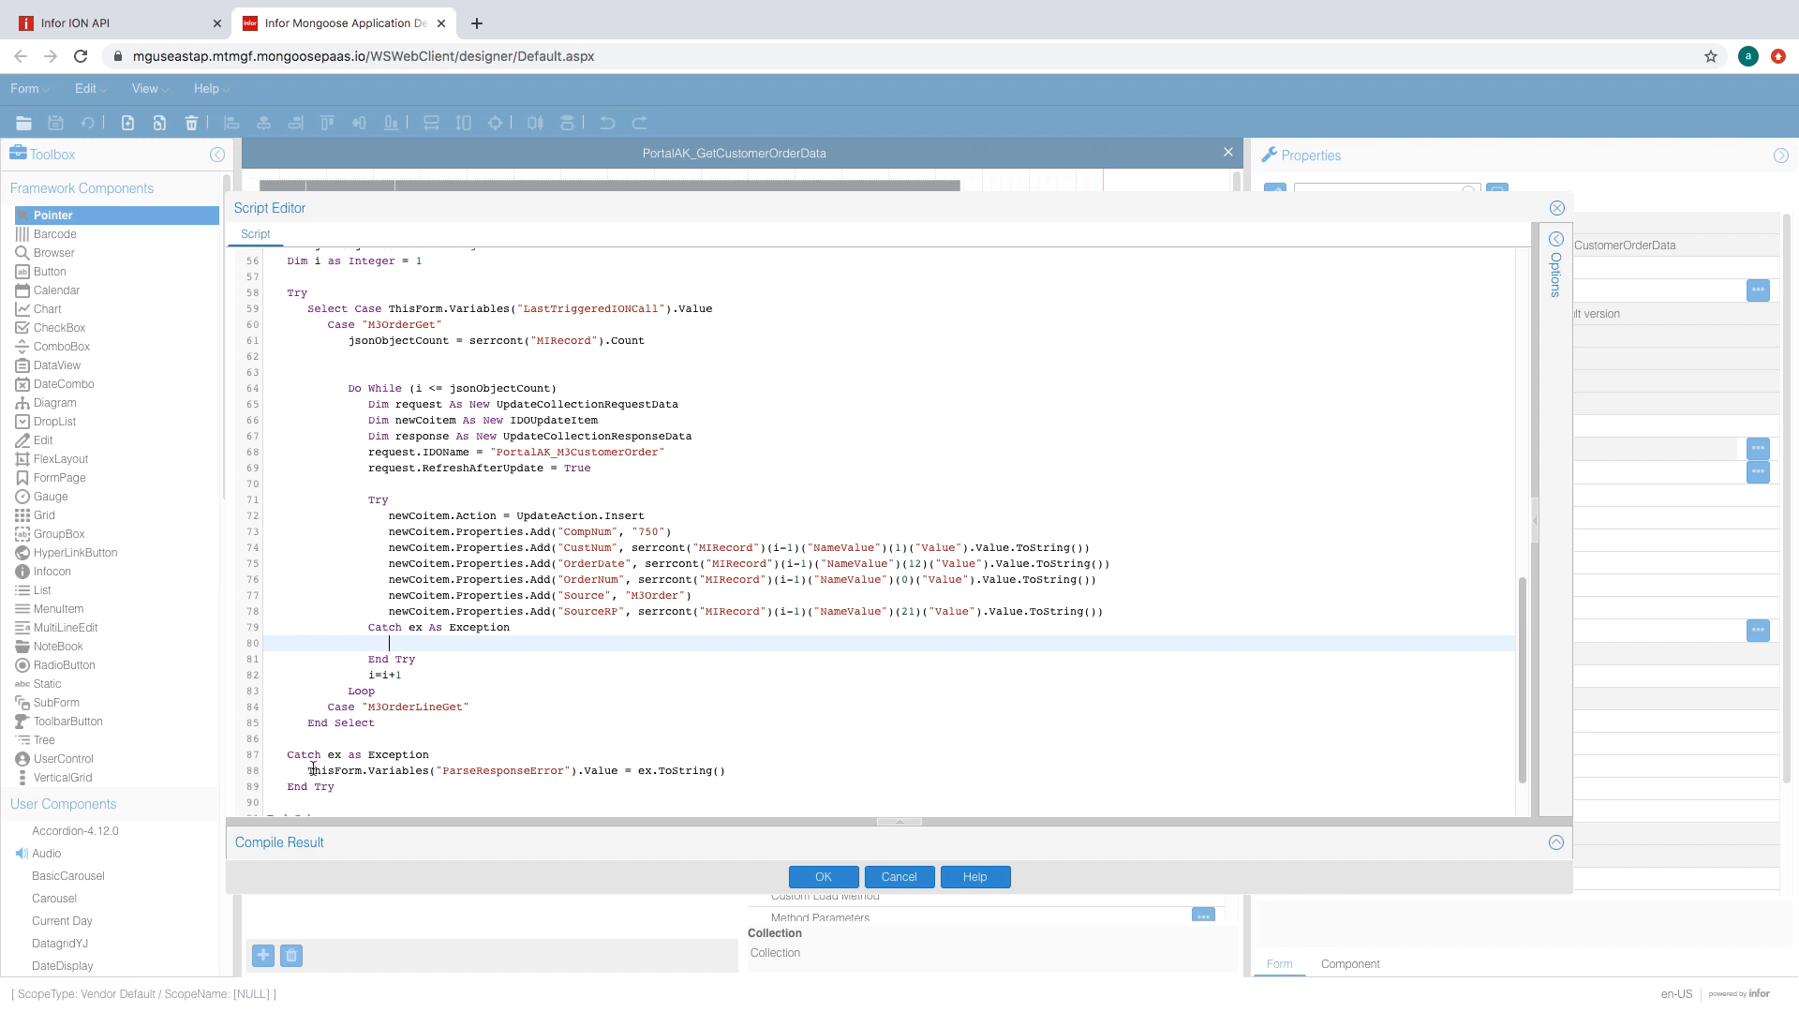
{"action": "left_click_drag", "start_coordinate": [312, 770], "coordinate": [737, 771]}
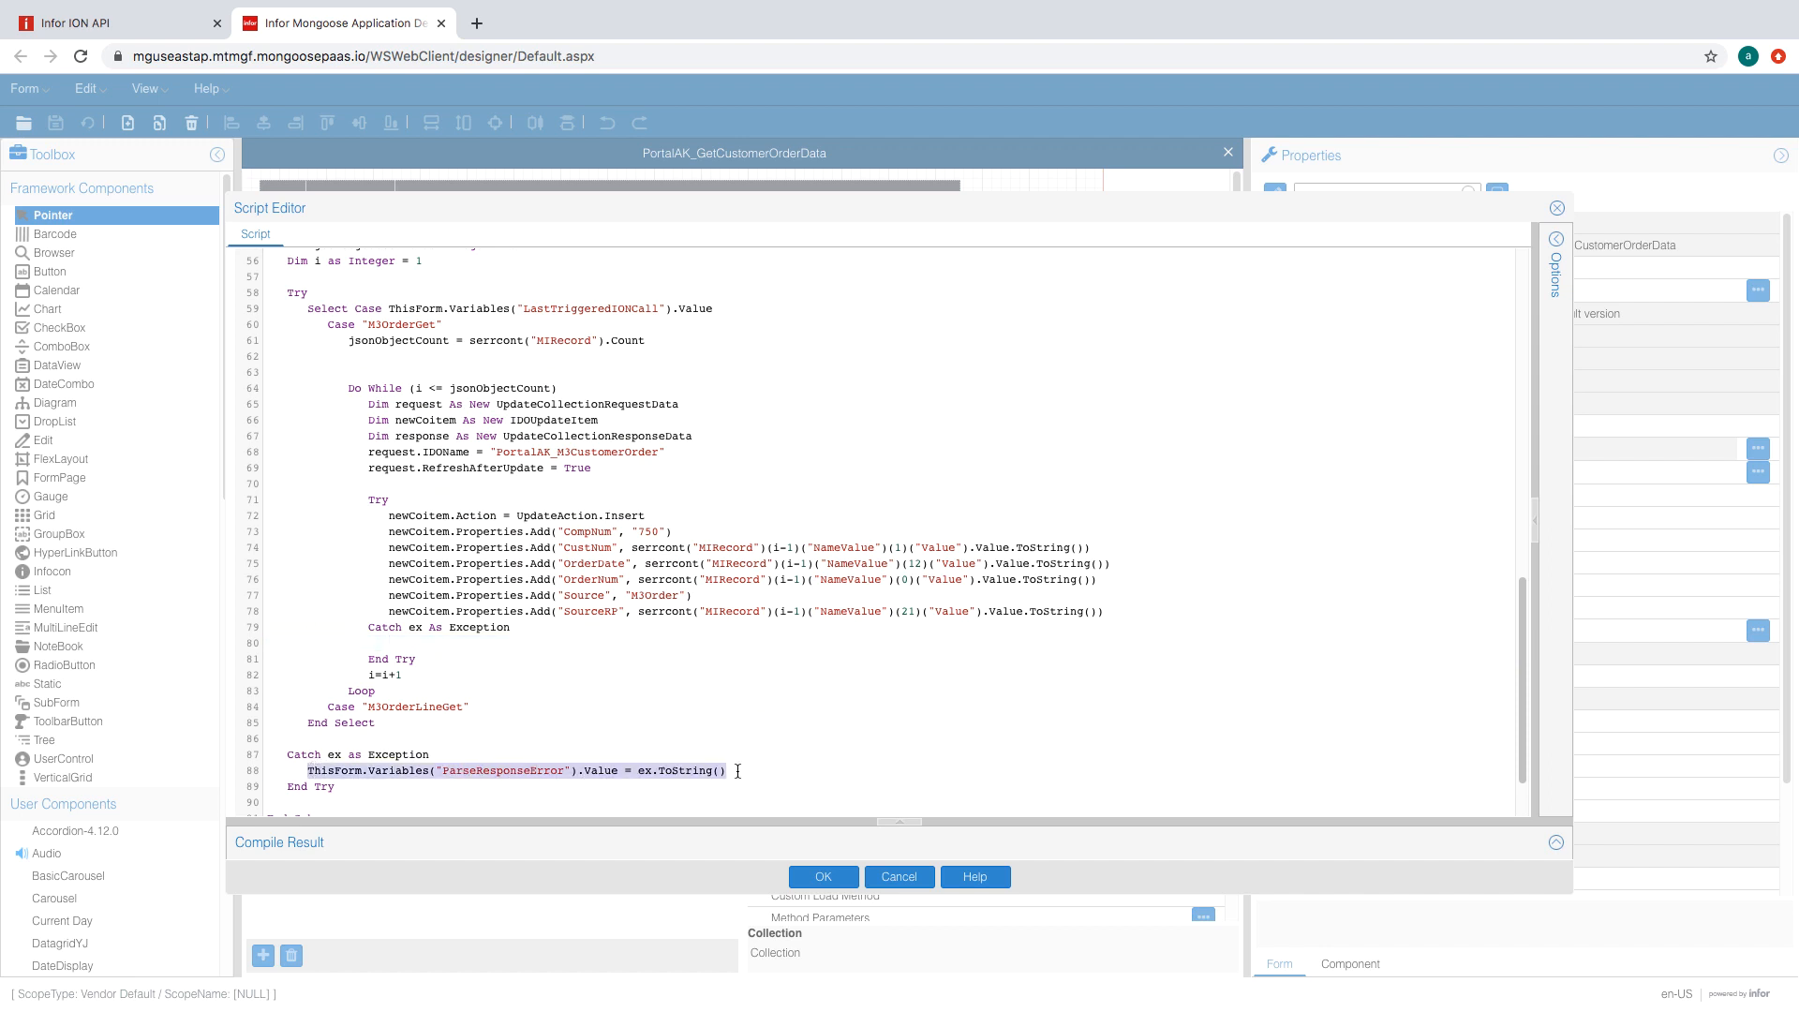
{"action": "key", "text": "ctrl+c"}
{"action": "left_click", "coordinate": [547, 643]}
{"action": "key", "text": "ctrl+v"}
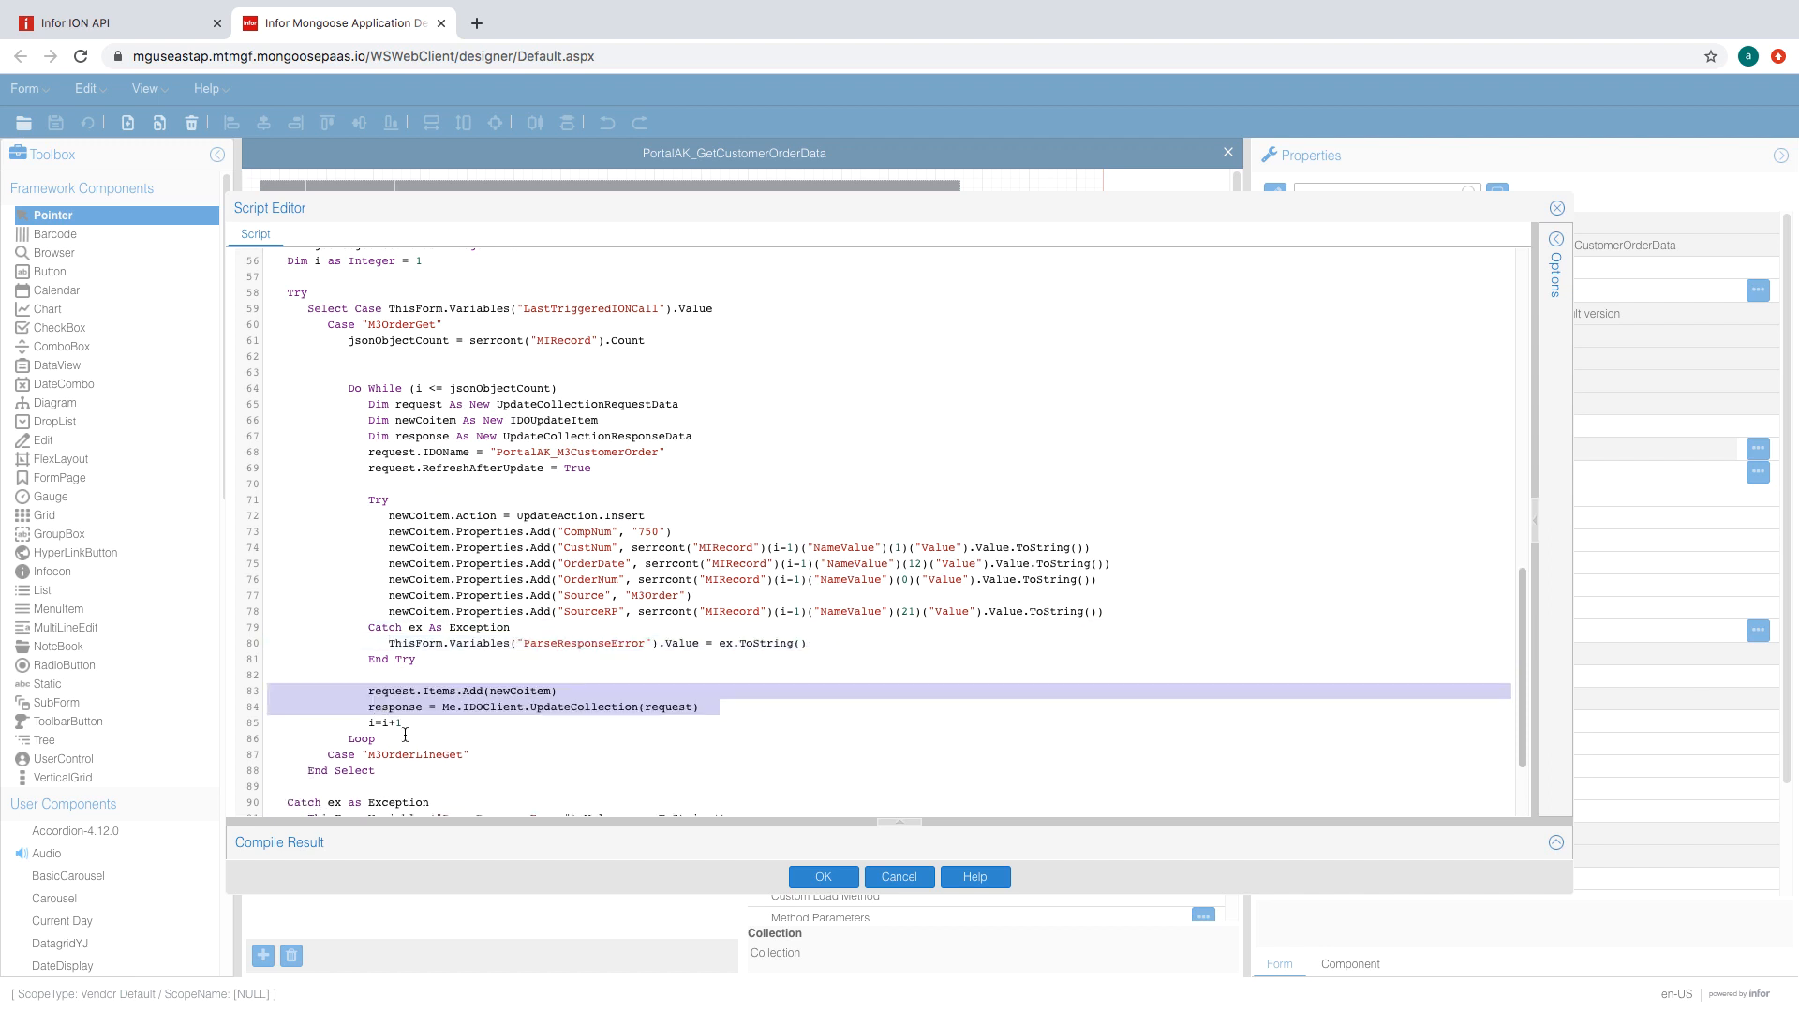
{"action": "left_click_drag", "start_coordinate": [362, 675], "coordinate": [205, 671]}
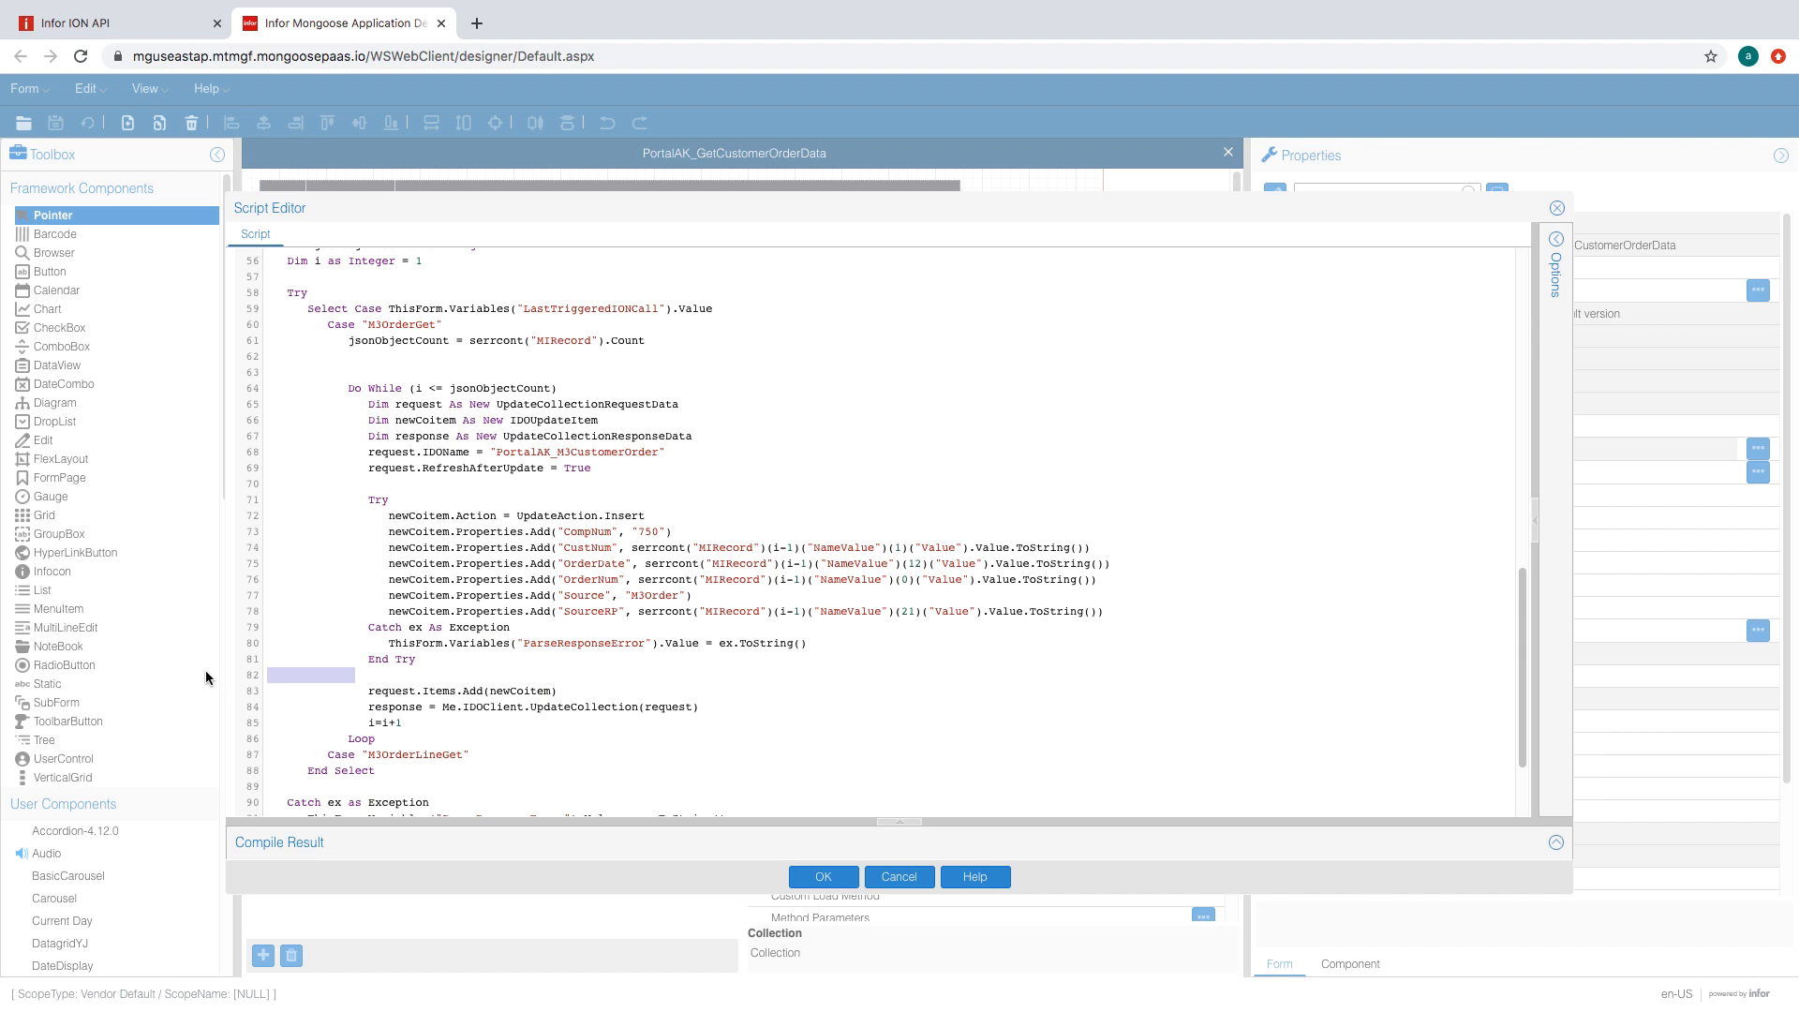
- Delete the empty line before the Do While loop
{"action": "left_click", "coordinate": [881, 707]}
{"action": "scroll", "coordinate": [436, 480], "scroll_direction": "down", "scroll_amount": 3}
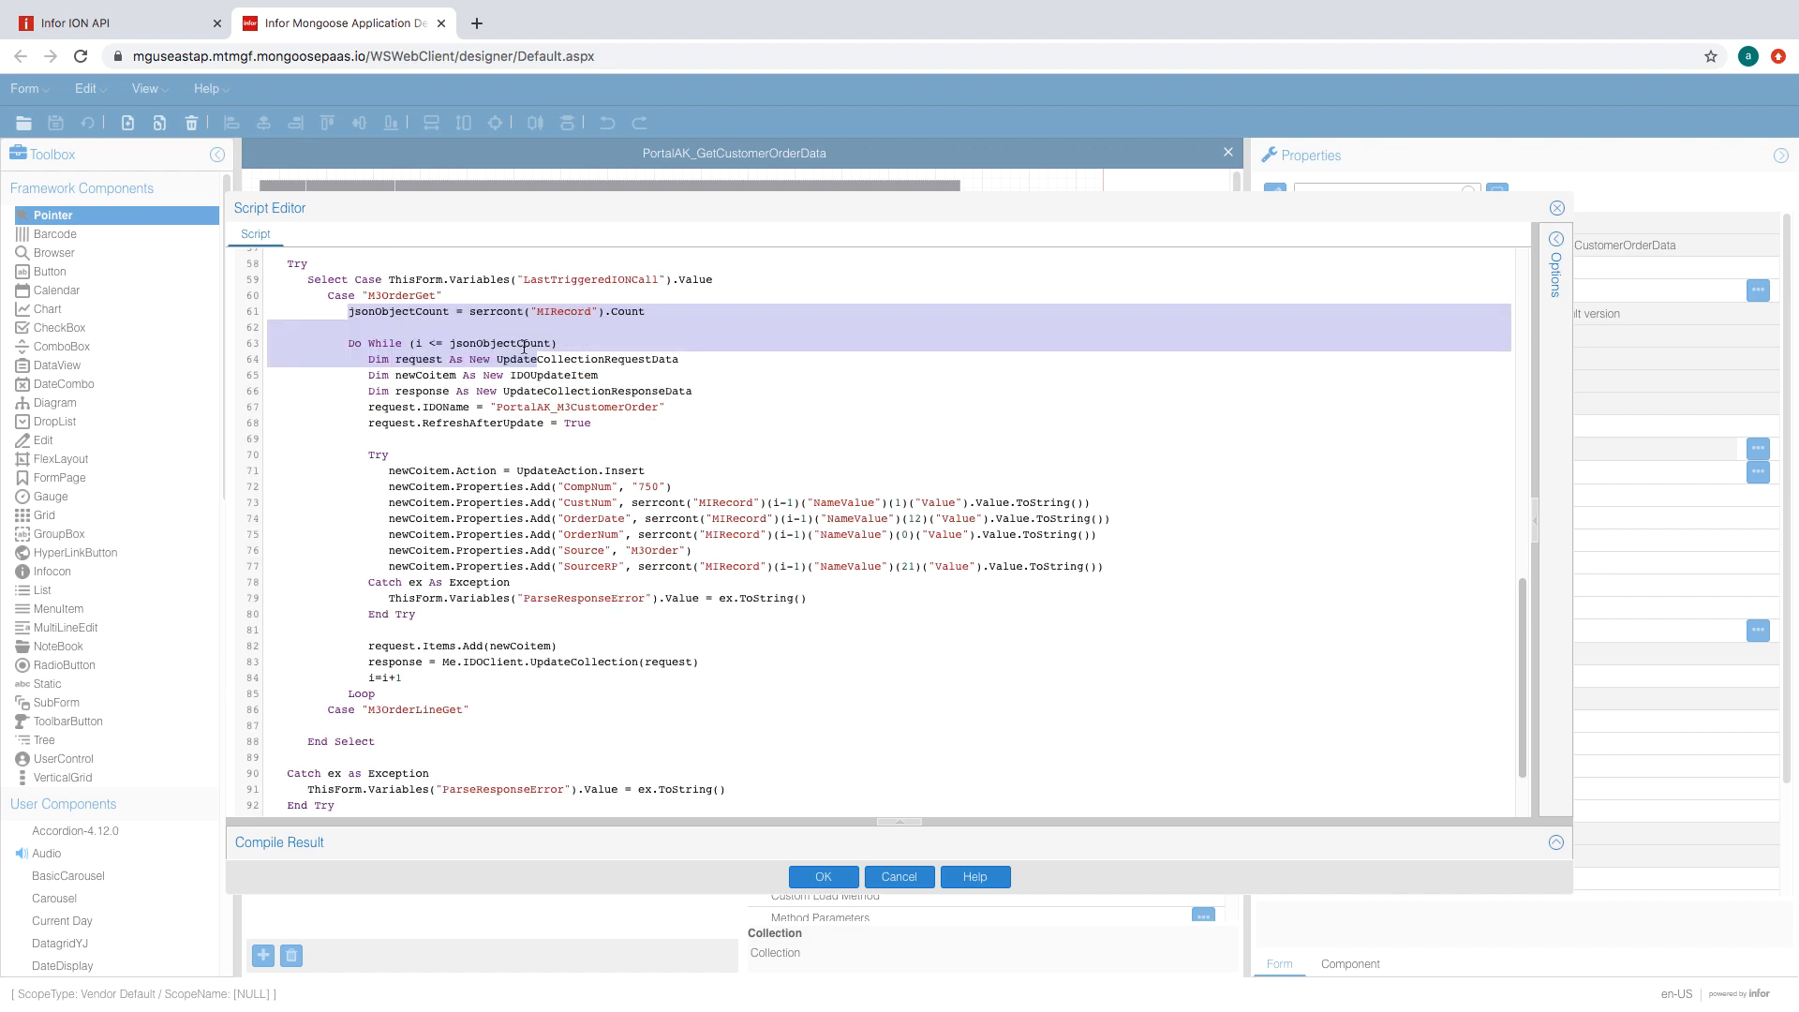
{"action": "left_click", "coordinate": [442, 331]}
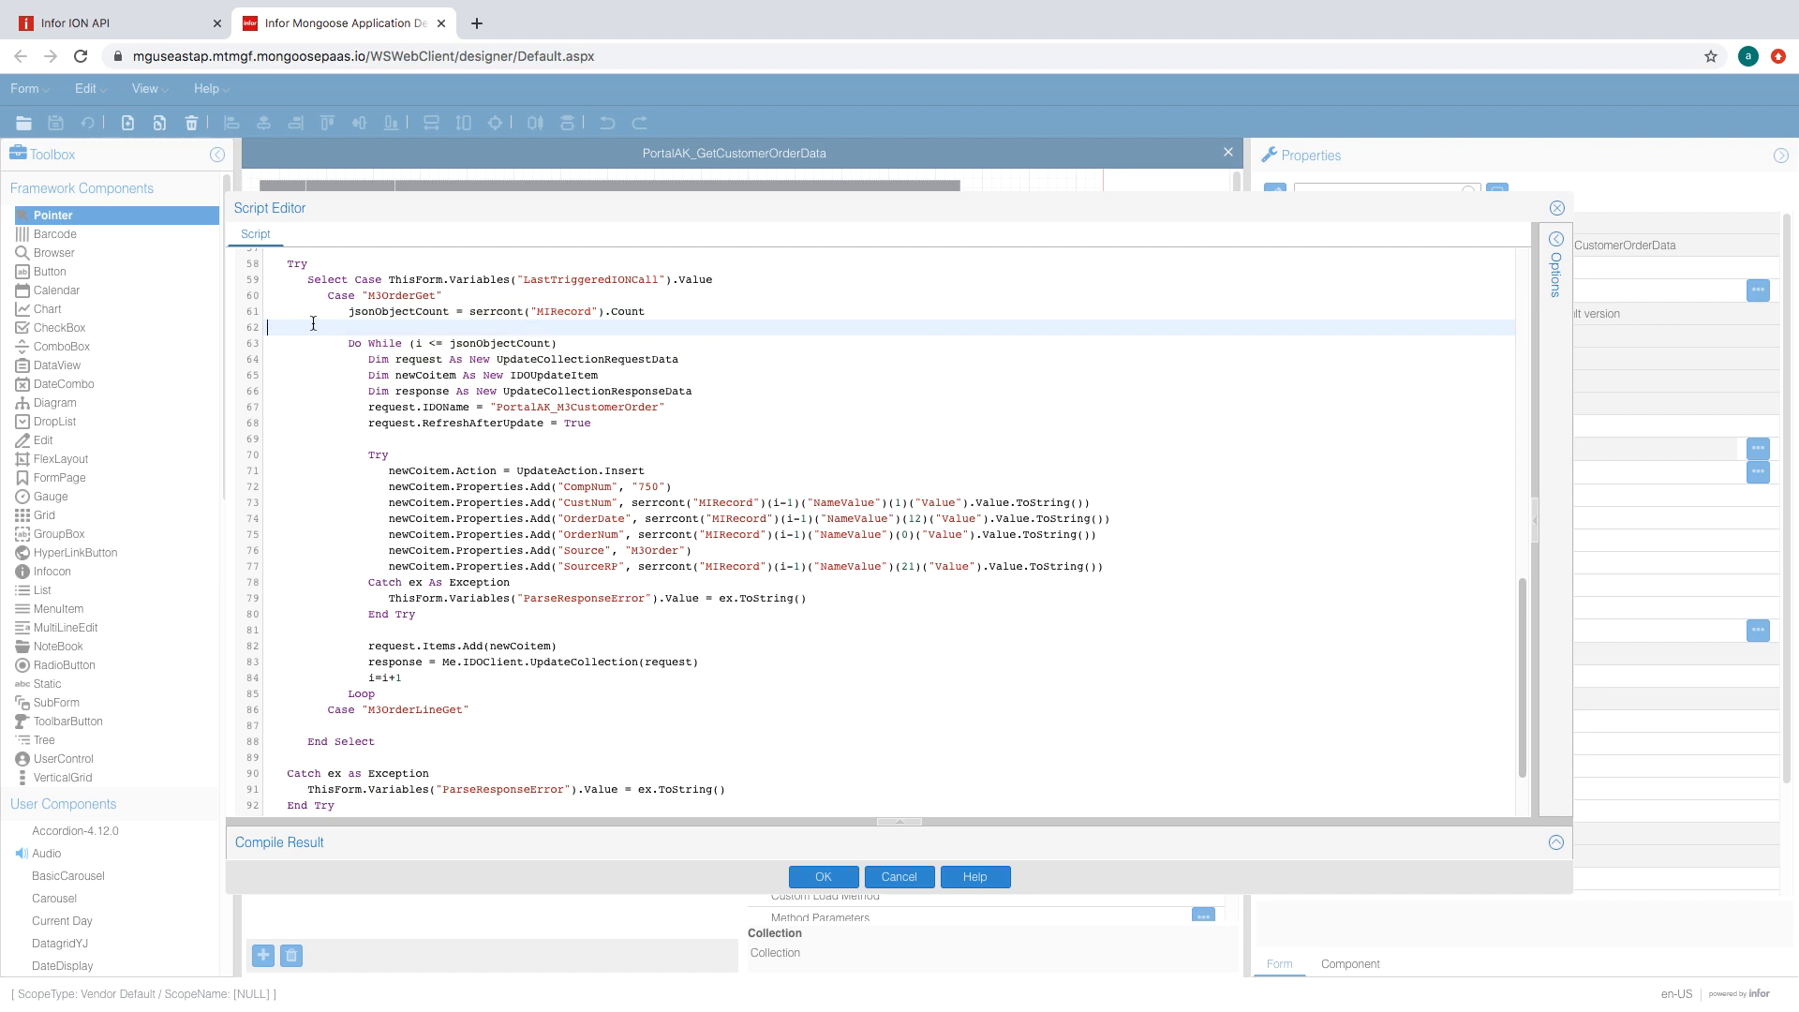
{"action": "key", "text": "BackSpace"}
- Copy the whole M3OrderGet loop code
{"action": "left_click", "coordinate": [514, 300]}
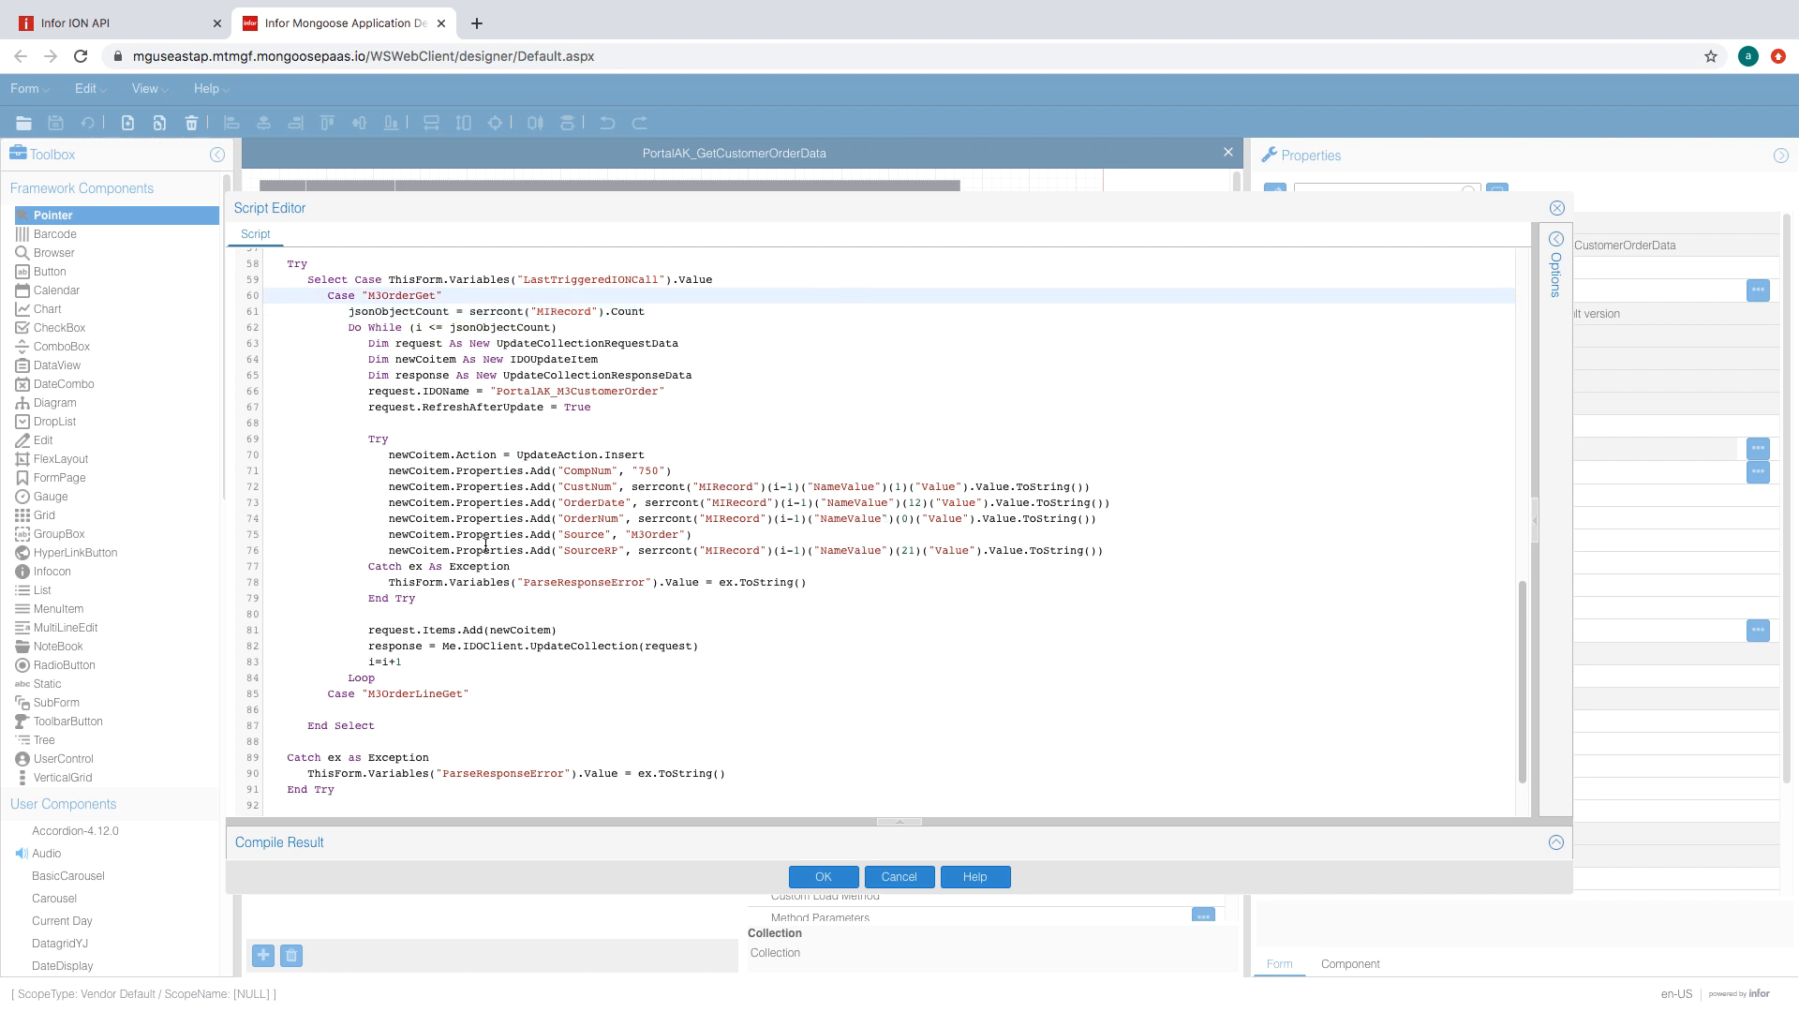
{"action": "left_click_drag", "start_coordinate": [450, 678], "coordinate": [160, 308]}
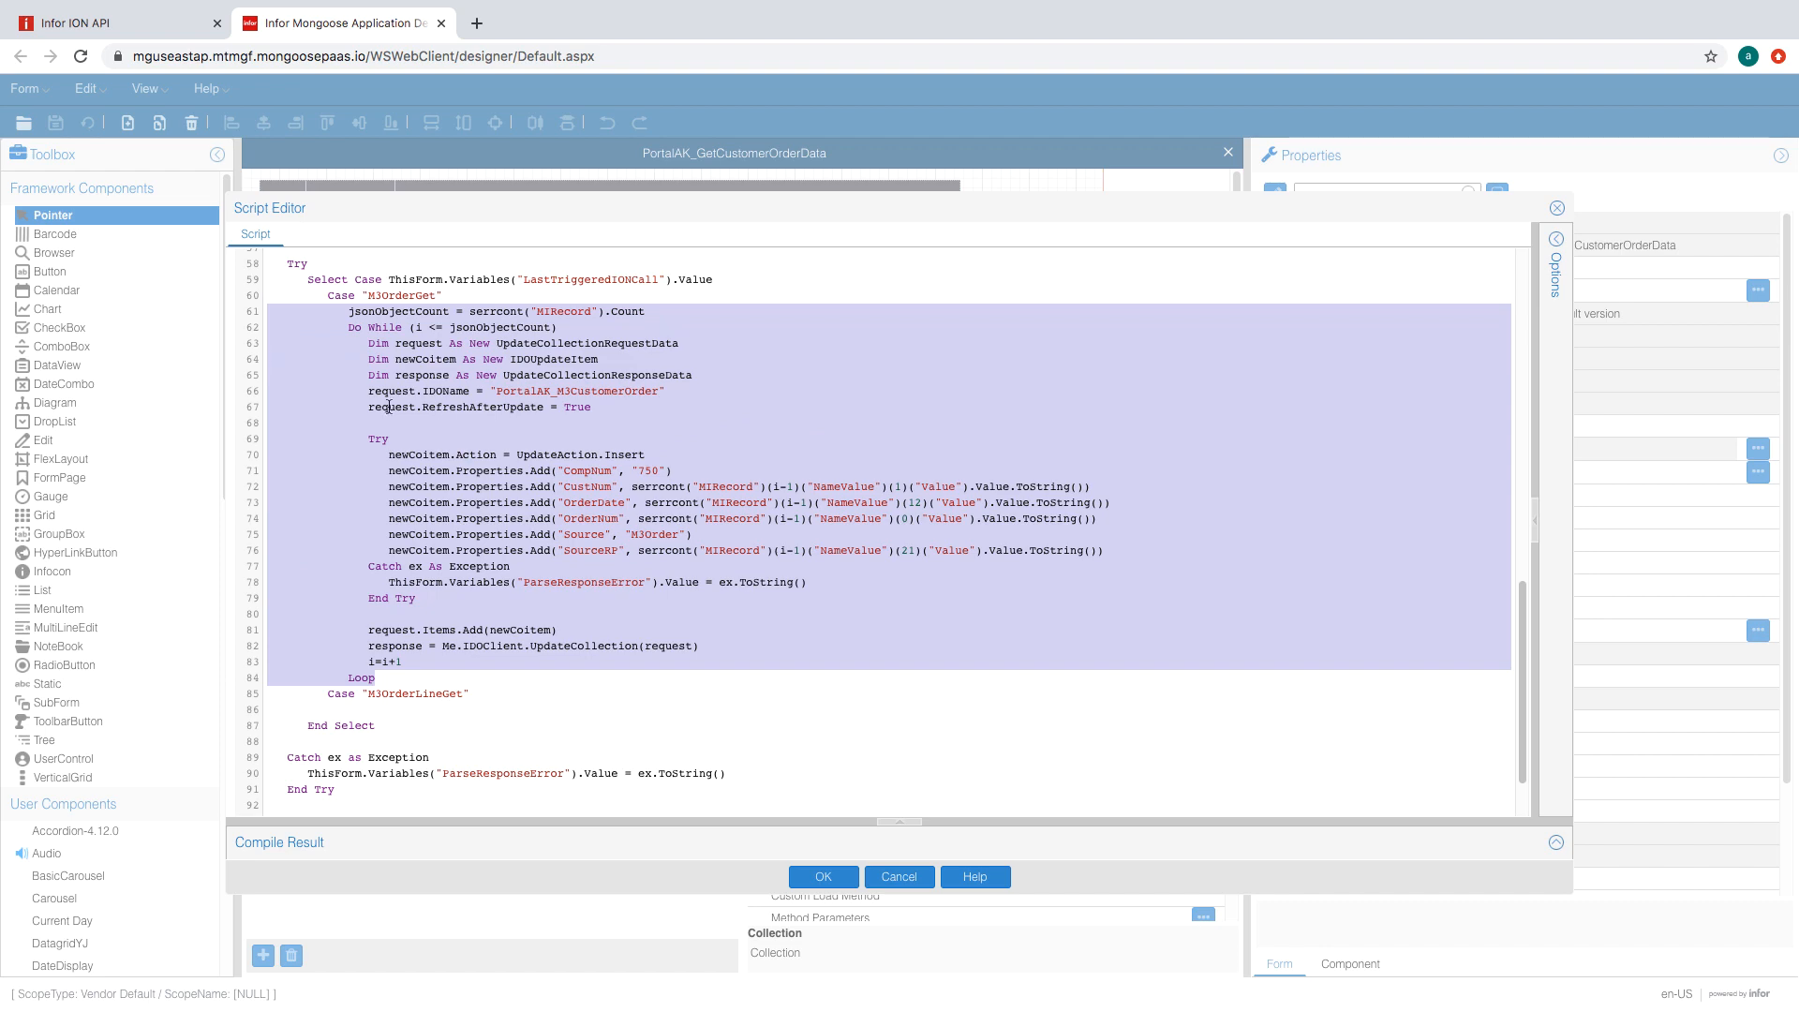
{"action": "right_click", "coordinate": [388, 407]}
{"action": "left_click", "coordinate": [421, 543]}
{"action": "scroll", "coordinate": [517, 602], "scroll_direction": "down", "scroll_amount": 3}
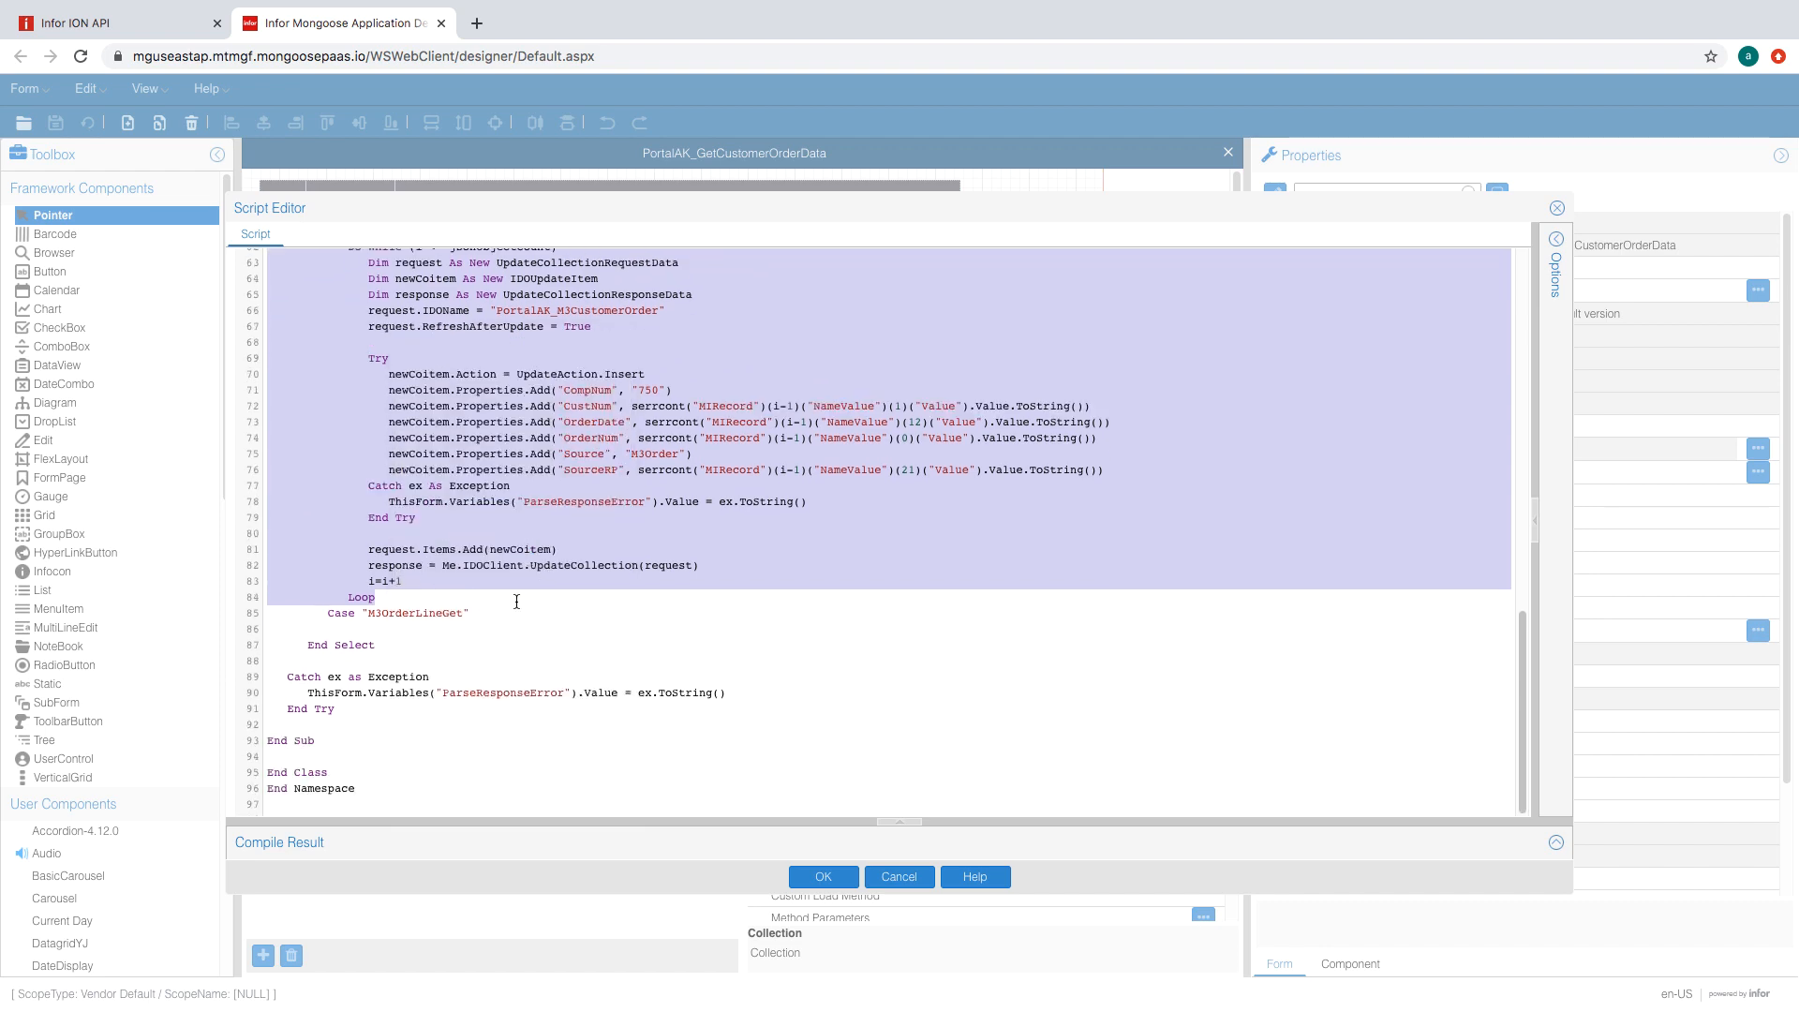
- Paste the loop under Case "M3OrderLineGet" and change its IDO to PortalAK_M3CustomerOrderLines
{"action": "left_click", "coordinate": [515, 614]}
{"action": "left_click", "coordinate": [512, 630]}
{"action": "key", "text": "ctrl+v"}
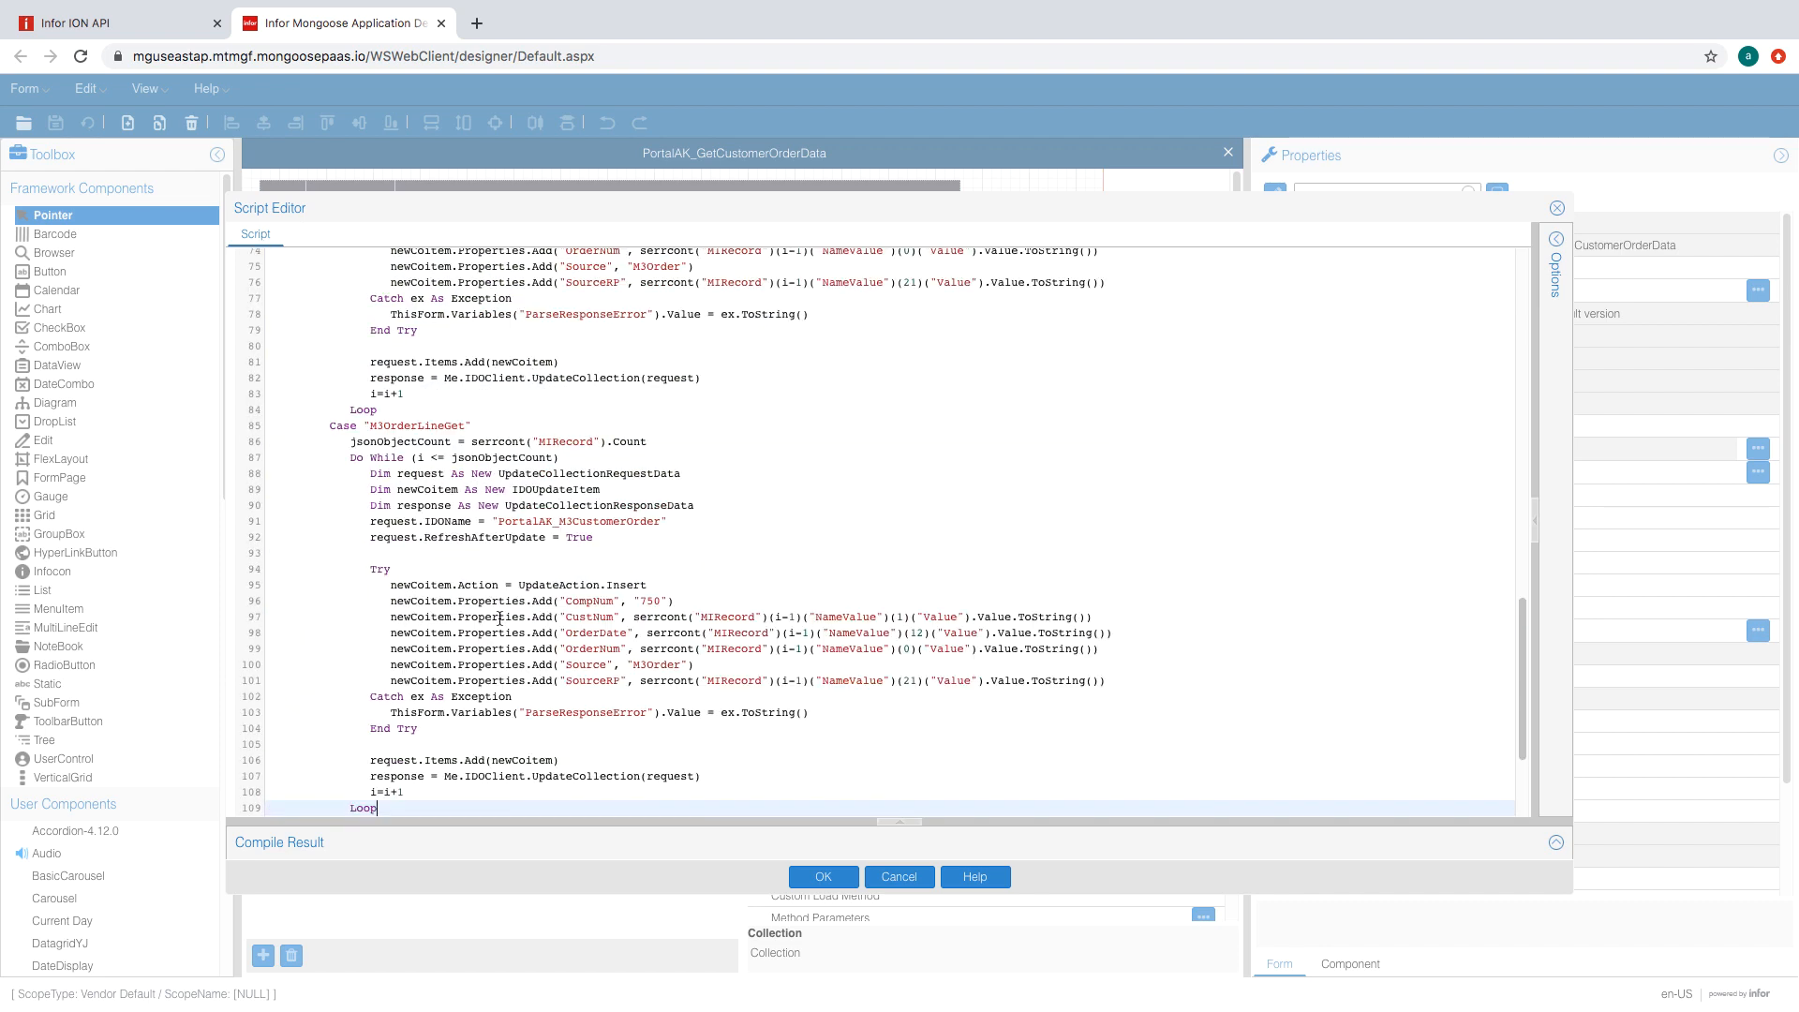
{"action": "double_click", "coordinate": [664, 365]}
{"action": "key", "text": "Right"}
{"action": "type", "text": "s"}
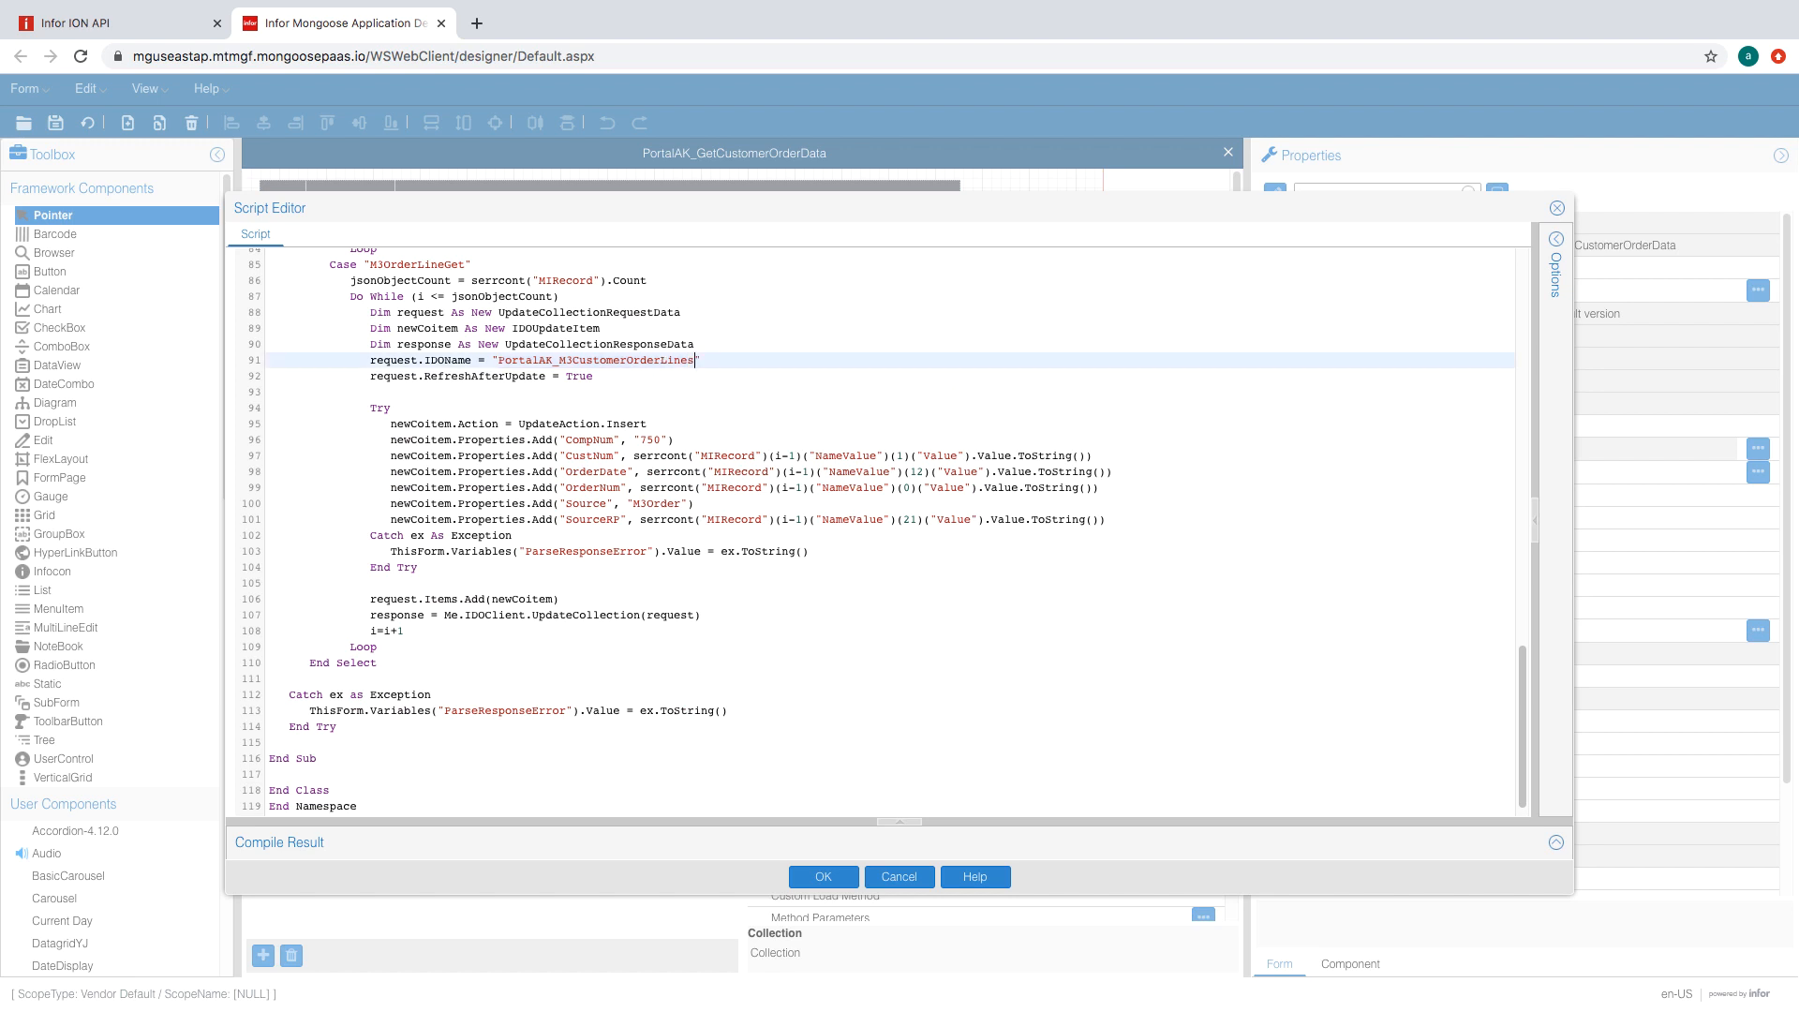
- Paste the order-line property assignments and indent them into the inner Try block
{"action": "left_click", "coordinate": [700, 472]}
{"action": "left_click", "coordinate": [699, 430]}
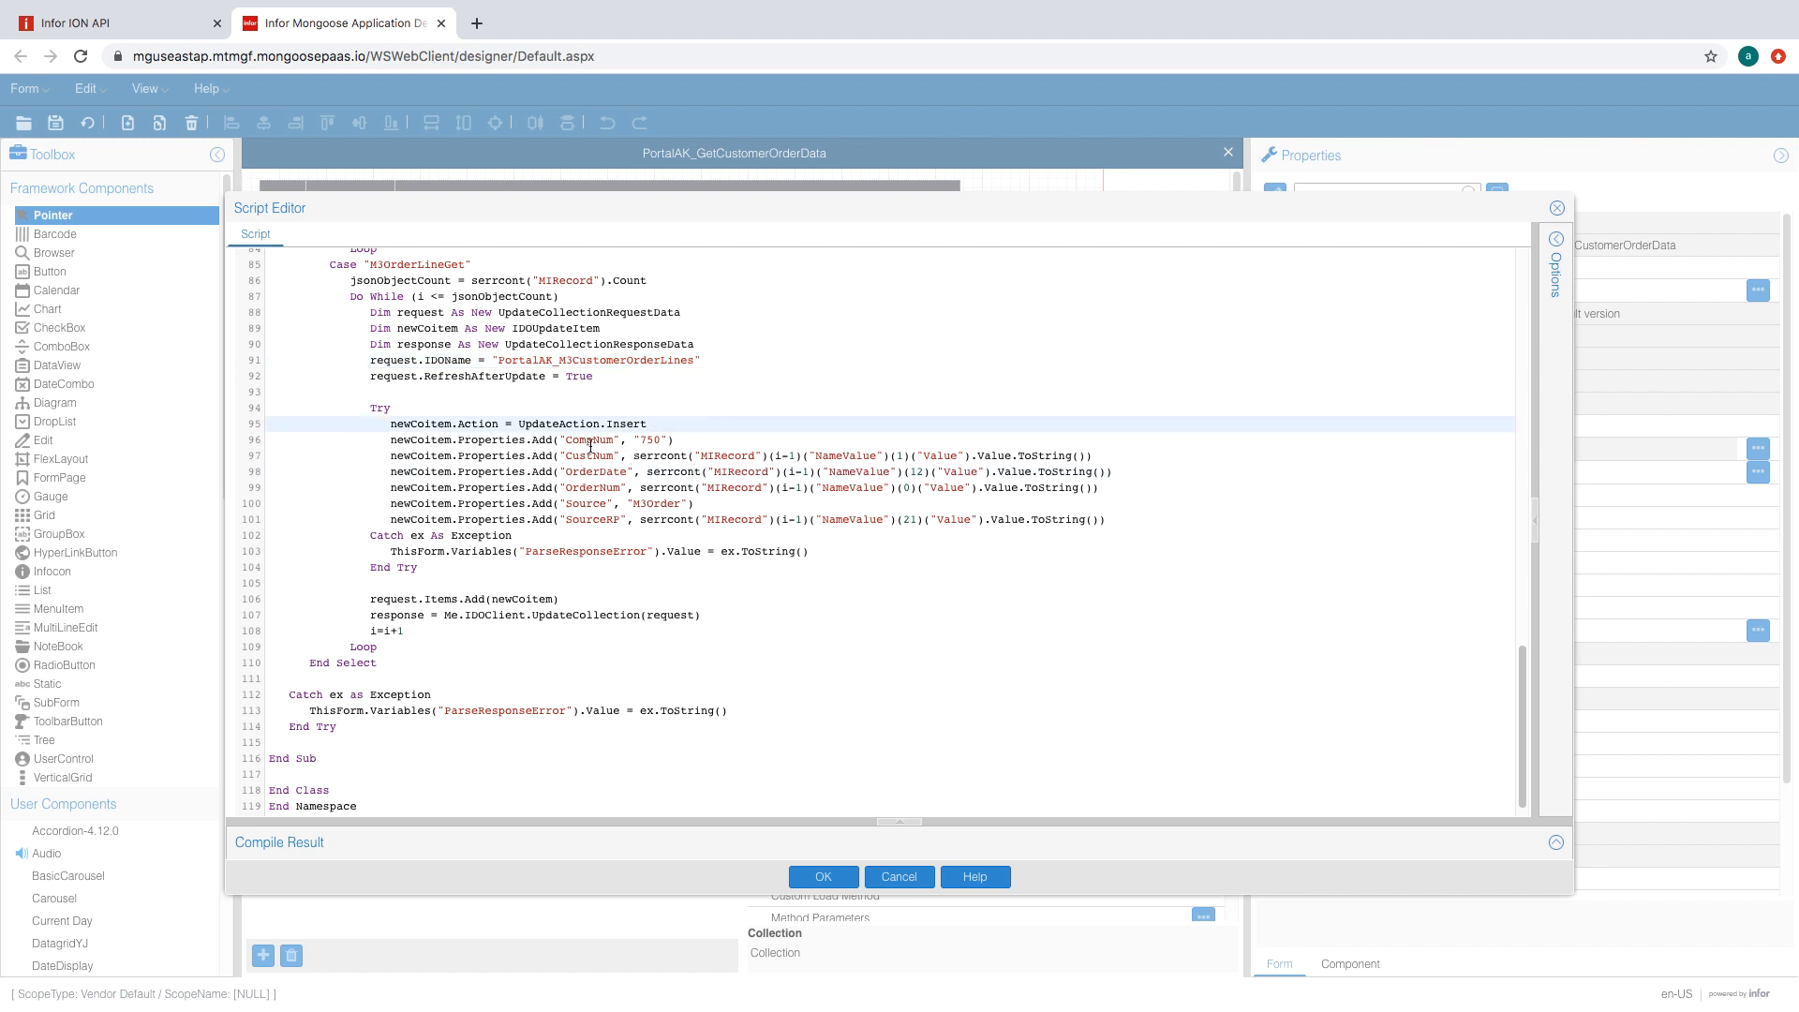
{"action": "left_click", "coordinate": [592, 441]}
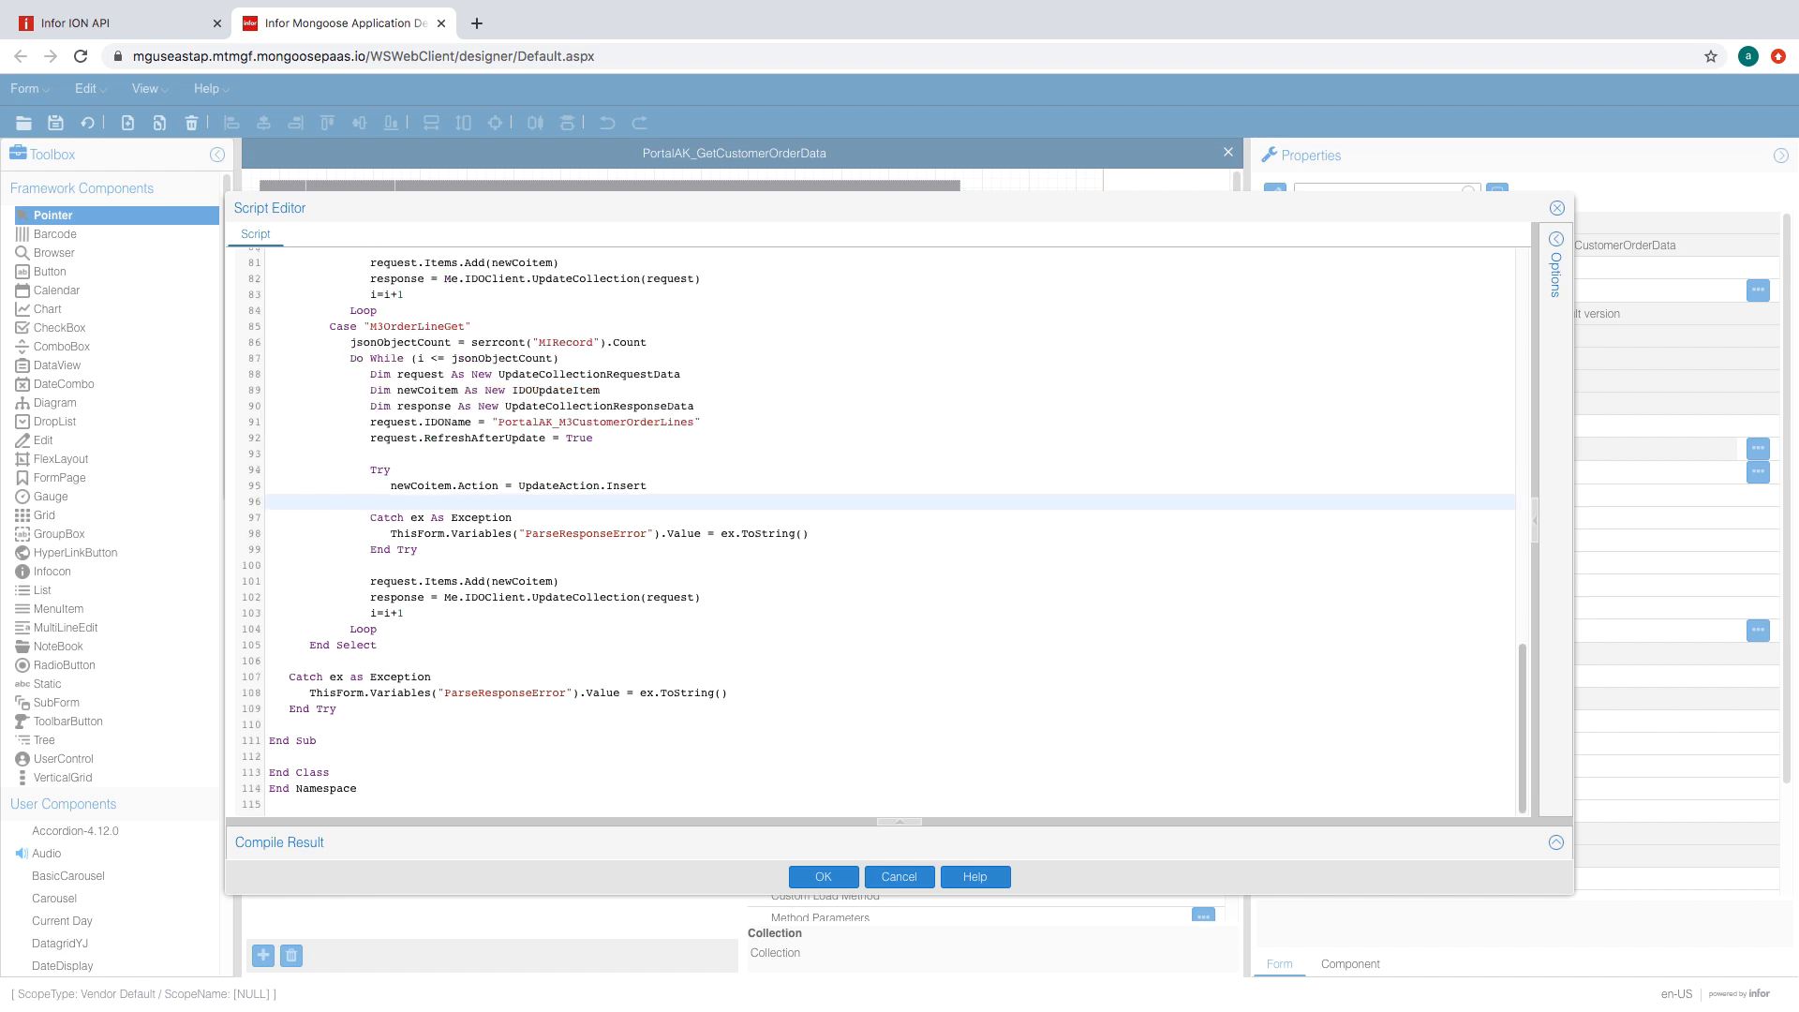
{"action": "key", "text": "ctrl+v"}
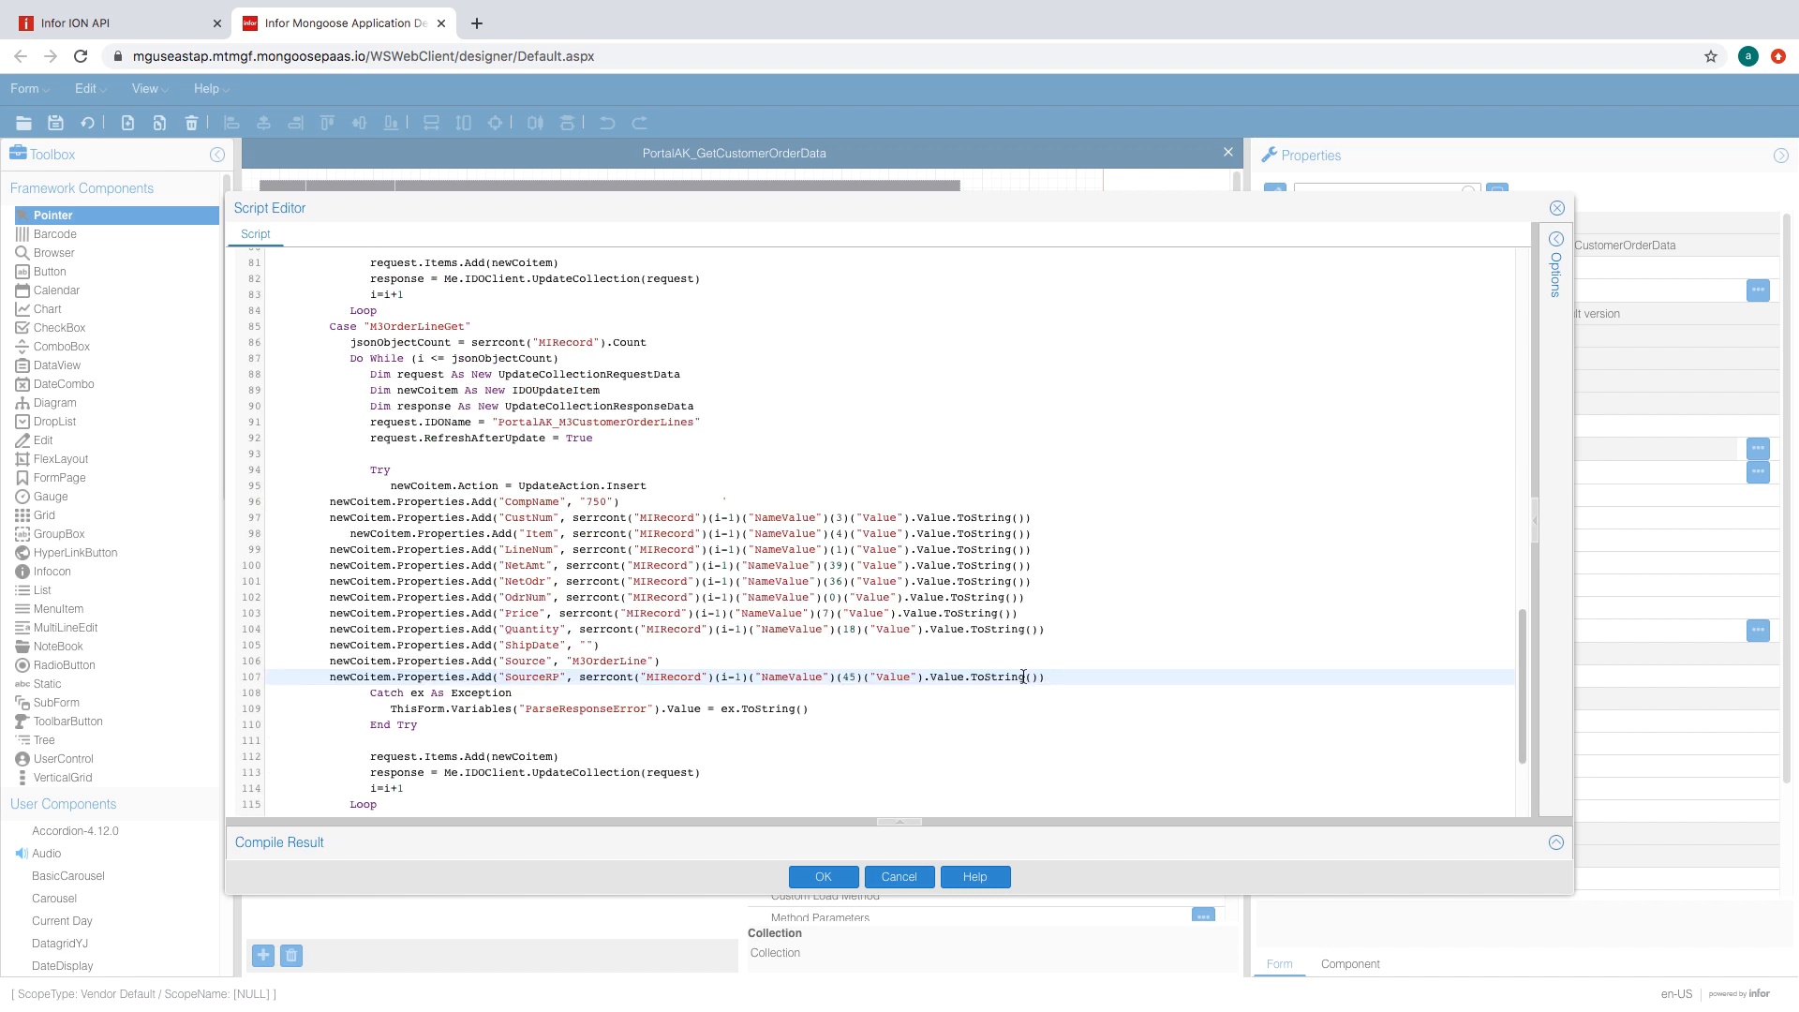
{"action": "left_click_drag", "start_coordinate": [1057, 677], "coordinate": [223, 500]}
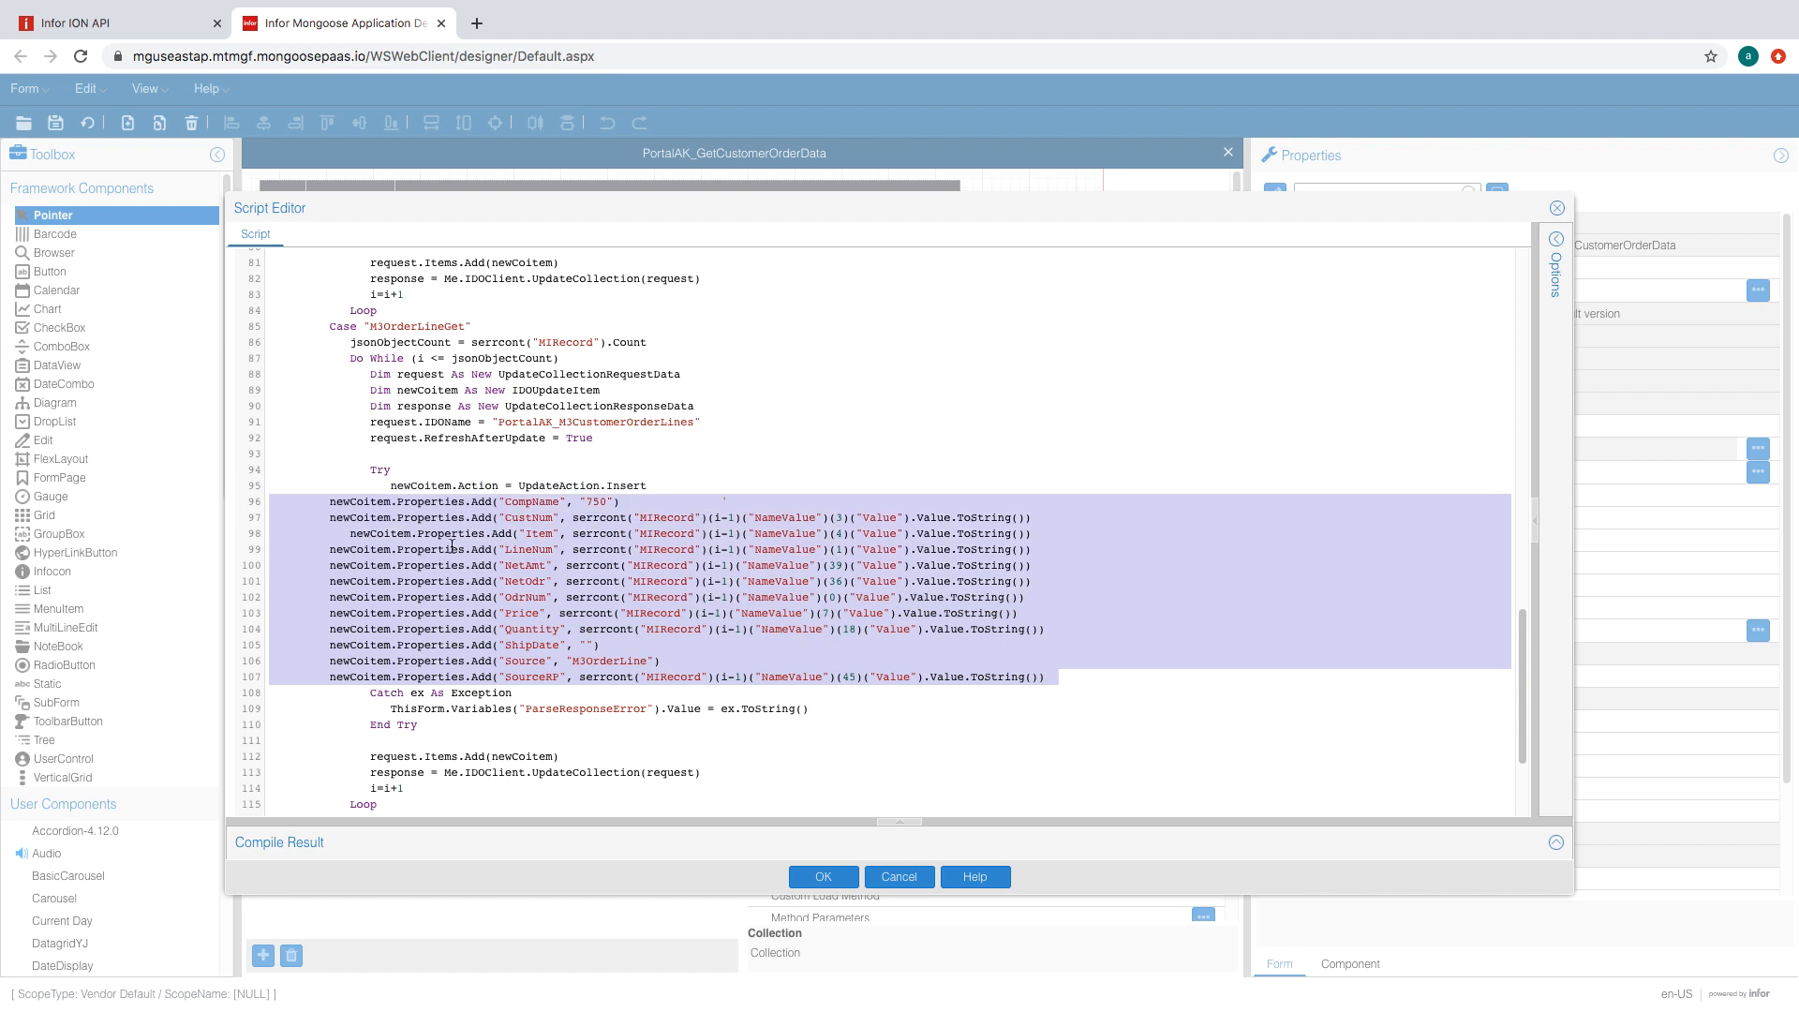
{"action": "key", "text": "Tab"}
{"action": "key", "text": "Tab"}
{"action": "key", "text": "Tab"}
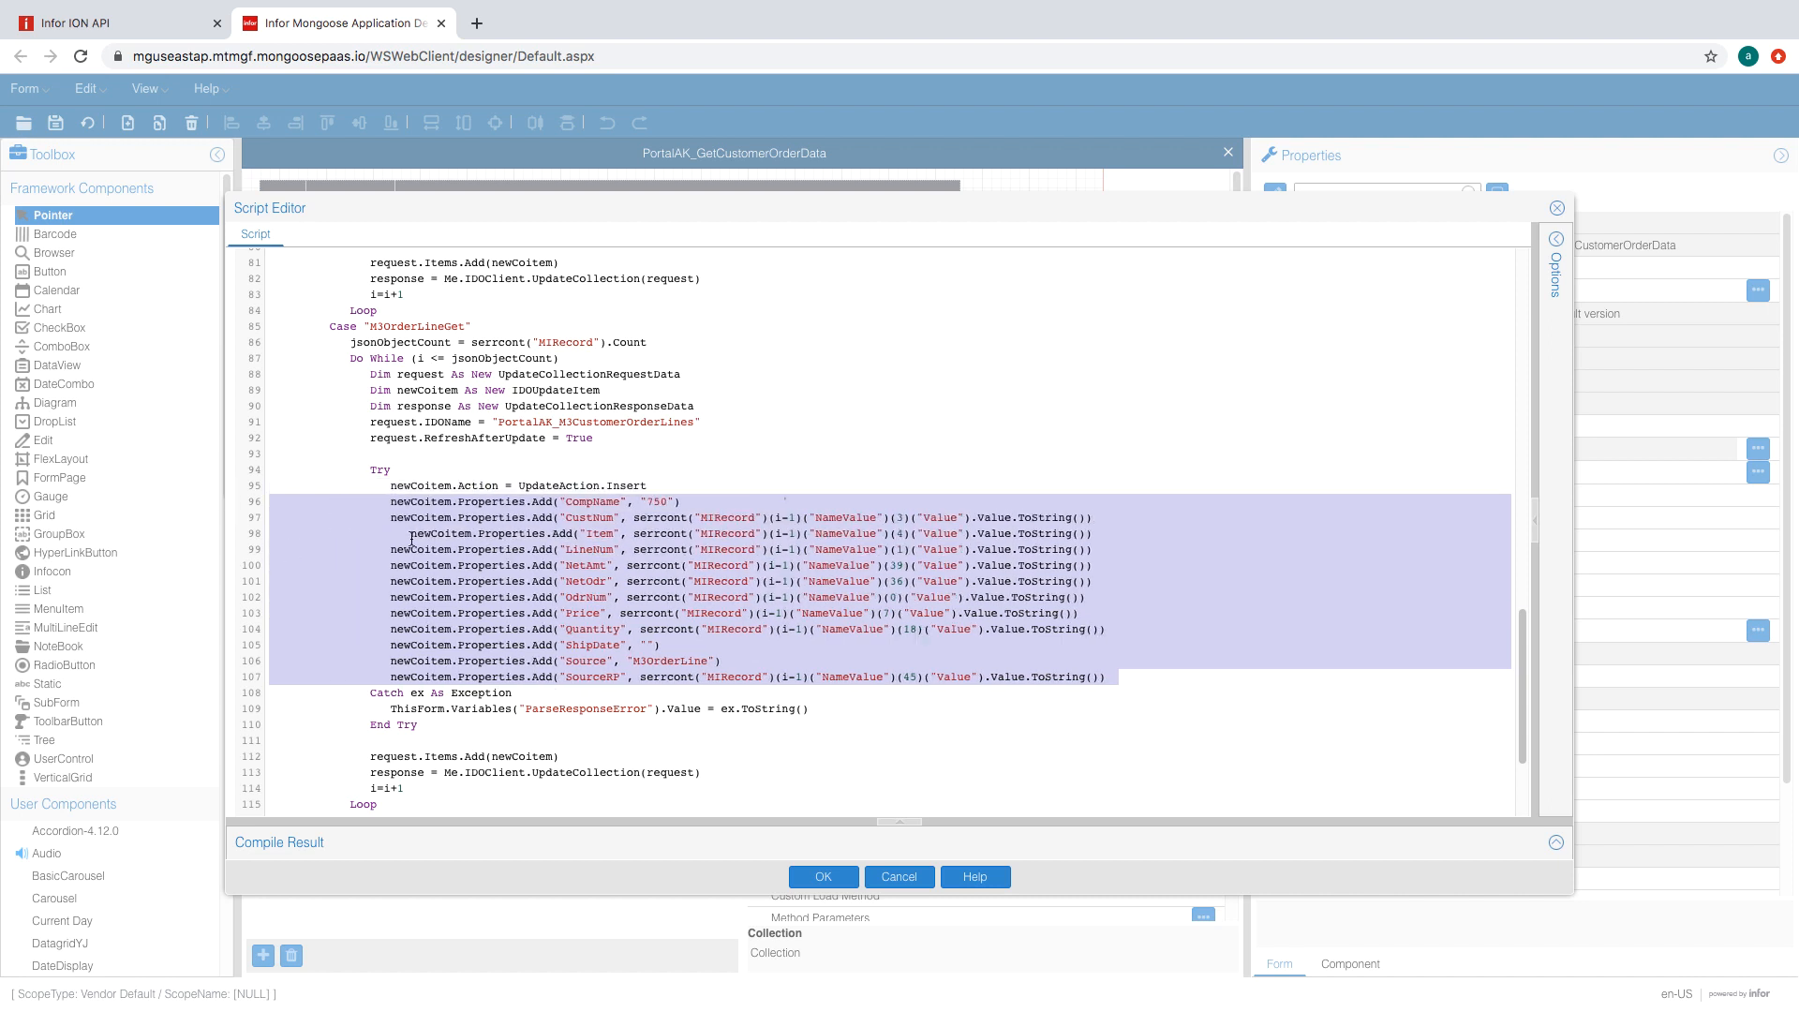
{"action": "left_click", "coordinate": [412, 539]}
{"action": "key", "text": "BackSpace"}
{"action": "key", "text": "BackSpace"}
{"action": "key", "text": "BackSpace"}
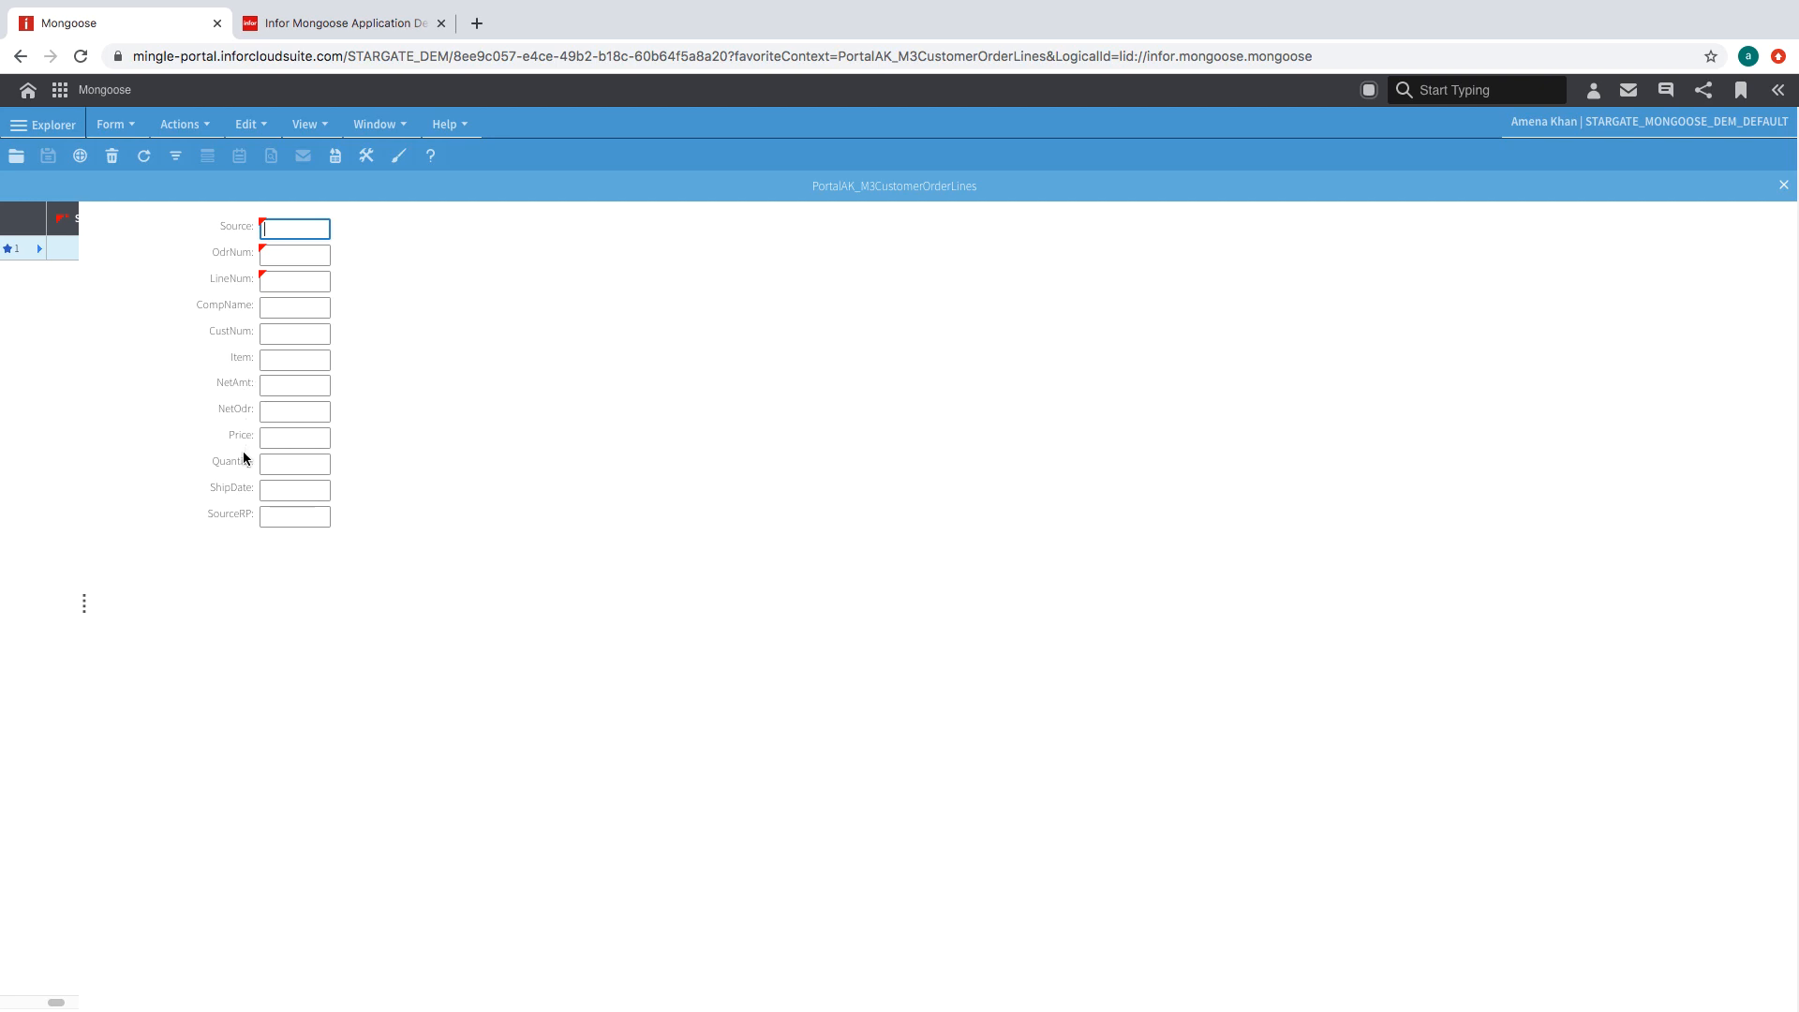
- Save the script and return to the PortalAK_GetCustomerOrderData form design
{"action": "left_click", "coordinate": [347, 23]}
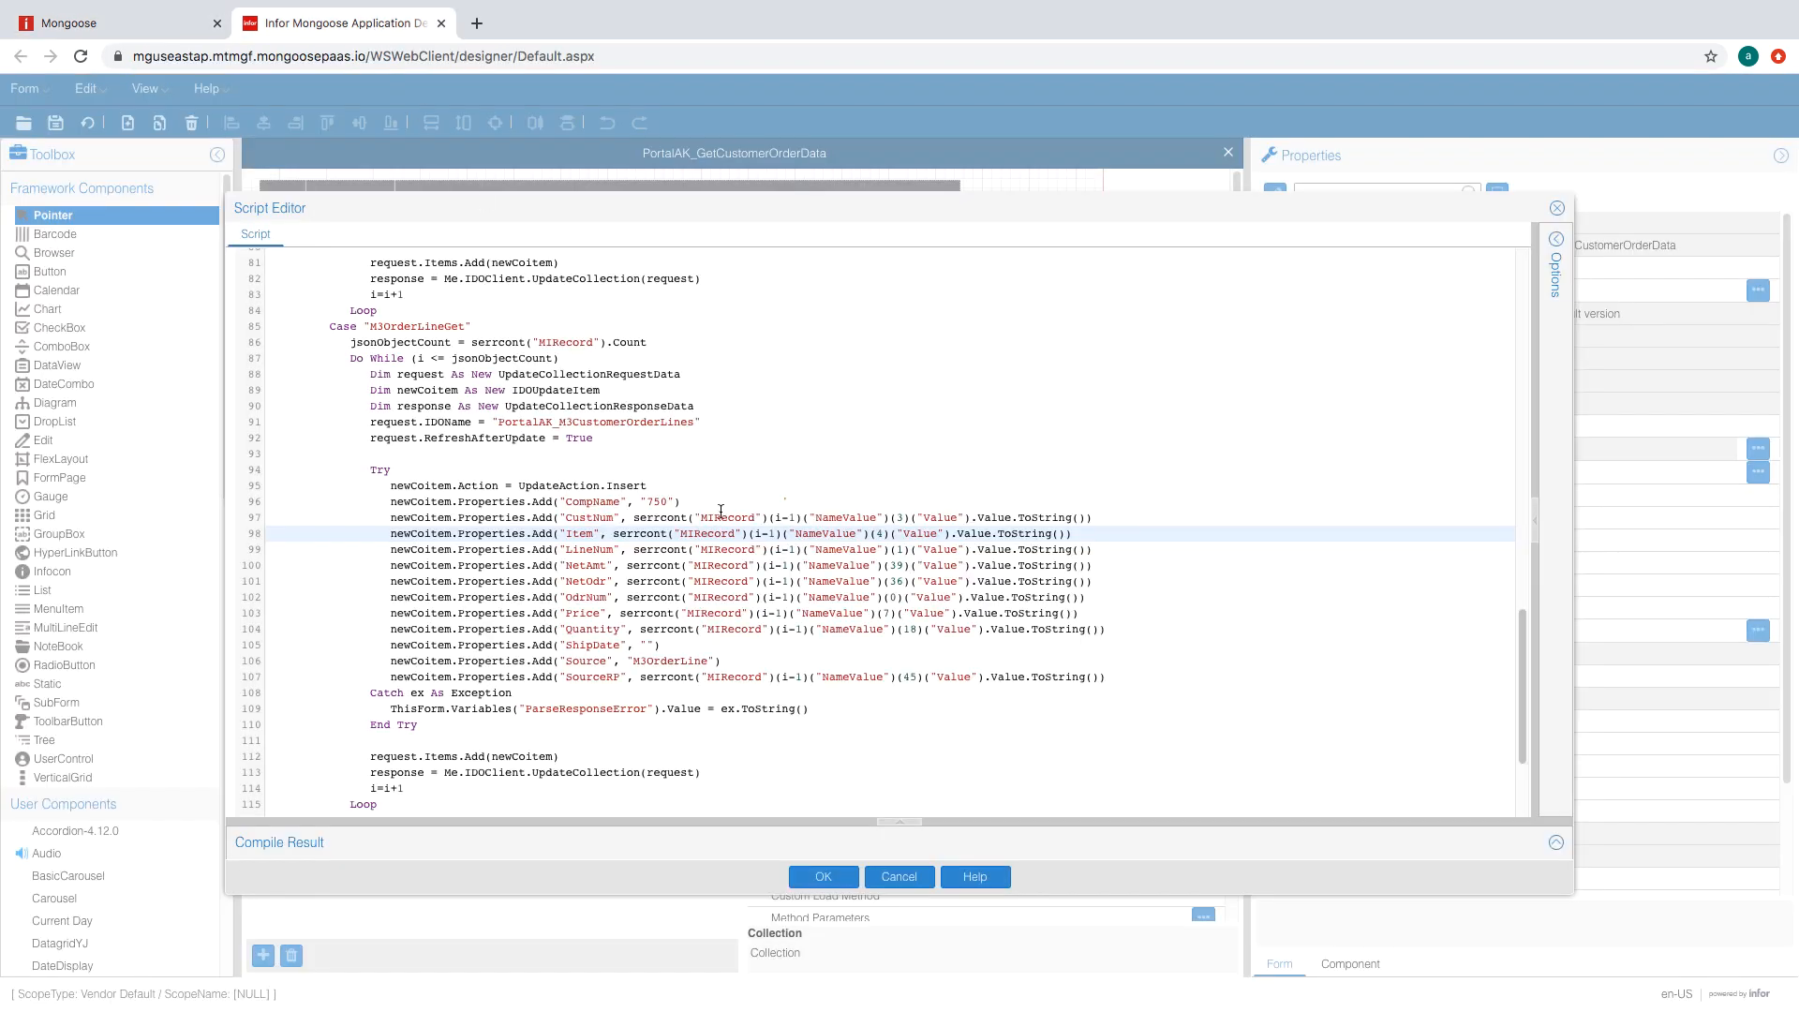
{"action": "scroll", "coordinate": [748, 611], "scroll_direction": "down", "scroll_amount": 3}
{"action": "left_click", "coordinate": [823, 876]}
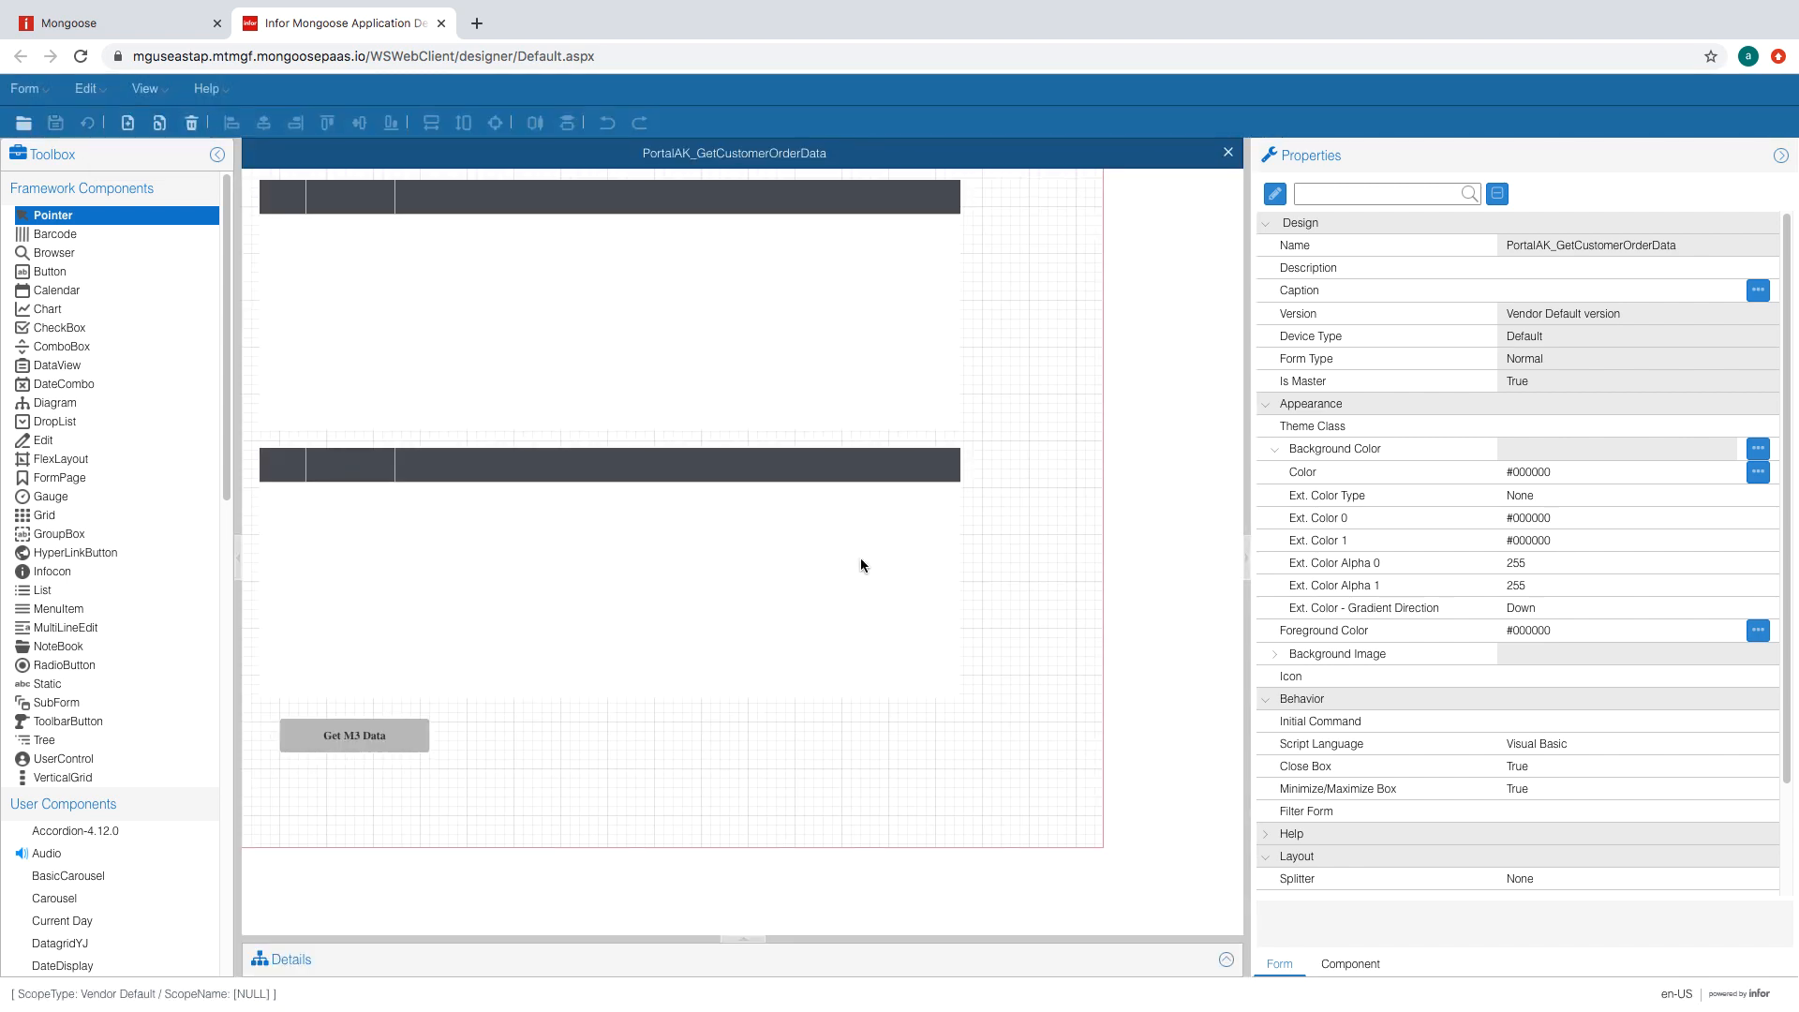
- Add new M3OrderGet and M3OrderLineGet event handlers
{"action": "left_click", "coordinate": [473, 742]}
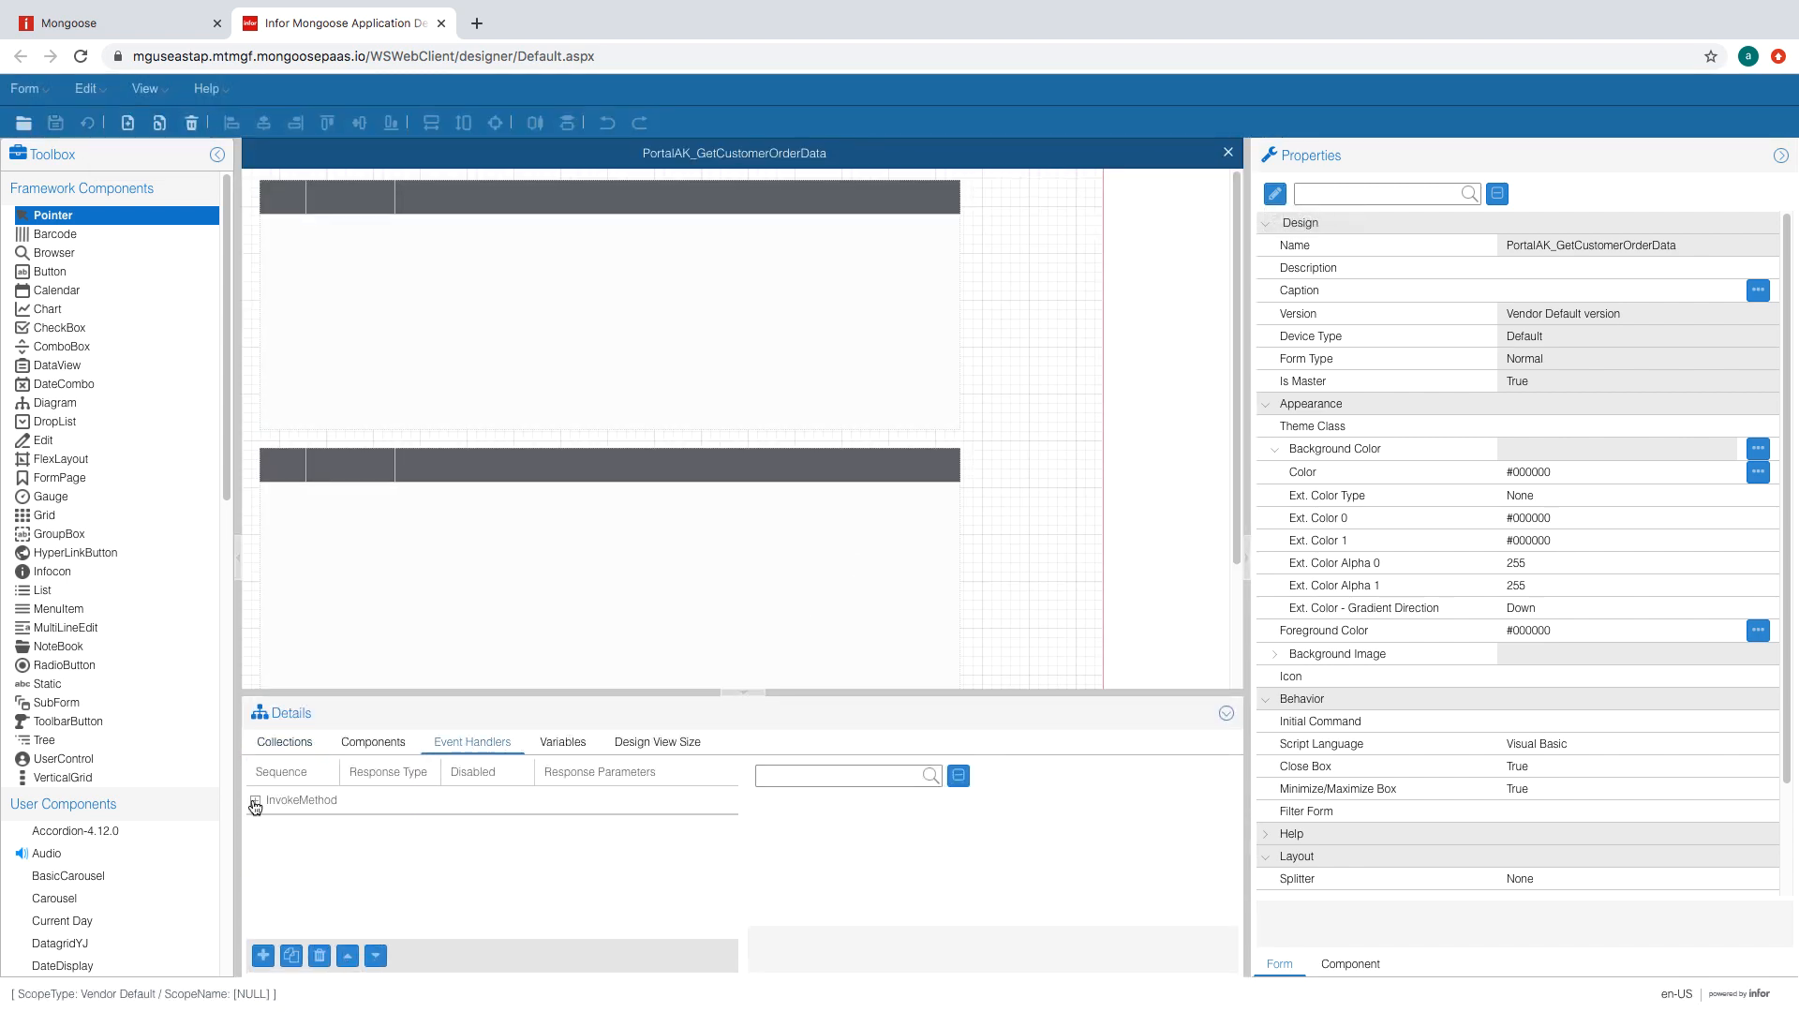
{"action": "left_click", "coordinate": [263, 956]}
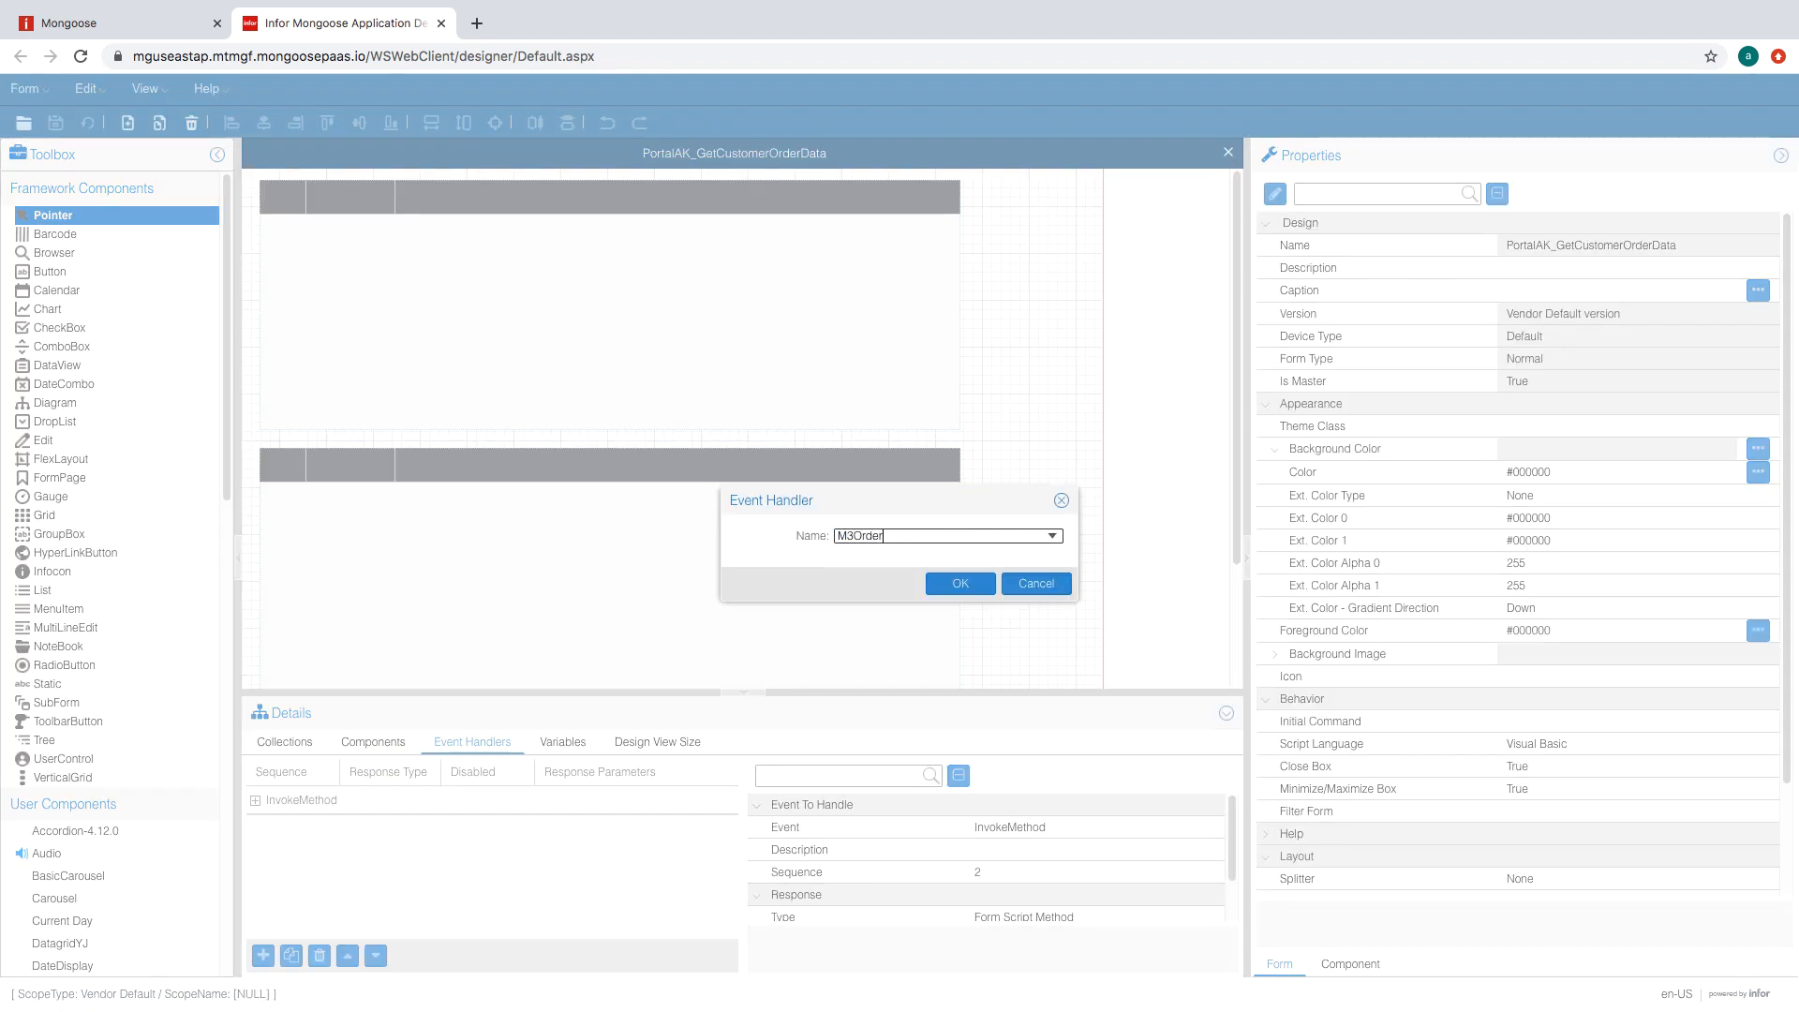
{"action": "key", "text": "Return"}
{"action": "left_click", "coordinate": [263, 956]}
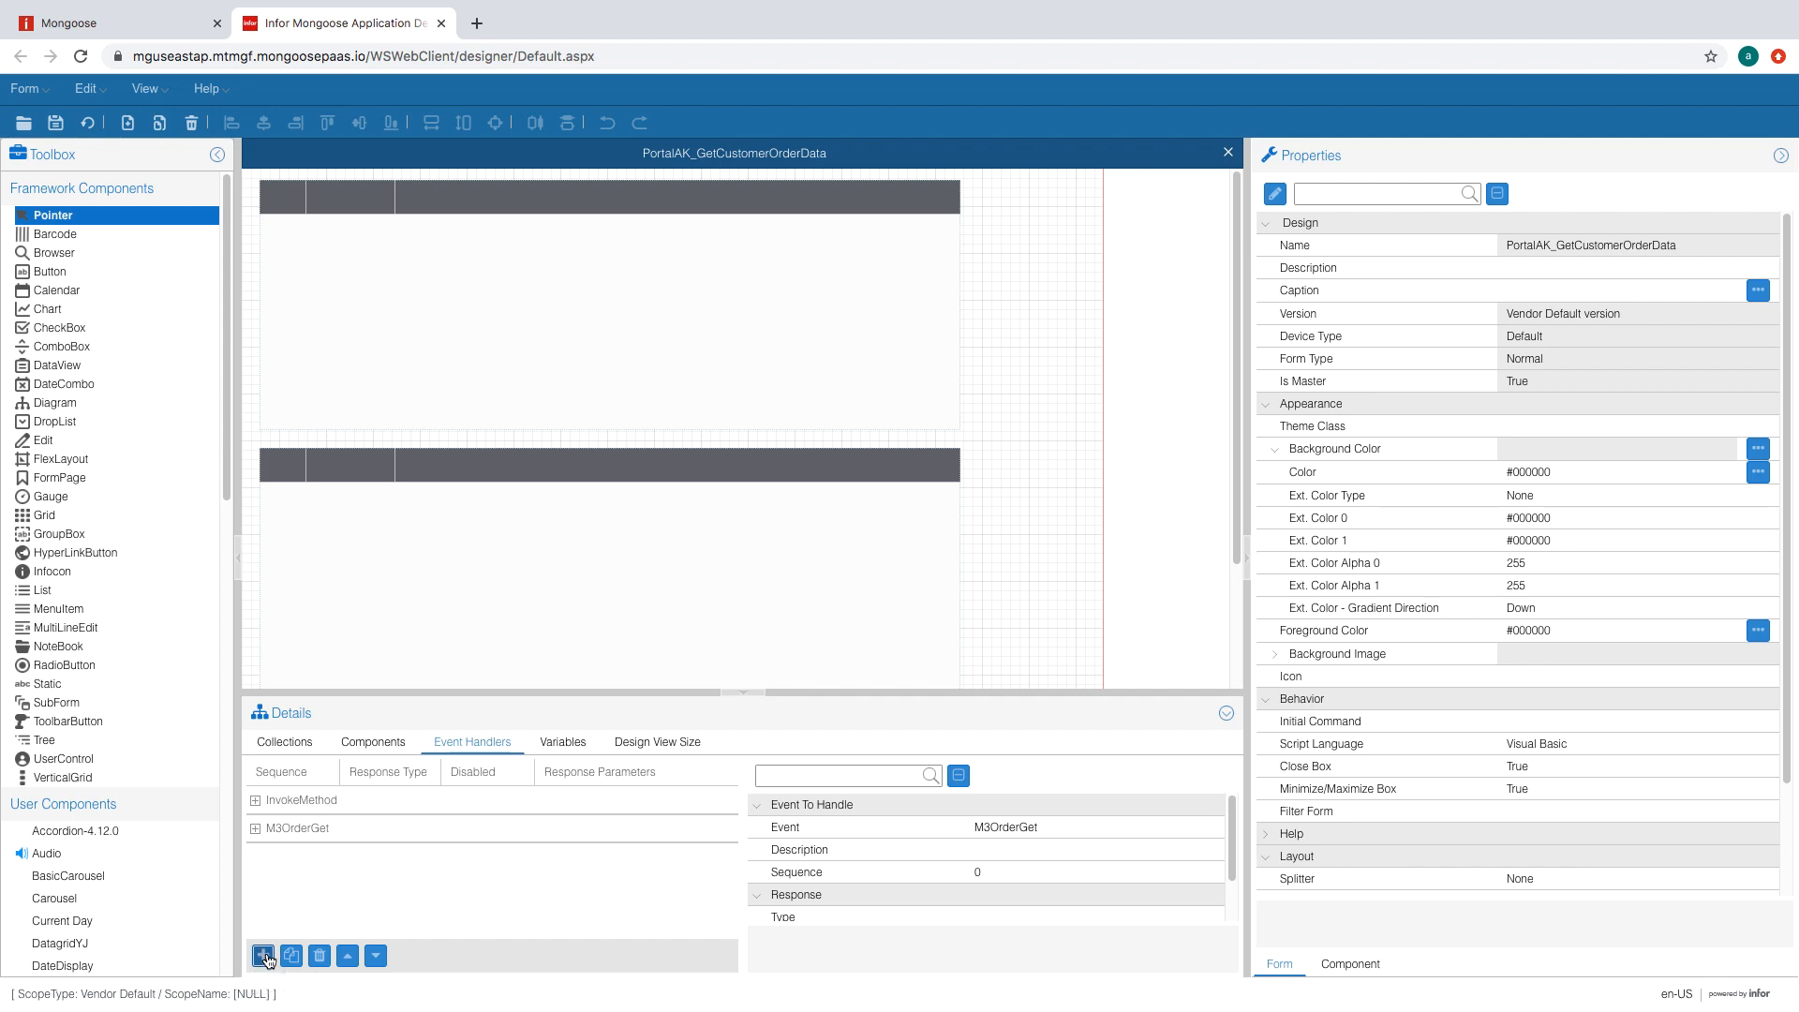
{"action": "type", "text": "M3OrderLineGet"}
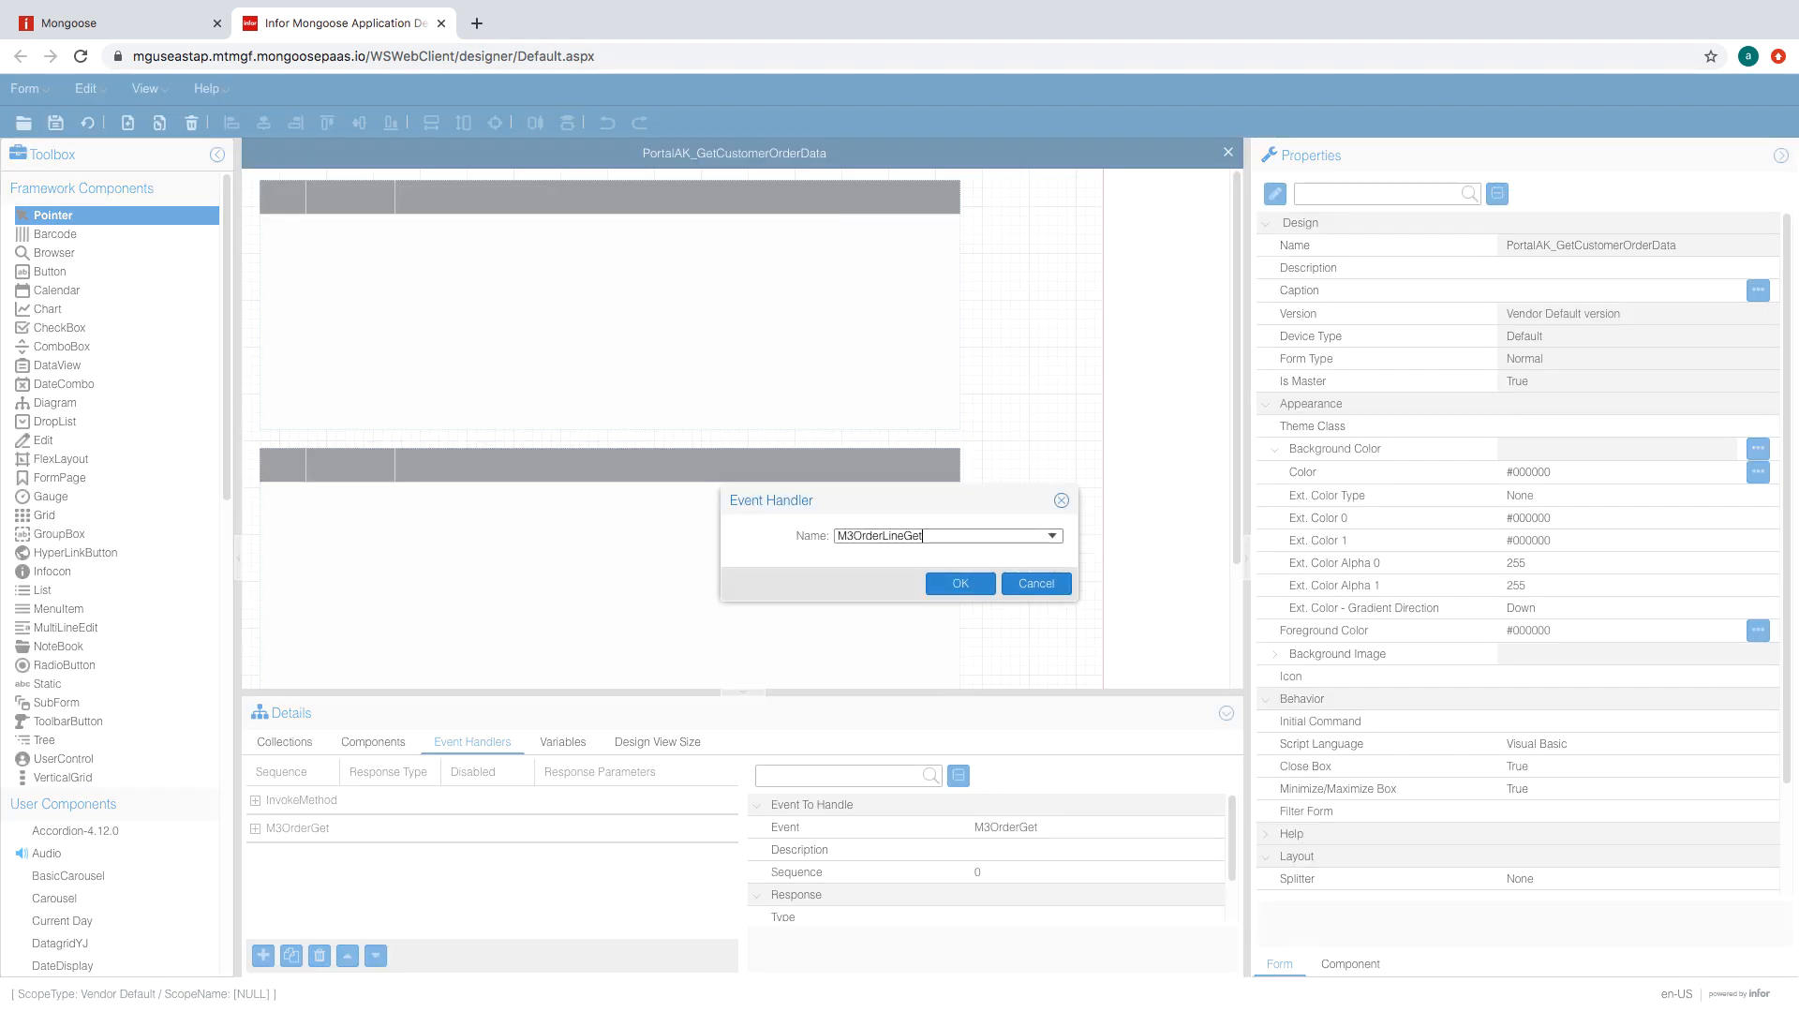
{"action": "key", "text": "Return"}
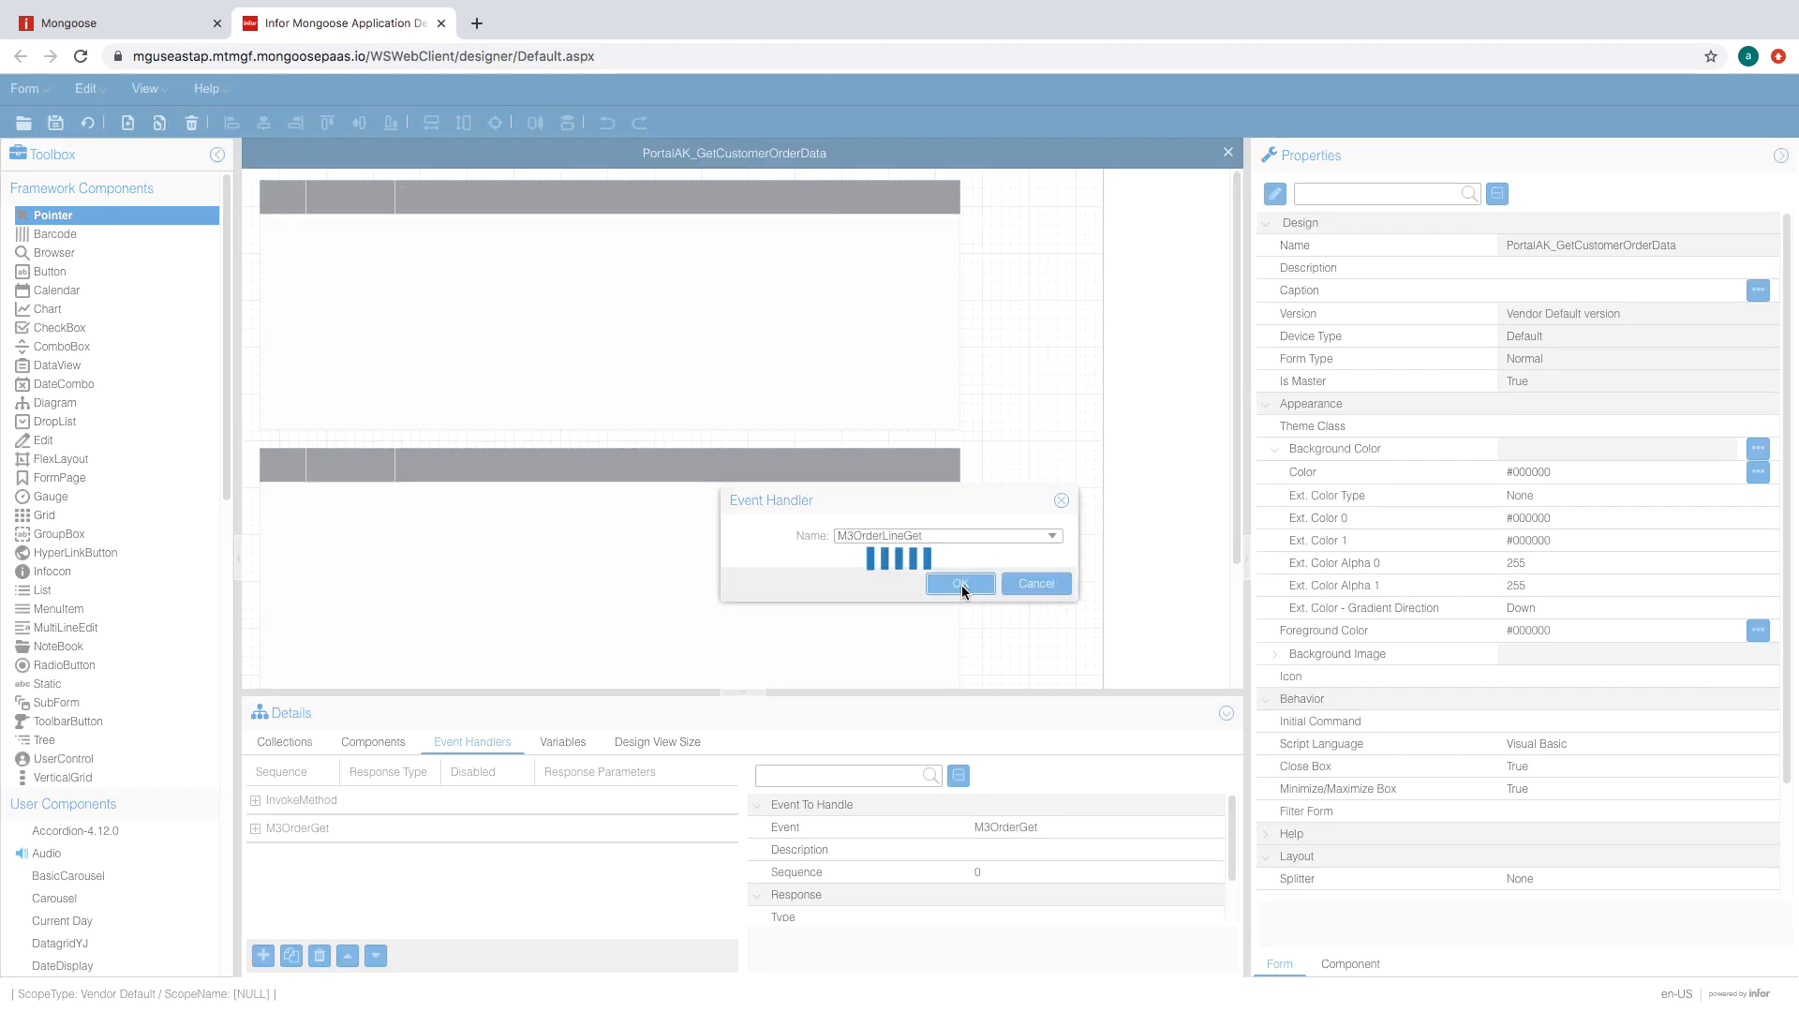
- Set M3OrderLineGet's response type to Form Script Method with parameters M3OrderLineGet()
{"action": "scroll", "coordinate": [1050, 858], "scroll_direction": "down", "scroll_amount": 1}
{"action": "left_click", "coordinate": [1023, 866]}
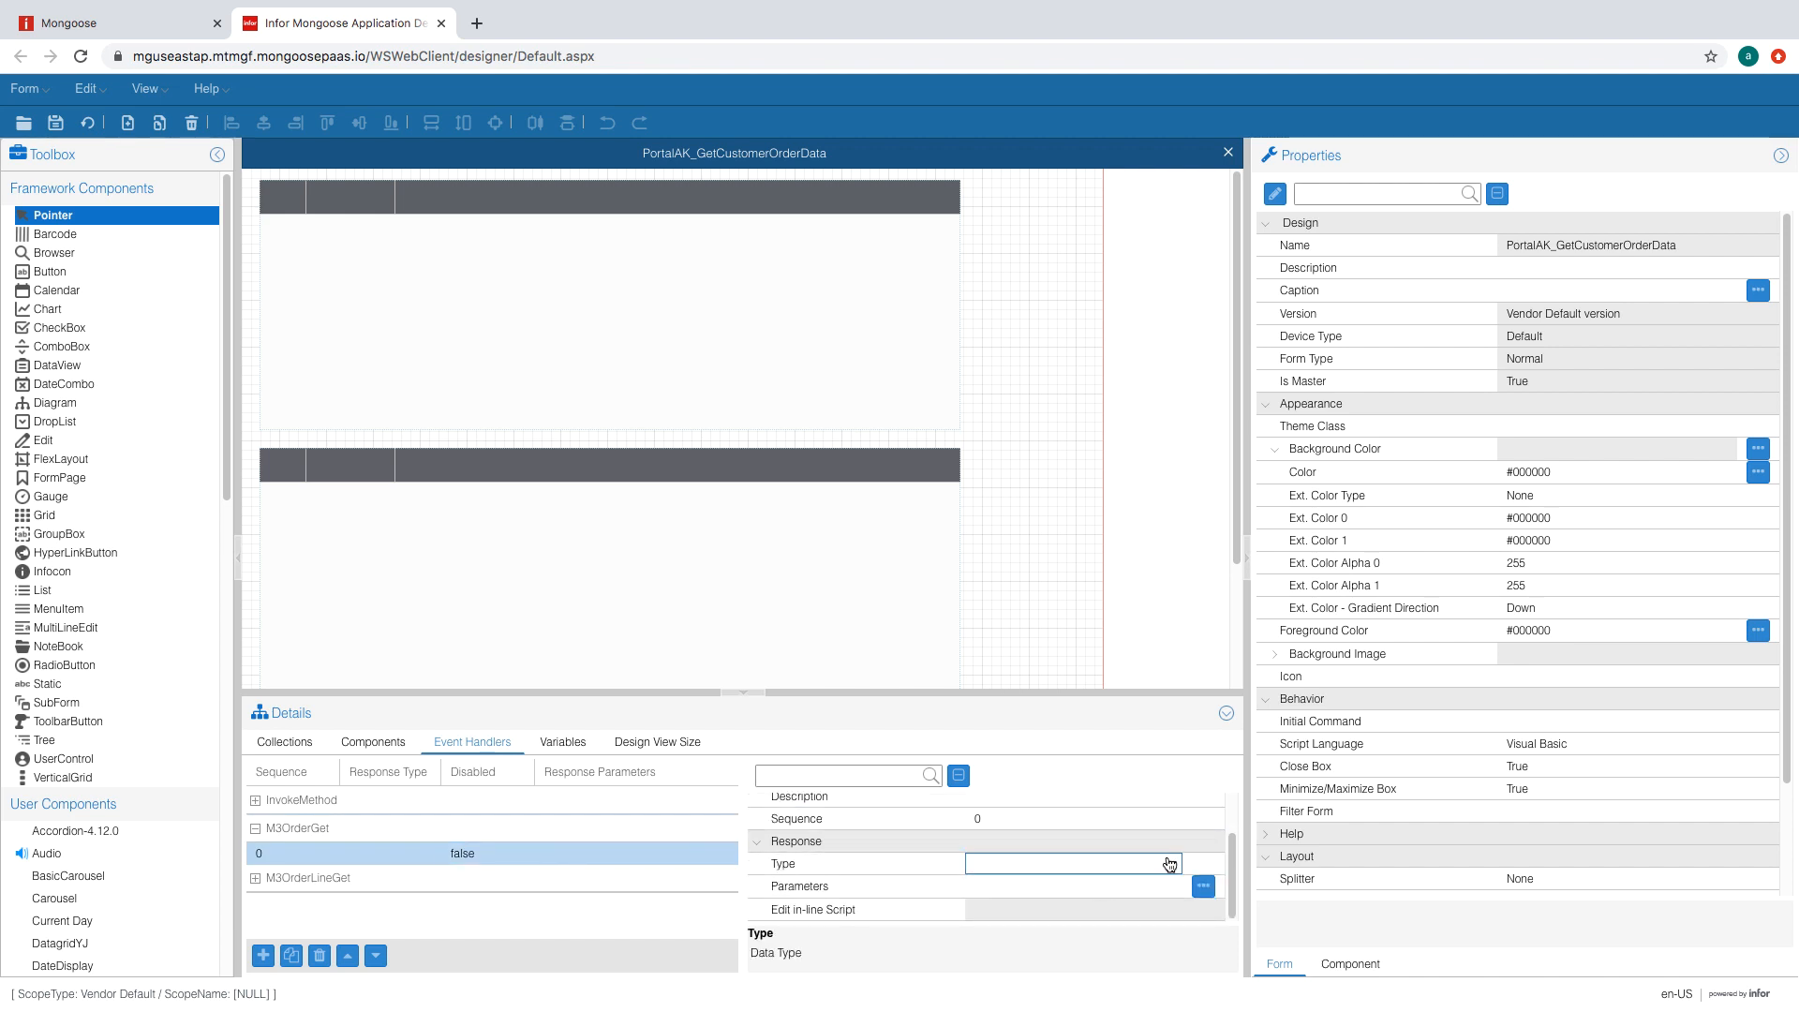
{"action": "left_click", "coordinate": [1172, 863]}
{"action": "scroll", "coordinate": [1109, 709], "scroll_direction": "down", "scroll_amount": 3}
{"action": "left_click", "coordinate": [1091, 700]}
{"action": "left_click", "coordinate": [1099, 888]}
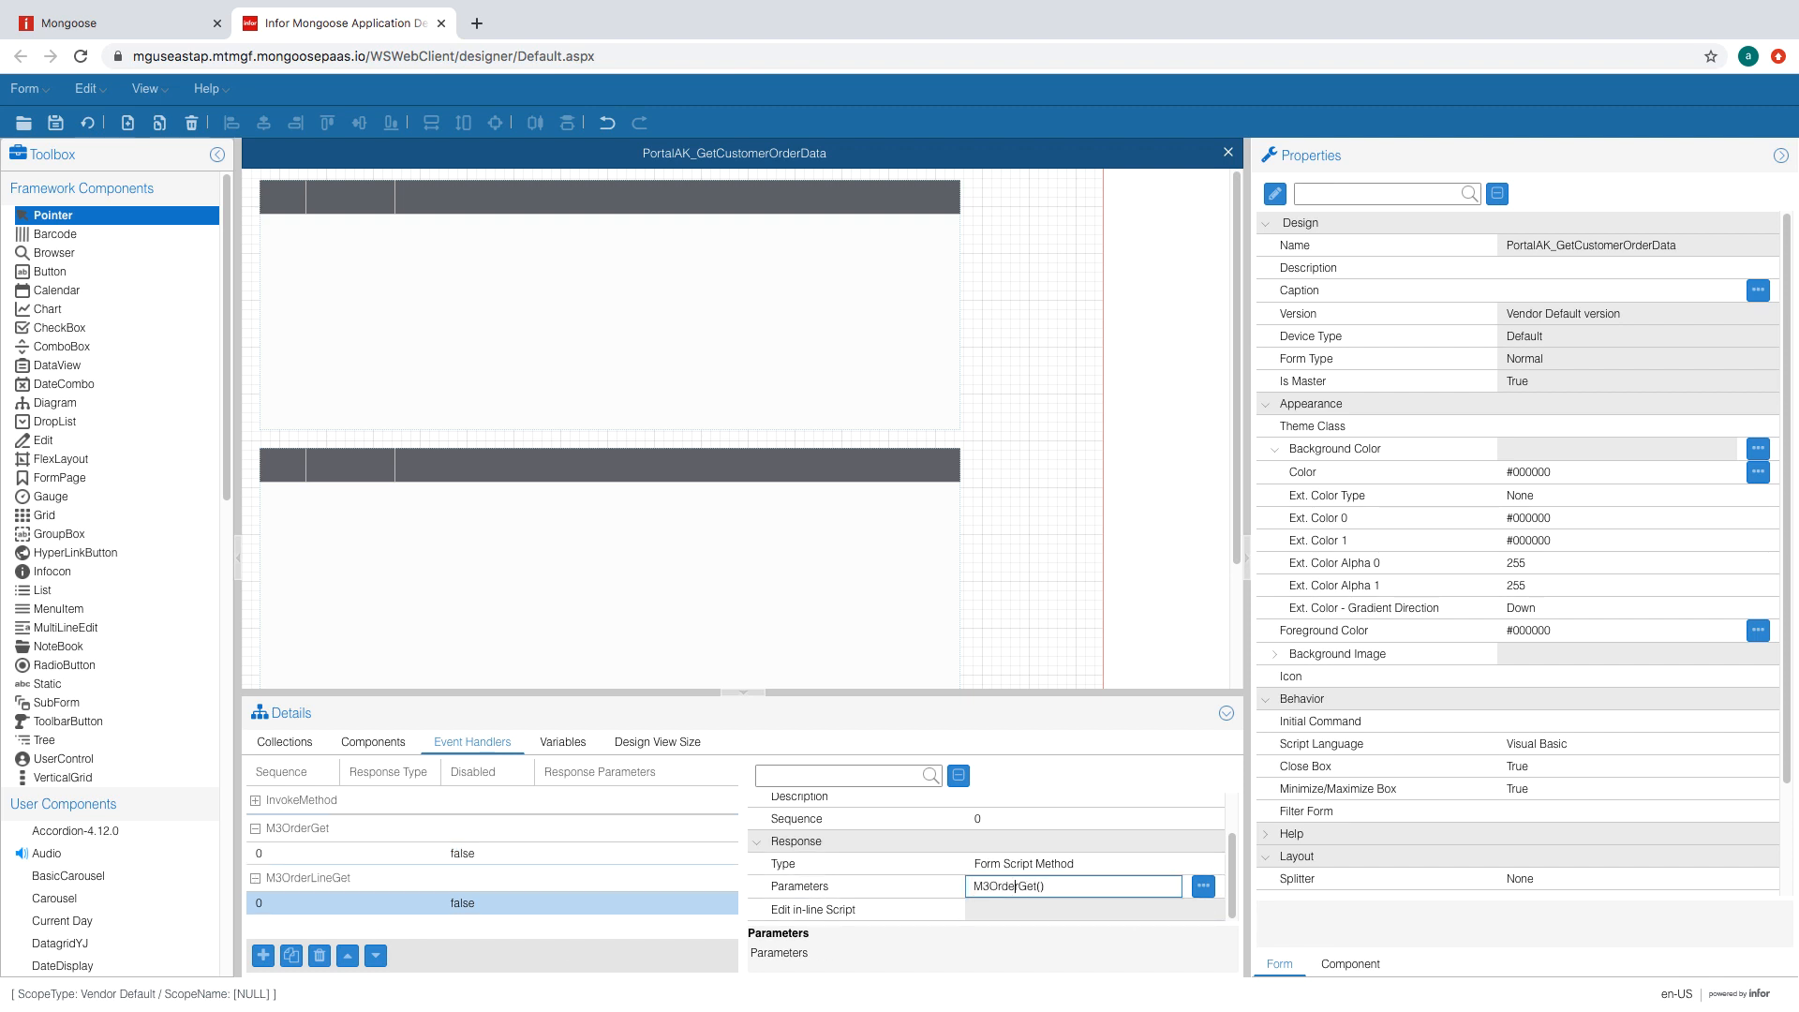
{"action": "left_click", "coordinate": [1052, 860]}
- Review the form script methods and close it unchanged
{"action": "left_click", "coordinate": [1278, 195]}
{"action": "scroll", "coordinate": [325, 434], "scroll_direction": "down", "scroll_amount": 6}
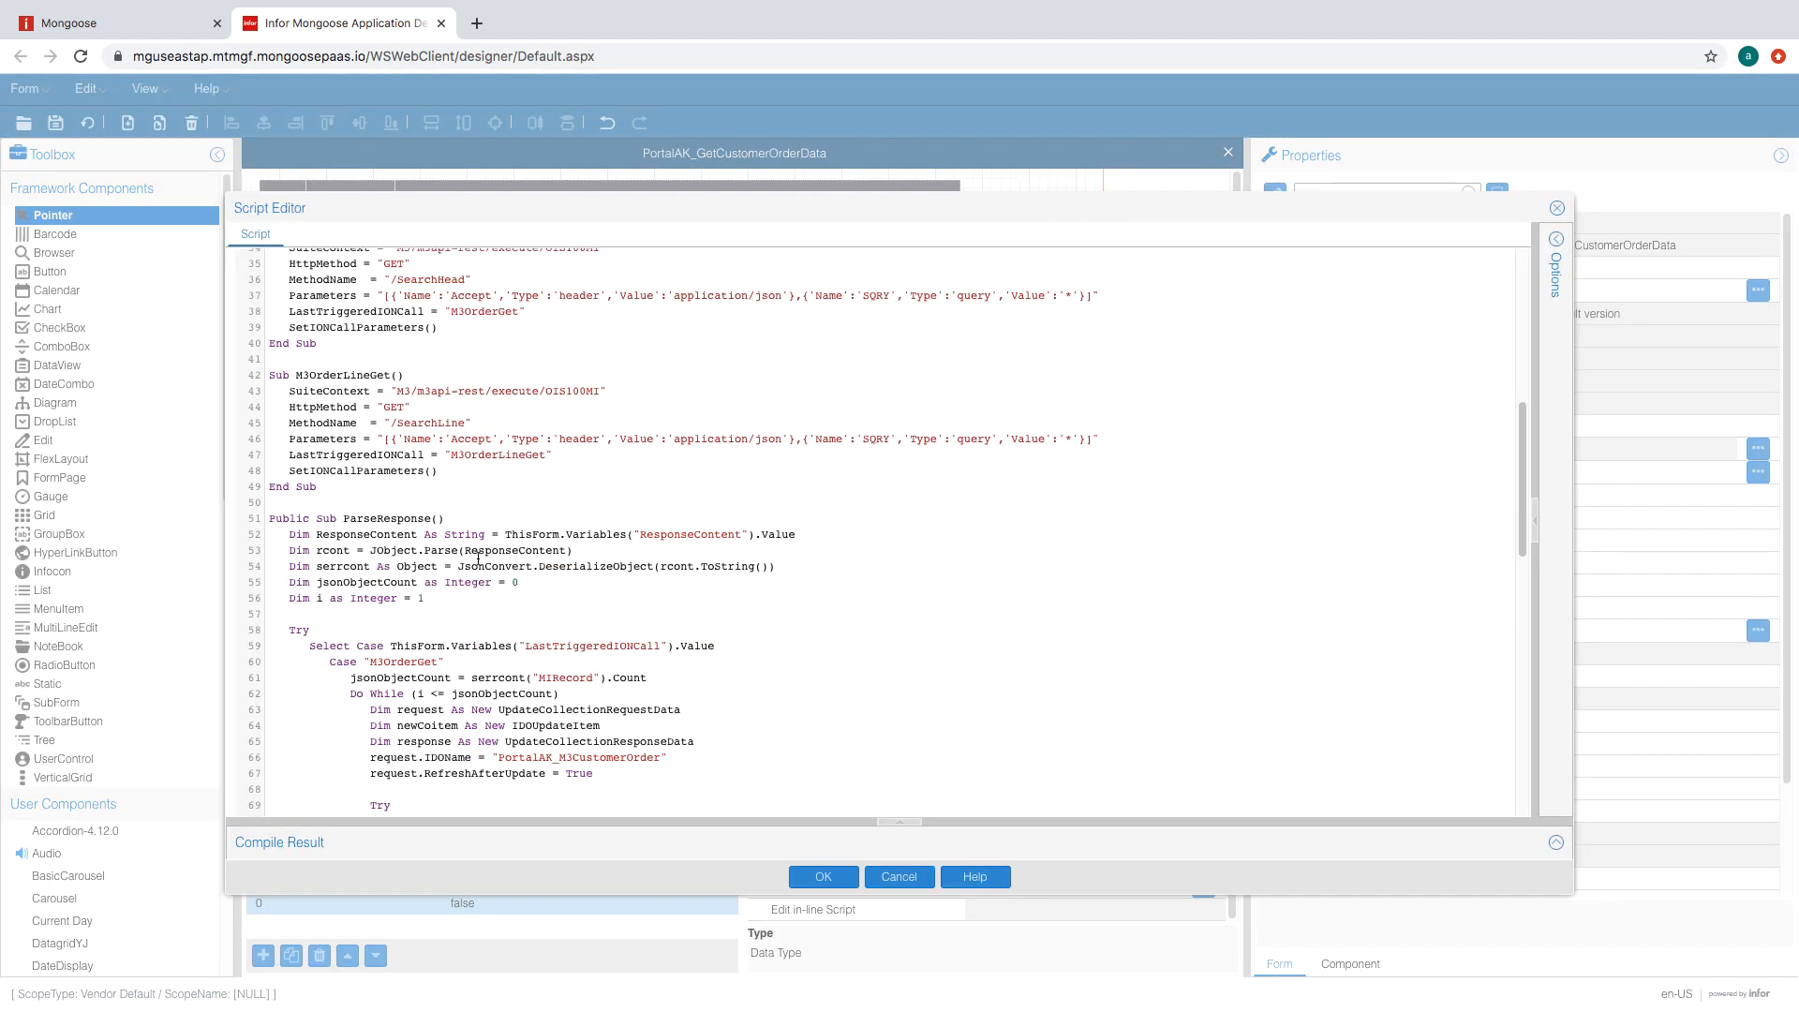
{"action": "scroll", "coordinate": [324, 433], "scroll_direction": "up", "scroll_amount": 1}
{"action": "left_click", "coordinate": [823, 876]}
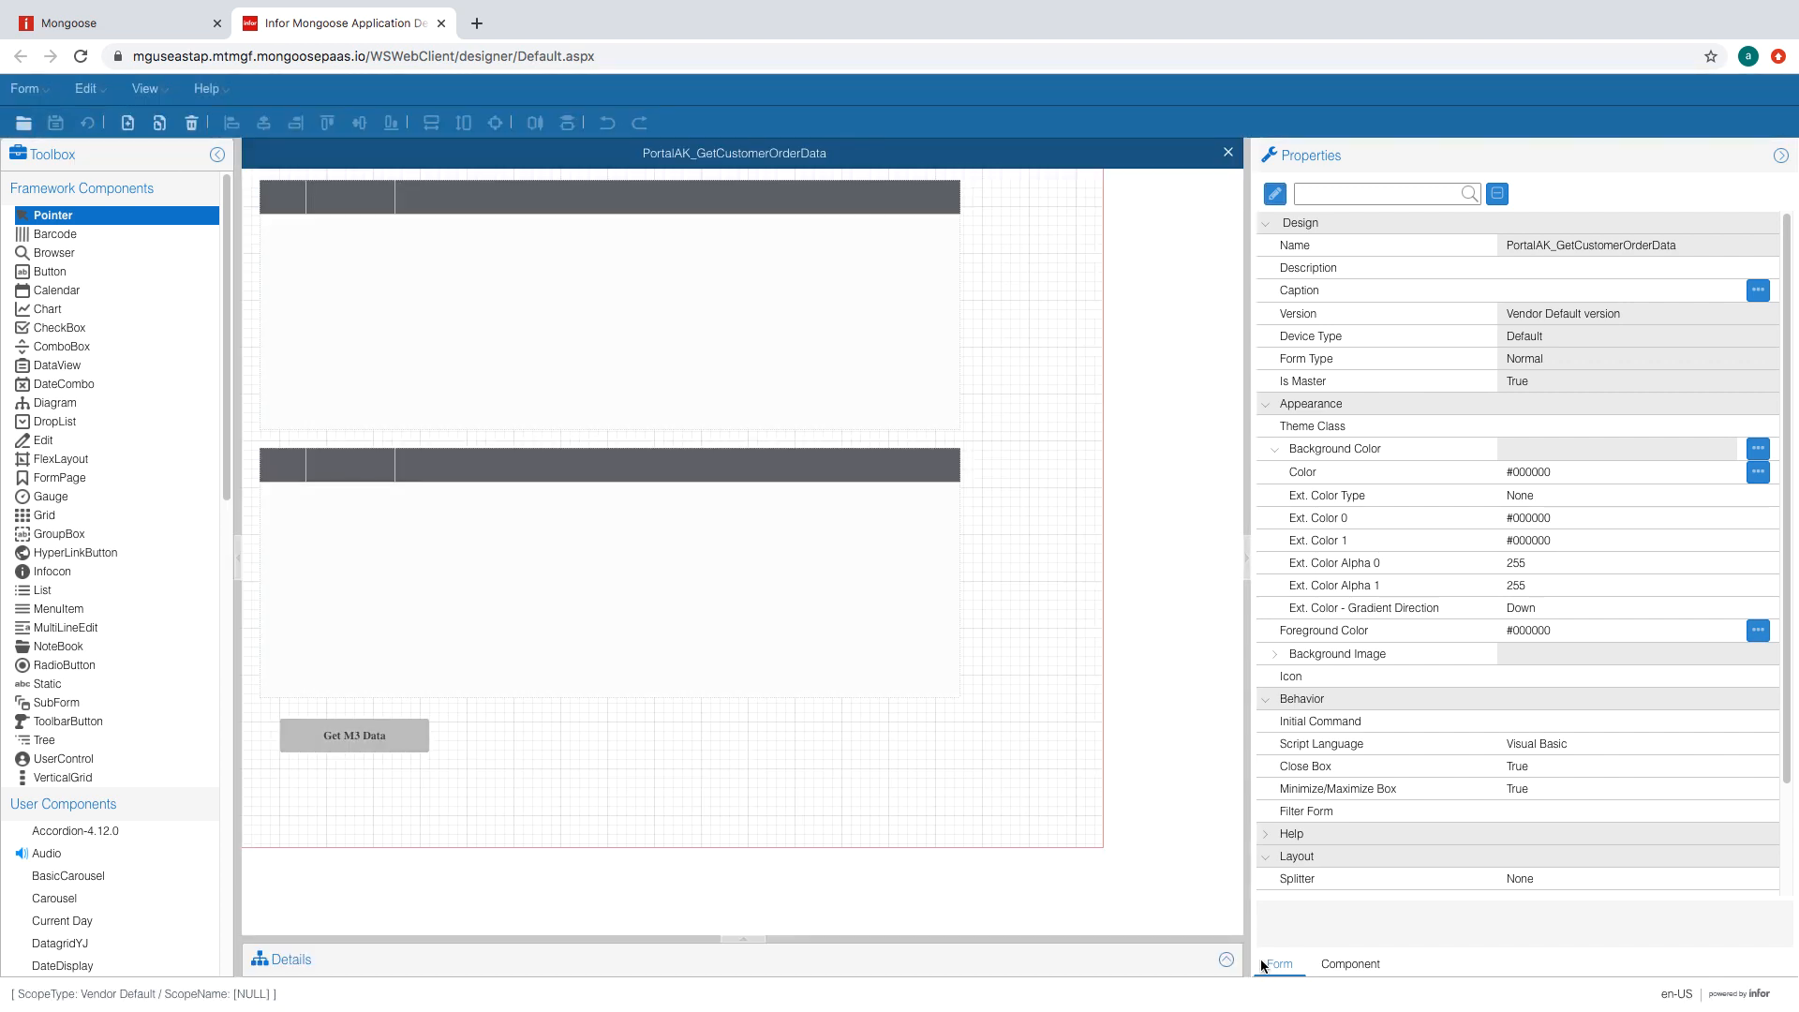
- Change the first button's caption to Get M3 Order Data
{"action": "left_click", "coordinate": [345, 735]}
{"action": "left_click", "coordinate": [1575, 320]}
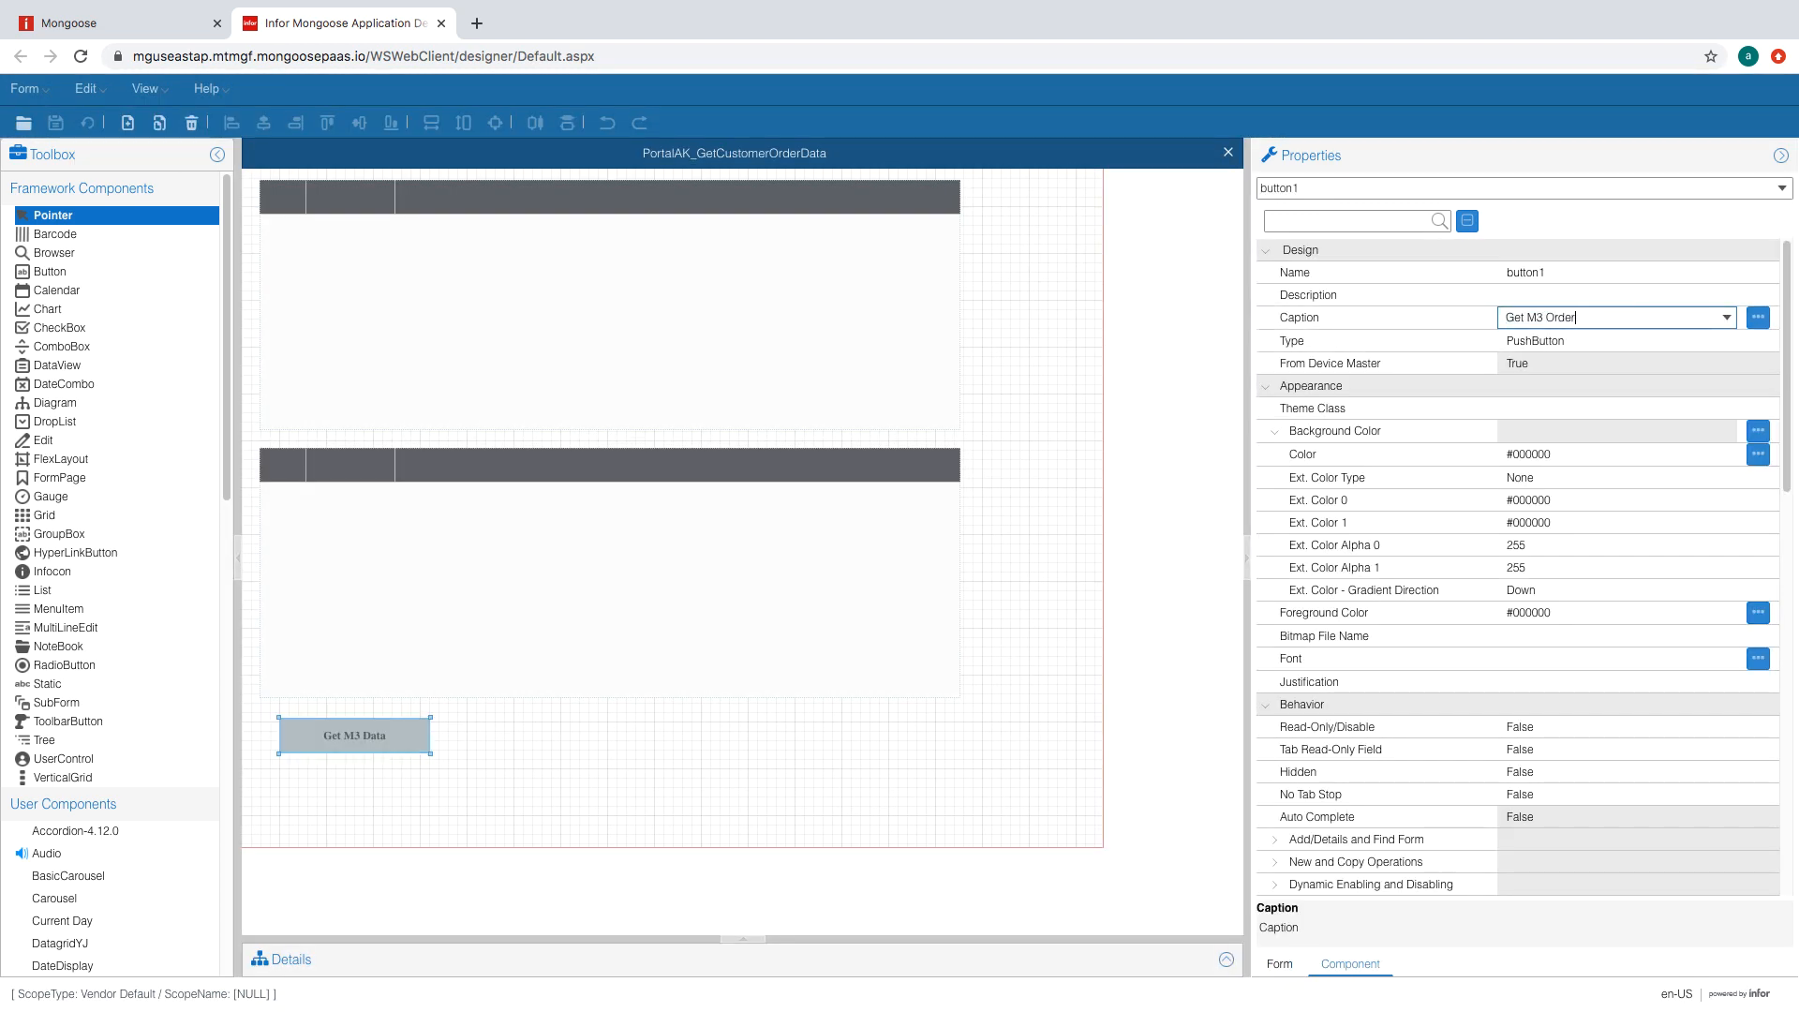
{"action": "left_click", "coordinate": [1599, 296]}
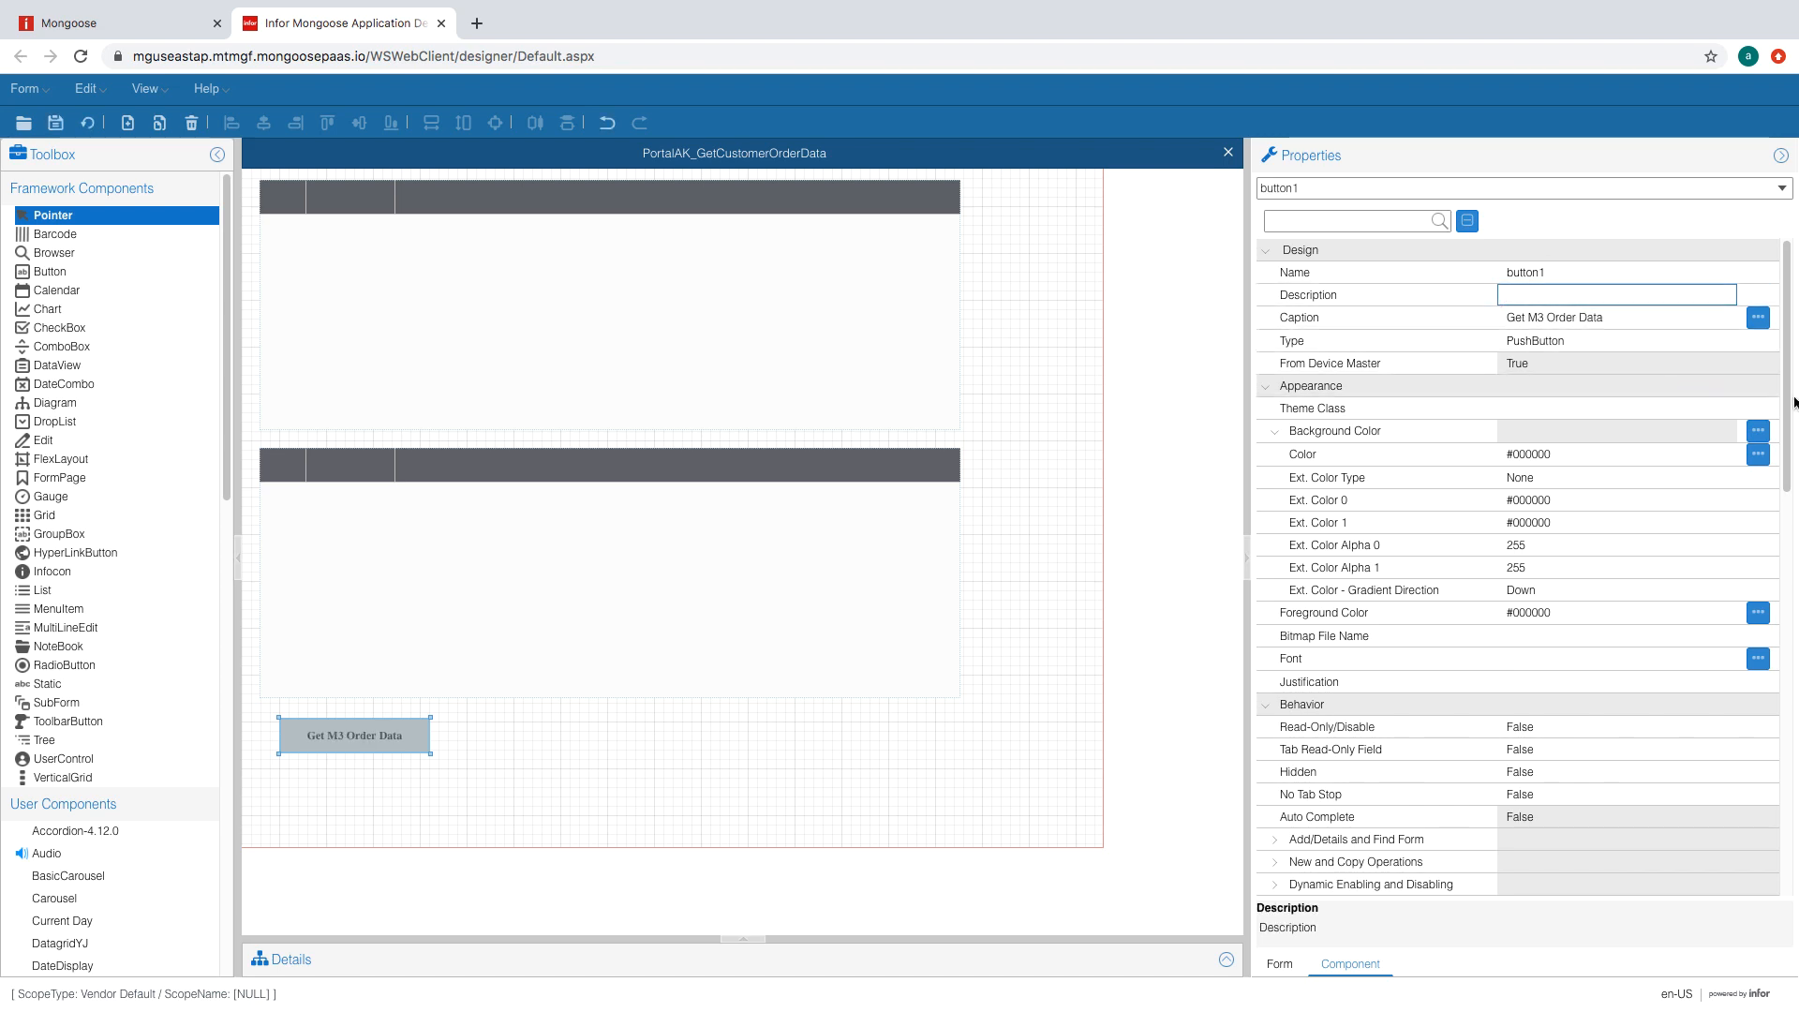
{"action": "left_click_drag", "start_coordinate": [1789, 397], "coordinate": [1789, 647]}
{"action": "left_click", "coordinate": [1615, 559]}
{"action": "left_click", "coordinate": [614, 709]}
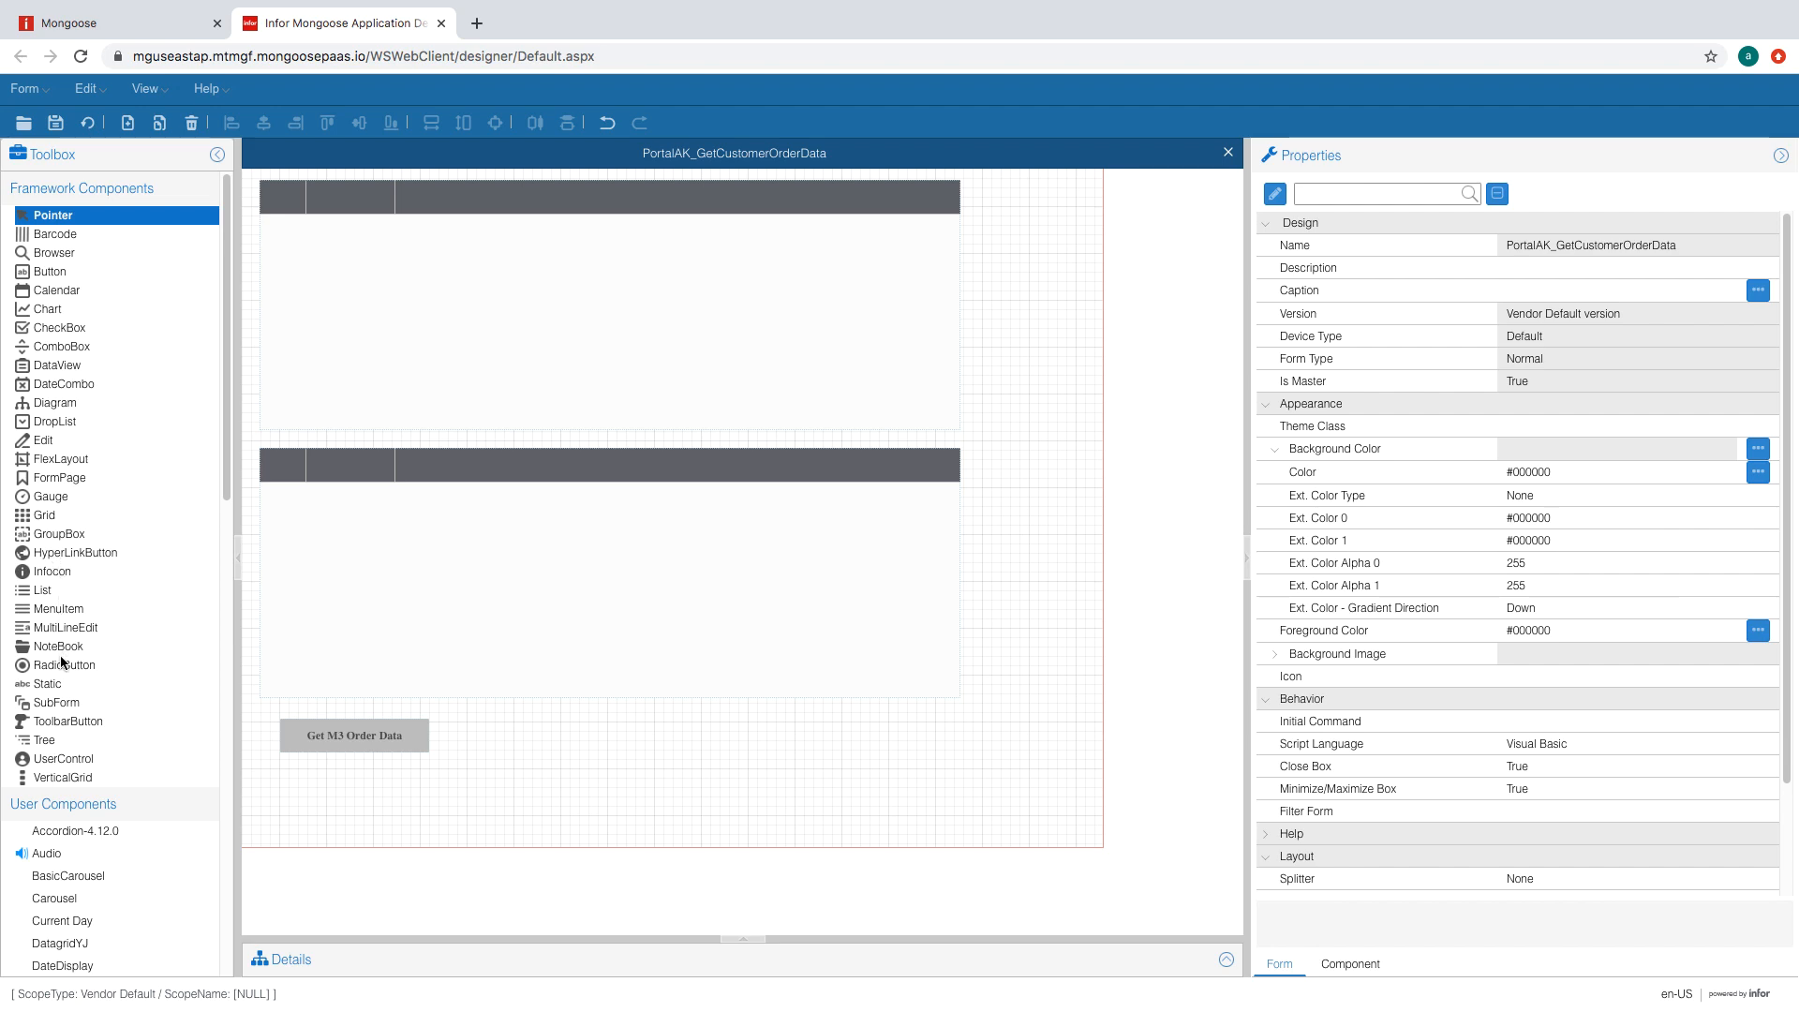
- Draw a second button matching the first's size and aligned to its top
{"action": "left_click", "coordinate": [55, 274]}
{"action": "mouse_move", "coordinate": [465, 723]}
{"action": "left_mouse_down"}
{"action": "mouse_move", "coordinate": [574, 763]}
{"action": "mouse_move", "coordinate": [619, 757]}
{"action": "left_mouse_up"}
{"action": "left_click_drag", "start_coordinate": [403, 706], "coordinate": [528, 757]}
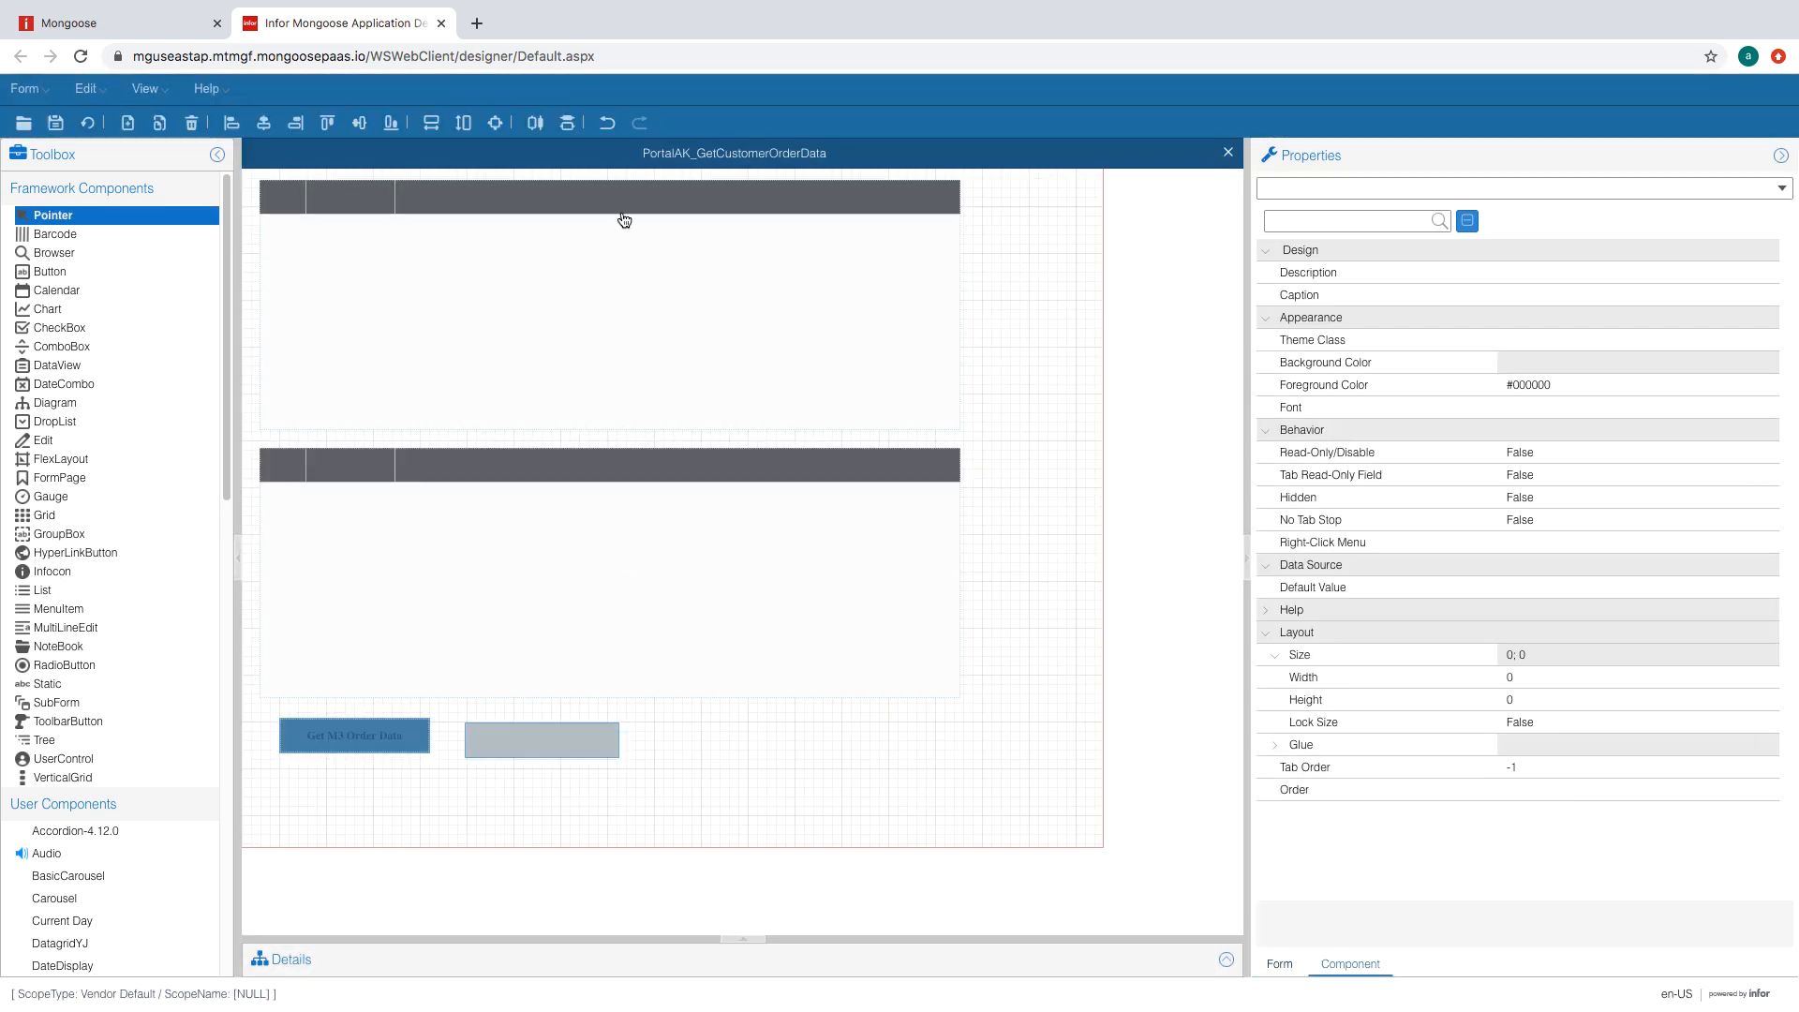
{"action": "left_click", "coordinate": [430, 123]}
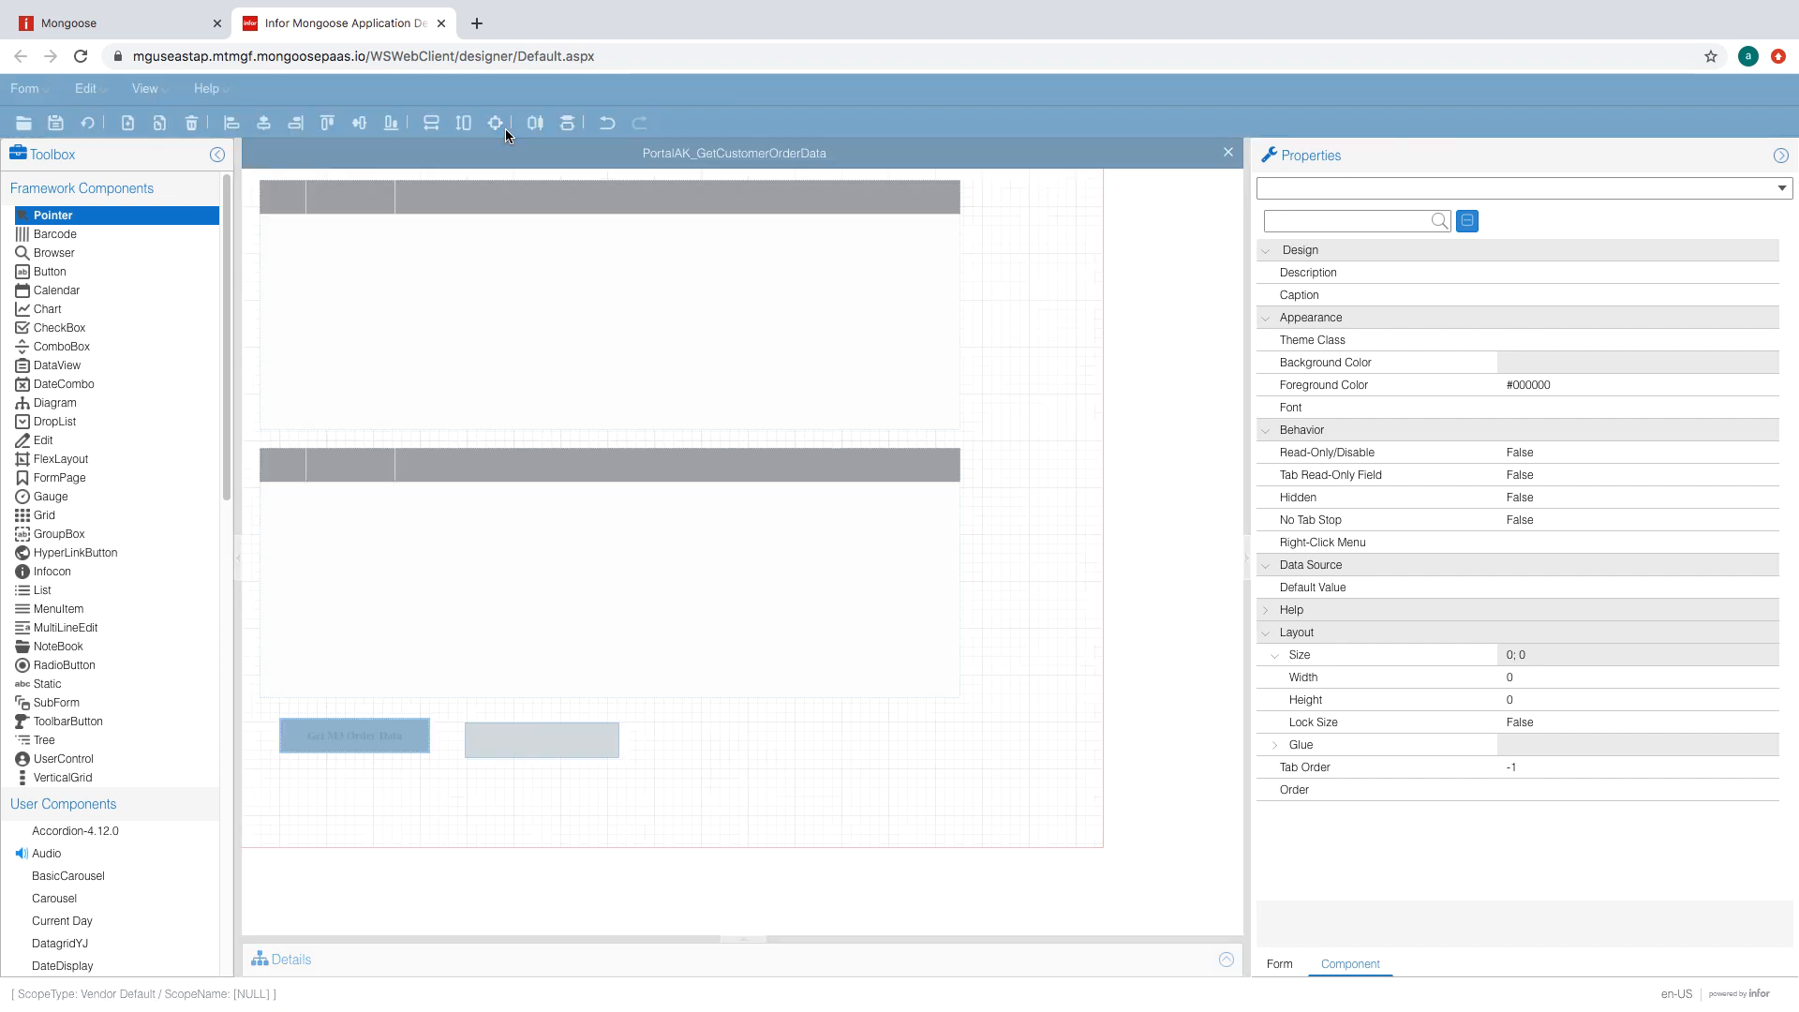
{"action": "left_click_drag", "start_coordinate": [254, 717], "coordinate": [515, 757]}
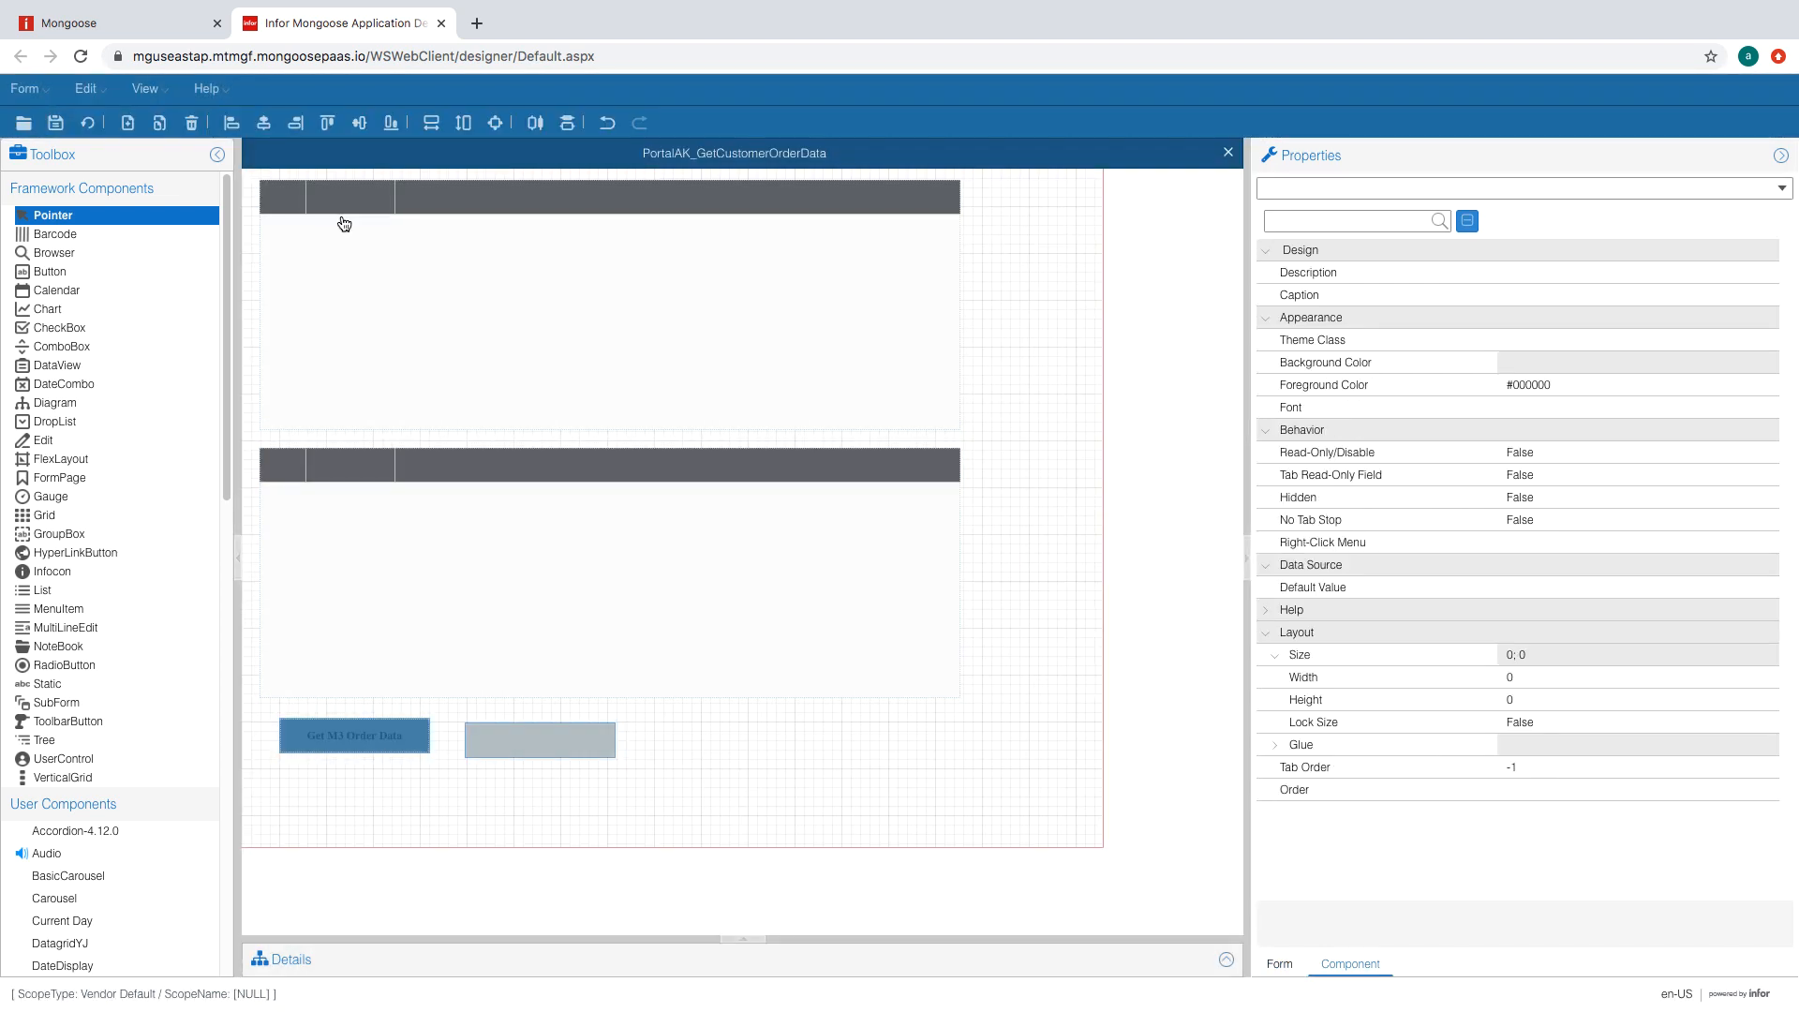
{"action": "left_click", "coordinate": [325, 123]}
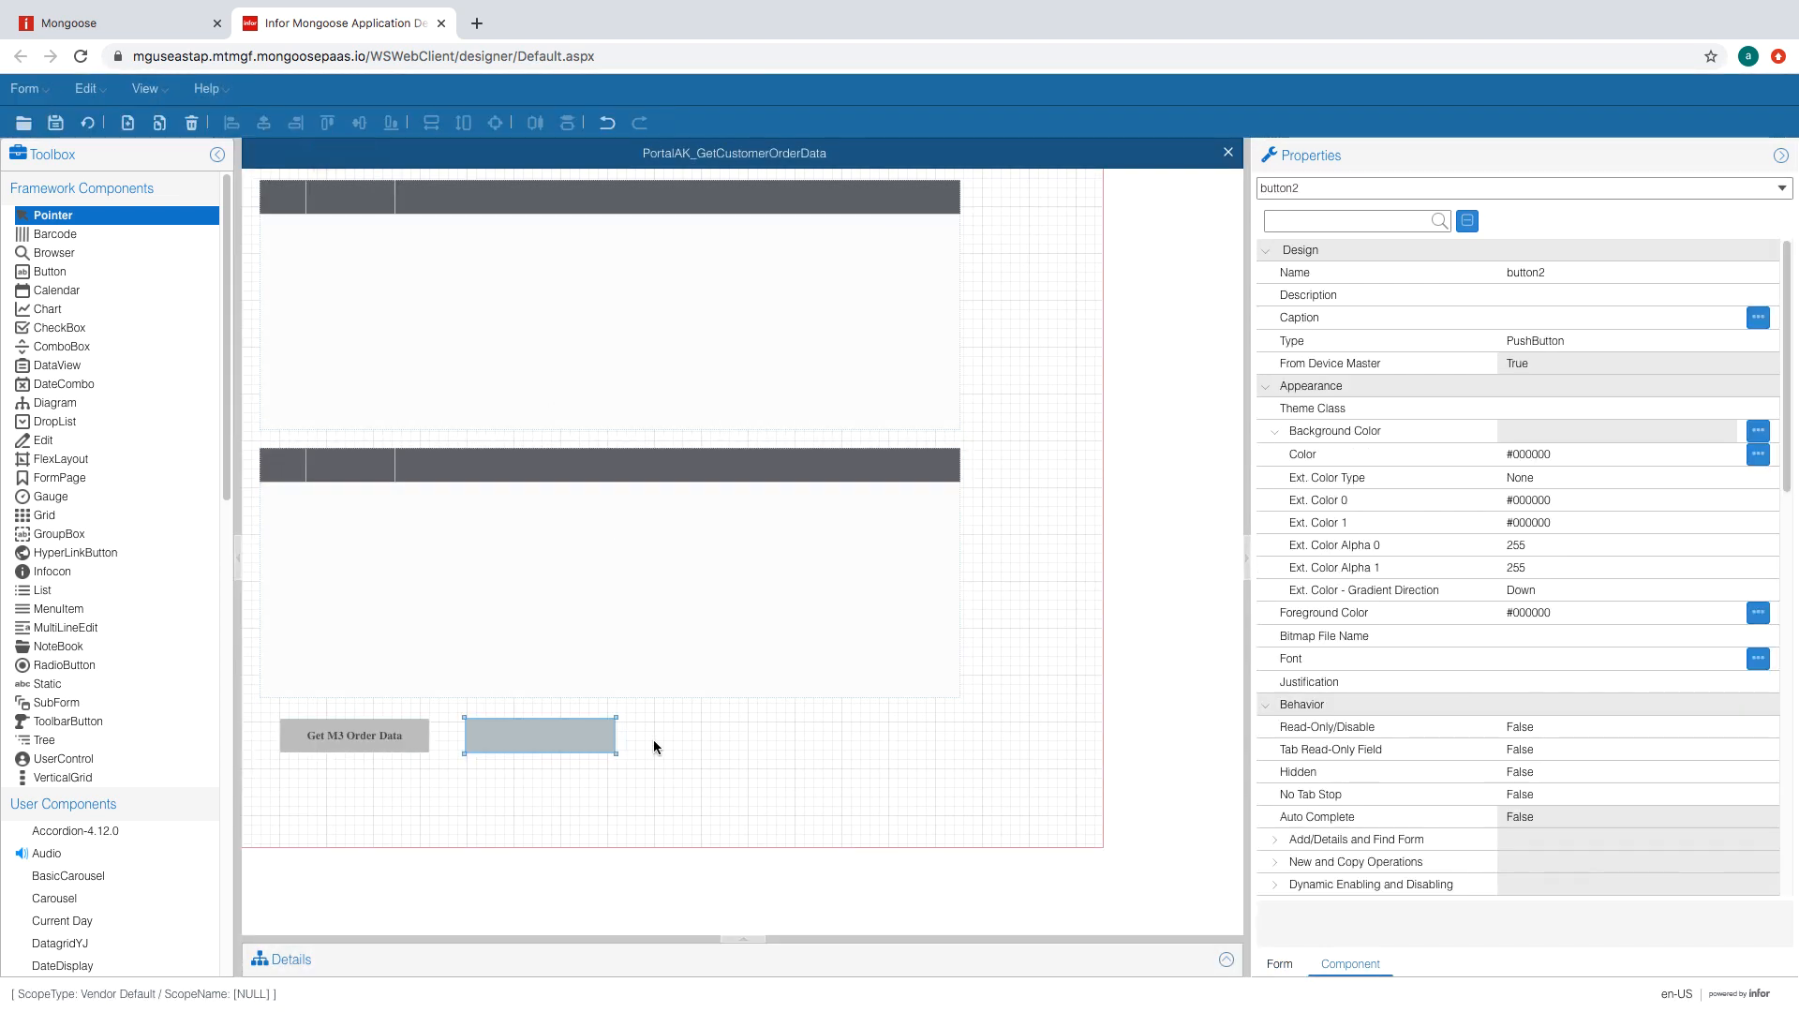
- Caption the new button Get M3 Order Line Data
{"action": "left_click", "coordinate": [534, 747]}
{"action": "left_click", "coordinate": [1537, 319]}
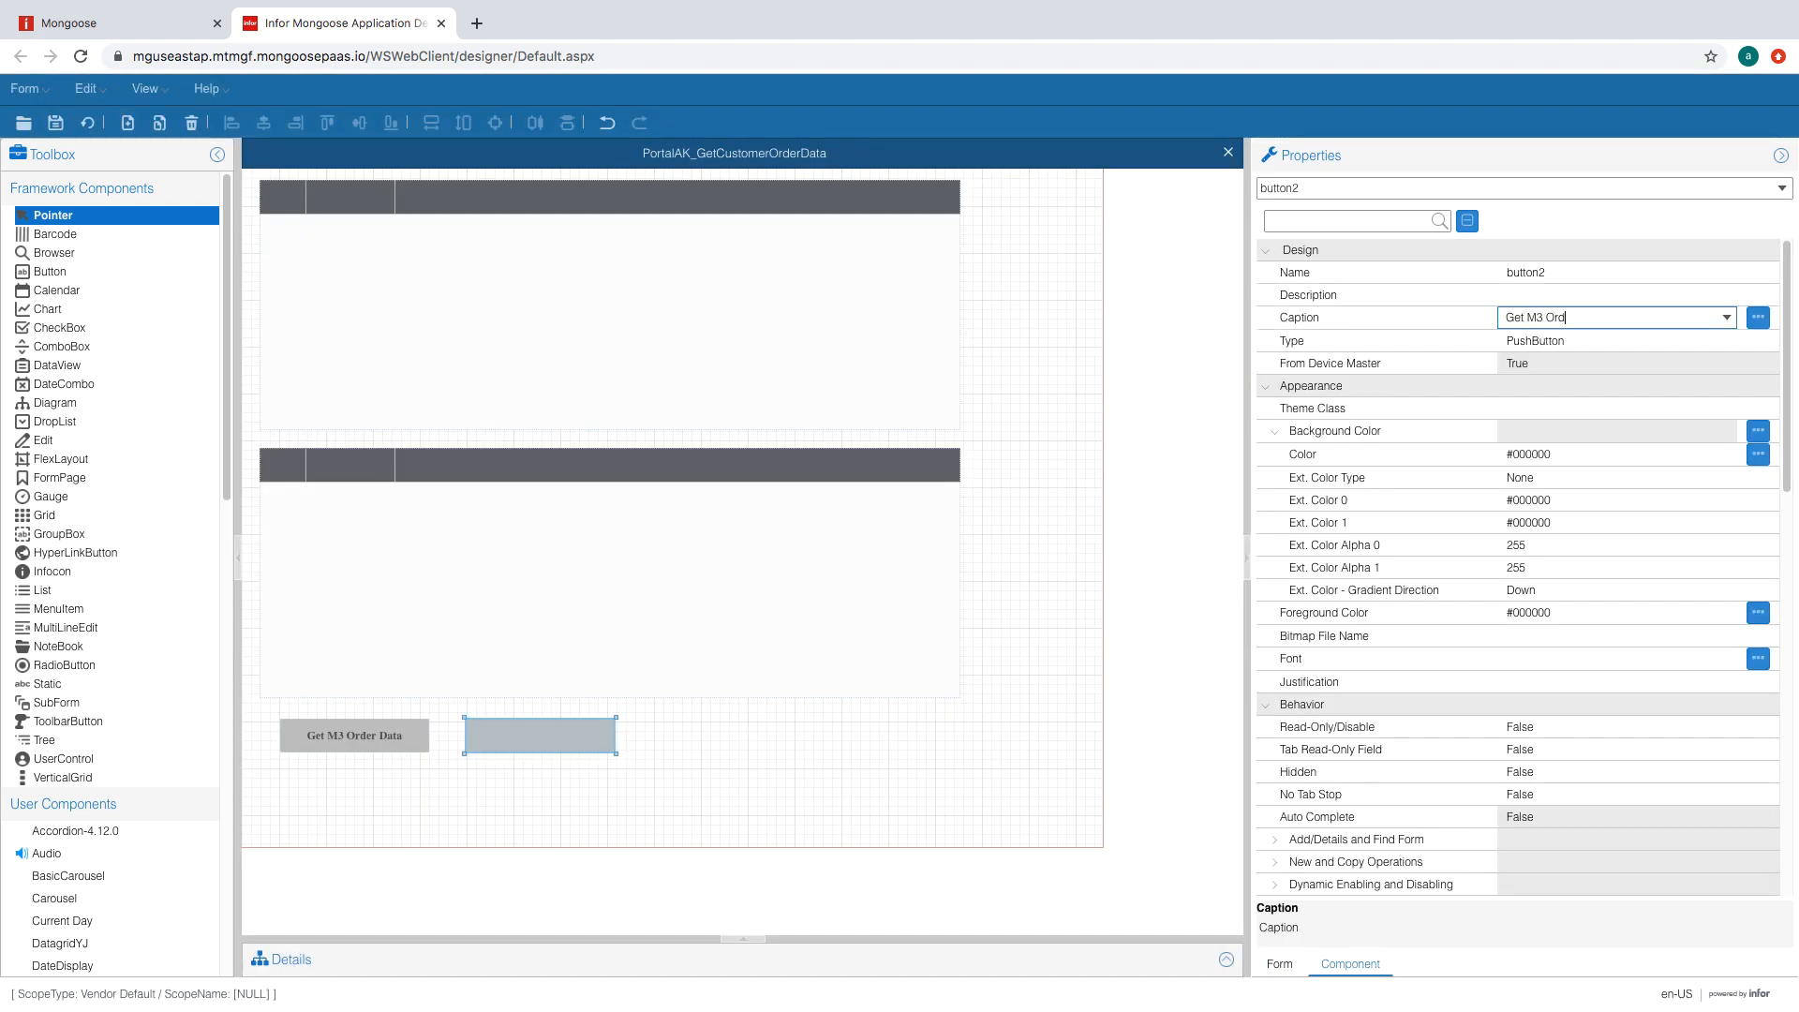
{"action": "type", "text": "Get M3 Order Line Data"}
{"action": "key", "text": "Tab"}
- Set M3OrderGet as the Get M3 Order Data button's primary event
{"action": "left_click", "coordinate": [388, 748]}
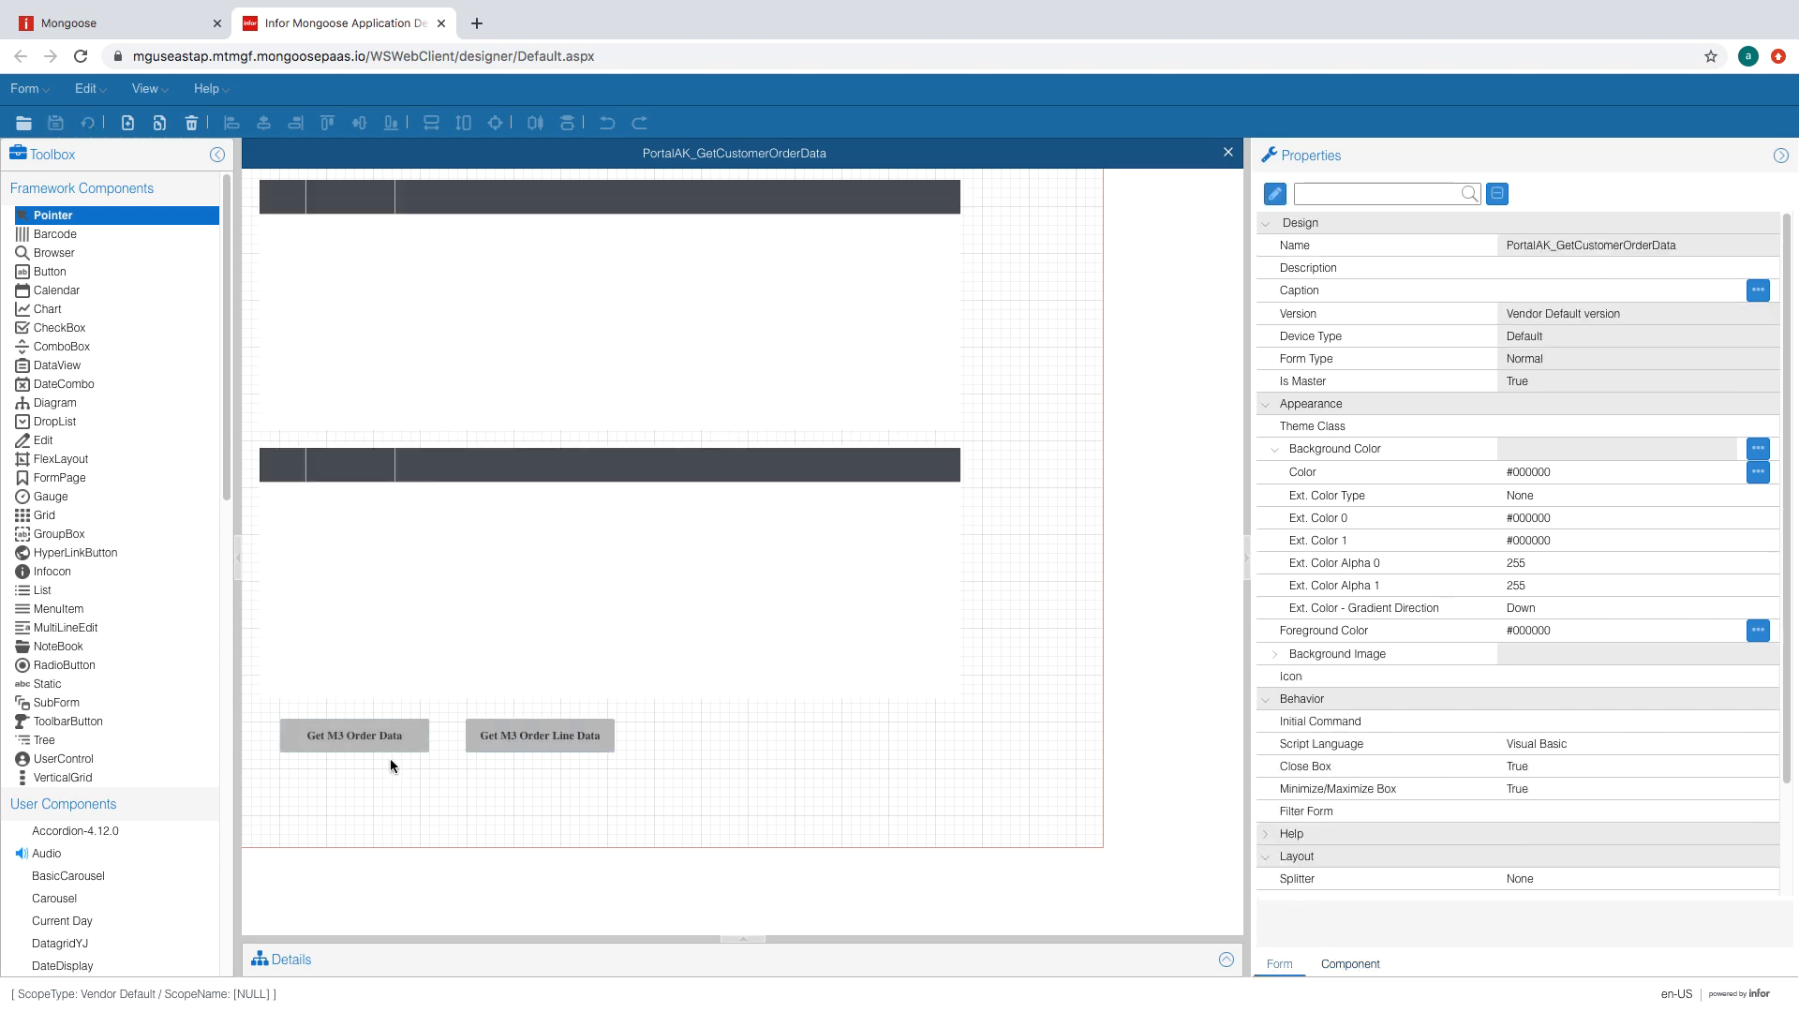
{"action": "scroll", "coordinate": [1578, 710], "scroll_direction": "down", "scroll_amount": 10}
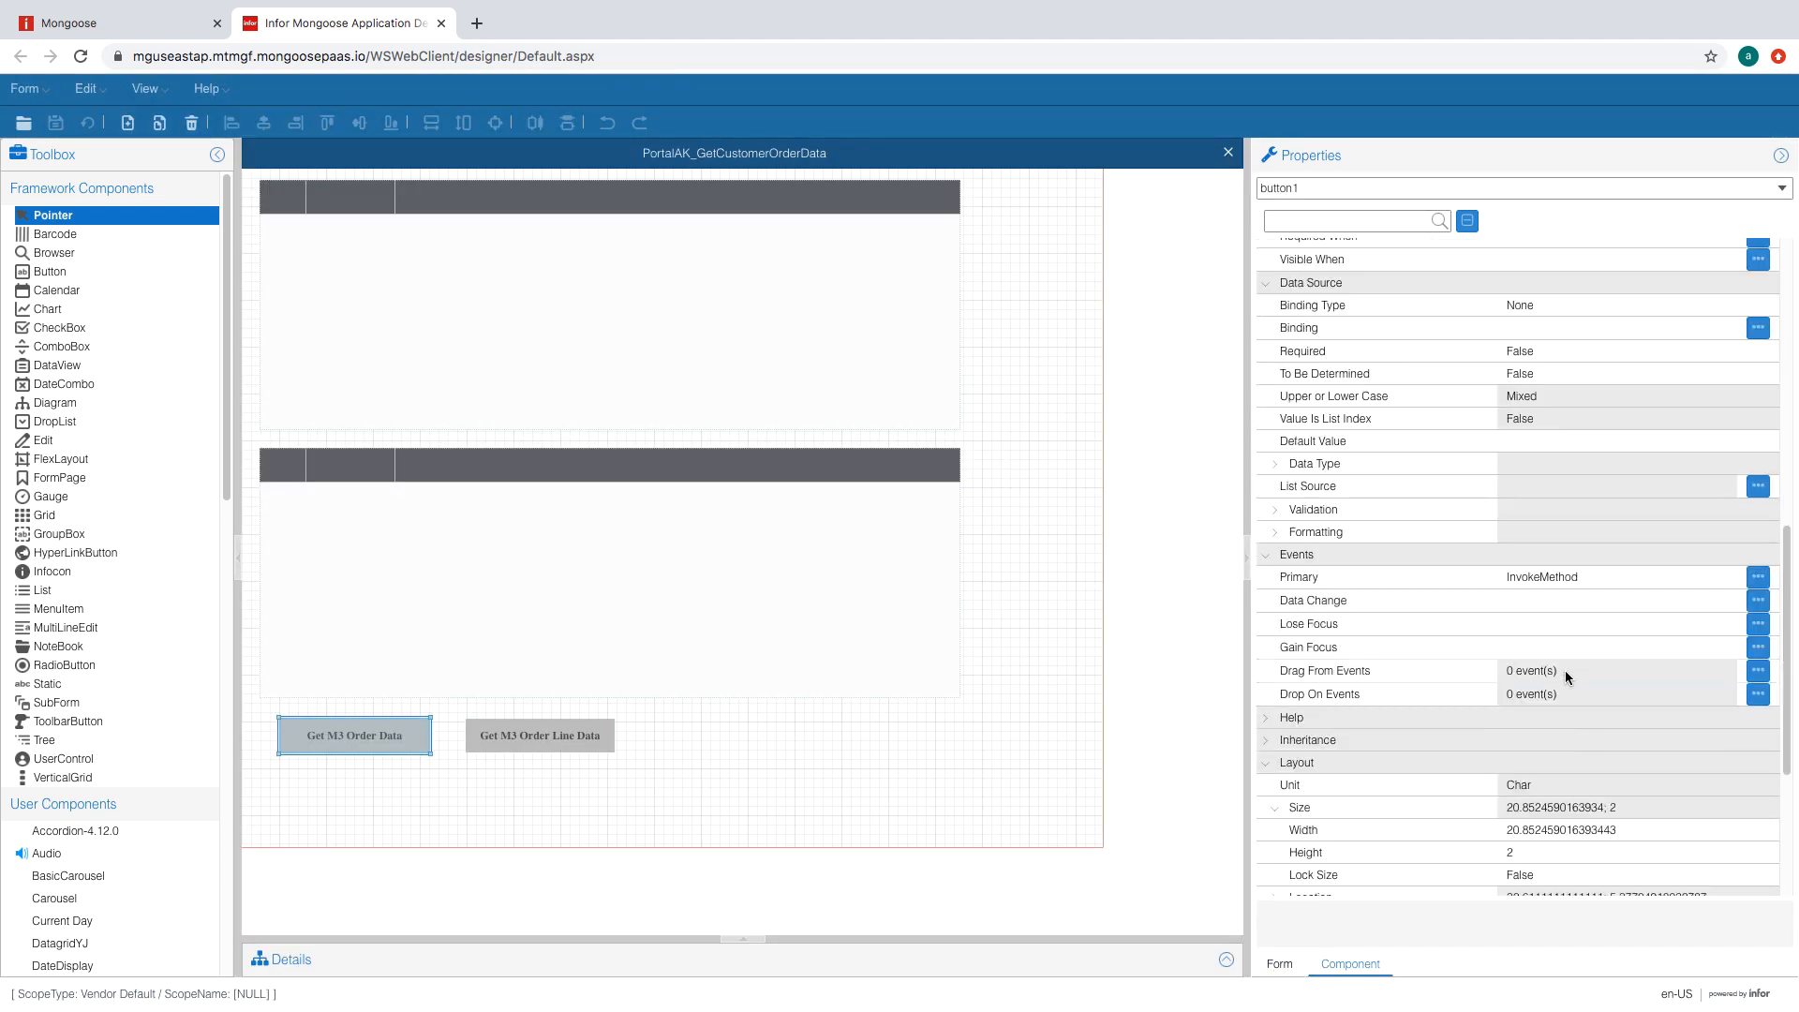
{"action": "left_click", "coordinate": [1702, 582]}
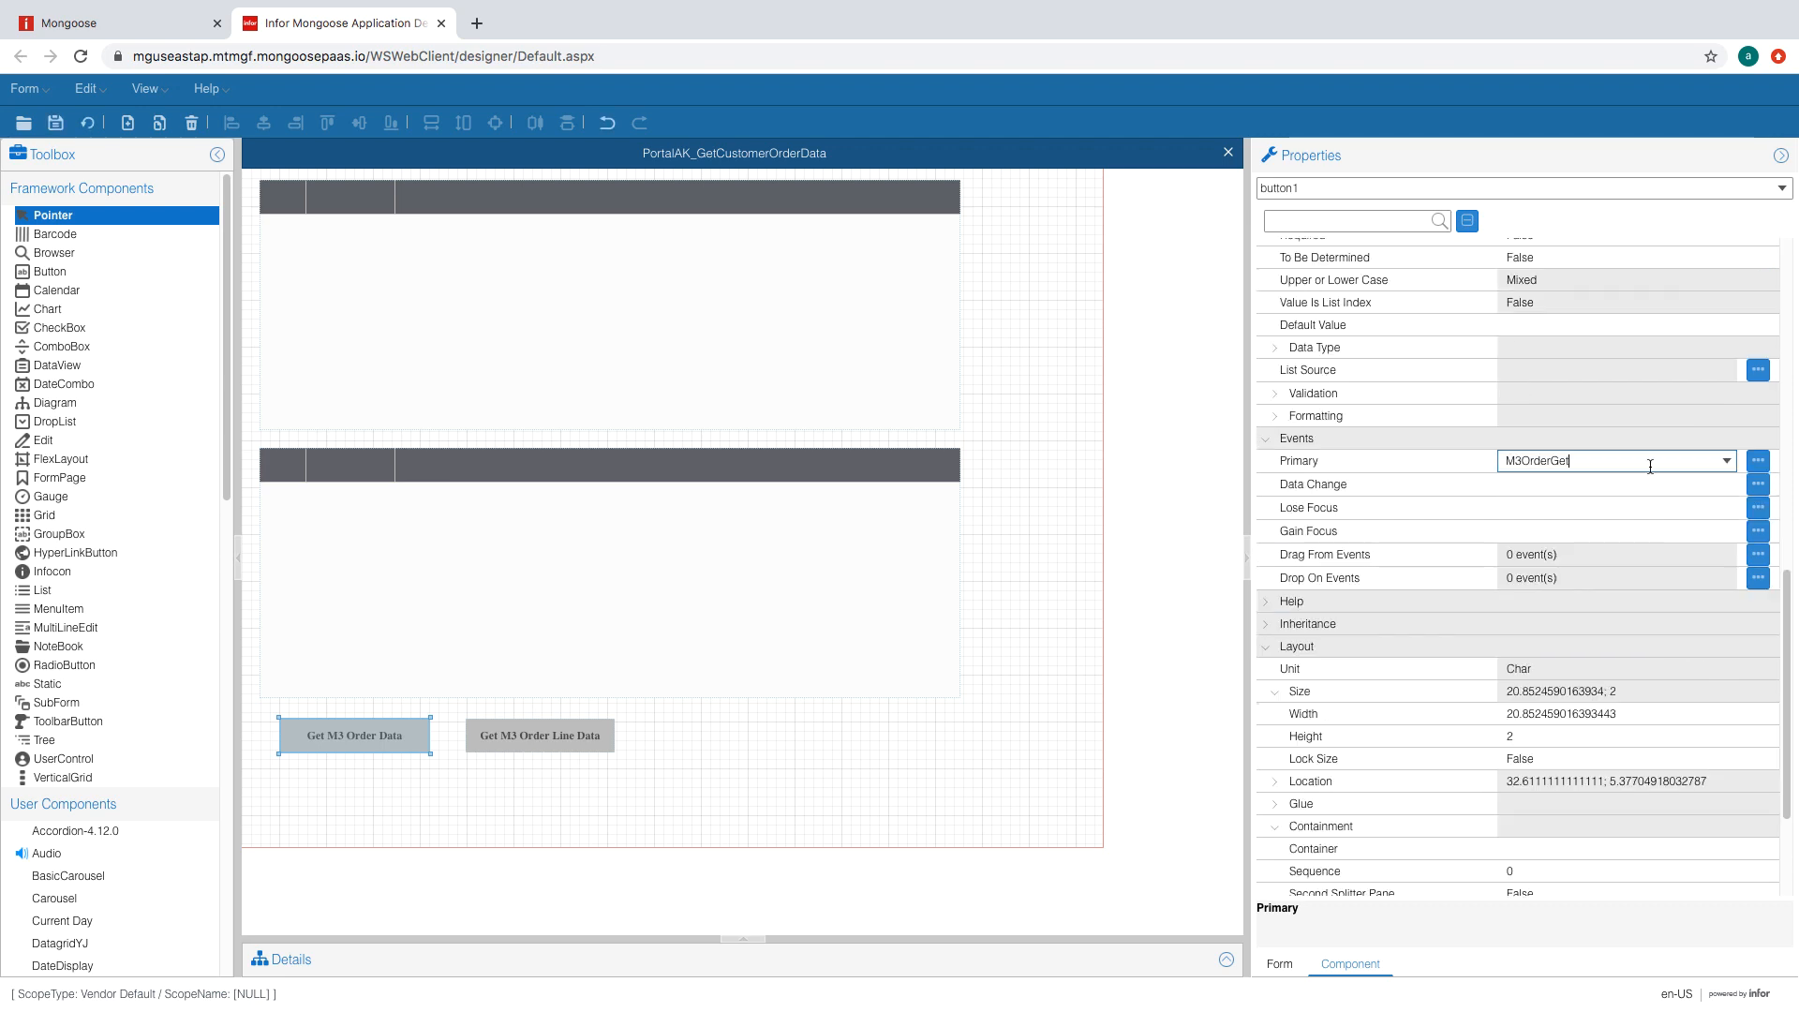
{"action": "left_click", "coordinate": [1612, 487]}
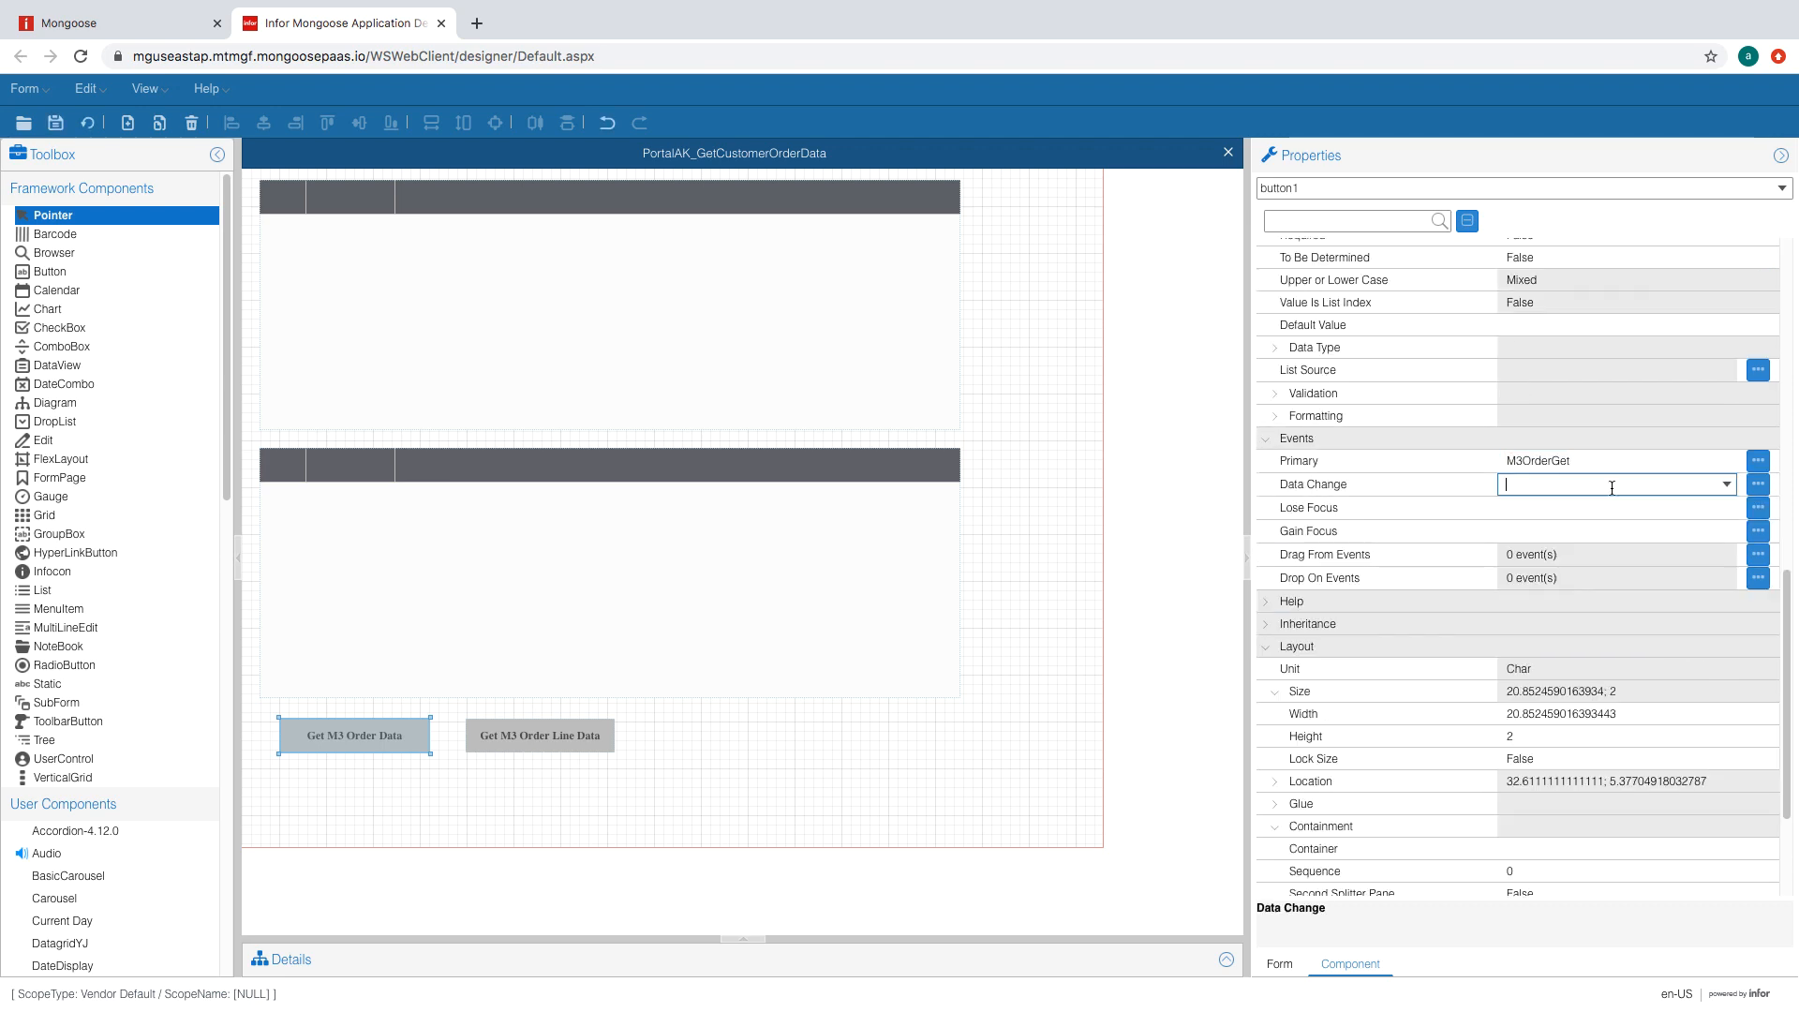
- Check the Get M3 Order Line Data button's events, then reload the form and review its script
{"action": "left_click", "coordinate": [515, 726]}
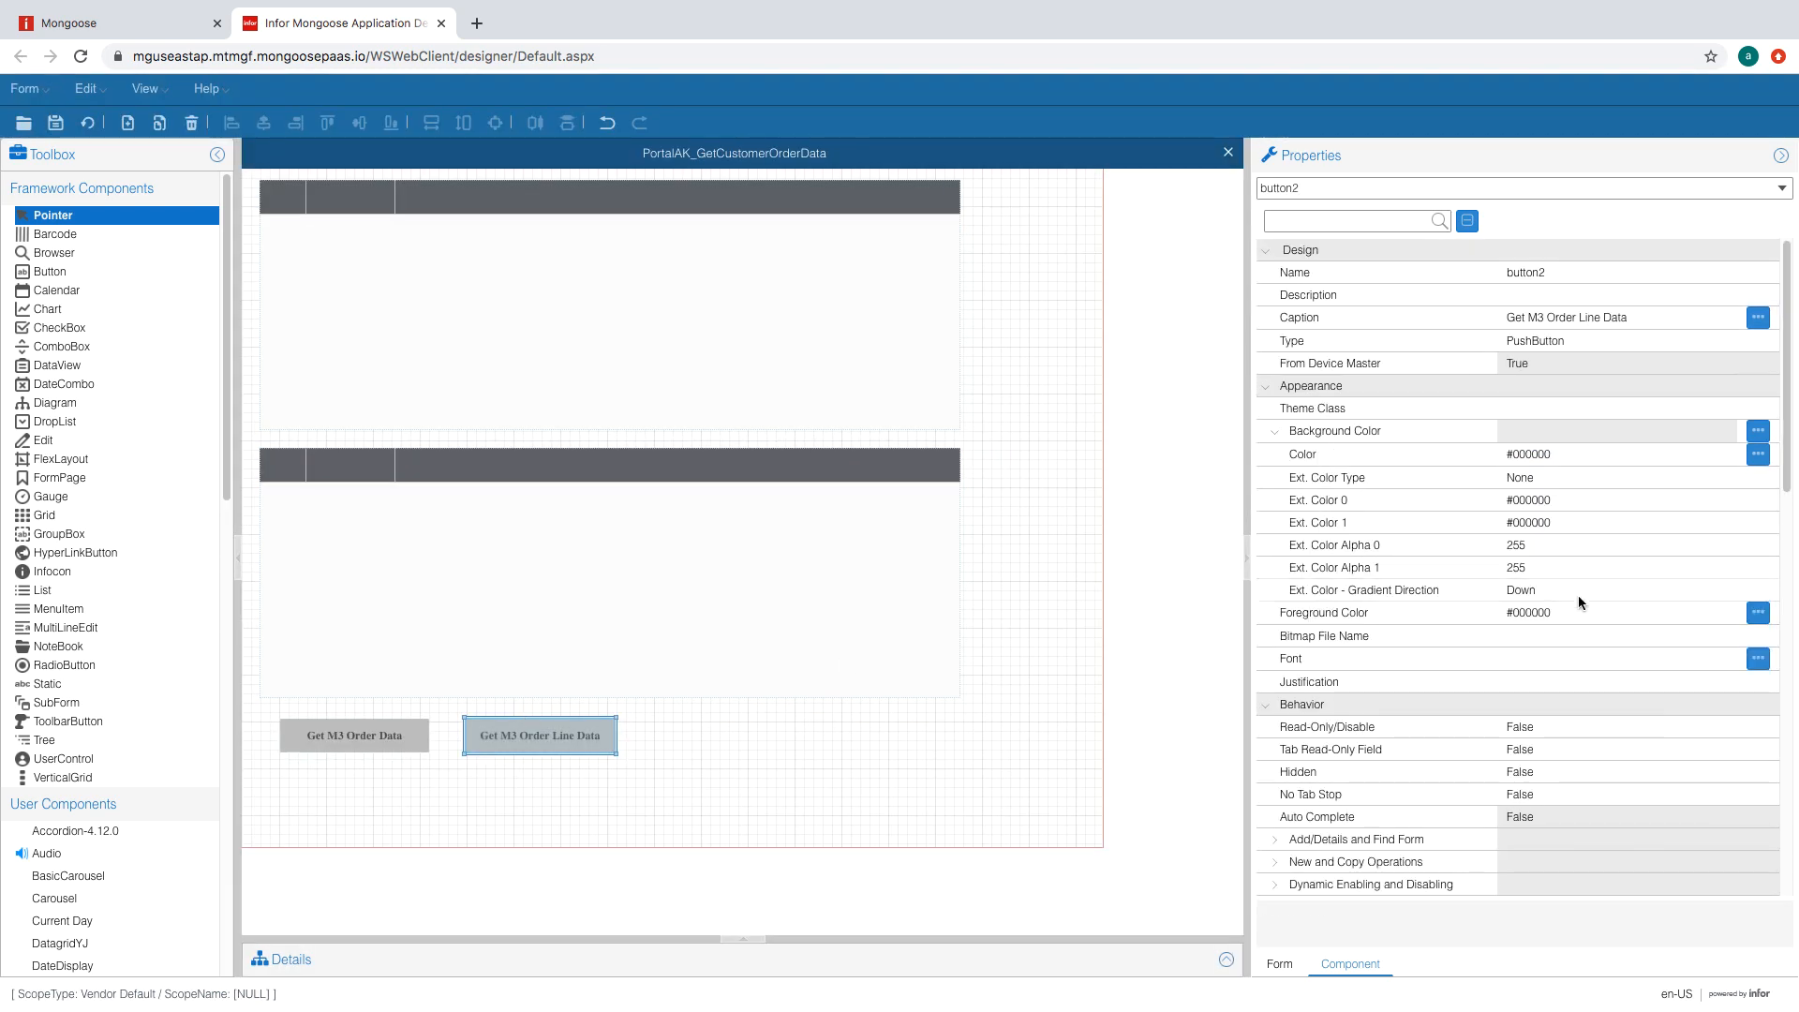
{"action": "scroll", "coordinate": [1582, 600], "scroll_direction": "down", "scroll_amount": 5}
{"action": "scroll", "coordinate": [1584, 605], "scroll_direction": "down", "scroll_amount": 3}
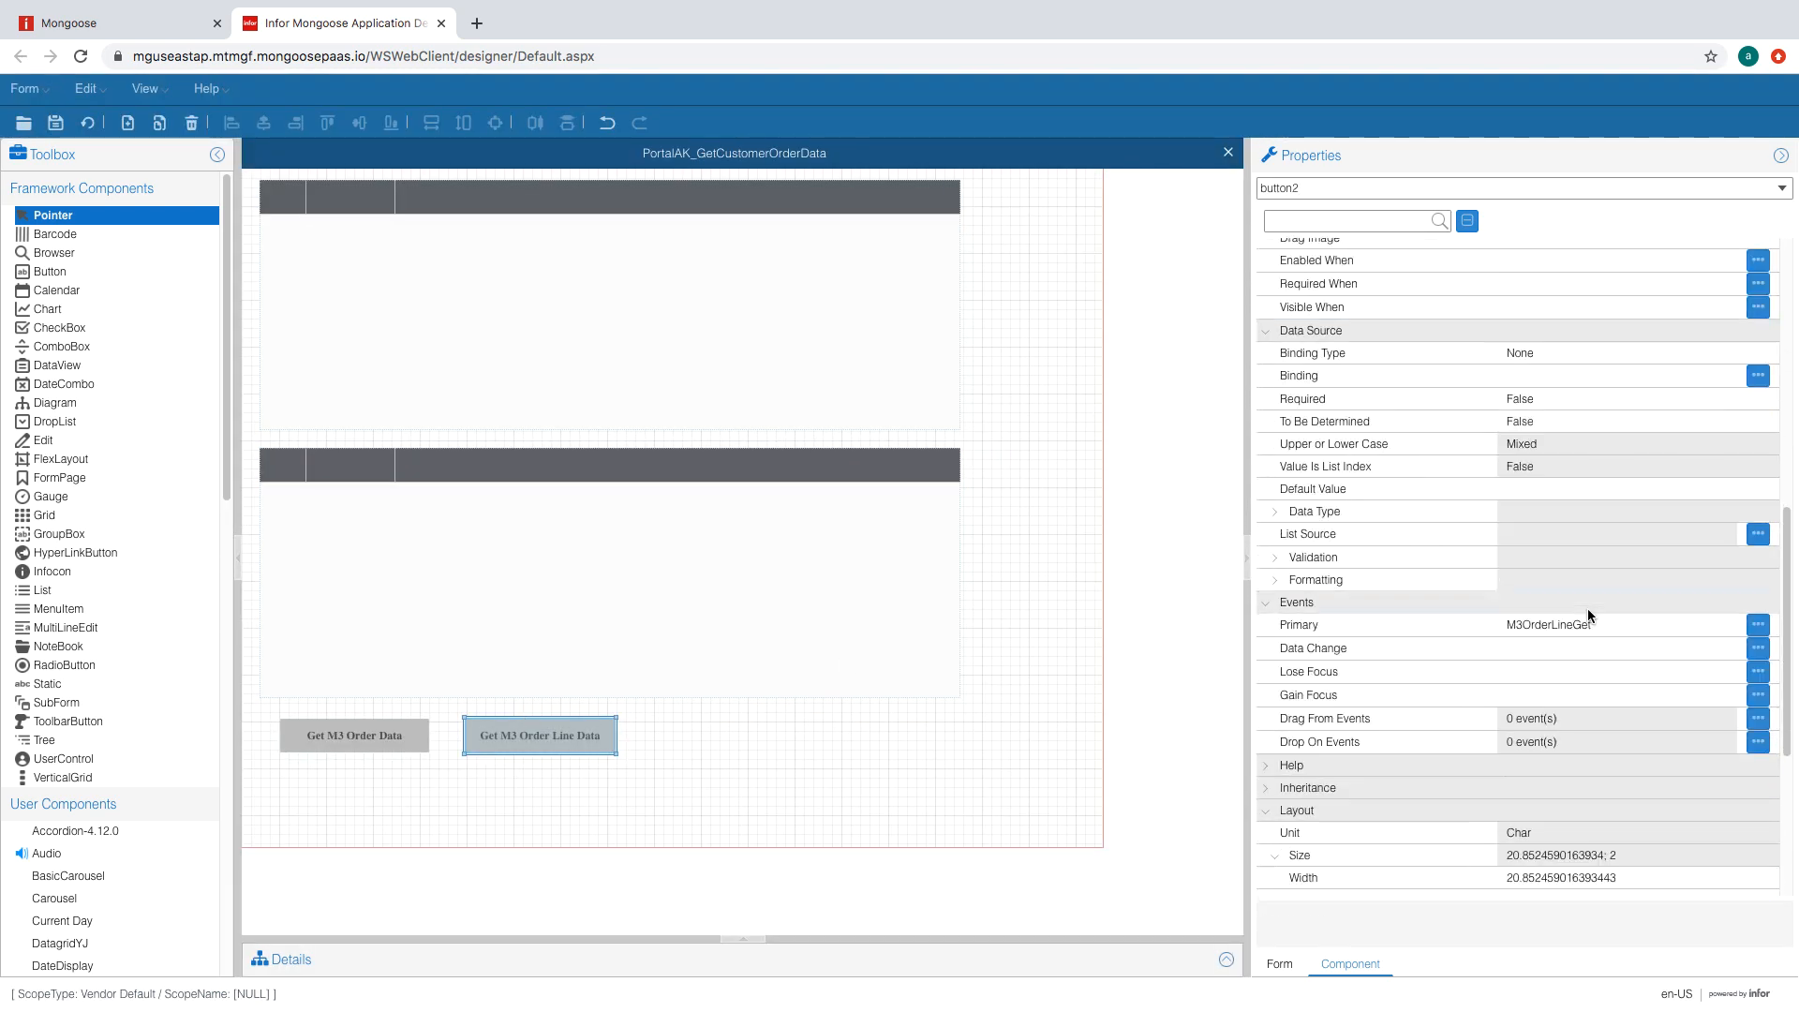
{"action": "left_click", "coordinate": [86, 125]}
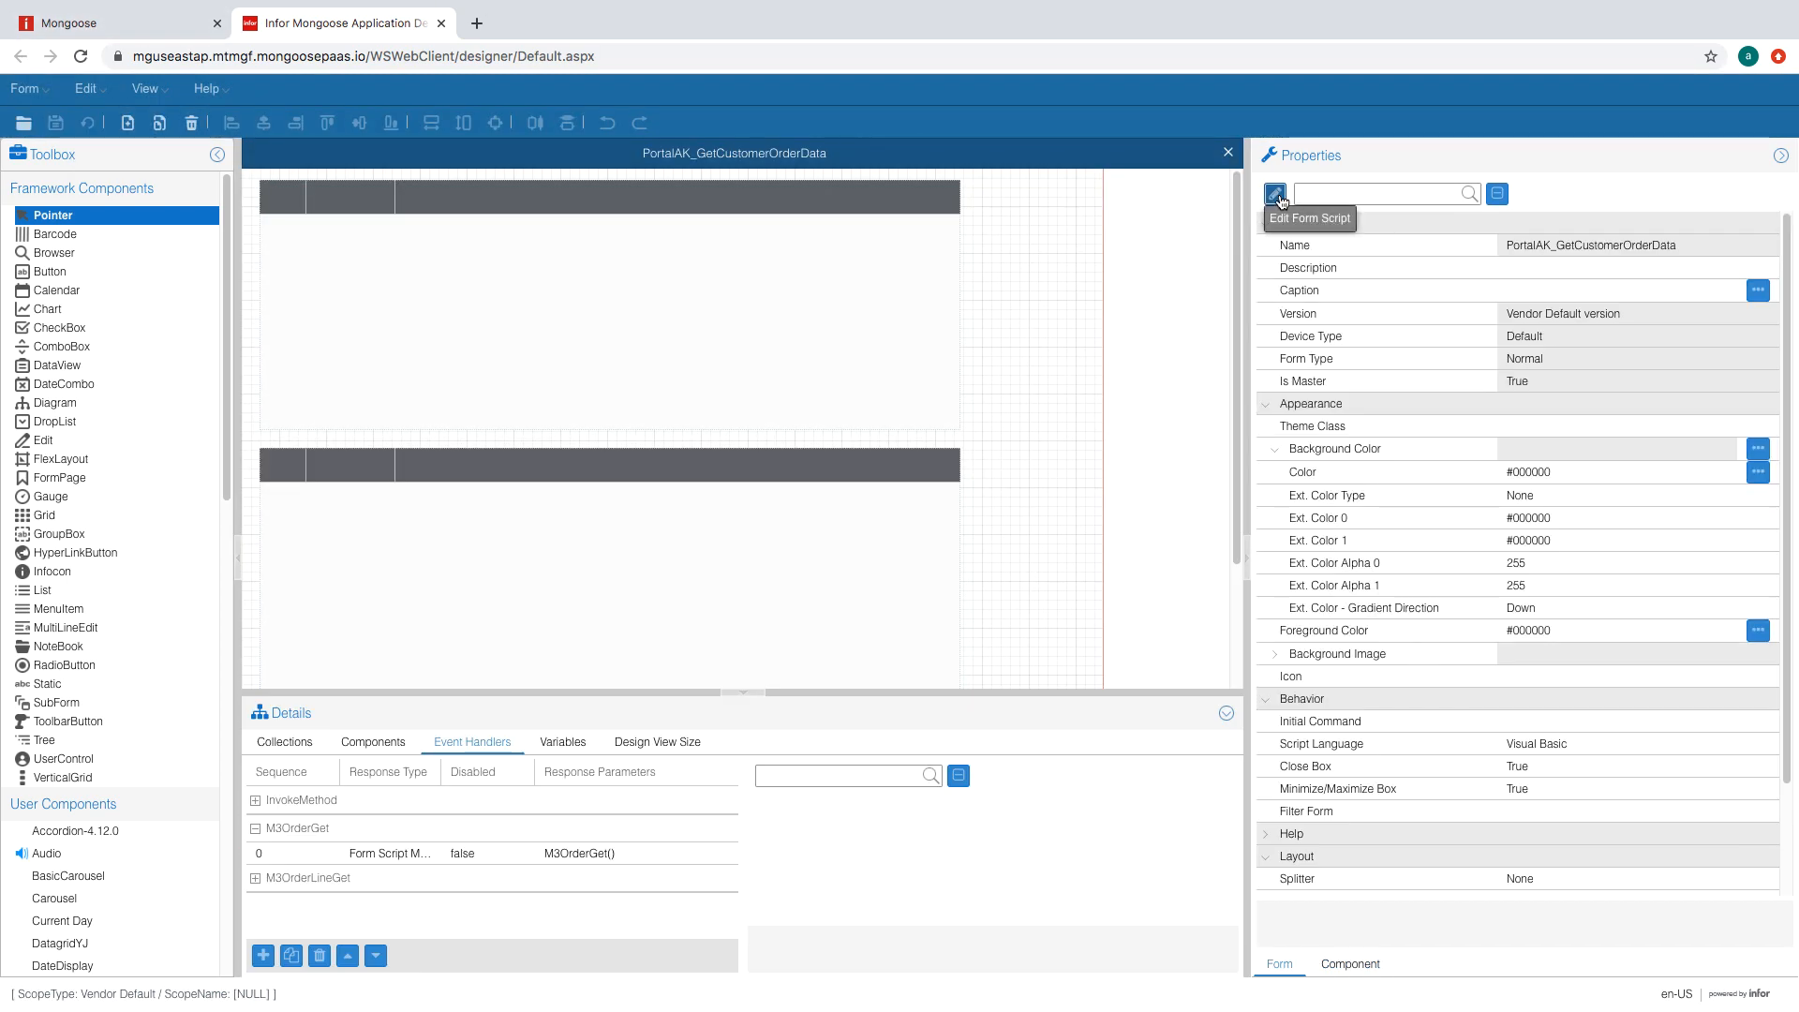
{"action": "left_click", "coordinate": [1276, 196]}
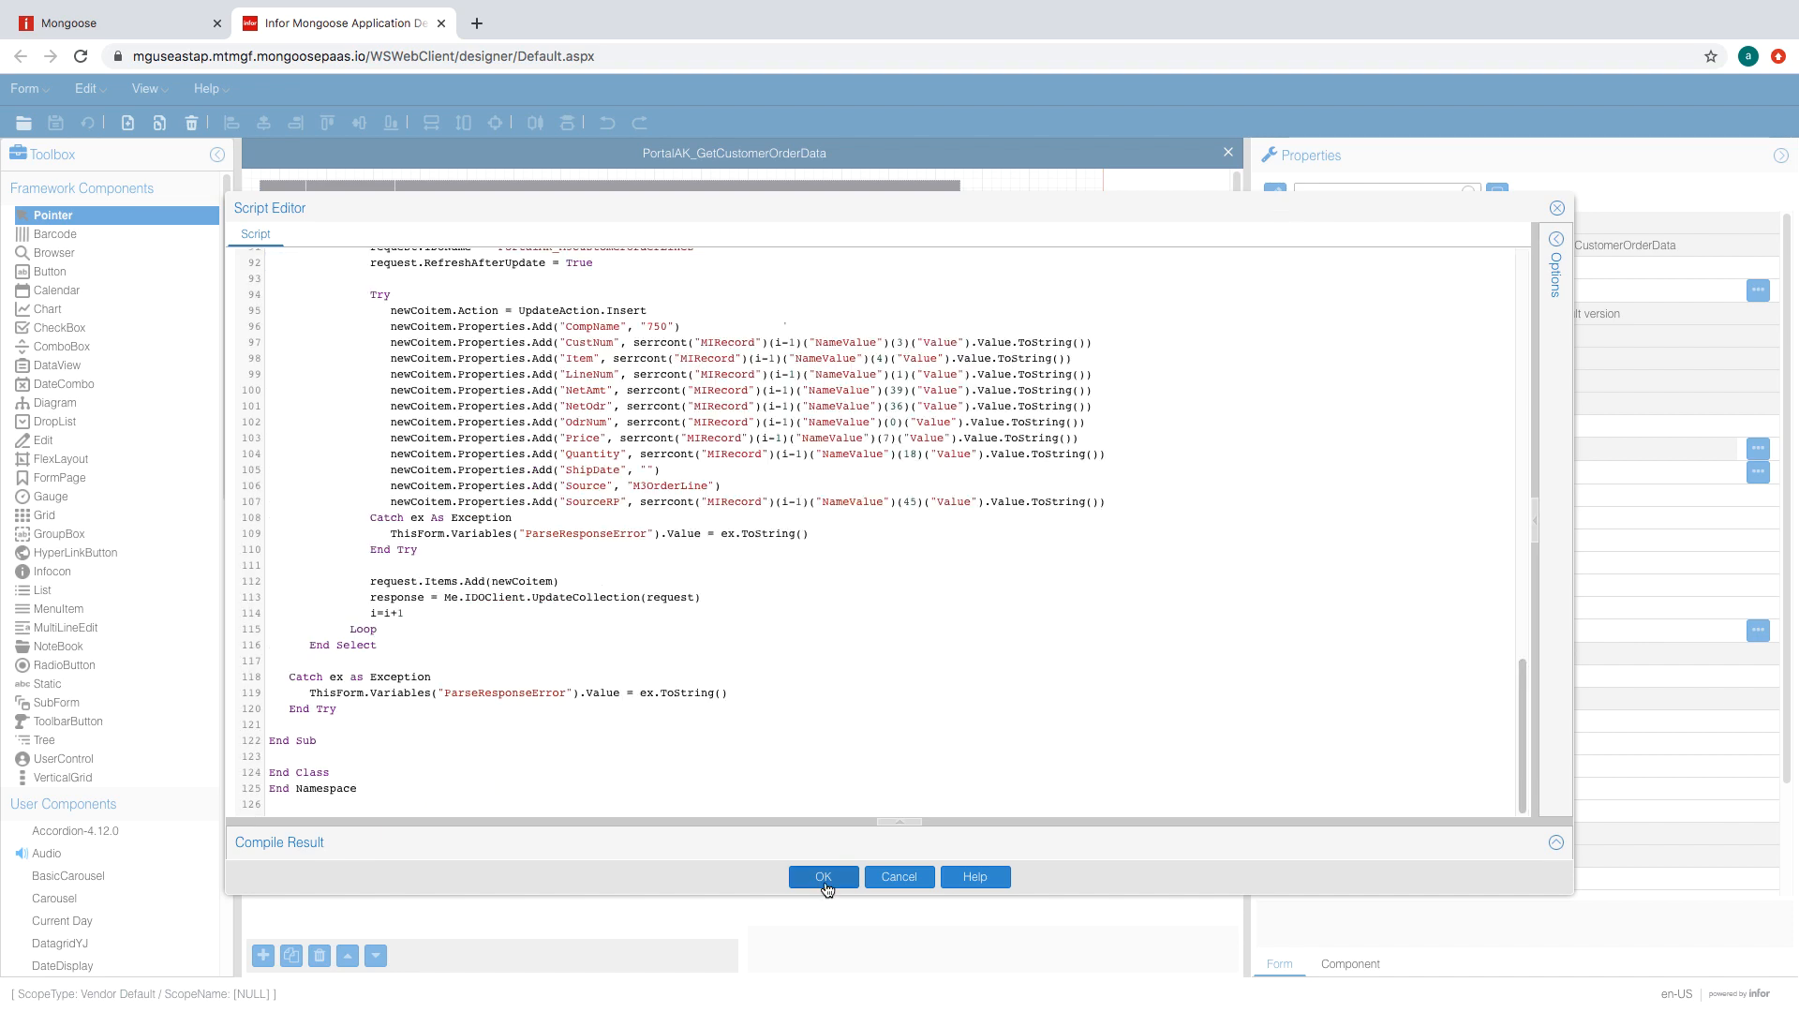
{"action": "left_click", "coordinate": [822, 876]}
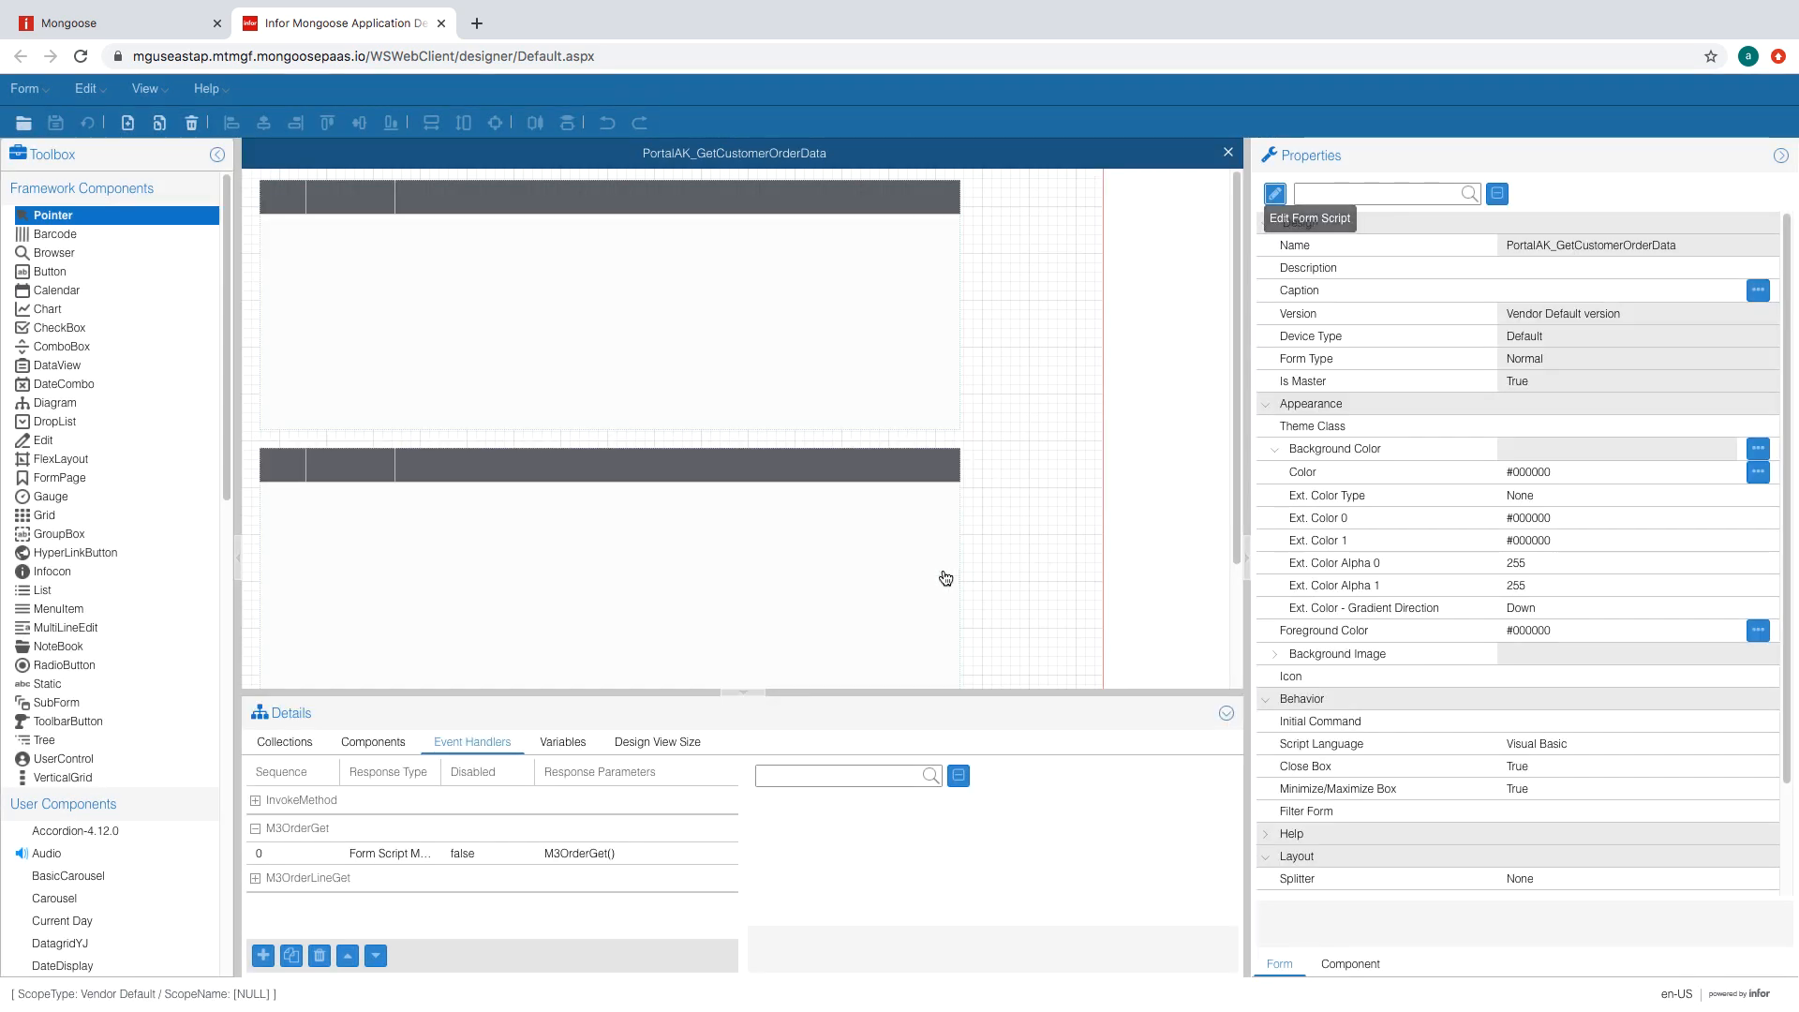
- Draw a multi-line edit box beside the buttons with binding type Variable
{"action": "left_click", "coordinate": [71, 627]}
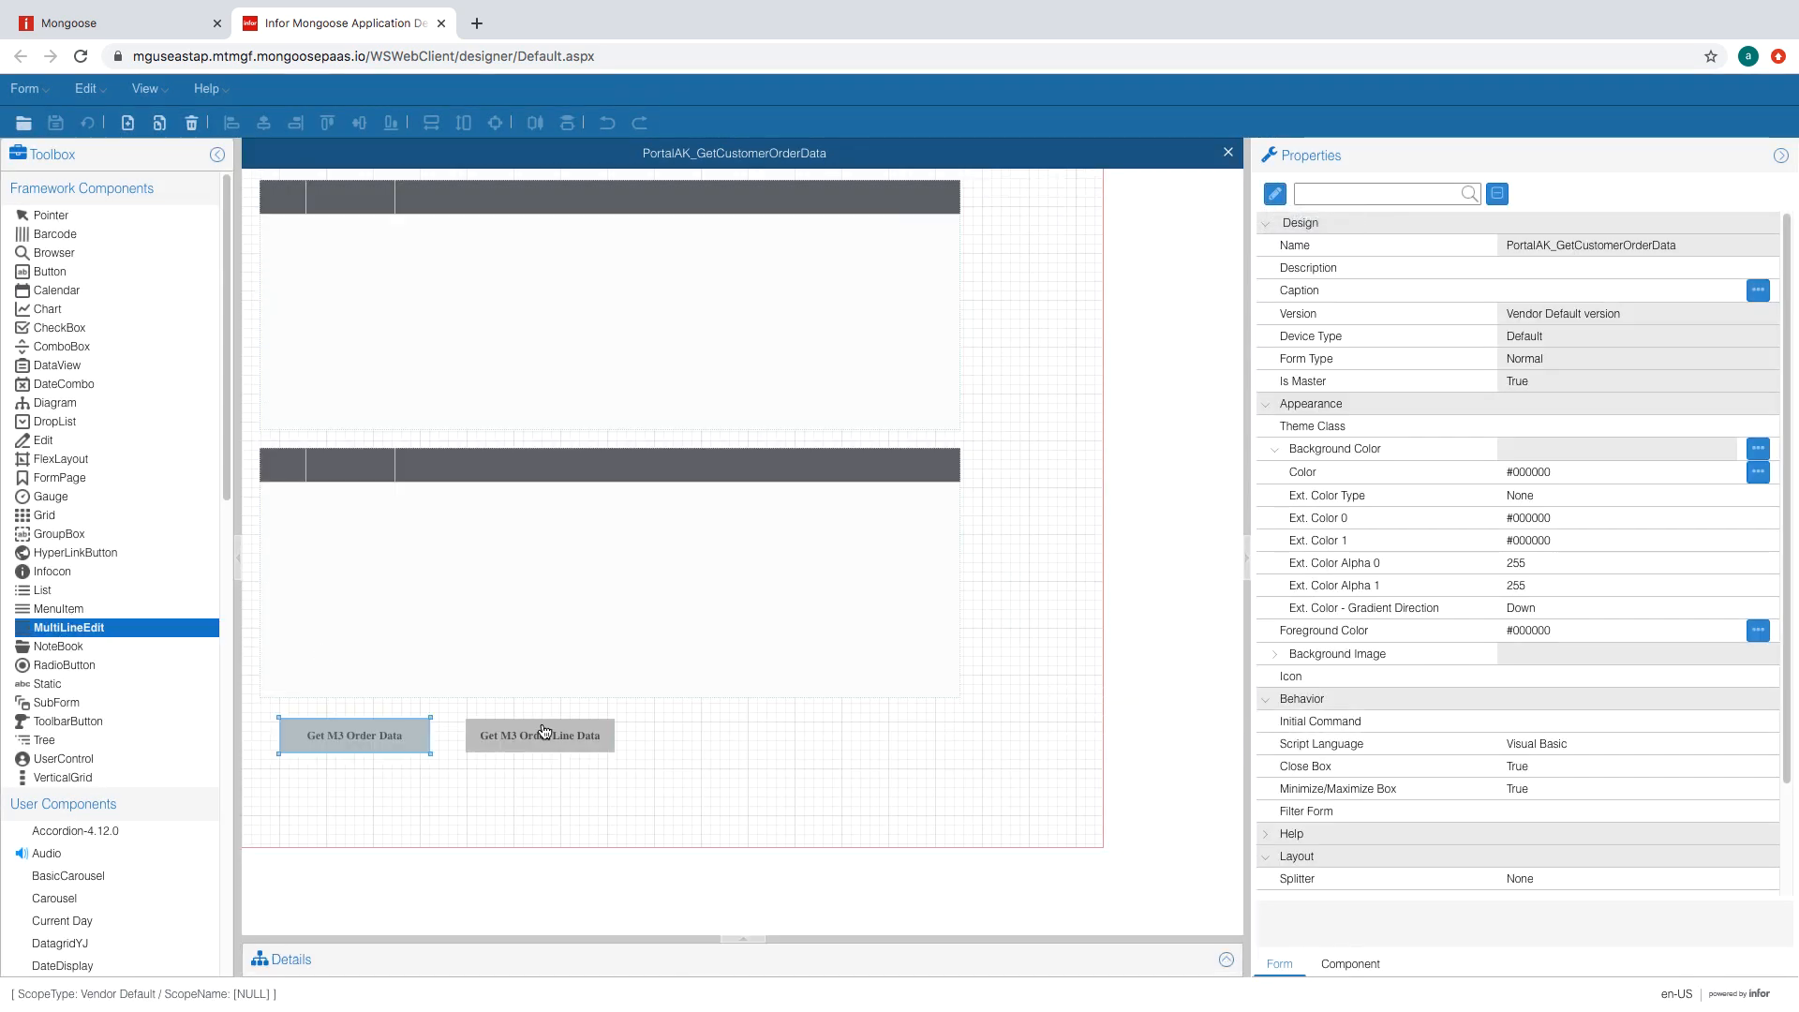
{"action": "left_click_drag", "start_coordinate": [669, 729], "coordinate": [947, 813]}
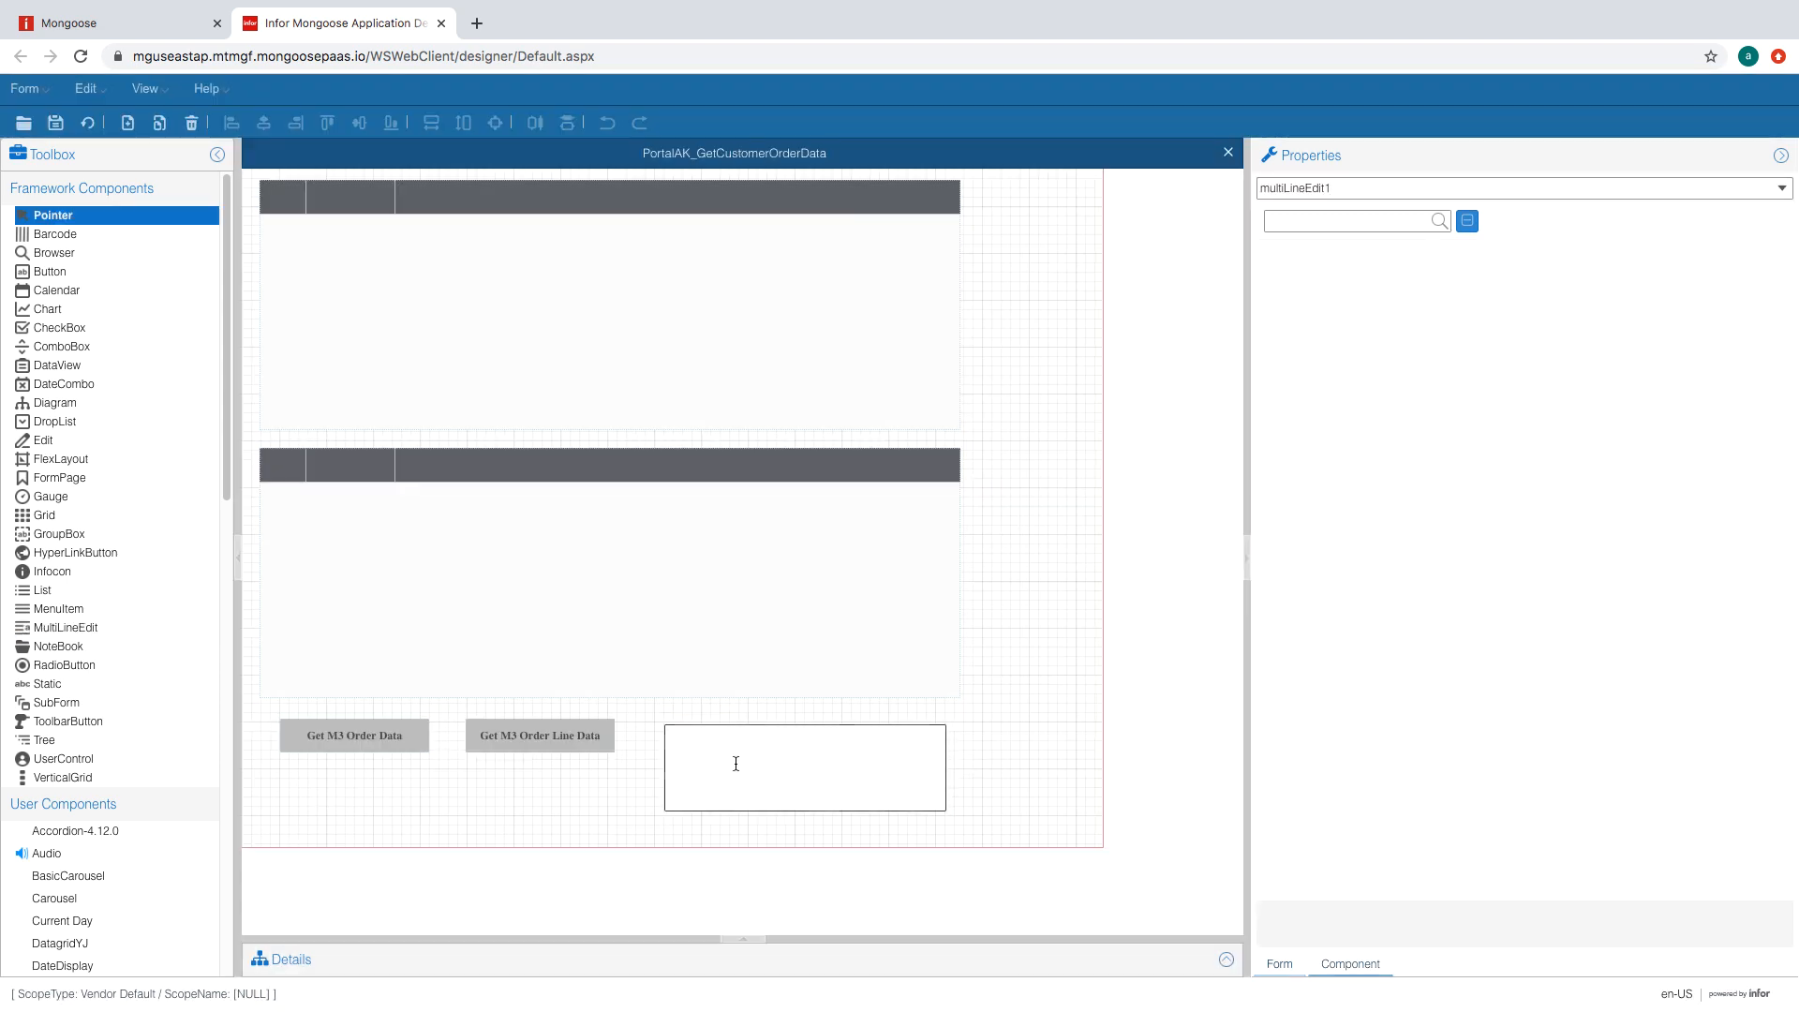
{"action": "scroll", "coordinate": [1582, 661], "scroll_direction": "down", "scroll_amount": 5}
{"action": "left_click", "coordinate": [1582, 655]}
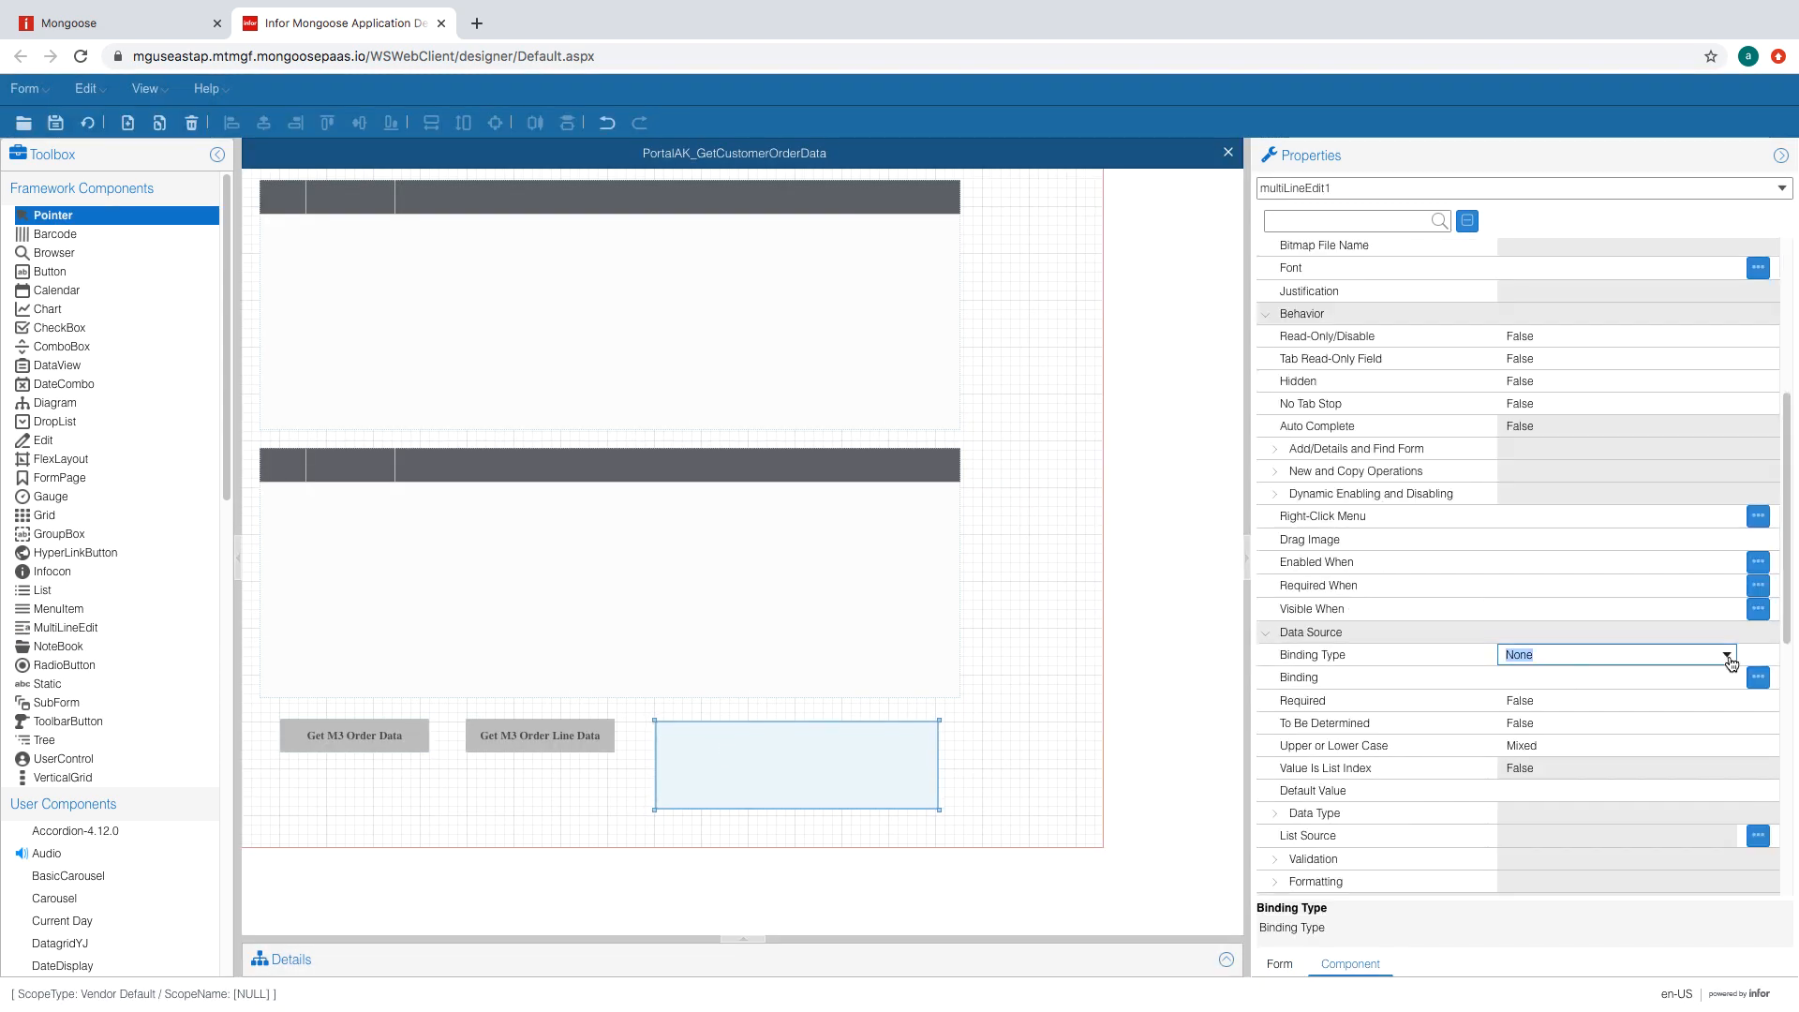
{"action": "left_click", "coordinate": [1727, 655]}
{"action": "left_click", "coordinate": [1622, 701]}
- Bind the box to the ParseResponseError variable
{"action": "left_click", "coordinate": [1754, 678]}
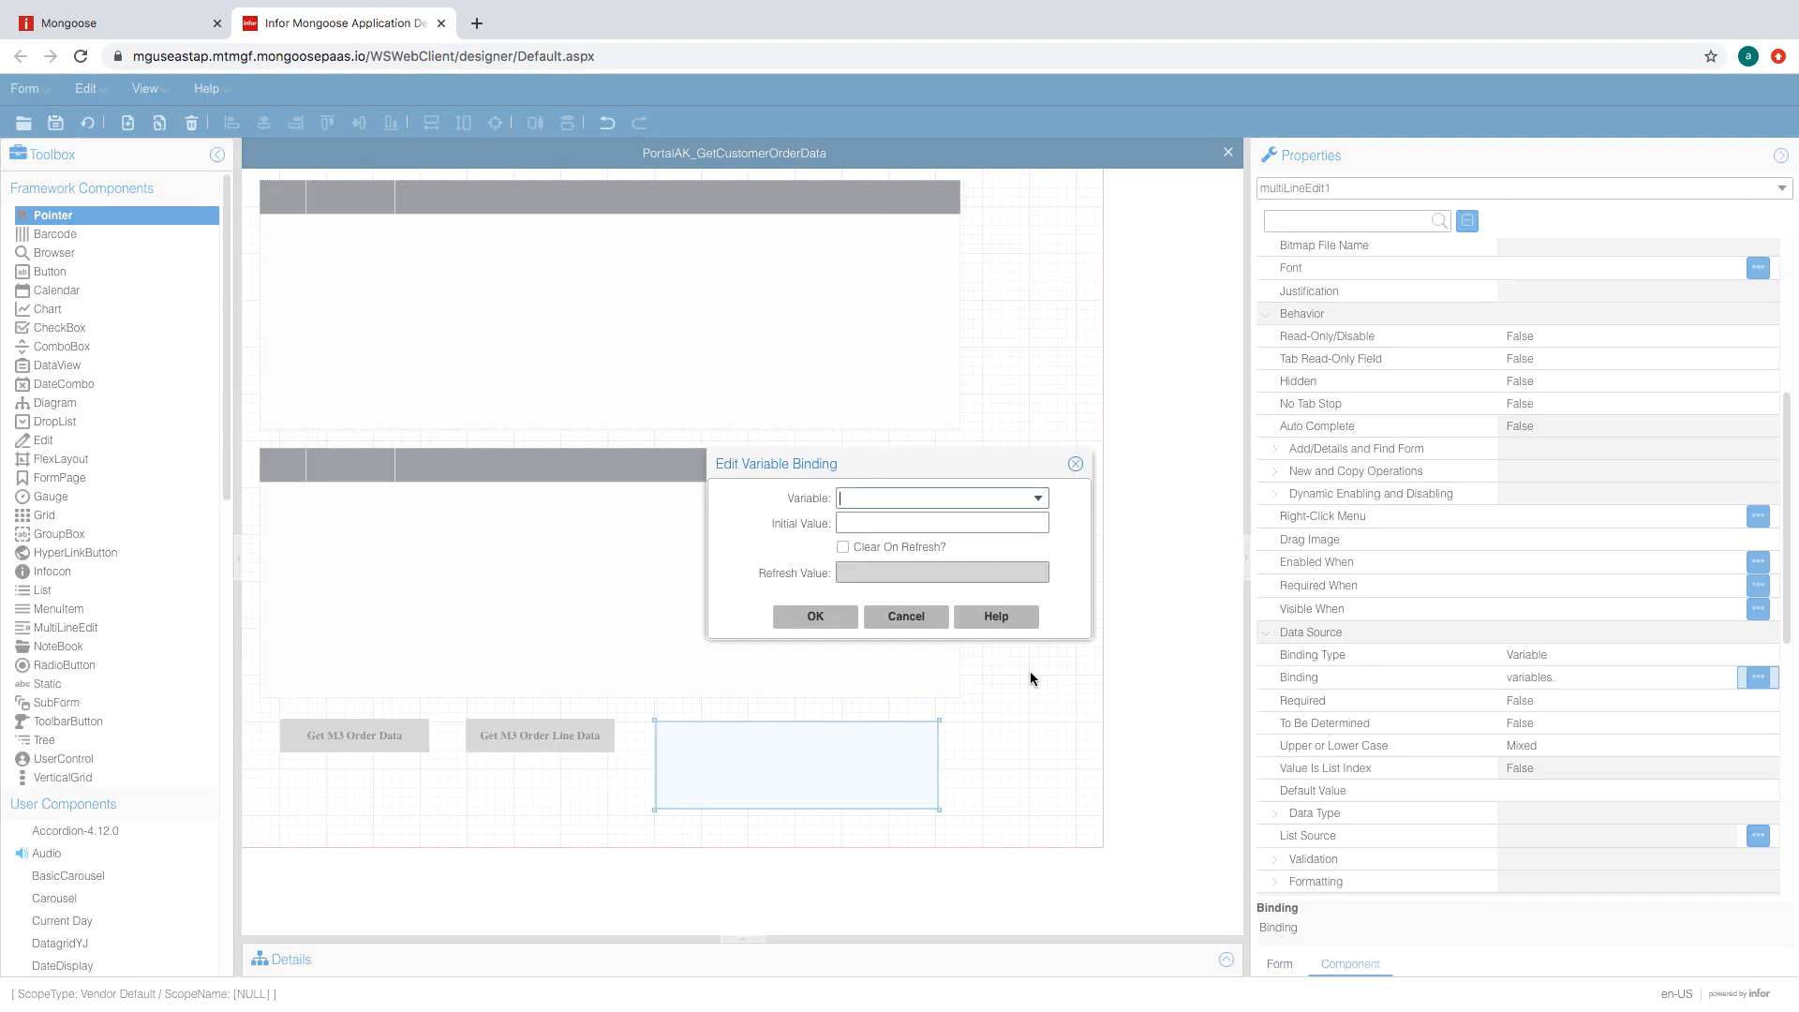
{"action": "left_click", "coordinate": [993, 500]}
{"action": "type", "text": "ParseResponseError"}
{"action": "left_click", "coordinate": [824, 616]}
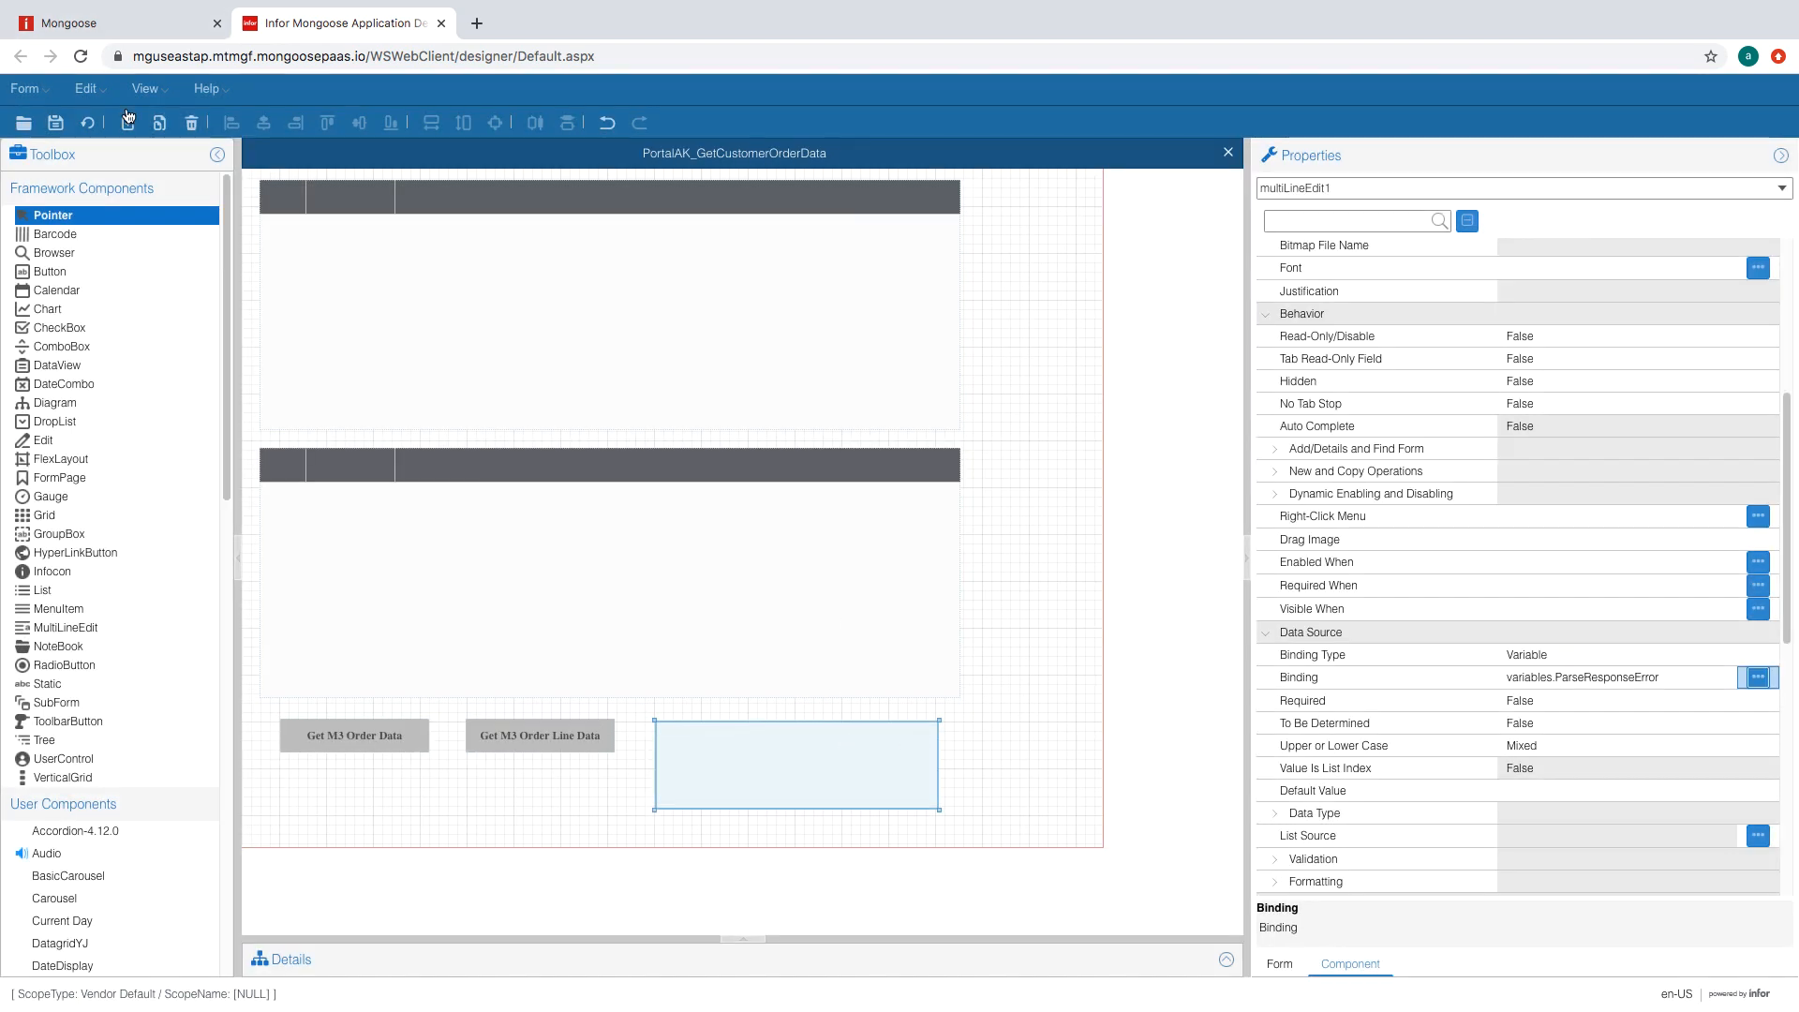
{"action": "left_click", "coordinate": [778, 392]}
{"action": "left_click", "coordinate": [891, 464]}
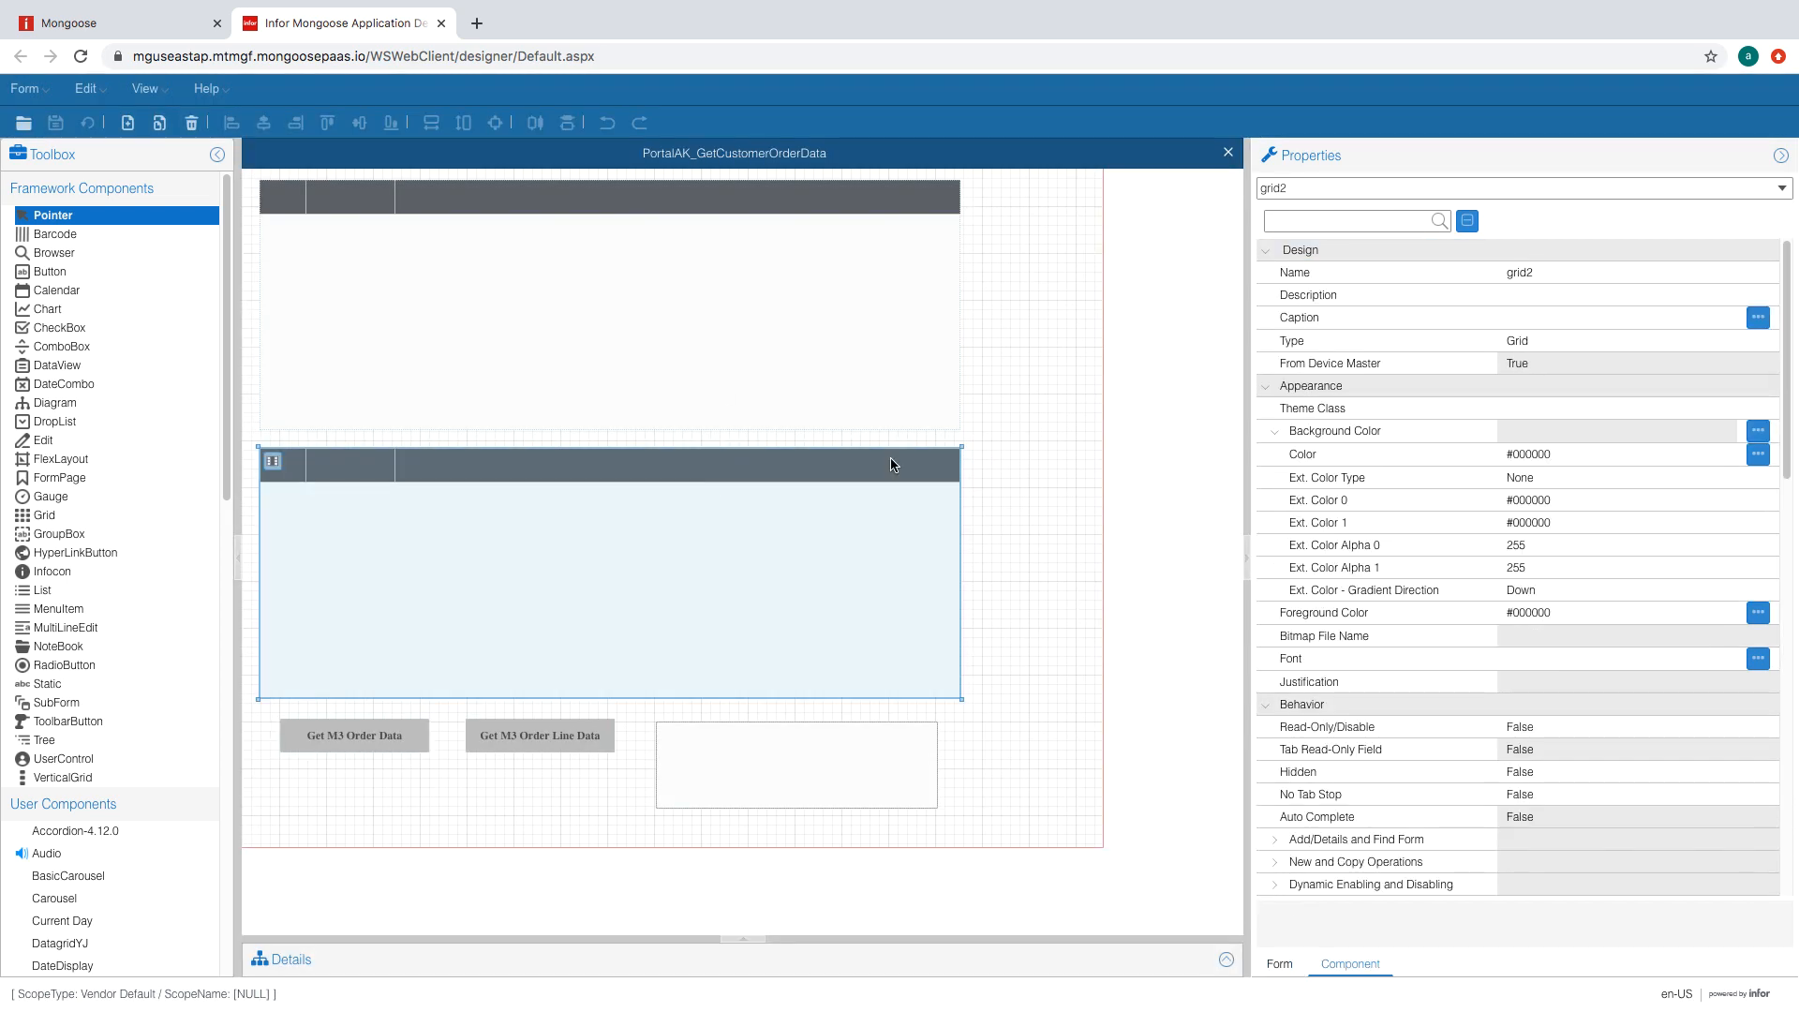
- Bind the upper grid's first two columns to CompNum and CustNum
{"action": "left_click", "coordinate": [806, 319]}
{"action": "left_click", "coordinate": [273, 193]}
{"action": "left_click", "coordinate": [693, 359]}
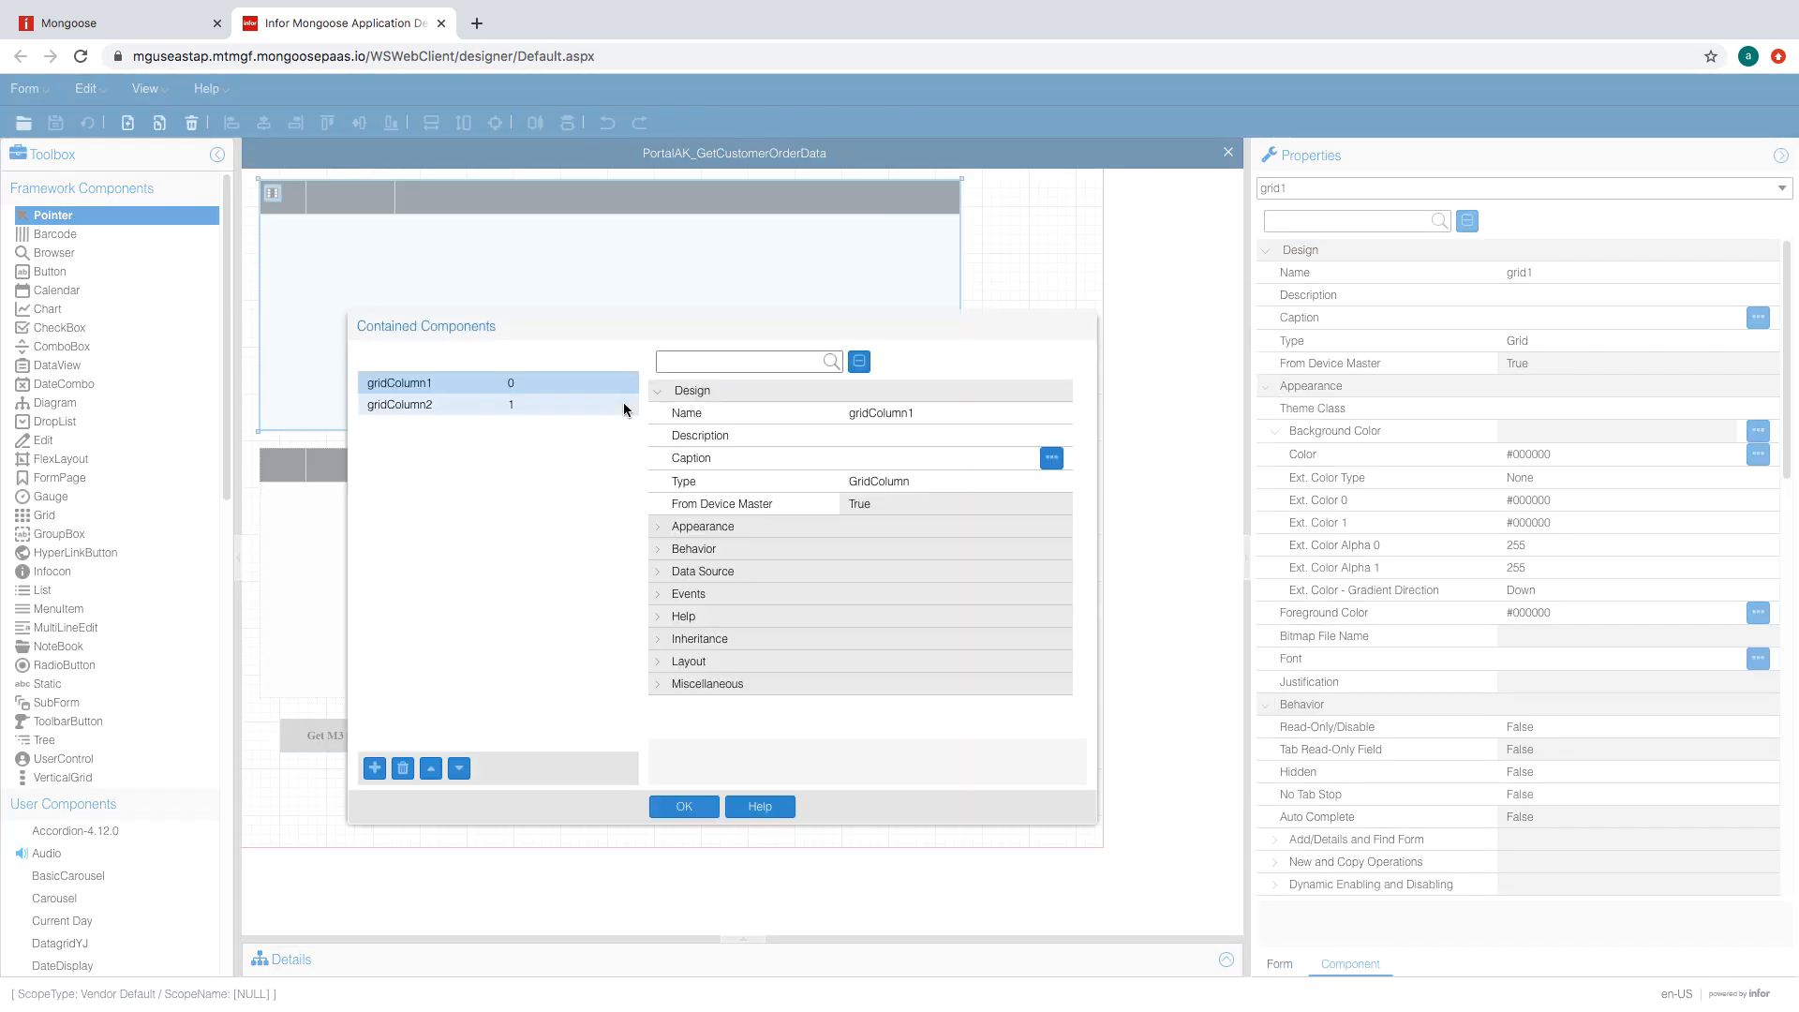
{"action": "left_click", "coordinate": [703, 571]}
{"action": "left_click", "coordinate": [958, 605]}
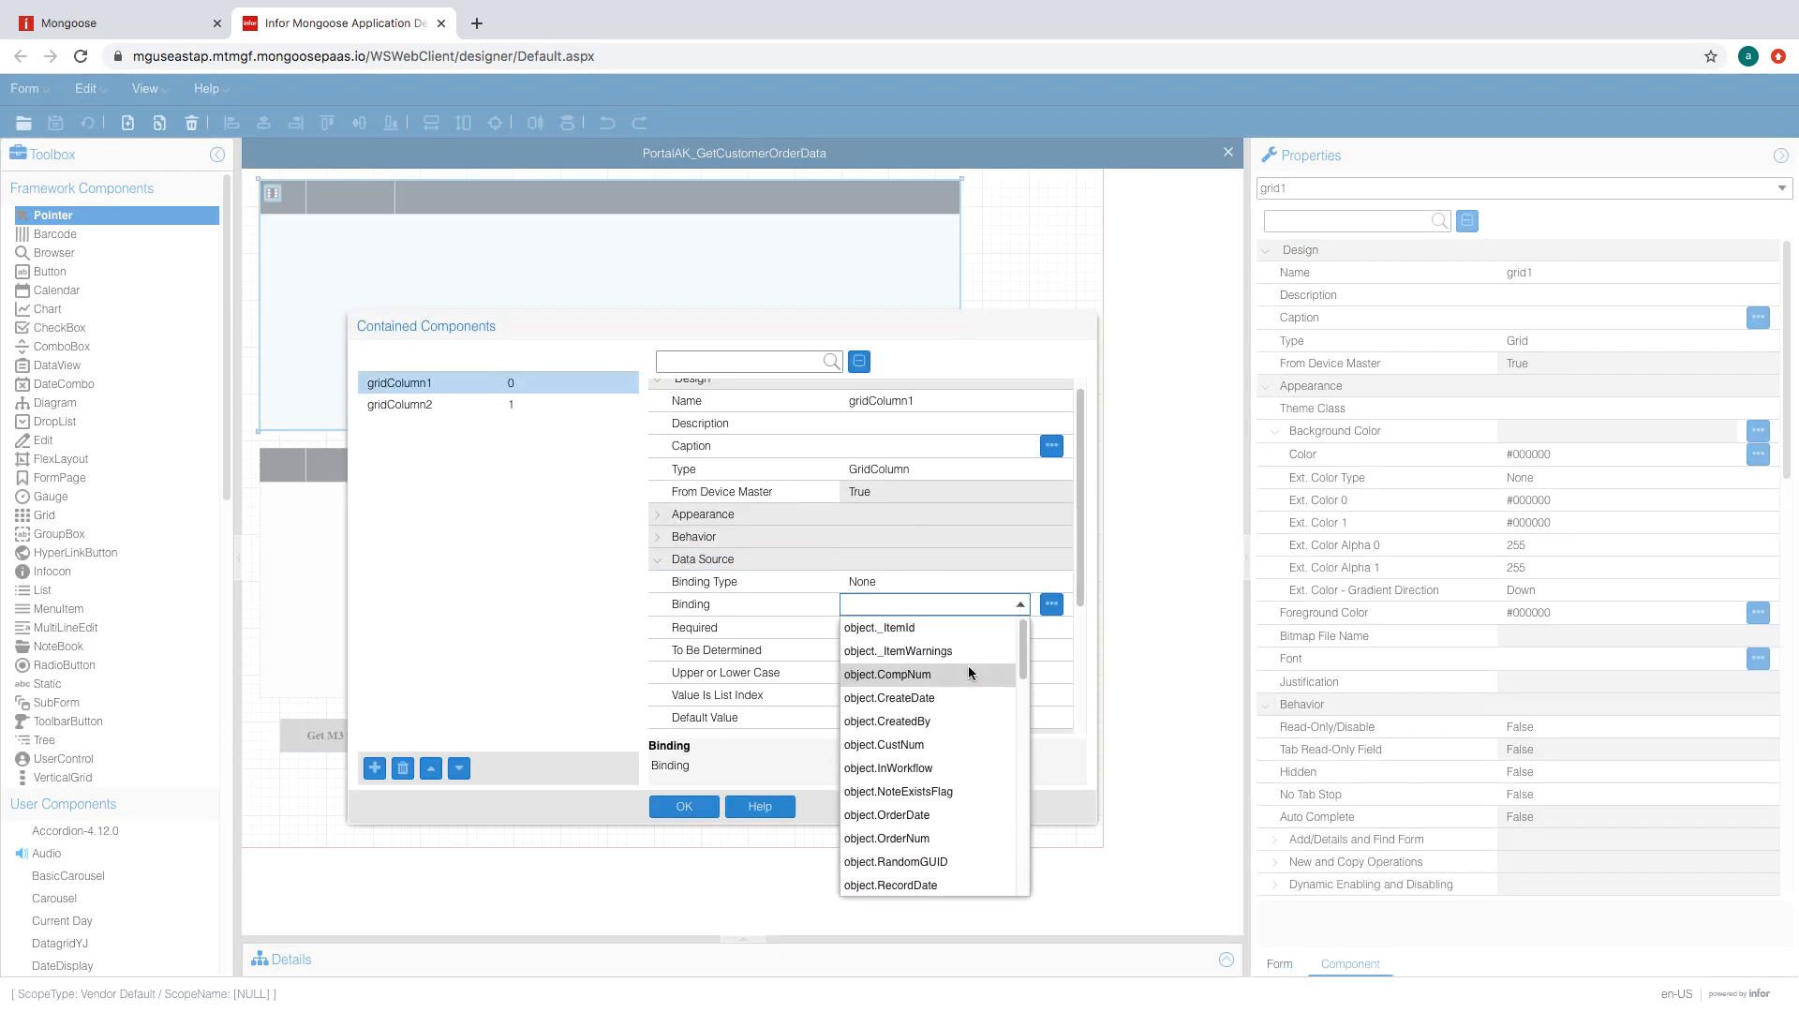
{"action": "left_click", "coordinate": [918, 675]}
{"action": "left_click", "coordinate": [900, 631]}
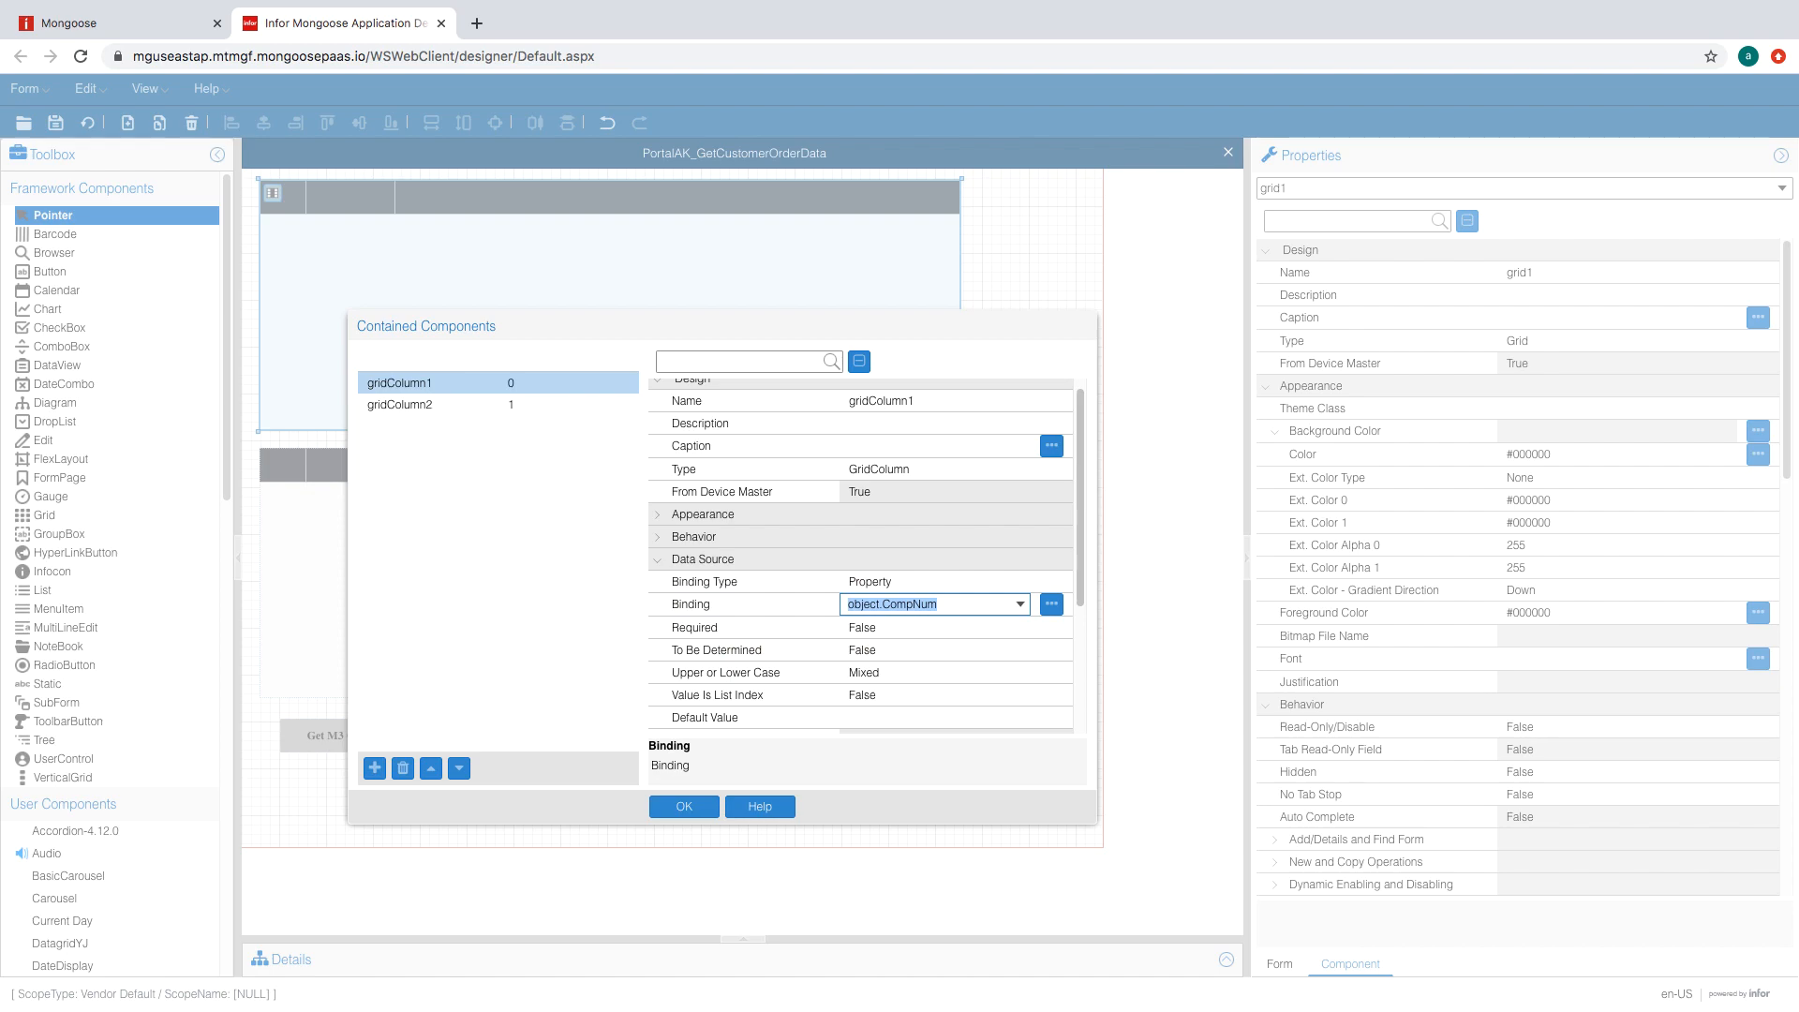
{"action": "left_click", "coordinate": [442, 401]}
{"action": "left_click", "coordinate": [114, 132]}
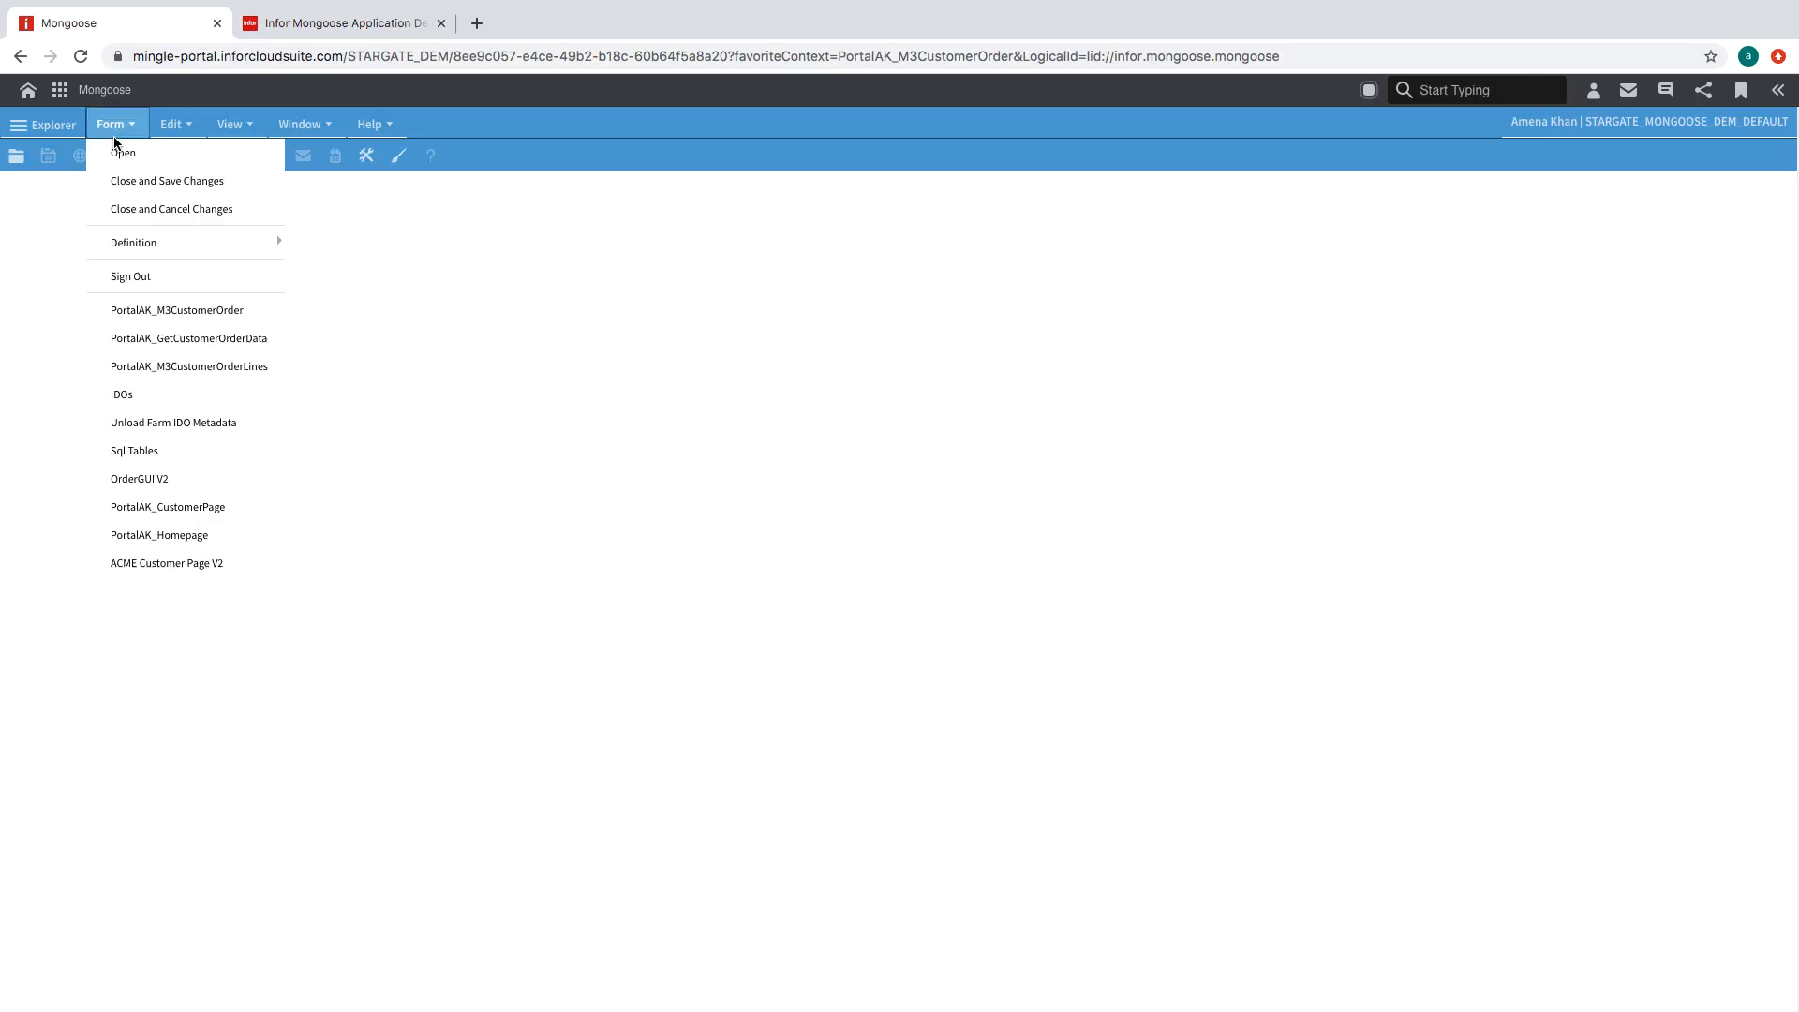
{"action": "left_click", "coordinate": [204, 312]}
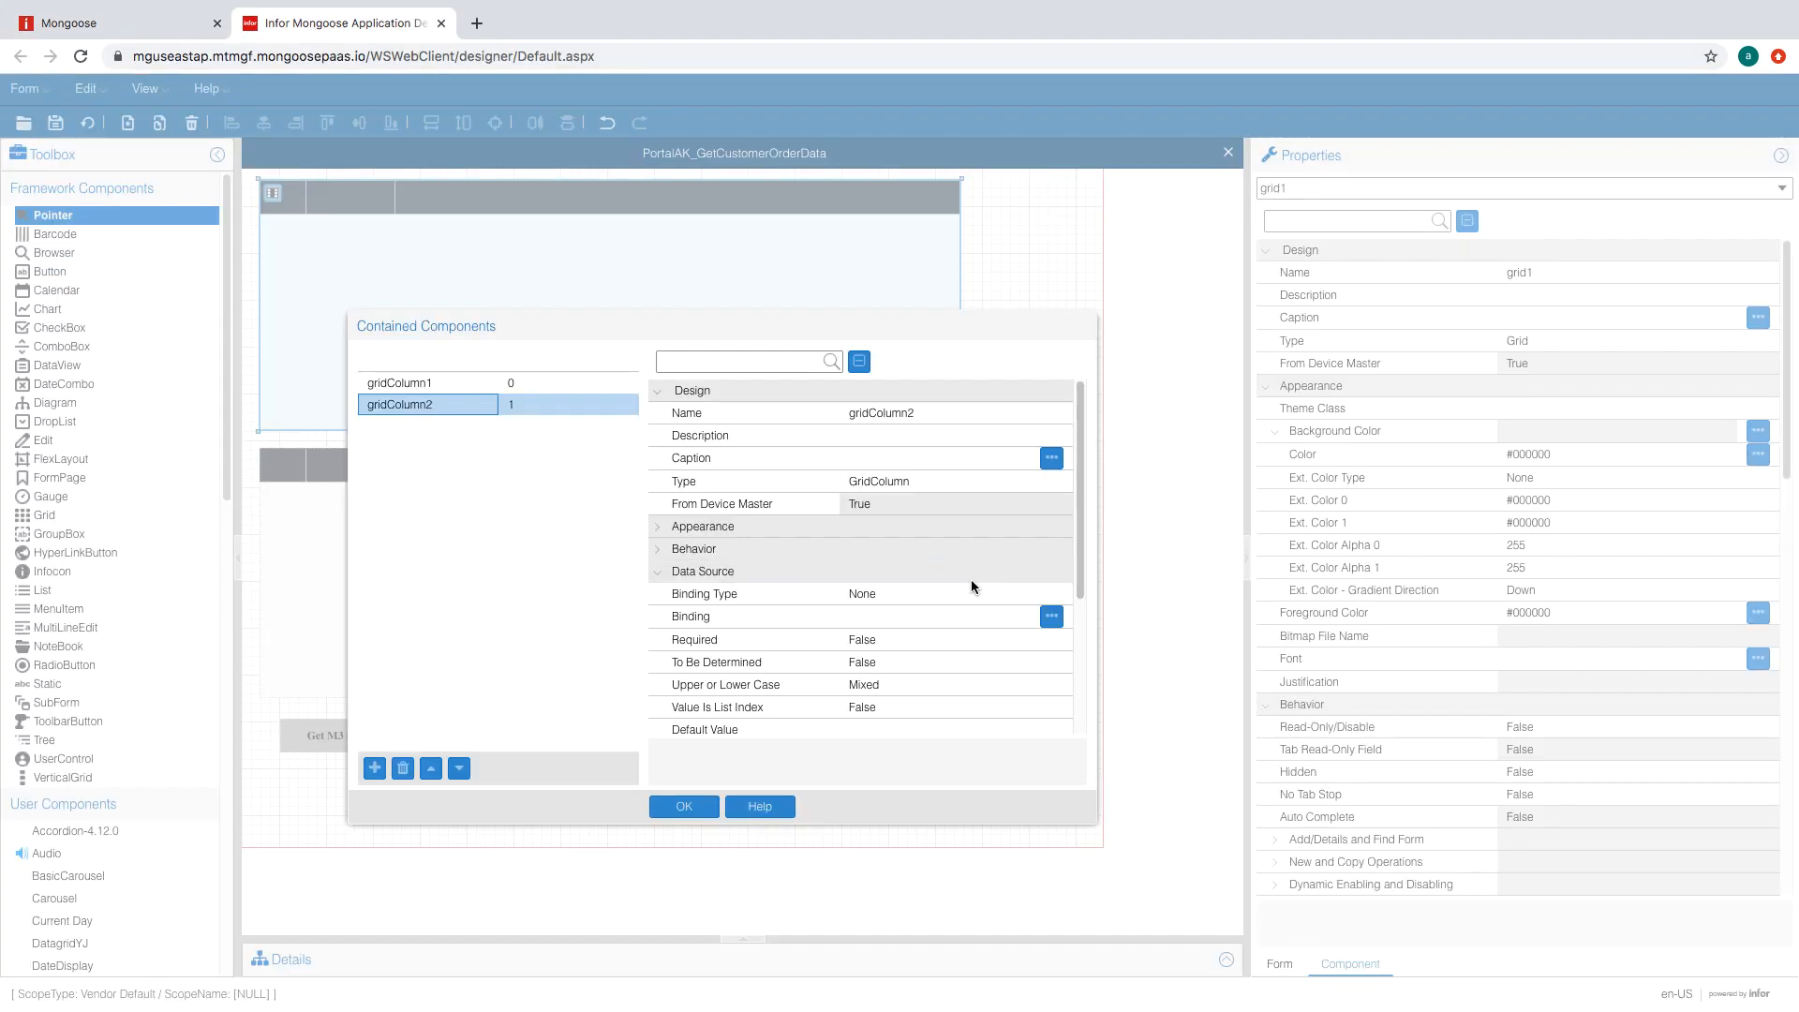
{"action": "left_click", "coordinate": [937, 616]}
{"action": "left_click", "coordinate": [1020, 616]}
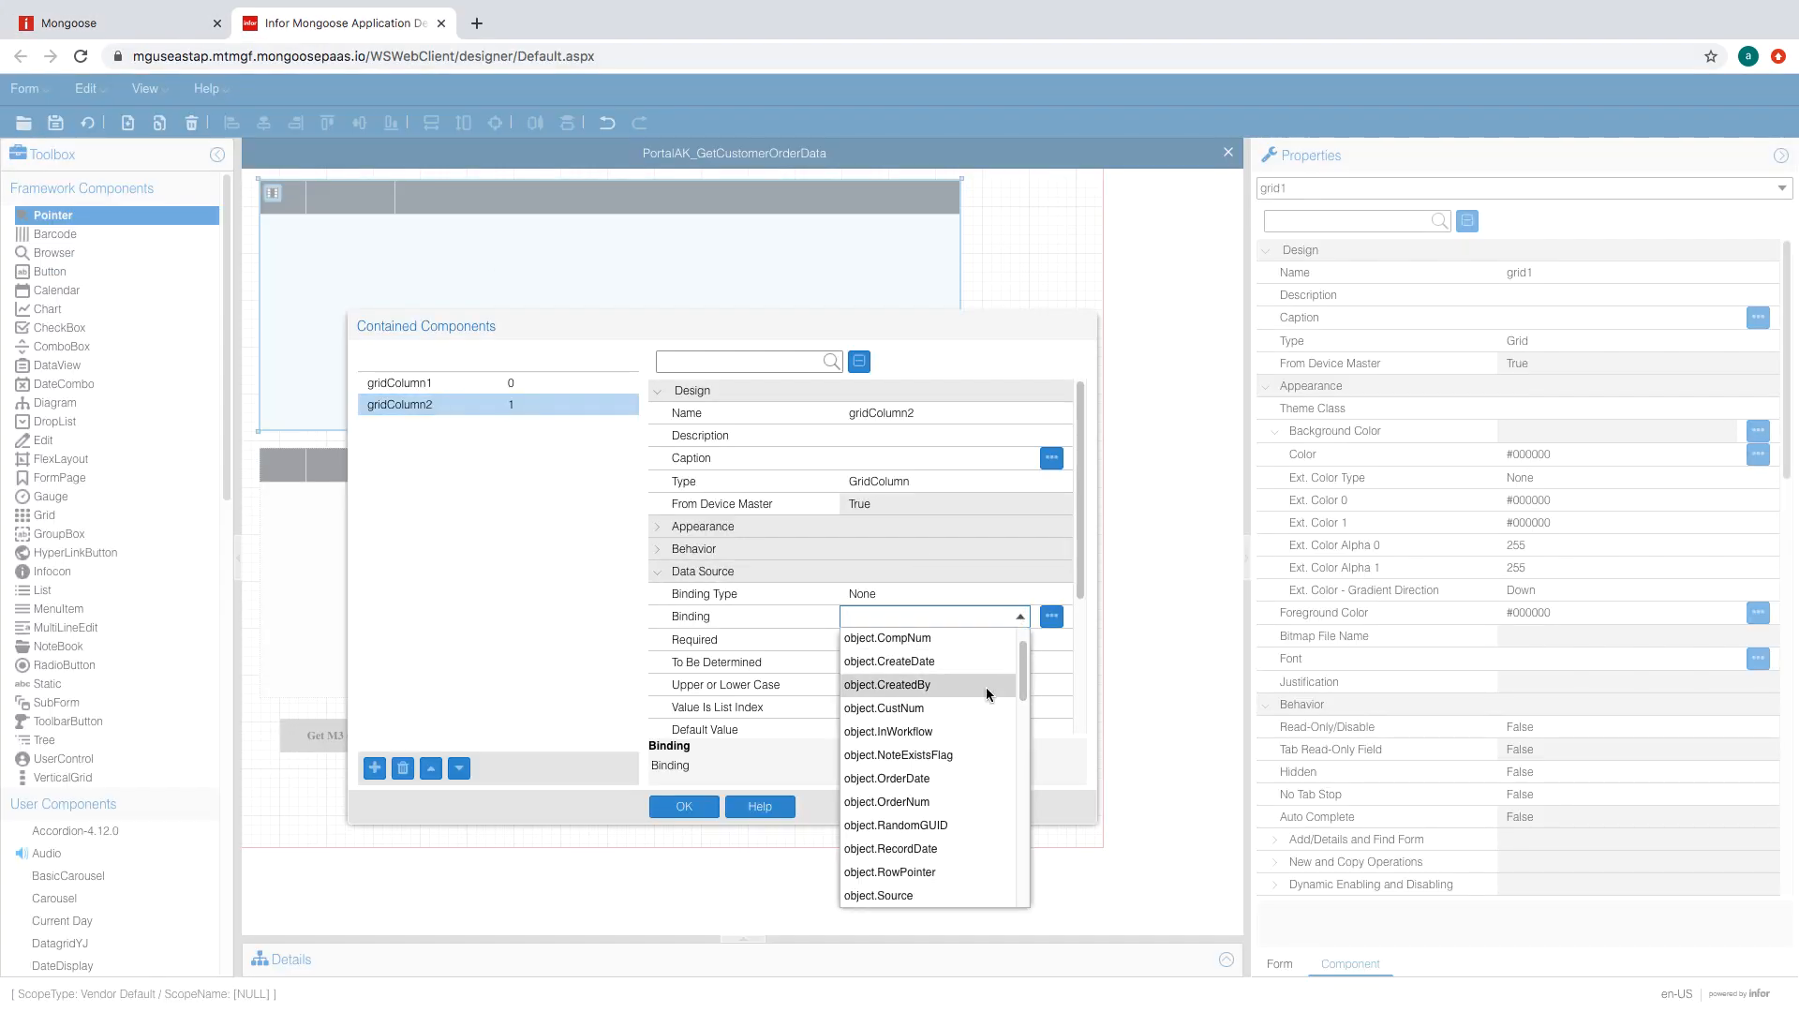
{"action": "left_click", "coordinate": [986, 688]}
- Add upper-grid columns bound to OrderDate and SourceRP, then apply the column setup
{"action": "left_click", "coordinate": [375, 768]}
{"action": "left_click", "coordinate": [1019, 616]}
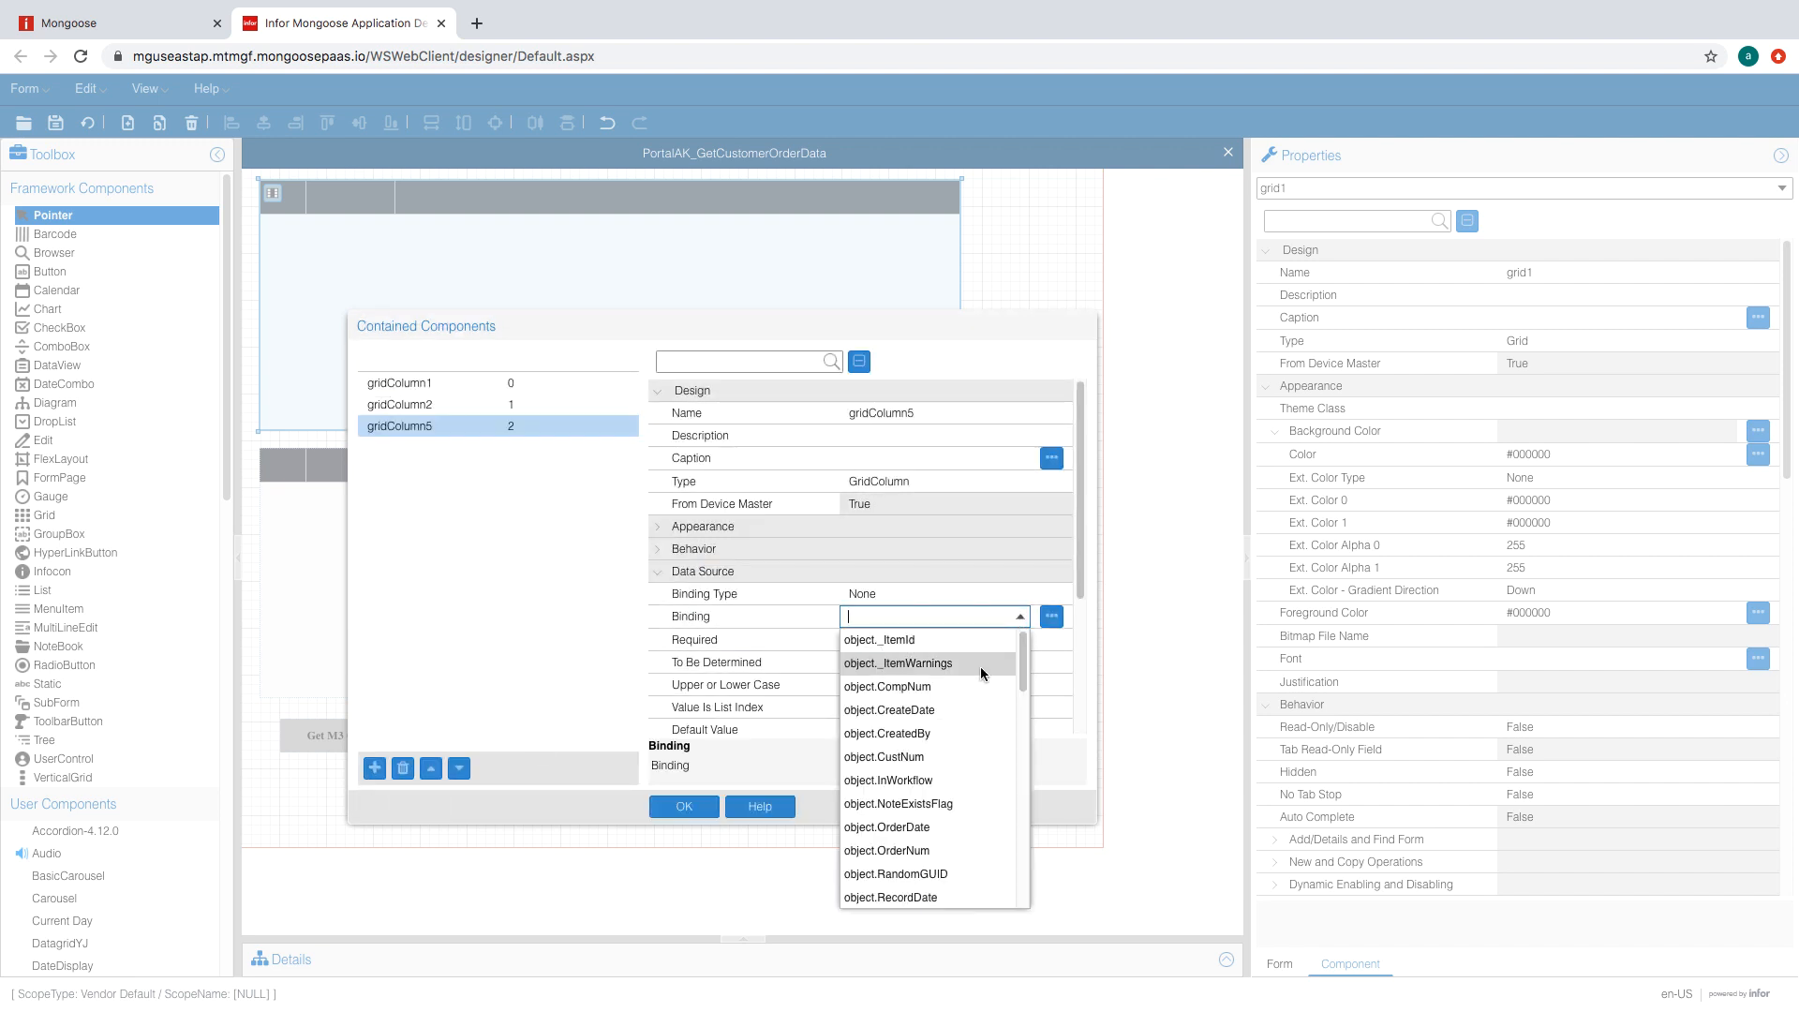
{"action": "left_click", "coordinate": [940, 831]}
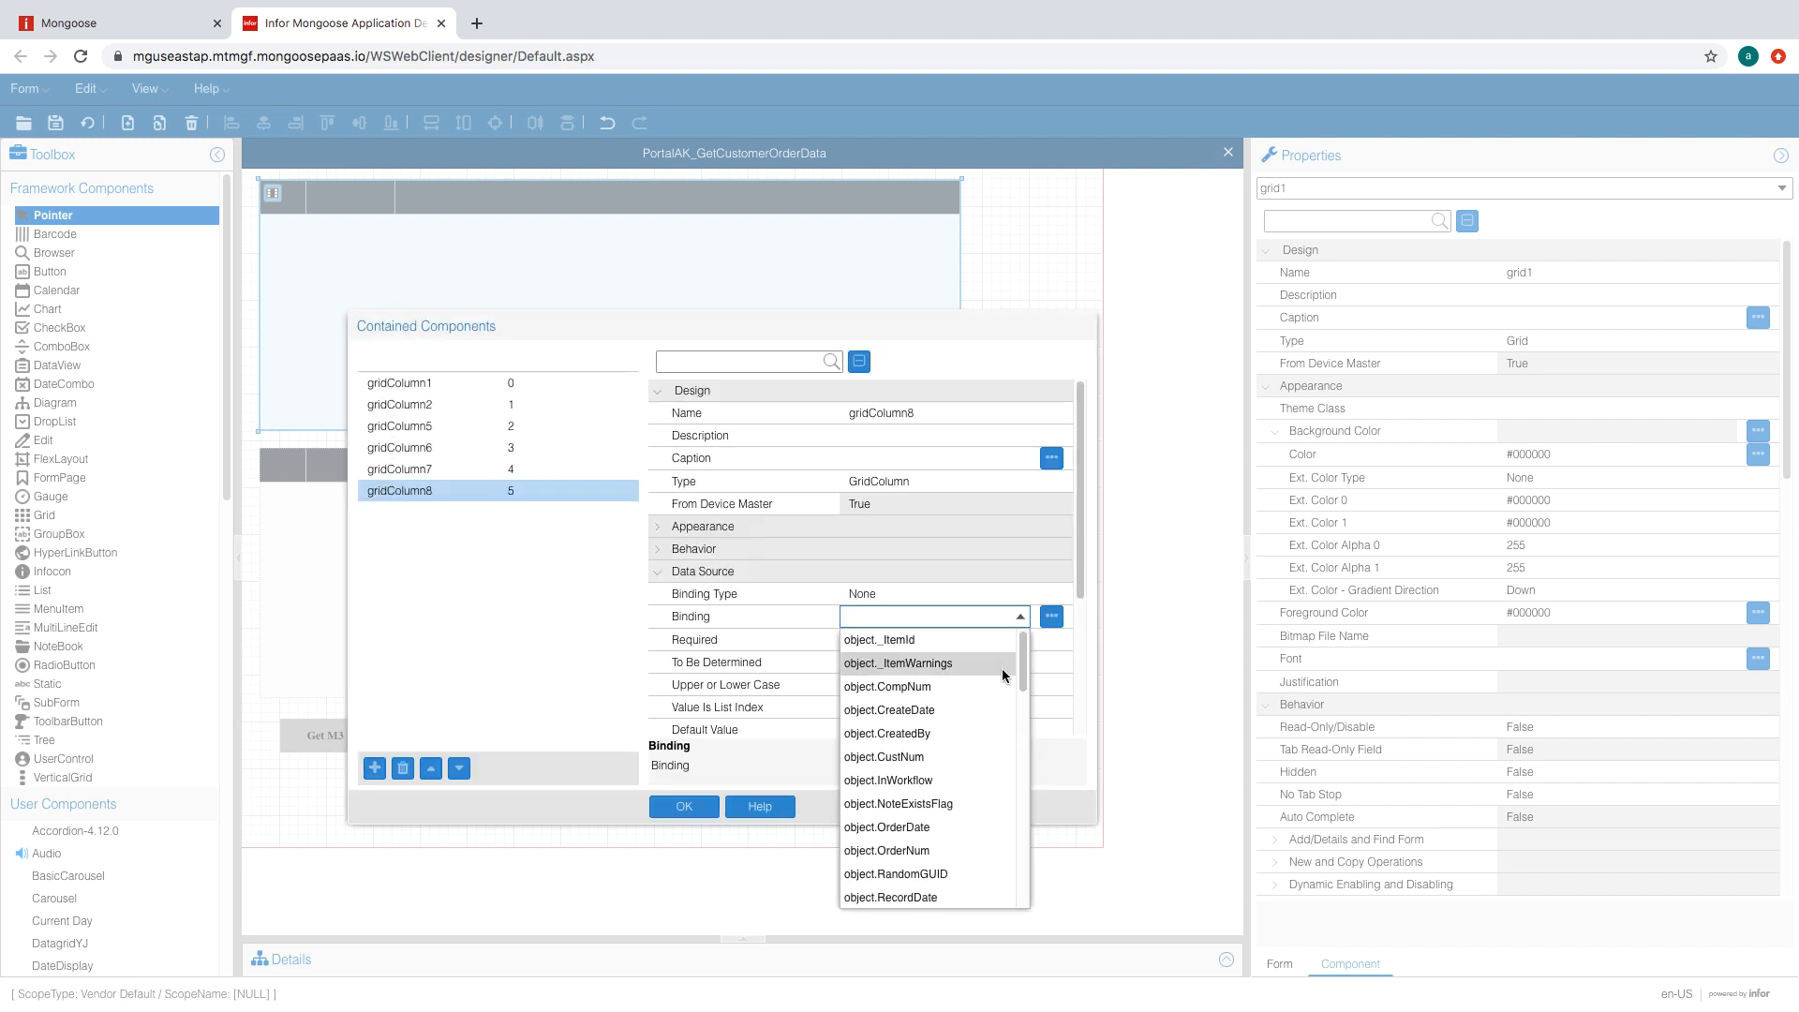
{"action": "left_click_drag", "start_coordinate": [1022, 670], "coordinate": [1019, 719]}
{"action": "left_click", "coordinate": [901, 658]}
{"action": "left_click", "coordinate": [900, 576]}
{"action": "left_click", "coordinate": [914, 594]}
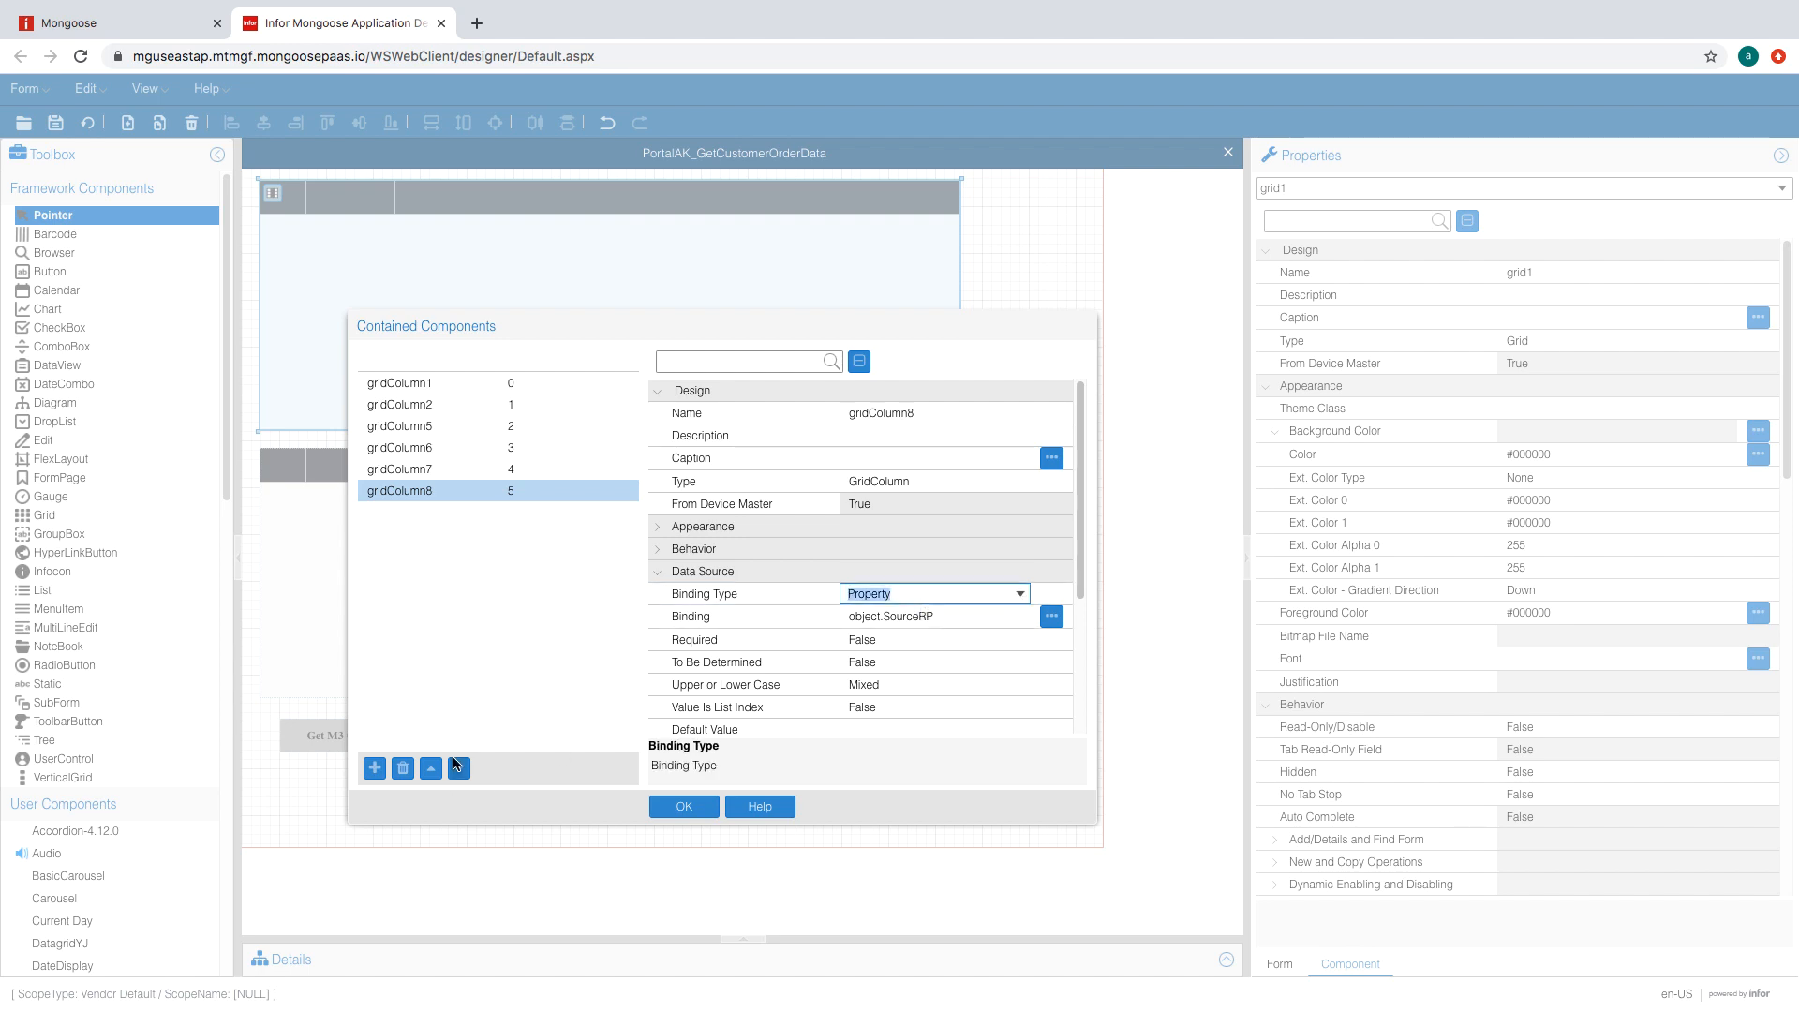
{"action": "left_click", "coordinate": [684, 807]}
- Bind the lower grid's first two columns to CompName and CustNum
{"action": "left_click", "coordinate": [165, 28]}
{"action": "left_click", "coordinate": [314, 27]}
{"action": "left_click", "coordinate": [309, 476]}
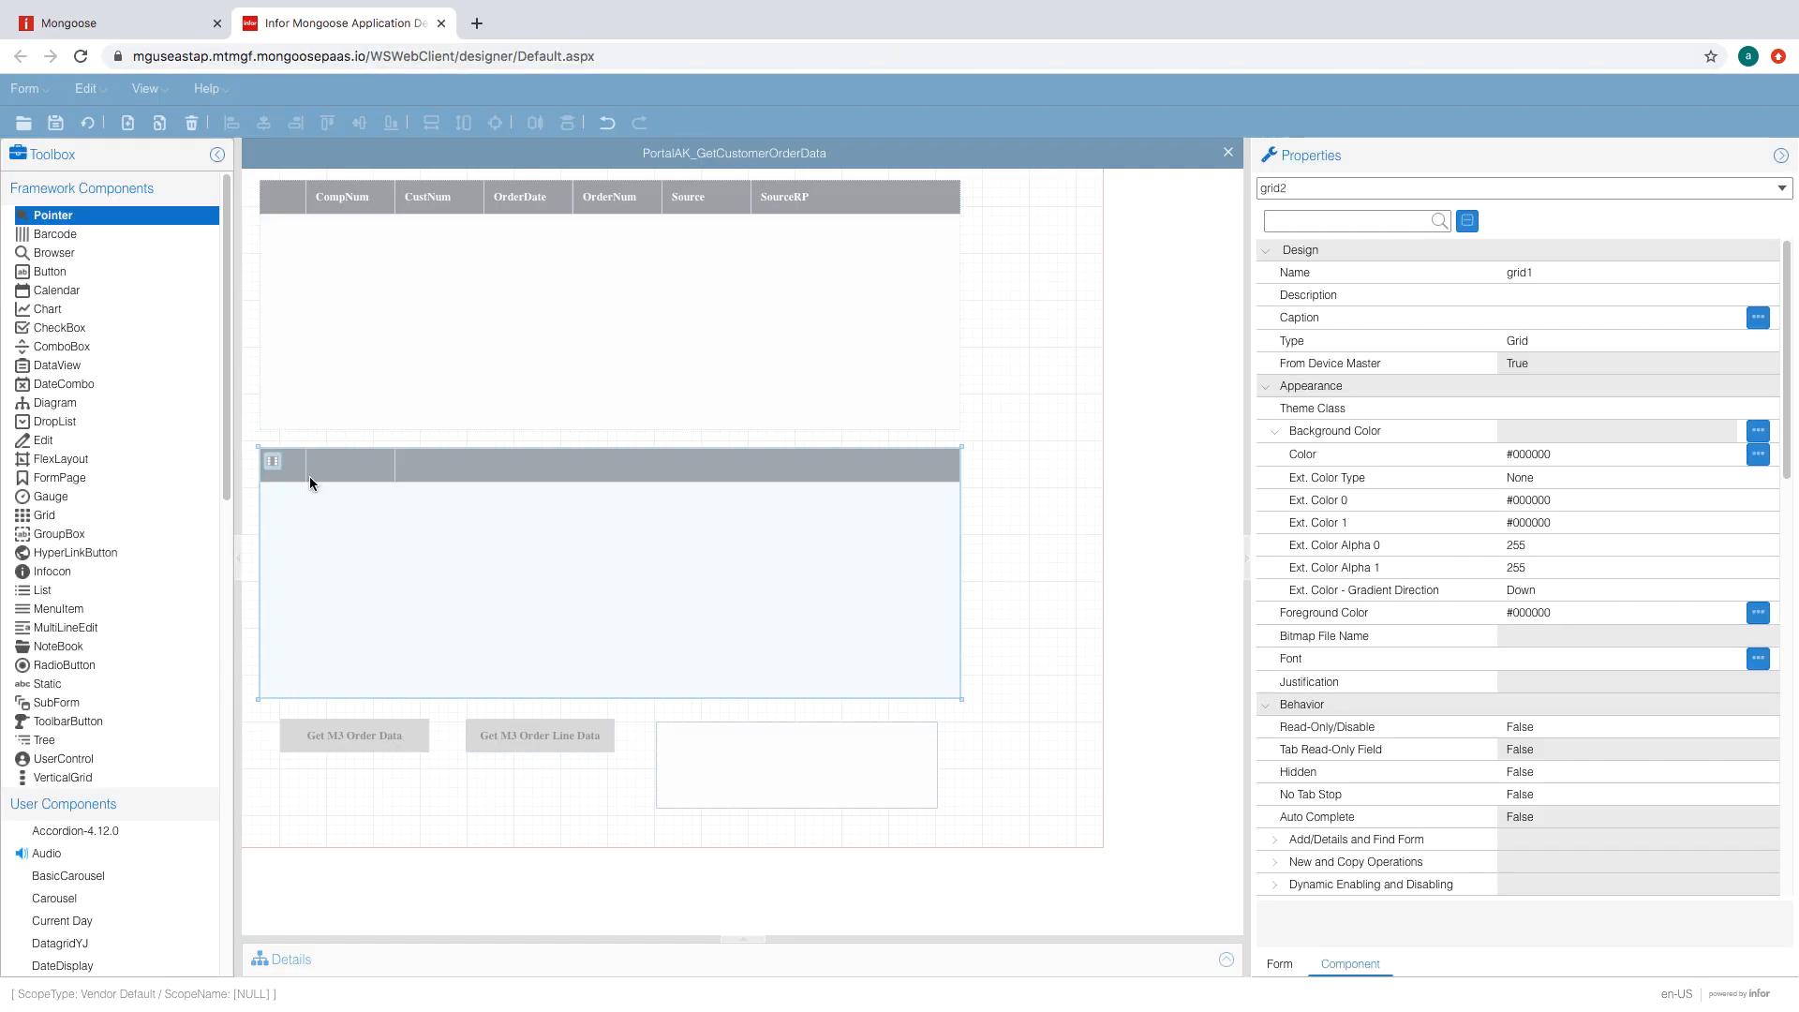
{"action": "left_click", "coordinate": [273, 461]}
{"action": "left_click", "coordinate": [689, 356]}
{"action": "left_click", "coordinate": [835, 548]}
{"action": "left_click", "coordinate": [1116, 593]}
{"action": "left_click", "coordinate": [1197, 593]}
{"action": "left_click_drag", "start_coordinate": [1200, 618], "coordinate": [1200, 619]}
{"action": "left_click", "coordinate": [1159, 662]}
{"action": "left_click", "coordinate": [619, 381]}
{"action": "left_click", "coordinate": [900, 631]}
{"action": "left_click", "coordinate": [1125, 594]}
{"action": "left_click", "coordinate": [1194, 595]}
{"action": "left_click", "coordinate": [1065, 734]}
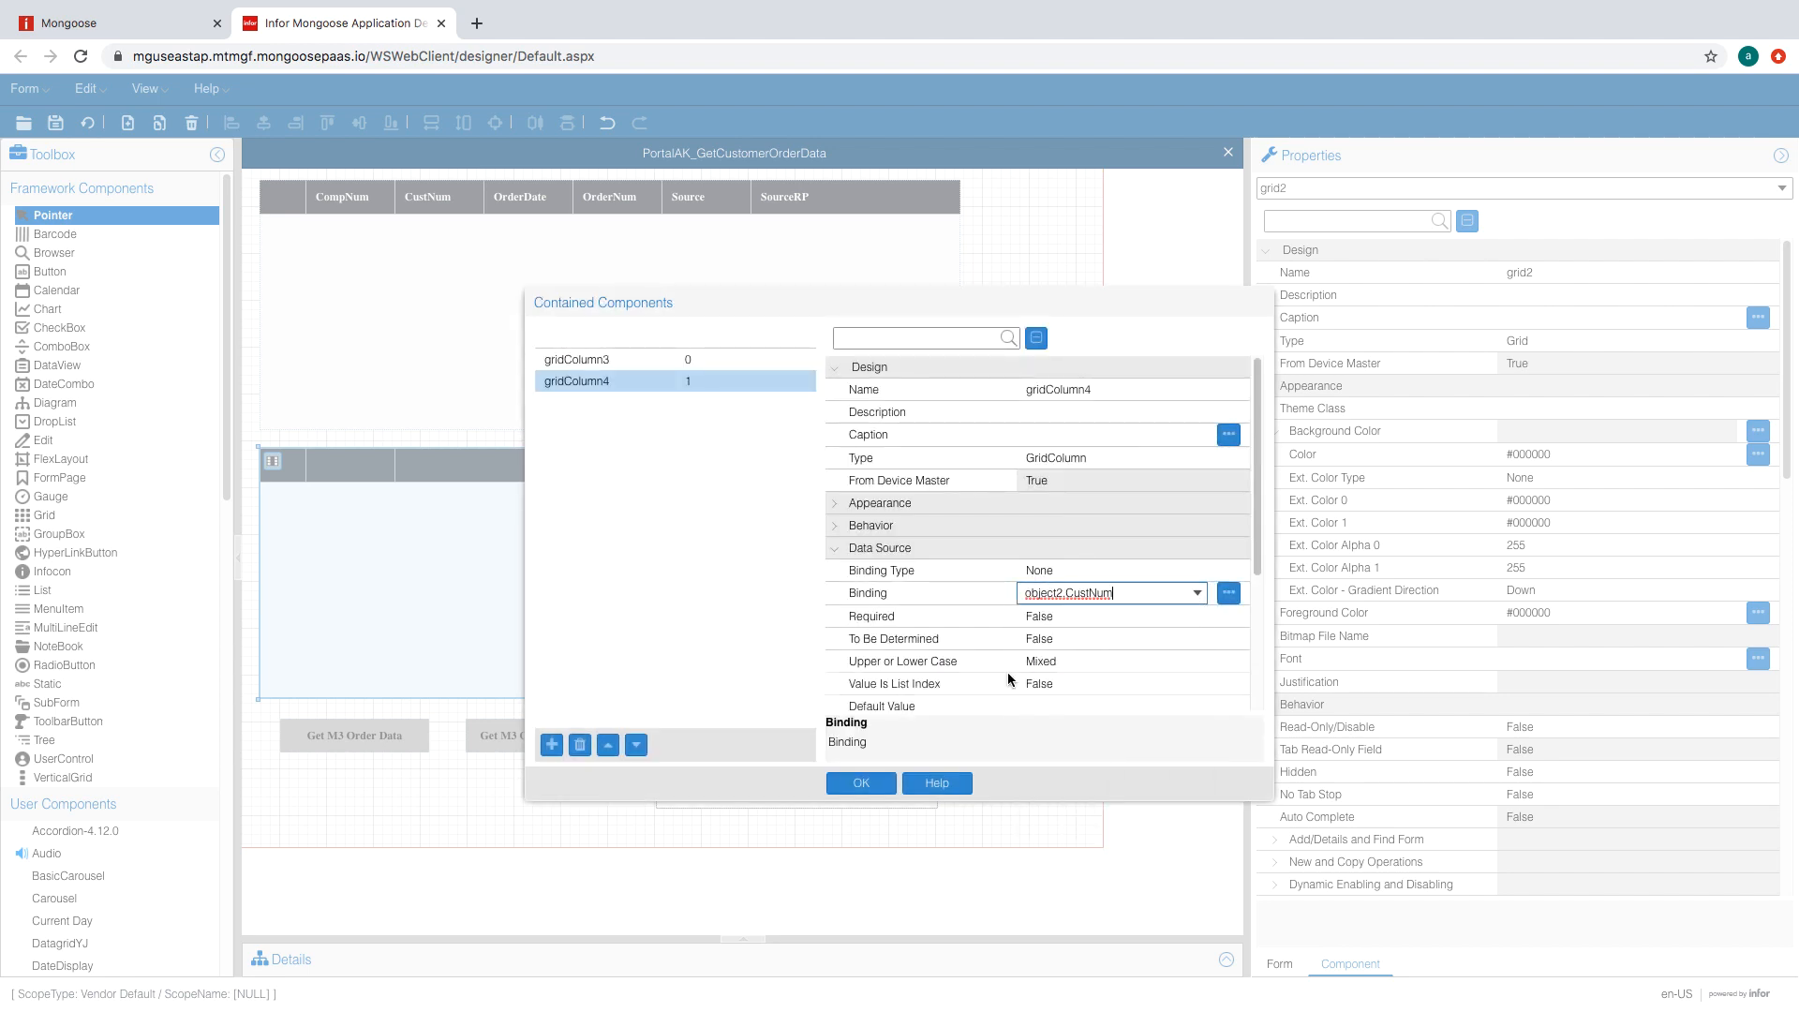
{"action": "left_click", "coordinate": [552, 745]}
- Add lower-grid columns bound to Item and LineNum
{"action": "left_click", "coordinate": [900, 631]}
{"action": "left_click", "coordinate": [552, 745]}
{"action": "left_click", "coordinate": [552, 745]}
{"action": "left_click", "coordinate": [552, 745]}
{"action": "left_click", "coordinate": [552, 745]}
{"action": "left_click", "coordinate": [747, 407]}
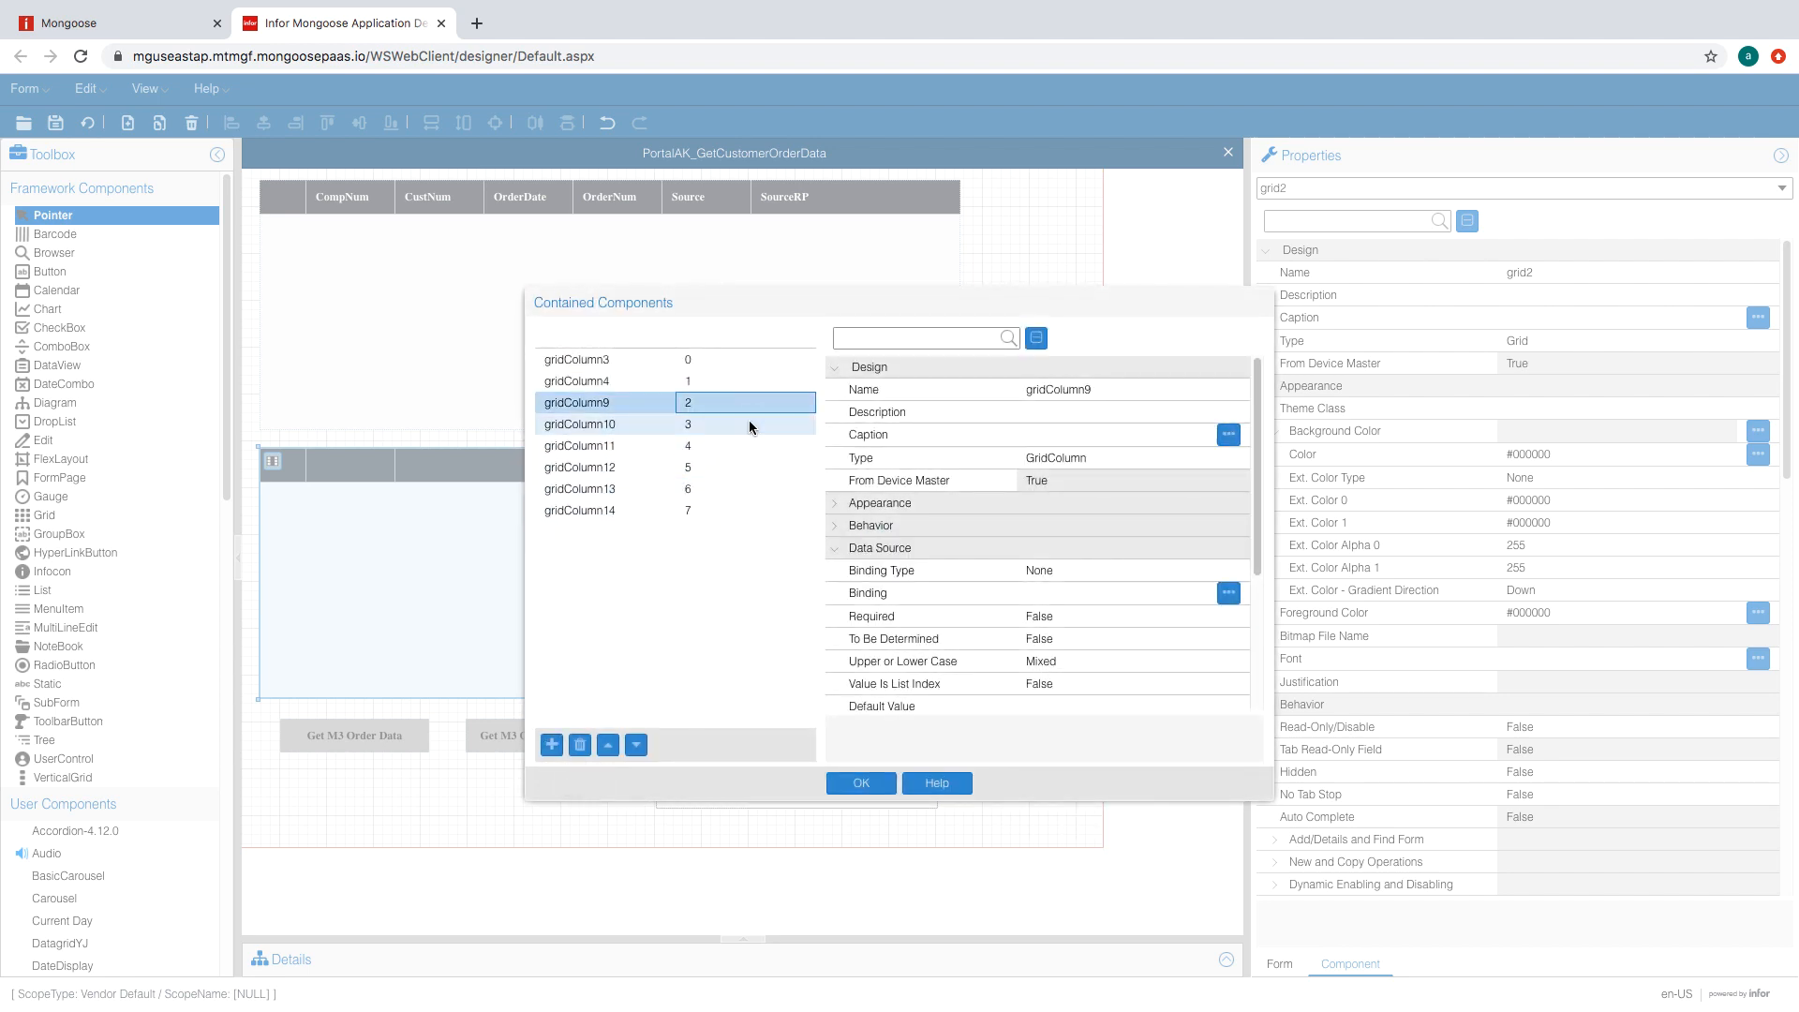
{"action": "left_click", "coordinate": [1115, 593]}
{"action": "left_click", "coordinate": [1197, 593]}
{"action": "left_click", "coordinate": [1139, 777]}
{"action": "left_click", "coordinate": [745, 425]}
{"action": "left_click", "coordinate": [898, 632]}
{"action": "left_click", "coordinate": [1116, 593]}
{"action": "left_click", "coordinate": [1197, 593]}
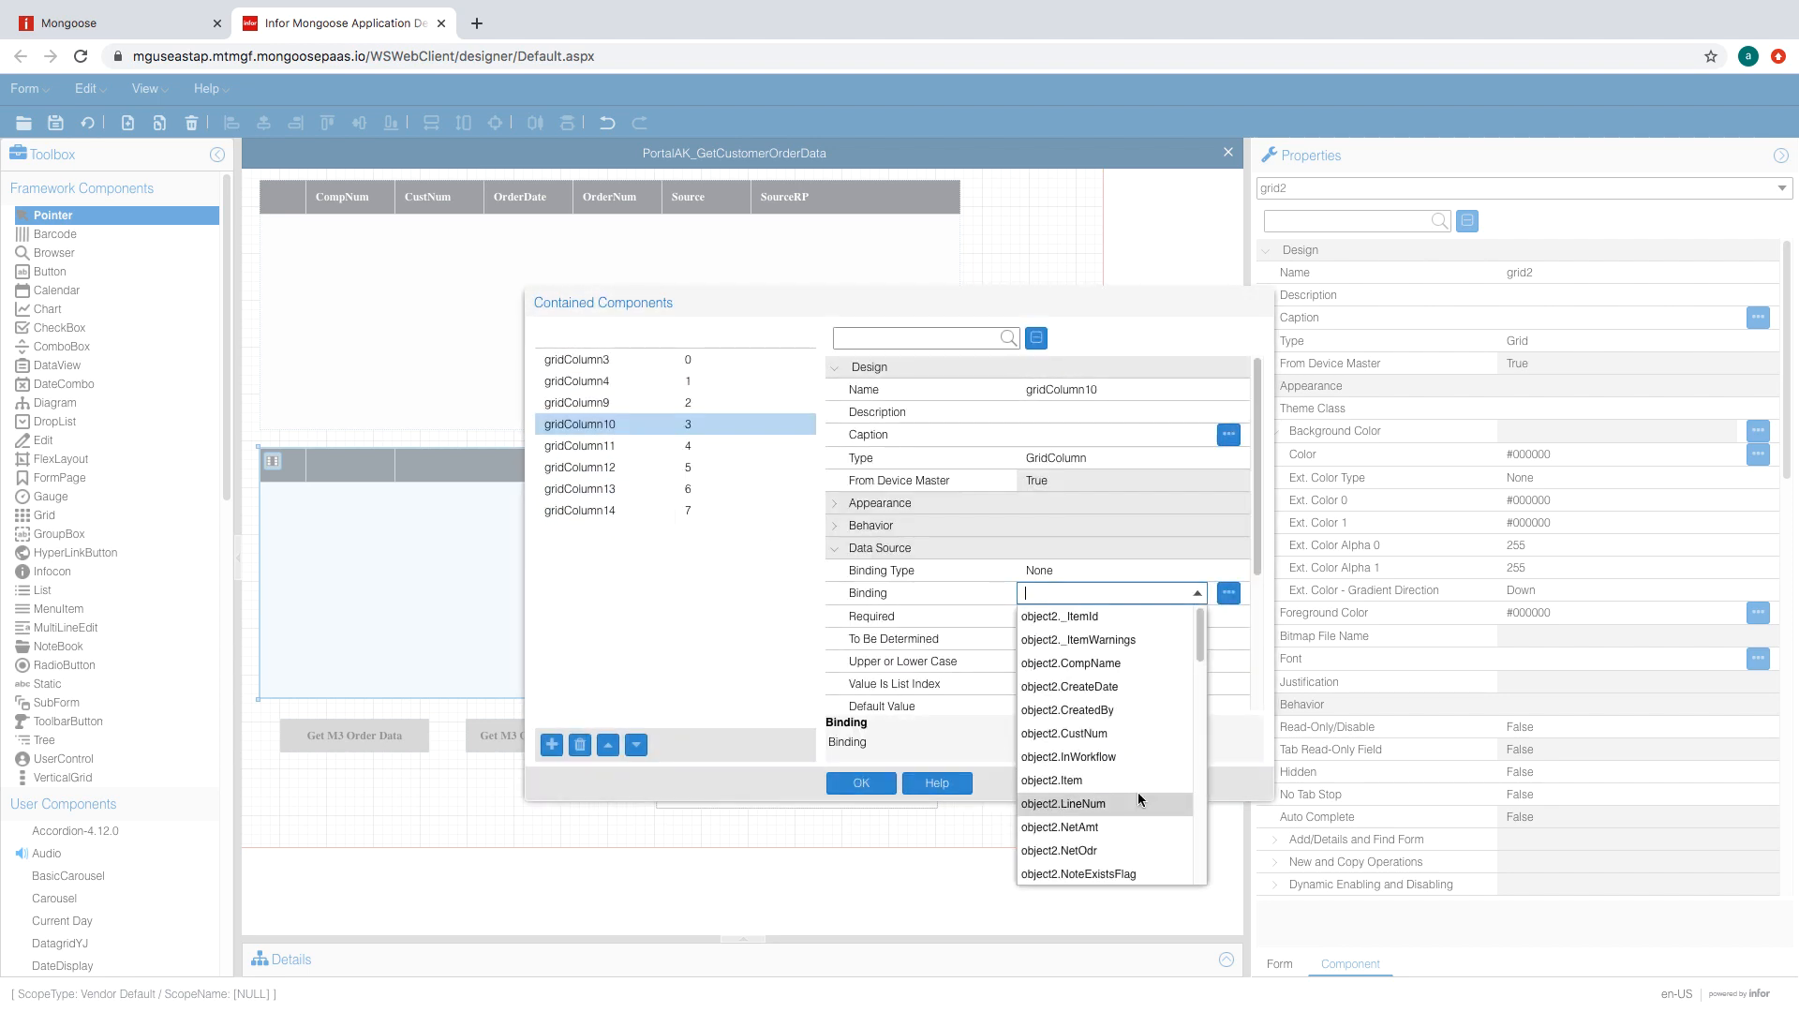
{"action": "left_click", "coordinate": [1140, 800]}
- Bind the fifth and sixth lower-grid columns to NetAmt and NetOdr
{"action": "left_click", "coordinate": [711, 446]}
{"action": "left_click", "coordinate": [1116, 593]}
{"action": "left_click", "coordinate": [1197, 594]}
{"action": "left_click", "coordinate": [1145, 823]}
{"action": "left_click", "coordinate": [710, 467]}
{"action": "left_click", "coordinate": [899, 632]}
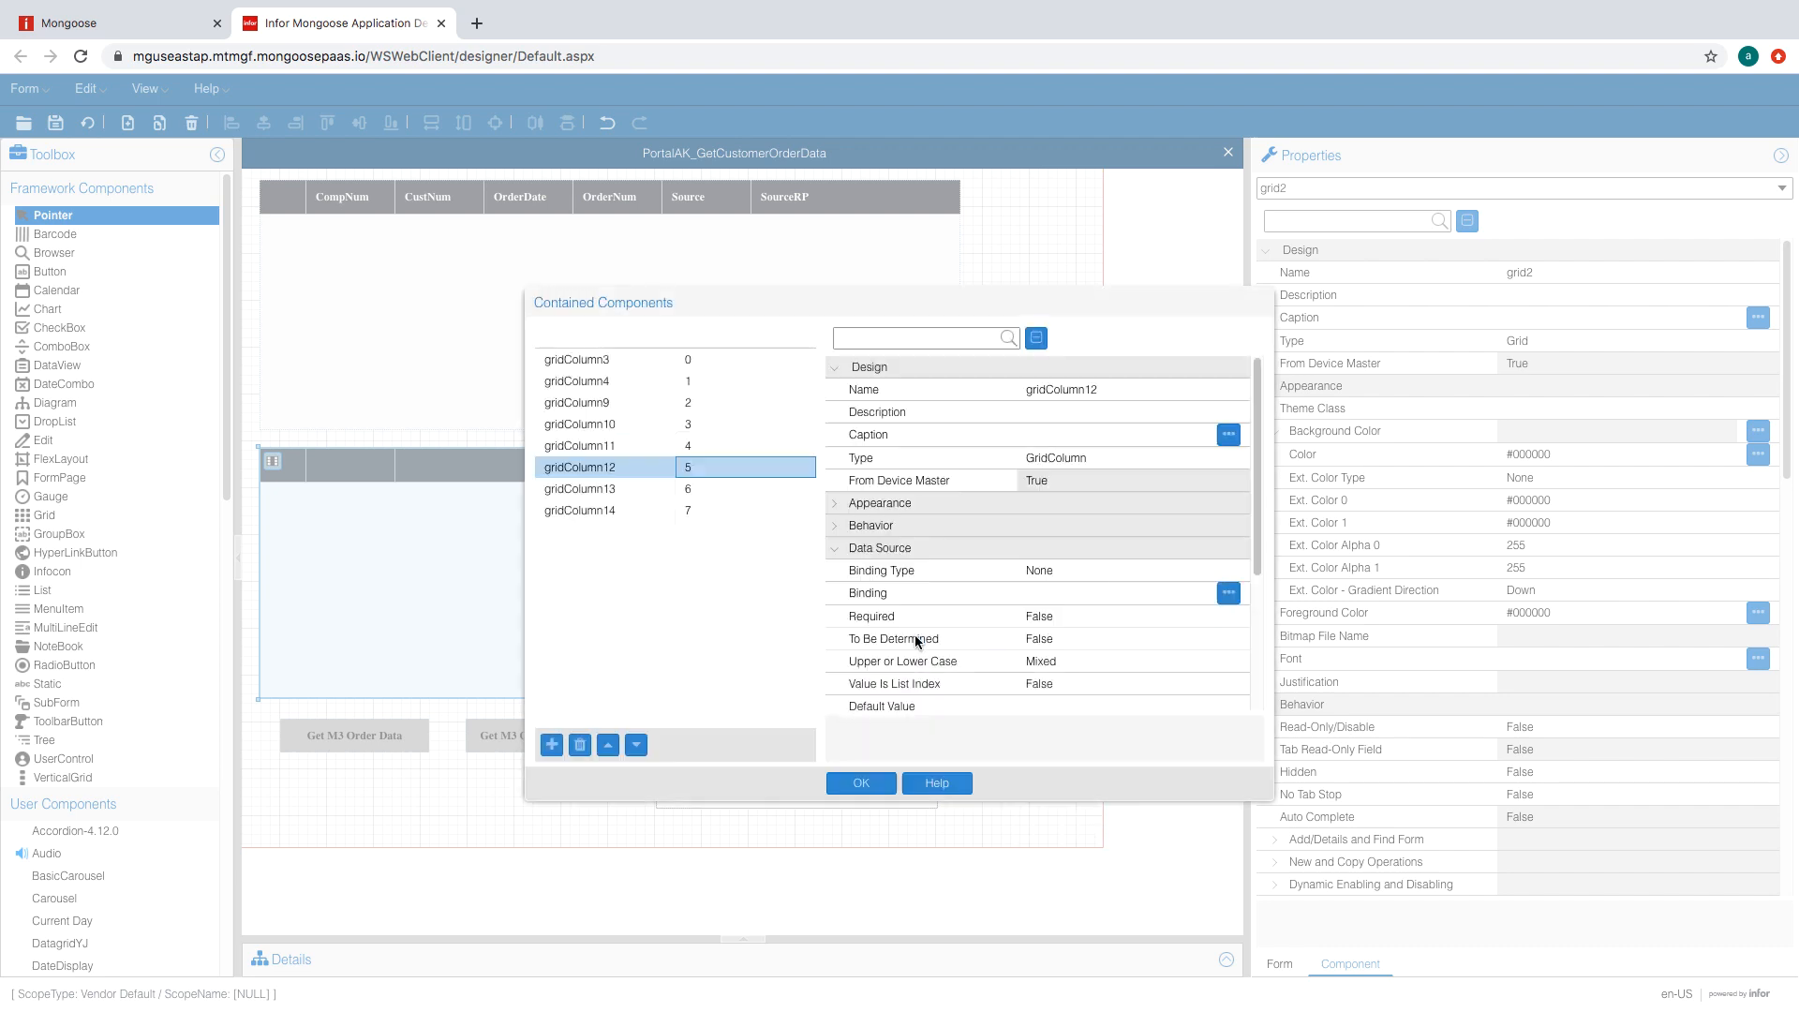
{"action": "left_click", "coordinate": [1116, 593]}
{"action": "left_click", "coordinate": [1197, 593]}
- Add a Quantity column and two more bound columns to the lower grid
{"action": "left_click", "coordinate": [1146, 848]}
{"action": "left_click", "coordinate": [1197, 595]}
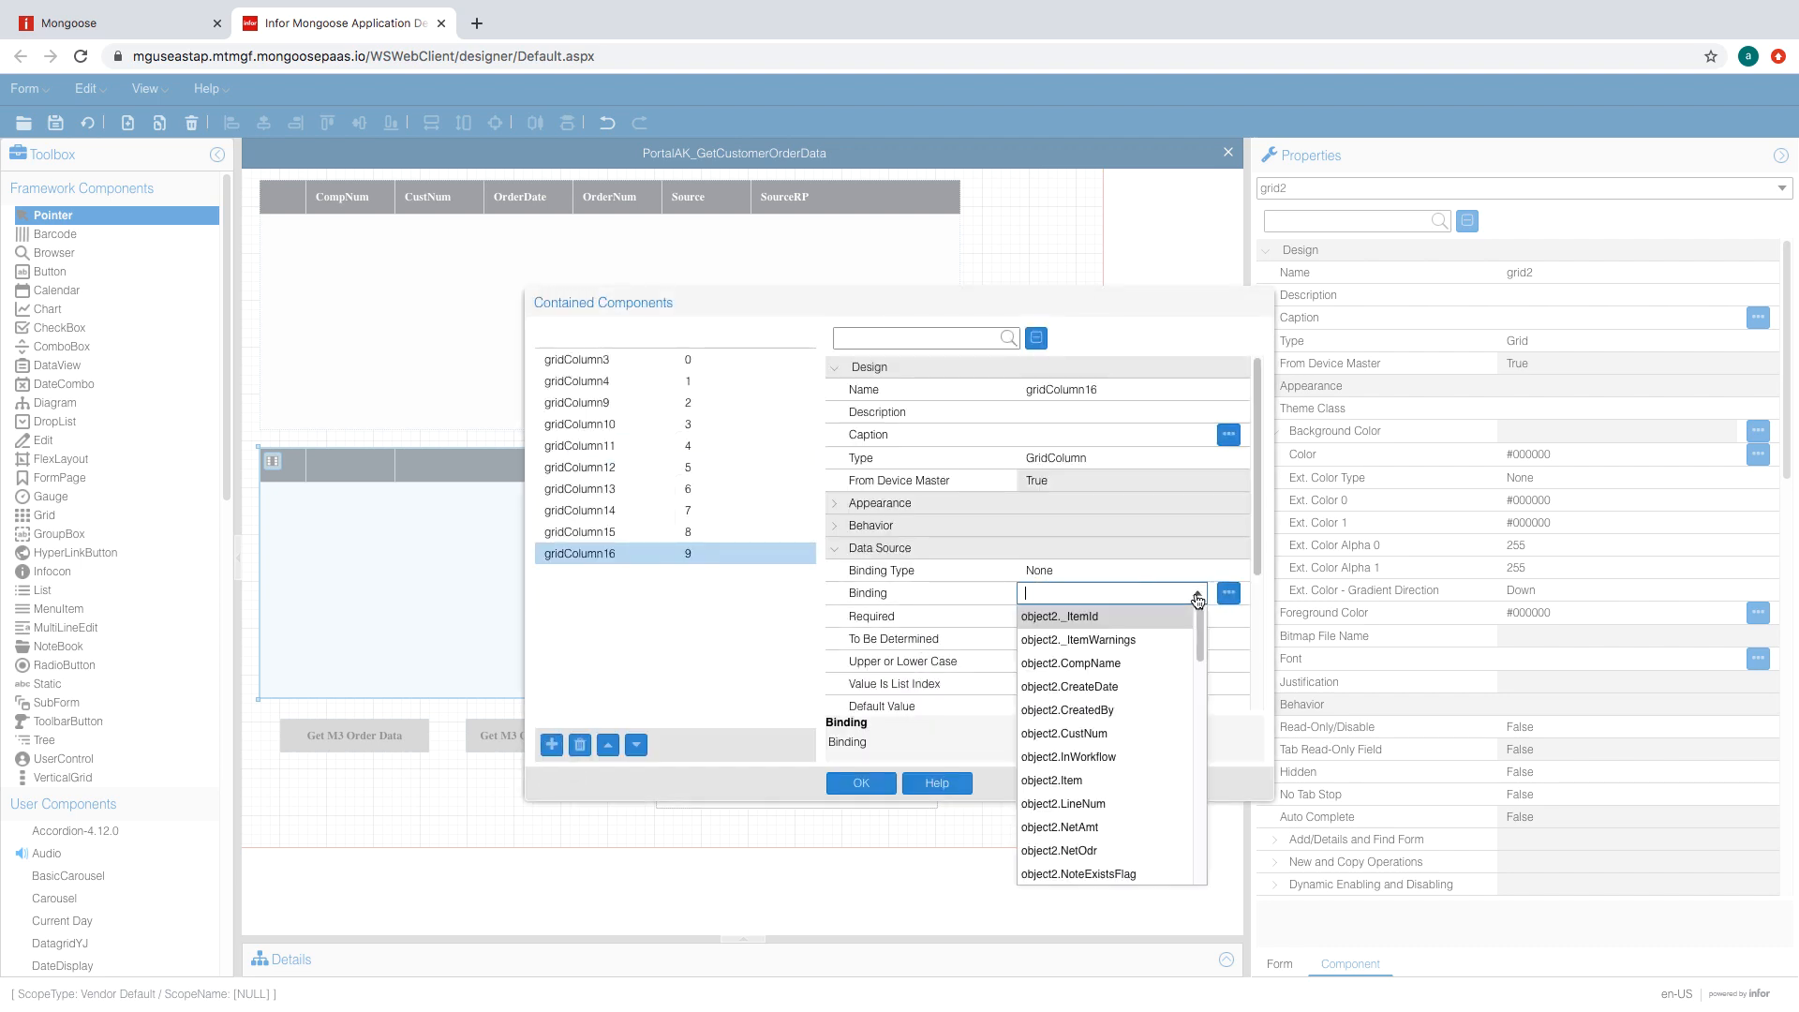
{"action": "left_click_drag", "start_coordinate": [1200, 636], "coordinate": [1200, 673]}
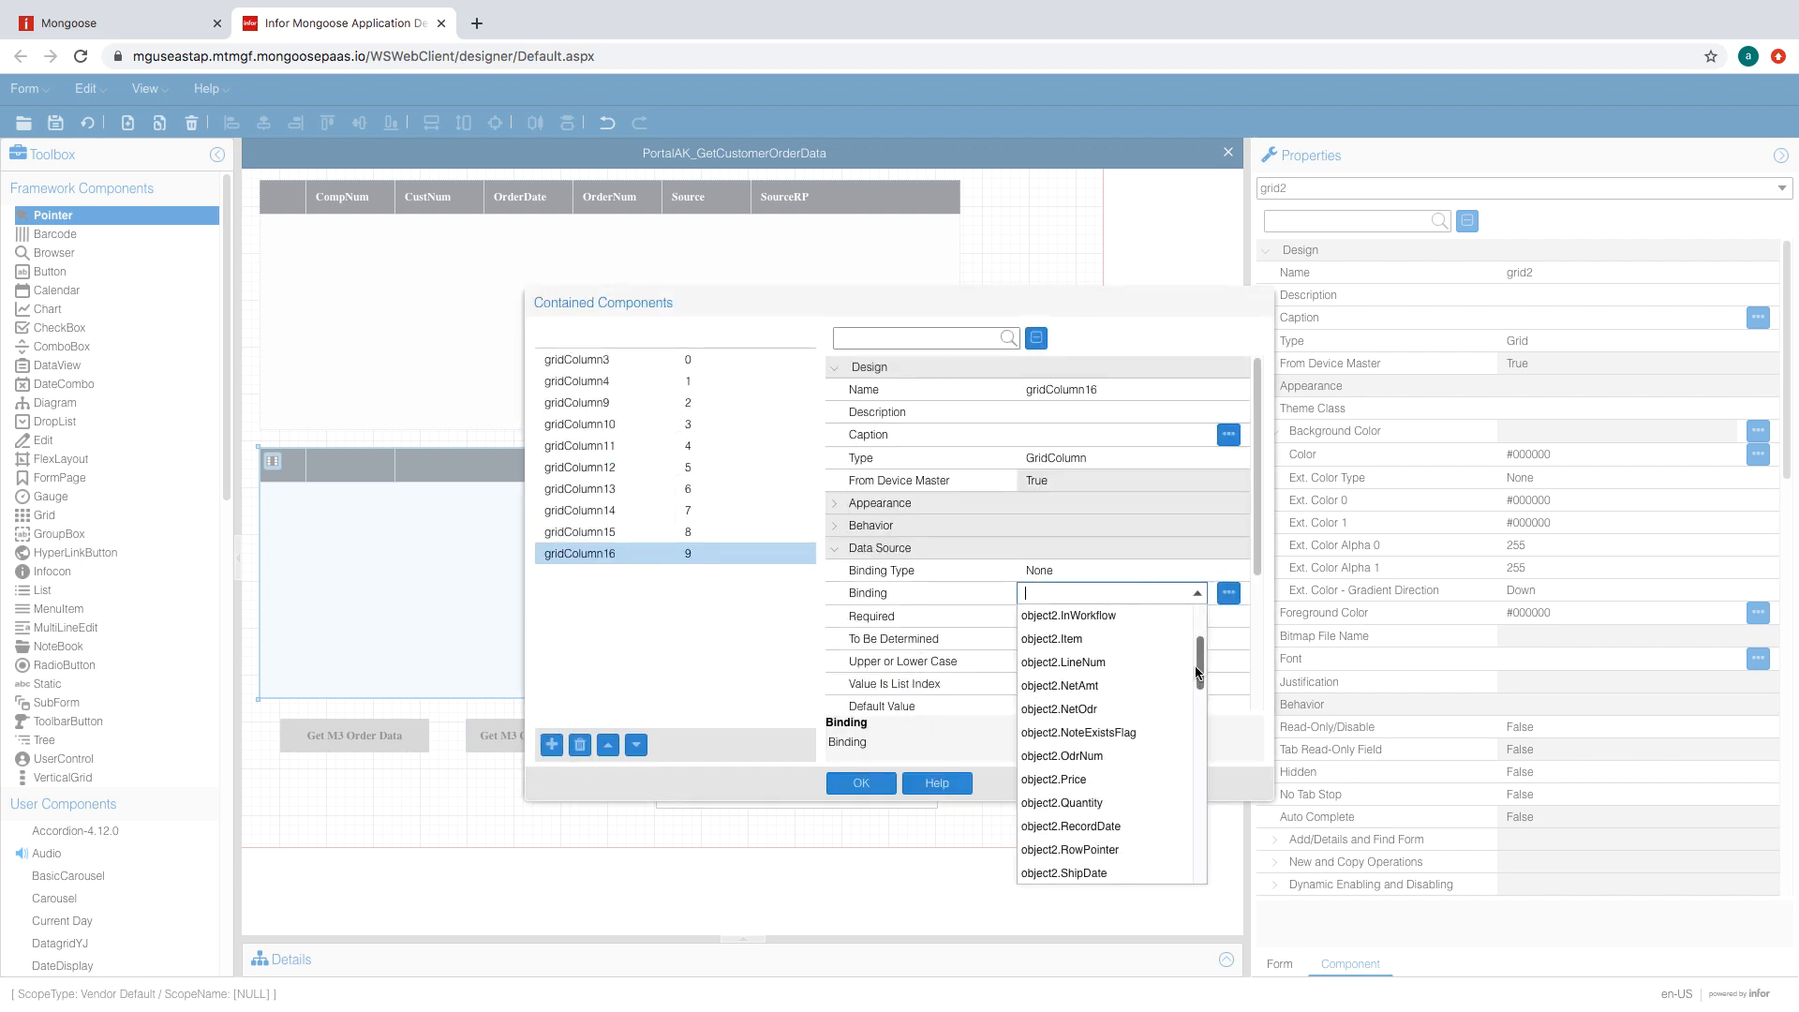
{"action": "left_click", "coordinate": [1137, 799]}
{"action": "left_click", "coordinate": [552, 745]}
{"action": "left_click", "coordinate": [916, 634]}
{"action": "left_click", "coordinate": [1192, 594]}
{"action": "left_click", "coordinate": [1197, 595]}
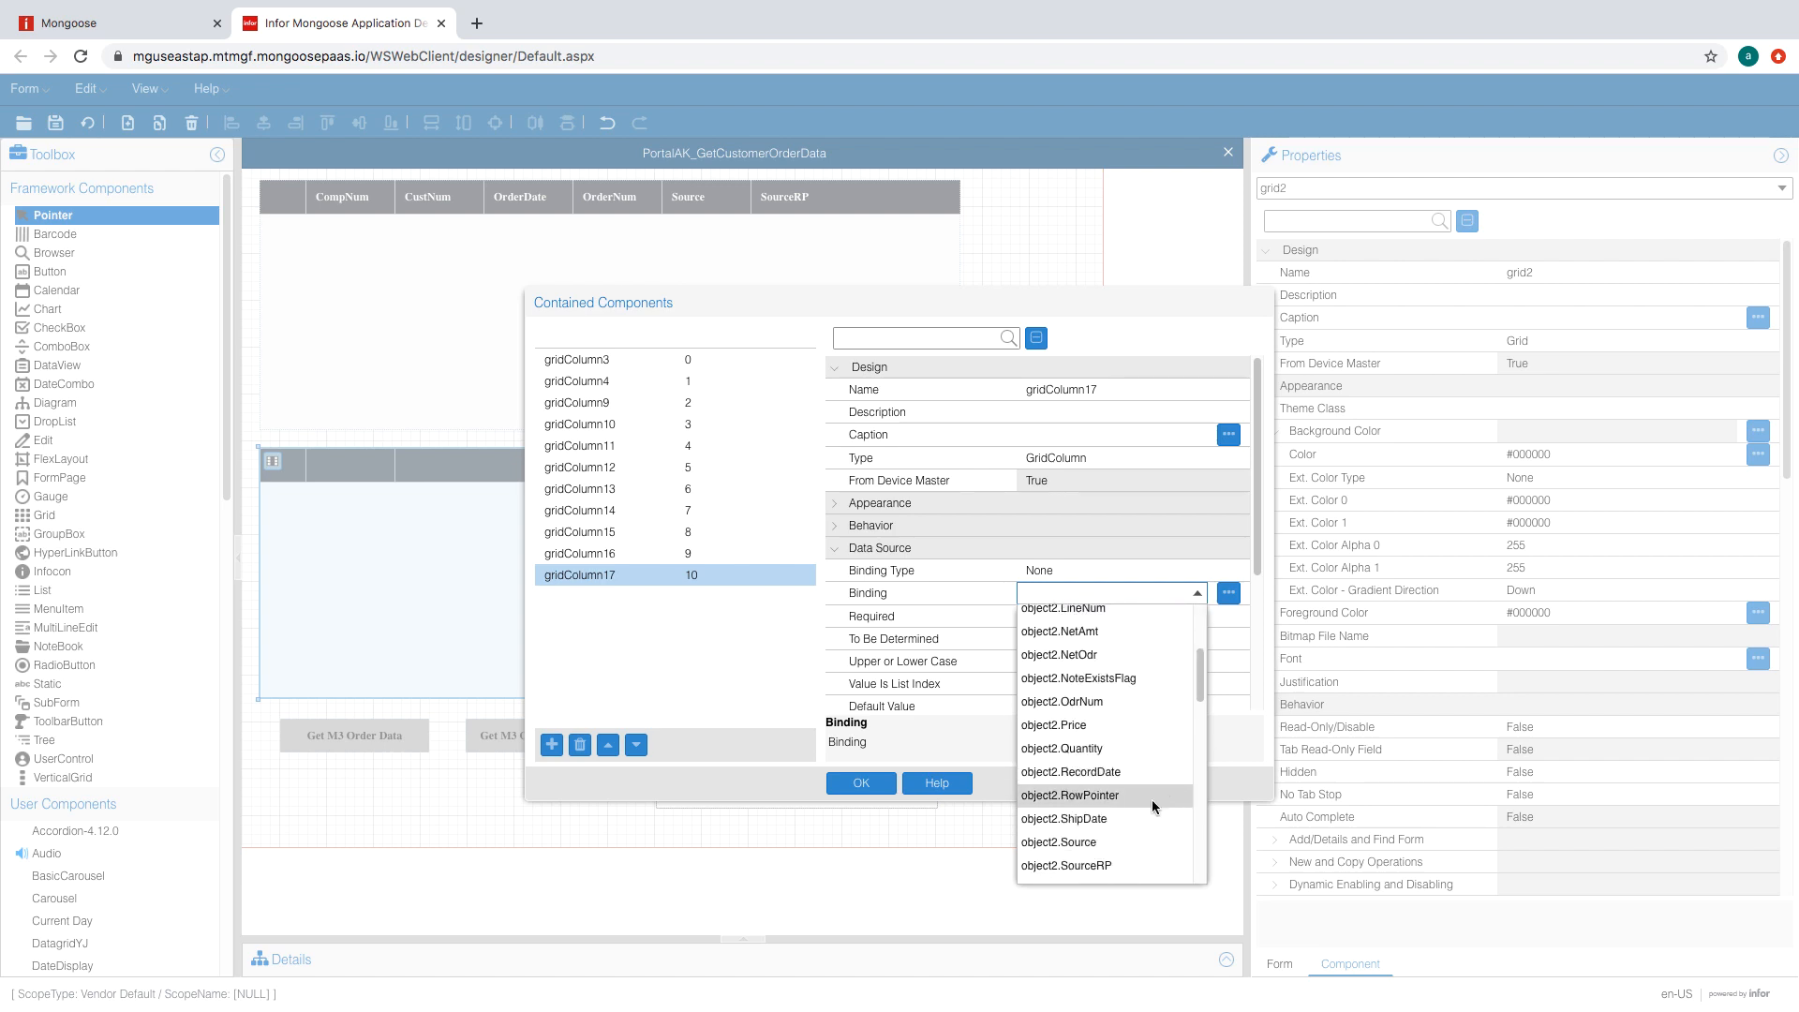
{"action": "left_click", "coordinate": [1150, 804]}
{"action": "left_click", "coordinate": [552, 745]}
{"action": "left_click", "coordinate": [904, 631]}
{"action": "left_click", "coordinate": [1192, 601]}
{"action": "left_click", "coordinate": [1197, 593]}
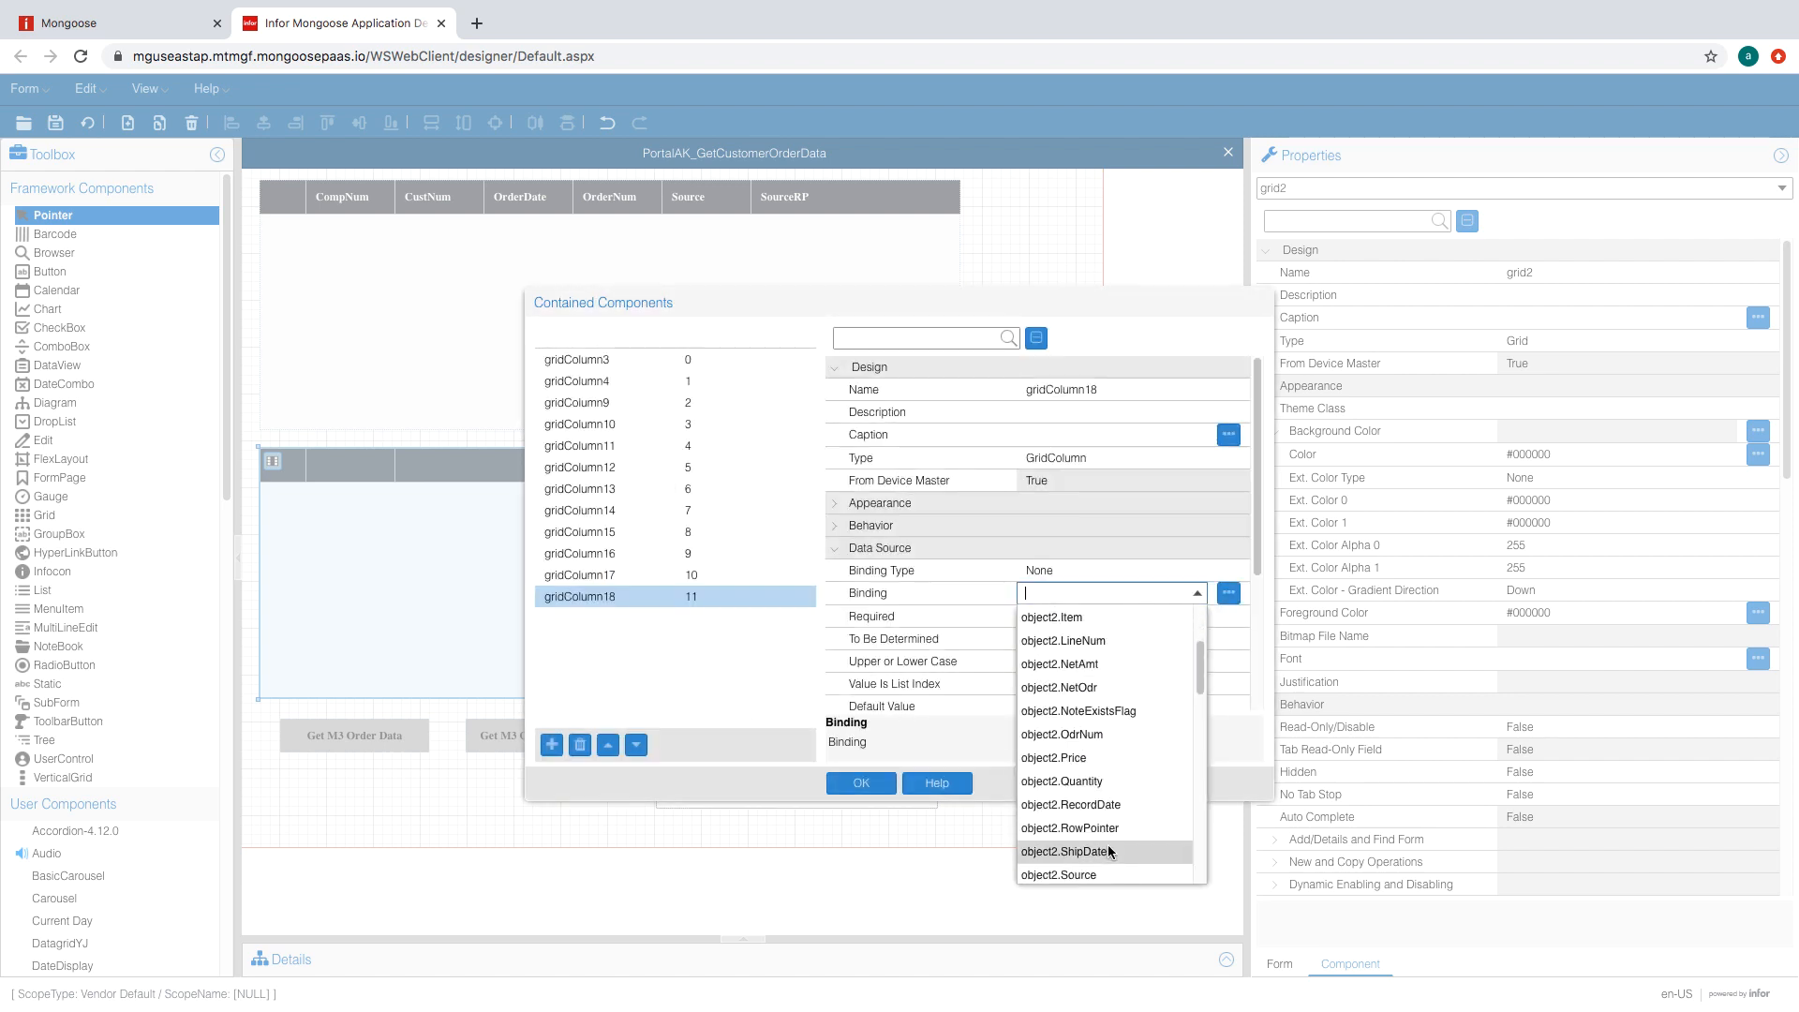
{"action": "left_click", "coordinate": [1105, 856]}
- Delete the extra gridColumn13, review the remaining bindings, and confirm the lower grid's columns
{"action": "left_click", "coordinate": [736, 489]}
{"action": "left_click", "coordinate": [580, 745]}
{"action": "left_click", "coordinate": [737, 467]}
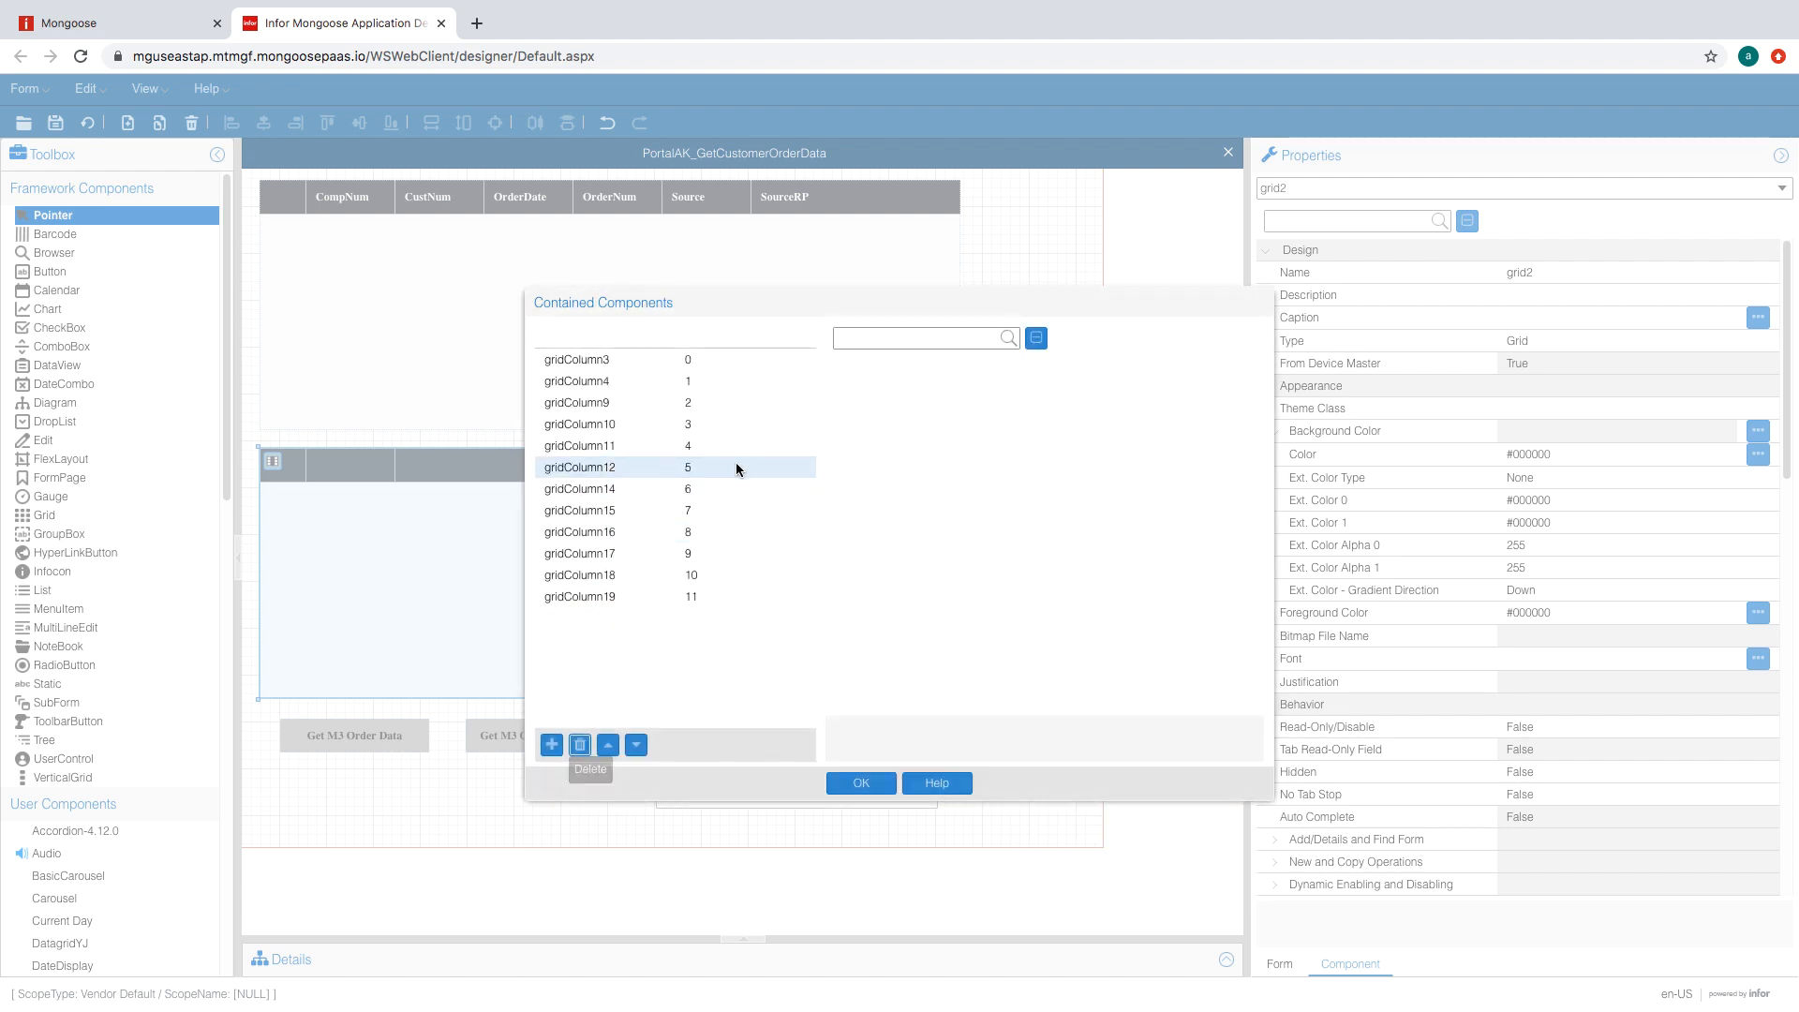
{"action": "left_click", "coordinate": [738, 445]}
{"action": "left_click", "coordinate": [736, 424]}
{"action": "left_click", "coordinate": [734, 381]}
{"action": "left_click", "coordinate": [733, 362]}
{"action": "left_click", "coordinate": [861, 784]}
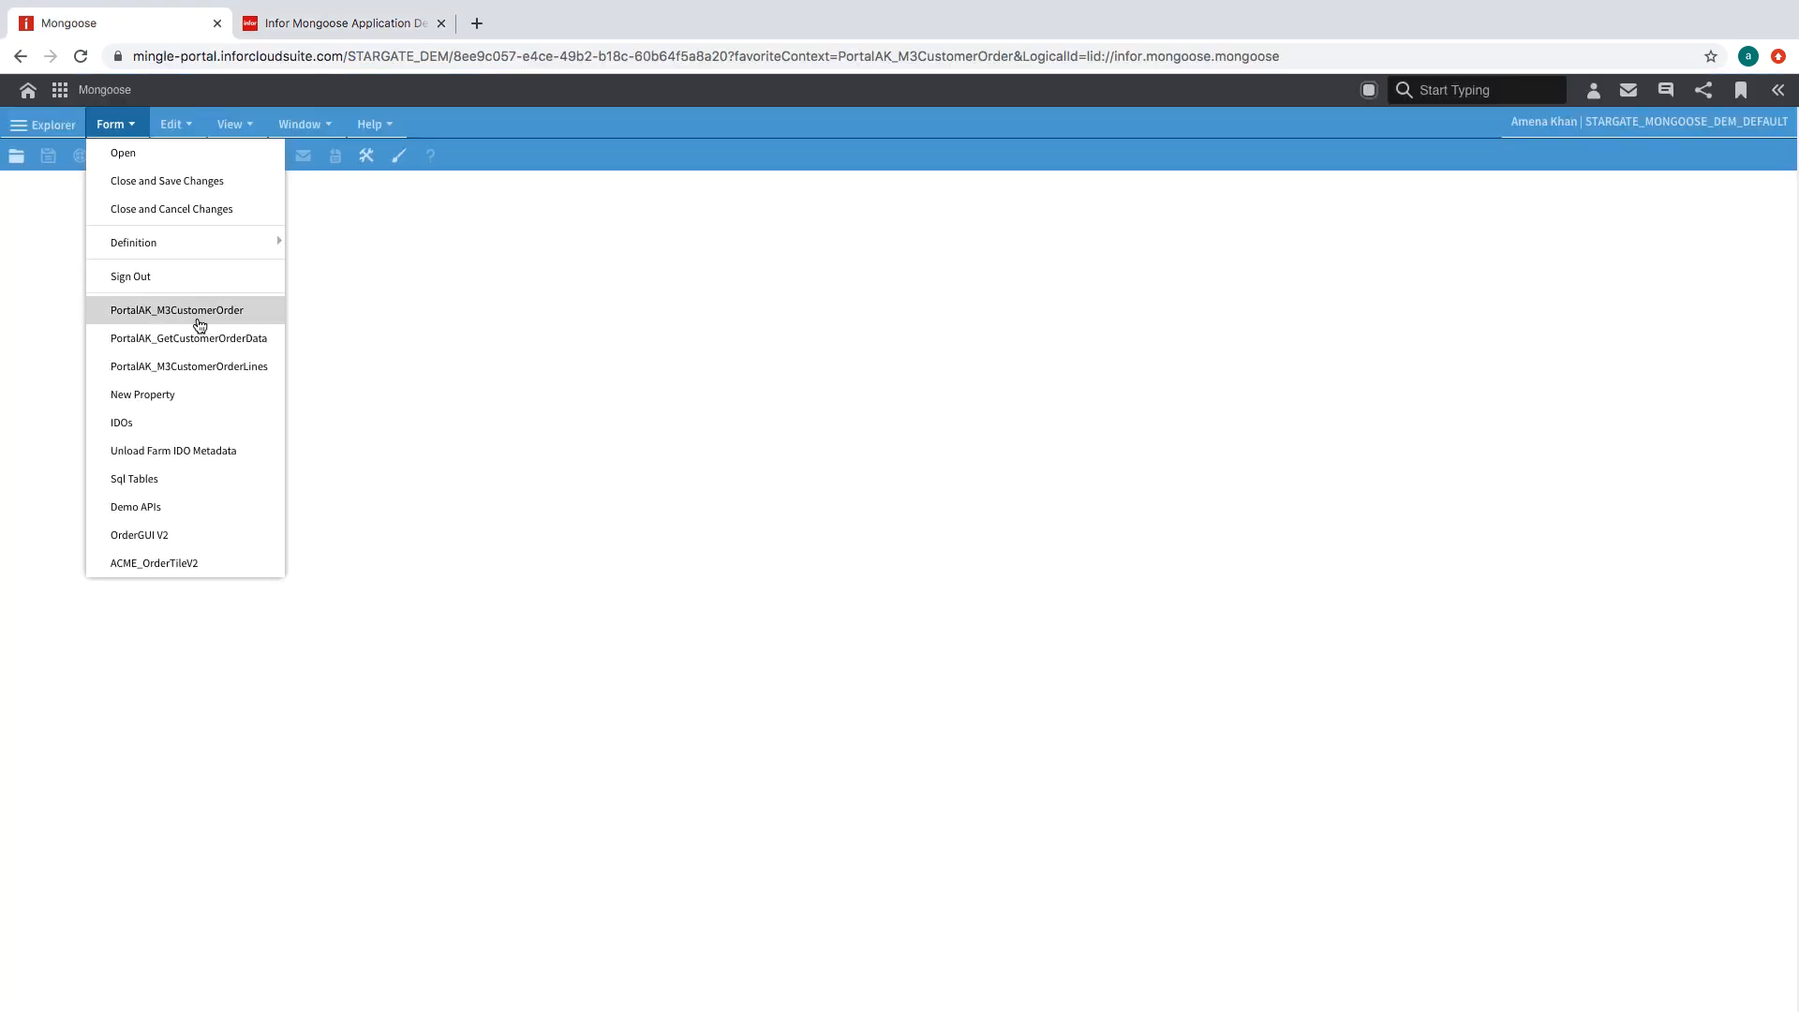
- Open PortalAK_GetCustomerOrderData, fetch M3 order data, and delete the placeholder test row
{"action": "left_click", "coordinate": [196, 335]}
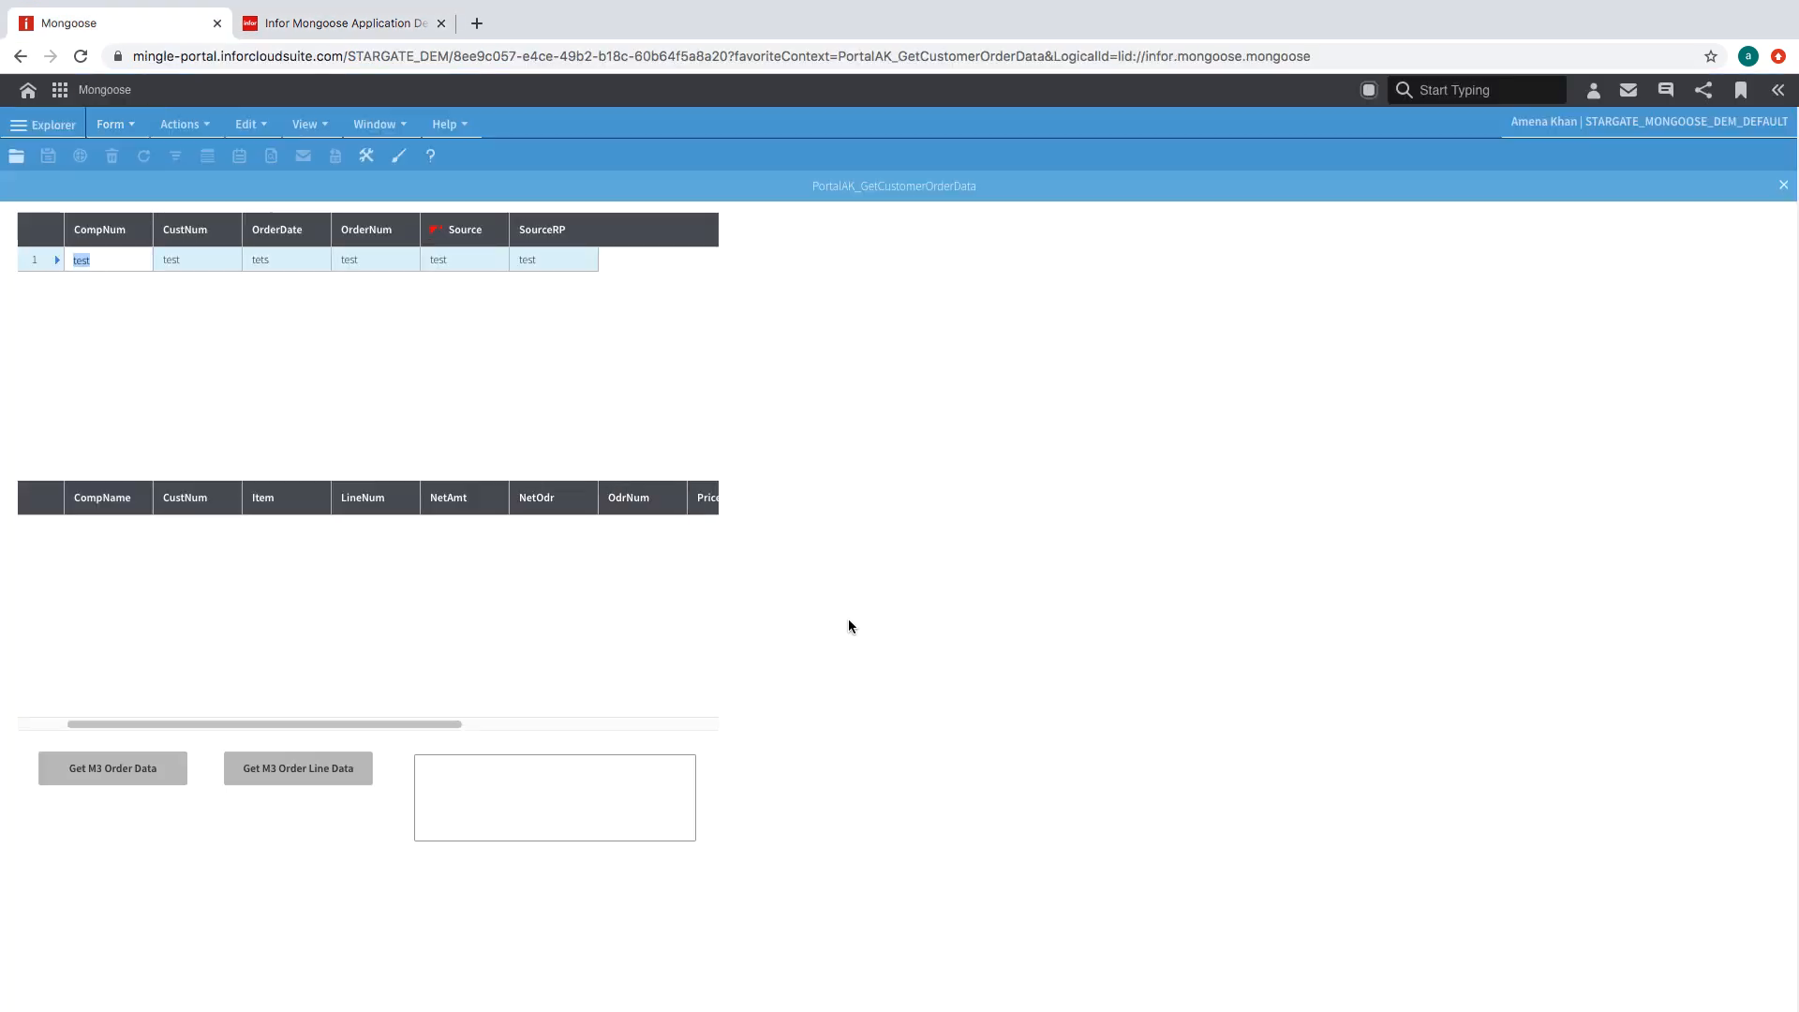
{"action": "left_click", "coordinate": [849, 623]}
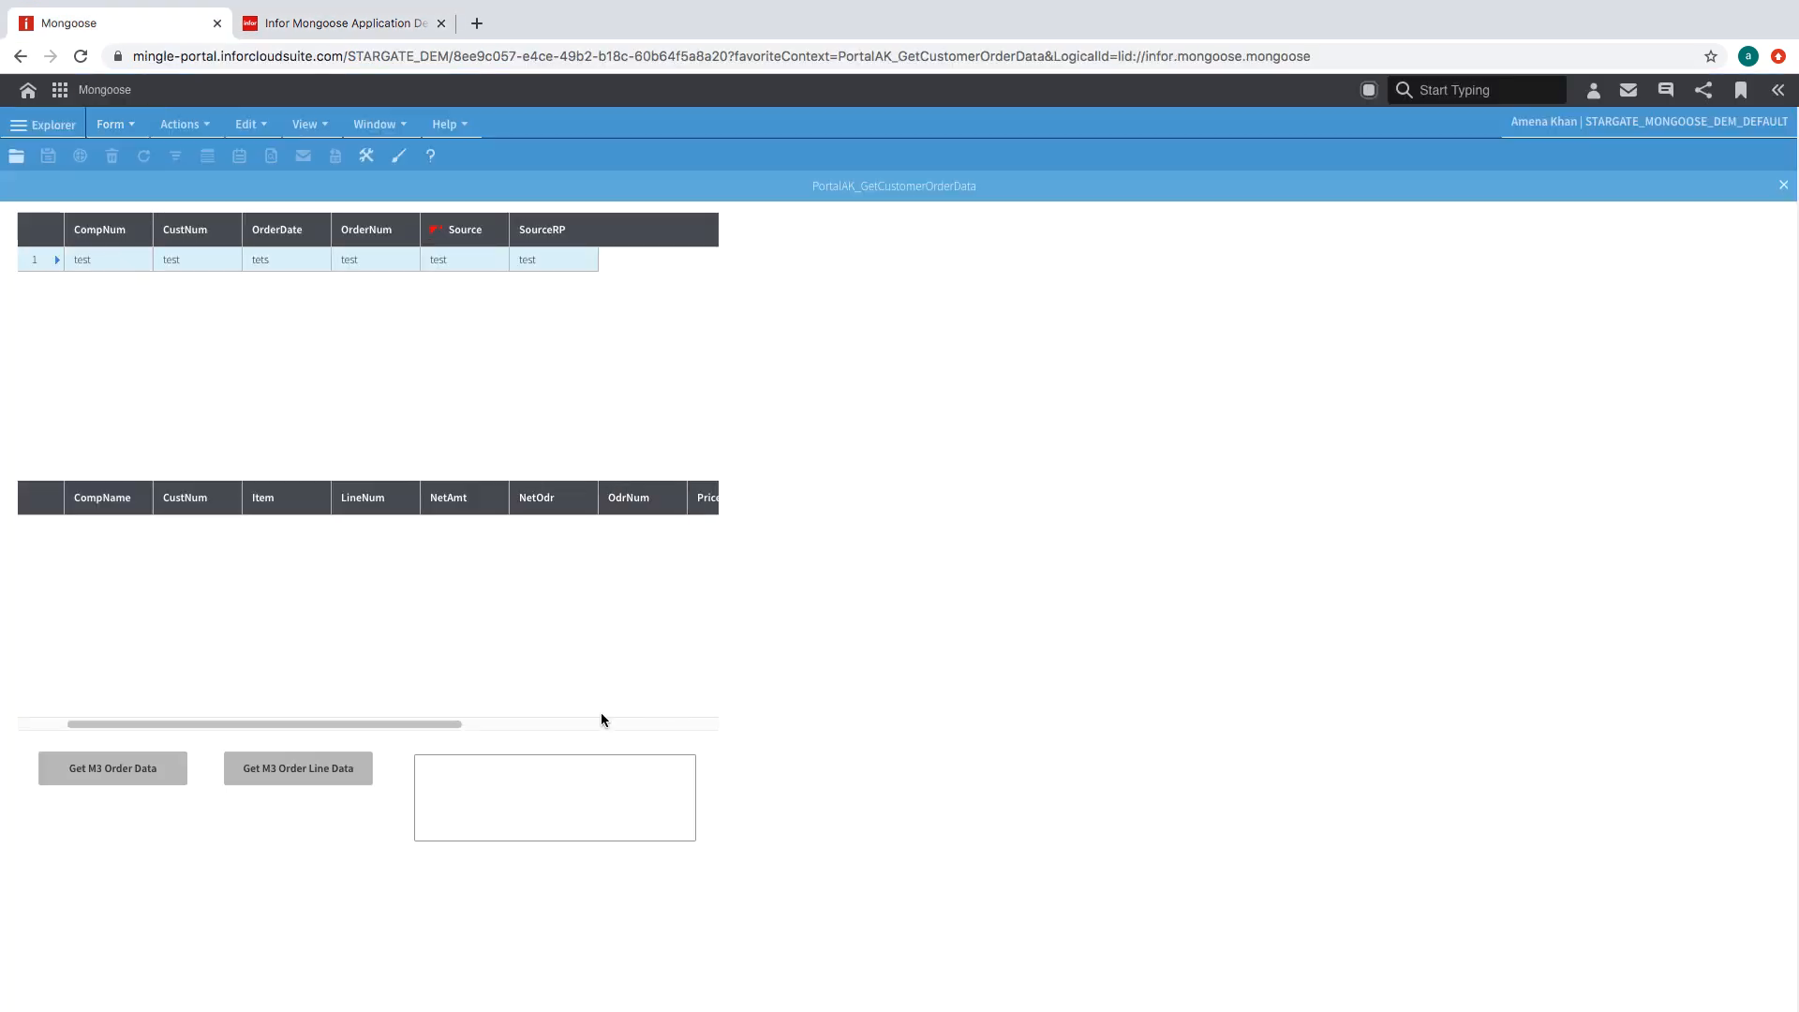
{"action": "left_click", "coordinate": [80, 780]}
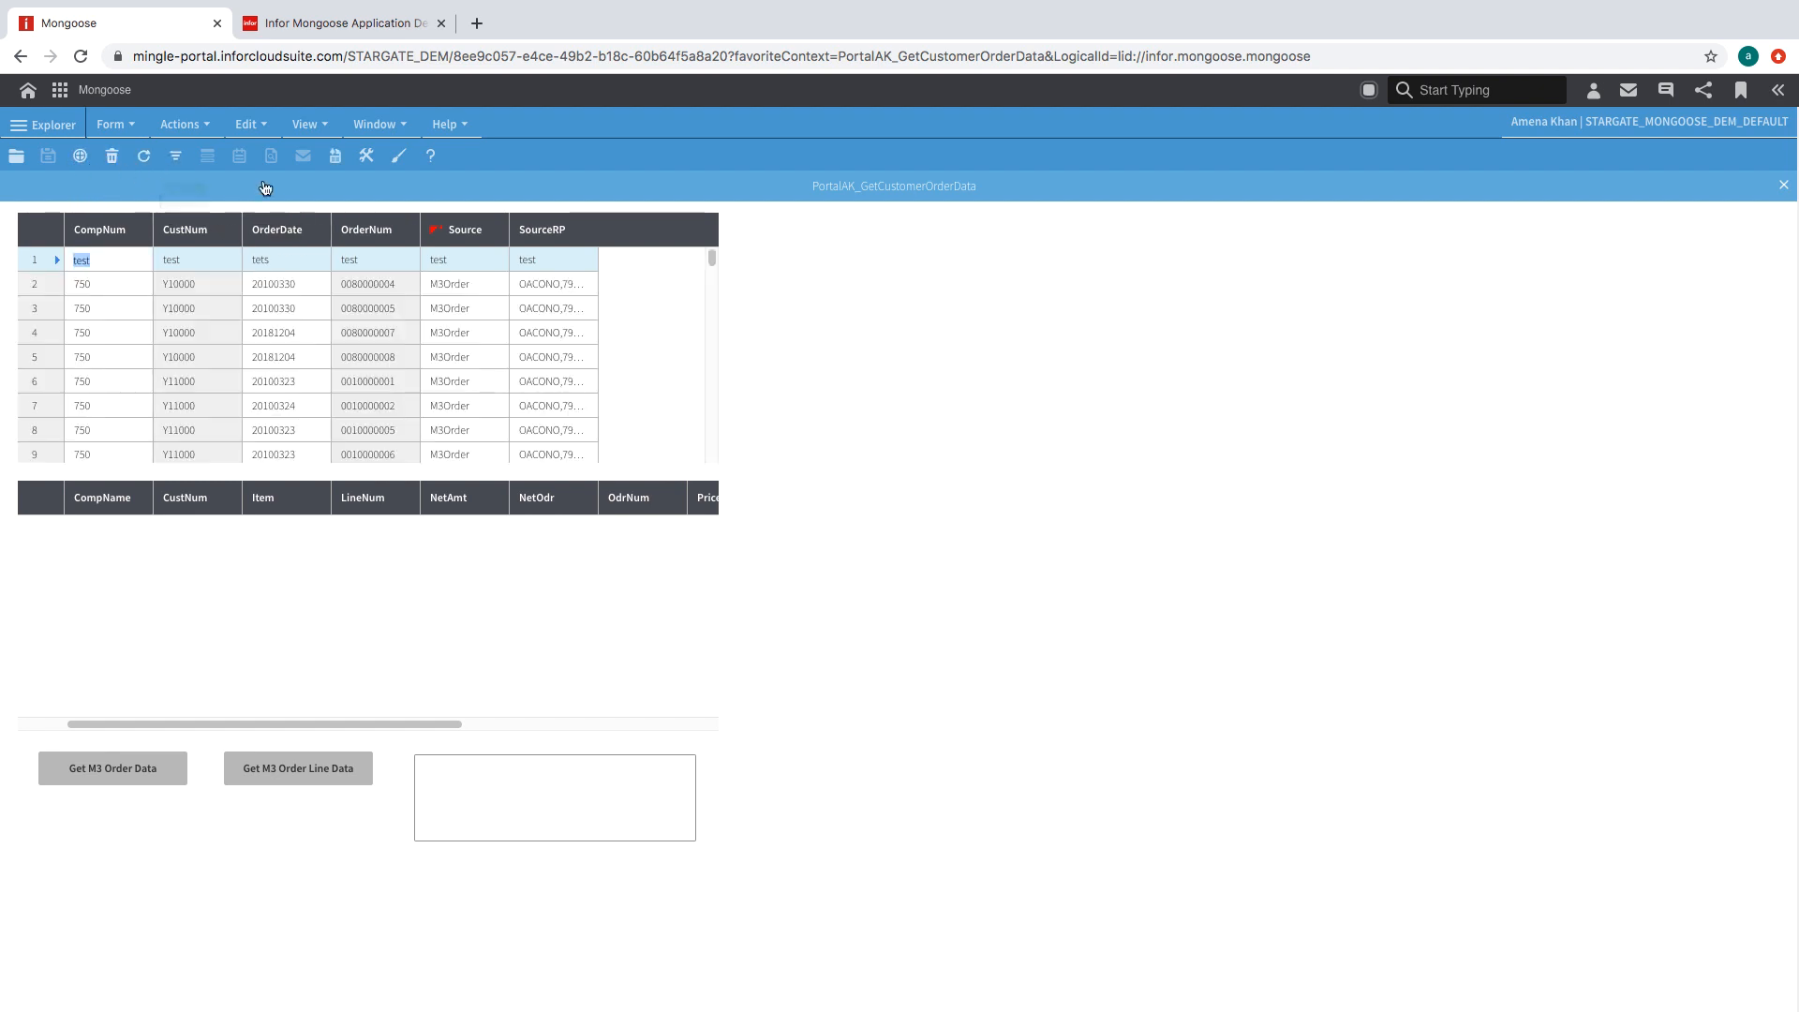
{"action": "left_click", "coordinate": [861, 650]}
- Use Refresh Current on the order grid to load the order's lines
{"action": "scroll", "coordinate": [508, 323], "scroll_direction": "down", "scroll_amount": 3}
{"action": "scroll", "coordinate": [509, 330], "scroll_direction": "up", "scroll_amount": 3}
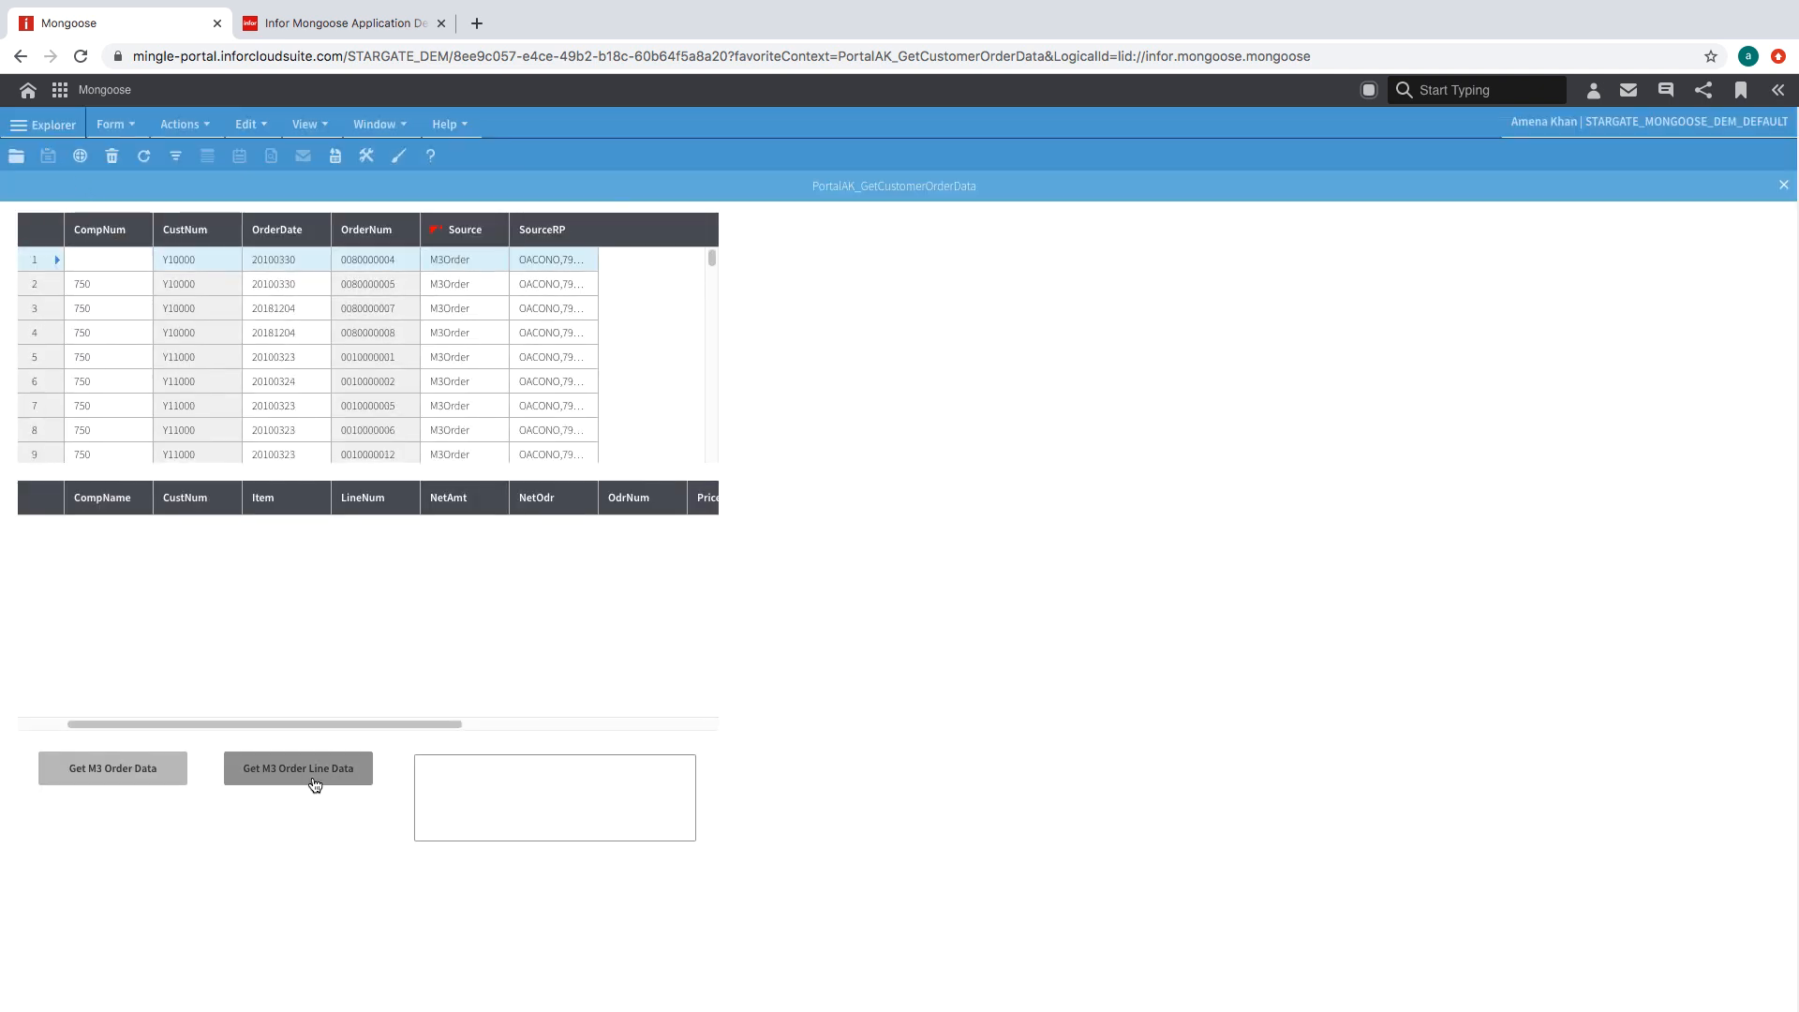
{"action": "right_click", "coordinate": [480, 565]}
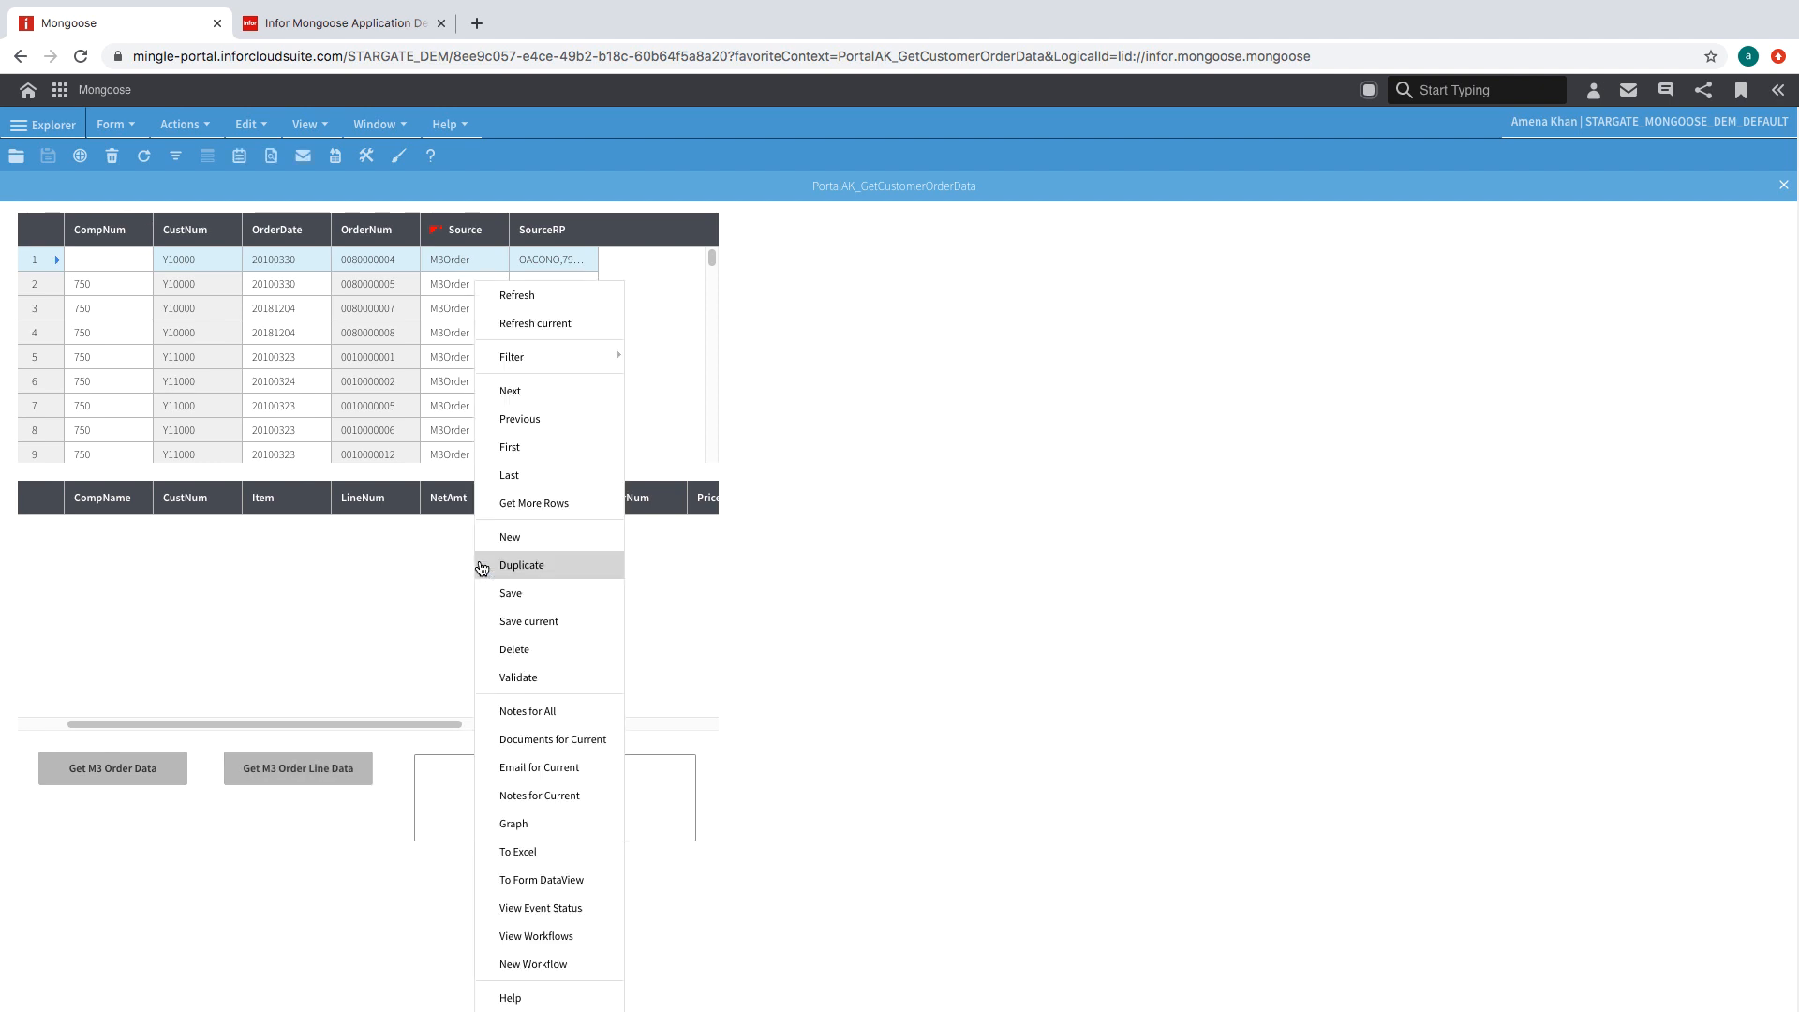
{"action": "left_click", "coordinate": [532, 323]}
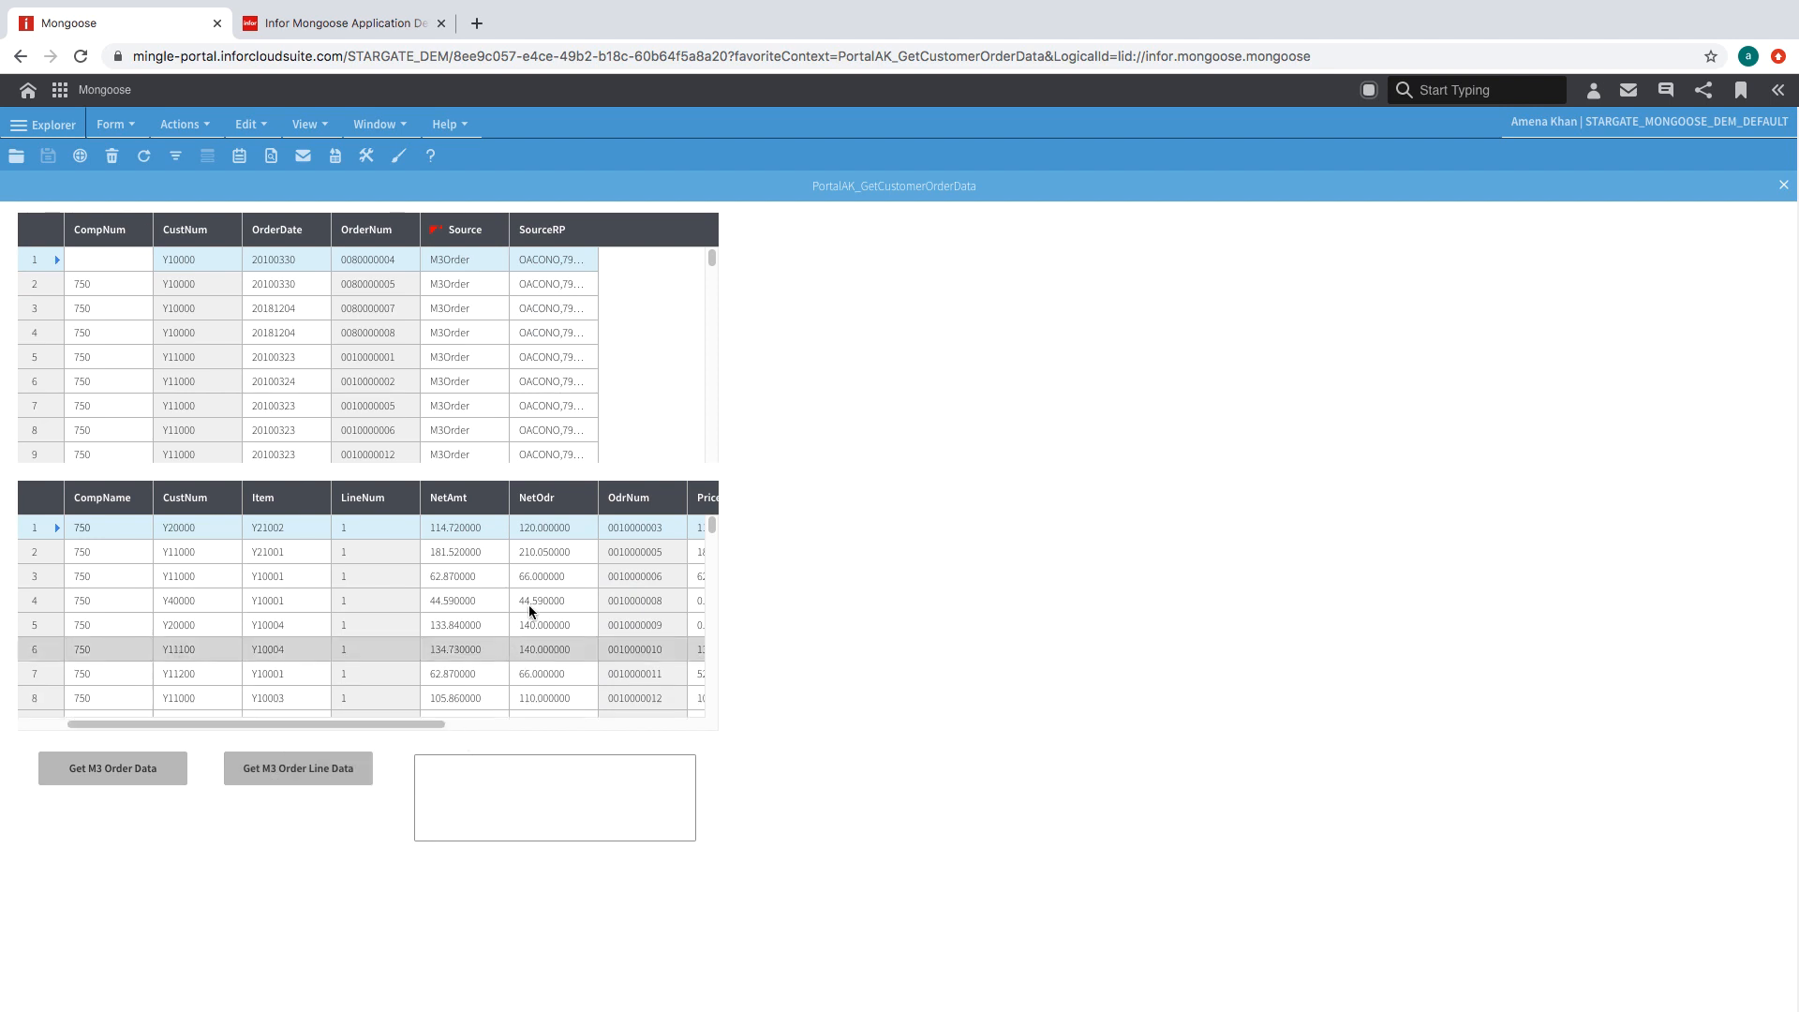
{"action": "left_click_drag", "start_coordinate": [421, 728], "coordinate": [599, 729]}
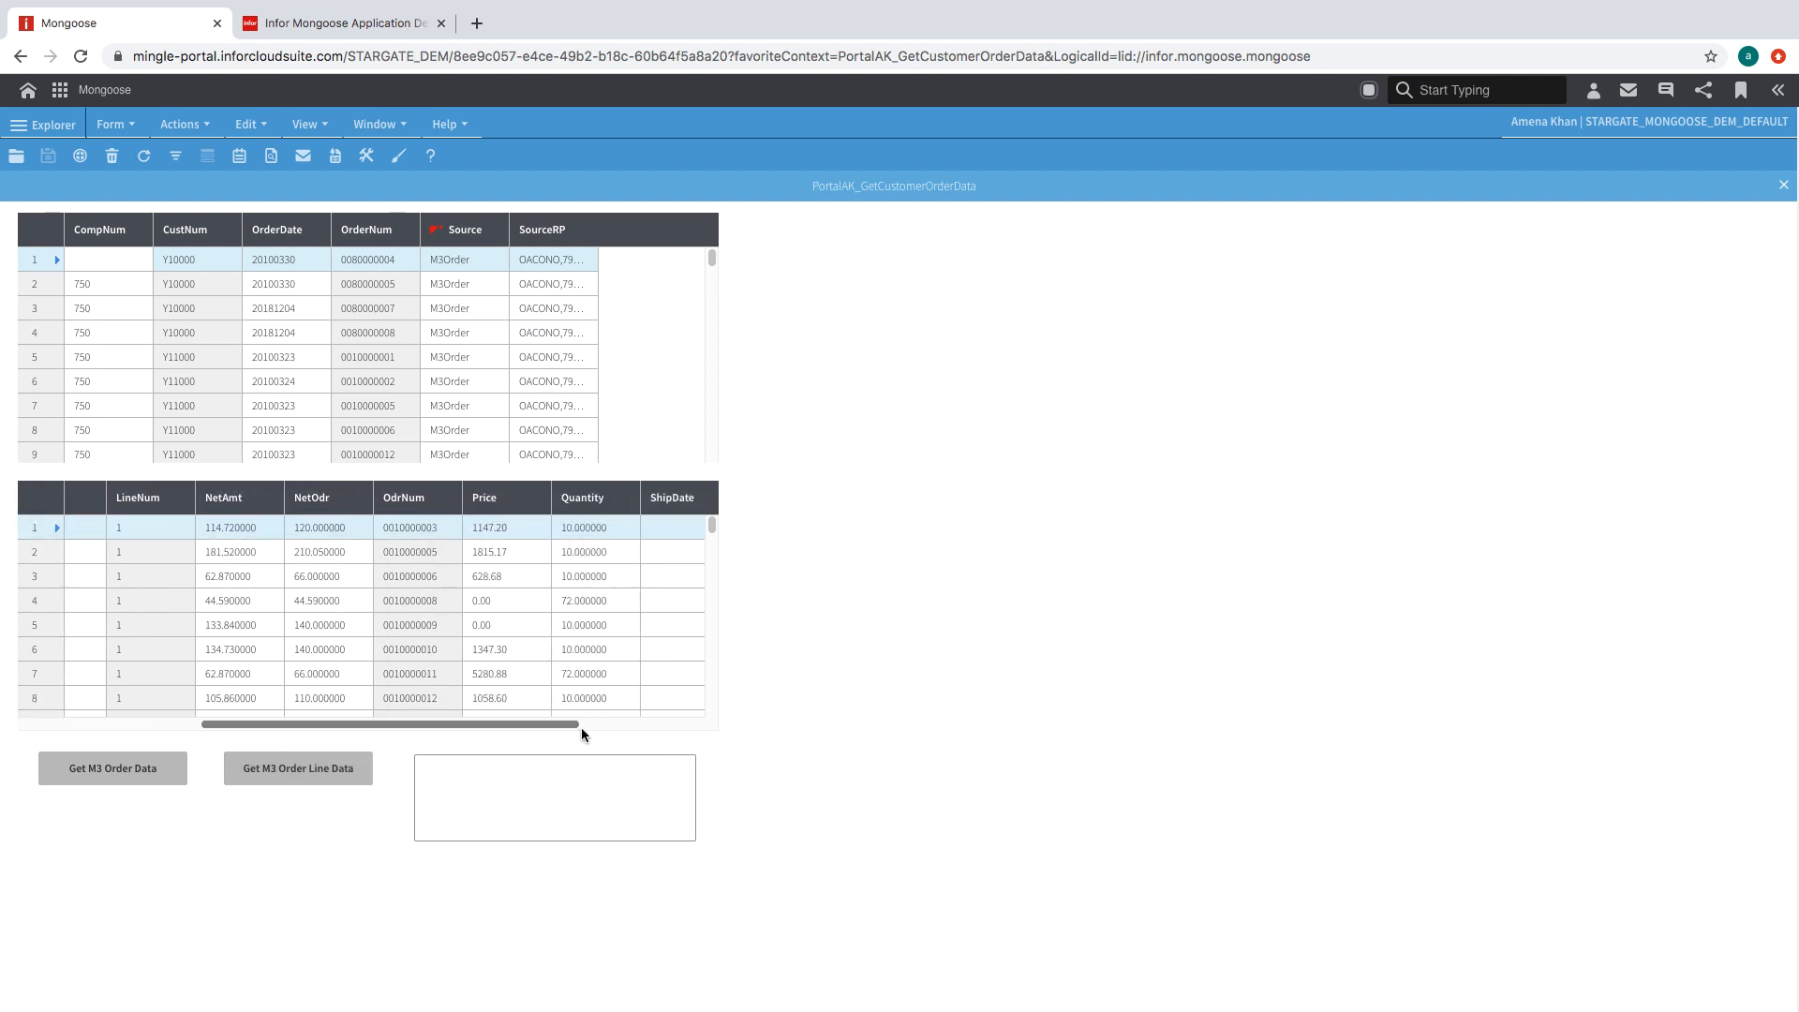
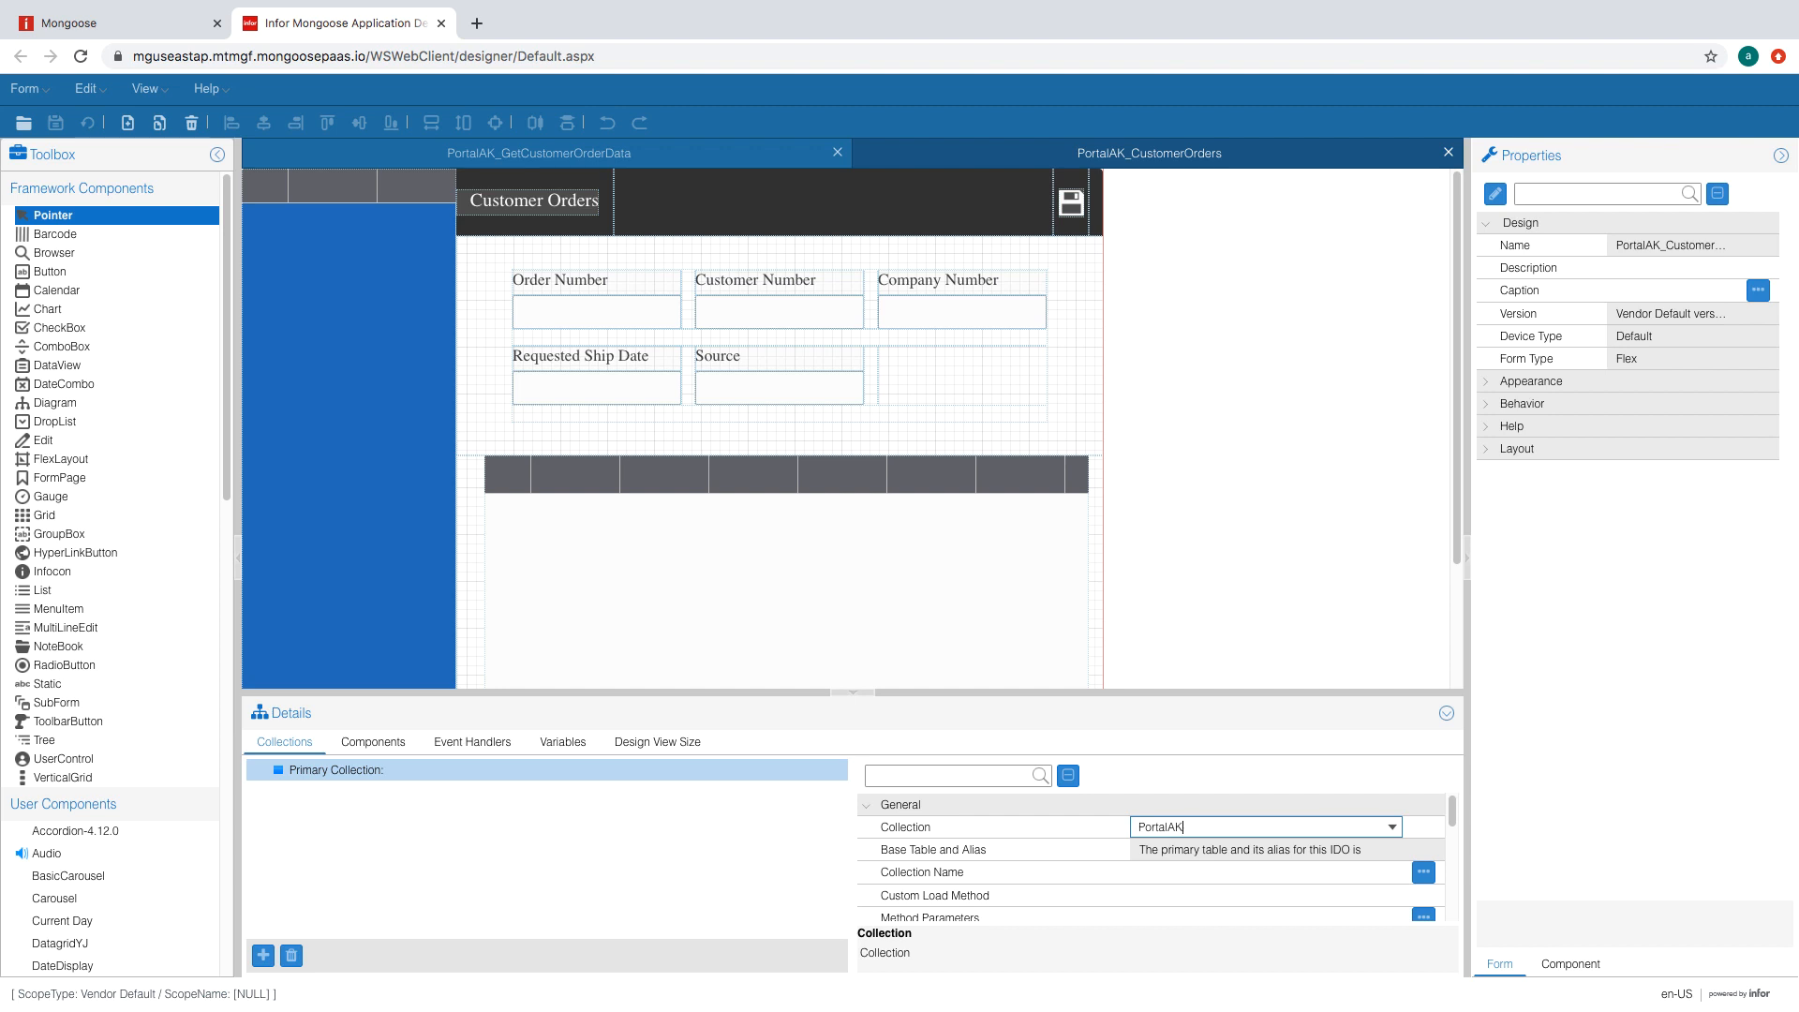
- Set the form's collection to PortalAK_M3CustomerOrder and regenerate the form
{"action": "left_click", "coordinate": [1391, 827]}
{"action": "left_click", "coordinate": [1338, 637]}
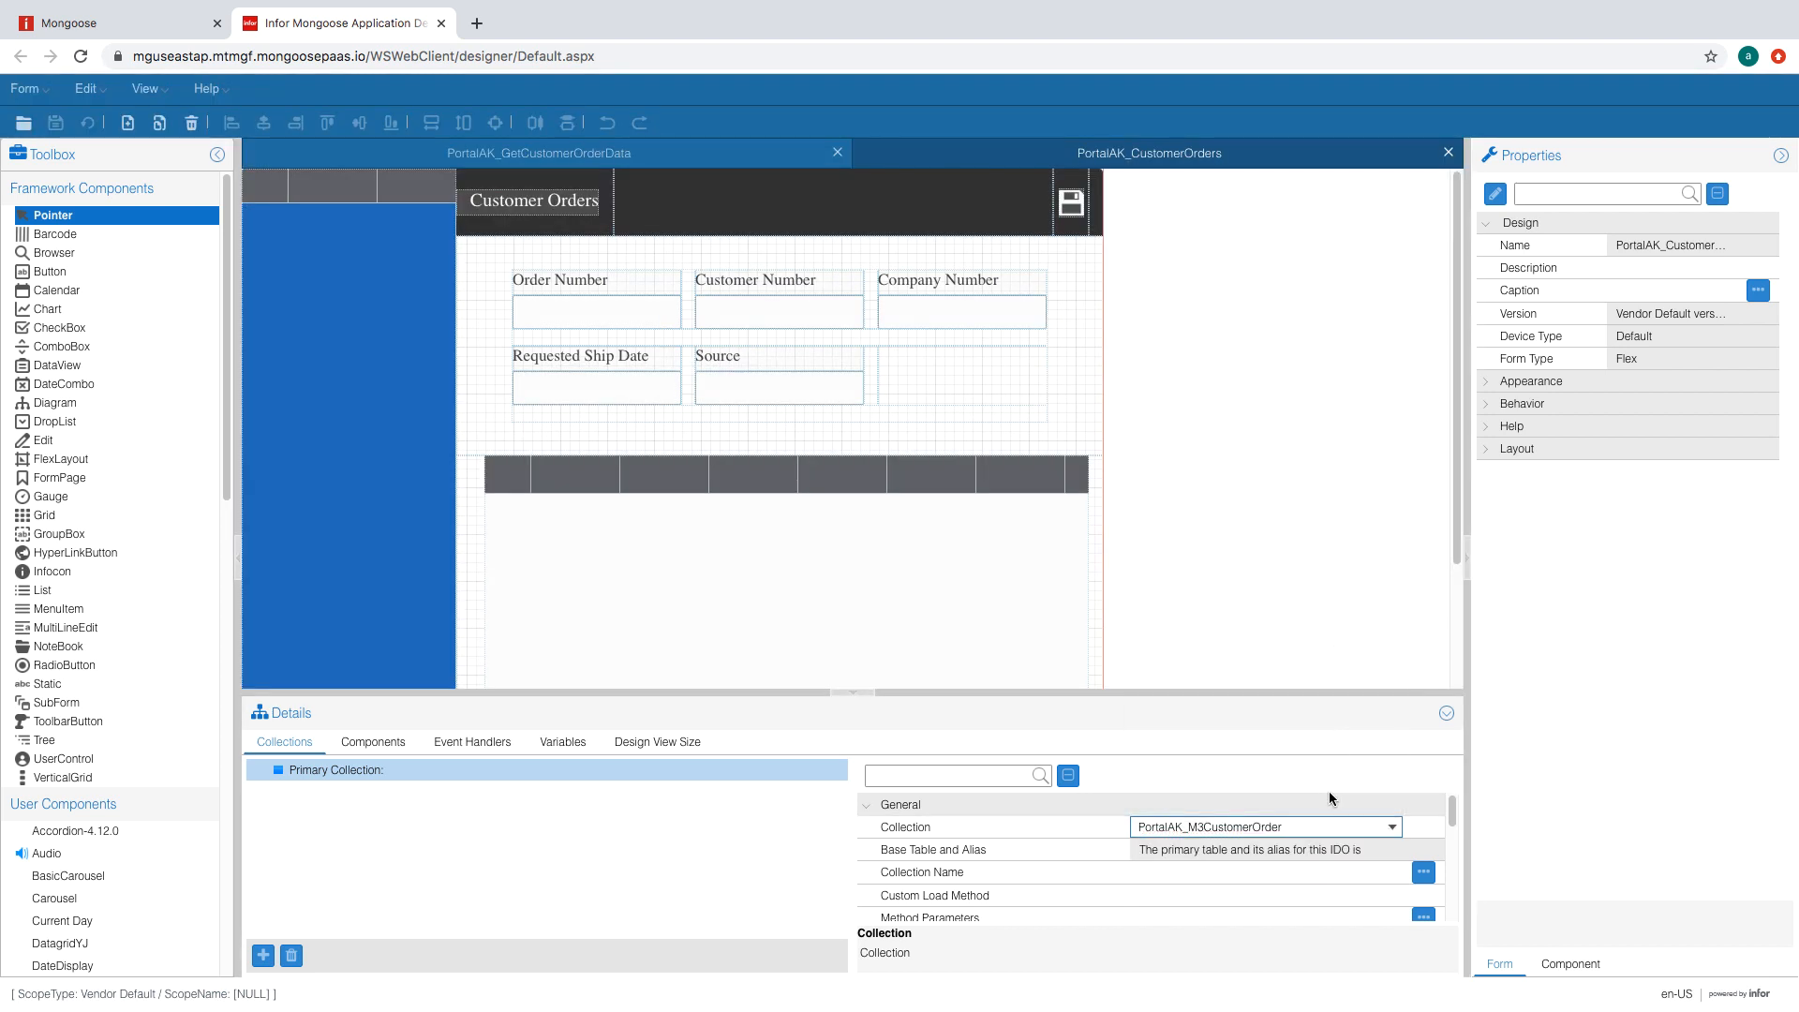
{"action": "left_click", "coordinate": [1266, 872]}
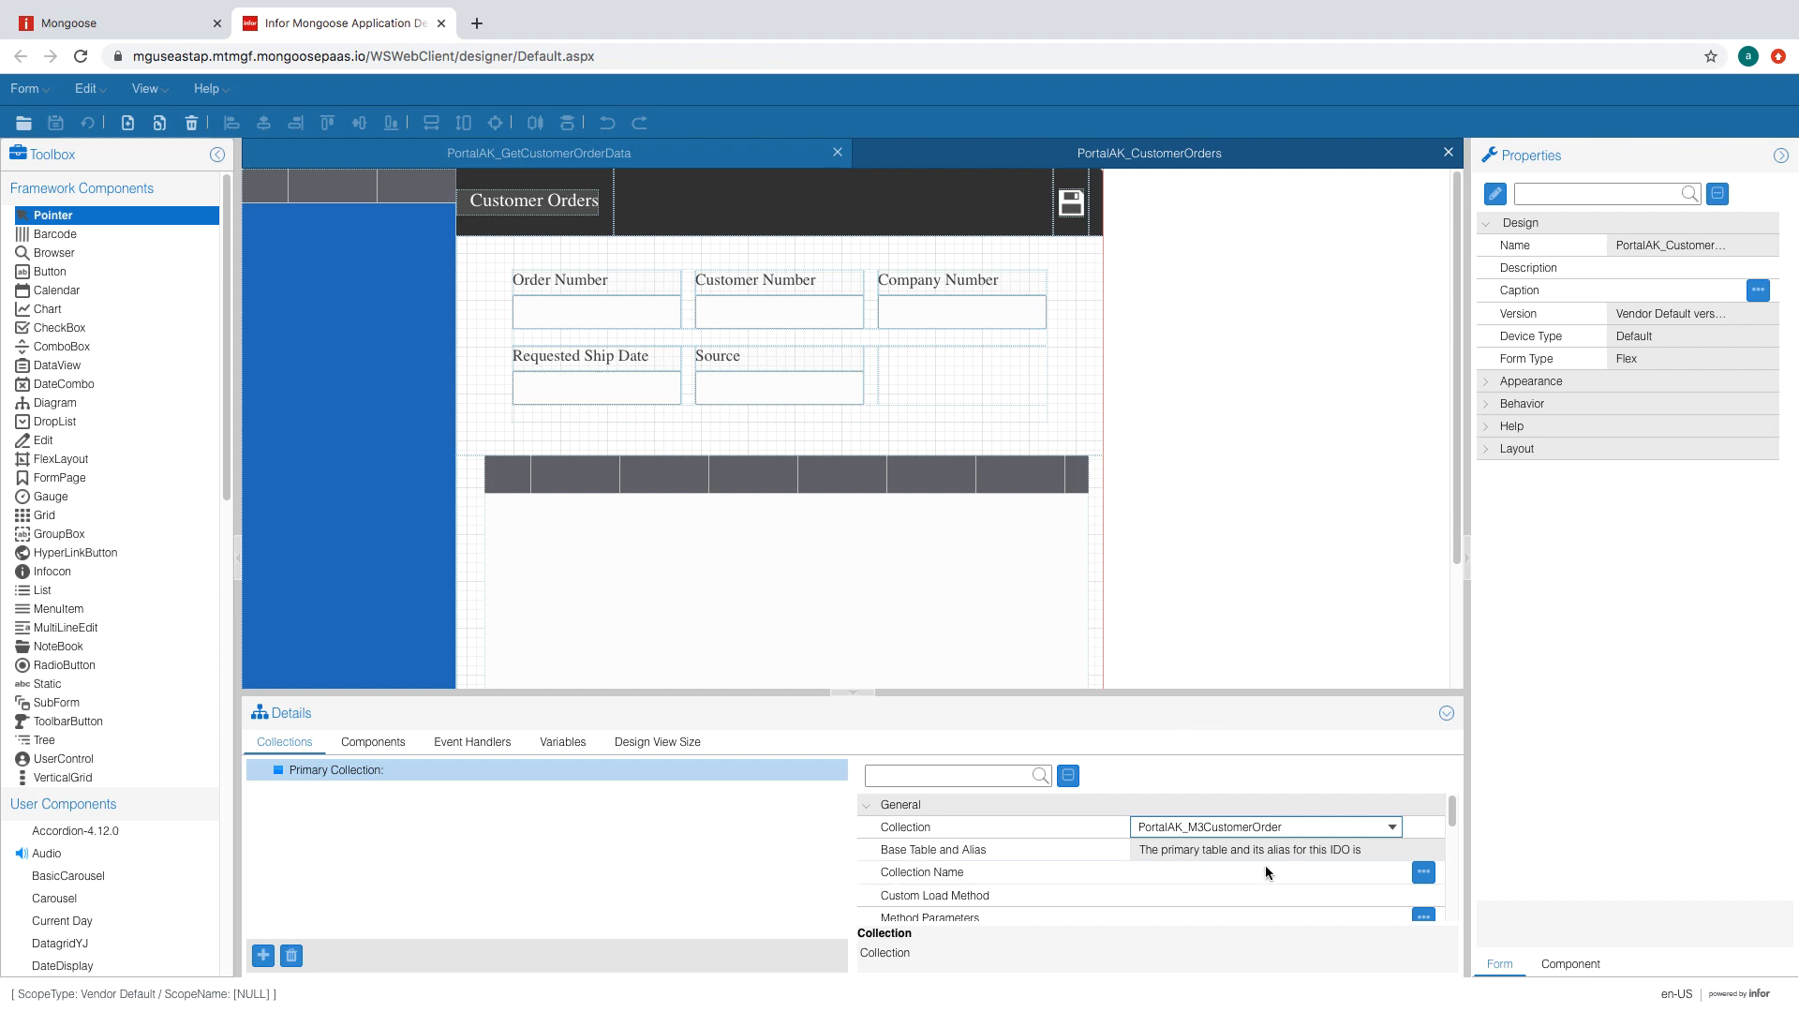
{"action": "left_click", "coordinate": [903, 619]}
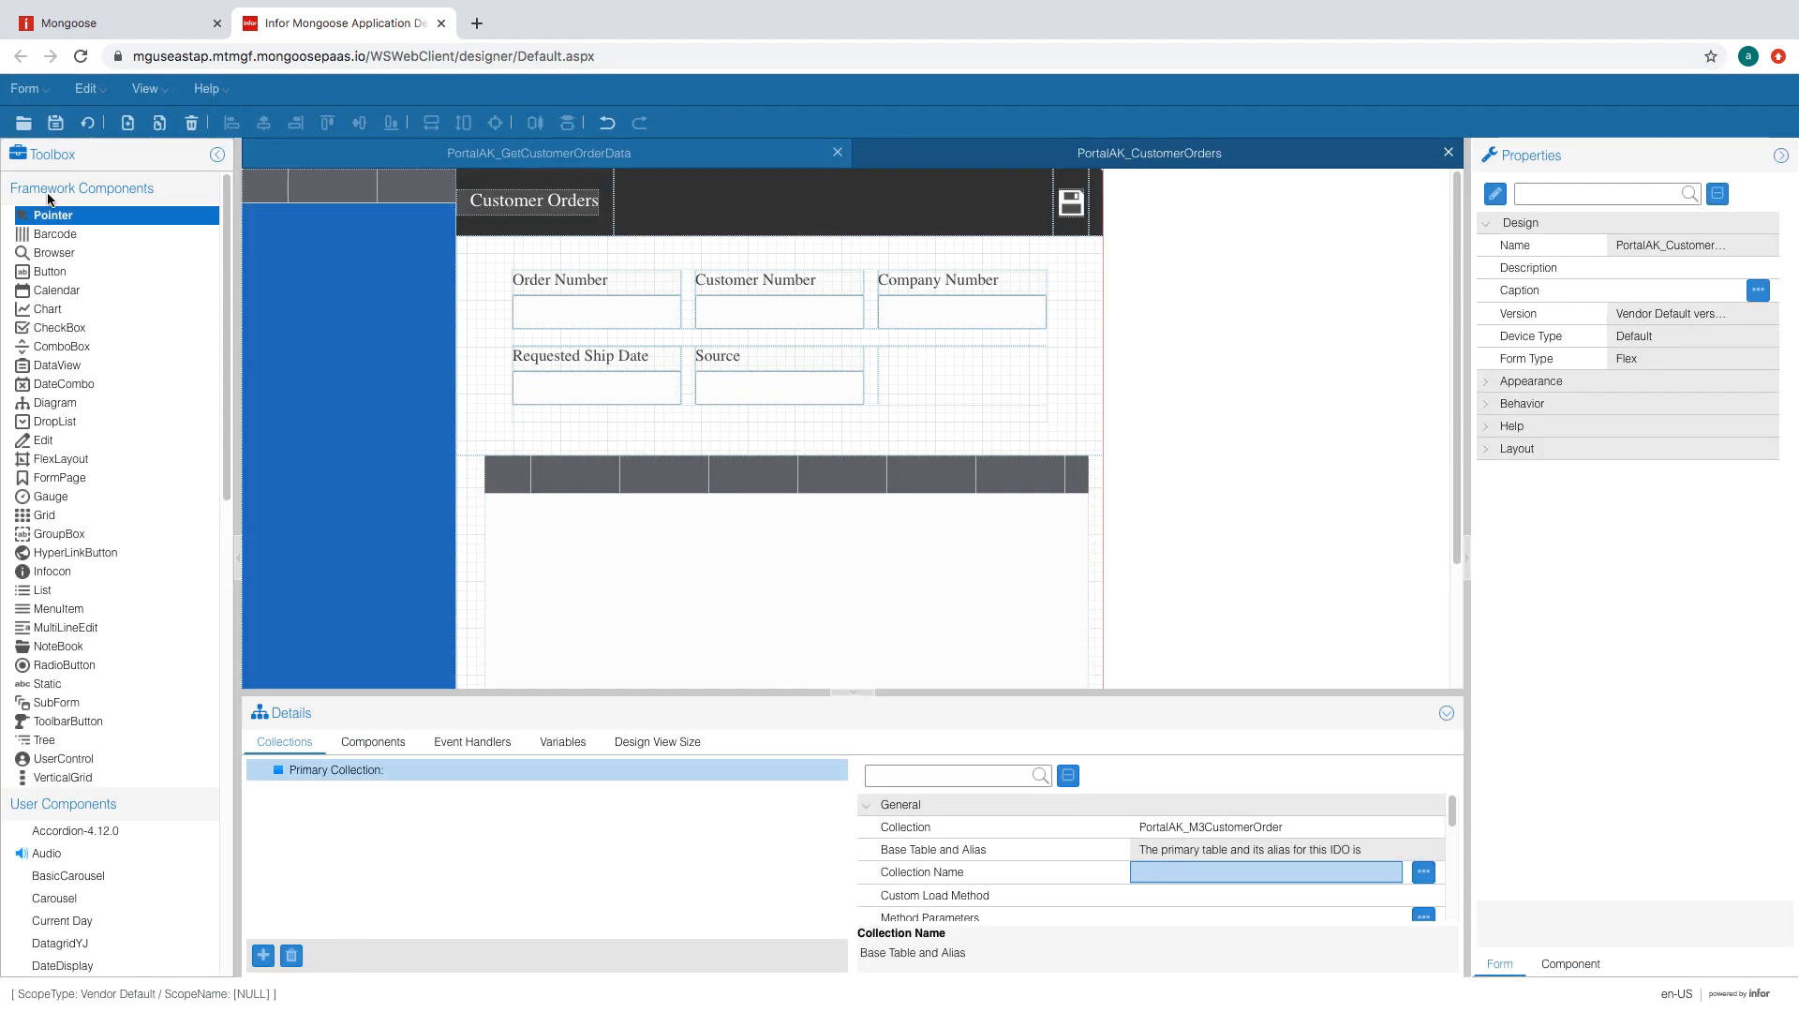
{"action": "left_click", "coordinate": [87, 123]}
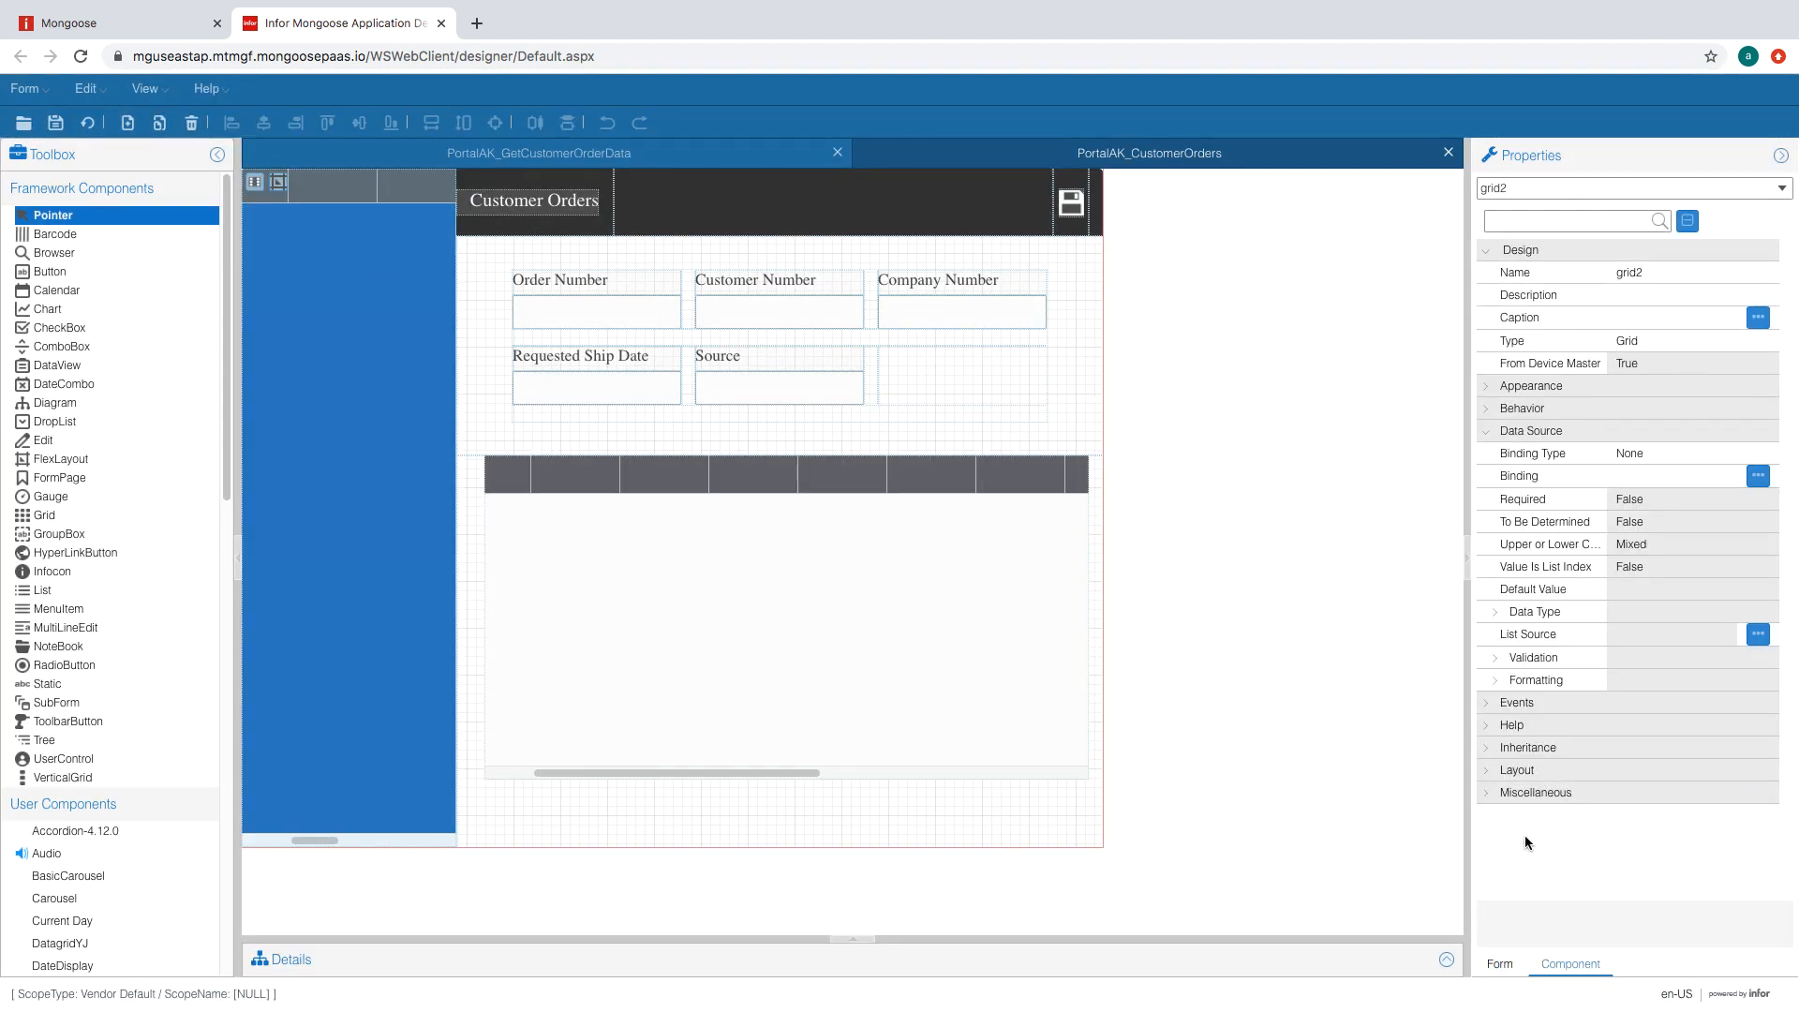
- Set grid2's Binding Type to Primary Collection Grid and regenerate
{"action": "left_click", "coordinate": [1691, 455]}
{"action": "left_click", "coordinate": [1727, 454]}
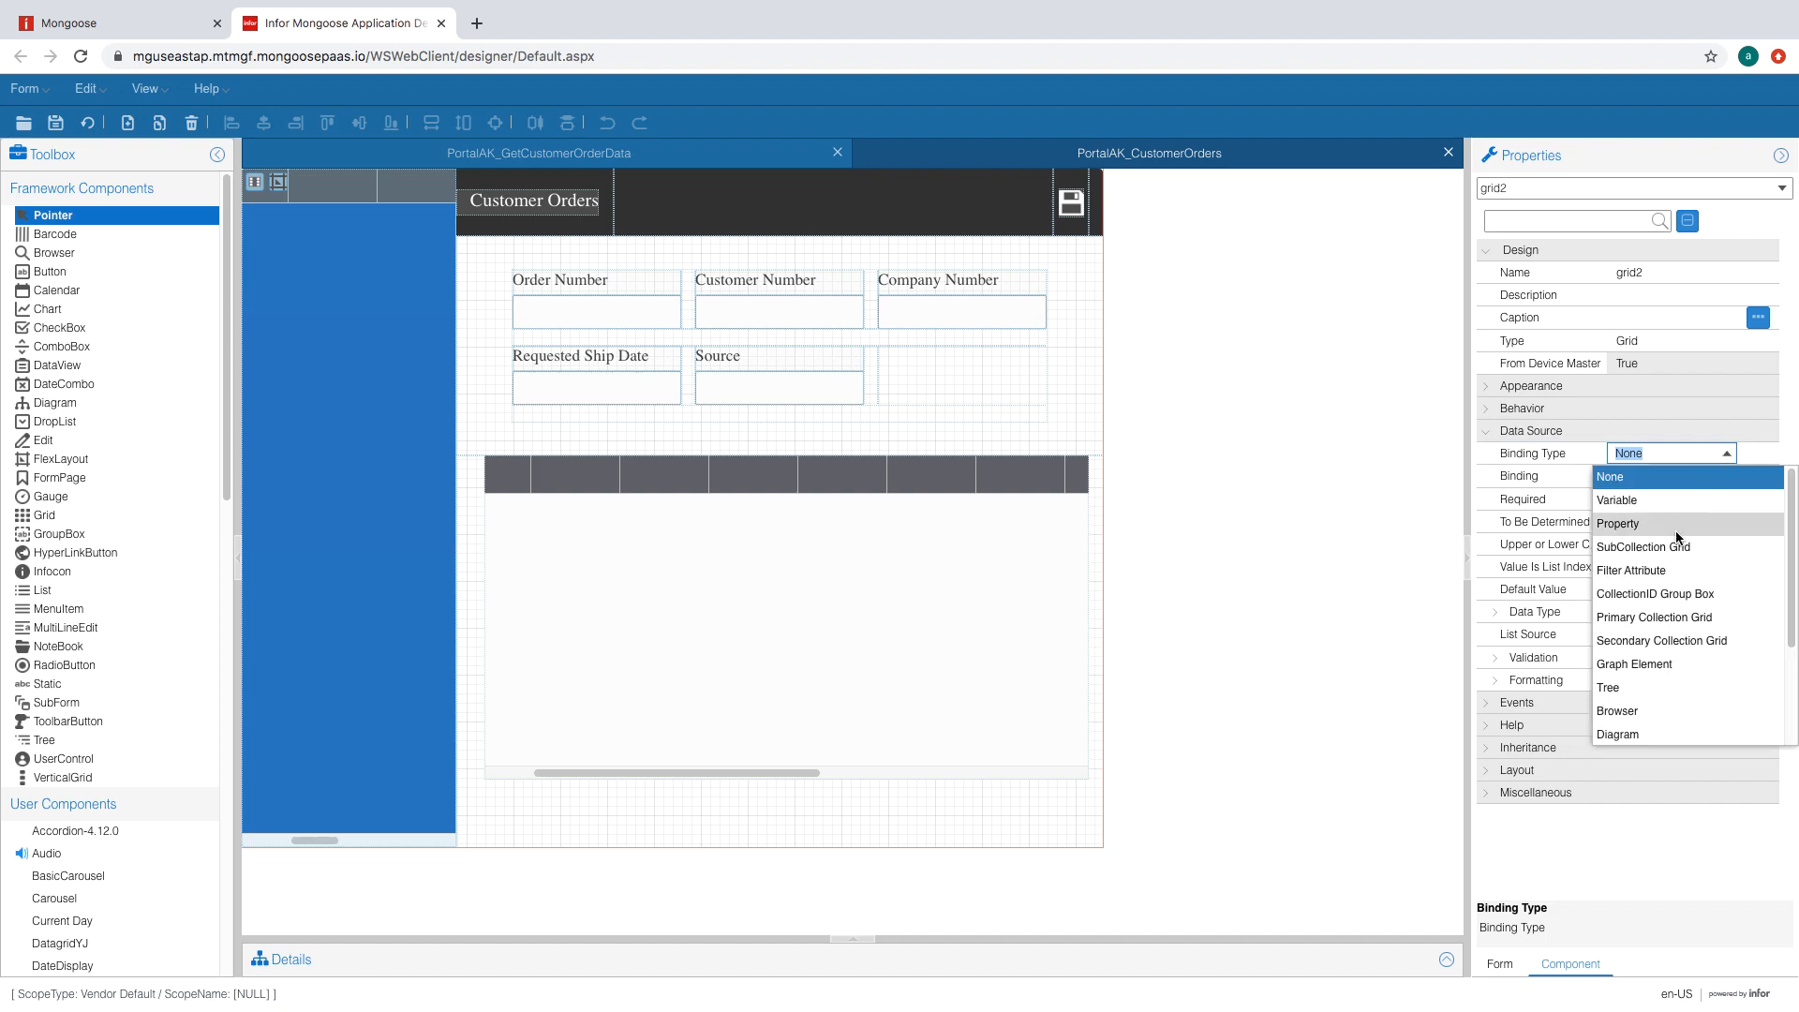
{"action": "left_click", "coordinate": [1675, 618]}
{"action": "left_click", "coordinate": [899, 628]}
{"action": "left_click", "coordinate": [87, 123]}
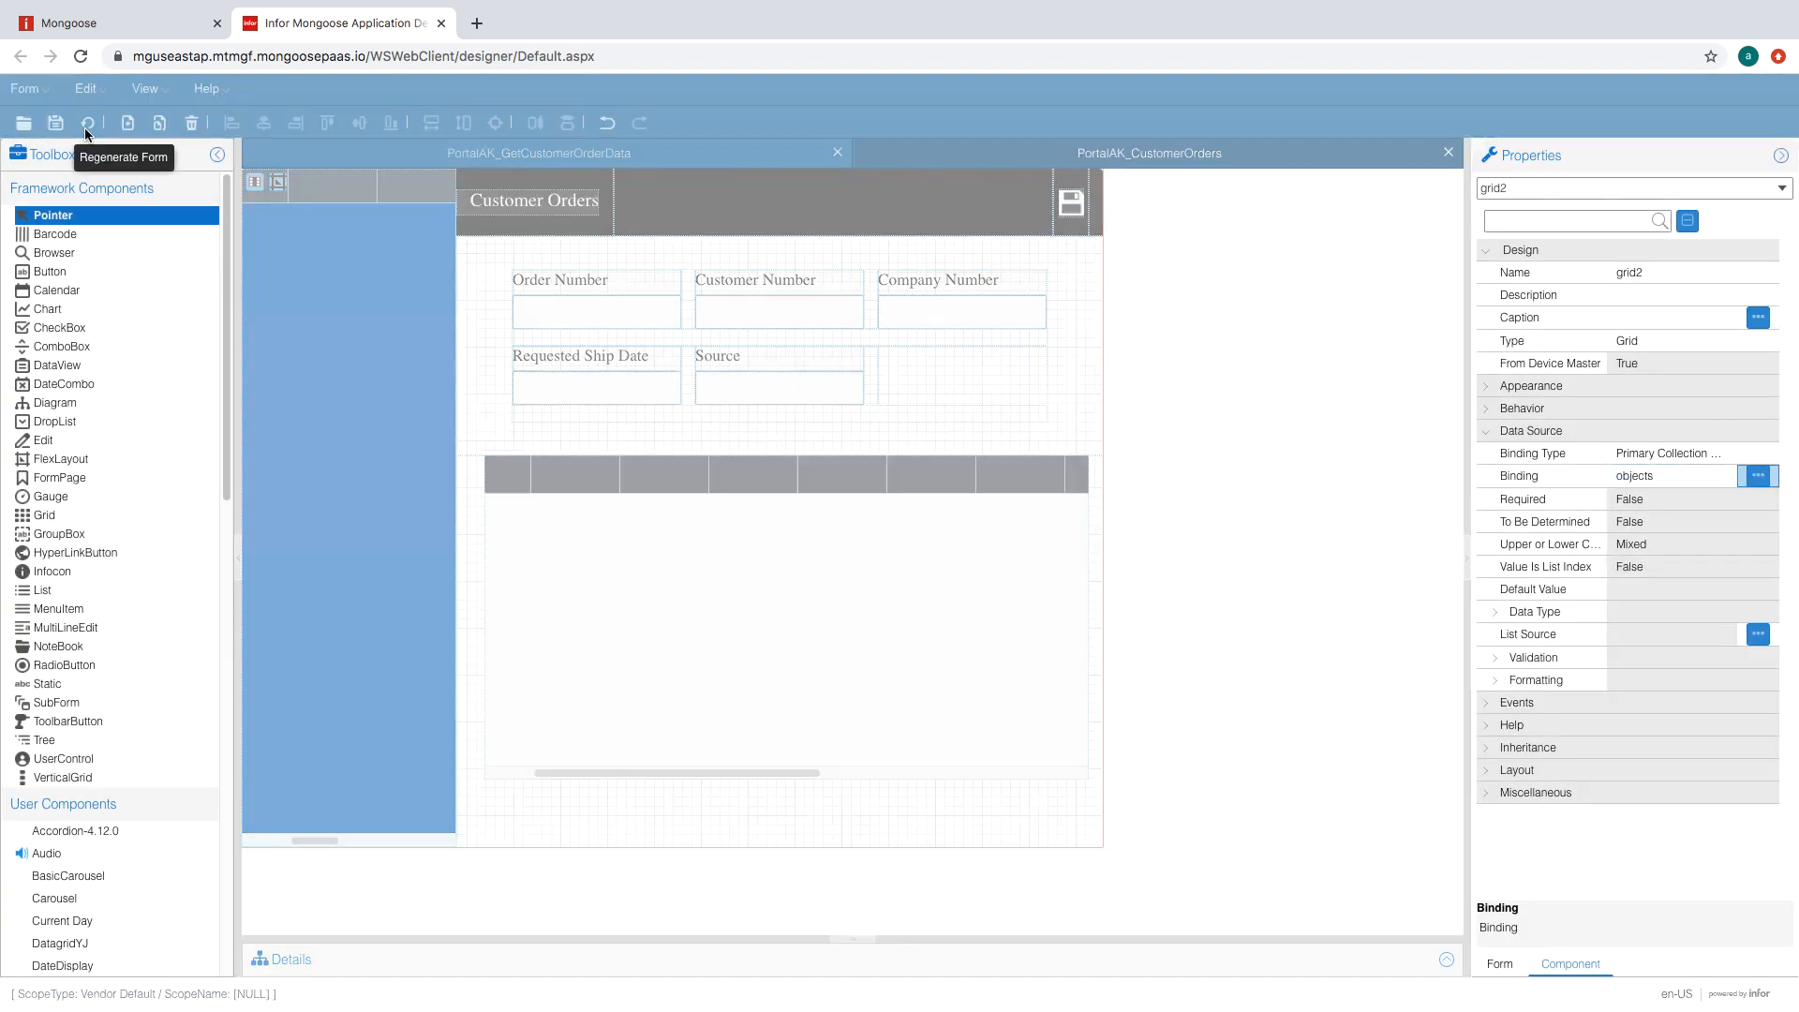
- Bind gridColumn13 to OrderNum and gridColumn14 to object.CustNum in the order list
{"action": "left_click", "coordinate": [254, 185]}
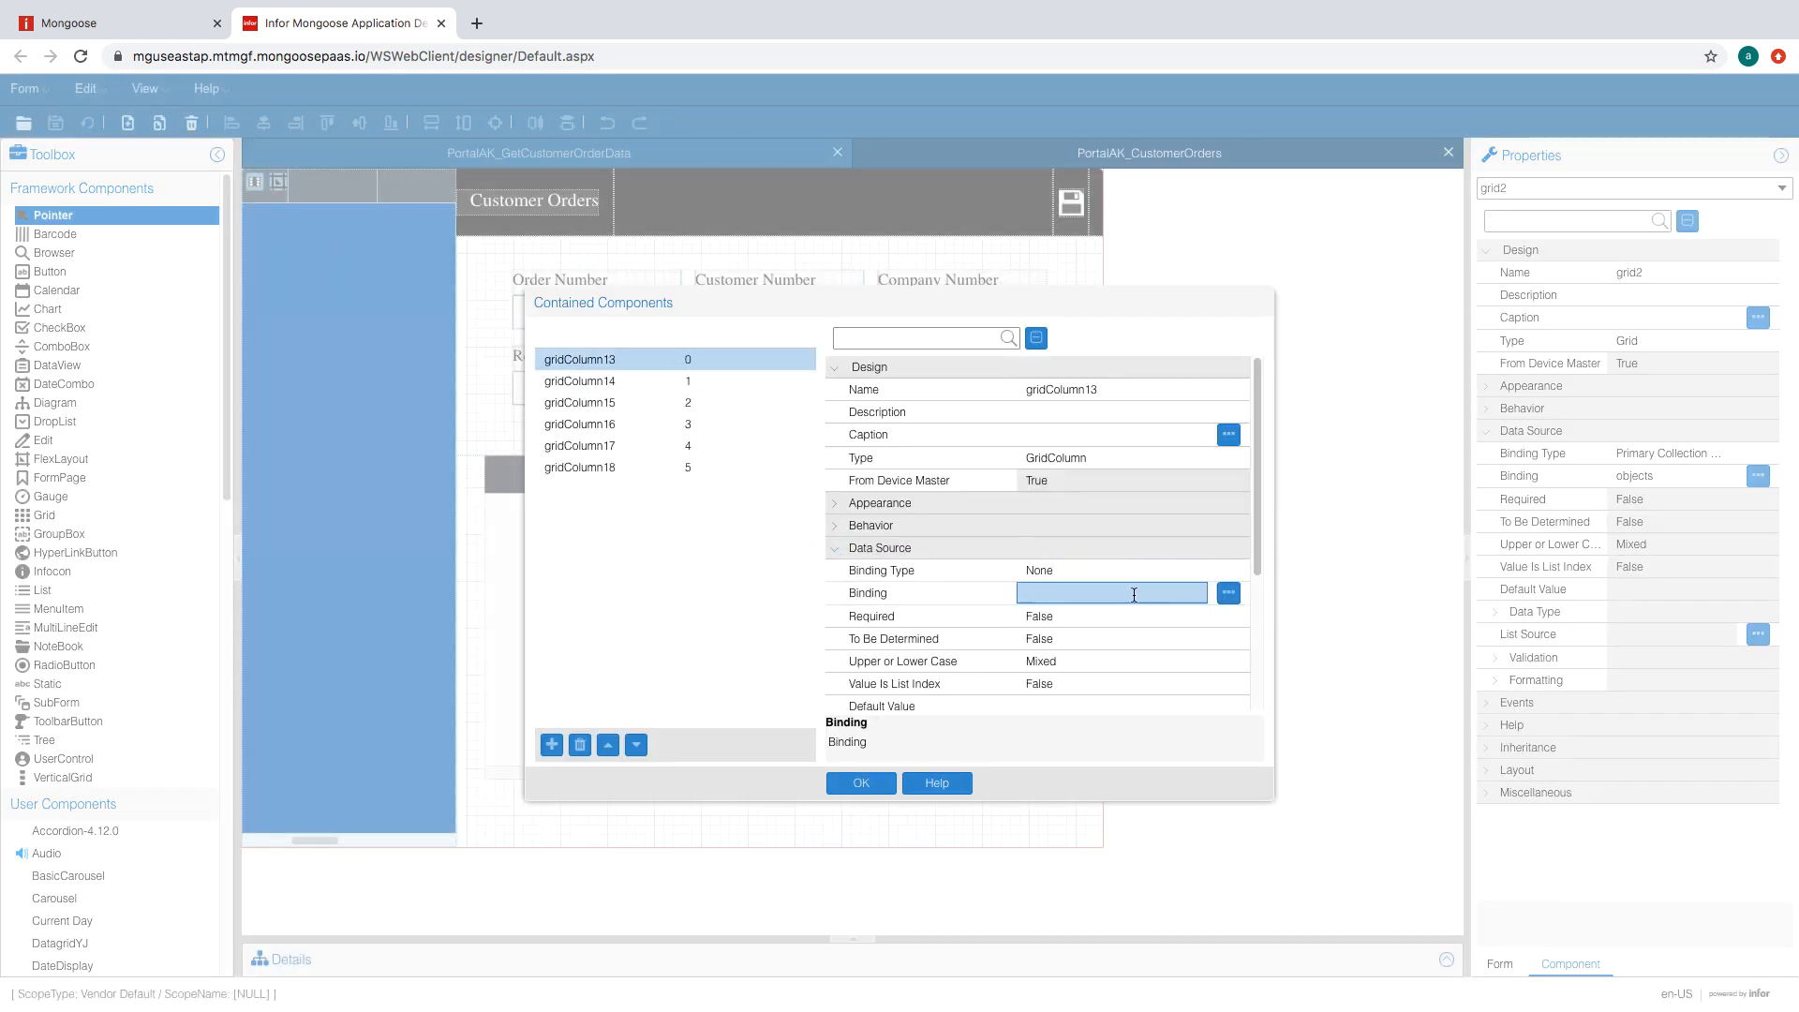
{"action": "left_click", "coordinate": [1116, 593]}
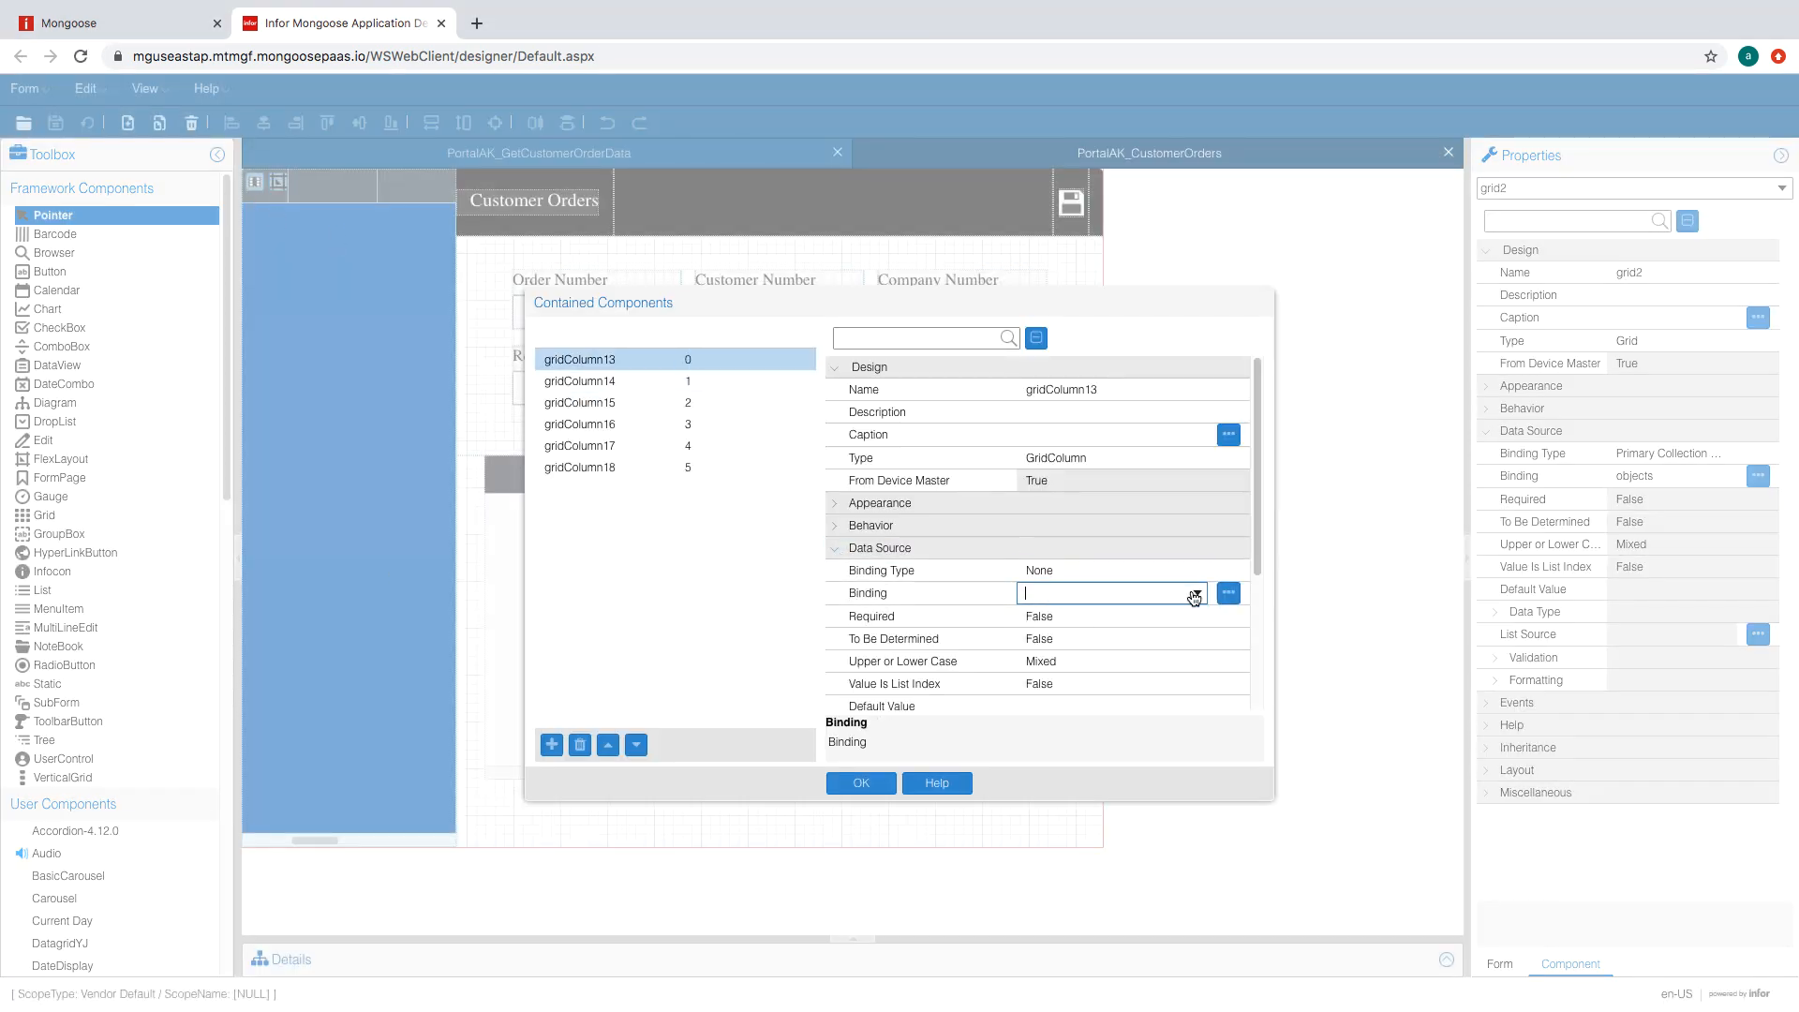
{"action": "left_click", "coordinate": [1197, 594]}
{"action": "left_click", "coordinate": [1103, 830]}
{"action": "left_click", "coordinate": [684, 381]}
{"action": "left_click", "coordinate": [1116, 593]}
{"action": "left_click", "coordinate": [1197, 593]}
{"action": "left_click", "coordinate": [1106, 749]}
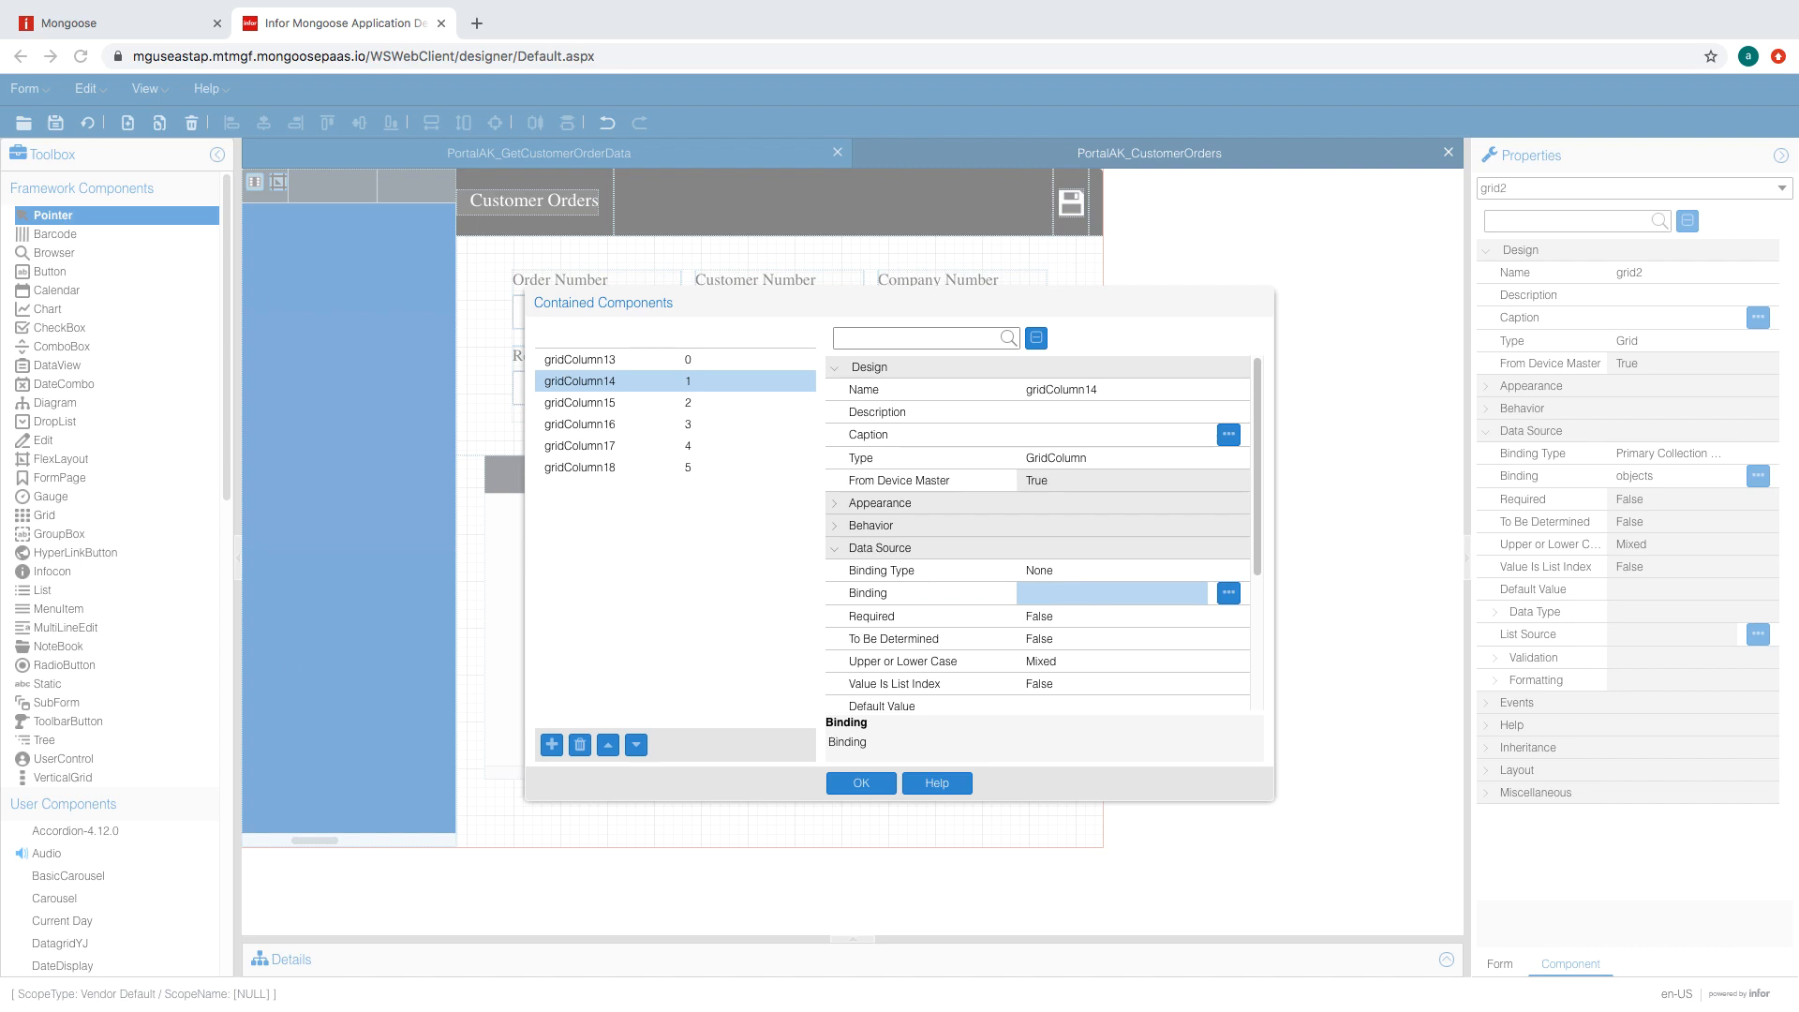
{"action": "left_click", "coordinate": [1197, 593]}
{"action": "left_click", "coordinate": [1197, 594]}
- Bind gridColumn15 to object.CompNum and gridColumn16–18 to order fields, then close the column editor
{"action": "left_click", "coordinate": [1104, 750]}
{"action": "left_click", "coordinate": [726, 403]}
{"action": "left_click", "coordinate": [1195, 593]}
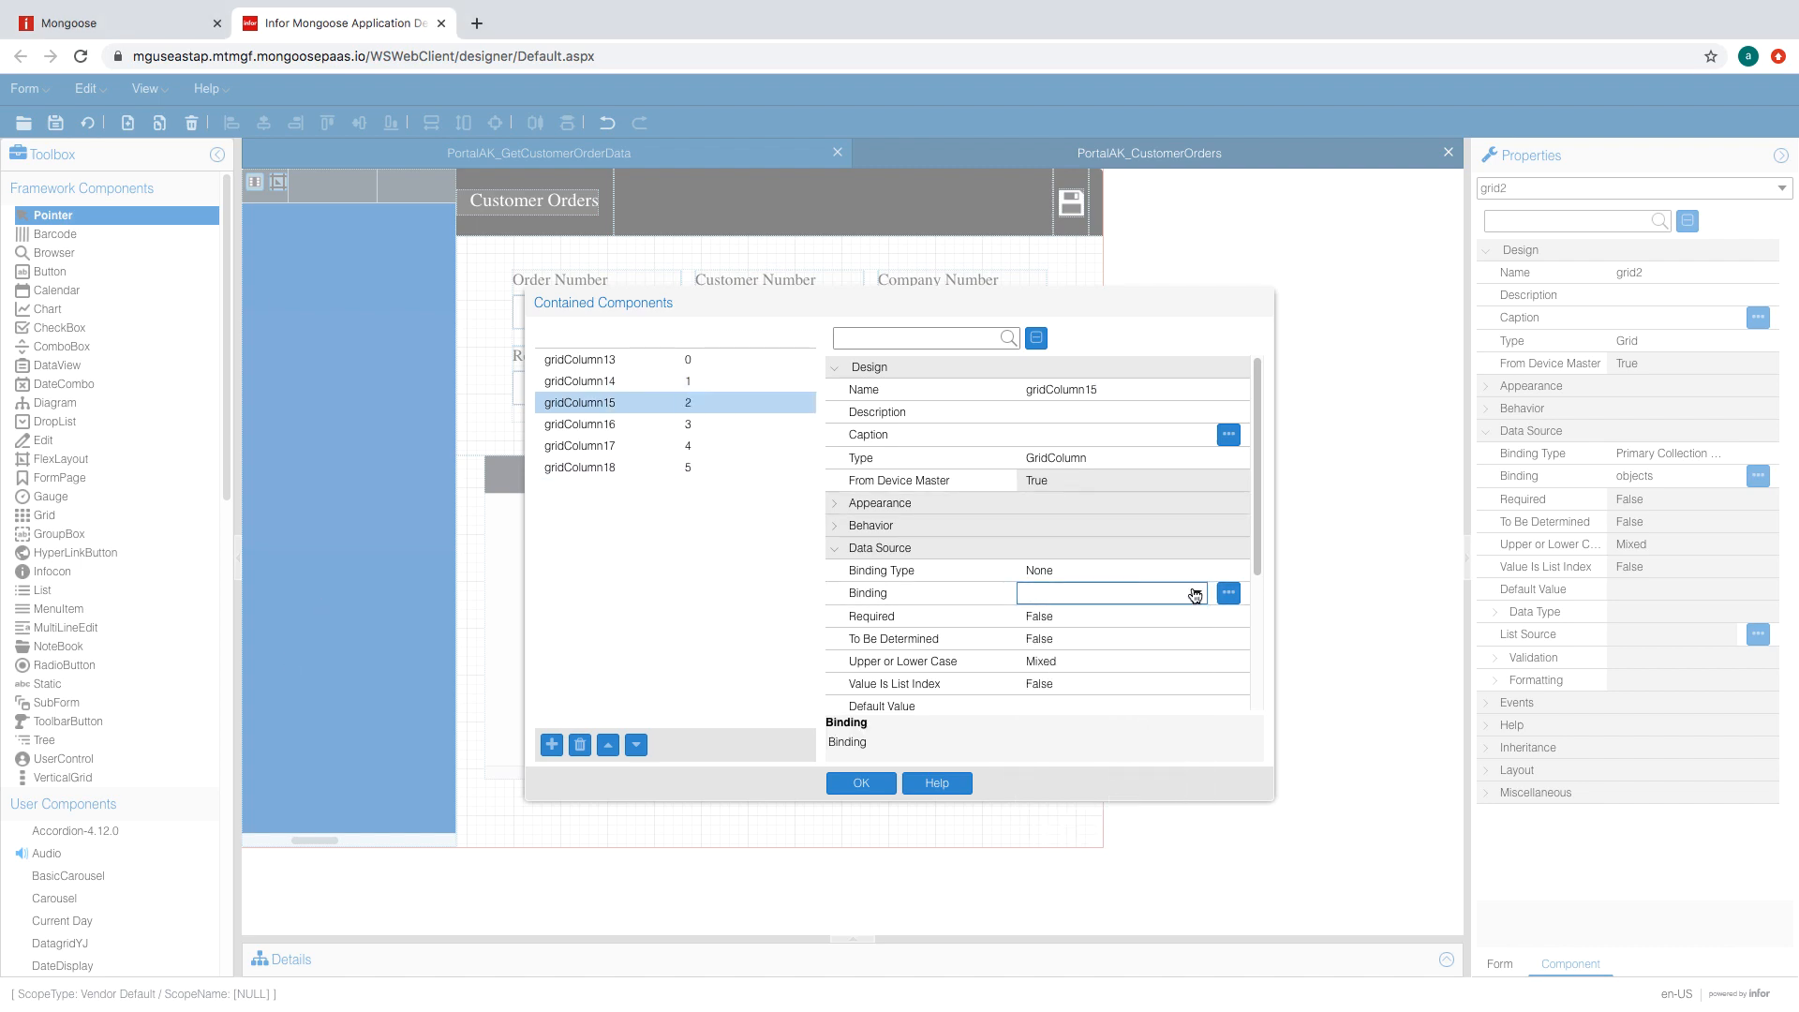
{"action": "left_click", "coordinate": [1195, 593]}
{"action": "left_click", "coordinate": [1096, 731]}
{"action": "left_click", "coordinate": [712, 426]}
{"action": "left_click", "coordinate": [713, 446]}
{"action": "left_click", "coordinate": [900, 634]}
{"action": "left_click", "coordinate": [712, 468]}
{"action": "left_click", "coordinate": [1165, 593]}
{"action": "left_click", "coordinate": [1197, 593]}
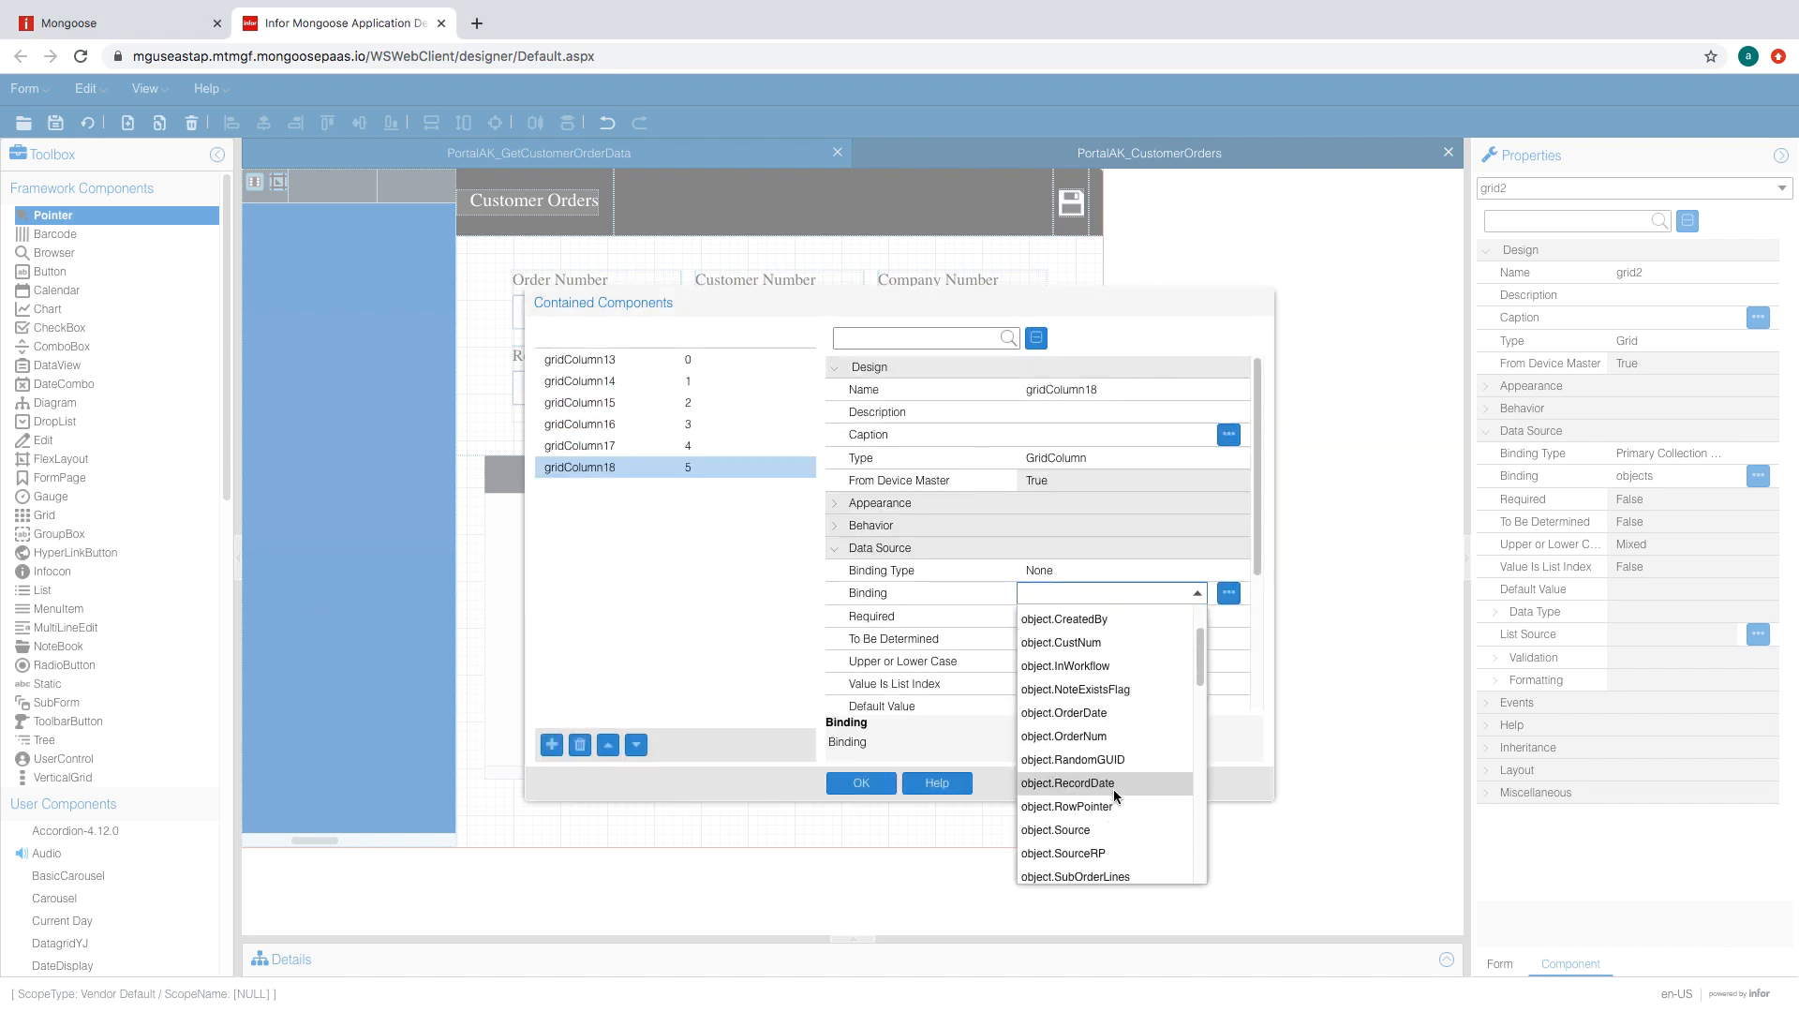
{"action": "left_click", "coordinate": [1106, 852]}
{"action": "left_click", "coordinate": [1059, 571]}
{"action": "left_click", "coordinate": [900, 633]}
{"action": "left_click", "coordinate": [862, 784]}
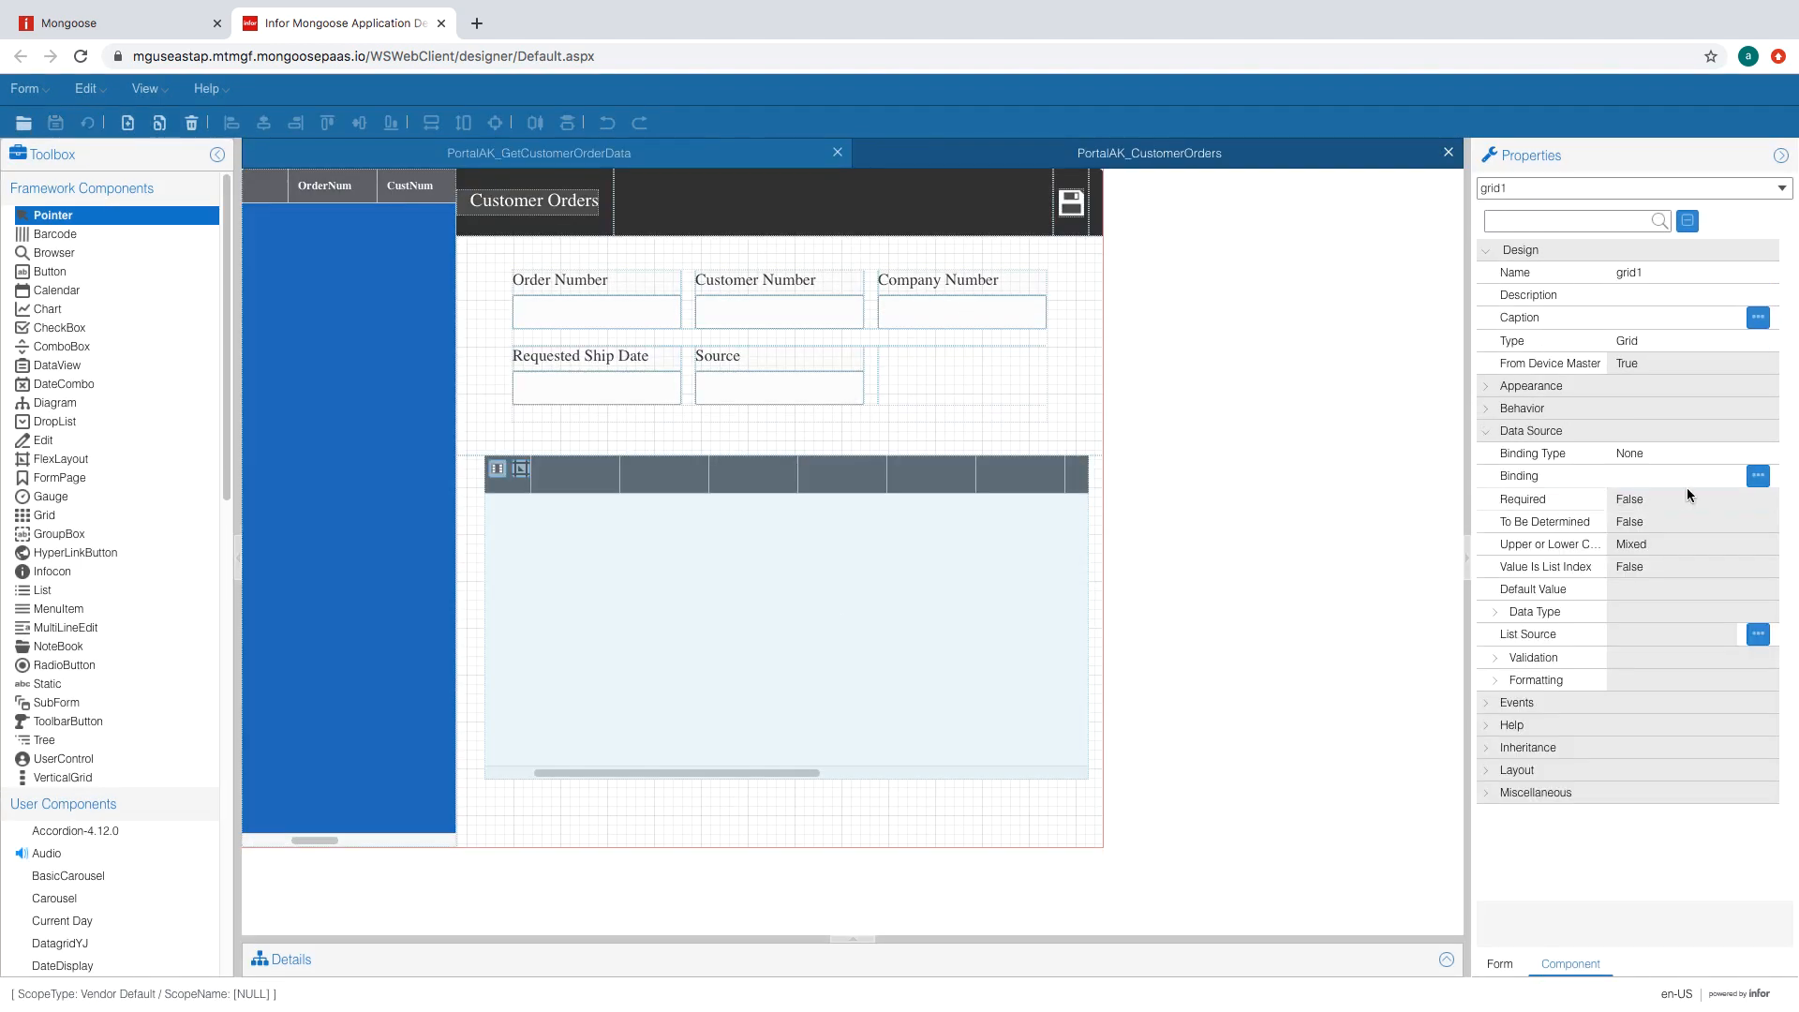
- Make grid1 a SubCollection Grid on SubOrderLines and regenerate
{"action": "left_click", "coordinate": [1683, 472]}
{"action": "left_click", "coordinate": [1649, 541]}
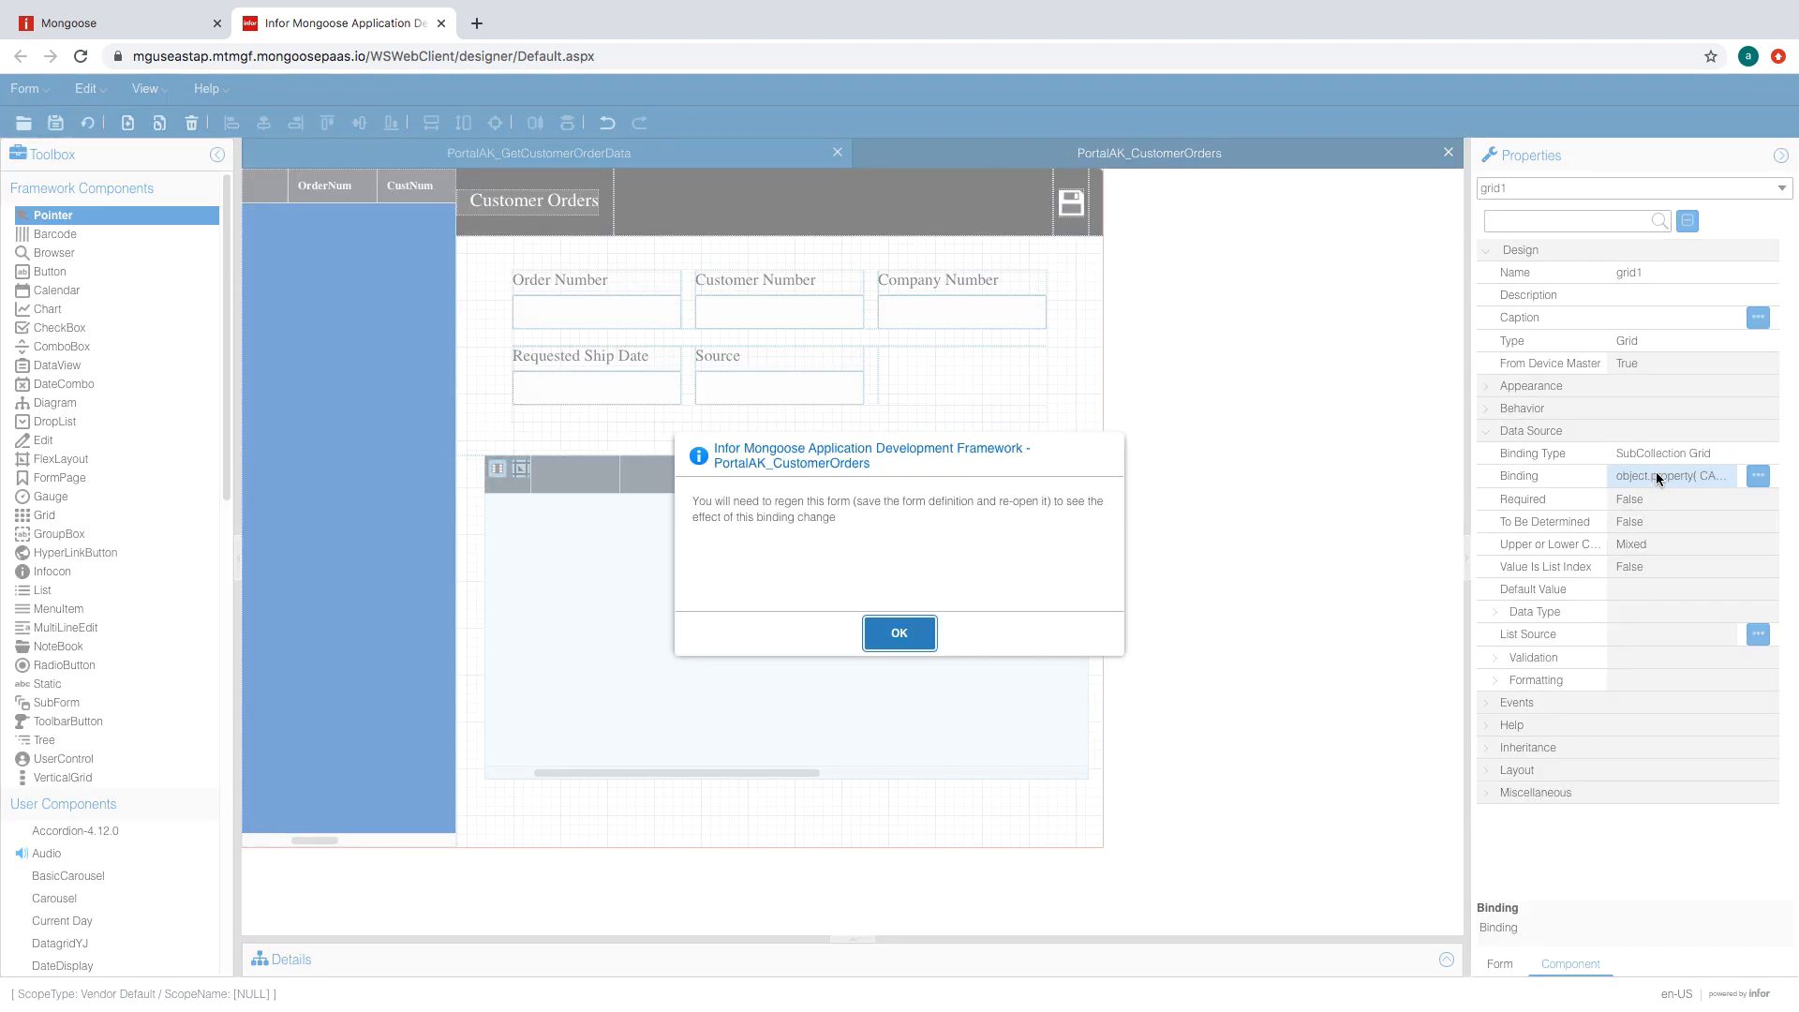
{"action": "left_click", "coordinate": [900, 634]}
{"action": "left_click", "coordinate": [1758, 475]}
{"action": "type", "text": "SubO"}
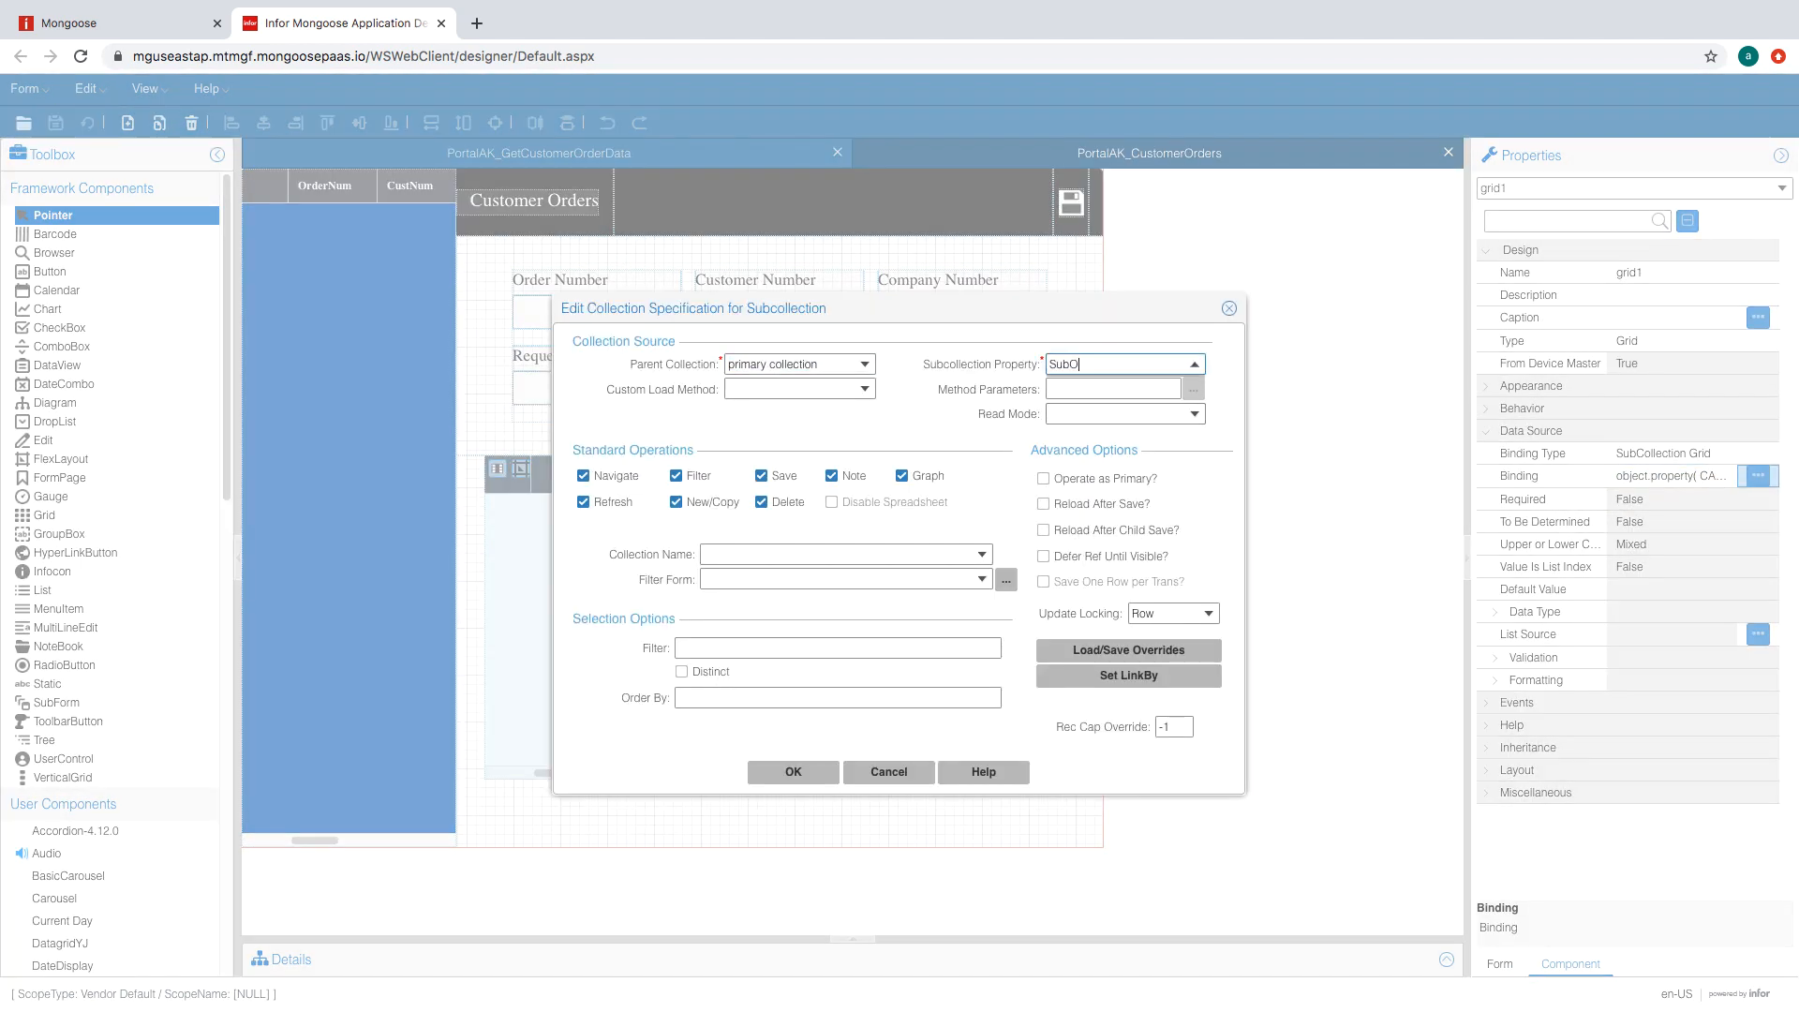
{"action": "type", "text": "rderLines"}
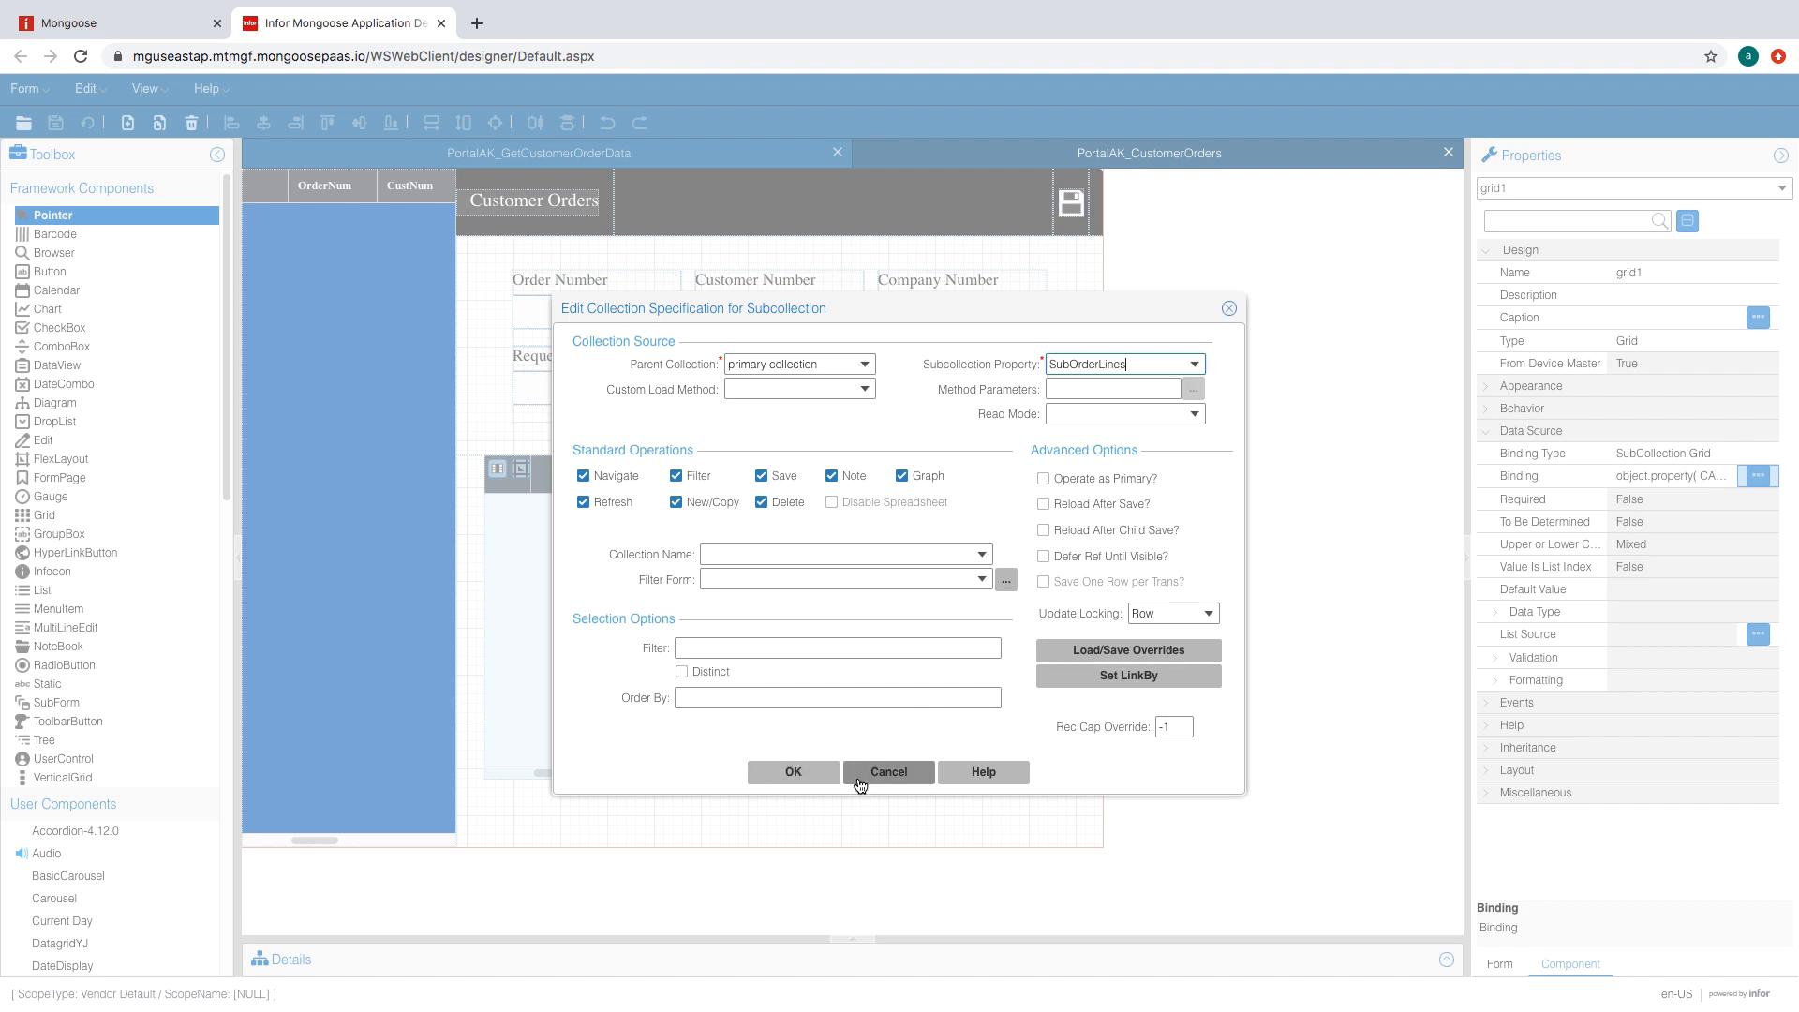
{"action": "left_click", "coordinate": [808, 773]}
{"action": "left_click", "coordinate": [87, 123]}
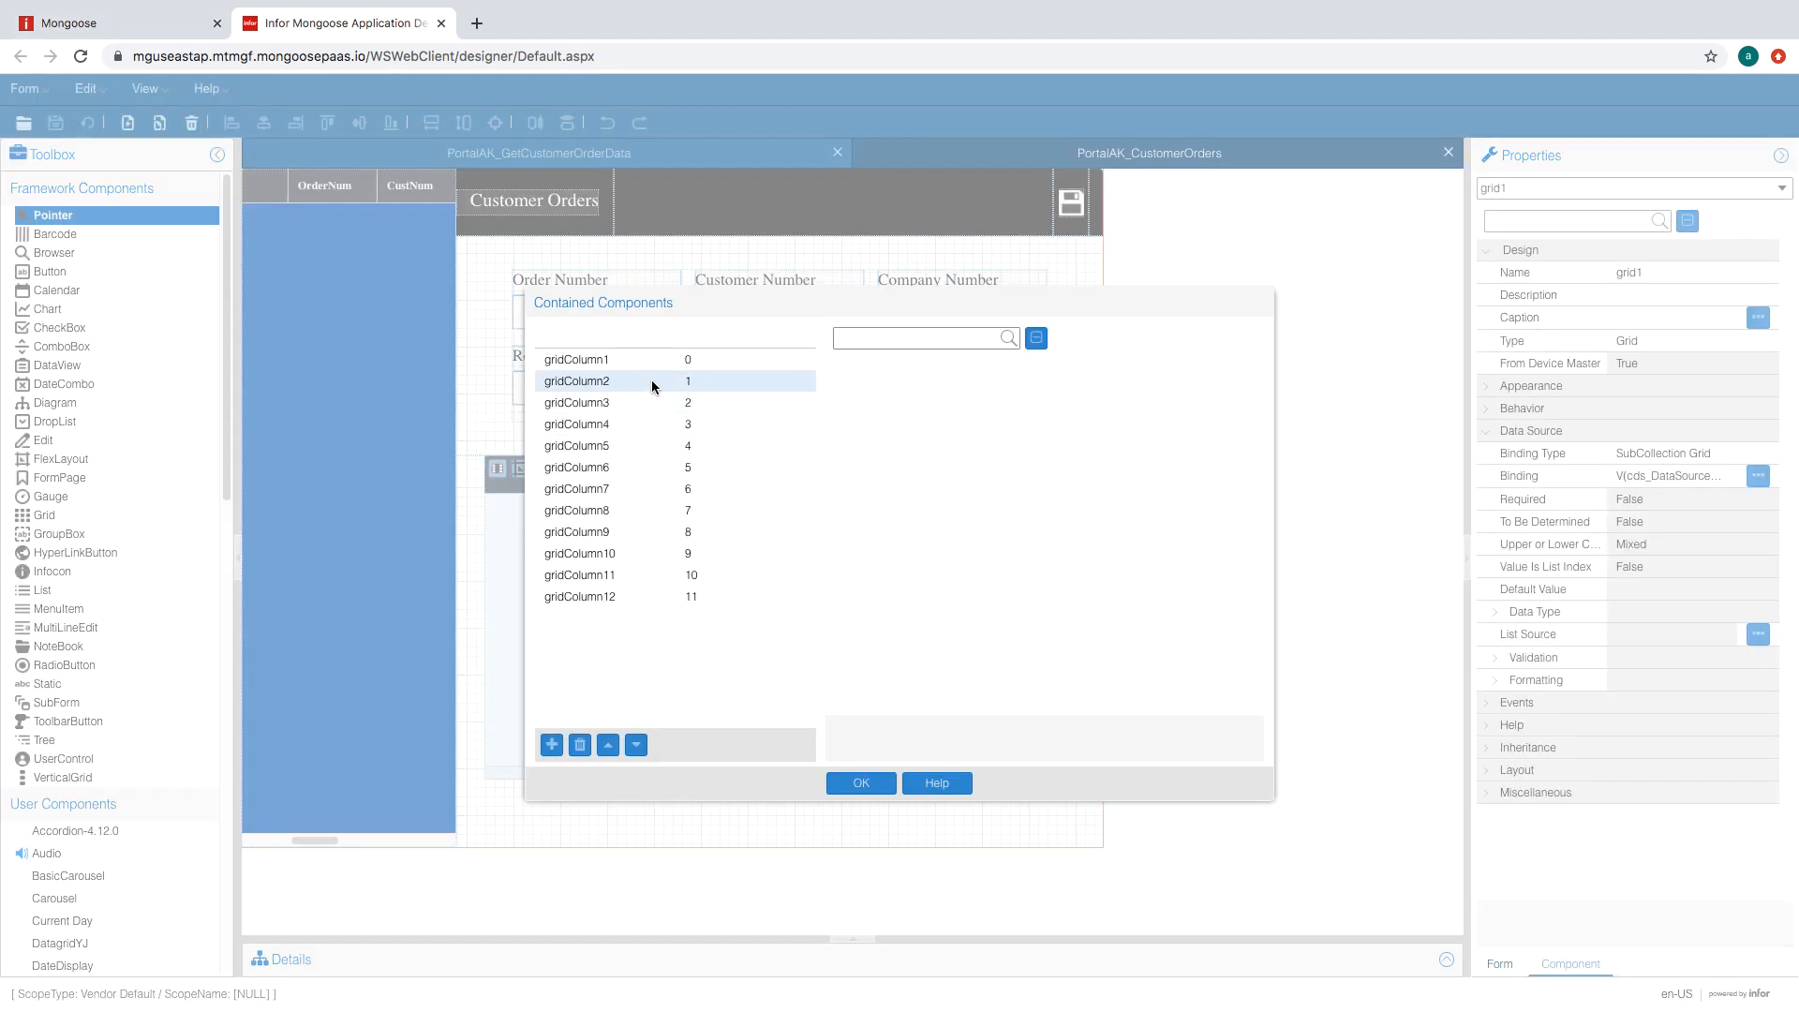
- Bind the line grid's first columns, gridColumn1 and gridColumn2, to order-line fields
{"action": "left_click", "coordinate": [653, 363]}
{"action": "left_click", "coordinate": [836, 548]}
{"action": "left_click", "coordinate": [1127, 597]}
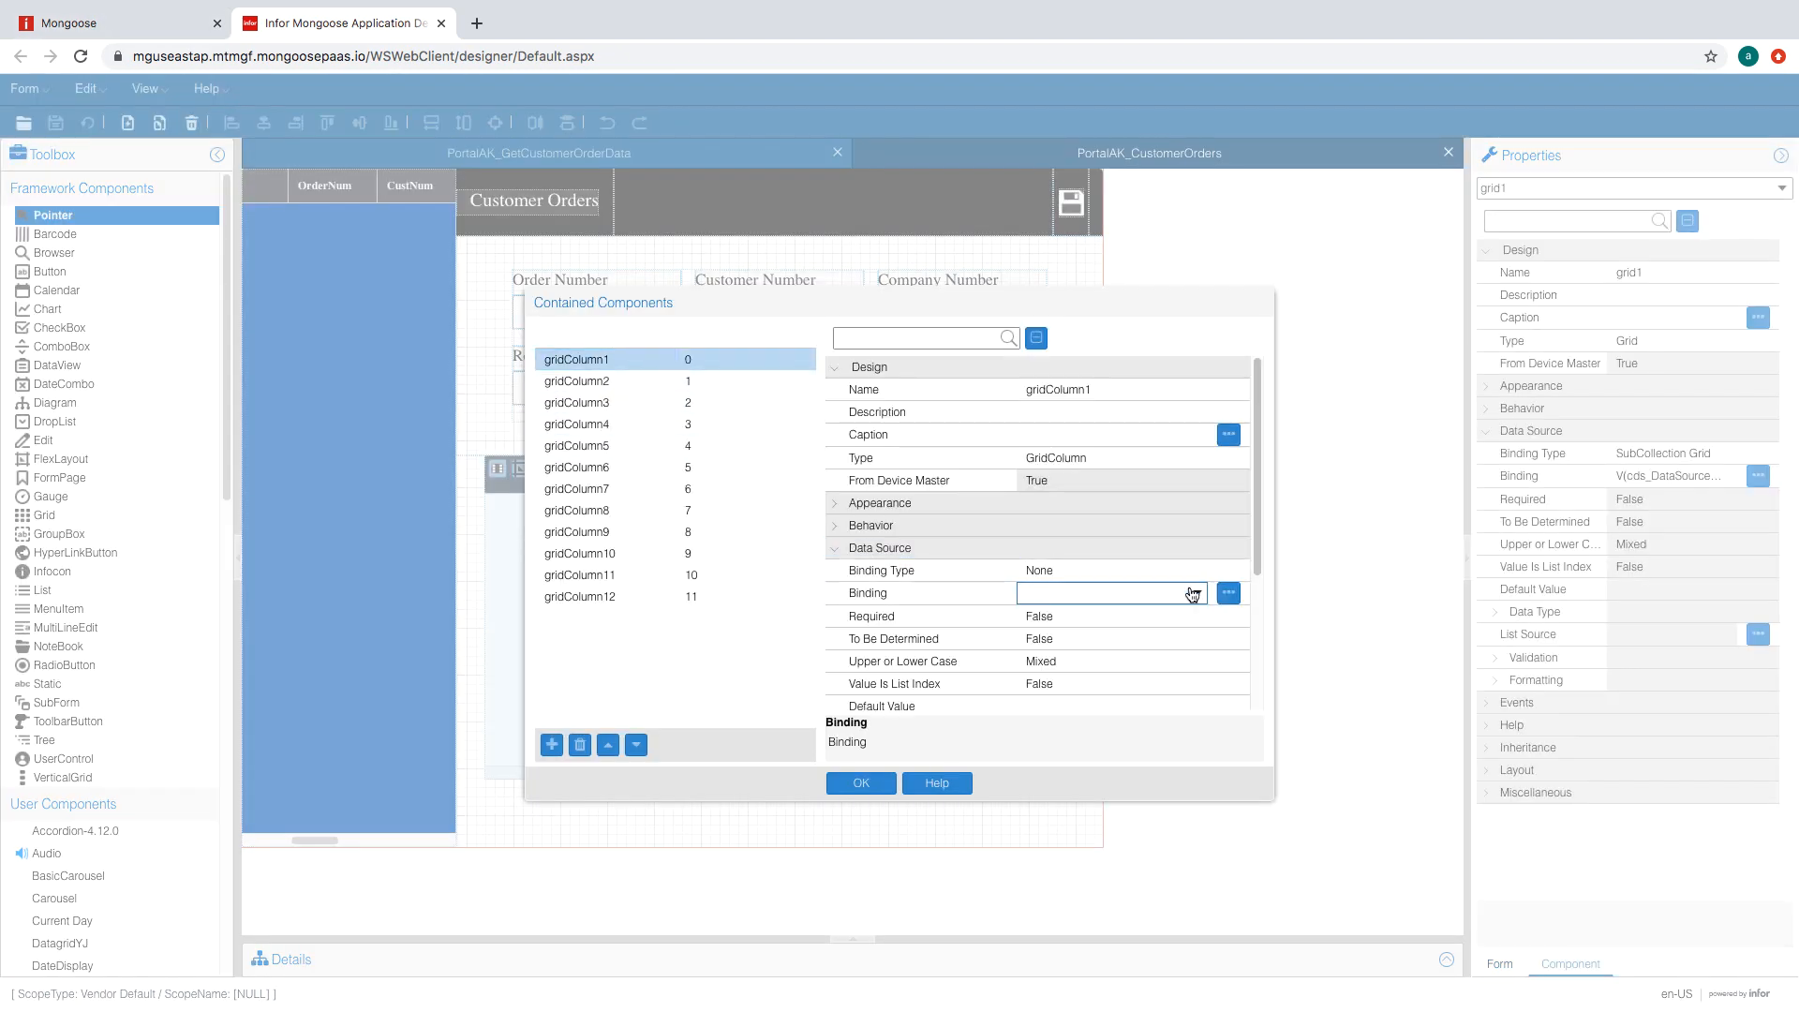
{"action": "left_click", "coordinate": [1197, 594]}
{"action": "left_click", "coordinate": [1125, 804]}
{"action": "left_click", "coordinate": [609, 383]}
{"action": "left_click", "coordinate": [899, 631]}
{"action": "left_click", "coordinate": [1128, 595]}
{"action": "left_click", "coordinate": [1199, 595]}
{"action": "scroll", "coordinate": [1195, 752], "scroll_direction": "down", "scroll_amount": 1}
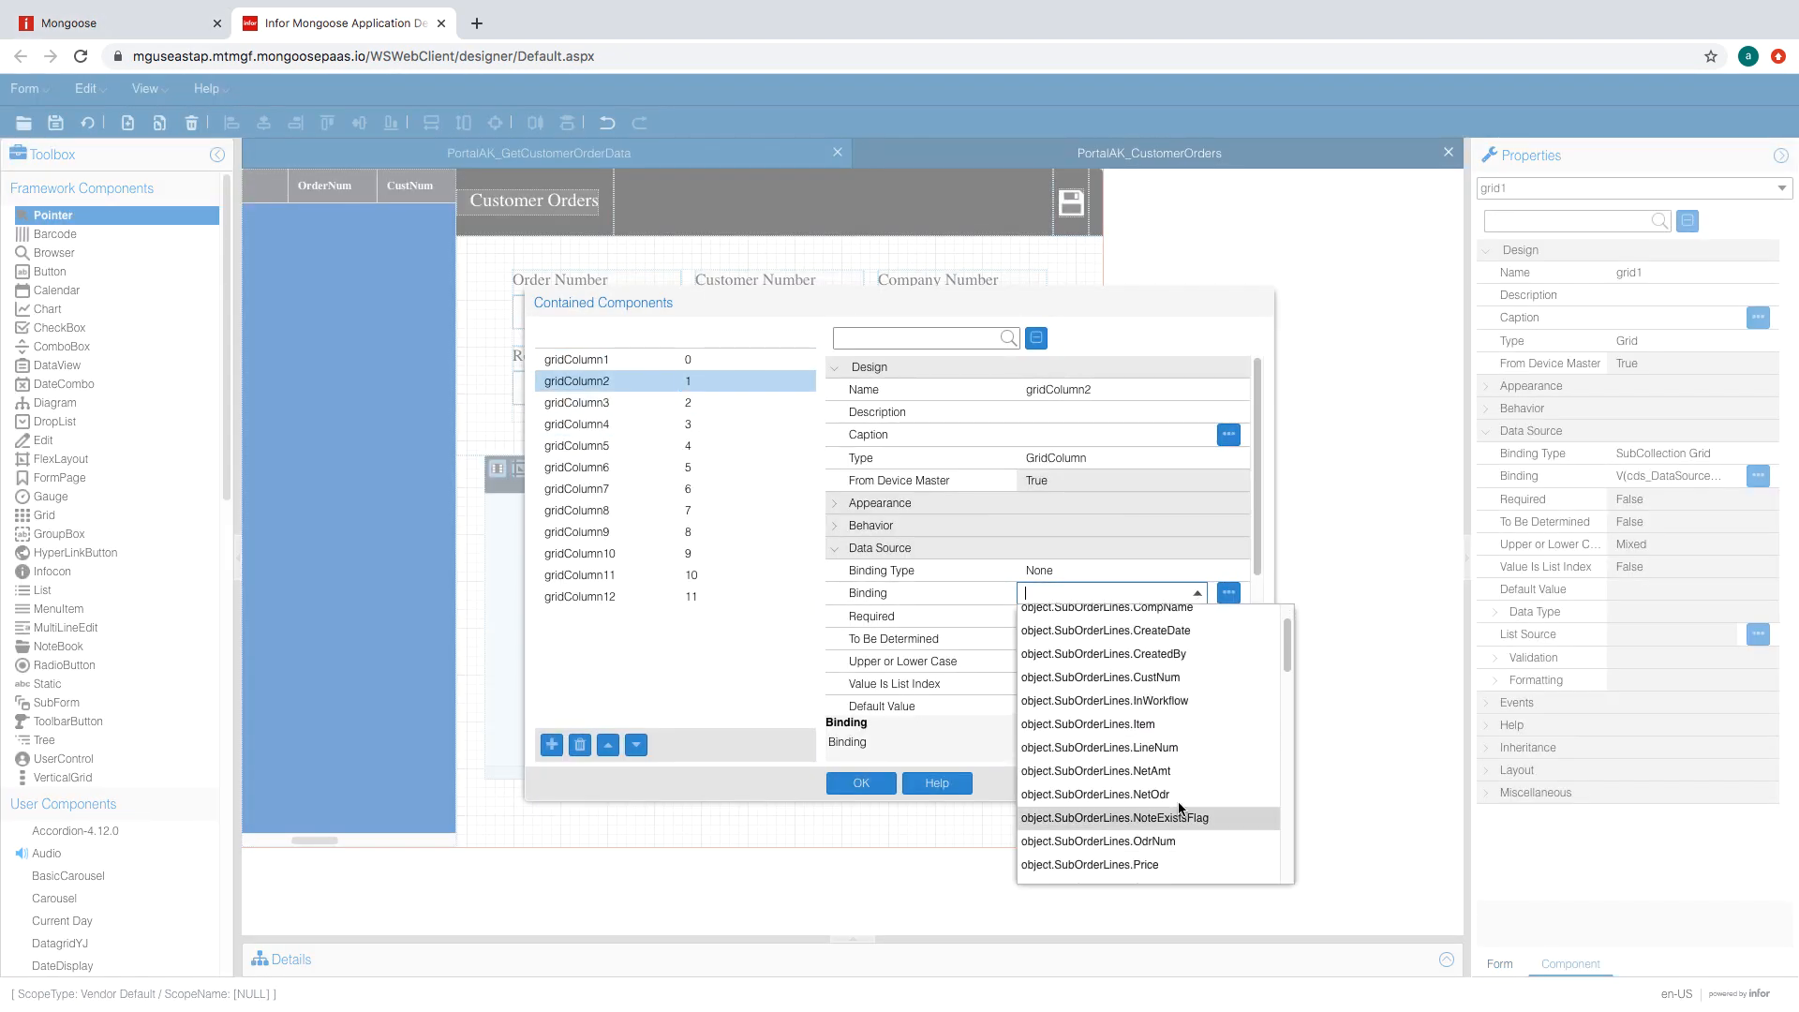
{"action": "left_click", "coordinate": [622, 394]}
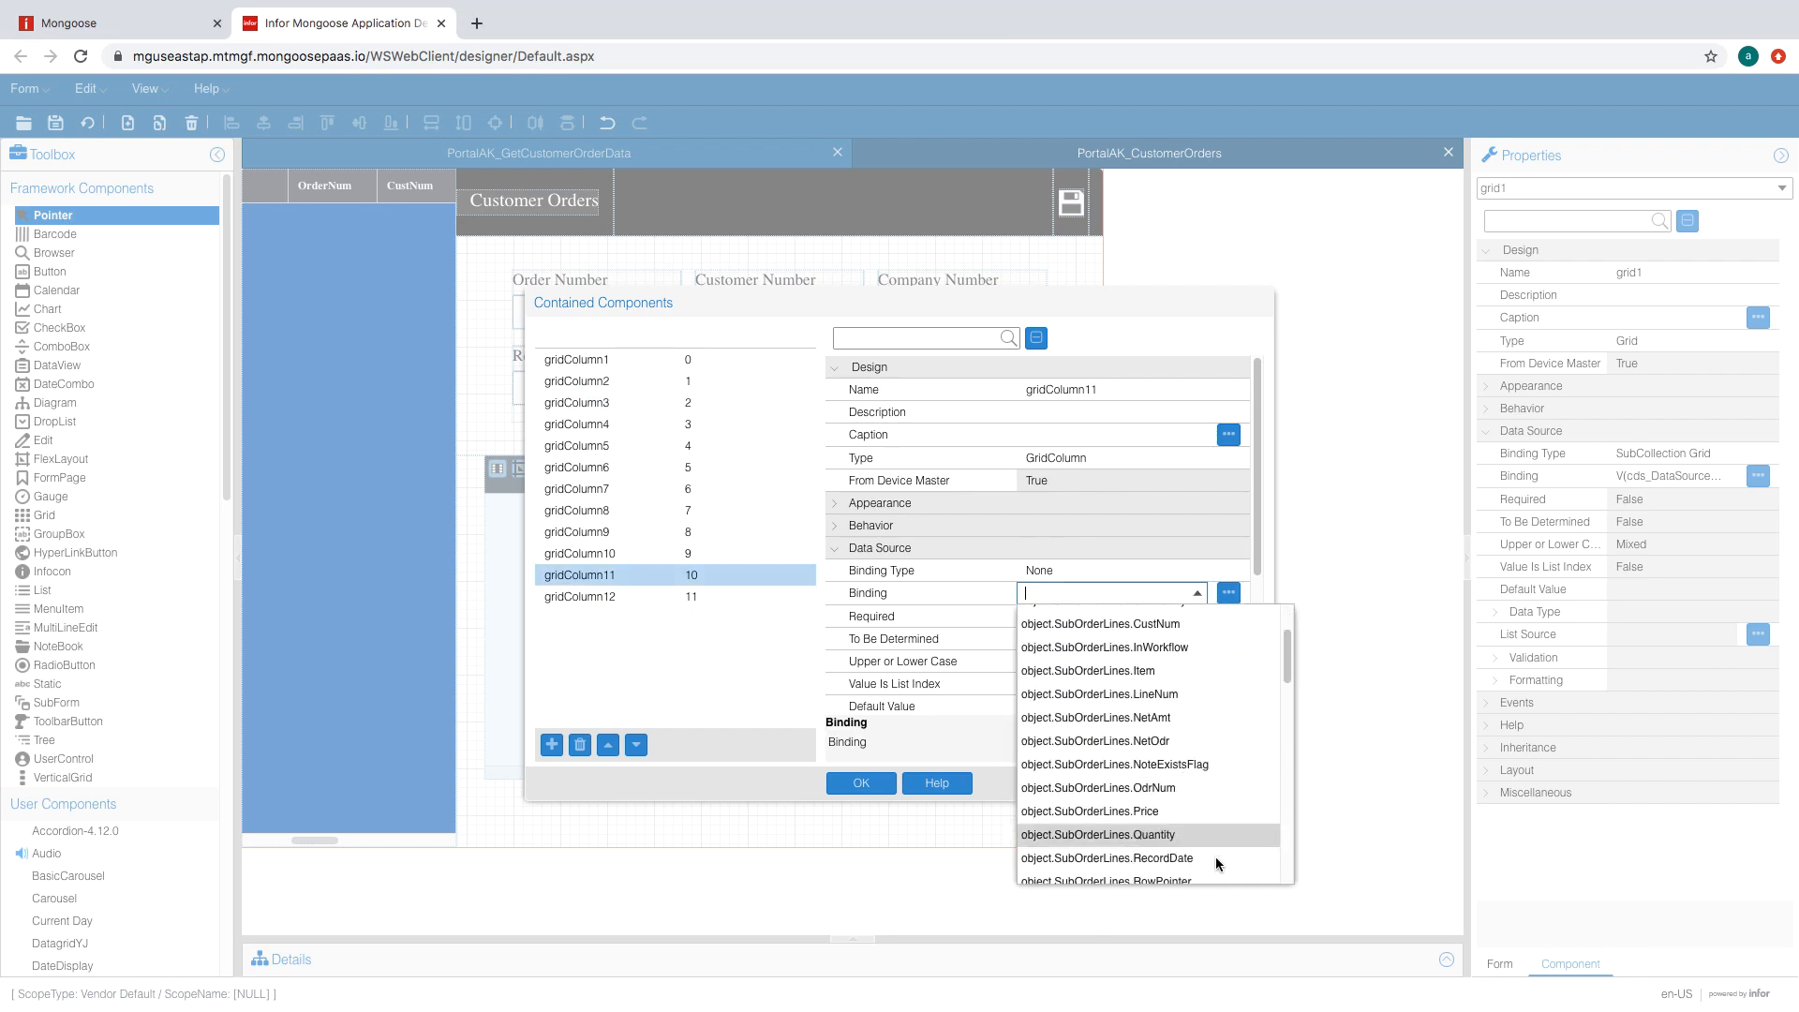
- Bind gridColumn11 and gridColumn12 to order-line fields and close the column editor
{"action": "scroll", "coordinate": [1216, 859], "scroll_direction": "down", "scroll_amount": 3}
{"action": "left_click", "coordinate": [1163, 820]}
{"action": "left_click", "coordinate": [614, 597]}
{"action": "left_click", "coordinate": [899, 541]}
{"action": "left_click", "coordinate": [1161, 596]}
{"action": "left_click", "coordinate": [1198, 595]}
{"action": "scroll", "coordinate": [1165, 827], "scroll_direction": "down", "scroll_amount": 10}
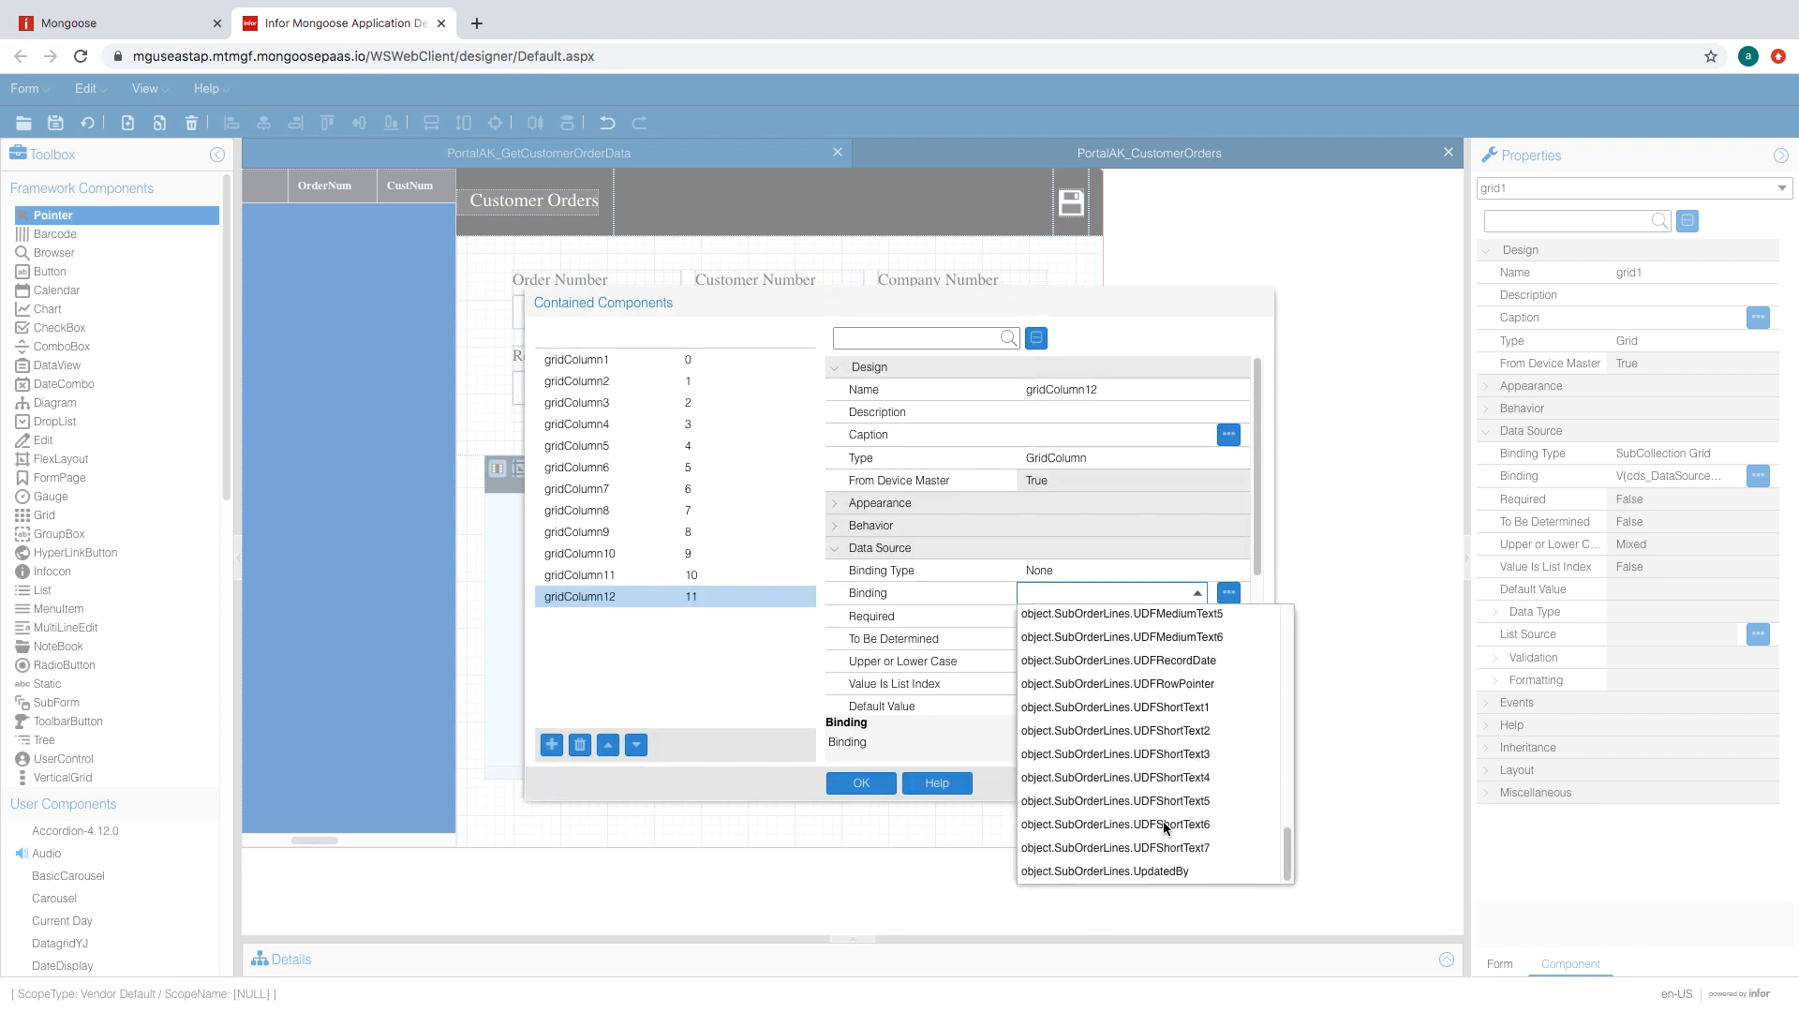
{"action": "scroll", "coordinate": [1185, 787], "scroll_direction": "up", "scroll_amount": 4}
{"action": "left_click", "coordinate": [1161, 852]}
{"action": "left_click", "coordinate": [841, 784]}
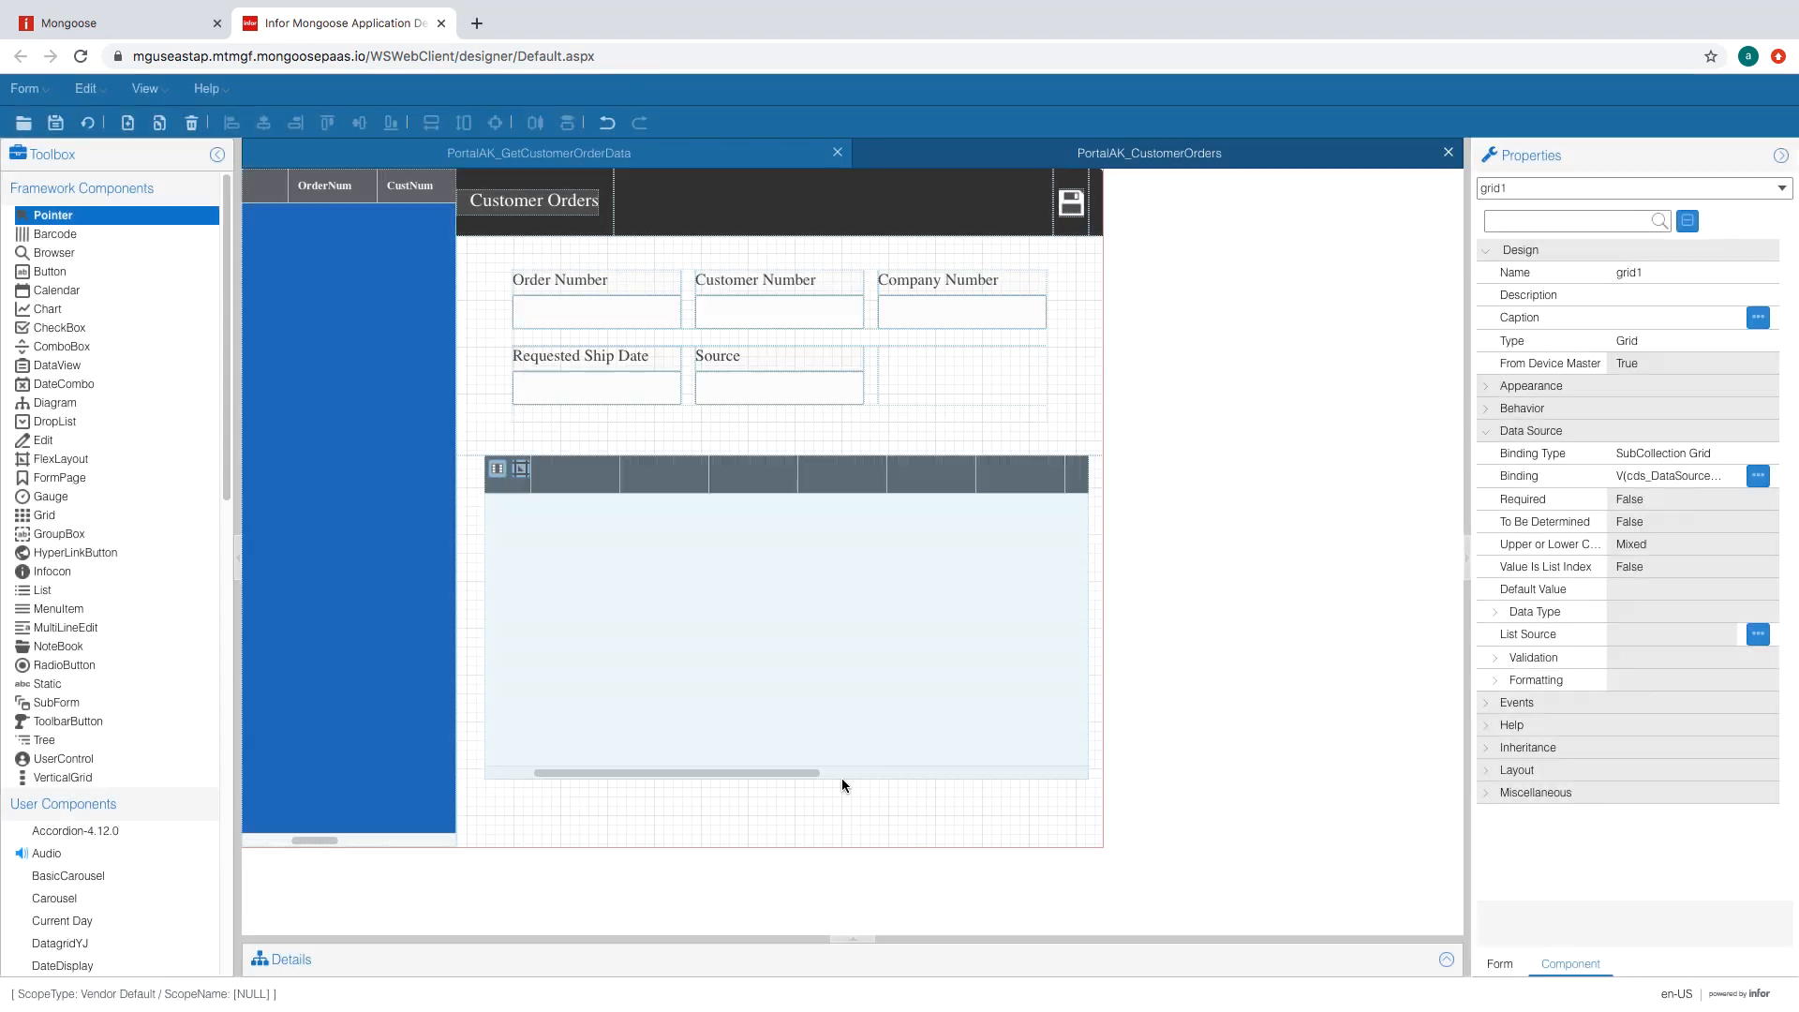
- Set the collection's Navigate, Delete and Notes operations to True and save the form
{"action": "left_click", "coordinate": [1447, 960]}
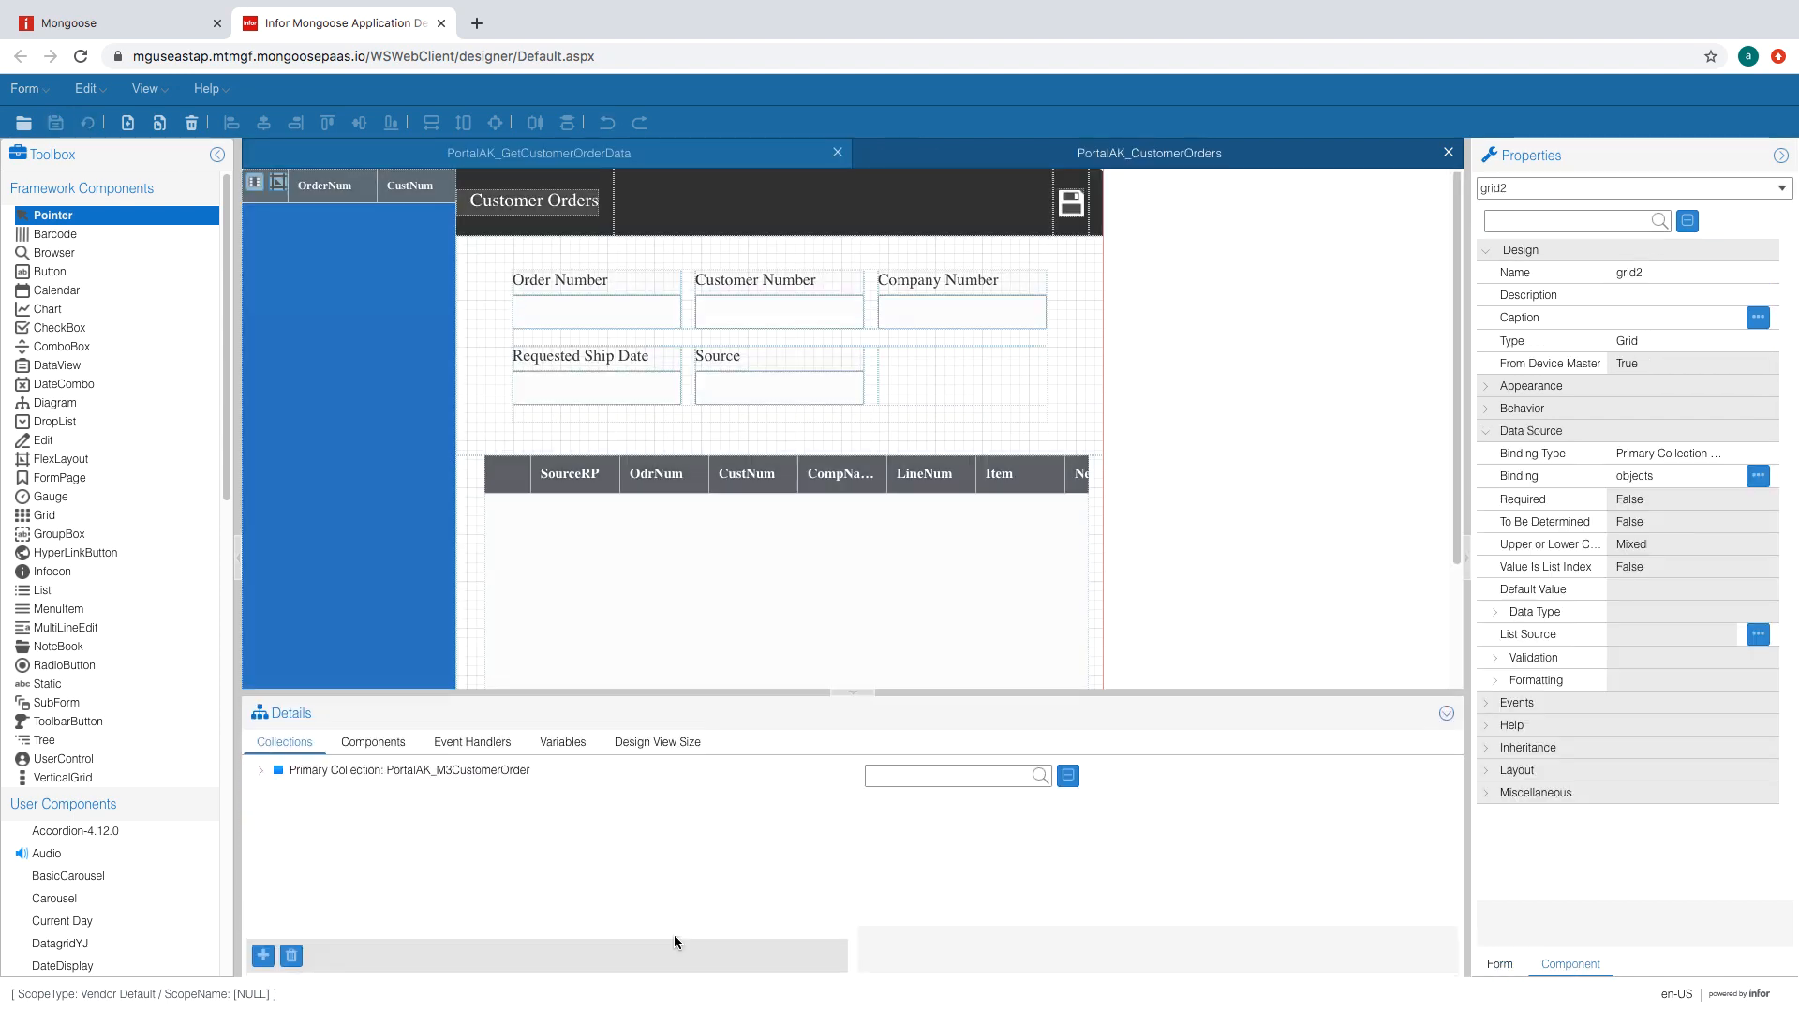
{"action": "scroll", "coordinate": [1116, 870], "scroll_direction": "down", "scroll_amount": 5}
{"action": "left_click", "coordinate": [1192, 837]}
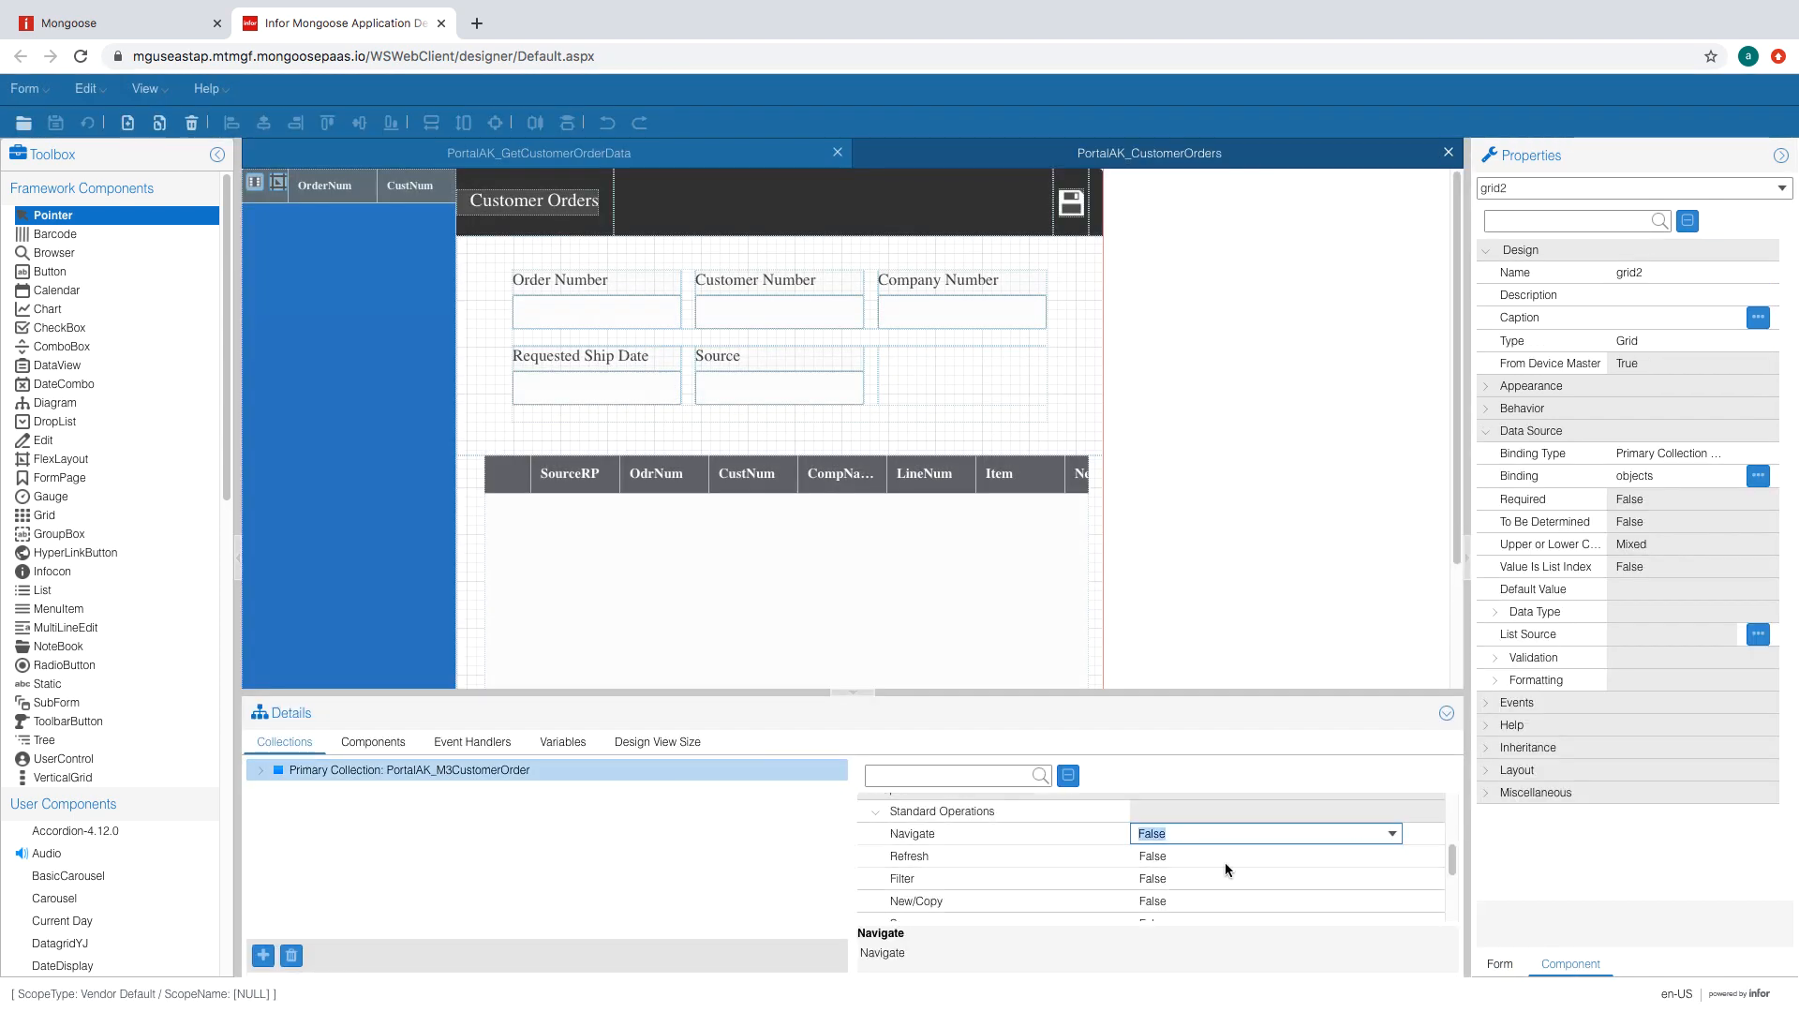
{"action": "scroll", "coordinate": [1220, 893], "scroll_direction": "down", "scroll_amount": 1}
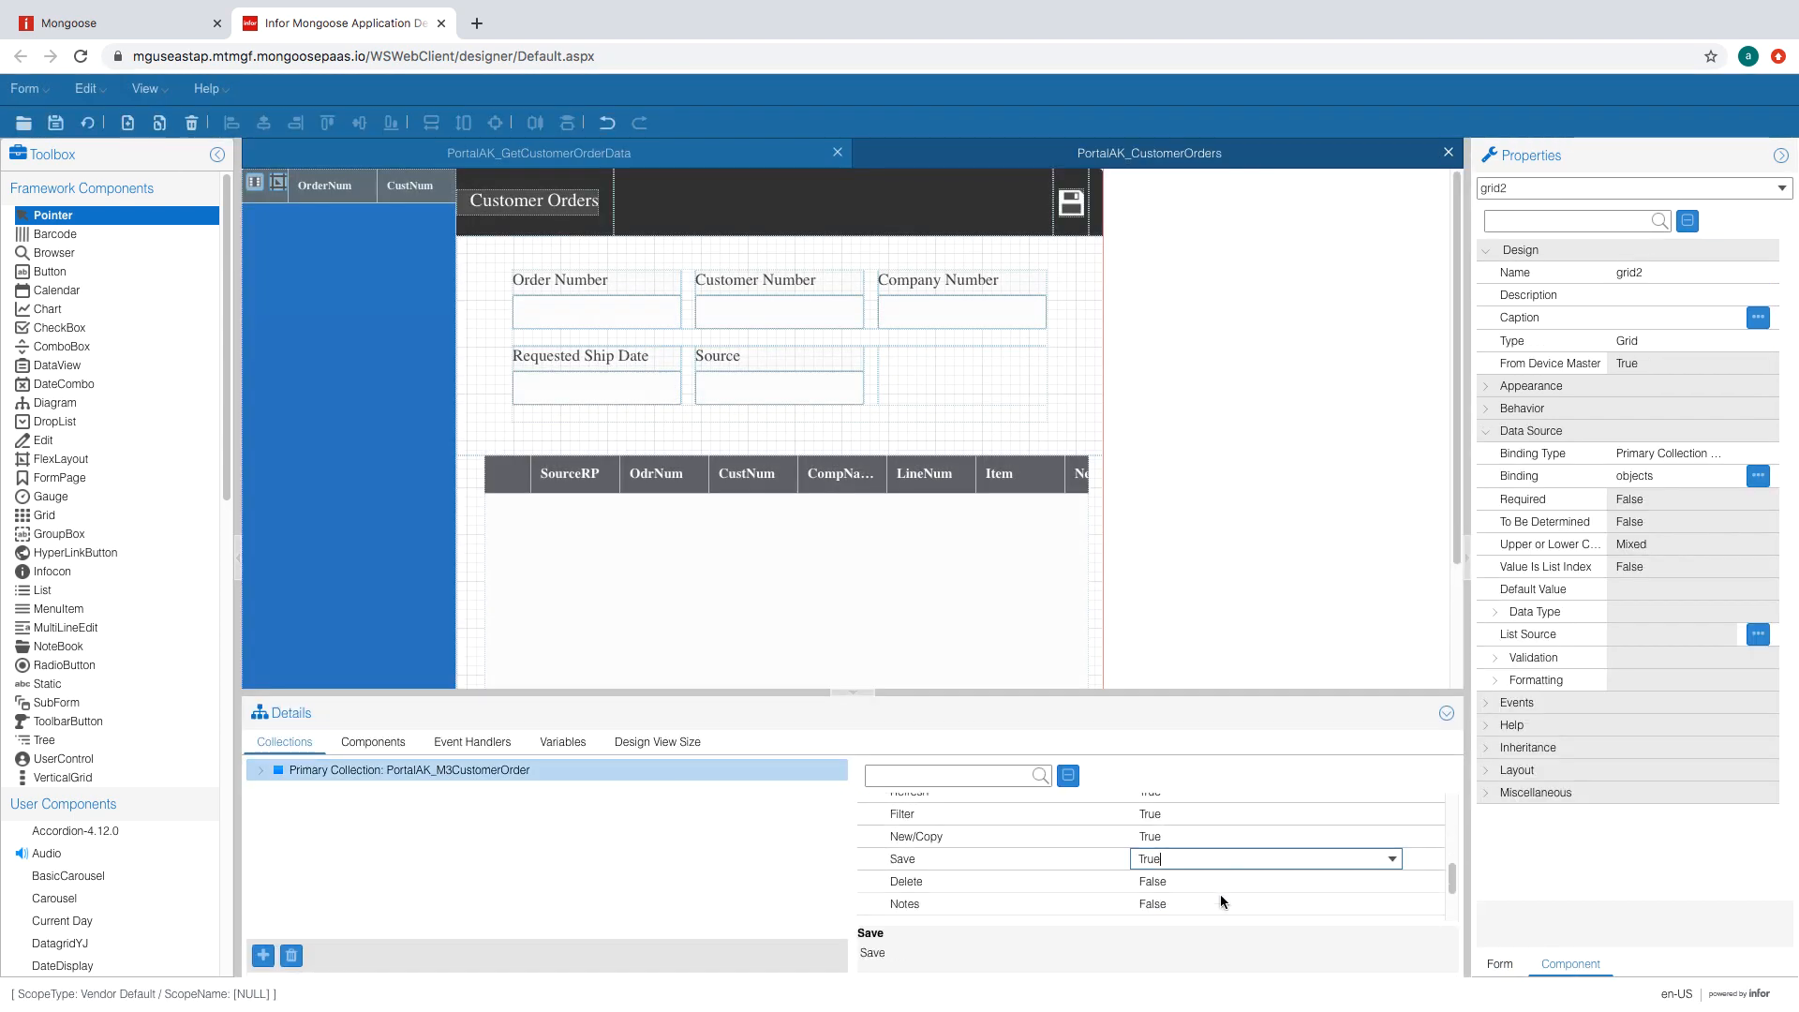
{"action": "left_click", "coordinate": [1221, 887]}
{"action": "left_click", "coordinate": [1395, 885]}
{"action": "left_click", "coordinate": [1312, 904]}
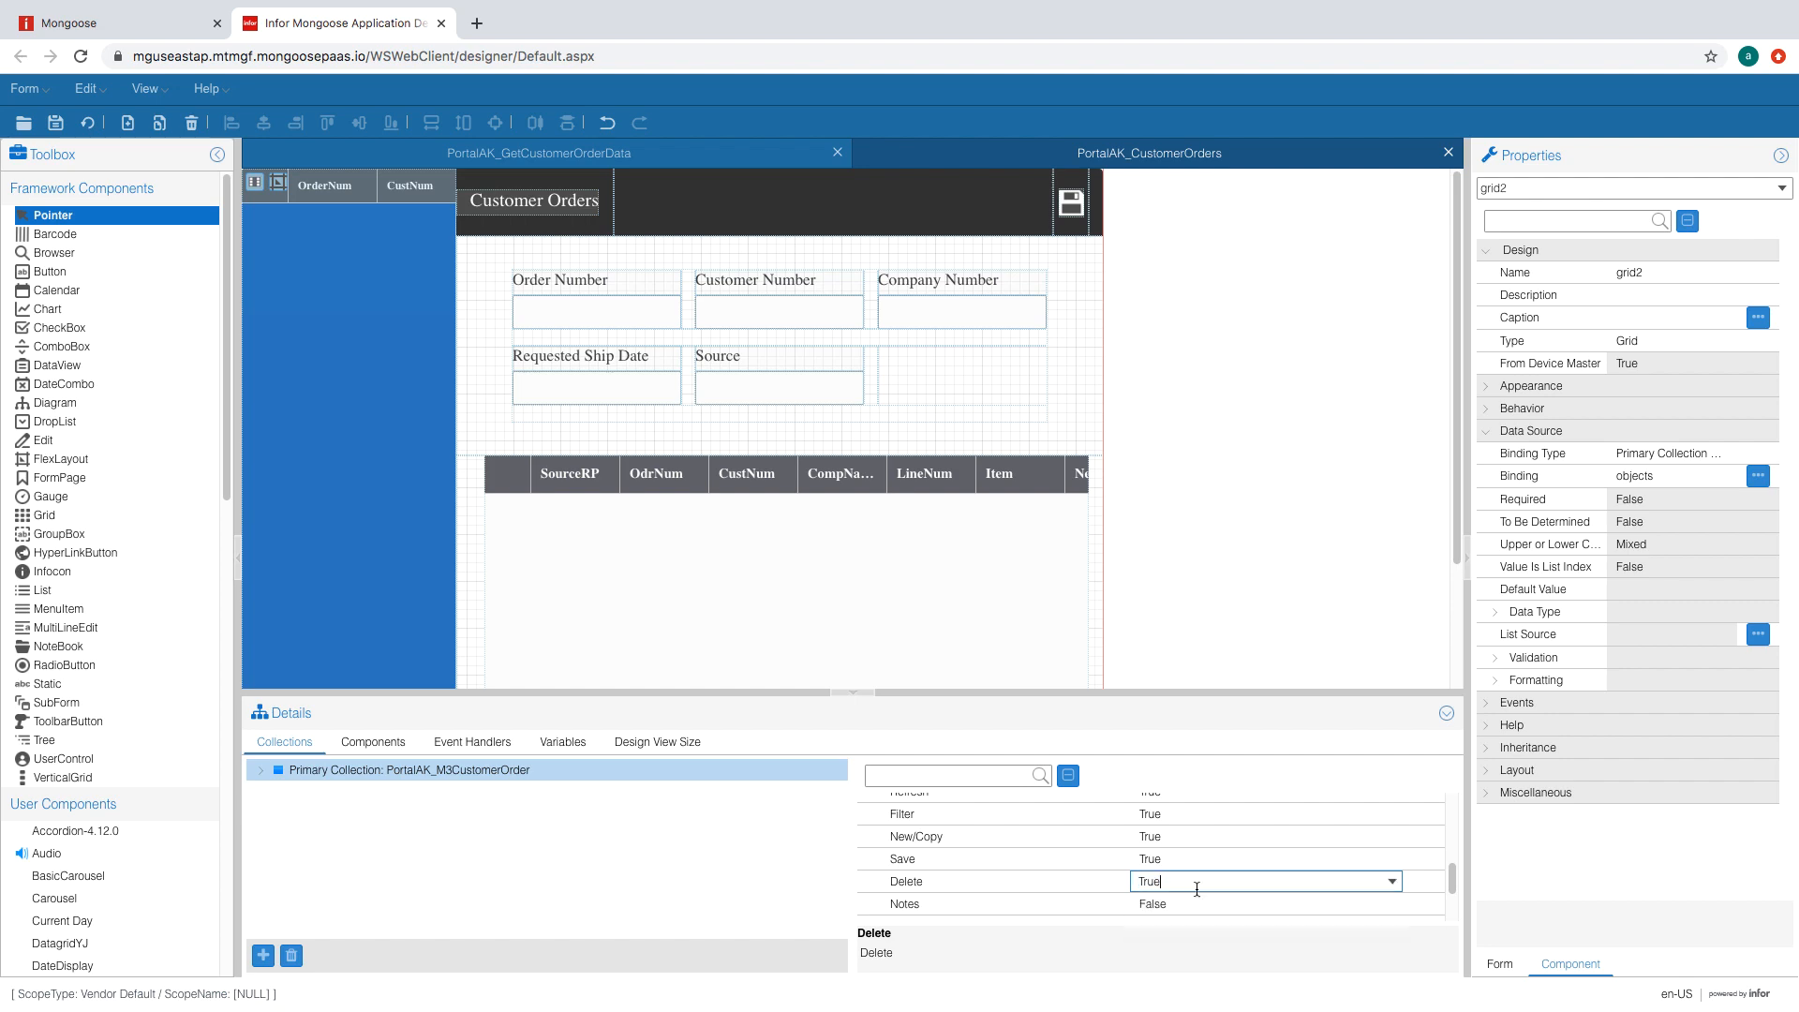
{"action": "scroll", "coordinate": [1199, 887], "scroll_direction": "down", "scroll_amount": 1}
{"action": "left_click", "coordinate": [1220, 852]}
{"action": "left_click", "coordinate": [1392, 854]}
{"action": "left_click", "coordinate": [1265, 875]}
{"action": "scroll", "coordinate": [1241, 891], "scroll_direction": "down", "scroll_amount": 1}
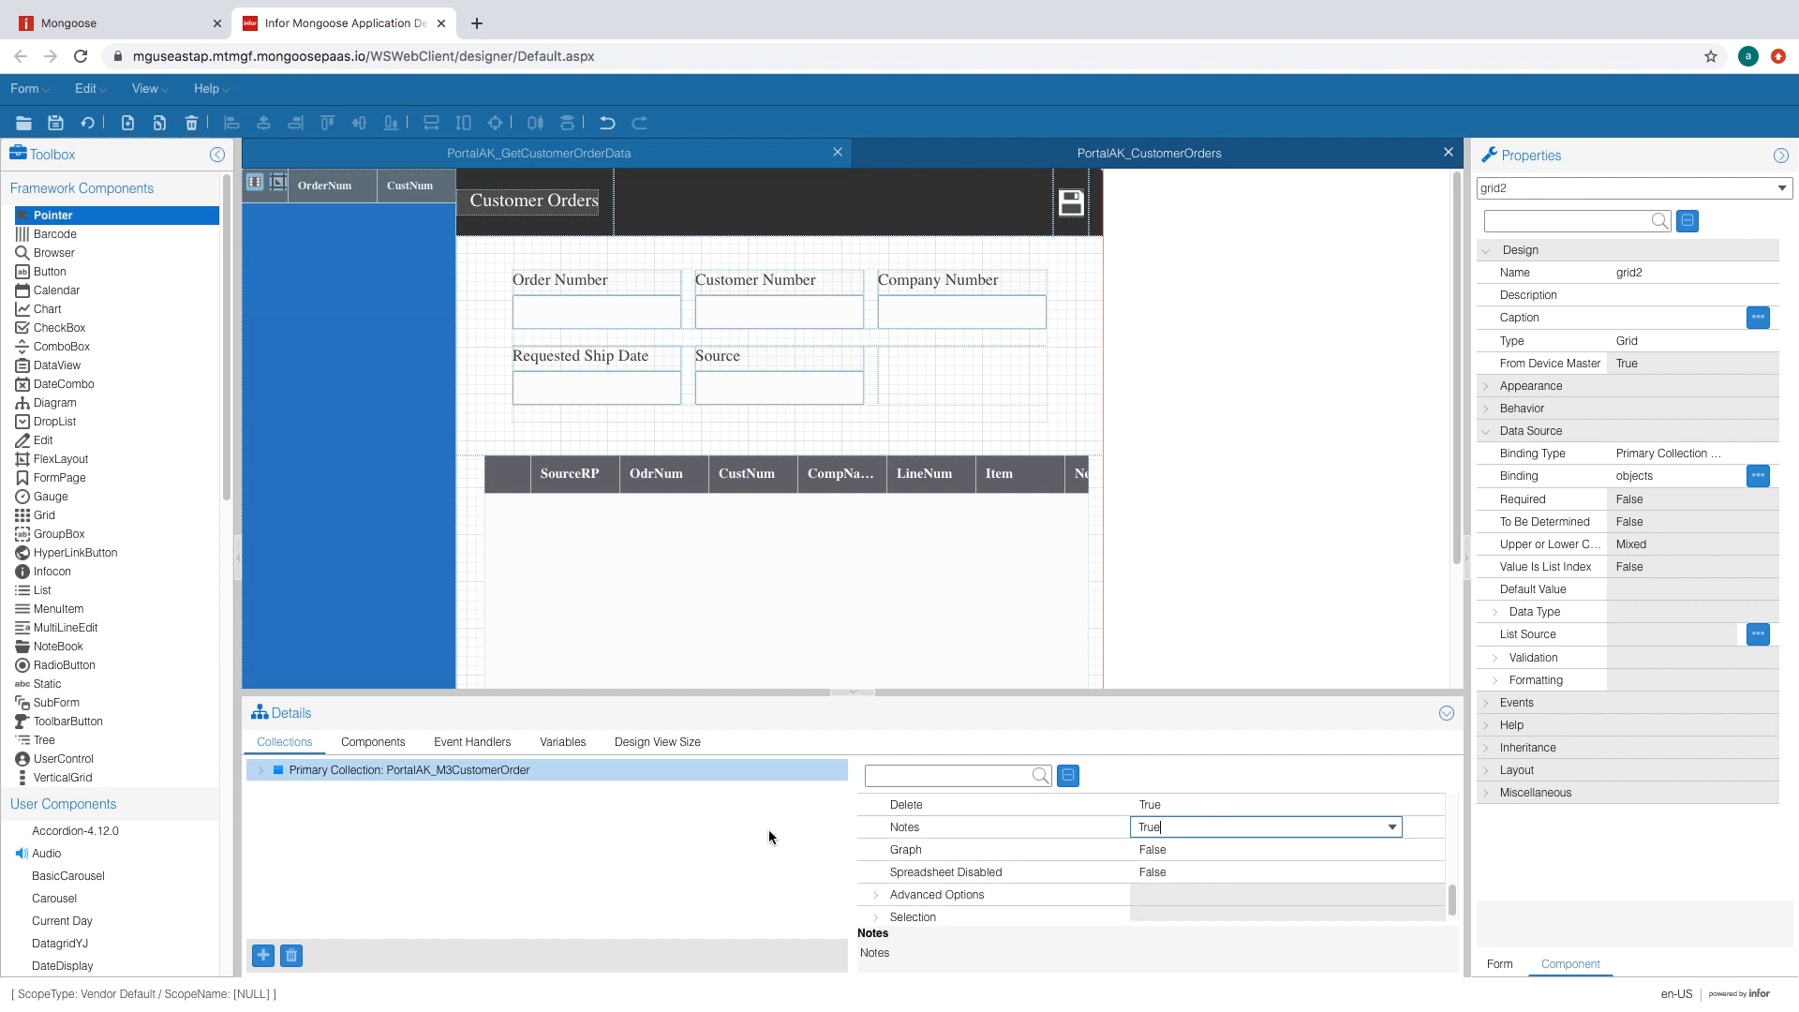
{"action": "left_click", "coordinate": [56, 123]}
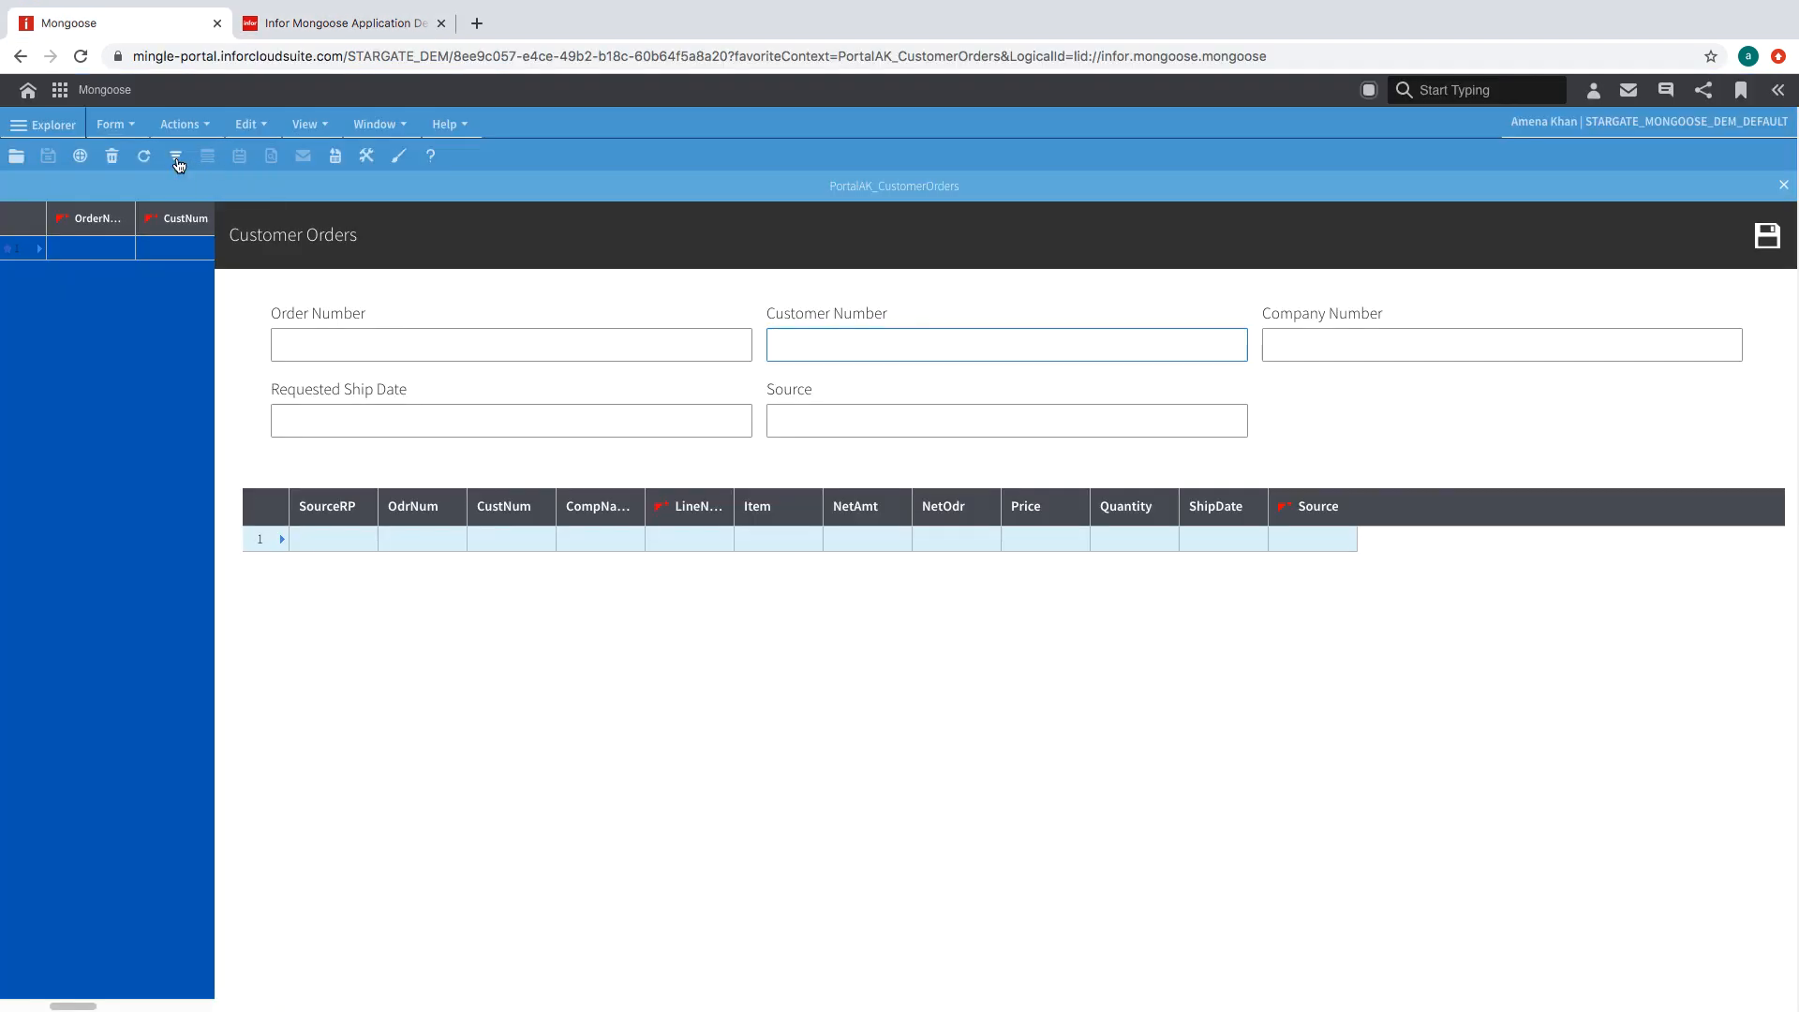
- Load customer orders in the running form and view several orders' line items
{"action": "left_click", "coordinate": [177, 159]}
{"action": "left_click", "coordinate": [176, 161]}
{"action": "left_click_drag", "start_coordinate": [209, 258], "coordinate": [241, 209]}
{"action": "left_click", "coordinate": [169, 306]}
{"action": "left_click", "coordinate": [153, 513]}
{"action": "left_click", "coordinate": [136, 661]}
{"action": "left_click", "coordinate": [115, 837]}
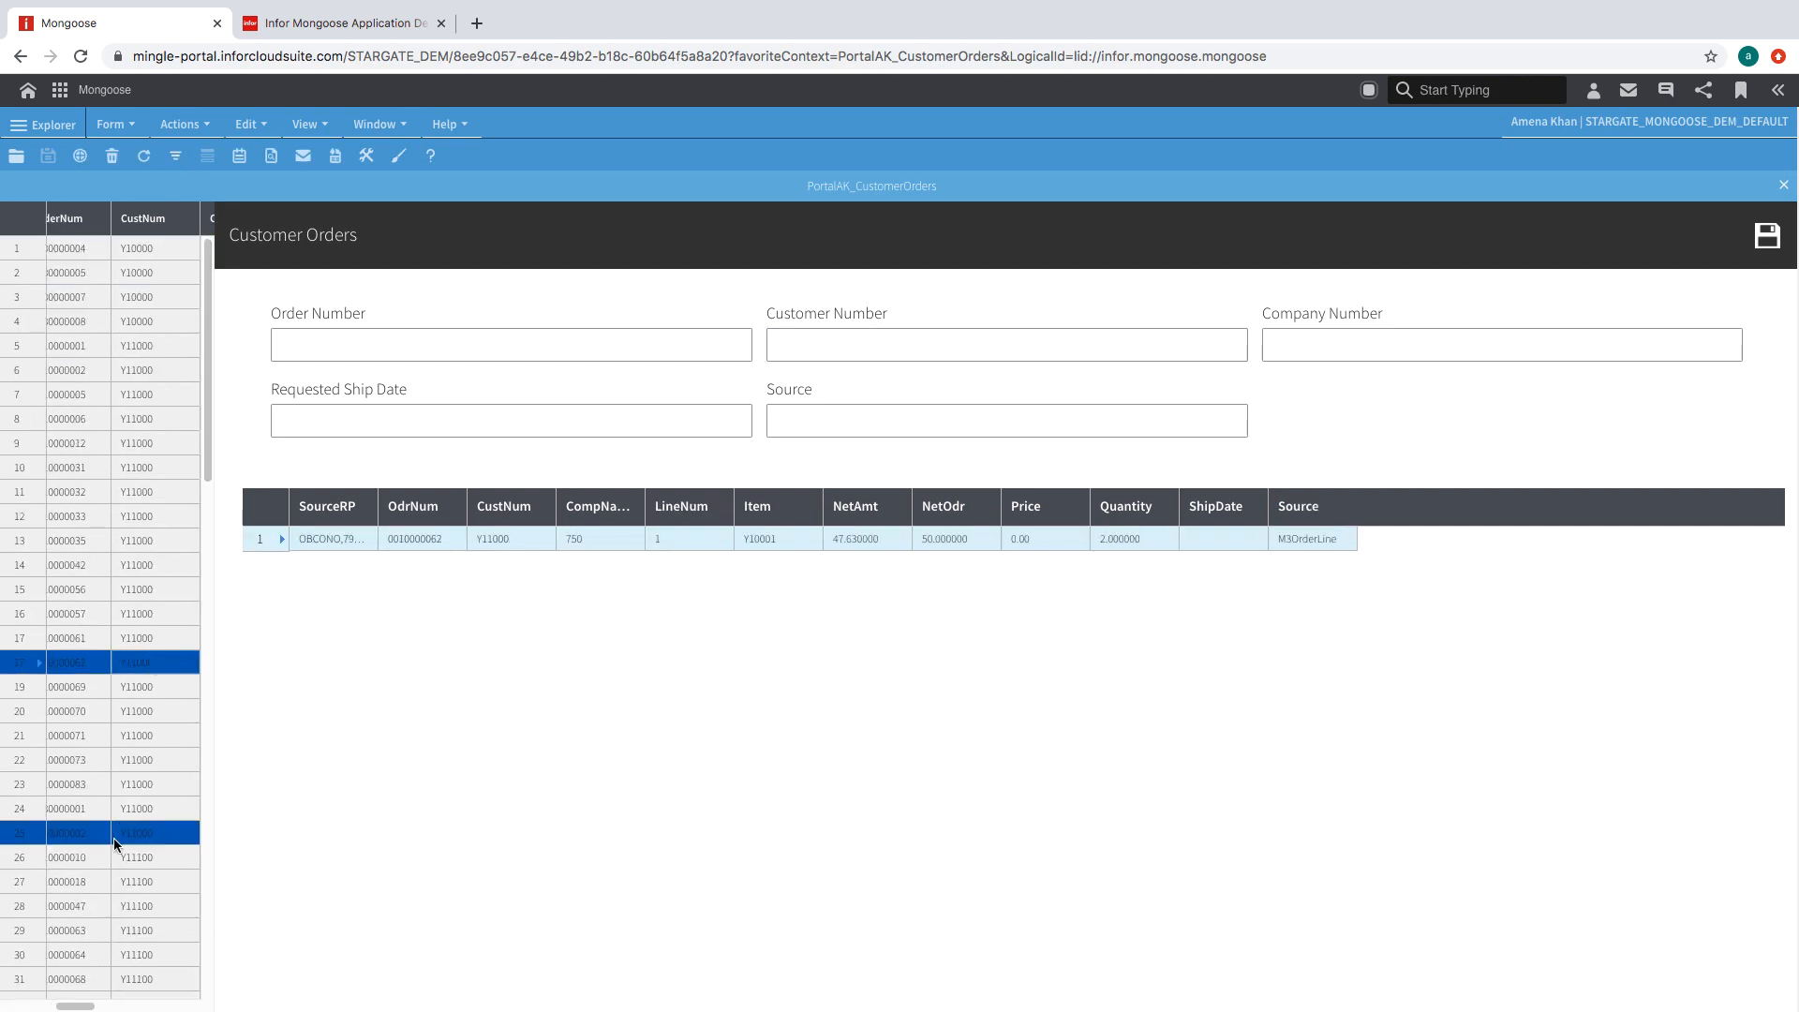
{"action": "left_click", "coordinate": [115, 906]}
{"action": "left_click", "coordinate": [117, 954]}
{"action": "left_click", "coordinate": [125, 709]}
{"action": "left_click", "coordinate": [139, 346]}
{"action": "left_click", "coordinate": [138, 322]}
{"action": "left_click", "coordinate": [138, 275]}
{"action": "left_click", "coordinate": [138, 250]}
{"action": "left_click", "coordinate": [144, 738]}
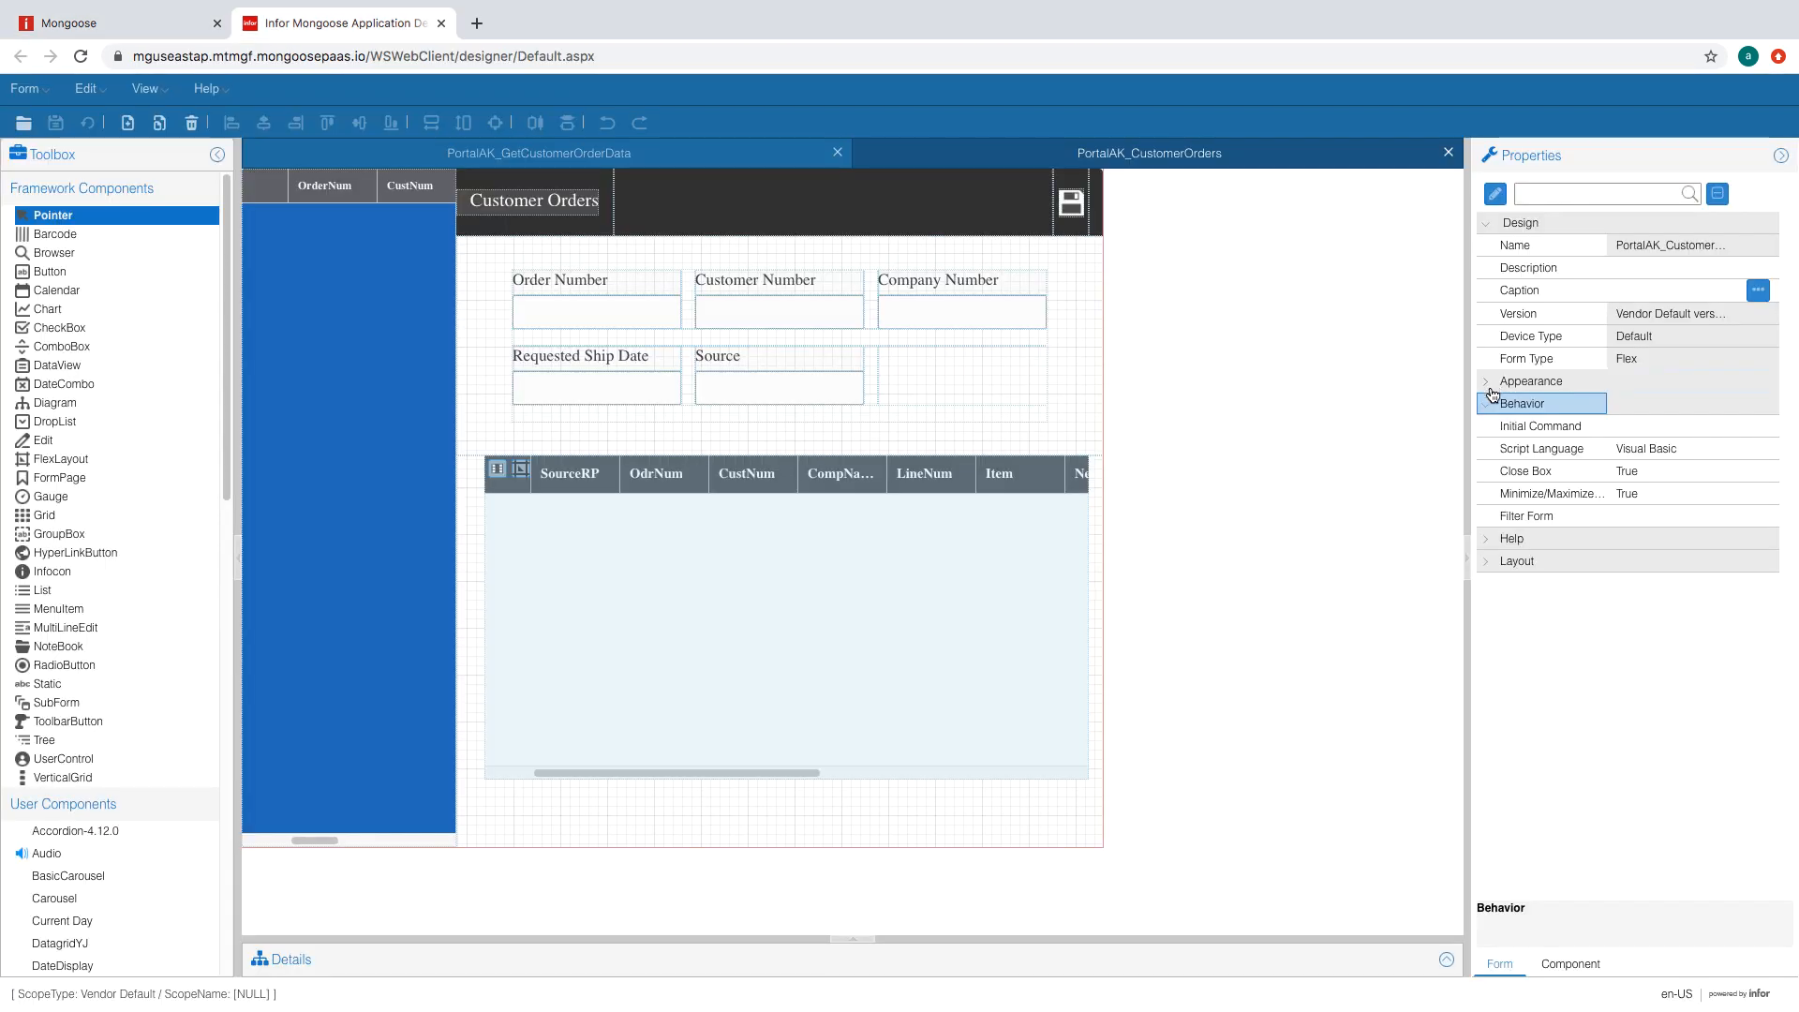
- Set the form's Initial Command to Refresh
{"action": "left_click", "coordinate": [1697, 431]}
{"action": "left_click", "coordinate": [1727, 427]}
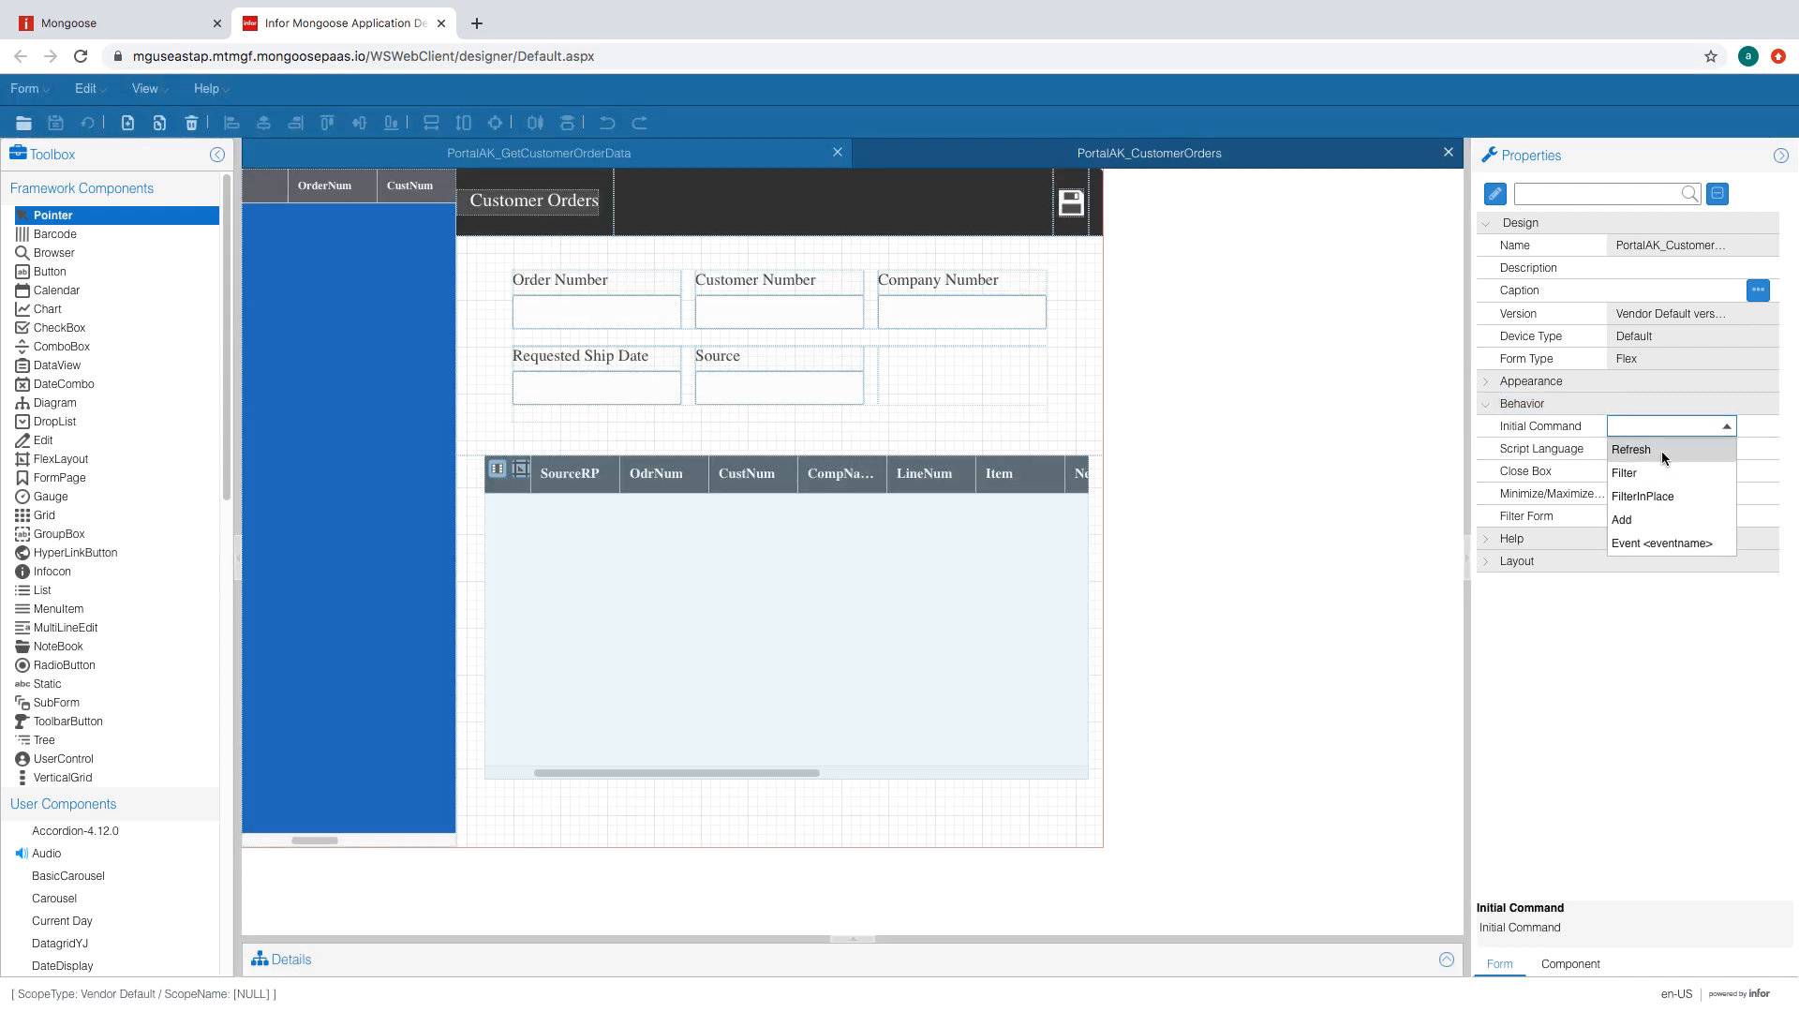
{"action": "left_click", "coordinate": [1662, 453]}
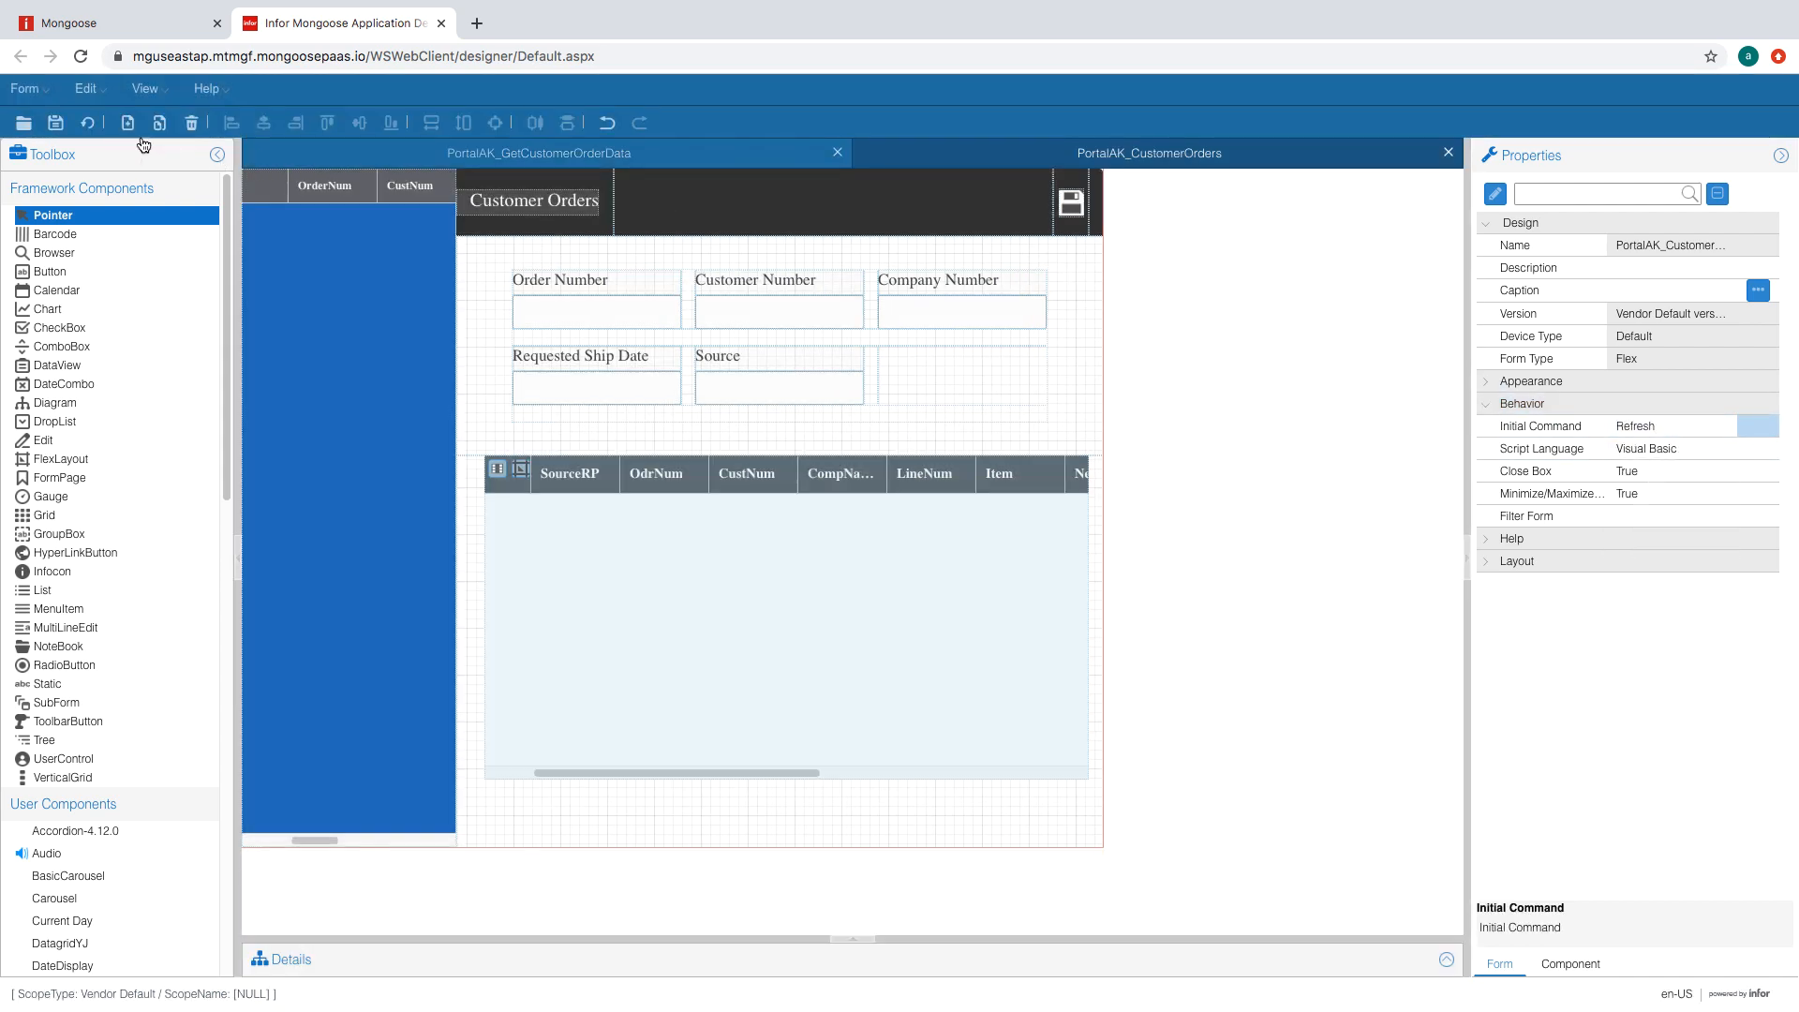
- Bind Order Number, Customer Number and Company Number to OrderNum, CustNum and CompNum
{"action": "left_click", "coordinate": [654, 318]}
{"action": "scroll", "coordinate": [1687, 656], "scroll_direction": "down", "scroll_amount": 3}
{"action": "left_click", "coordinate": [1730, 568]}
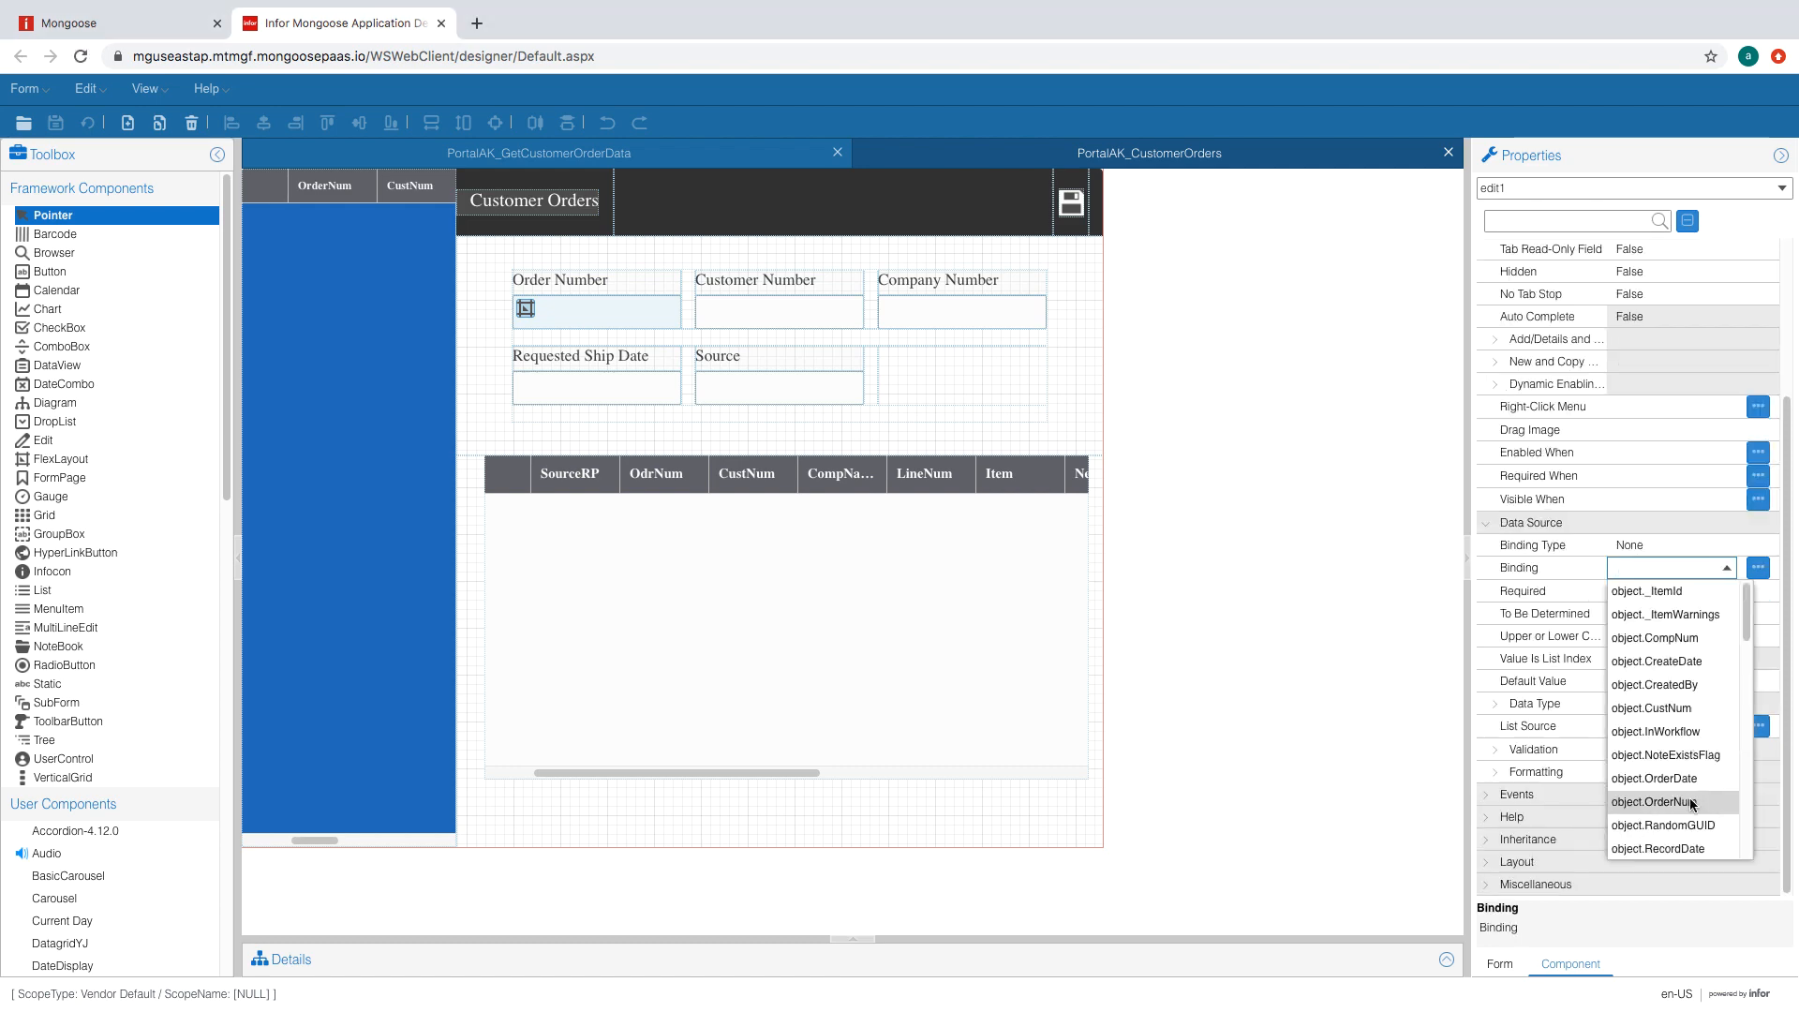
{"action": "left_click", "coordinate": [1691, 802]}
{"action": "left_click", "coordinate": [830, 319]}
{"action": "scroll", "coordinate": [1705, 792], "scroll_direction": "down", "scroll_amount": 3}
{"action": "left_click", "coordinate": [1730, 596]}
{"action": "left_click", "coordinate": [1678, 740]}
{"action": "left_click", "coordinate": [984, 327]}
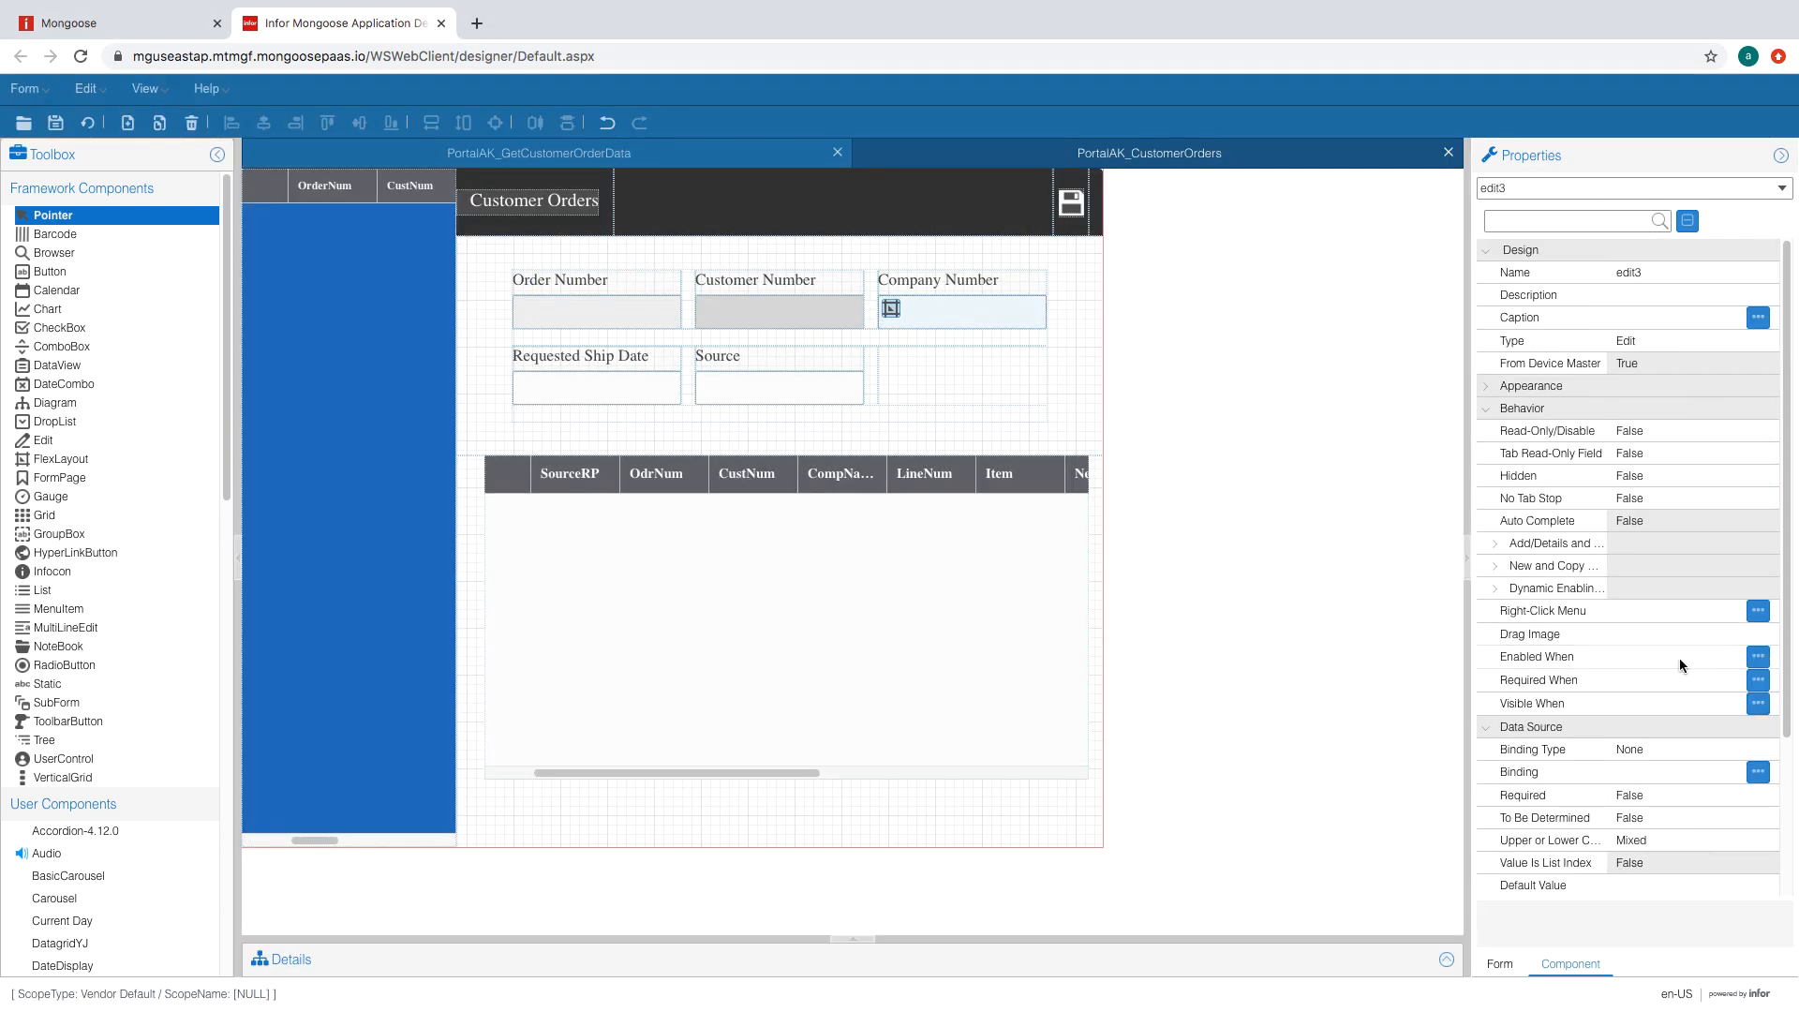
{"action": "scroll", "coordinate": [1683, 656], "scroll_direction": "down", "scroll_amount": 3}
{"action": "left_click", "coordinate": [1720, 568]}
{"action": "left_click", "coordinate": [1682, 638]}
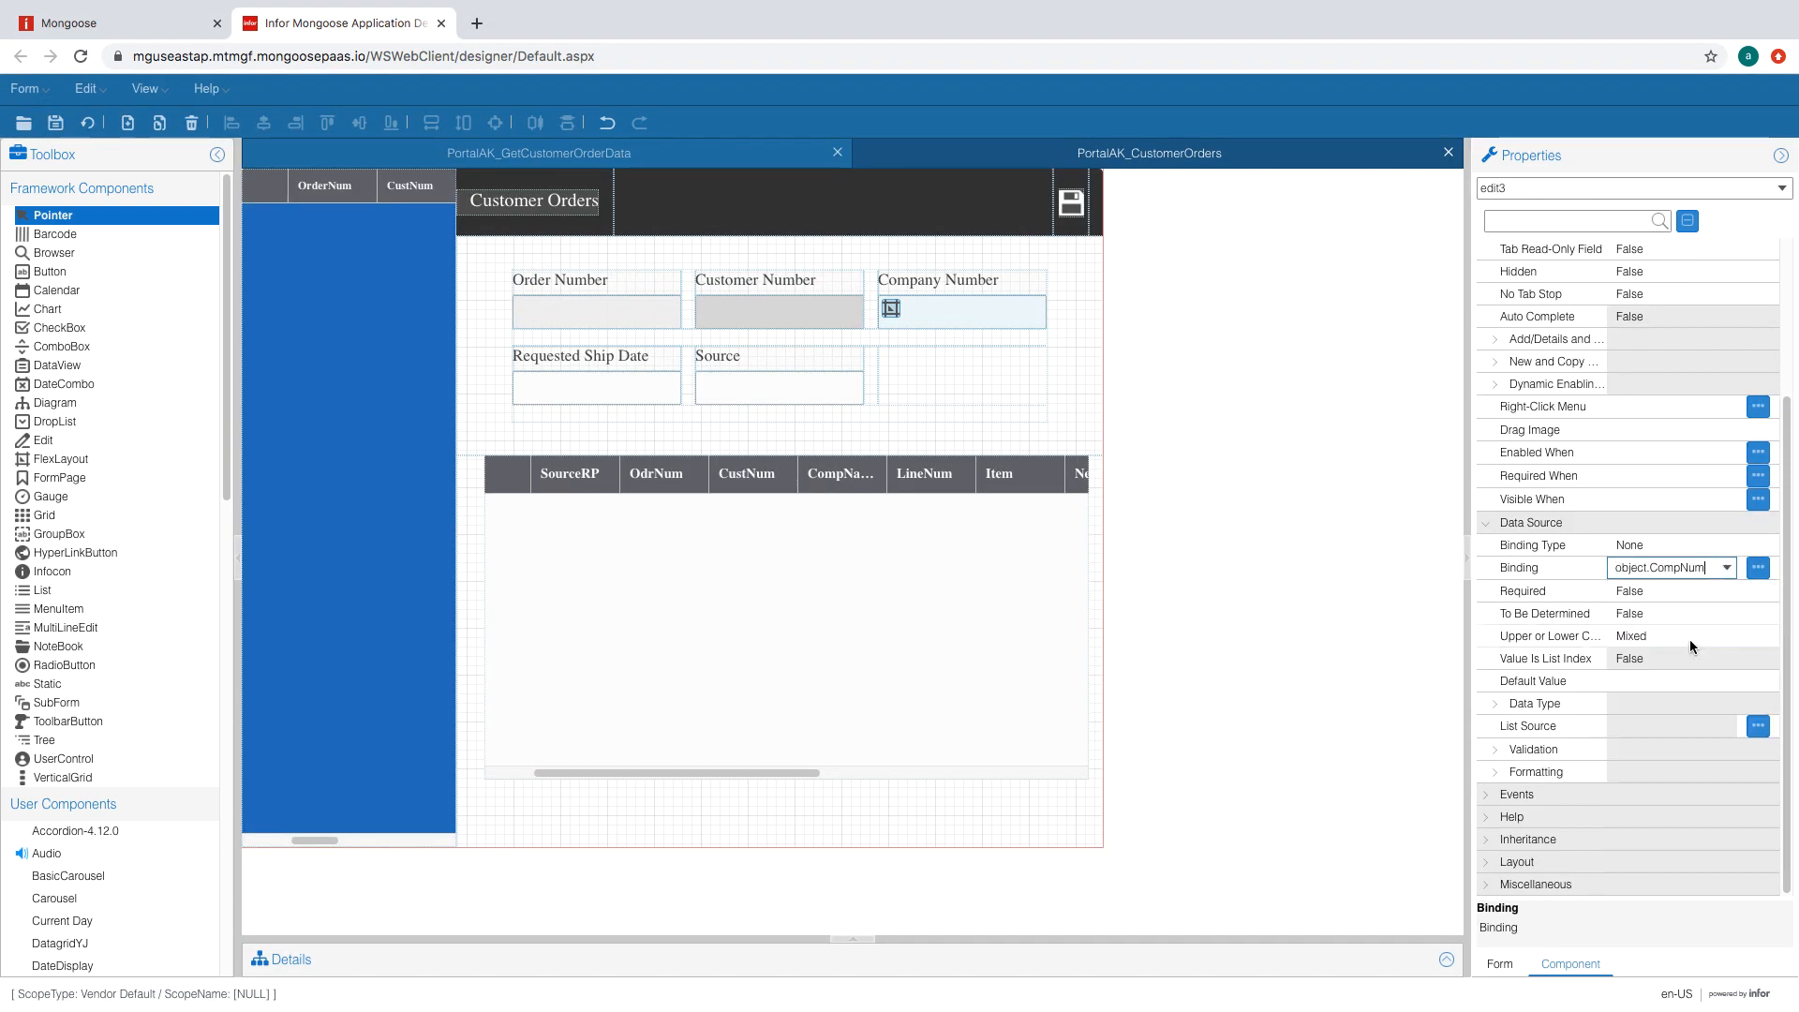
- Bind the Source field to the Source property
{"action": "left_click", "coordinate": [615, 391]}
{"action": "scroll", "coordinate": [1690, 626], "scroll_direction": "down", "scroll_amount": 3}
{"action": "left_click", "coordinate": [1719, 568]}
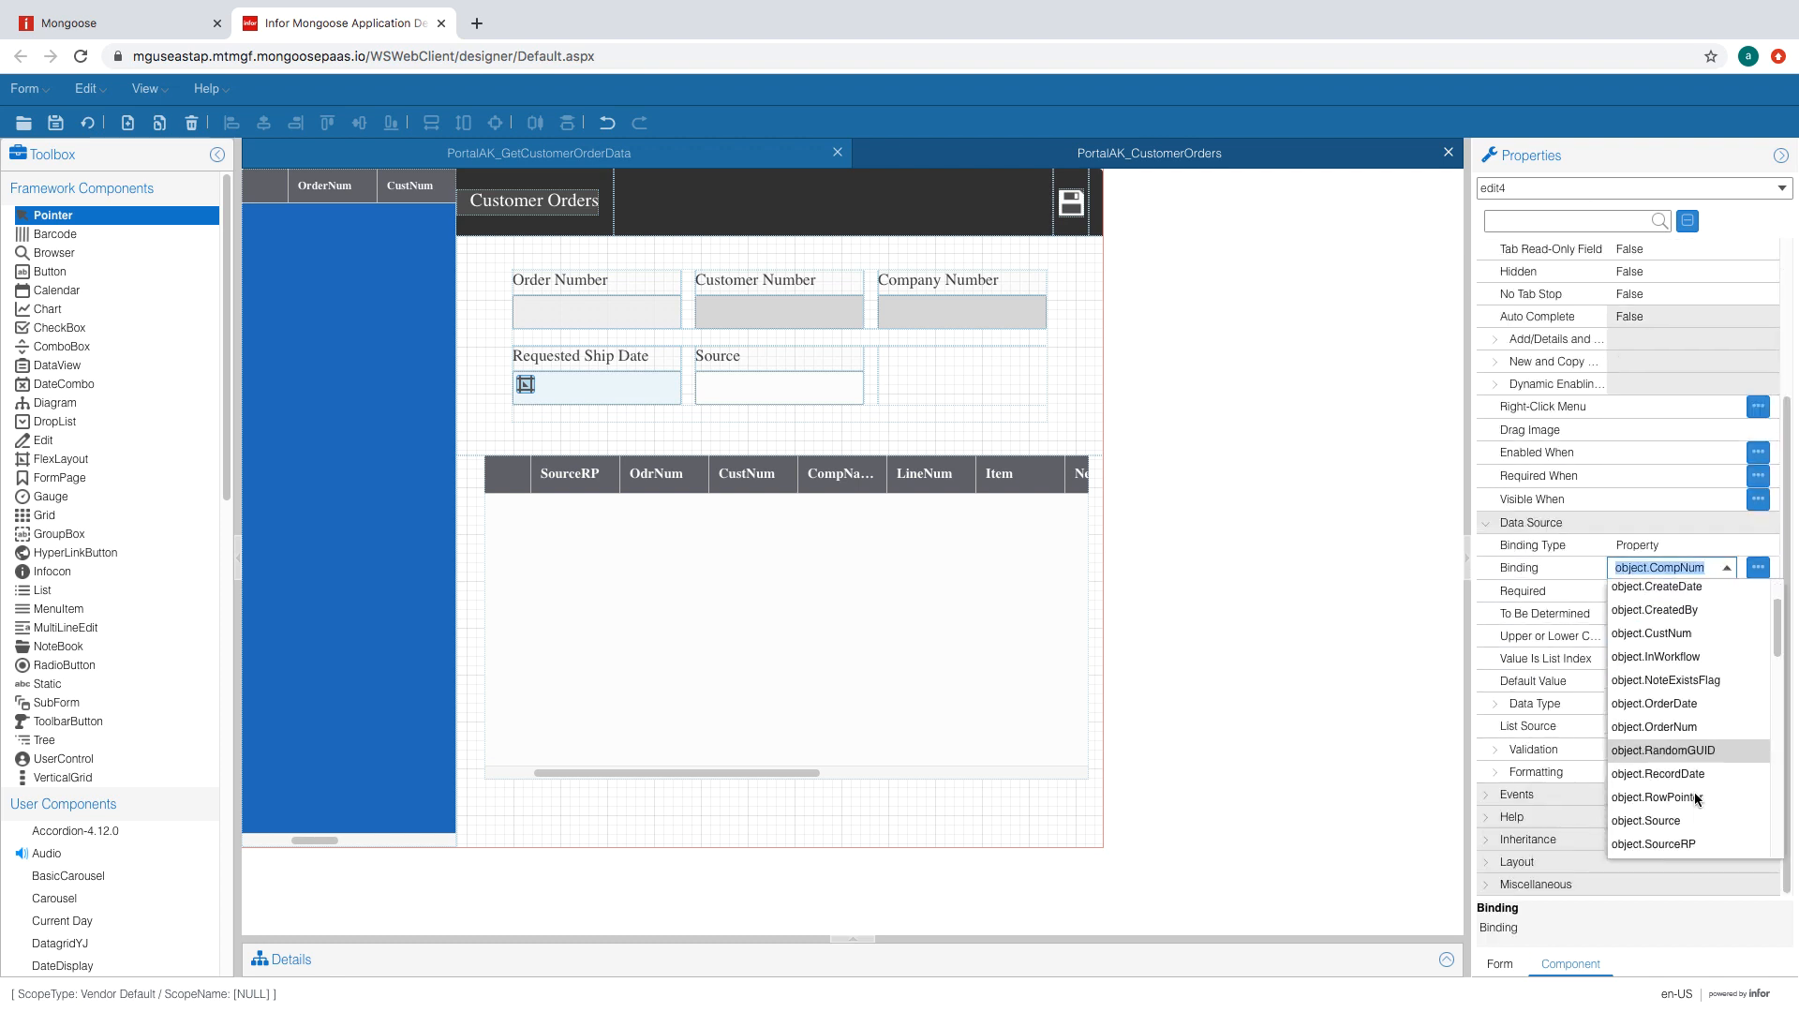
{"action": "scroll", "coordinate": [1697, 797], "scroll_direction": "down", "scroll_amount": 3}
{"action": "scroll", "coordinate": [1708, 740], "scroll_direction": "down", "scroll_amount": 3}
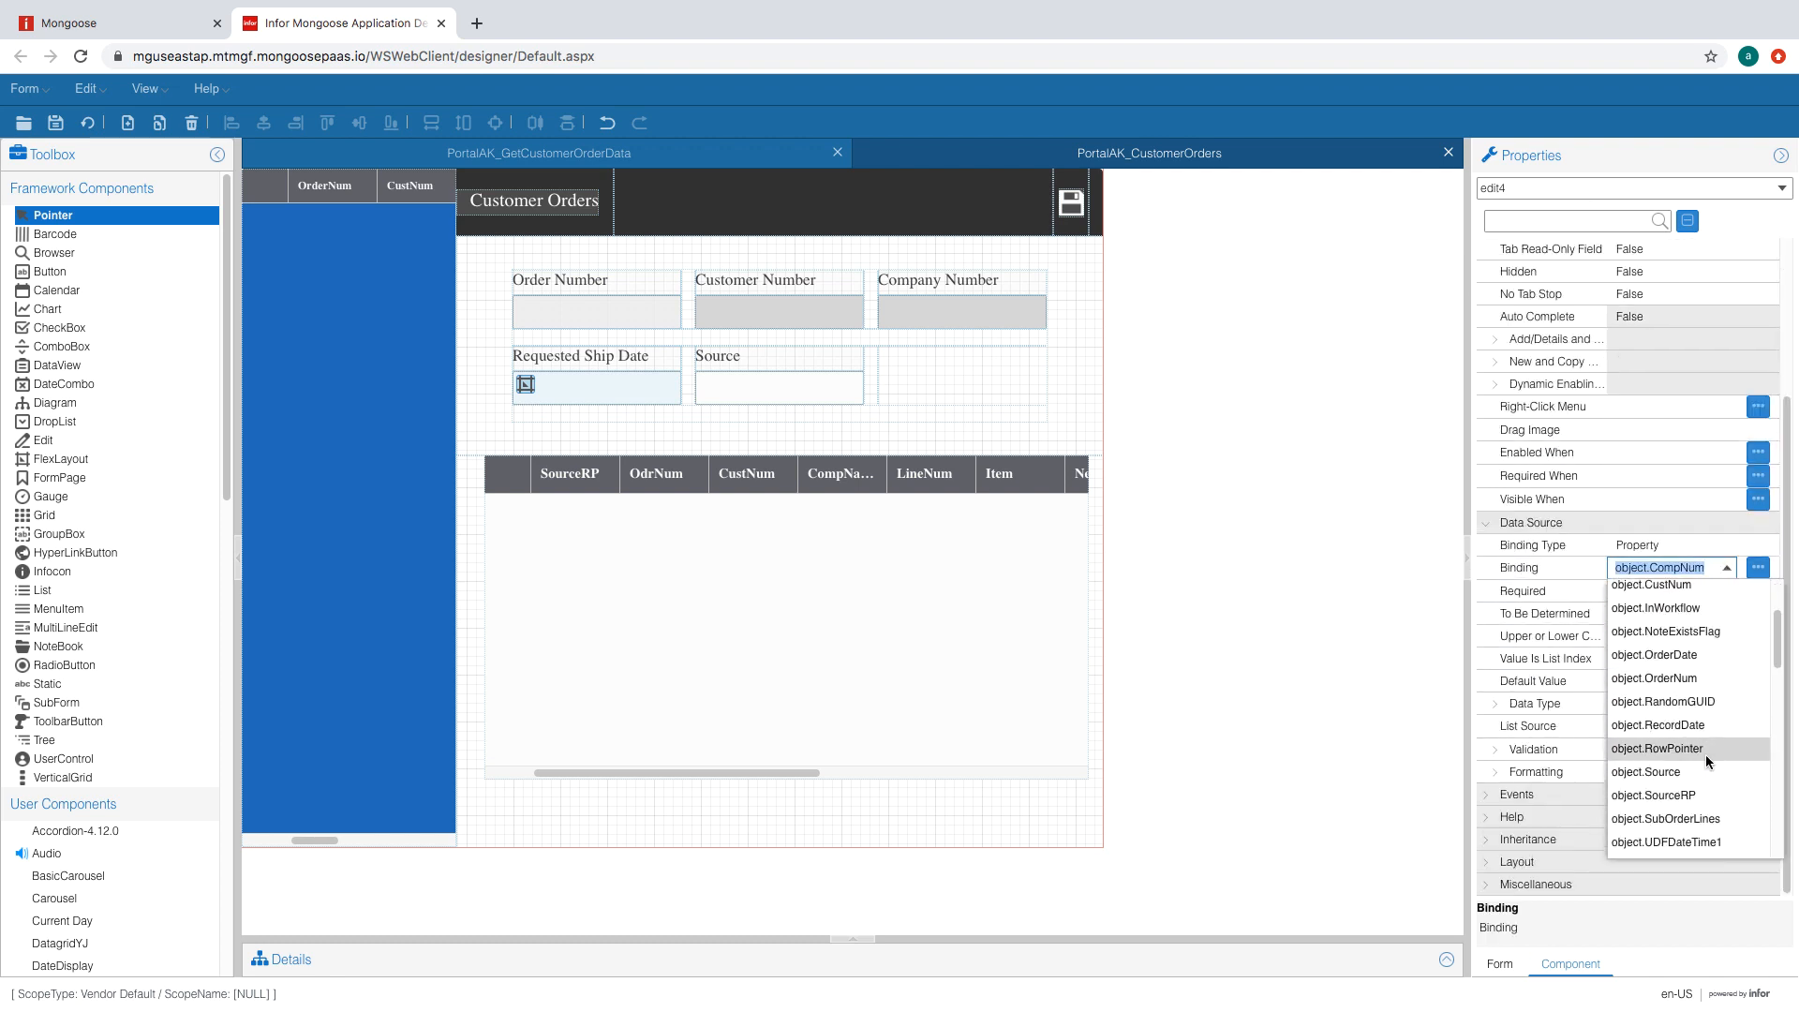
{"action": "scroll", "coordinate": [1705, 759], "scroll_direction": "up", "scroll_amount": 10}
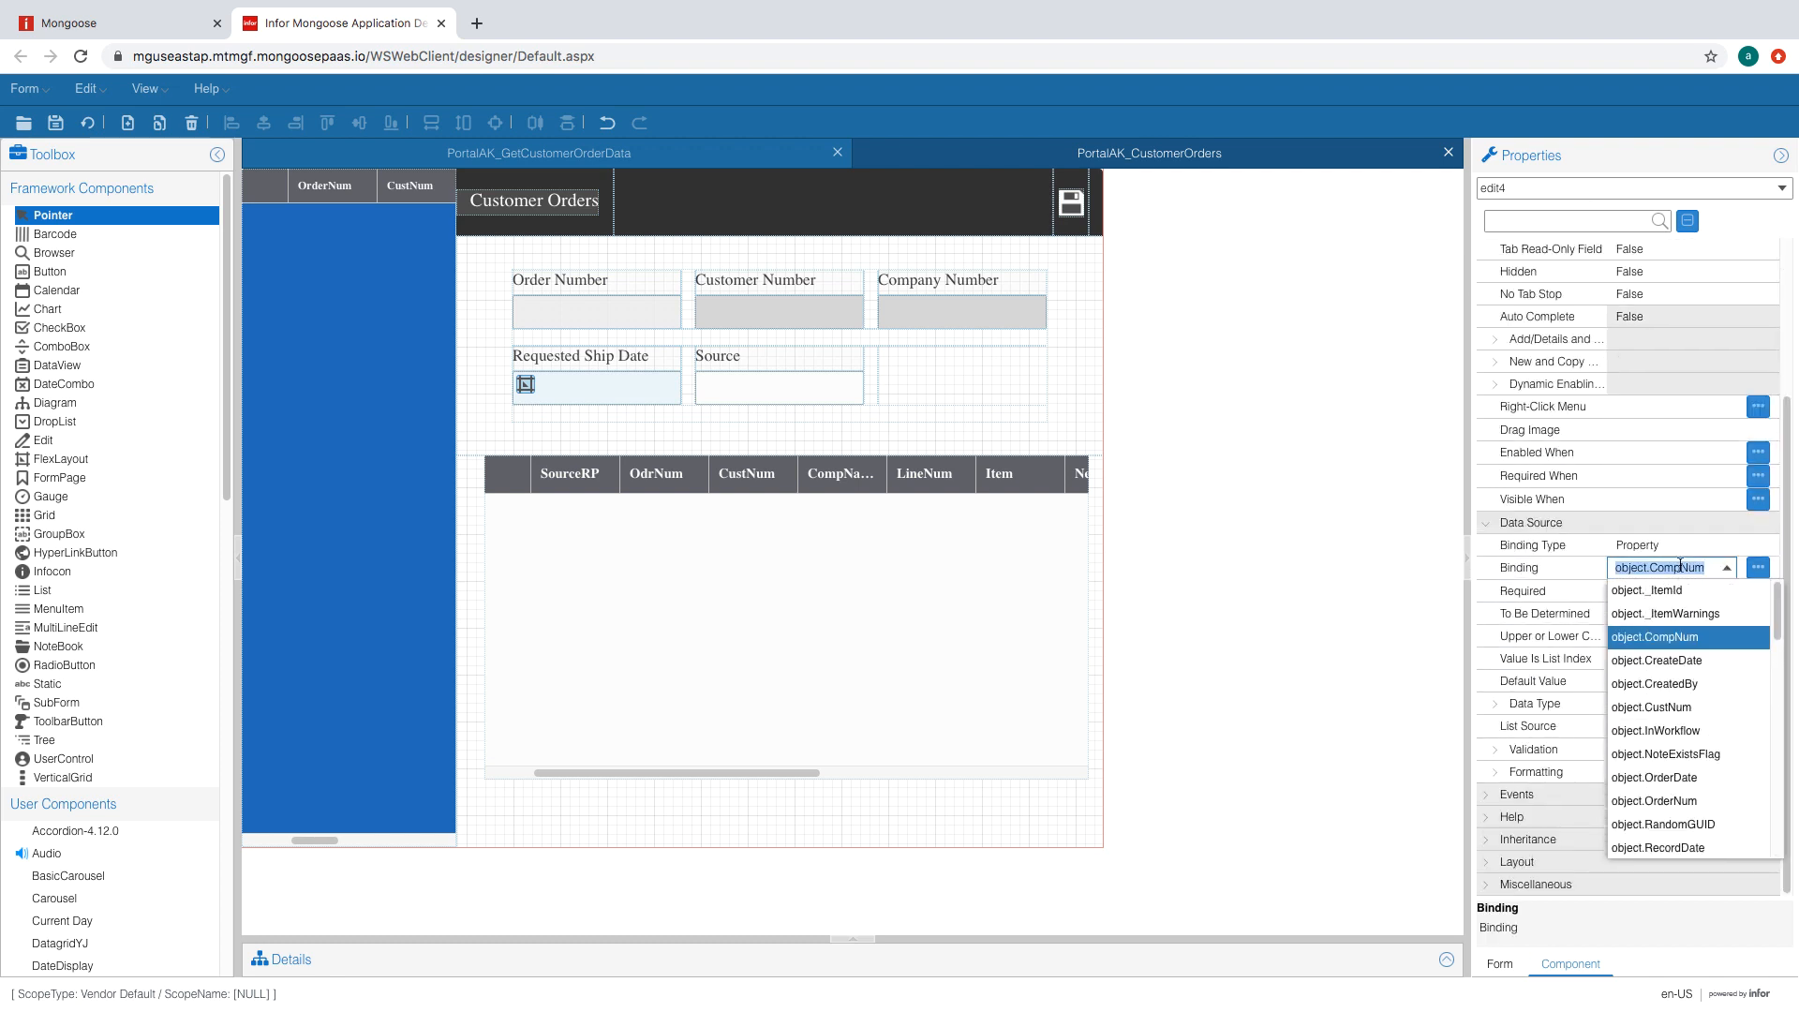
{"action": "left_click", "coordinate": [843, 387]}
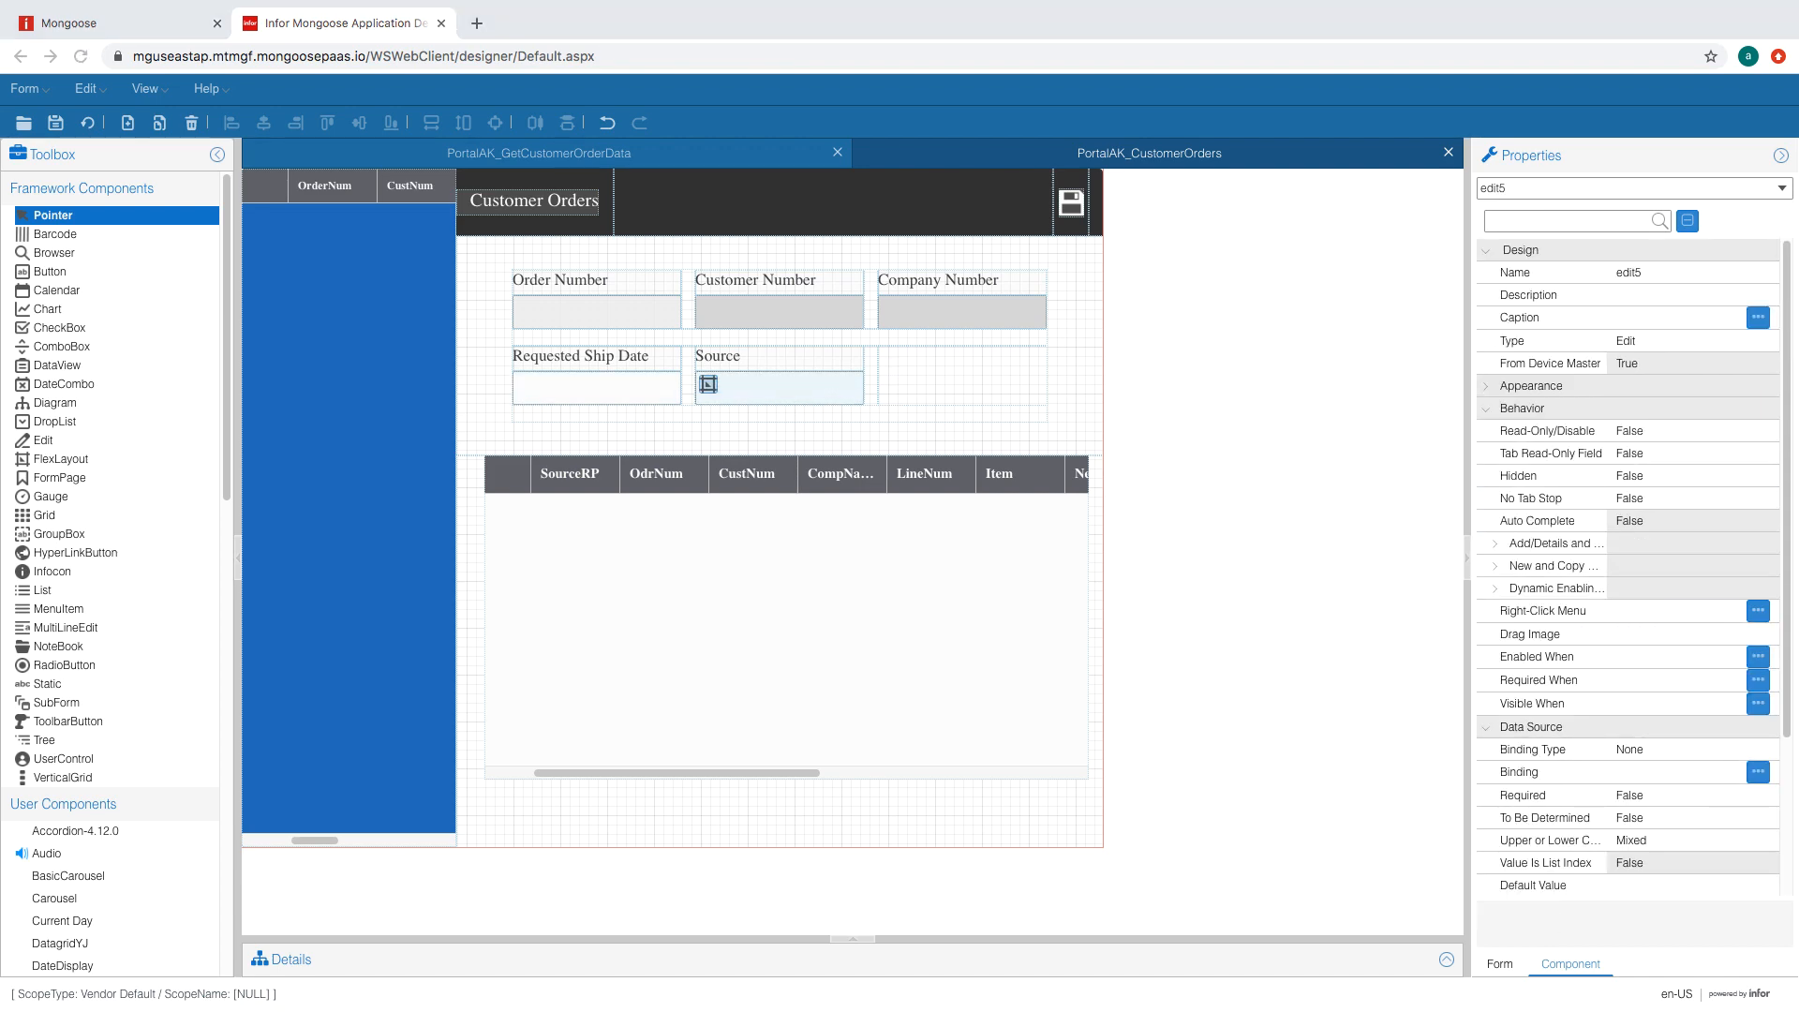
{"action": "left_click", "coordinate": [556, 389]}
{"action": "left_click", "coordinate": [778, 388]}
{"action": "scroll", "coordinate": [1631, 562], "scroll_direction": "down", "scroll_amount": 3}
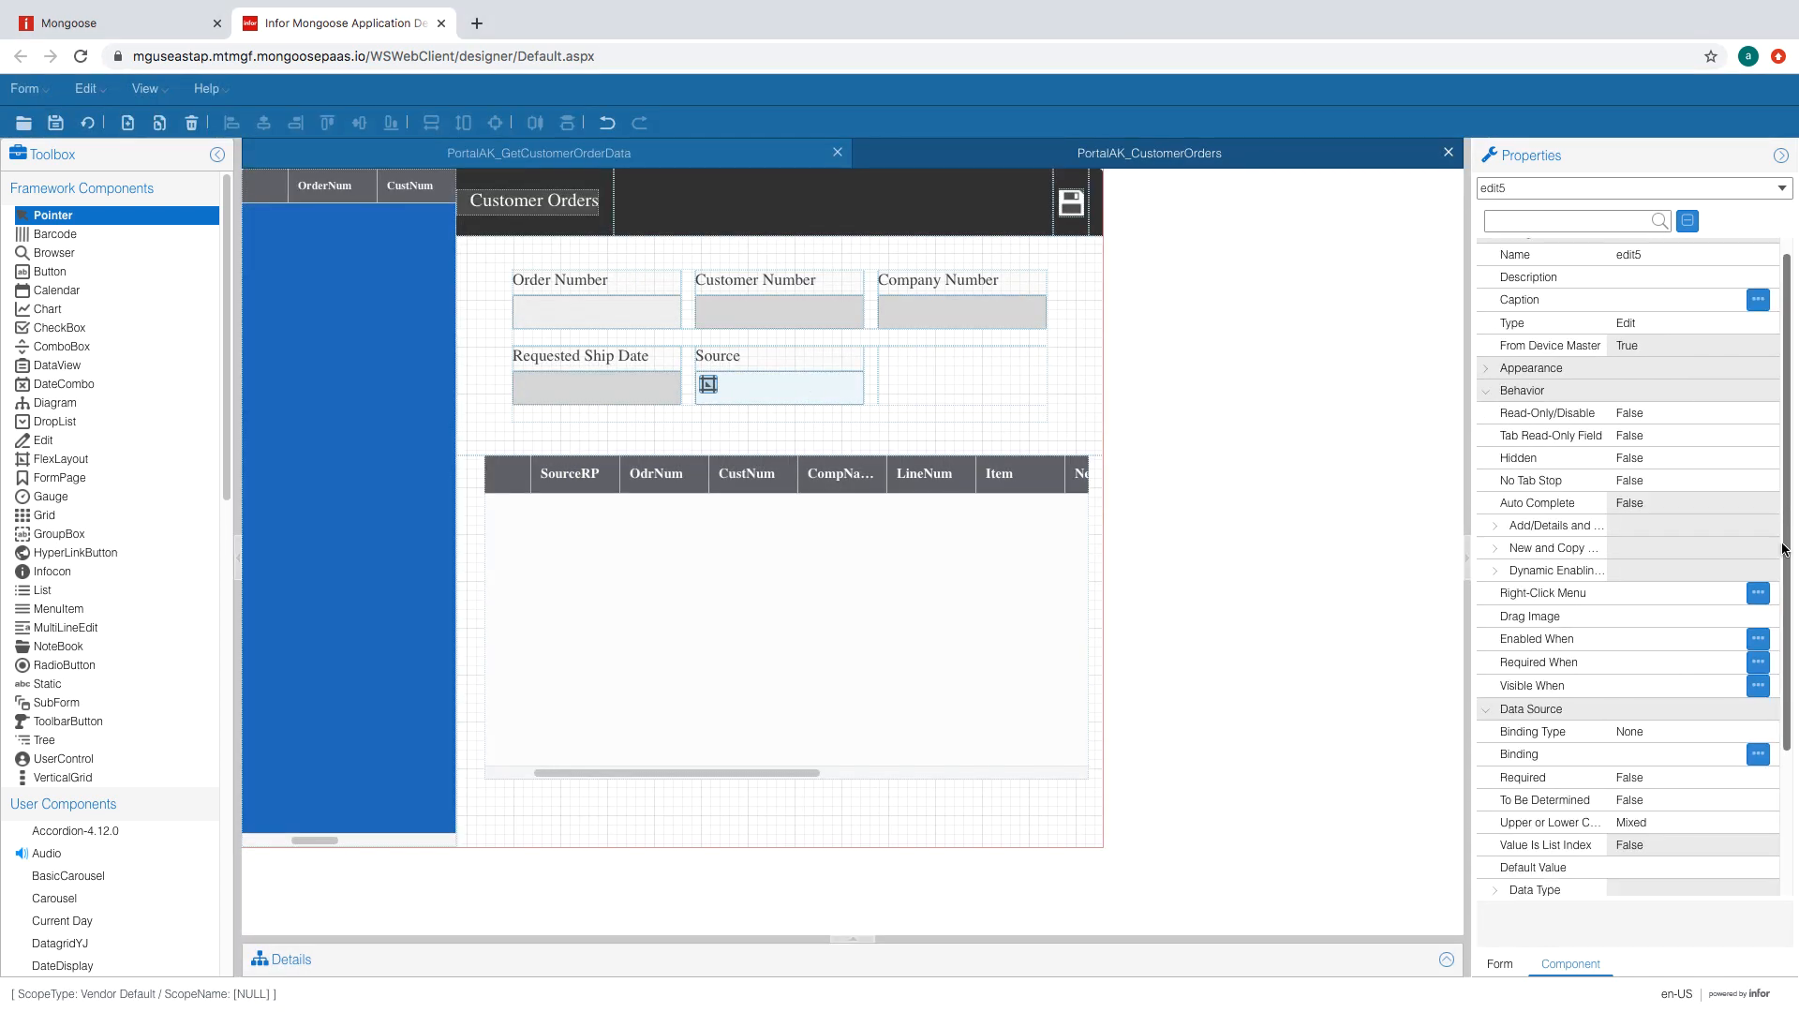
{"action": "left_click", "coordinate": [1730, 597]}
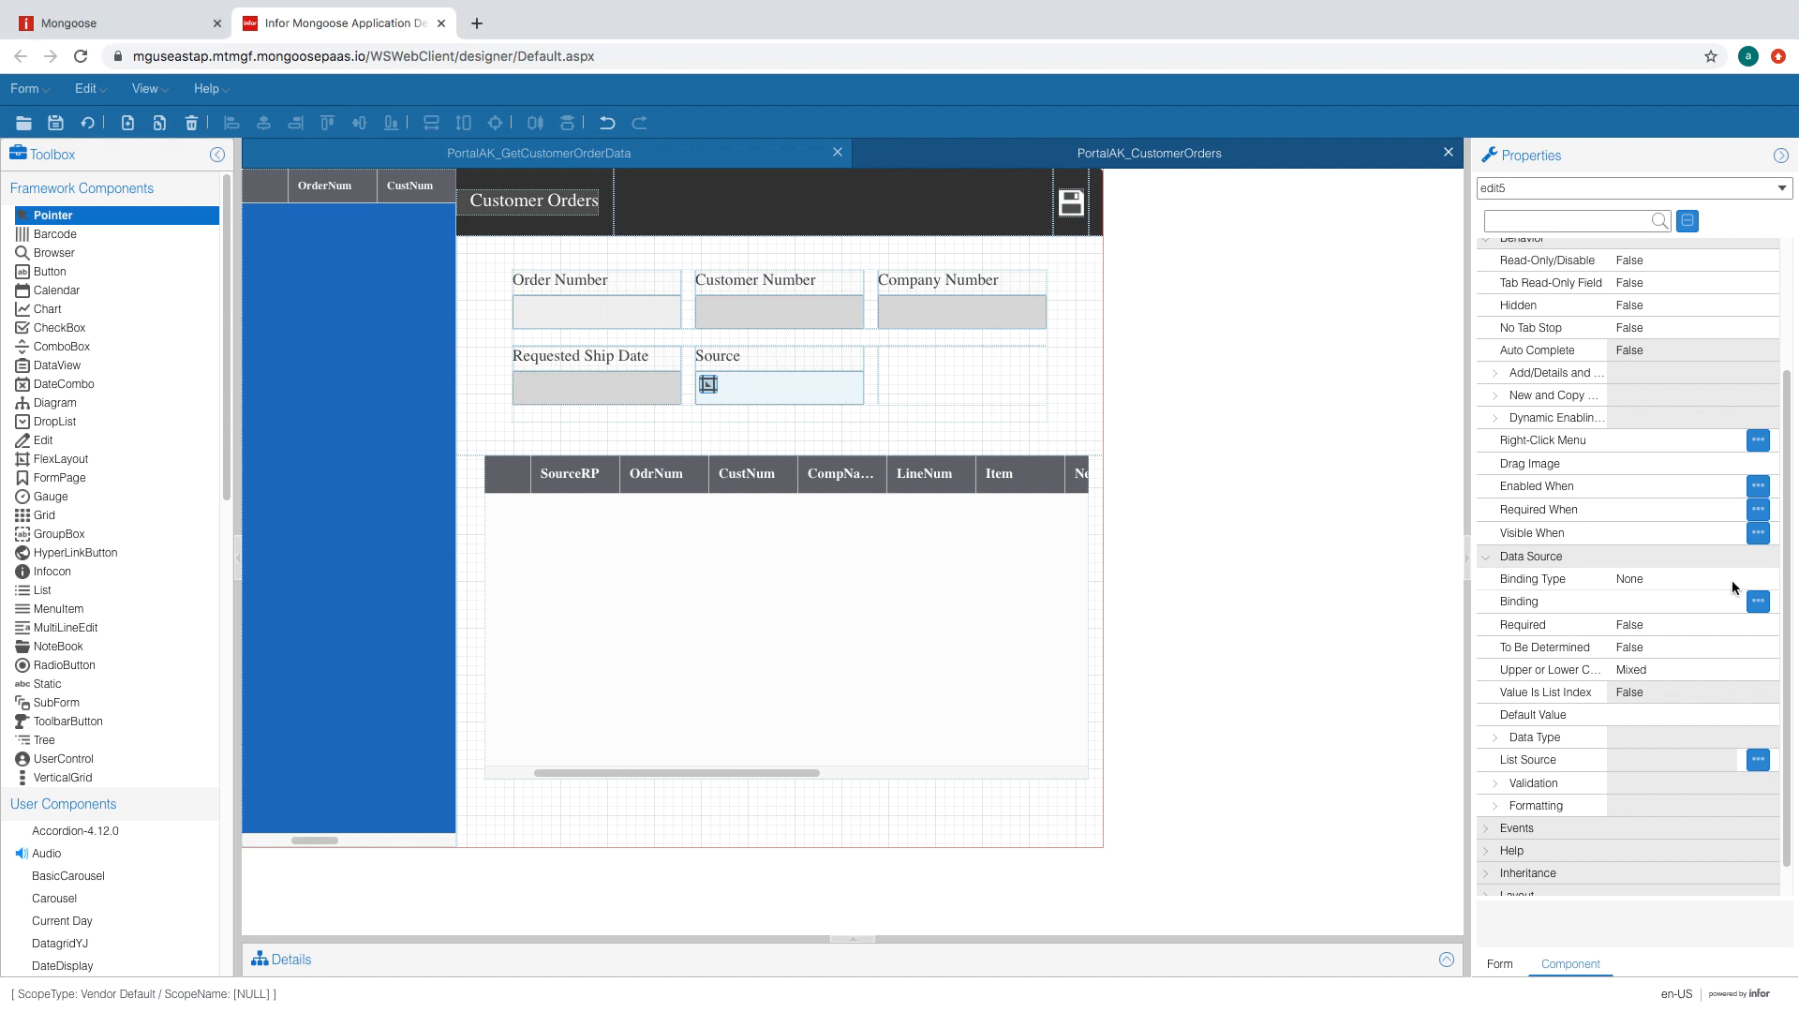
{"action": "left_click", "coordinate": [1730, 601]}
{"action": "scroll", "coordinate": [1675, 827], "scroll_direction": "down", "scroll_amount": 3}
{"action": "left_click", "coordinate": [1690, 714]}
{"action": "left_click", "coordinate": [1645, 579]}
- Replace Requested Ship Date with a date picker bound to OrderDate and regenerate
{"action": "left_click", "coordinate": [634, 401]}
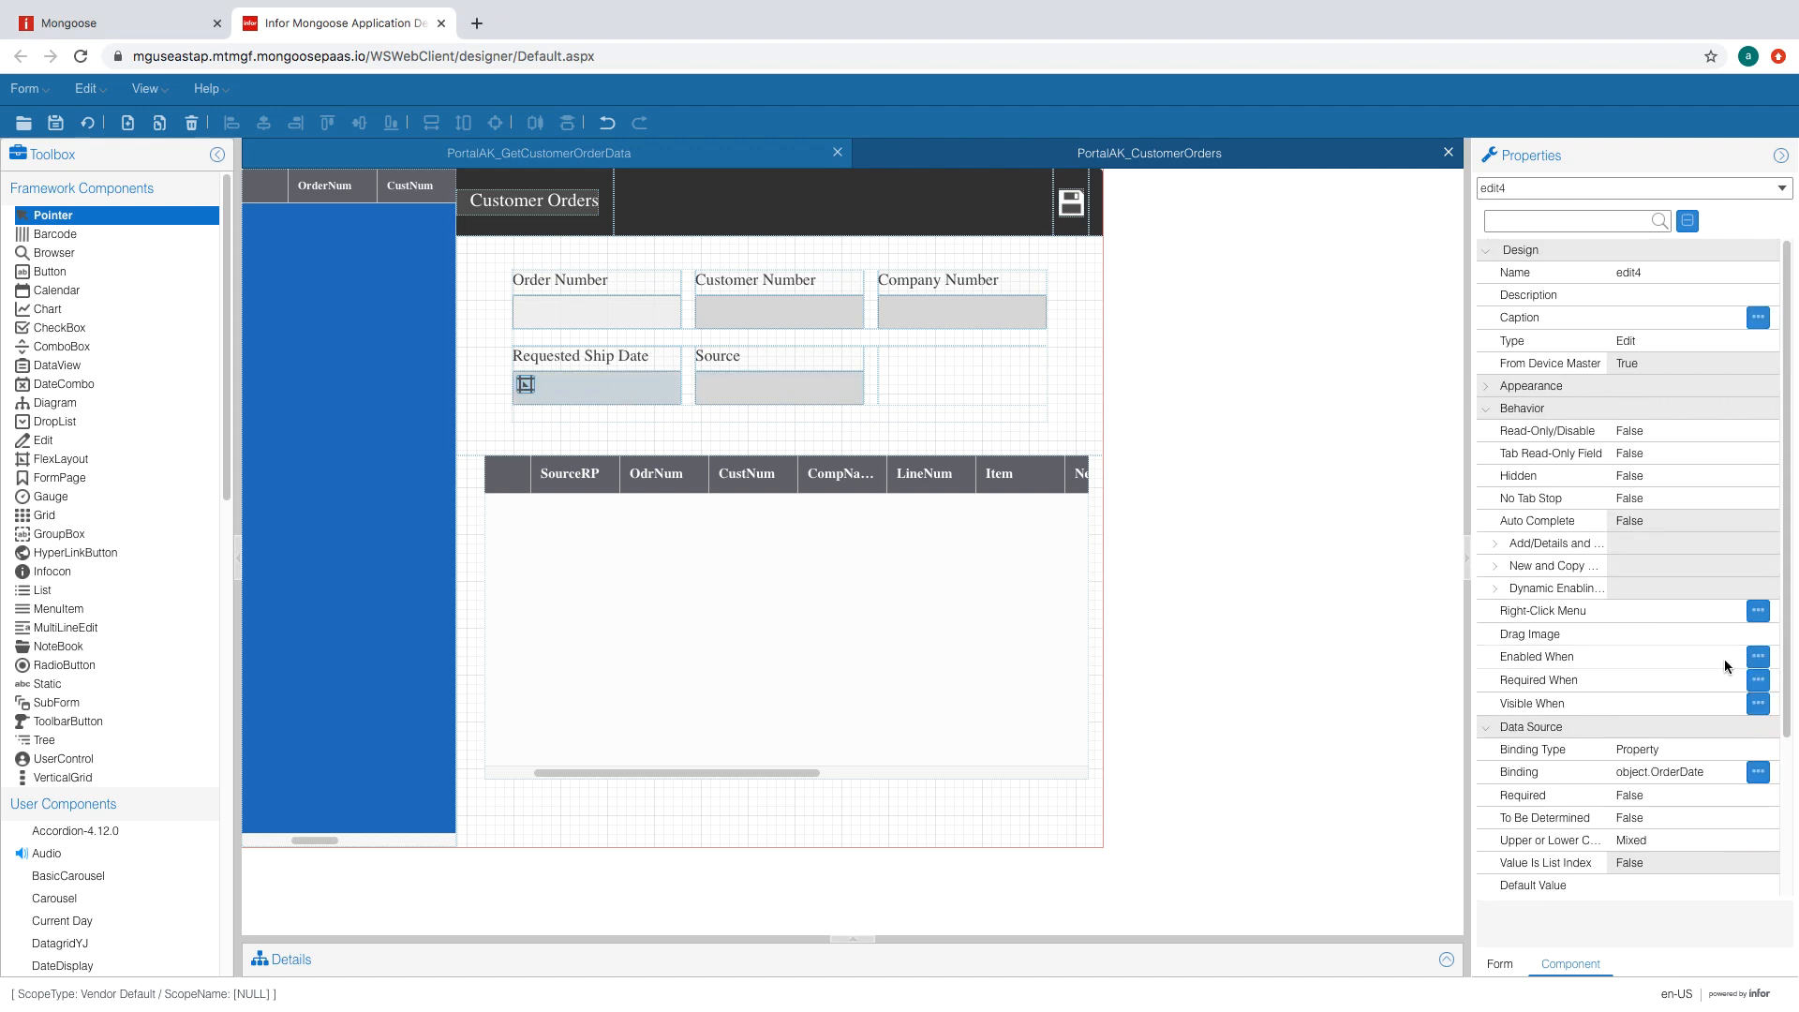
{"action": "key", "text": "Delete"}
{"action": "key", "text": "Return"}
{"action": "left_click", "coordinate": [57, 383]}
{"action": "left_click", "coordinate": [652, 391]}
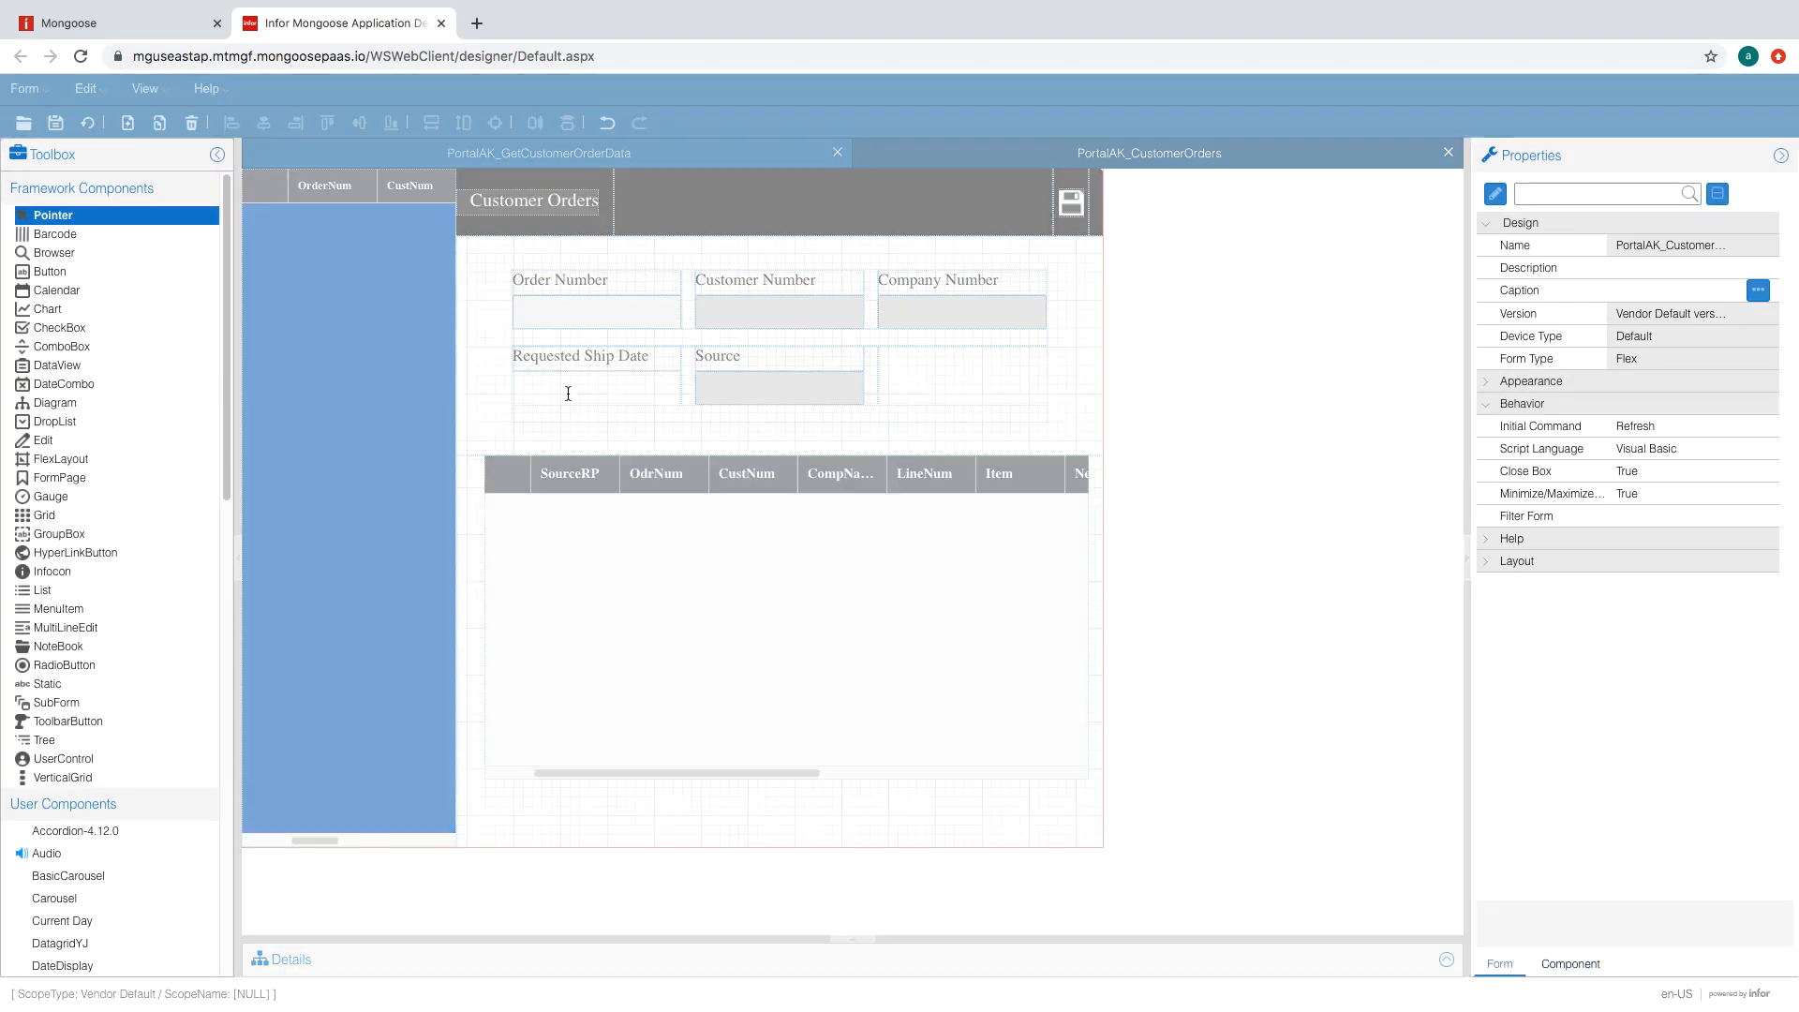
{"action": "left_click", "coordinate": [1732, 751]}
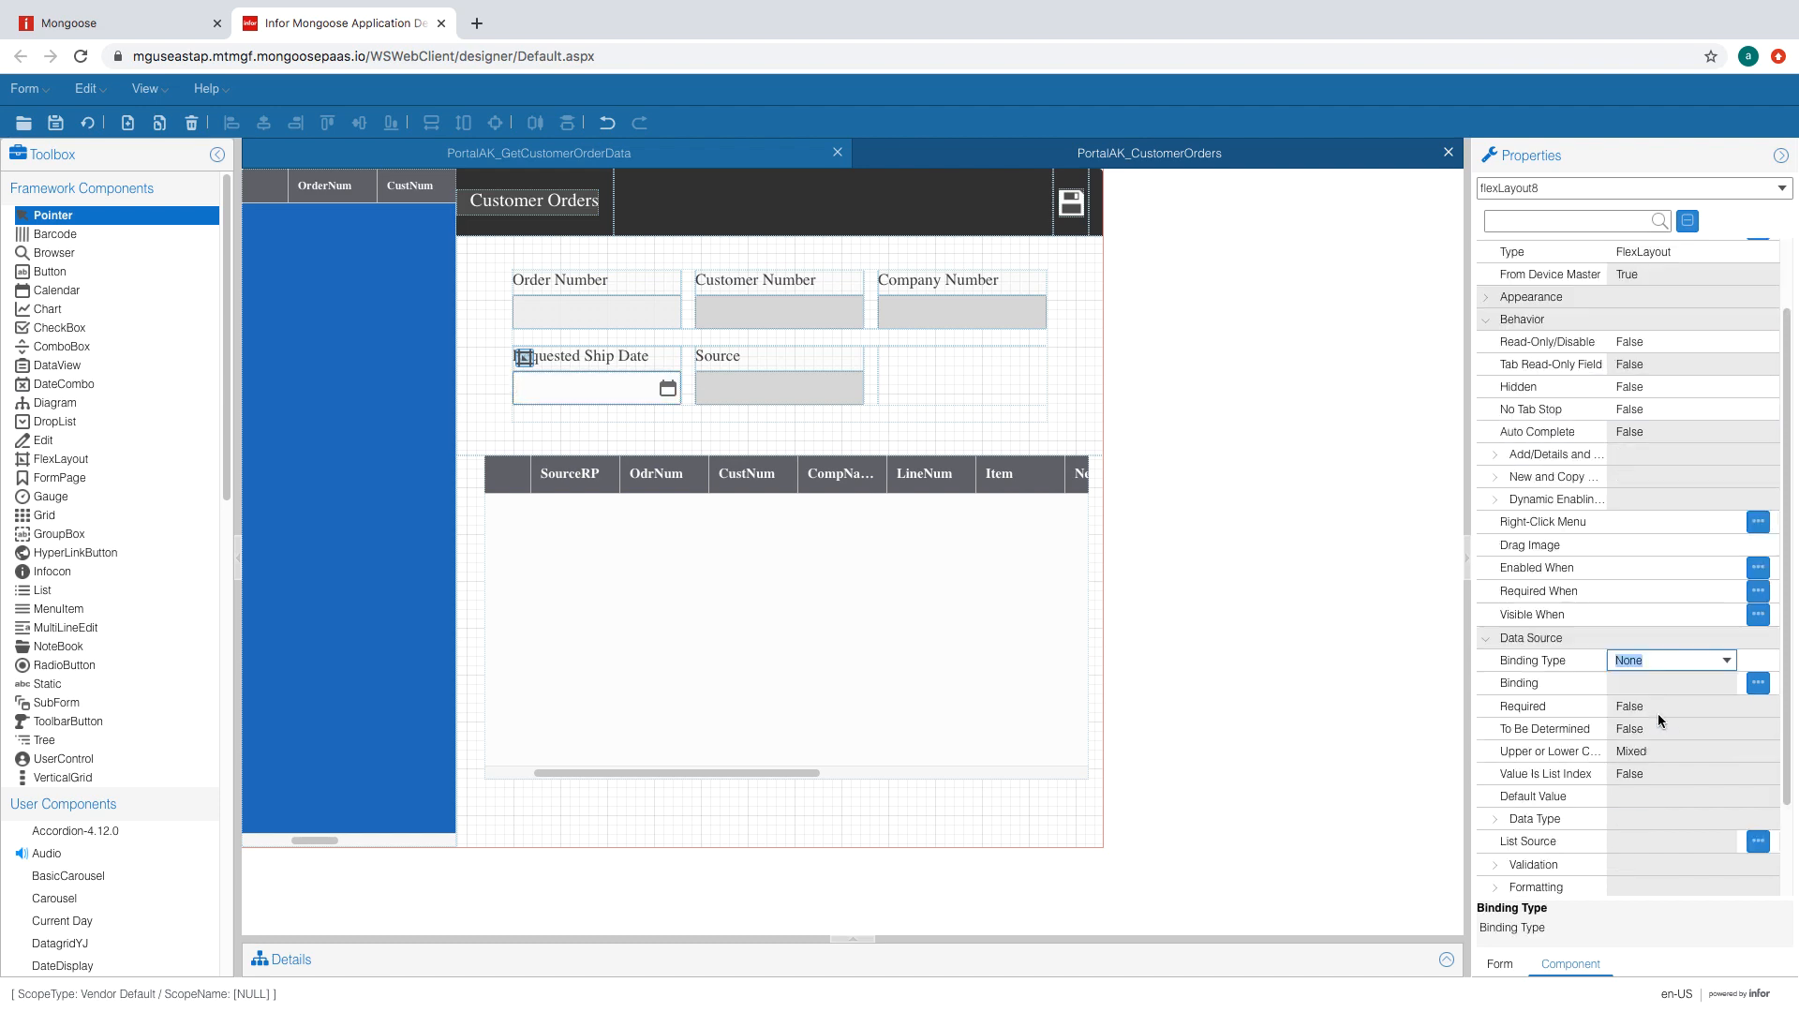
{"action": "left_click", "coordinate": [654, 403]}
{"action": "left_click", "coordinate": [1724, 677]}
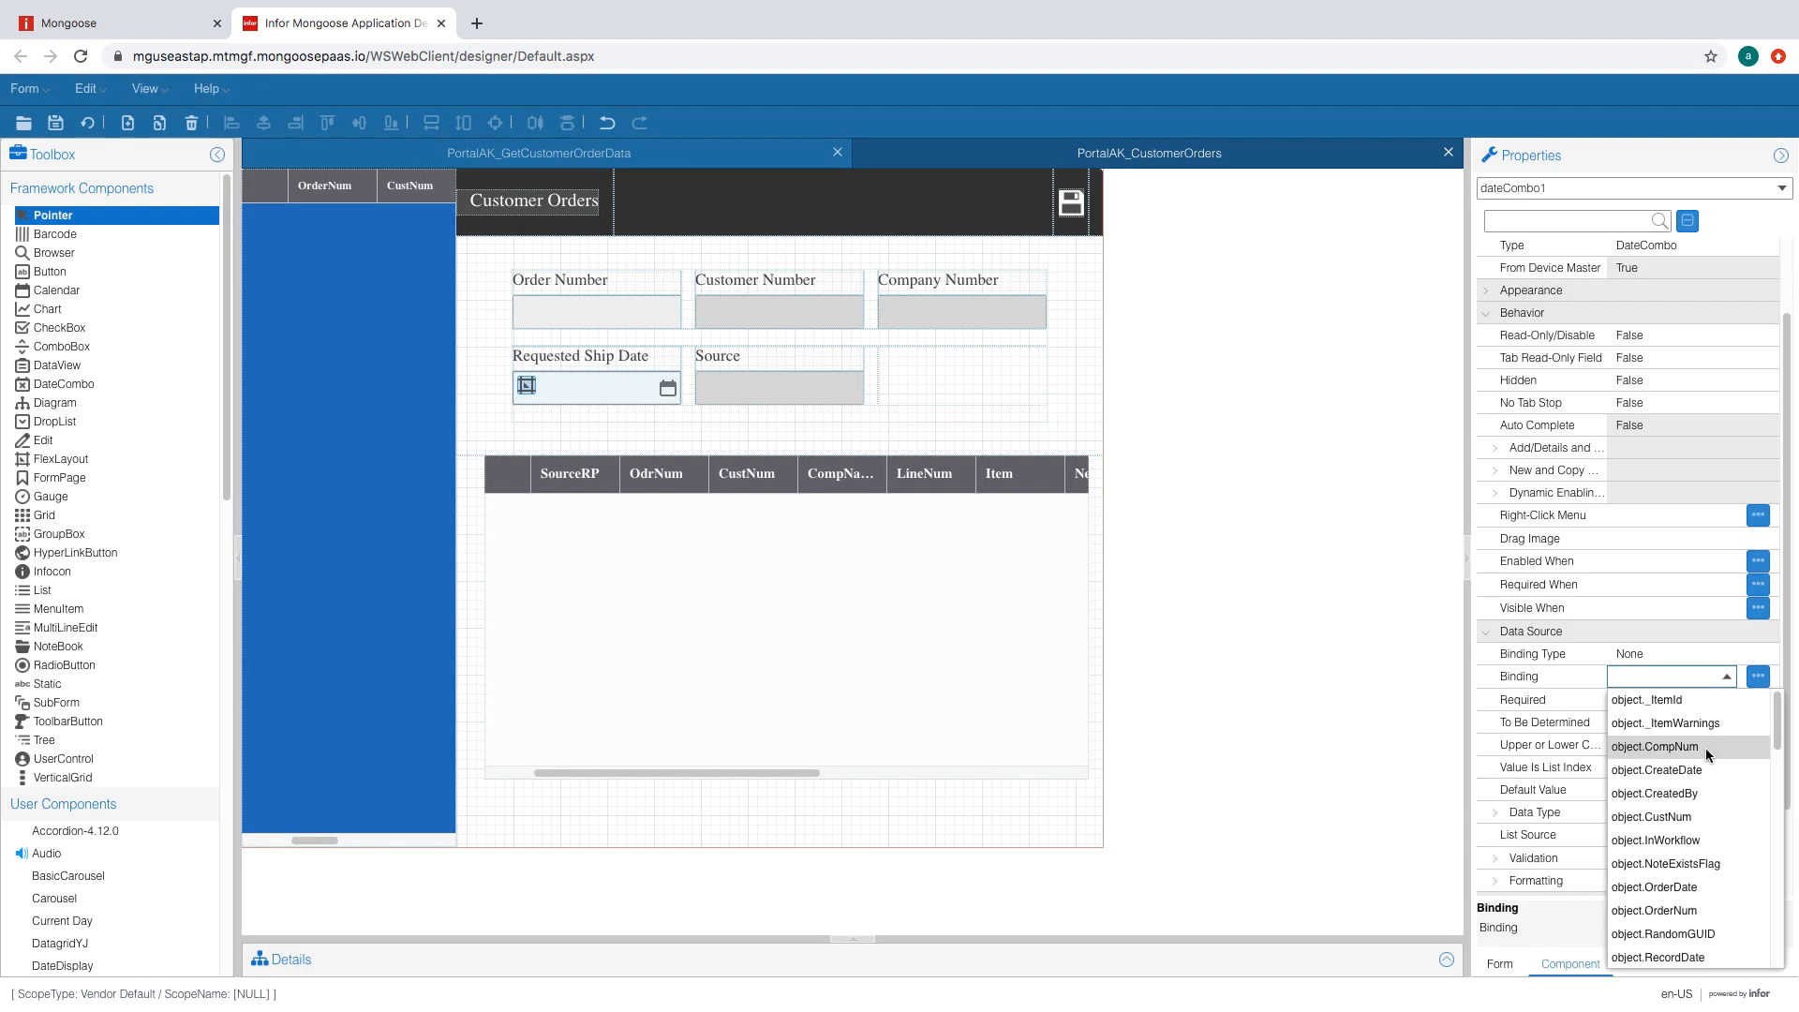
{"action": "left_click", "coordinate": [1678, 888]}
{"action": "left_click", "coordinate": [593, 387]}
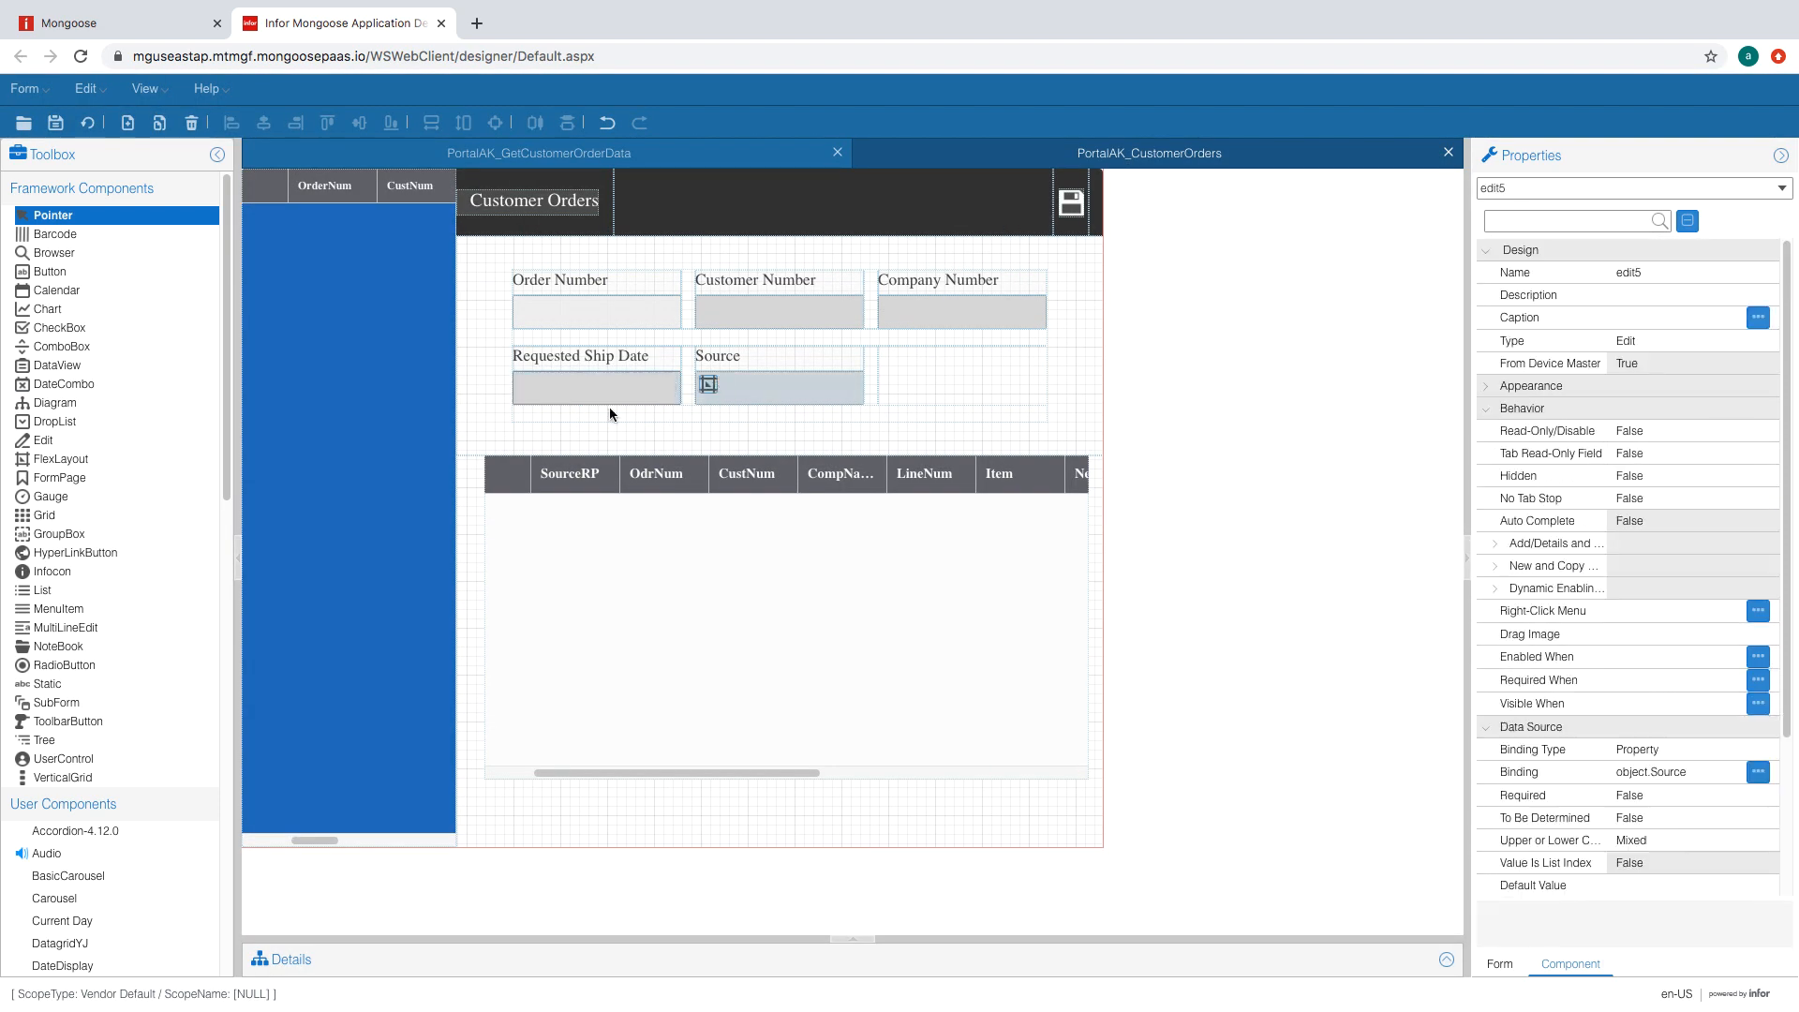
{"action": "left_click", "coordinate": [88, 124]}
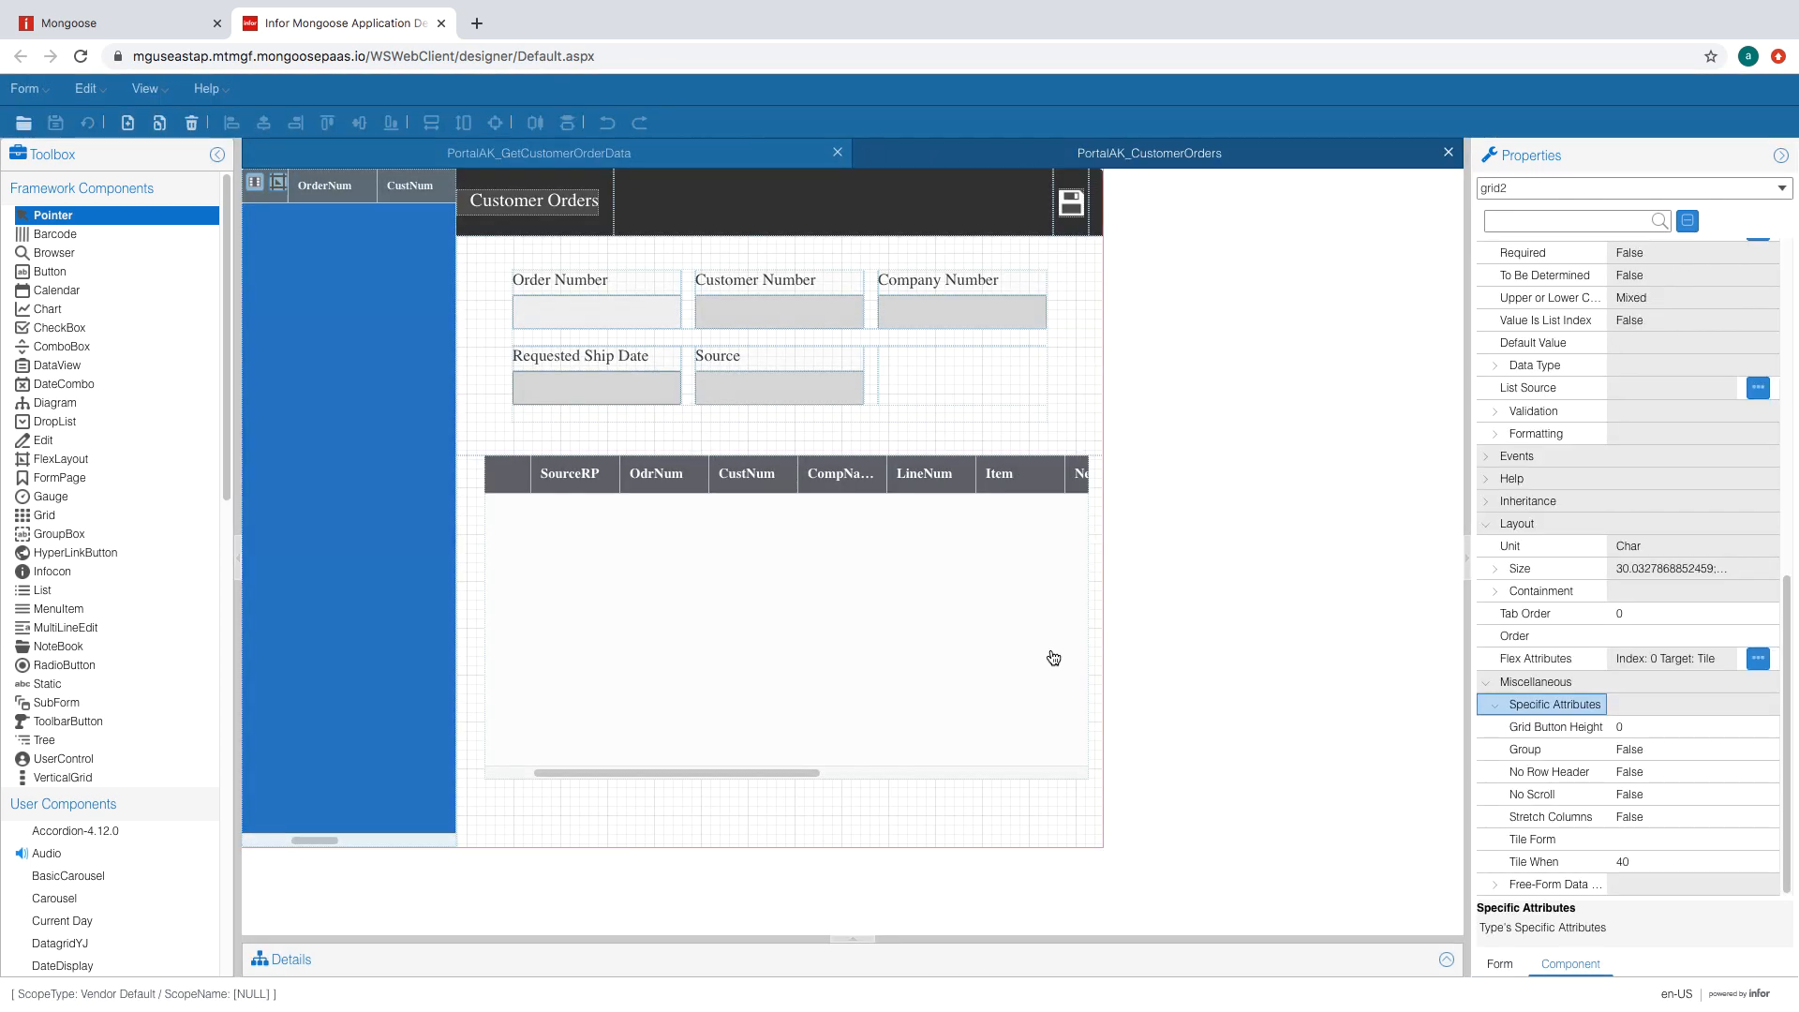
- Set the line-item grid's No Row Header to True, then select the order list grid
{"action": "left_click", "coordinate": [1054, 658]}
{"action": "scroll", "coordinate": [1739, 778], "scroll_direction": "down", "scroll_amount": 10}
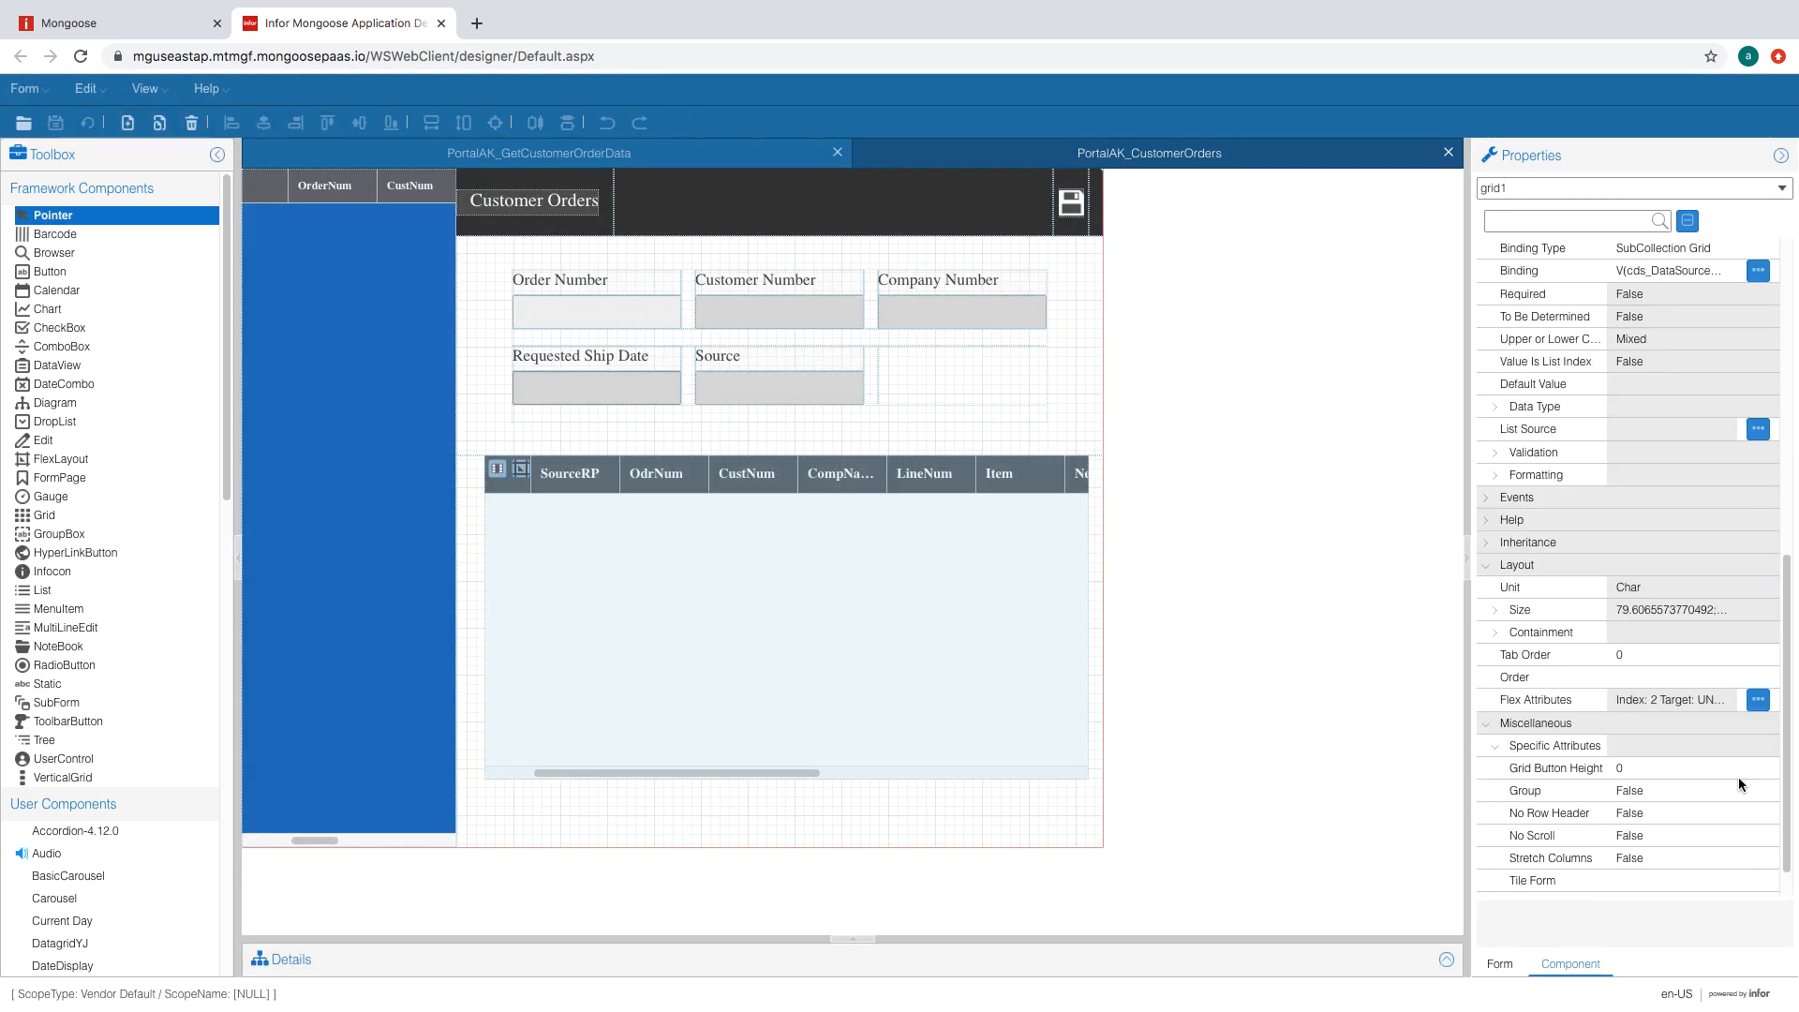
{"action": "left_click", "coordinate": [1679, 775]}
{"action": "left_click", "coordinate": [1727, 773]}
{"action": "left_click", "coordinate": [1708, 793]}
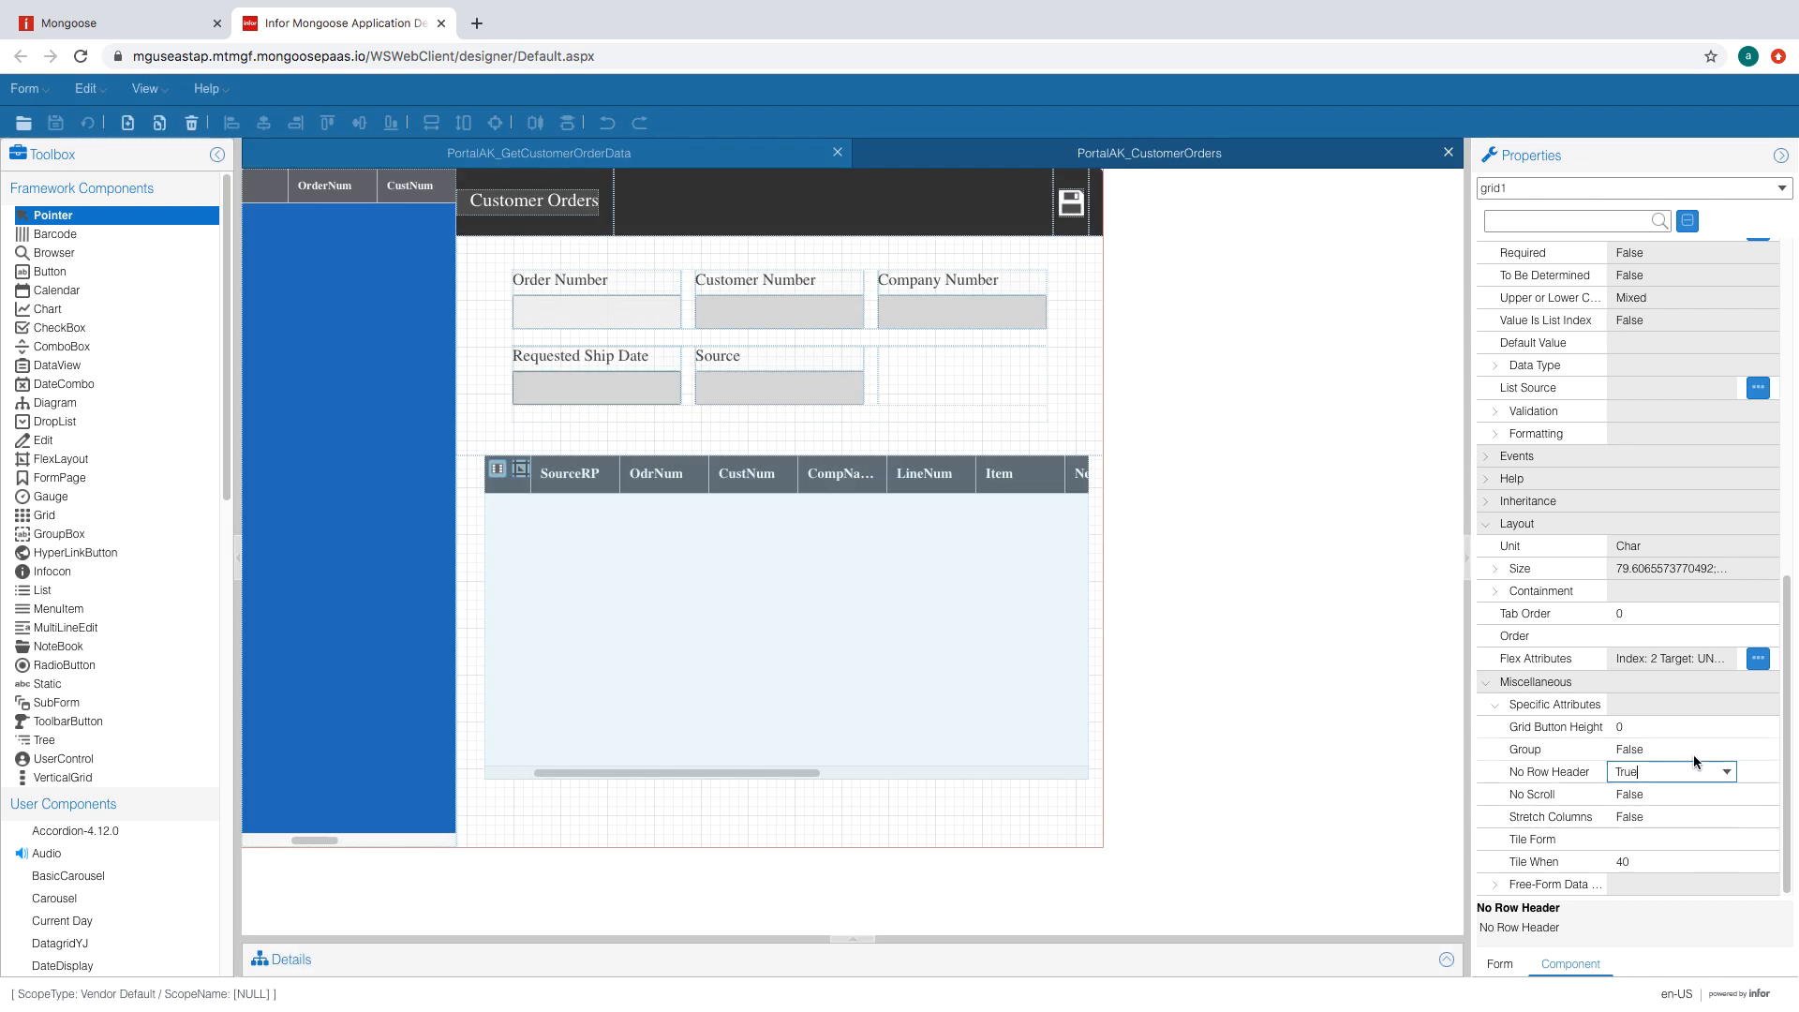
{"action": "left_click", "coordinate": [406, 478]}
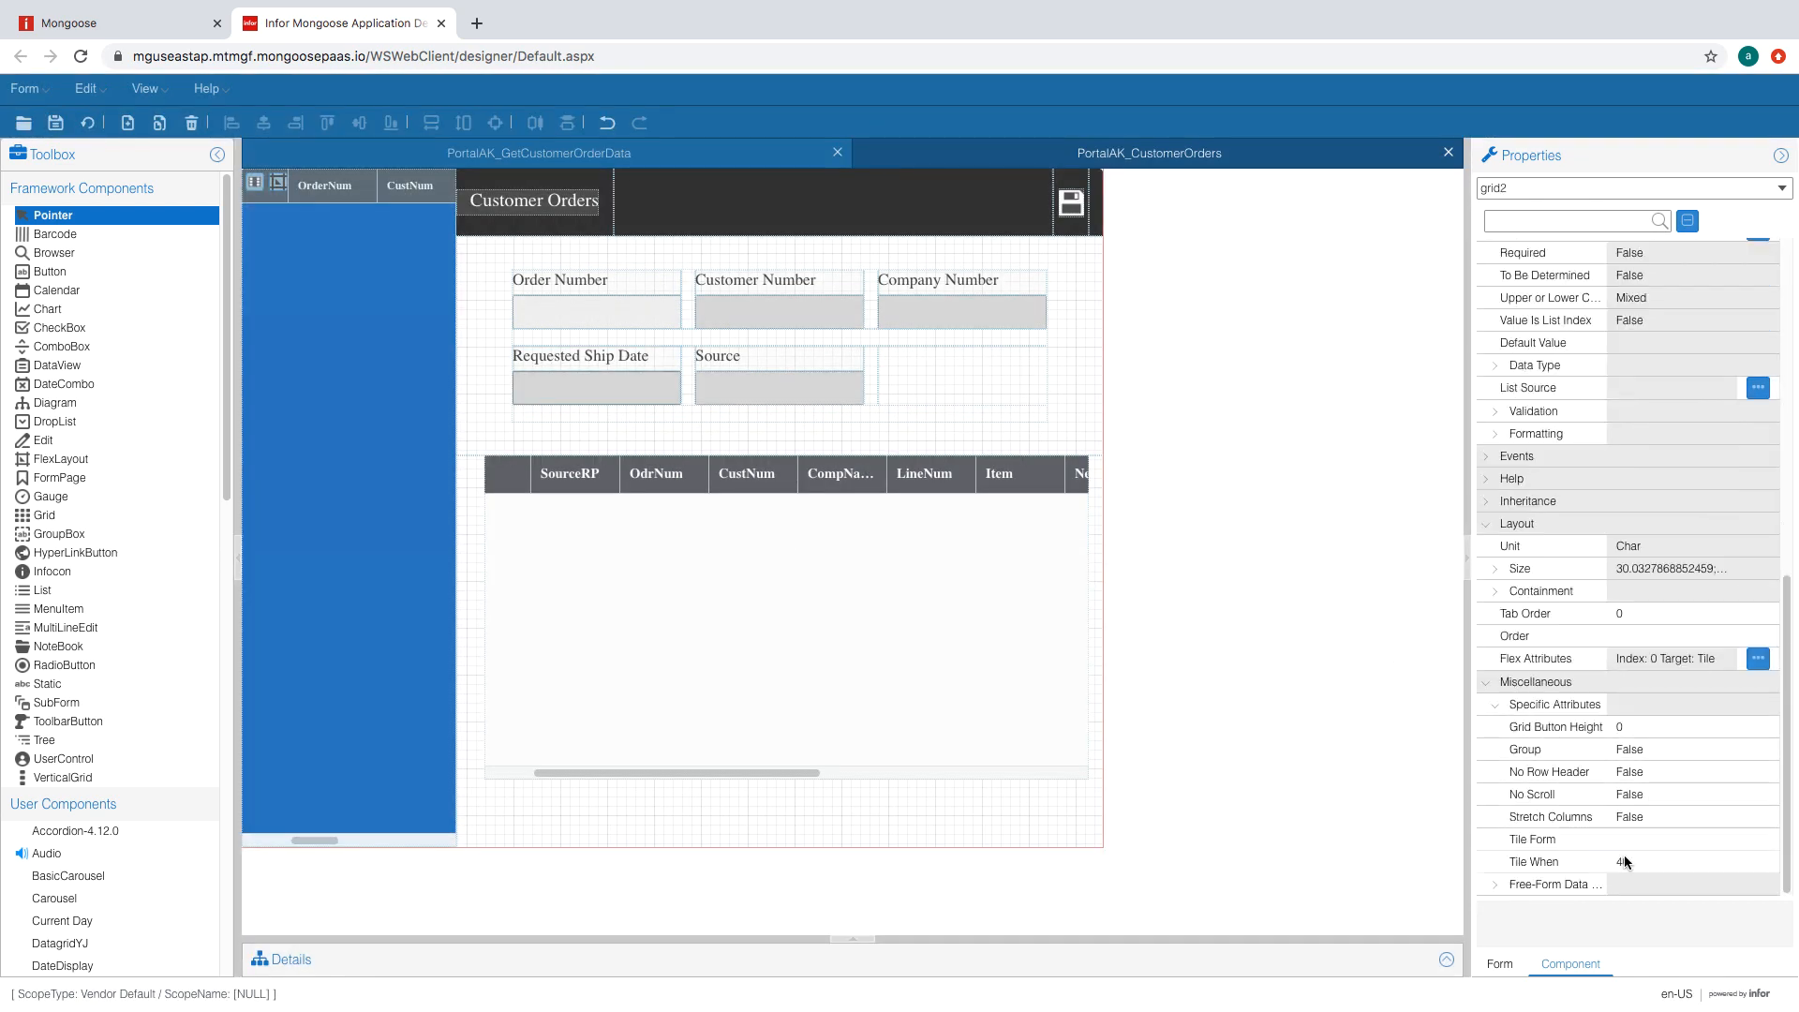
{"action": "left_click", "coordinate": [1681, 838]}
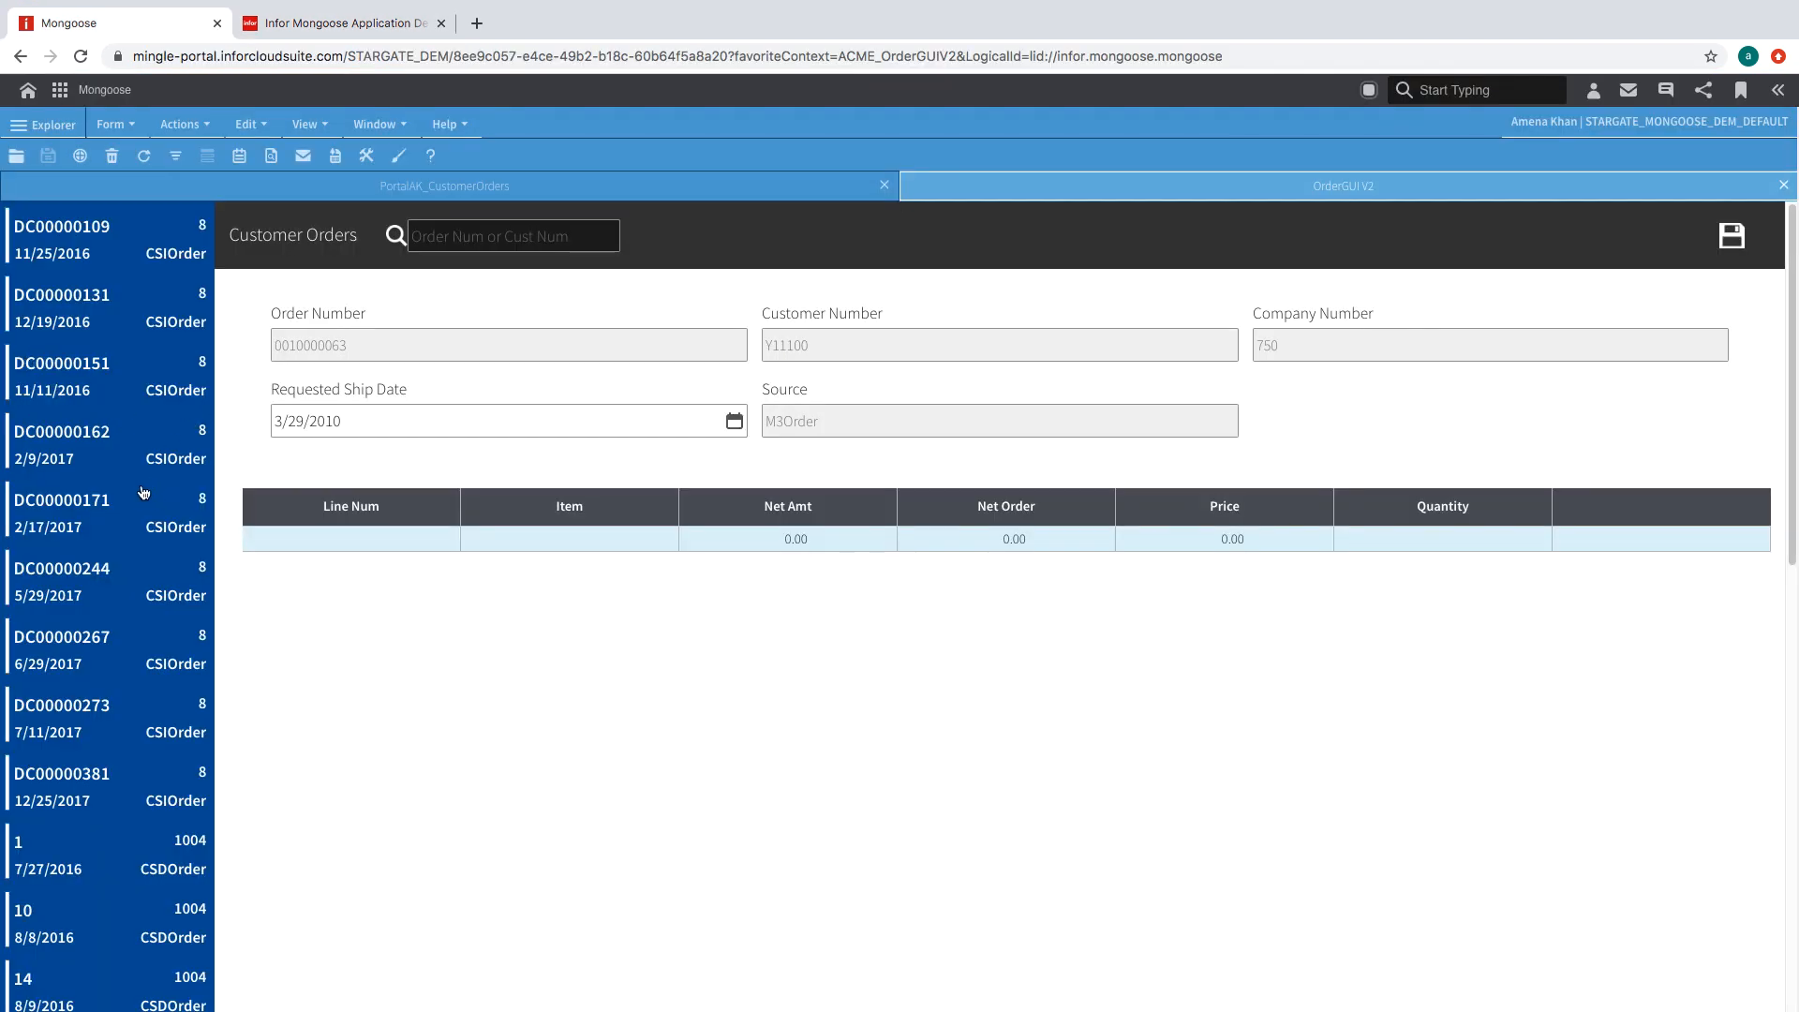
- Start a new form definition using the Classic category's Tile wizard
{"action": "left_click", "coordinate": [352, 34]}
{"action": "left_click", "coordinate": [28, 88]}
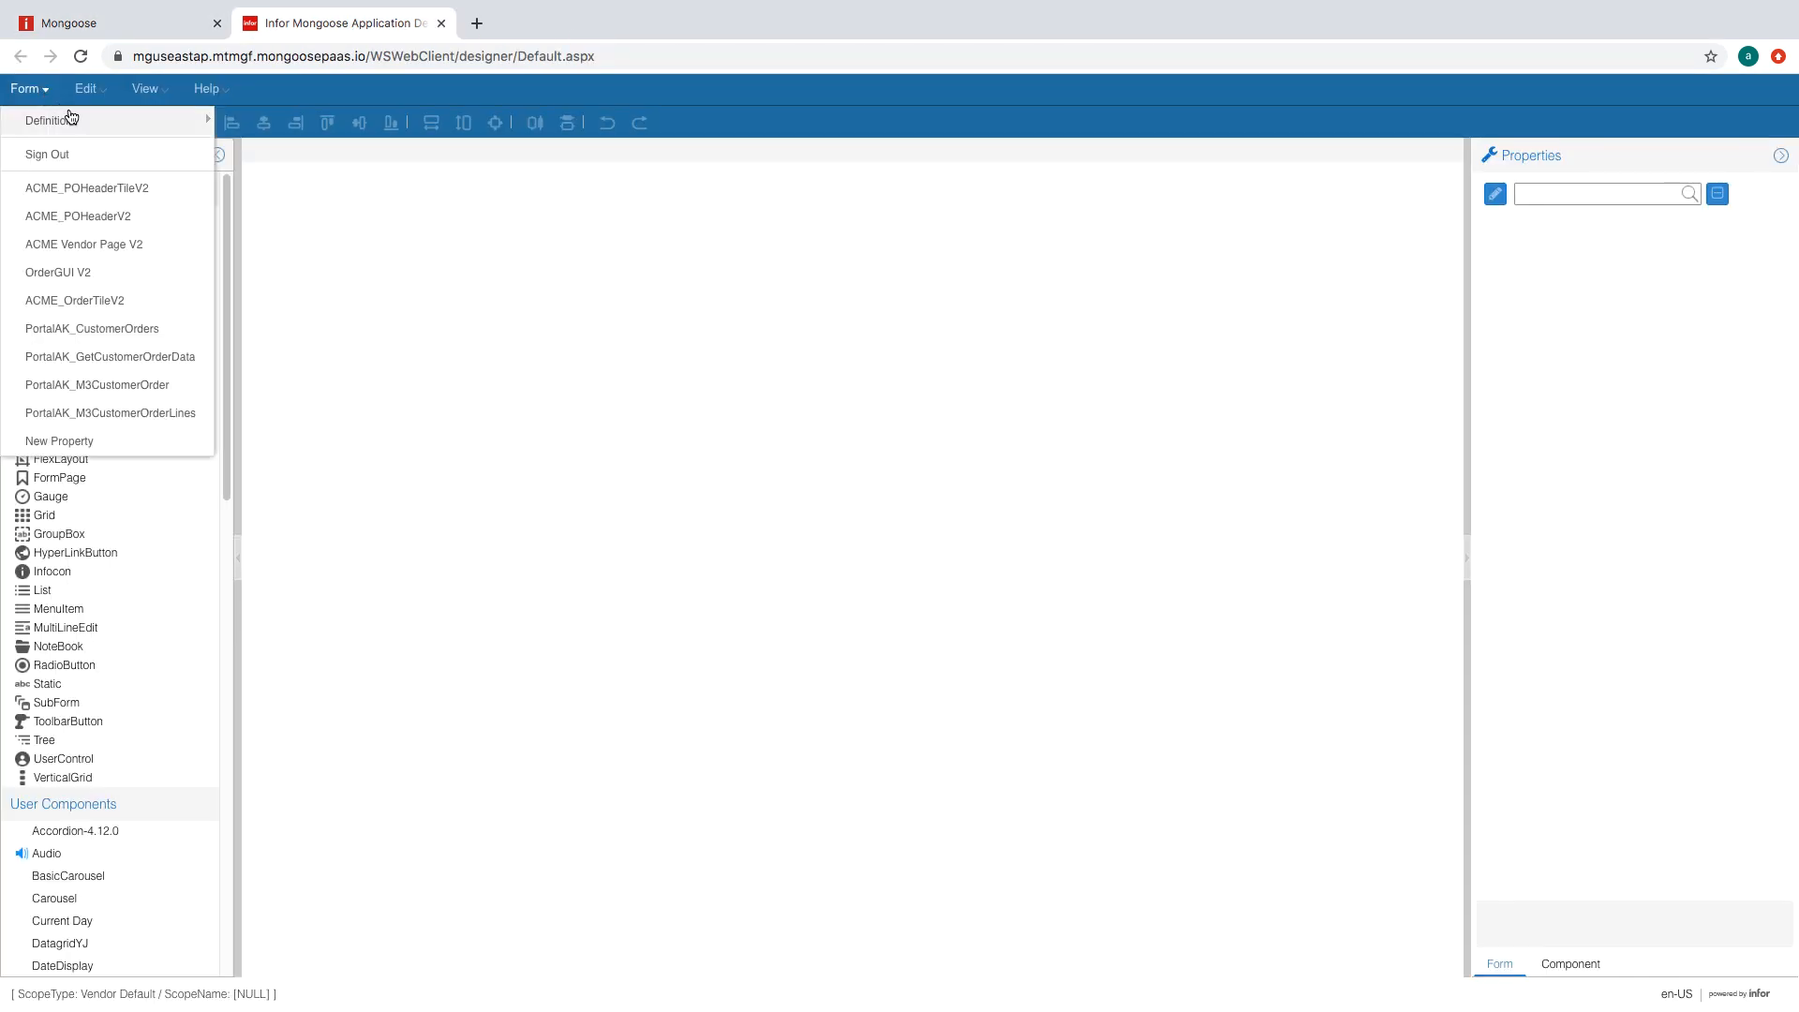
{"action": "mouse_move", "coordinate": [197, 120]}
{"action": "left_click", "coordinate": [293, 243]}
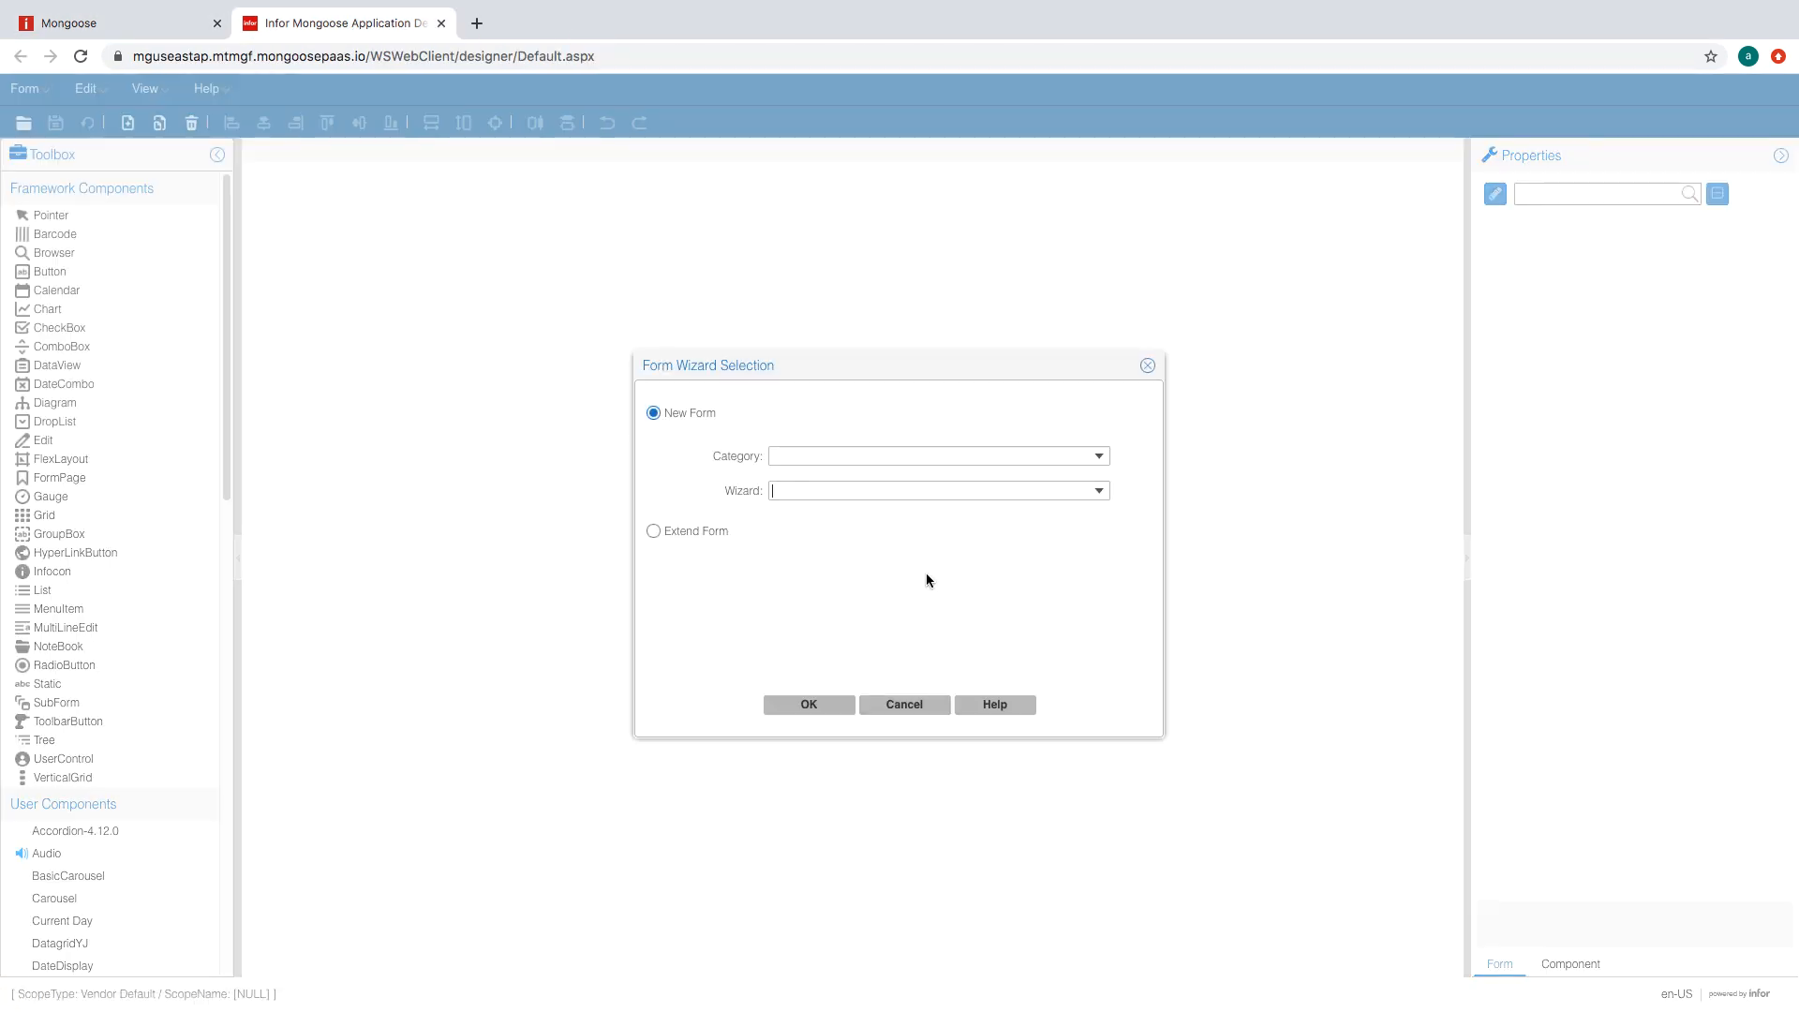
{"action": "left_click", "coordinate": [1098, 456]}
{"action": "mouse_move", "coordinate": [1088, 522]}
{"action": "left_mouse_down"}
{"action": "mouse_move", "coordinate": [1089, 575]}
{"action": "mouse_move", "coordinate": [1089, 495]}
{"action": "left_mouse_up"}
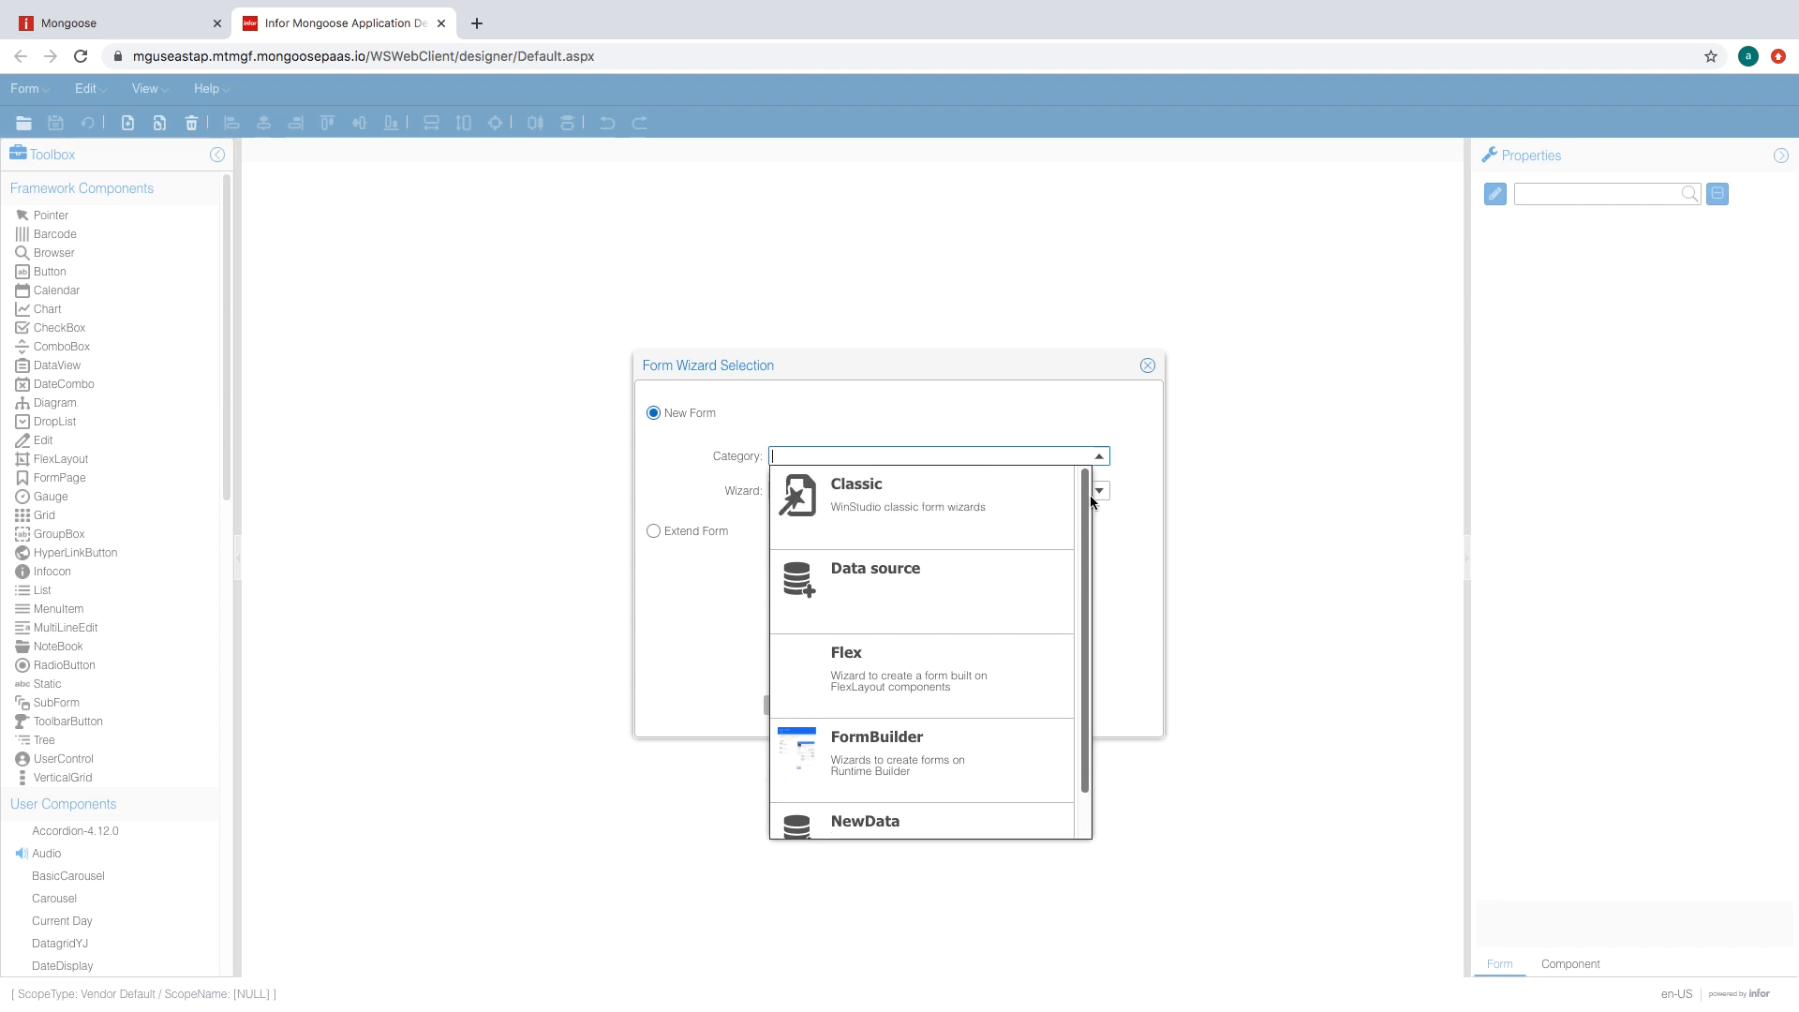
{"action": "left_click", "coordinate": [1009, 523]}
{"action": "left_click", "coordinate": [1099, 491]}
{"action": "left_click", "coordinate": [971, 831]}
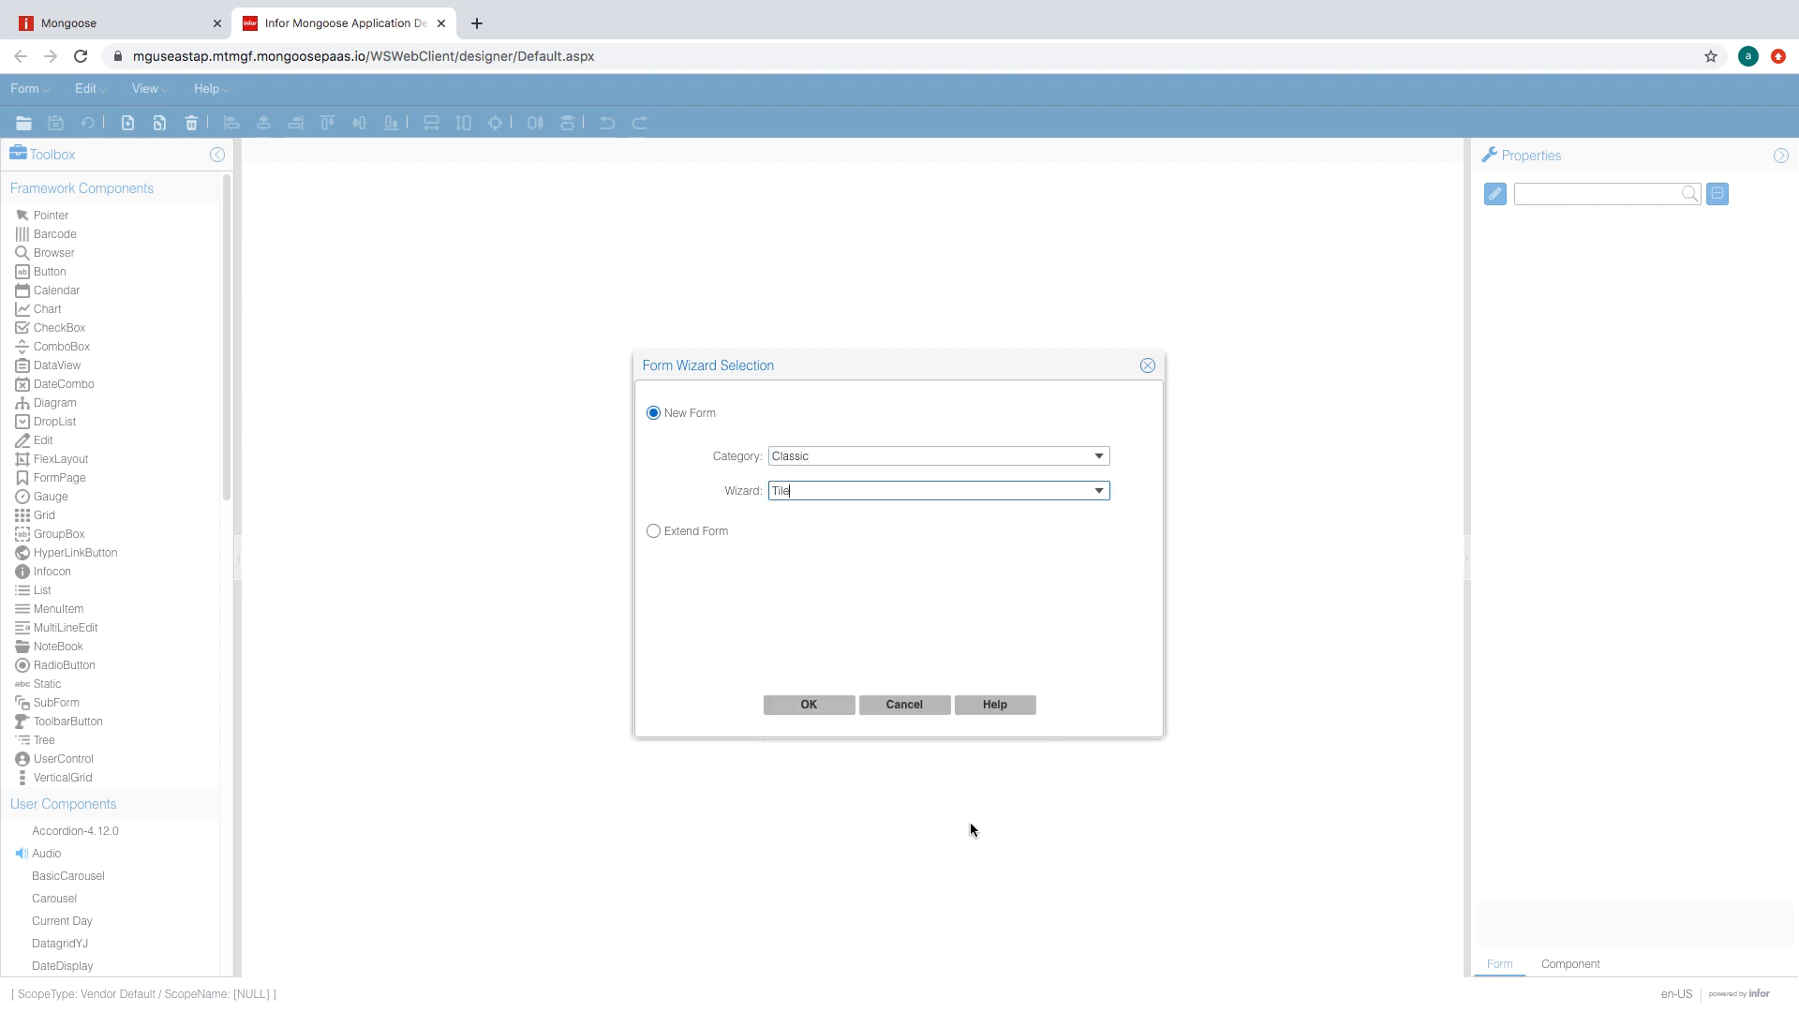
{"action": "left_click", "coordinate": [803, 715]}
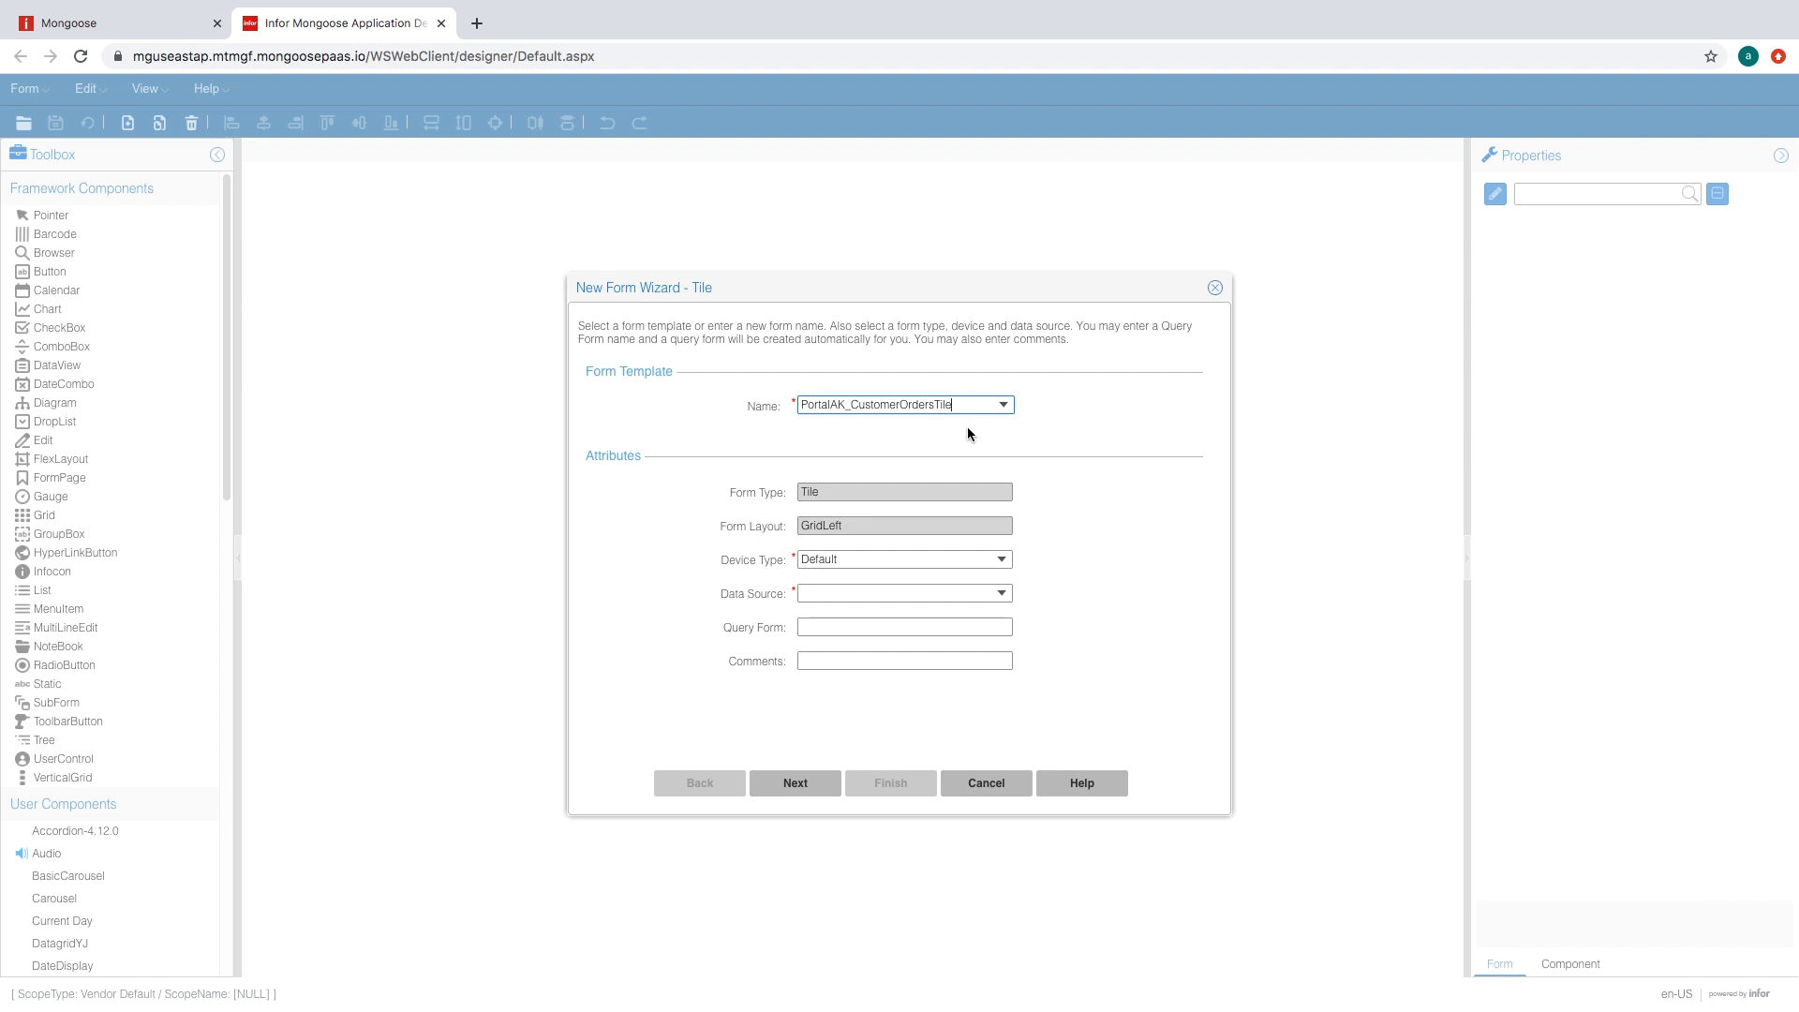
- Set the data source to PortalAK_M3CustomerOrder, keep the chosen properties, and build the tile form
{"action": "left_click", "coordinate": [963, 596]}
{"action": "key", "text": "ctrl+v"}
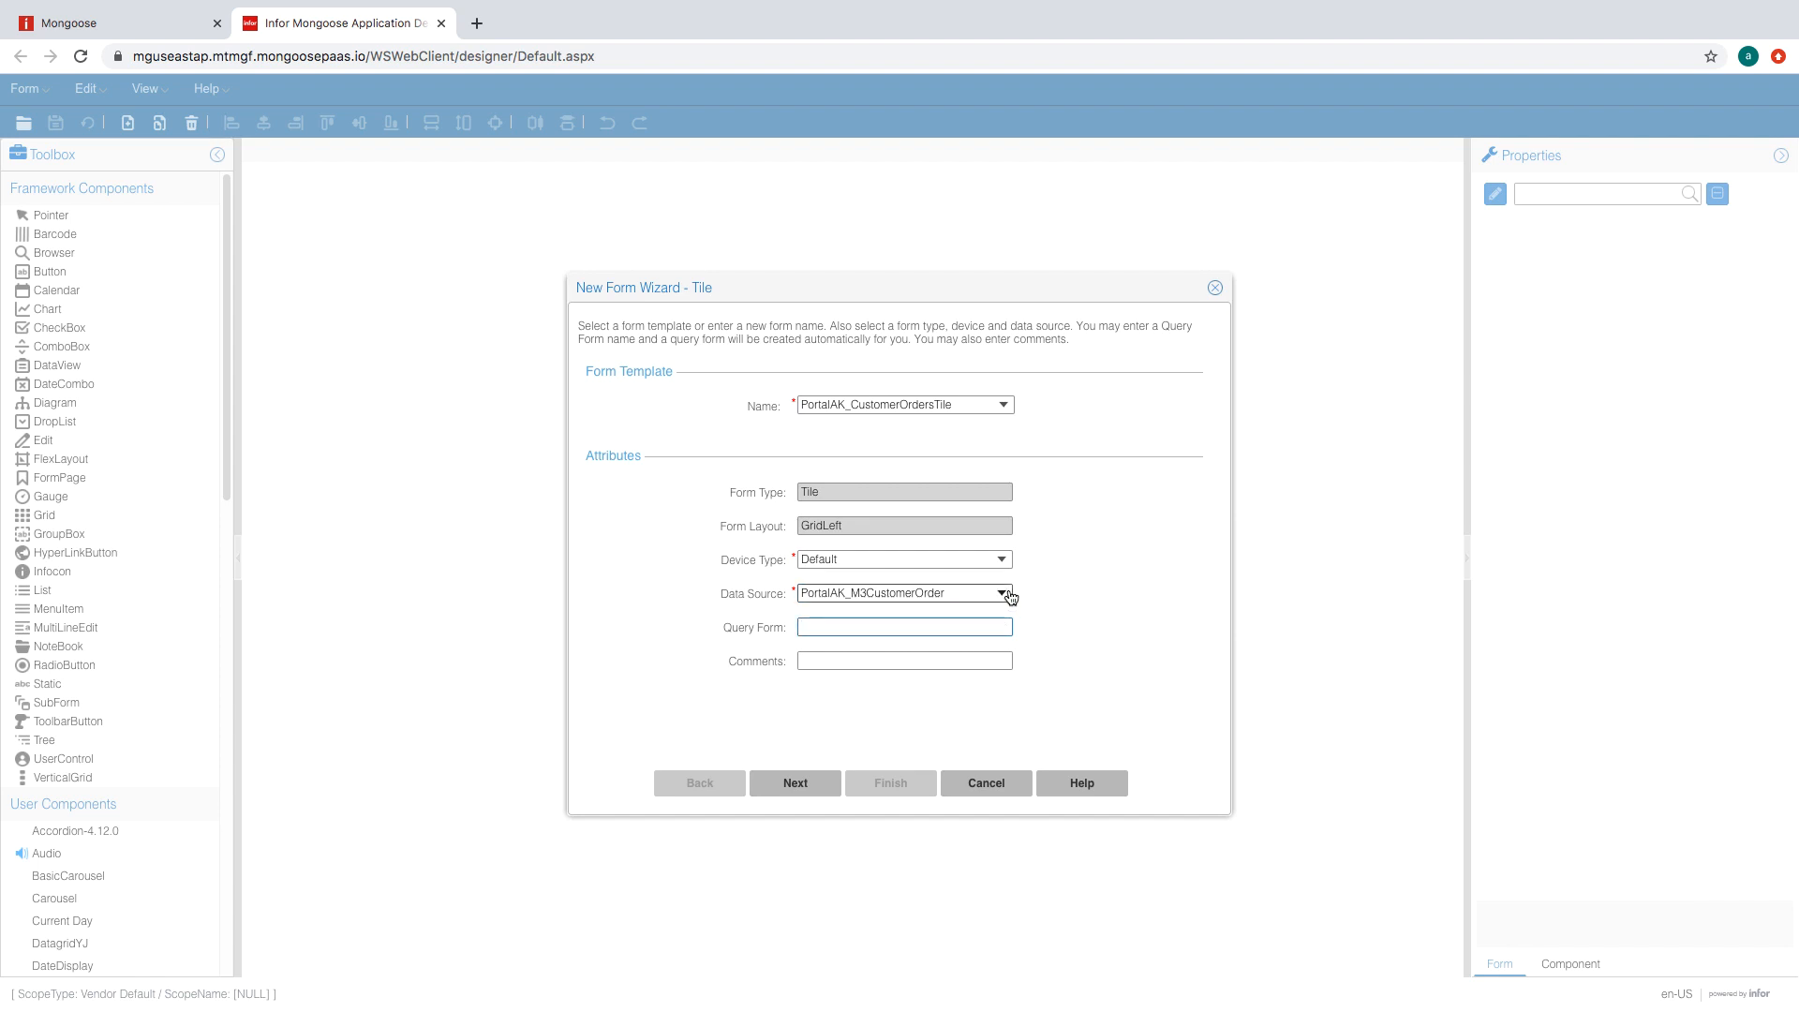
{"action": "left_click", "coordinate": [795, 784]}
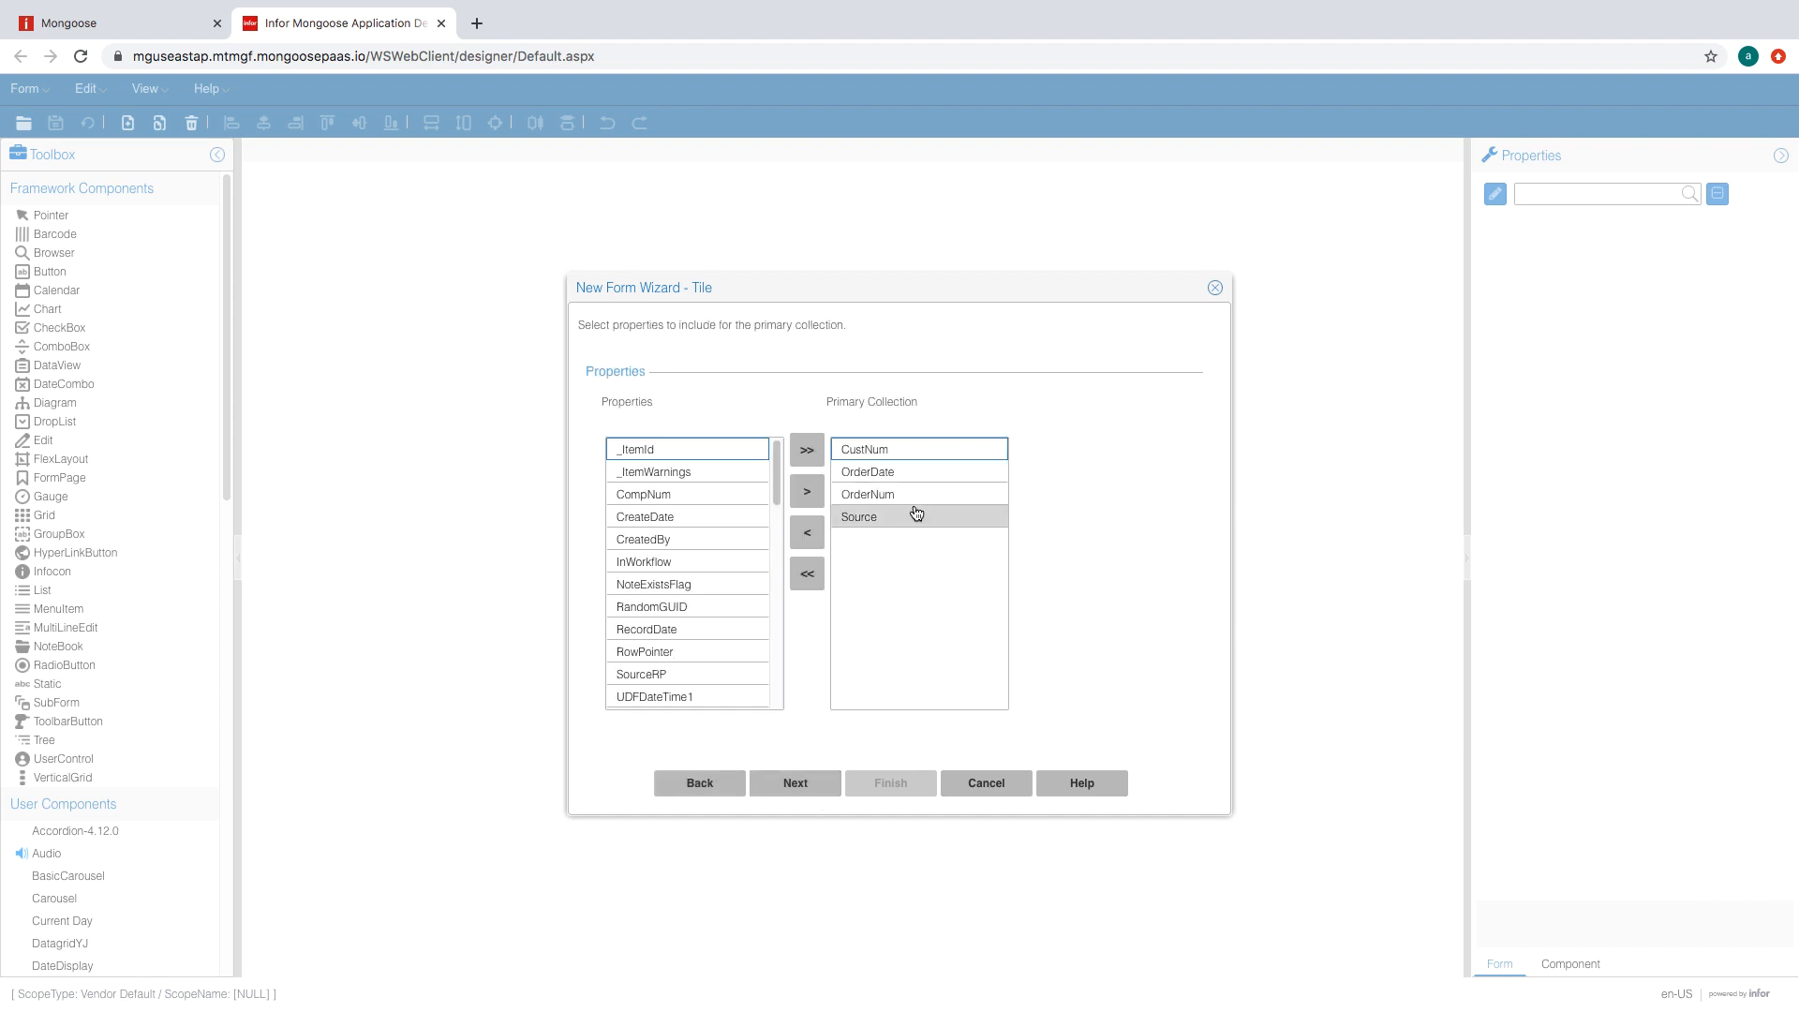
{"action": "left_click", "coordinate": [828, 780]}
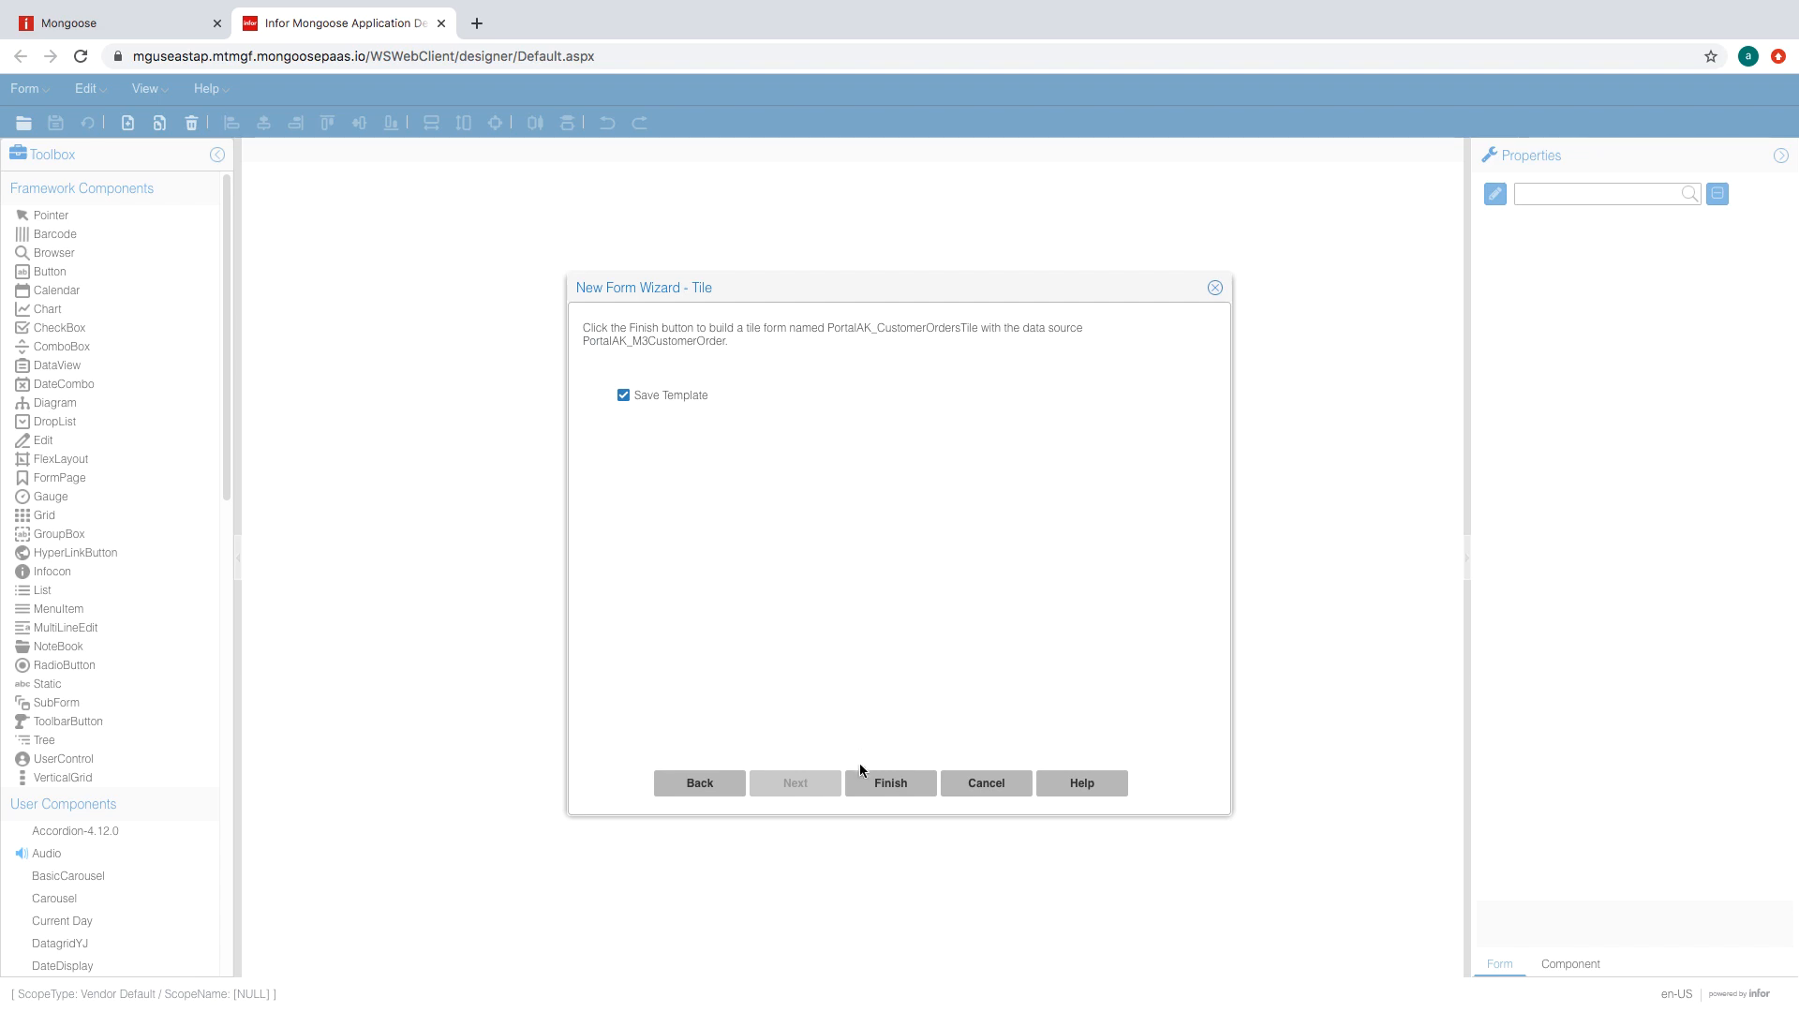
{"action": "left_click", "coordinate": [911, 789]}
{"action": "key", "text": "Return"}
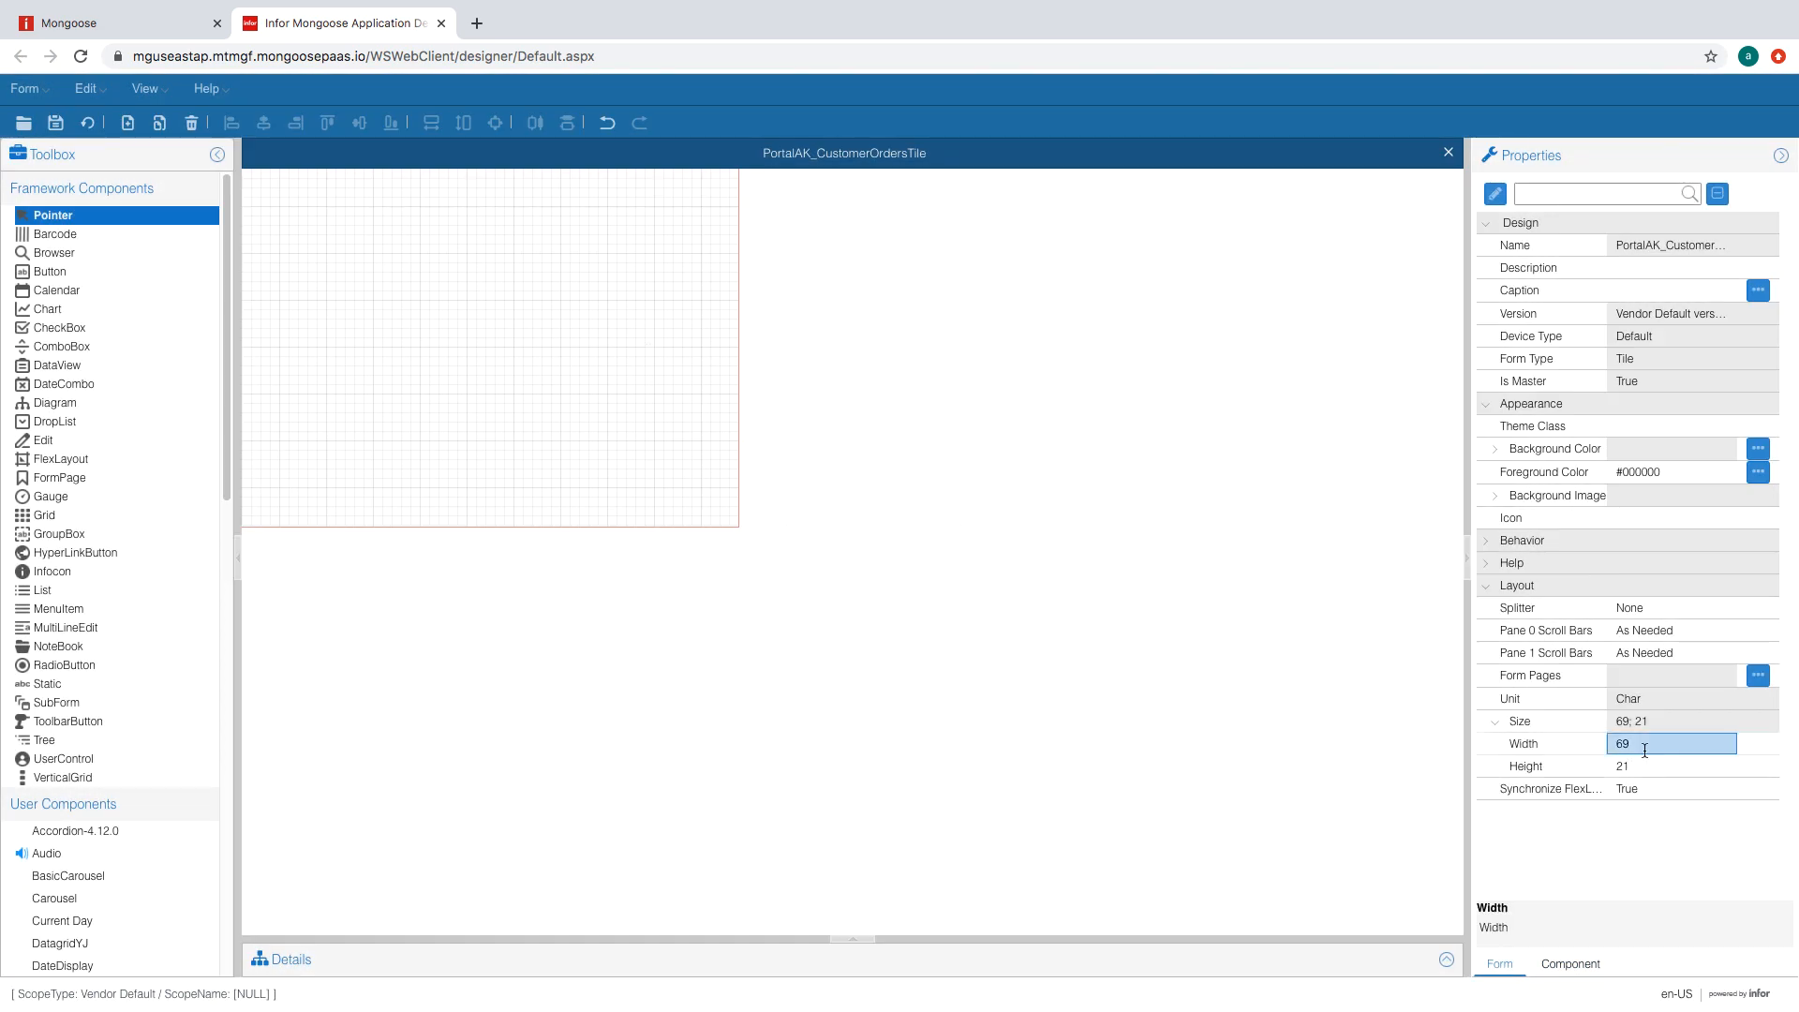
- Resize the tile form to width 31 and height 4.4
{"action": "left_click", "coordinate": [1645, 750]}
{"action": "type", "text": "31"}
{"action": "key", "text": "Return"}
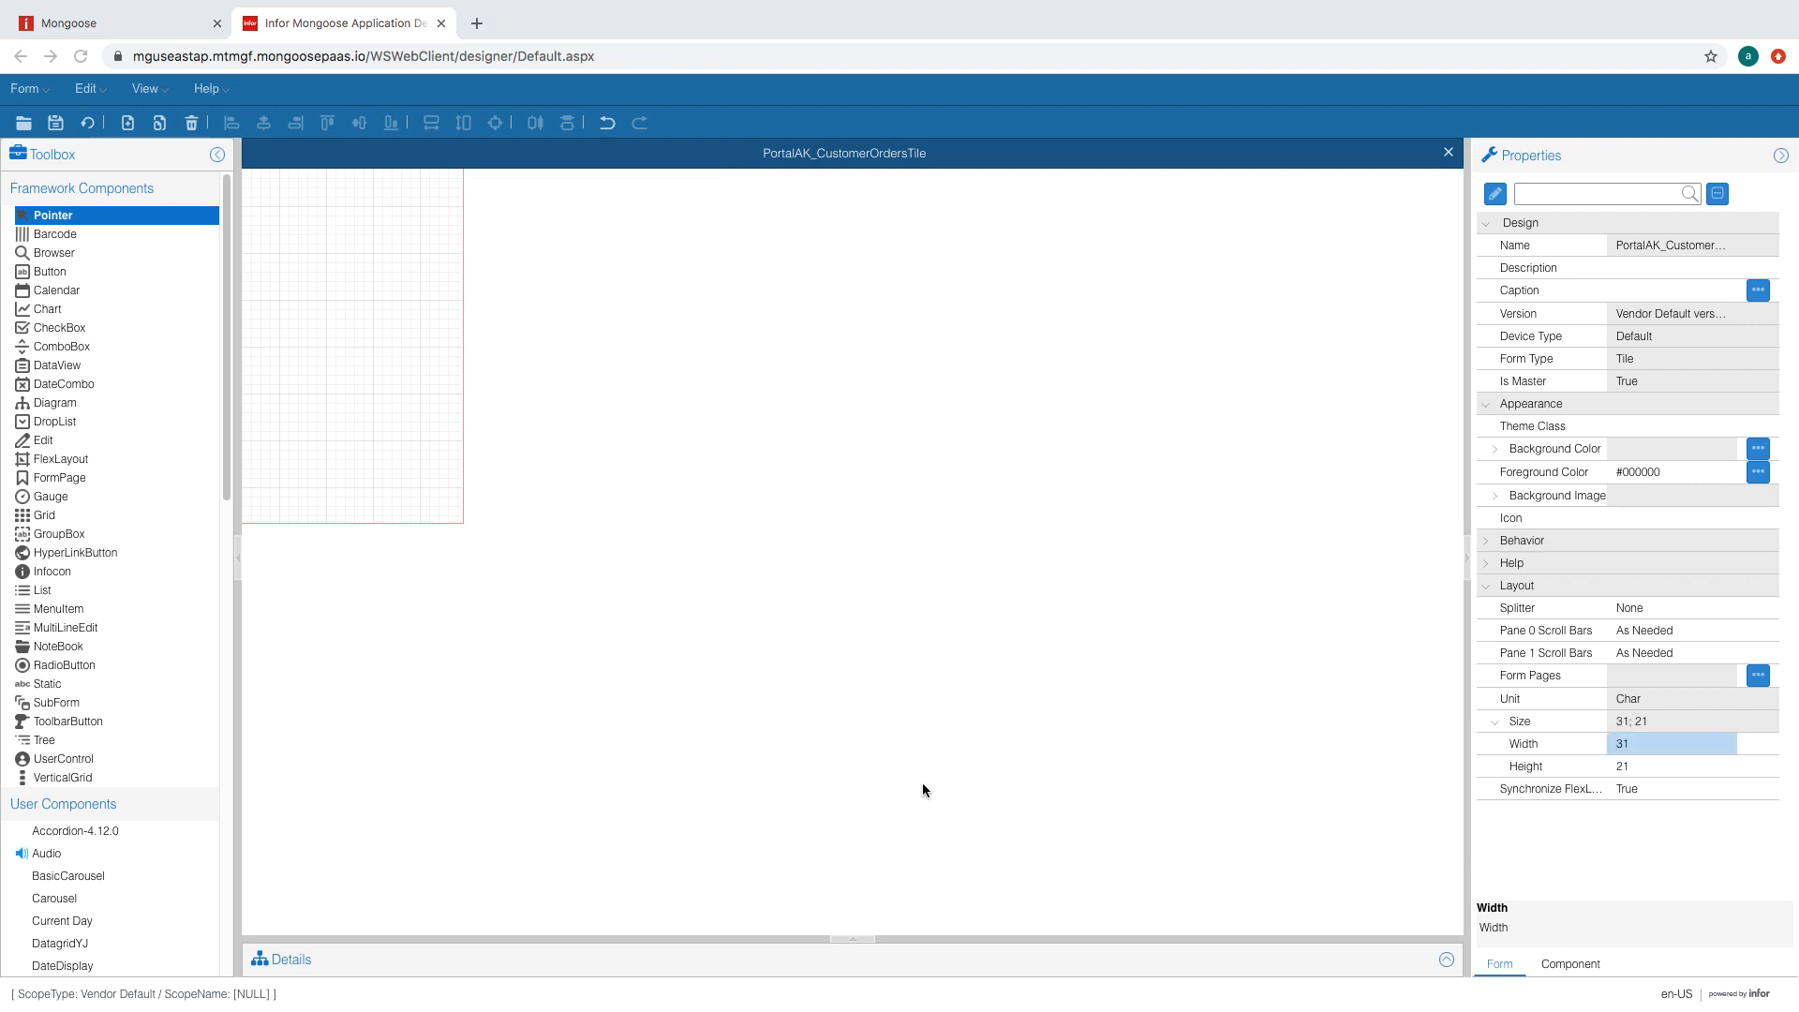
{"action": "left_click", "coordinate": [1634, 765]}
{"action": "type", "text": "4.4"}
{"action": "key", "text": "Return"}
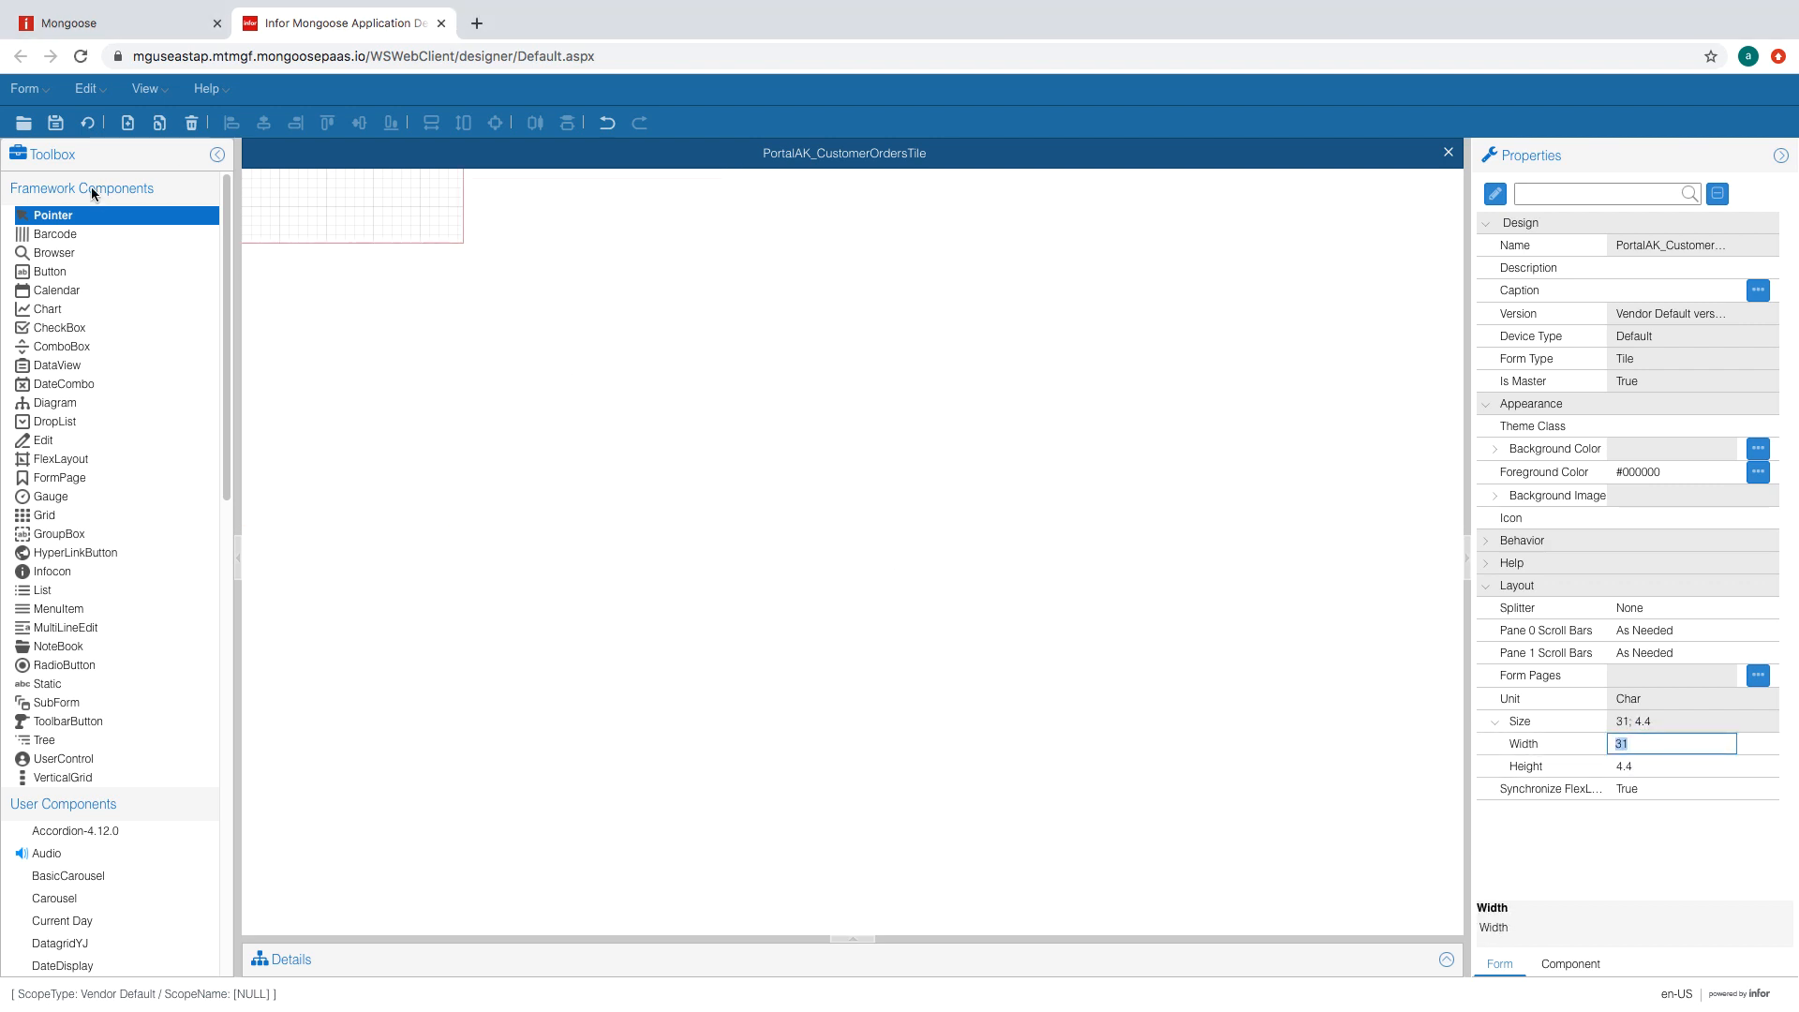
- Draw a static label across the tile's top with No Colon True and IconBackGroundSub theme class
{"action": "left_click", "coordinate": [58, 687]}
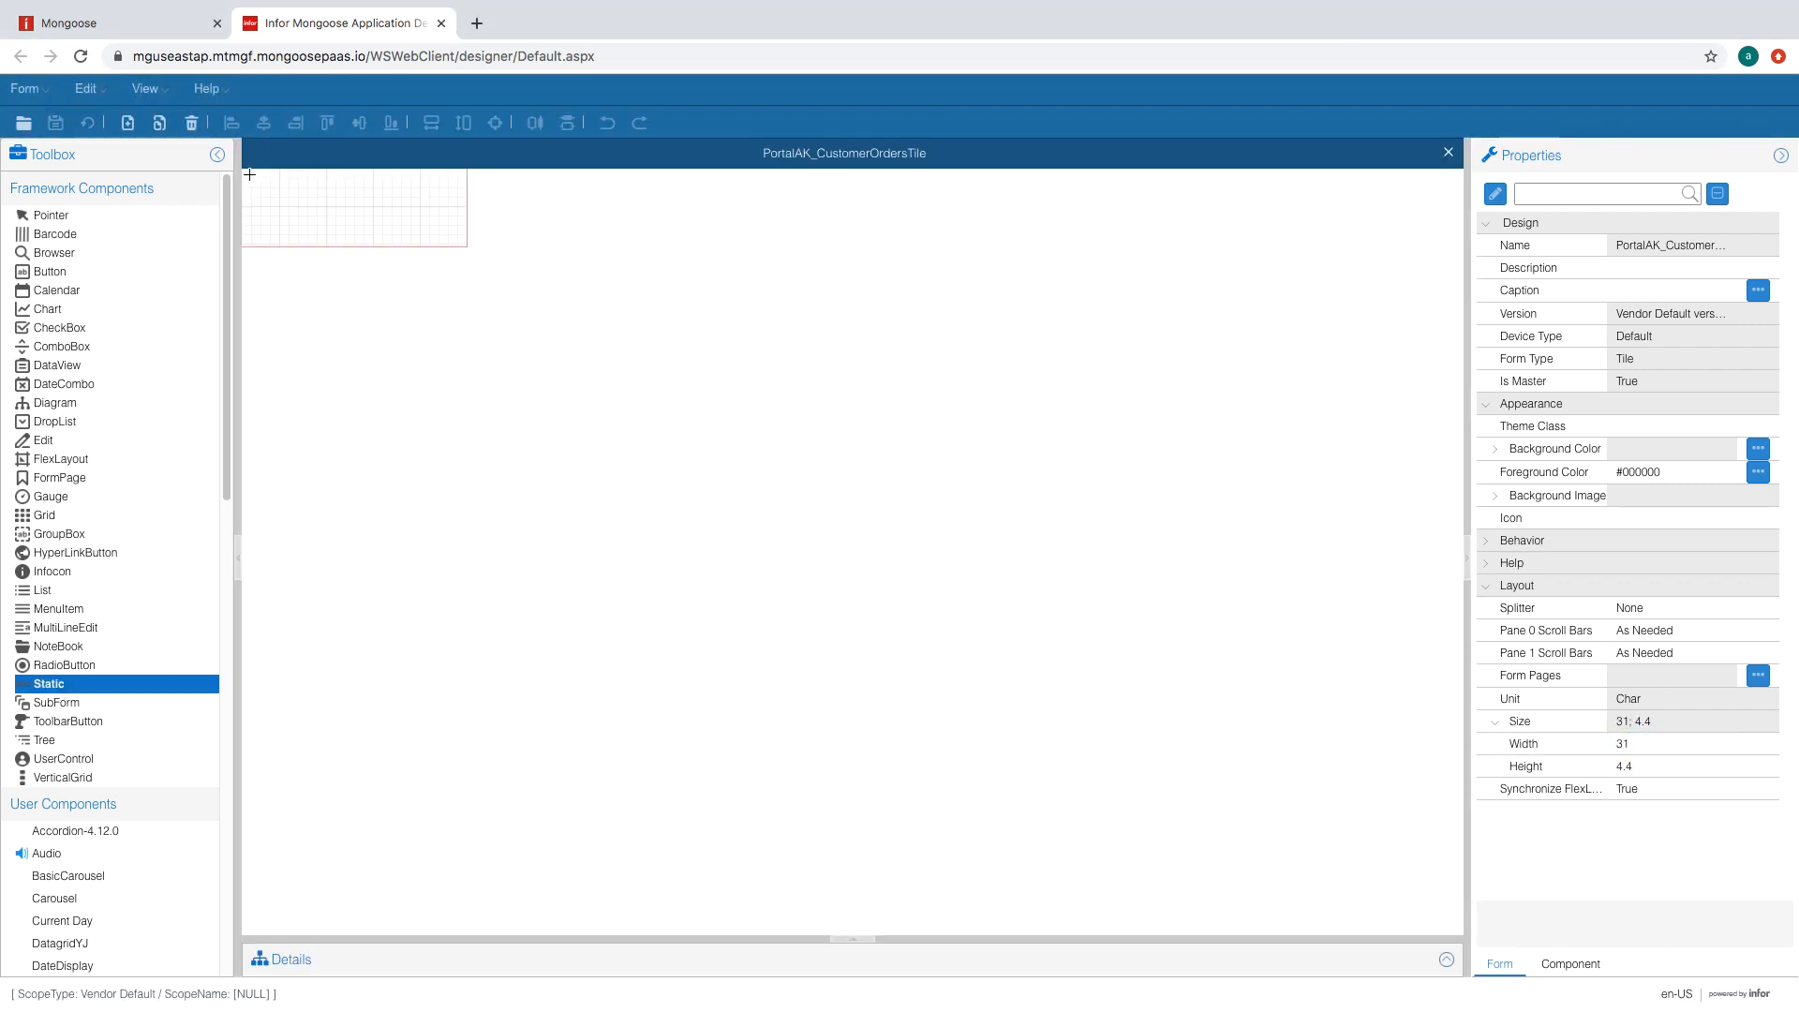
{"action": "left_click_drag", "start_coordinate": [249, 174], "coordinate": [463, 240]}
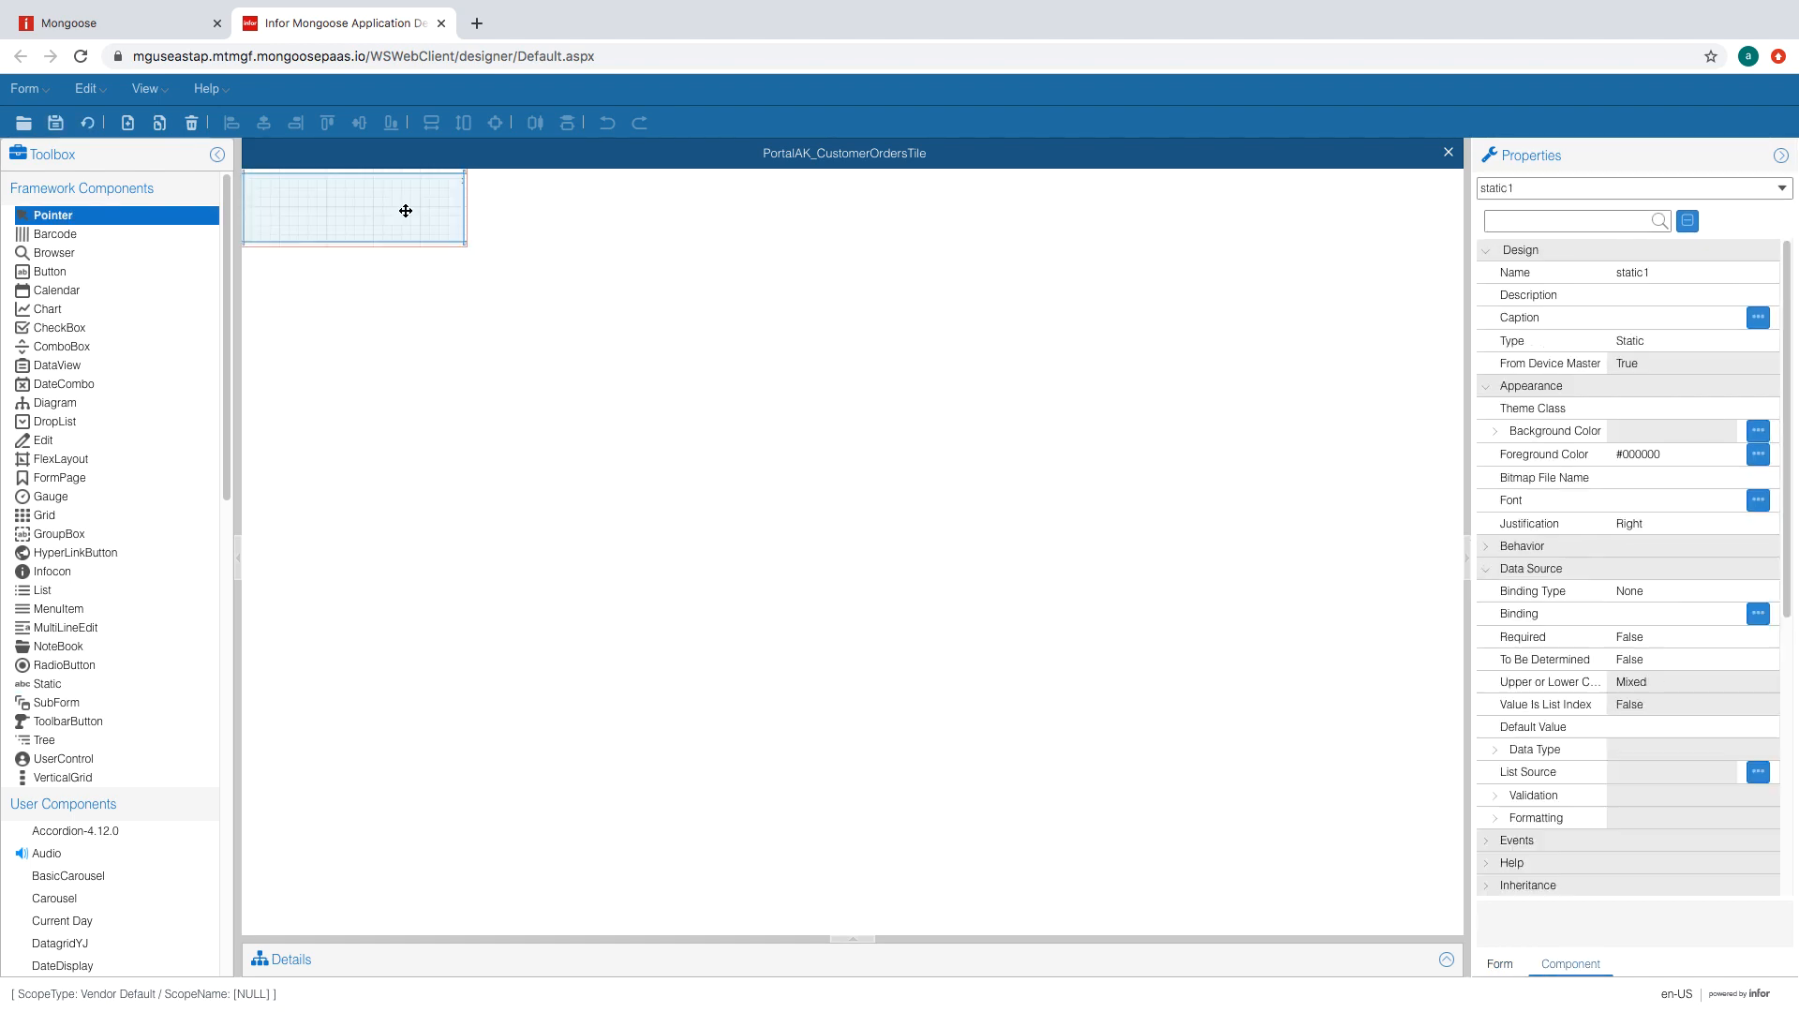
{"action": "left_click_drag", "start_coordinate": [1788, 369], "coordinate": [1786, 670]}
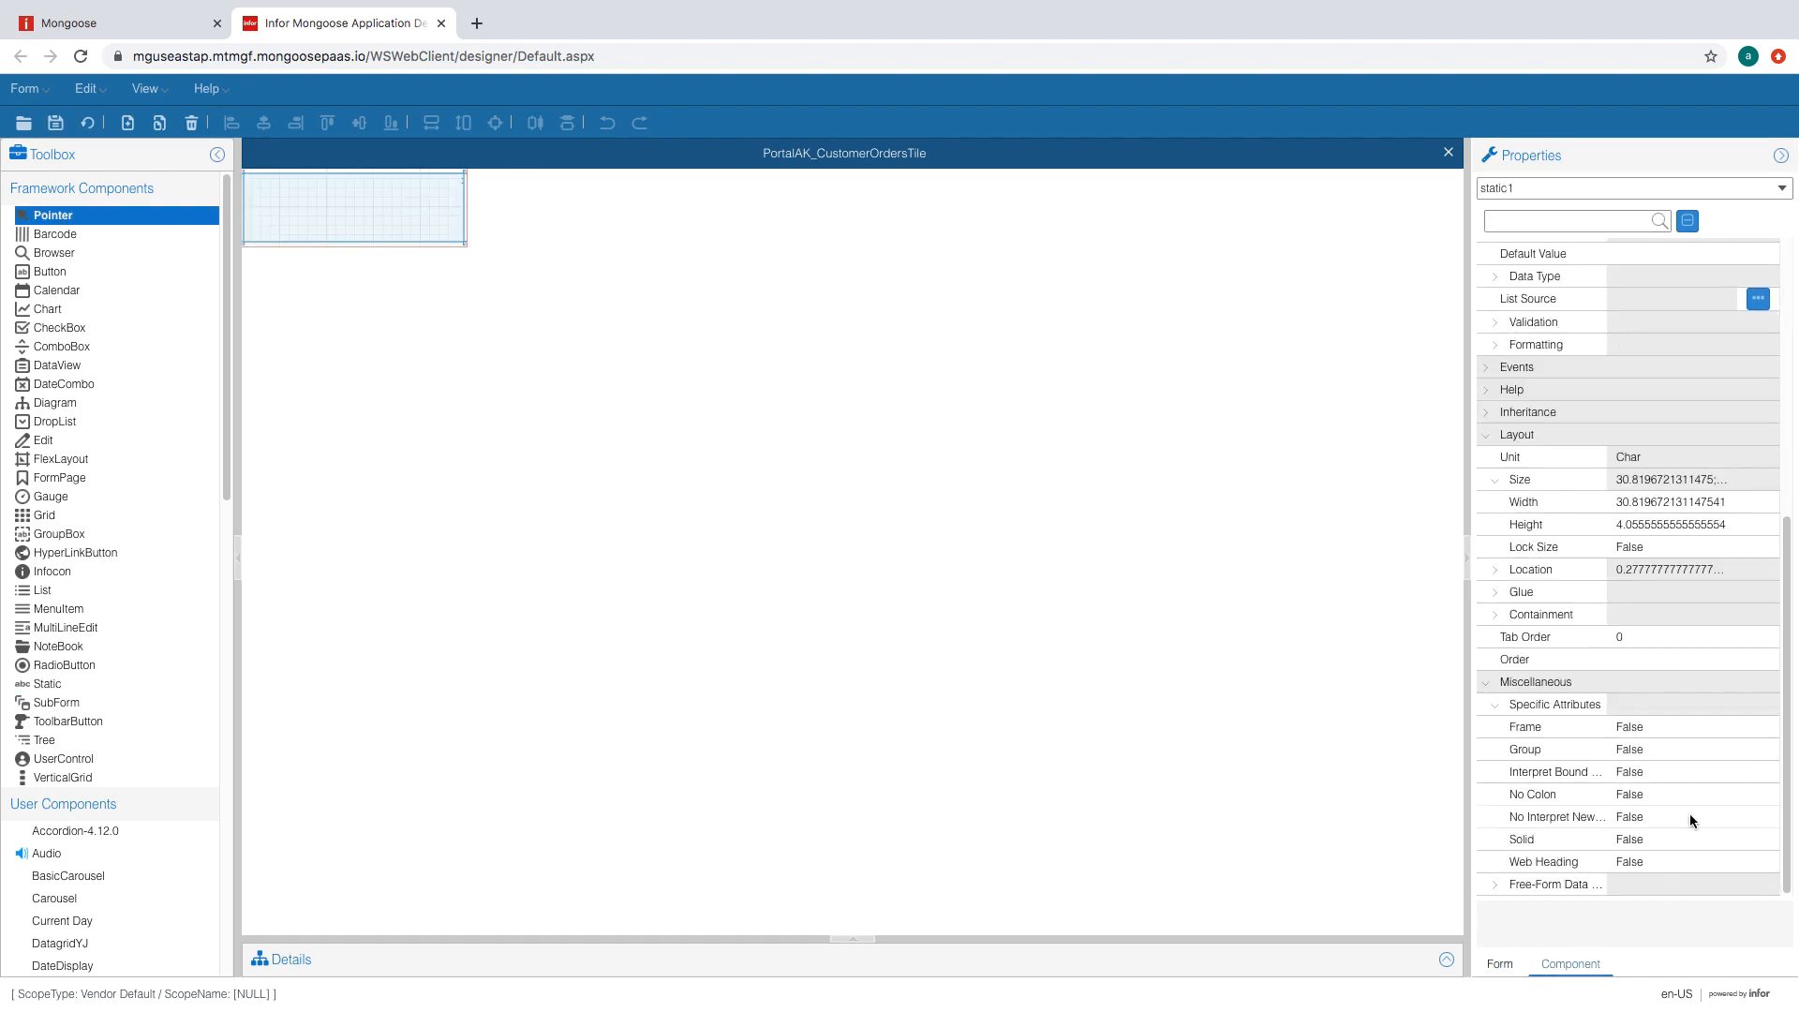
{"action": "left_click", "coordinate": [1686, 797]}
{"action": "left_click", "coordinate": [1731, 797]}
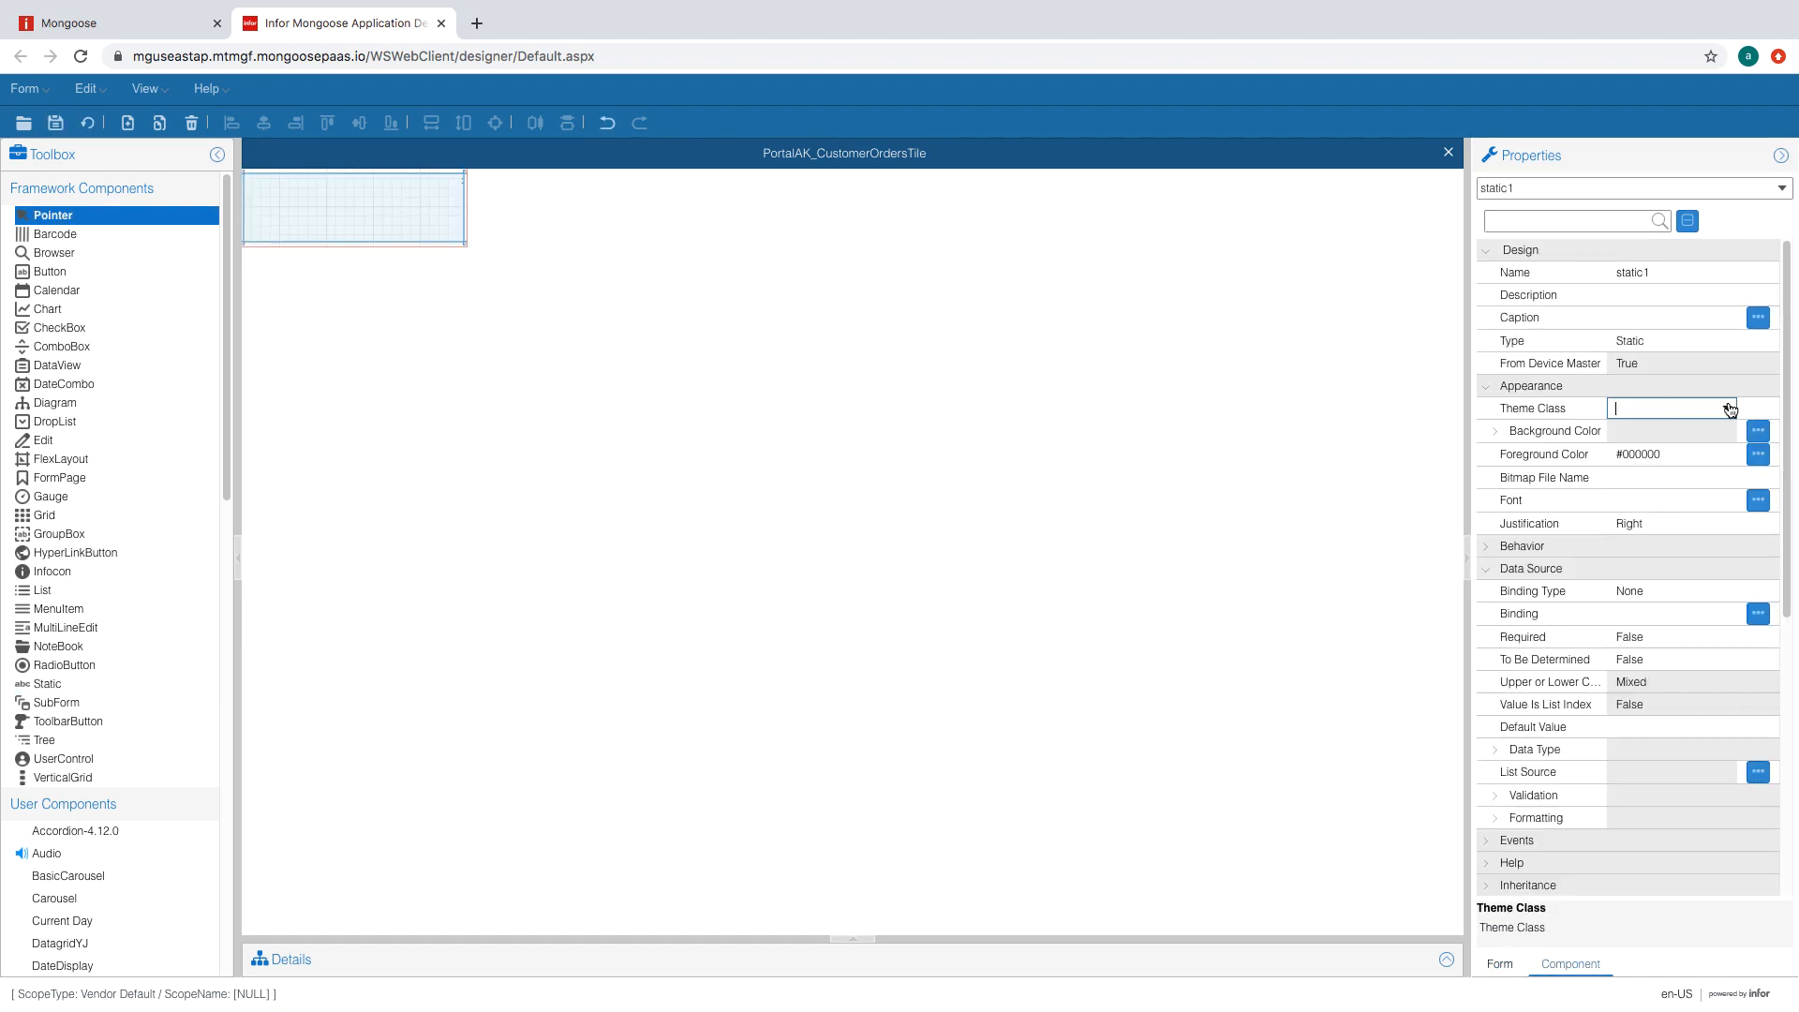
{"action": "left_click", "coordinate": [1731, 410]}
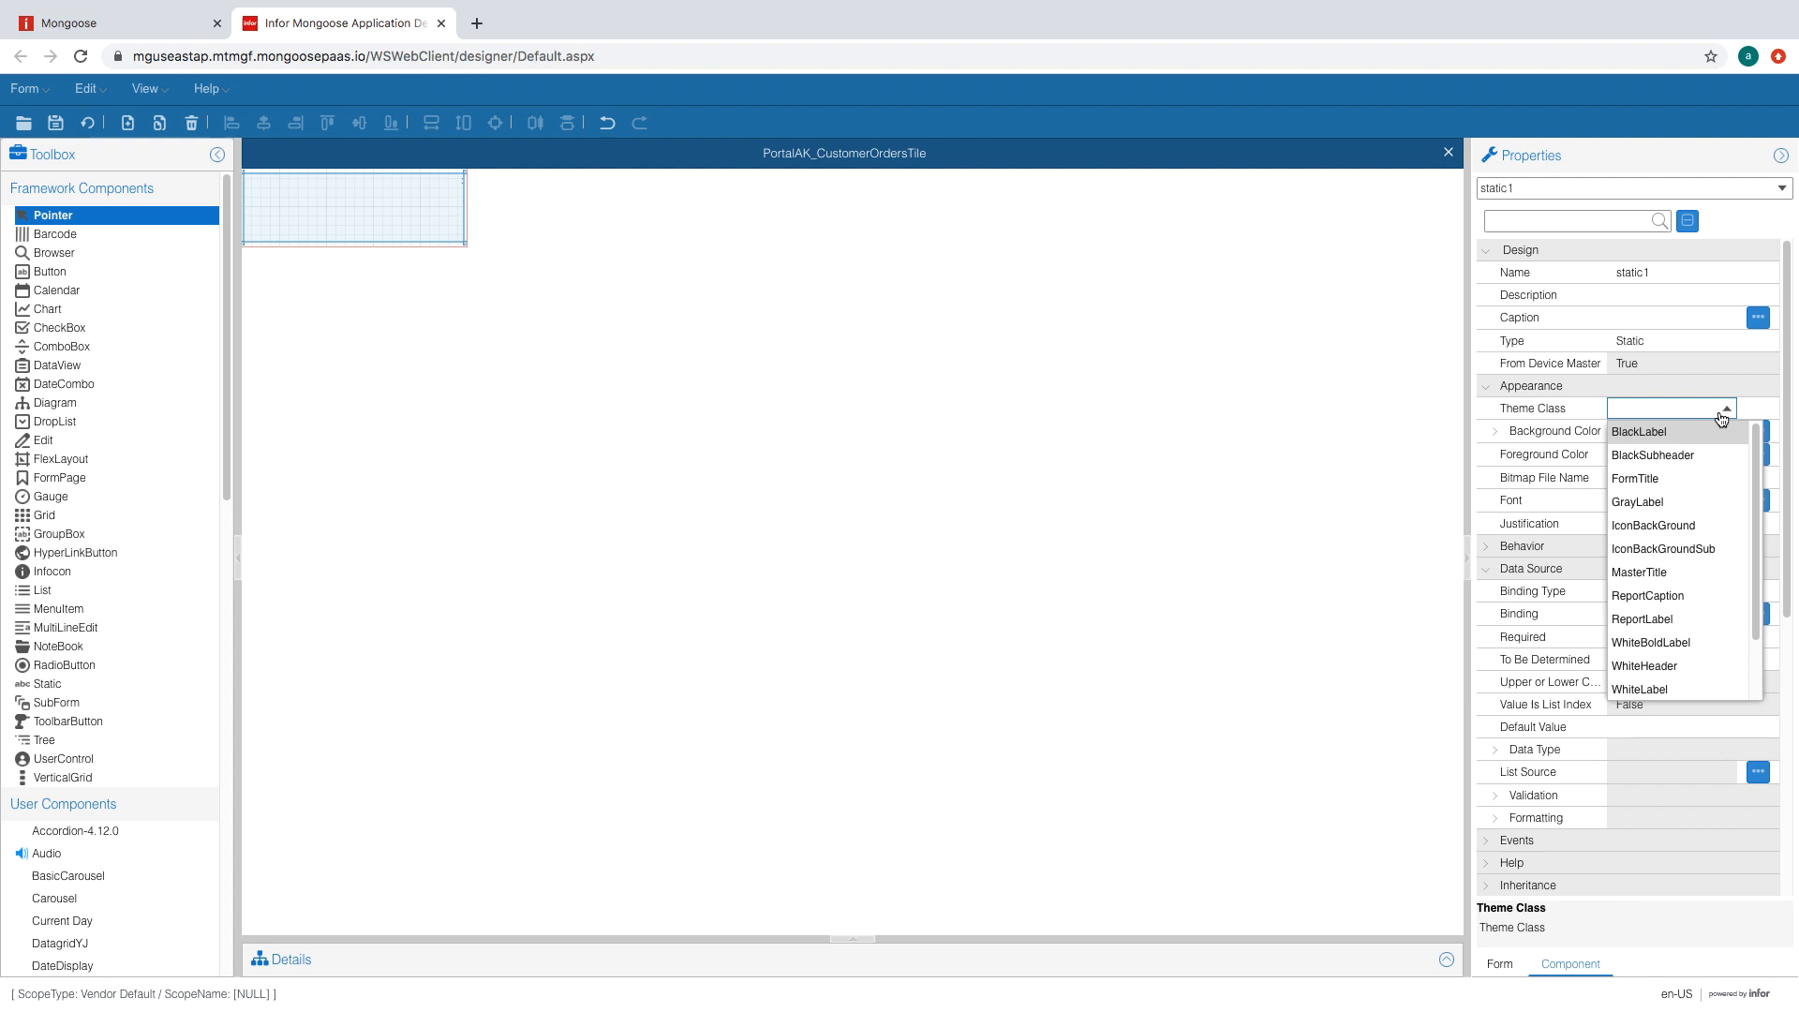
{"action": "left_click", "coordinate": [1717, 554]}
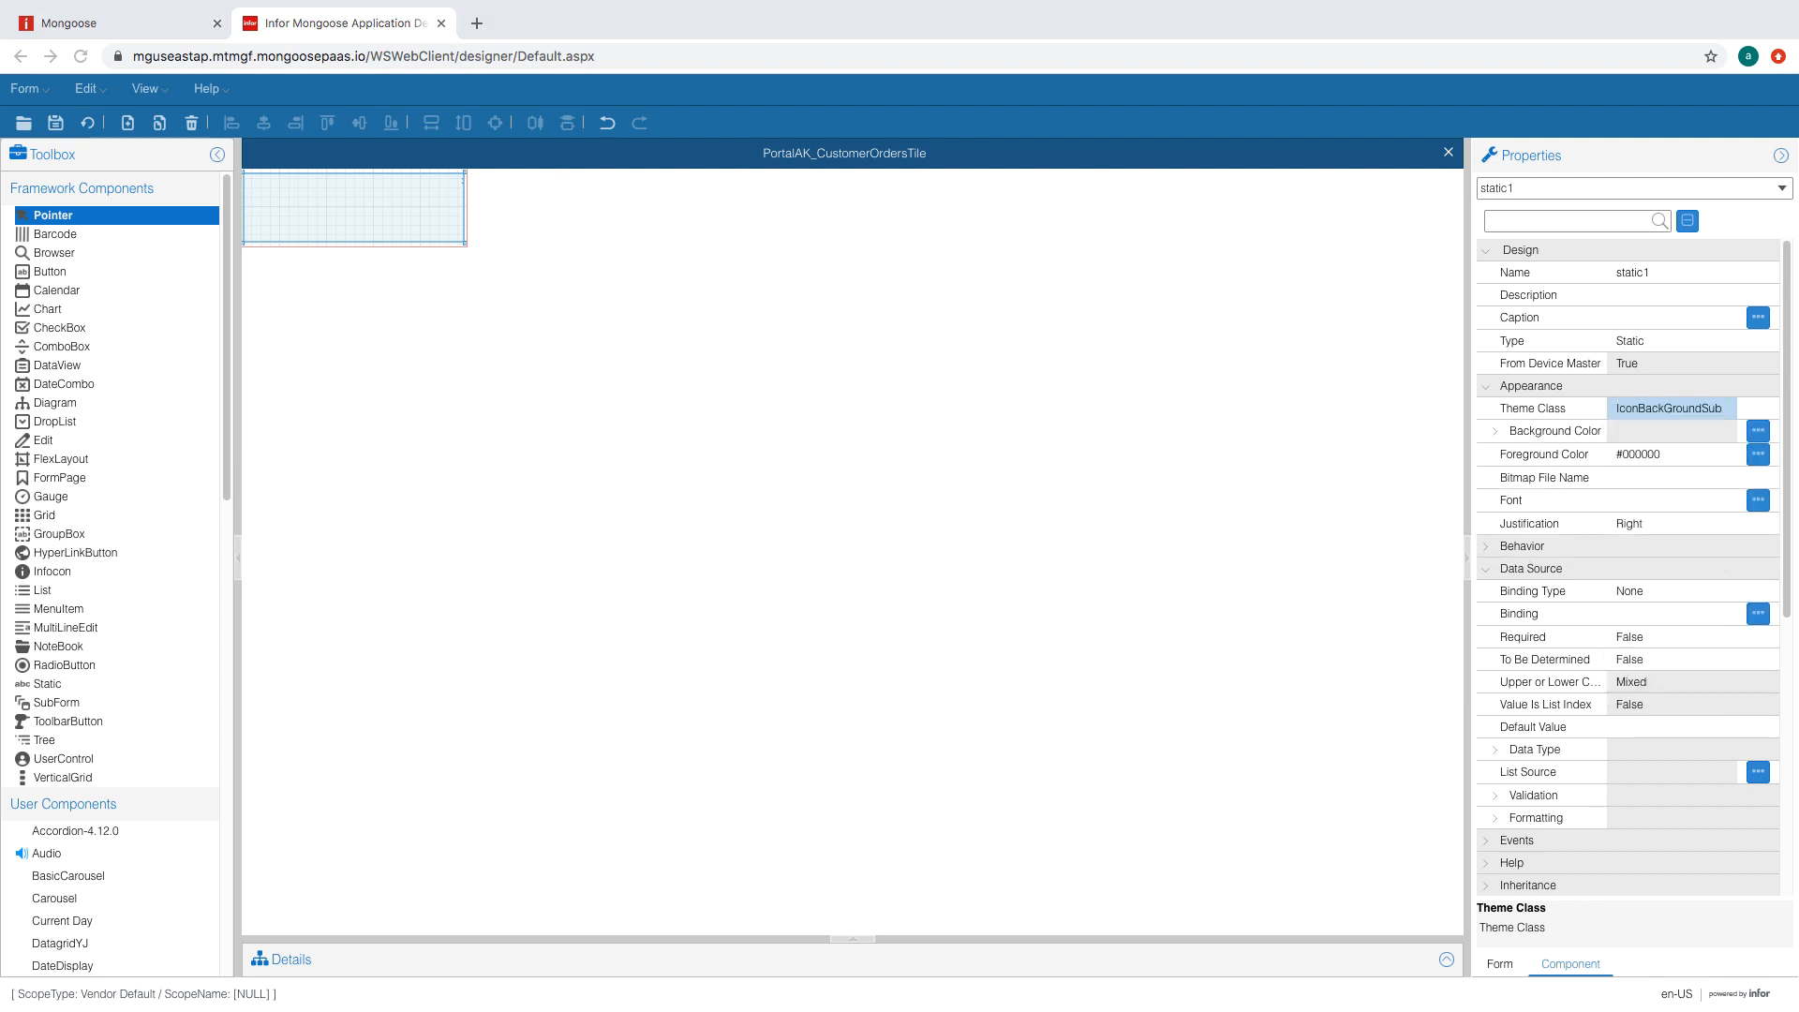
{"action": "left_click", "coordinate": [1650, 509]}
{"action": "left_click", "coordinate": [87, 88]}
- Open the Themes list in Global Objects and edit the ACME theme's styles
{"action": "left_click", "coordinate": [103, 542]}
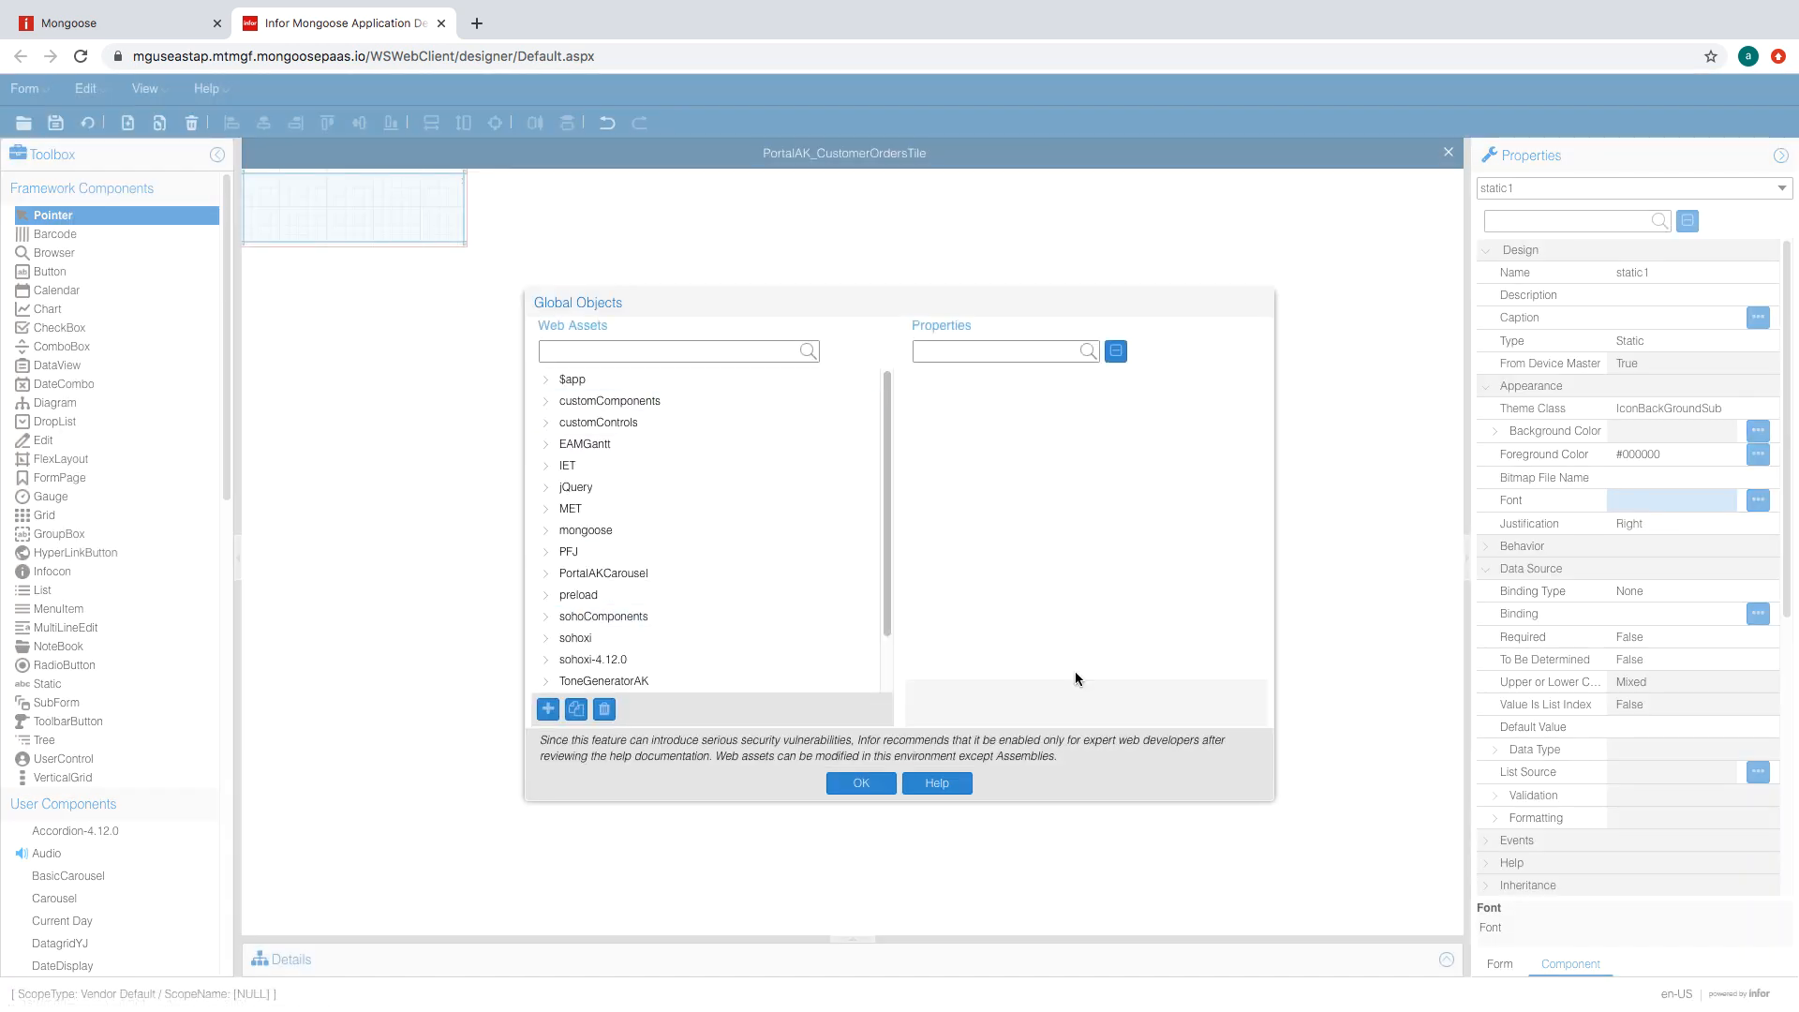
{"action": "left_click", "coordinate": [861, 783]}
{"action": "left_click", "coordinate": [86, 88]}
{"action": "left_click", "coordinate": [103, 467]}
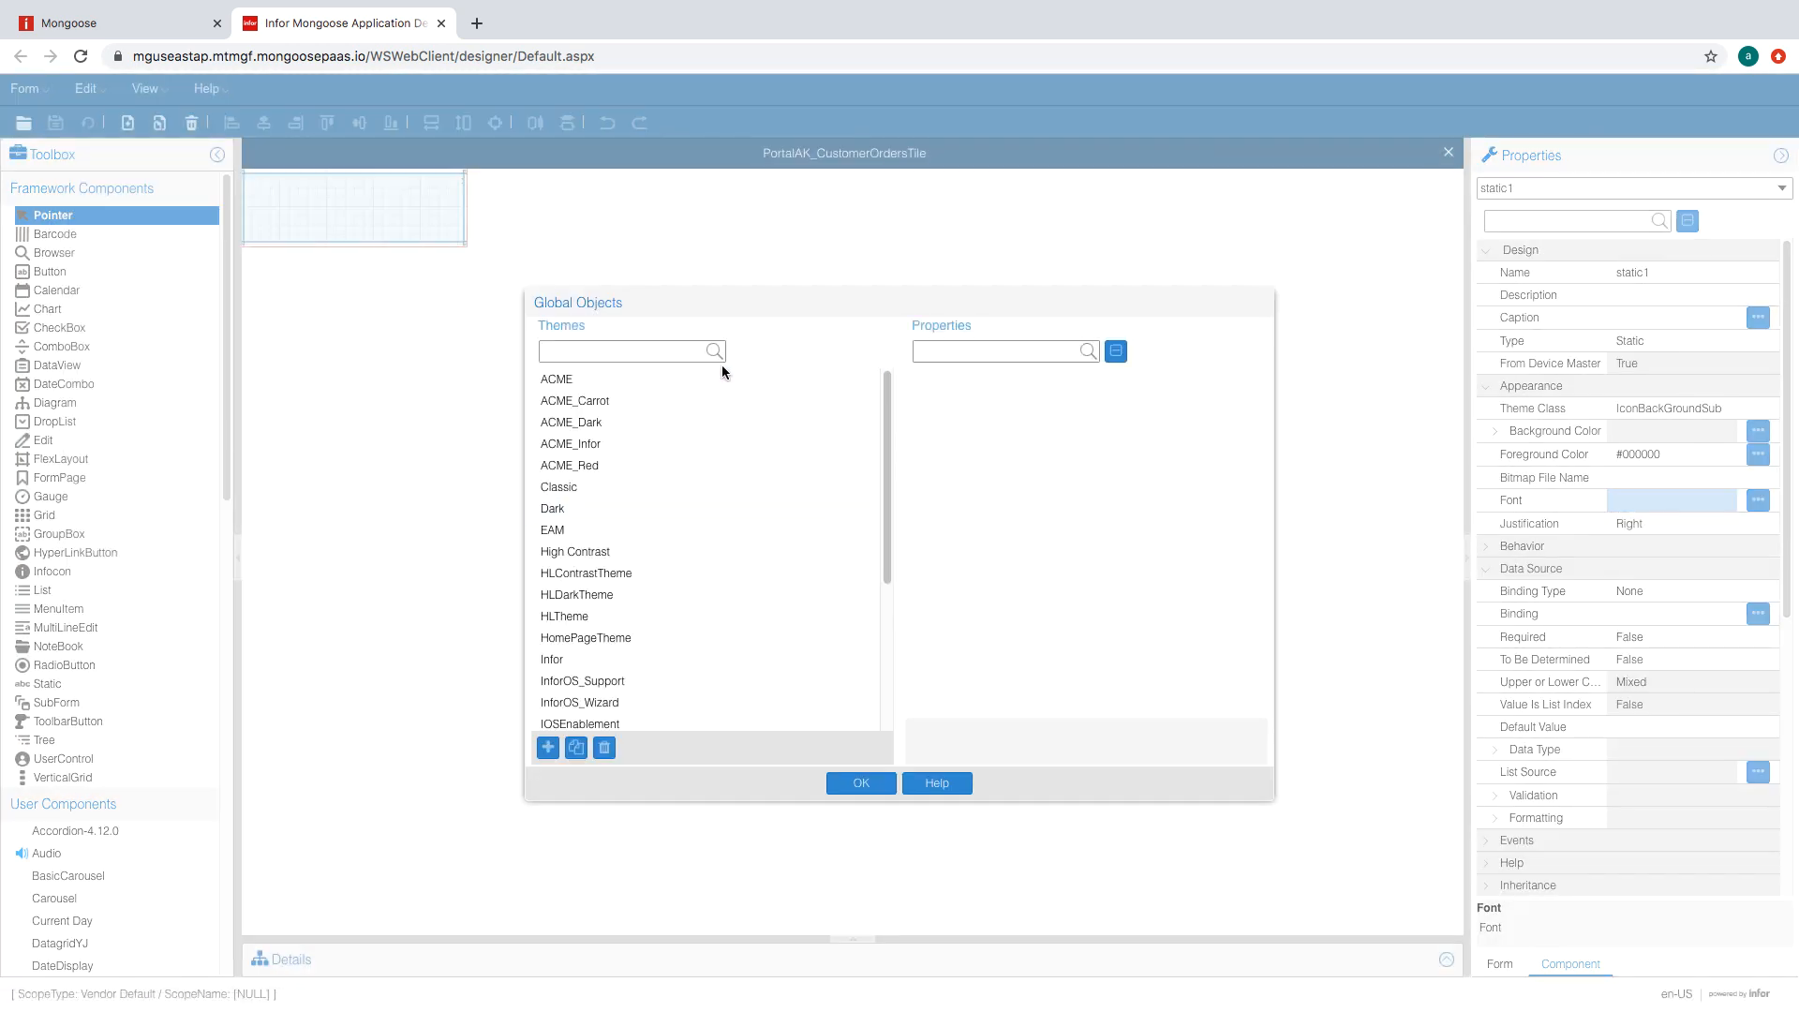
{"action": "left_click", "coordinate": [557, 379]}
{"action": "left_click", "coordinate": [1143, 353]}
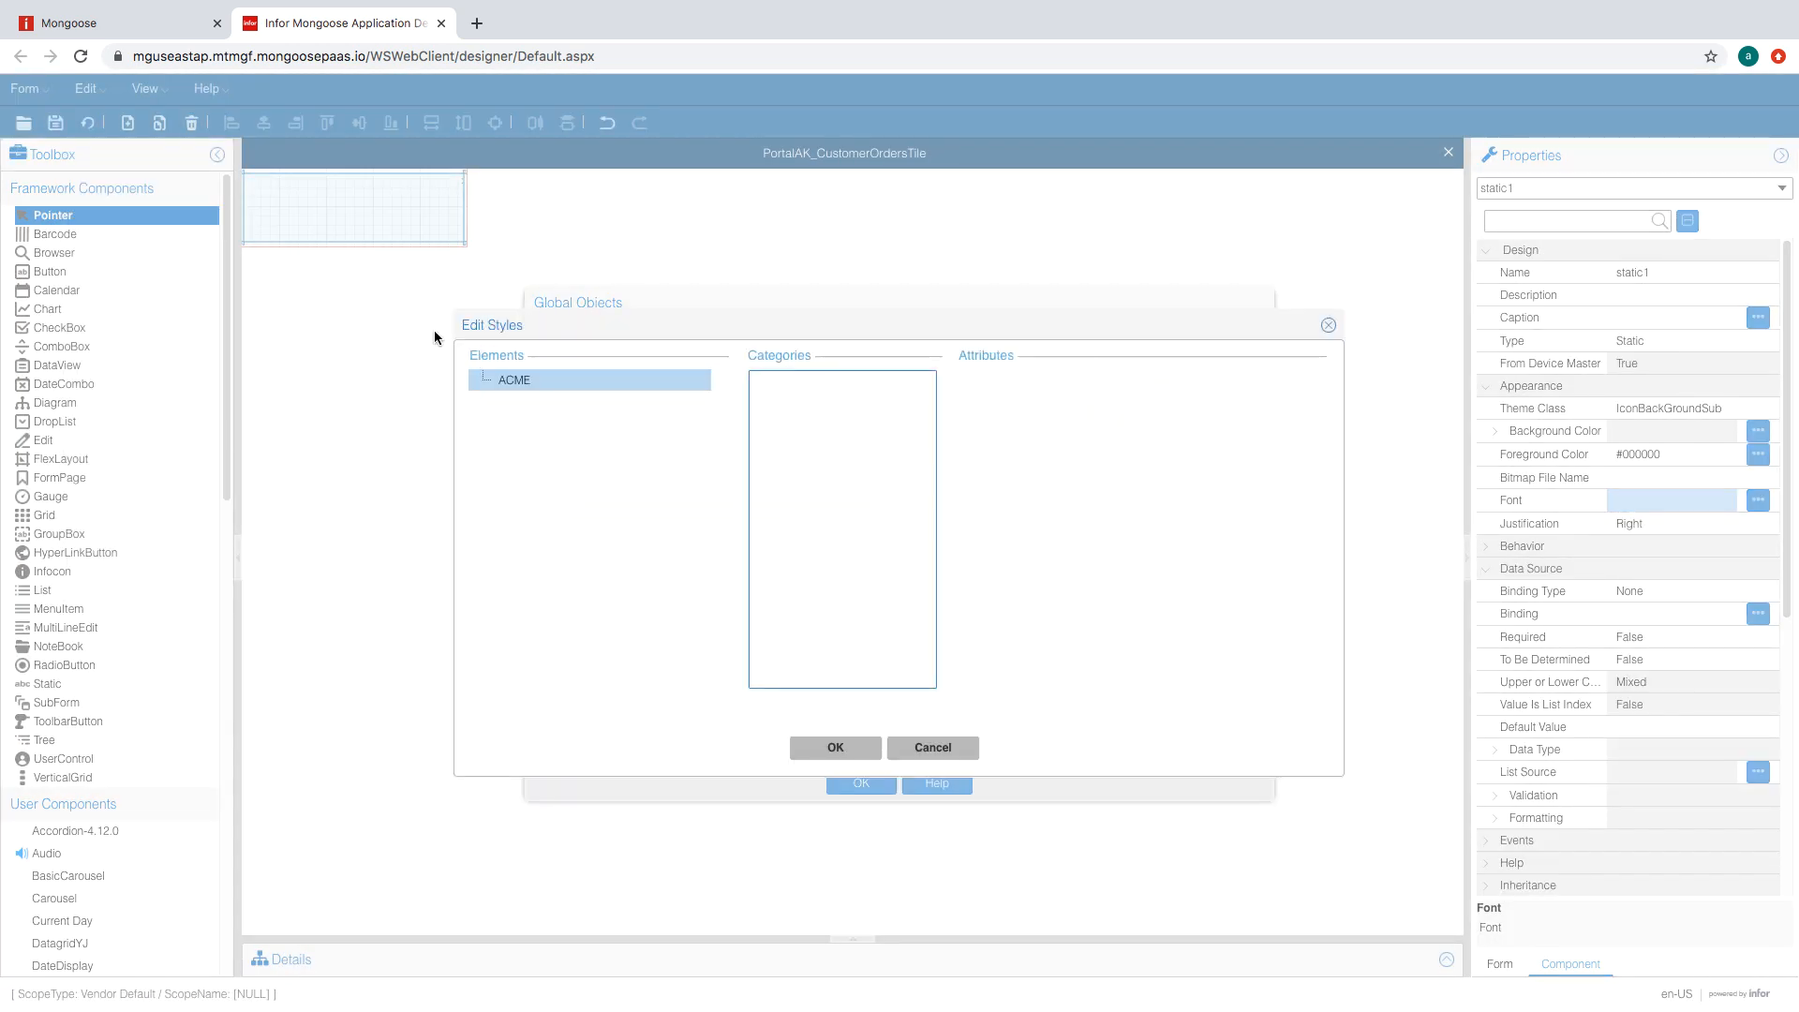
- Confirm the Static > IconBackGroundSub Hover State background colour and close the editors
{"action": "left_click", "coordinate": [526, 384]}
{"action": "left_click", "coordinate": [541, 402]}
{"action": "scroll", "coordinate": [658, 651], "scroll_direction": "down", "scroll_amount": 5}
{"action": "left_click", "coordinate": [600, 613]}
{"action": "scroll", "coordinate": [689, 595], "scroll_direction": "down", "scroll_amount": 1}
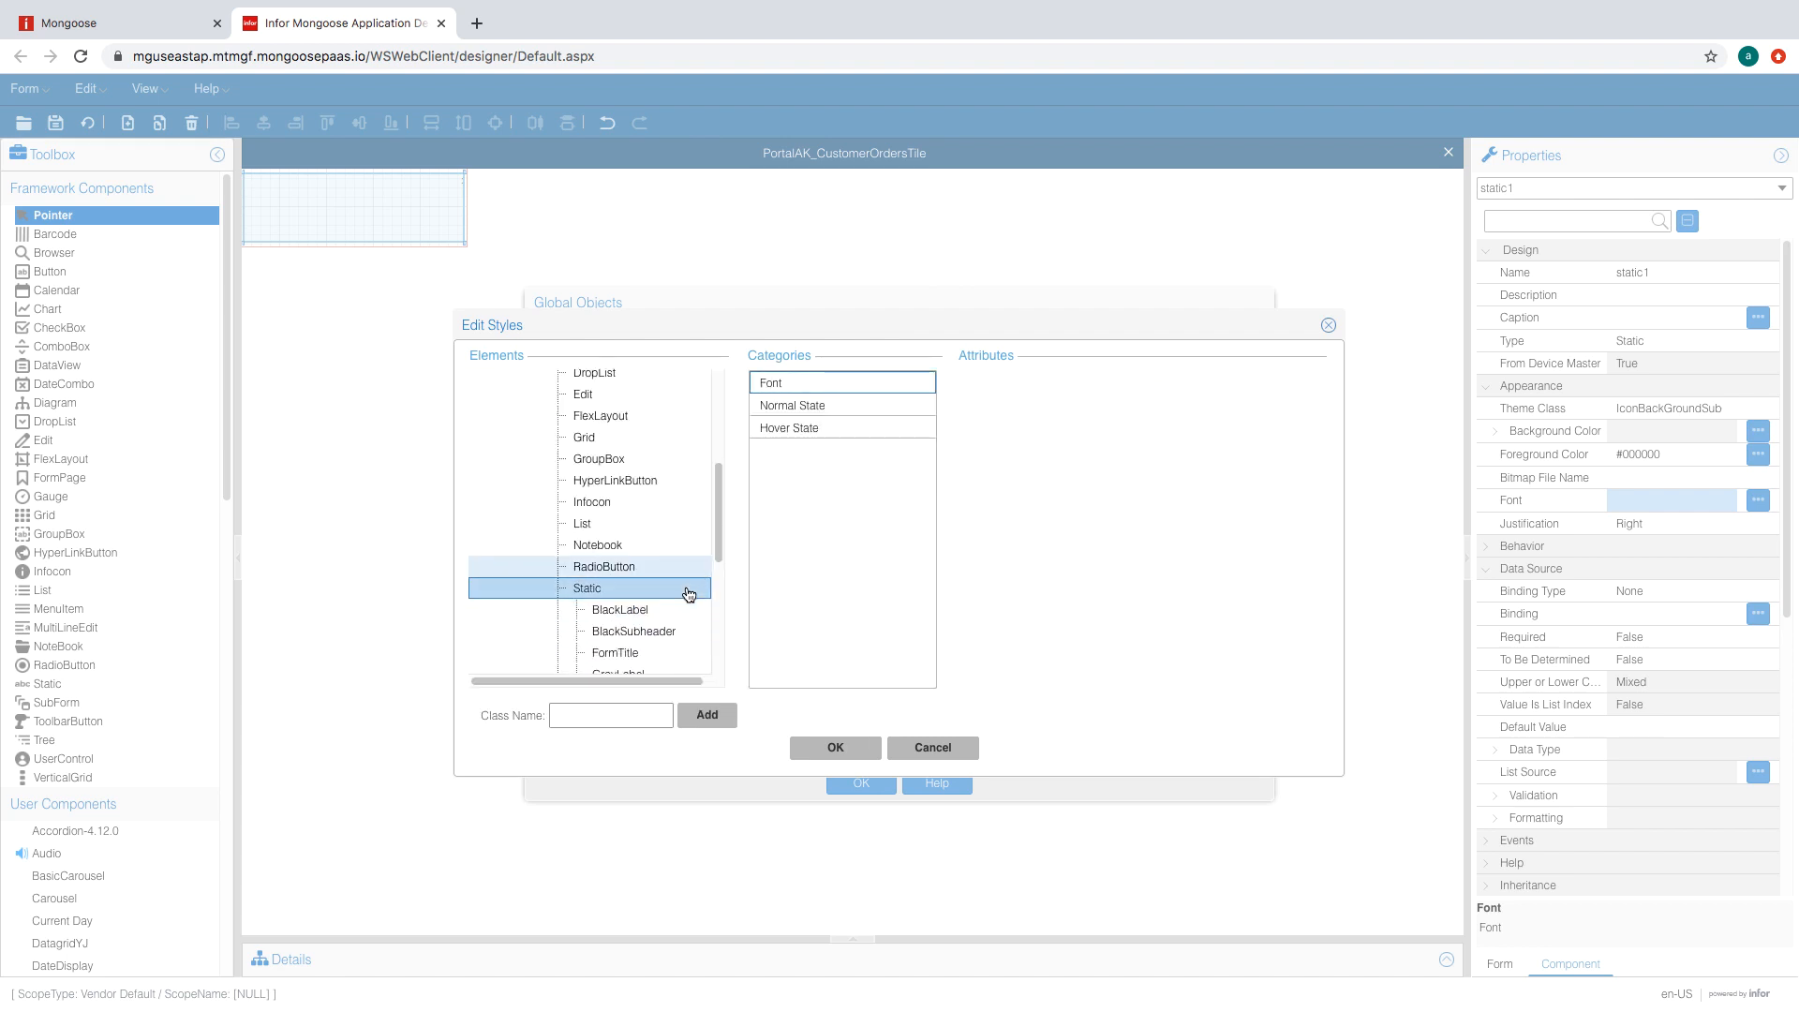
{"action": "scroll", "coordinate": [689, 593], "scroll_direction": "down", "scroll_amount": 1}
{"action": "left_click", "coordinate": [645, 606]}
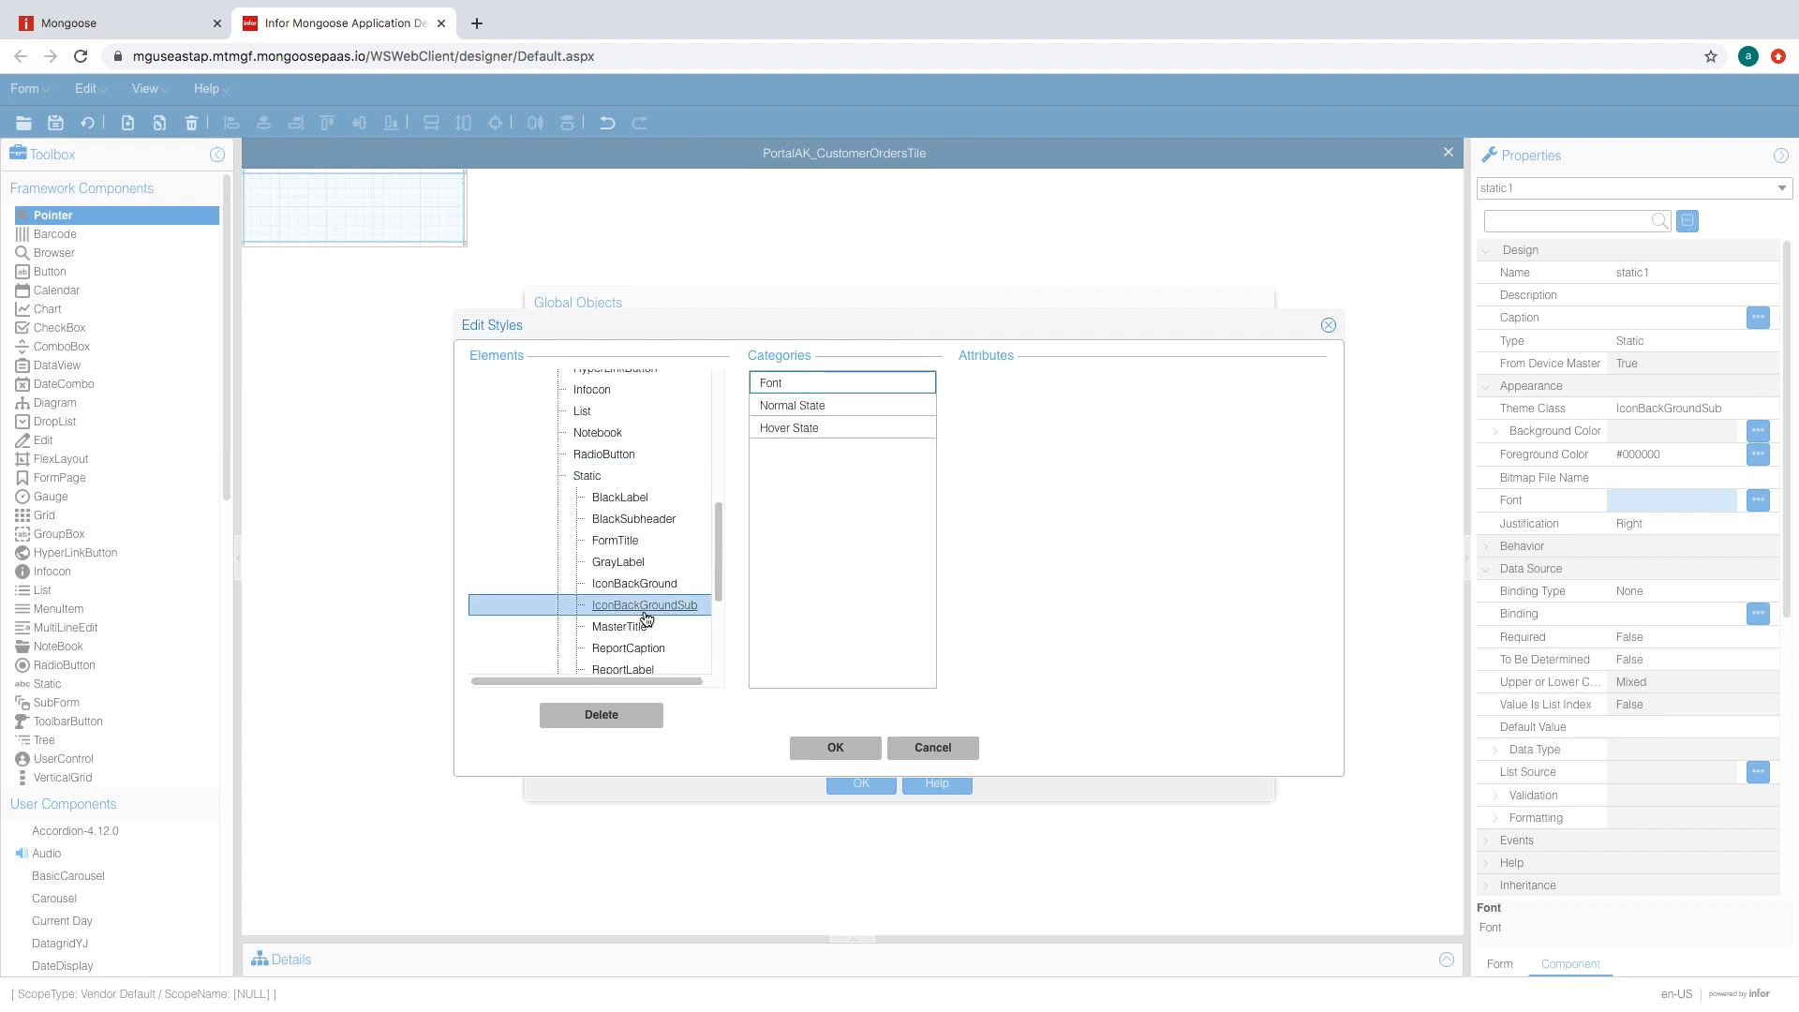
{"action": "left_click", "coordinate": [765, 408]}
{"action": "left_click", "coordinate": [811, 433]}
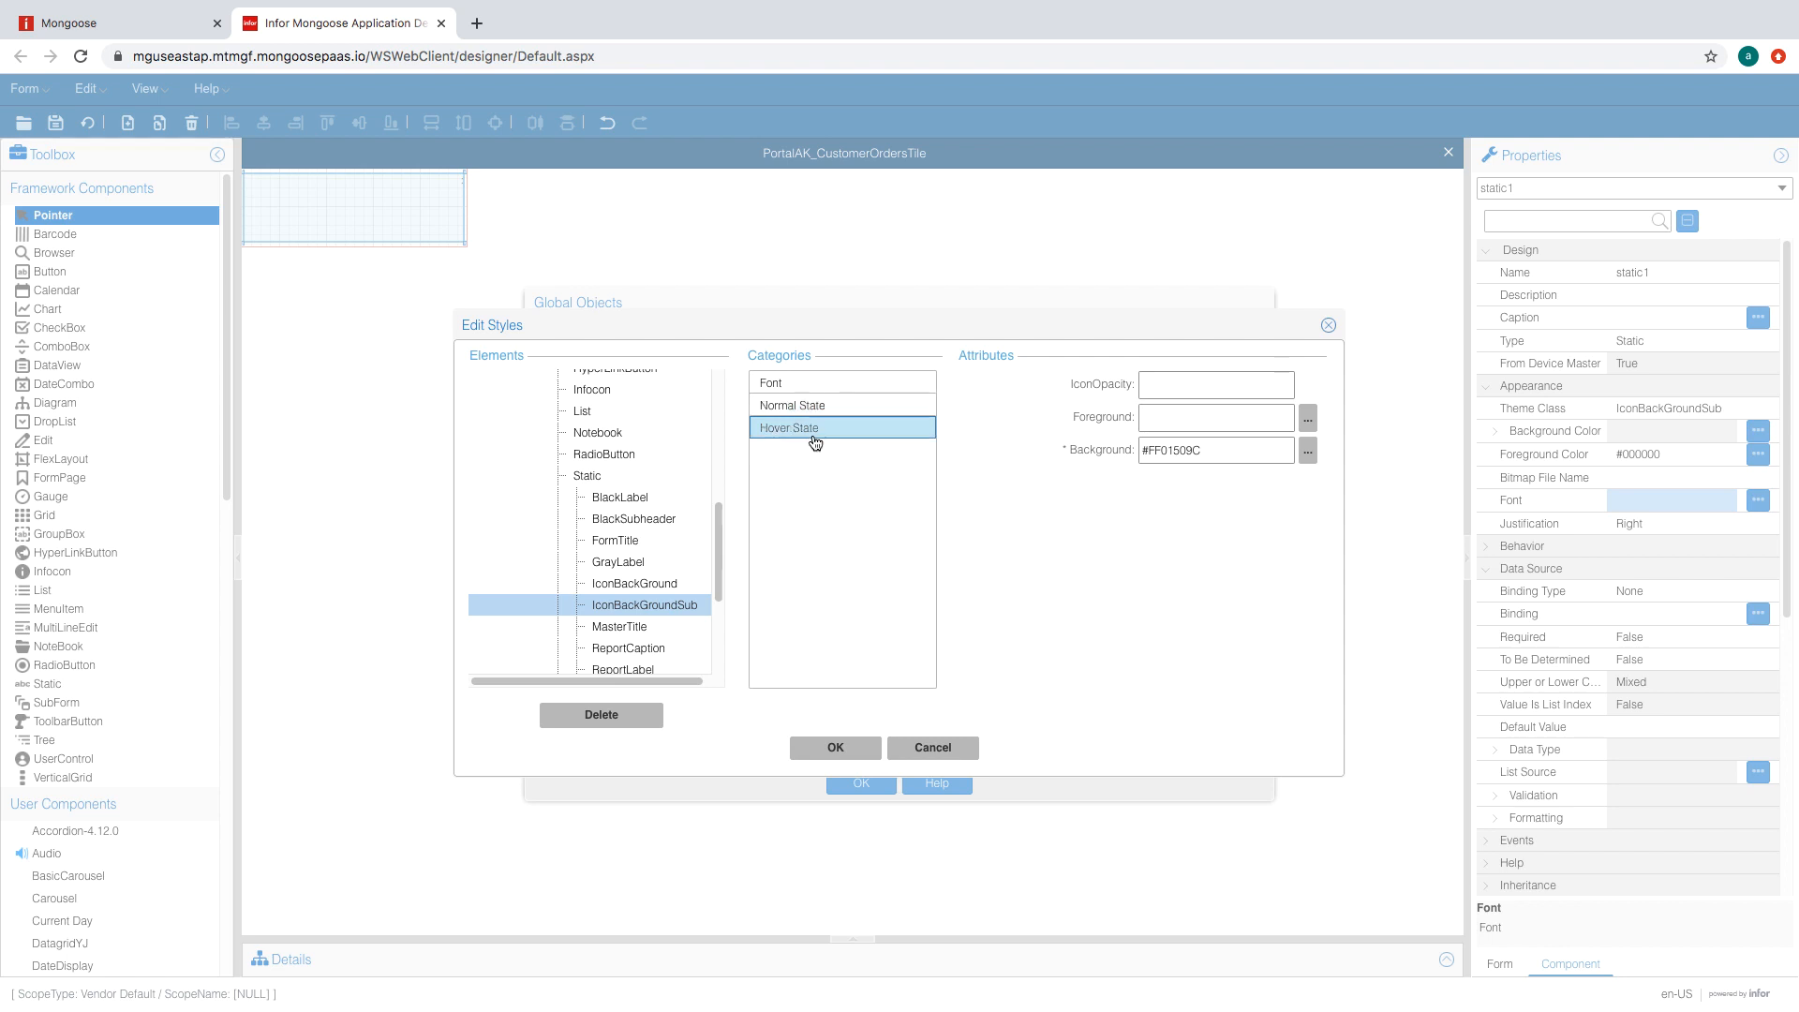
{"action": "left_click", "coordinate": [1308, 418]}
{"action": "left_click", "coordinate": [843, 706]}
{"action": "left_click", "coordinate": [835, 747]}
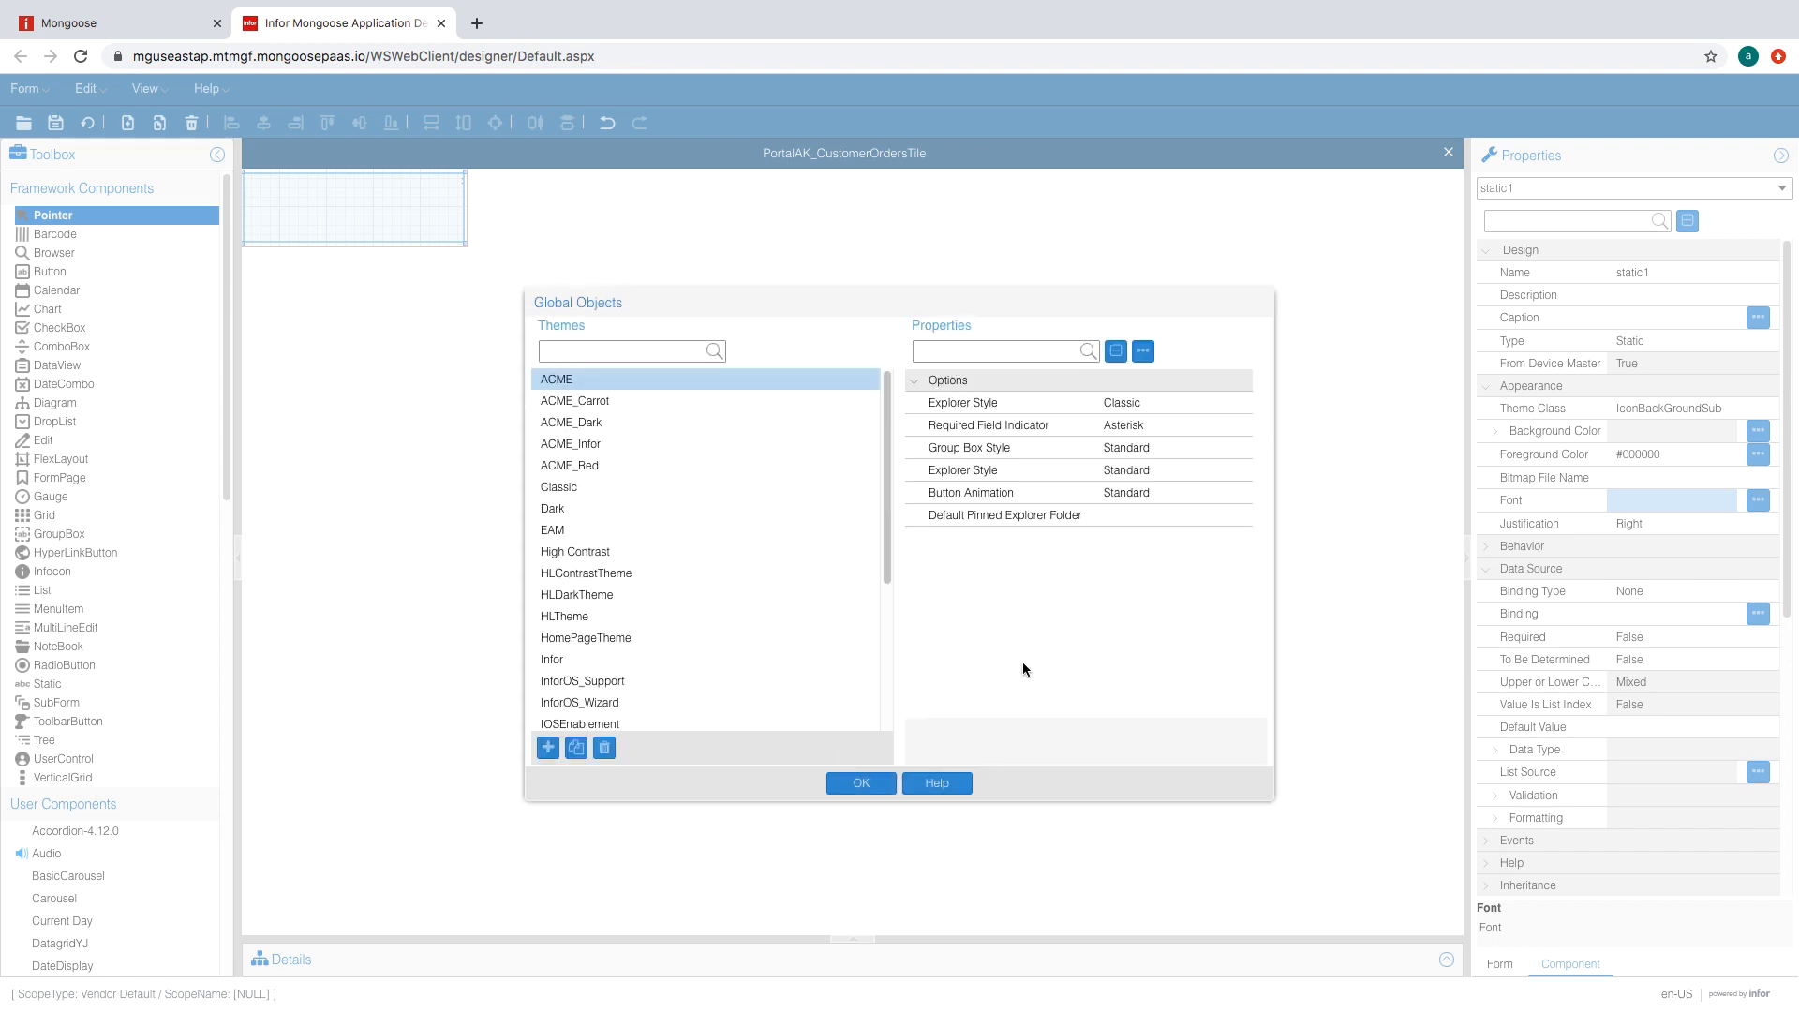
{"action": "left_click", "coordinate": [862, 783]}
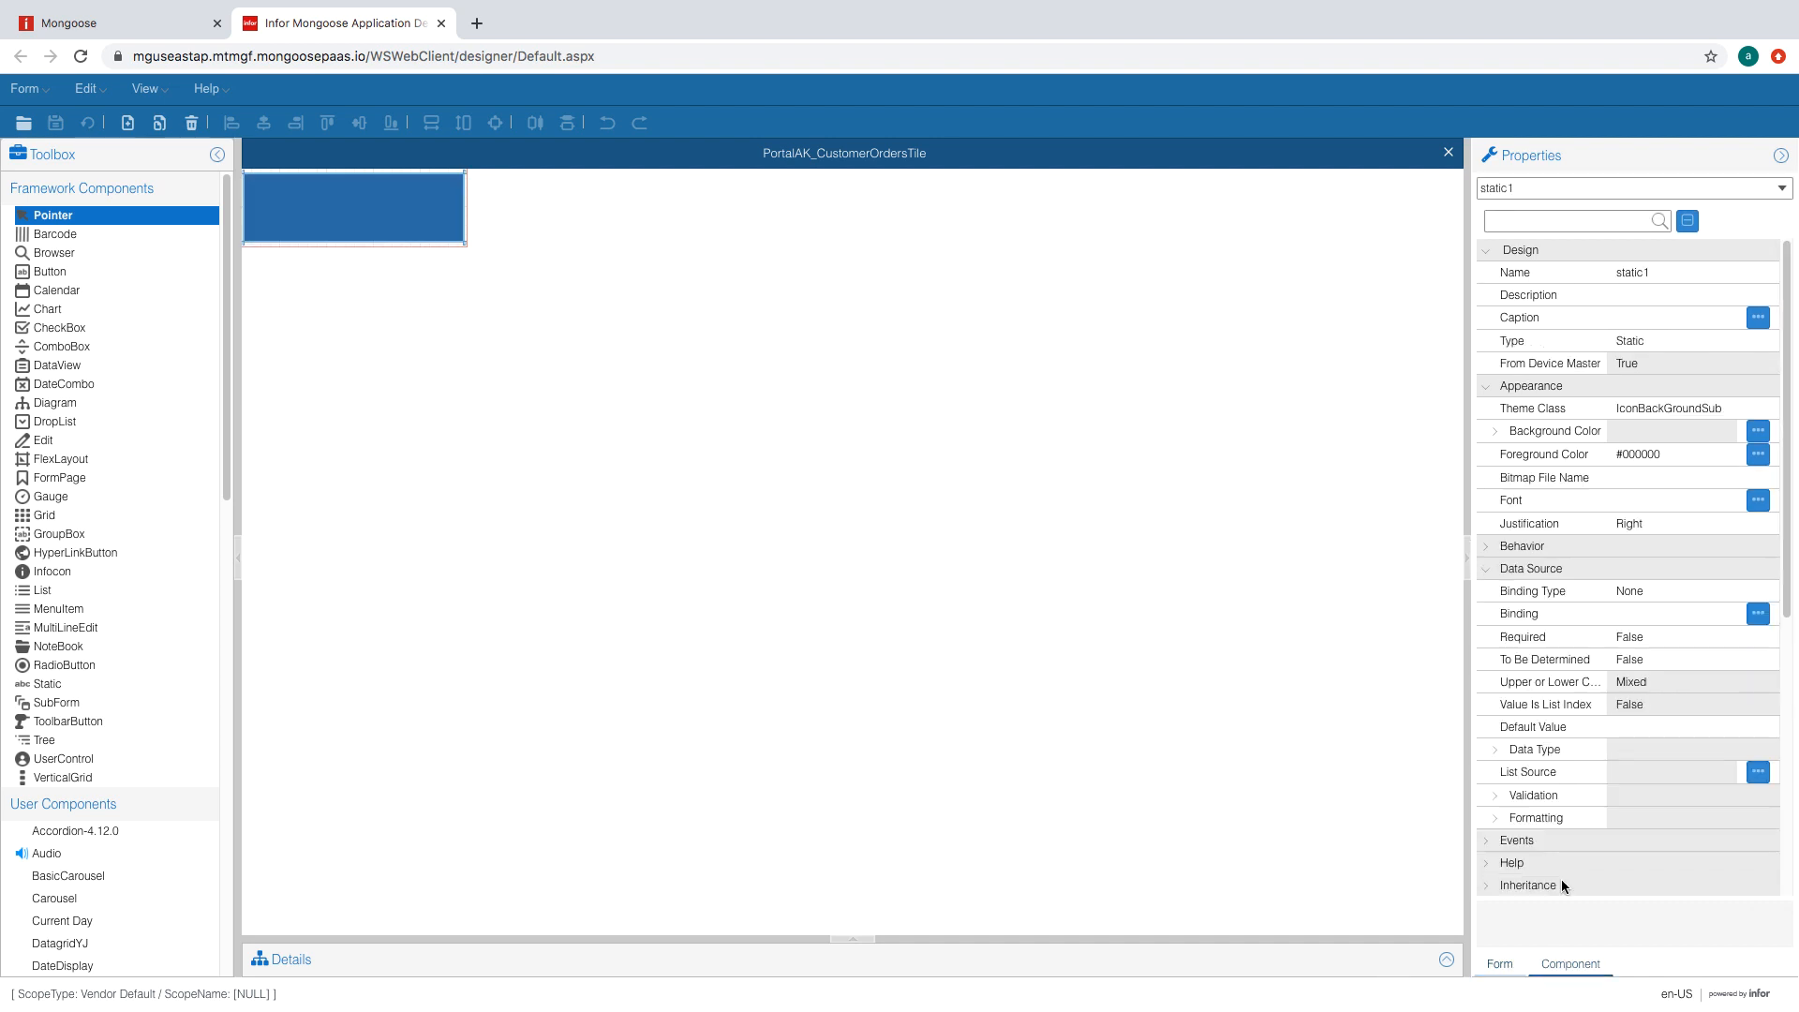
- Set the static1 label's size to width 32 and height 4.5
{"action": "scroll", "coordinate": [1516, 811], "scroll_direction": "down", "scroll_amount": 5}
{"action": "left_click", "coordinate": [1666, 501]}
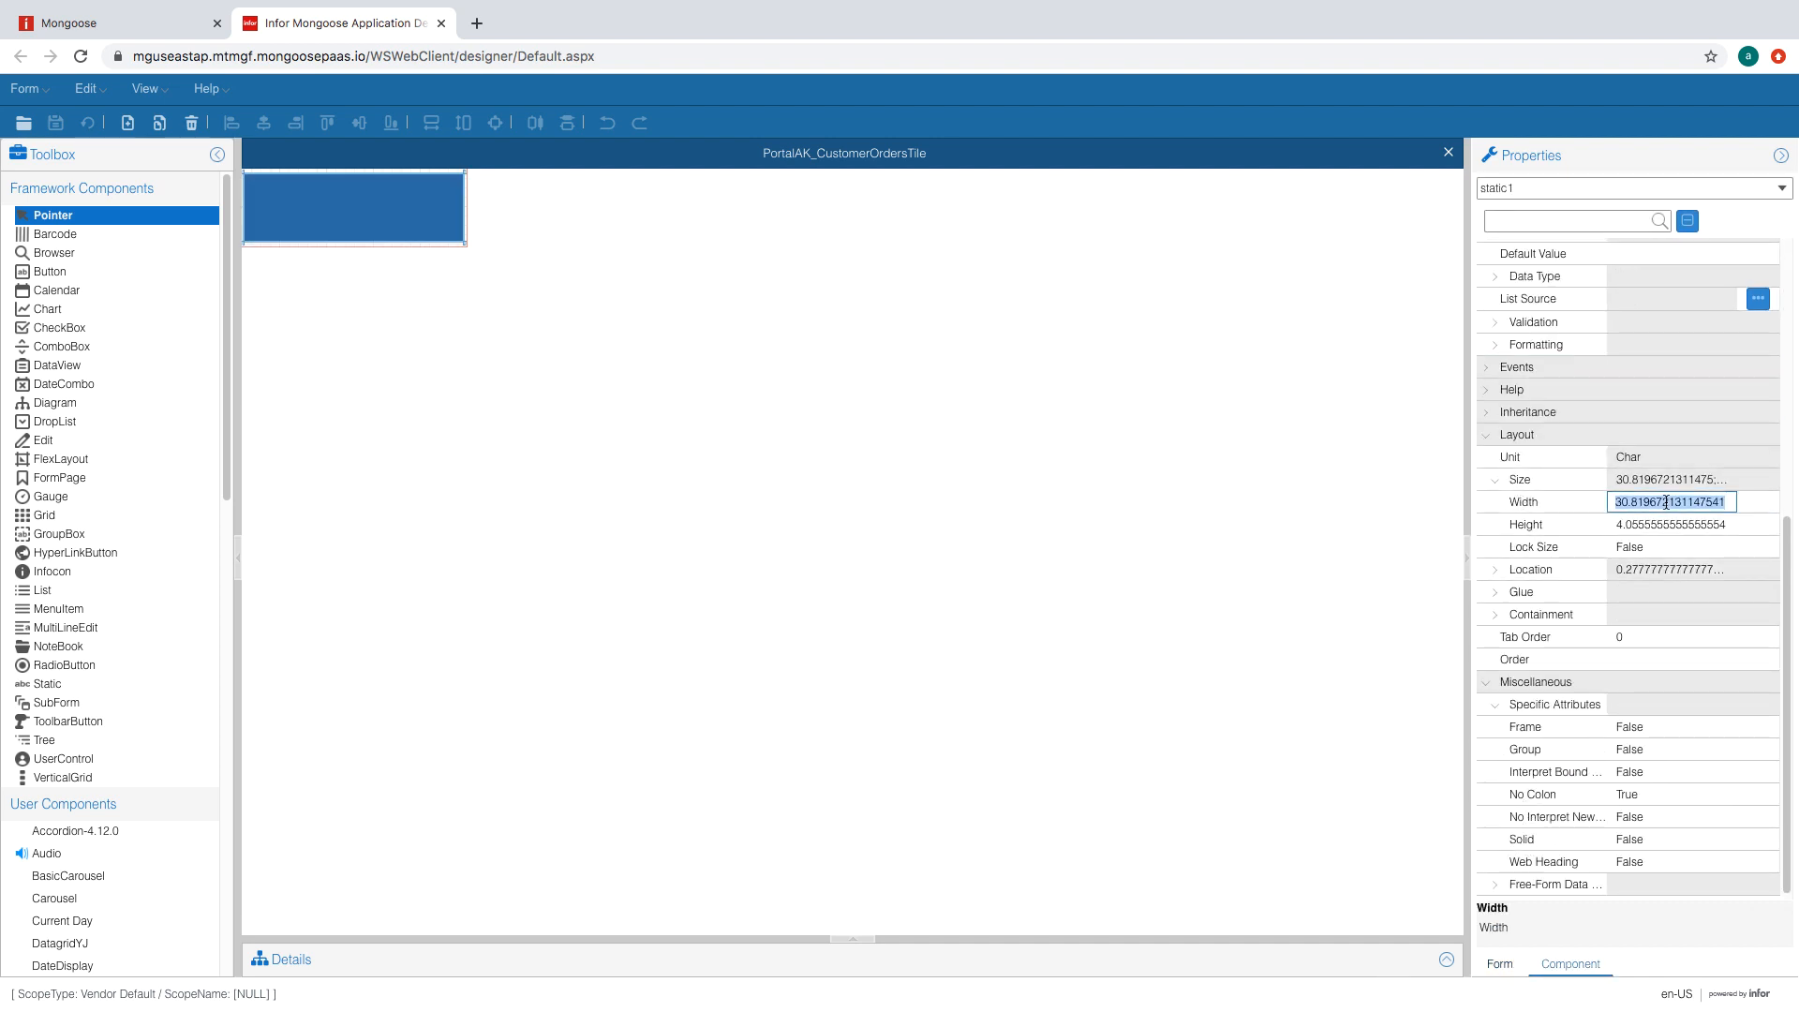
{"action": "type", "text": "32"}
{"action": "left_click", "coordinate": [1659, 520]}
{"action": "type", "text": "4.5"}
{"action": "left_click", "coordinate": [1648, 544]}
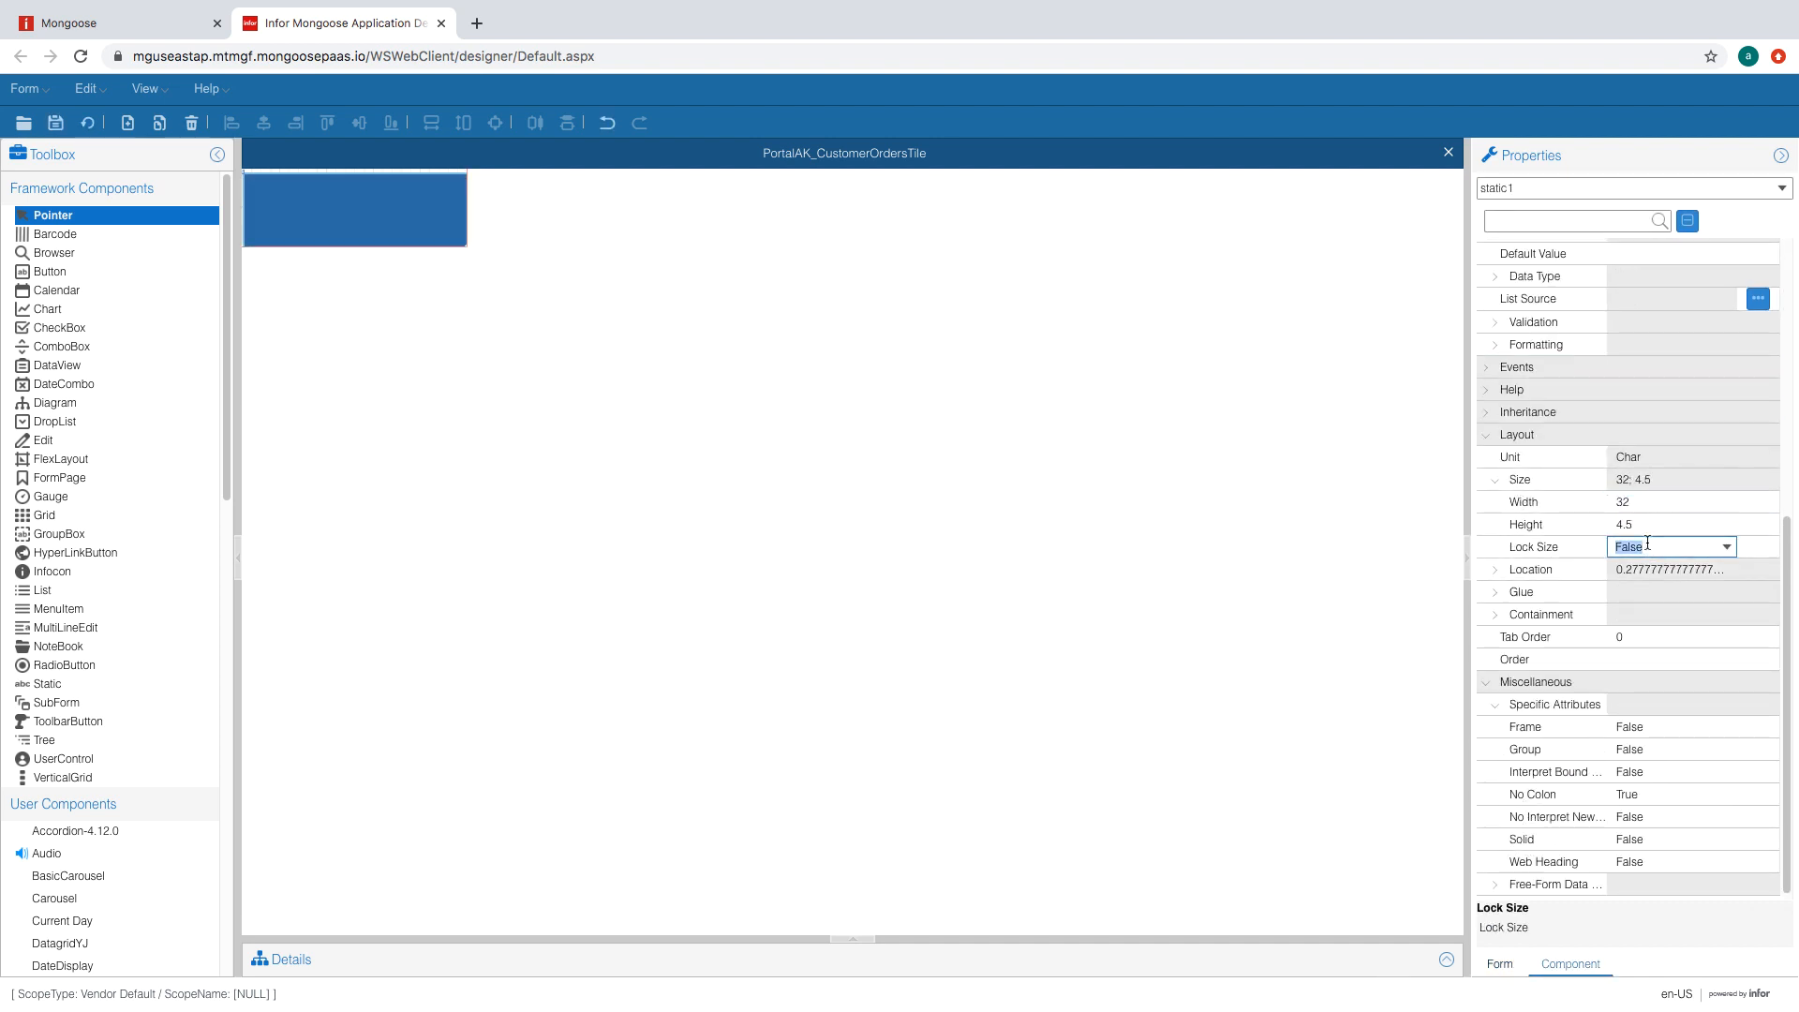
- Nudge static1 up to location 0;0 and save the tile form
{"action": "left_click", "coordinate": [411, 211]}
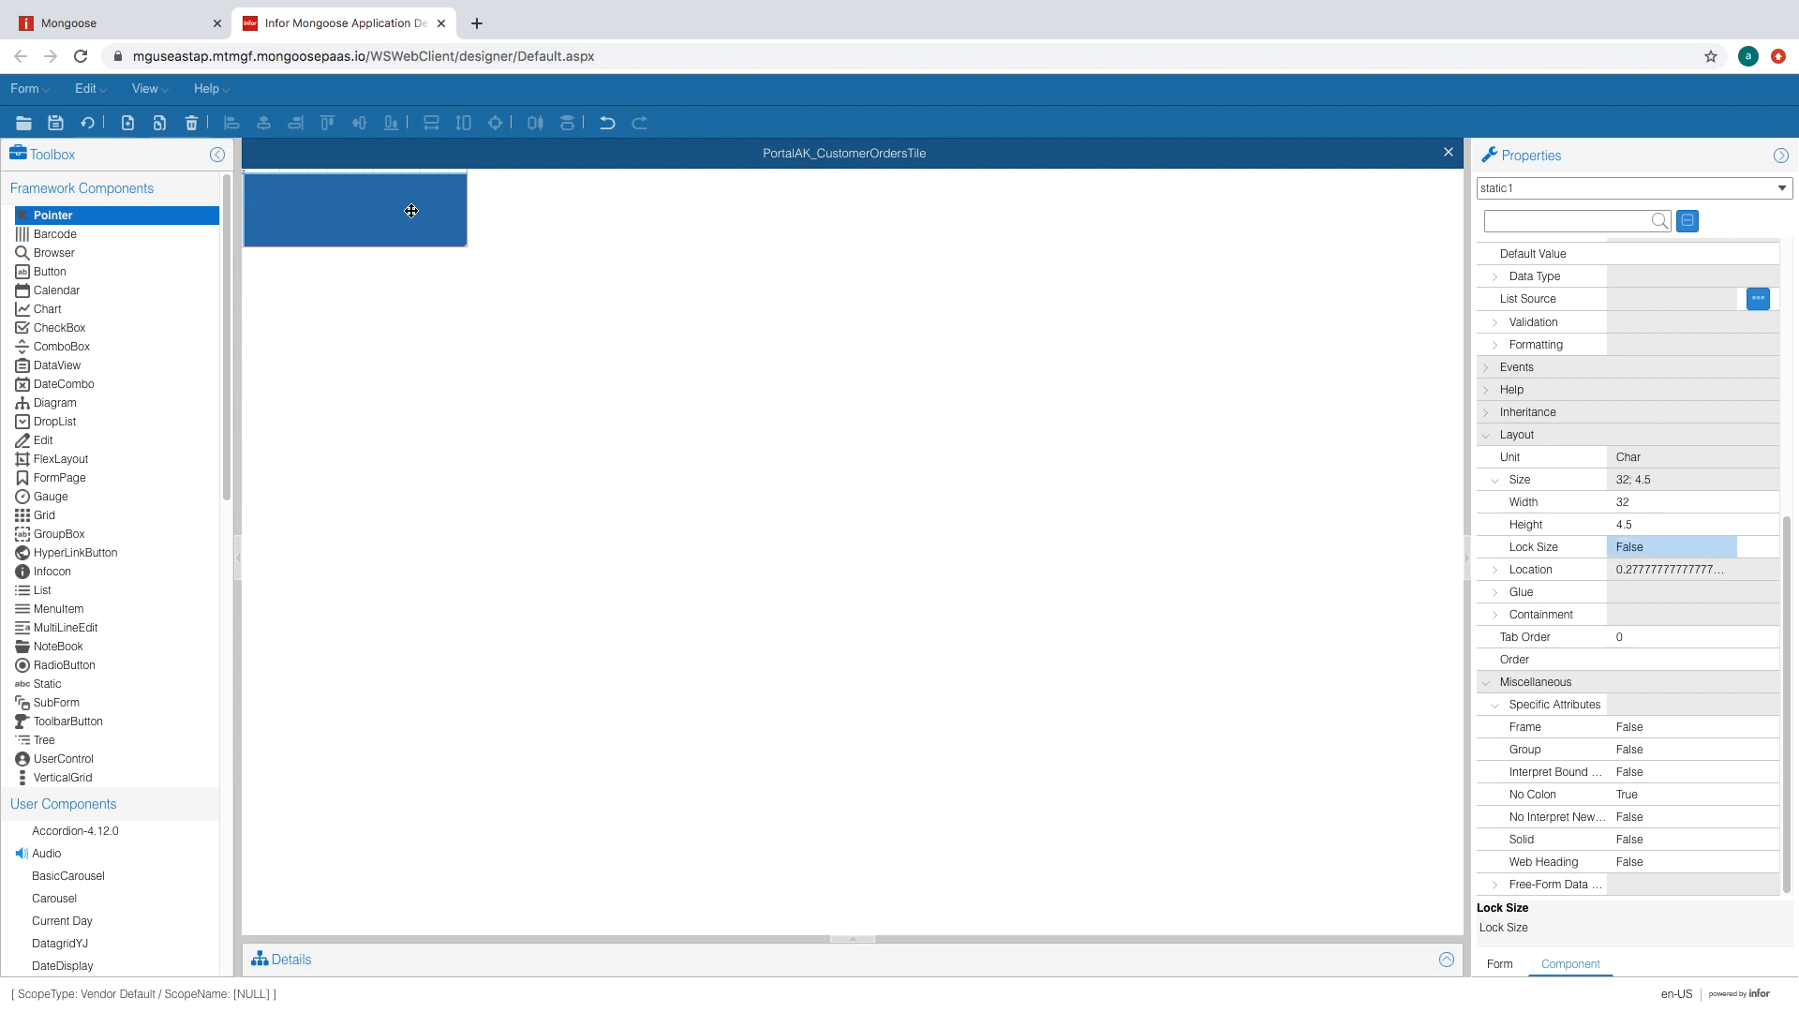
{"action": "key", "text": "Up"}
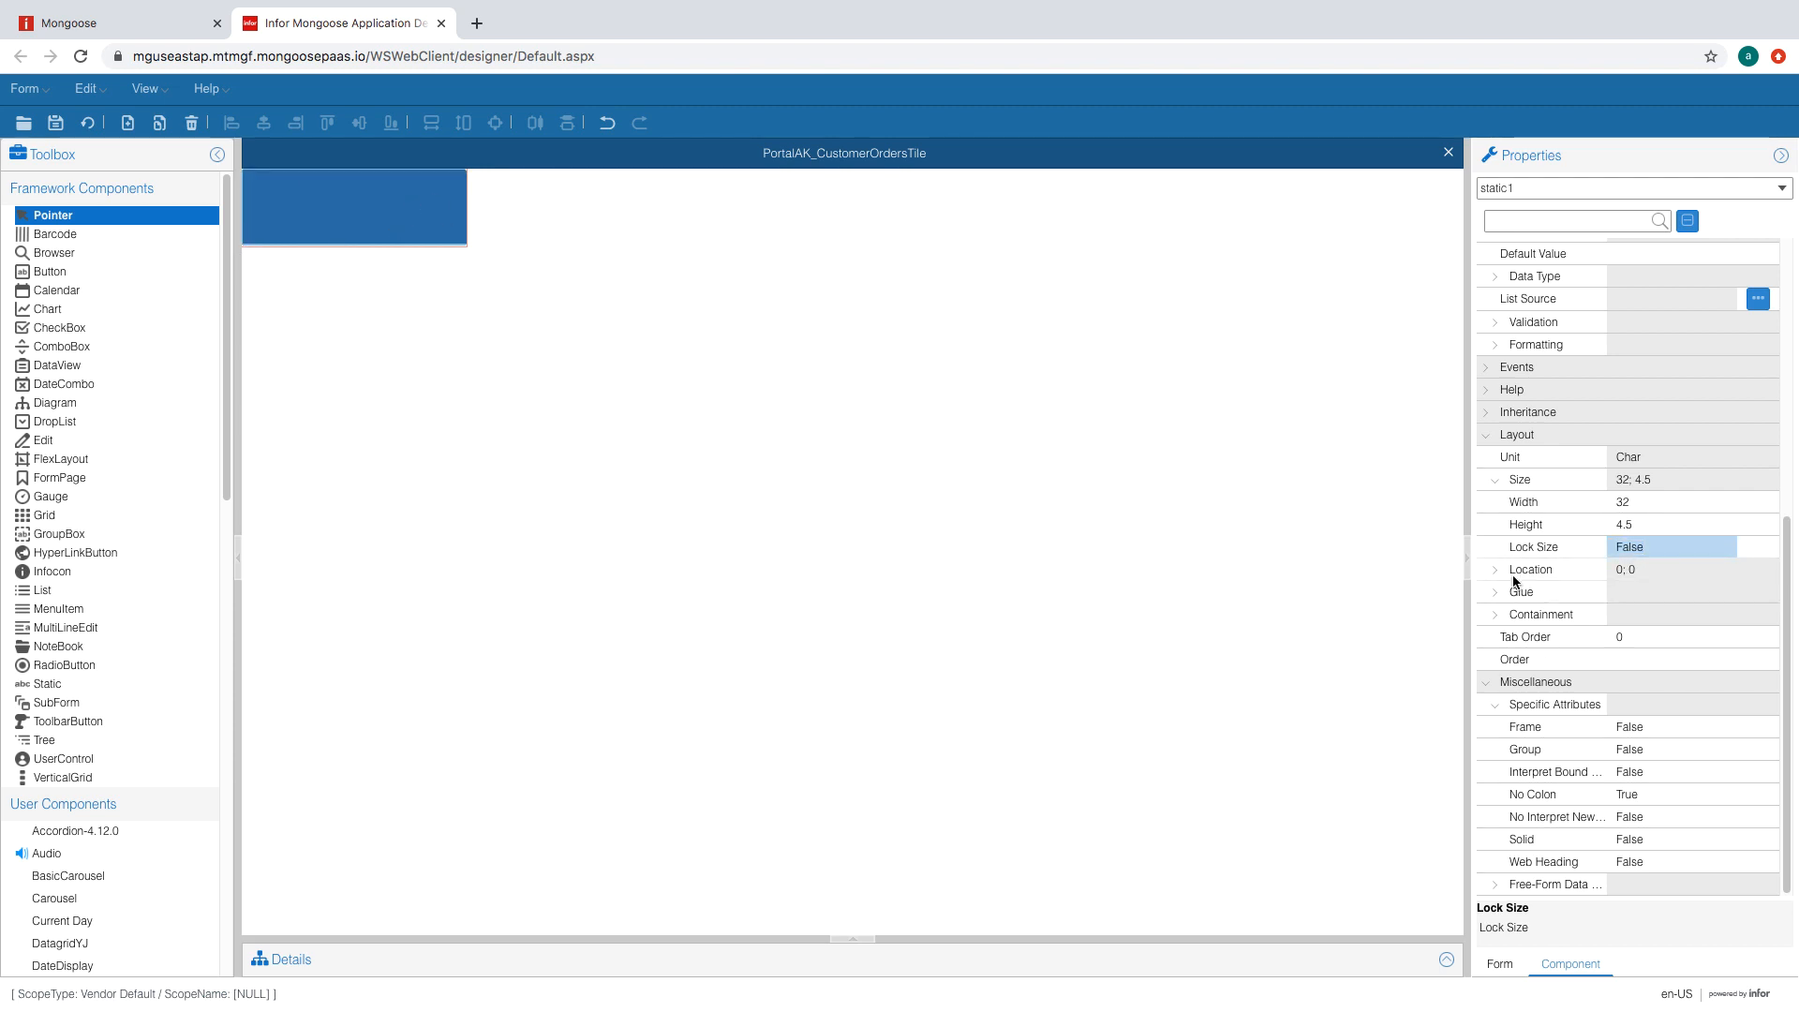
{"action": "left_click", "coordinate": [1512, 574]}
{"action": "left_click", "coordinate": [1559, 662]}
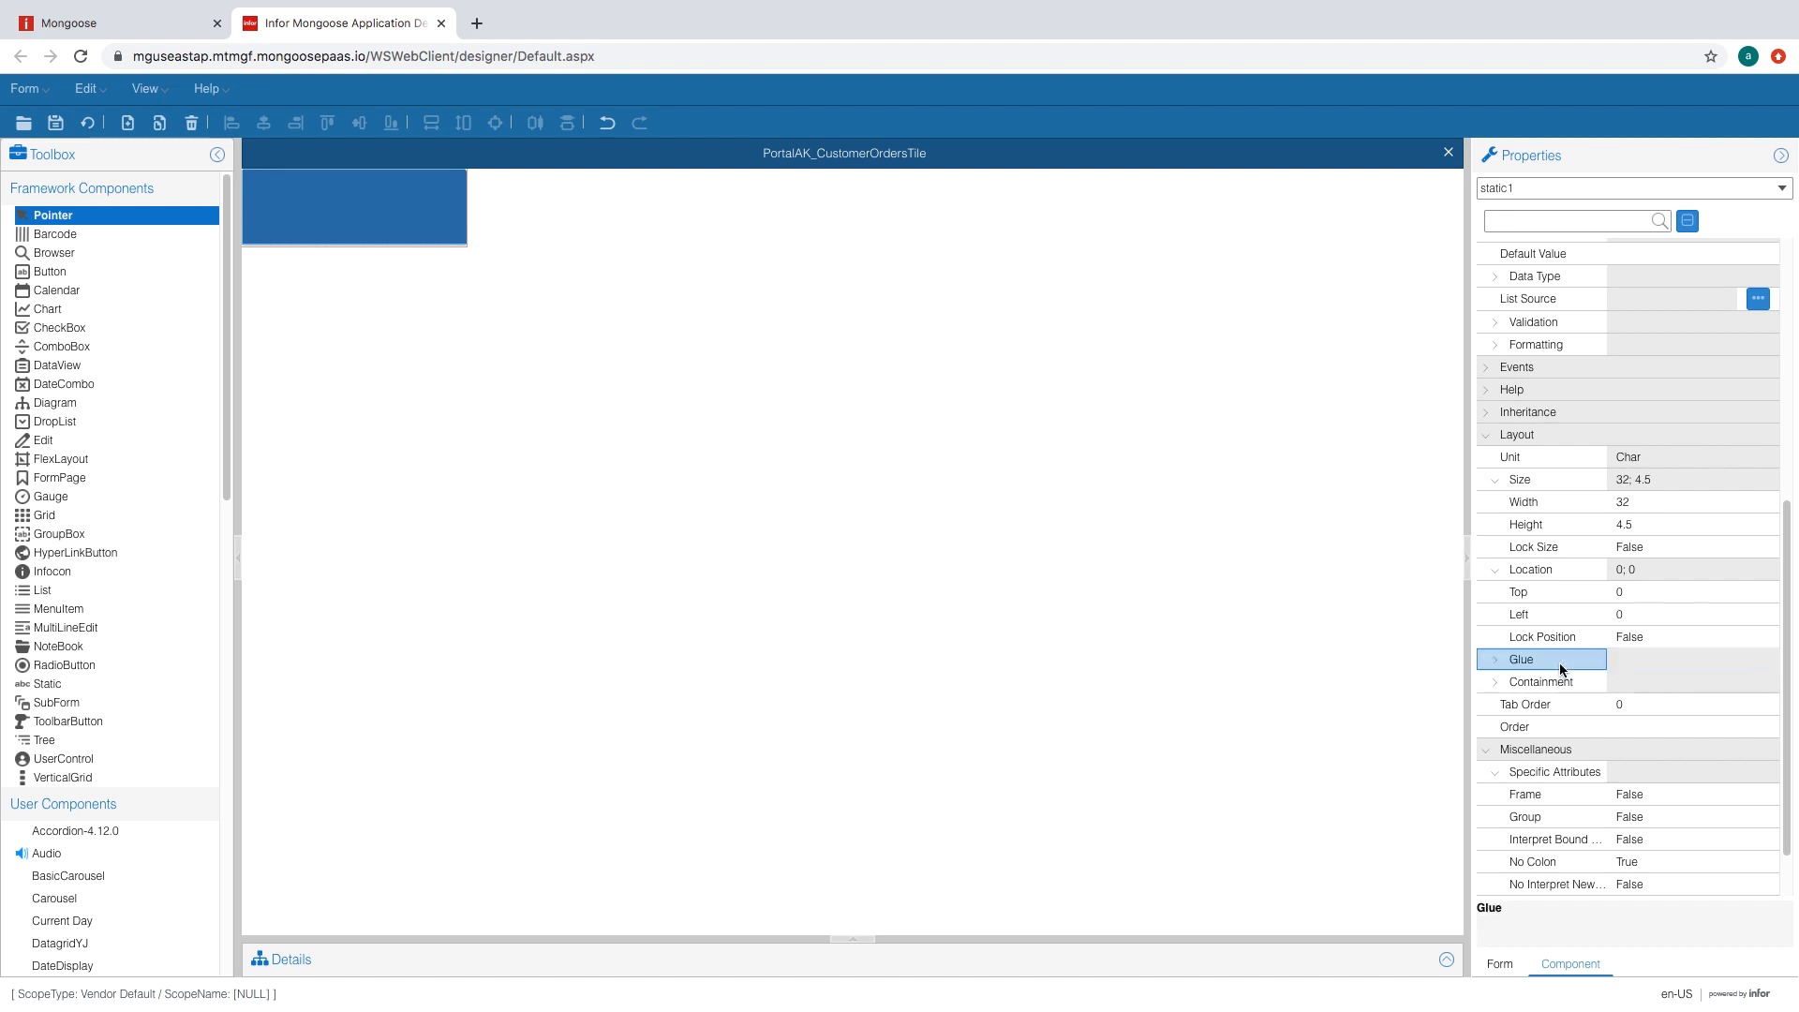
{"action": "left_click", "coordinate": [56, 124]}
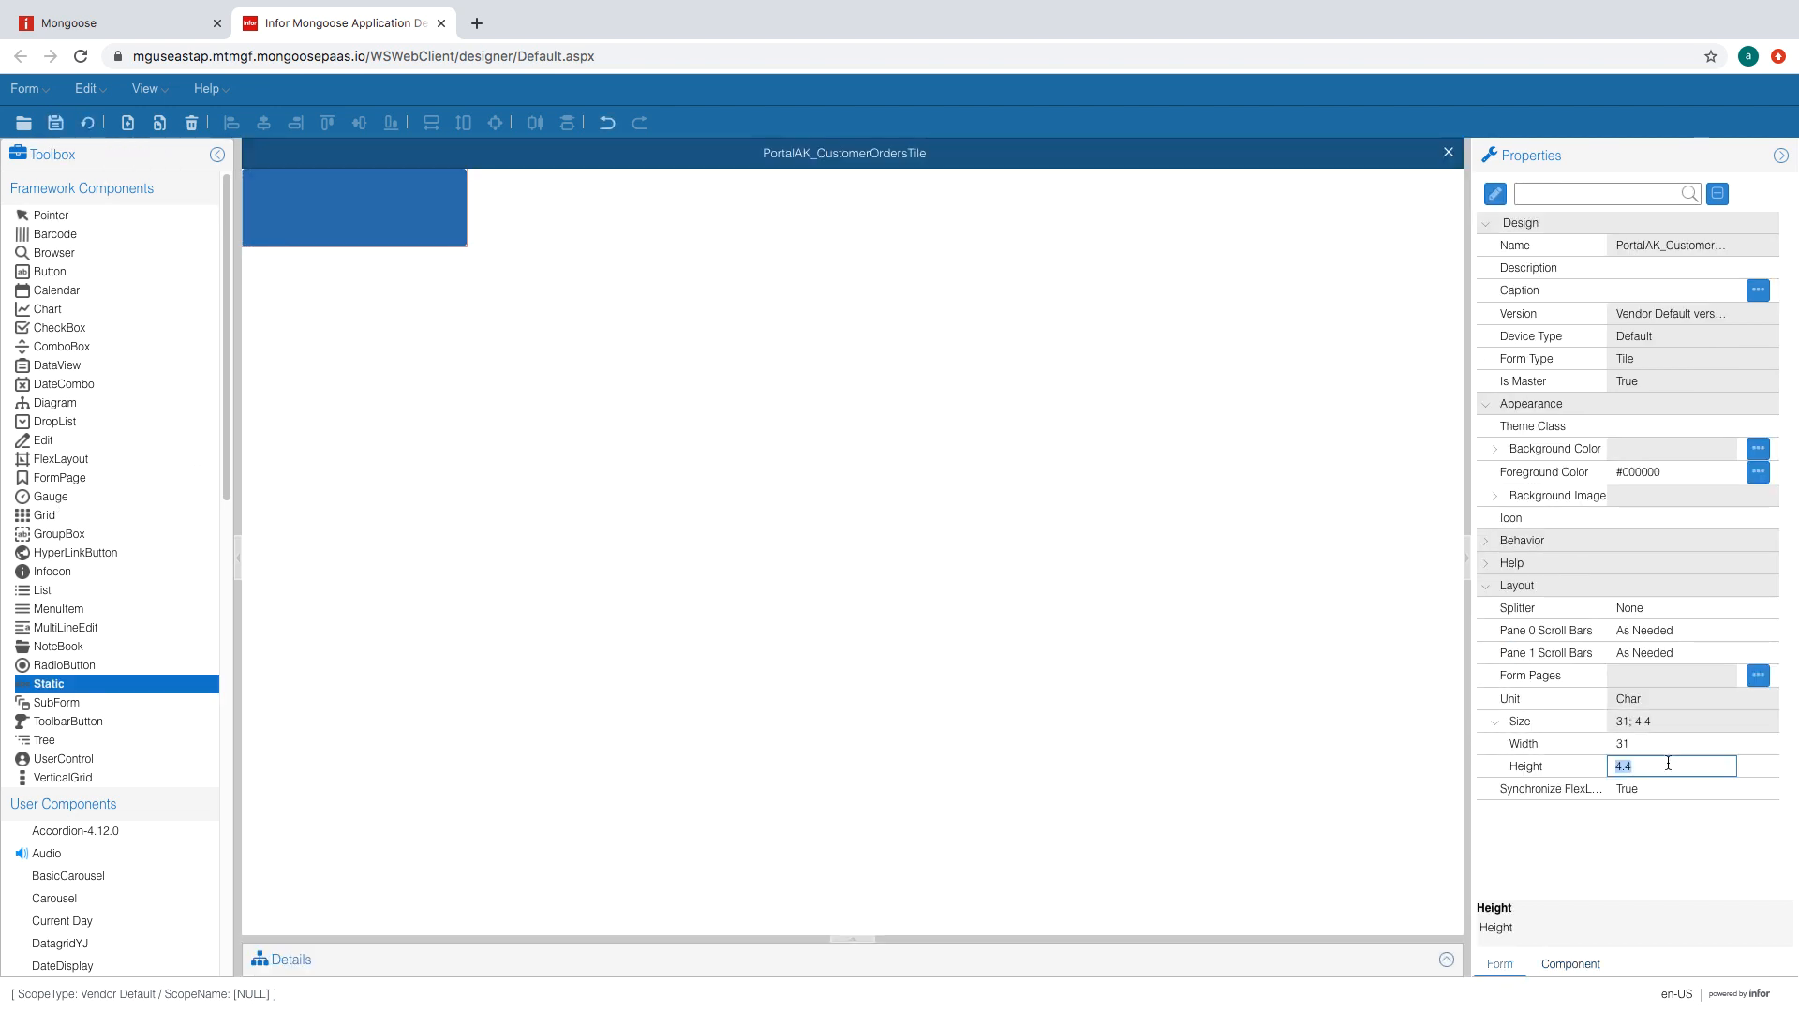
- Resize the tile form to 36 by 10
{"action": "left_click", "coordinate": [1683, 744]}
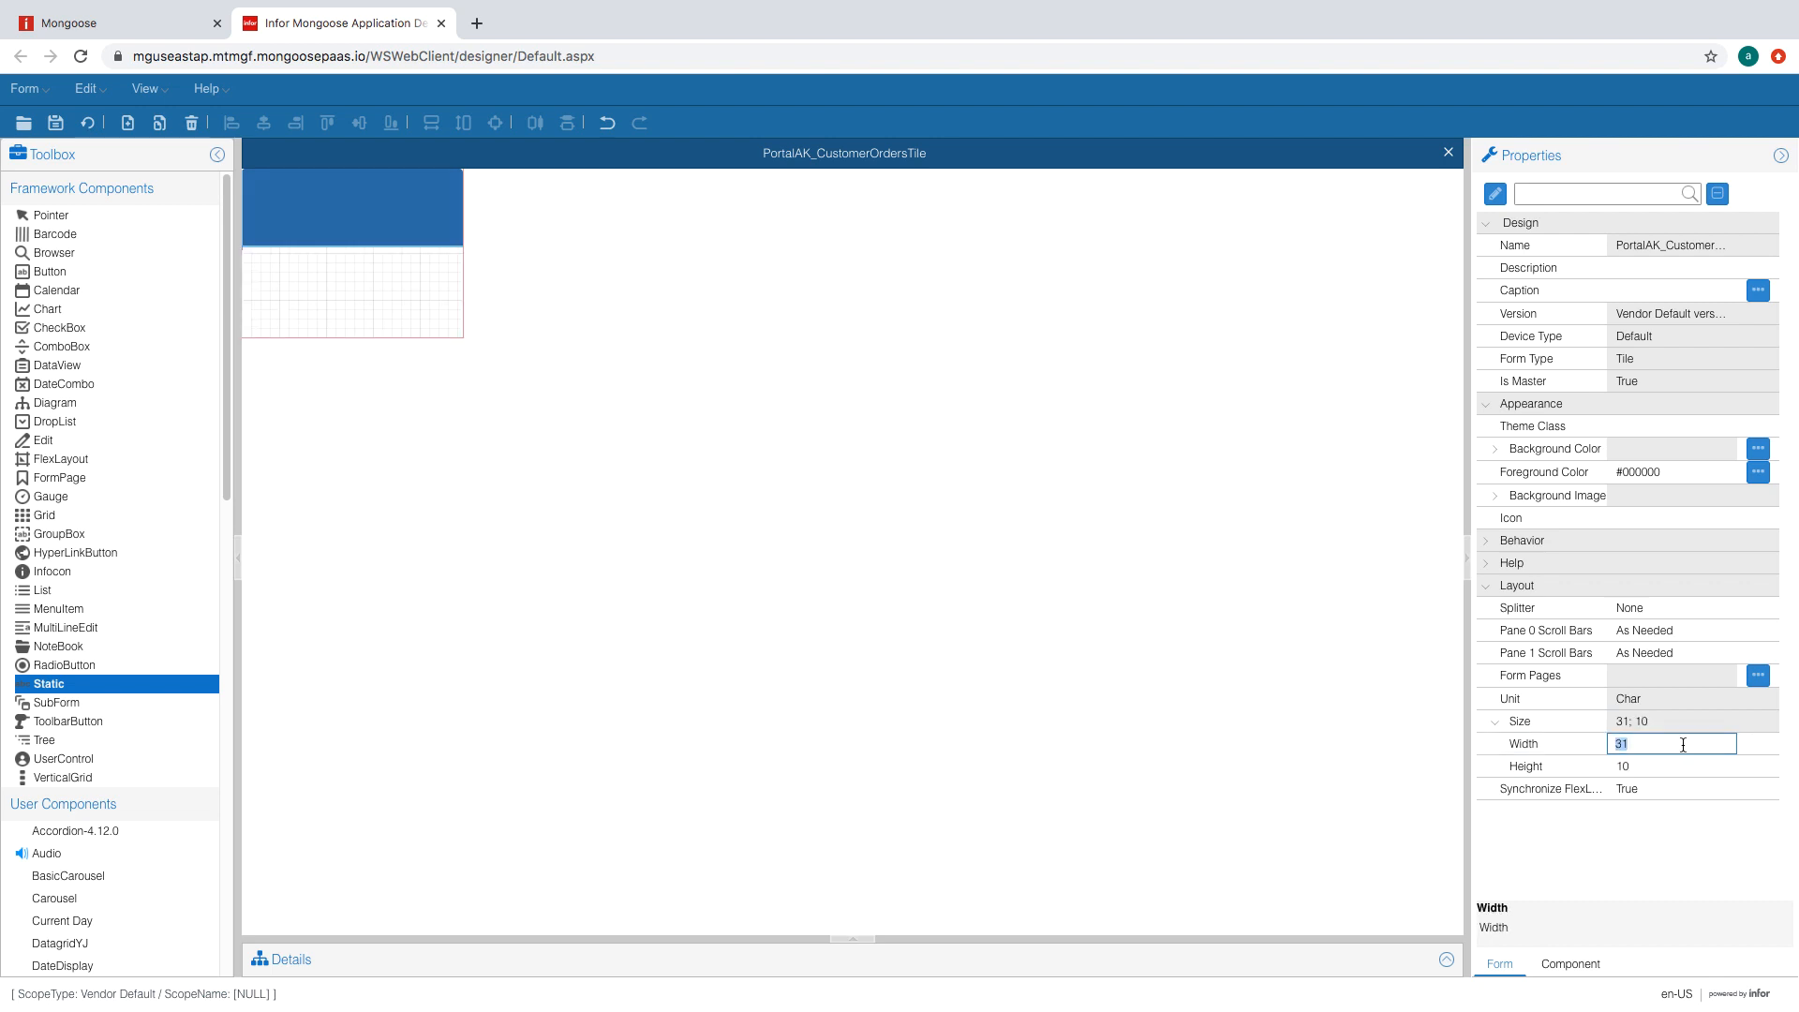
{"action": "left_click", "coordinate": [1673, 769]}
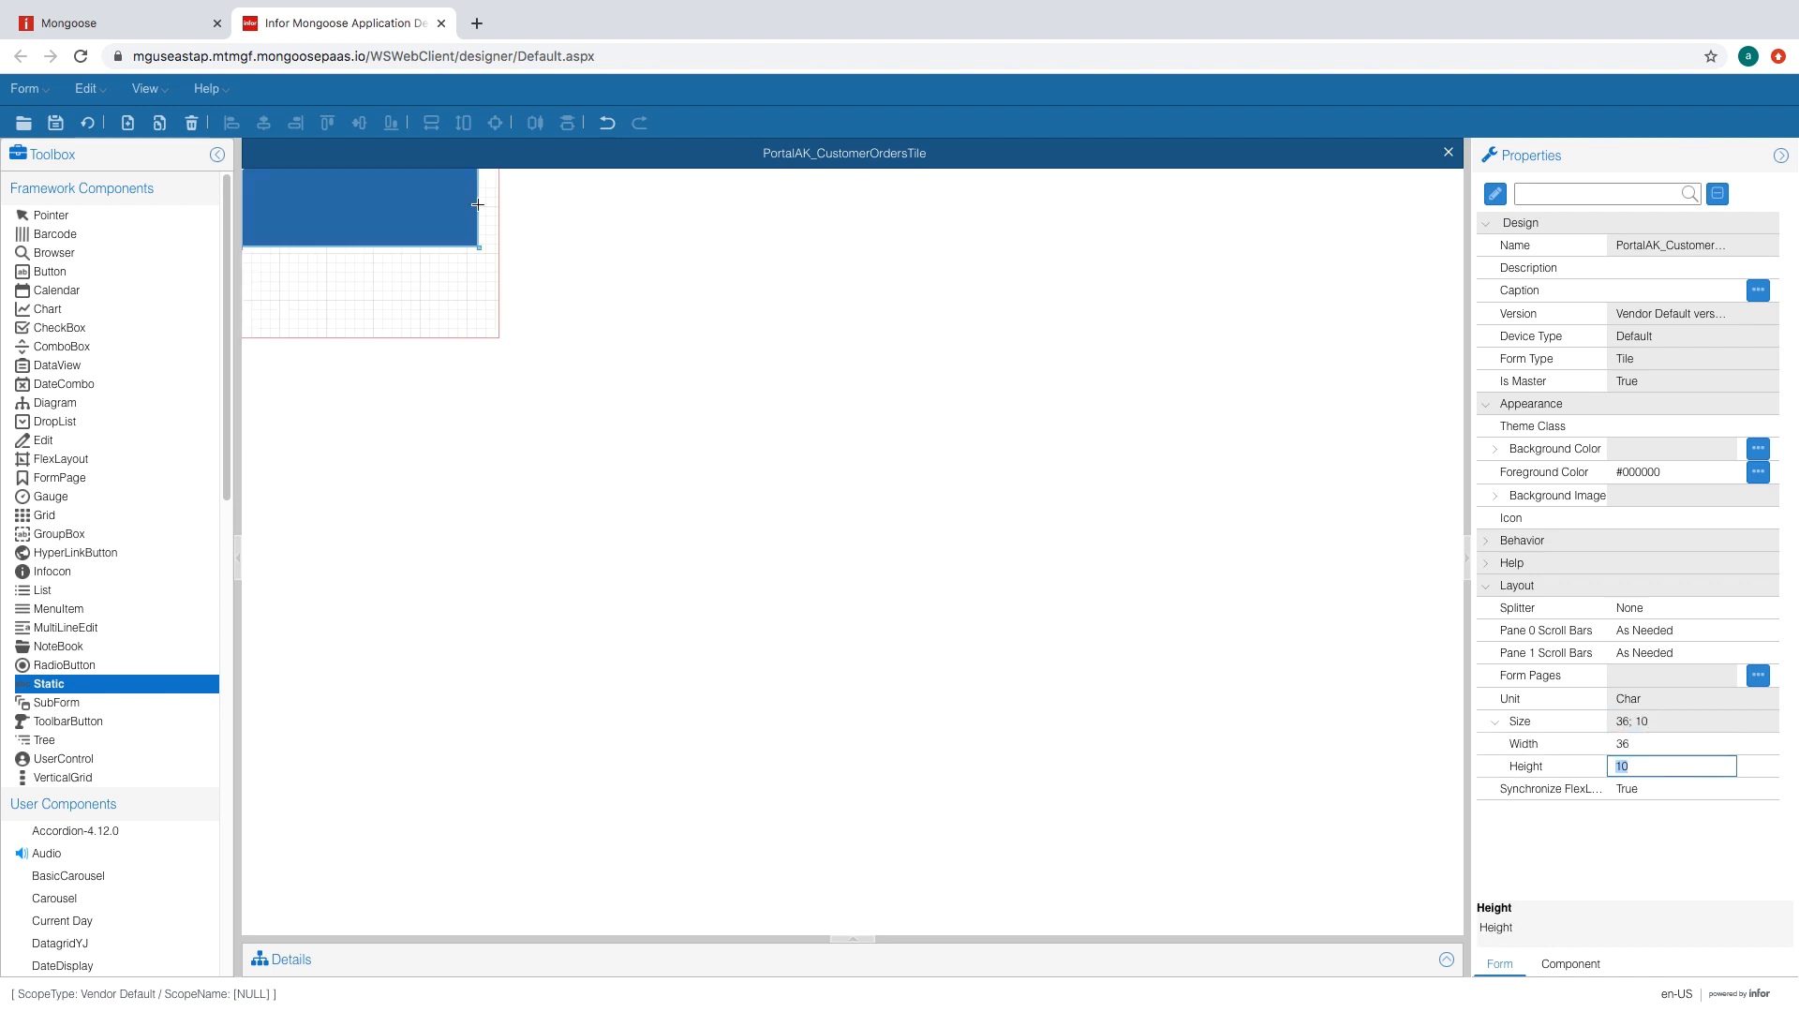
{"action": "left_click", "coordinate": [397, 282]}
- Draw a second static label below the blue band with the WhiteSubheaderBold theme class
{"action": "left_click_drag", "start_coordinate": [255, 257], "coordinate": [332, 288]}
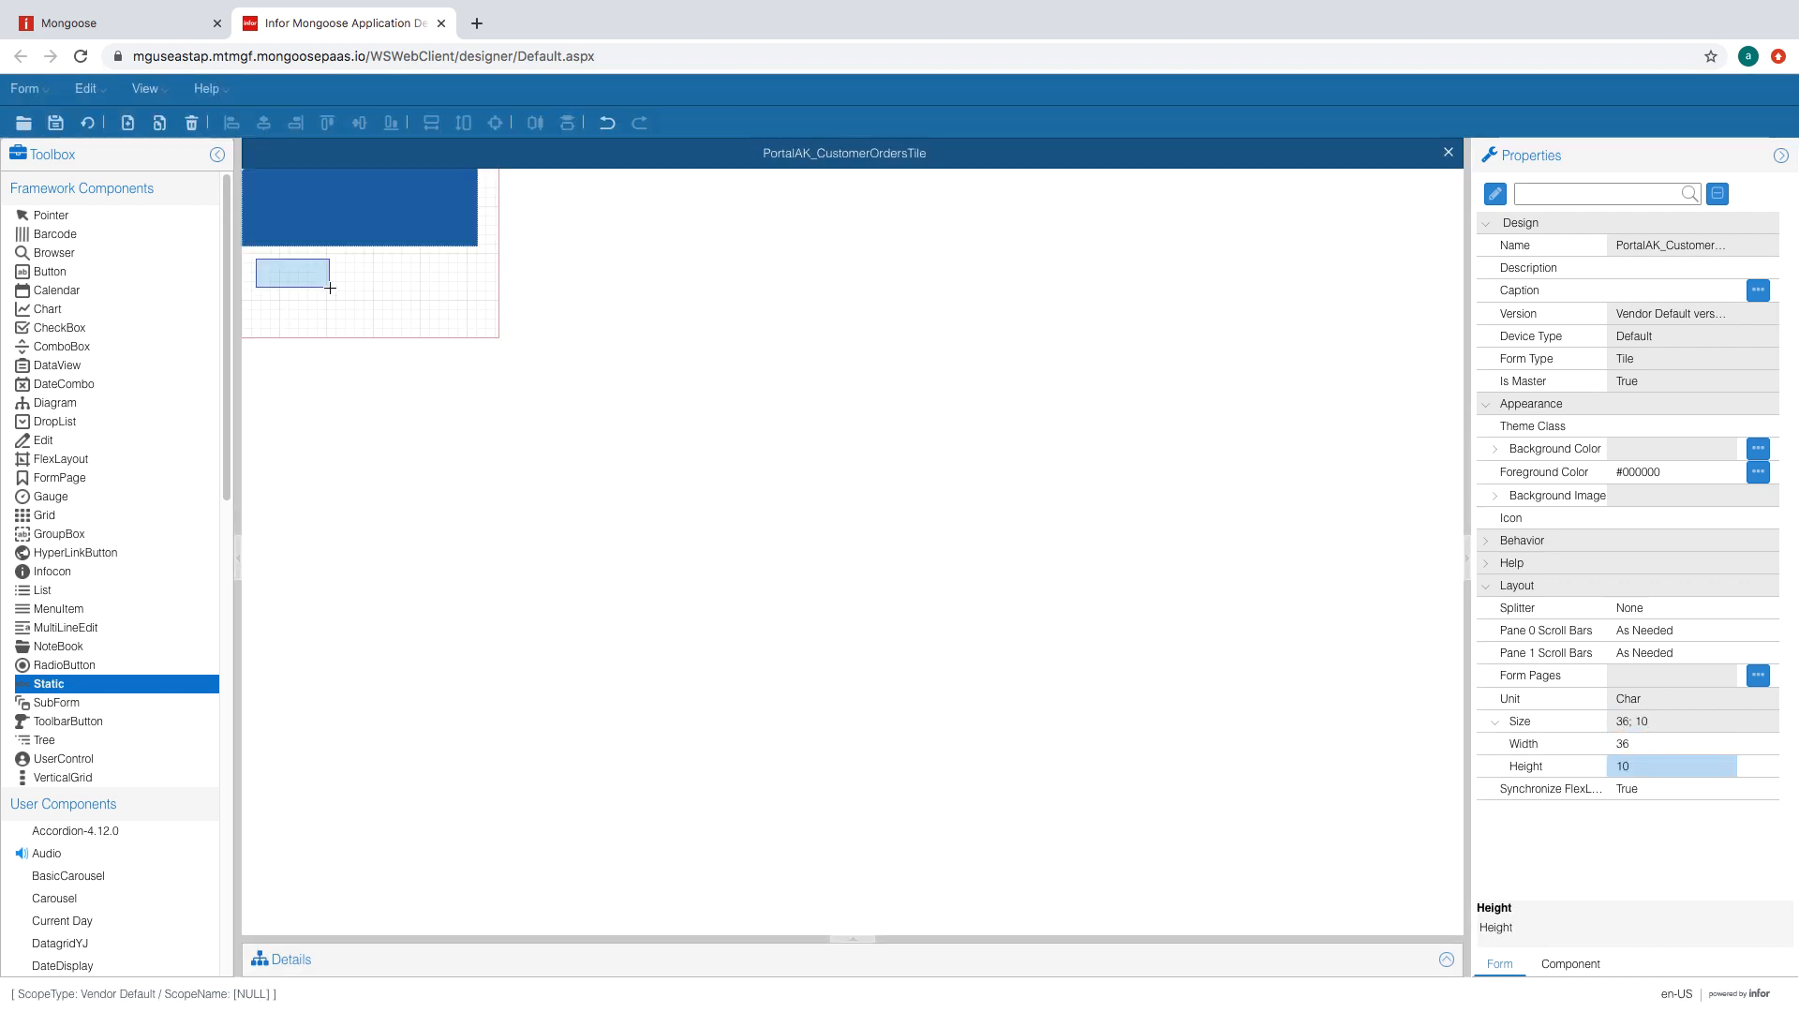
{"action": "left_click", "coordinate": [1708, 413]}
{"action": "left_click", "coordinate": [1724, 411]}
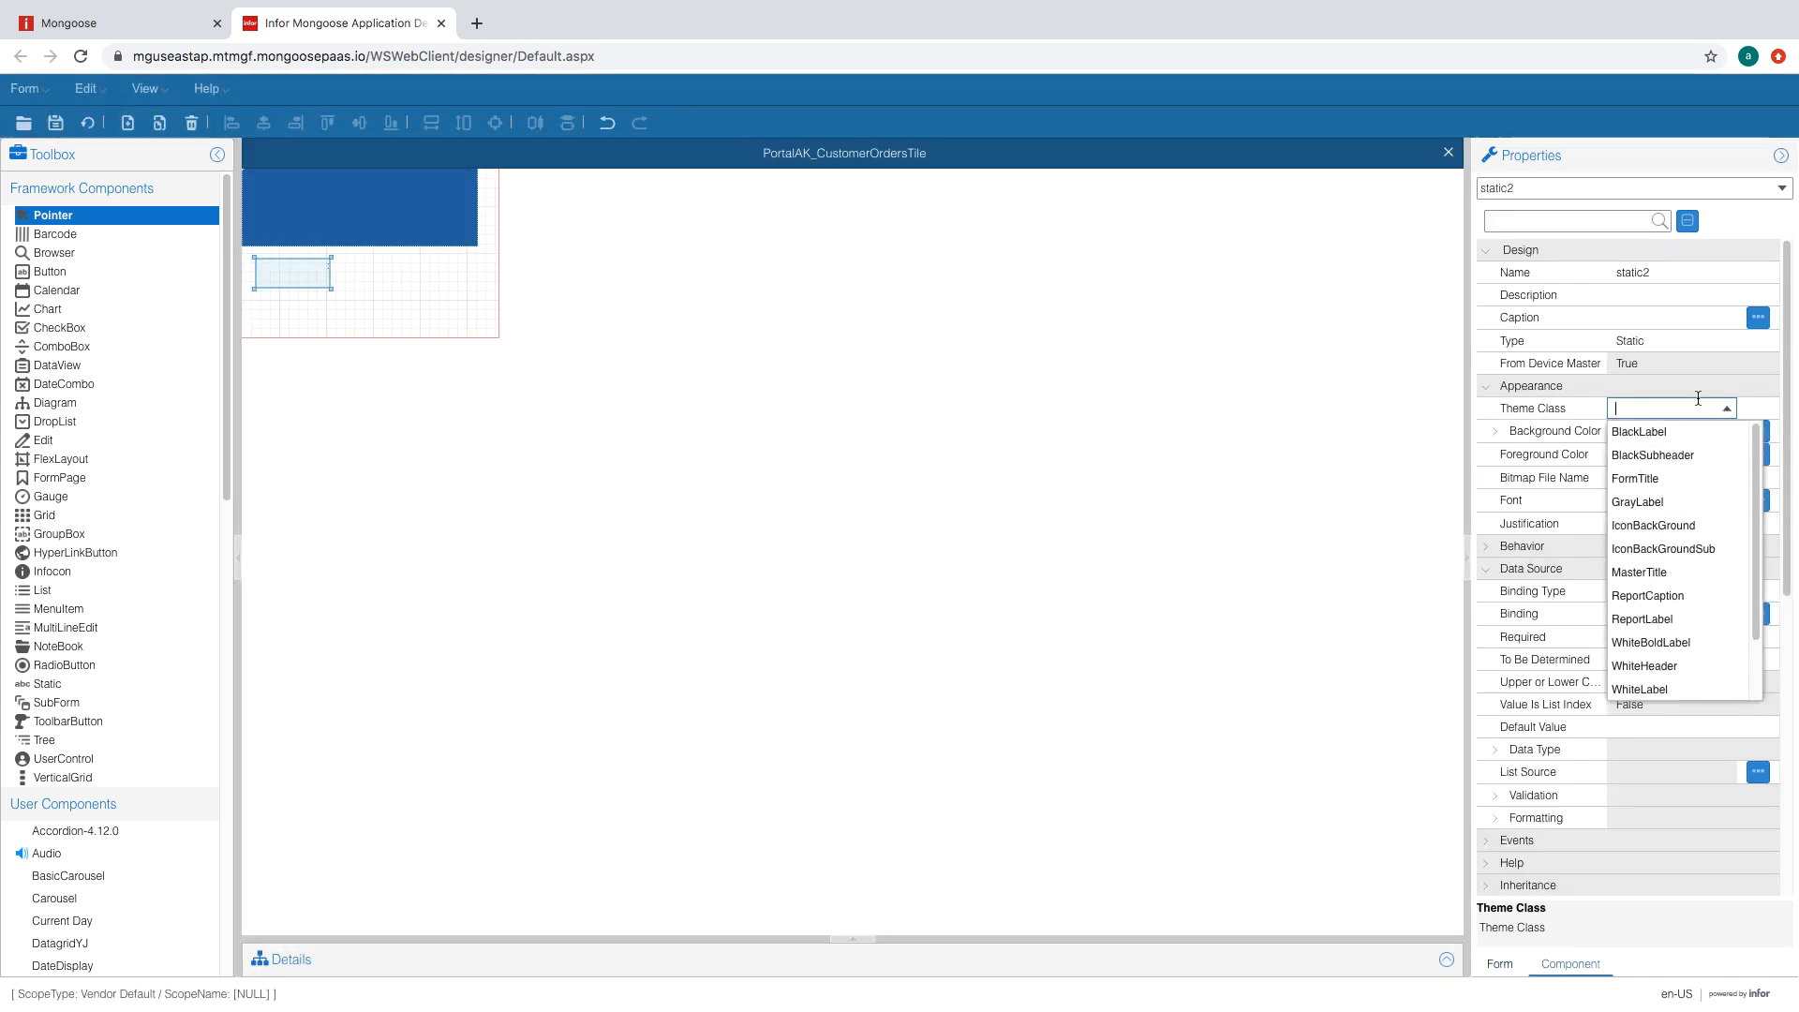
{"action": "scroll", "coordinate": [1701, 638], "scroll_direction": "down", "scroll_amount": 2}
{"action": "left_click", "coordinate": [1663, 683]}
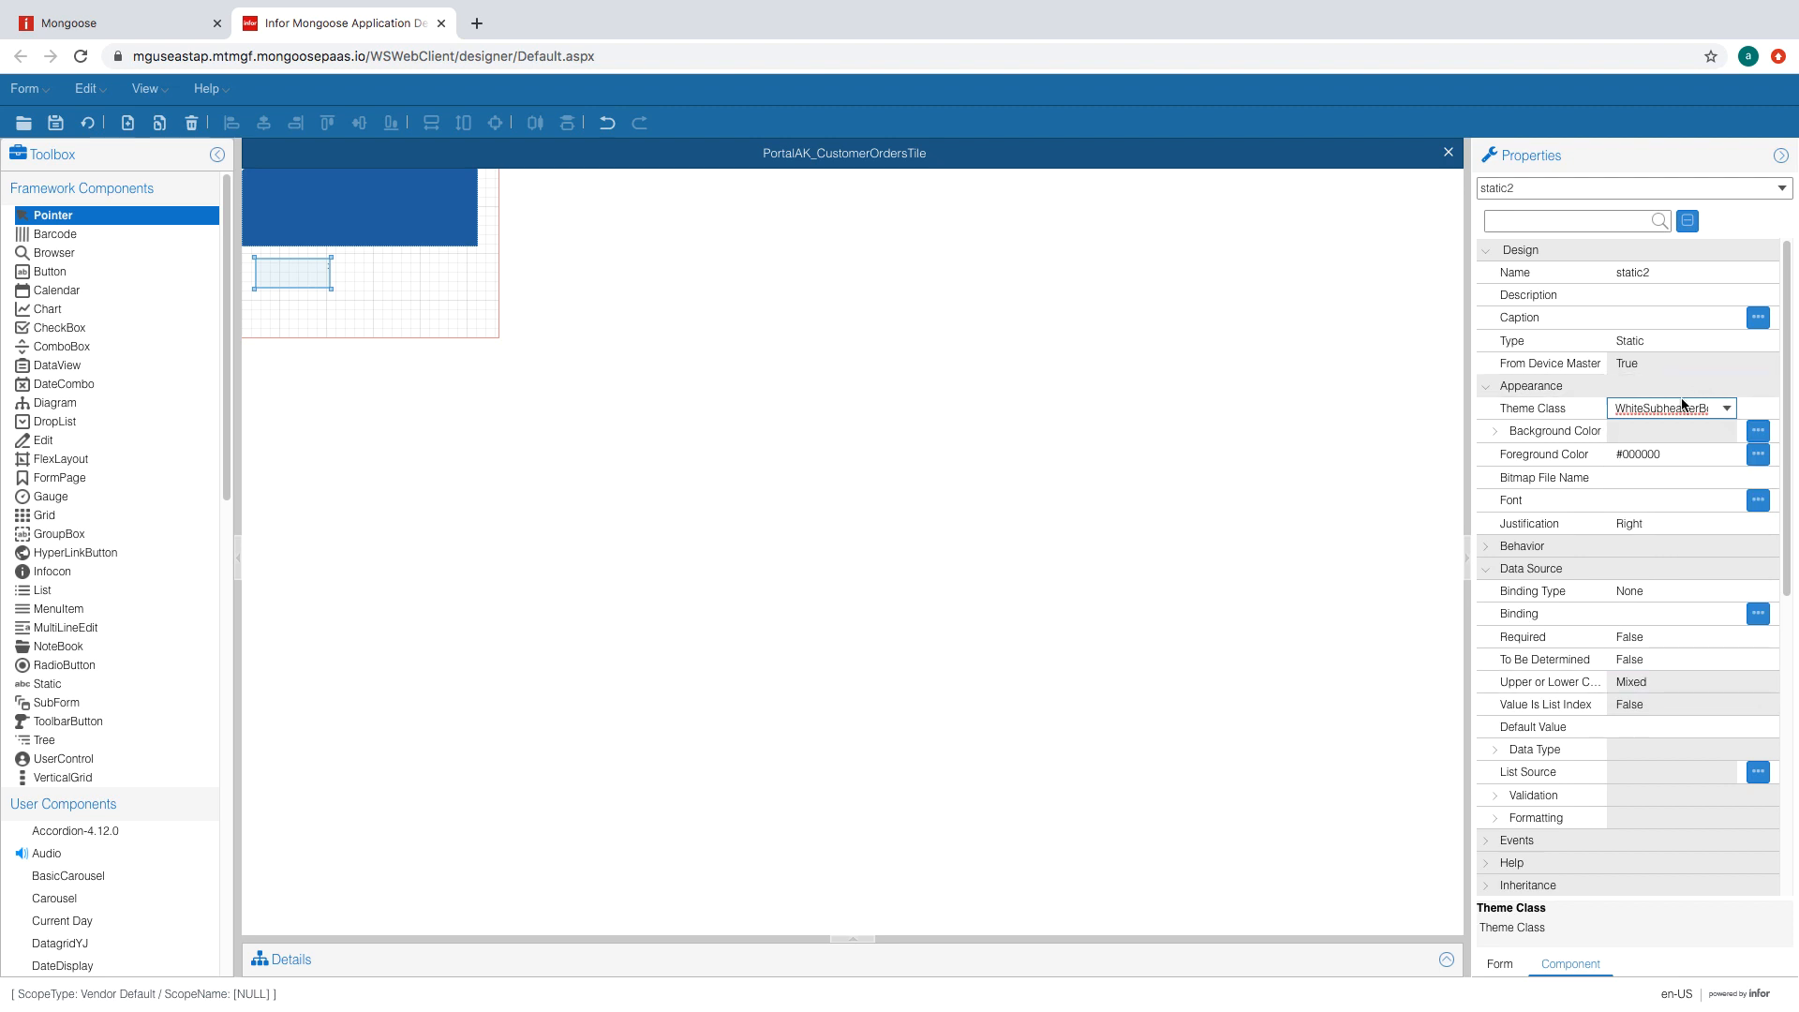
- Bind the new label to OrderNum and set its No Colon to True
{"action": "left_click", "coordinate": [1658, 319]}
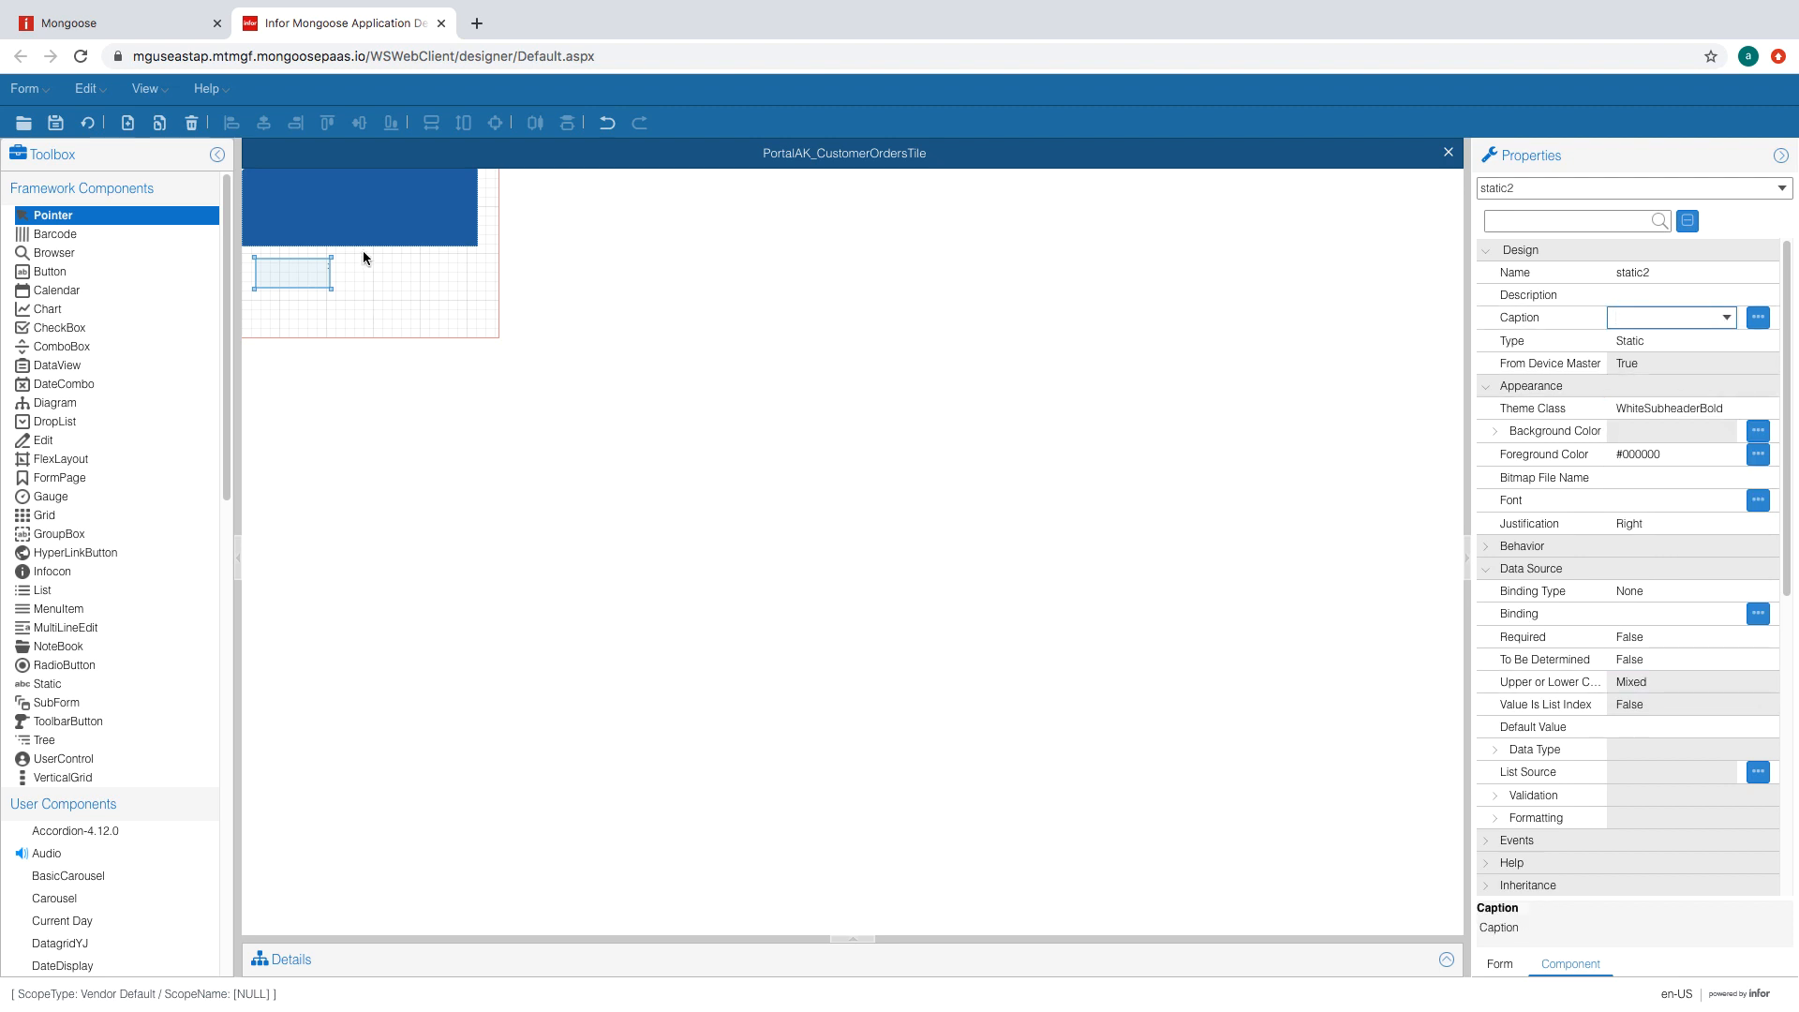
{"action": "left_click_drag", "start_coordinate": [1790, 394], "coordinate": [1790, 462]}
{"action": "left_click", "coordinate": [1732, 473]}
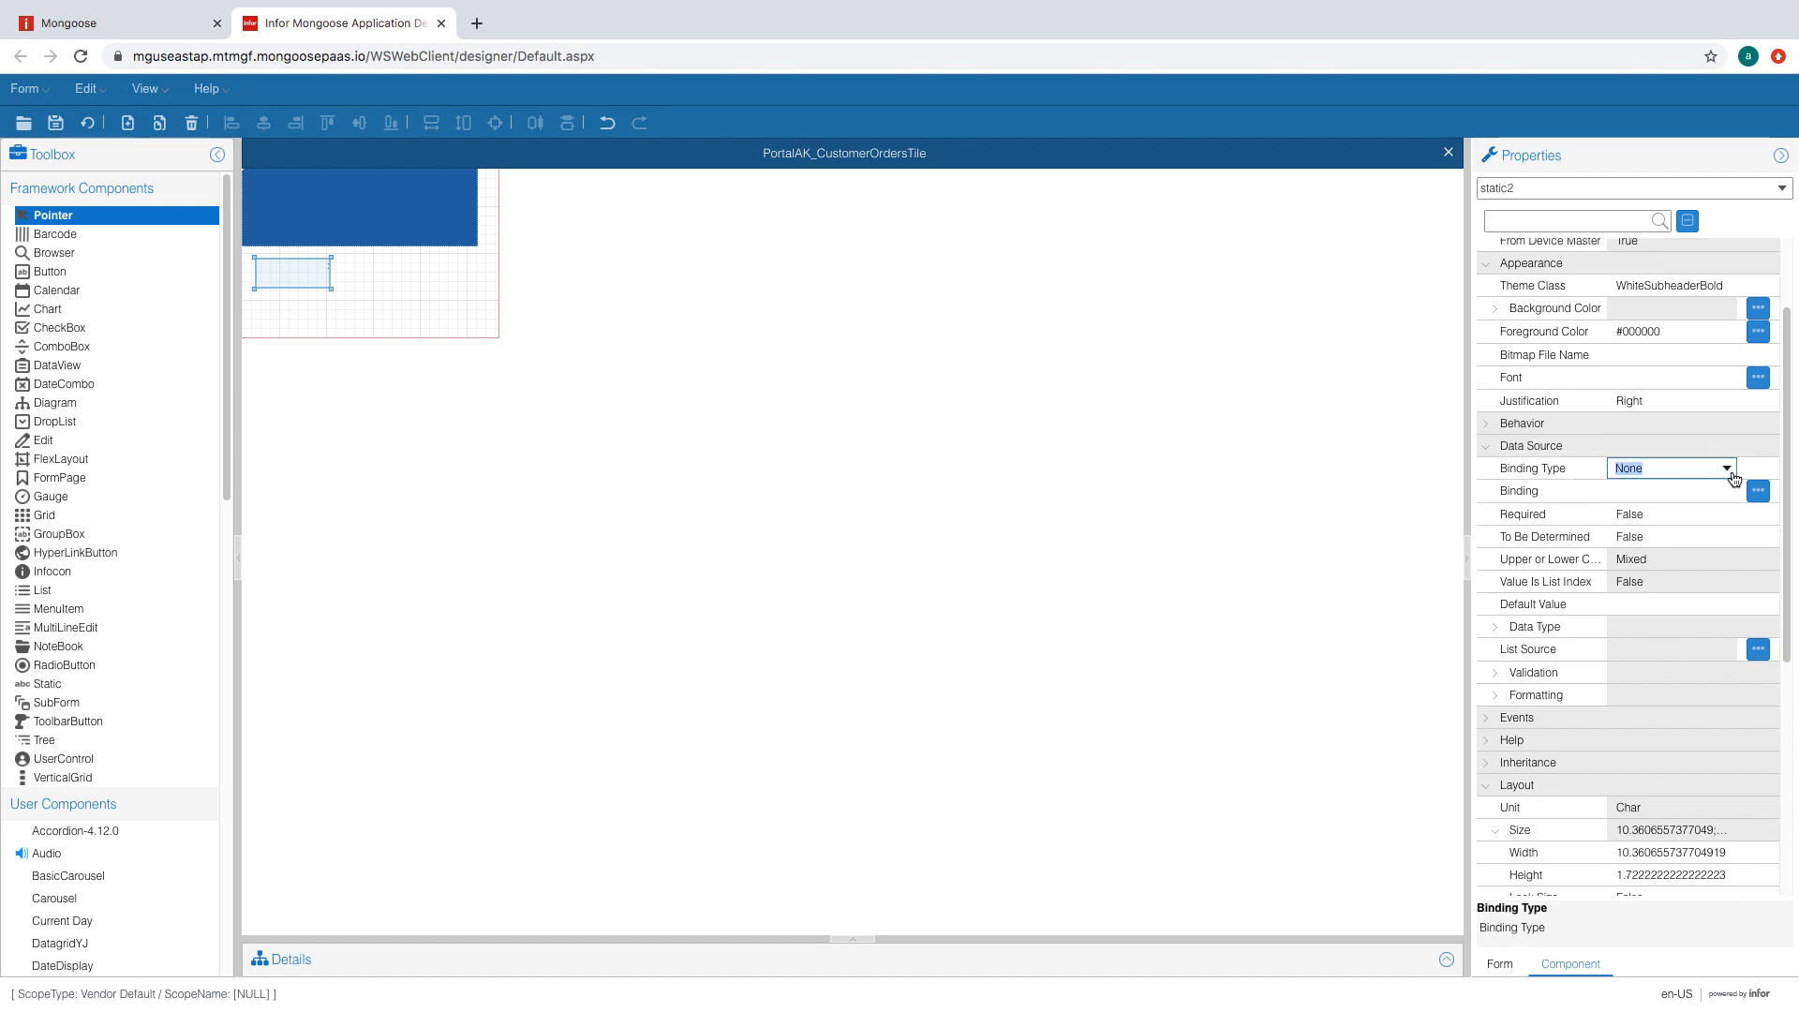
{"action": "left_click", "coordinate": [1729, 494]}
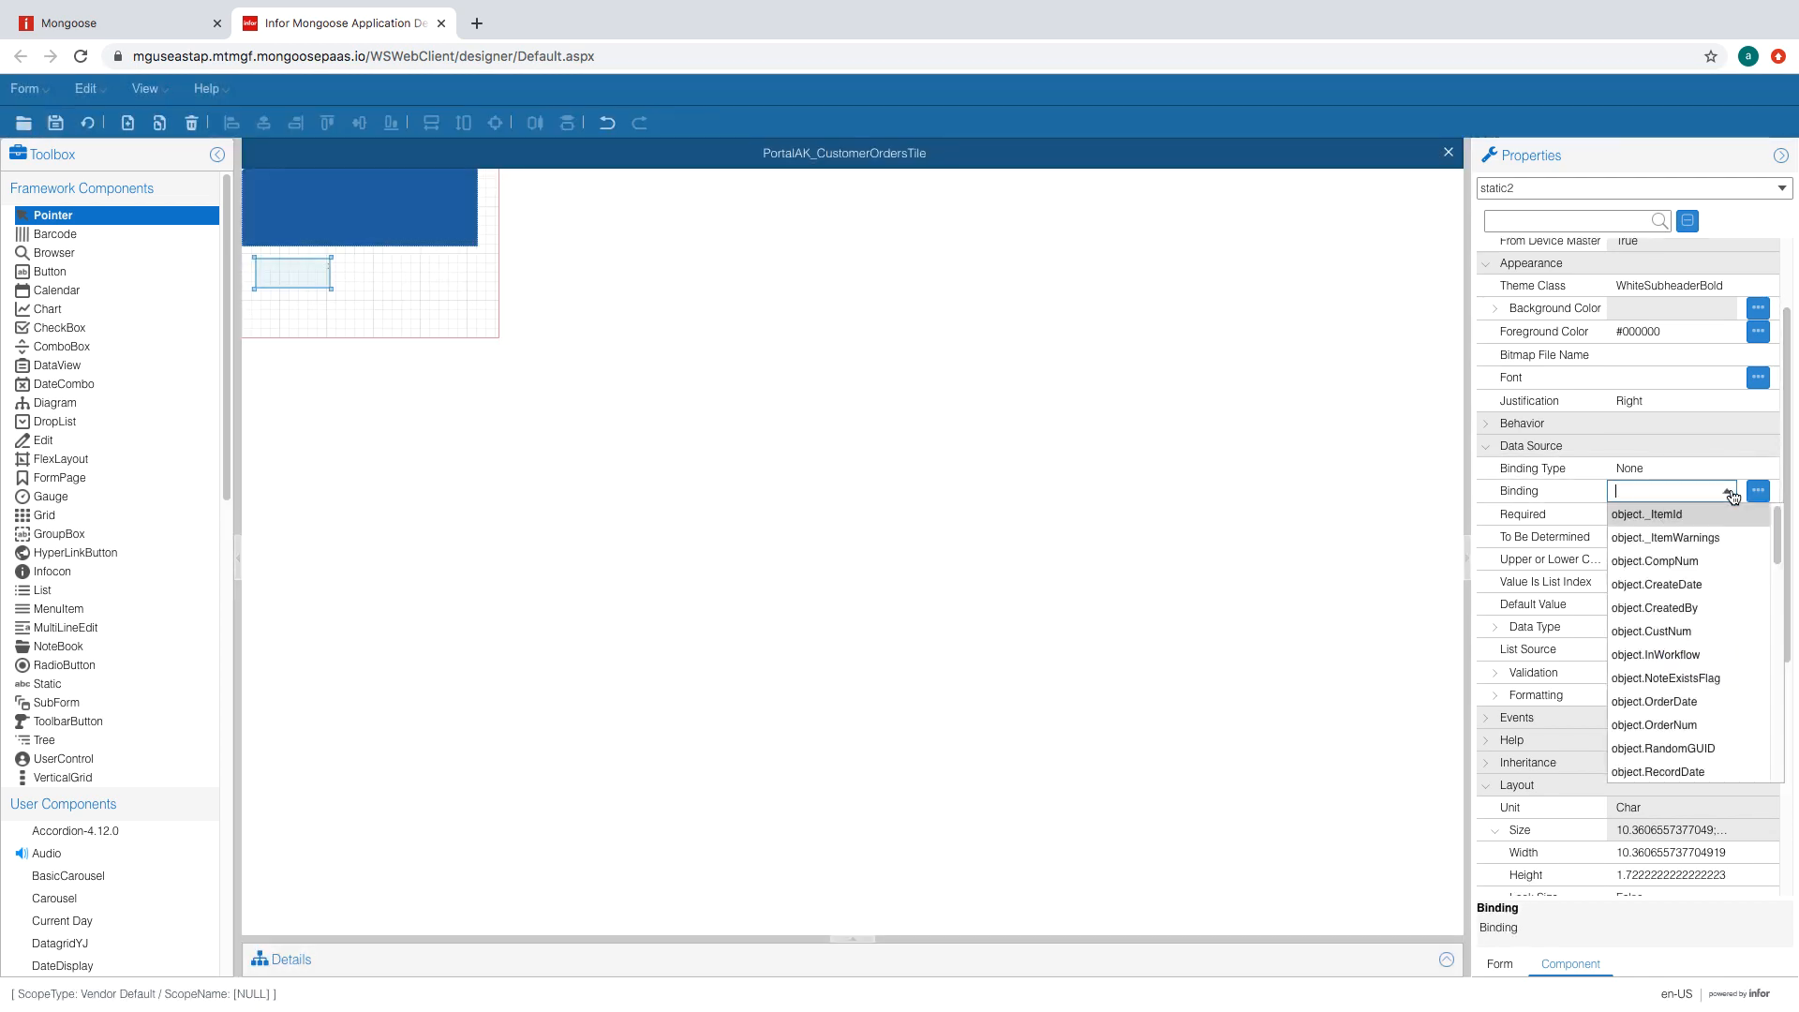
{"action": "left_click", "coordinate": [1698, 717]}
{"action": "scroll", "coordinate": [1678, 600], "scroll_direction": "down", "scroll_amount": 2}
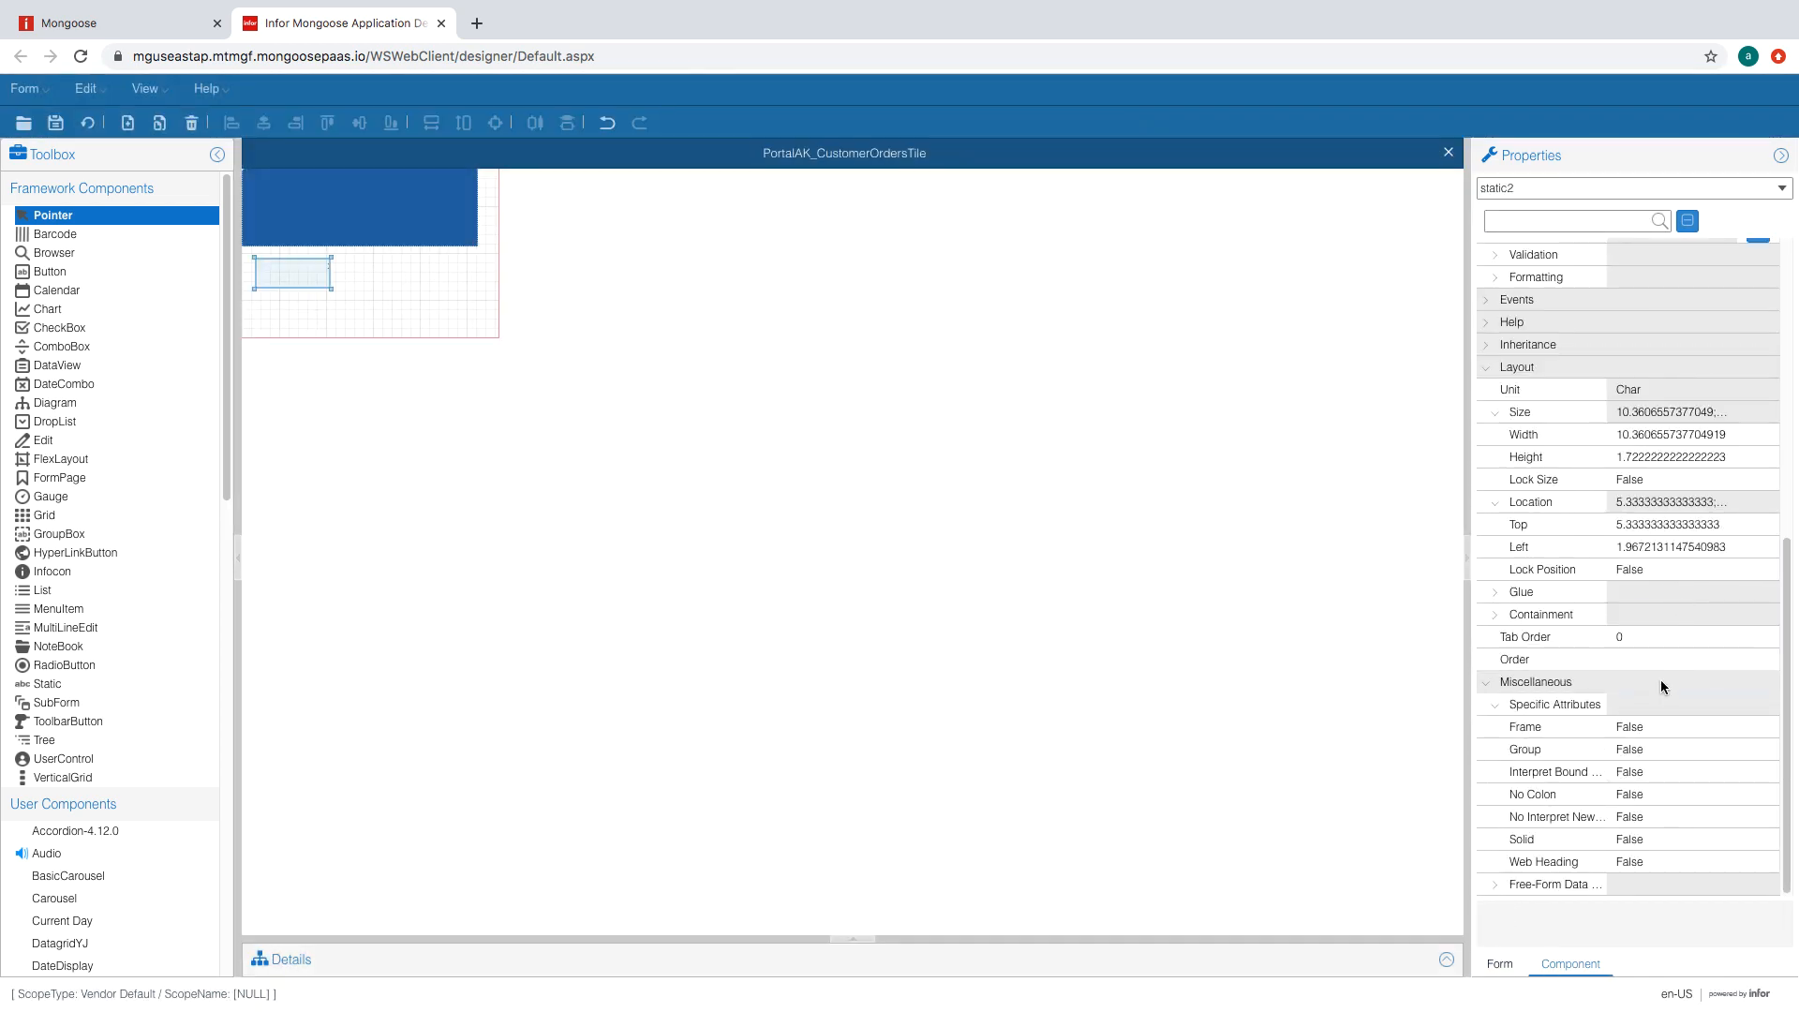
{"action": "left_click", "coordinate": [1624, 796]}
{"action": "left_click", "coordinate": [1729, 796]}
{"action": "left_click", "coordinate": [1708, 817]}
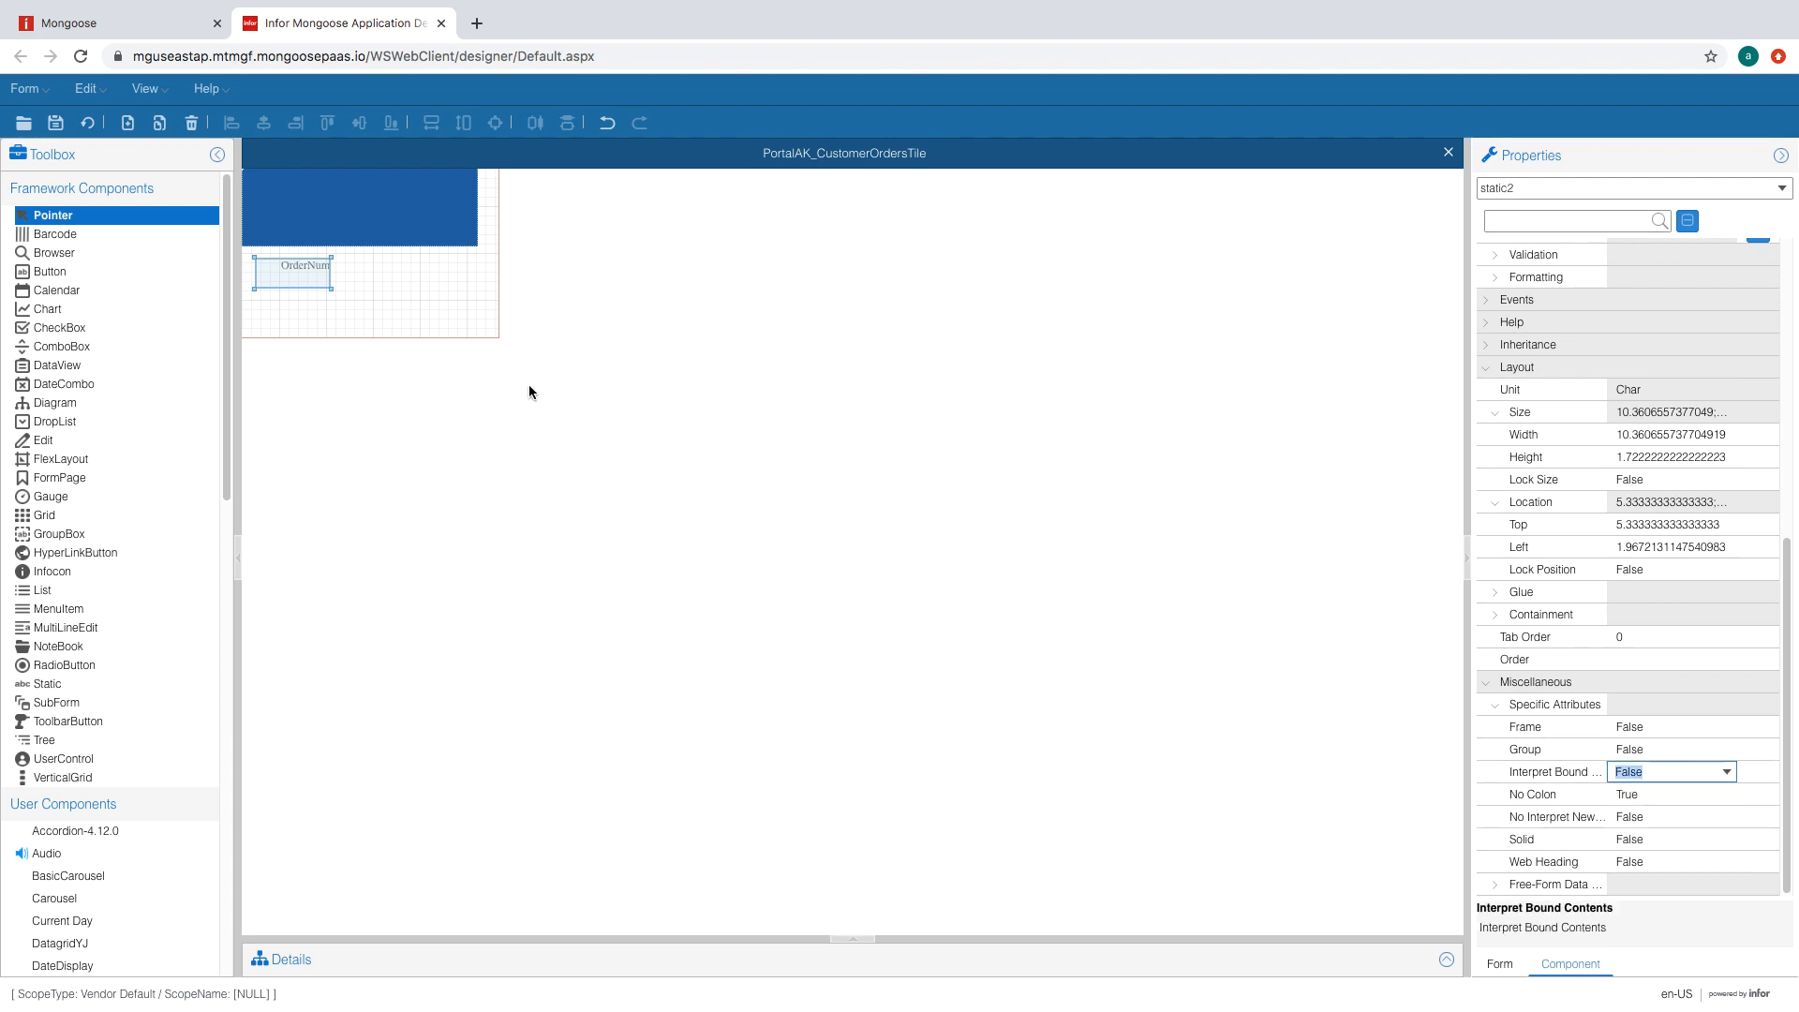
- Paste three copies of the OrderNum label, arranging them below and beside it
{"action": "right_click", "coordinate": [287, 277]}
{"action": "right_click", "coordinate": [403, 290]}
{"action": "left_click", "coordinate": [464, 311]}
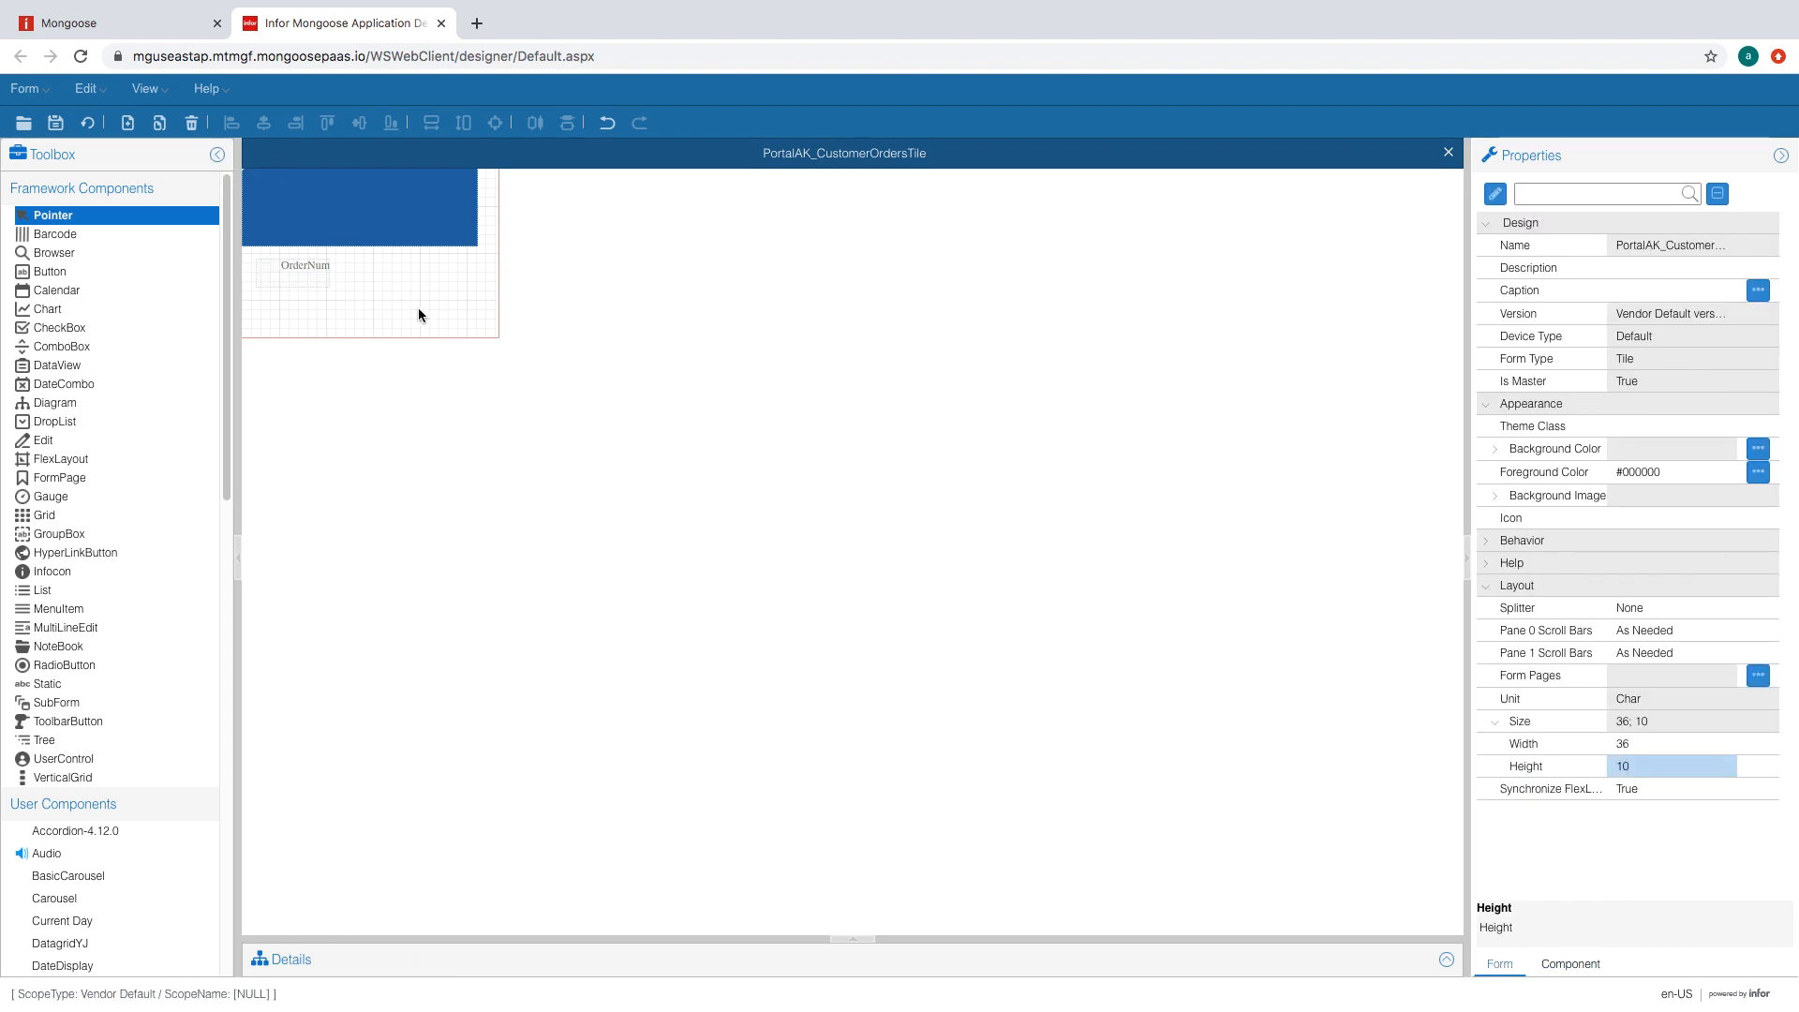
{"action": "left_click_drag", "start_coordinate": [431, 306], "coordinate": [295, 314]}
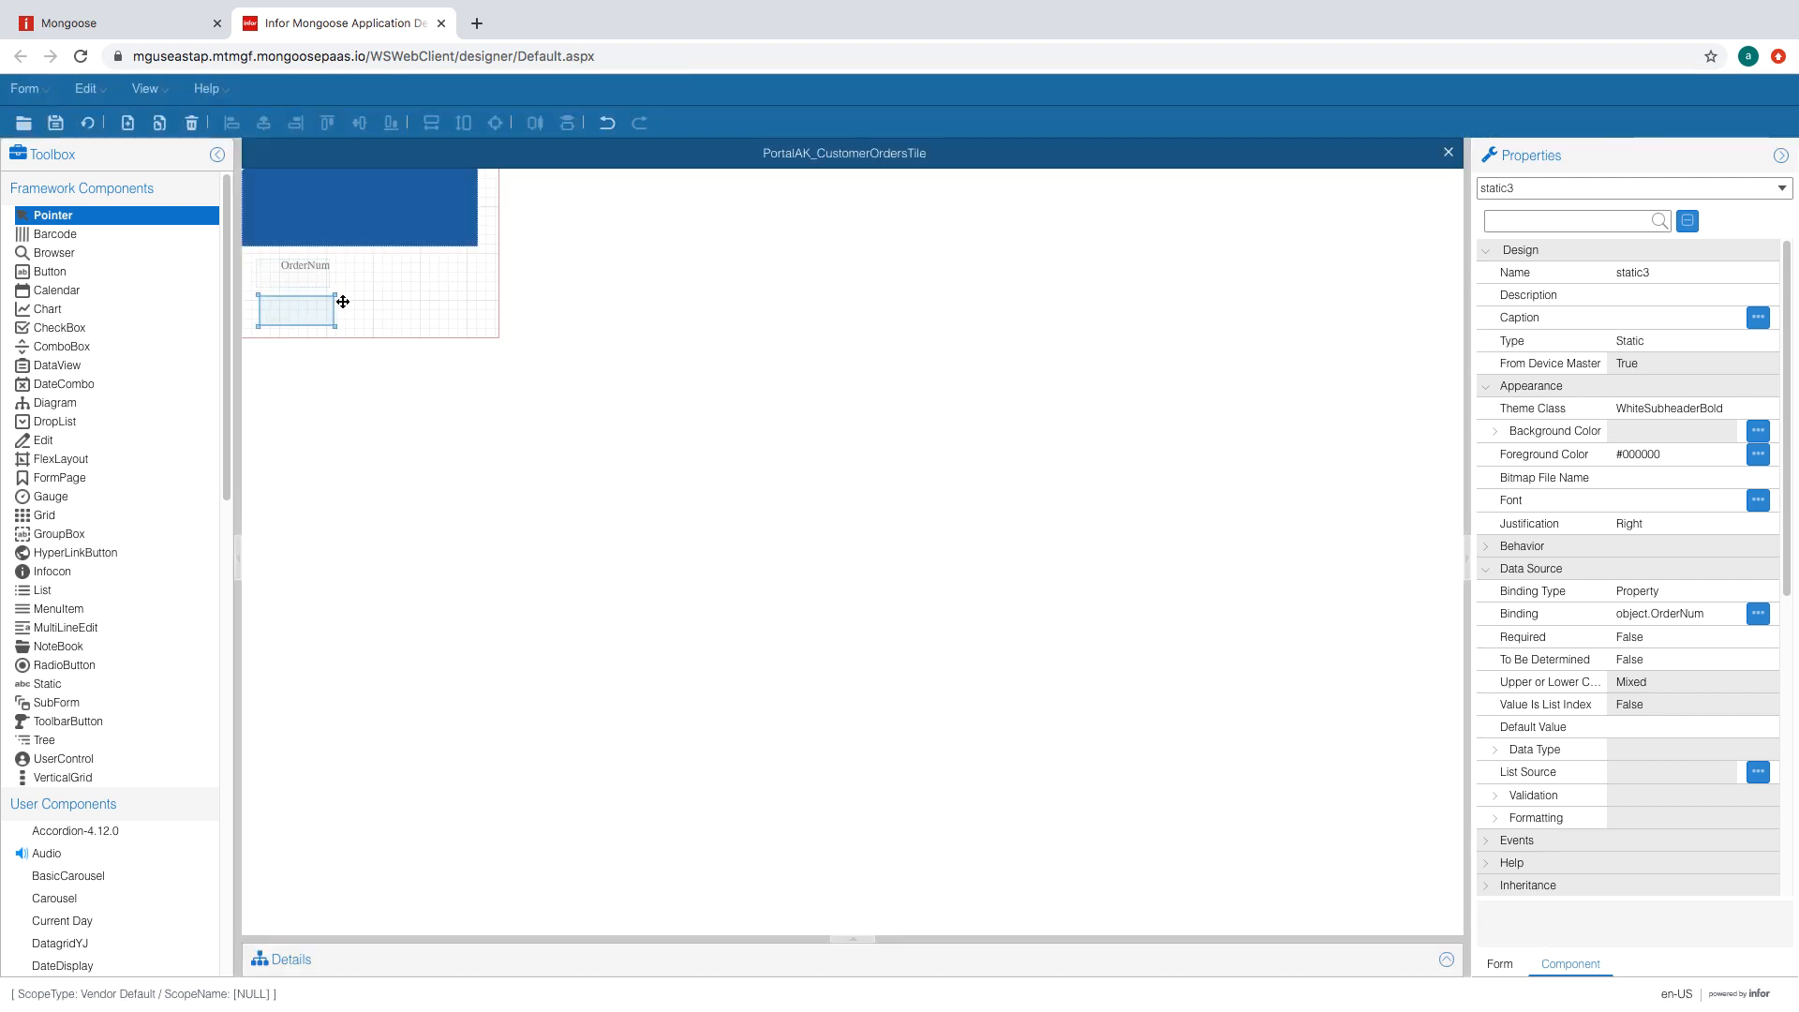
{"action": "right_click", "coordinate": [319, 315]}
{"action": "left_click", "coordinate": [365, 323]}
{"action": "right_click", "coordinate": [402, 276]}
{"action": "left_click", "coordinate": [434, 290]}
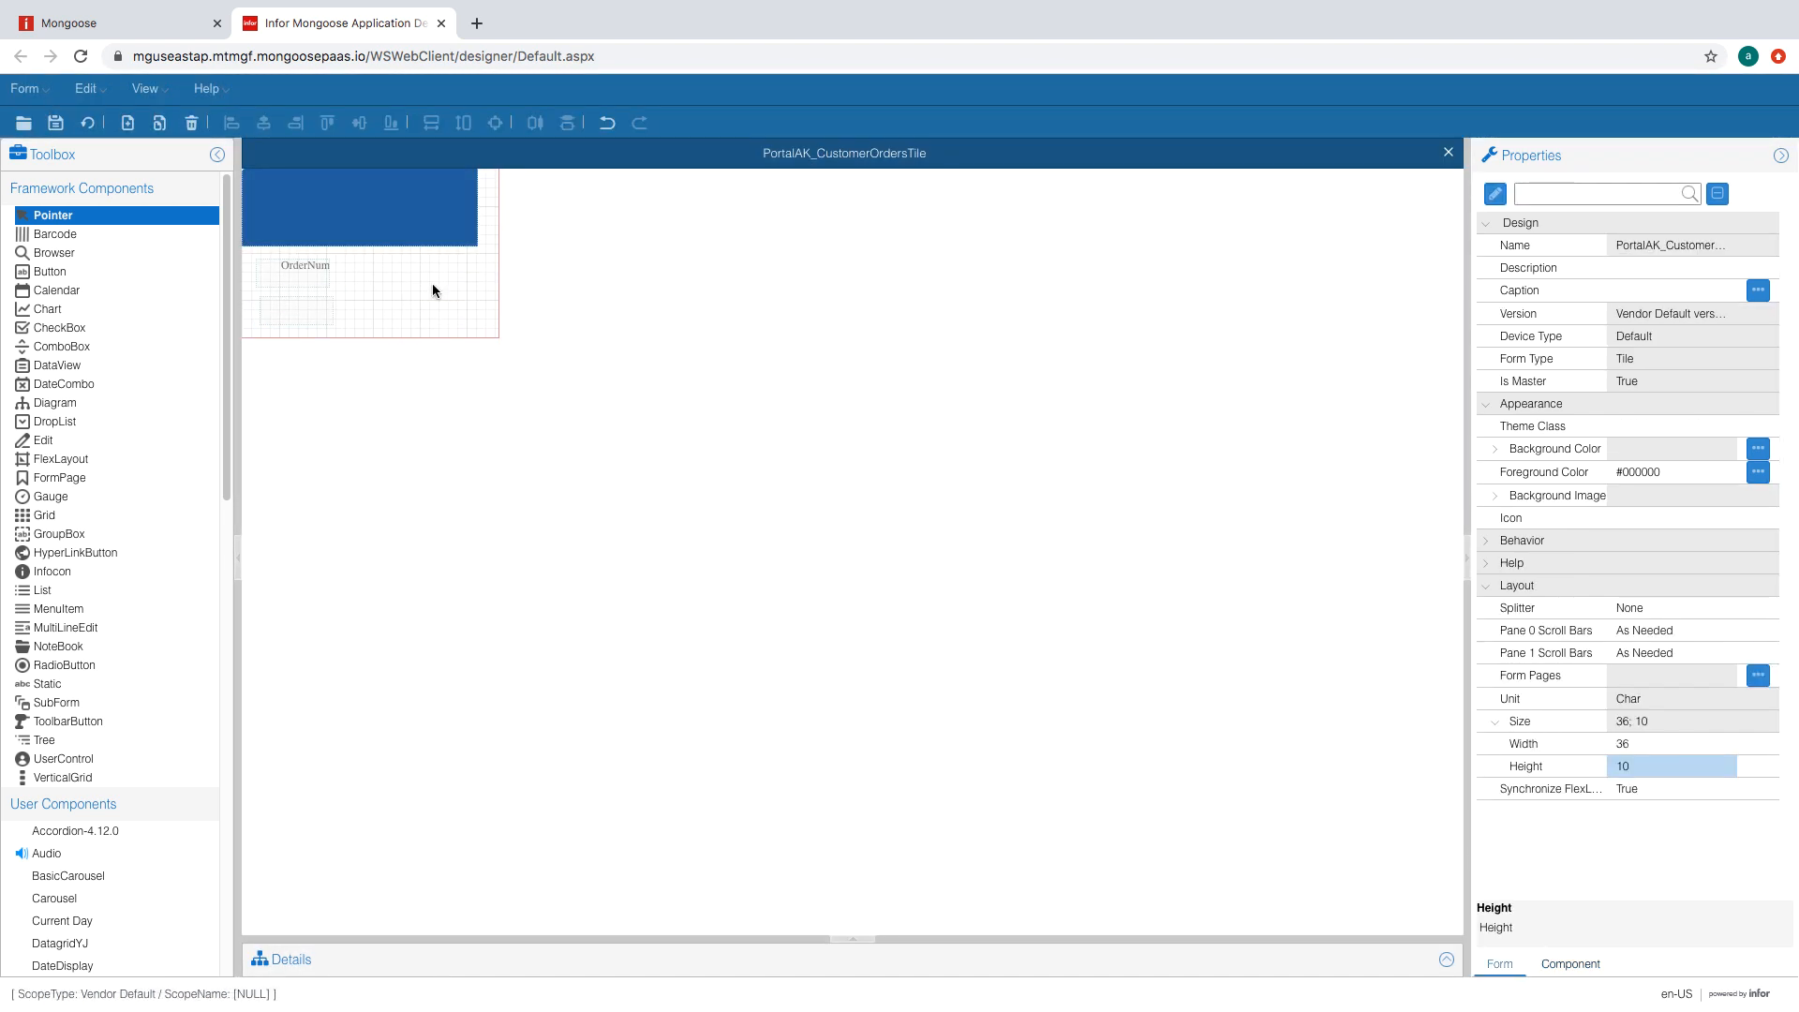
{"action": "mouse_move", "coordinate": [441, 289]}
{"action": "left_mouse_down"}
{"action": "mouse_move", "coordinate": [388, 276]}
{"action": "mouse_move", "coordinate": [408, 276]}
{"action": "left_mouse_up"}
{"action": "right_click", "coordinate": [398, 281]}
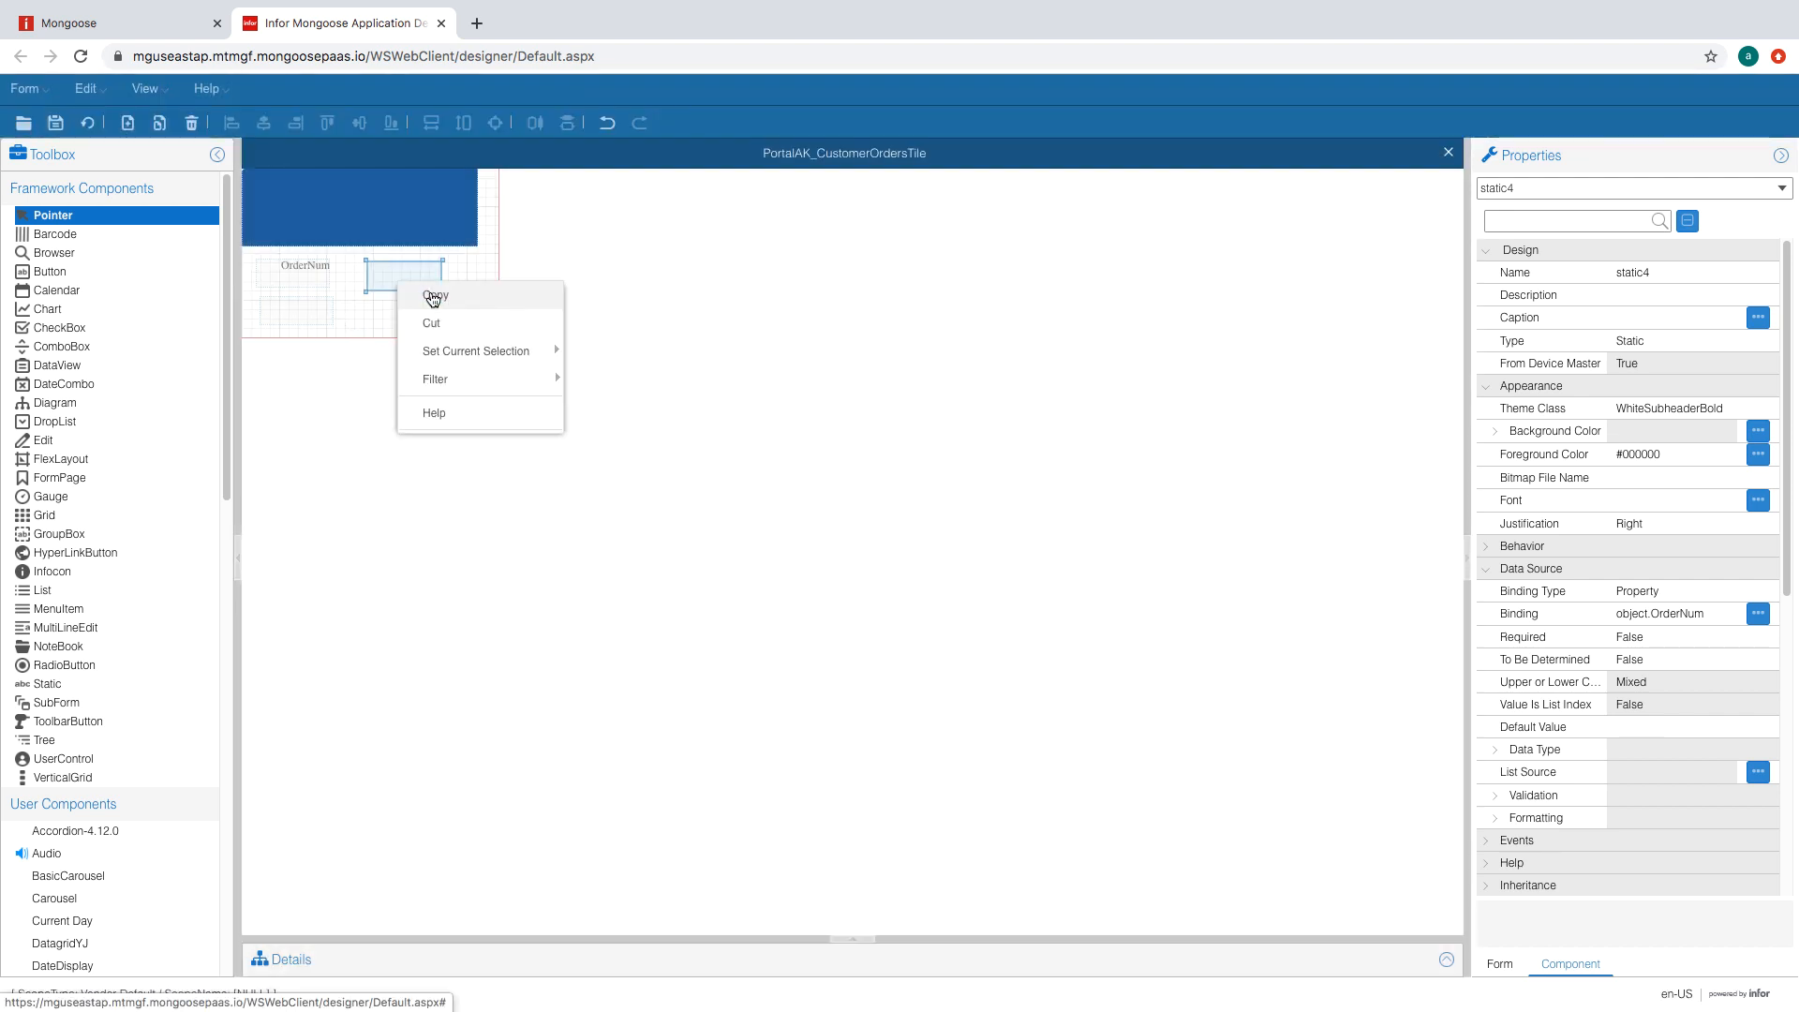
{"action": "right_click", "coordinate": [419, 321]}
{"action": "left_click", "coordinate": [435, 326]}
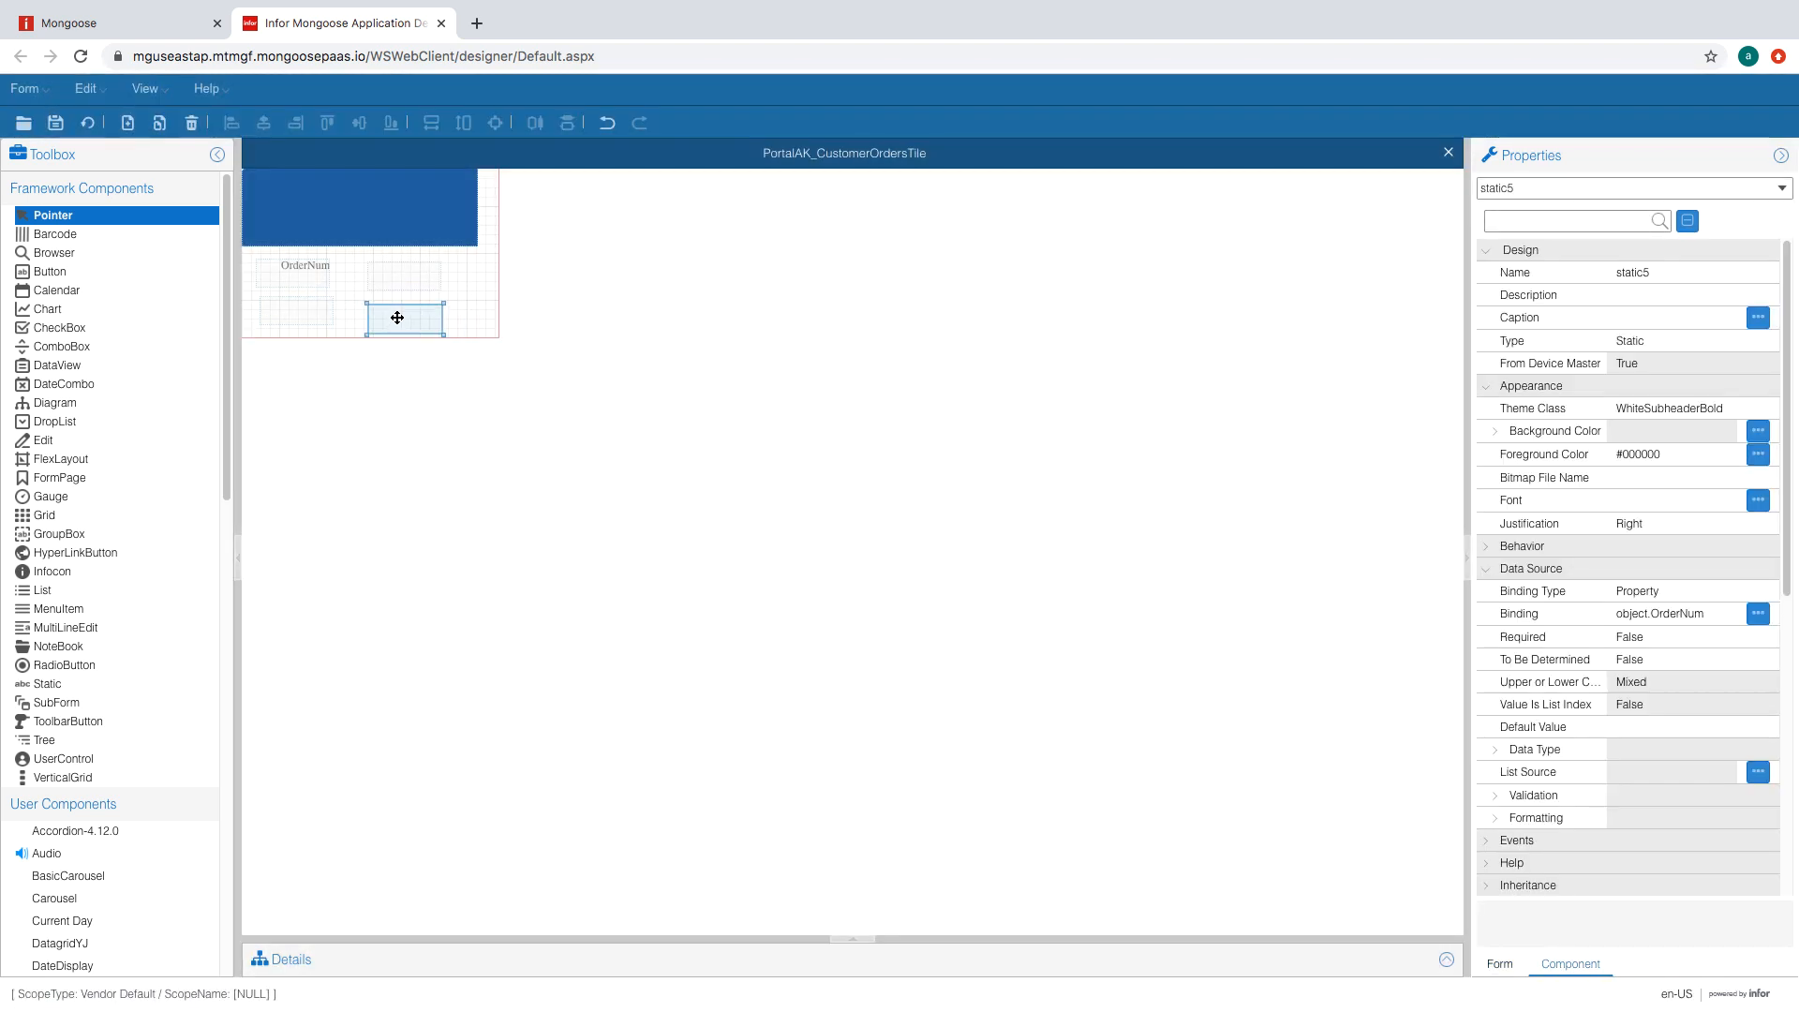
{"action": "left_click", "coordinate": [317, 278]}
- Bind the label below OrderNum to OrderDate and the one beside it to CustNum
{"action": "left_click", "coordinate": [319, 302]}
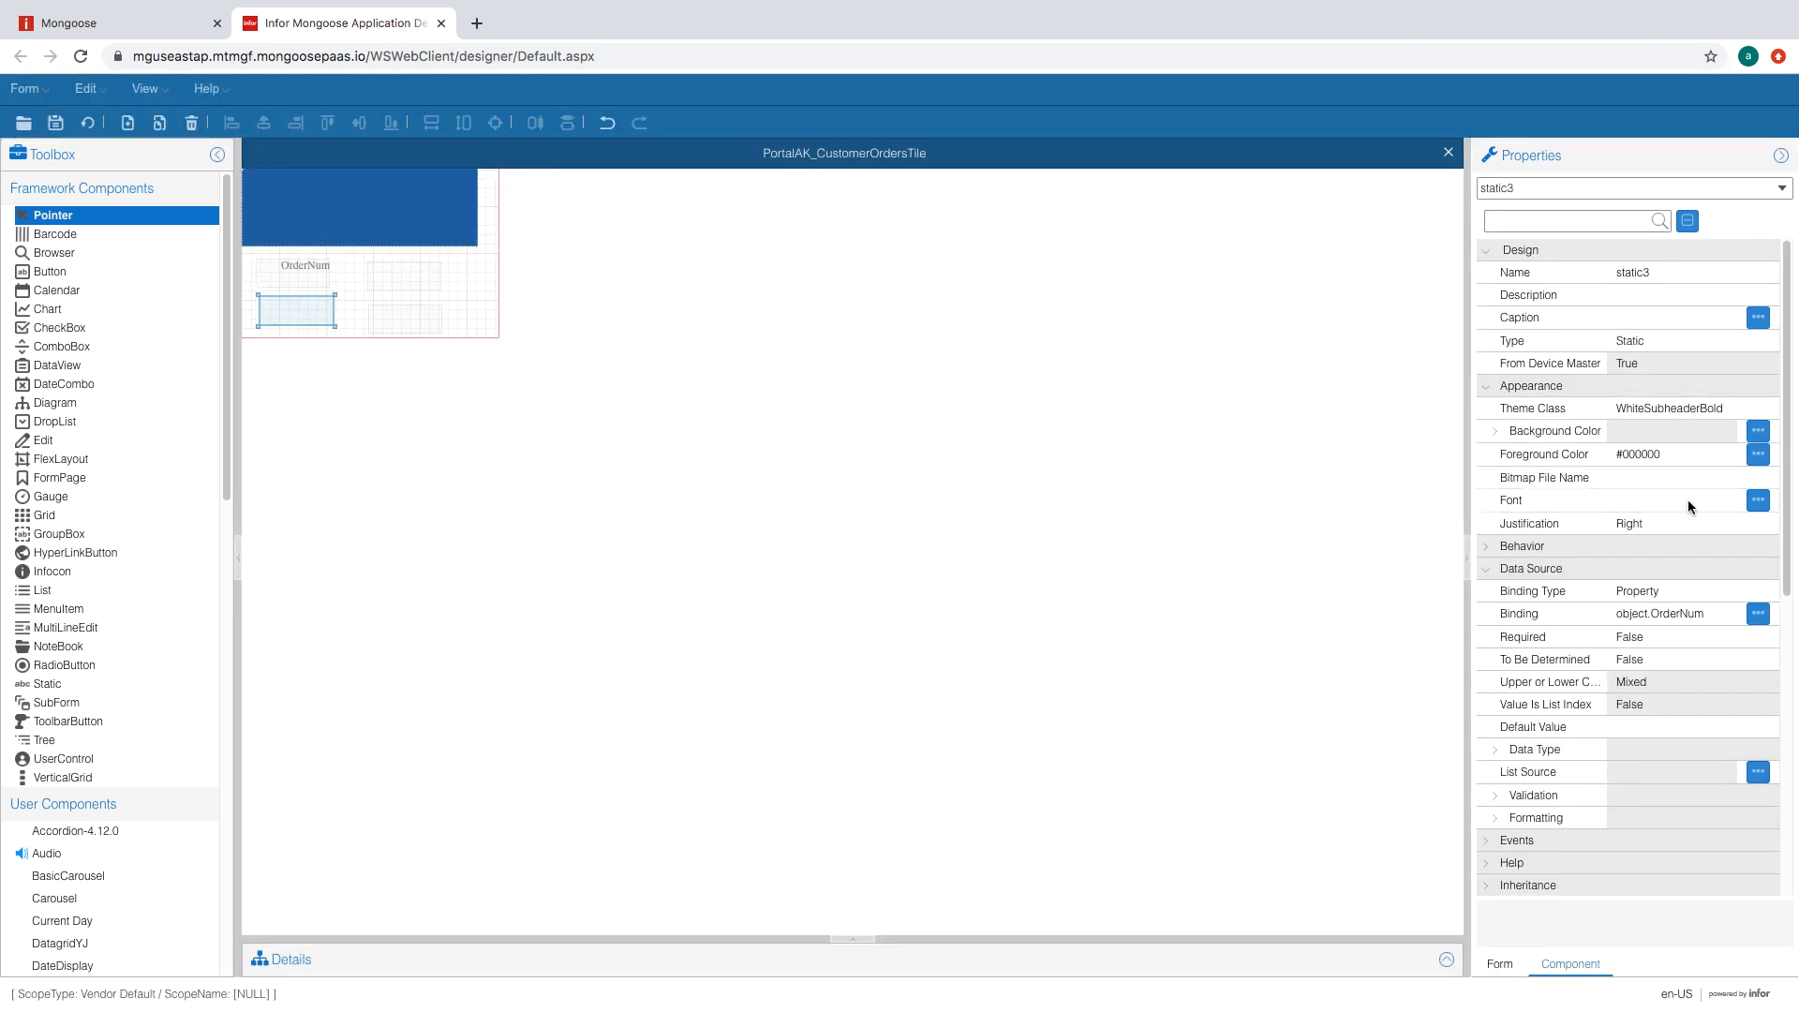
{"action": "left_click", "coordinate": [1667, 616]}
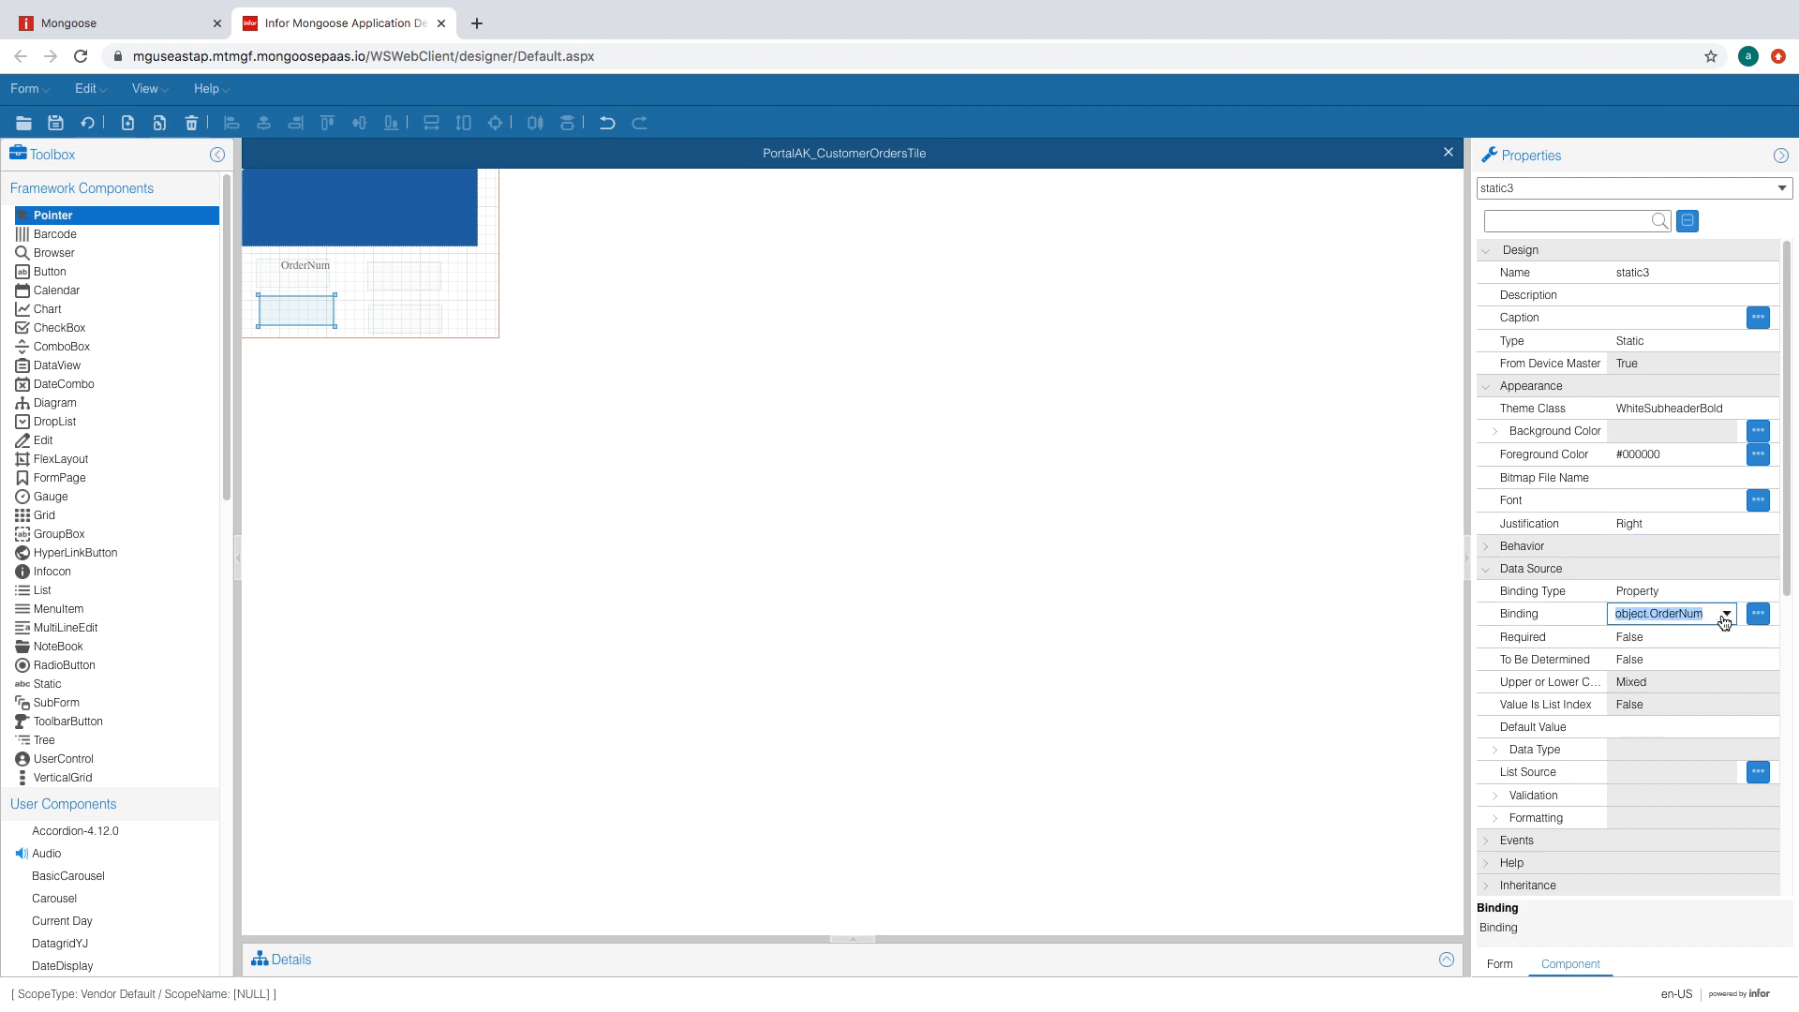
{"action": "left_click", "coordinate": [1725, 615]}
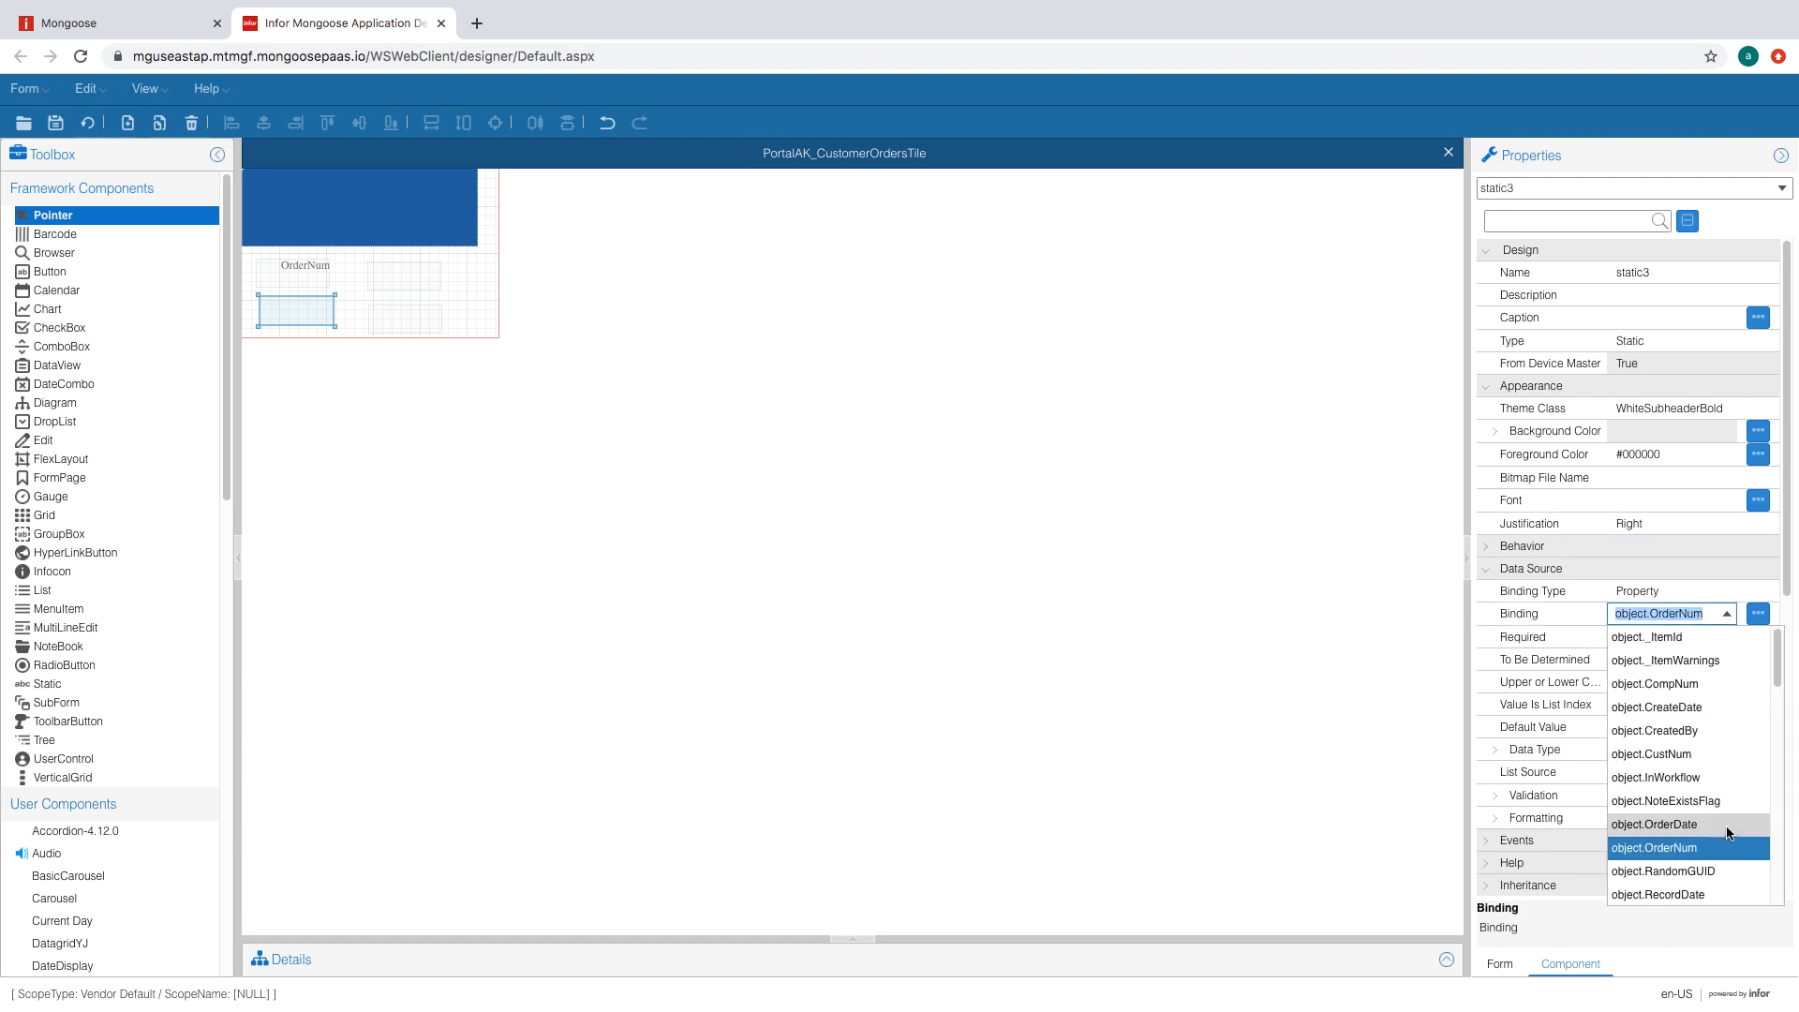
{"action": "left_click", "coordinate": [1725, 849]}
{"action": "left_click", "coordinate": [397, 286]}
{"action": "left_click", "coordinate": [1717, 618]}
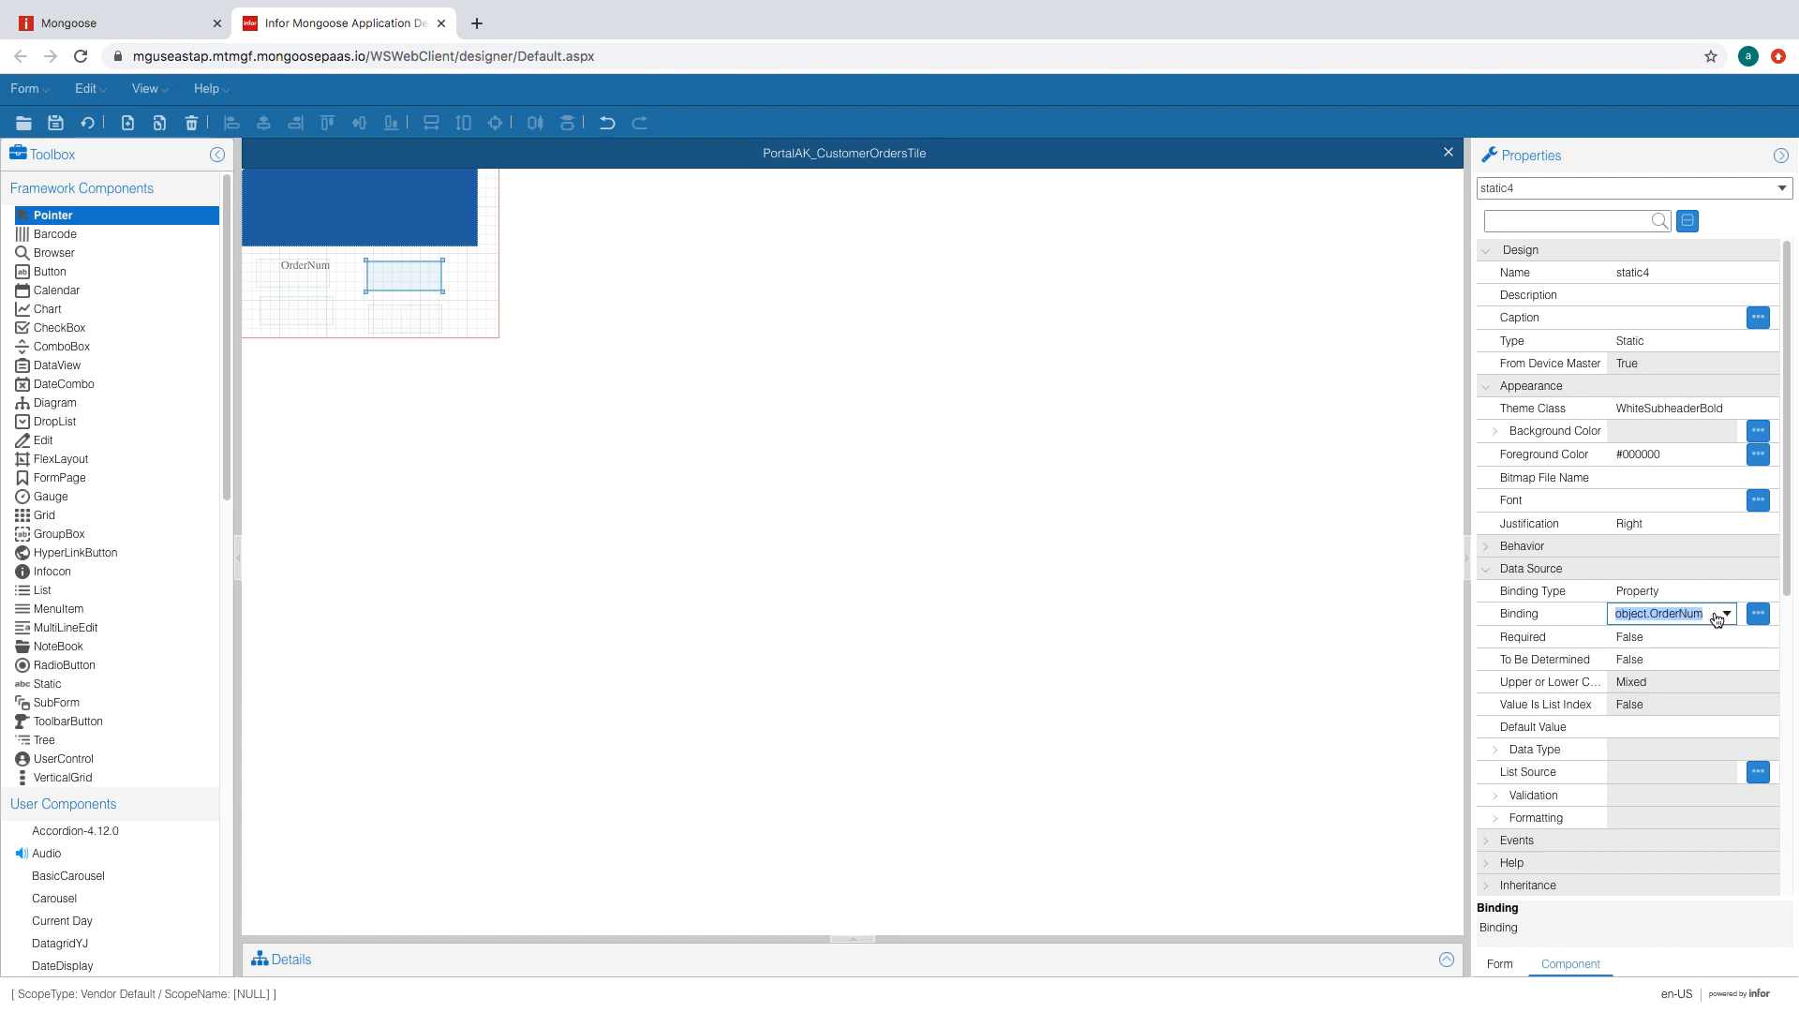
{"action": "left_click", "coordinate": [1726, 615]}
{"action": "left_click", "coordinate": [1669, 844]}
- Bind the bottom-right label to Source and save the tile form
{"action": "left_click", "coordinate": [401, 322]}
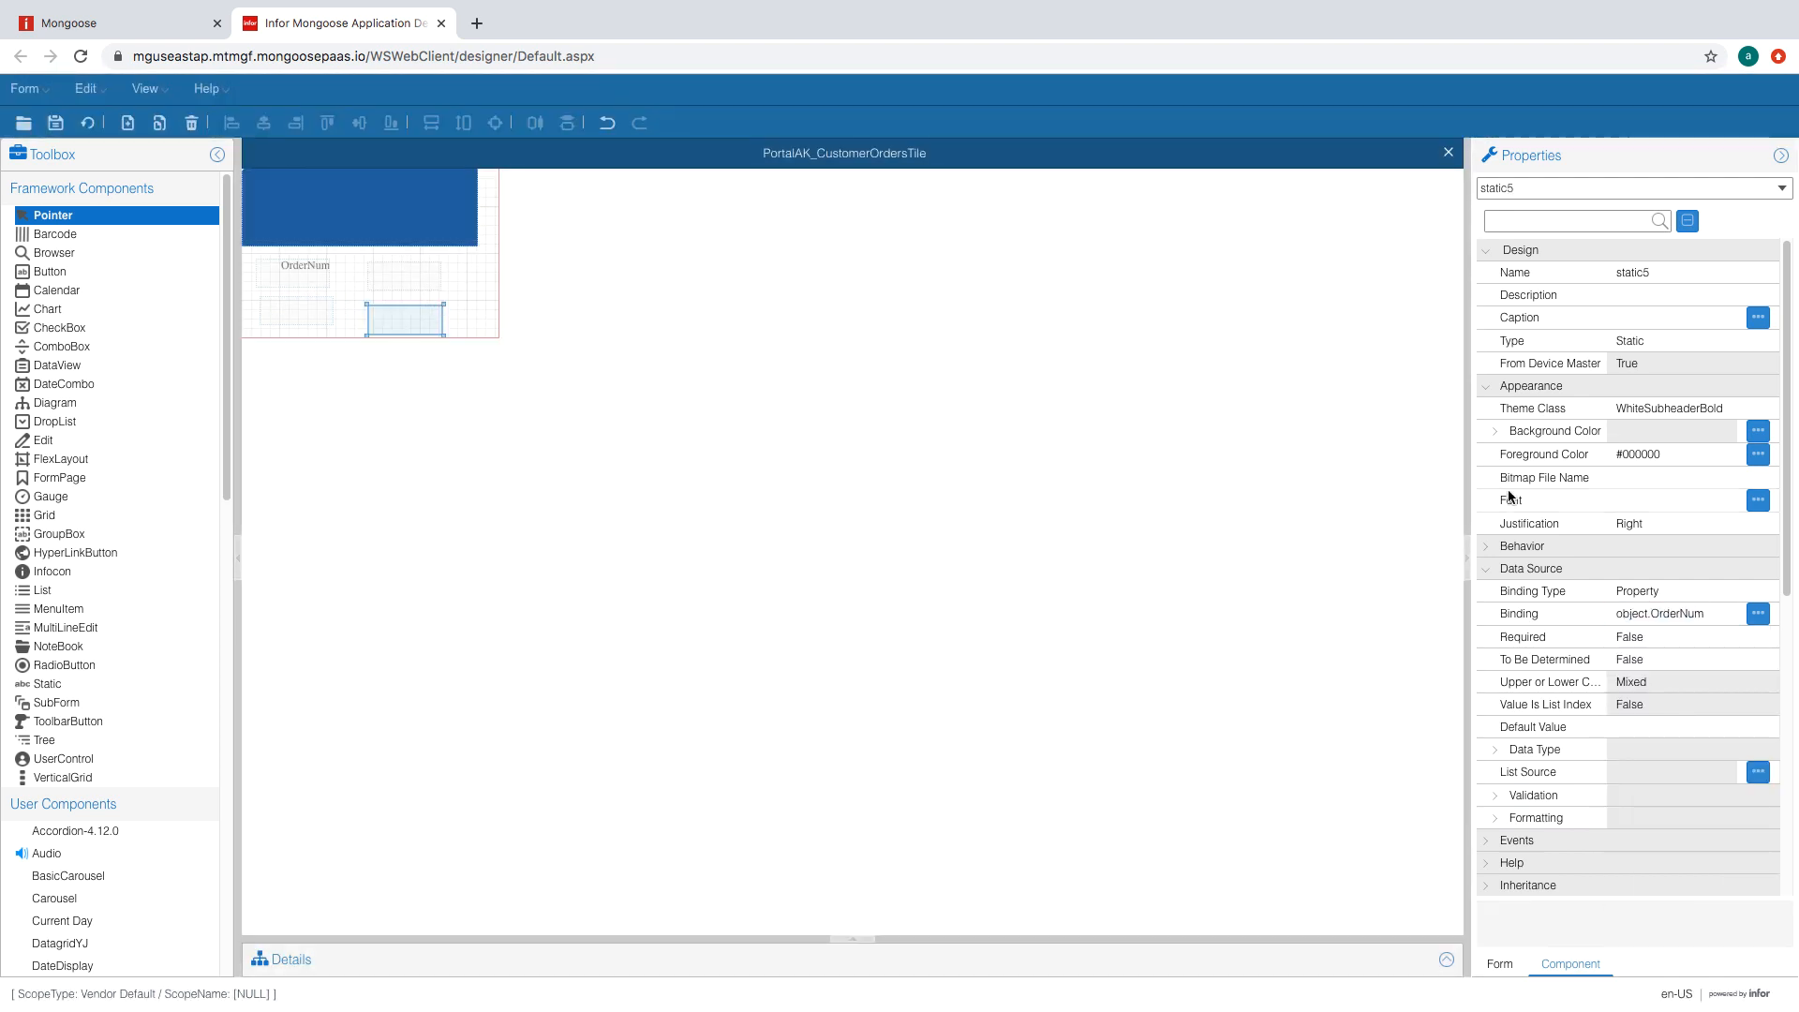
{"action": "left_click", "coordinate": [1696, 613]}
{"action": "left_click", "coordinate": [1727, 614]}
{"action": "left_click", "coordinate": [1668, 750]}
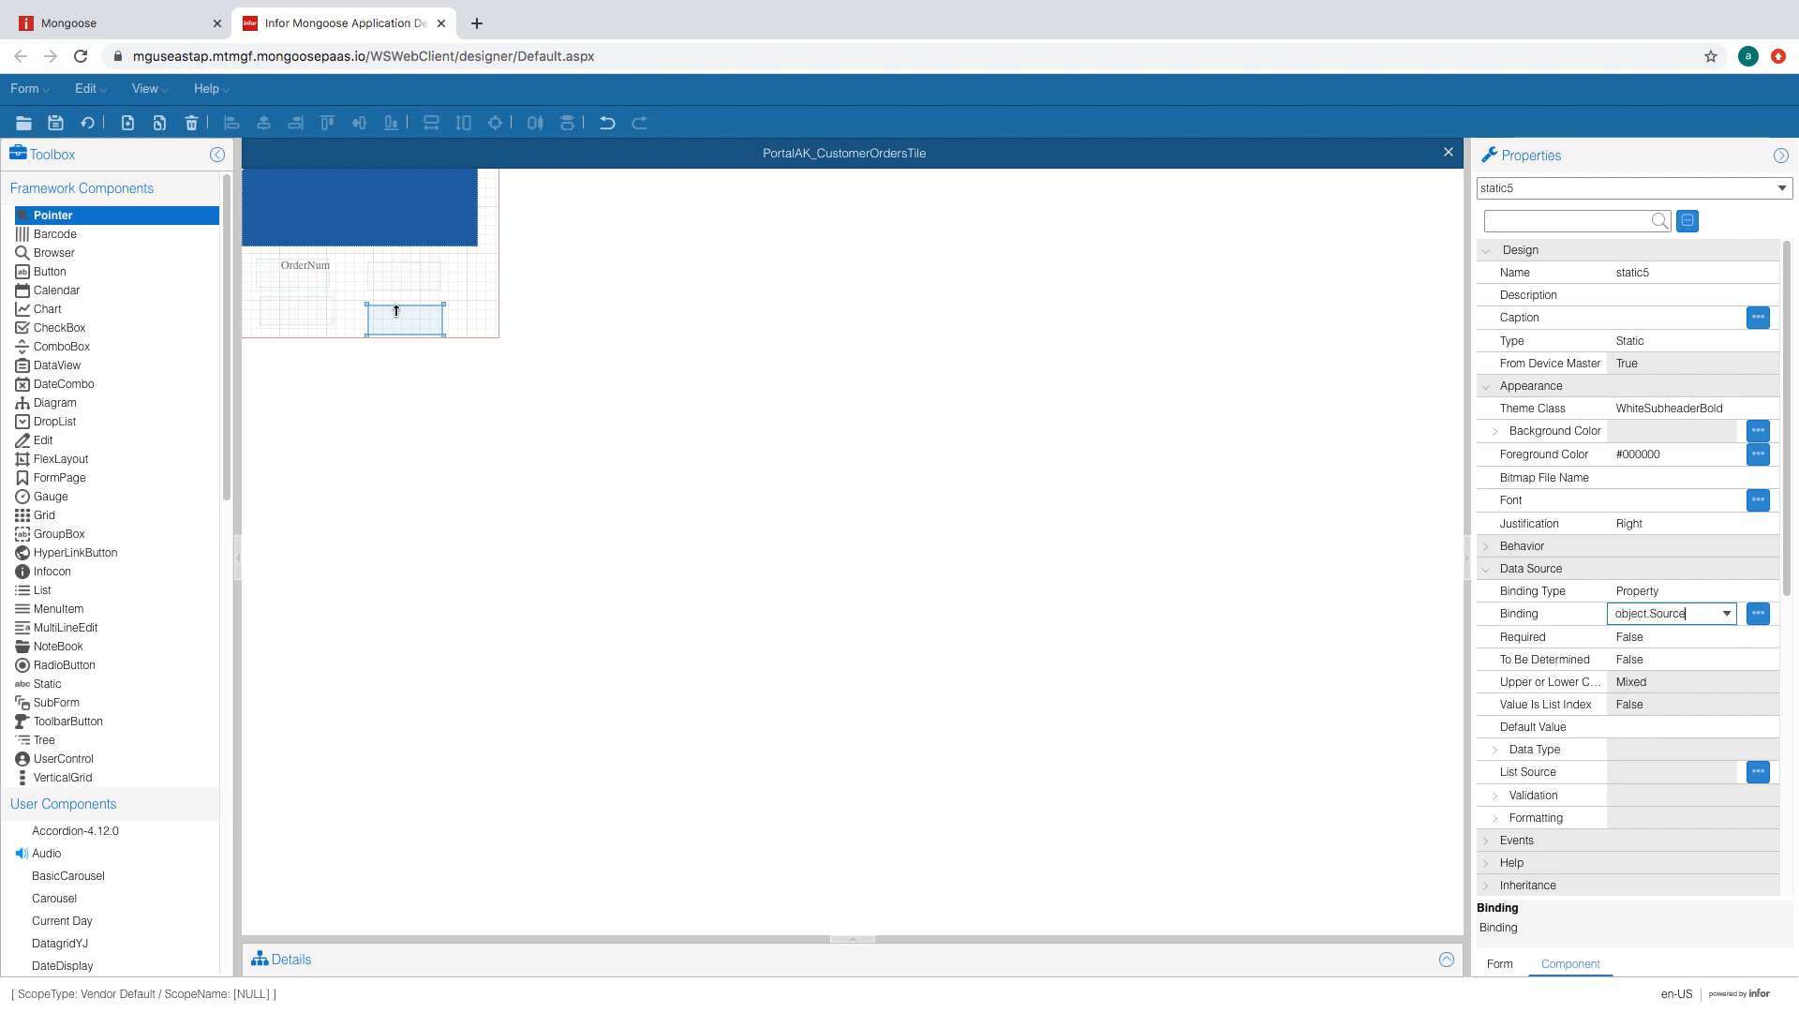
{"action": "left_click_drag", "start_coordinate": [396, 313], "coordinate": [396, 306]}
{"action": "left_click", "coordinate": [450, 285]}
{"action": "left_click", "coordinate": [56, 123]}
{"action": "left_click", "coordinate": [87, 135]}
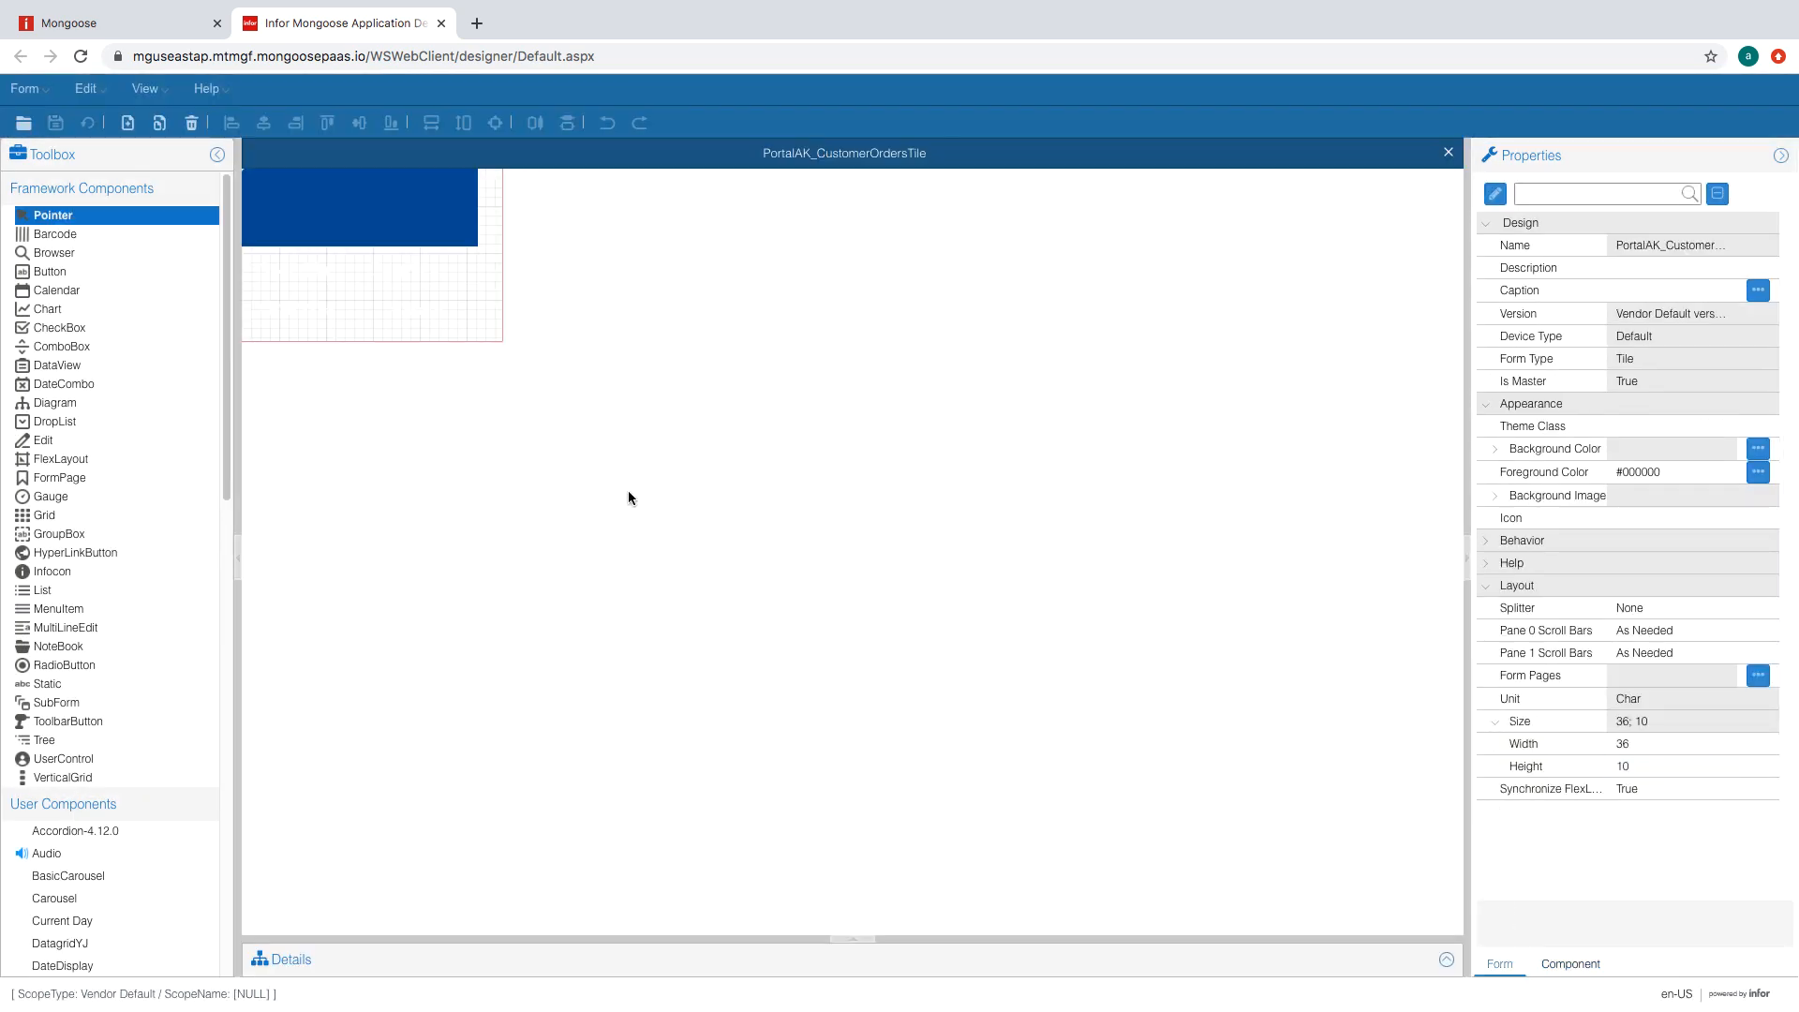
- Draw a tall narrow static label at the tile's left with background colour #FFFFFF
{"action": "left_click", "coordinate": [56, 684]}
{"action": "left_click_drag", "start_coordinate": [250, 257], "coordinate": [263, 323]}
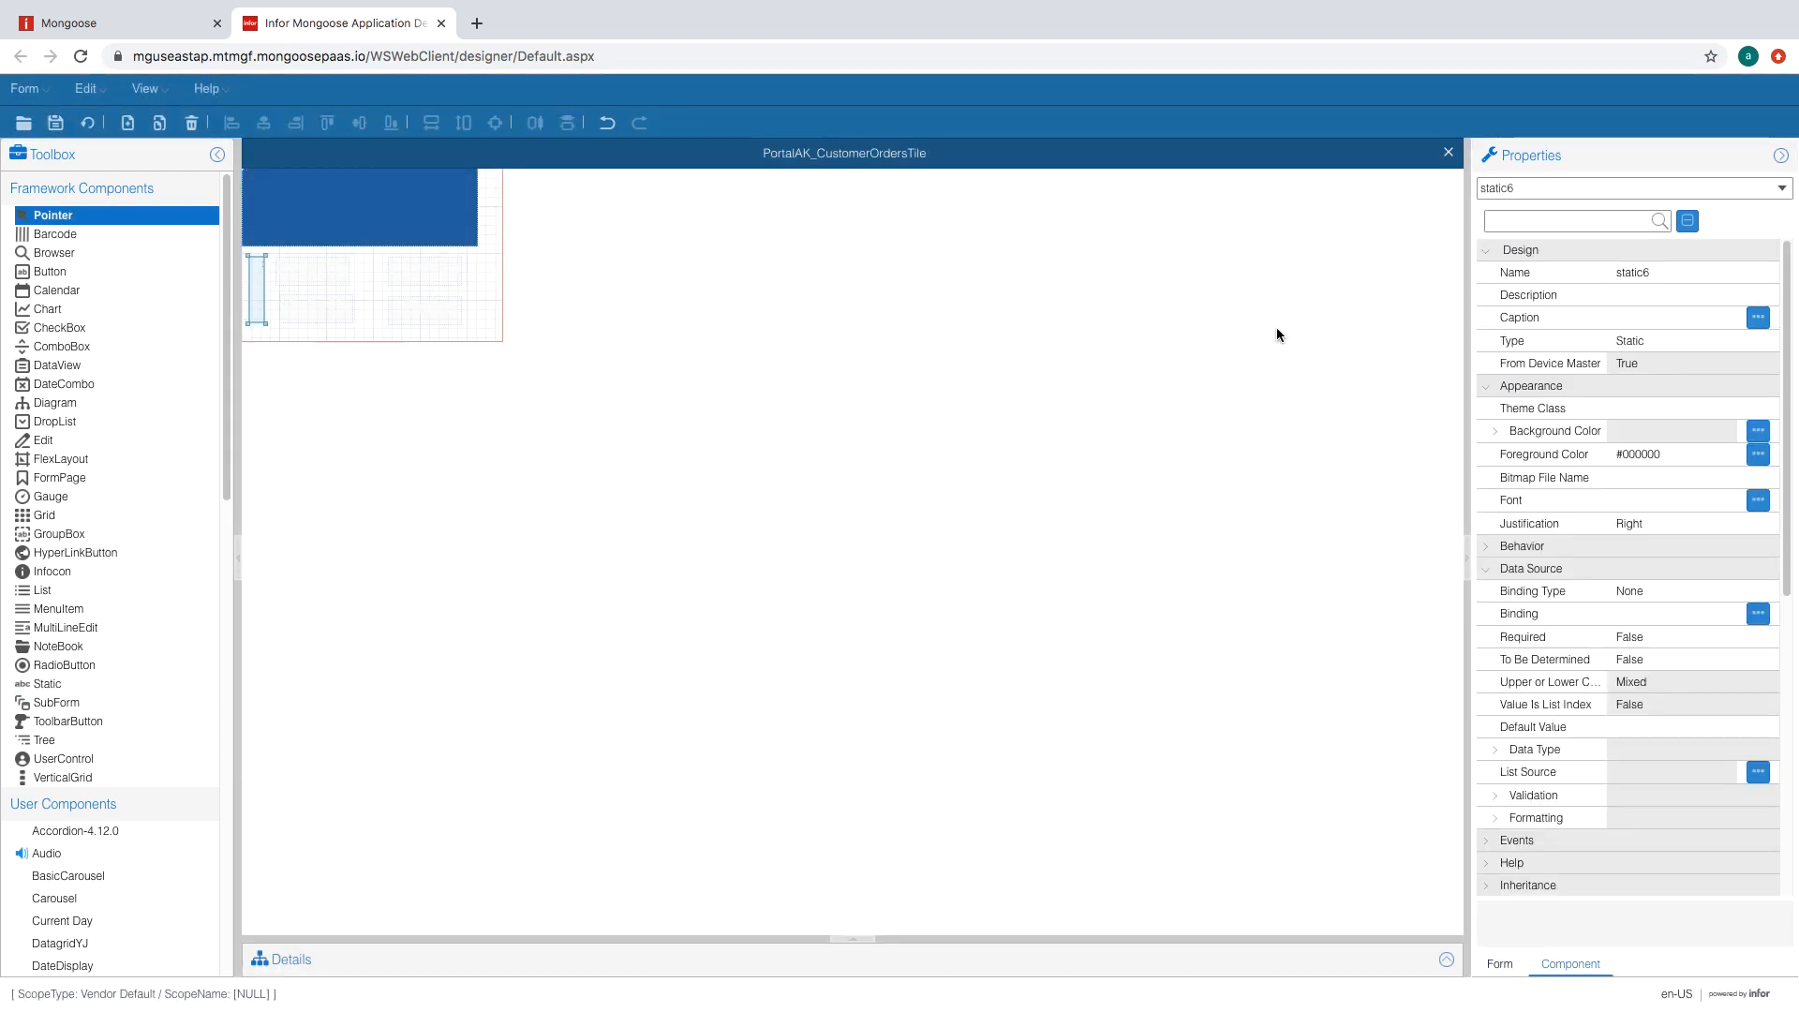
{"action": "left_click", "coordinate": [1692, 430]}
{"action": "type", "text": "FFFFFF"}
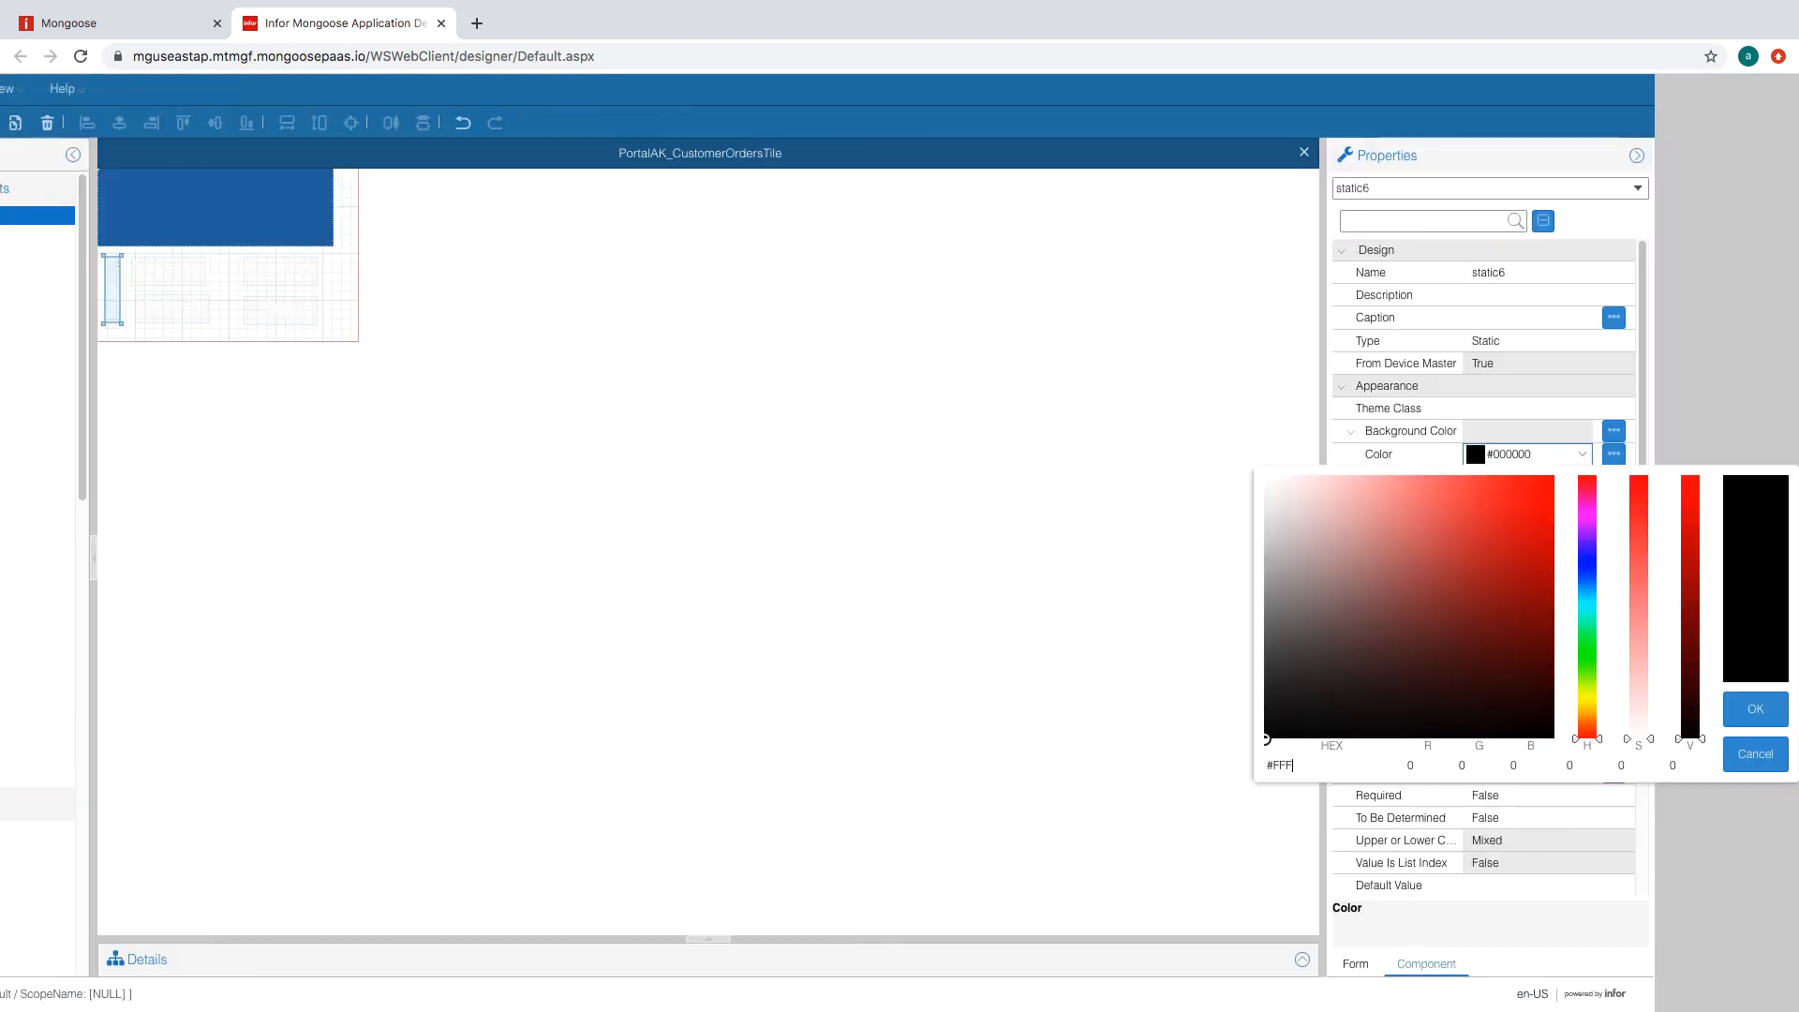
{"action": "key", "text": "Return"}
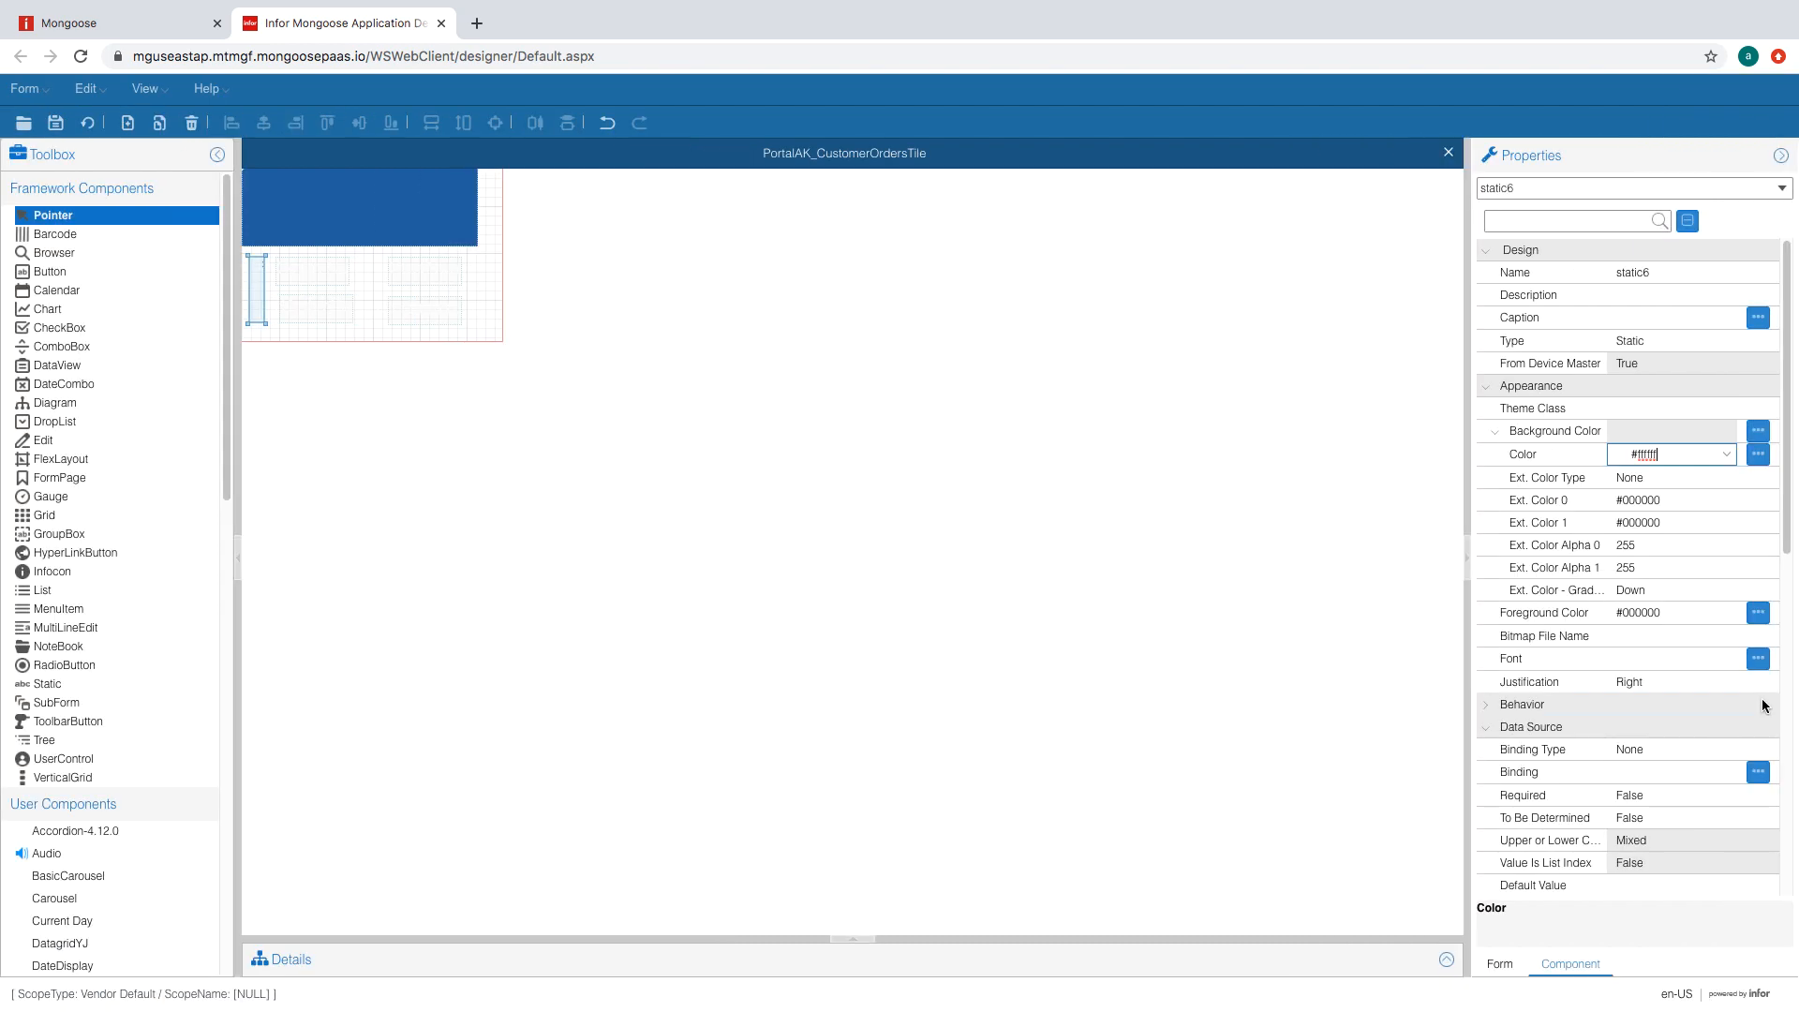
{"action": "left_click", "coordinate": [1664, 410]}
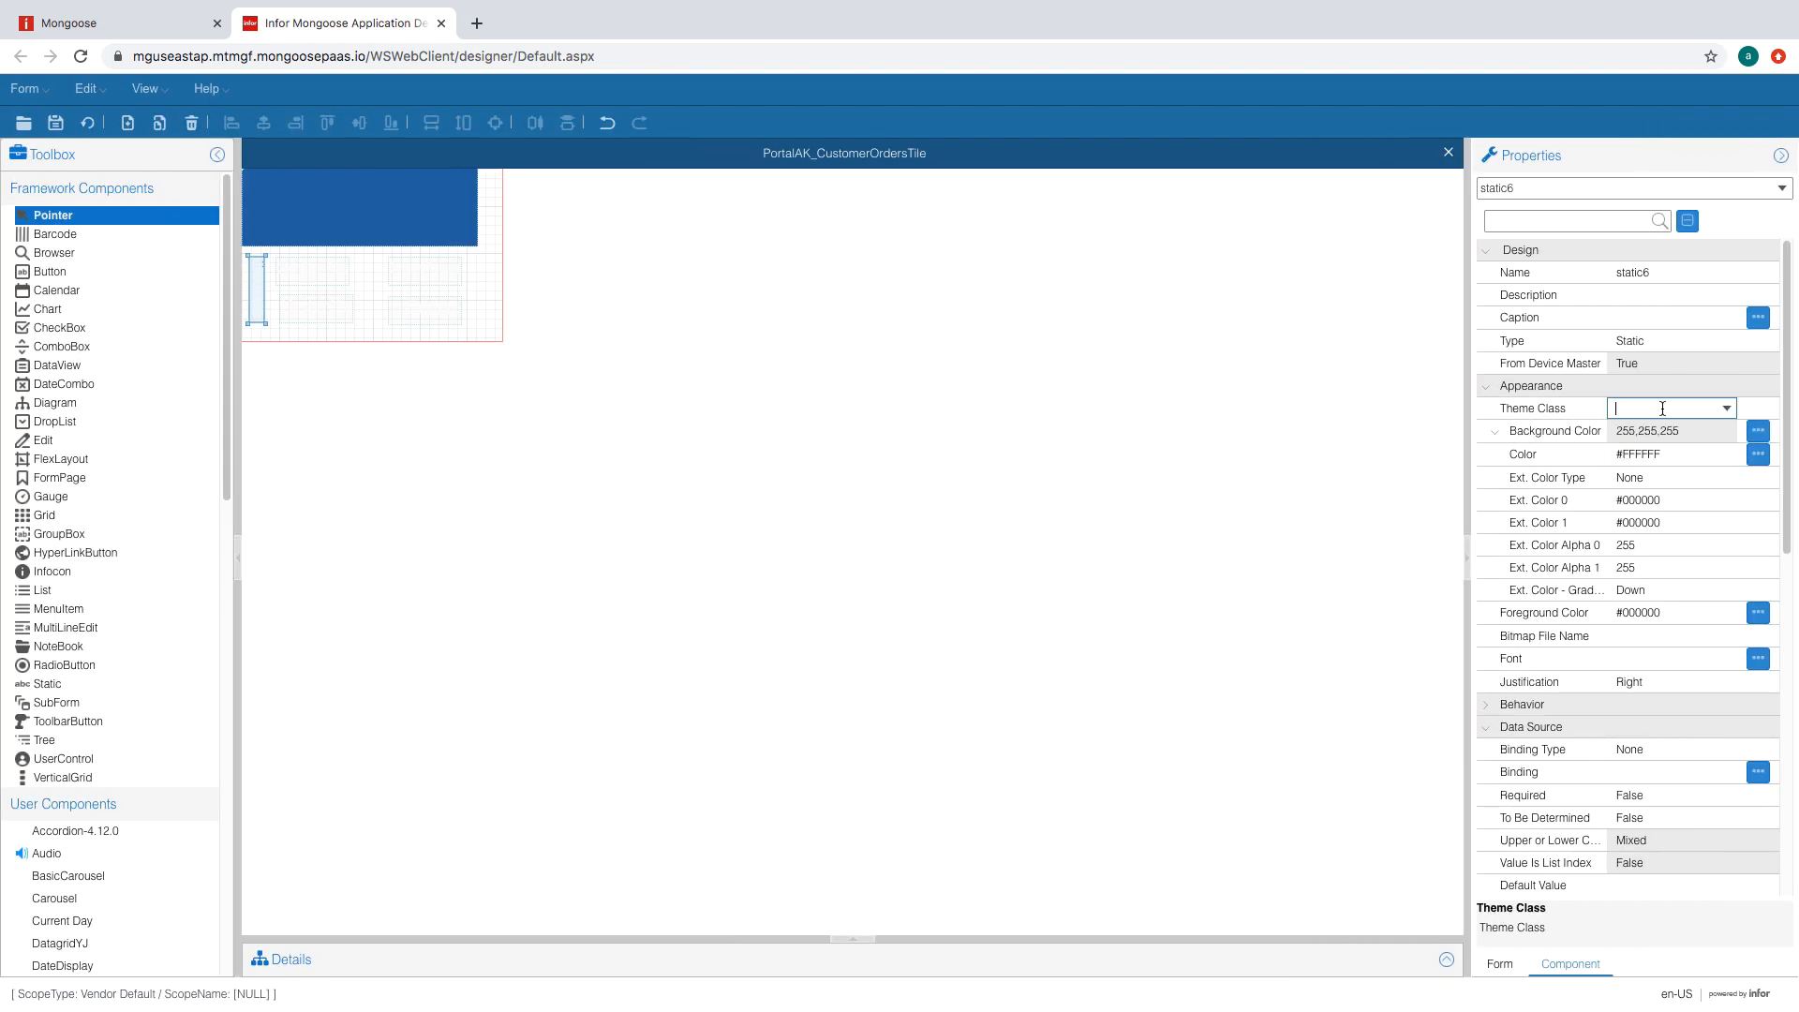
- Set the white bar's No Colon to True, save, and move it onto the blue header panel
{"action": "scroll", "coordinate": [1630, 562], "scroll_direction": "down", "scroll_amount": 8}
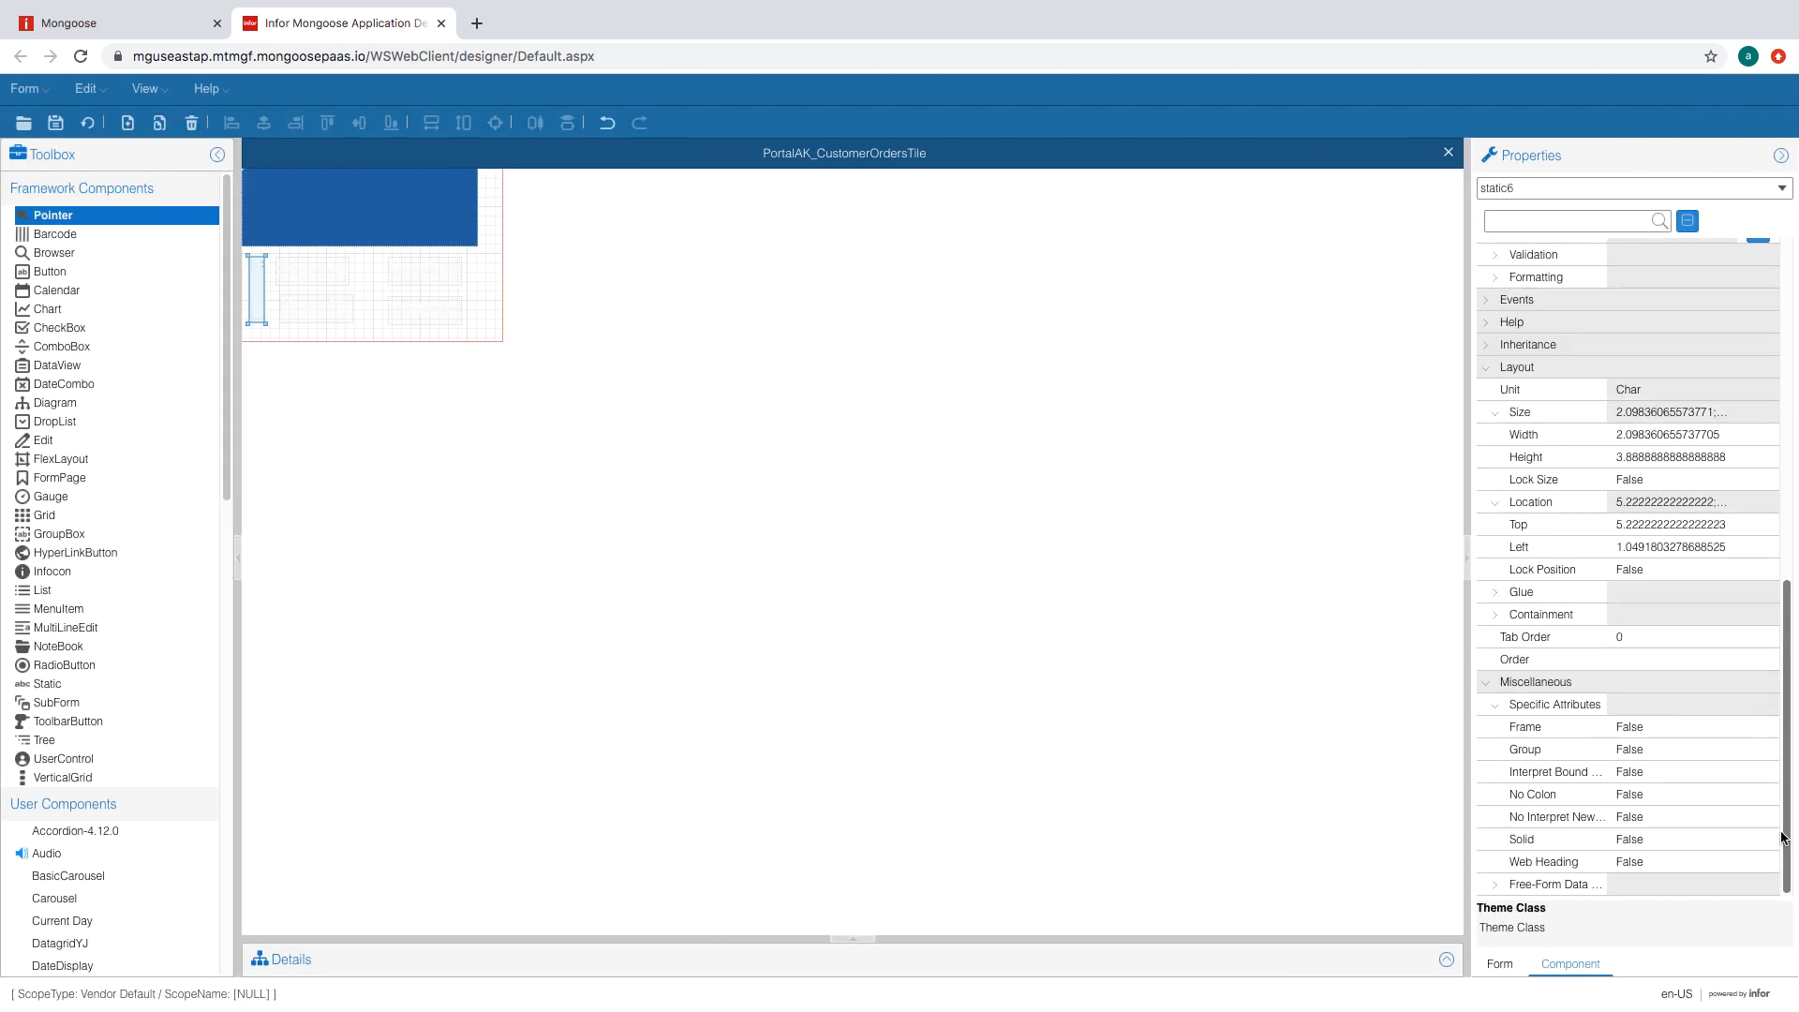
{"action": "left_click", "coordinate": [1722, 794]}
{"action": "left_click", "coordinate": [1640, 817]}
{"action": "left_click", "coordinate": [1668, 772]}
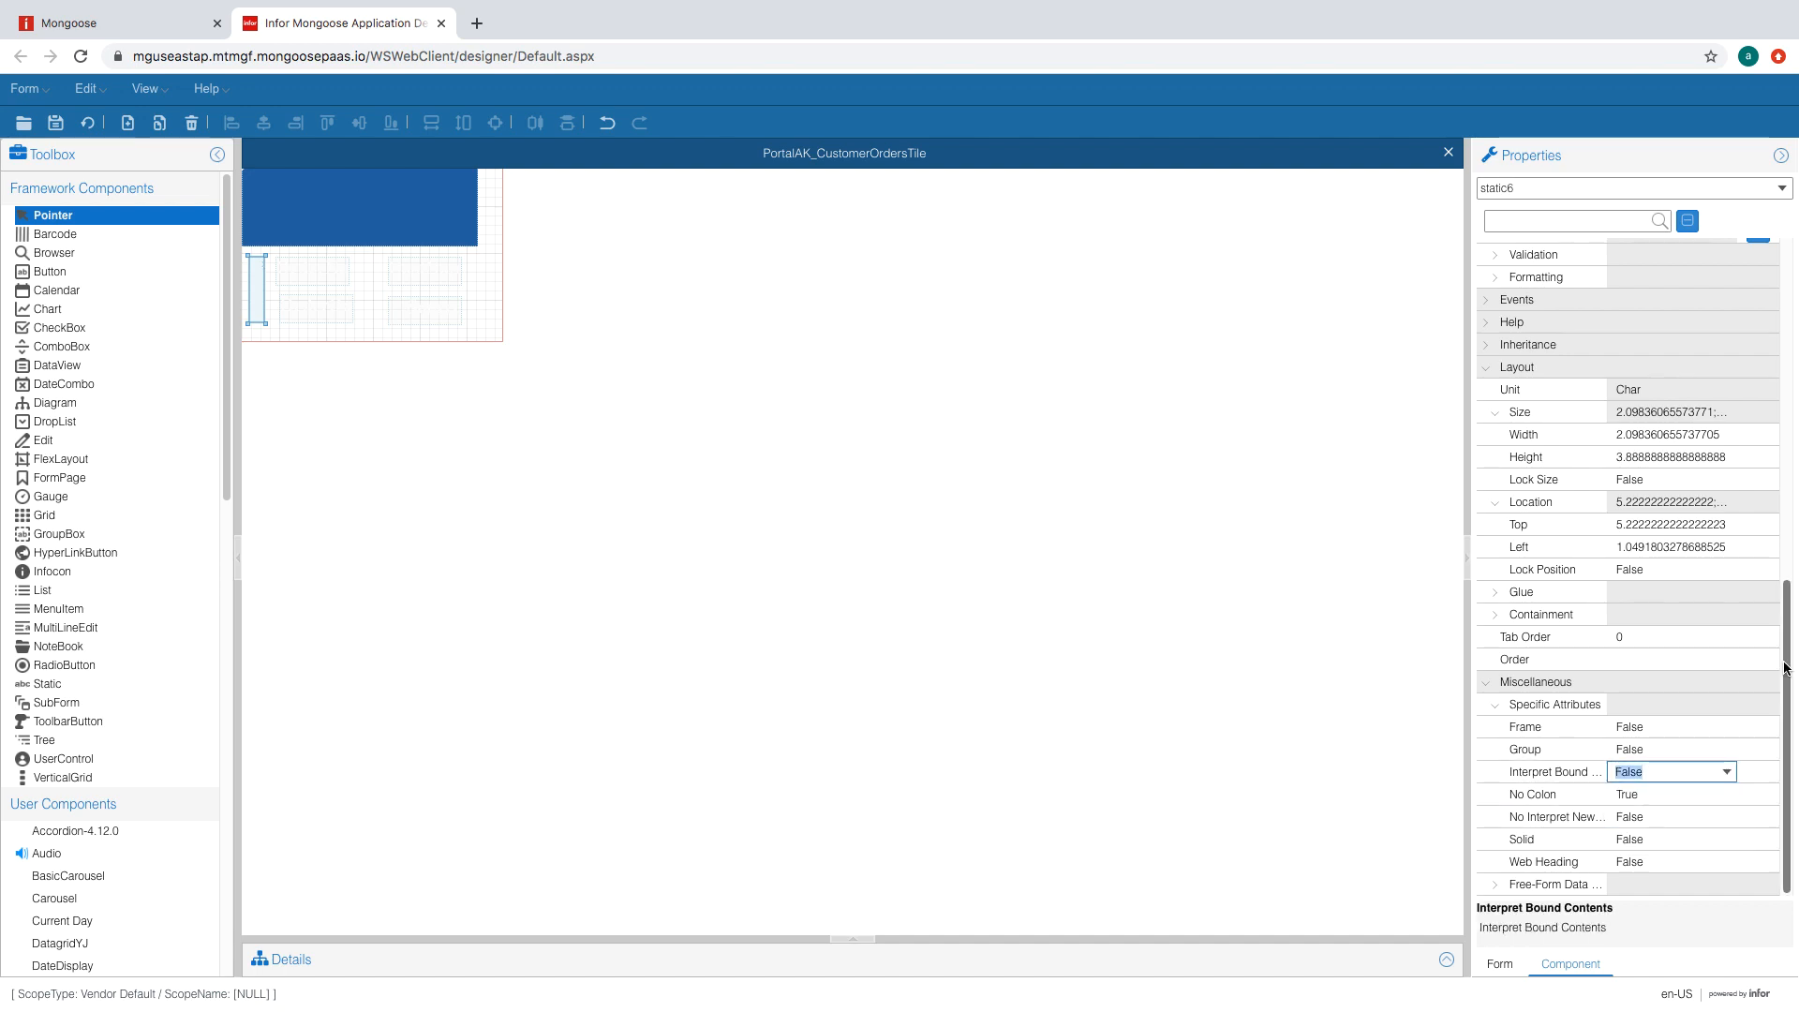
{"action": "left_click_drag", "start_coordinate": [1787, 740], "coordinate": [1795, 314]}
{"action": "left_click", "coordinate": [87, 123]}
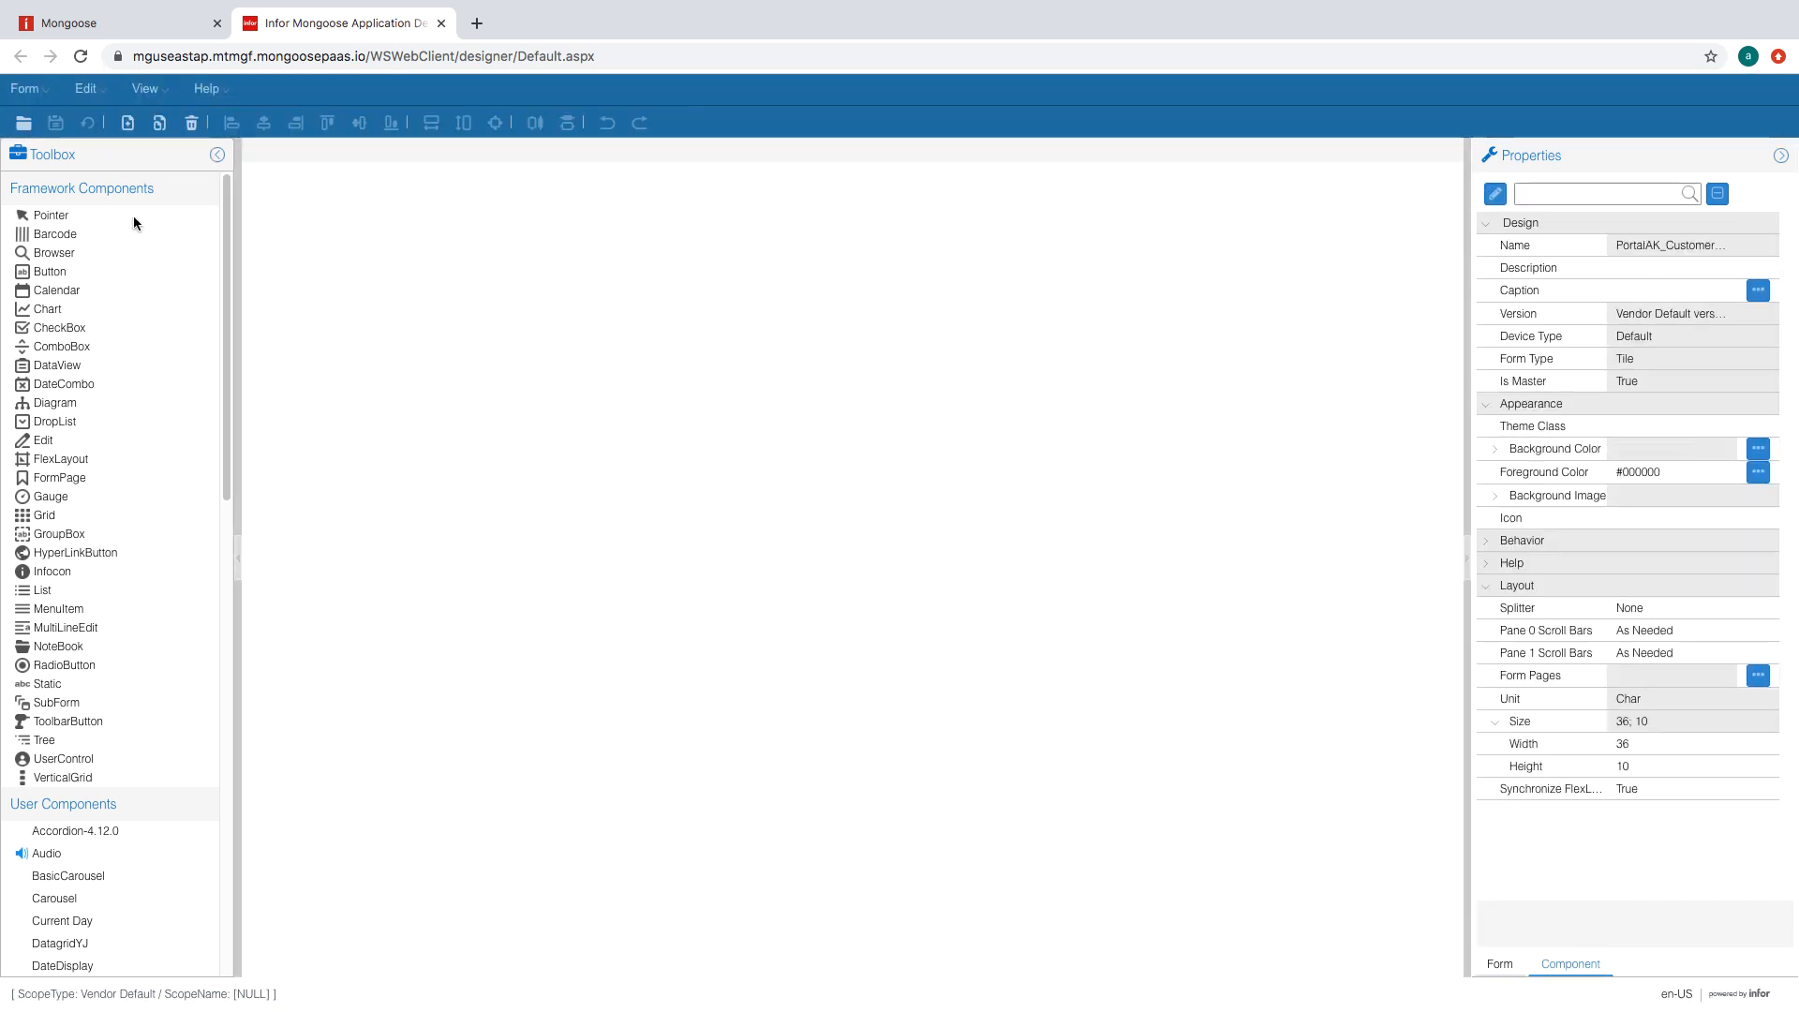
{"action": "left_click", "coordinate": [256, 296]}
{"action": "left_click_drag", "start_coordinate": [258, 295], "coordinate": [256, 215]}
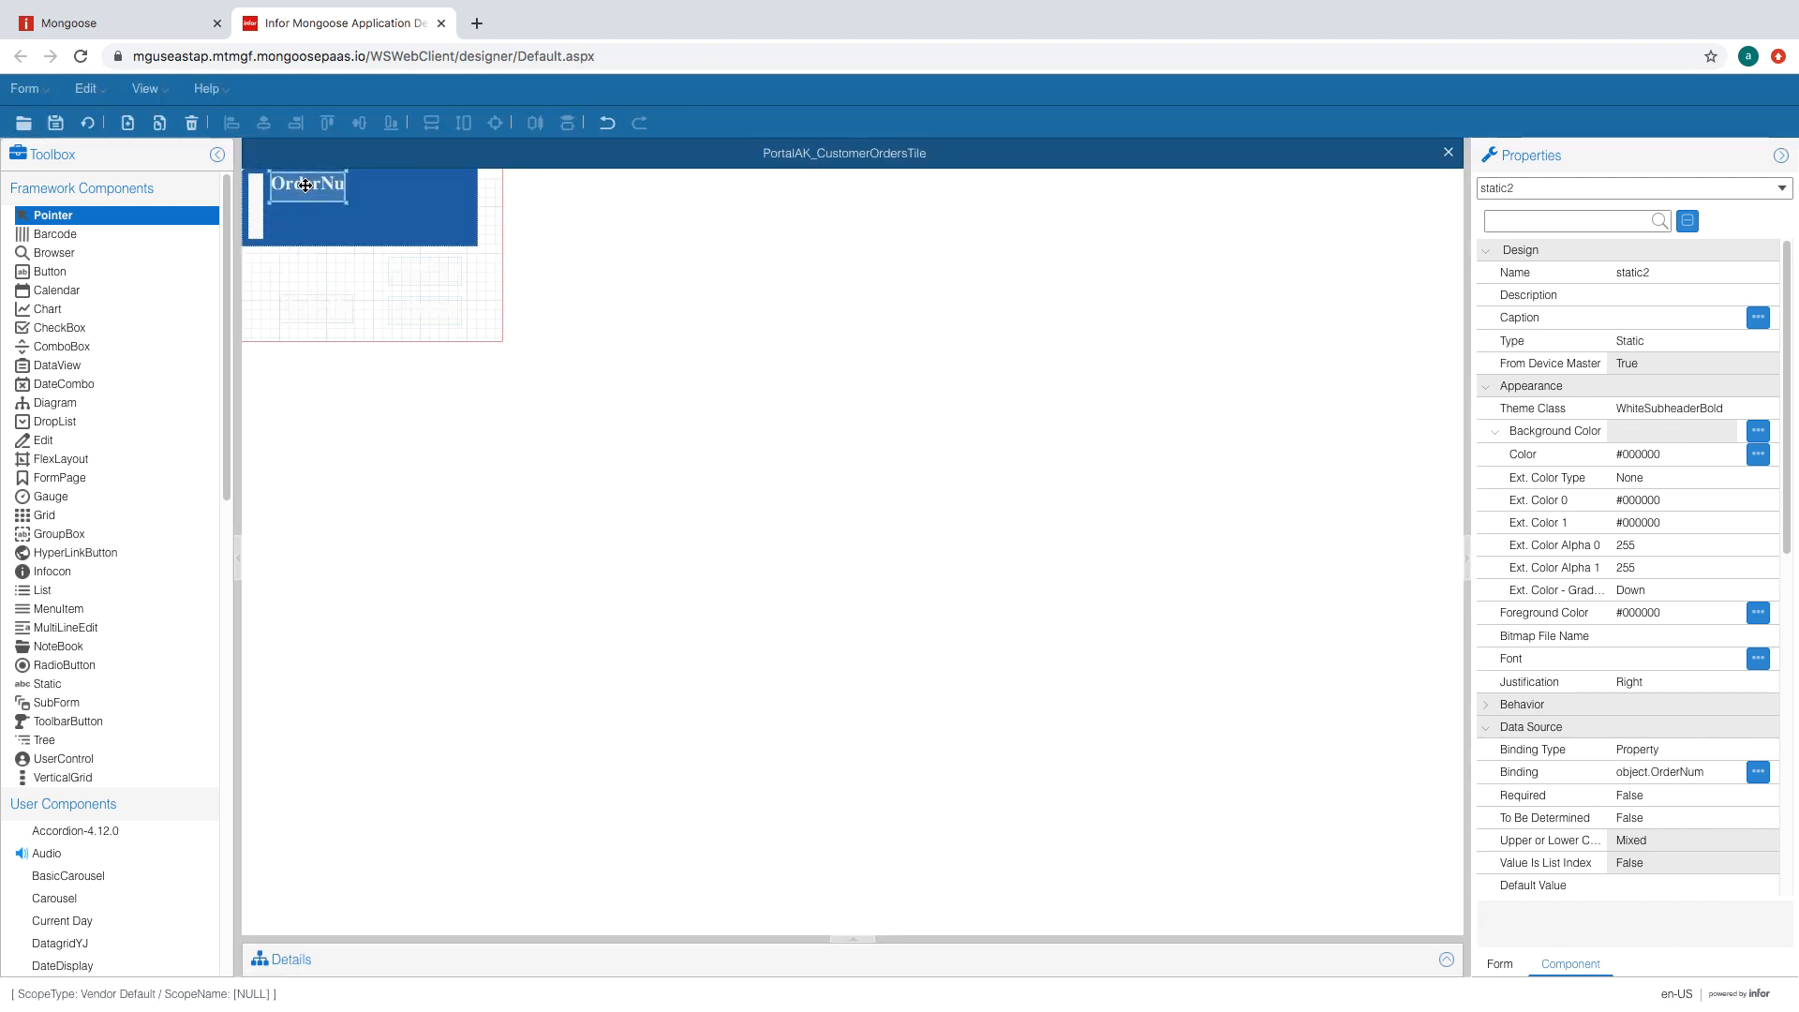
- Reload the form, resize the white bar to width 0.5 and height 3.3, and nudge it down
{"action": "left_click", "coordinate": [88, 124]}
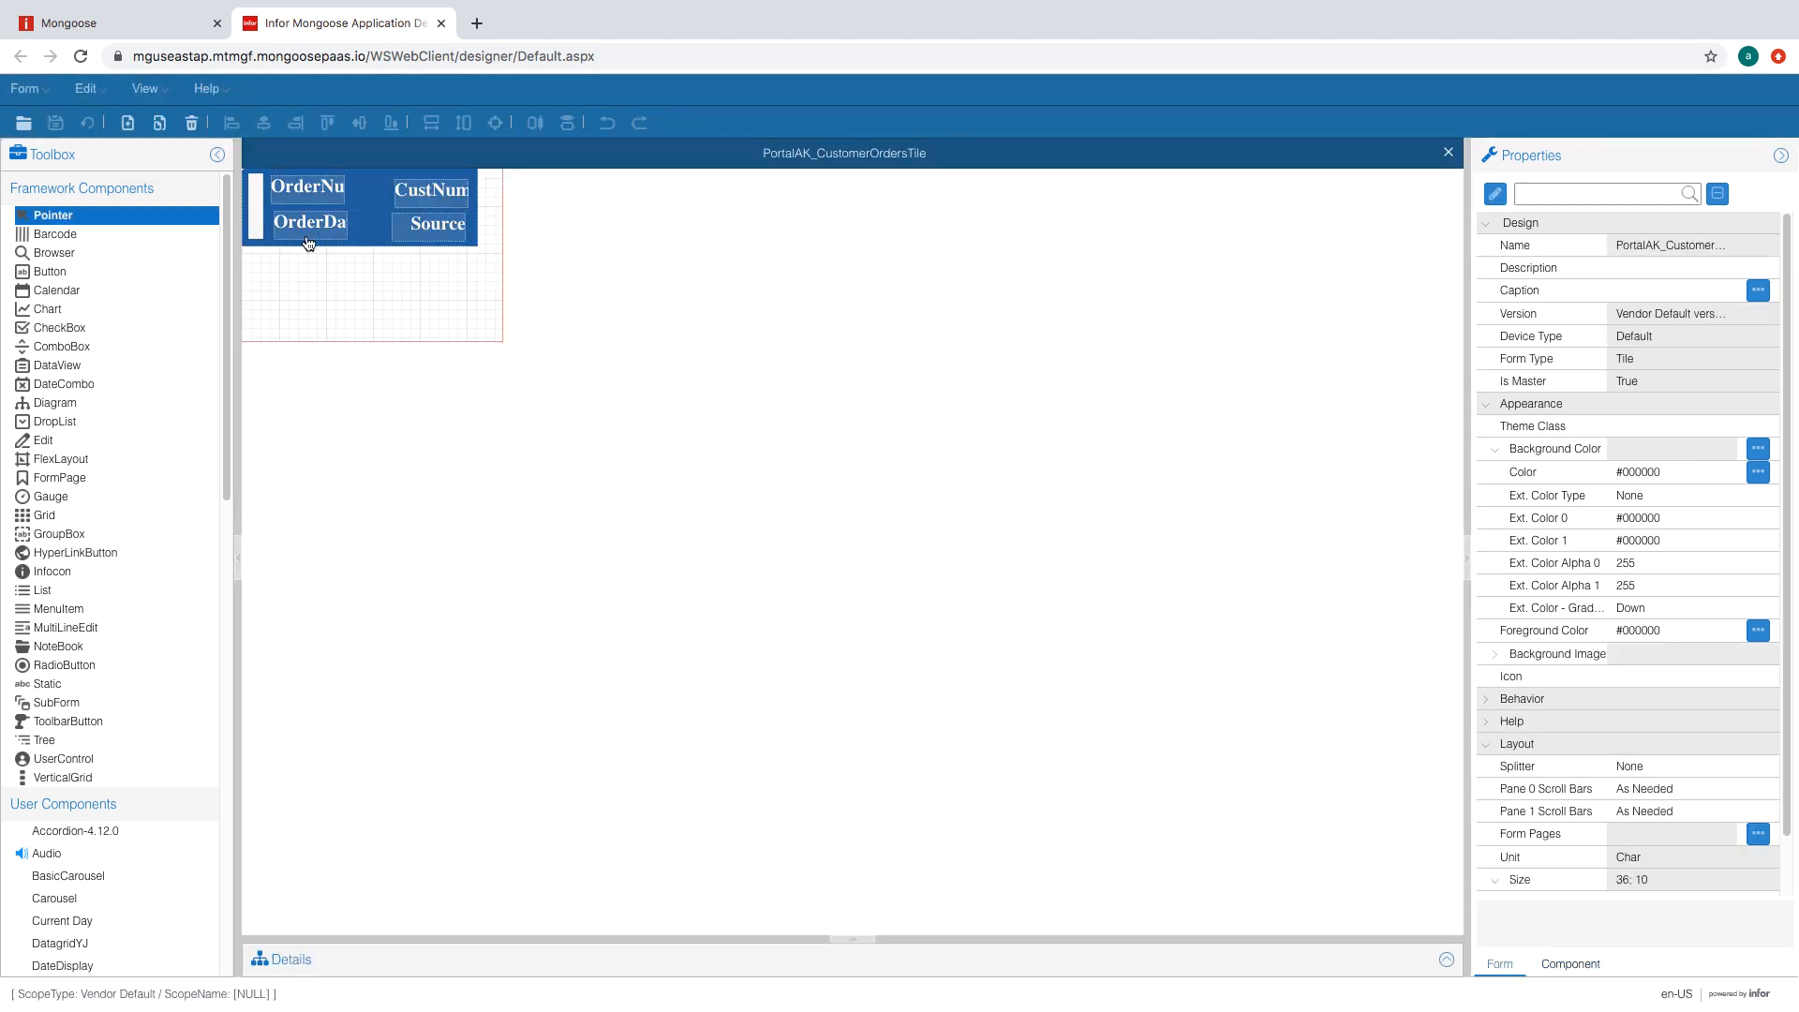
{"action": "left_click", "coordinate": [259, 222]}
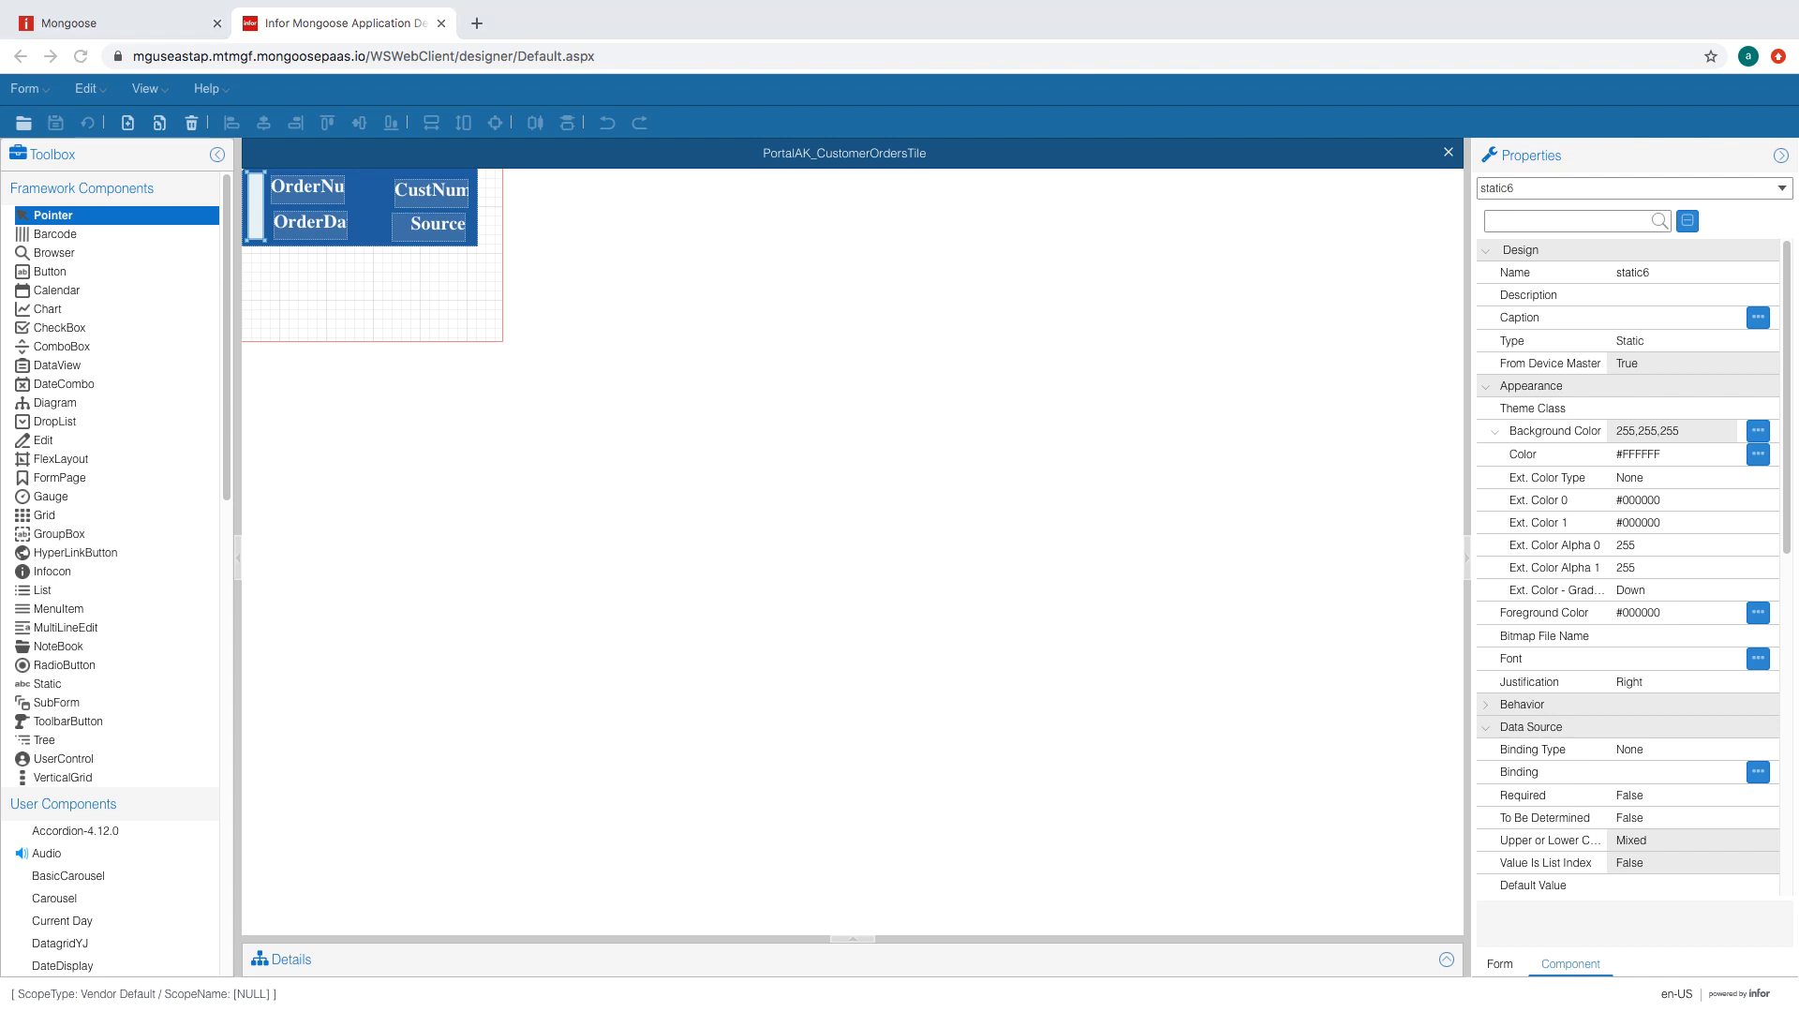
{"action": "left_click_drag", "start_coordinate": [1785, 336], "coordinate": [1786, 676]}
{"action": "left_click", "coordinate": [1658, 434]}
{"action": "type", "text": "0.5"}
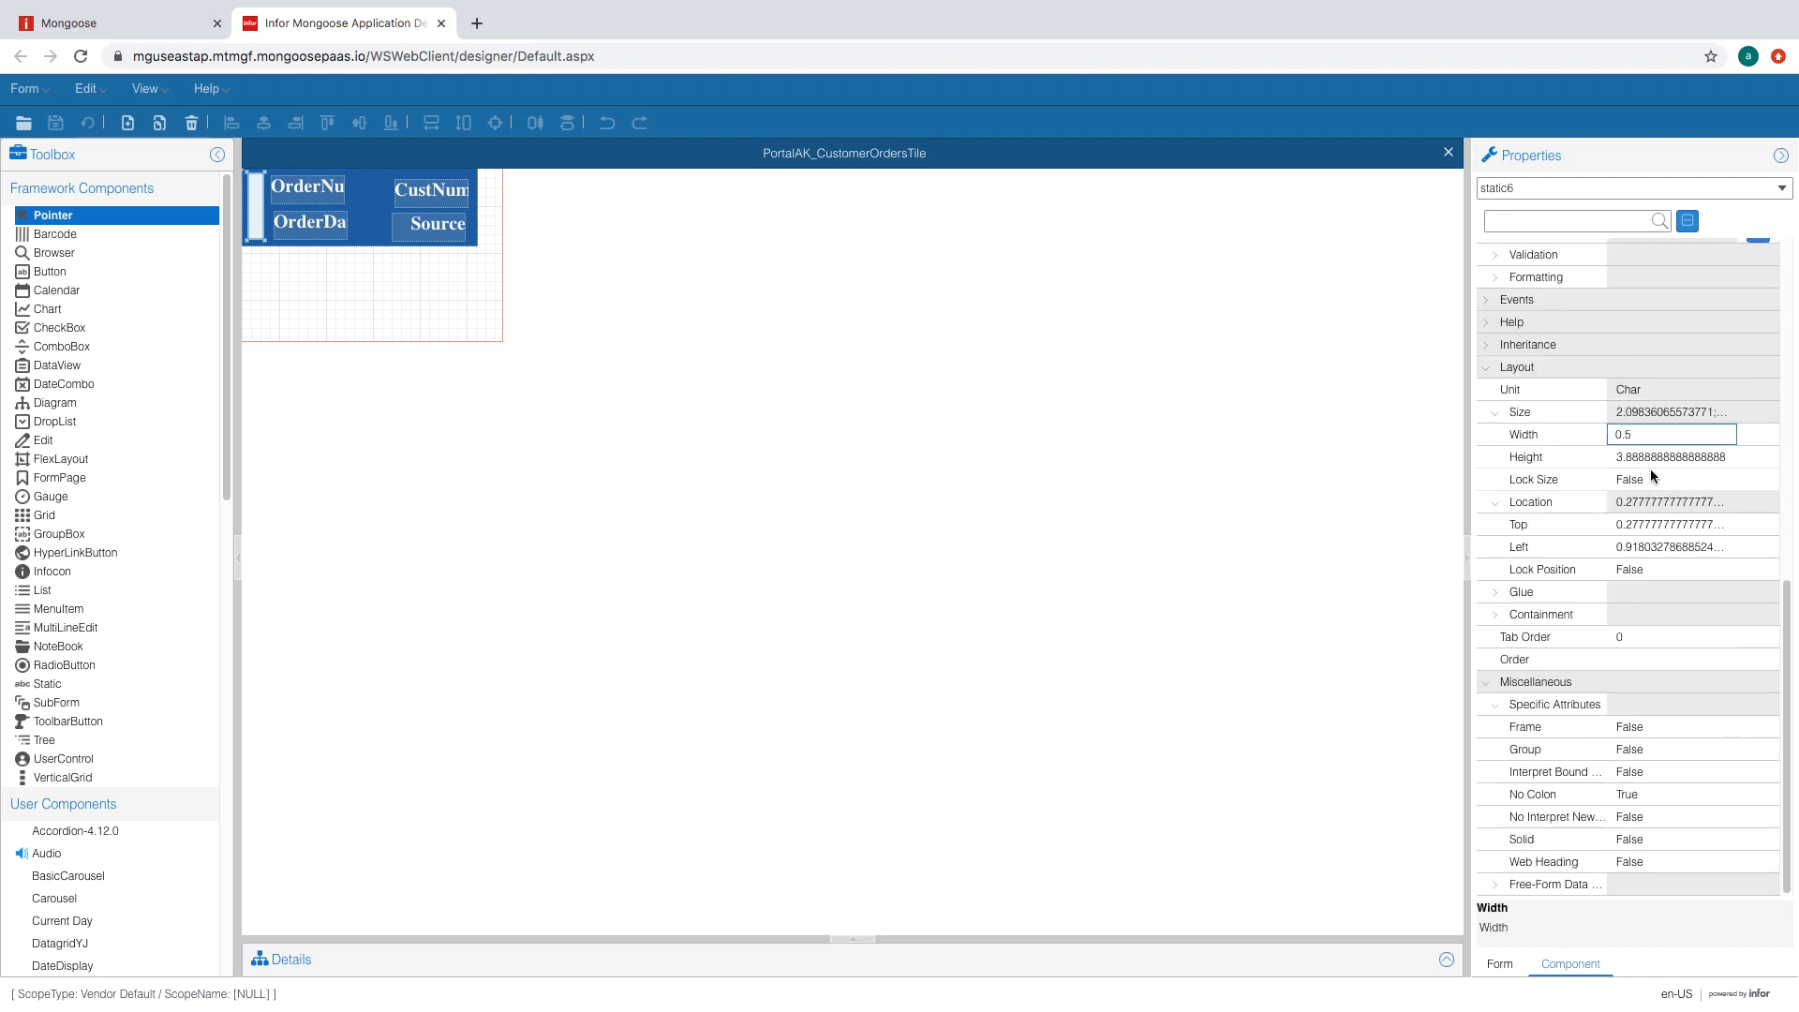
{"action": "left_click", "coordinate": [1653, 458]}
{"action": "type", "text": "3.3"}
{"action": "left_click", "coordinate": [1657, 436]}
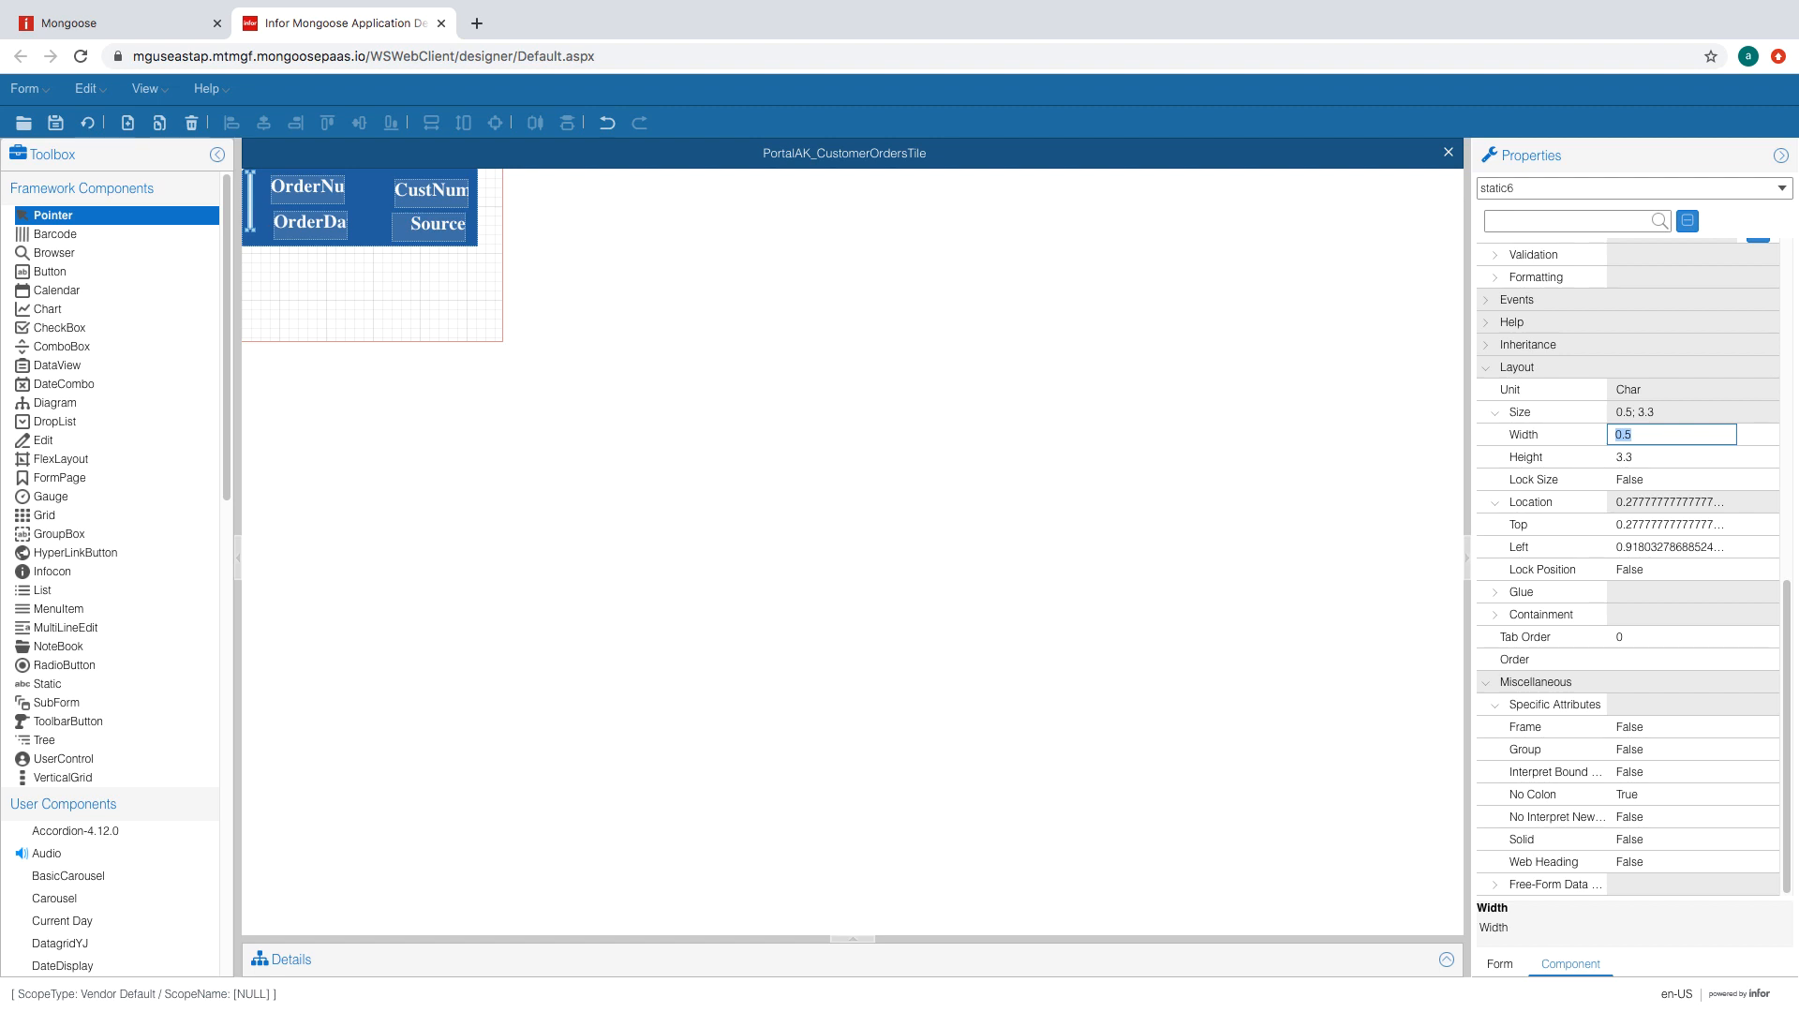
{"action": "left_click", "coordinate": [250, 197]}
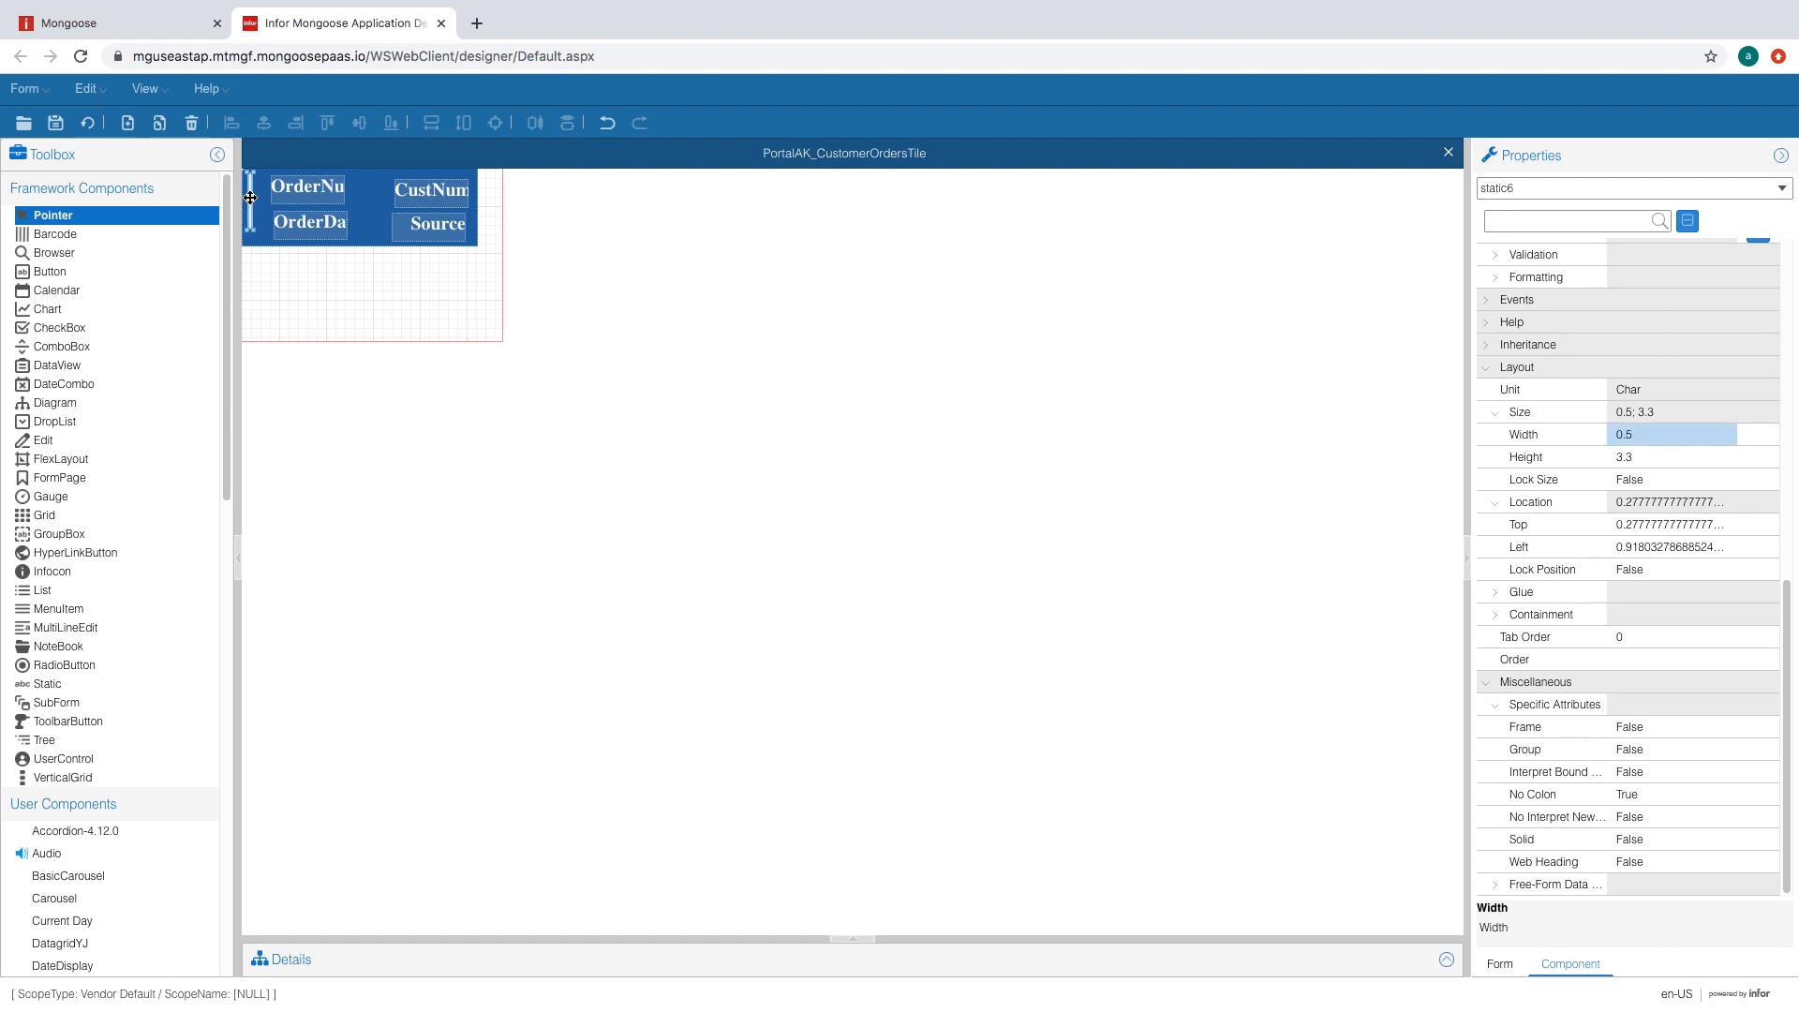
{"action": "key", "text": "Down"}
{"action": "key", "text": "Down"}
{"action": "key", "text": "Down"}
{"action": "key", "text": "Down"}
{"action": "key", "text": "Down"}
{"action": "key", "text": "Down"}
{"action": "key", "text": "Down"}
- Set the CustNum label's width to 11.1 and give it the WhiteLabelBold theme class
{"action": "left_click", "coordinate": [313, 184]}
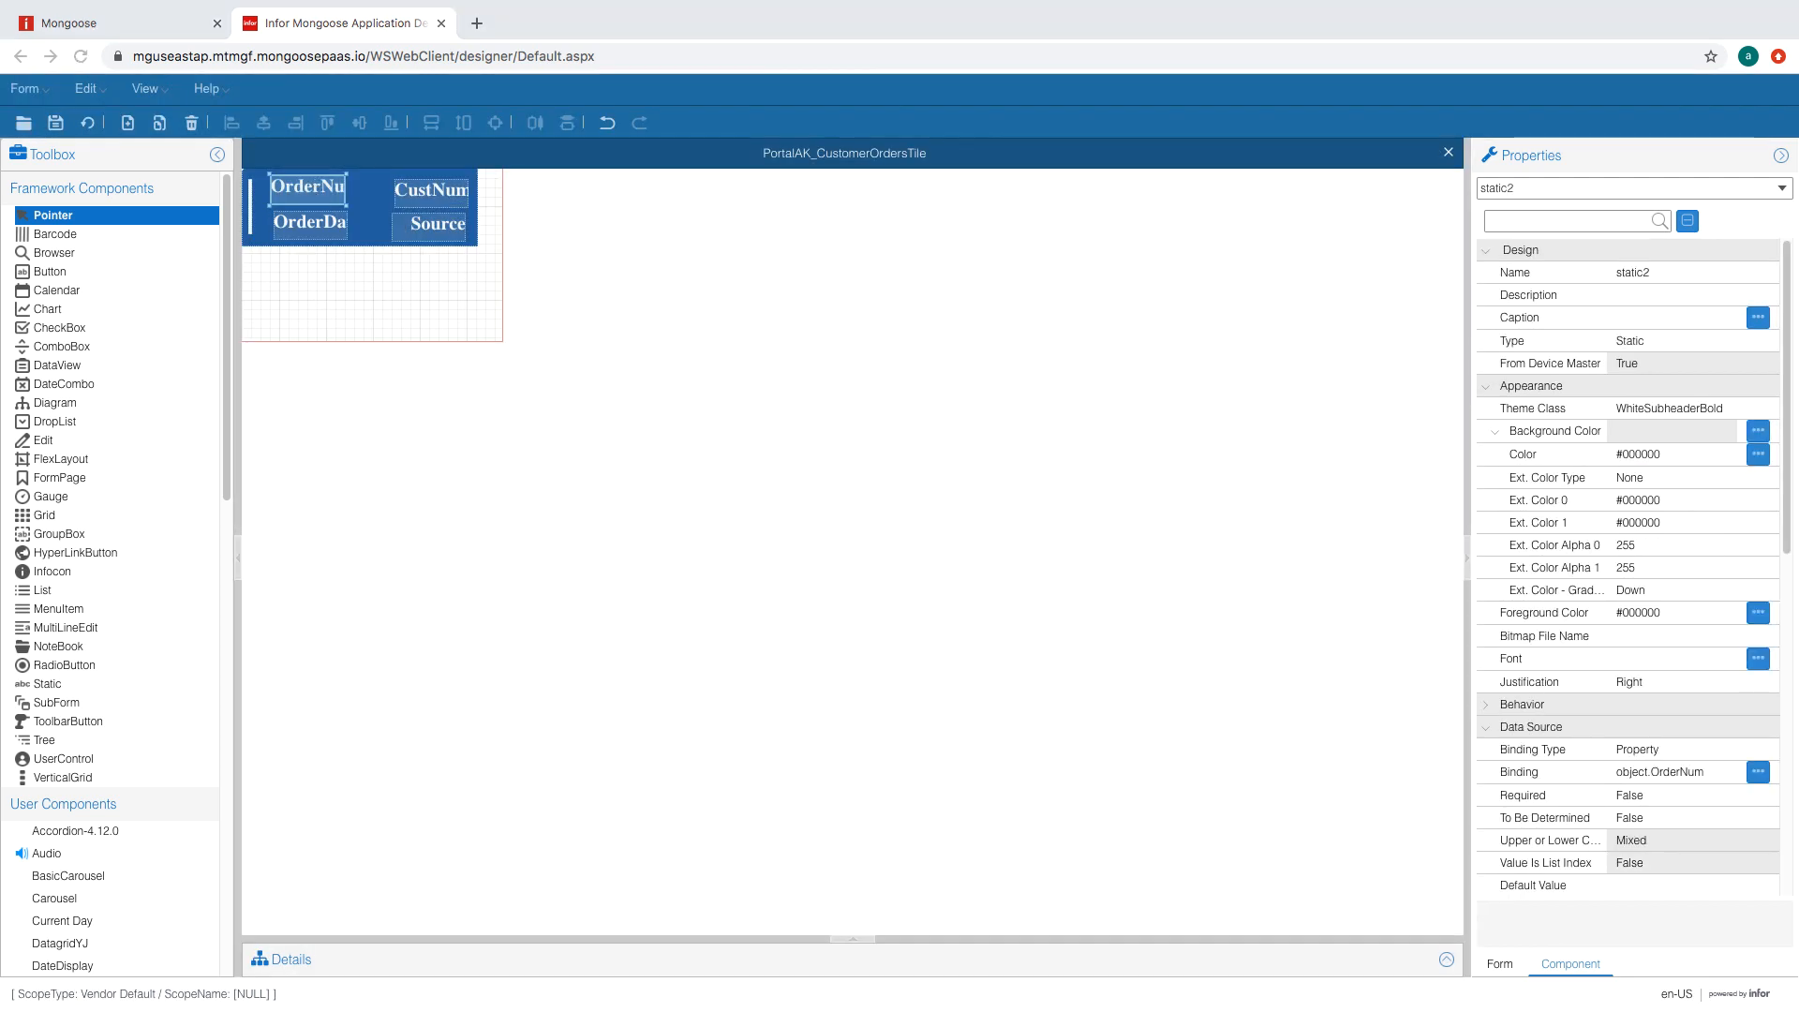
{"action": "left_click", "coordinate": [436, 198]}
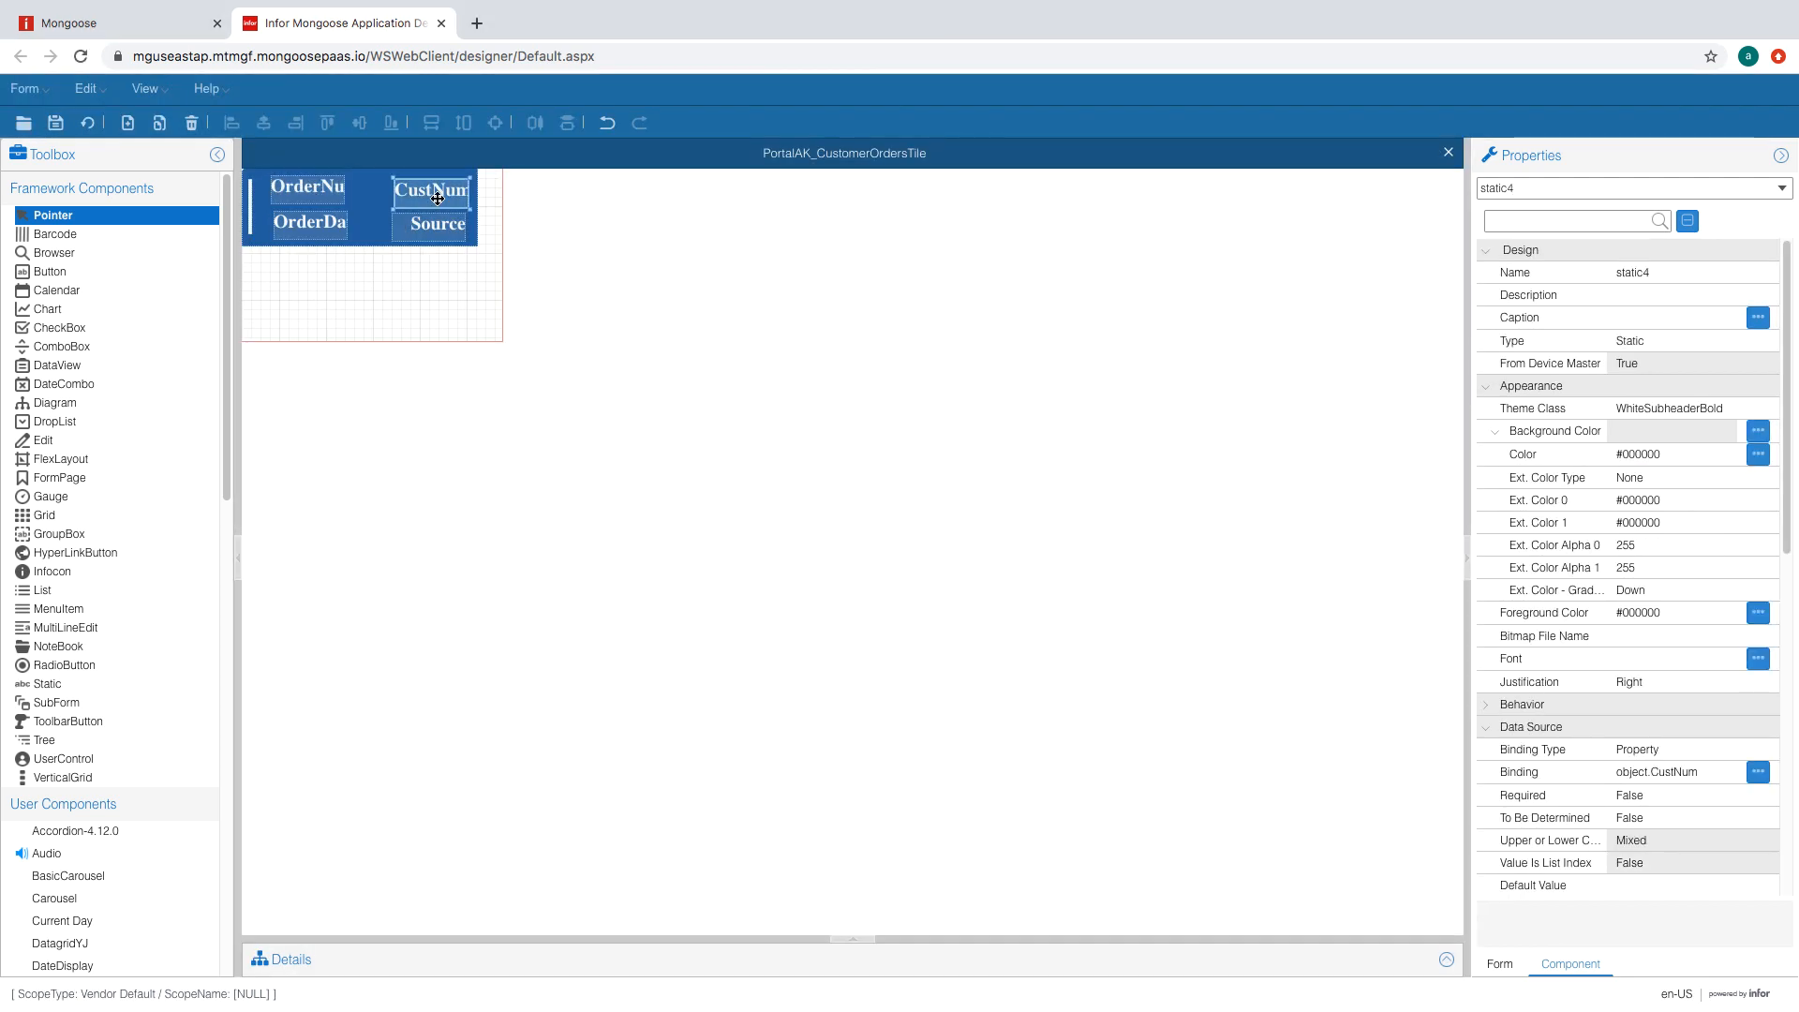
{"action": "scroll", "coordinate": [1649, 563], "scroll_direction": "down", "scroll_amount": 7}
{"action": "left_click", "coordinate": [1682, 502]}
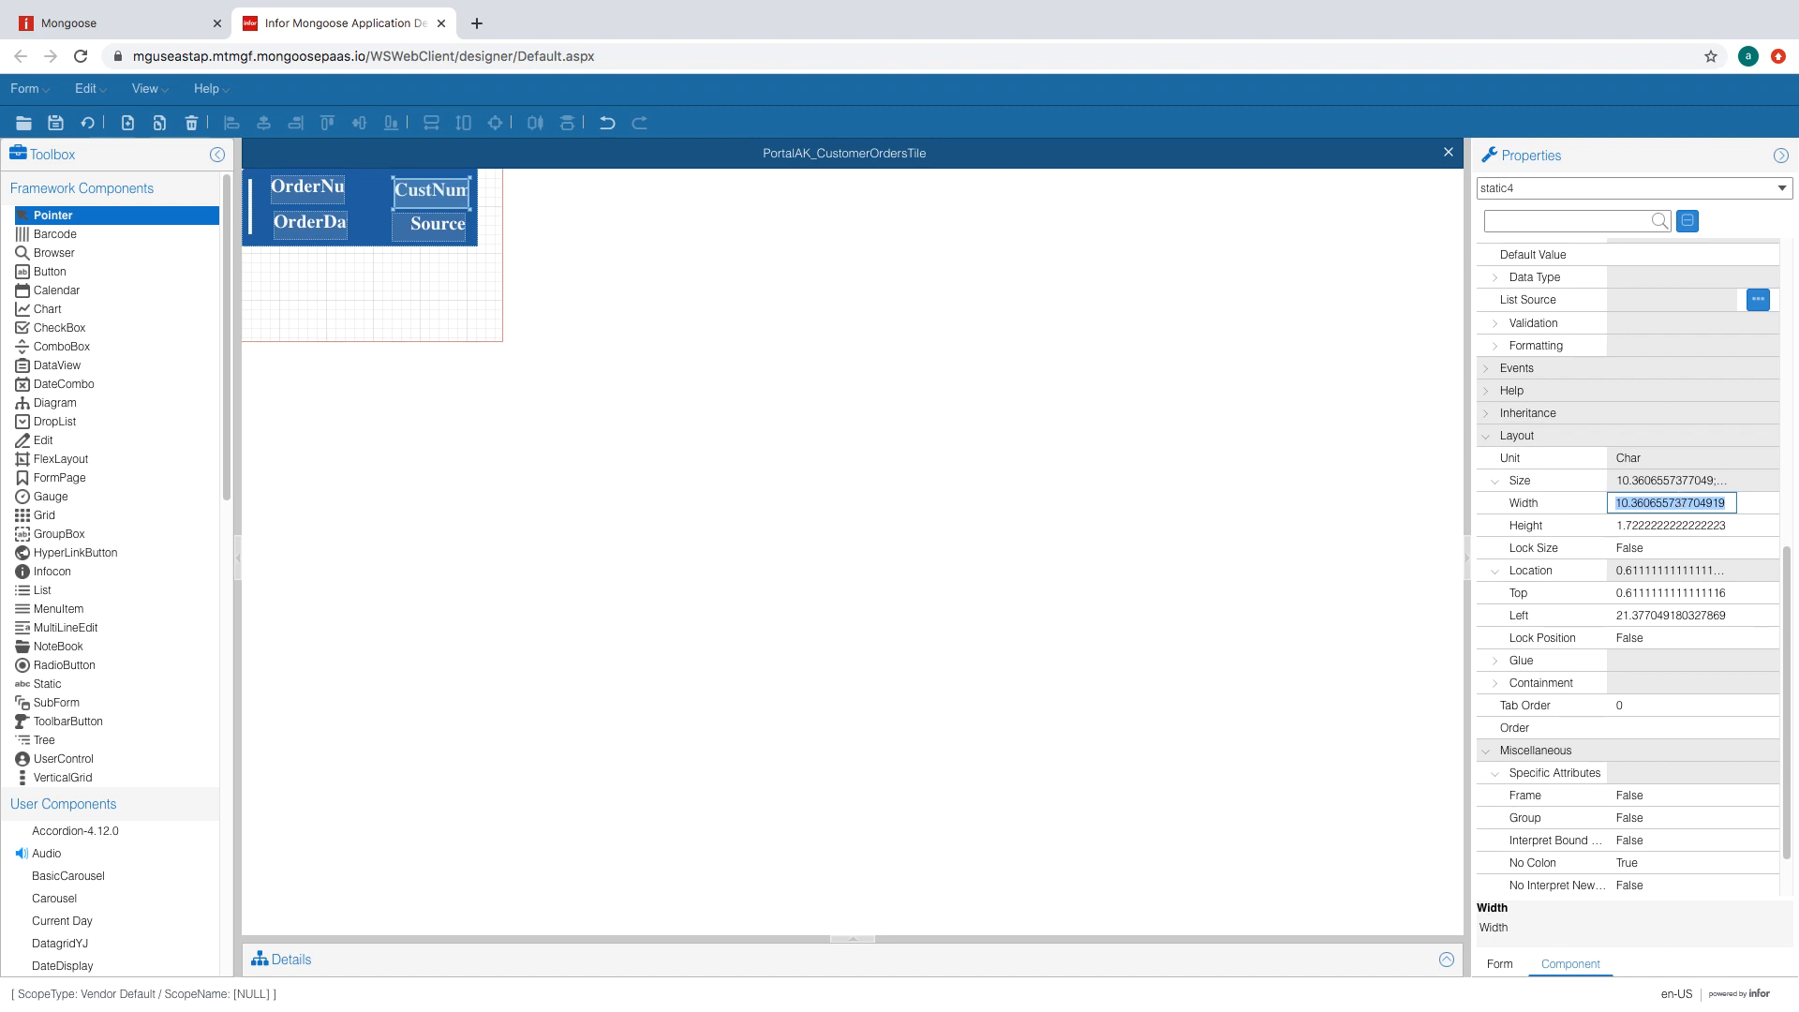
{"action": "type", "text": "11.1"}
{"action": "key", "text": "Tab"}
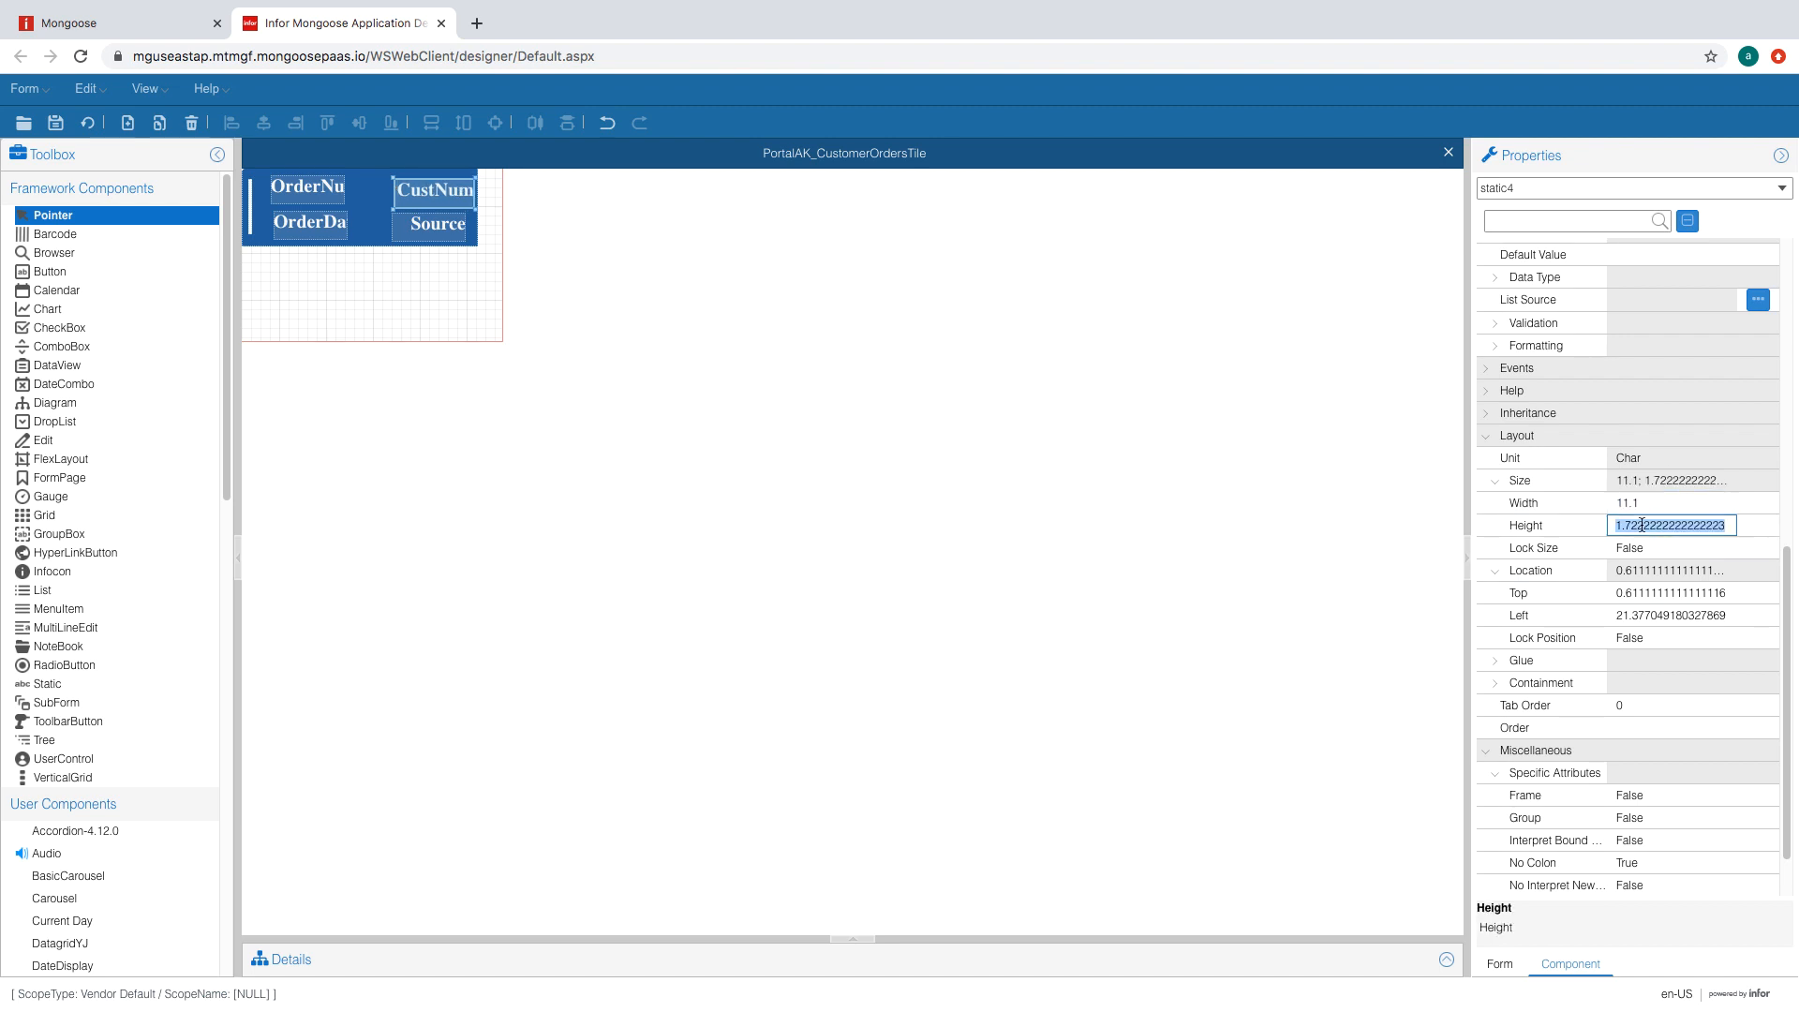
{"action": "type", "text": "1.6"}
{"action": "key", "text": "Tab"}
{"action": "scroll", "coordinate": [1730, 555], "scroll_direction": "up", "scroll_amount": 7}
{"action": "left_click", "coordinate": [1728, 408]}
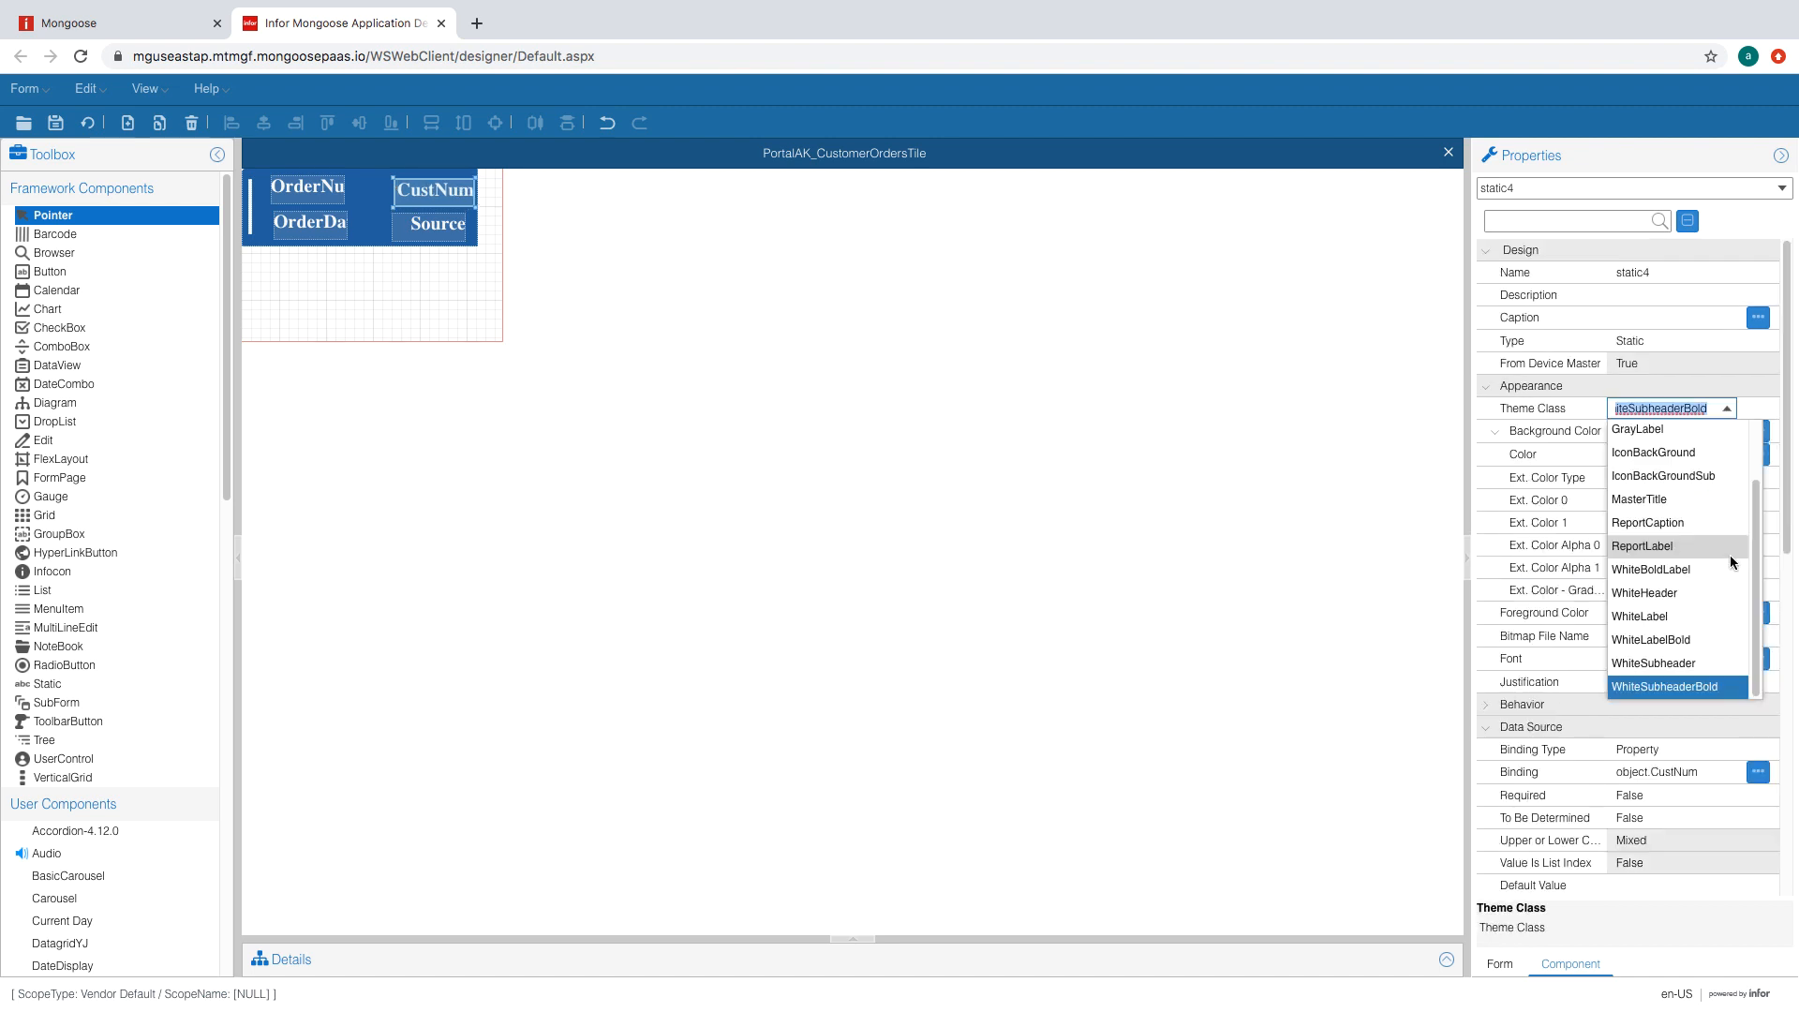
{"action": "left_click", "coordinate": [1707, 647]}
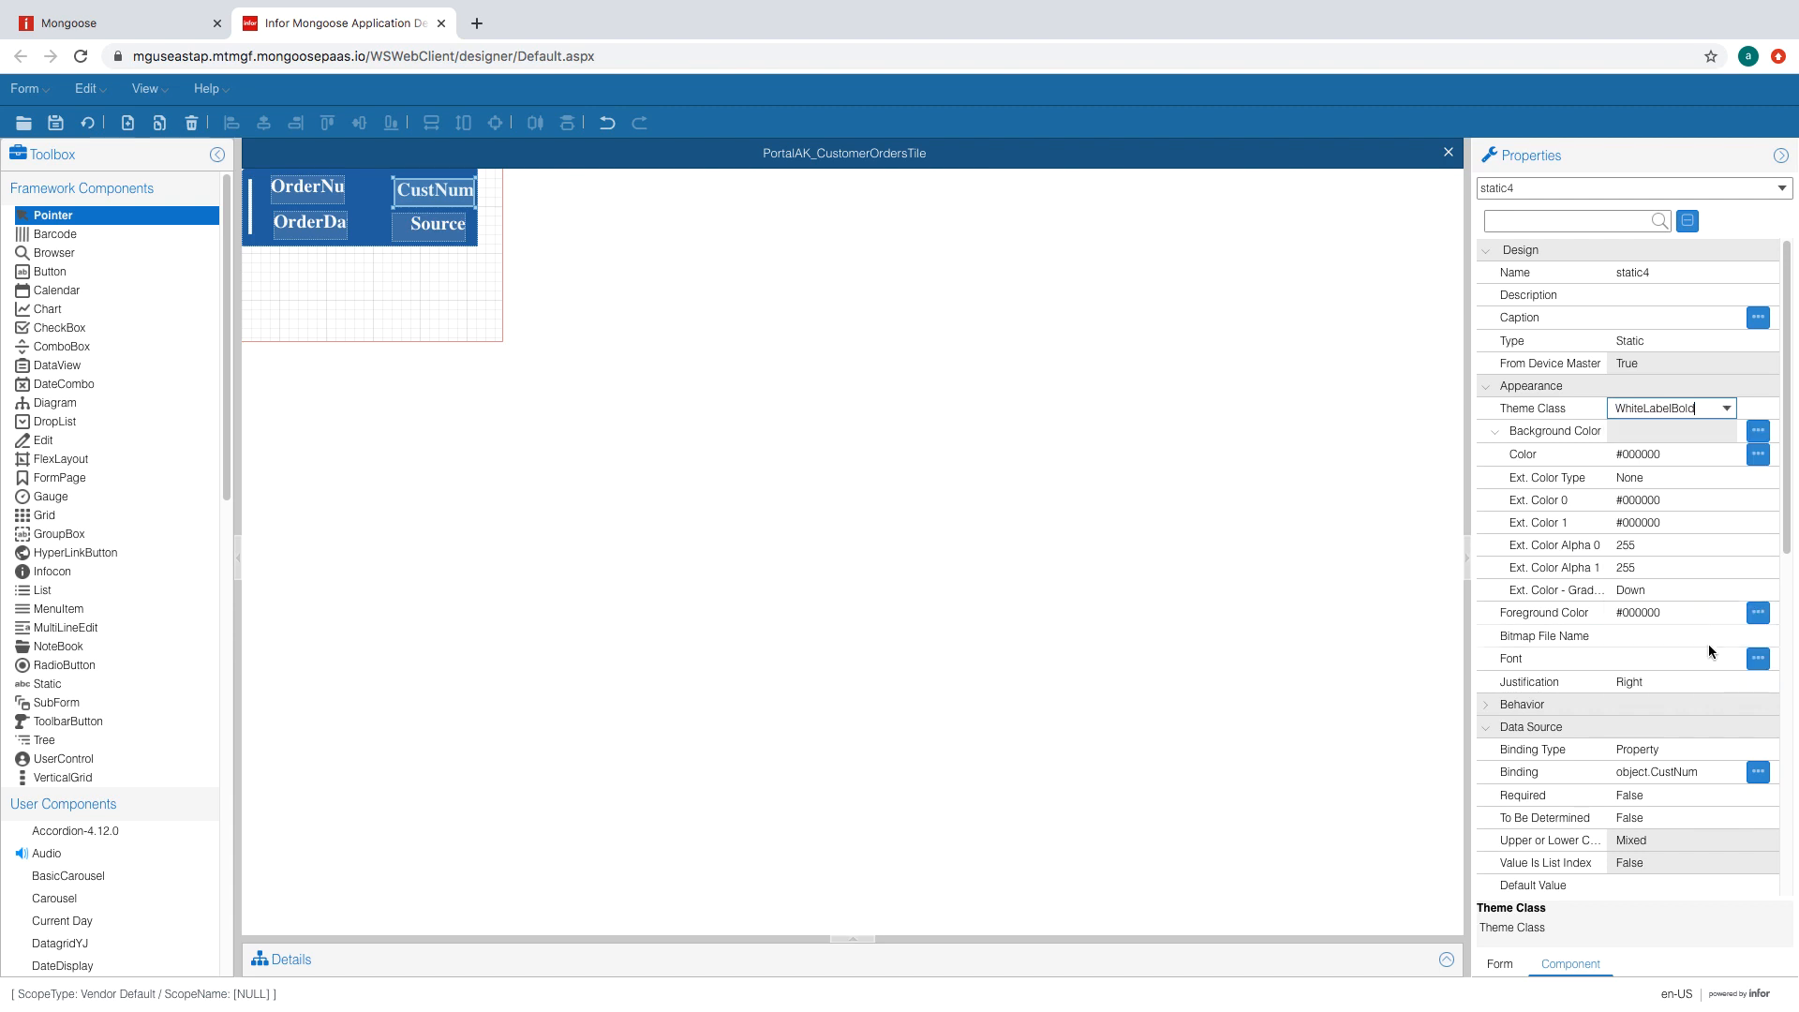
- Size the Source label to 10 by 1.3 and place it at top 2.5, left 19.75
{"action": "left_click", "coordinate": [426, 235]}
{"action": "scroll", "coordinate": [1734, 663], "scroll_direction": "down", "scroll_amount": 8}
{"action": "left_click", "coordinate": [1647, 434]}
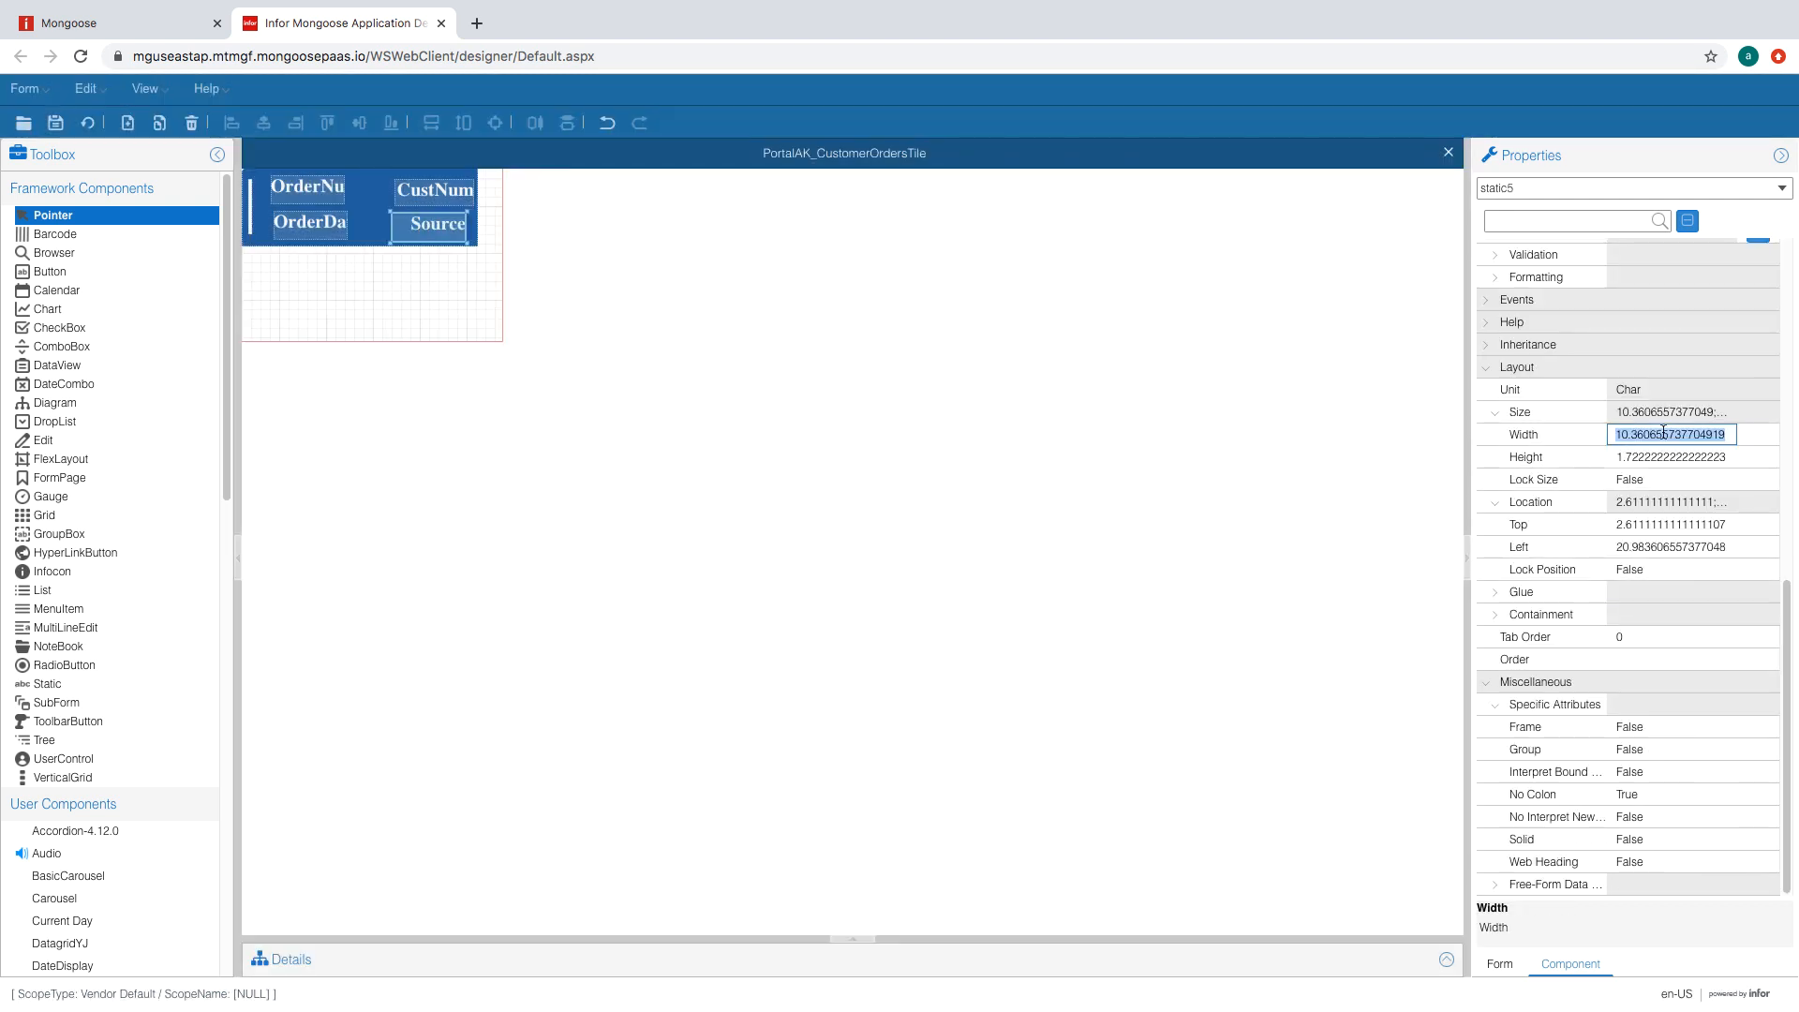
{"action": "type", "text": "10"}
{"action": "left_click", "coordinate": [1641, 457]}
{"action": "type", "text": "1.3"}
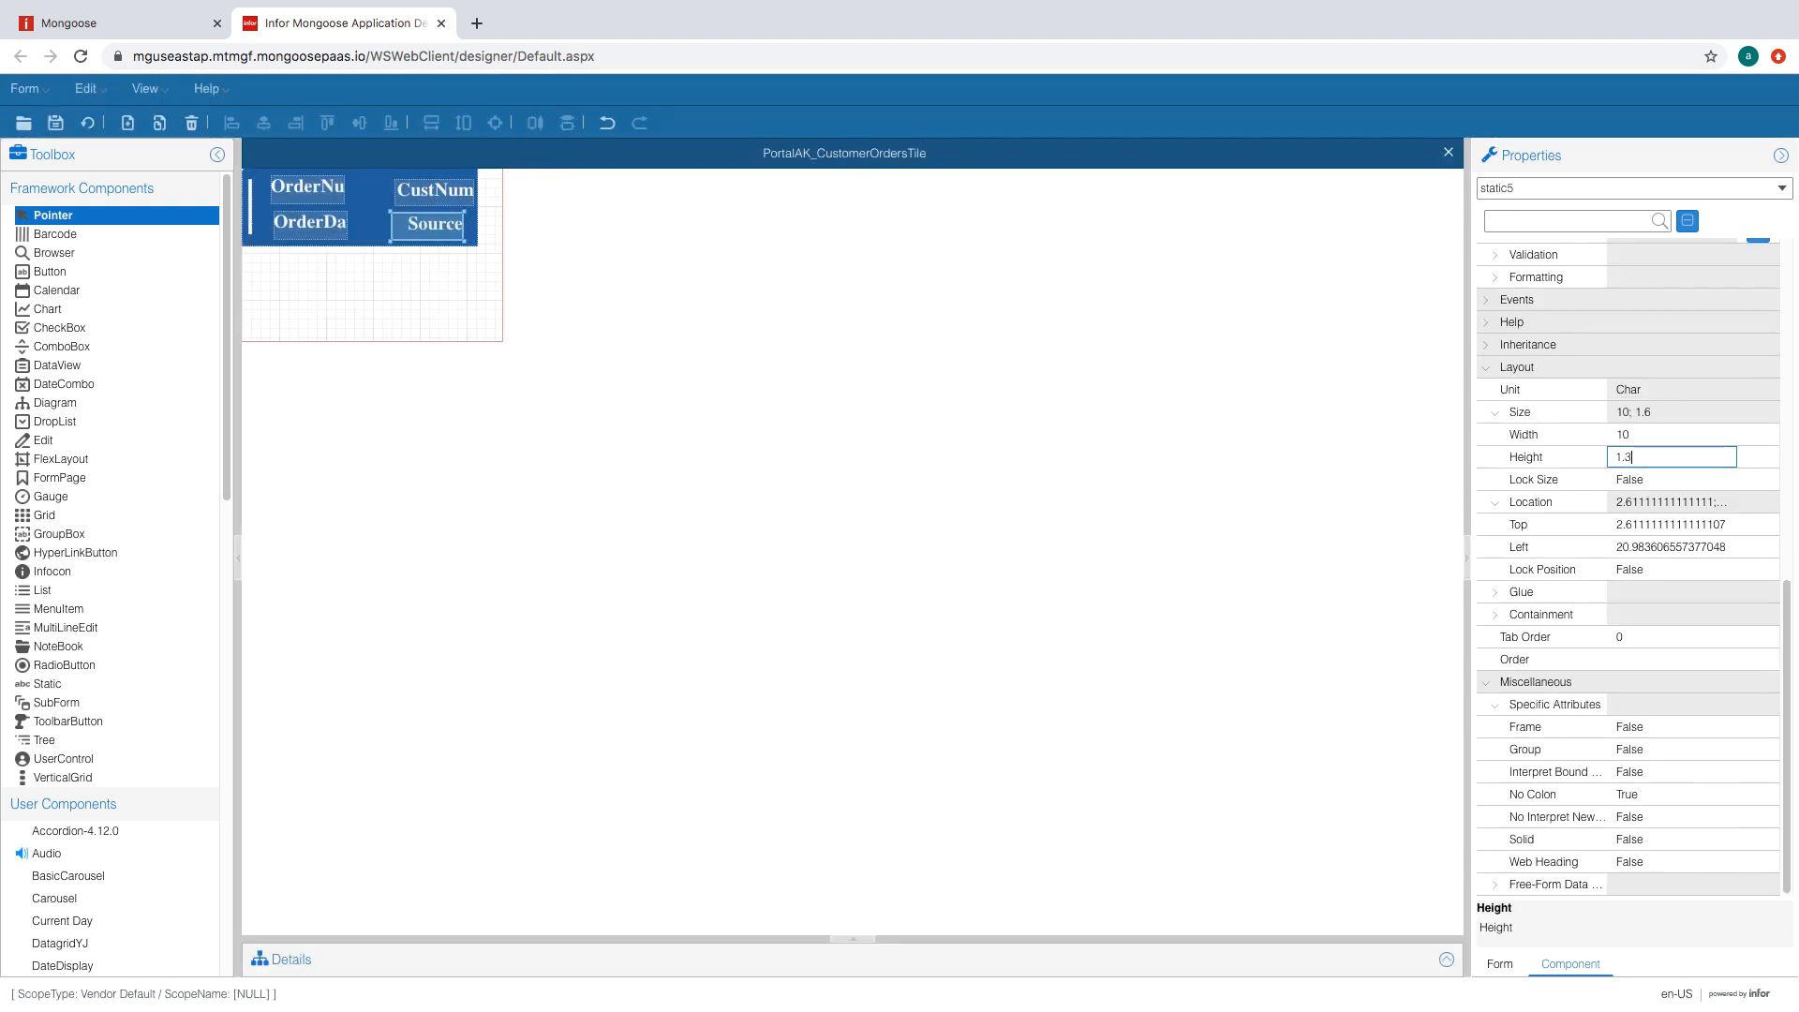
{"action": "left_click", "coordinate": [1677, 525]}
{"action": "type", "text": "2.5"}
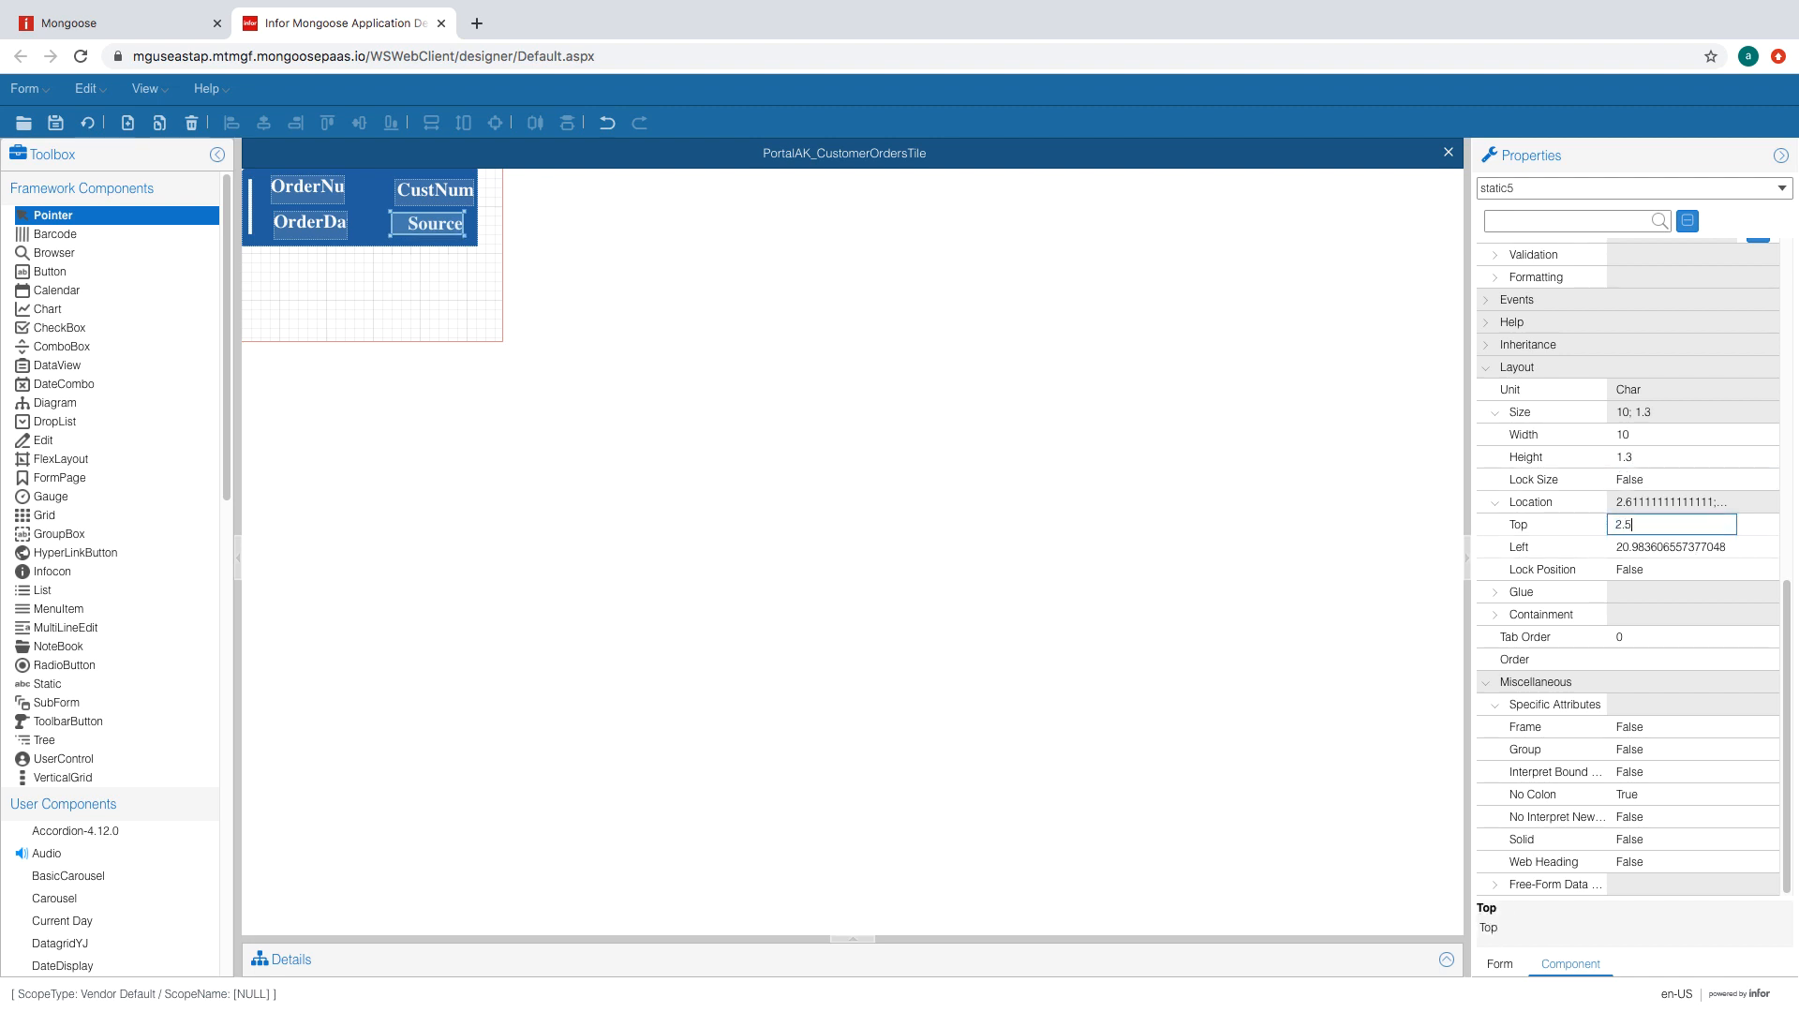
{"action": "left_click", "coordinate": [1695, 549]}
{"action": "type", "text": "19.75"}
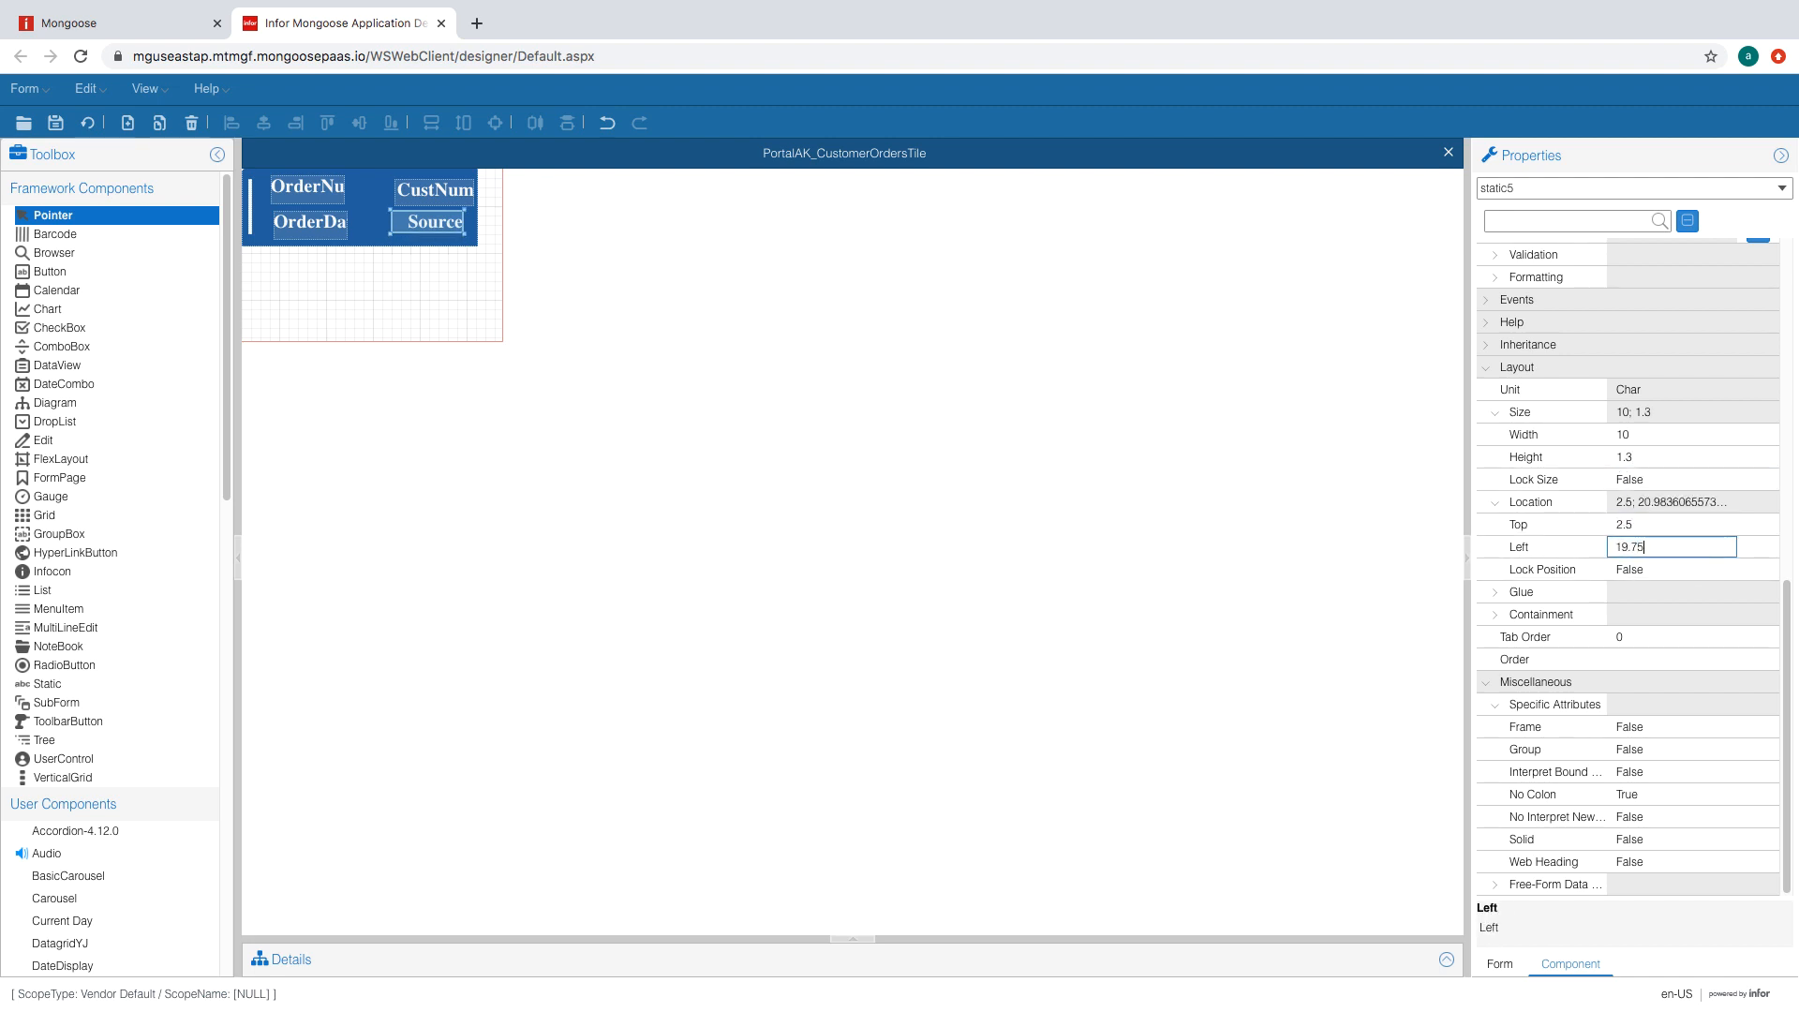
{"action": "left_click", "coordinate": [1693, 528]}
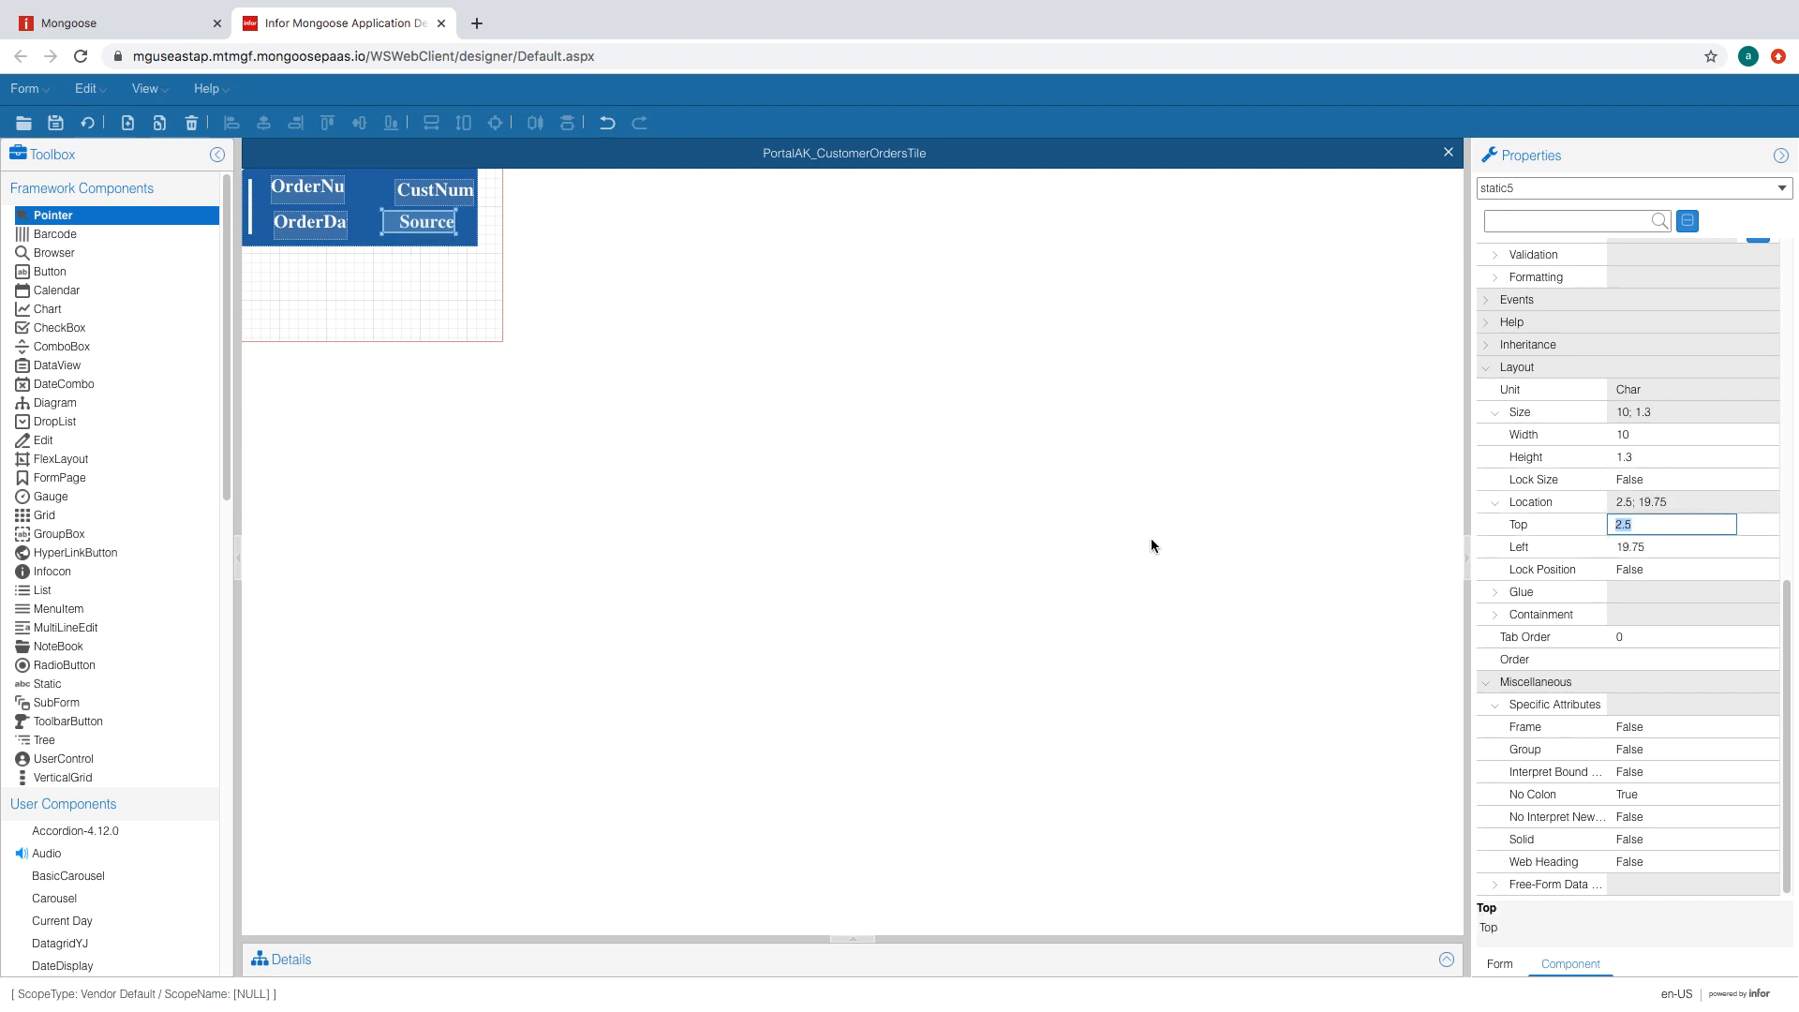
- Move the CustNum label to top 0.7 and left 18.6
{"action": "left_click", "coordinate": [451, 201]}
{"action": "scroll", "coordinate": [1685, 774], "scroll_direction": "down", "scroll_amount": 5}
{"action": "left_click", "coordinate": [1650, 609]}
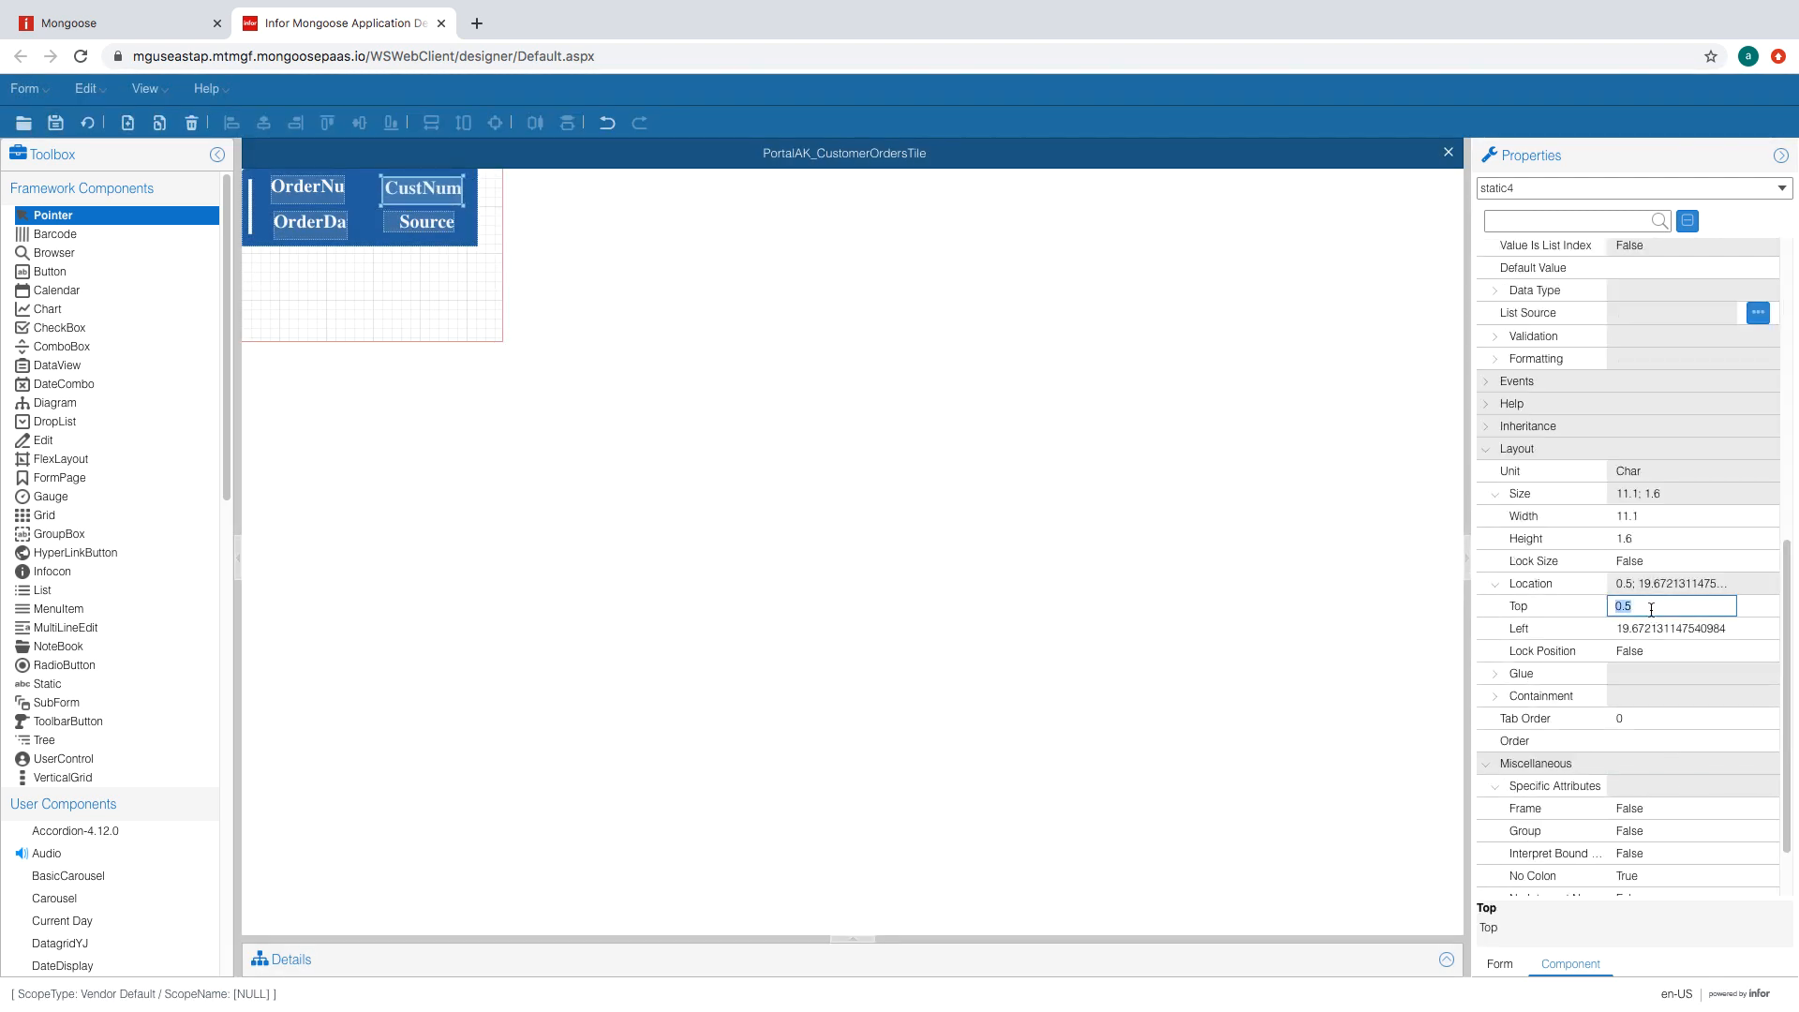
{"action": "left_click", "coordinate": [1646, 626]}
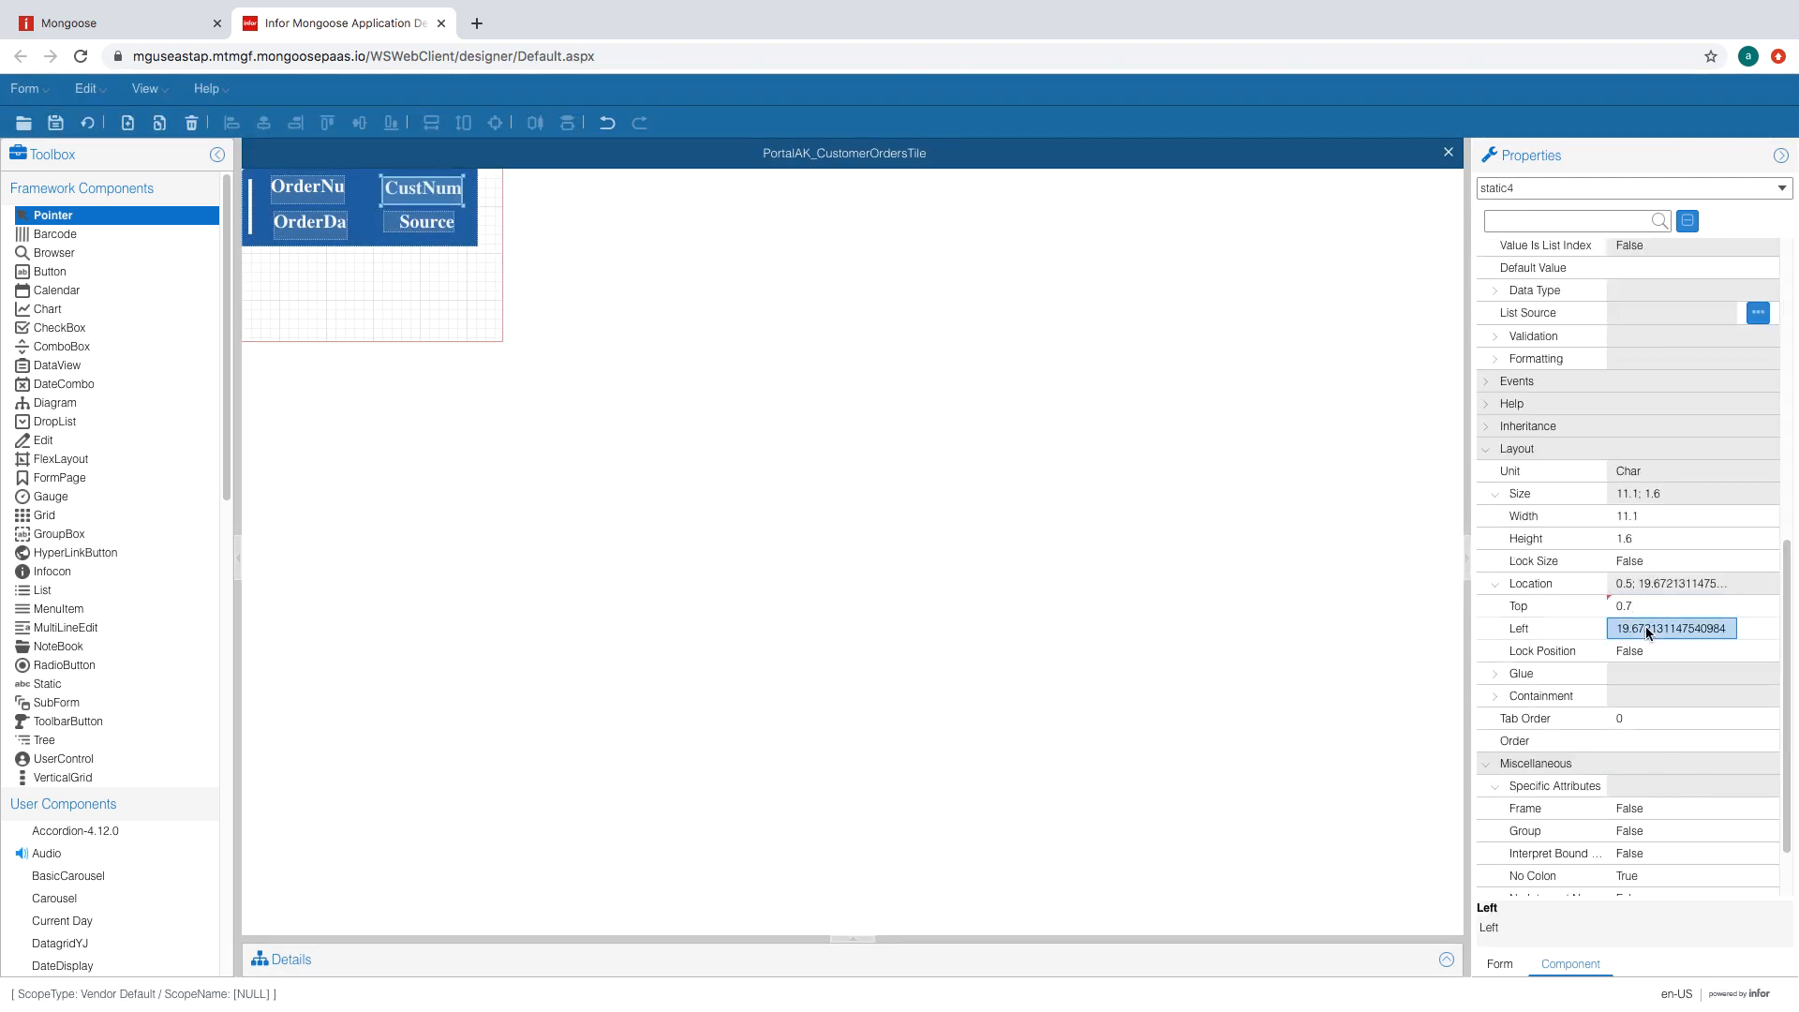
{"action": "type", "text": "18.6"}
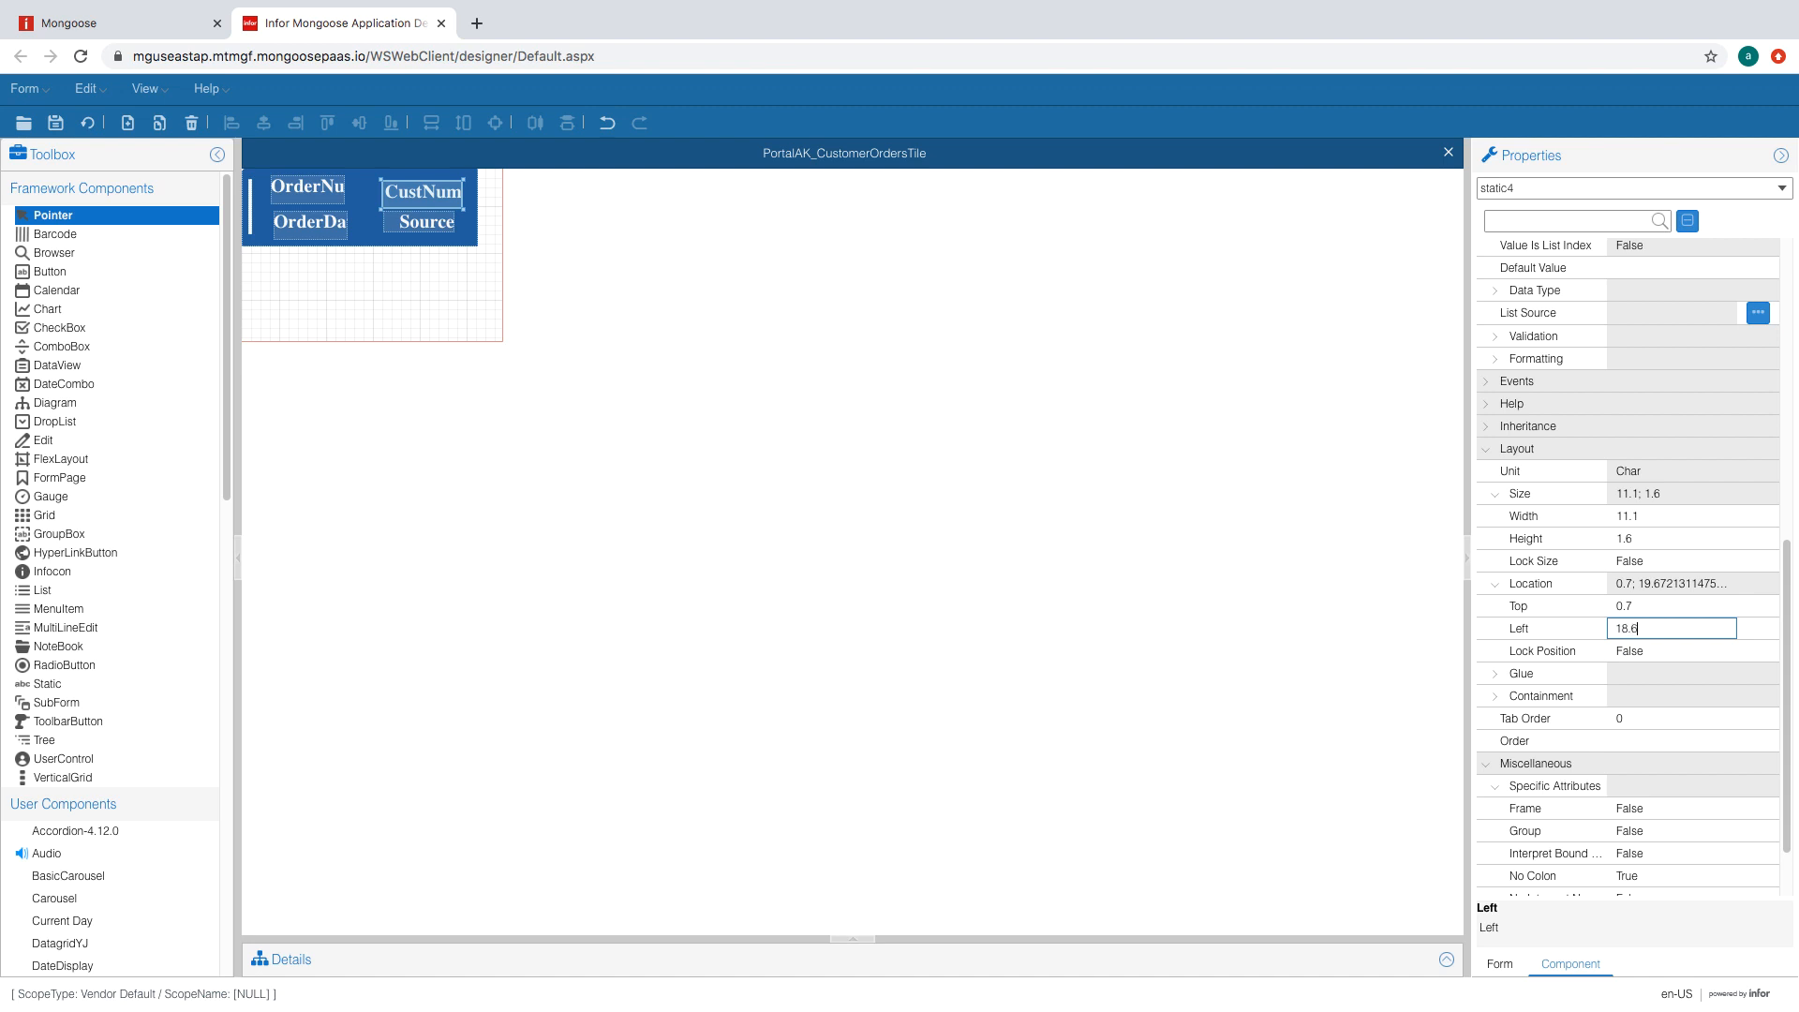
{"action": "left_click", "coordinate": [1632, 609]}
{"action": "left_click", "coordinate": [324, 190]}
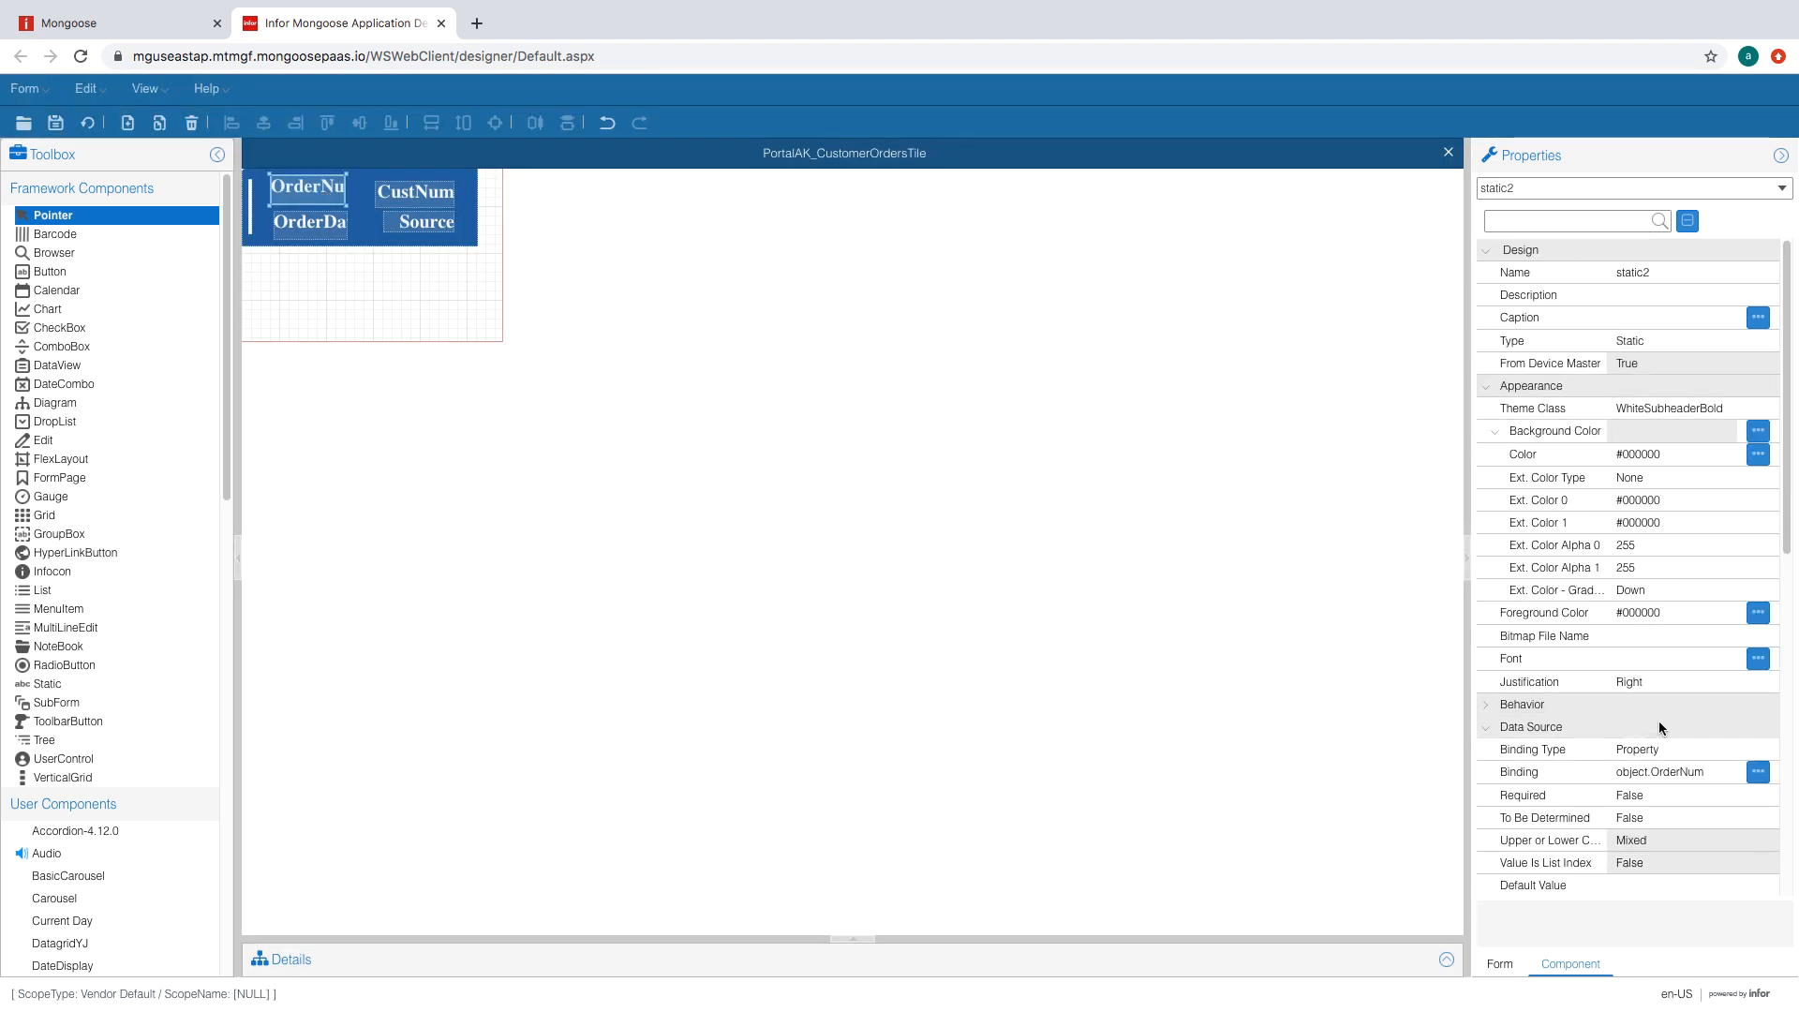
- Place the OrderNum label at top 0.75, left 2, sized 28.3 by 1.8
{"action": "scroll", "coordinate": [1659, 726], "scroll_direction": "down", "scroll_amount": 5}
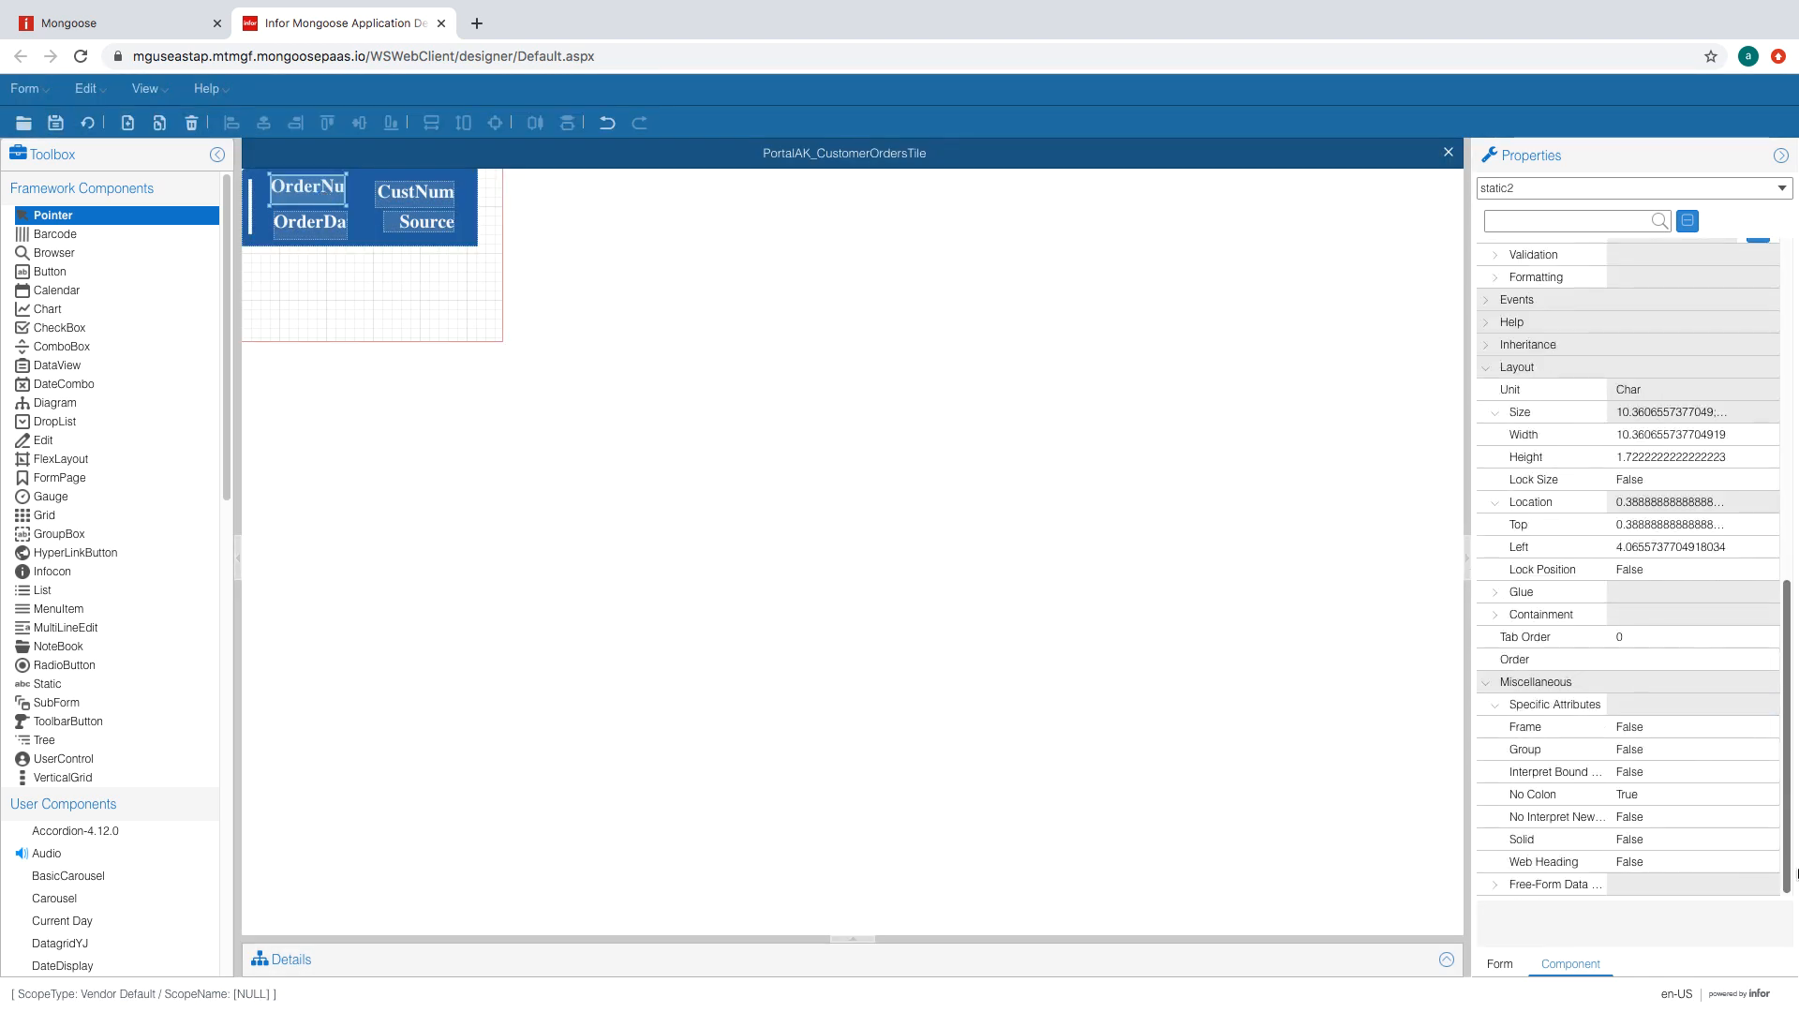
{"action": "left_click", "coordinate": [1676, 531]}
{"action": "type", "text": "0.75"}
{"action": "left_click", "coordinate": [1657, 546]}
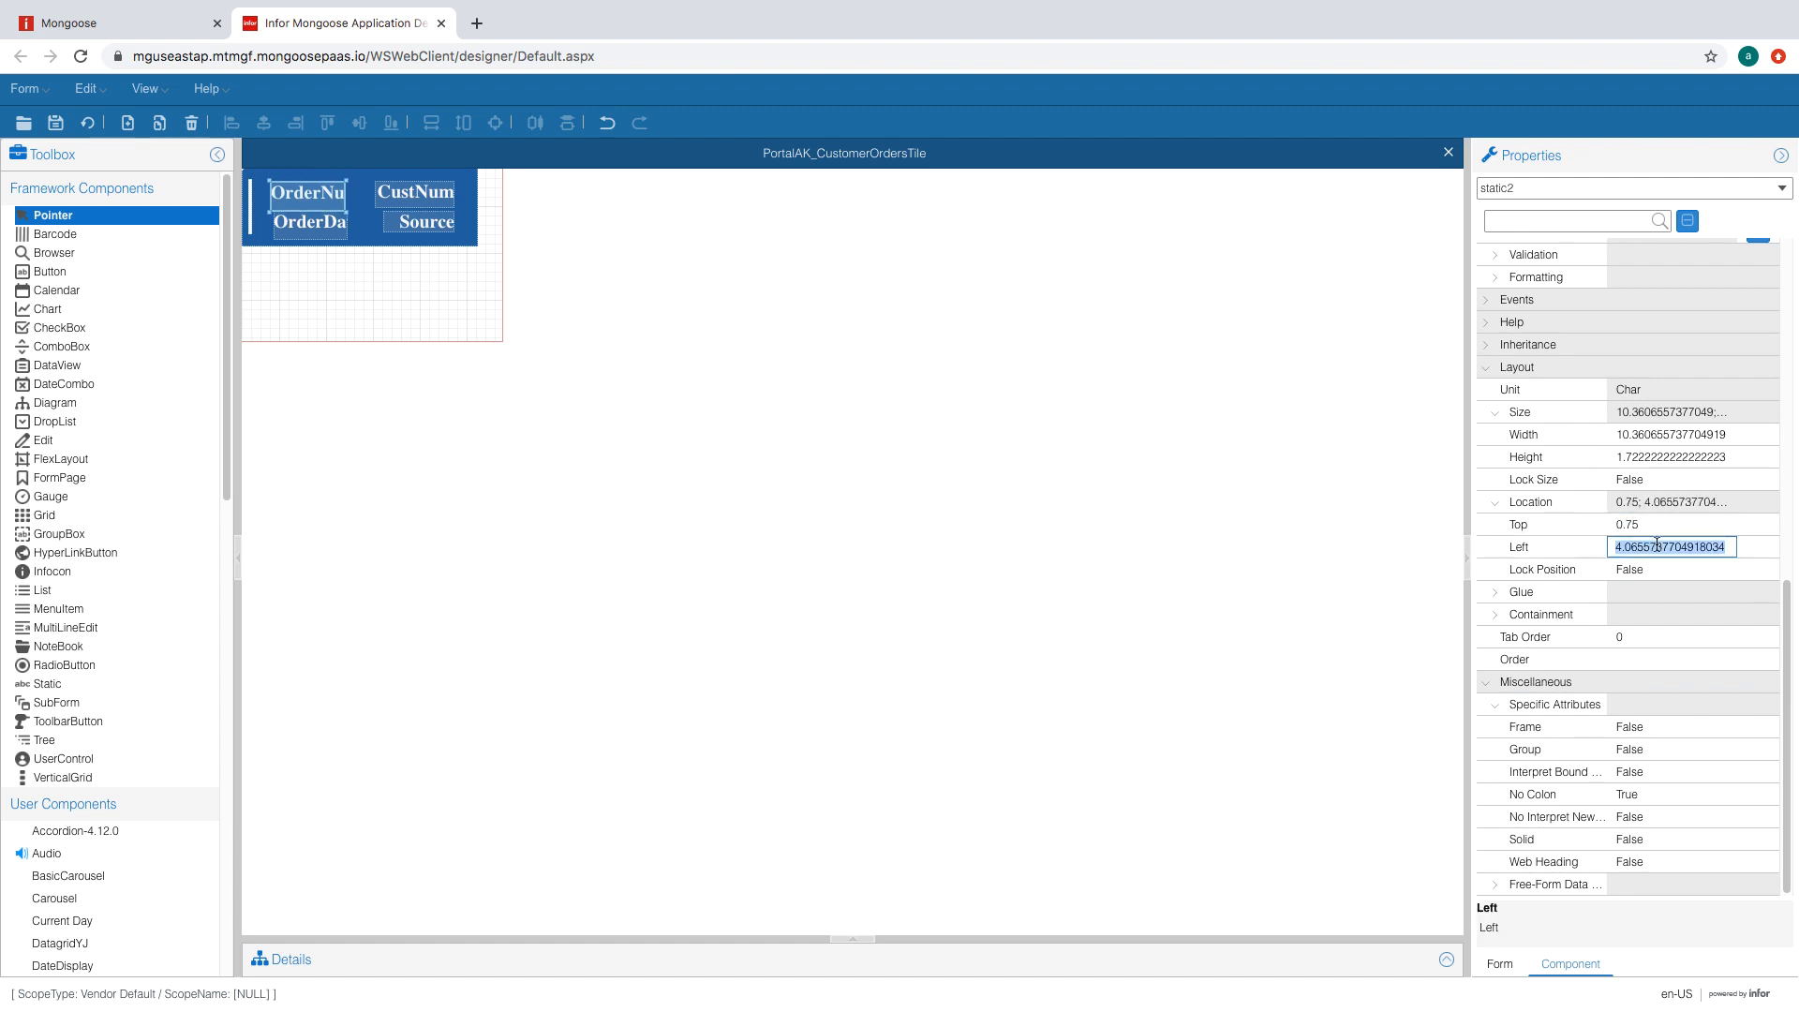
{"action": "type", "text": "2"}
{"action": "left_click", "coordinate": [1666, 521]}
{"action": "left_click", "coordinate": [1667, 436]}
{"action": "type", "text": "28"}
{"action": "left_click", "coordinate": [1650, 458]}
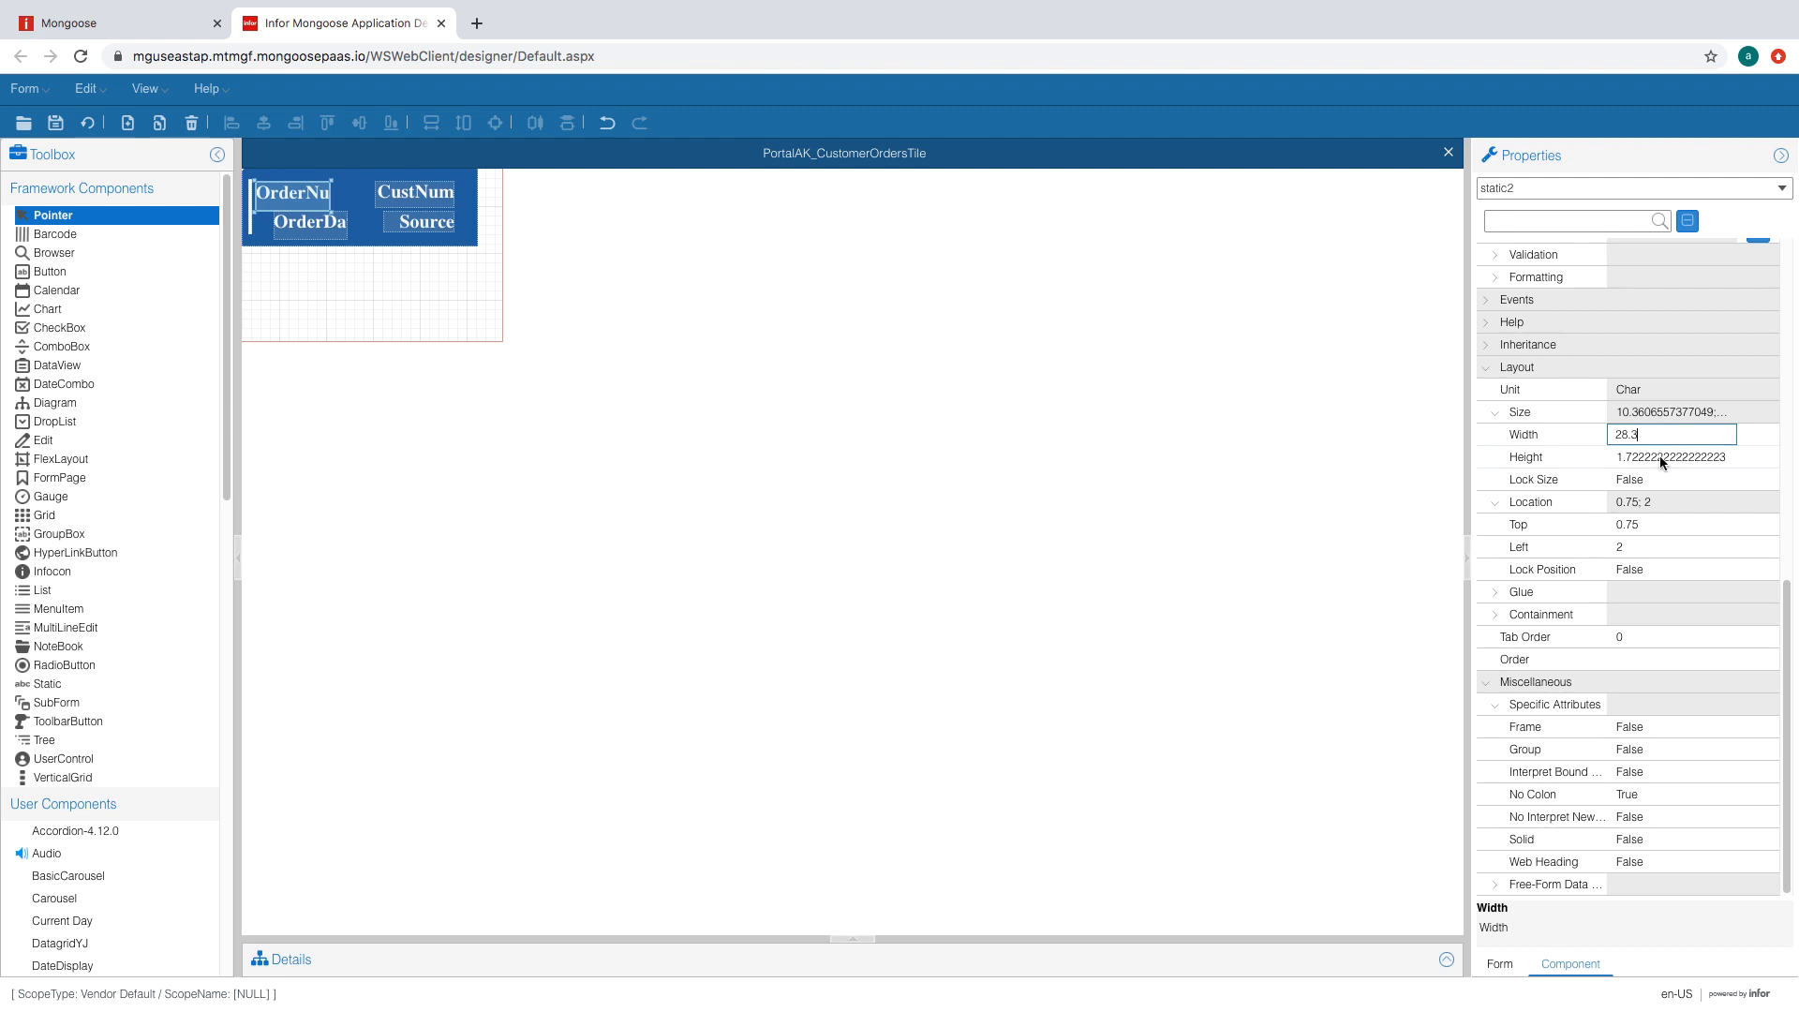
{"action": "type", "text": "1.8"}
{"action": "left_click", "coordinate": [1672, 435]}
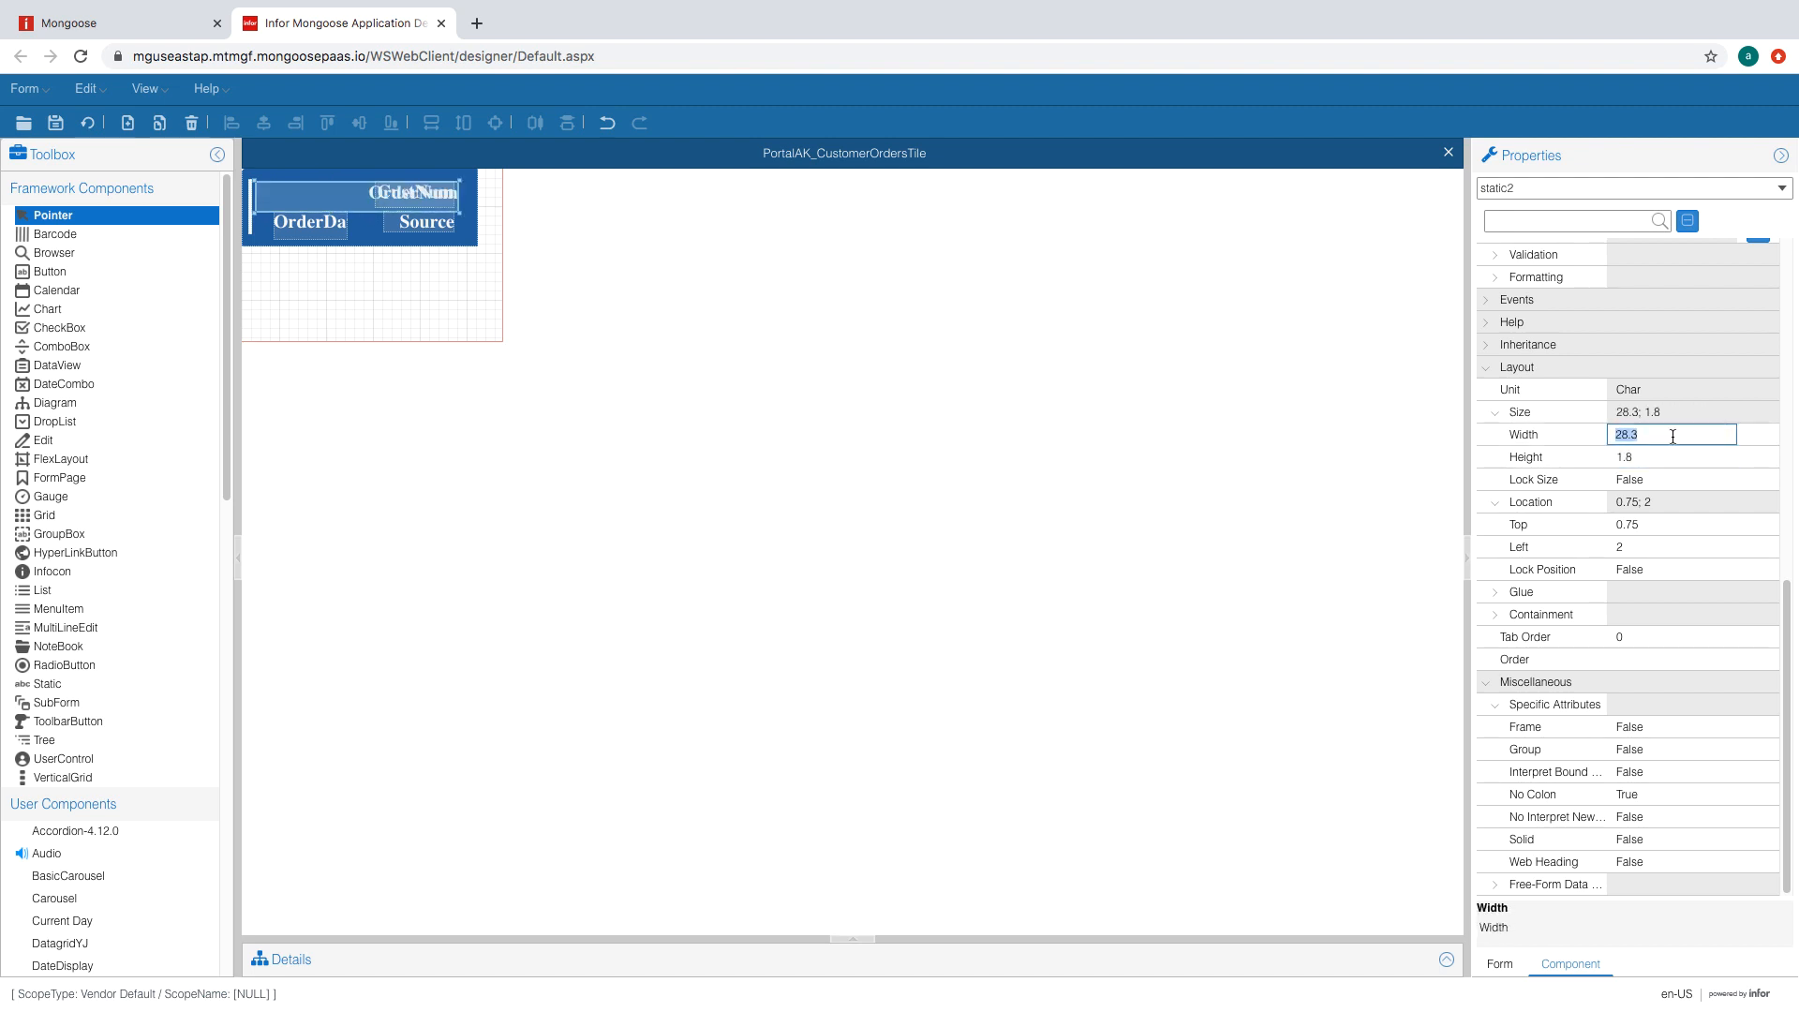
- Left-justify the OrderNum label's text, then select the OrderDate label's justification setting
{"action": "scroll", "coordinate": [1676, 403], "scroll_direction": "up", "scroll_amount": 4}
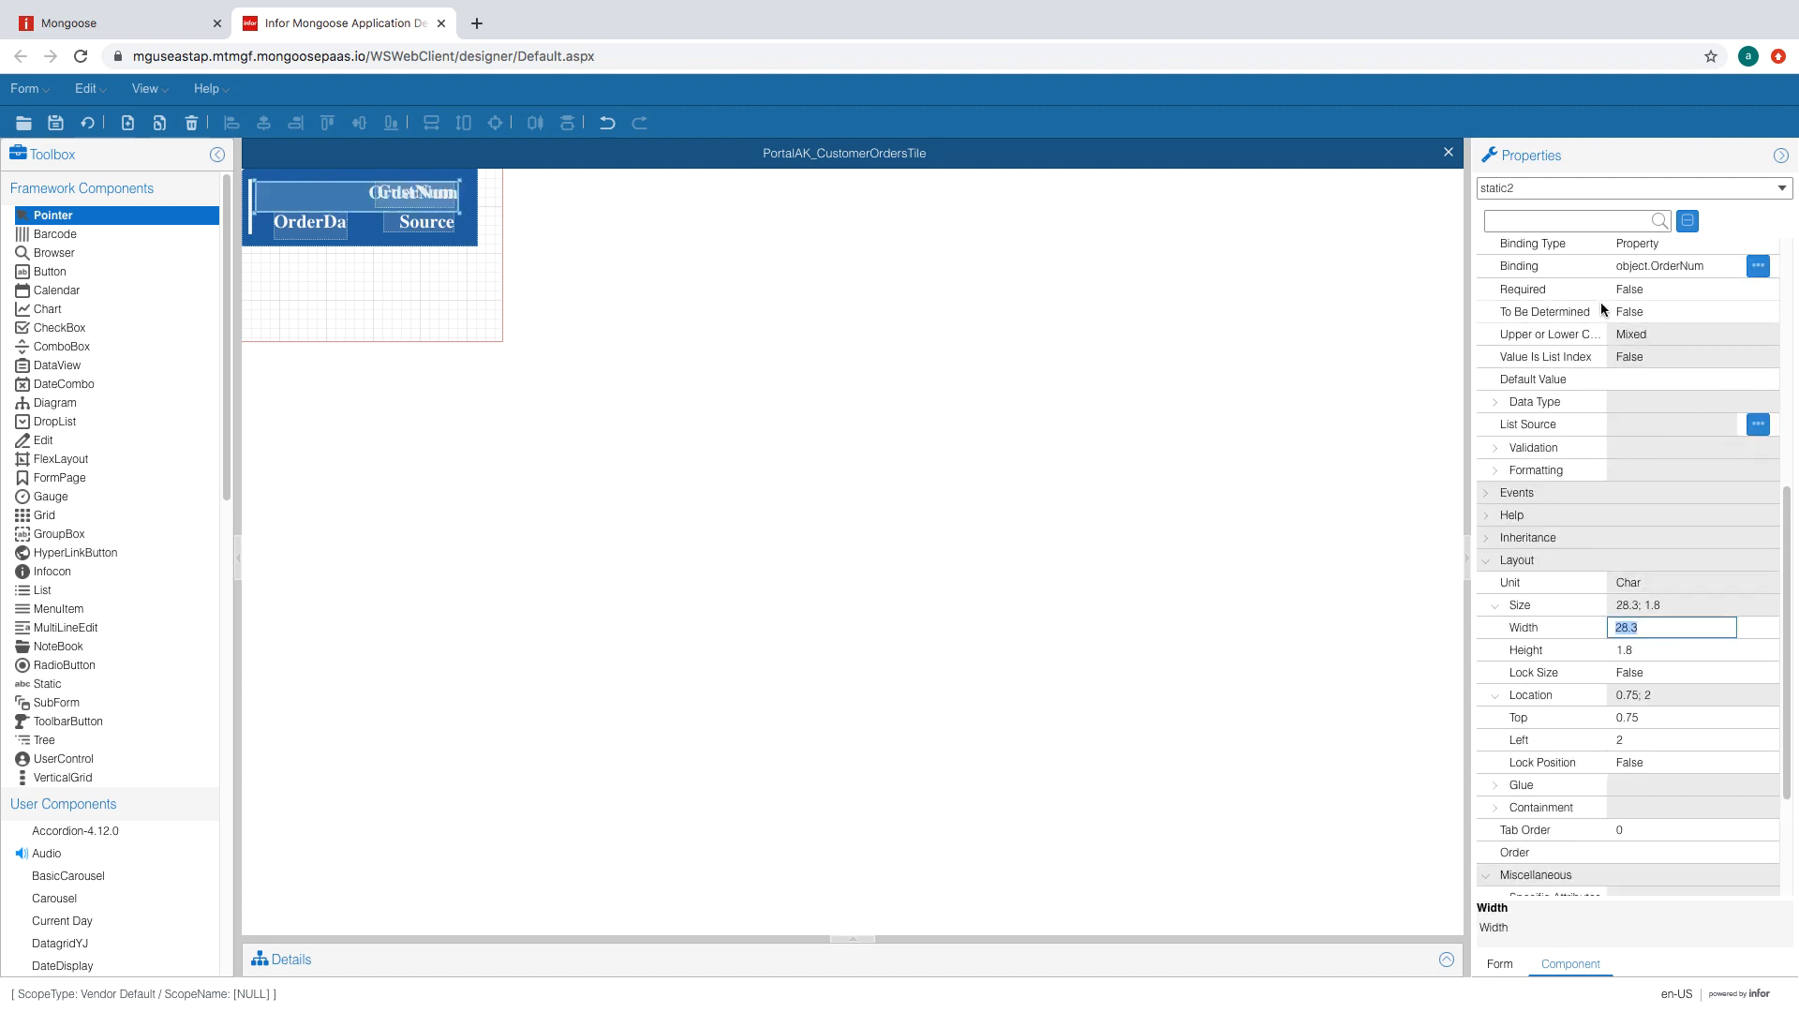
{"action": "left_click", "coordinate": [1706, 320]}
{"action": "left_click", "coordinate": [1727, 320]}
{"action": "left_click", "coordinate": [1659, 389]}
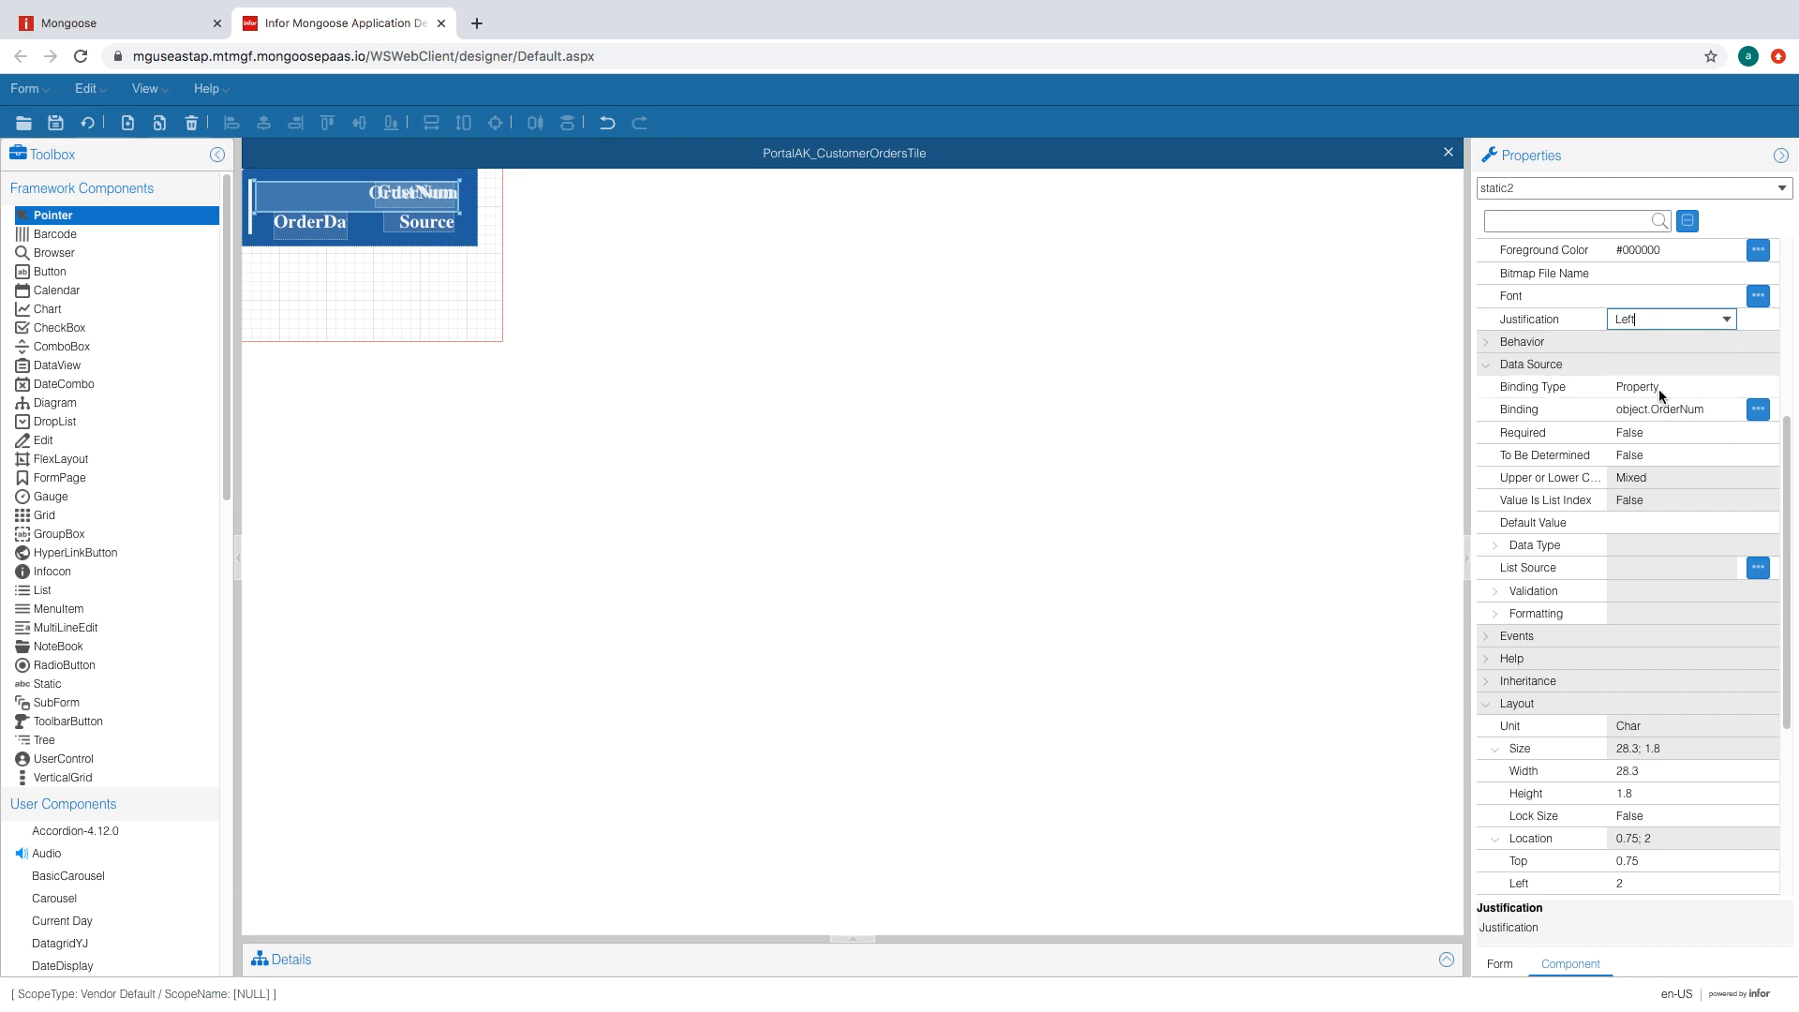
{"action": "left_click", "coordinate": [1673, 295]}
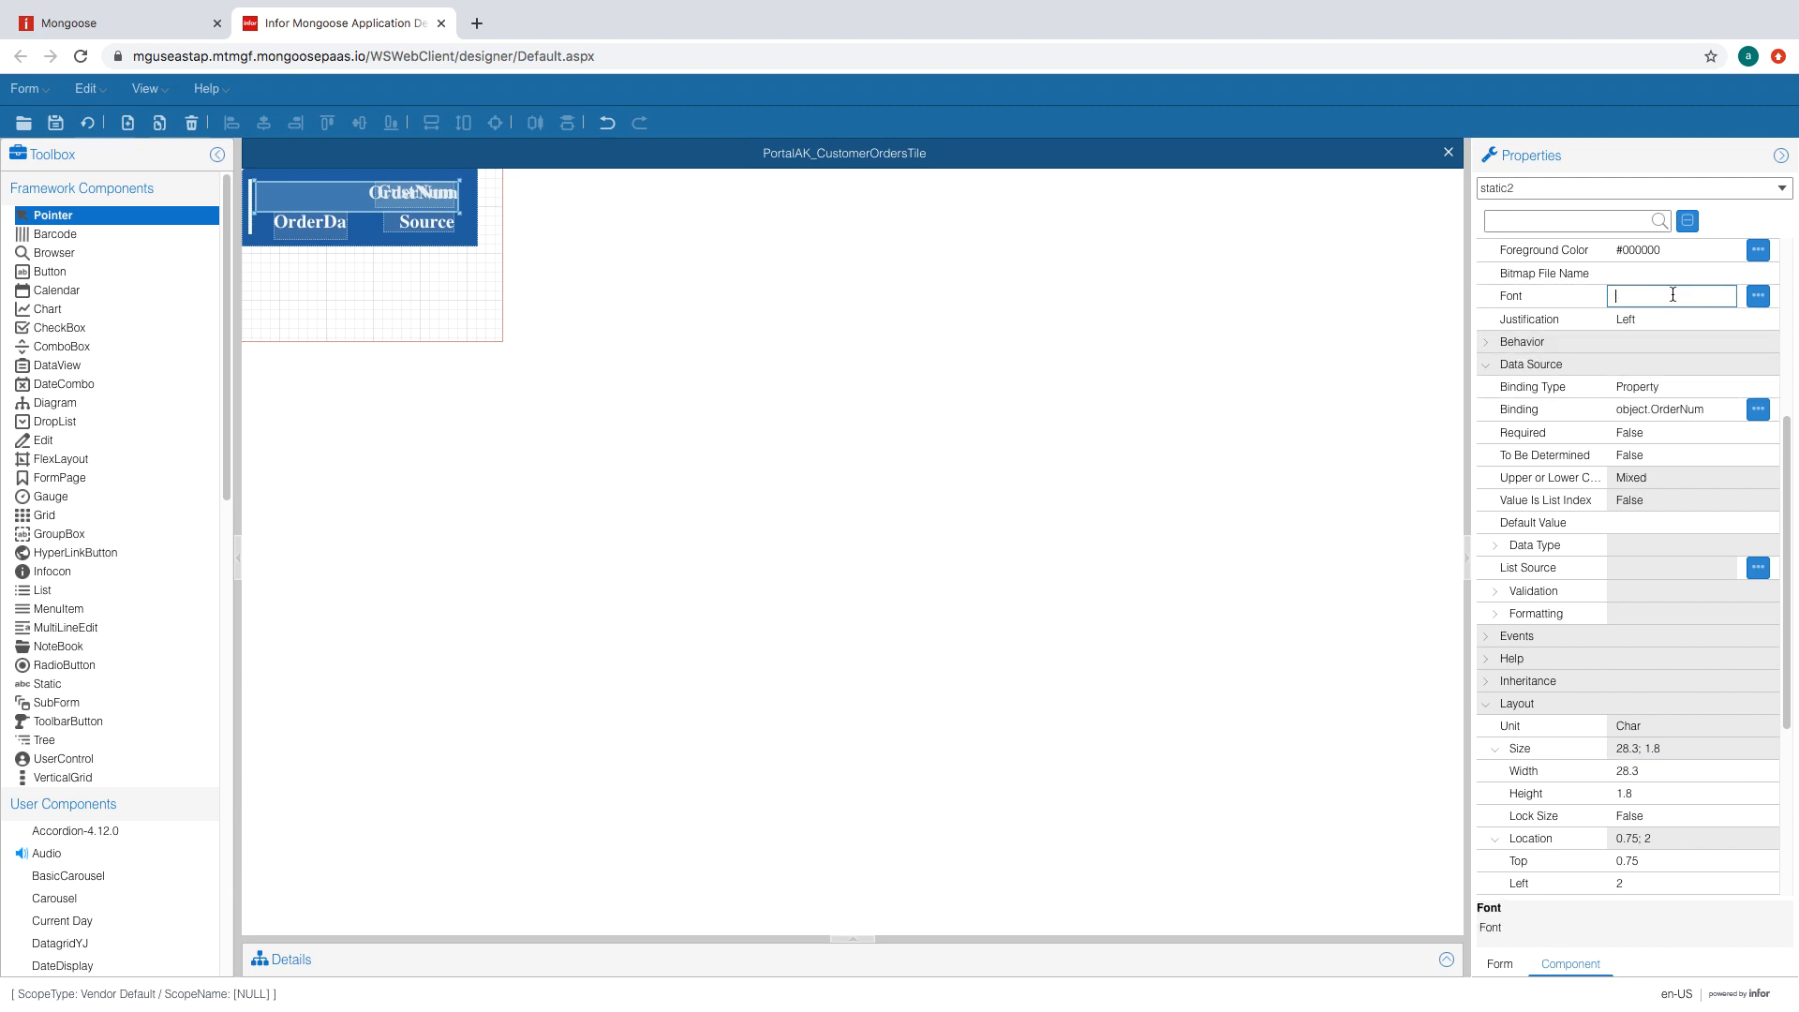
{"action": "left_click", "coordinate": [306, 230]}
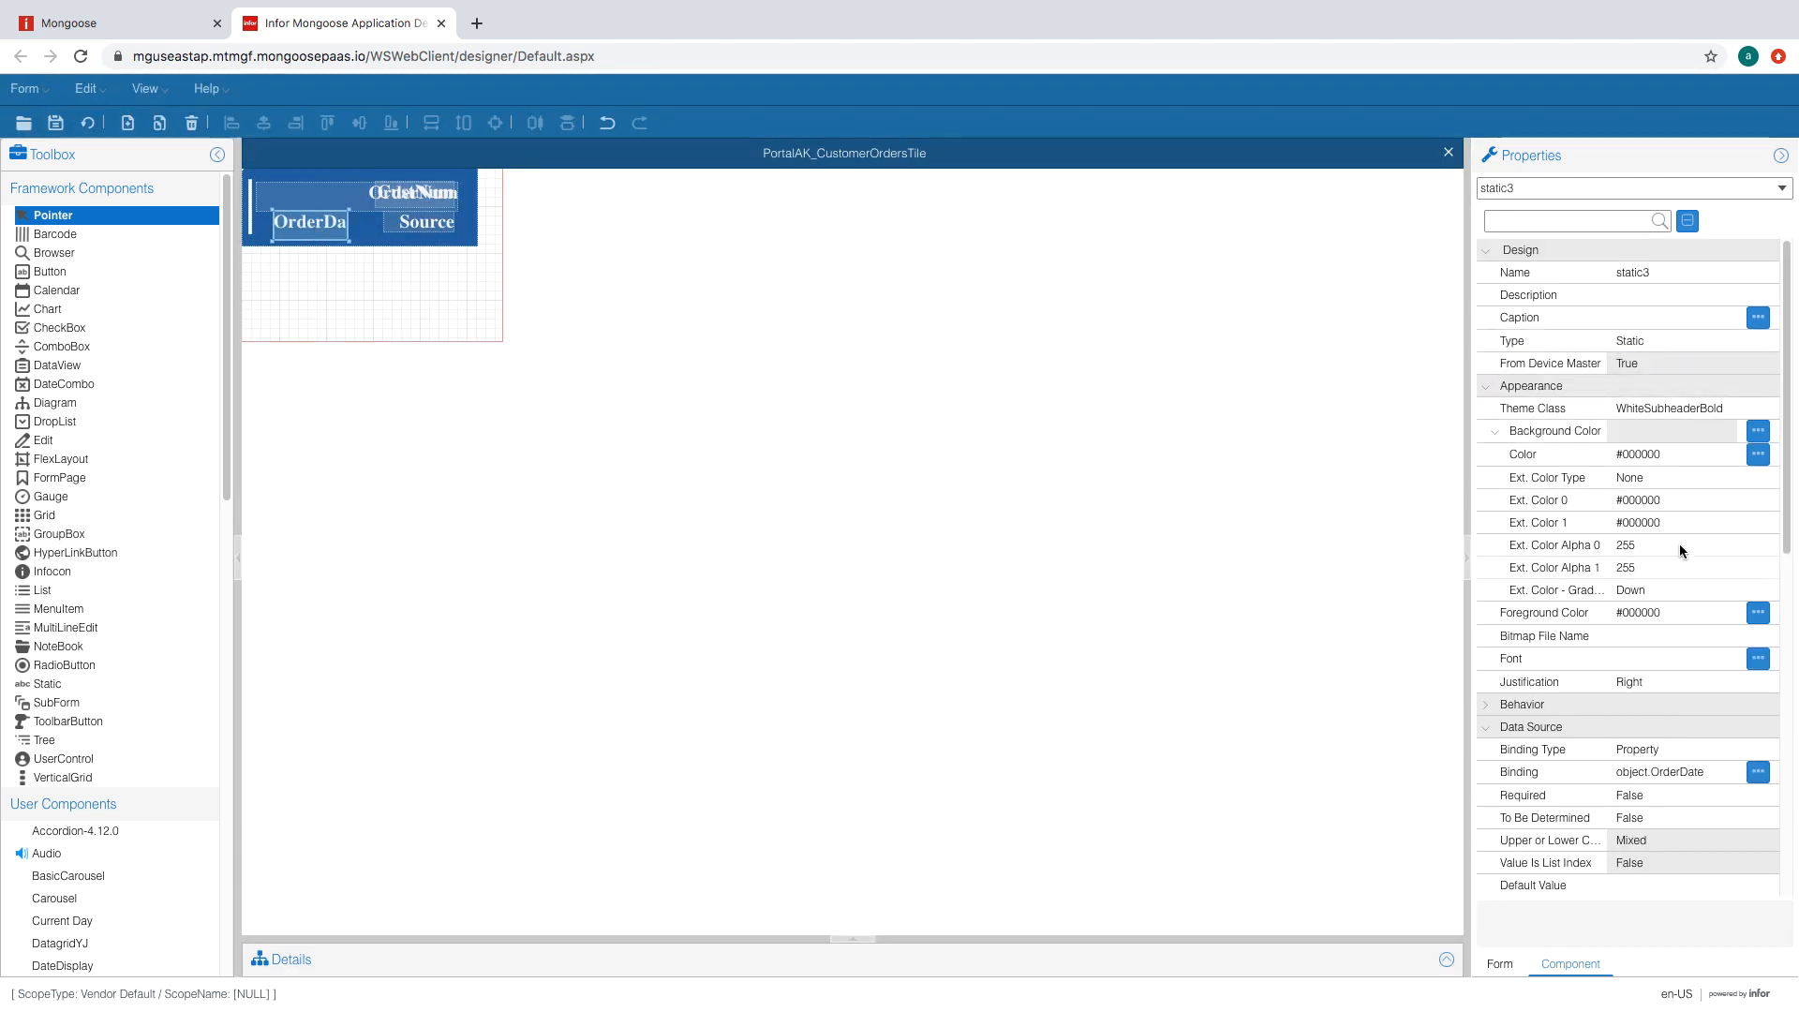
{"action": "left_click", "coordinate": [1668, 681]}
{"action": "left_click", "coordinate": [1725, 683]}
- Left-justify OrderDate, set Left 2.125, Width 20.3, Height 1.2, and regenerate the tile form
{"action": "left_click", "coordinate": [1633, 751]}
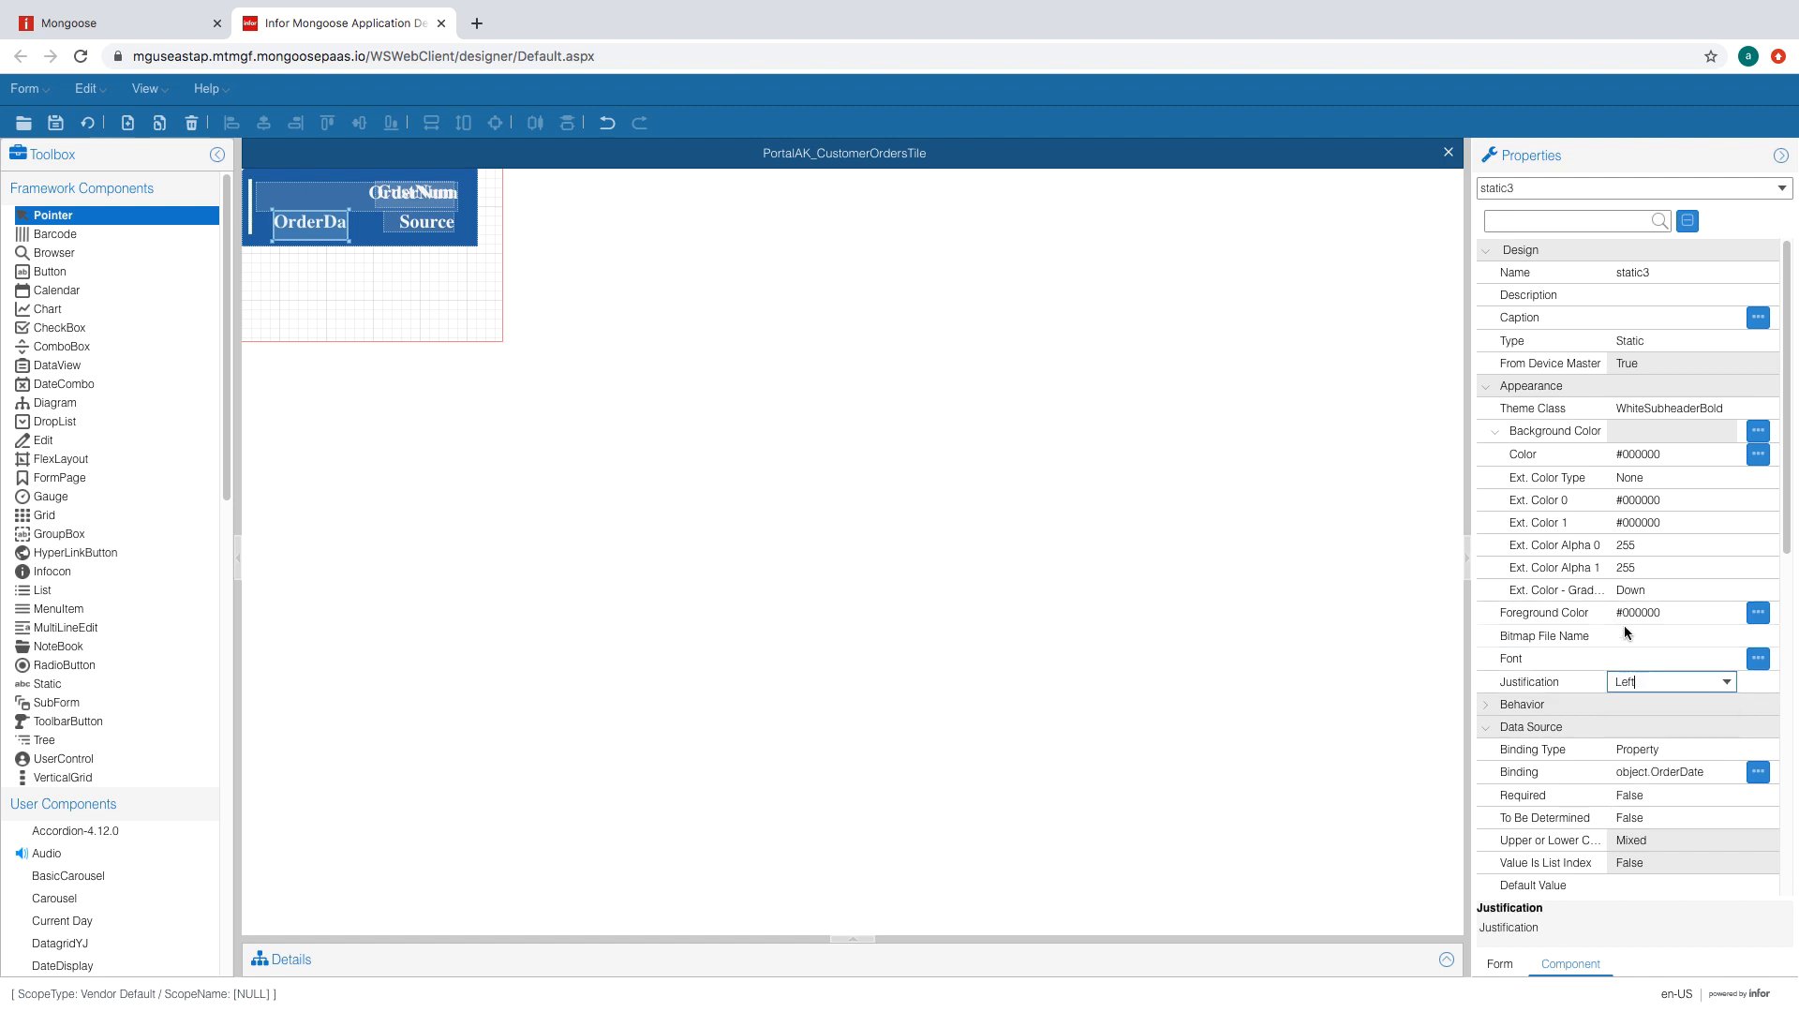
{"action": "left_click", "coordinate": [1631, 658]}
{"action": "scroll", "coordinate": [1640, 581], "scroll_direction": "down", "scroll_amount": 8}
{"action": "left_click", "coordinate": [1649, 551]}
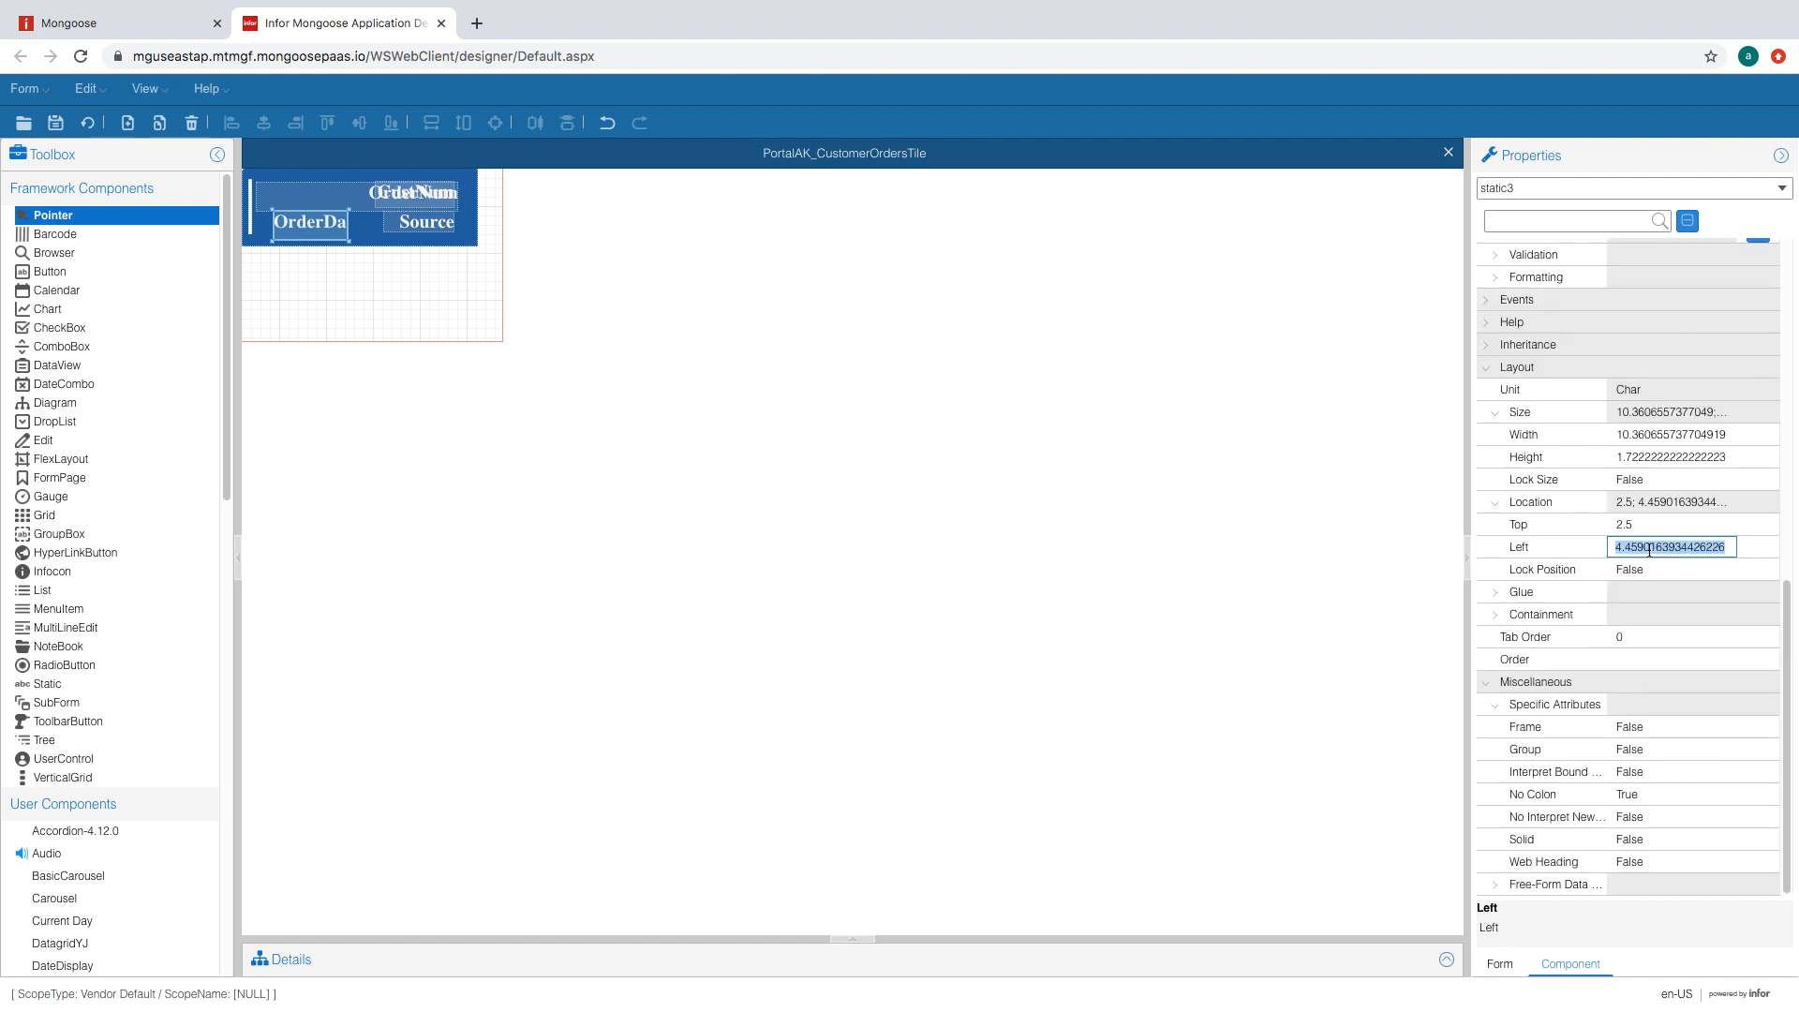
{"action": "type", "text": "2.125"}
{"action": "key", "text": "shift+Tab"}
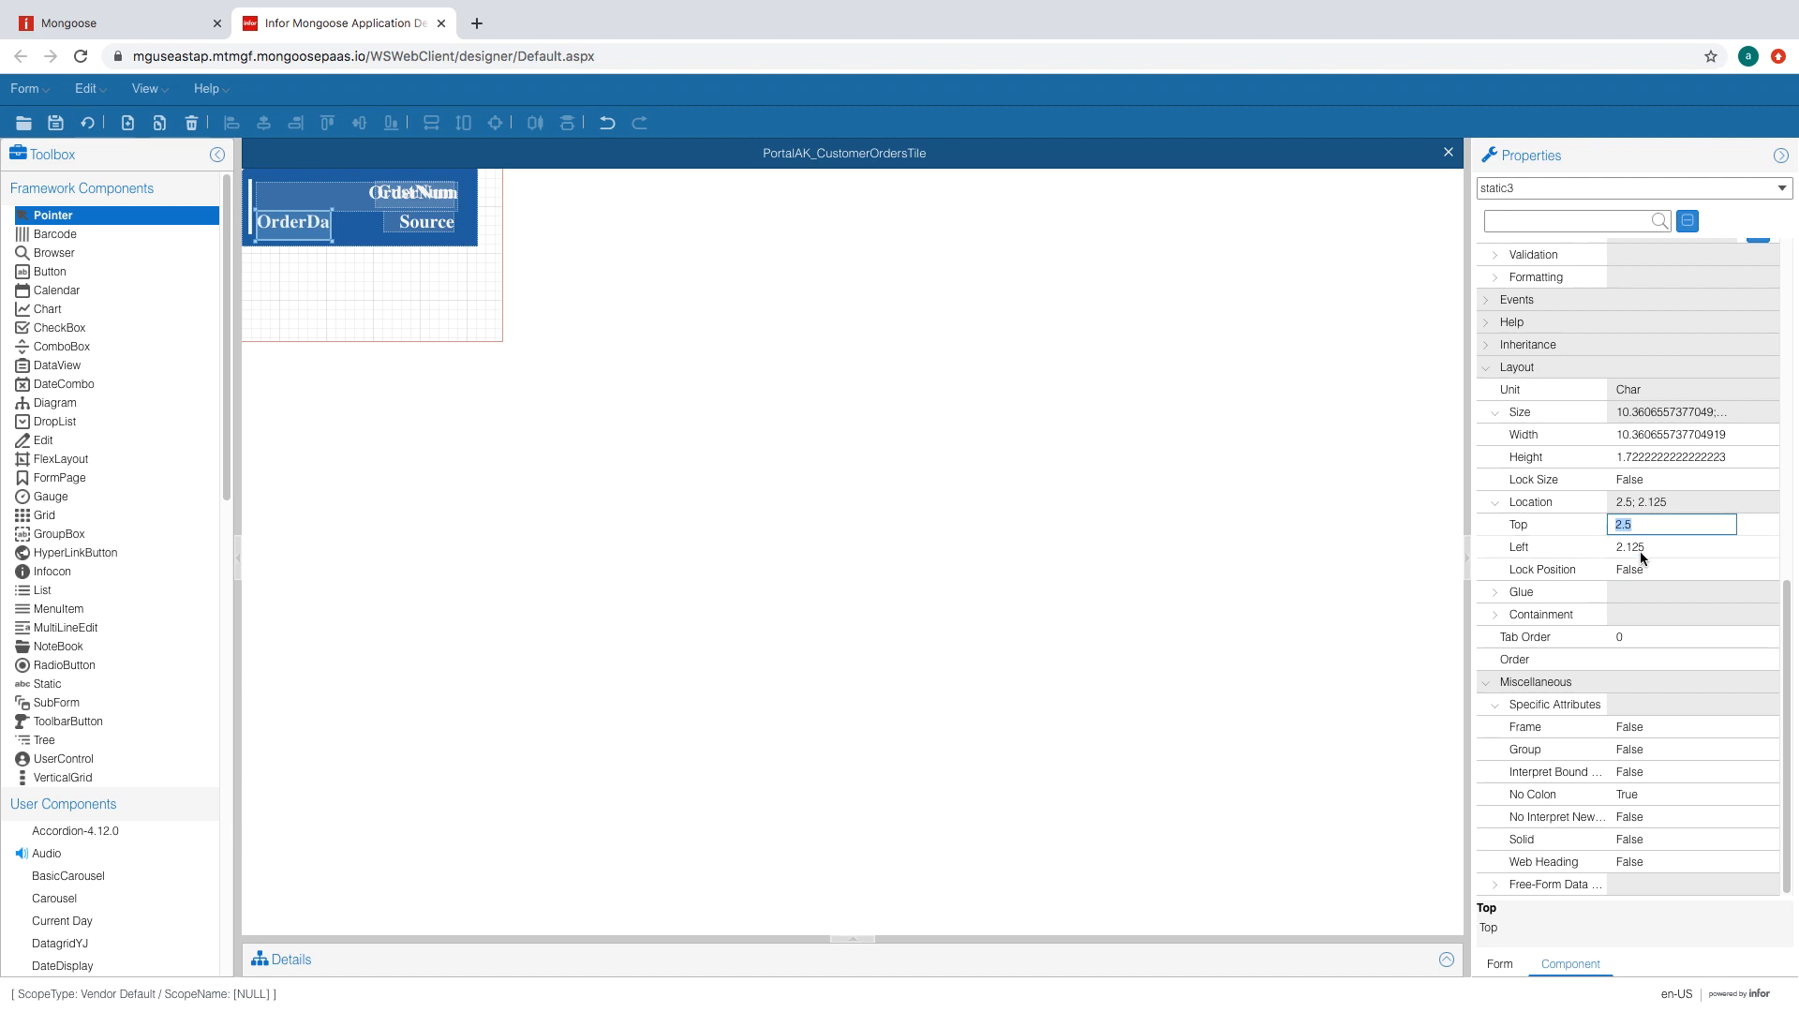
{"action": "left_click", "coordinate": [1662, 437]}
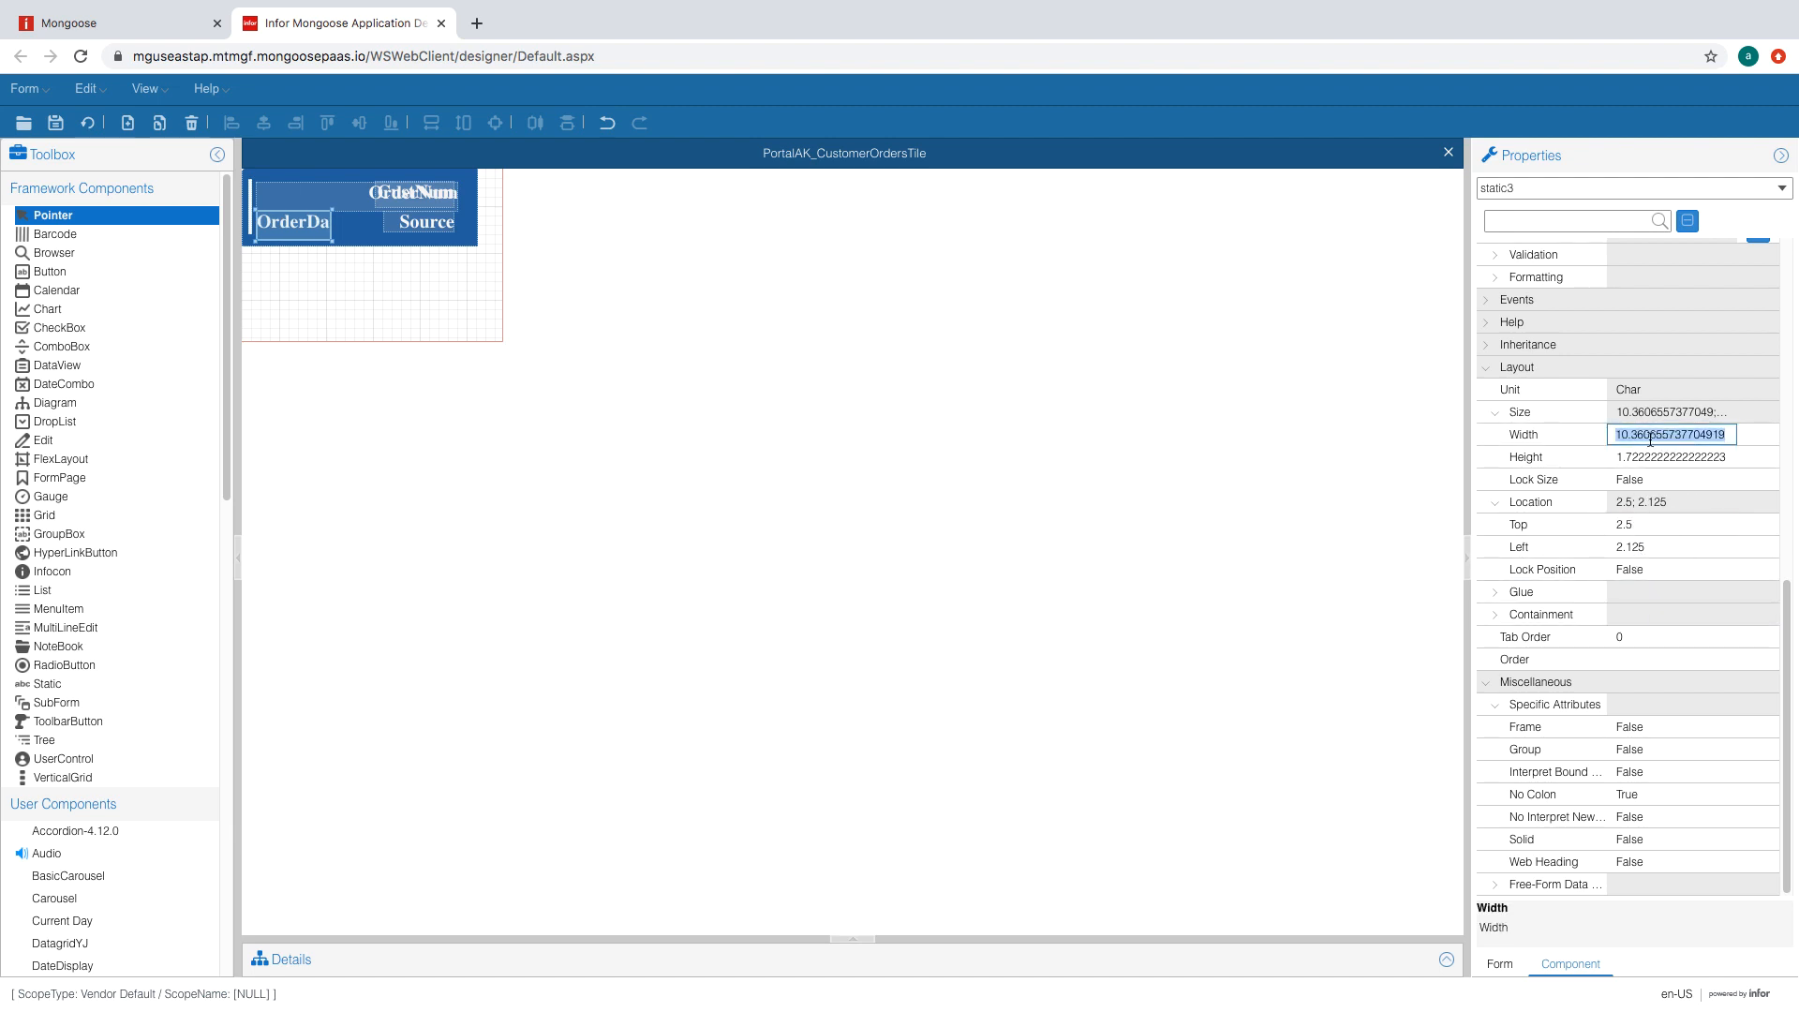
{"action": "type", "text": "20.3"}
{"action": "left_click", "coordinate": [1639, 456]}
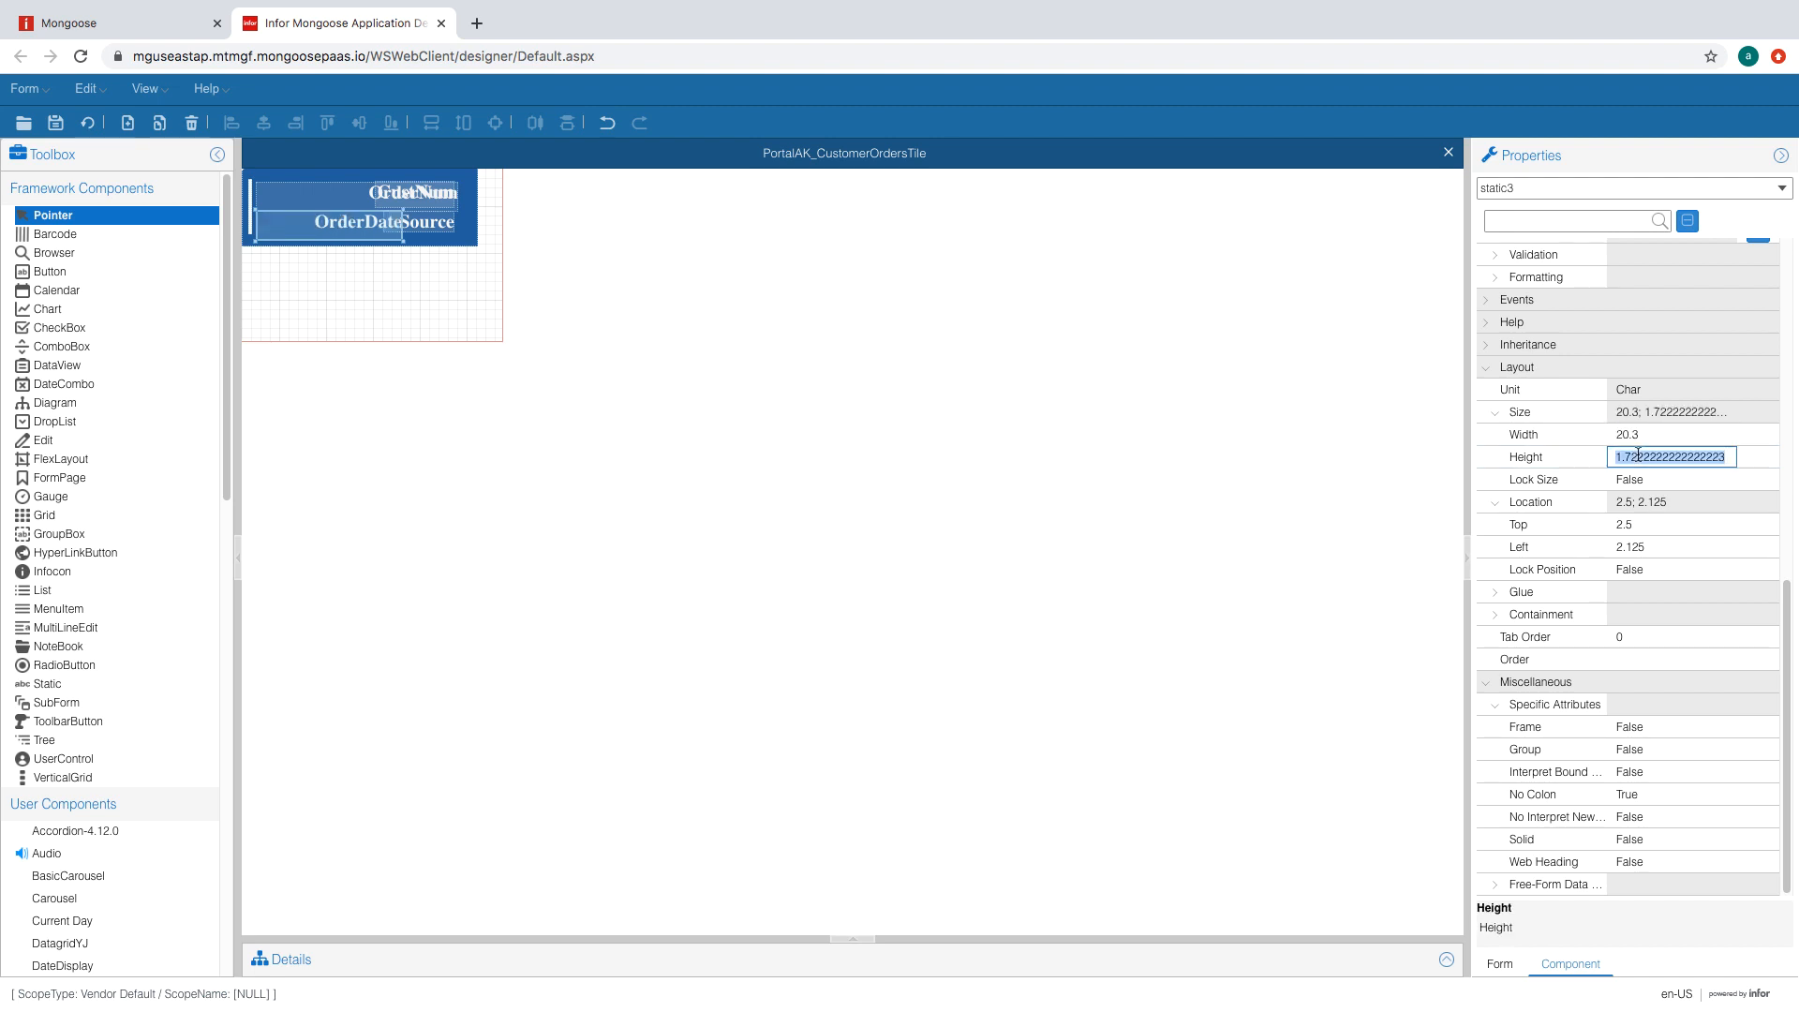
{"action": "type", "text": "1.2"}
{"action": "left_click", "coordinate": [1654, 436]}
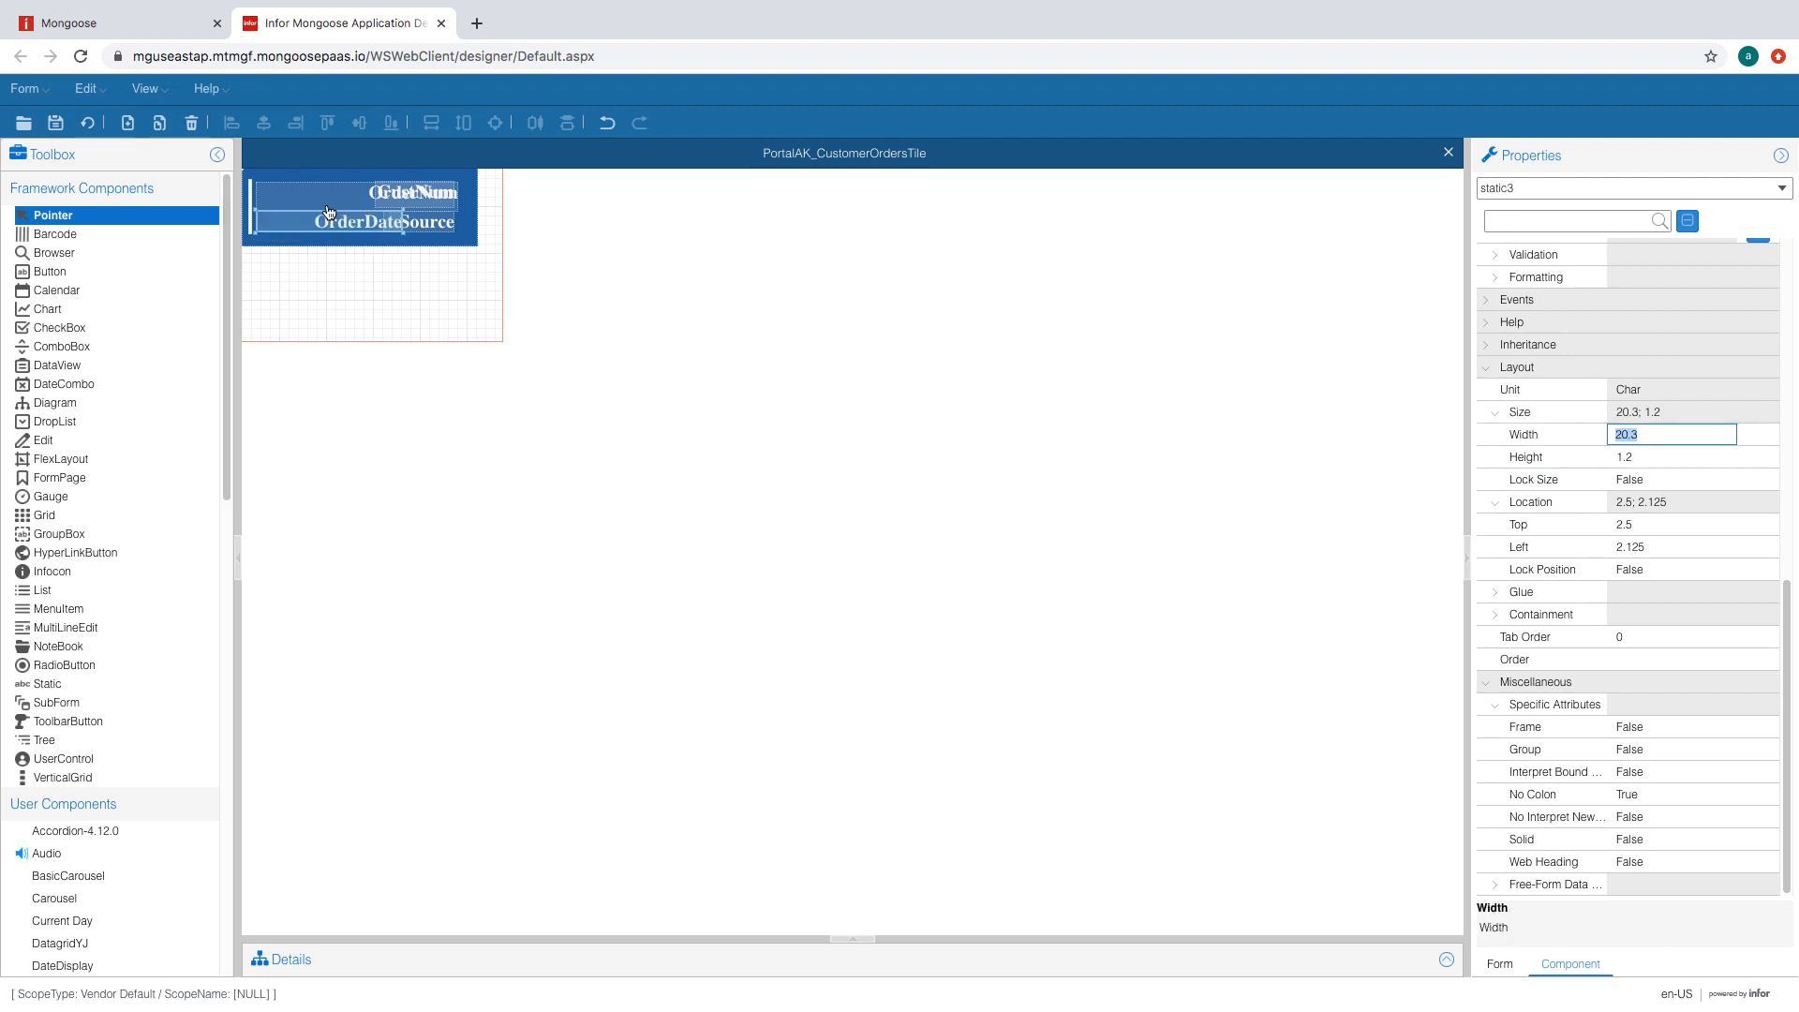
{"action": "left_click", "coordinate": [88, 123]}
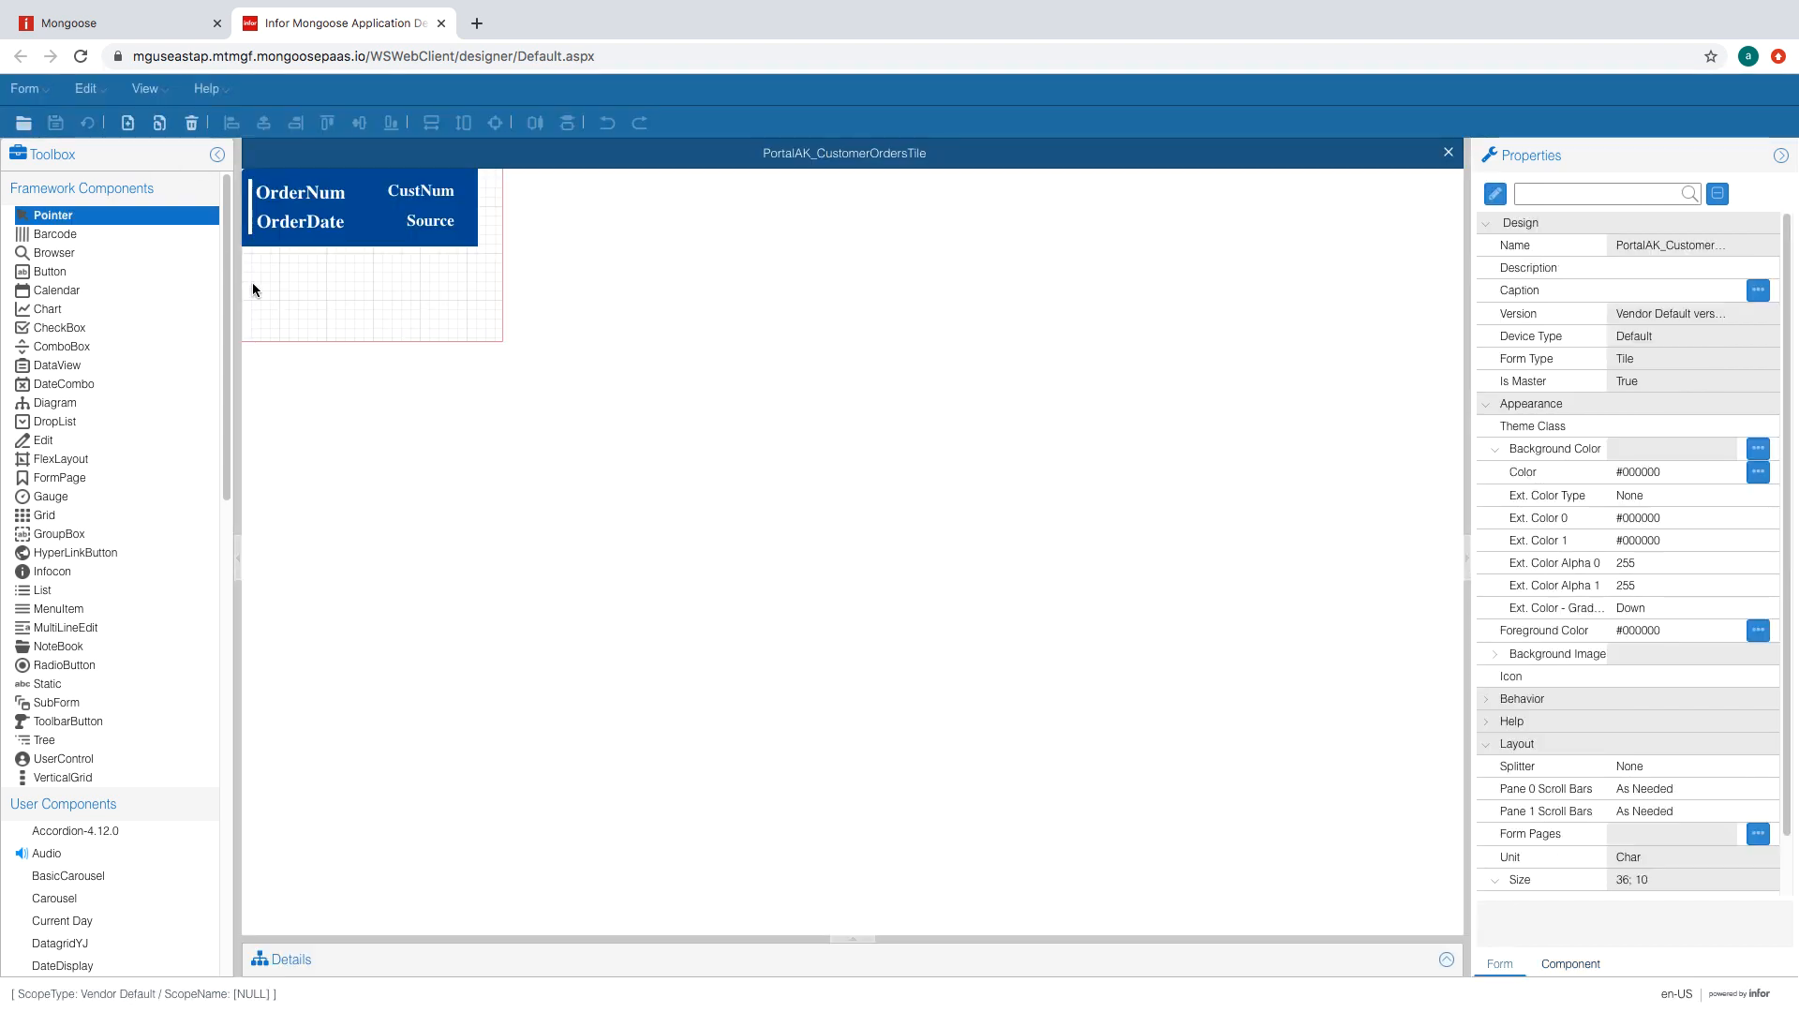
- Set the tile form's size to width 31 and height 4.4, then regenerate it
{"action": "scroll", "coordinate": [1651, 840], "scroll_direction": "down", "scroll_amount": 2}
{"action": "left_click", "coordinate": [1652, 840]}
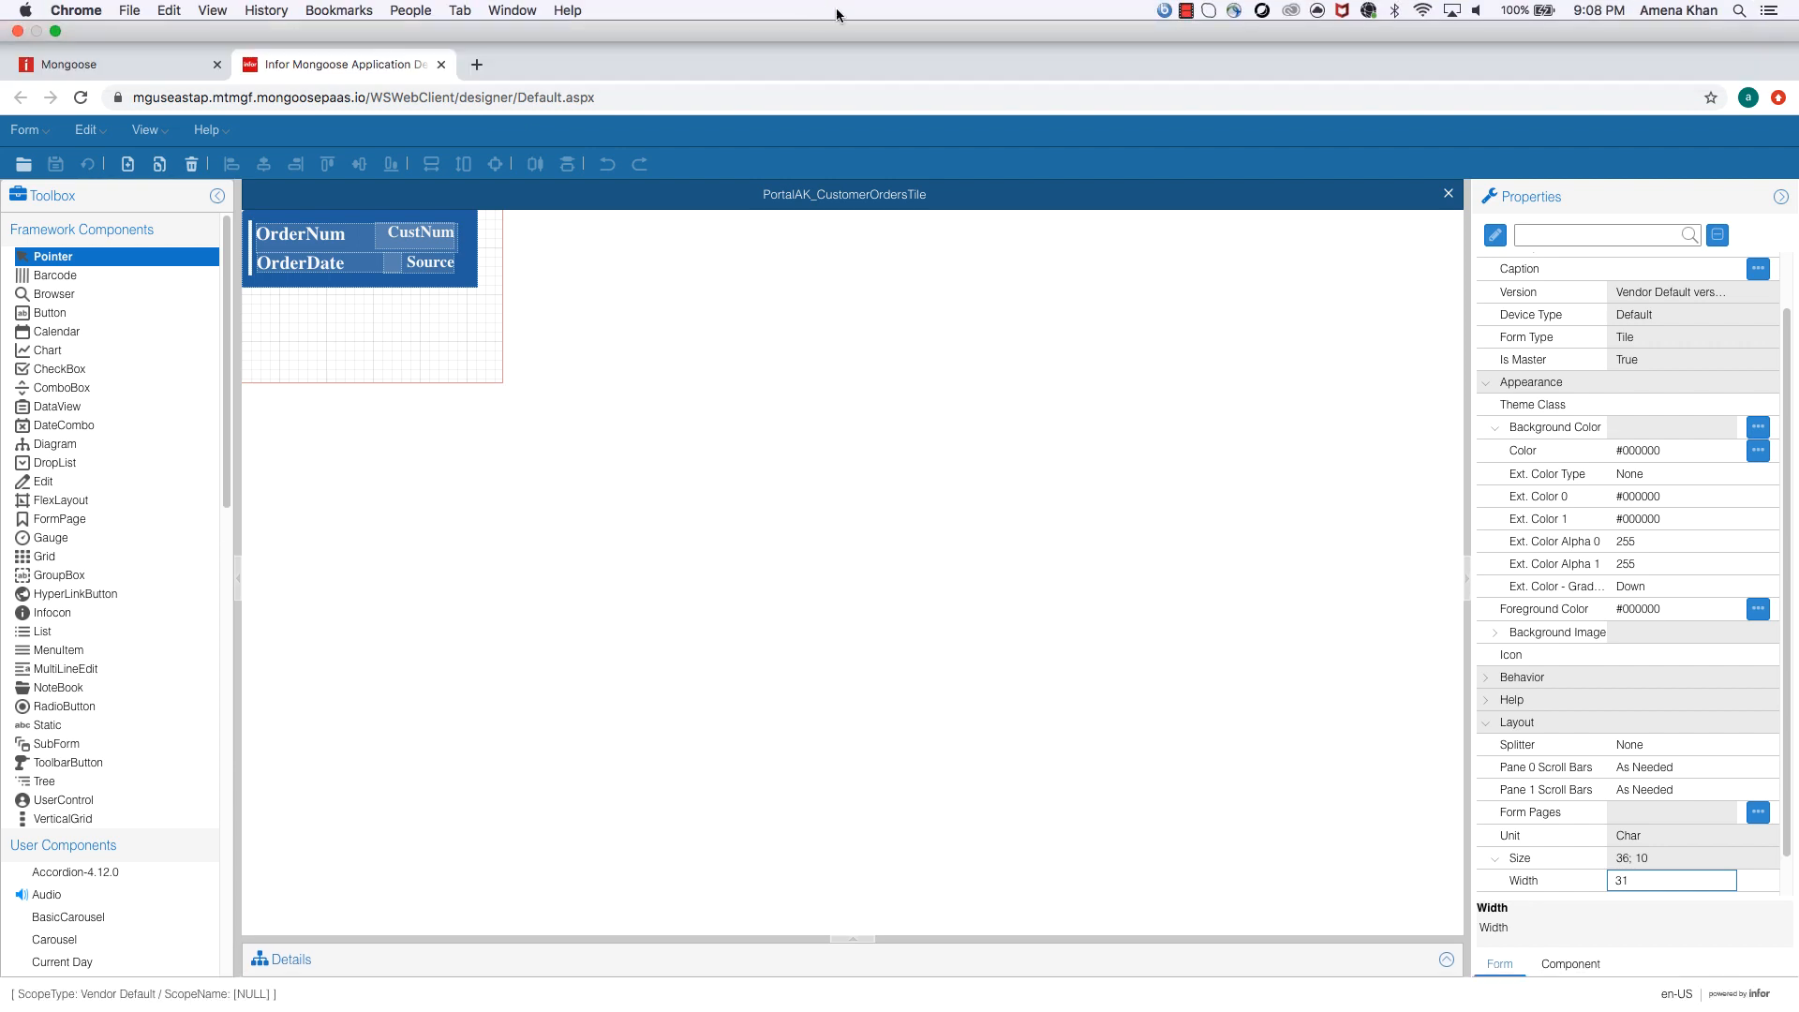
{"action": "left_click", "coordinate": [1670, 860]}
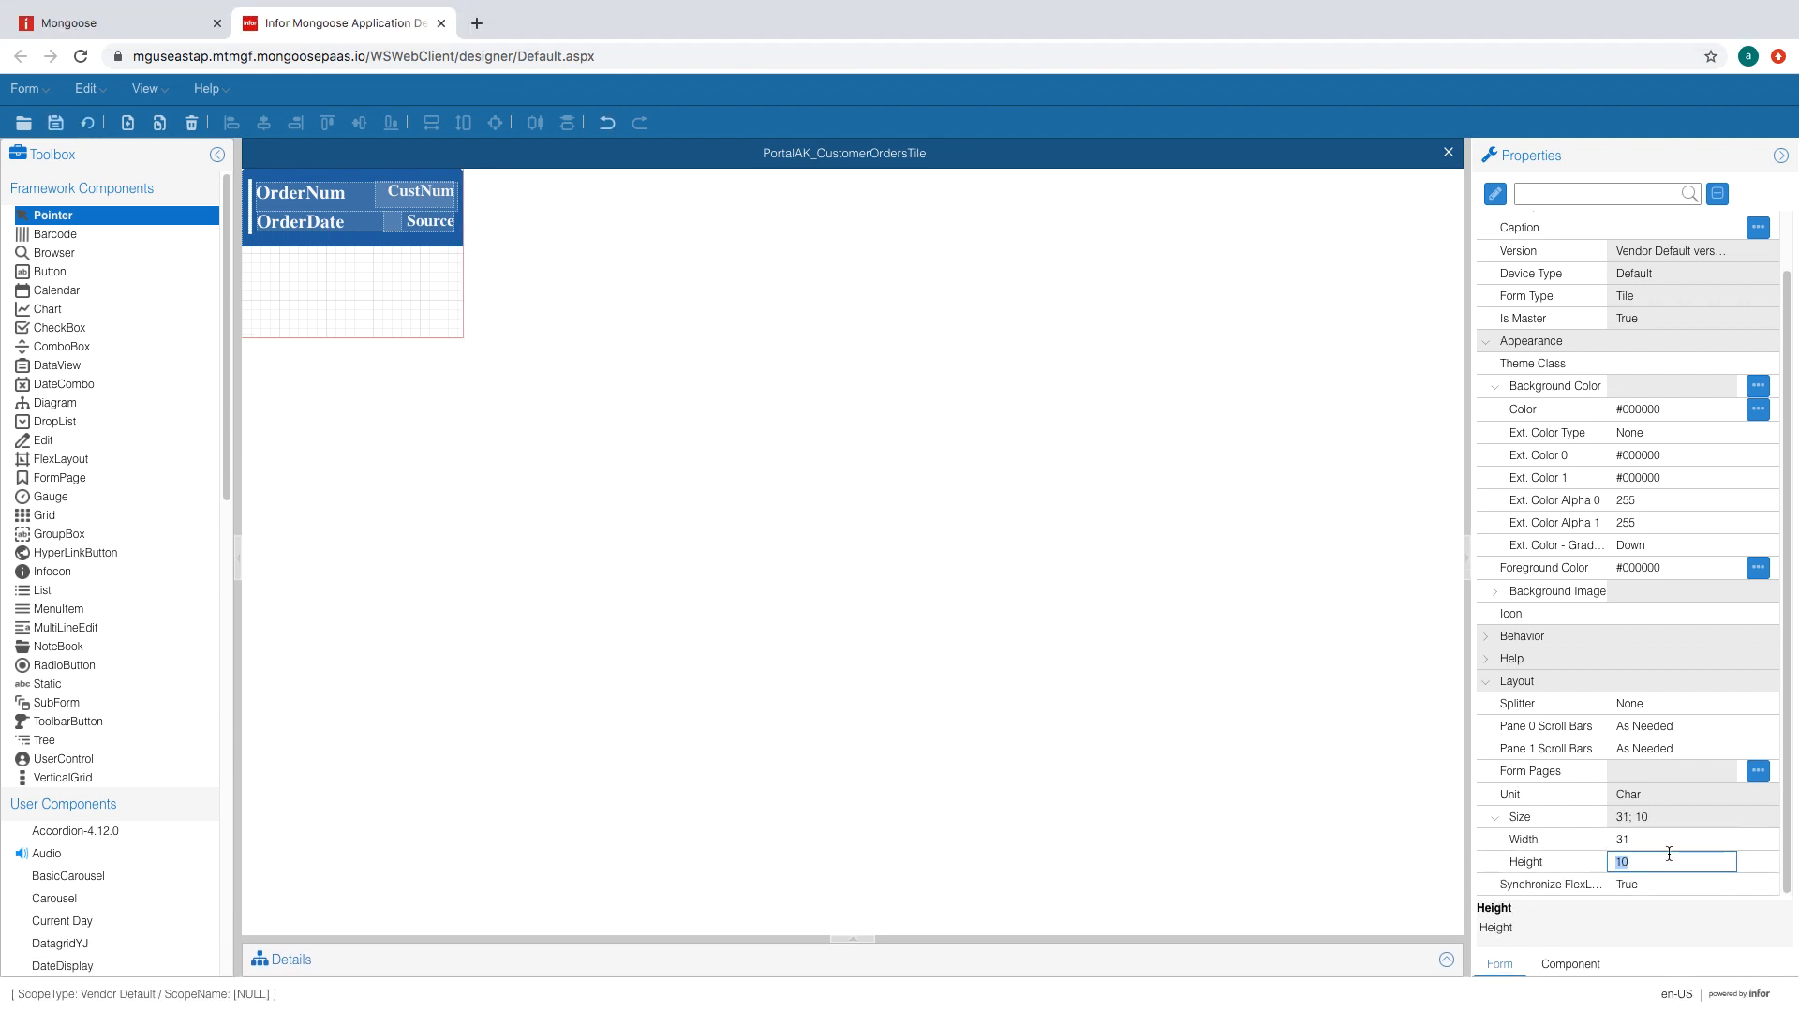
{"action": "type", "text": "4.5"}
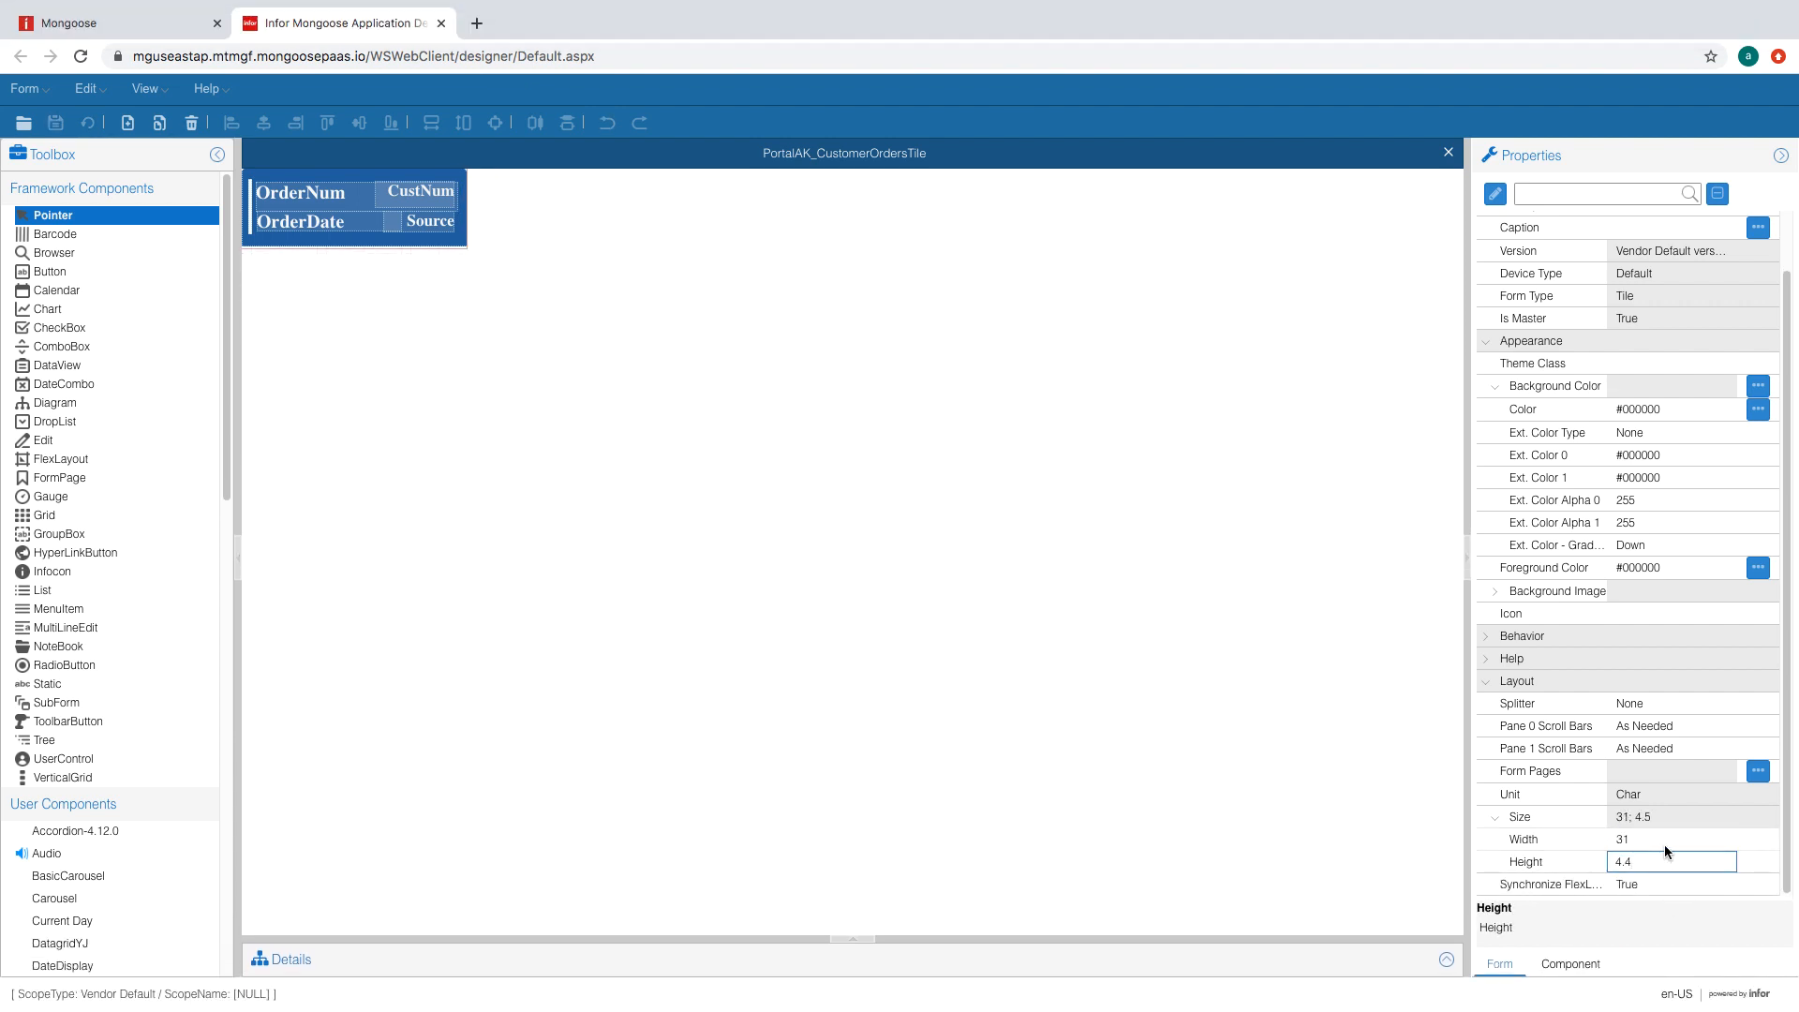
{"action": "left_click", "coordinate": [1664, 846]}
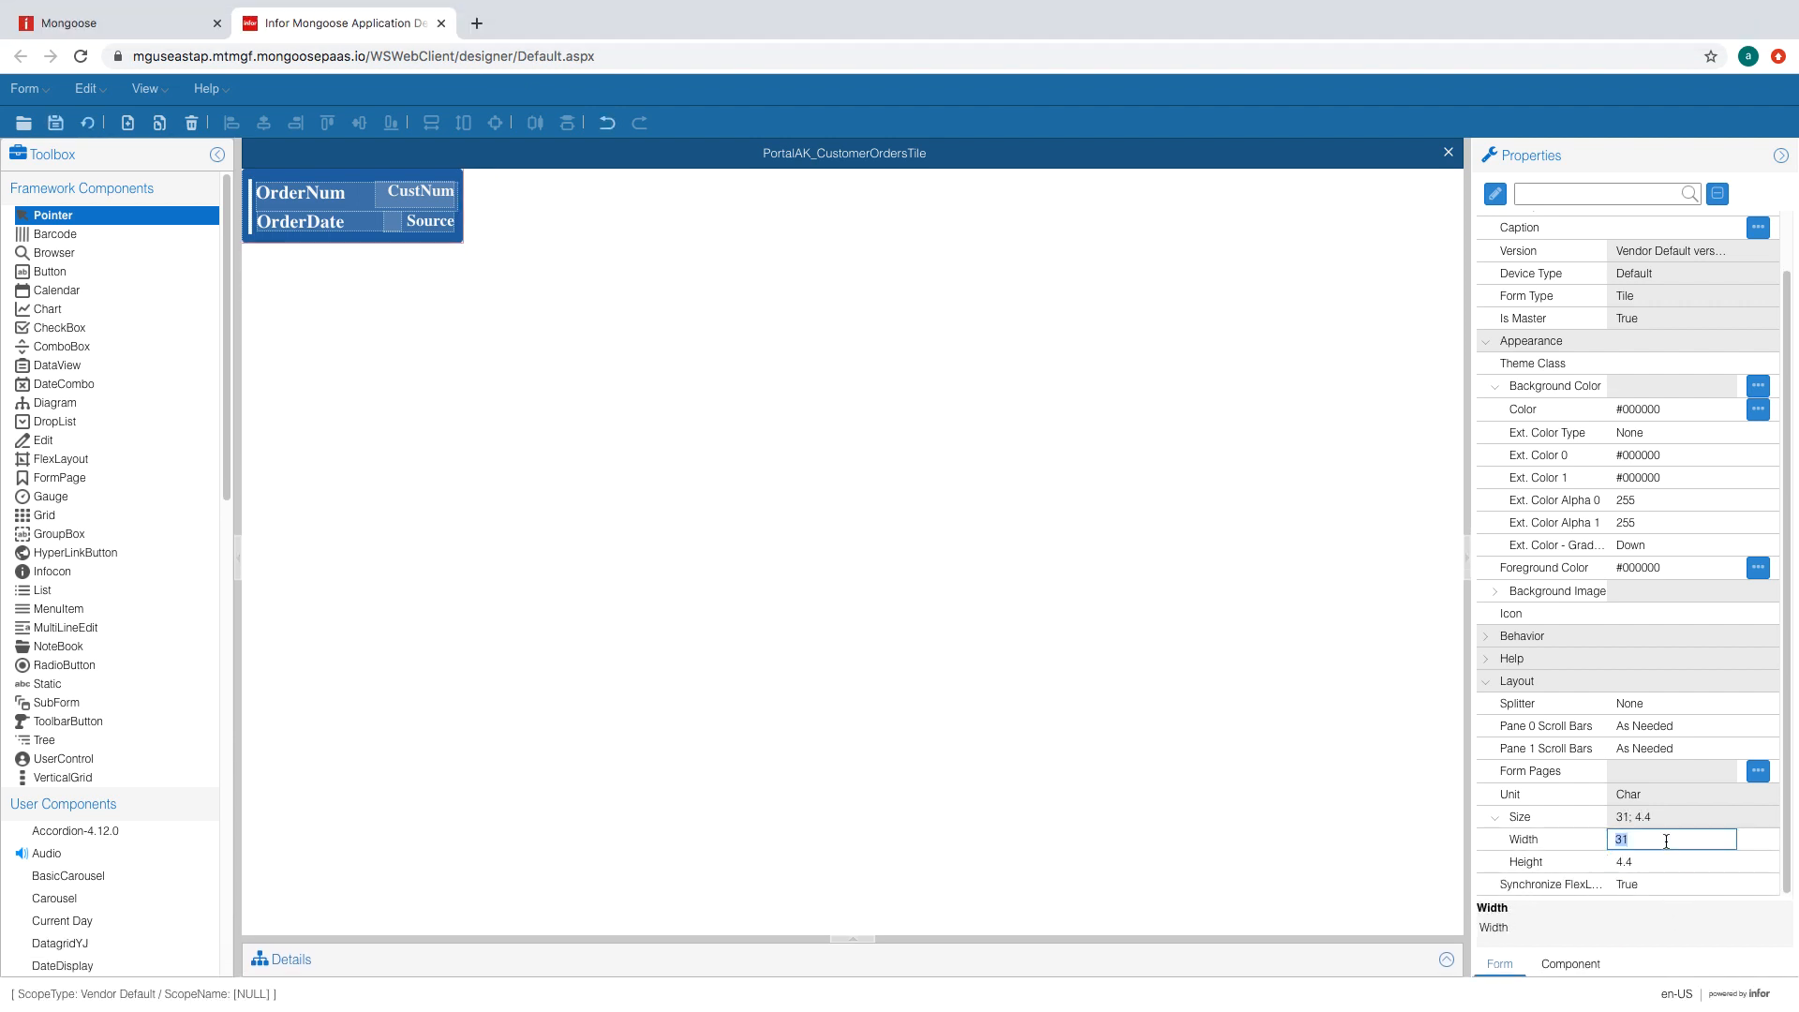
{"action": "left_click", "coordinate": [127, 130]}
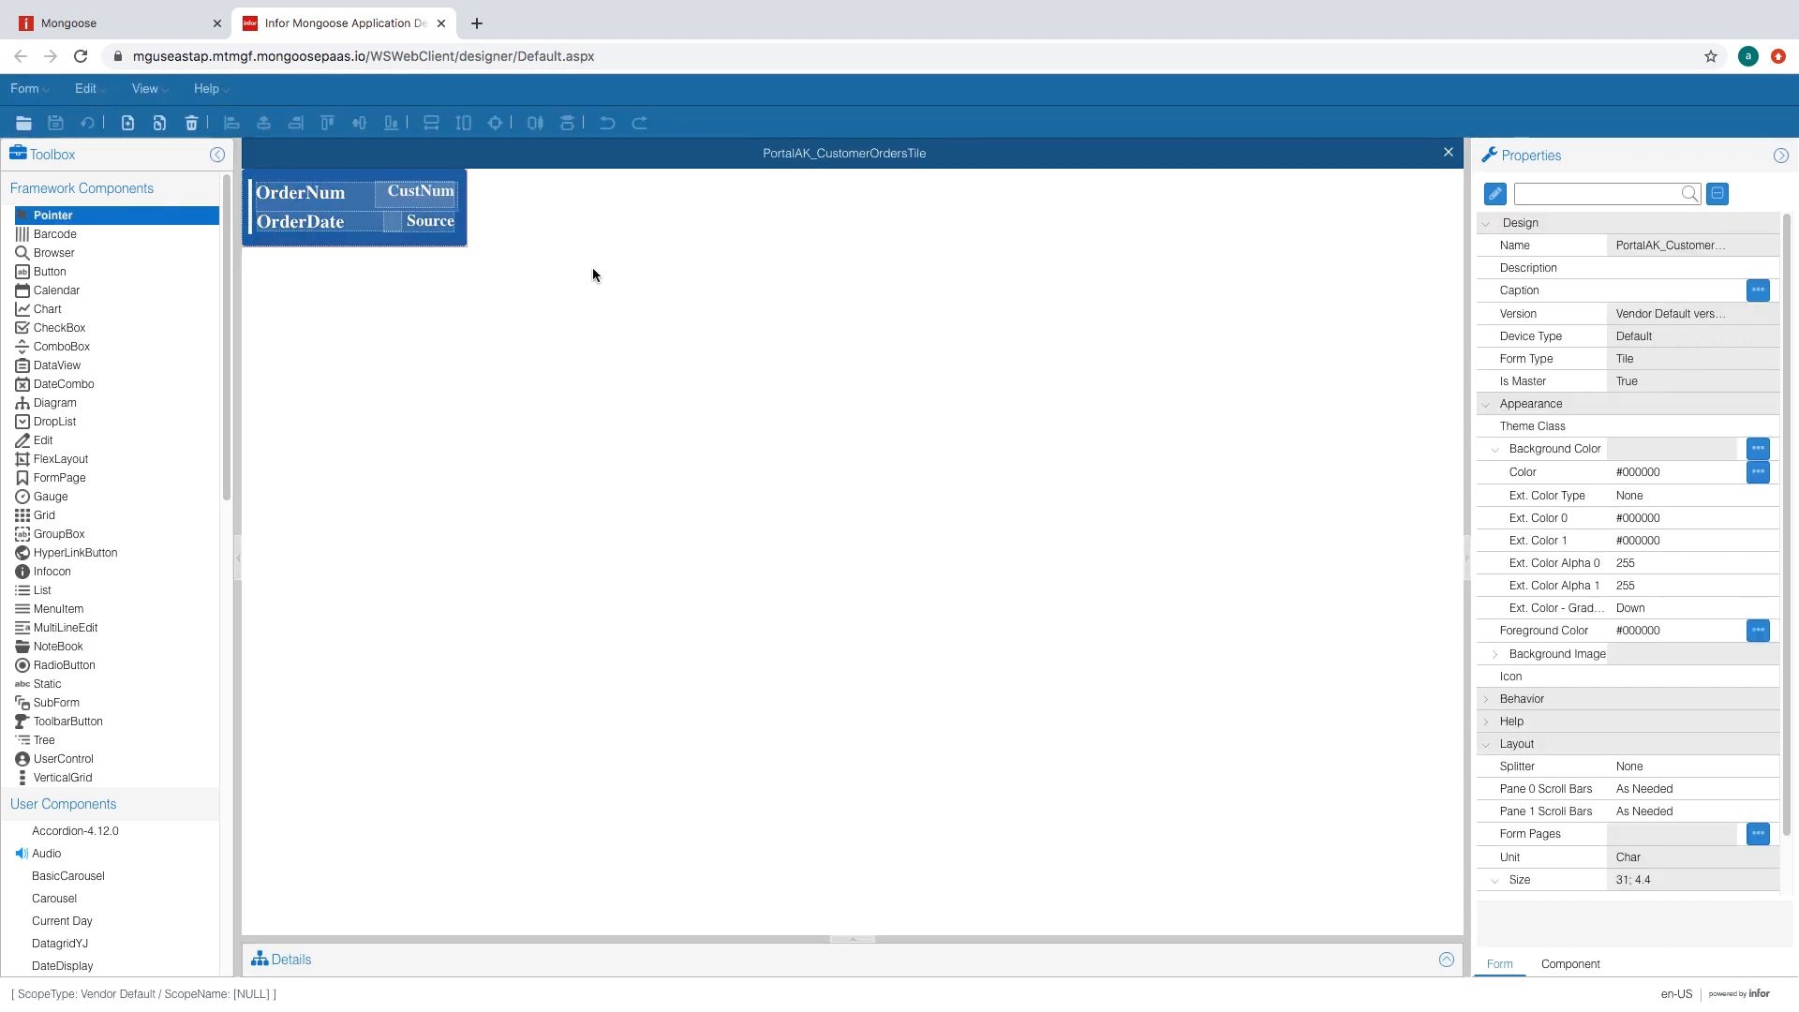
- Review the OrderNum, OrderDate and Source labels' properties on the tile
{"action": "left_click", "coordinate": [299, 196]}
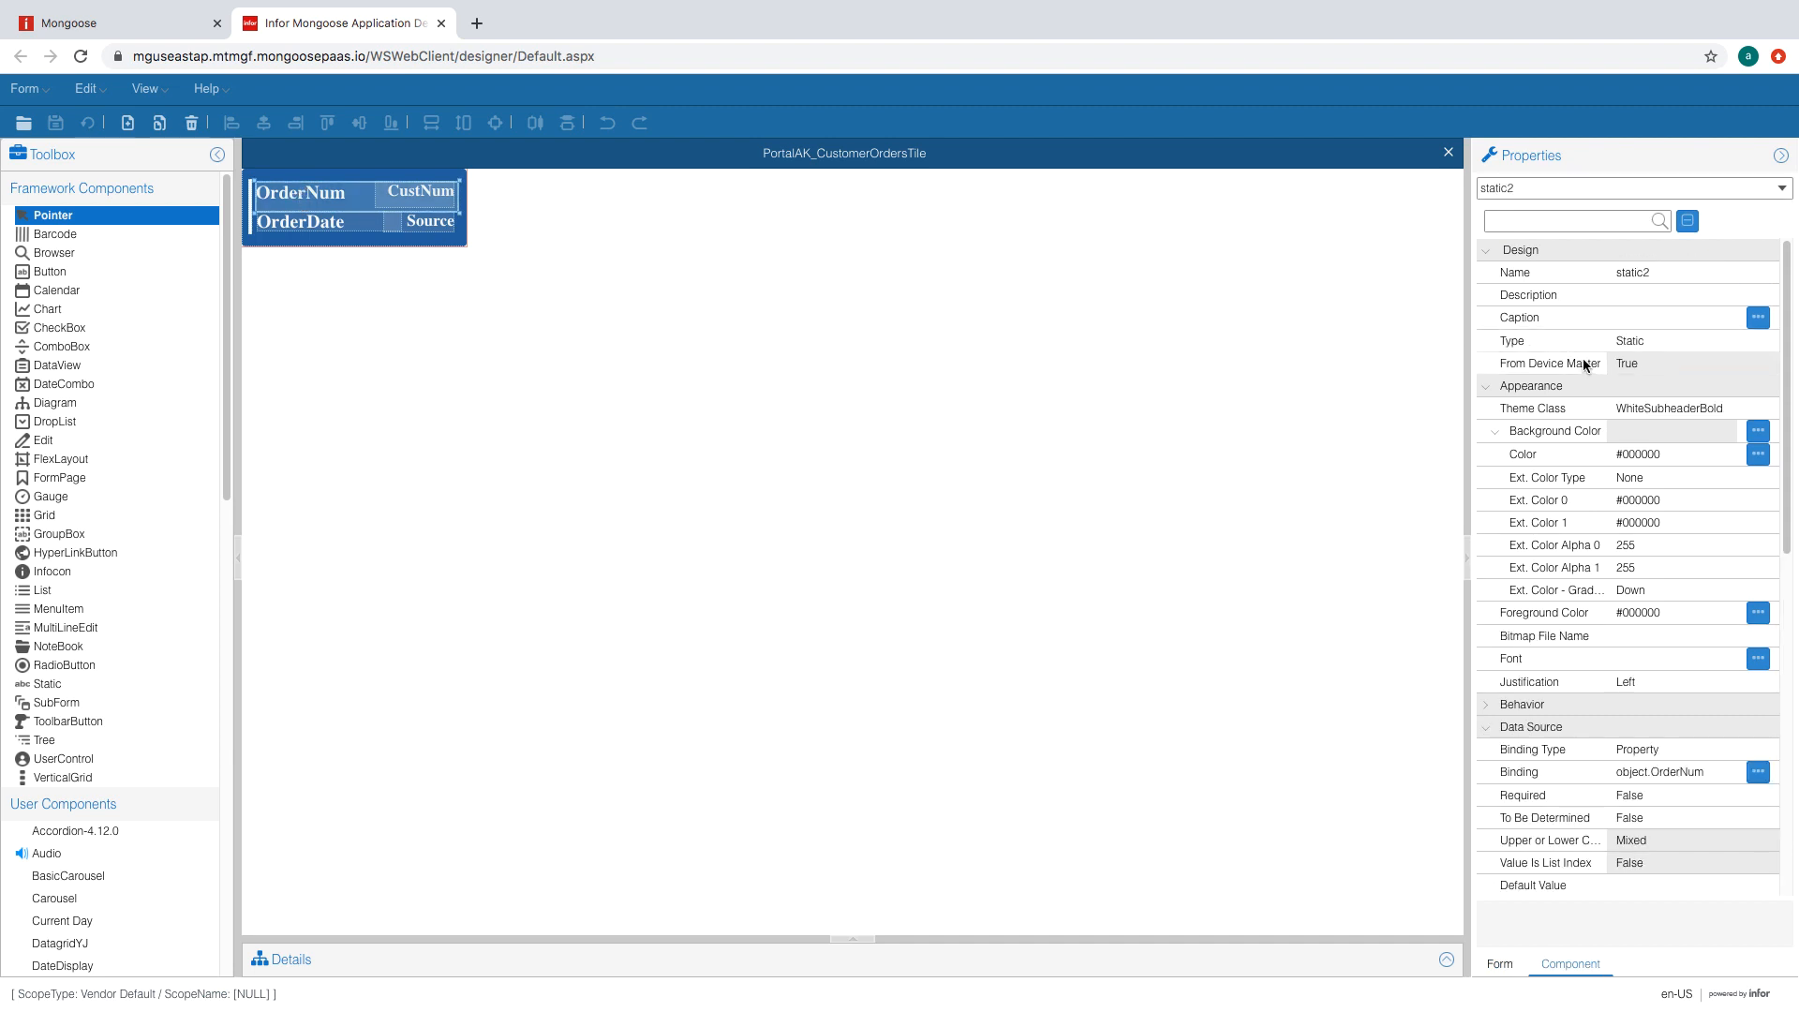
{"action": "left_click", "coordinate": [287, 224]}
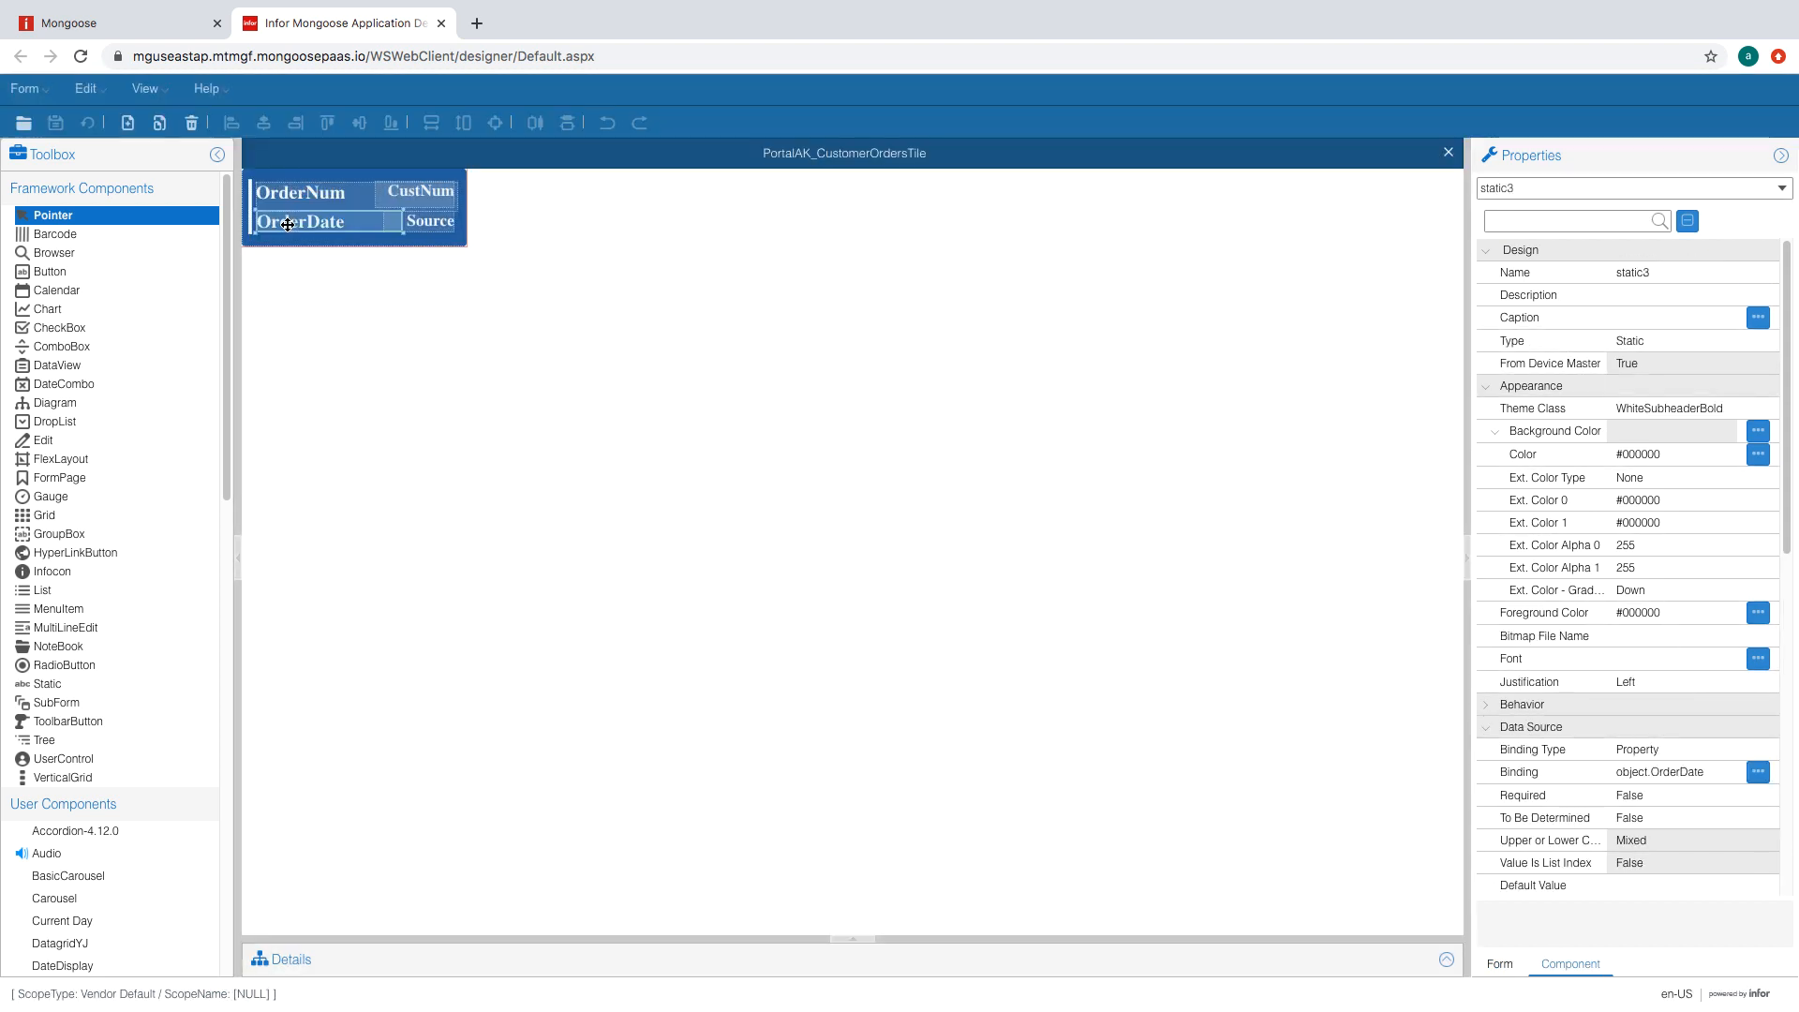
{"action": "left_click", "coordinate": [426, 224]}
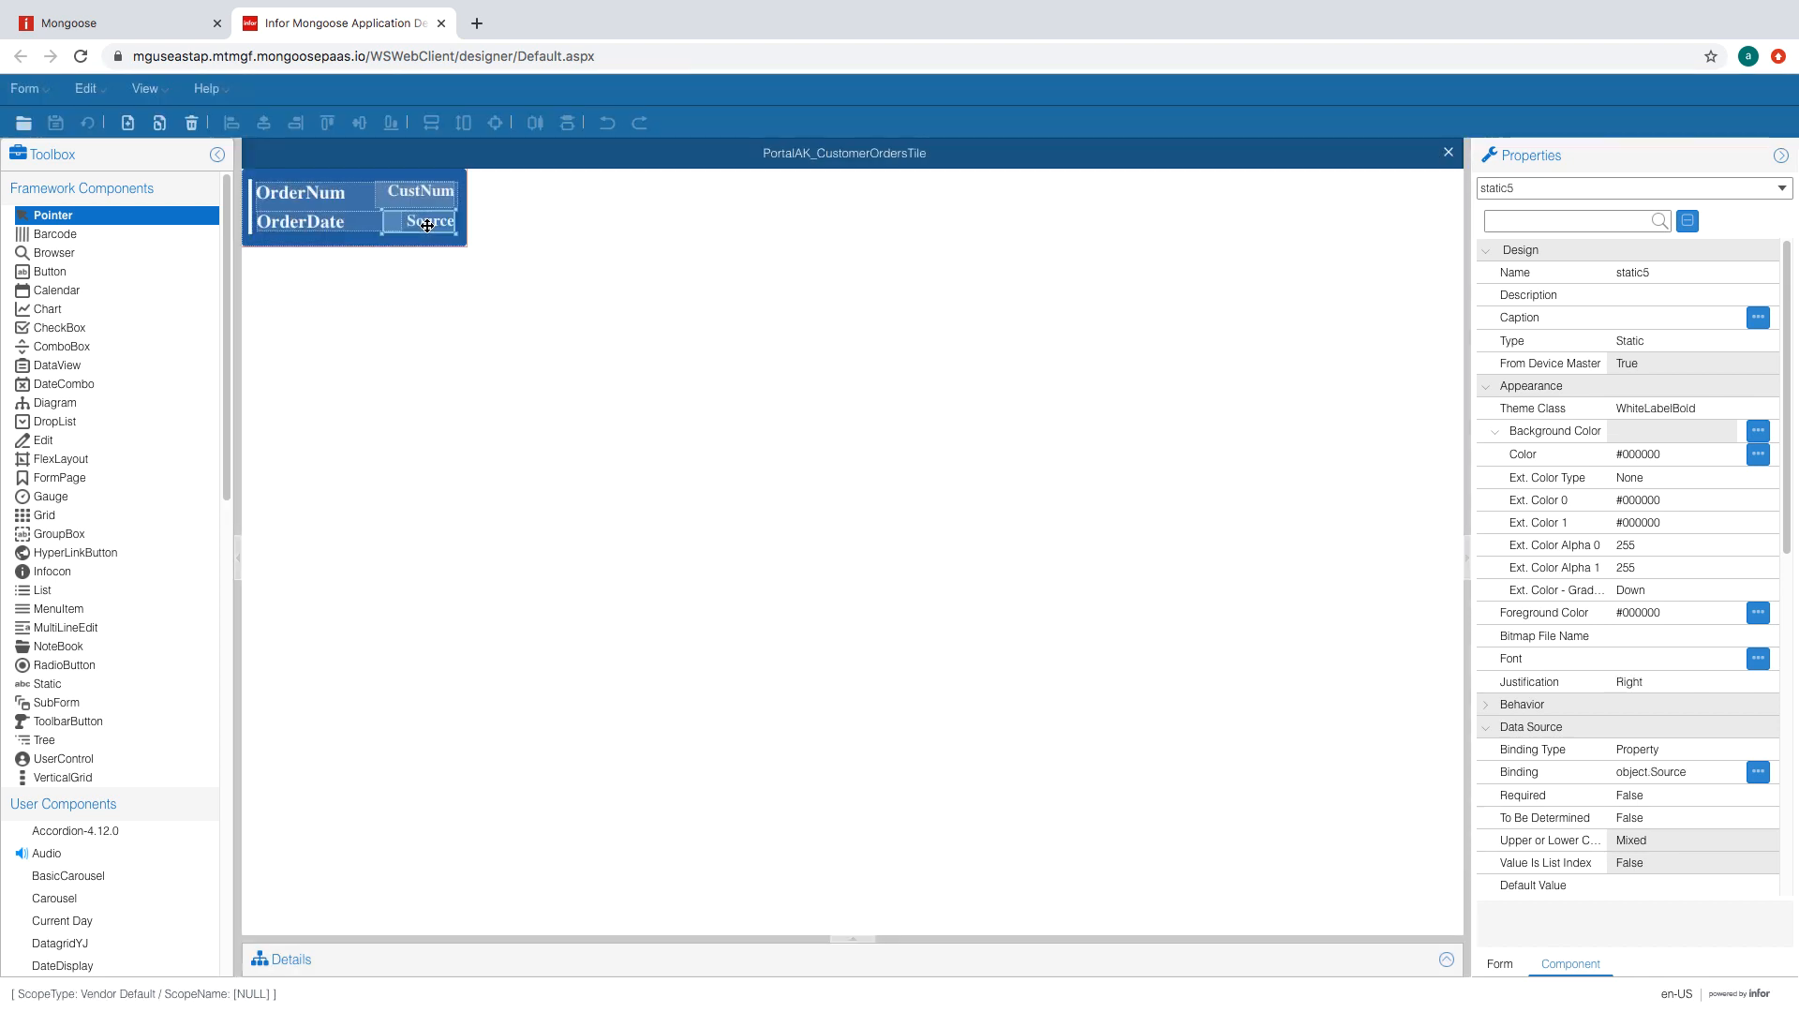
{"action": "left_click", "coordinate": [25, 88]}
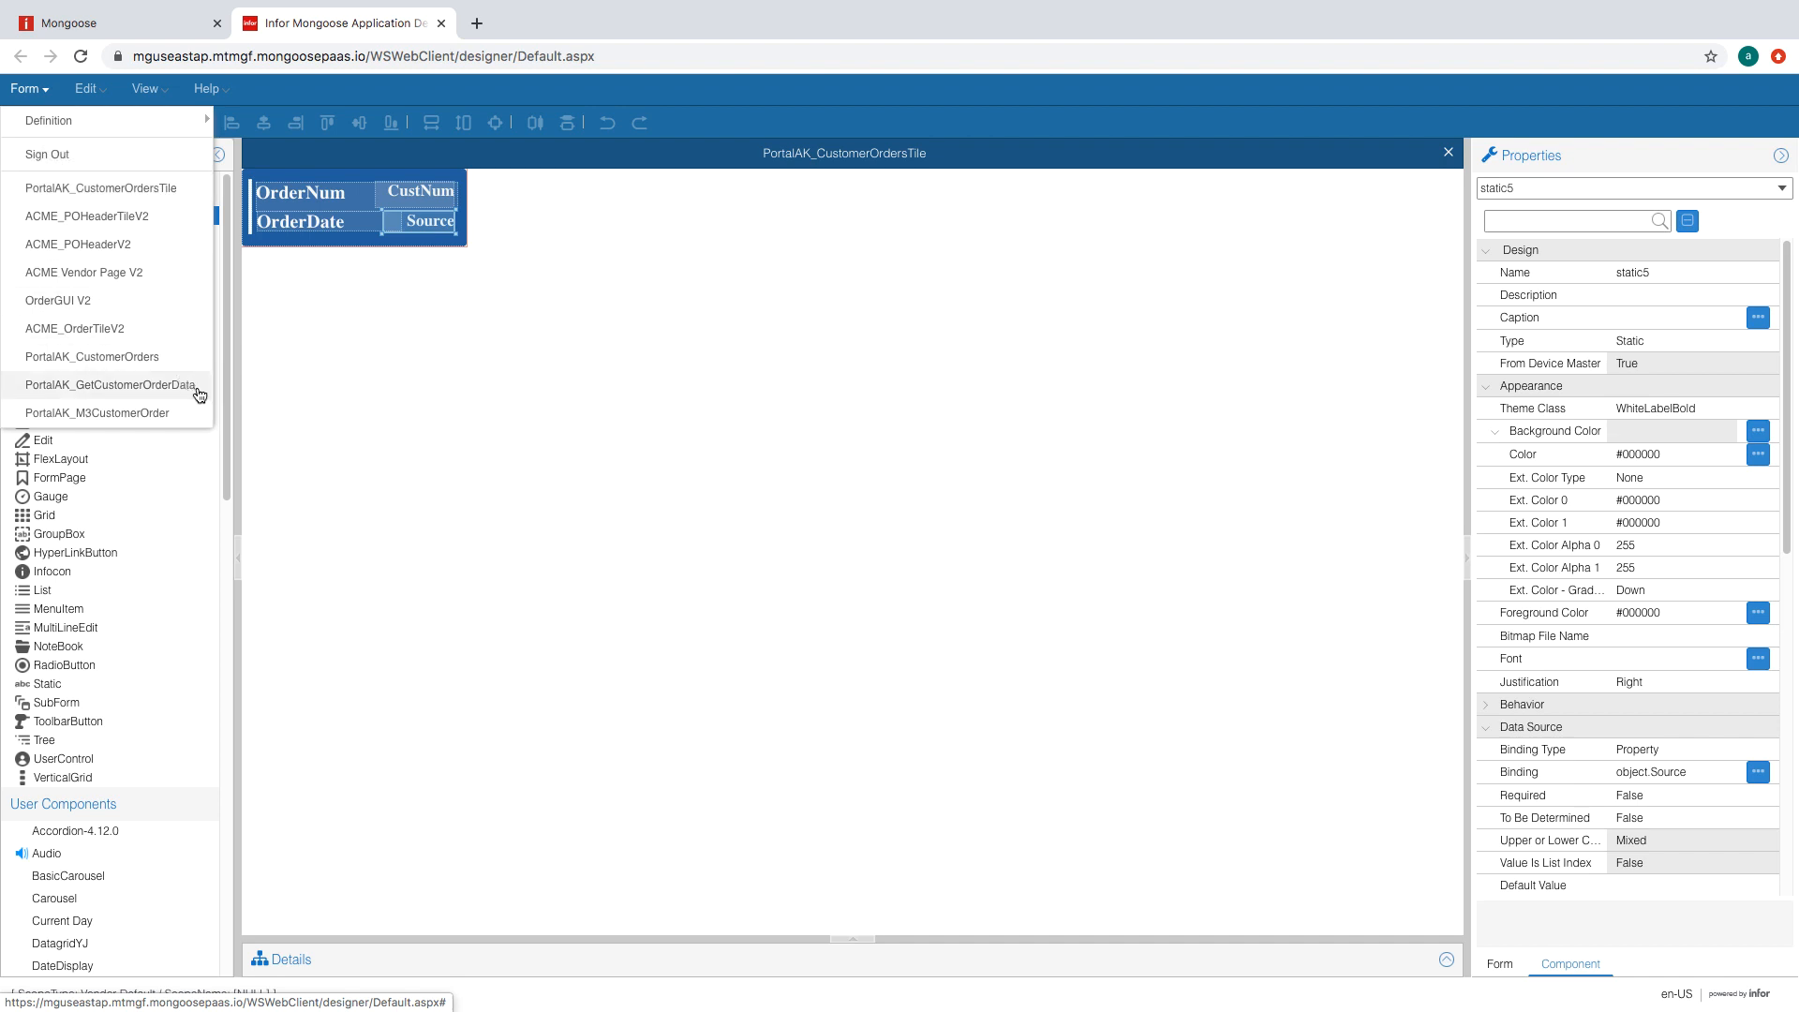
- On PortalAK_CustomerOrders, set grid2's Tile Form to PortalAK_CustomerOrdersTile and Tile When to Always, then regenerate
{"action": "left_click", "coordinate": [184, 360]}
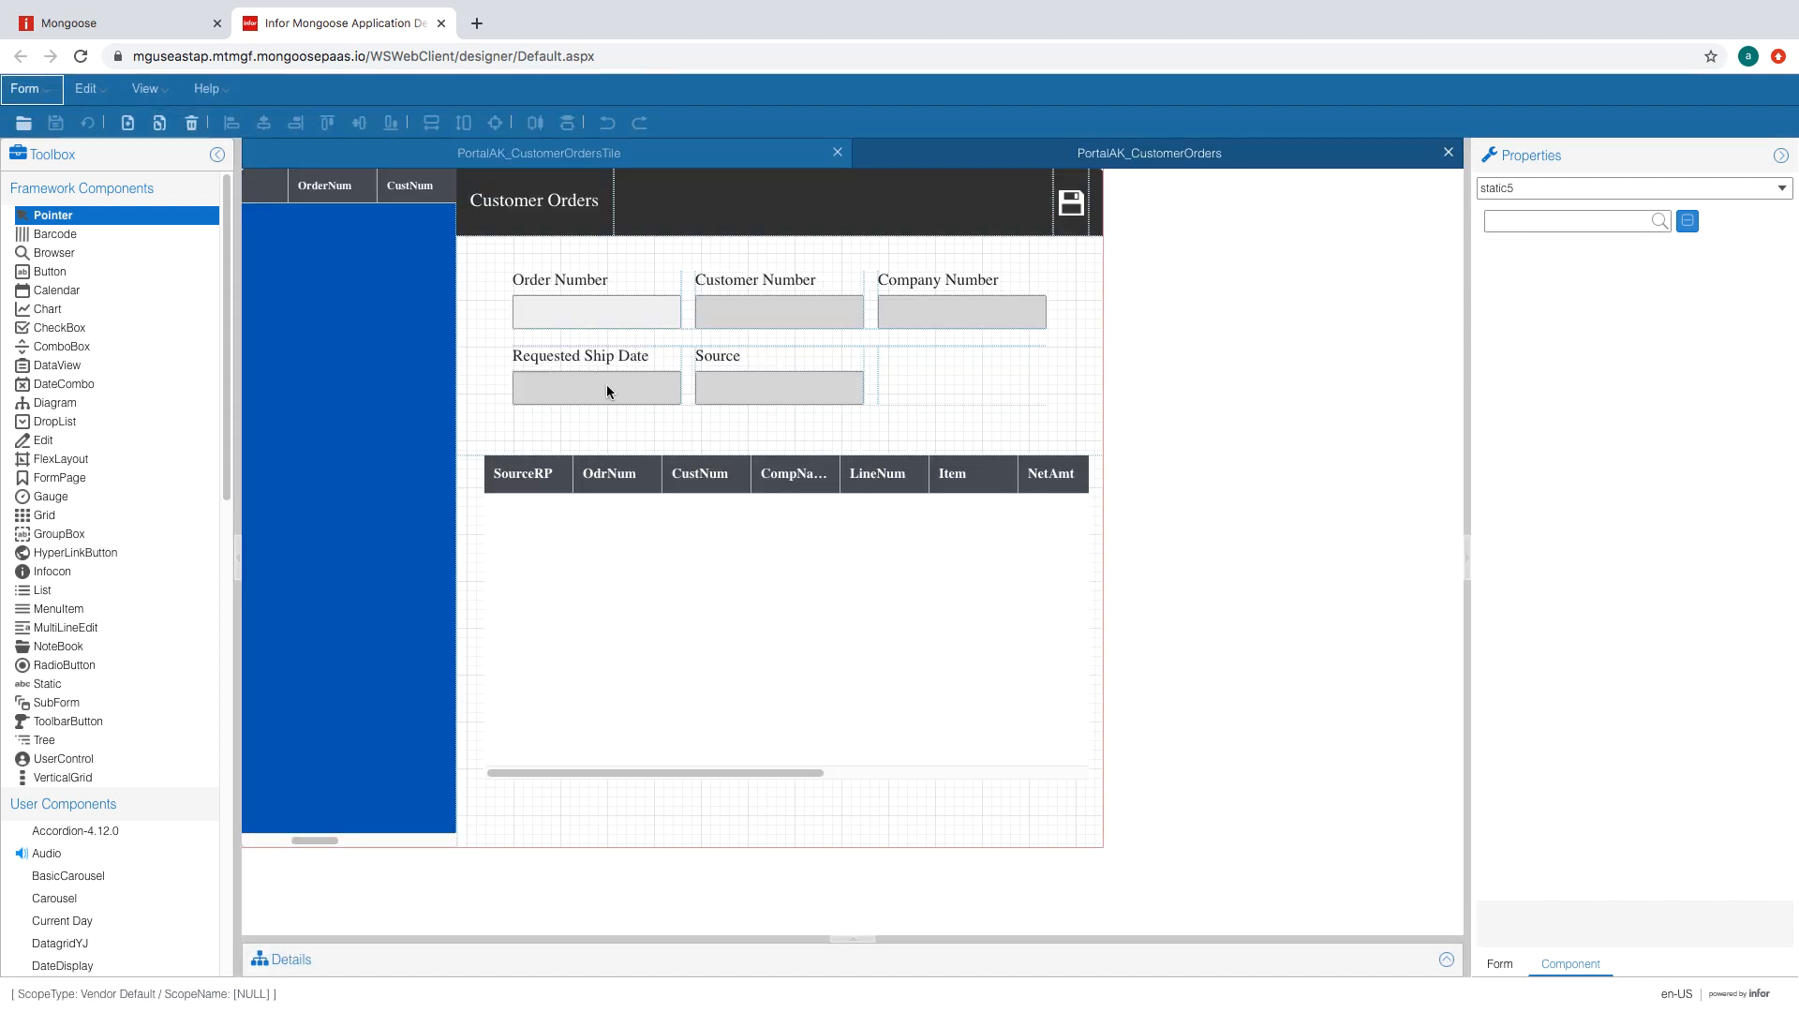
{"action": "left_click", "coordinate": [420, 434]}
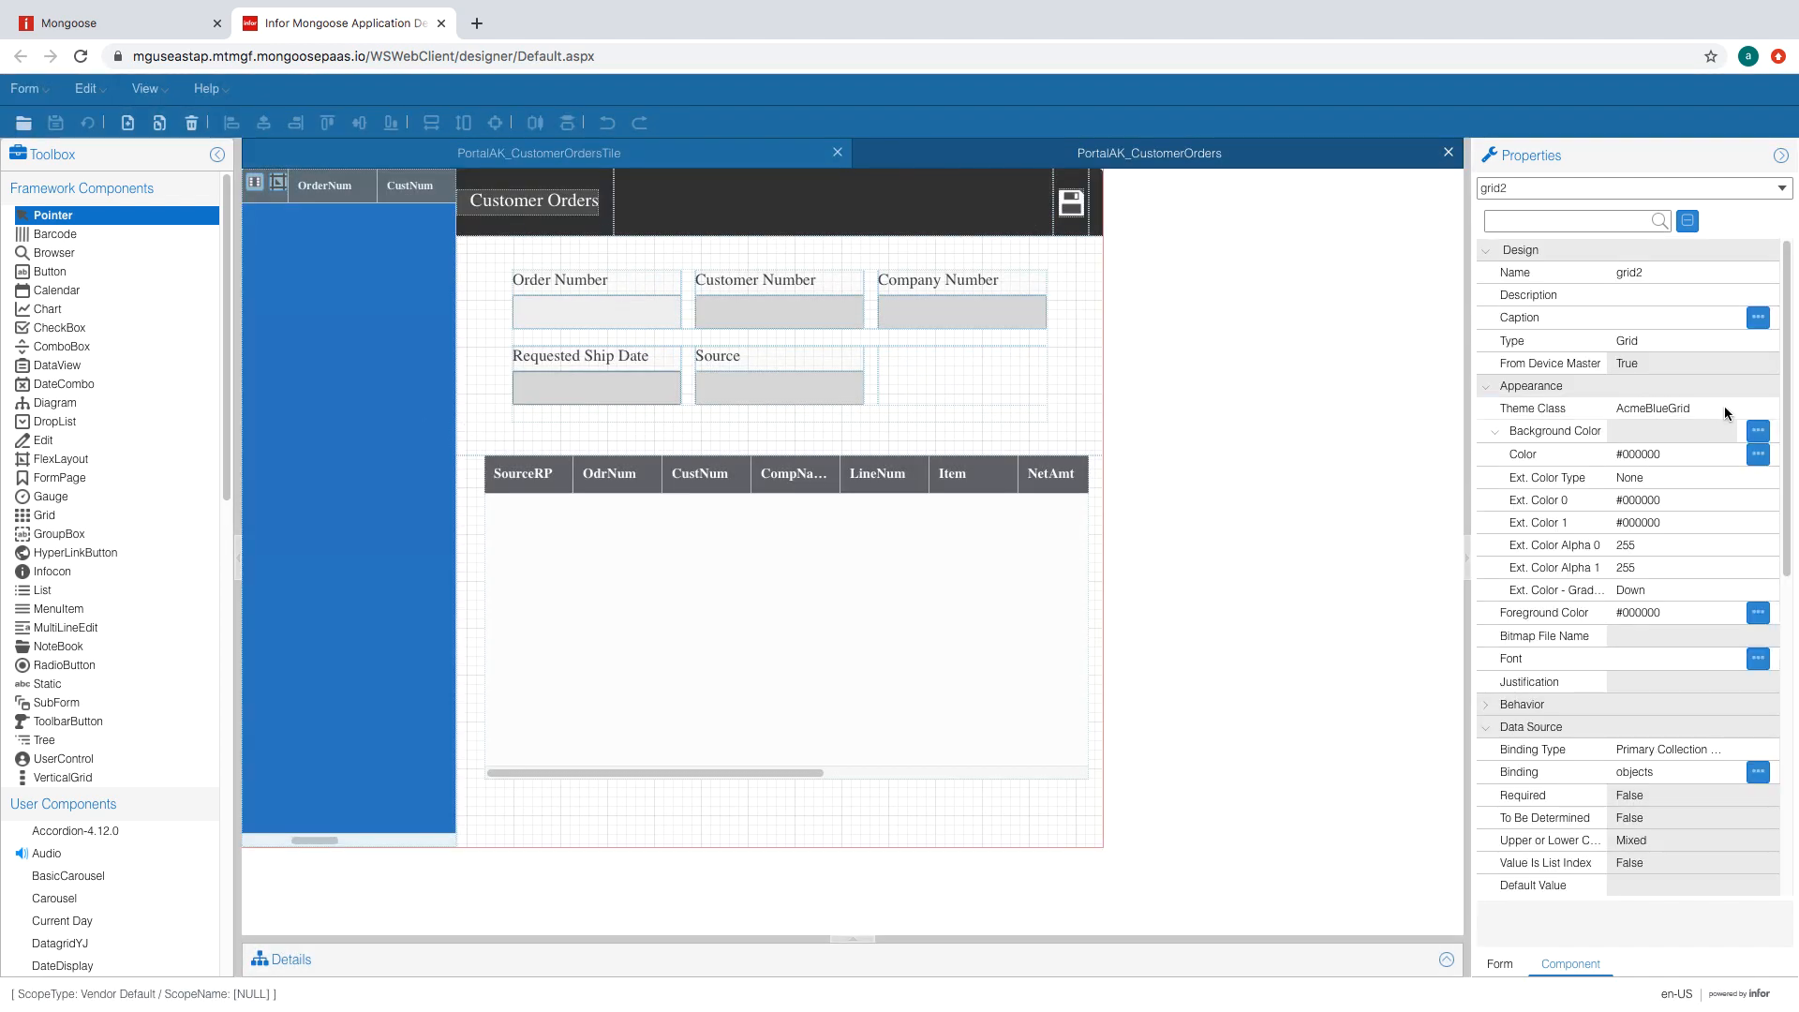
{"action": "scroll", "coordinate": [1797, 718], "scroll_direction": "down", "scroll_amount": 10}
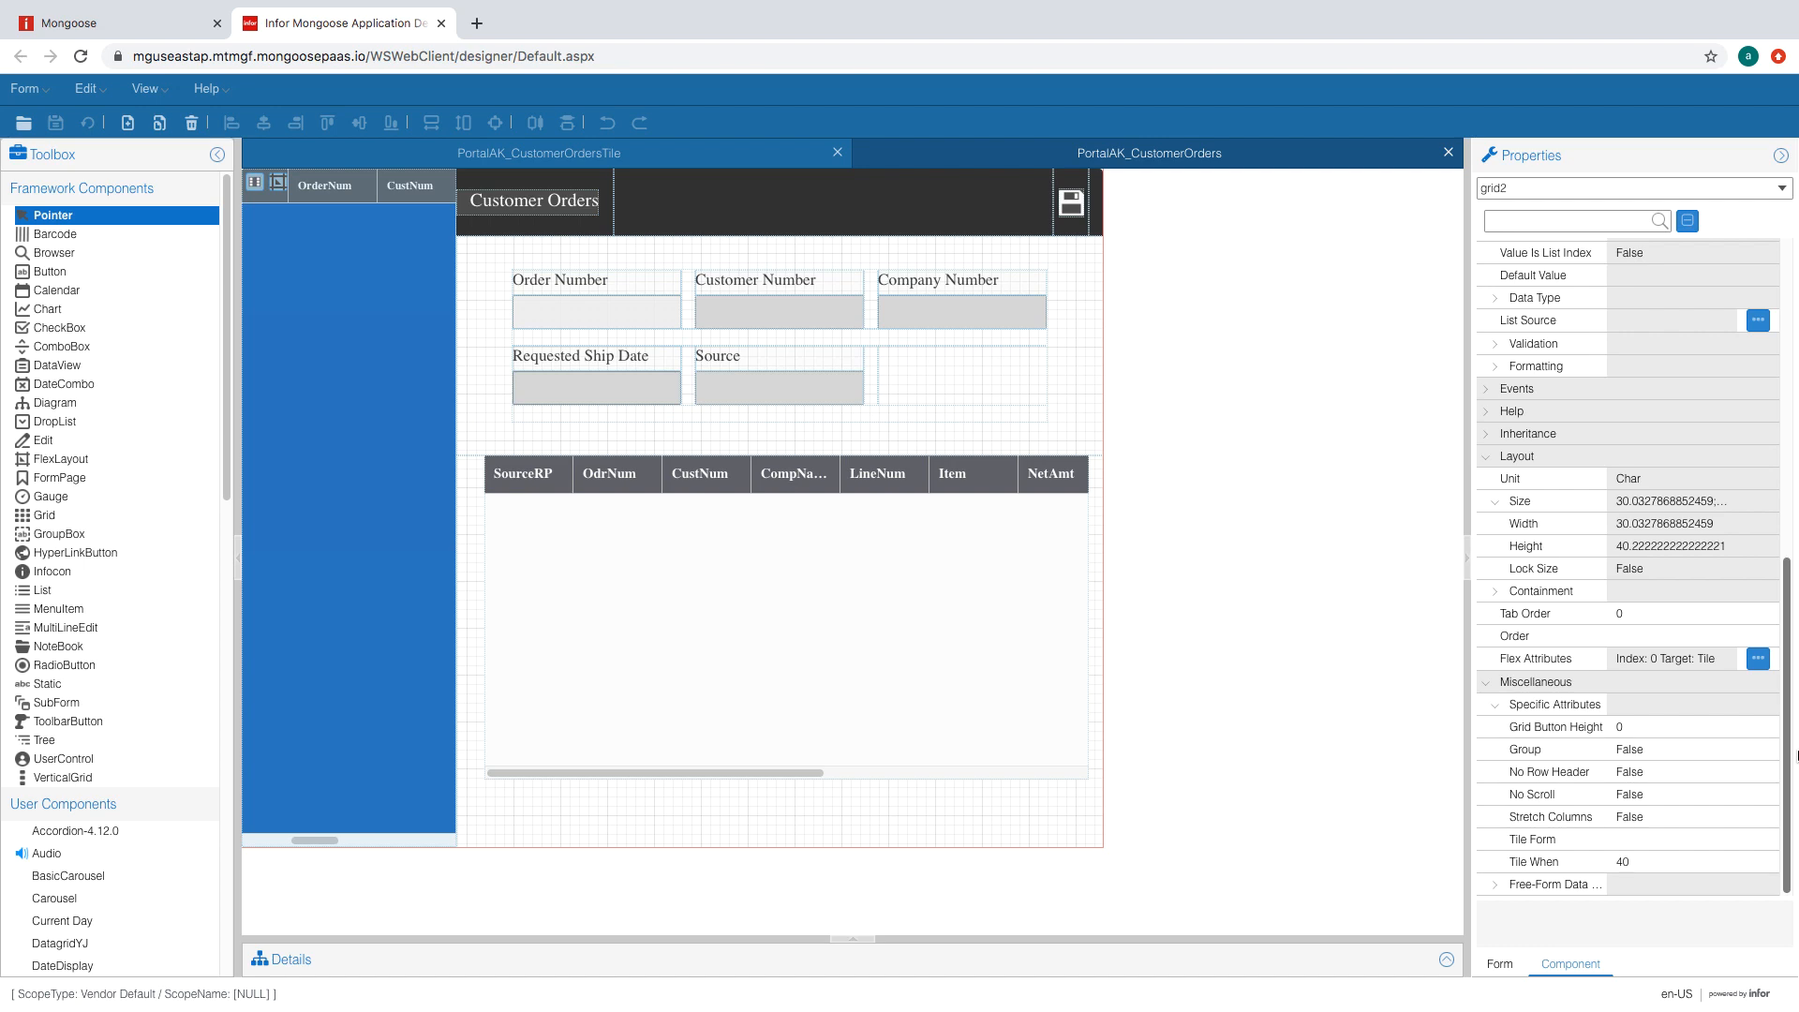
{"action": "left_click", "coordinate": [1736, 845]}
{"action": "left_click", "coordinate": [1732, 844]}
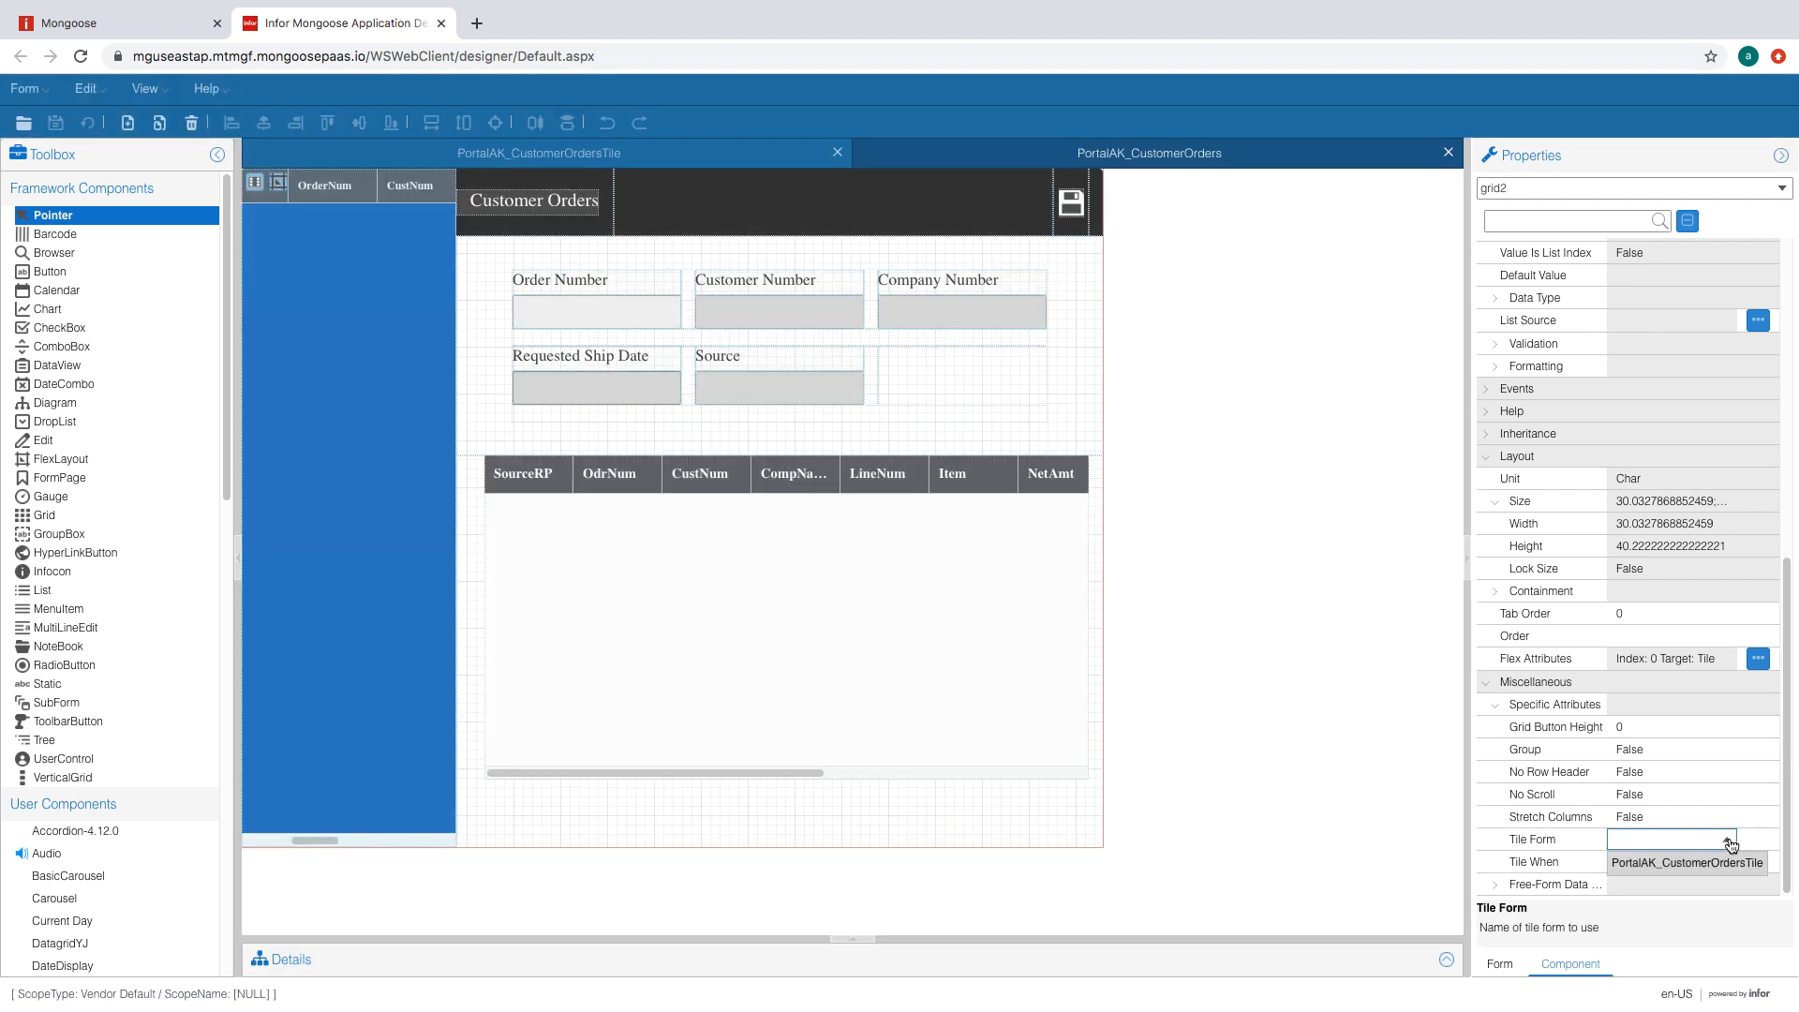
{"action": "left_click", "coordinate": [1732, 862]}
{"action": "left_click", "coordinate": [1706, 861]}
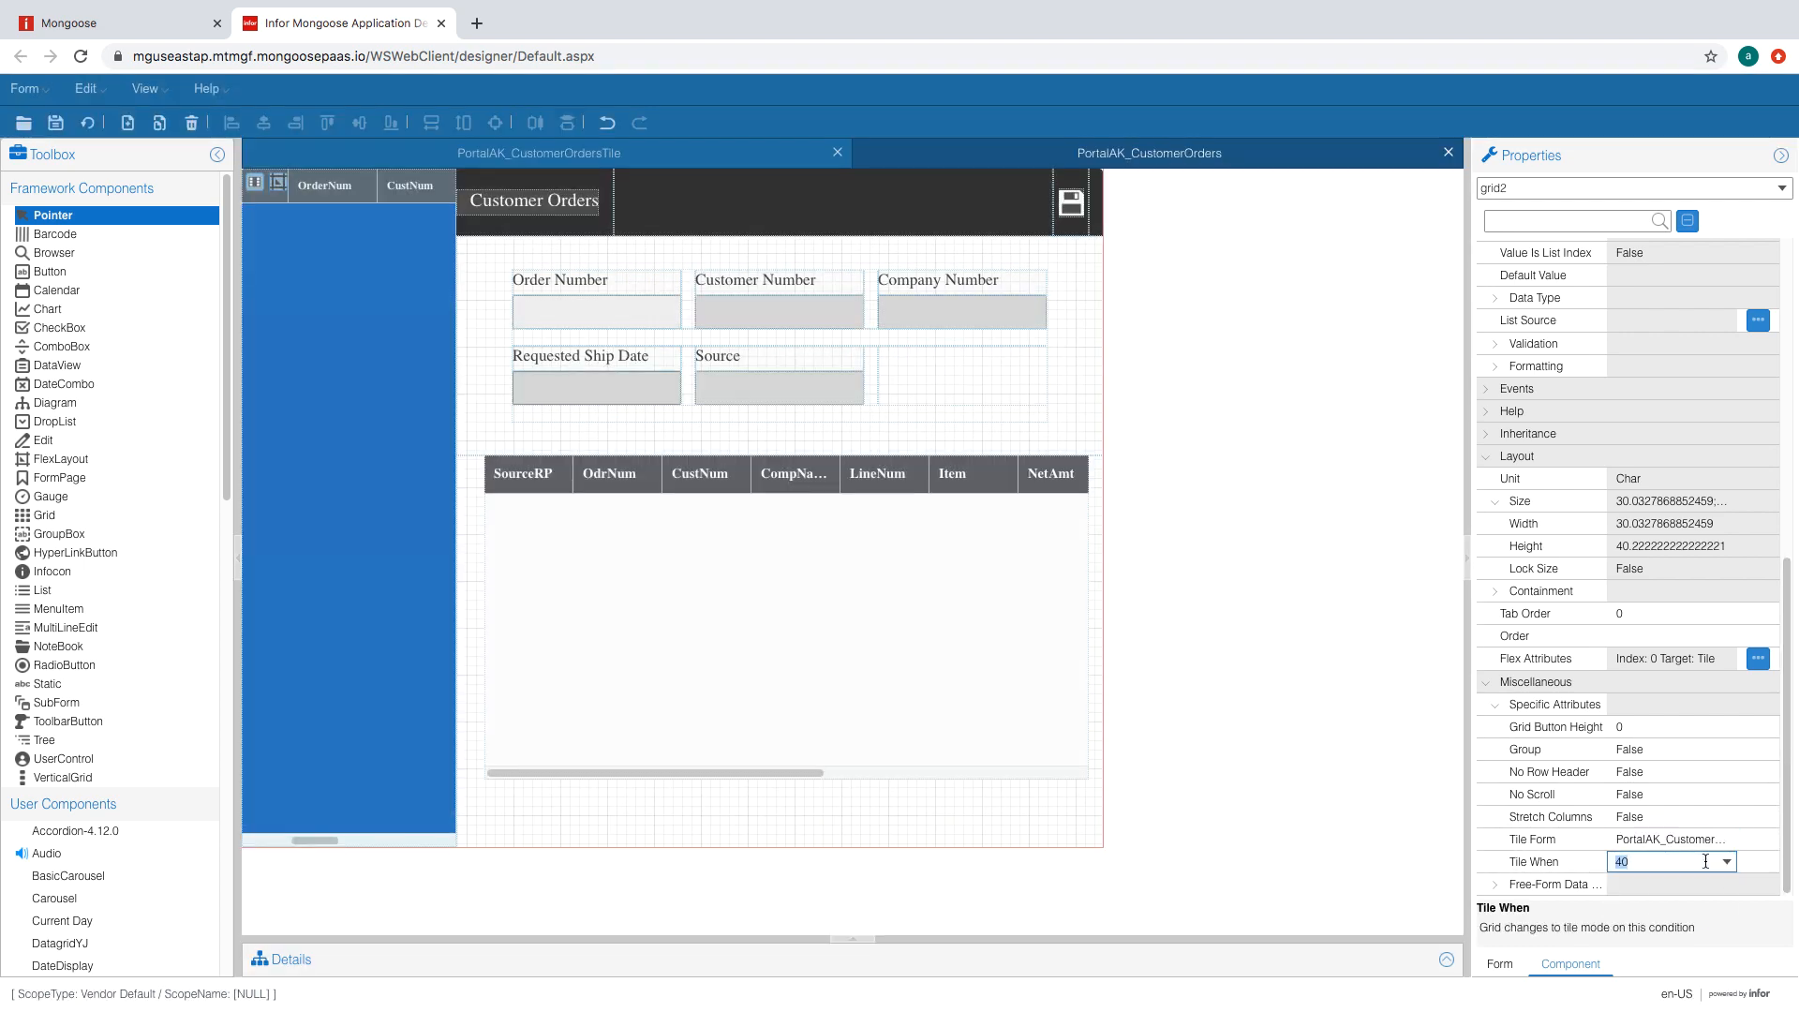
{"action": "left_click", "coordinate": [1727, 862]}
{"action": "left_click", "coordinate": [1635, 885]}
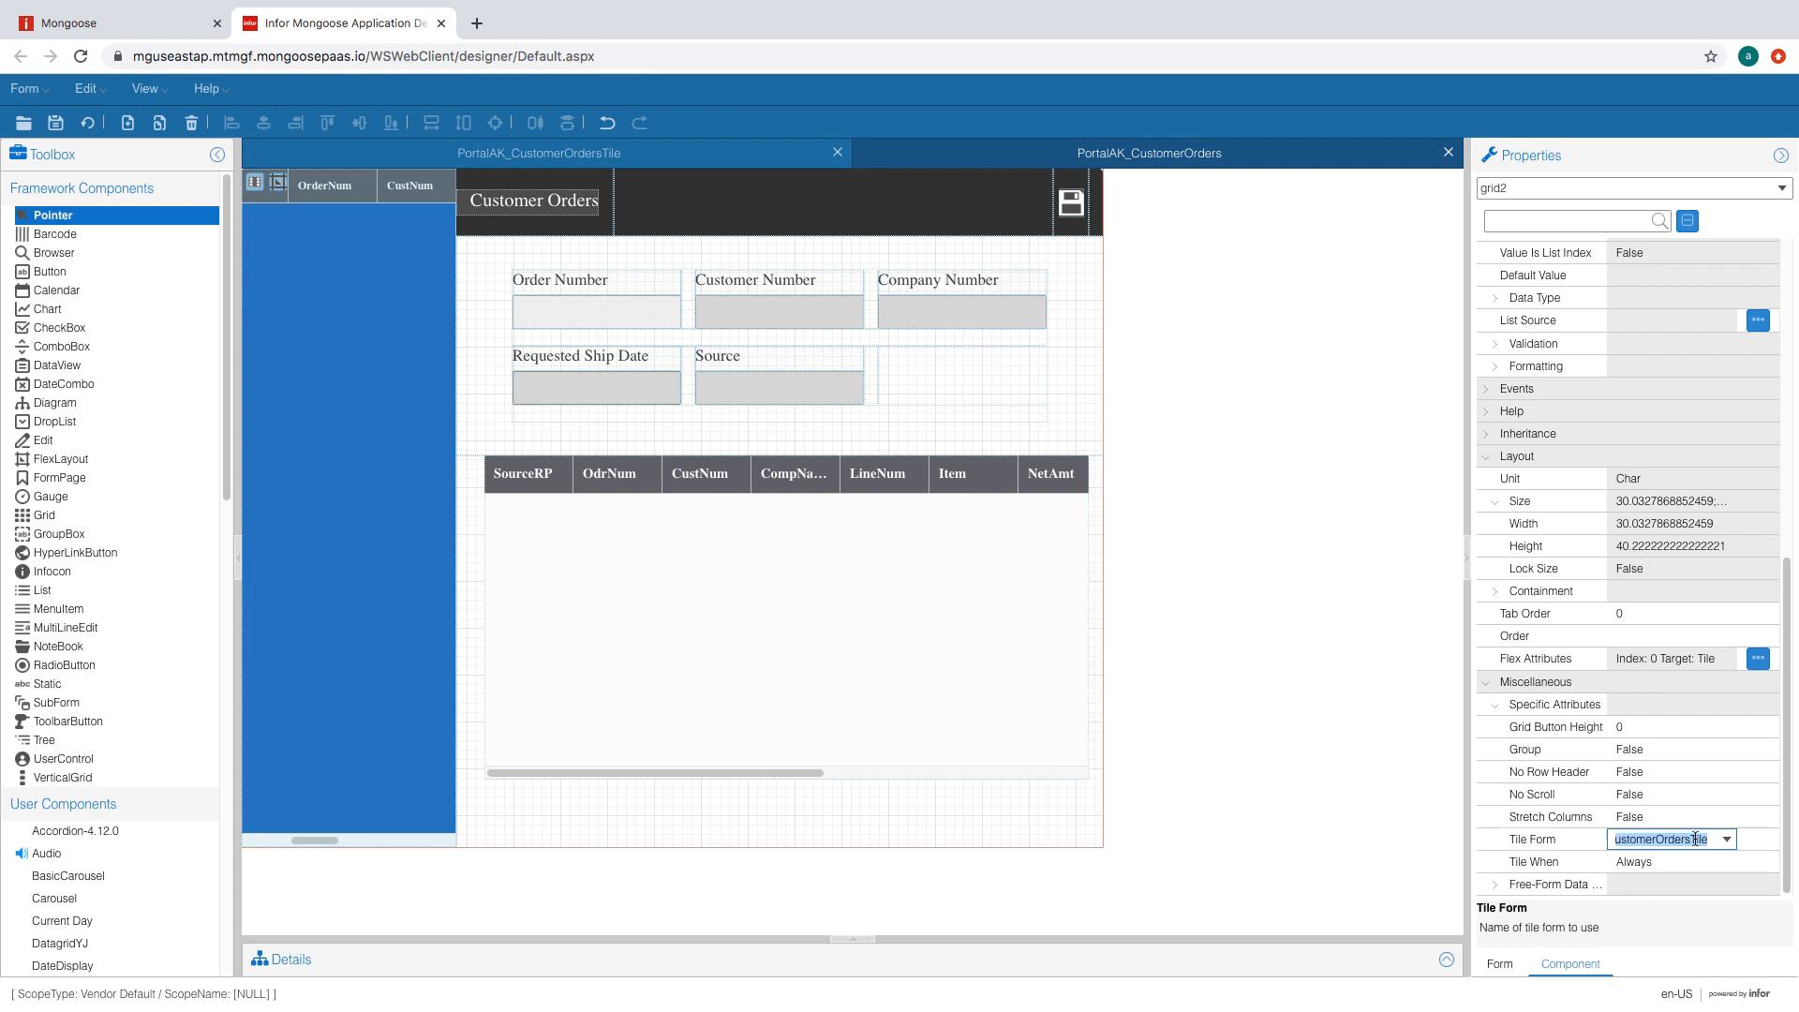
{"action": "left_click", "coordinate": [82, 130]}
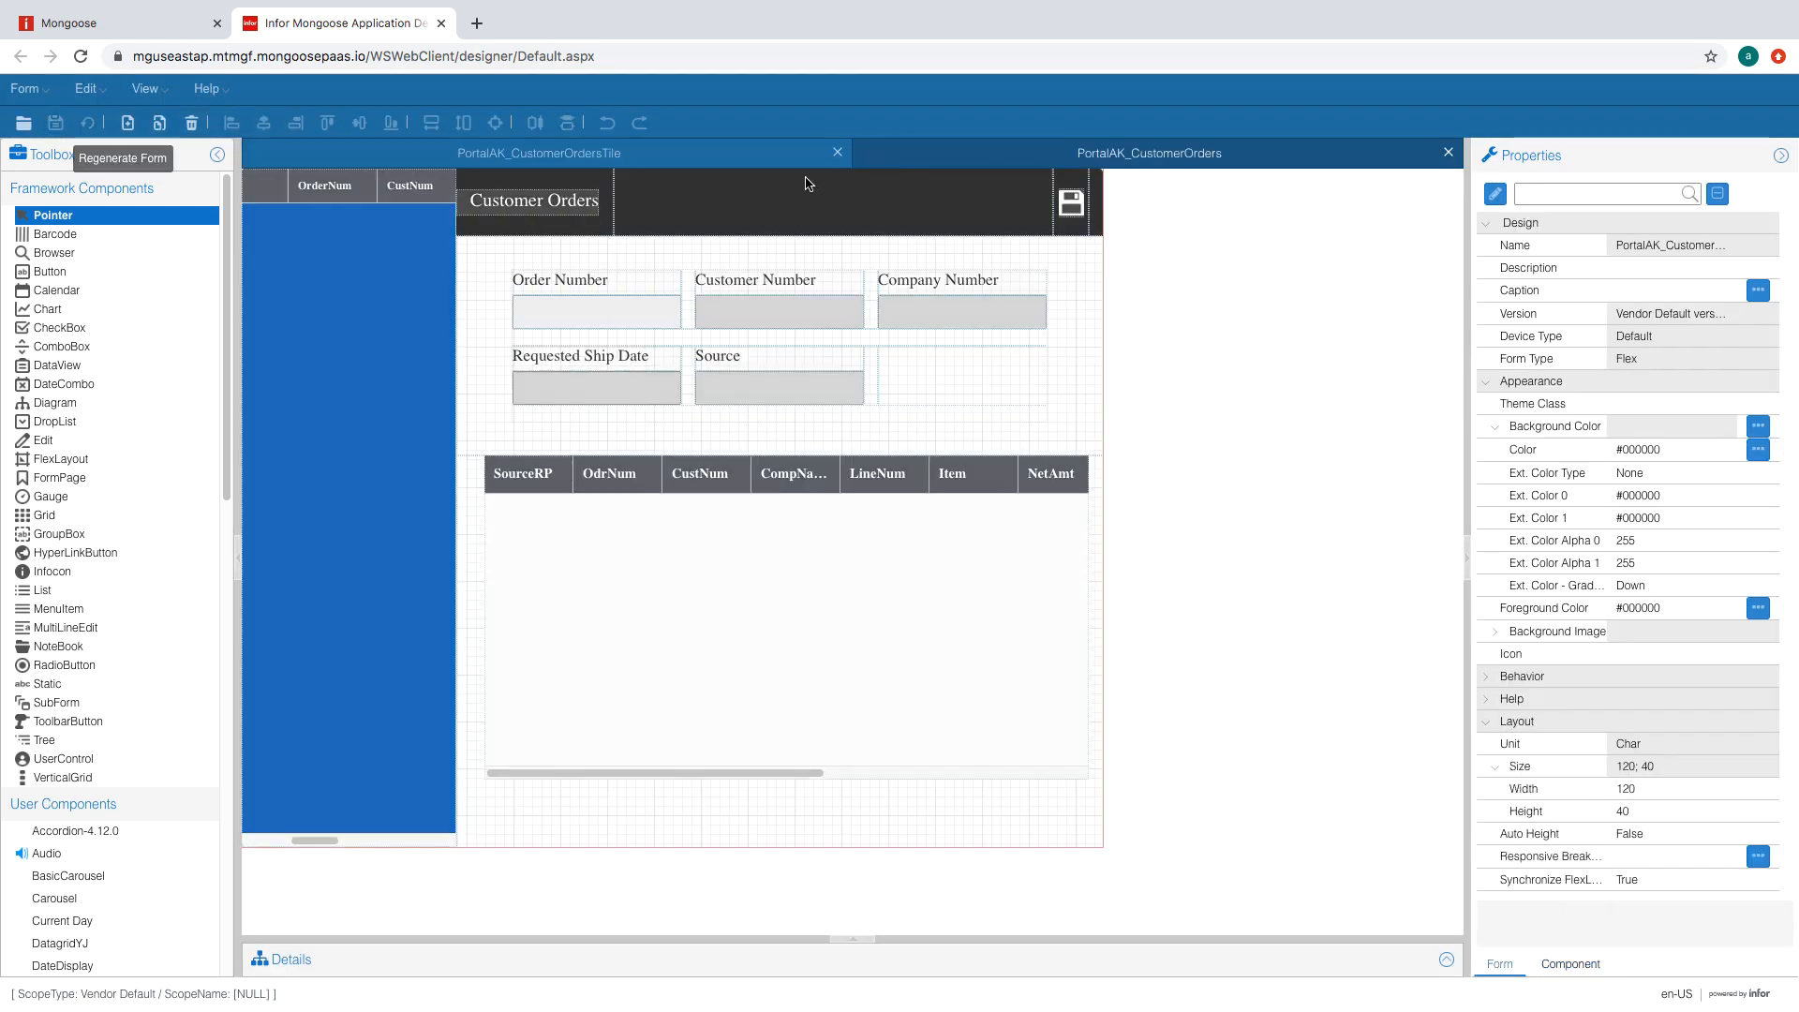
{"action": "left_click", "coordinate": [122, 24]}
- Unload all global form objects and open the PortalAK_CustomerOrders form in the portal
{"action": "left_click", "coordinate": [140, 133]}
{"action": "mouse_move", "coordinate": [239, 249]}
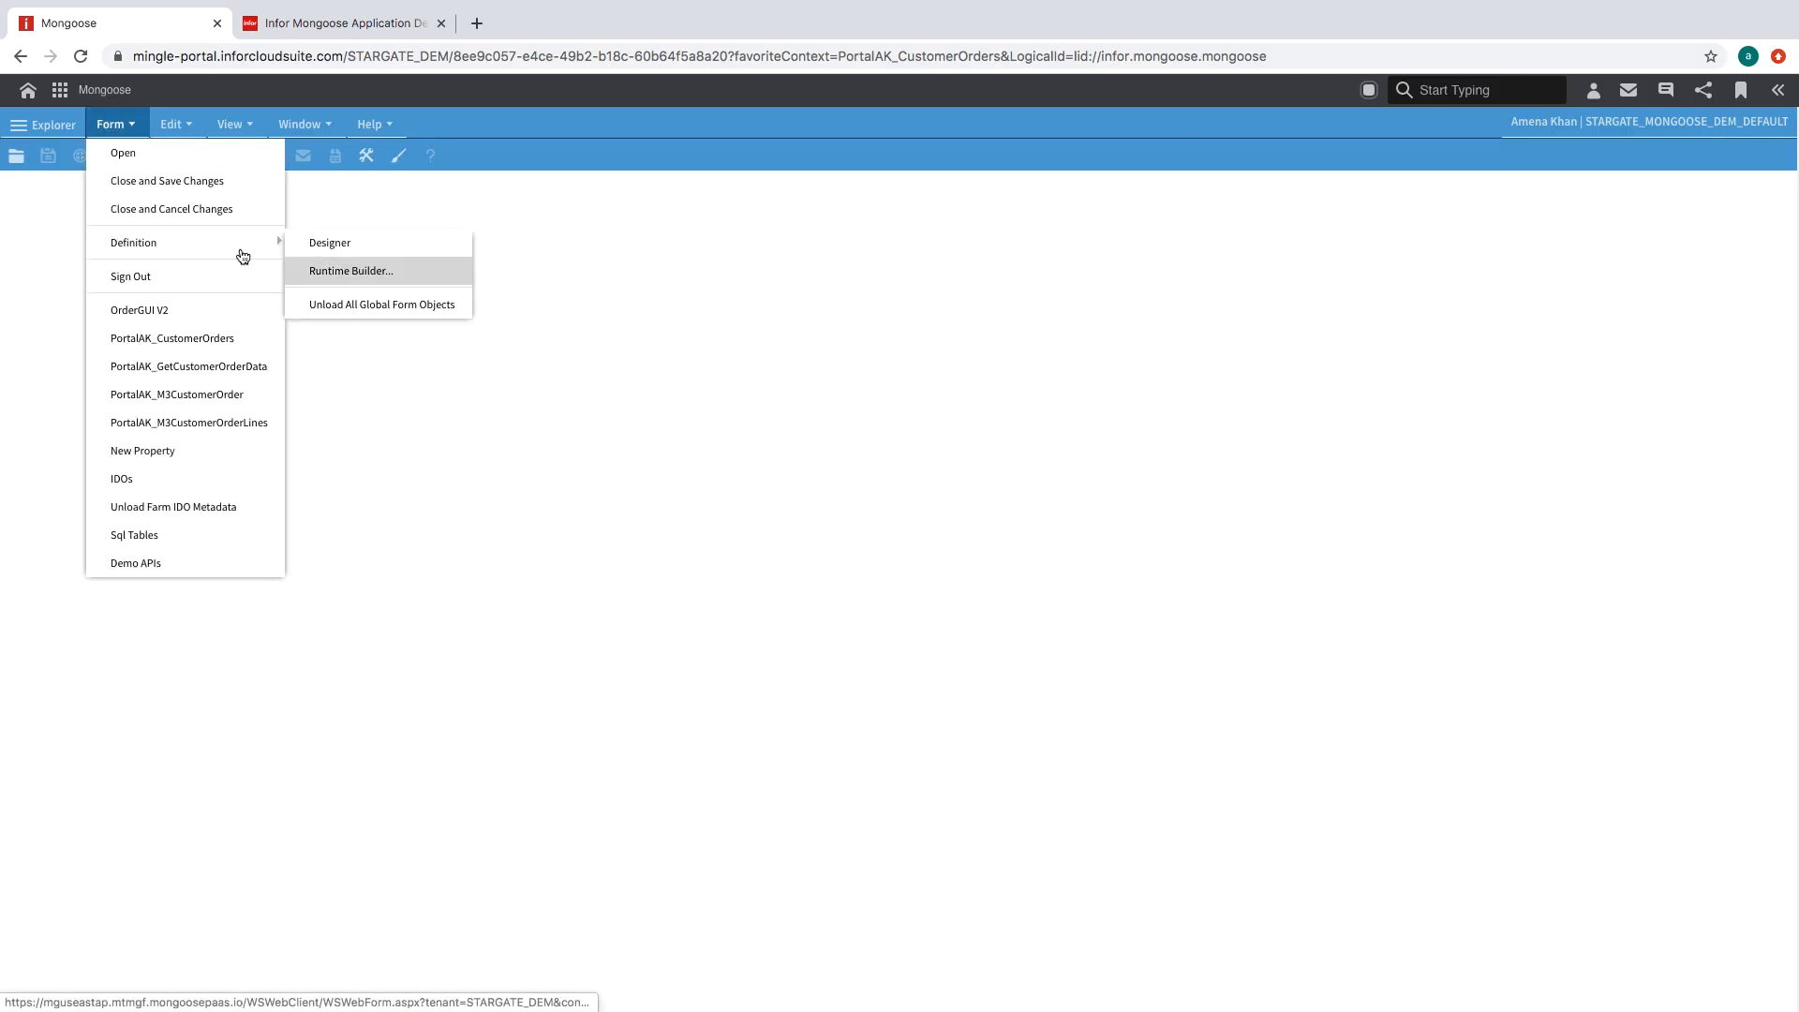
{"action": "left_click", "coordinate": [335, 308]}
{"action": "left_click", "coordinate": [115, 124]}
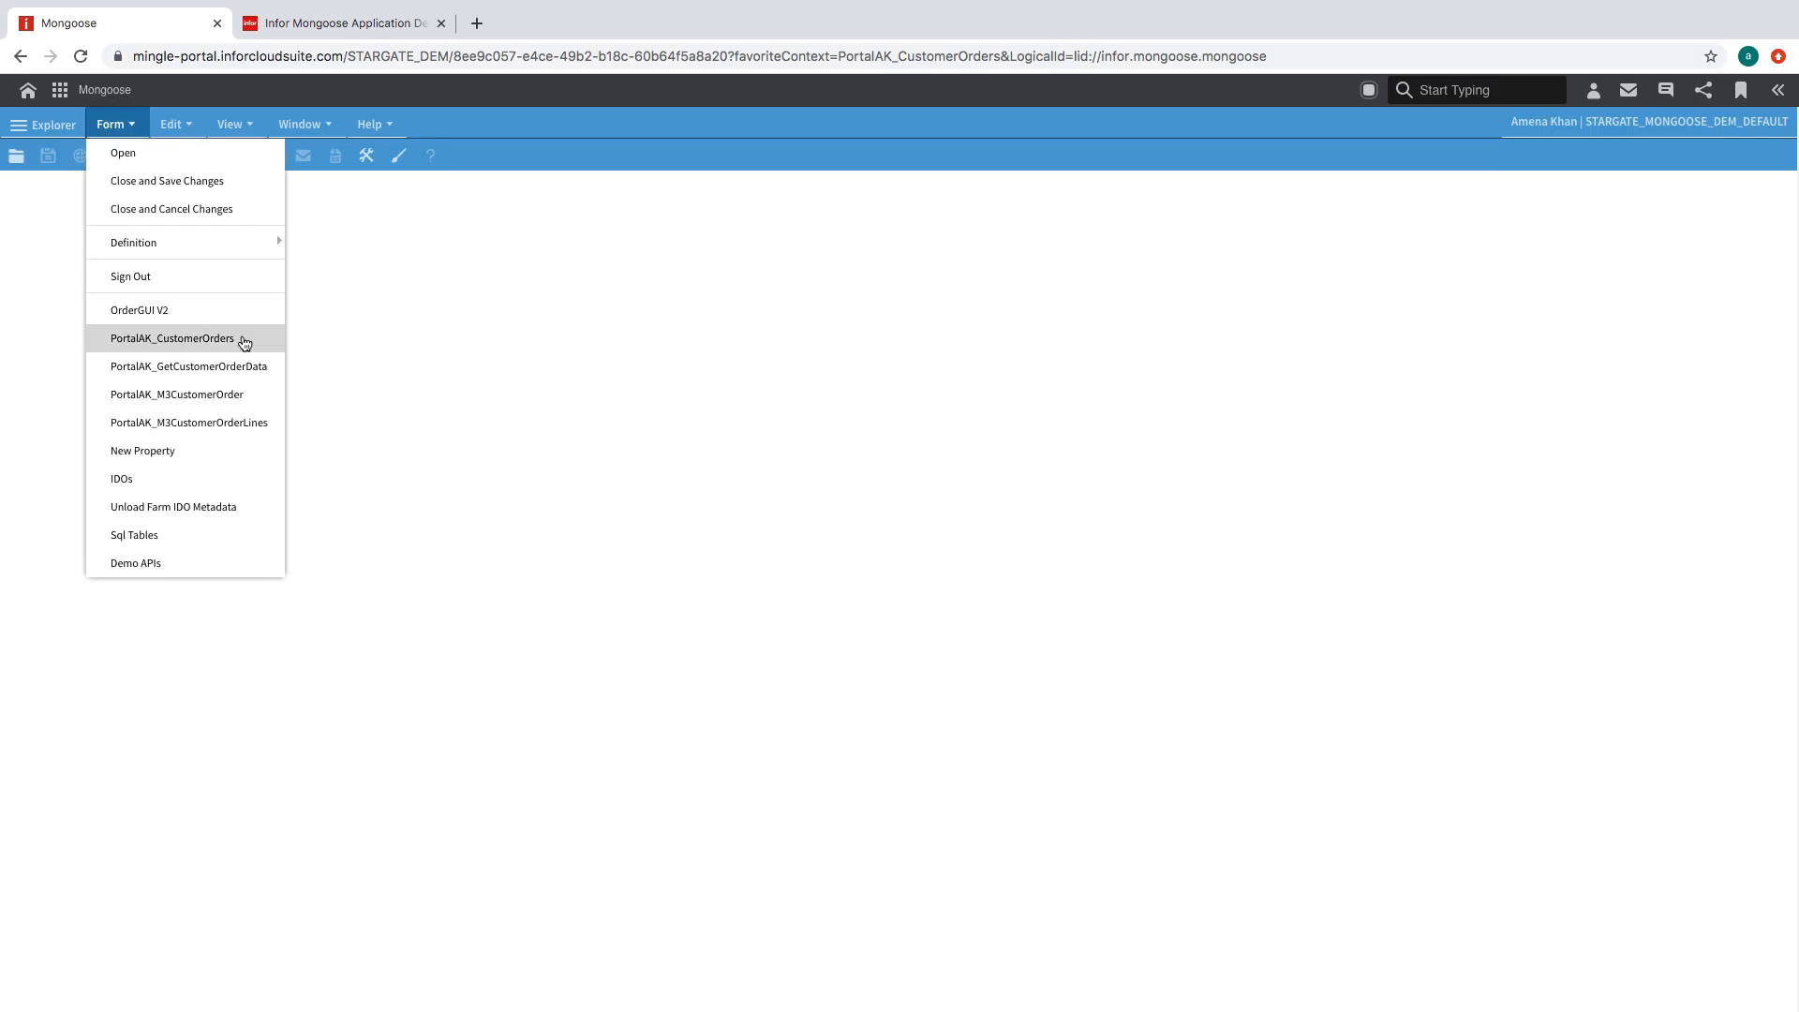
{"action": "left_click", "coordinate": [242, 339]}
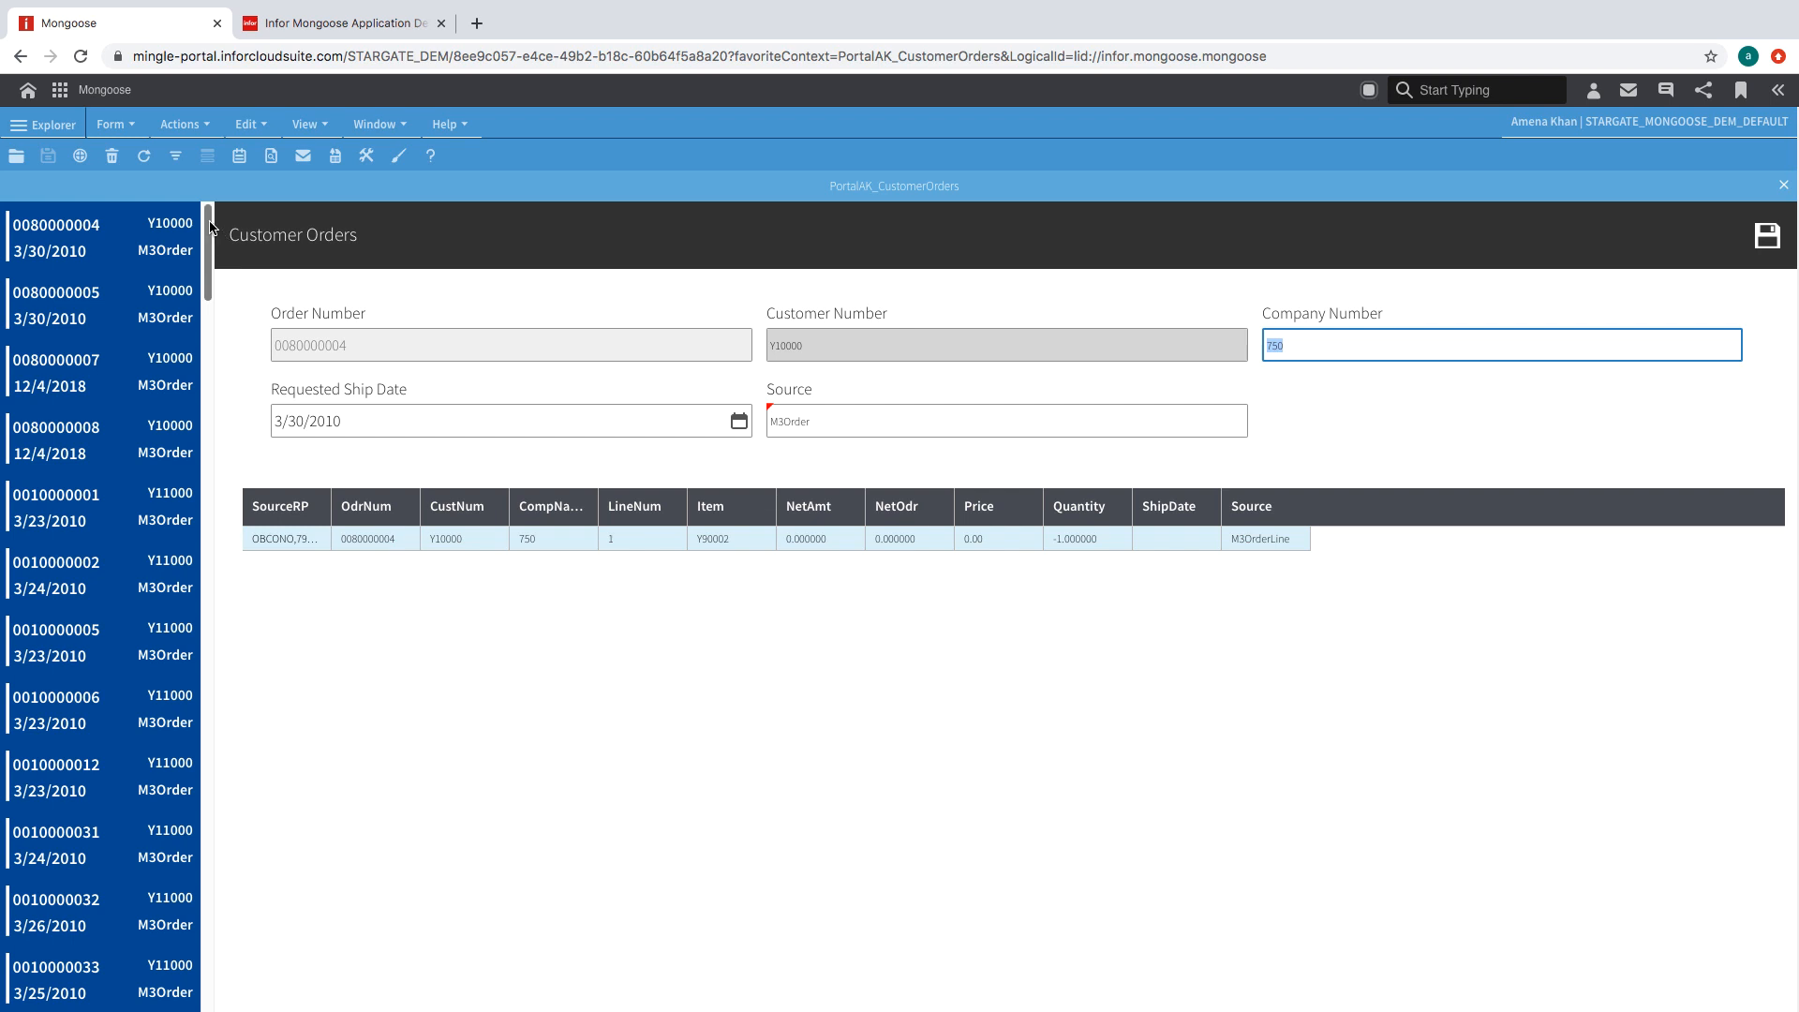
{"action": "scroll", "coordinate": [212, 233], "scroll_direction": "up", "scroll_amount": 1}
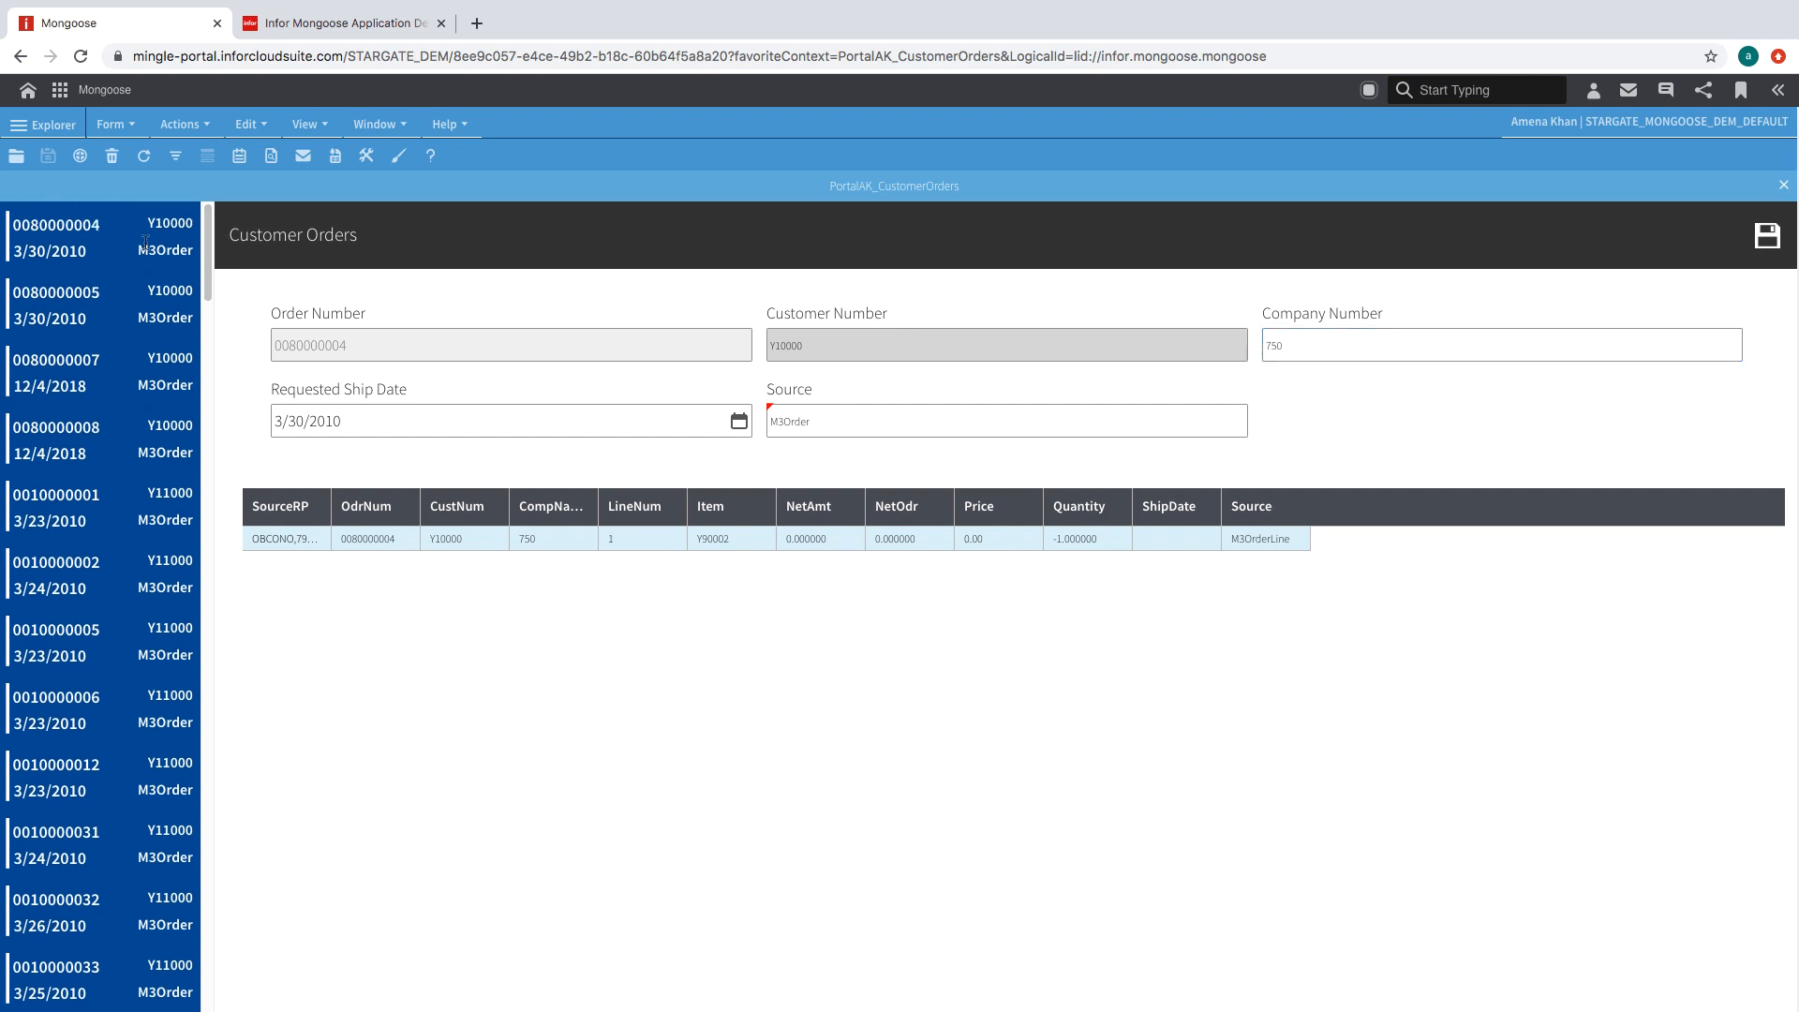
{"action": "left_click", "coordinate": [99, 371]}
{"action": "left_click", "coordinate": [79, 506]}
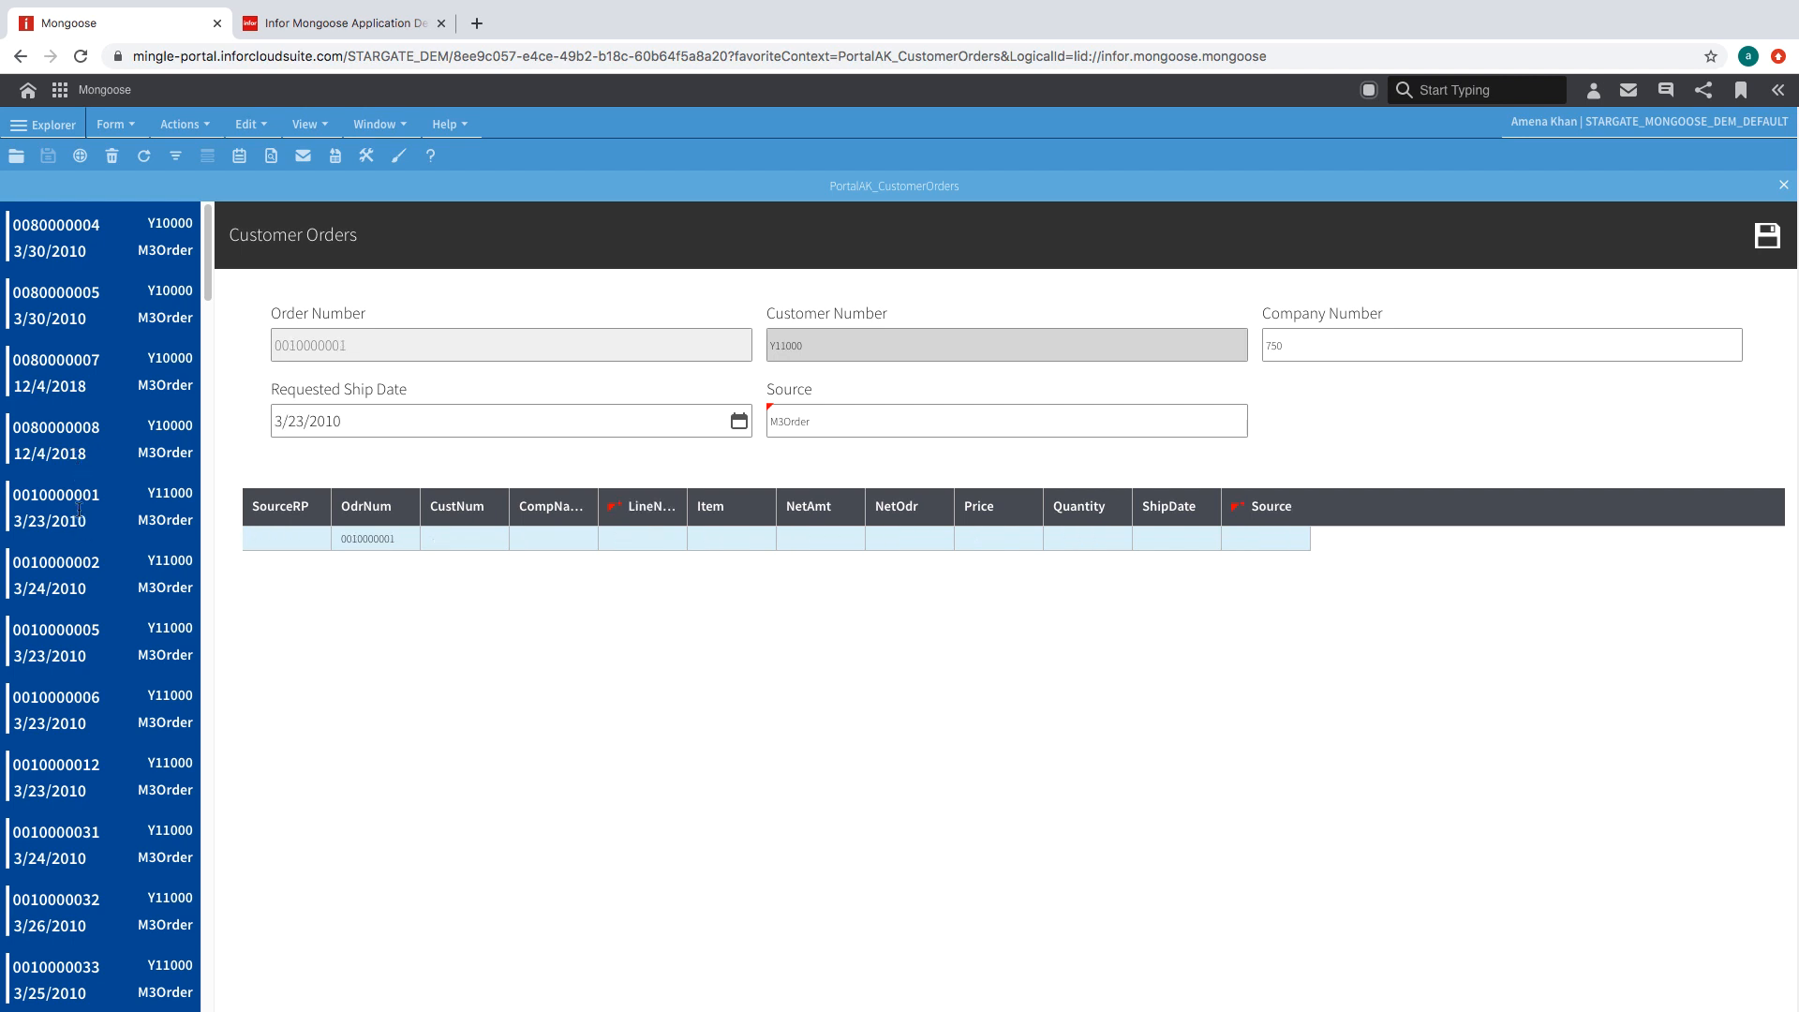
{"action": "left_click", "coordinate": [73, 710]}
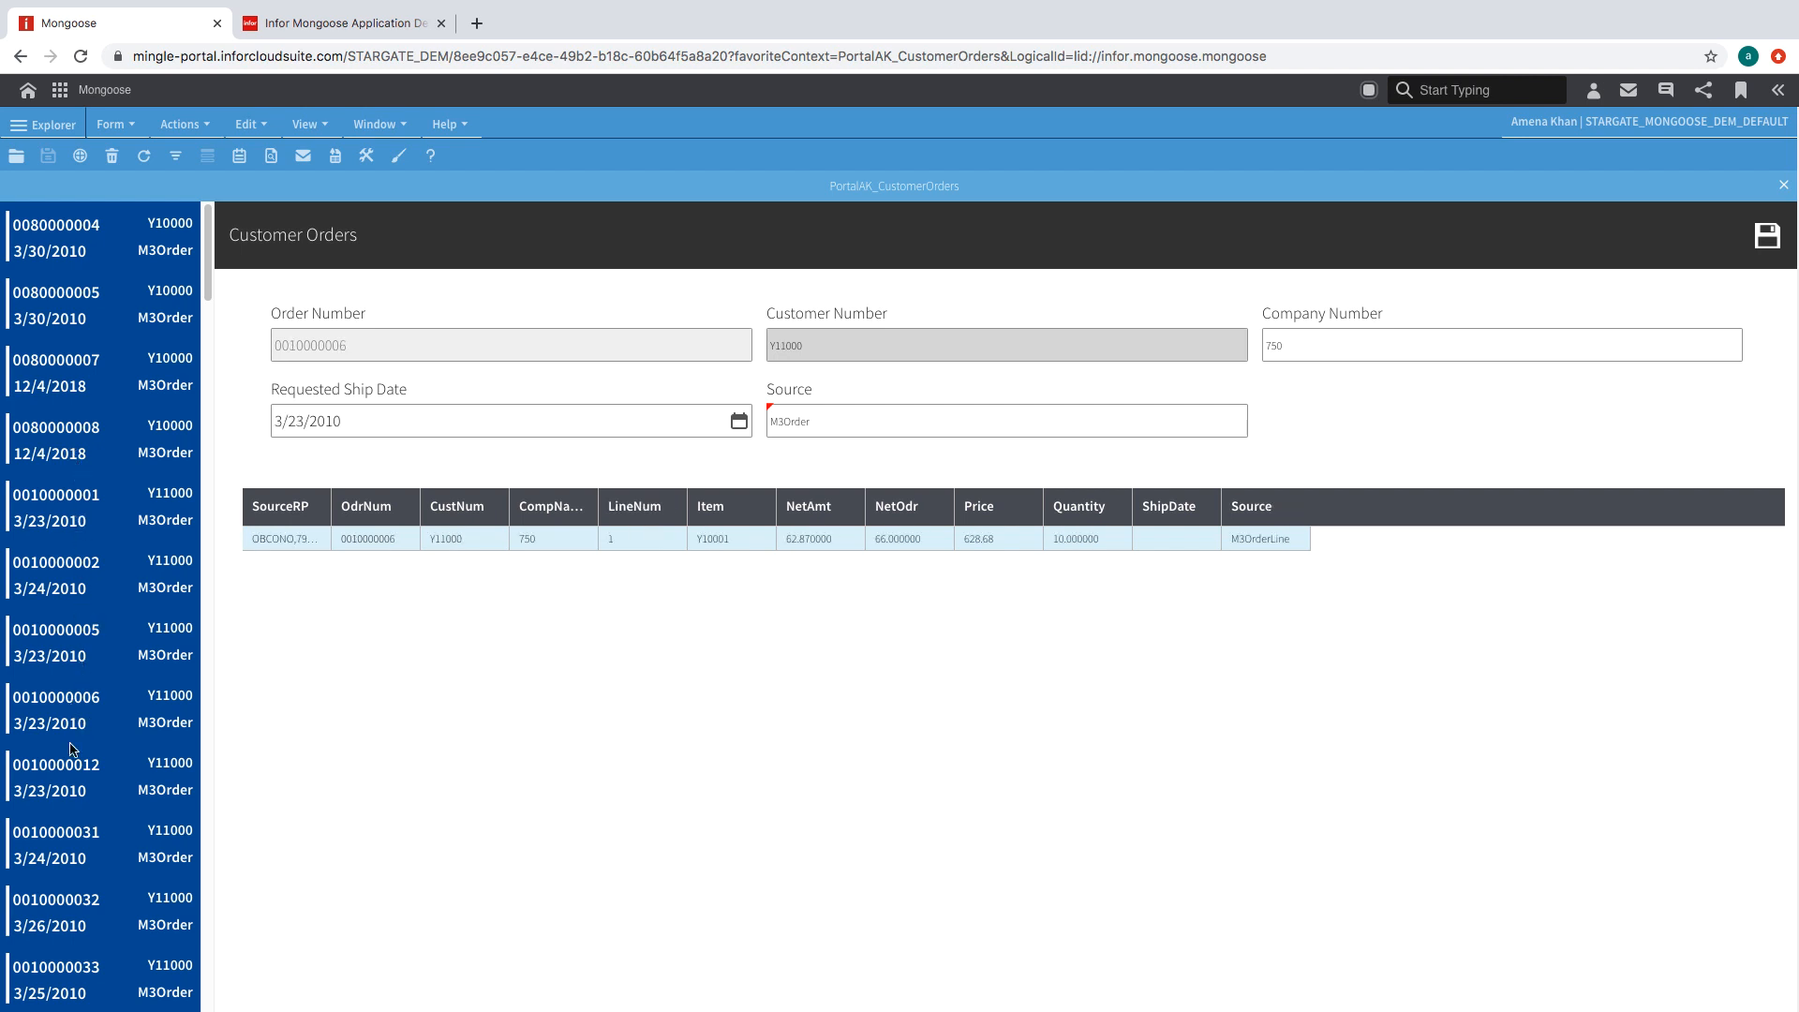
{"action": "left_click", "coordinate": [70, 967]}
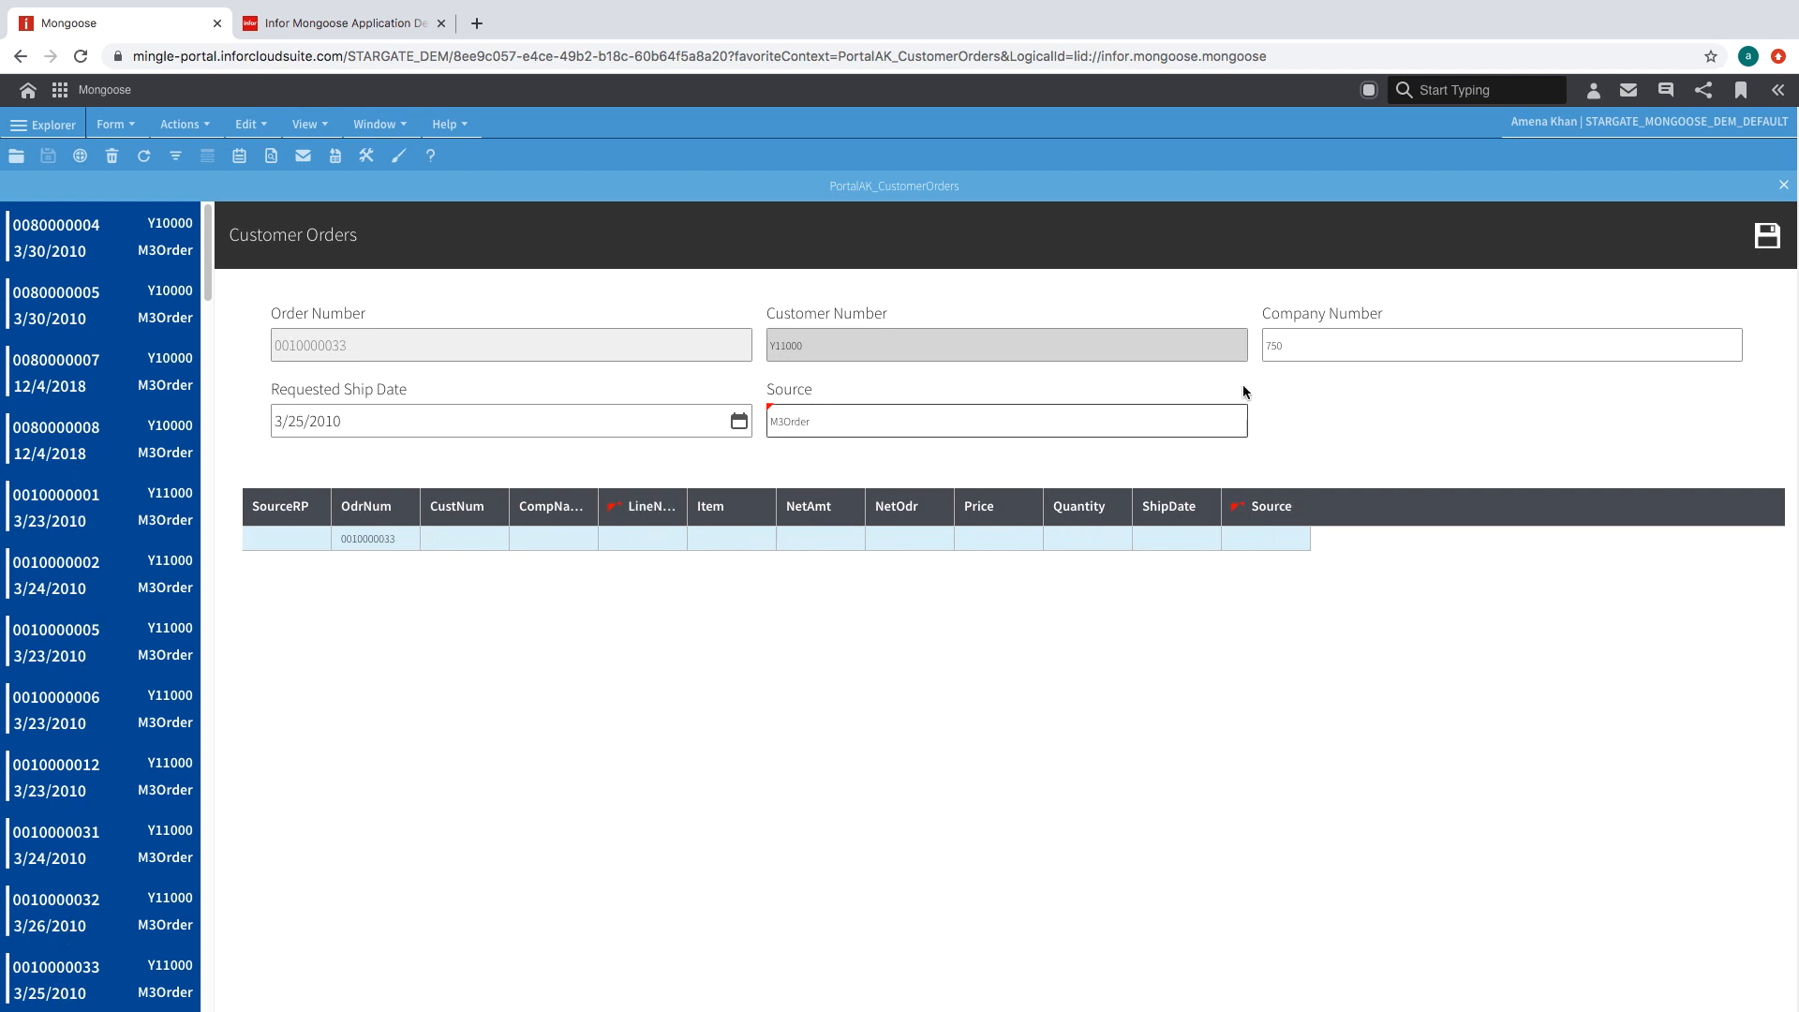
{"action": "left_click", "coordinate": [49, 898]}
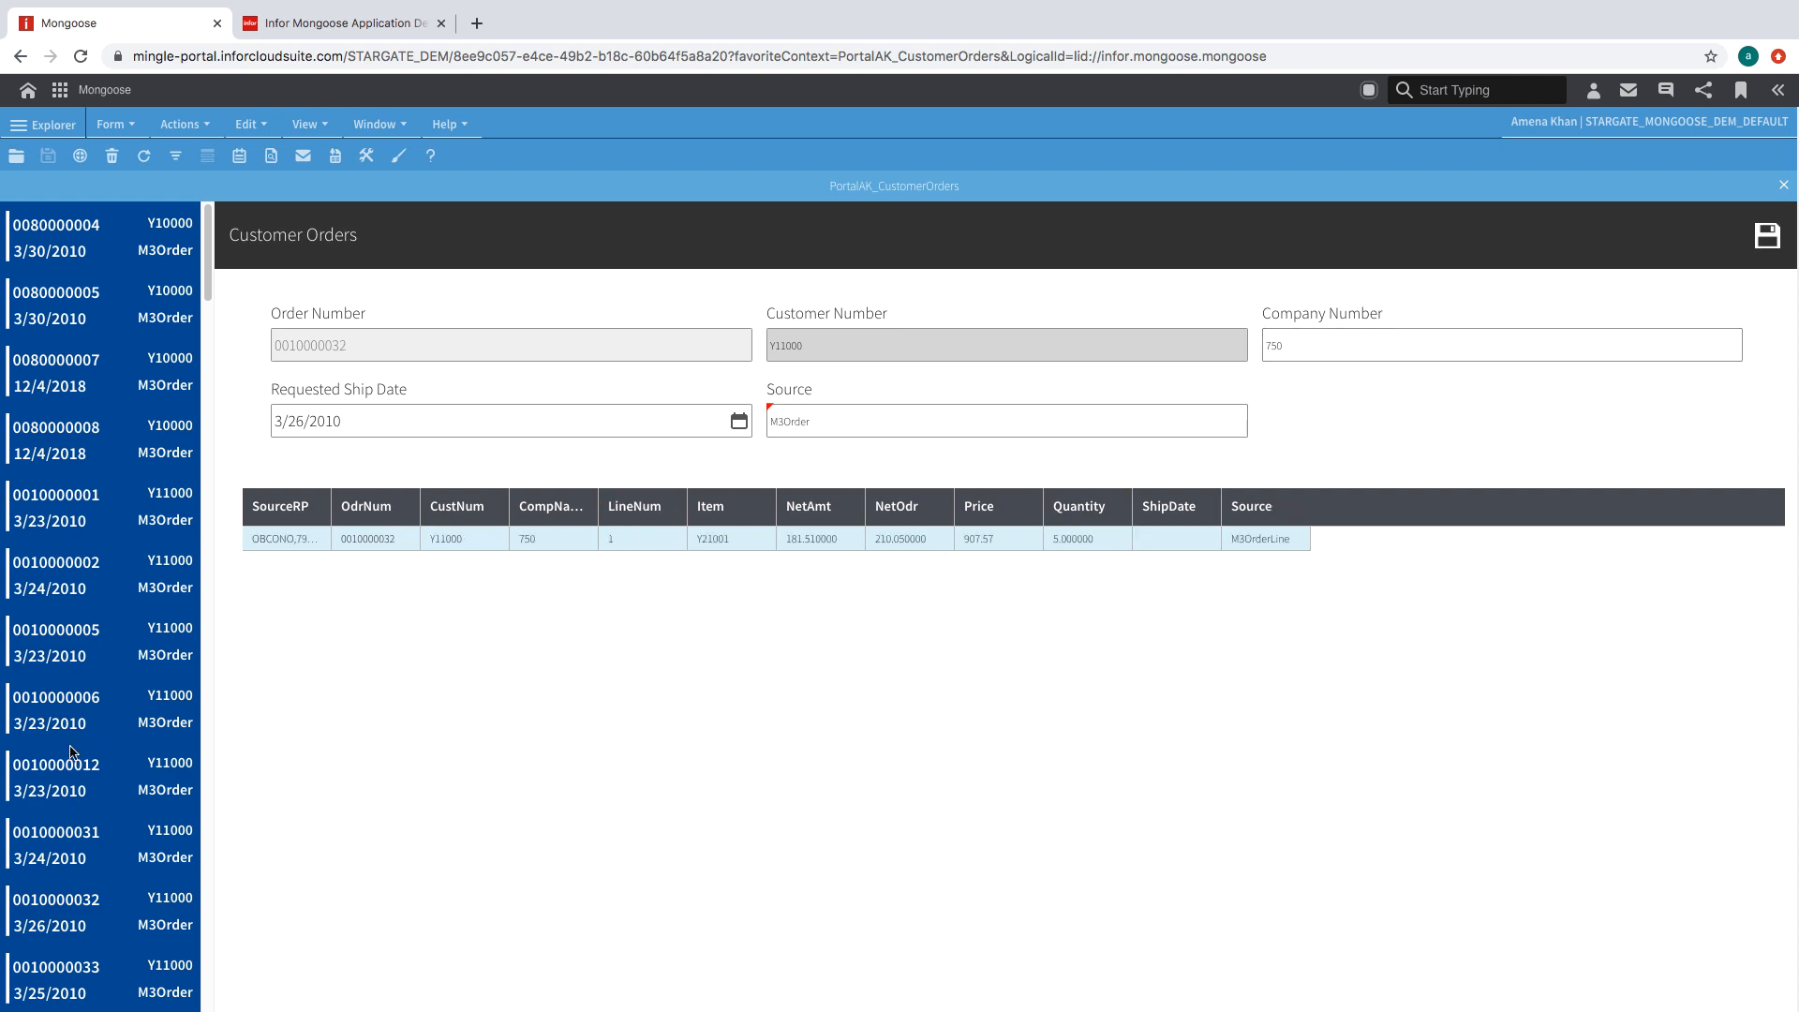
{"action": "left_click", "coordinate": [295, 35]}
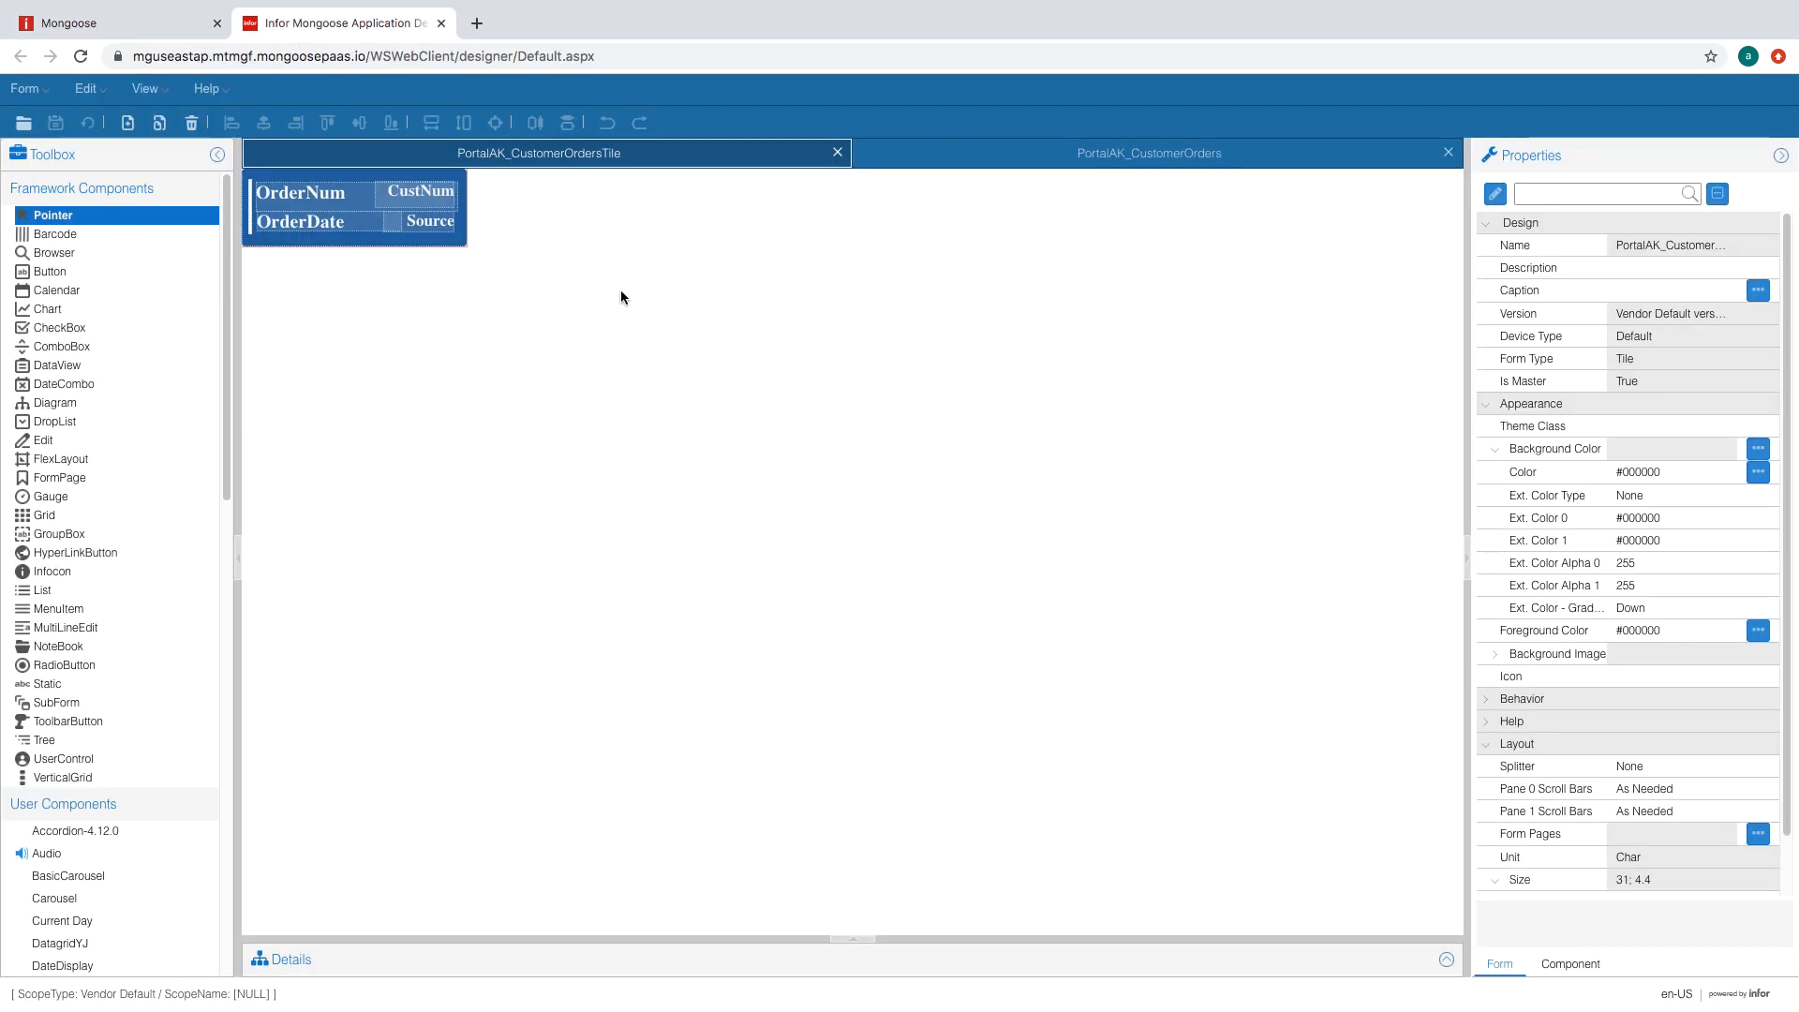
{"action": "left_click", "coordinate": [1046, 164]}
{"action": "left_click", "coordinate": [783, 319]}
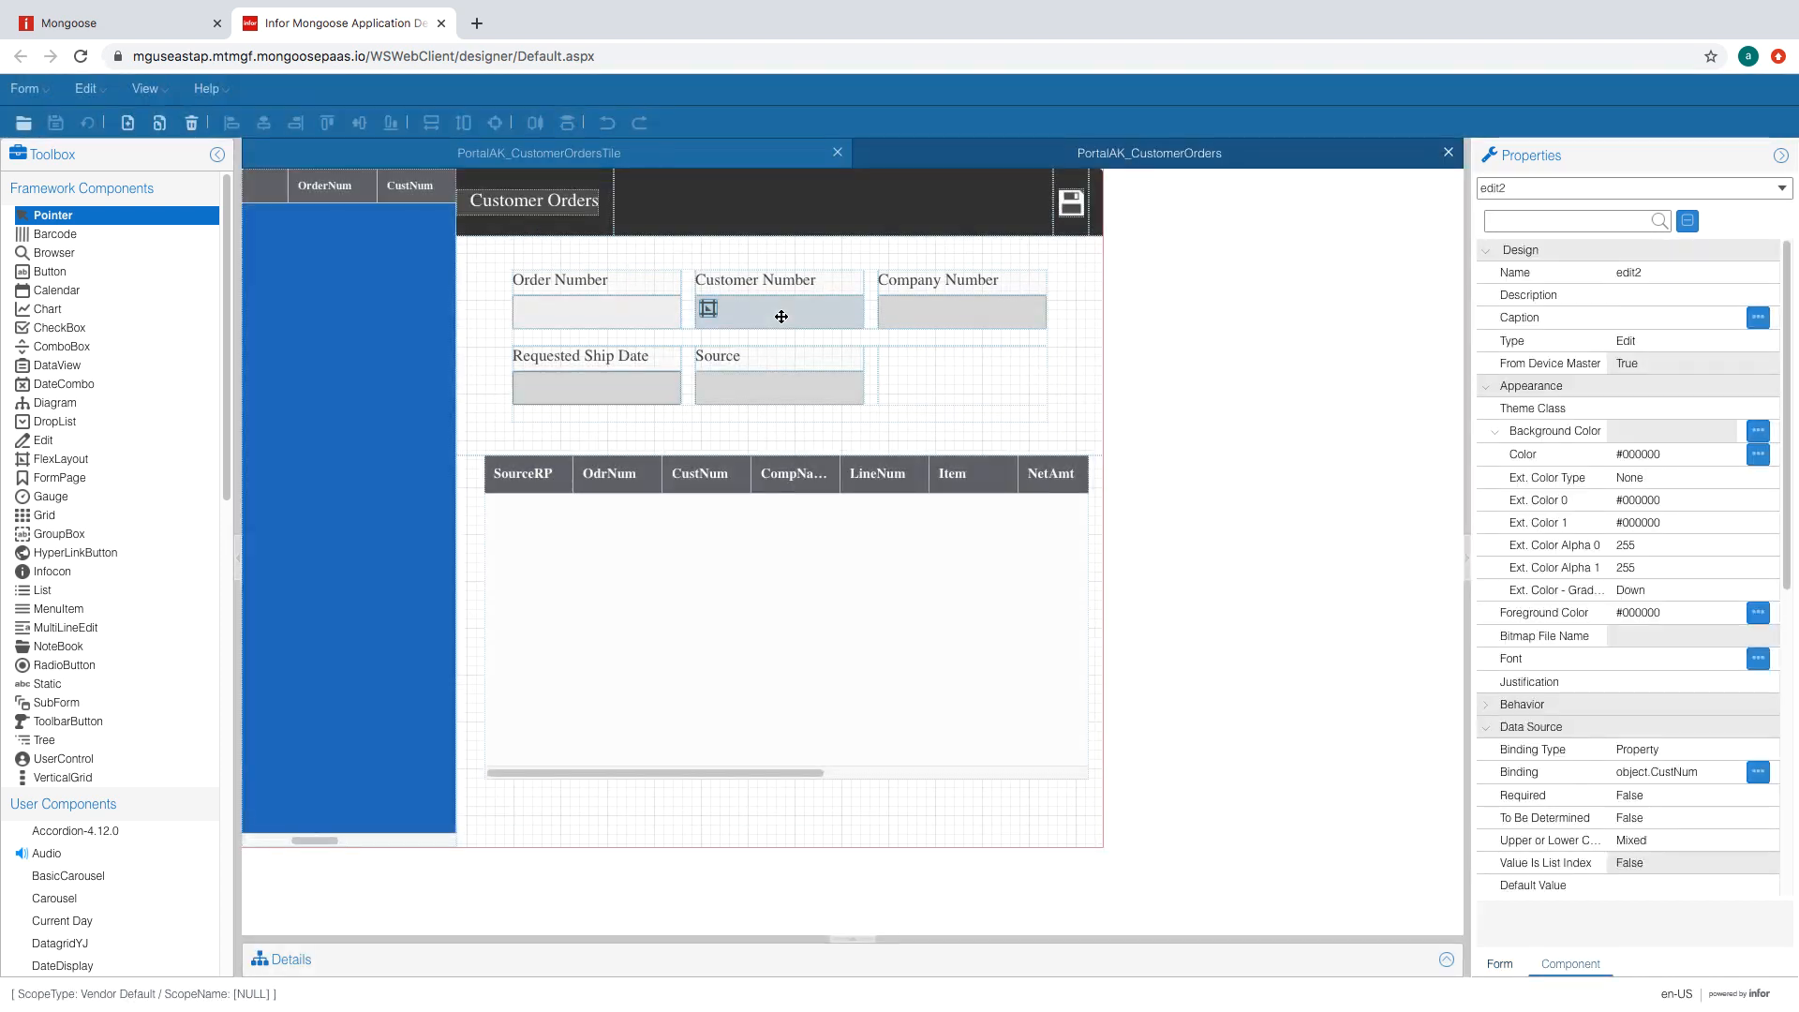
{"action": "left_click", "coordinate": [1565, 410]}
{"action": "left_click", "coordinate": [1727, 410]}
{"action": "left_click", "coordinate": [1707, 432]}
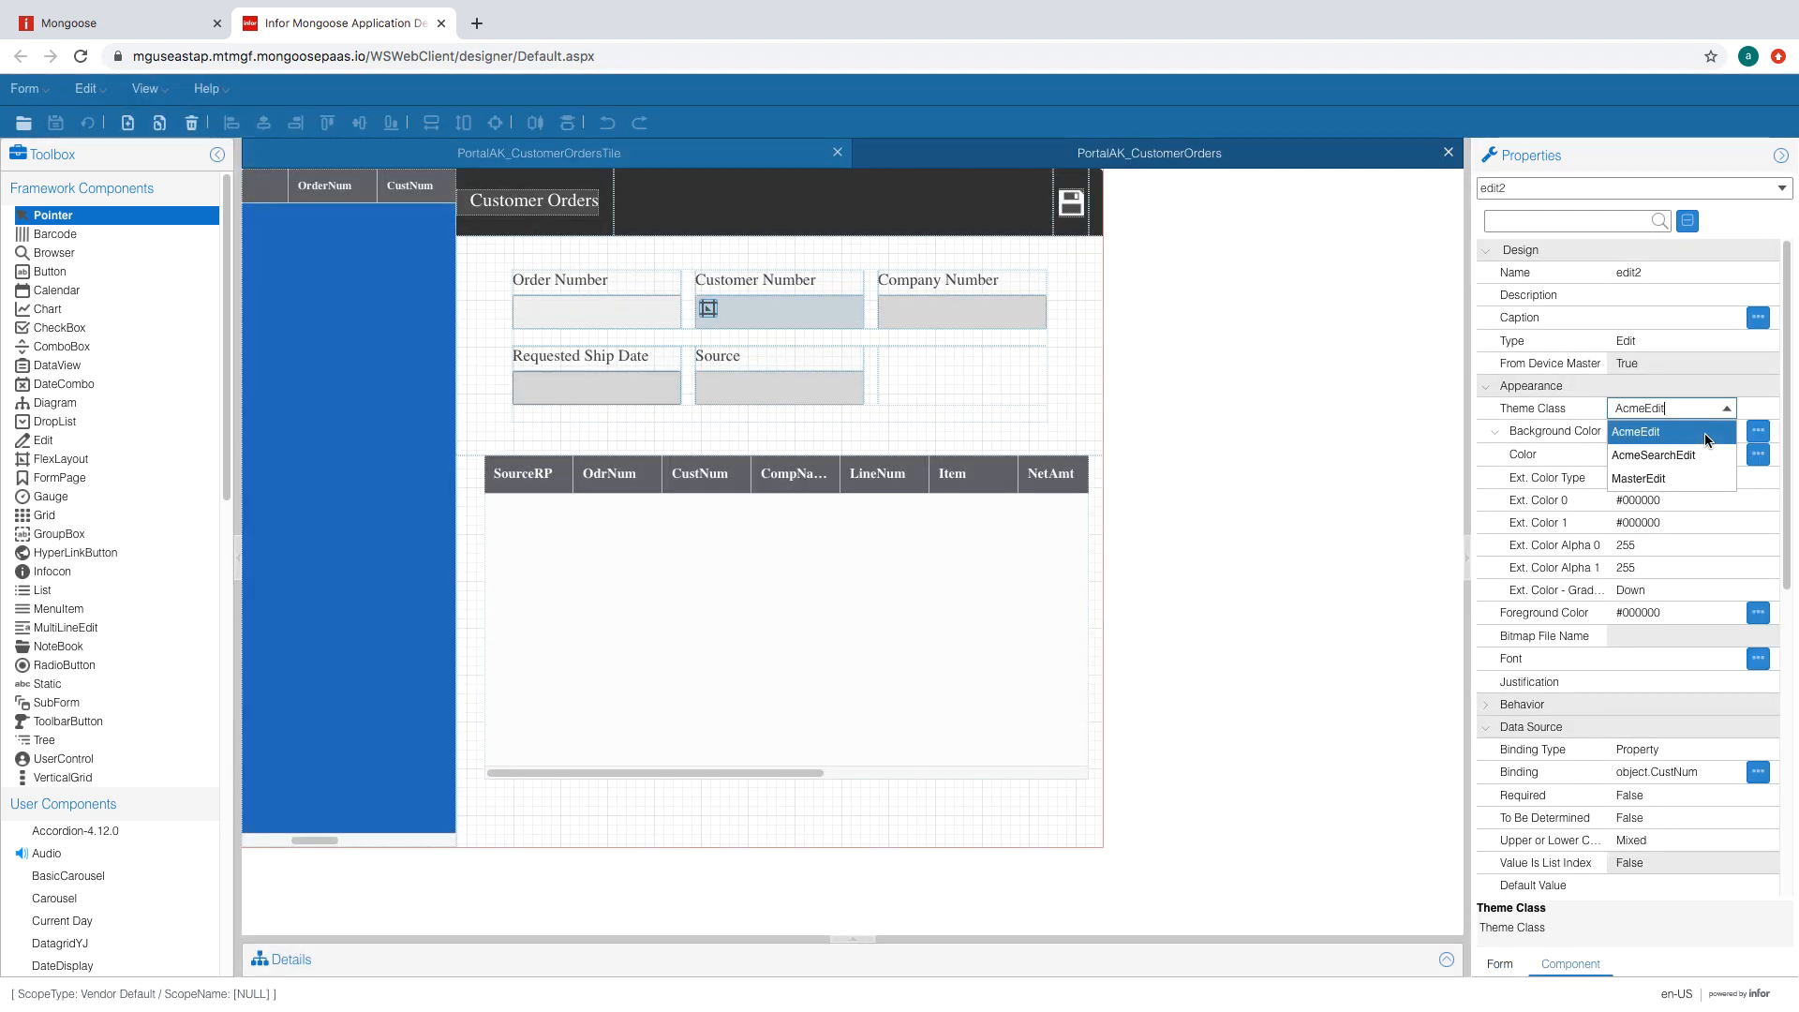
{"action": "left_click", "coordinate": [966, 313]}
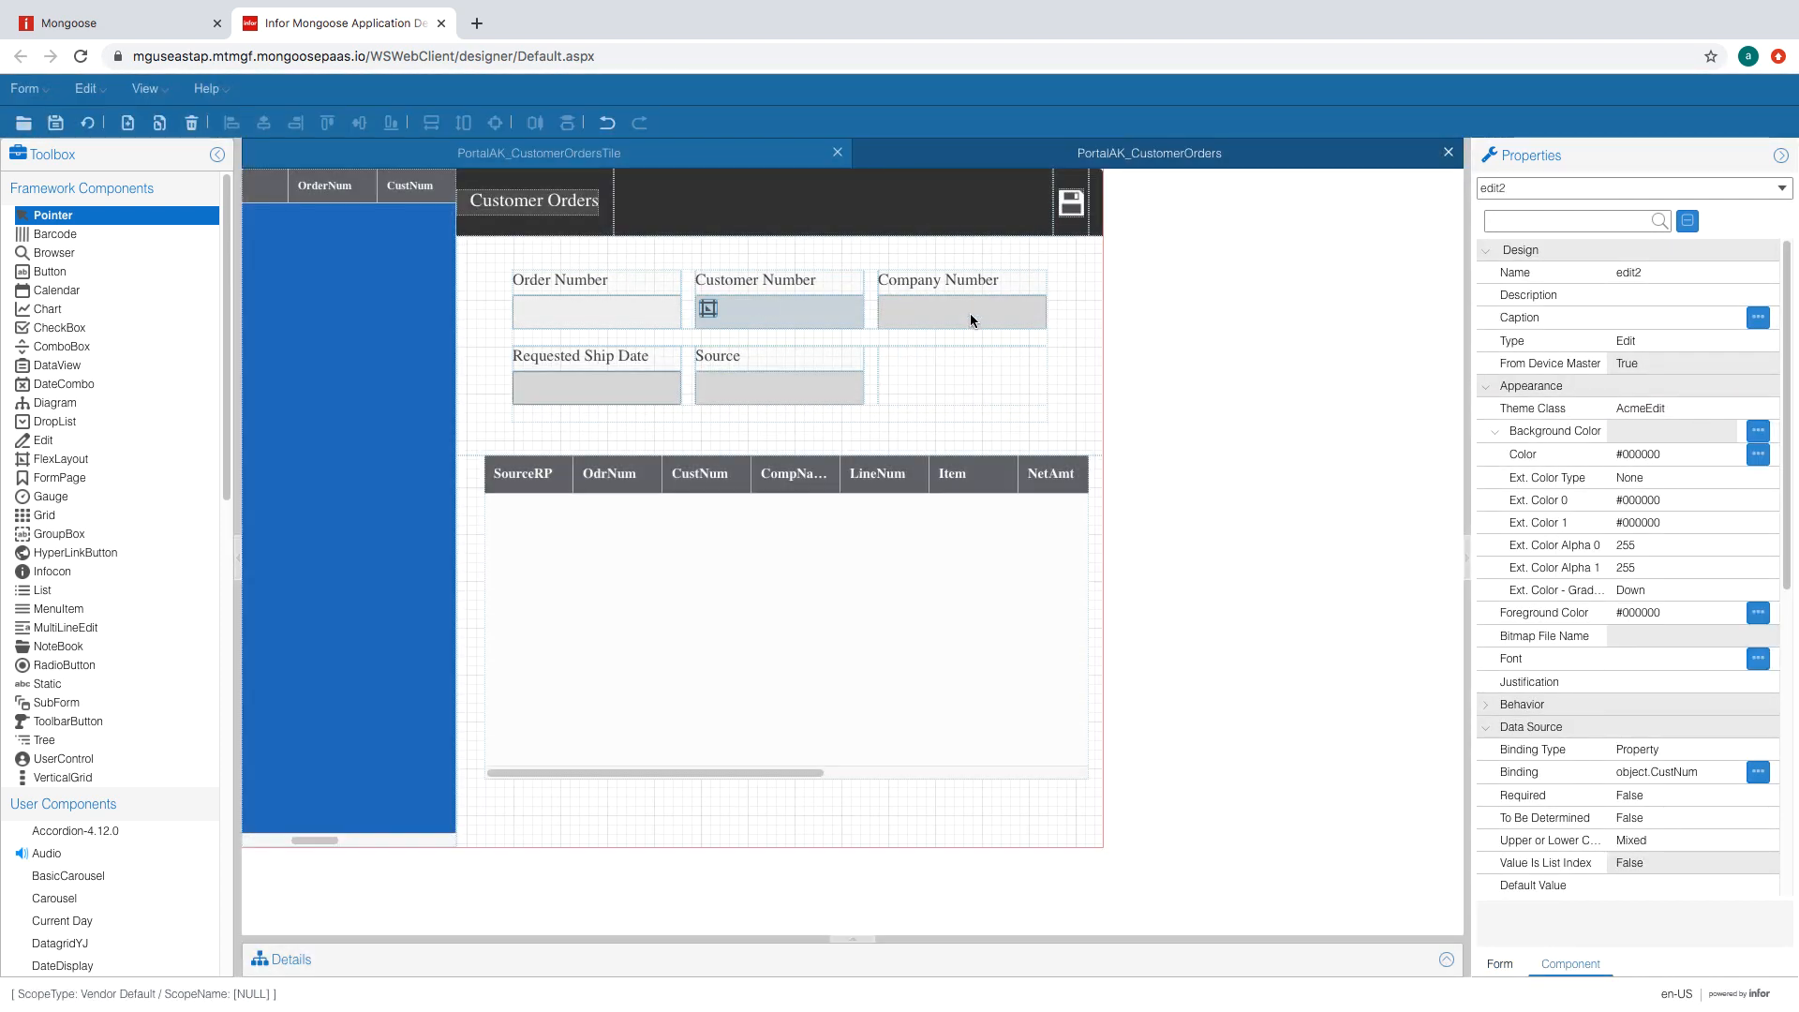
{"action": "left_click", "coordinate": [1712, 410]}
{"action": "left_click", "coordinate": [1727, 410]}
{"action": "left_click", "coordinate": [1687, 432]}
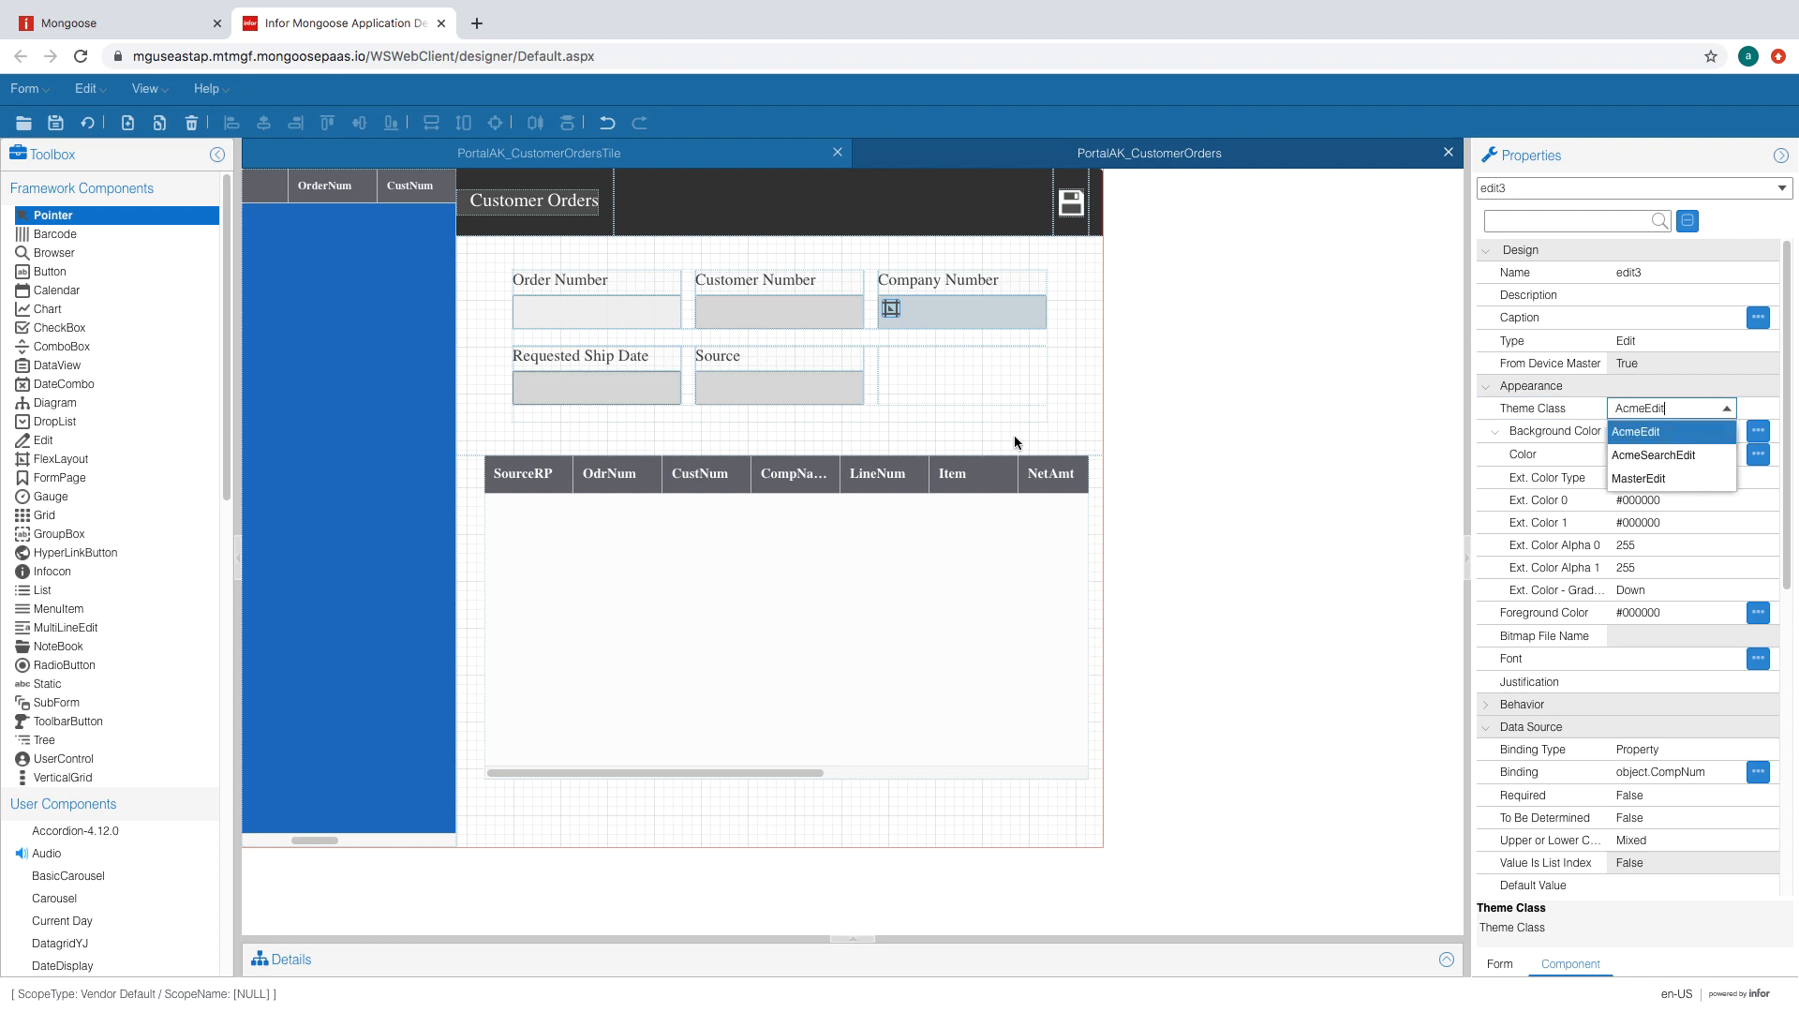
{"action": "left_click", "coordinate": [770, 379]}
{"action": "left_click", "coordinate": [636, 395]}
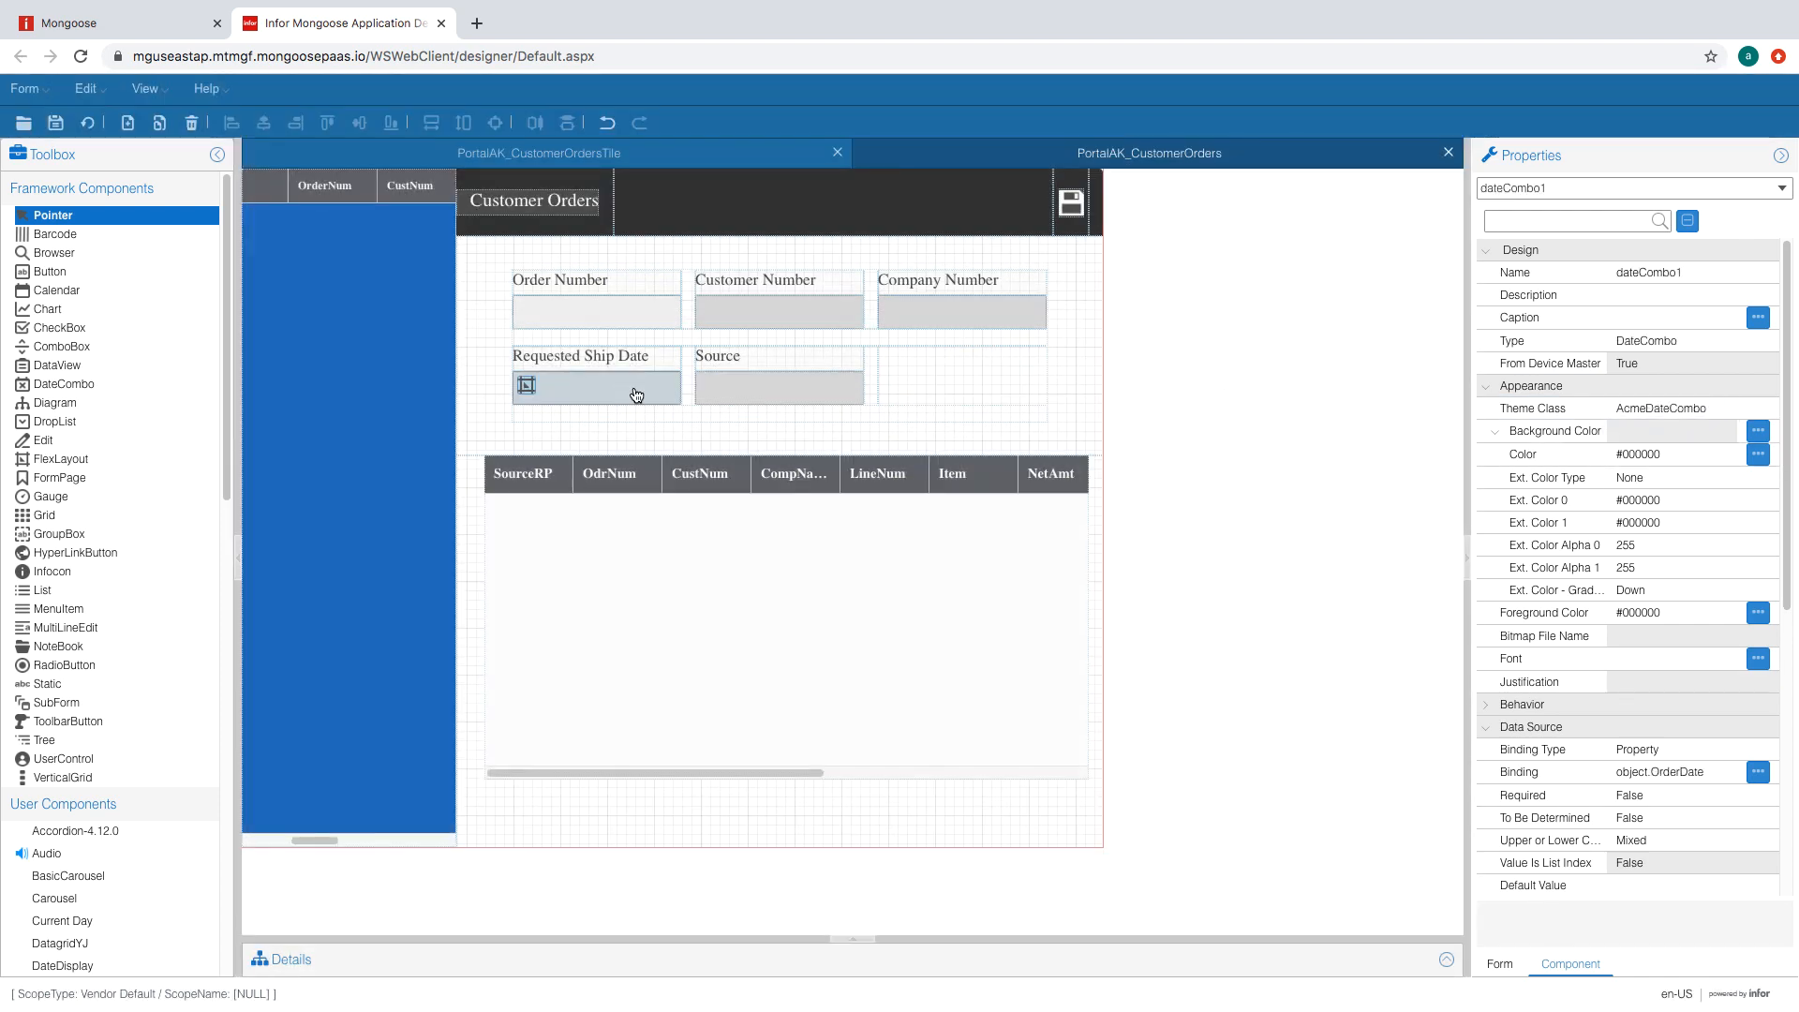
{"action": "left_click", "coordinate": [845, 390]}
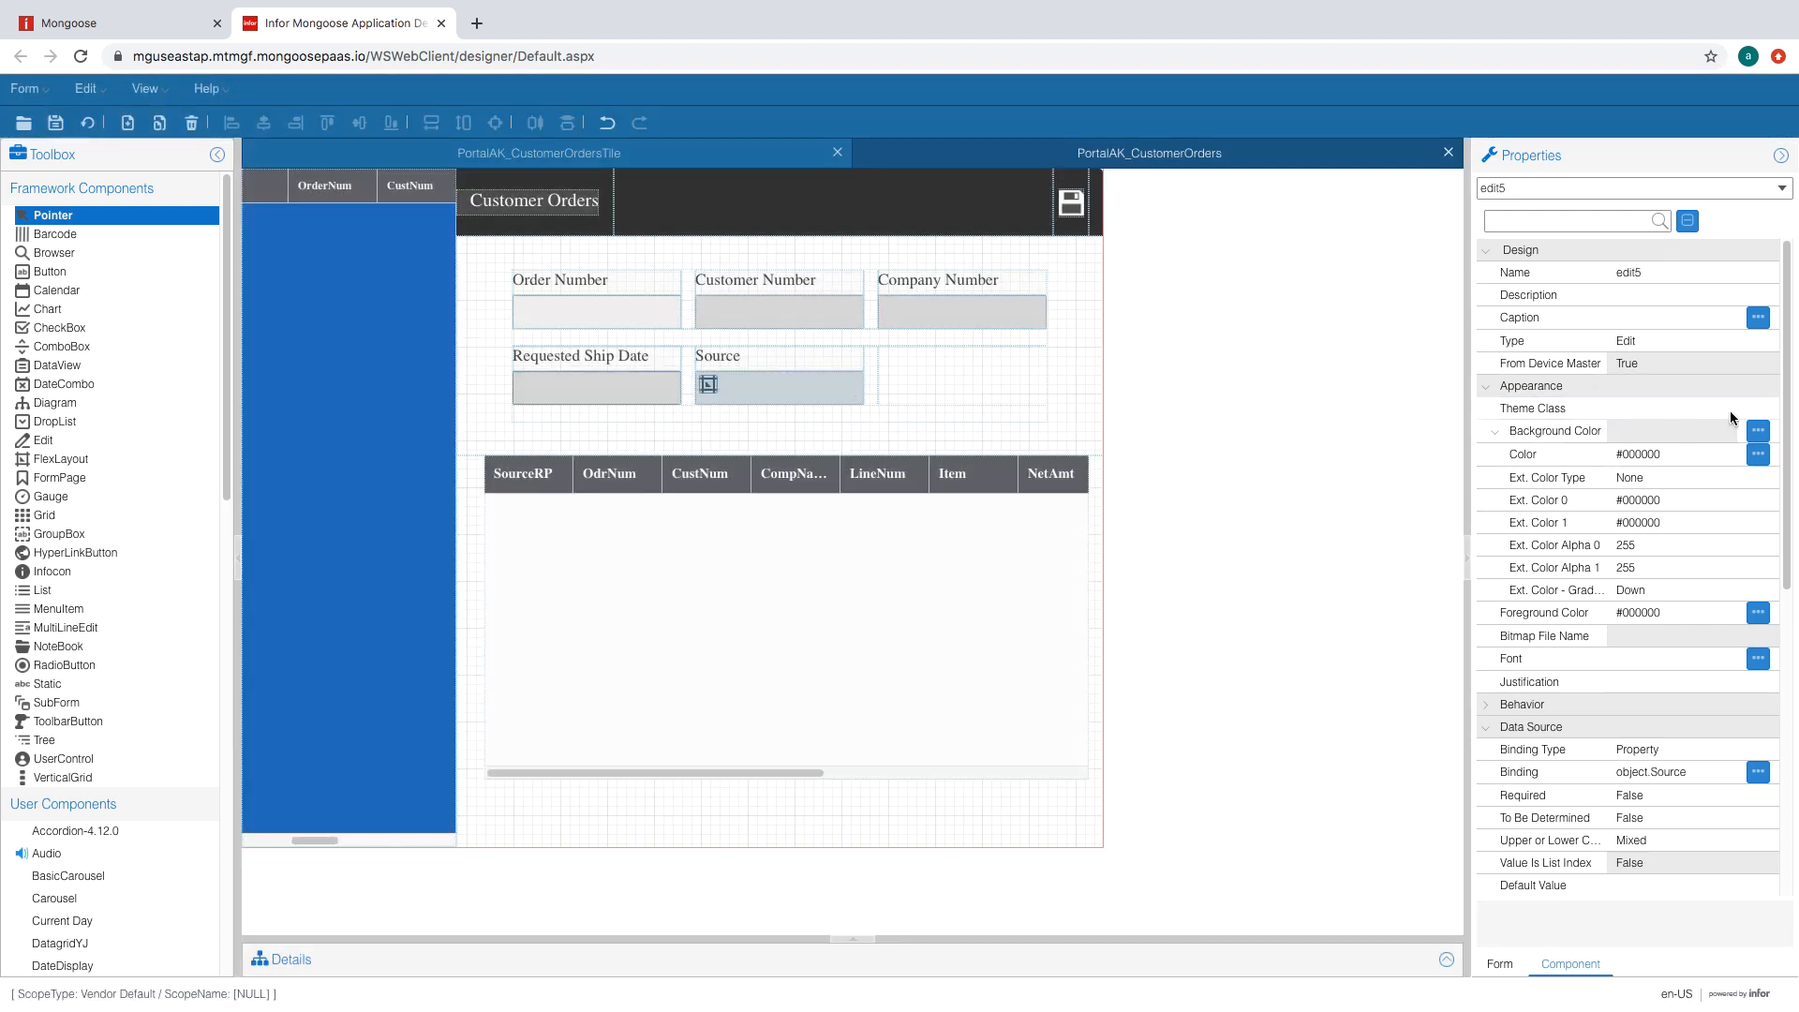
{"action": "left_click", "coordinate": [1711, 410]}
{"action": "left_click", "coordinate": [1727, 410]}
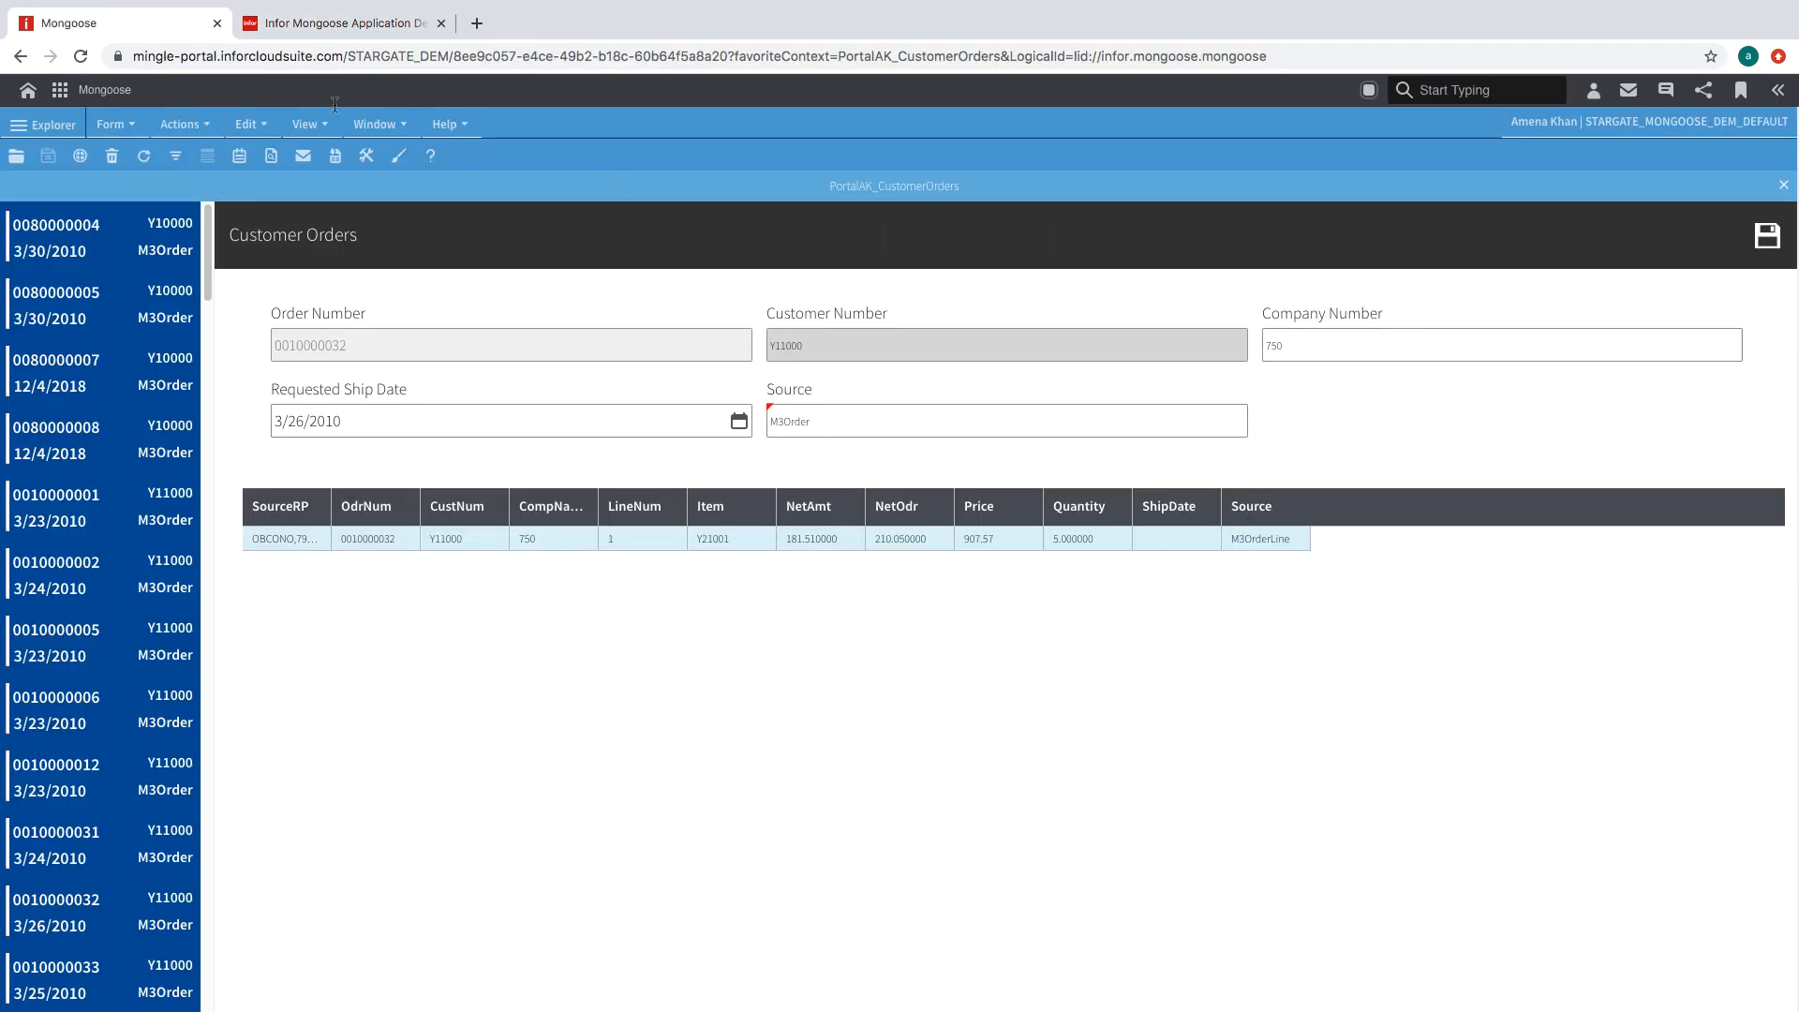
{"action": "left_click", "coordinate": [314, 36]}
{"action": "left_click", "coordinate": [807, 585]}
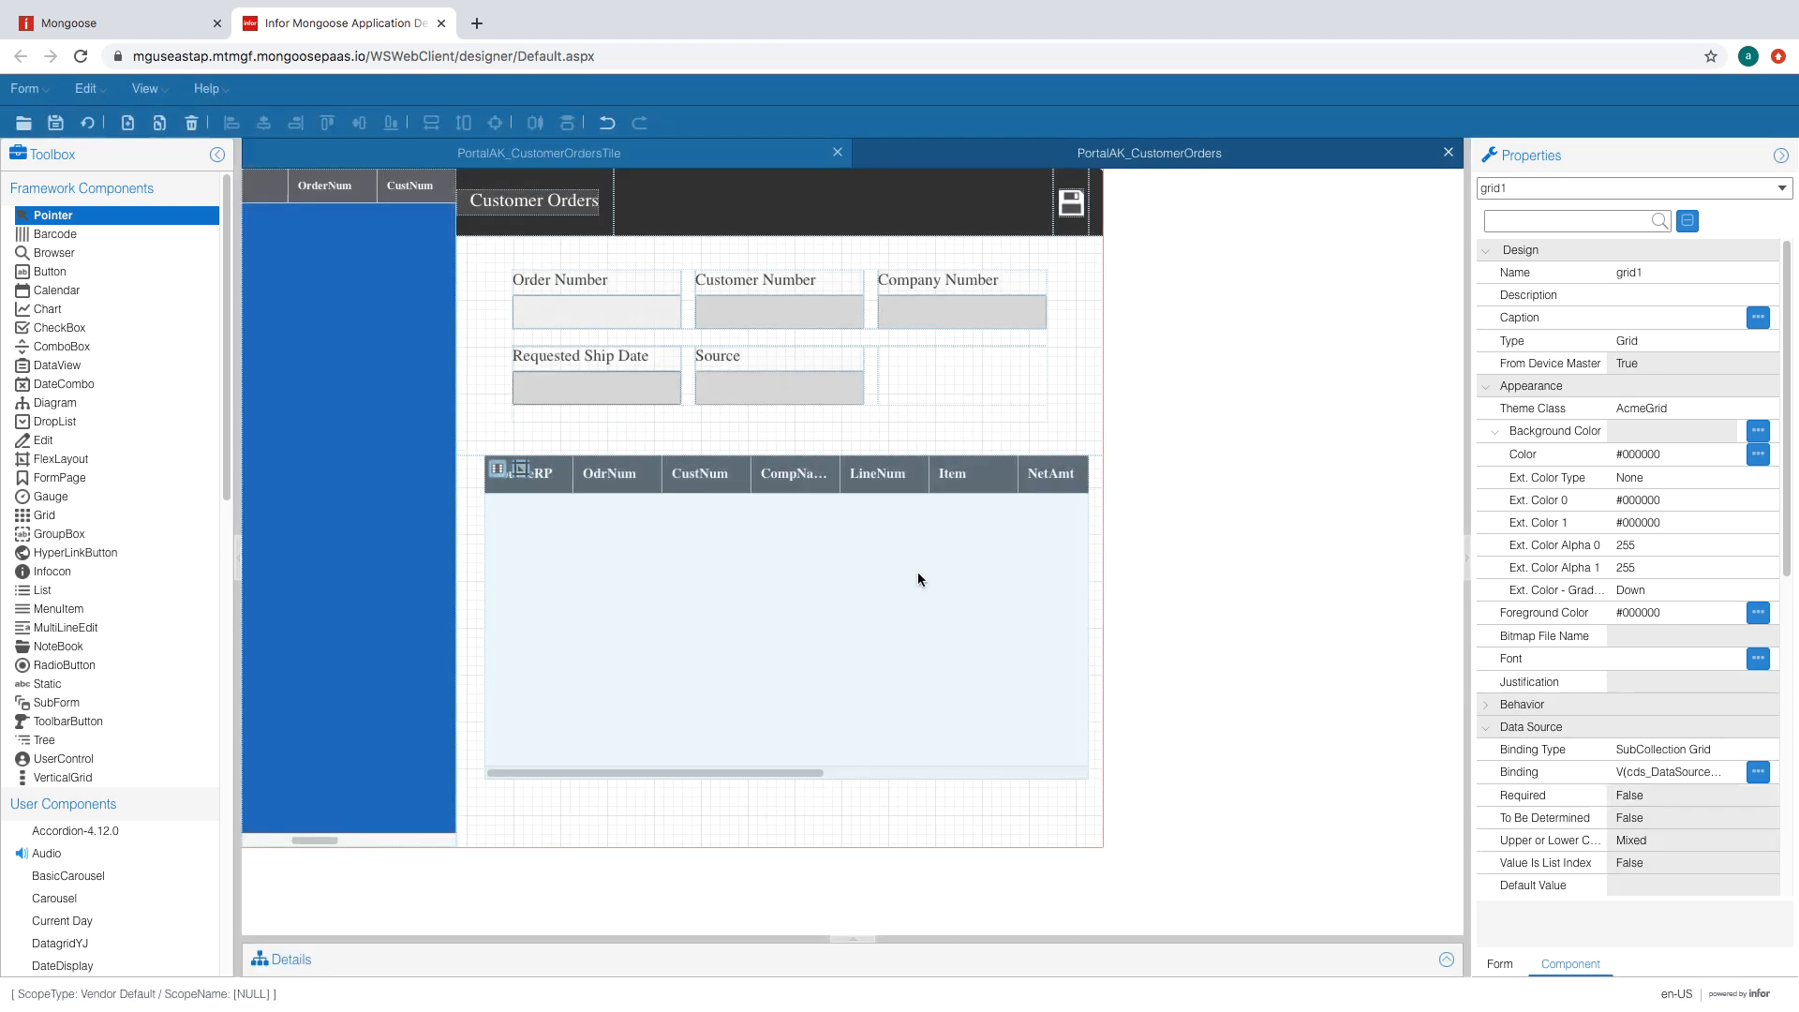
- Set grid1's Stretch Columns to True with No Scroll False, then select gridColumn1 in Contained Components
{"action": "scroll", "coordinate": [1610, 838], "scroll_direction": "down", "scroll_amount": 6}
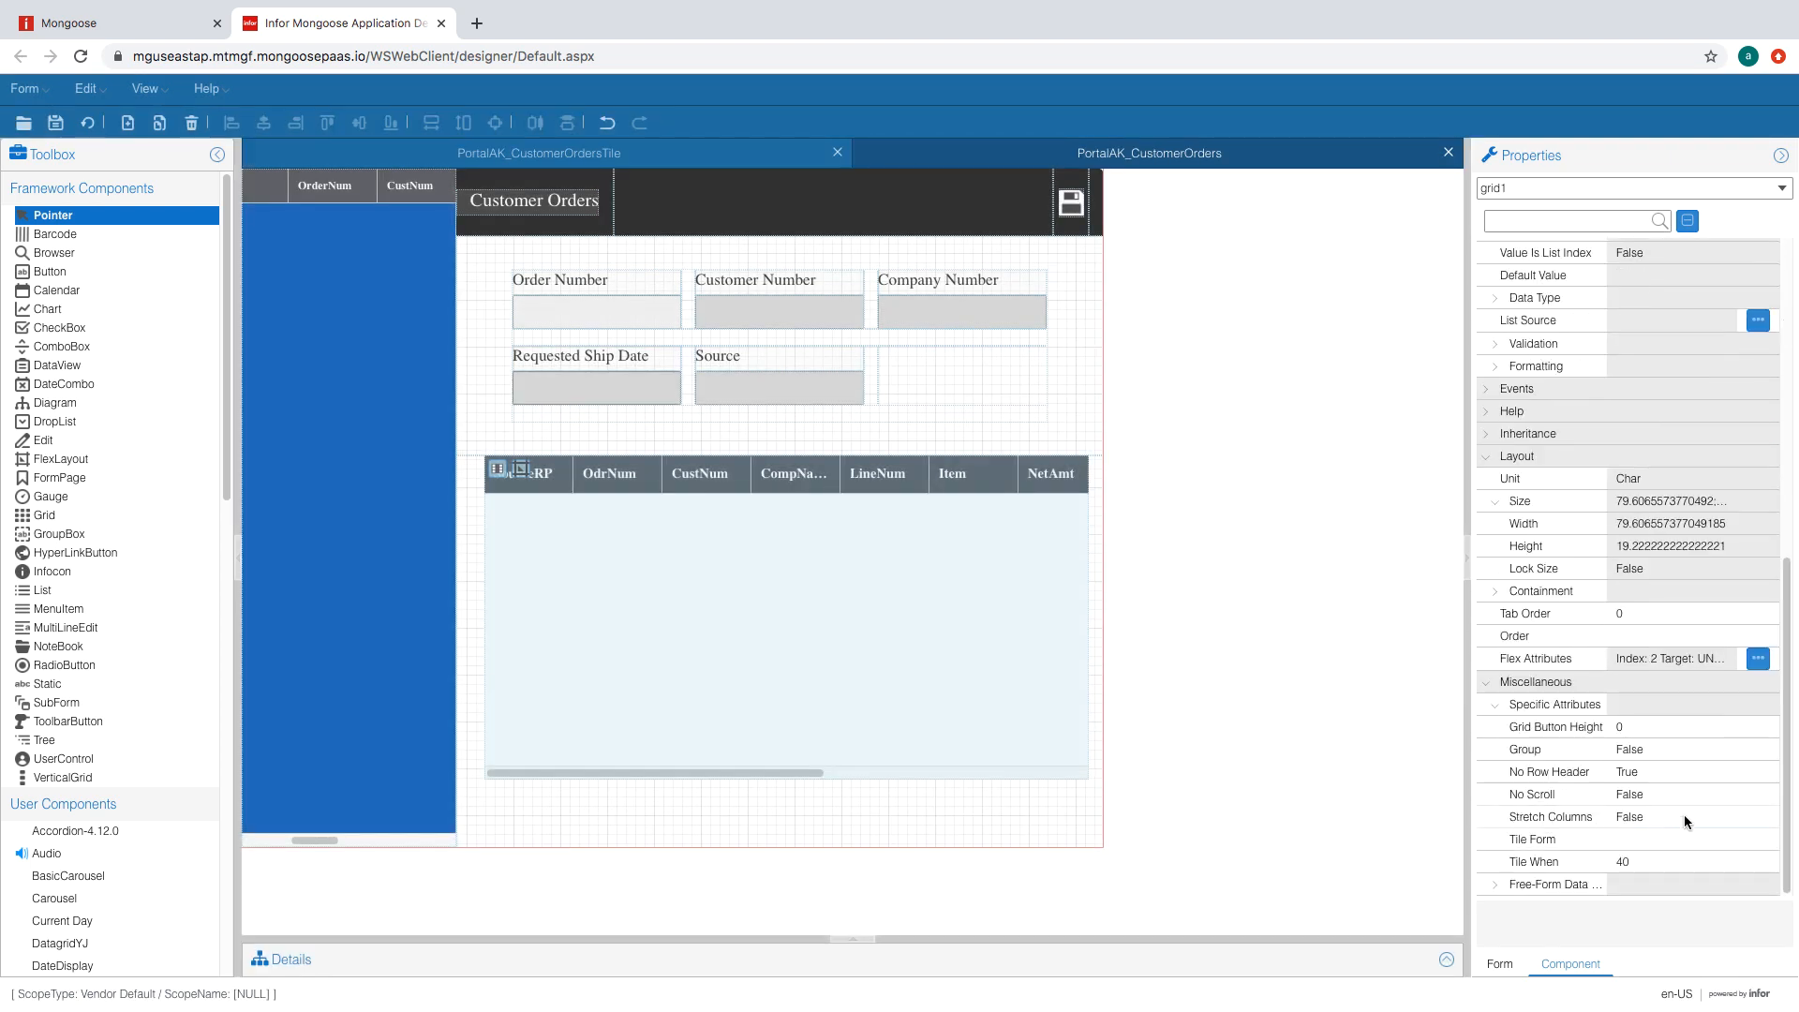
{"action": "left_click", "coordinate": [1684, 817]}
{"action": "left_click", "coordinate": [1727, 817]}
{"action": "left_click", "coordinate": [1700, 832]}
{"action": "left_click", "coordinate": [1693, 796]}
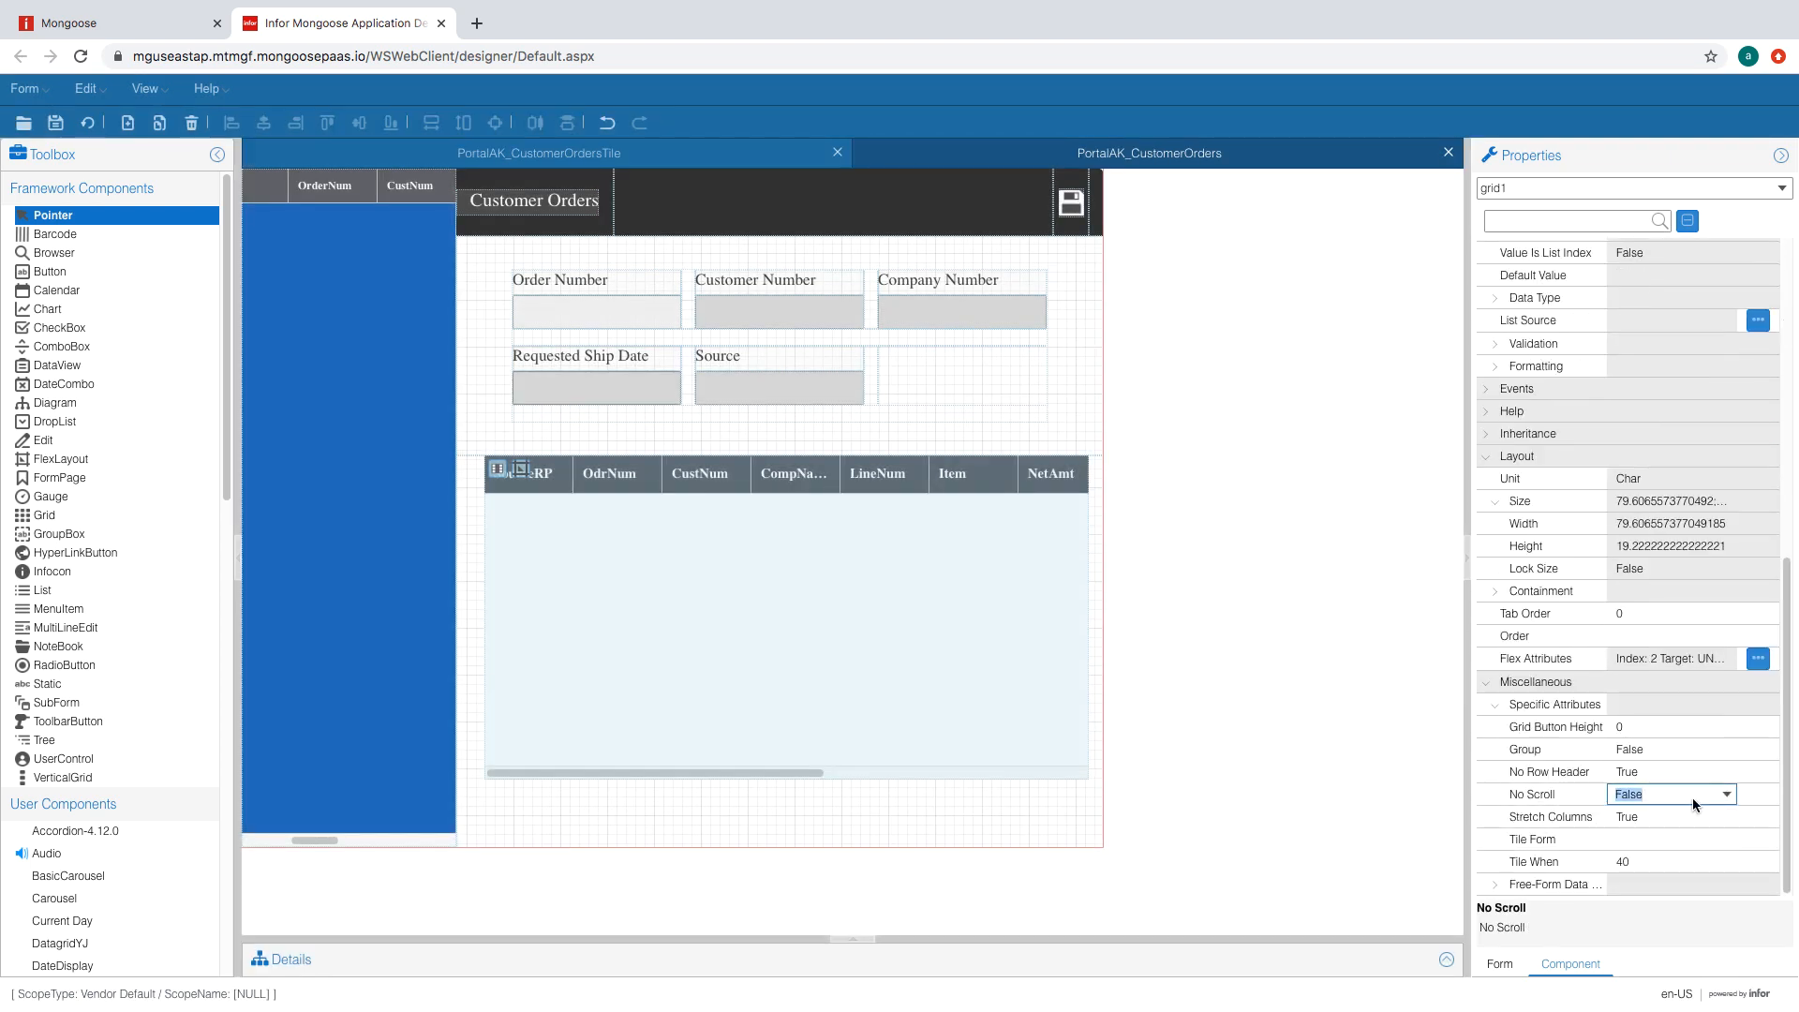
{"action": "double_click", "coordinate": [606, 563]}
{"action": "left_click", "coordinate": [662, 361]}
{"action": "left_click", "coordinate": [855, 549]}
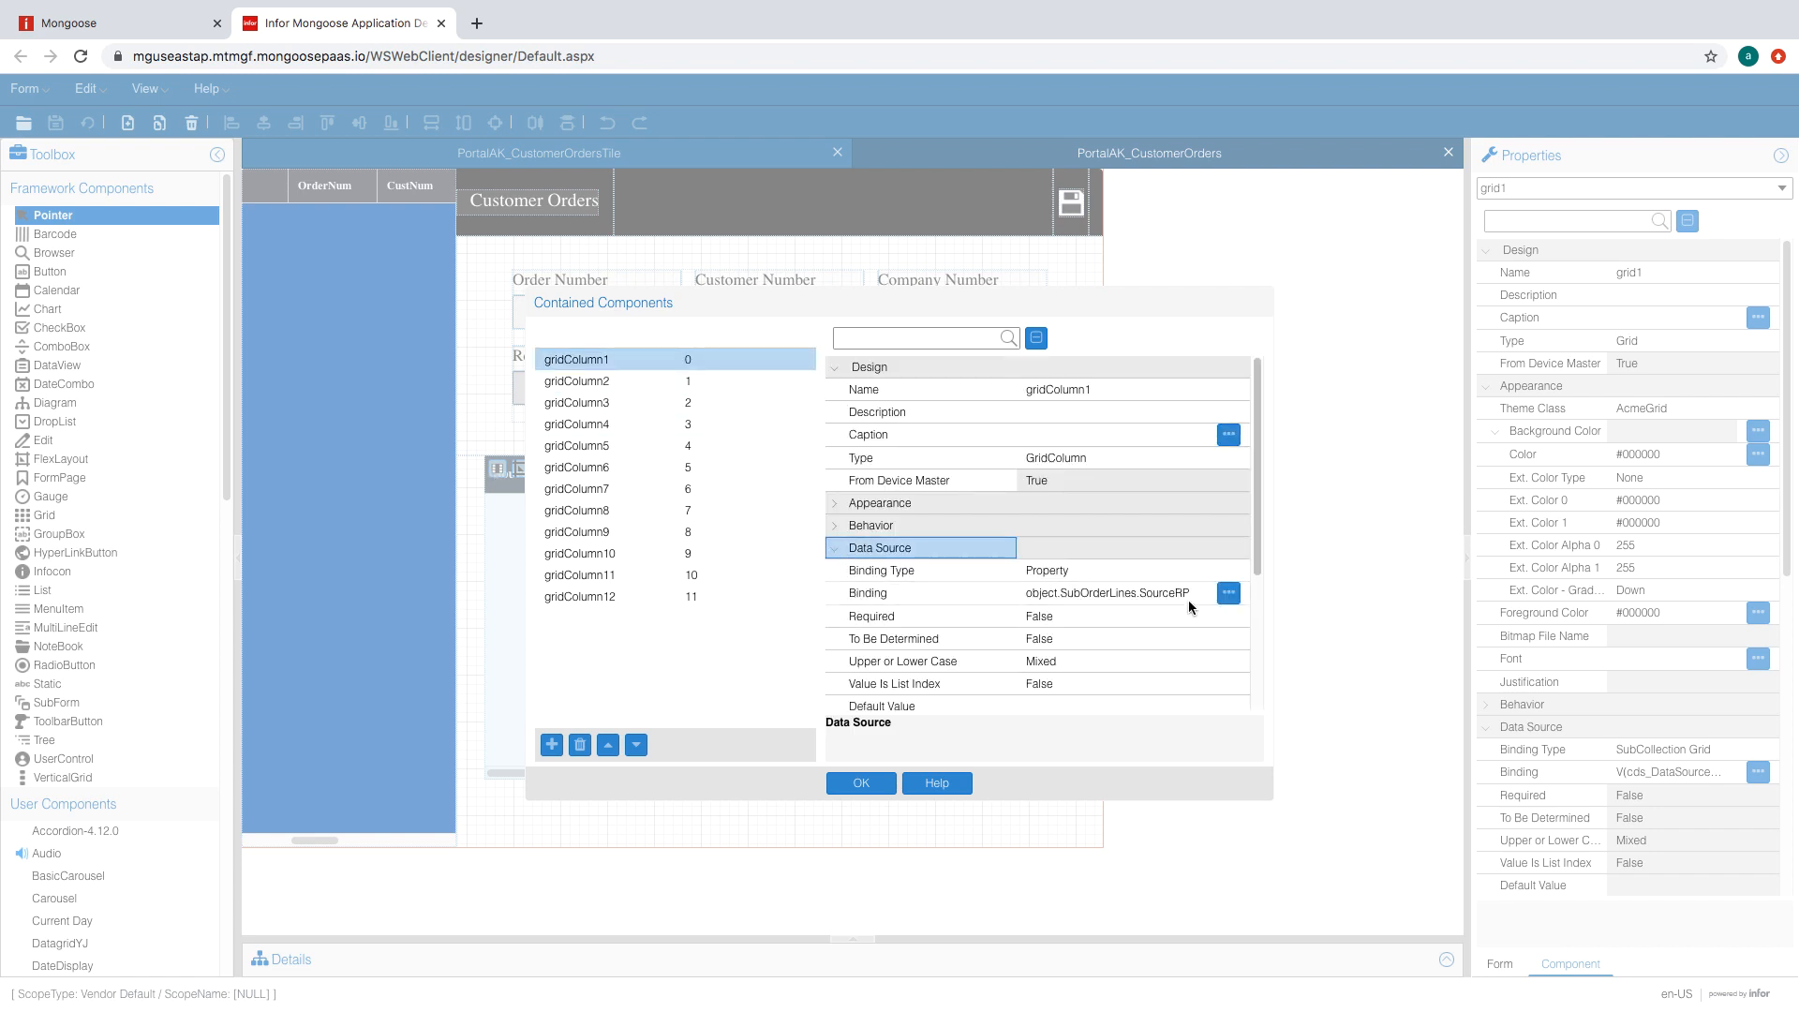
- Hide the first grid column and rename it SourceRP
{"action": "left_click", "coordinate": [1080, 527]}
{"action": "left_click", "coordinate": [1115, 592]}
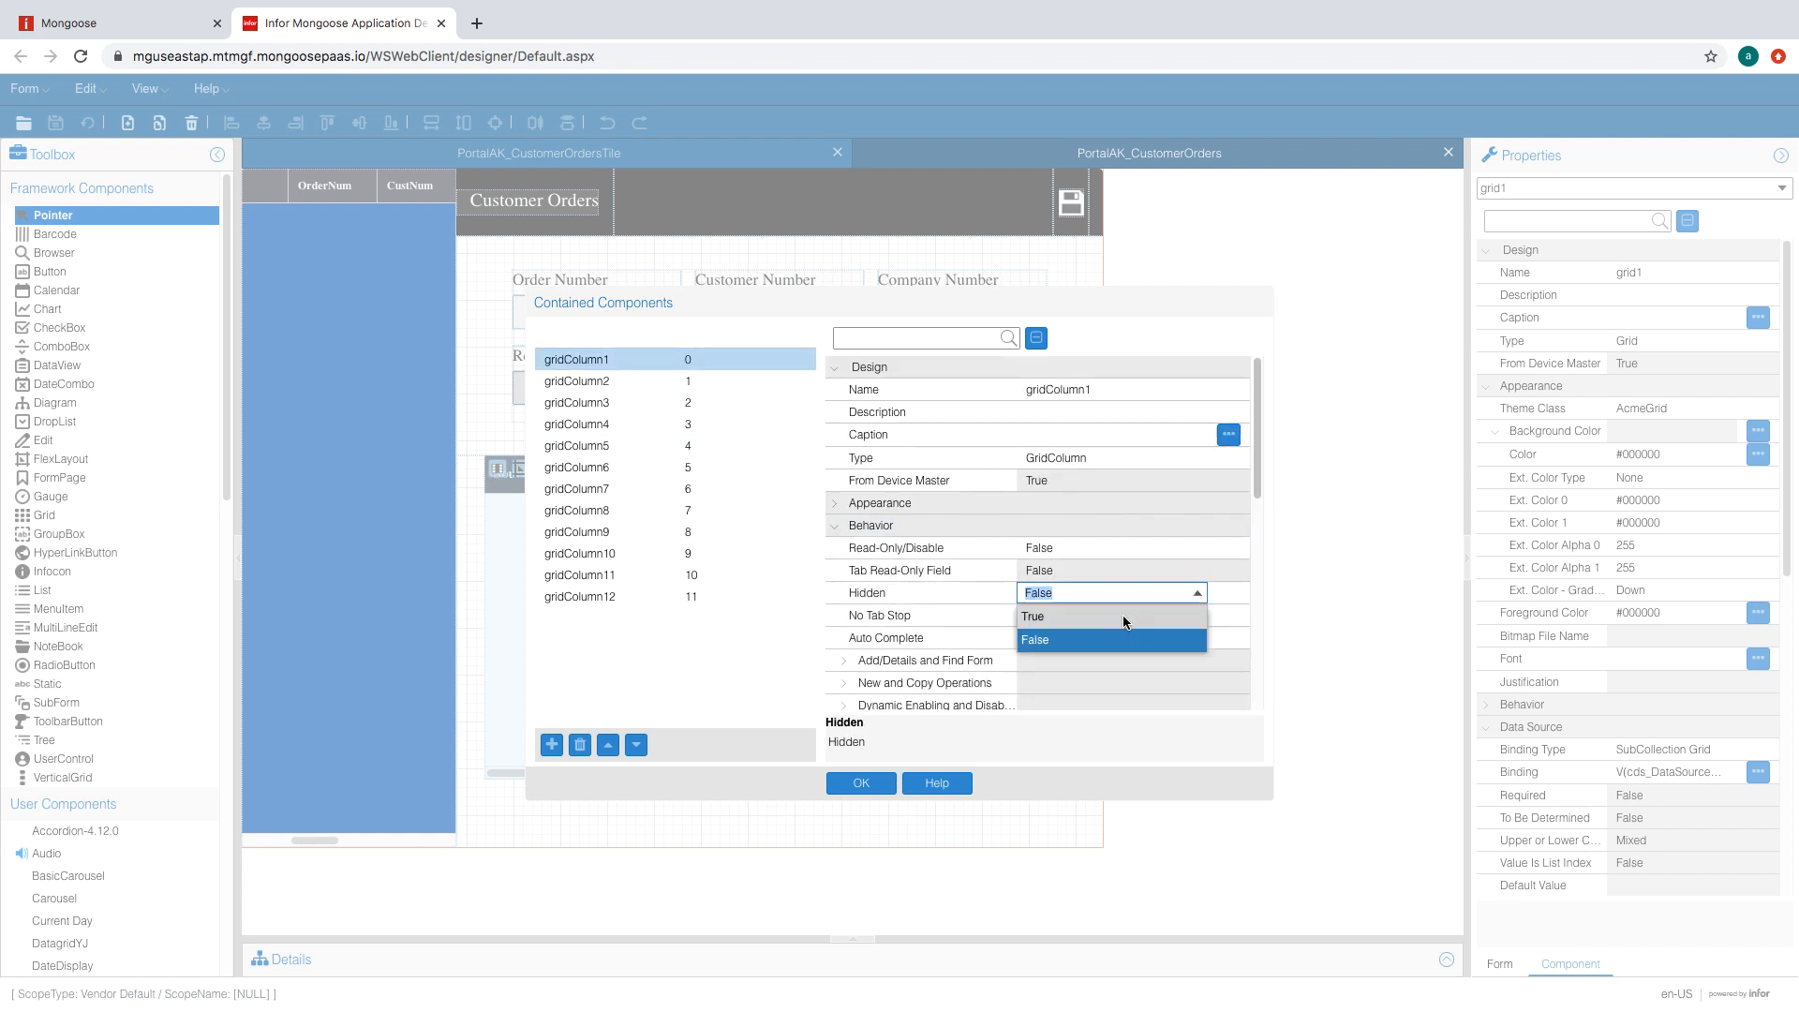
{"action": "left_click", "coordinate": [1125, 616]}
{"action": "scroll", "coordinate": [1093, 579], "scroll_direction": "down", "scroll_amount": 1}
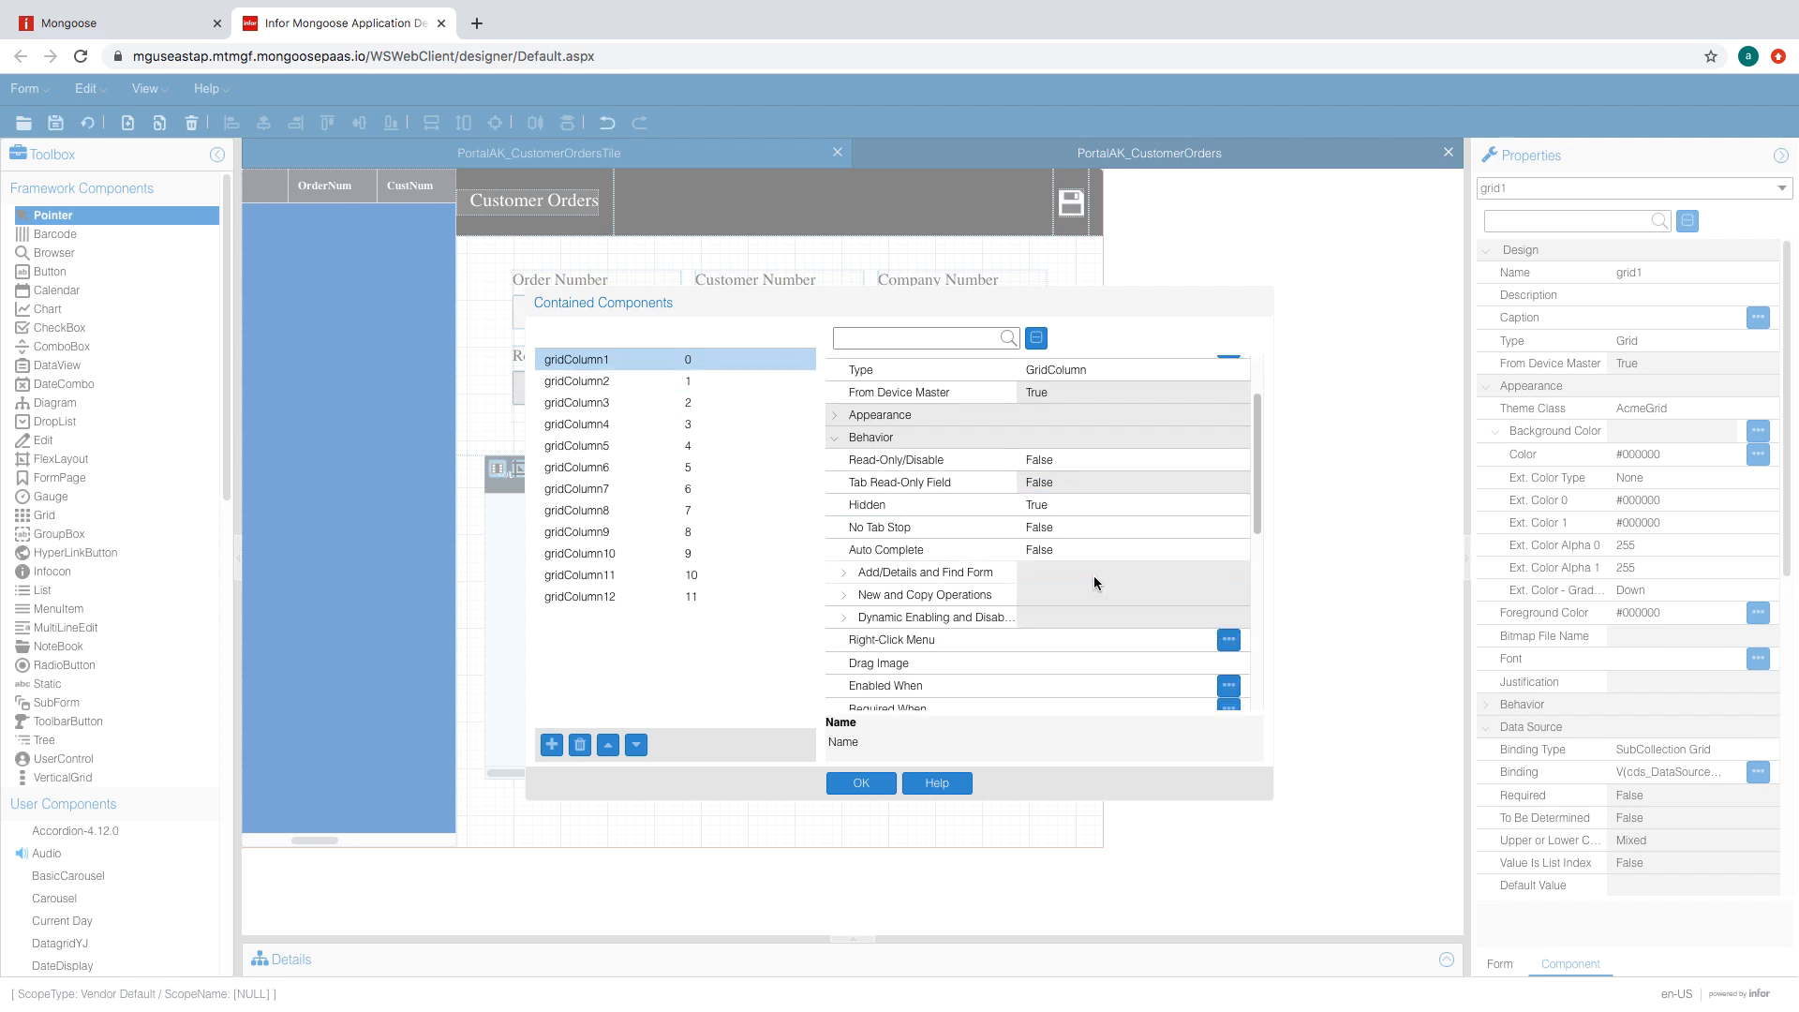
{"action": "scroll", "coordinate": [1094, 579], "scroll_direction": "down", "scroll_amount": 4}
{"action": "scroll", "coordinate": [1067, 557], "scroll_direction": "up", "scroll_amount": 5}
{"action": "key", "text": "BackSpace"}
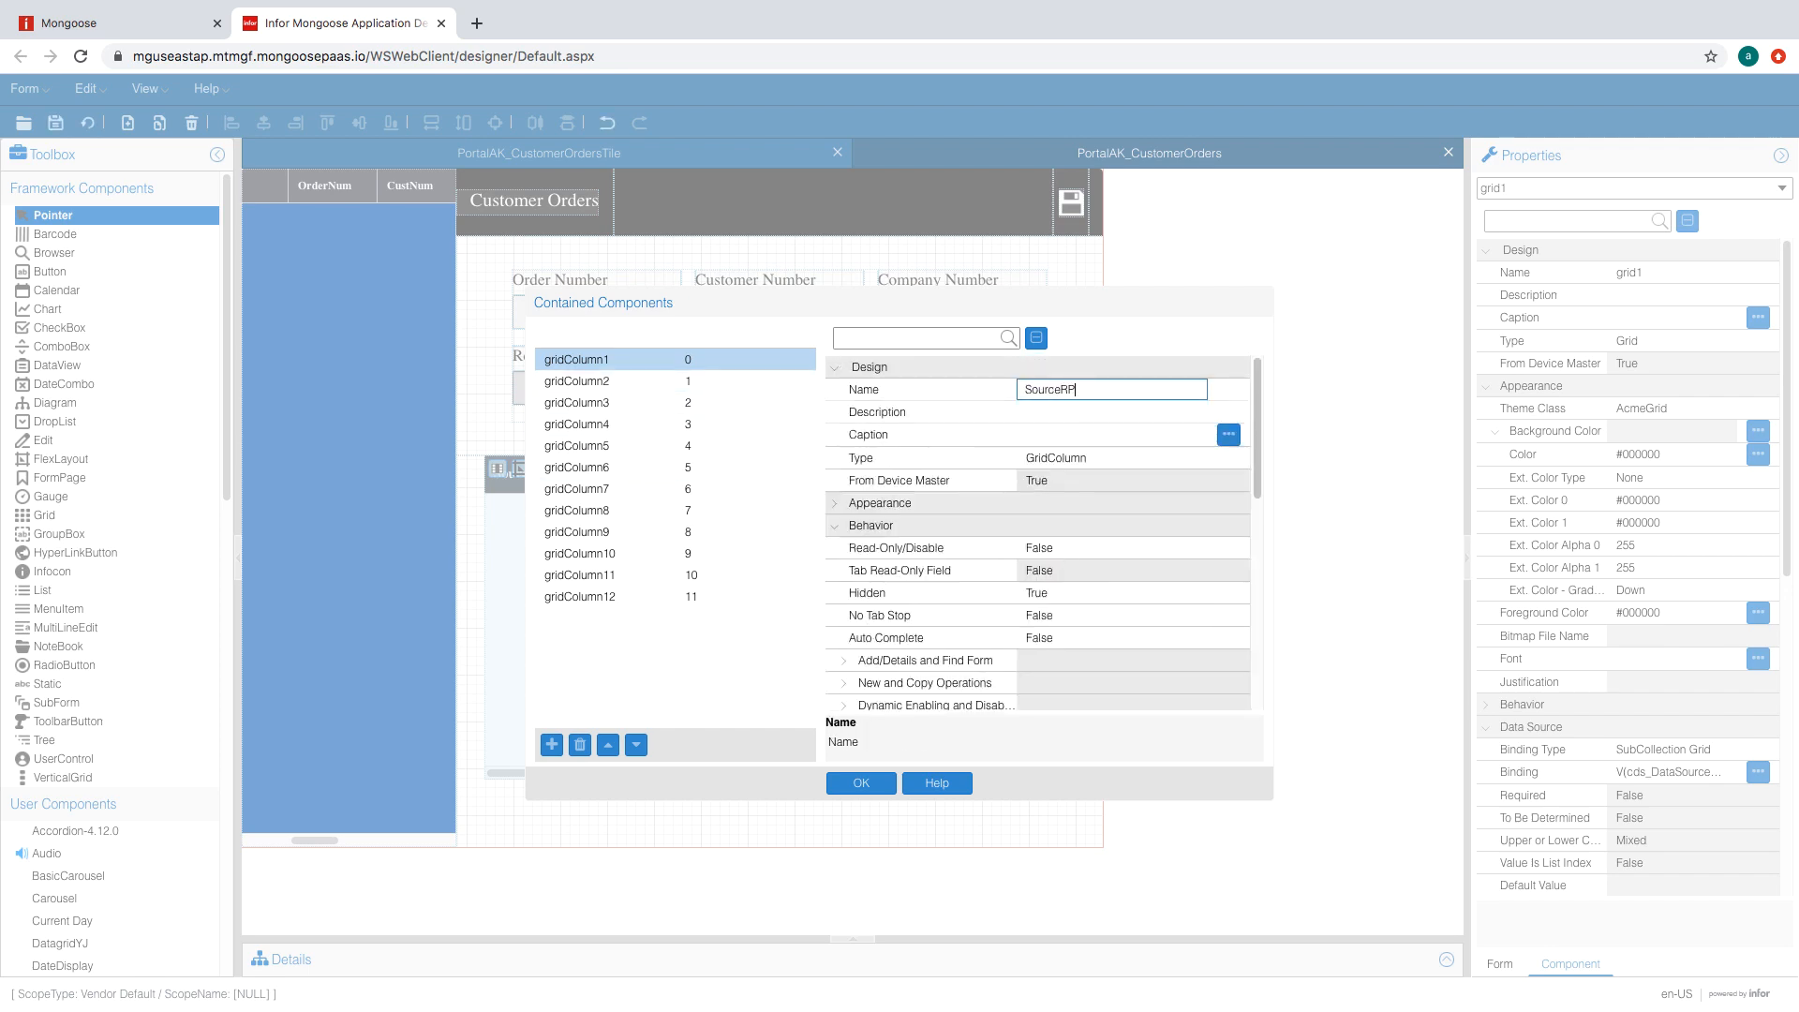
{"action": "left_click", "coordinate": [619, 381]}
- Name the second column OrdrNum and set it to hidden
{"action": "scroll", "coordinate": [1115, 593], "scroll_direction": "down", "scroll_amount": 4}
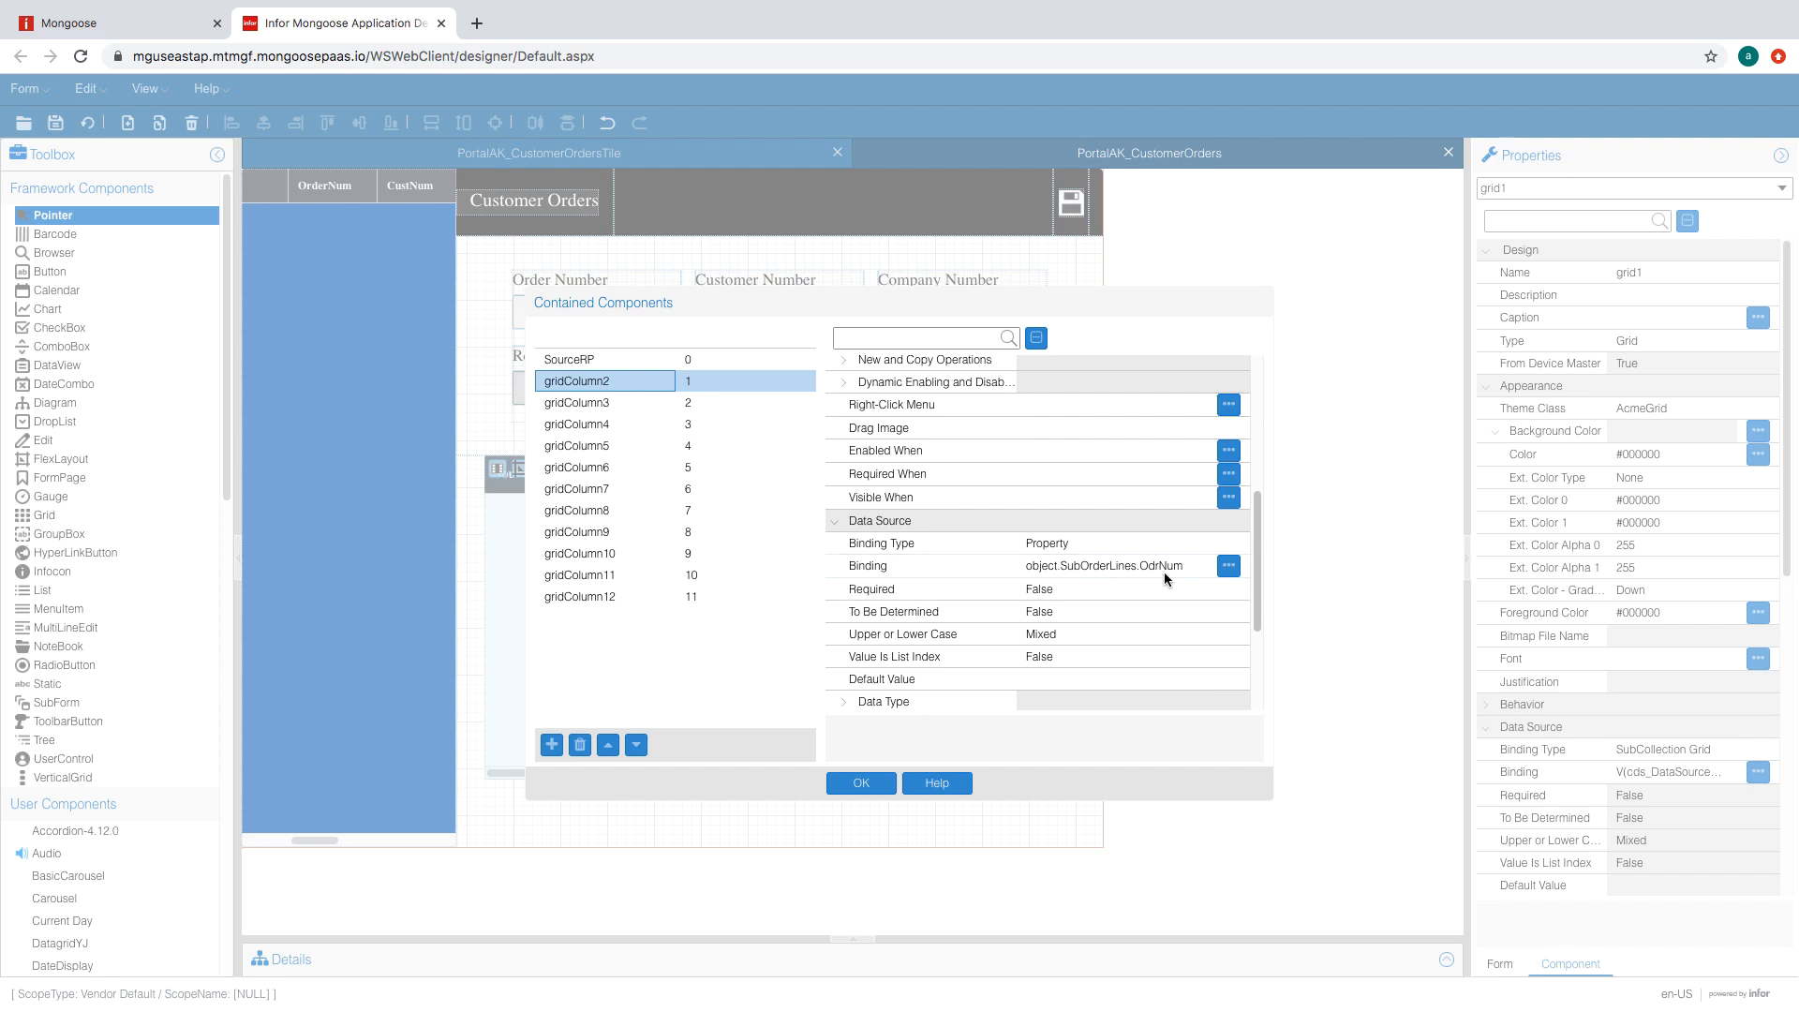
{"action": "scroll", "coordinate": [1164, 578], "scroll_direction": "up", "scroll_amount": 5}
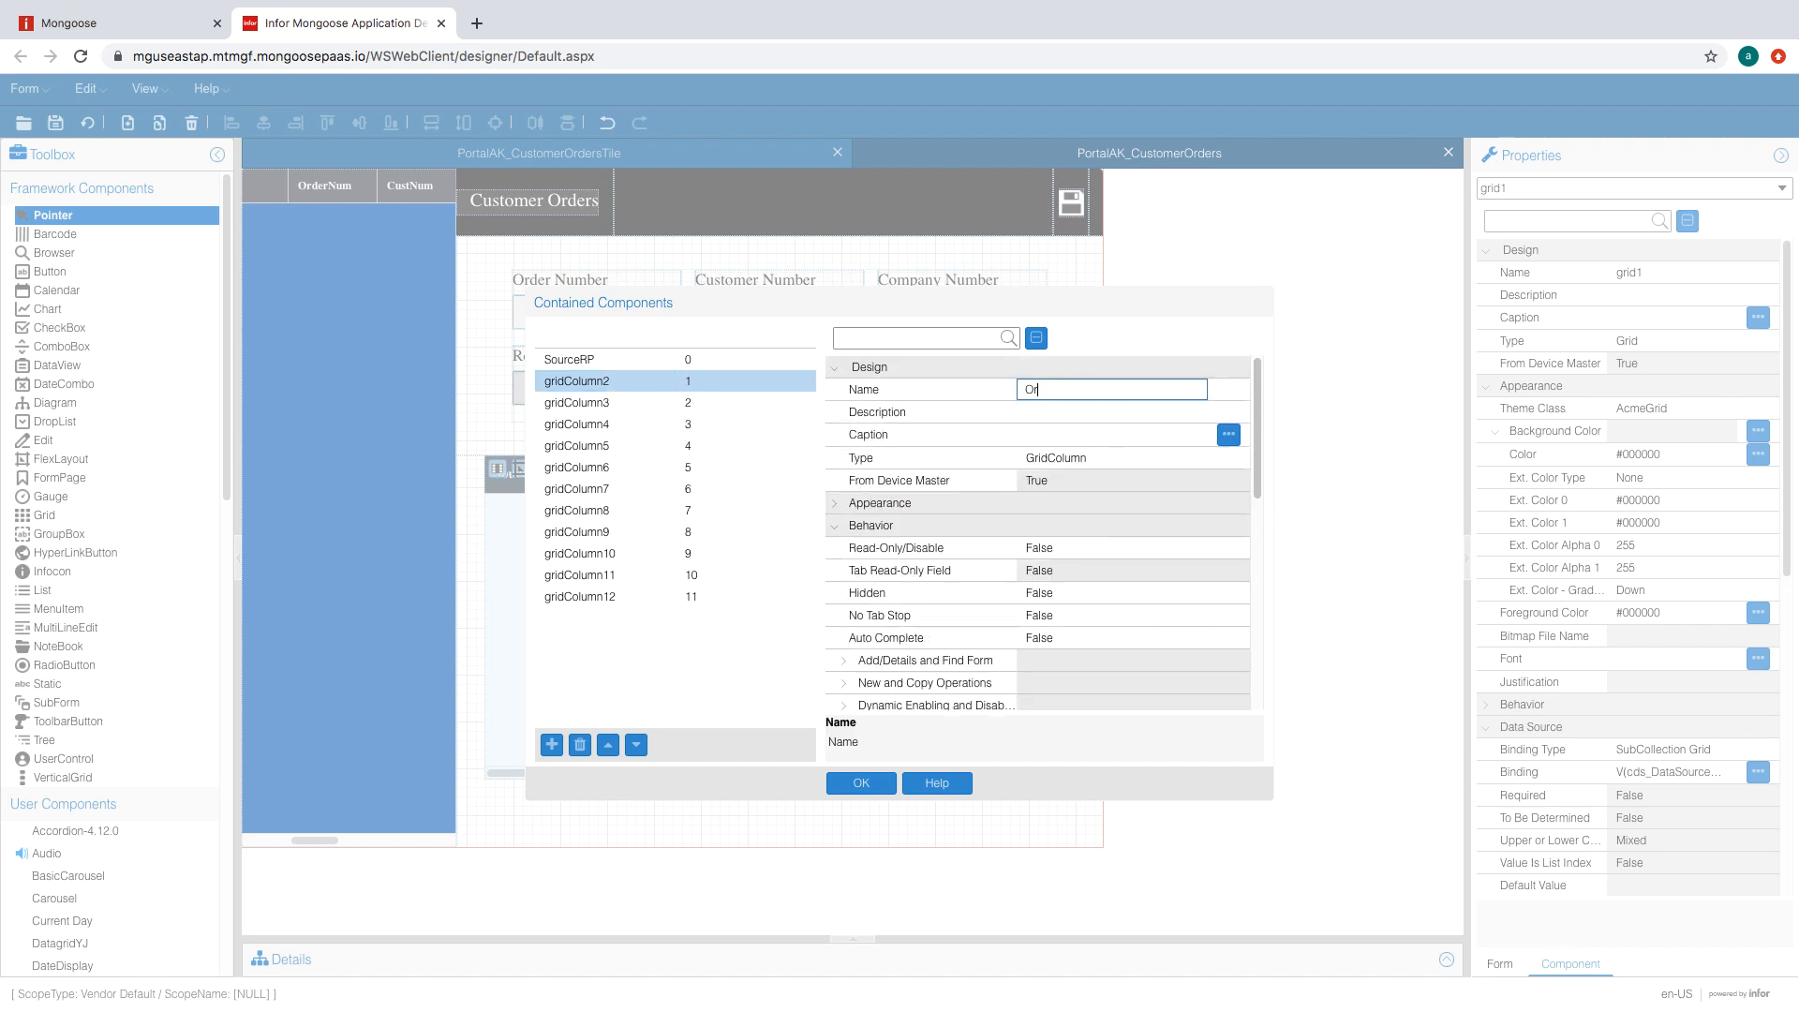
{"action": "scroll", "coordinate": [1121, 575], "scroll_direction": "down", "scroll_amount": 4}
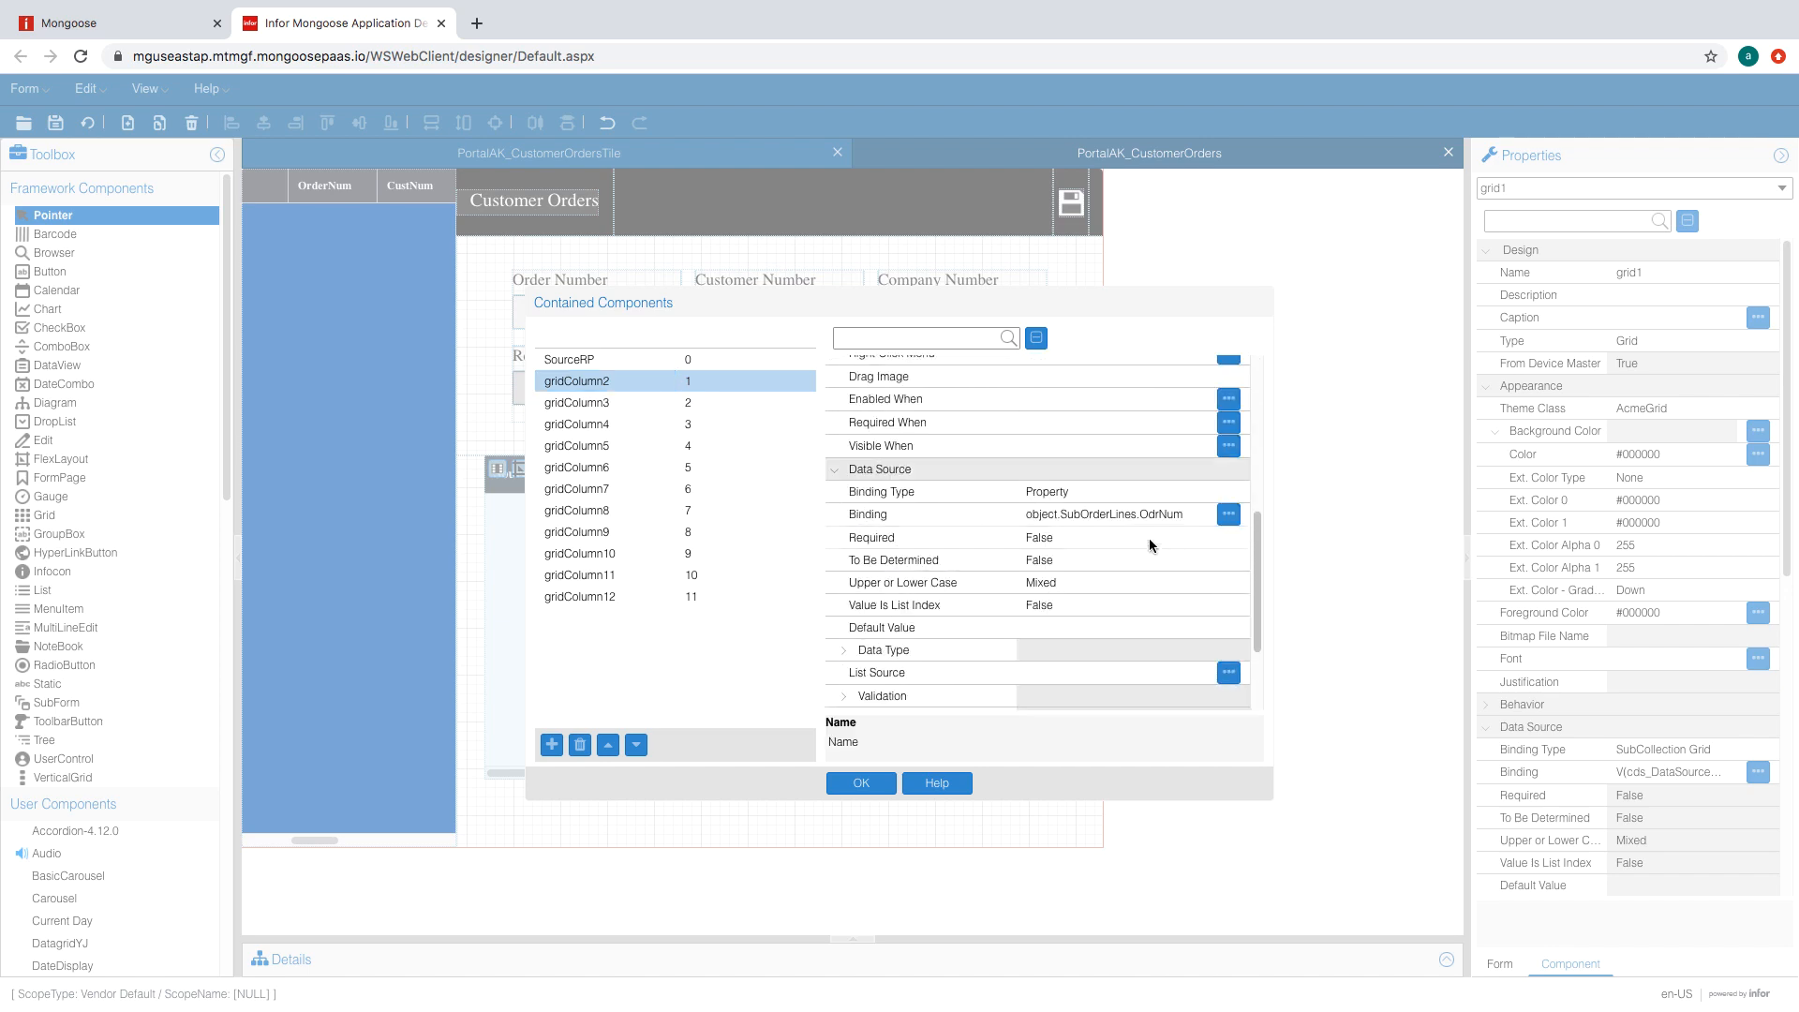
{"action": "scroll", "coordinate": [1149, 538], "scroll_direction": "up", "scroll_amount": 5}
{"action": "left_click", "coordinate": [1115, 551]}
{"action": "left_click", "coordinate": [1134, 594]}
{"action": "left_click", "coordinate": [1151, 614]}
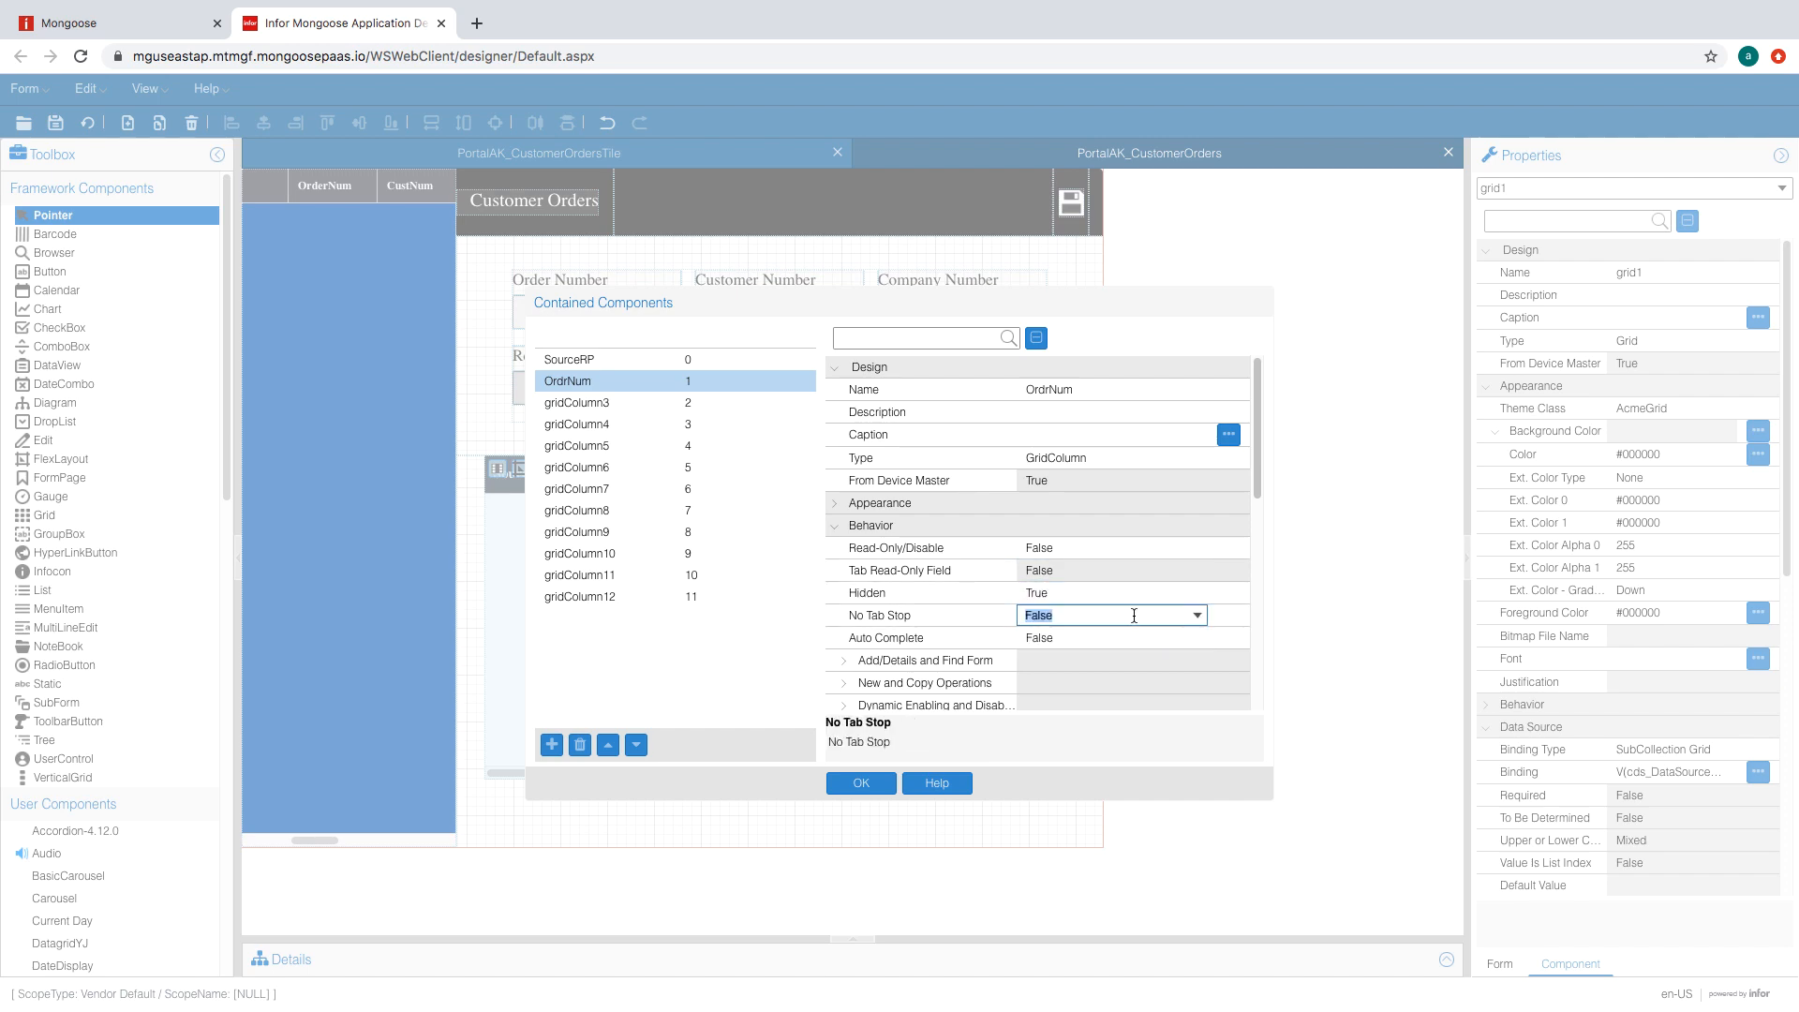
- Set the third column, gridColumn3, to hidden
{"action": "left_click", "coordinate": [626, 404]}
{"action": "scroll", "coordinate": [1072, 592], "scroll_direction": "down", "scroll_amount": 4}
{"action": "scroll", "coordinate": [1072, 590], "scroll_direction": "down", "scroll_amount": 1}
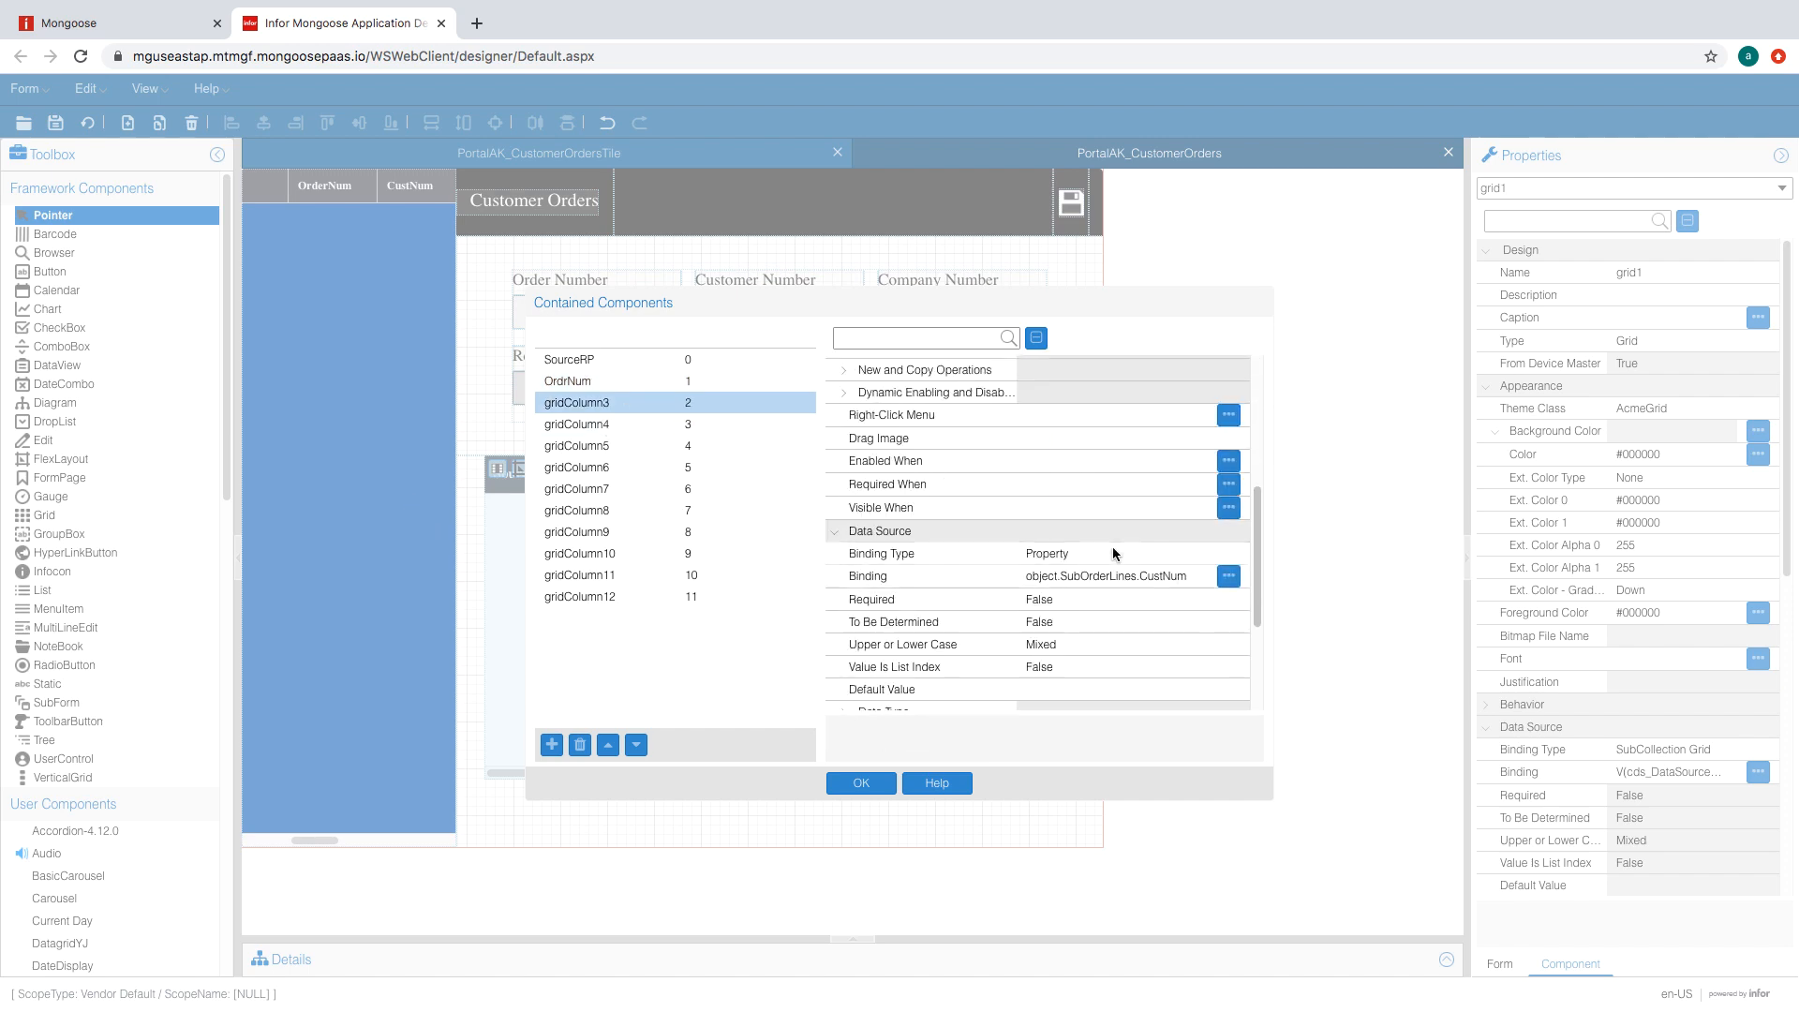
{"action": "scroll", "coordinate": [1112, 549], "scroll_direction": "up", "scroll_amount": 5}
{"action": "double_click", "coordinate": [1110, 596]}
- Rename the fourth column CompName
{"action": "left_click", "coordinate": [691, 424]}
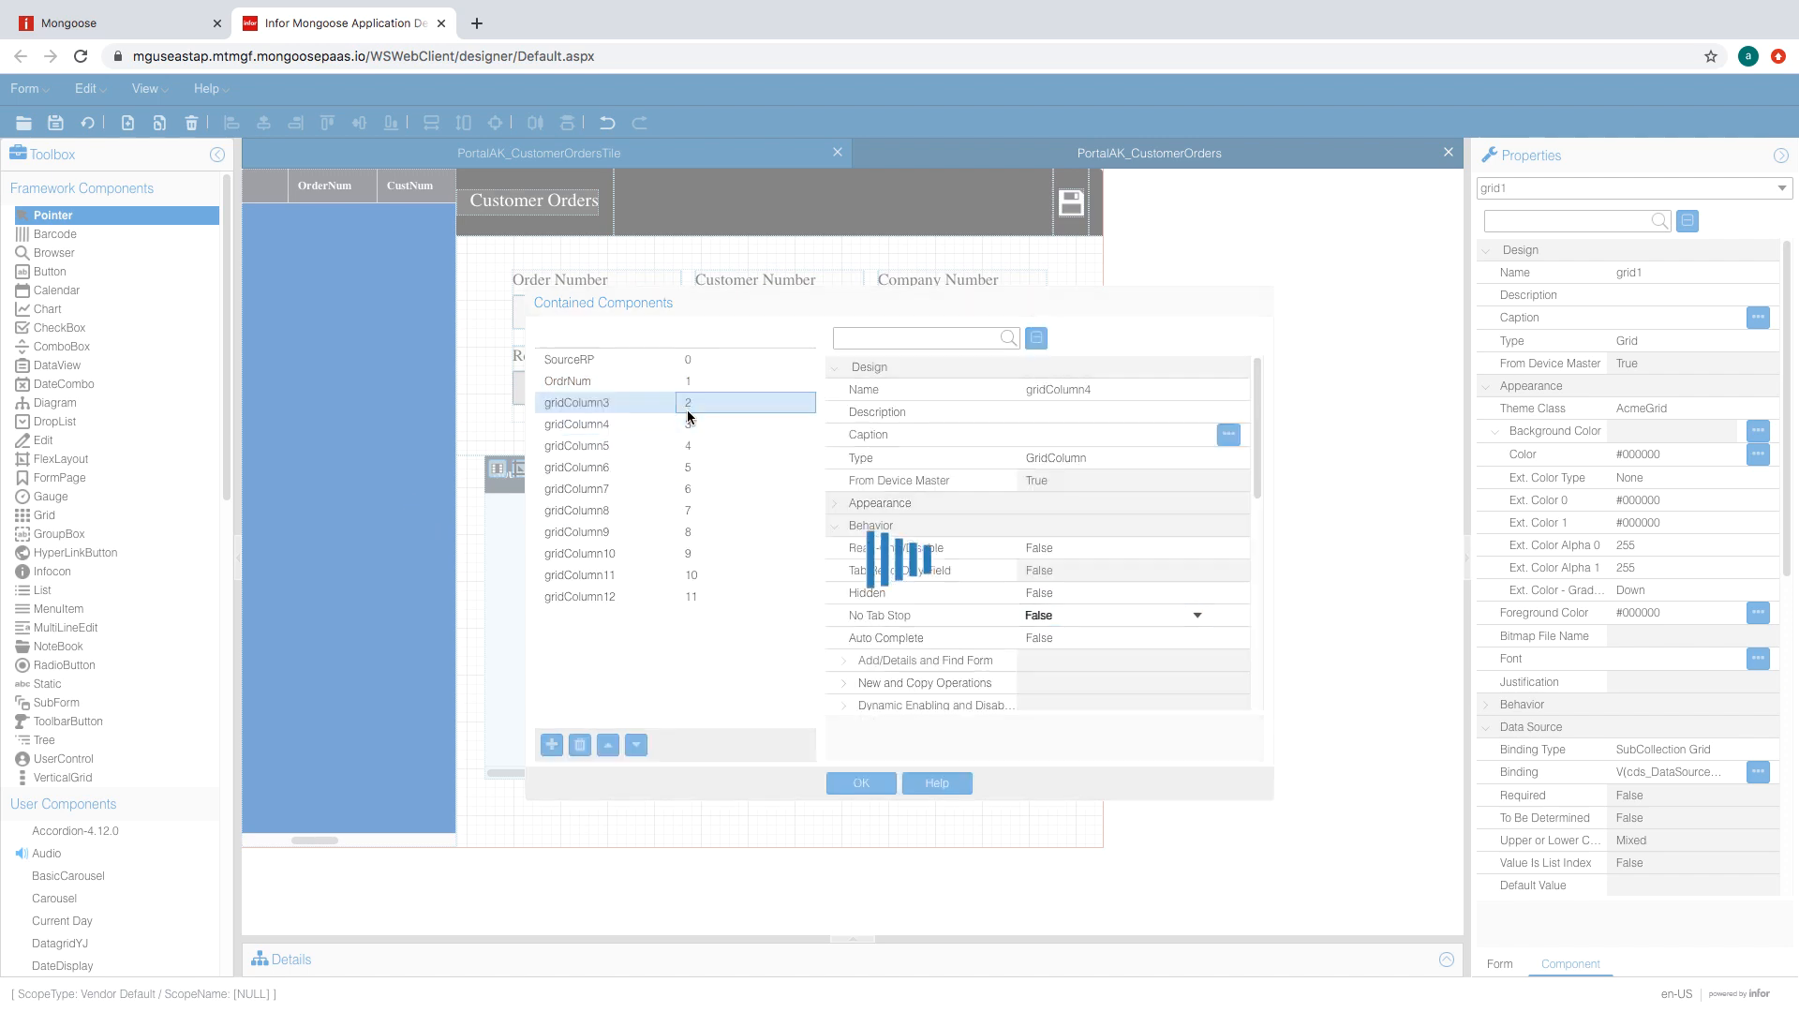
{"action": "scroll", "coordinate": [1106, 568], "scroll_direction": "down", "scroll_amount": 5}
{"action": "scroll", "coordinate": [1106, 568], "scroll_direction": "up", "scroll_amount": 5}
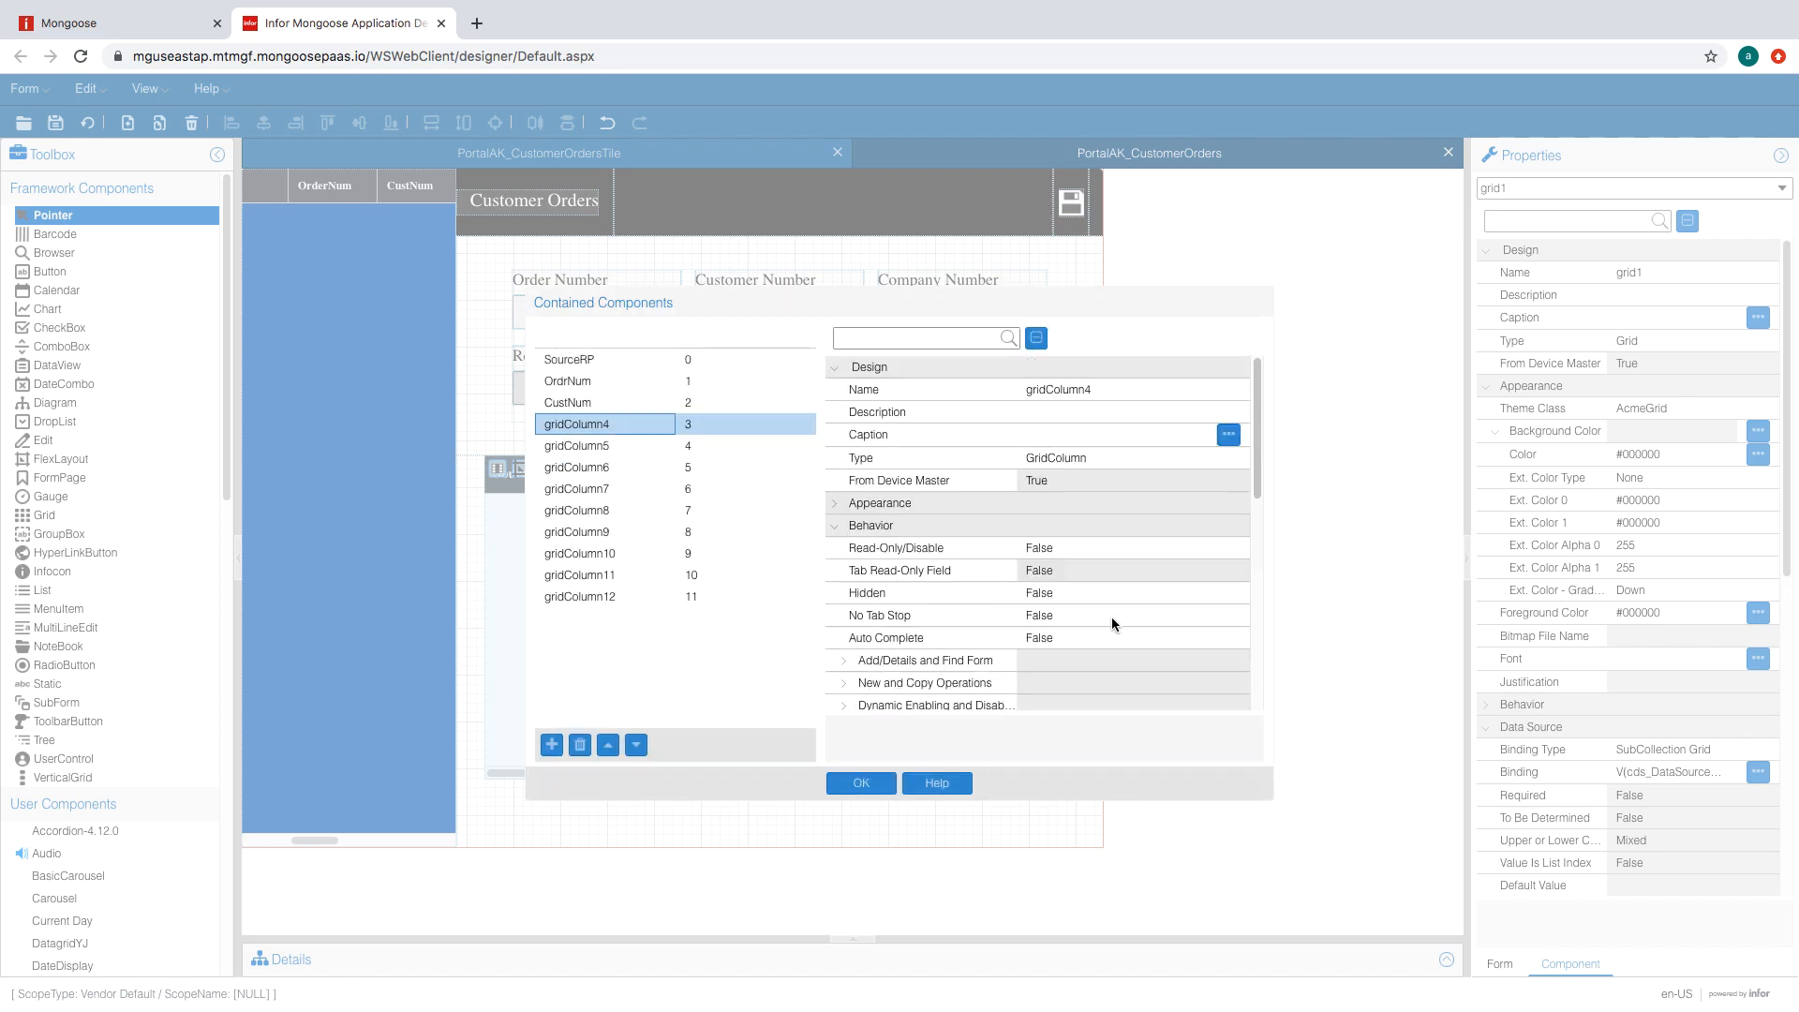
{"action": "left_click", "coordinate": [1111, 389]}
{"action": "type", "text": "CompName"}
{"action": "scroll", "coordinate": [1092, 535], "scroll_direction": "down", "scroll_amount": 1}
{"action": "left_click", "coordinate": [1085, 560]}
- Leave the CompName column visible after trying its Hidden setting
{"action": "left_click", "coordinate": [1124, 595]}
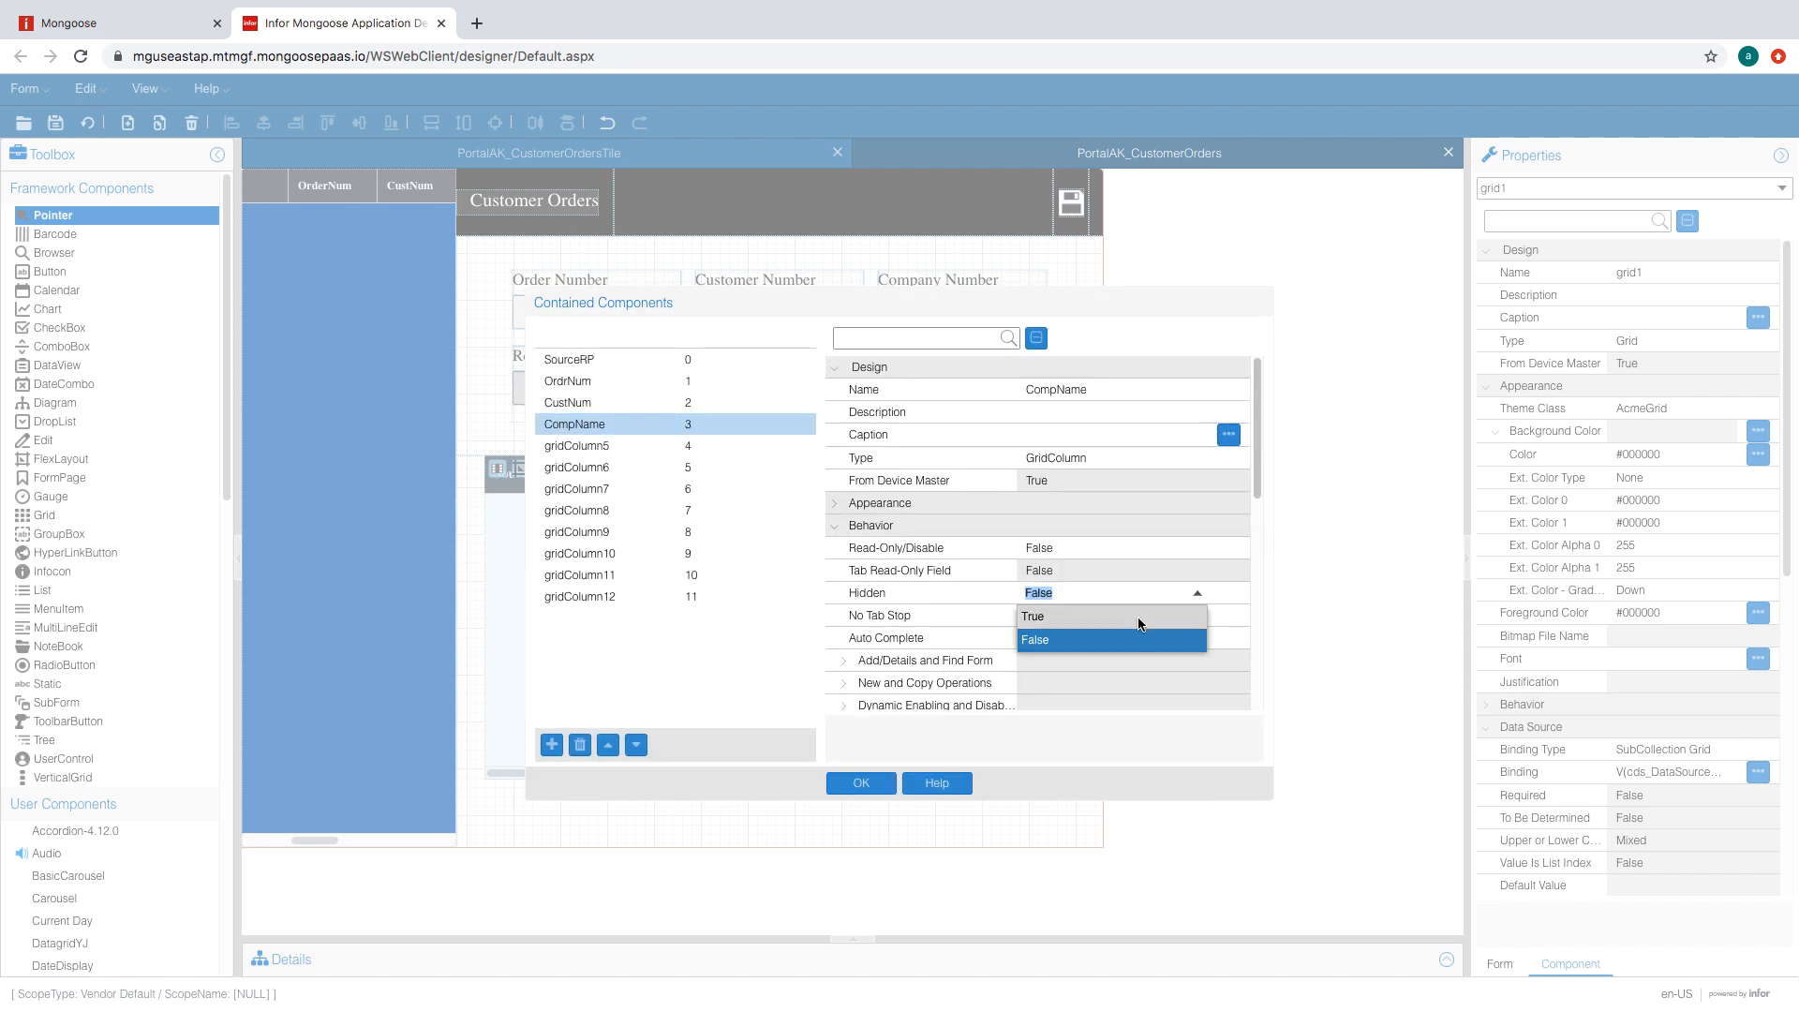
{"action": "left_click", "coordinate": [1141, 620]}
{"action": "left_click", "coordinate": [1153, 598]}
{"action": "left_click", "coordinate": [1158, 618]}
{"action": "left_click", "coordinate": [647, 446]}
{"action": "left_click", "coordinate": [638, 424]}
{"action": "left_click", "coordinate": [1196, 593]}
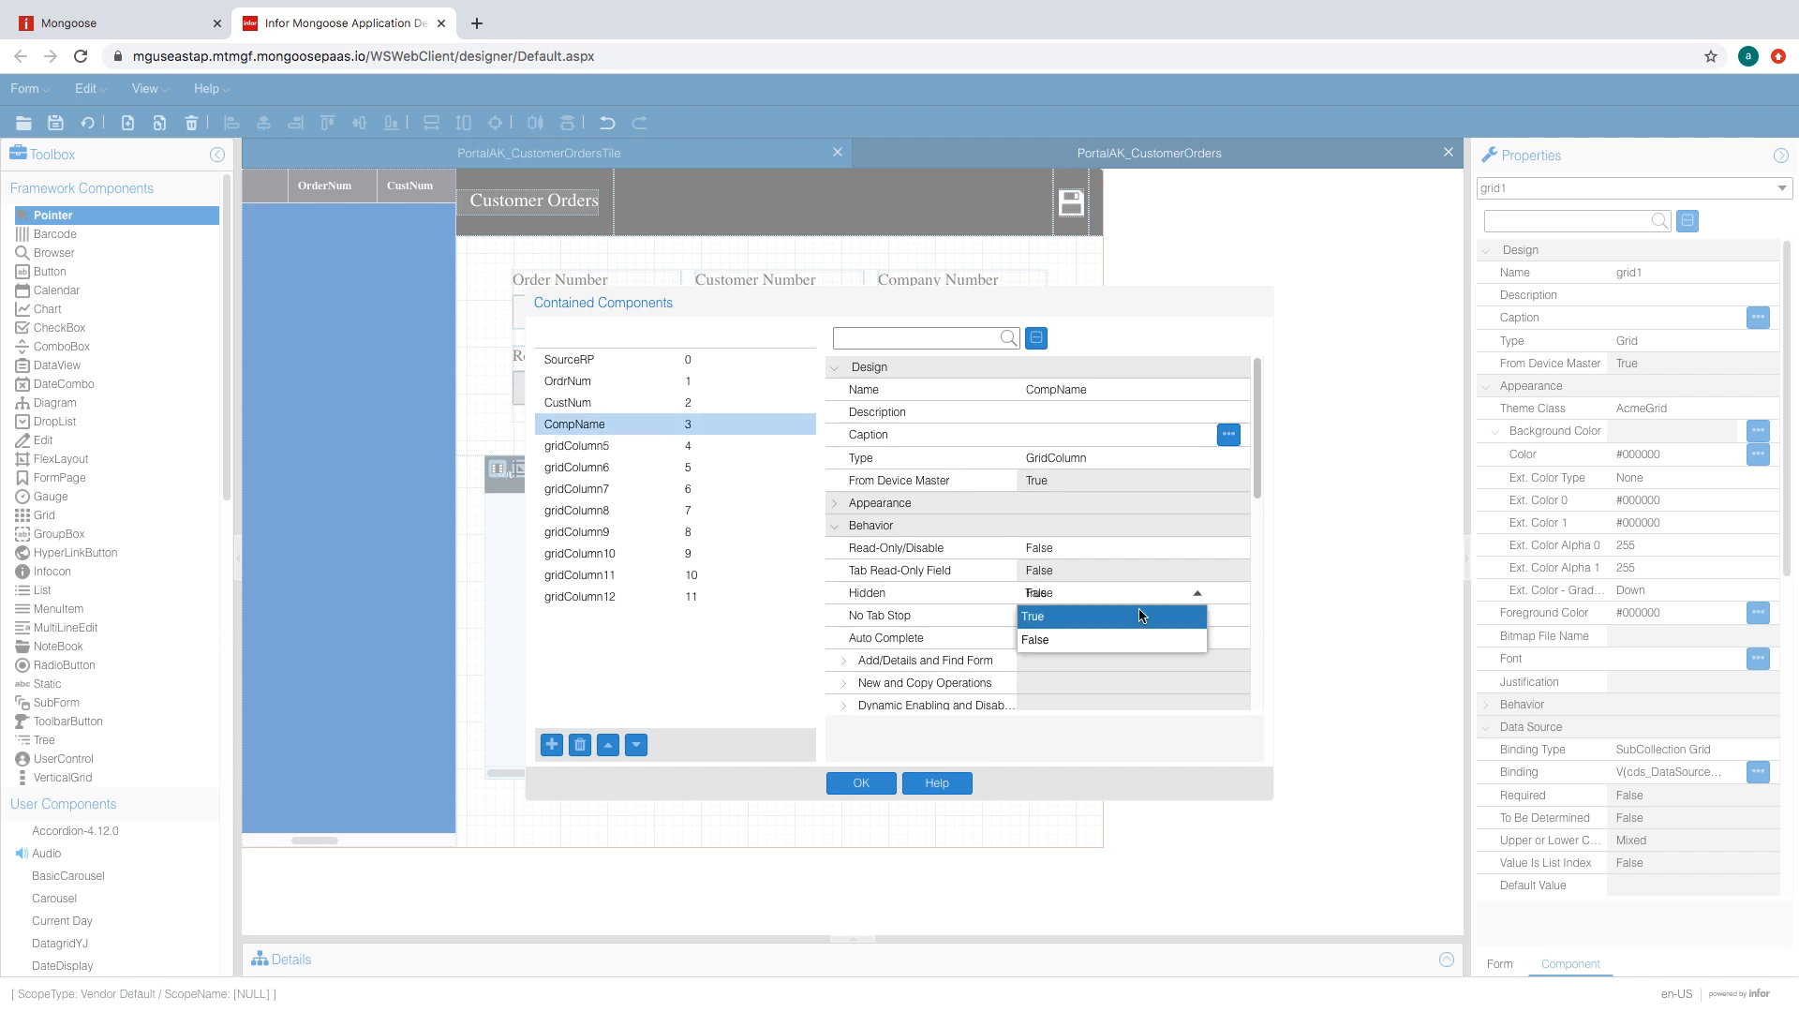
{"action": "left_click", "coordinate": [1137, 639]}
{"action": "left_click", "coordinate": [1198, 615]}
- Name columns five to seven LineNum, Item and NetAmt
{"action": "left_click", "coordinate": [675, 446]}
{"action": "left_click_drag", "start_coordinate": [1258, 408], "coordinate": [1272, 473]}
{"action": "scroll", "coordinate": [1272, 472], "scroll_direction": "up", "scroll_amount": 3}
{"action": "left_click", "coordinate": [1112, 389]}
{"action": "type", "text": "LineNum"}
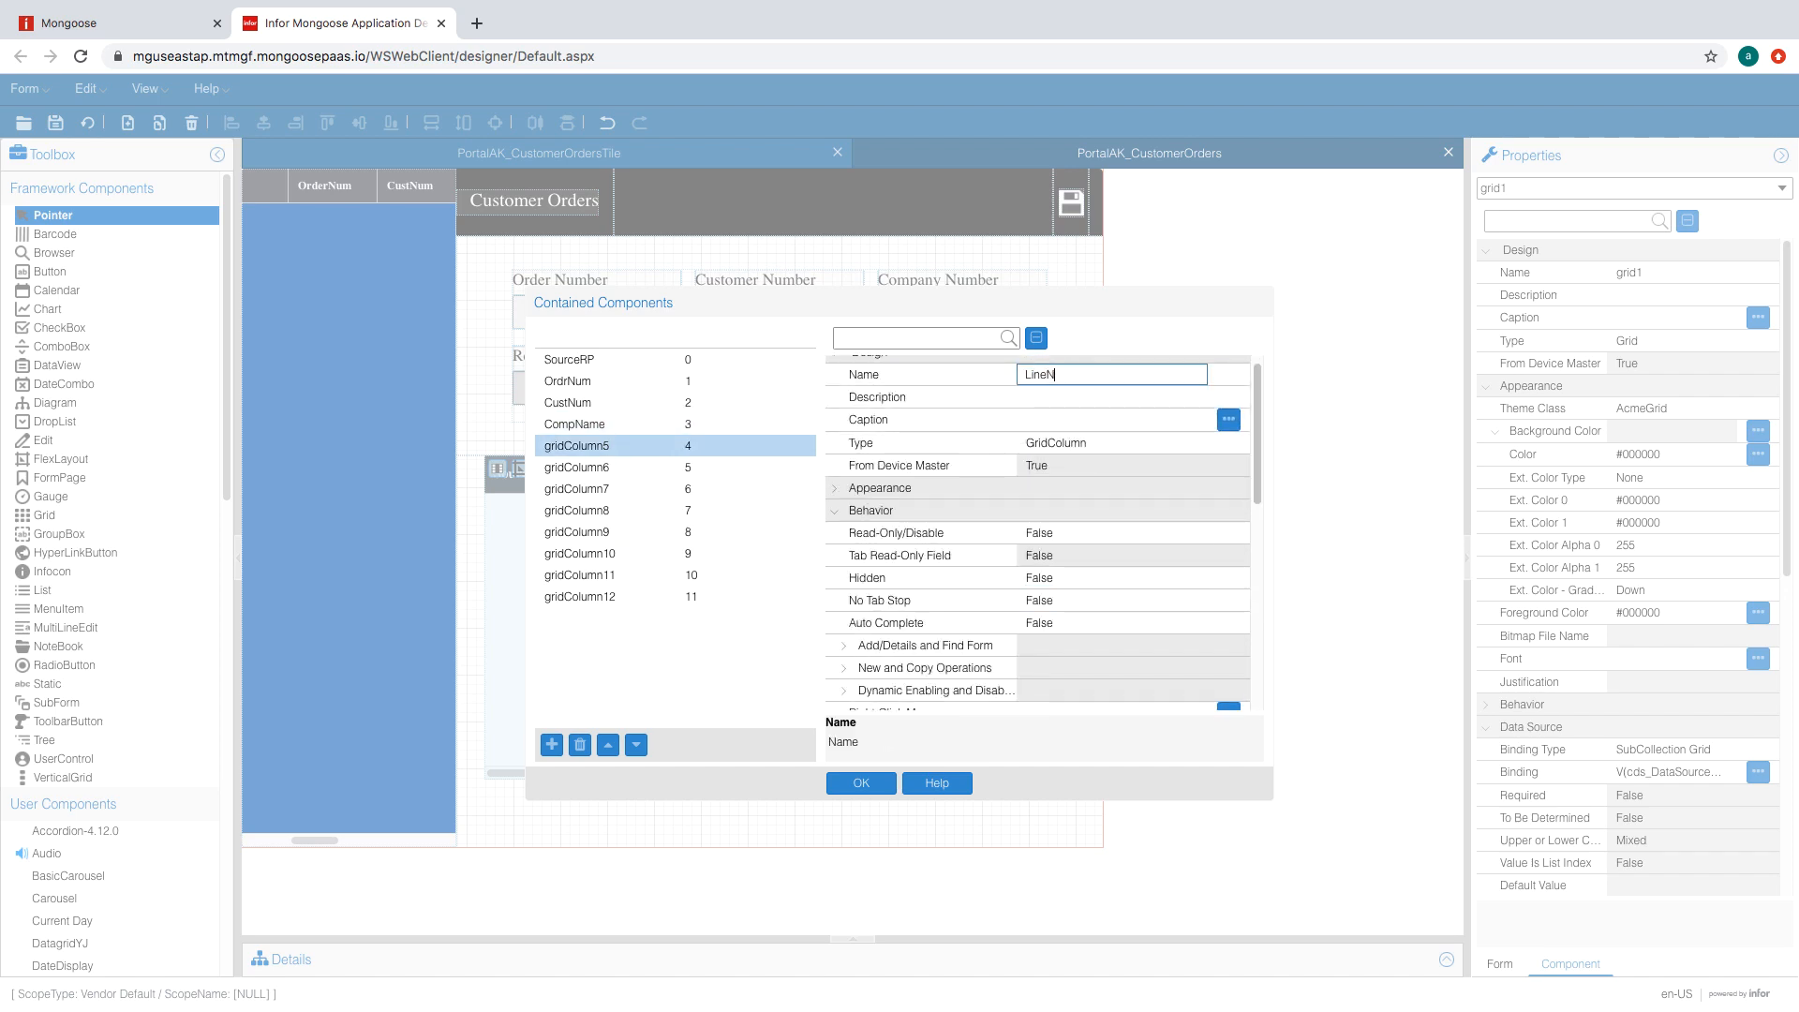
{"action": "left_click", "coordinate": [648, 468]}
{"action": "scroll", "coordinate": [1266, 470], "scroll_direction": "down", "scroll_amount": 6}
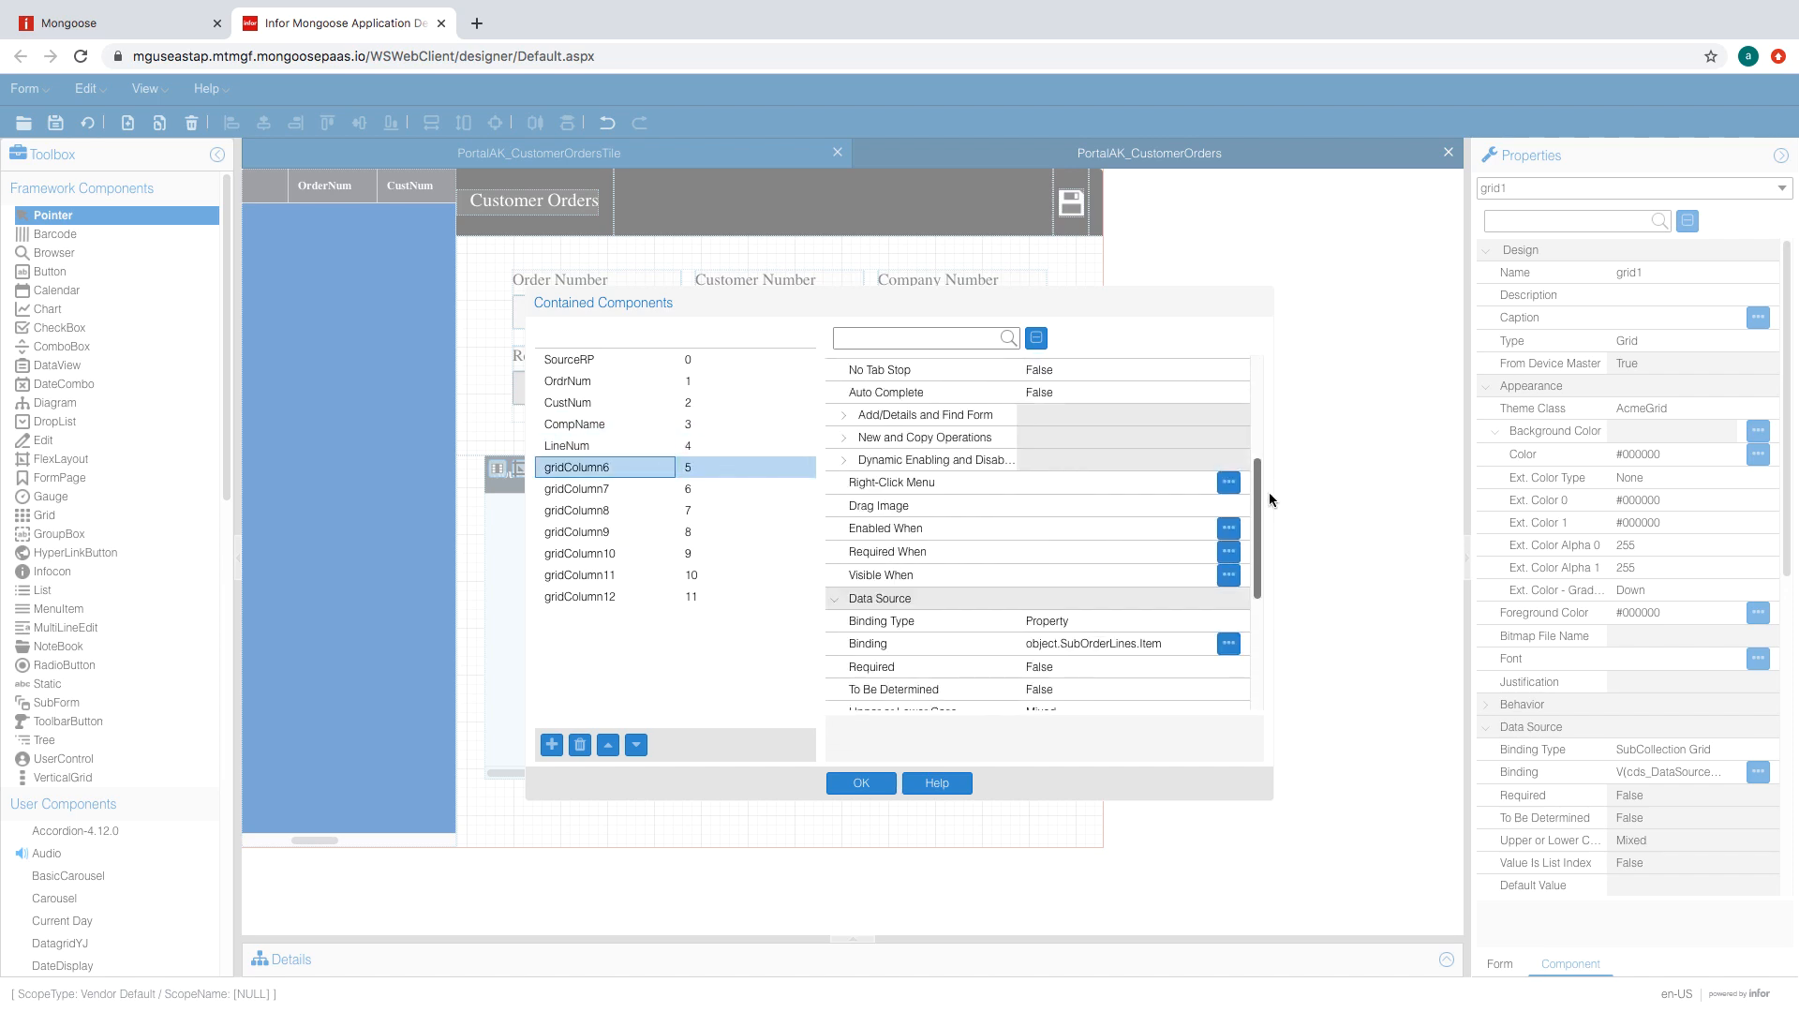
{"action": "scroll", "coordinate": [1269, 492], "scroll_direction": "up", "scroll_amount": 6}
{"action": "left_click", "coordinate": [1112, 389]}
{"action": "type", "text": "Item"}
{"action": "left_click", "coordinate": [649, 489]}
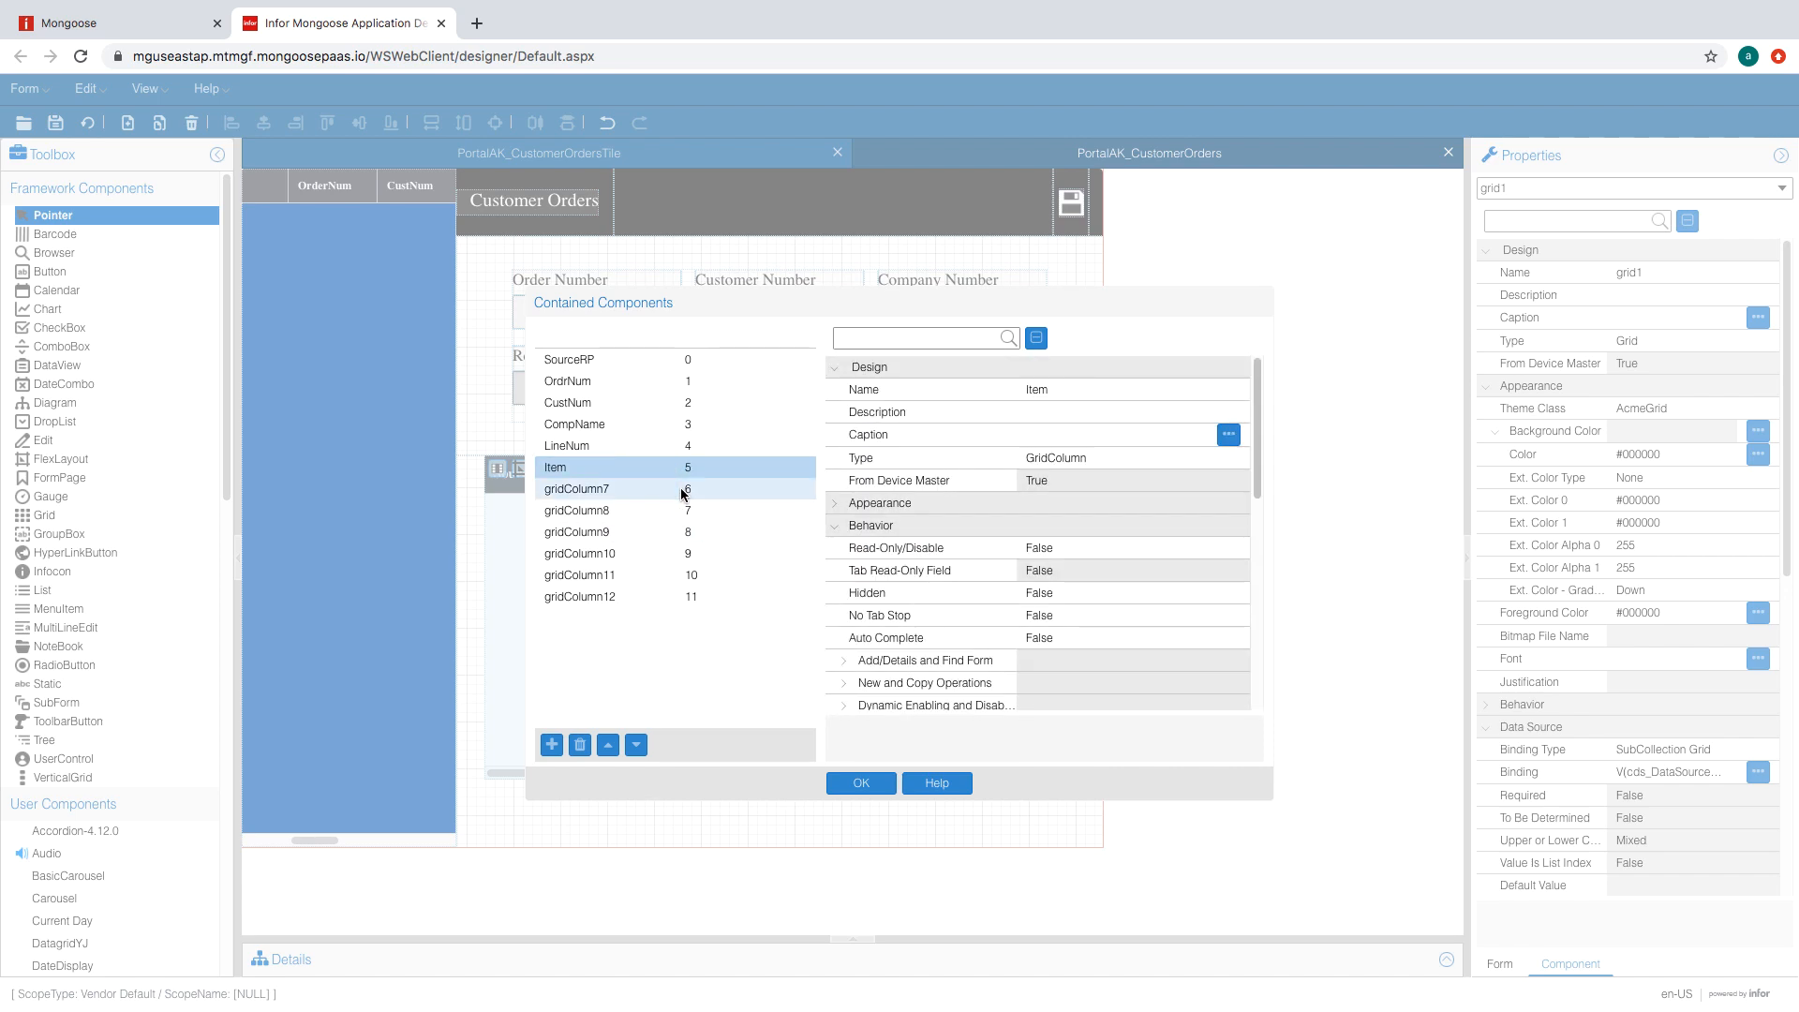
{"action": "scroll", "coordinate": [1104, 609], "scroll_direction": "down", "scroll_amount": 5}
{"action": "scroll", "coordinate": [1128, 469], "scroll_direction": "up", "scroll_amount": 5}
{"action": "left_click", "coordinate": [1112, 389]}
{"action": "type", "text": "NetA"}
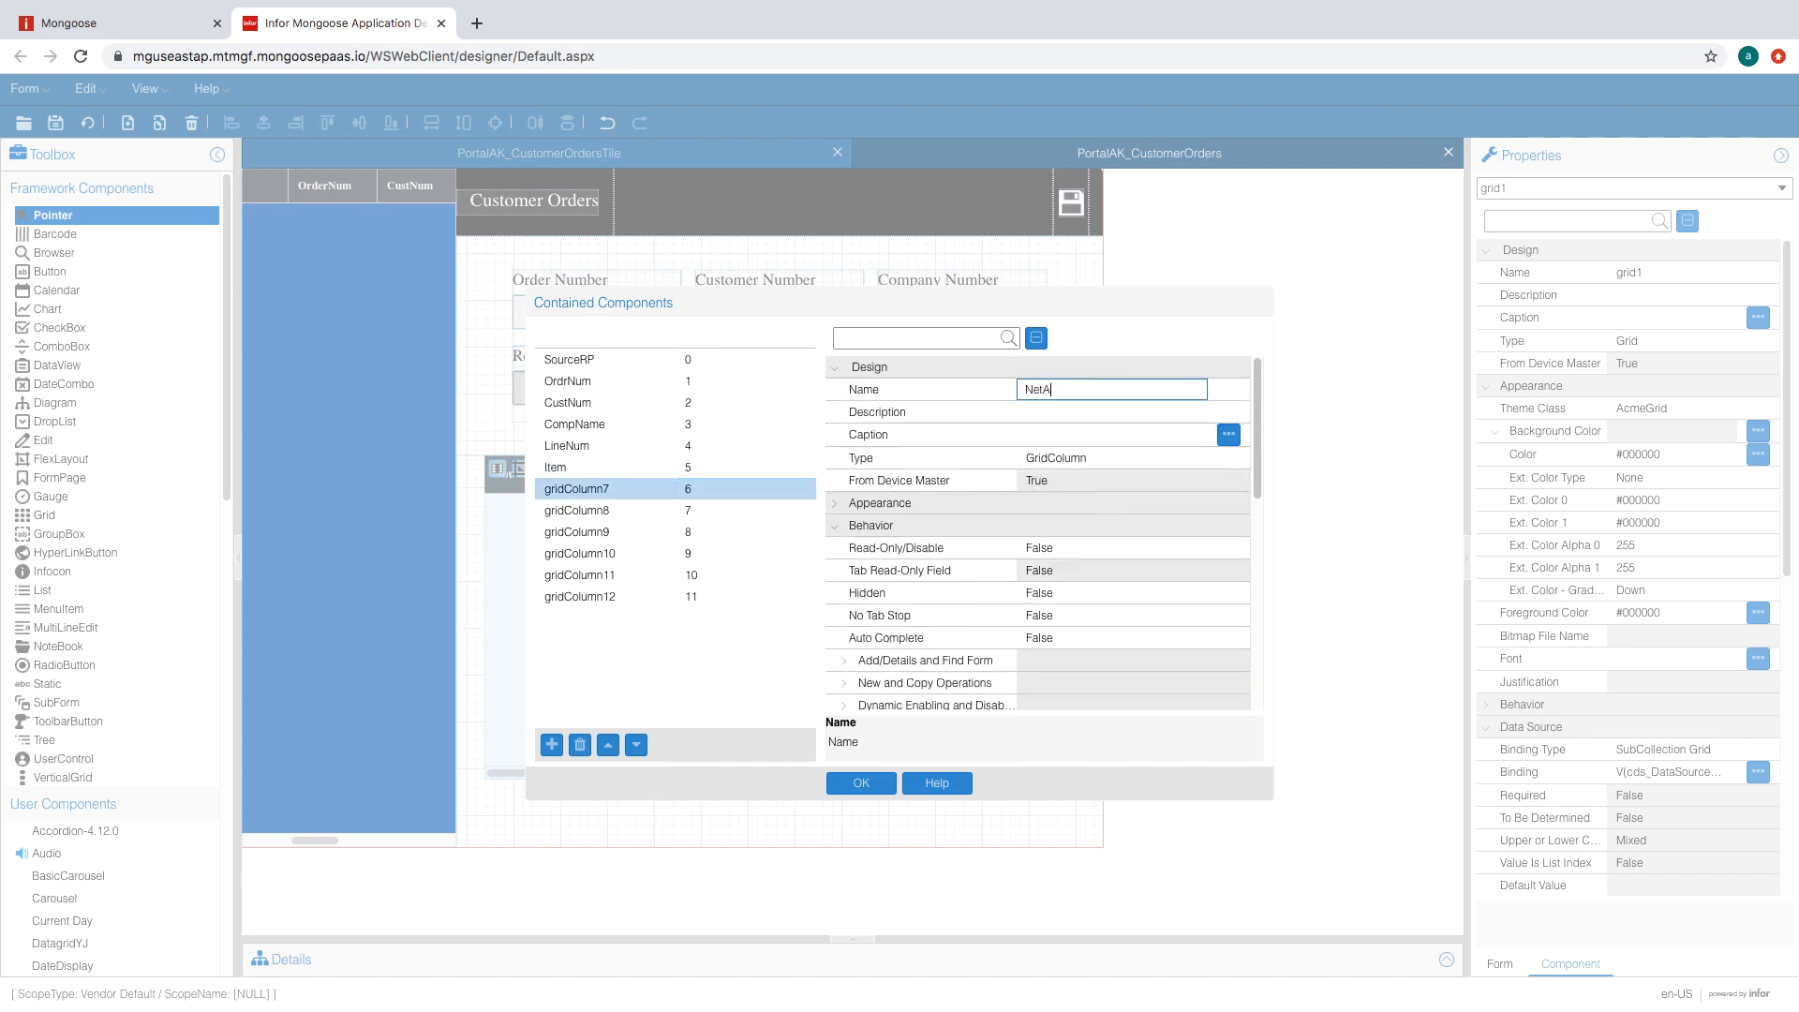
{"action": "type", "text": "mt"}
- Name columns eight to ten NetOdr, Price and Quantity
{"action": "left_click", "coordinate": [622, 509]}
{"action": "scroll", "coordinate": [1037, 578], "scroll_direction": "down", "scroll_amount": 5}
{"action": "scroll", "coordinate": [1078, 468], "scroll_direction": "up", "scroll_amount": 5}
{"action": "left_click", "coordinate": [1077, 389]}
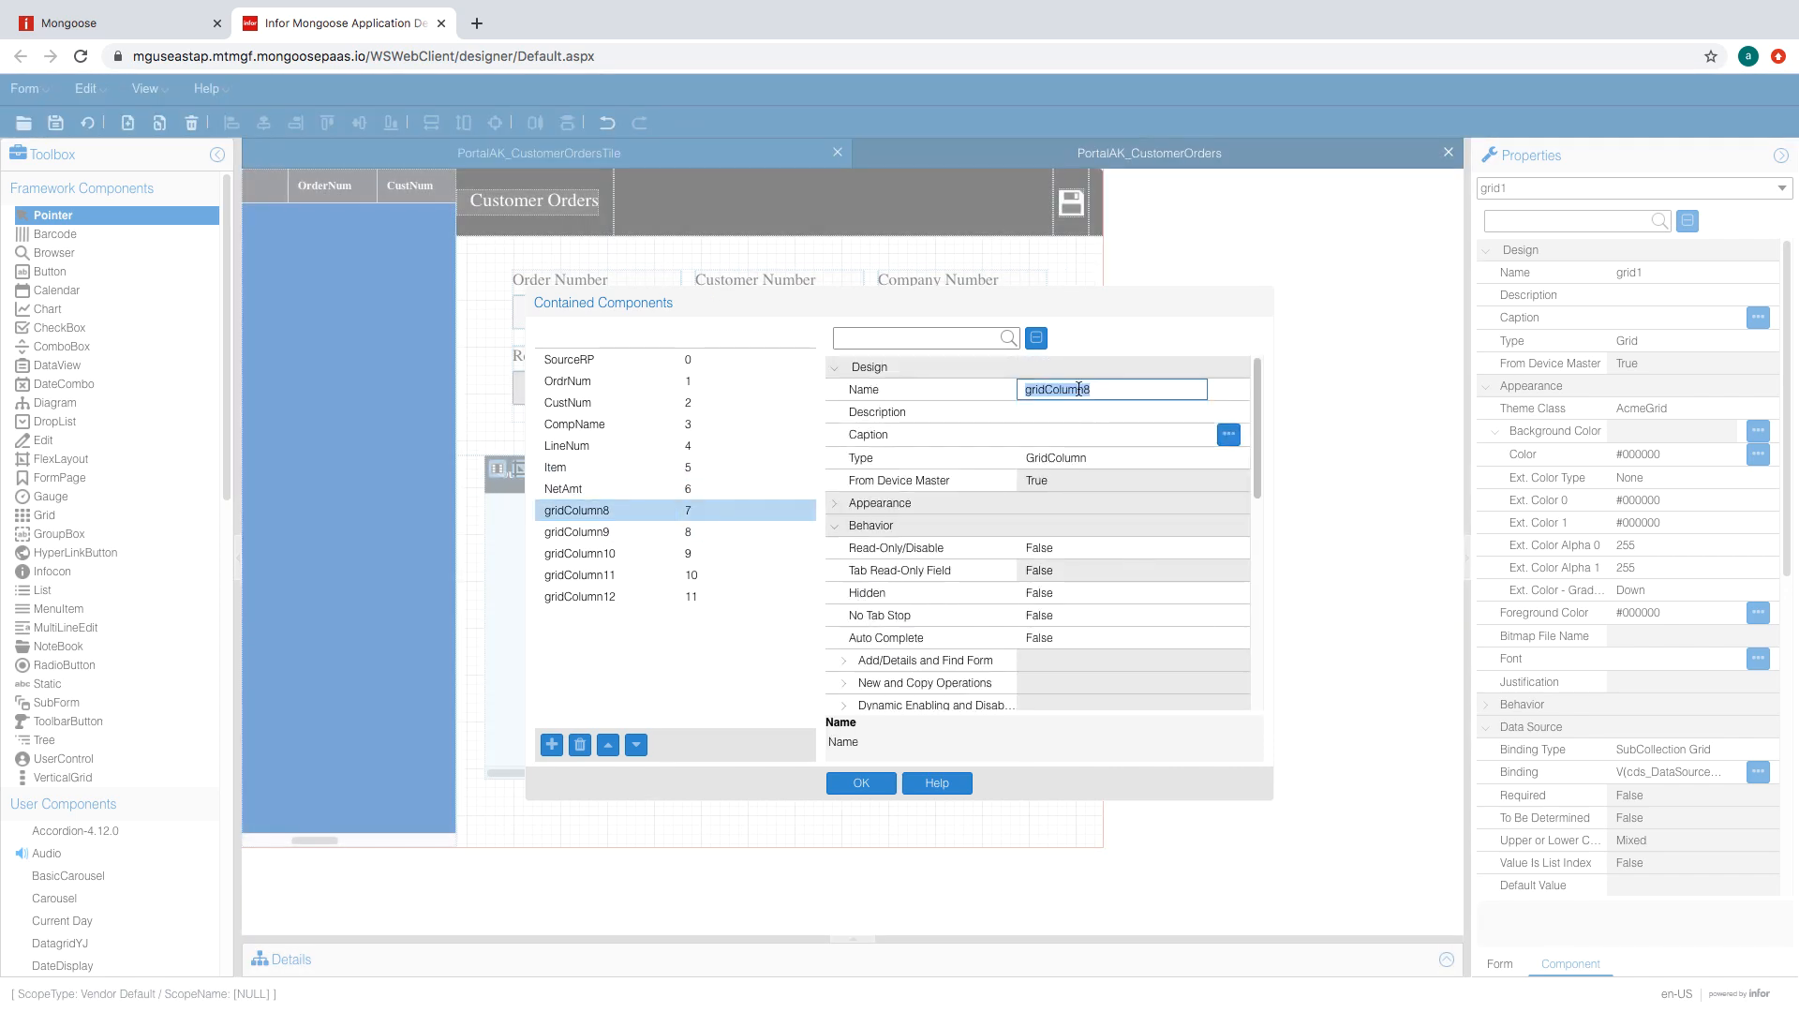
{"action": "type", "text": "NetOdr"}
{"action": "left_click", "coordinate": [639, 531]}
{"action": "scroll", "coordinate": [1100, 593], "scroll_direction": "down", "scroll_amount": 5}
{"action": "scroll", "coordinate": [1125, 624], "scroll_direction": "up", "scroll_amount": 5}
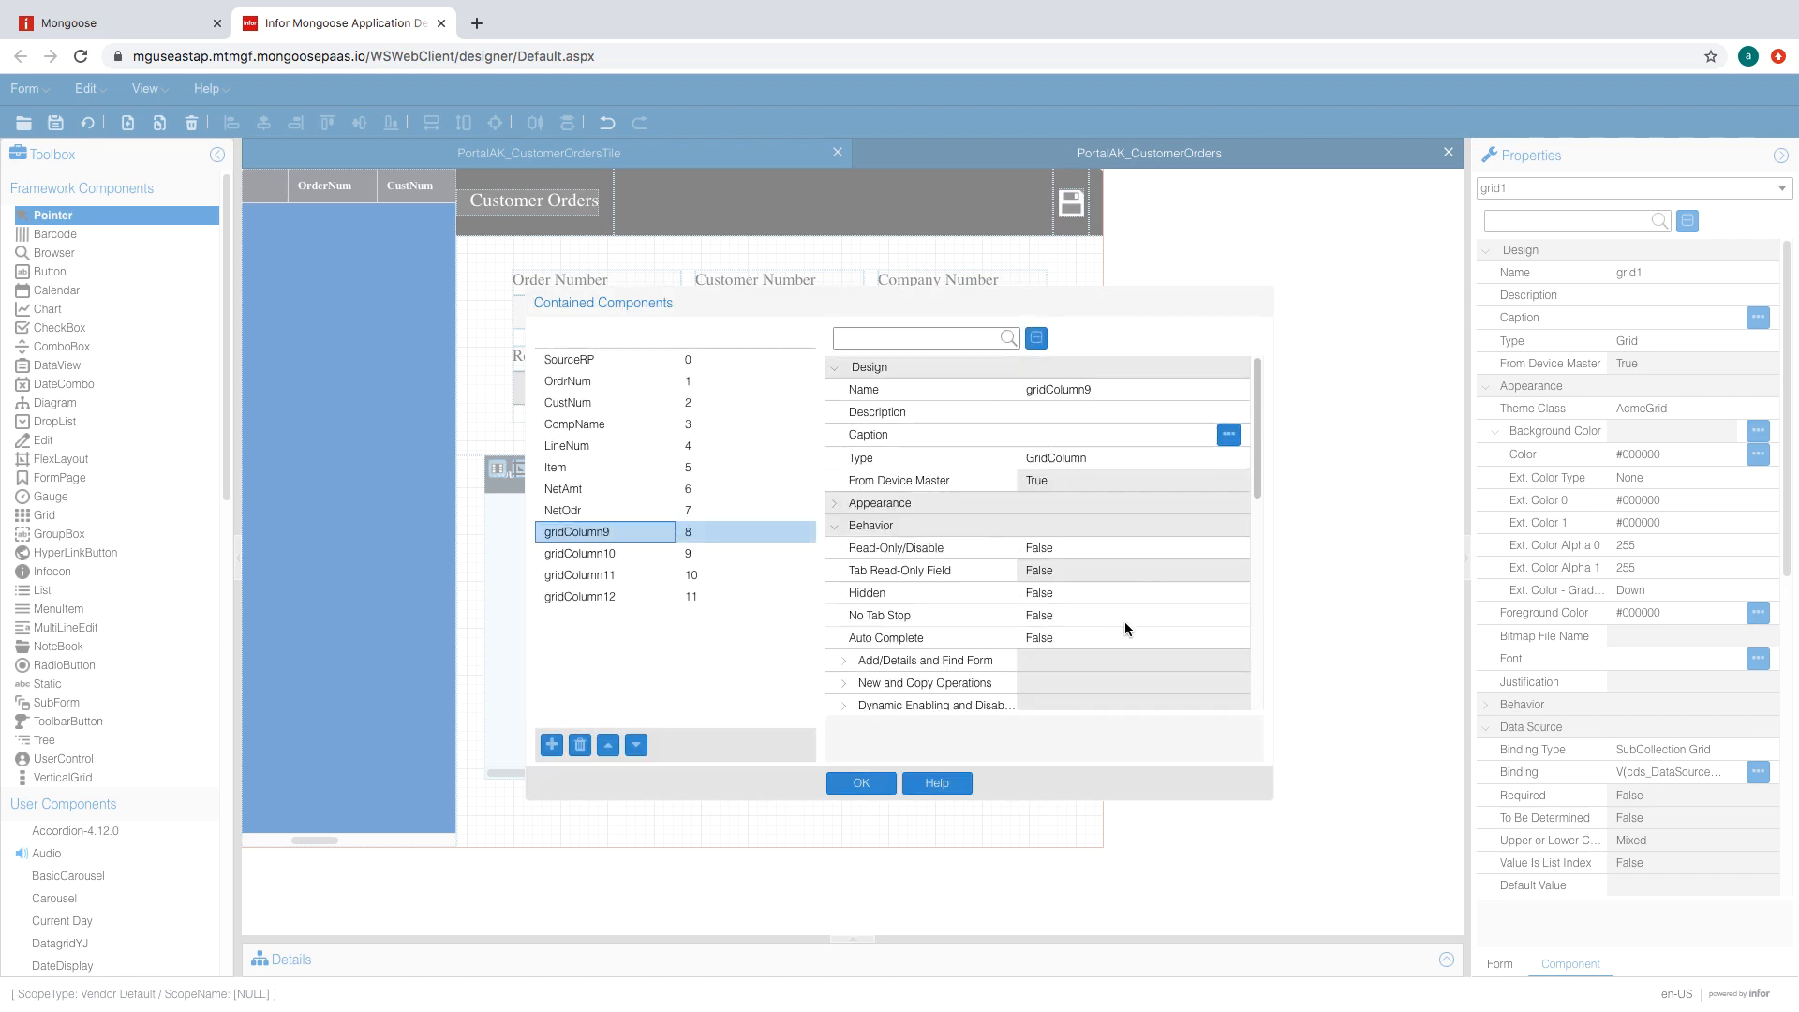
{"action": "left_click", "coordinate": [1111, 389]}
{"action": "type", "text": "Price"}
{"action": "left_click", "coordinate": [618, 553]}
{"action": "scroll", "coordinate": [1135, 563], "scroll_direction": "down", "scroll_amount": 5}
{"action": "scroll", "coordinate": [1134, 515], "scroll_direction": "up", "scroll_amount": 5}
{"action": "left_click", "coordinate": [1112, 389]}
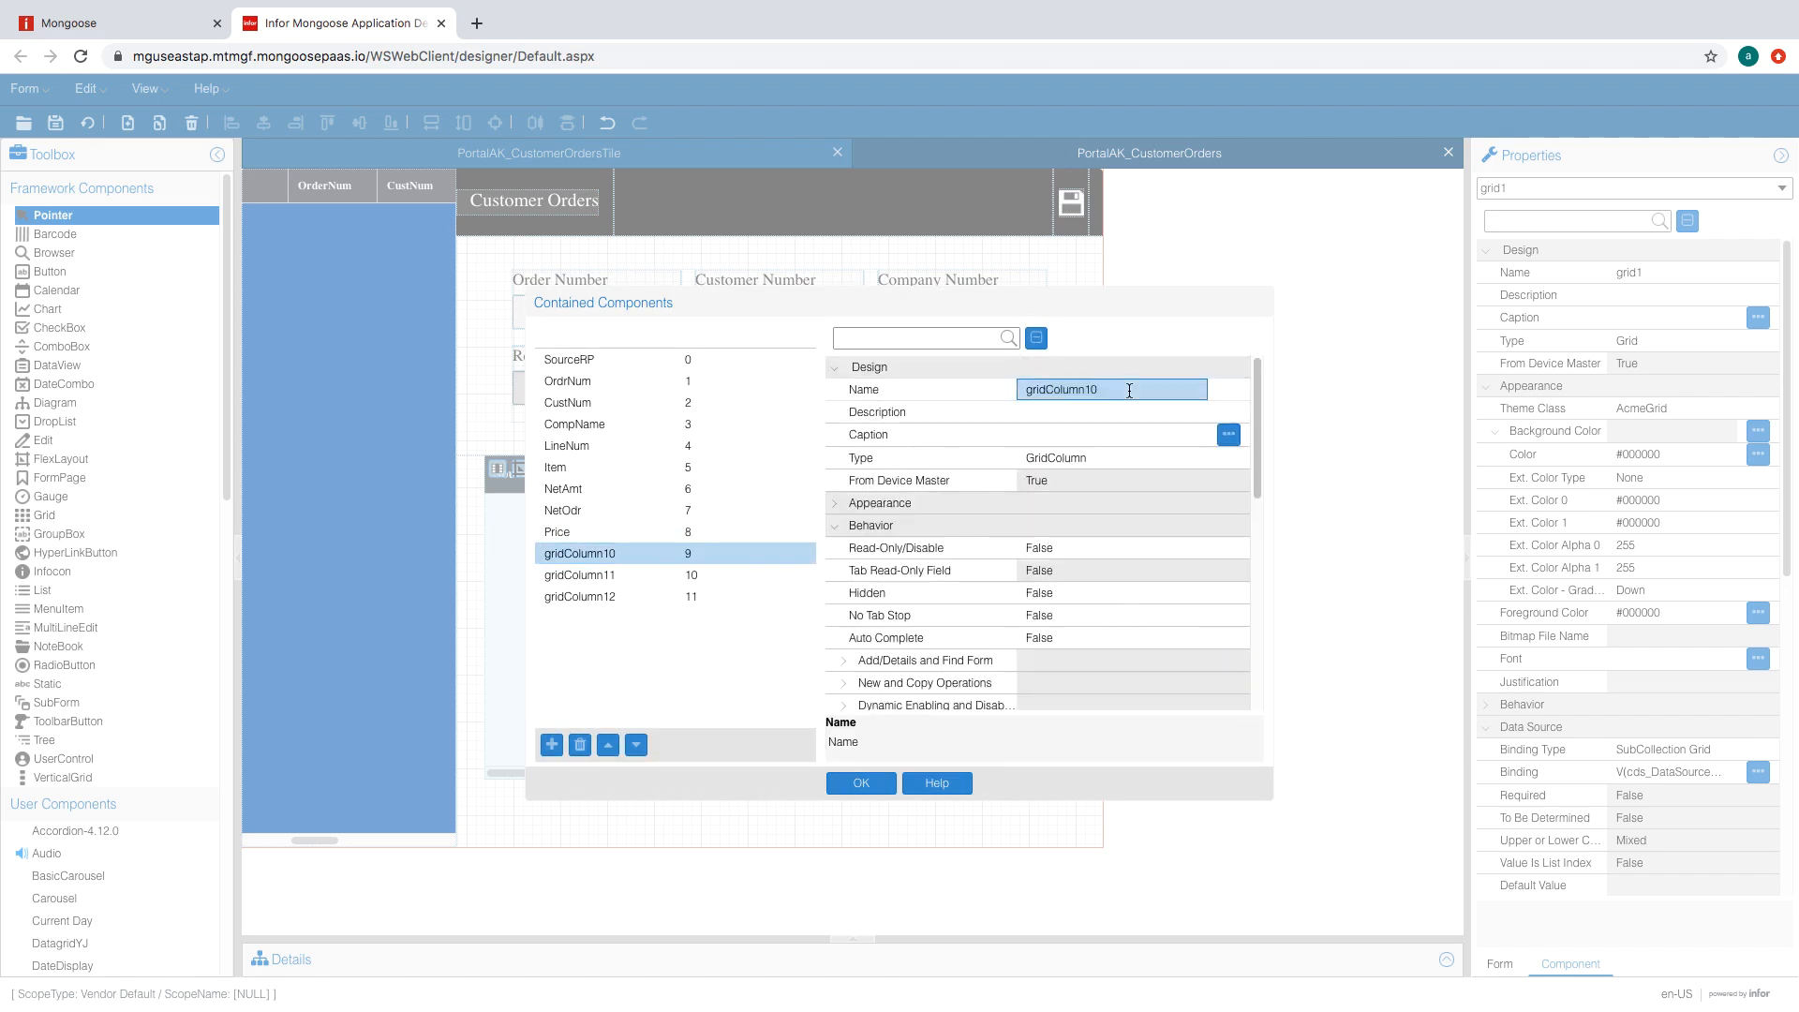
{"action": "type", "text": "Quantity"}
{"action": "left_click", "coordinate": [647, 574]}
- Hide the eleventh column and enter 'Shi' as its name
{"action": "scroll", "coordinate": [1144, 583], "scroll_direction": "down", "scroll_amount": 5}
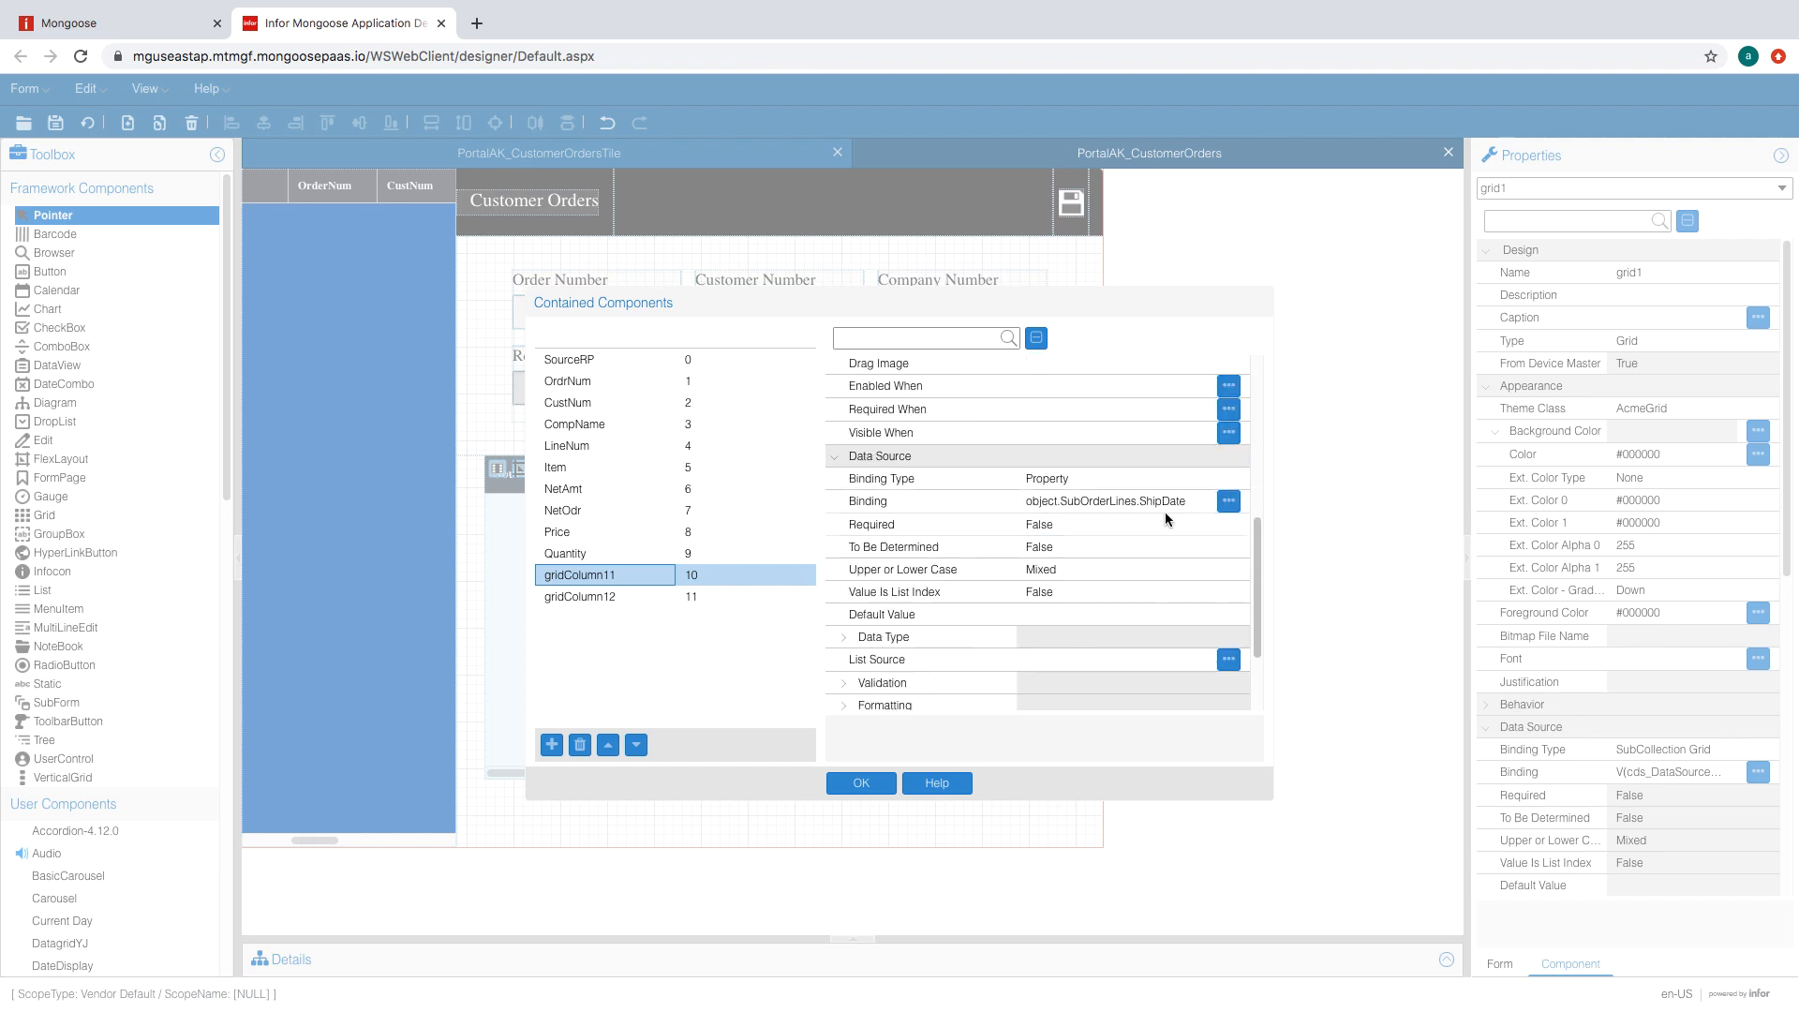
{"action": "scroll", "coordinate": [1134, 543], "scroll_direction": "up", "scroll_amount": 5}
{"action": "scroll", "coordinate": [1102, 566], "scroll_direction": "down", "scroll_amount": 5}
{"action": "scroll", "coordinate": [1089, 492], "scroll_direction": "up", "scroll_amount": 5}
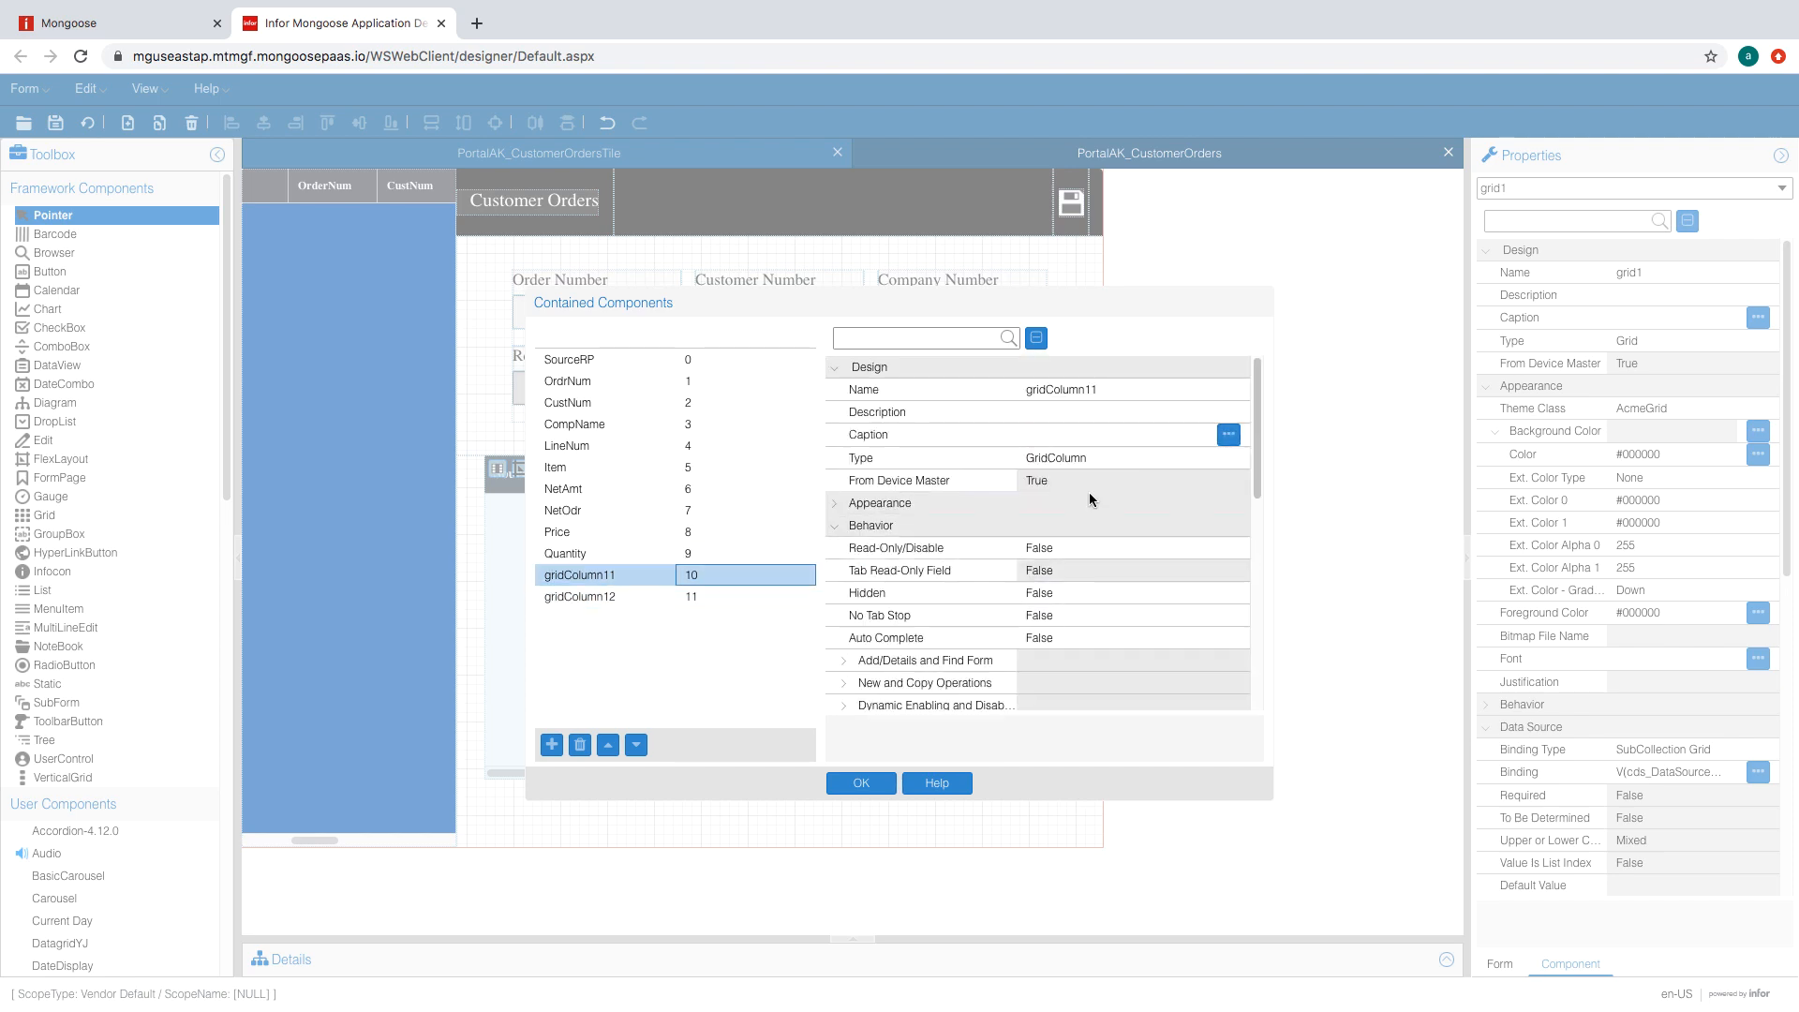
{"action": "scroll", "coordinate": [1102, 565], "scroll_direction": "down", "scroll_amount": 2}
{"action": "left_click", "coordinate": [1109, 511]}
{"action": "left_click", "coordinate": [1111, 531]}
{"action": "left_click", "coordinate": [1112, 531]}
{"action": "scroll", "coordinate": [1112, 562], "scroll_direction": "up", "scroll_amount": 2}
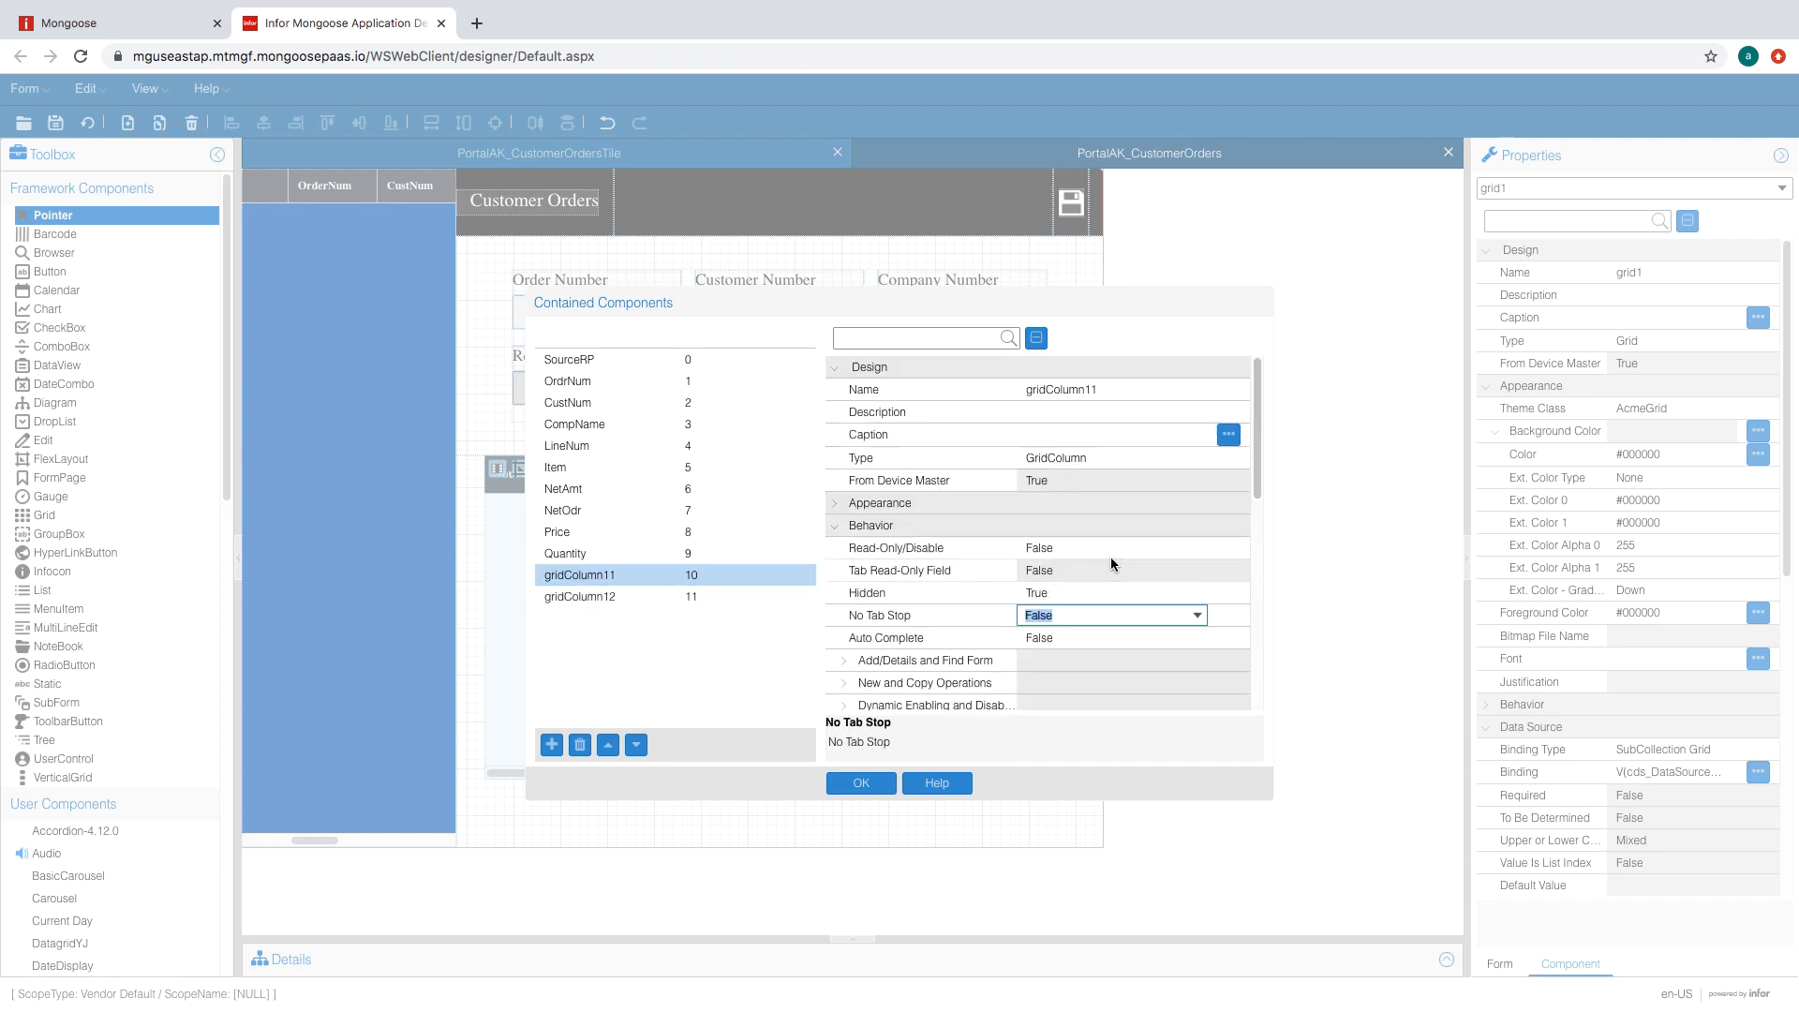
{"action": "left_click", "coordinate": [1111, 389]}
{"action": "type", "text": "ShipDate"}
- Name gridColumn12 Source and confirm the Contained Components dialog
{"action": "left_click", "coordinate": [687, 597]}
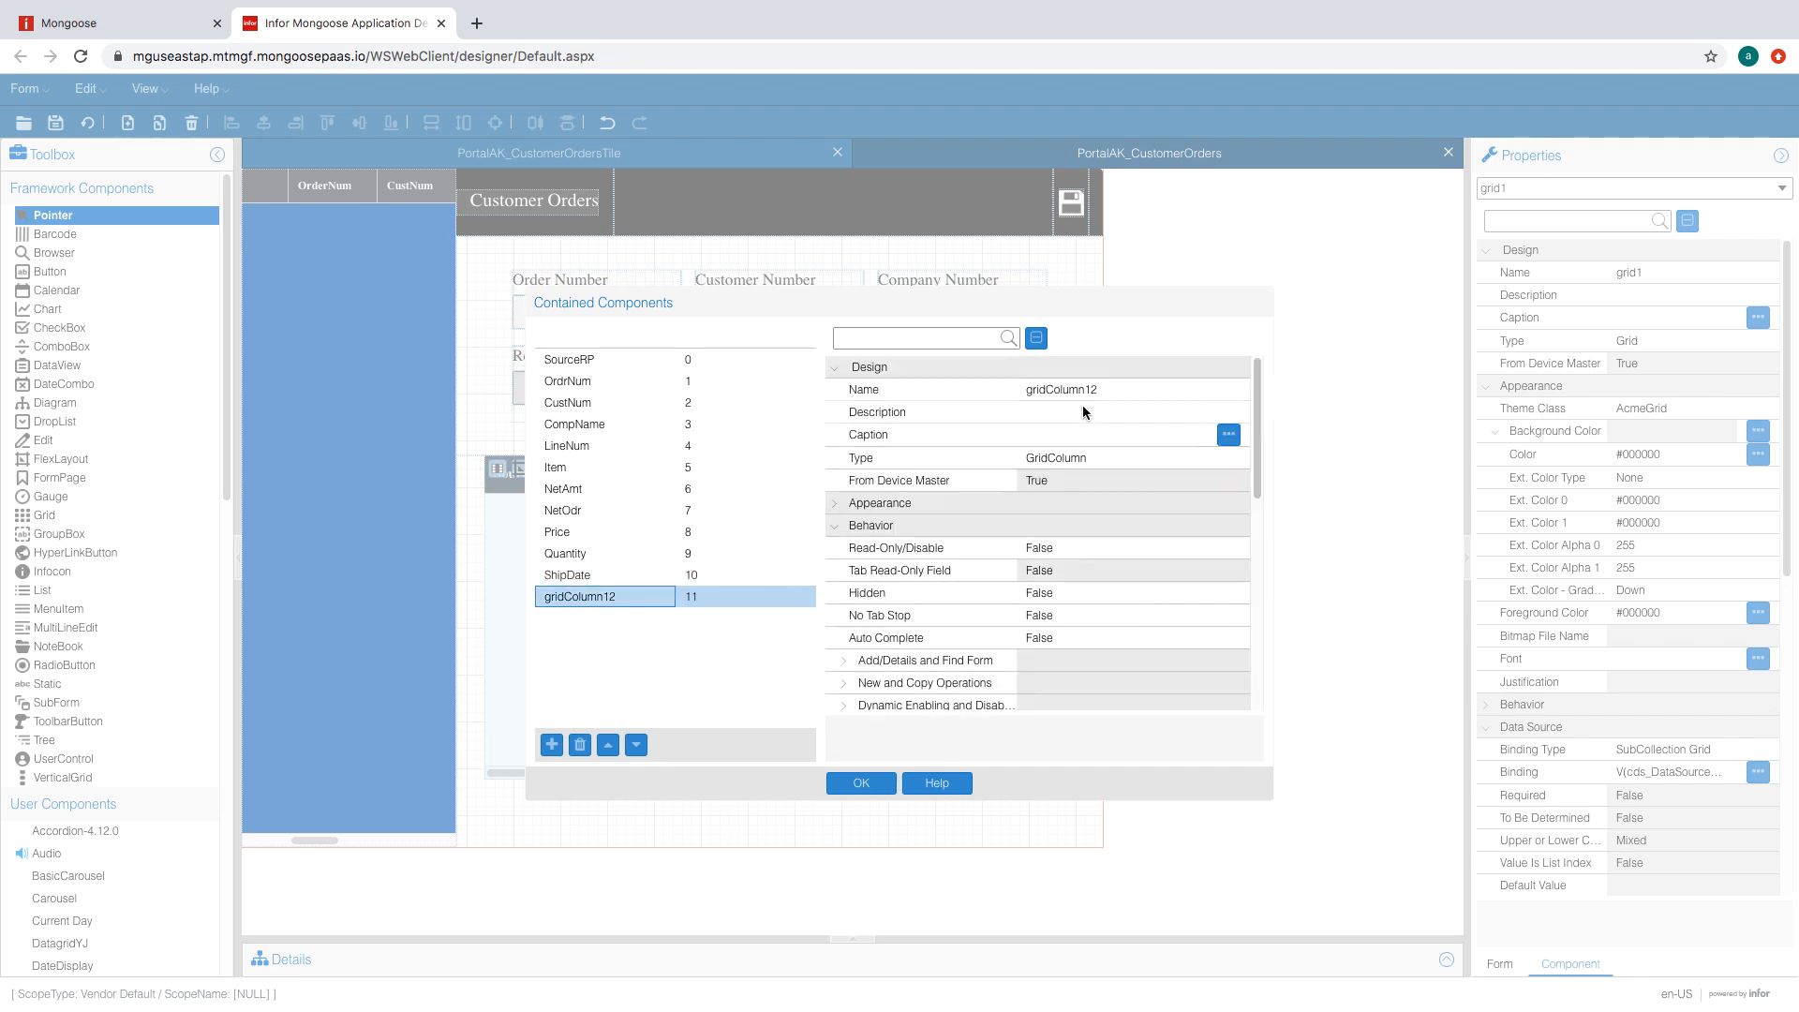
{"action": "left_click", "coordinate": [1082, 391]}
{"action": "type", "text": "Source"}
{"action": "left_click", "coordinate": [830, 792]}
{"action": "left_click", "coordinate": [68, 23]}
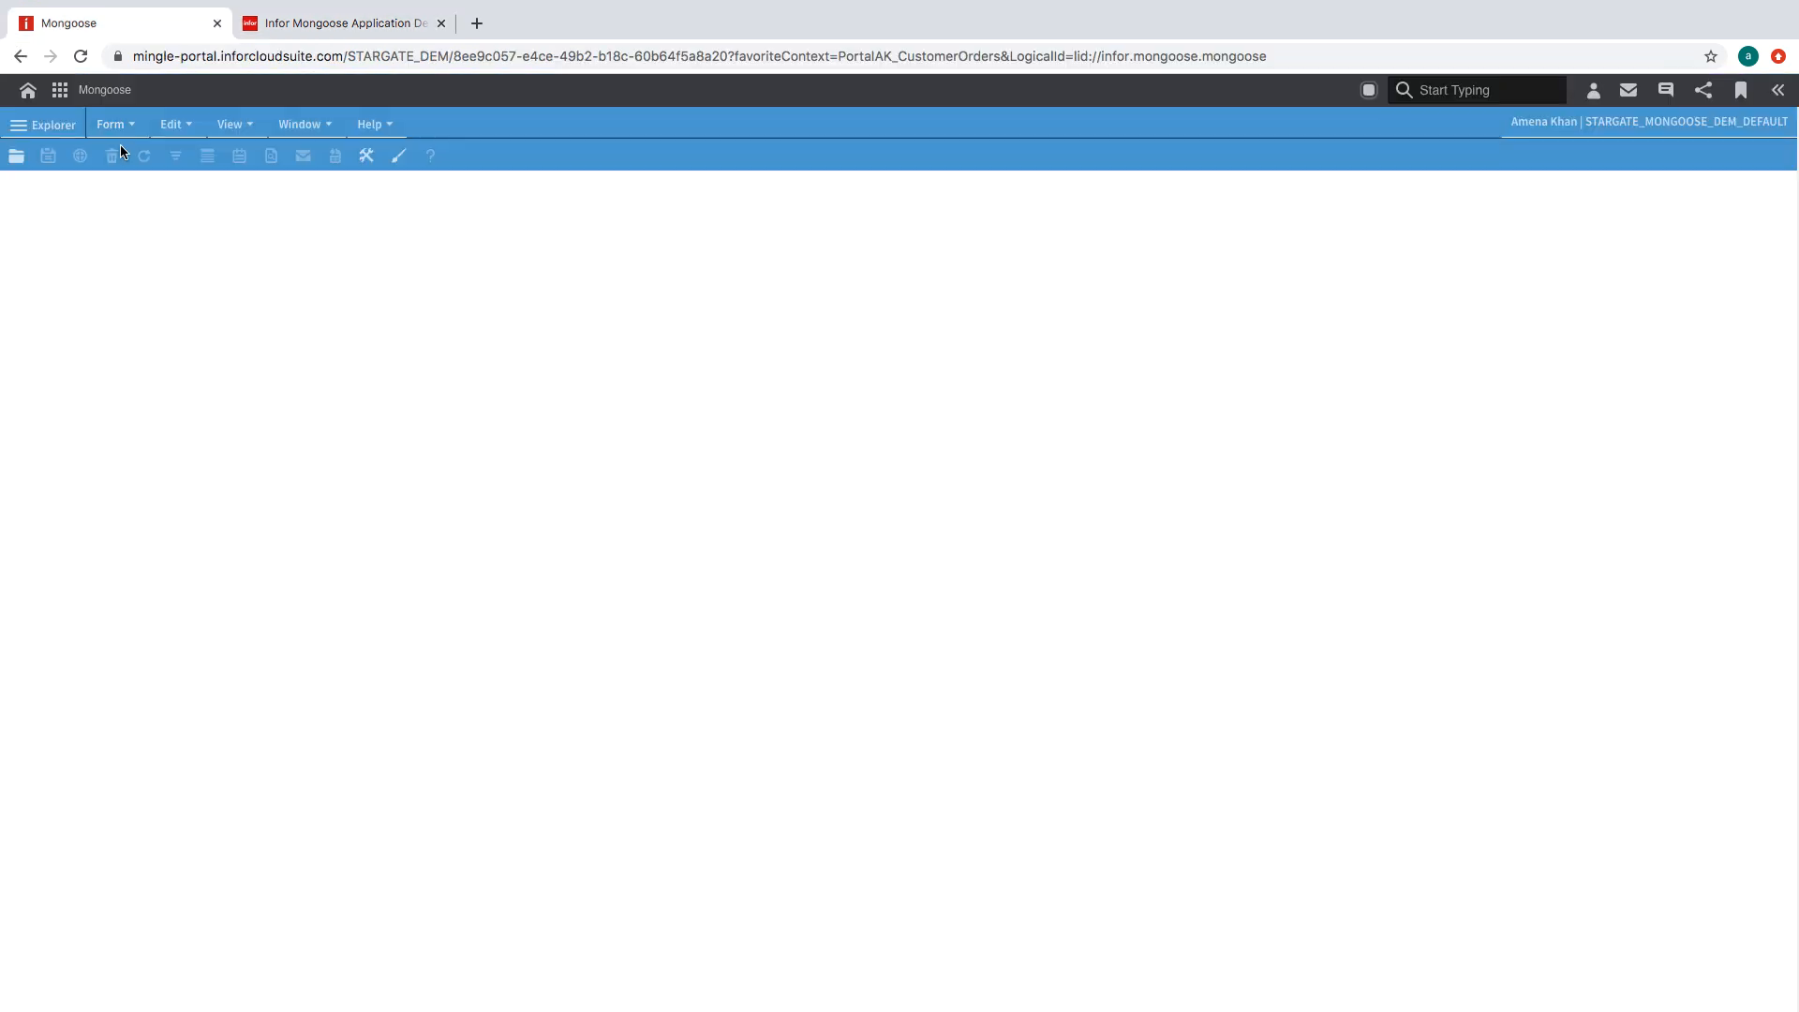
- Unload all global form objects, reopen PortalAK_CustomerOrders, then go back to the designer
{"action": "left_click", "coordinate": [115, 124]}
{"action": "mouse_move", "coordinate": [183, 242]}
{"action": "left_click", "coordinate": [385, 298]}
{"action": "left_click", "coordinate": [114, 124]}
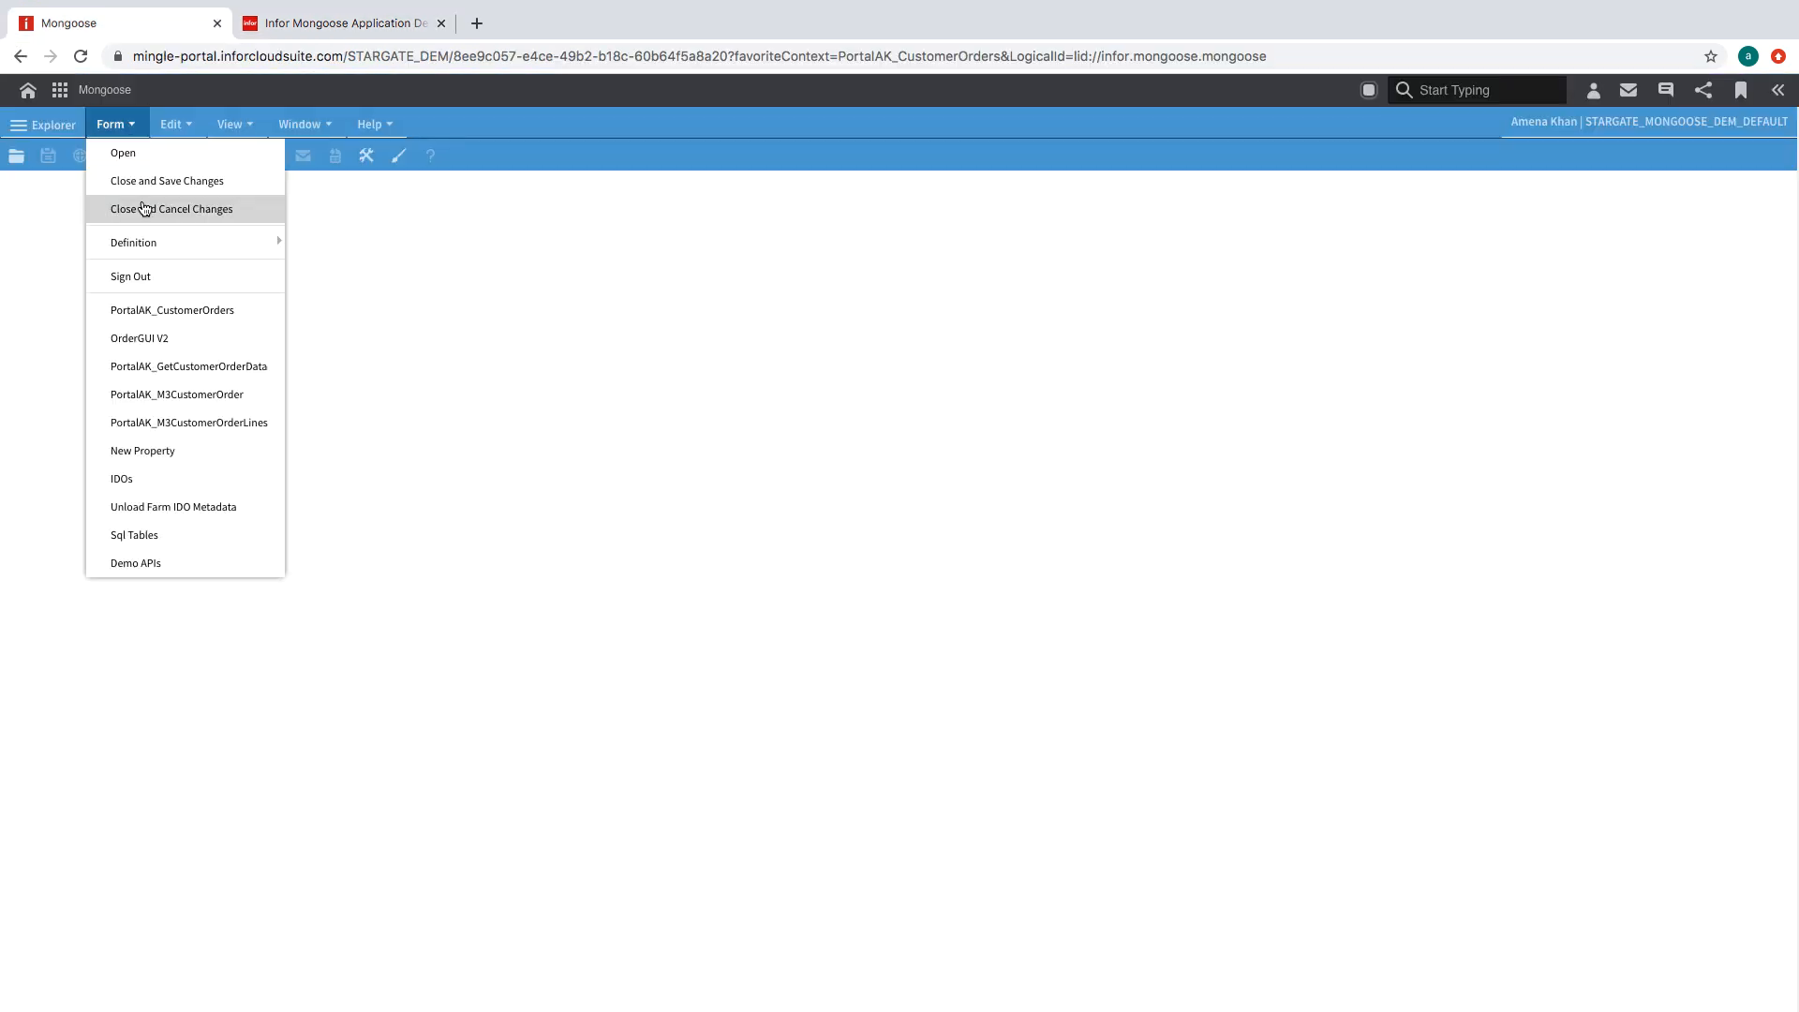
{"action": "left_click", "coordinate": [158, 310]}
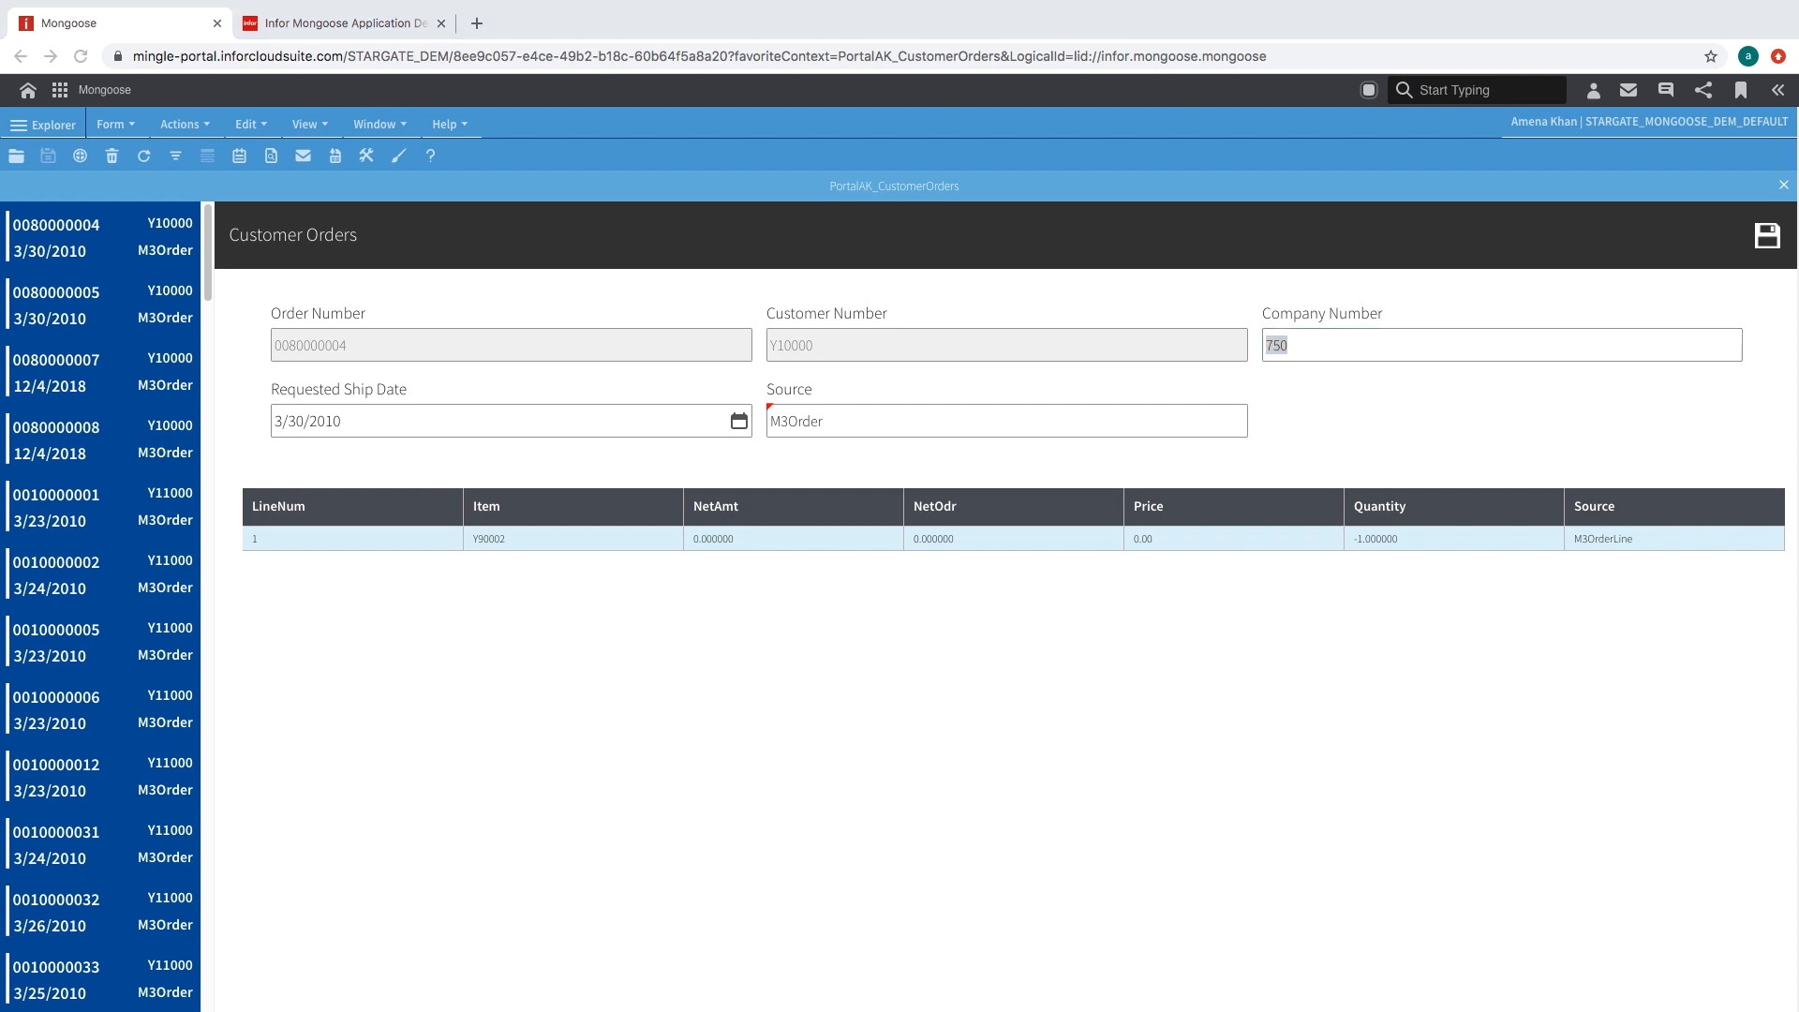
{"action": "left_click", "coordinate": [267, 346]}
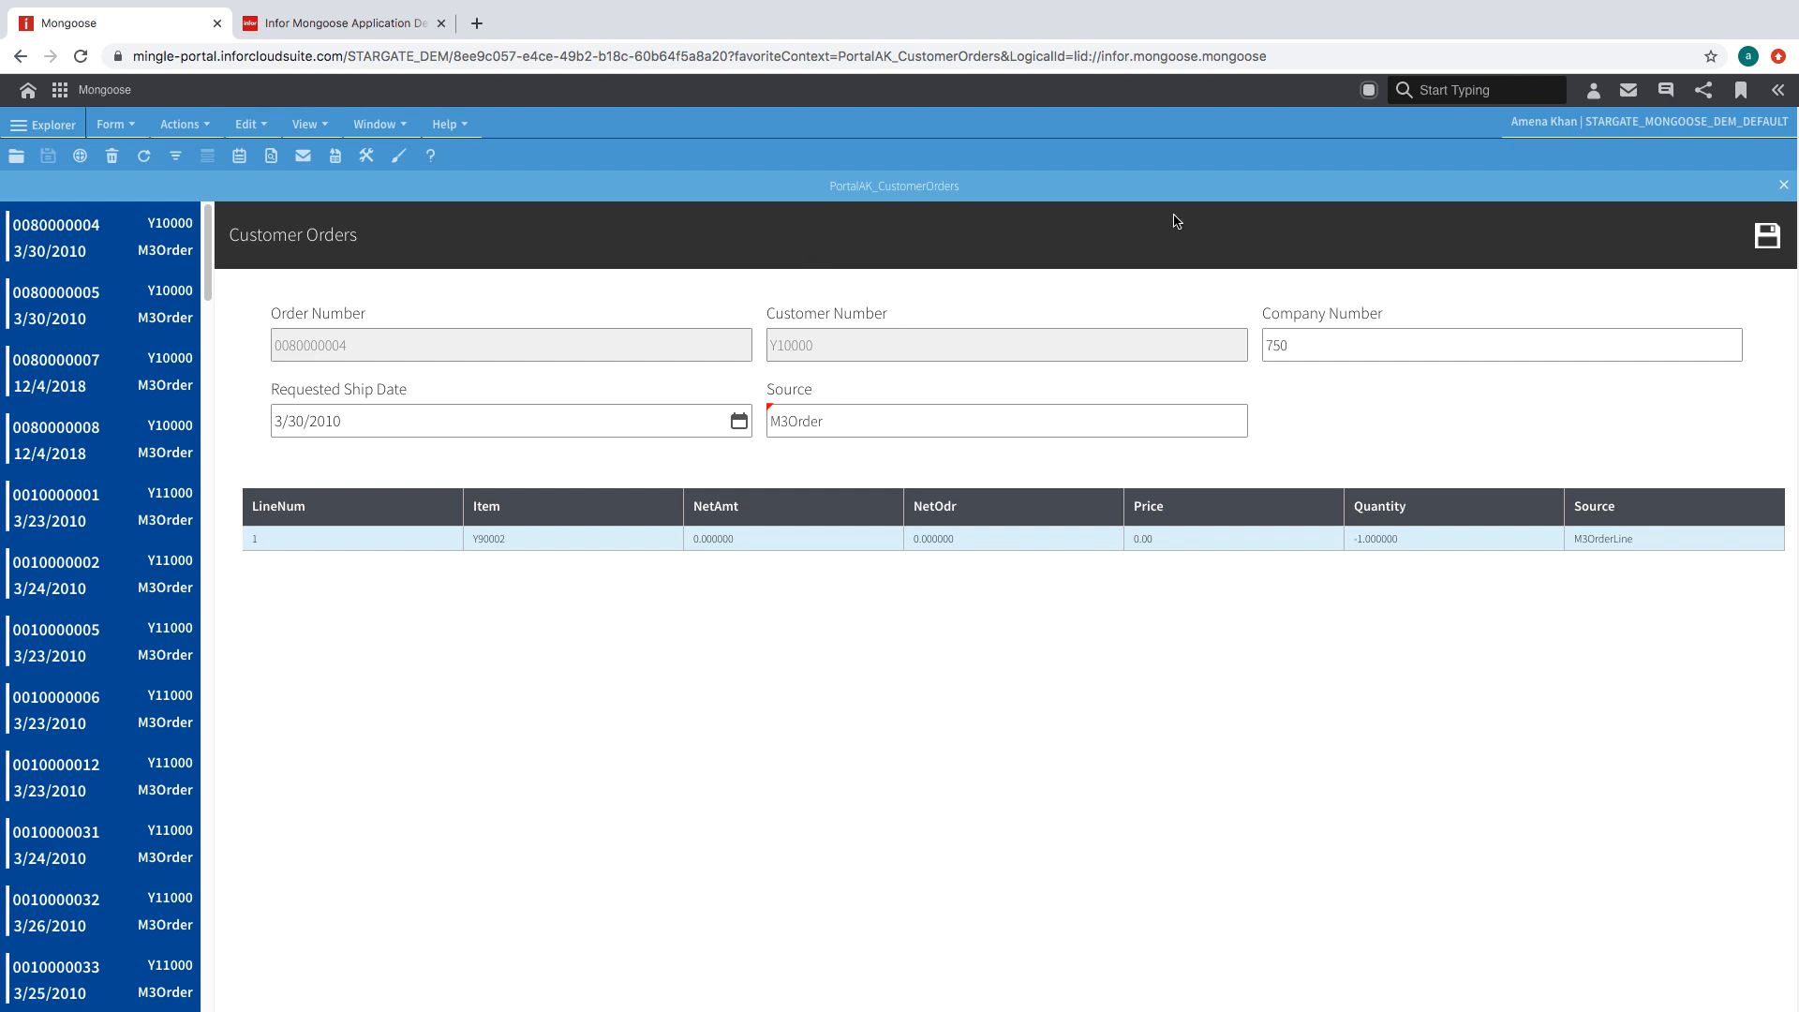
{"action": "left_click", "coordinate": [347, 23]}
{"action": "mouse_move", "coordinate": [112, 120]}
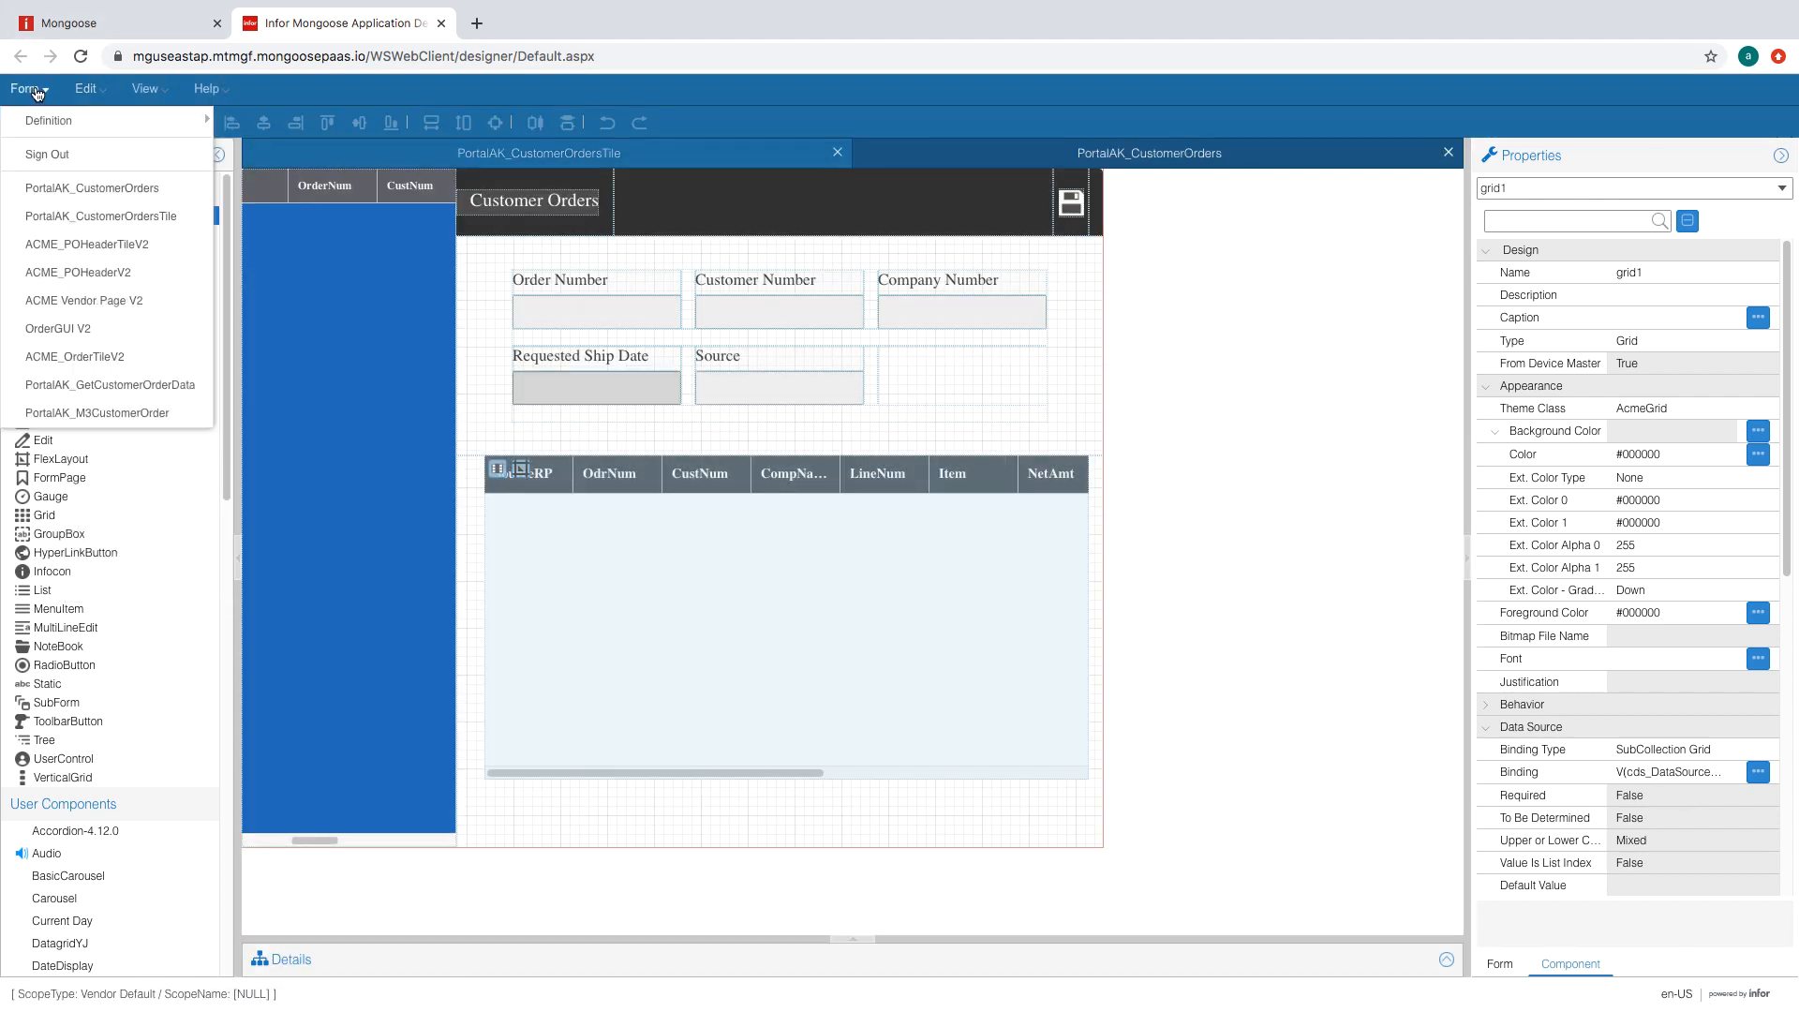
- Open PortalAK_CustomerPage and draw a subform across its flexLayoutContent area
{"action": "left_click", "coordinate": [245, 130]}
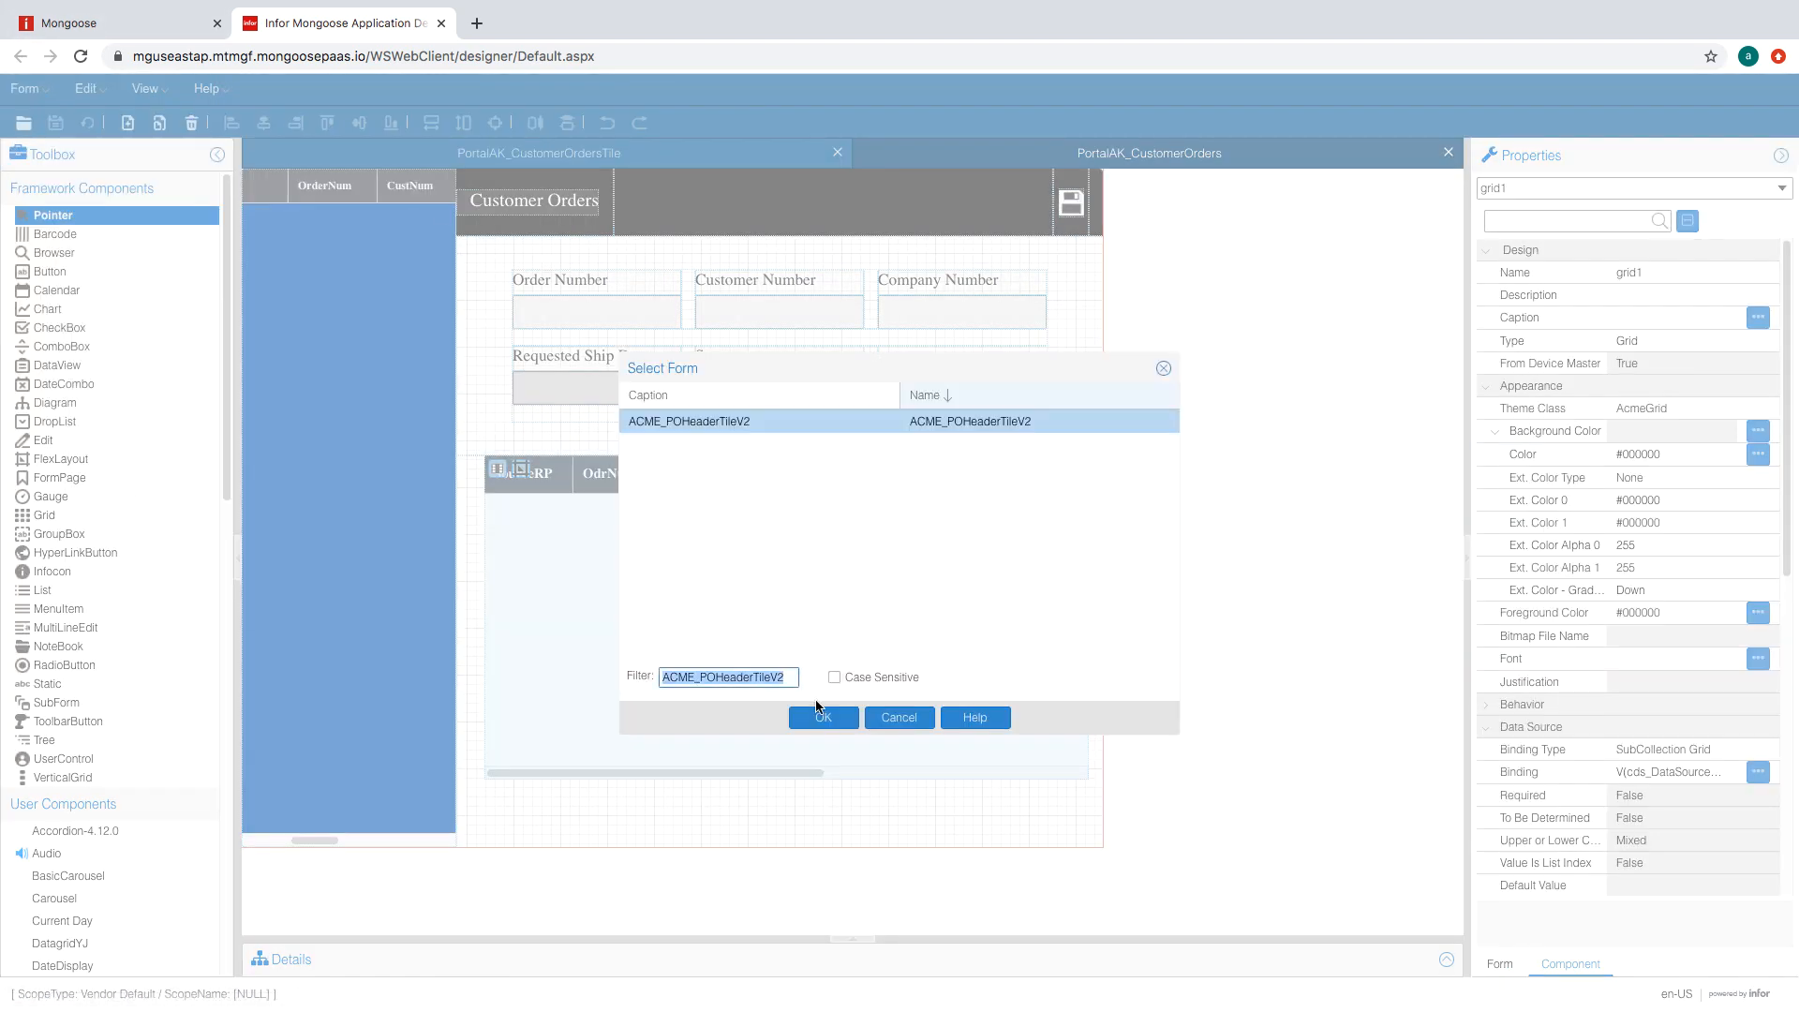
{"action": "type", "text": "PortalAK_"}
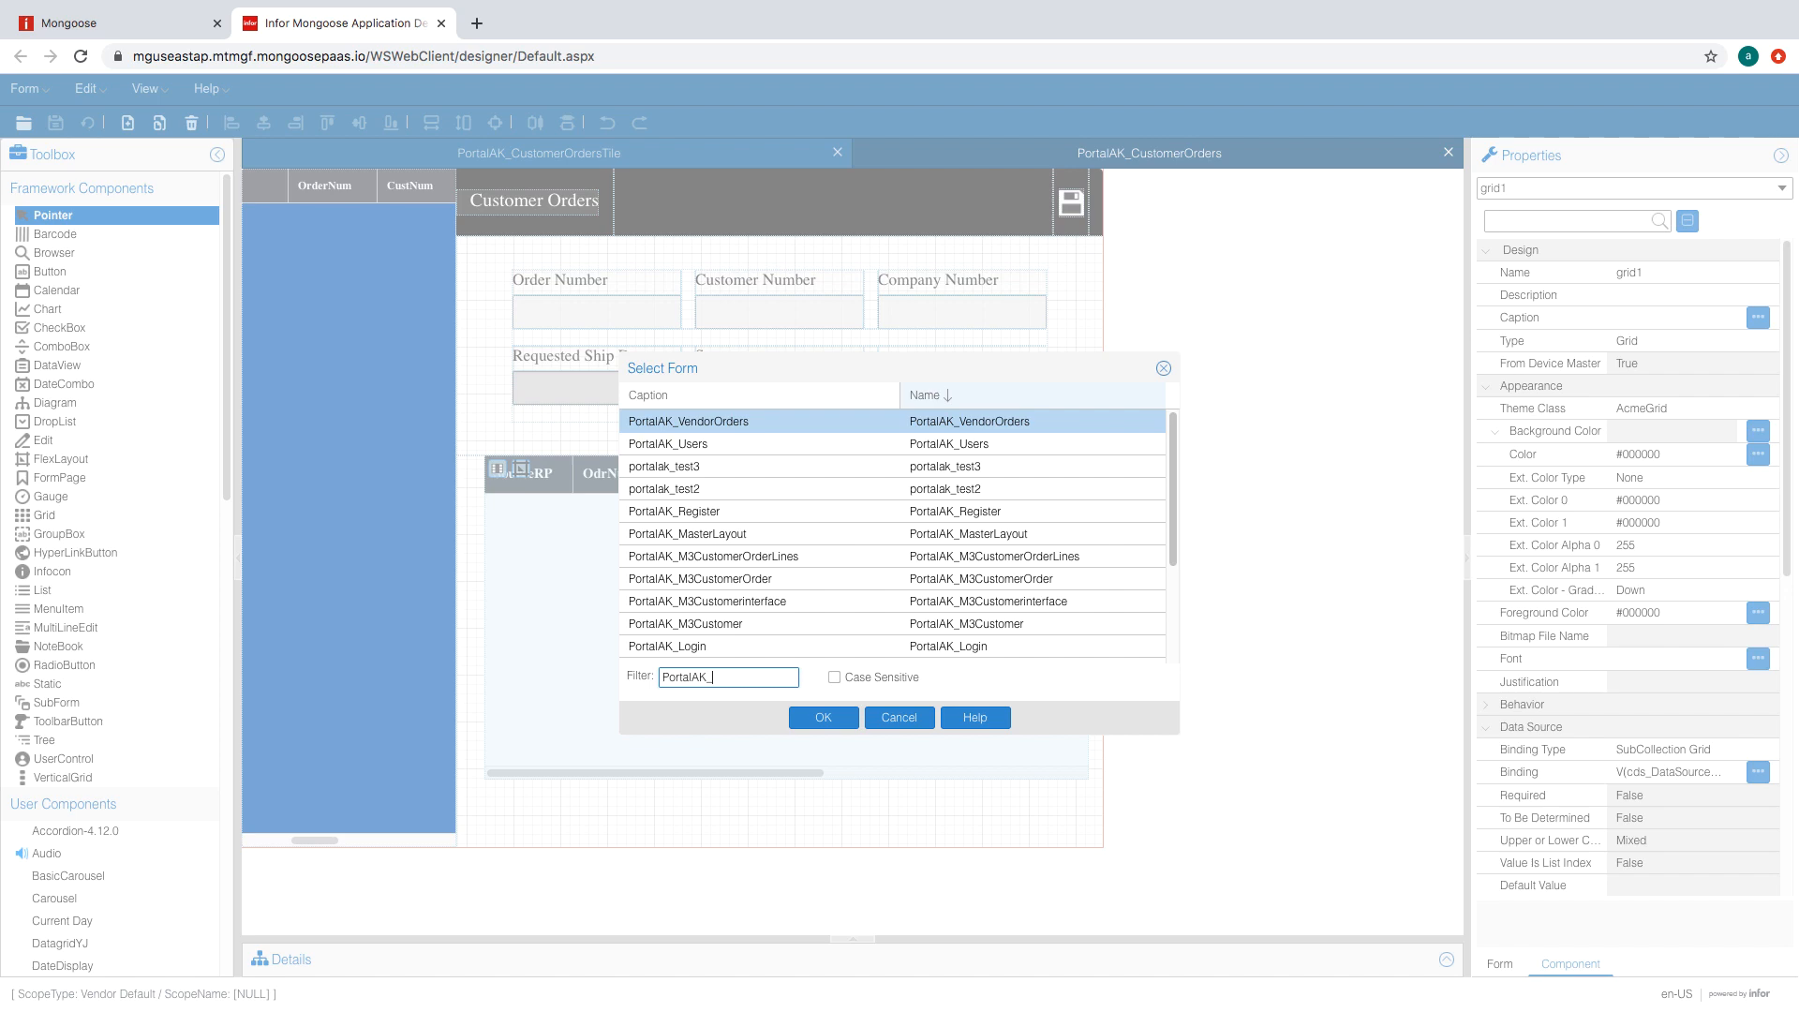
{"action": "type", "text": "c"}
{"action": "left_click", "coordinate": [825, 719]}
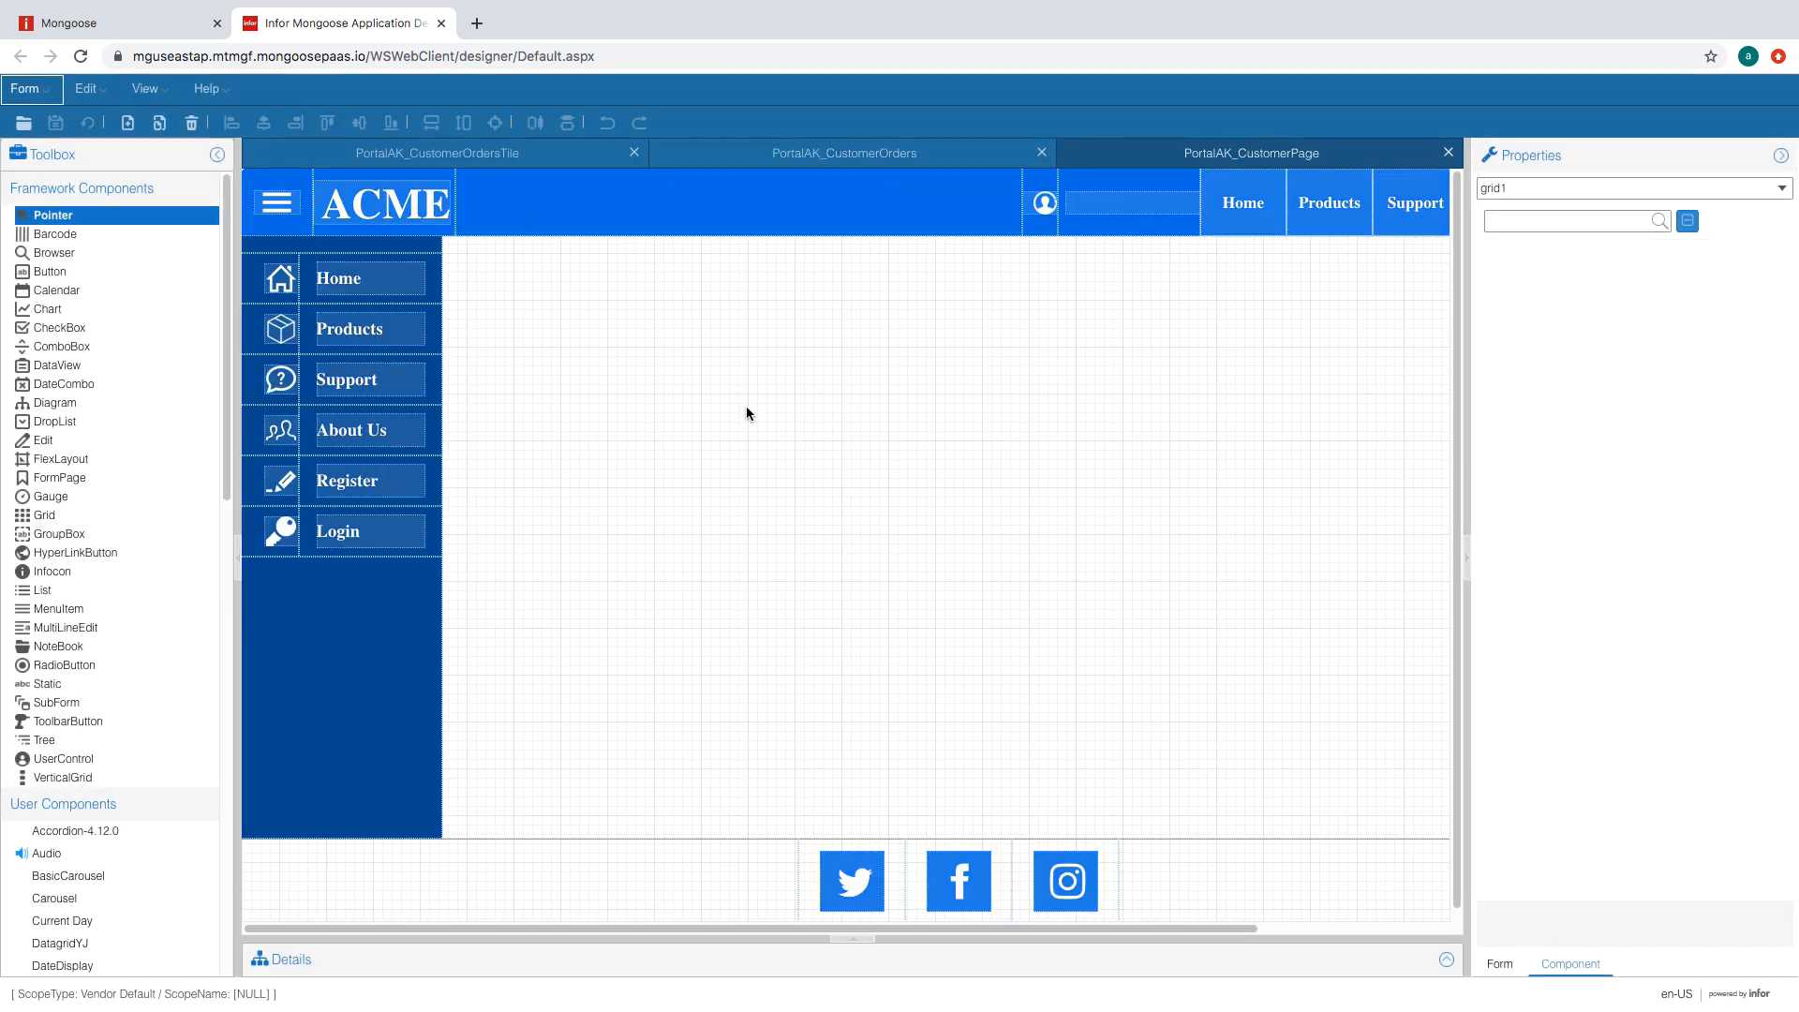
{"action": "left_click", "coordinate": [825, 396]}
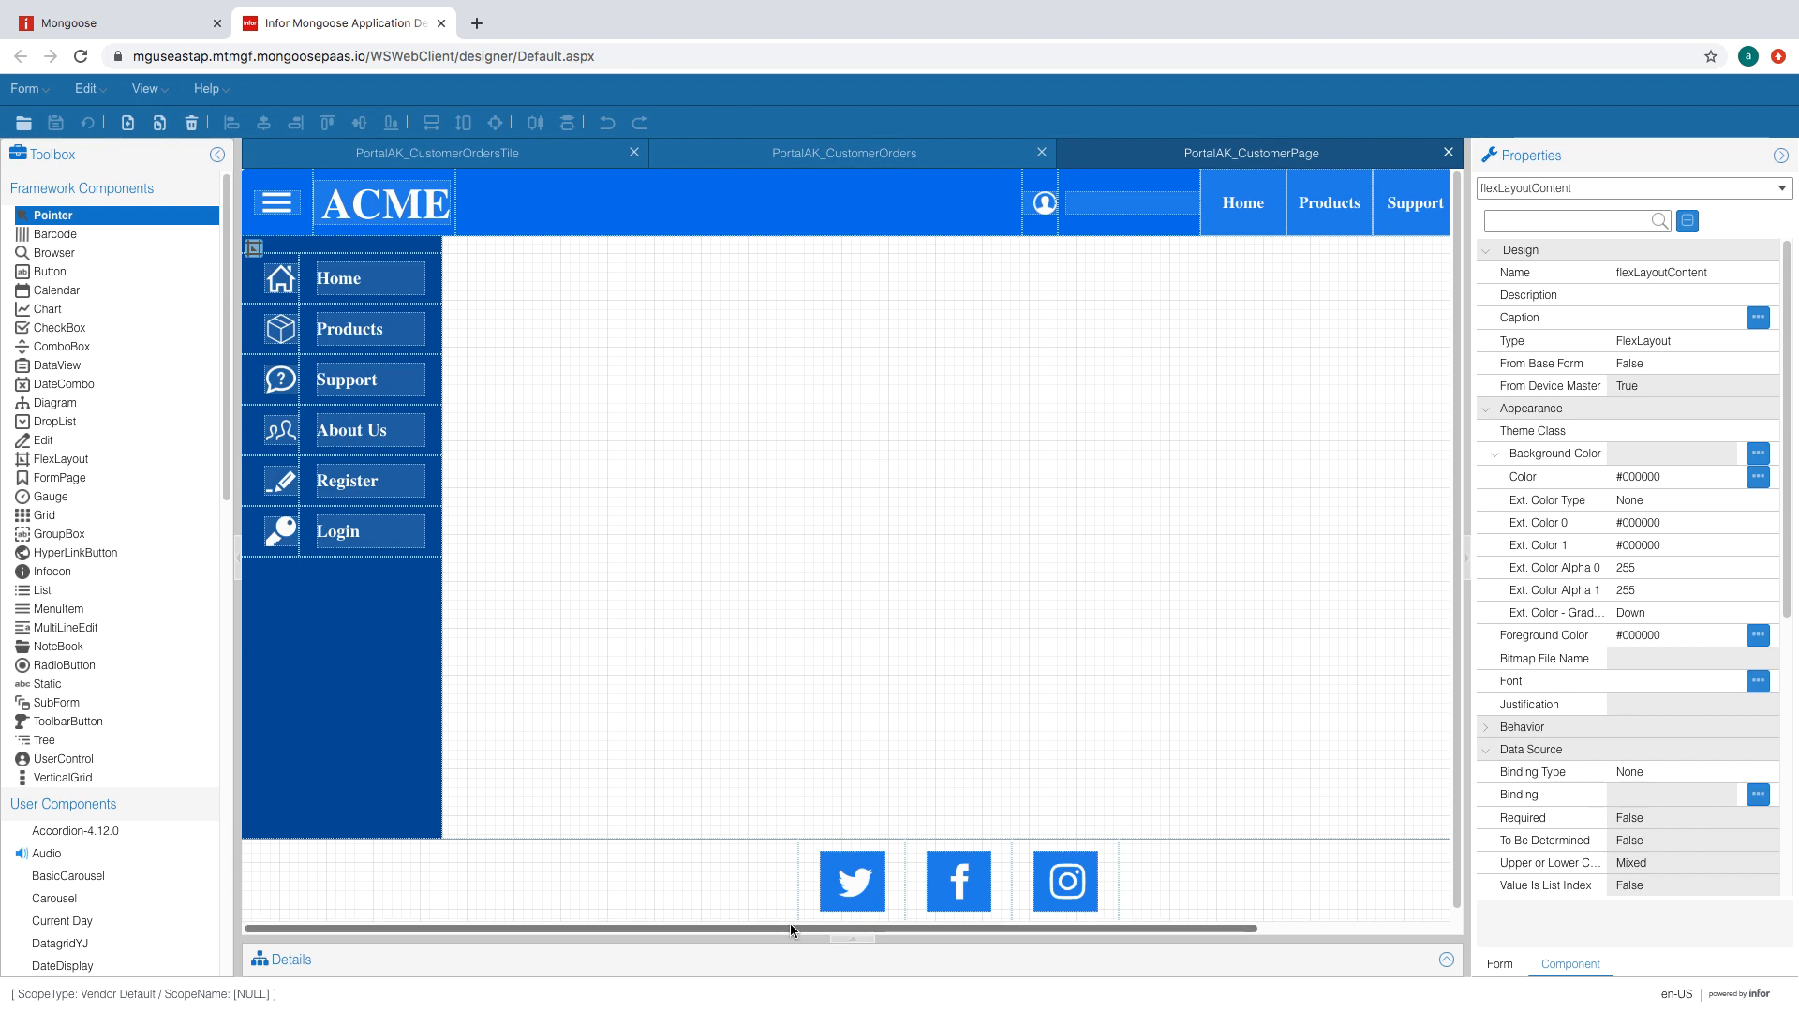
{"action": "mouse_move", "coordinate": [791, 929]}
{"action": "left_mouse_down"}
{"action": "mouse_move", "coordinate": [1035, 929]}
{"action": "mouse_move", "coordinate": [778, 928]}
{"action": "left_mouse_up"}
{"action": "left_click", "coordinate": [57, 702]}
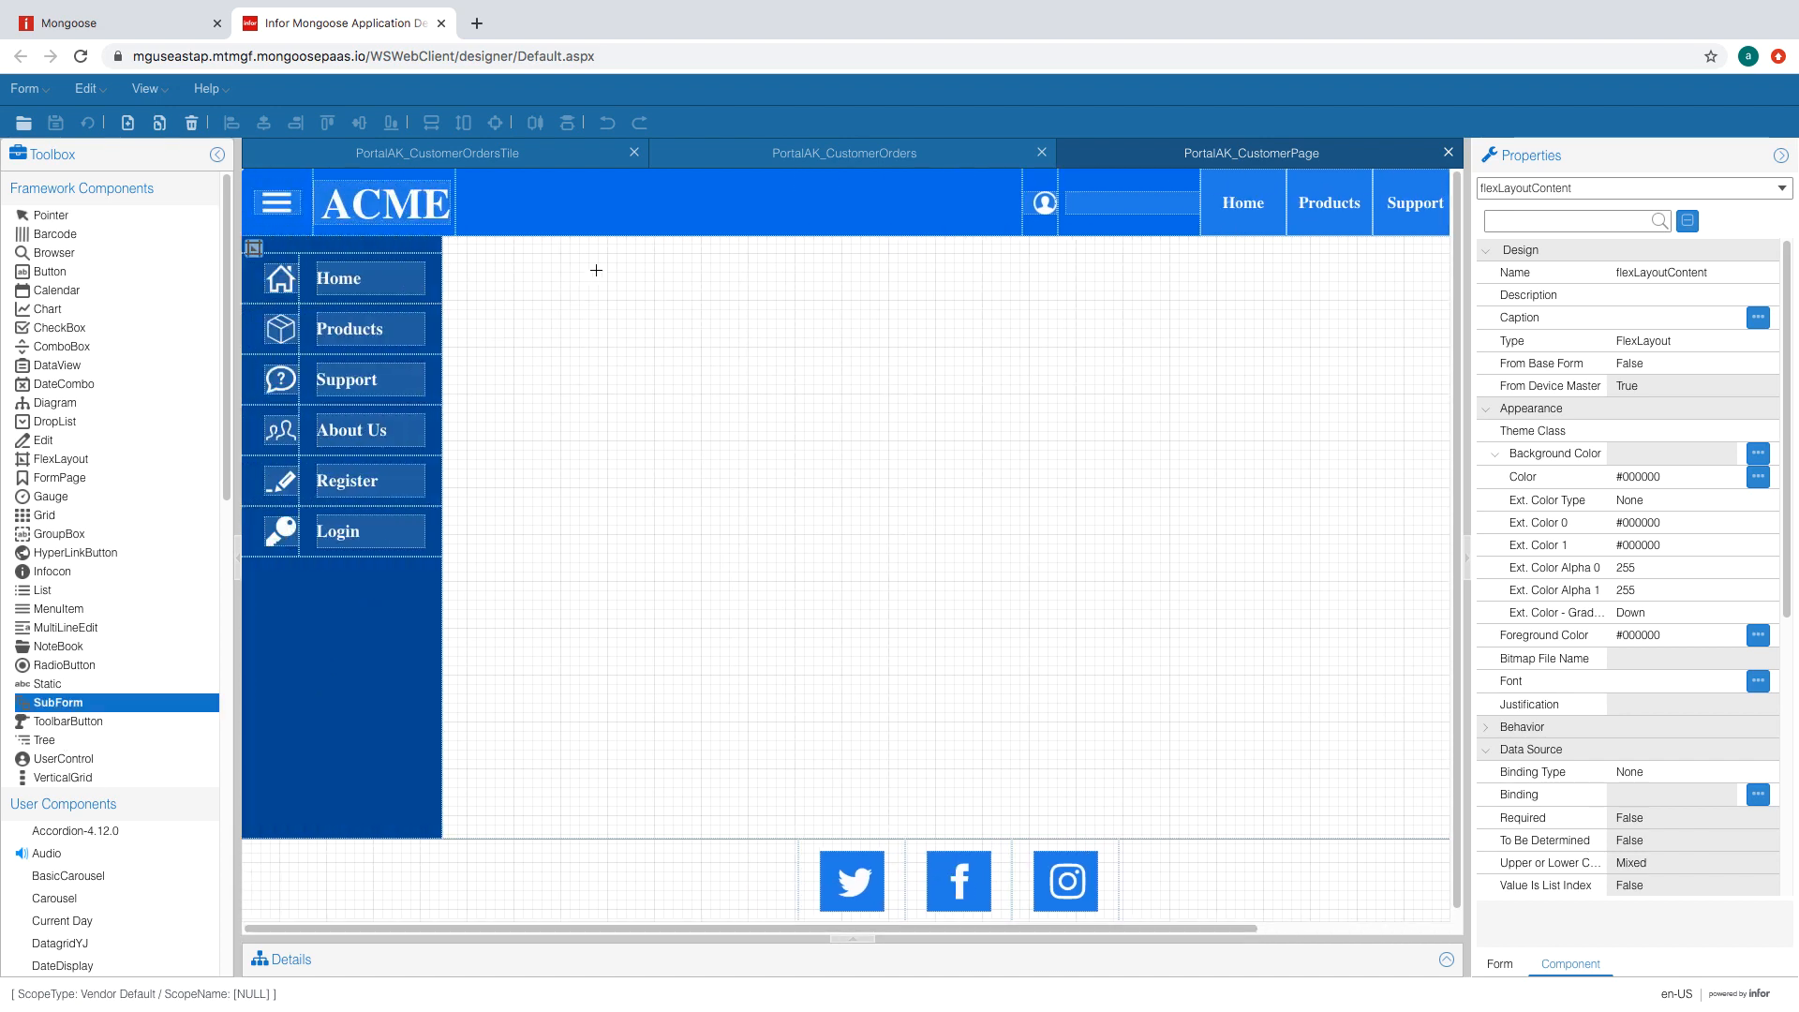
{"action": "left_click_drag", "start_coordinate": [594, 269], "coordinate": [1321, 681]}
- Set the subform's Default Sub Form to PortalAK_CustomerOrders
{"action": "left_click", "coordinate": [1733, 817]}
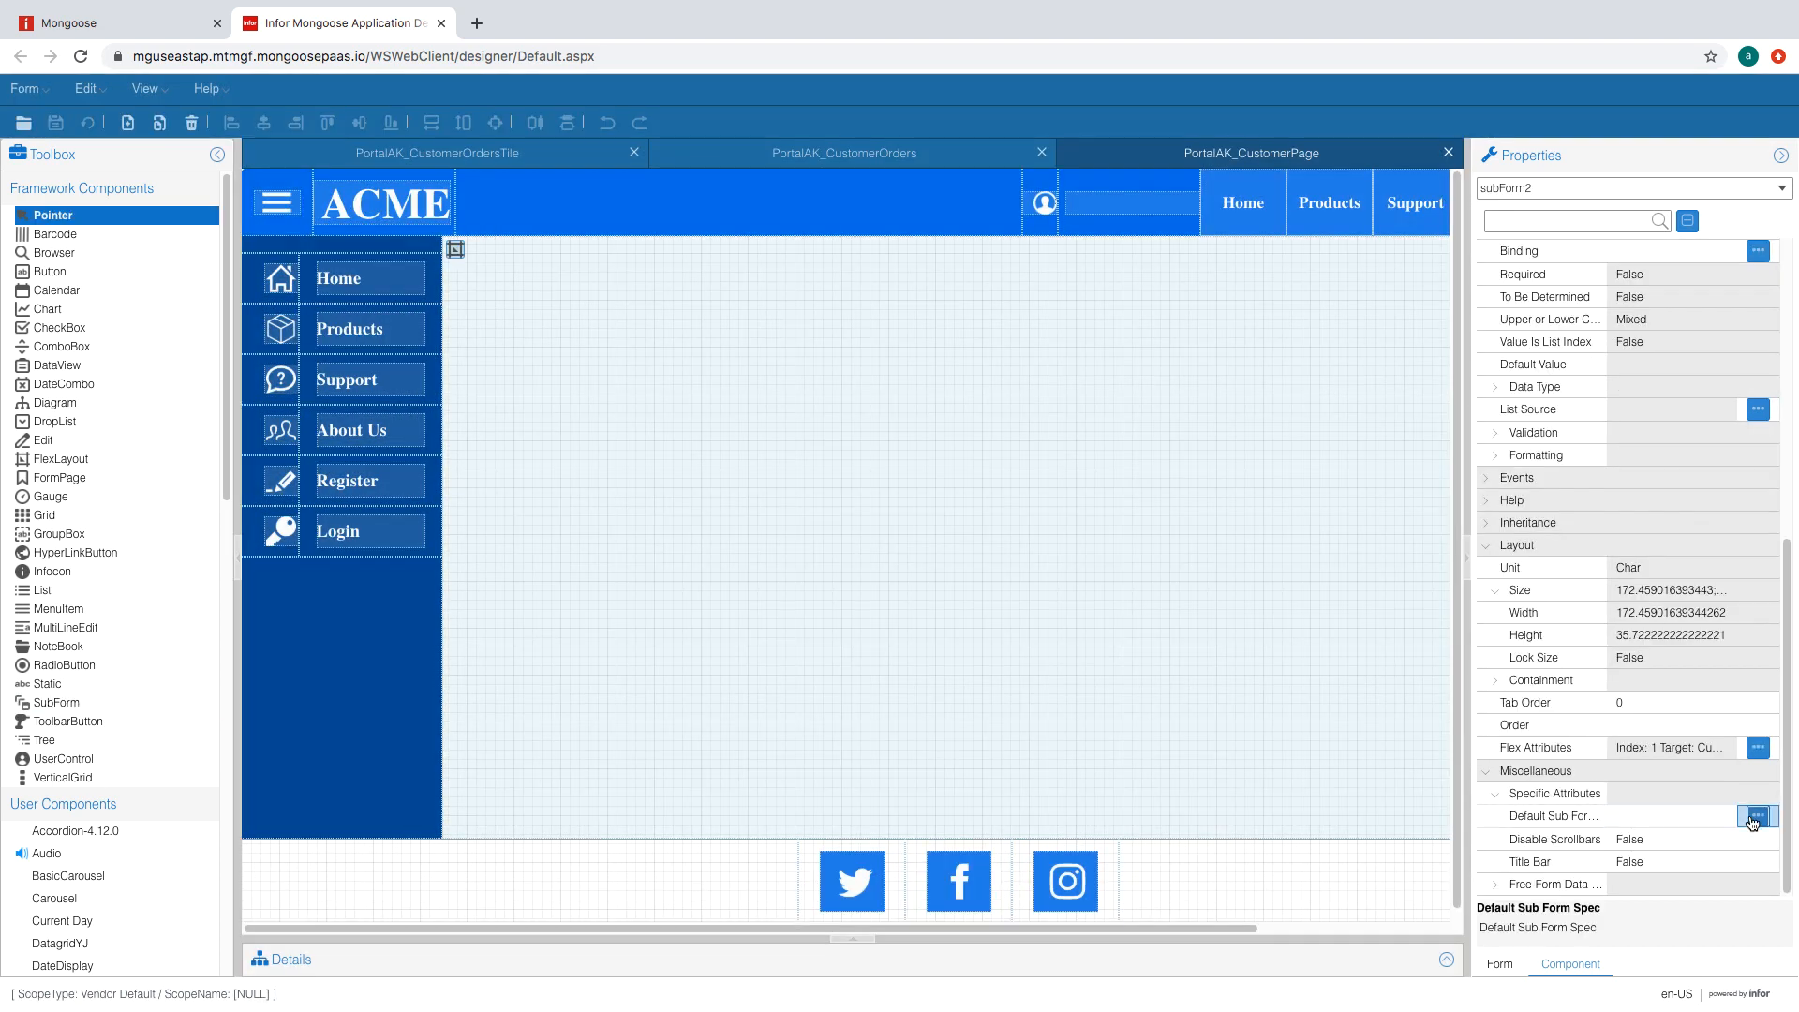
{"action": "left_click", "coordinate": [1758, 815]}
{"action": "left_click", "coordinate": [833, 467]}
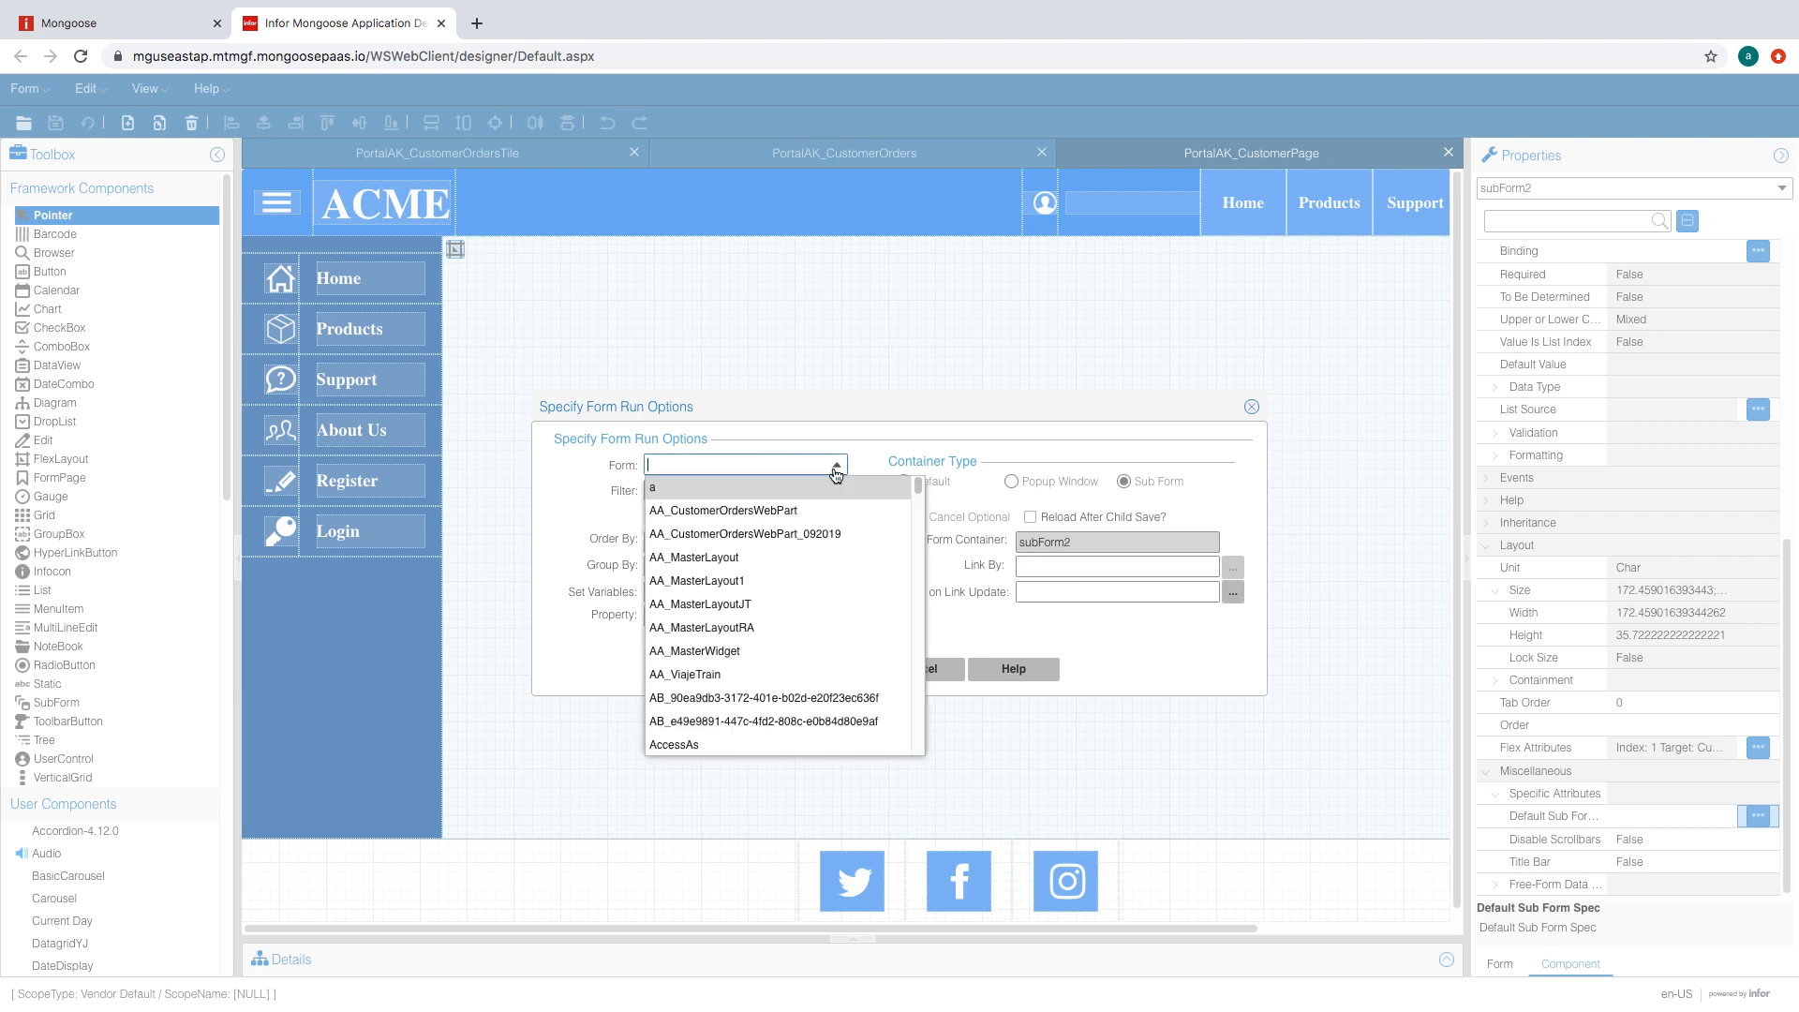
{"action": "left_click", "coordinate": [860, 455]}
{"action": "left_click", "coordinate": [798, 464]}
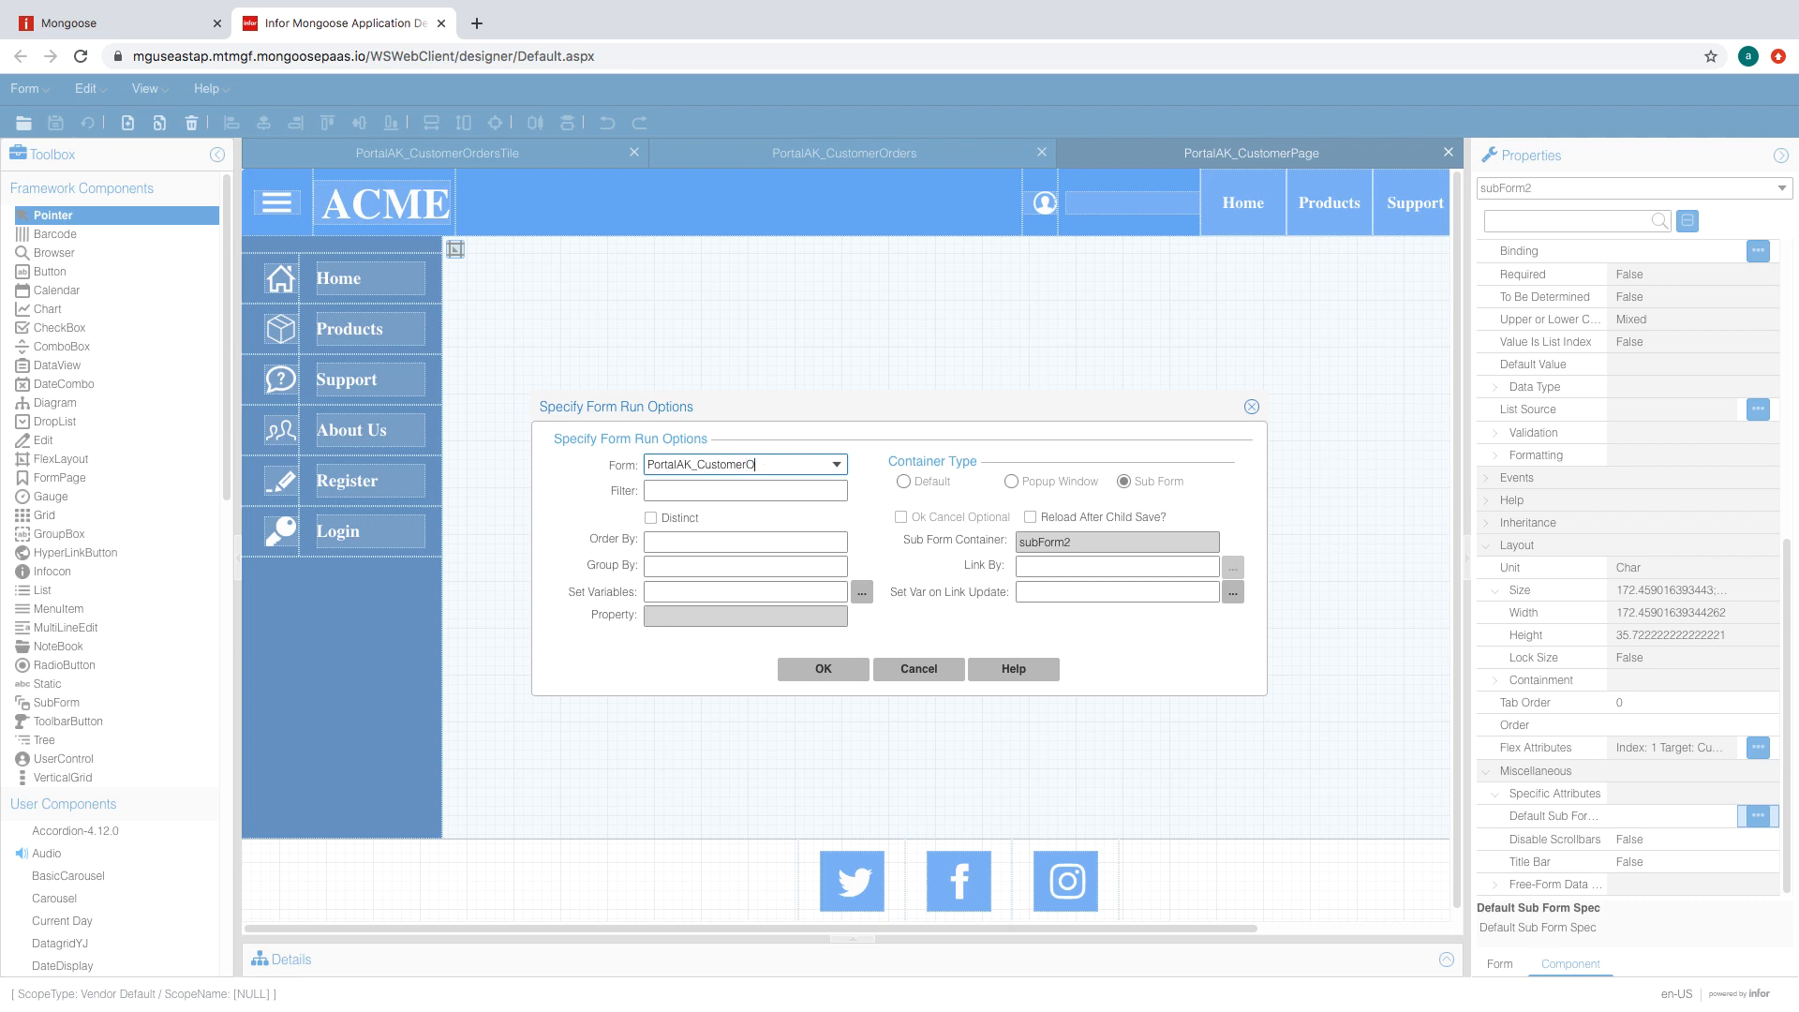
{"action": "left_click", "coordinate": [800, 490]}
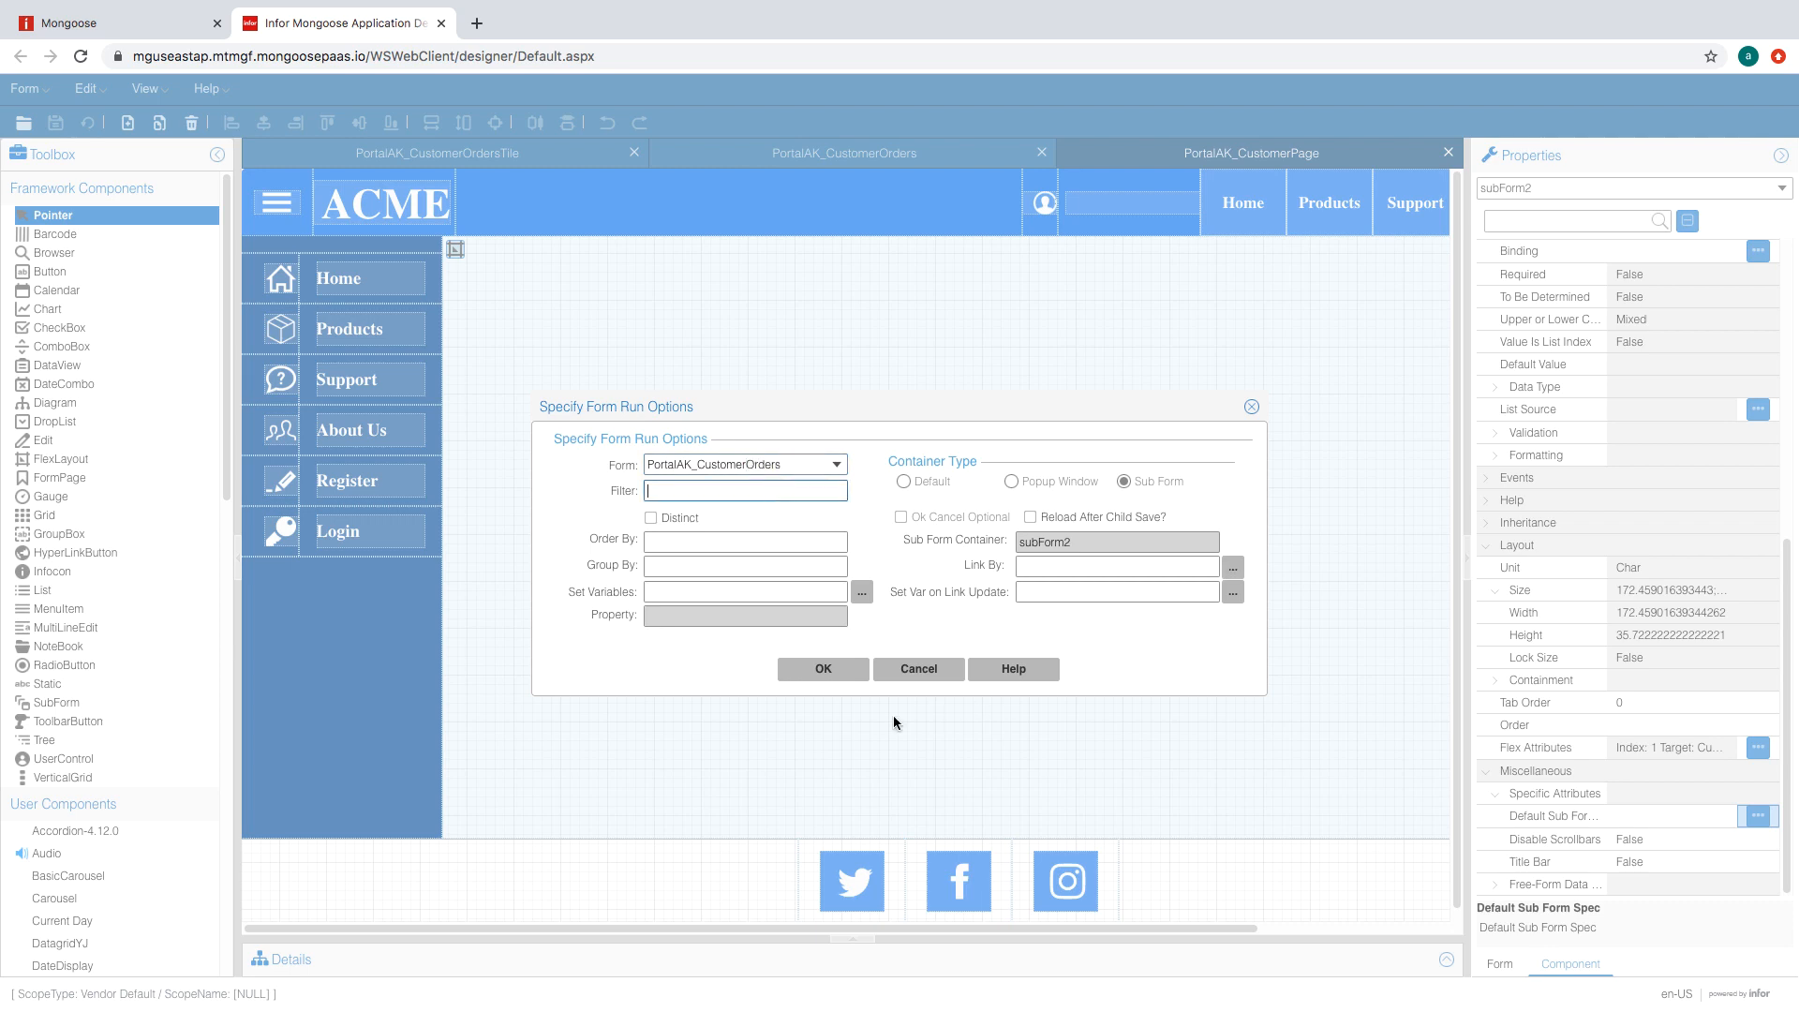
{"action": "left_click", "coordinate": [806, 669]}
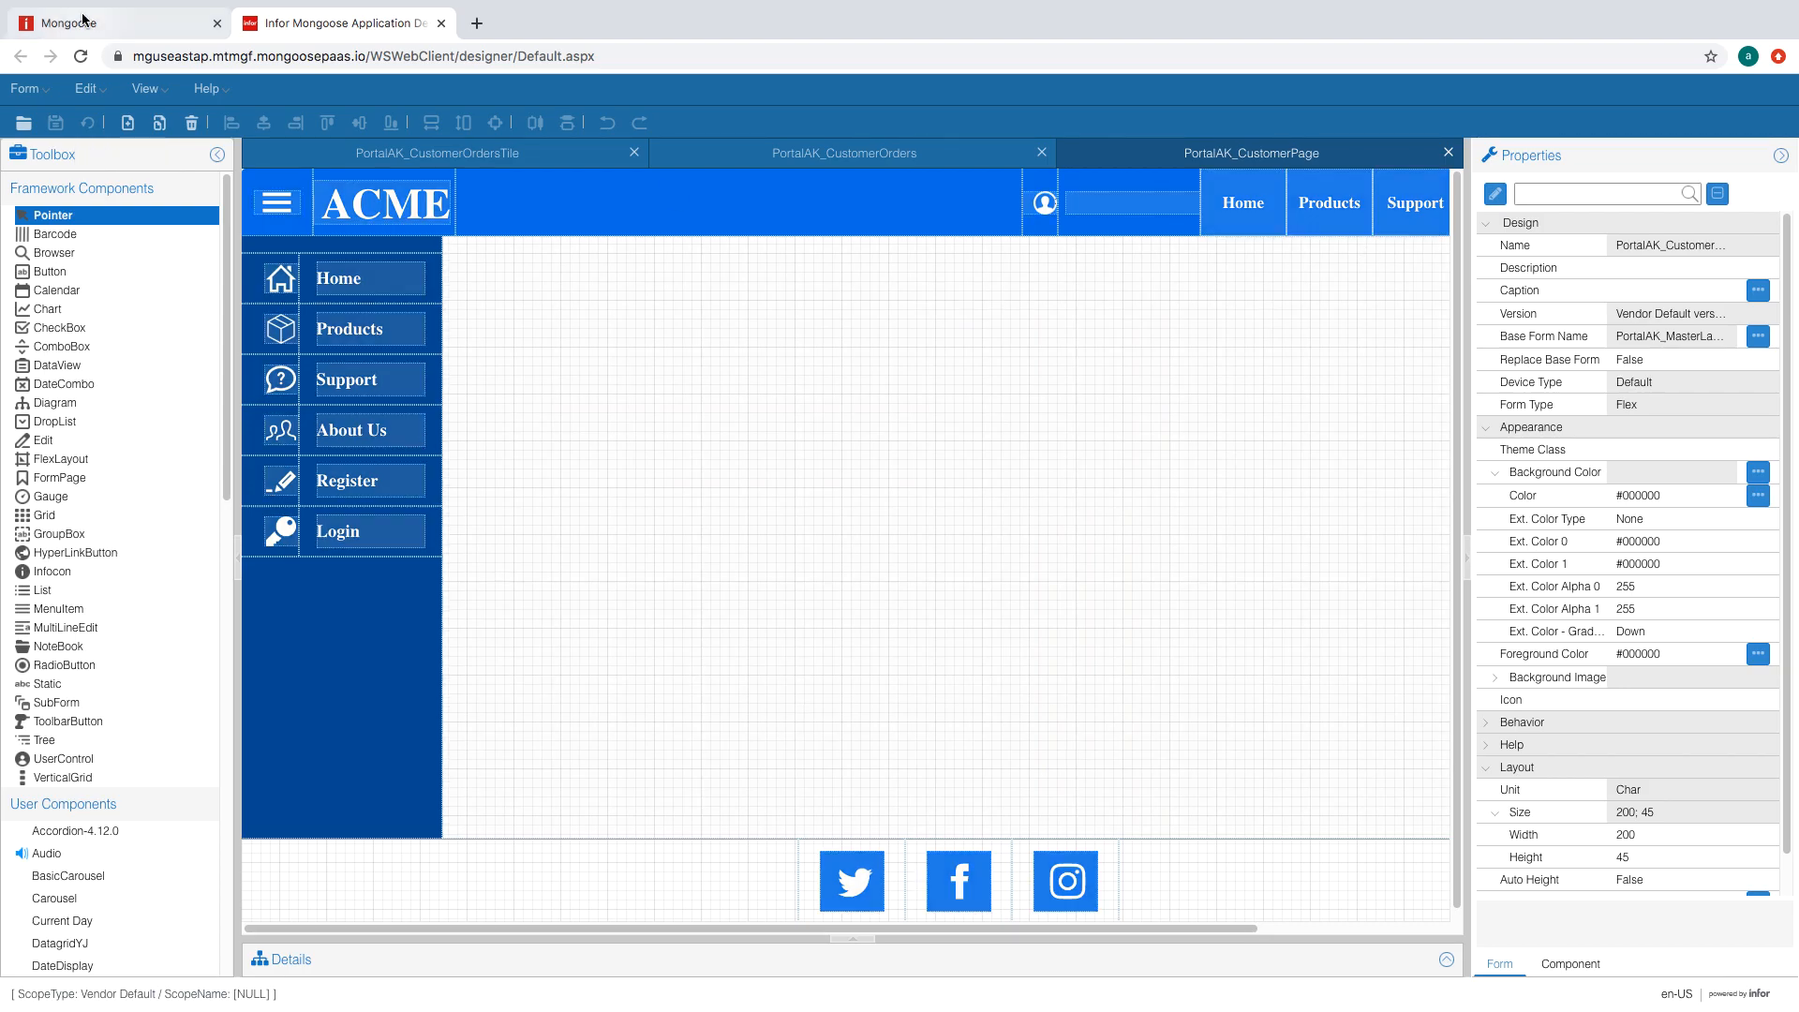
- Unload all global form objects and open PortalAK_CustomerPage in the portal
{"action": "left_click", "coordinate": [84, 23]}
{"action": "left_click", "coordinate": [122, 134]}
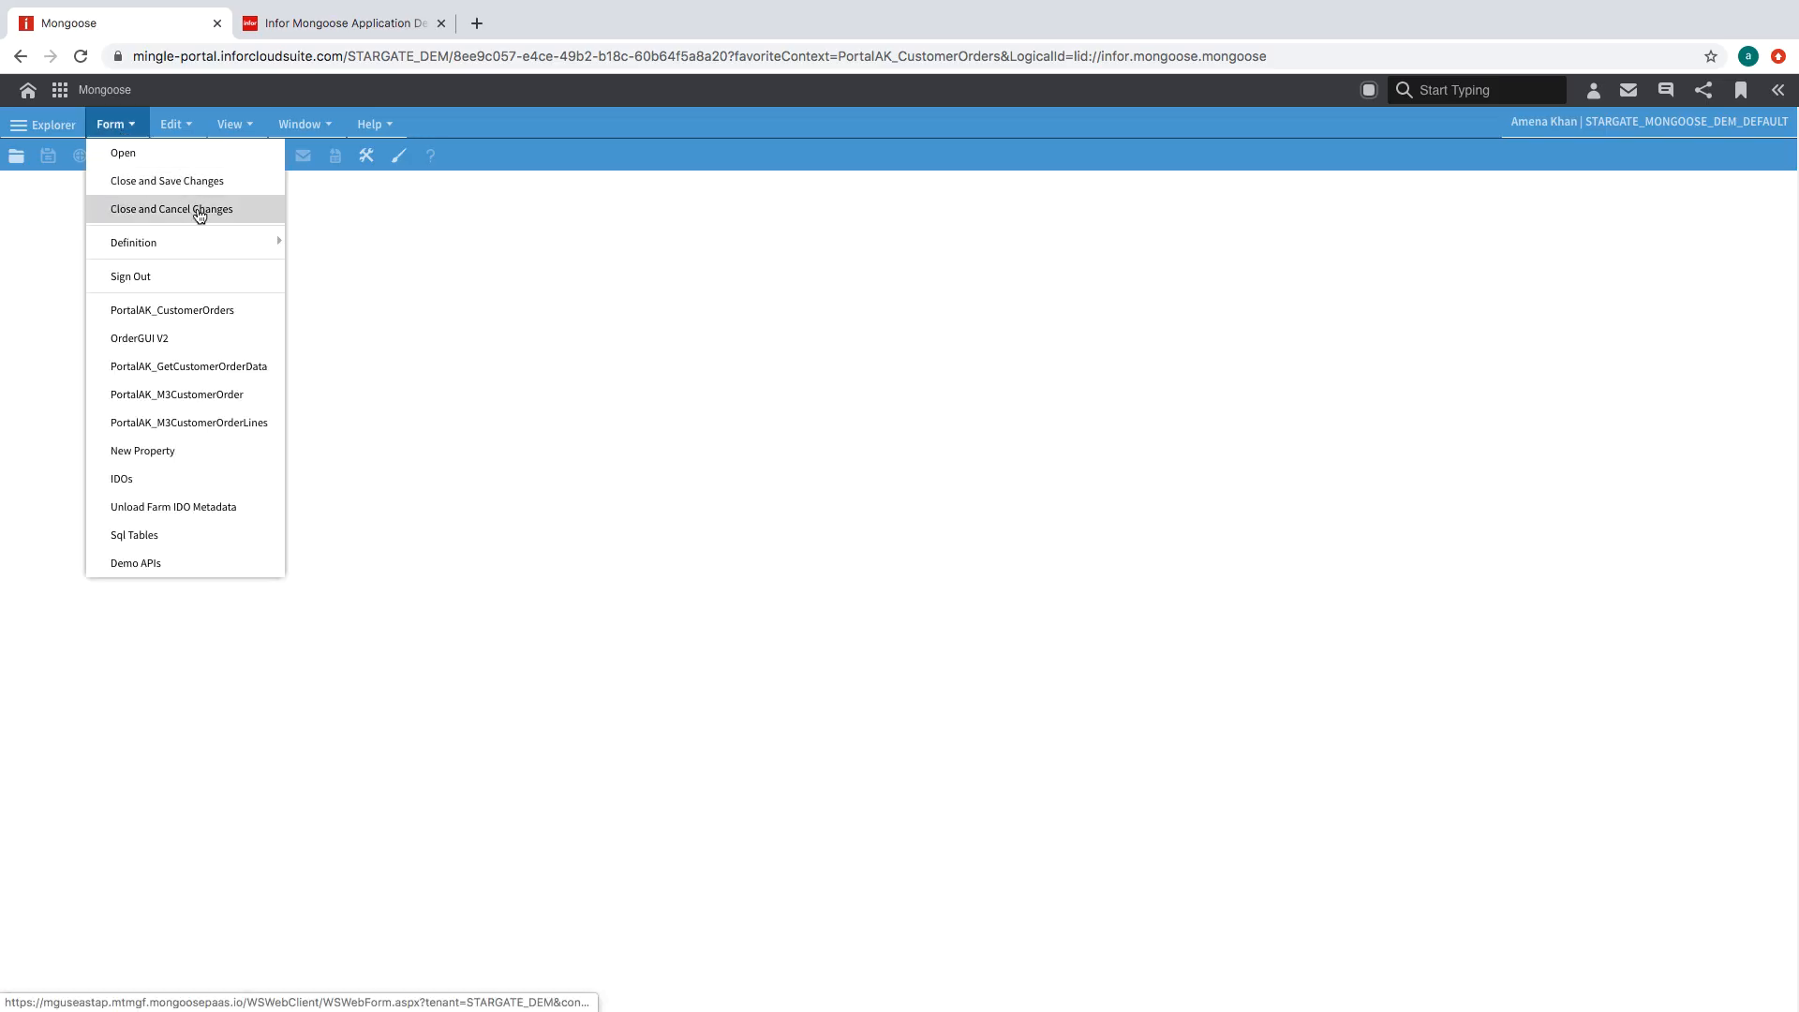
{"action": "mouse_move", "coordinate": [245, 248]}
{"action": "left_click", "coordinate": [367, 307]}
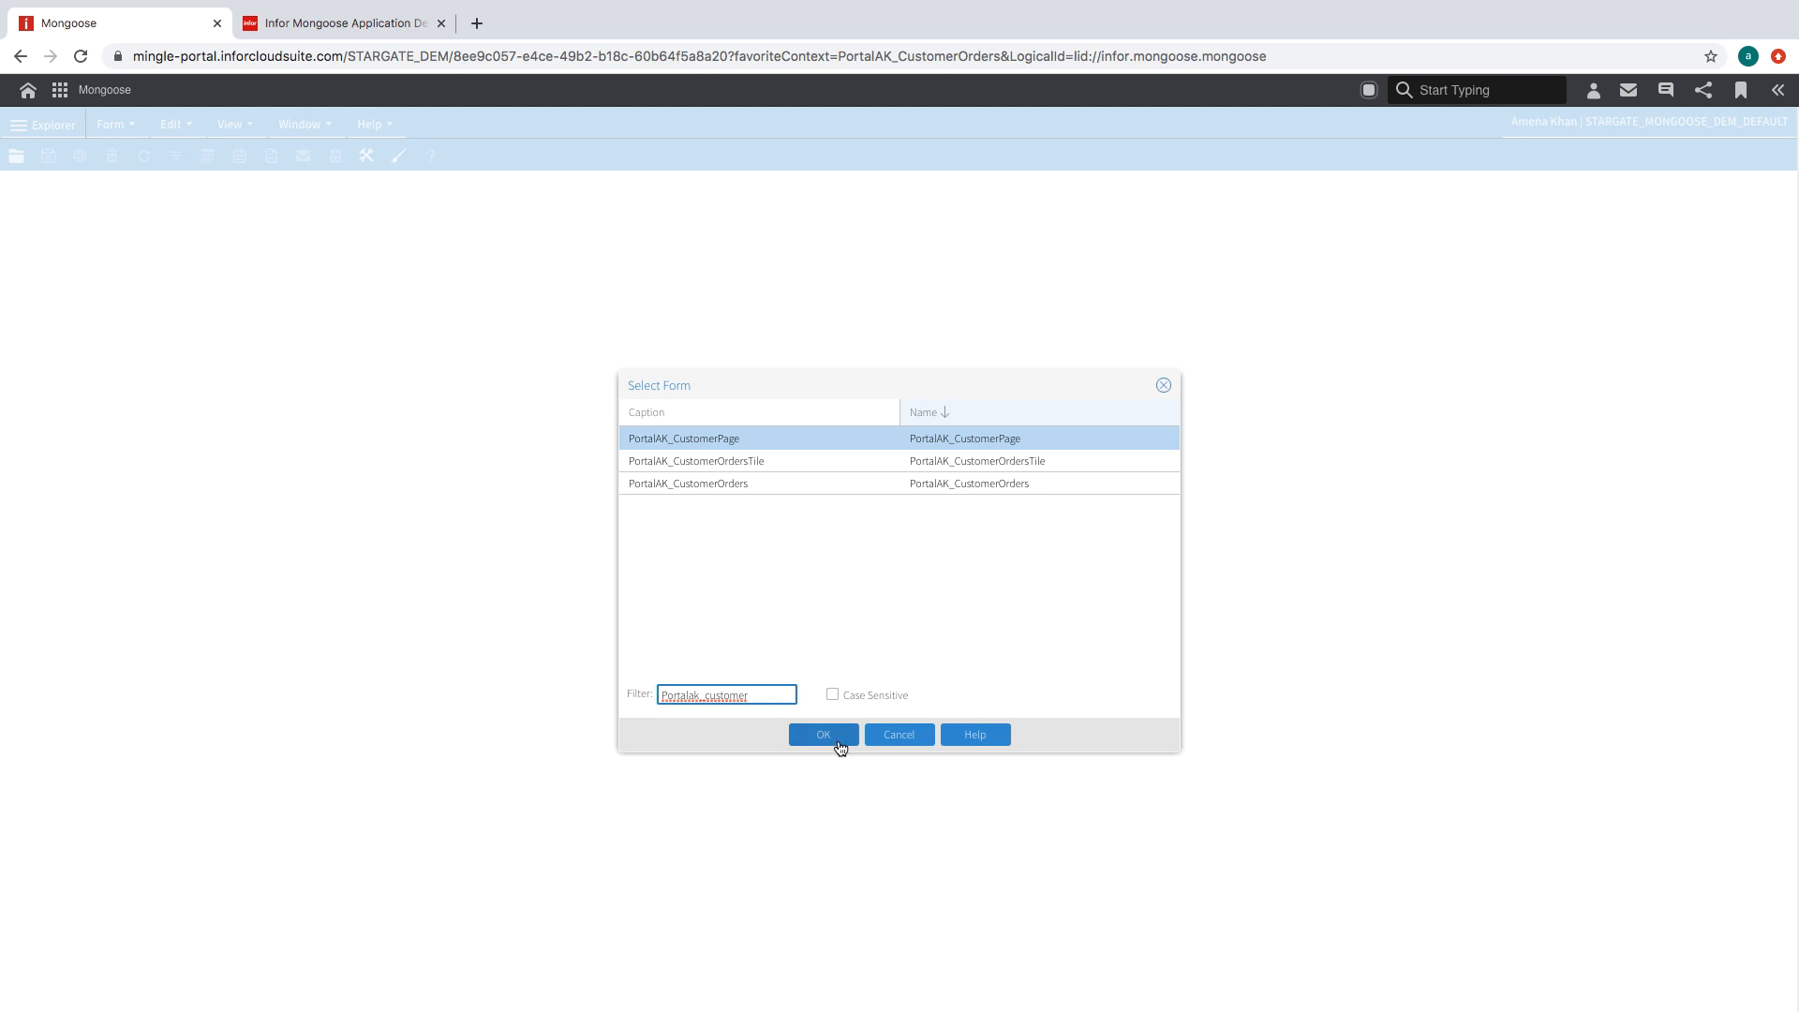
{"action": "left_click", "coordinate": [837, 740]}
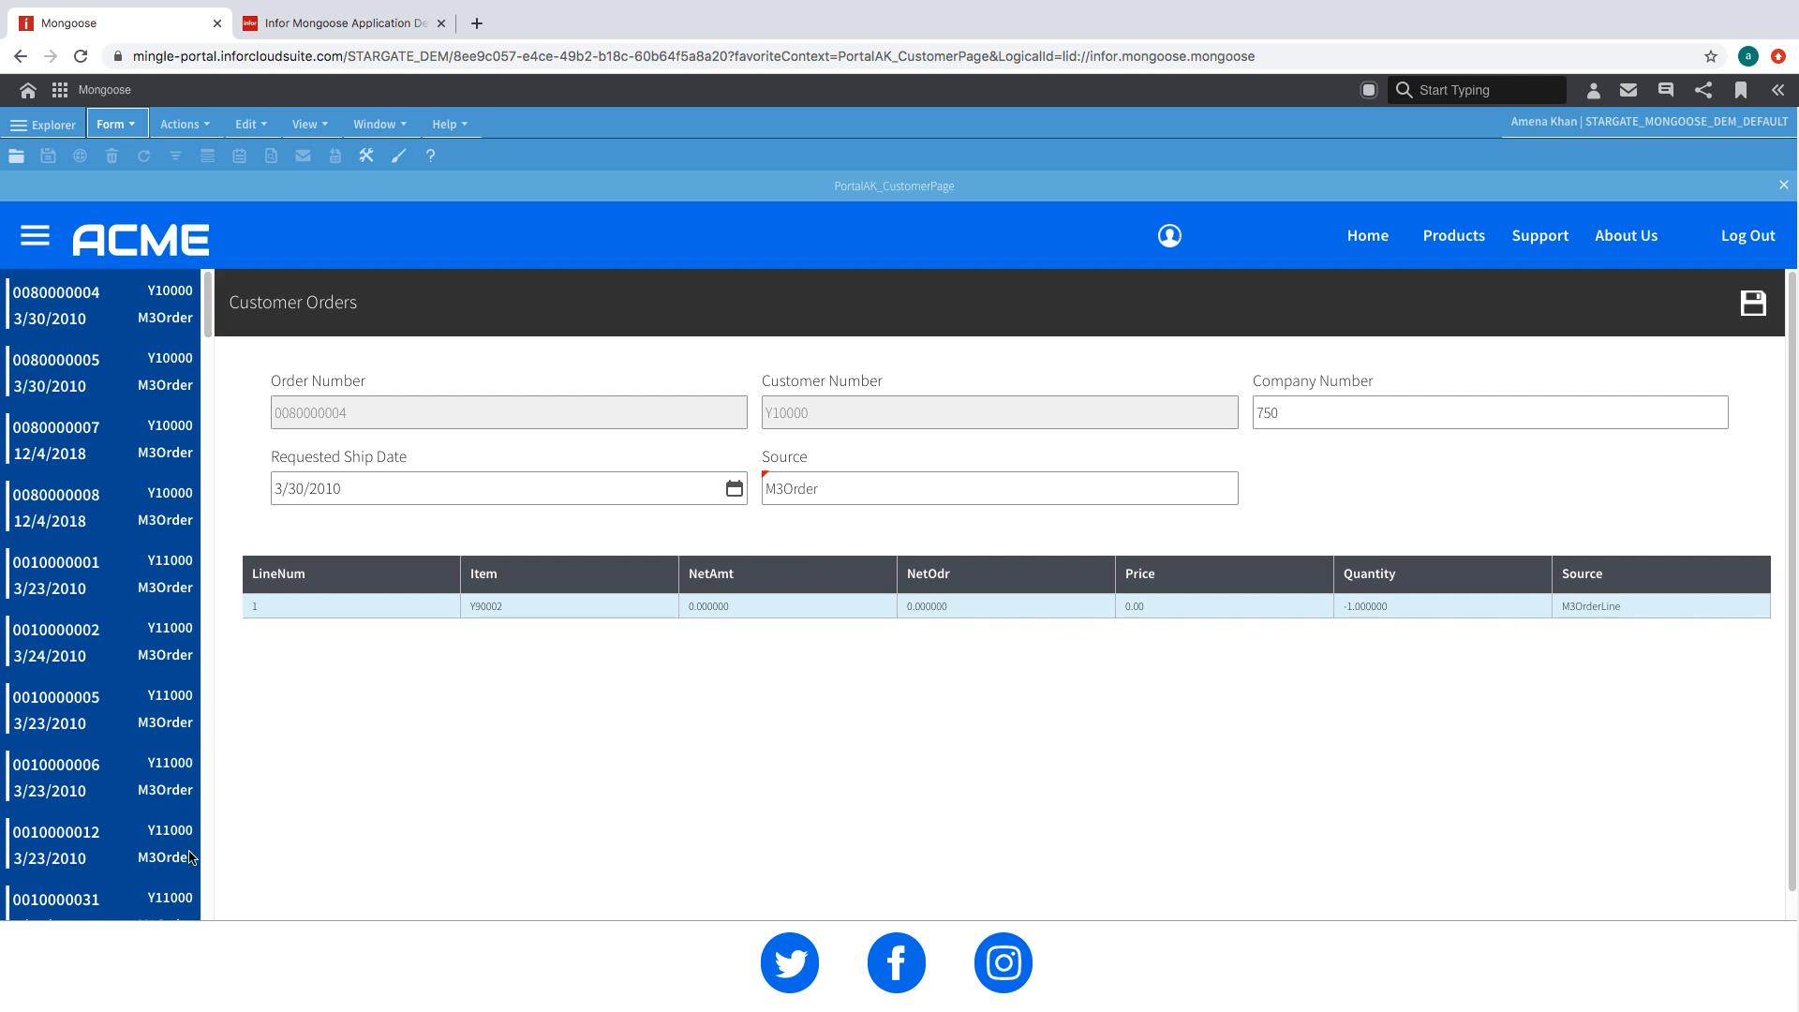
{"action": "scroll", "coordinate": [218, 324], "scroll_direction": "down", "scroll_amount": 10}
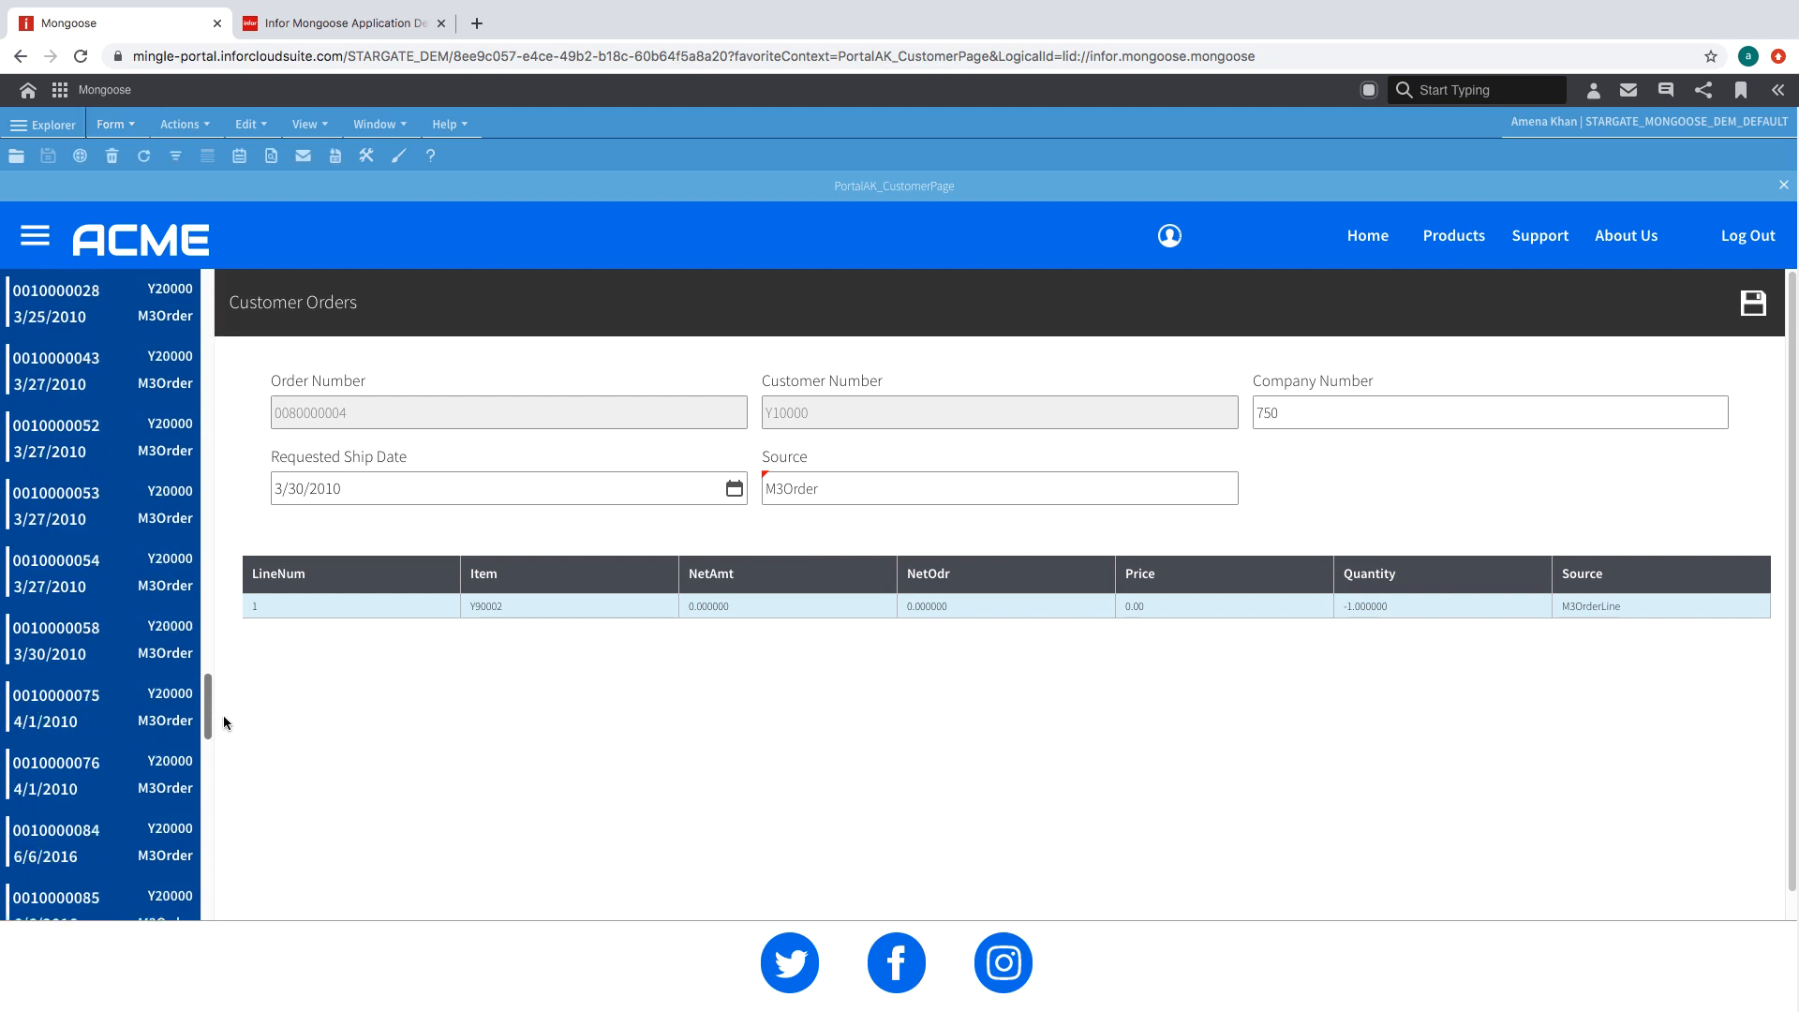
{"action": "left_click_drag", "start_coordinate": [207, 517], "coordinate": [215, 284]}
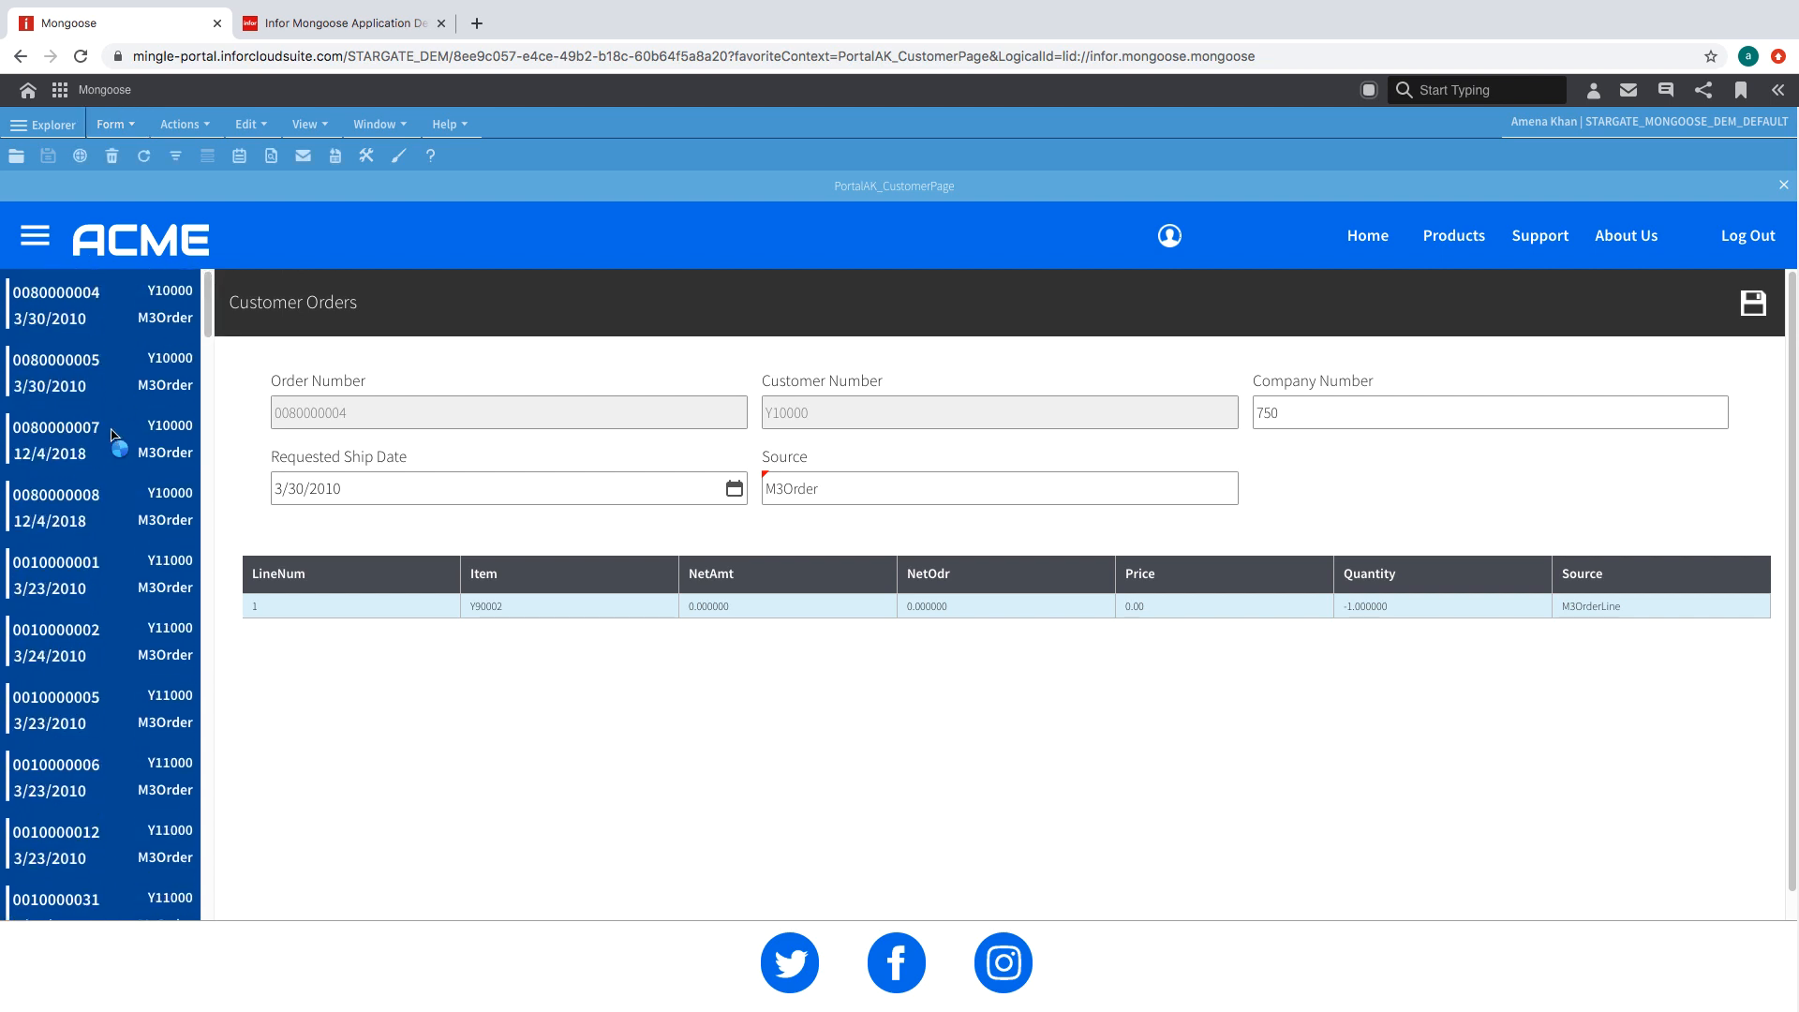
{"action": "left_click", "coordinate": [97, 585]}
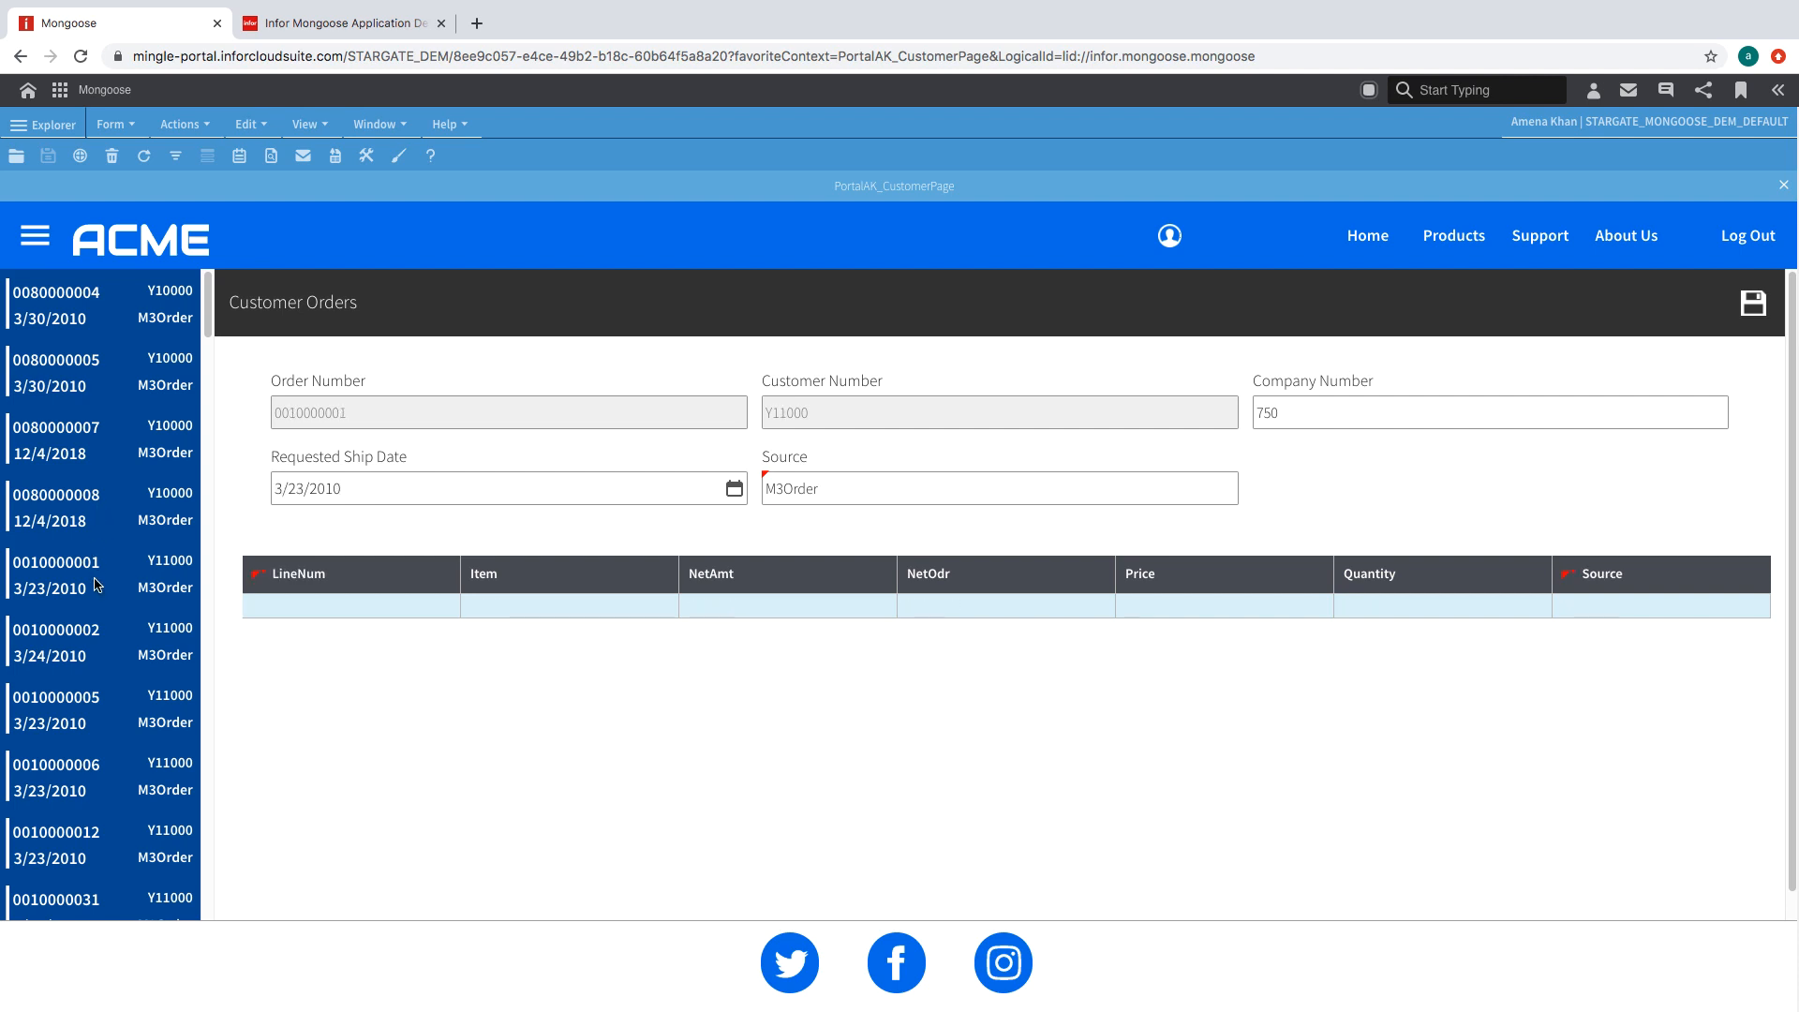
{"action": "left_click", "coordinate": [86, 746]}
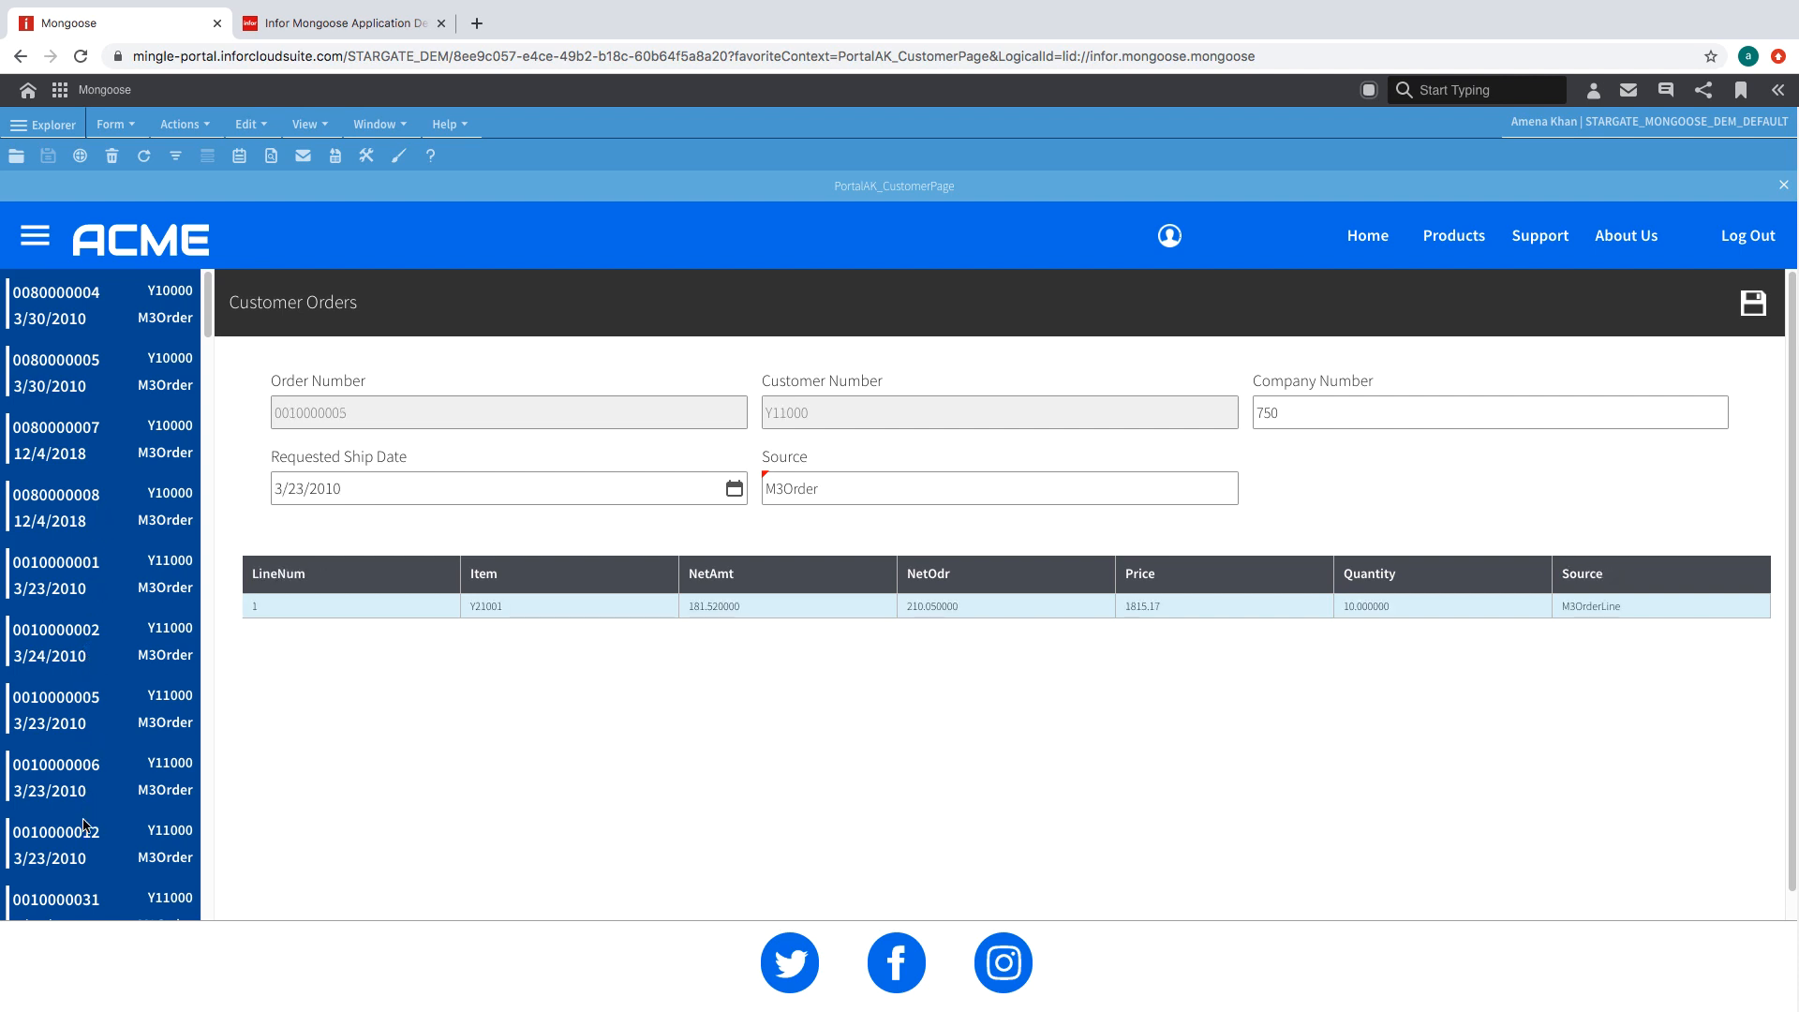
{"action": "left_click", "coordinate": [78, 422]}
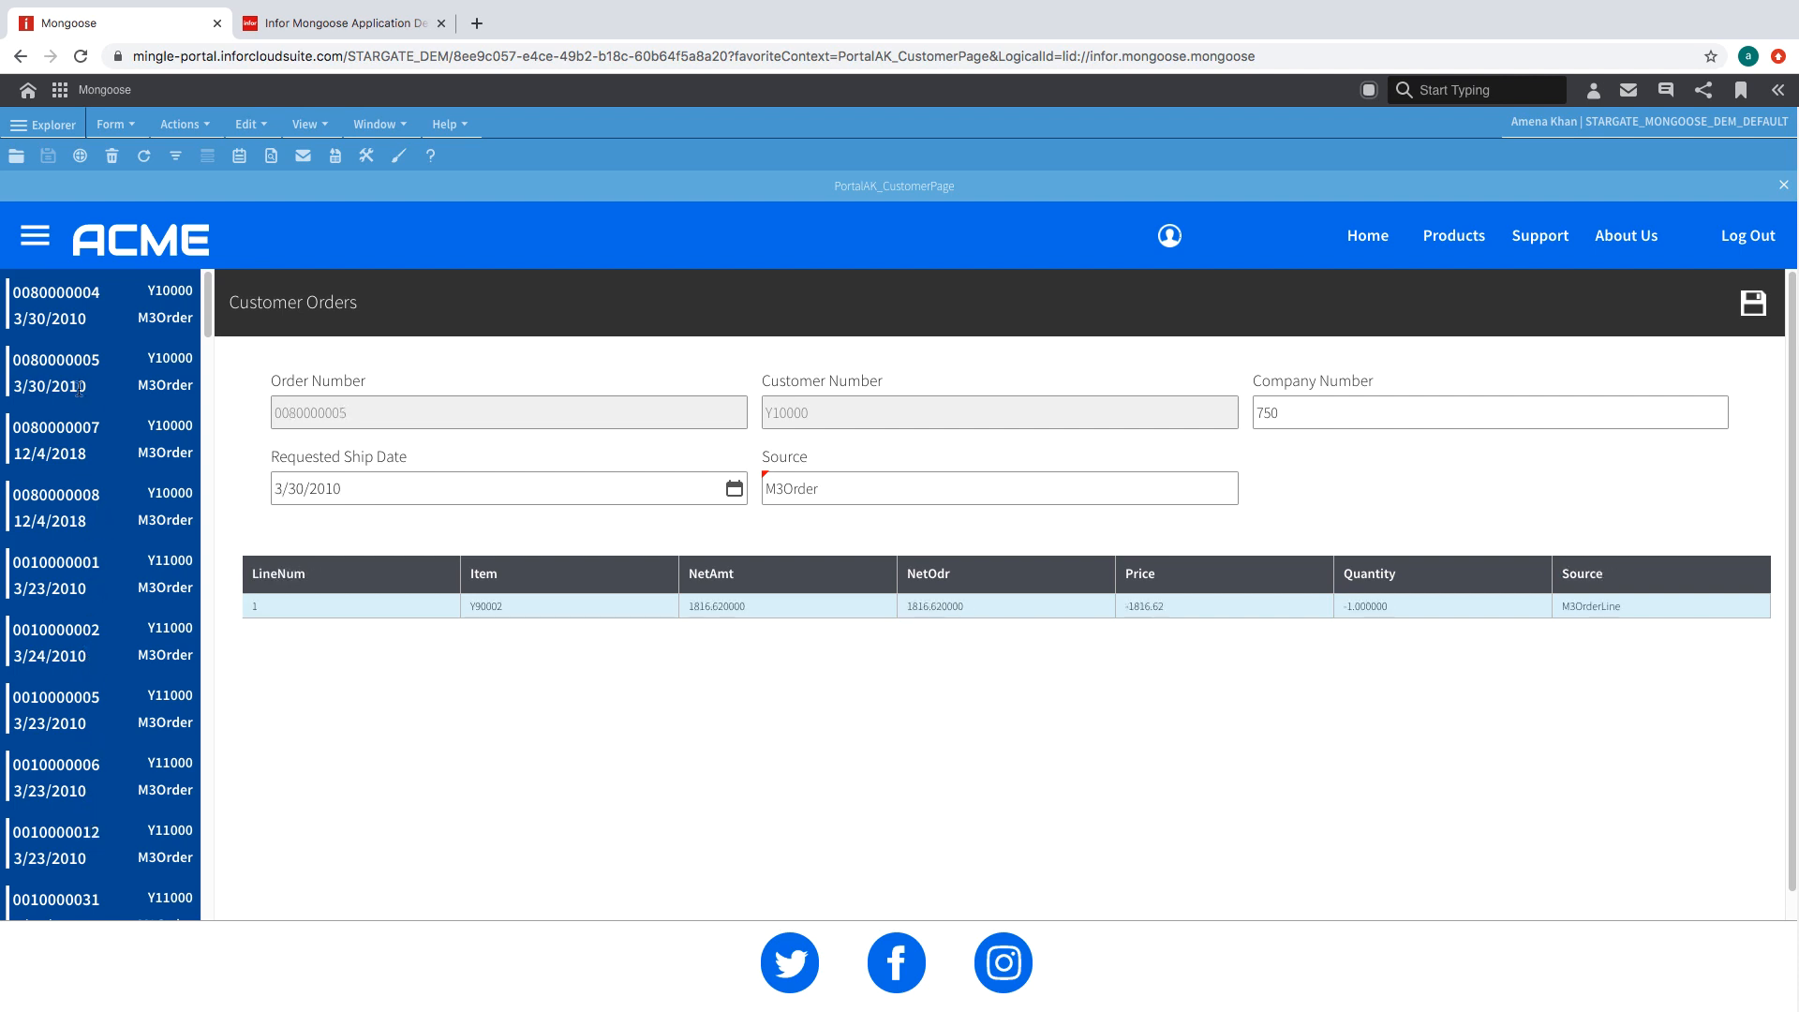